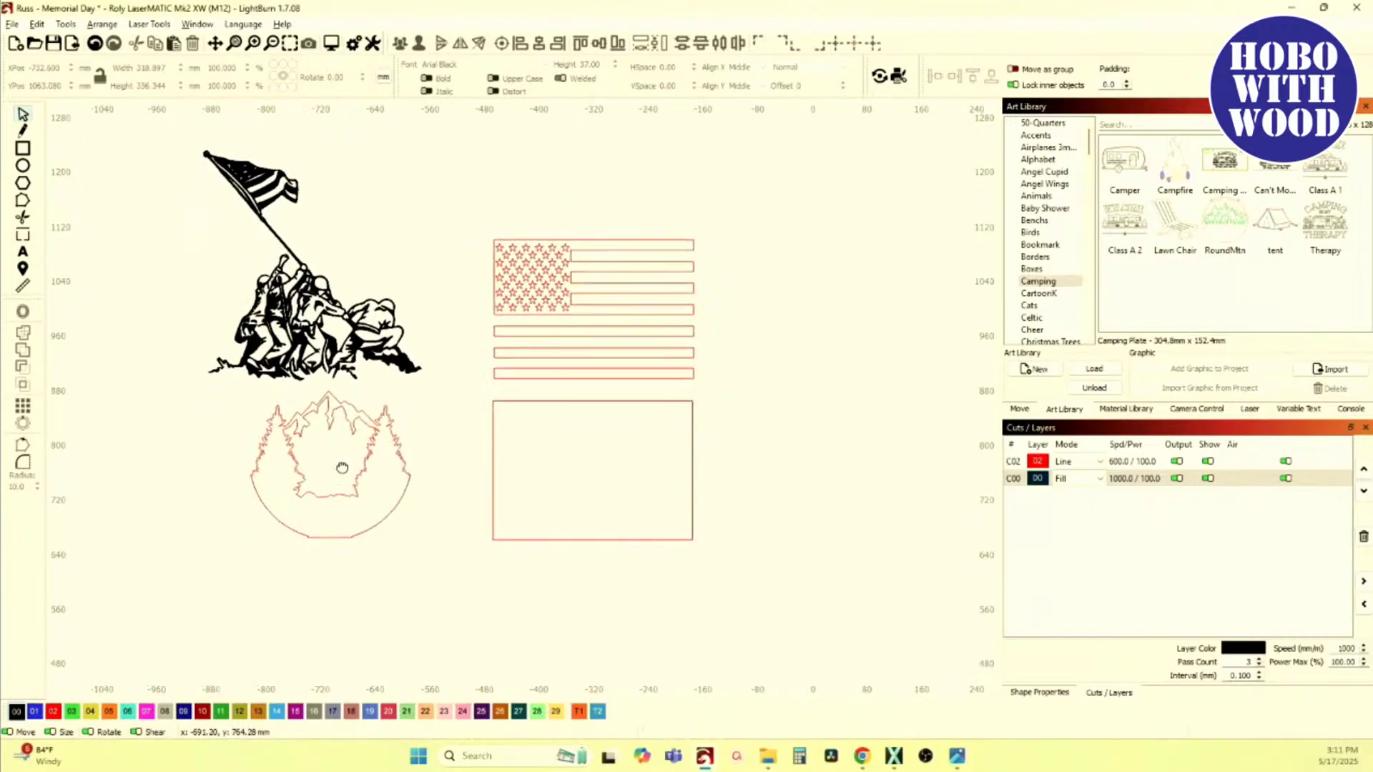
Step: Move the round mountain-and-trees scene down and to the left, away from the soldiers artwork
left_click_drag(554, 444, 453, 420)
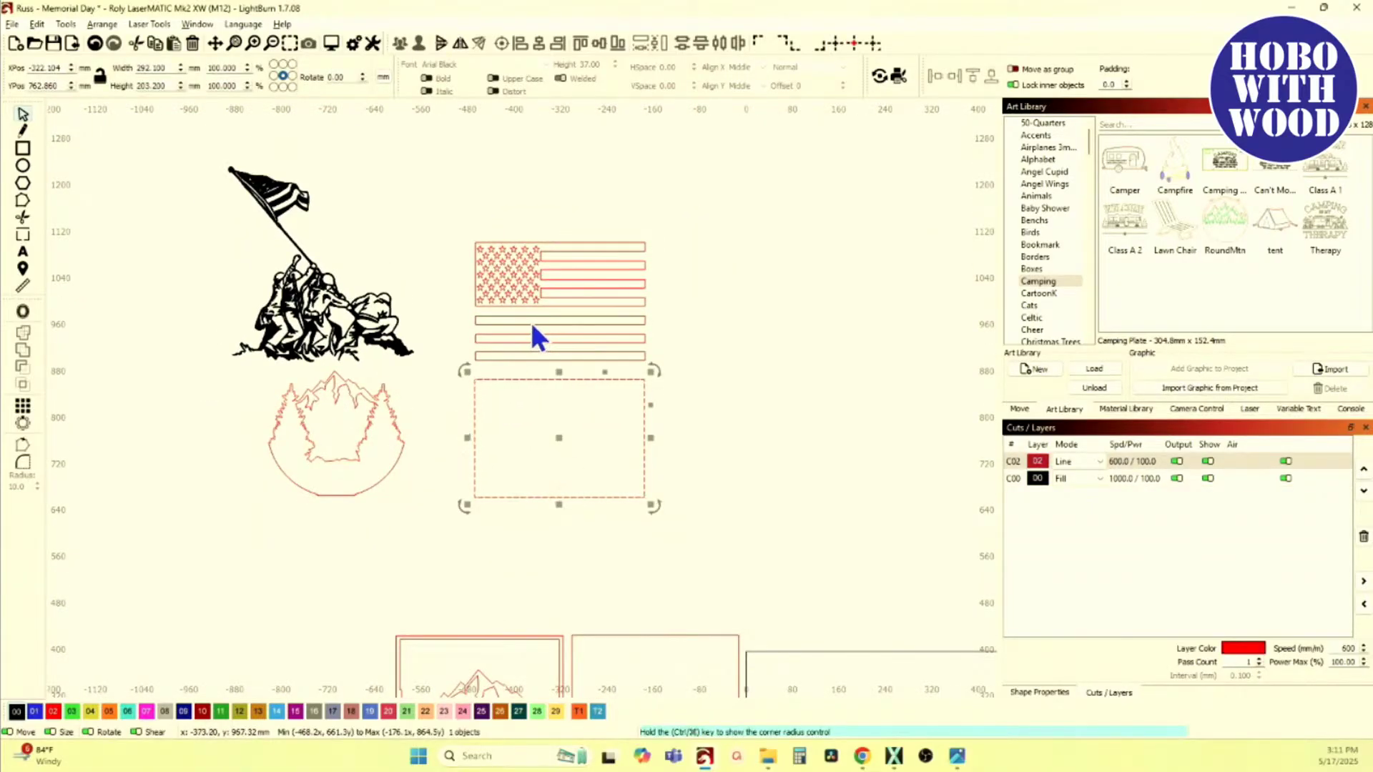
left_click(363, 461)
left_click_drag(331, 435, 294, 487)
Step: Examine the original artwork and the laid-out panels with the mountains, soldiers, flag and blank backing
scroll(347, 401, "up", 3)
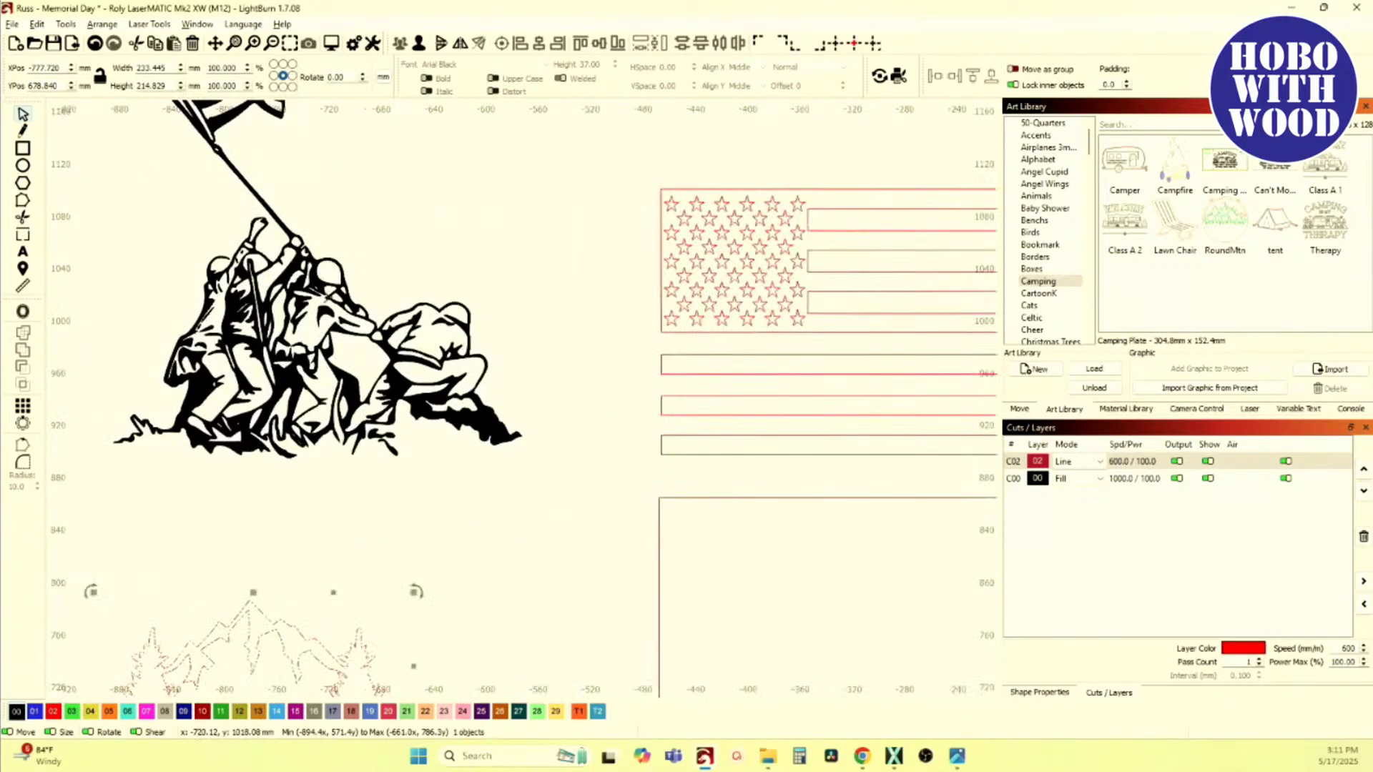
scroll(349, 414, "down", 4)
scroll(443, 444, "down", 3)
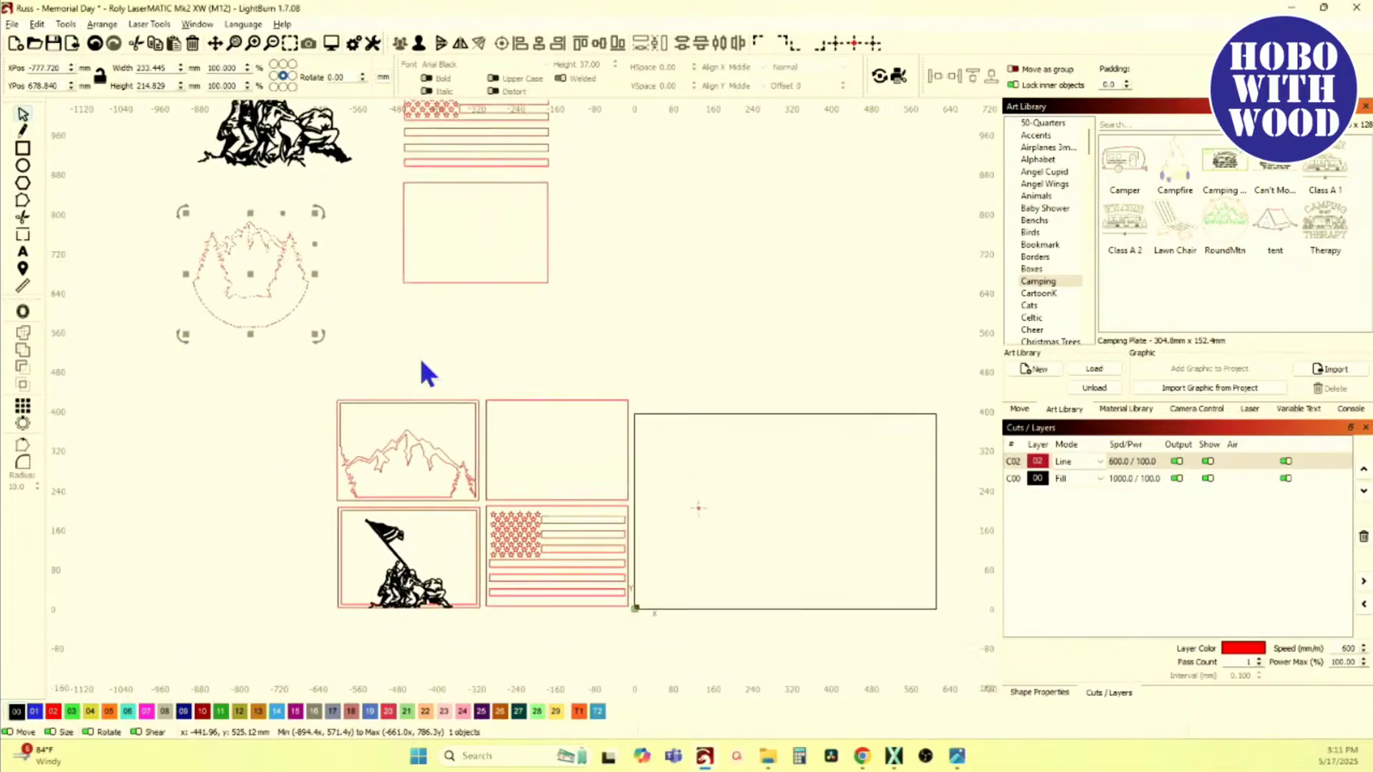
scroll(418, 355, "up", 6)
scroll(423, 251, "down", 2)
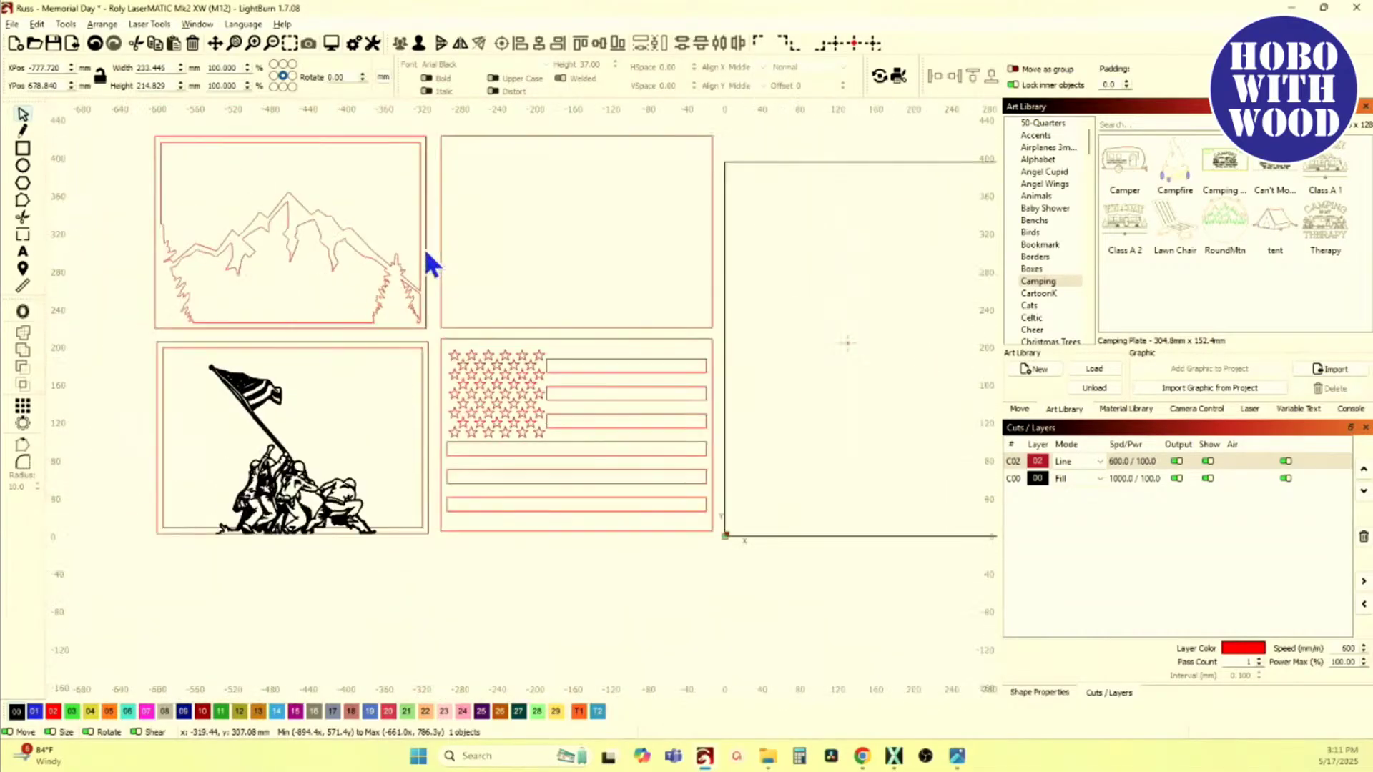
scroll(441, 272, "down", 1)
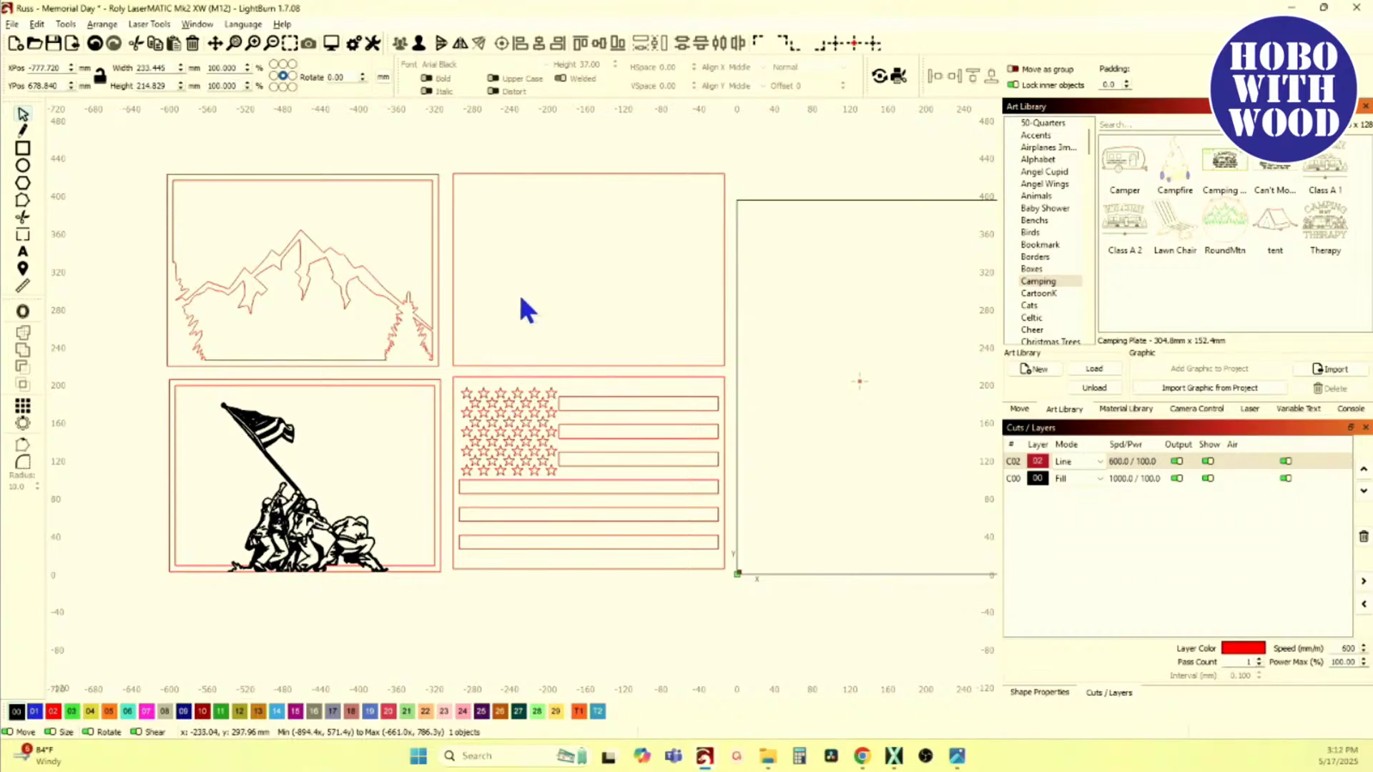
left_click(469, 280)
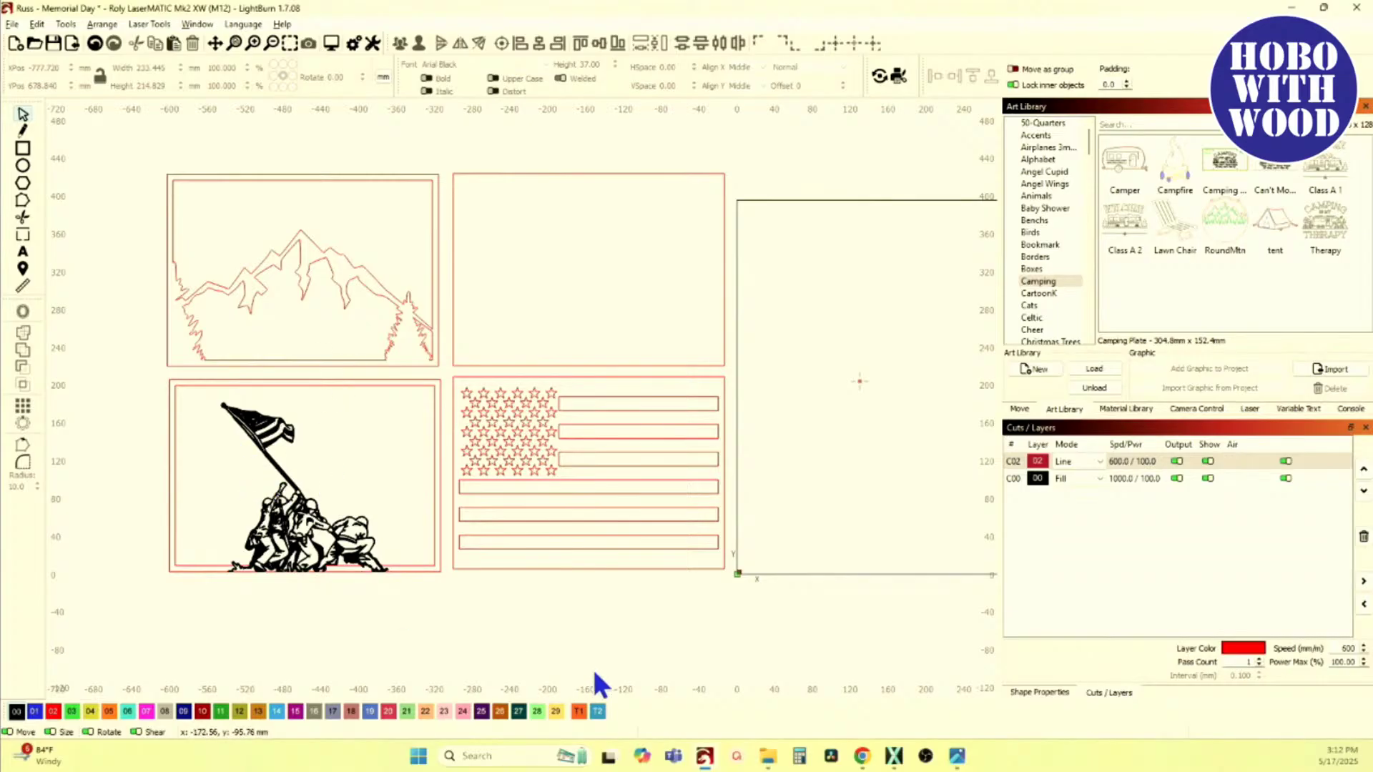
Step: Switch to Chrome, close the attachment preview and return to the Gmail inbox
mouse_move(705, 758)
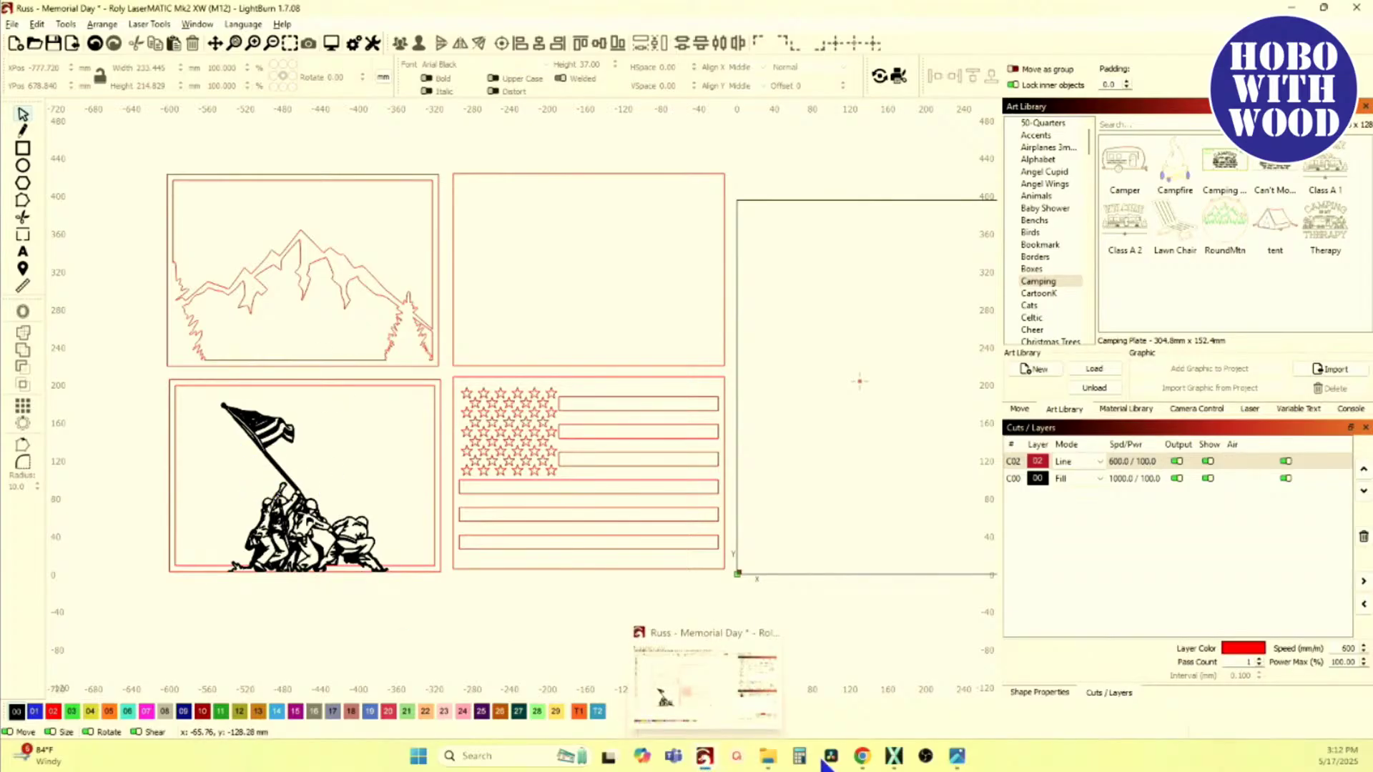
mouse_move(862, 761)
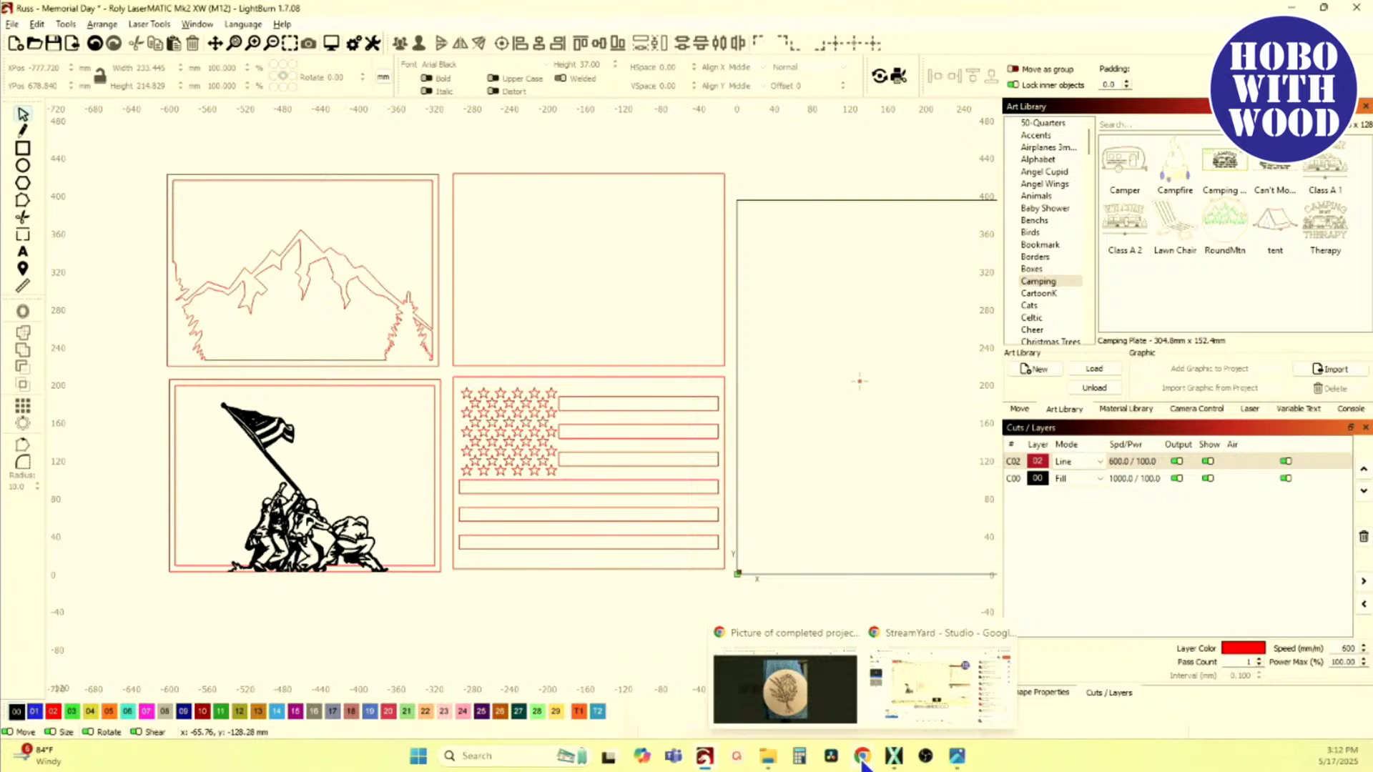
left_click(831, 715)
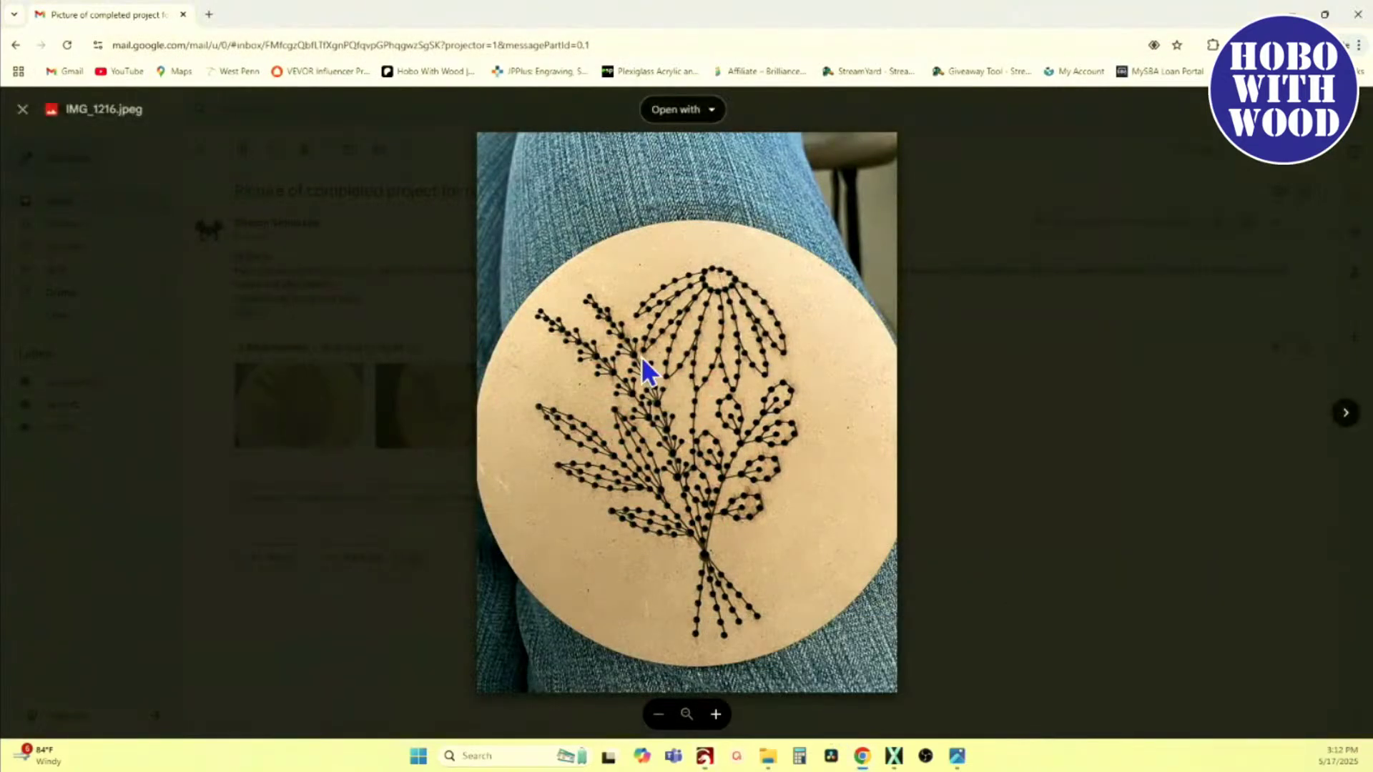
left_click(23, 109)
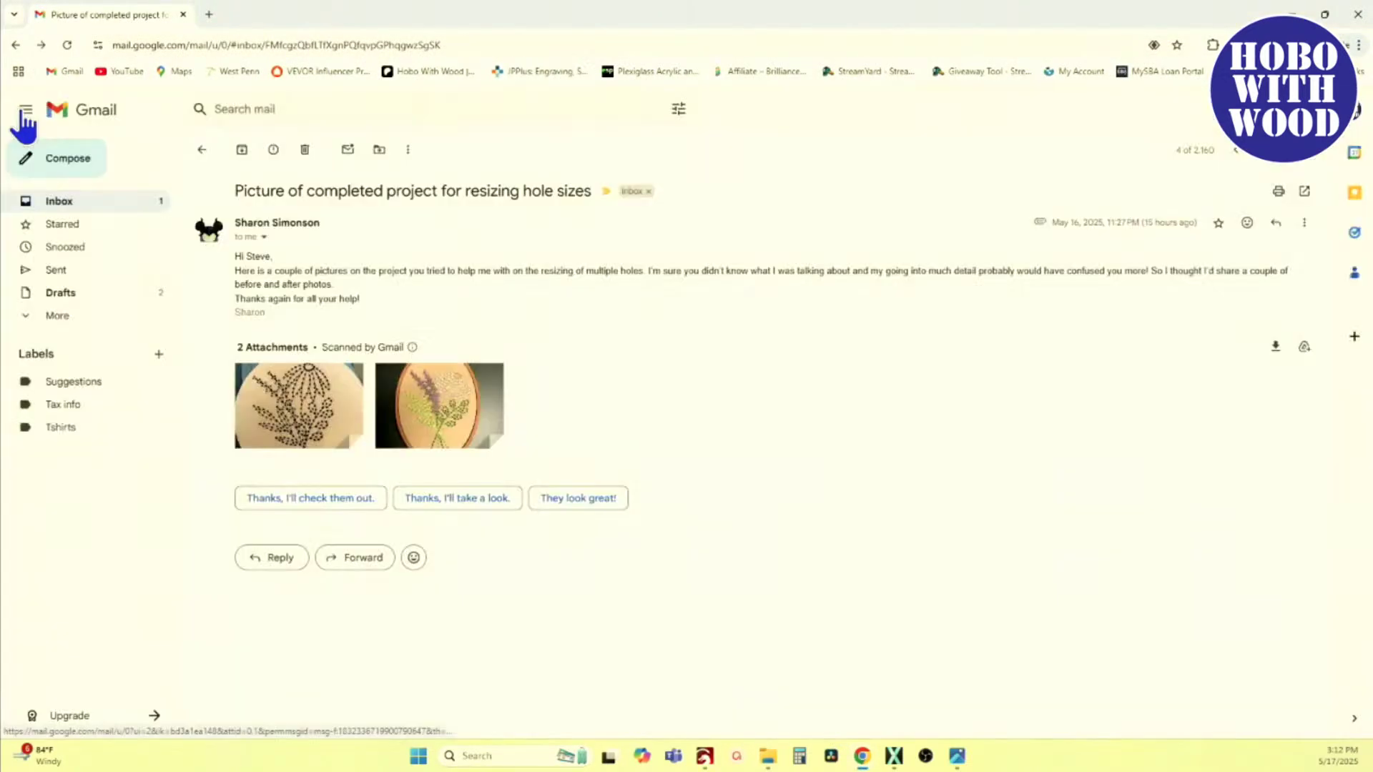
left_click(76, 206)
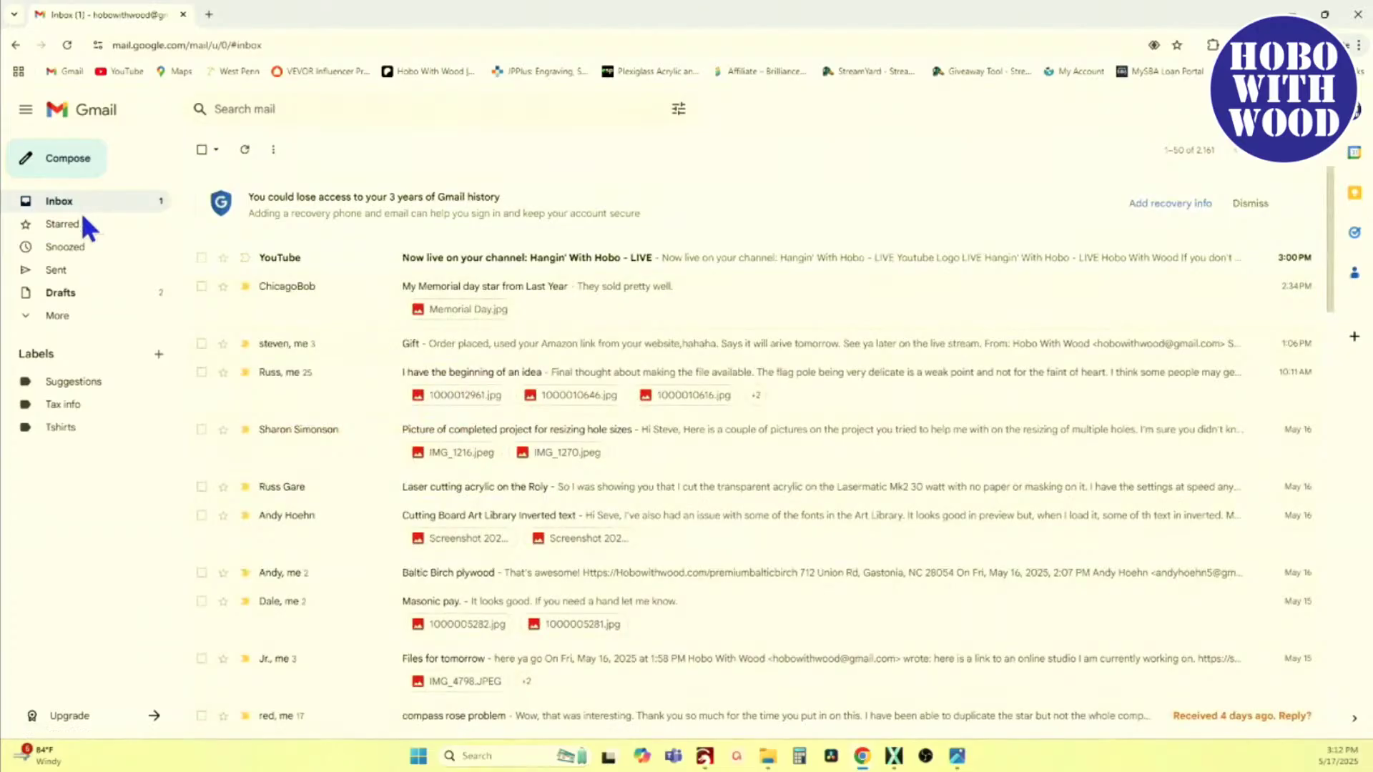
Step: Switch to the photo viewer, inspect the soldiers and flagpole details in 1000010646.jpg up close, and close the photo
left_click(960, 756)
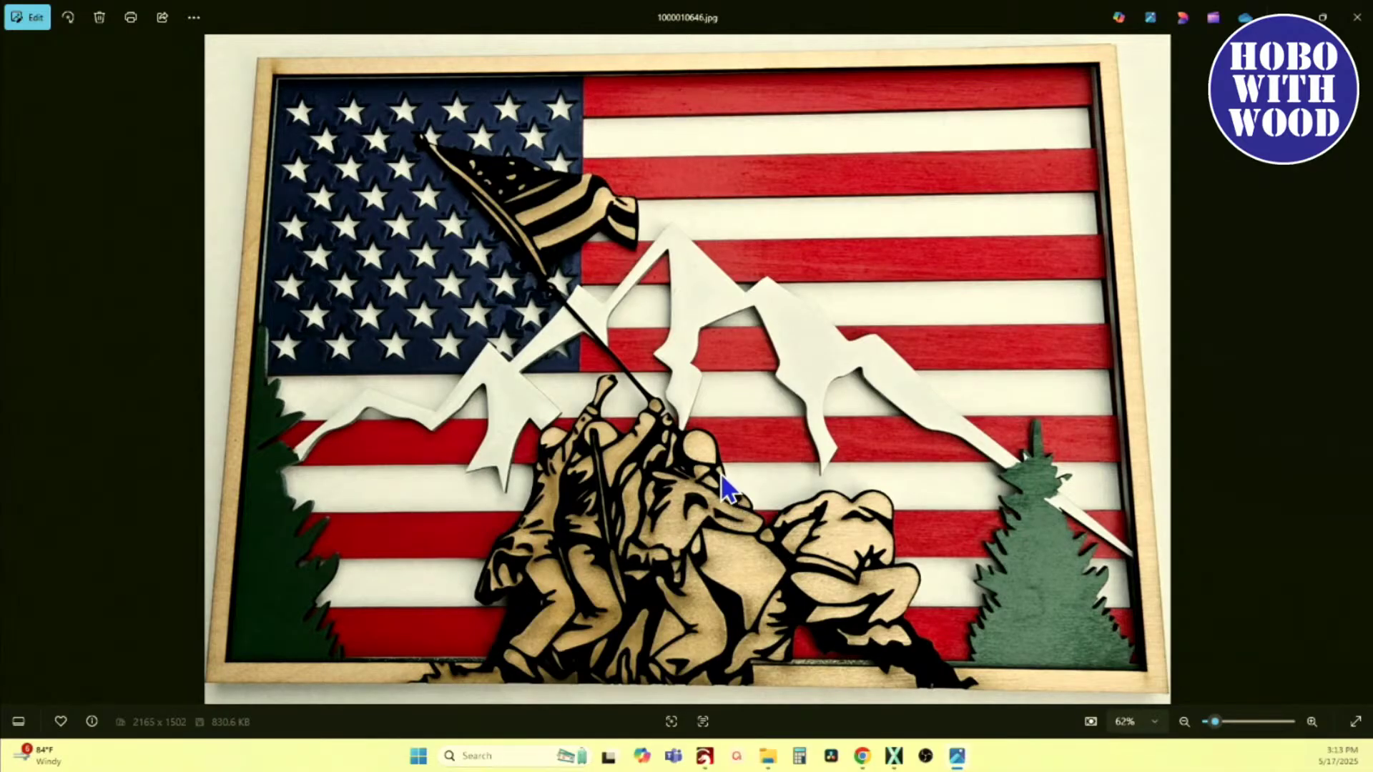
scroll(786, 568, "up", 5)
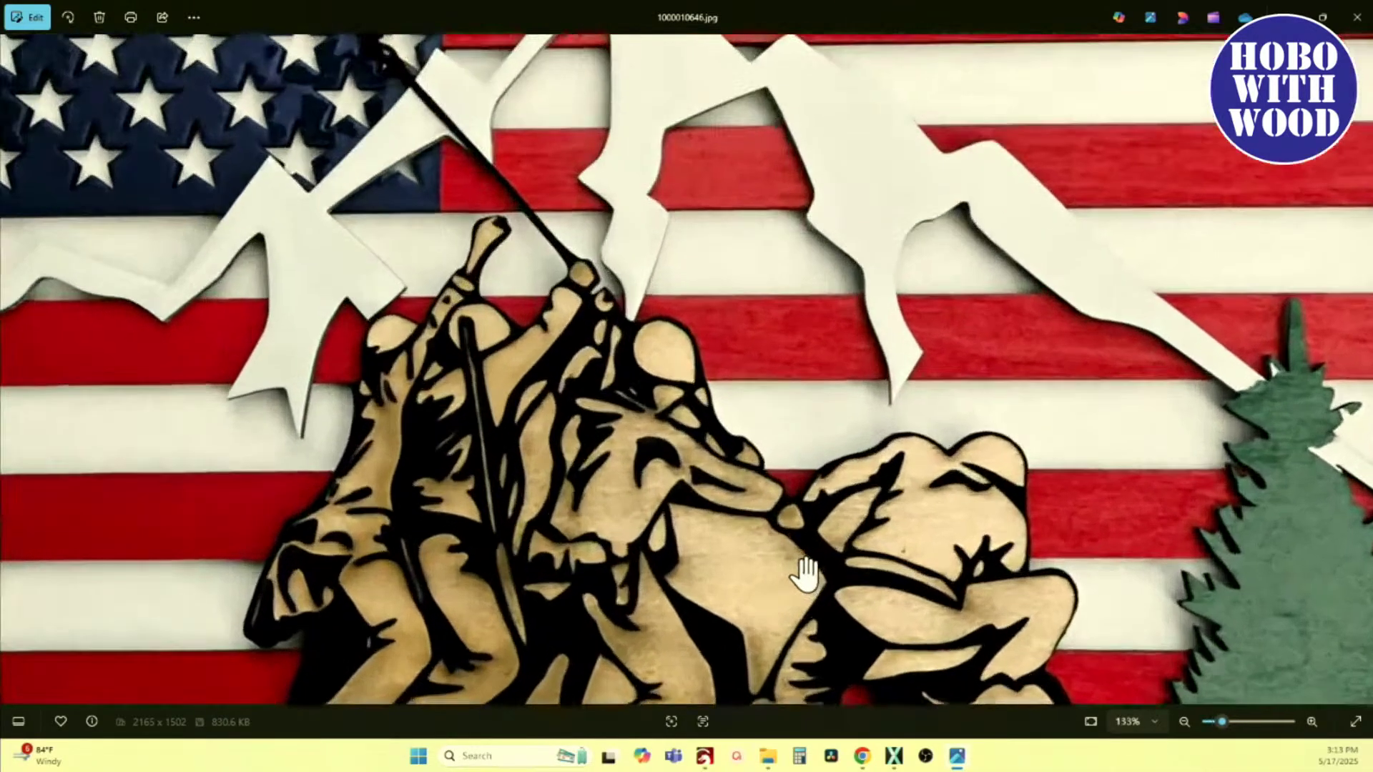
scroll(804, 572, "up", 4)
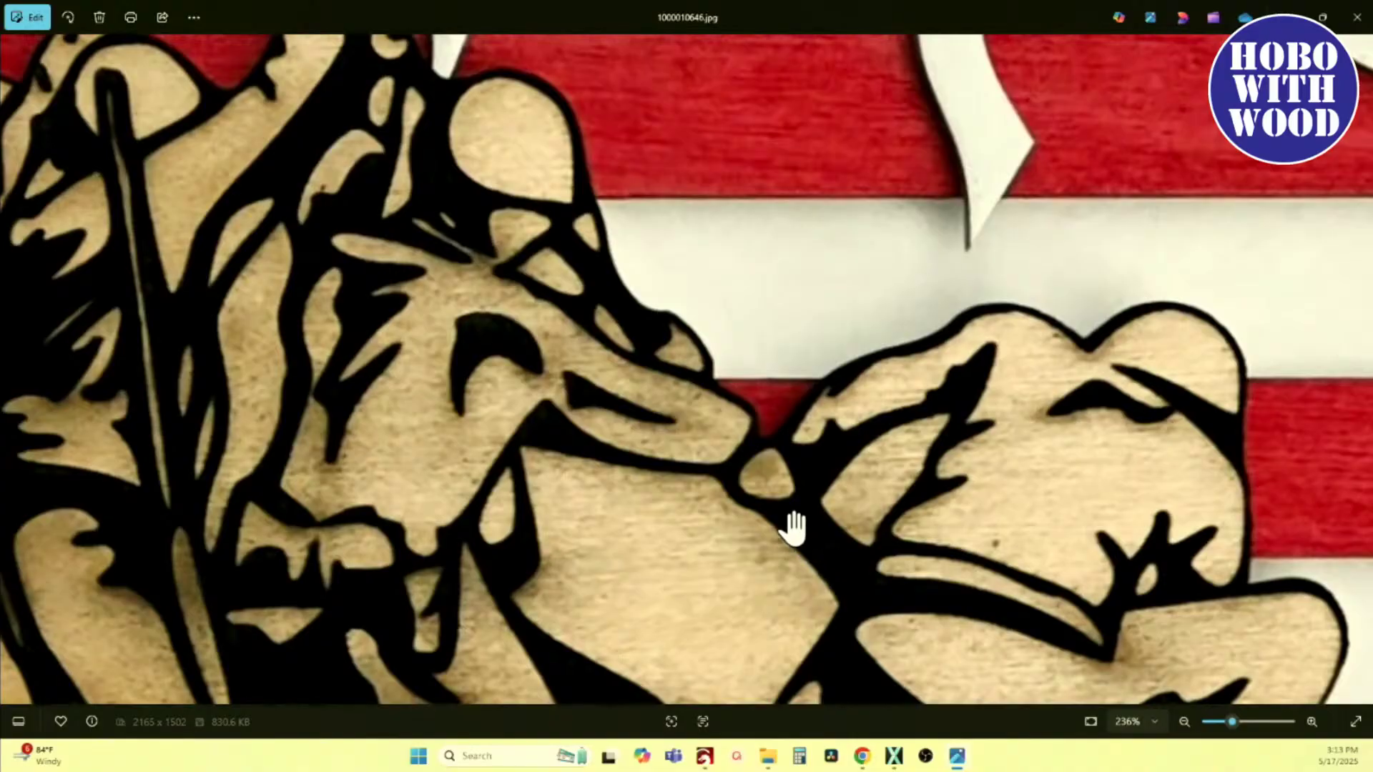
scroll(847, 559, "down", 6)
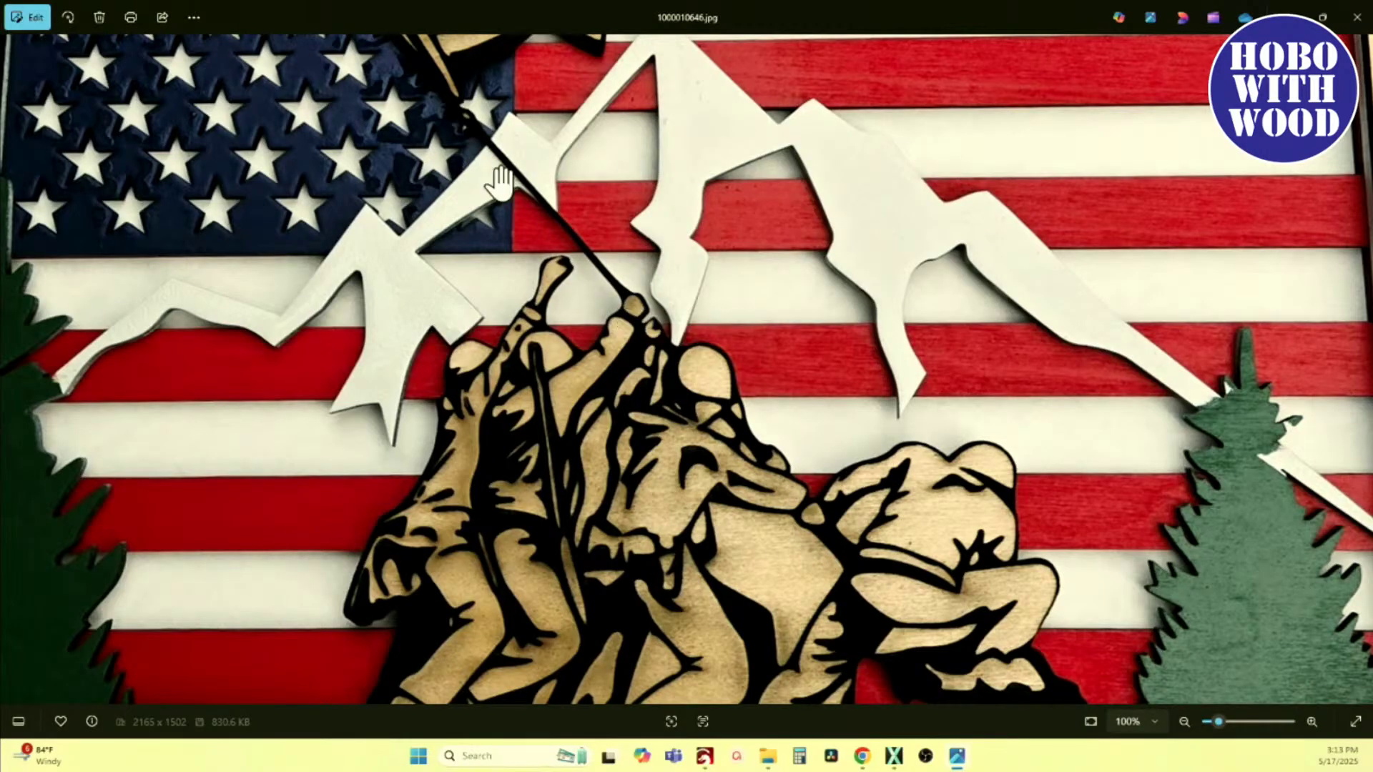
scroll(501, 182, "down", 3)
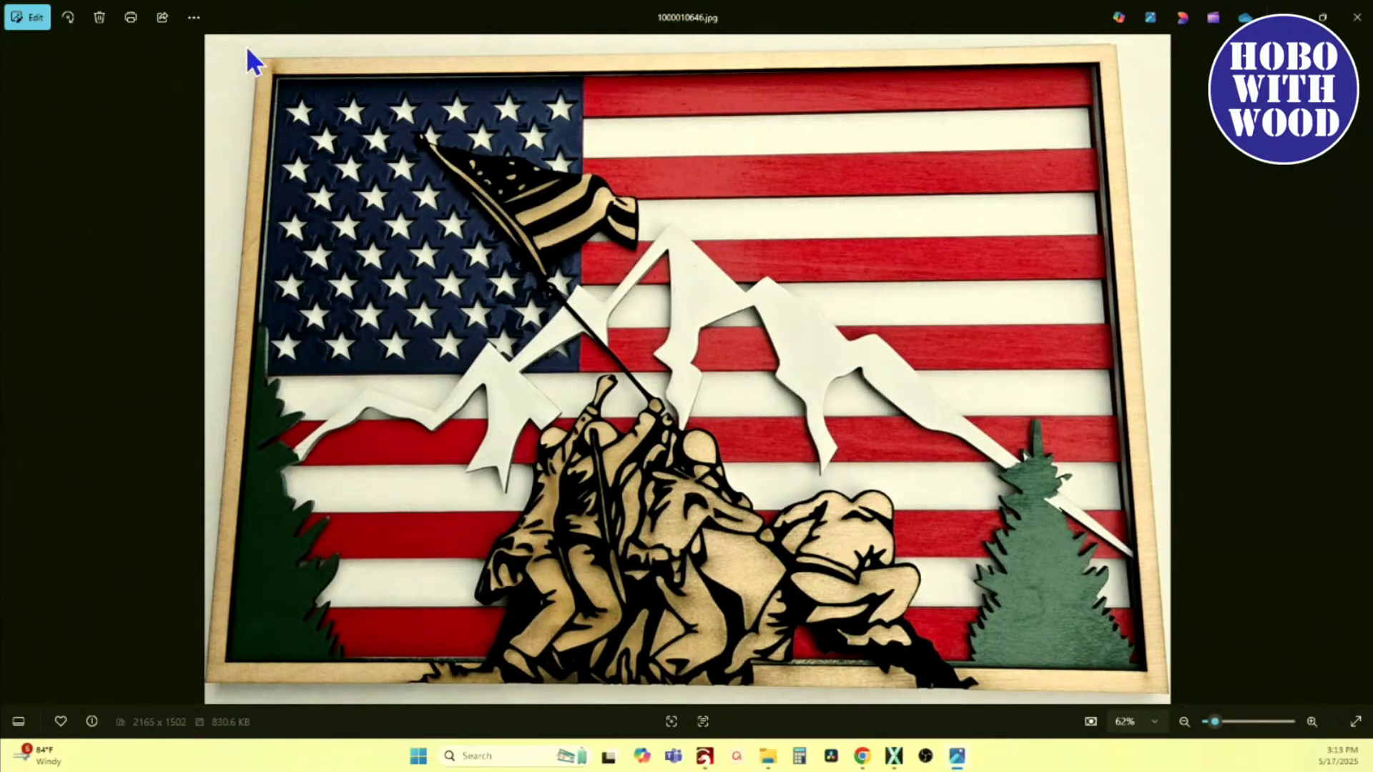
left_click(1357, 23)
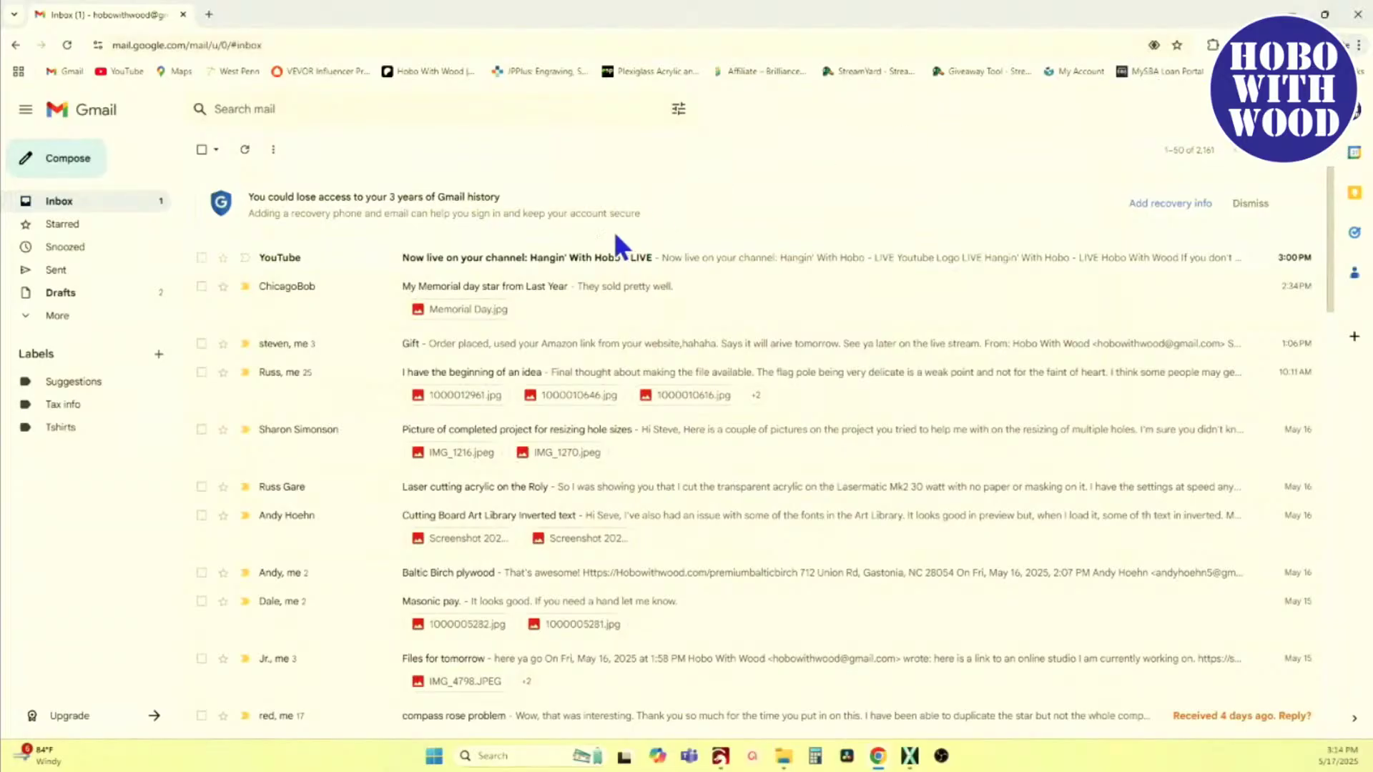
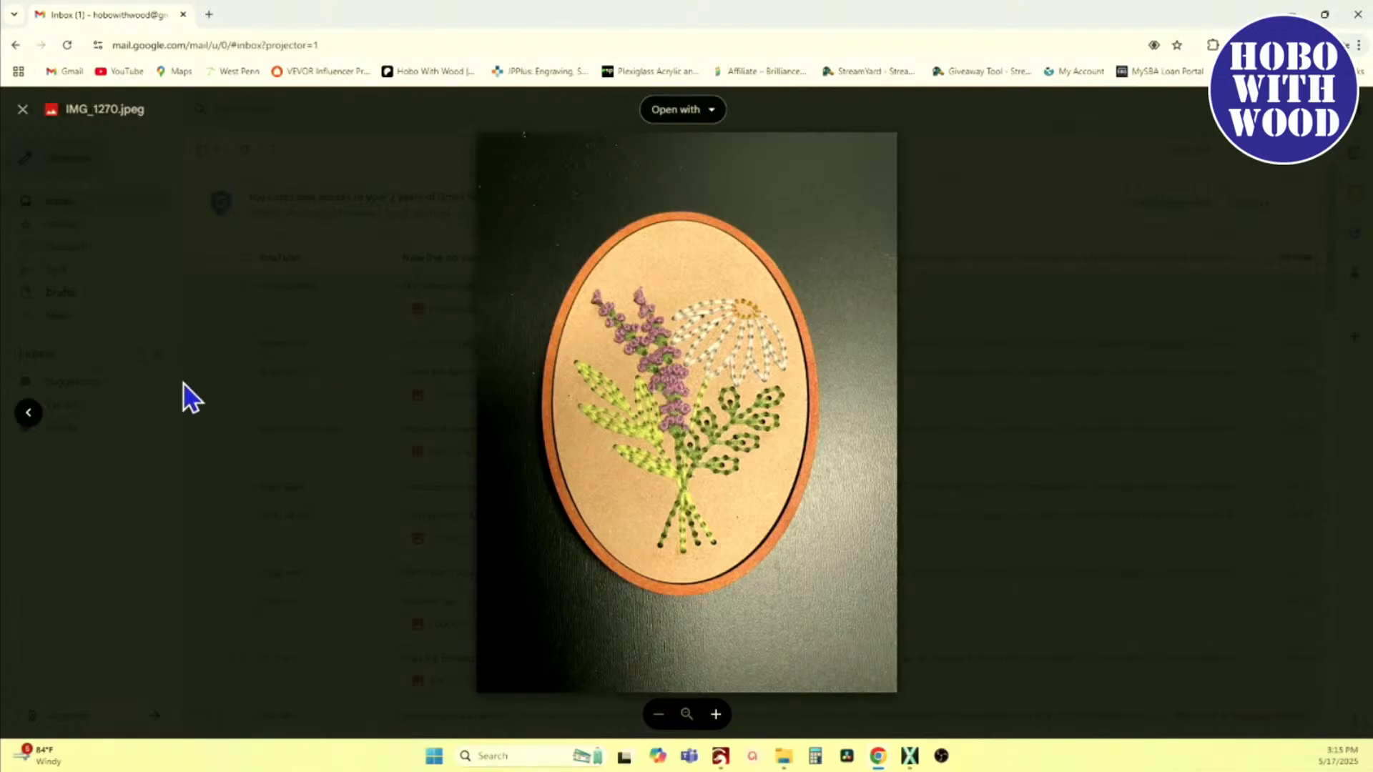
Step: Show the previous attachment, IMG_1216.jpeg, and switch back to the LightBurn project
left_click(28, 413)
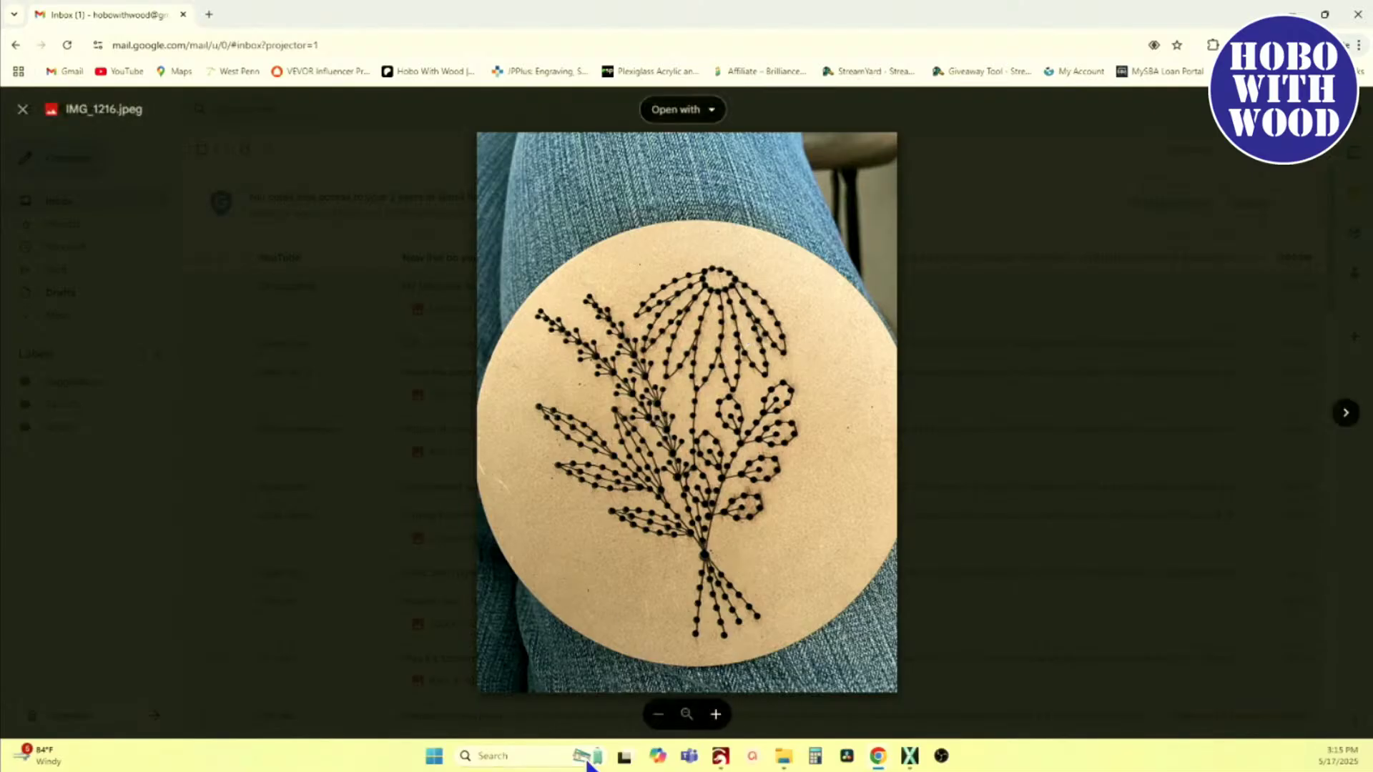
left_click(722, 763)
scroll(545, 490, "down", 5)
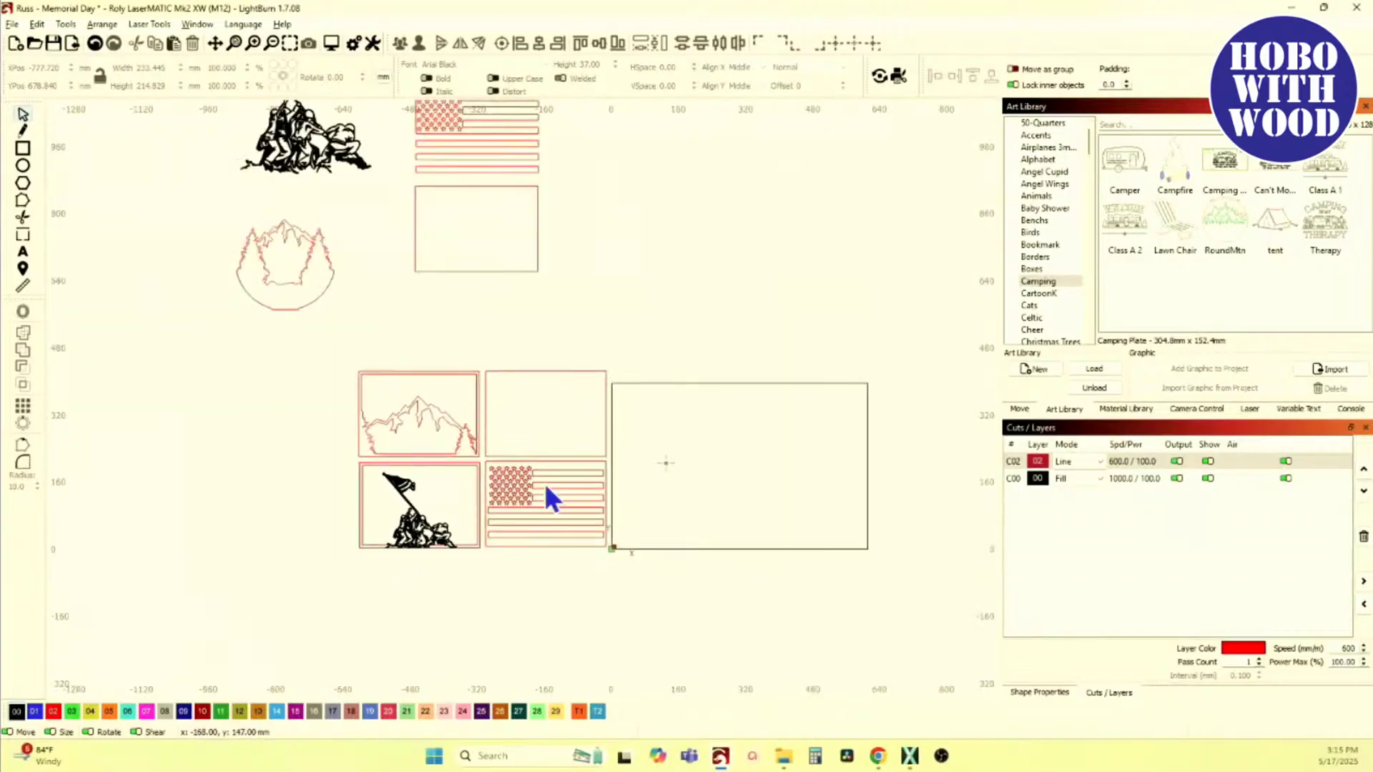
scroll(358, 411, "down", 1)
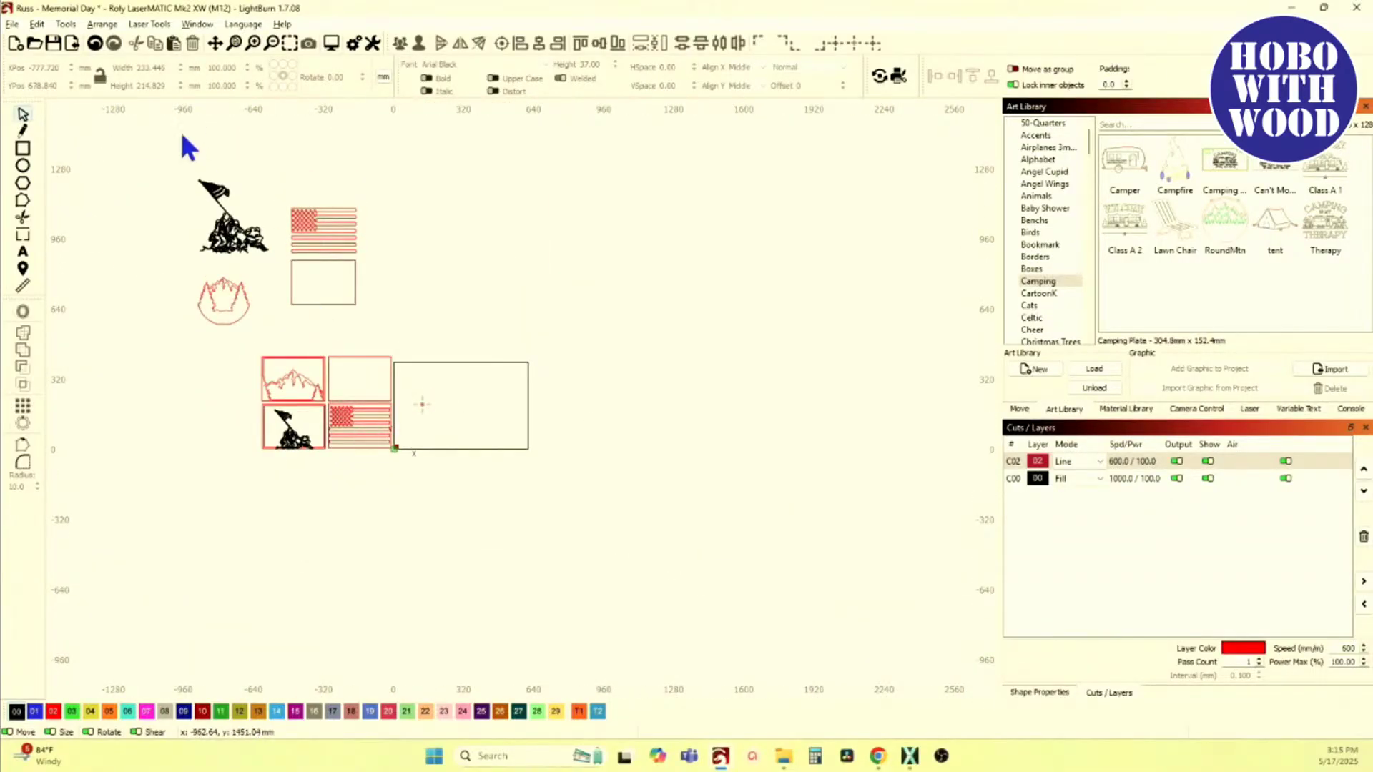
Step: Start a new empty project, discarding the unsaved changes to the current one
left_click(14, 27)
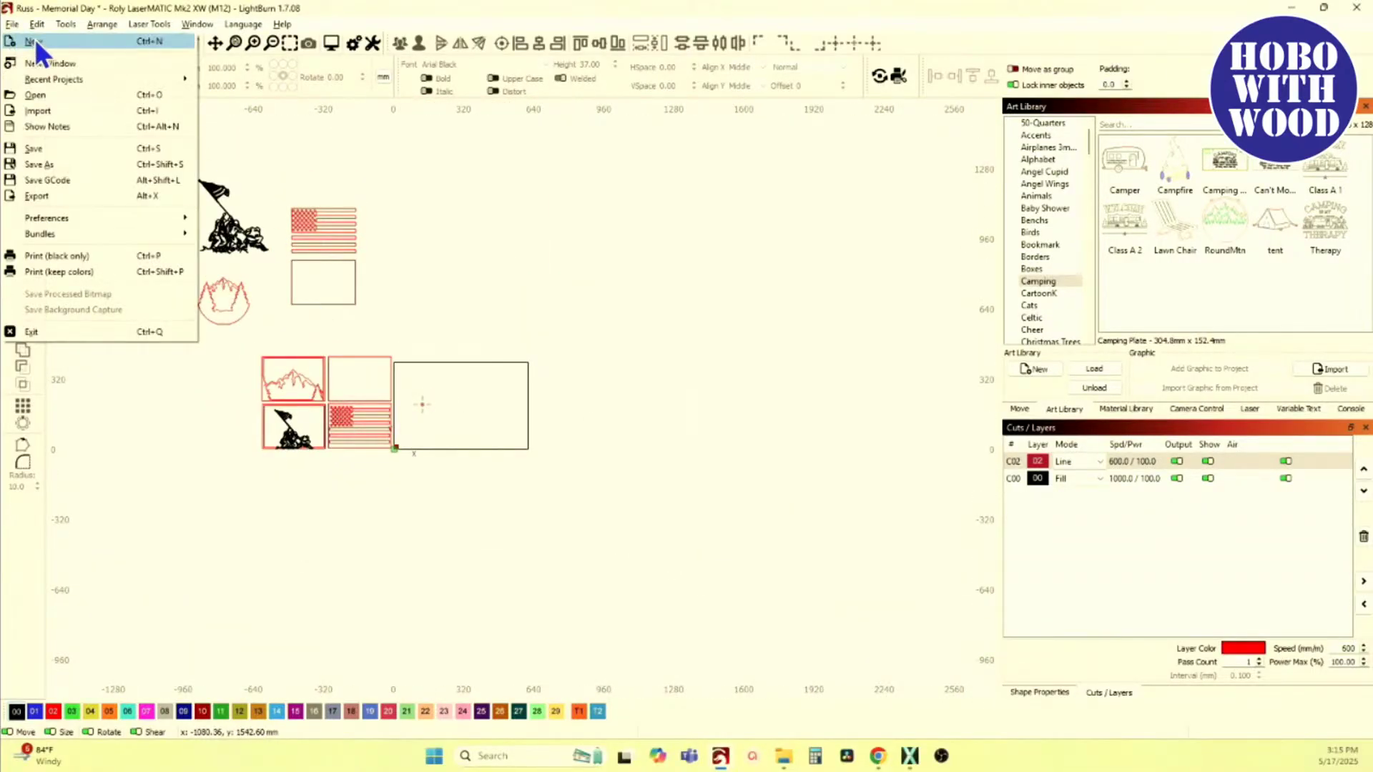
left_click(242, 143)
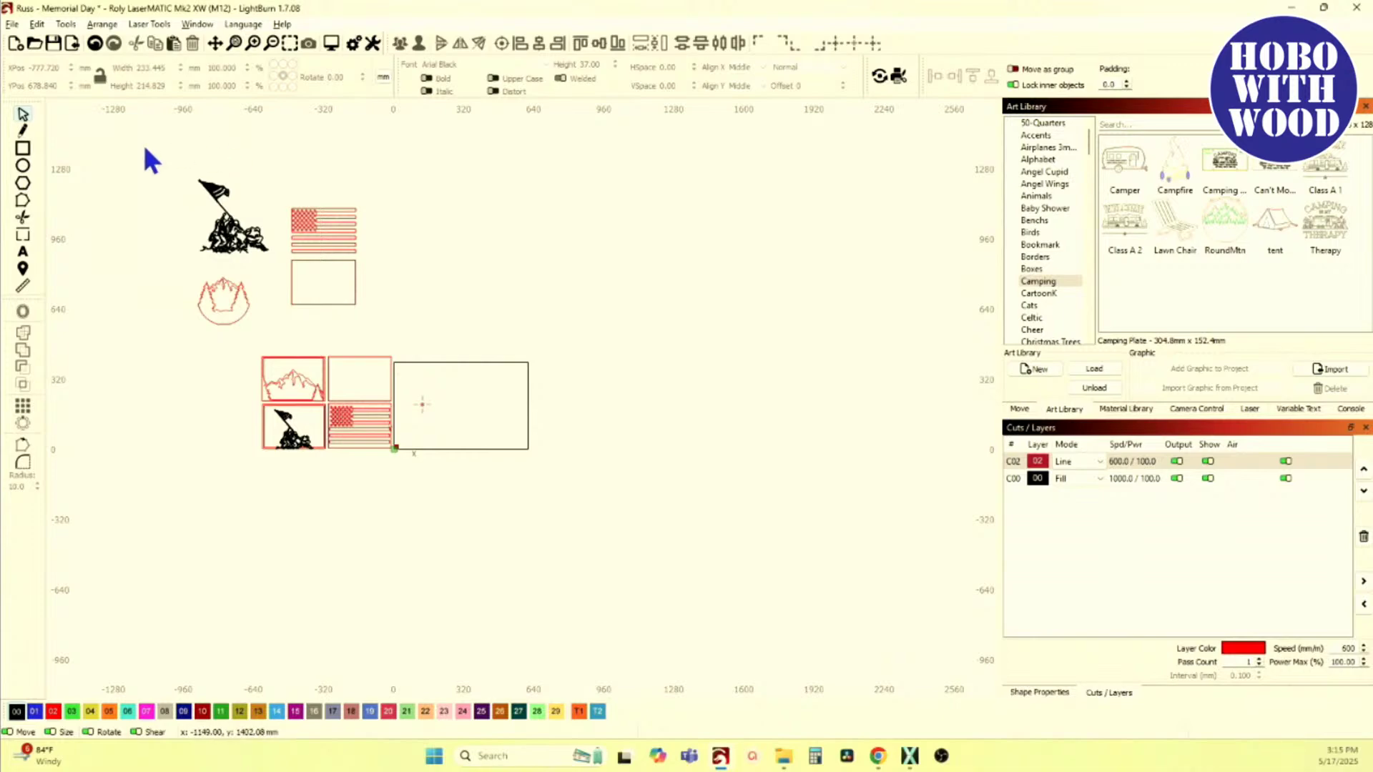
left_click_drag(143, 142, 413, 350)
left_click(12, 23)
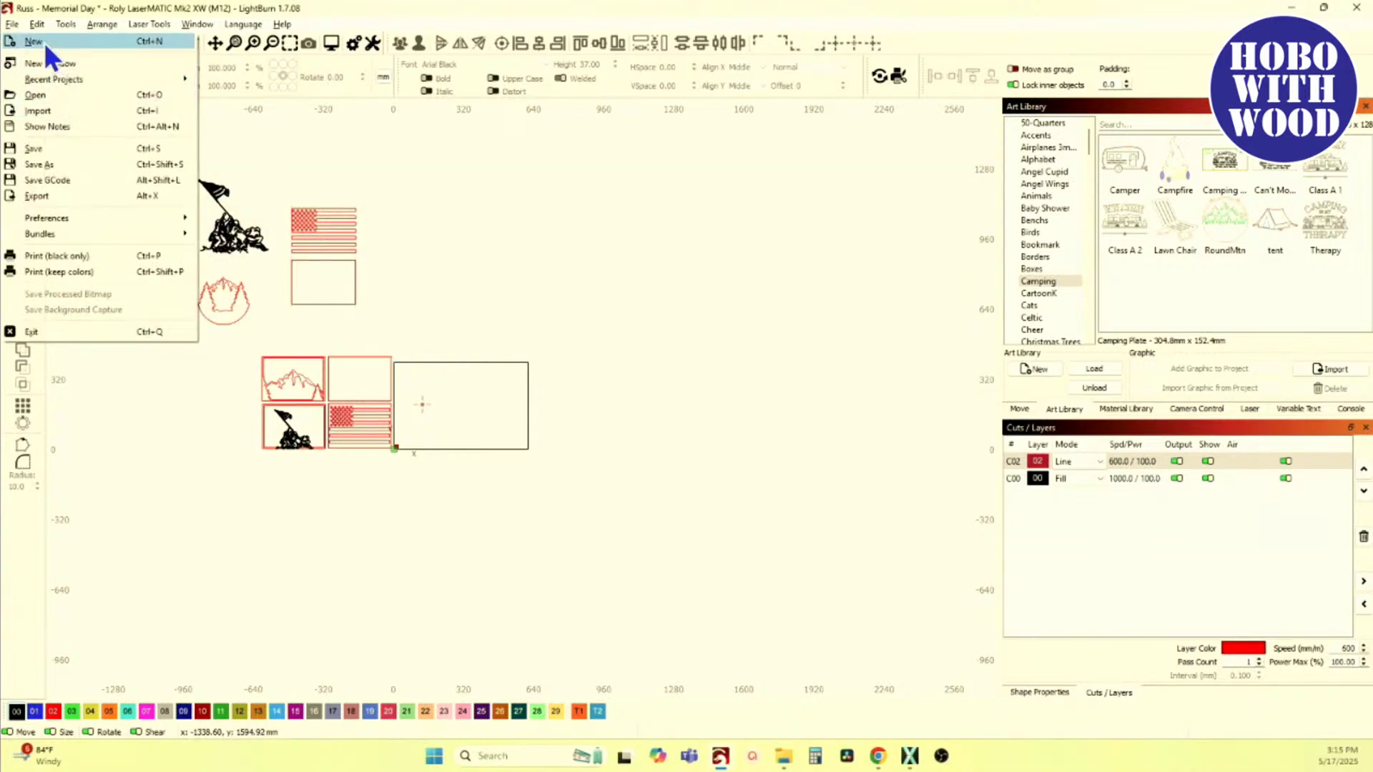
left_click(44, 42)
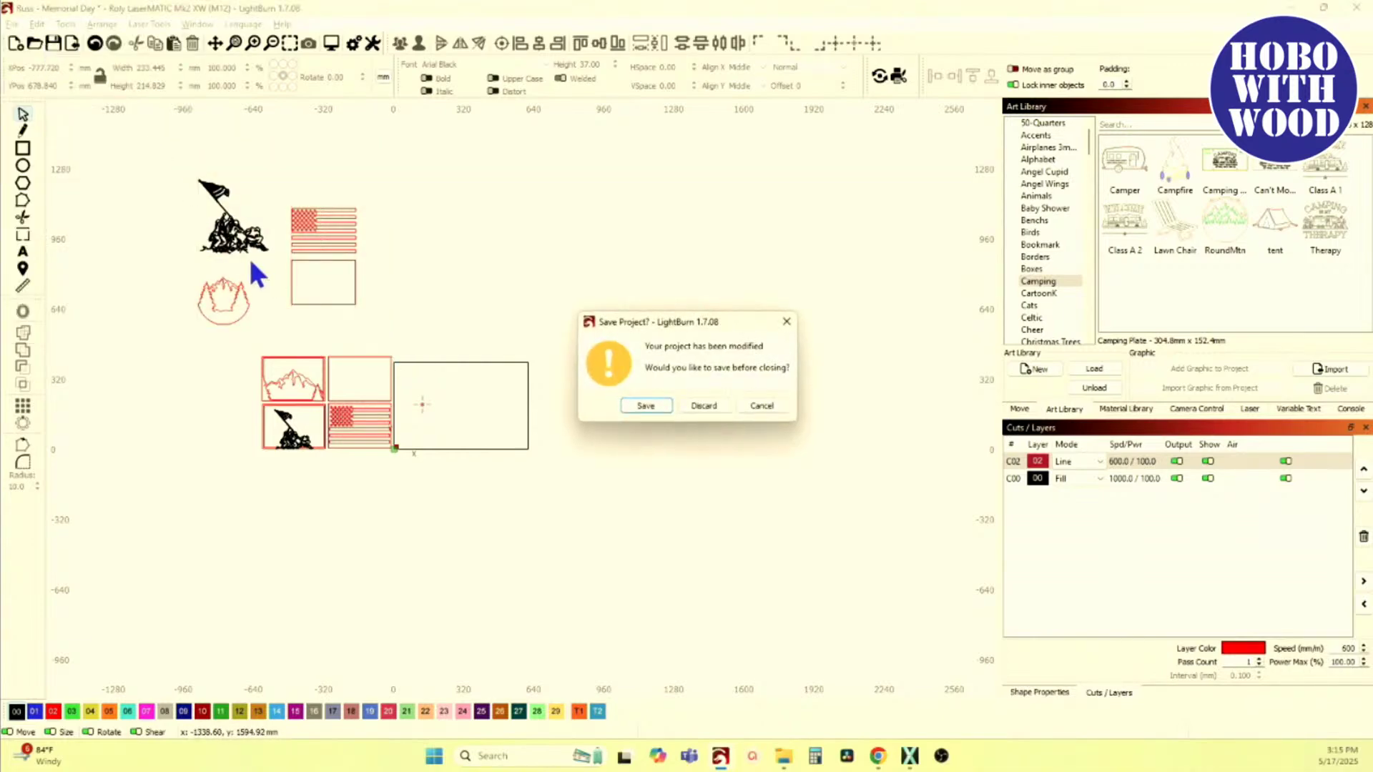
left_click(703, 405)
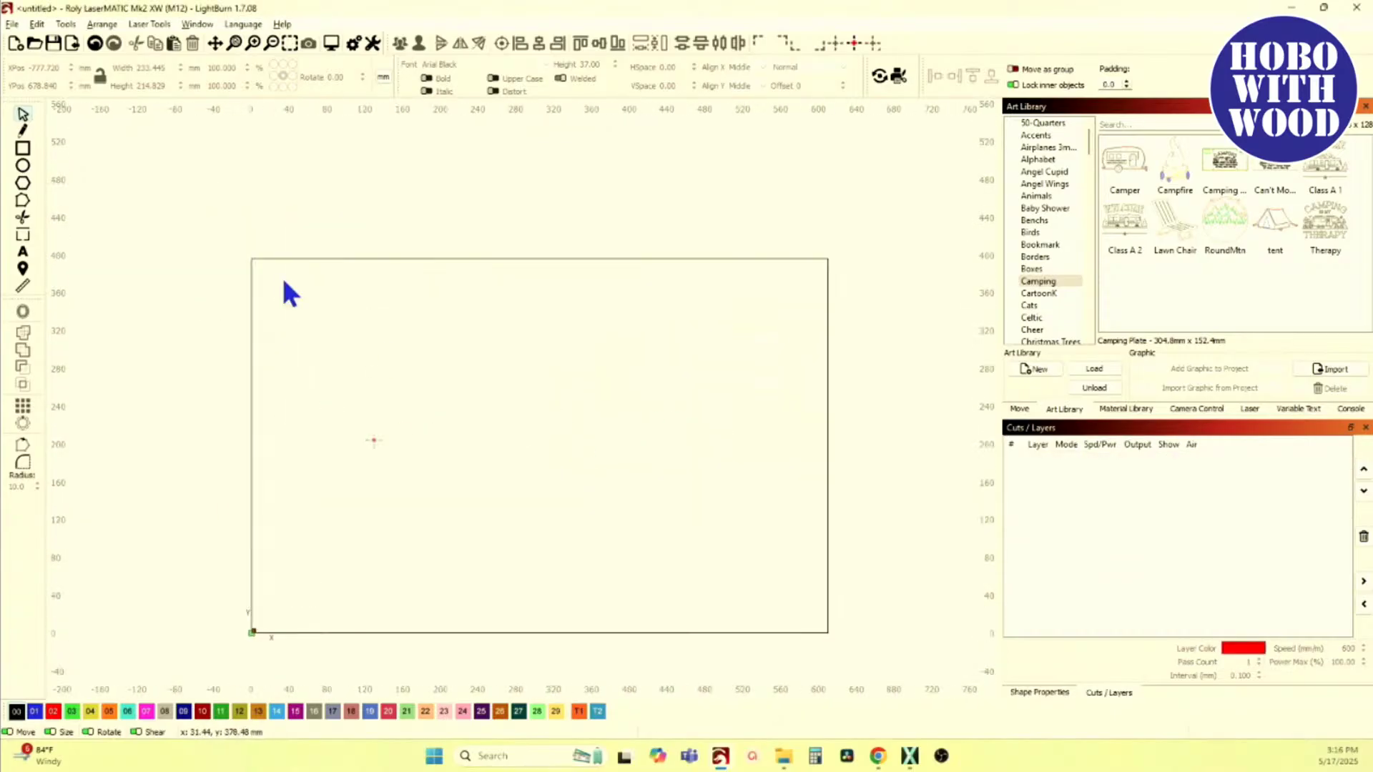
Step: Draw a hexagon about 121 mm wide and 105 mm high inside the work area and assign it to the red layer 02
left_click(21, 150)
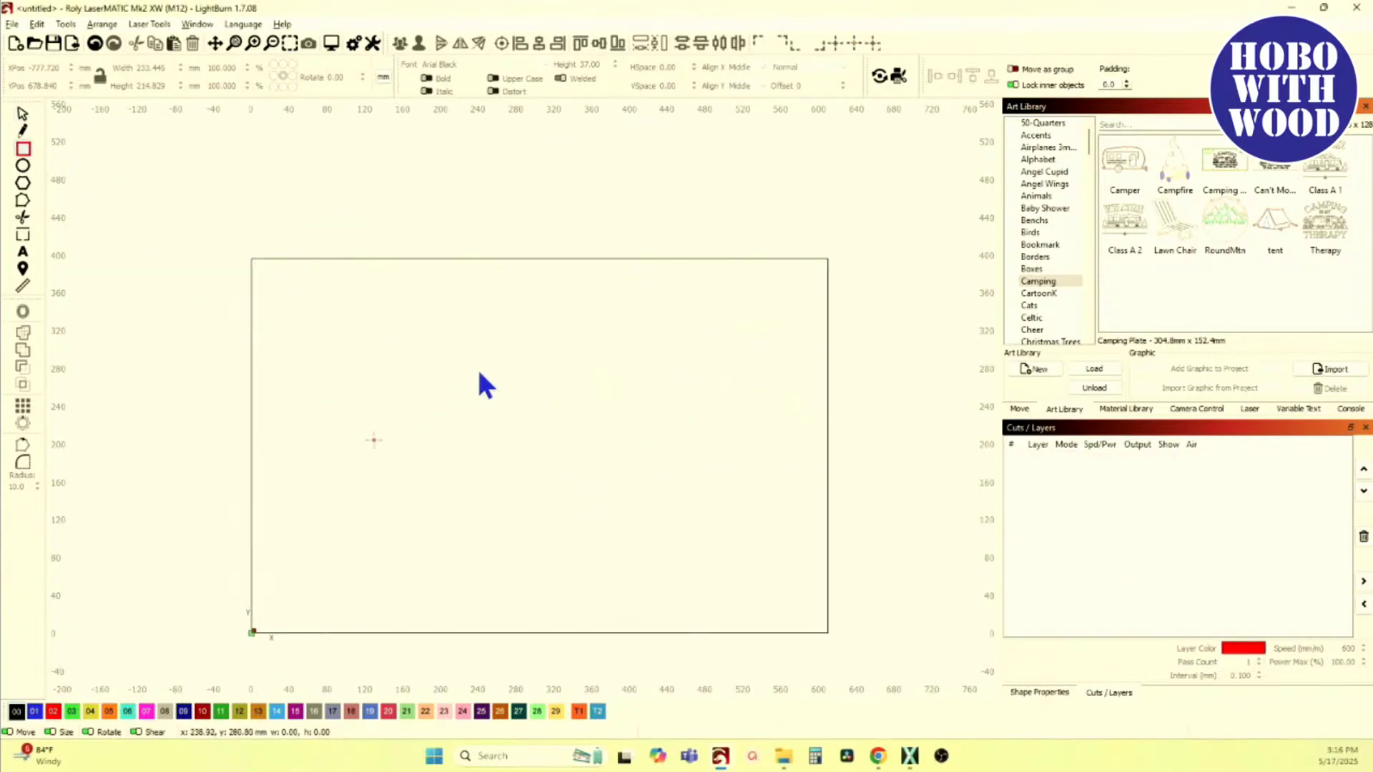
left_click(22, 183)
left_click_drag(547, 401, 662, 512)
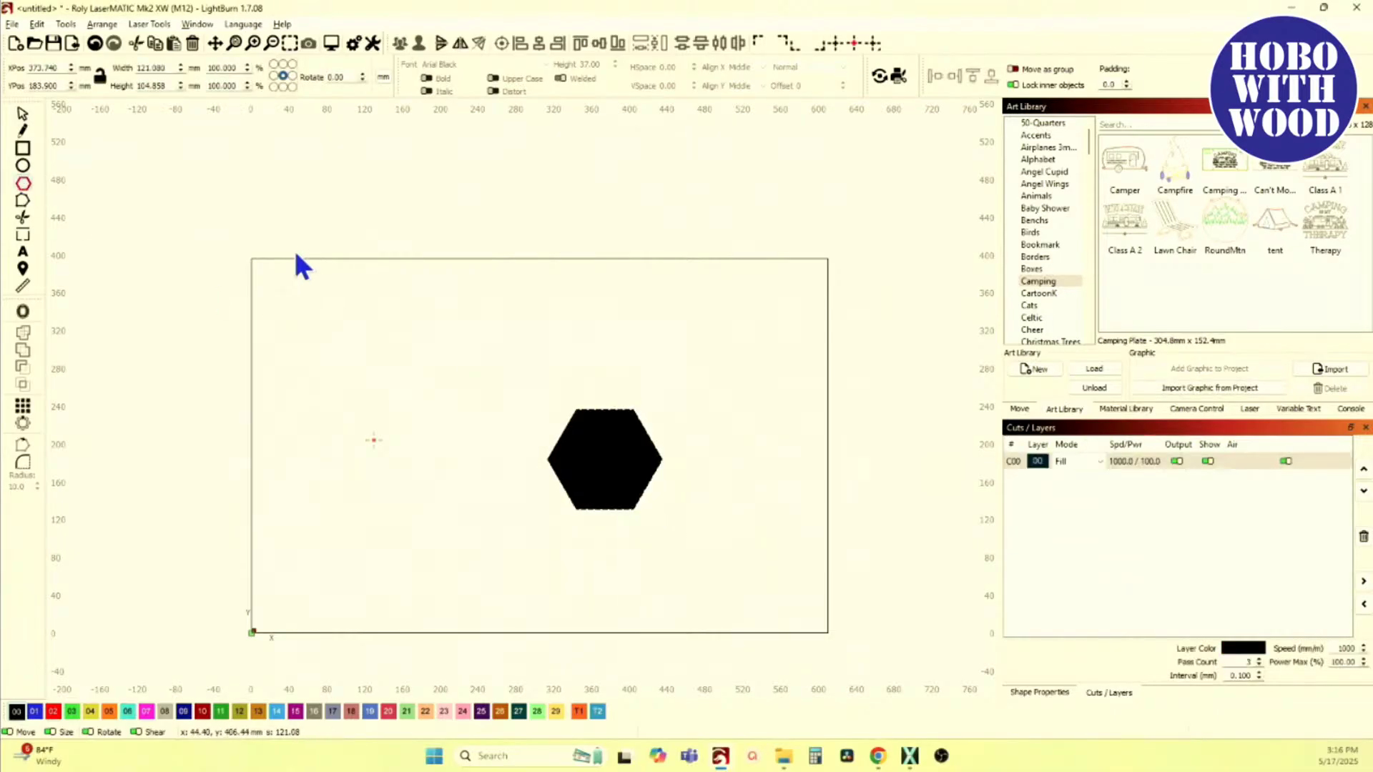
left_click(22, 113)
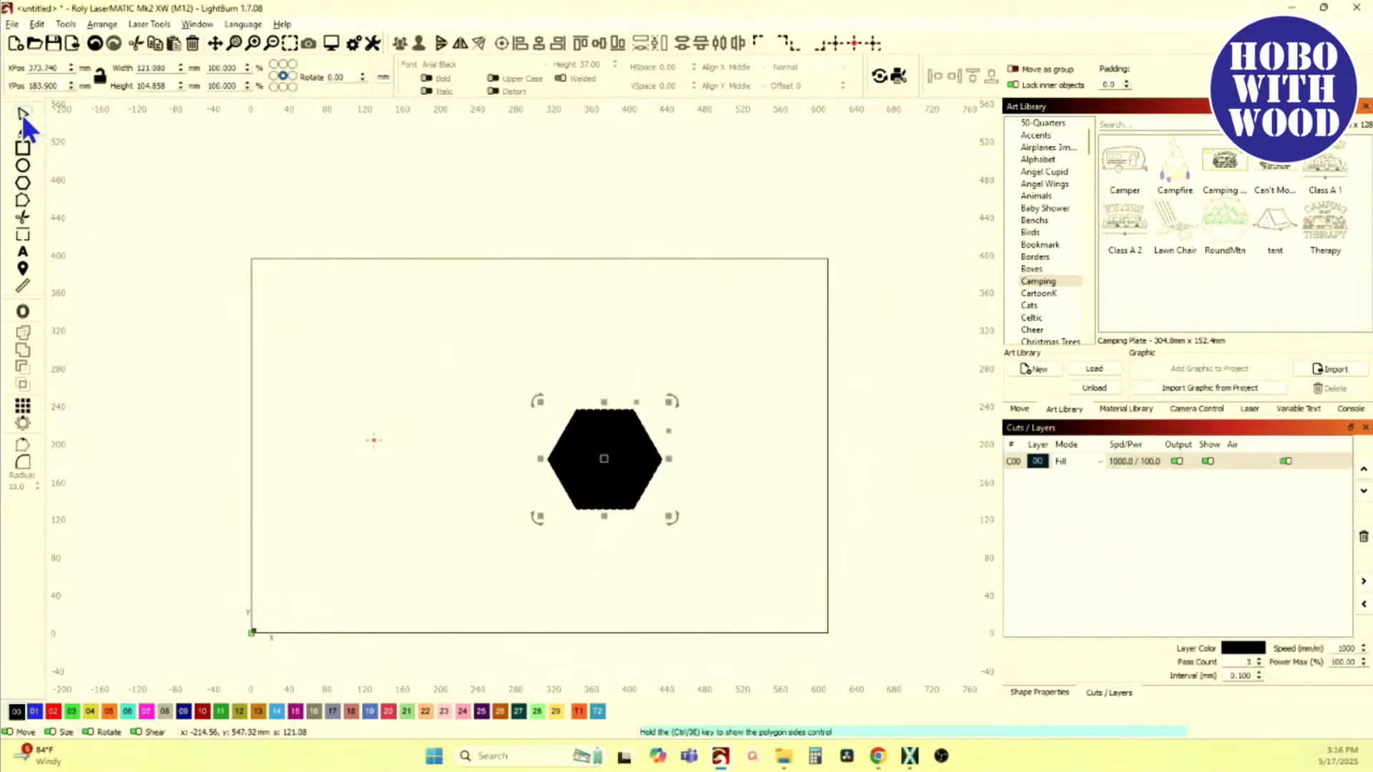
left_click(56, 711)
Step: Draw a circle about 4.3 mm in diameter near the hexagon's upper-left corner and centre it on that corner point
scroll(357, 426, "up", 4)
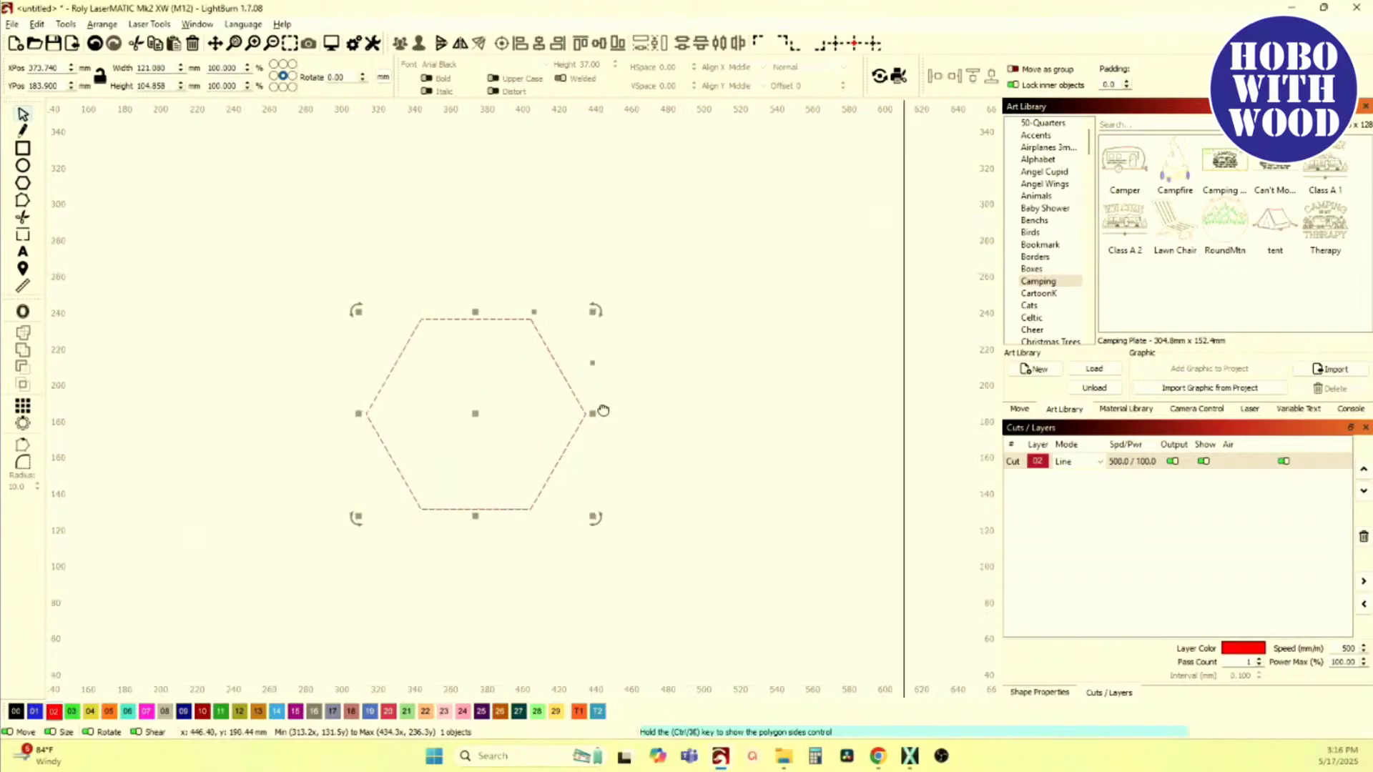
left_click(22, 165)
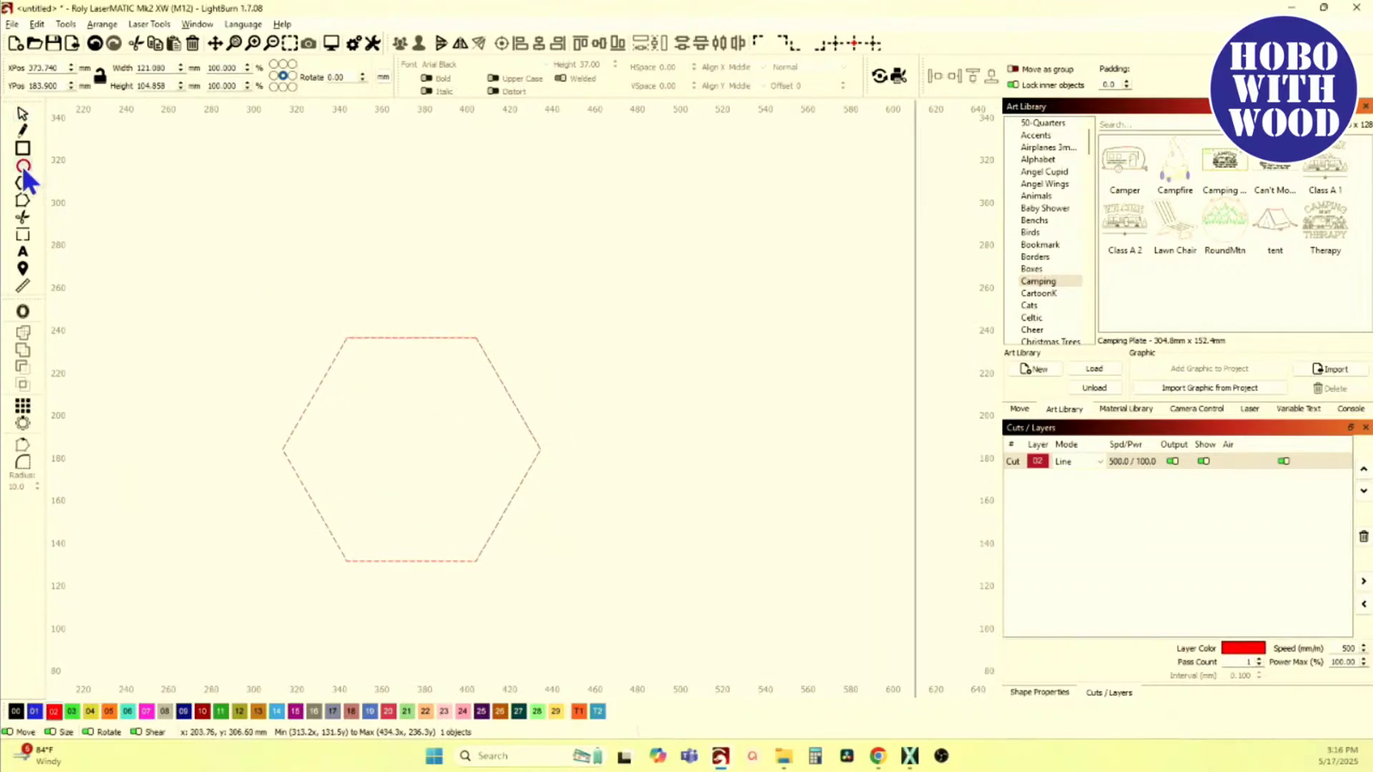
scroll(290, 314, "up", 2)
left_click_drag(394, 360, 407, 371)
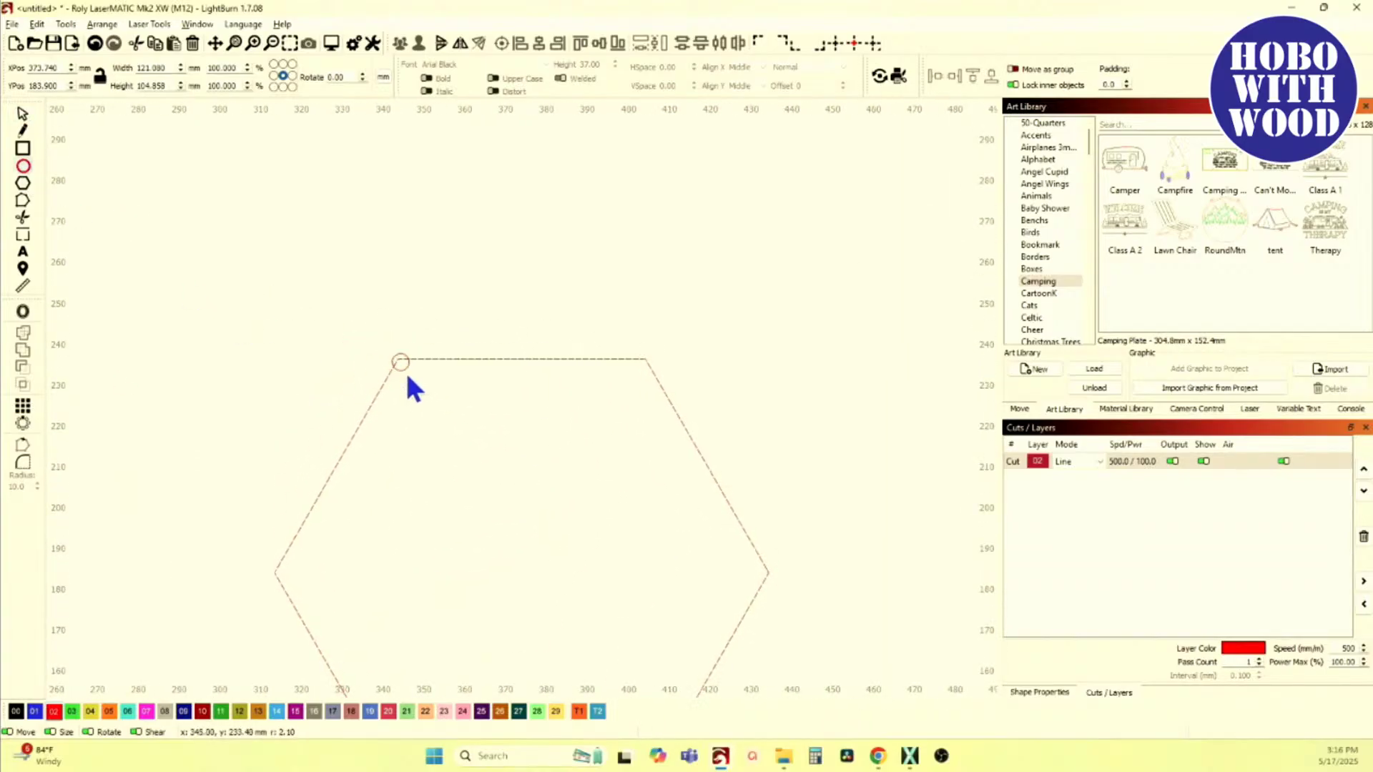
left_click(24, 114)
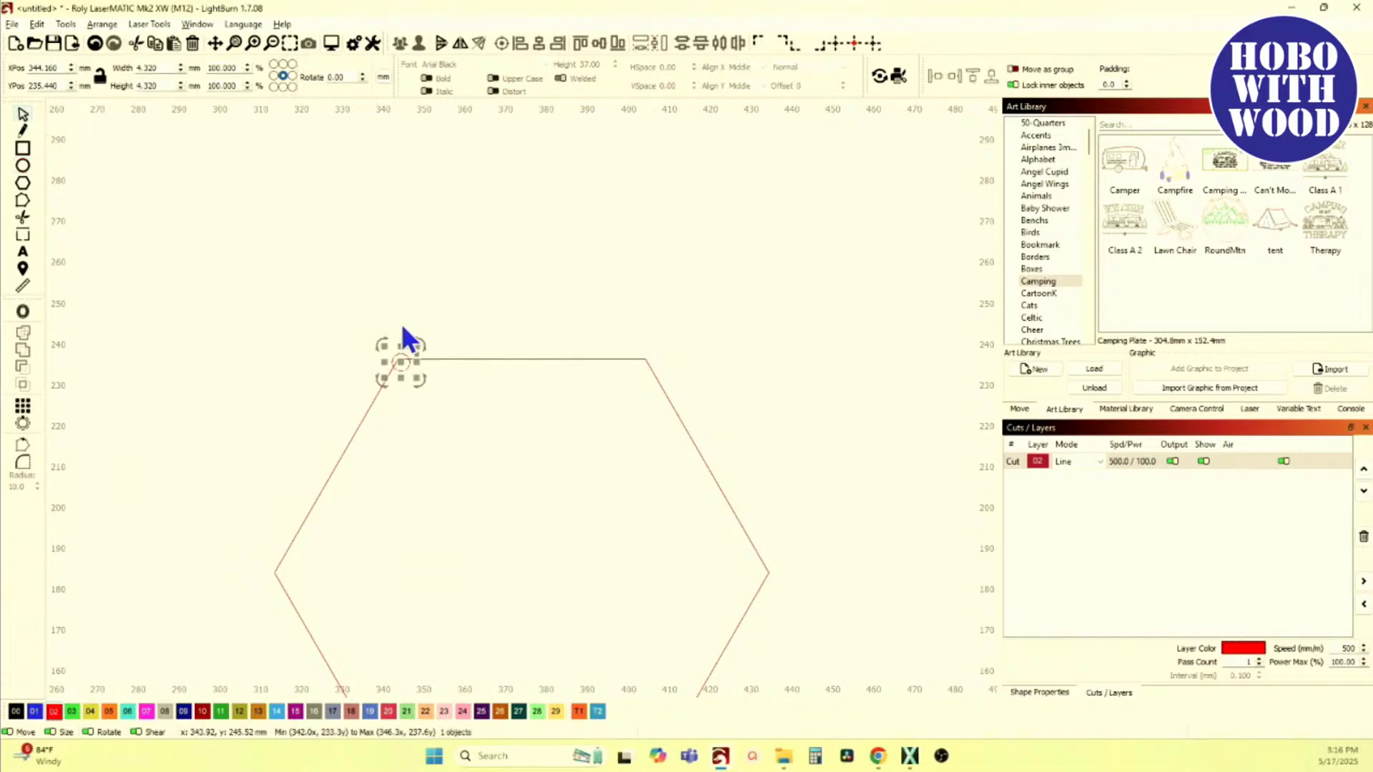
scroll(393, 376, "up", 3)
left_click_drag(409, 336, 403, 328)
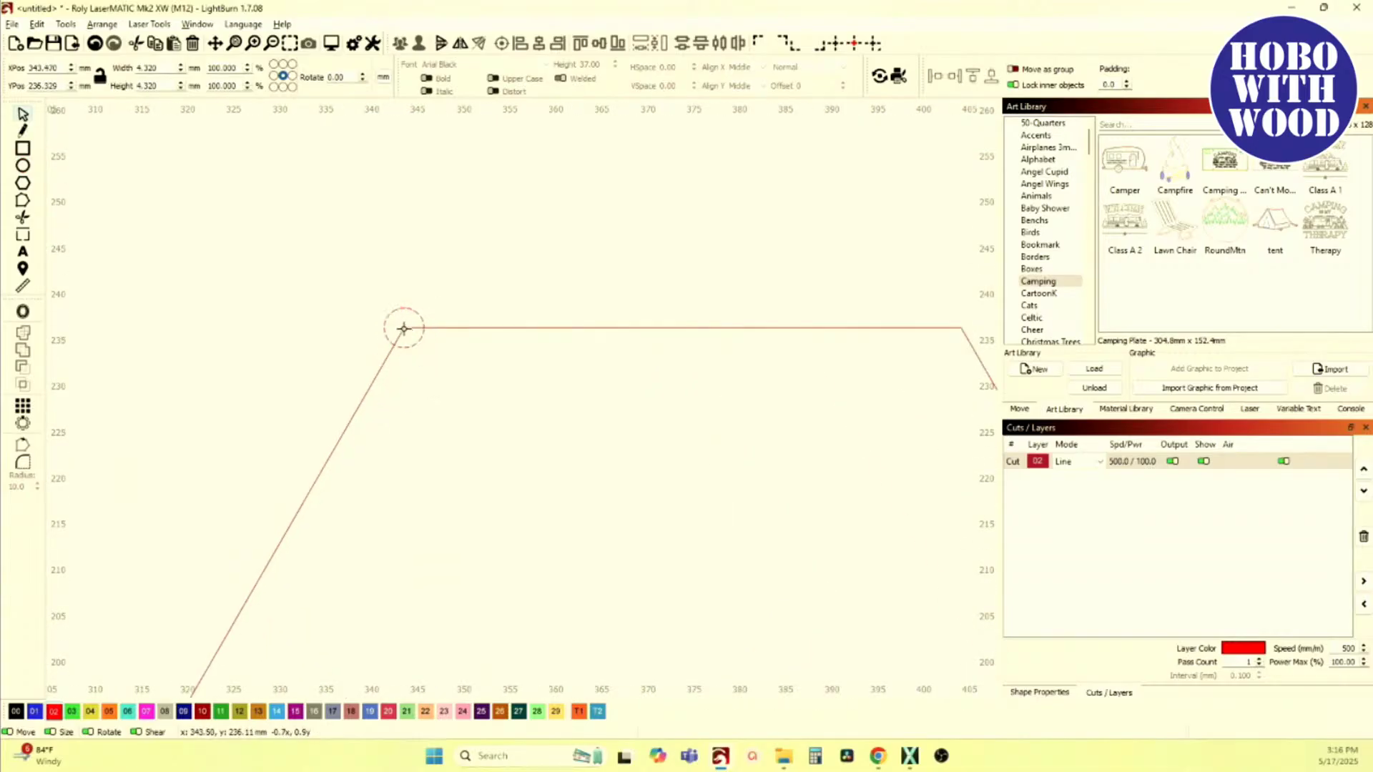
scroll(404, 331, "down", 3)
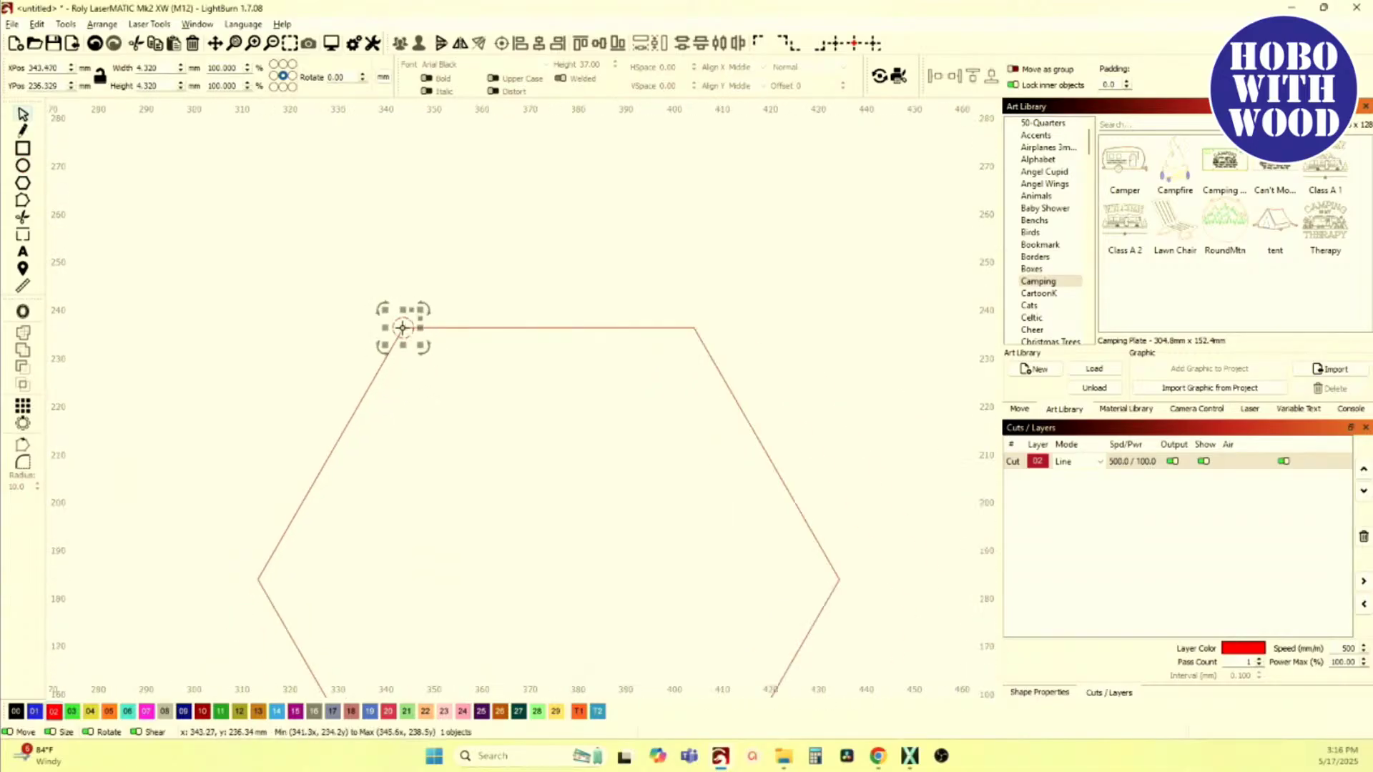
Step: Copy the small corner circle along the hexagon's outline using Copy Along Path with 18 copies
left_click(485, 343)
key("ctrl+a")
scroll(279, 335, "down", 2)
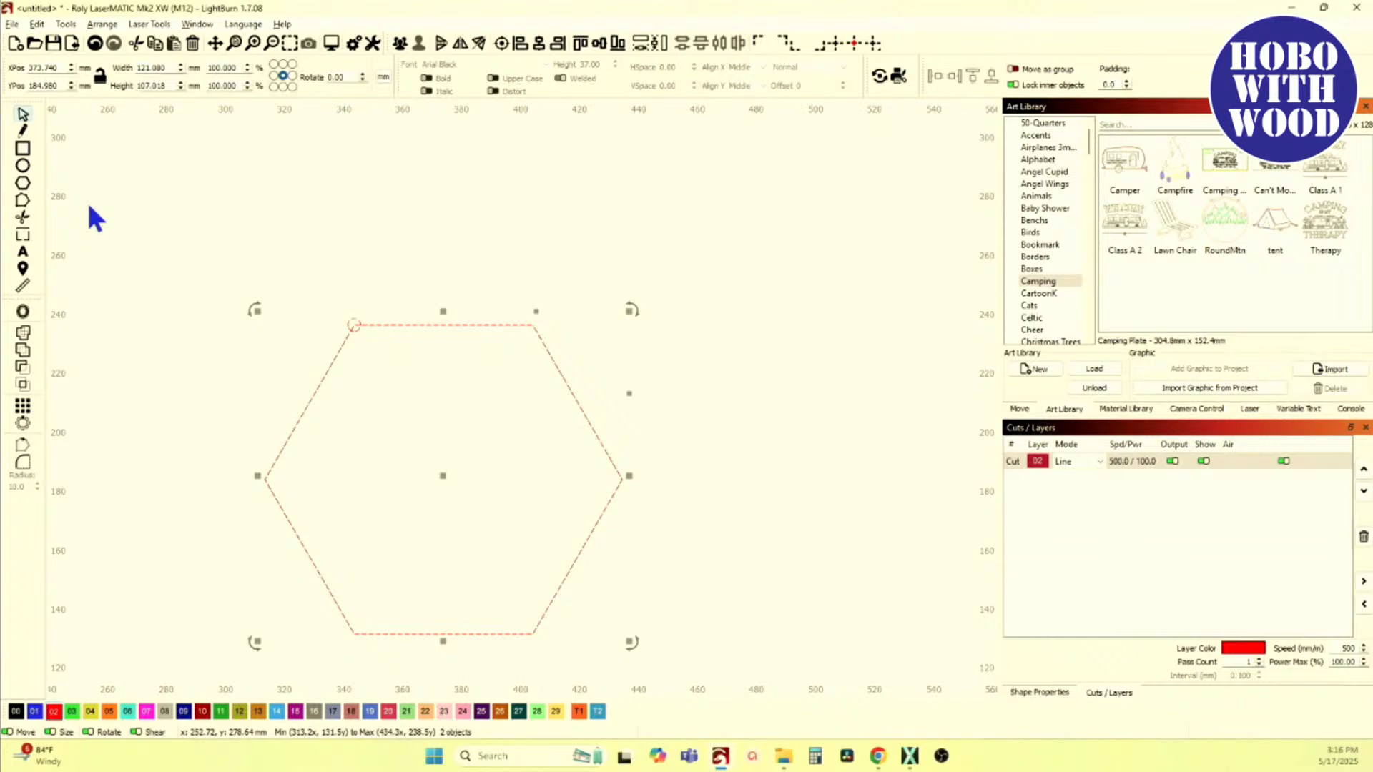
left_click(102, 24)
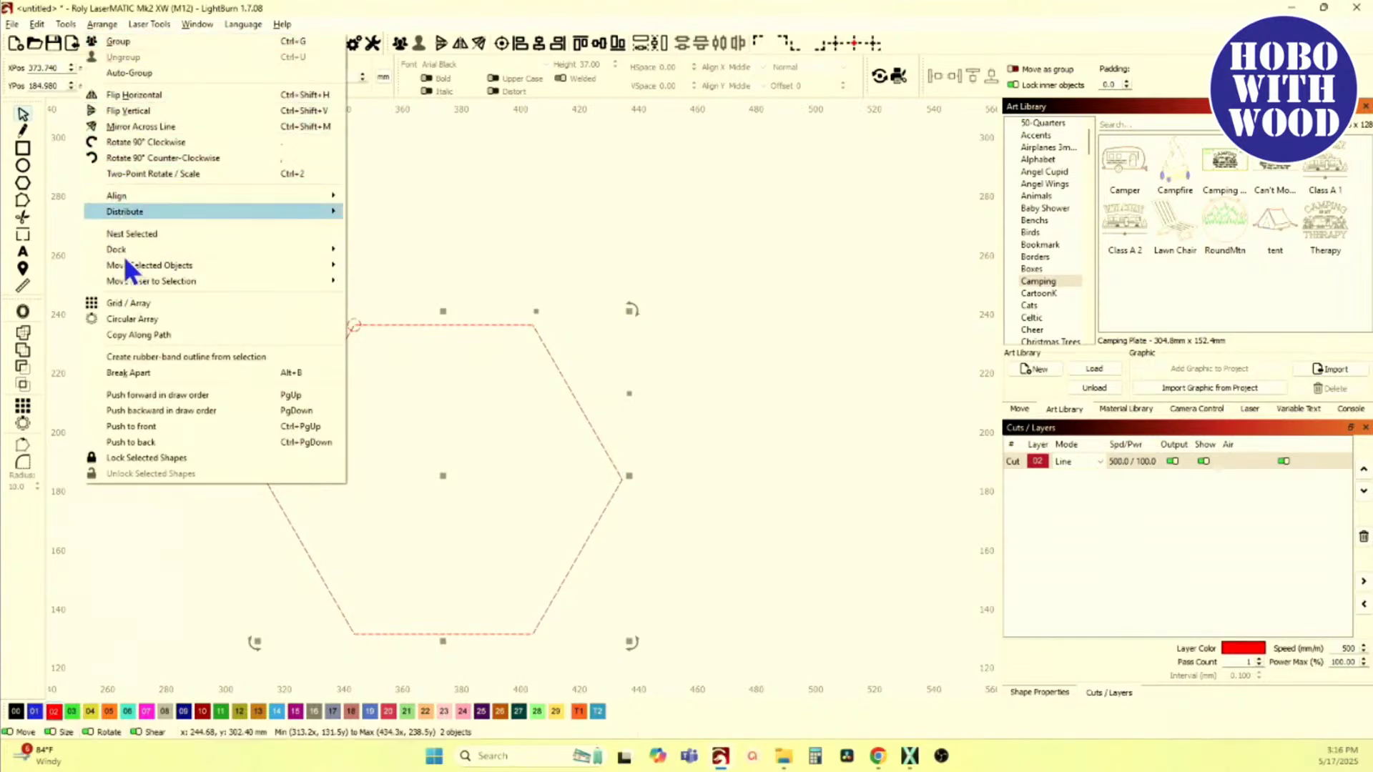
left_click(149, 335)
left_click(762, 322)
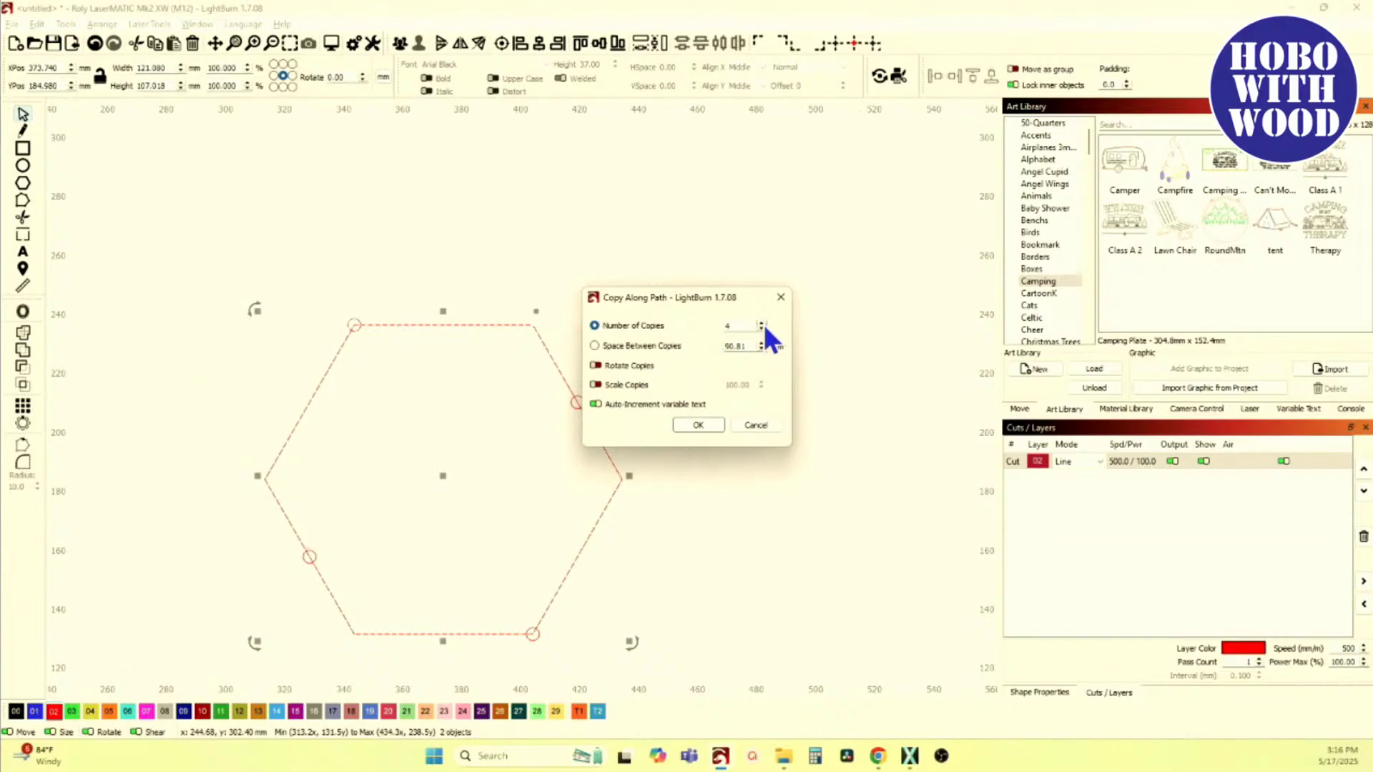
left_click(762, 322)
left_click(762, 322)
left_click(762, 322)
left_click(762, 322)
left_click(763, 323)
left_click(762, 322)
left_click(762, 322)
left_click(763, 323)
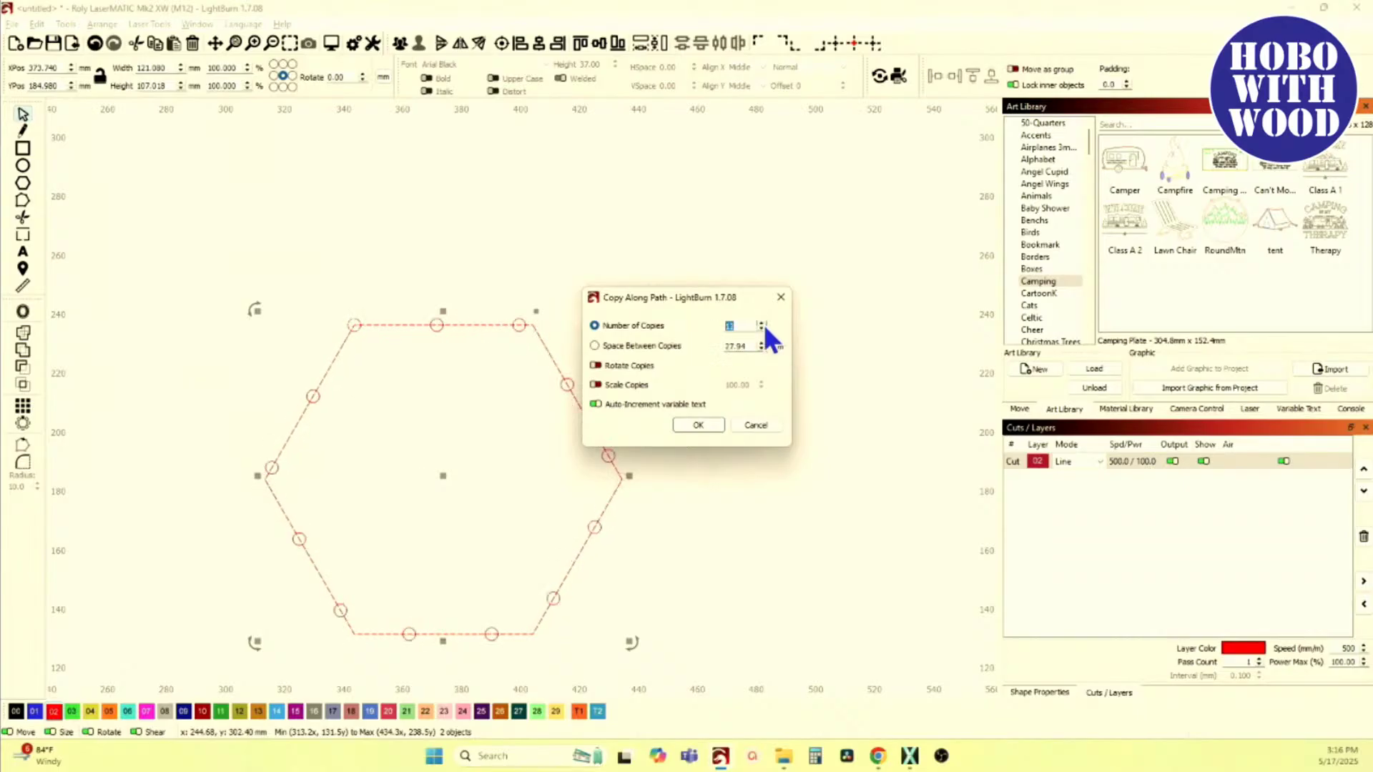
left_click(763, 323)
left_click(762, 323)
left_click(762, 323)
left_click(762, 322)
left_click(762, 323)
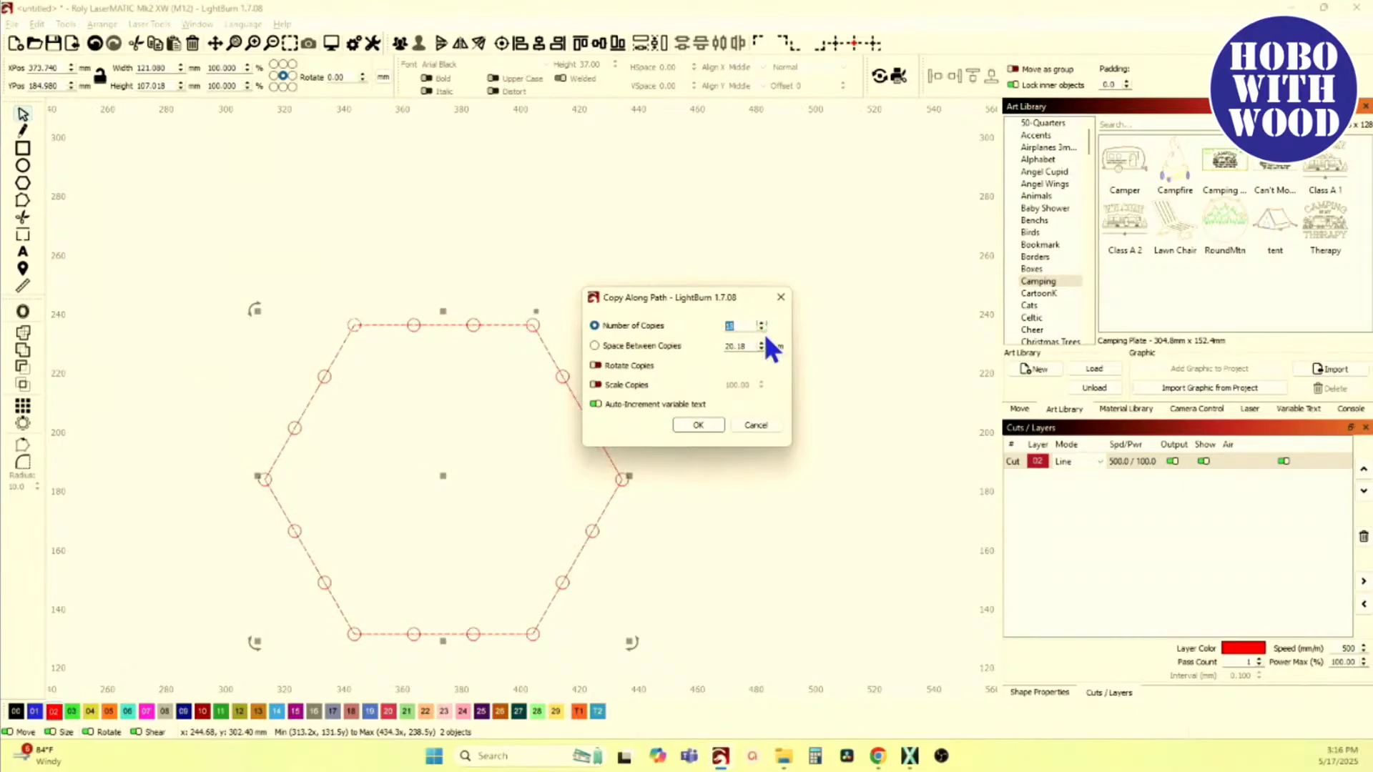
left_click(695, 426)
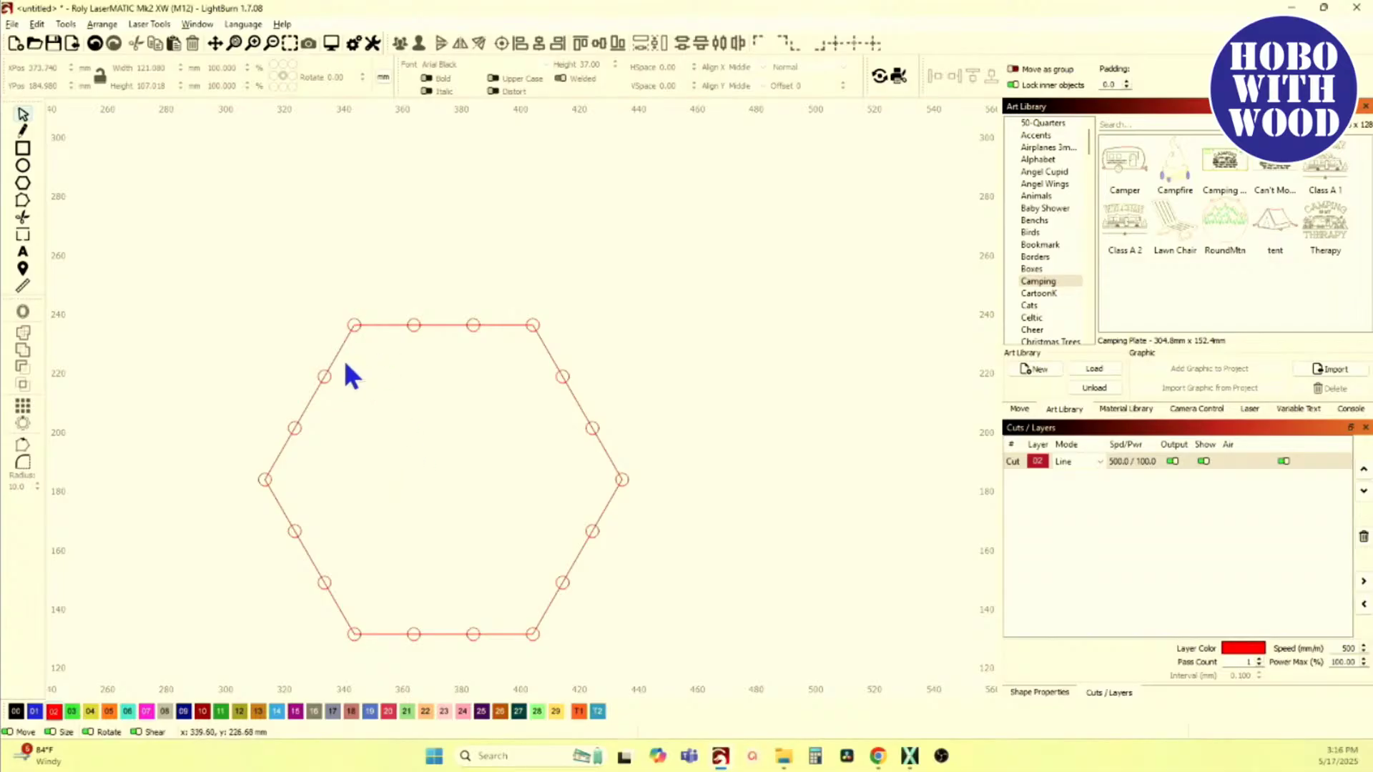
Step: Set the width and height of the hexagon's upper-left corner circle to 5 mm and lock the aspect ratio
scroll(361, 331, "up", 2)
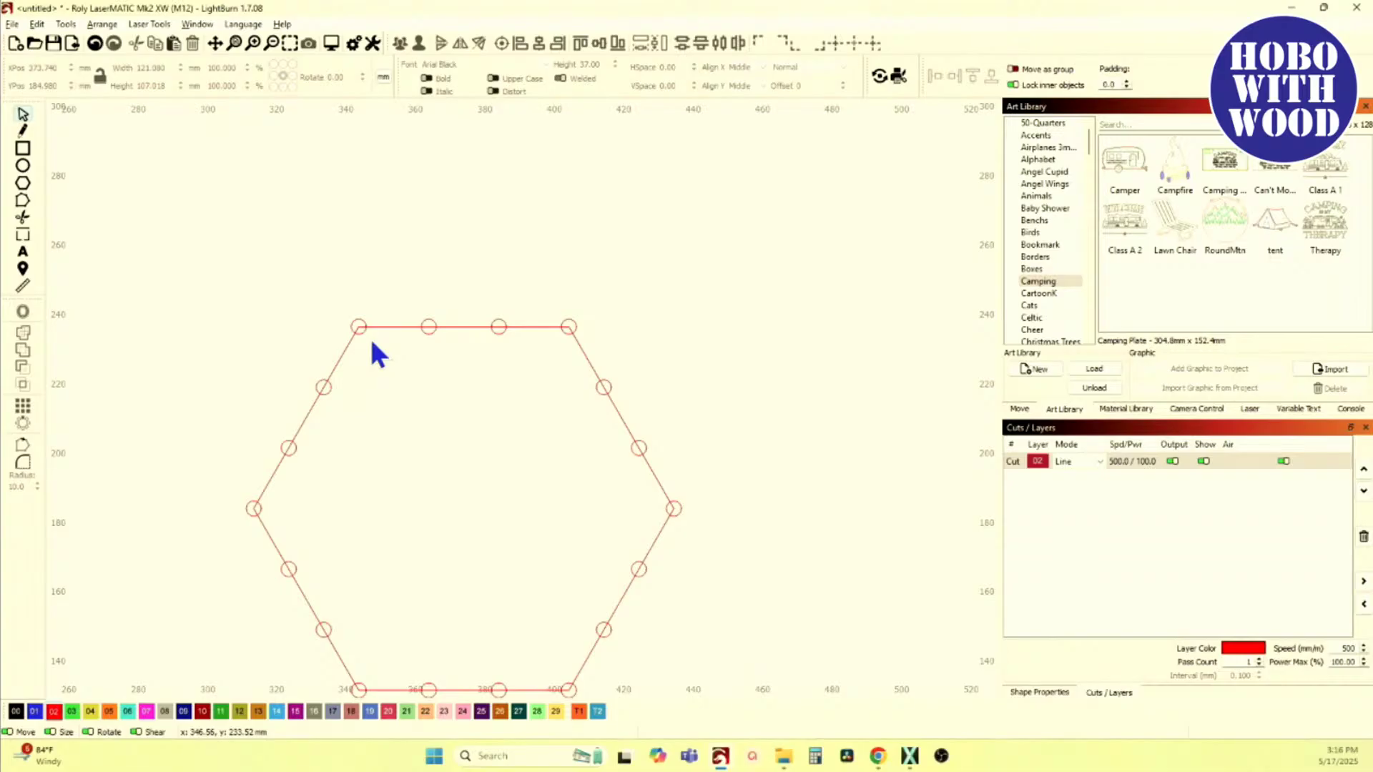
left_click_drag(381, 358, 368, 306)
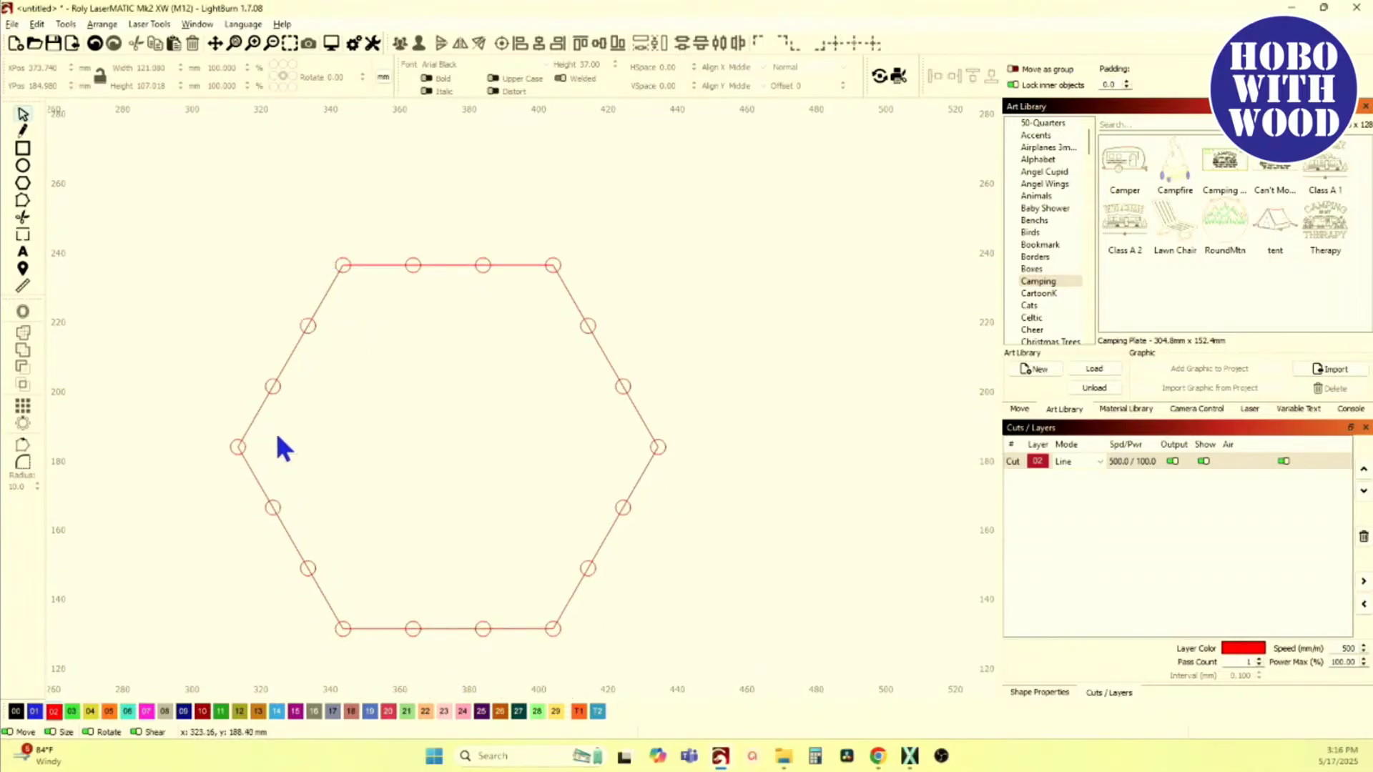
scroll(407, 296, "down", 1)
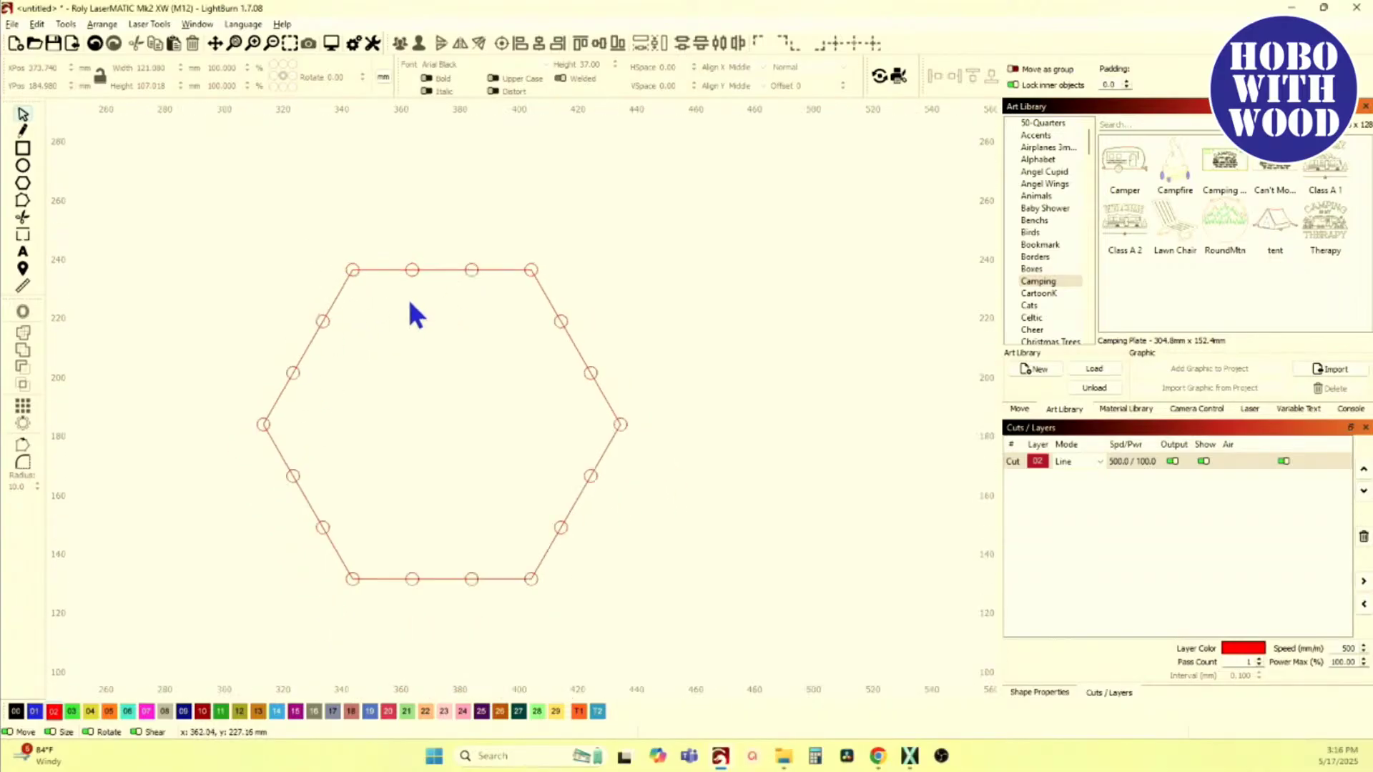
left_click_drag(319, 238, 370, 286)
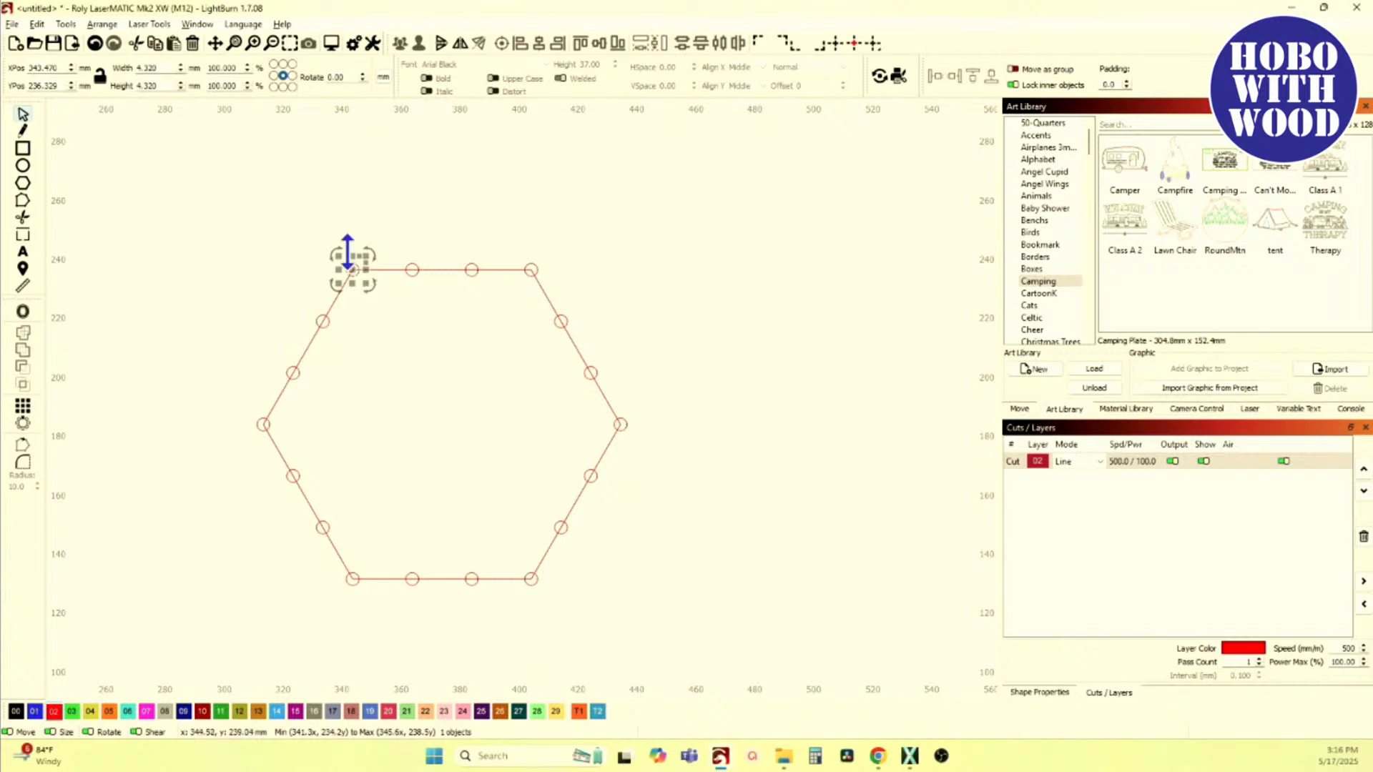
left_click(179, 68)
type("5.0")
key("Return")
left_click(163, 85)
type("5.0")
key("Return")
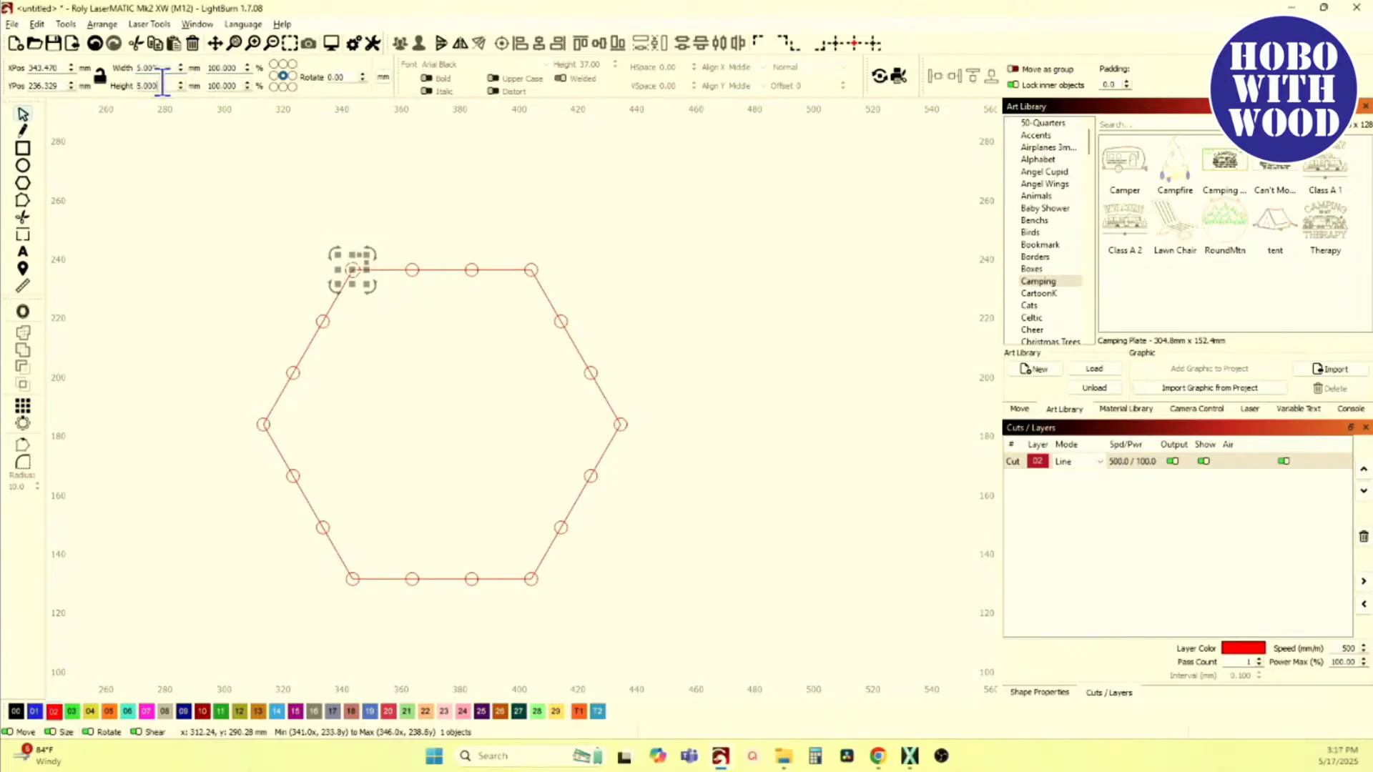
left_click(147, 175)
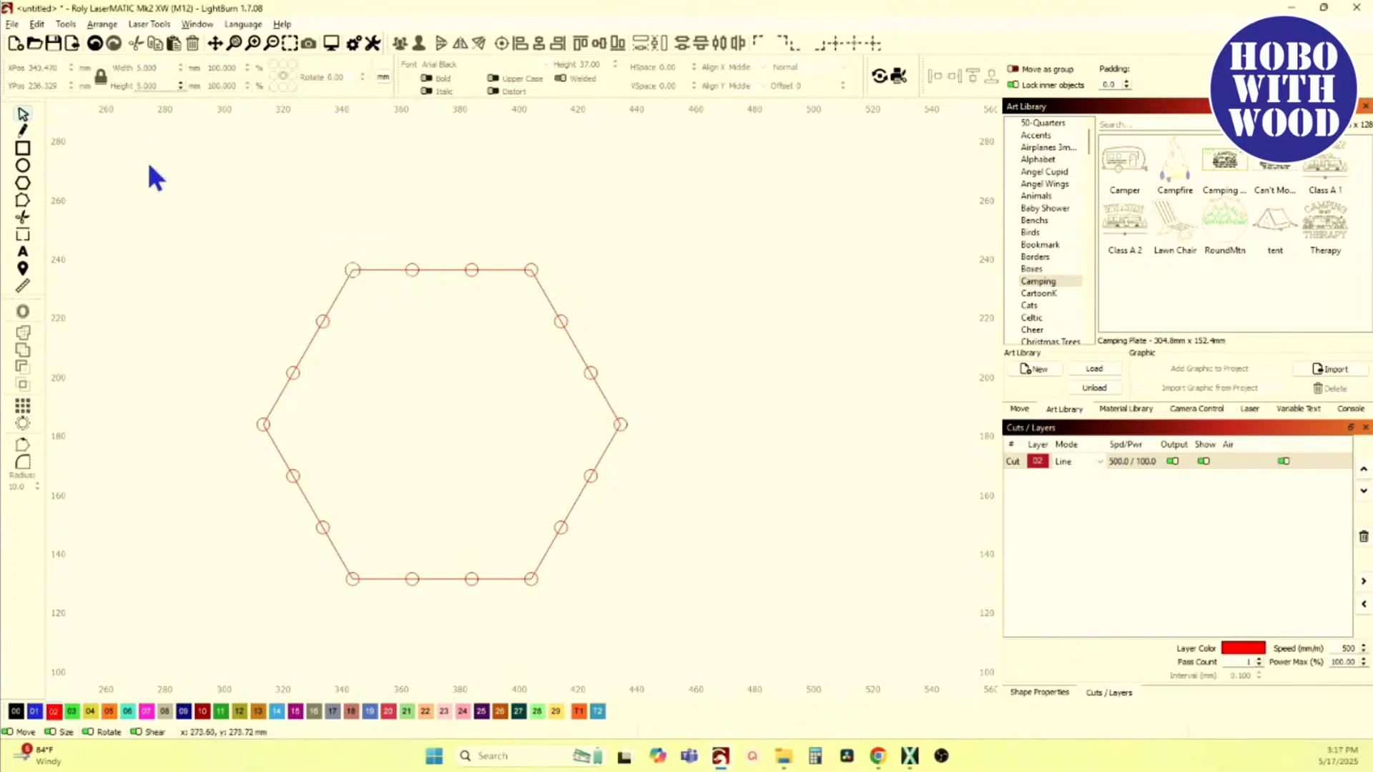
Step: Try resizing the second circle along the hexagon's upper edge to 5 mm, using its lower-left corner as the anchor
left_click_drag(387, 254, 442, 293)
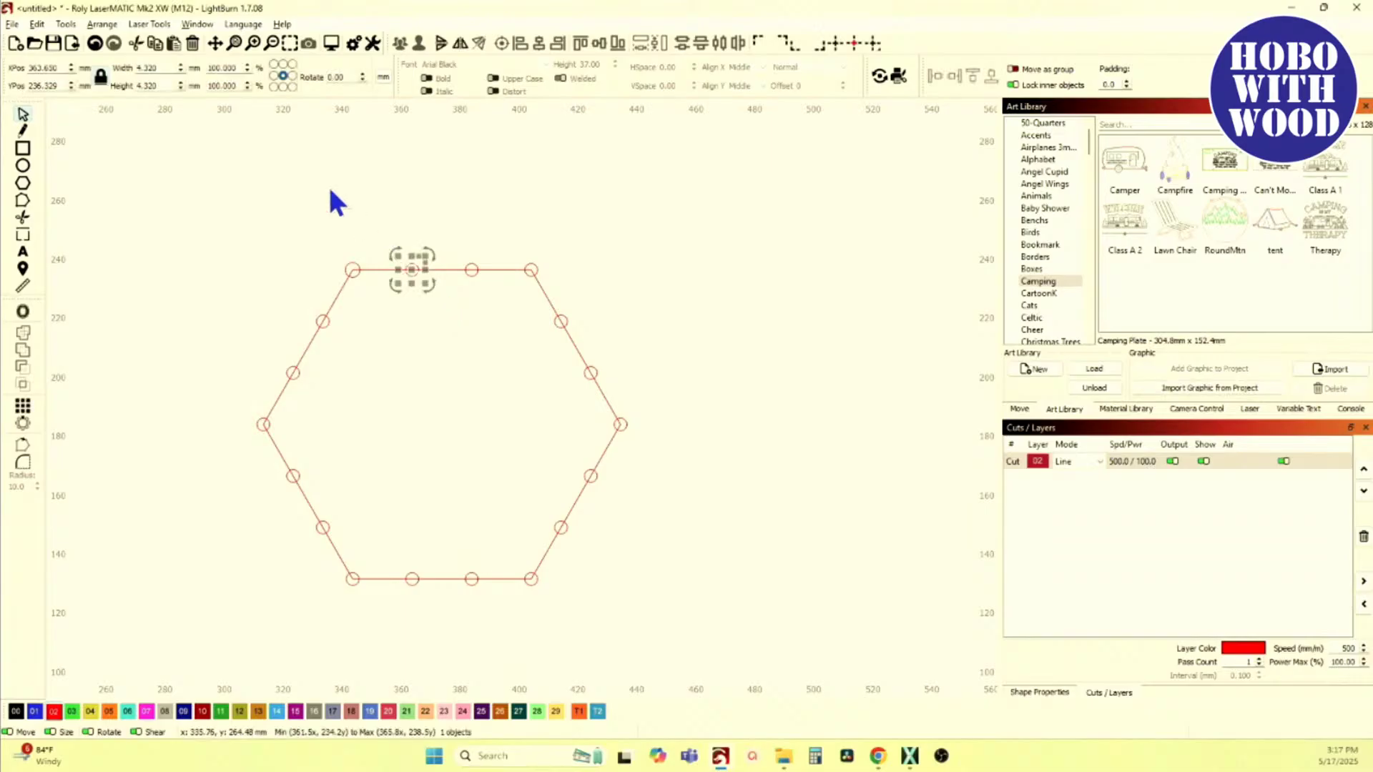
left_click(273, 86)
scroll(408, 269, "up", 3)
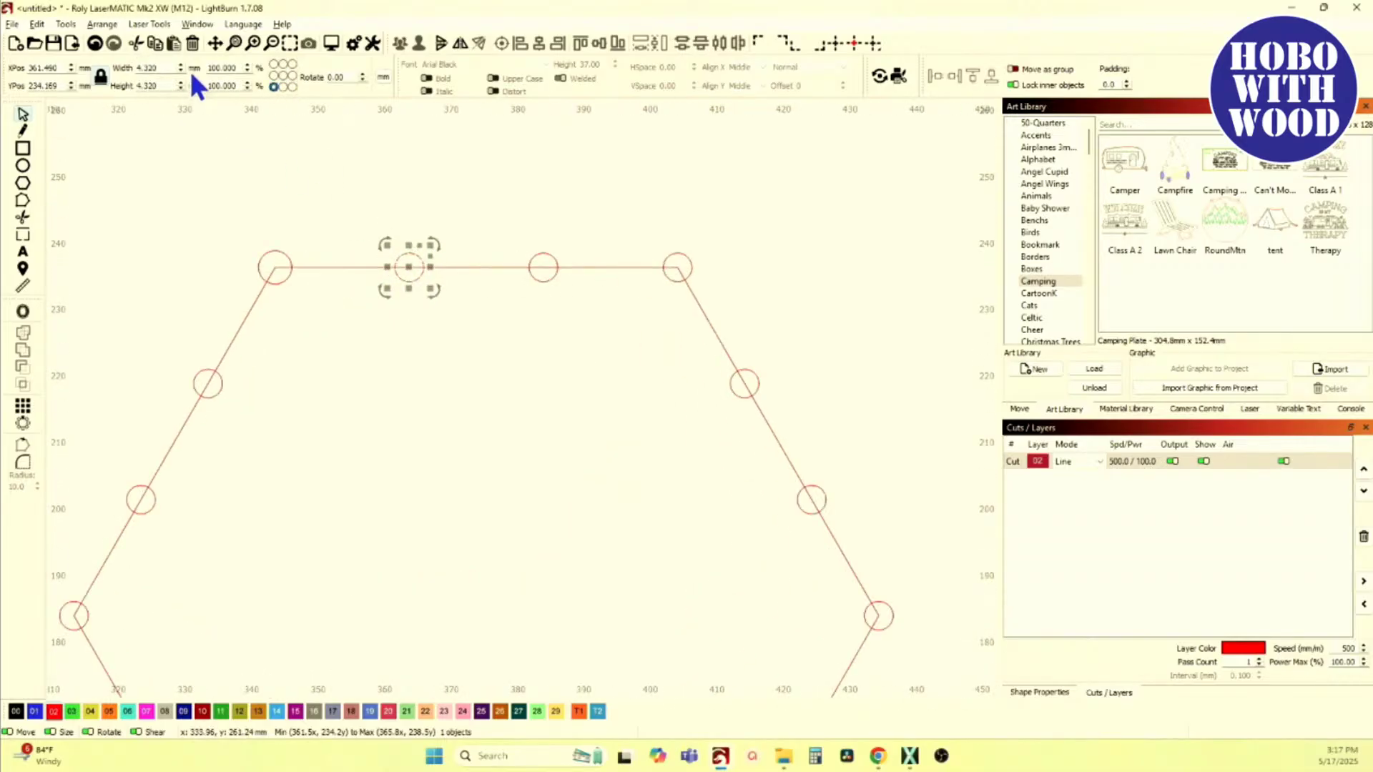
key("Tab")
type("5")
key("Return")
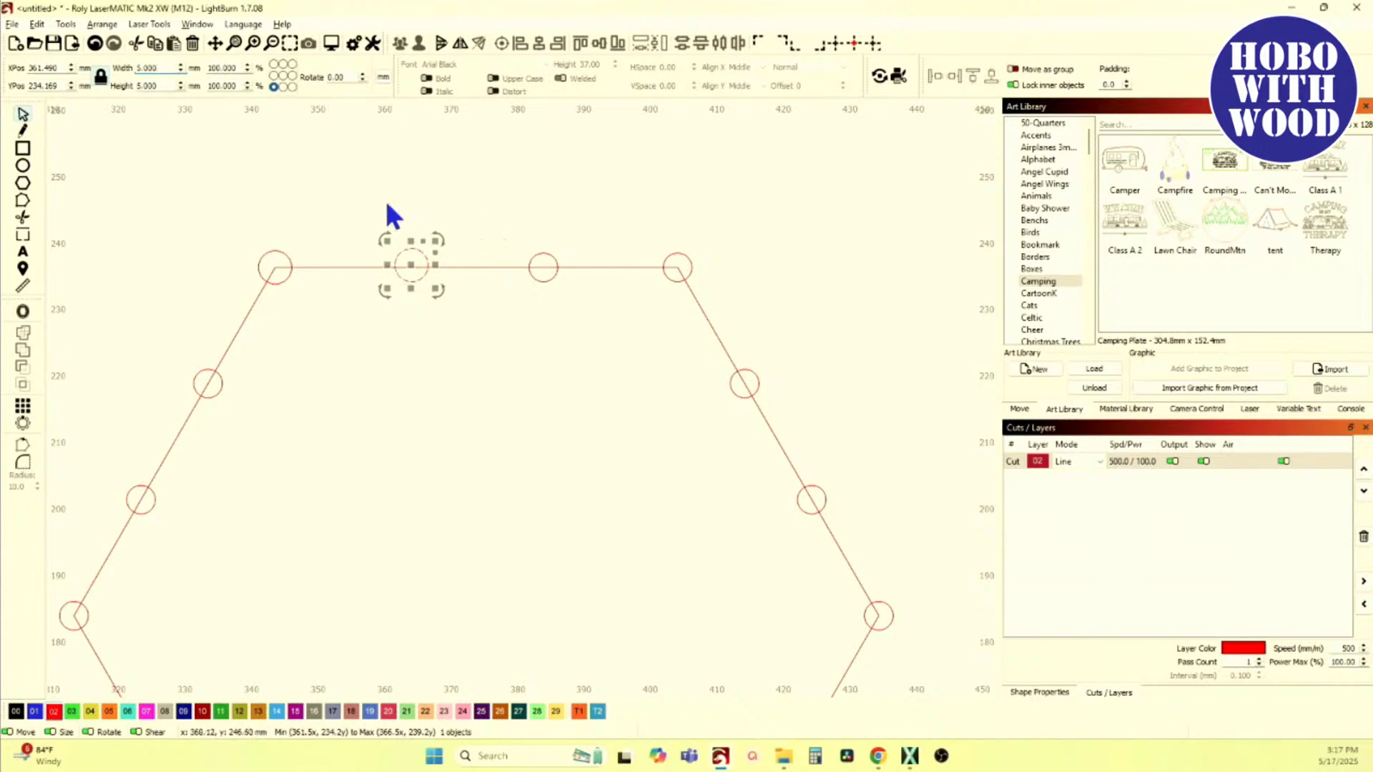
Step: Undo the second circle's resize, restore the centre anchor point and deselect the circle
left_click(94, 44)
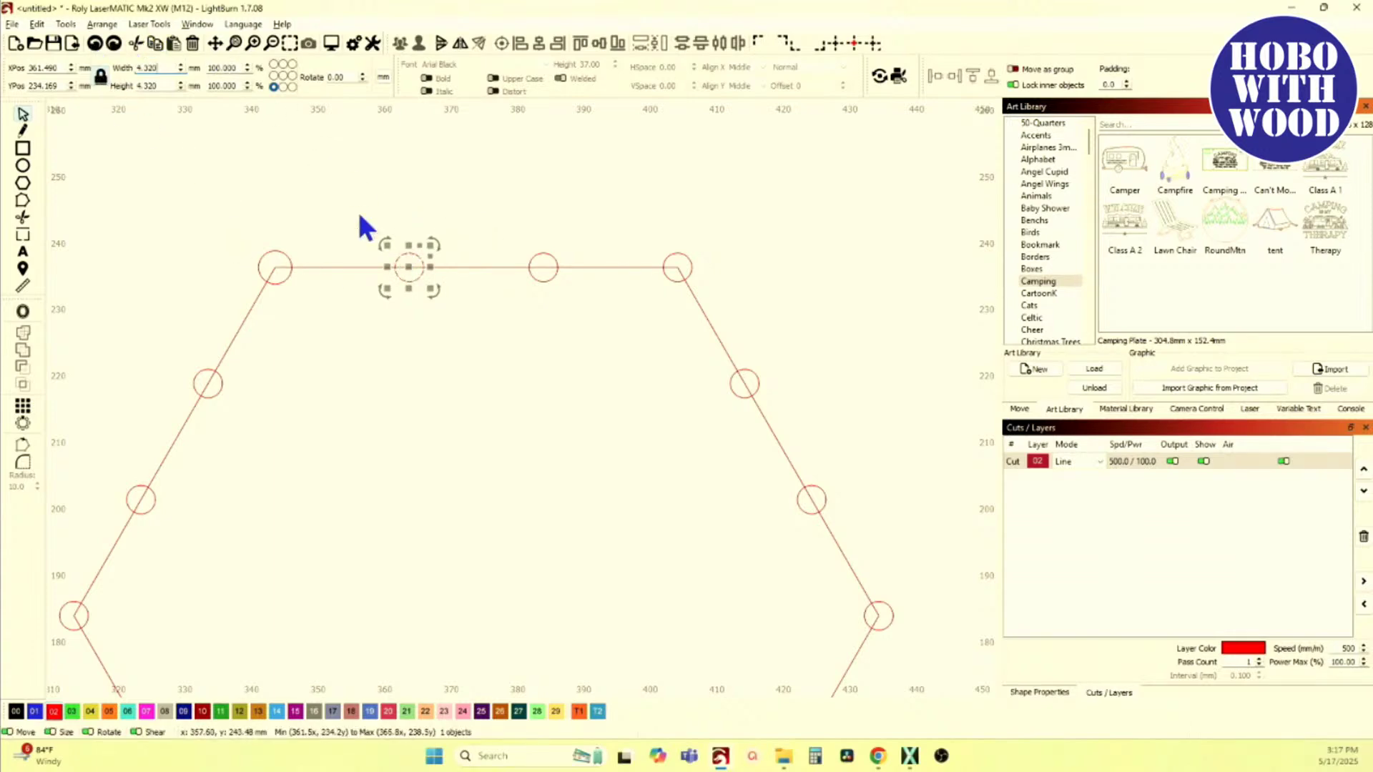
left_click(284, 77)
left_click(276, 215)
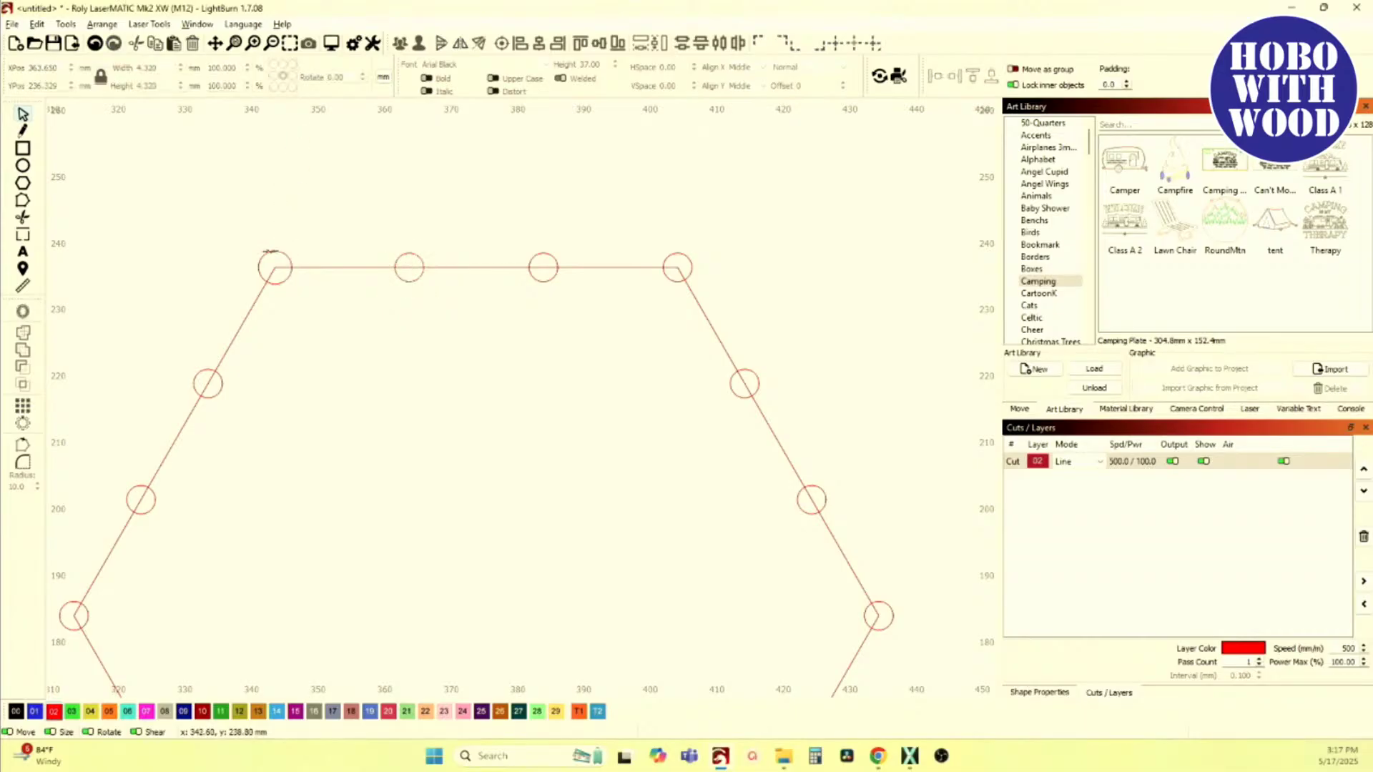
Step: Enlarge the hexagon's upper-left corner circle to 10 mm in diameter from its centre
scroll(273, 250, "down", 2)
left_click(272, 270)
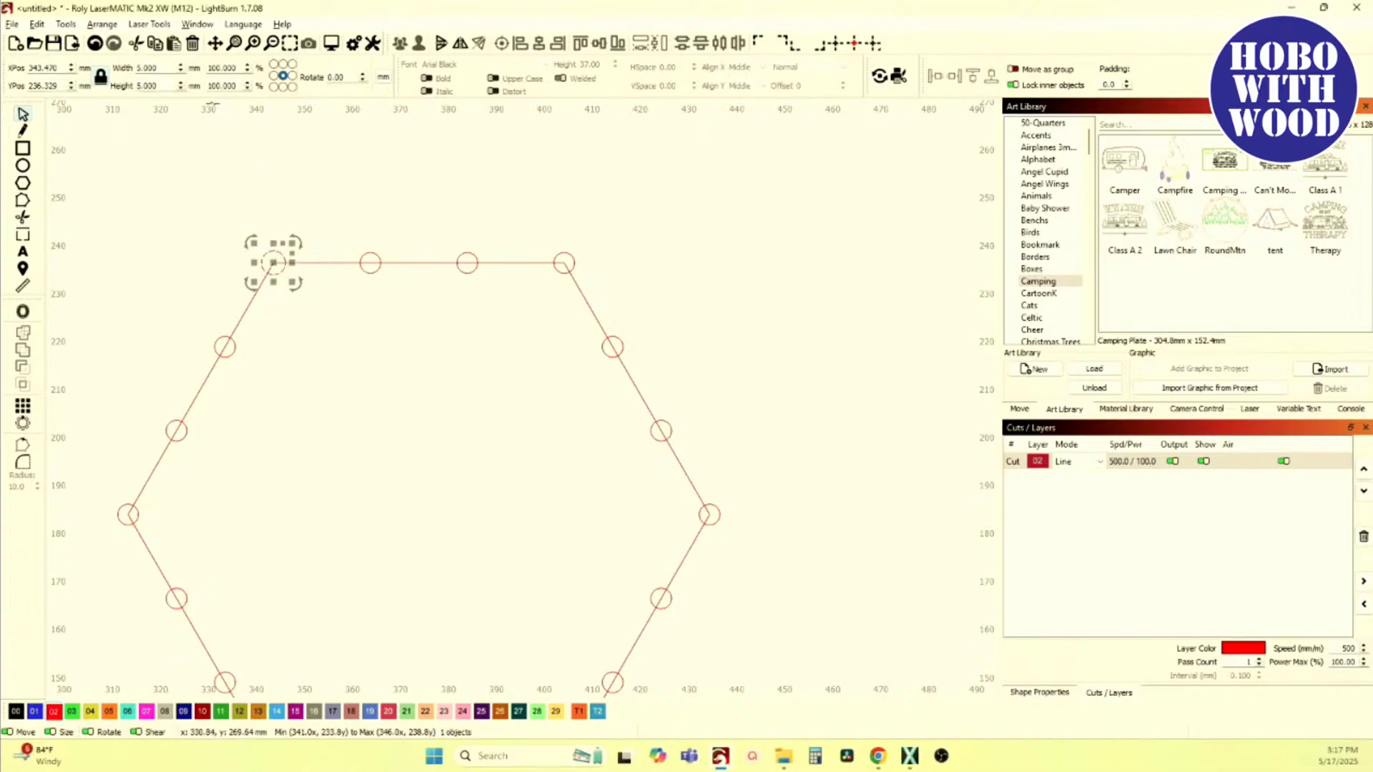
double_click(183, 69)
type("10")
key("Return")
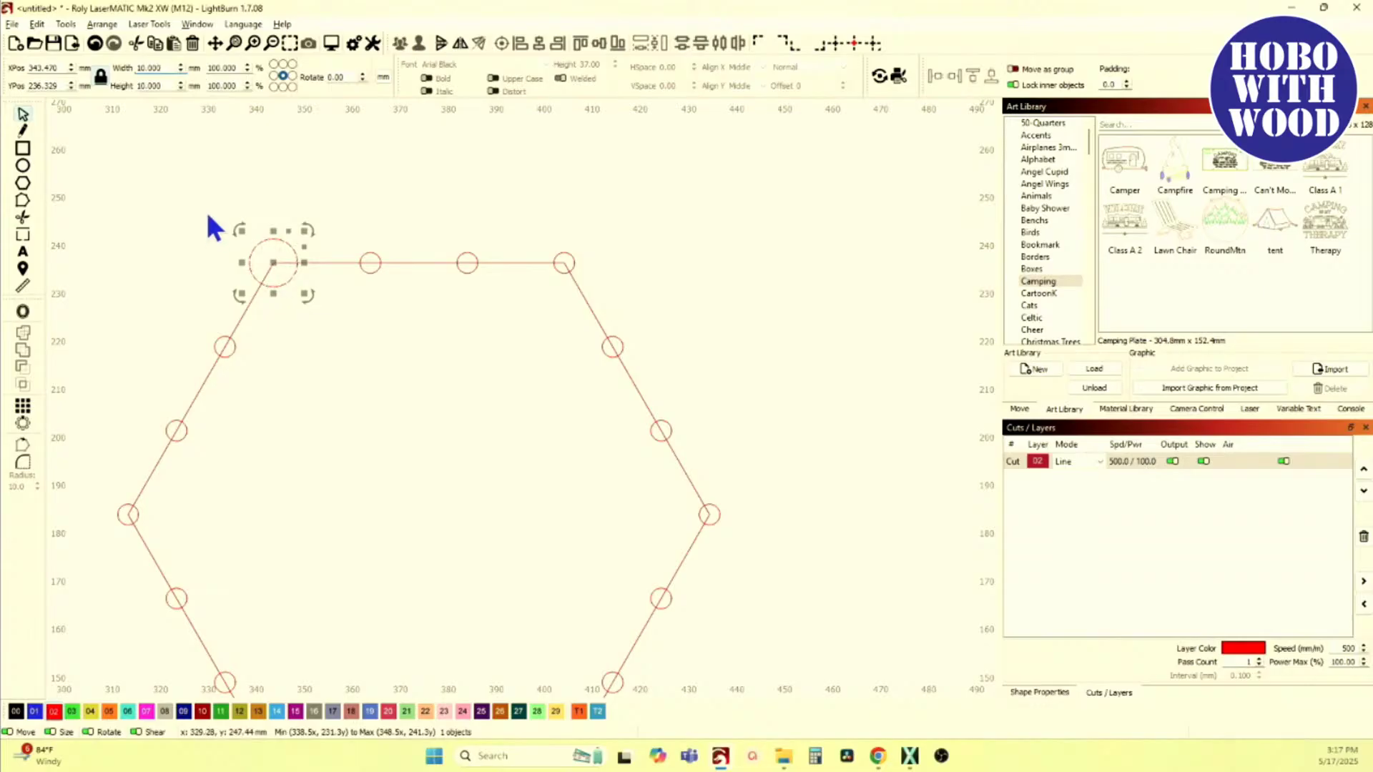
scroll(208, 214, "down", 2)
left_click(300, 336)
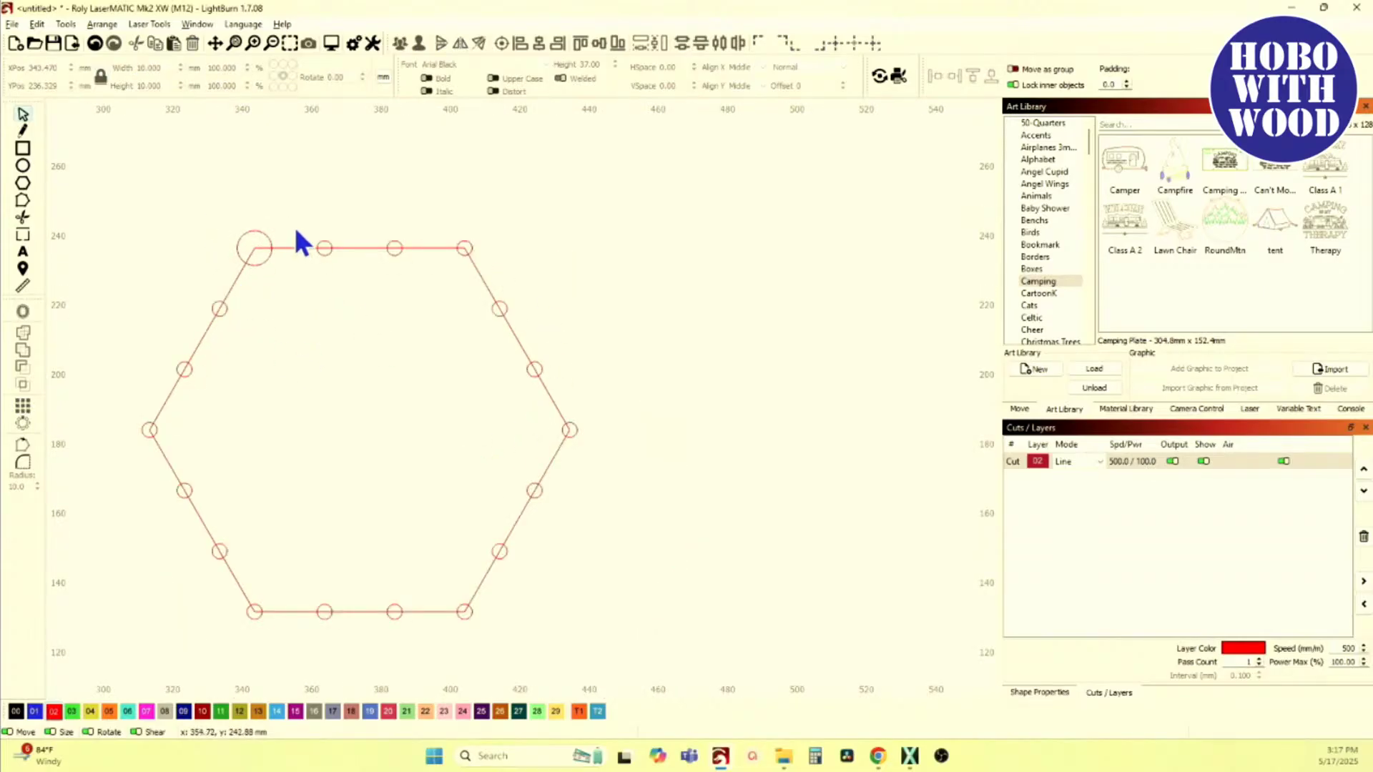
Step: Match the width and height of all the small circles to the 10 mm corner circle, using it as the reference
left_click_drag(294, 217, 610, 677)
left_click_drag(117, 284, 273, 645)
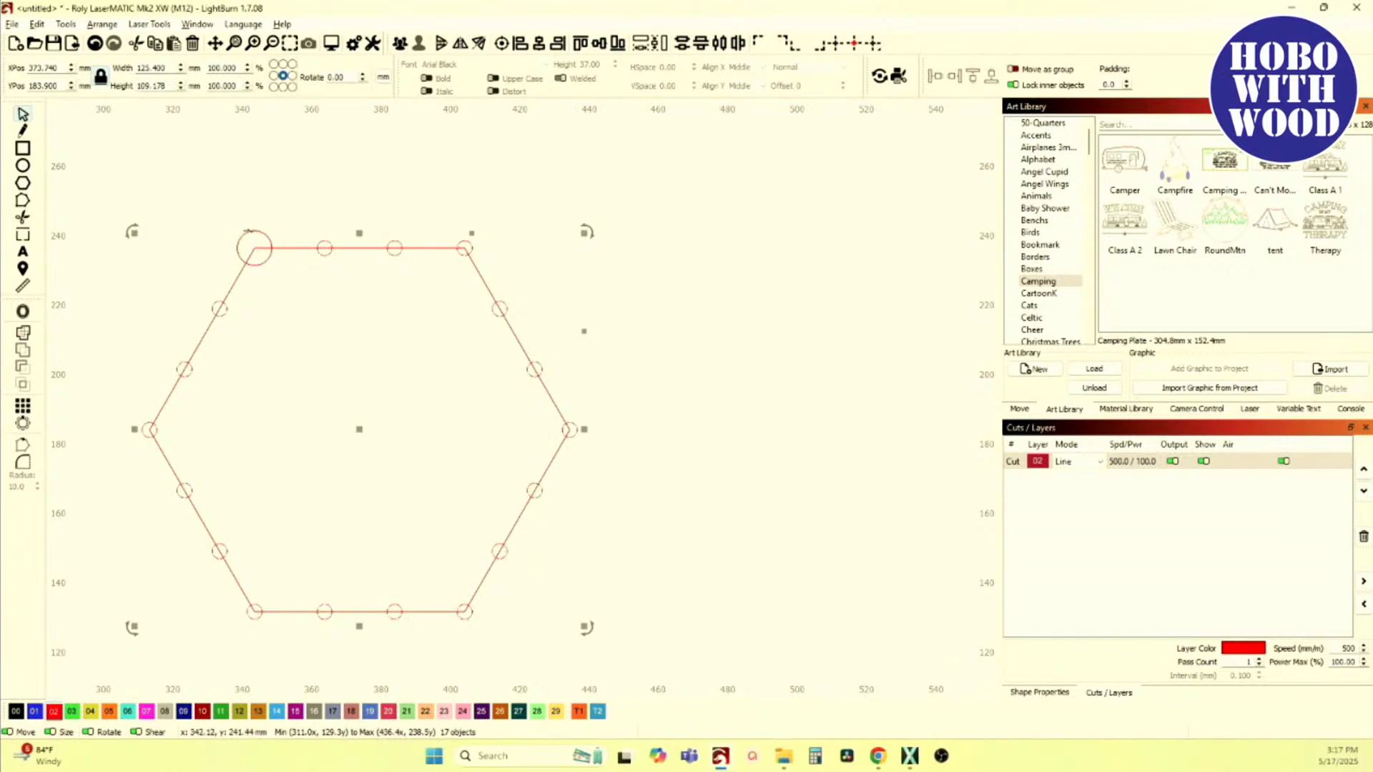
left_click(256, 246, "shift")
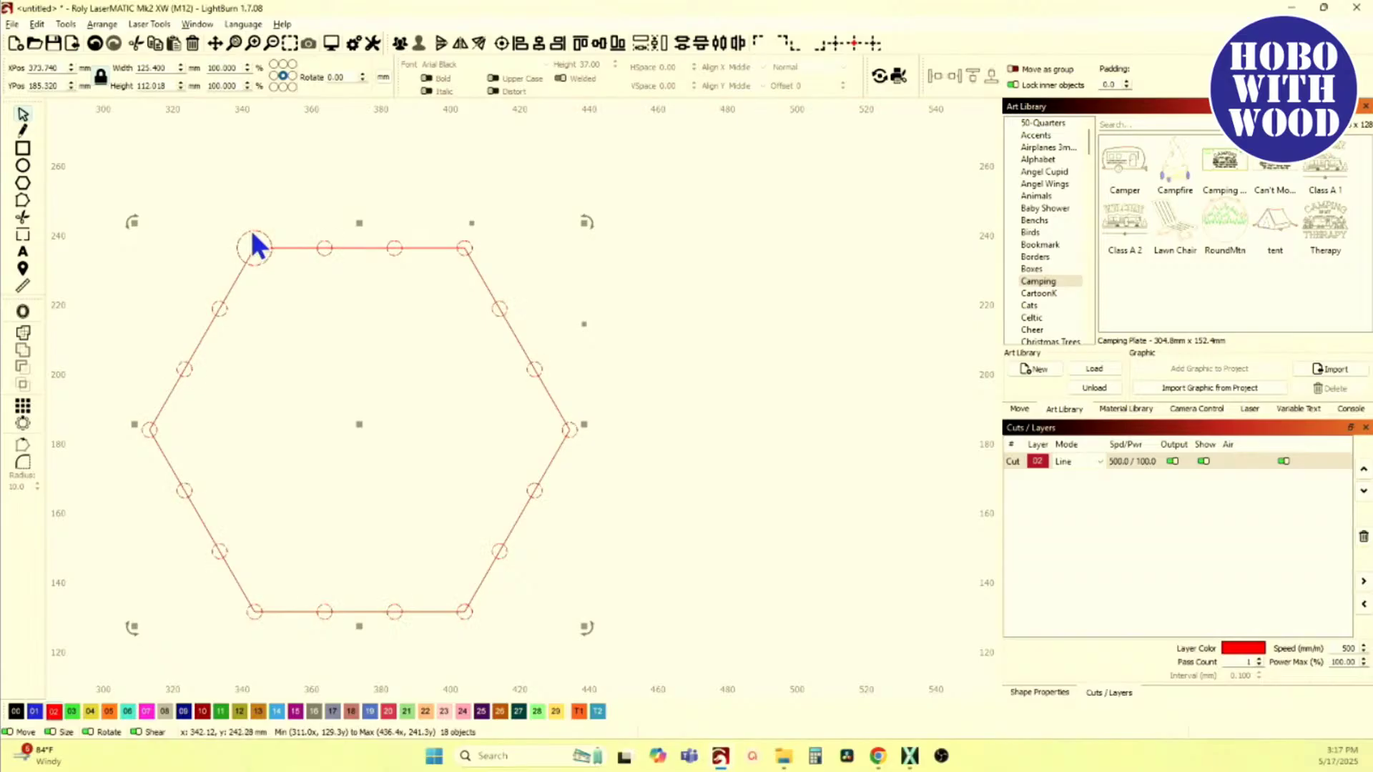
left_click(640, 45)
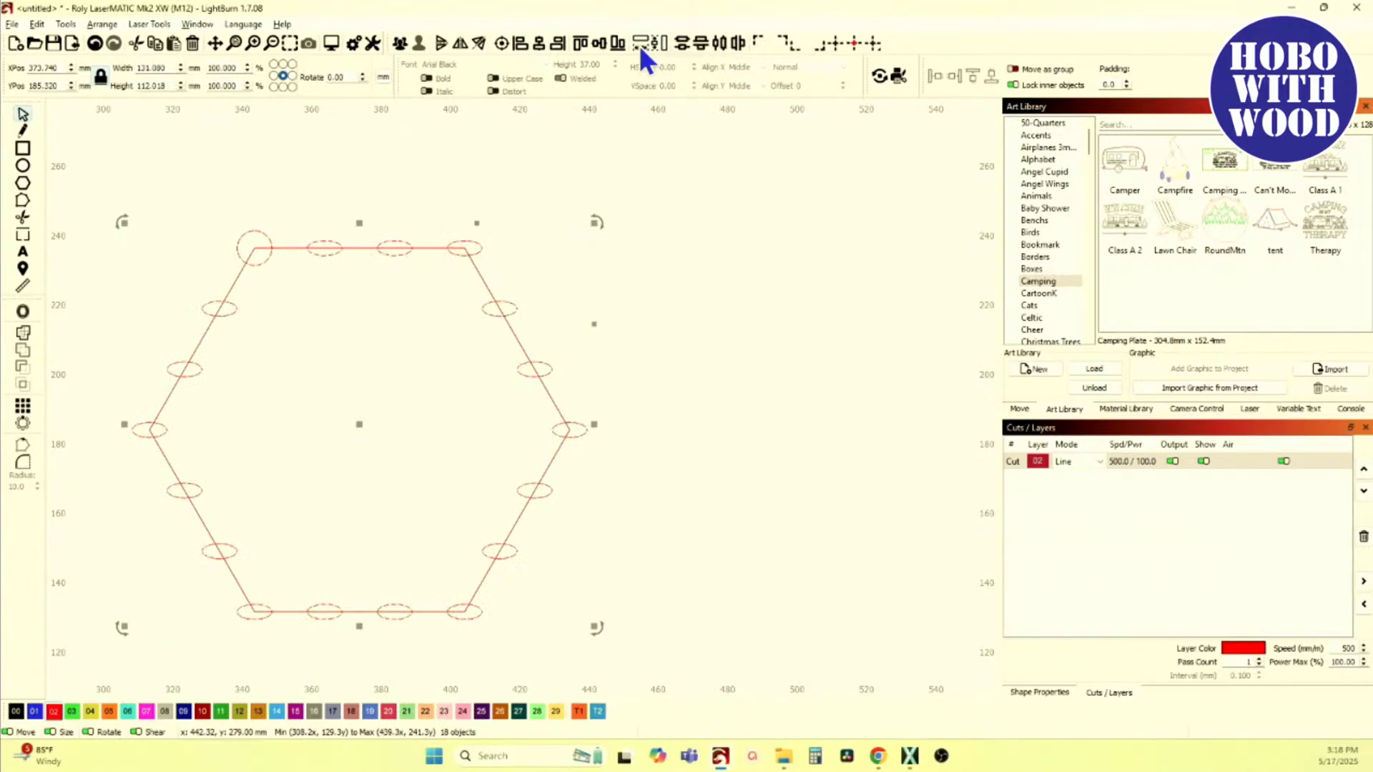
left_click(664, 41)
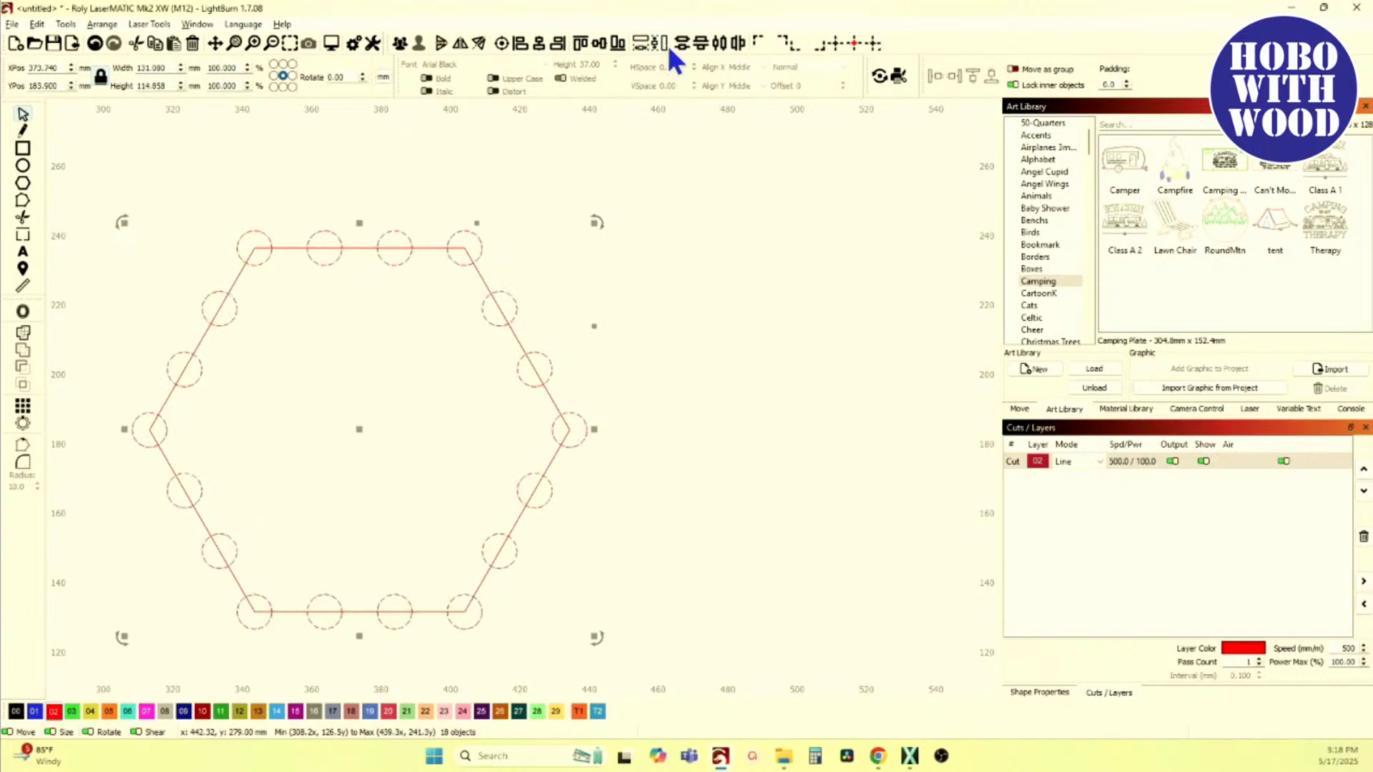
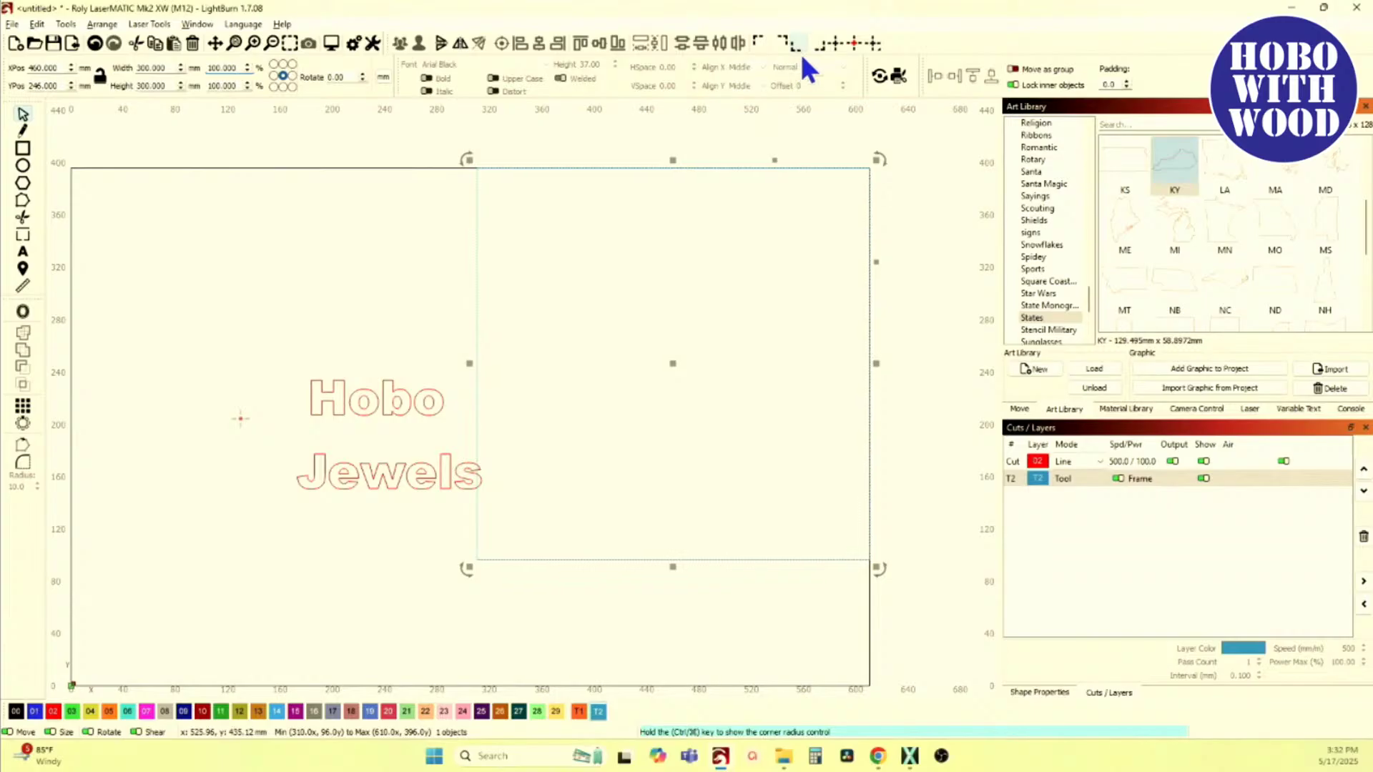
Step: Move the 300 mm square frame to the work area's lower-left corner and place the Hobo and Jewels text near its centre
scroll(474, 284, "down", 3)
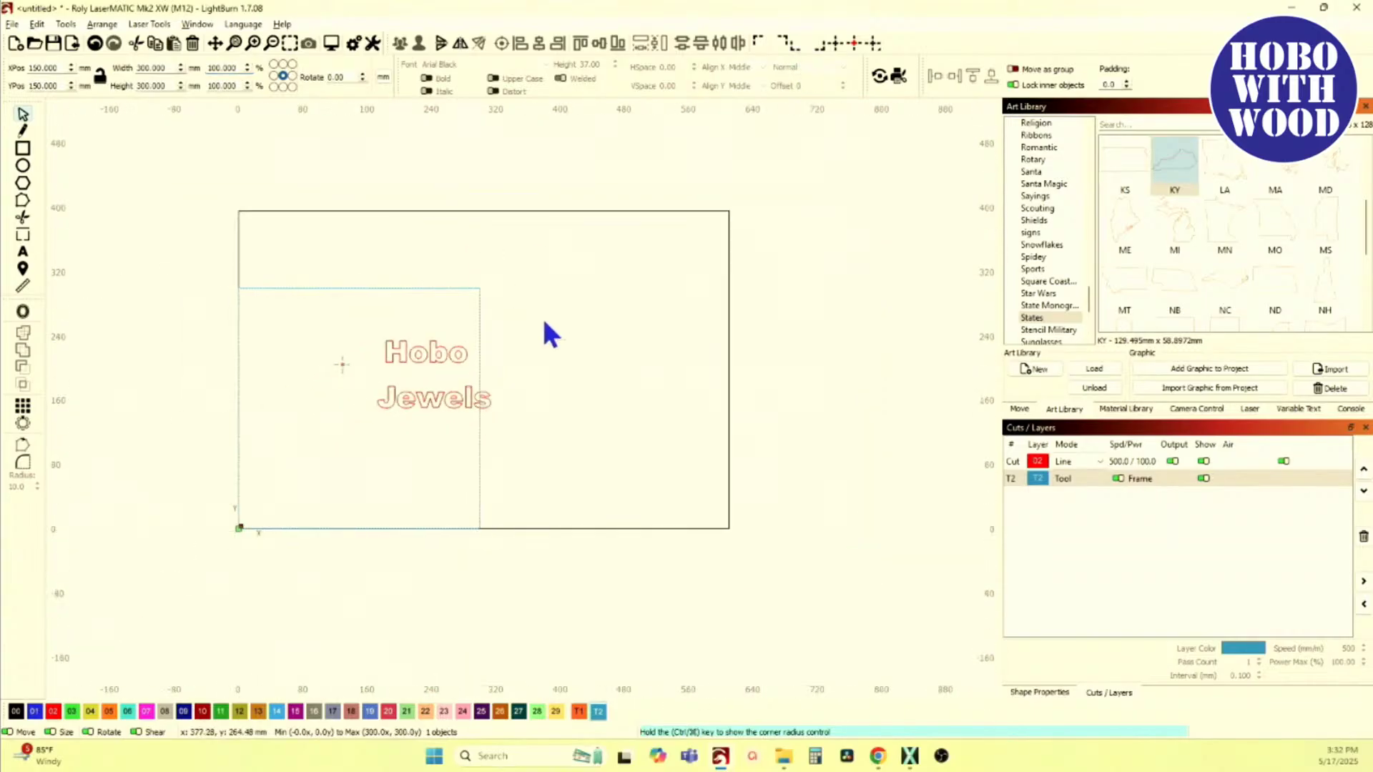
left_click_drag(356, 323, 487, 429)
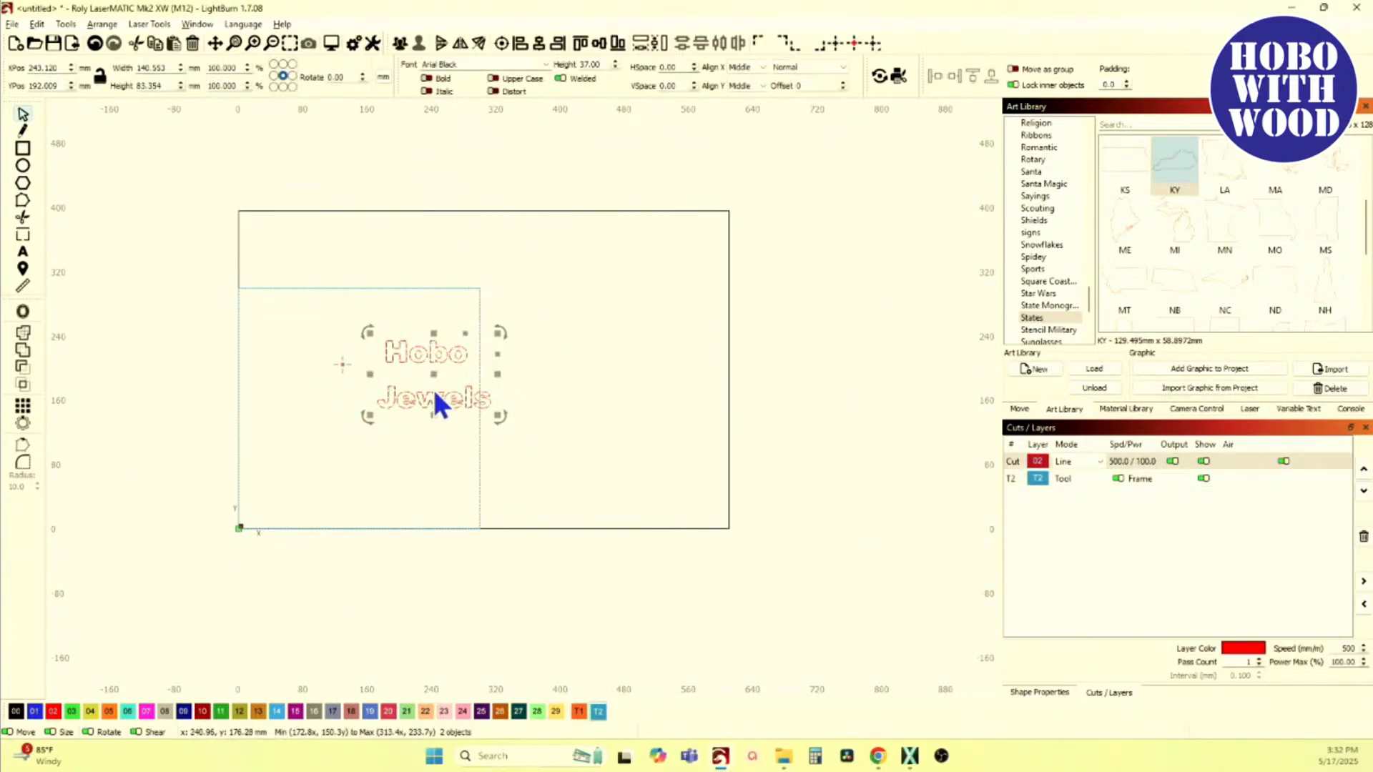
left_click_drag(432, 376, 350, 392)
scroll(354, 391, "up", 3)
left_click(356, 399)
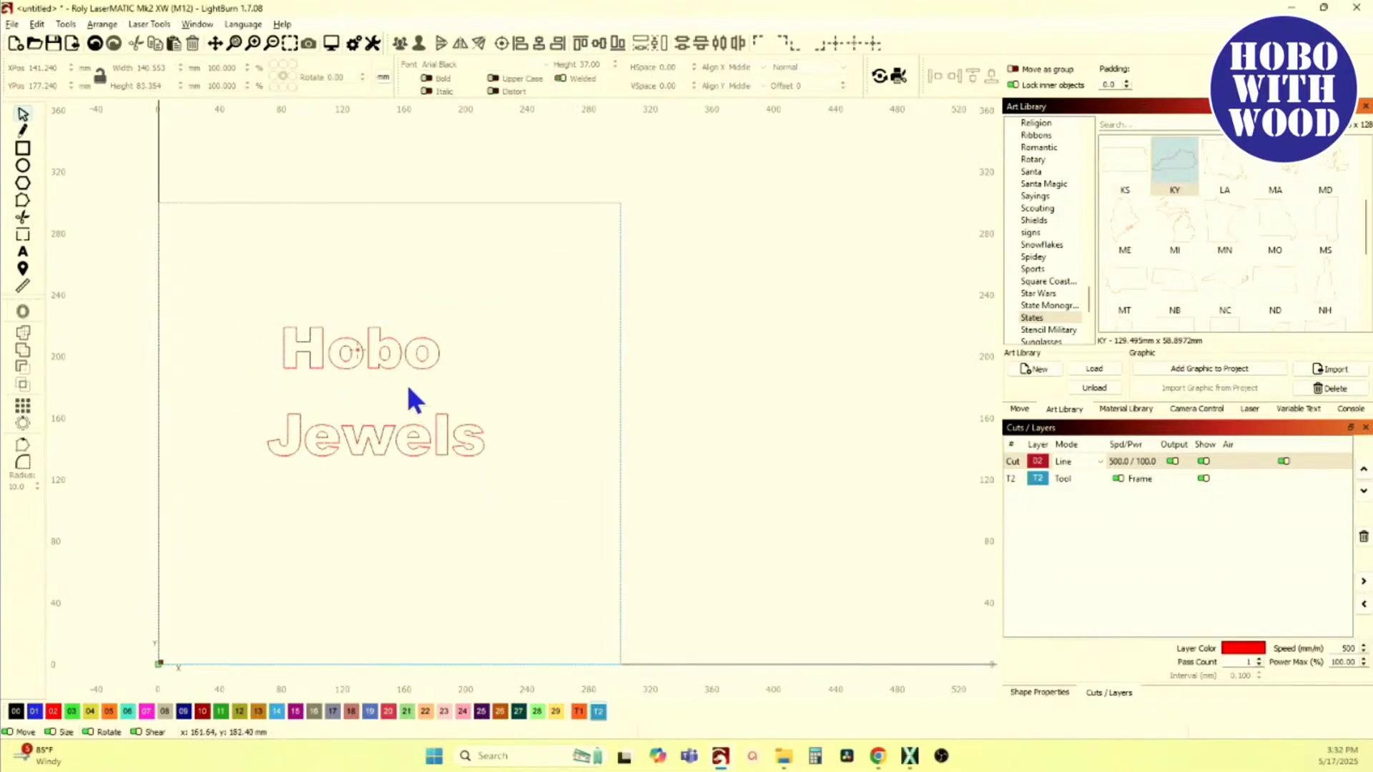
Step: Switch the units to inches, set the Hobo text's width to 10 in, and move it into the upper part of the square
left_click(325, 350)
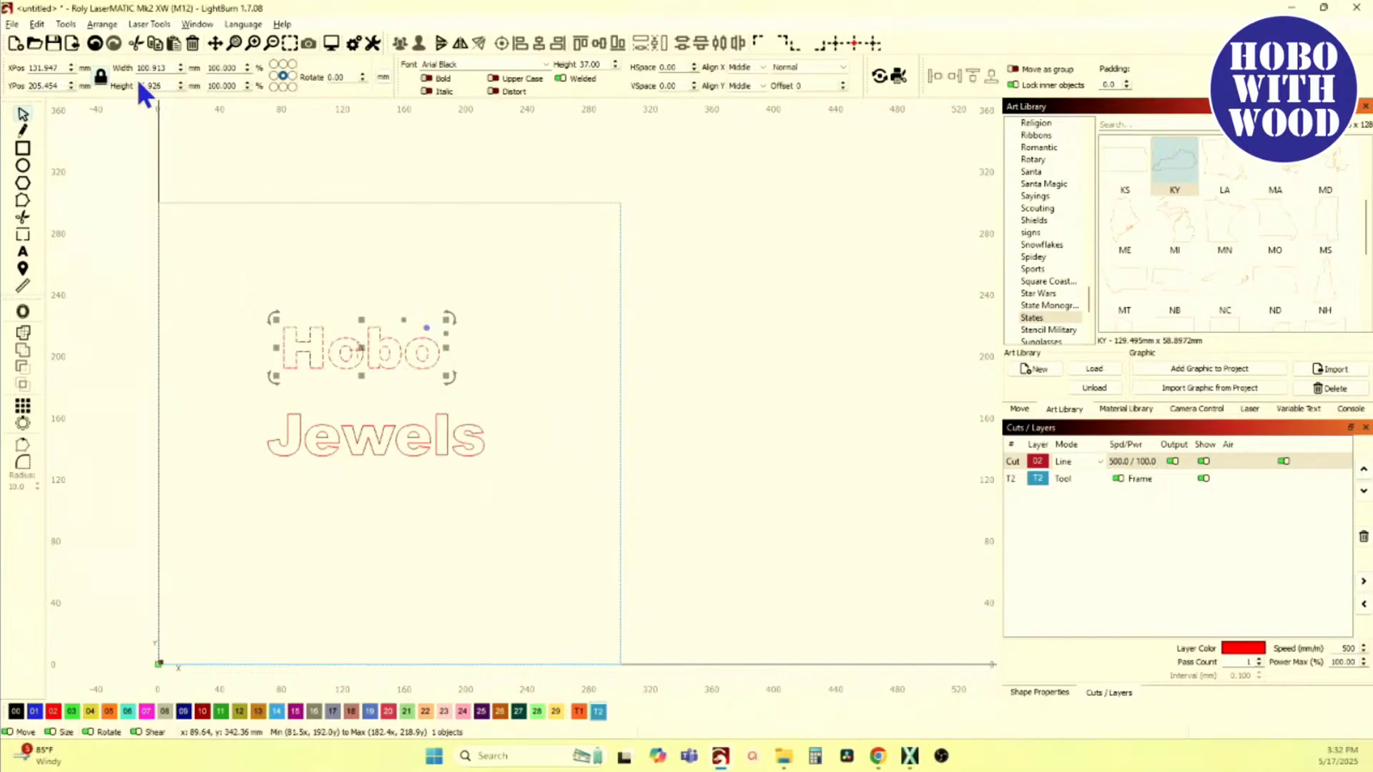
left_click(384, 77)
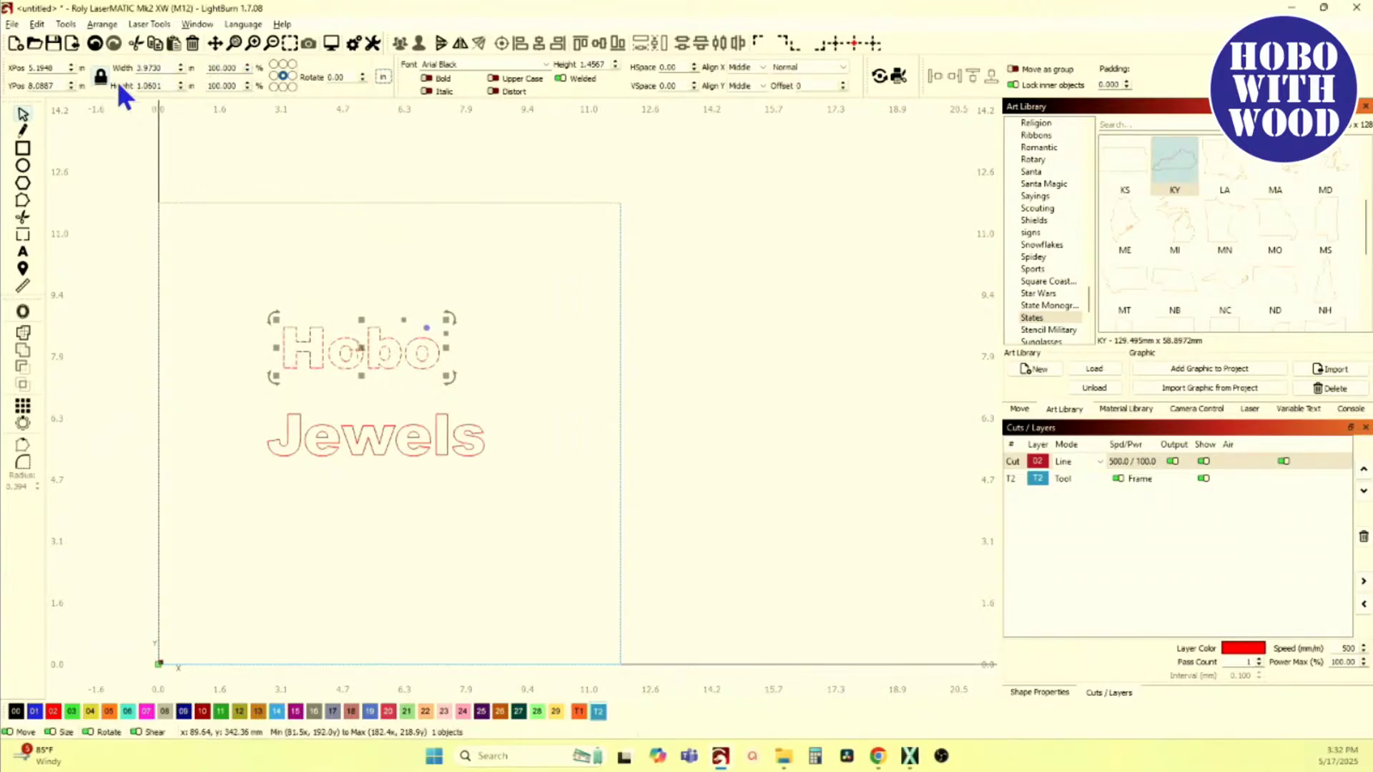
double_click(165, 71)
type("10")
key("Return")
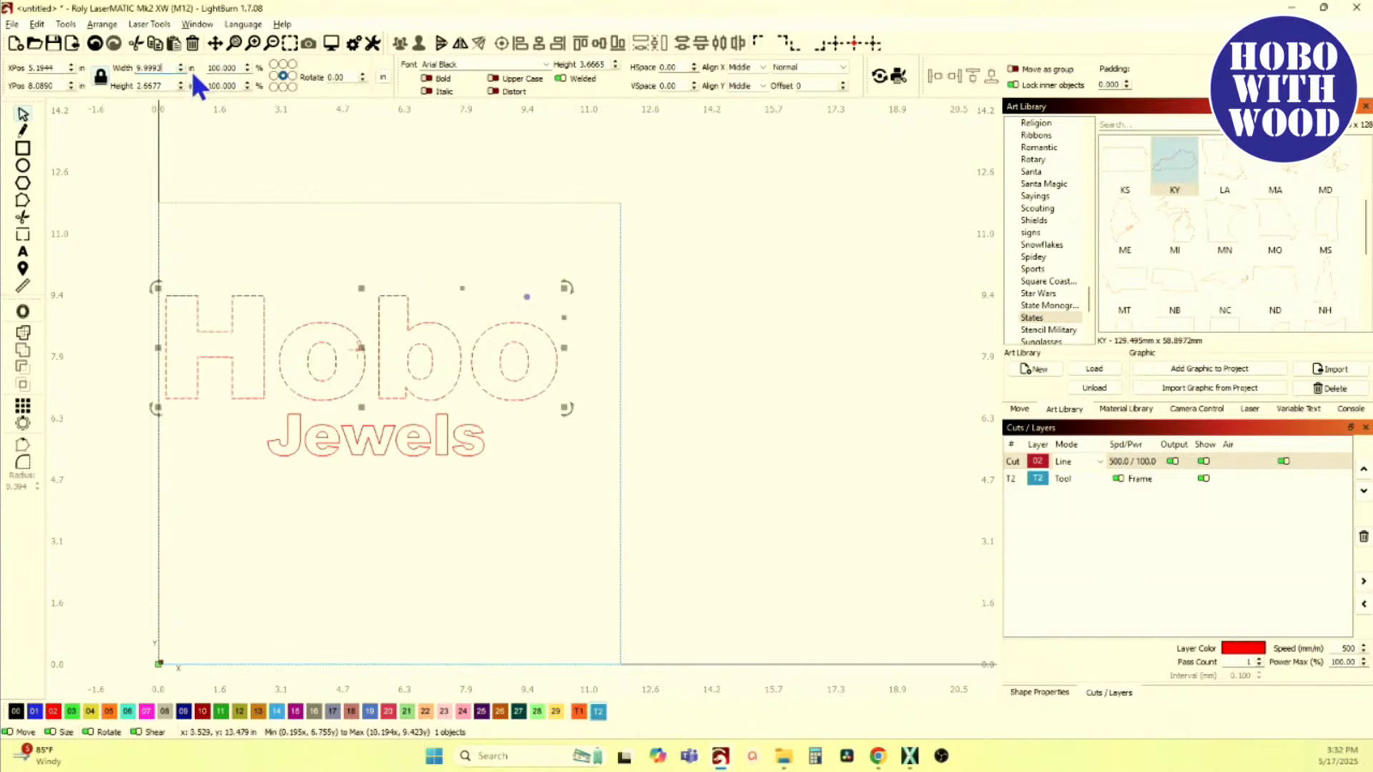
left_click_drag(371, 351, 397, 328)
Step: Set the Jewels text's width to 10 in and shift it slightly so it sits beneath Hobo
left_click(339, 442)
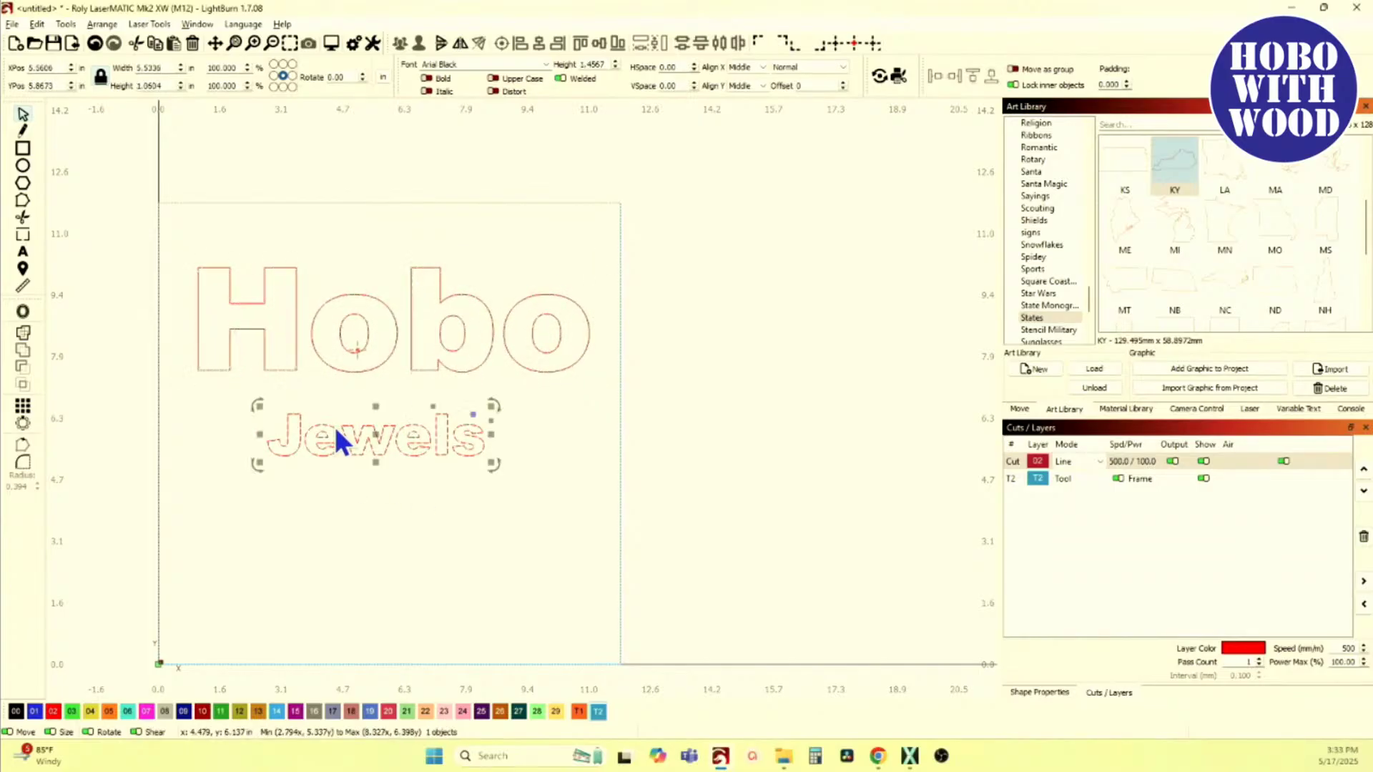
left_click(191, 67)
type("10")
key("Return")
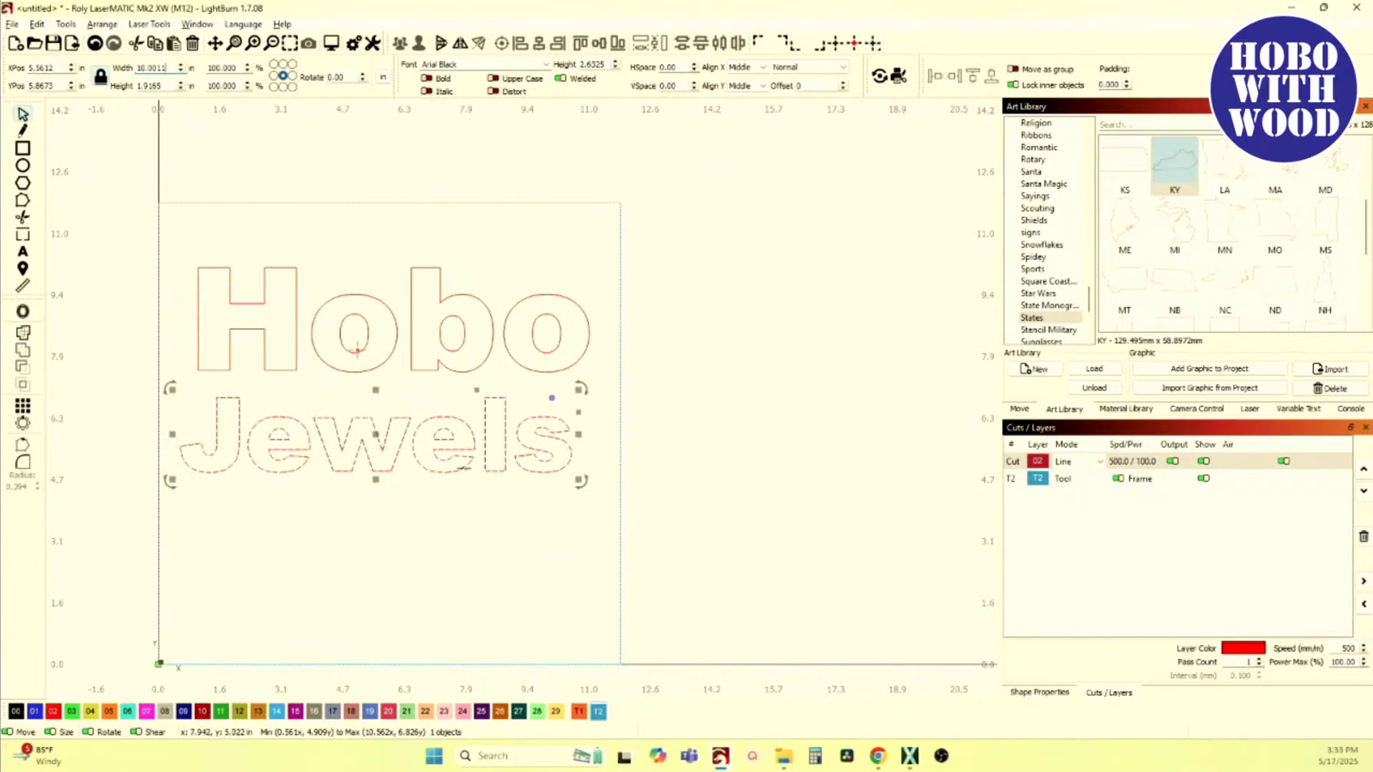
left_click_drag(378, 440, 383, 445)
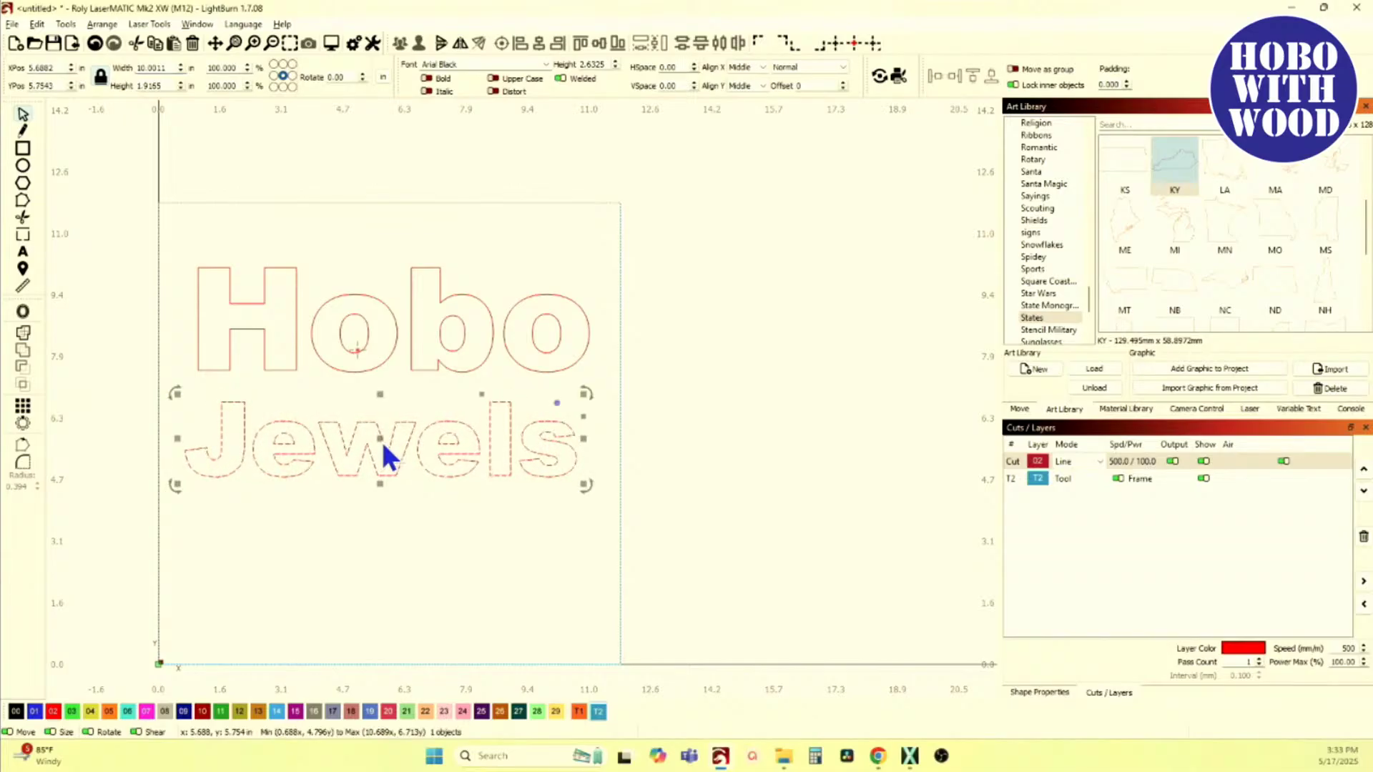
left_click(404, 394)
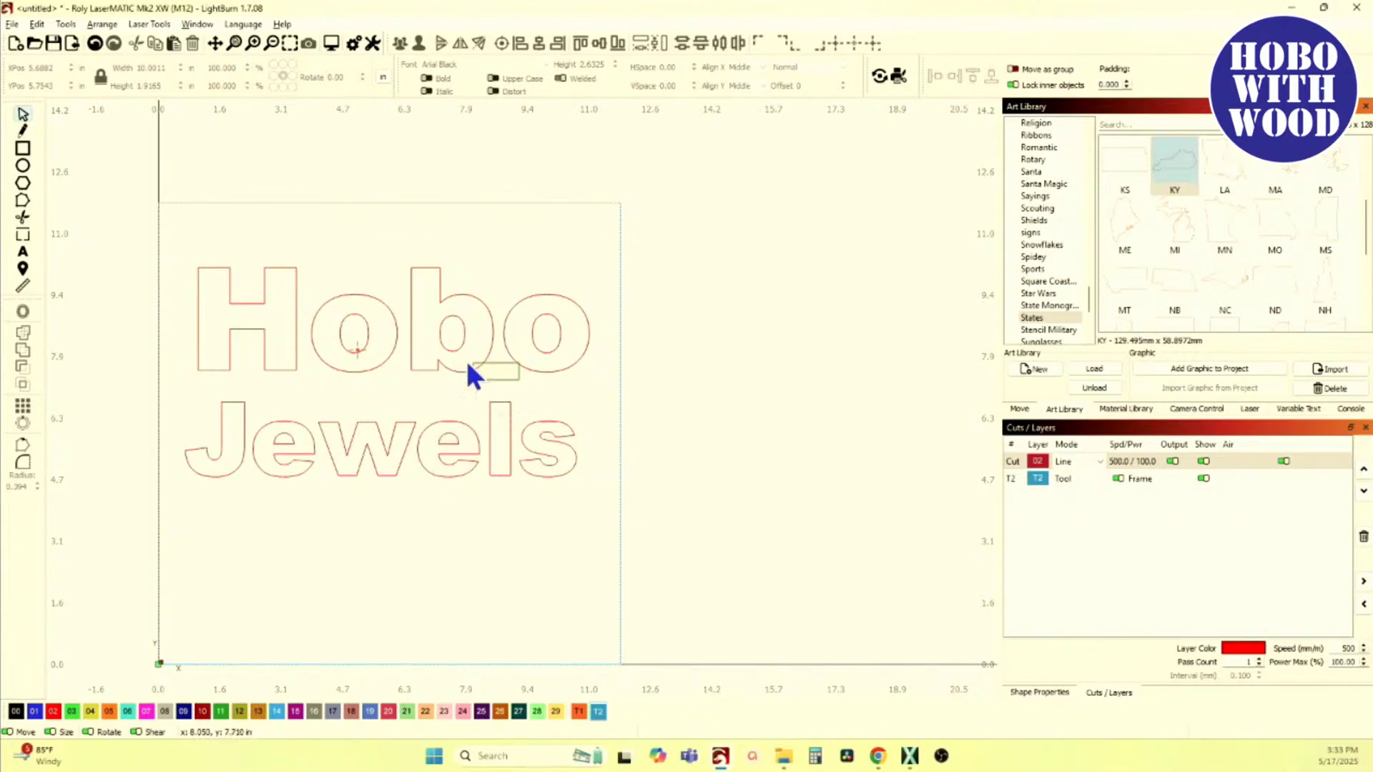
Step: Increase the Hobo text's horizontal letter spacing to 3.00
left_click(434, 346)
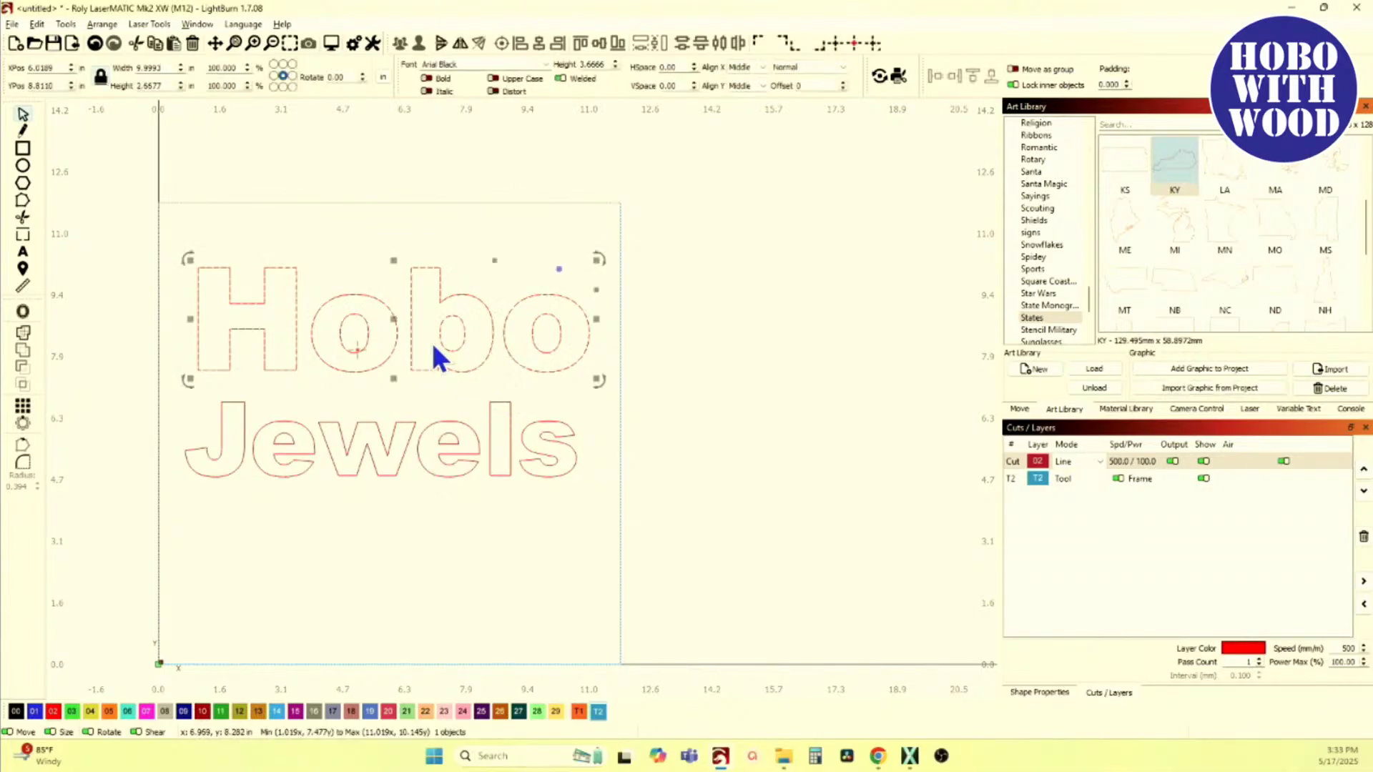
left_click(693, 65)
left_click(693, 64)
left_click(694, 65)
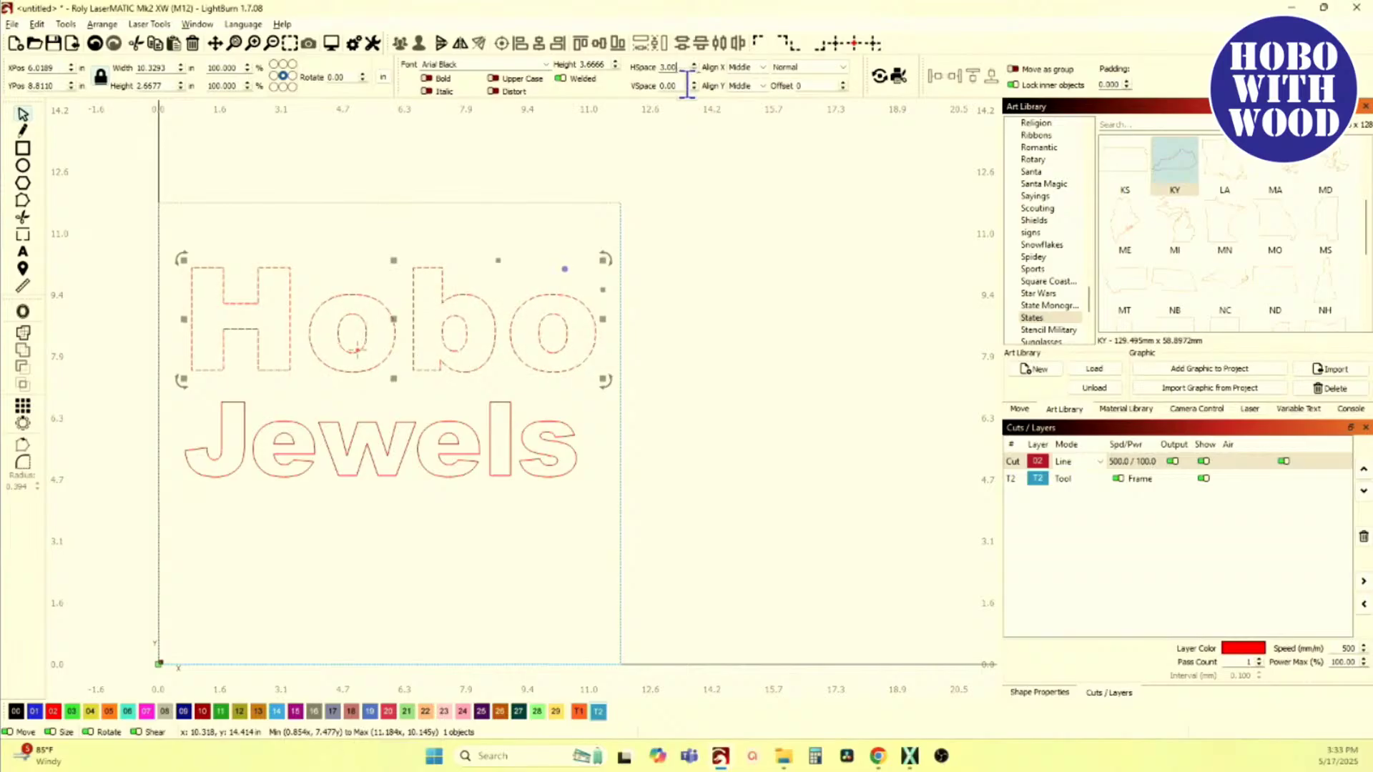
left_click(363, 254)
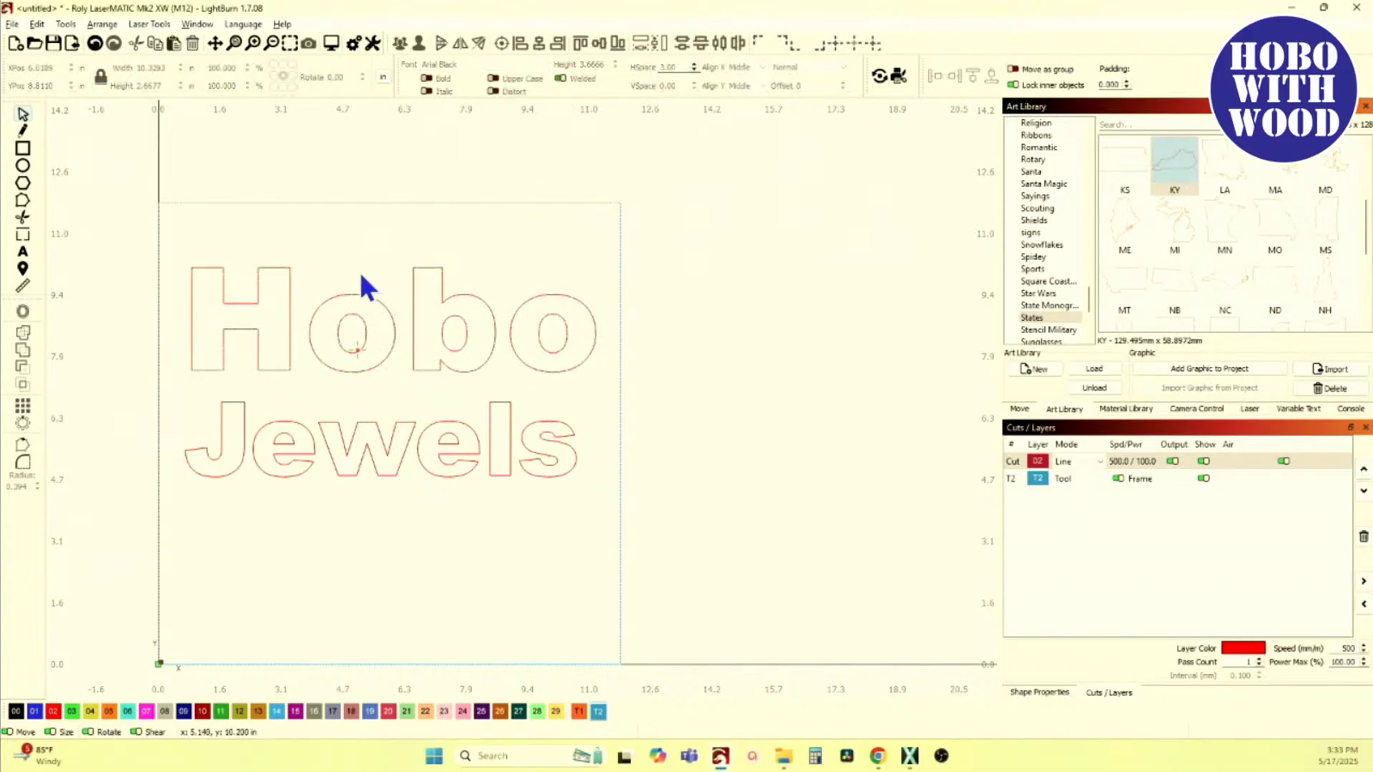
left_click(357, 357)
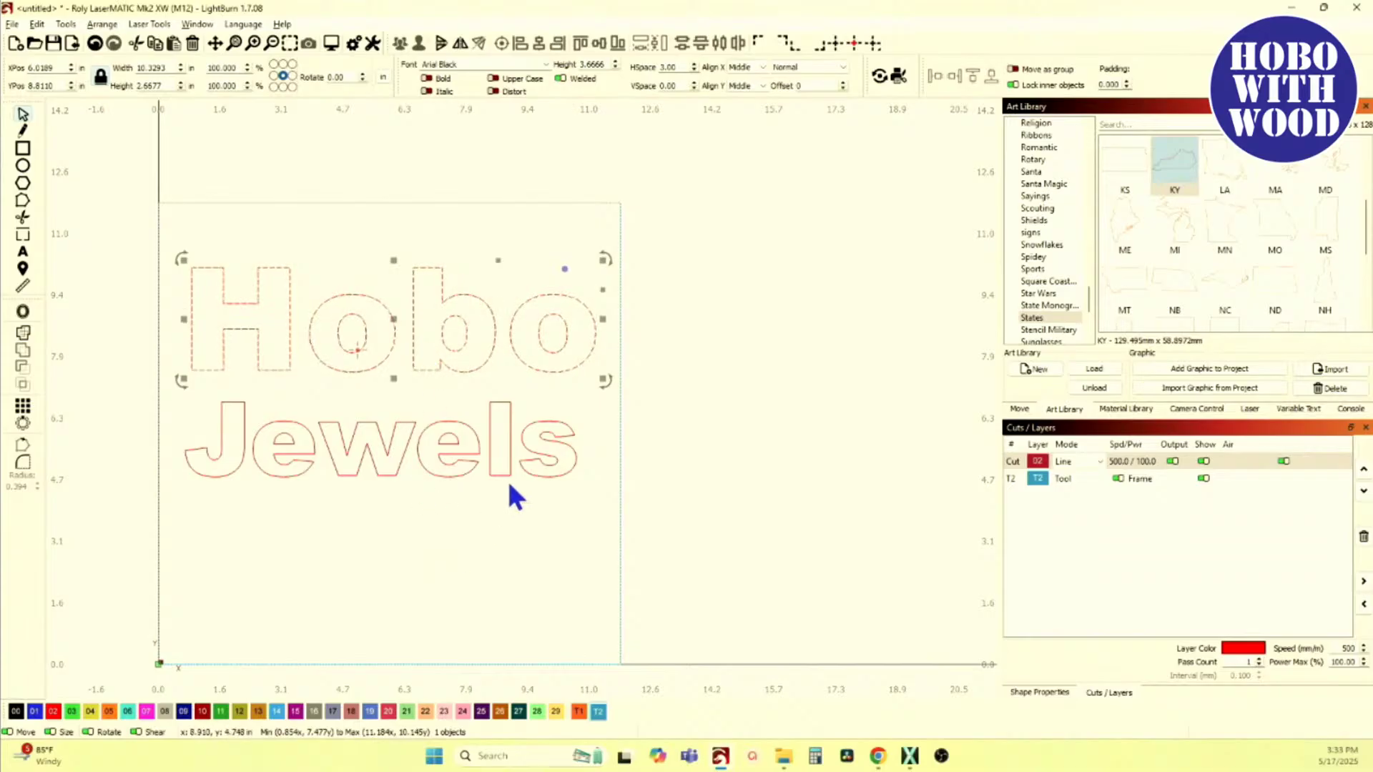
left_click(376, 449)
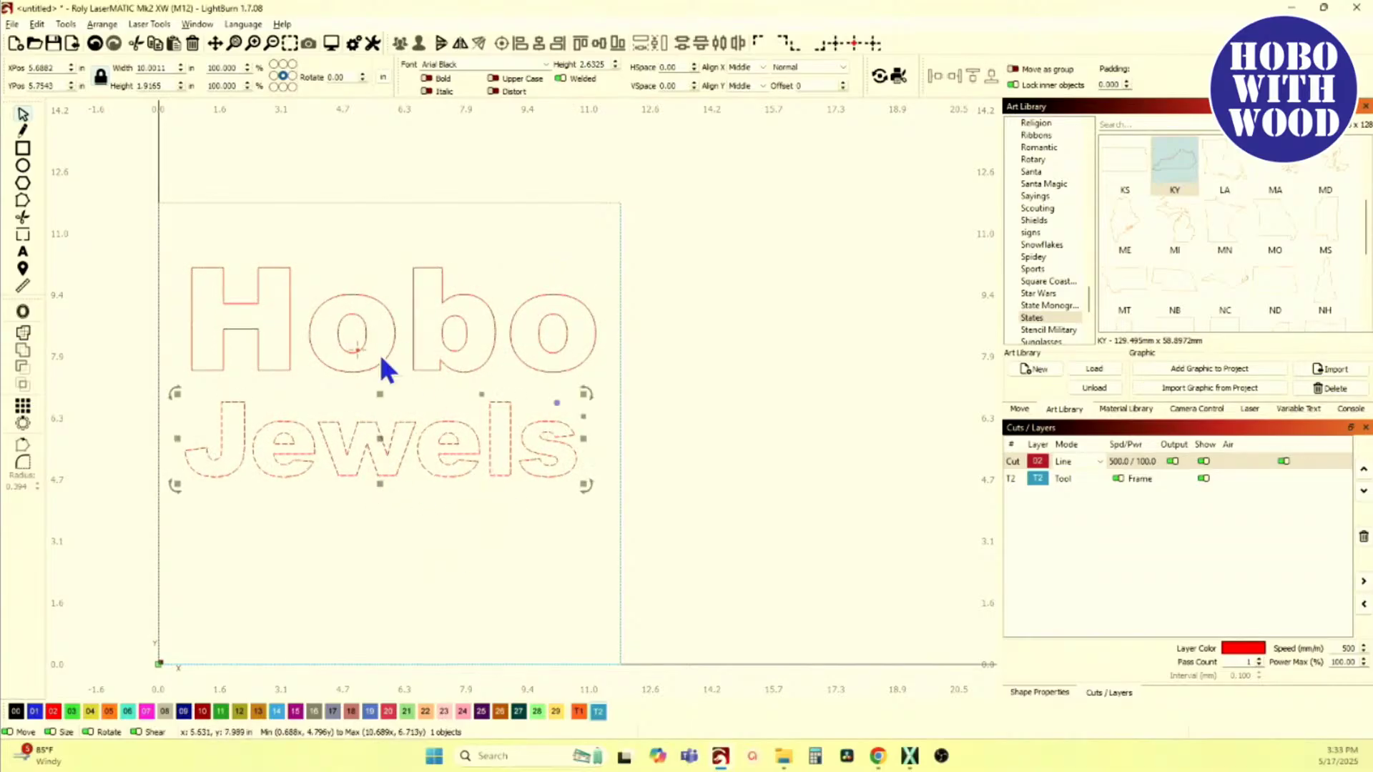
left_click(367, 389)
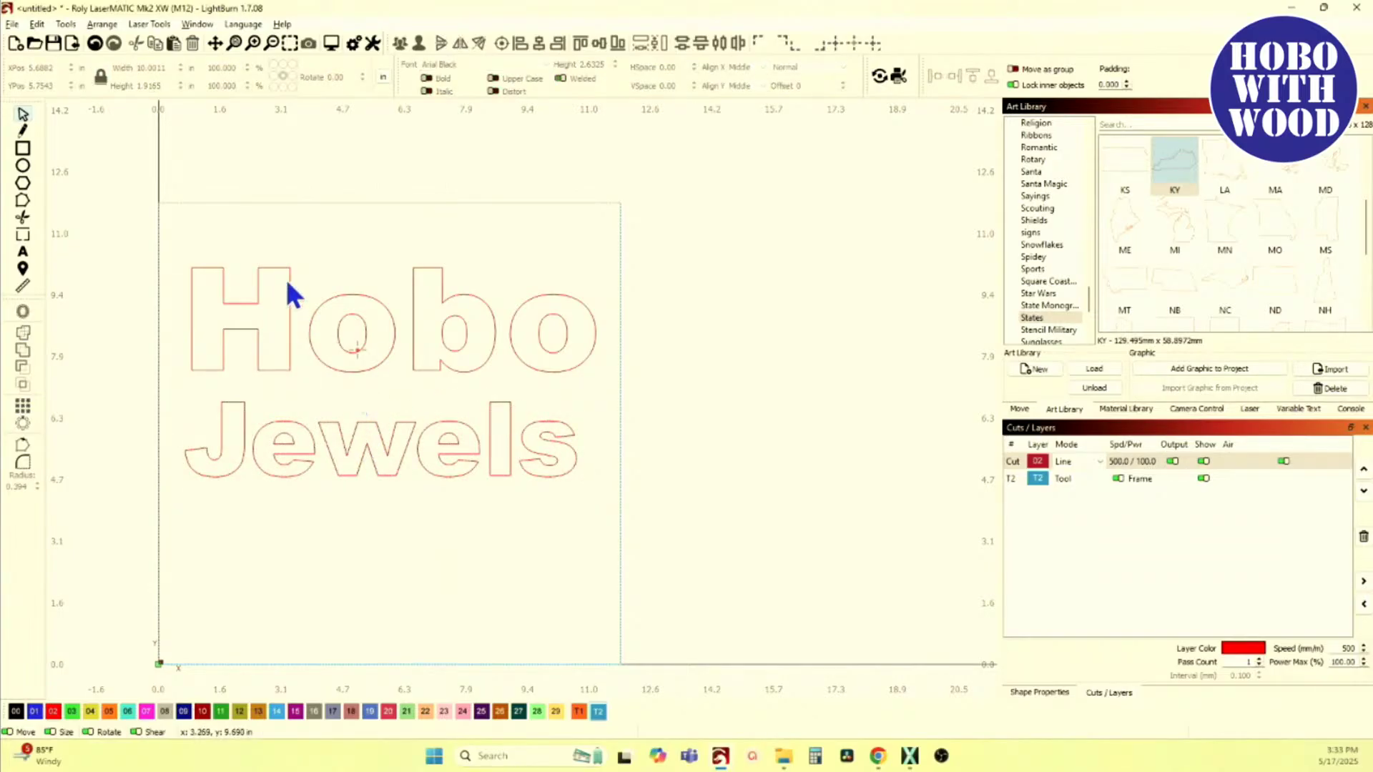
Step: Place a horizontal guide line along the baseline of the Hobo text and inspect the letter bottoms against it
scroll(313, 193, "up", 2)
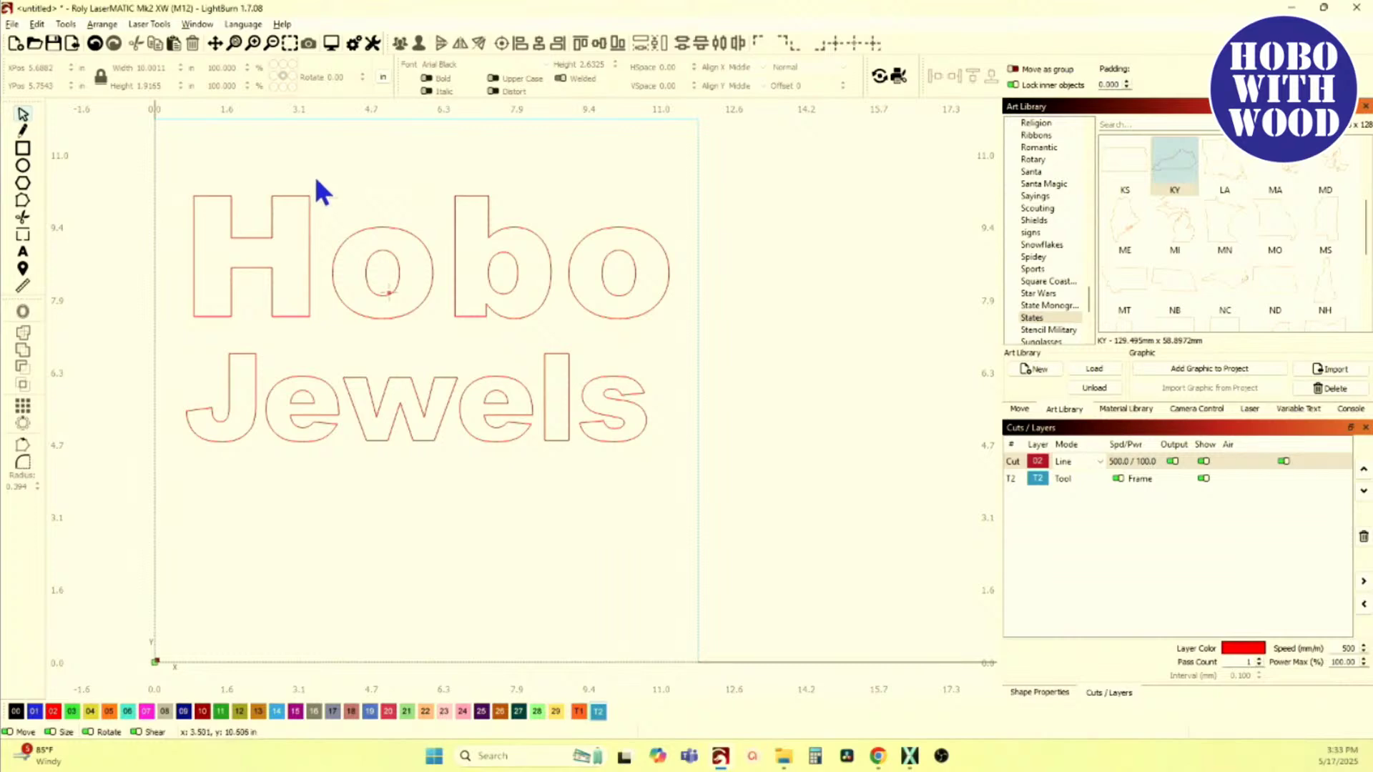
left_click_drag(325, 104, 270, 316)
scroll(386, 322, "up", 12)
scroll(340, 304, "down", 10)
scroll(643, 307, "up", 10)
scroll(547, 287, "down", 5)
scroll(821, 315, "up", 5)
scroll(683, 286, "down", 6)
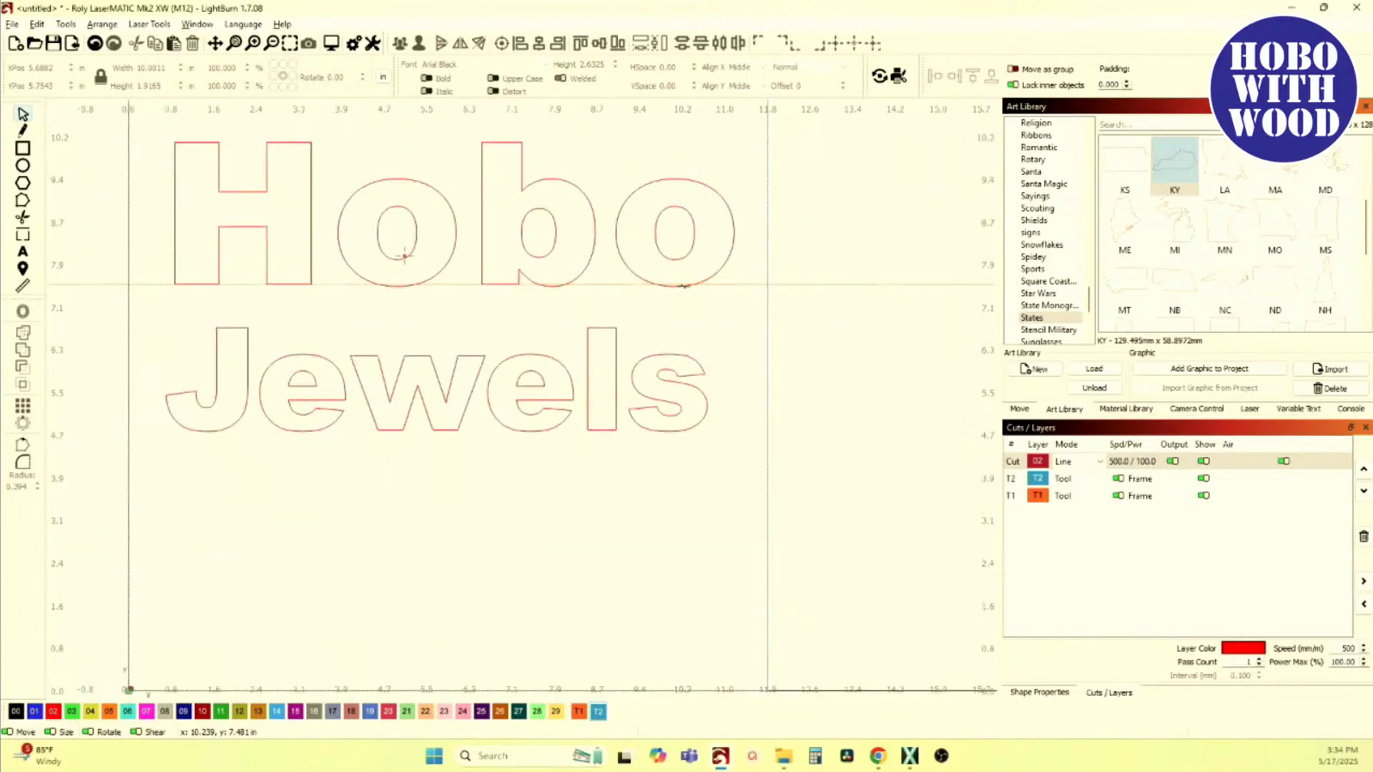
scroll(683, 286, "down", 3)
scroll(400, 287, "up", 3)
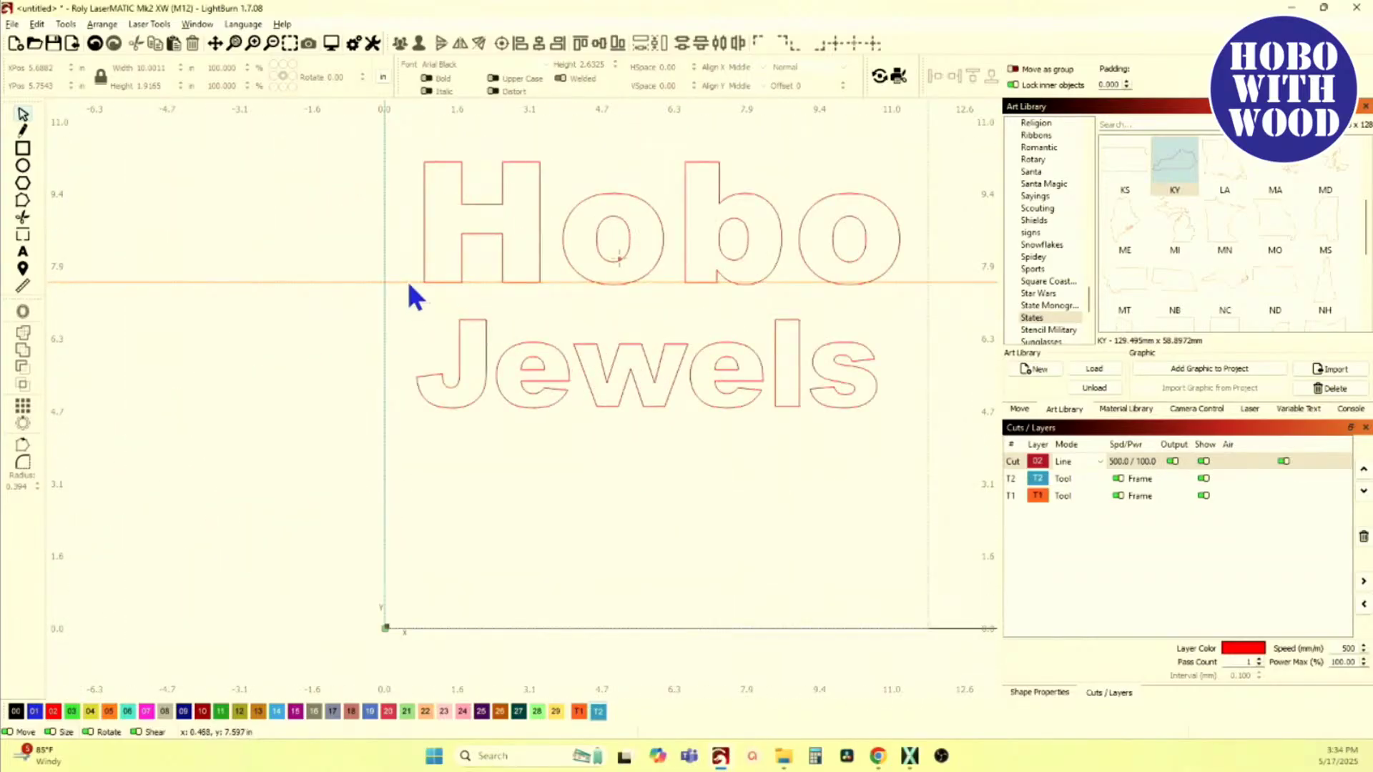
Step: Move the guide line to the baseline of Jewels to check its letters, and delete the guide
left_click_drag(408, 283, 595, 406)
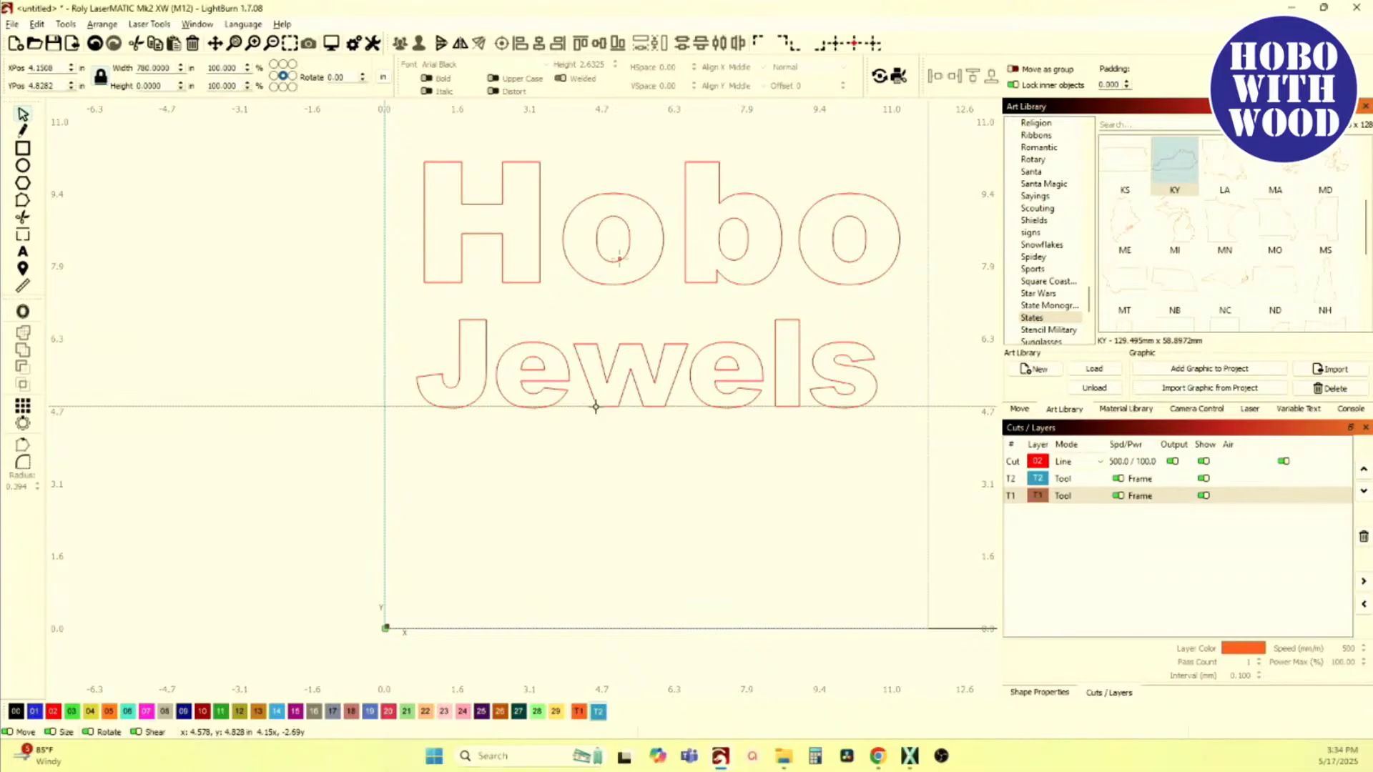
scroll(725, 413, "up", 5)
scroll(716, 413, "down", 5)
scroll(260, 425, "up", 3)
scroll(279, 419, "down", 5)
scroll(274, 407, "down", 1)
scroll(279, 412, "up", 3)
scroll(283, 414, "down", 2)
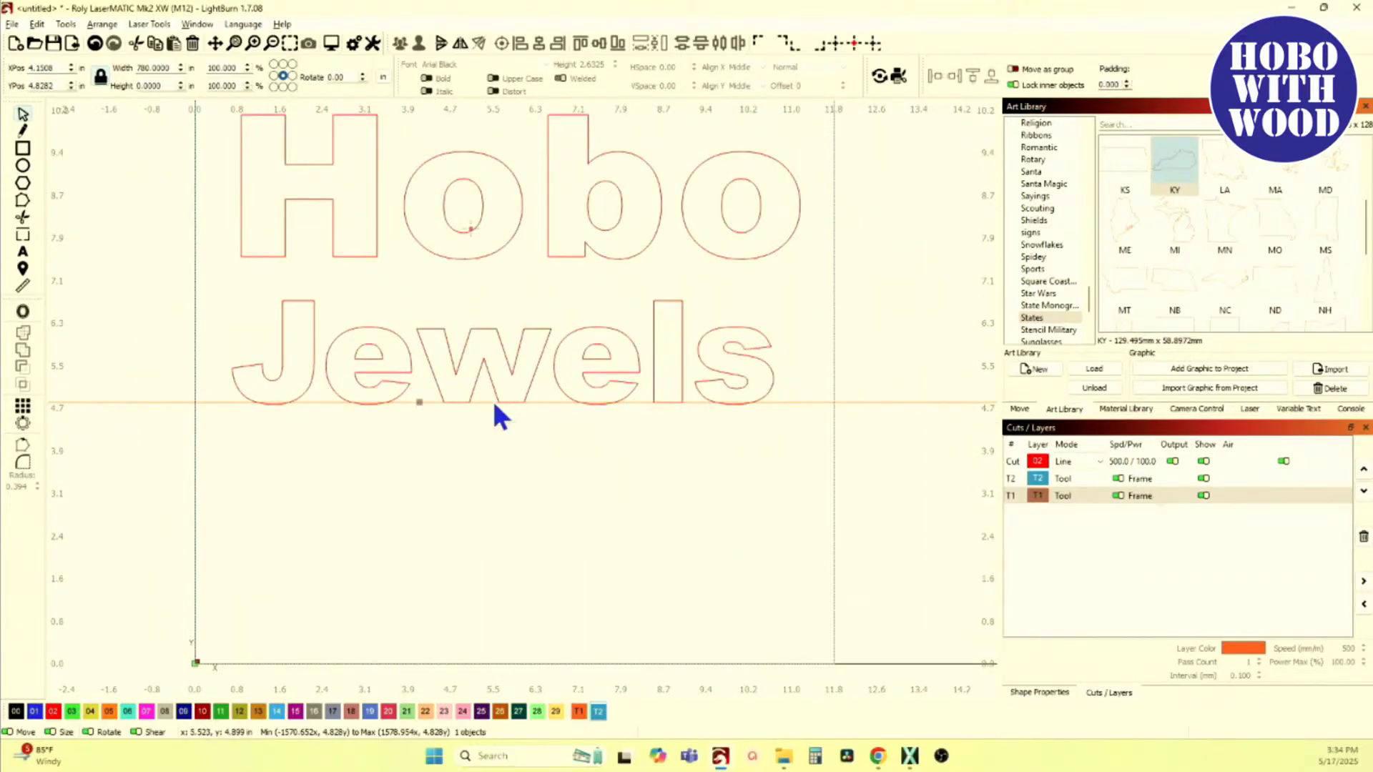
scroll(368, 405, "up", 3)
scroll(362, 411, "down", 3)
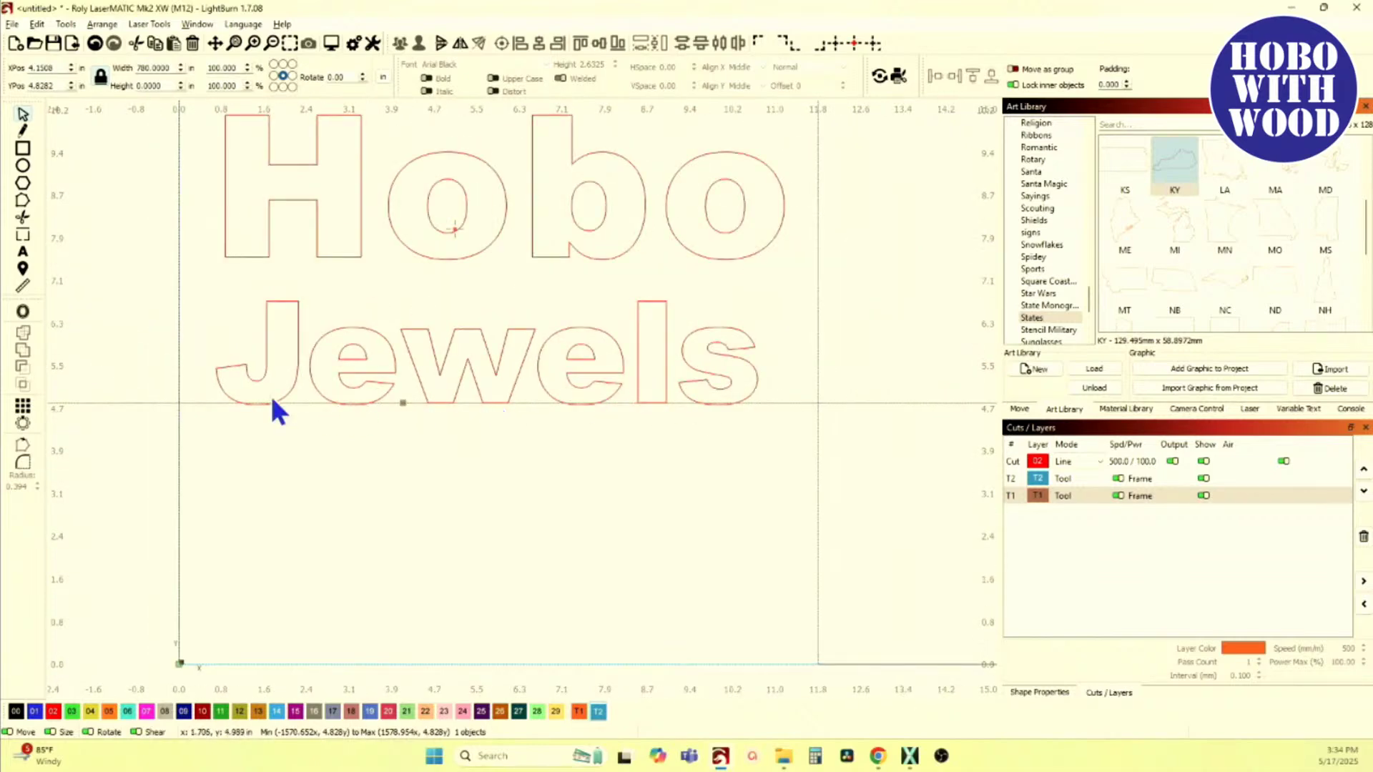
key("Delete")
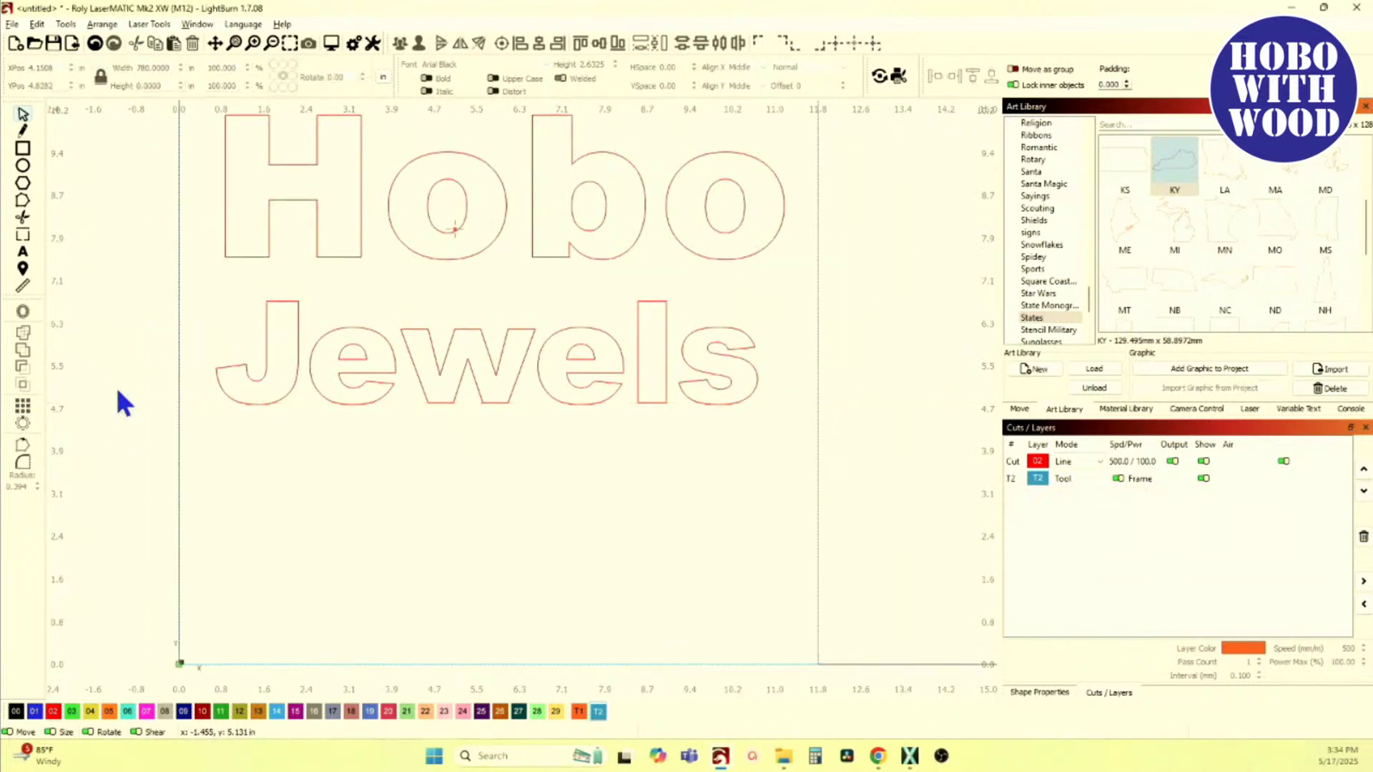
Step: Convert the Hobo text into separate path outlines
left_click_drag(178, 377, 193, 465)
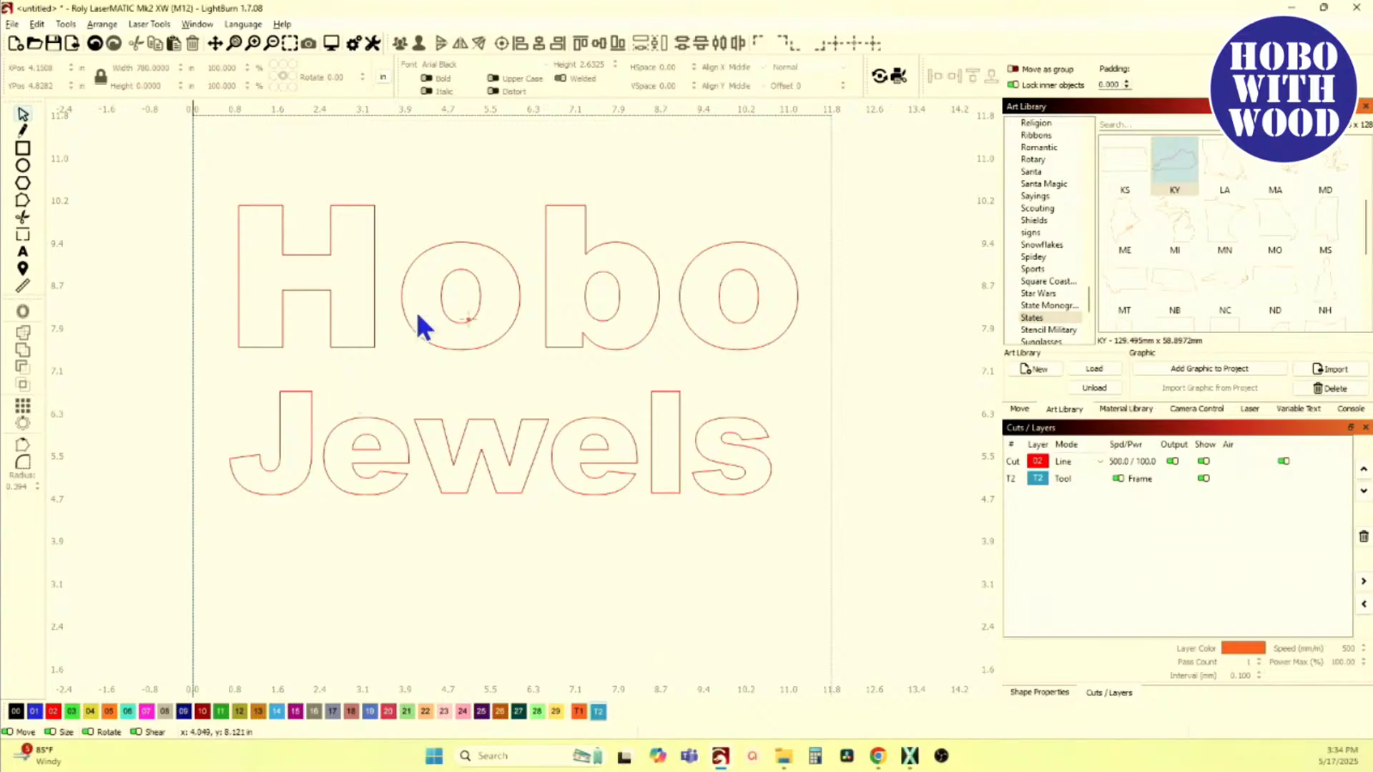
scroll(392, 311, "down", 2)
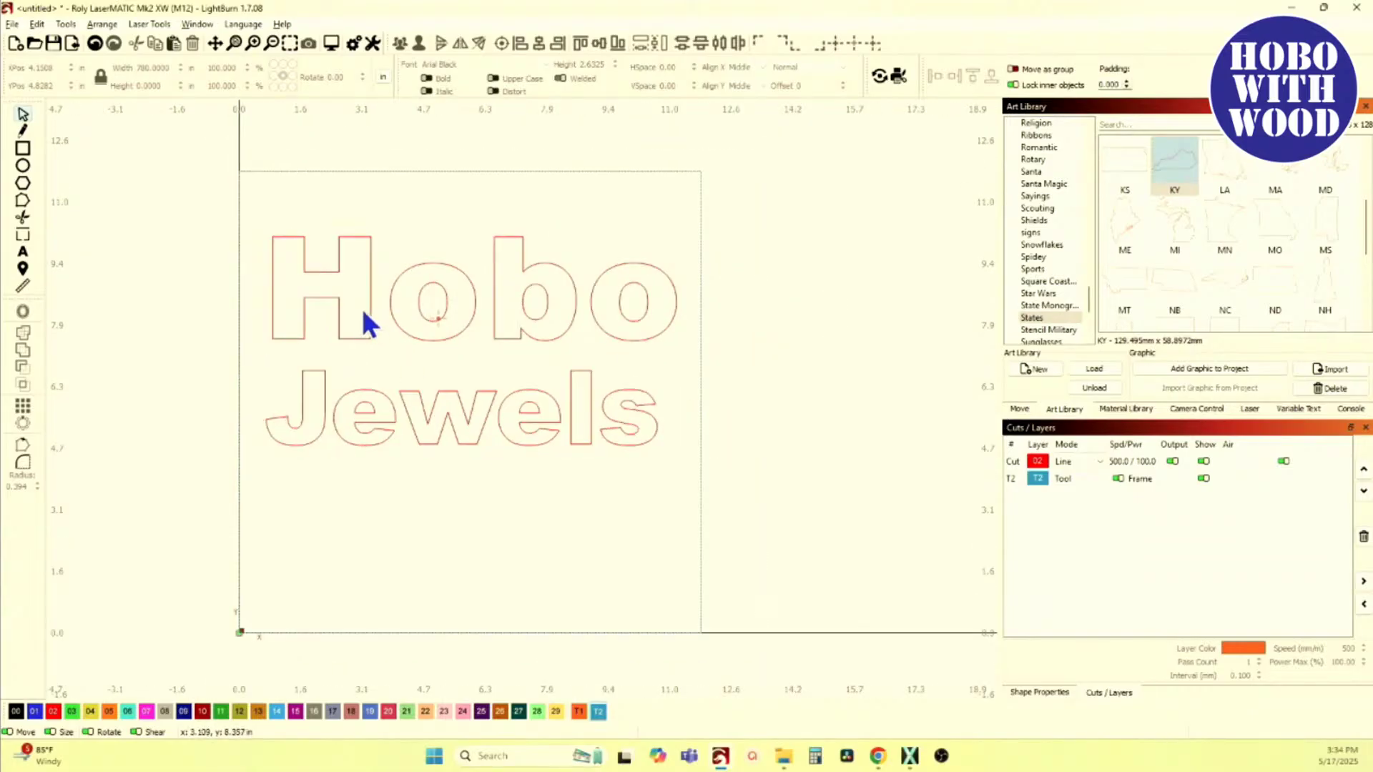
left_click_drag(216, 200, 809, 371)
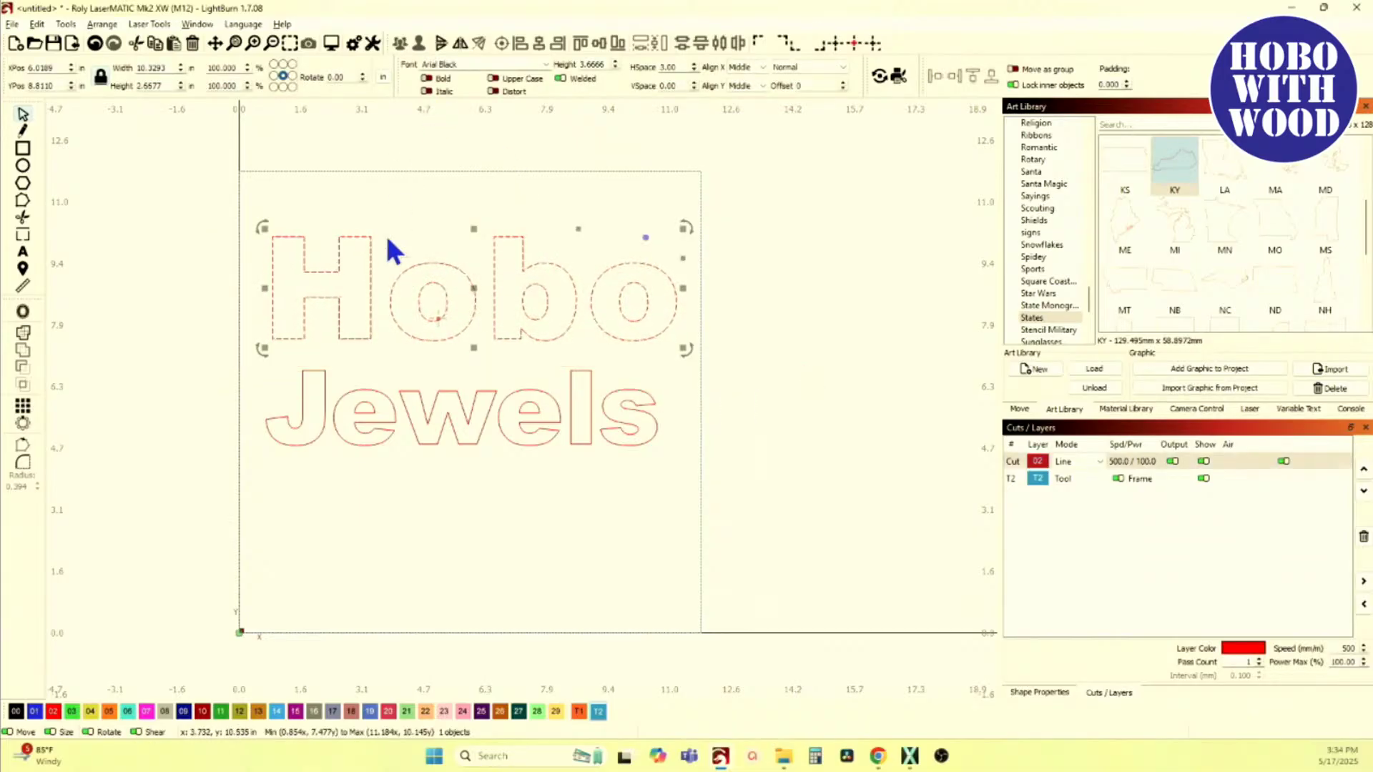
right_click(398, 304)
left_click(465, 489)
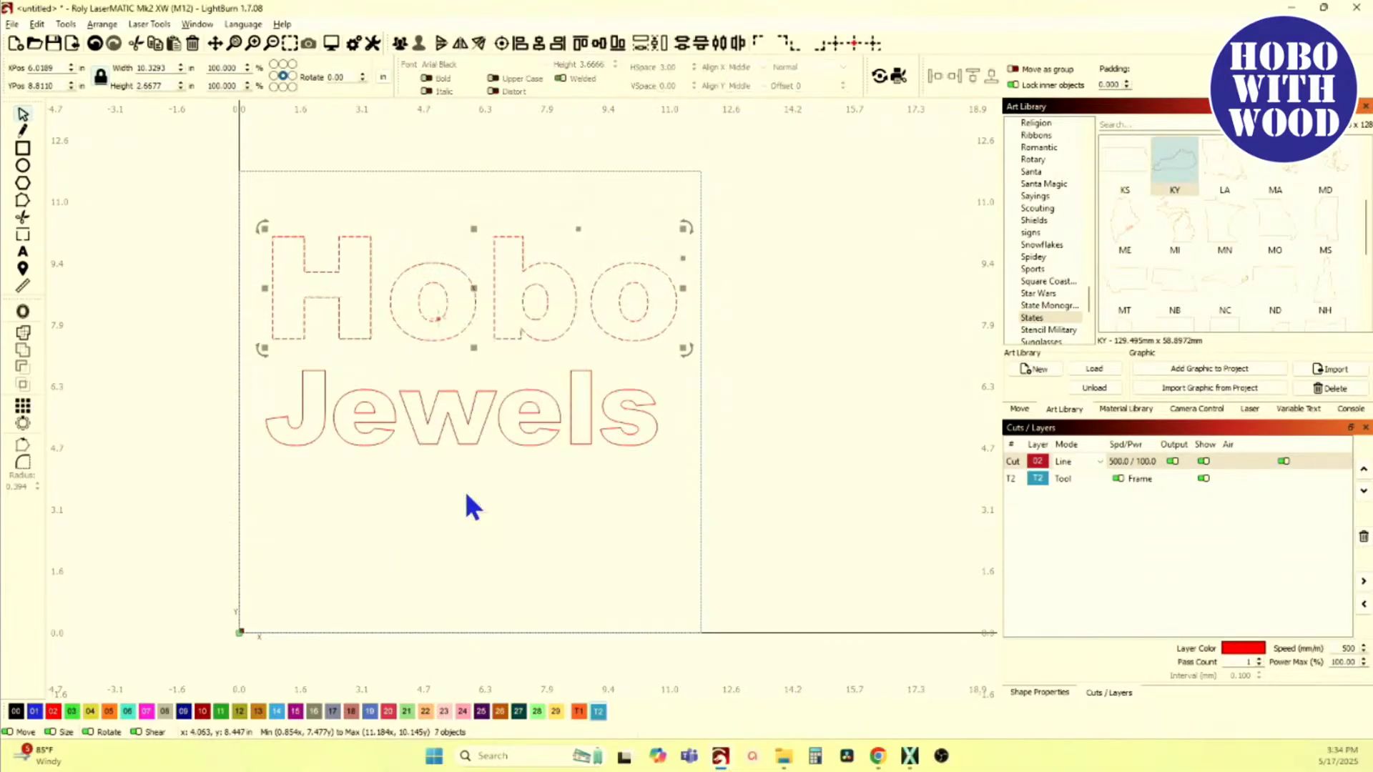
left_click(421, 374)
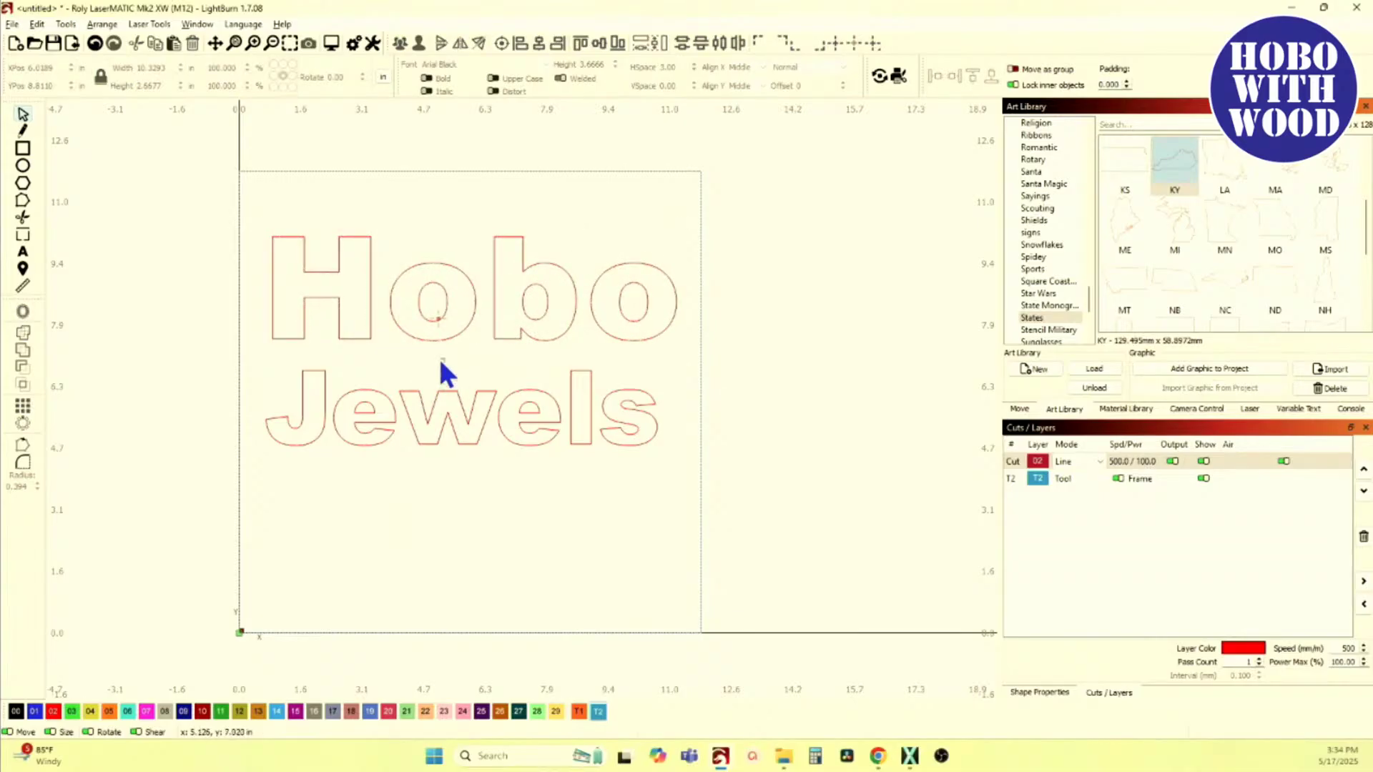
Step: Group the outer and inner outlines of each letter with a hole in Hobo: the first o, the b and the last o
left_click(411, 342)
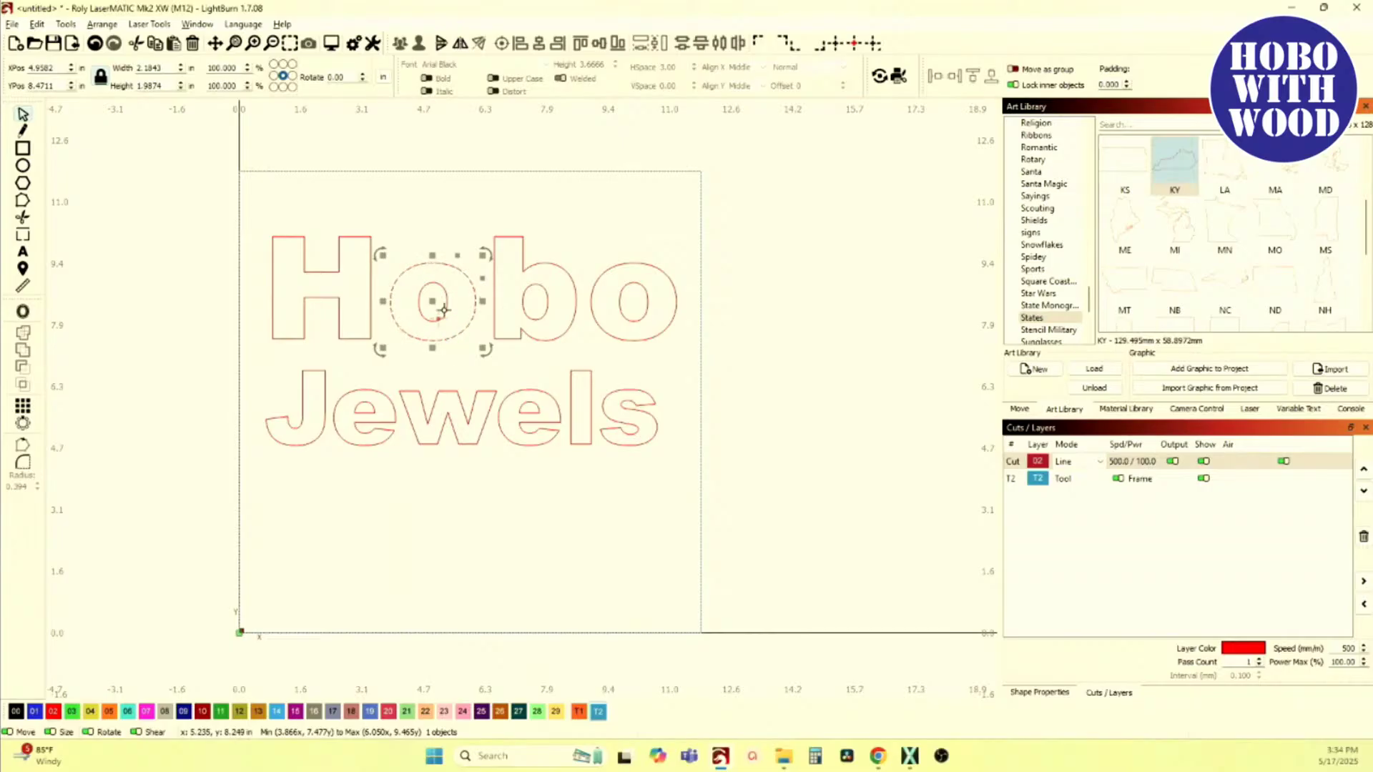
left_click(461, 362)
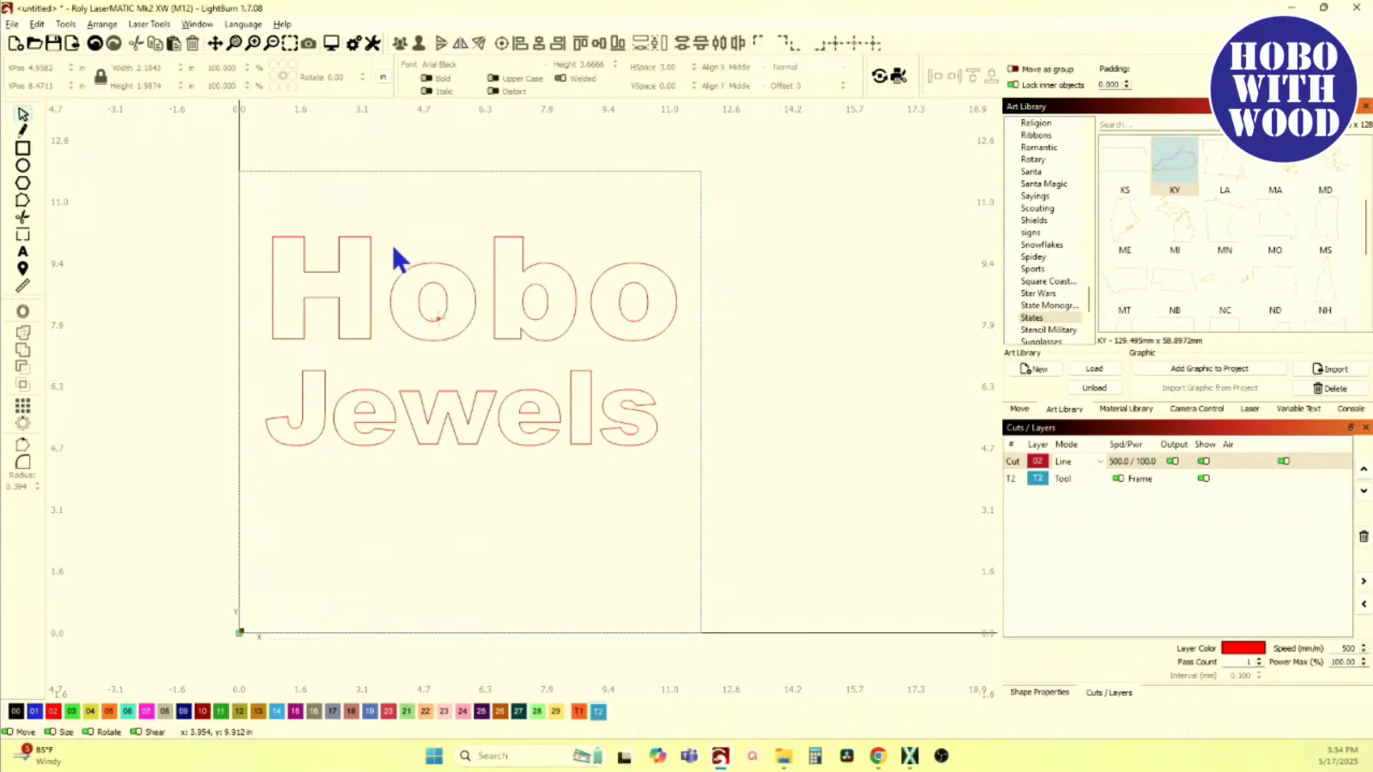
left_click_drag(374, 217, 496, 391)
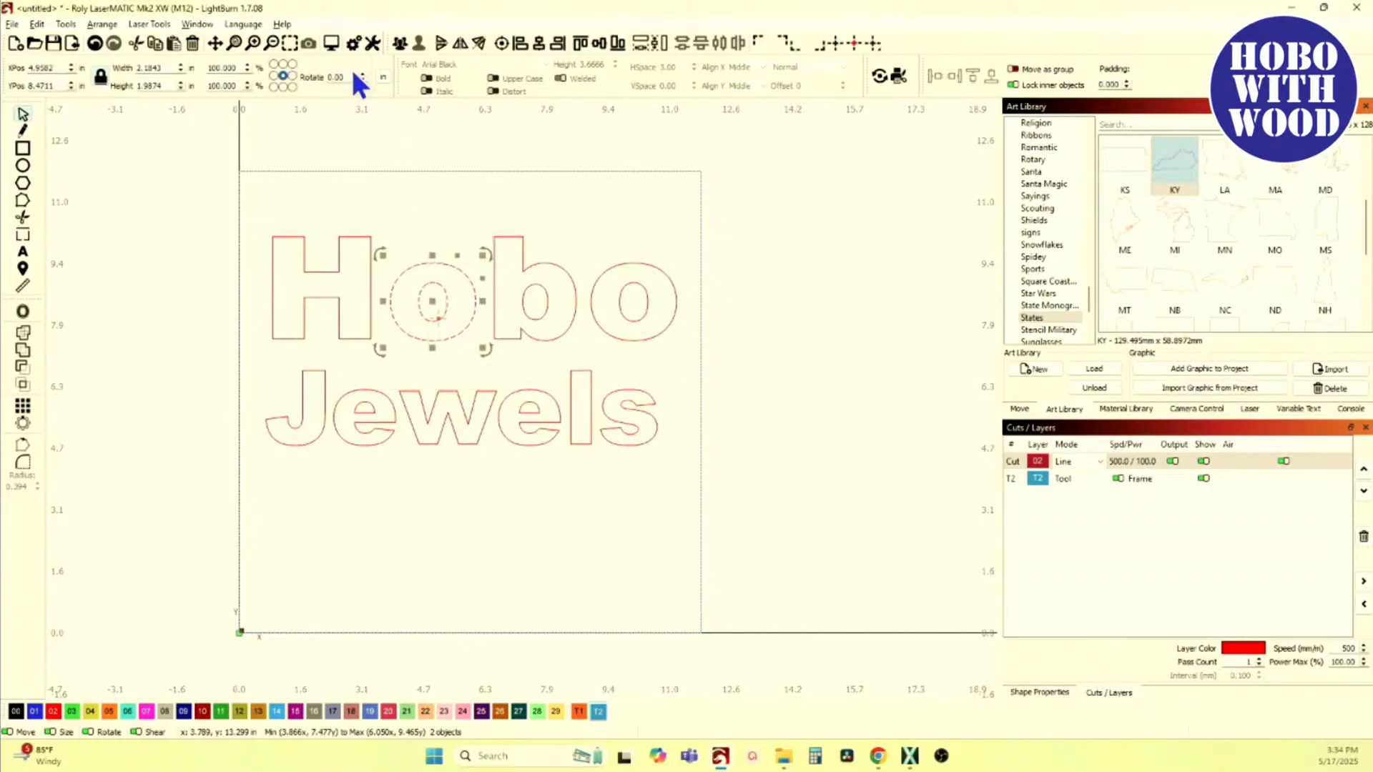
left_click(399, 50)
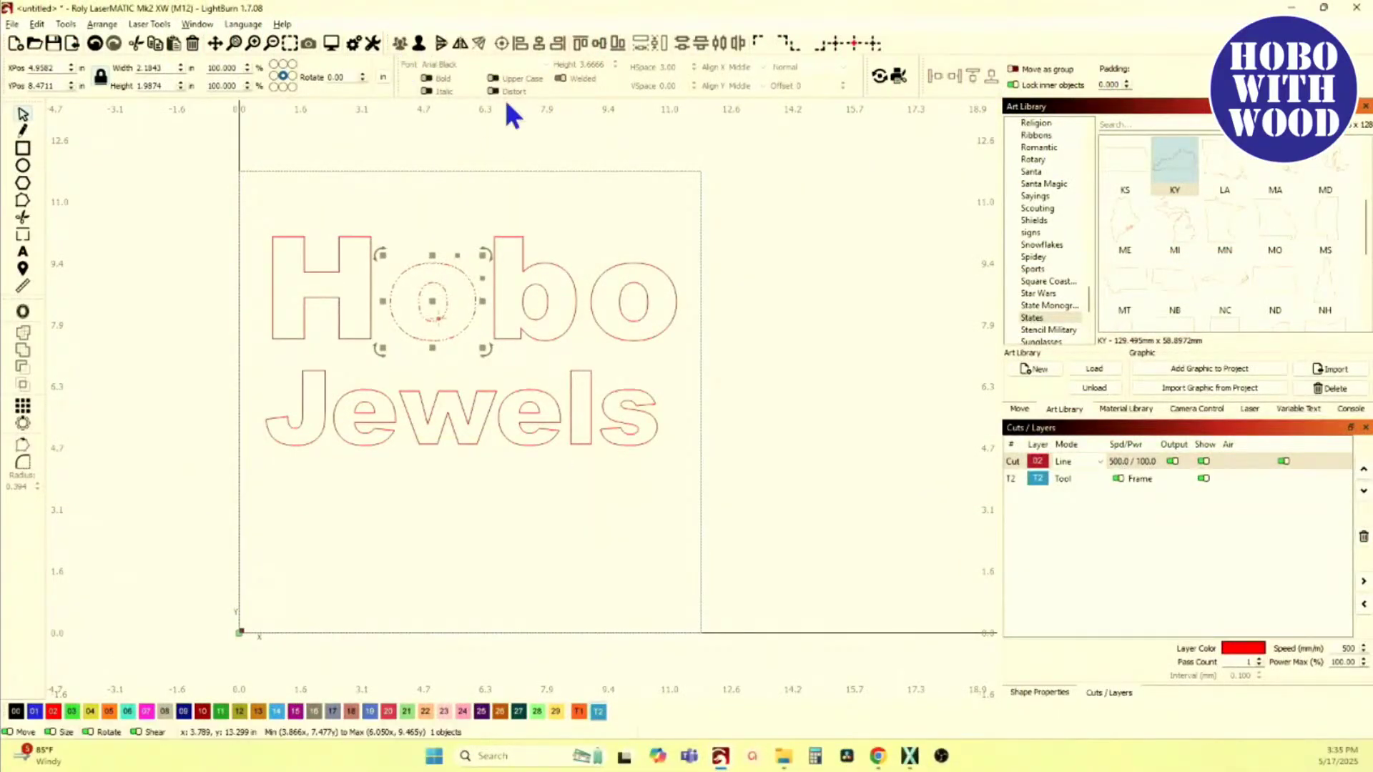
left_click_drag(482, 206, 588, 373)
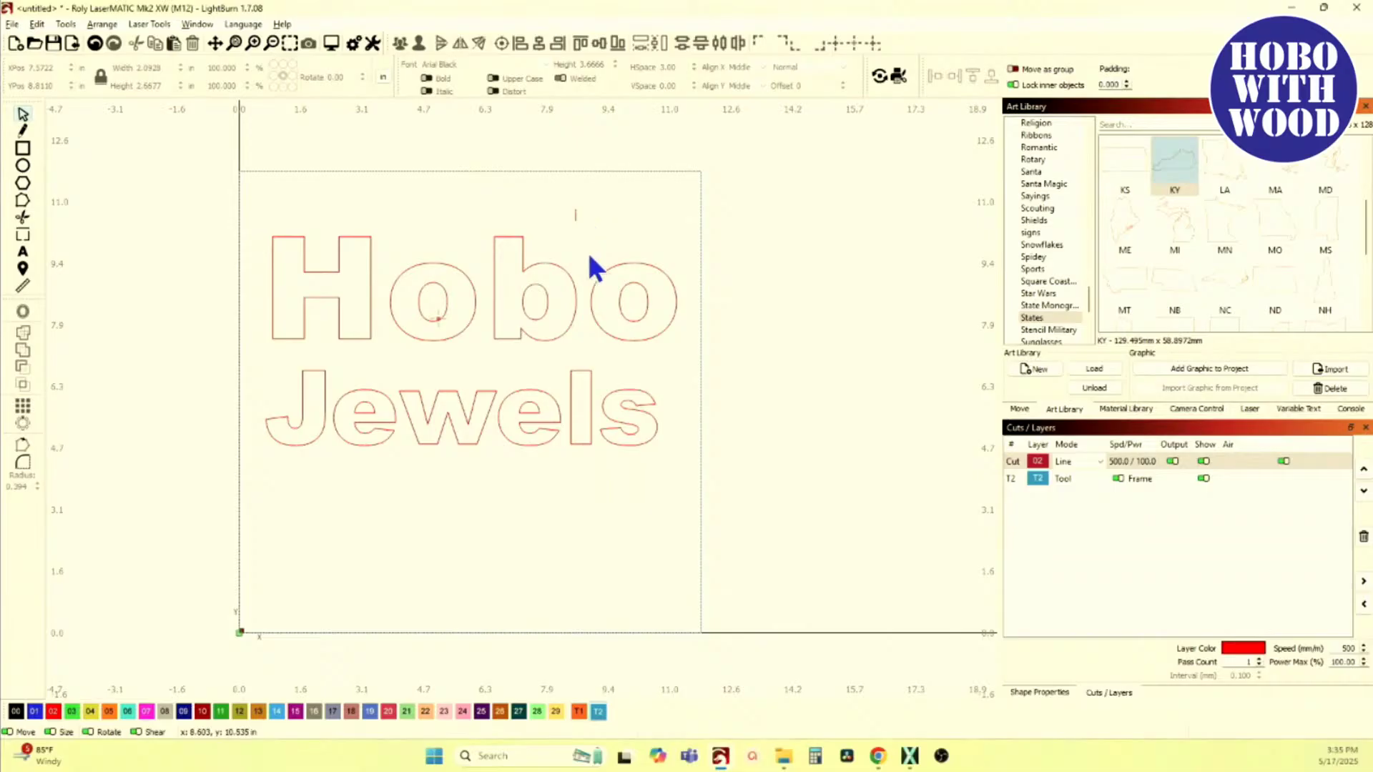
left_click_drag(586, 250, 708, 375)
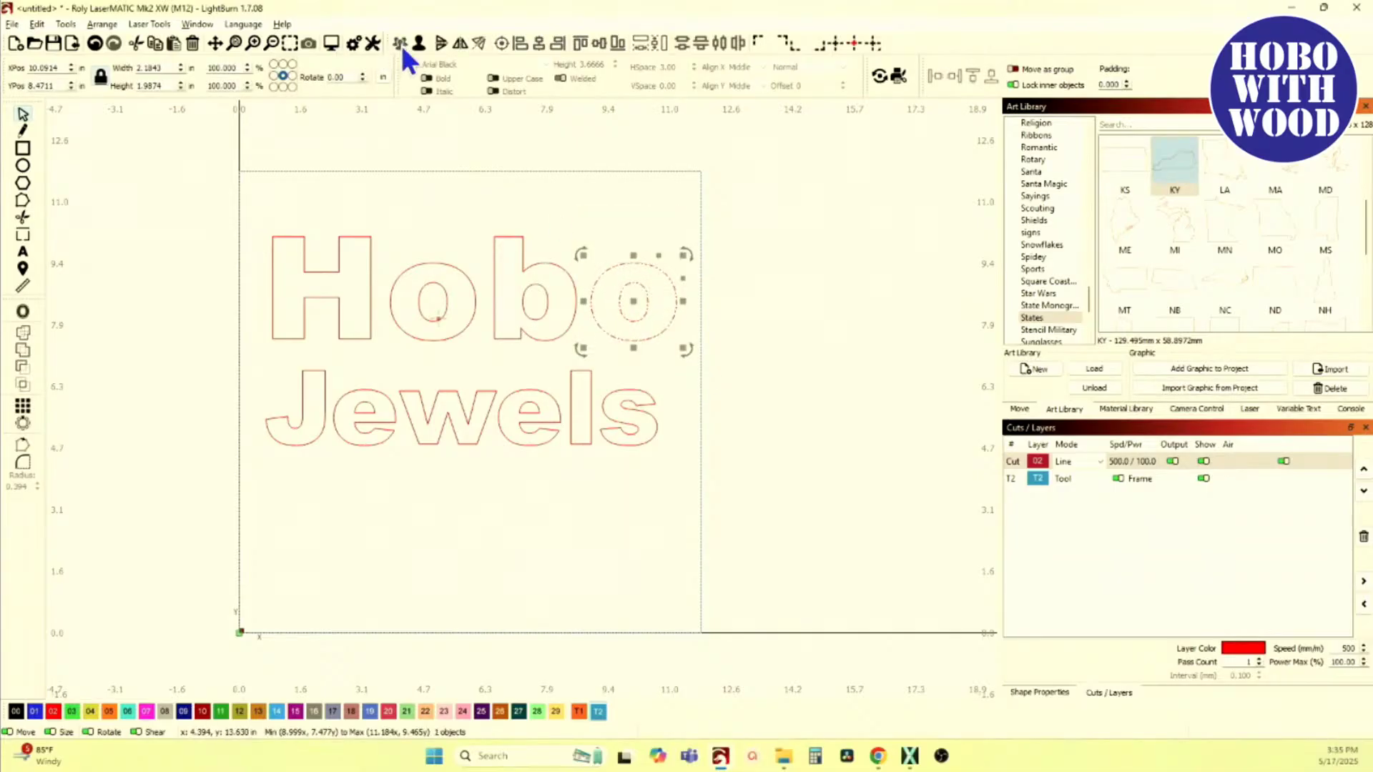
left_click(427, 175)
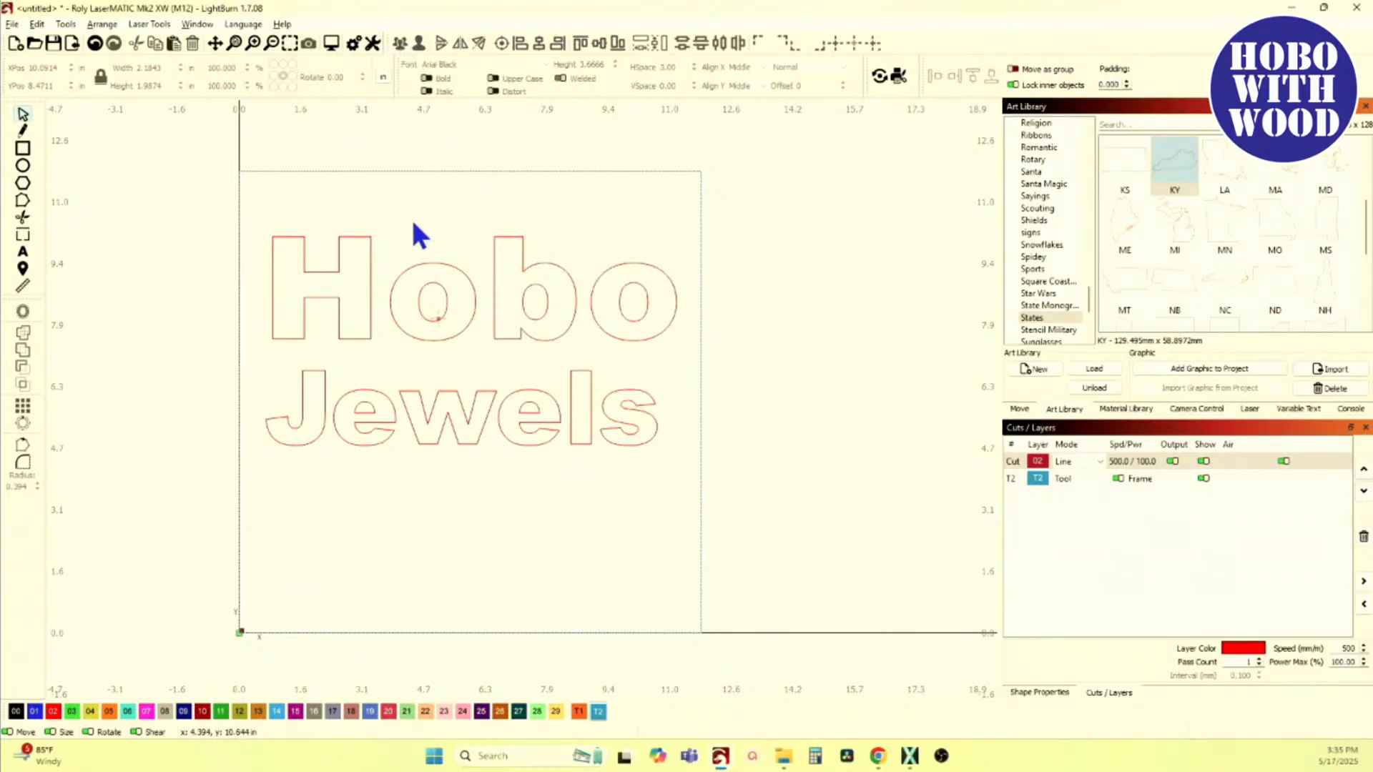
Step: Select all the Hobo letters and preview an outward offset on them without applying it
left_click_drag(203, 190, 702, 361)
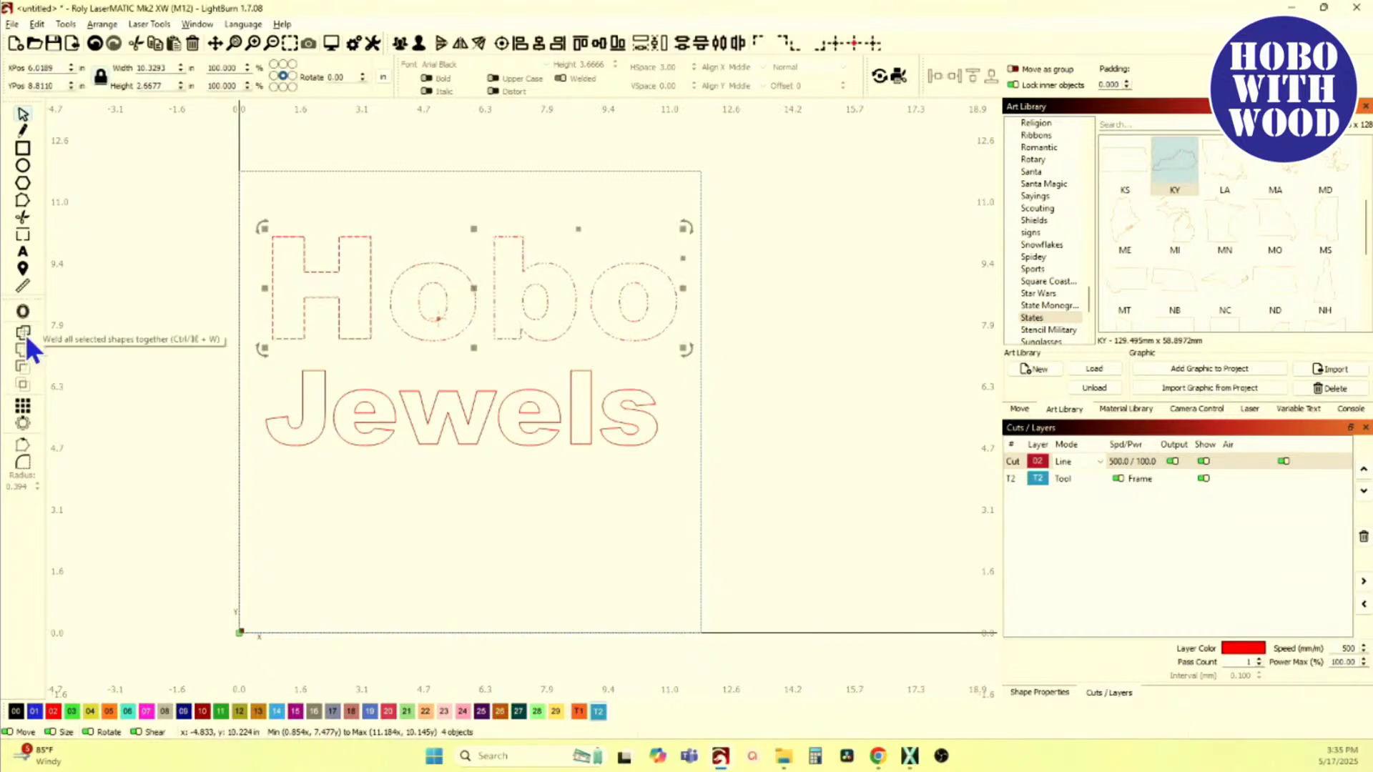
left_click(21, 314)
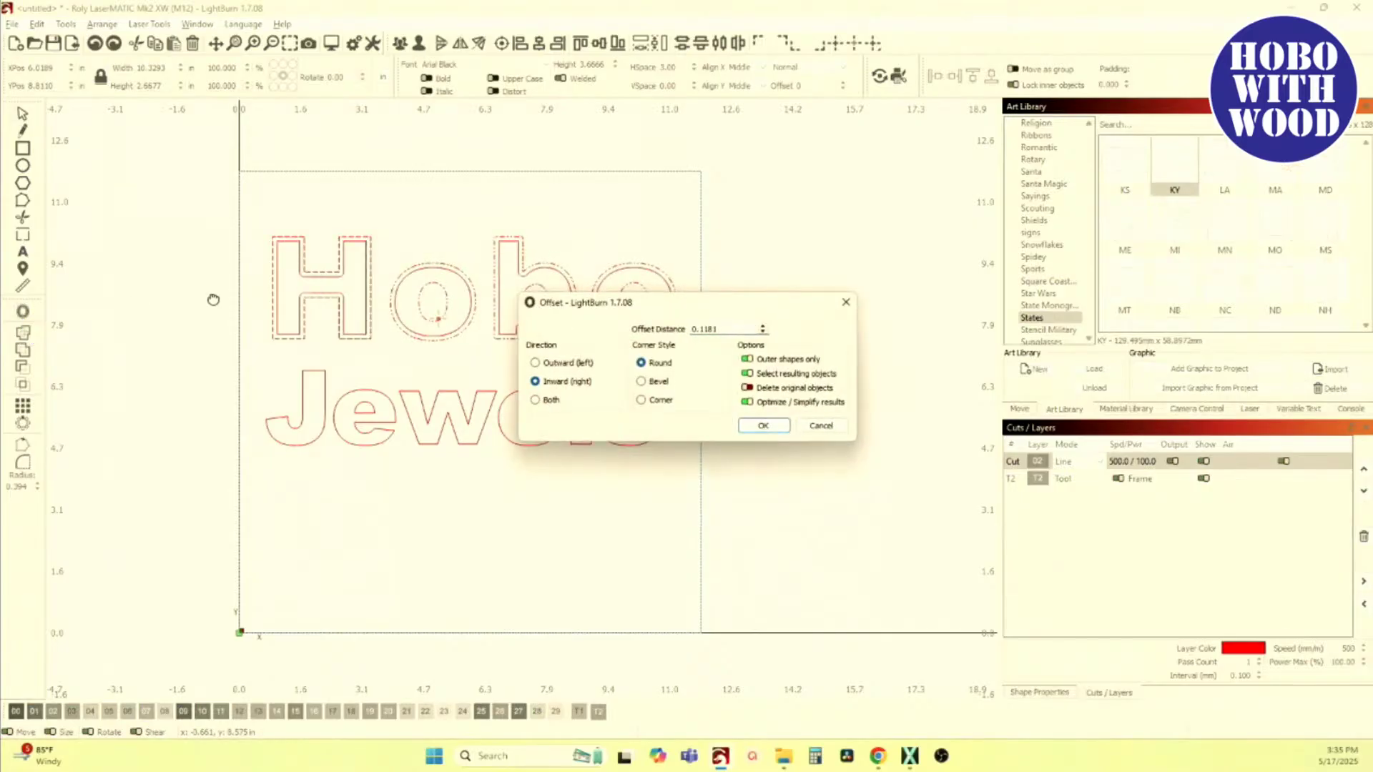
left_click(554, 364)
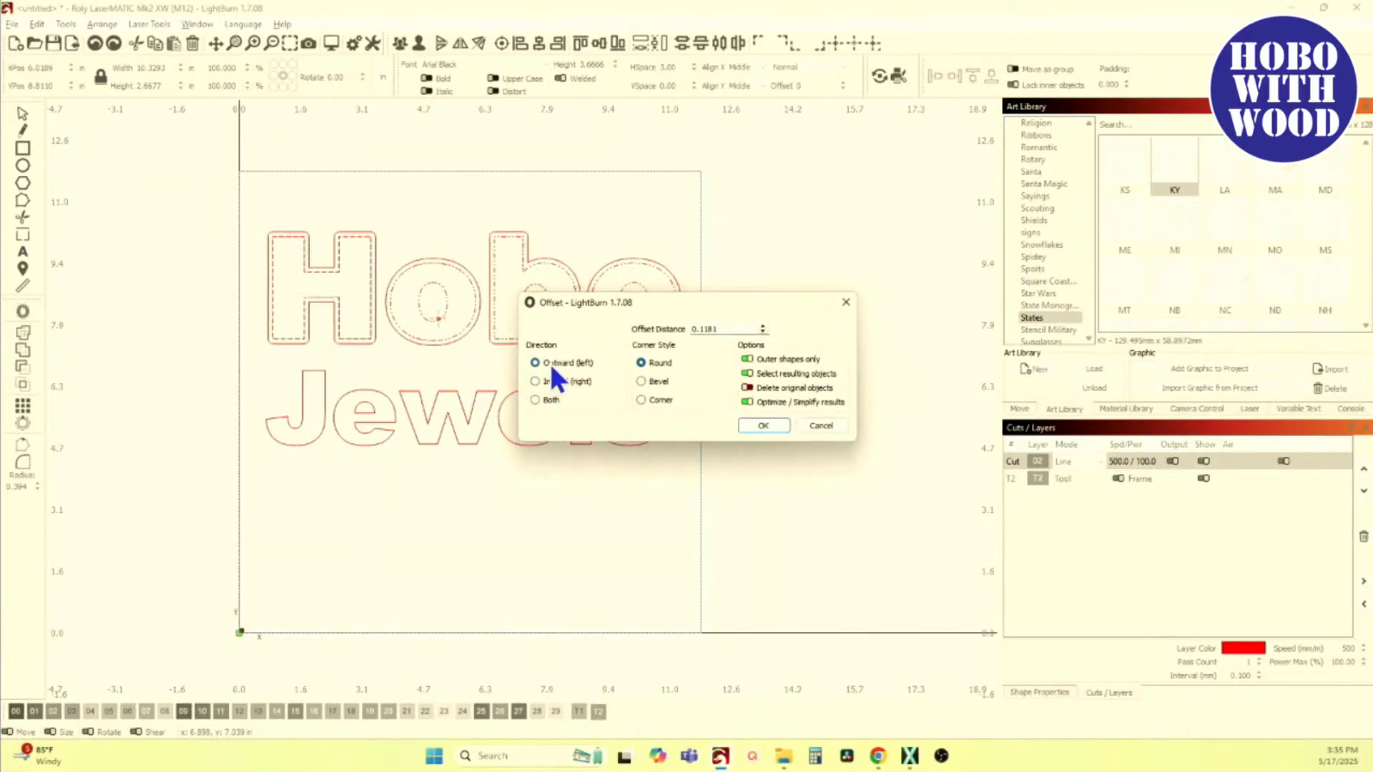
left_click(844, 302)
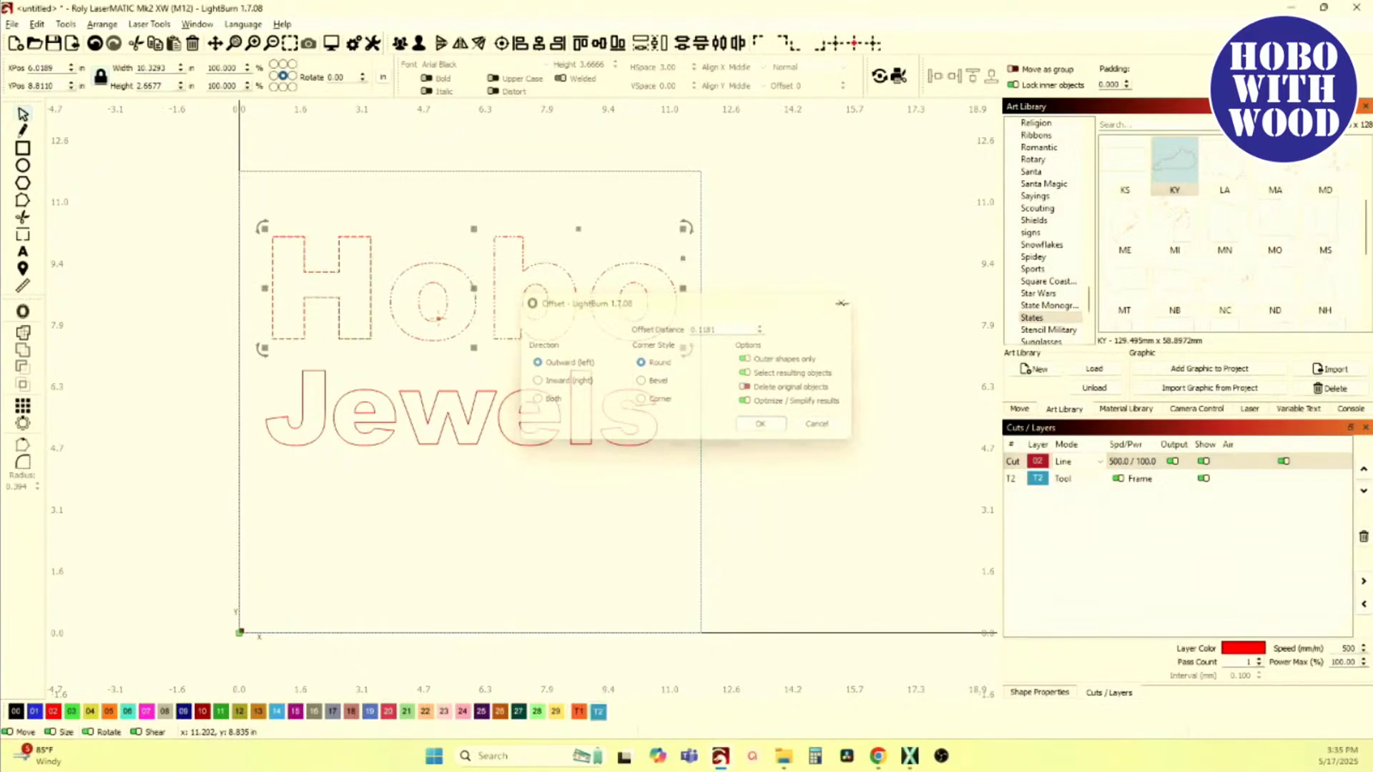
Step: Switch the units to millimetres and set up a 3 mm outward offset of the Hobo letters with Corner style and Outer shapes only off
left_click(383, 77)
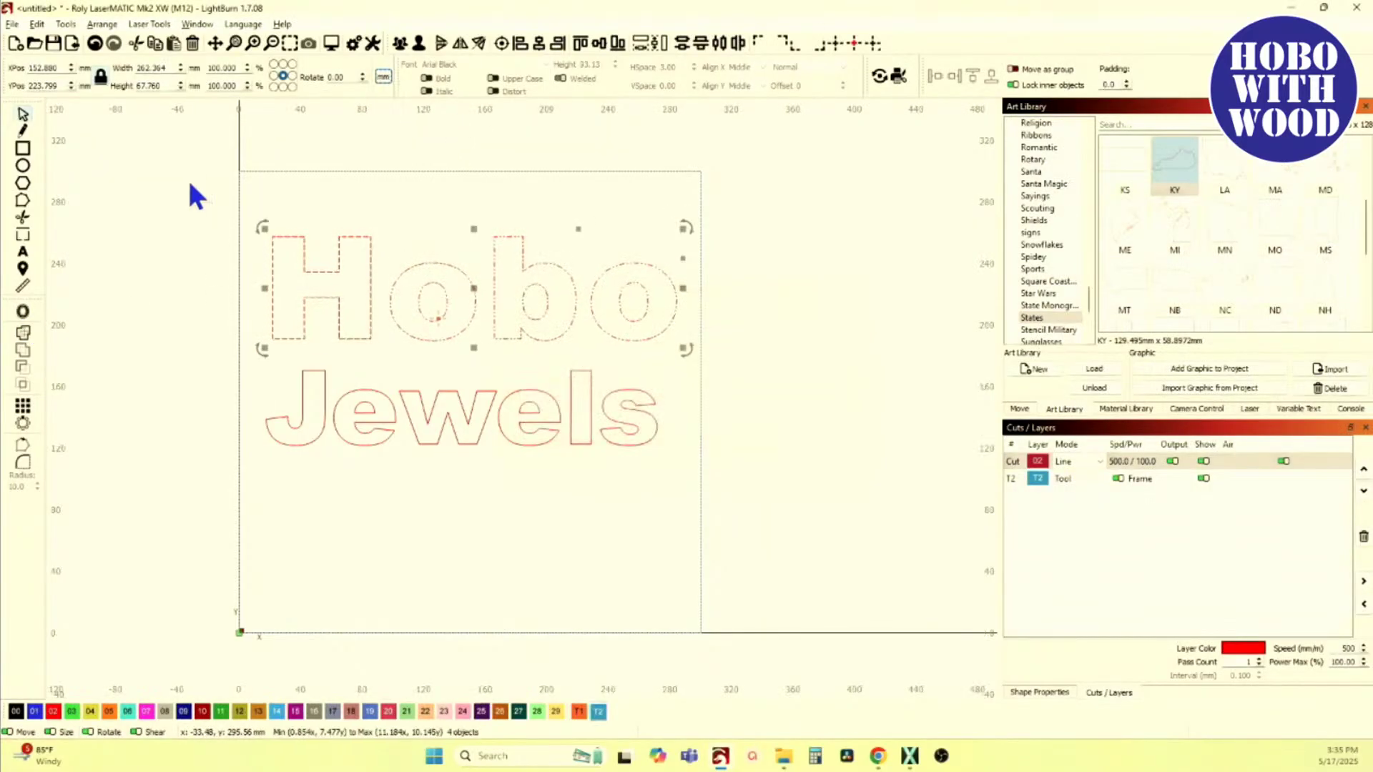
left_click(21, 312)
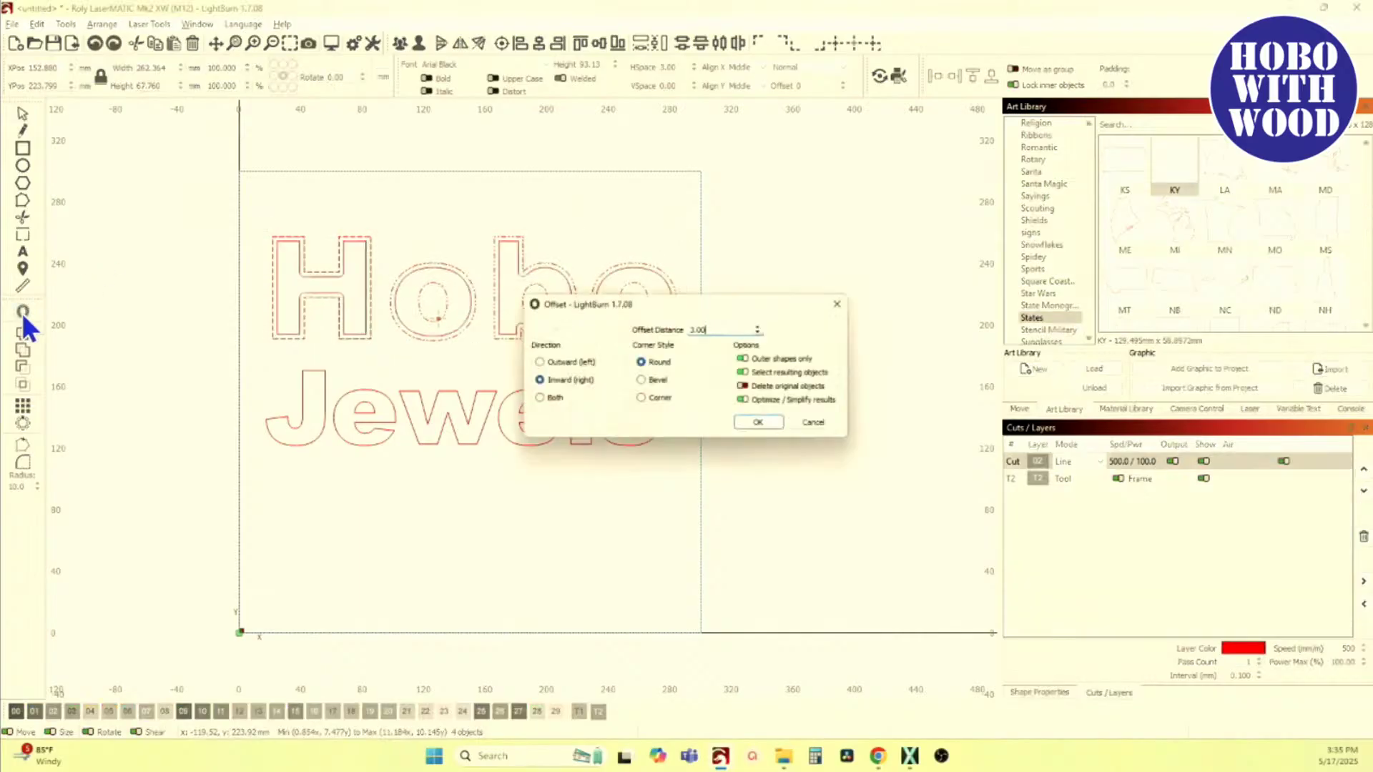
left_click(568, 363)
left_click(747, 359)
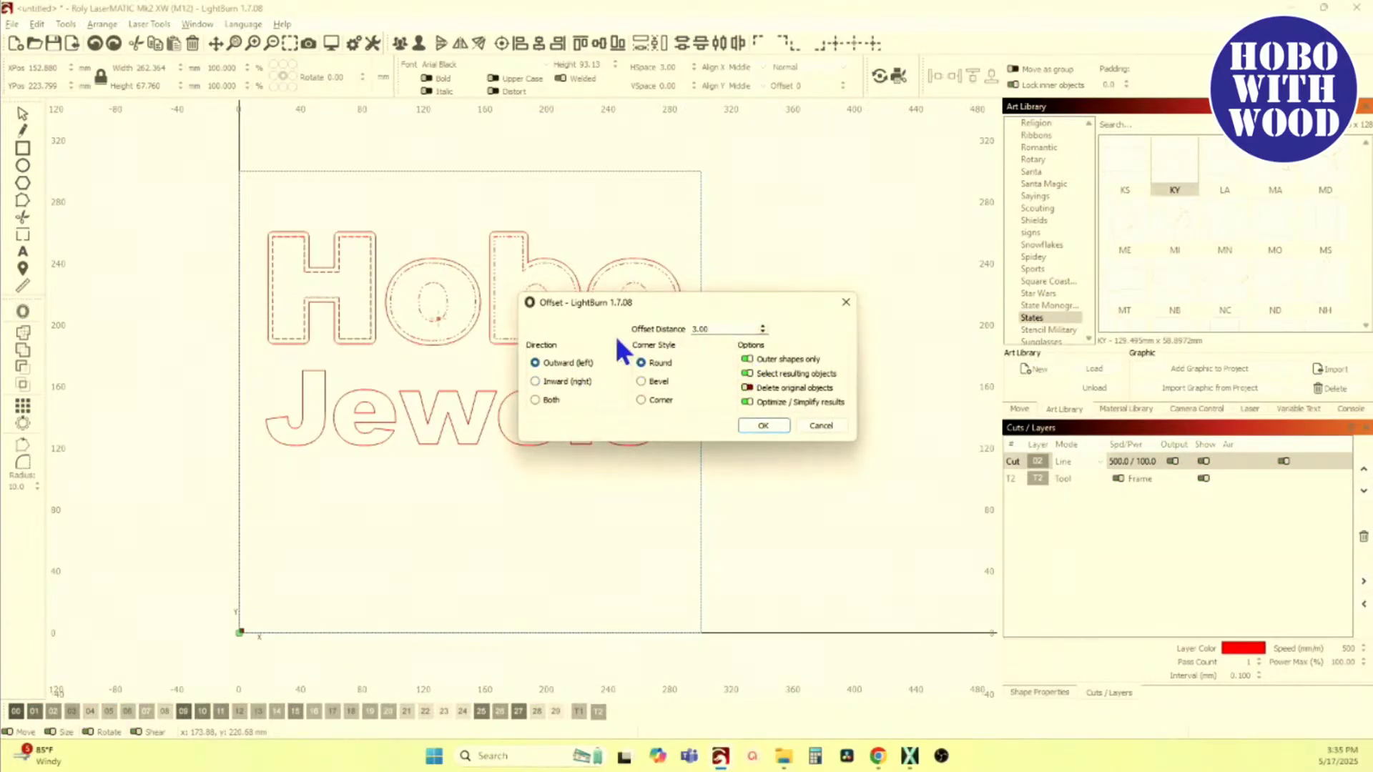
left_click(747, 360)
scroll(431, 287, "up", 5)
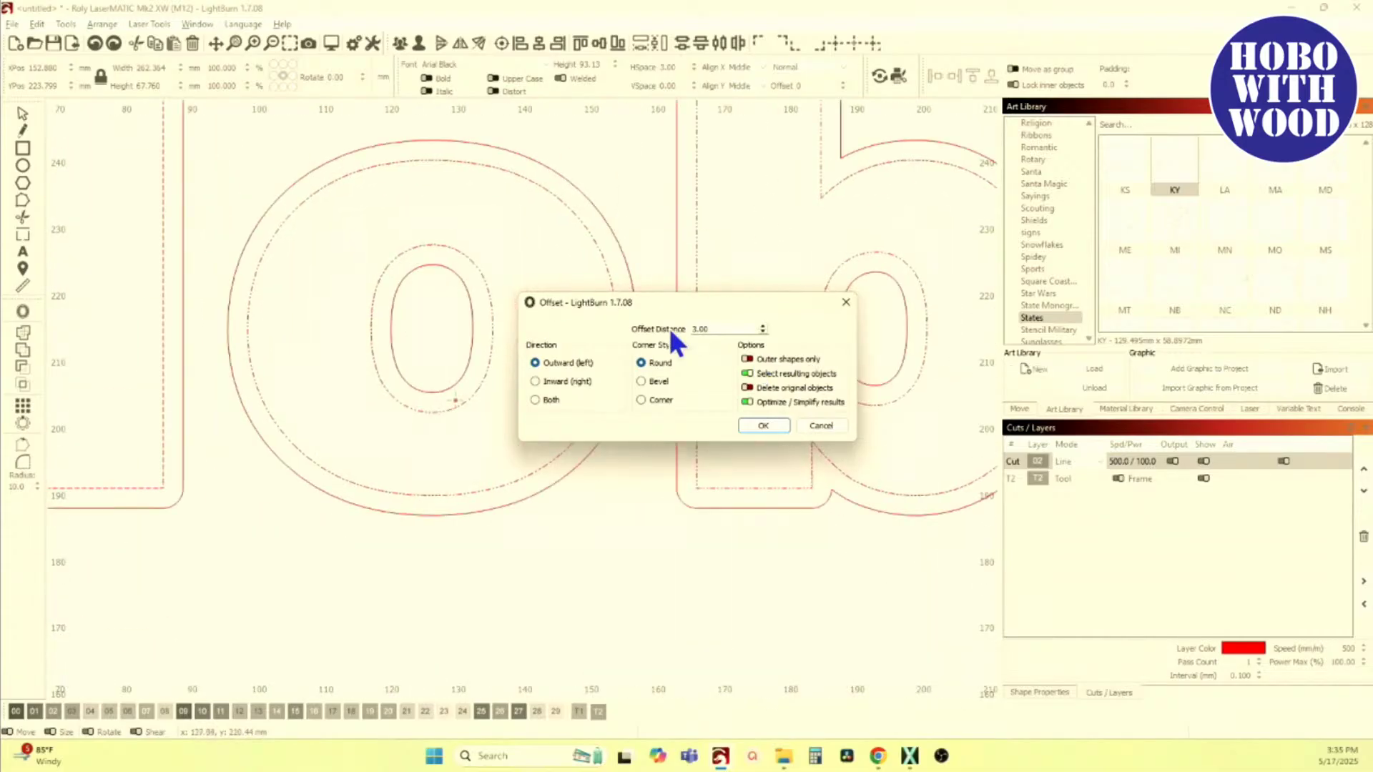
left_click(747, 359)
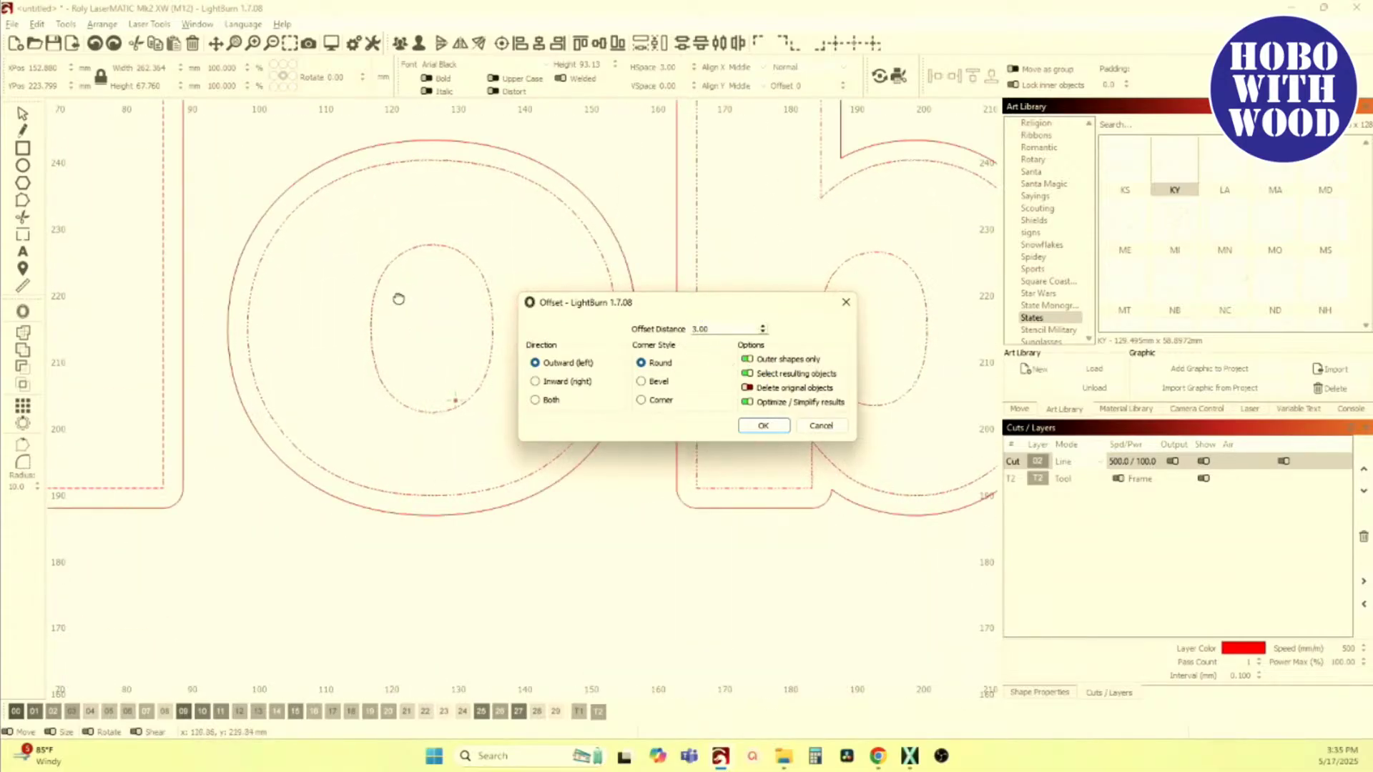
left_click(747, 359)
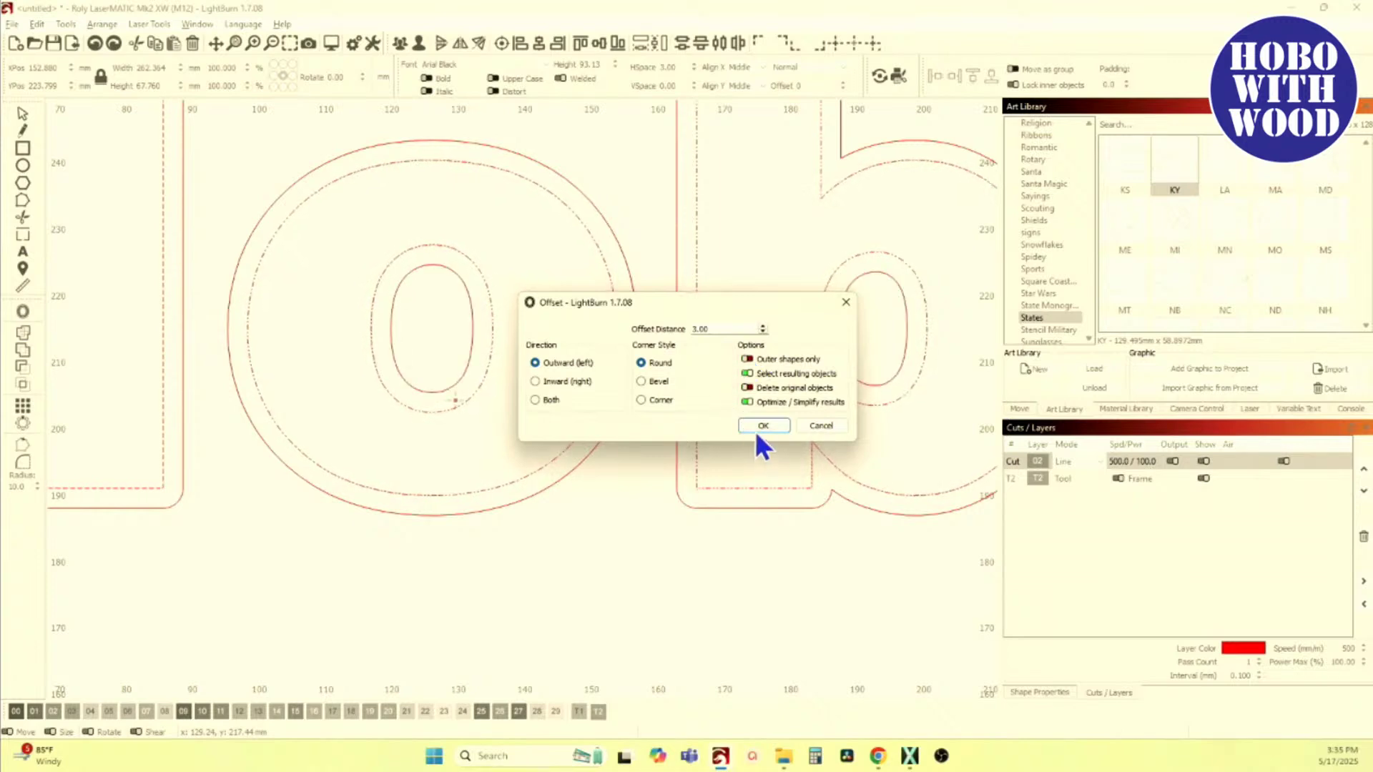
left_click(642, 400)
Step: Apply the prepared offset to the Hobo letters, inspect its corners, and undo it
left_click(760, 427)
scroll(715, 444, "down", 5)
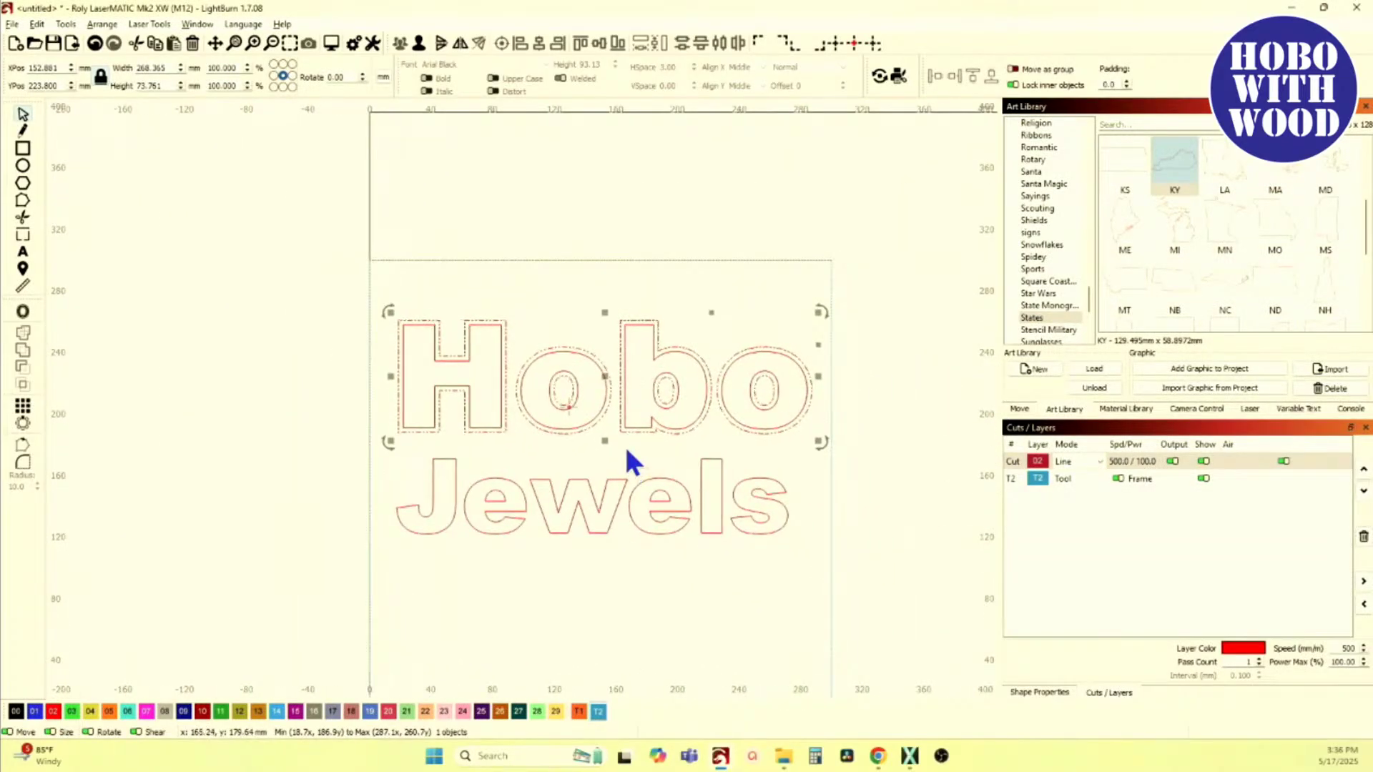
scroll(618, 375, "up", 3)
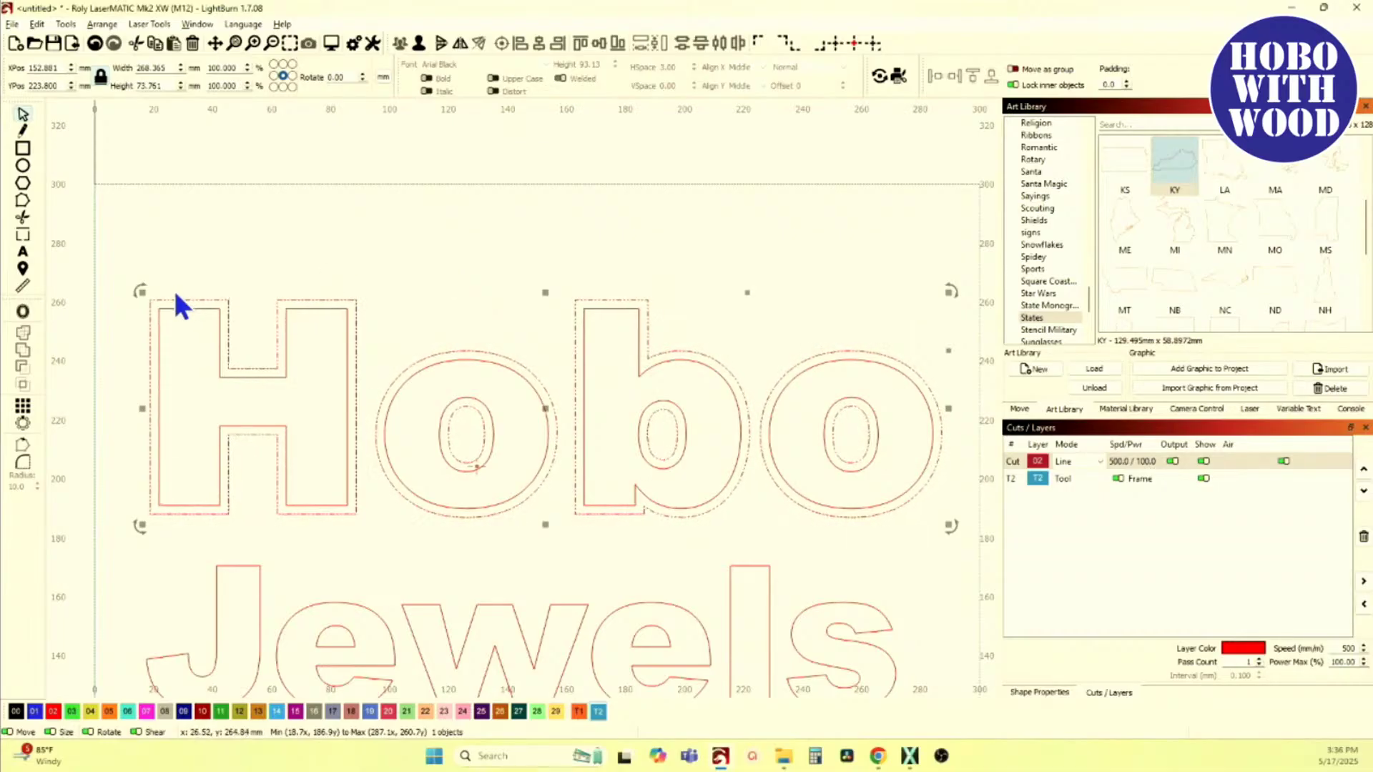
key("ctrl+z")
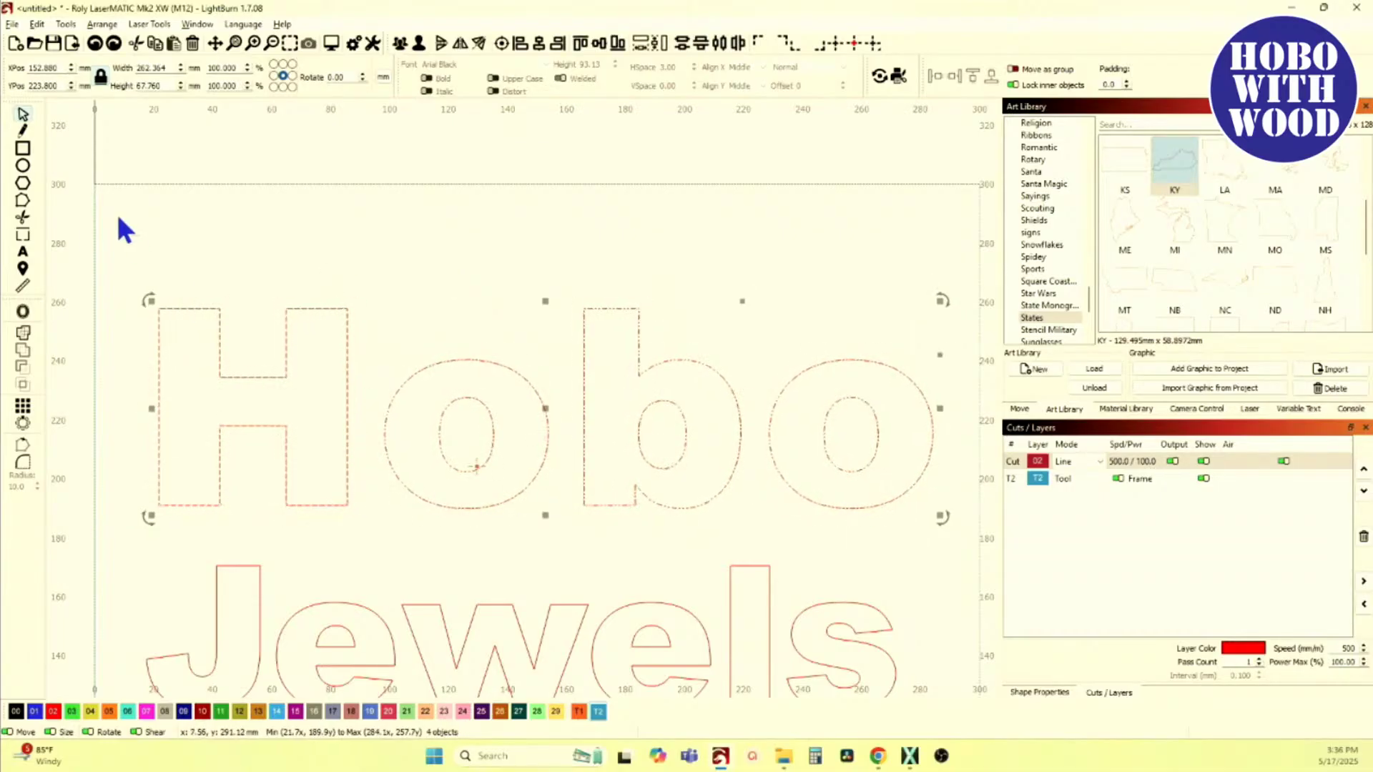
Step: Offset the Hobo letters outward by 3 mm with Corner style, including the holes, and ungroup the resulting outlines
left_click(28, 313)
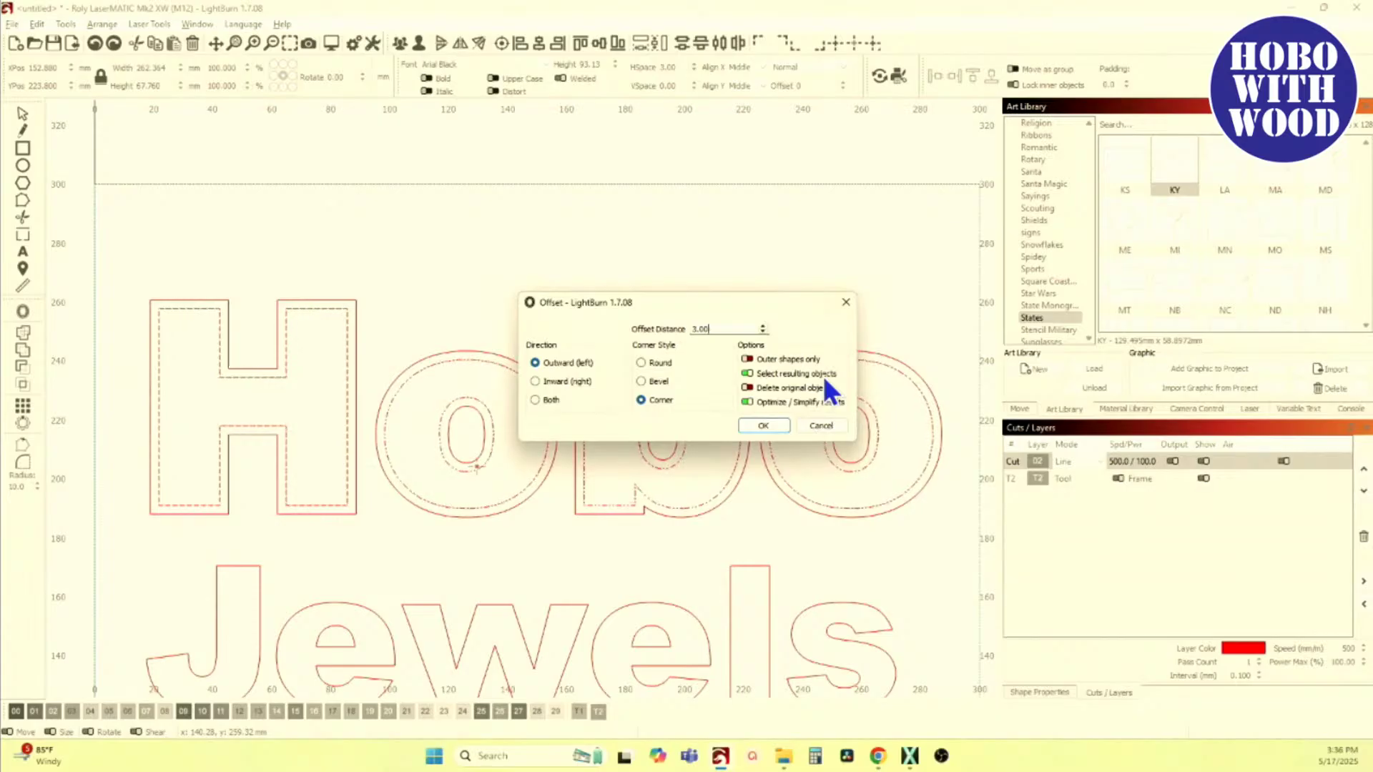
left_click(757, 426)
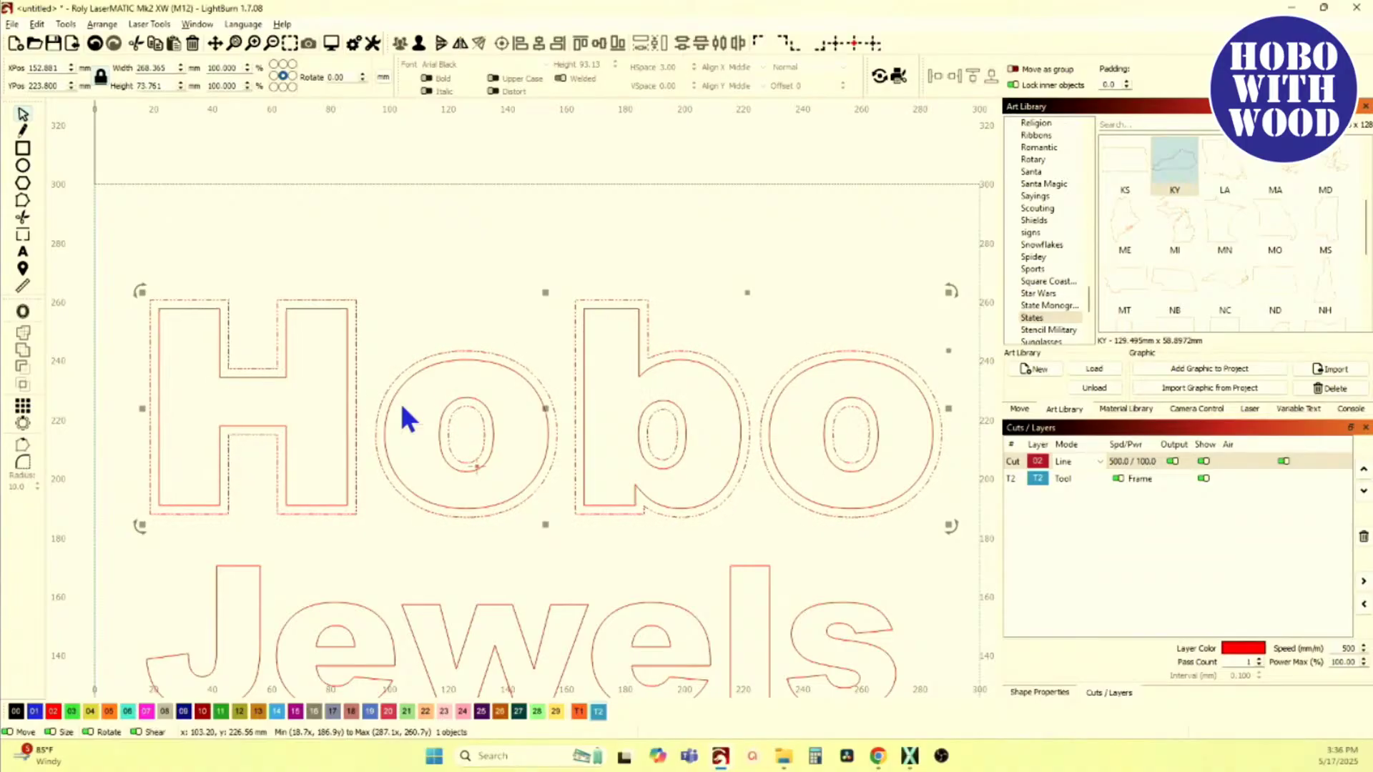
left_click(417, 45)
left_click(363, 264)
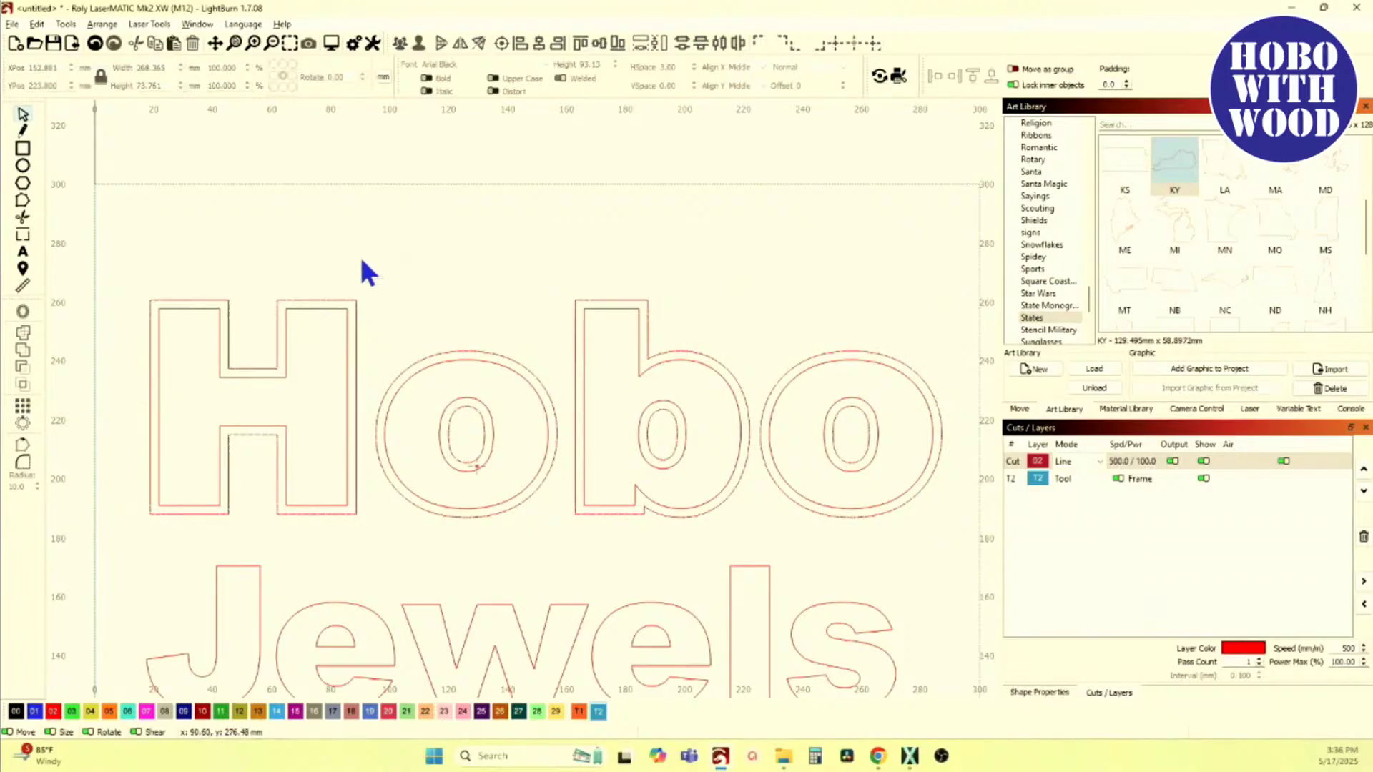
Step: Group each Hobo letter with its own offset outline: the H, the first o, the b and the last o
left_click_drag(117, 260, 372, 548)
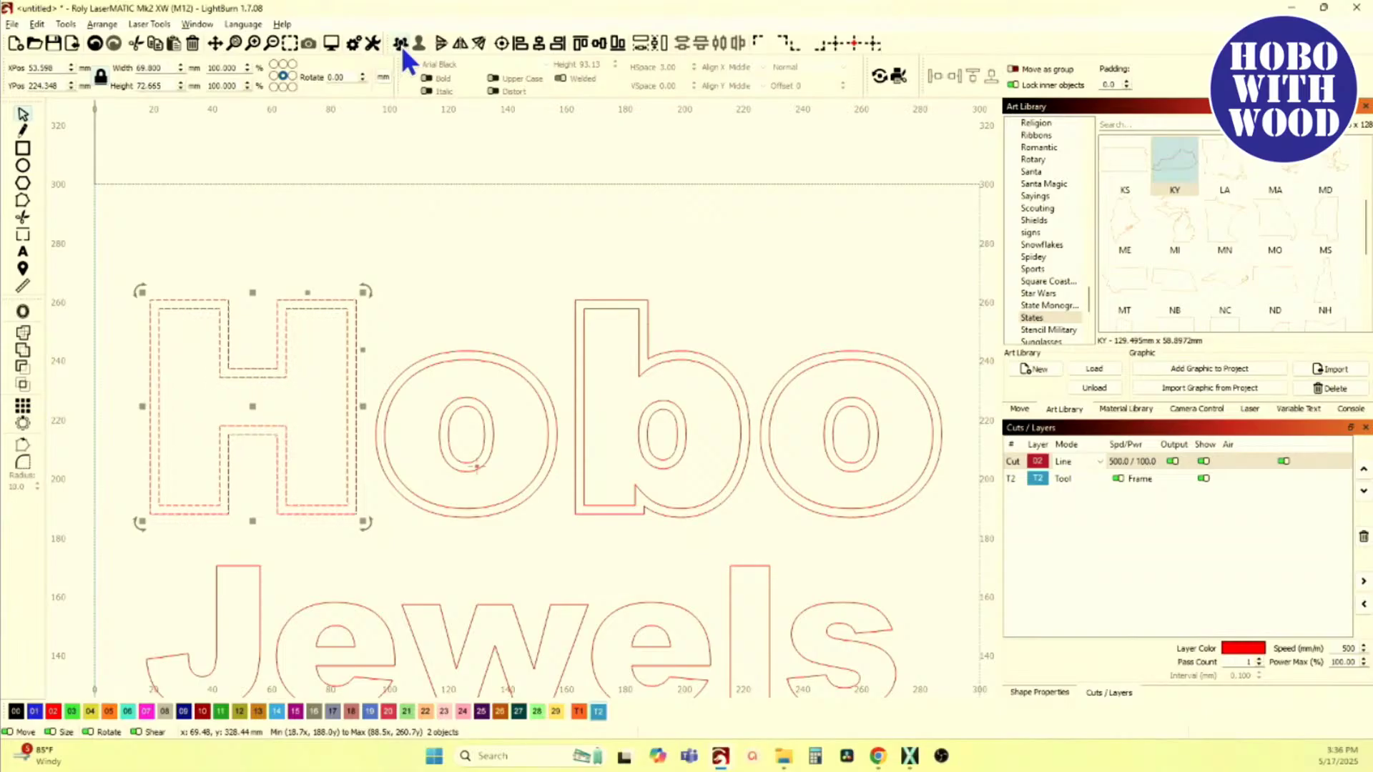
left_click(405, 178)
left_click_drag(373, 256, 572, 543)
left_click_drag(537, 262, 785, 569)
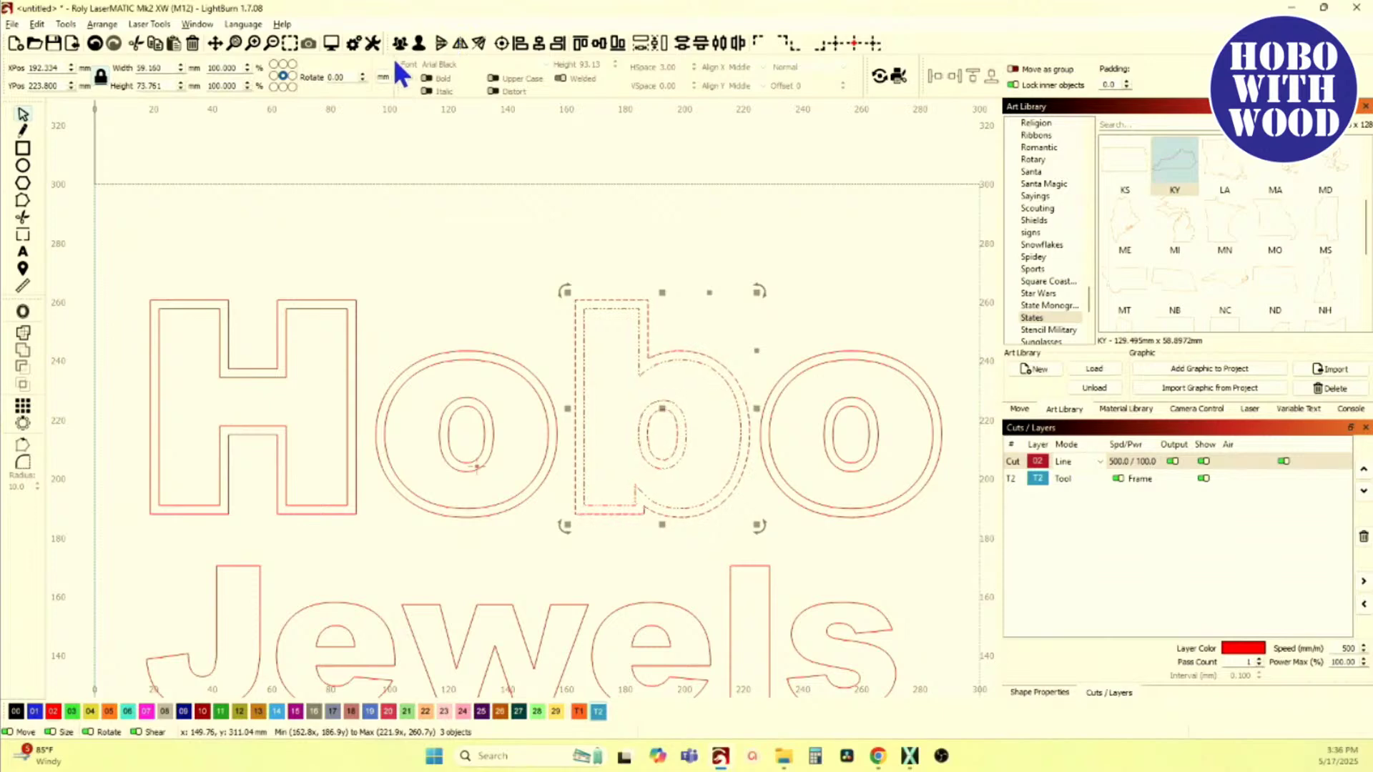
left_click(436, 301)
scroll(515, 307, "down", 2)
left_click_drag(689, 290, 860, 481)
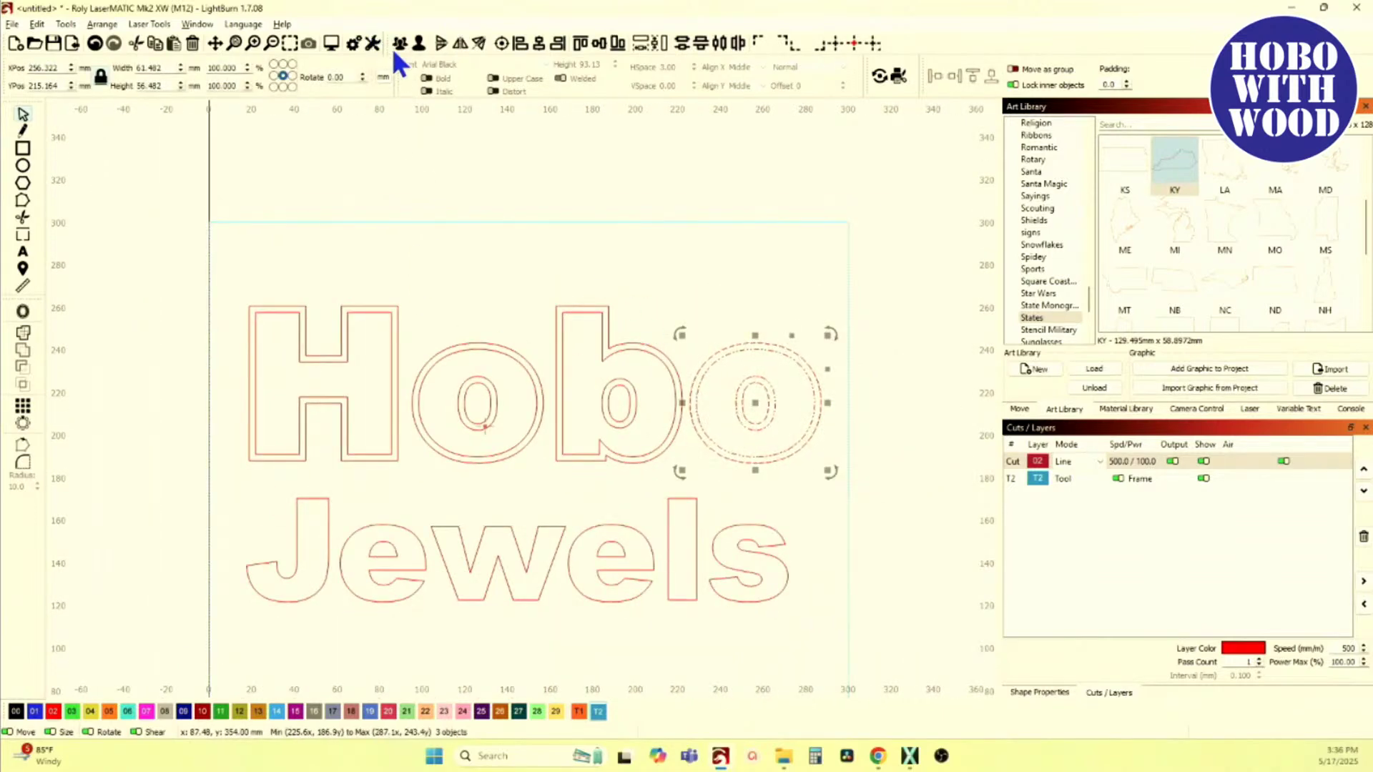
left_click(467, 246)
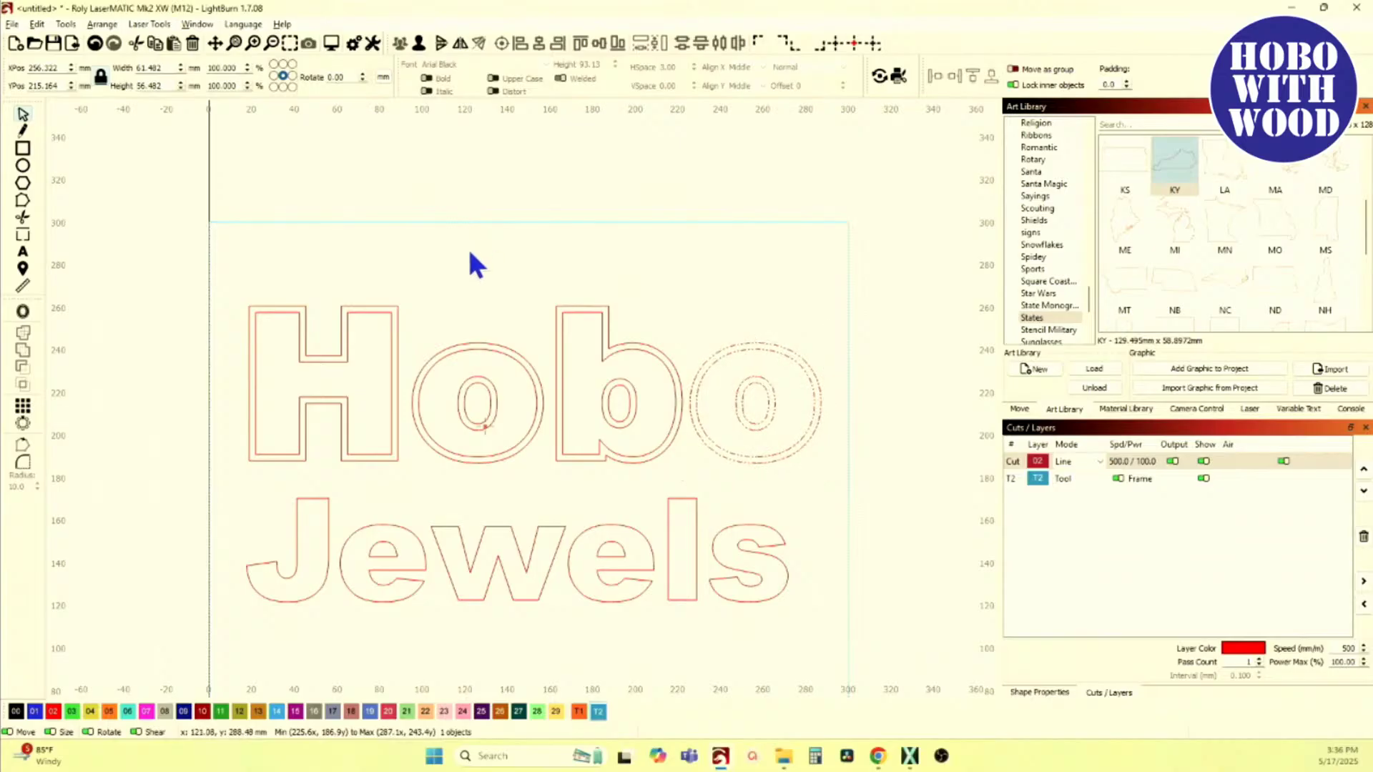
Step: Select the four grouped Hobo letters, align them by their bottom edges, and inspect the alignment along the word
scroll(543, 465, "up", 3)
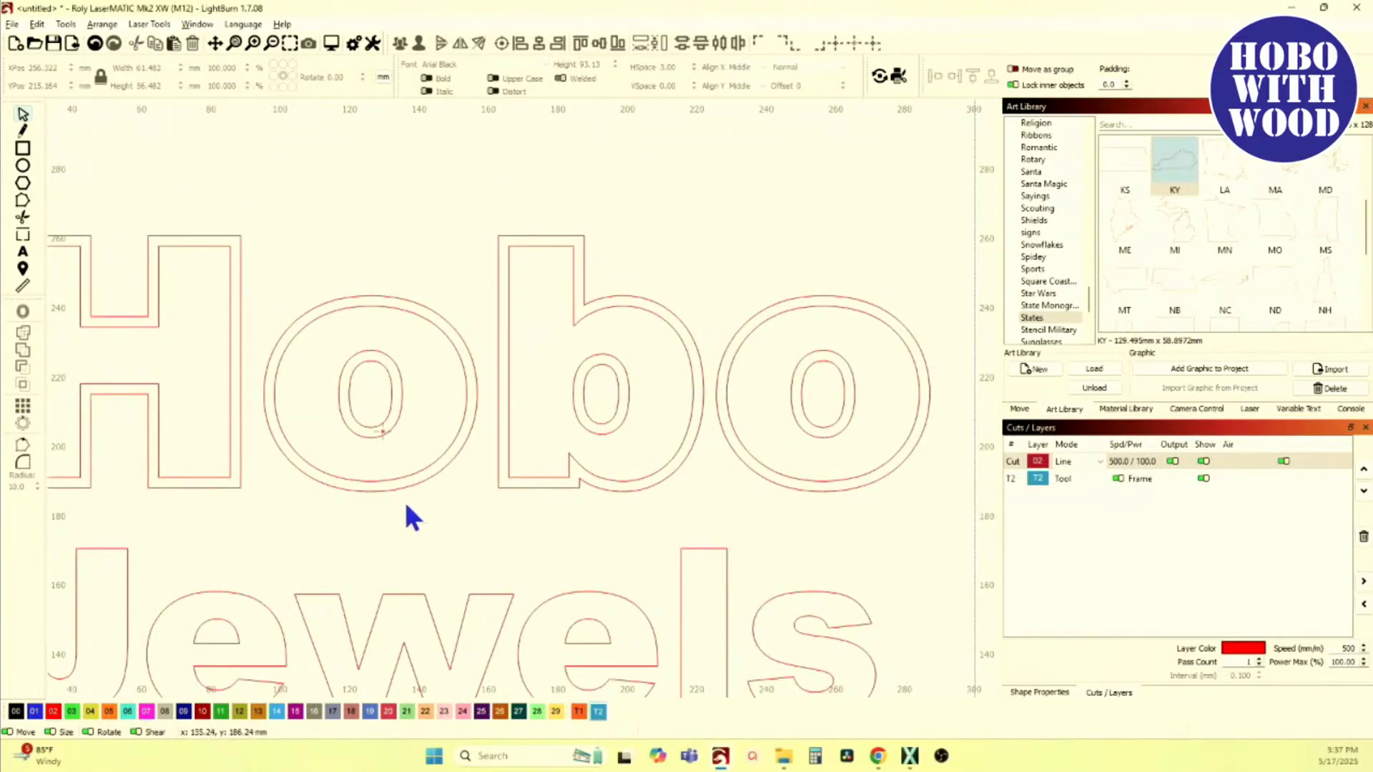
scroll(433, 464, "down", 4)
left_click_drag(170, 316, 711, 501)
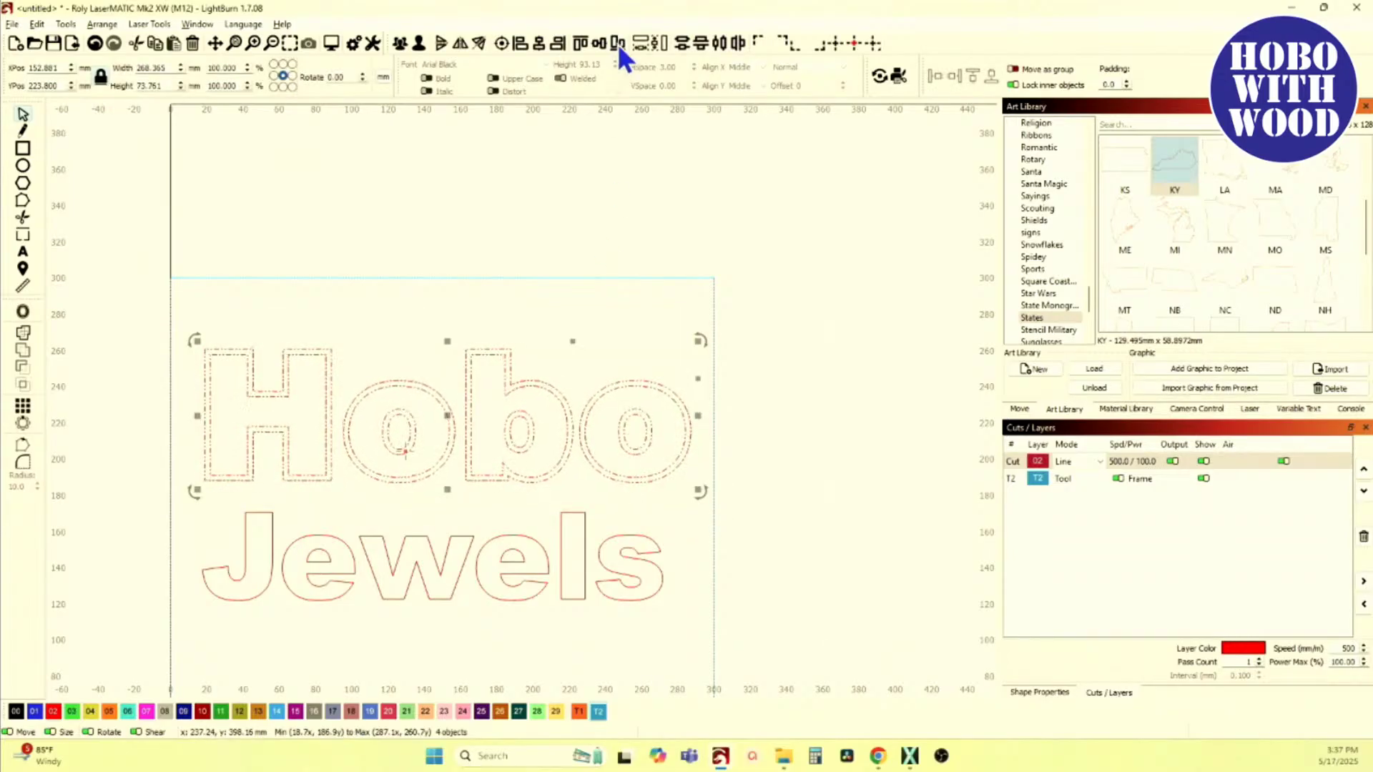
scroll(472, 478, "up", 1)
scroll(472, 477, "up", 2)
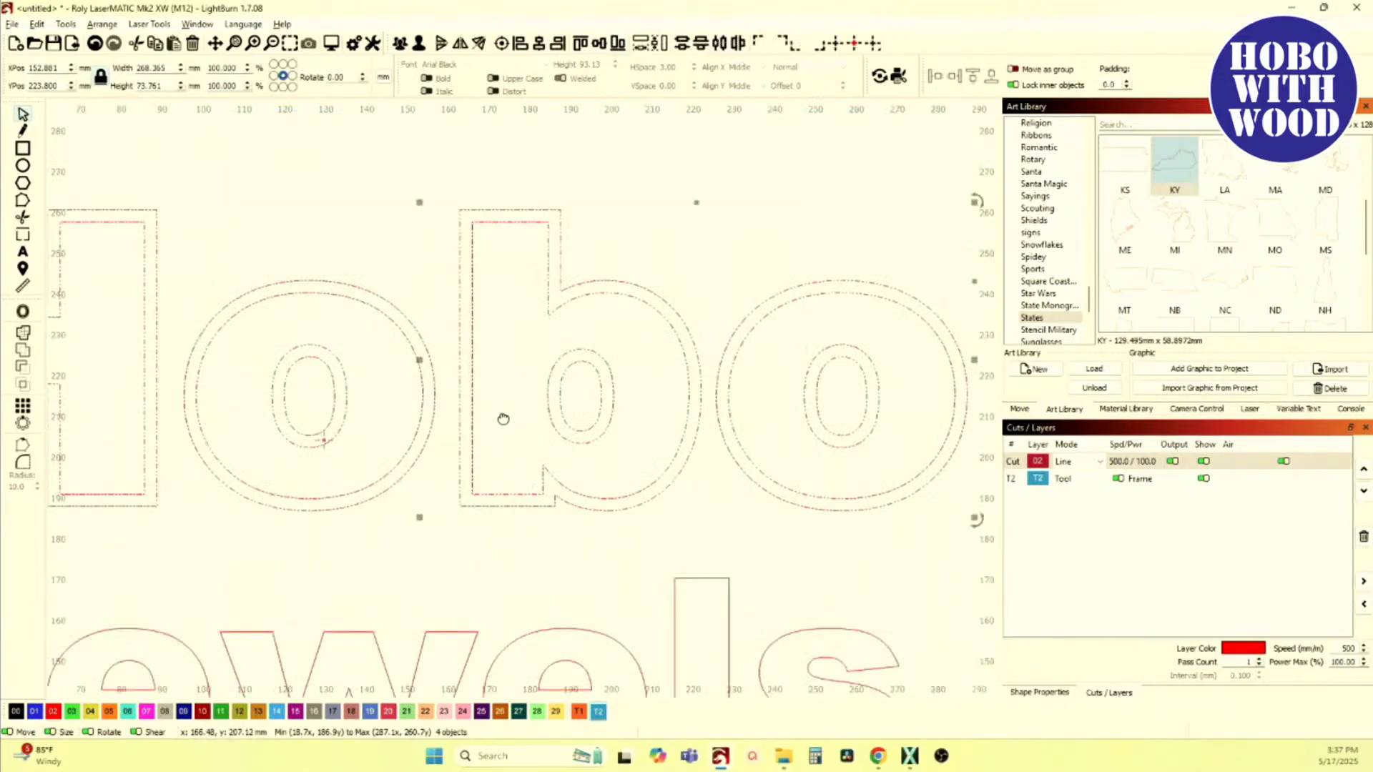
left_click(617, 45)
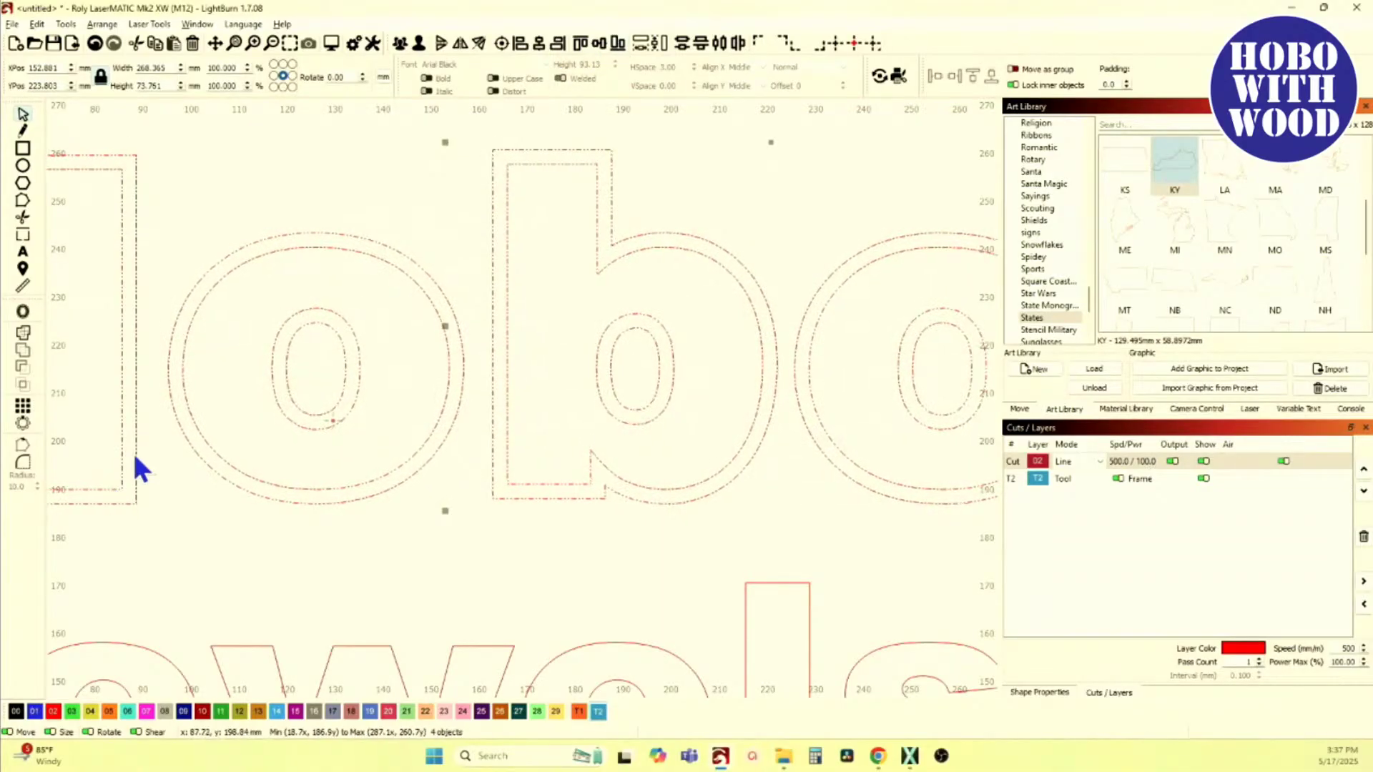
left_click_drag(153, 498, 409, 494)
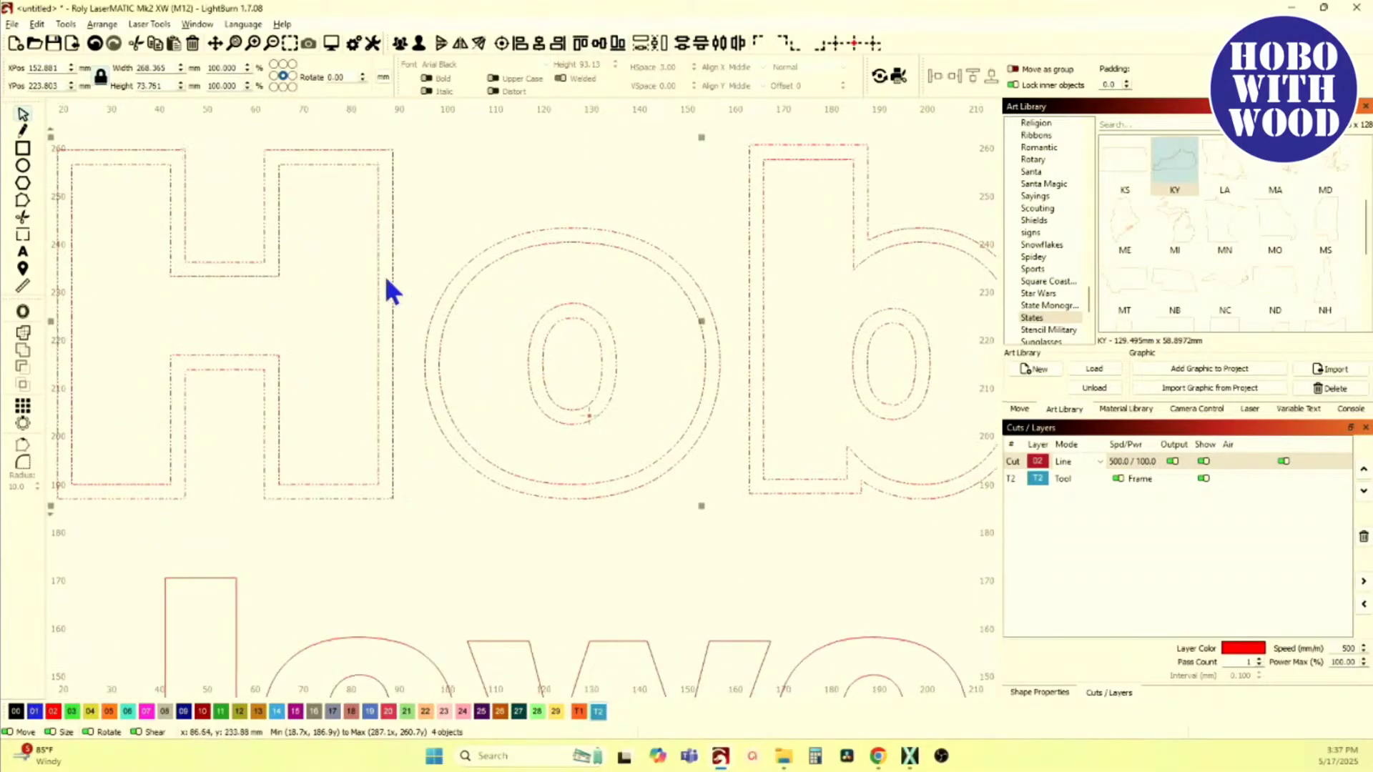
scroll(282, 320, "down", 2)
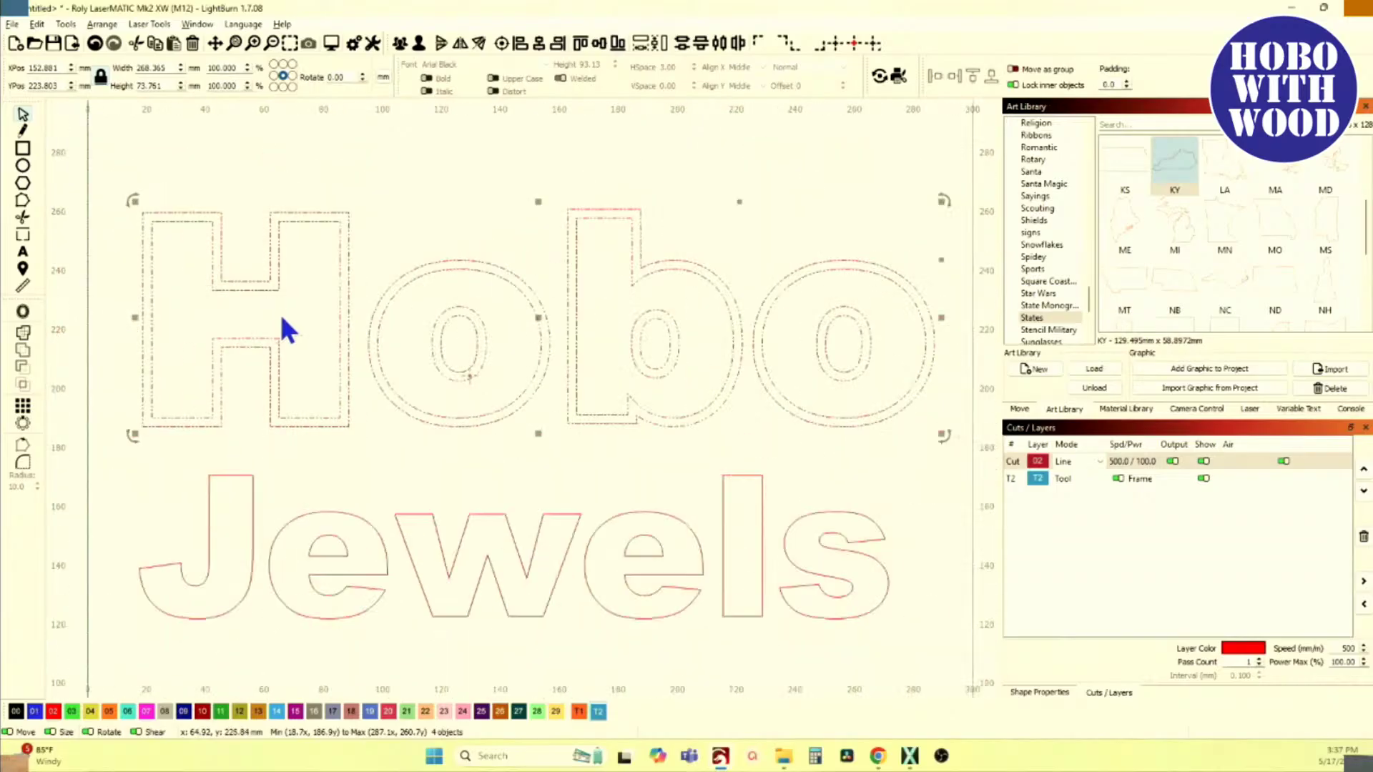
left_click_drag(361, 389, 332, 376)
Step: Place a horizontal guide line at the bottom edge of Hobo, check the letters against it, and delete the guide
left_click_drag(255, 104, 238, 413)
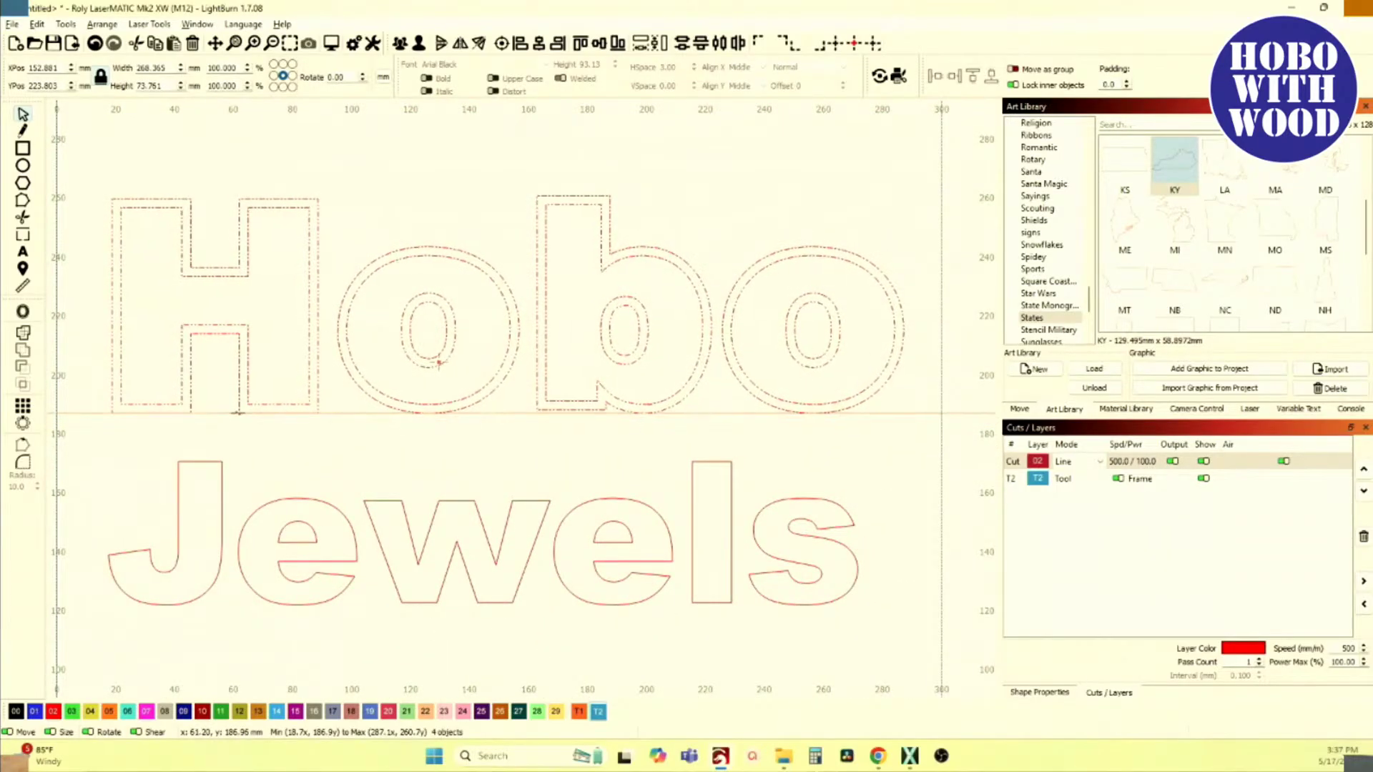
scroll(238, 411, "up", 3)
scroll(537, 453, "down", 3)
scroll(432, 367, "up", 4)
scroll(417, 367, "down", 3)
scroll(715, 361, "up", 2)
scroll(347, 380, "up", 3)
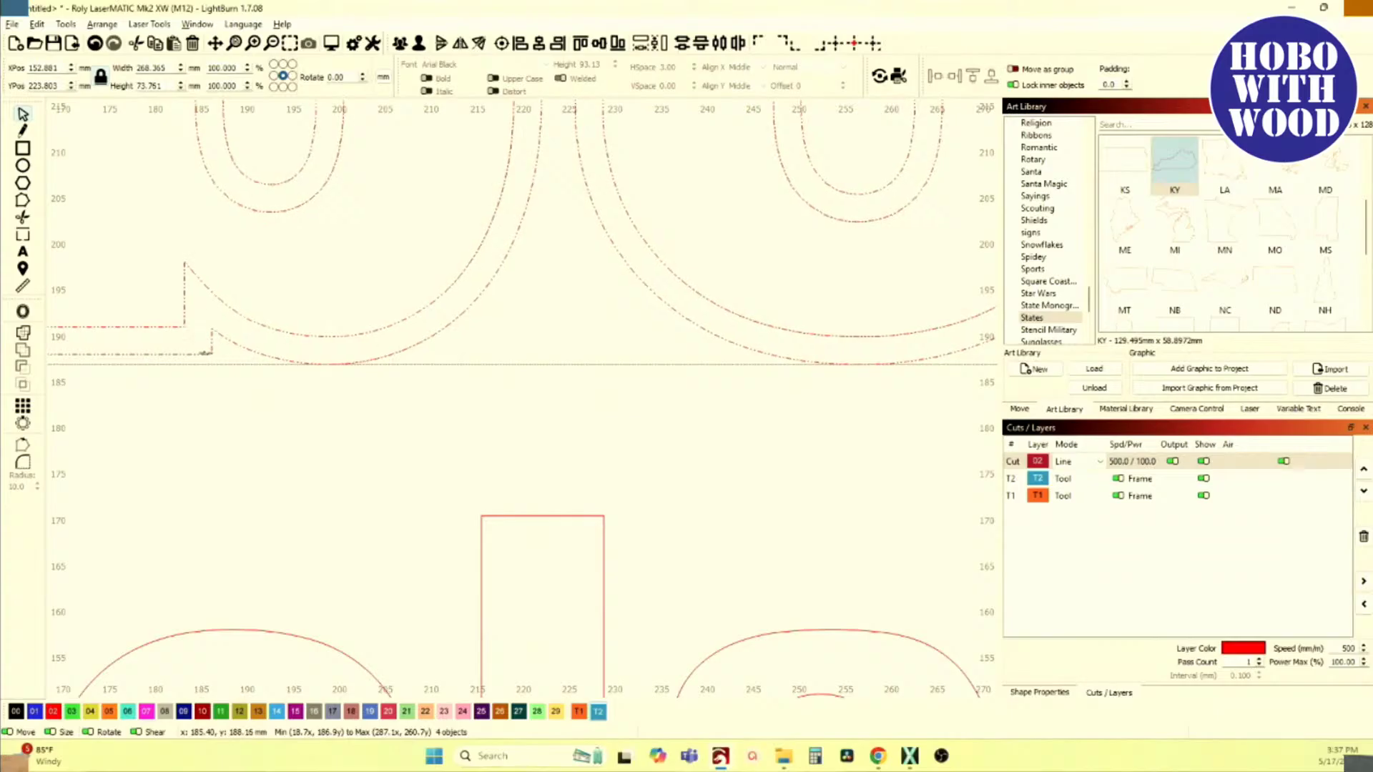
scroll(208, 353, "down", 2)
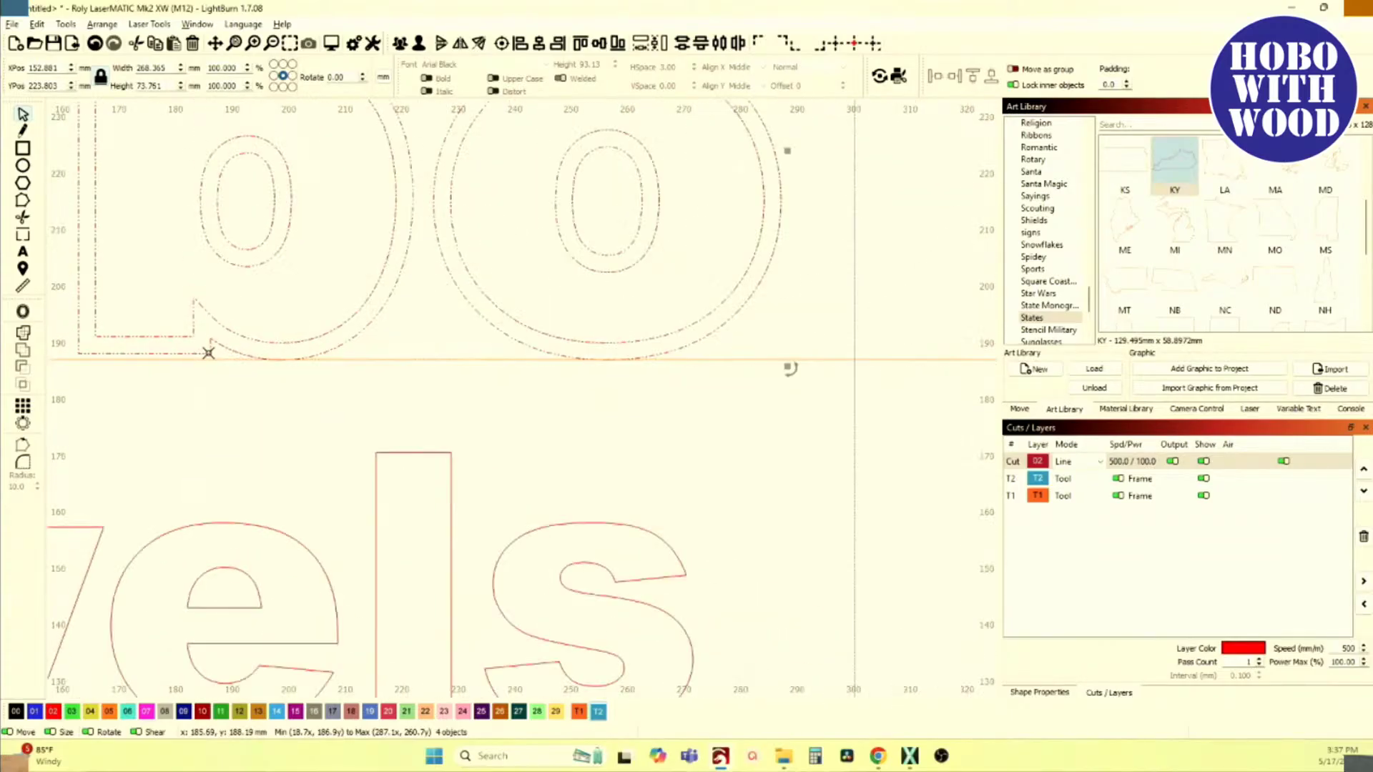
scroll(271, 367, "down", 1)
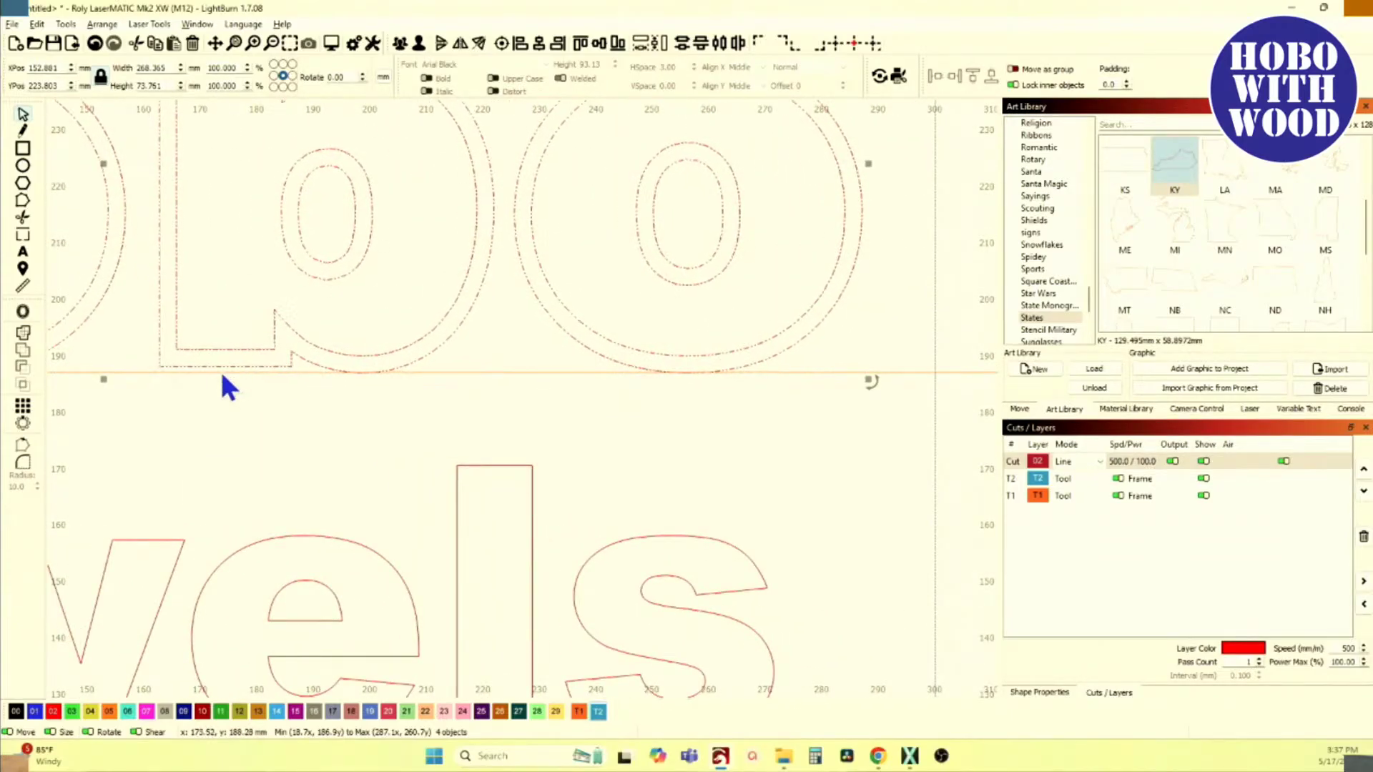
scroll(303, 365, "down", 3)
left_click_drag(380, 371, 507, 372)
scroll(406, 383, "up", 2)
scroll(406, 383, "down", 2)
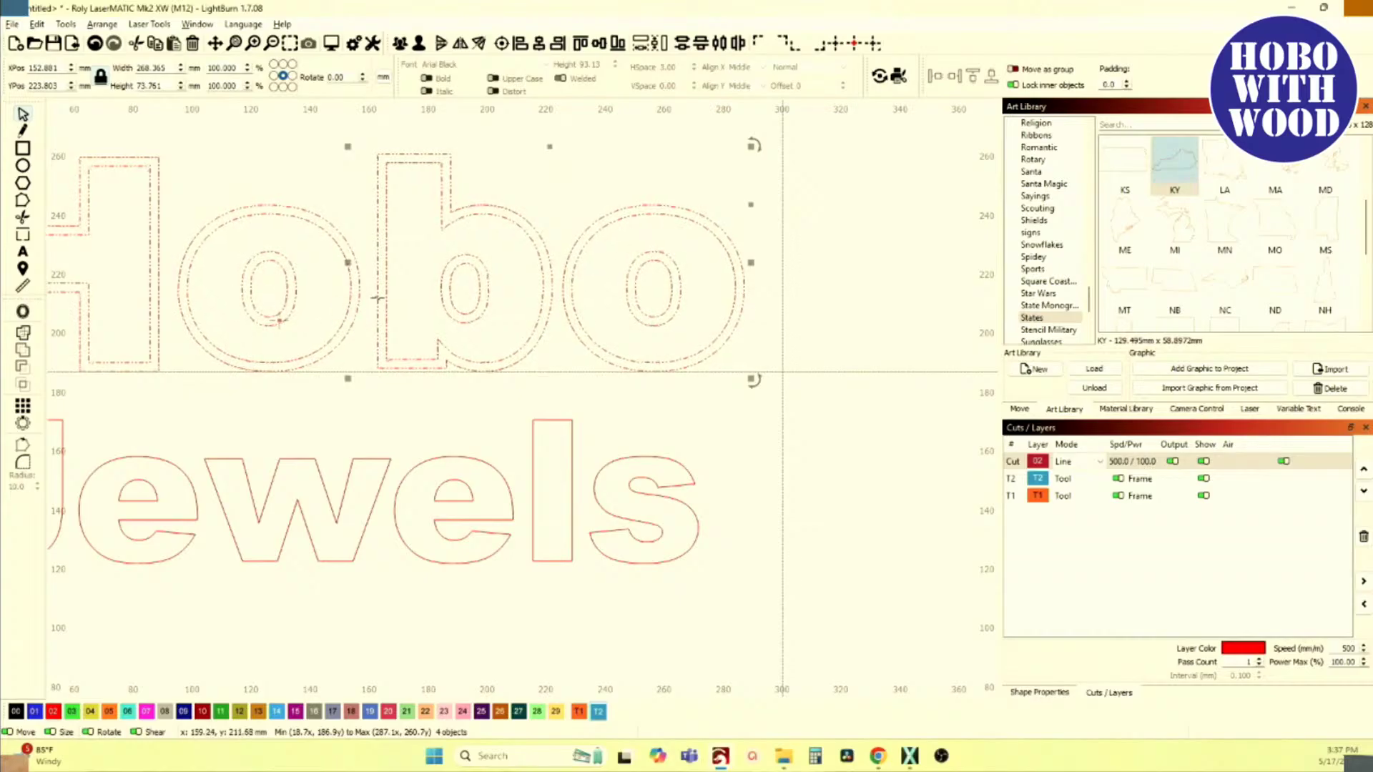
scroll(472, 311, "down", 2)
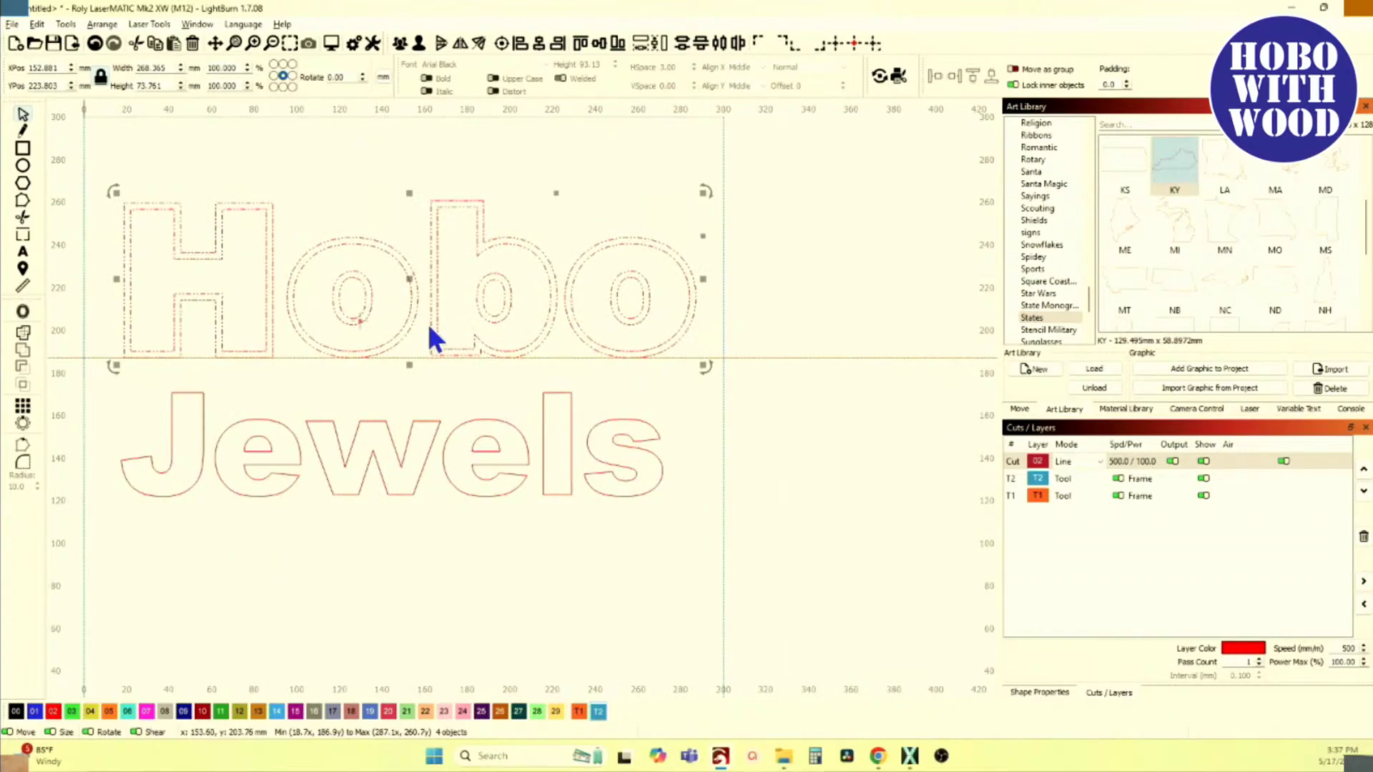
left_click(294, 392)
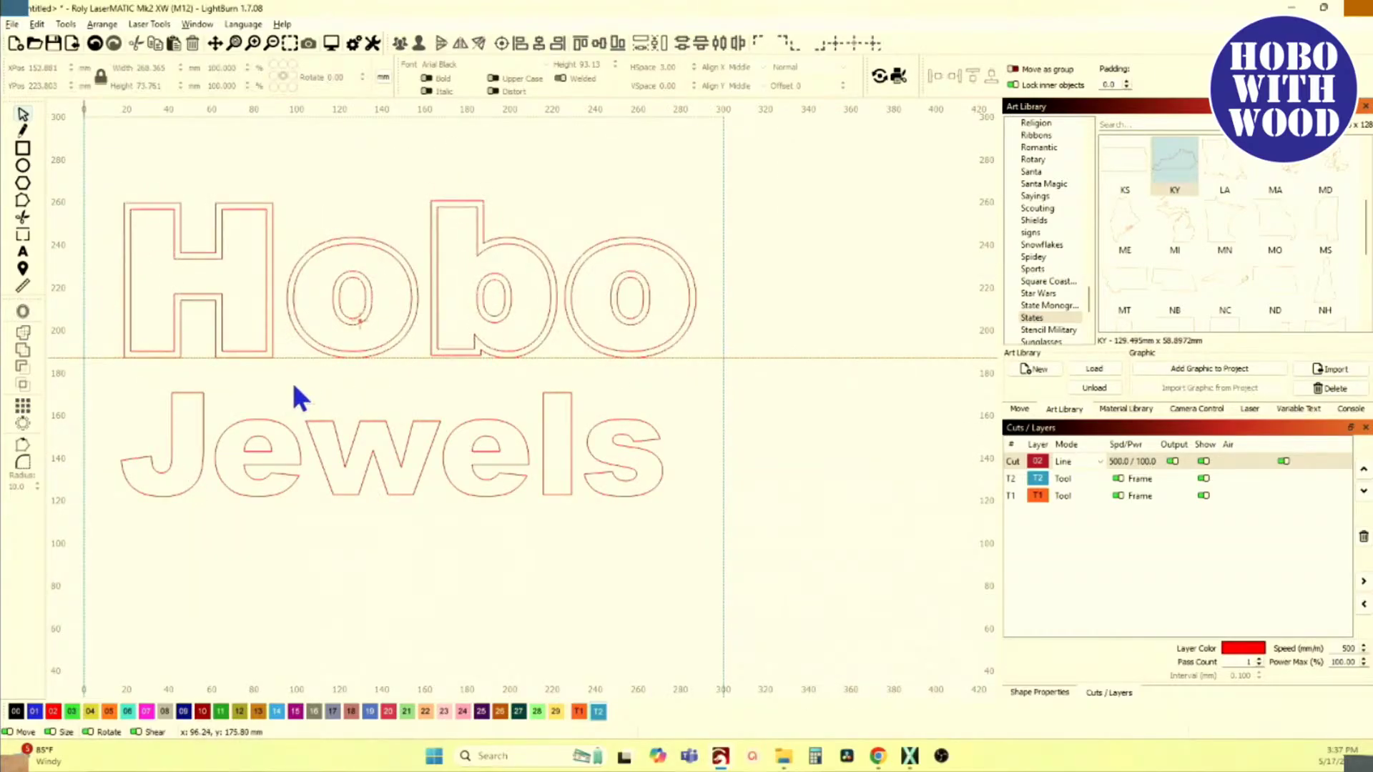
left_click(293, 358)
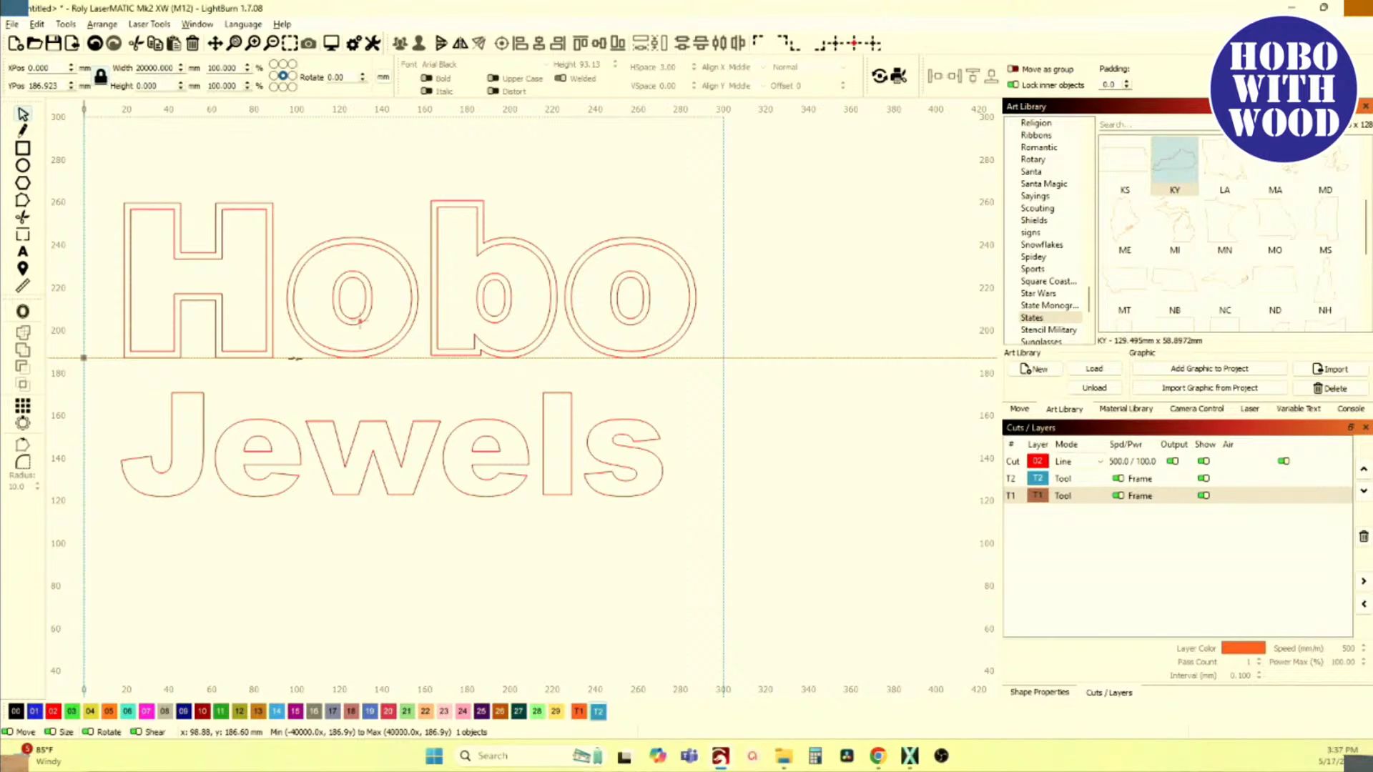
key("Delete")
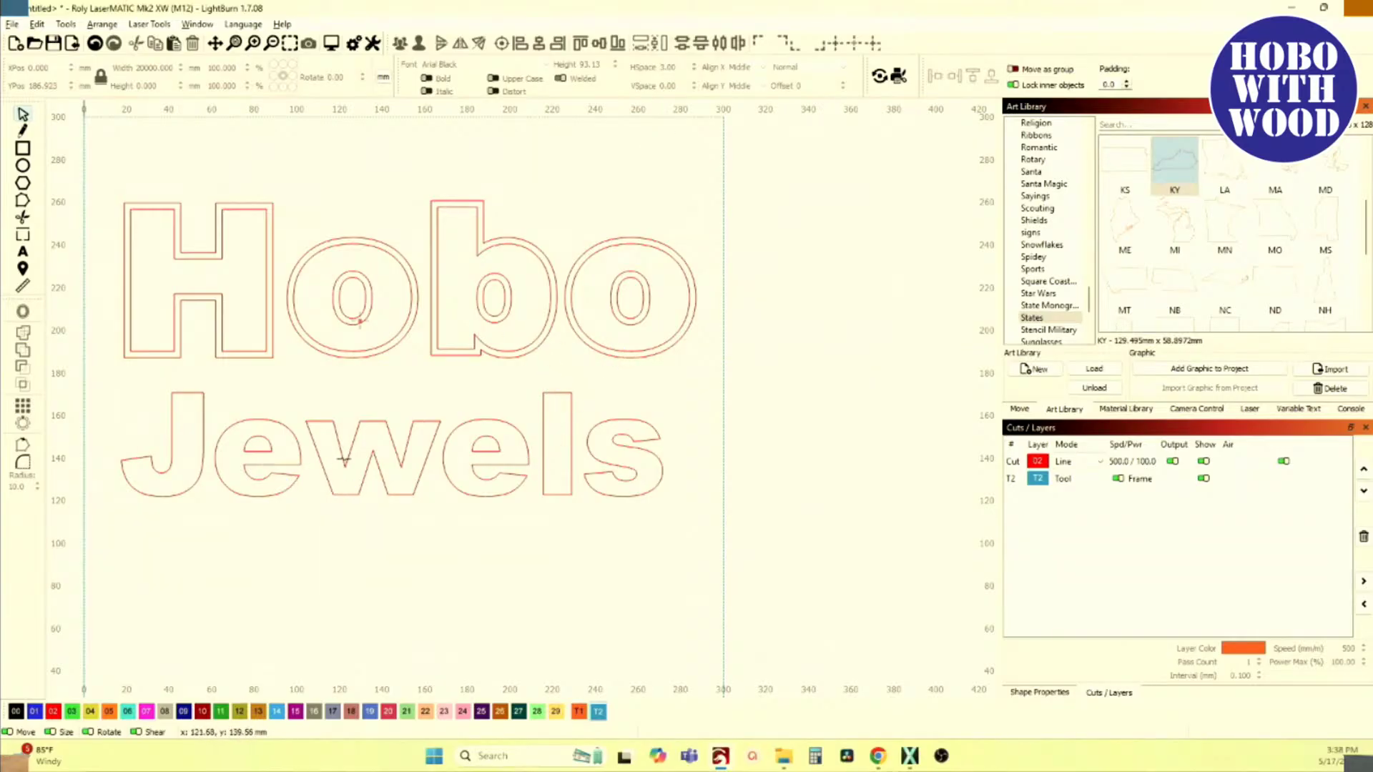
Step: Duplicate the Jewels text and move the copy straight down below the original, to a Y position of about 73 mm
scroll(319, 486, "up", 3)
scroll(428, 479, "down", 3)
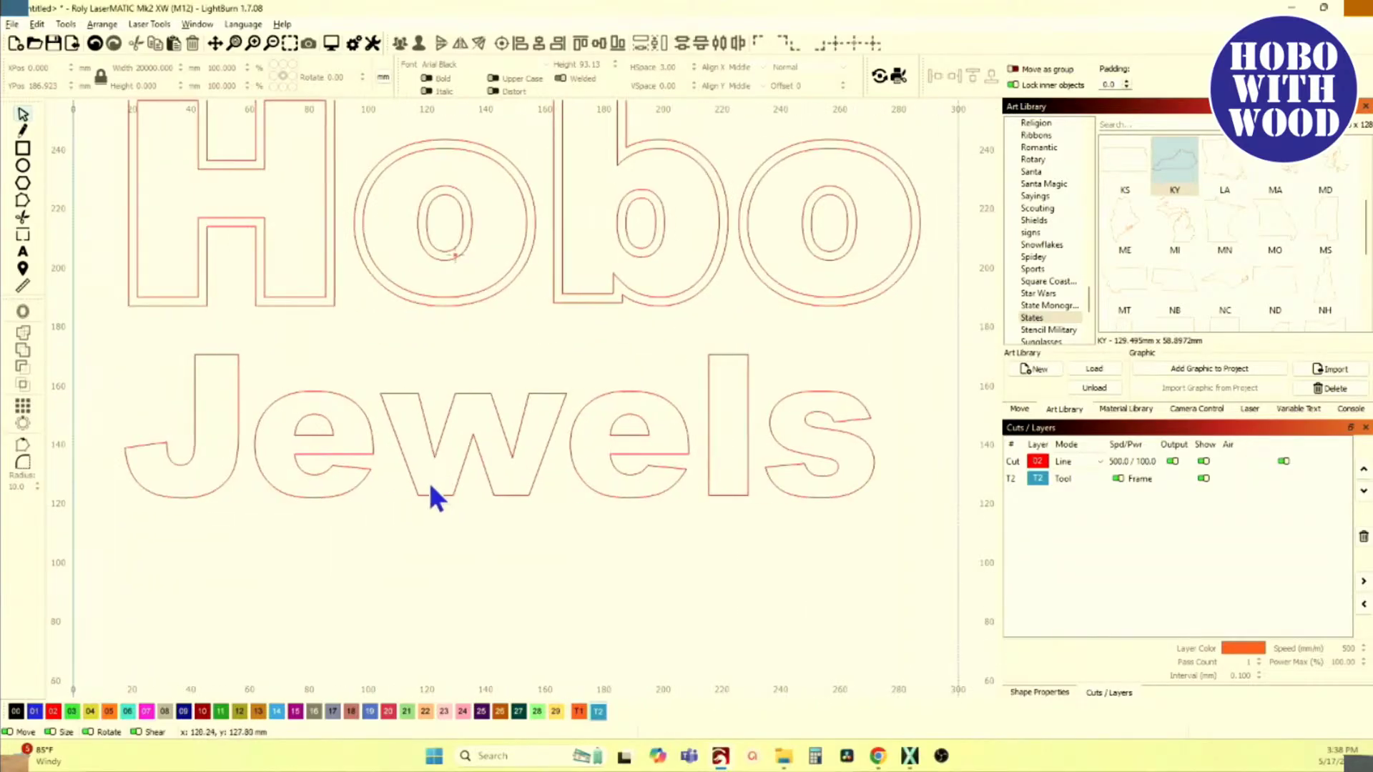
scroll(362, 490, "down", 3)
left_click_drag(204, 398, 681, 536)
key("ctrl+d")
key("Down")
key("Down")
key("Down")
key("Down")
key("Down")
key("Down")
key("Down")
key("Down")
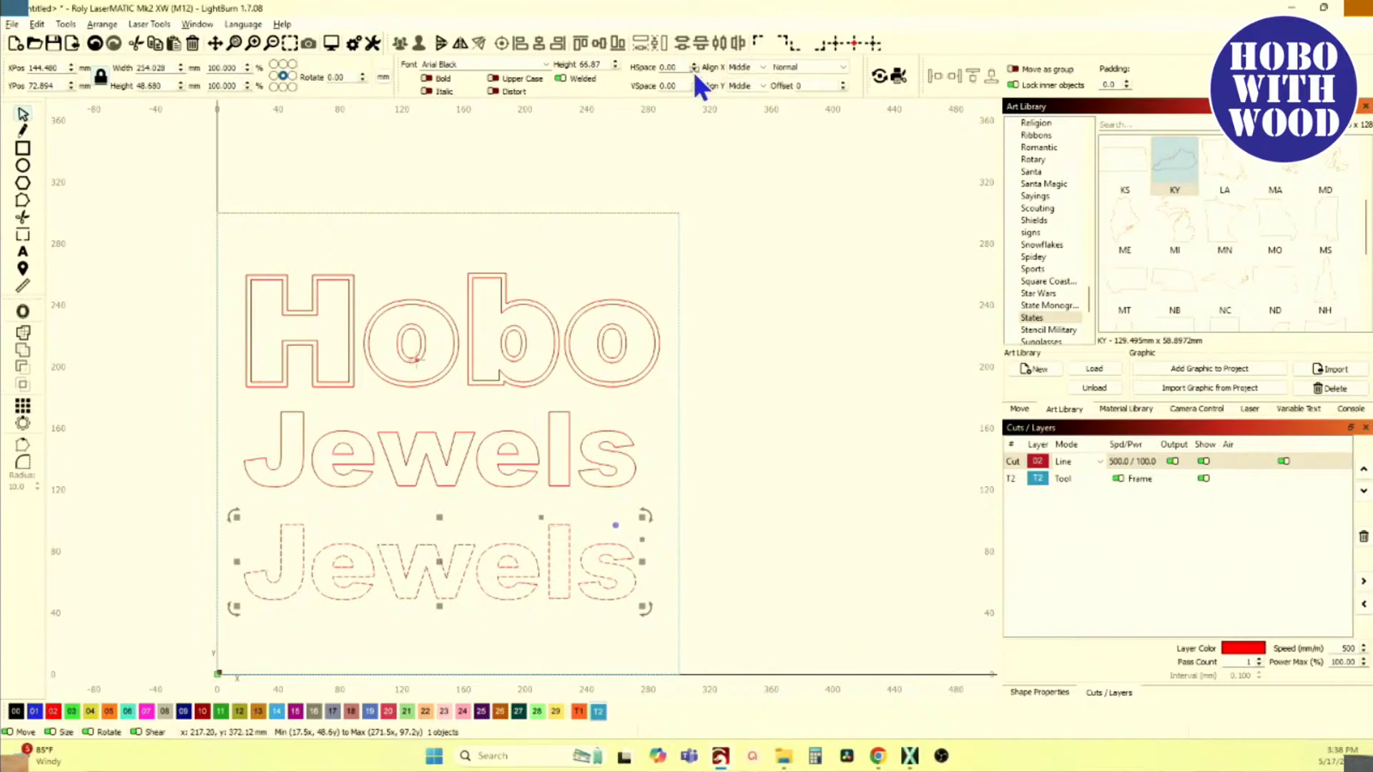
Step: Reduce the horizontal letter spacing of the lower Jewels copy to -10 so its welded letters overlap
scroll(693, 72, "down", 6)
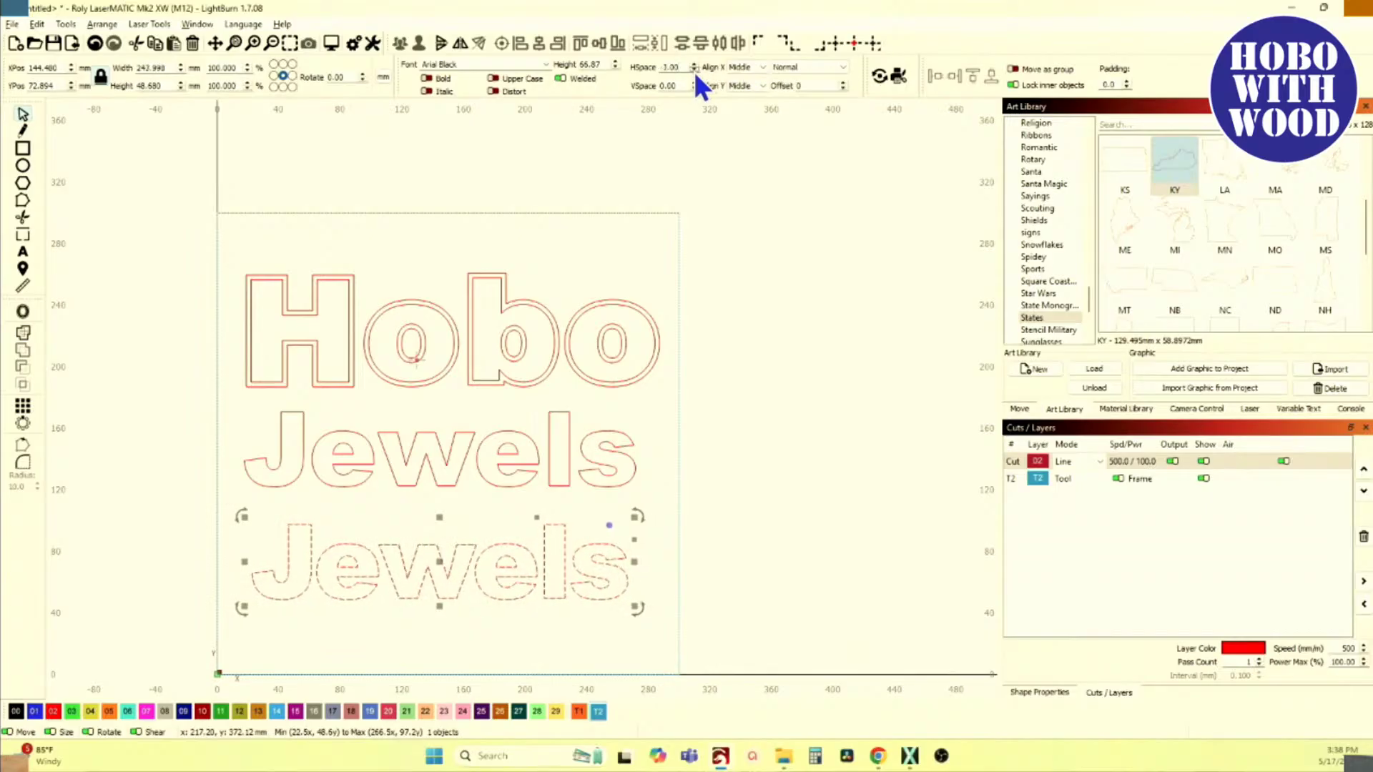
scroll(694, 72, "down", 5)
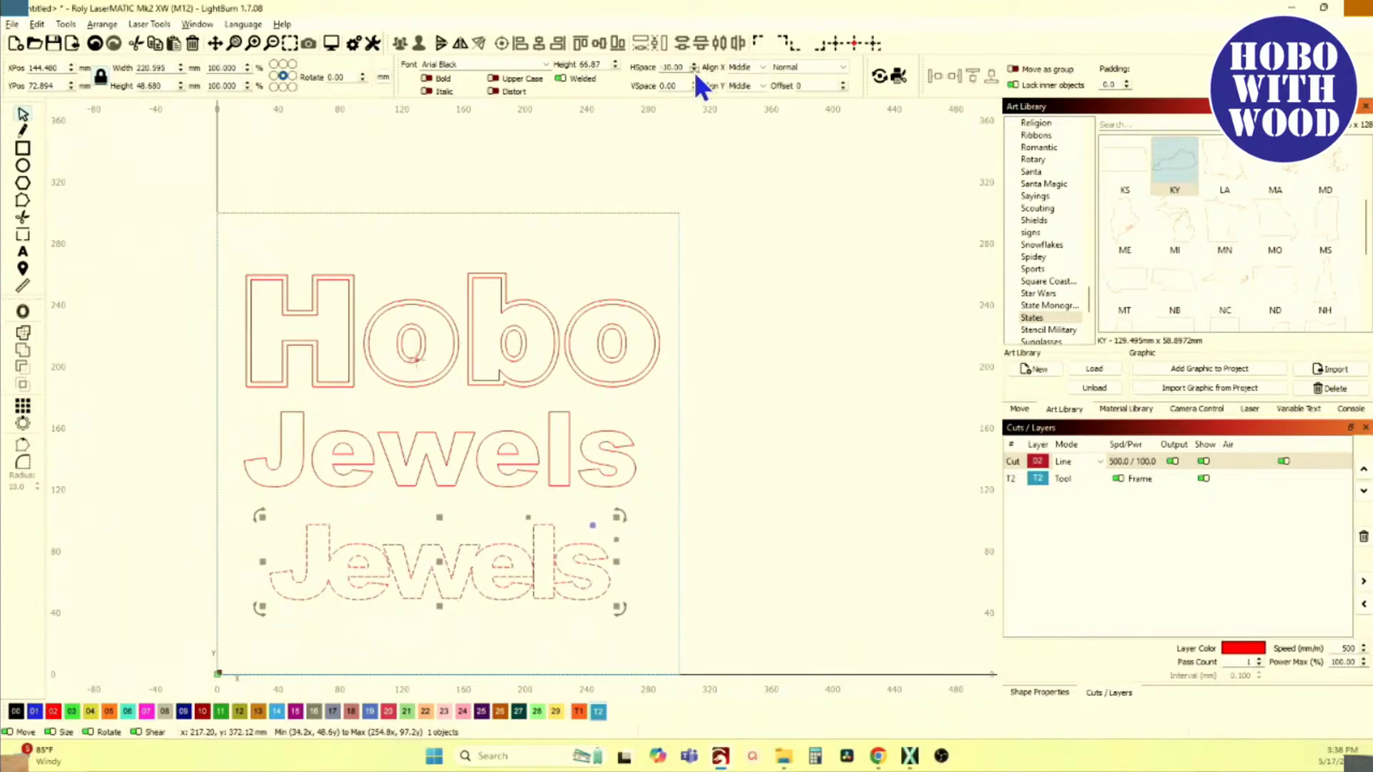
Step: Inspect the overlaps in the lower Jewels copy and reset its horizontal letter spacing to 0
scroll(365, 463, "up", 5)
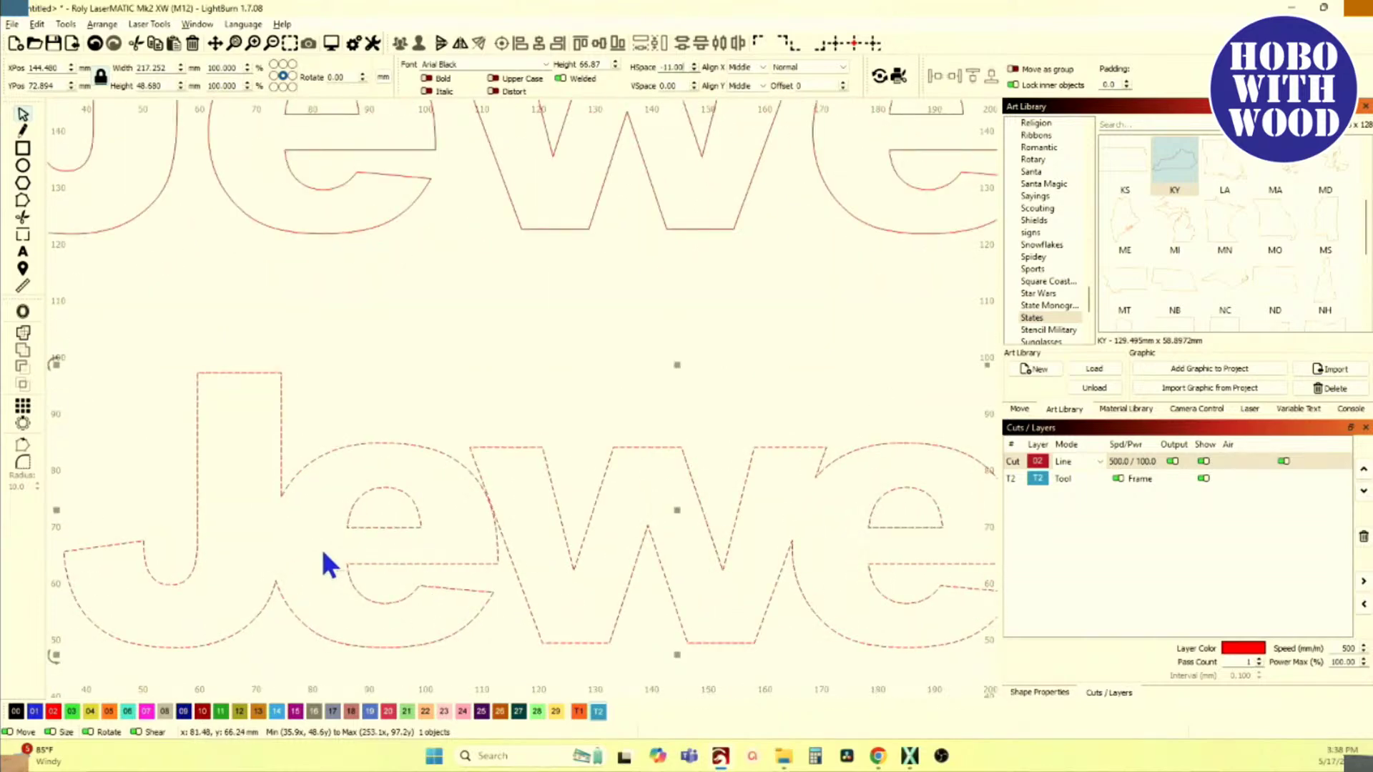
scroll(283, 554, "down", 4)
scroll(306, 469, "down", 1)
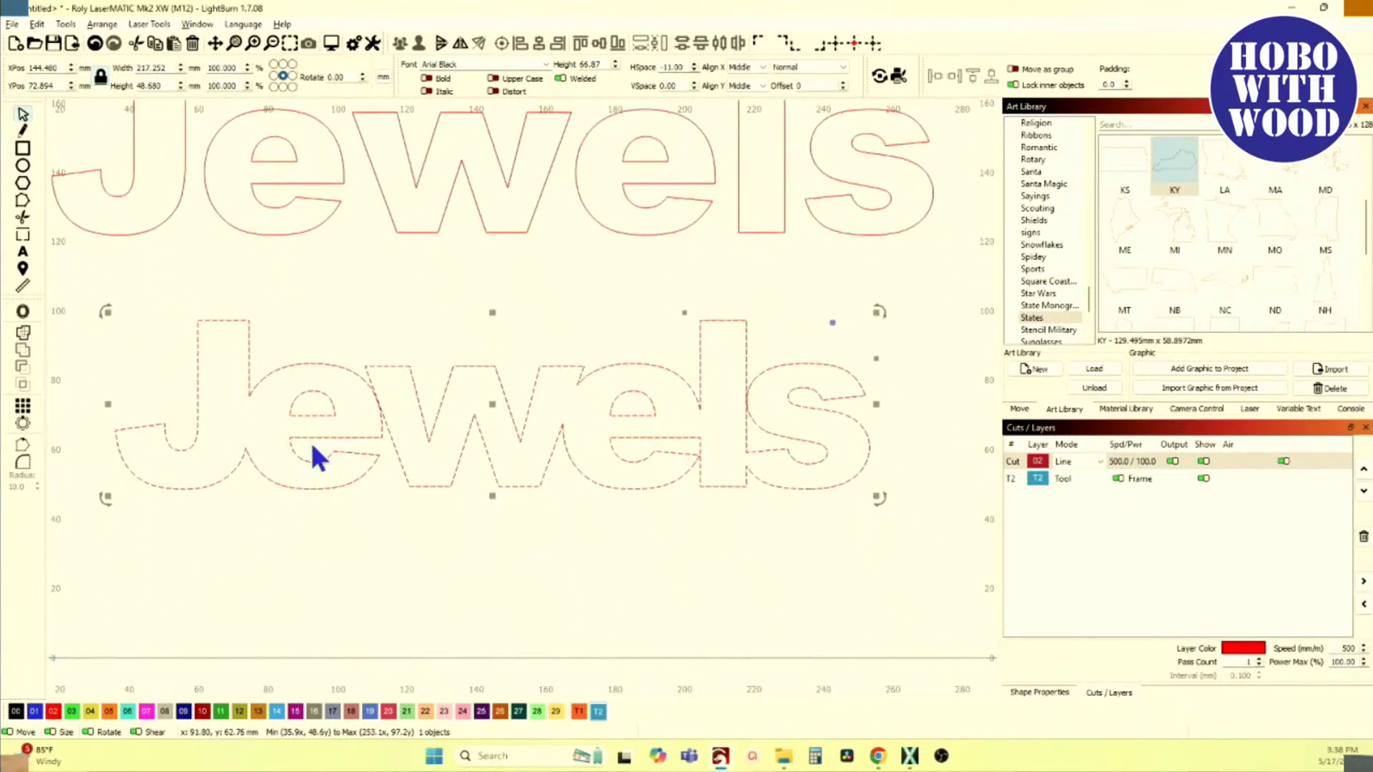
double_click(676, 66)
type("0")
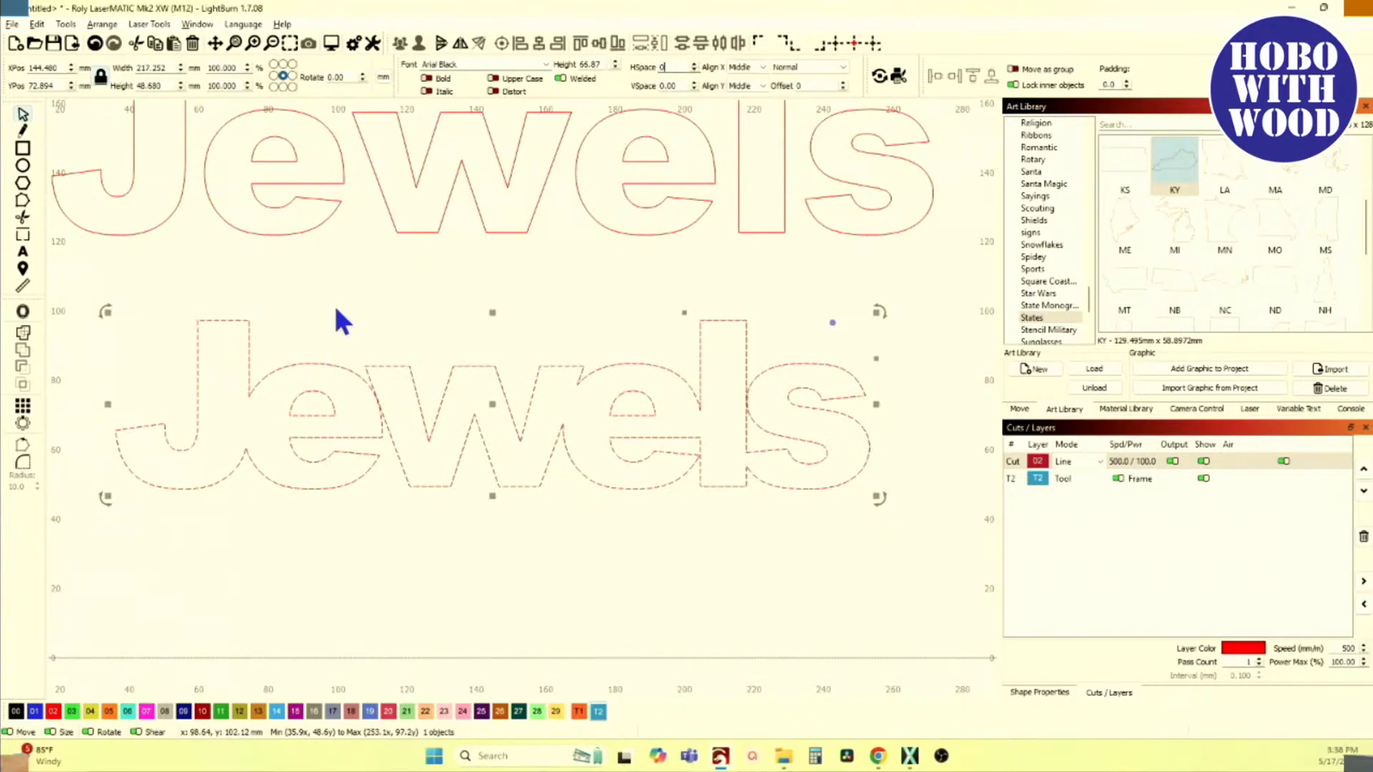
key("Return")
scroll(422, 472, "up", 2)
scroll(422, 466, "down", 2)
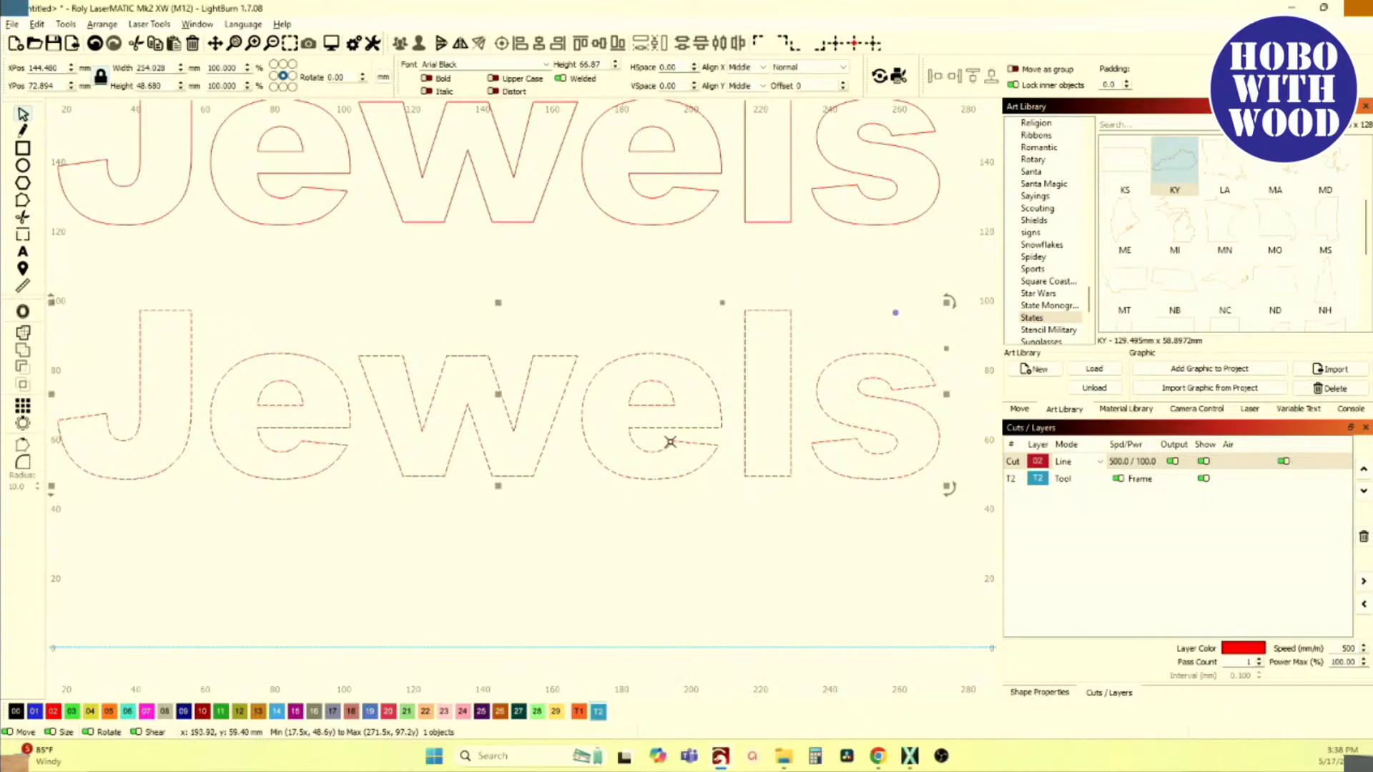
Step: Reduce the lower Jewels copy's horizontal letter spacing to -10 and examine the joints between its letters up close
left_click(694, 71)
left_click(694, 71)
left_click(693, 71)
left_click(693, 71)
left_click(694, 70)
left_click(694, 71)
left_click(693, 71)
left_click(693, 71)
left_click(694, 71)
left_click(694, 70)
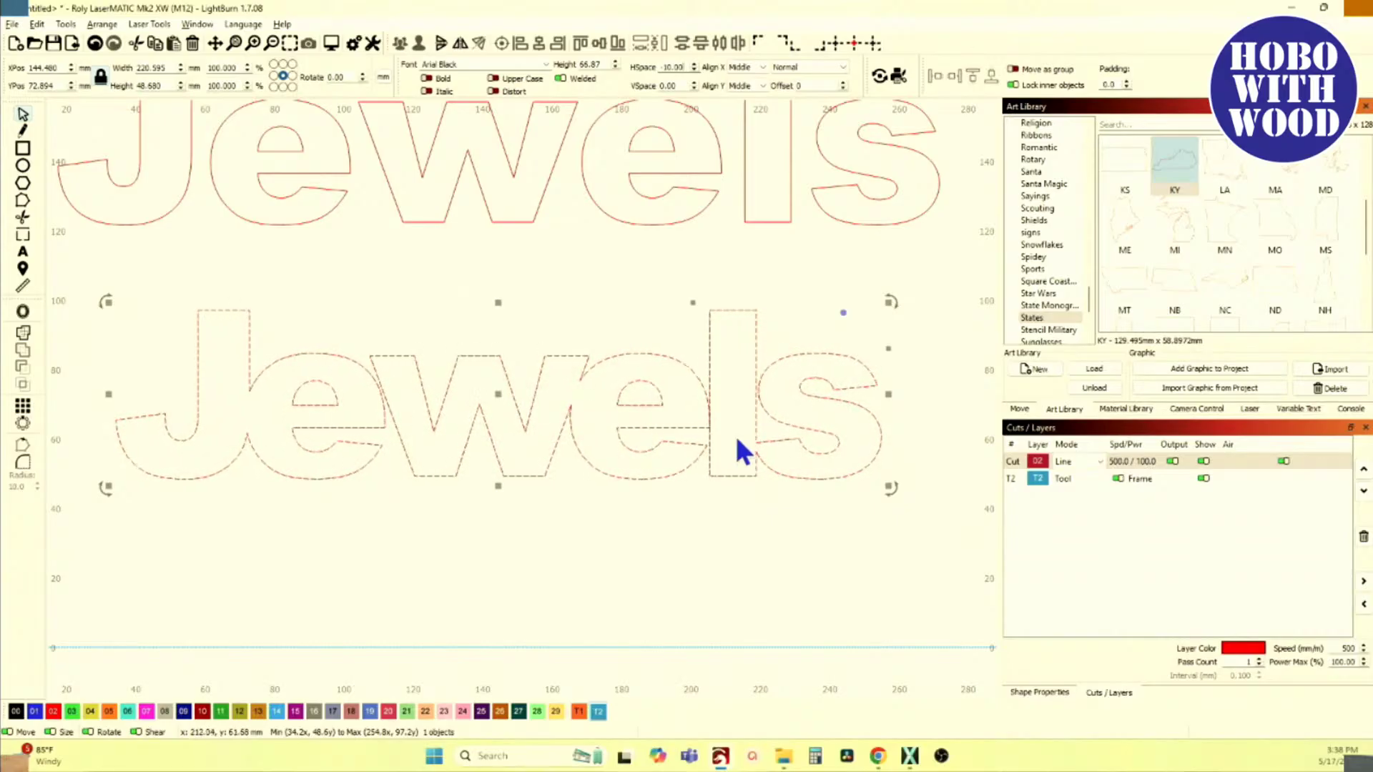
scroll(744, 443, "up", 3)
scroll(743, 447, "up", 2)
scroll(758, 444, "down", 3)
scroll(773, 339, "down", 5)
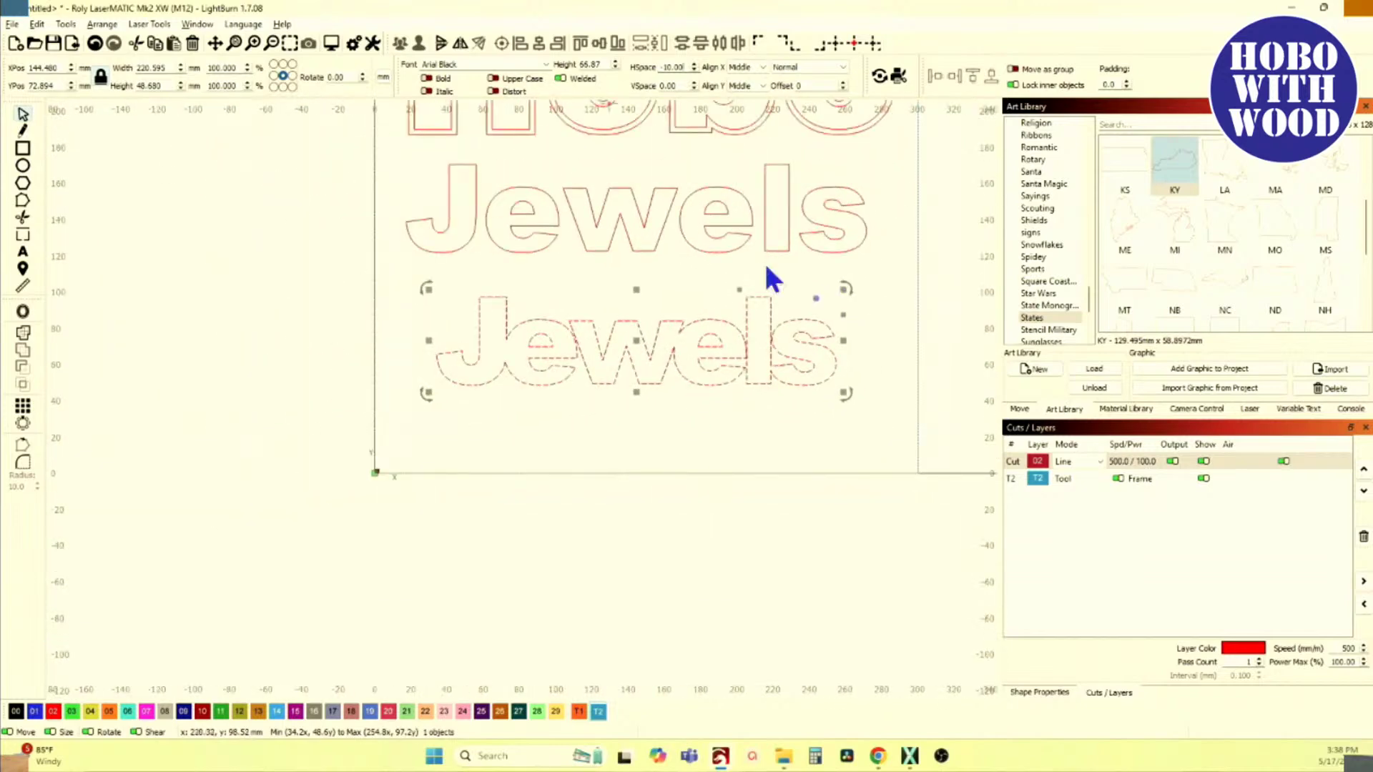
Step: Tighten the horizontal letter spacing of the lower Jewels copy to -12, check the welded joints, and deselect it
left_click(697, 70)
left_click(696, 71)
left_click(697, 70)
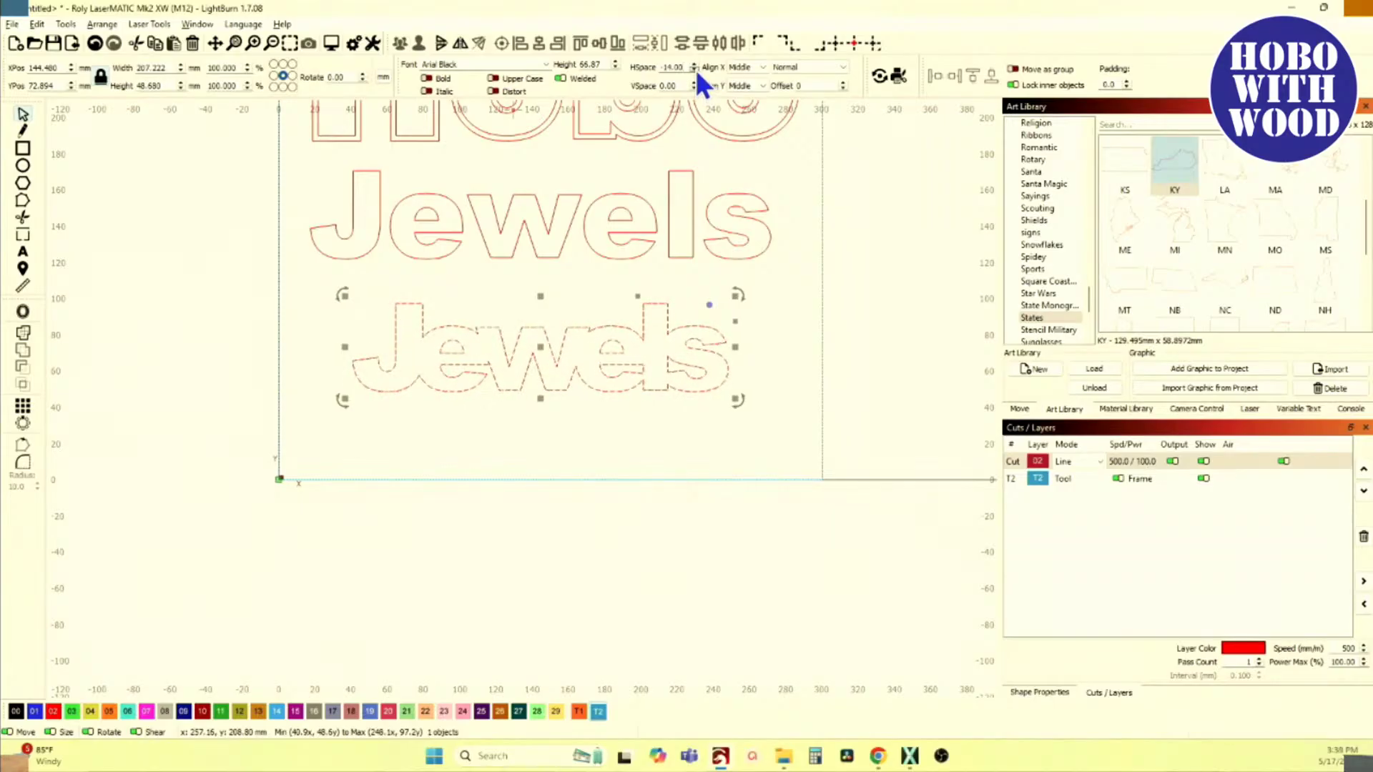
left_click(697, 66)
left_click(697, 65)
scroll(669, 361, "up", 10)
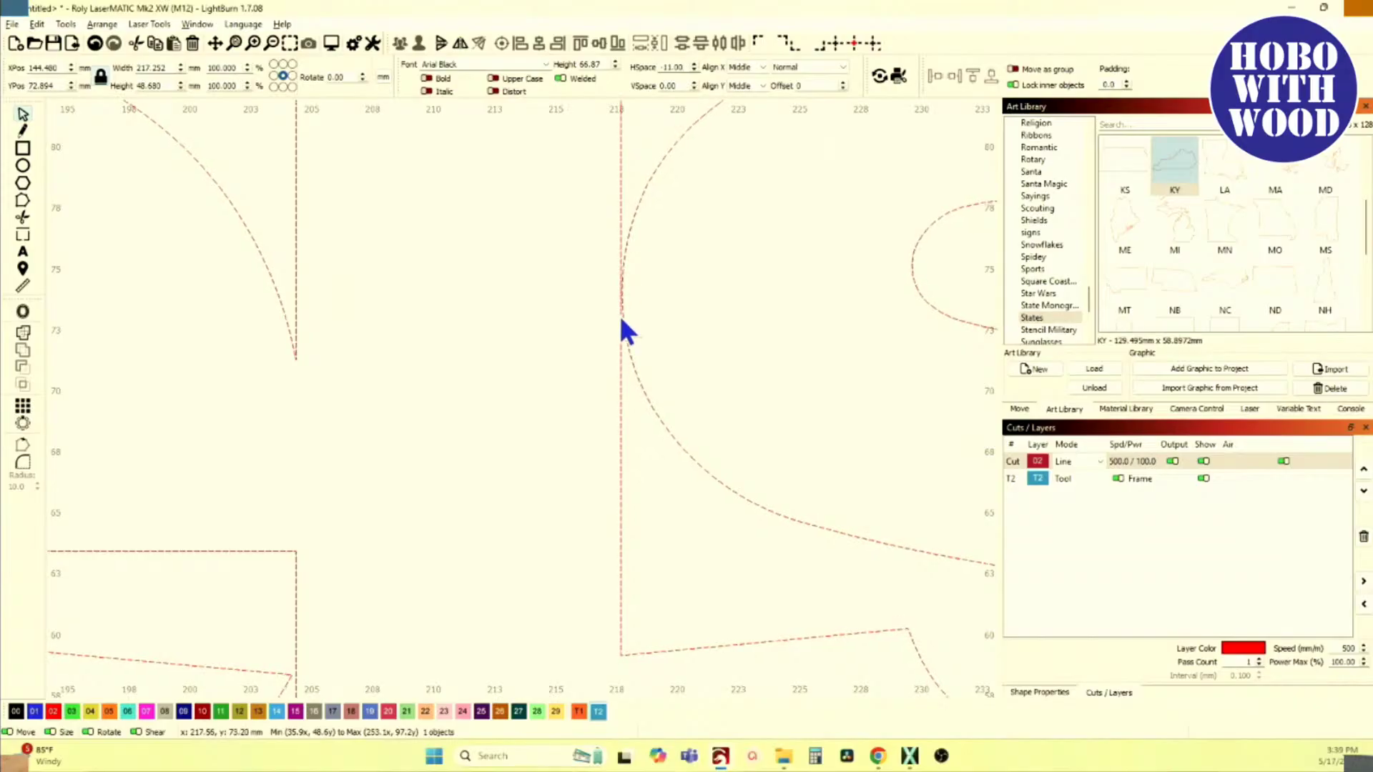
left_click(692, 69)
scroll(597, 239, "down", 5)
scroll(544, 350, "down", 4)
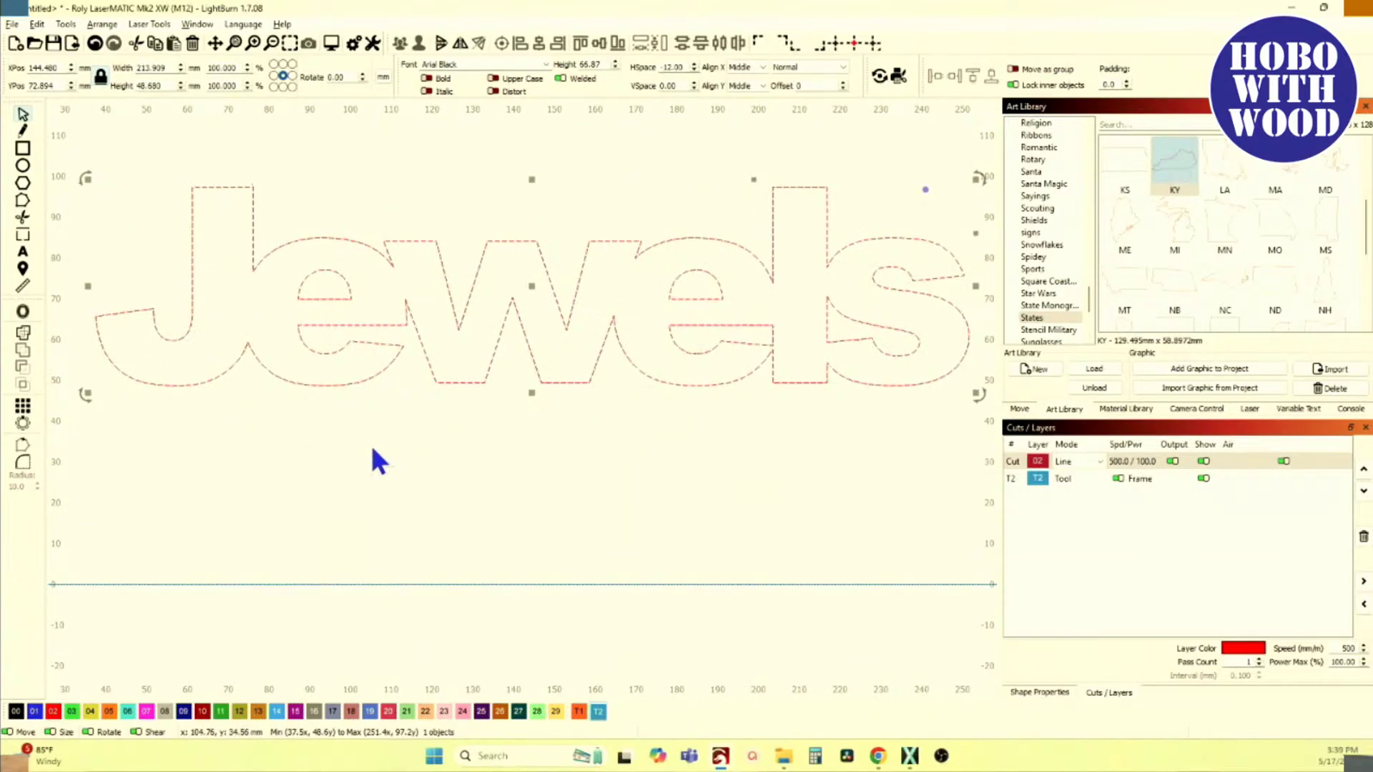
scroll(369, 440, "down", 2)
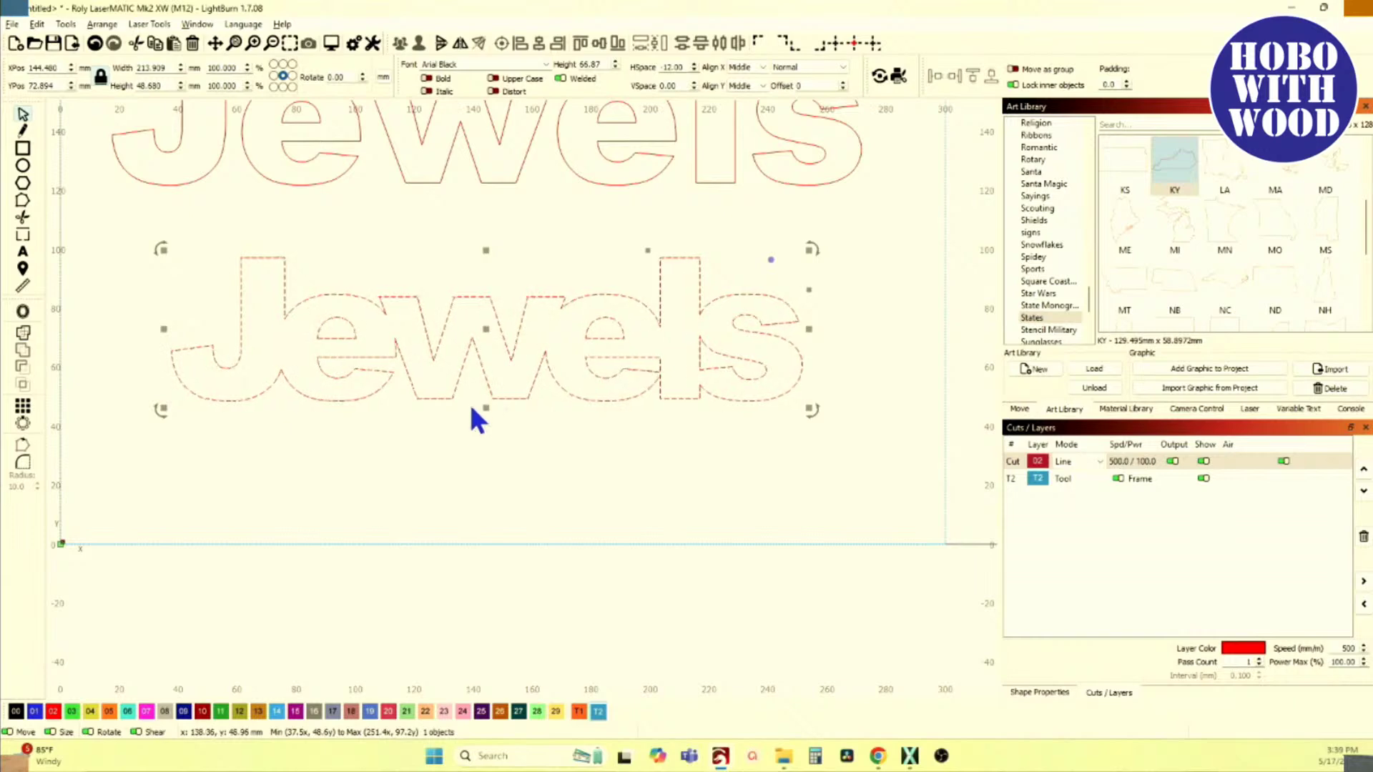
scroll(472, 404, "up", 1)
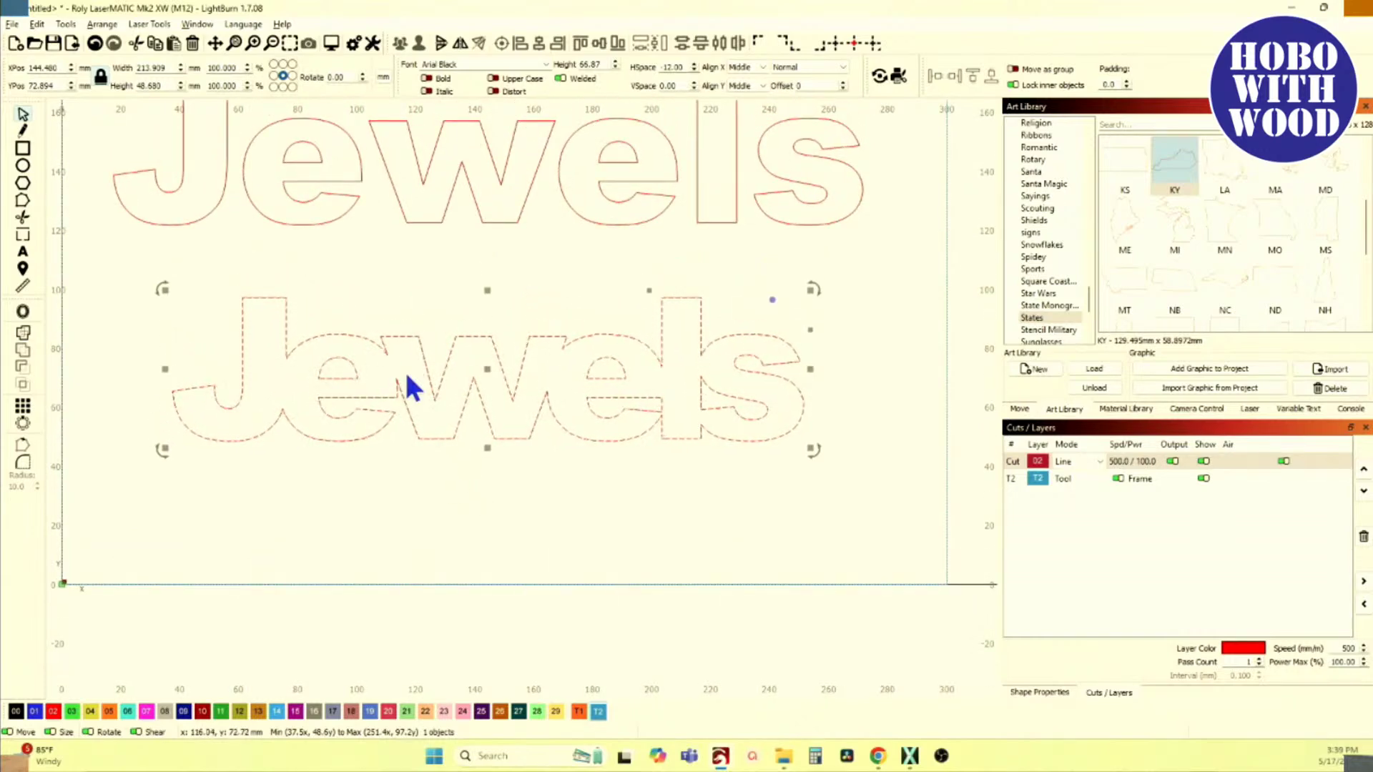
left_click(391, 349)
left_click_drag(391, 349, 387, 533)
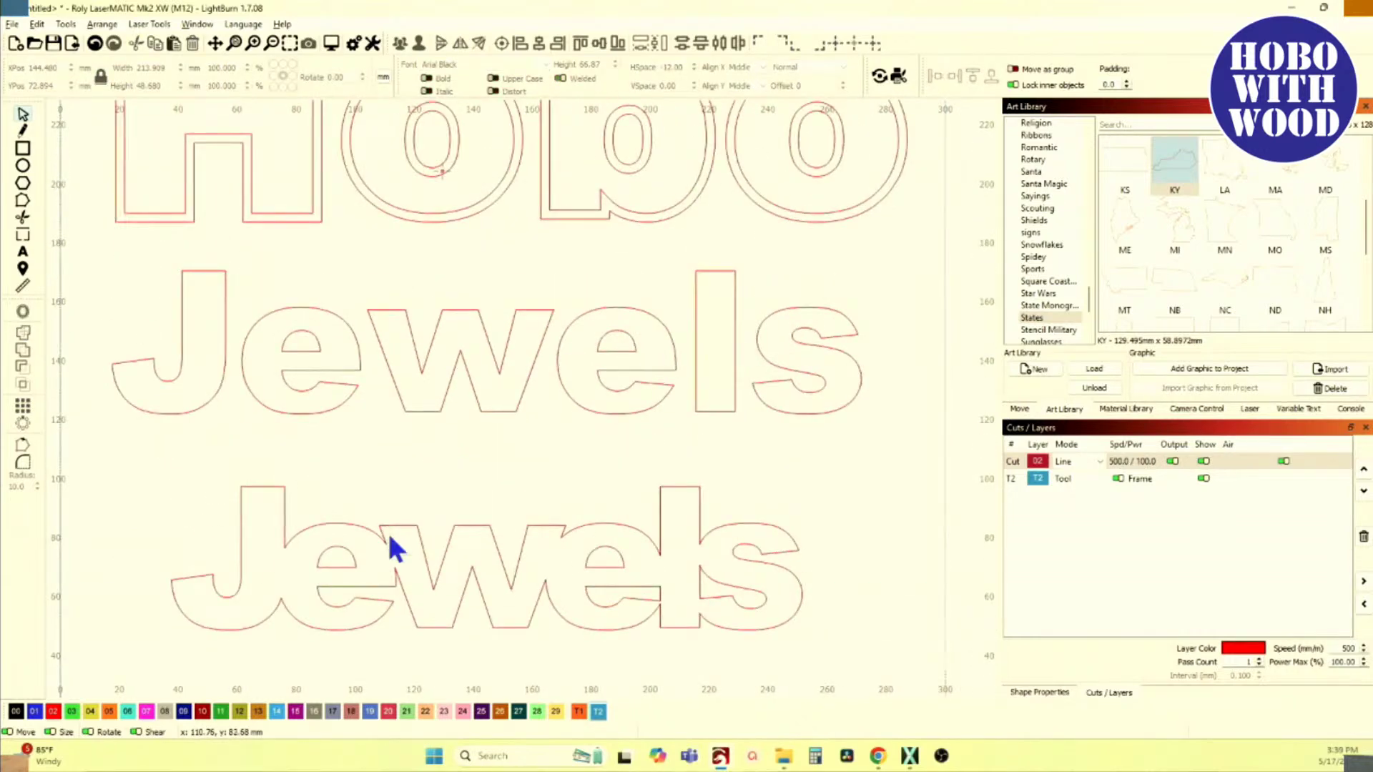
Step: Select the letters o, b, o of Hobo, dock them leftward against their neighbours, and inspect the contact points
scroll(388, 531, "down", 3)
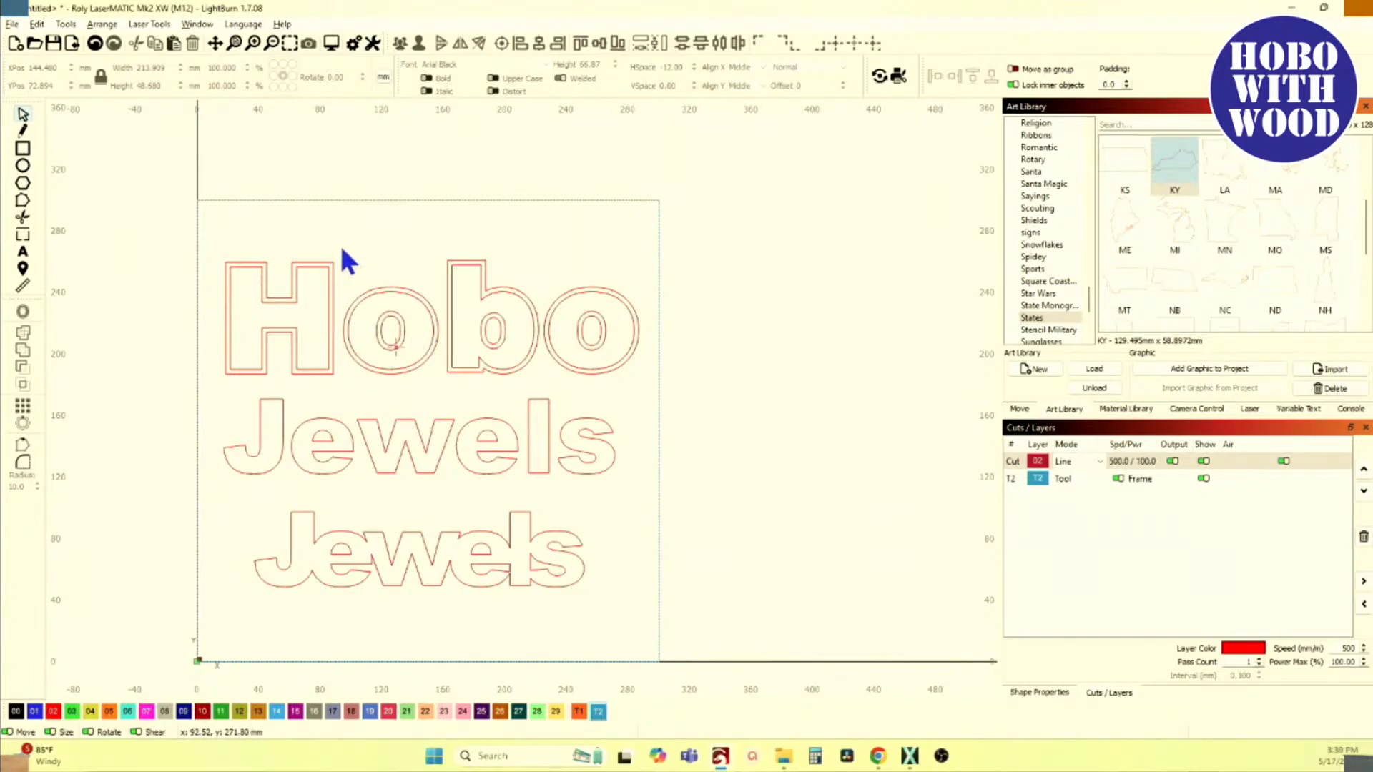
left_click_drag(342, 237, 686, 404)
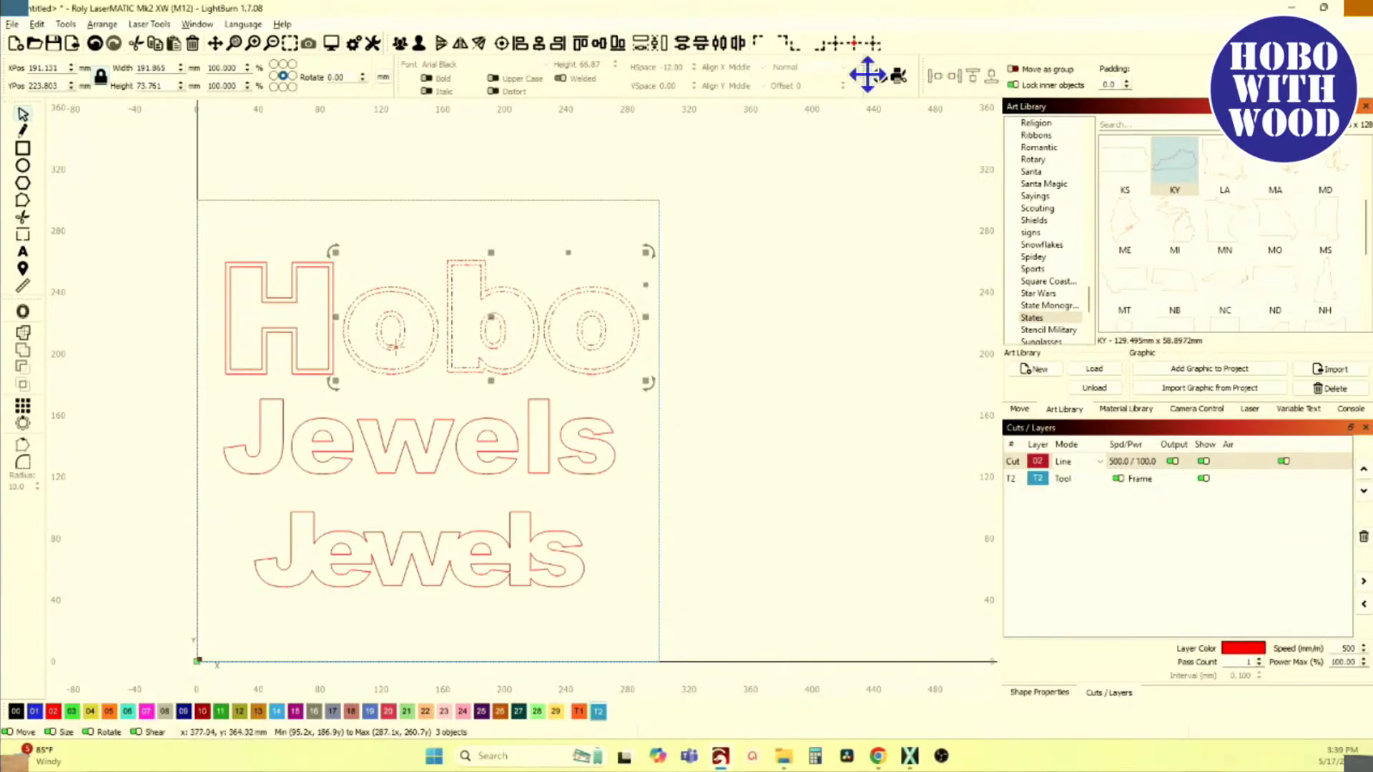
left_click(934, 75)
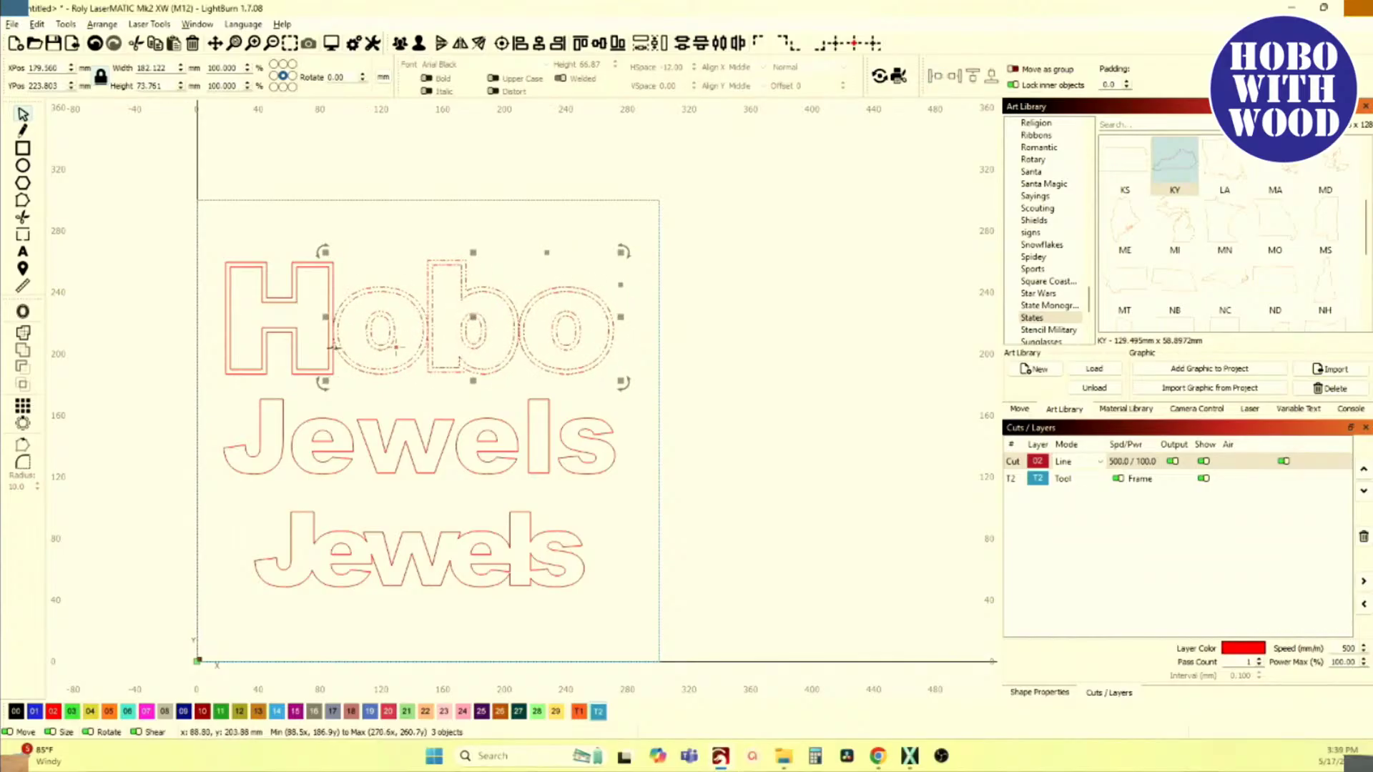
scroll(334, 332, "up", 10)
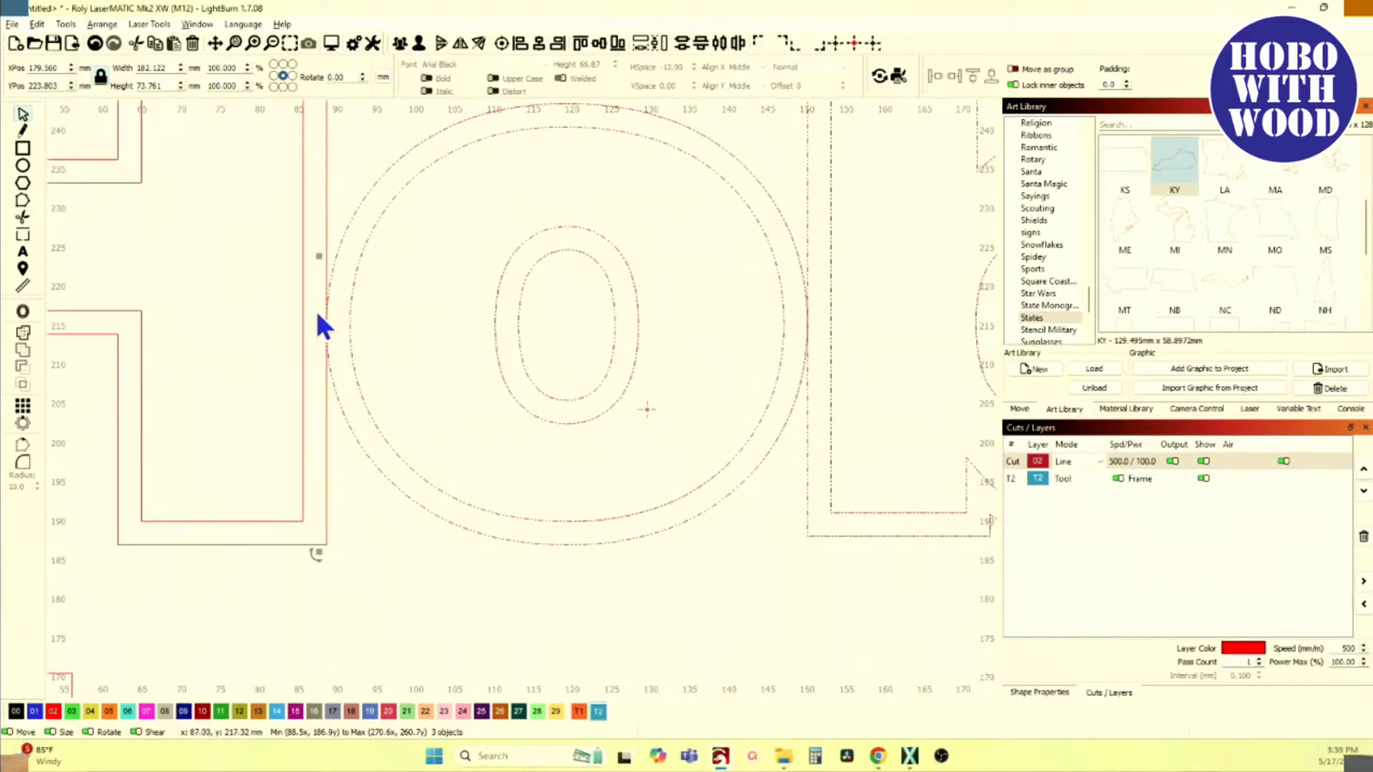
scroll(321, 304, "up", 3)
scroll(327, 312, "down", 8)
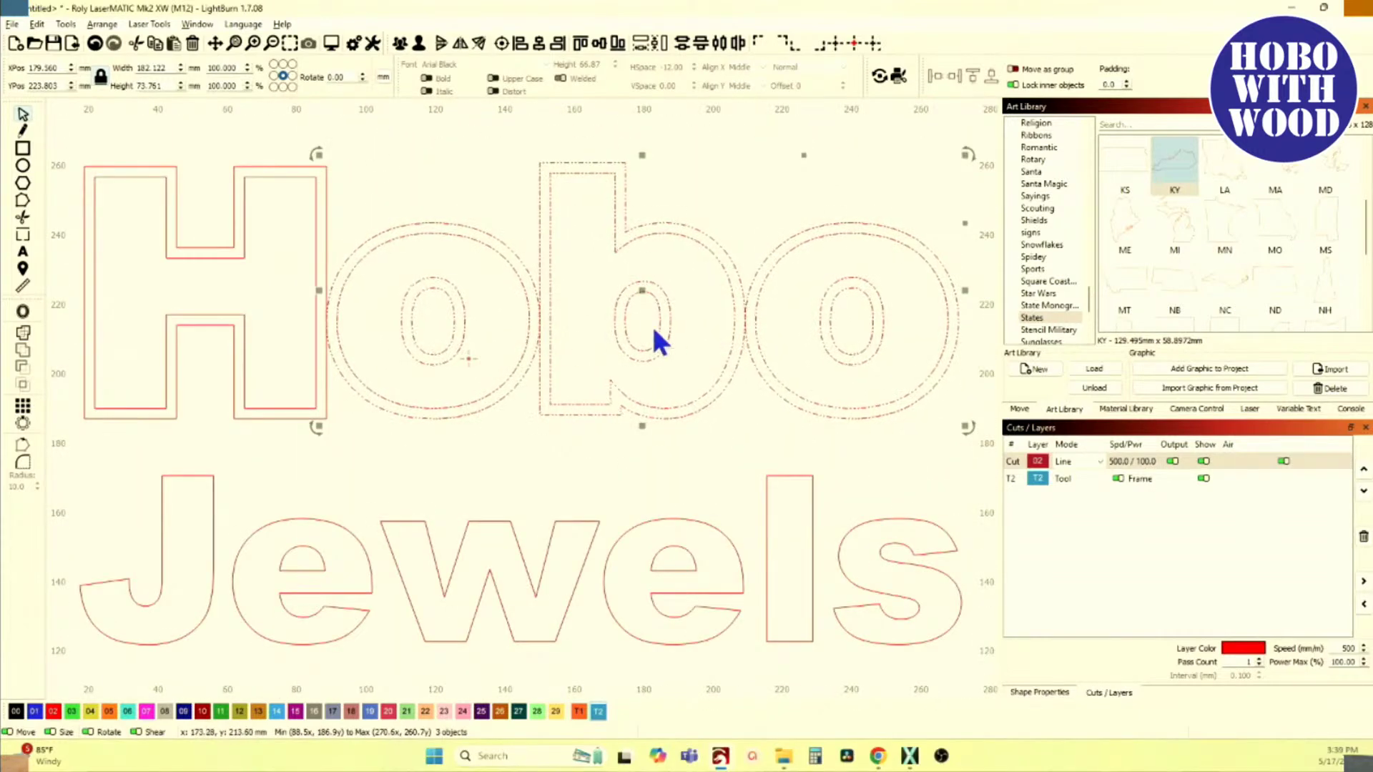
scroll(786, 339, "up", 8)
scroll(613, 328, "down", 6)
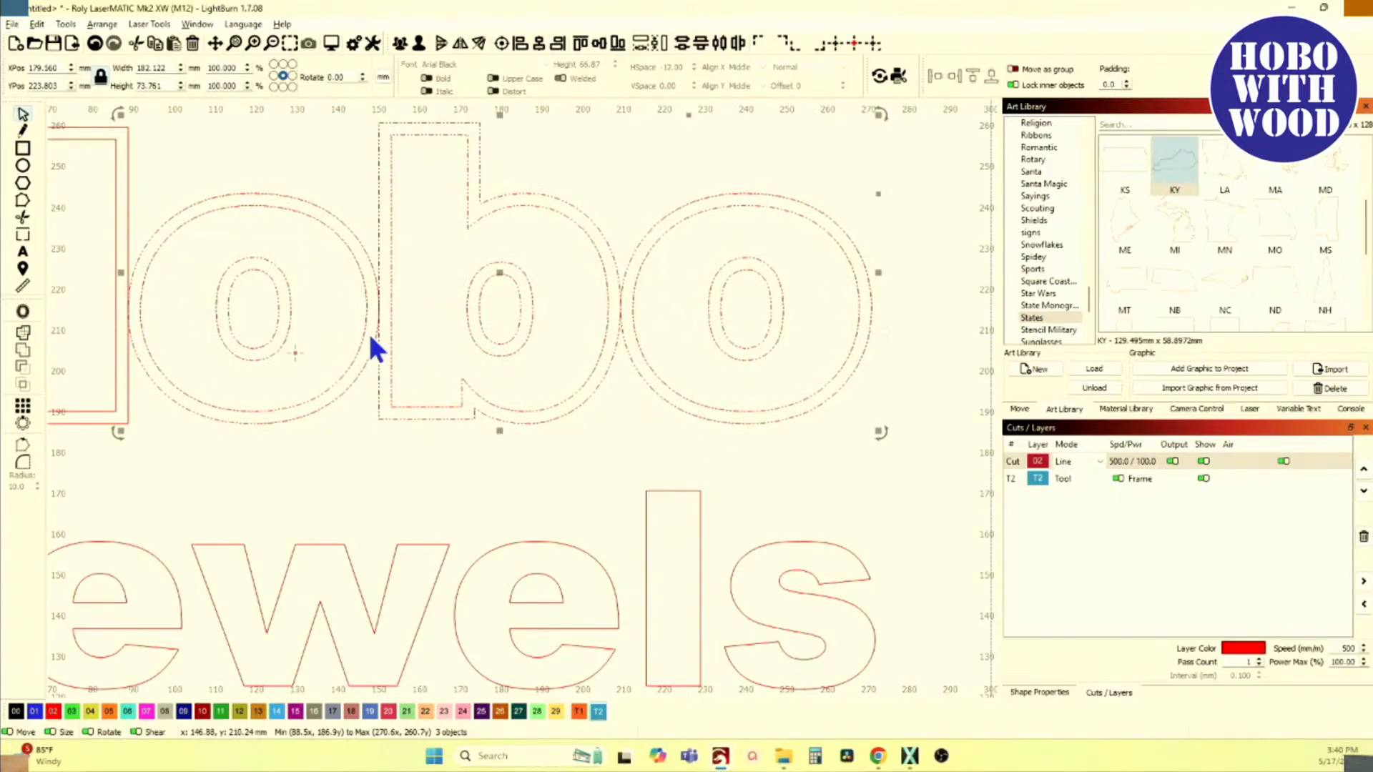
scroll(371, 332, "down", 3)
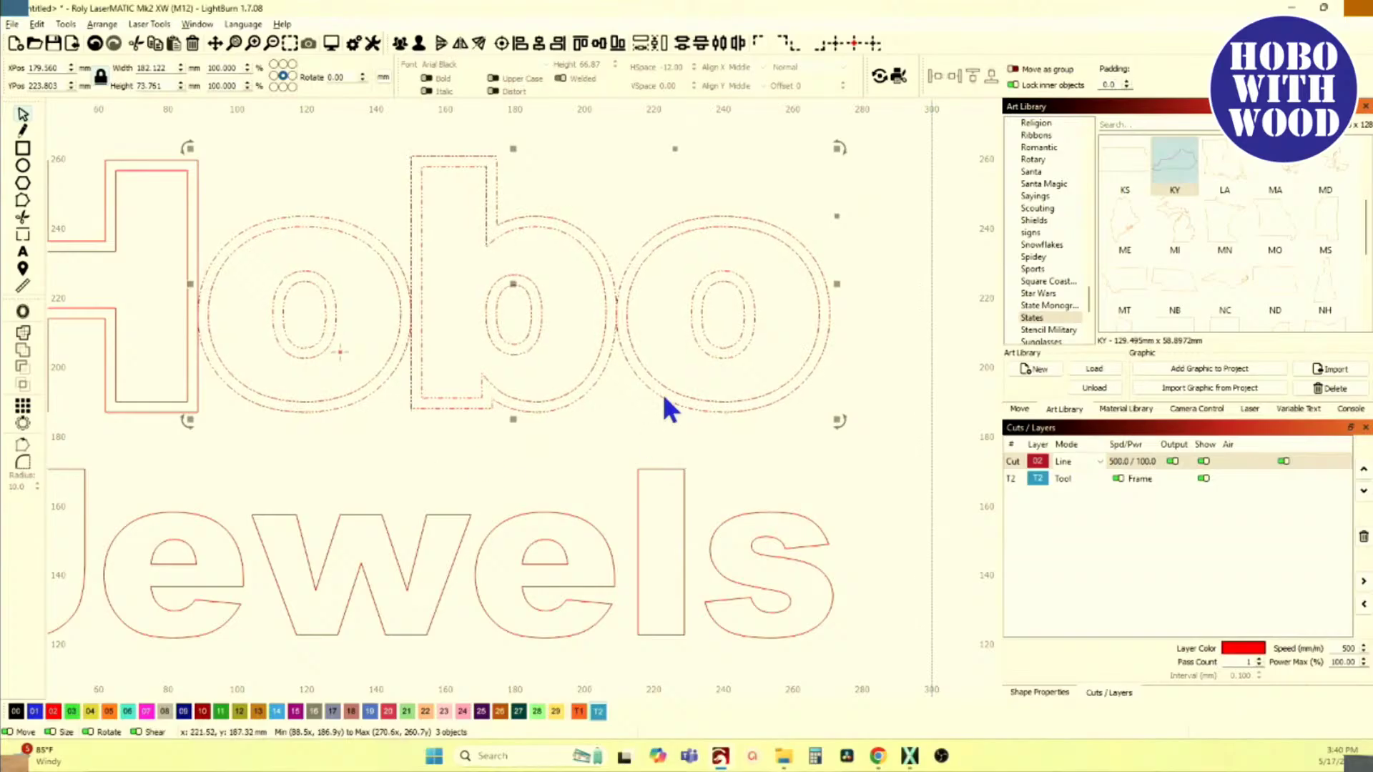
Step: Check the arrow-key shape move increments in the units and grids settings, close without changes, and clear the selection
left_click(412, 453)
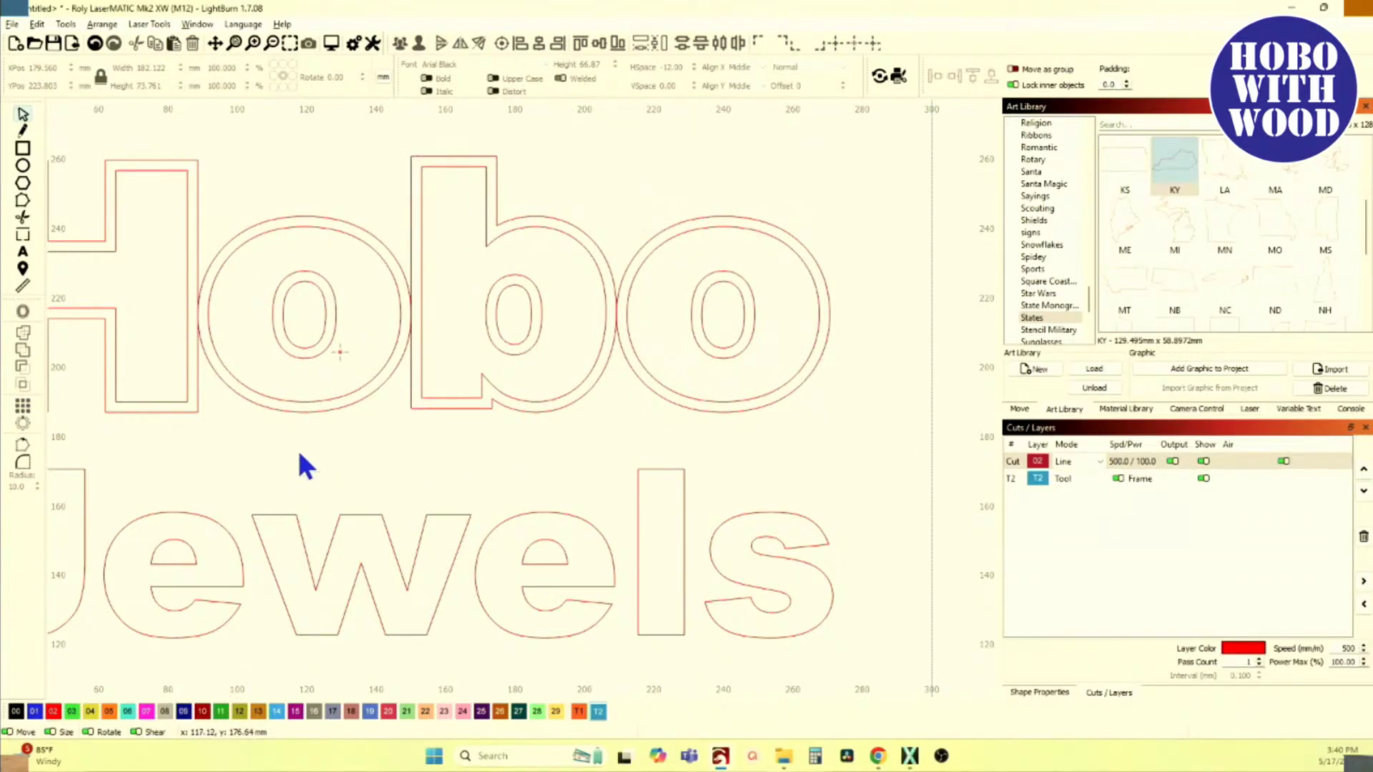
left_click(264, 401)
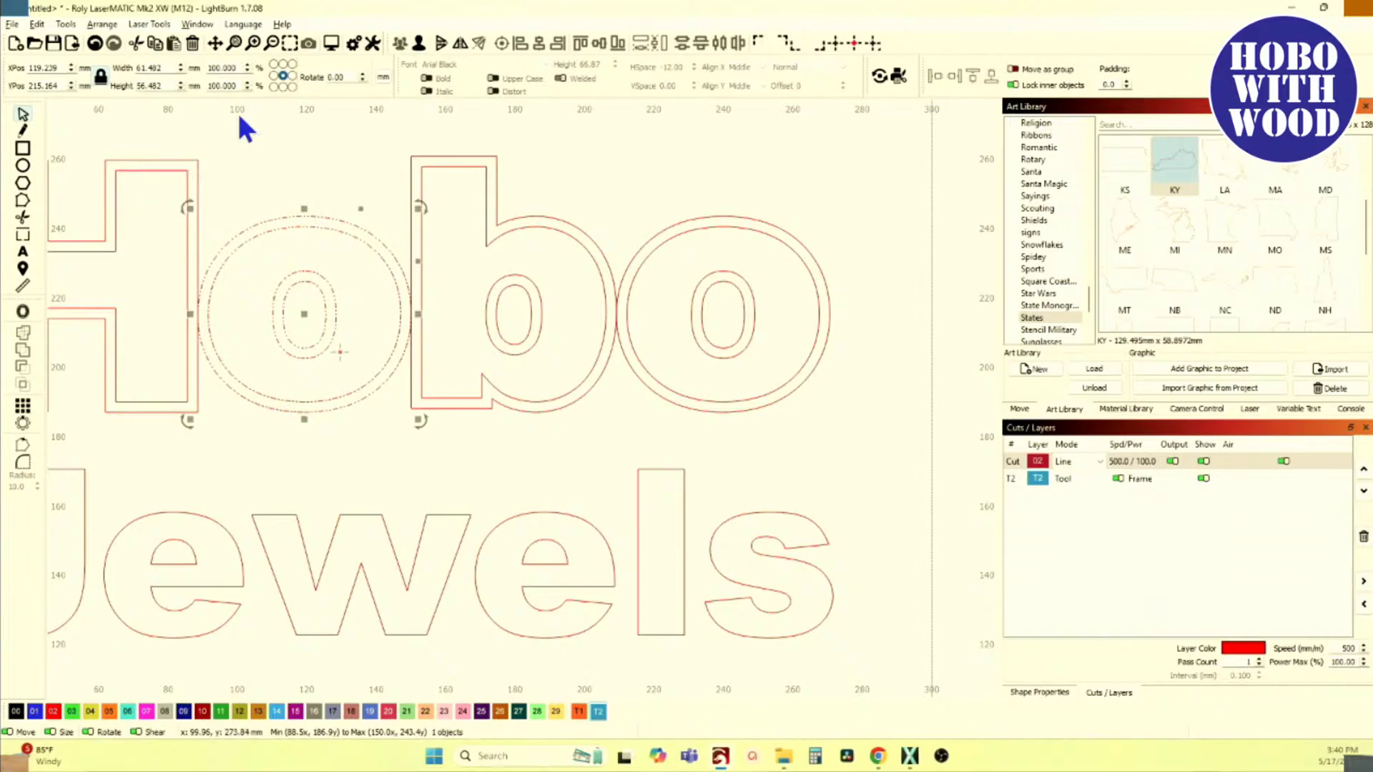
left_click(355, 47)
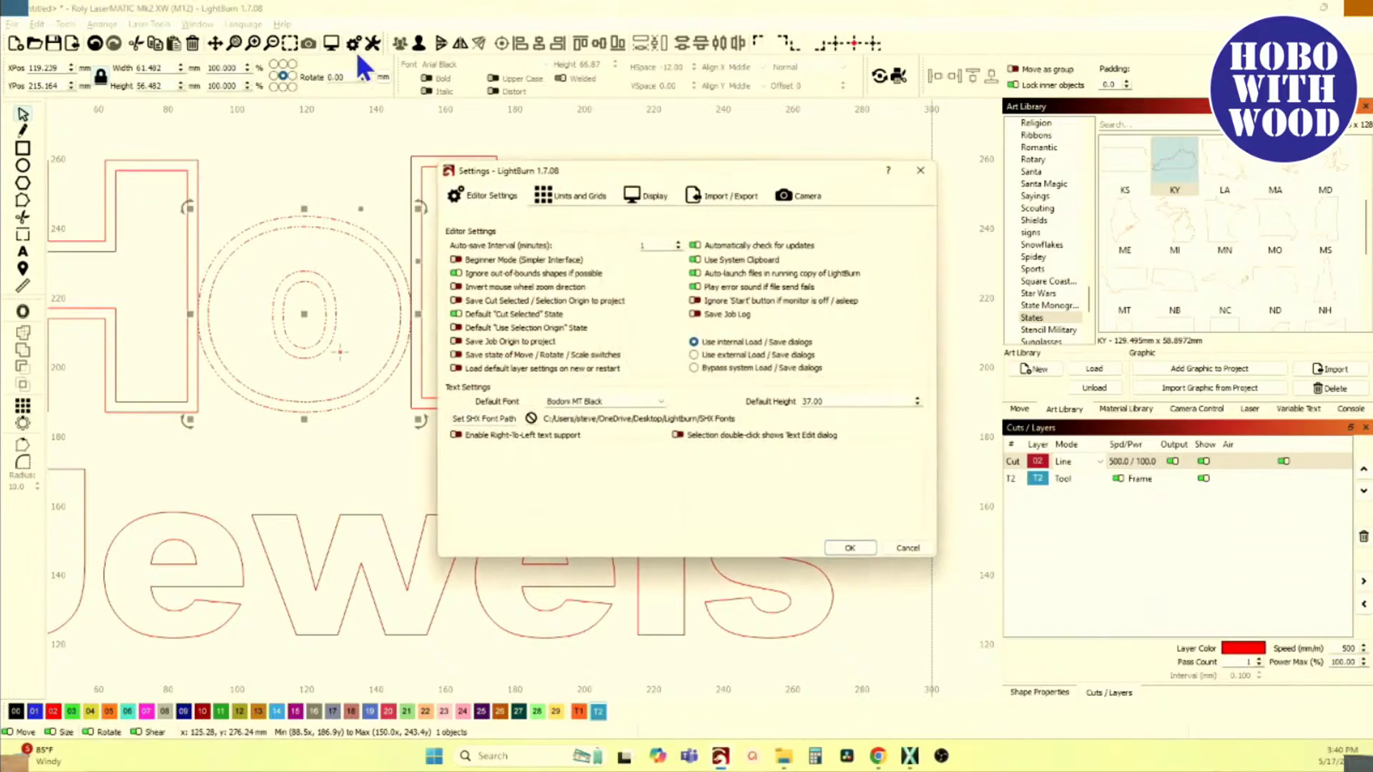
left_click(562, 200)
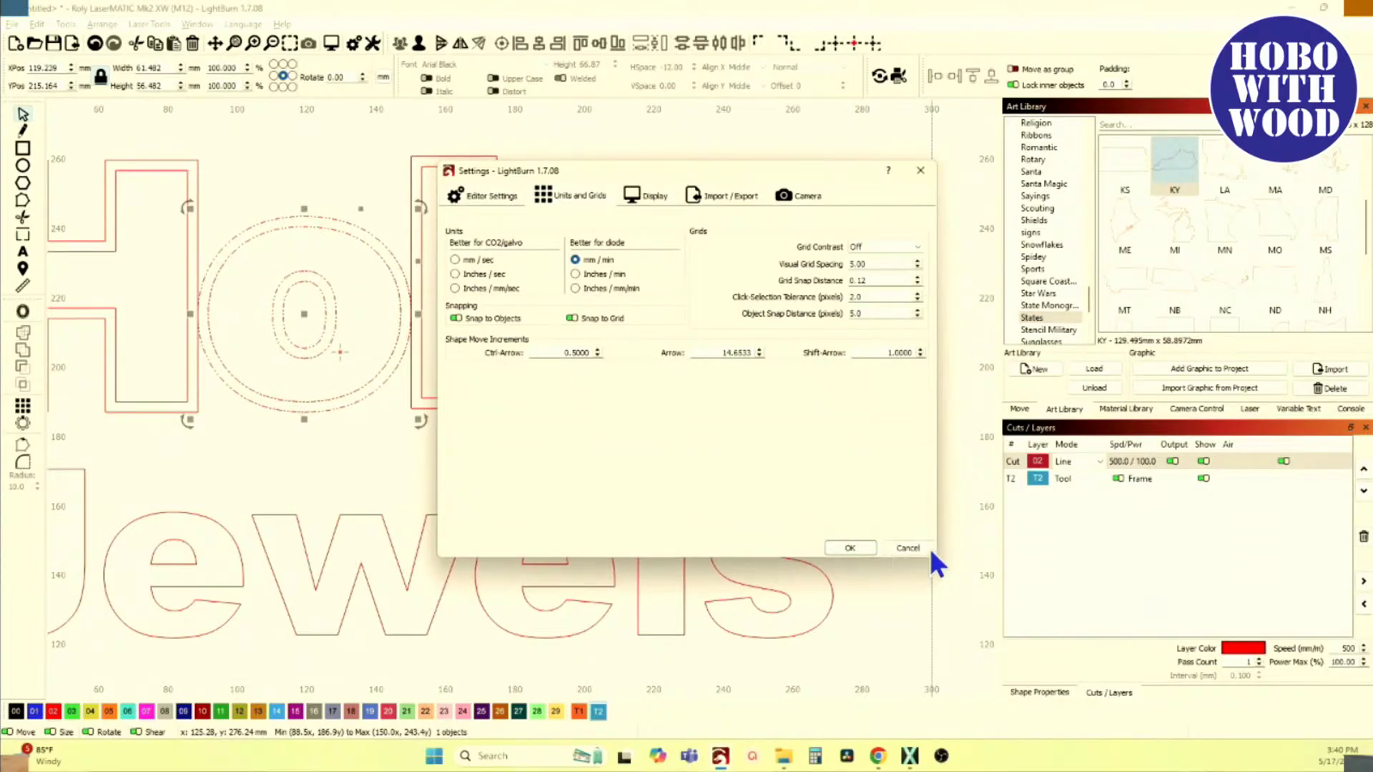
left_click(908, 547)
left_click(506, 500)
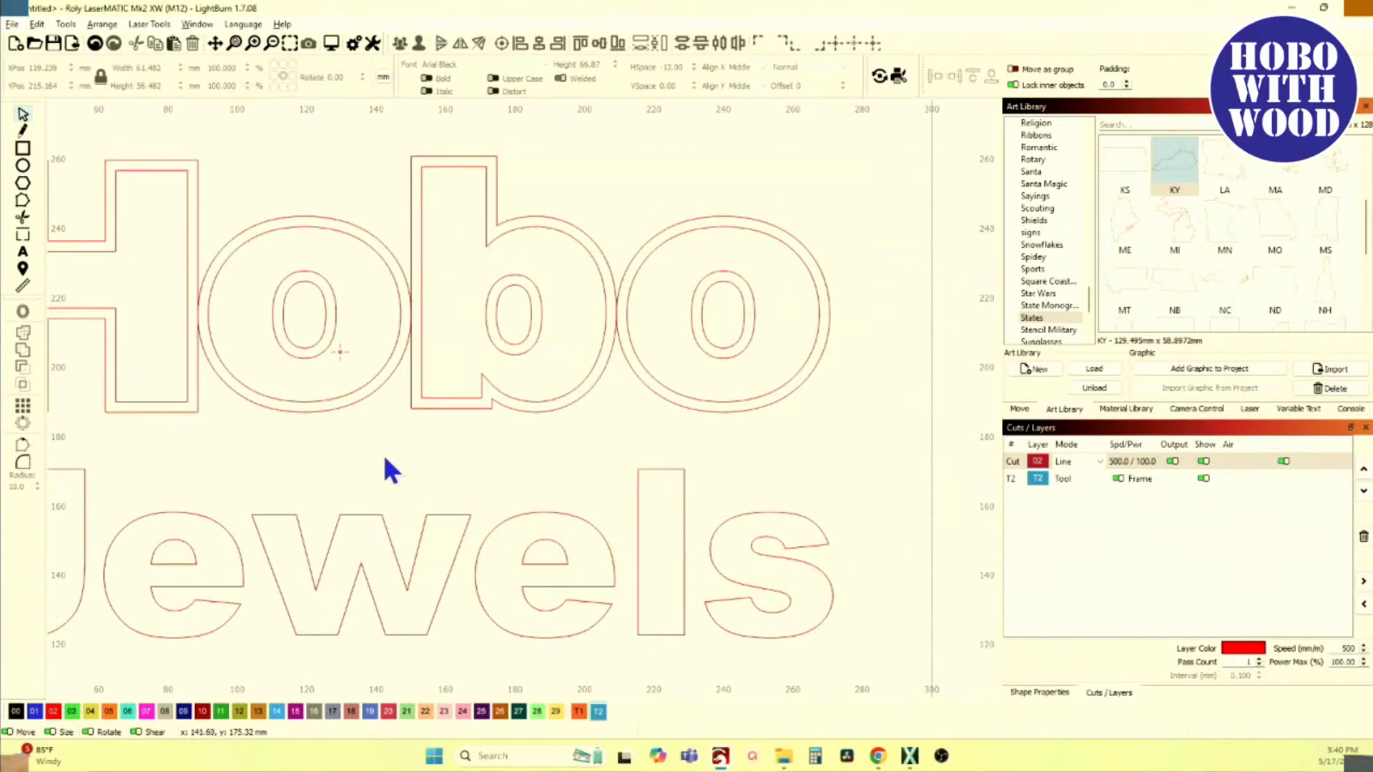
Step: Nudge Hobo's last o, then b and o together, then all three letters after H left about 1.5 mm each time so they overlap
scroll(316, 414, "down", 1)
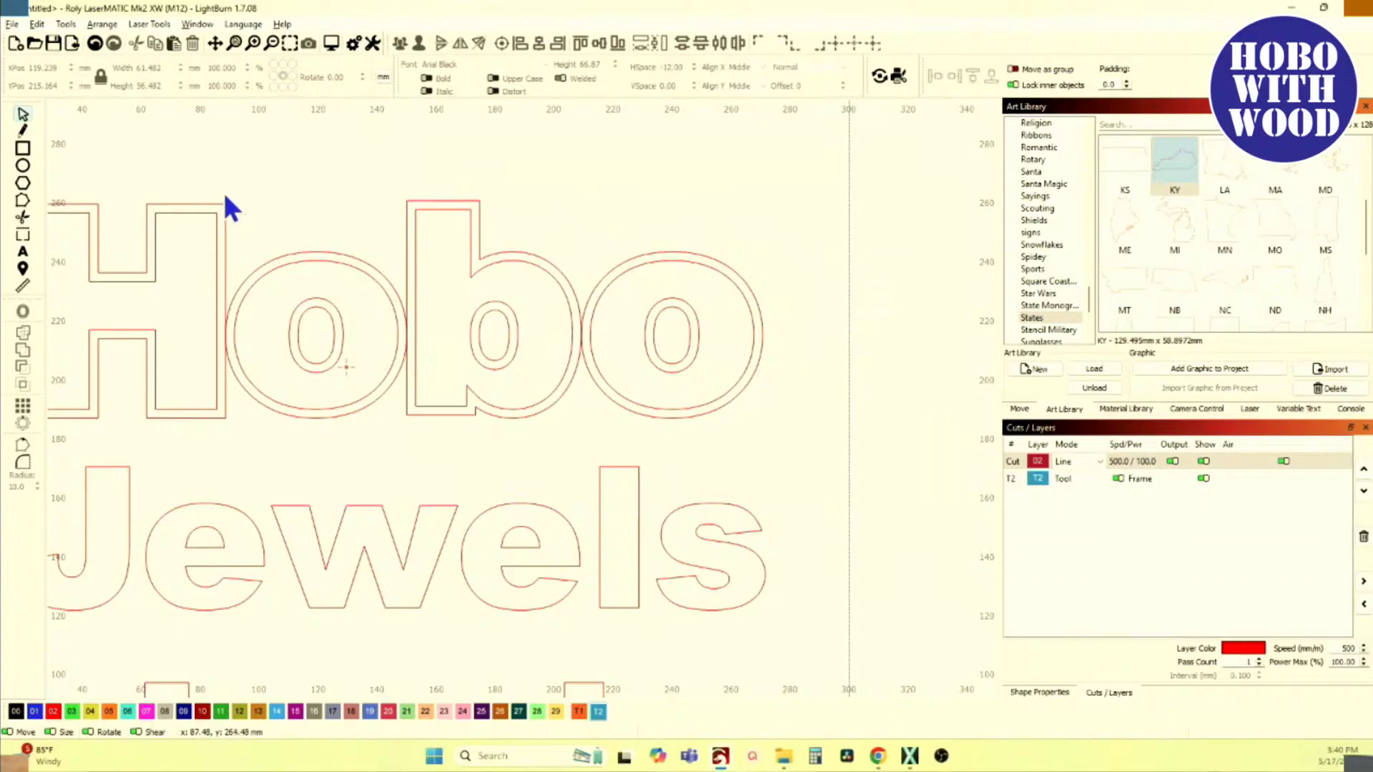
left_click_drag(570, 213, 819, 441)
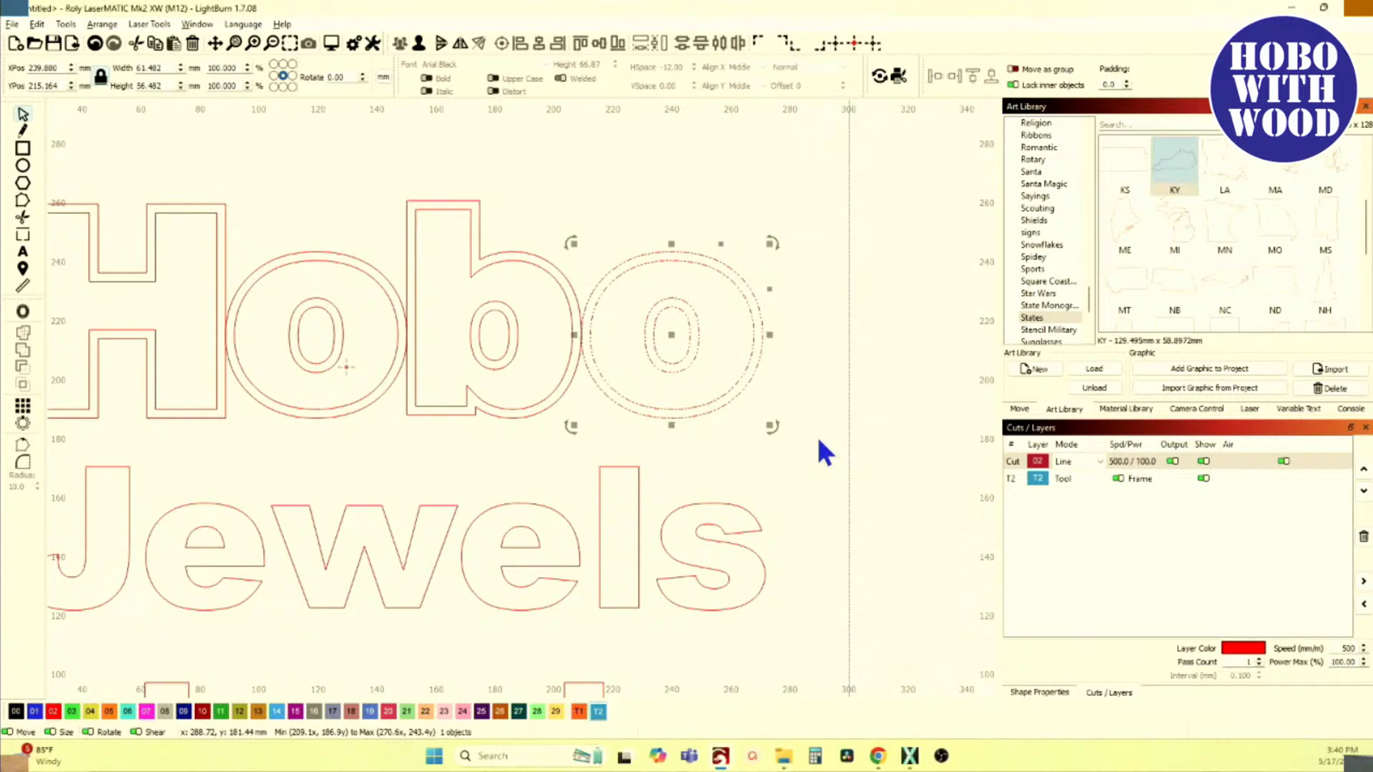
key("Left")
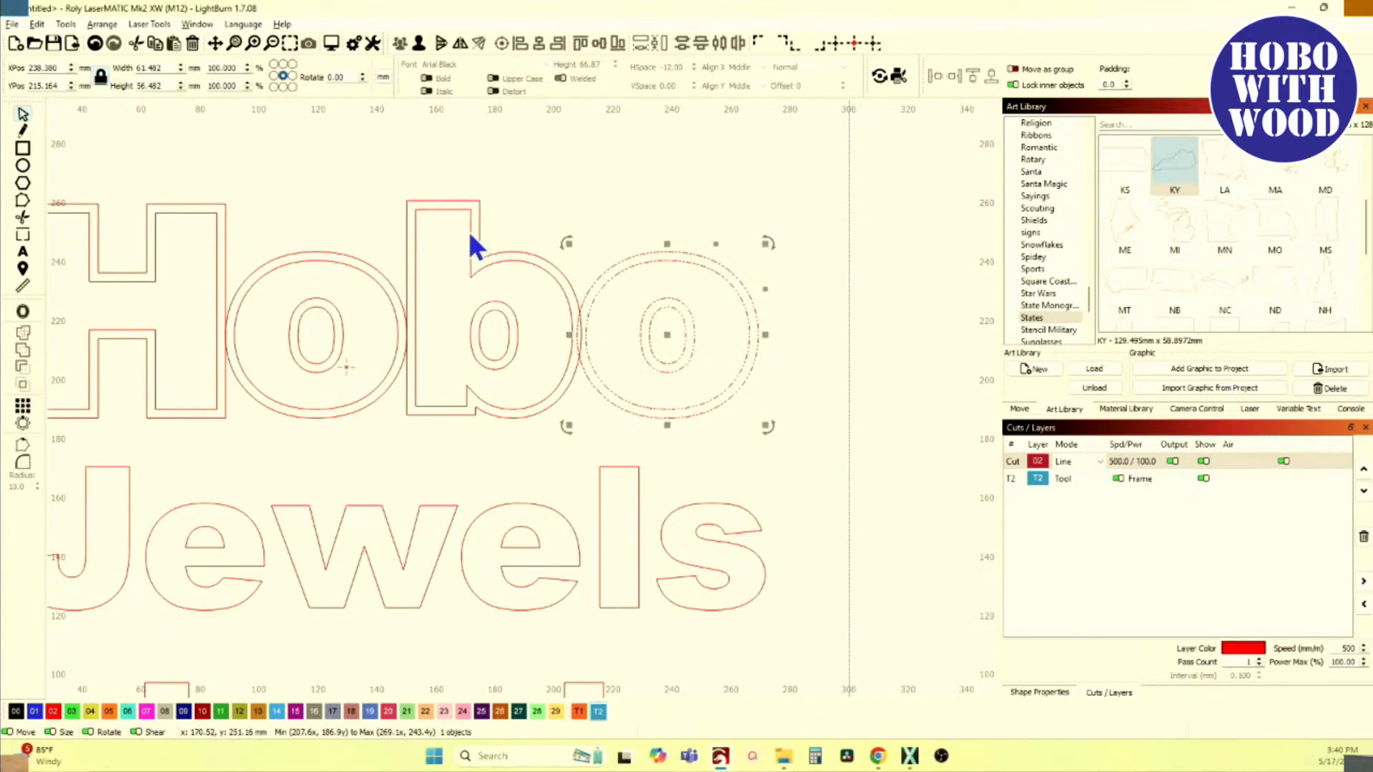
left_click_drag(380, 146, 814, 486)
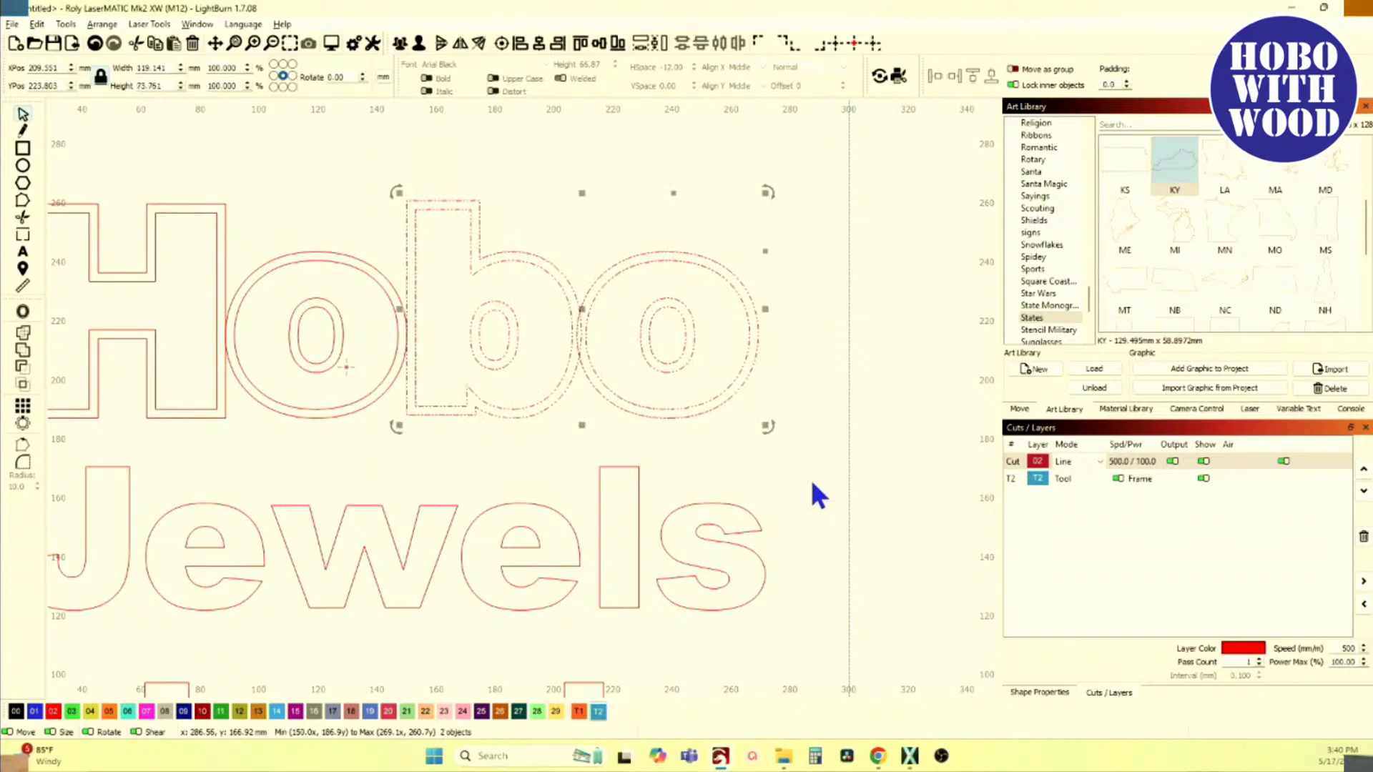
key("Left")
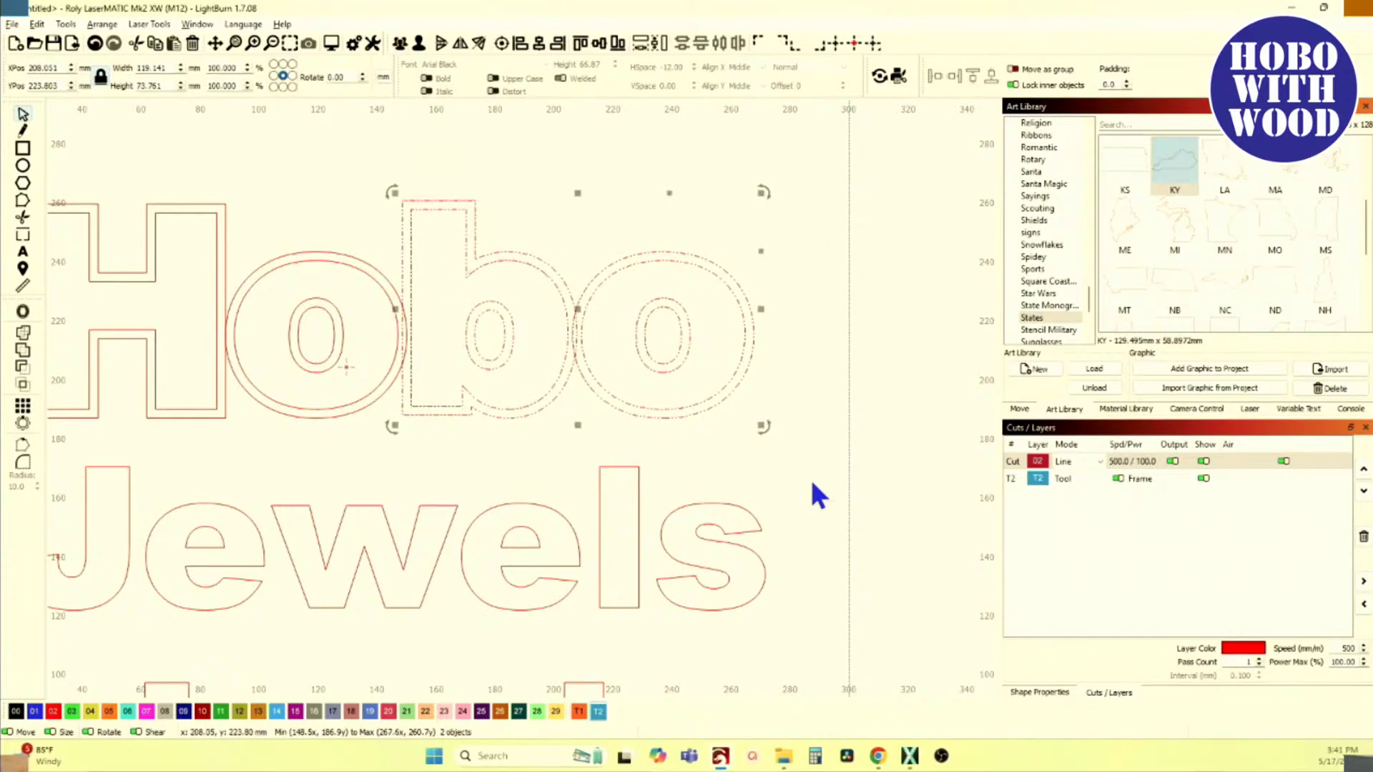
left_click_drag(207, 148, 830, 466)
key("Left")
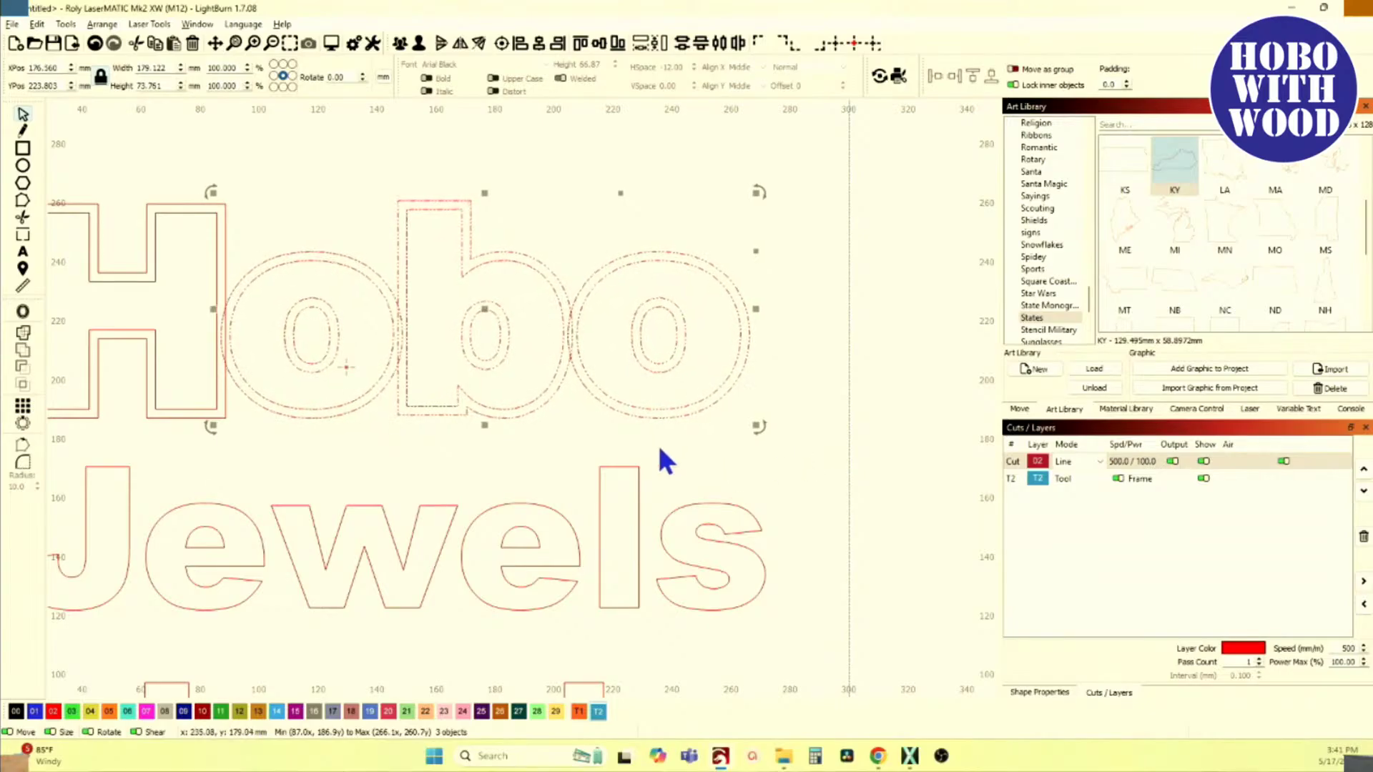
Step: Add the H to the selection, weld all four Hobo letters into one shape, and inspect the merged outlines
scroll(486, 464, "down", 2)
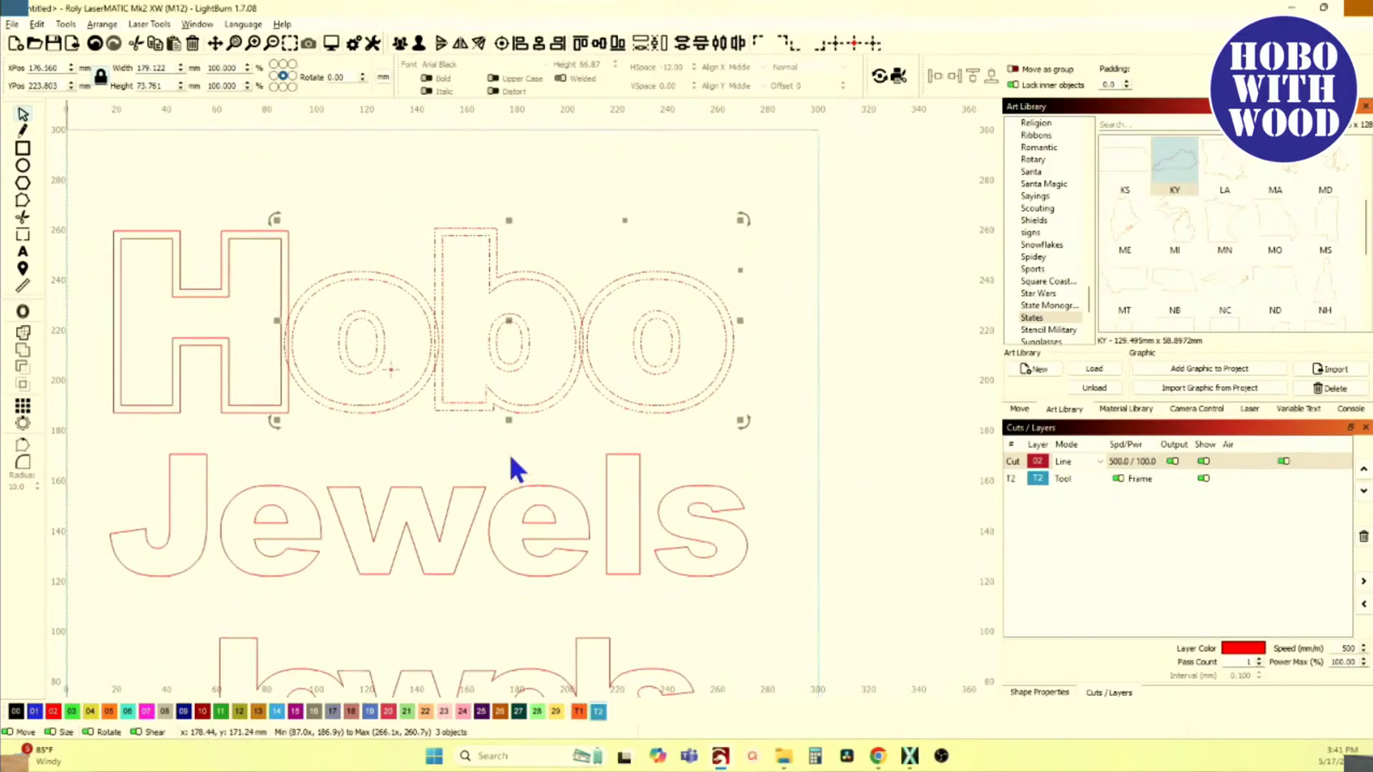
left_click_drag(88, 203, 324, 444)
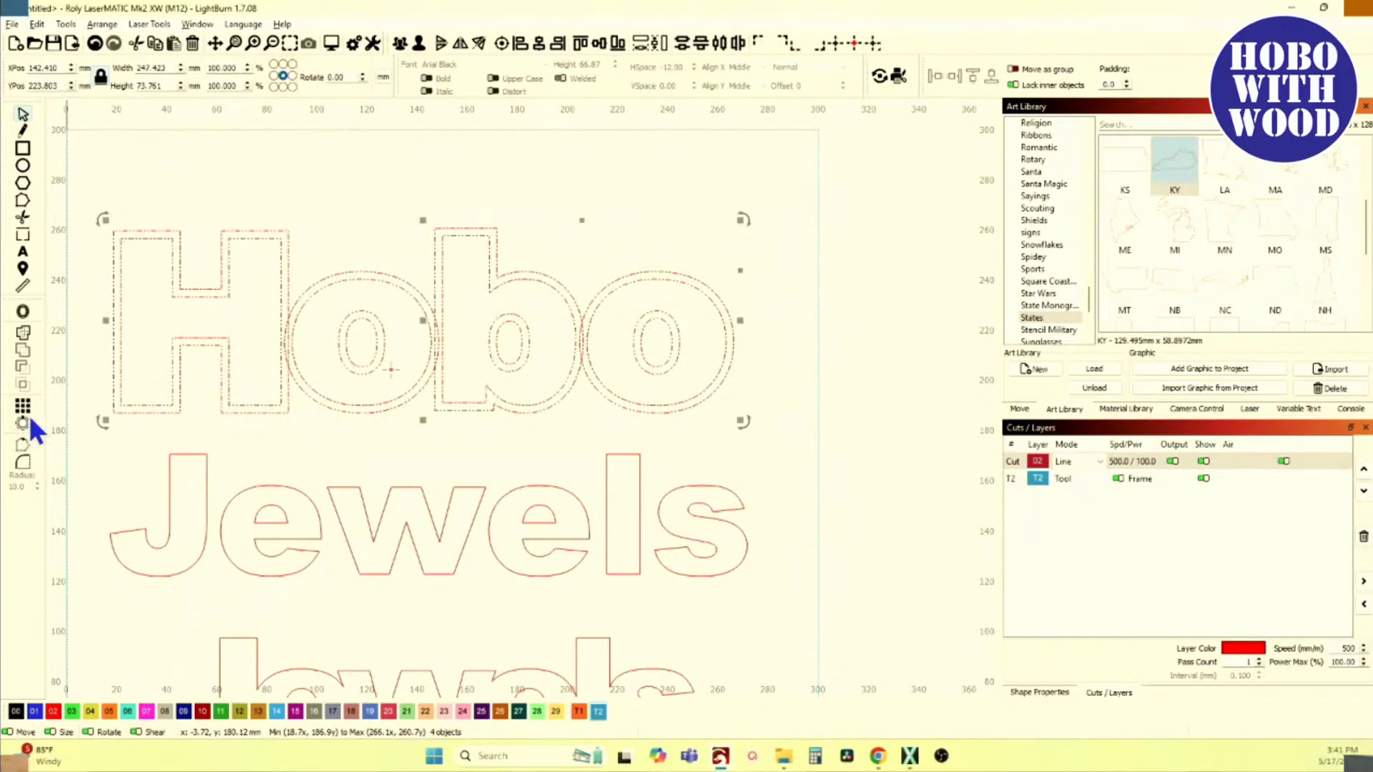
left_click(24, 333)
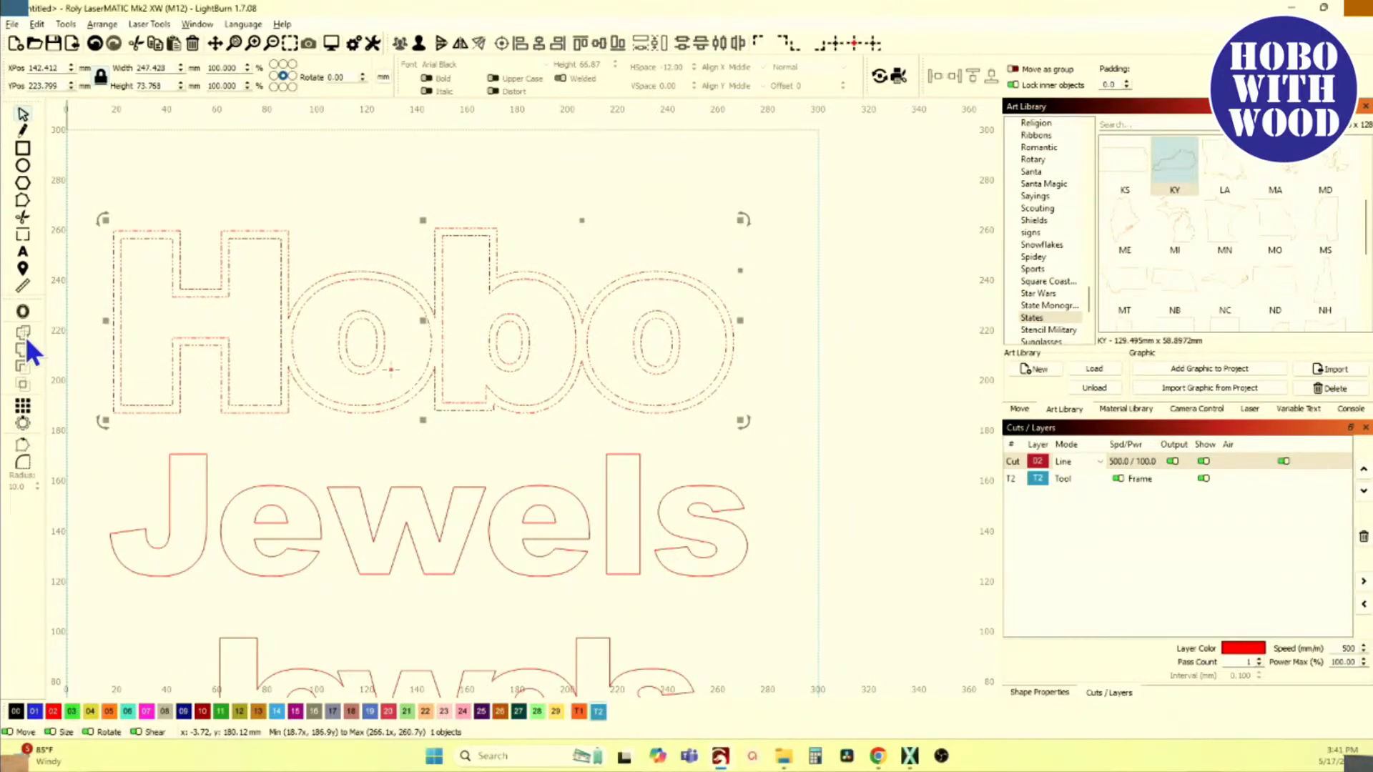
scroll(575, 336, "up", 3)
scroll(644, 338, "left", 1)
scroll(544, 350, "down", 2)
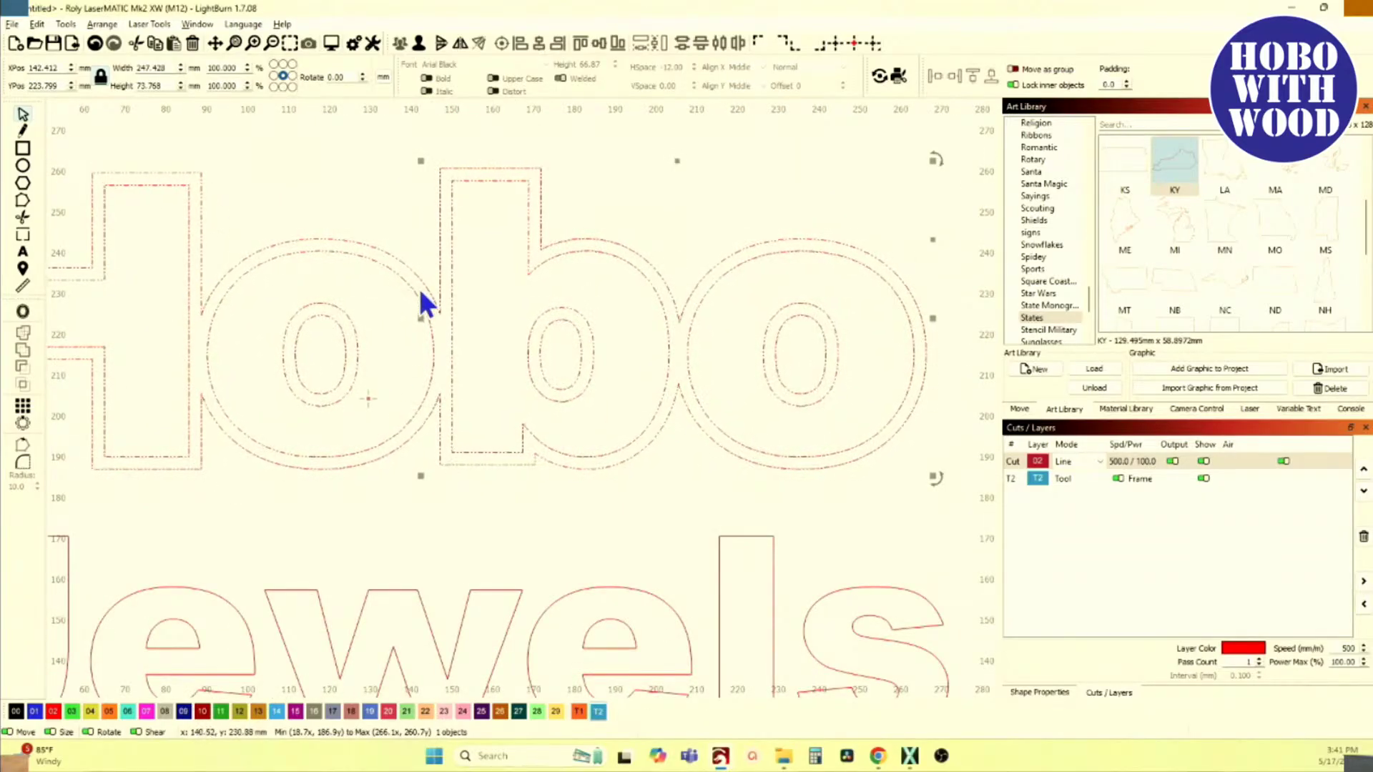
scroll(420, 290, "down", 2)
scroll(688, 299, "down", 3)
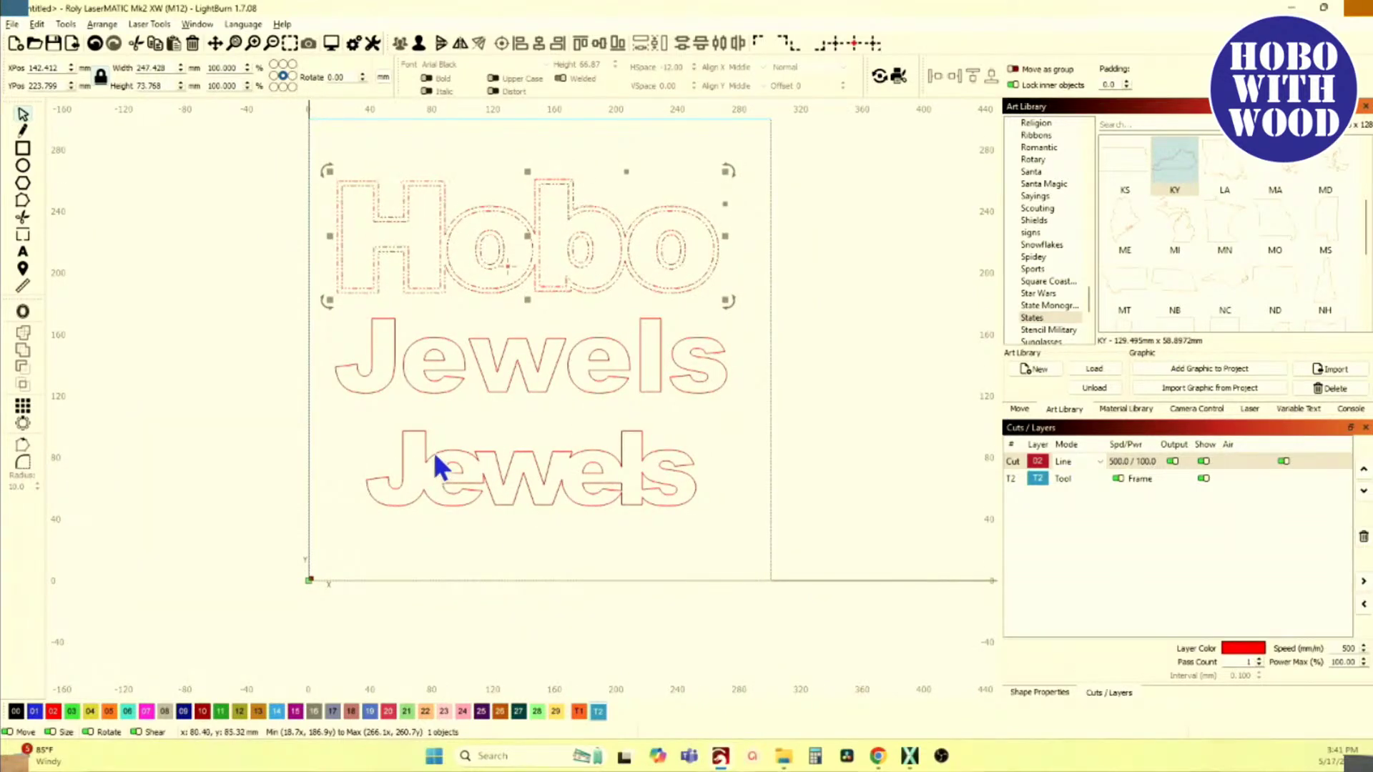
Step: Offset the lower, tightly spaced Jewels text outward by 3 mm with the Corner style, and inspect the outlines
left_click_drag(474, 536, 387, 486)
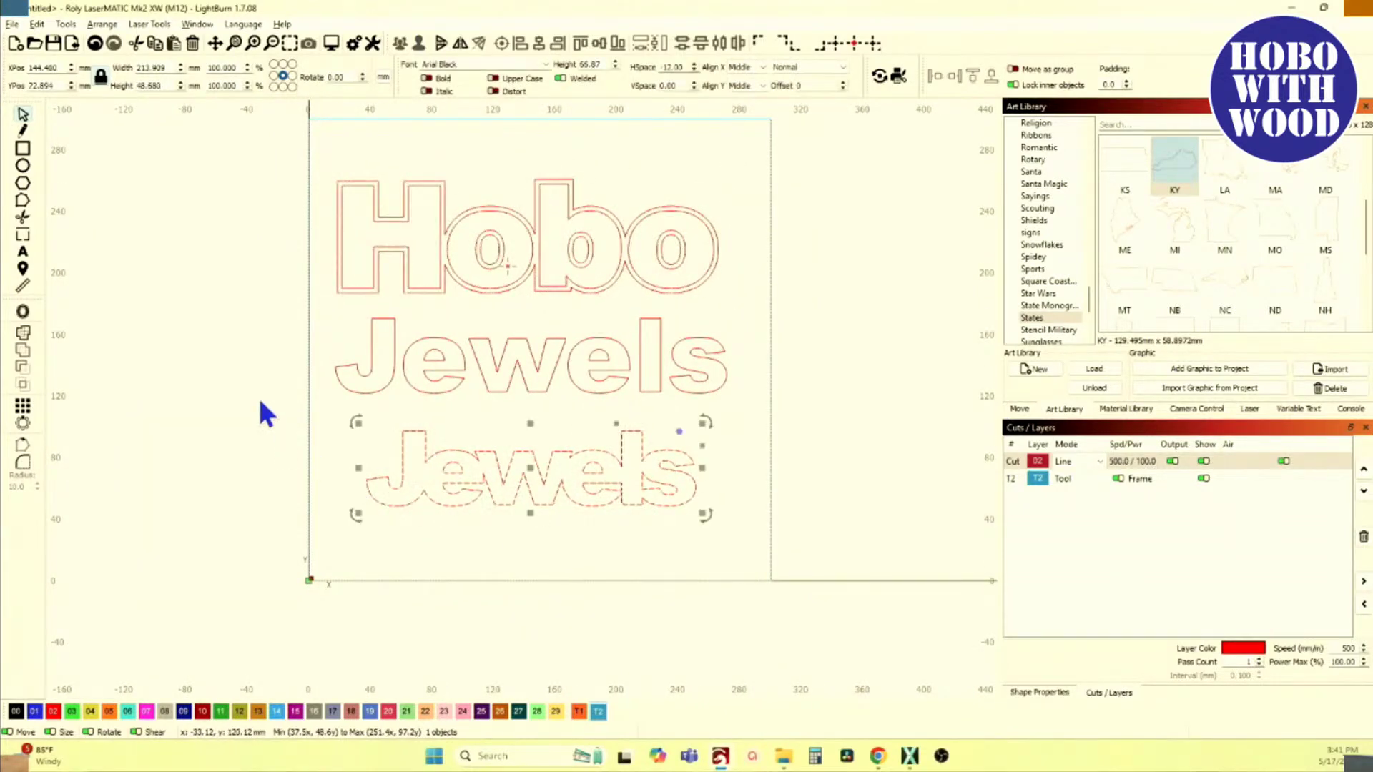
left_click(23, 312)
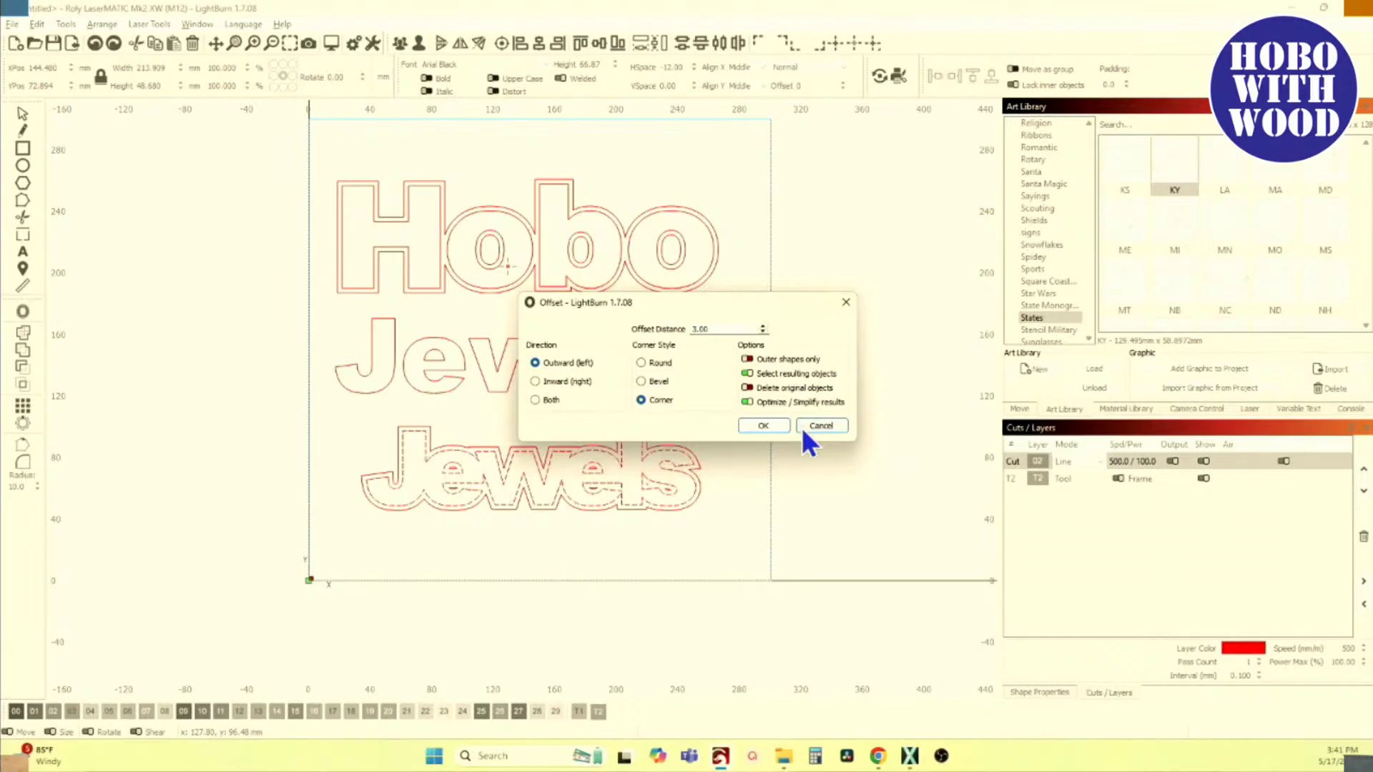
left_click(779, 429)
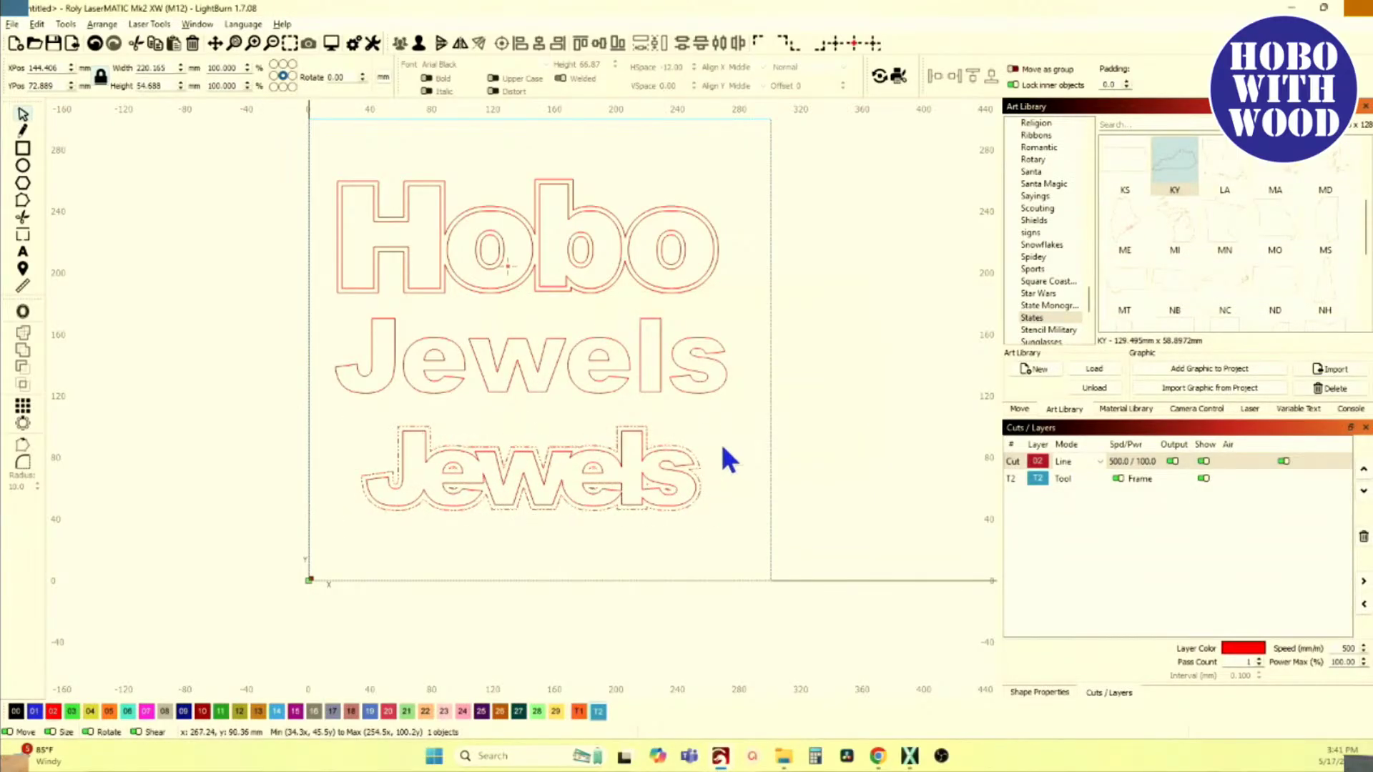
left_click(602, 515)
scroll(604, 515, "up", 5)
scroll(557, 519, "down", 2)
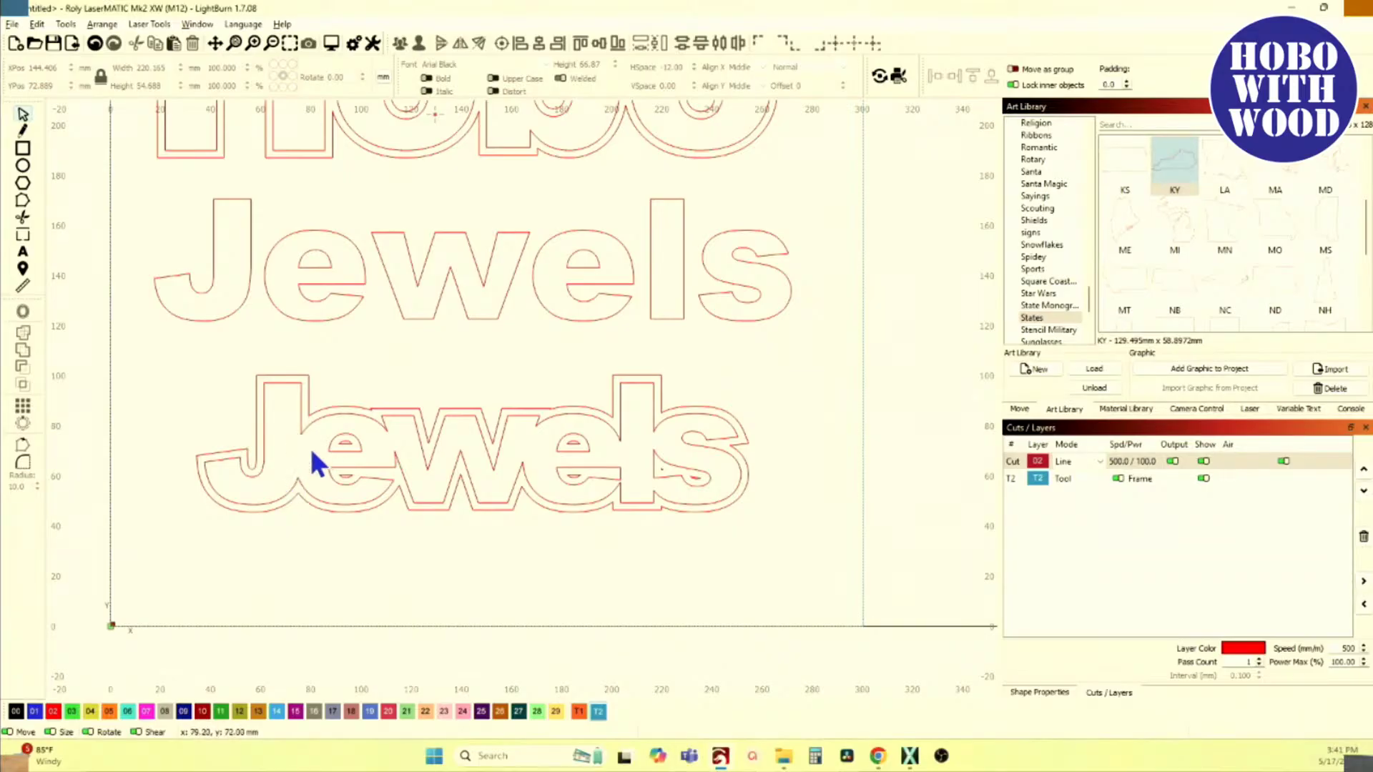
scroll(319, 401, "down", 2)
scroll(318, 341, "up", 4)
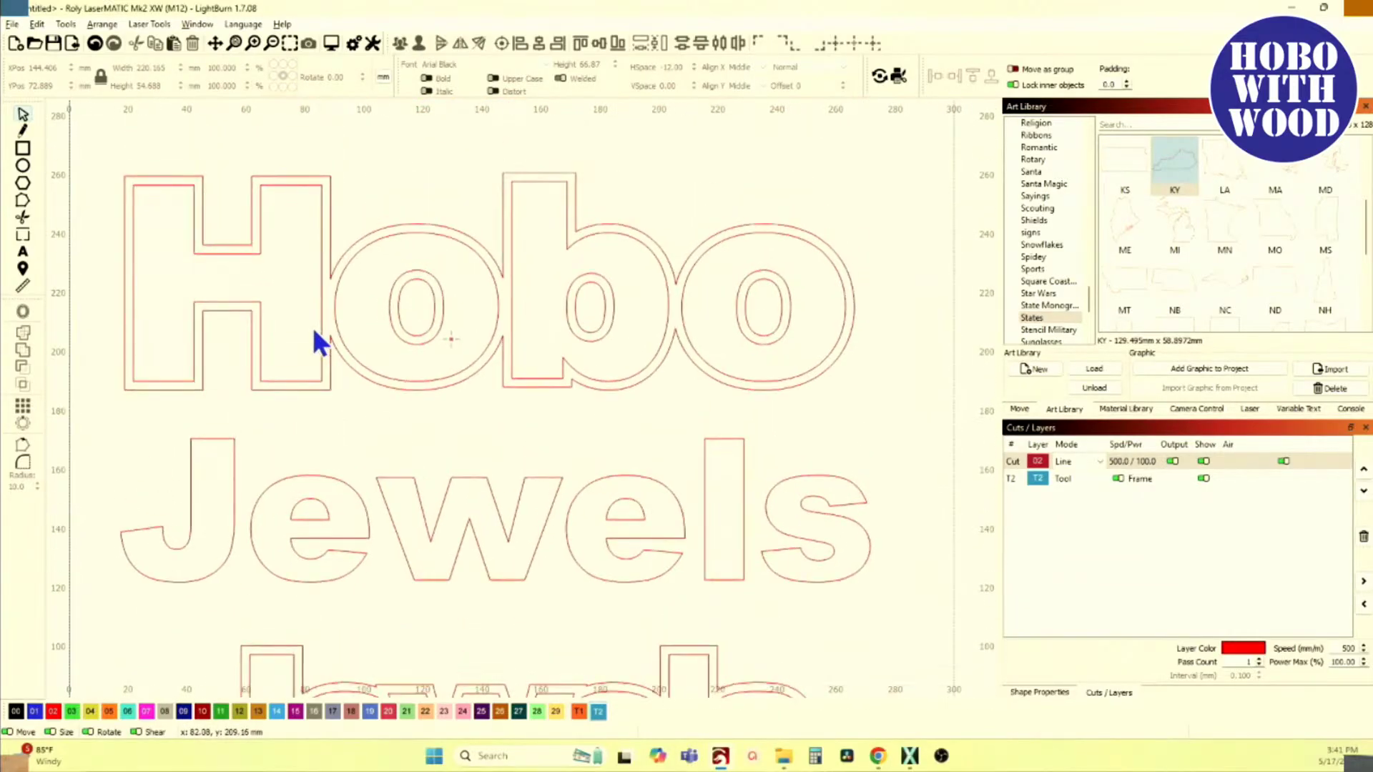
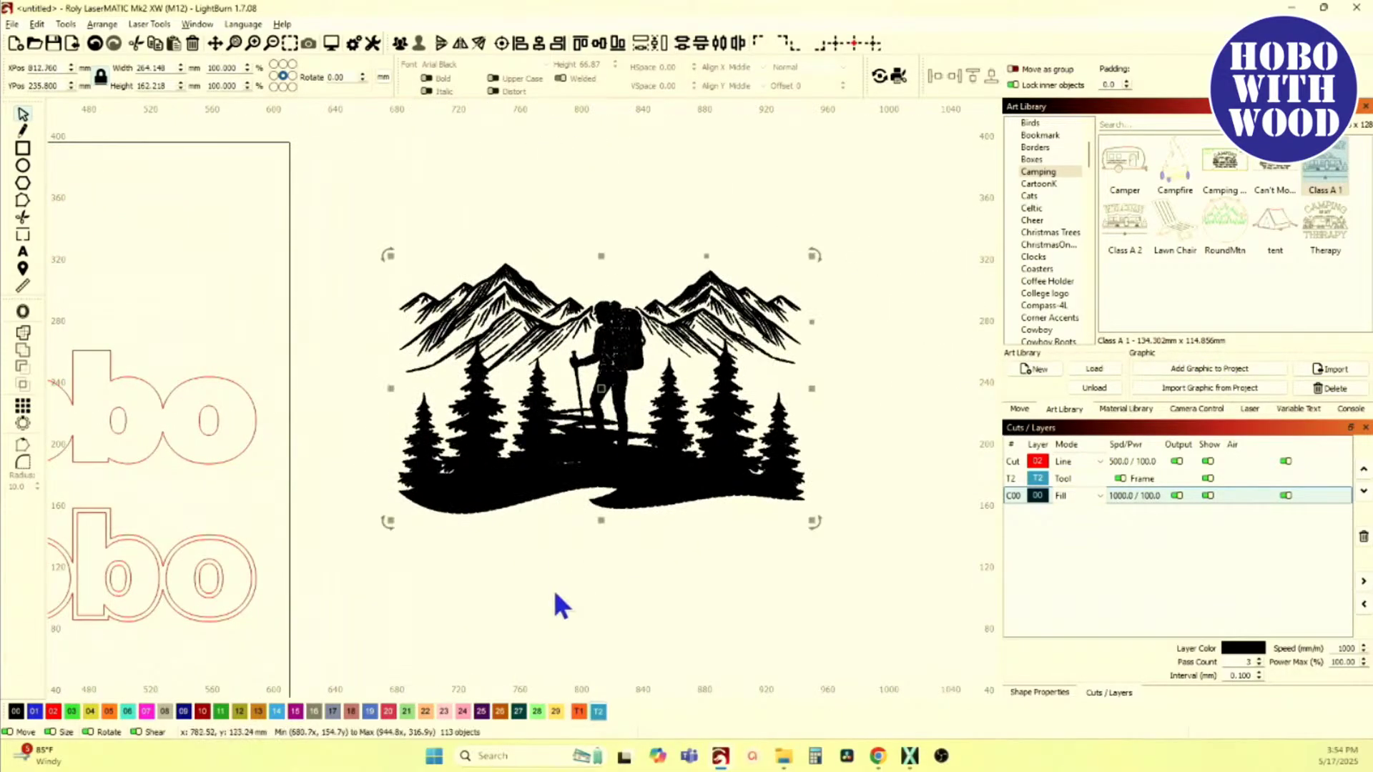
Step: Duplicate the whole hiker-and-mountains artwork, move the copy straight up about 234 mm clear of the original, and clear the selection
left_click(565, 554)
scroll(566, 554, "up", 1)
left_click_drag(599, 499, 529, 558)
scroll(453, 540, "down", 1)
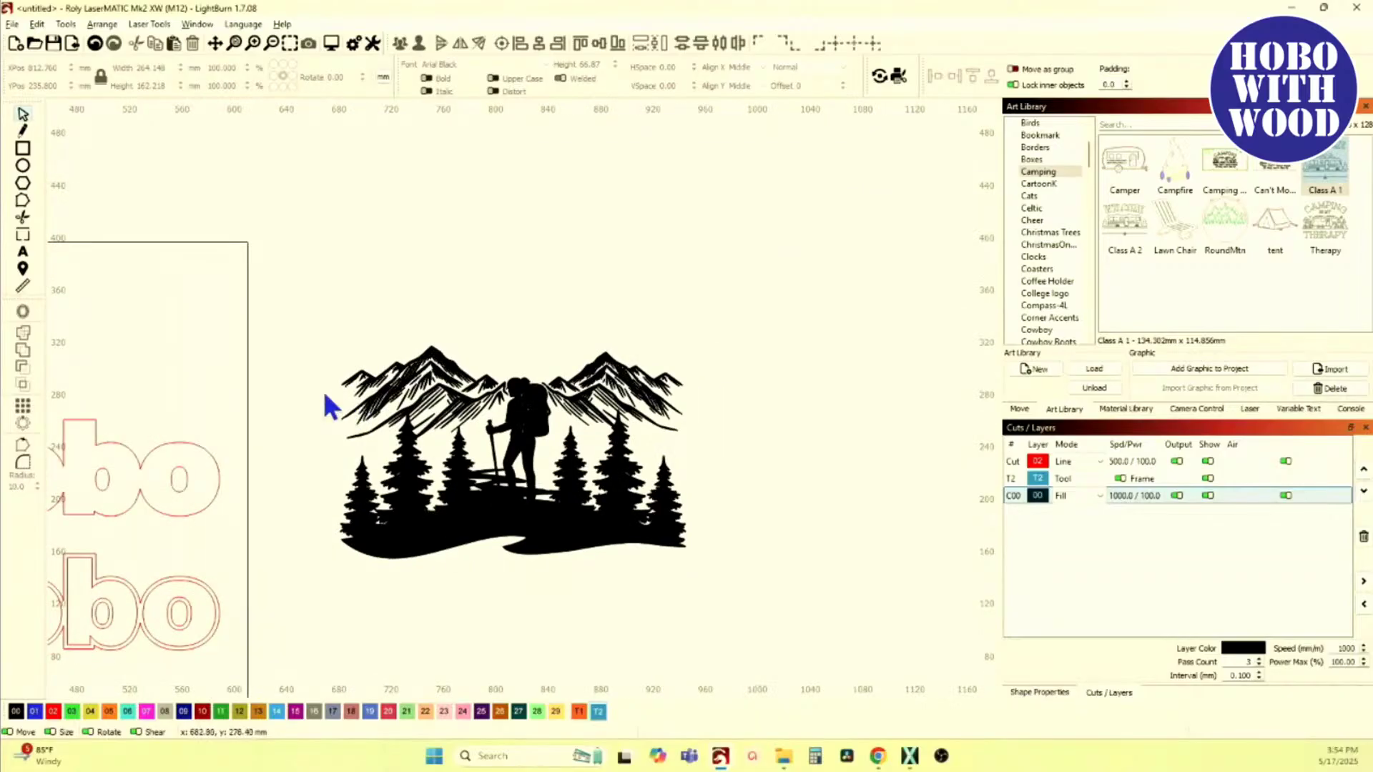
left_click_drag(303, 326, 779, 622)
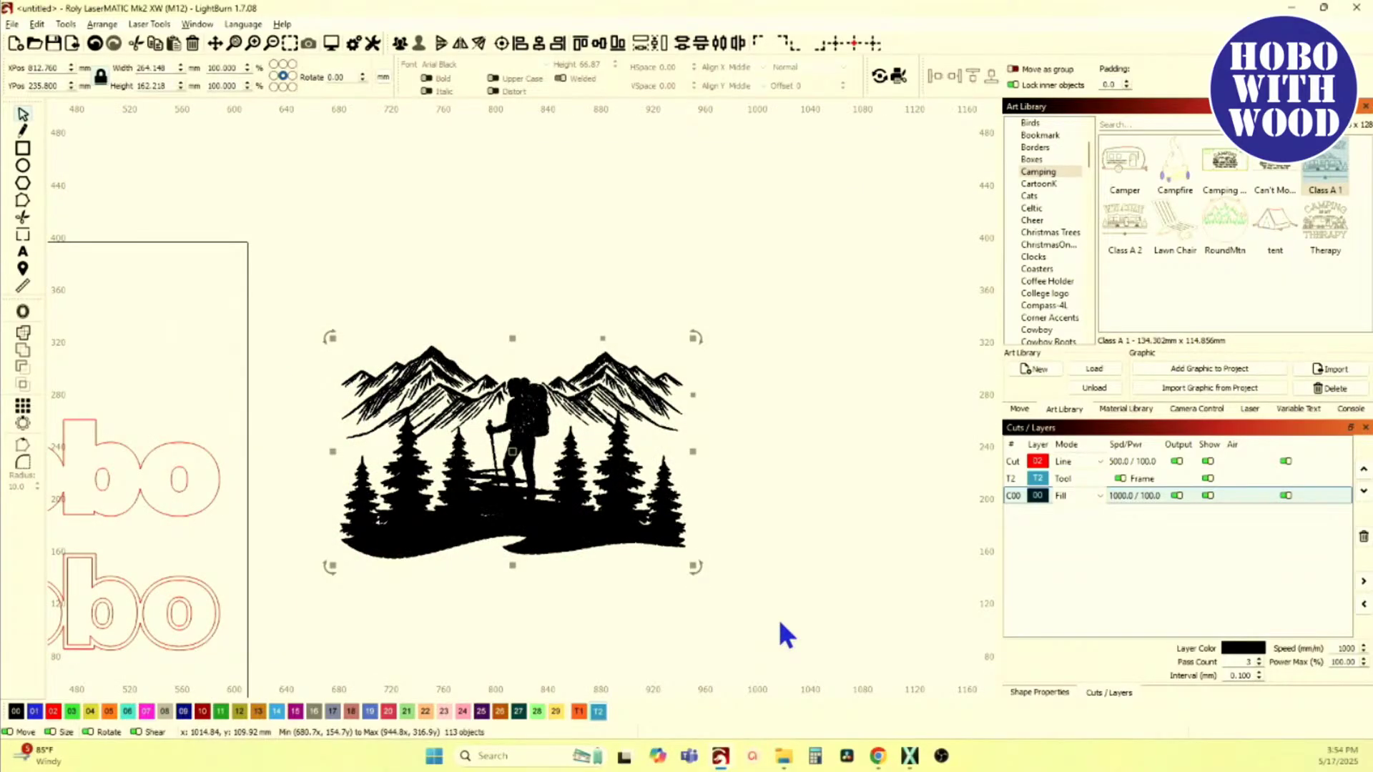
key("Up")
key("Up")
key("Up")
key("Up")
key("Up")
key("Up")
key("Up")
key("Up")
key("Up")
key("Up")
key("Up")
key("Up")
key("Up")
key("Up")
key("Up")
key("Up")
key("Up")
key("Up")
key("Up")
key("Up")
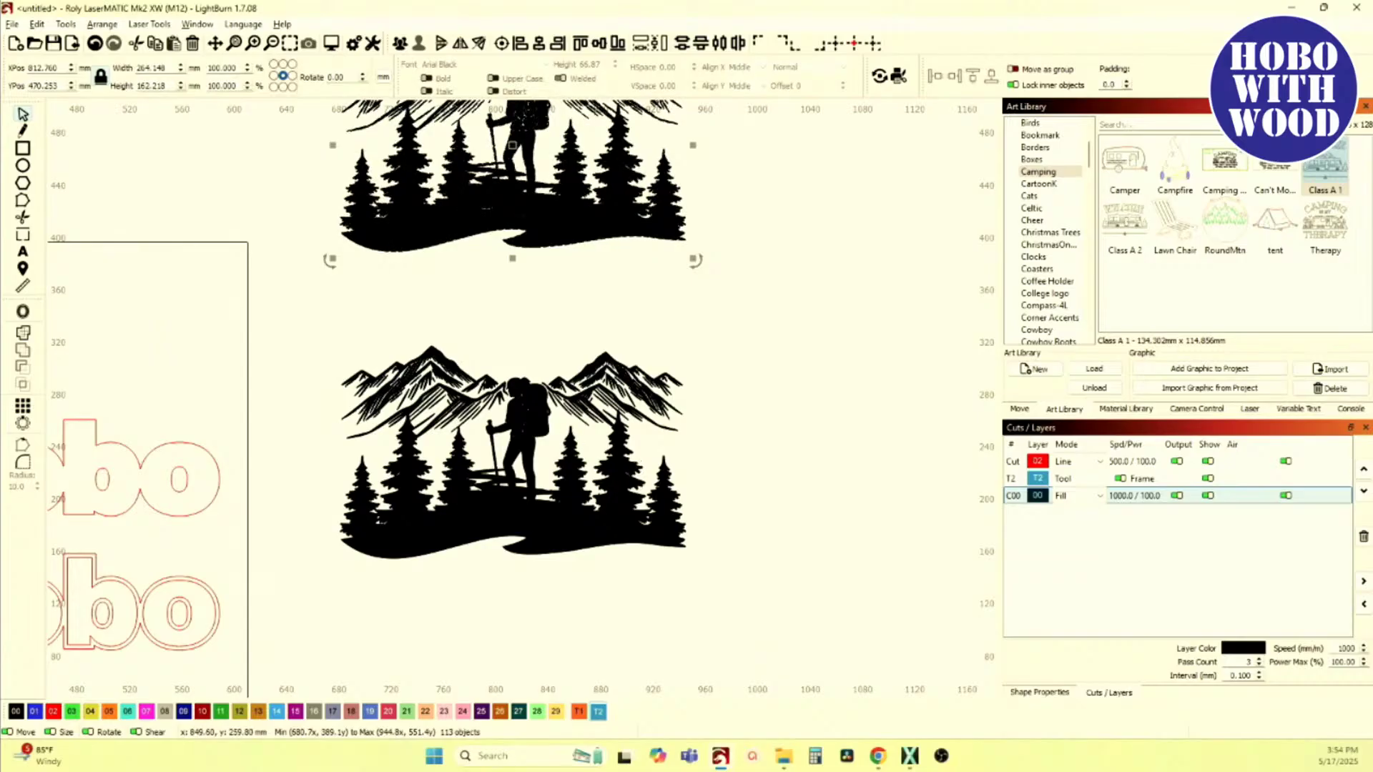
key("Escape")
Step: Group all pieces of the lower hiker artwork into one object
scroll(508, 379, "up", 3)
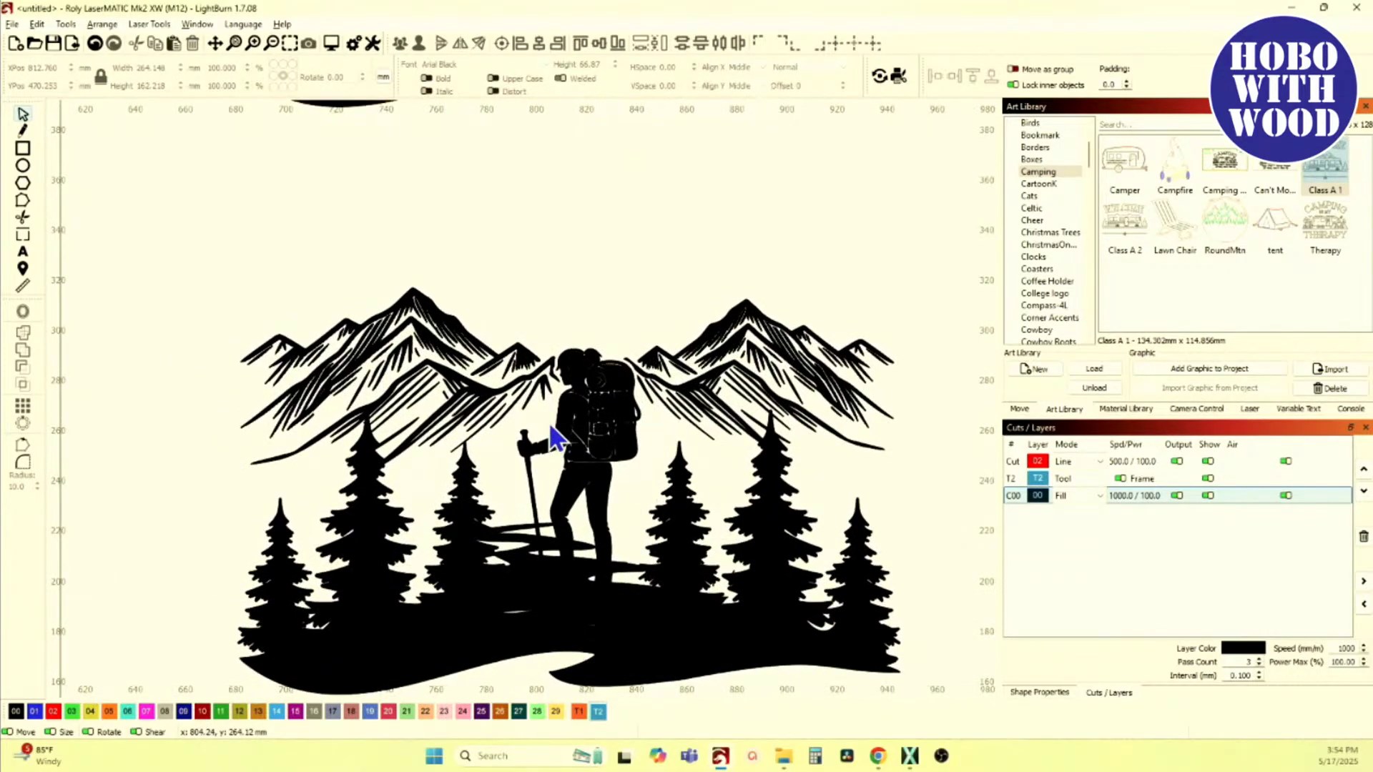
scroll(518, 432, "down", 3)
left_click_drag(325, 312, 885, 654)
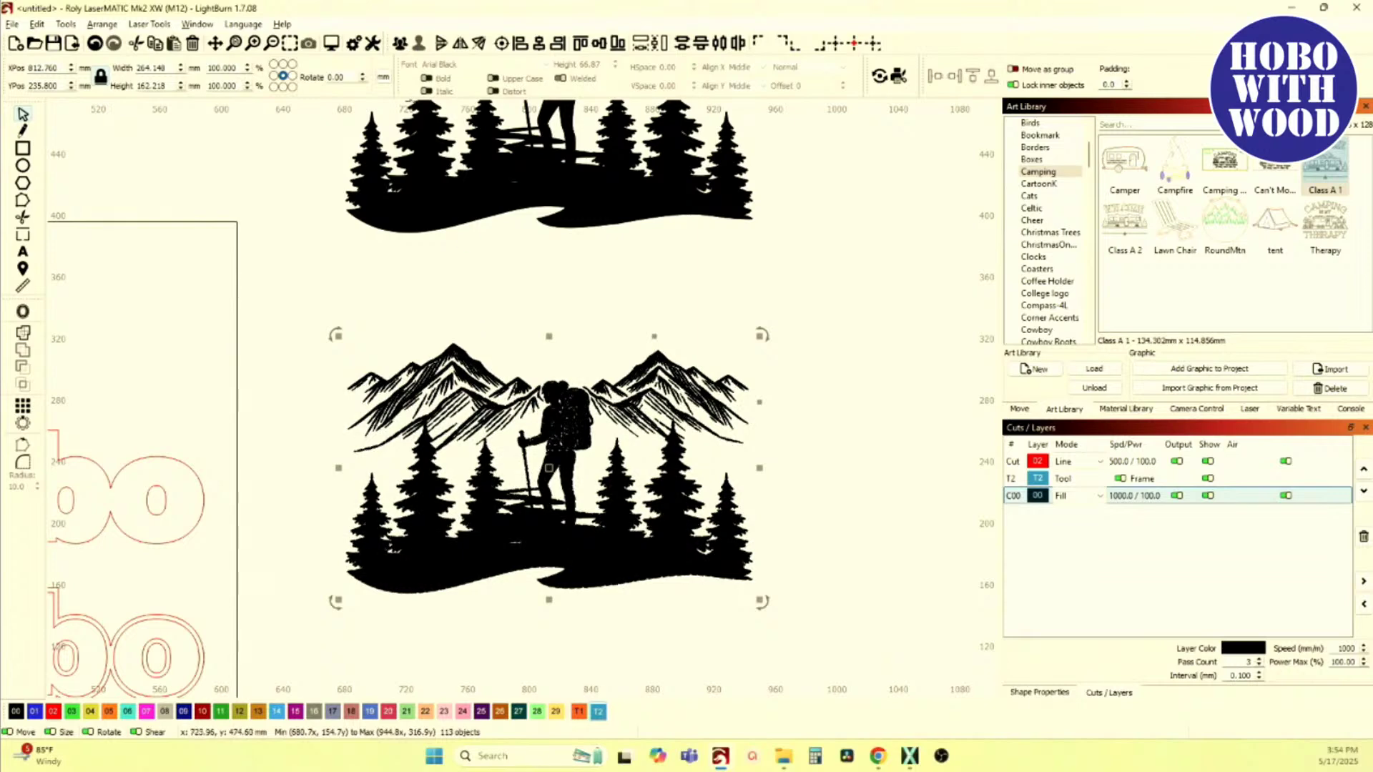
left_click(398, 45)
left_click(381, 332)
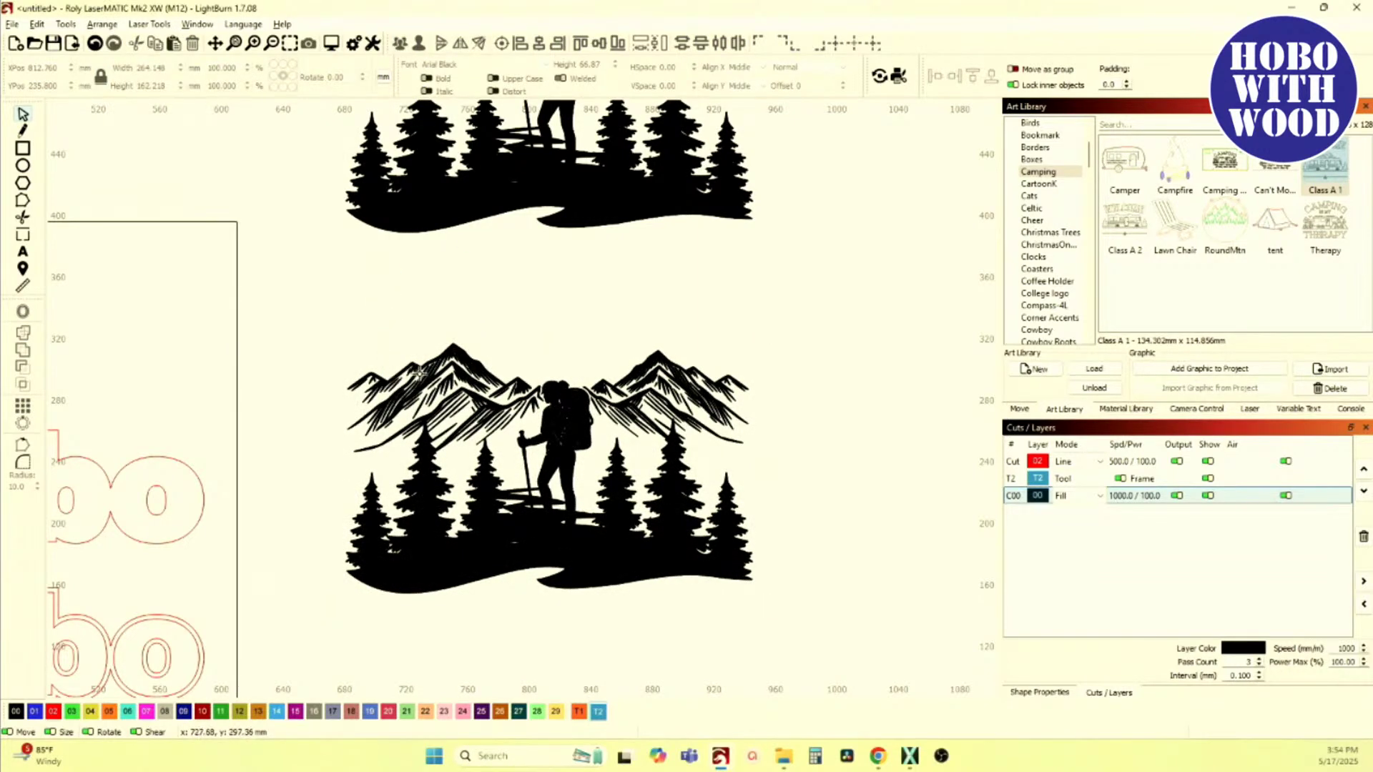
Step: Try to select only the left mountain range of the grouped artwork, and inspect where its strokes meet the trees
scroll(417, 371, "up", 1)
left_click_drag(280, 320, 580, 514)
left_click_drag(314, 357, 585, 497)
scroll(409, 475, "up", 8)
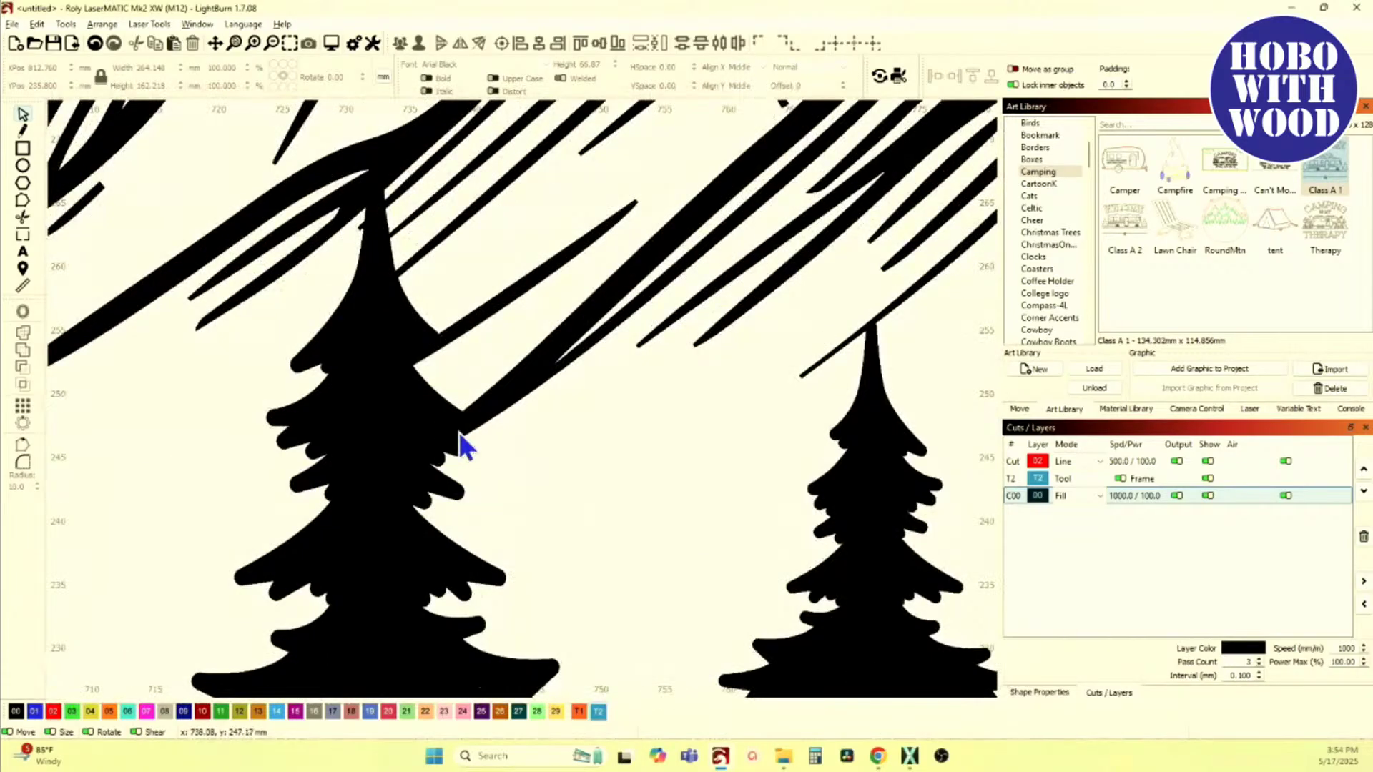
scroll(446, 458, "down", 10)
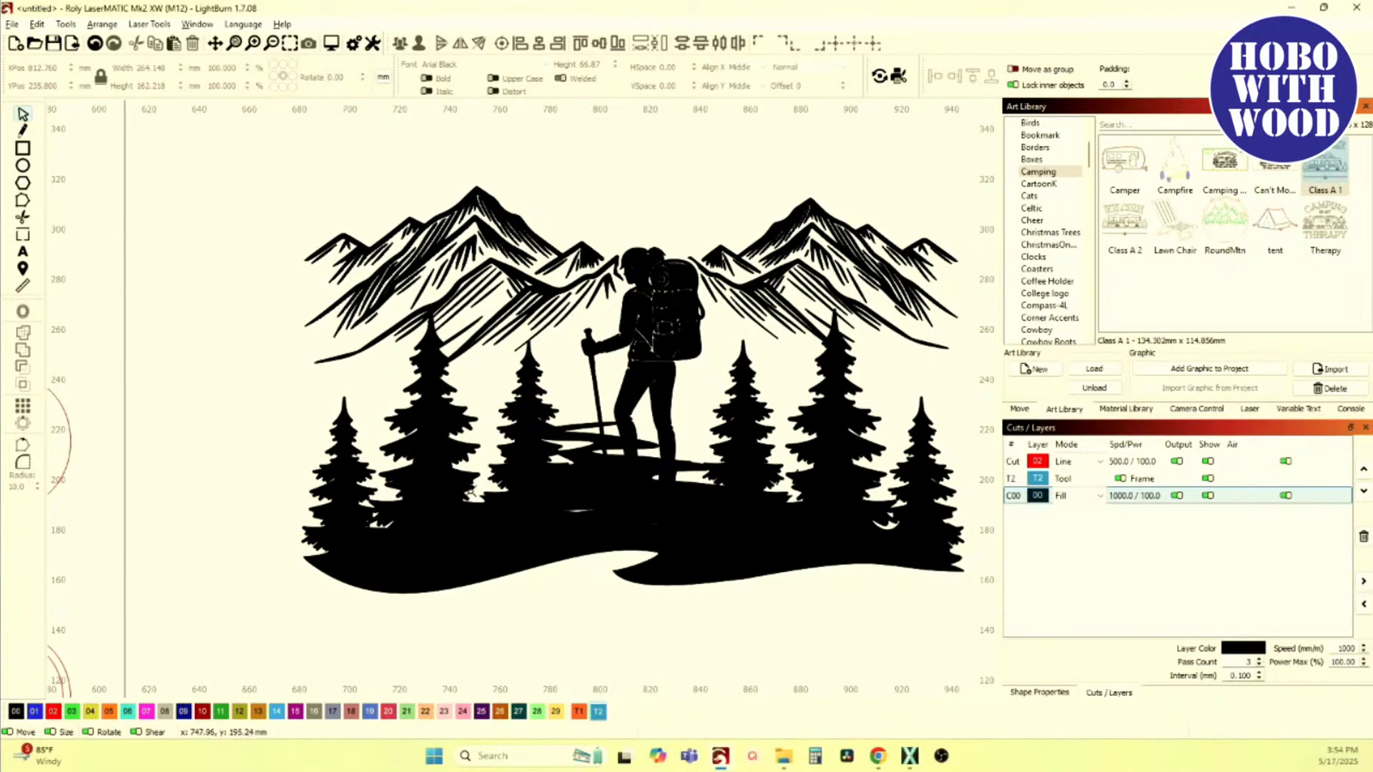
Step: Ungroup the lower hiker artwork into its separate pieces
left_click(497, 301)
scroll(494, 279, "down", 4)
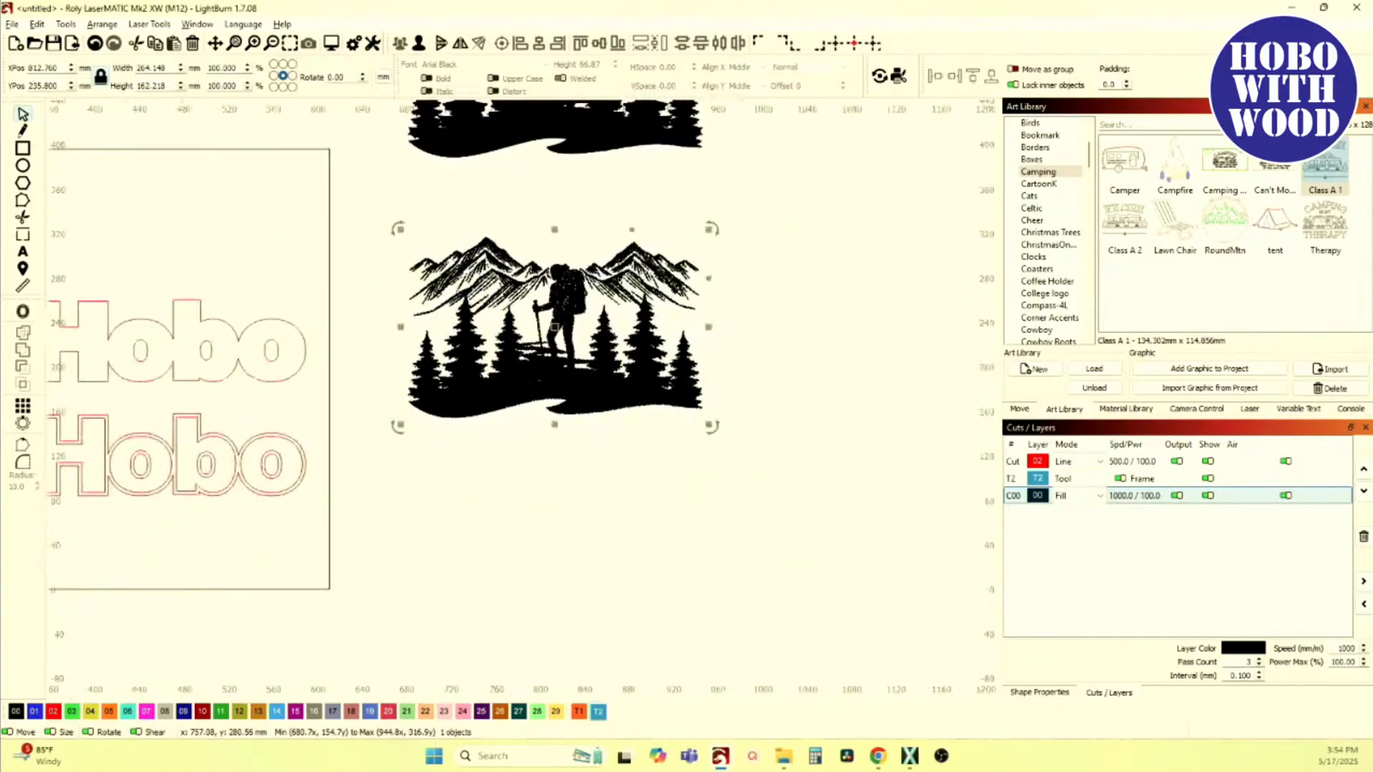
left_click(418, 44)
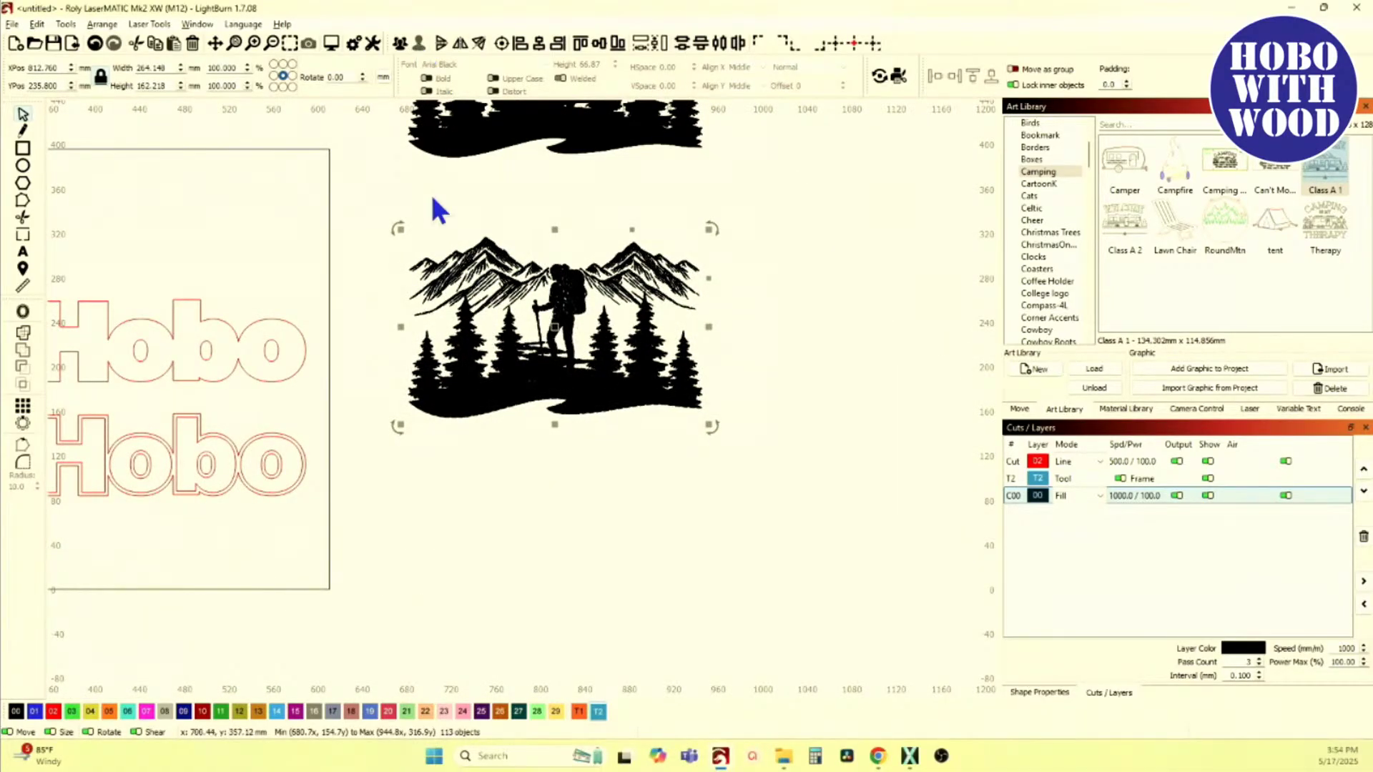
Step: Select only the fully enclosed pieces of the left mountain range and examine where they meet the treetops
left_click_drag(390, 212, 561, 332)
scroll(527, 322, "up", 5)
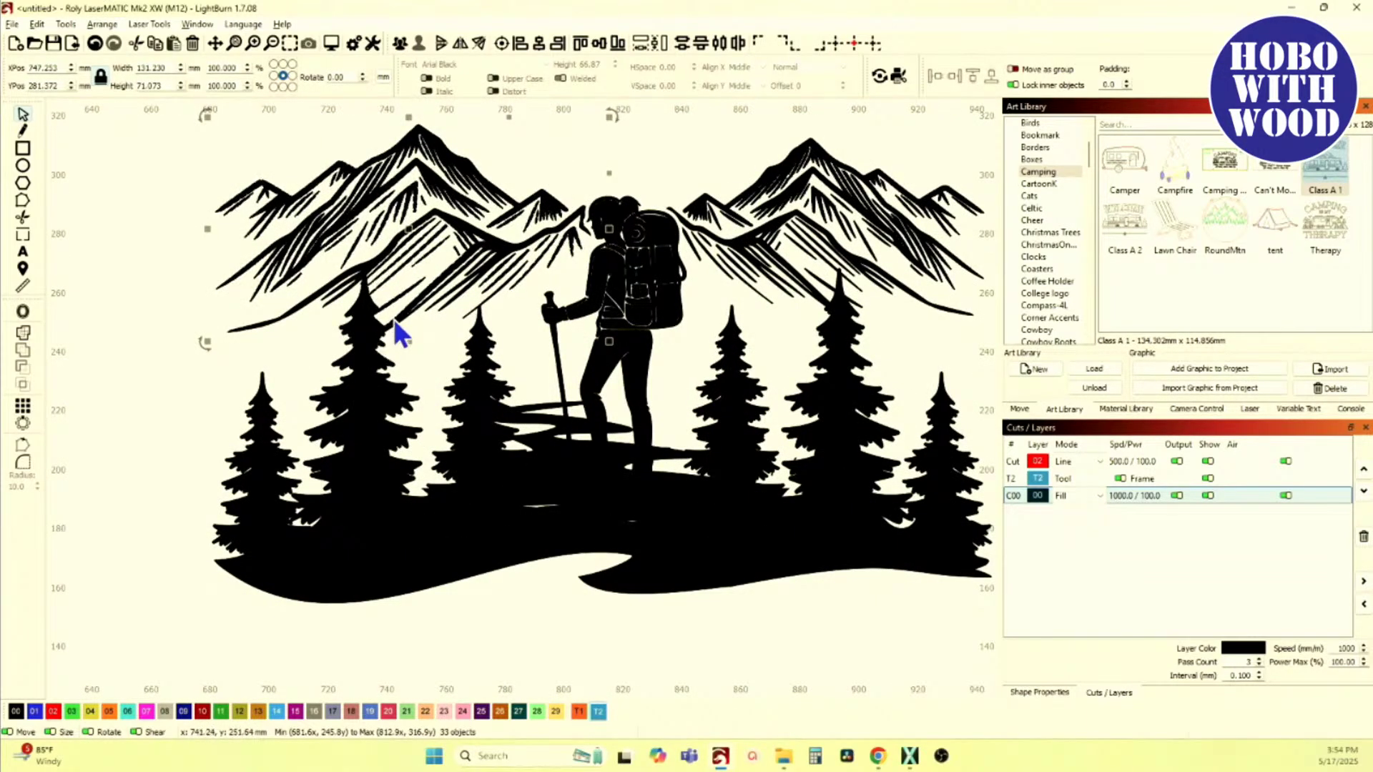
scroll(394, 321, "up", 5)
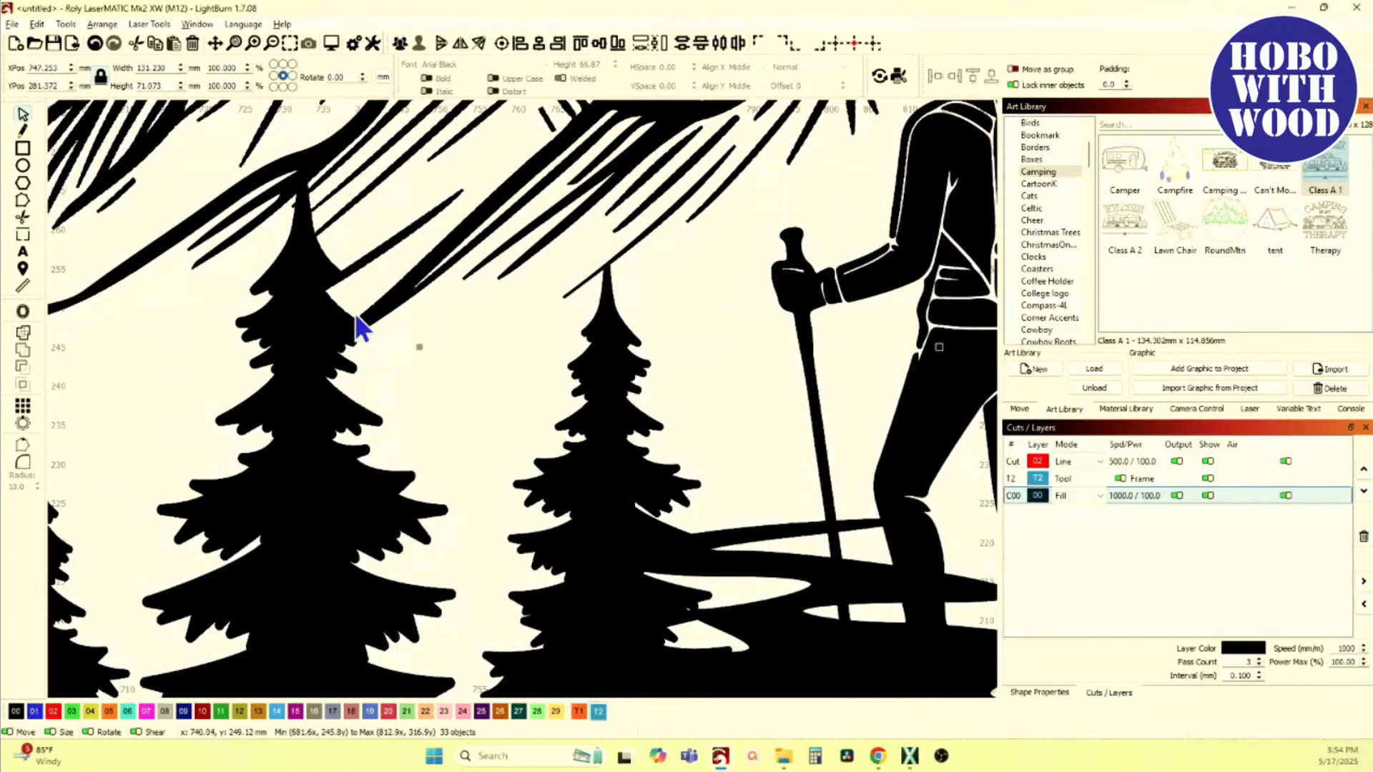
scroll(349, 317, "up", 2)
scroll(343, 315, "down", 2)
scroll(298, 217, "up", 3)
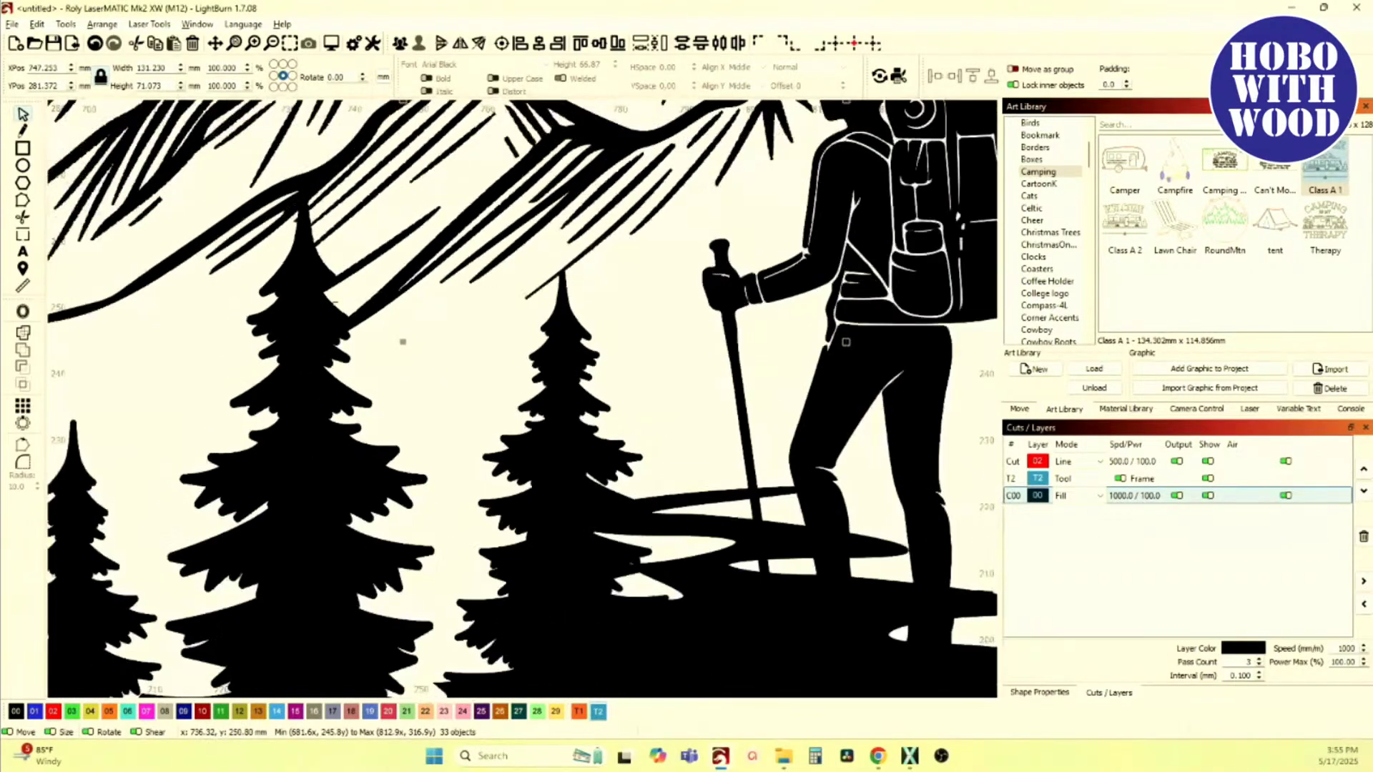
scroll(298, 217, "down", 1)
scroll(325, 279, "down", 2)
Step: Raise the selected left mountain pieces about 41 mm above the scene and inspect the separated shapes
left_click_drag(358, 469, 354, 449)
key("Up")
key("Up")
key("Up")
key("Up")
key("Up")
key("Up")
key("Up")
key("Up")
key("Up")
key("Up")
key("Up")
key("Up")
key("Up")
key("Up")
key("Up")
key("Up")
key("Up")
key("Up")
key("Up")
key("Up")
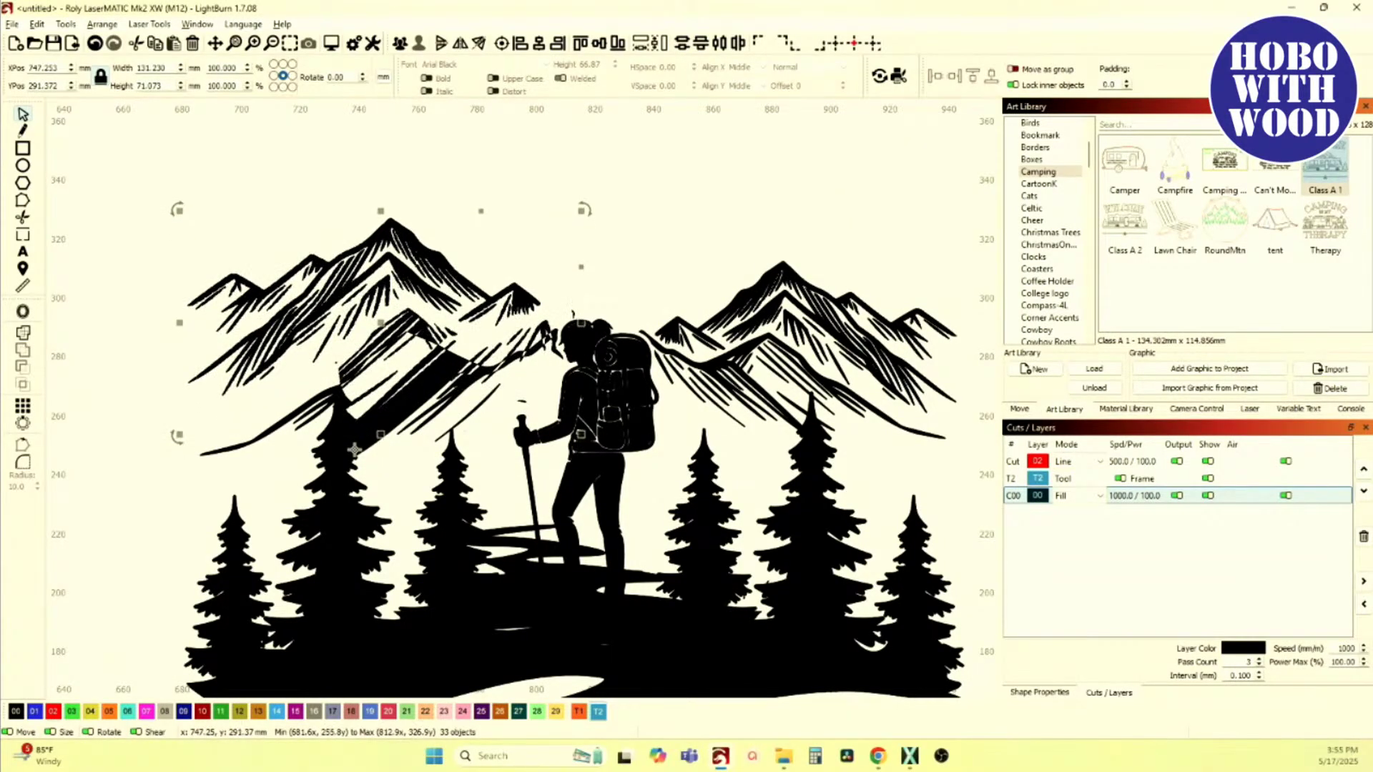
key("Up")
key("Up")
key("Up")
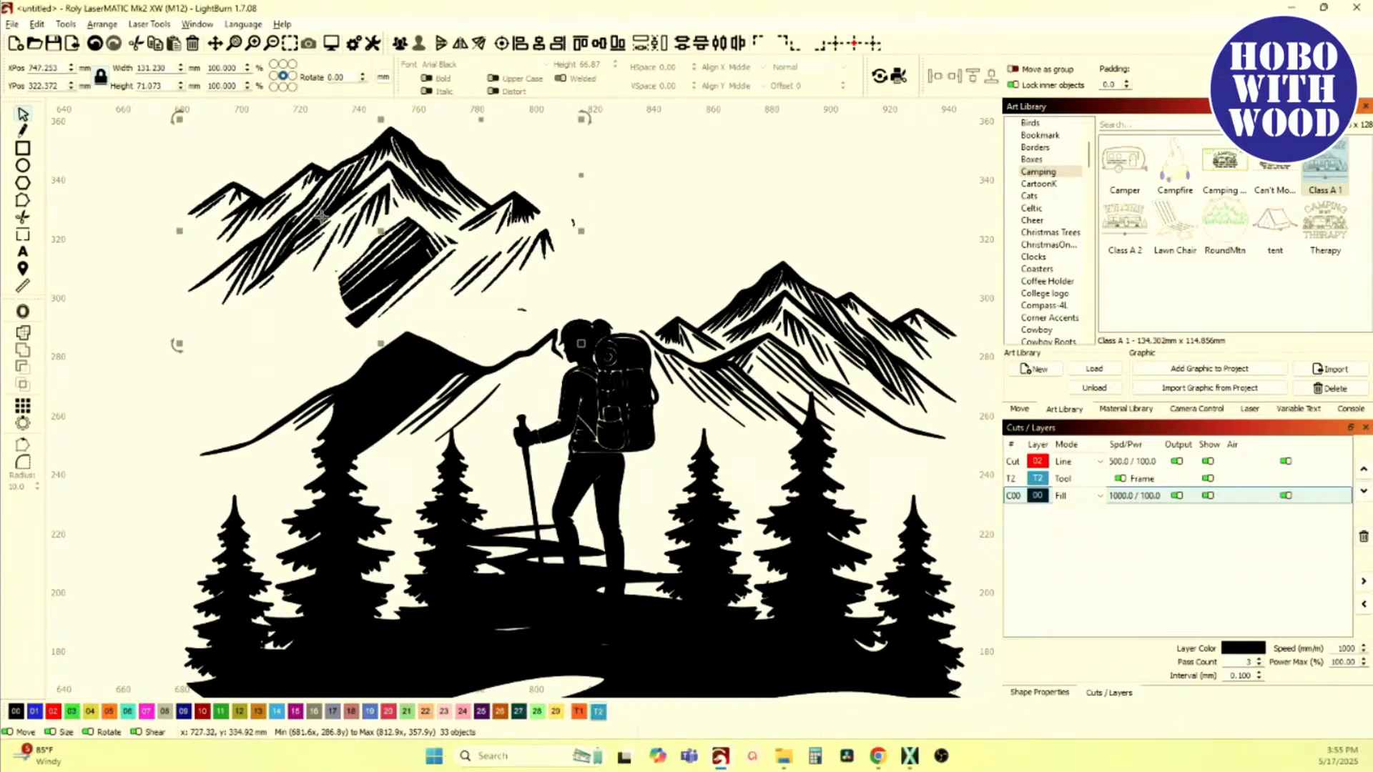
scroll(365, 258, "up", 4)
scroll(366, 259, "down", 2)
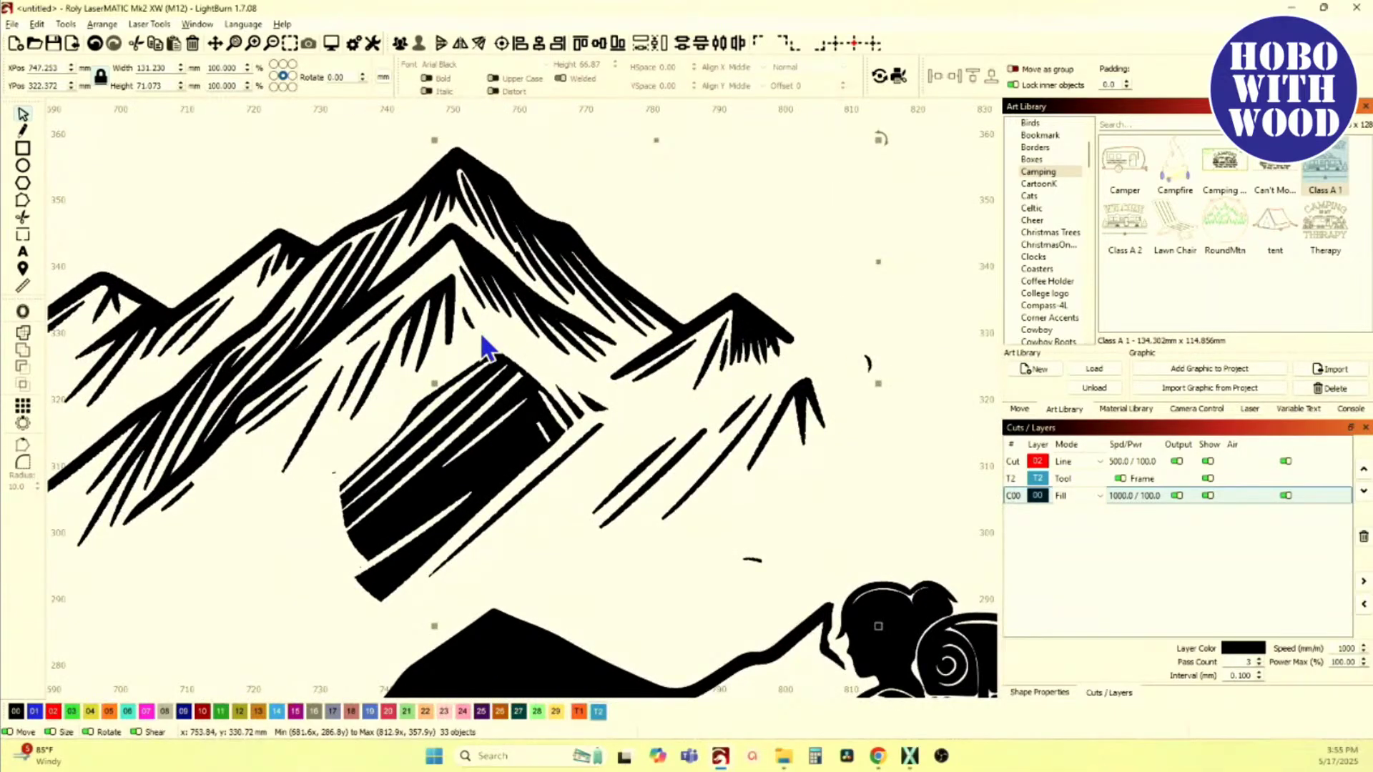
scroll(605, 372, "down", 2)
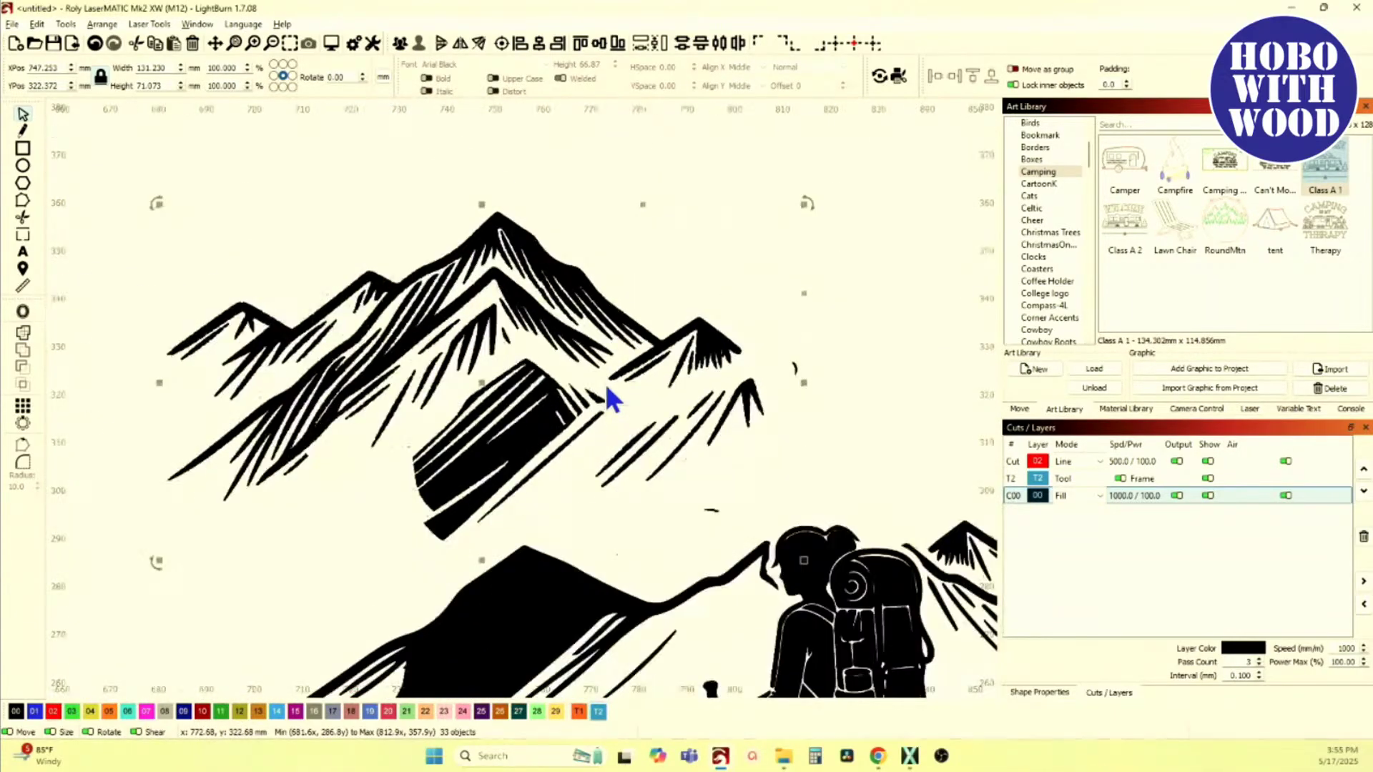
Step: Reselect the raised mountain pieces with their loose fragments and move them left and slightly upward, away from the scene
left_click(715, 442)
scroll(629, 429, "down", 2)
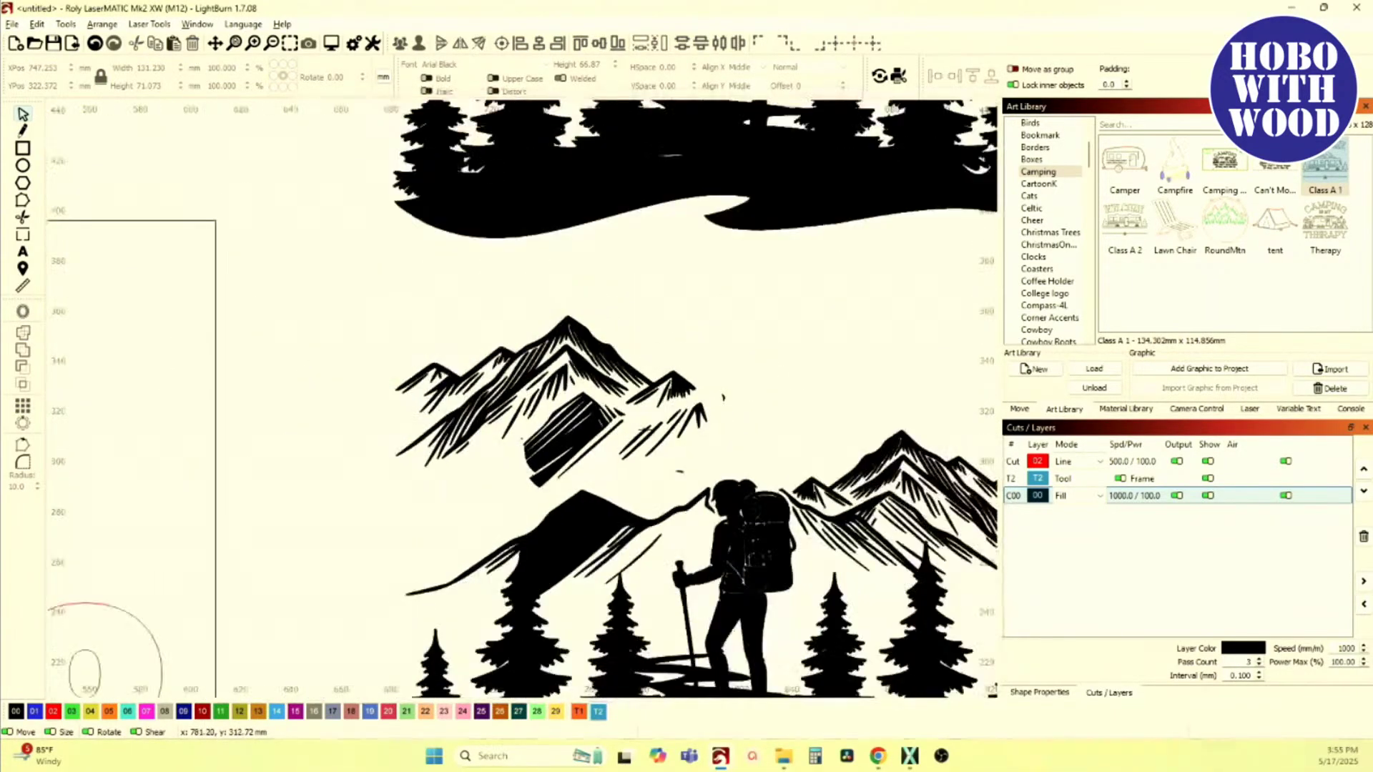
left_click(557, 387)
left_click(442, 345)
left_click_drag(321, 295, 787, 513)
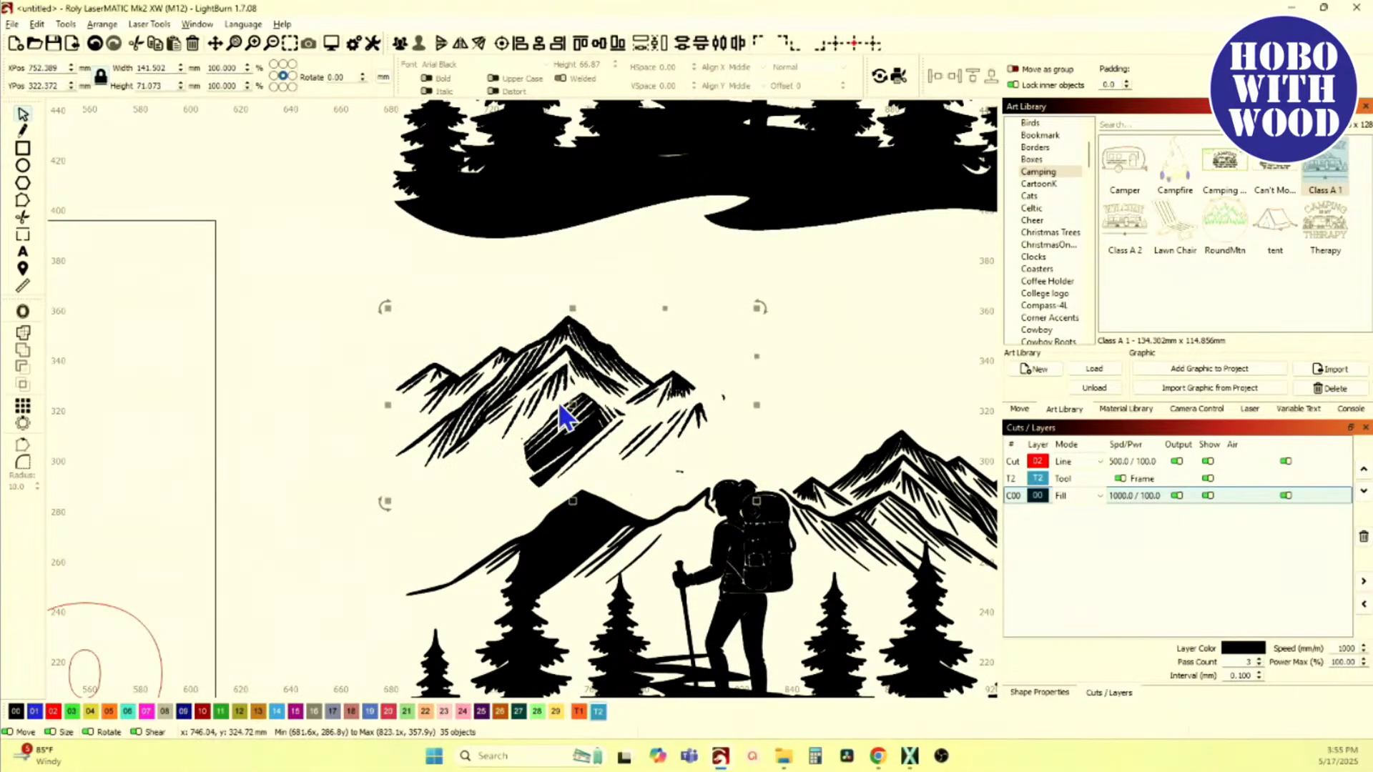
mouse_move(572, 408)
left_mouse_down()
mouse_move(404, 364)
mouse_move(461, 363)
left_mouse_up()
Step: Delete the stray fragments and loose strokes around the moved mountain range
left_click(614, 387)
key("Delete")
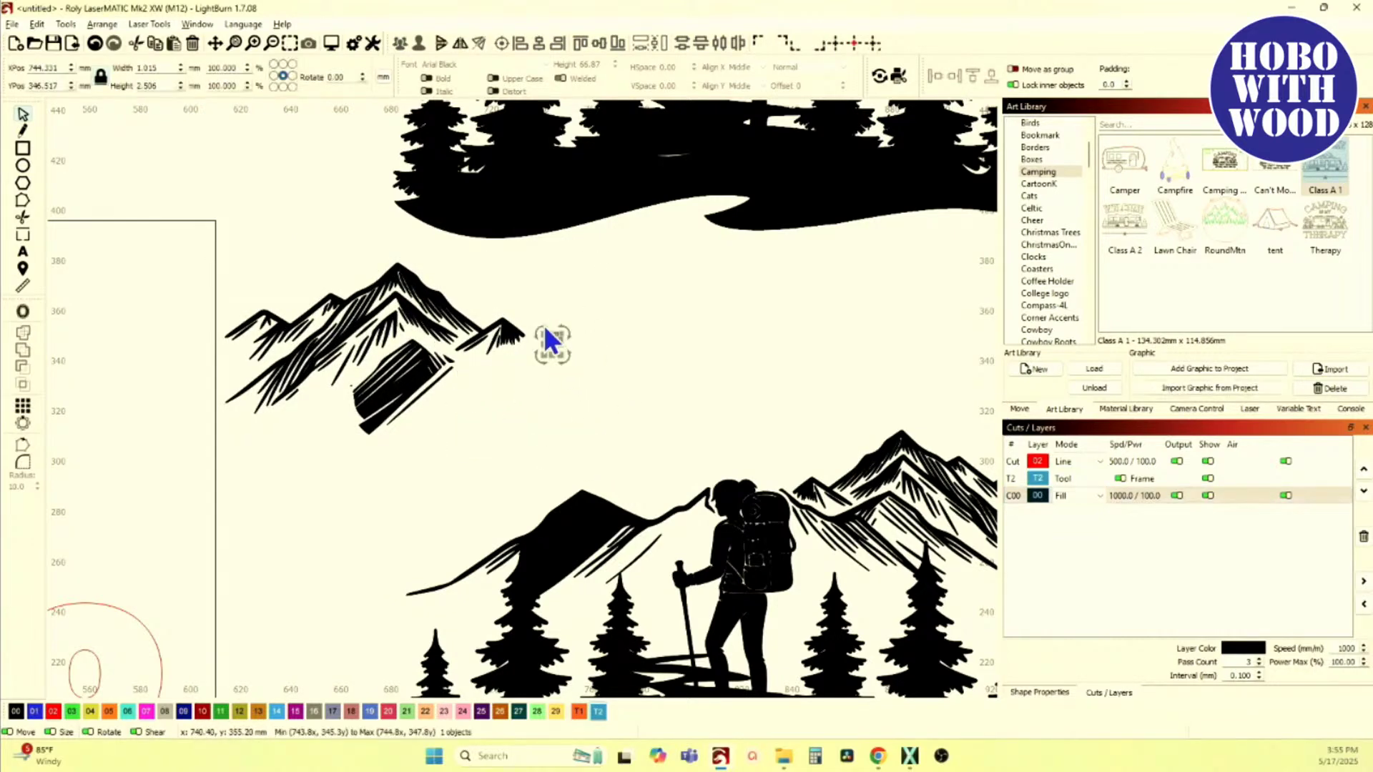
left_click_drag(501, 418, 591, 412)
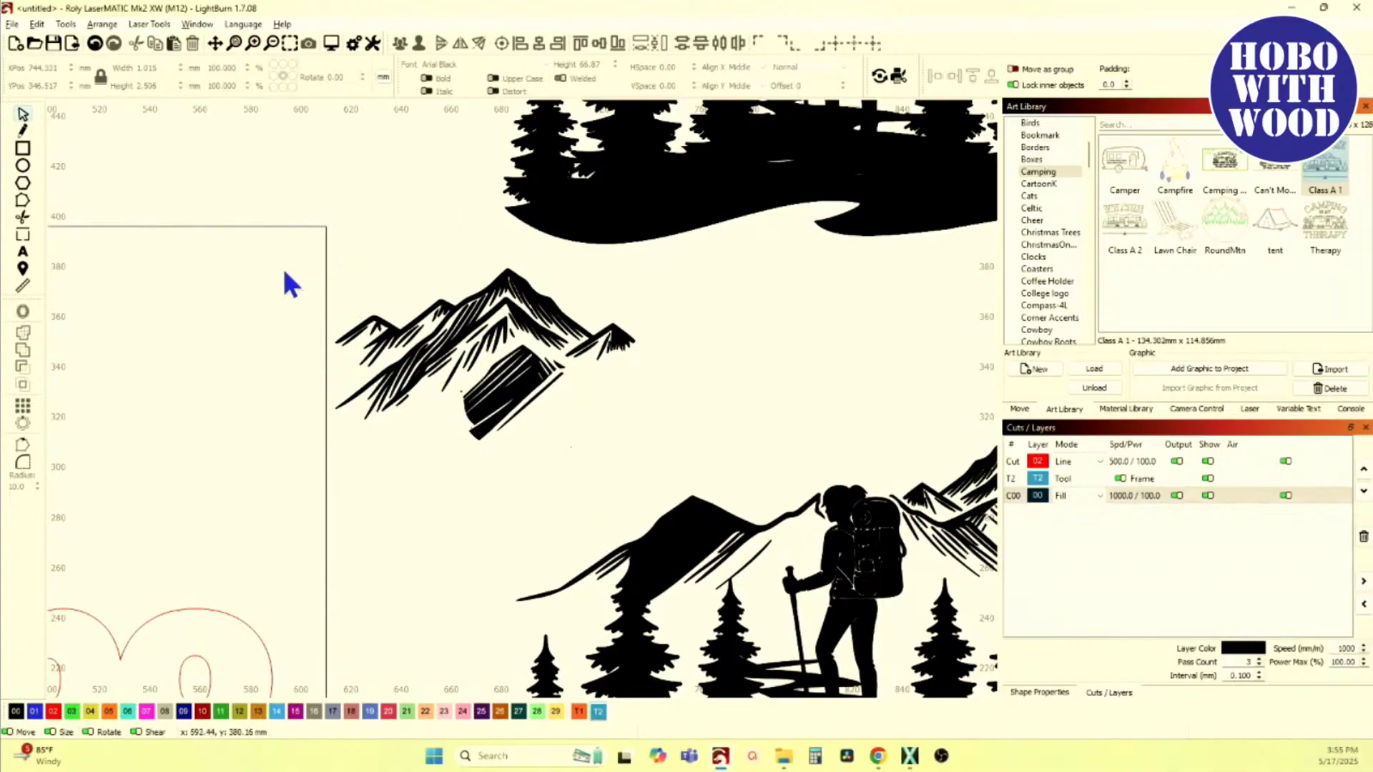
scroll(456, 389, "up", 5)
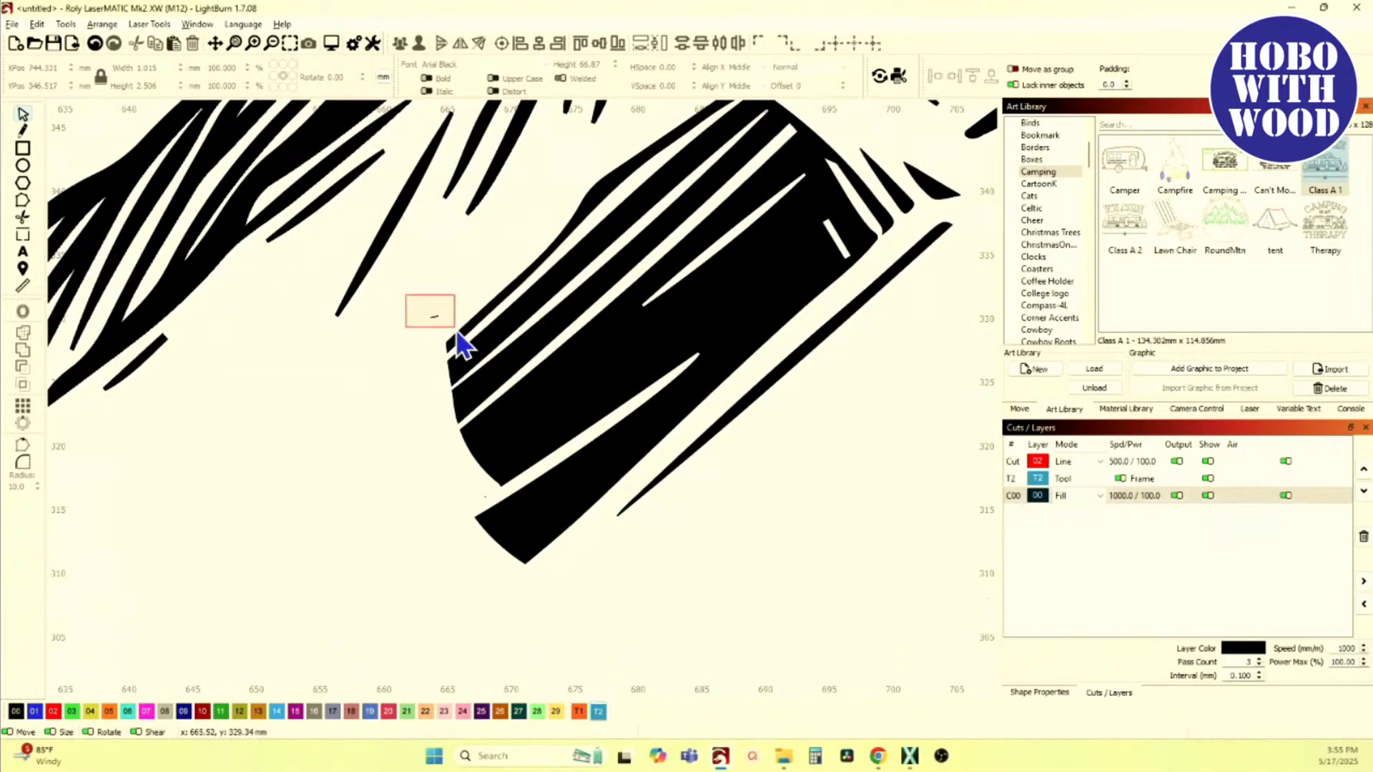
left_click_drag(456, 333, 457, 335)
key("Delete")
scroll(447, 368, "down", 2)
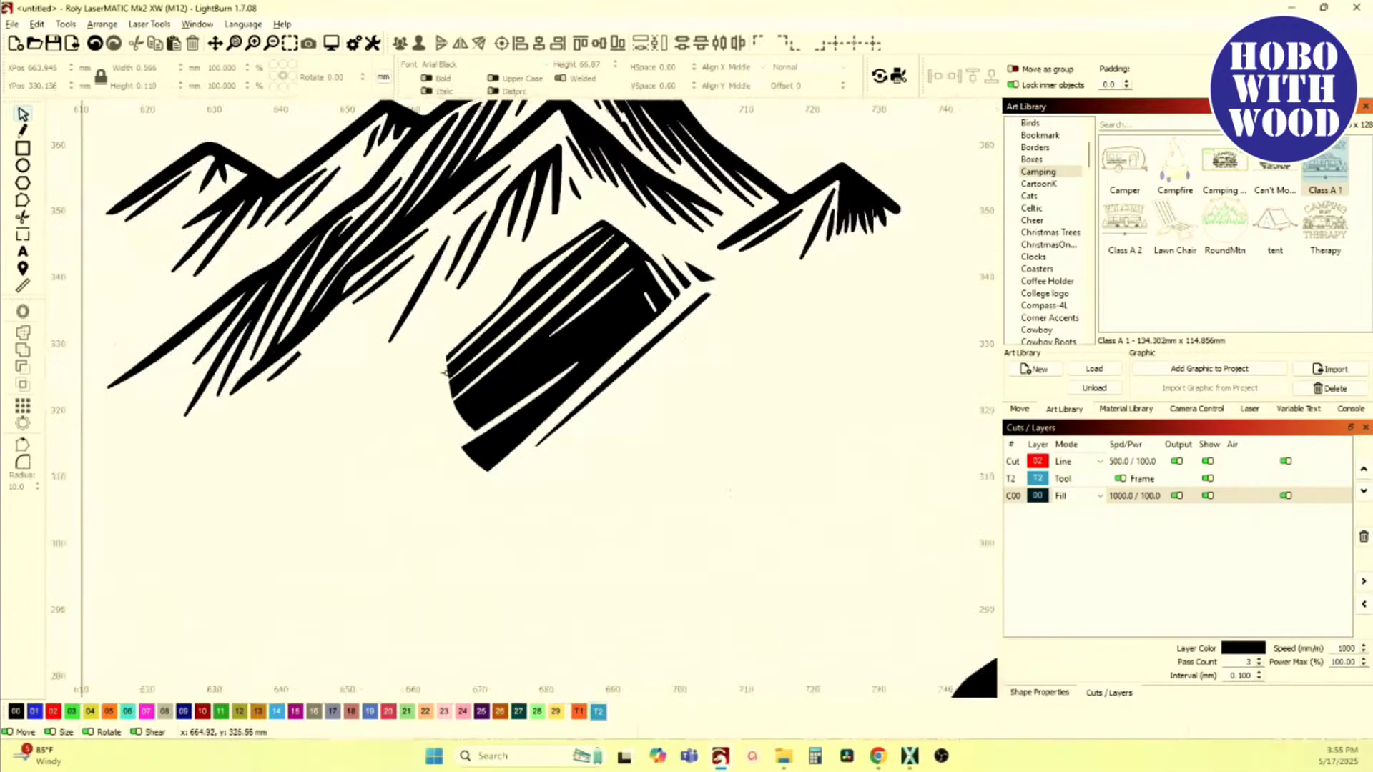
left_click(289, 366)
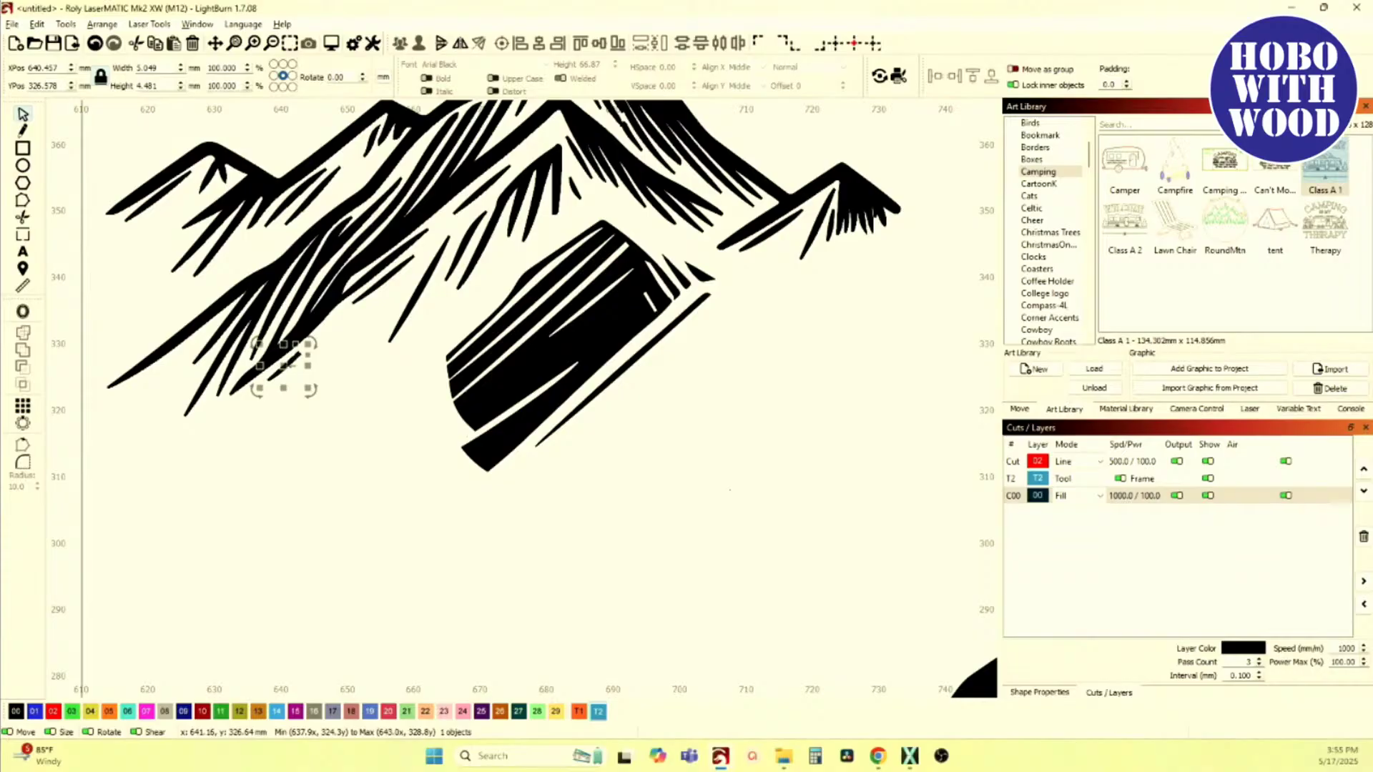
key("Delete")
scroll(345, 429, "down", 2)
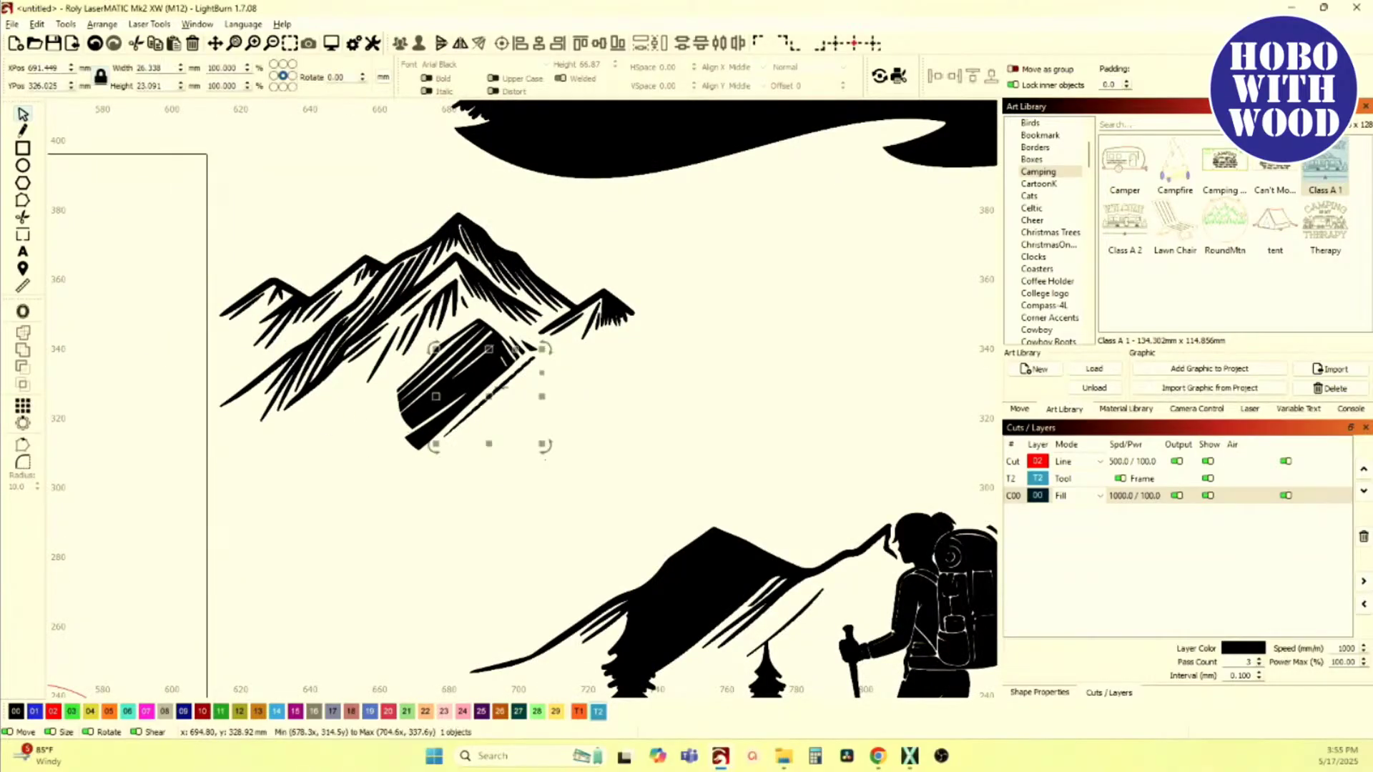
scroll(511, 403, "down", 1)
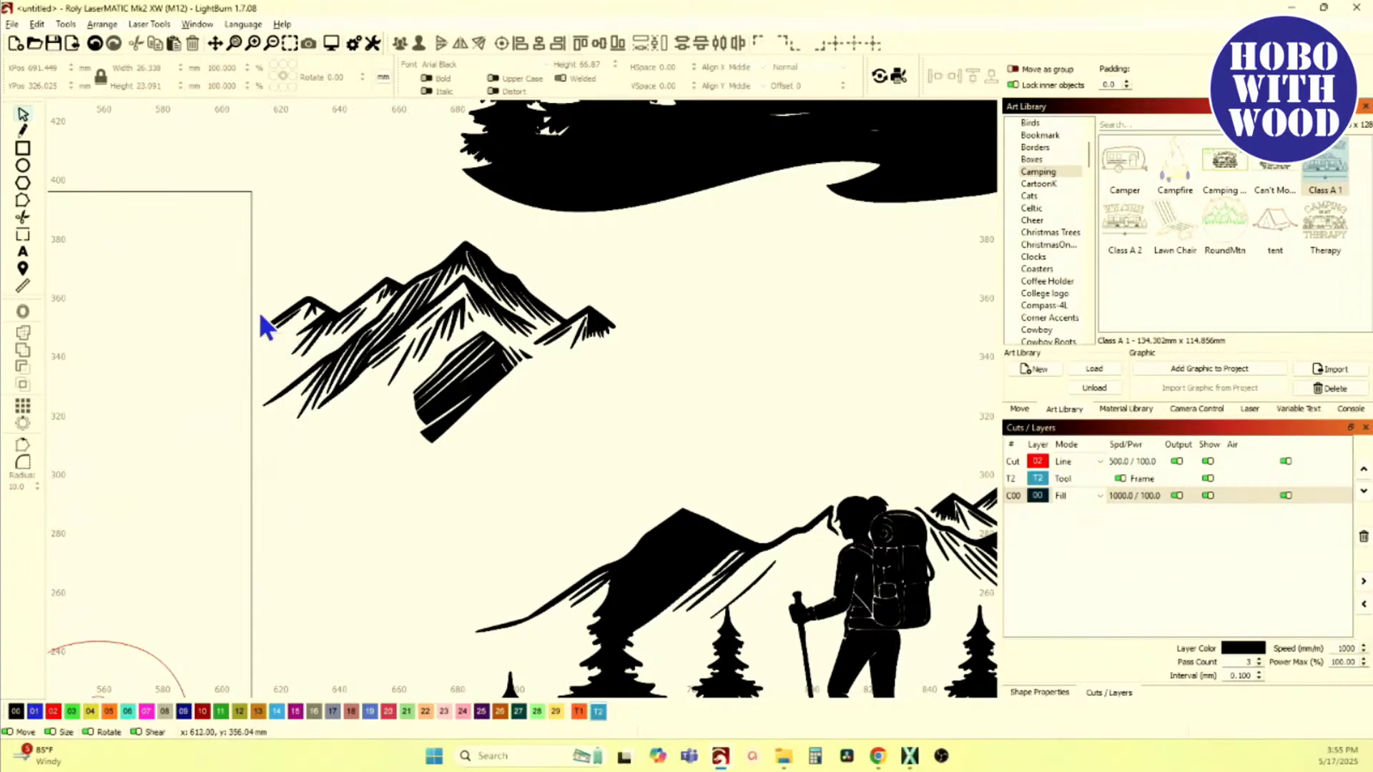
Step: Undo the fragment deletions and the mountain moves, and clear the selection
key("ctrl+v")
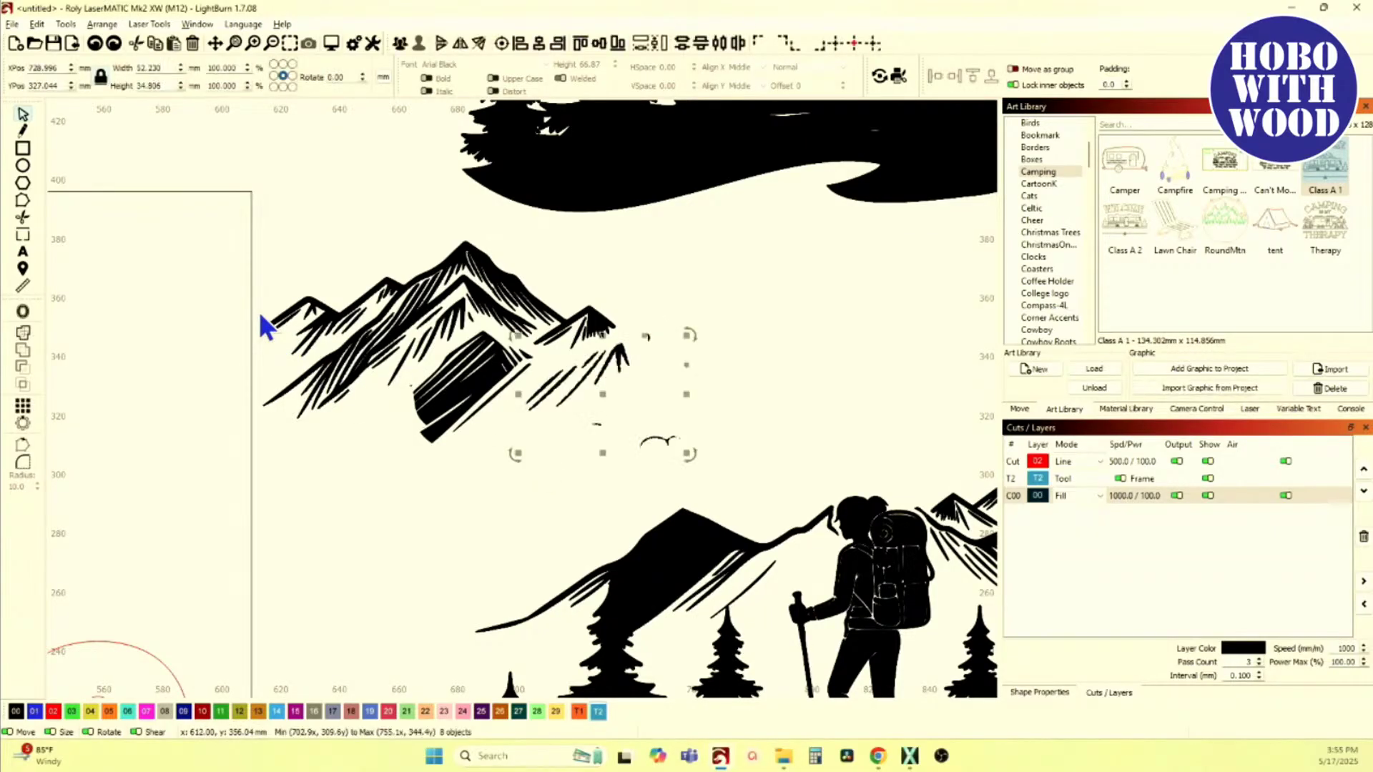
key("ctrl+z")
key("ctrl+z")
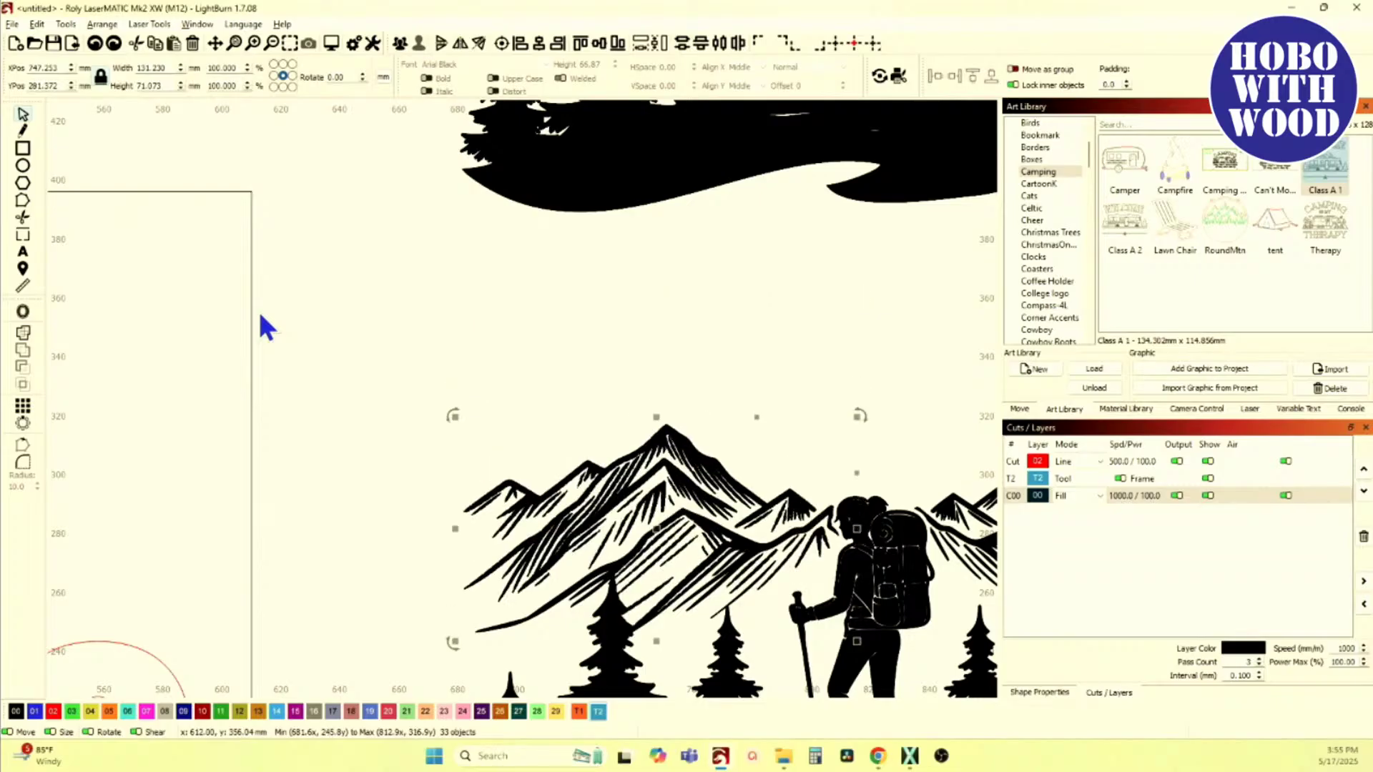
key("Escape")
left_click_drag(506, 501, 383, 405)
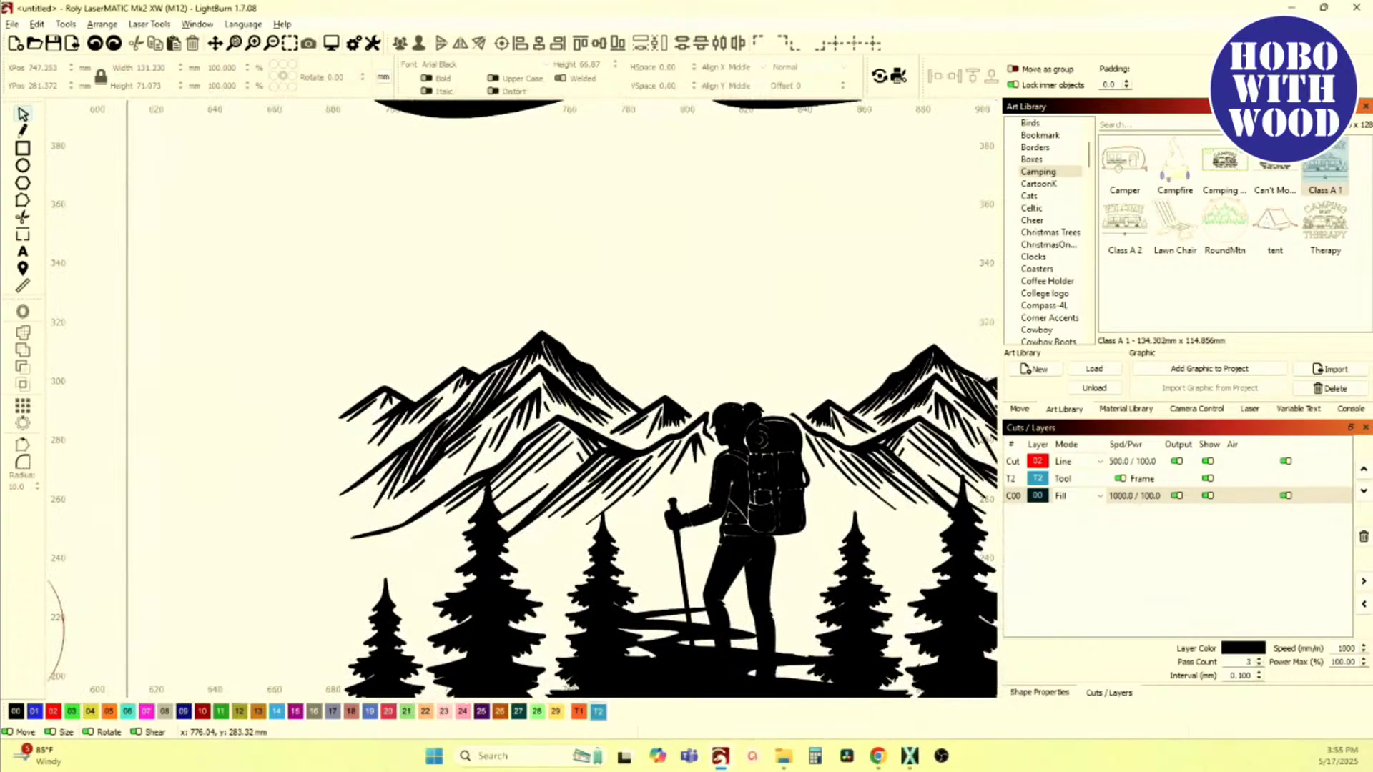
Step: Select the lower scene's left mountains and connected tree silhouette, and move them about 116 mm right and 201 mm down
scroll(540, 533, "up", 3)
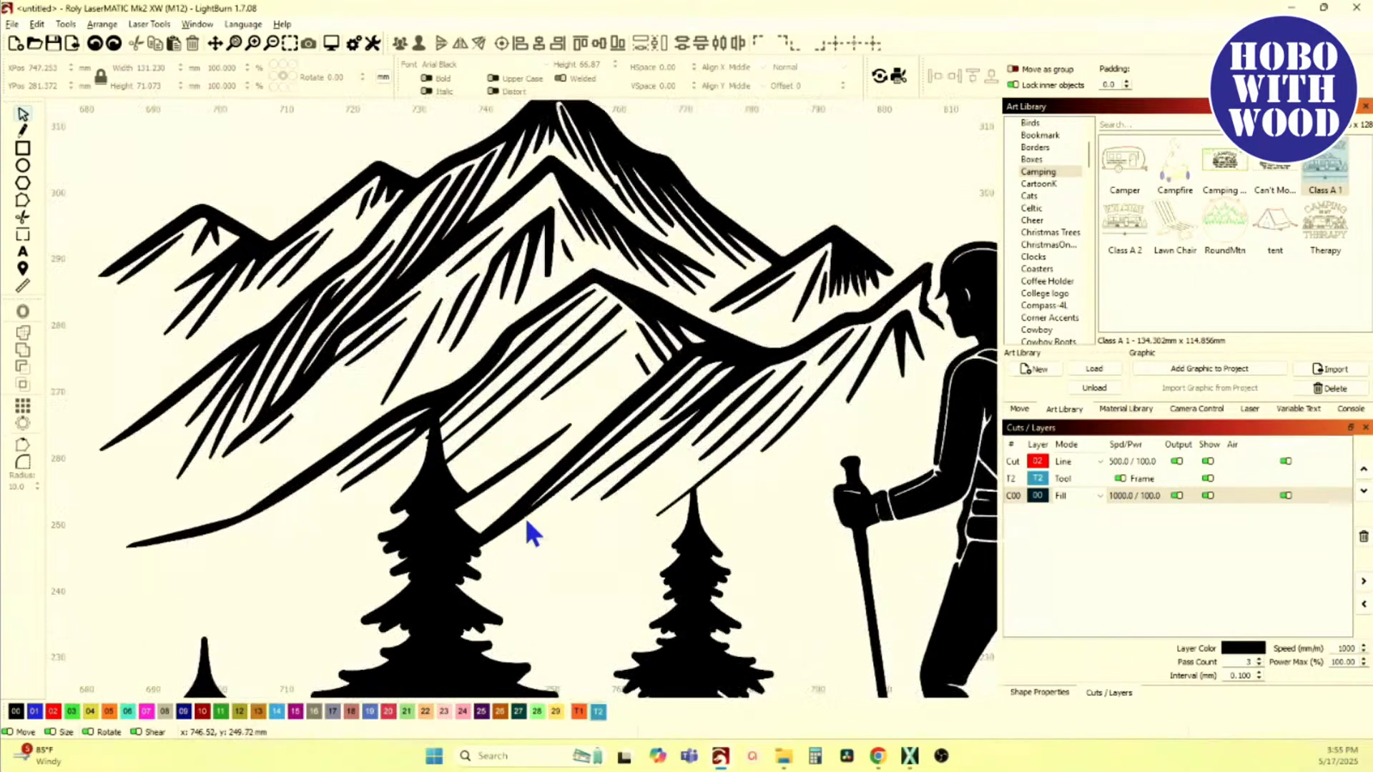
scroll(444, 429, "up", 3)
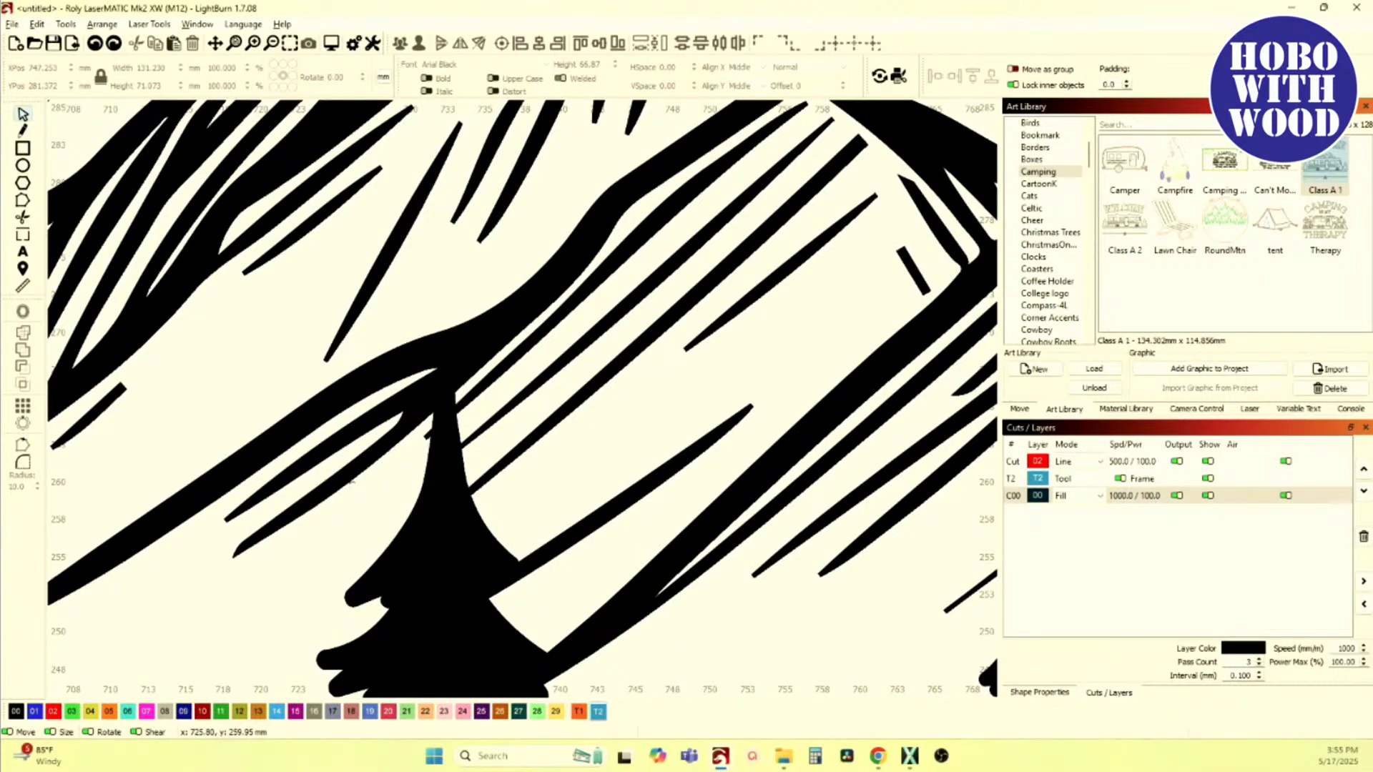
scroll(348, 481, "down", 6)
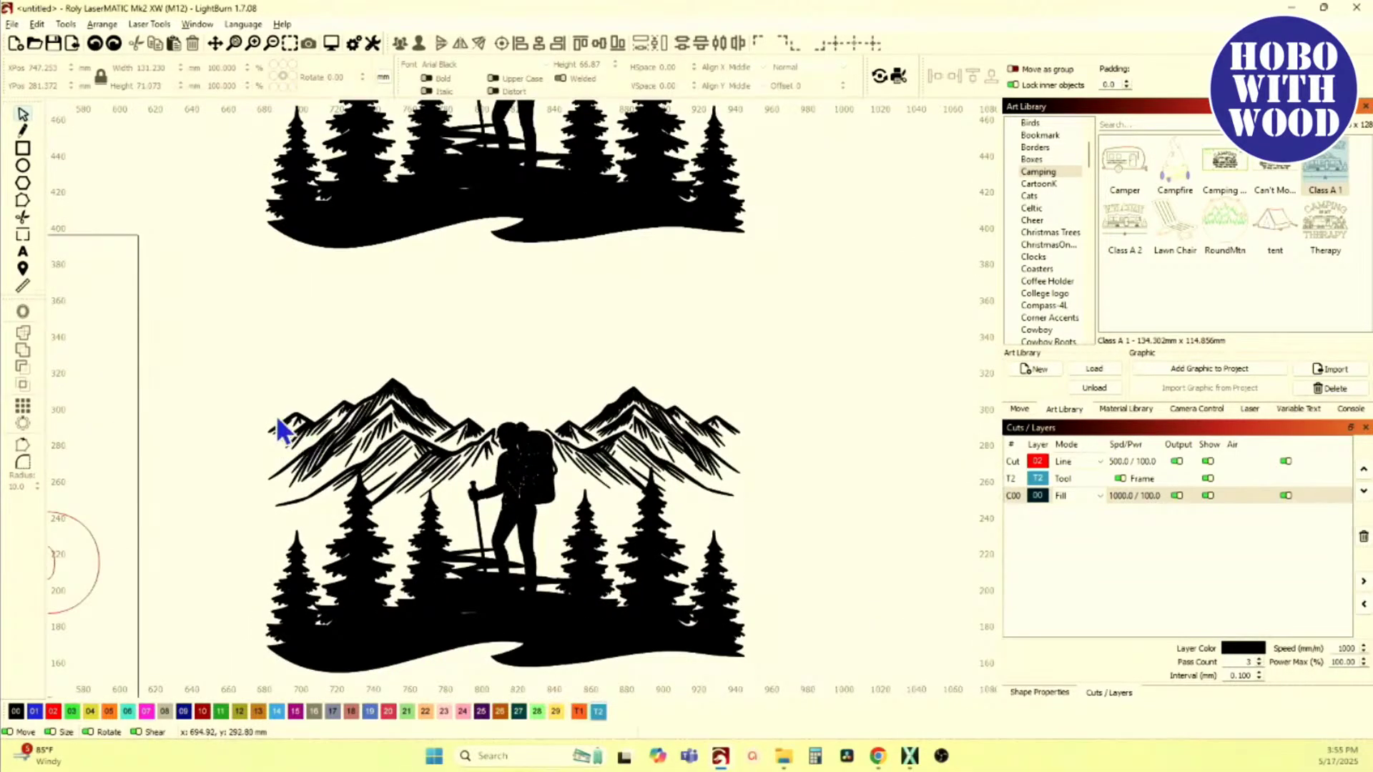
left_click_drag(222, 348, 512, 539)
scroll(358, 527, "up", 5)
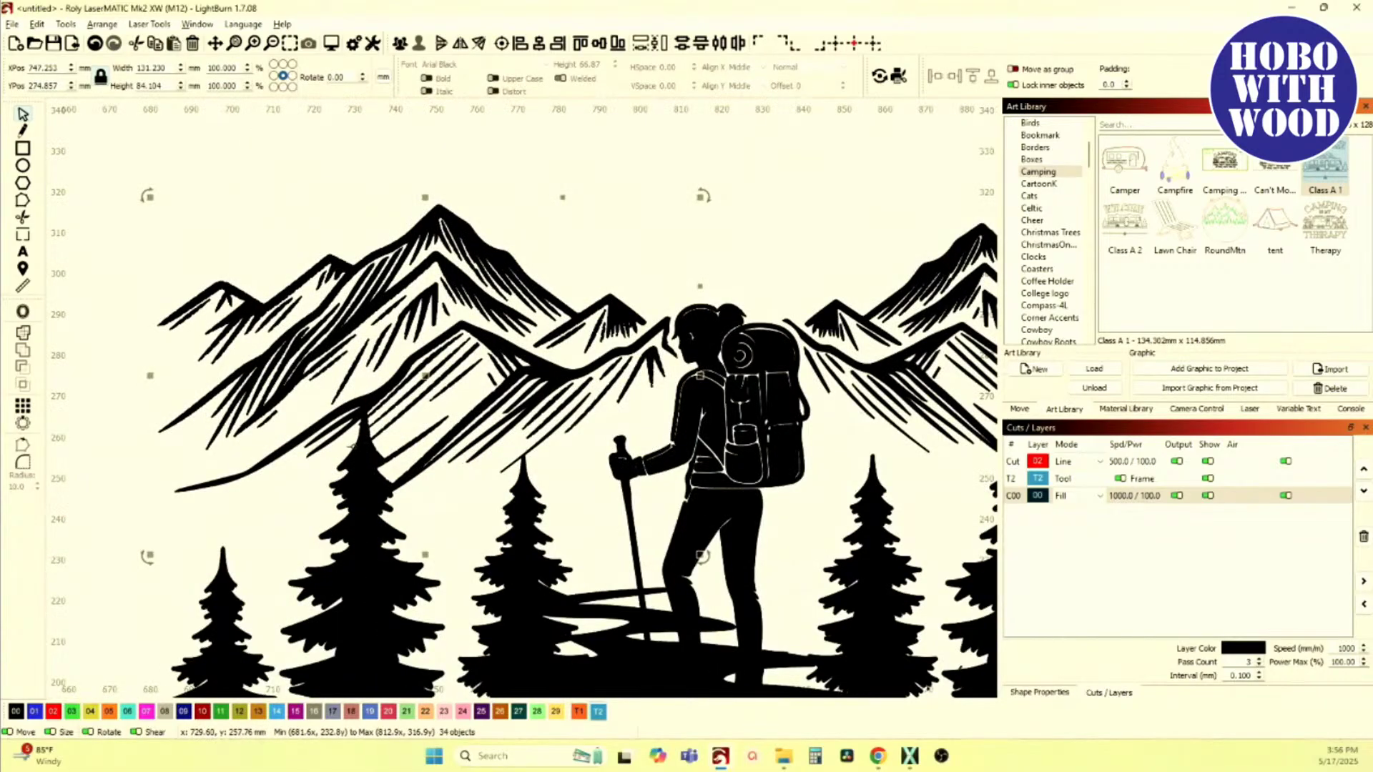
scroll(373, 458, "up", 2)
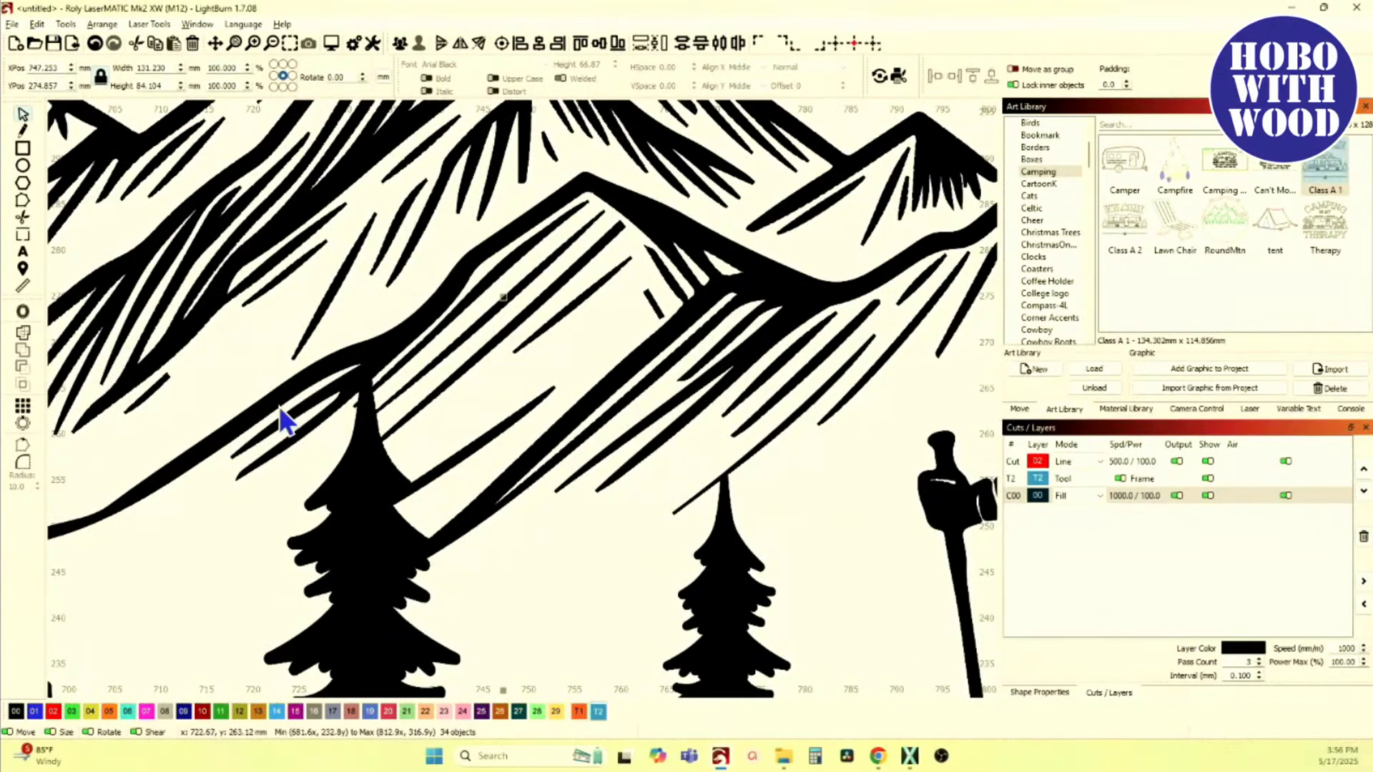
scroll(387, 437, "down", 7)
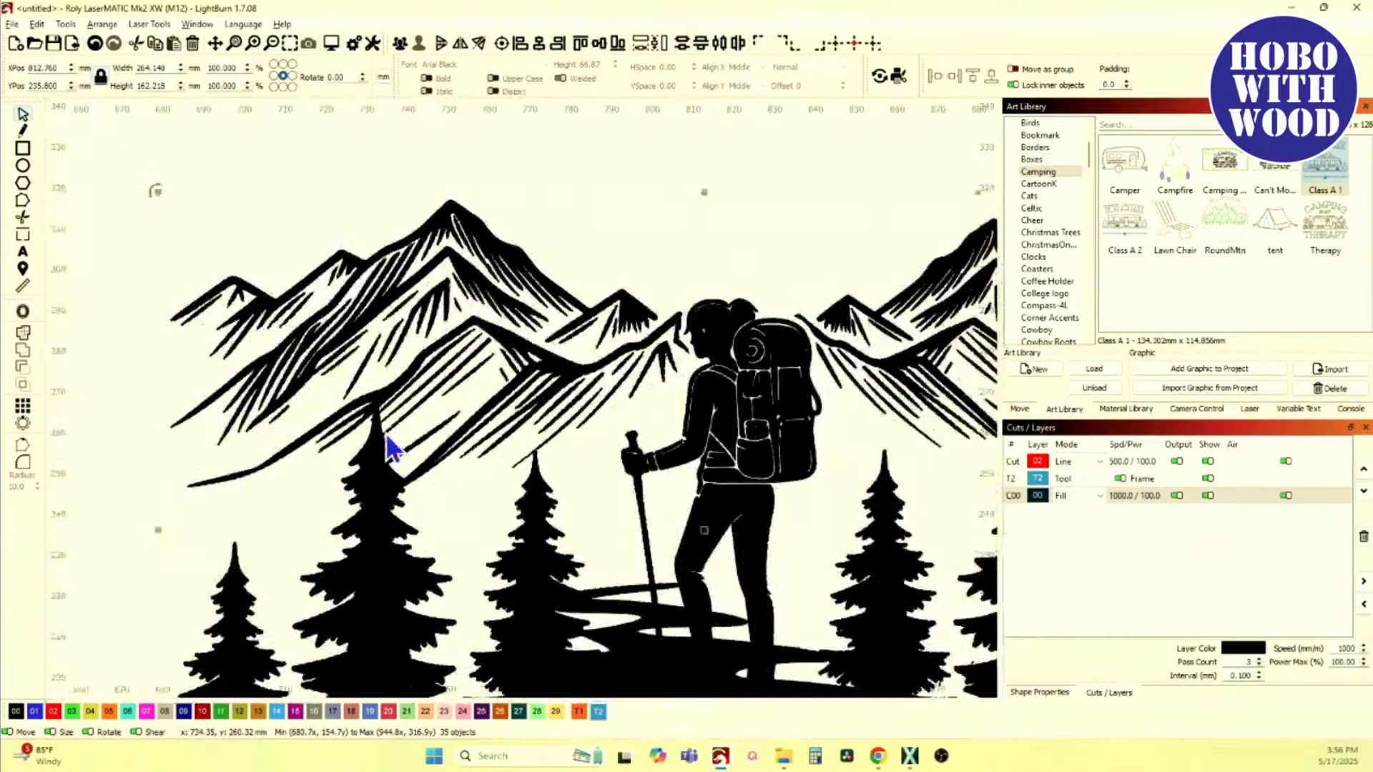
left_click(384, 432, "shift")
scroll(530, 454, "down", 3)
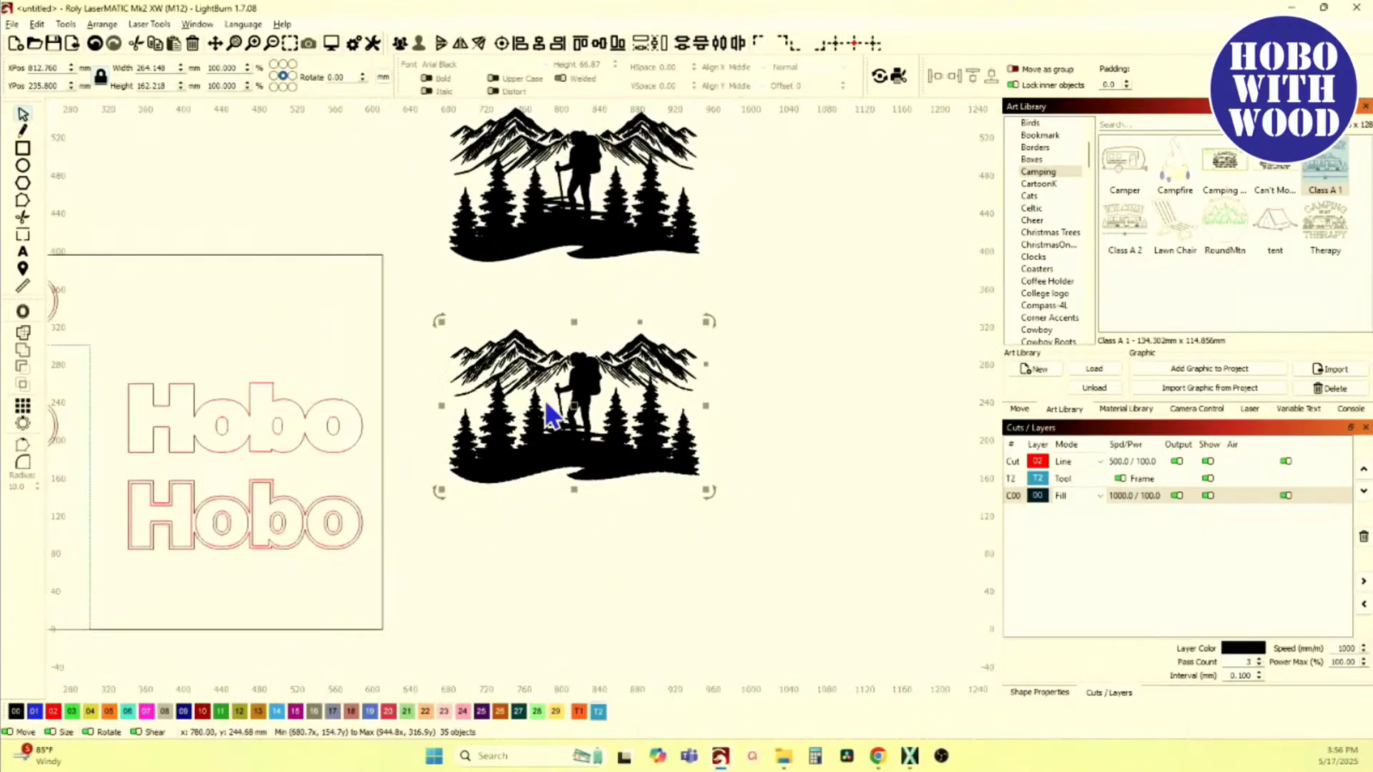
left_click_drag(569, 409, 689, 612)
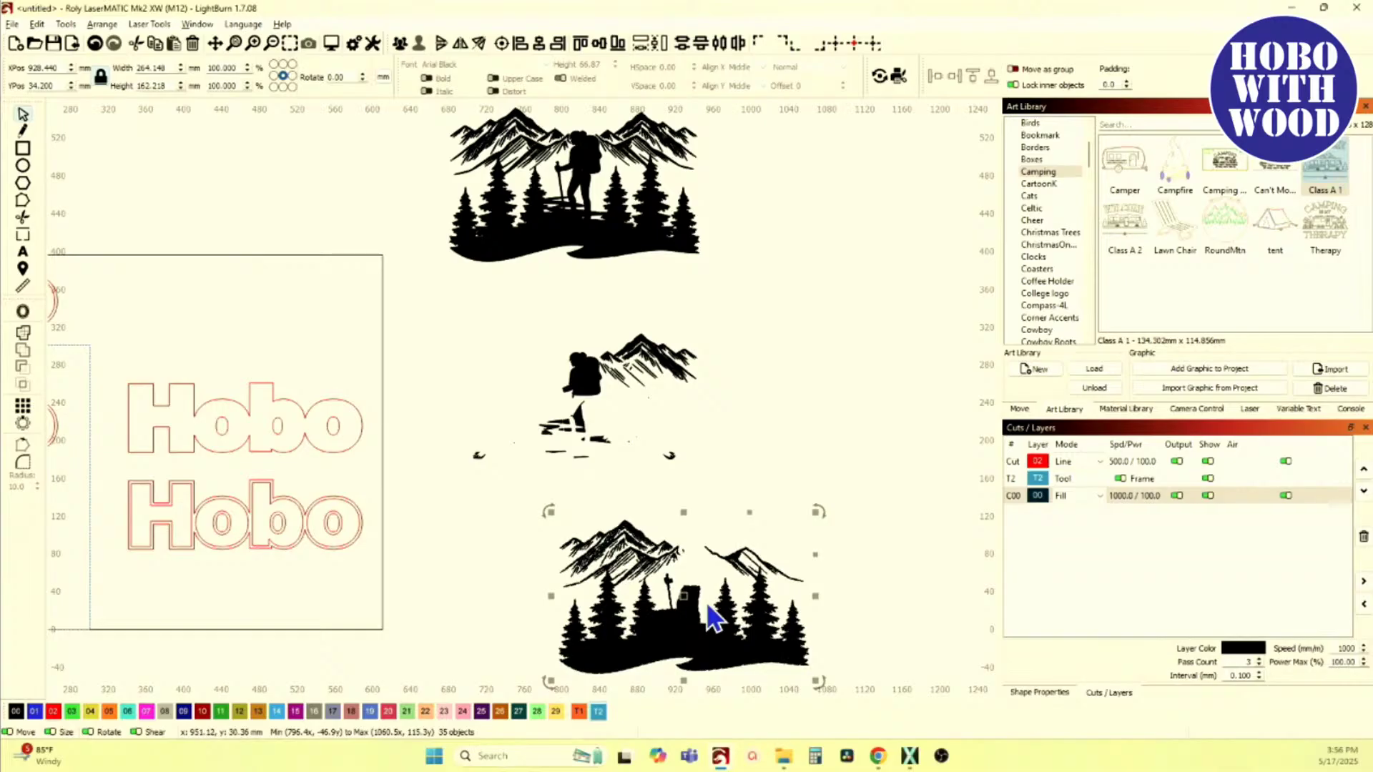
Step: Switch the display to wireframe and draw short lines across the two lowest mountain strokes meeting the large left tree
scroll(634, 585, "up", 5)
scroll(572, 513, "up", 8)
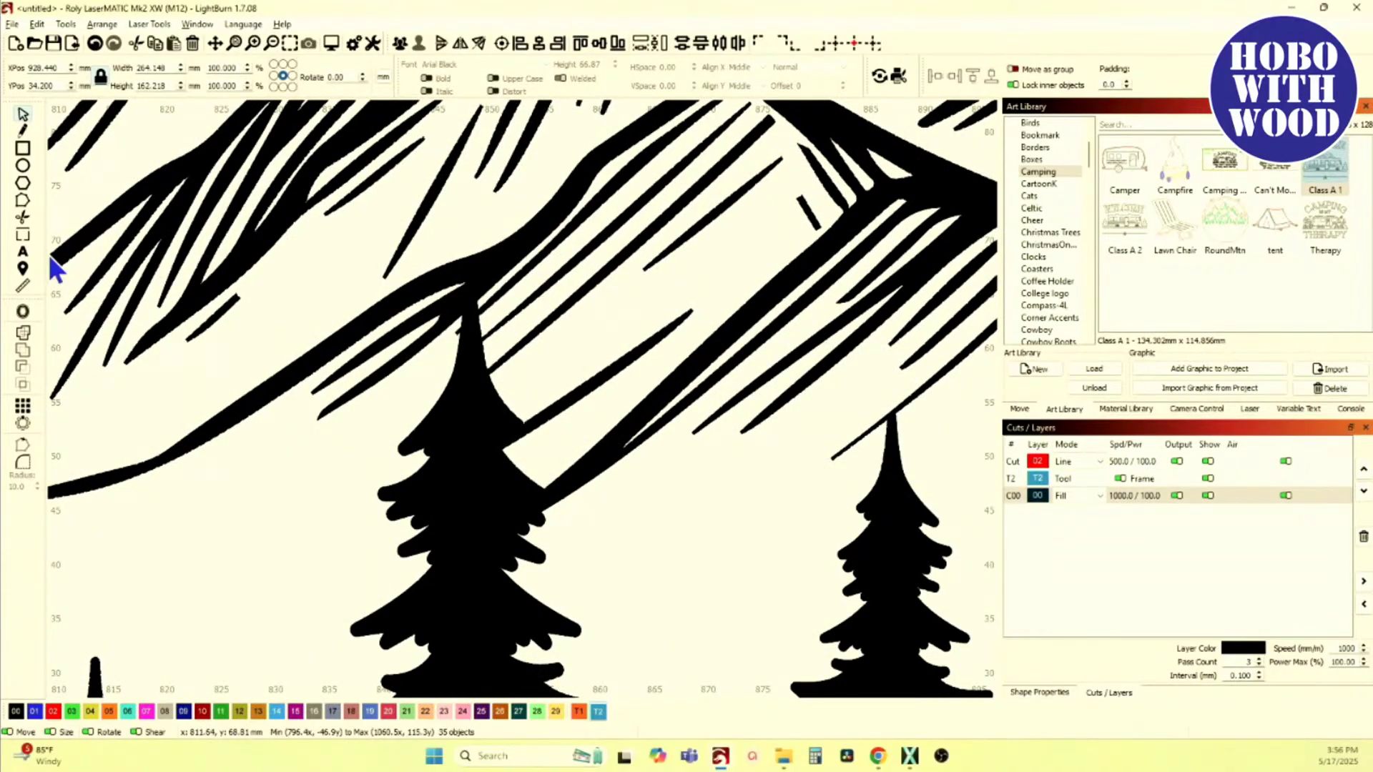
left_click(23, 131)
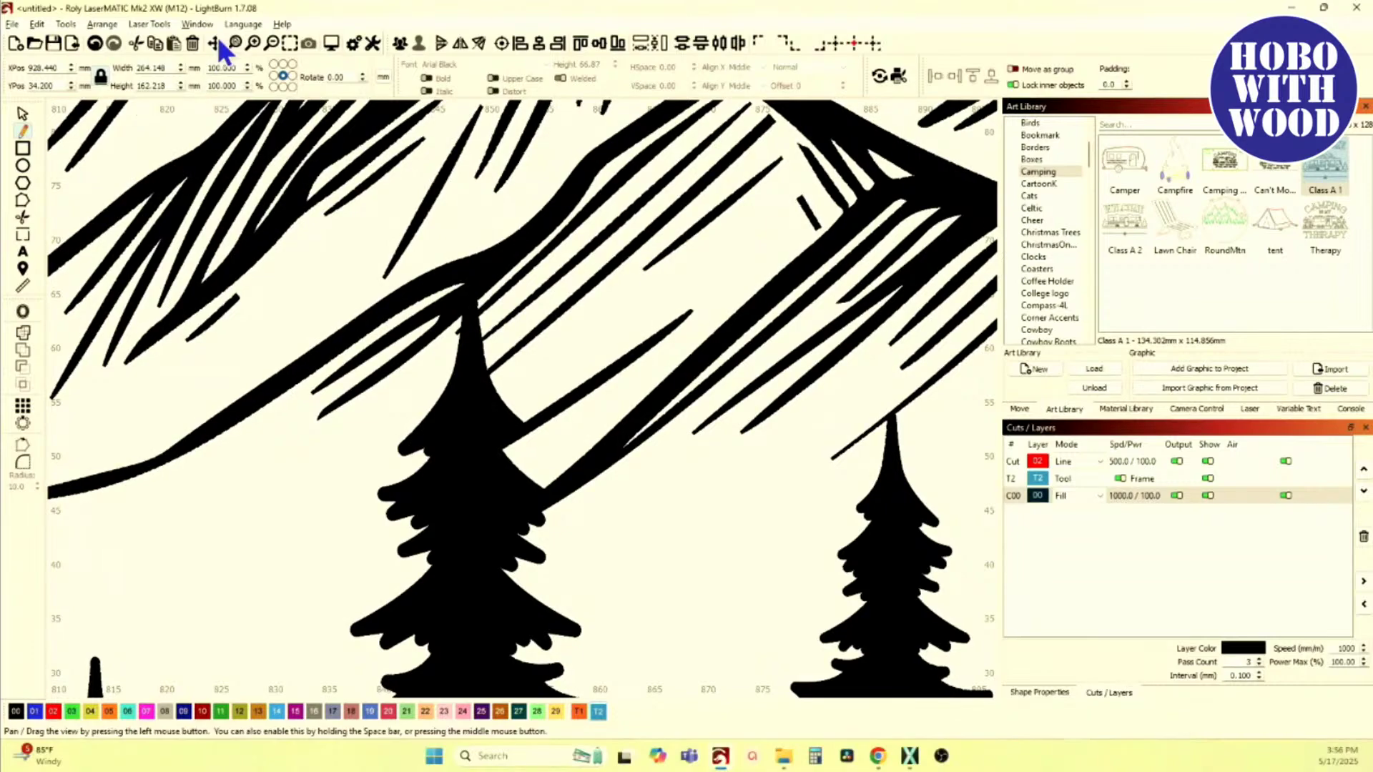
left_click(198, 23)
left_click(244, 165)
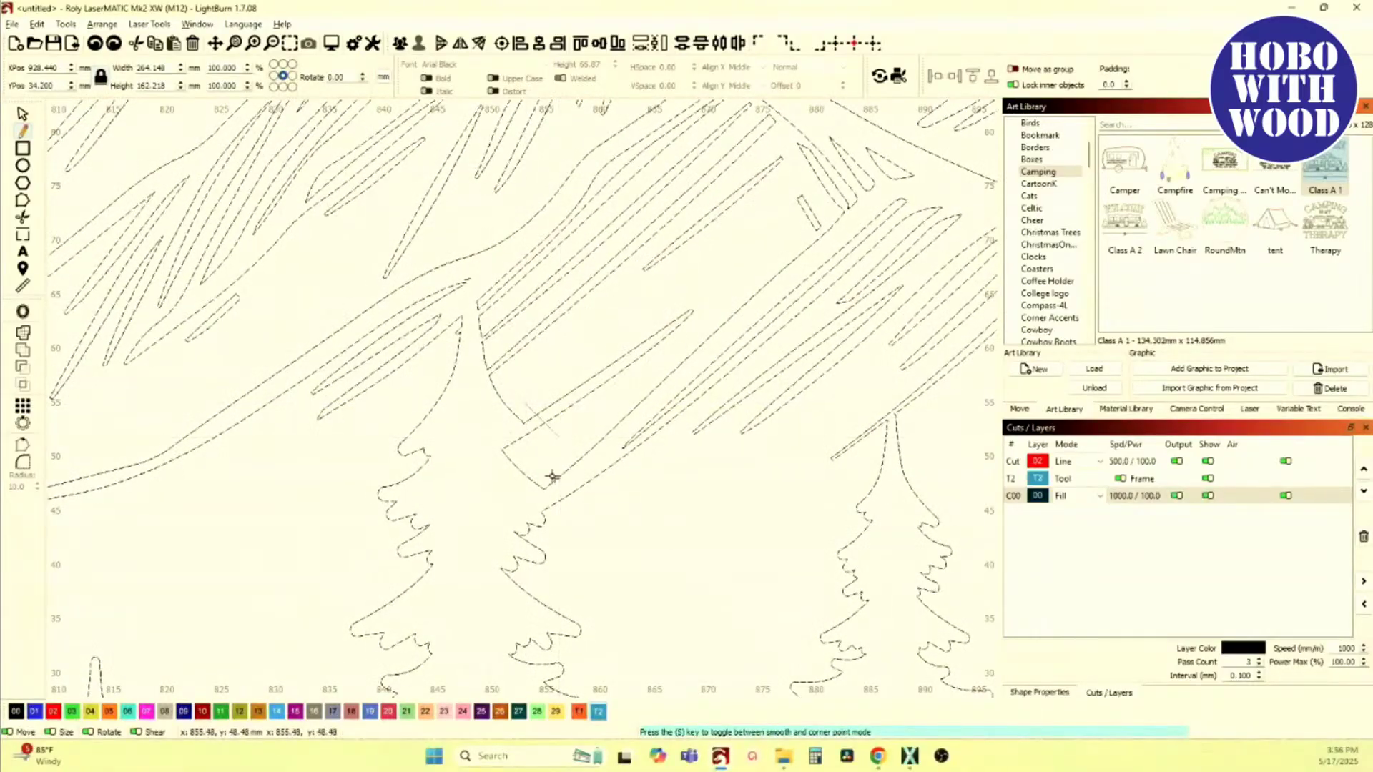
left_click(540, 470)
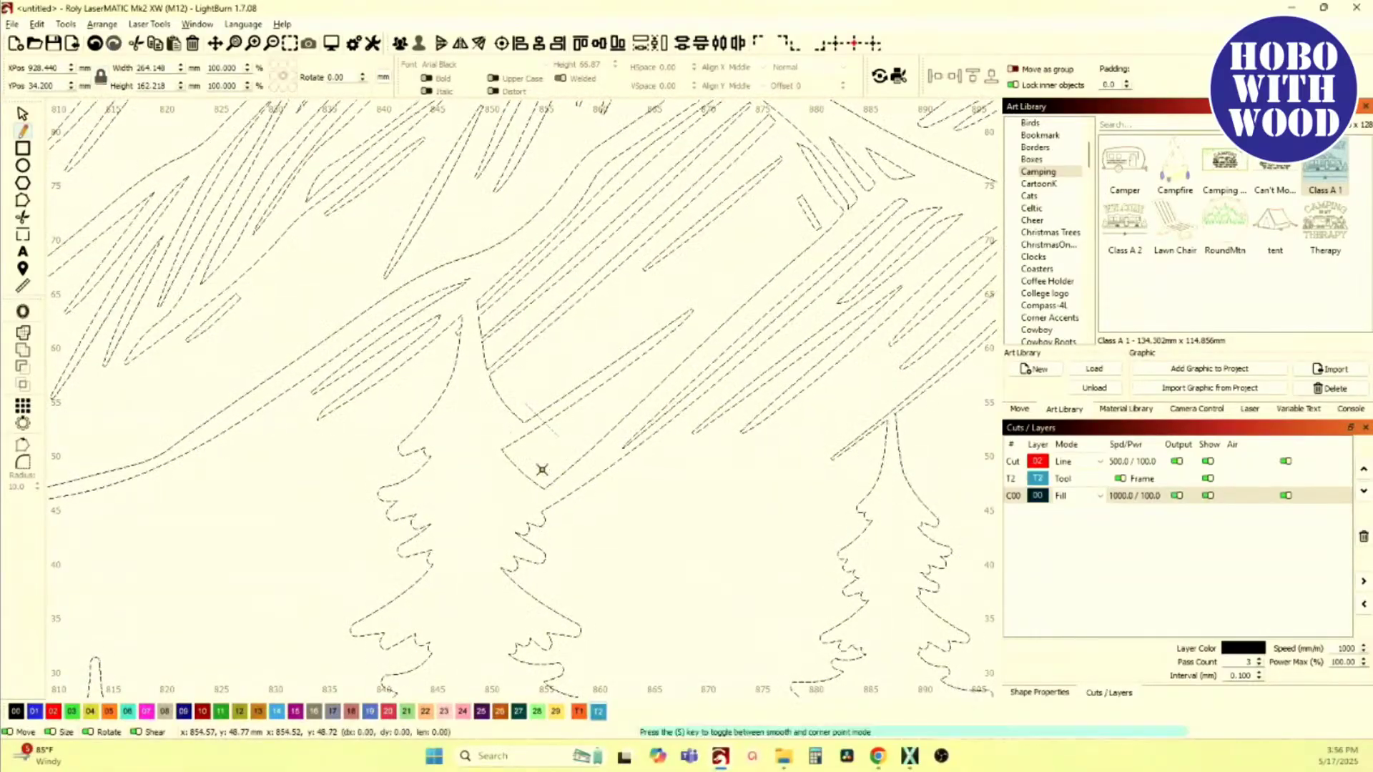
left_click(582, 510)
scroll(490, 361, "up", 1)
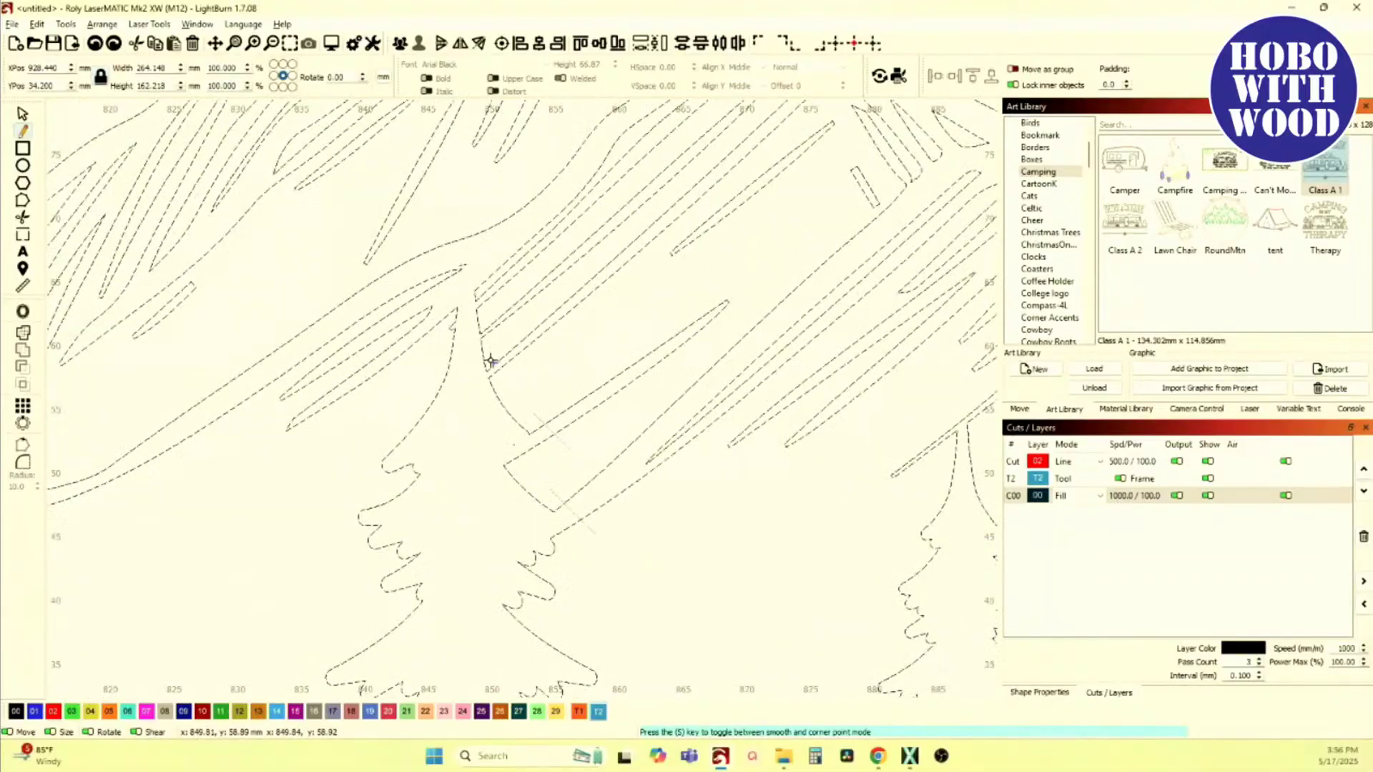
Step: Draw short lines across the ends of the three upper mountain strokes along the right side of the tree tip
left_click(488, 317)
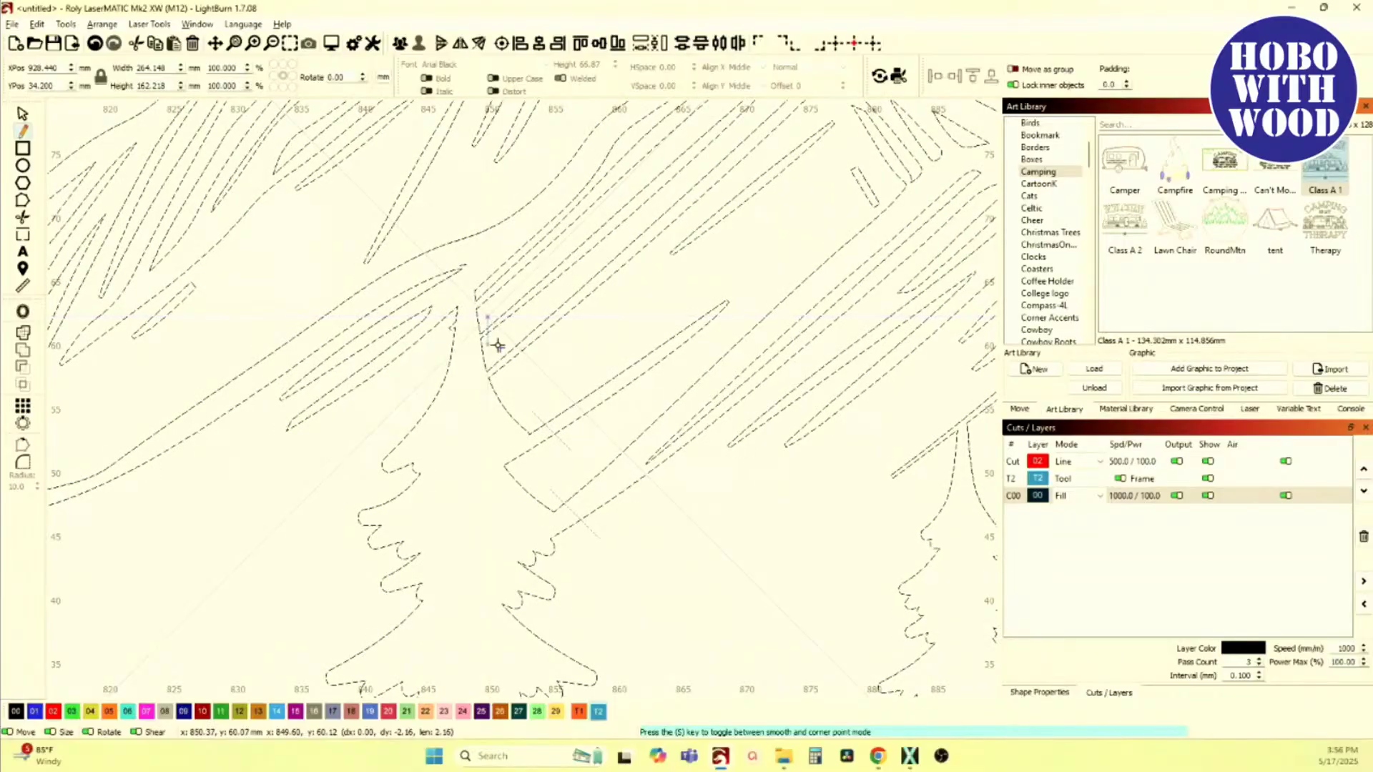
scroll(498, 347, "up", 3)
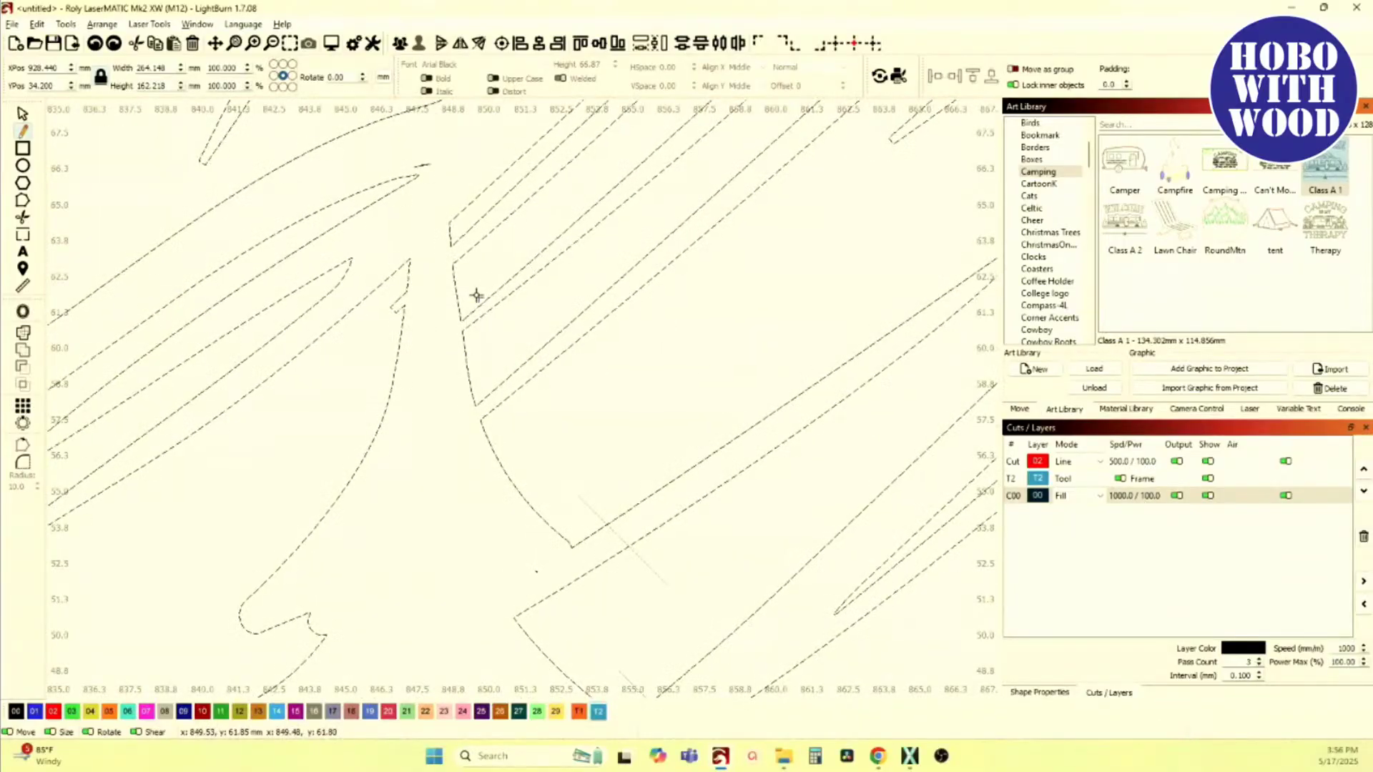
left_click(494, 338)
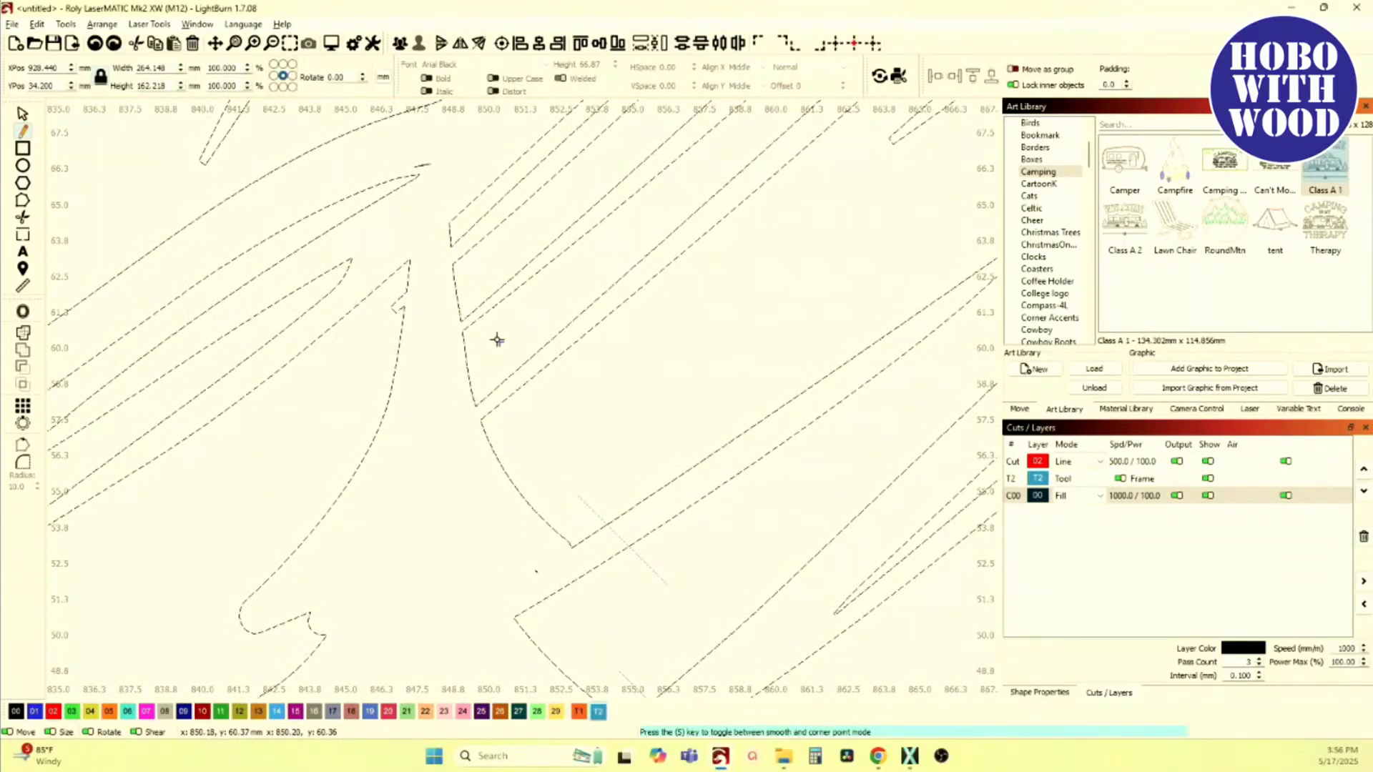
left_click(475, 301)
left_click(489, 341)
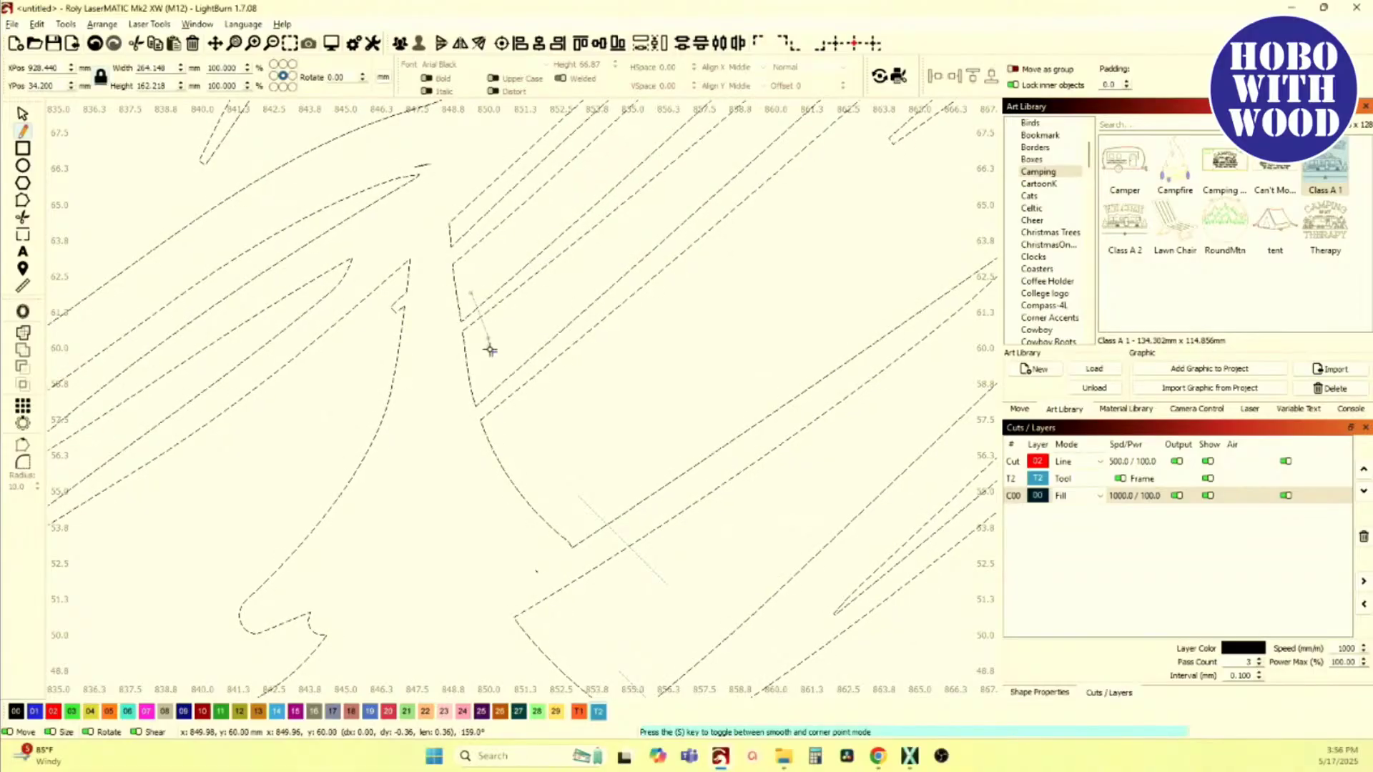
right_click(487, 364)
left_click(512, 352)
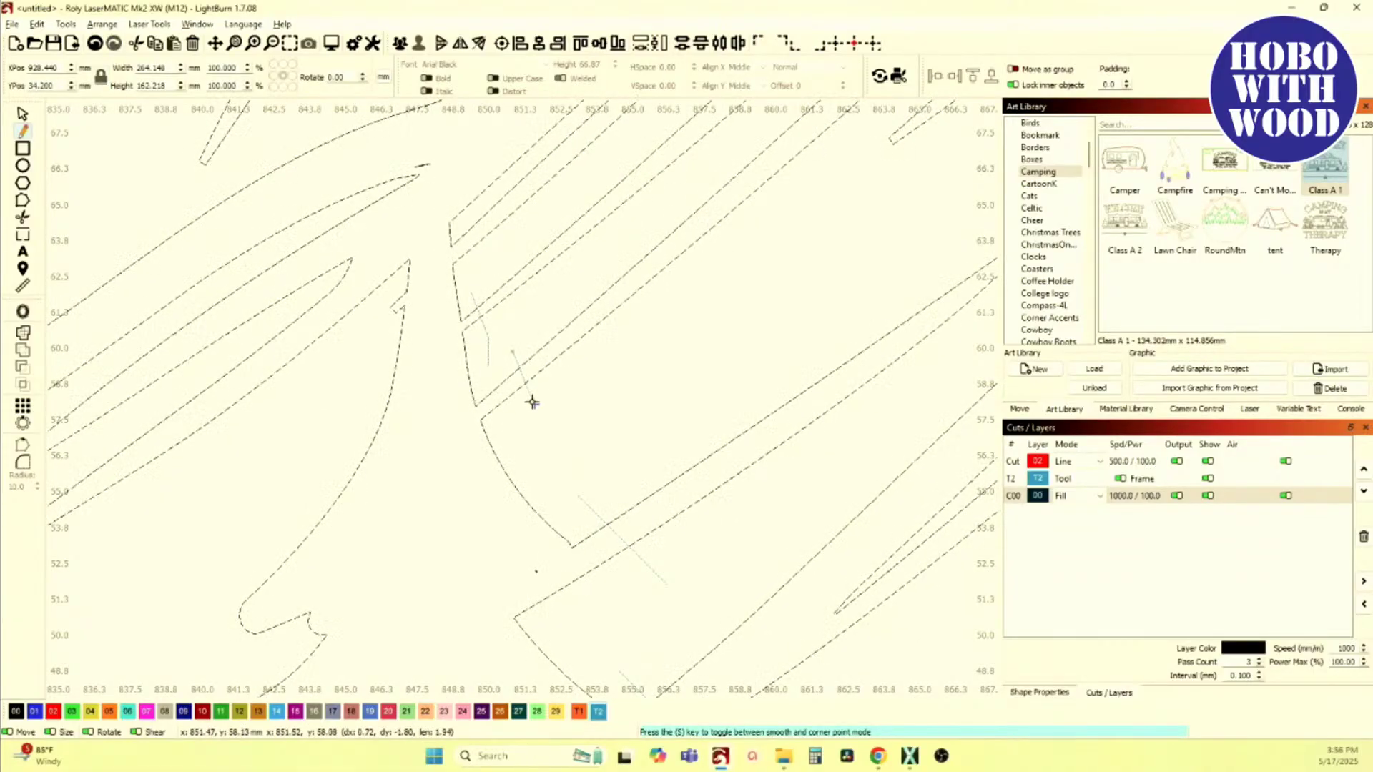
left_click(465, 224)
left_click(475, 270)
right_click(474, 270)
Step: Draw a line across the tree tip joining the left and right mountain strokes, about 2.8 mm wide and 1.8 mm high
scroll(398, 317, "up", 3)
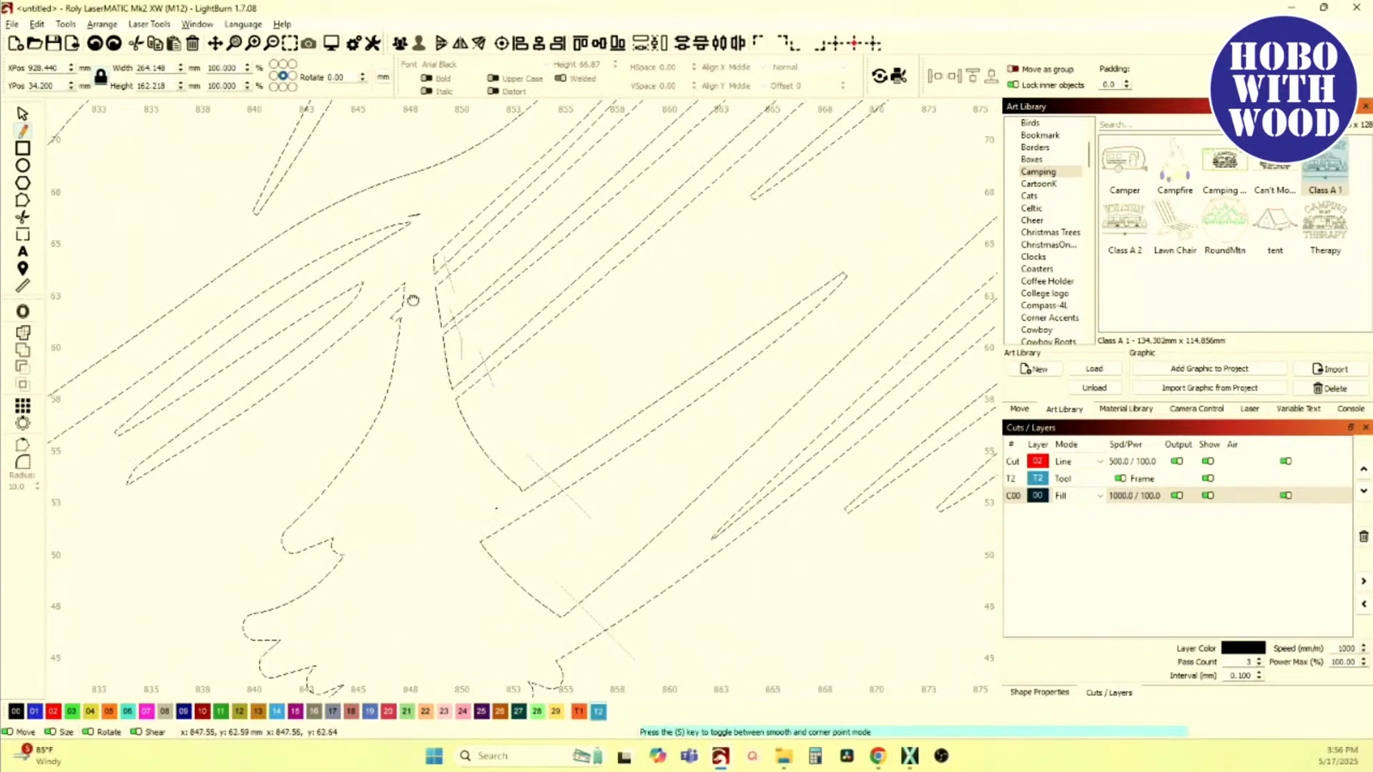
left_click(391, 344)
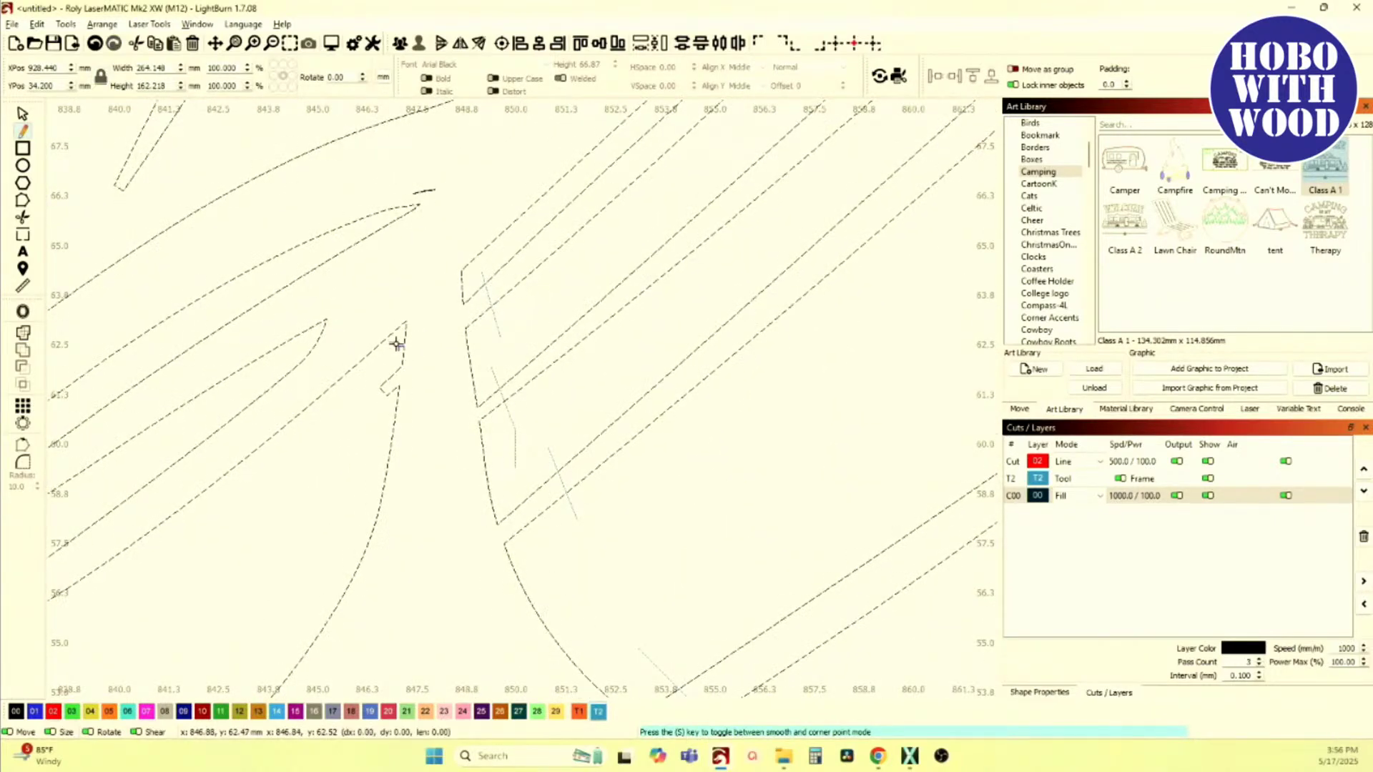
left_click(477, 273)
right_click(479, 271)
scroll(438, 337, "down", 3)
scroll(437, 338, "down", 1)
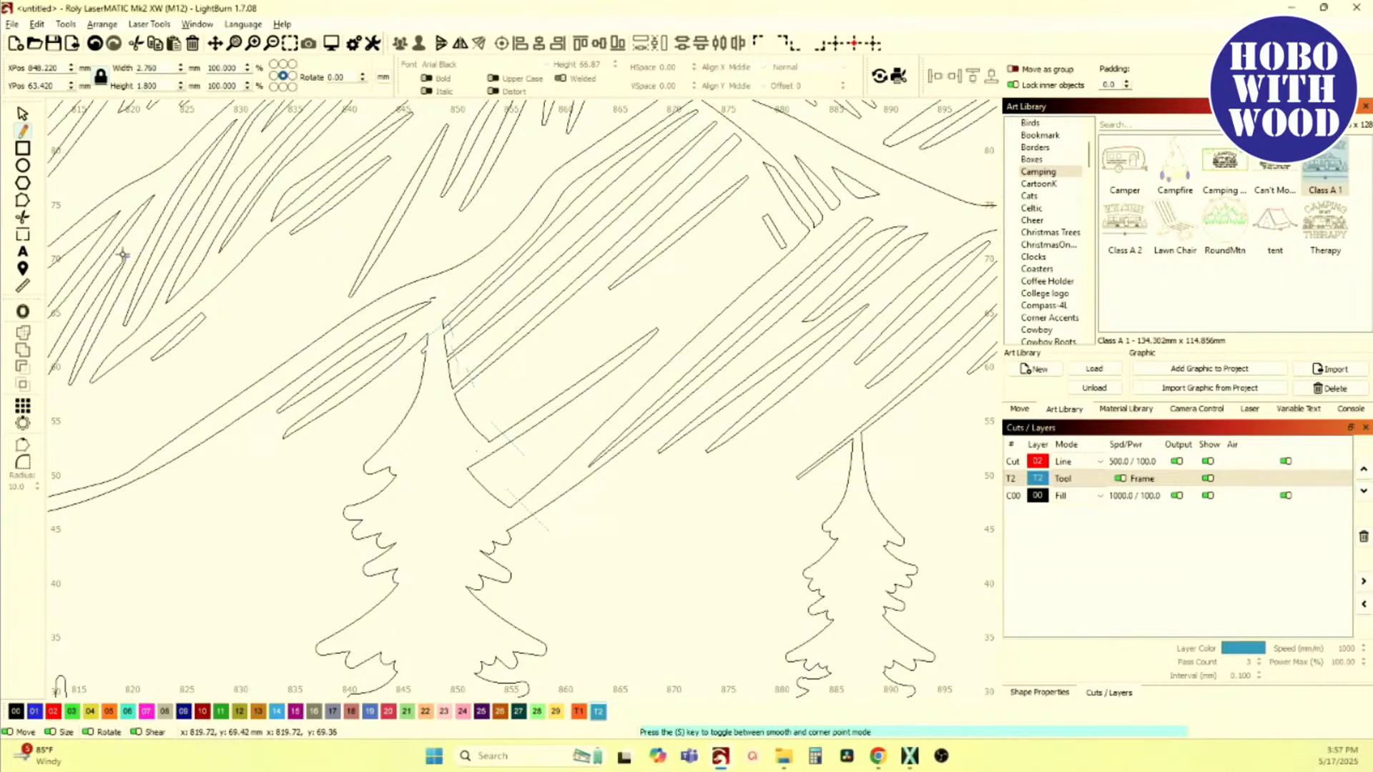
Step: Trim away the large left tree's outline segments between and below the mountain strokes it touches
left_click(24, 220)
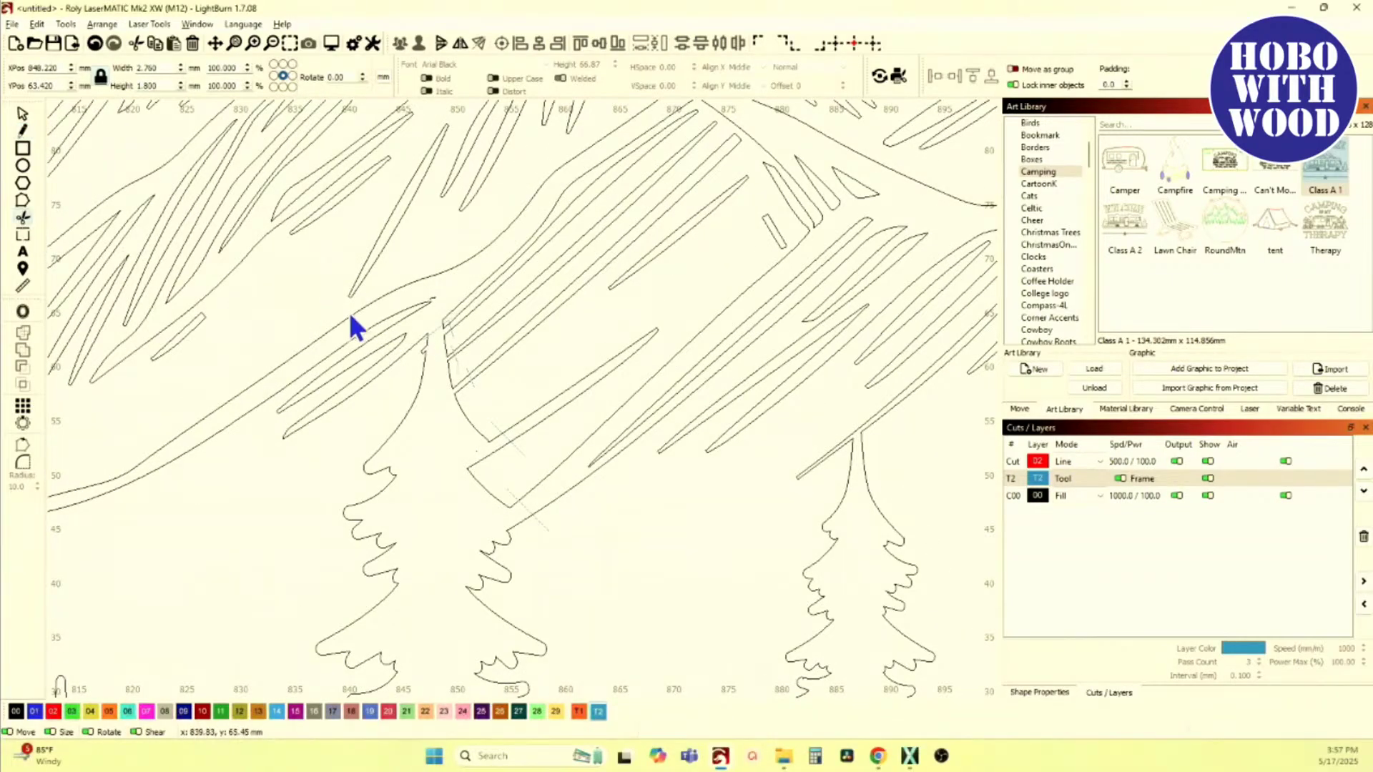
left_click(500, 451)
left_click(488, 440)
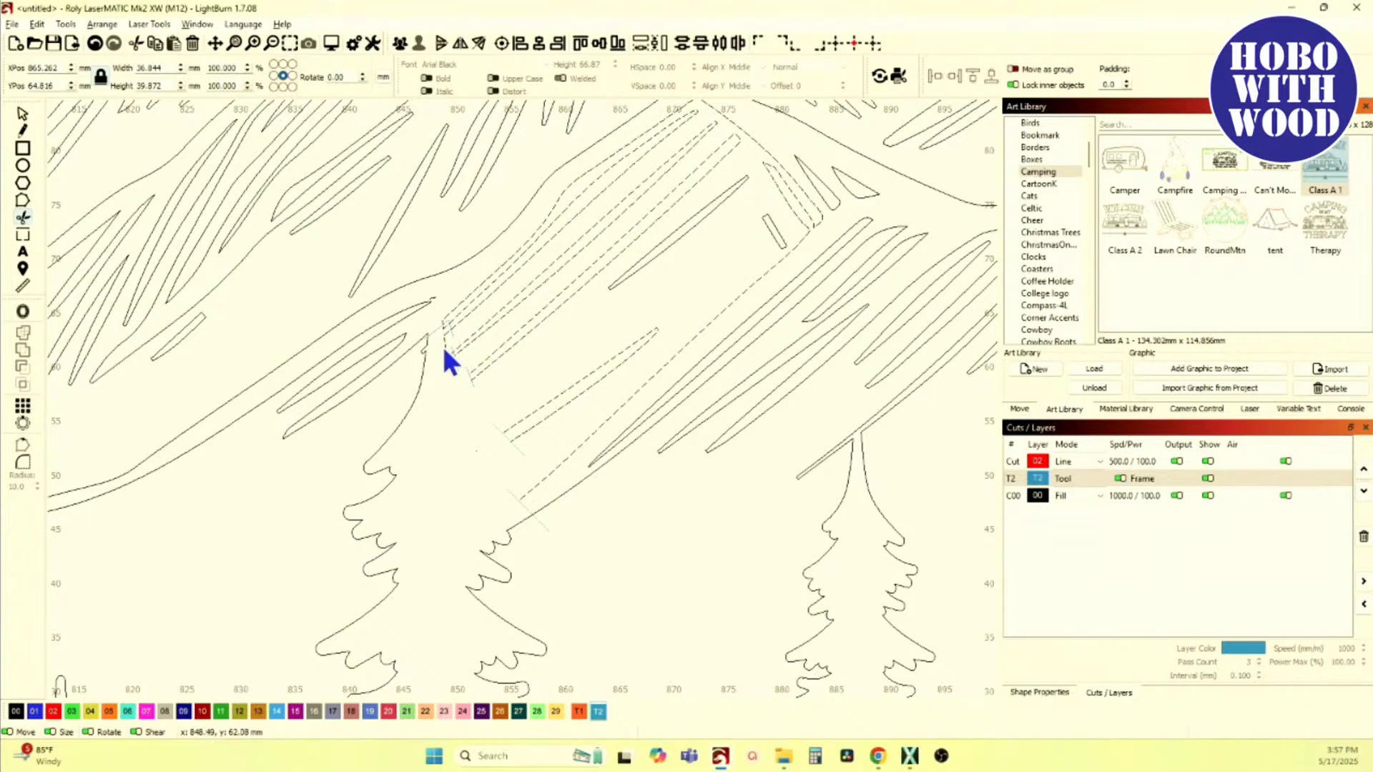
scroll(447, 346, "up", 2)
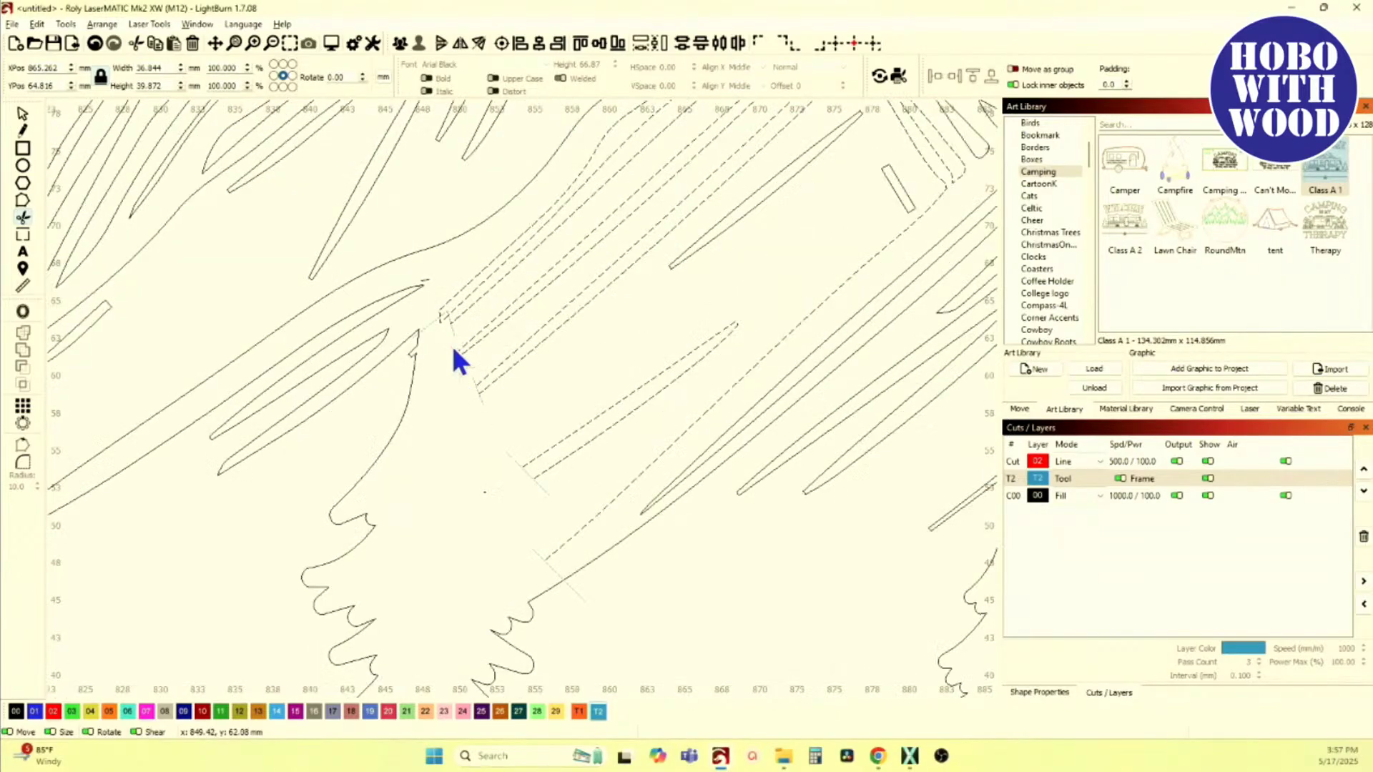
scroll(452, 347, "up", 2)
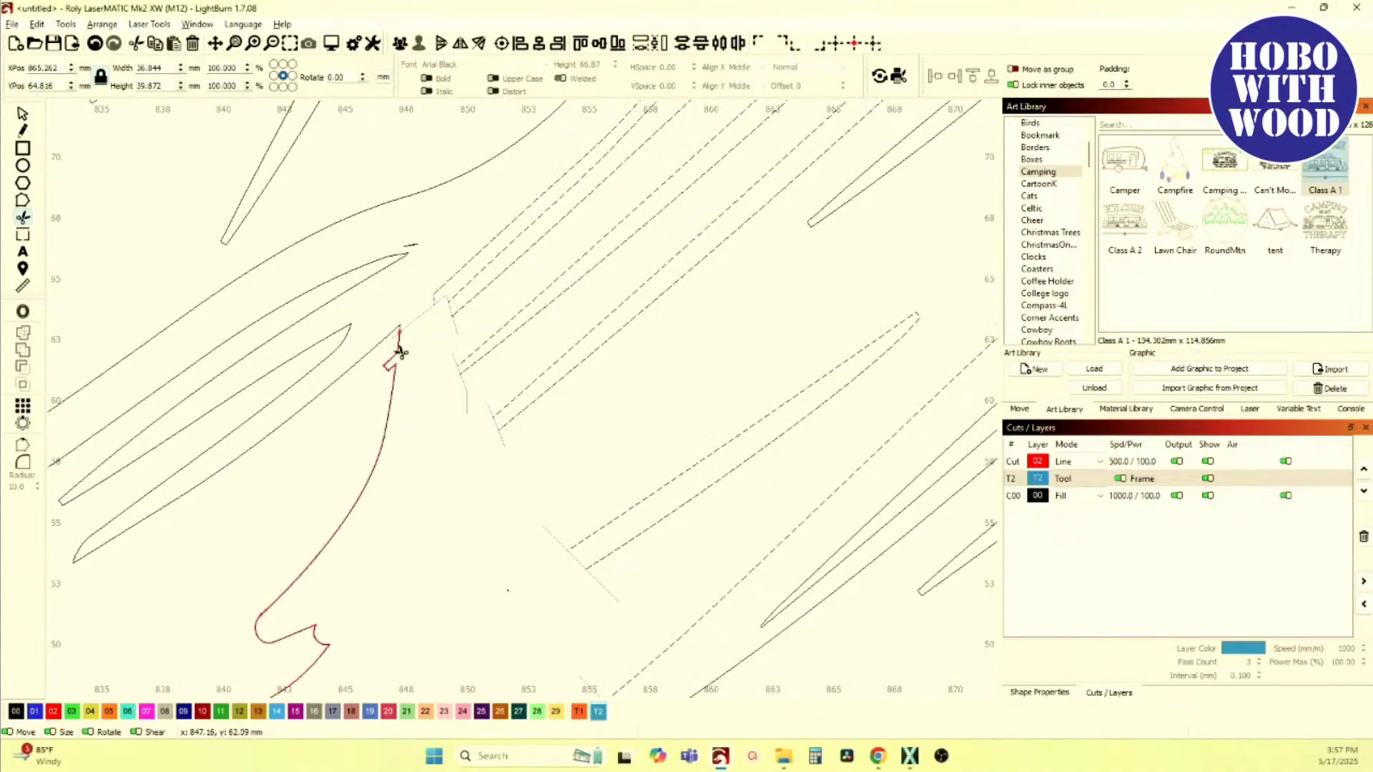
scroll(396, 358, "down", 5)
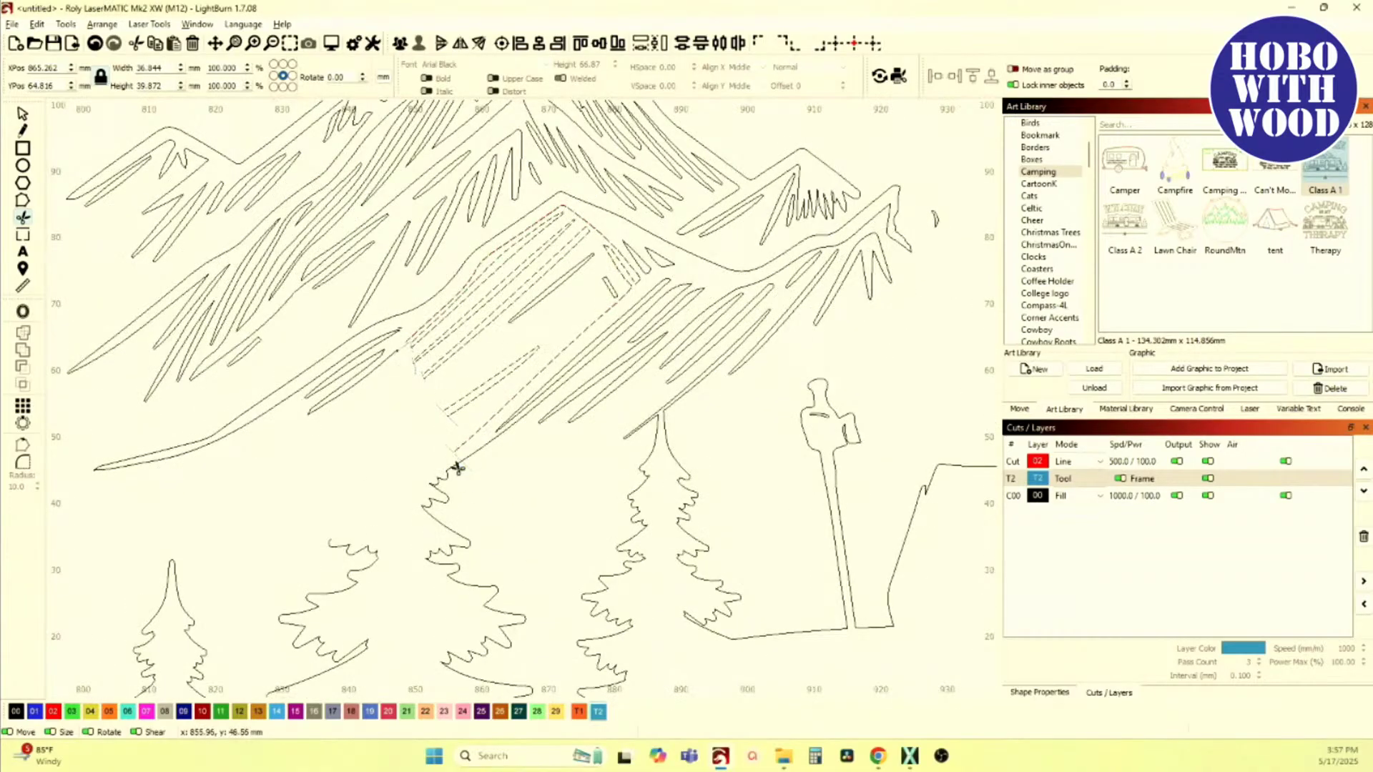
scroll(465, 472, "up", 4)
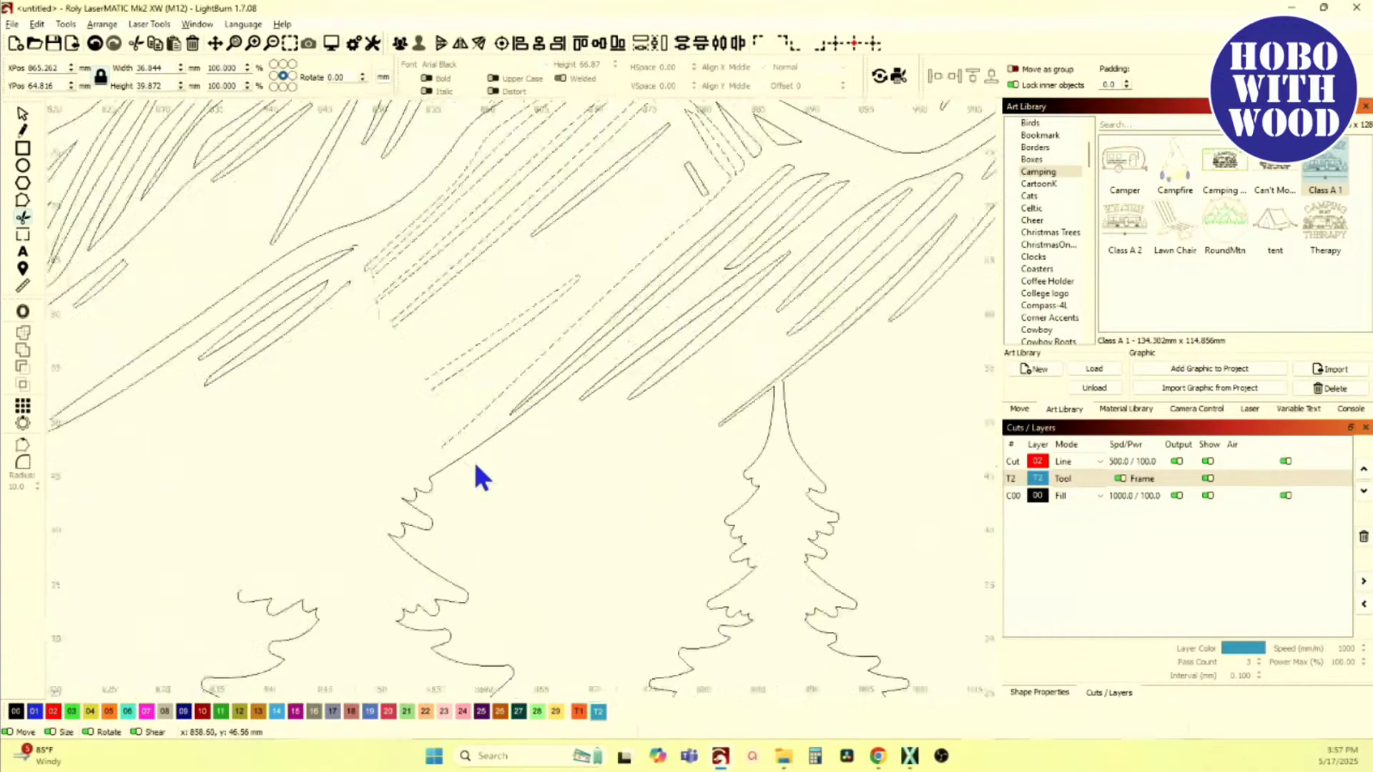
left_click(435, 477)
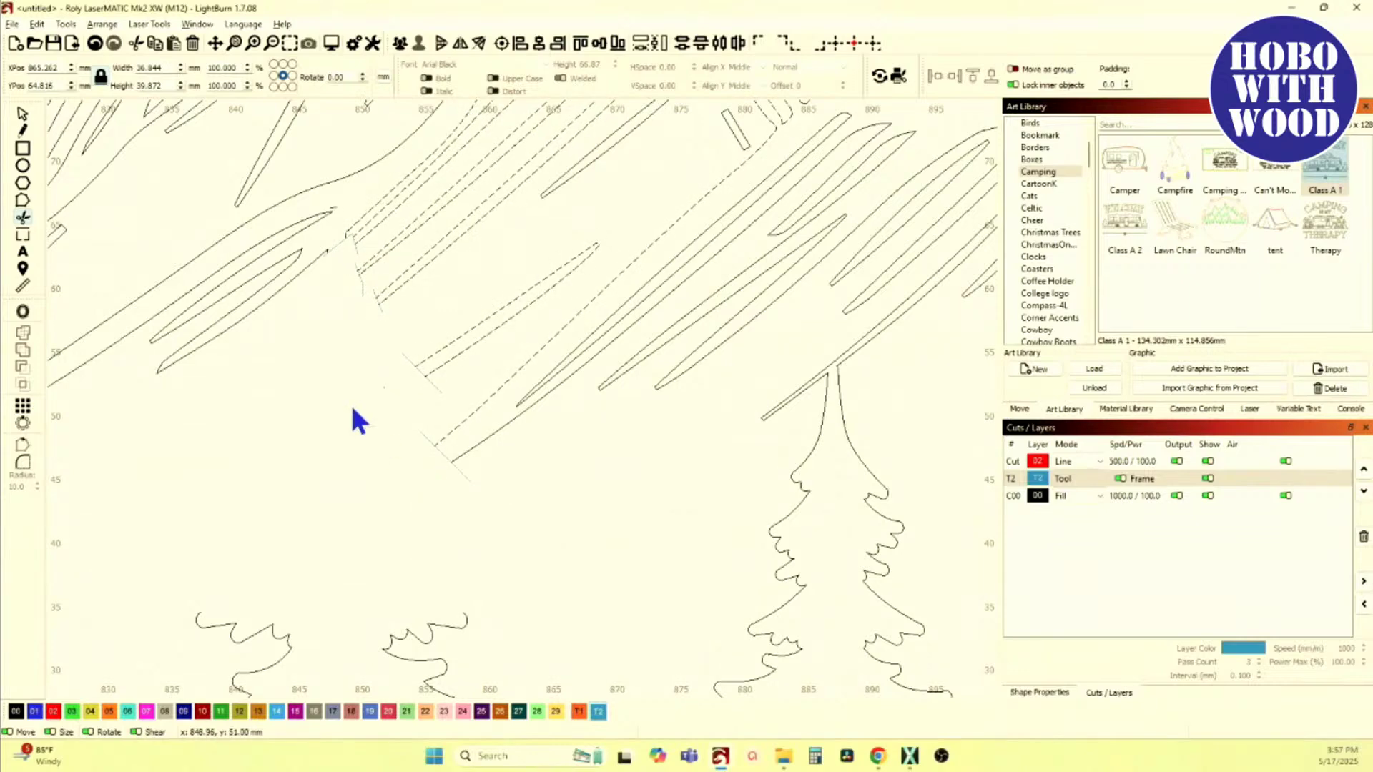
Step: Trim the overhanging ends of the lines that close the two lowest mountain strokes
scroll(465, 474, "up", 2)
left_click(459, 471)
left_click(399, 414)
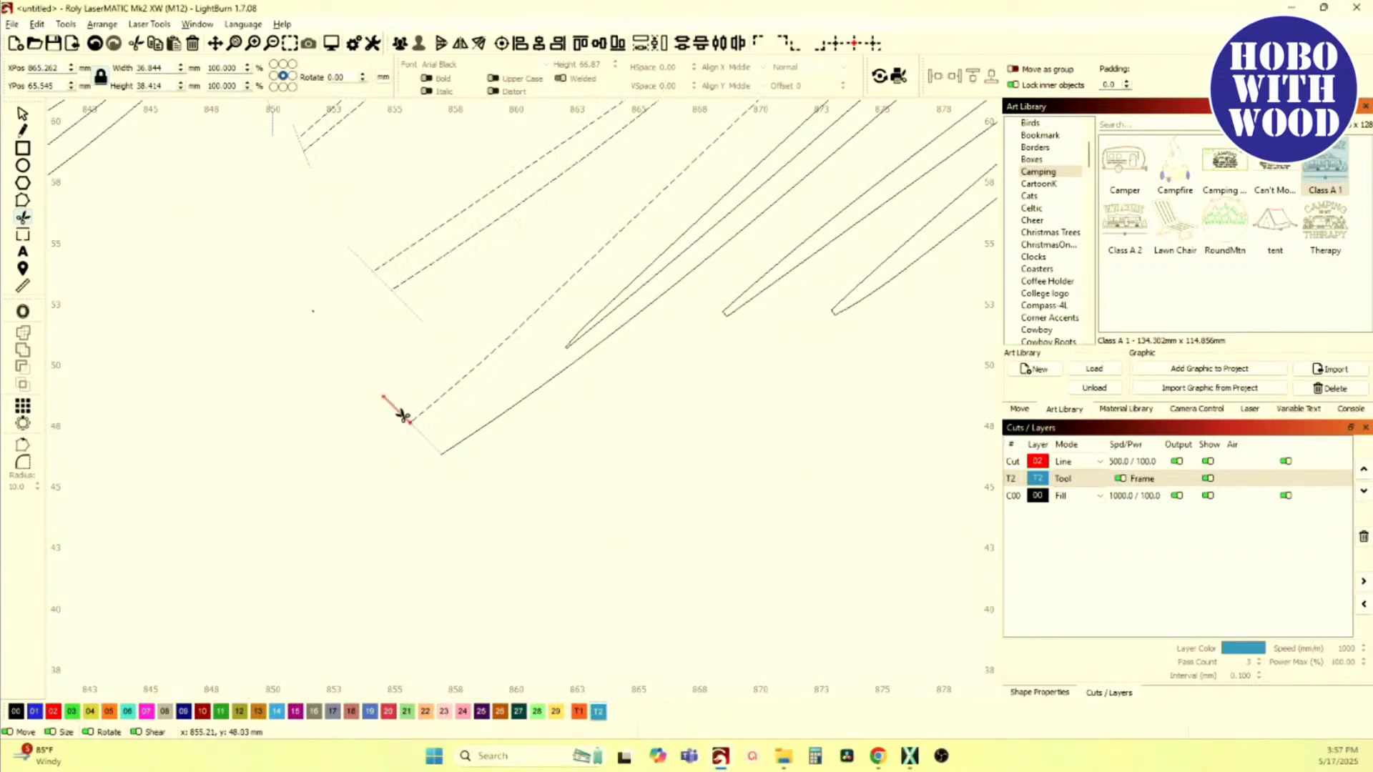
left_click(419, 319)
left_click(359, 258)
Step: Trim the overhanging ends of the lines that close the three upper mountain strokes beside the former tree tip
left_click_drag(294, 238, 339, 419)
scroll(359, 338, "up", 2)
scroll(368, 356, "up", 1)
left_click(326, 299)
left_click(280, 290)
left_click_drag(238, 169, 314, 379)
scroll(315, 379, "up", 2)
left_click(336, 417)
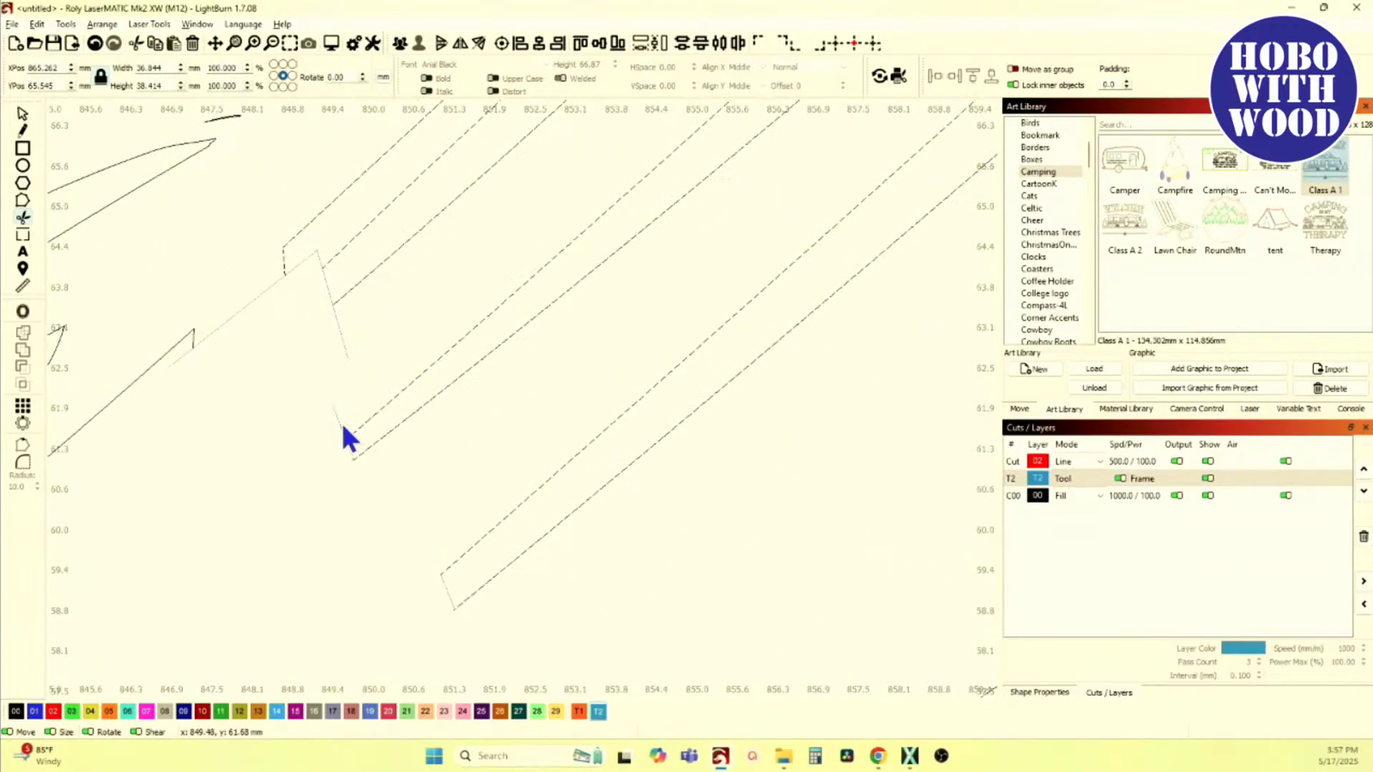
left_click(343, 340)
left_click(320, 254)
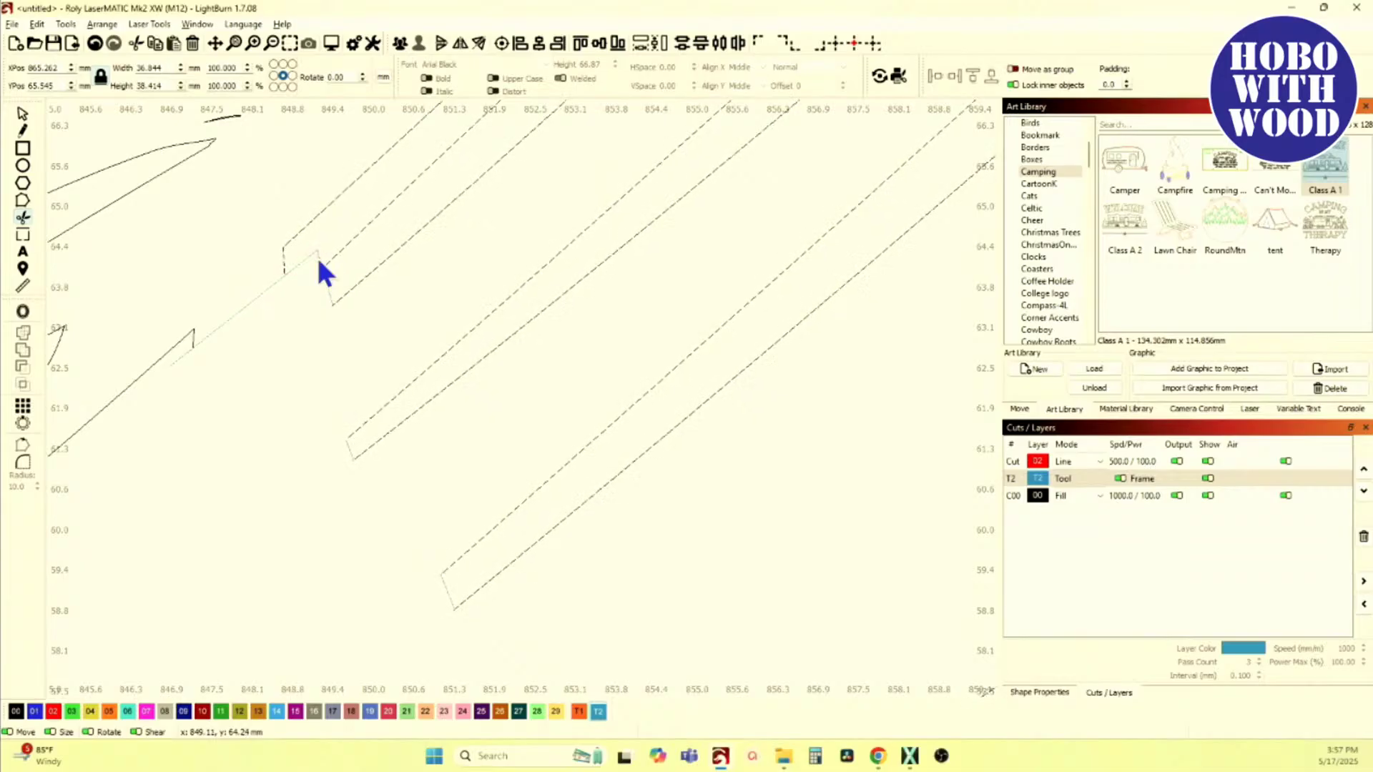
Step: Trim the excess ends of the line joining the left and right mountain strokes at the former tree tip
left_click(183, 356)
scroll(226, 348, "up", 3)
left_click(241, 286)
scroll(215, 322, "down", 2)
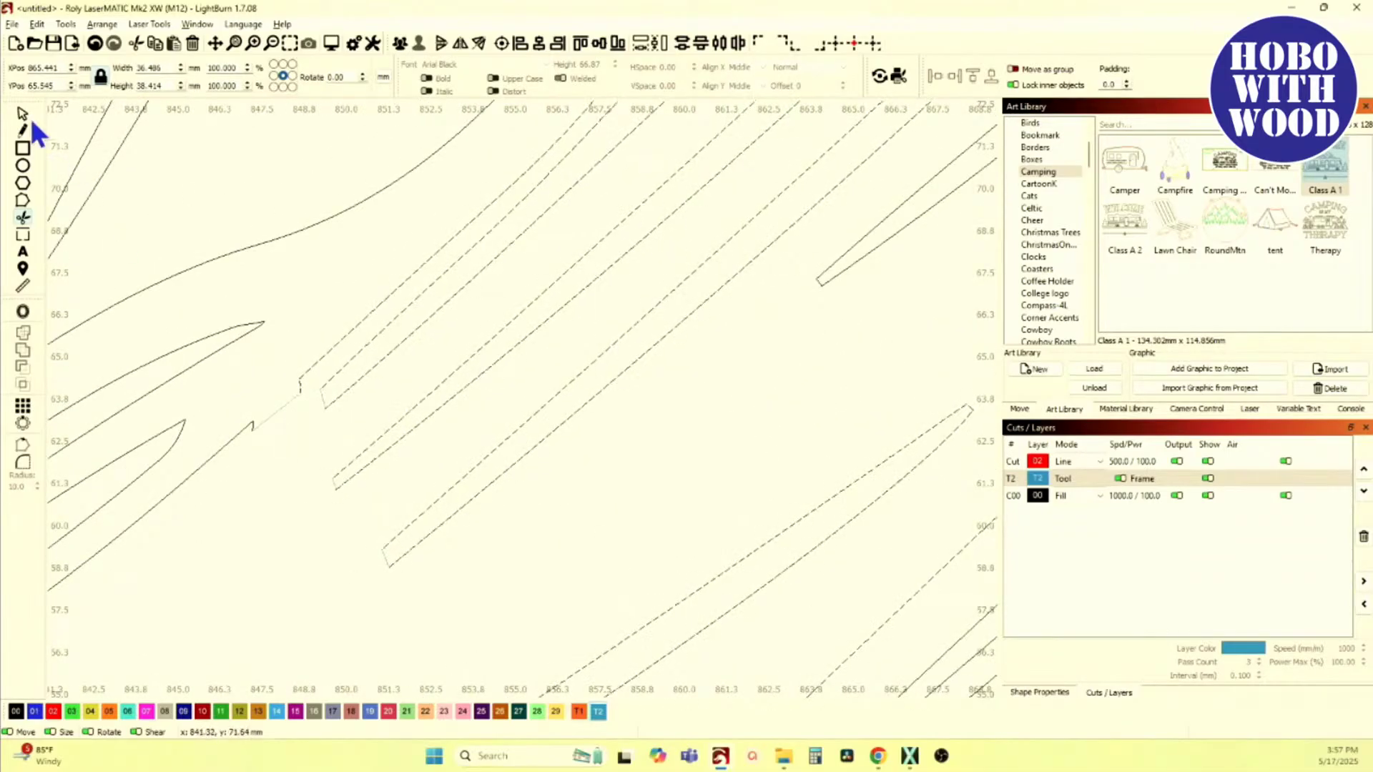
Step: Select the four closing lines around the former tree tip and assign them to layer 00
scroll(374, 343, "down", 1)
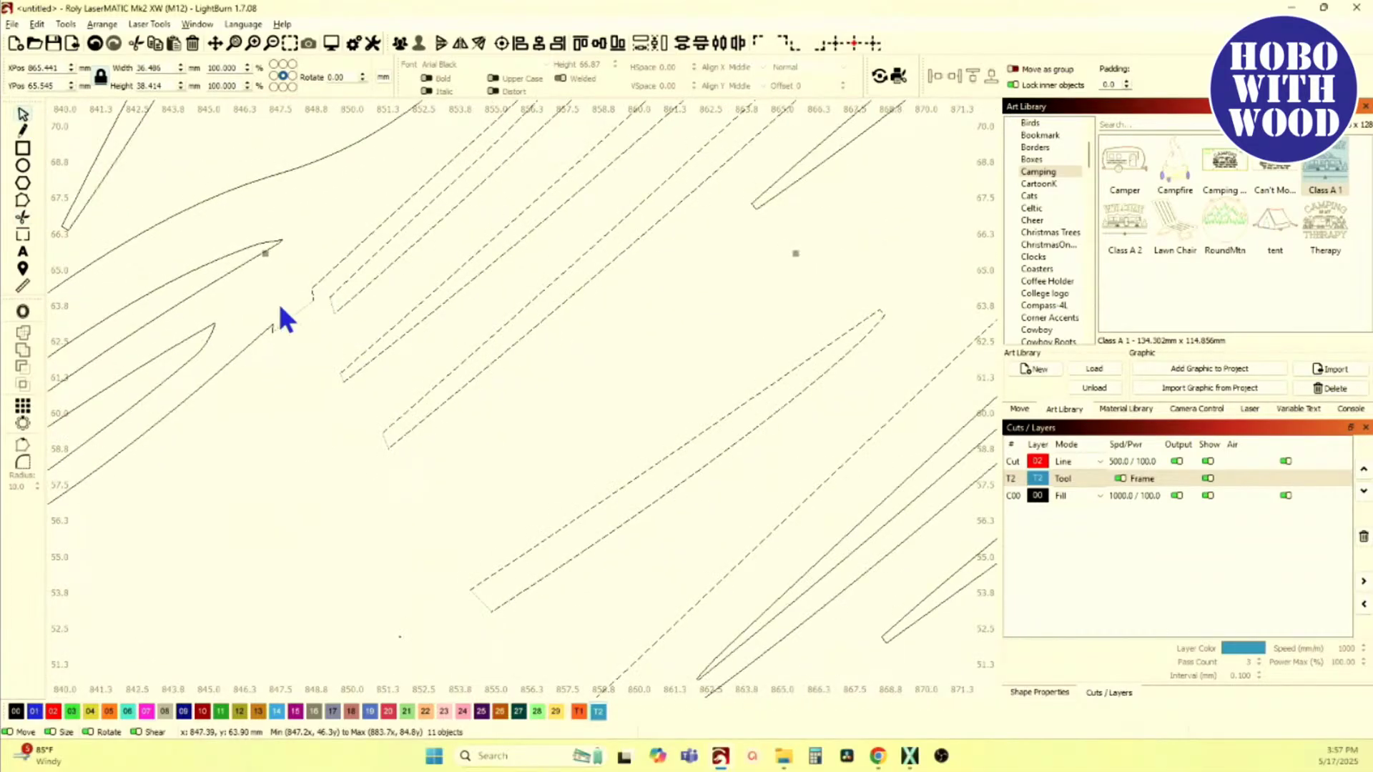
left_click(254, 286)
left_click_drag(254, 286, 436, 514)
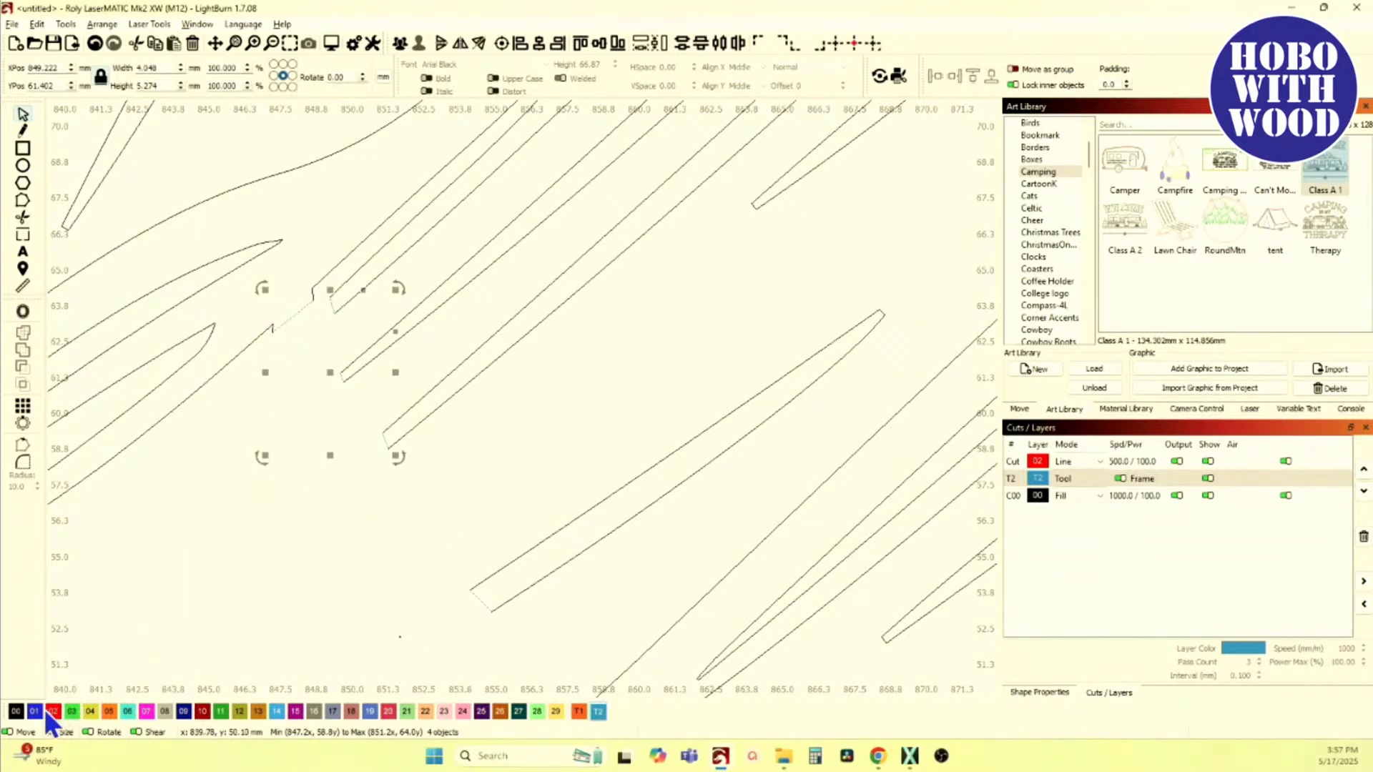
left_click(20, 712)
scroll(319, 465, "up", 3)
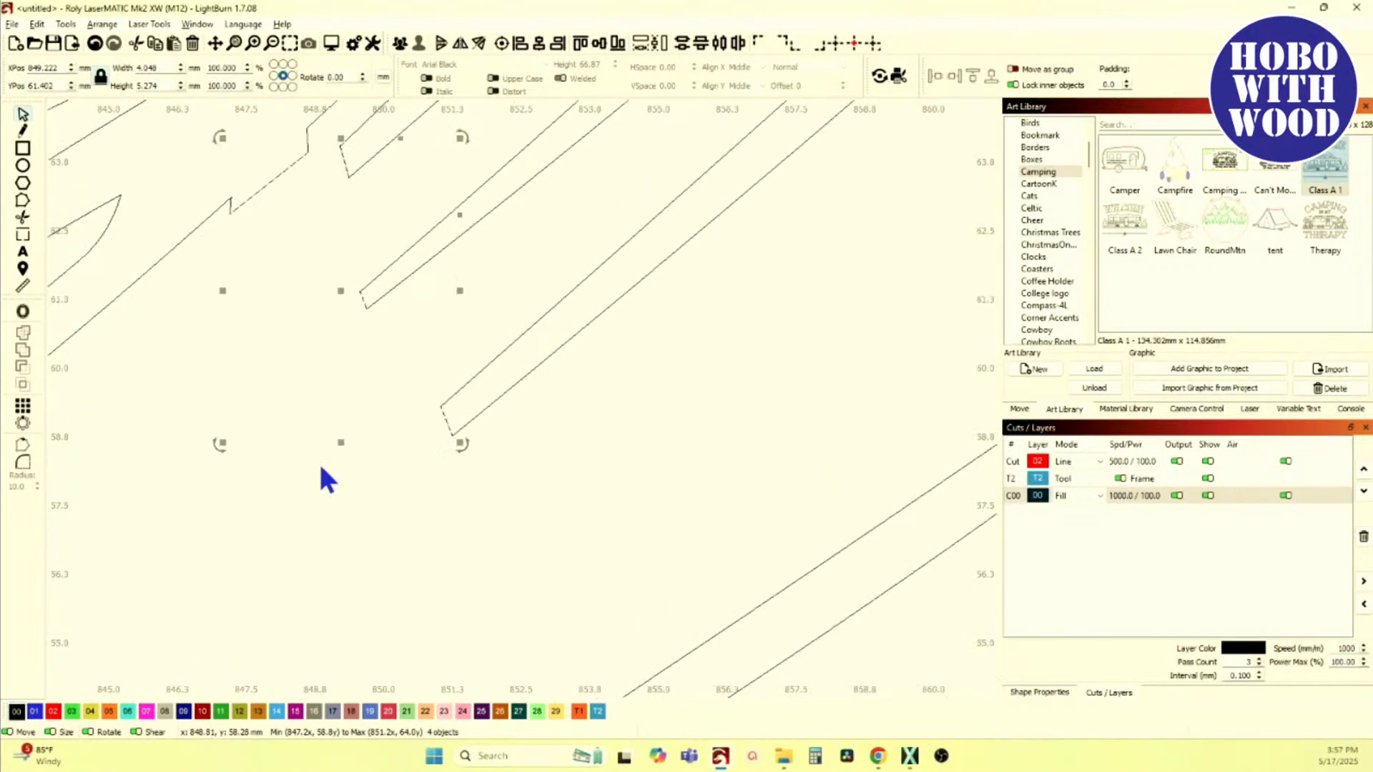
Step: Try to close the lowest mountain stroke with its end line by applying Close Path to both
left_click(521, 349, "shift")
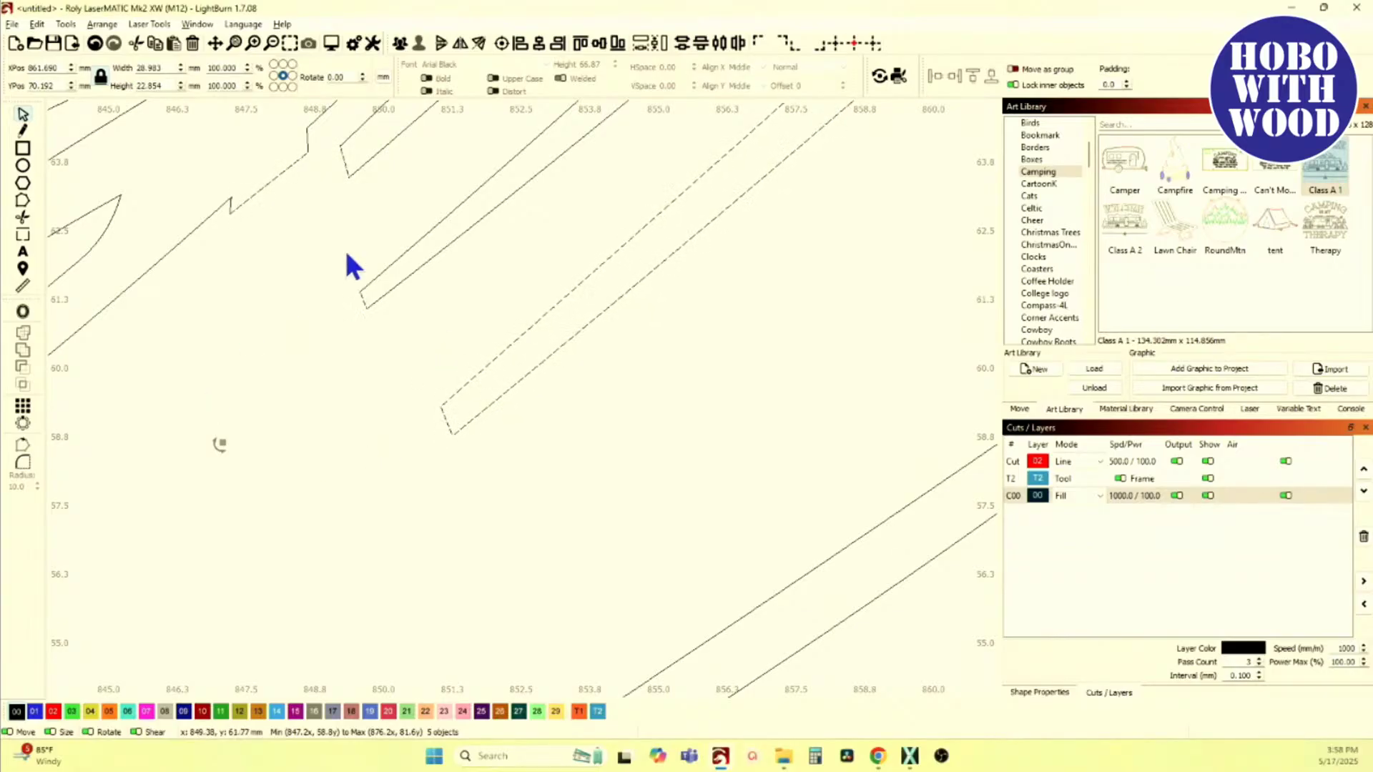
left_click(399, 349)
left_click(450, 425)
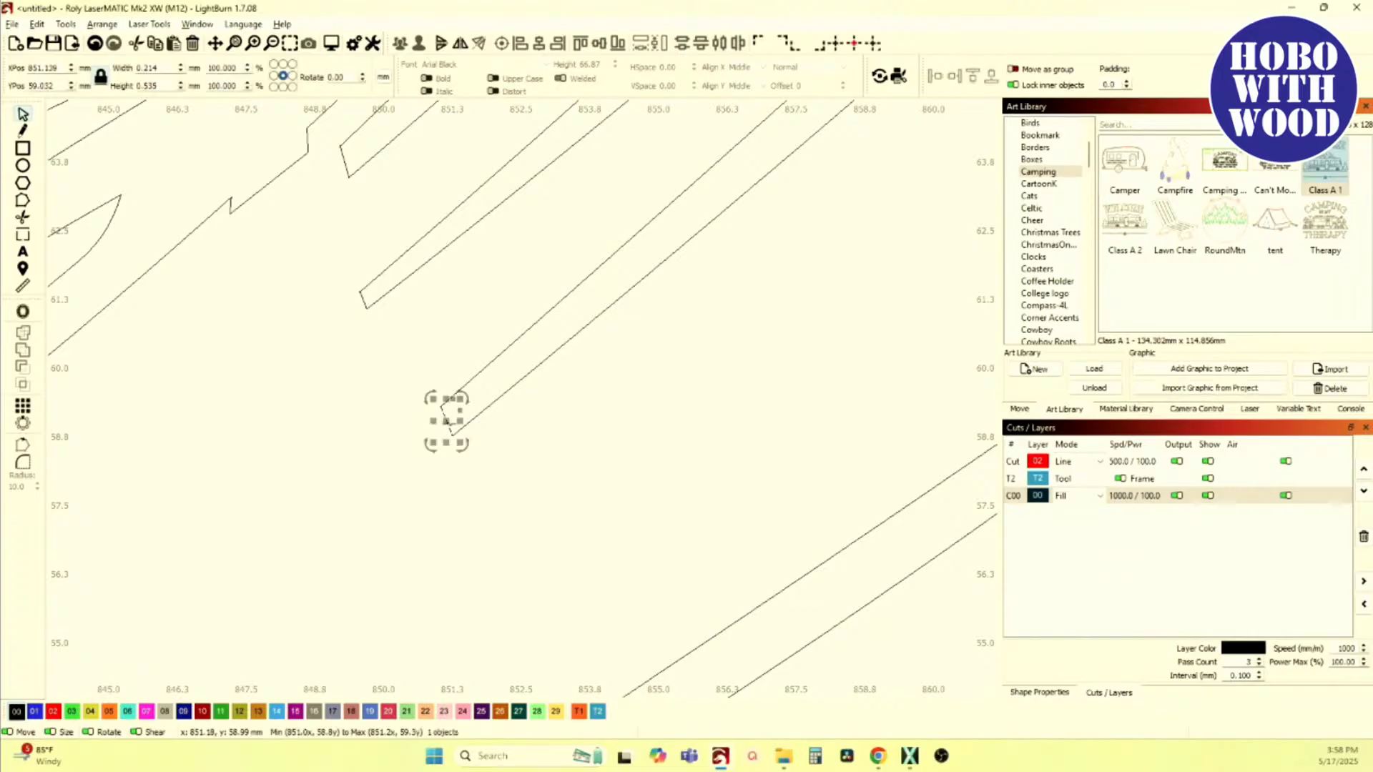
left_click(477, 374, "shift")
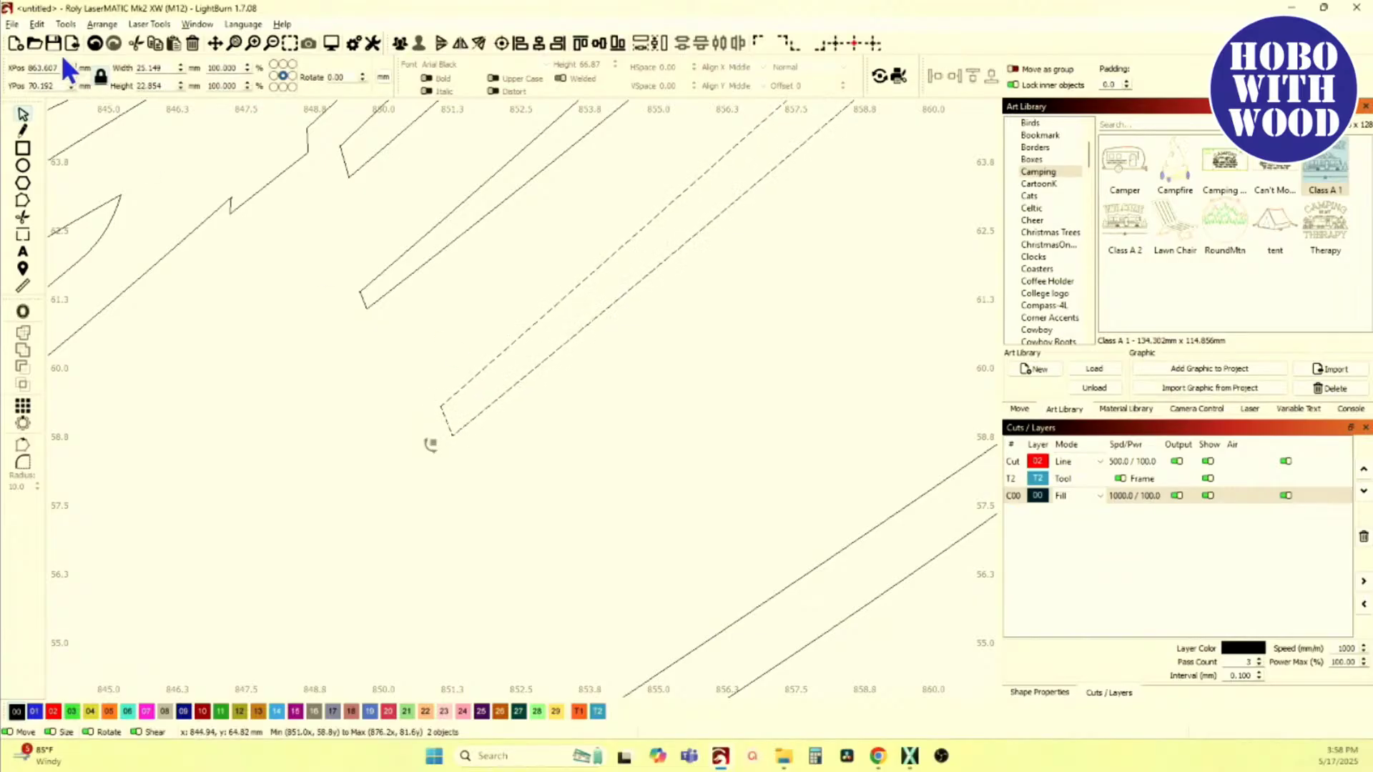
left_click(36, 23)
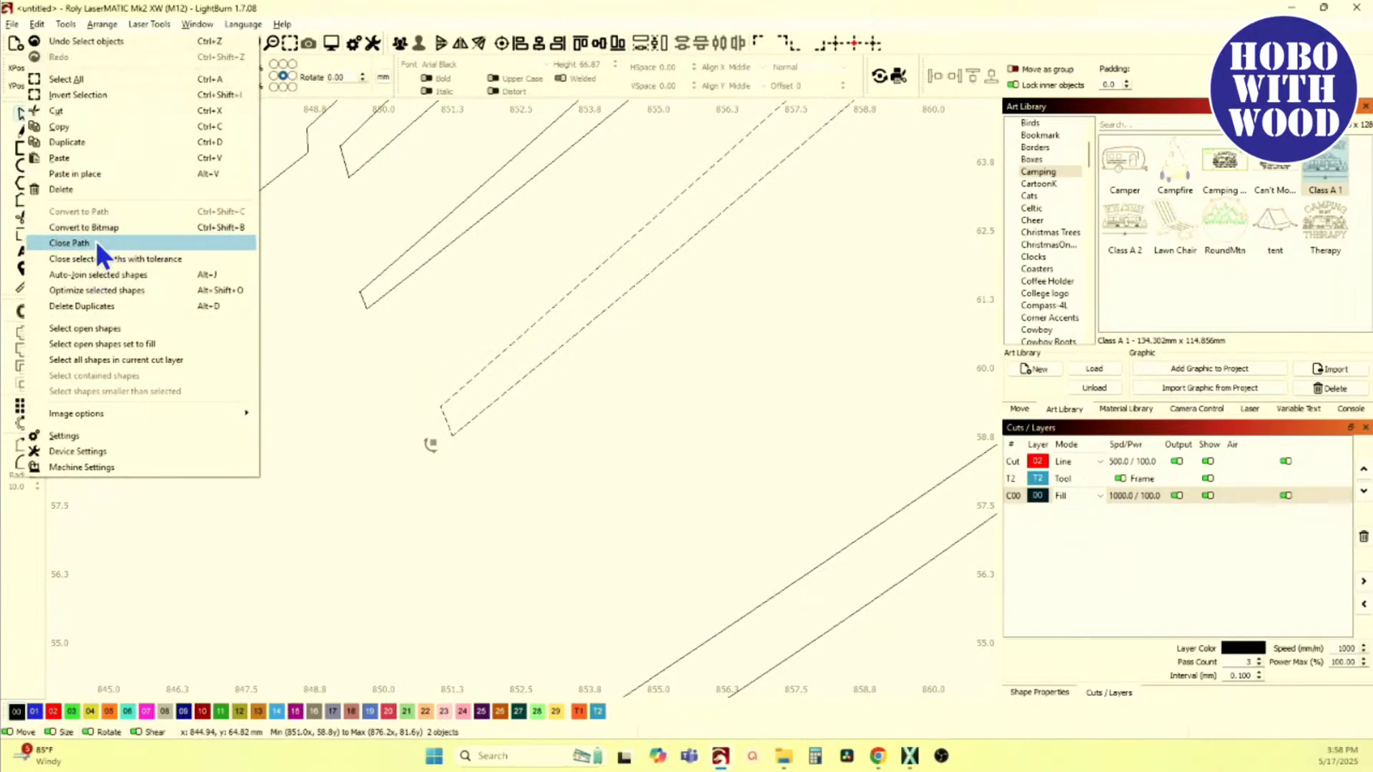
left_click(96, 242)
left_click(447, 423)
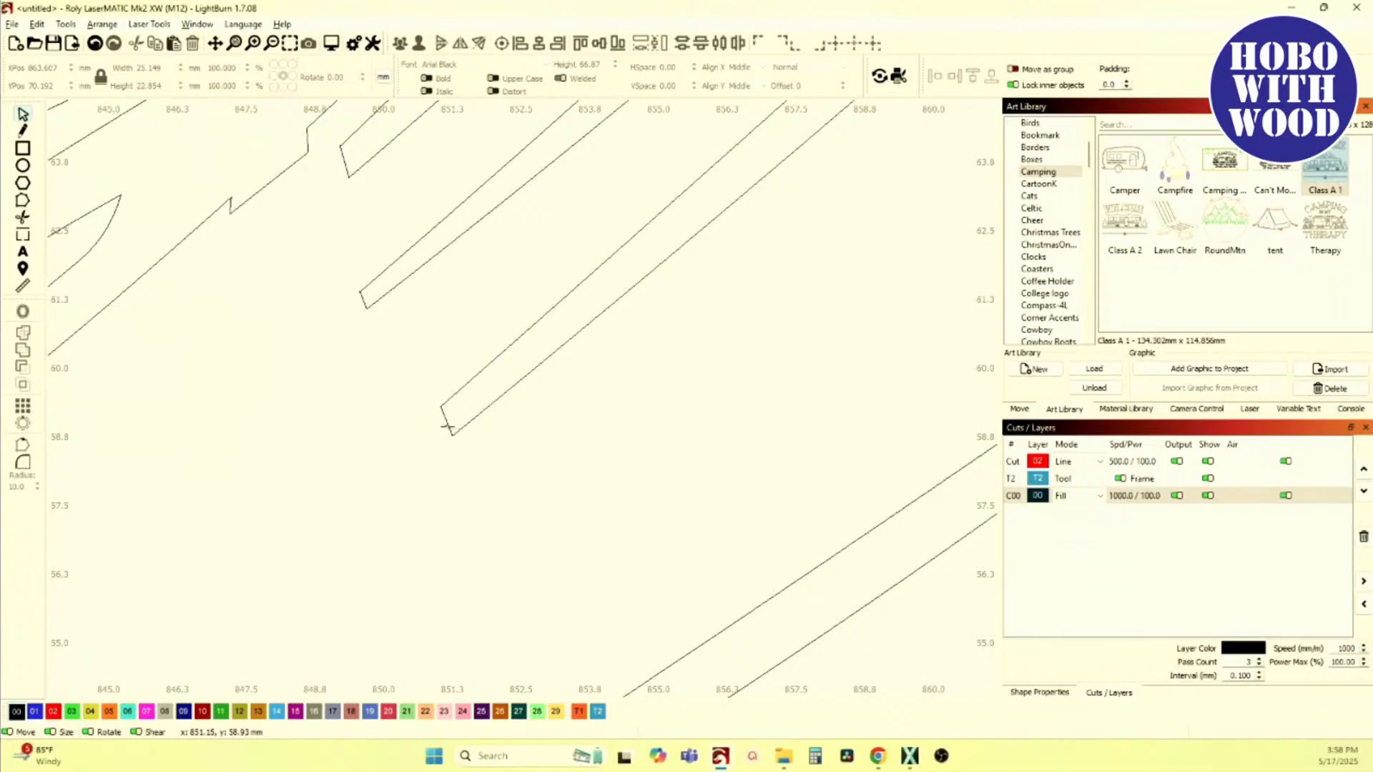
Step: Join the end line to the lowest mountain stroke by snapping its end nodes onto the stroke's ends
scroll(456, 429, "up", 3)
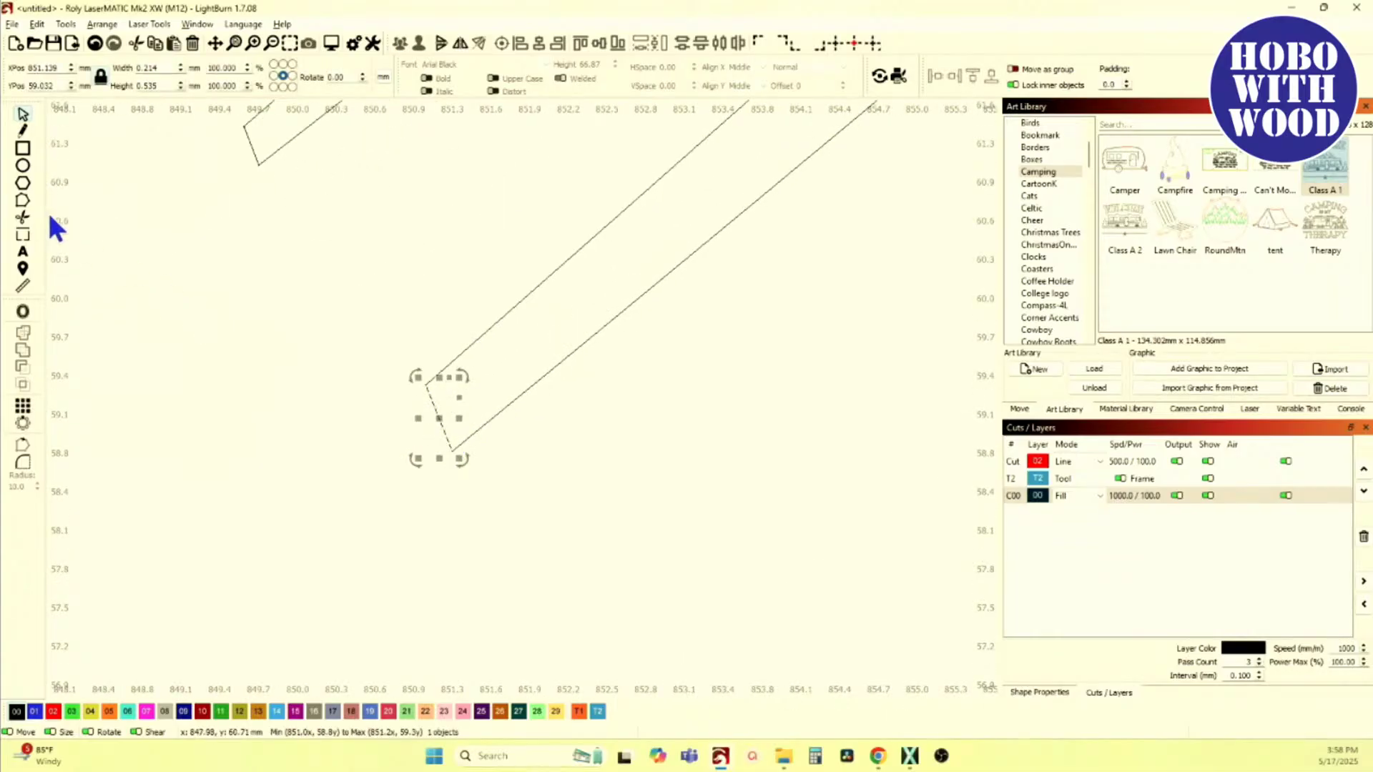
left_click(24, 203)
scroll(455, 433, "up", 4)
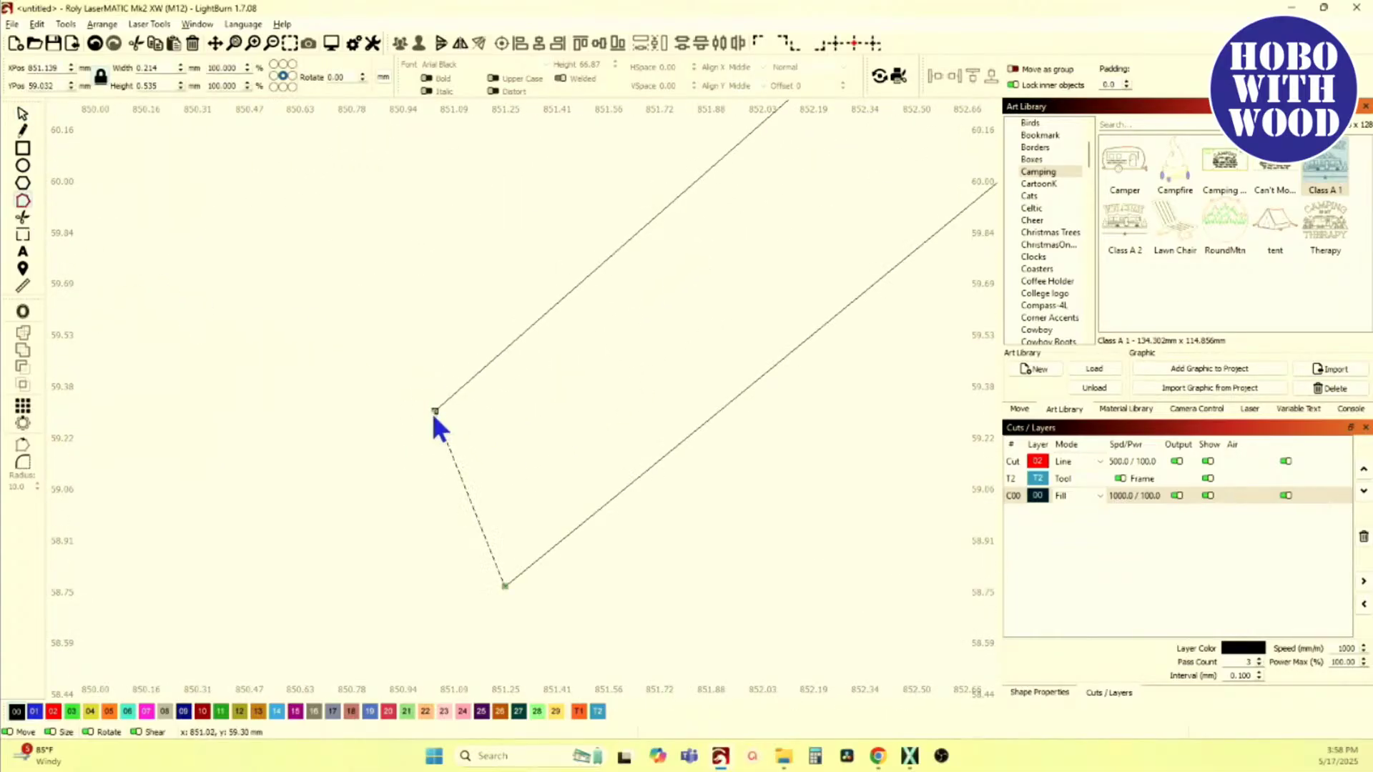
mouse_move(435, 412)
left_mouse_down()
mouse_move(436, 428)
mouse_move(435, 412)
left_mouse_up()
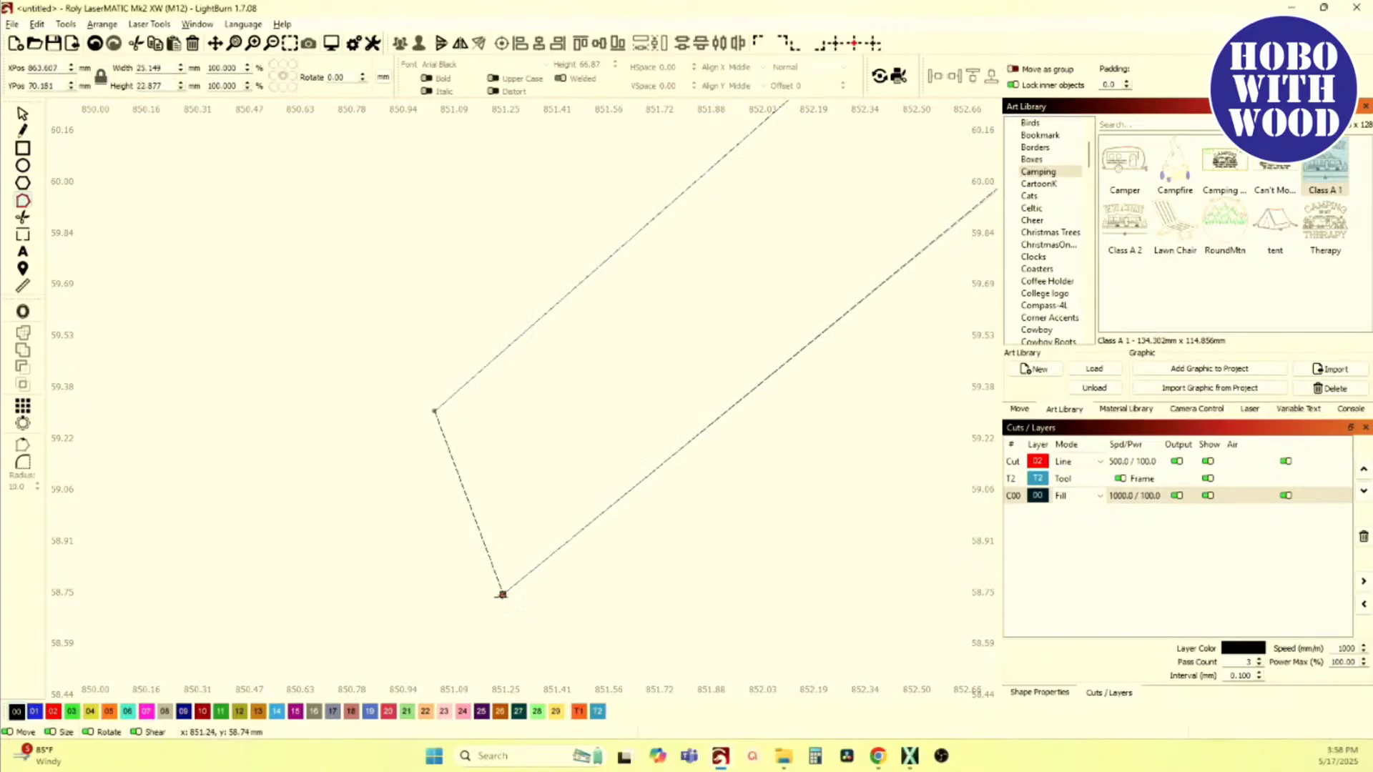
scroll(501, 583, "down", 5)
Step: Join the end lines of the next two mountain strokes above to their strokes by snapping the end nodes together
scroll(366, 406, "up", 5)
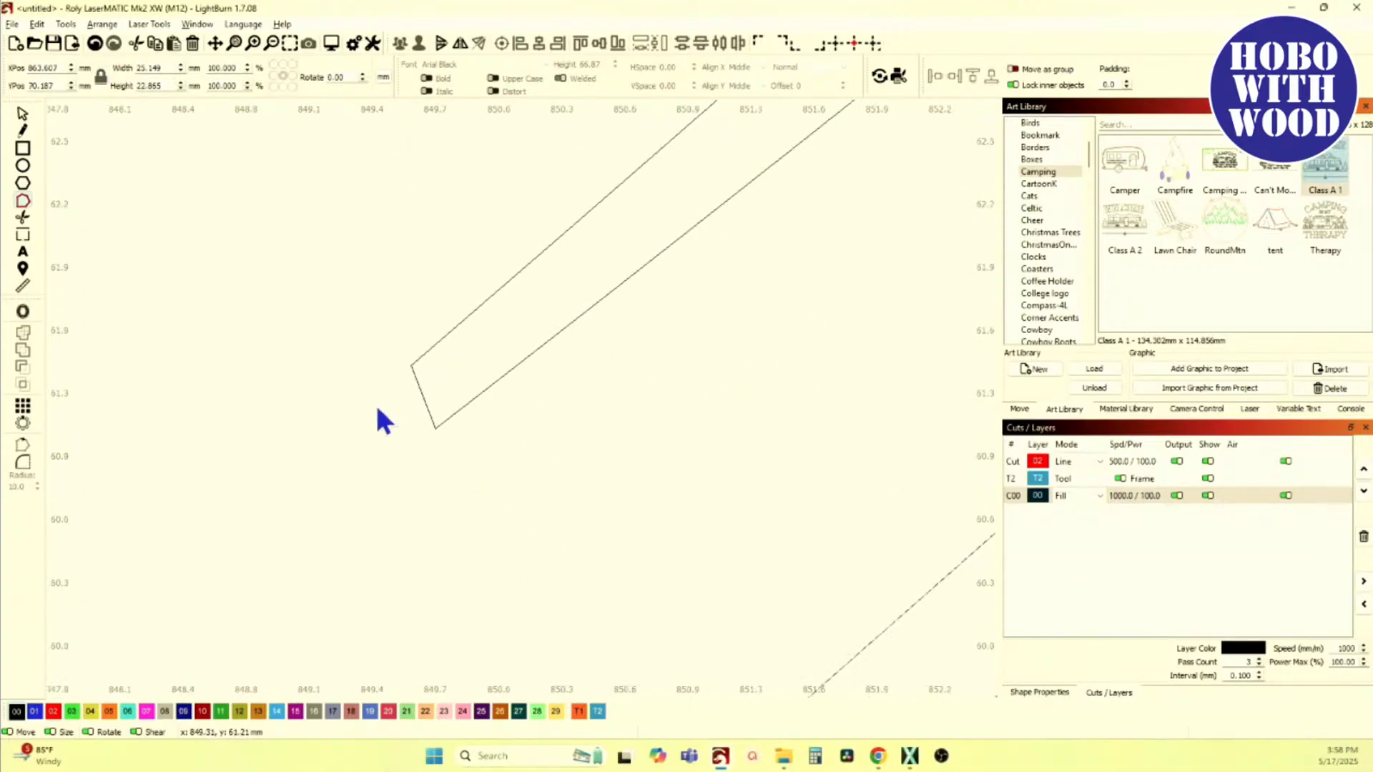
left_click(455, 380)
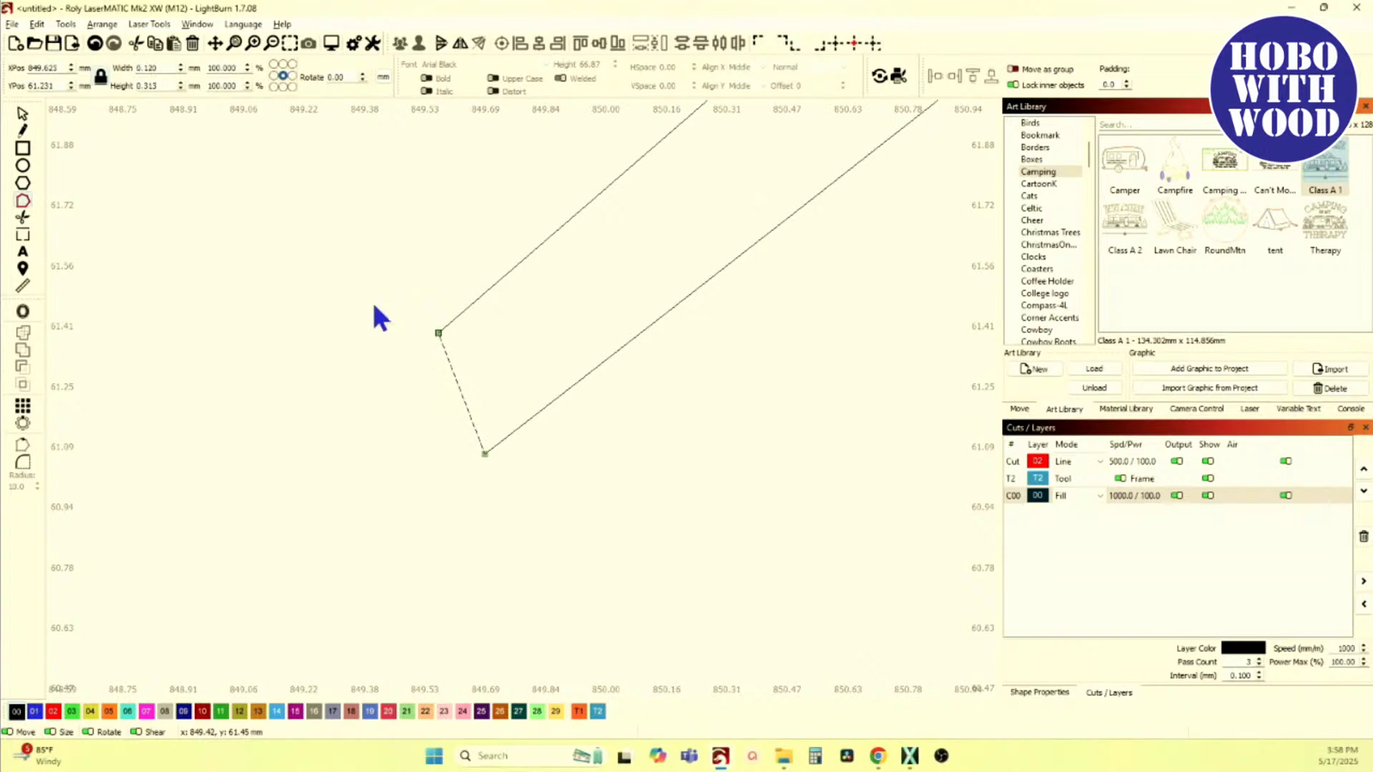
left_click(439, 330)
scroll(462, 429, "down", 3)
scroll(406, 538, "up", 2)
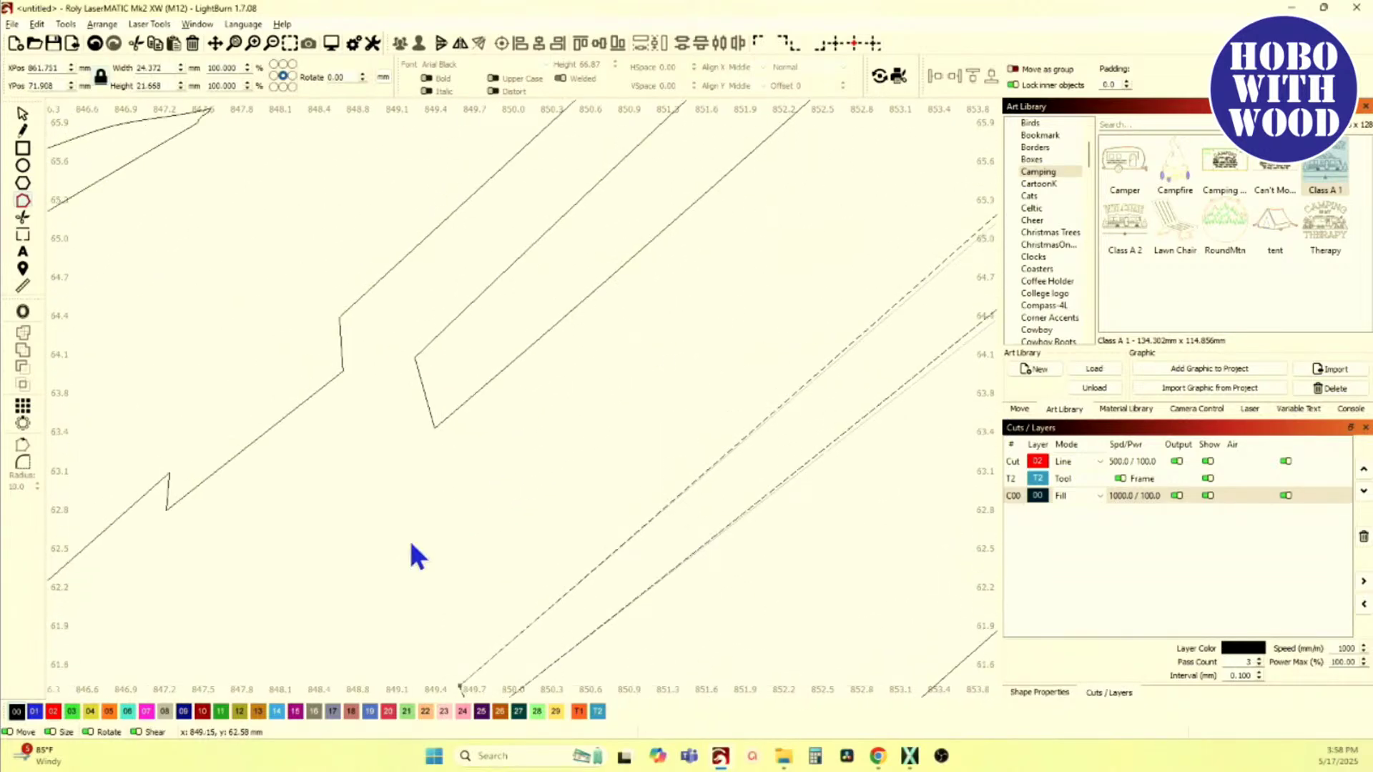
left_click(423, 395)
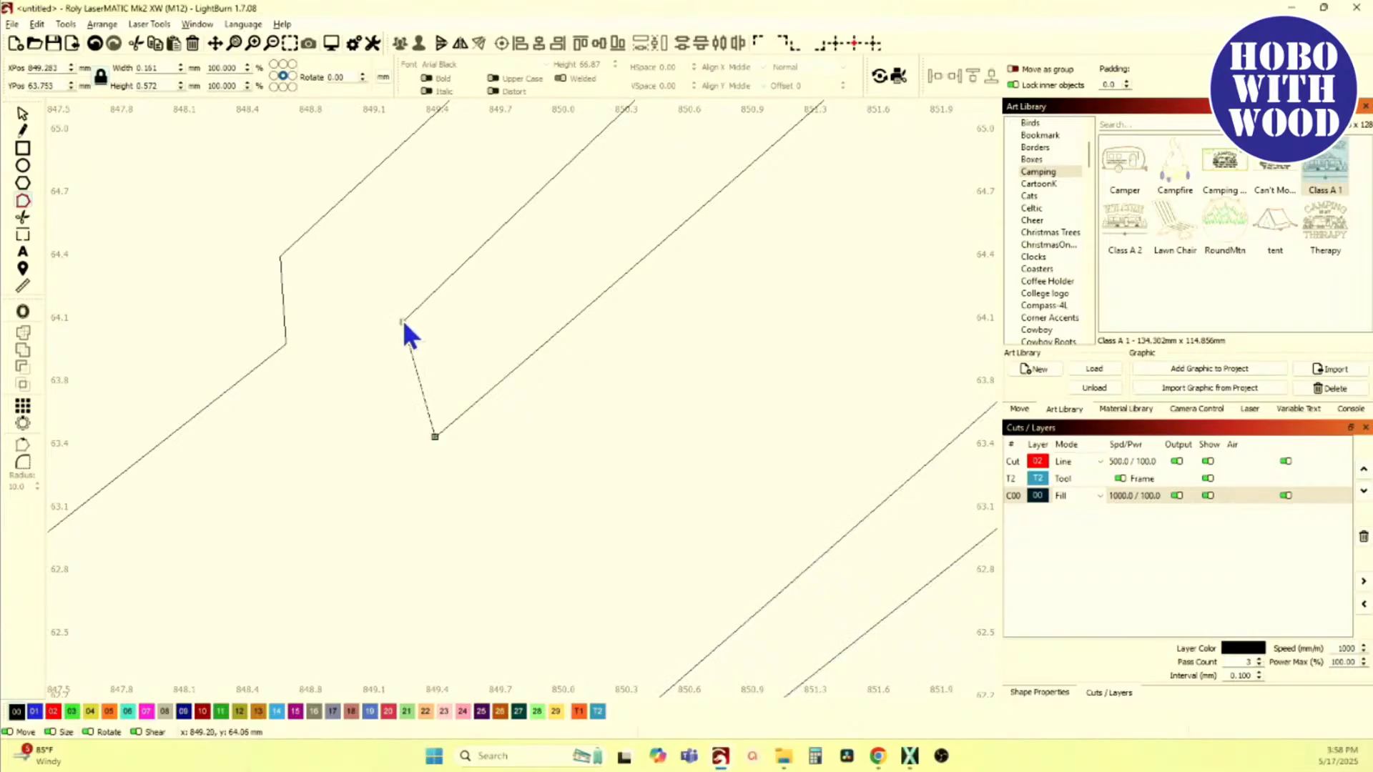
left_click(403, 321)
Step: Try to join the line bridging the left and right mountain strokes to both outlines at its end nodes
scroll(466, 368, "down", 5)
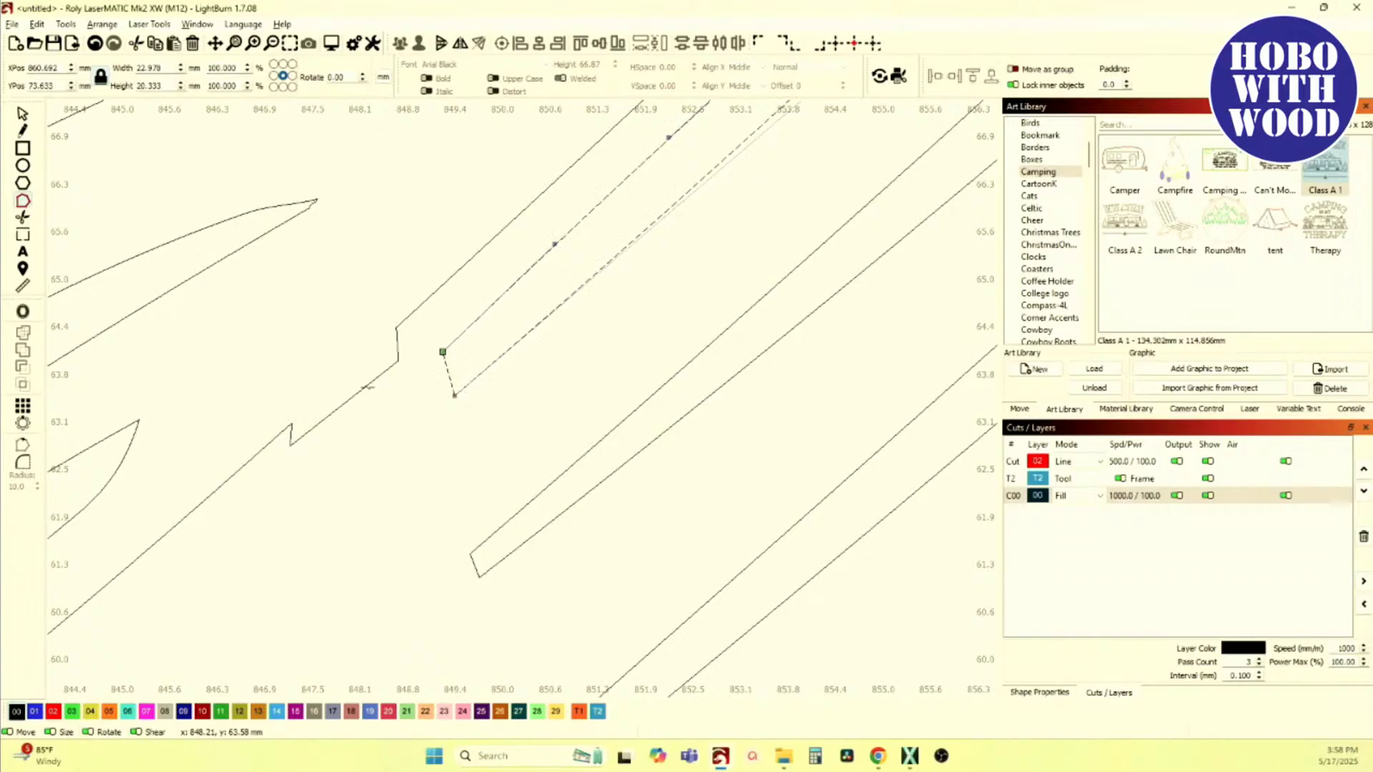
left_click(366, 386)
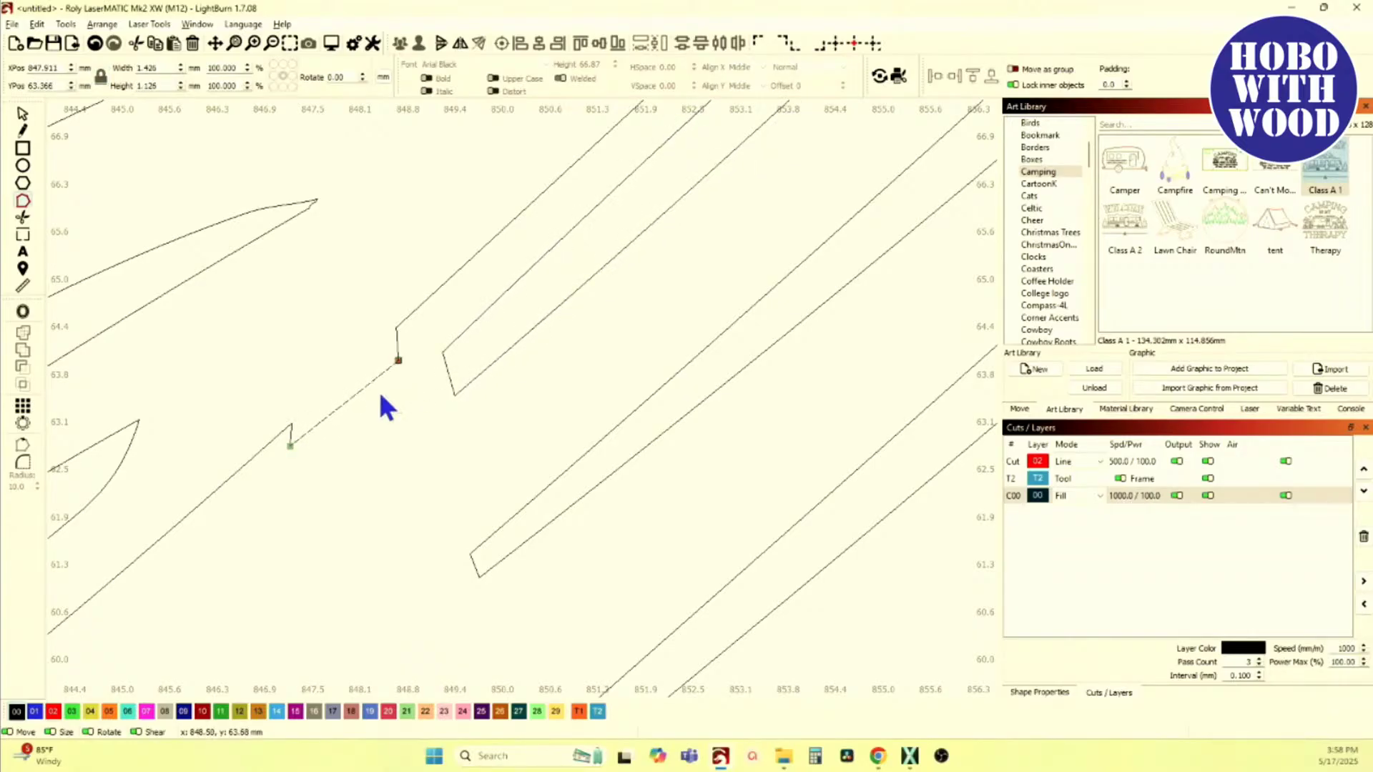
scroll(311, 446, "up", 3)
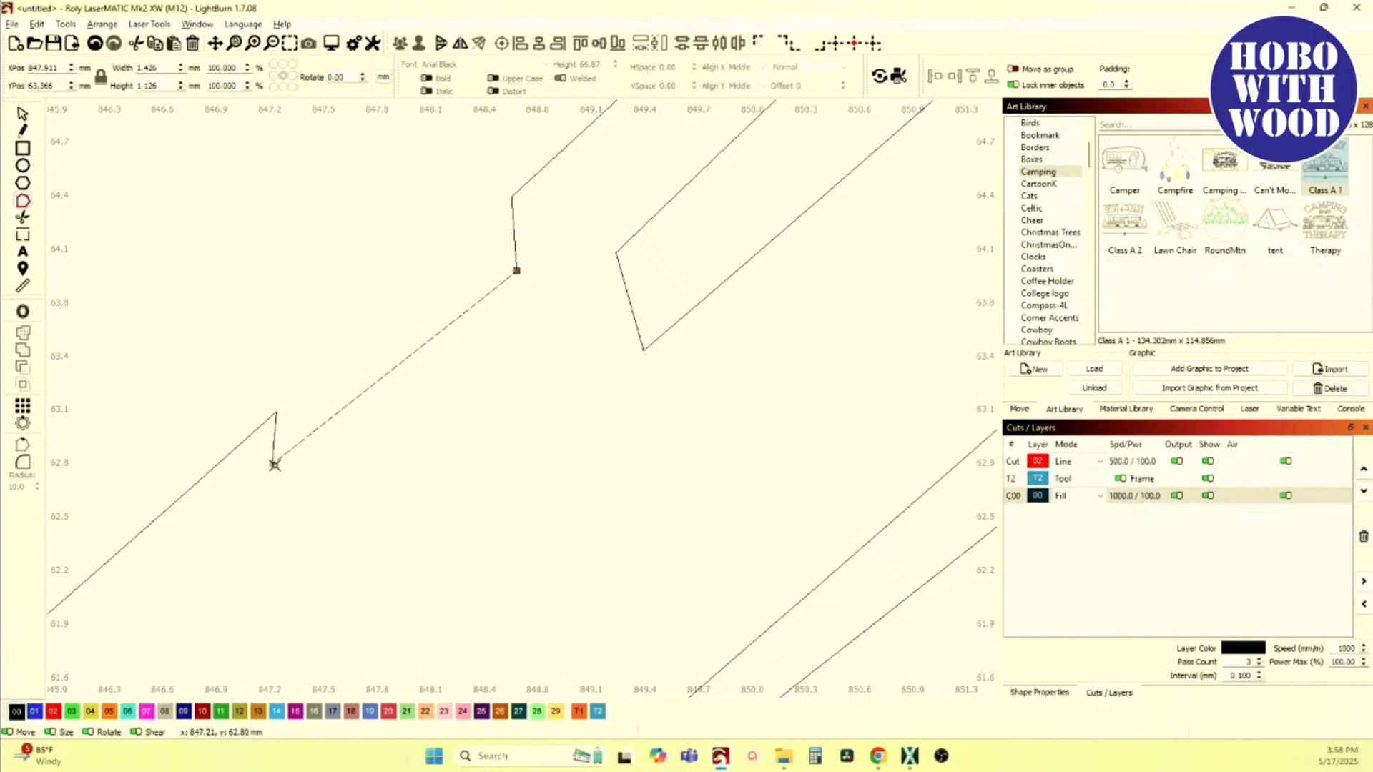
left_click_drag(272, 490, 272, 466)
left_click(516, 243)
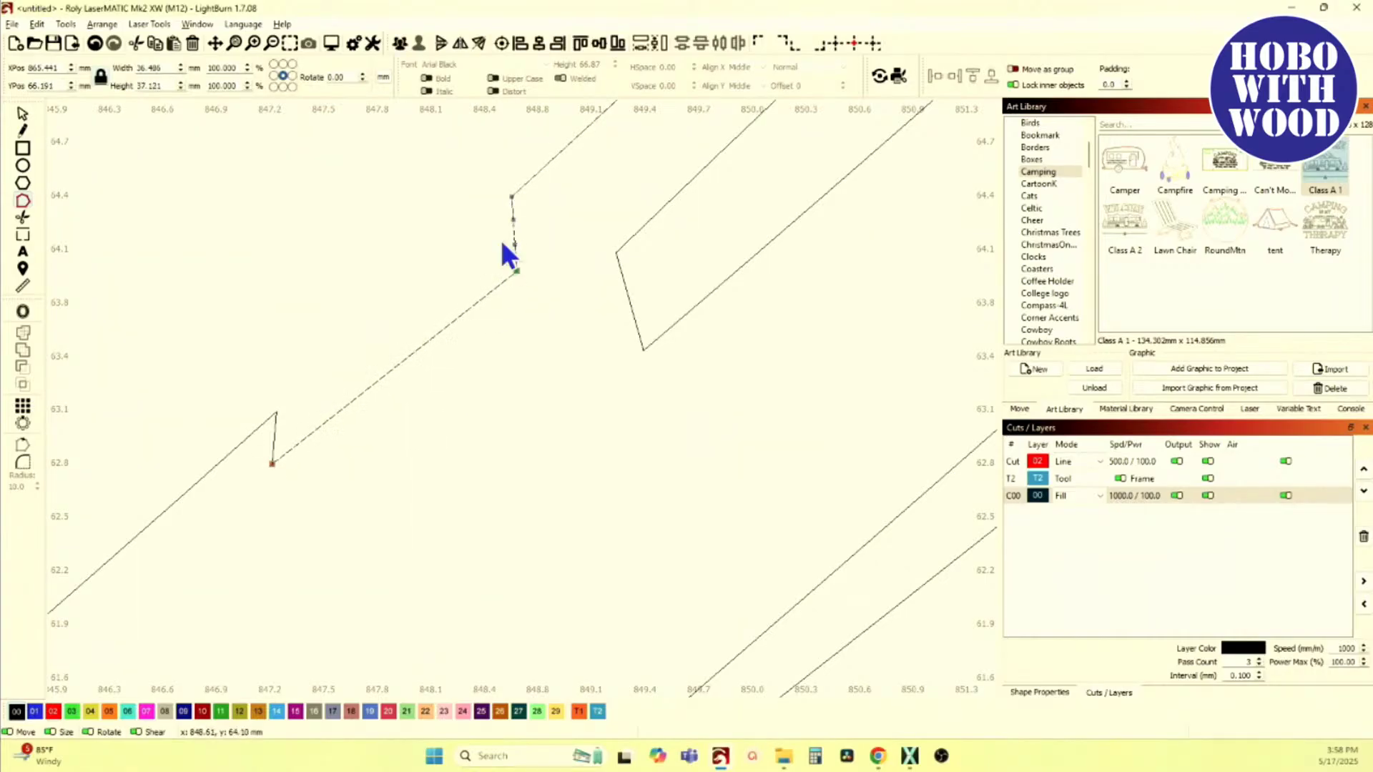
Step: Try to merge the bridging line with the right mountain stroke using Close Path
left_click(25, 114)
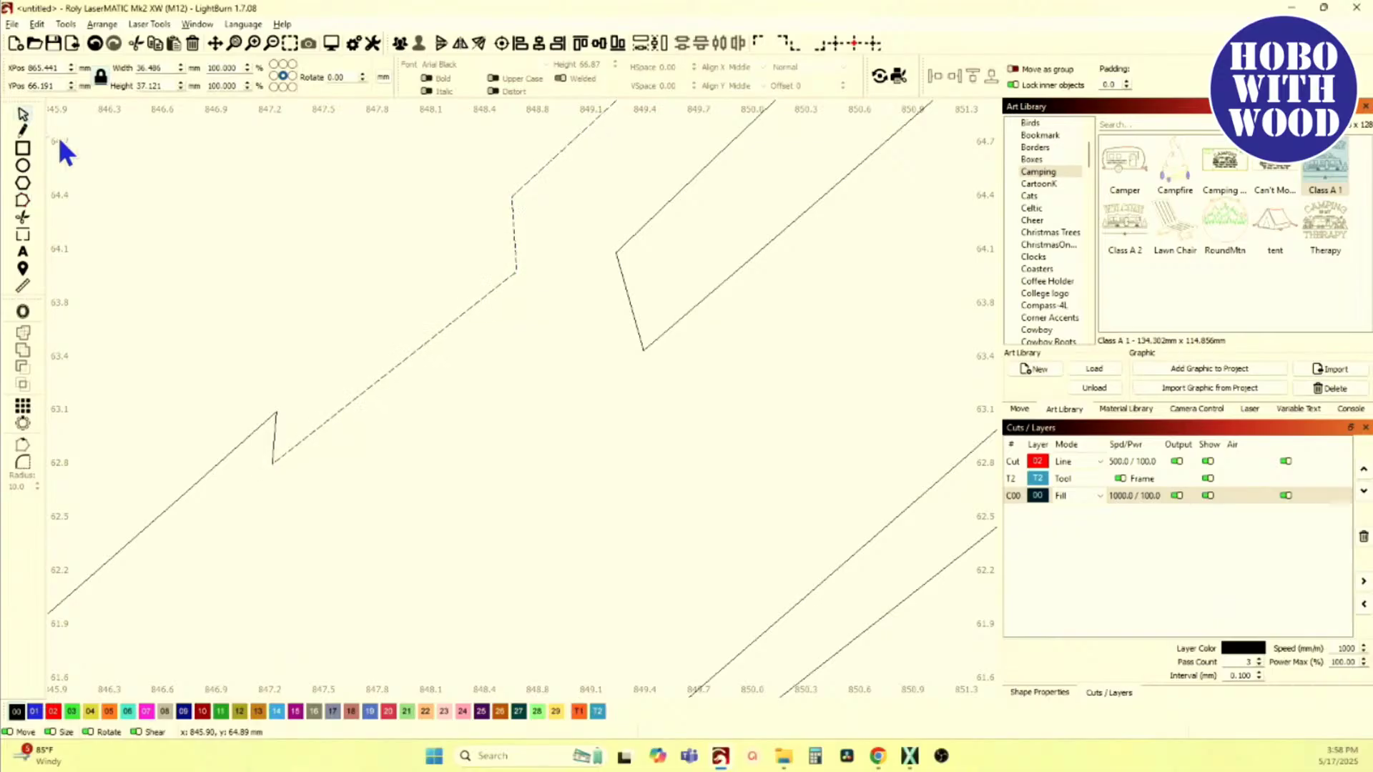
left_click(37, 25)
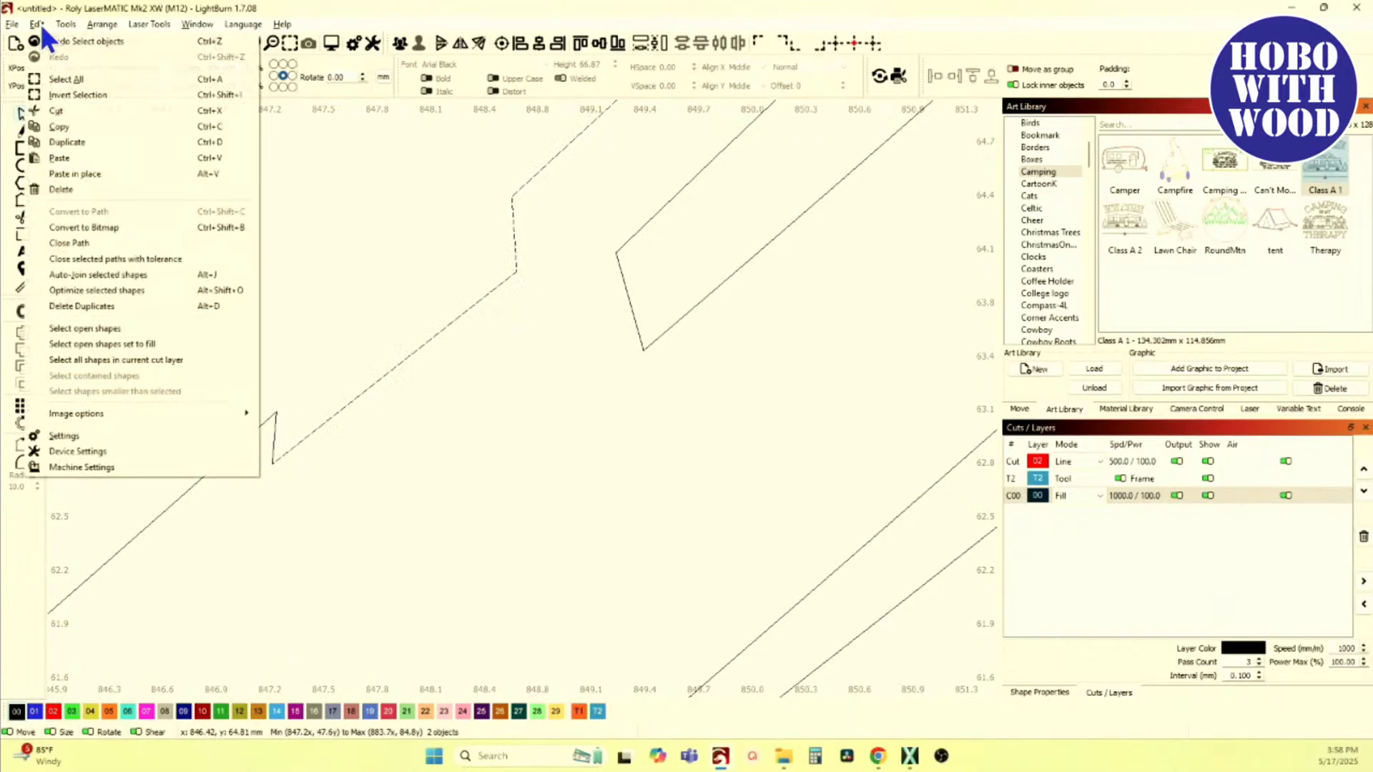
left_click(80, 244)
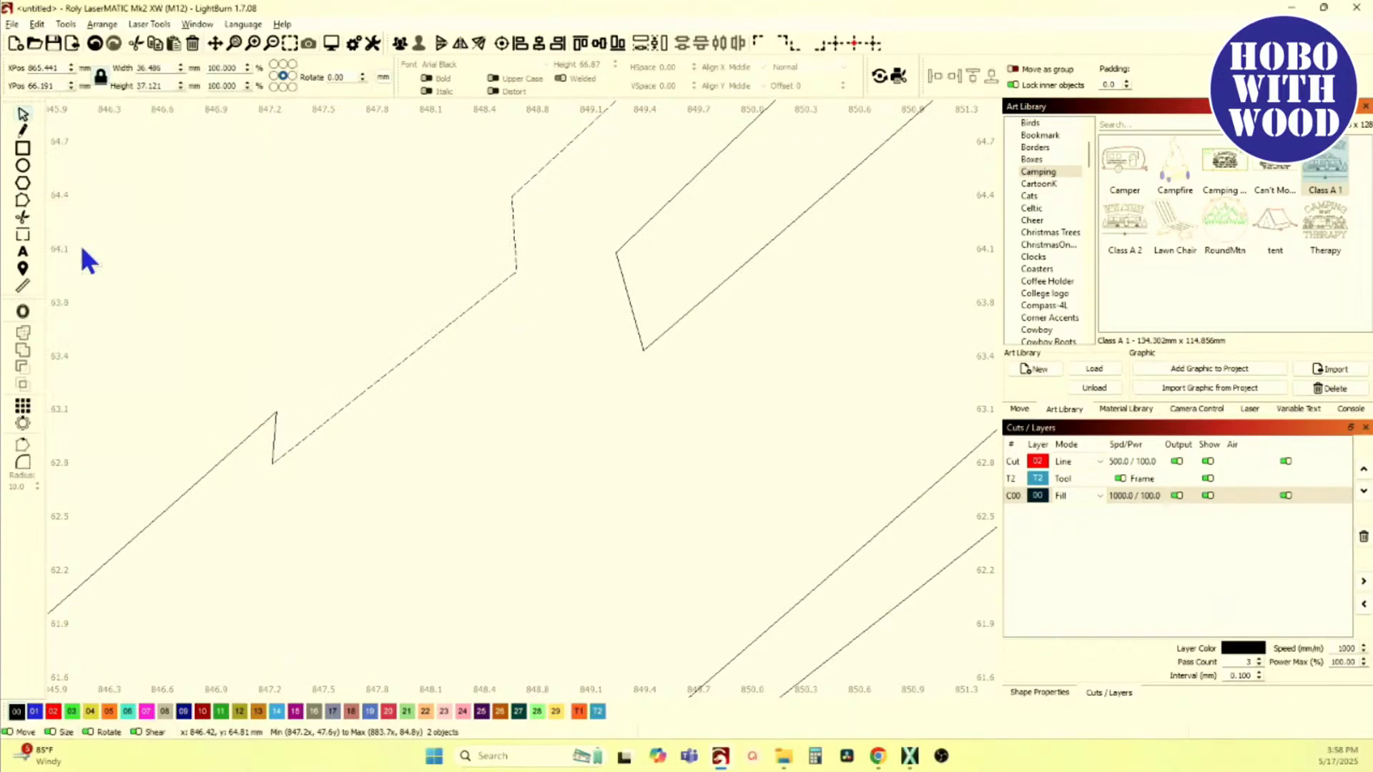
Step: Try to merge the left and right mountain outlines with the bridging line by grouping them and applying Close Path
left_click(285, 521)
left_click(273, 444)
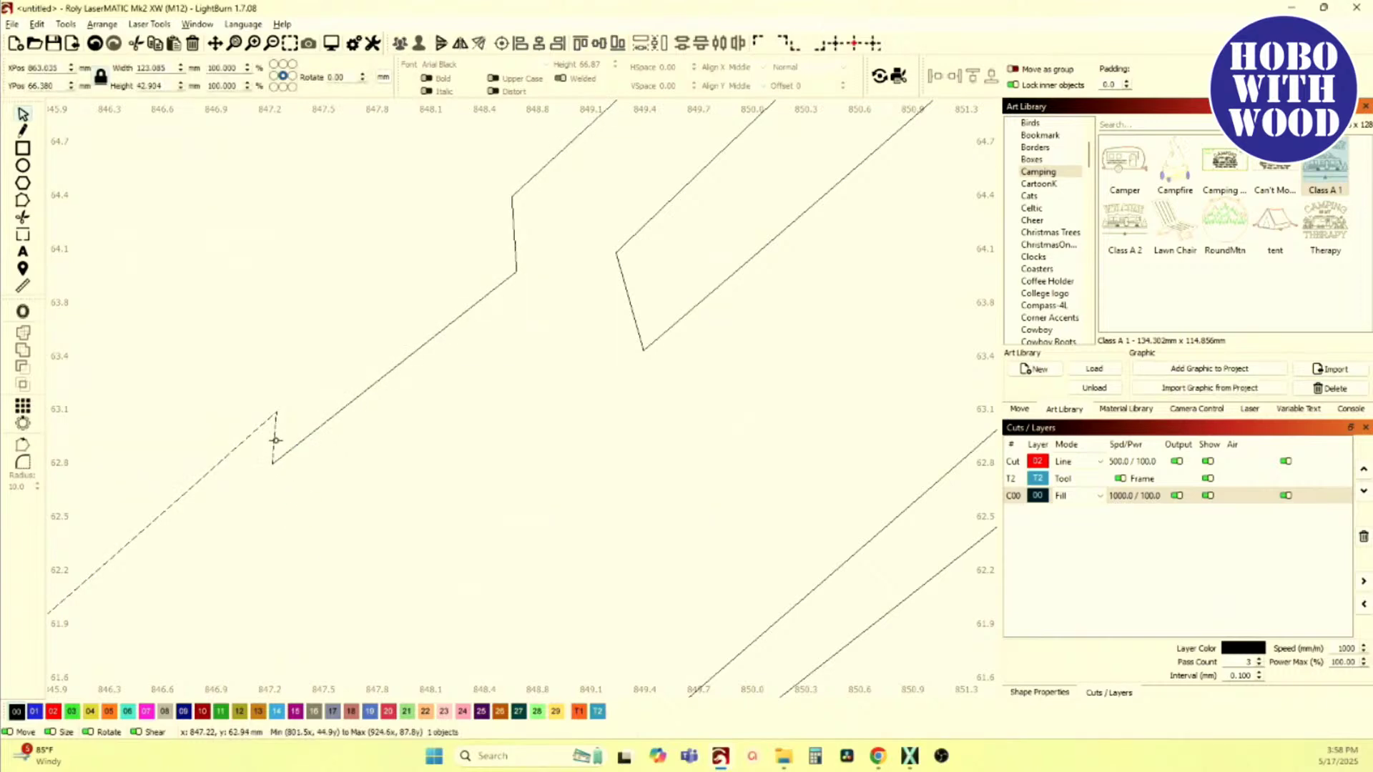
left_click(514, 227, "shift")
left_click(402, 44)
left_click(420, 344, "shift")
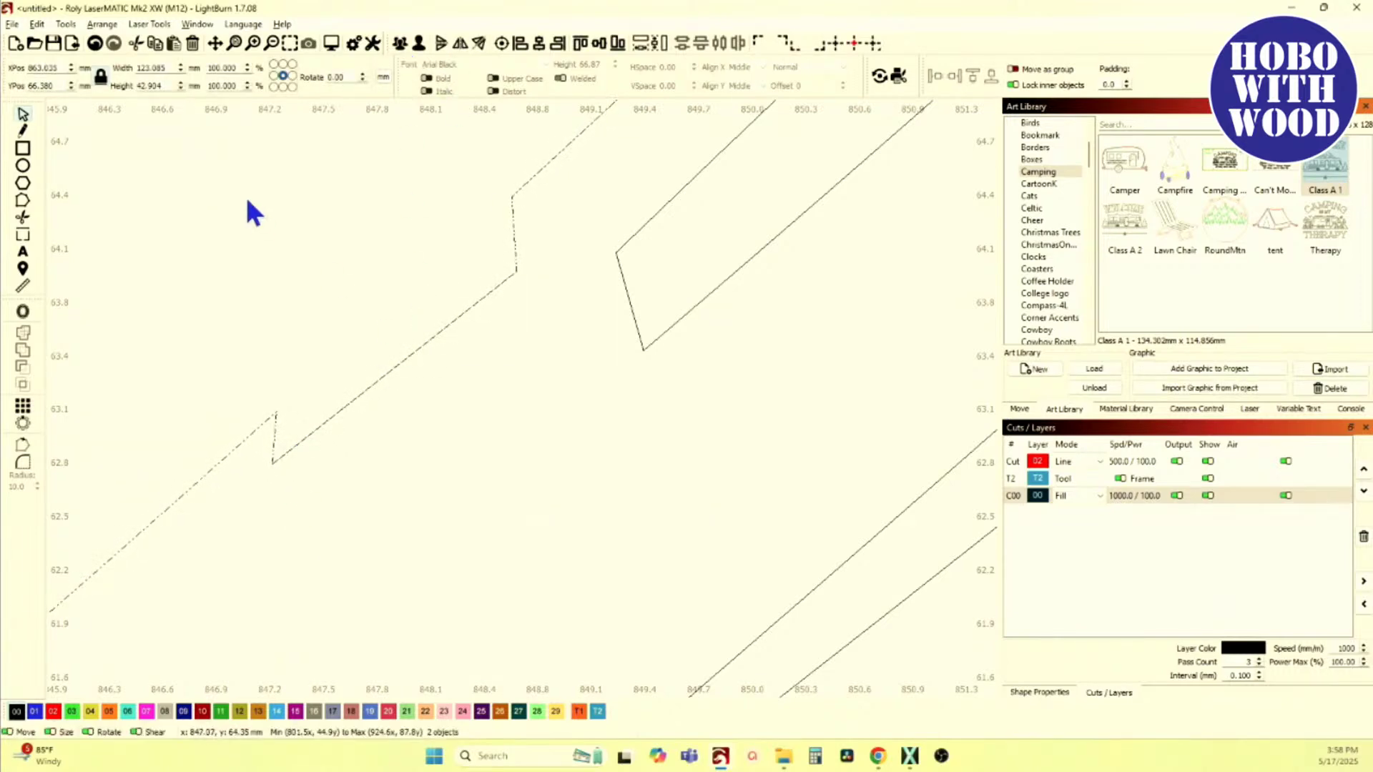
left_click(36, 22)
left_click(110, 238)
left_click(398, 46)
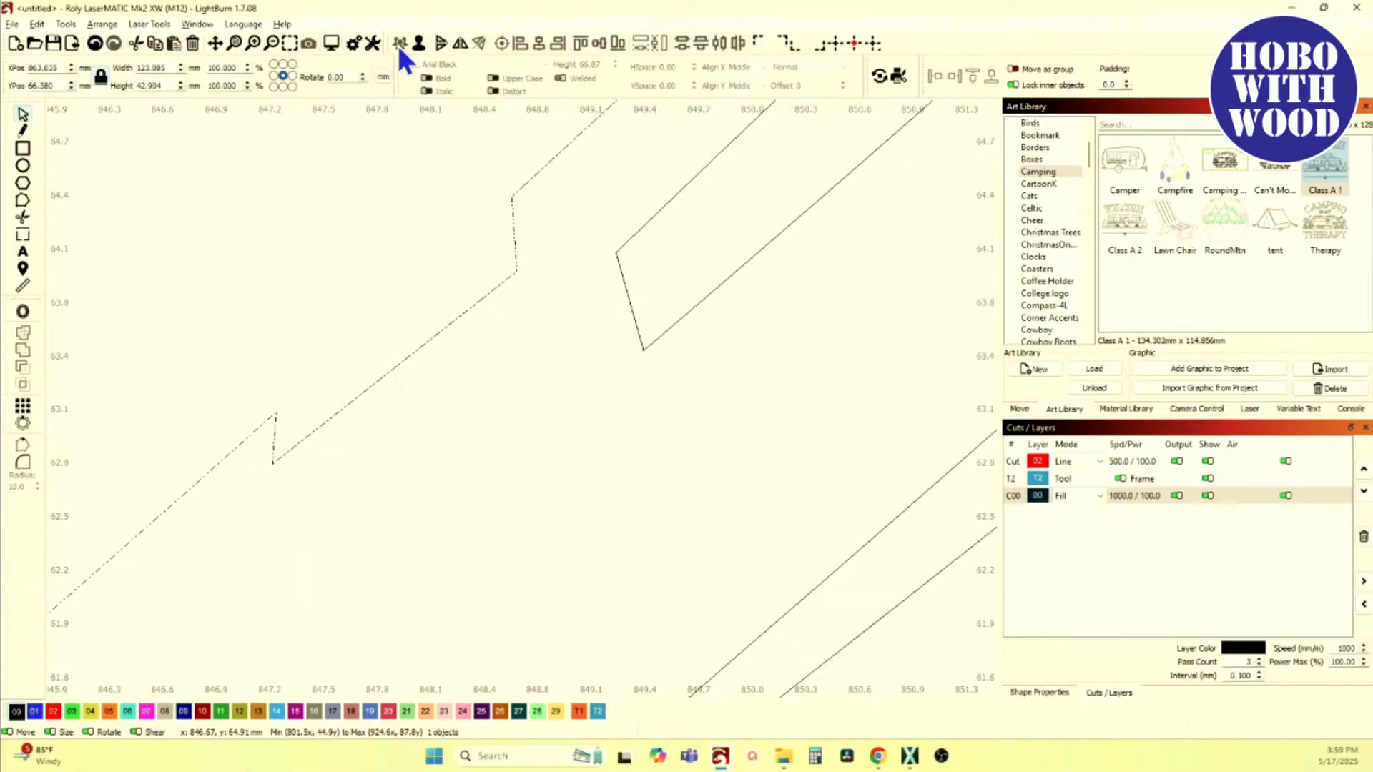
left_click(409, 201)
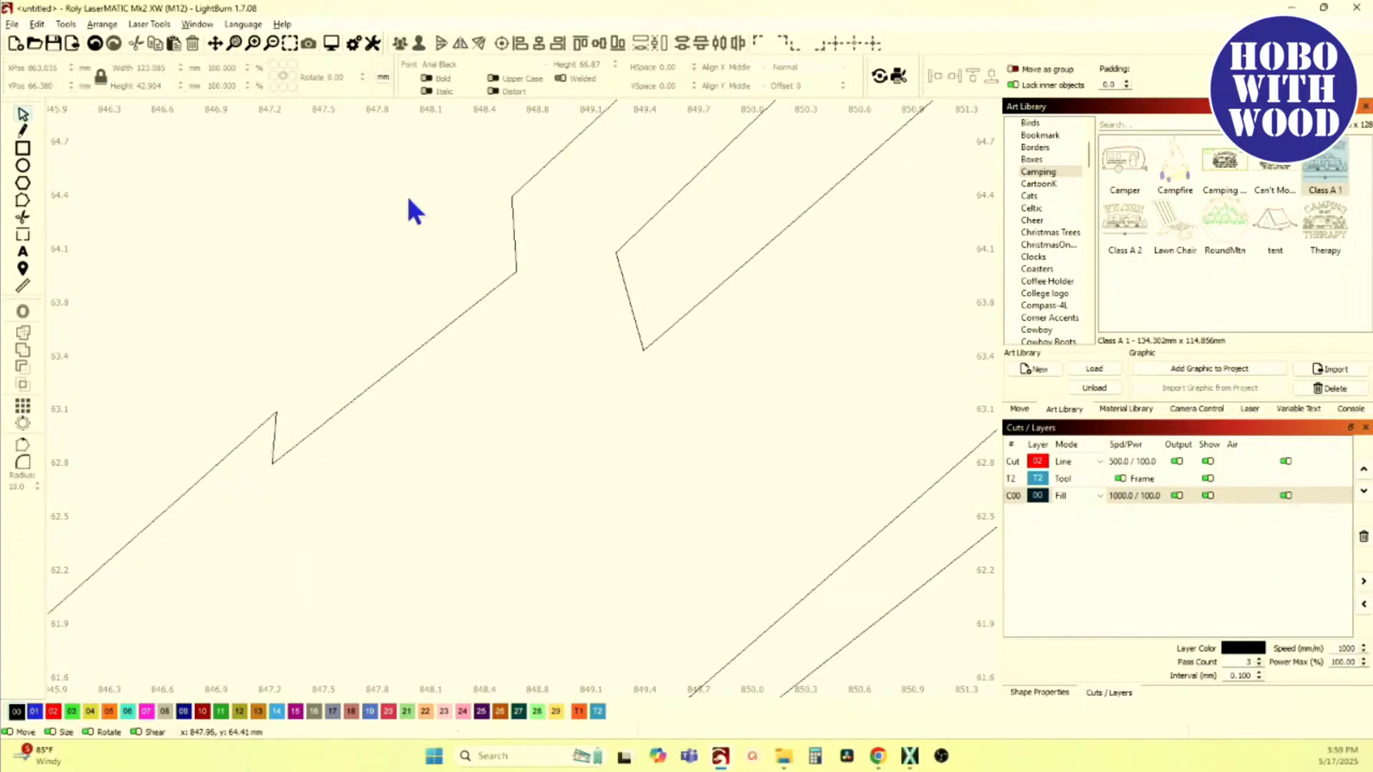
Step: Ungroup the left and right mountain outlines and select the left outline with the bridging line
left_click(273, 443)
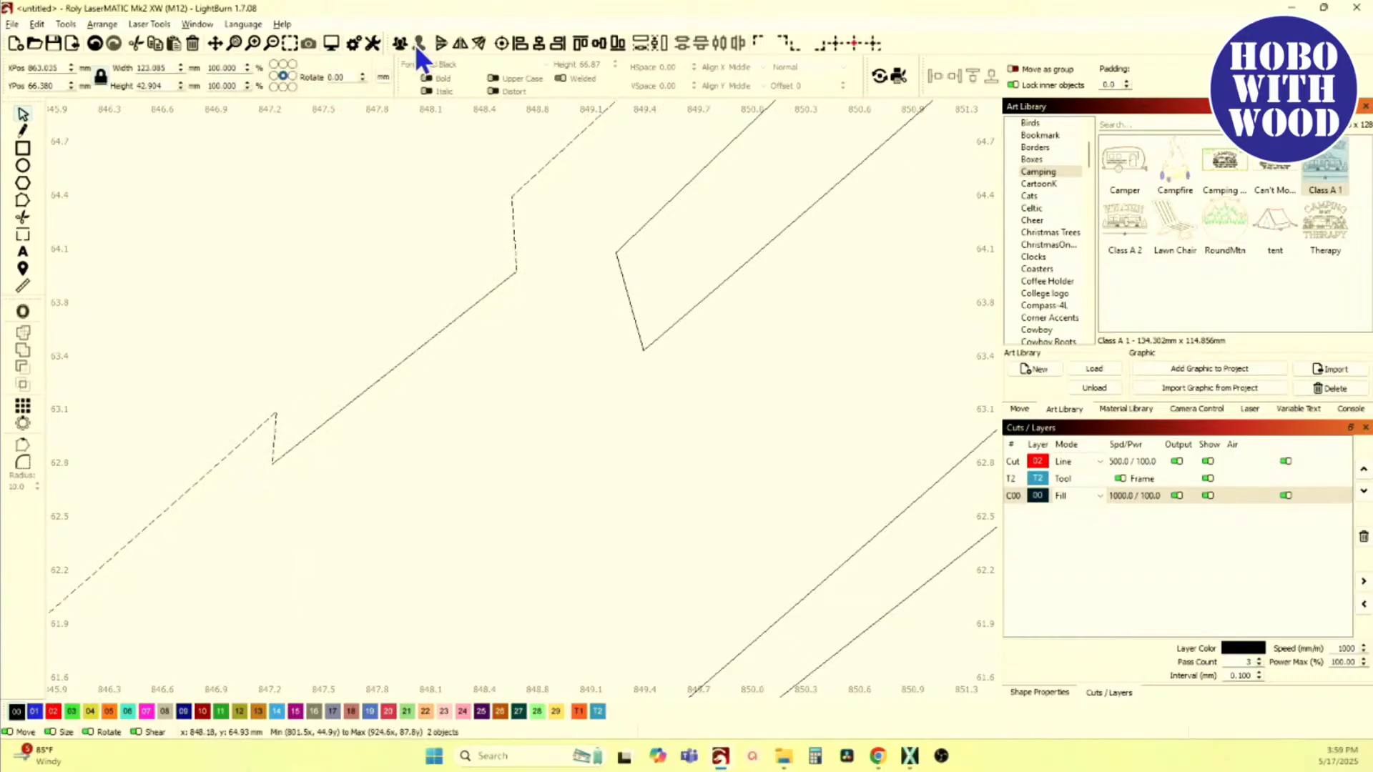
left_click(272, 439)
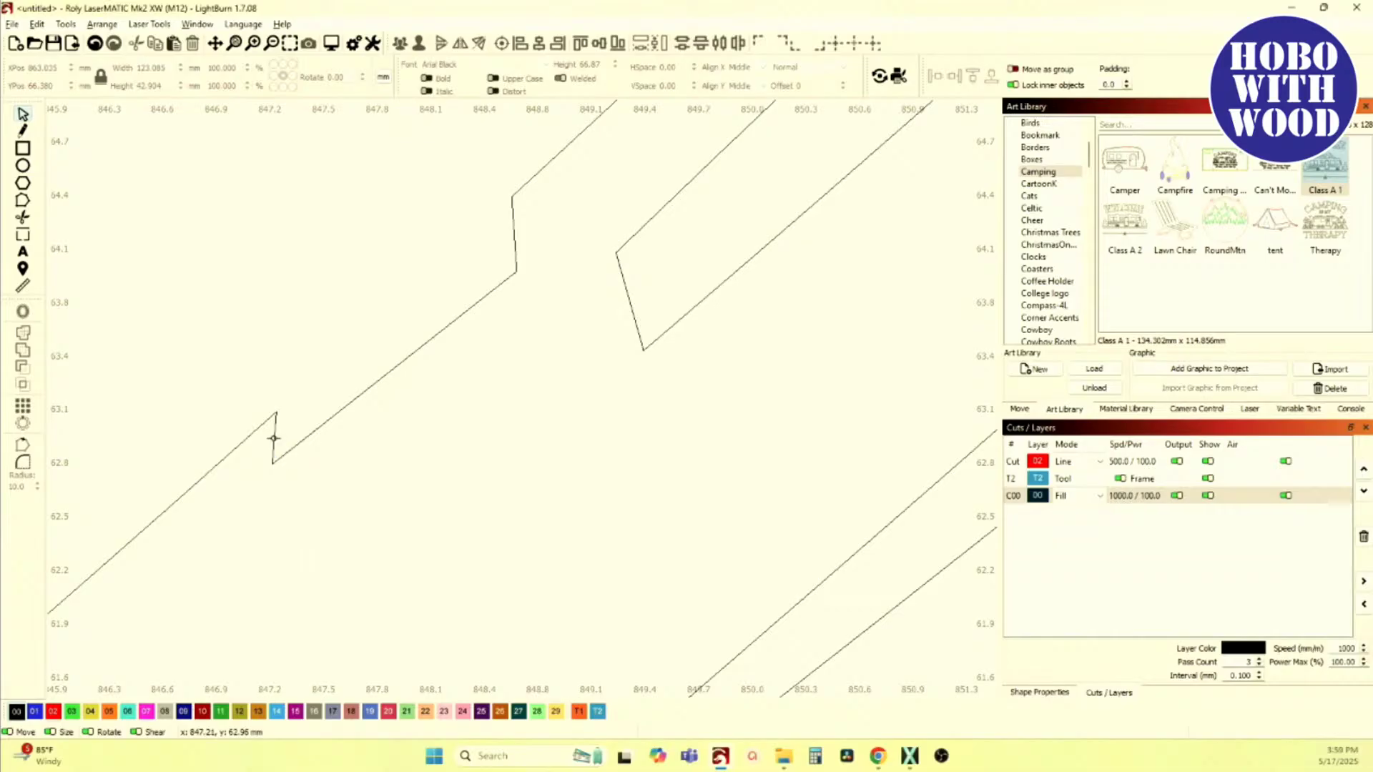
left_click(274, 439)
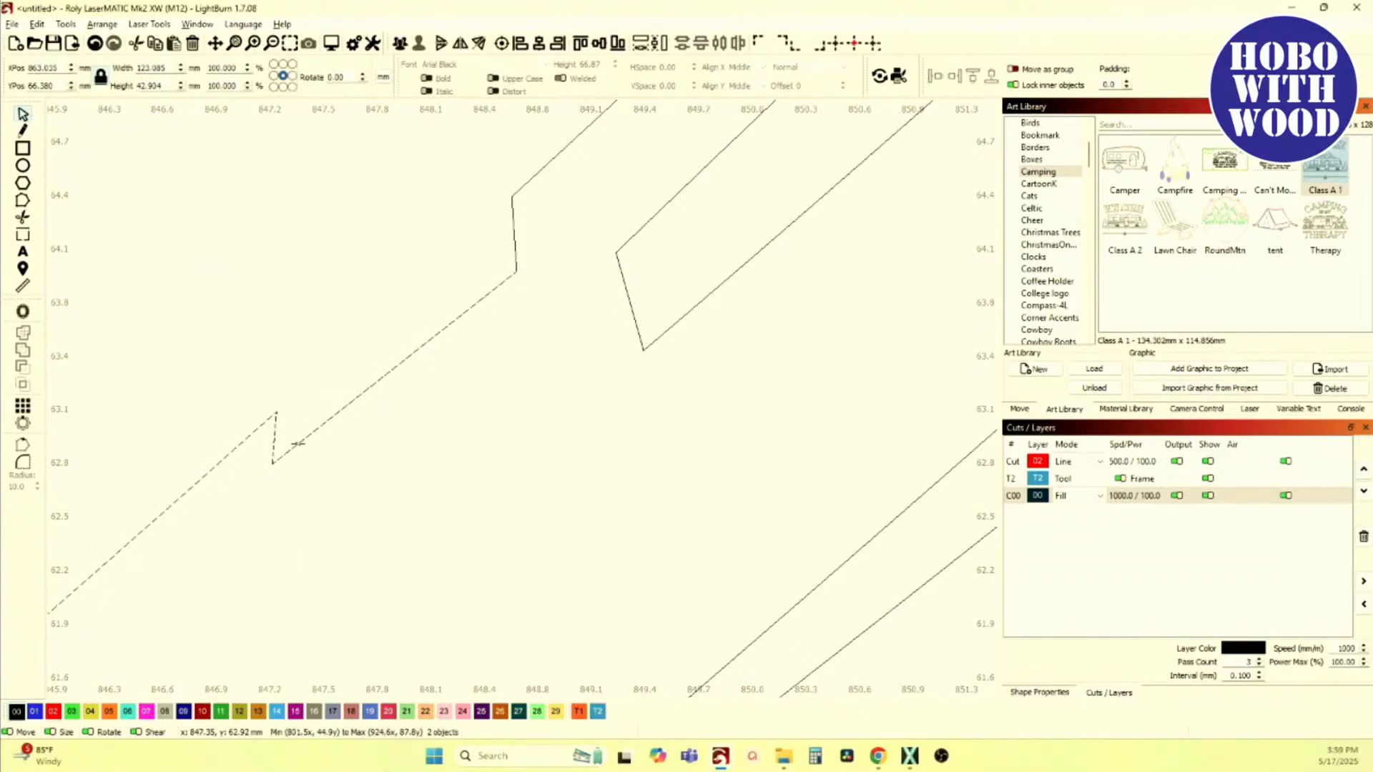
Step: Join the upper end node of the bridging line to the end of the right mountain stroke
left_click(22, 200)
scroll(242, 466, "up", 3)
scroll(286, 477, "down", 4)
scroll(465, 347, "up", 5)
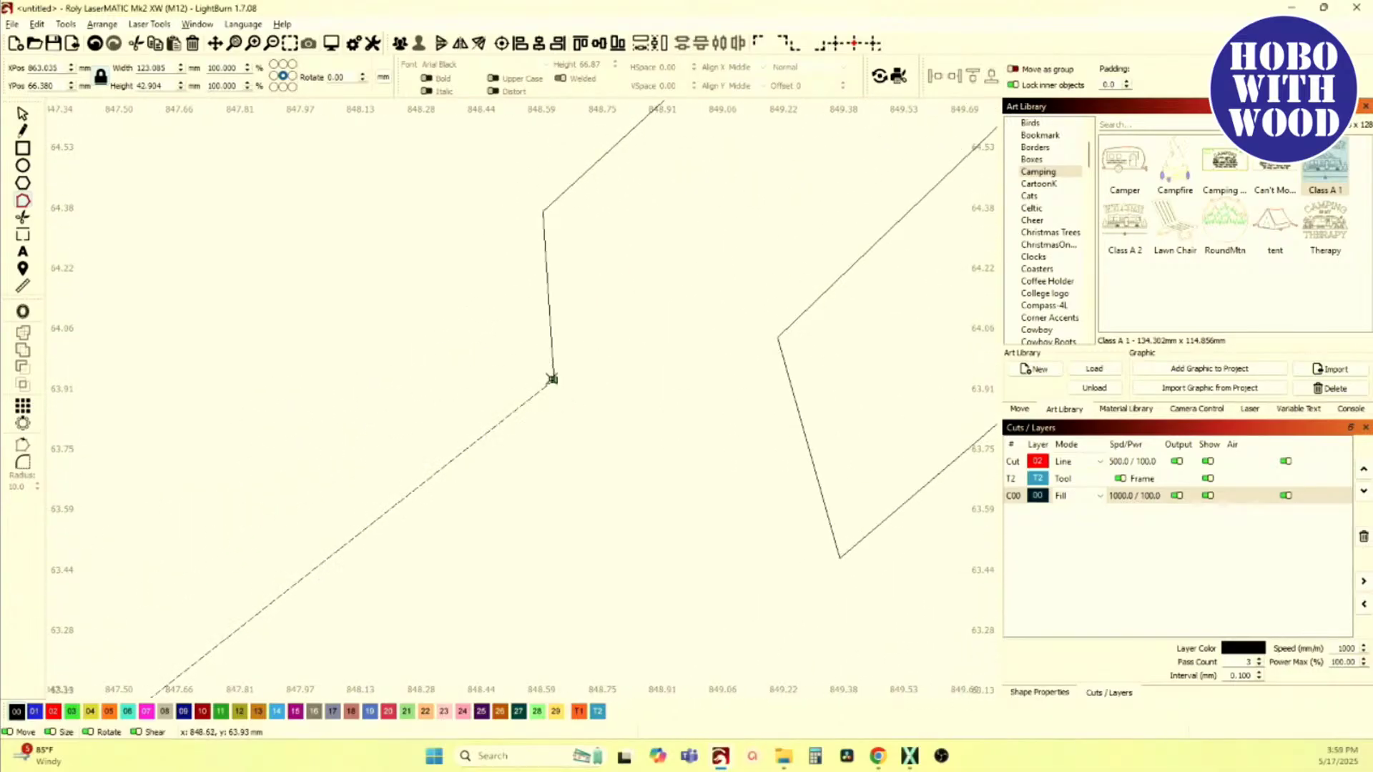
scroll(555, 379, "down", 10)
scroll(555, 379, "down", 5)
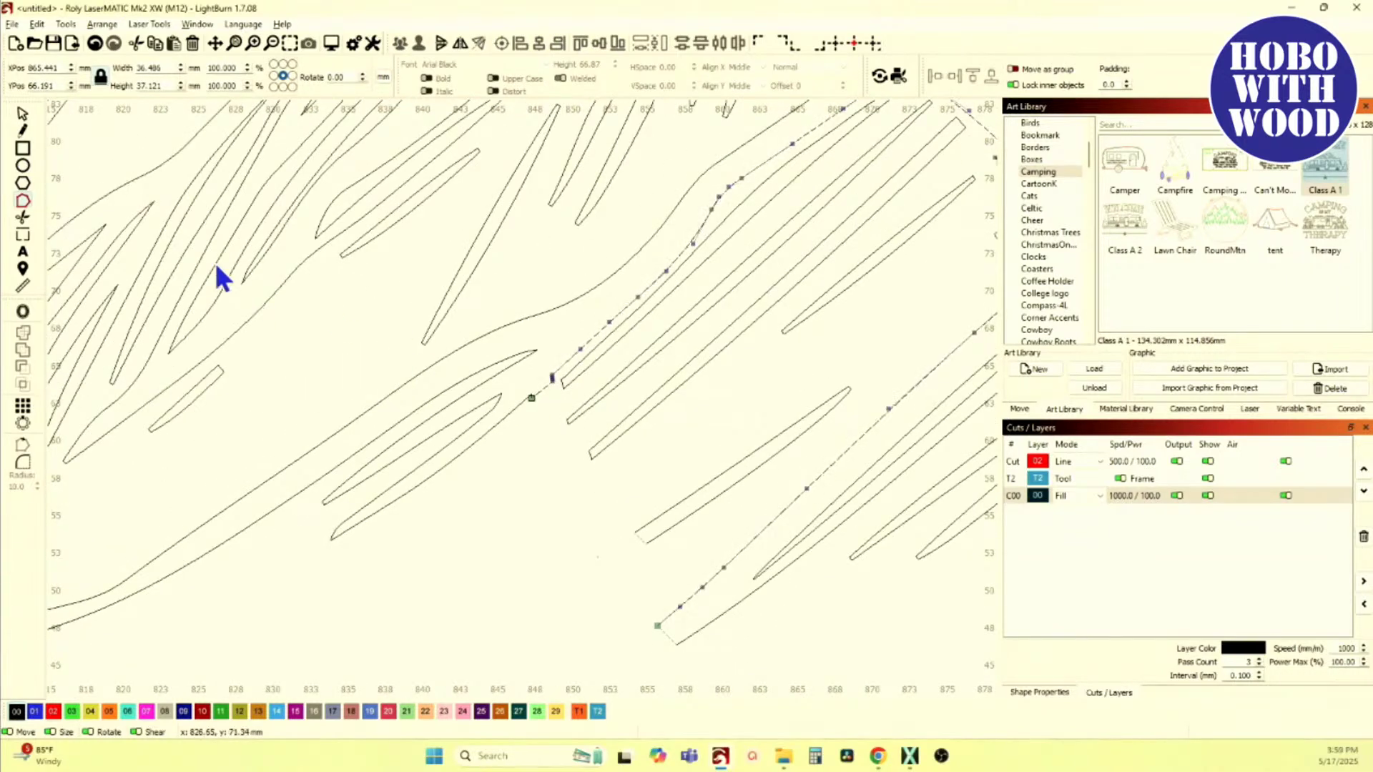
Step: Join the lower end node of the bridging line to the left mountain stroke, making one continuous outline
left_click(23, 114)
key("Delete")
scroll(556, 422, "up", 4)
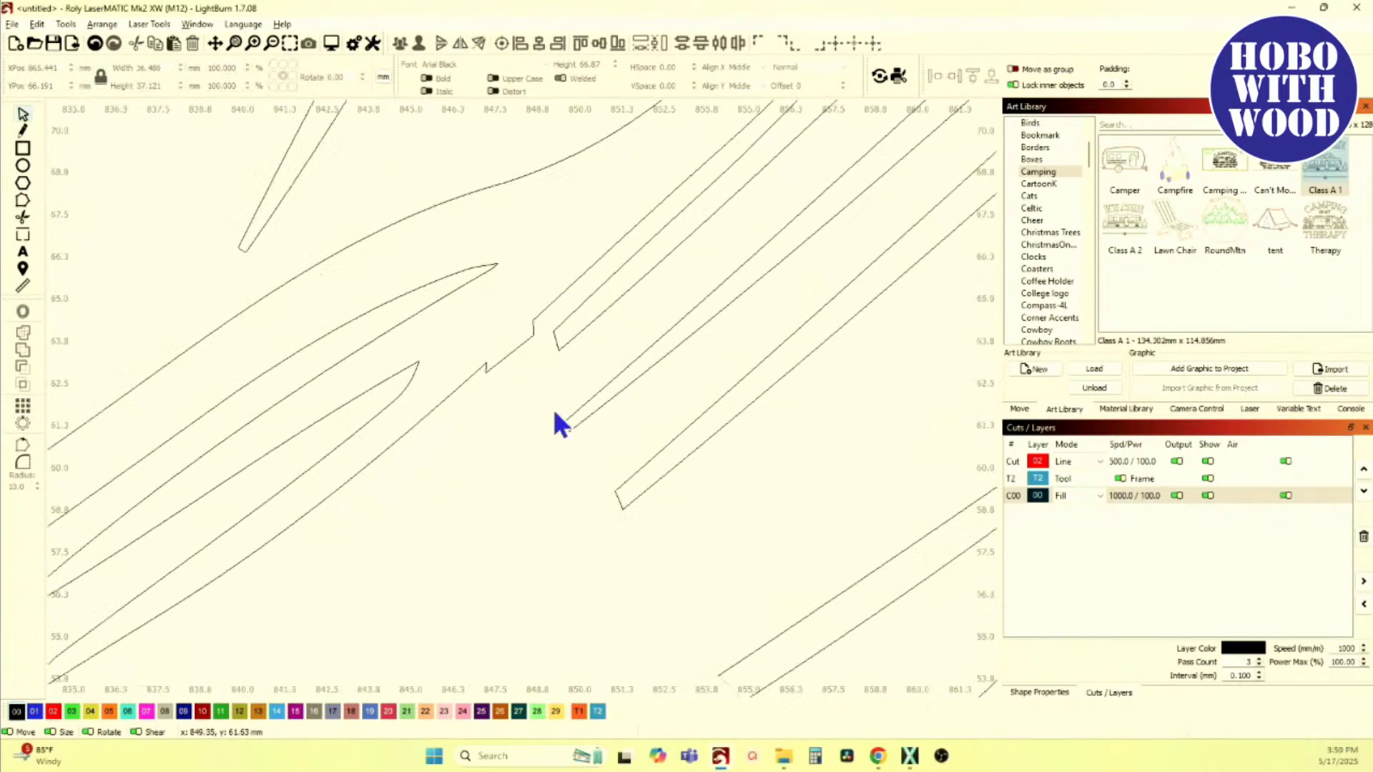
left_click(509, 354)
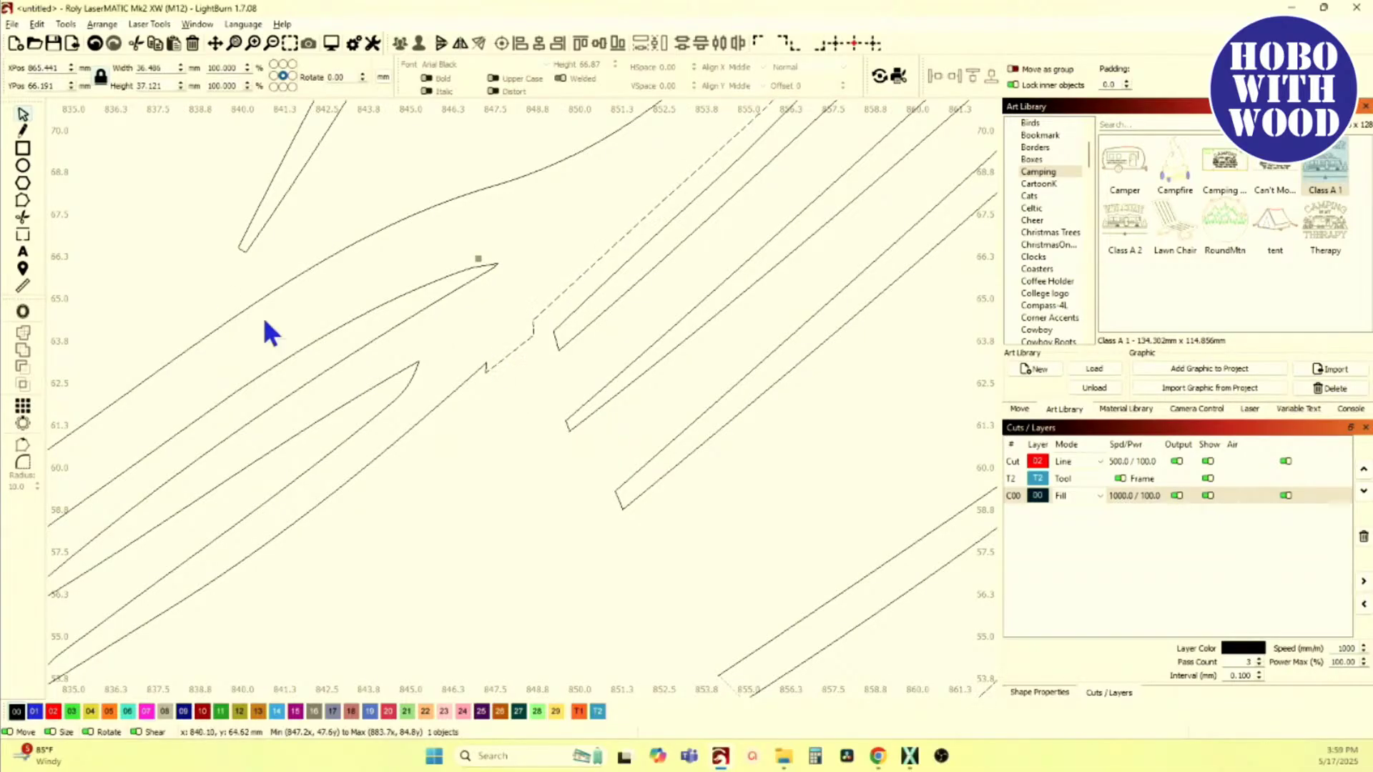
scroll(517, 402, "up", 3)
left_click(23, 201)
scroll(494, 350, "up", 3)
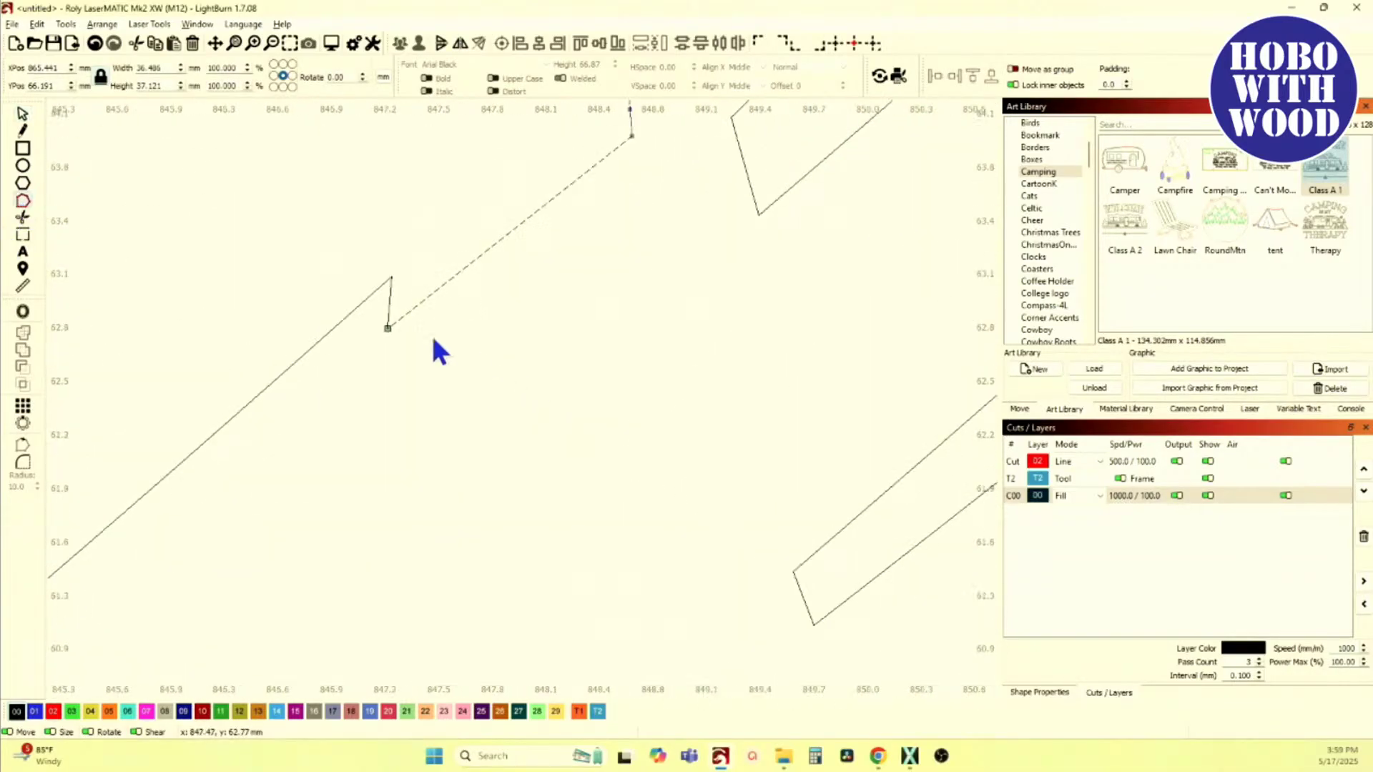
left_click(387, 338)
Step: Delete the jagged nodes along the bridged gap of the mountain outline and convert the resulting straight segment to a curve
scroll(393, 366, "down", 3)
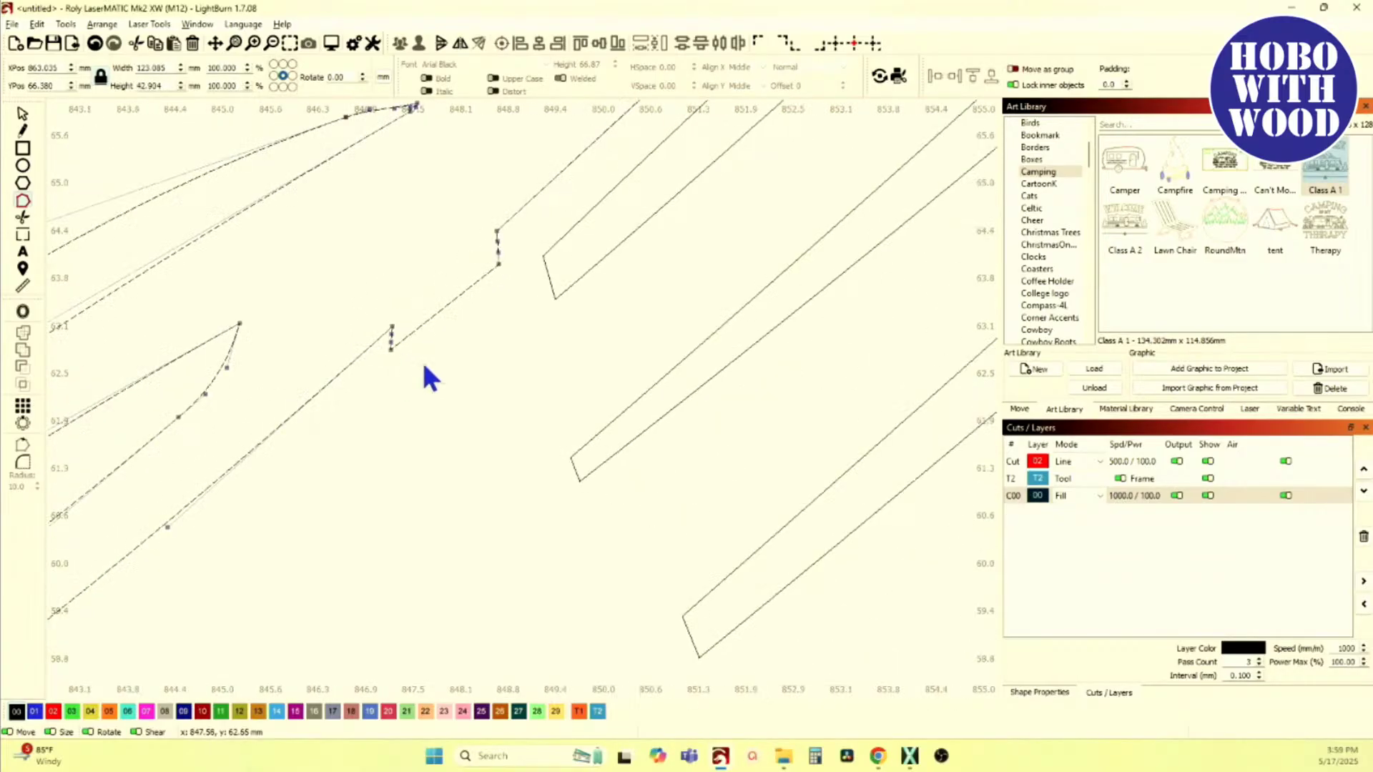
left_click_drag(354, 247, 506, 364)
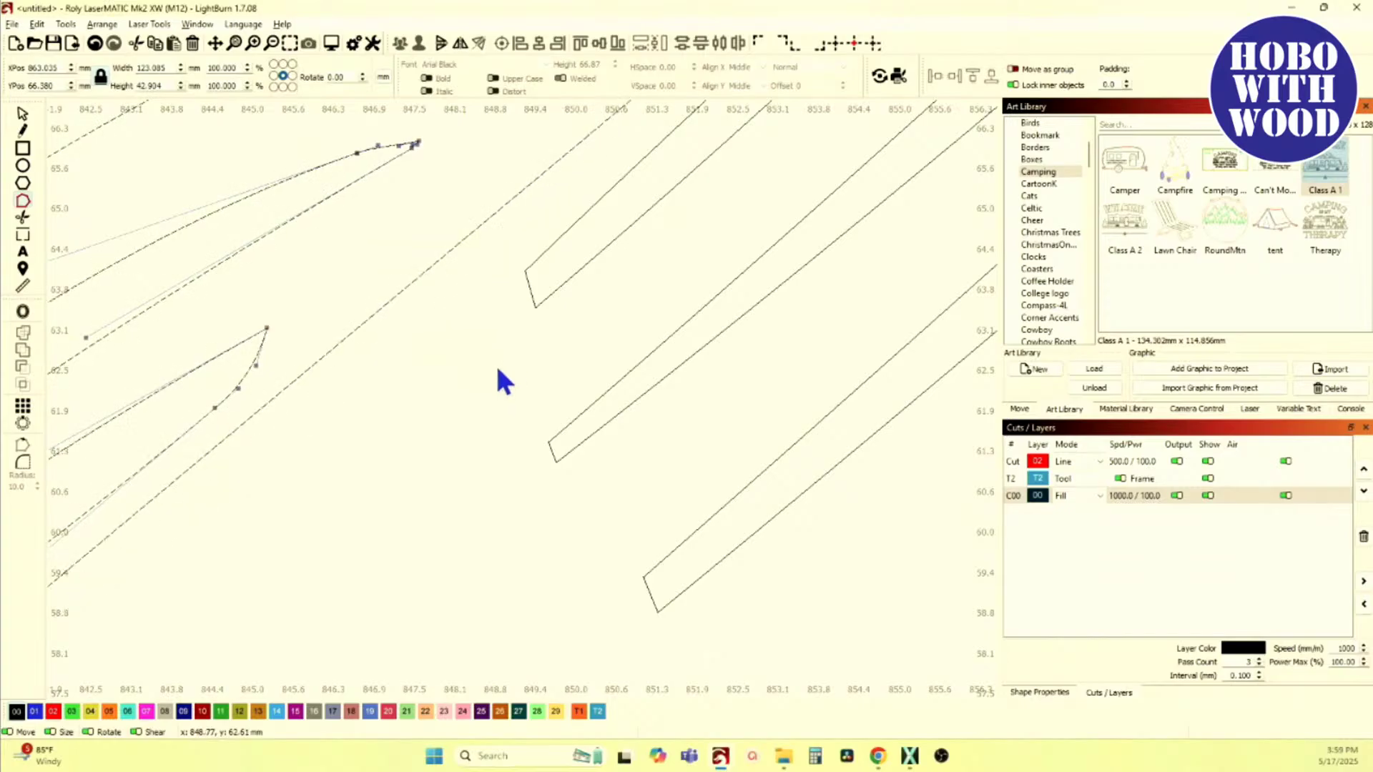
scroll(499, 369, "down", 3)
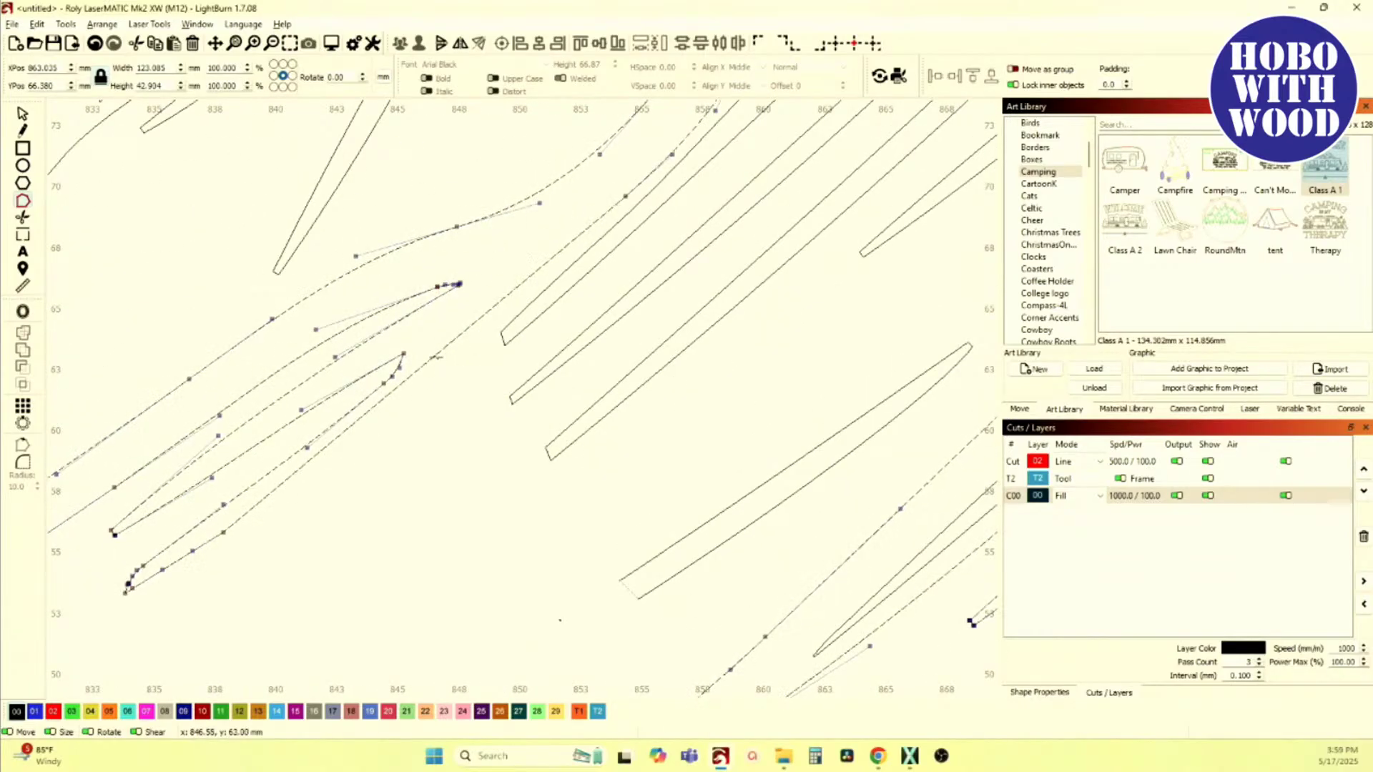
left_click(436, 361)
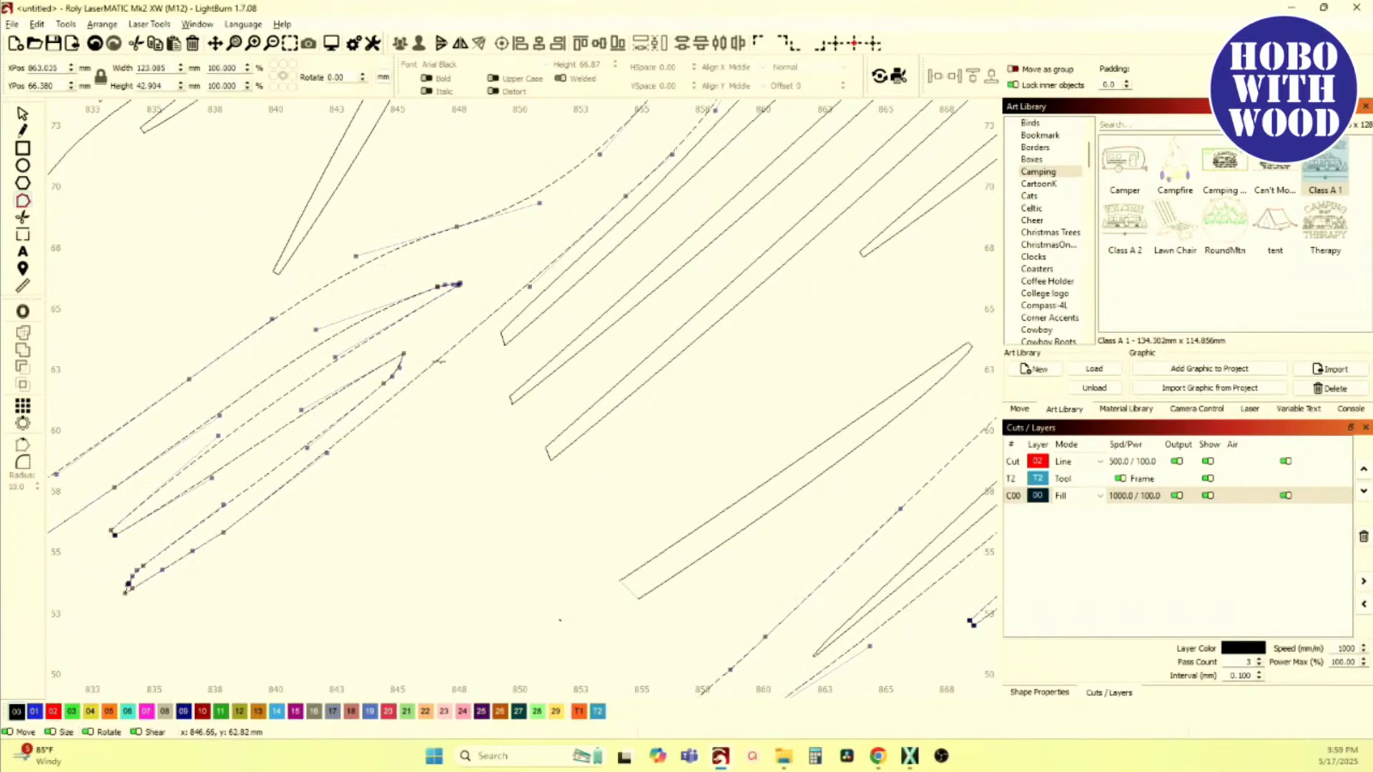
Step: Select the left mountain artwork without the trees and move it to empty space at about X 1246, Y 168 mm
scroll(449, 377, "down", 2)
scroll(487, 368, "down", 3)
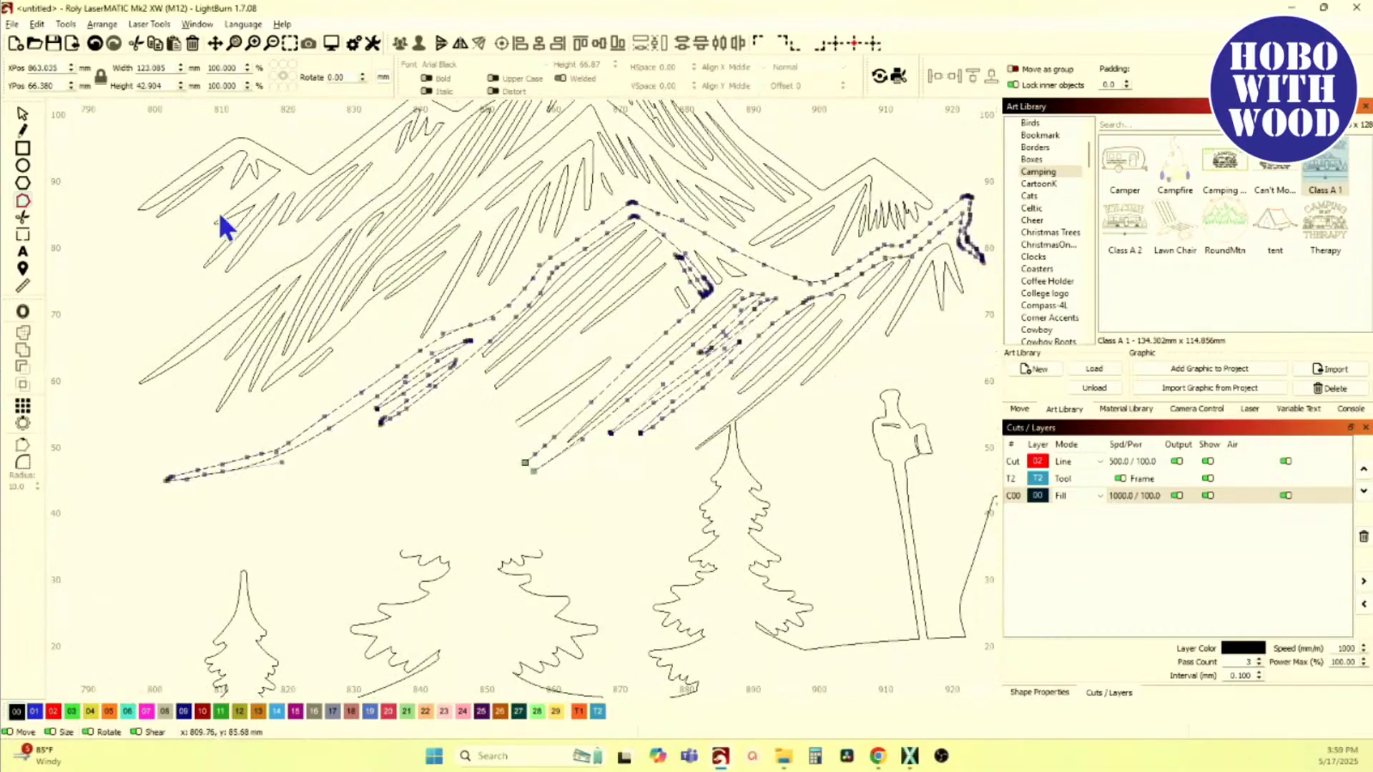
left_click(22, 113)
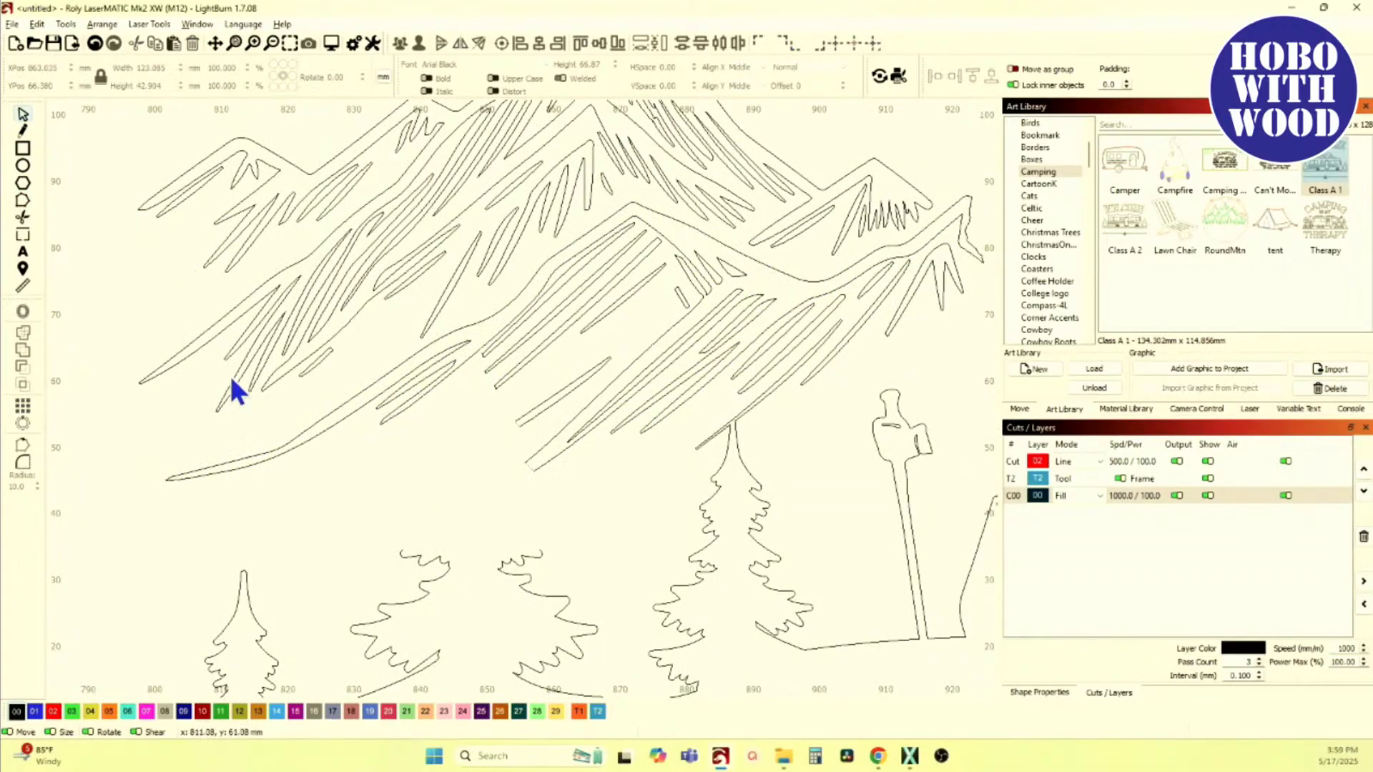
scroll(229, 373, "down", 5)
left_click_drag(137, 252, 461, 409)
scroll(365, 393, "down", 2)
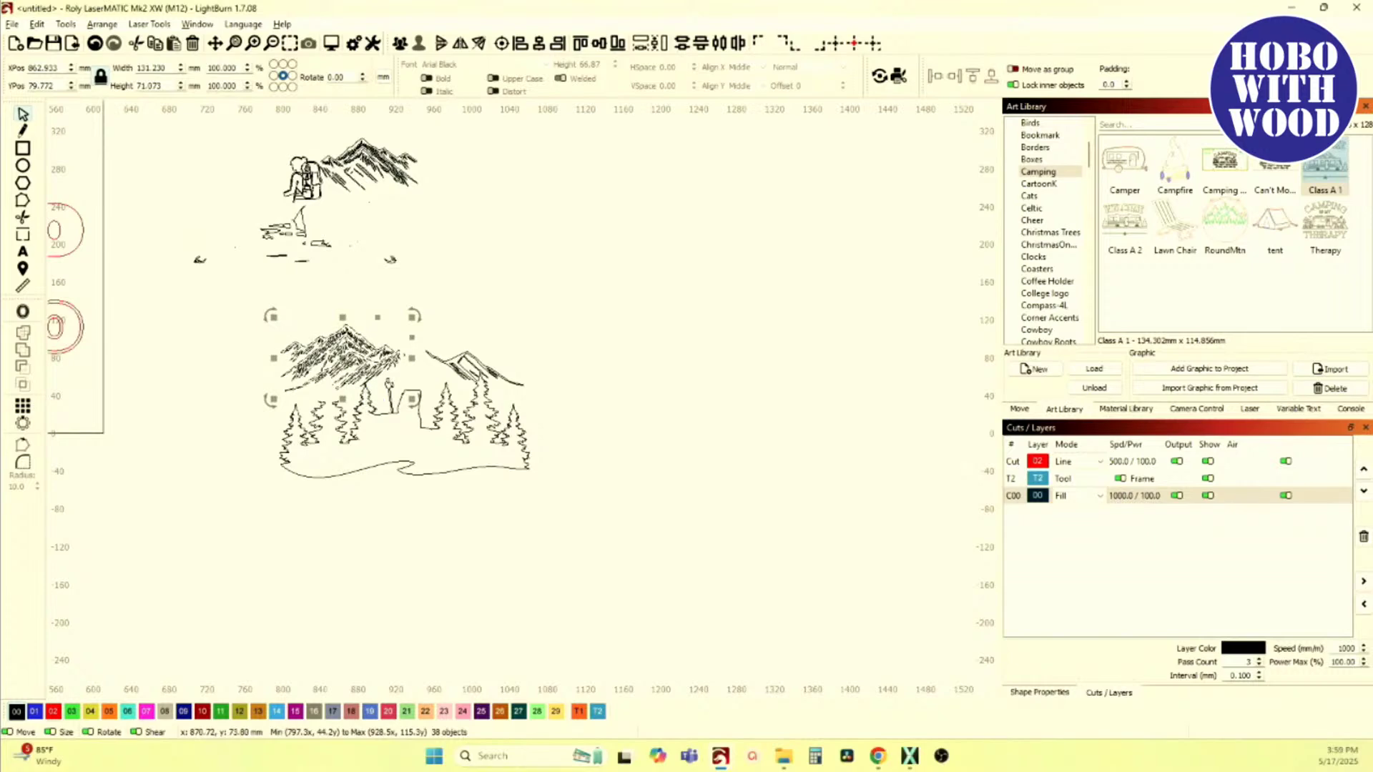
left_click_drag(350, 372, 714, 290)
scroll(743, 270, "up", 10)
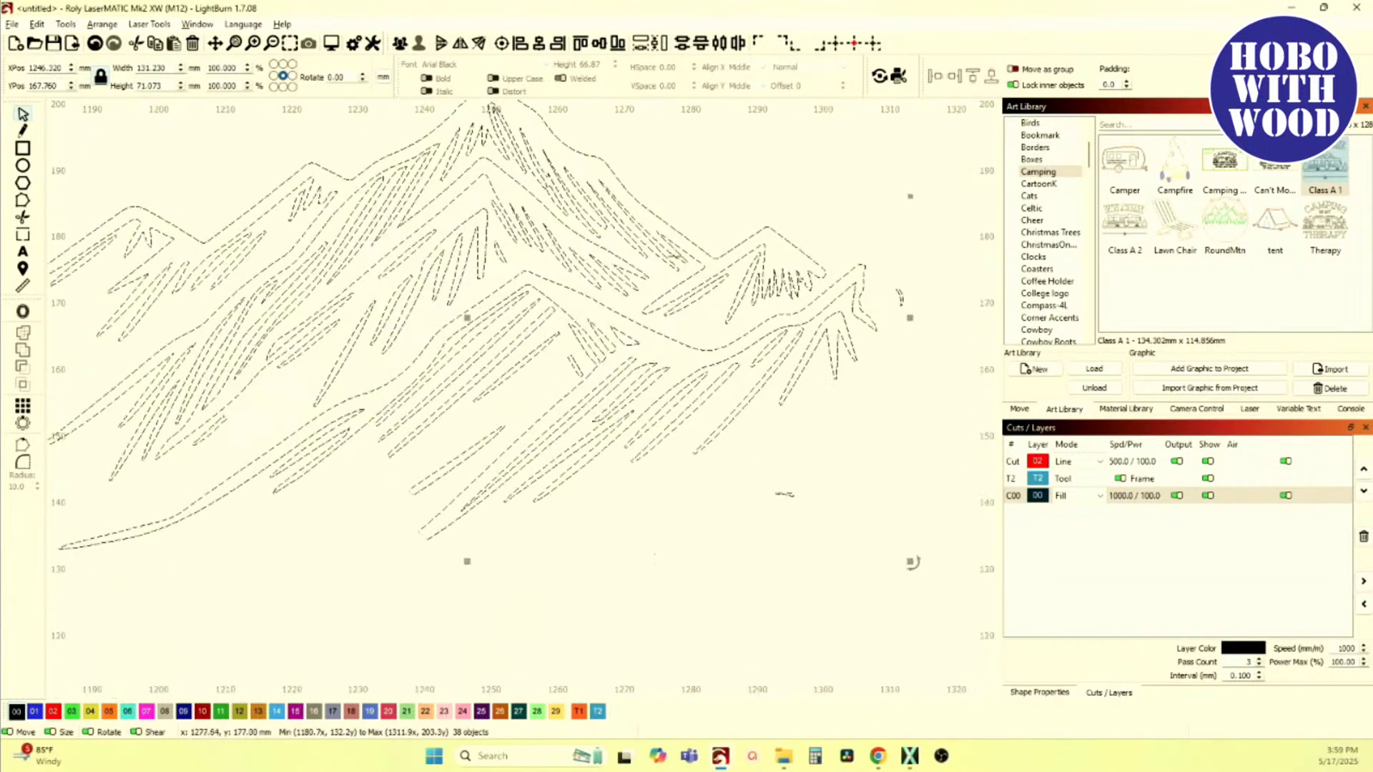
Step: Delete the two stray fragments beside and below the right end of the moved mountains
left_click(787, 522)
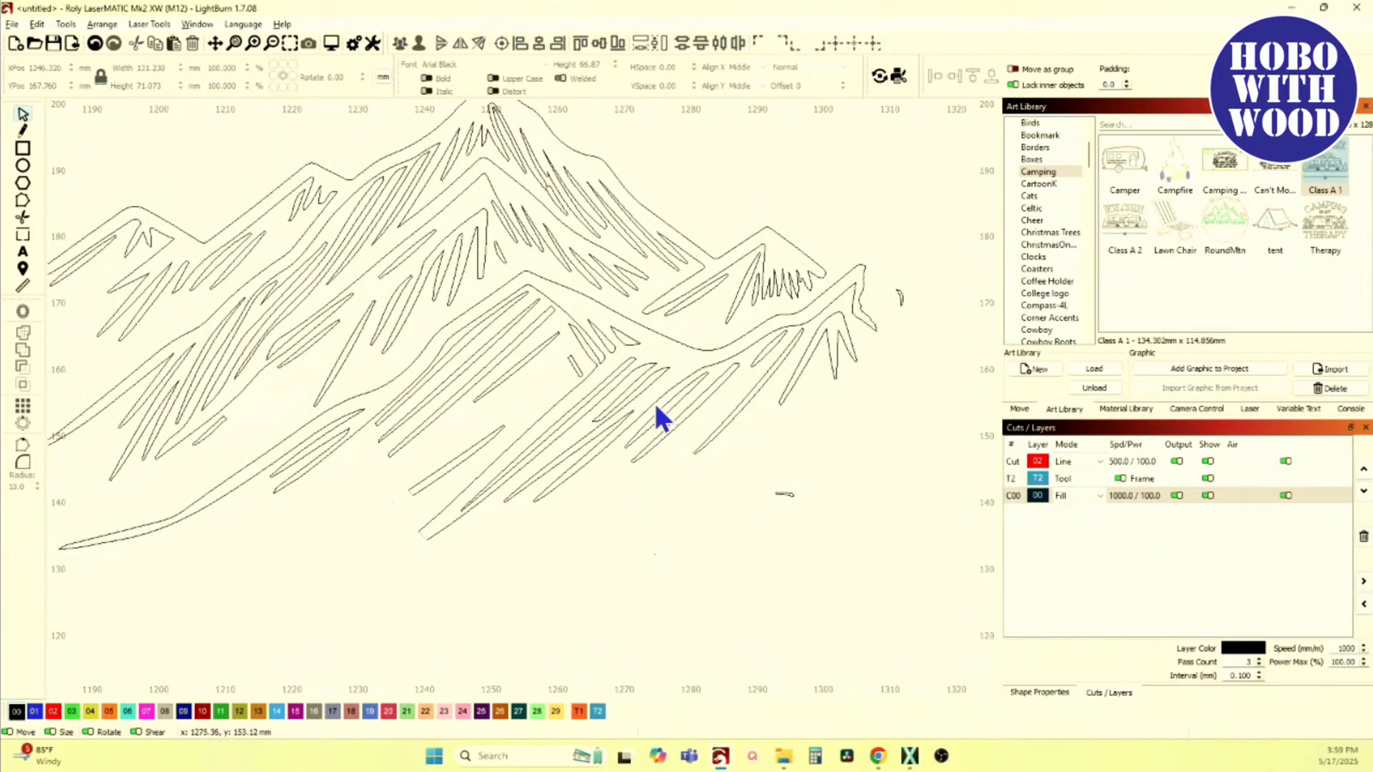
left_click(785, 493)
key("Delete")
left_click(899, 297)
key("Delete")
scroll(921, 334, "down", 5)
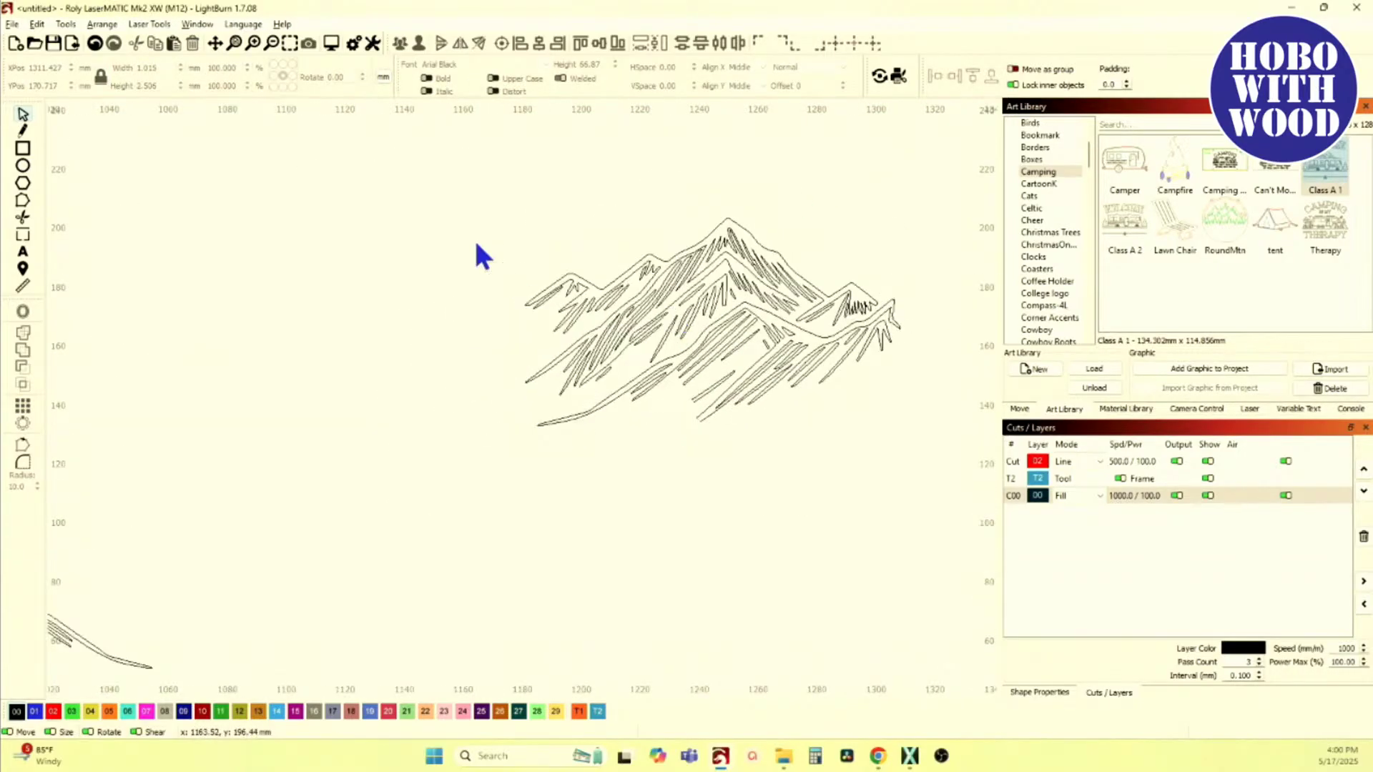
Step: Group all the moved mountain shapes and switch the view style to filled rendering
left_click_drag(439, 193, 961, 505)
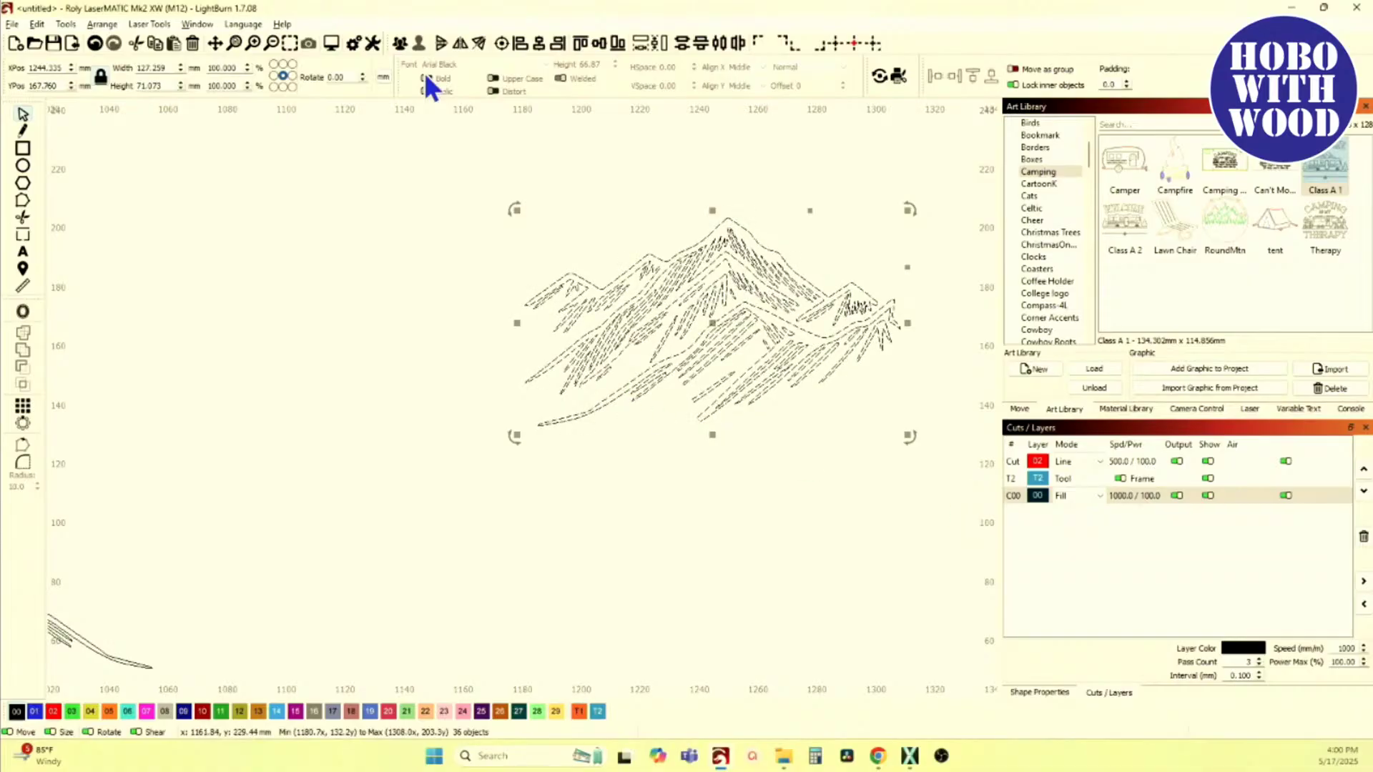
left_click(402, 44)
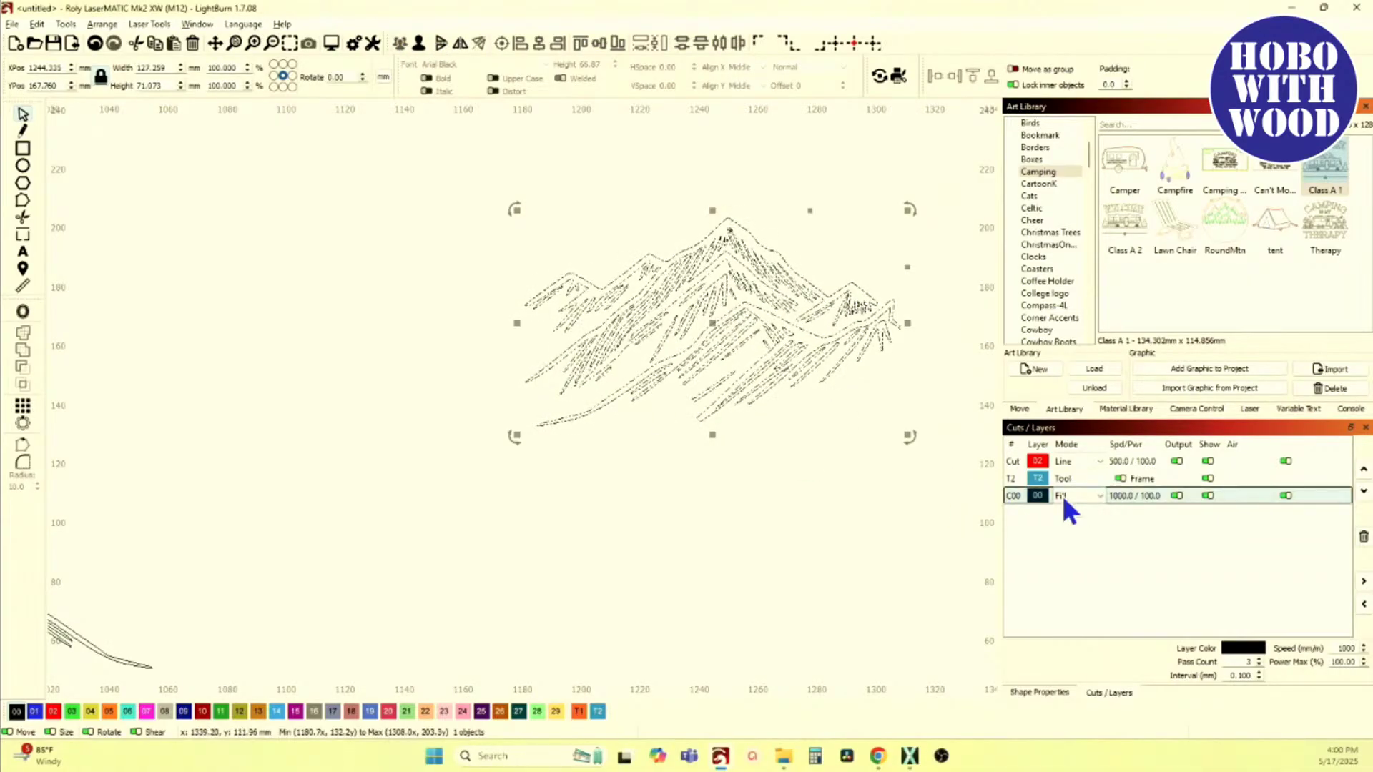
left_click(197, 23)
left_click(250, 218)
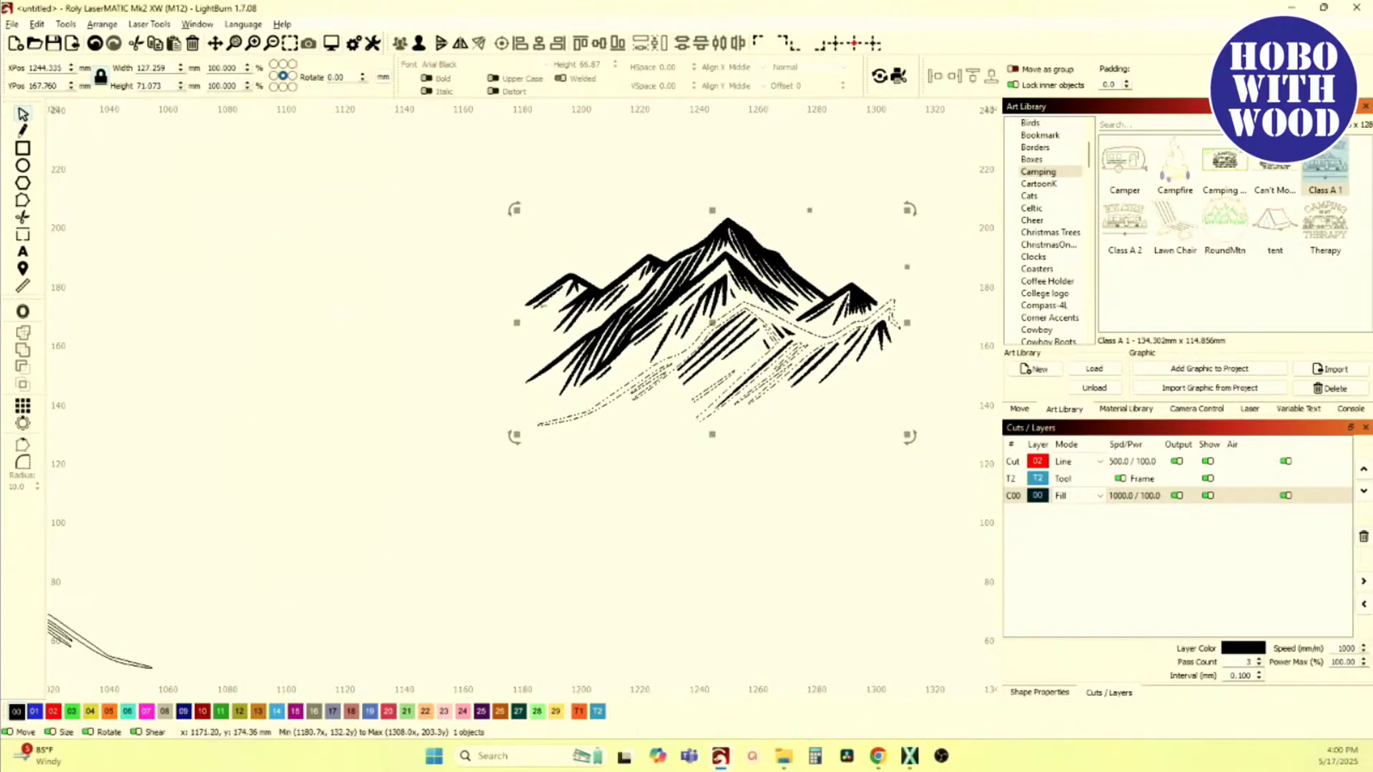
Step: Examine the front mountain outline and nearby strokes to see which shapes are not rendered as filled
scroll(438, 317, "up", 5)
scroll(486, 493, "up", 2)
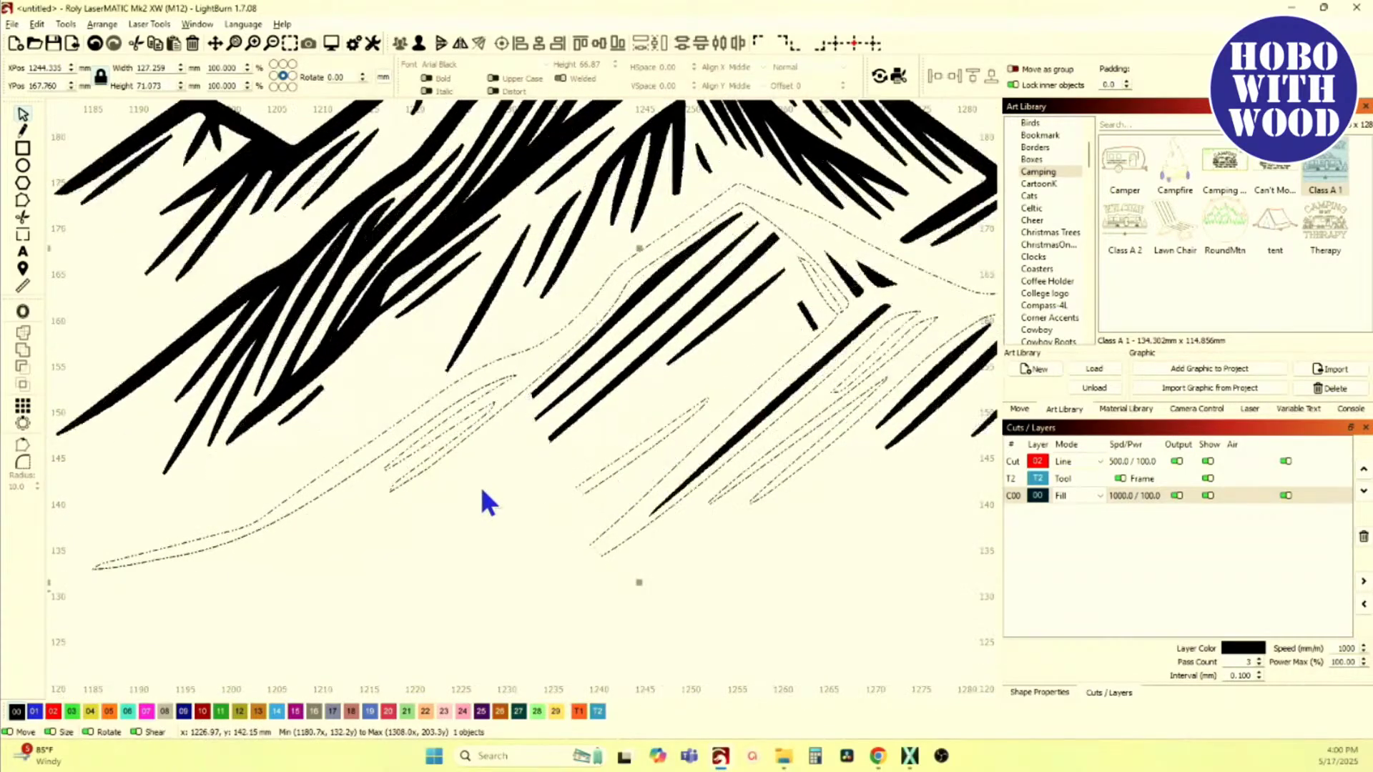
scroll(489, 502, "down", 3)
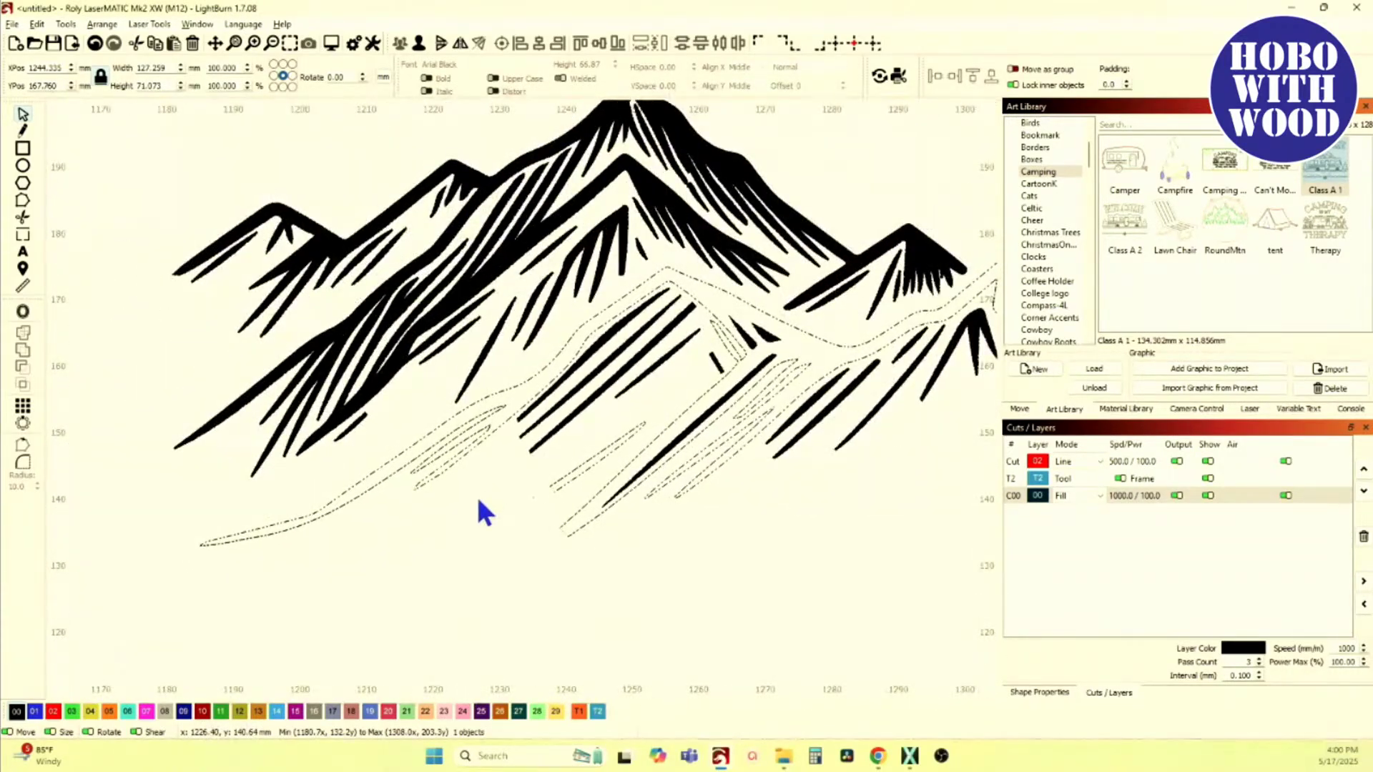
left_click(542, 500)
scroll(560, 503, "up", 5)
scroll(544, 495, "up", 2)
scroll(543, 494, "down", 2)
scroll(543, 495, "down", 6)
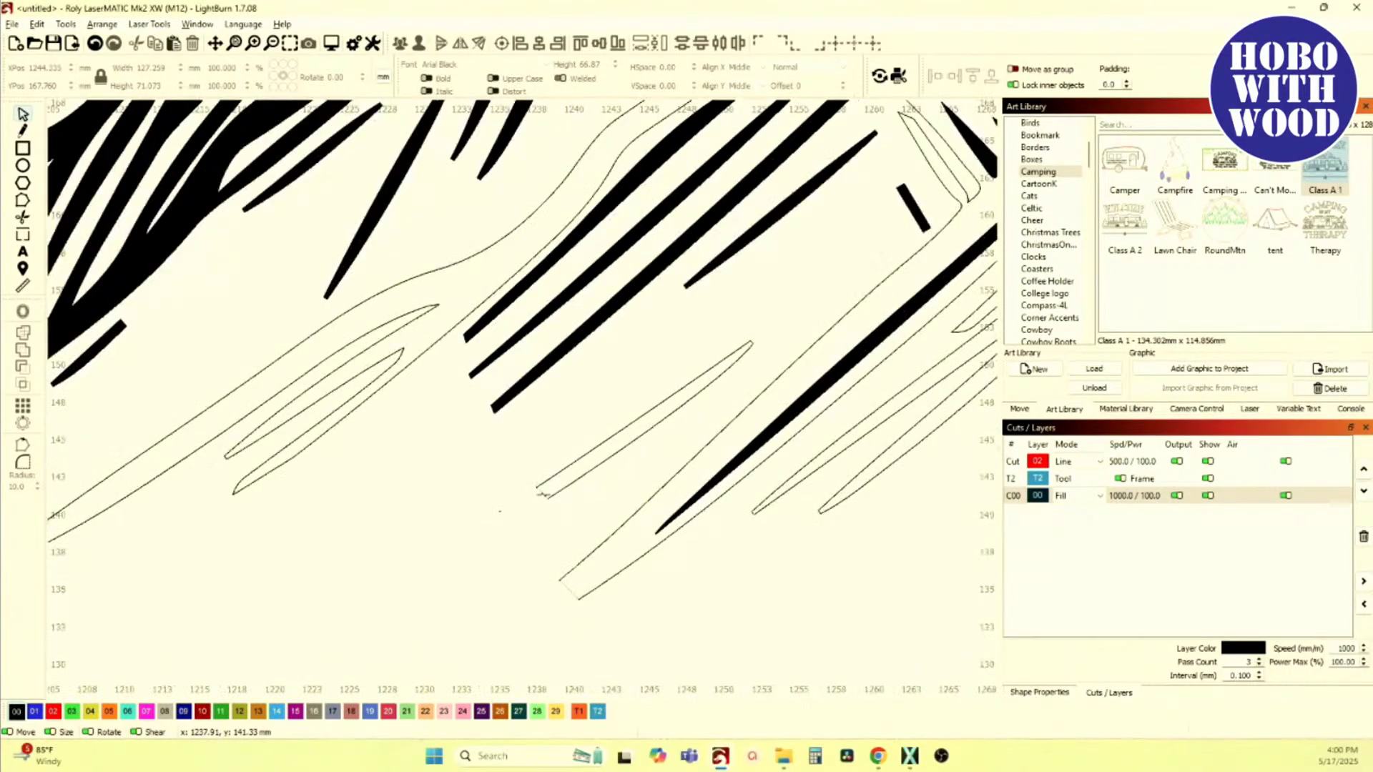
Step: Ungroup the mountain shapes and apply Close Path to all of them
key("ctrl+a")
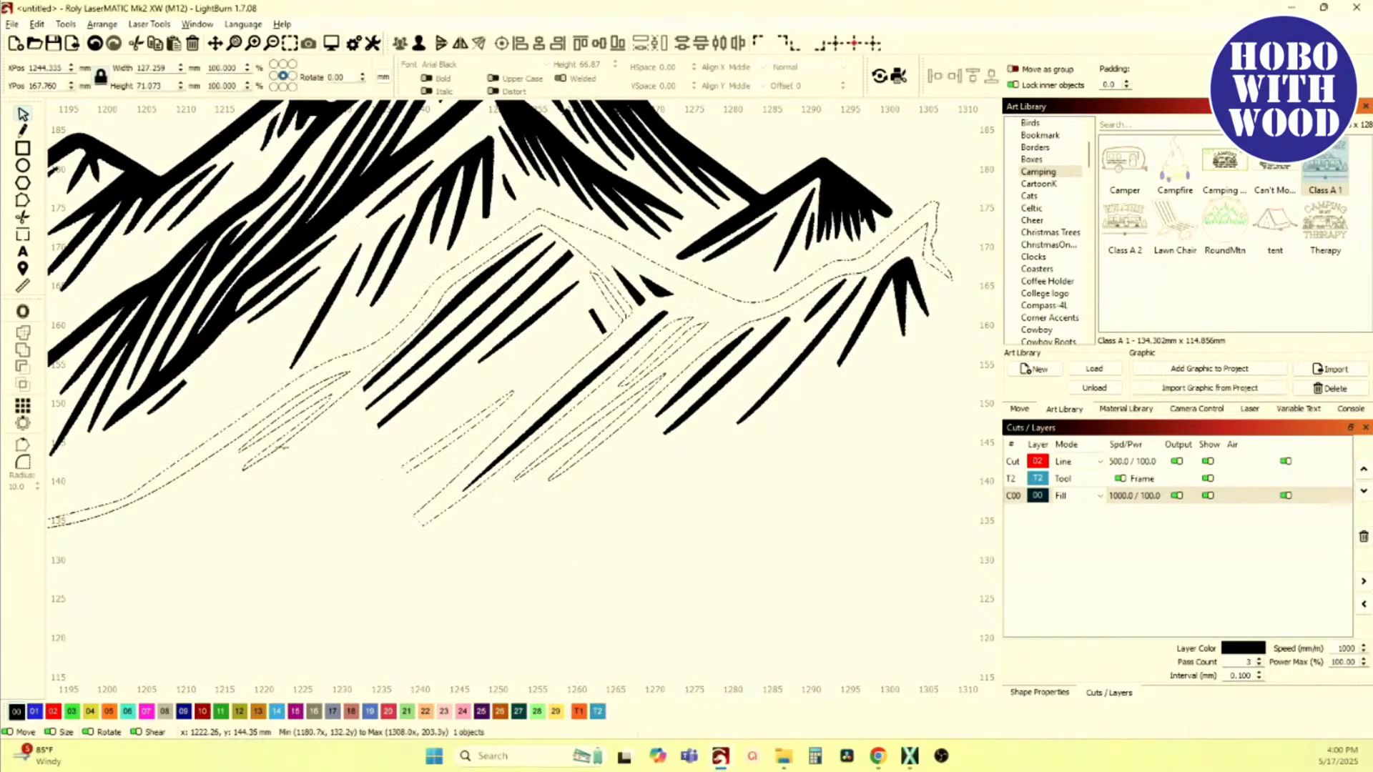
left_click(422, 47)
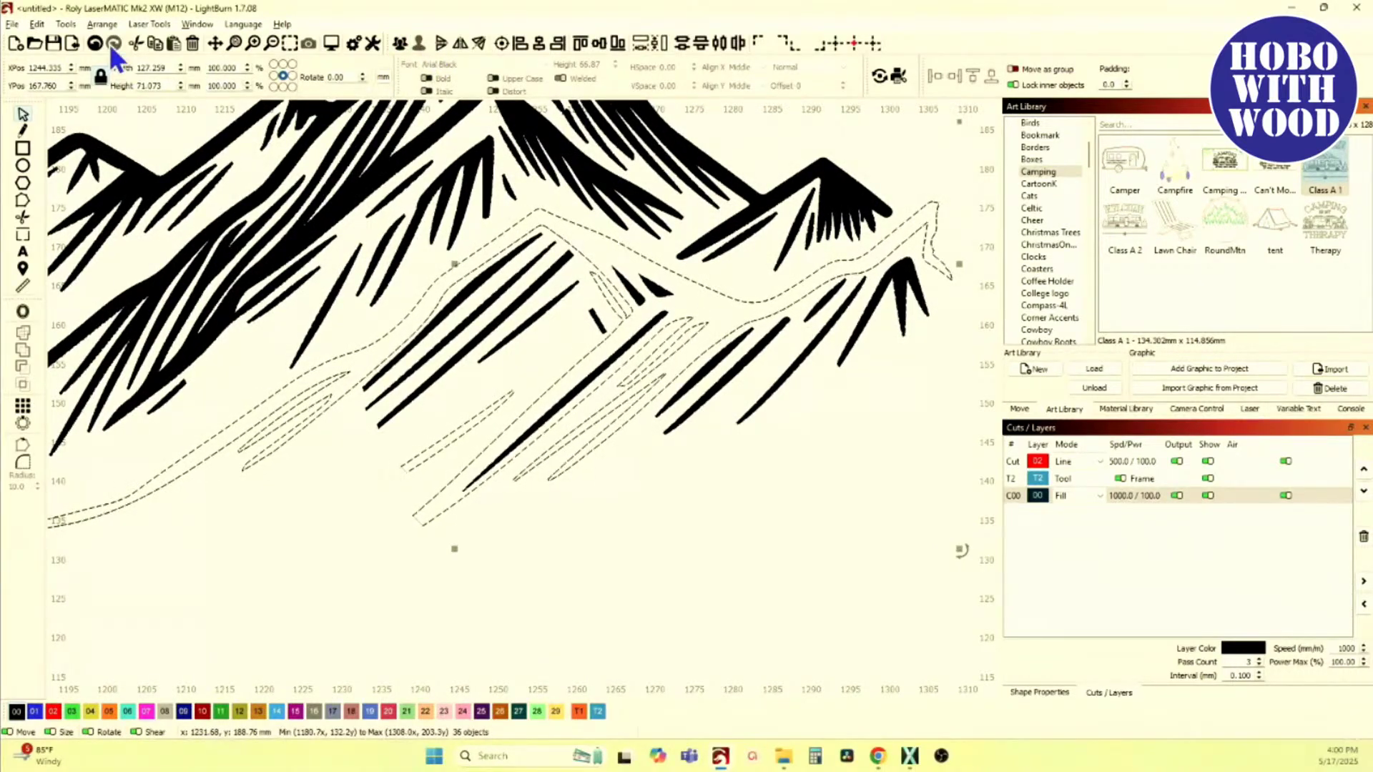
left_click(36, 24)
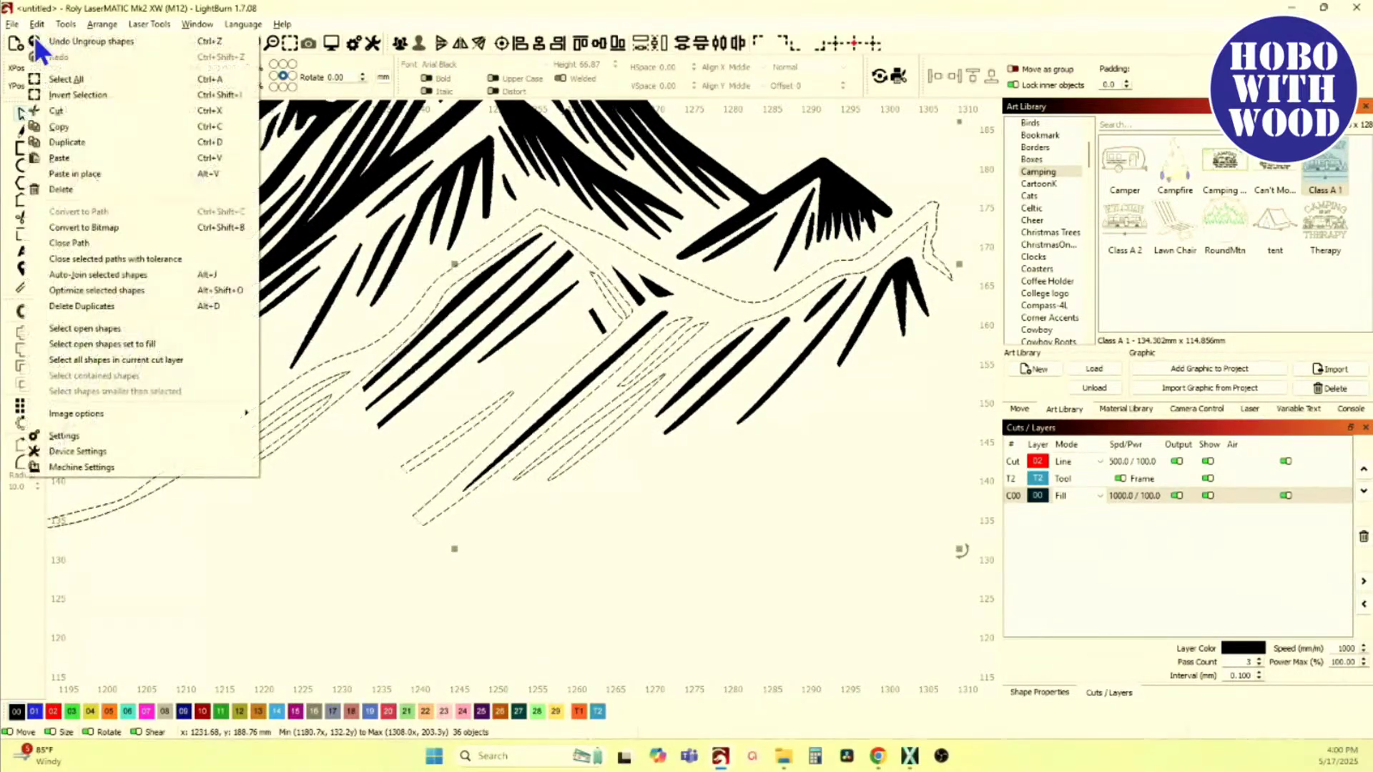
left_click(82, 244)
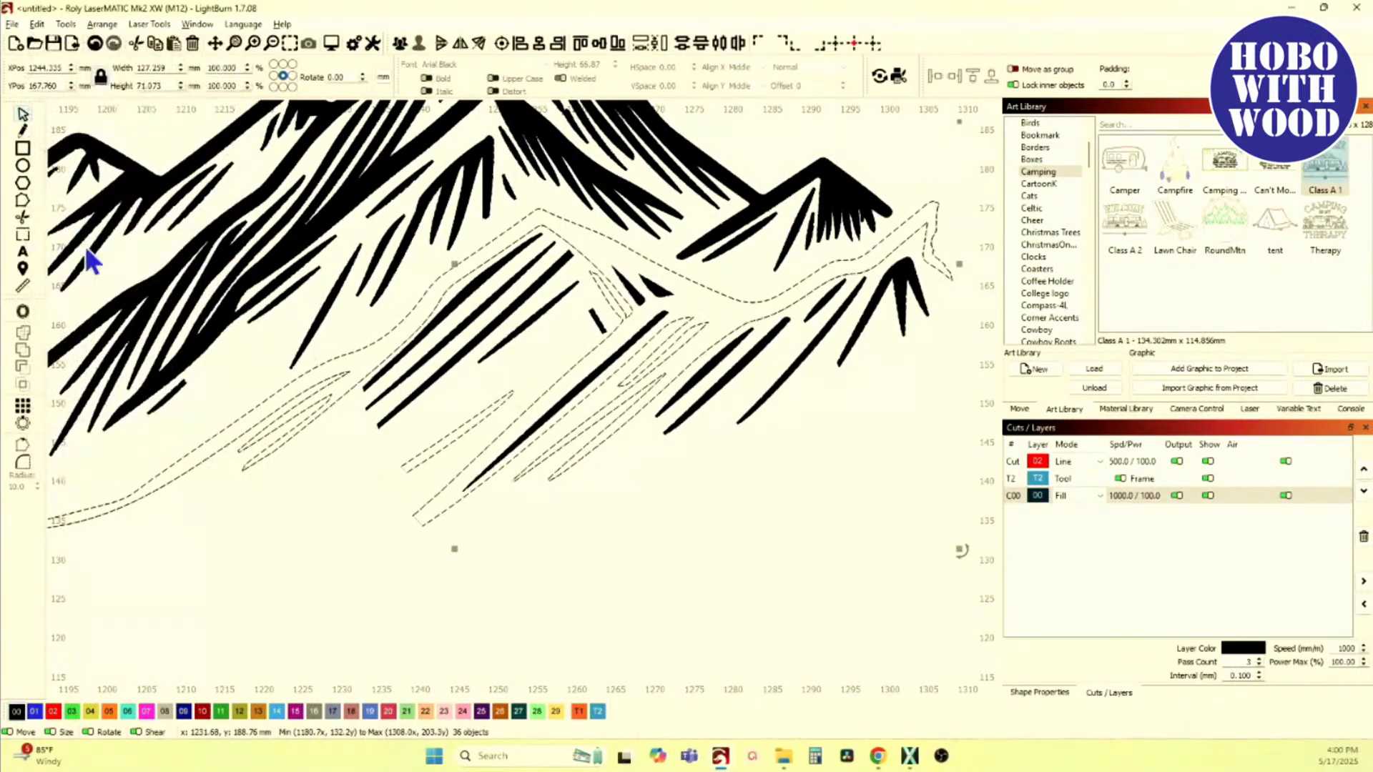
Step: Check the unfilled strokes and the front mountain outline by selecting them to locate the remaining open paths
left_click(363, 536)
scroll(363, 536, "down", 3)
left_click_drag(102, 426, 385, 590)
scroll(336, 500, "up", 5)
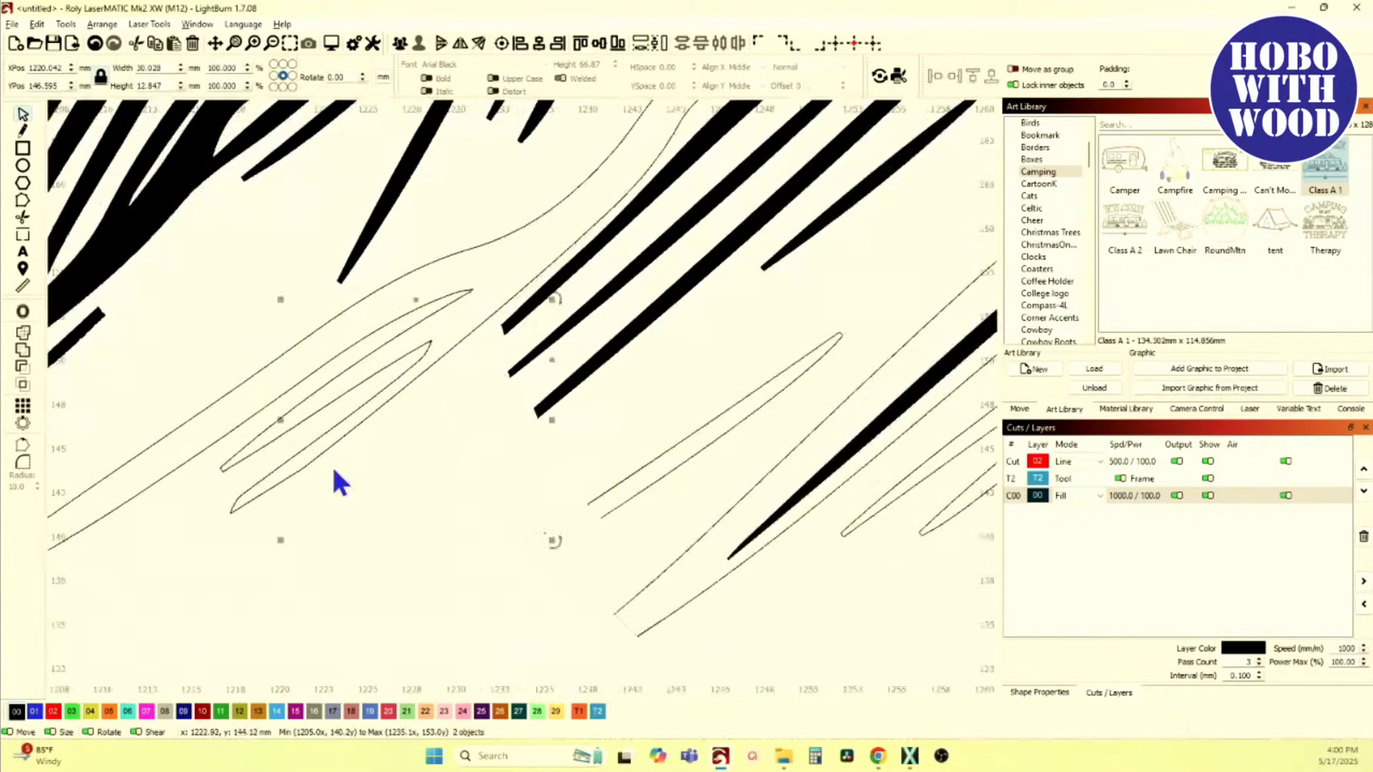
scroll(429, 423, "down", 3)
left_click_drag(343, 413, 346, 428)
left_click(440, 448)
left_click(413, 415)
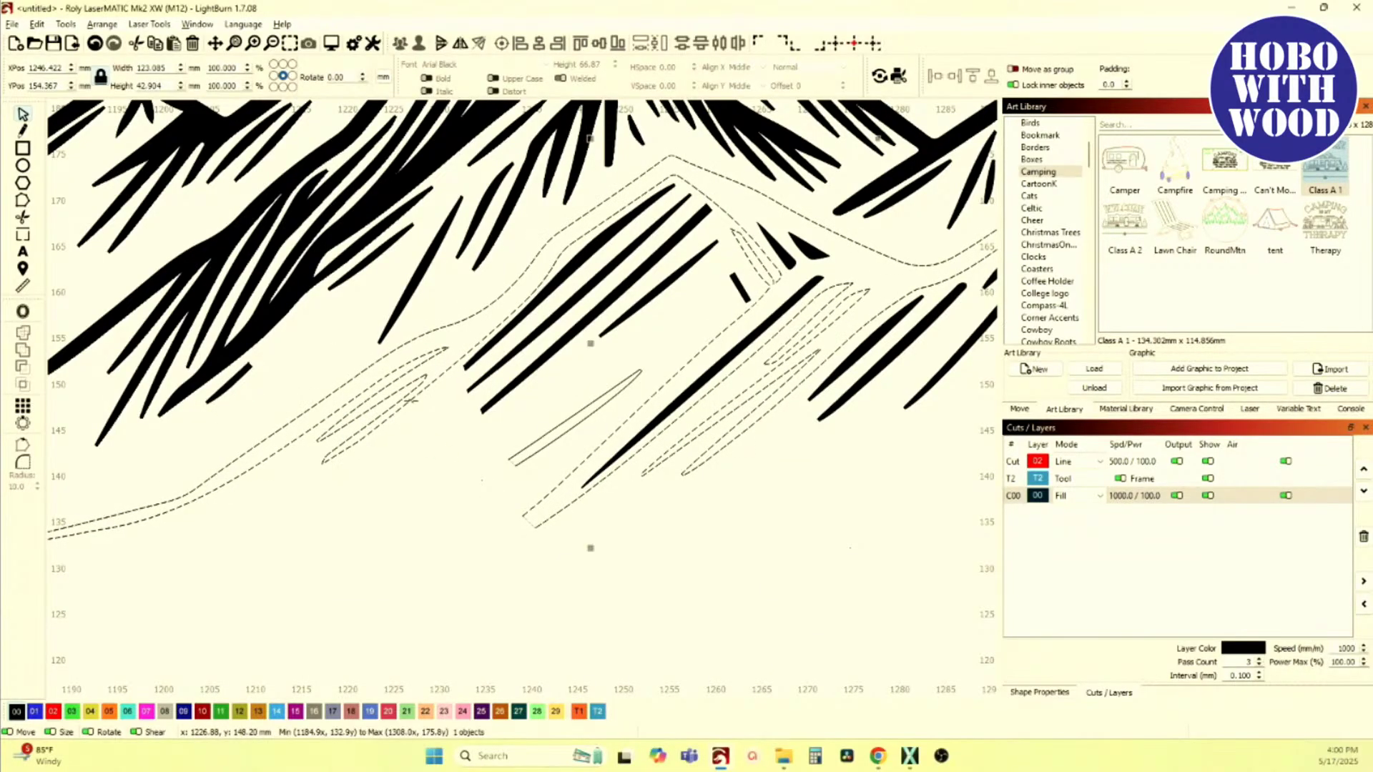
scroll(412, 409, "down", 2)
left_click(403, 463)
Step: Select the short end lines of the two open strokes and join the upper stroke's end line by node editing
left_click_drag(338, 364, 529, 554)
scroll(508, 497, "up", 3)
scroll(479, 451, "up", 3)
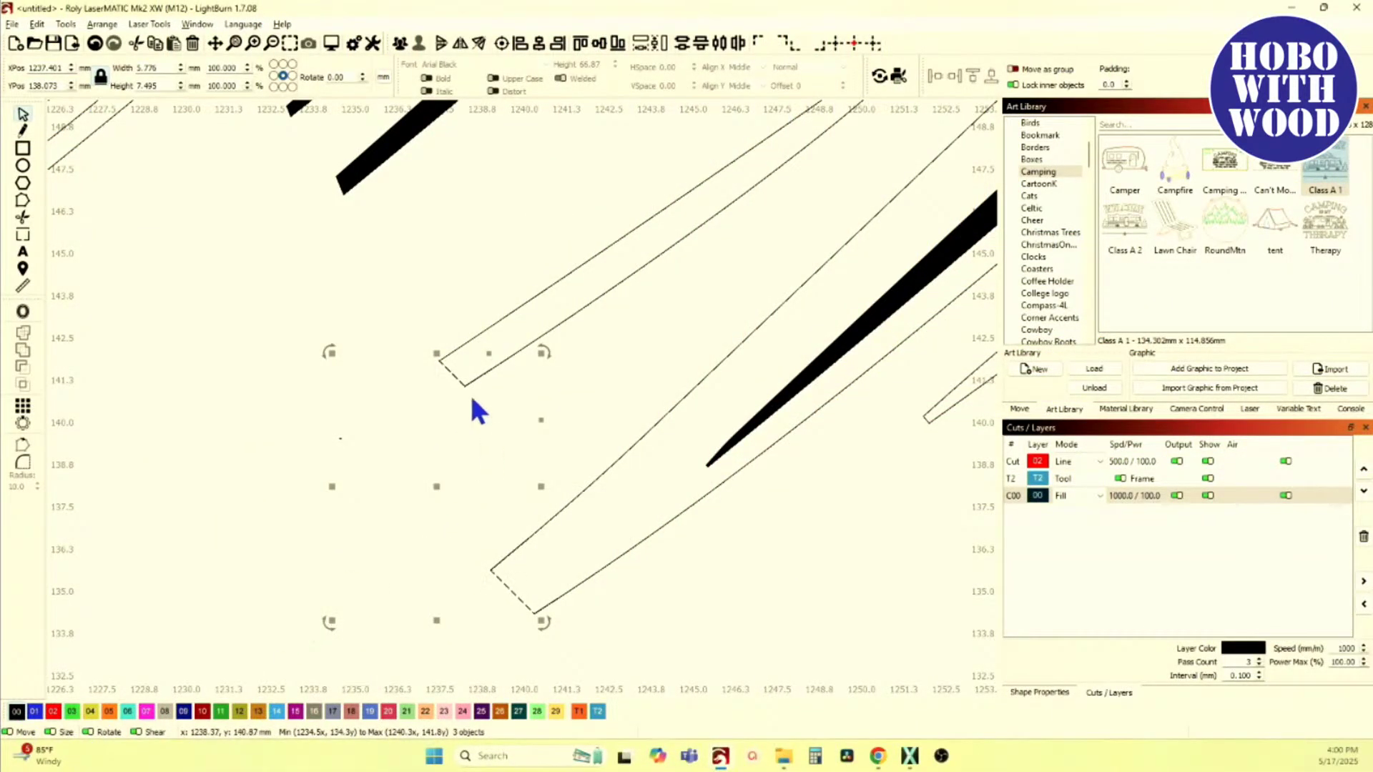
left_click(25, 203)
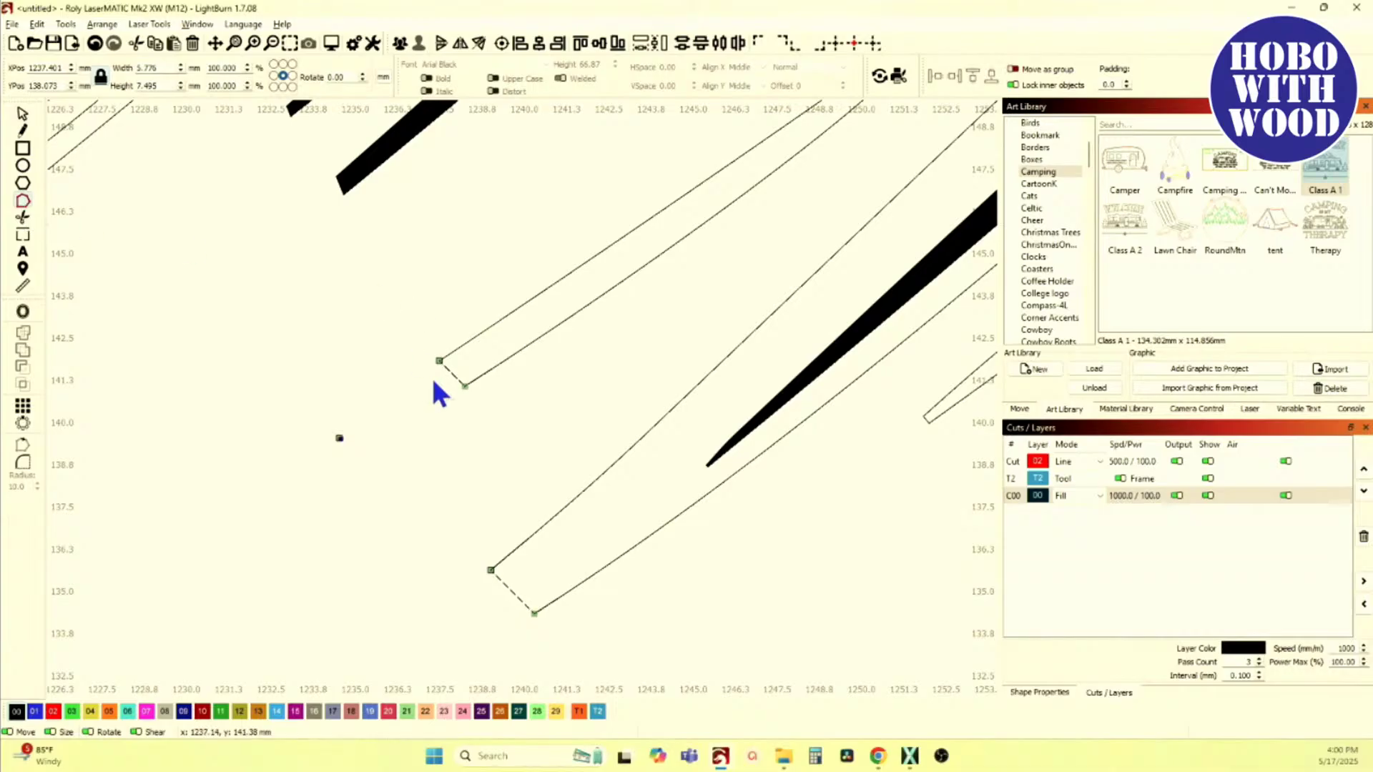
scroll(430, 382, "up", 3)
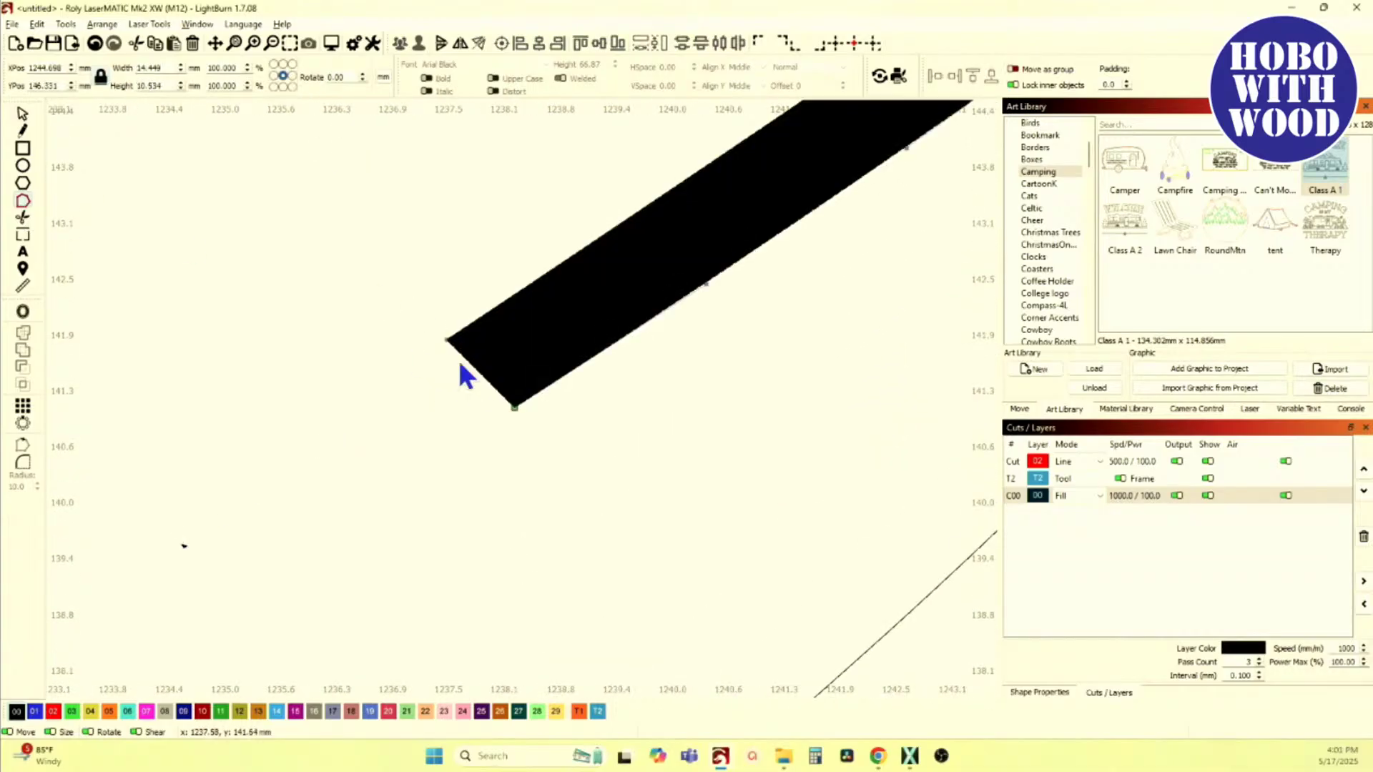
Step: Snap both nodes of the lower short end line onto the open ends of the front mountain outline
scroll(527, 450, "down", 3)
left_click_drag(520, 482, 478, 389)
scroll(514, 467, "up", 3)
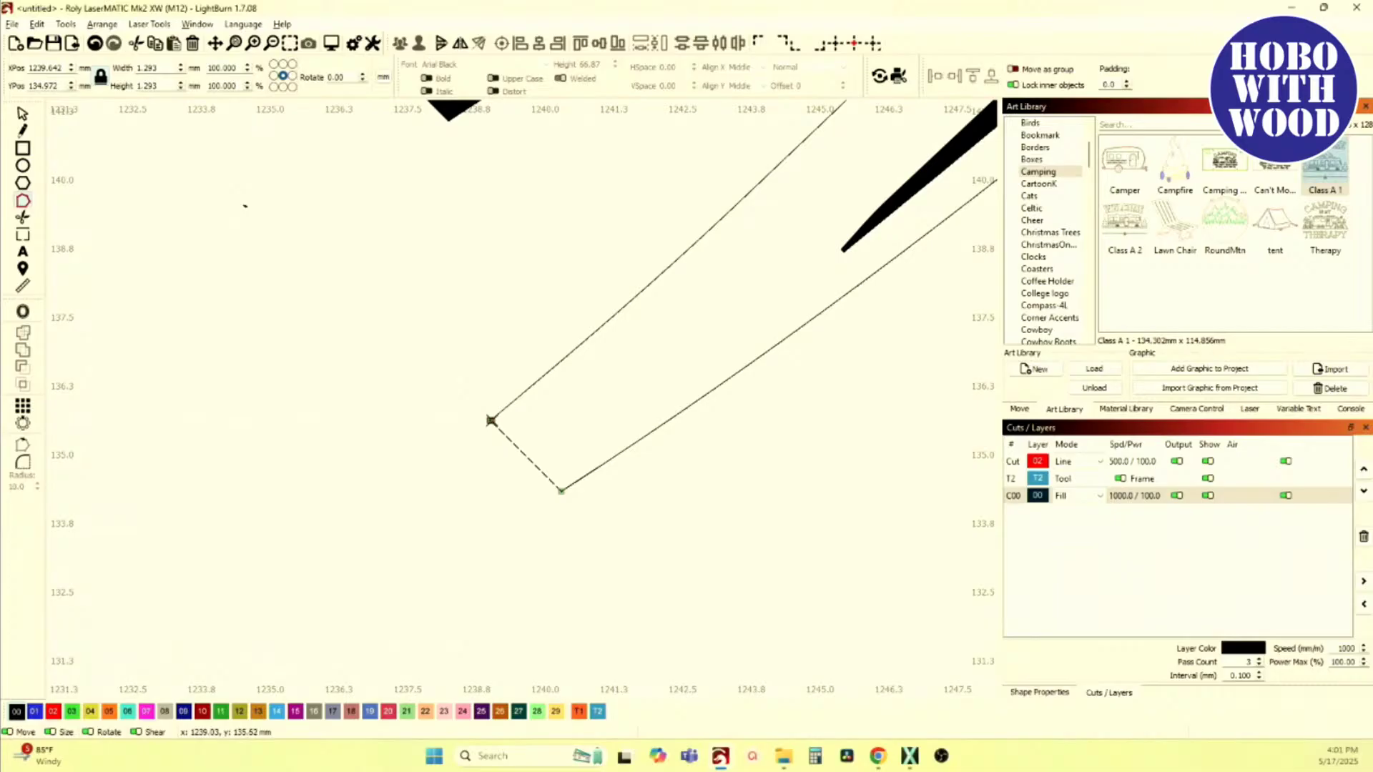
left_click_drag(490, 420, 490, 429)
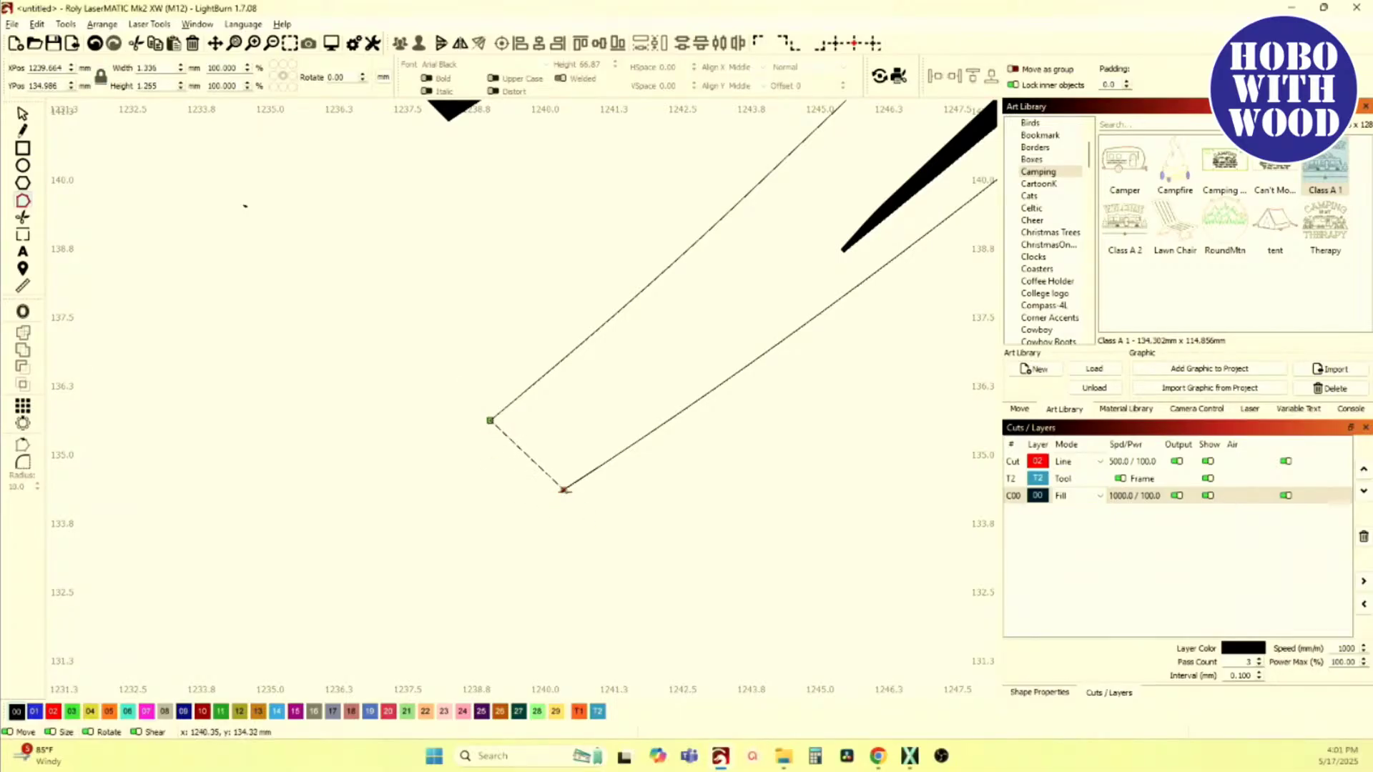
scroll(568, 499, "up", 5)
left_click_drag(552, 456, 539, 466)
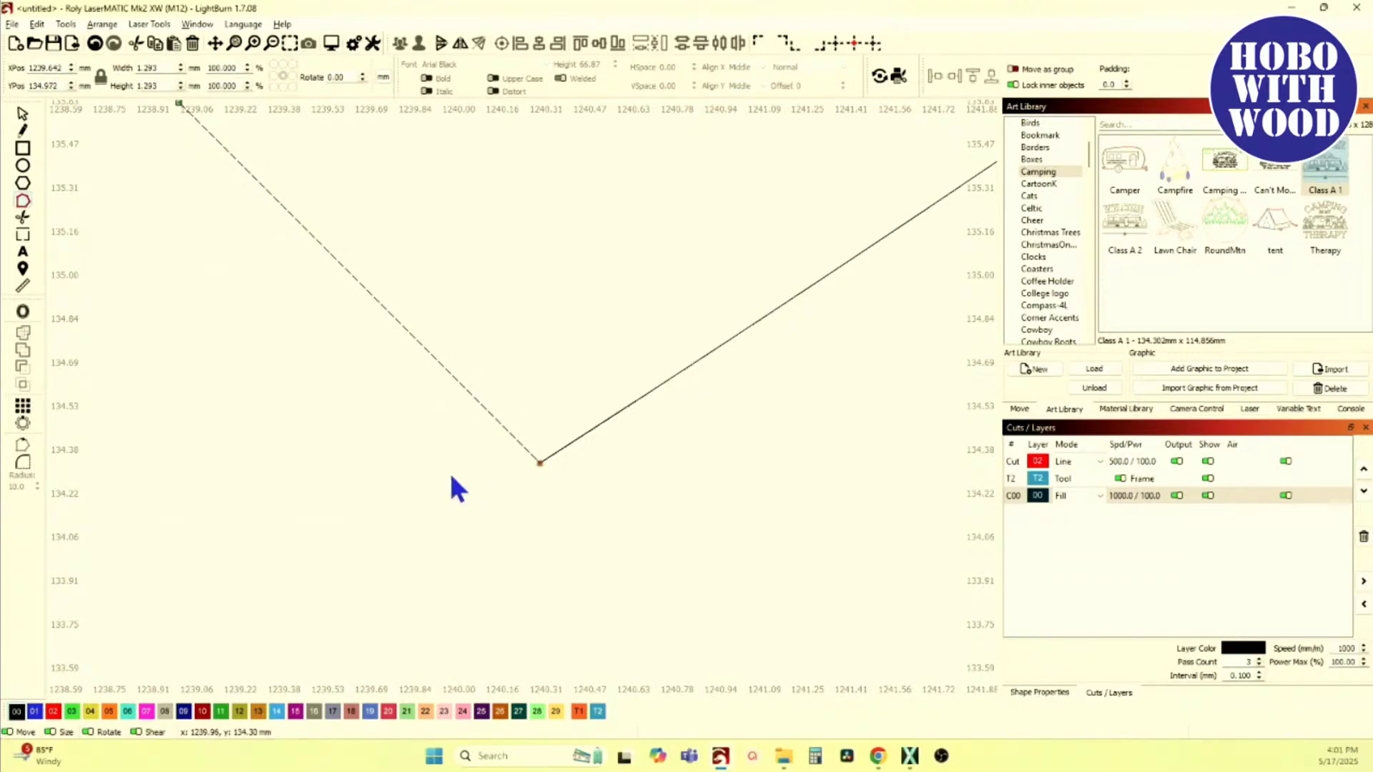
scroll(458, 490, "down", 5)
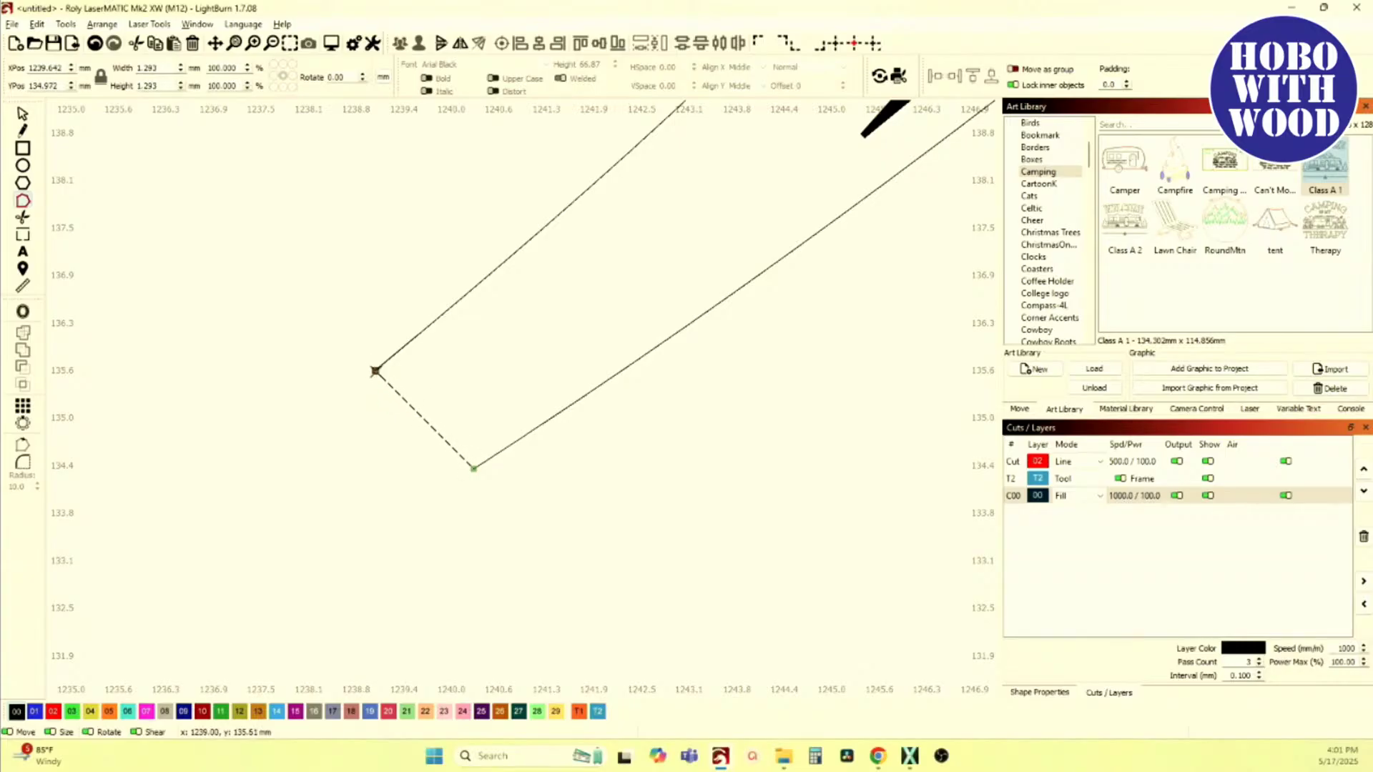
Step: Auto-join the front mountain outline into a closed, filled shape and leave node editing
left_click(397, 350)
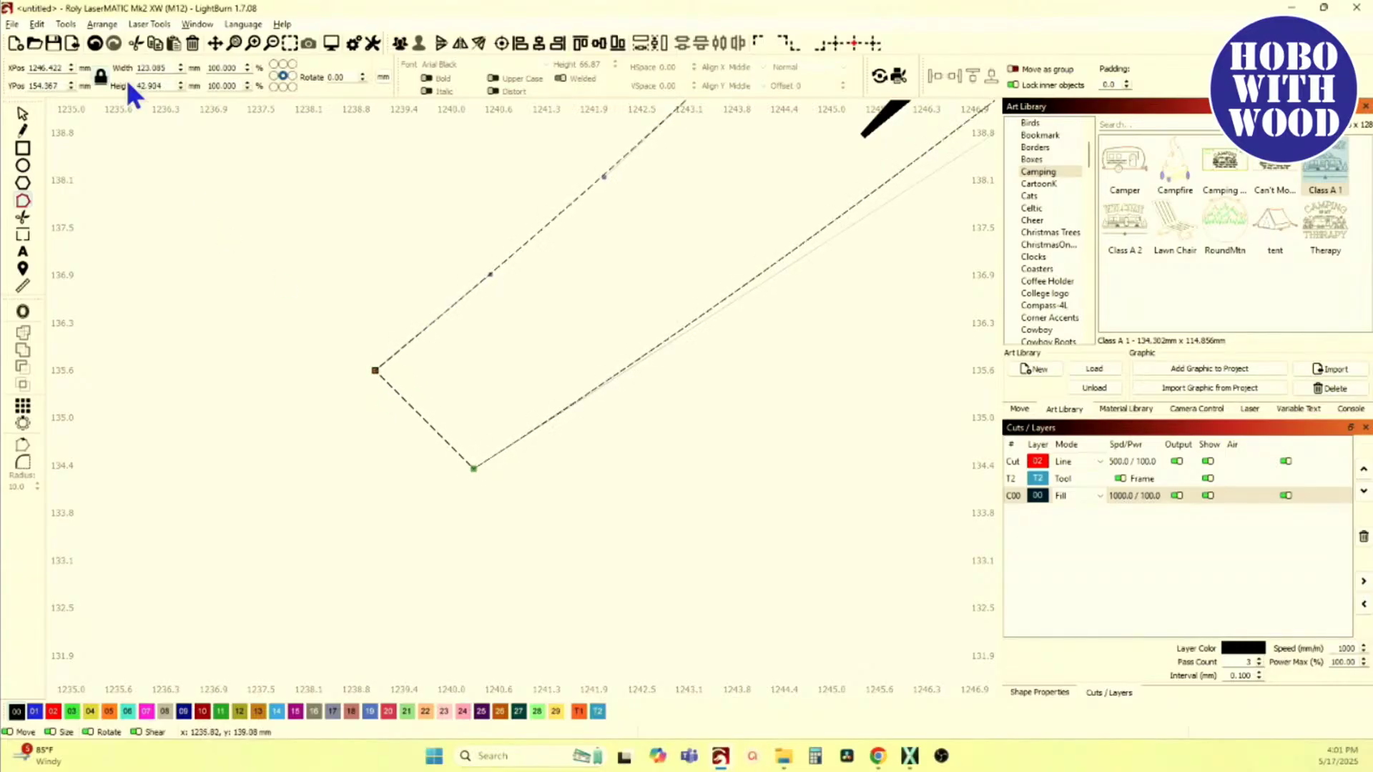
left_click(34, 23)
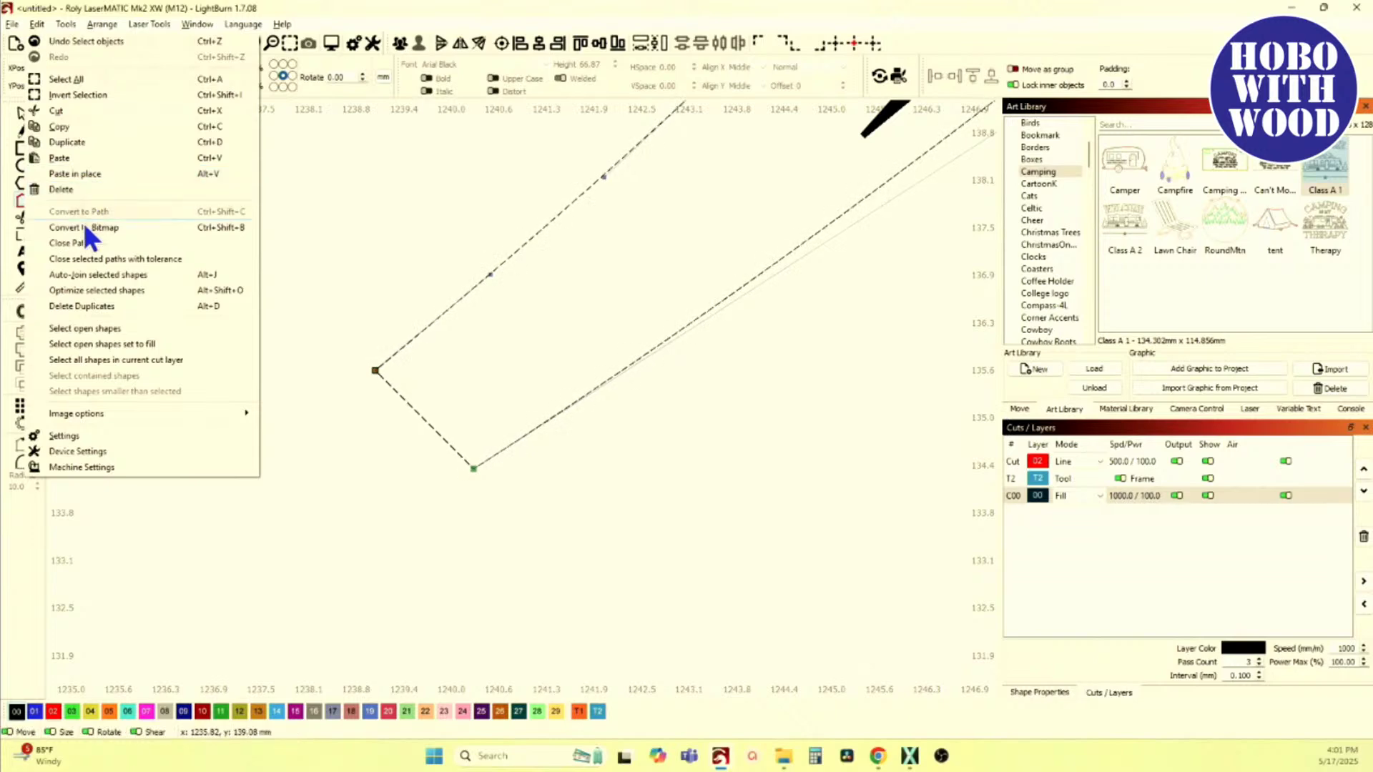
left_click(107, 277)
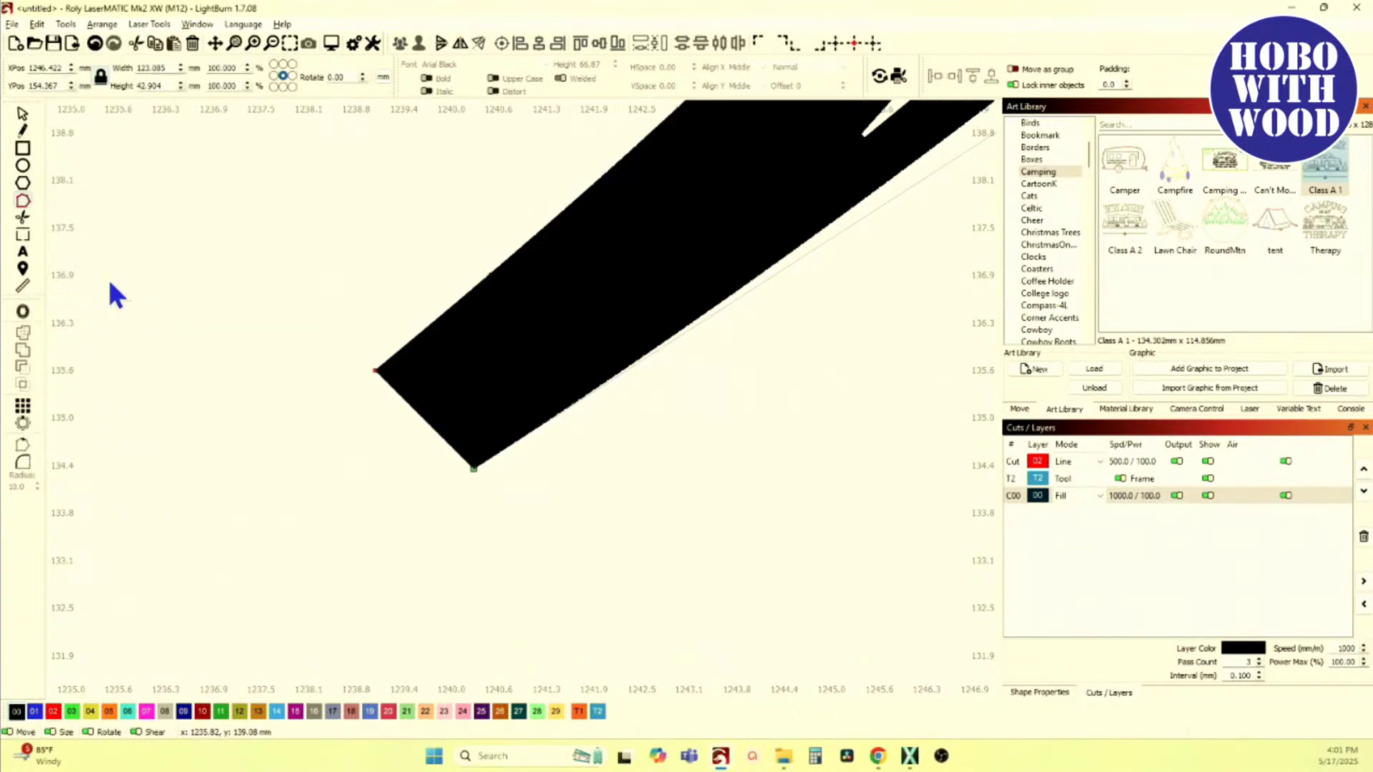
scroll(327, 390, "down", 12)
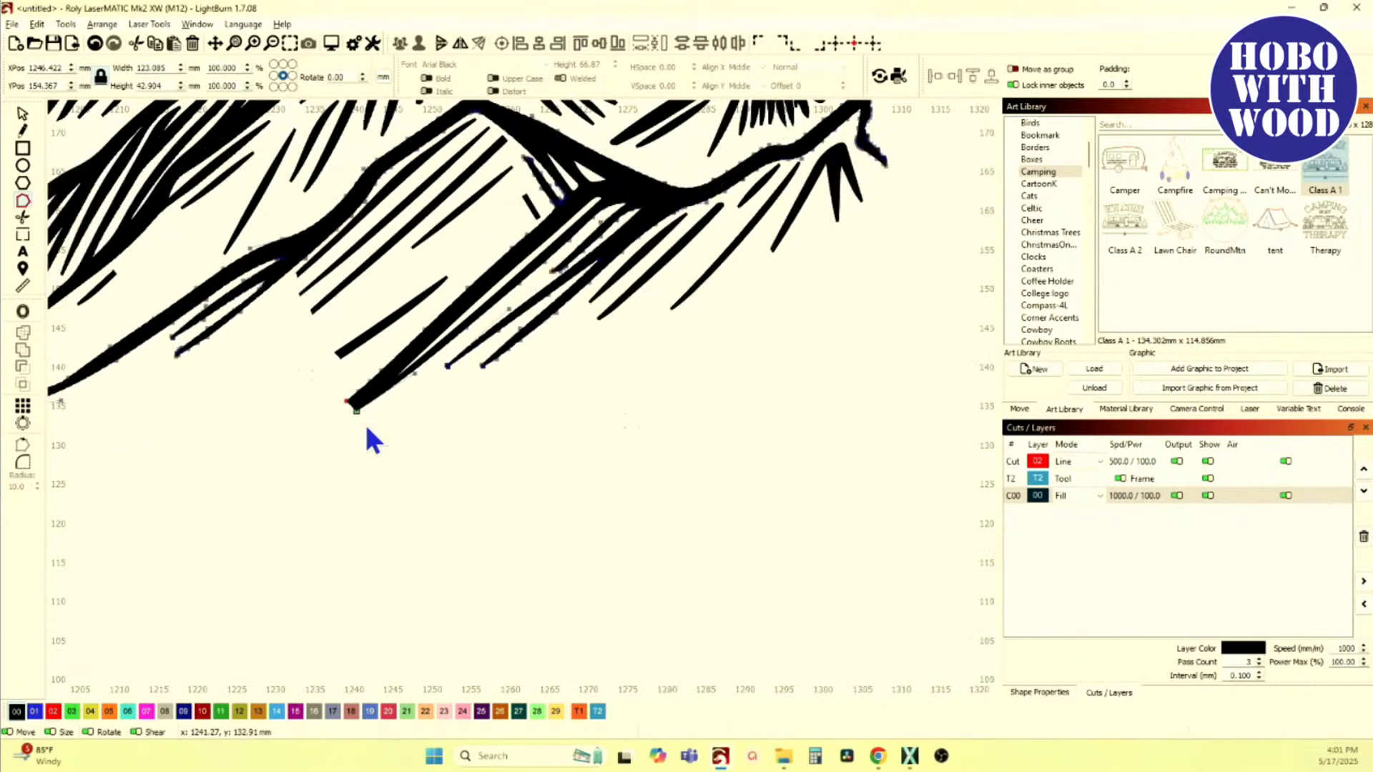
scroll(472, 425, "up", 8)
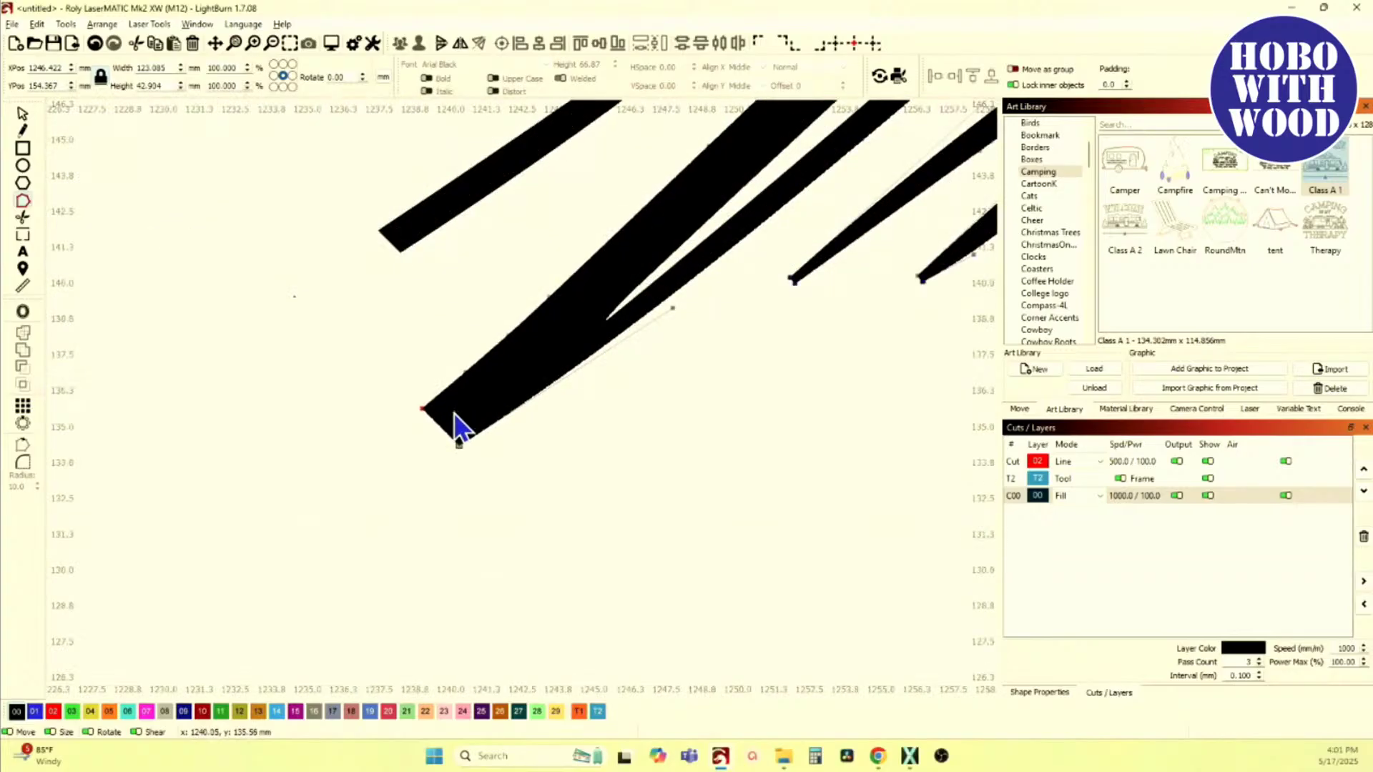
scroll(455, 426, "down", 10)
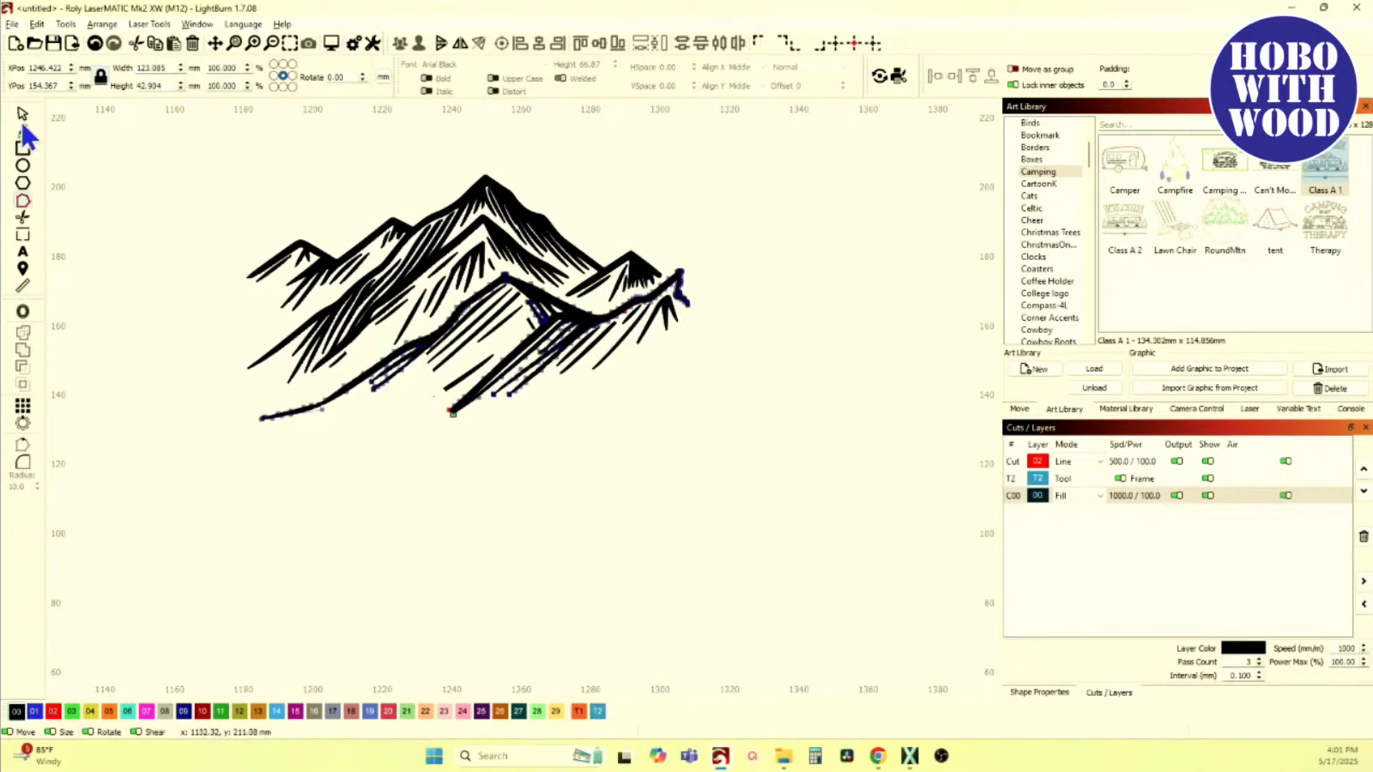
left_click(75, 135)
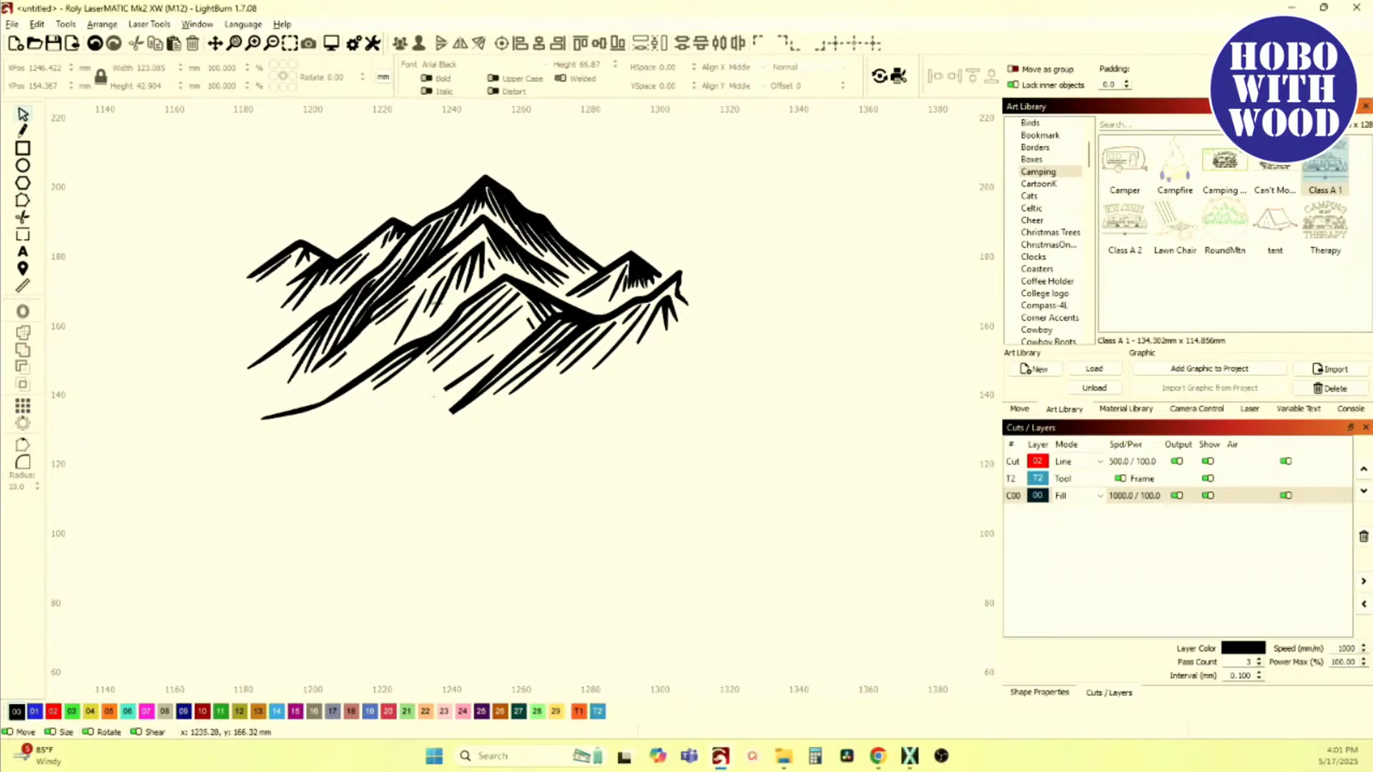
Step: Select the front mountain outline with its shading strokes and group them
scroll(520, 321, "up", 5)
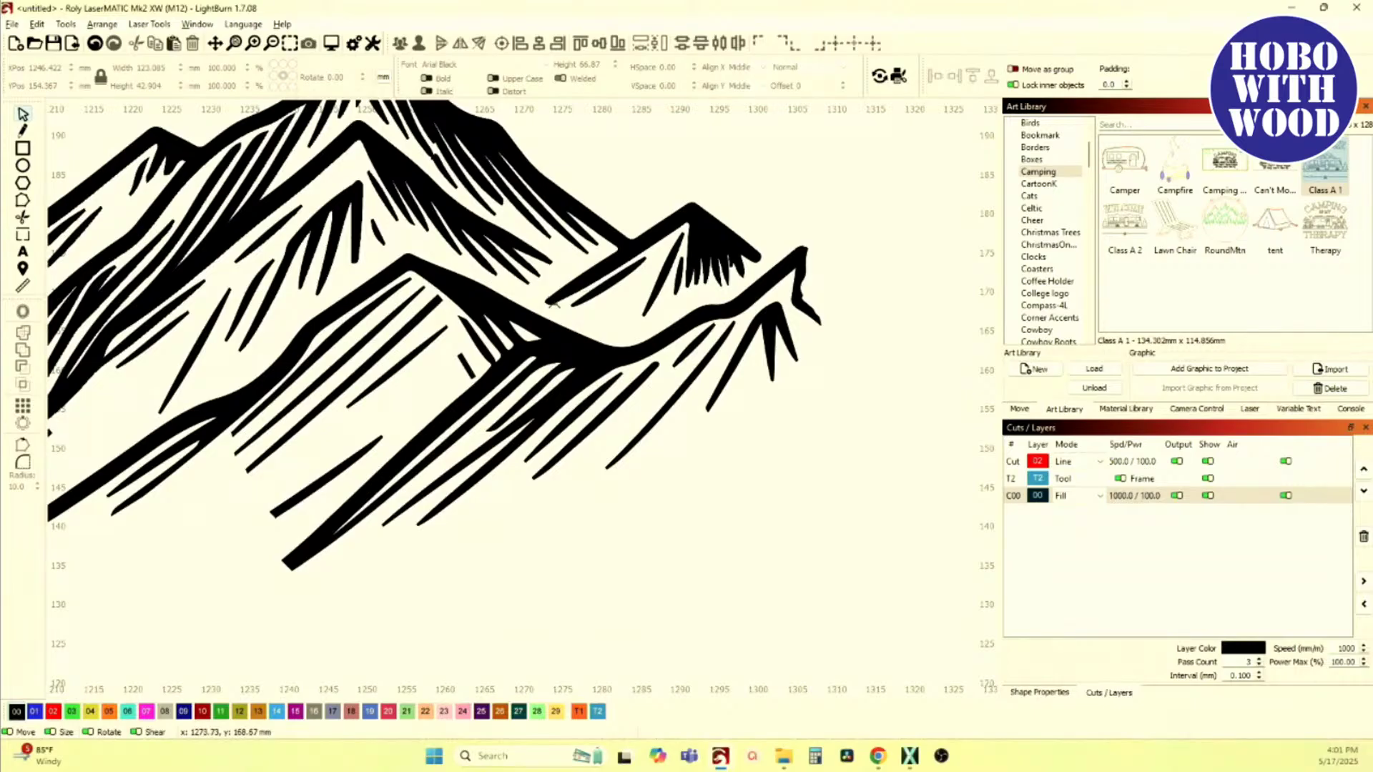
scroll(553, 302, "down", 3)
scroll(629, 288, "up", 2)
scroll(629, 306, "down", 2)
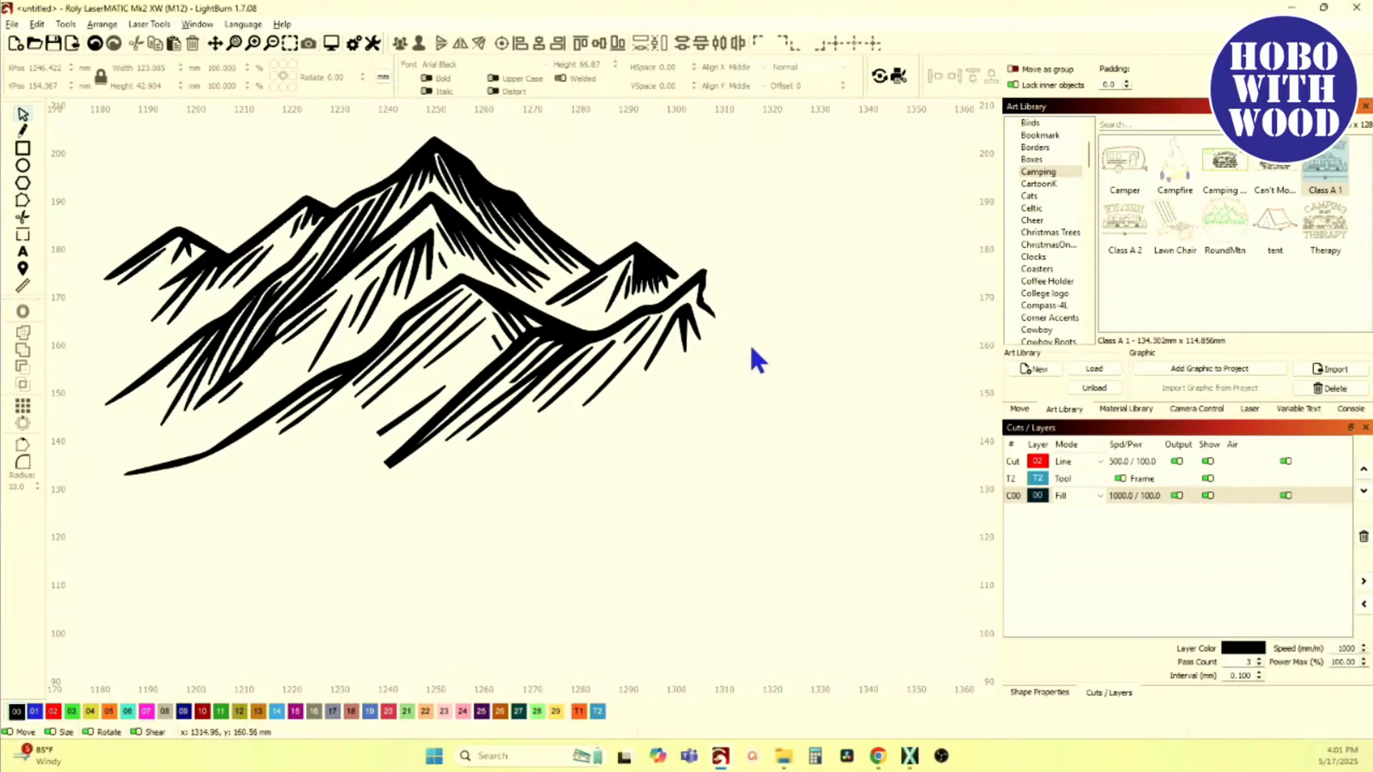
left_click_drag(561, 329, 545, 313)
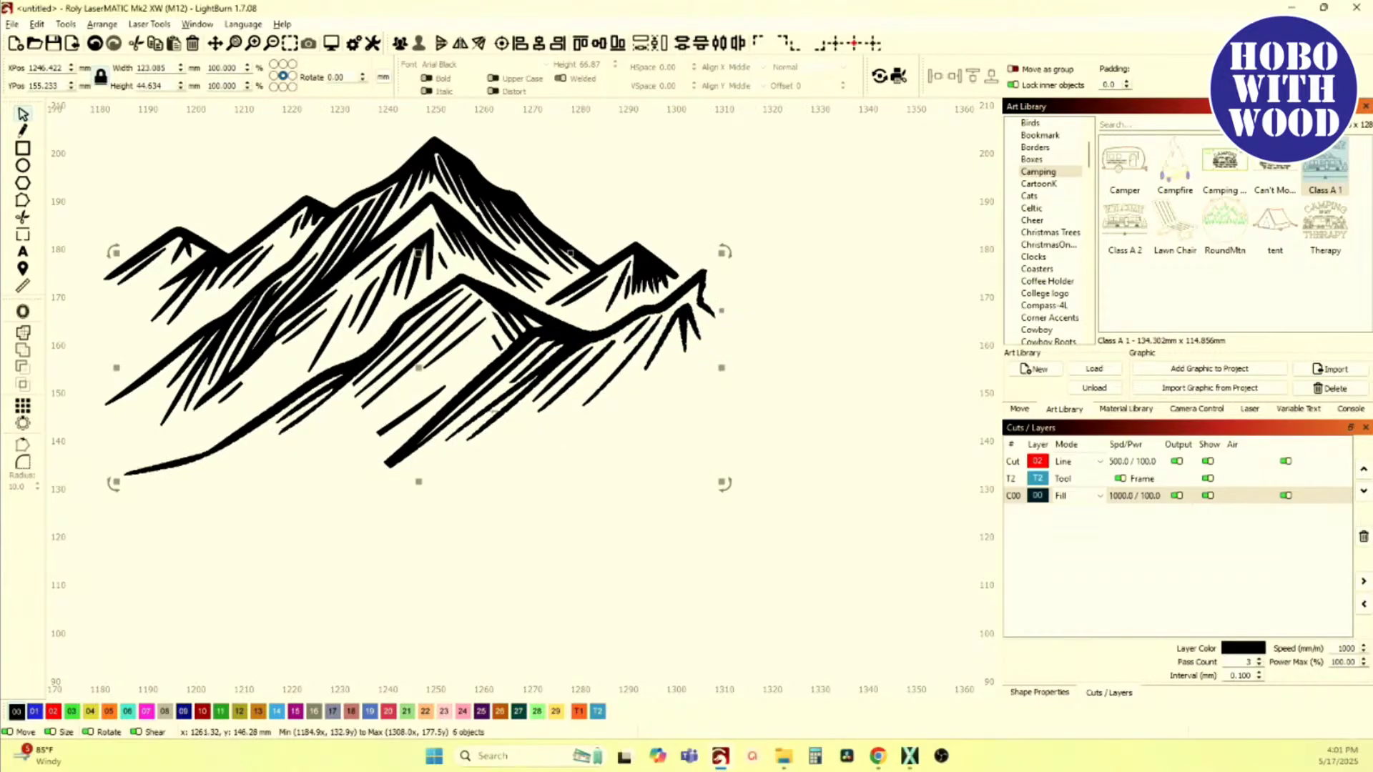
left_click_drag(466, 364, 393, 326)
scroll(445, 350, "up", 5)
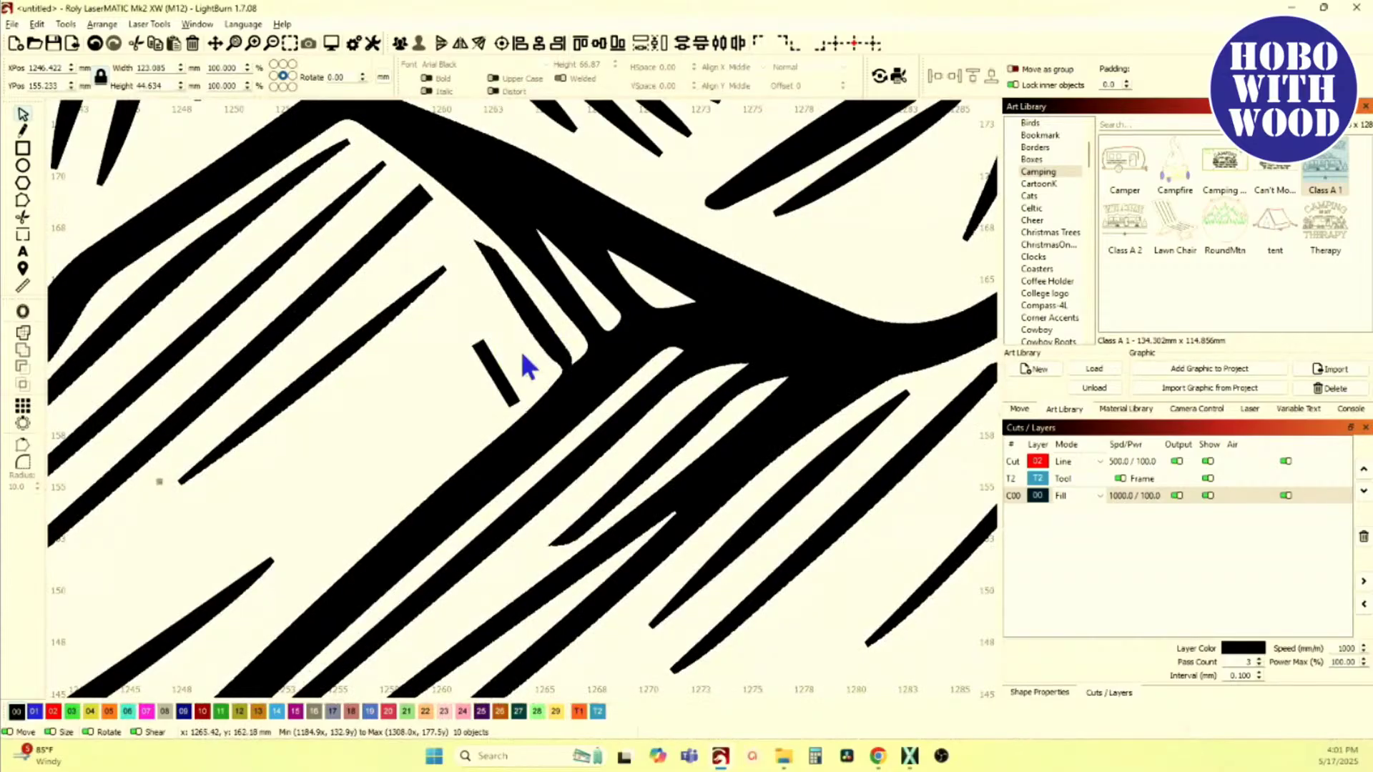
scroll(486, 358, "down", 3)
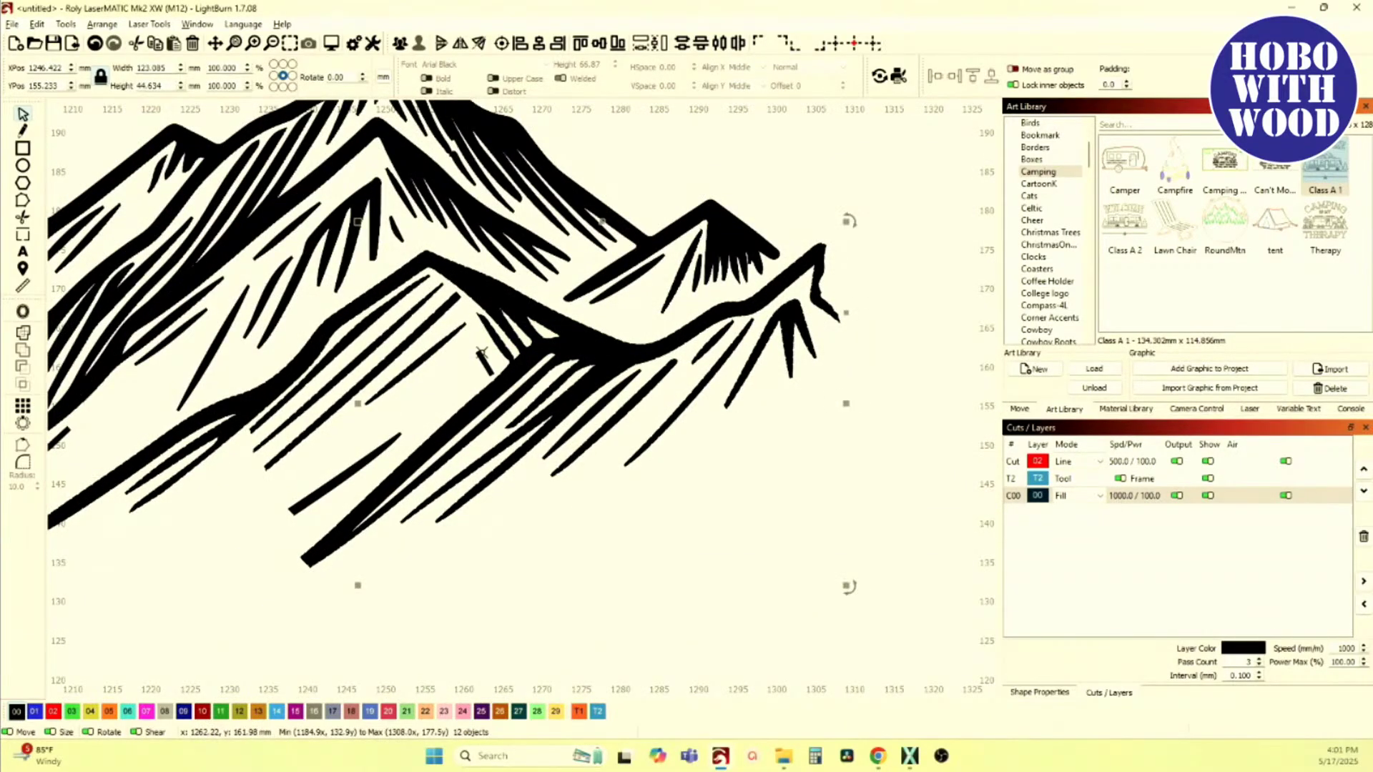
scroll(484, 387, "down", 3)
left_click(496, 431, "shift")
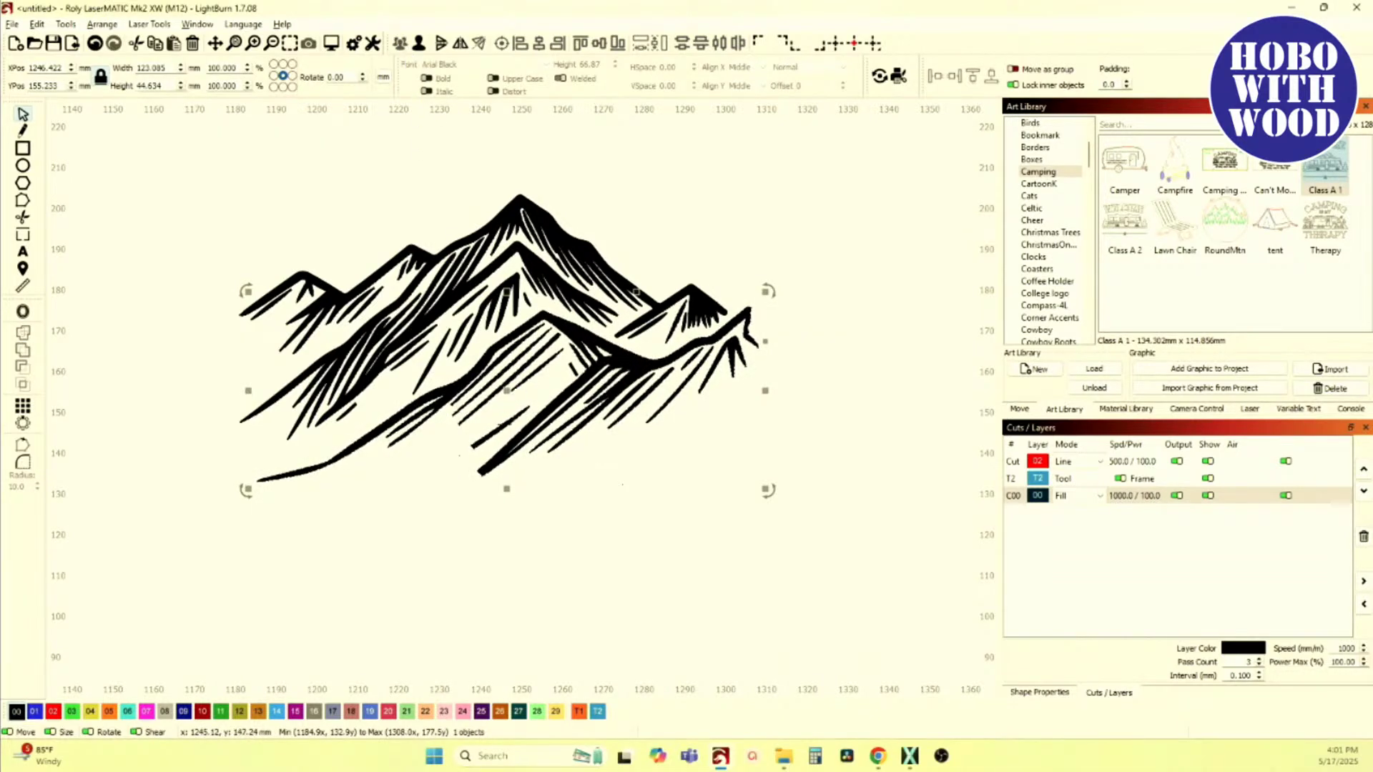
Step: Undo the trial move of the front mountain group and set the view style to Wireframe / Coarse
left_click_drag(511, 409, 498, 540)
key("ctrl+z")
left_click(243, 24)
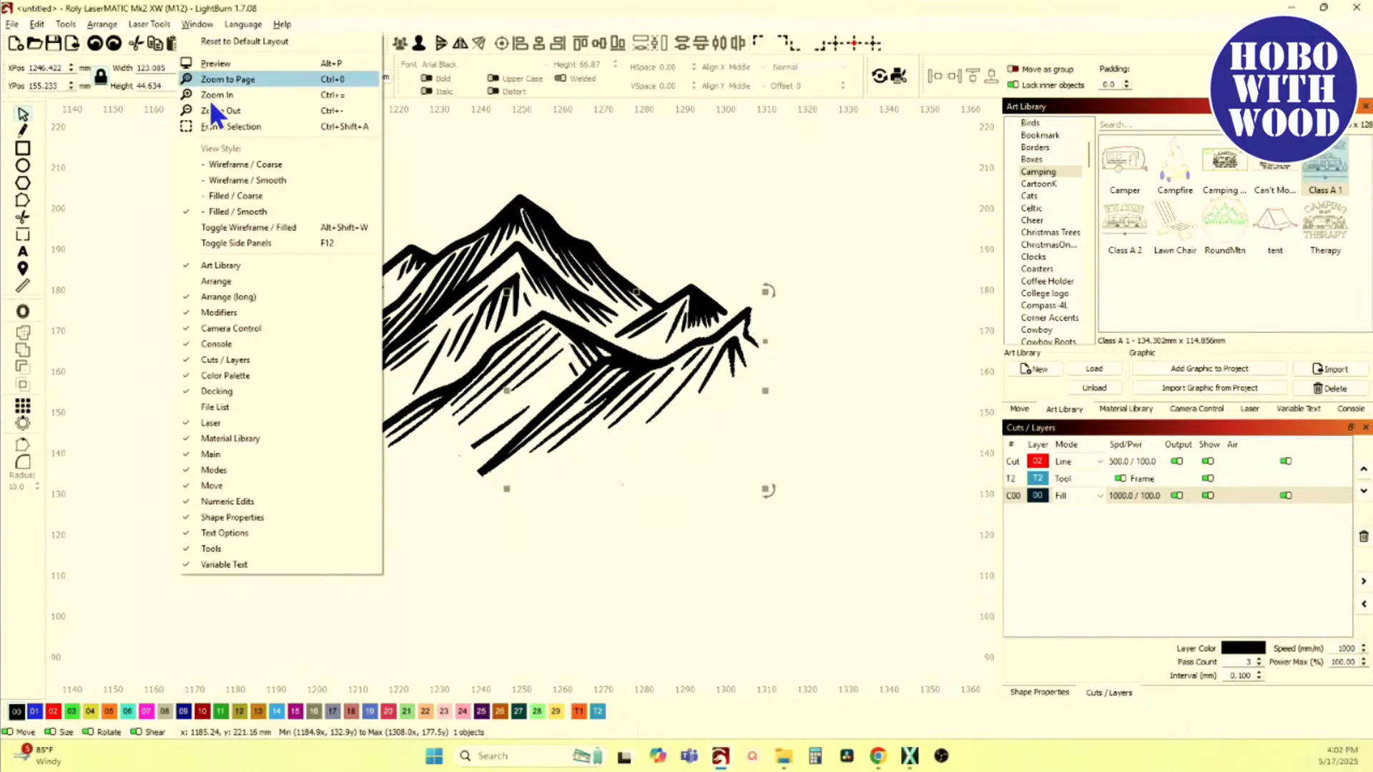
left_click(236, 163)
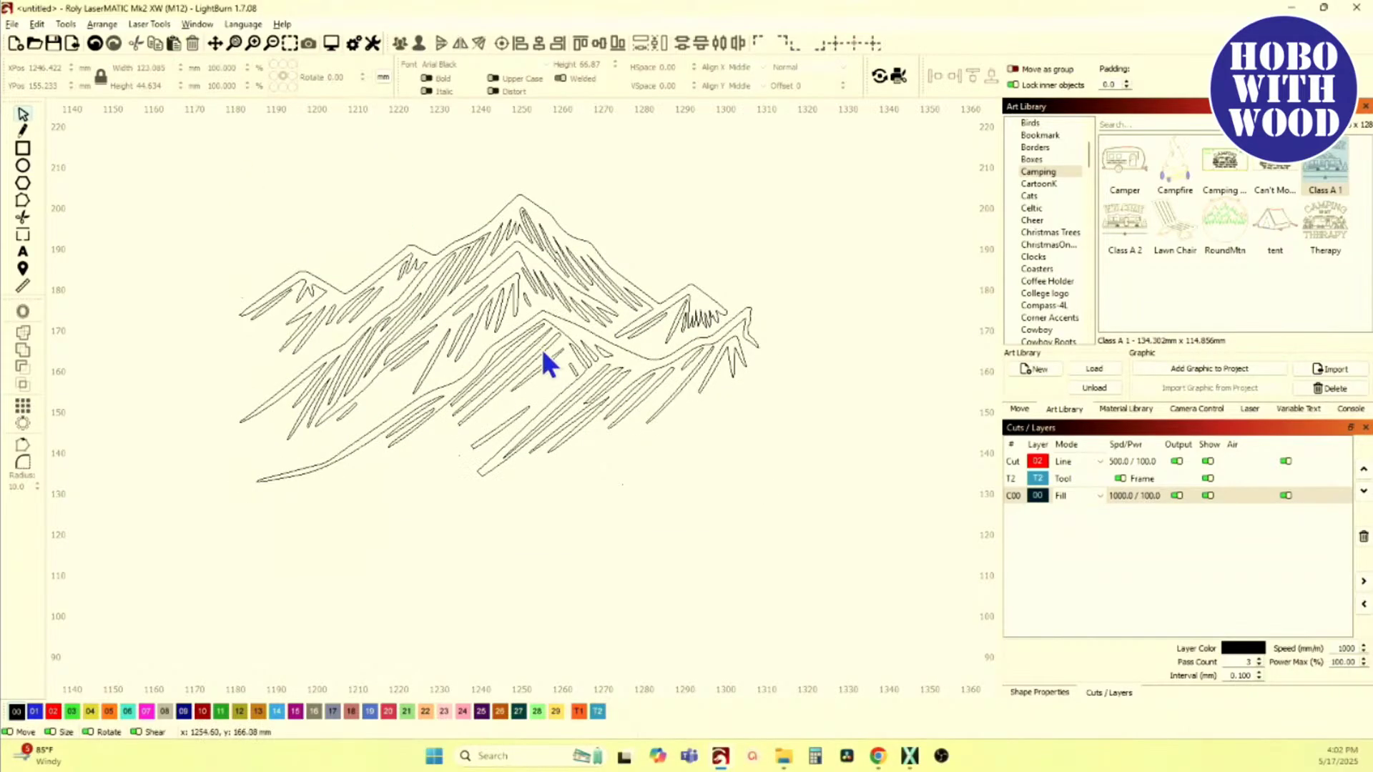
Step: Select the front mountain group with its missed strokes, and ungroup it to drop the stroke belonging to the rear peak
scroll(542, 346, "up", 3)
left_click(676, 469)
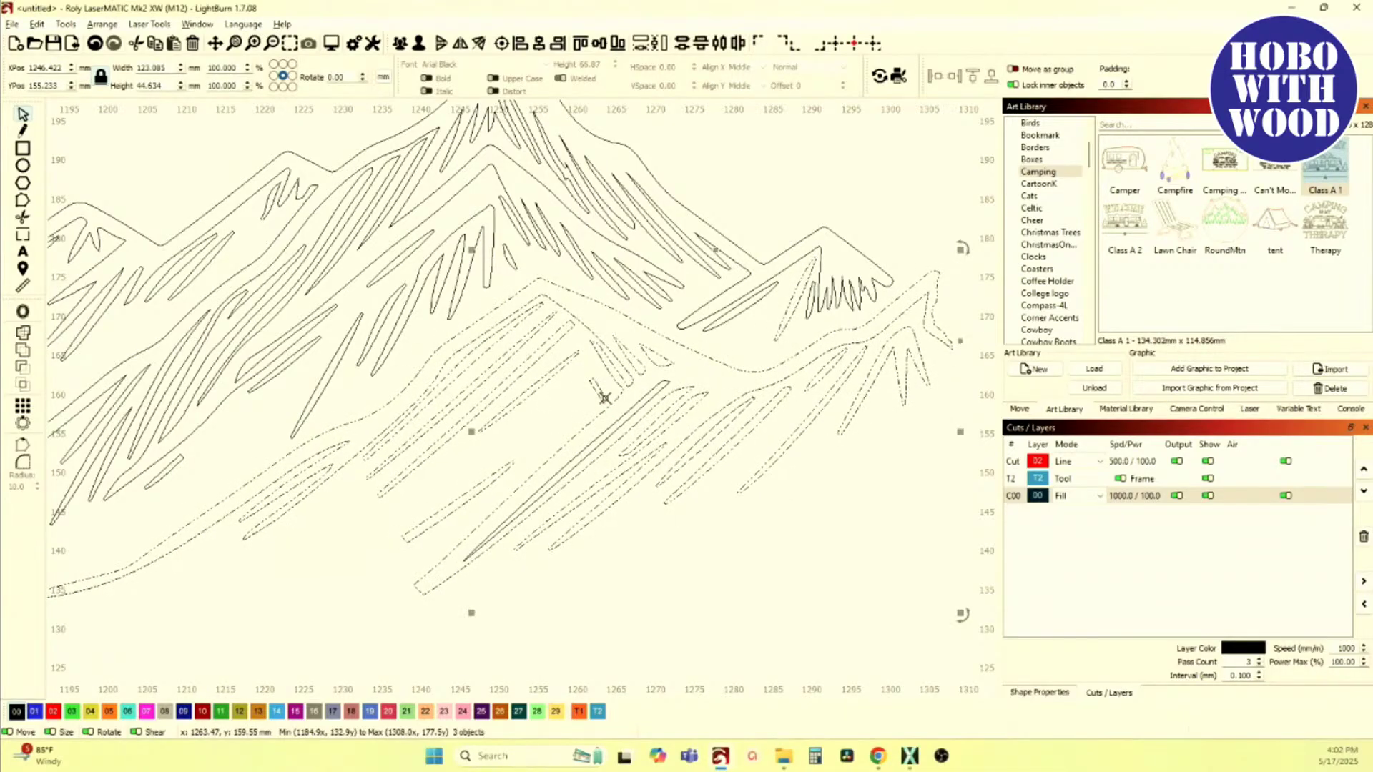
scroll(840, 397, "up", 2)
left_click(843, 382, "shift")
scroll(834, 384, "up", 1)
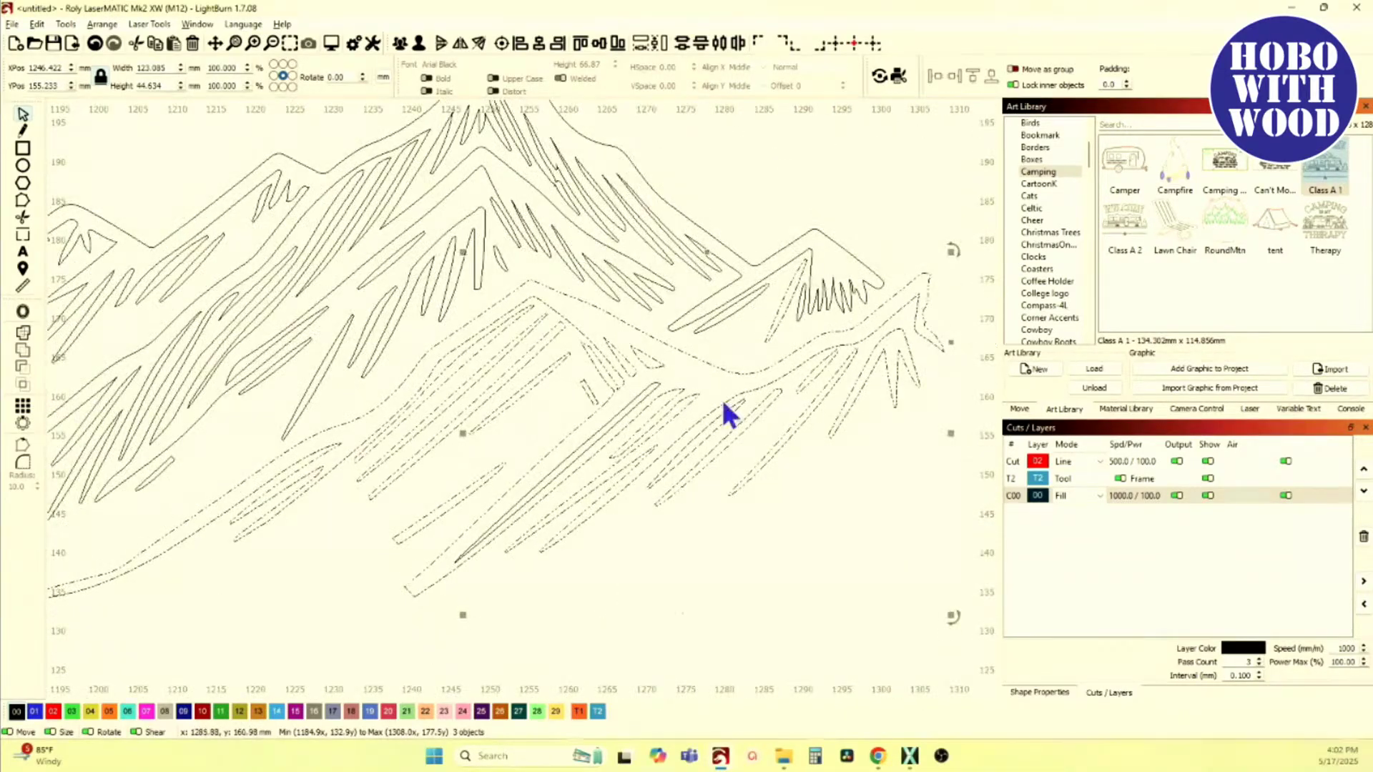
scroll(761, 324, "up", 1)
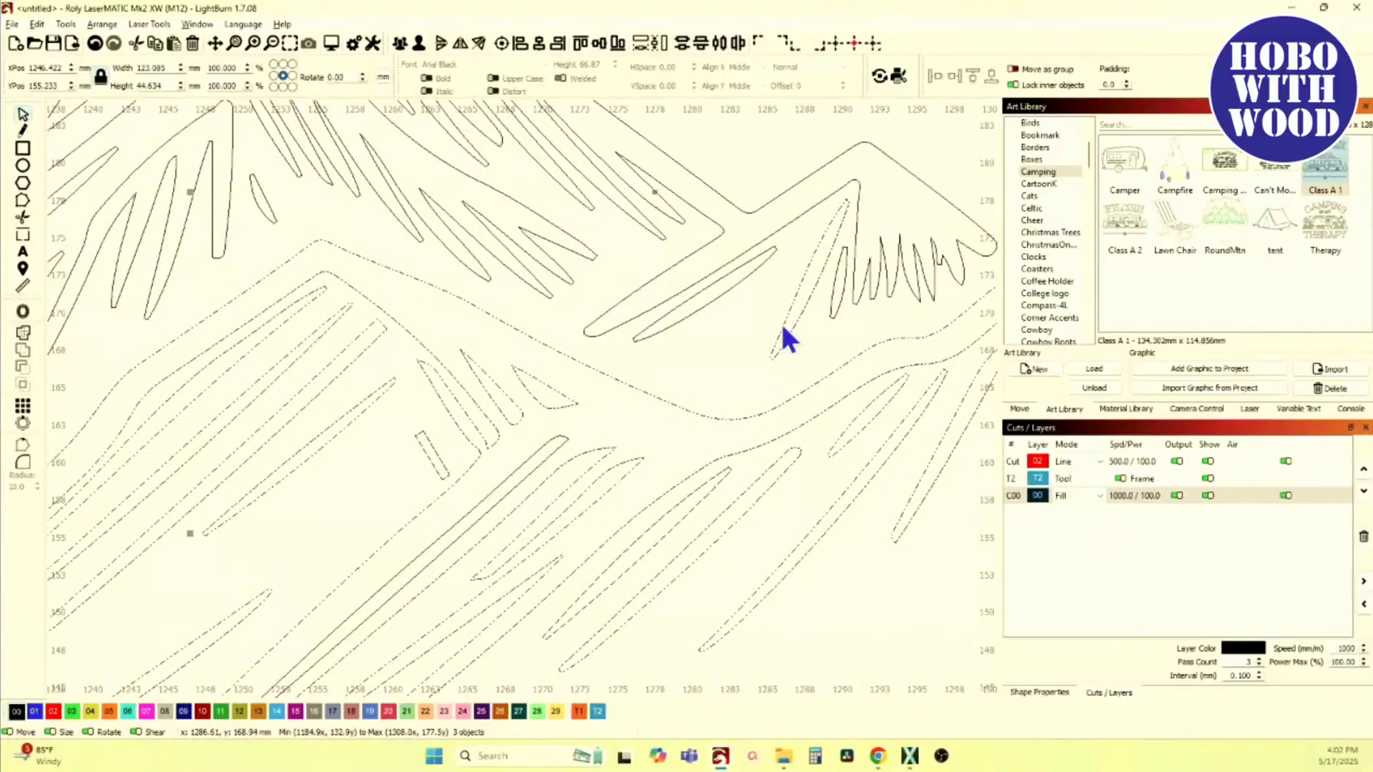
left_click(417, 45)
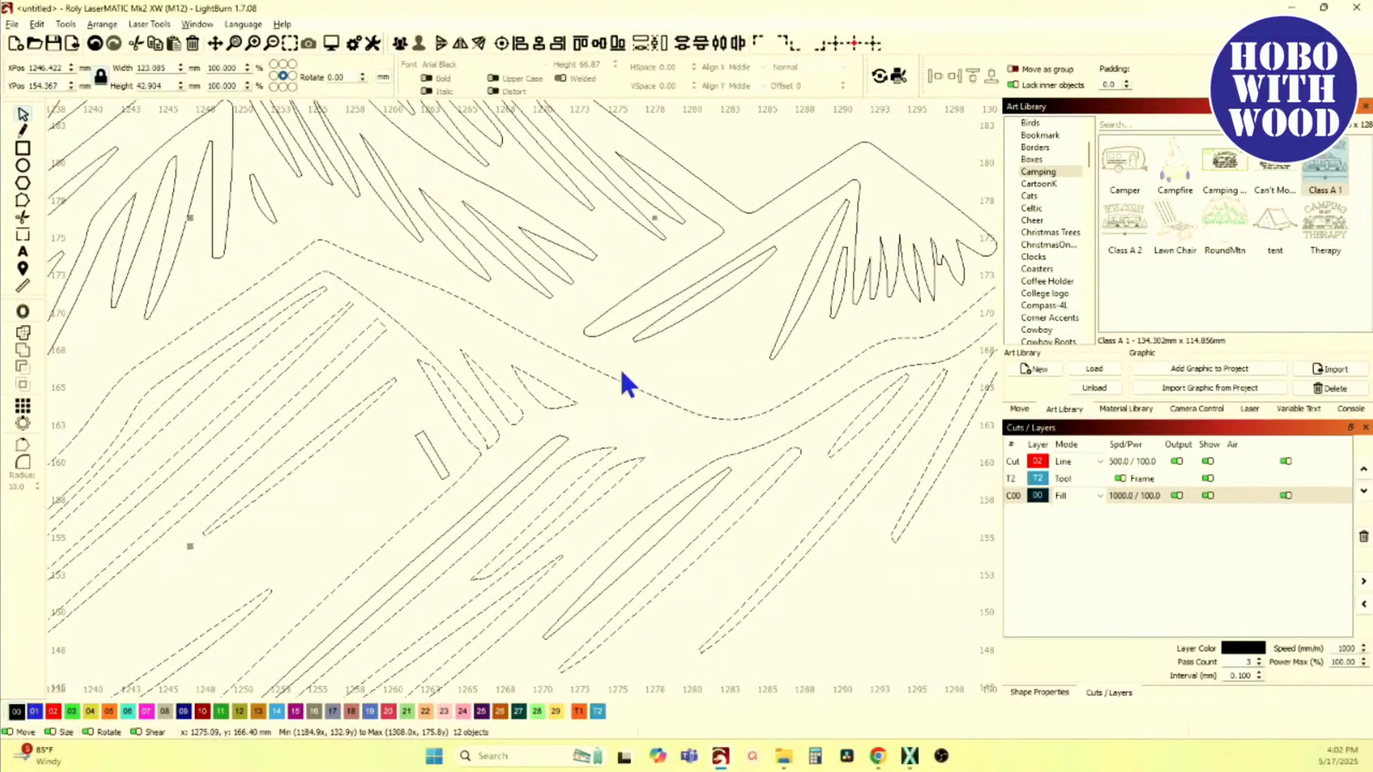
Step: Add the remaining front mountain strokes to the selection and group them all
scroll(619, 370, "down", 2)
scroll(500, 429, "up", 2)
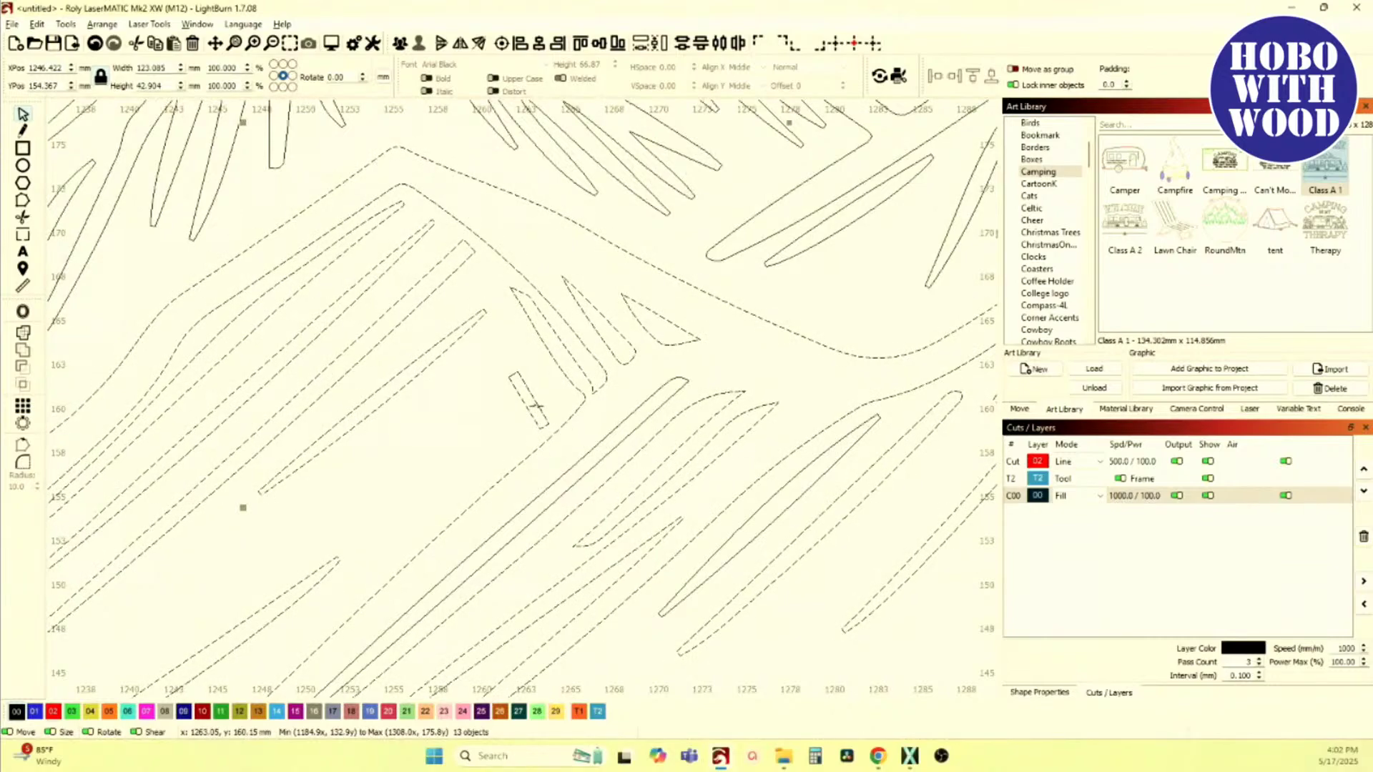
scroll(558, 422, "down", 3)
scroll(417, 457, "down", 1)
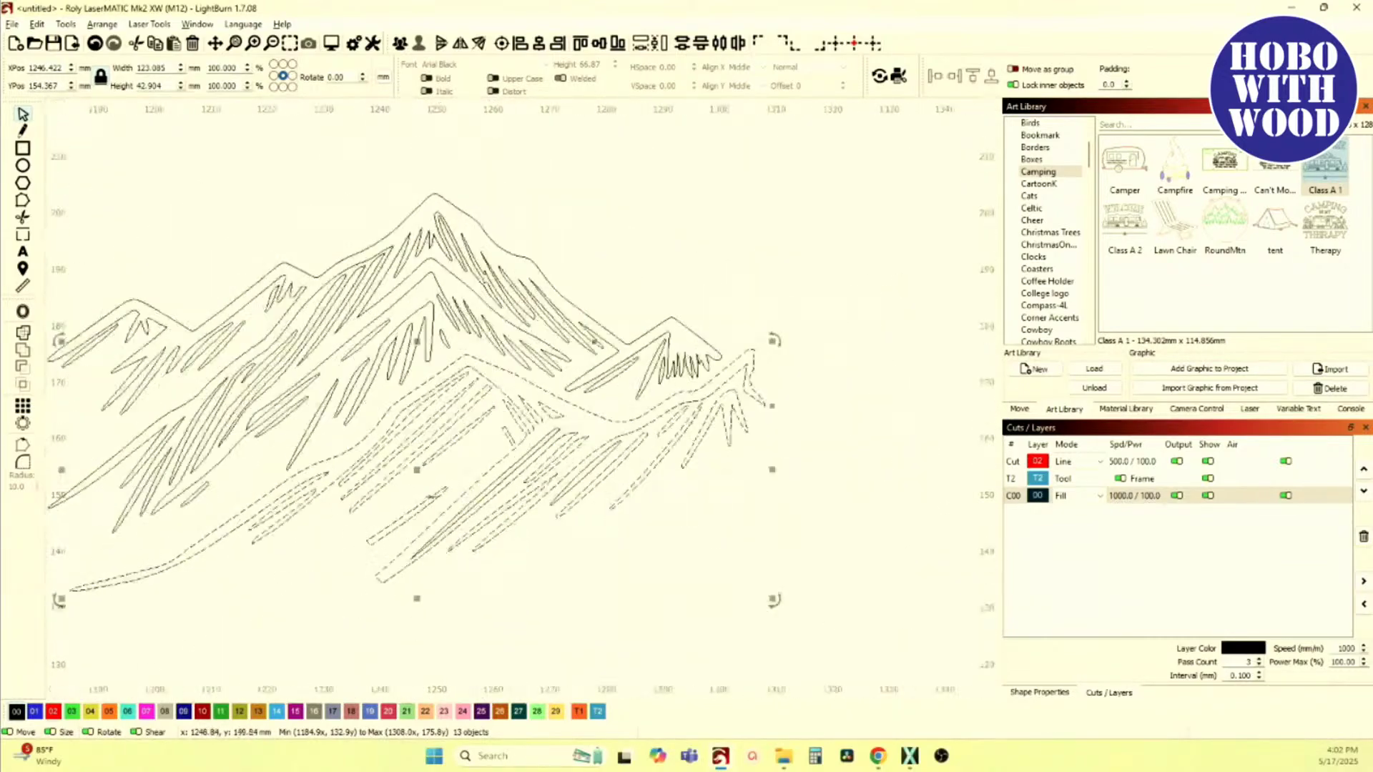
scroll(501, 501, "up", 3)
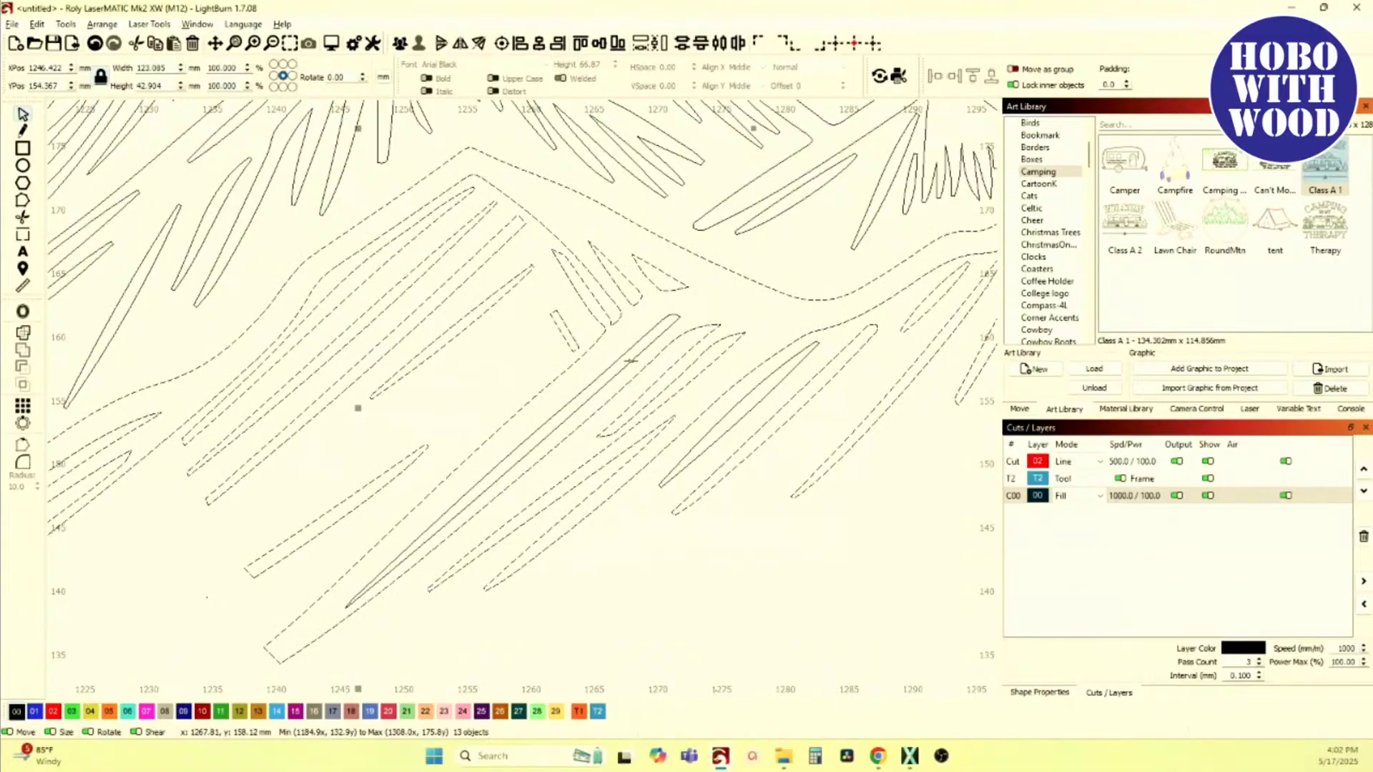
scroll(469, 337, "down", 2)
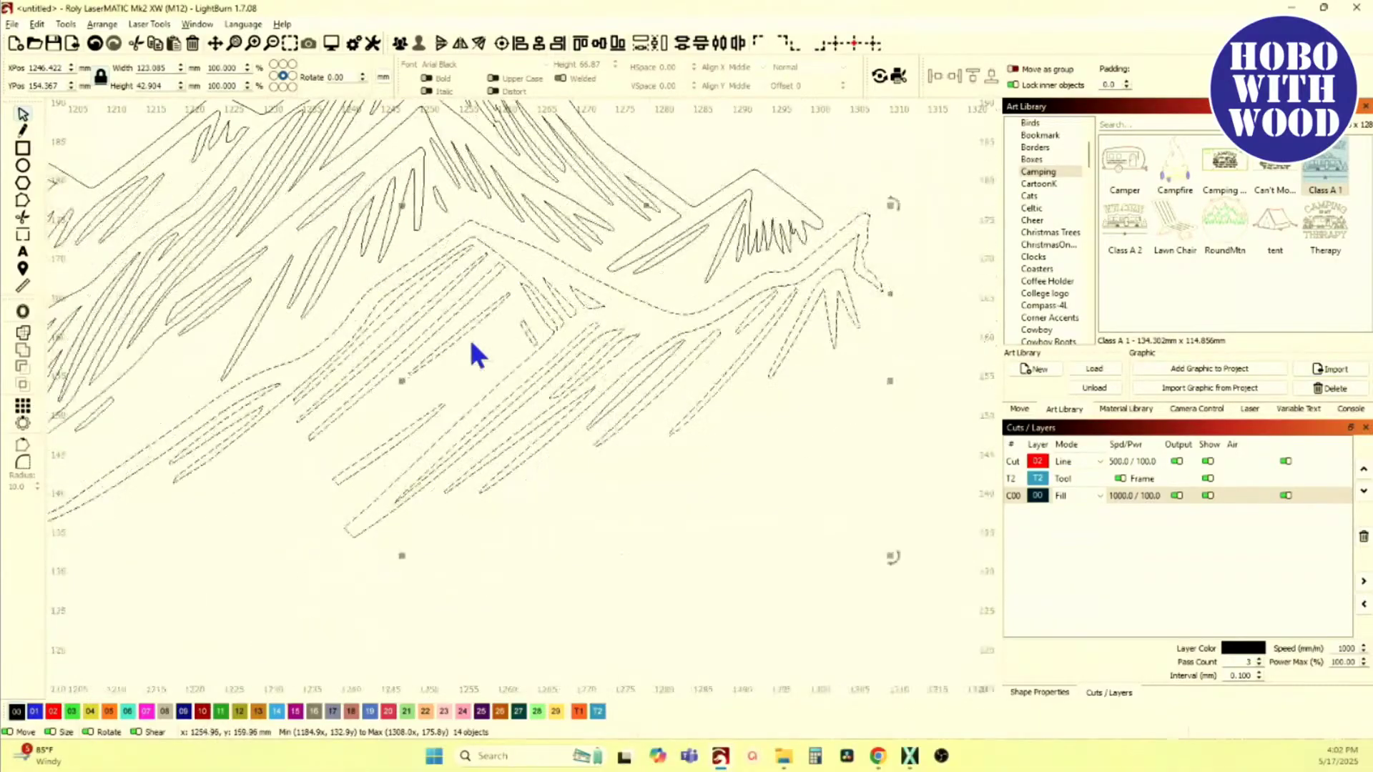
left_click(401, 44)
Step: Set the view style to Filled / Smooth and move the front mountain group clear of the rear mountains
scroll(340, 229, "down", 3)
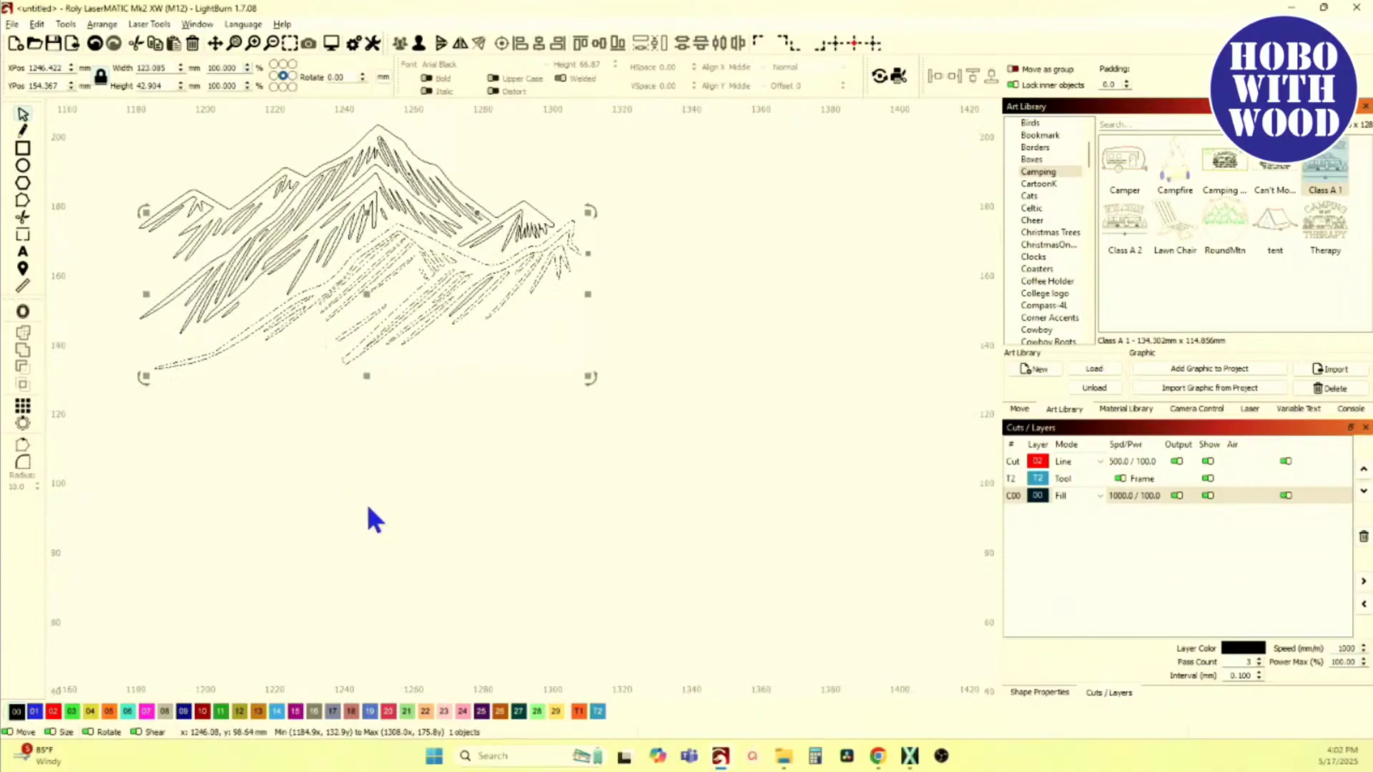
left_click(197, 24)
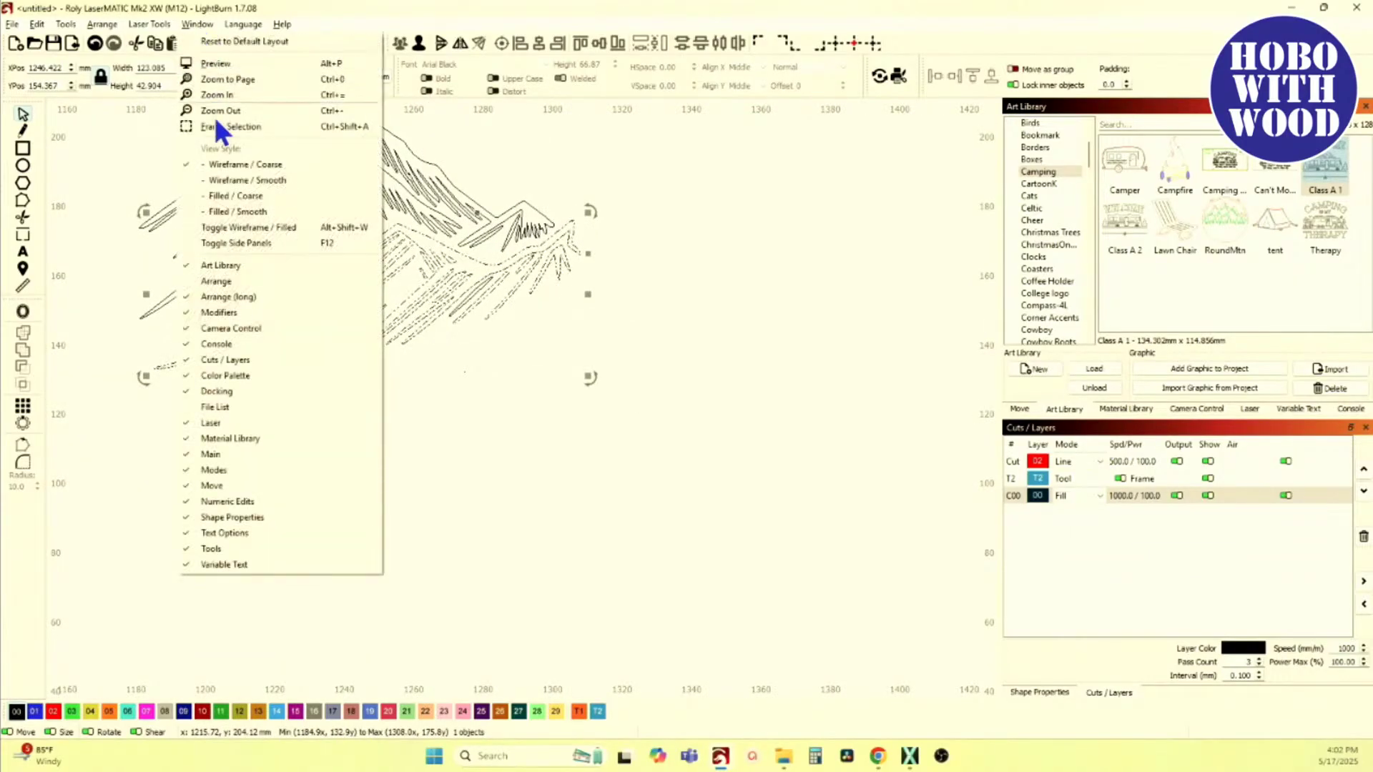
left_click(245, 216)
scroll(391, 302, "down", 2)
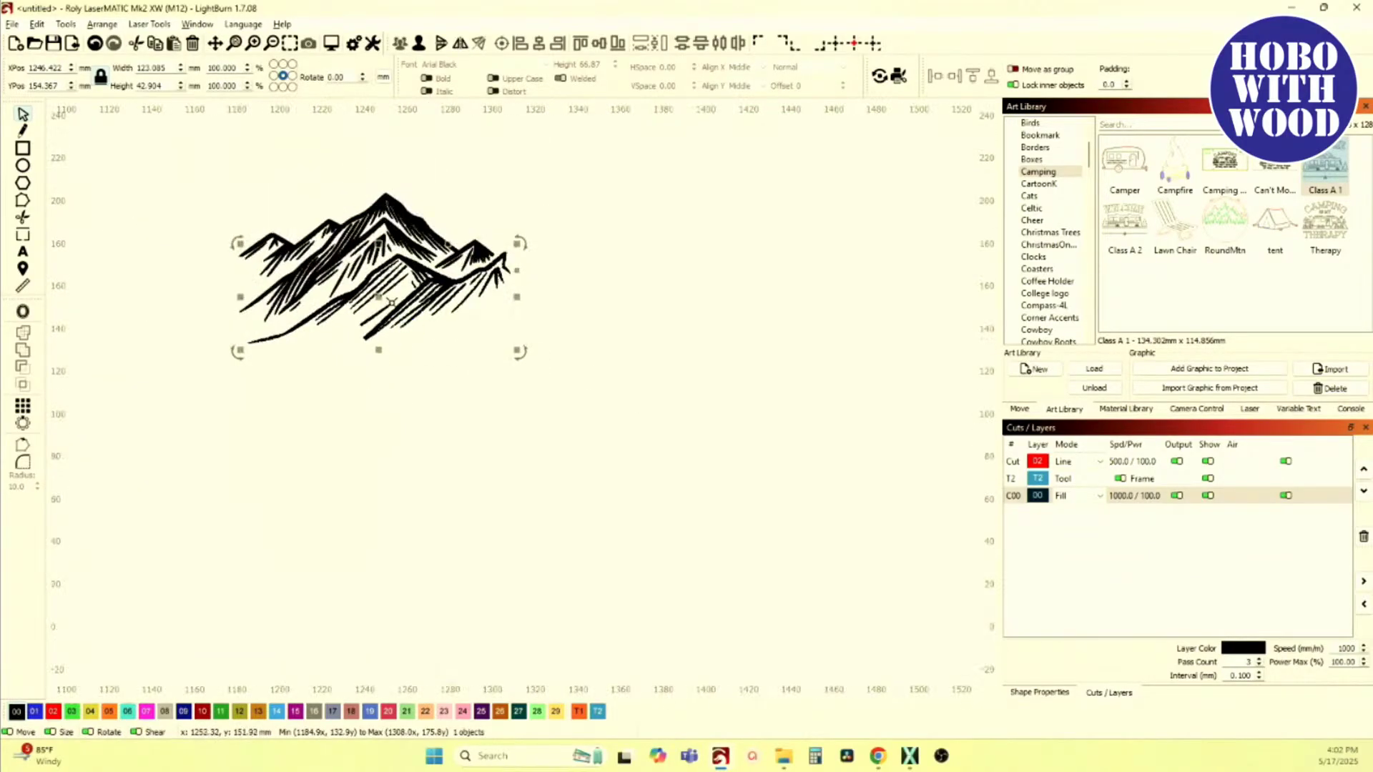
left_click_drag(377, 295, 622, 344)
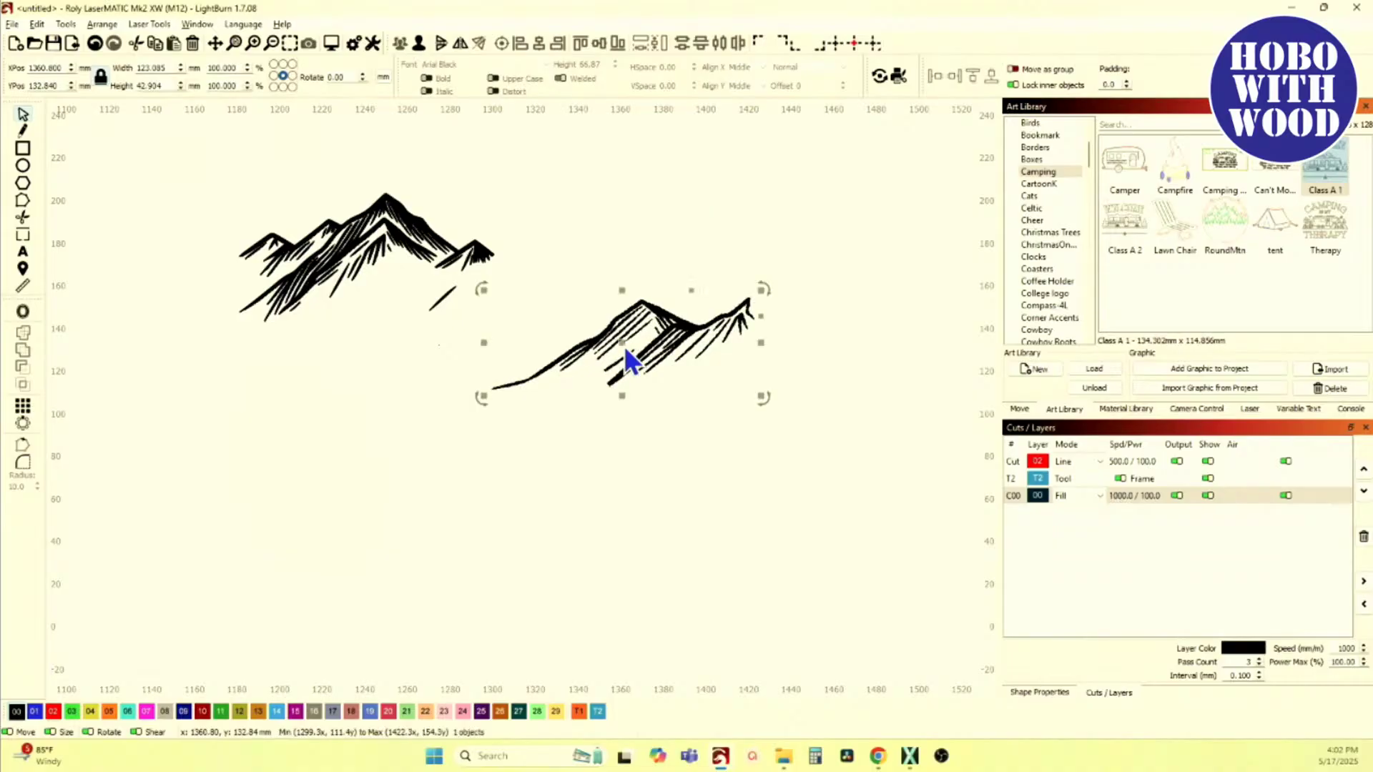
Step: Move the leftover stroke back onto the front mountain and group it with the mountain
left_click_drag(439, 298, 633, 349)
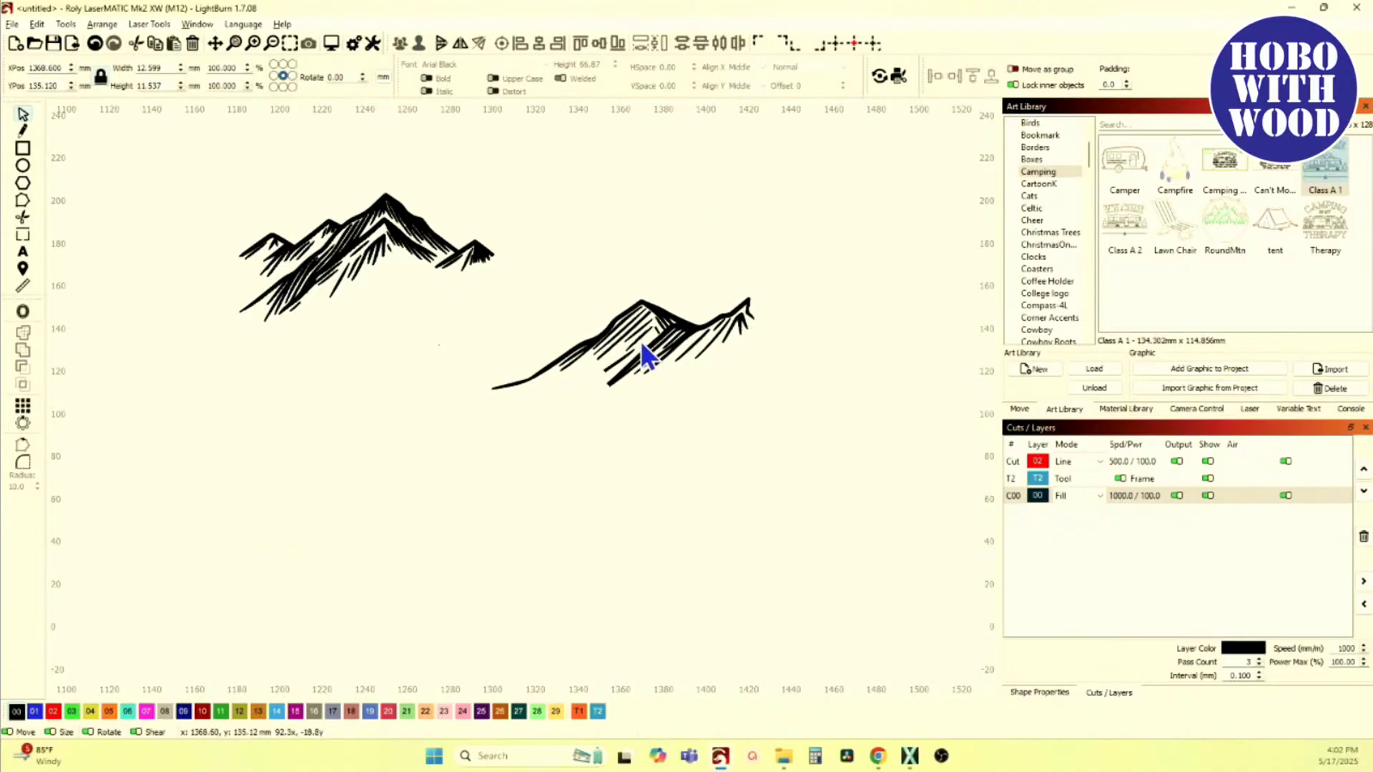
scroll(646, 350, "up", 4)
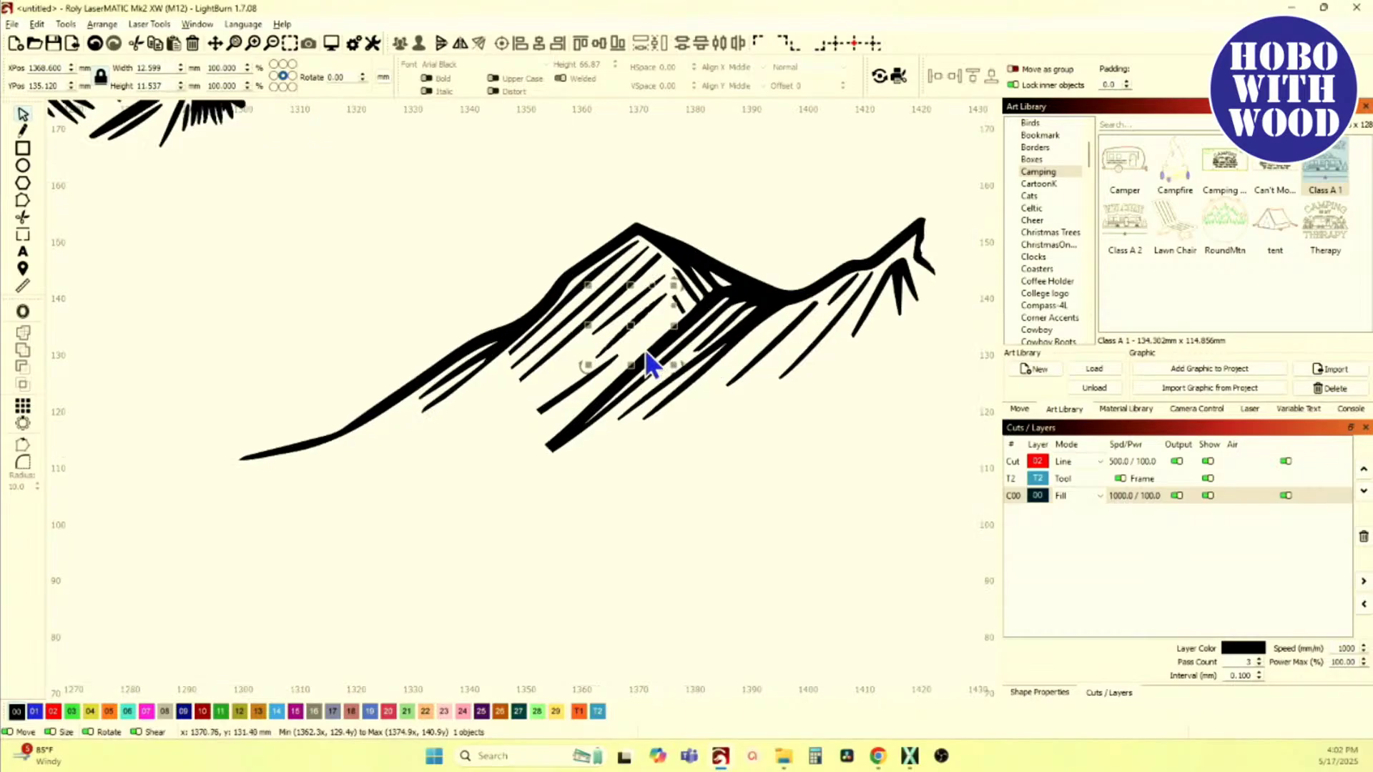
scroll(646, 354, "down", 3)
left_click_drag(474, 207, 565, 289)
left_click_drag(802, 420, 479, 264)
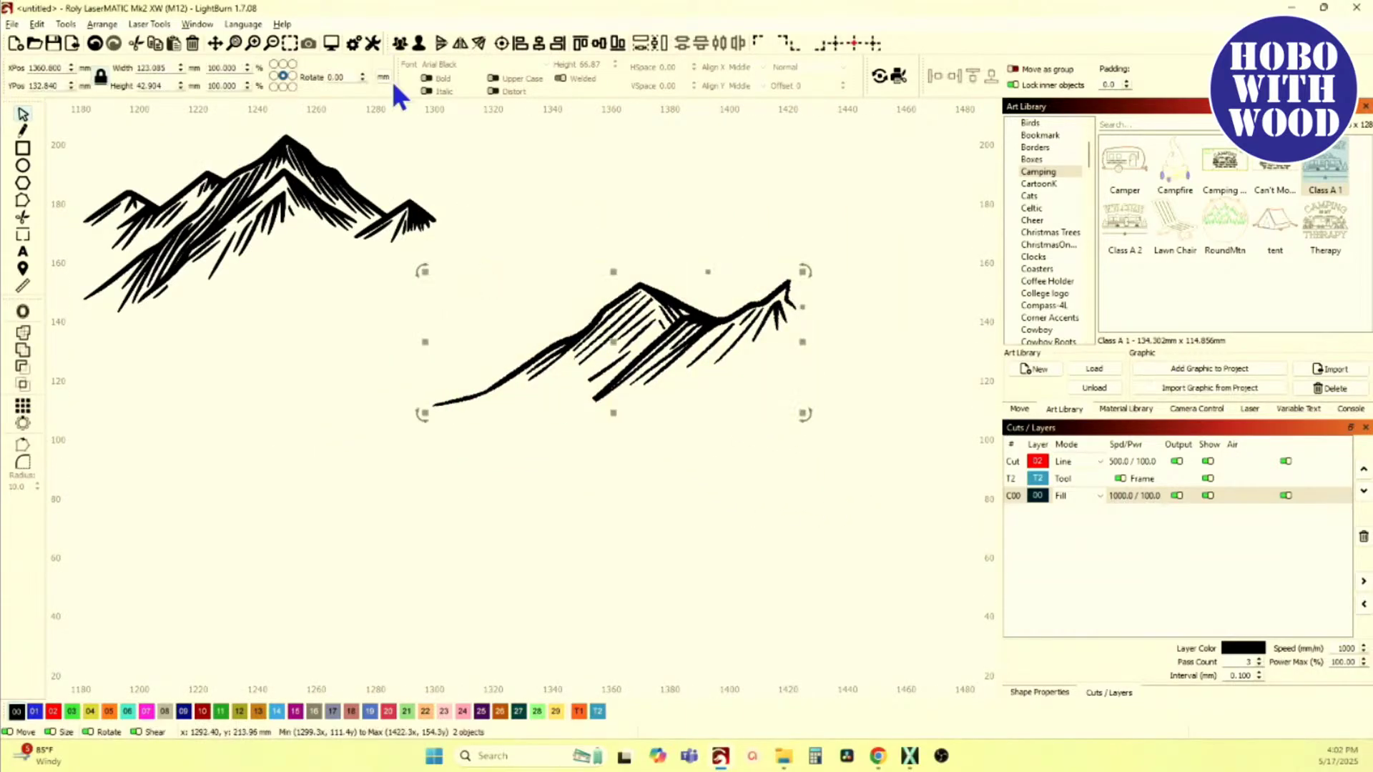
left_click(399, 43)
left_click(606, 261)
Step: Delete the leftover hiker, mountain and tree outline pieces below the complete hiker artwork
scroll(565, 257, "down", 4)
scroll(400, 236, "up", 5)
scroll(661, 357, "down", 6)
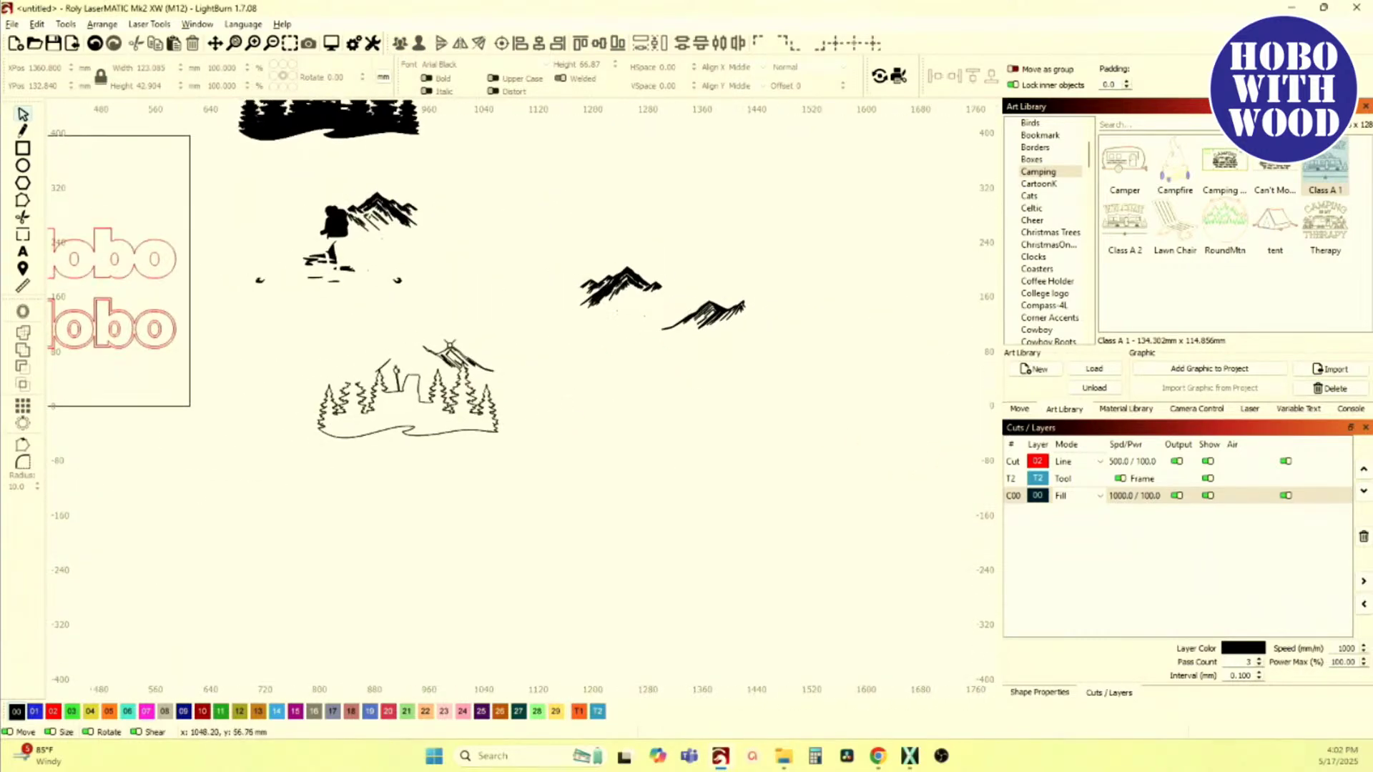
left_click_drag(213, 157, 578, 508)
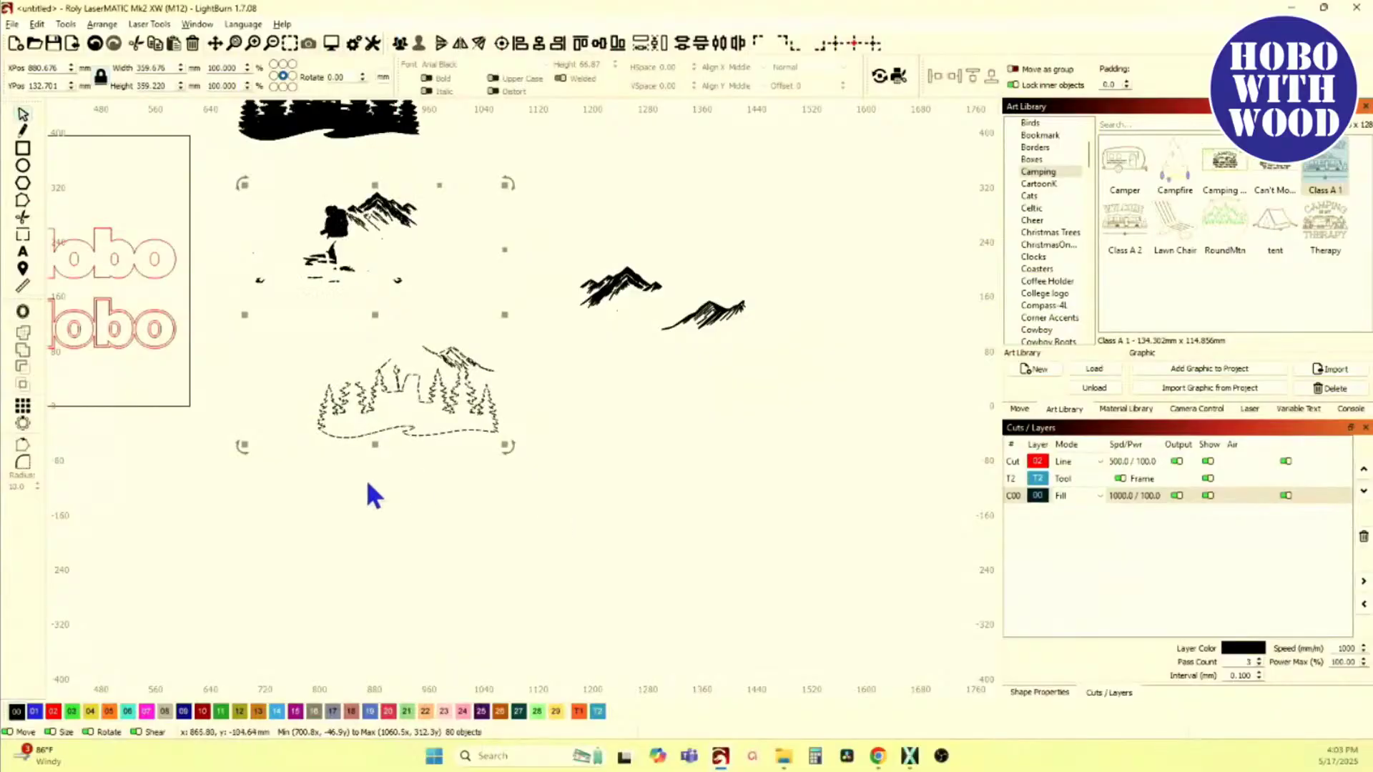
key("Delete")
Step: Move the separated rear mountains onto the single-outline Hobo text
scroll(397, 447, "up", 4)
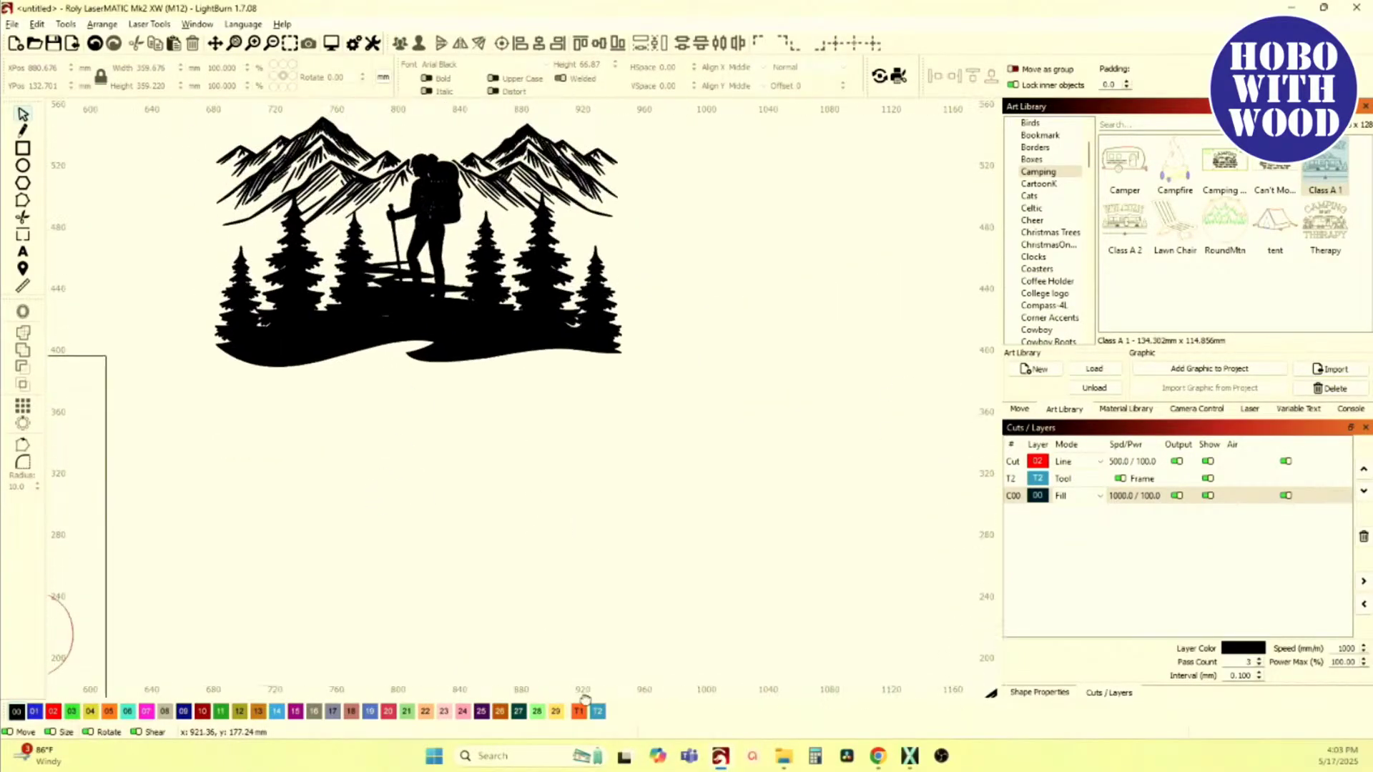
scroll(428, 562, "down", 2)
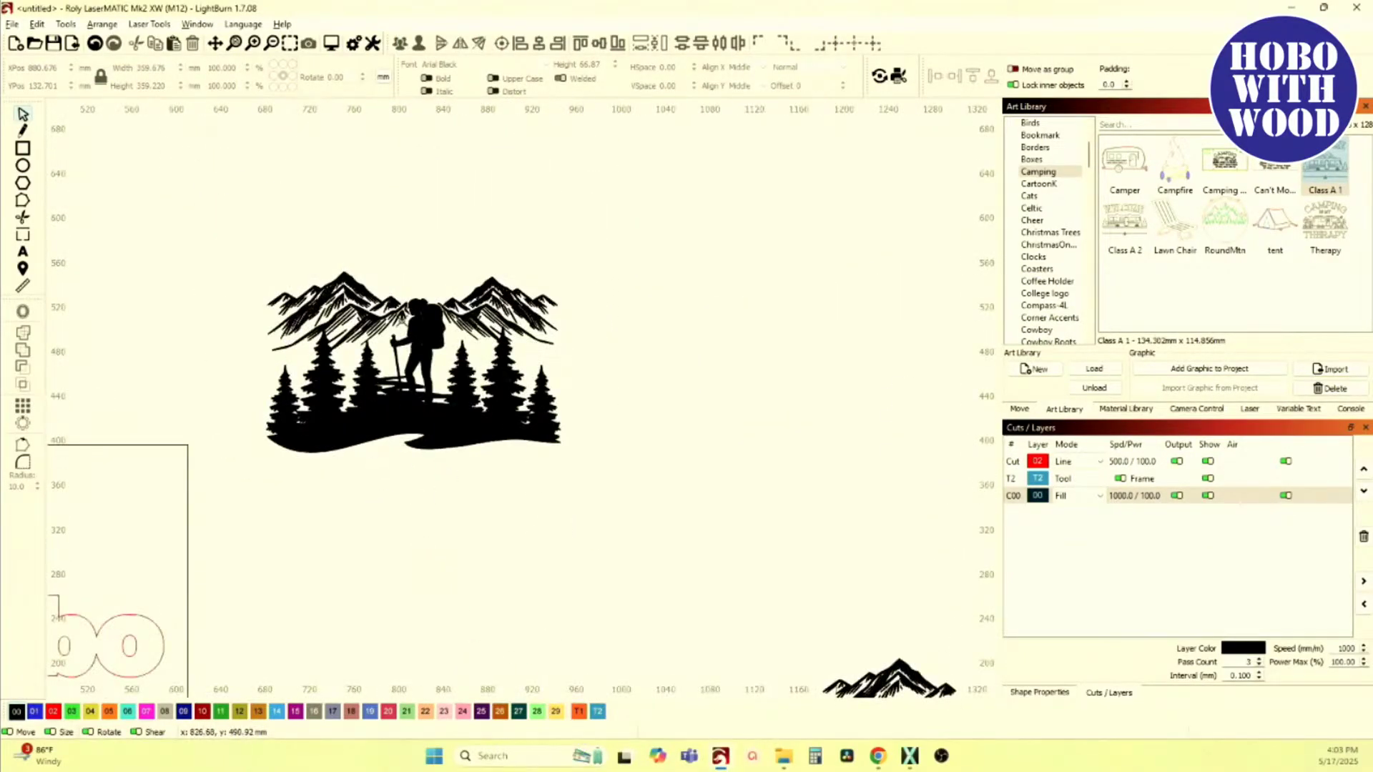
scroll(429, 397, "down", 2)
scroll(457, 271, "down", 3)
scroll(750, 358, "left", 2)
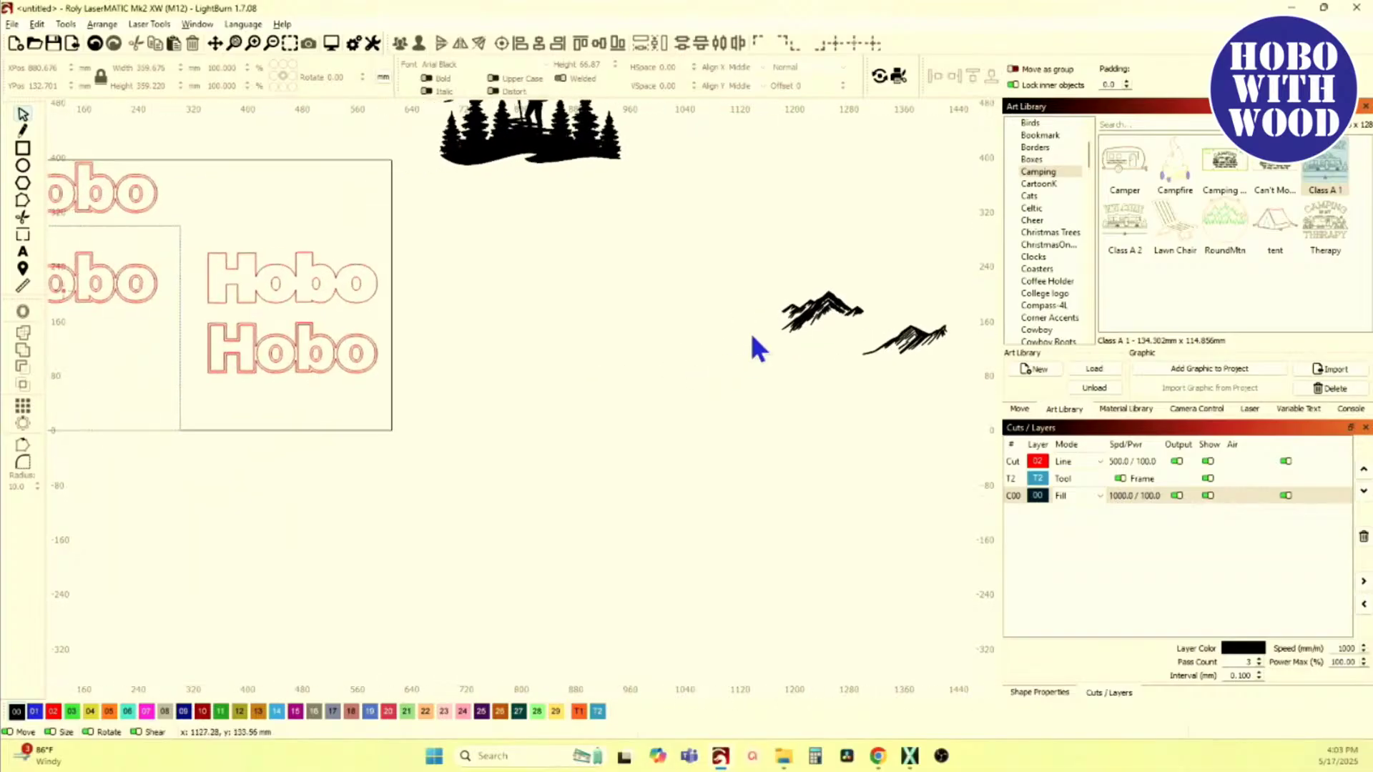
left_click_drag(881, 343, 247, 287)
scroll(247, 288, "up", 6)
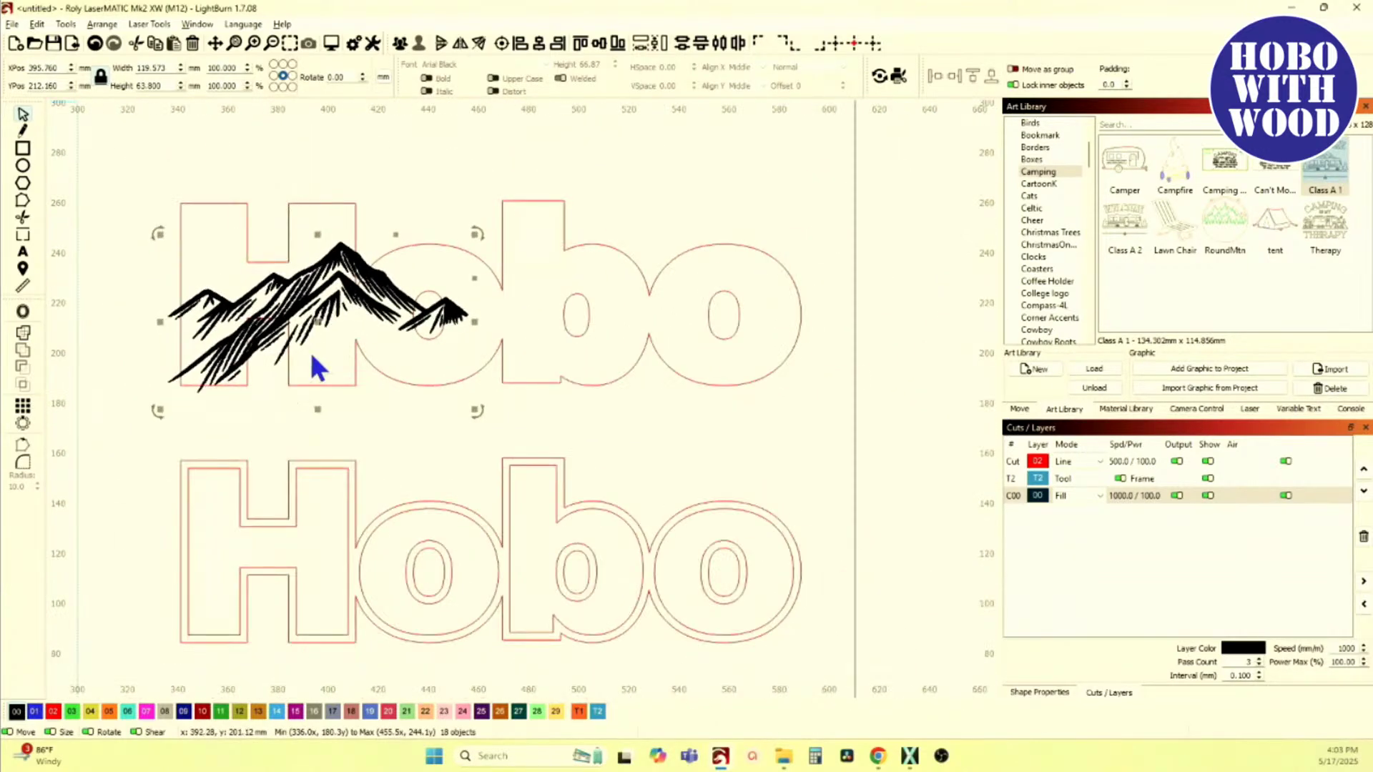
scroll(312, 358, "down", 2)
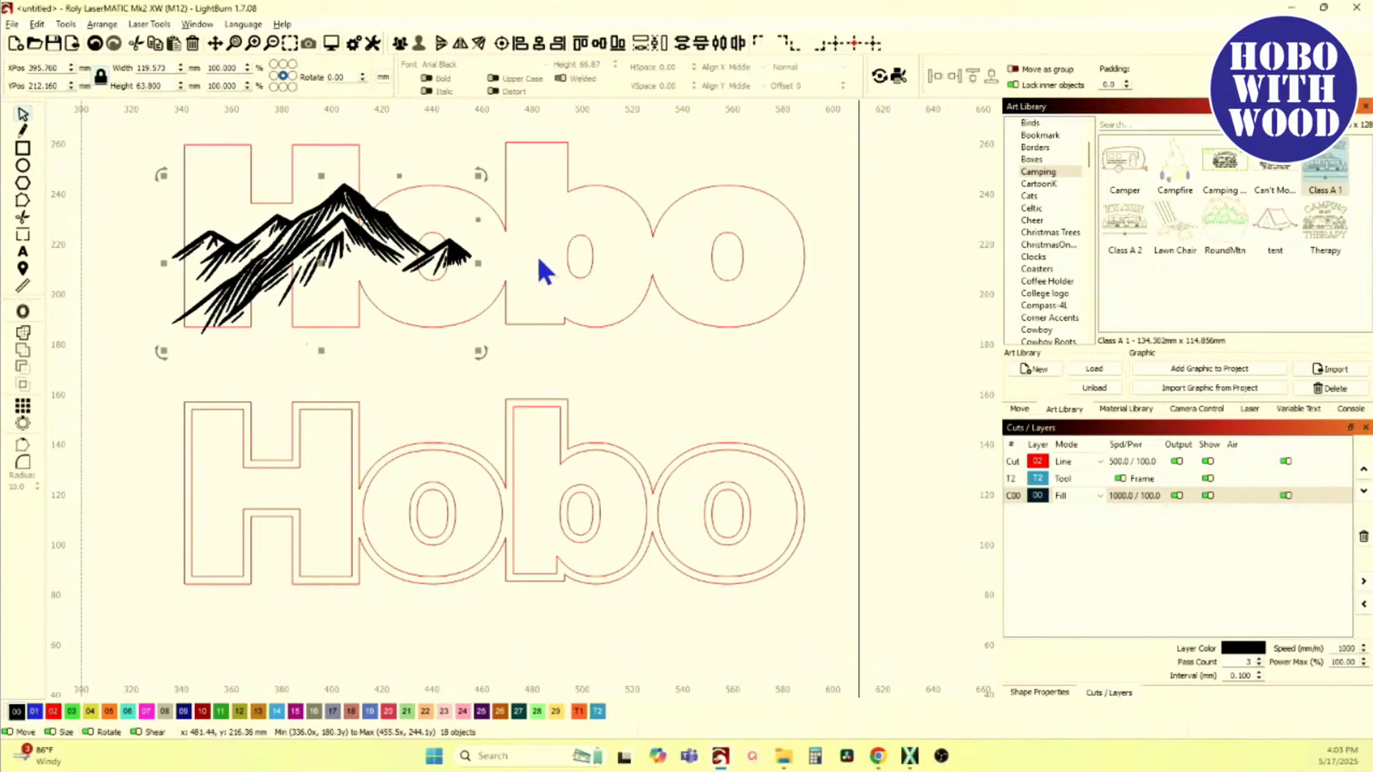
scroll(539, 256, "down", 2)
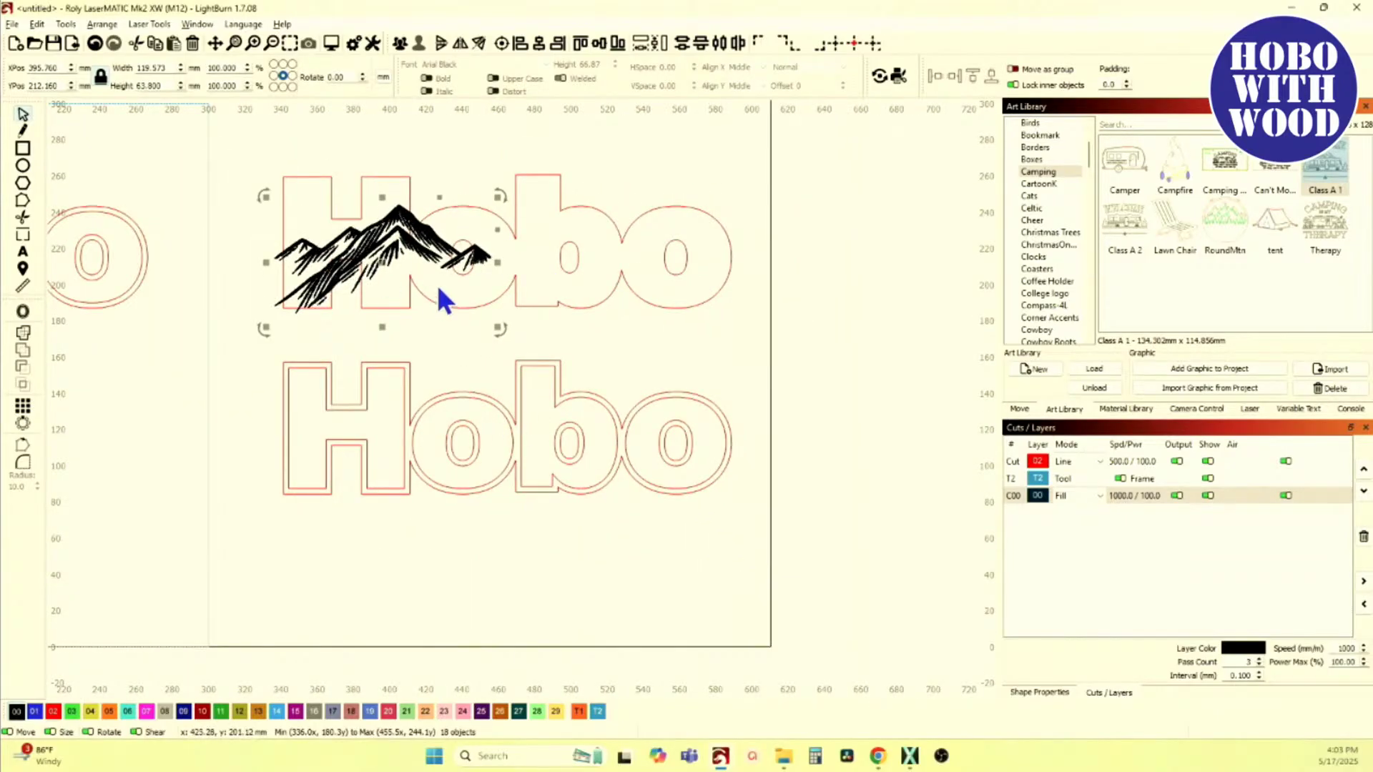
Step: Move the rear mountains onto the double-outline Hobo text inside the frame, centred over the H and first o
scroll(419, 307, "down", 2)
left_click_drag(324, 301, 519, 335)
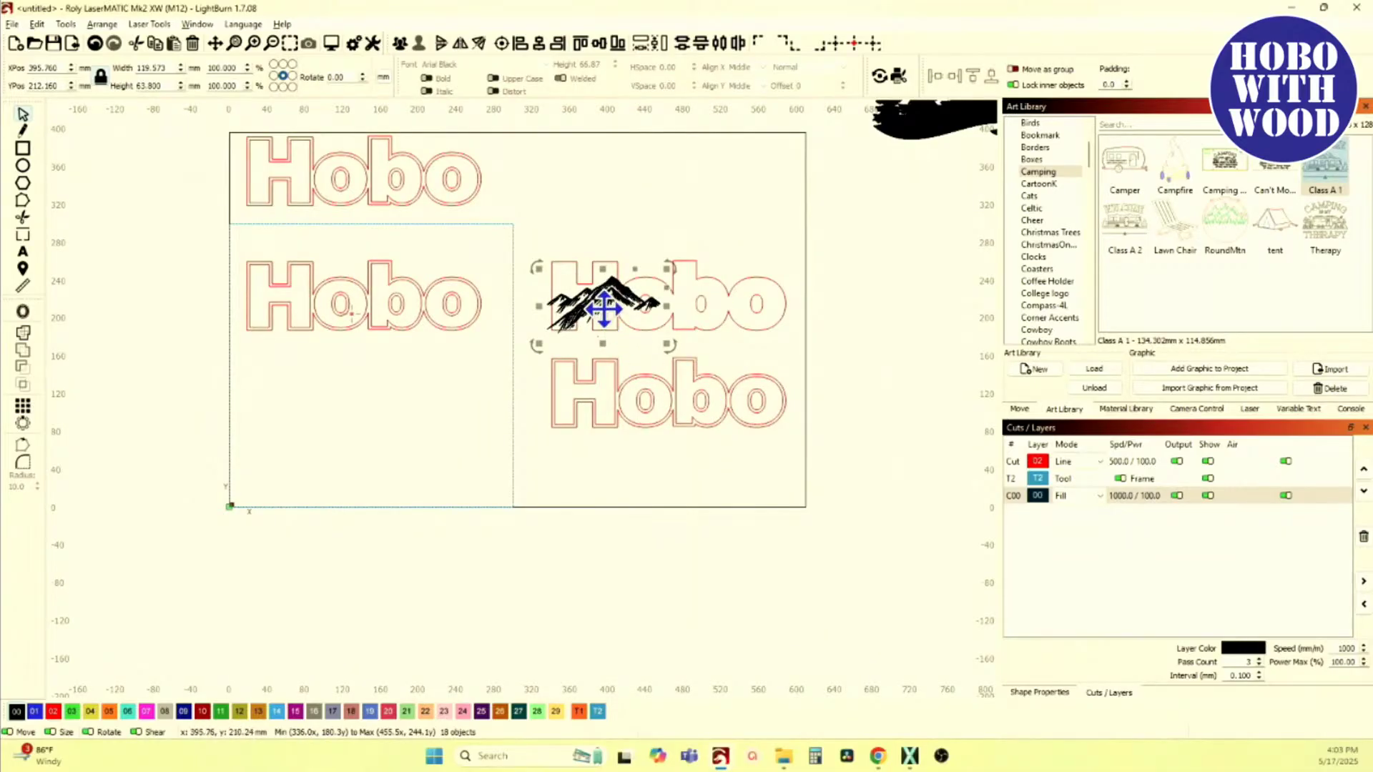
left_click_drag(605, 306, 303, 305)
scroll(302, 306, "up", 8)
scroll(395, 419, "down", 3)
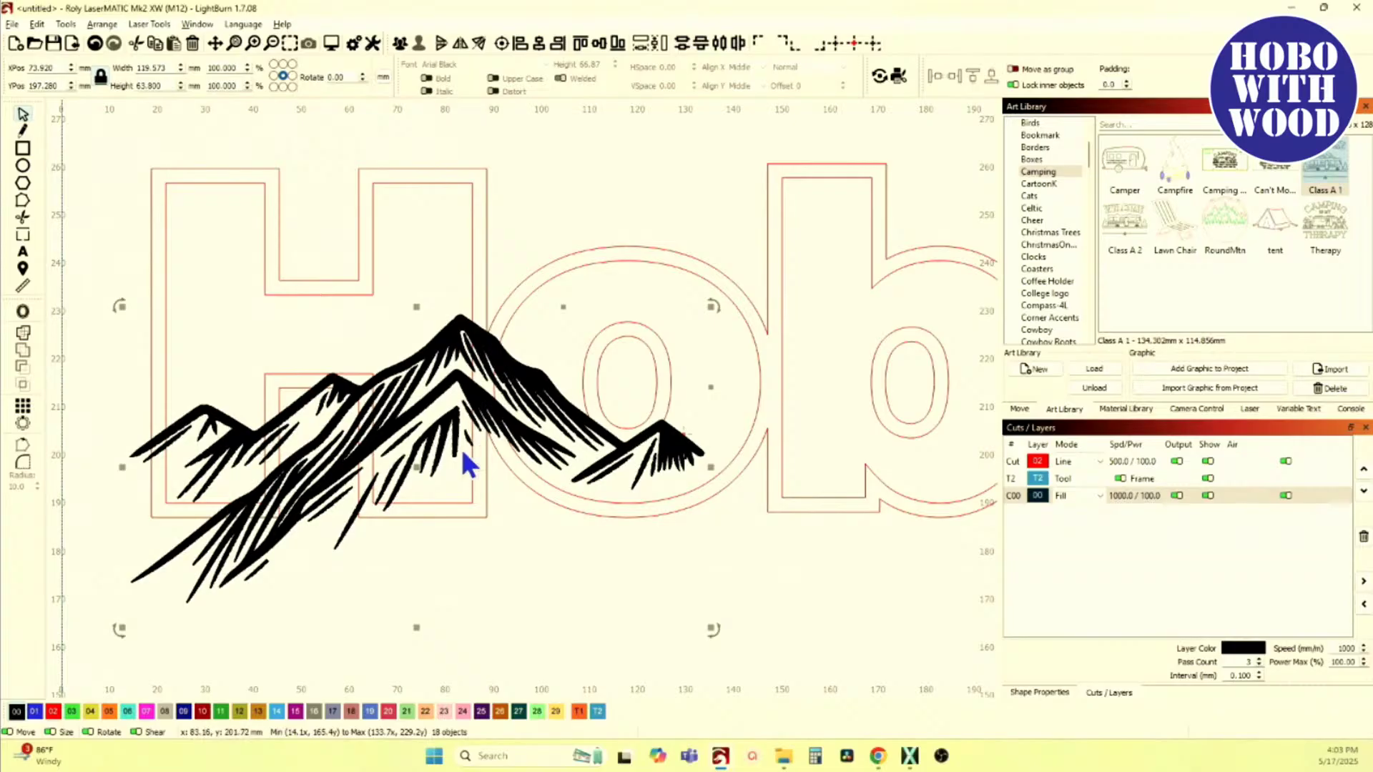
left_click_drag(407, 463, 414, 379)
scroll(414, 379, "down", 4)
scroll(500, 386, "down", 5)
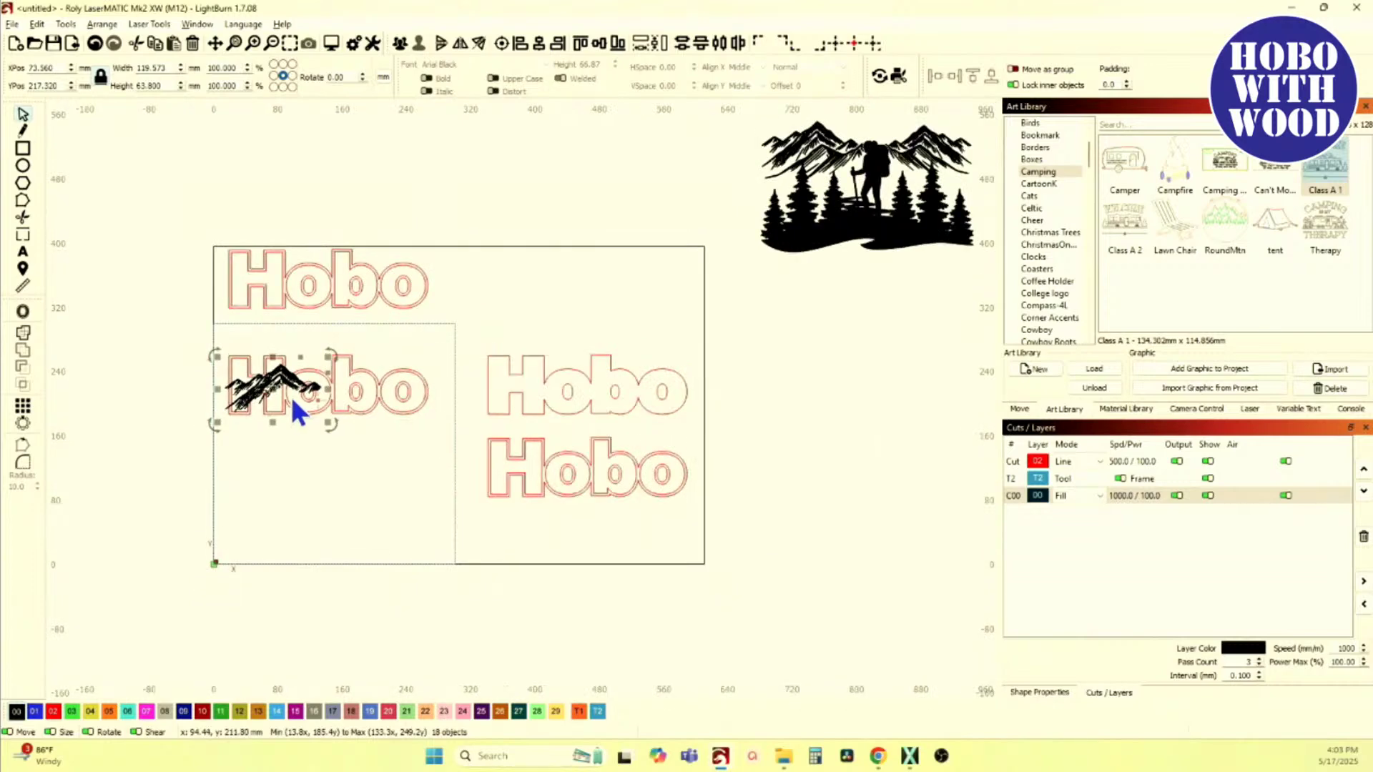
scroll(403, 386, "down", 7)
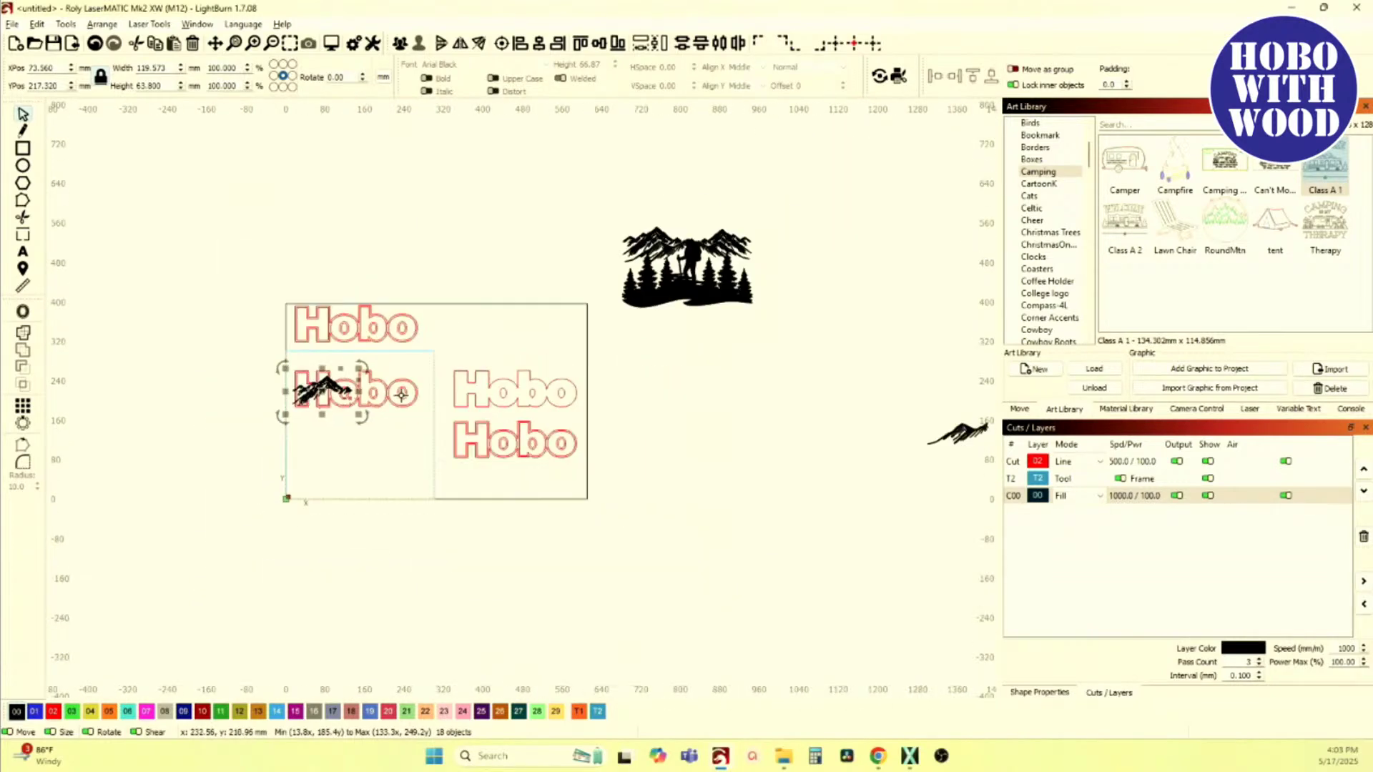
Step: Move the separated front mountain onto the framed double-outline Hobo text, over the b and last o, with its tail meeting the rear mountains
scroll(711, 358, "up", 5)
left_click(737, 477)
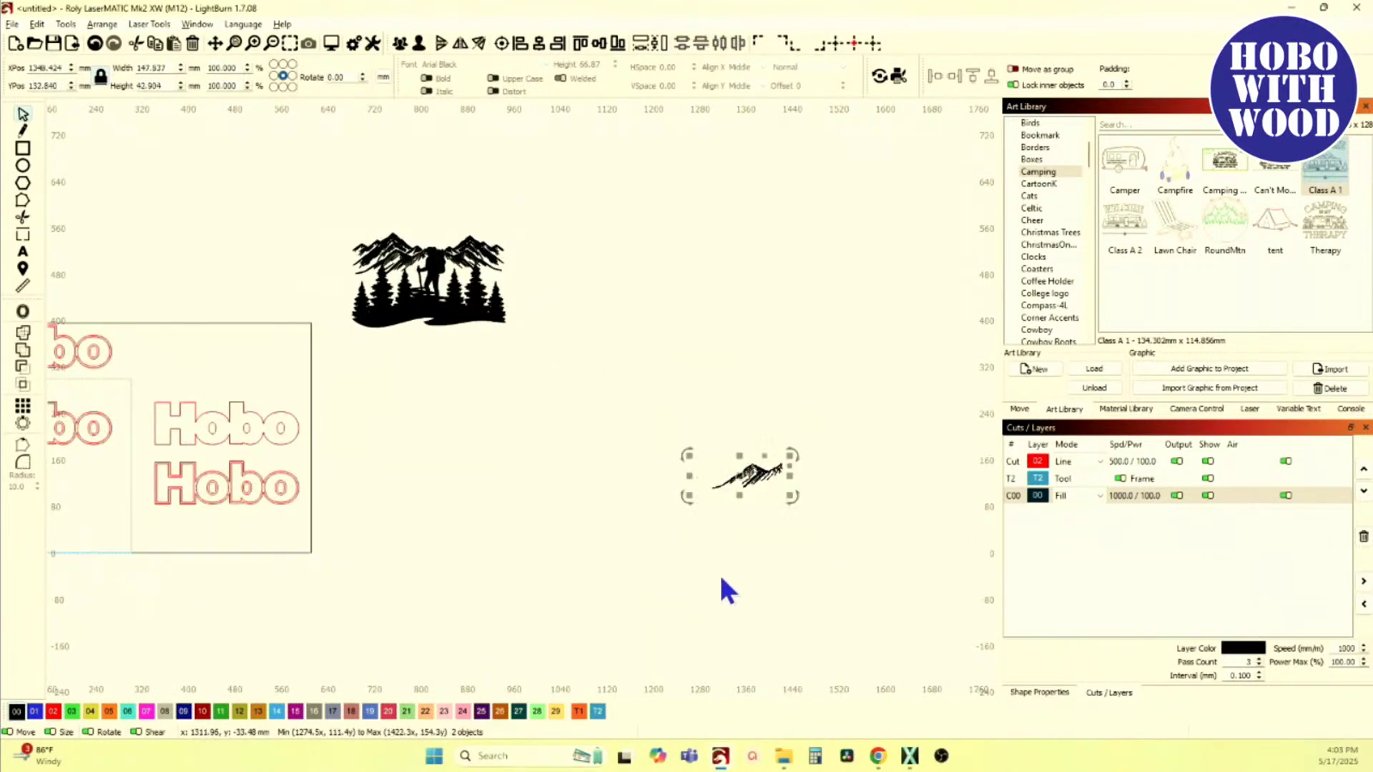
left_click_drag(743, 472, 128, 468)
scroll(283, 477, "up", 6)
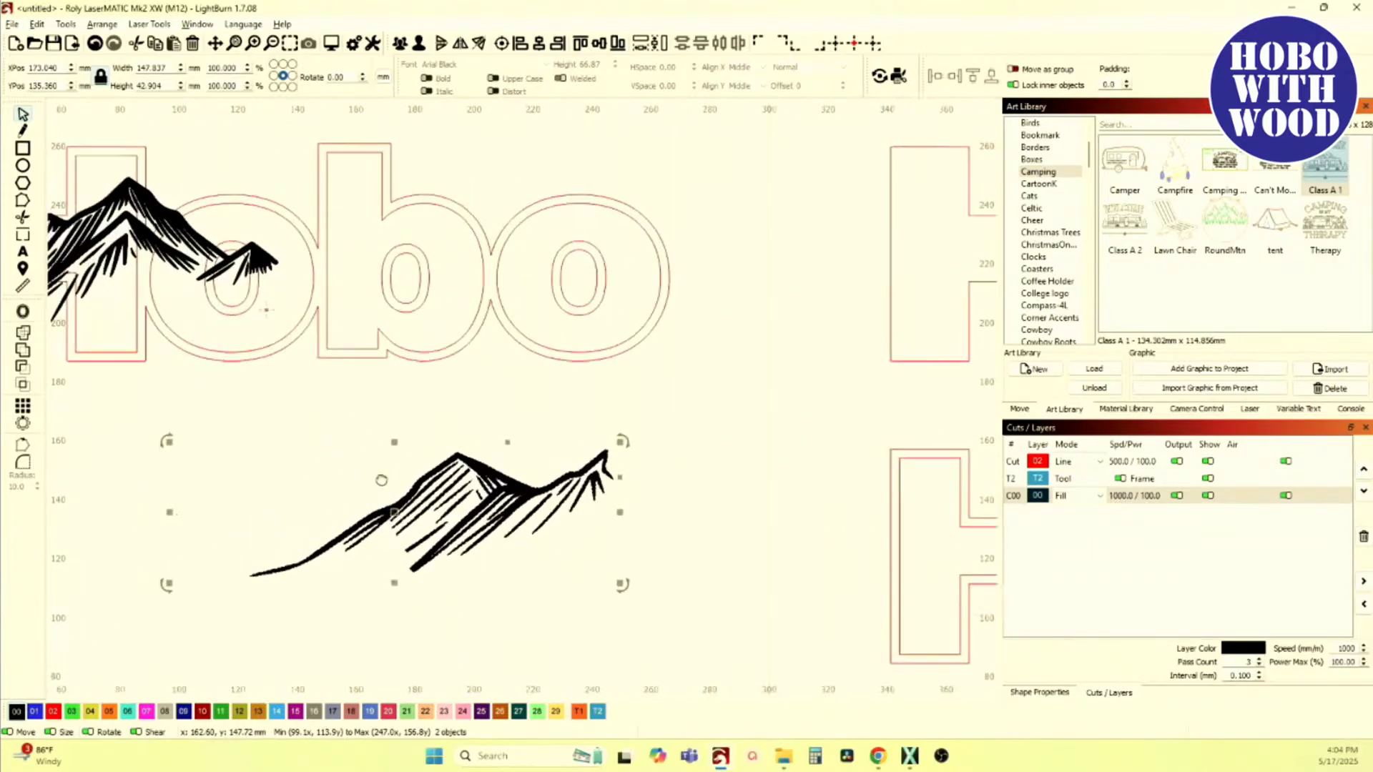
left_click_drag(453, 521, 469, 250)
left_click_drag(474, 250, 430, 240)
left_click_drag(449, 307, 624, 321)
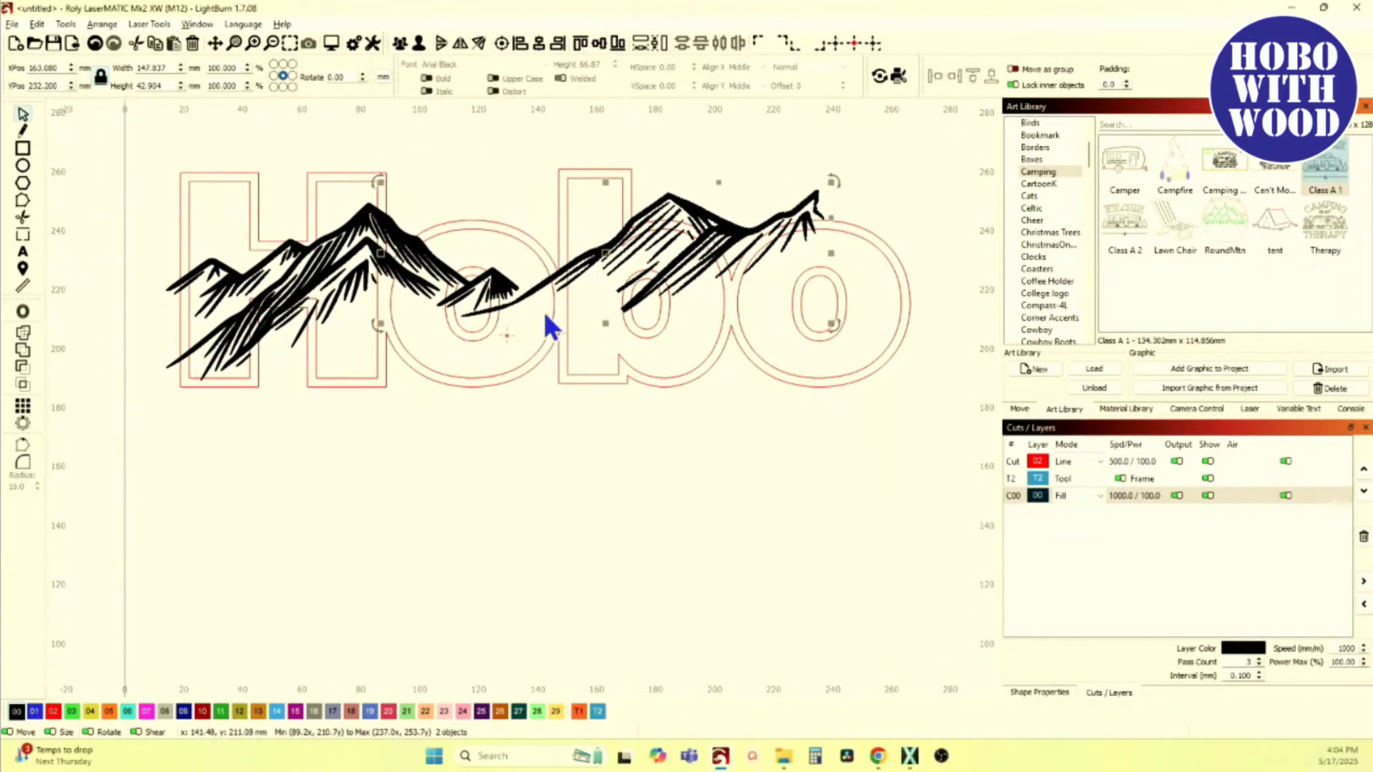
Step: Try to move the front and rear mountains together over the framed Hobo text, and undo the move
left_click(506, 334, "shift")
scroll(451, 264, "down", 3)
left_click_drag(451, 264, 470, 290)
key("ctrl+z")
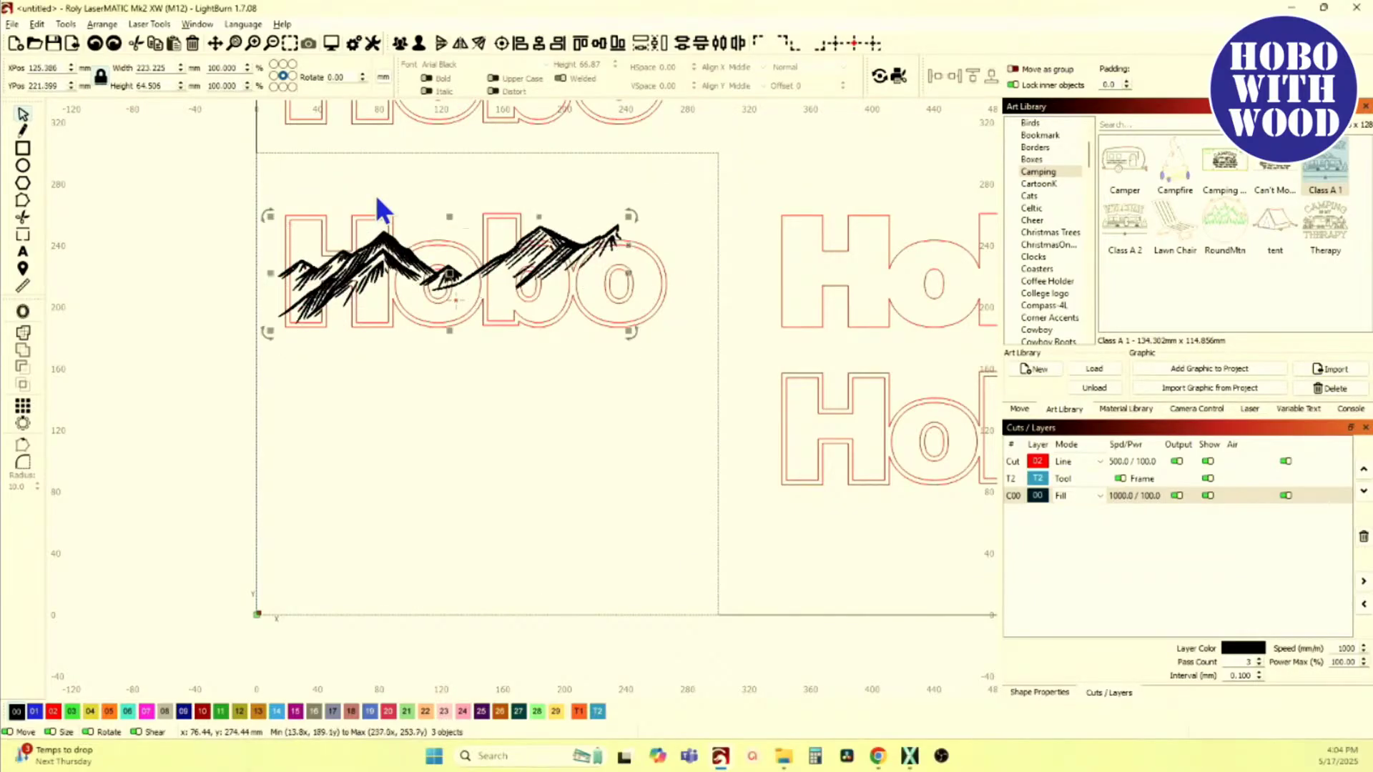
left_click(503, 242)
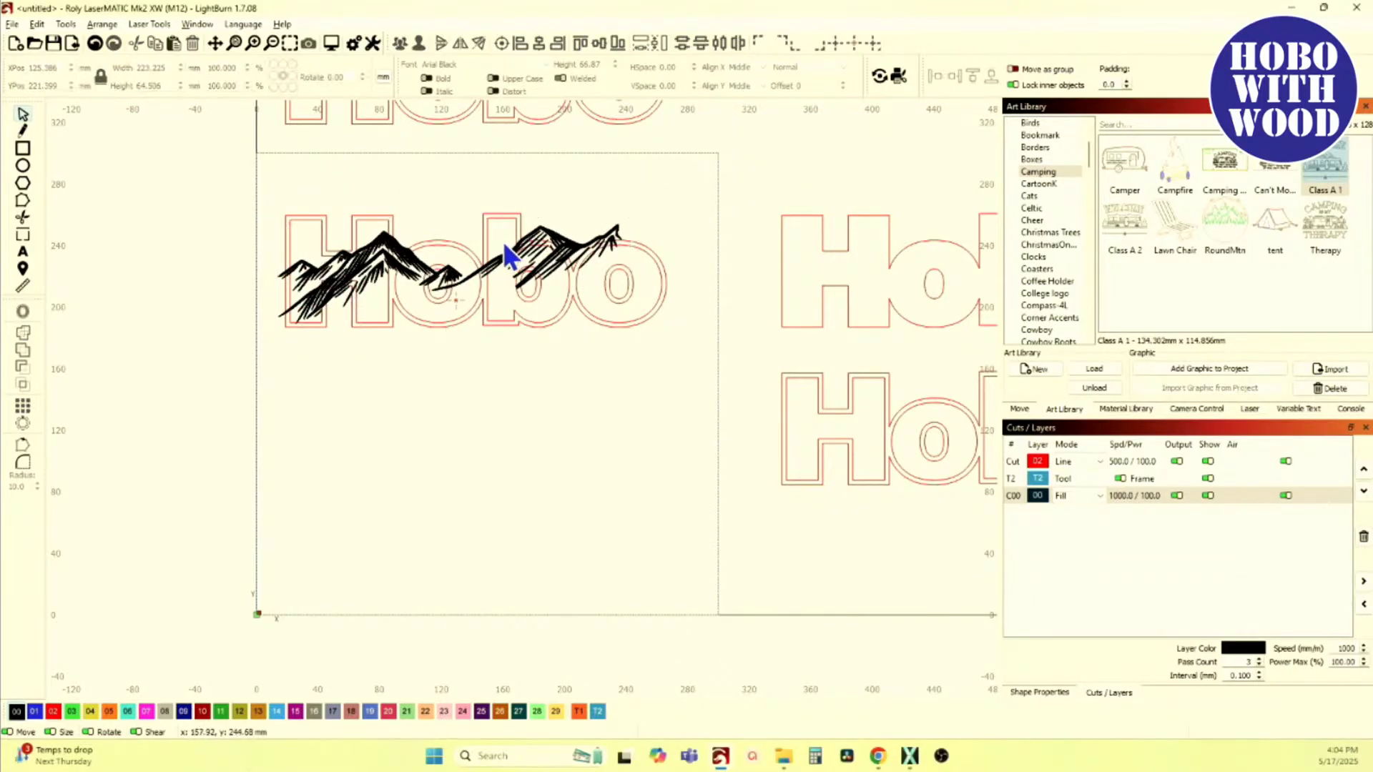
Step: Move the front mountain clear below the framed Hobo text and group the pieces of the rear mountains
left_click(558, 245)
left_click_drag(529, 257, 632, 428)
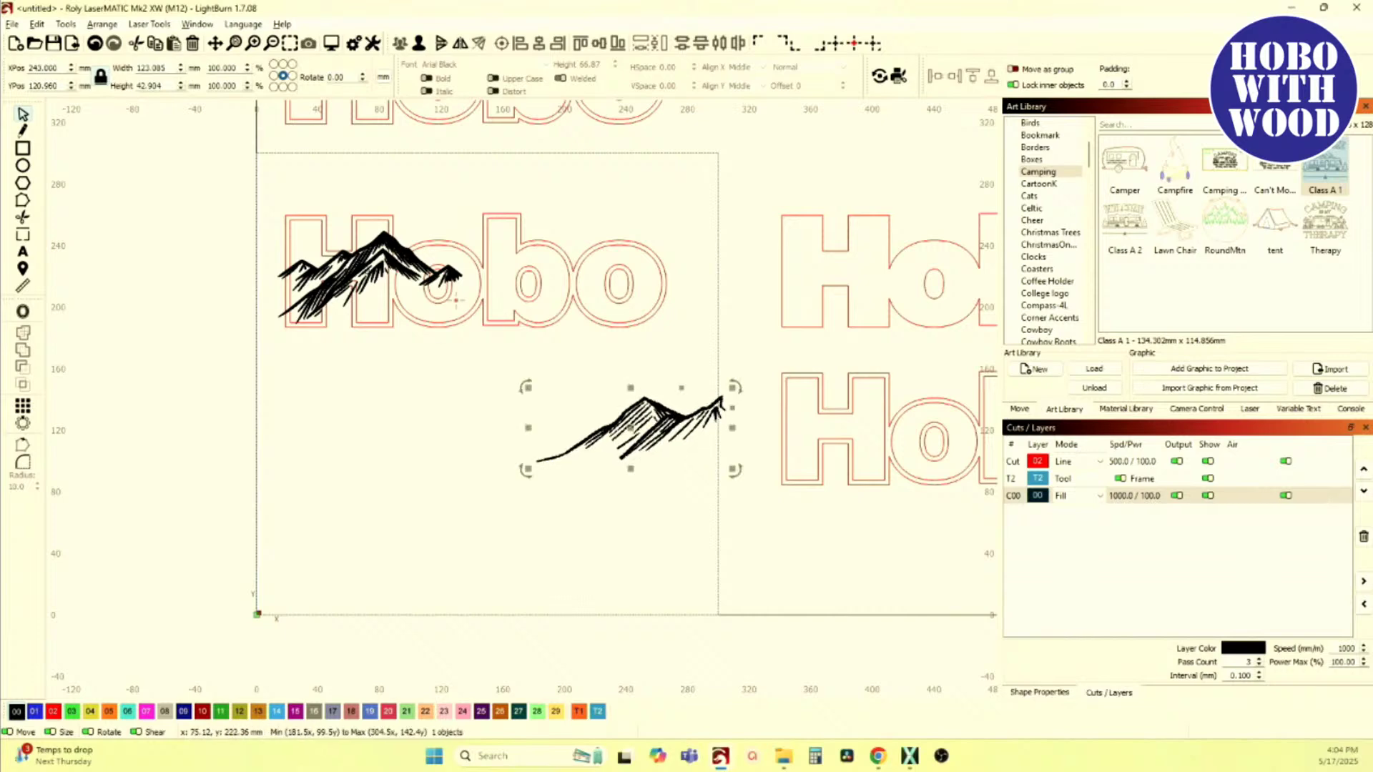
left_click_drag(230, 227, 475, 352)
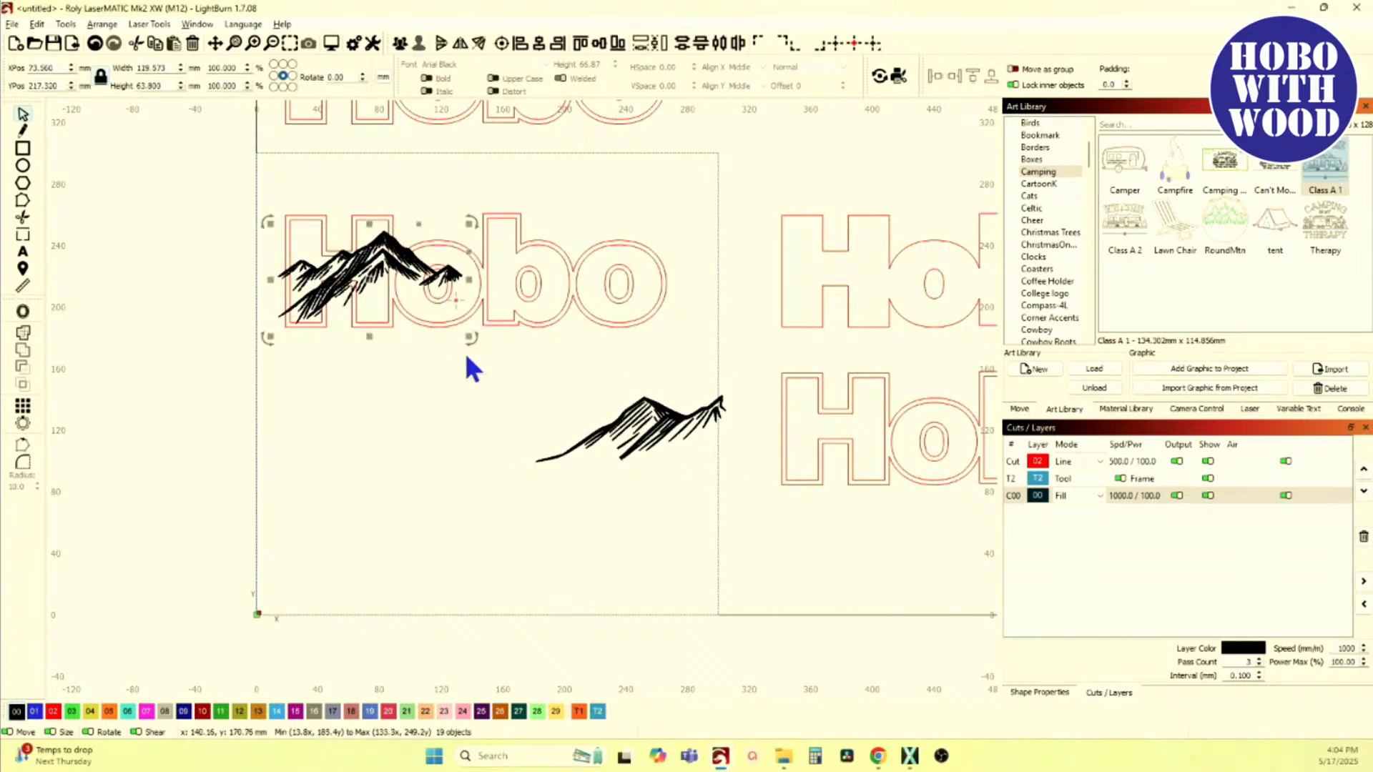
left_click(402, 41)
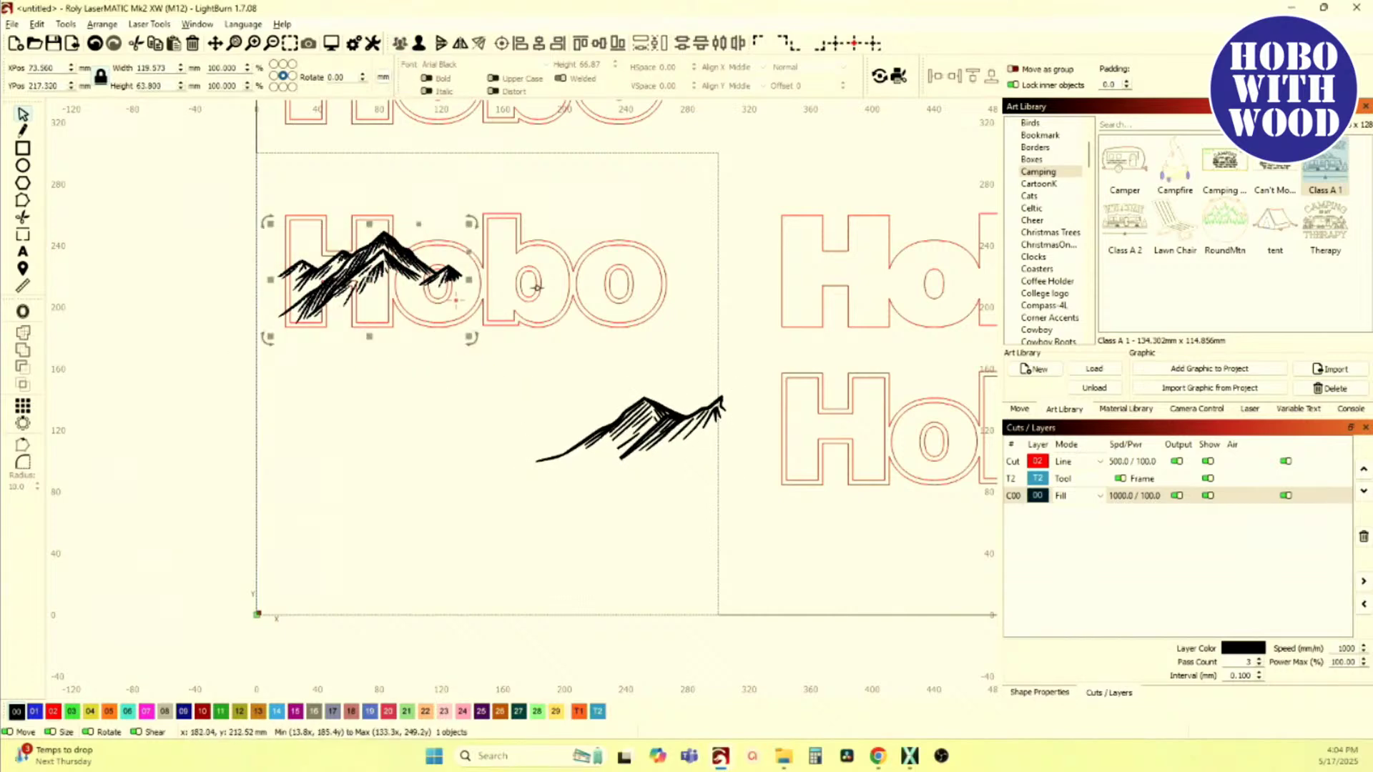
Step: Move the front mountain back onto the b and last o, with its tail running under the small rear peak
left_click(654, 427)
left_click_drag(629, 430, 526, 259)
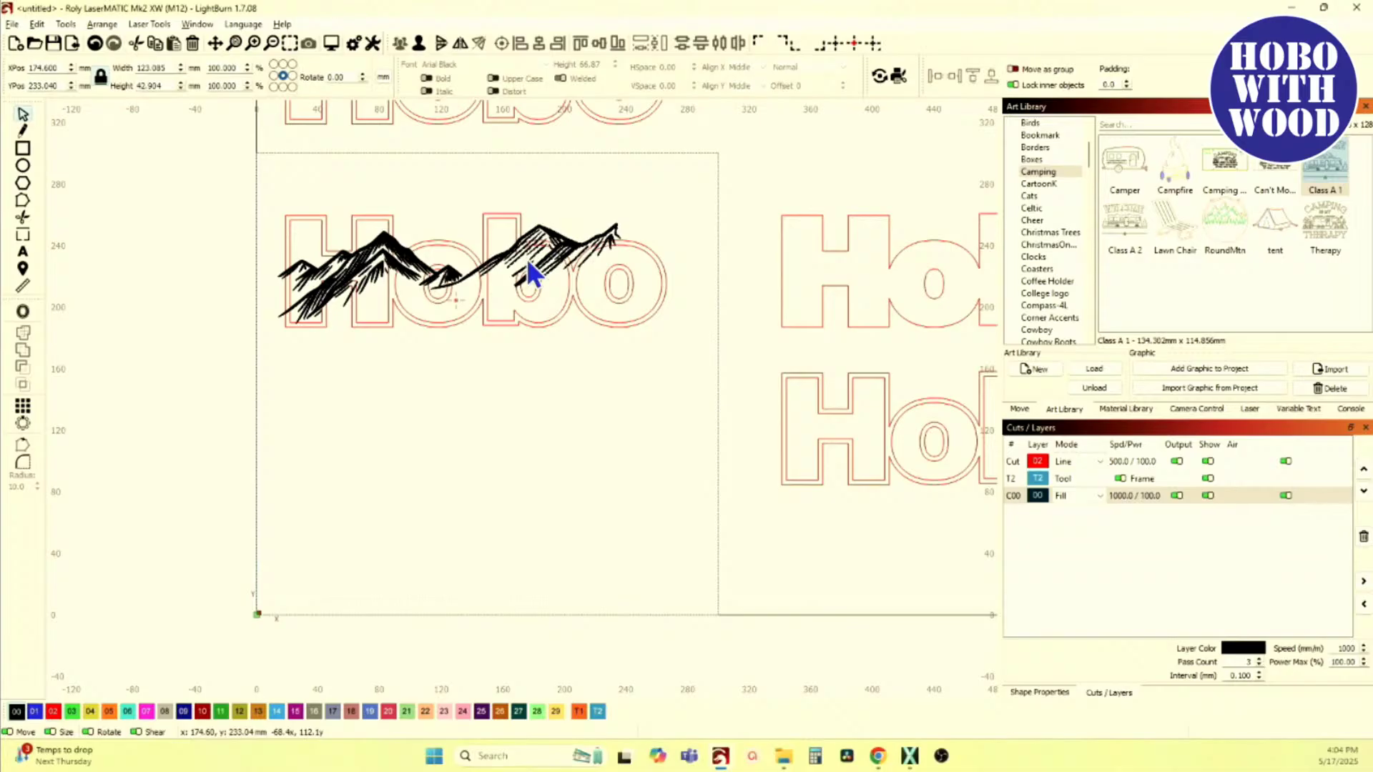
left_click_drag(528, 262, 520, 266)
scroll(459, 307, "up", 4)
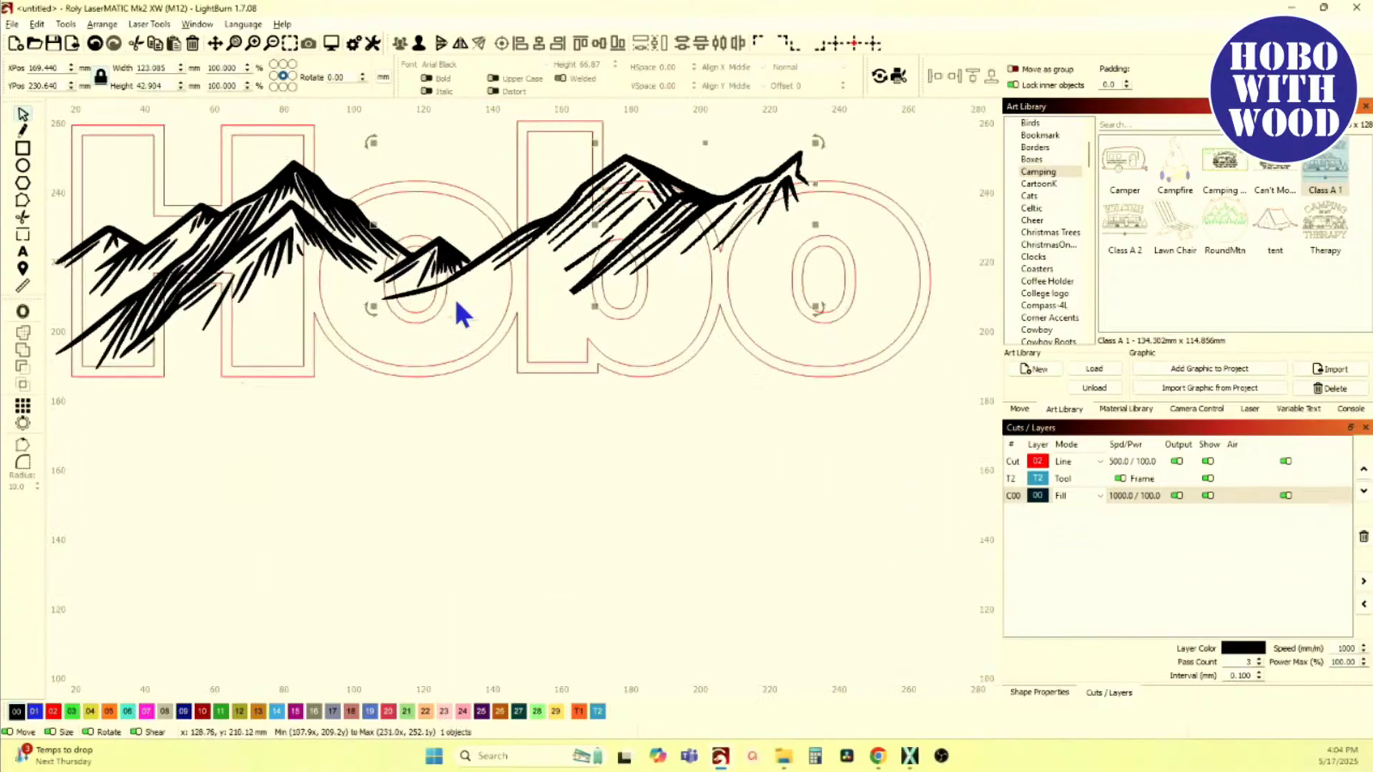
Step: Select both mountains together with the framed Hobo text and shift them slightly as one
scroll(459, 307, "down", 4)
left_click_drag(228, 209, 683, 361)
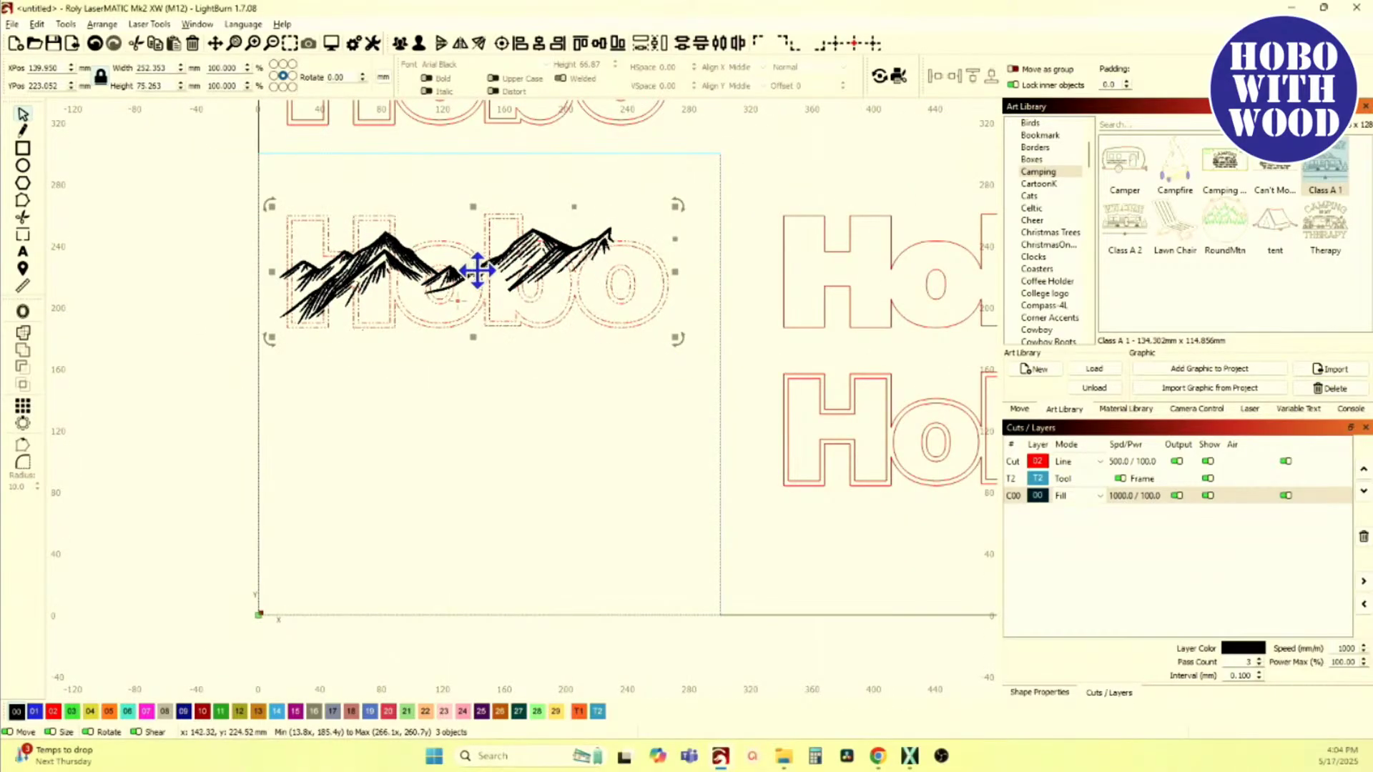
left_click_drag(529, 279, 484, 287)
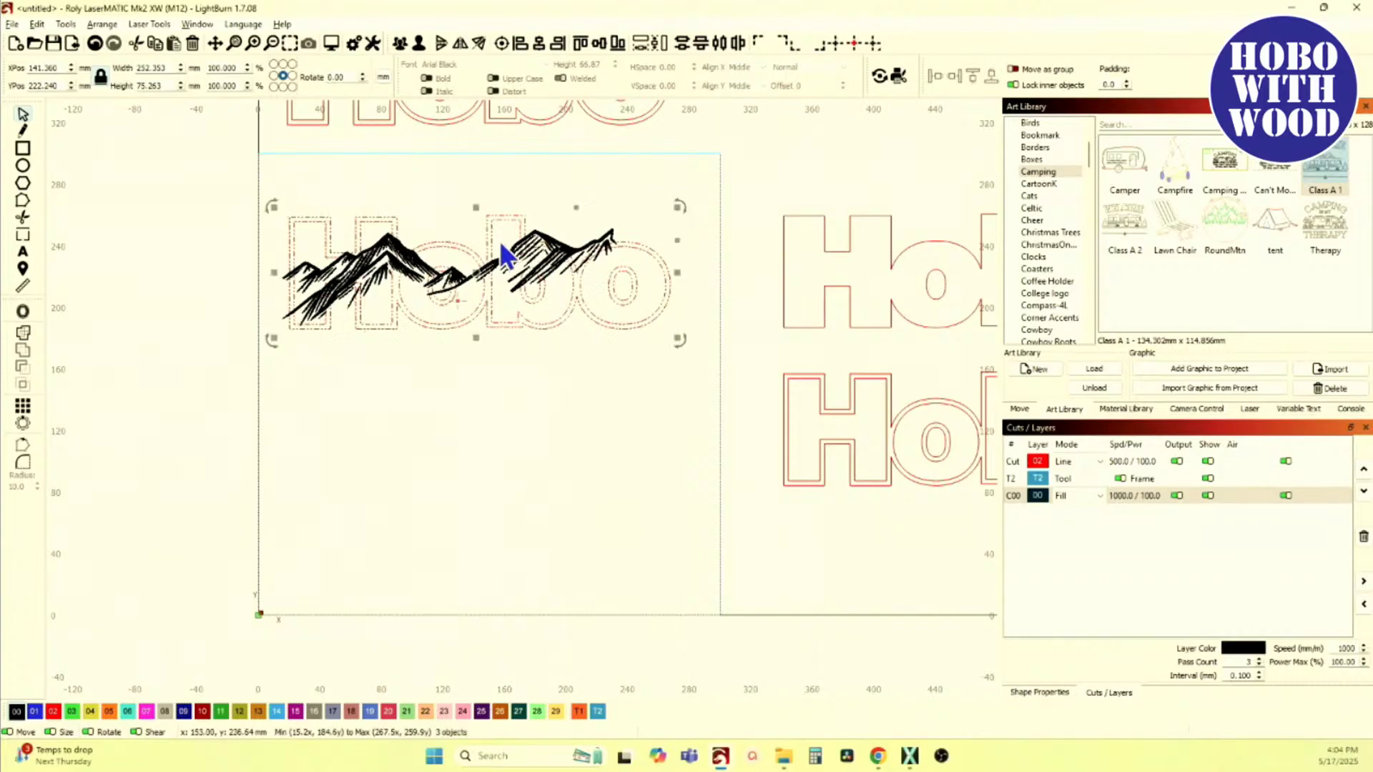
Step: Lower the two mountains on the Hobo letters without moving the text, and stretch them to about 236 mm wide
left_click(492, 233, "ctrl")
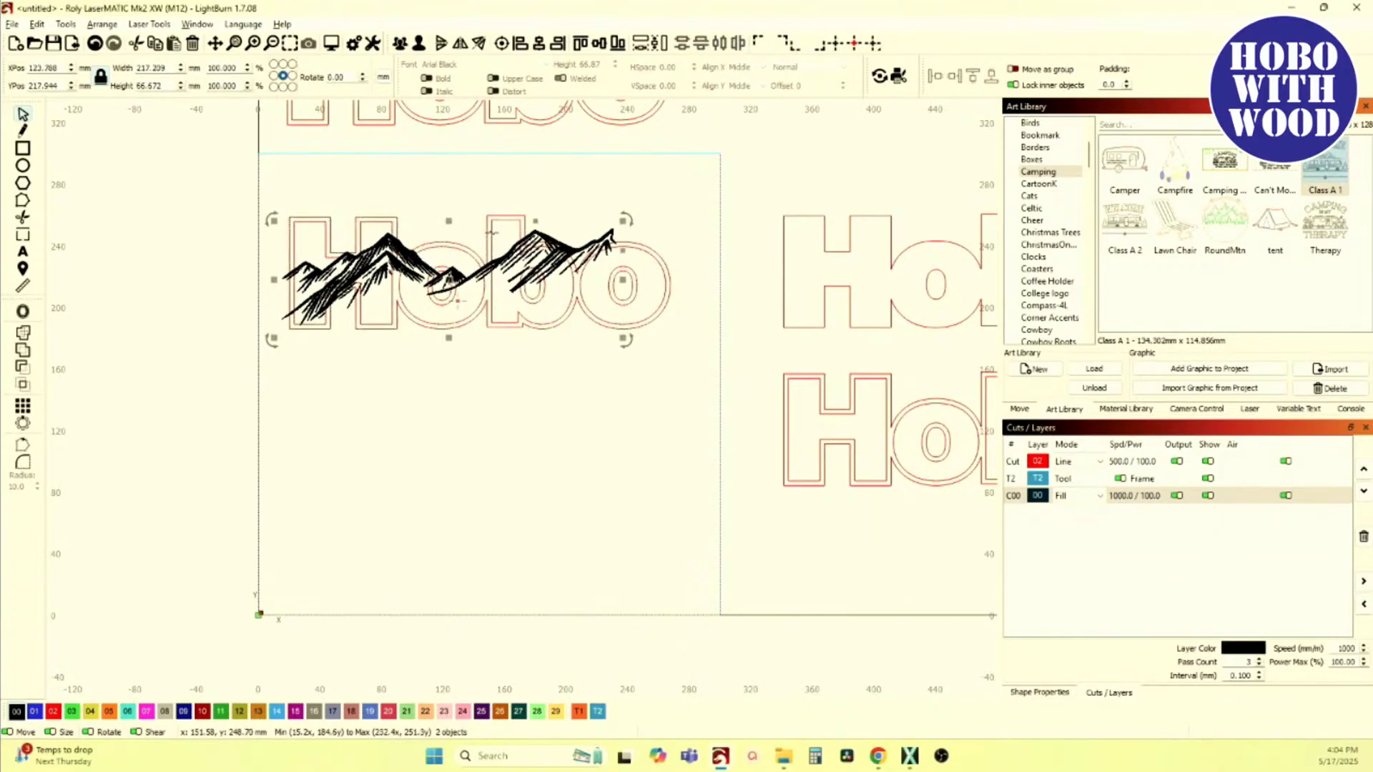
mouse_move(450, 276)
left_mouse_down()
mouse_move(481, 297)
mouse_move(444, 293)
left_mouse_up()
left_click_drag(617, 289, 703, 294)
left_click_drag(487, 306, 471, 308)
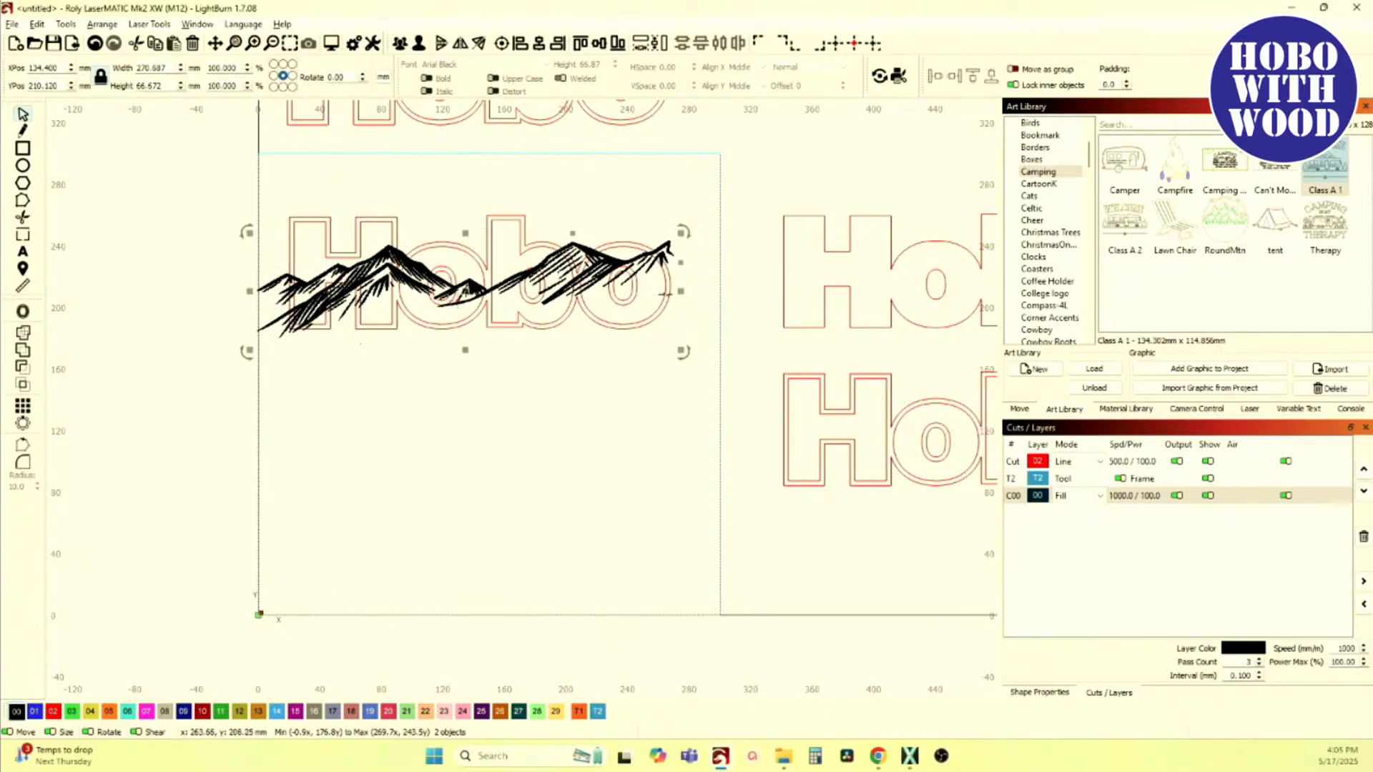
left_click_drag(681, 291, 667, 291)
mouse_move(464, 305)
left_mouse_down()
mouse_move(456, 289)
mouse_move(457, 300)
left_mouse_up()
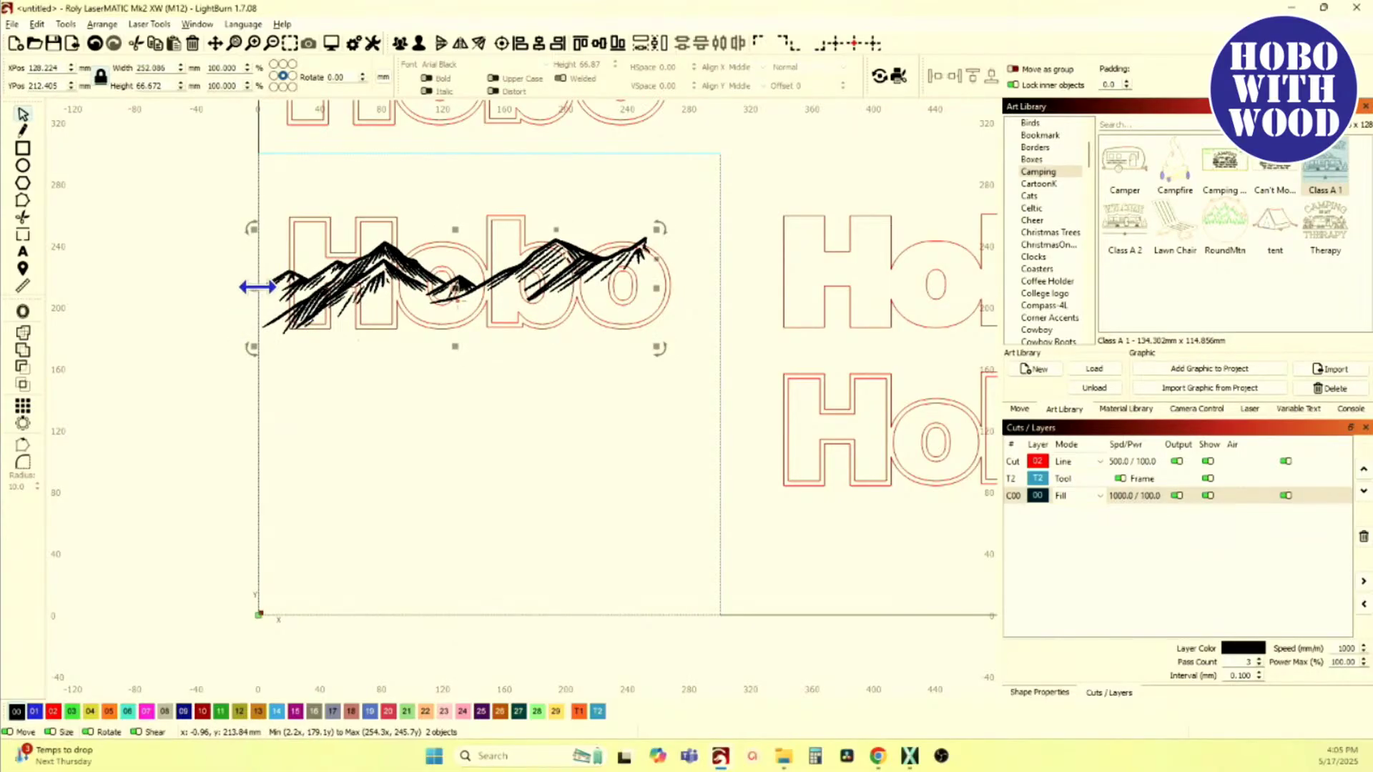
left_click_drag(256, 286, 276, 288)
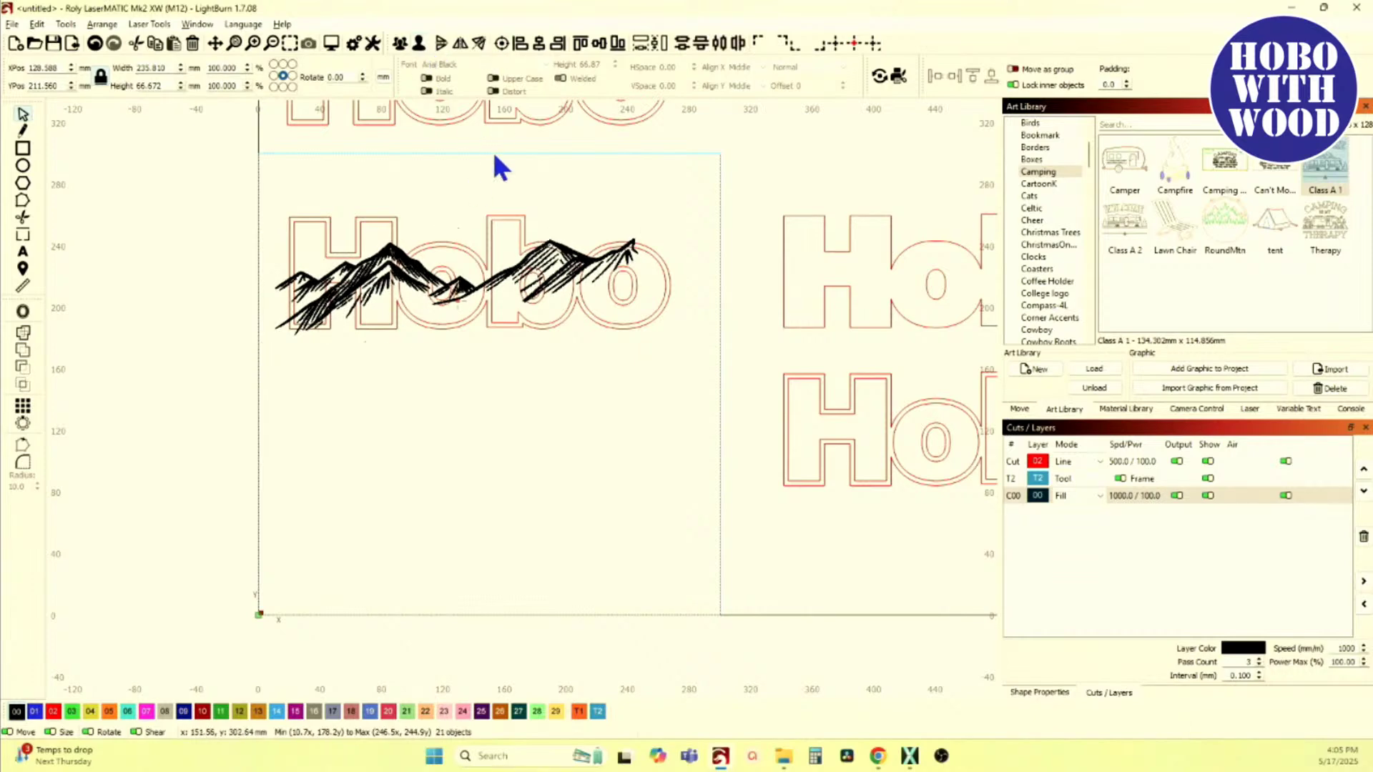
Step: Move the front mountain and its leftover loose stroke off the letters into the empty space below the text
left_click(570, 271)
left_click_drag(533, 278, 635, 466)
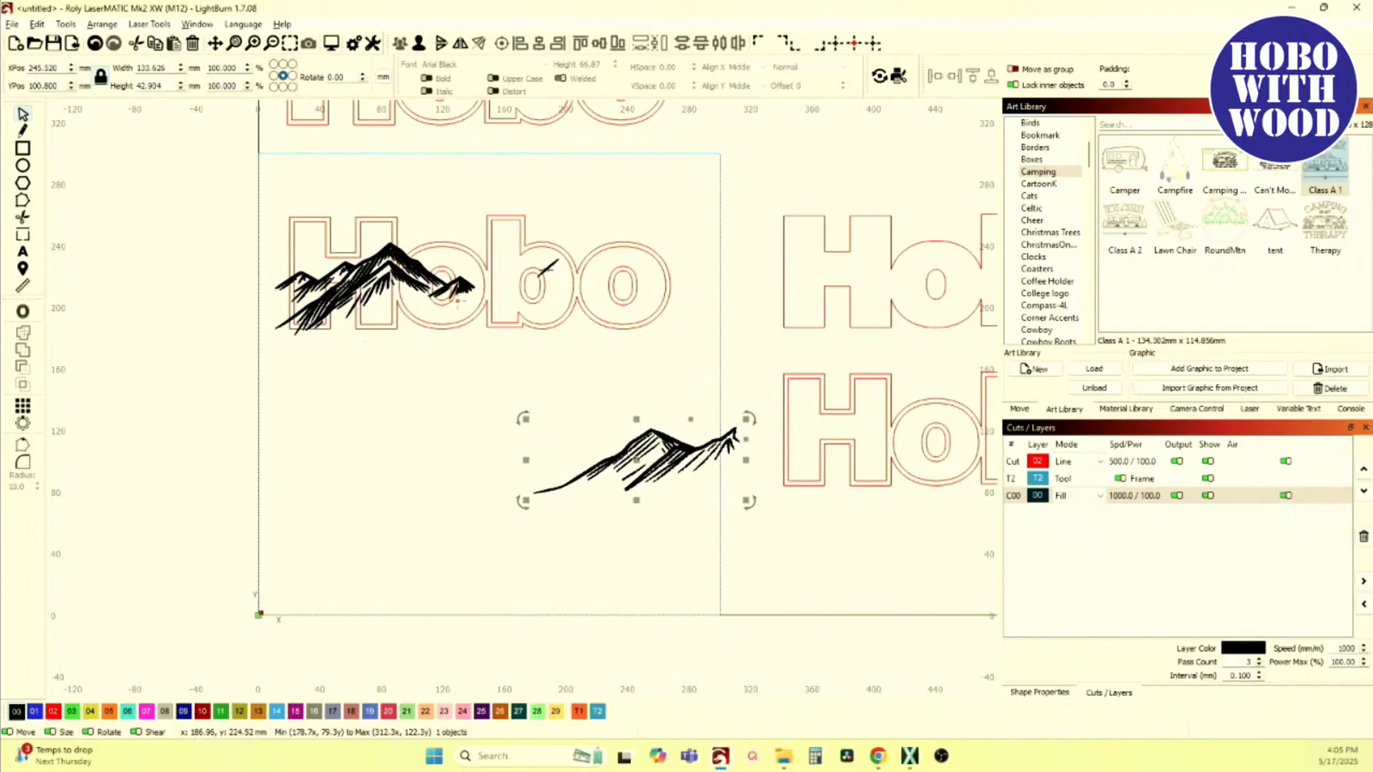
left_click_drag(547, 270, 583, 436)
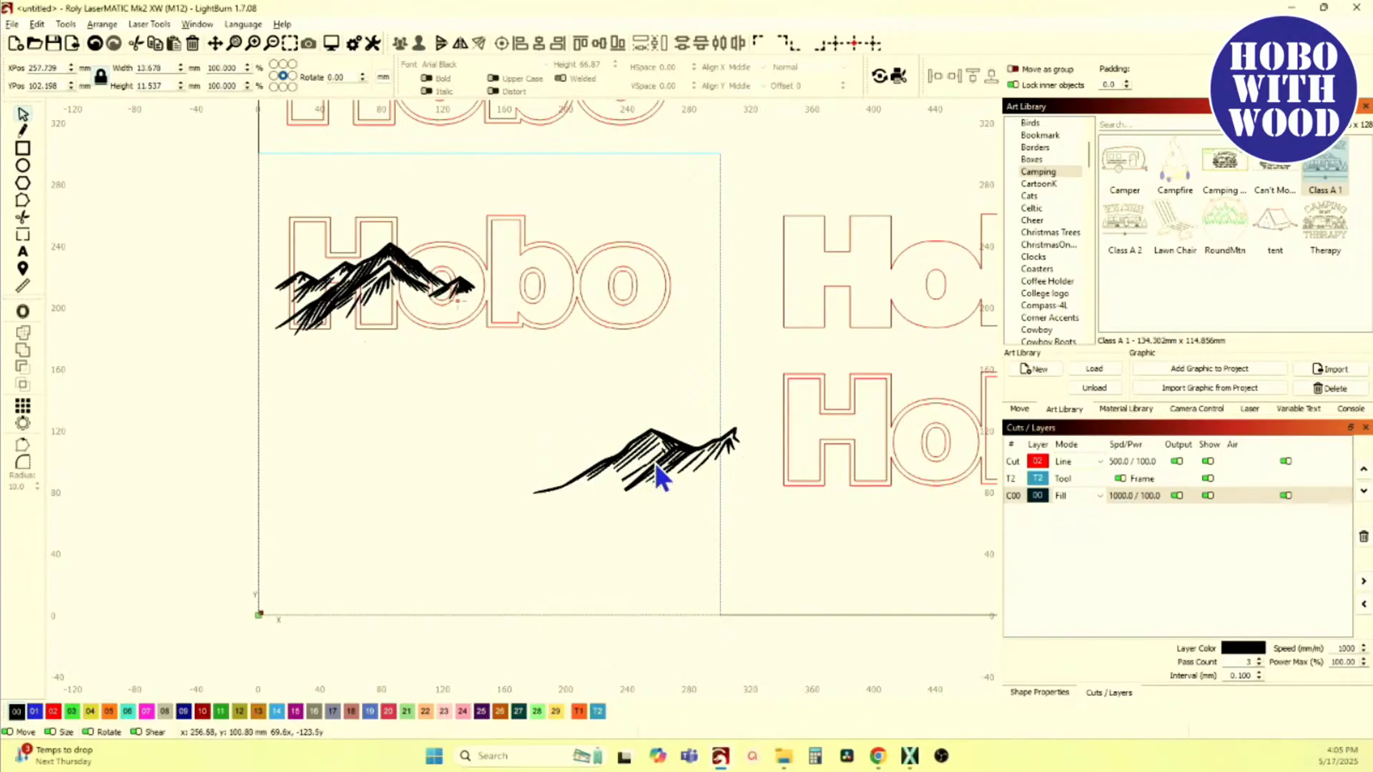
key("Escape")
Step: Shift the rear mountains slightly left so that they extend past the H of the framed Hobo text
left_click_drag(179, 211, 506, 391)
scroll(316, 260, "up", 5)
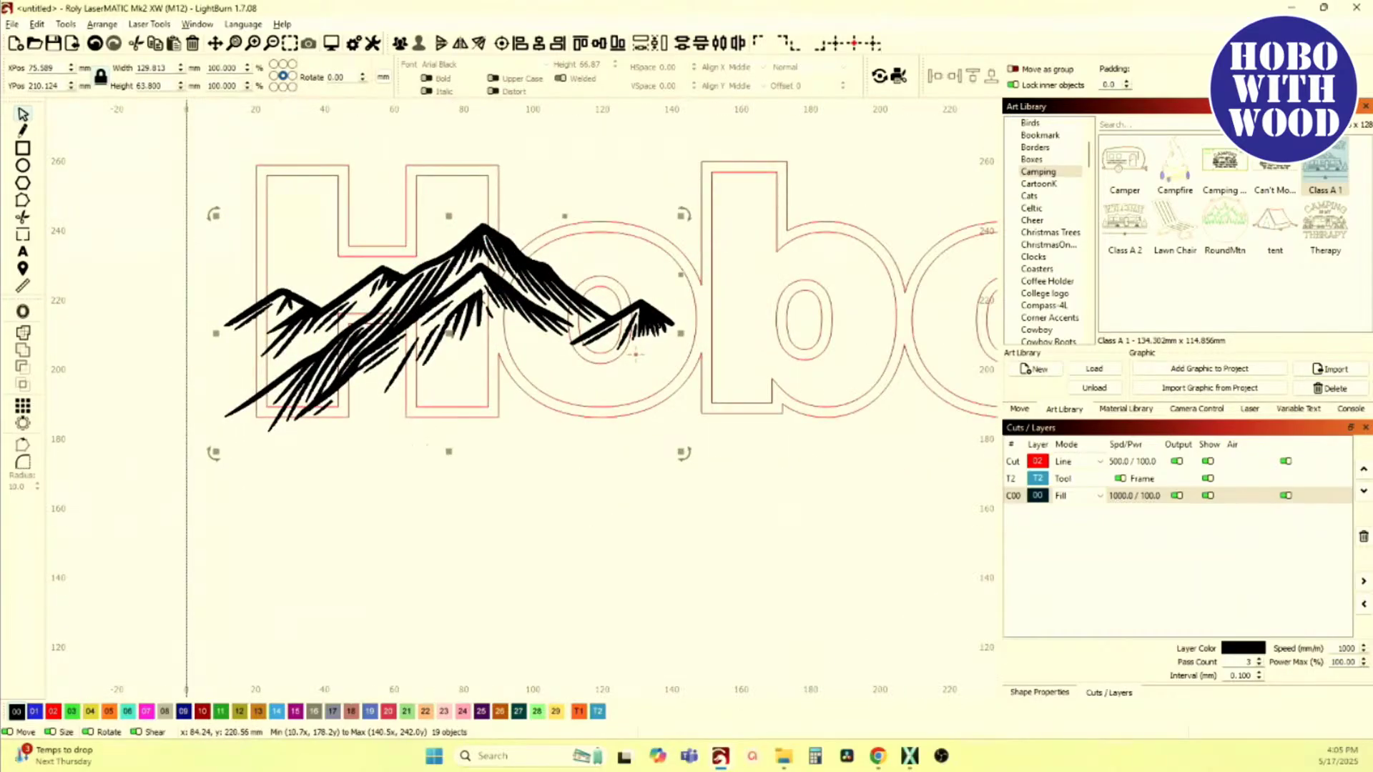
left_click_drag(444, 334, 435, 343)
scroll(434, 343, "down", 2)
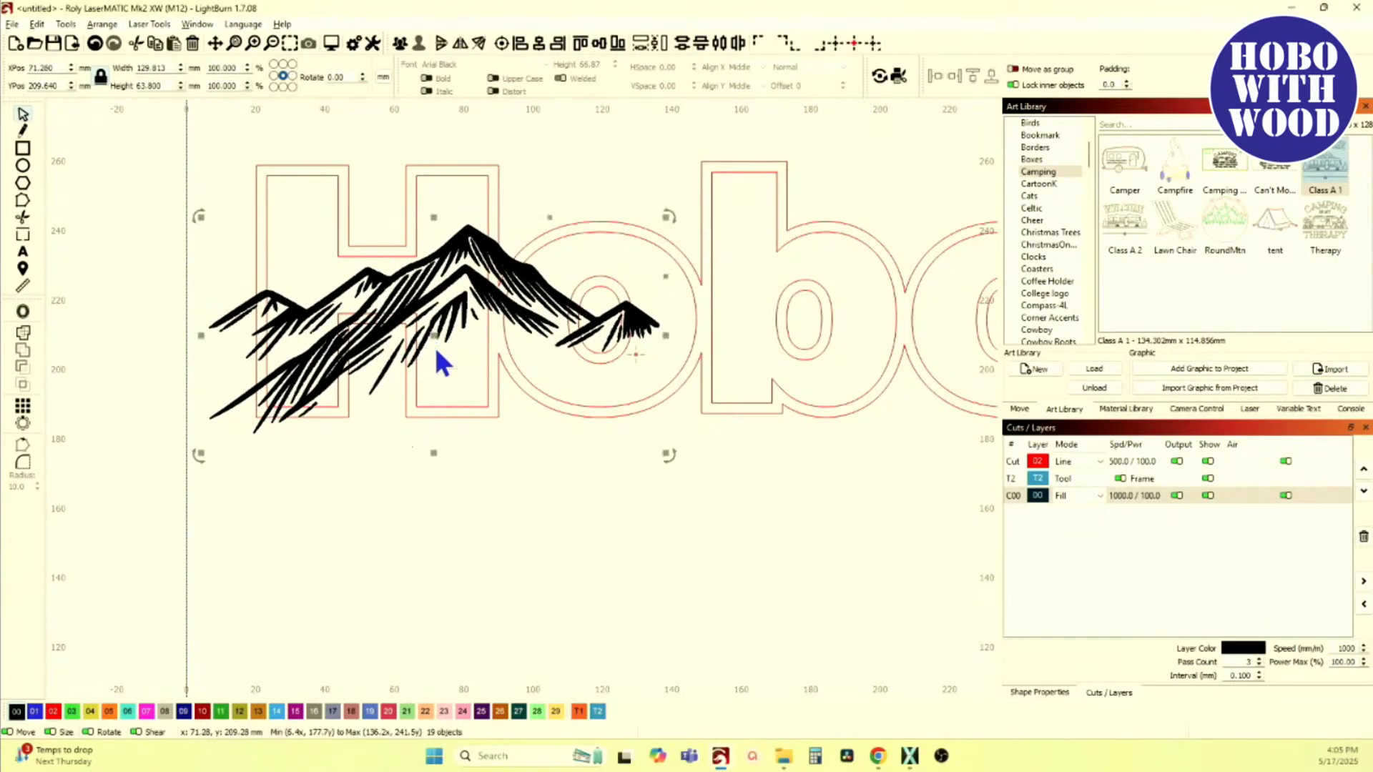
left_click(505, 489)
Step: Group the front mountain below the text with its loose stroke
scroll(506, 490, "down", 2)
scroll(505, 493, "down", 2)
left_click_drag(449, 406, 837, 603)
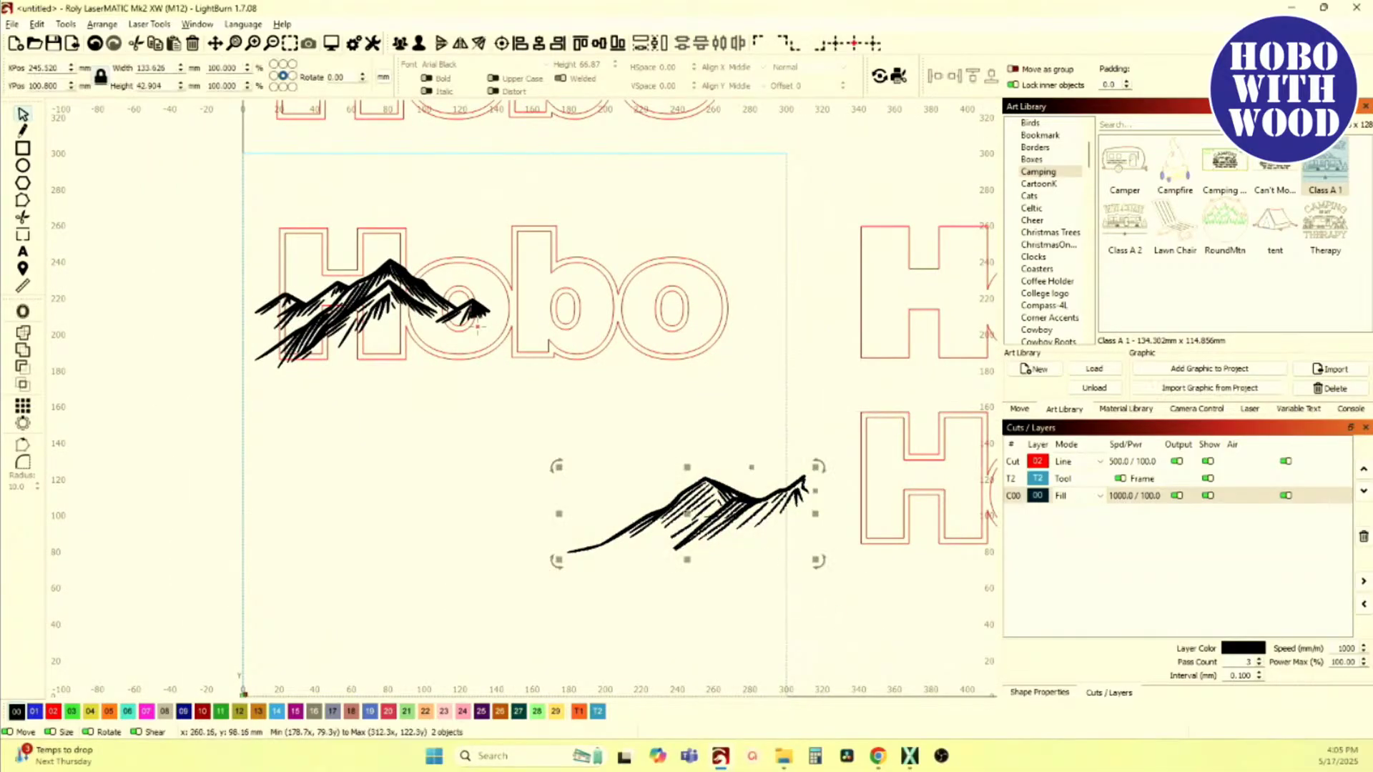
scroll(689, 535, "up", 5)
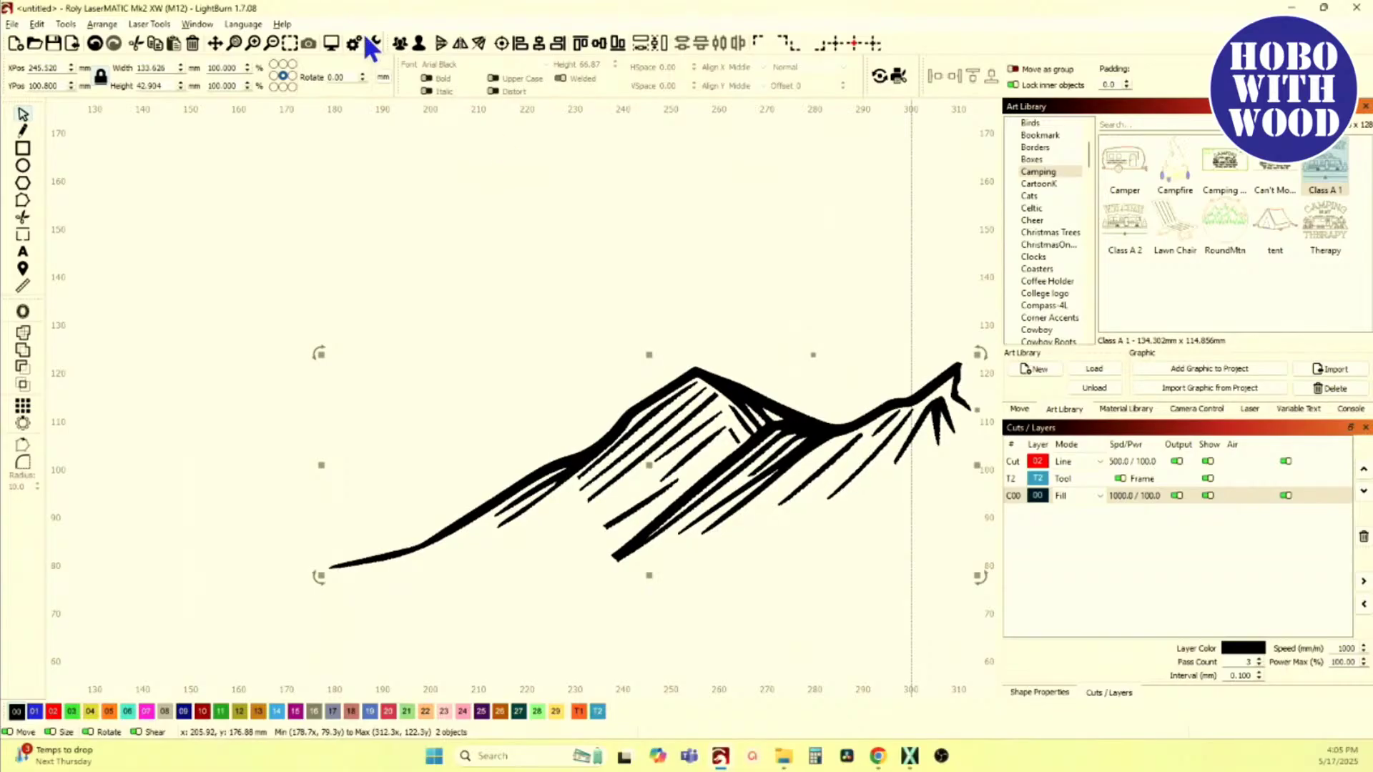
left_click(396, 44)
Step: Move the grouped front mountain onto the Hobo letters, stretch it to about 178 mm wide, and overlap its tail with the rear mountains
scroll(556, 384, "down", 6)
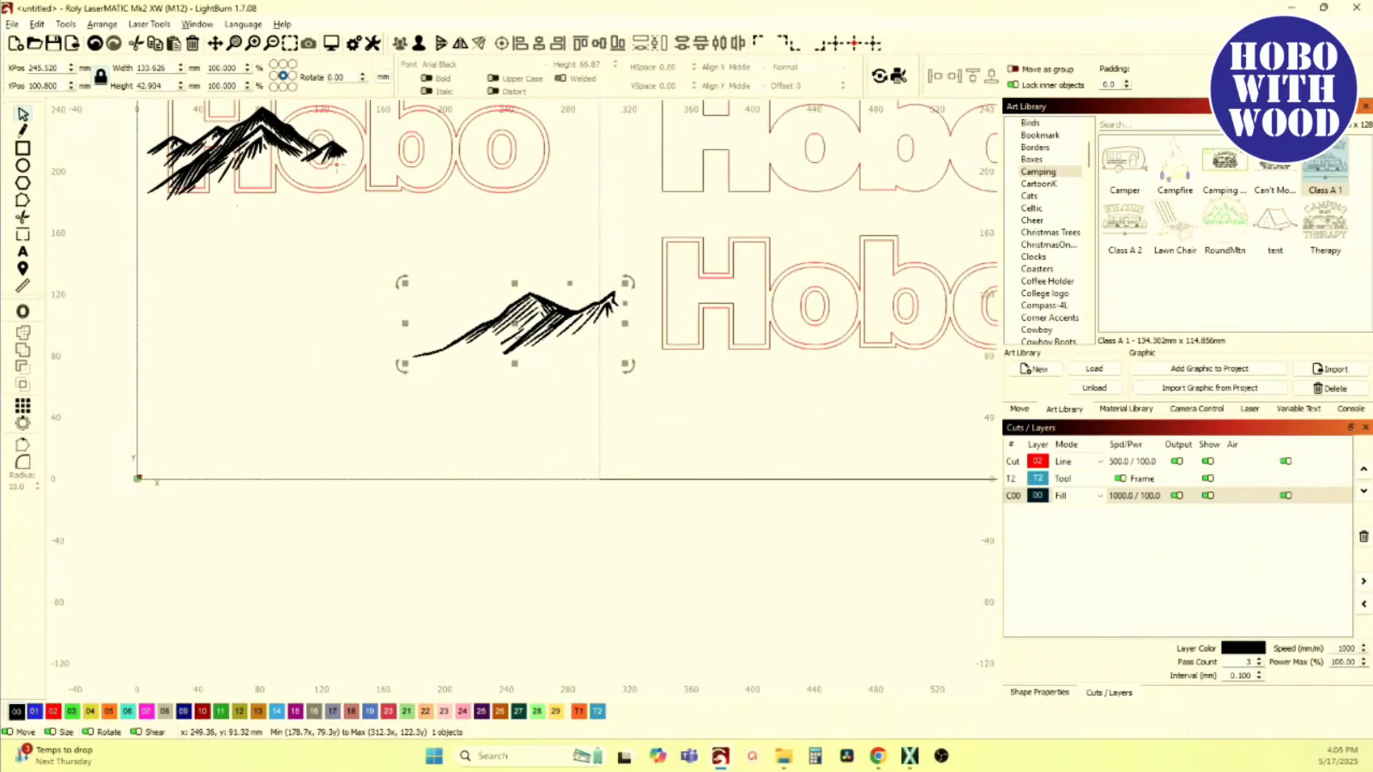
left_click_drag(518, 326, 427, 156)
scroll(501, 401, "up", 2)
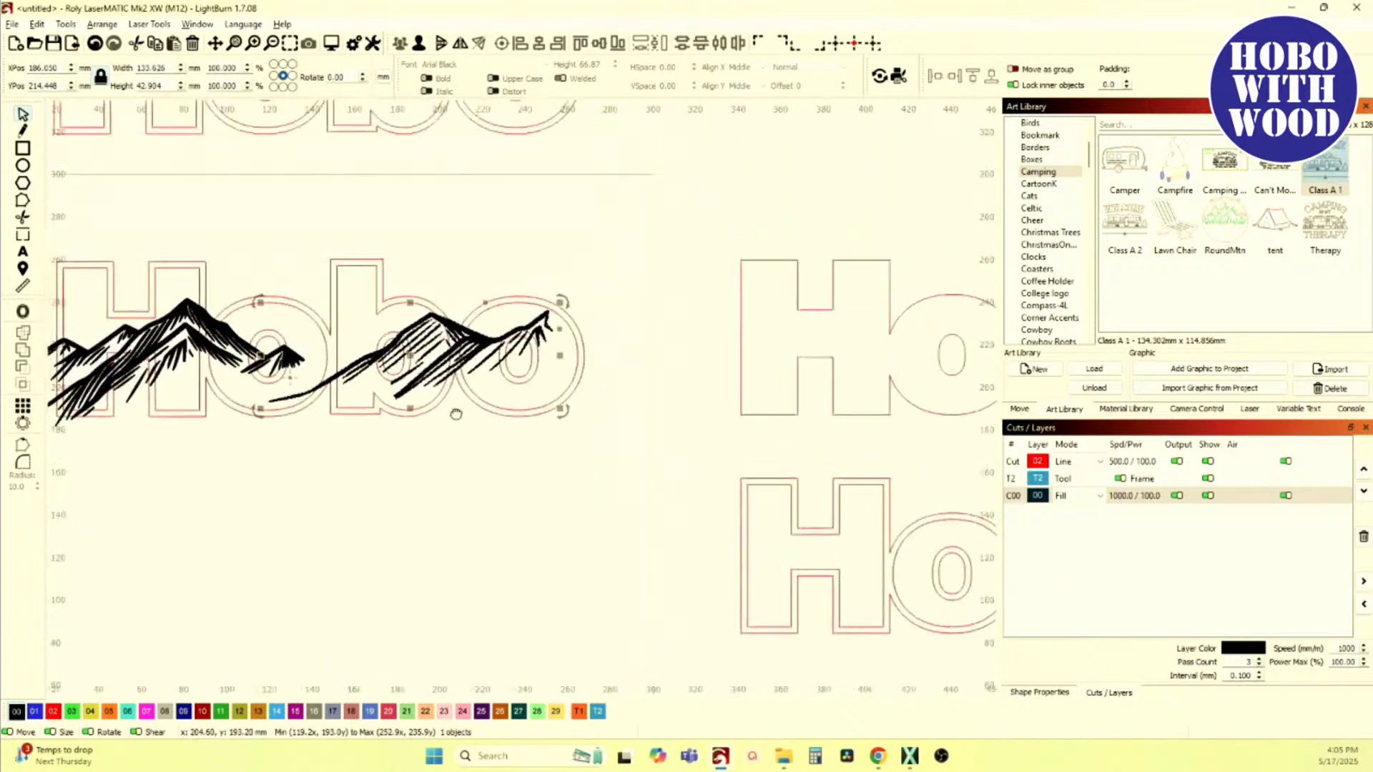
left_click_drag(576, 370, 629, 371)
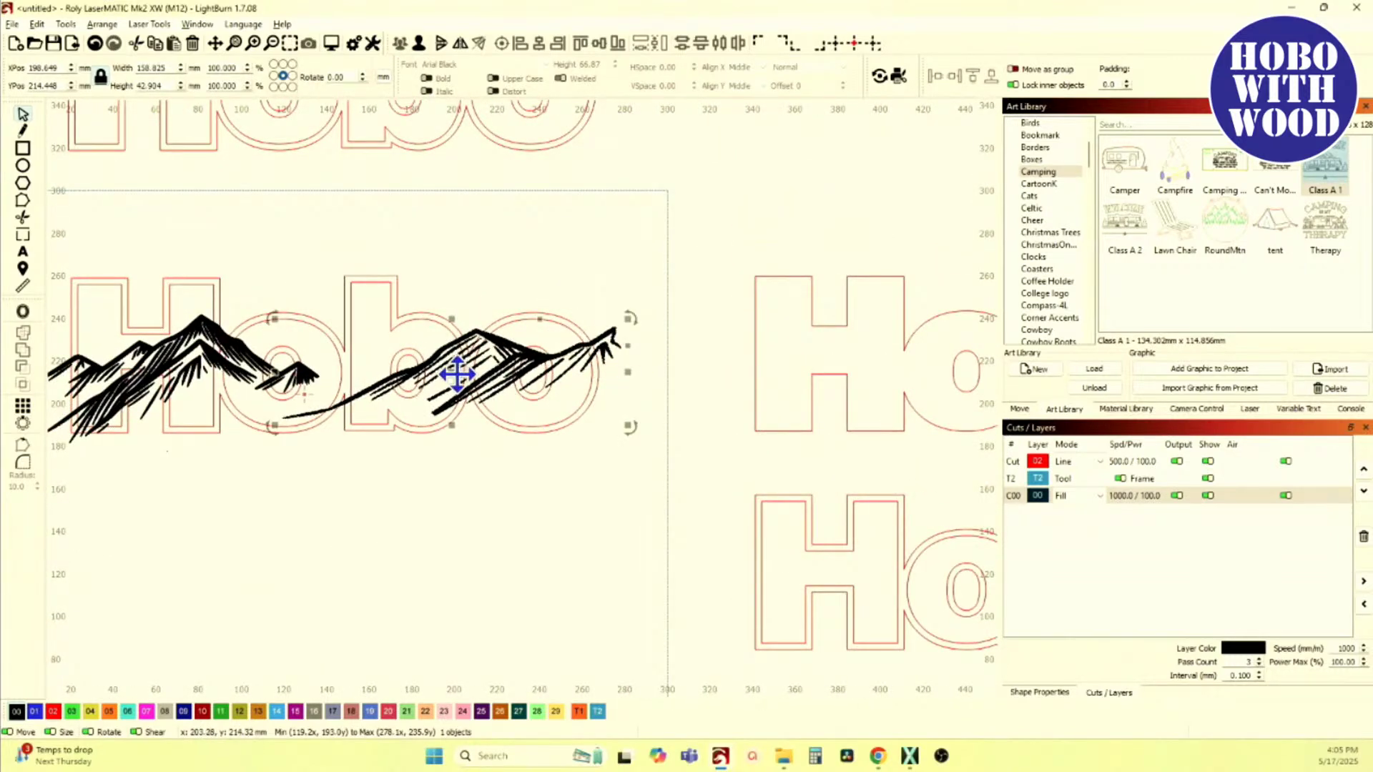
left_click_drag(453, 367, 390, 378)
left_click_drag(564, 372, 605, 371)
left_click_drag(405, 370, 396, 367)
left_click_drag(330, 460, 443, 501)
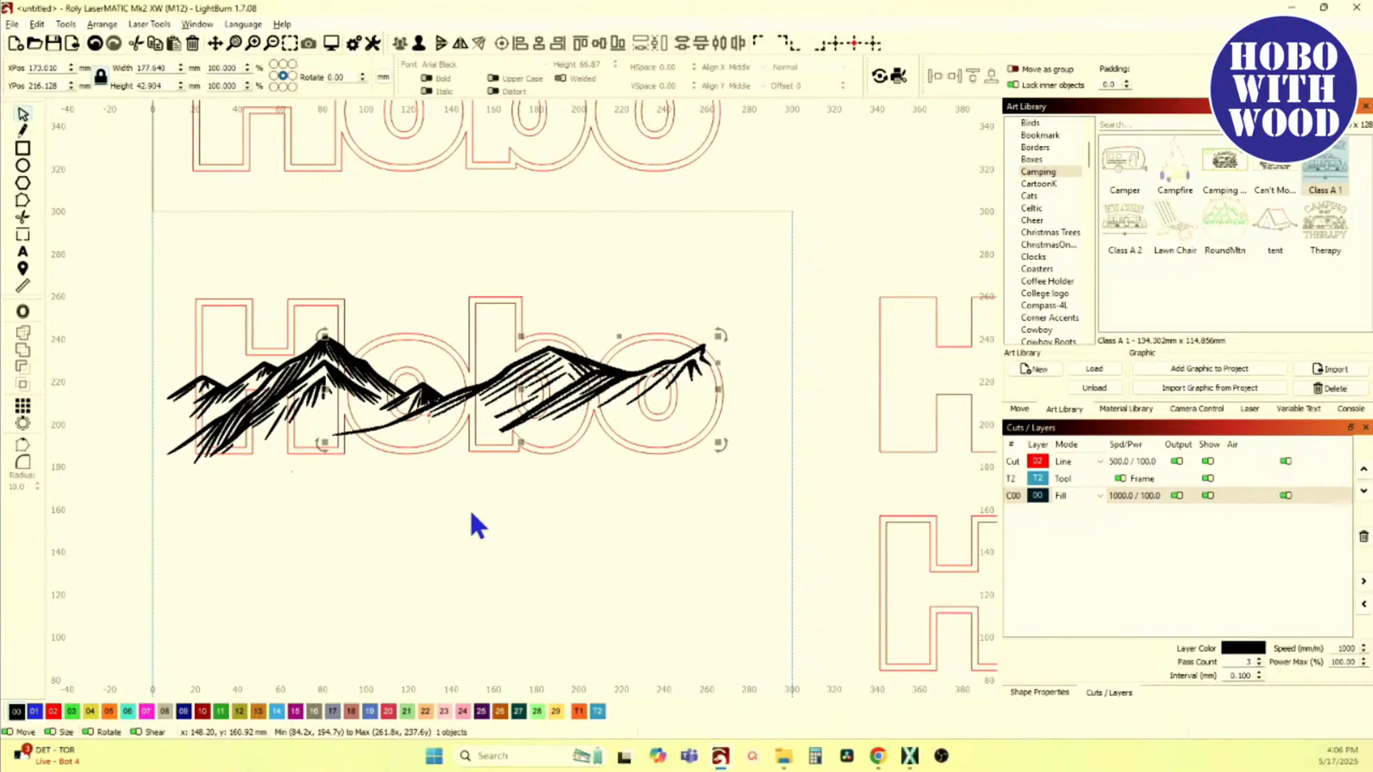
scroll(469, 507, "down", 3)
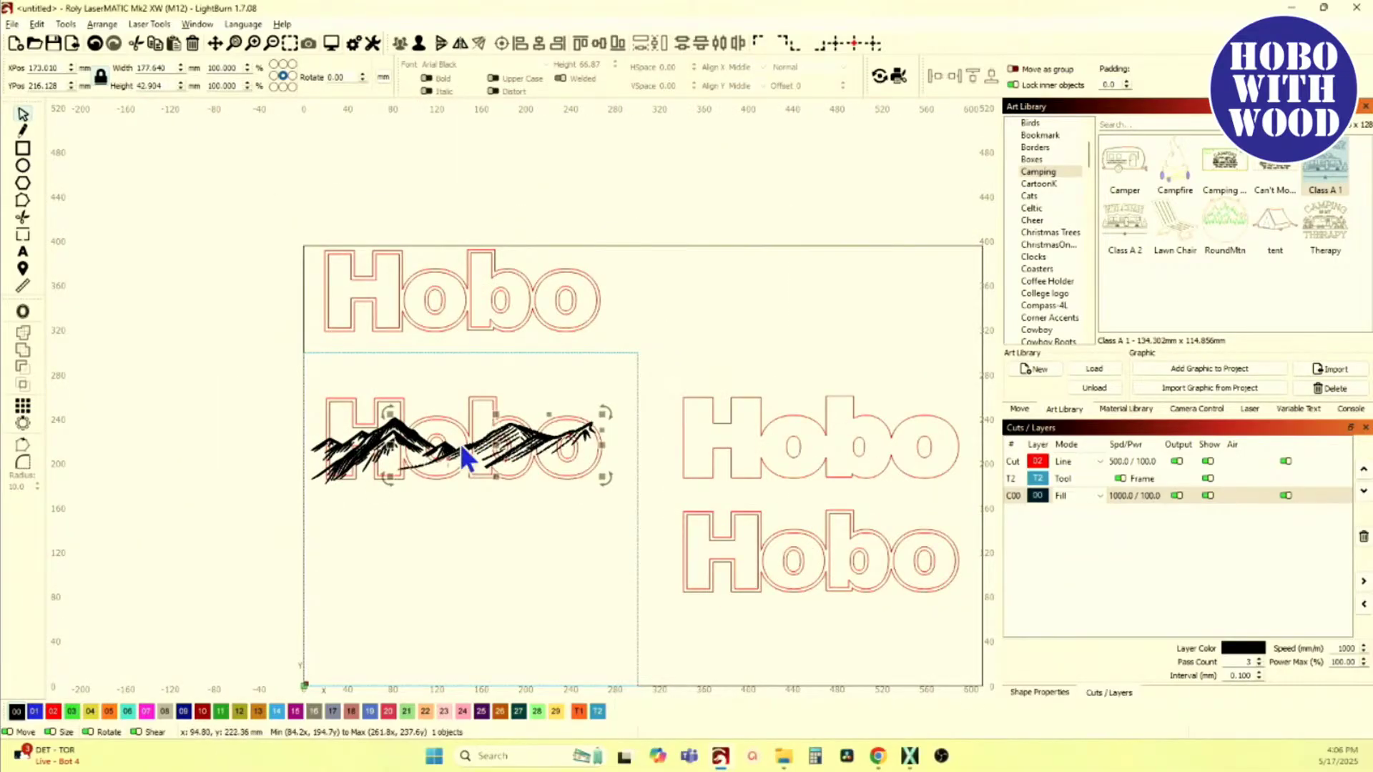
scroll(482, 483, "up", 3)
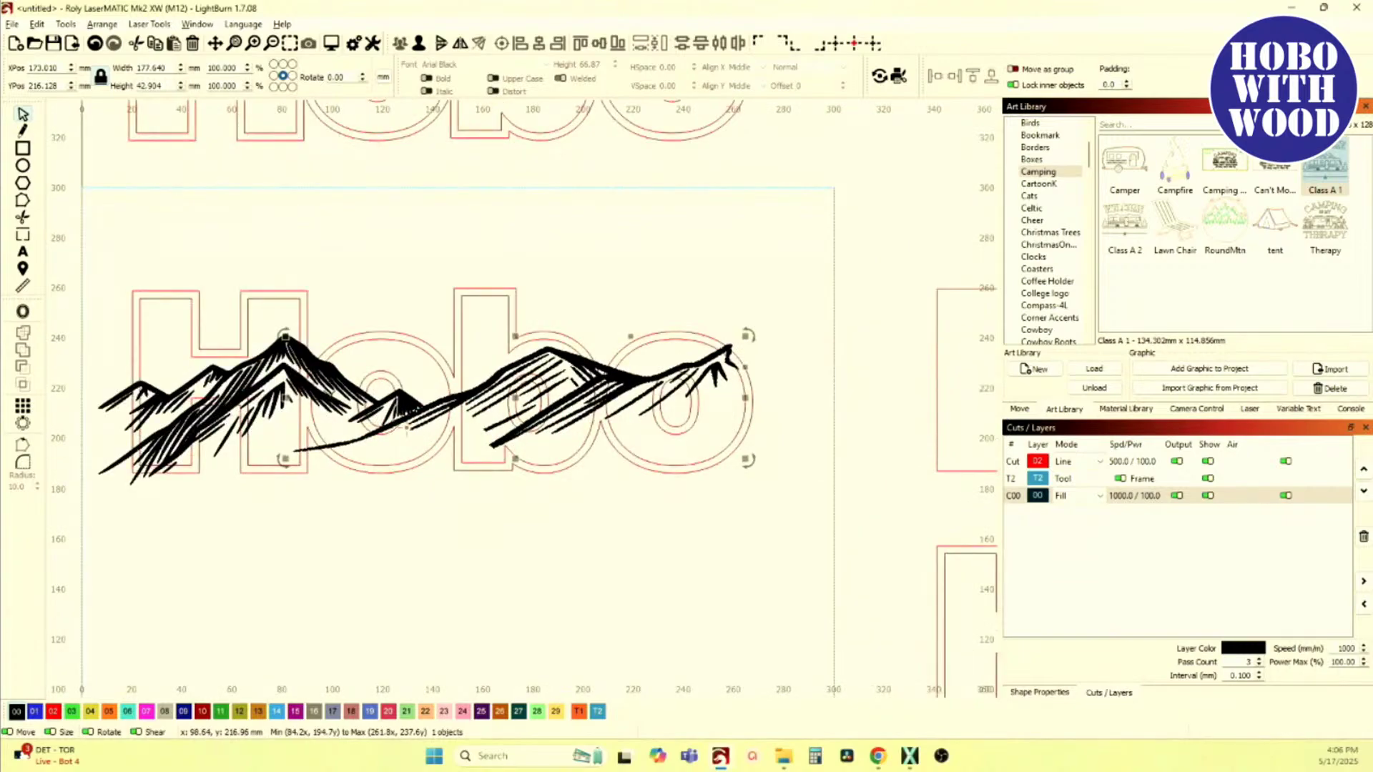
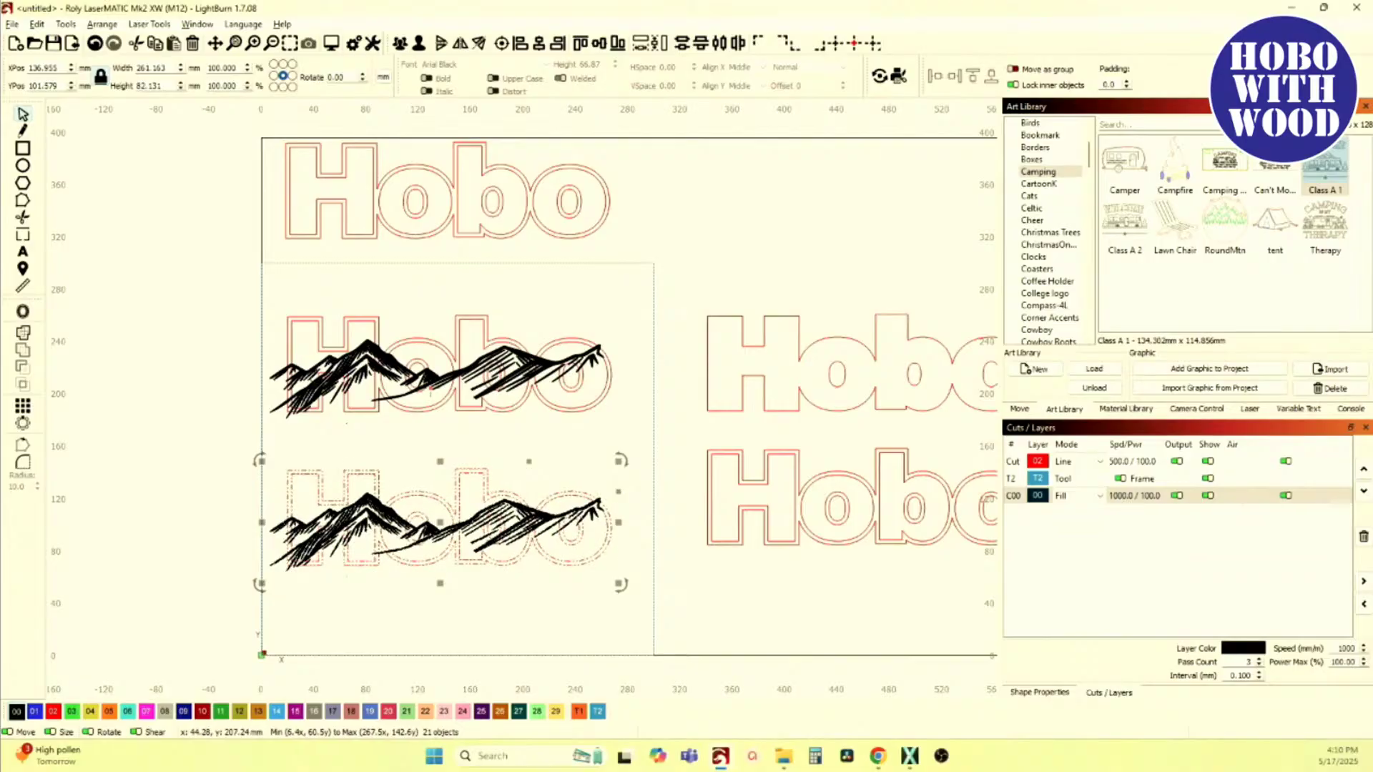
Step: Select the rear mountain group on the lower Hobo copy and examine where its strokes overlap the front mountain's tail
scroll(399, 567, "up", 3)
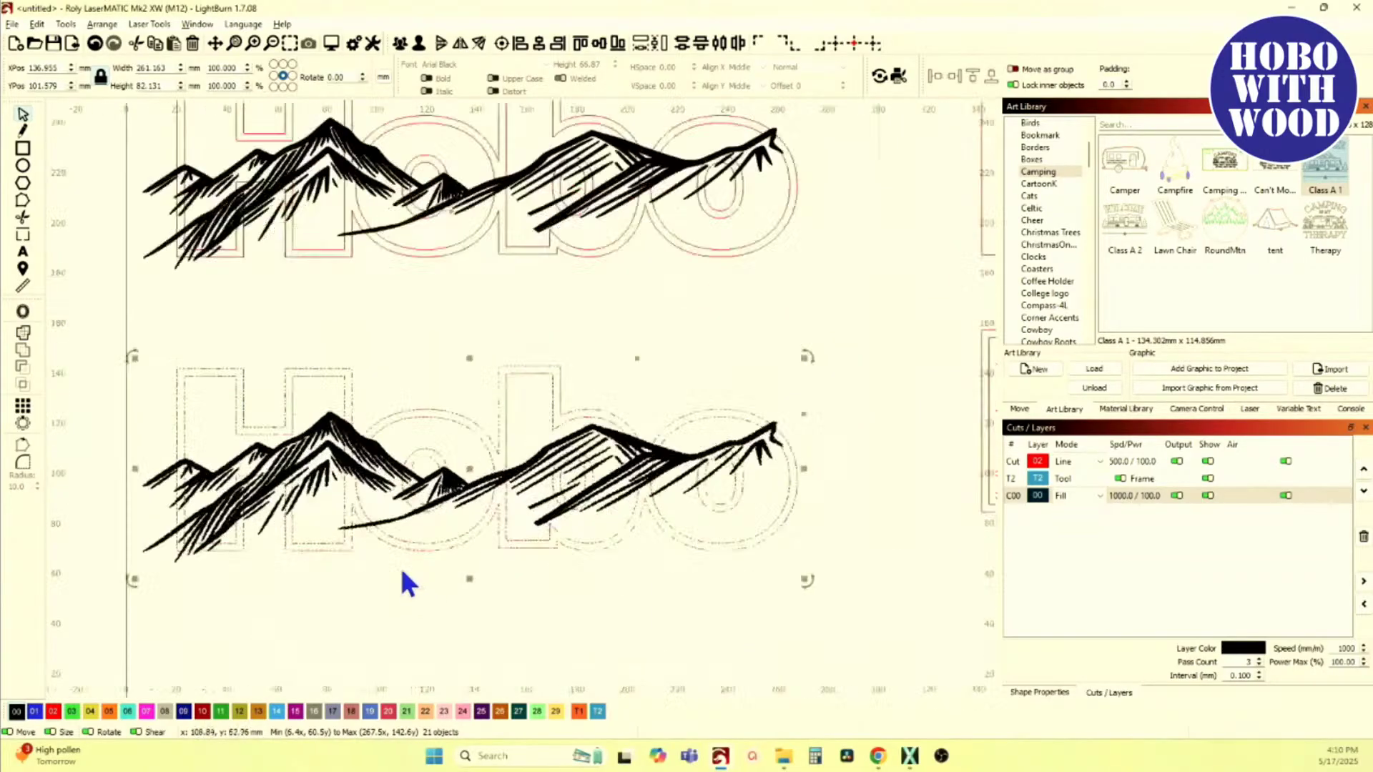
scroll(409, 555, "down", 1)
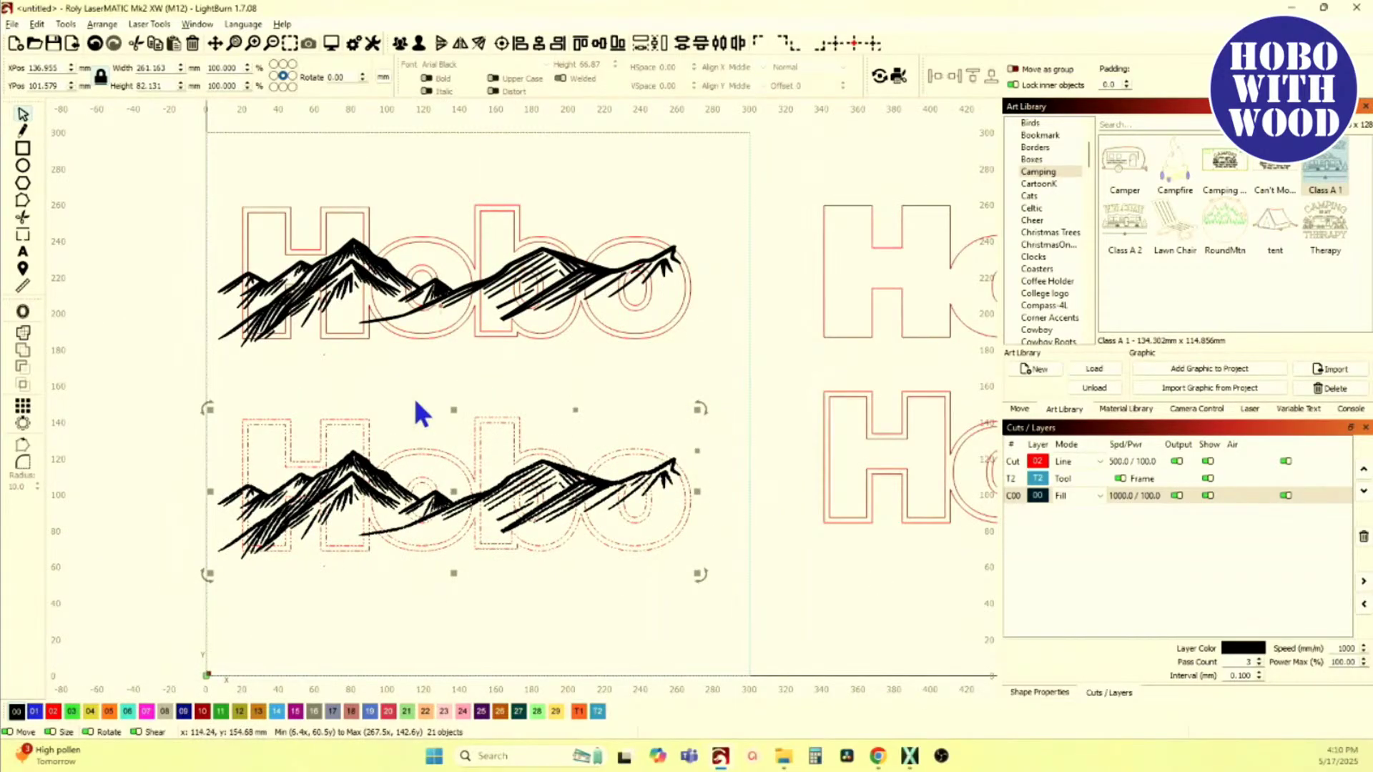
scroll(413, 429, "up", 5)
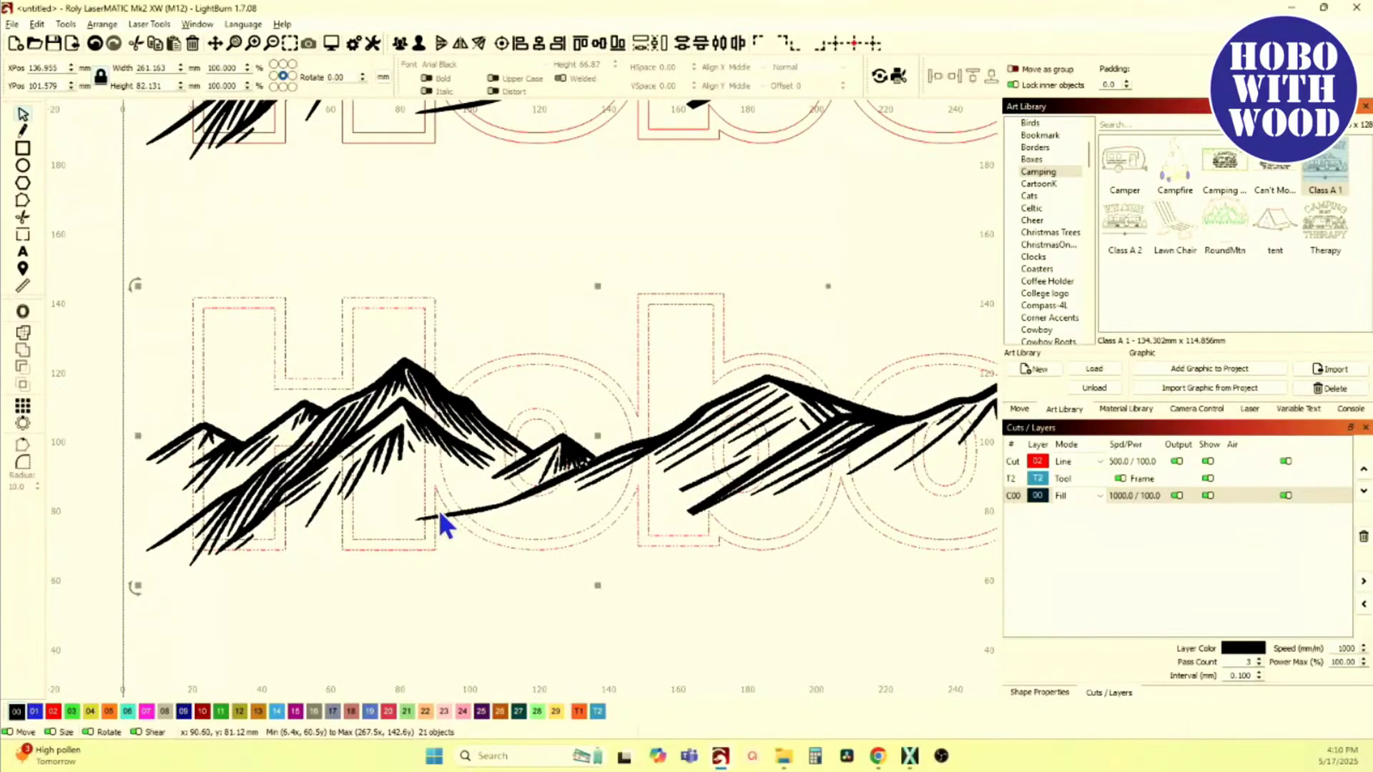
scroll(439, 509, "down", 1)
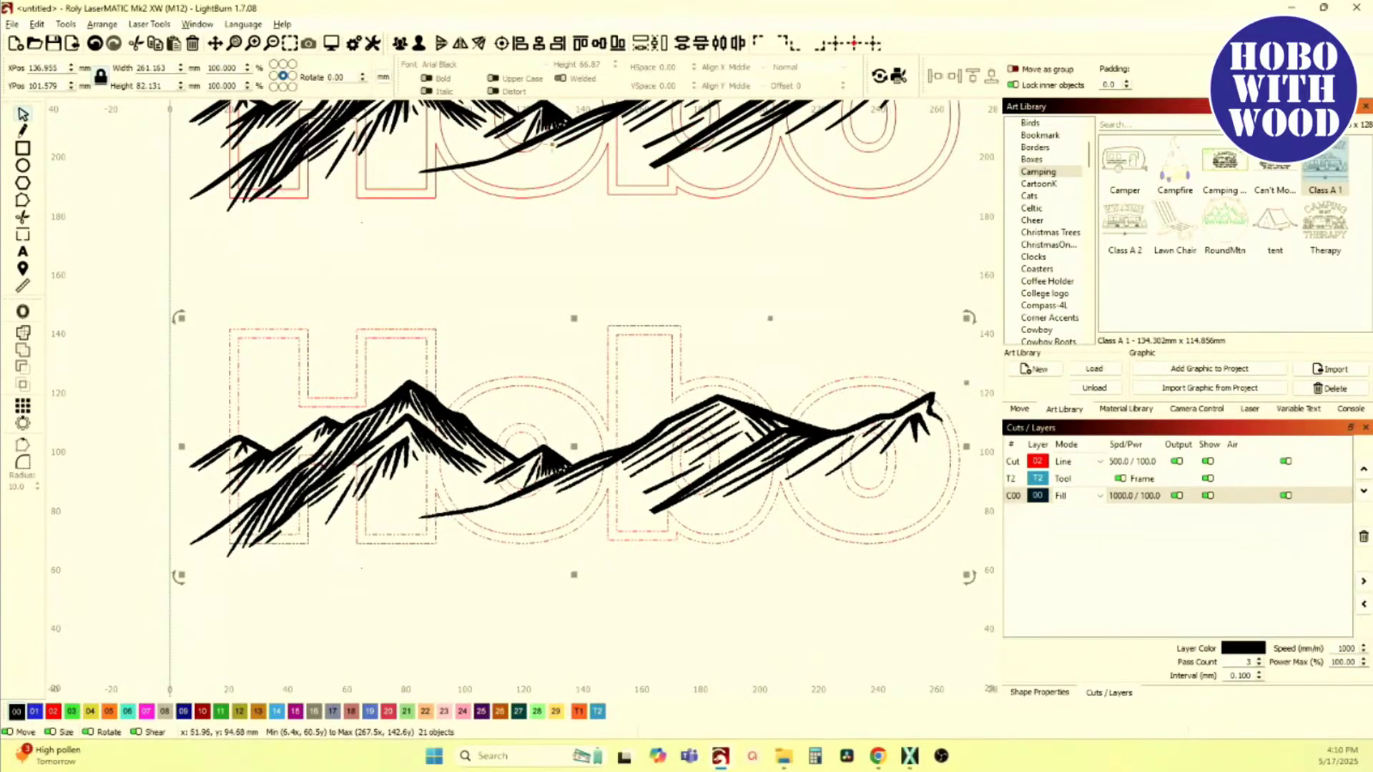
scroll(356, 478, "down", 1)
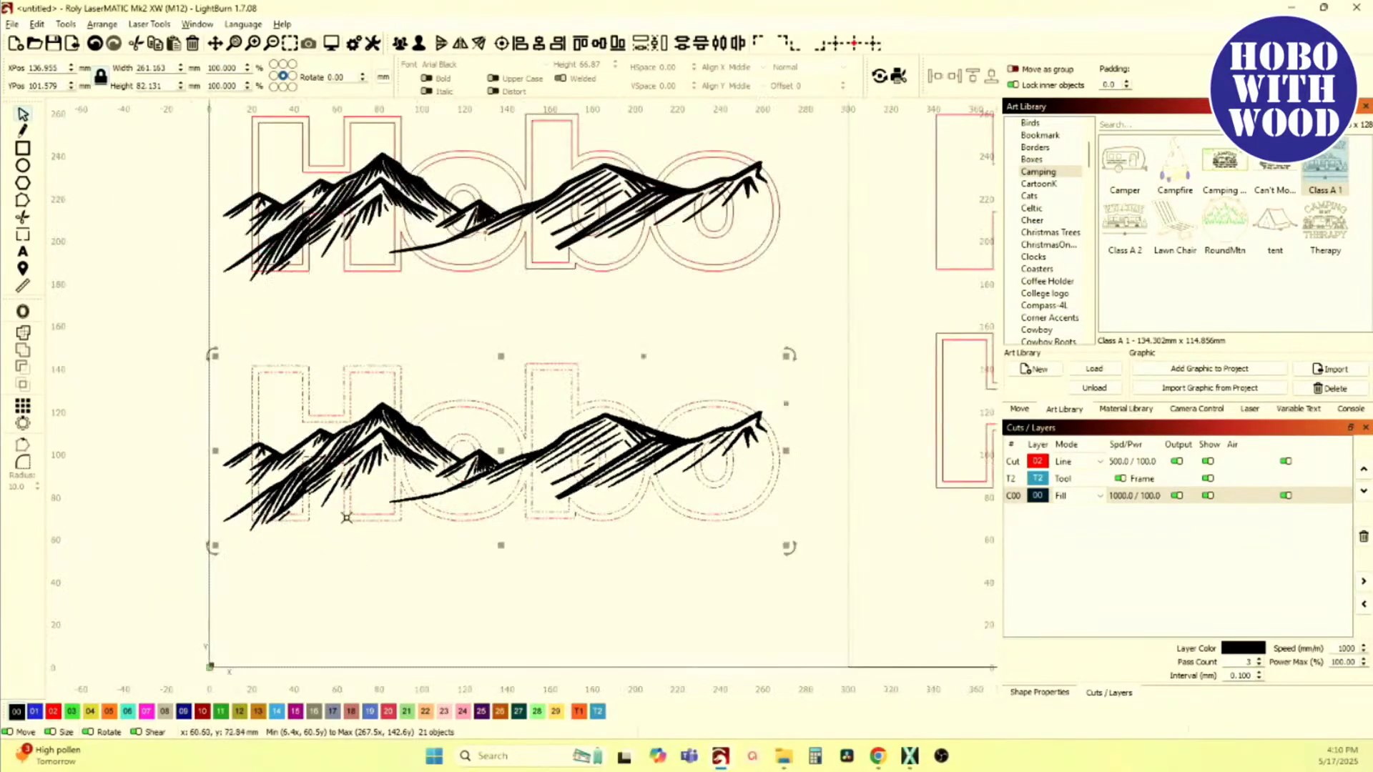
left_click(413, 584)
left_click(418, 466)
scroll(515, 469, "up", 2)
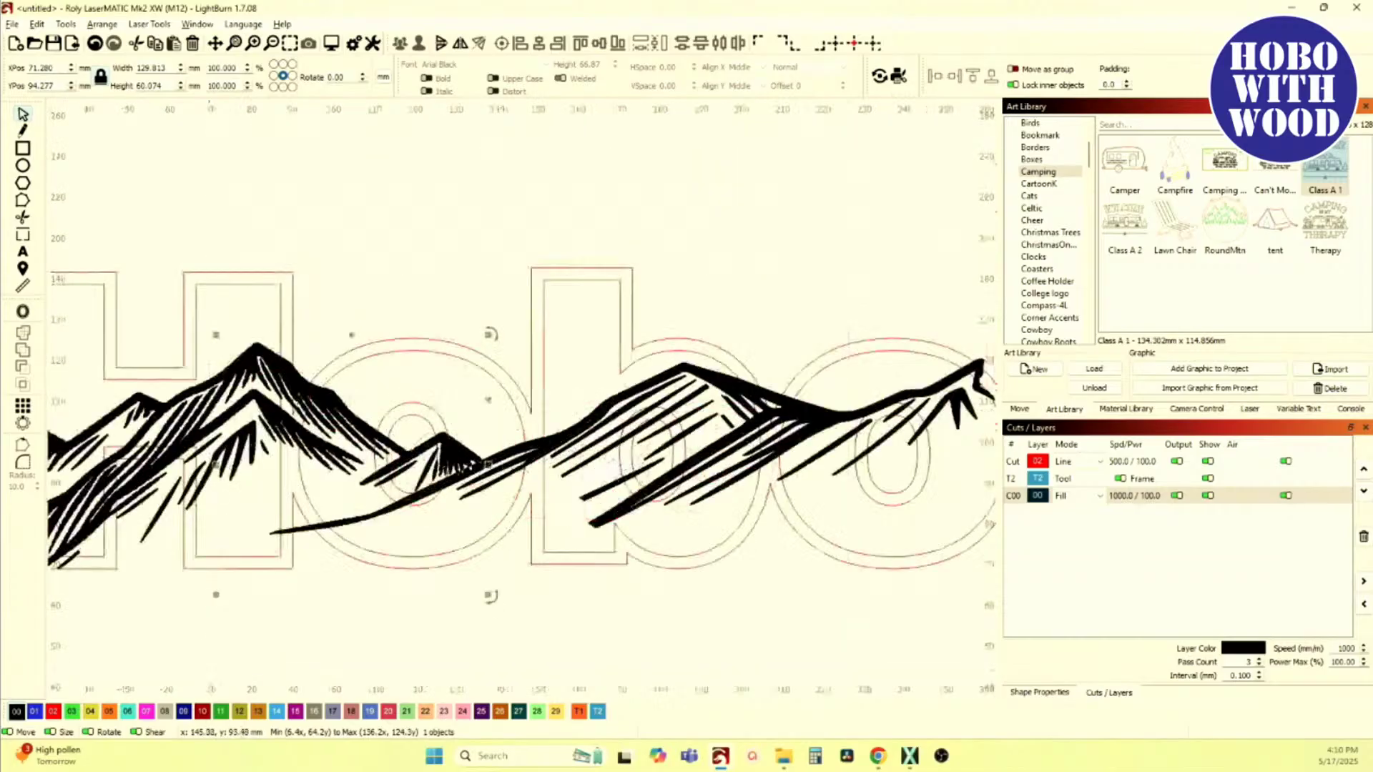
scroll(513, 474, "up", 6)
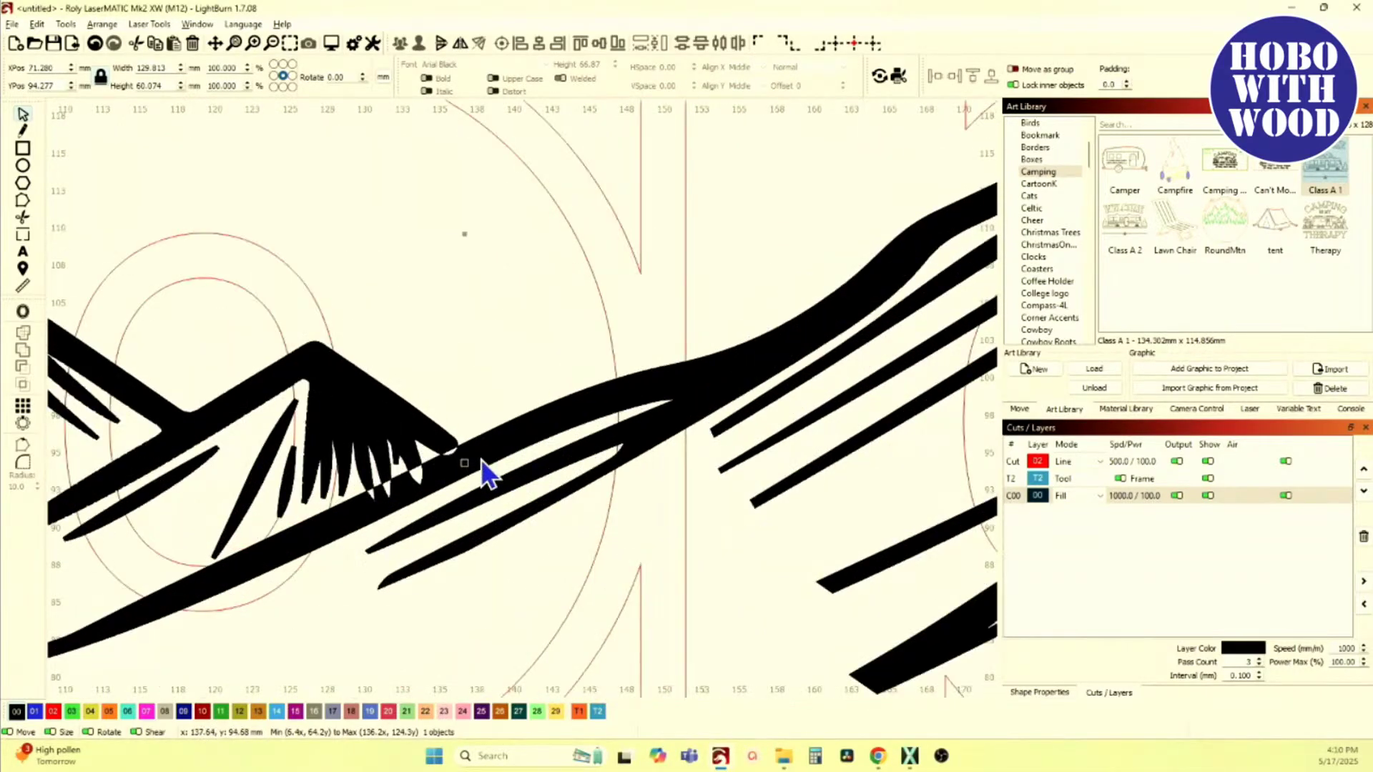
scroll(388, 500, "up", 3)
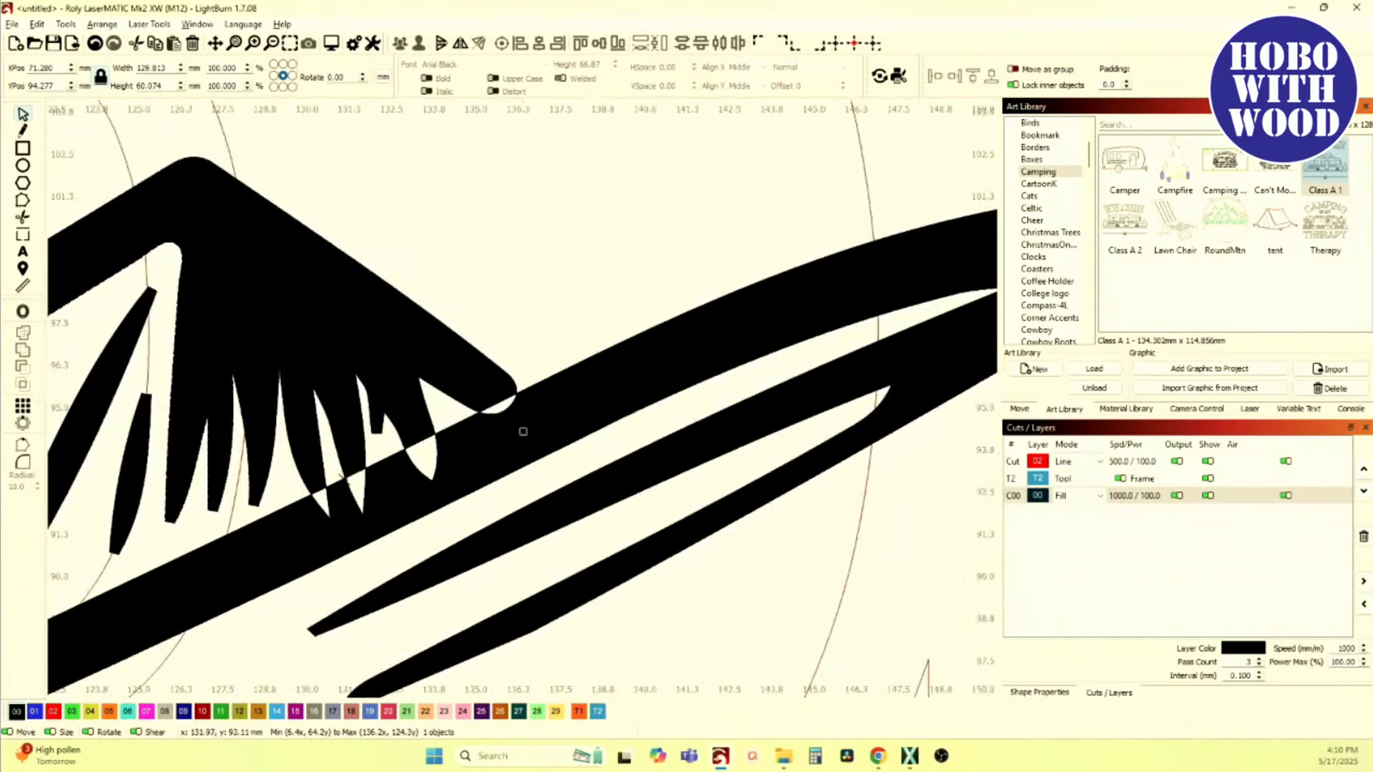
scroll(509, 397, "down", 3)
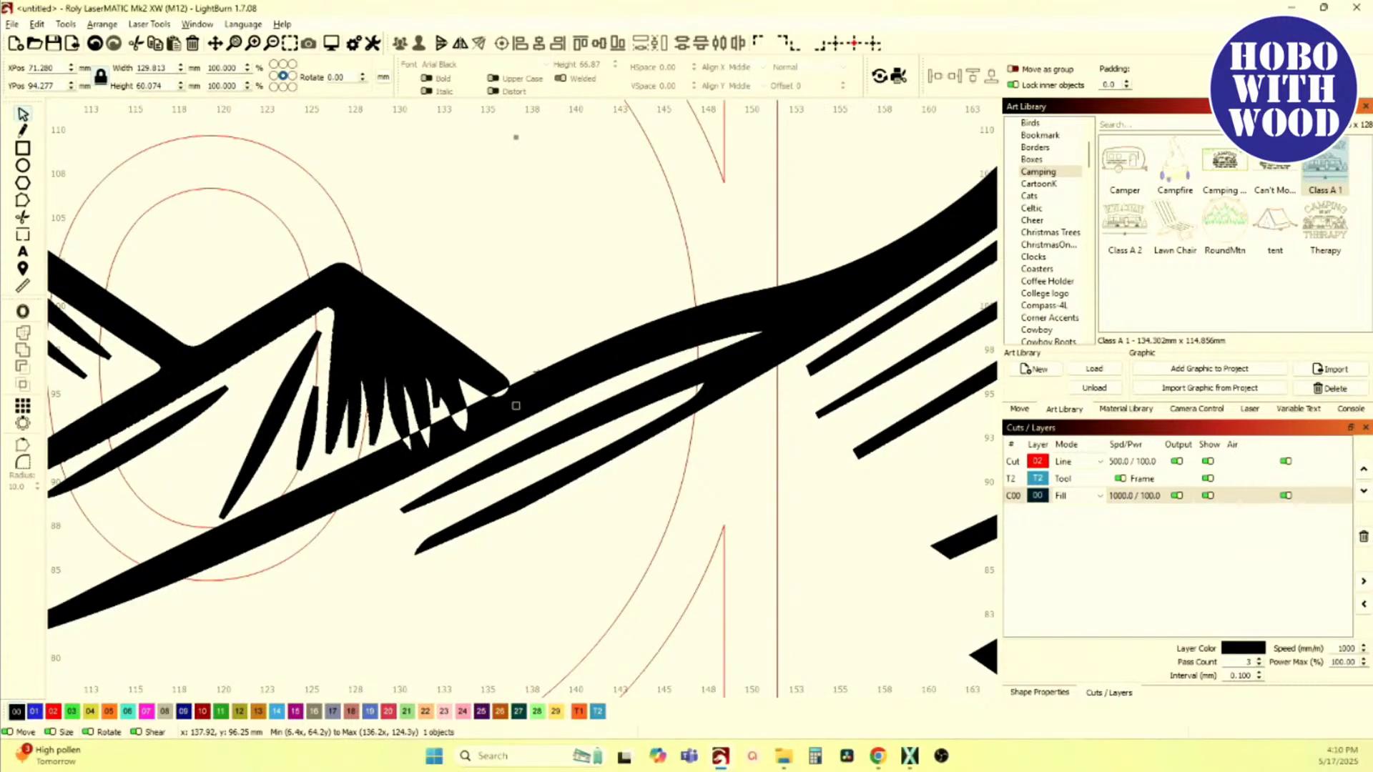
Step: Add the front mountain to the selection and merge both mountain groups into one shape with Boolean Union
key("ctrl+a")
scroll(544, 372, "down", 6)
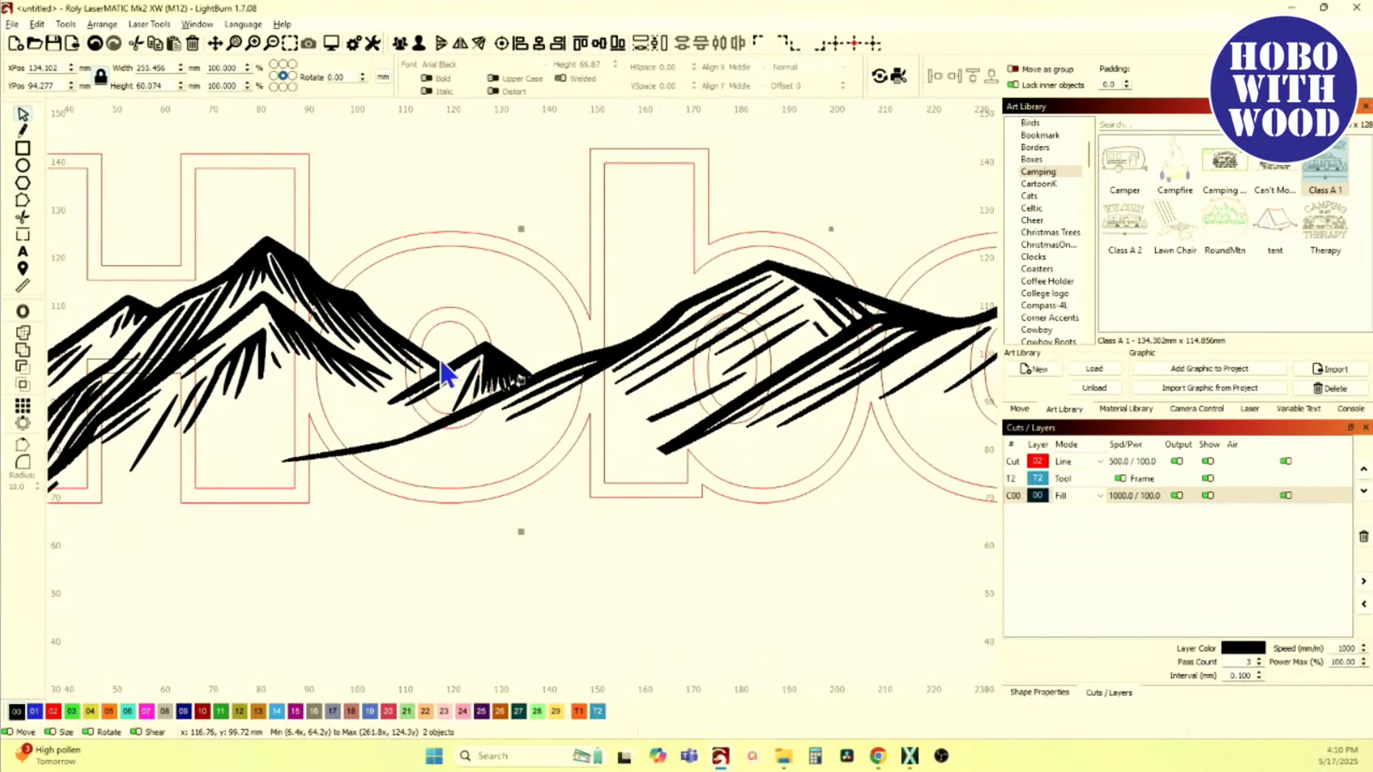
scroll(522, 386, "up", 6)
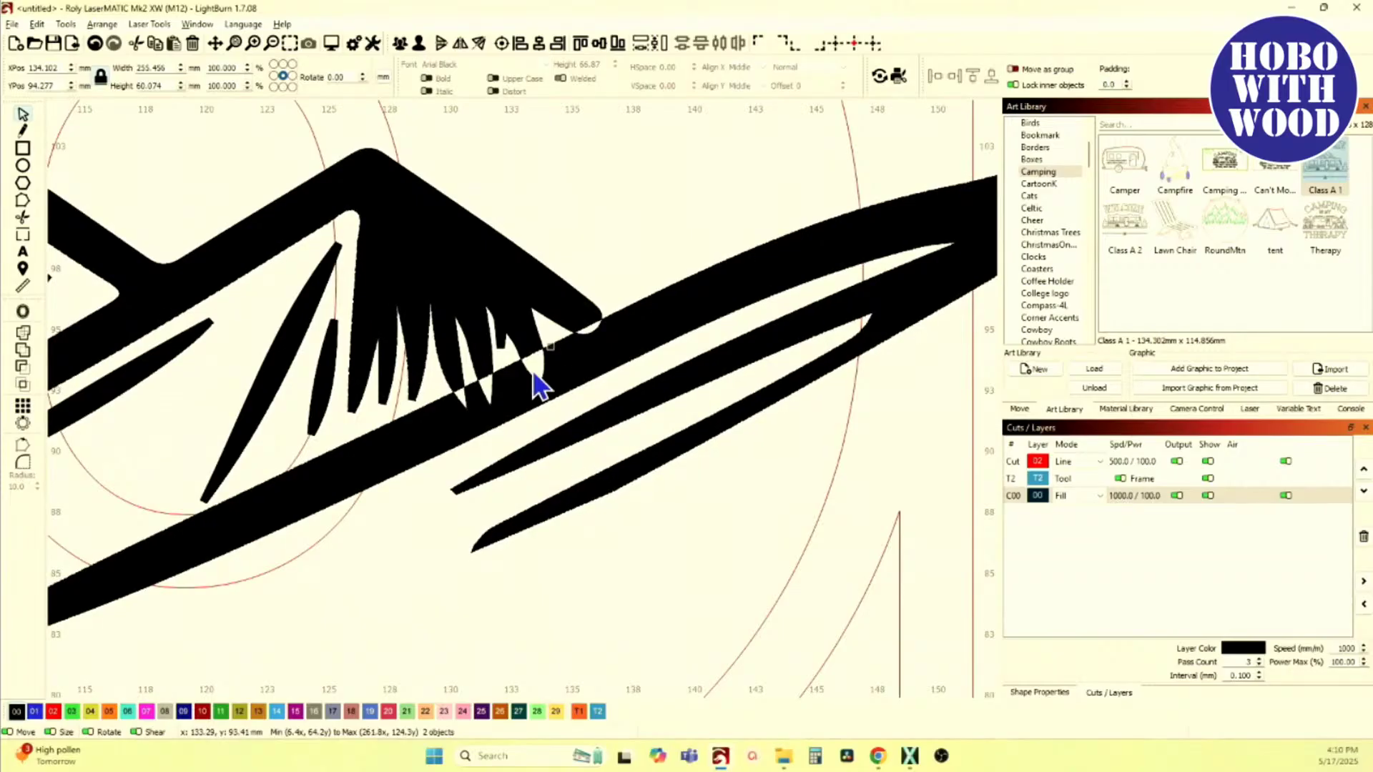
left_click(23, 350)
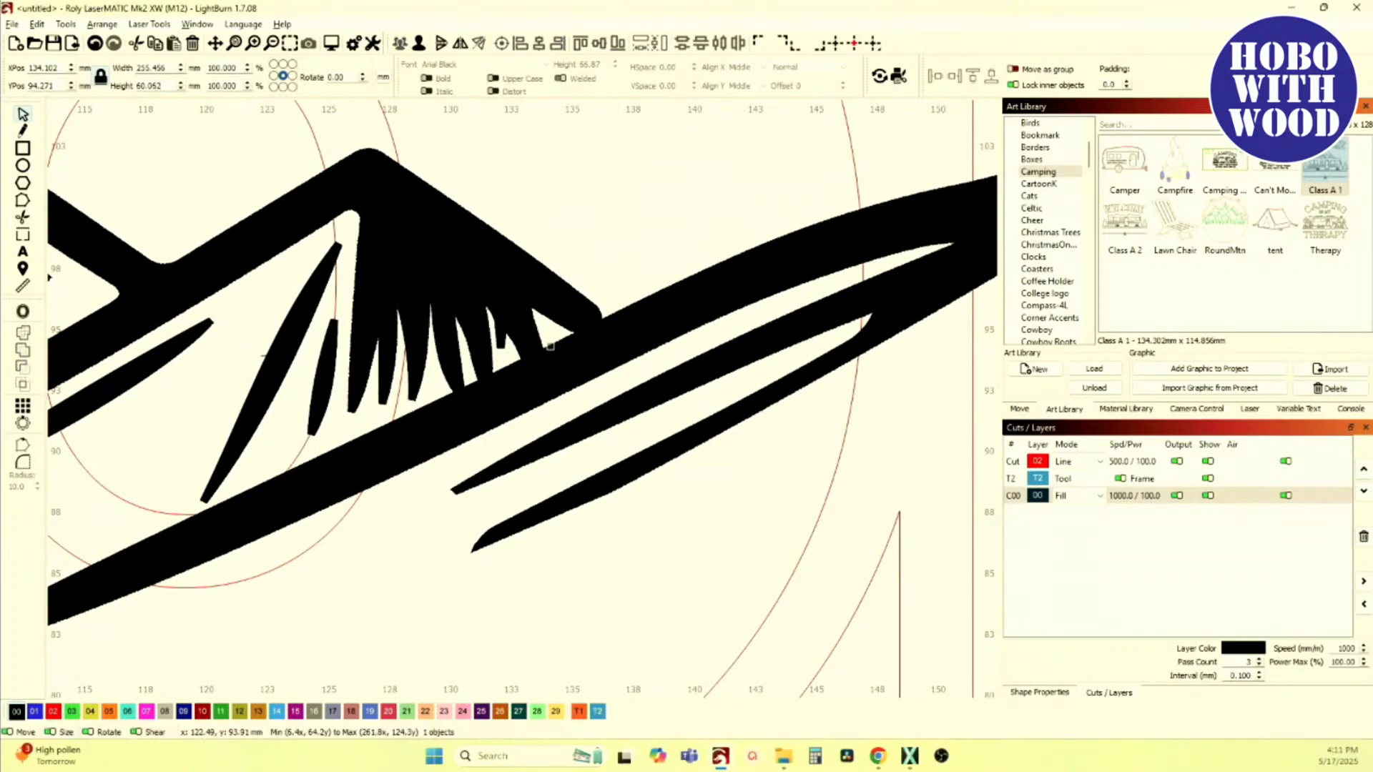
scroll(290, 362, "down", 6)
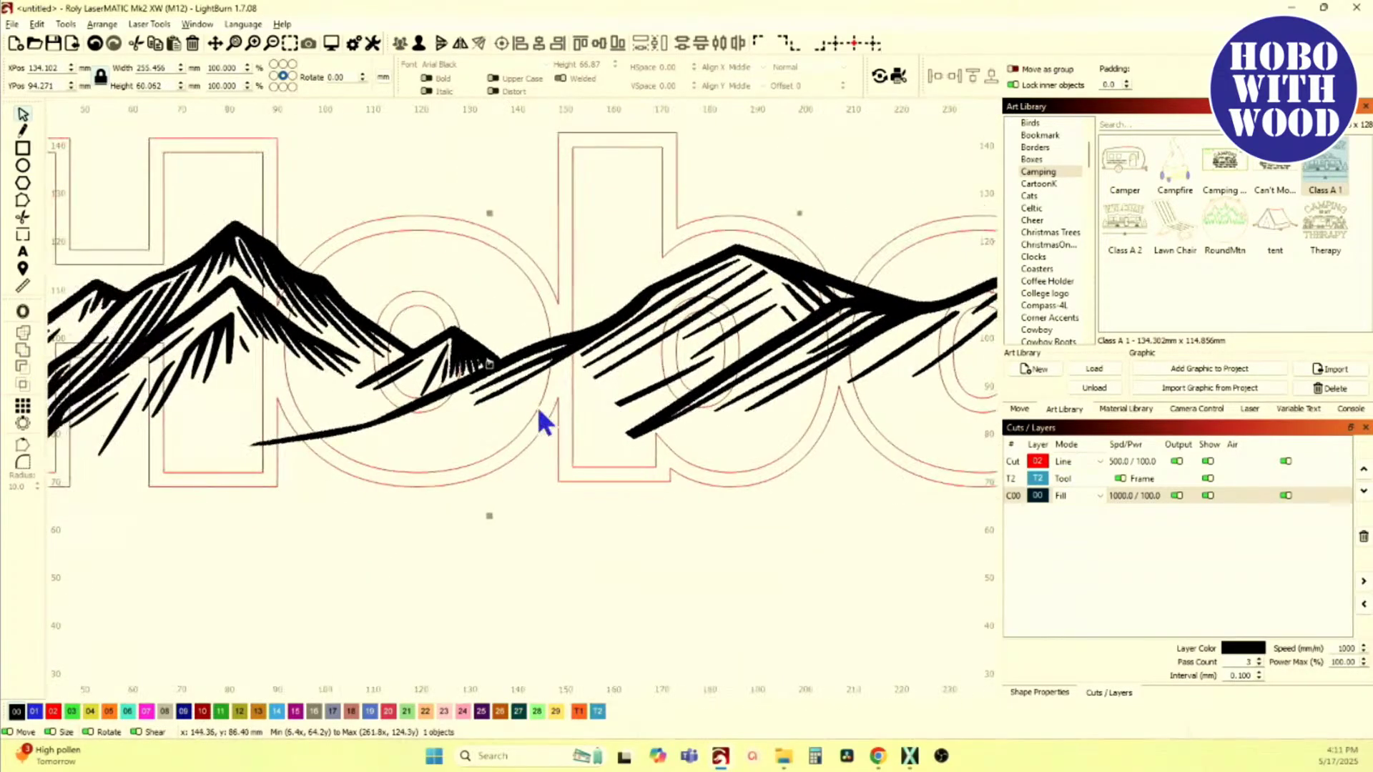
scroll(489, 363, "down", 3)
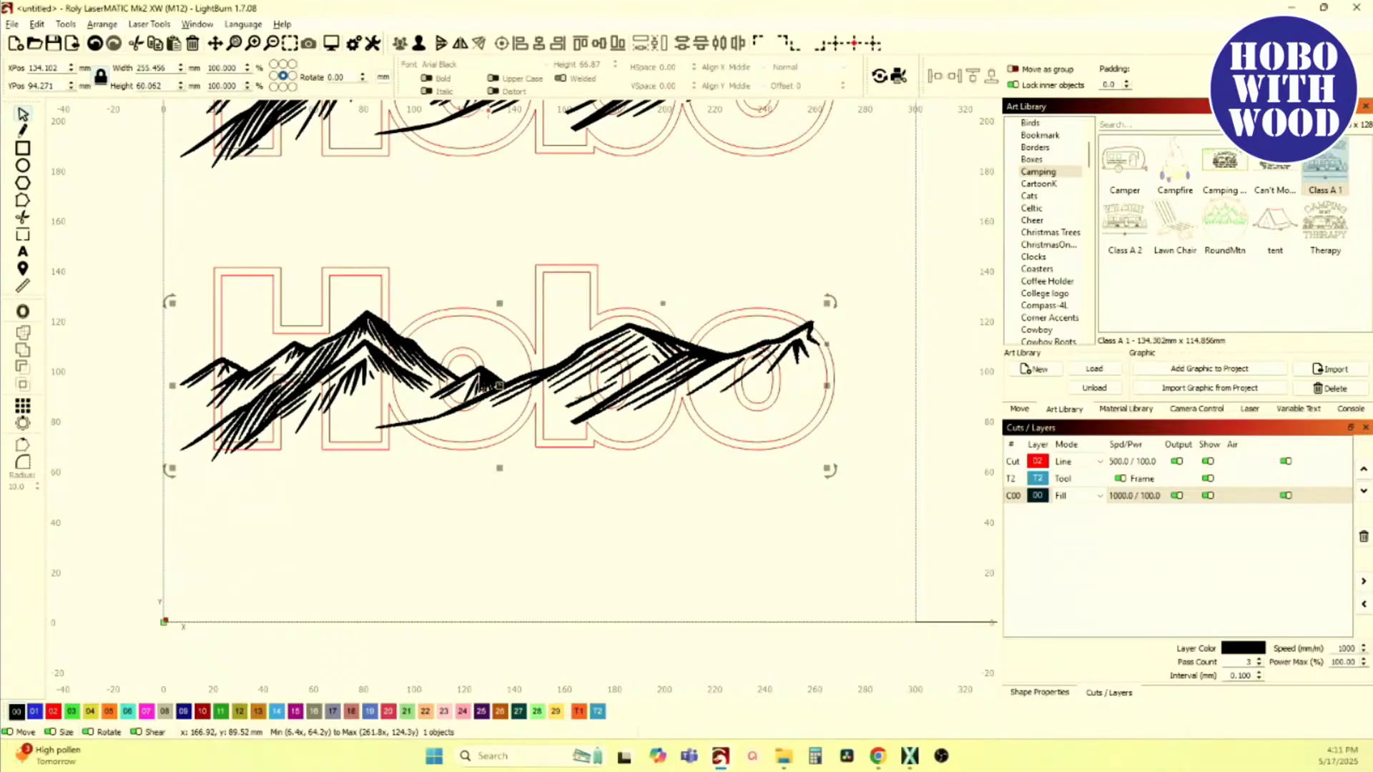
Step: Select the lower framed Hobo outline together with the merged mountains and open the Boolean Assistant for them
left_click(447, 315)
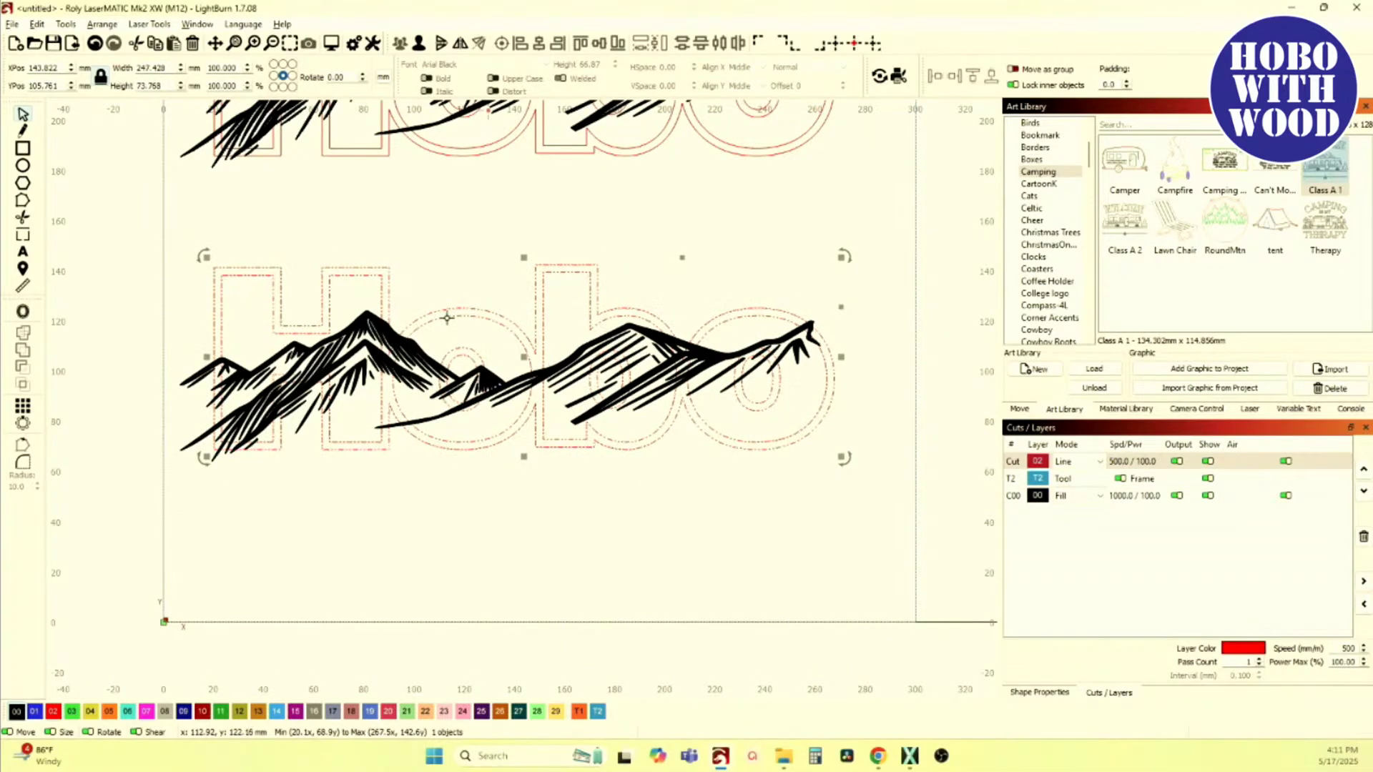
left_click(436, 375, "shift")
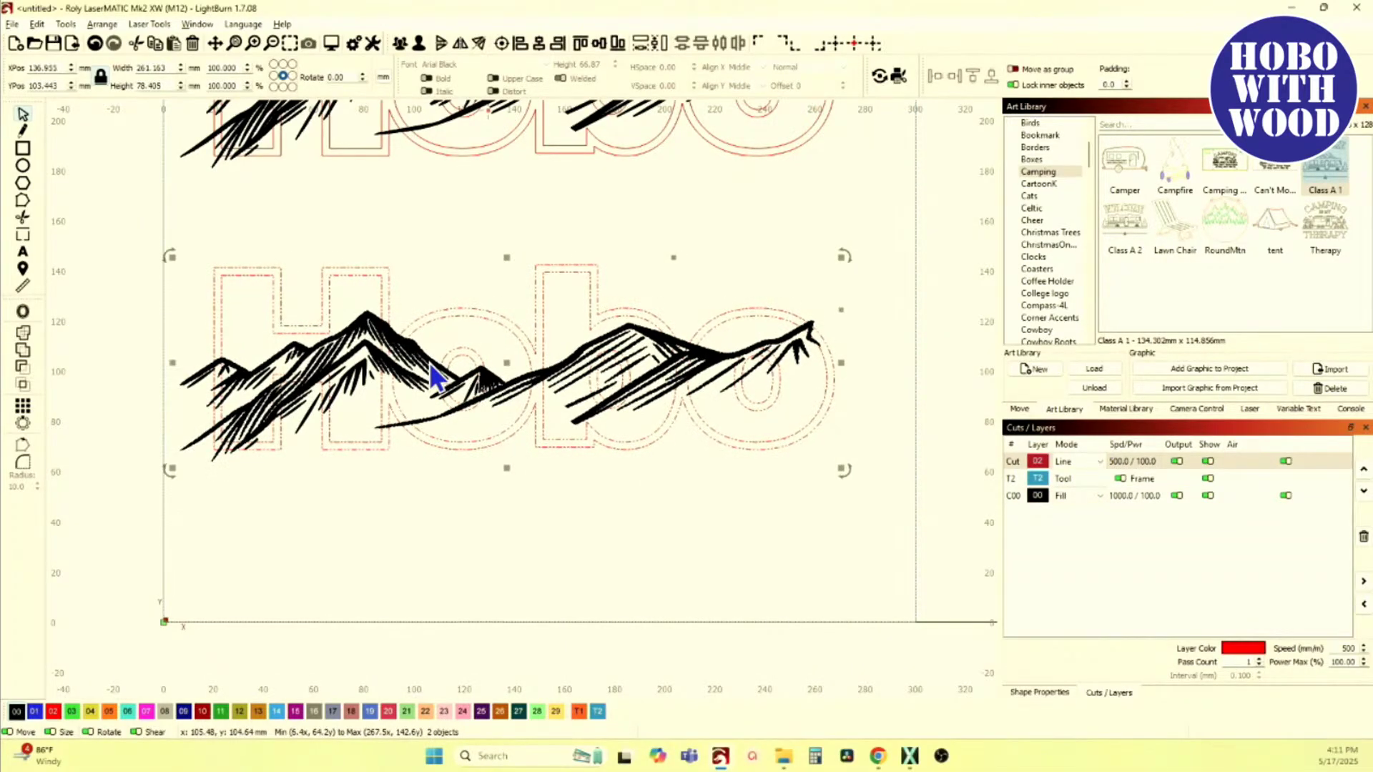
key("ctrl+shift+b")
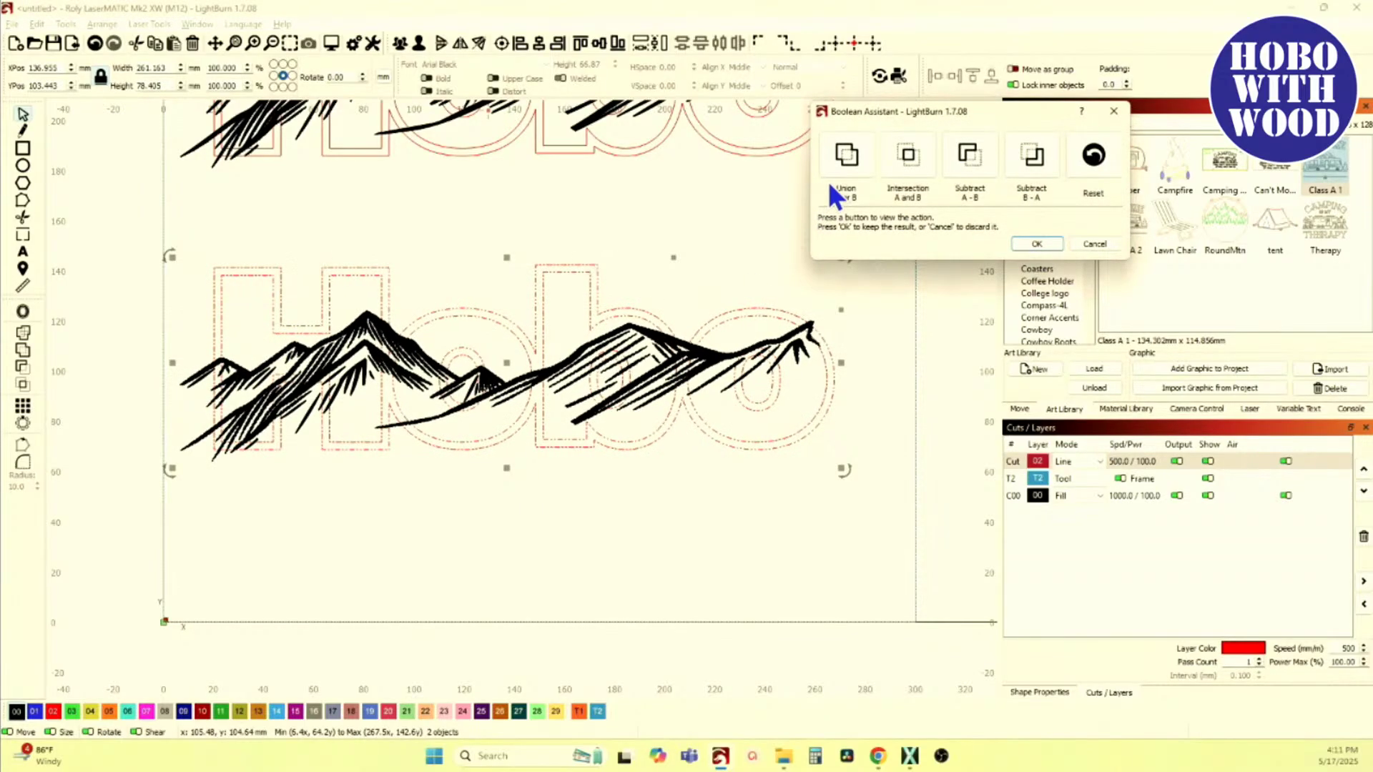
Step: Preview the Boolean union, intersection, A - B and B - A of the lower Hobo outline and the mountains, and discard the result
left_click(838, 154)
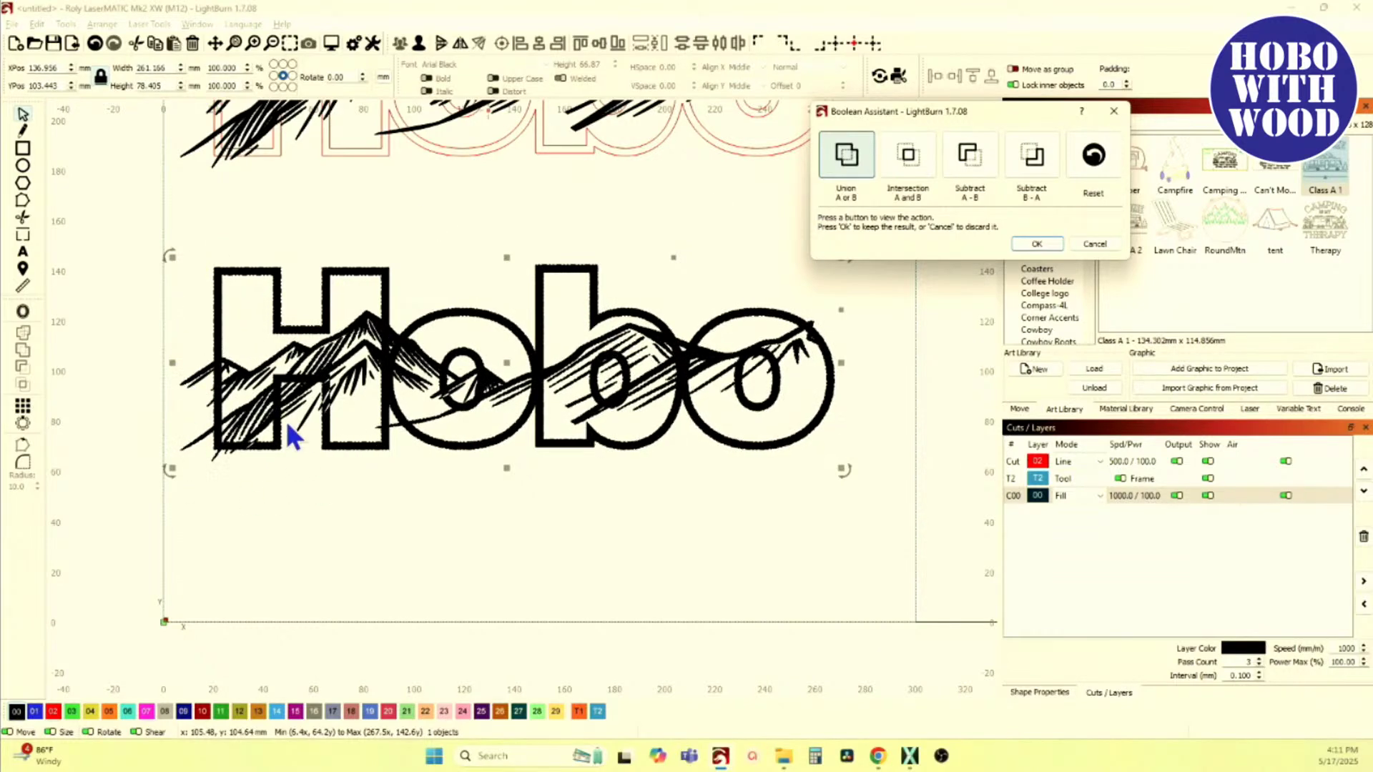
left_click(906, 159)
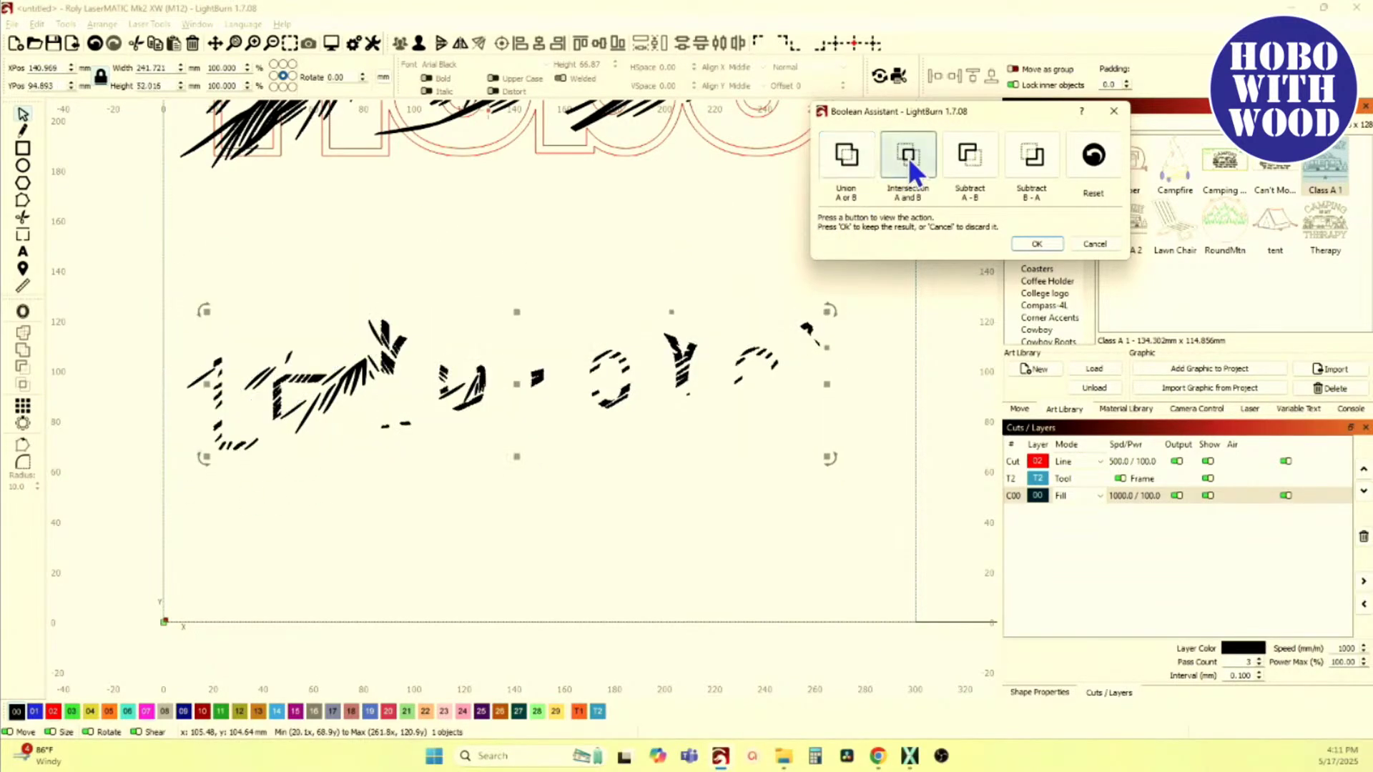
left_click(974, 153)
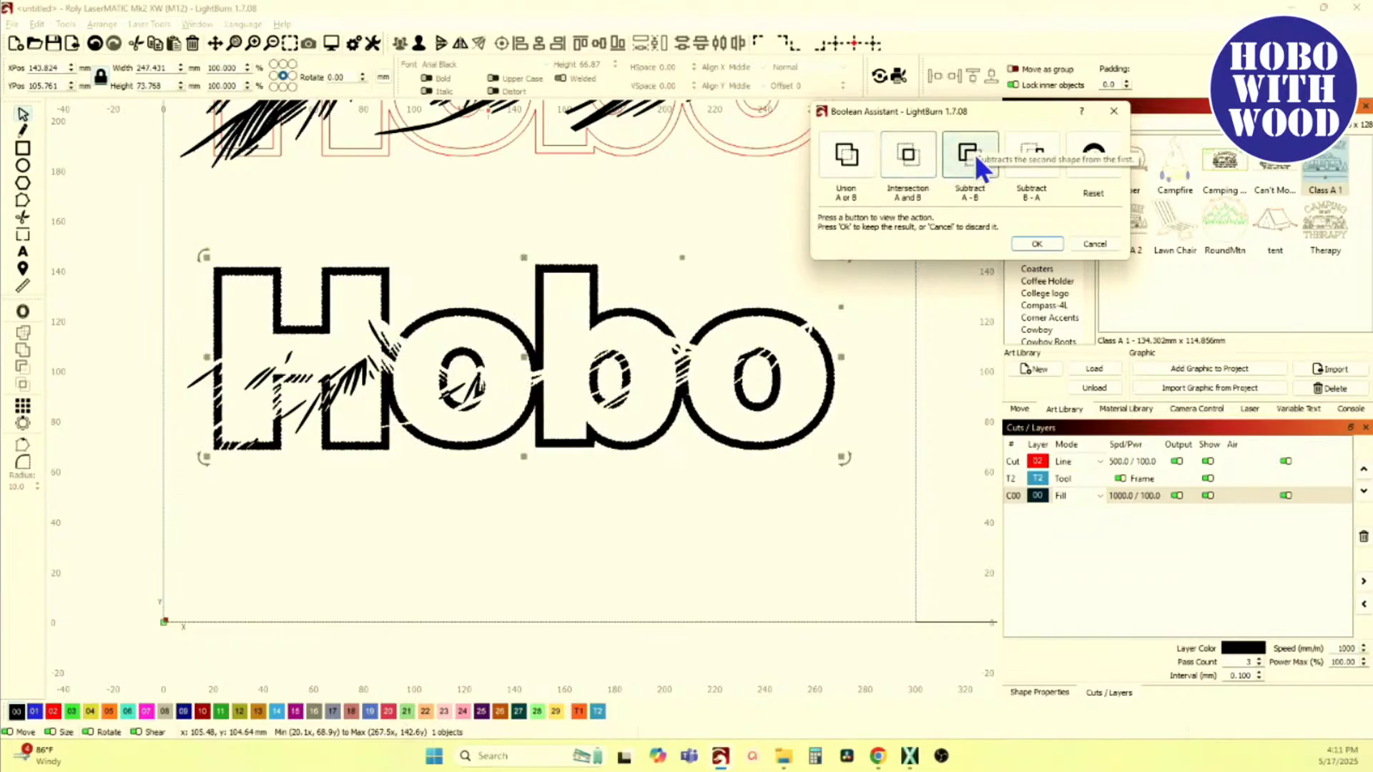
left_click(1033, 161)
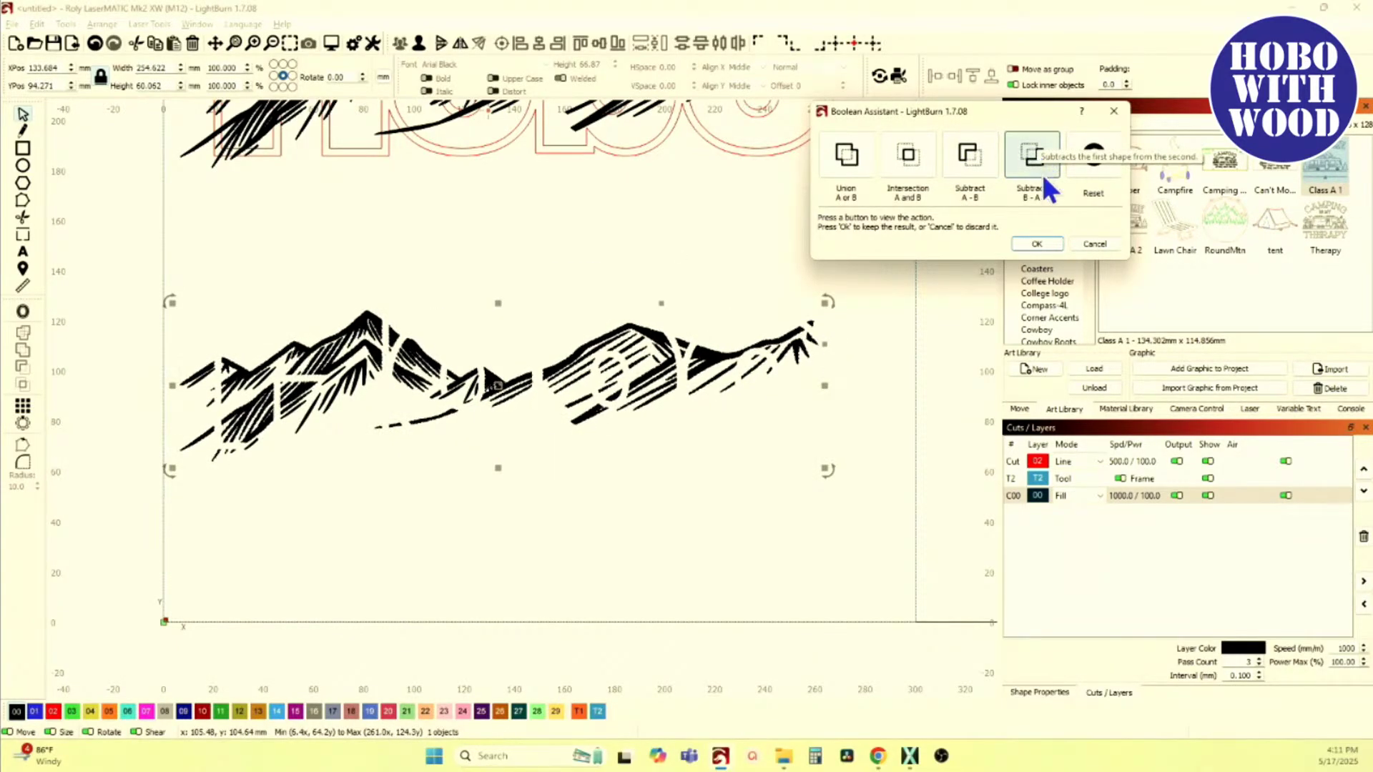
left_click(1094, 244)
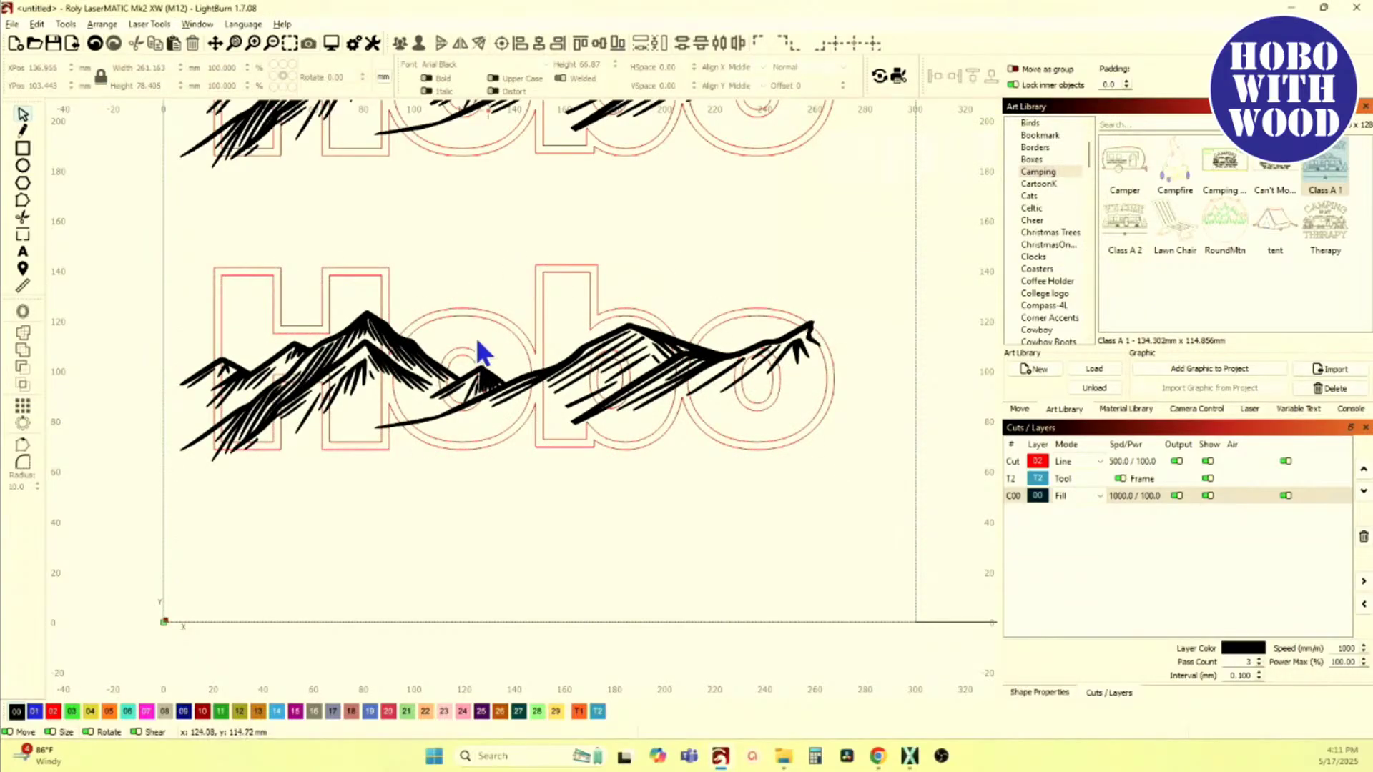
Step: Select the lower Hobo outline and switch the view style to Wireframe / Coarse
left_click(440, 310)
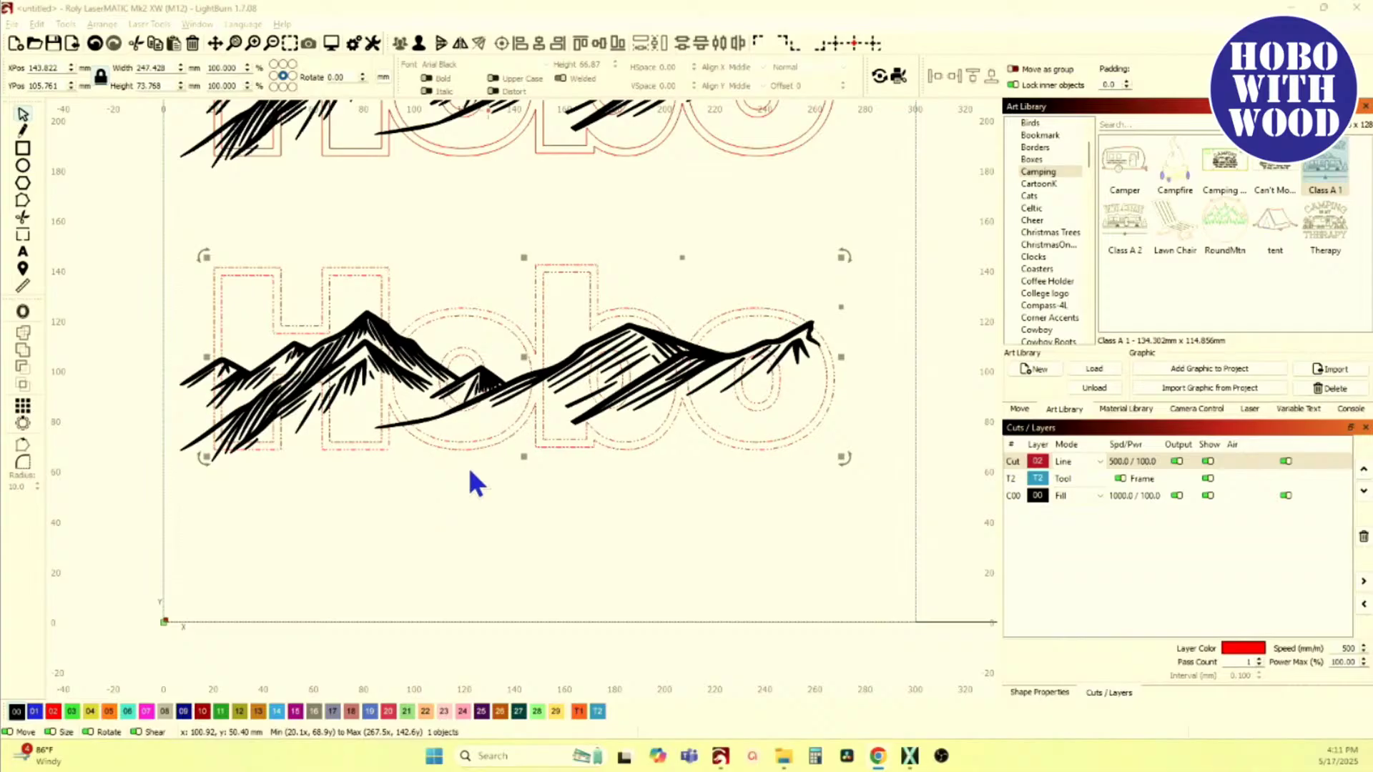
left_click_drag(547, 431, 527, 452)
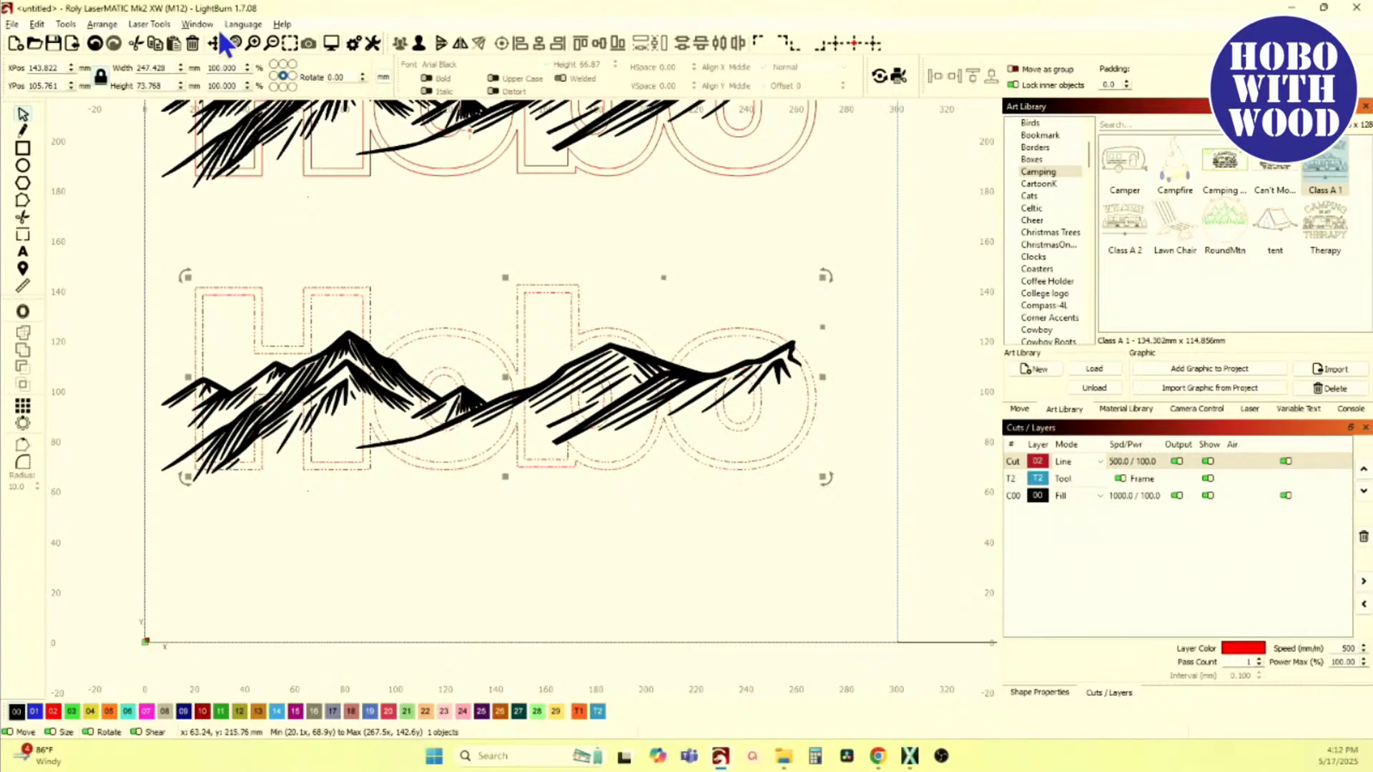
left_click(197, 25)
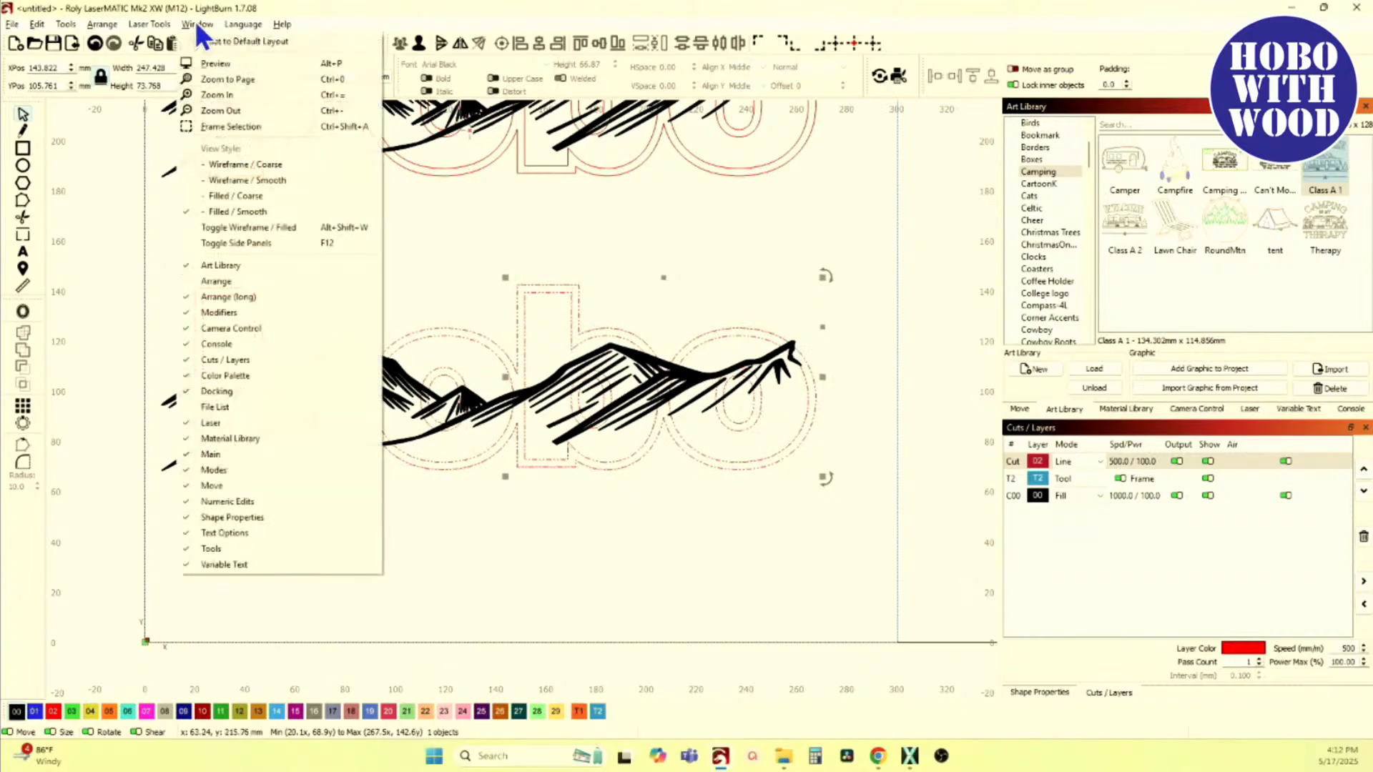
left_click(243, 164)
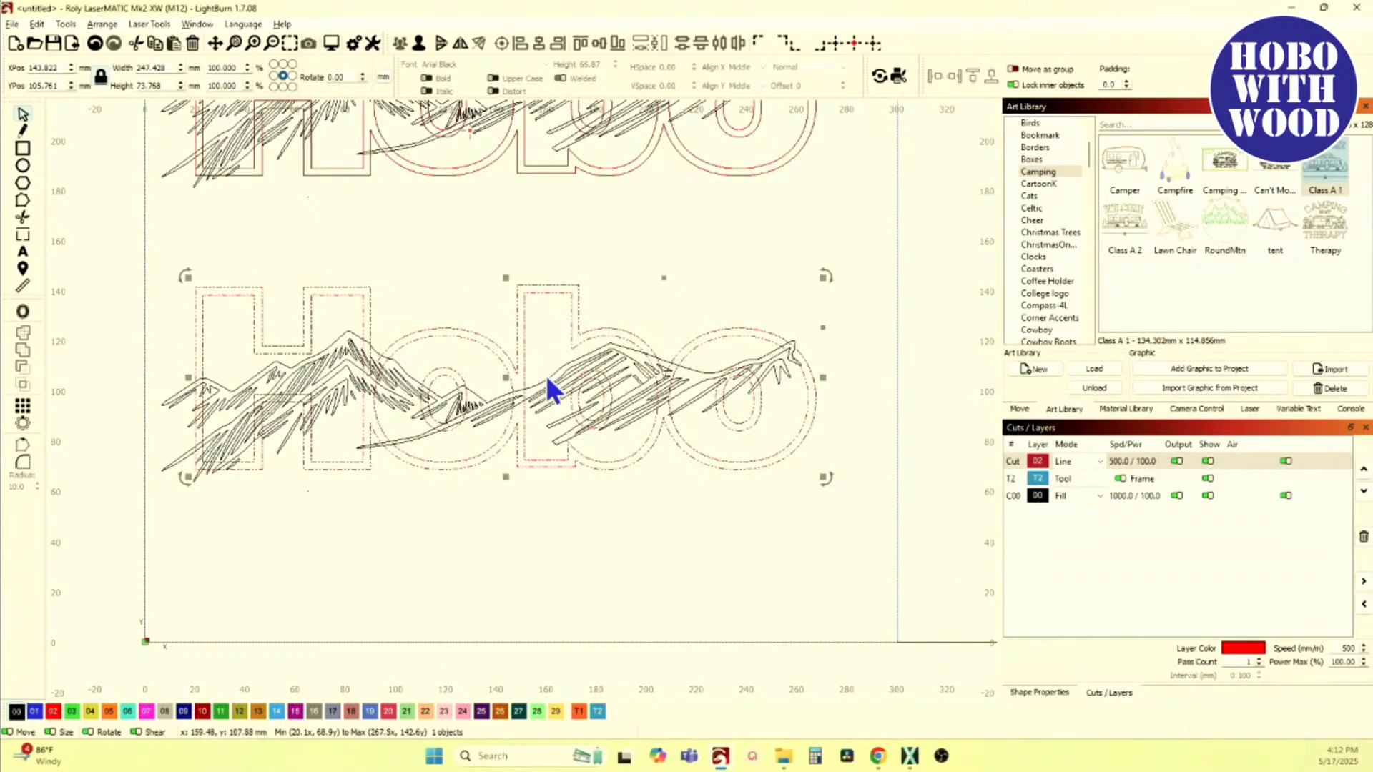
Step: Move the T2 tool layer below the C00 fill layer in the layer order
left_click(1008, 480)
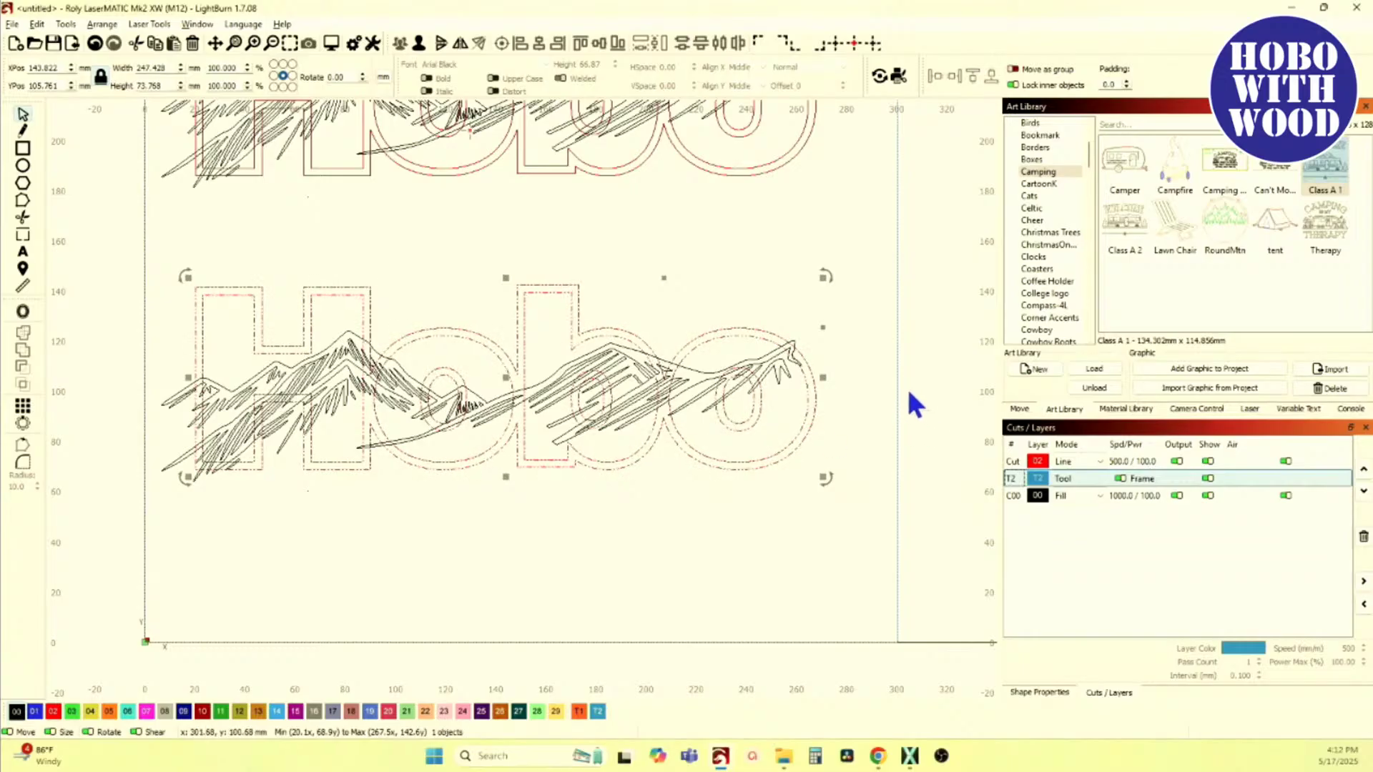
left_click(1363, 491)
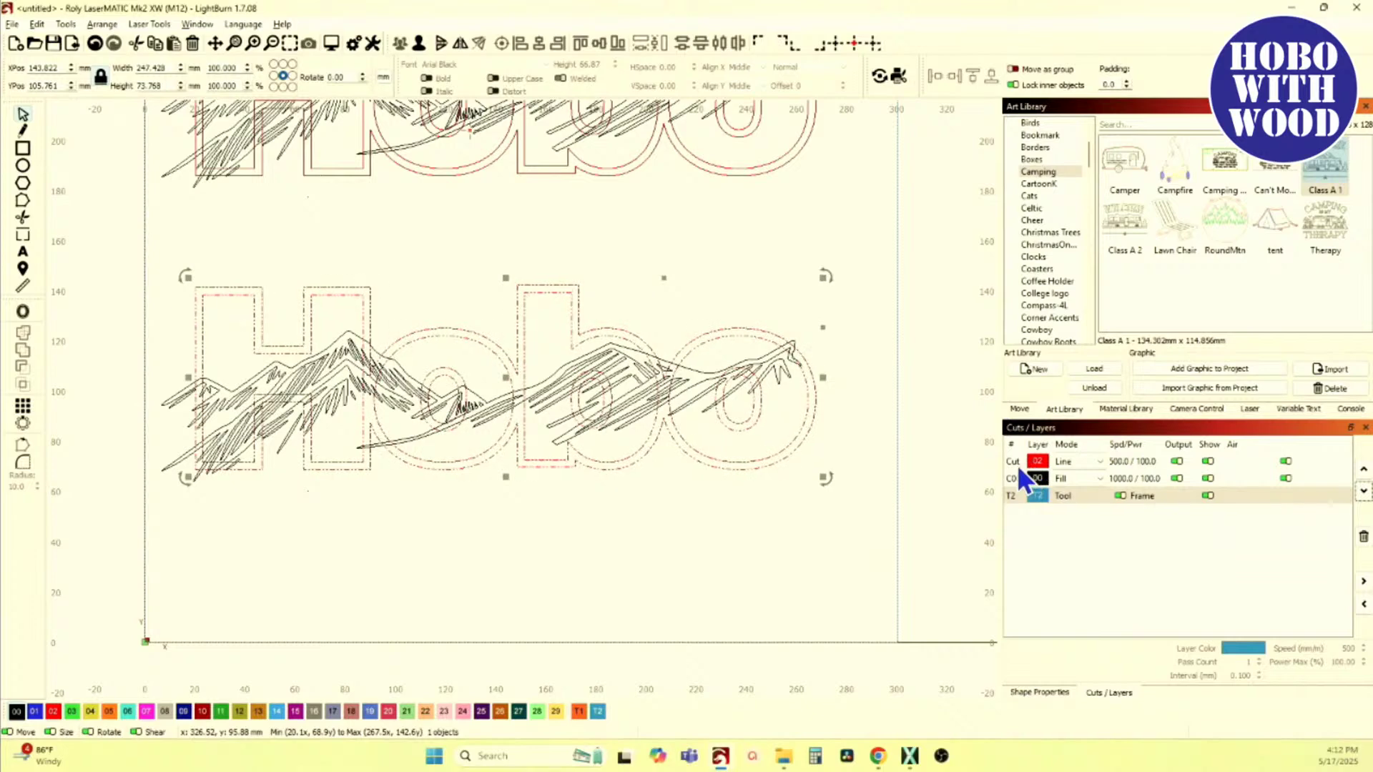
Step: Set the view style back to Filled / Smooth
scroll(602, 350, "up", 8)
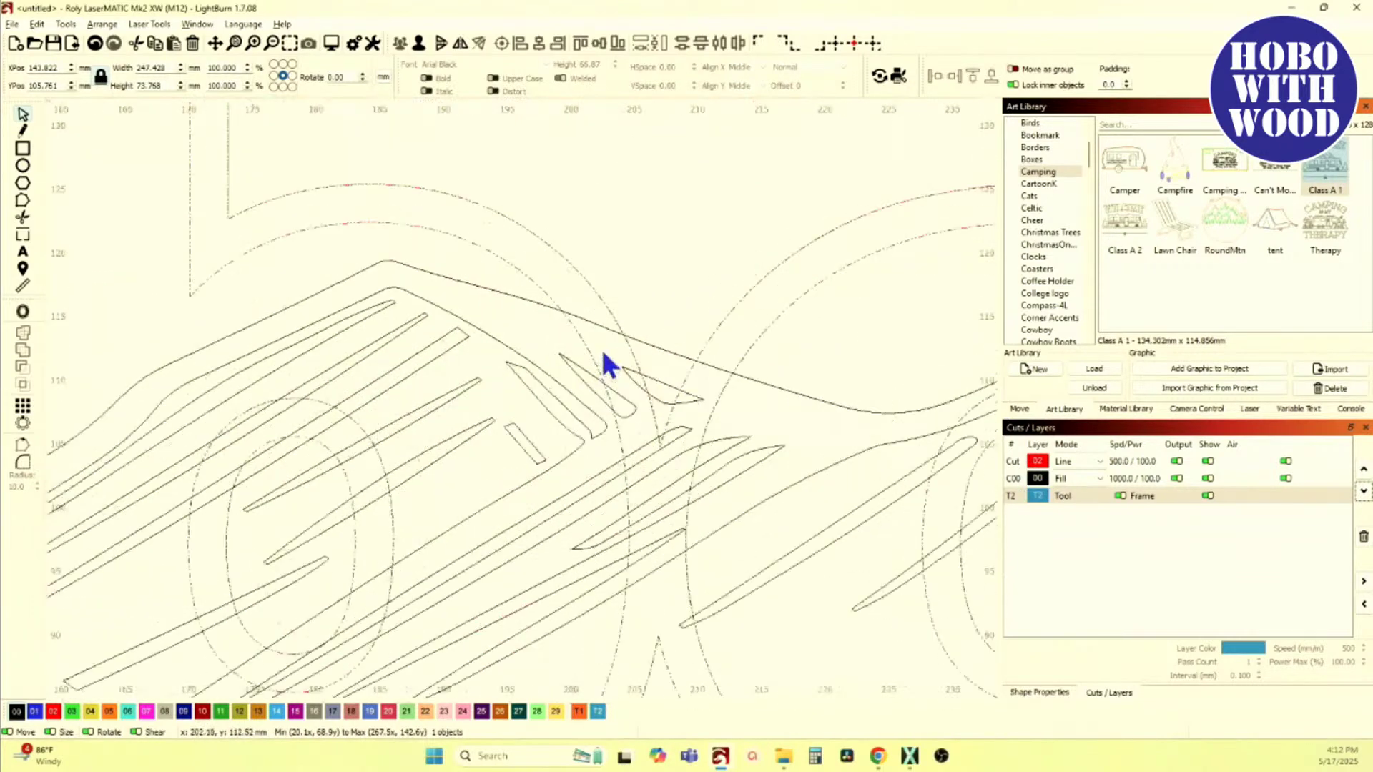
left_click(197, 23)
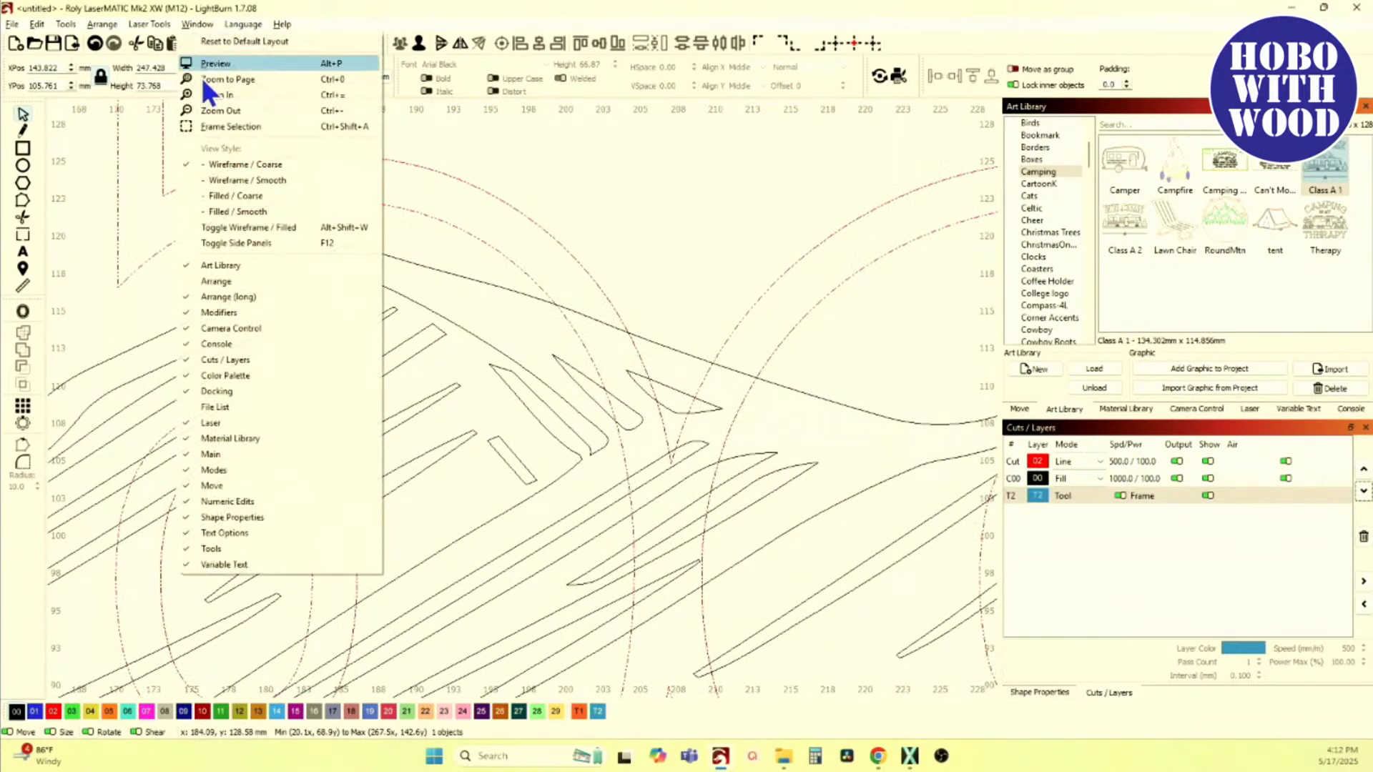
left_click(230, 211)
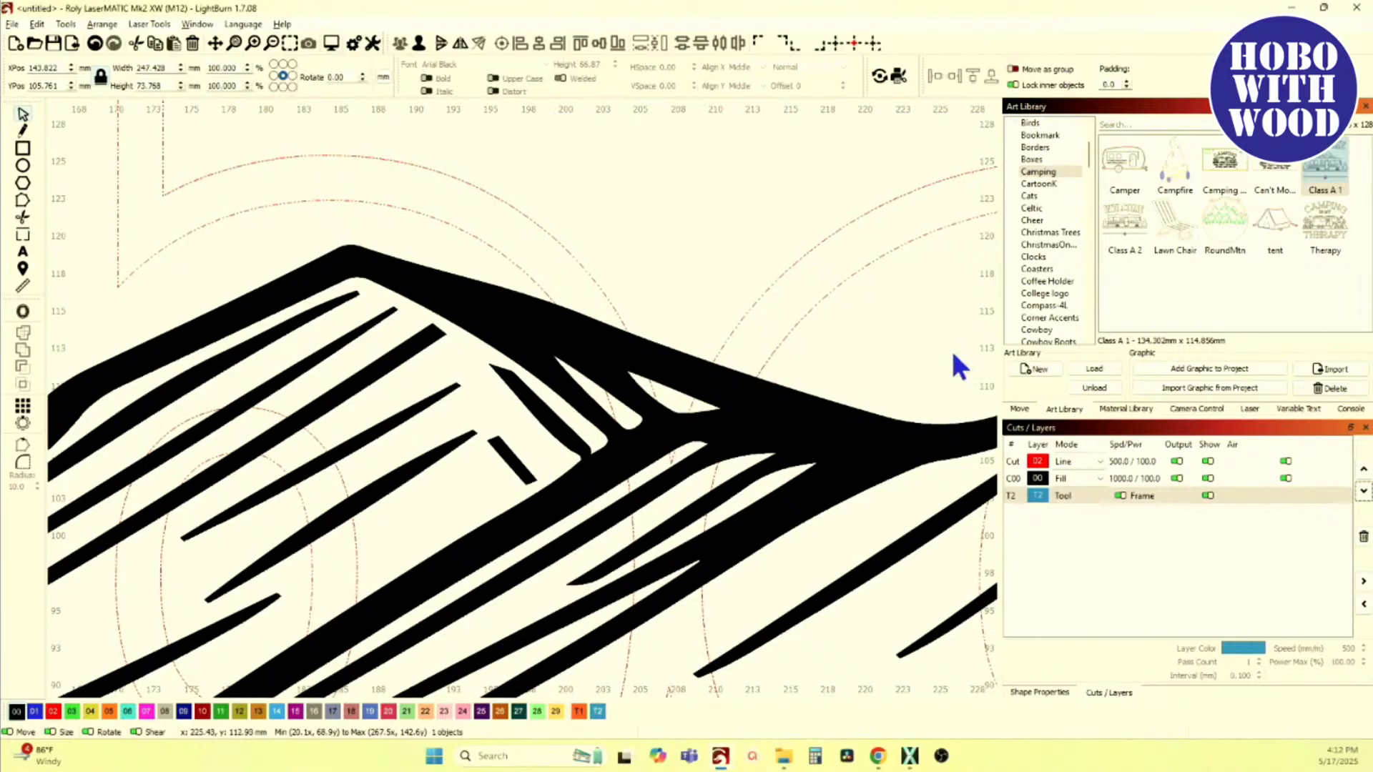
Step: Move the C00 fill layer above the Cut line layer and back below it
left_click(1014, 478)
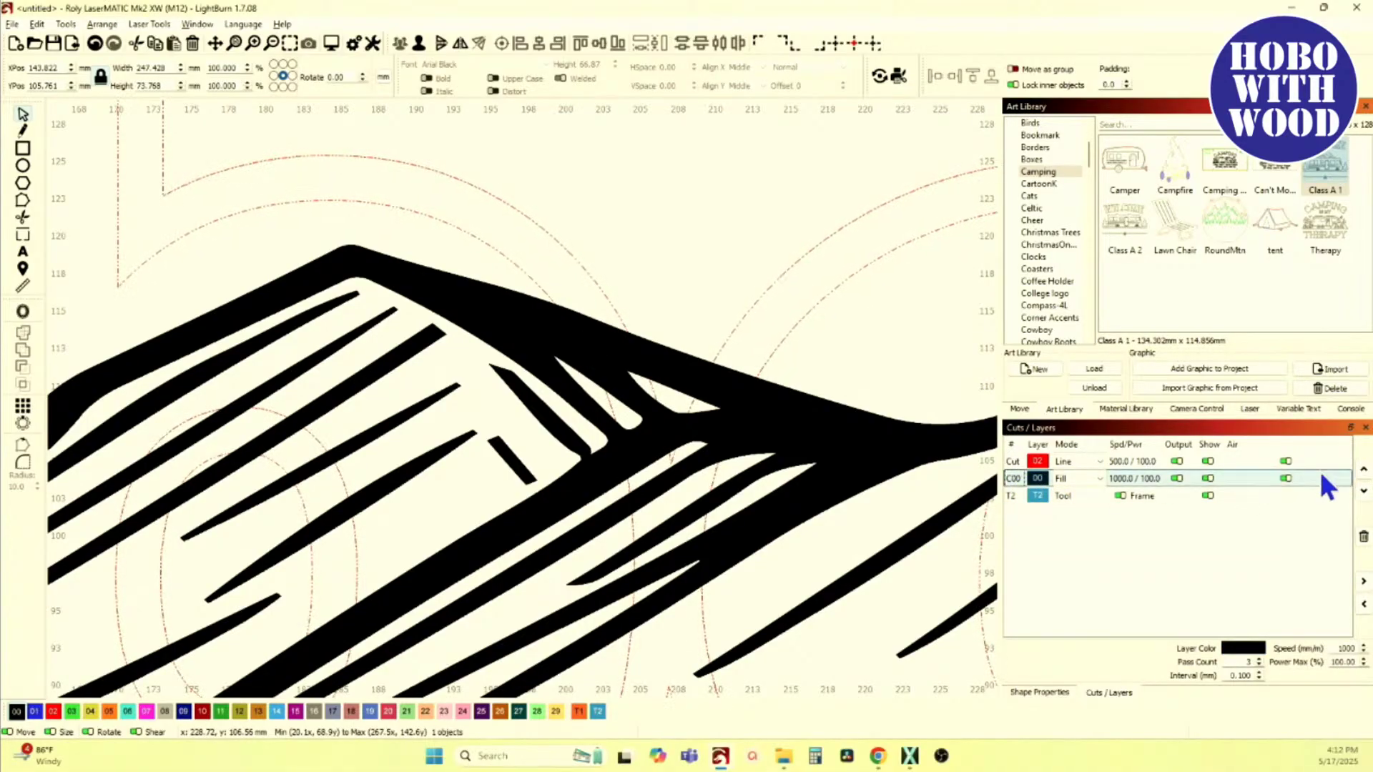
left_click(1364, 469)
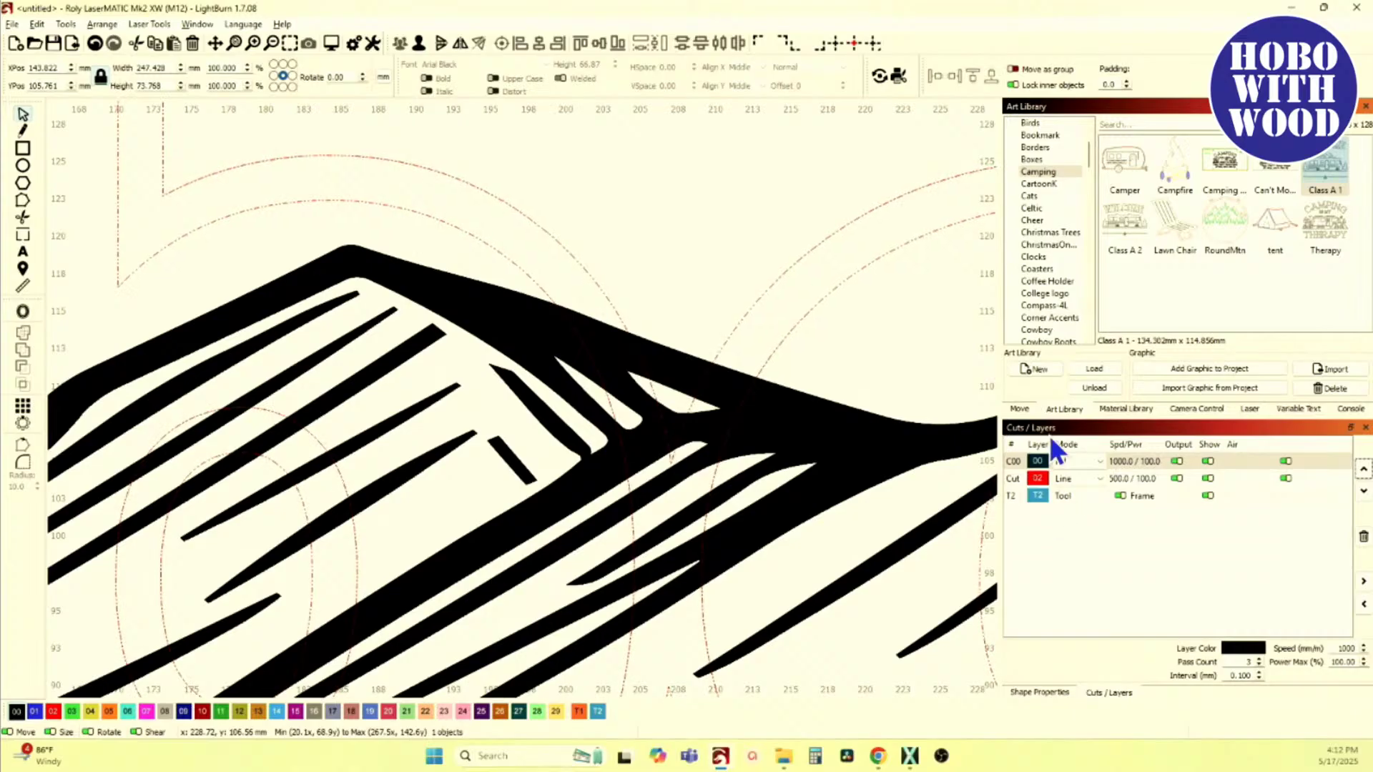
scroll(640, 368, "up", 4)
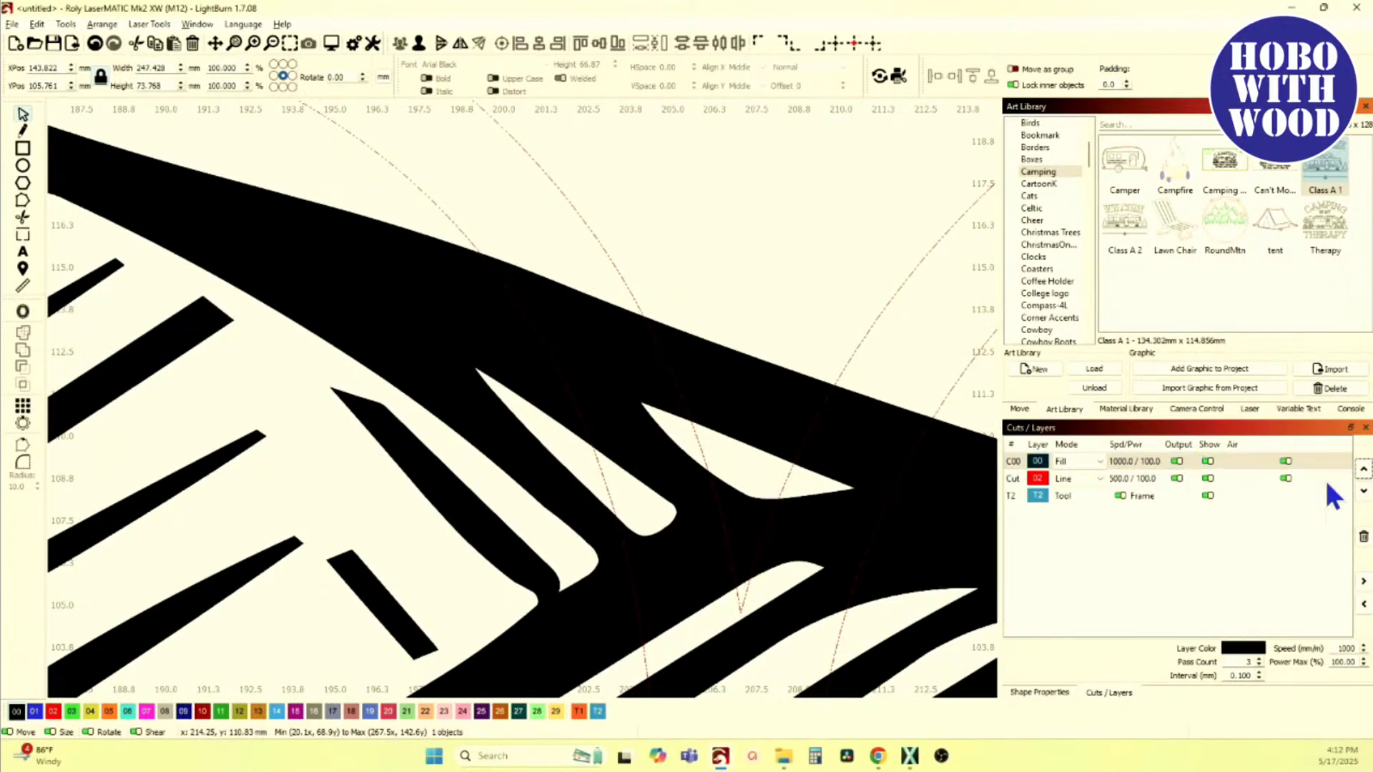
left_click(1364, 490)
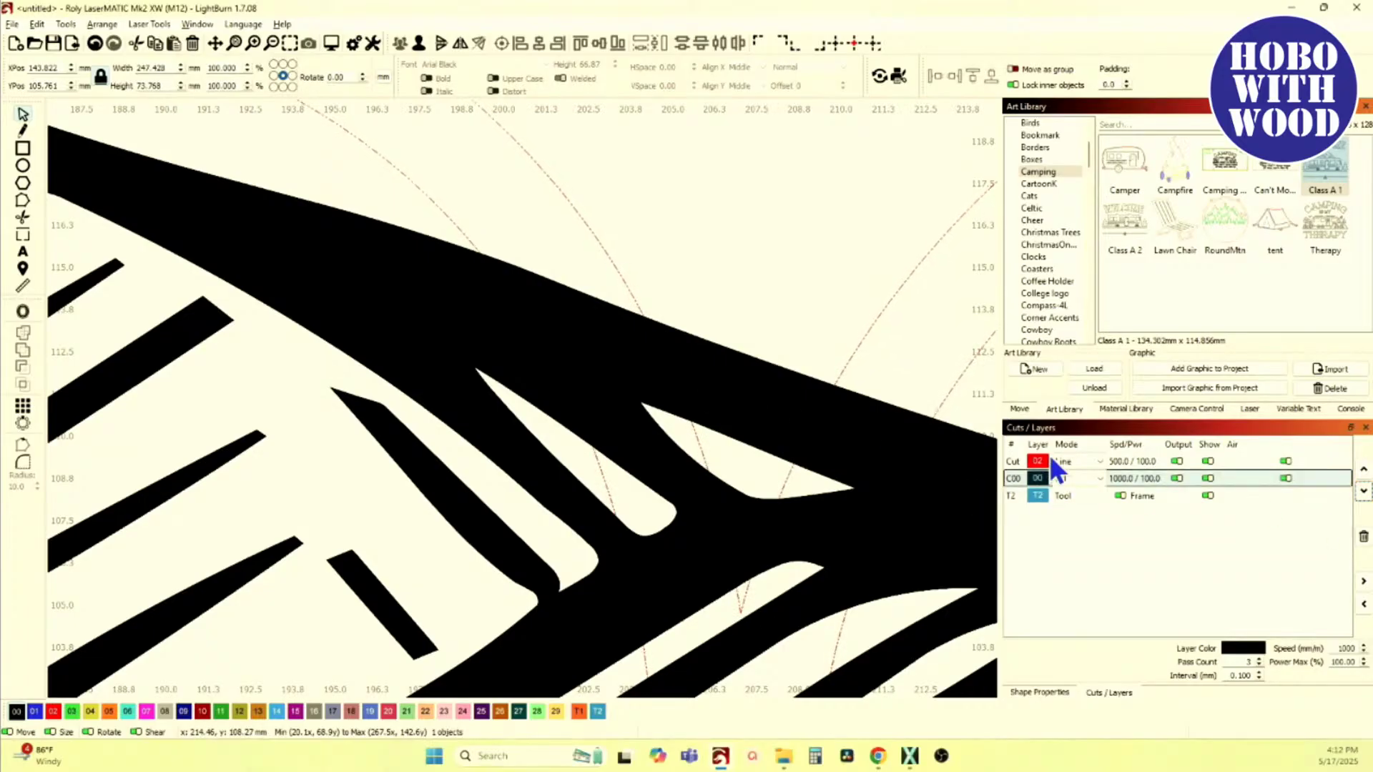
Step: Ungroup the lower Hobo outline into its separate contours
scroll(636, 419, "down", 6)
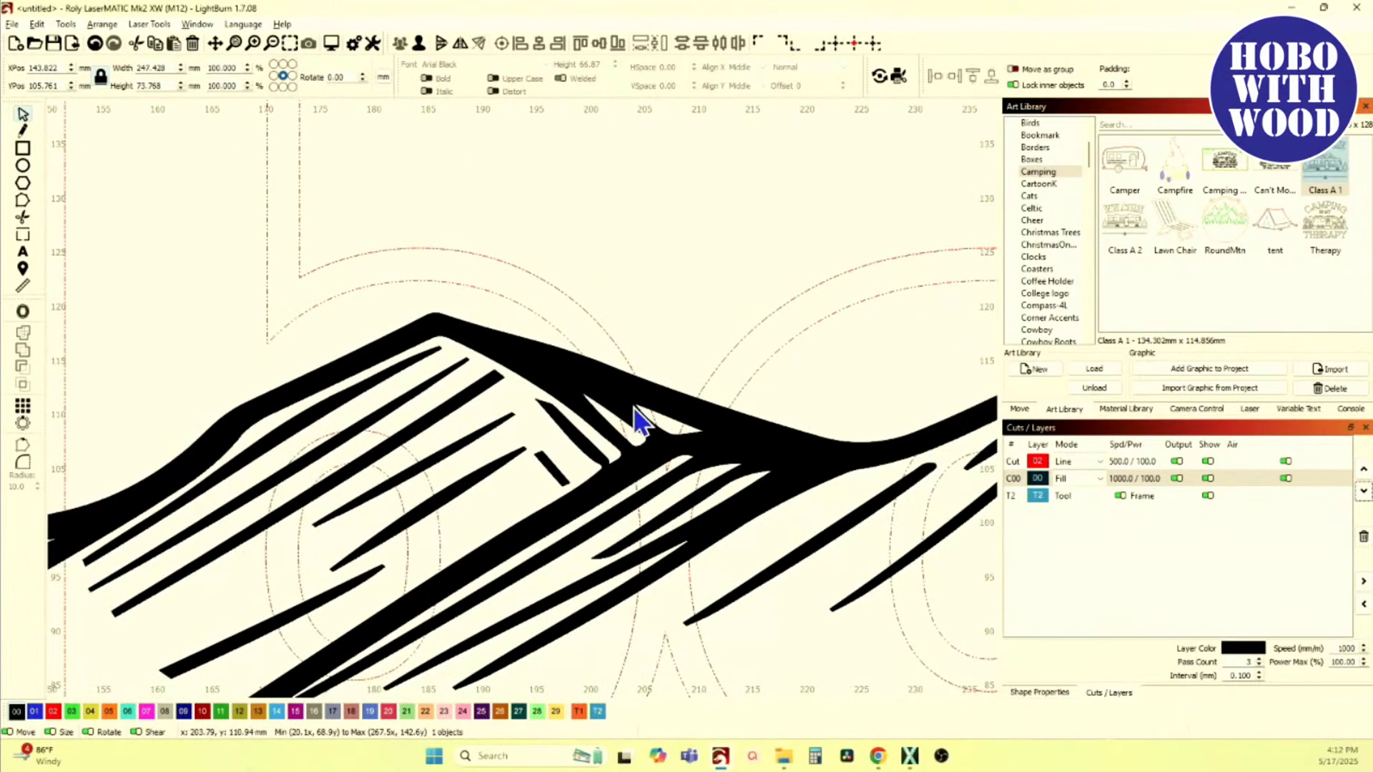
left_click_drag(523, 369, 658, 343)
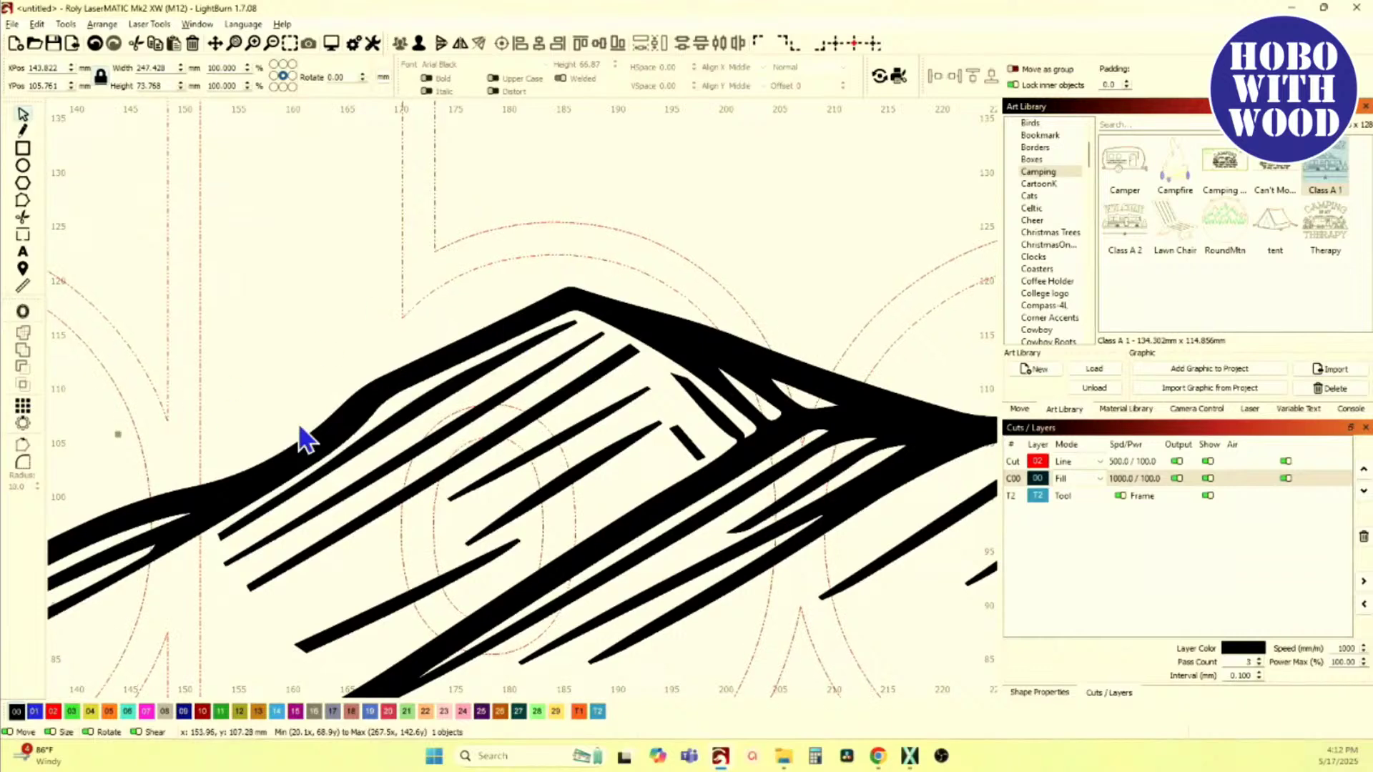
scroll(342, 444, "down", 3)
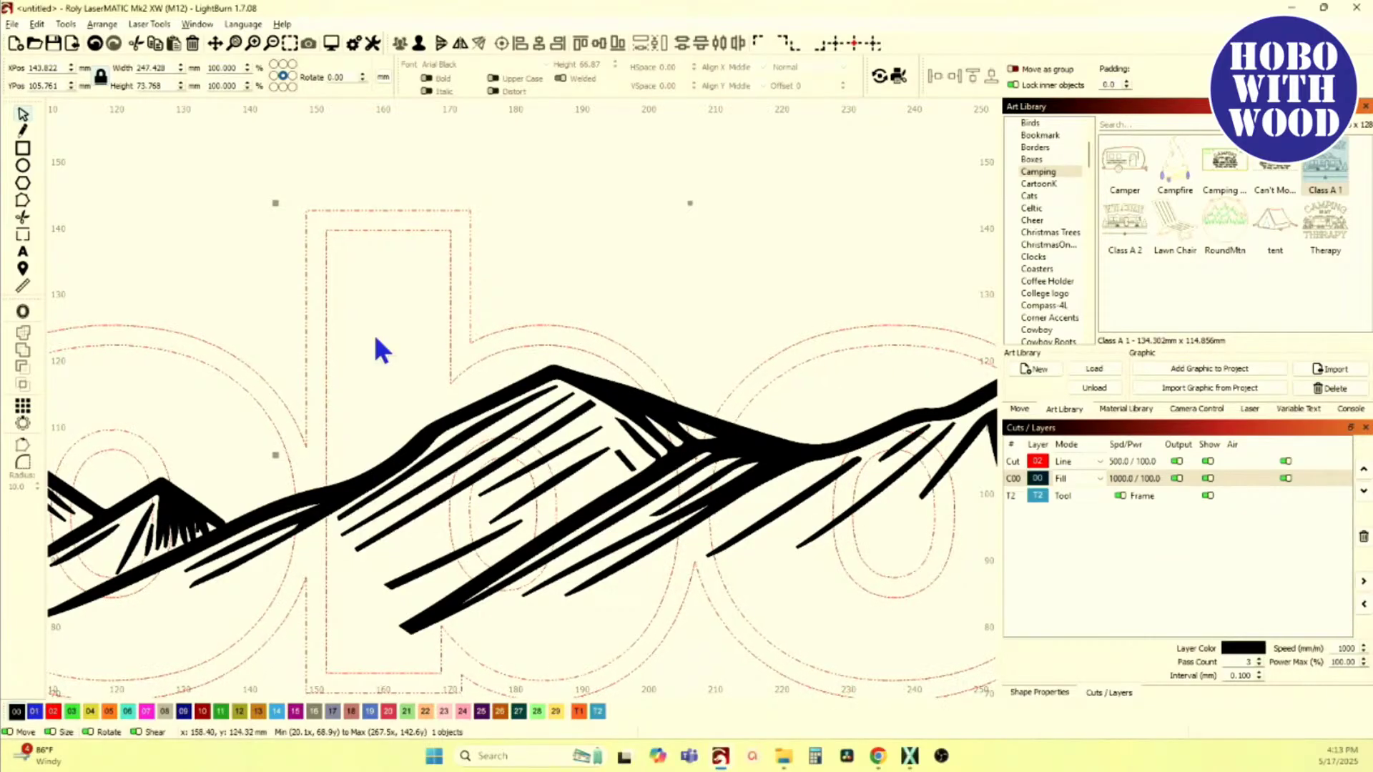
left_click(395, 261)
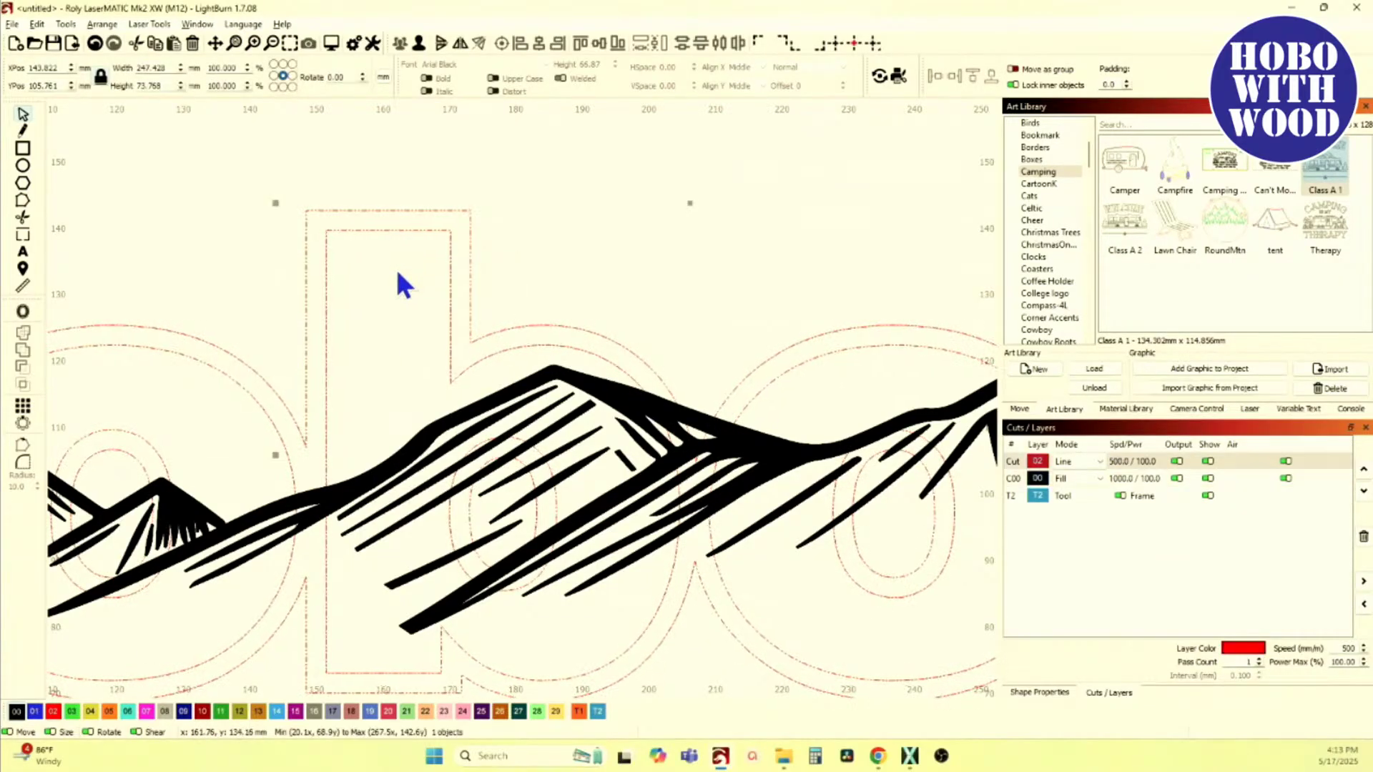
left_click(420, 45)
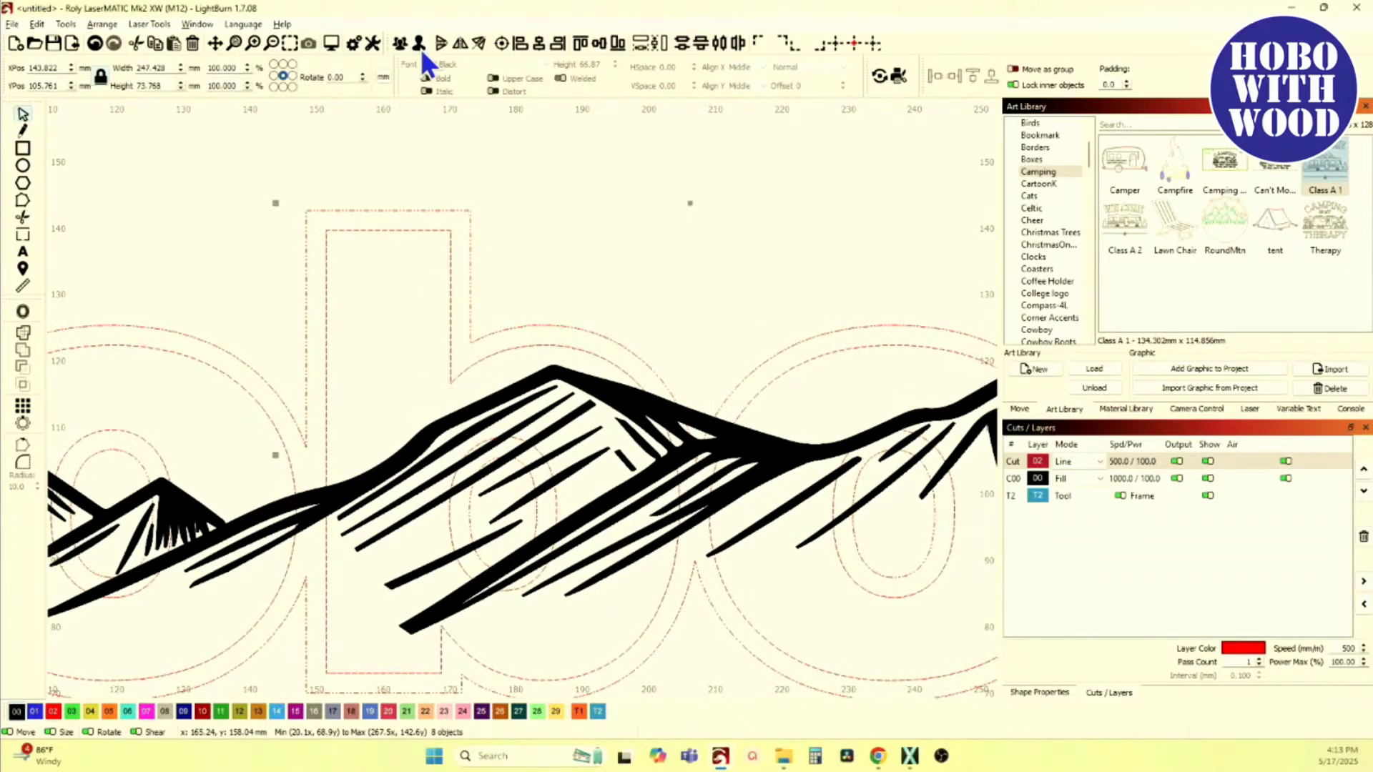
Step: Examine where the mountain artwork crosses the H, o and b outlines of the lower Hobo word
left_click_drag(225, 268, 385, 250)
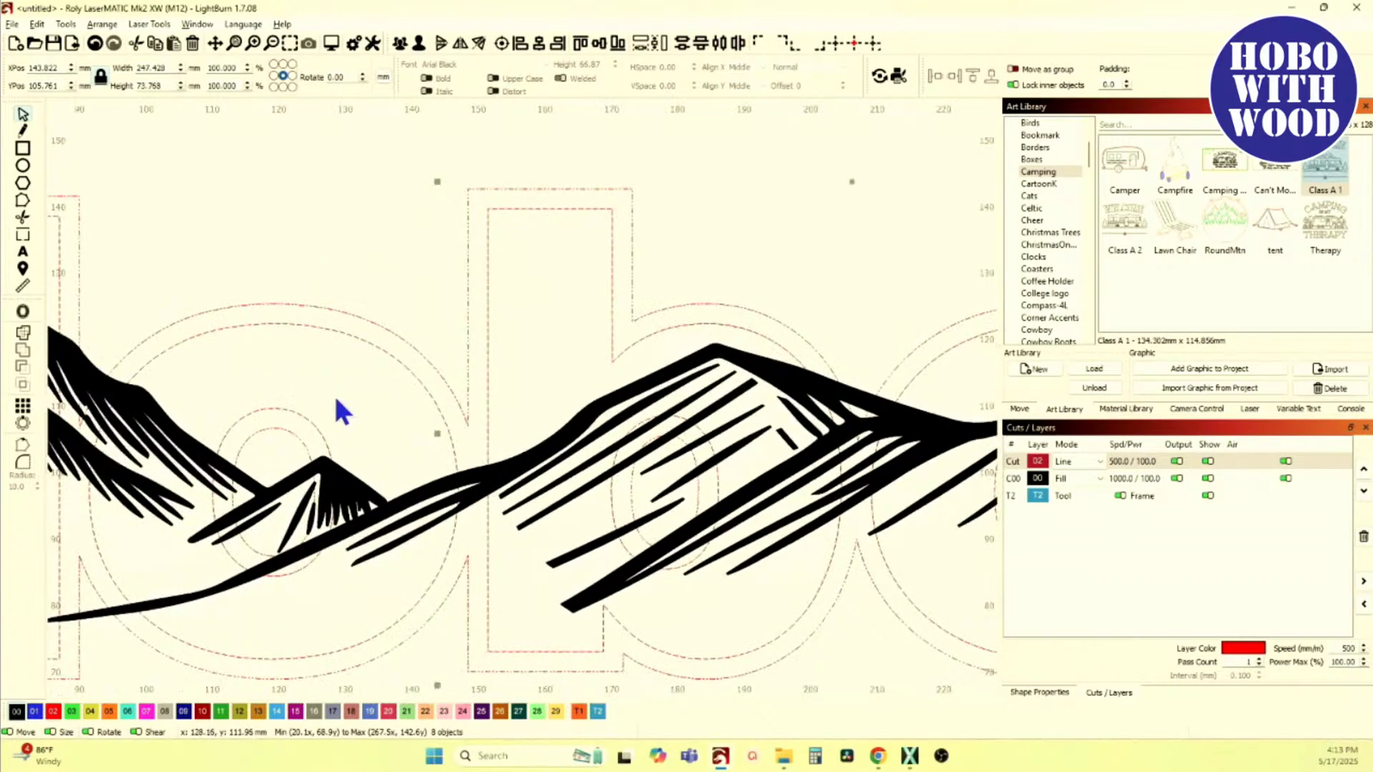
scroll(307, 438, "up", 2)
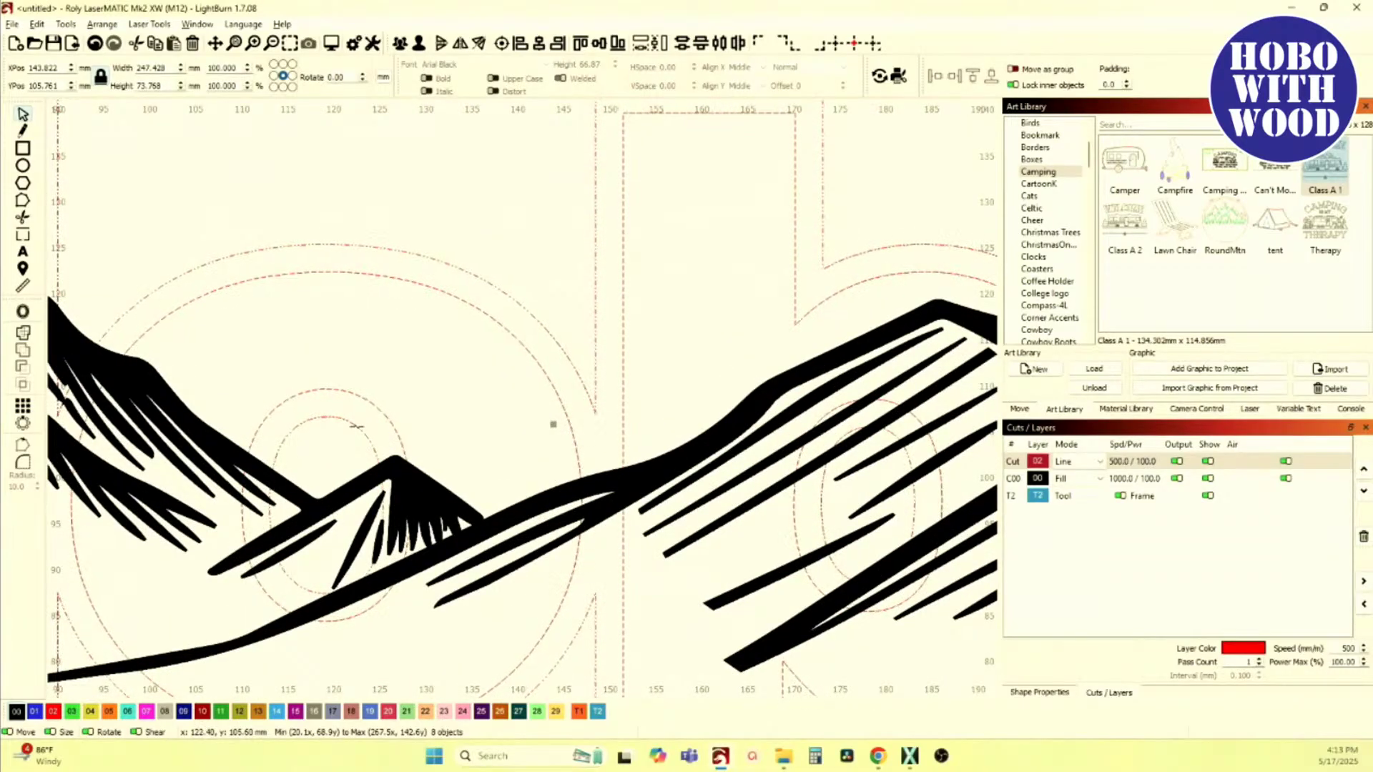
scroll(357, 427, "up", 3)
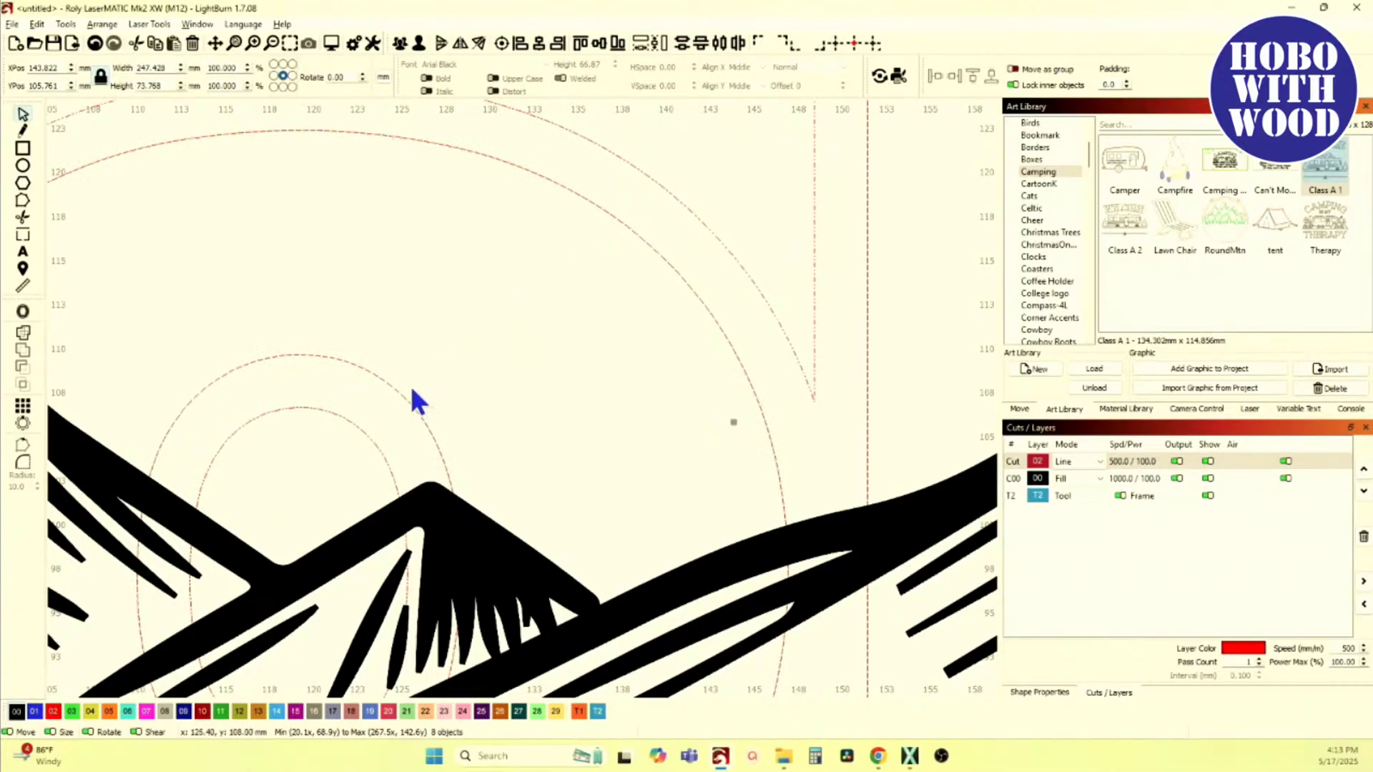
scroll(413, 401, "down", 5)
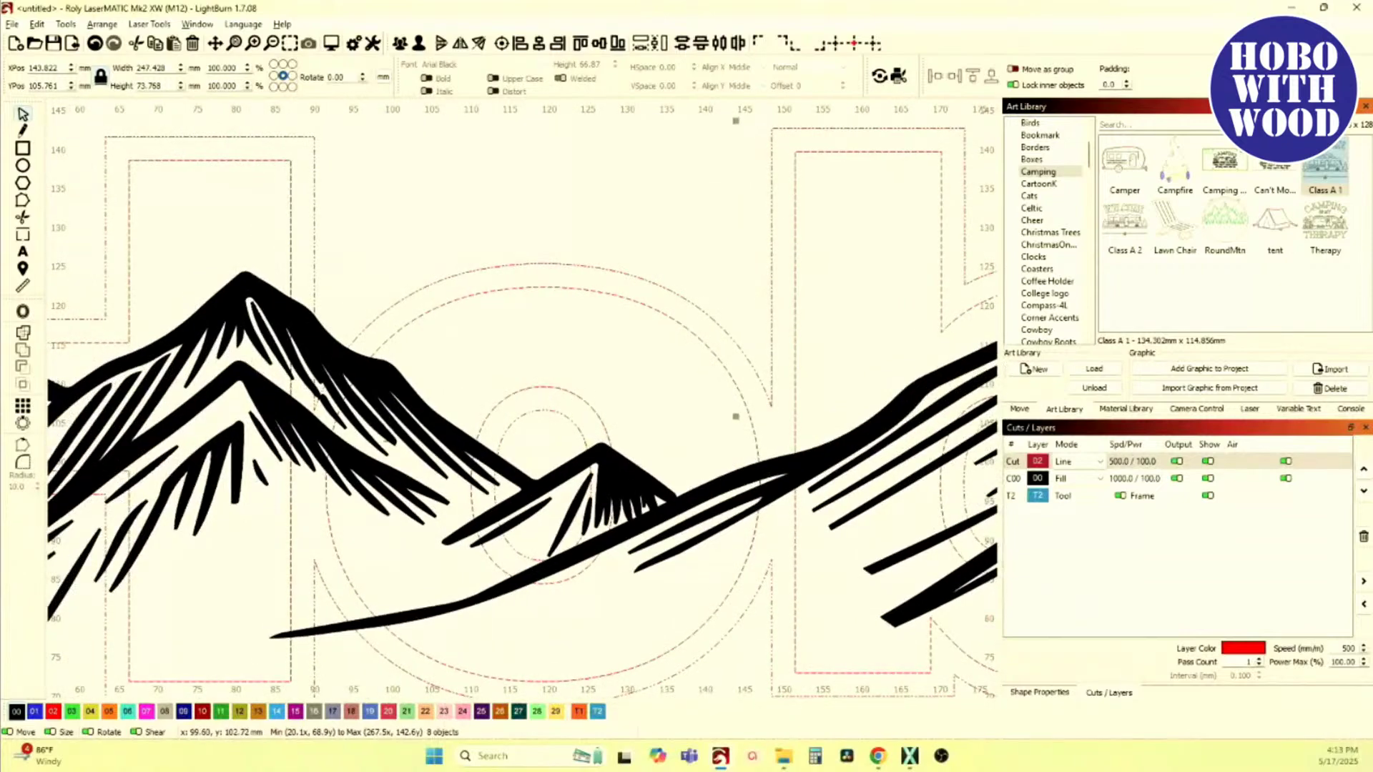
left_click_drag(327, 410, 521, 438)
left_click_drag(290, 443, 407, 440)
left_click_drag(302, 454, 324, 452)
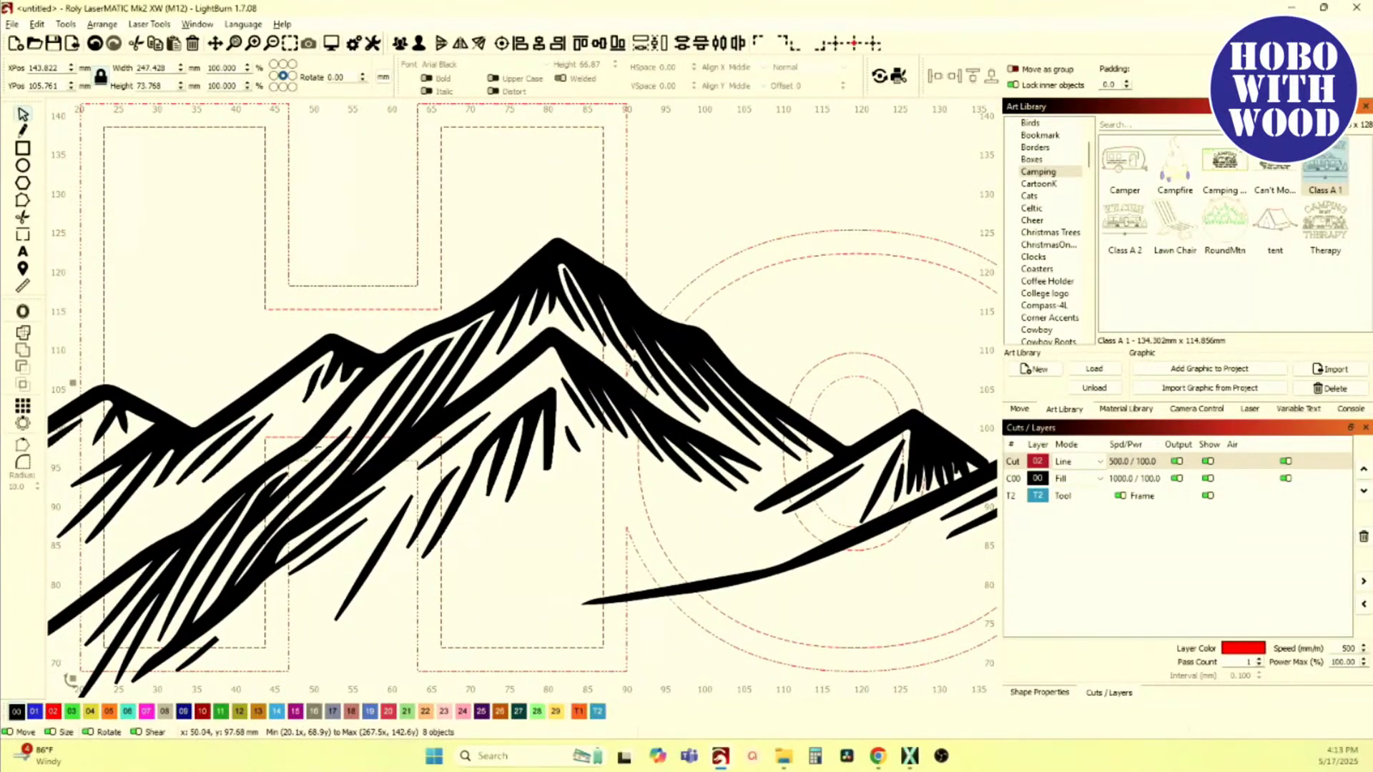
scroll(325, 465, "down", 3)
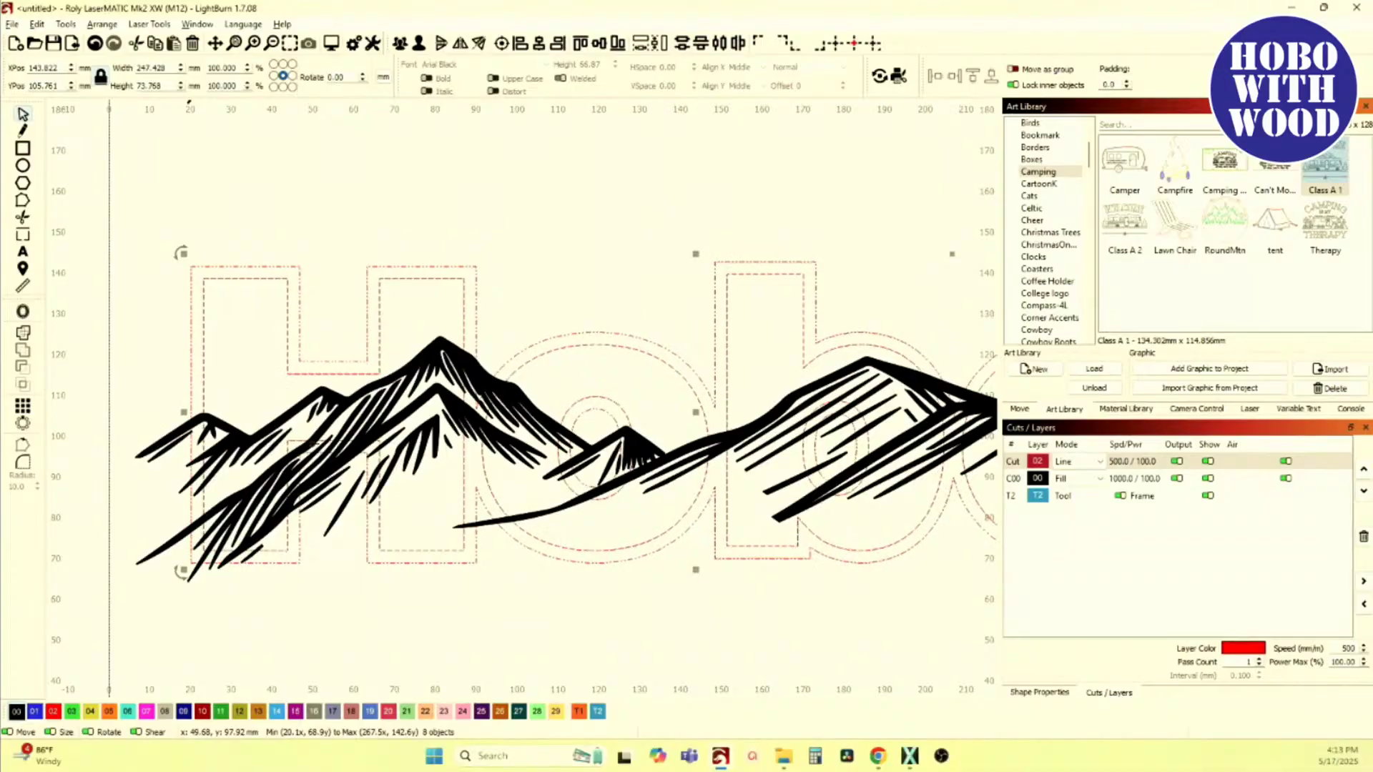
Step: Clear the selection and change the red Cut layer's mode to Fill
left_click(533, 304)
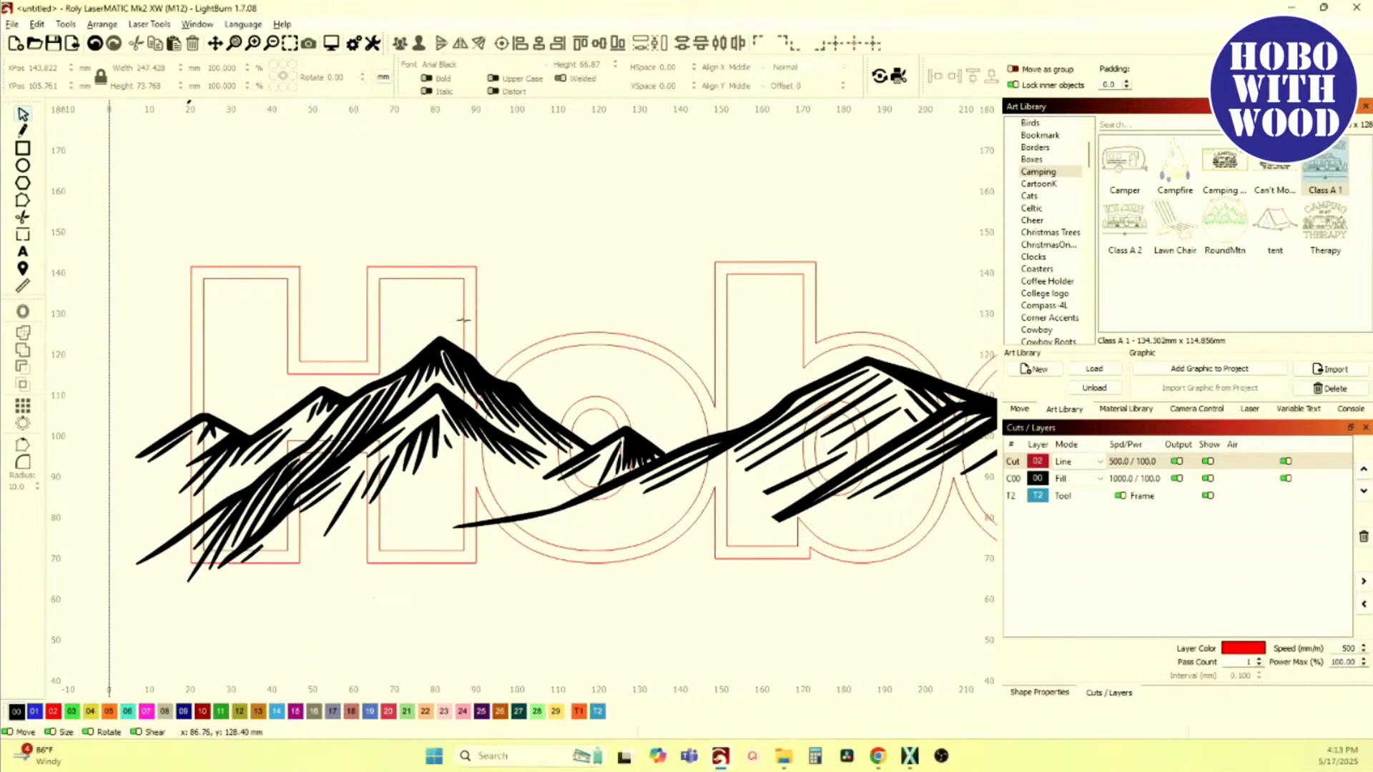
left_click(1066, 464)
left_click(1068, 465)
left_click(1071, 485)
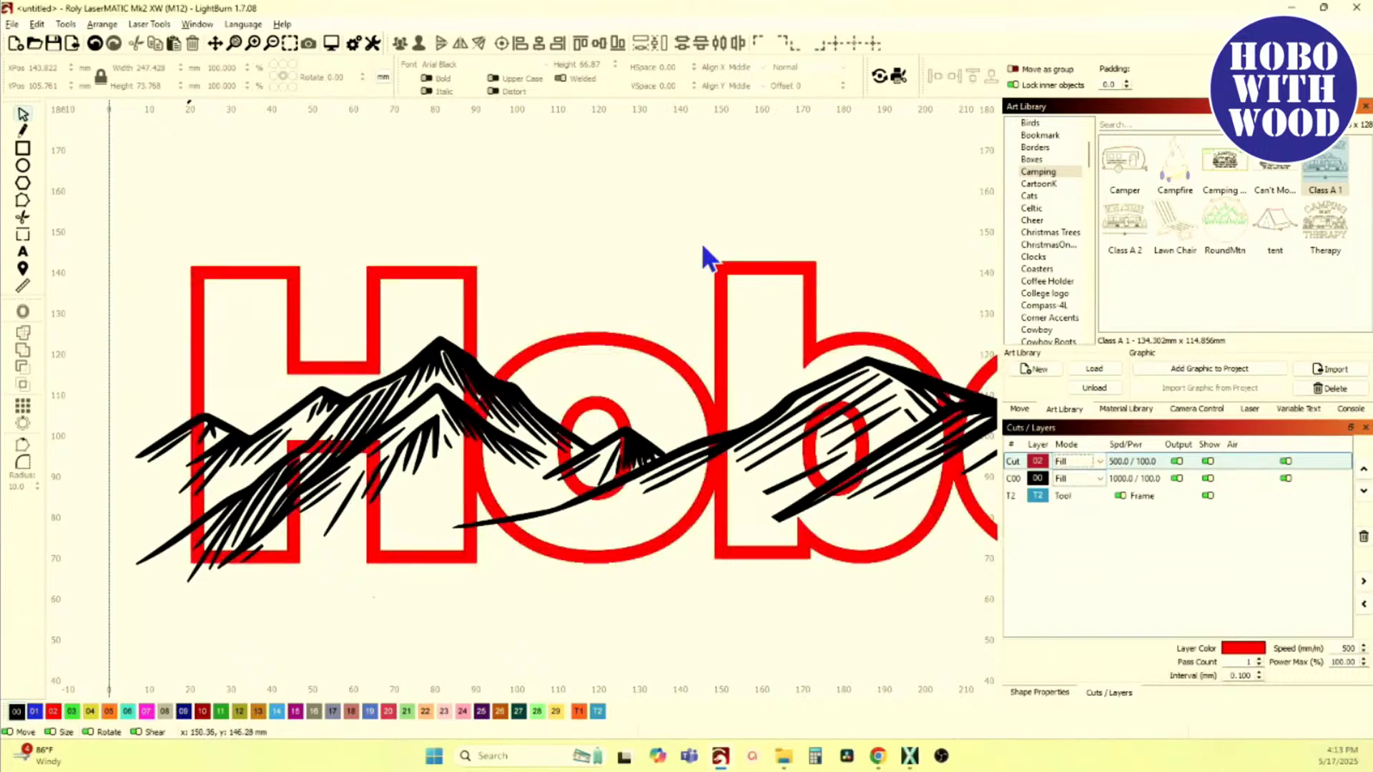
Step: Select the lower Hobo word's outer outline together with the H's inner outline, and inspect the H's overlap with the mountains
scroll(551, 303, "up", 3)
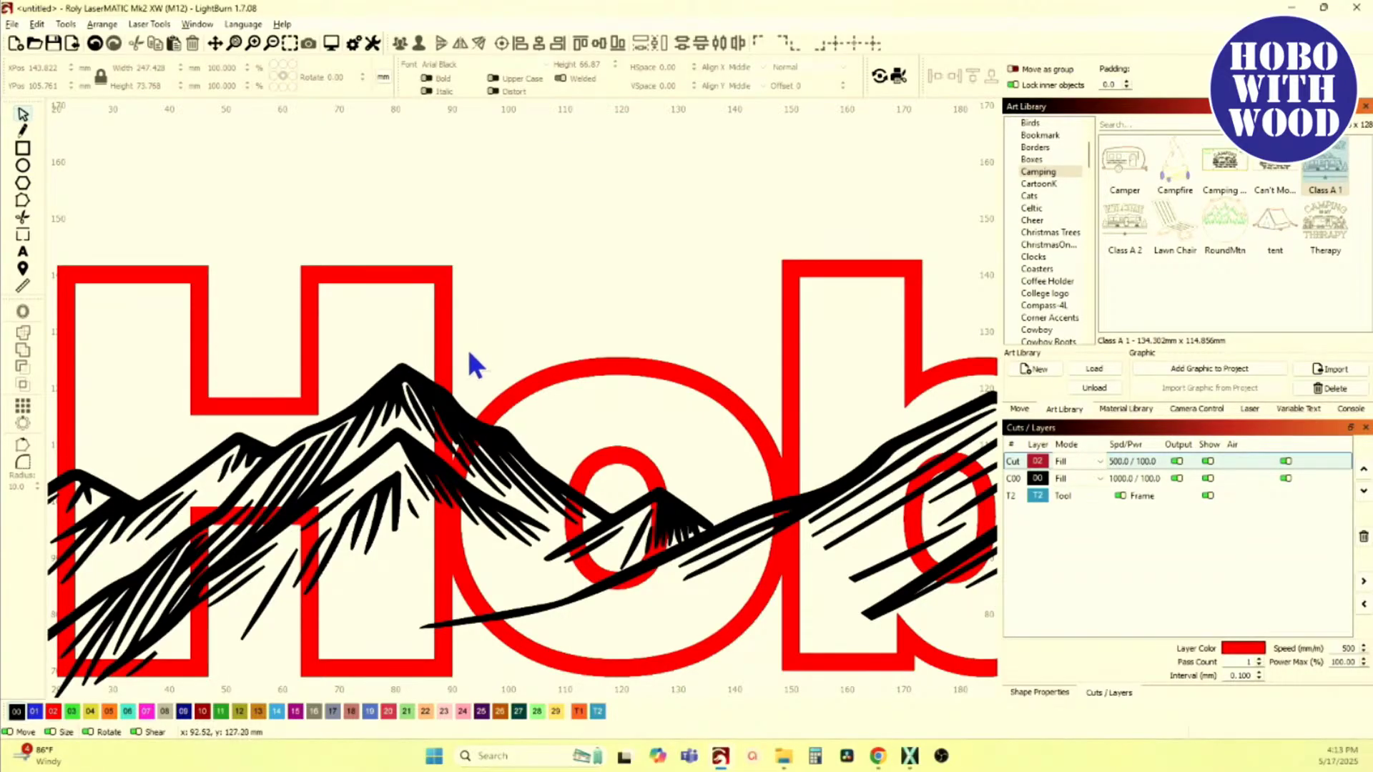
key("ctrl+a")
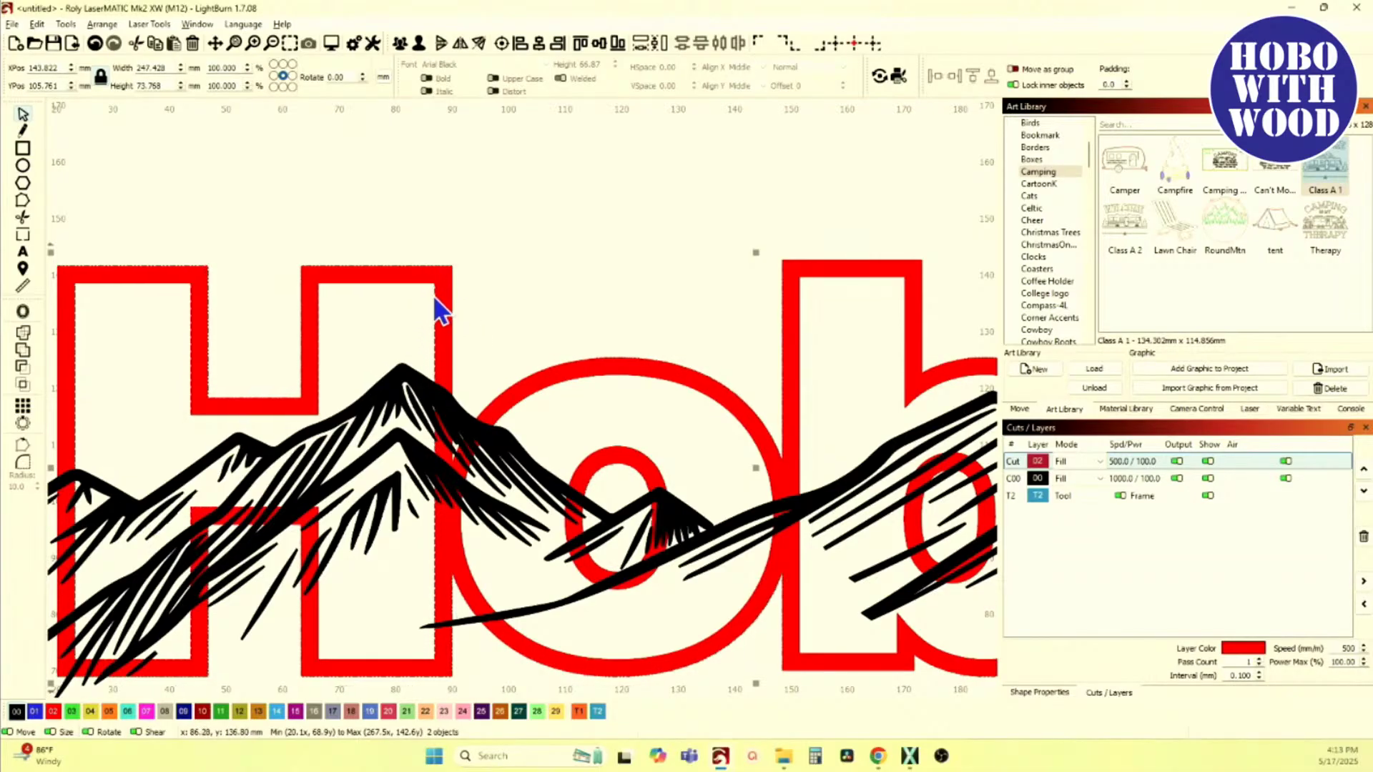
scroll(449, 342, "up", 5)
scroll(430, 379, "down", 3)
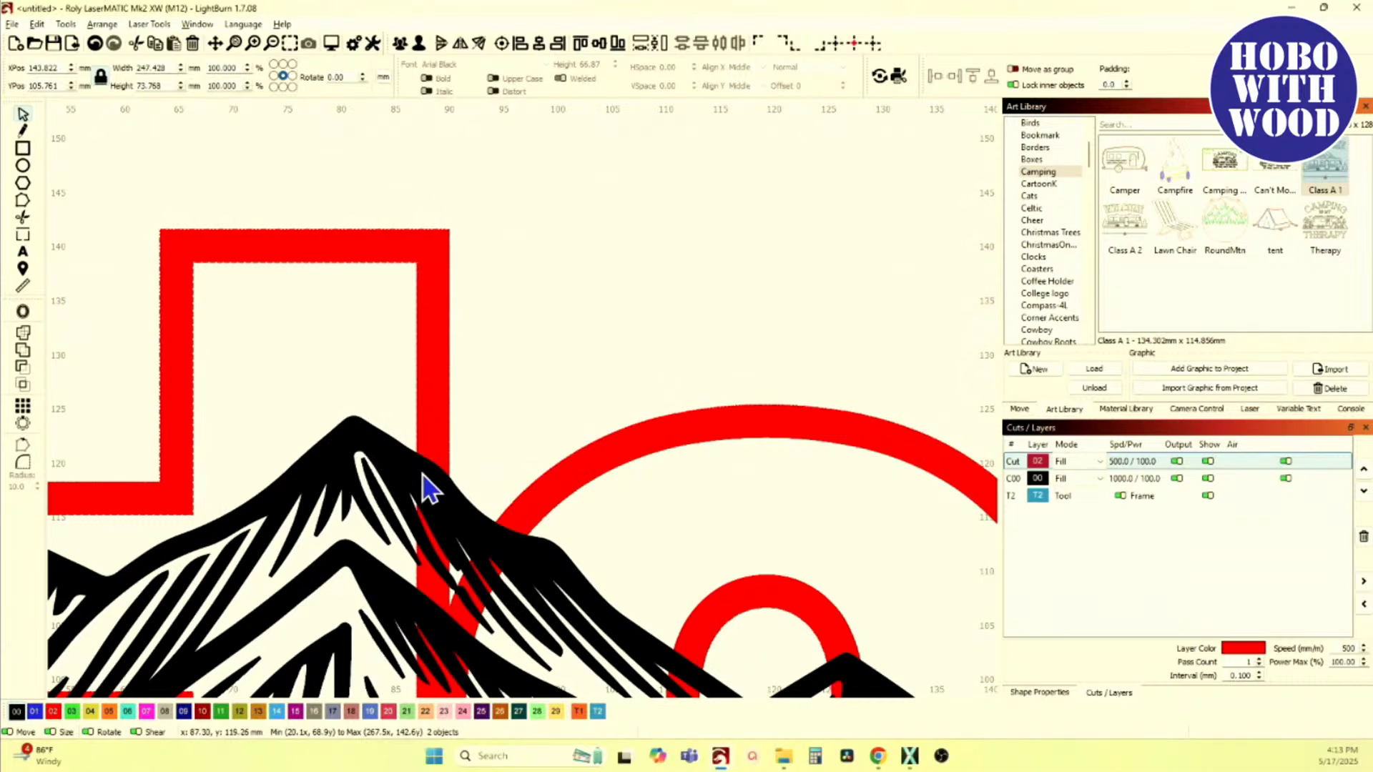
scroll(390, 490, "down", 2)
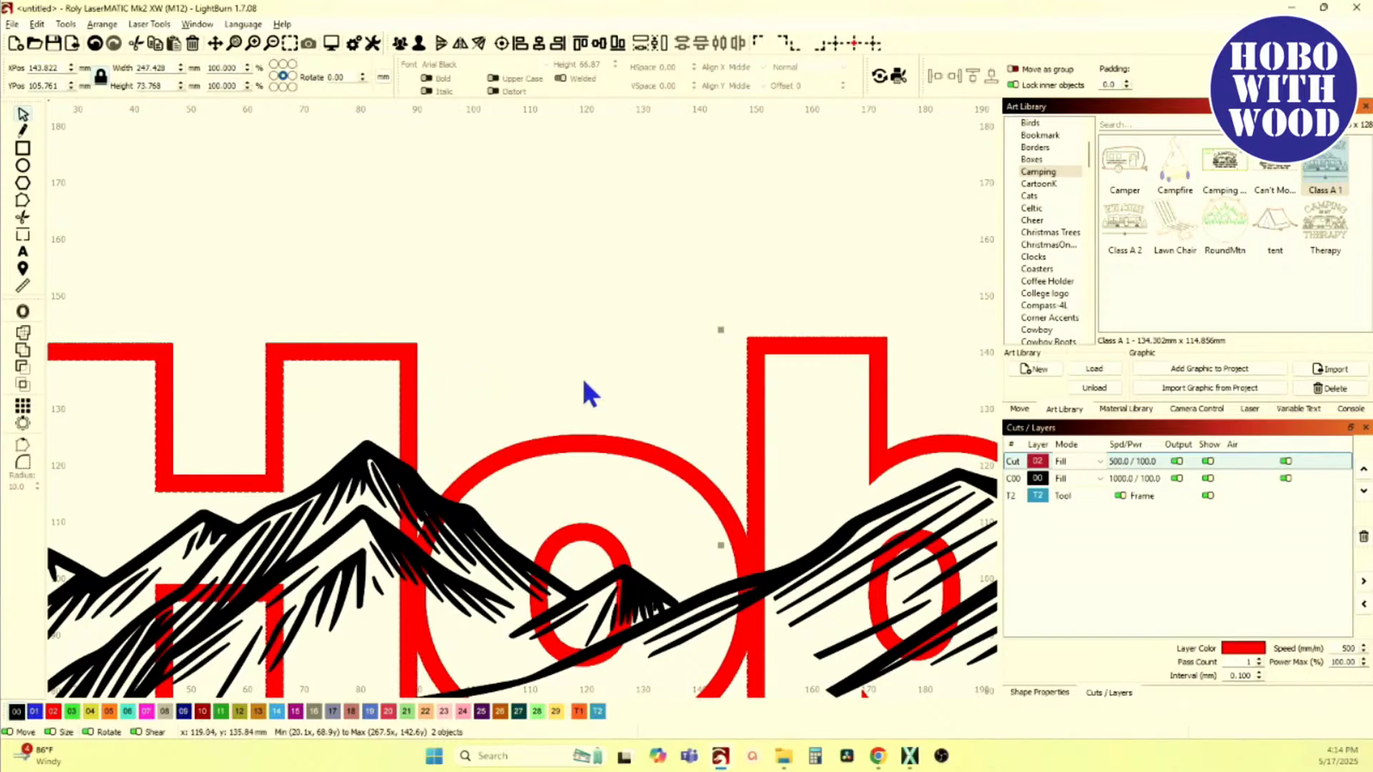
Step: Preview the inner outline of the lower word's H on its own
left_click(521, 380)
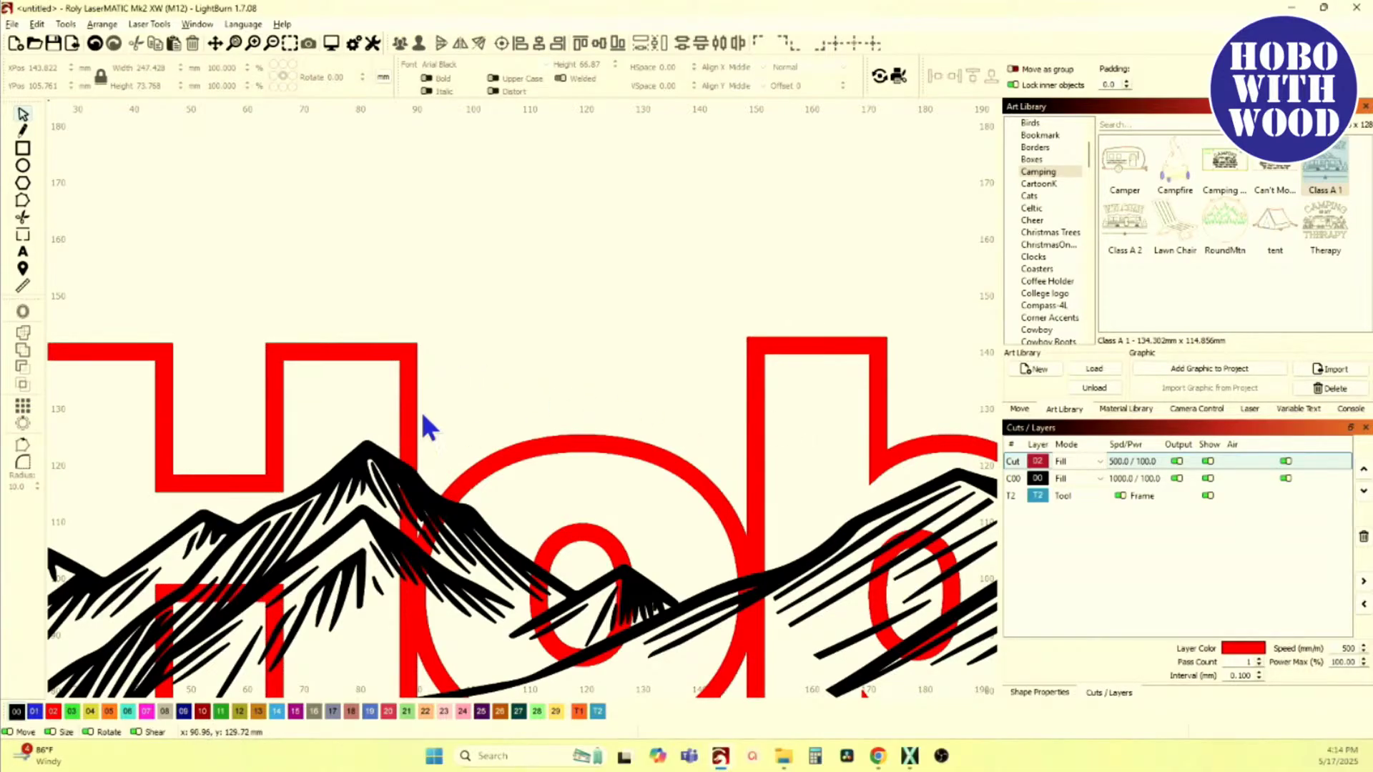
left_click(386, 404)
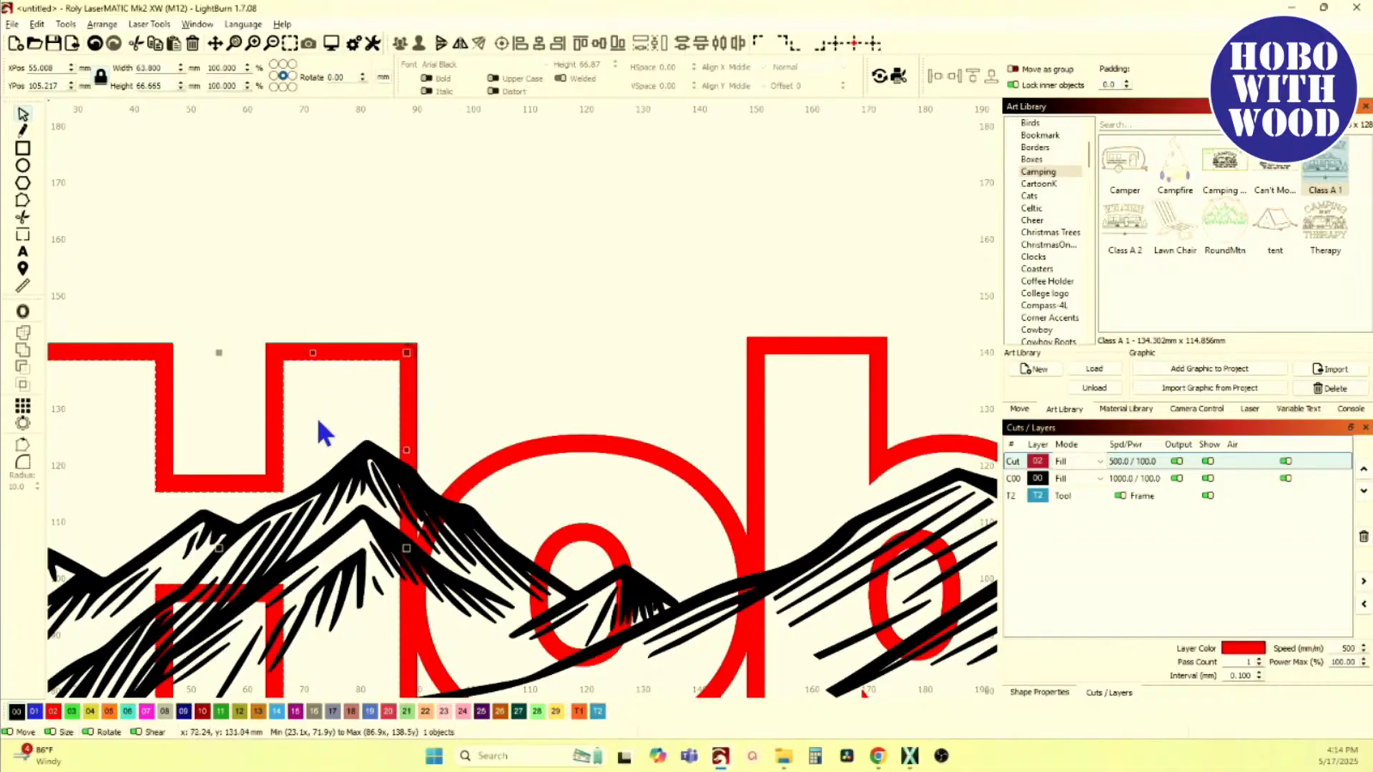
scroll(361, 433, "left", 5)
scroll(361, 432, "down", 2)
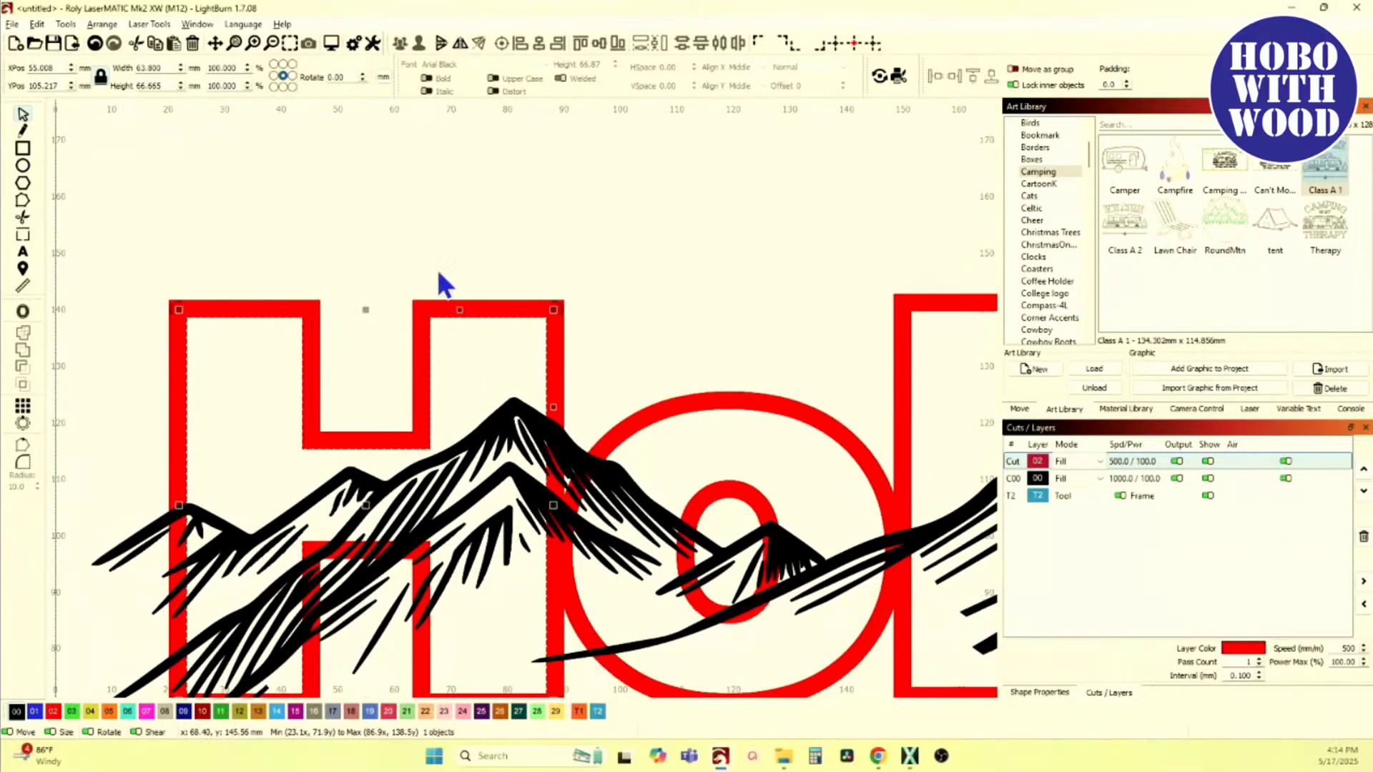
left_click(331, 44)
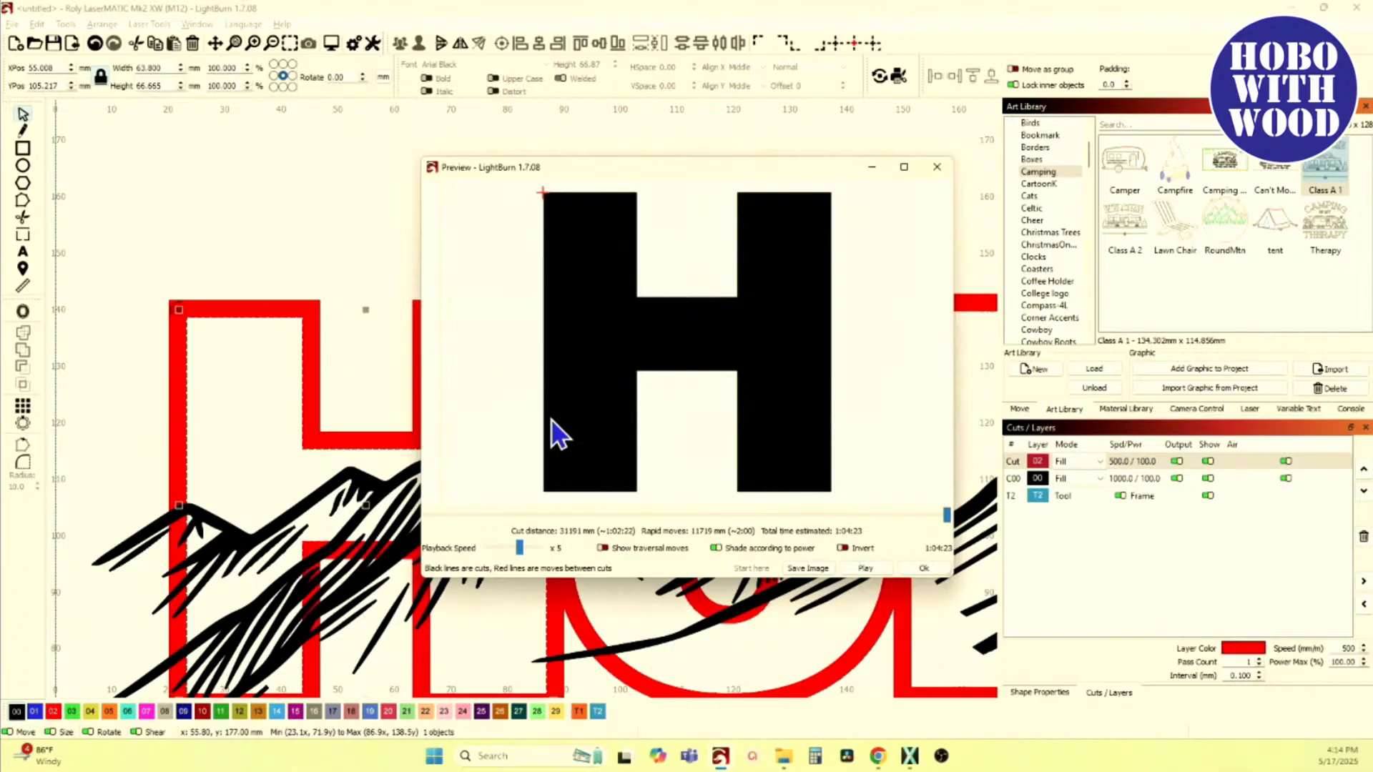
left_click(935, 169)
Step: Preview the lower word's outer outline together with the H's inner outline and examine the filled border around the H
left_click(594, 272)
key("ctrl+a")
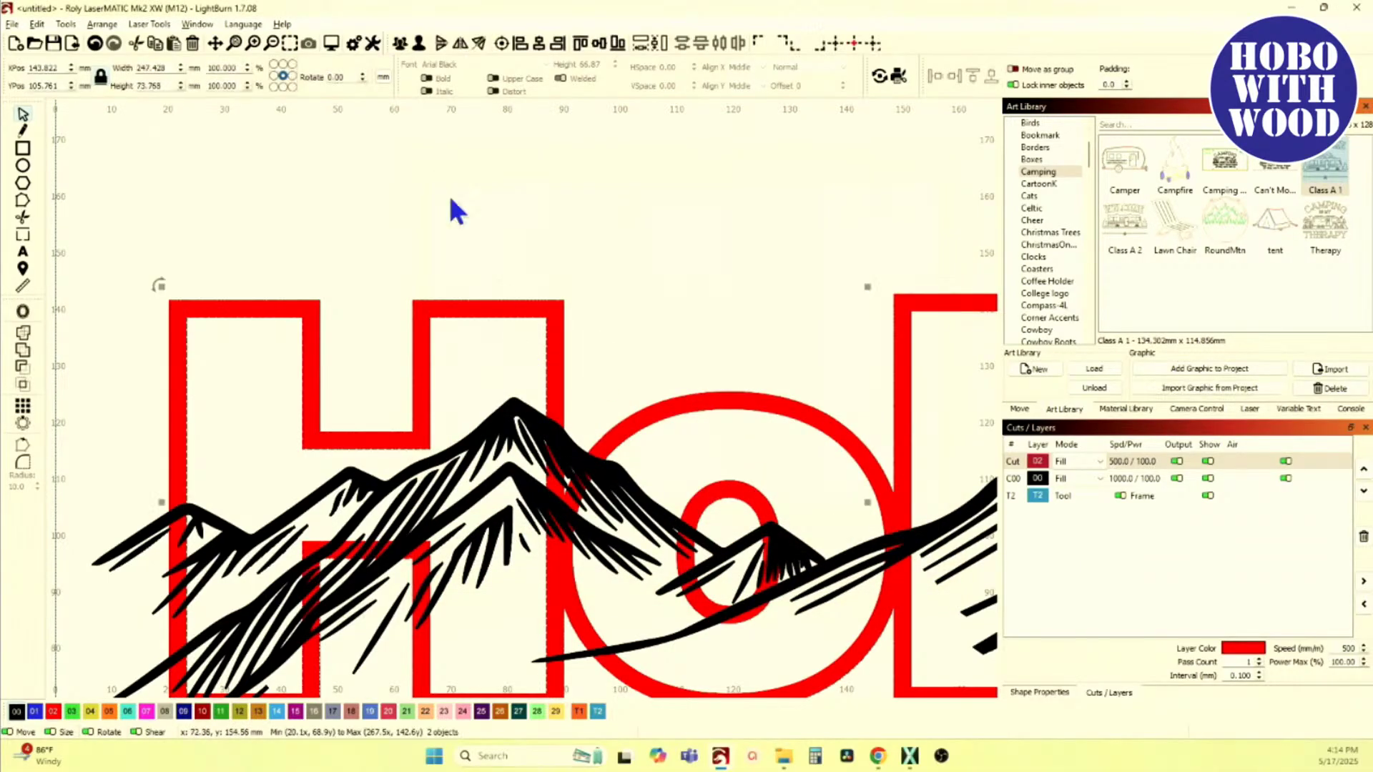
left_click(335, 46)
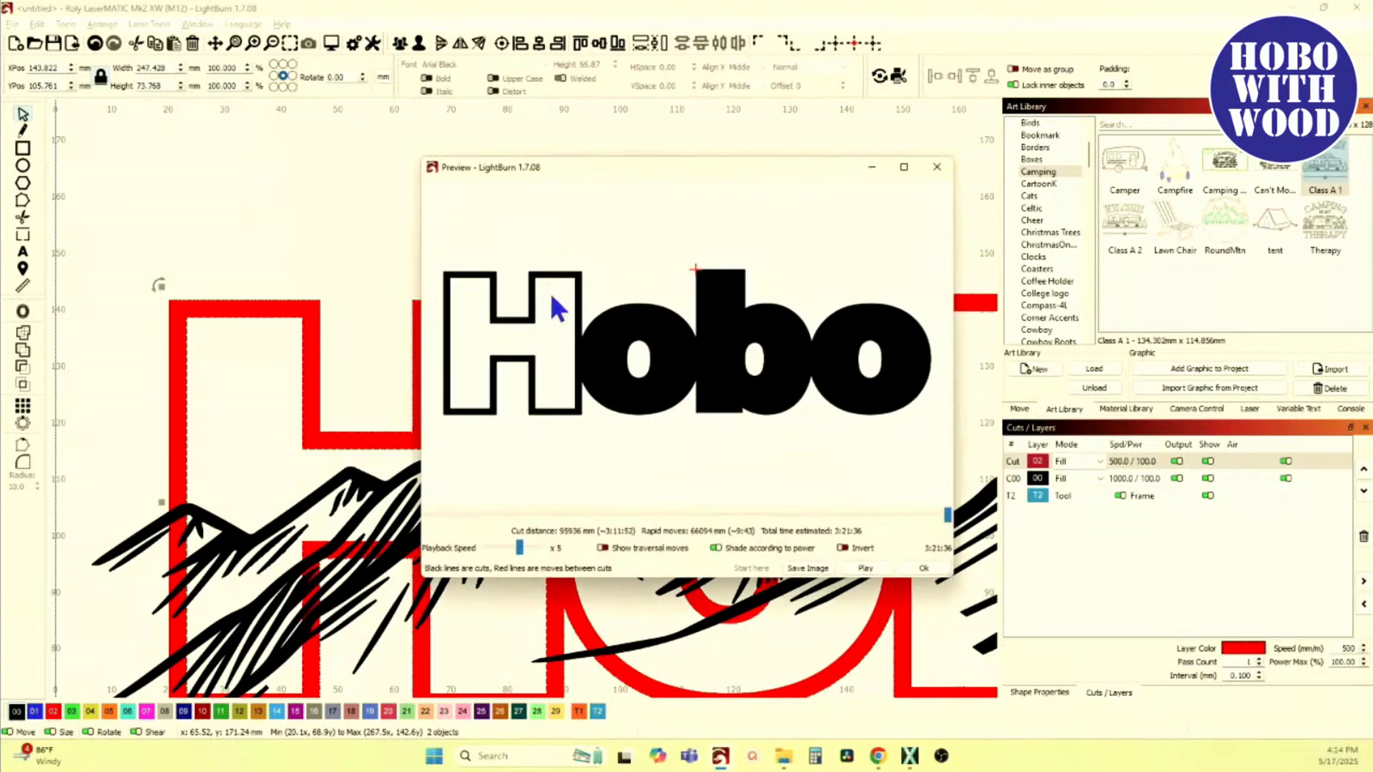
scroll(553, 277, "up", 4)
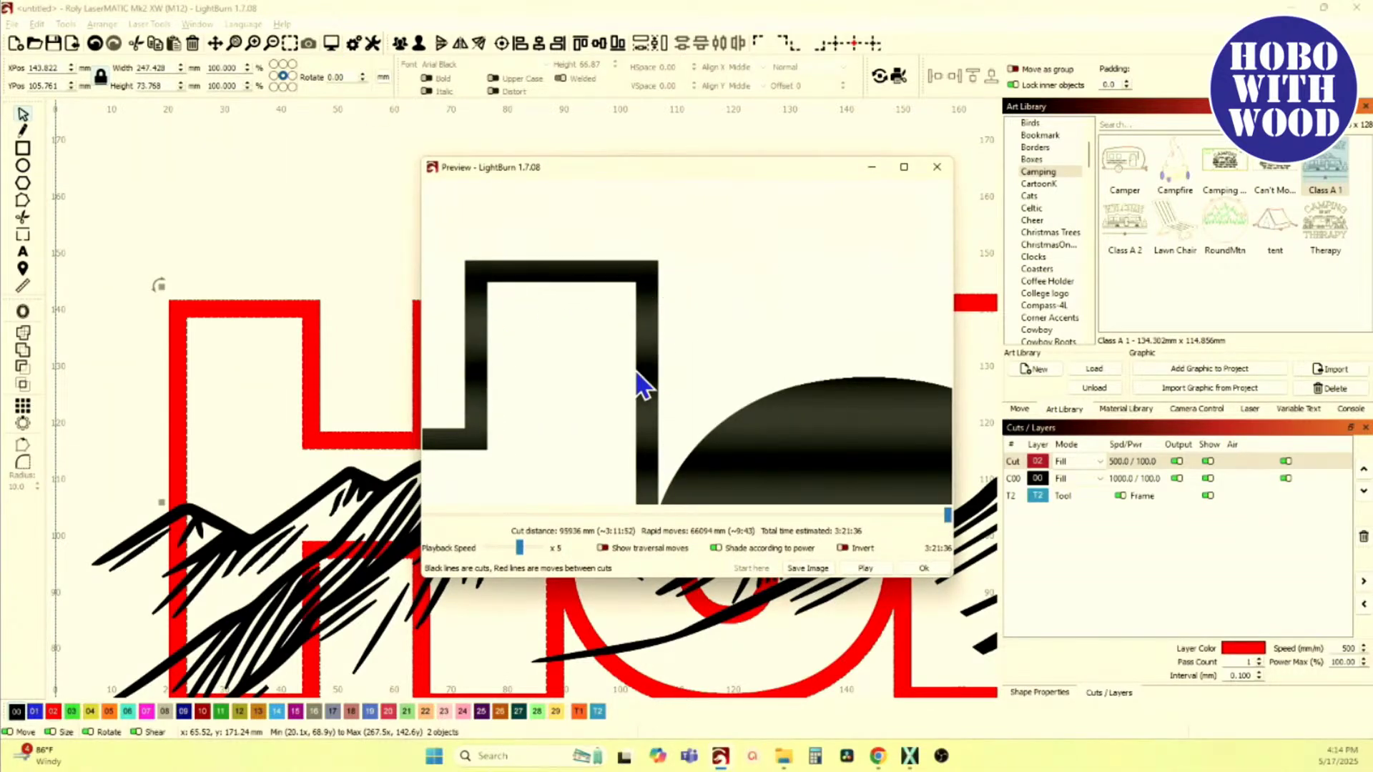
scroll(635, 368, "down", 2)
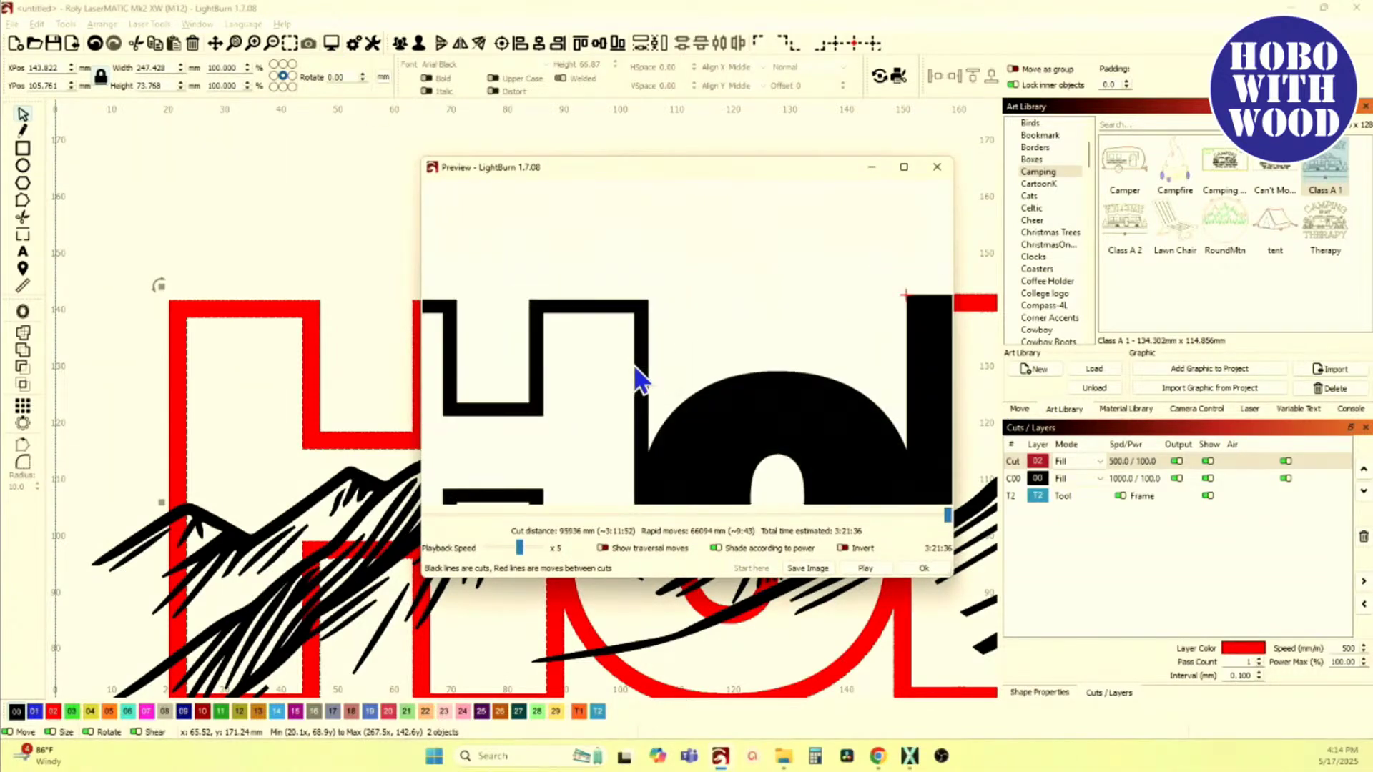
left_click(936, 170)
Step: Group the inner outline of the lower word's first o with the matching contour around its hole
scroll(498, 443, "up", 3)
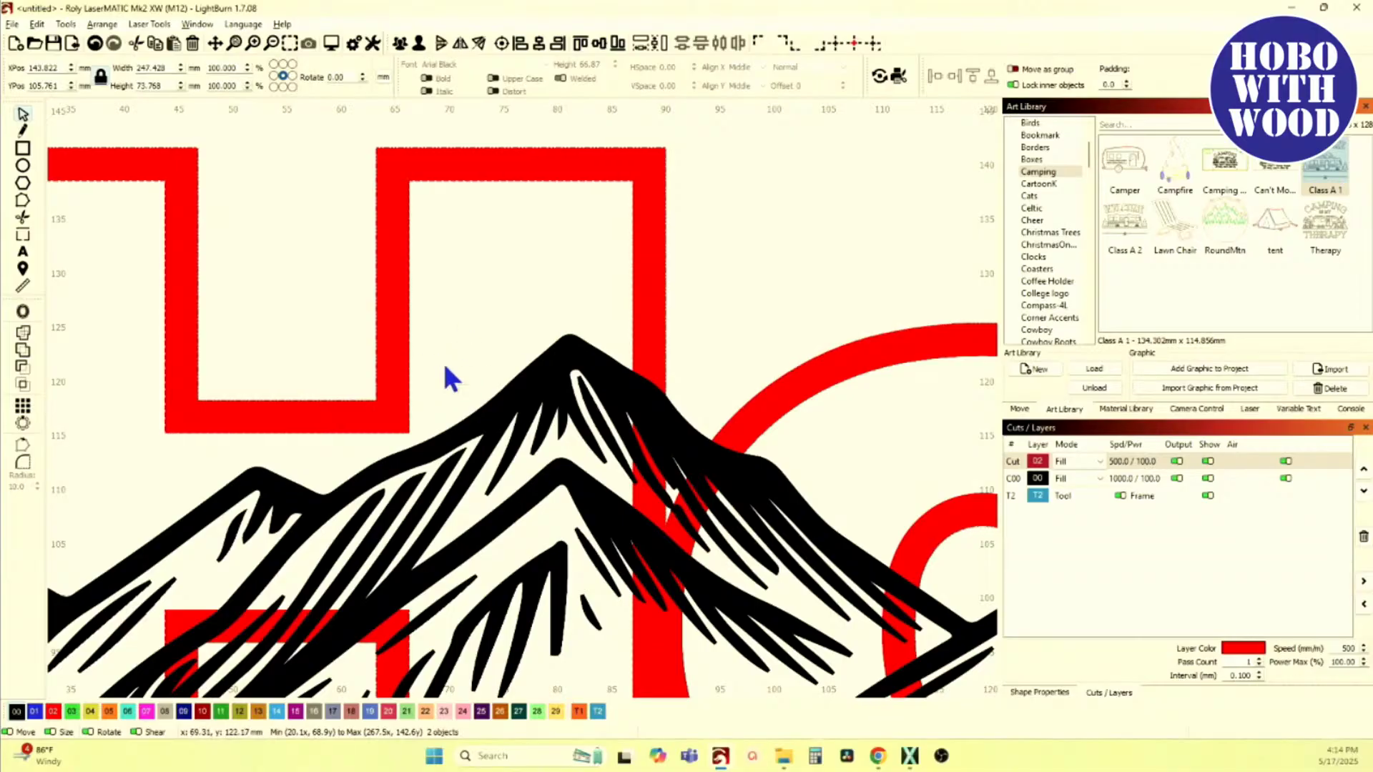
left_click(698, 246)
scroll(631, 267, "down", 5)
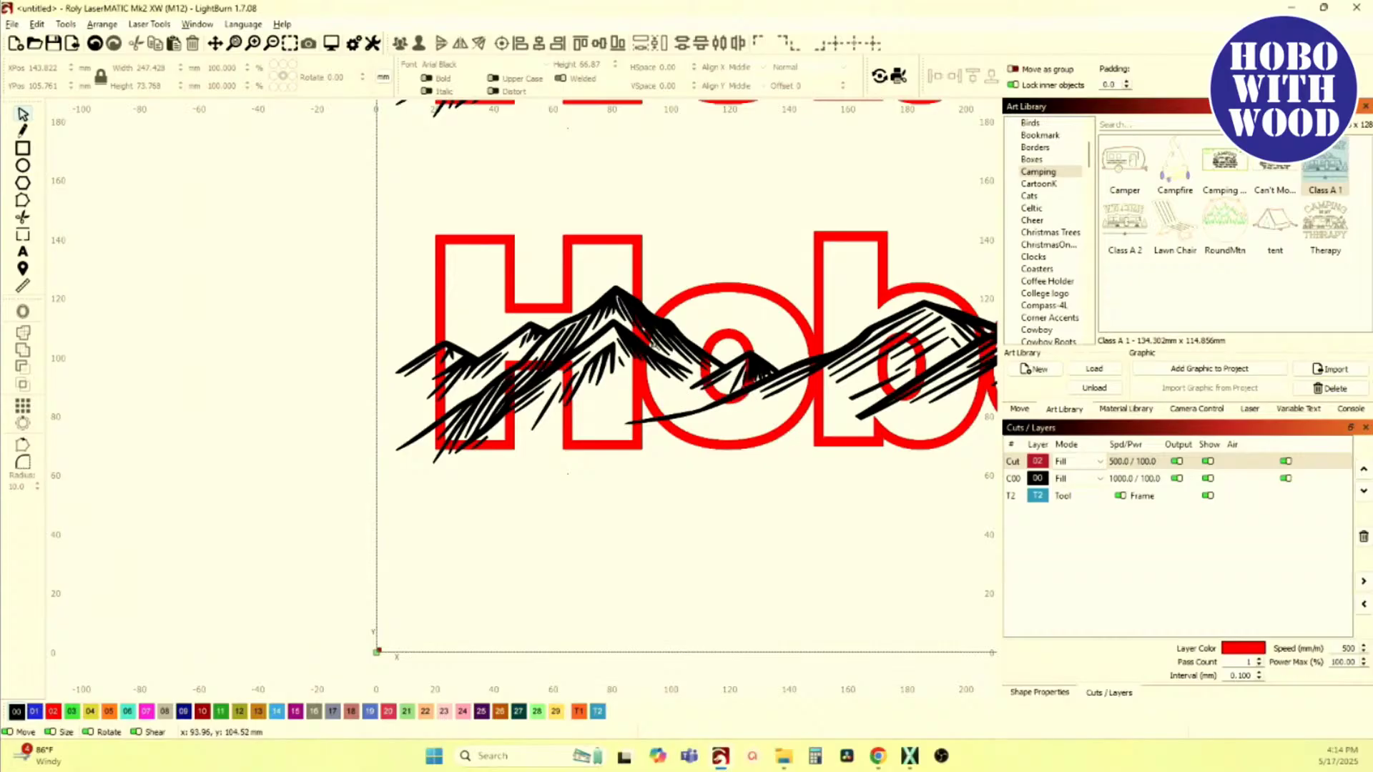
scroll(683, 332, "up", 5)
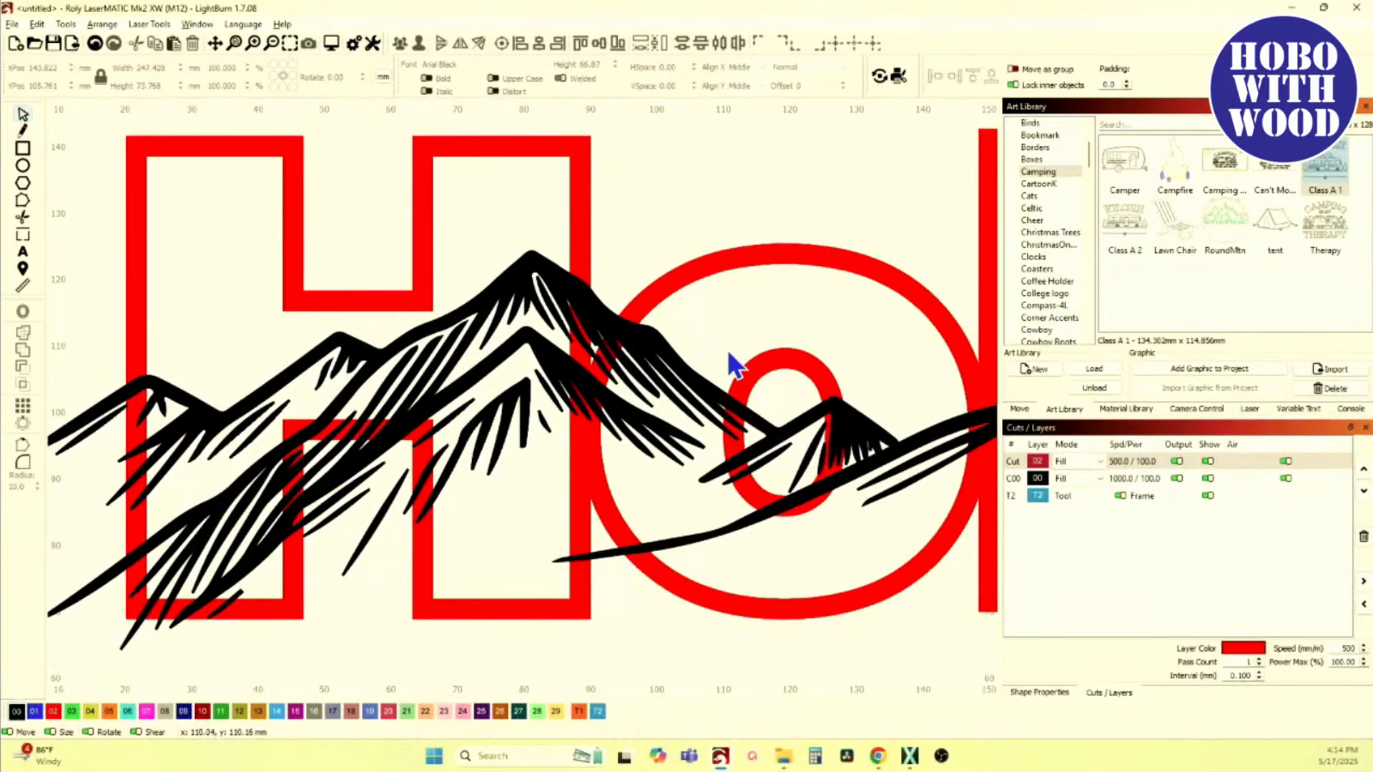
left_click(743, 363)
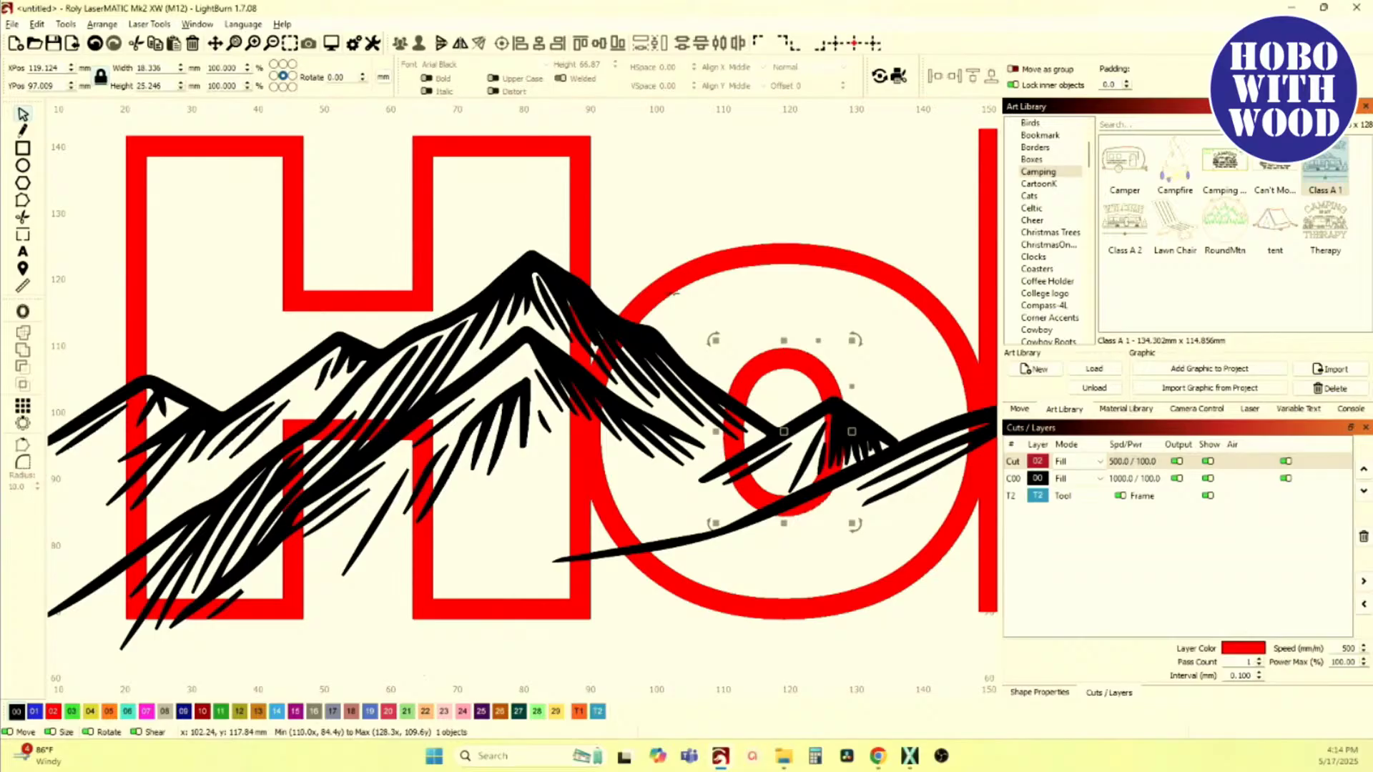
left_click(673, 292, "shift")
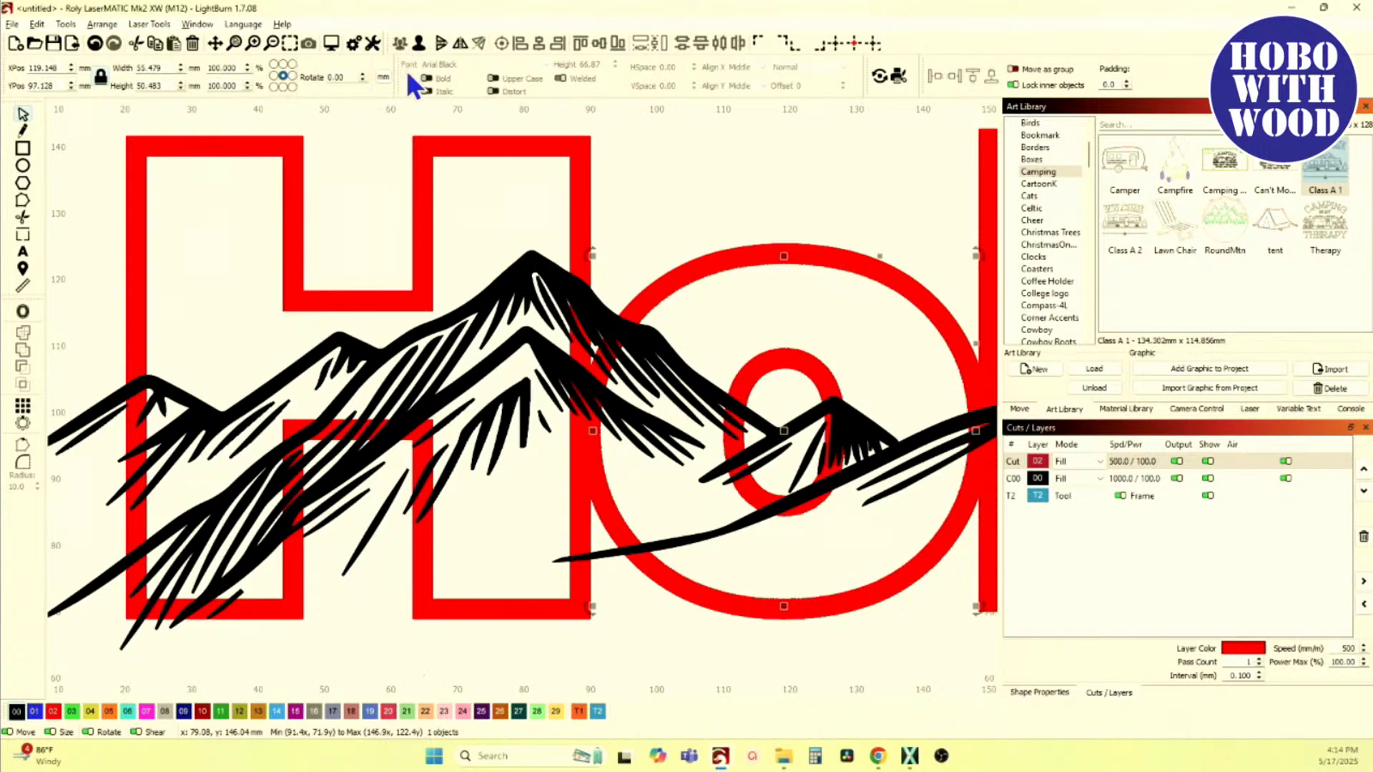
Step: Add the H's inner outline to the selection and switch the view style to Wireframe / Coarse
scroll(540, 216, "up", 2)
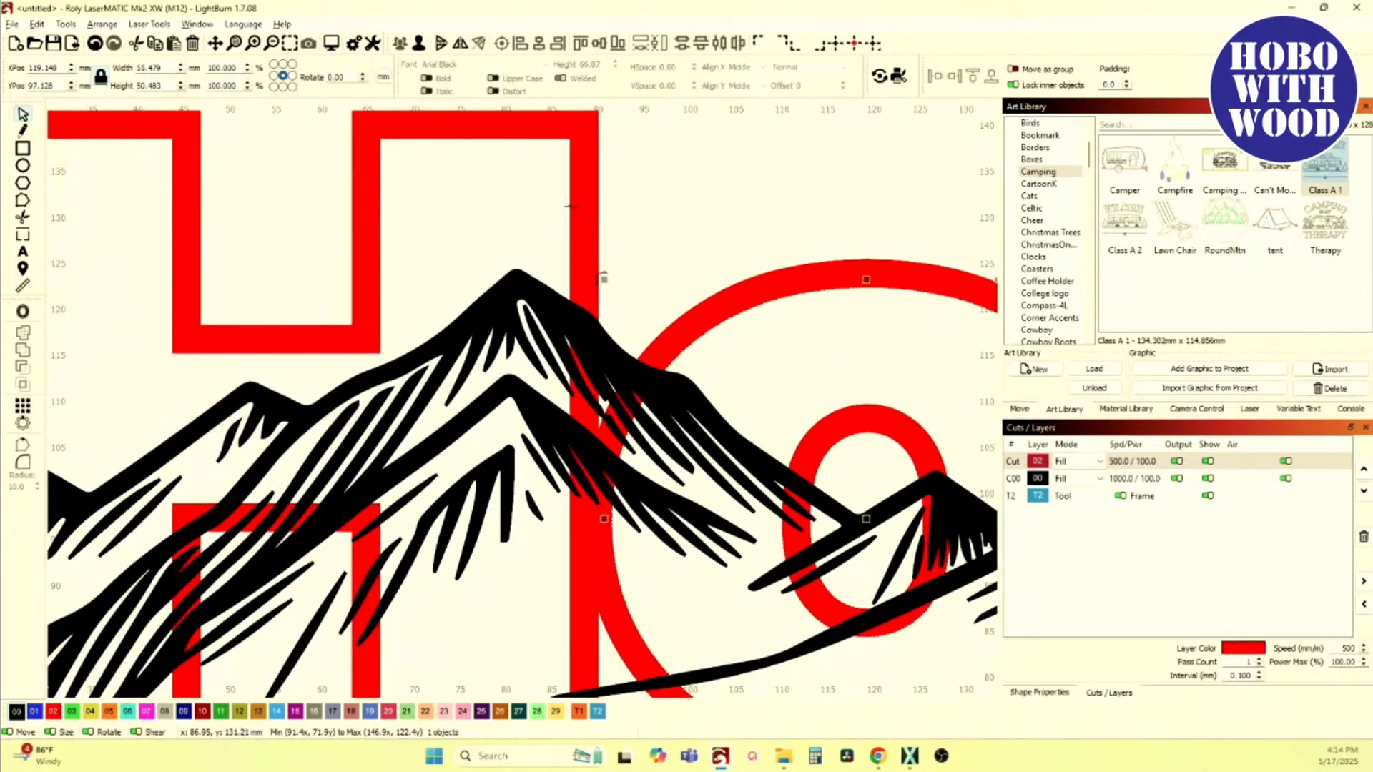
left_click(567, 211, "shift")
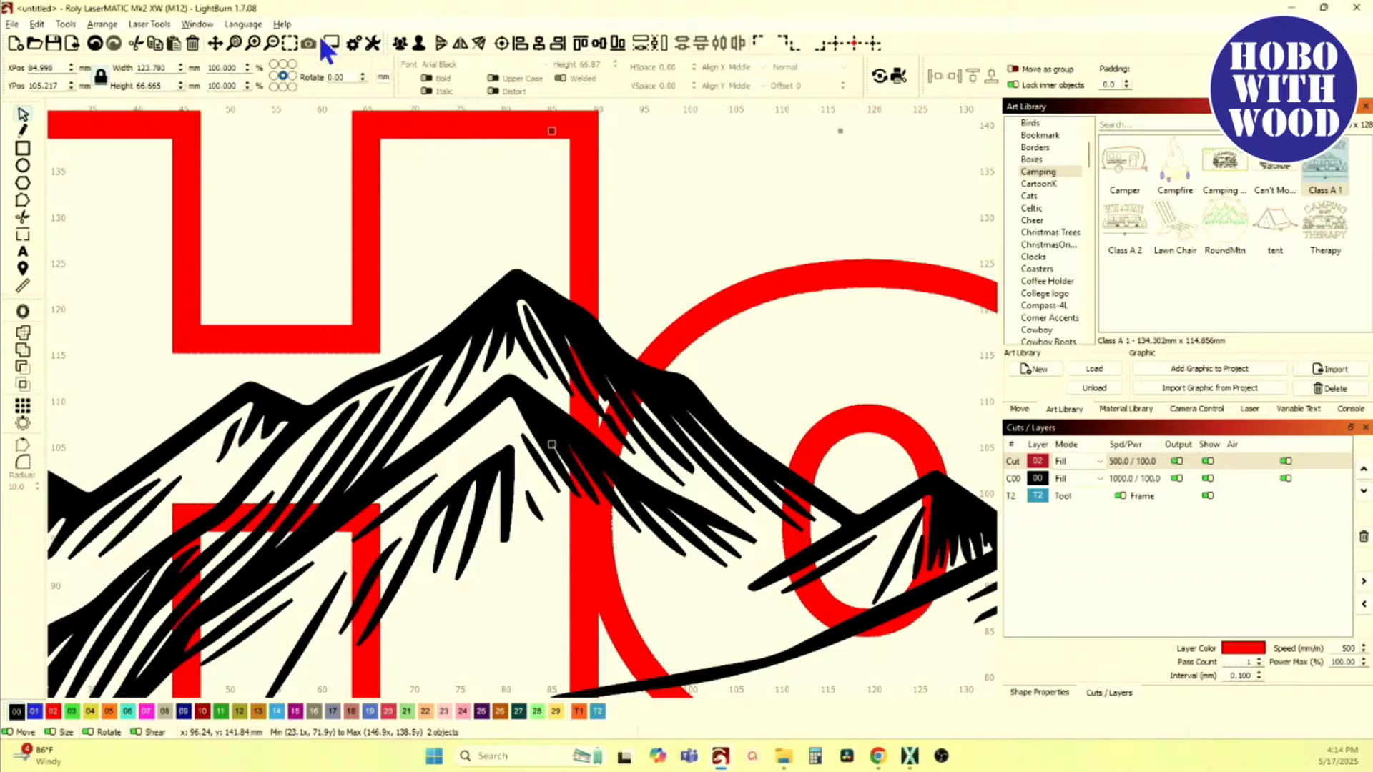
left_click(196, 23)
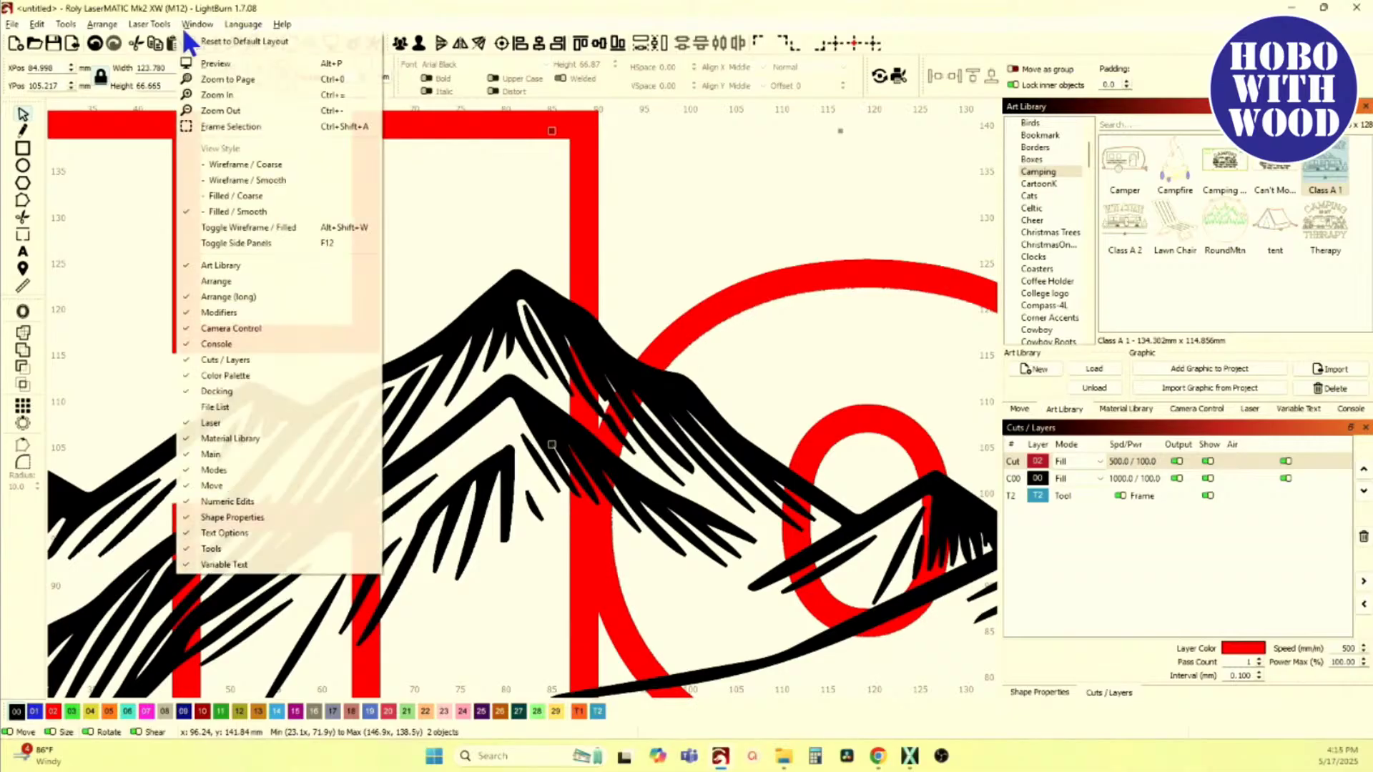
left_click(238, 163)
left_click(239, 170)
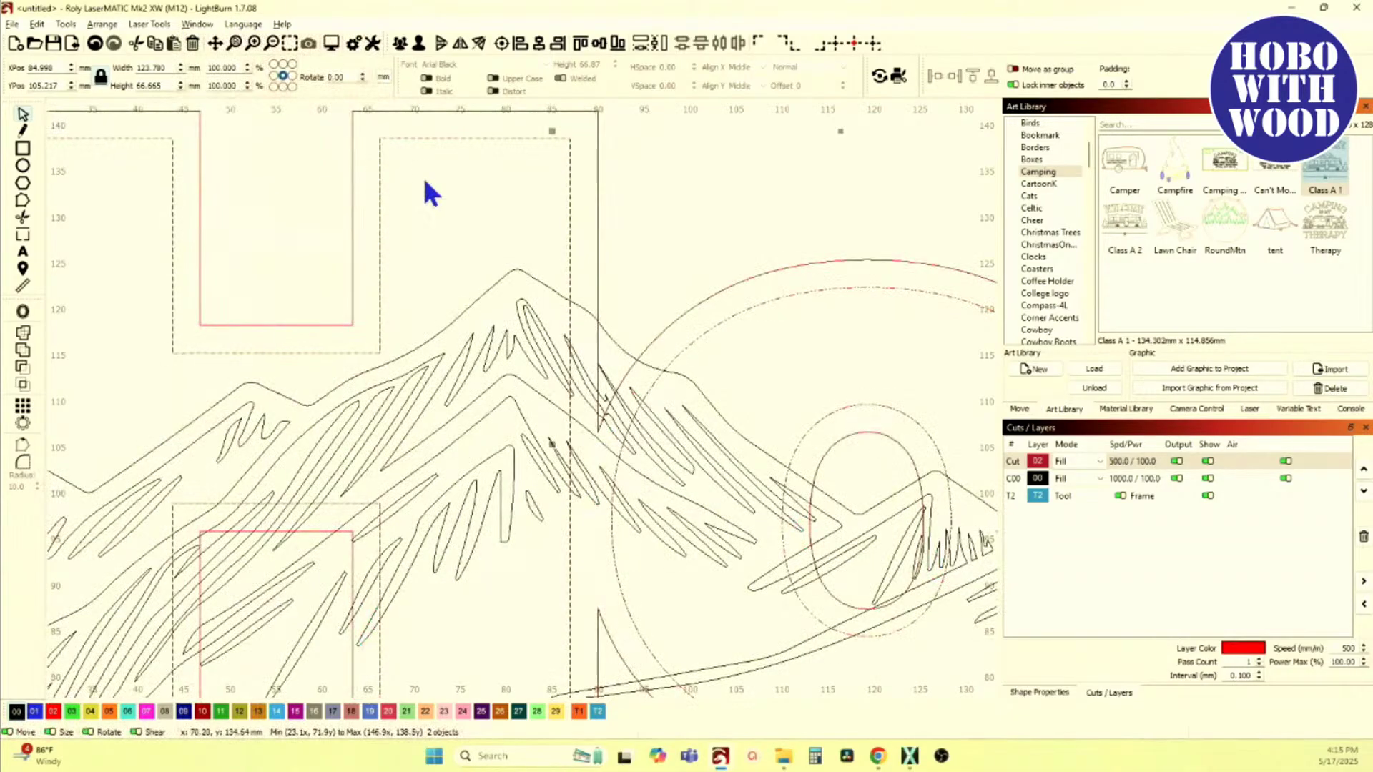
Step: Preview the first o's grouped inner contours together with the H's inner outline
left_click(719, 326)
scroll(792, 381, "up", 3)
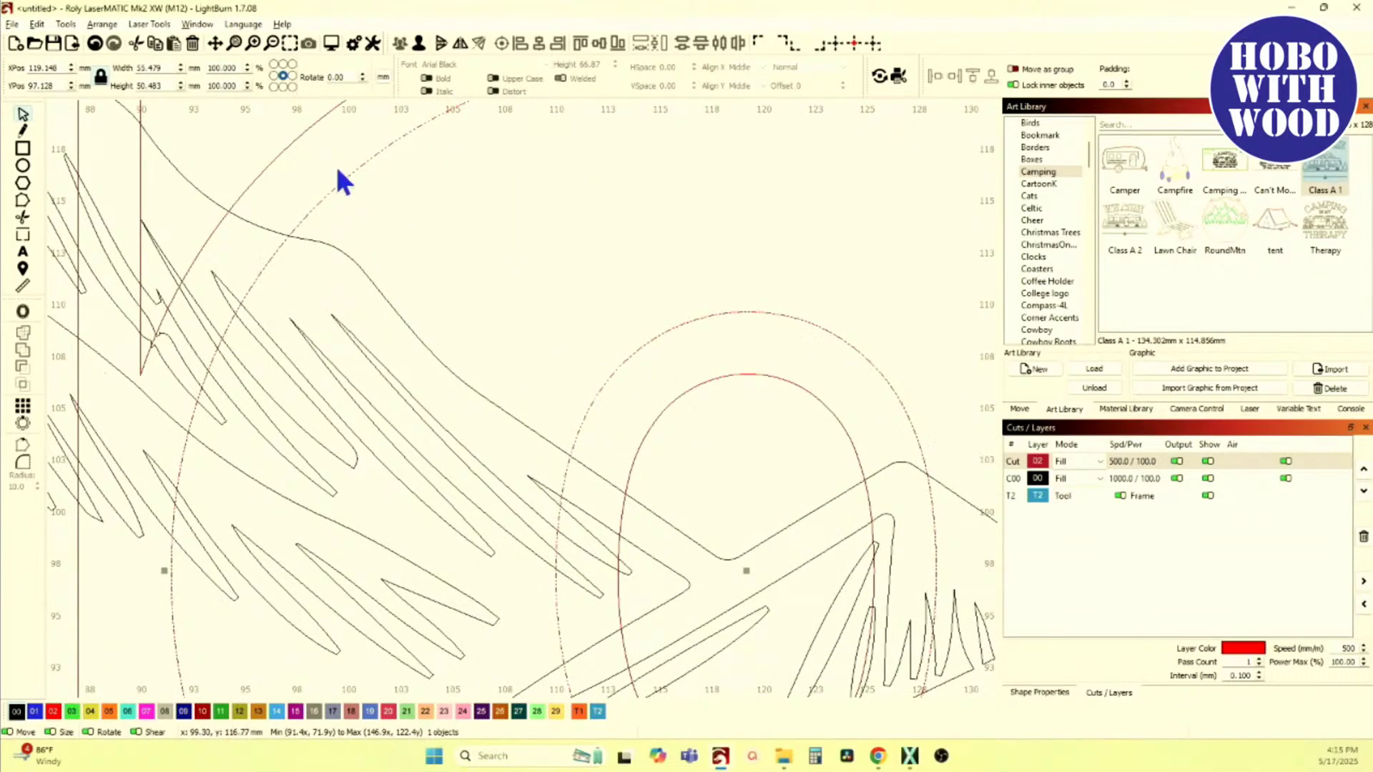
scroll(754, 630, "down", 3)
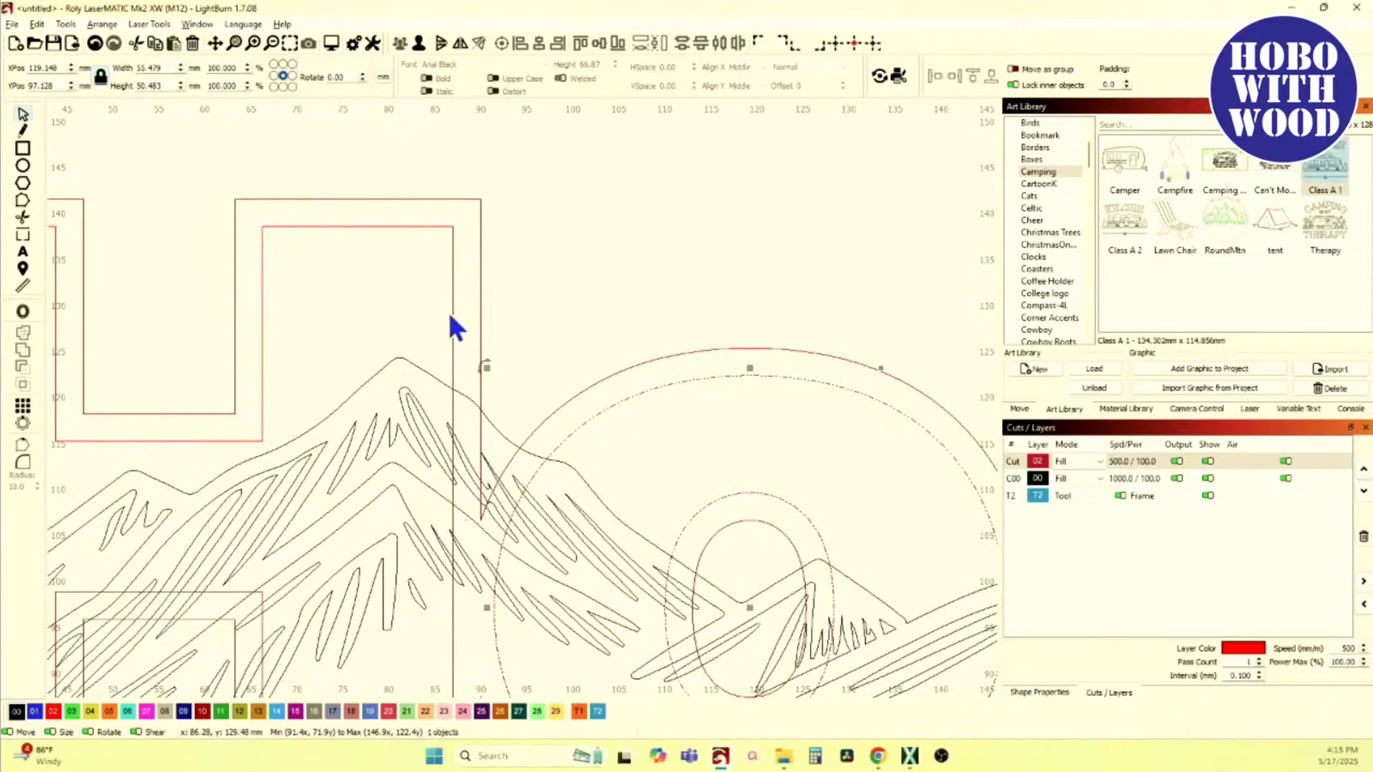
left_click(453, 308, "shift")
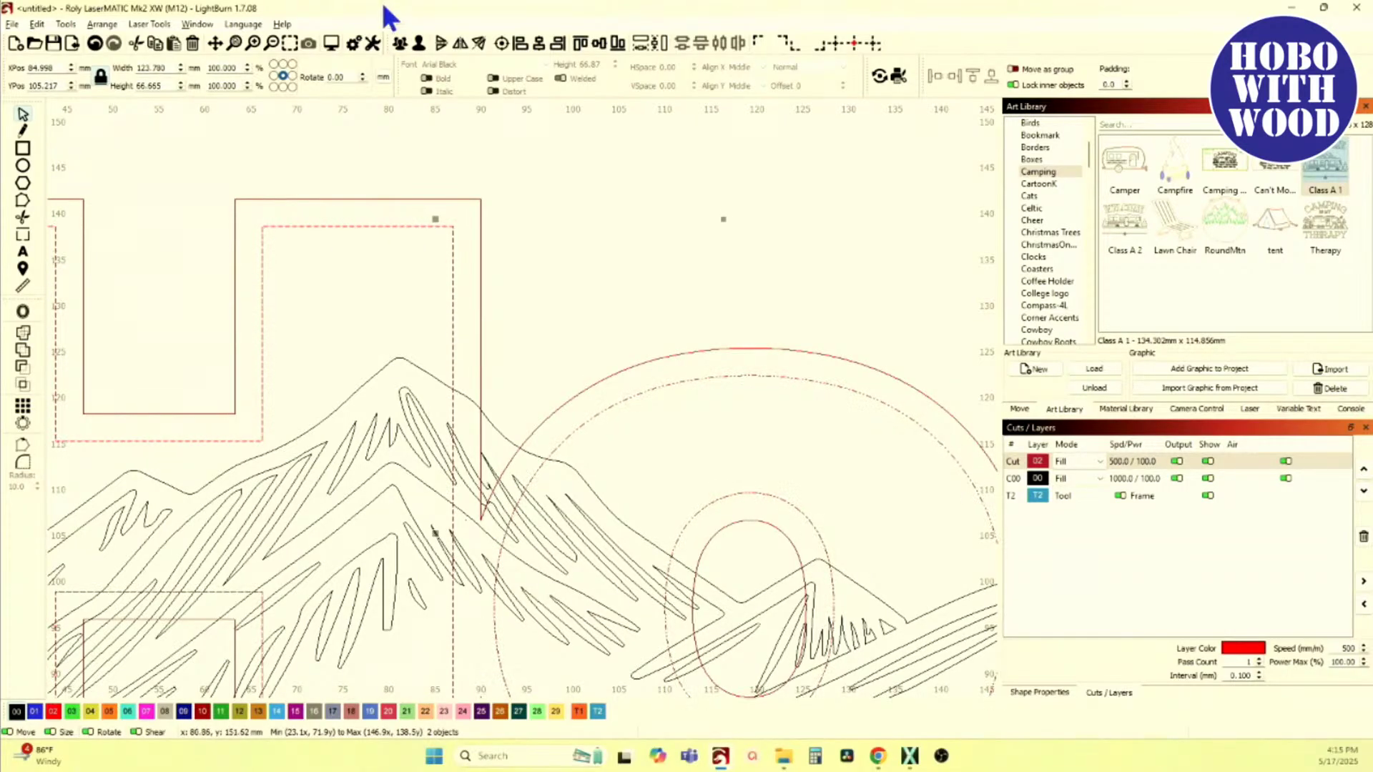
left_click(333, 42)
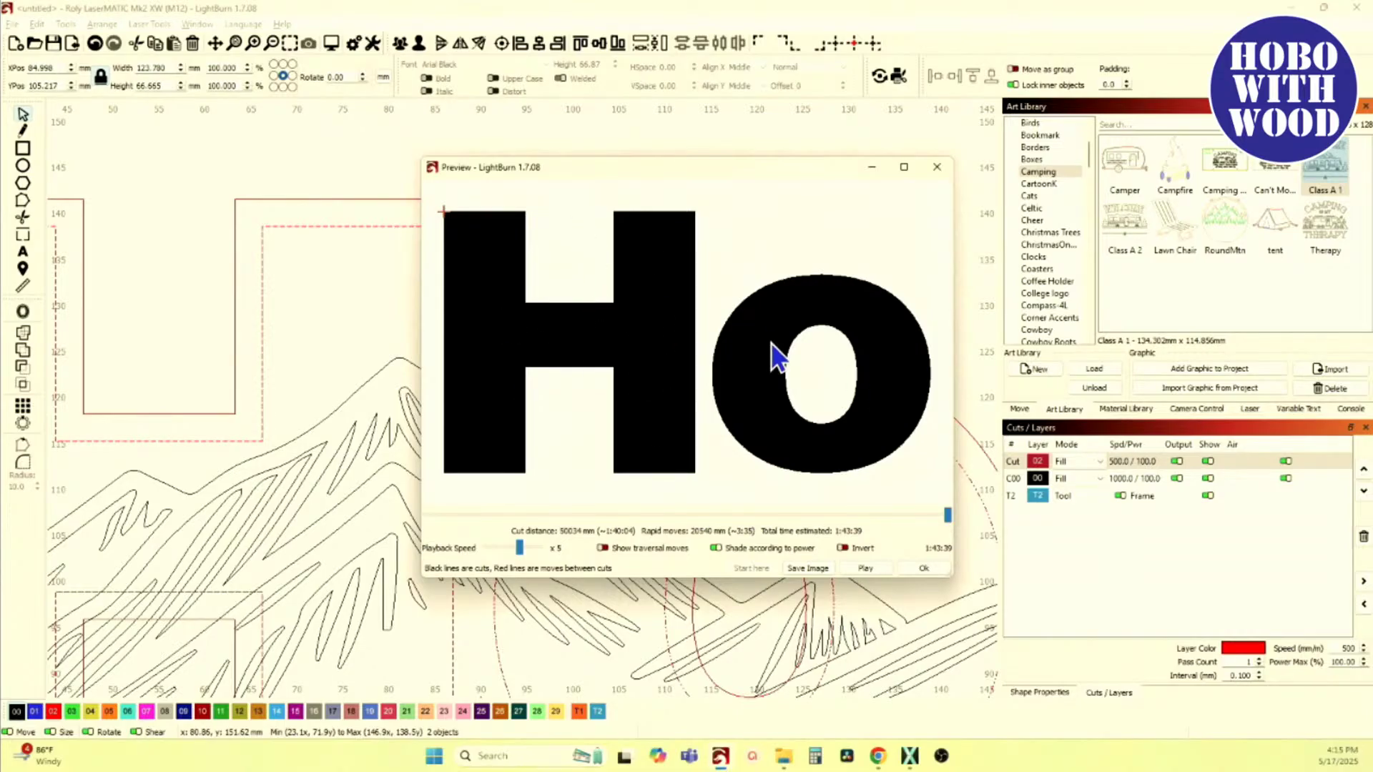
left_click(937, 166)
Step: Add the mountain artwork to the selection and examine how it crosses the lower Hobo letter contours
scroll(492, 301, "up", 2)
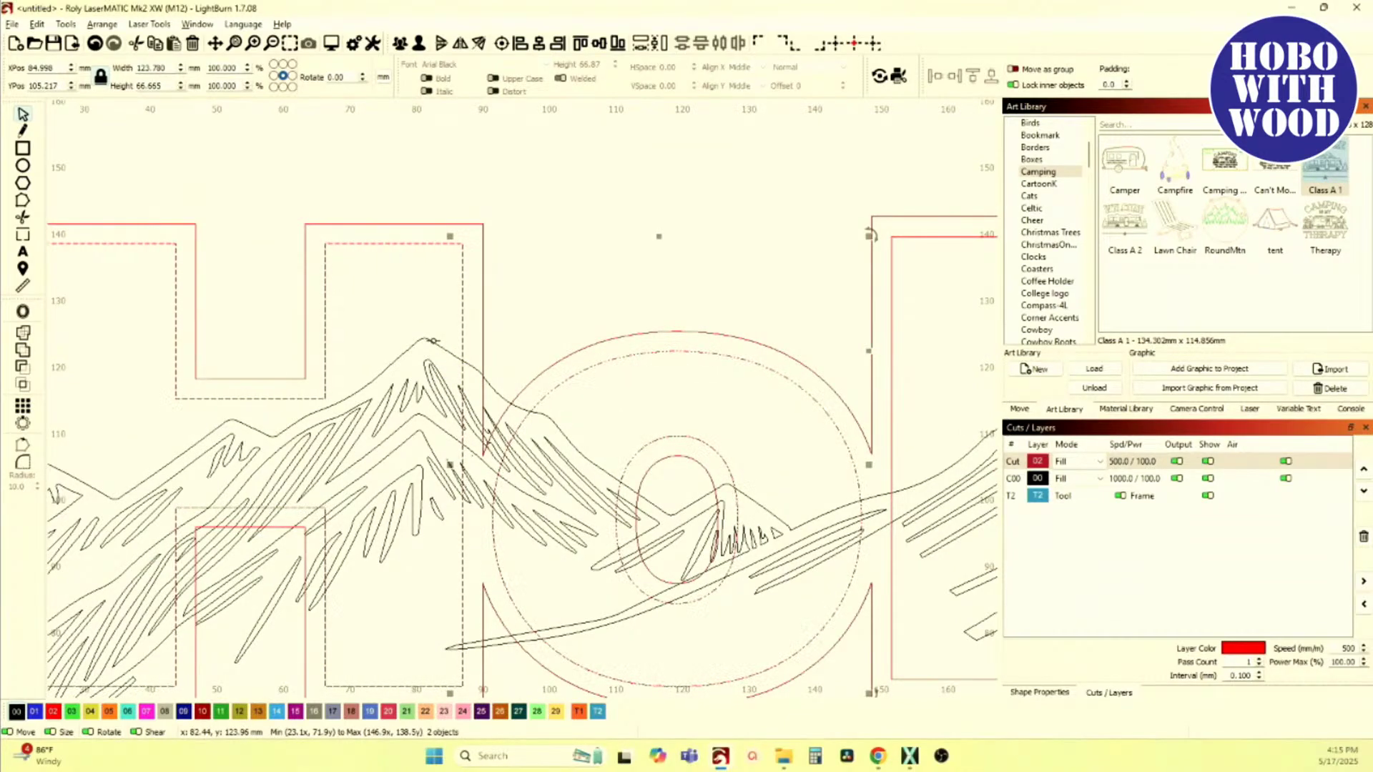
key("ctrl+a")
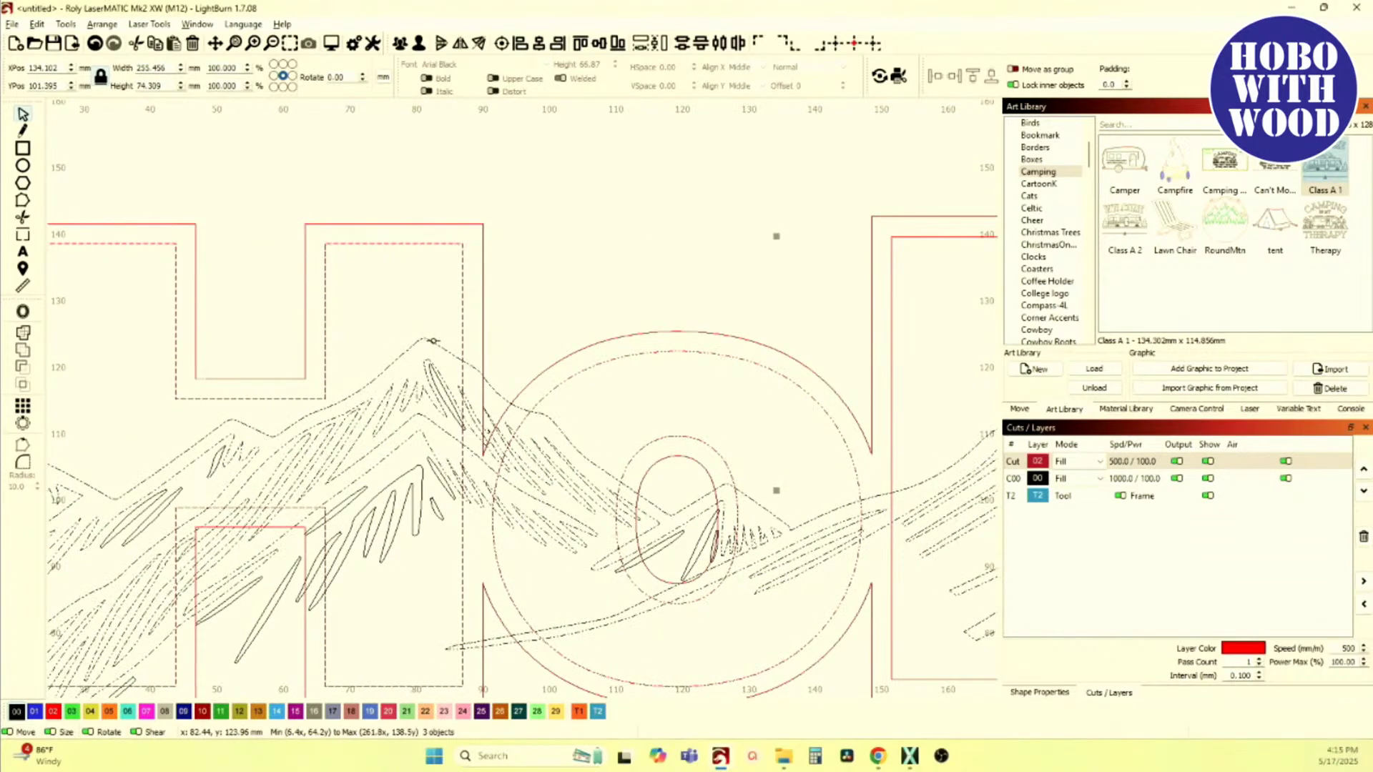
scroll(432, 341, "down", 5)
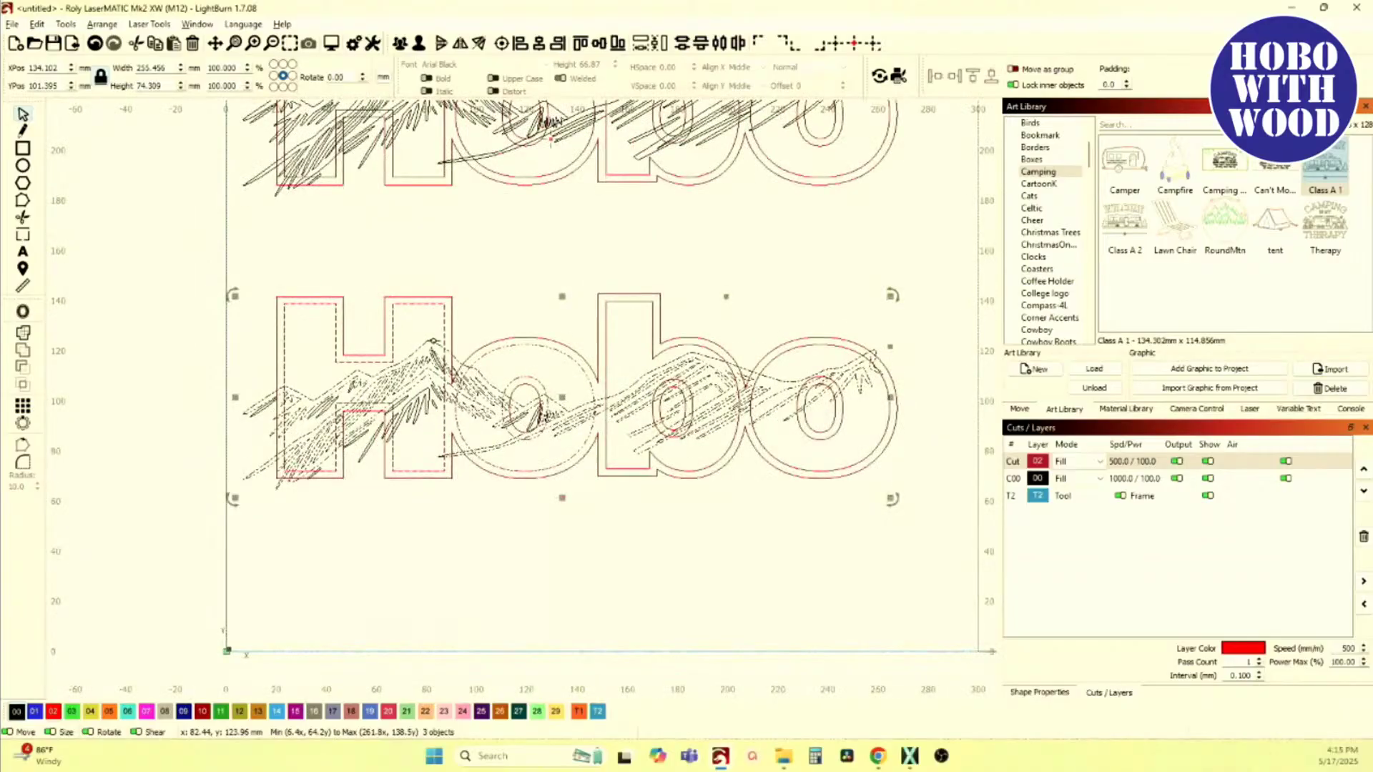
scroll(526, 408, "up", 3)
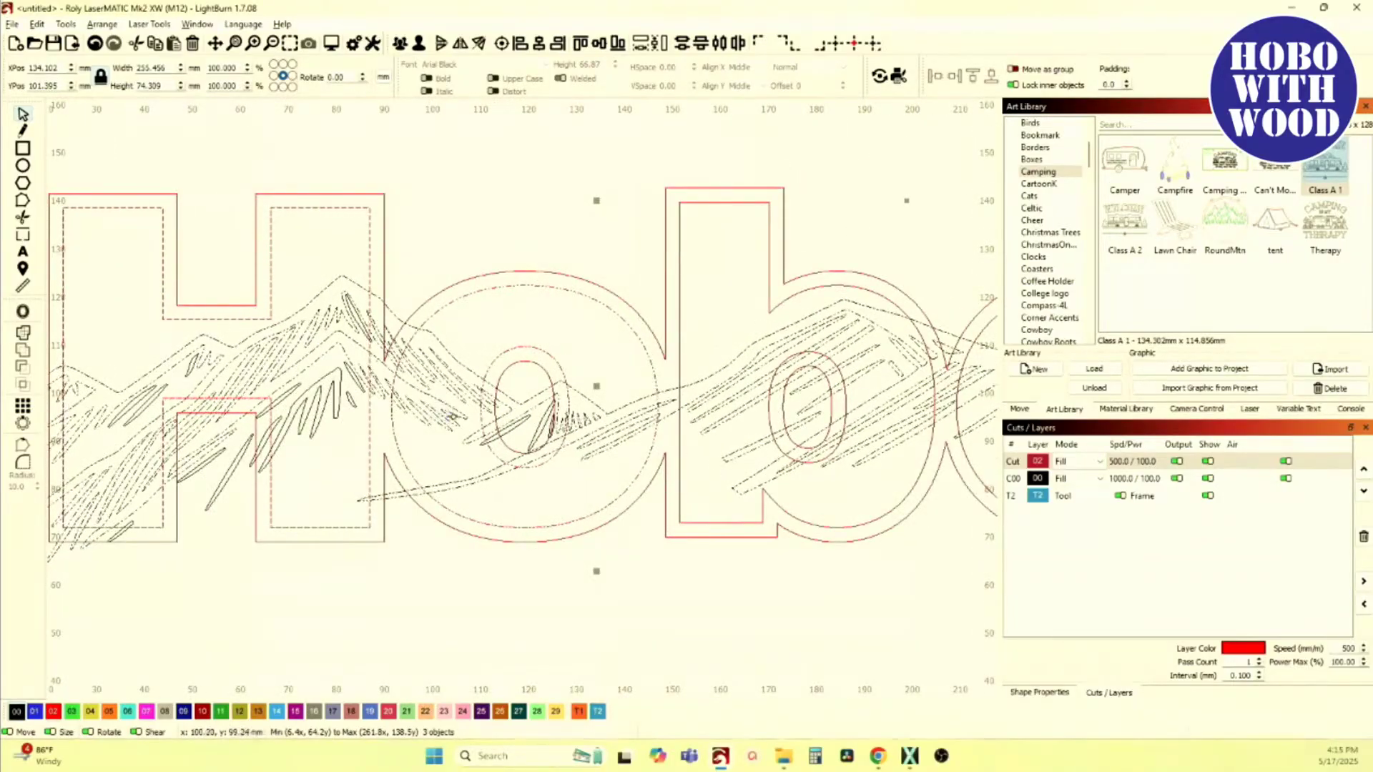
scroll(503, 446, "down", 3)
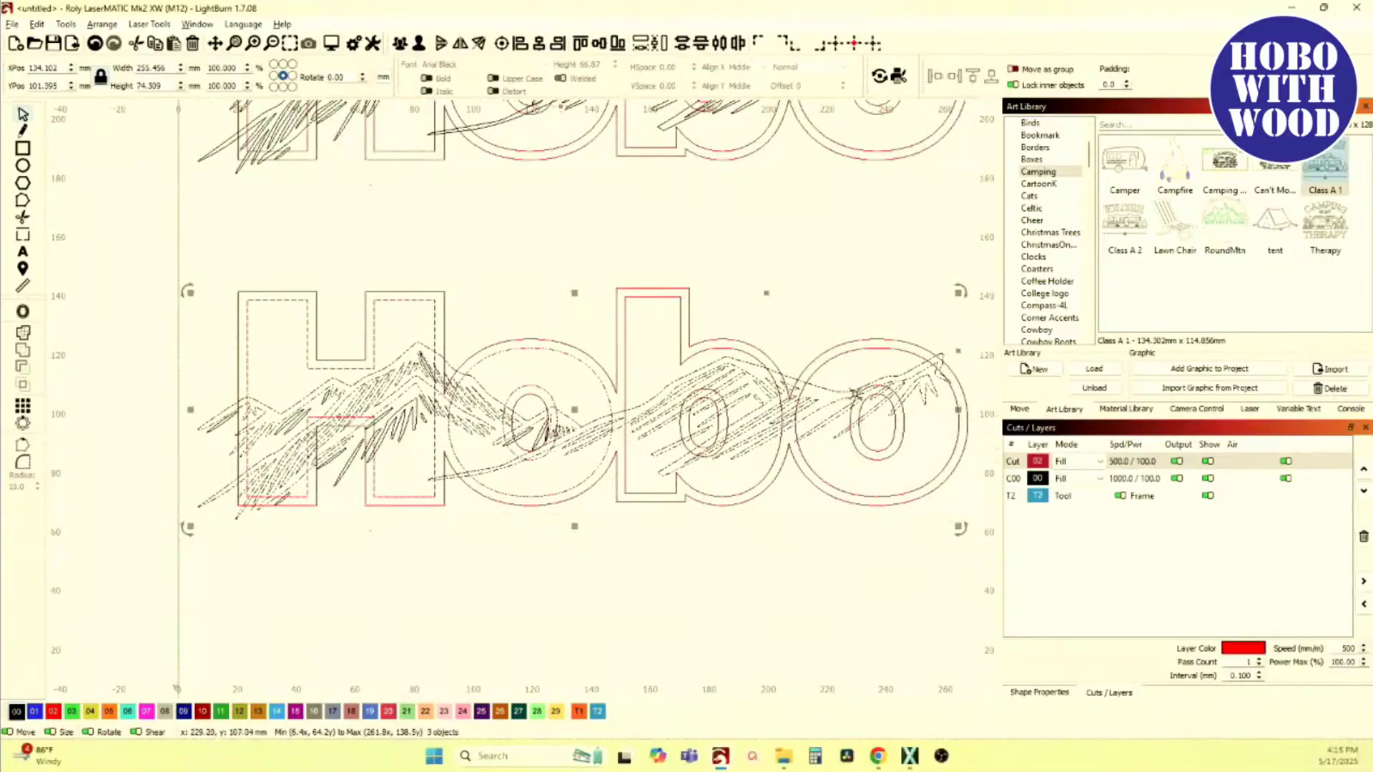
scroll(865, 408, "up", 3)
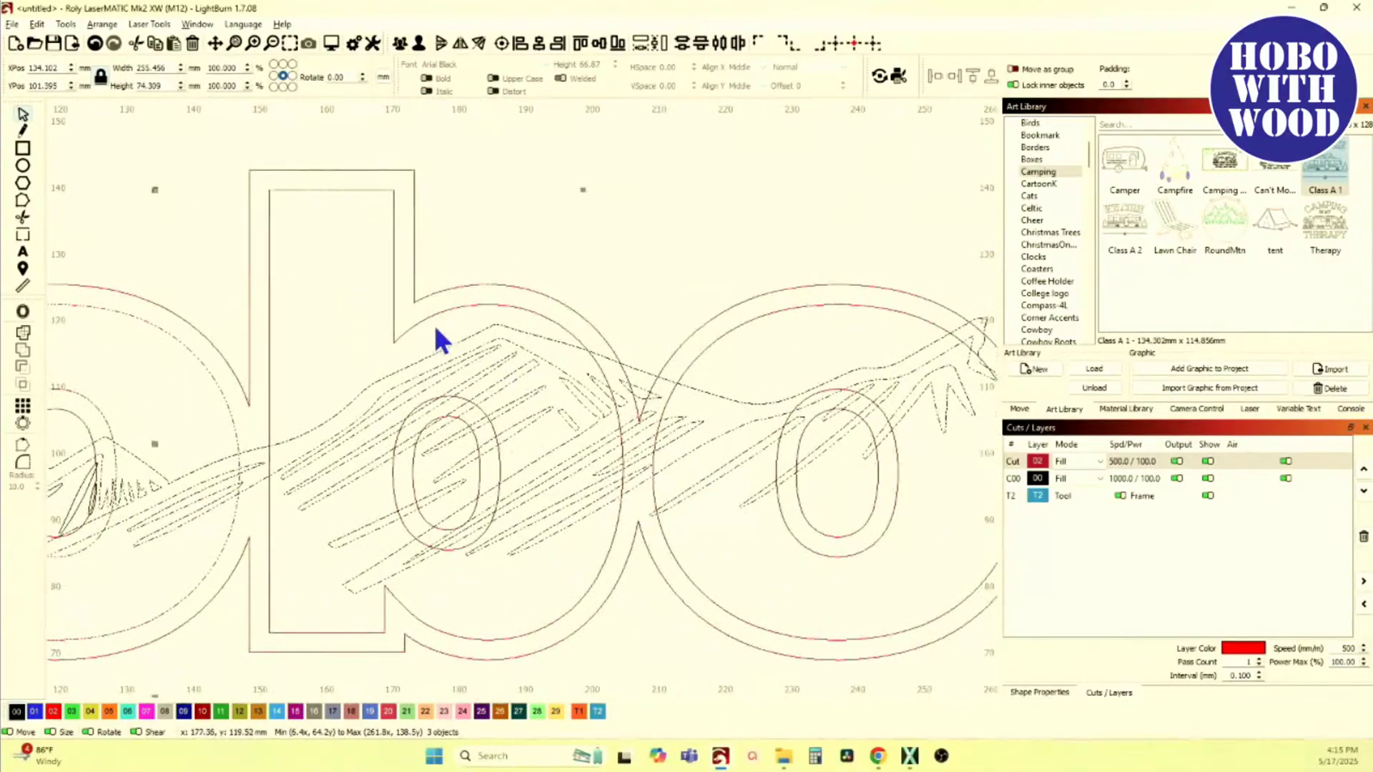
scroll(436, 388, "up", 1)
Step: Group the b's inner outline with its hole contour, and do the same for the last o
left_click(241, 414)
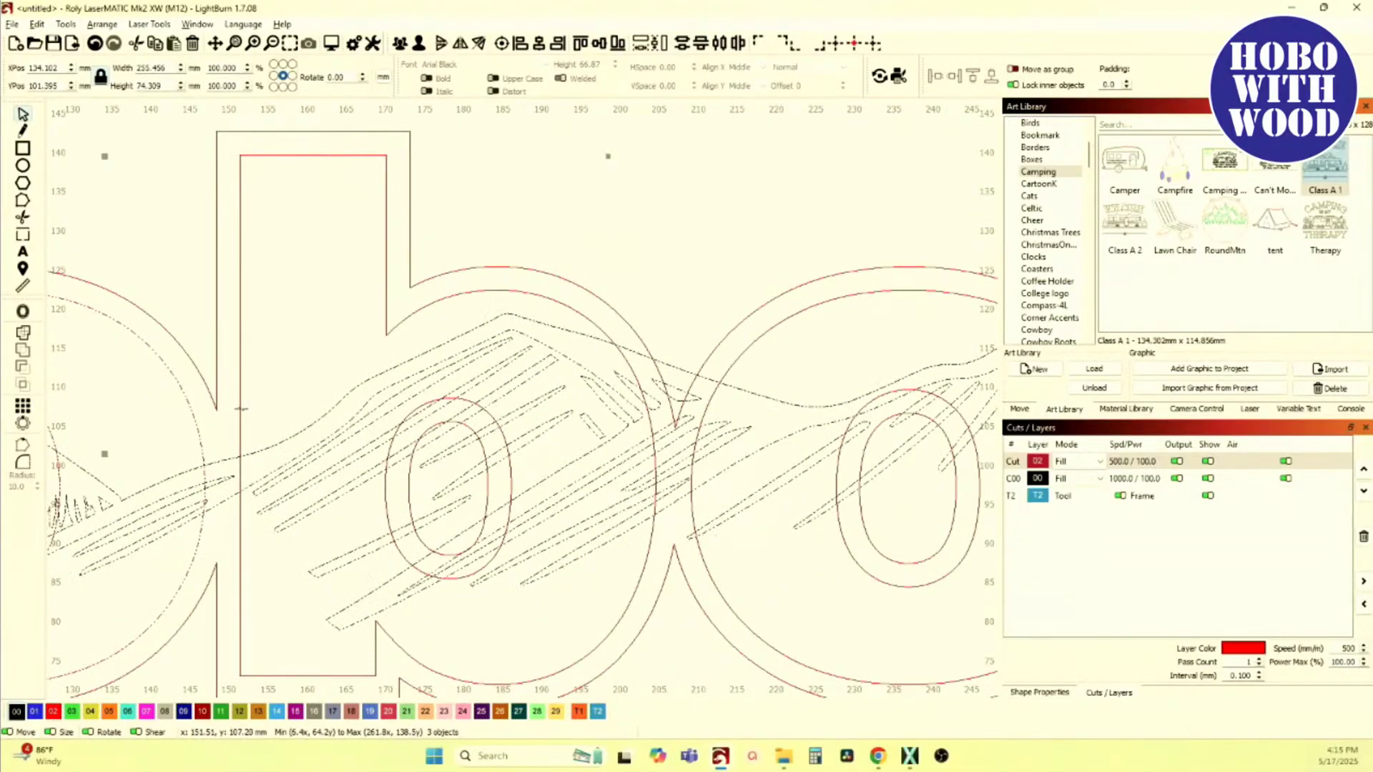
left_click(386, 500, "shift")
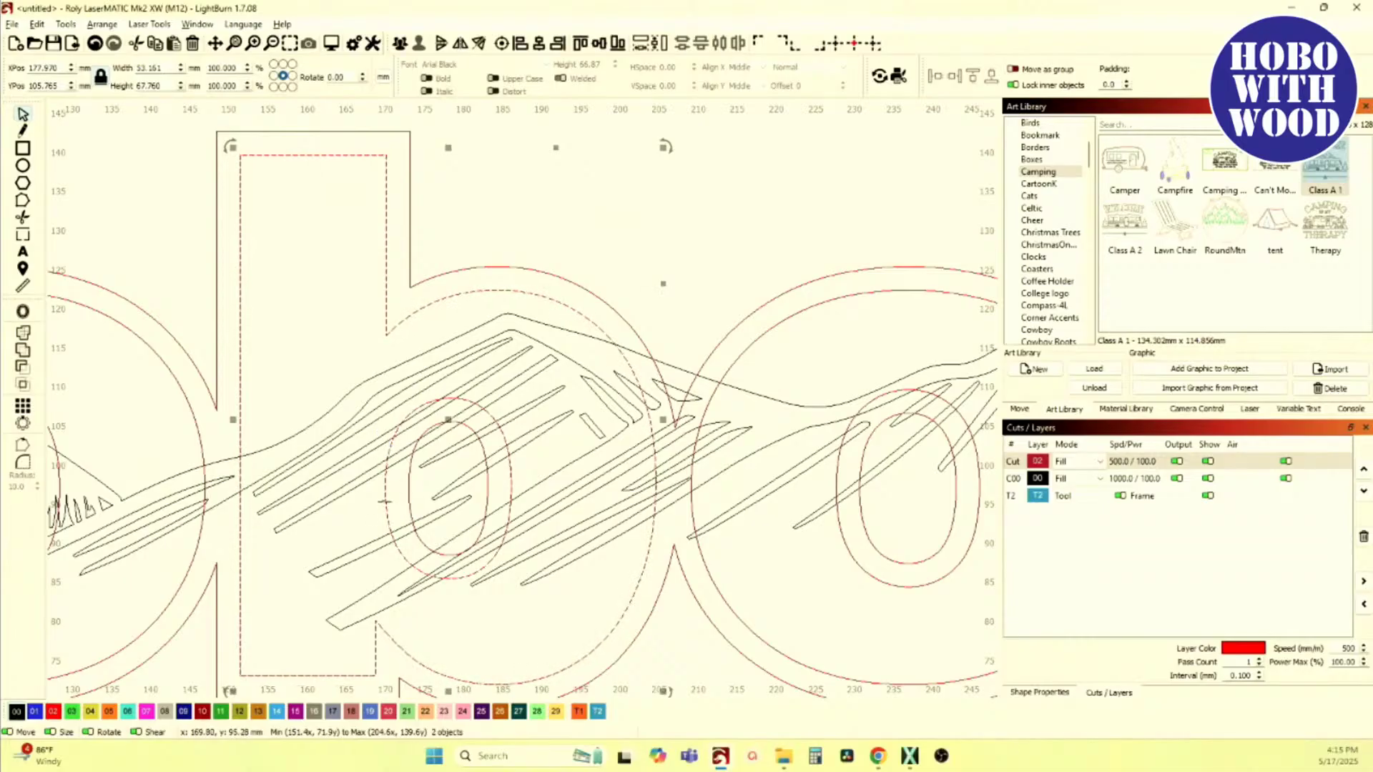
left_click(402, 47)
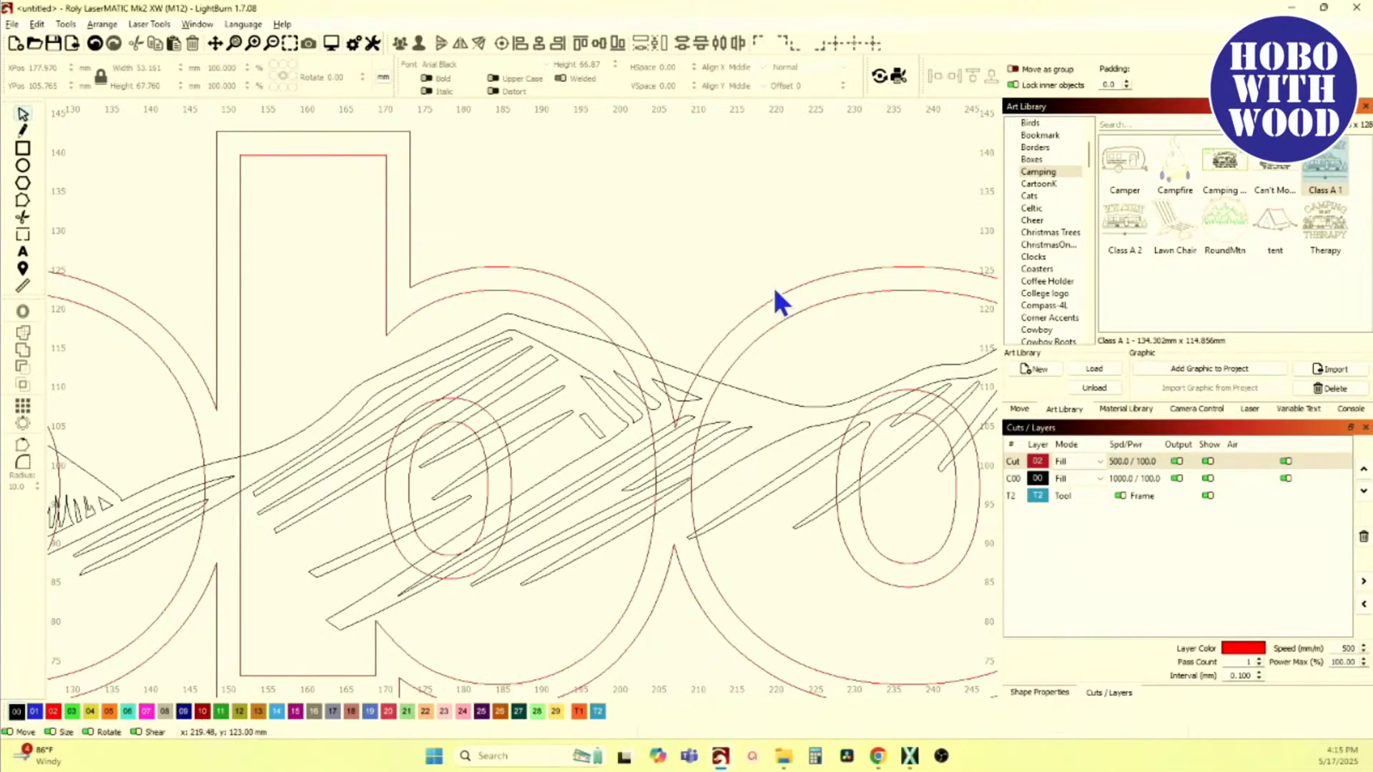
left_click_drag(773, 290, 612, 287)
left_click(608, 277)
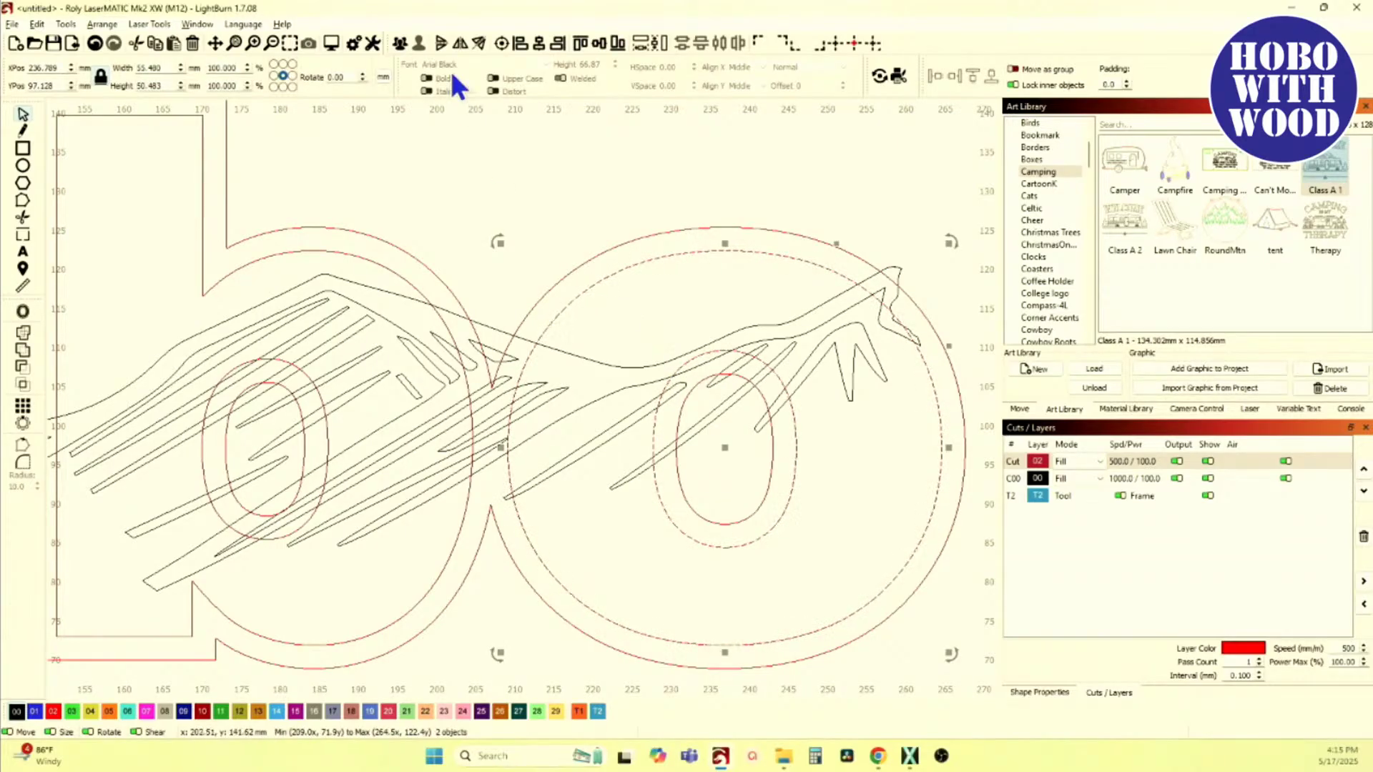
left_click(400, 46)
Step: Group the inner contours of all four lower Hobo letters into one object and preview it
scroll(462, 142, "down", 2)
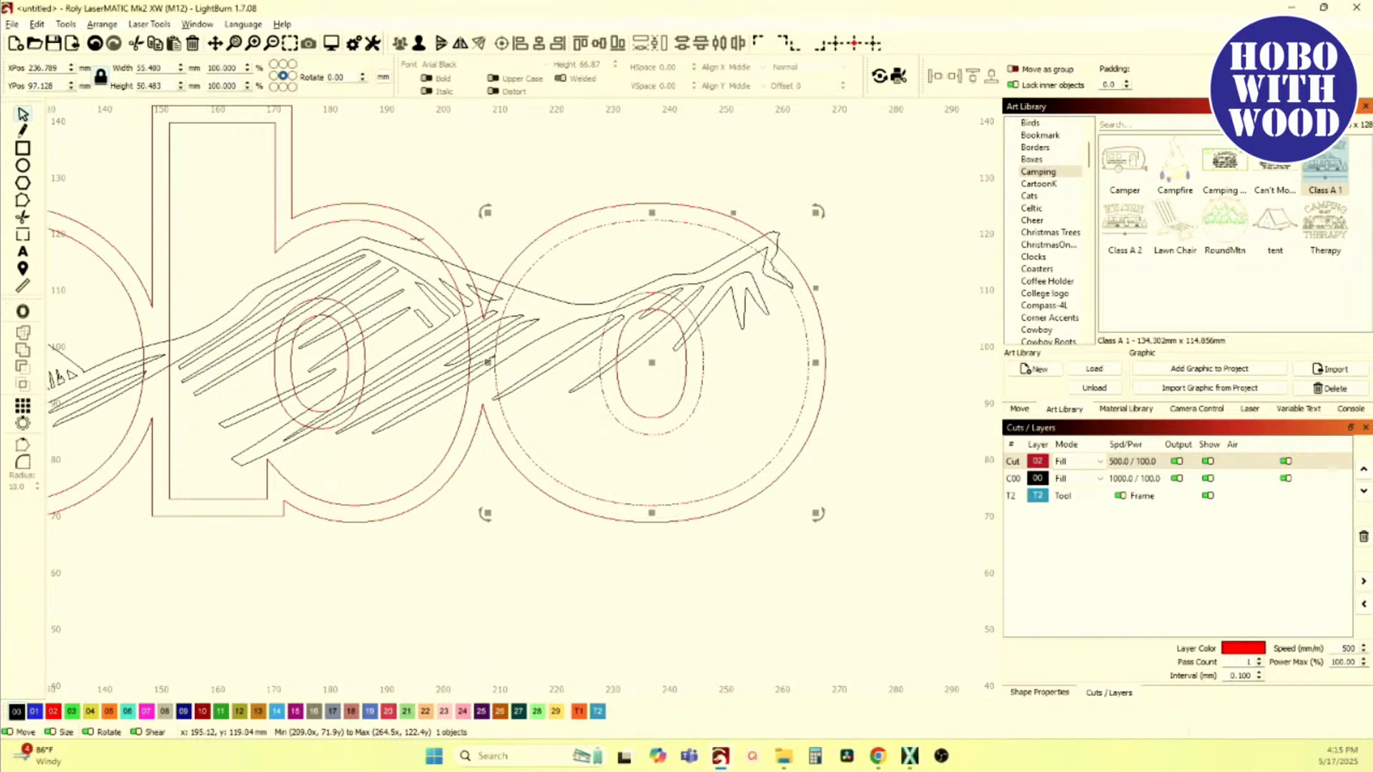
left_click(417, 239, "shift")
left_click_drag(525, 156, 819, 238)
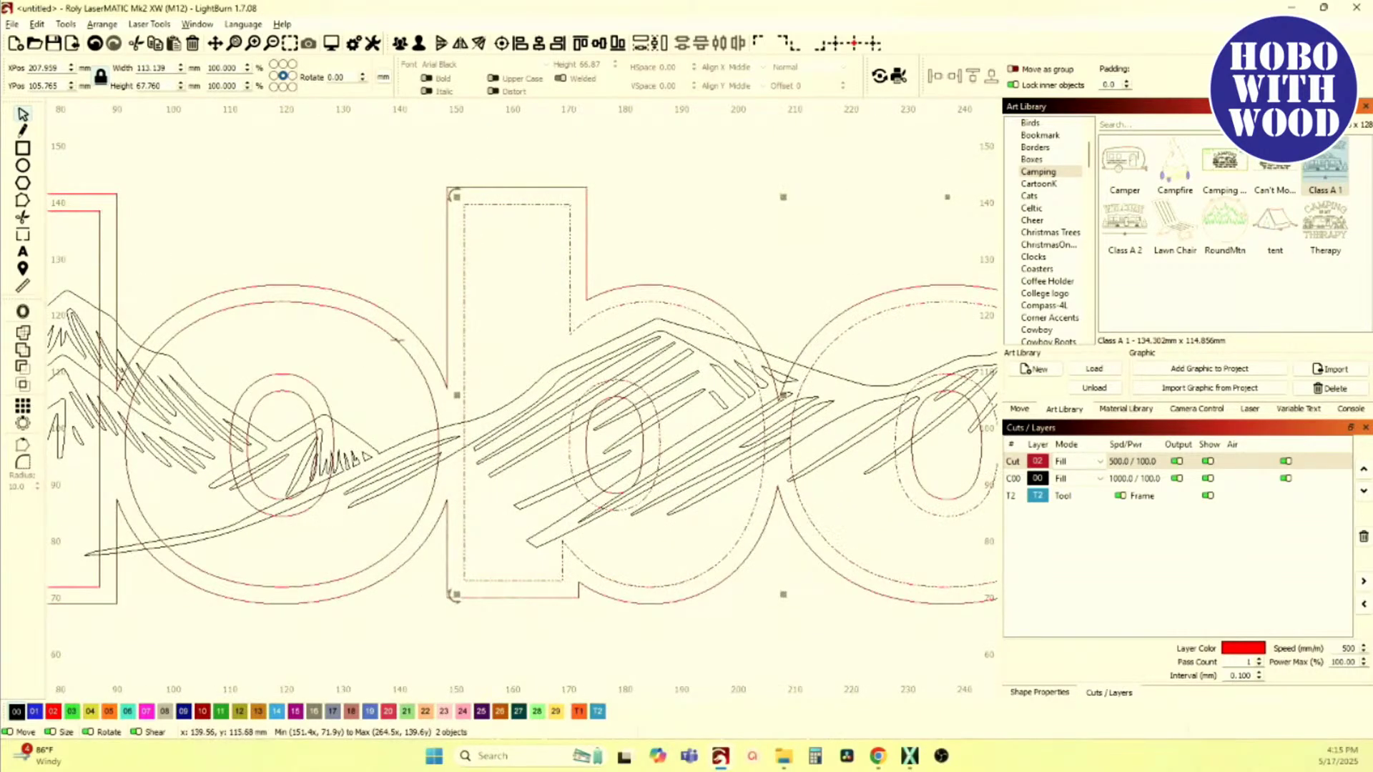
left_click(397, 340, "shift")
left_click_drag(119, 275, 401, 331)
left_click(384, 318, "shift")
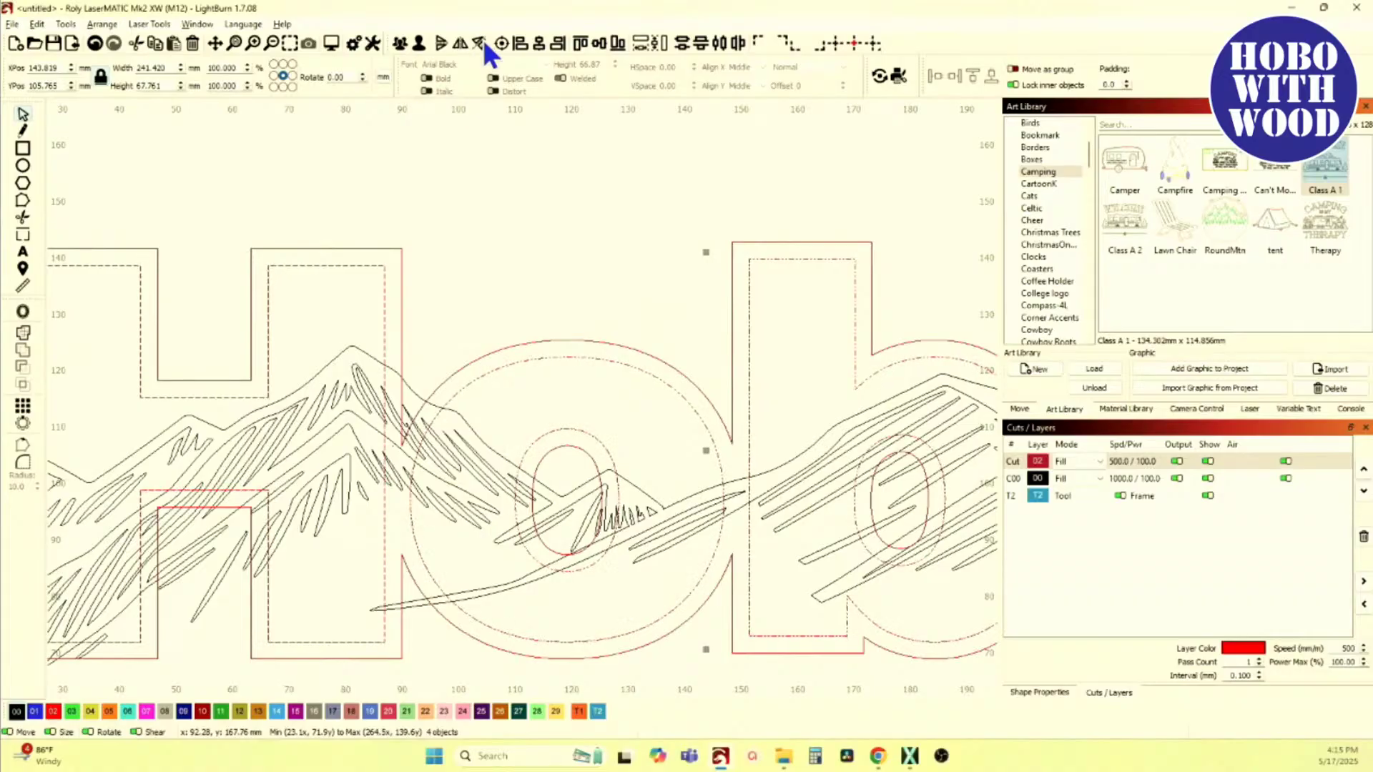
left_click(402, 45)
left_click(328, 44)
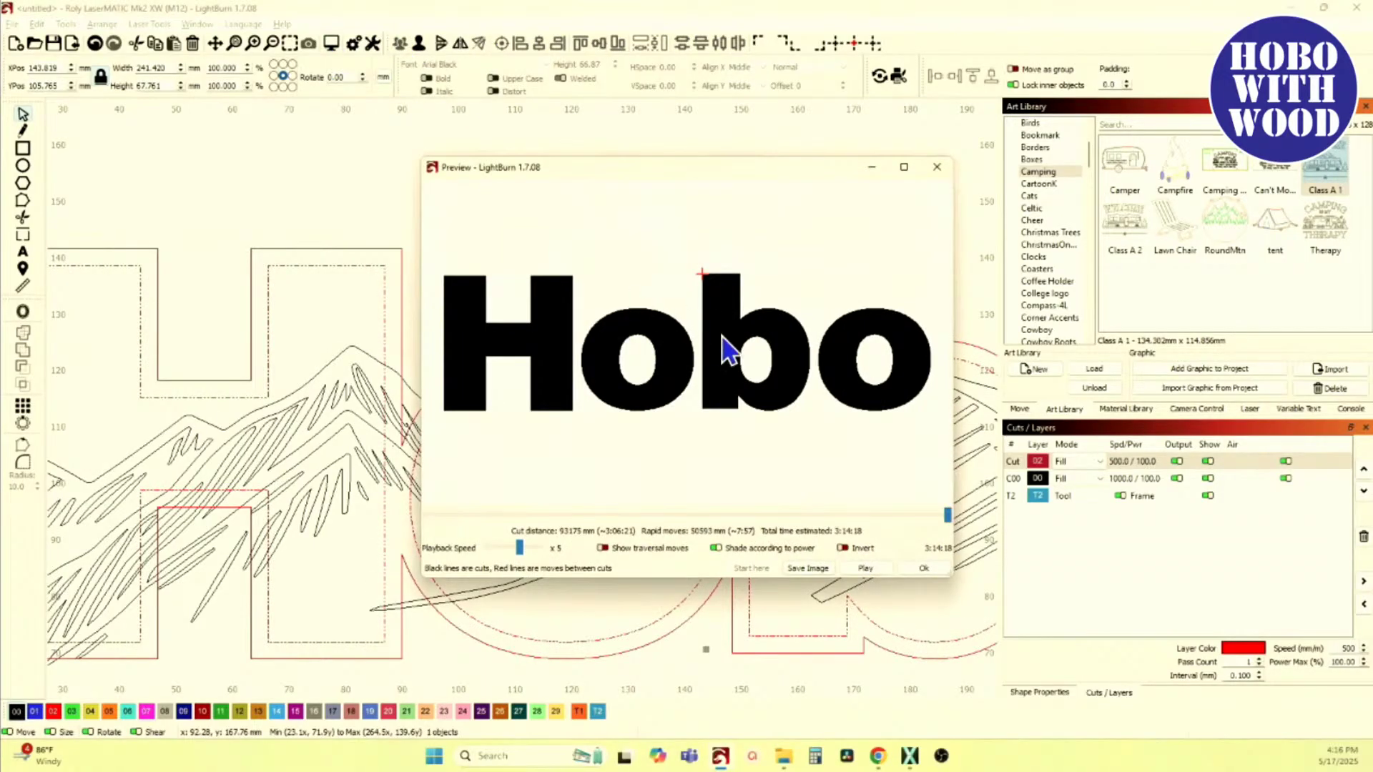
Step: Examine the filled preview of the grouped Hobo inner contours around the first o and the b, and close it
scroll(708, 346, "up", 3)
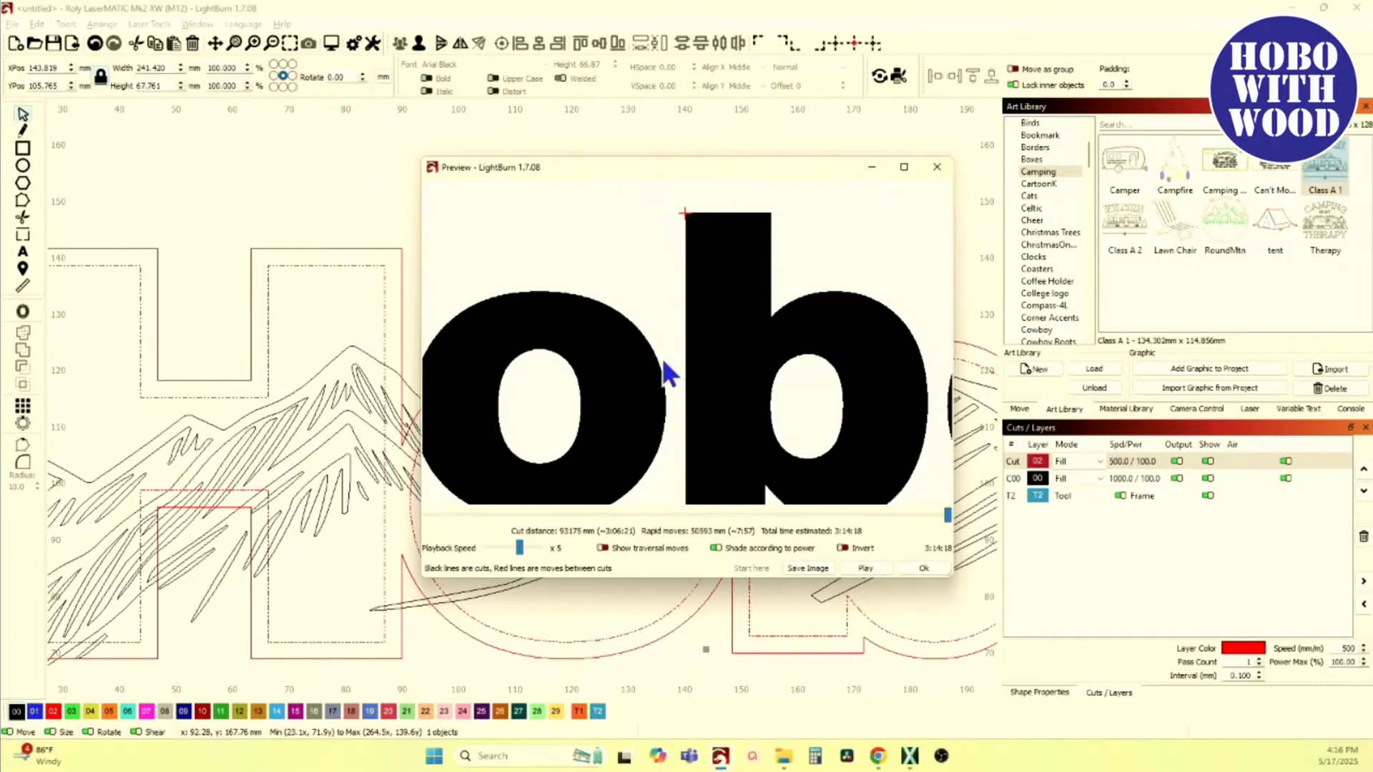
scroll(743, 350, "down", 2)
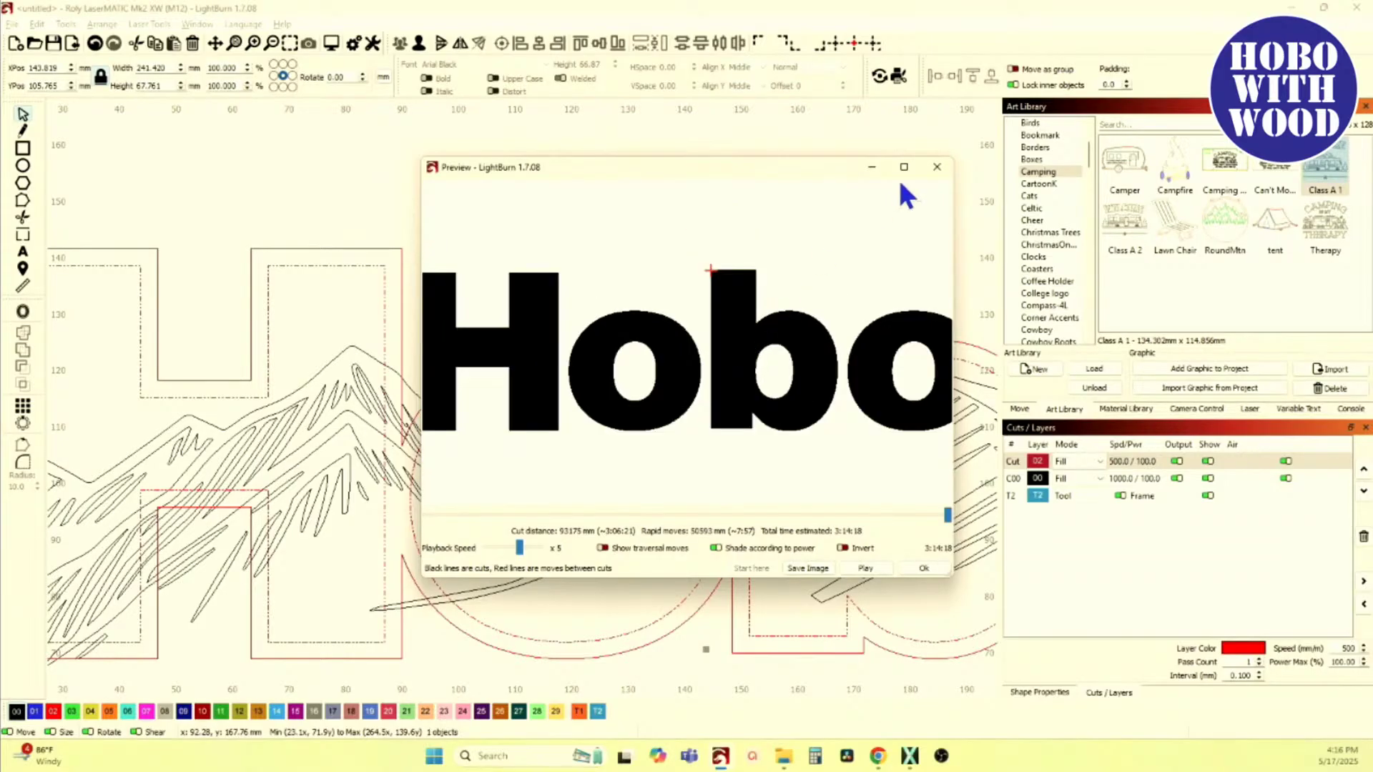
left_click(934, 169)
Step: Open the Boolean Assistant on the mountain artwork and inner letter contours, and compare the union, intersection and both subtraction results
scroll(562, 293, "down", 2)
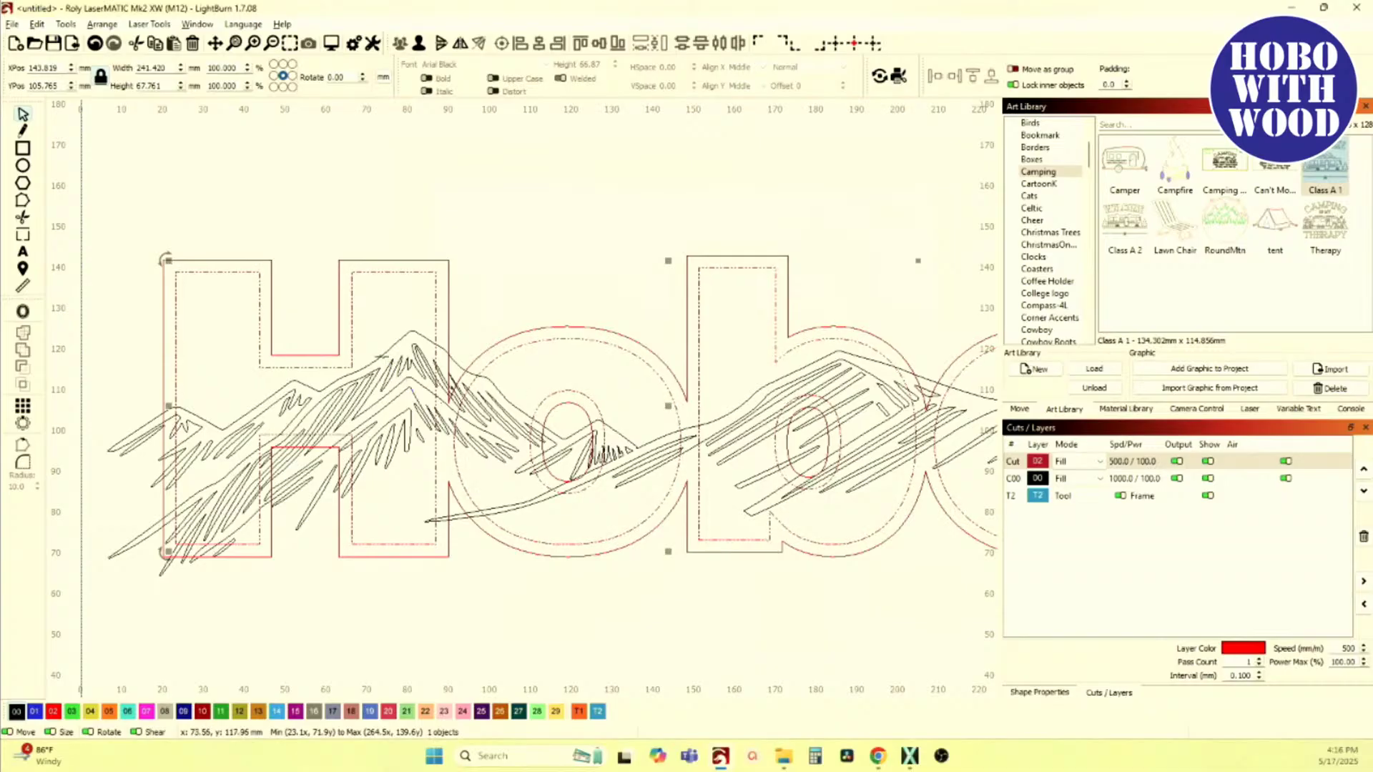
key("ctrl+a")
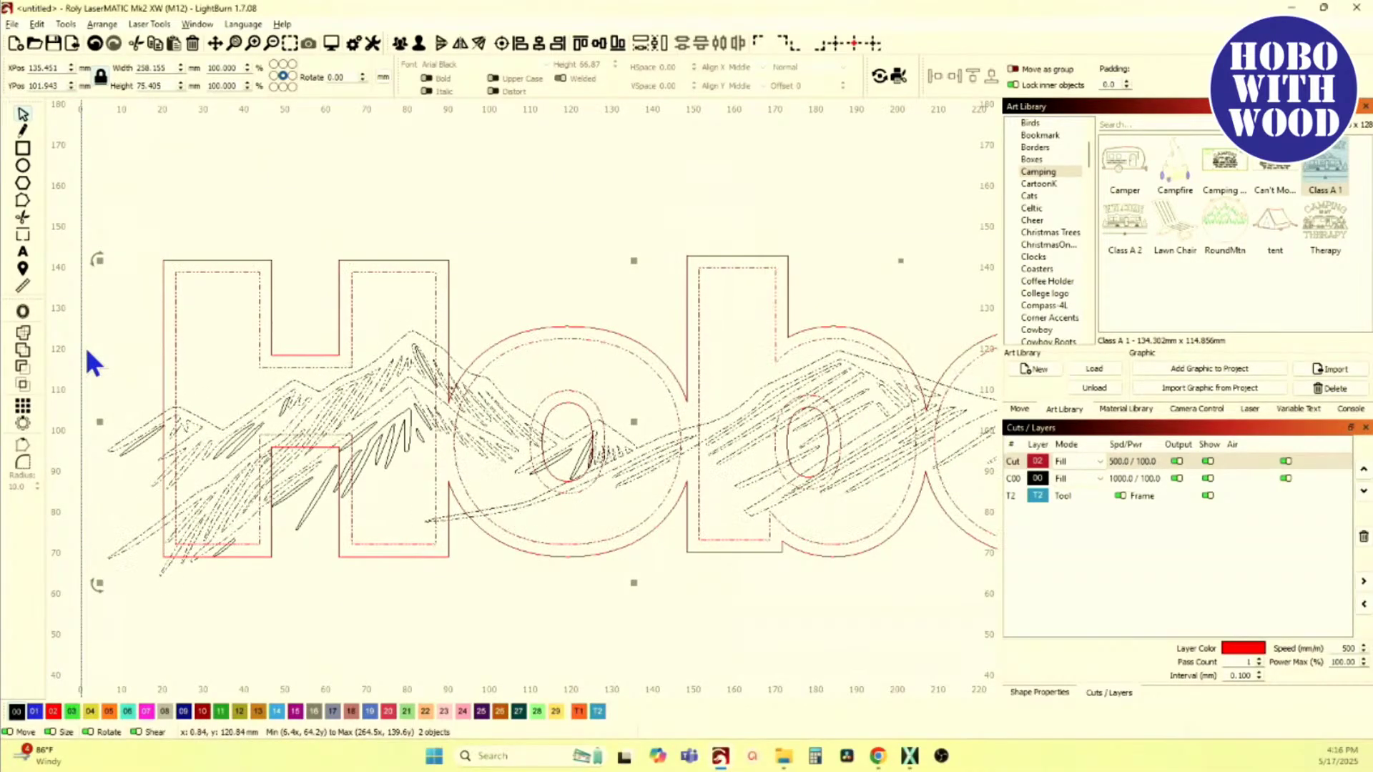
key("ctrl+b")
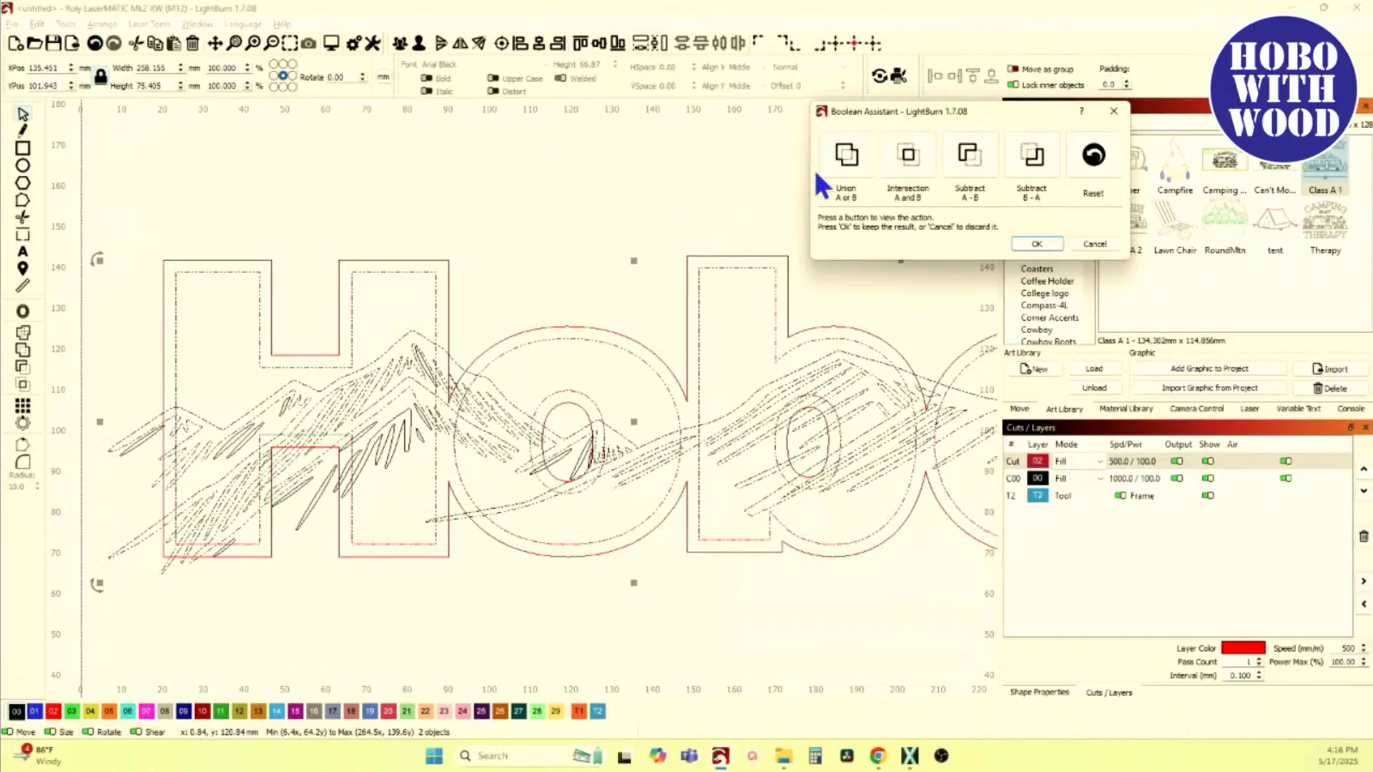
left_click(851, 160)
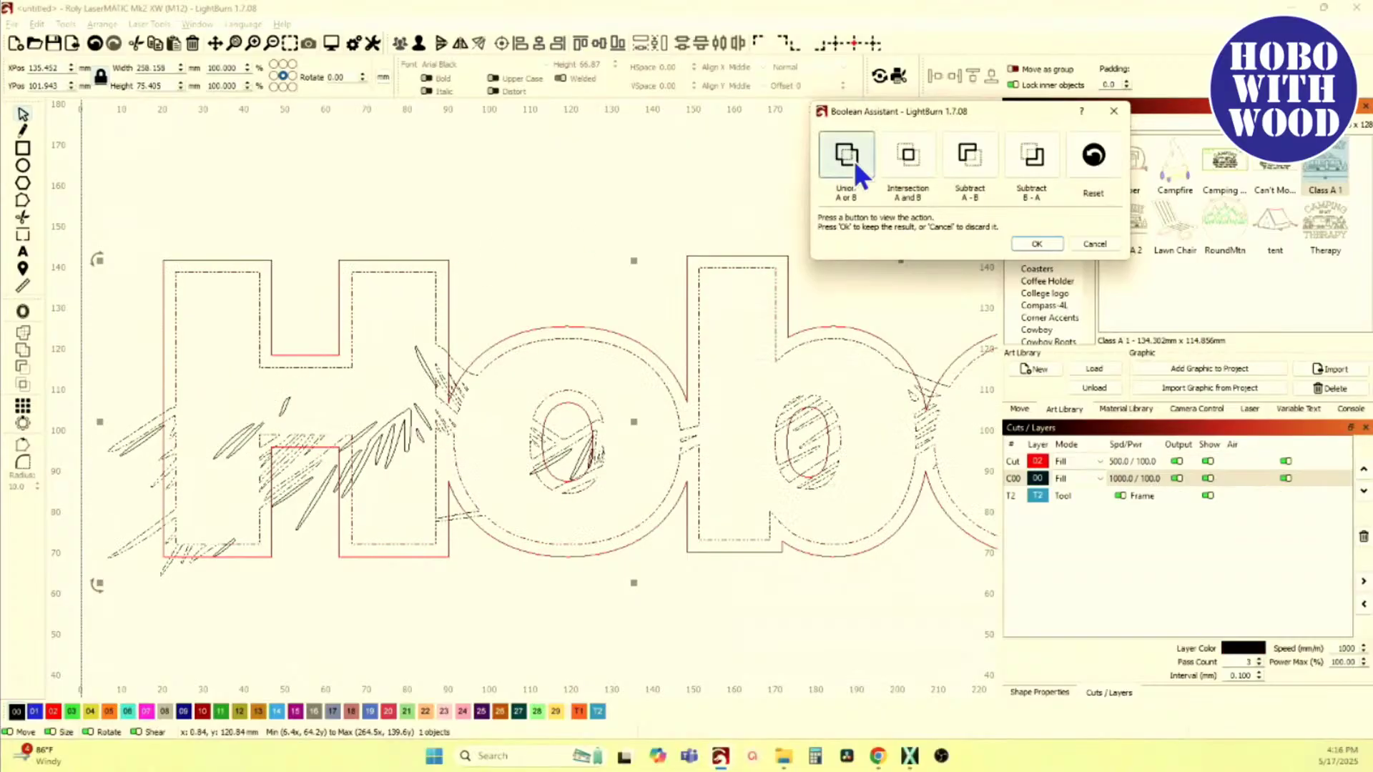
left_click(914, 149)
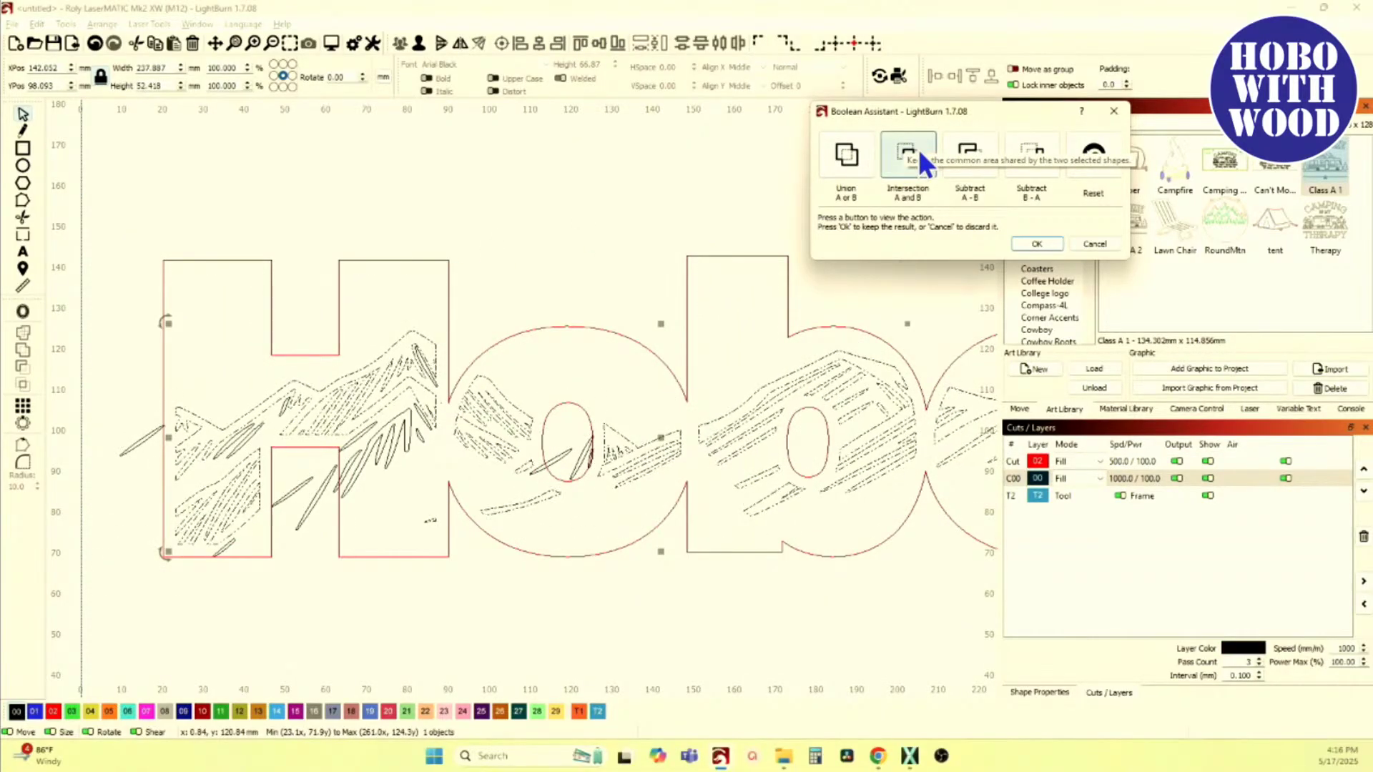
left_click(966, 150)
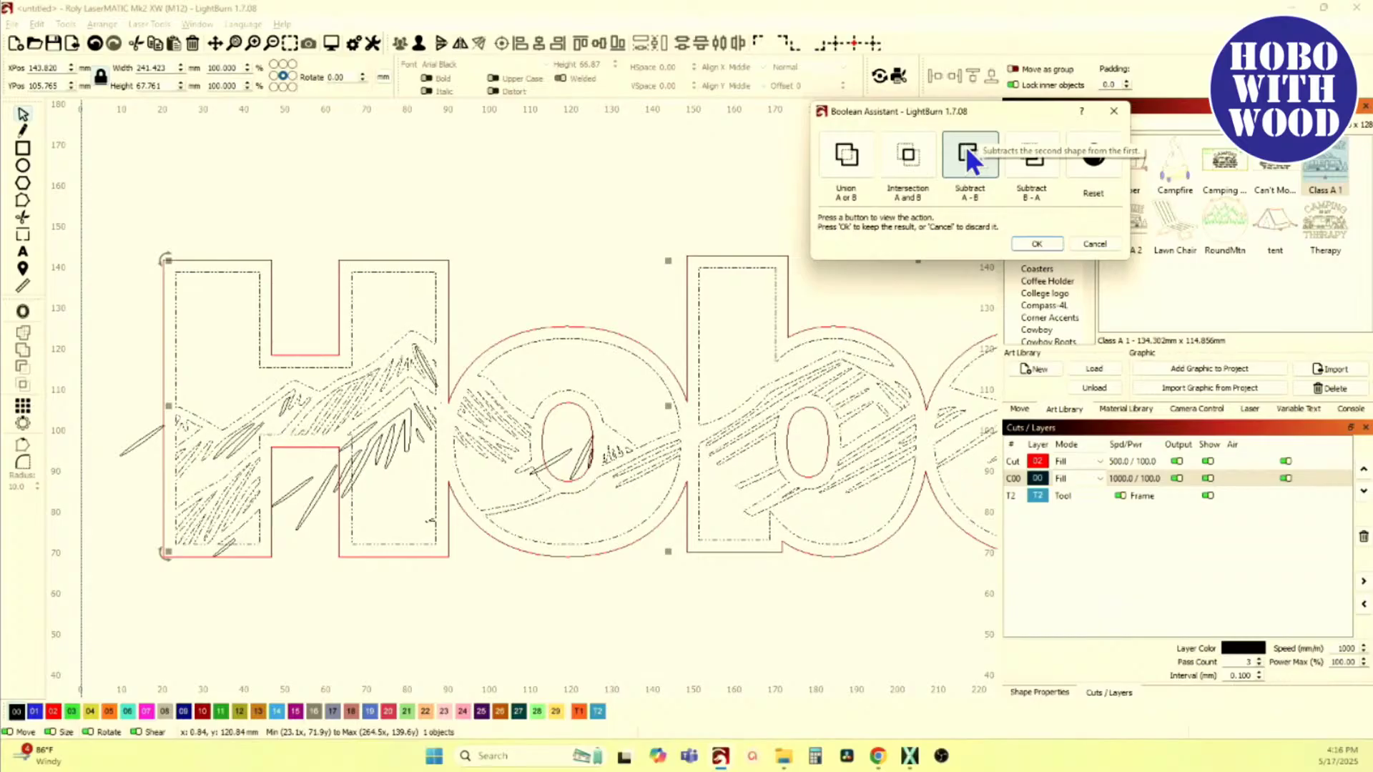
left_click(1028, 163)
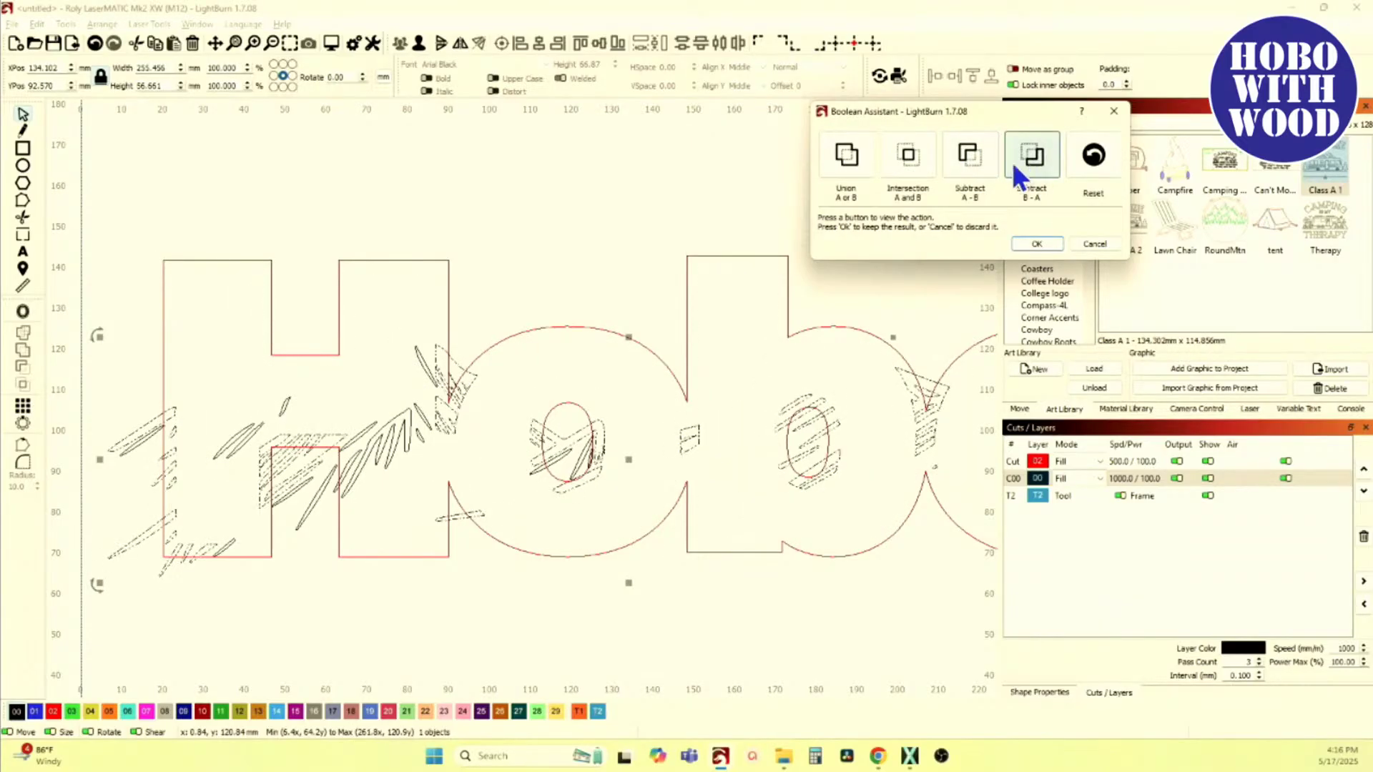
Step: Apply Subtract A - B to the letter contours and mountain artwork, and assign the result to layer 02
left_click(976, 155)
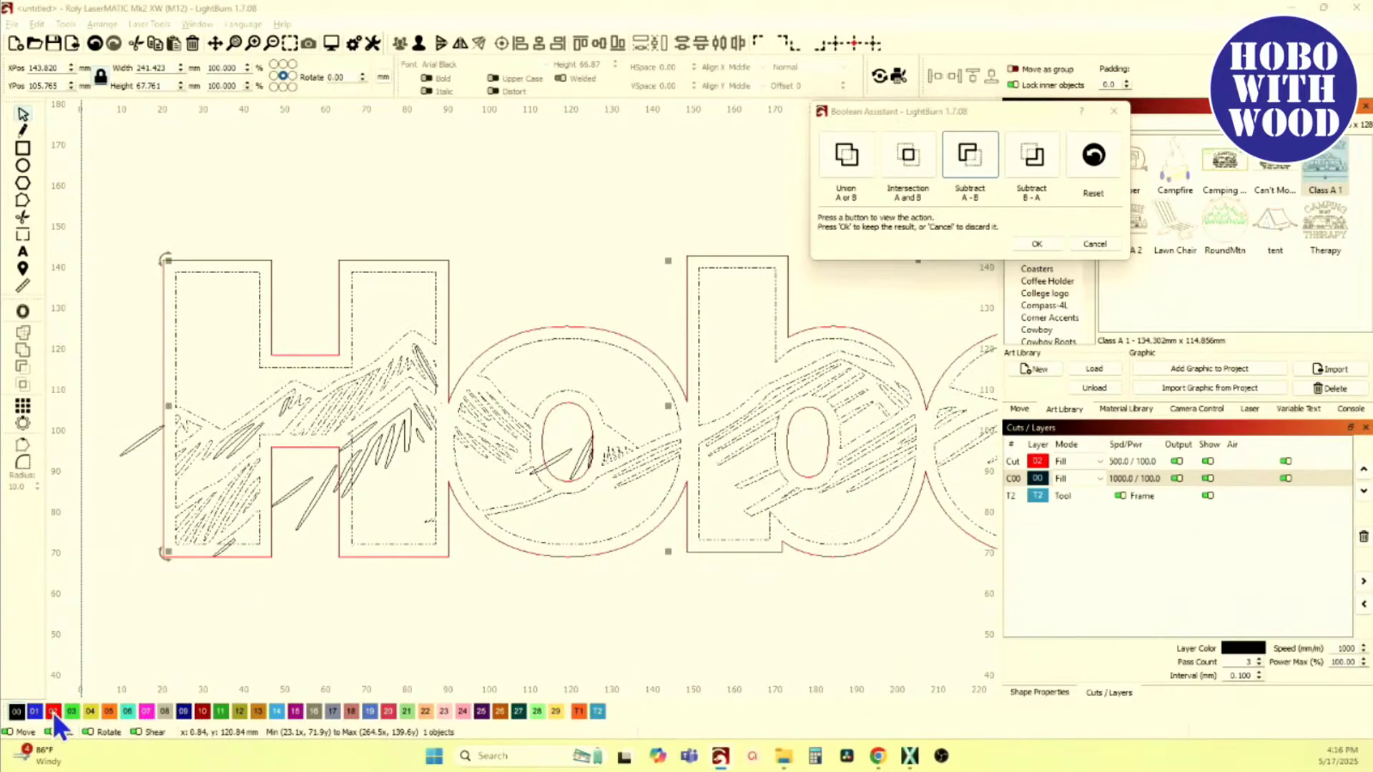
left_click(1034, 245)
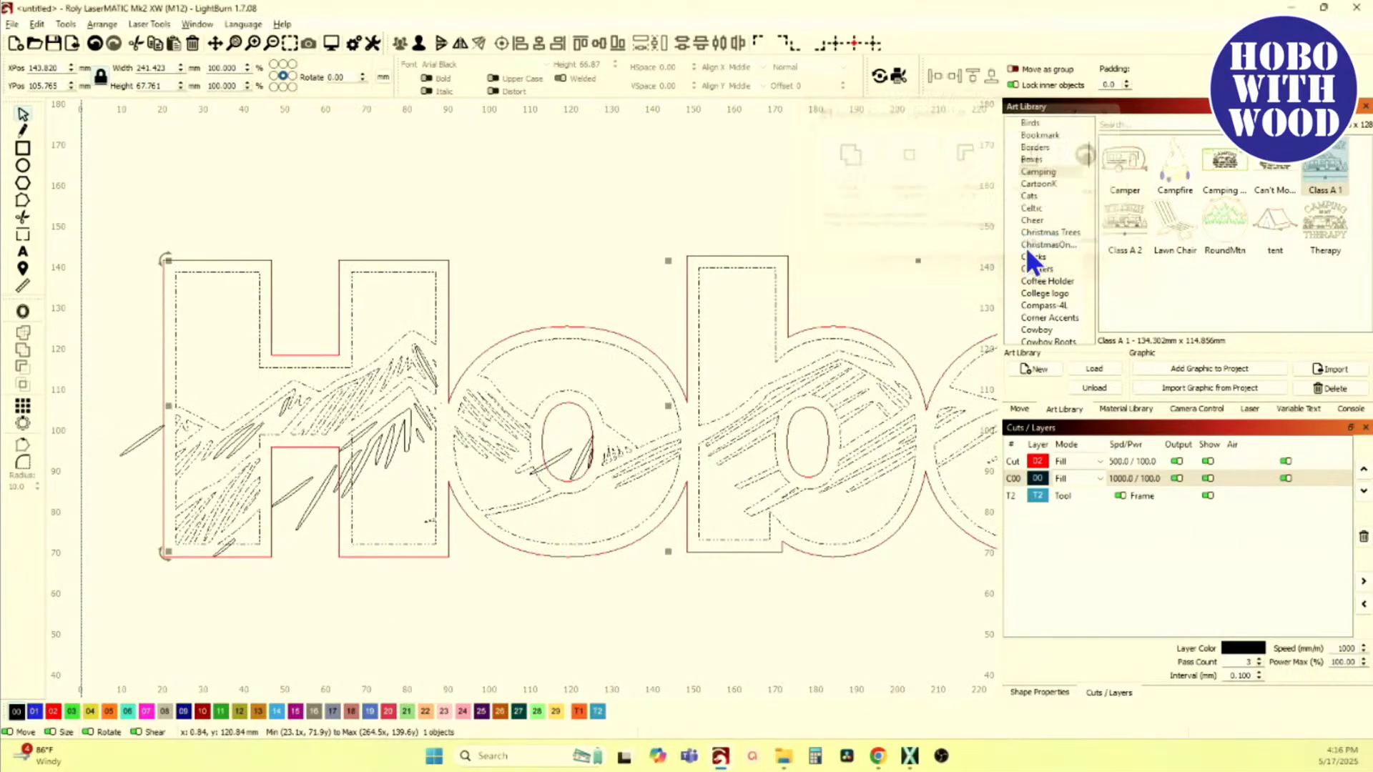
left_click(53, 711)
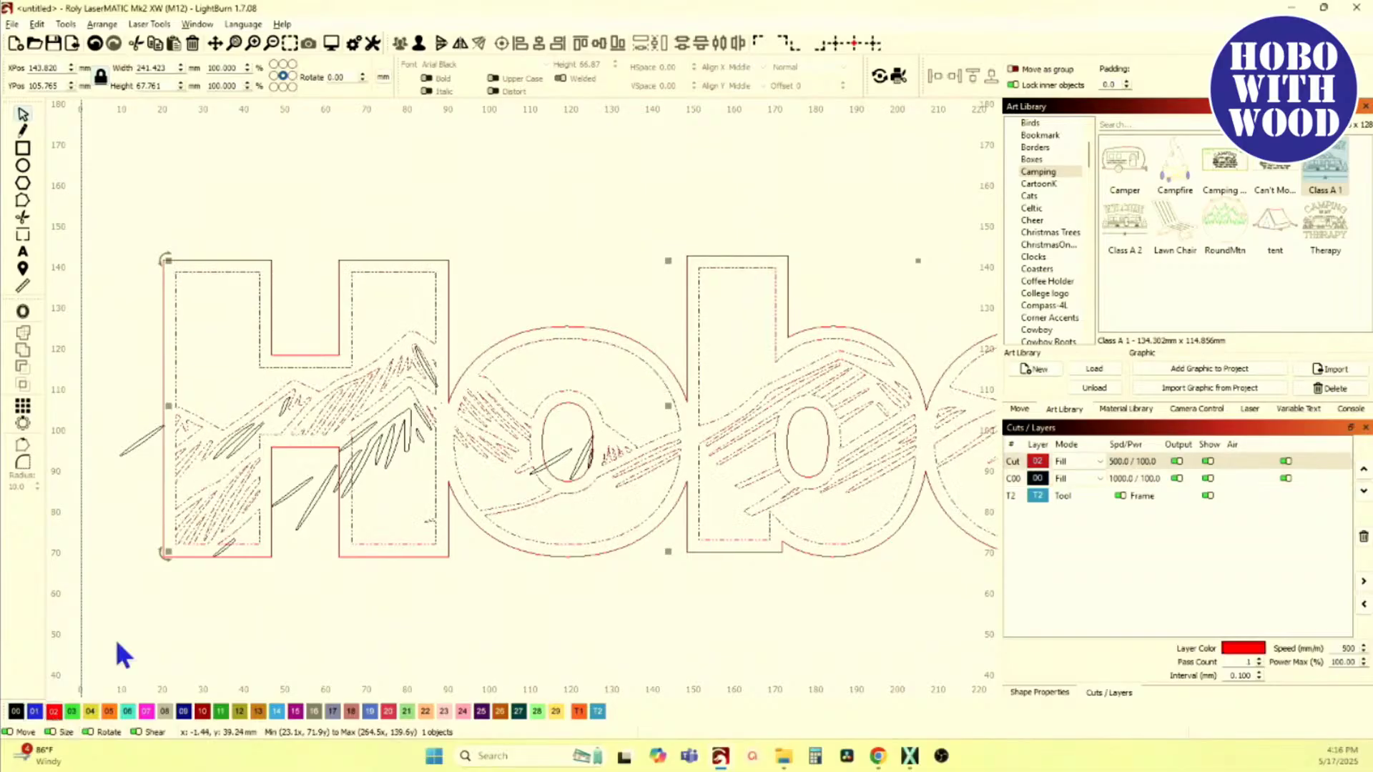
Step: Delete the stray mountain sliver protruding beyond the outer left edge of the H
scroll(219, 480, "up", 3)
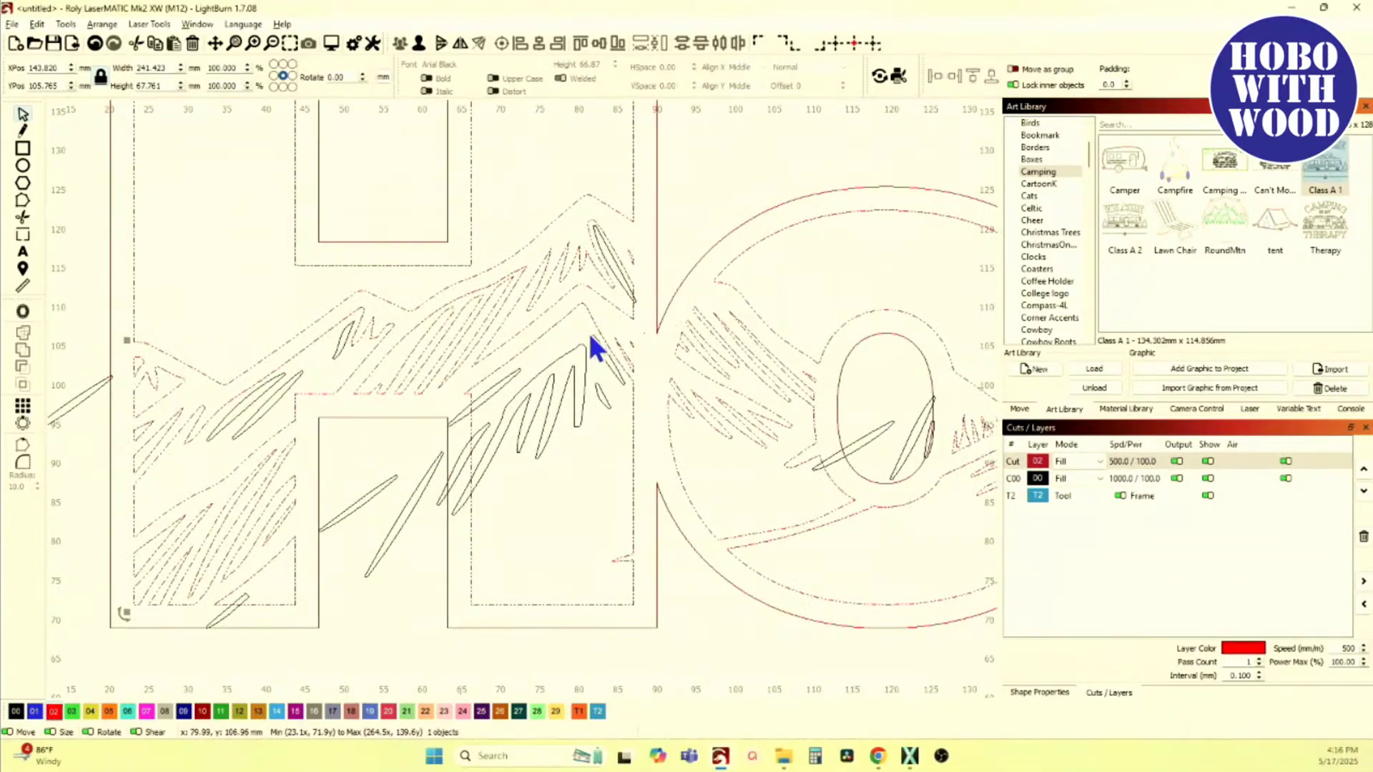
scroll(600, 329, "up", 2)
scroll(613, 273, "down", 4)
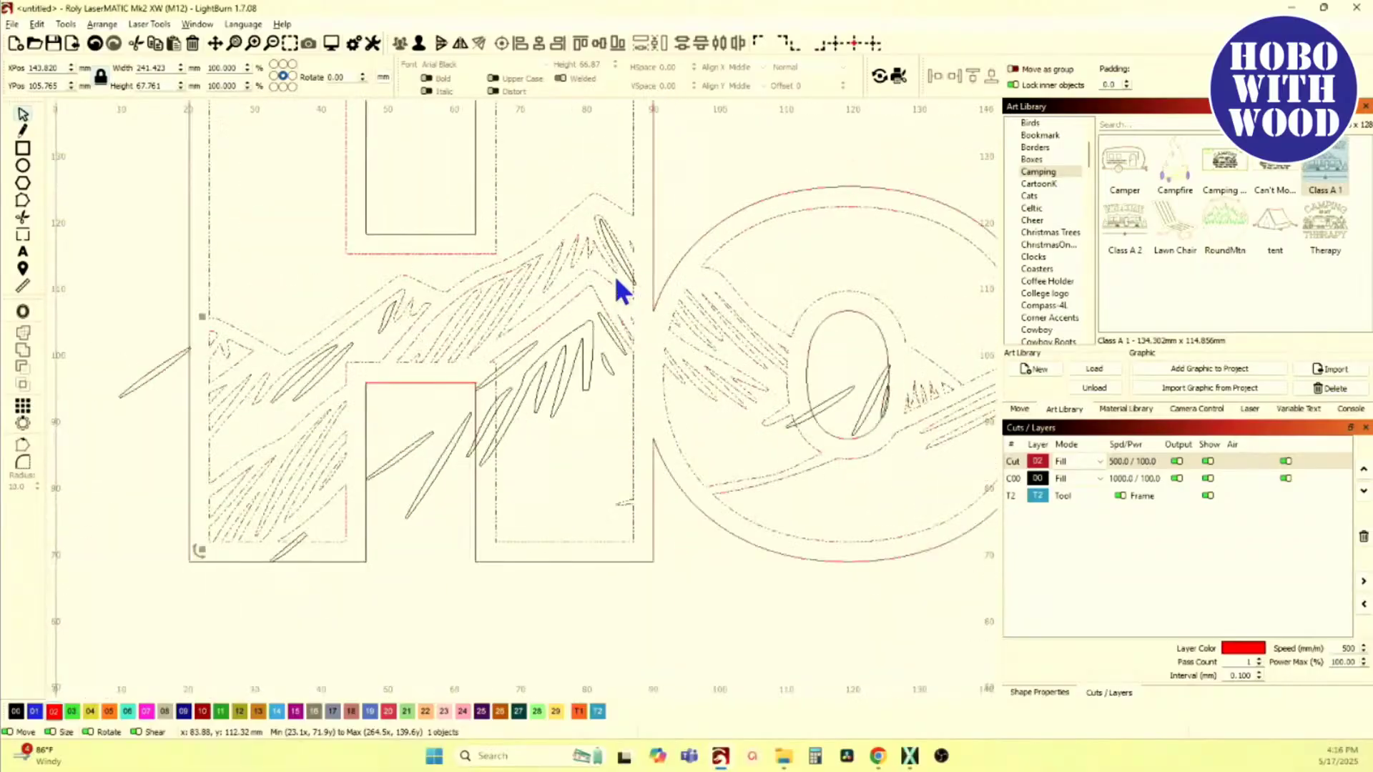
scroll(613, 286, "down", 2)
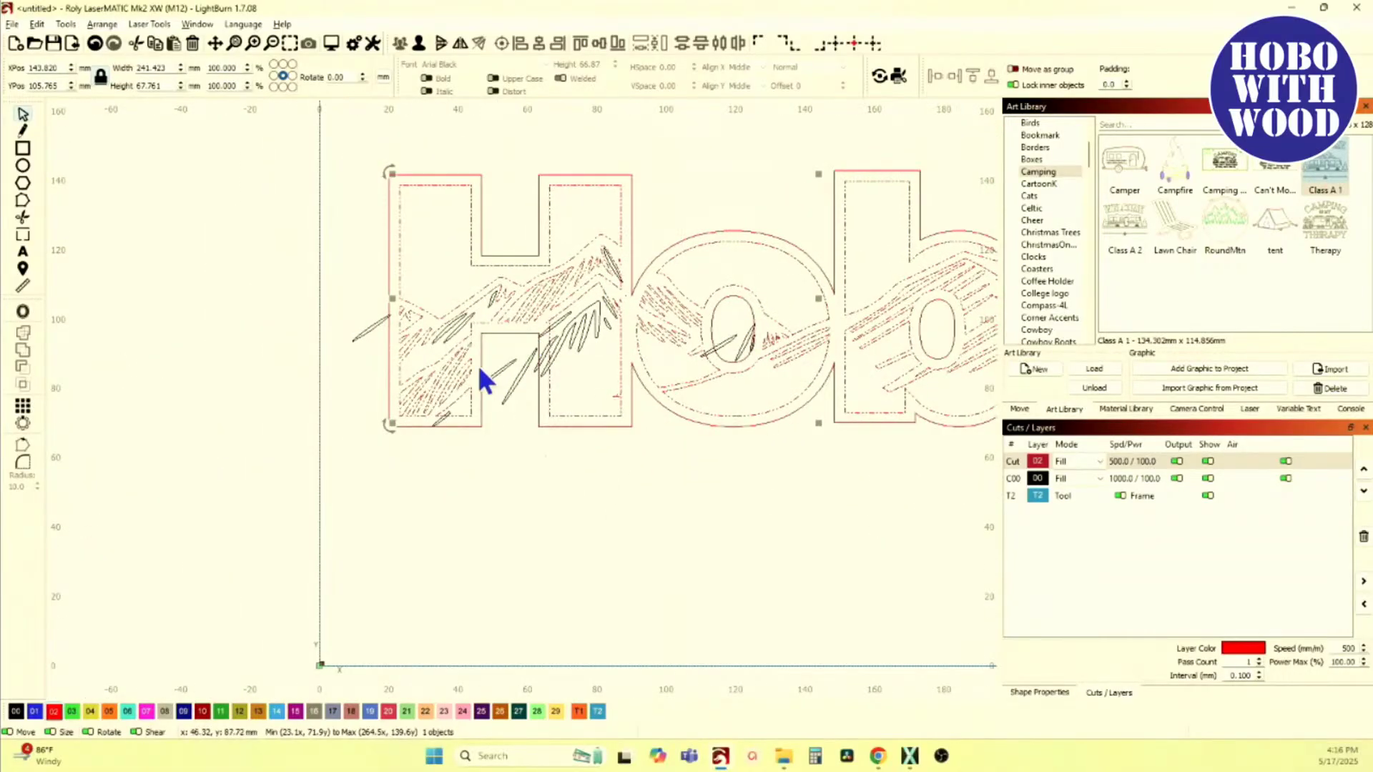
scroll(449, 421, "up", 4)
scroll(432, 402, "down", 2)
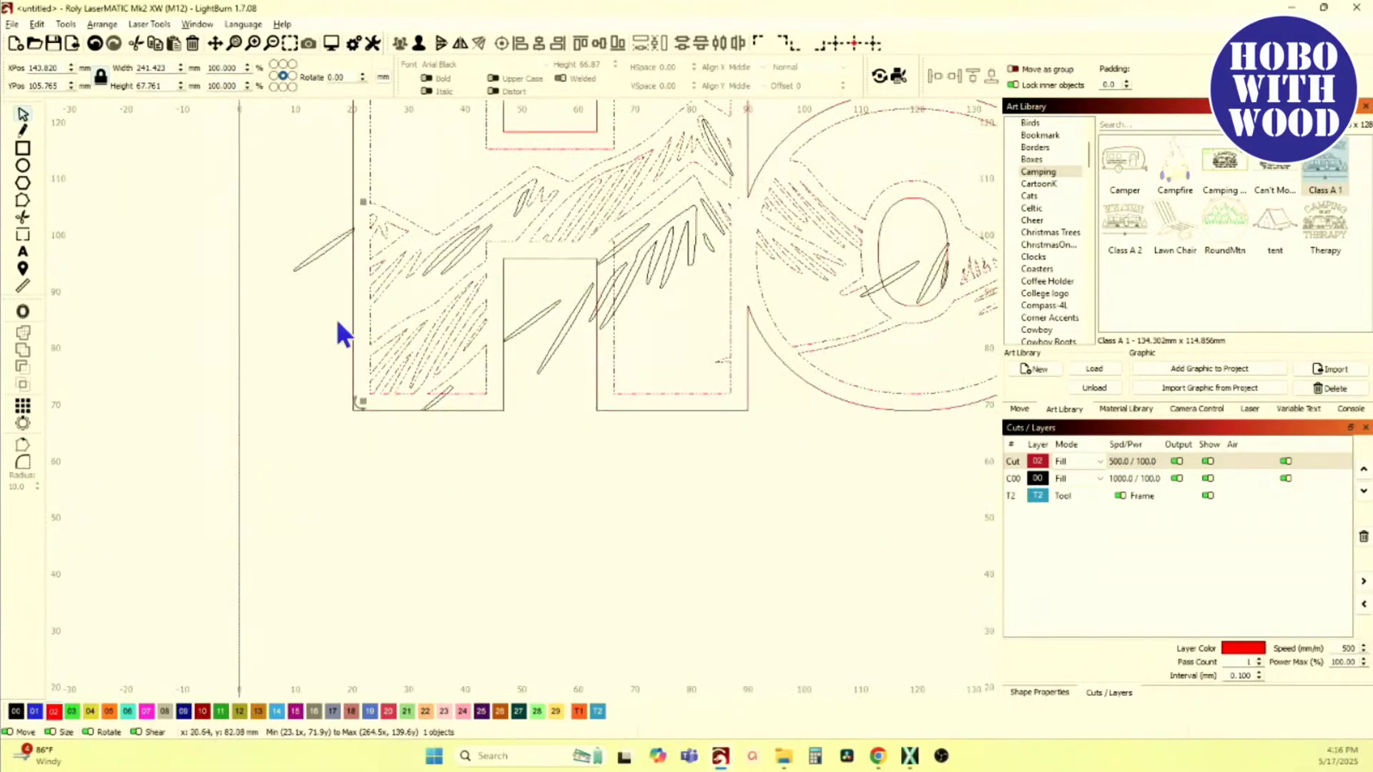
left_click(319, 259)
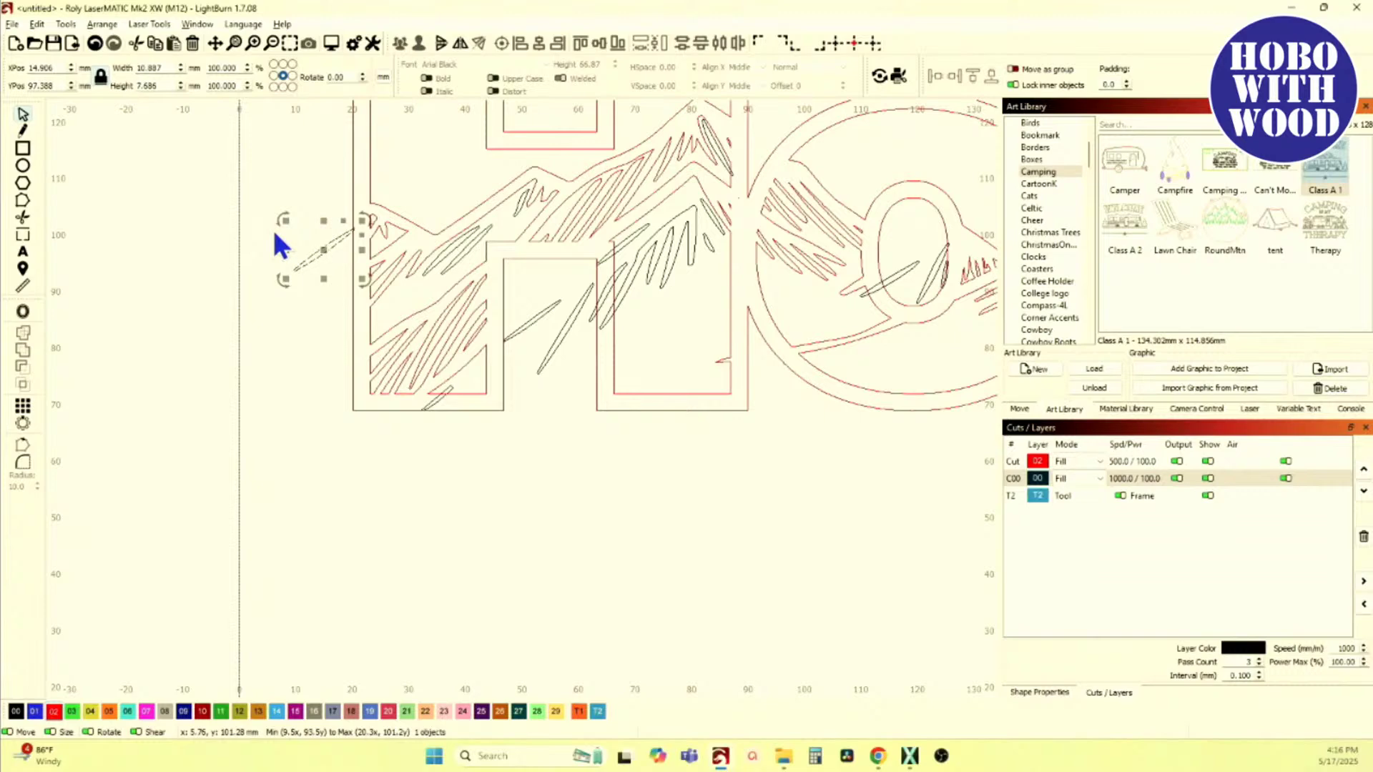
key("Delete")
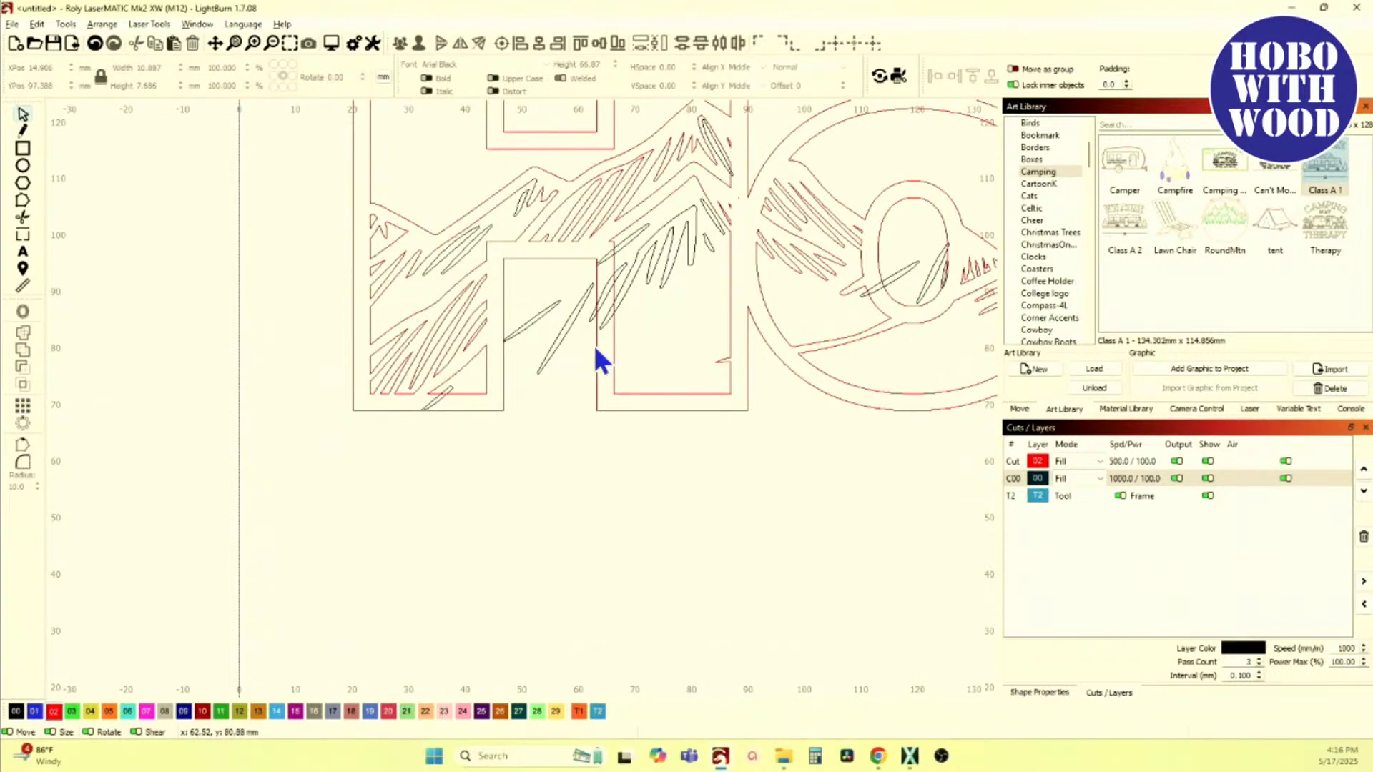
Step: Delete the two stray mountain slivers in the open gap between the H's lower legs
scroll(589, 329, "up", 2)
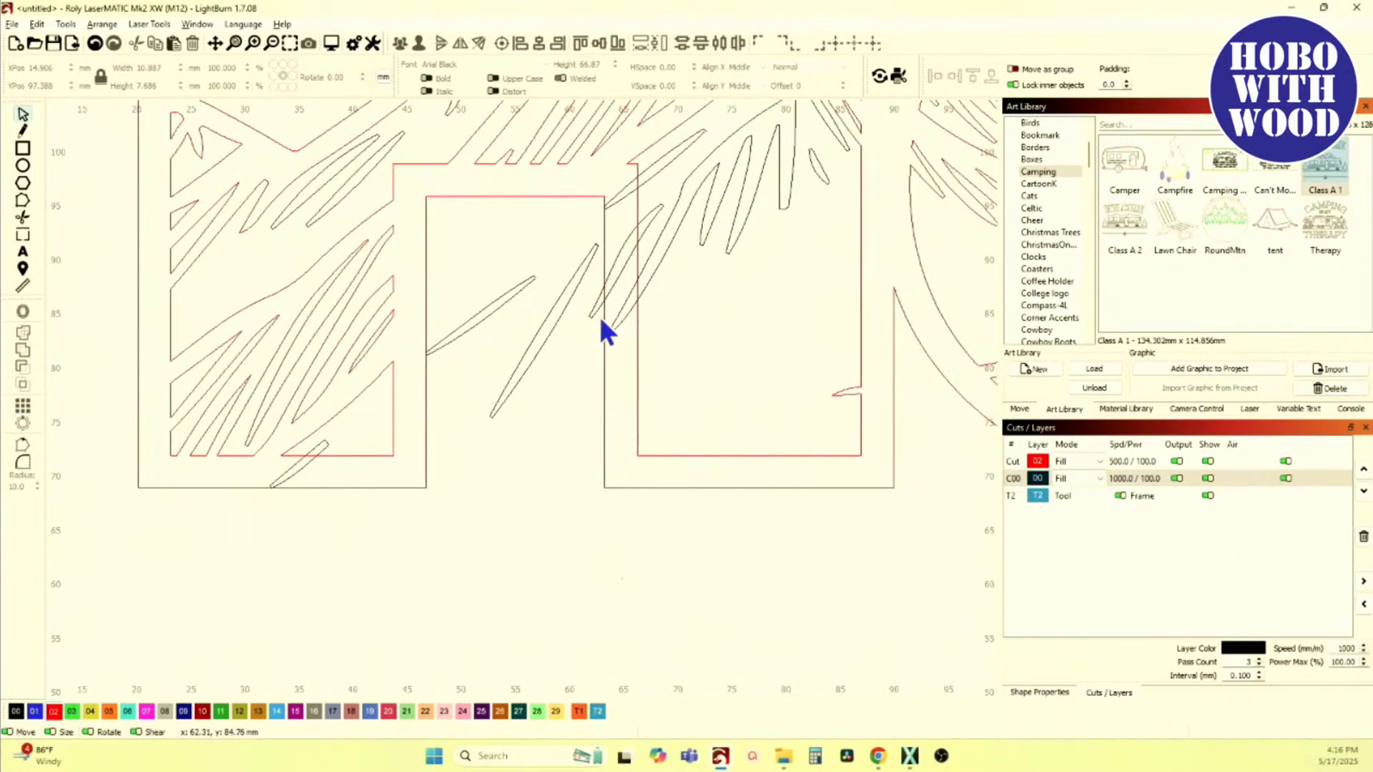
left_click_drag(615, 296, 518, 283)
left_click(547, 305)
left_click_drag(561, 396, 452, 313)
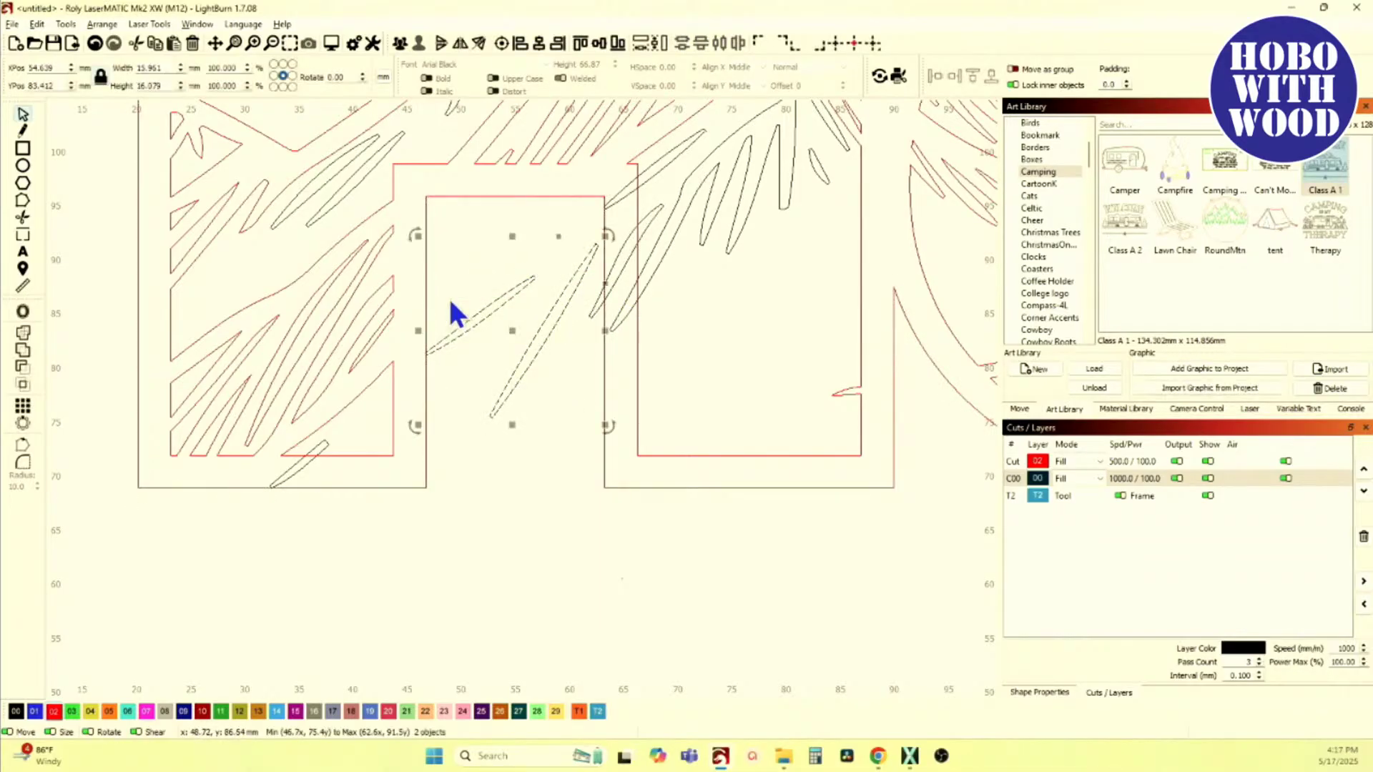
key("Delete")
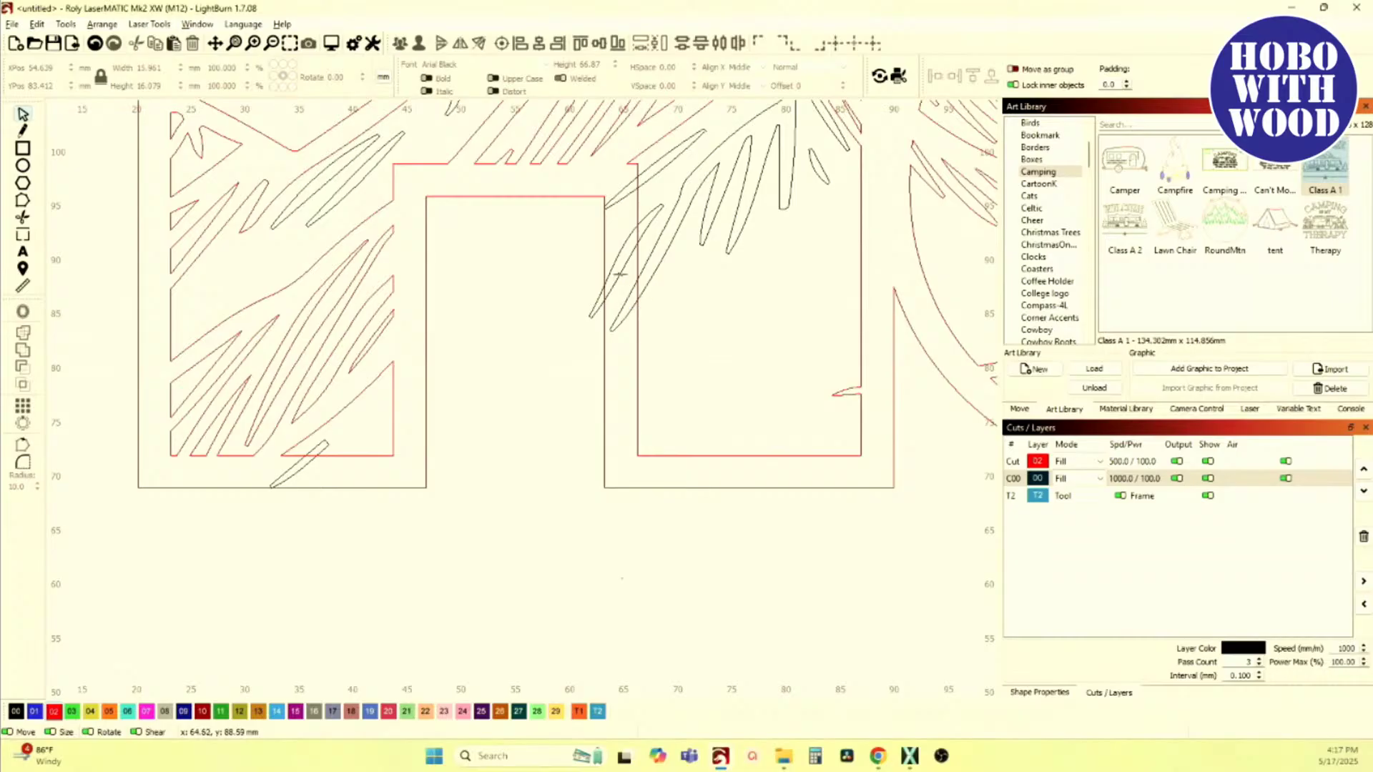
Step: Delete the narrow sliver crossing the inner edge of the H's right leg and the one at the foot of its left leg
scroll(615, 286, "down", 4)
scroll(628, 277, "up", 8)
scroll(572, 379, "down", 3)
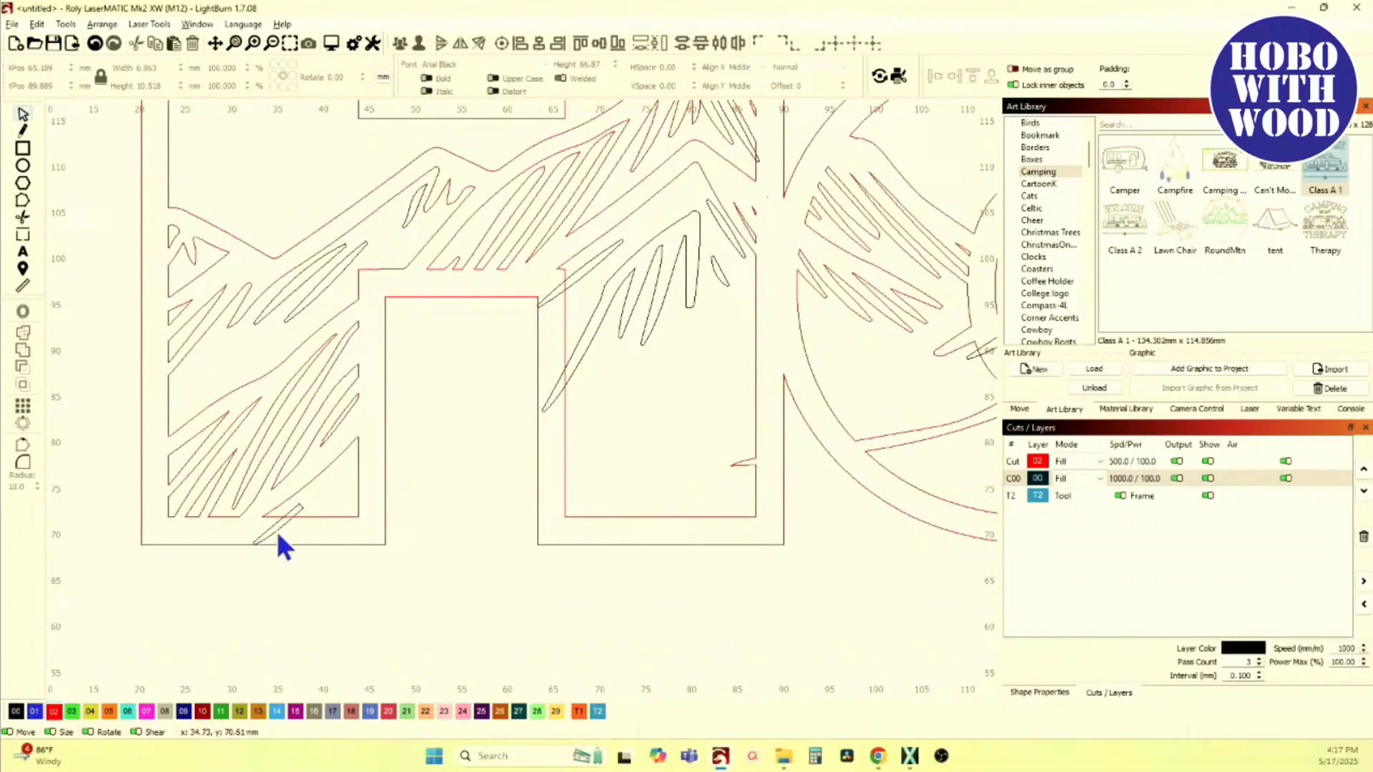
left_click(276, 528)
key("Delete")
scroll(276, 533, "down", 3)
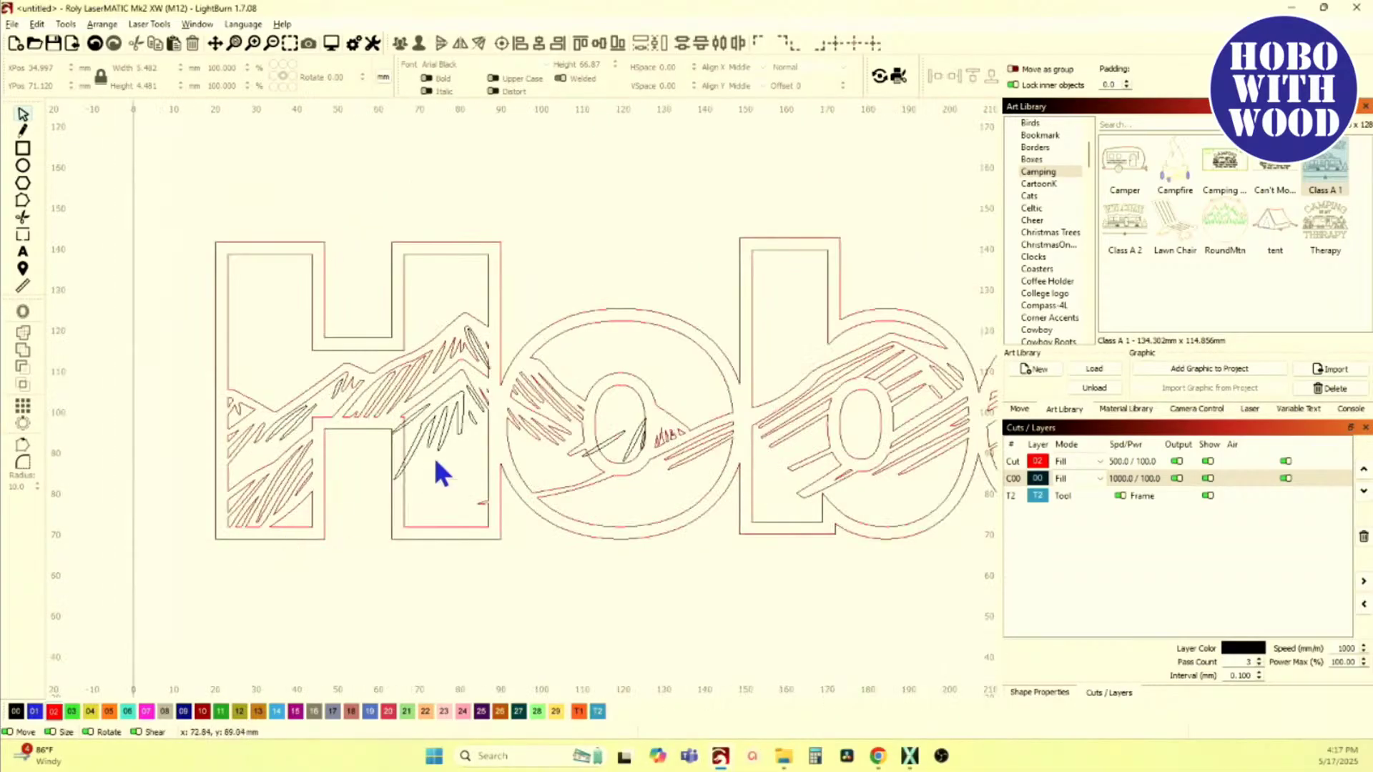
Step: Assign the loose black mountain strokes in the H's left half and below its right-hand peak to layer 02
scroll(266, 408, "up", 2)
left_click_drag(201, 301, 388, 503)
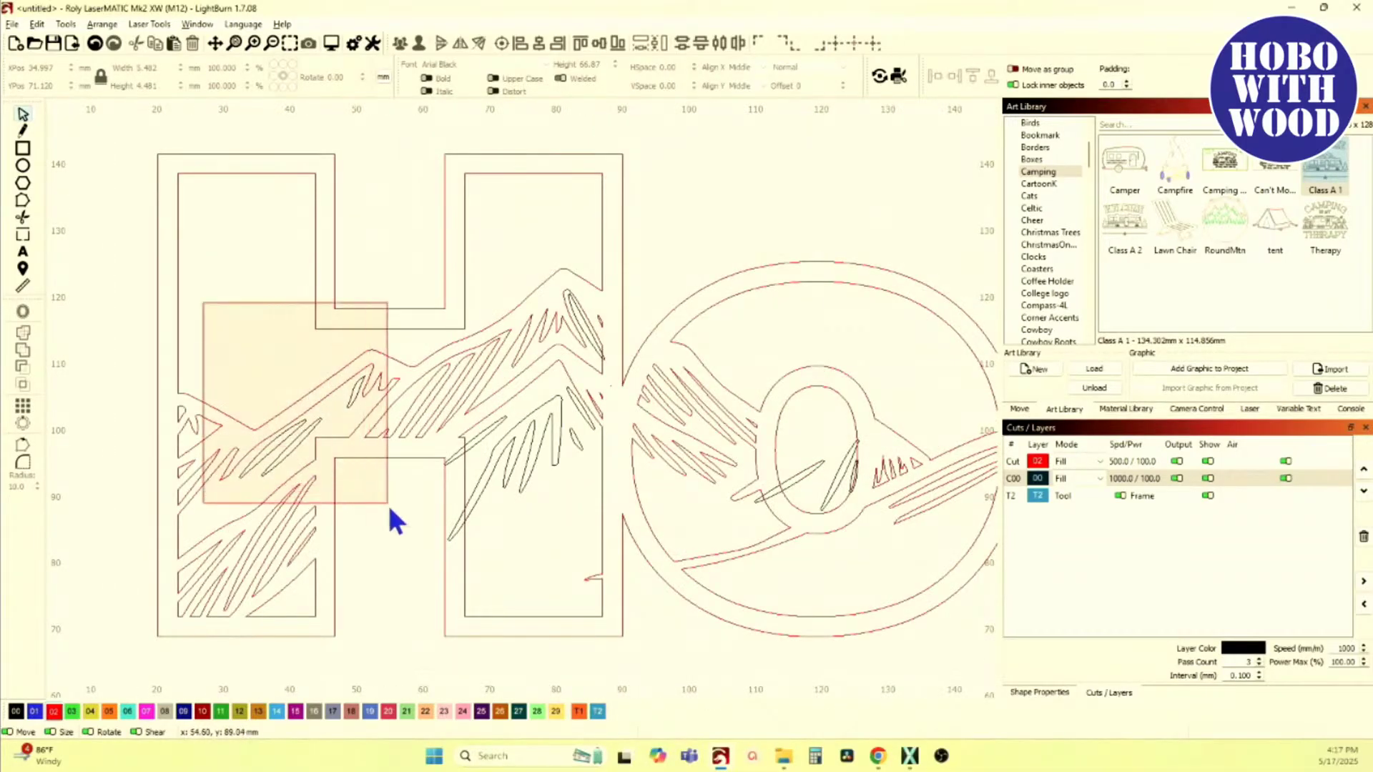
left_click(54, 711)
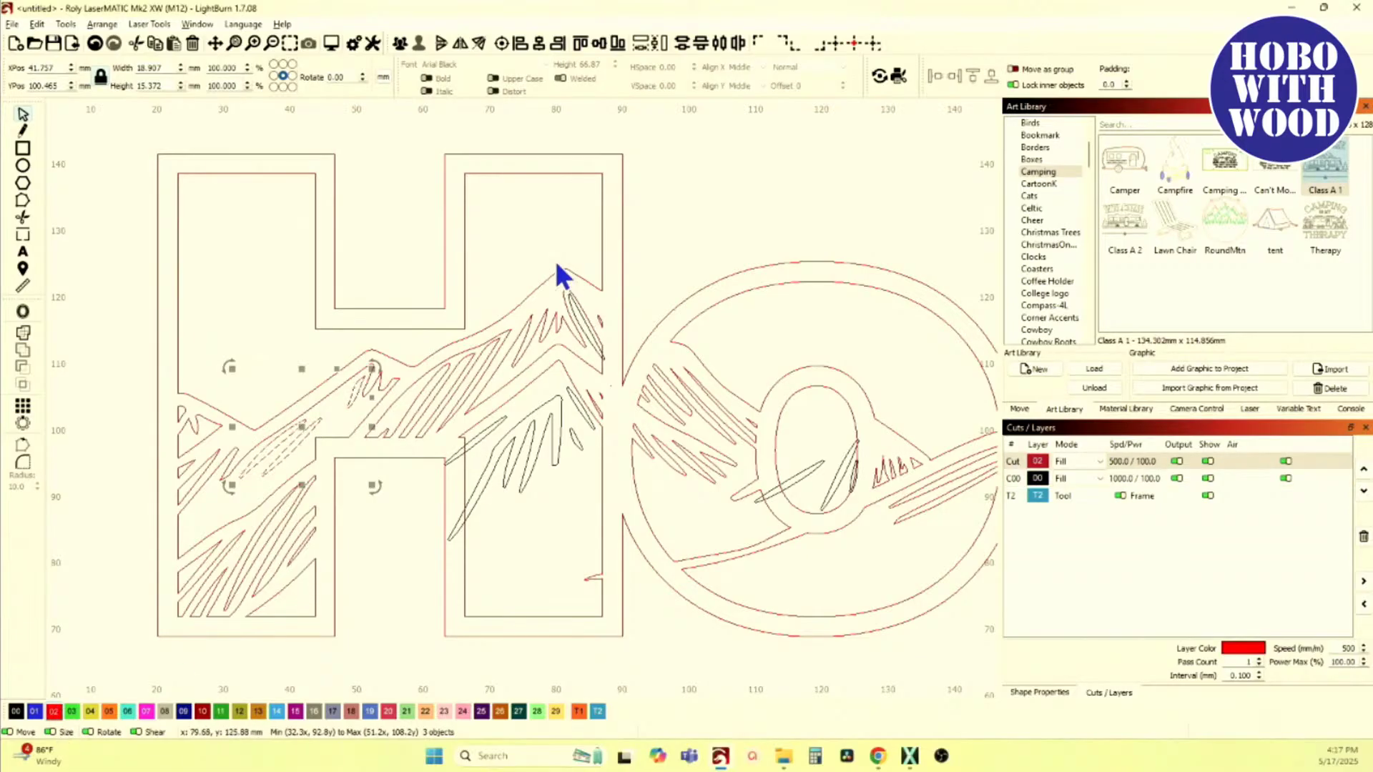
left_click_drag(534, 246, 637, 393)
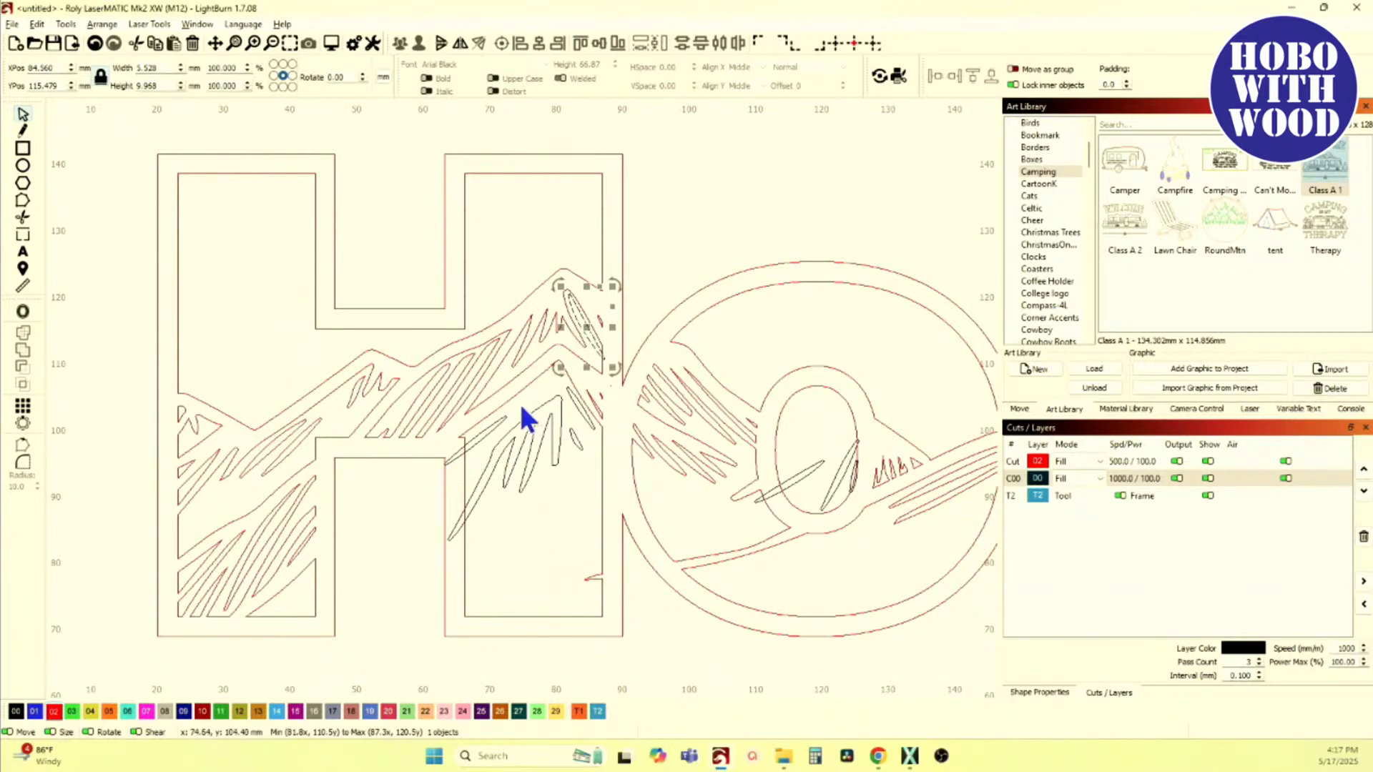
left_click(54, 711)
left_click(567, 480)
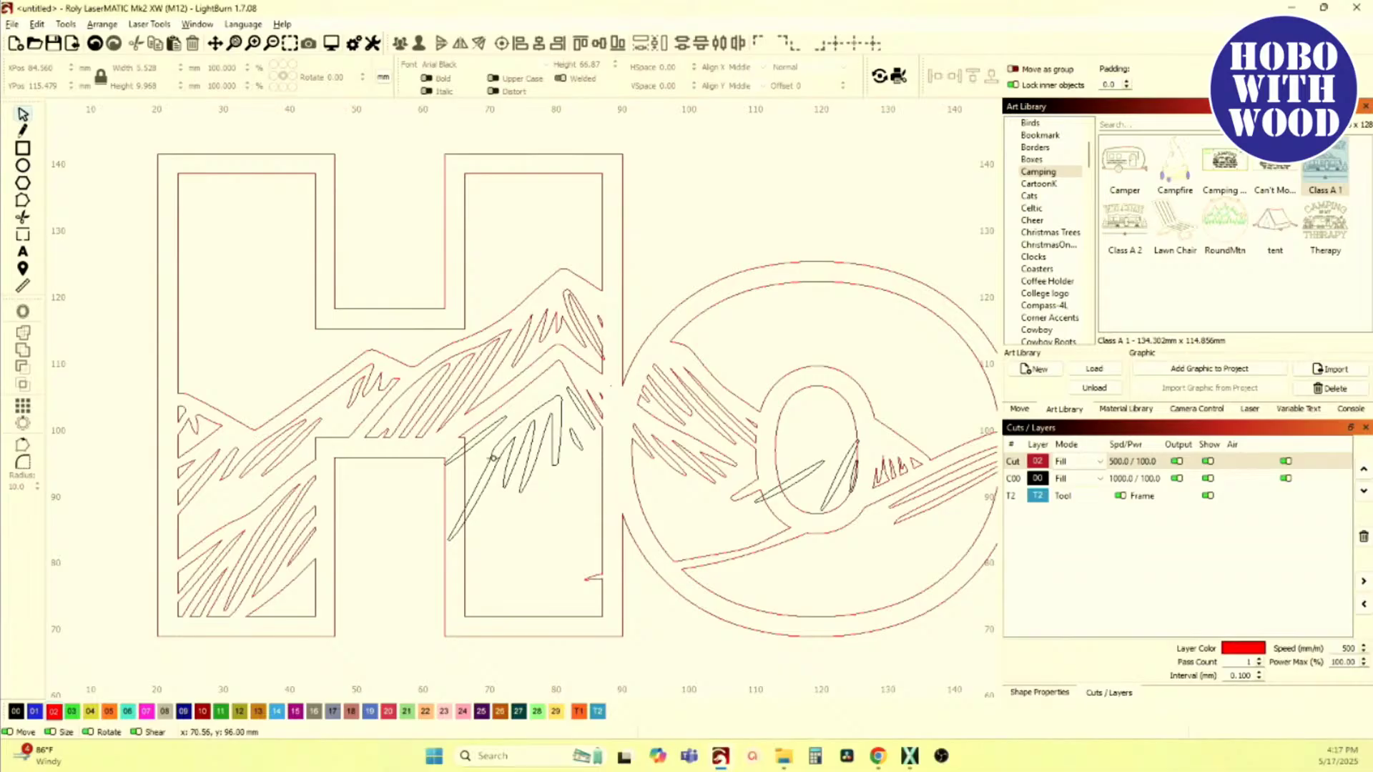
Step: Edit the nodes of the short sliver beside the H's crossbar so its lower end stays inside the right leg's inner outline
scroll(498, 474, "up", 3)
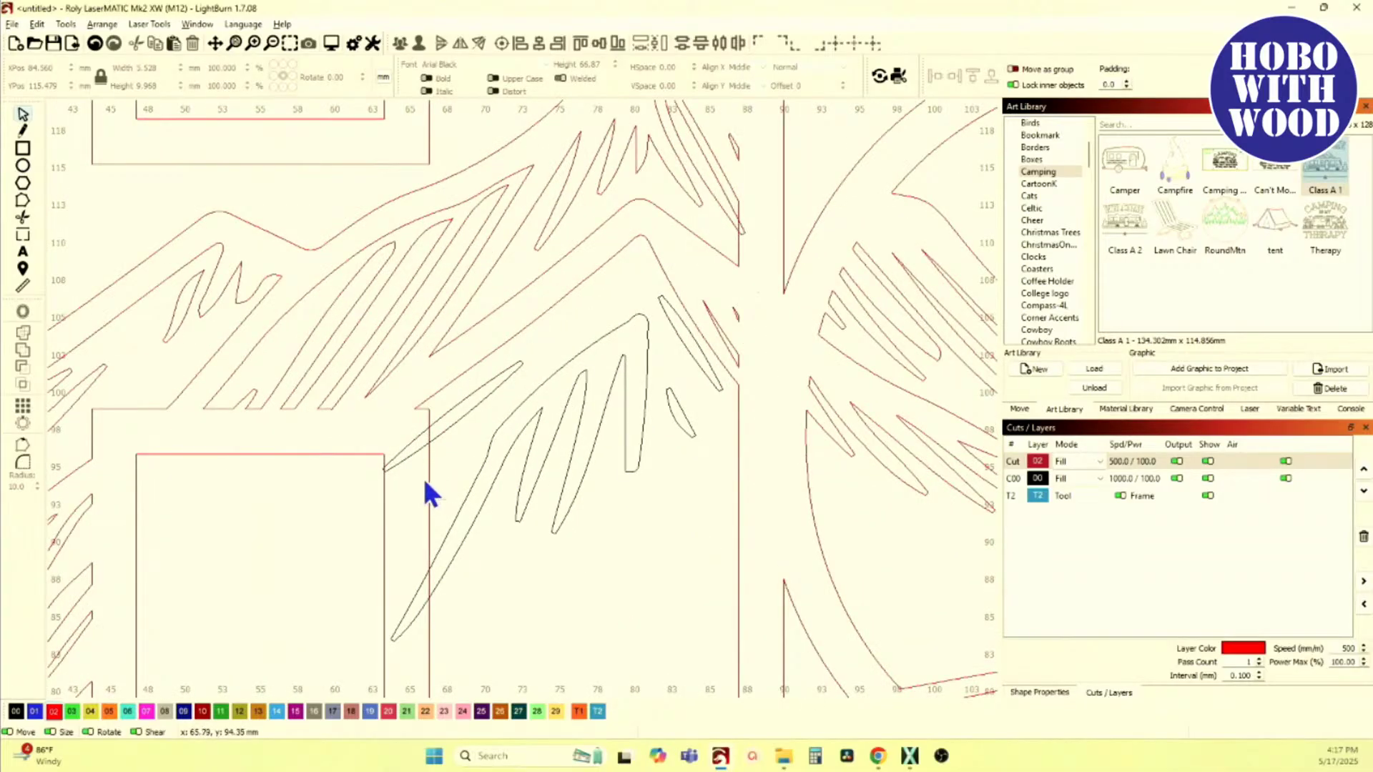
left_click(408, 456)
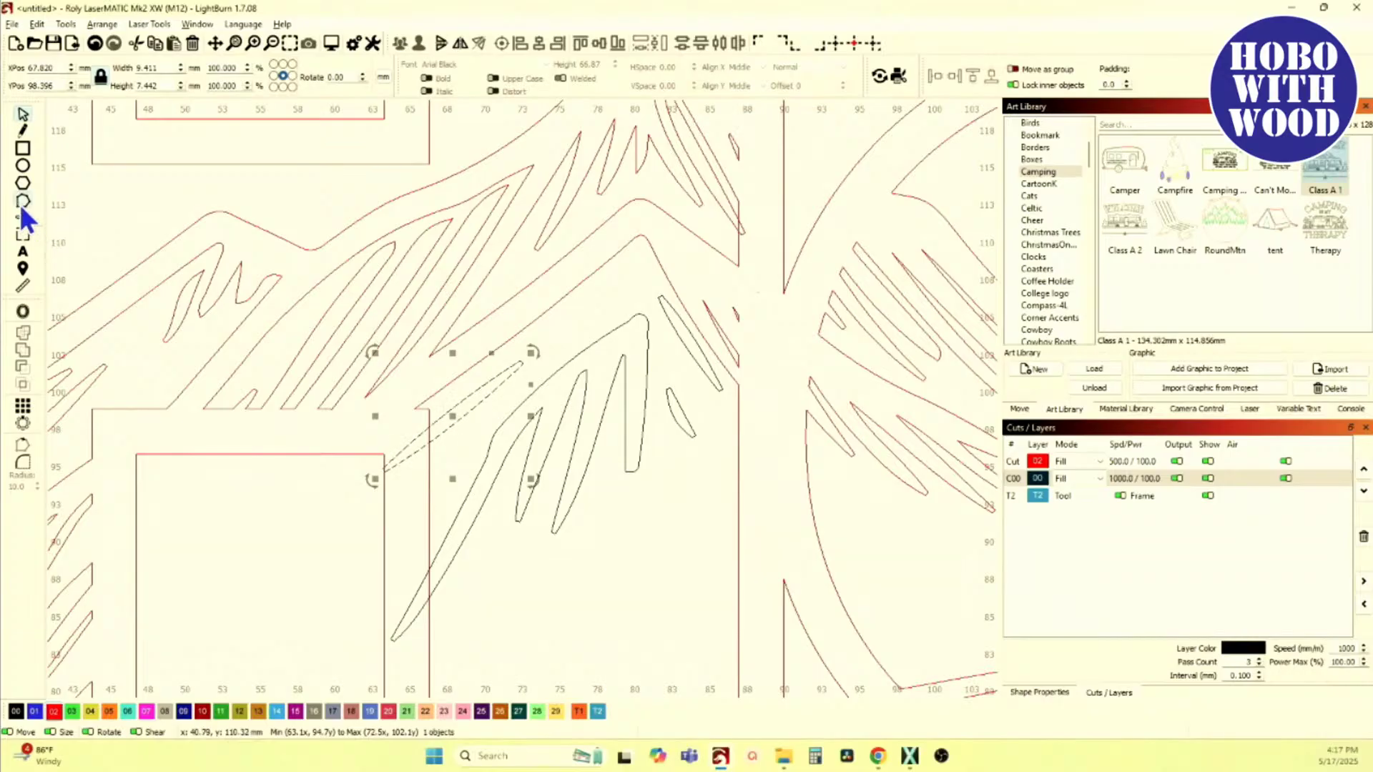
scroll(372, 452, "up", 3)
left_click_drag(339, 387, 514, 370)
scroll(516, 379, "down", 3)
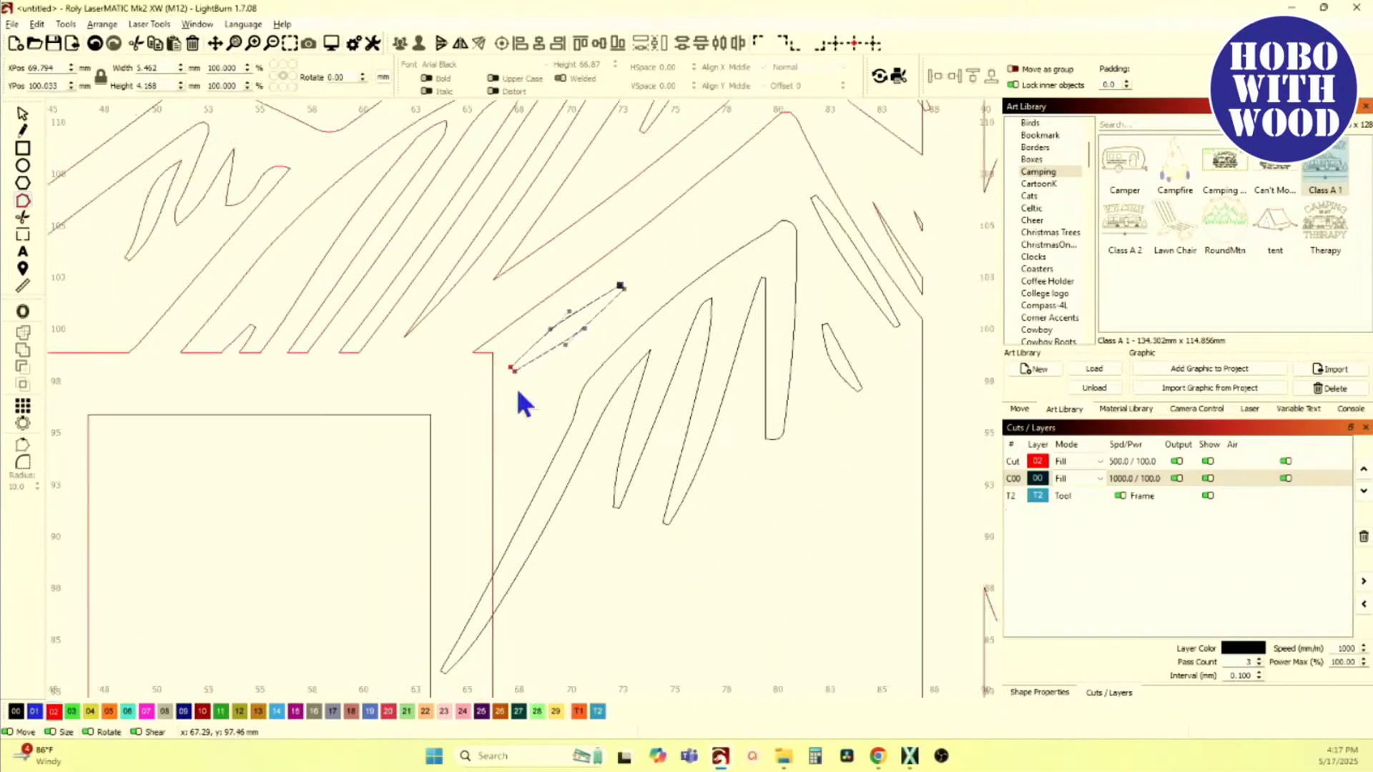
Step: Try to pull the long jagged stroke's lower tip inside the H's right leg by moving its nodes, and undo the moves
left_click(513, 432)
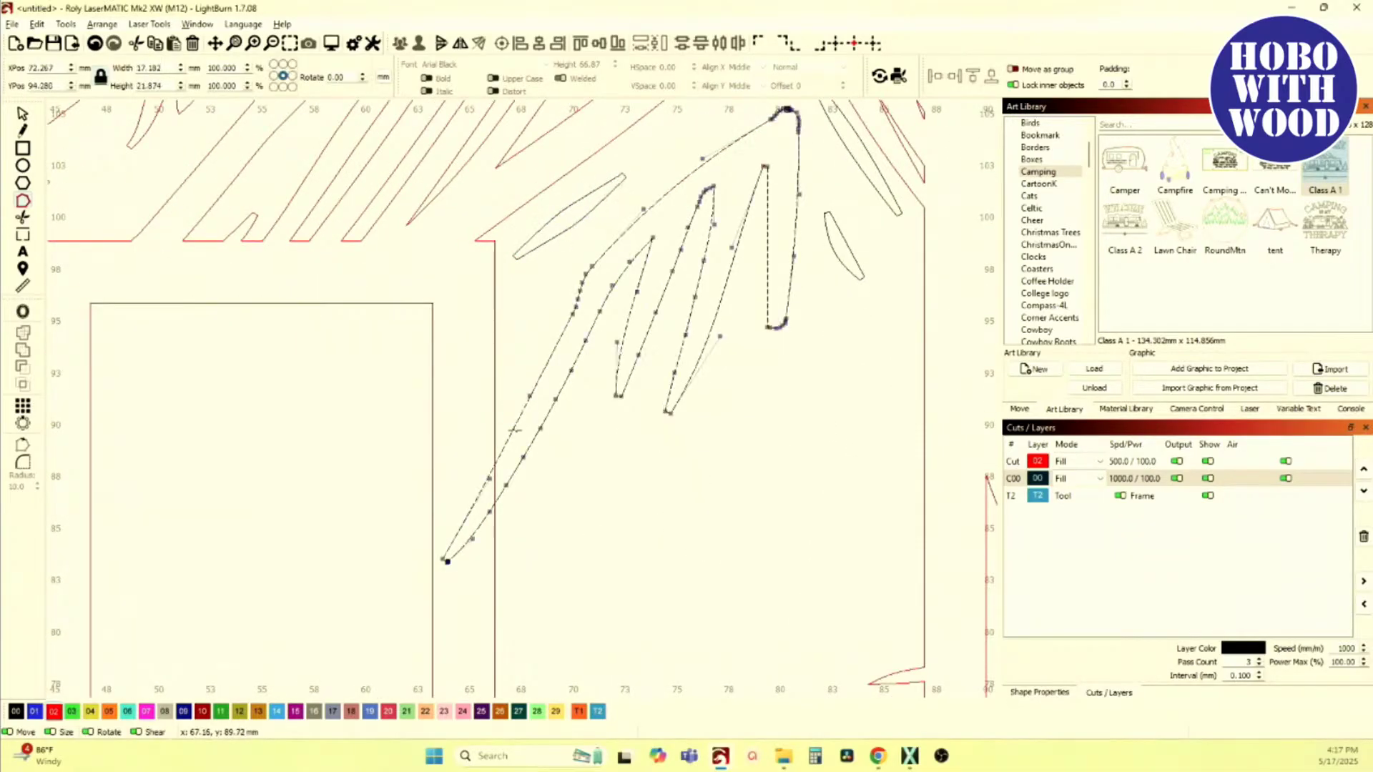
left_click_drag(391, 377, 555, 589)
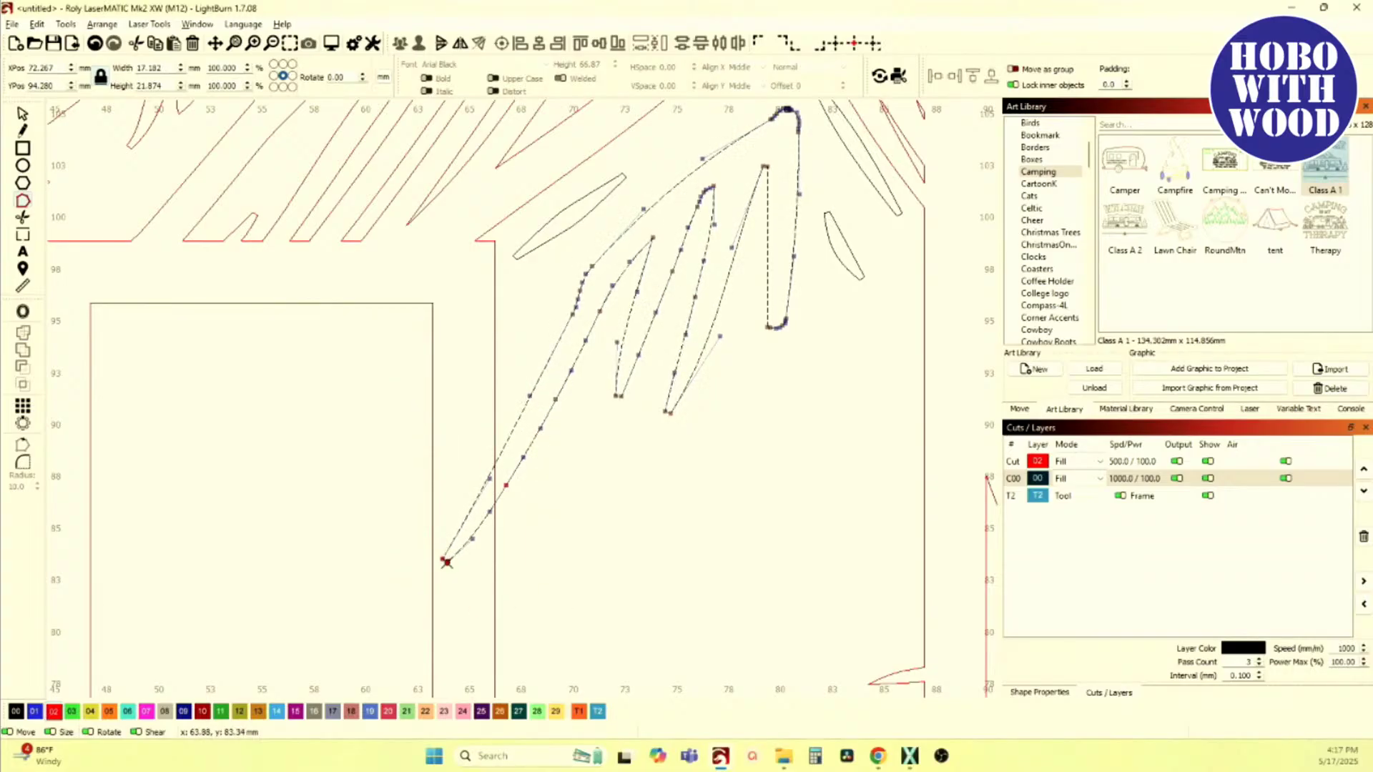
left_click_drag(446, 561, 521, 499)
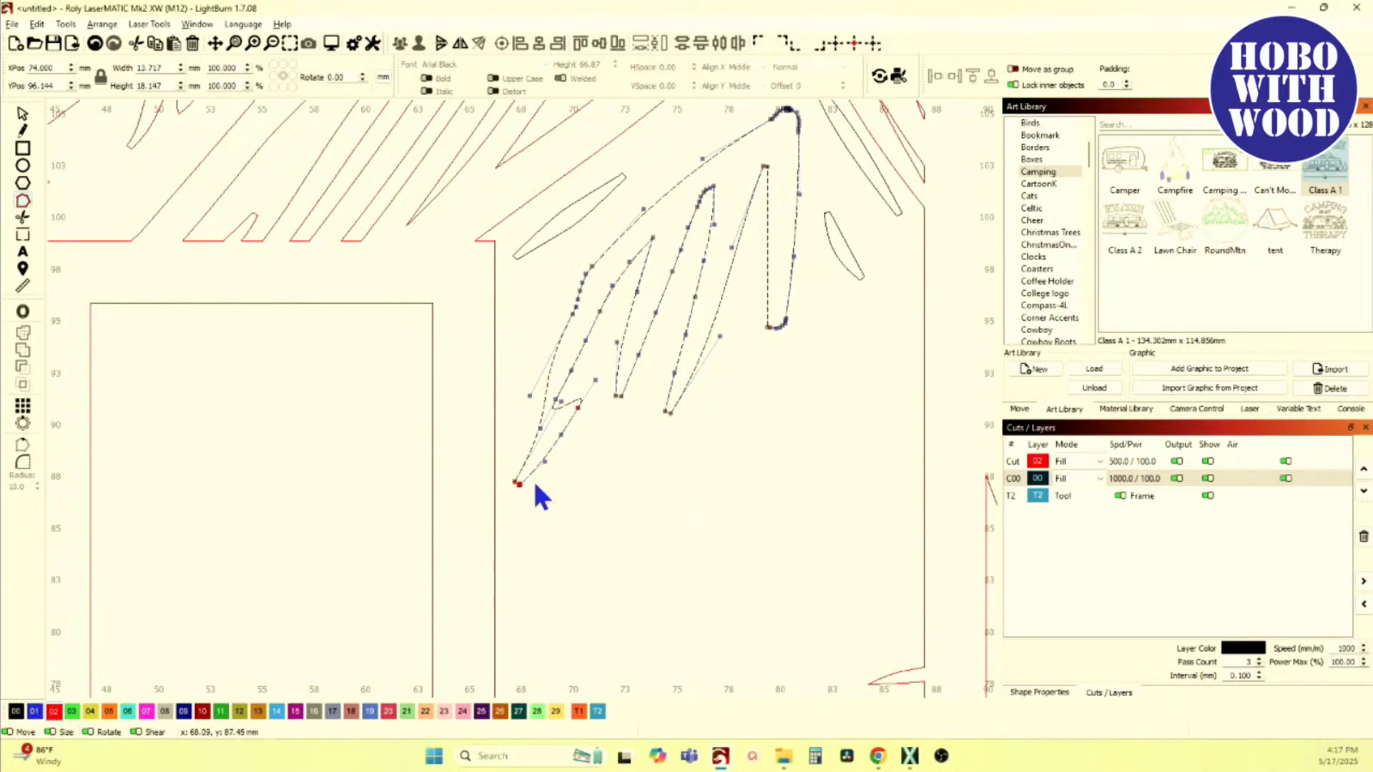
left_click_drag(515, 479, 500, 473)
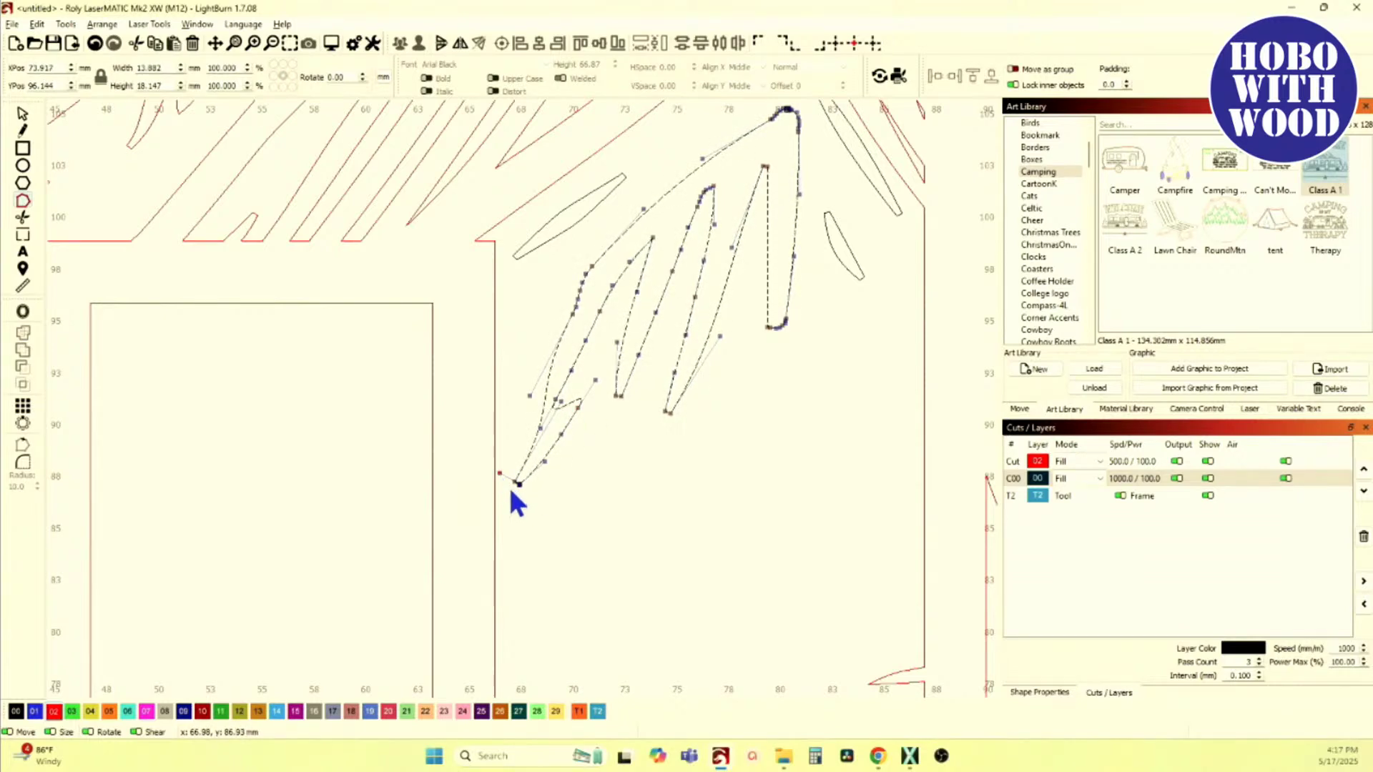
key("ctrl+z")
key("ctrl+z")
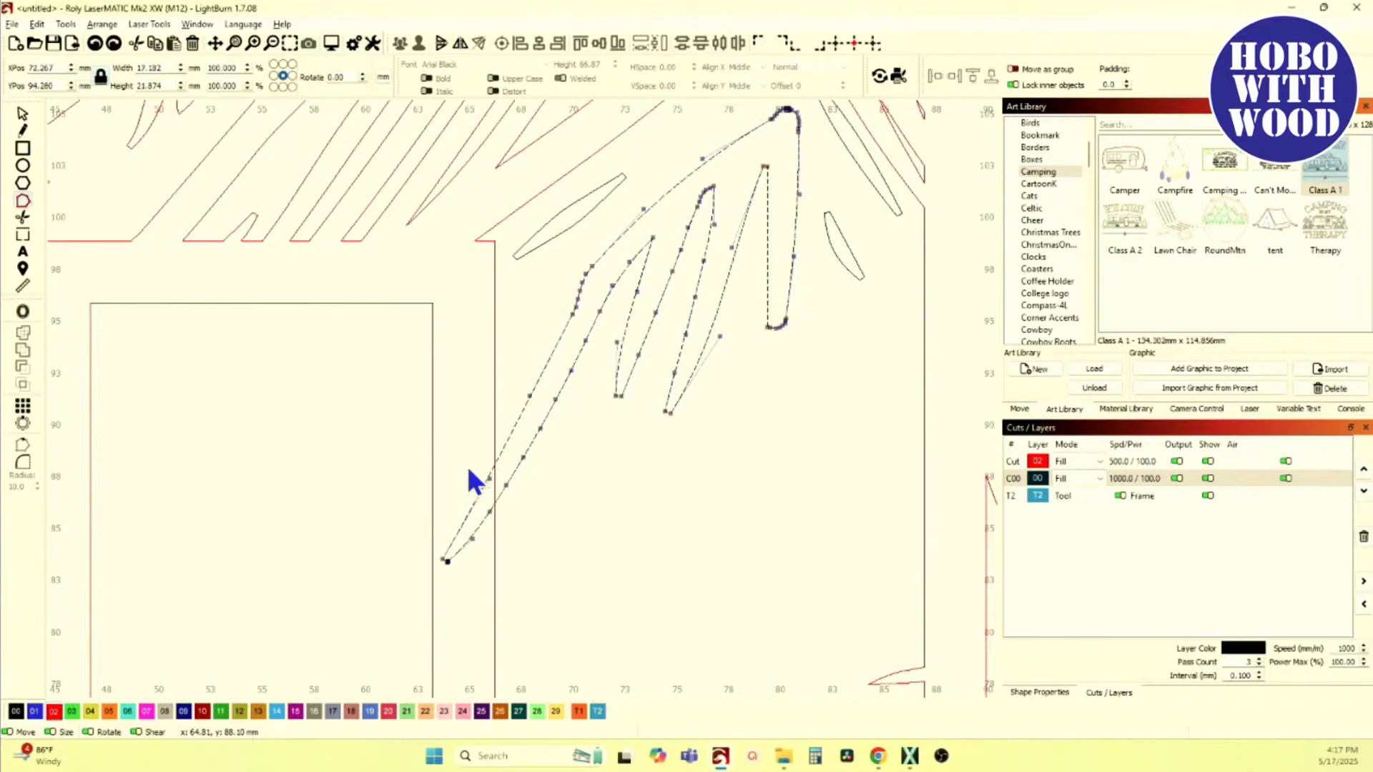
Step: Move the nodes at the long jagged stroke's lower tip up inside the inner outline of the H's right leg
left_click_drag(399, 395, 493, 593)
left_click(468, 534)
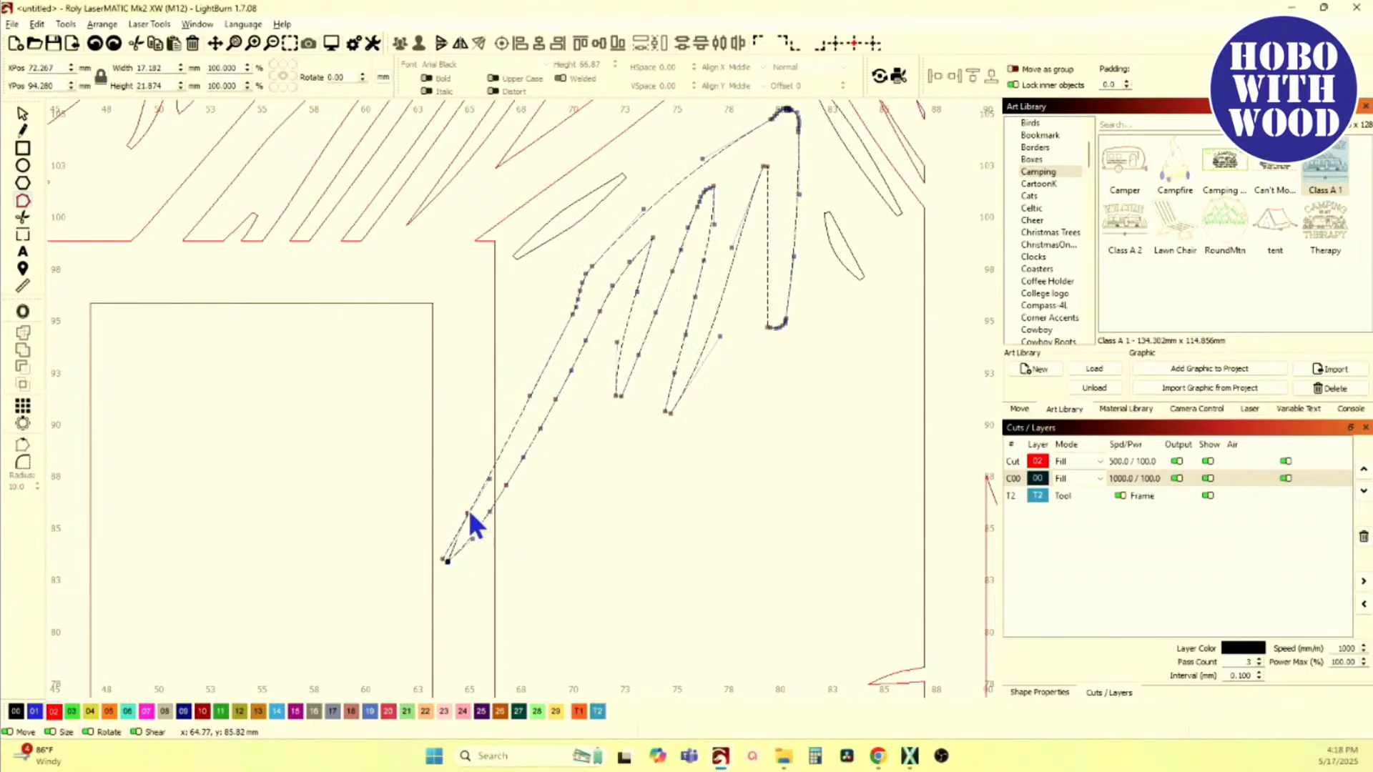
left_click(419, 562)
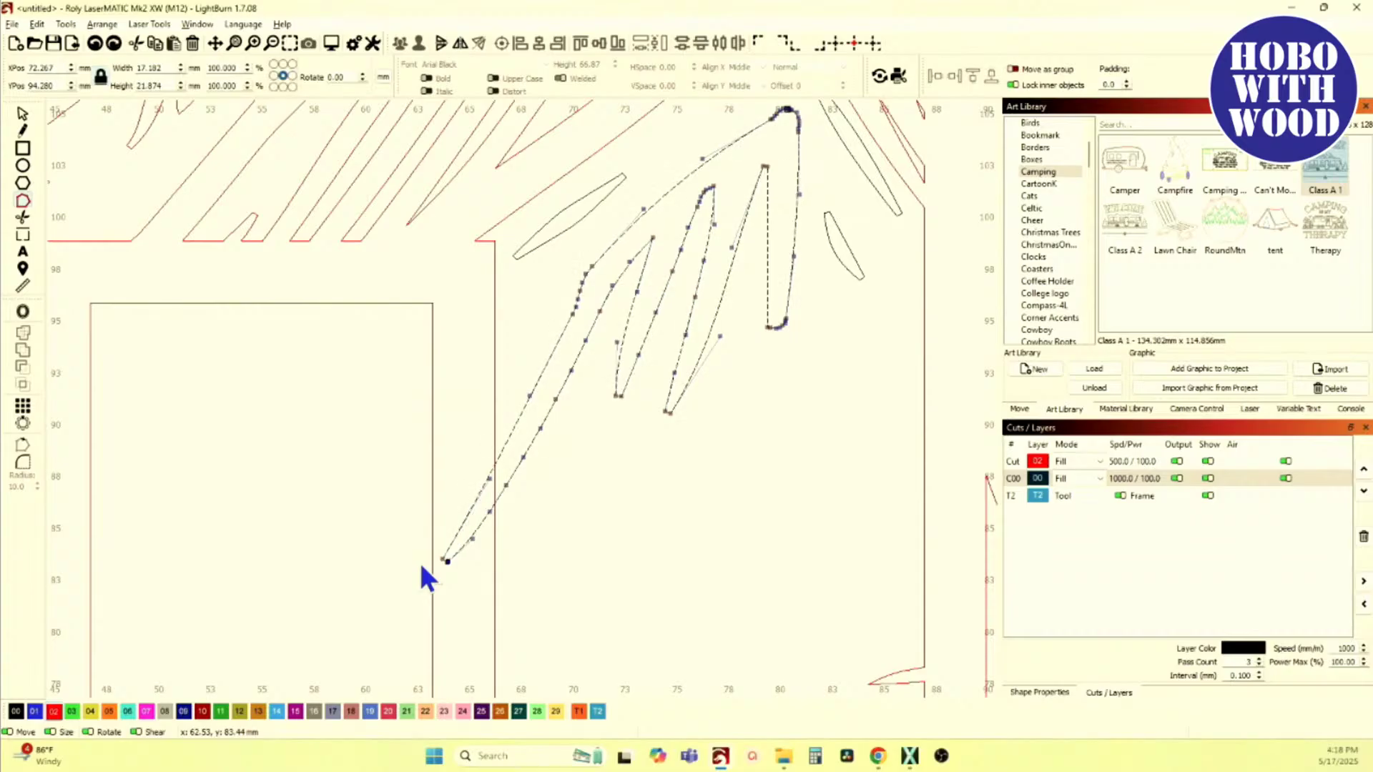
left_click_drag(363, 389, 572, 624)
left_click_drag(444, 559, 501, 459)
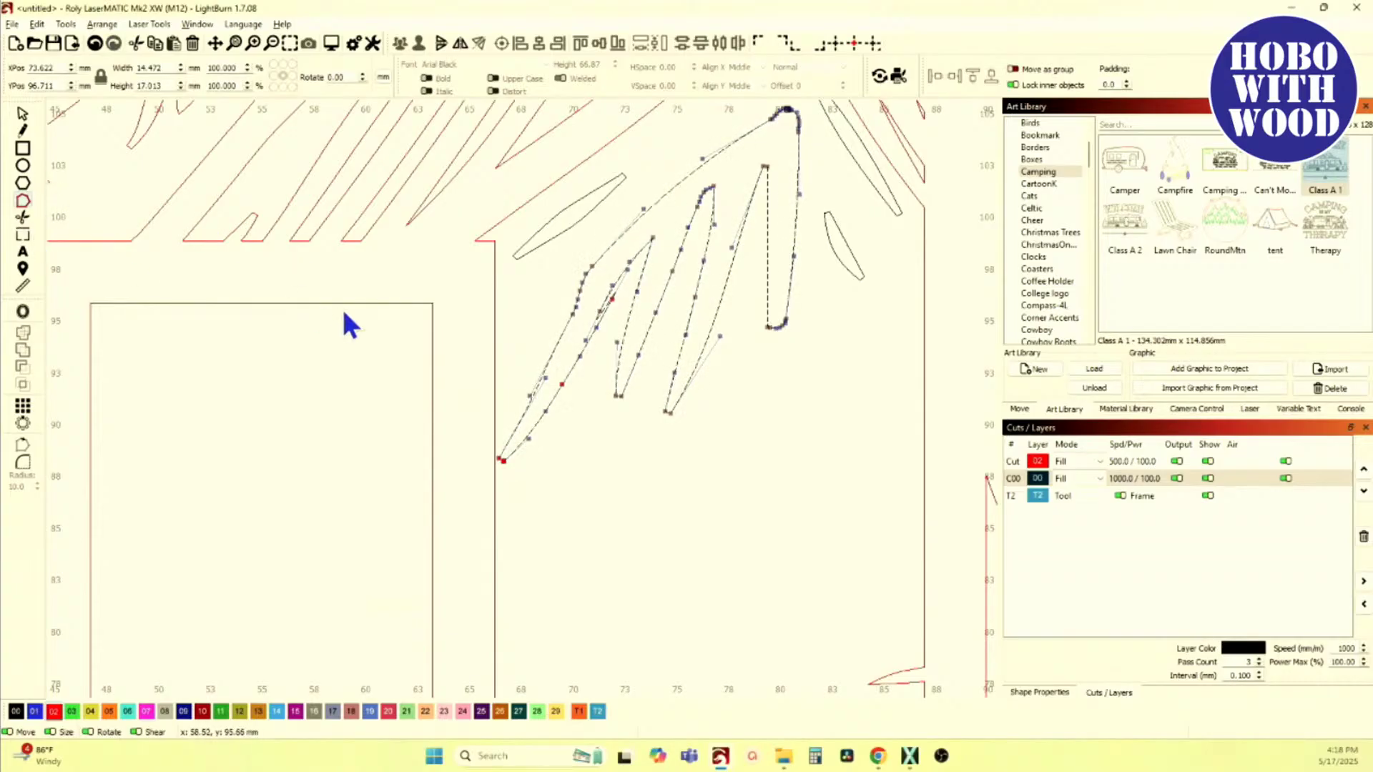
scroll(529, 384, "up", 5)
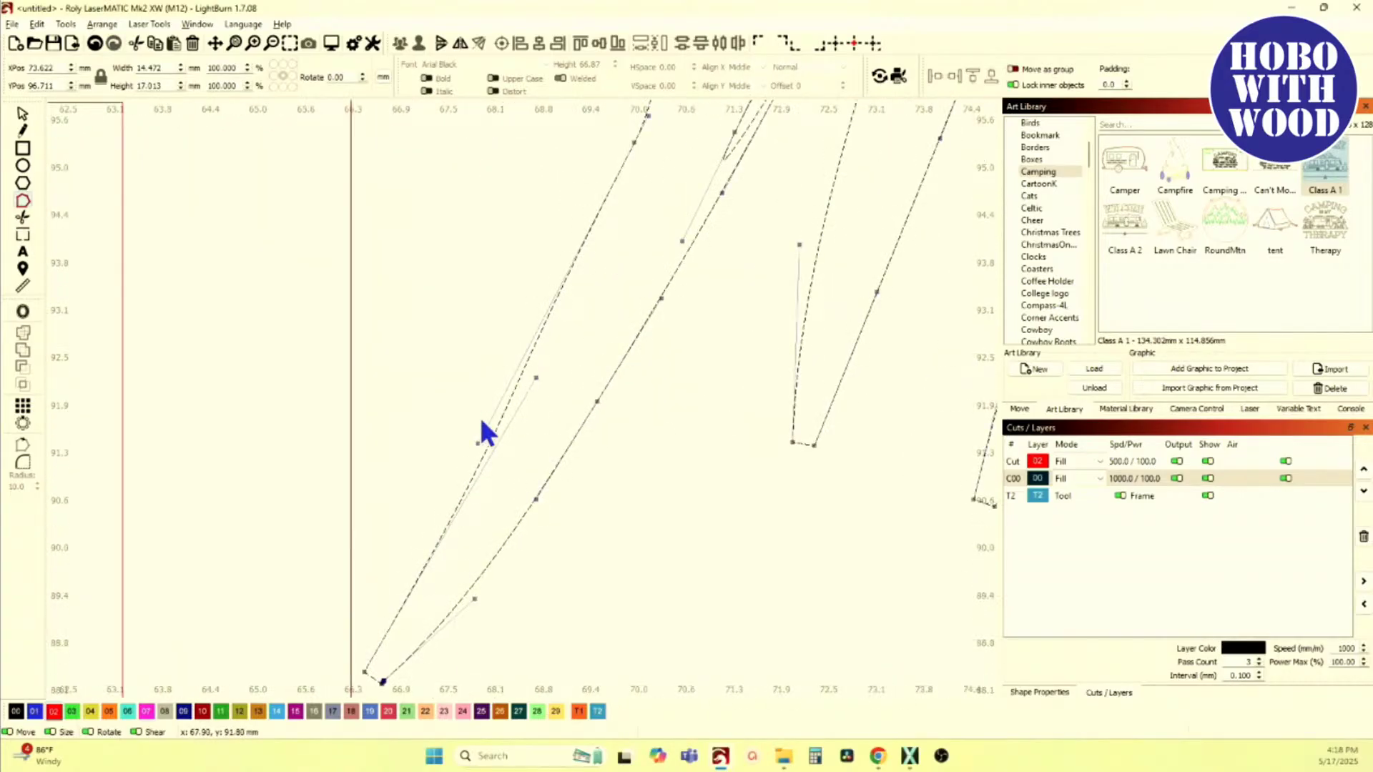
scroll(504, 454, "down", 3)
scroll(628, 321, "up", 2)
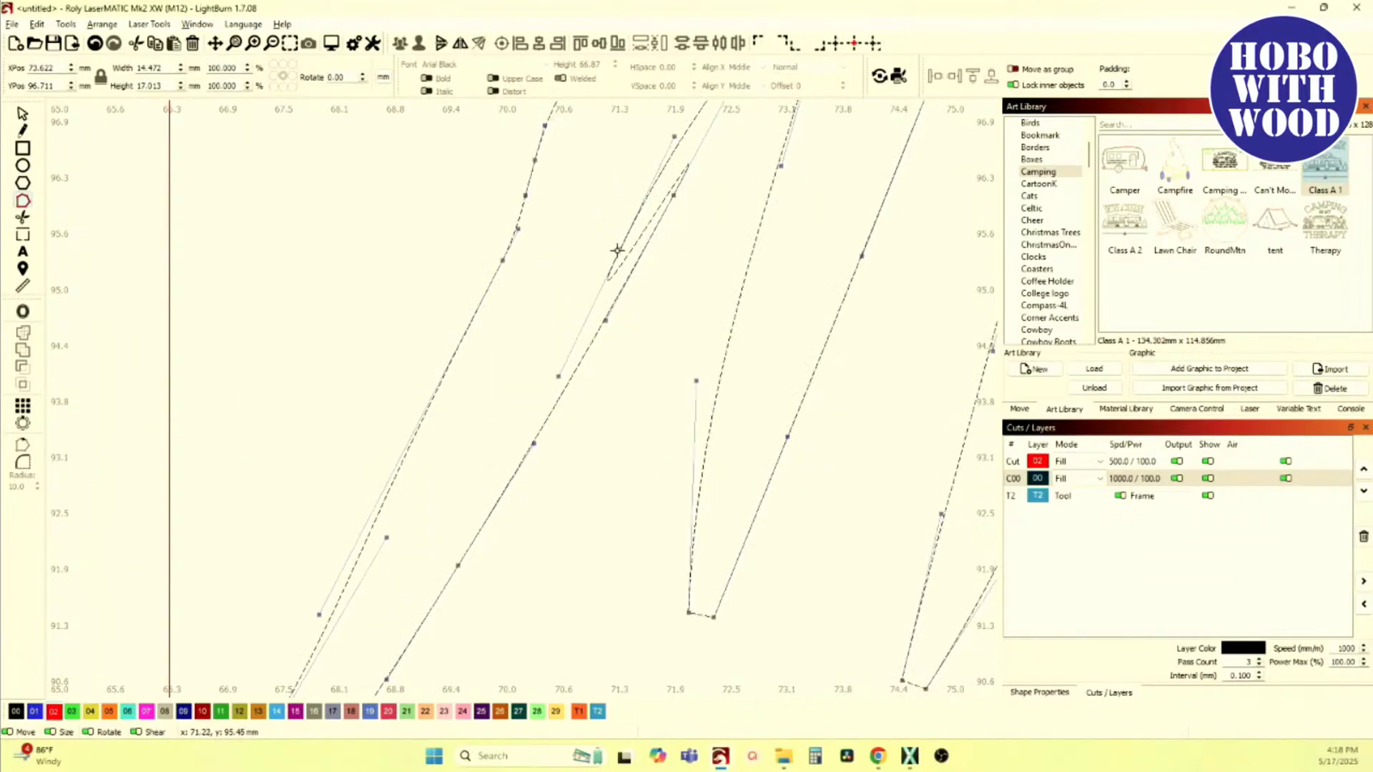
scroll(619, 247, "down", 4)
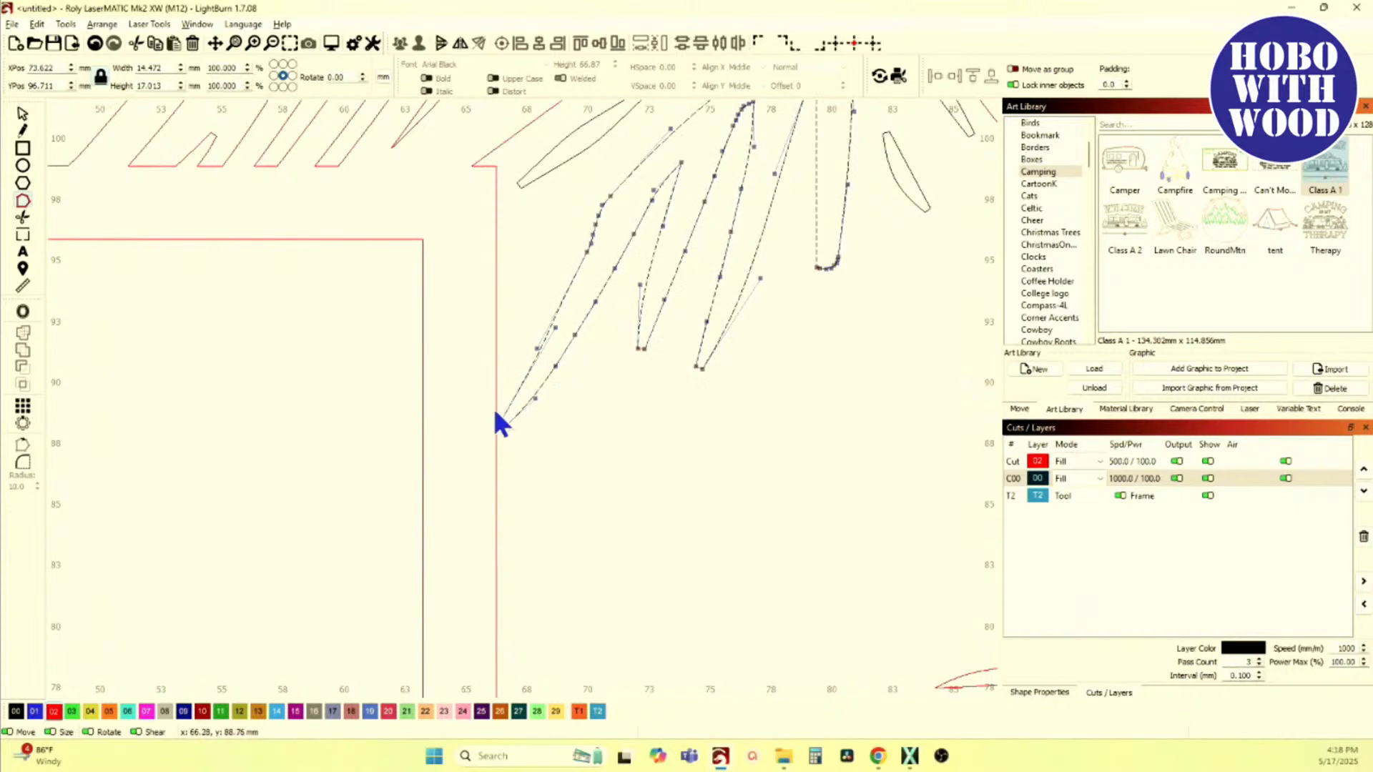
Step: Shift the jagged stroke's two lower tip nodes further up and away from the right leg's inner outline
left_click_drag(460, 370, 583, 466)
scroll(469, 432, "up", 3)
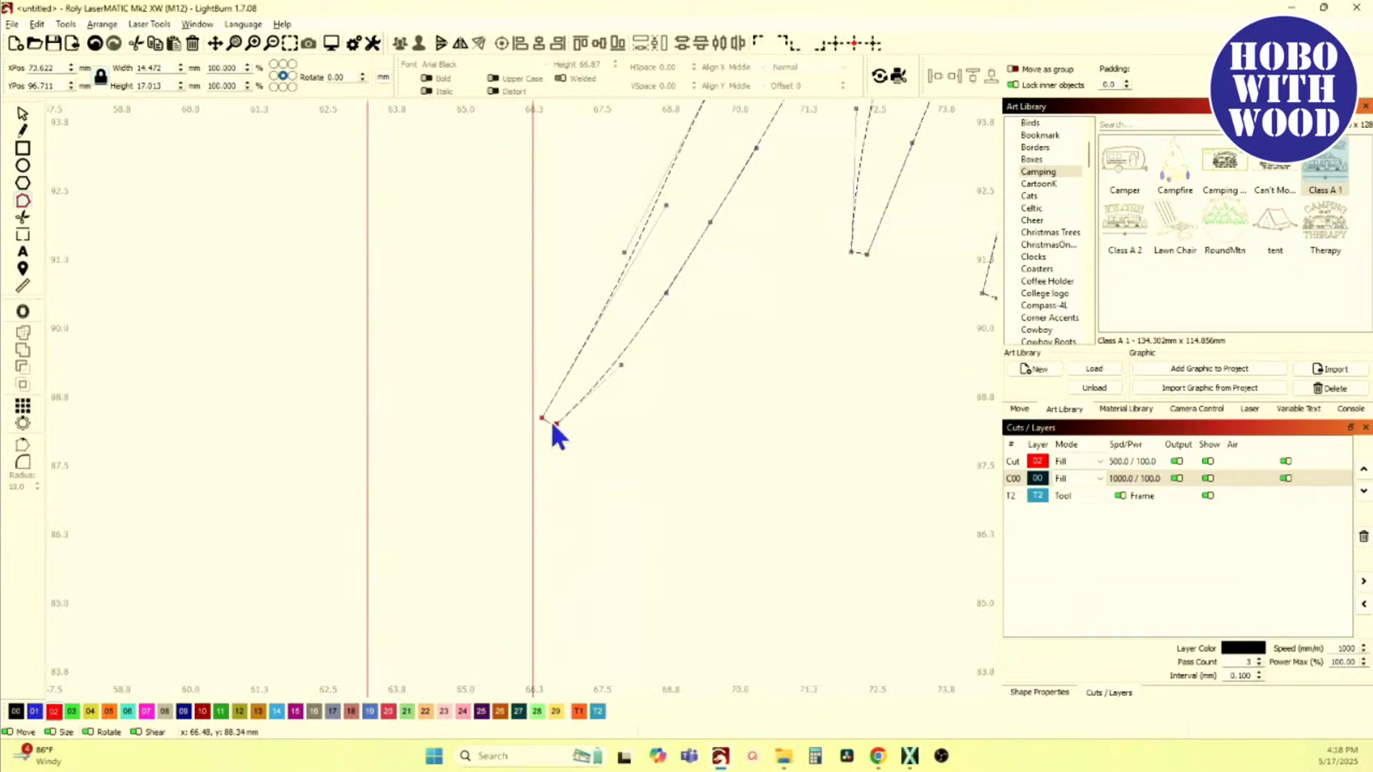
left_click_drag(540, 418, 564, 333)
scroll(569, 363, "down", 4)
scroll(570, 364, "down", 2)
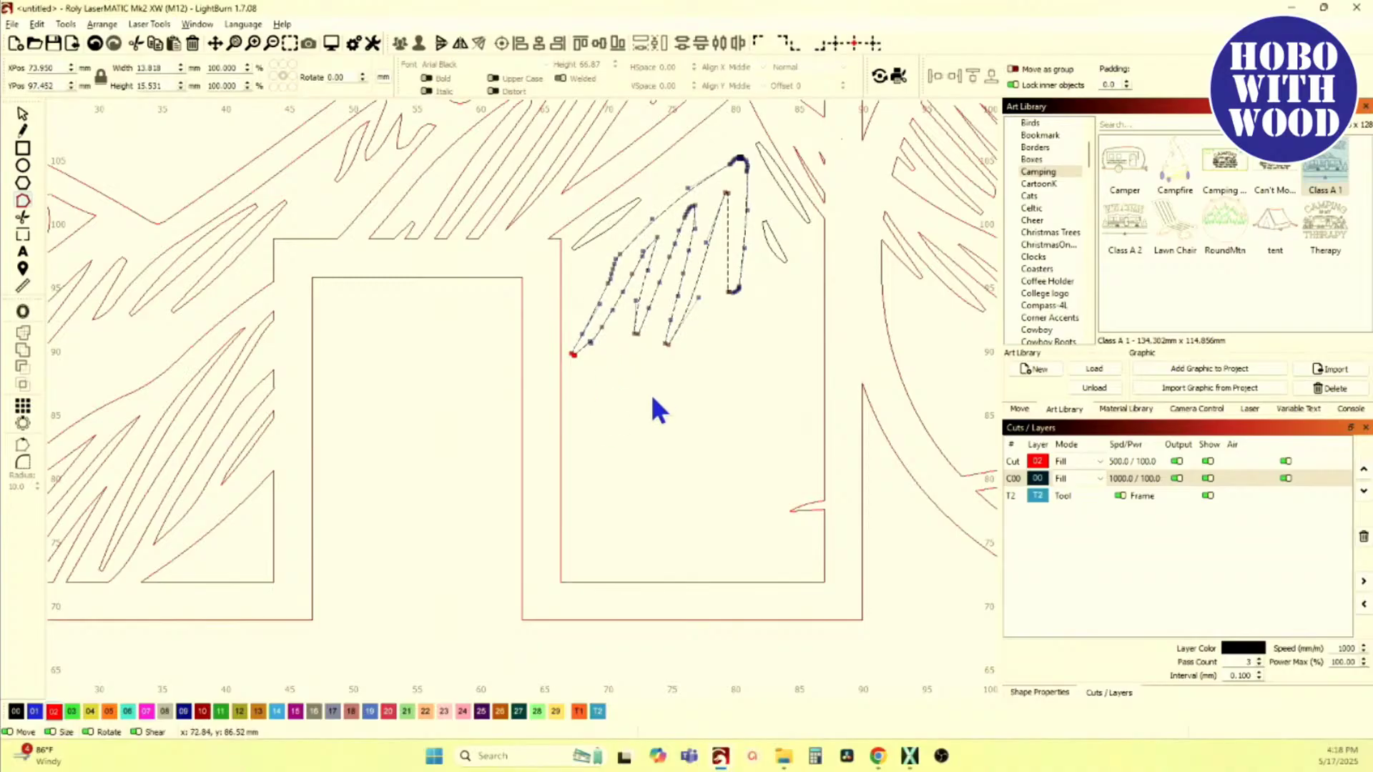
Step: Assign the four loose black mountain strokes in the H's right leg to layer 02
left_click_drag(726, 349, 623, 549)
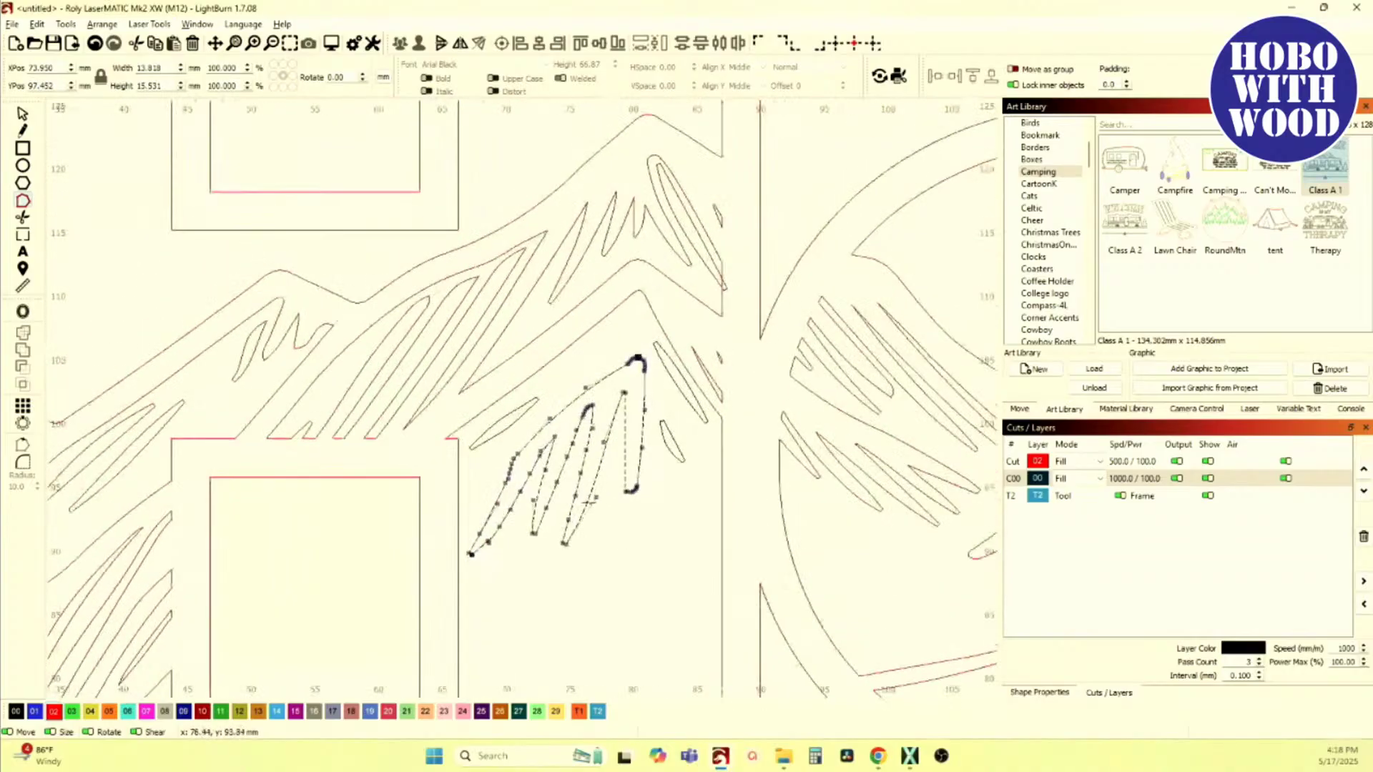
left_click(20, 113)
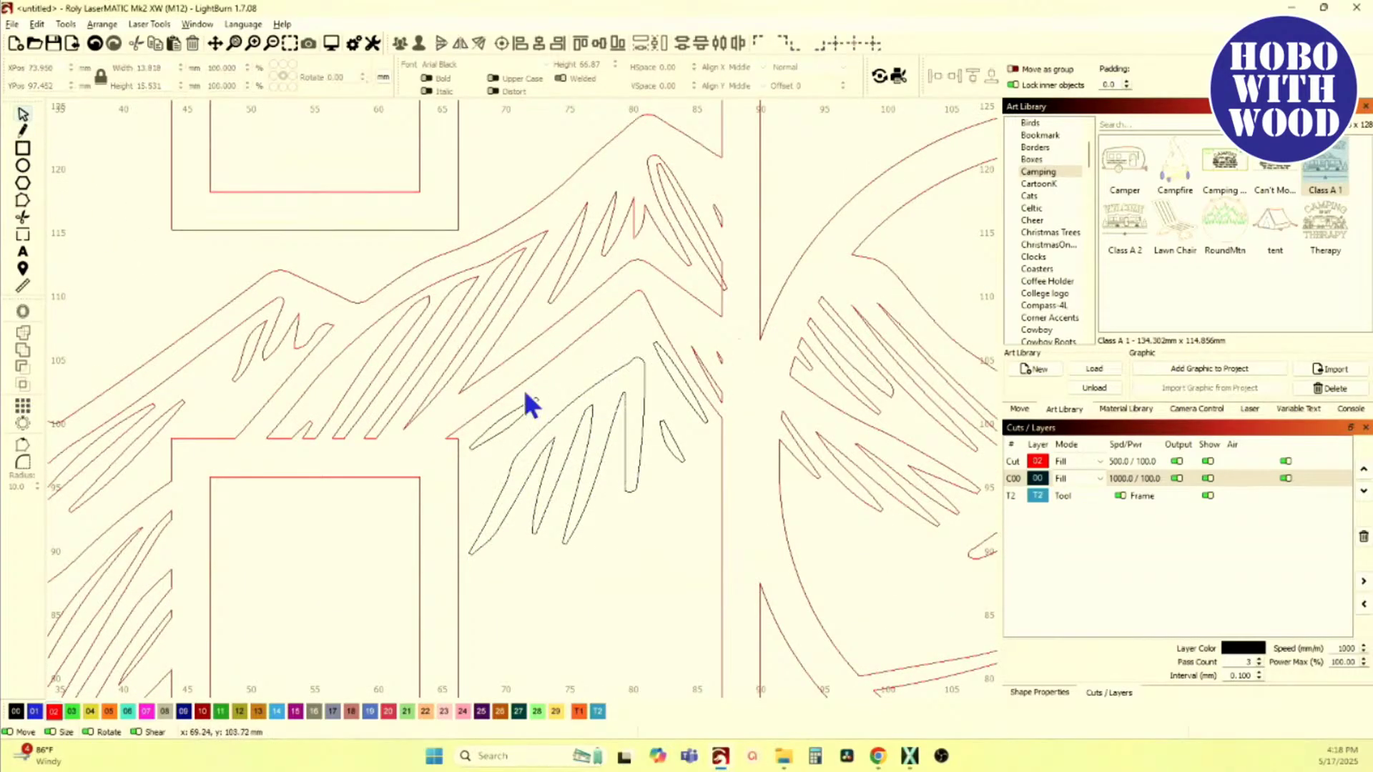
left_click_drag(673, 483, 527, 396)
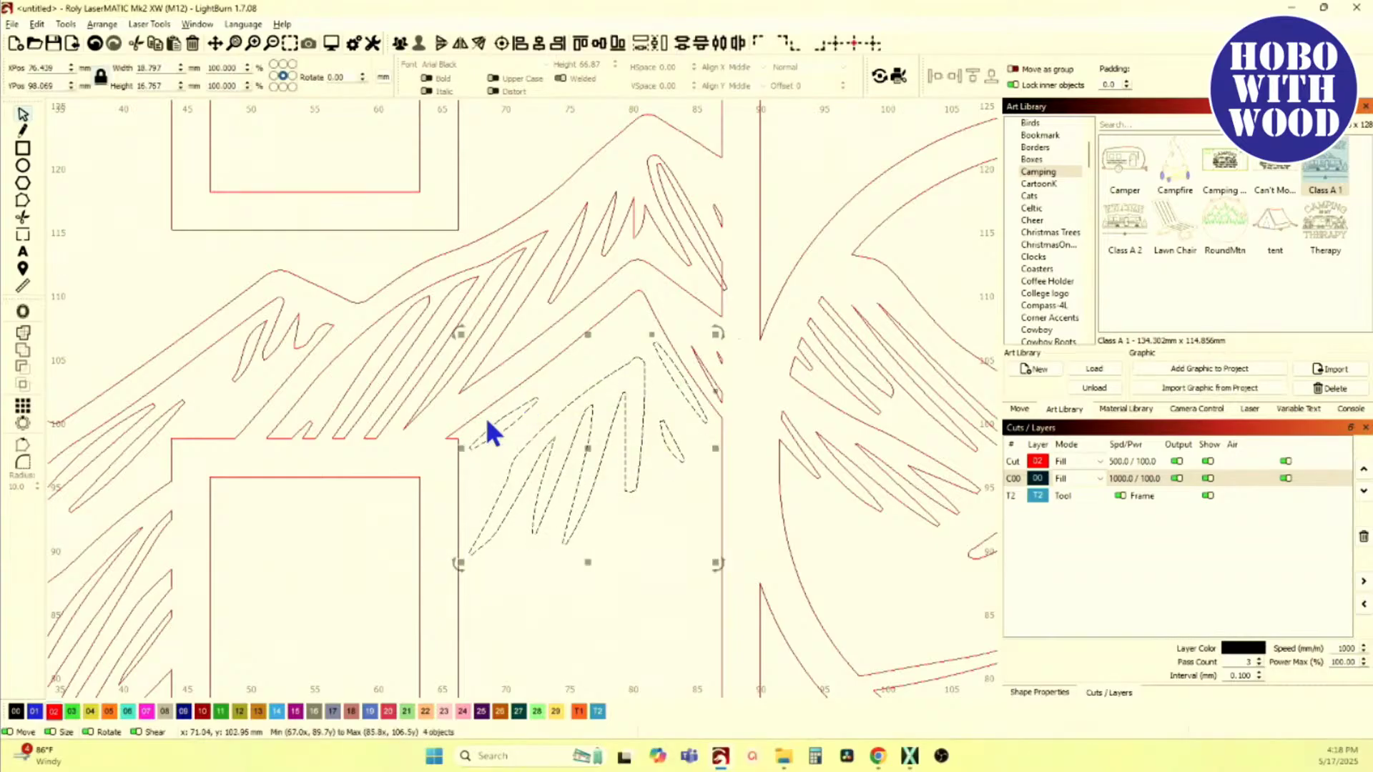
left_click(53, 711)
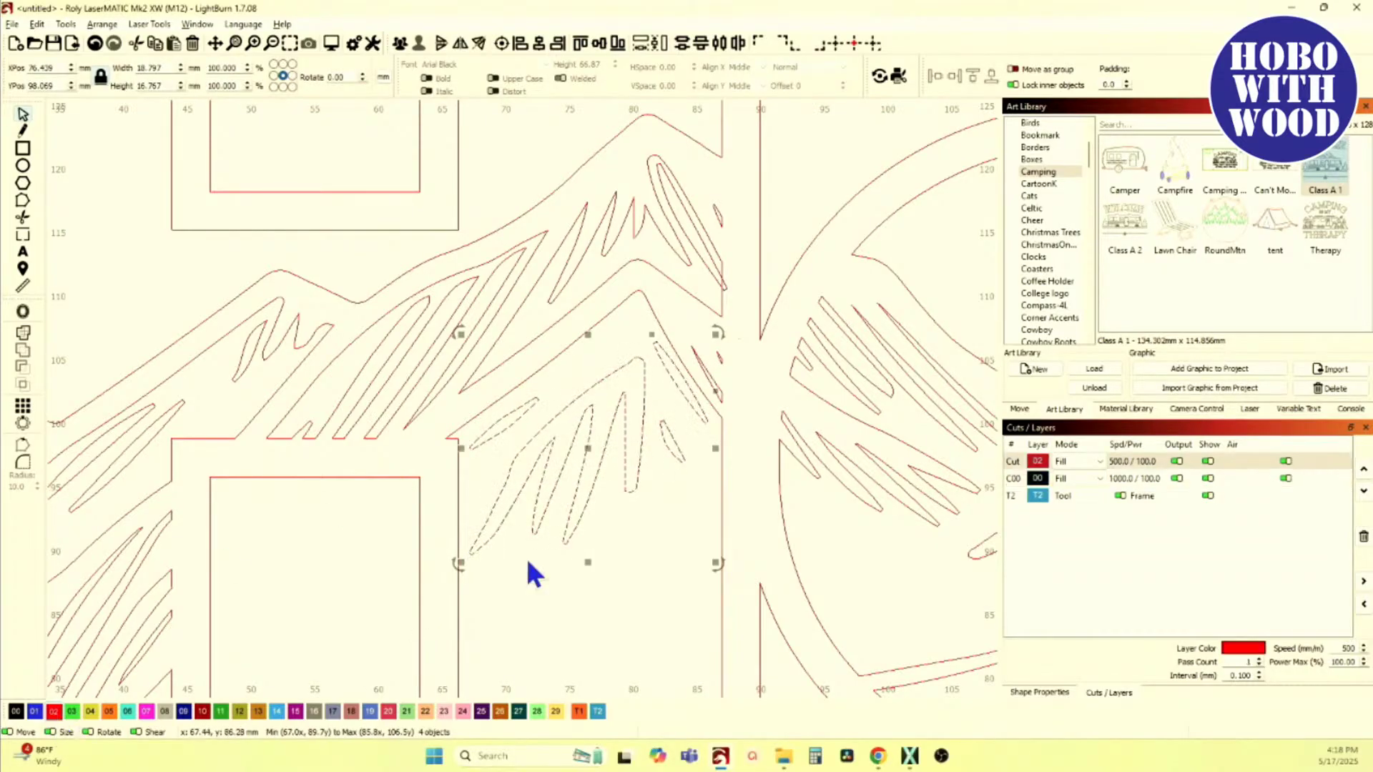
Step: Delete the three stray black slivers that cross the inner hole of the first o
scroll(557, 533, "down", 3)
scroll(548, 512, "down", 2)
scroll(547, 509, "up", 6)
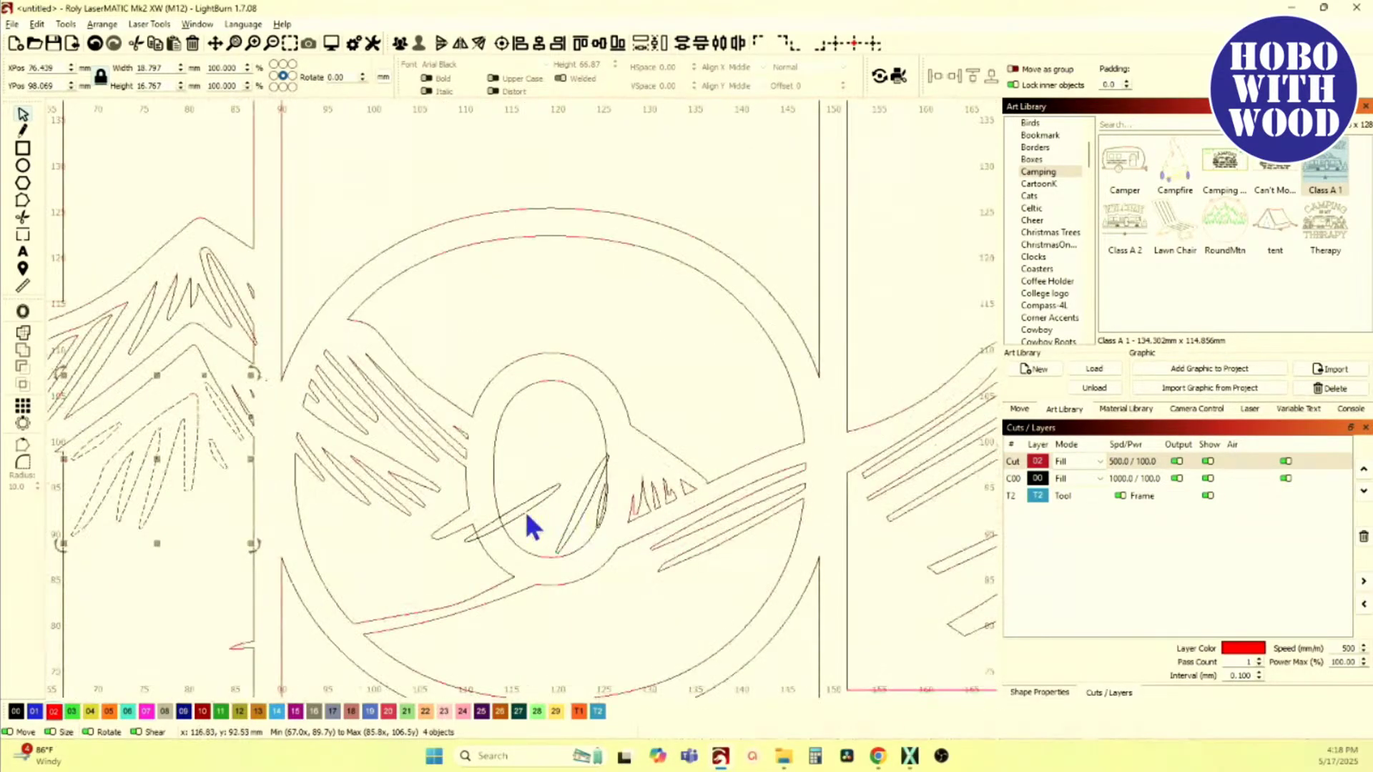
left_click(526, 512)
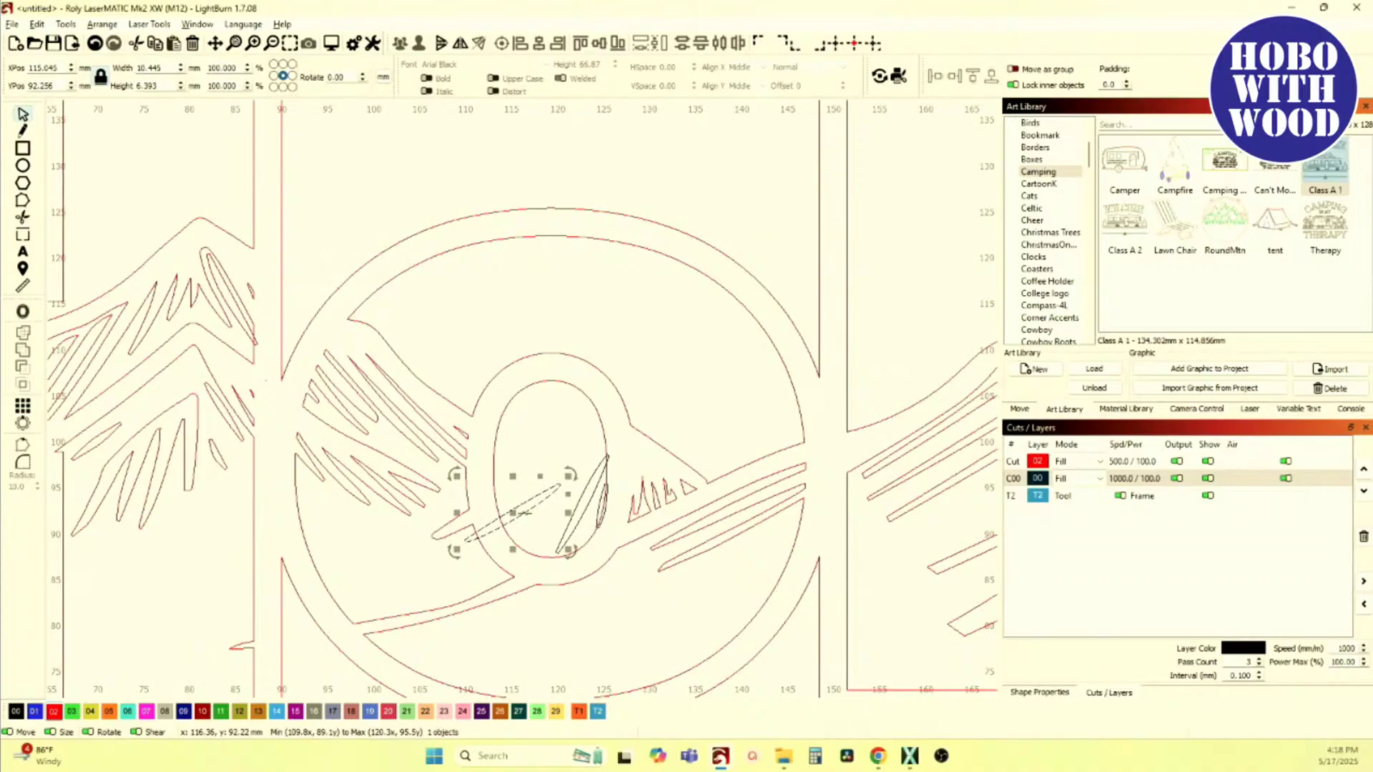
key("Delete")
left_click(587, 525)
key("Delete")
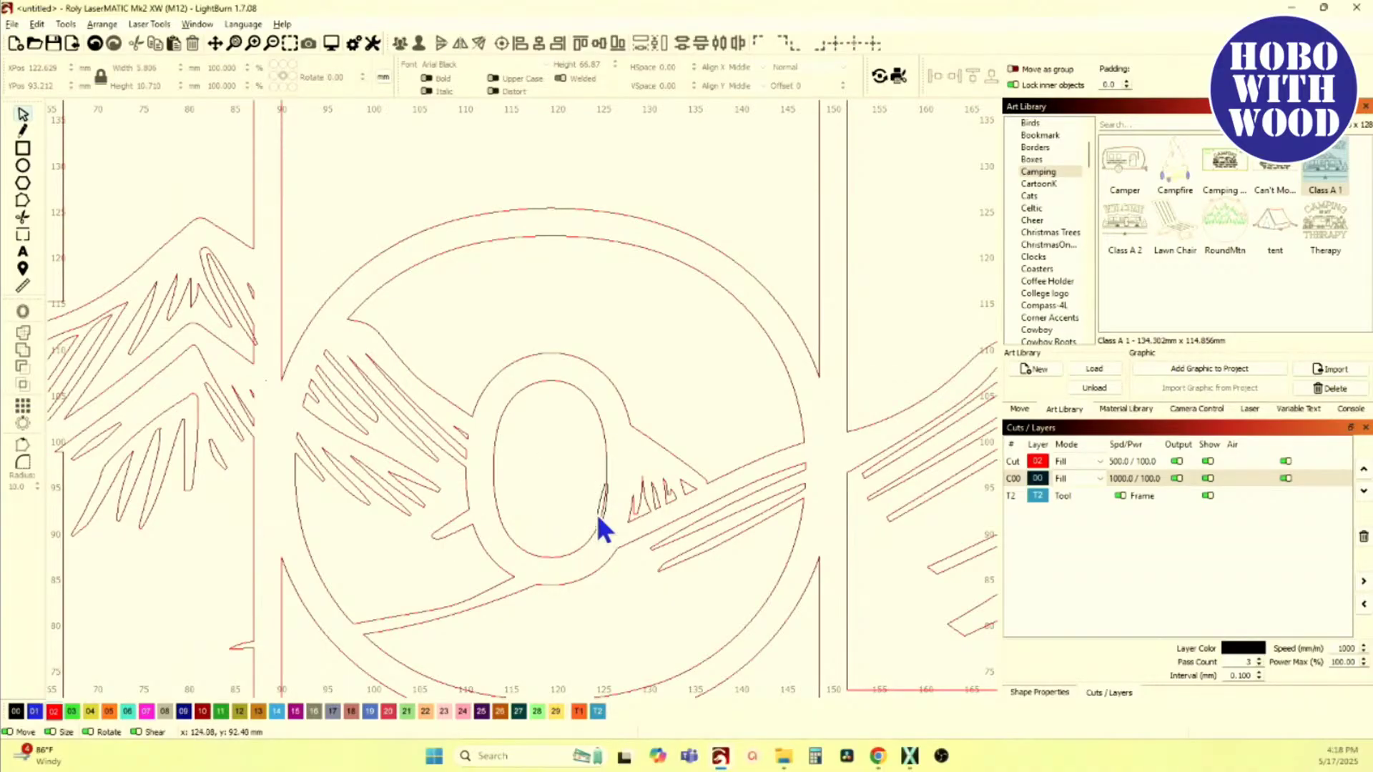
key("Delete")
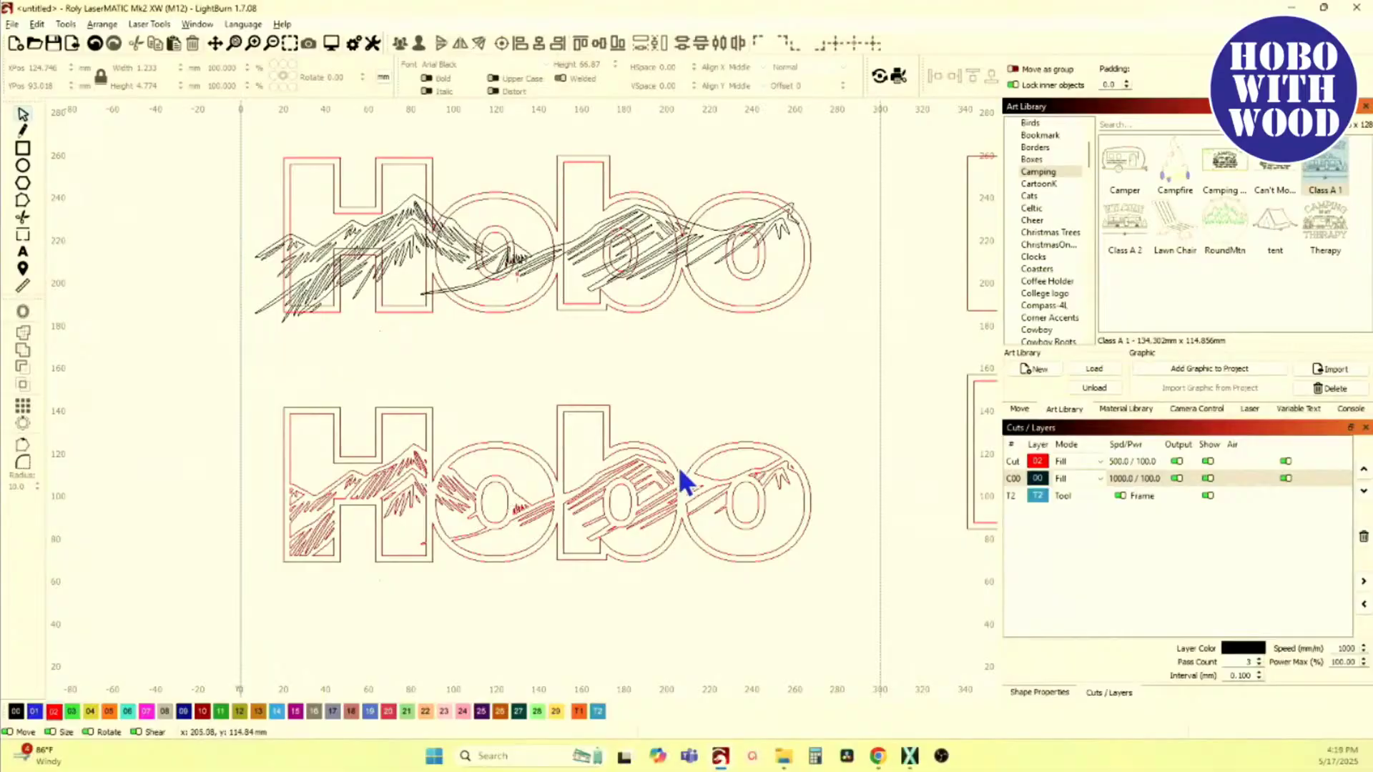
Step: Examine the cleaned-up mountain lettering letter by letter and compare it with the plain outline copies
scroll(683, 483, "down", 2)
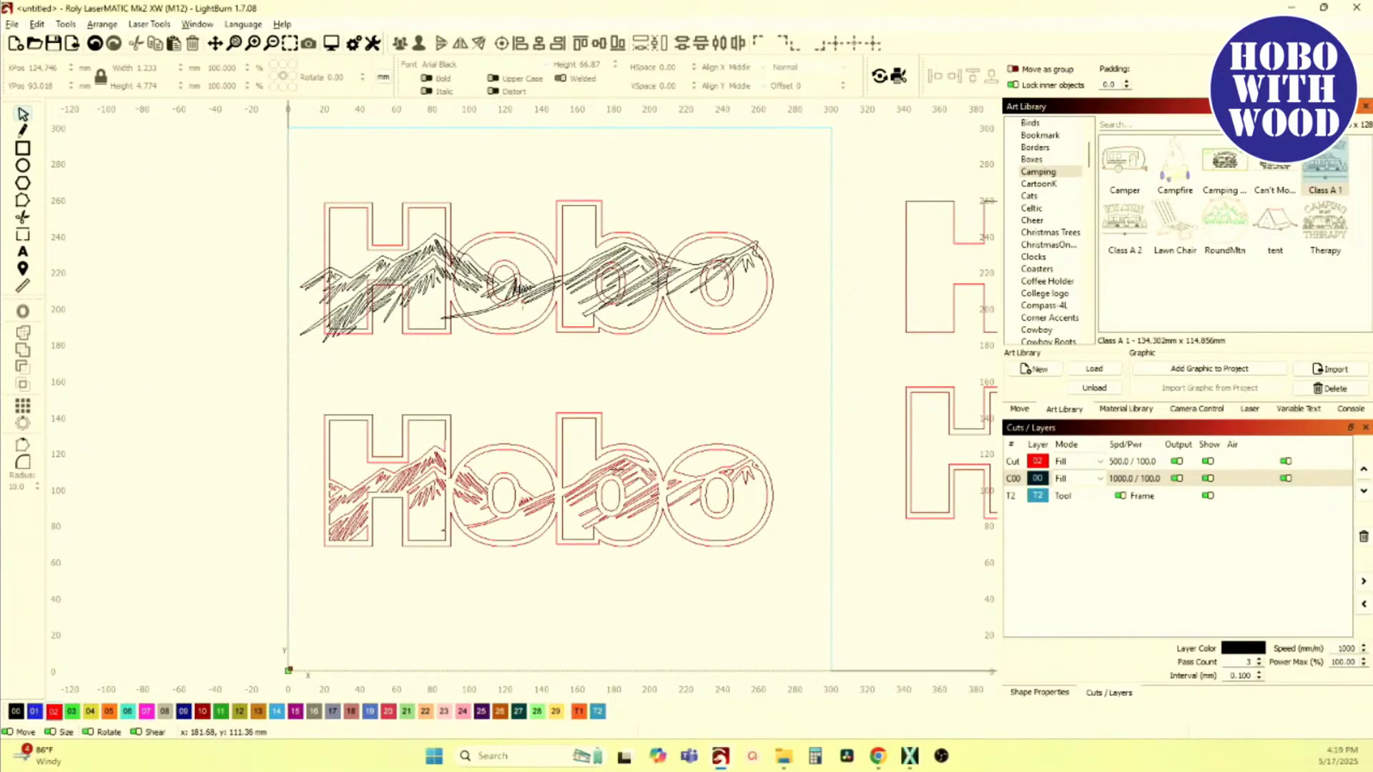
scroll(710, 473, "up", 2)
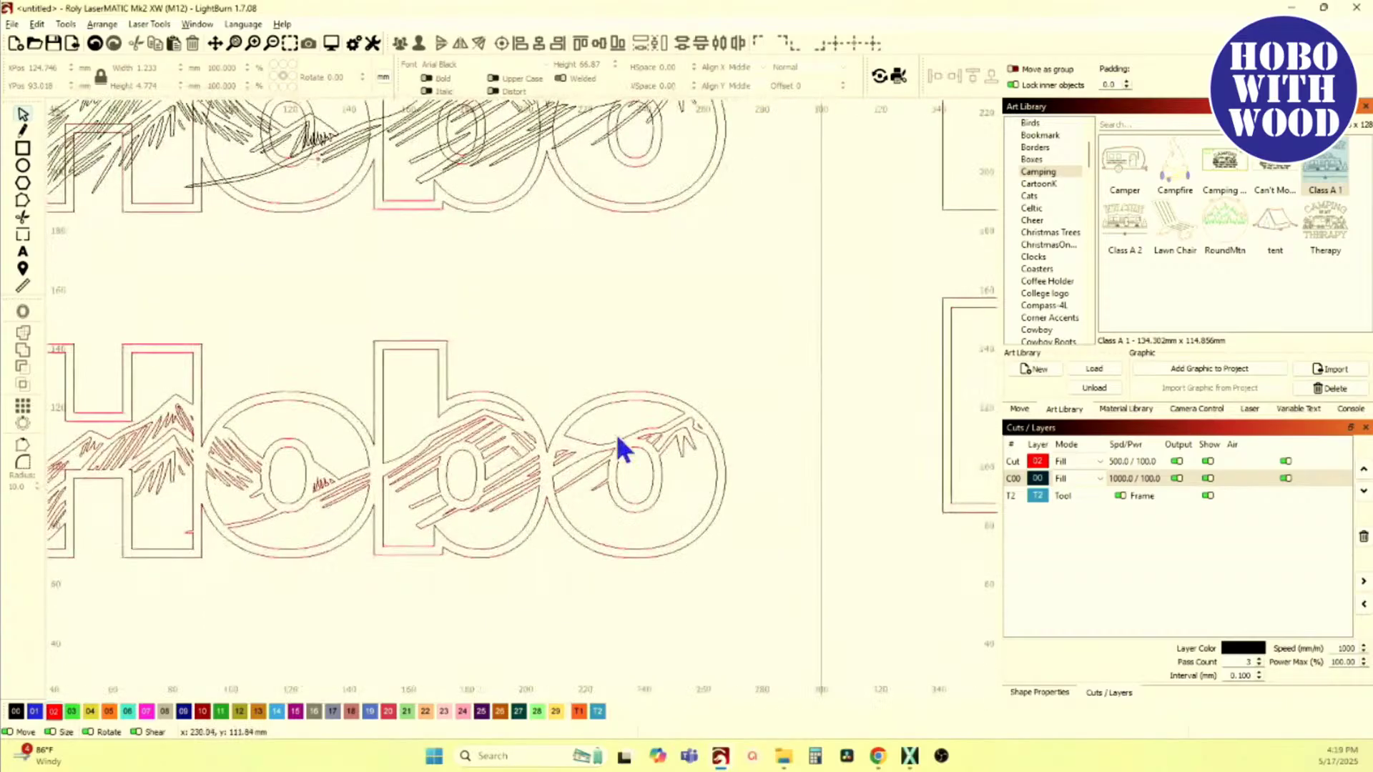
scroll(606, 469, "down", 2)
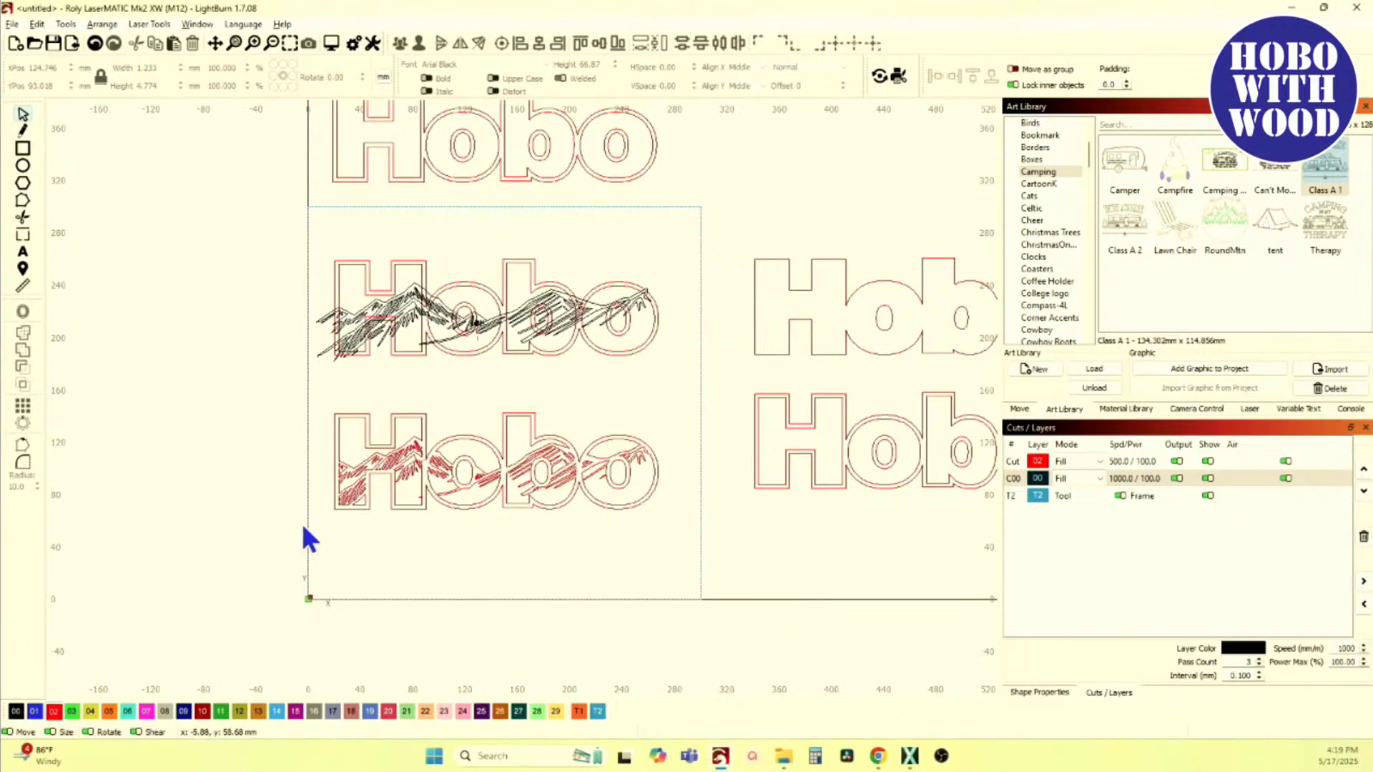
scroll(415, 506, "up", 3)
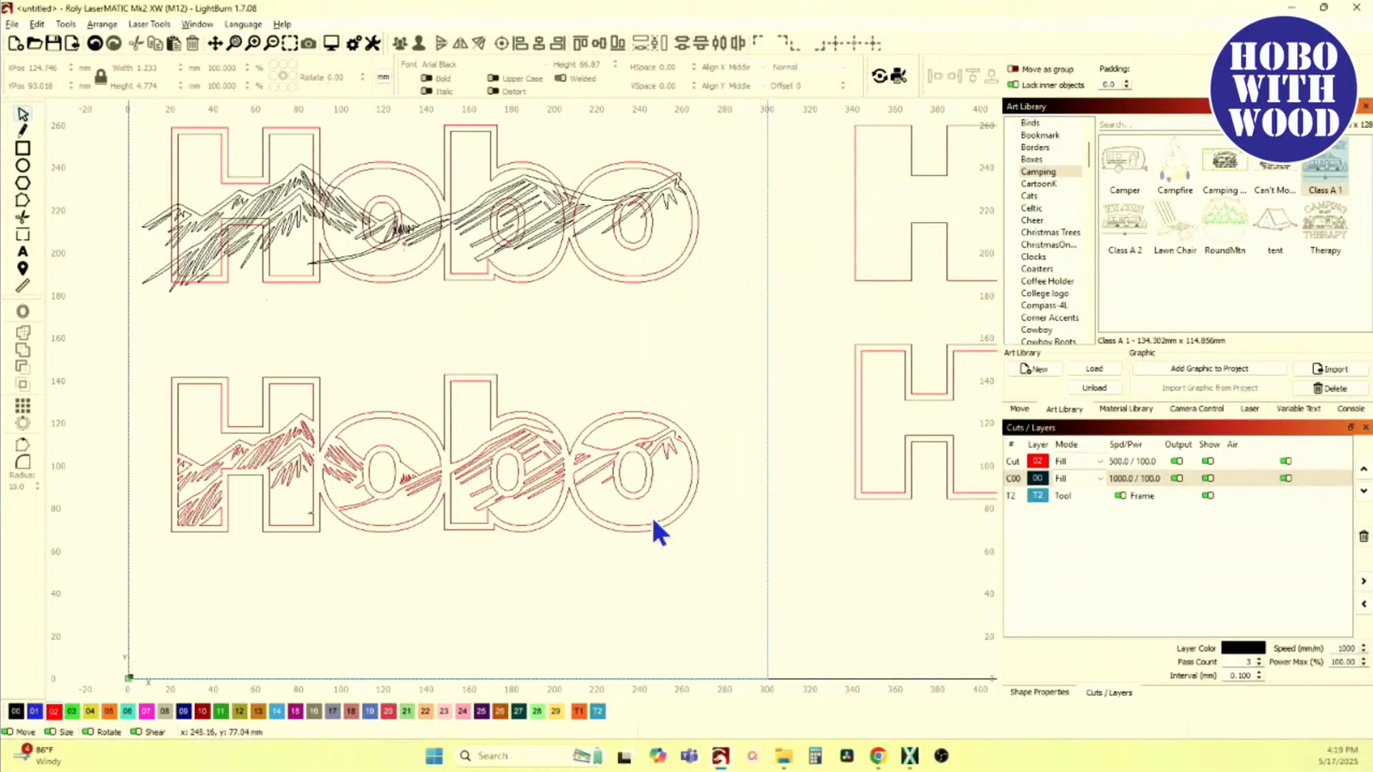
scroll(235, 498, "down", 1)
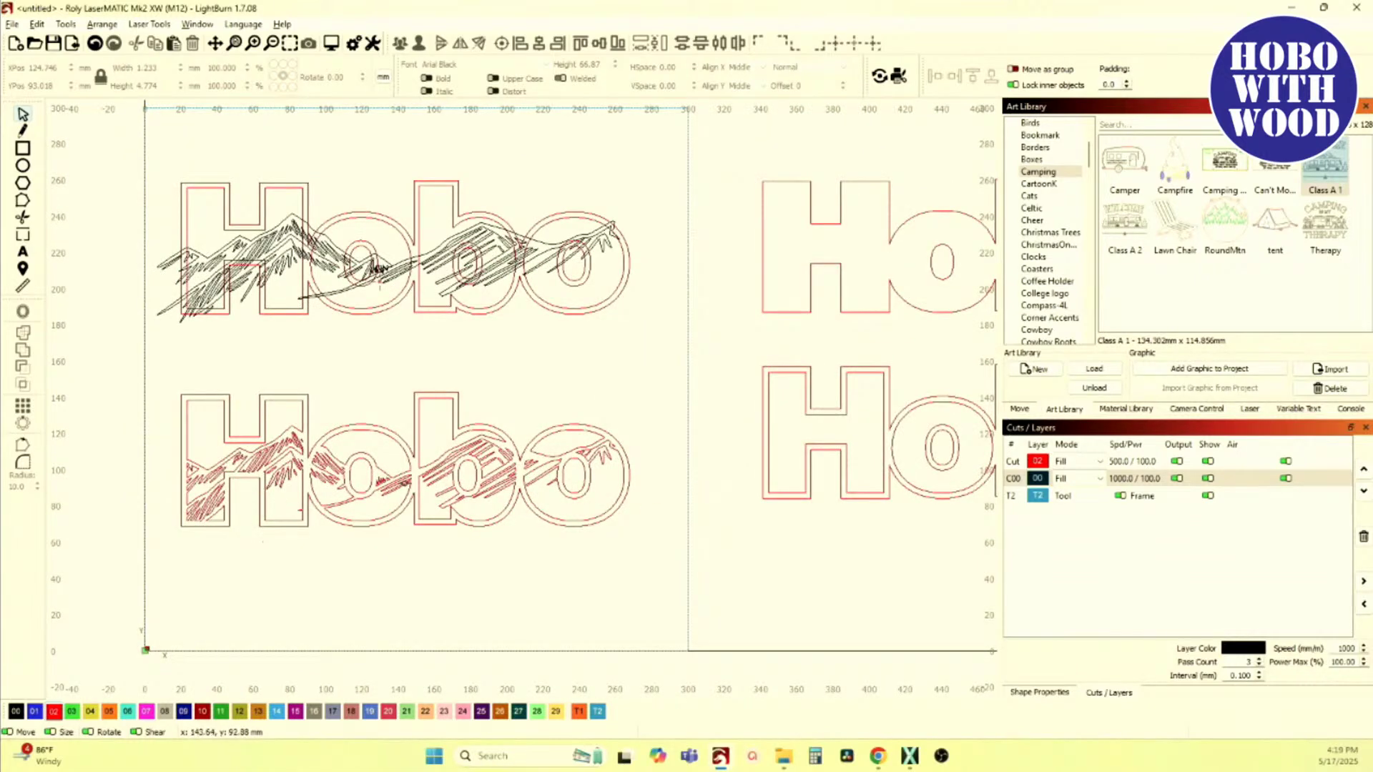
scroll(346, 420, "down", 2)
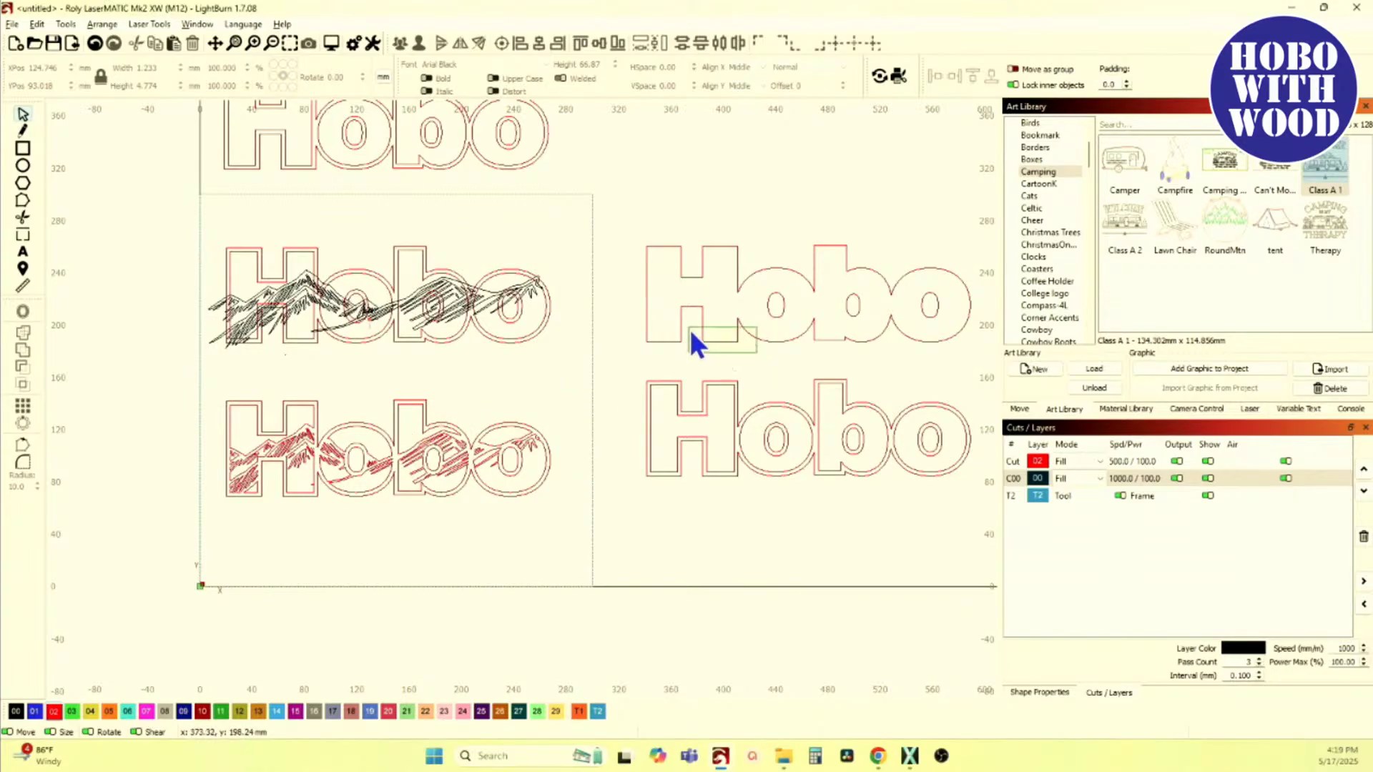
left_click_drag(690, 331, 688, 329)
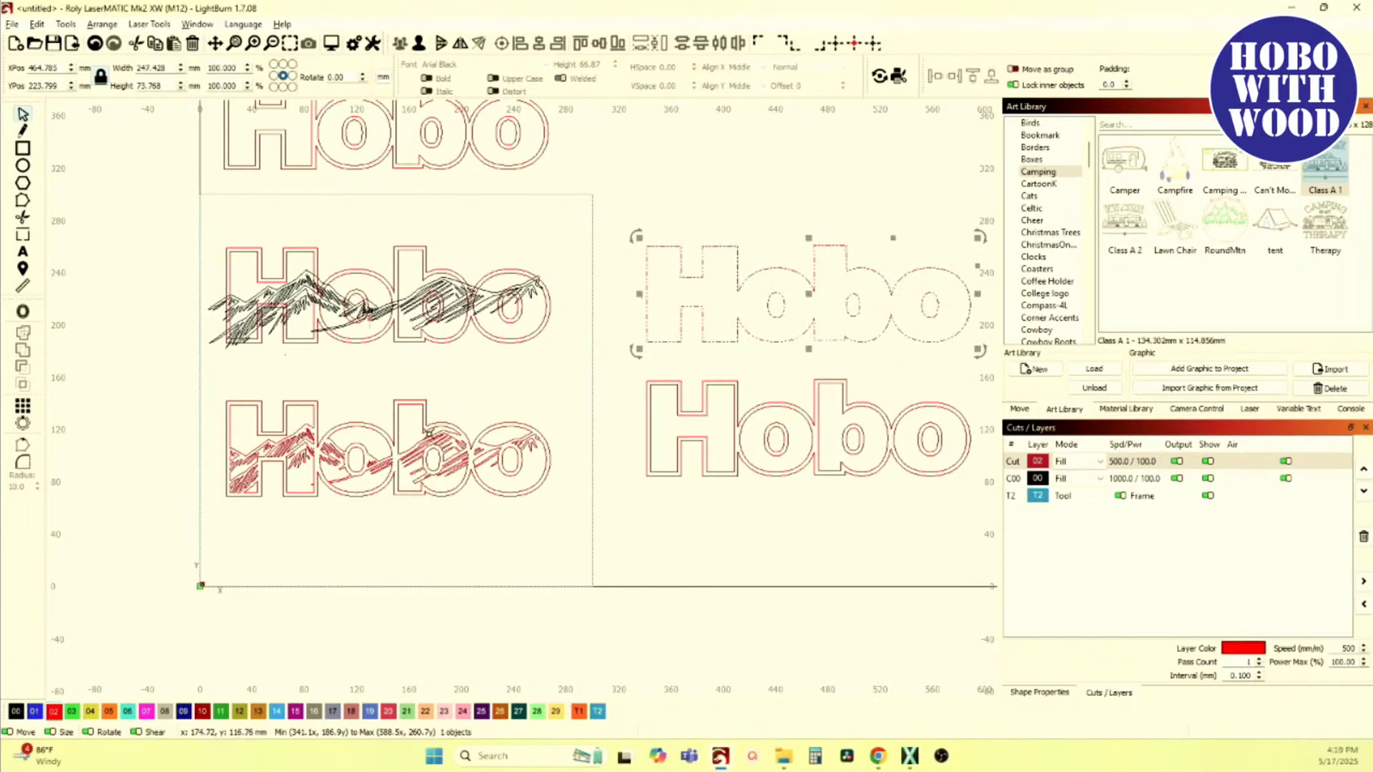
scroll(428, 434, "up", 5)
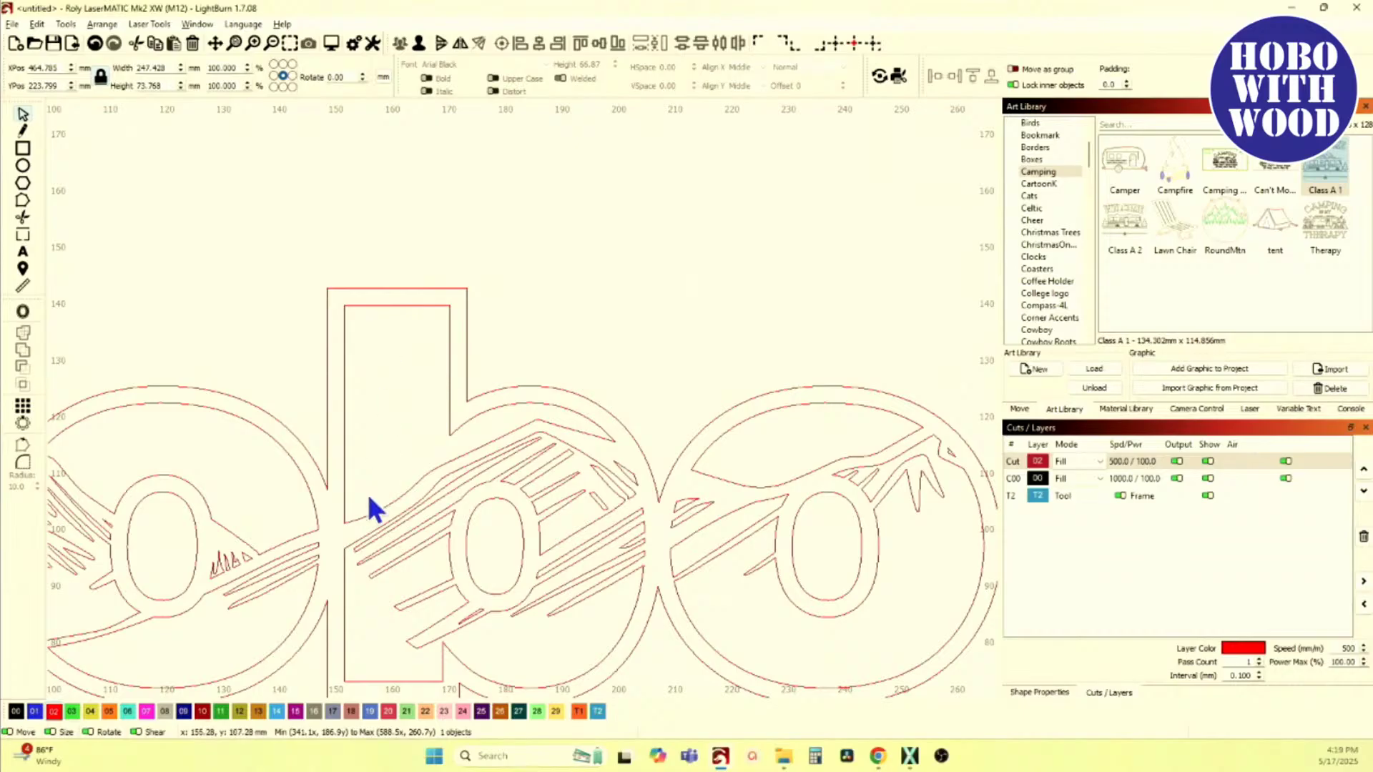
scroll(286, 504, "down", 1)
left_click_drag(340, 504, 682, 501)
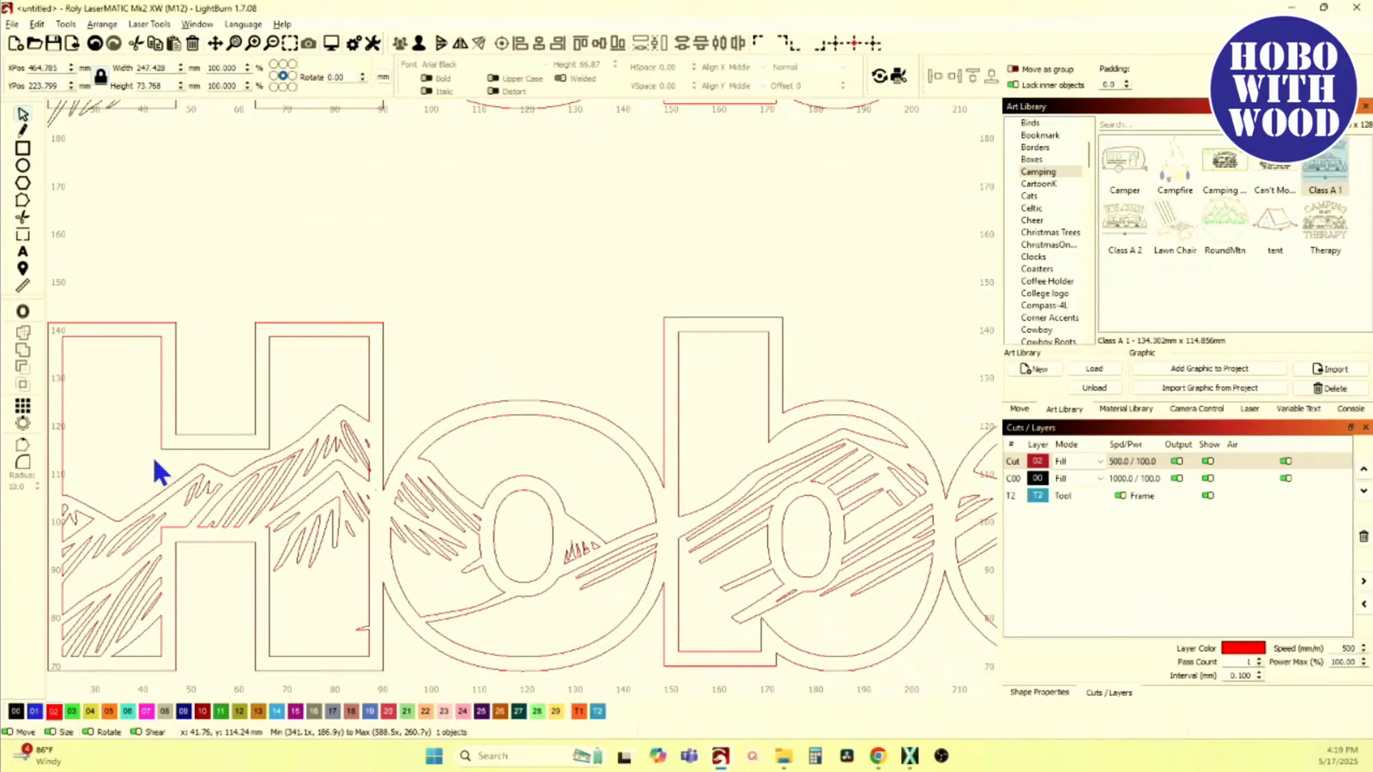
scroll(156, 465, "down", 5)
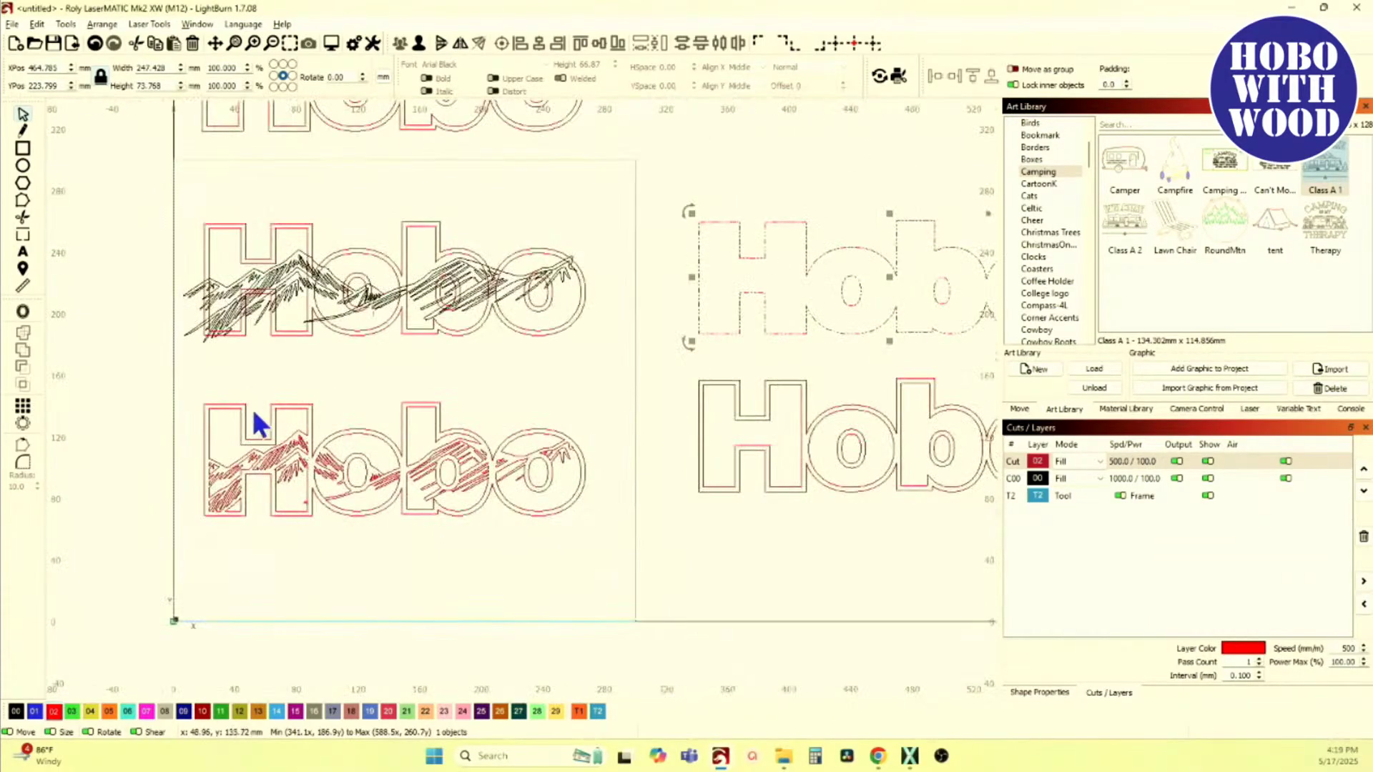
Step: Duplicate the whole cleaned-up mountain lettering and move the copy straight down below the original
left_click_drag(127, 367, 650, 577)
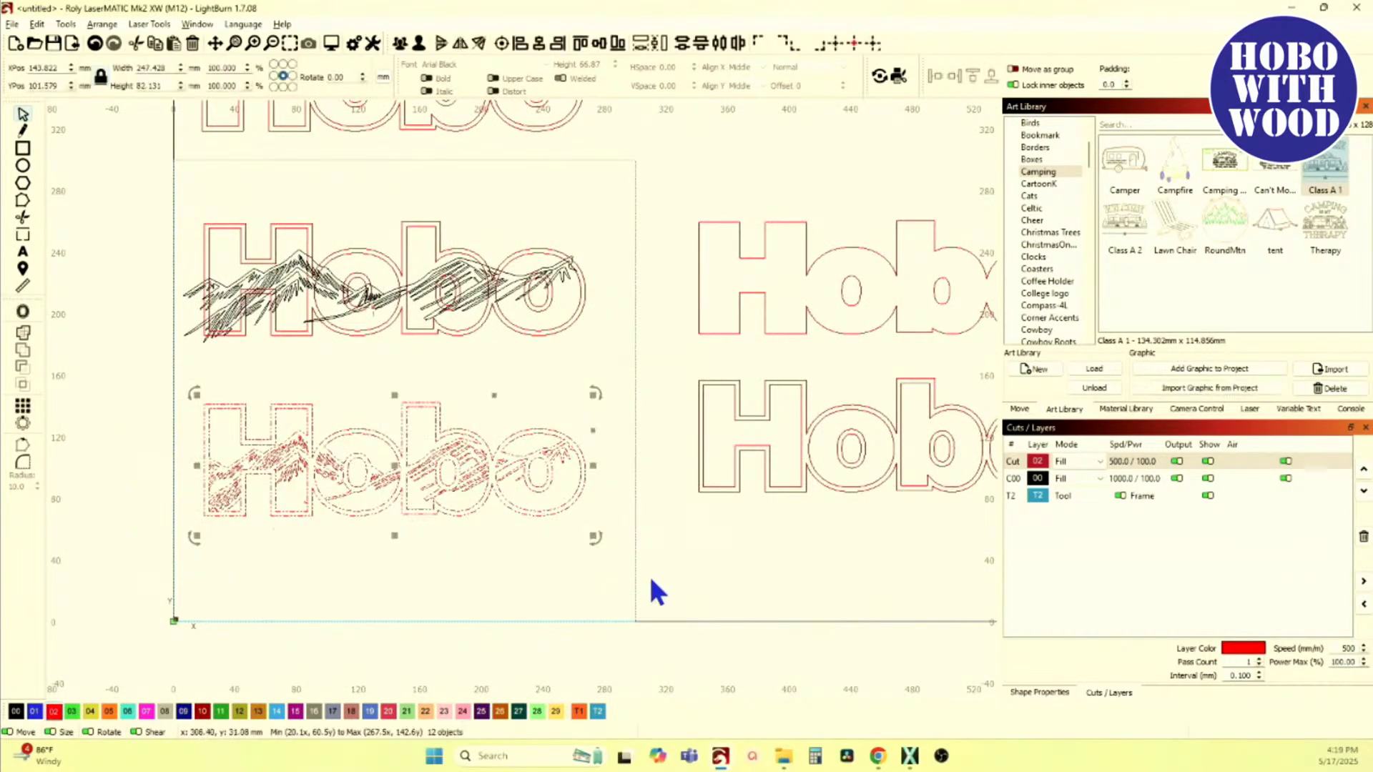
key("ctrl+d")
key("Down")
key("Down")
key("Down")
key("Down")
key("Down")
key("Down")
key("Down")
key("Down")
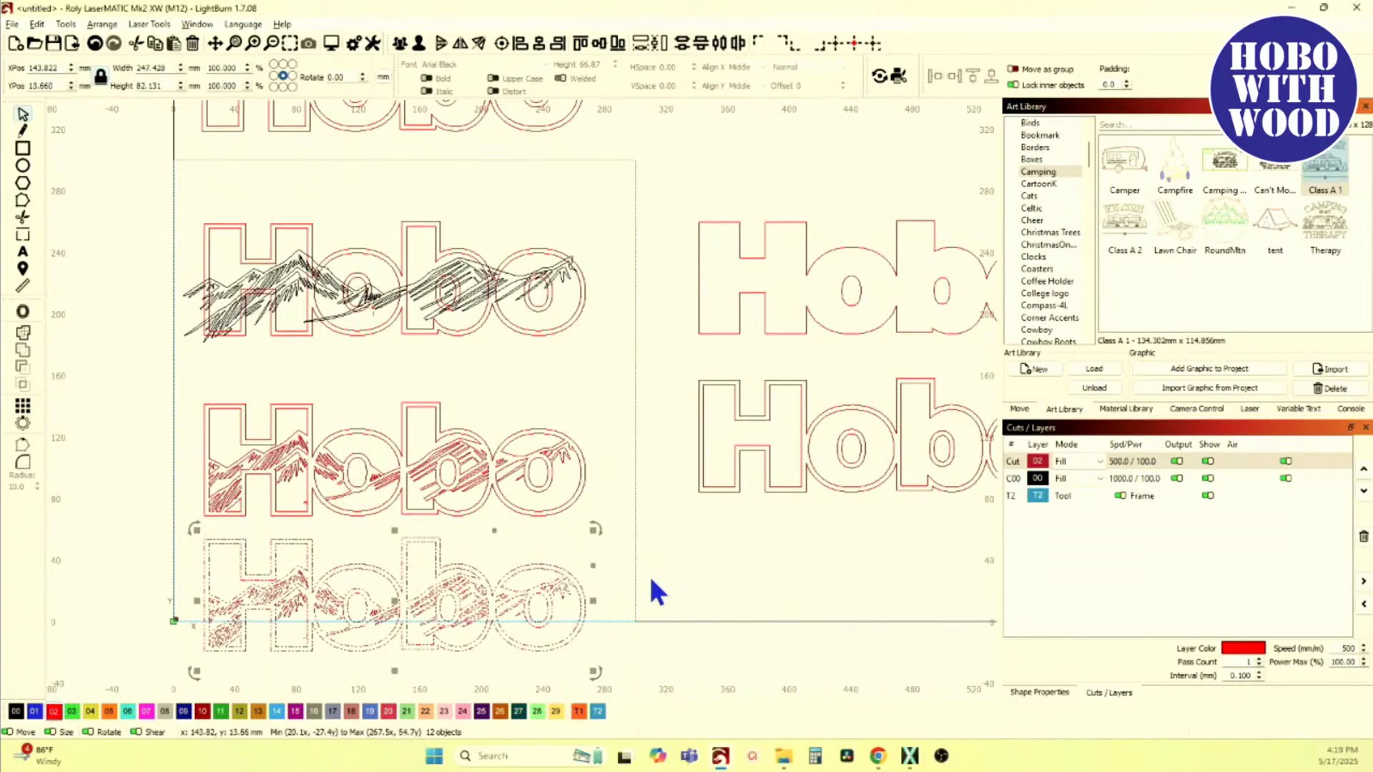
Step: Move the upper mountain lettering beneath the plain outlined Hobo copies, and raise the lower copy back into the work area
scroll(394, 388, "down", 2)
left_click_drag(165, 384, 555, 513)
left_click_drag(366, 468, 735, 544)
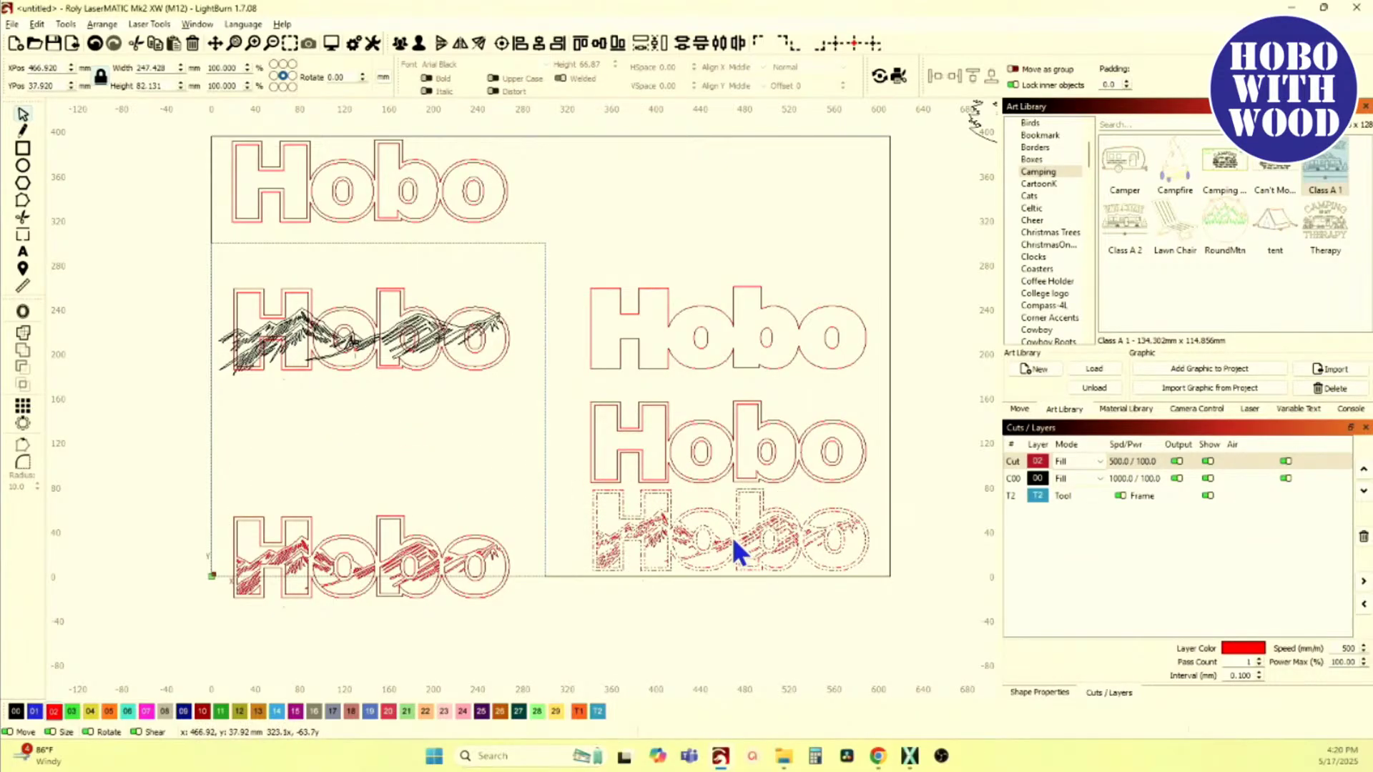
left_click_drag(165, 477, 555, 689)
left_click_drag(370, 561, 376, 502)
Step: Ungroup the mountain lettering copy in the work area and deselect its parts
scroll(374, 509, "up", 3)
scroll(368, 429, "up", 3)
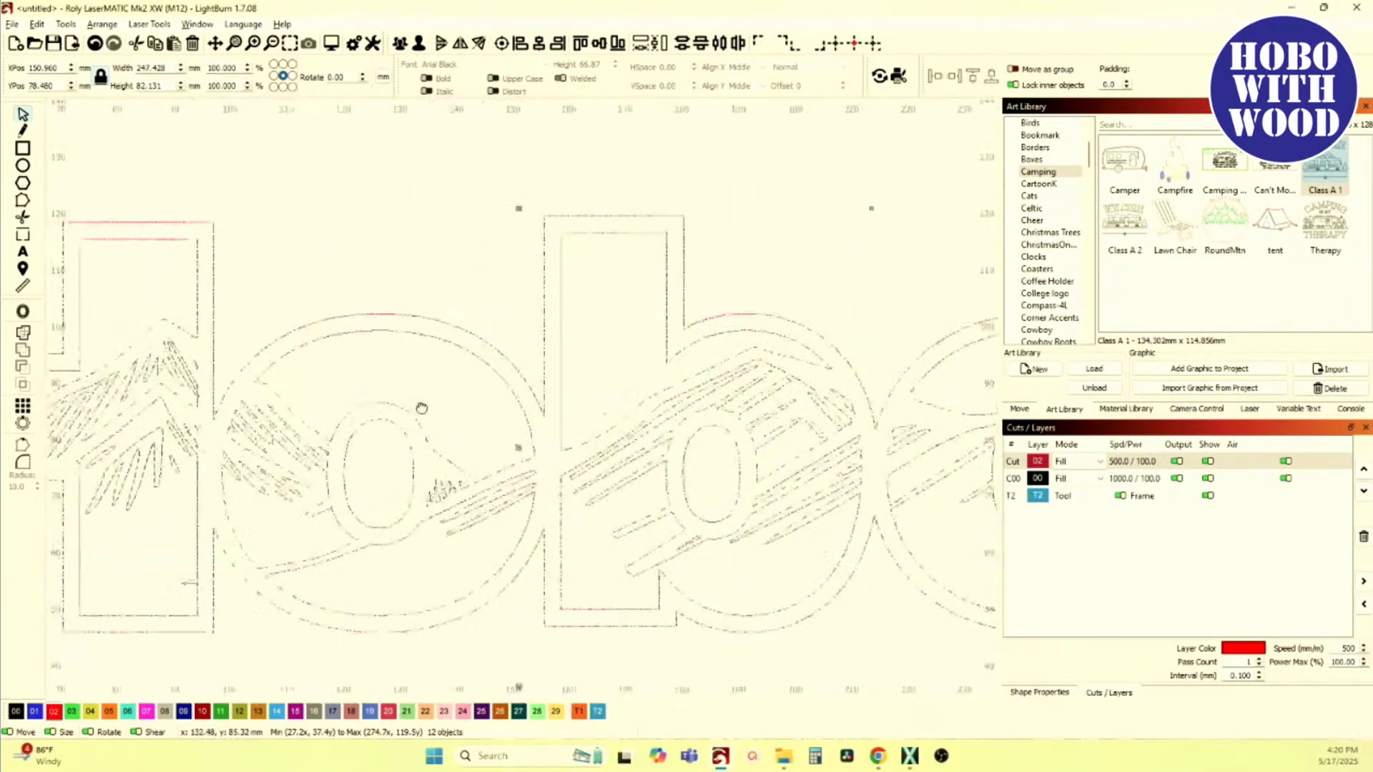
left_click(416, 43)
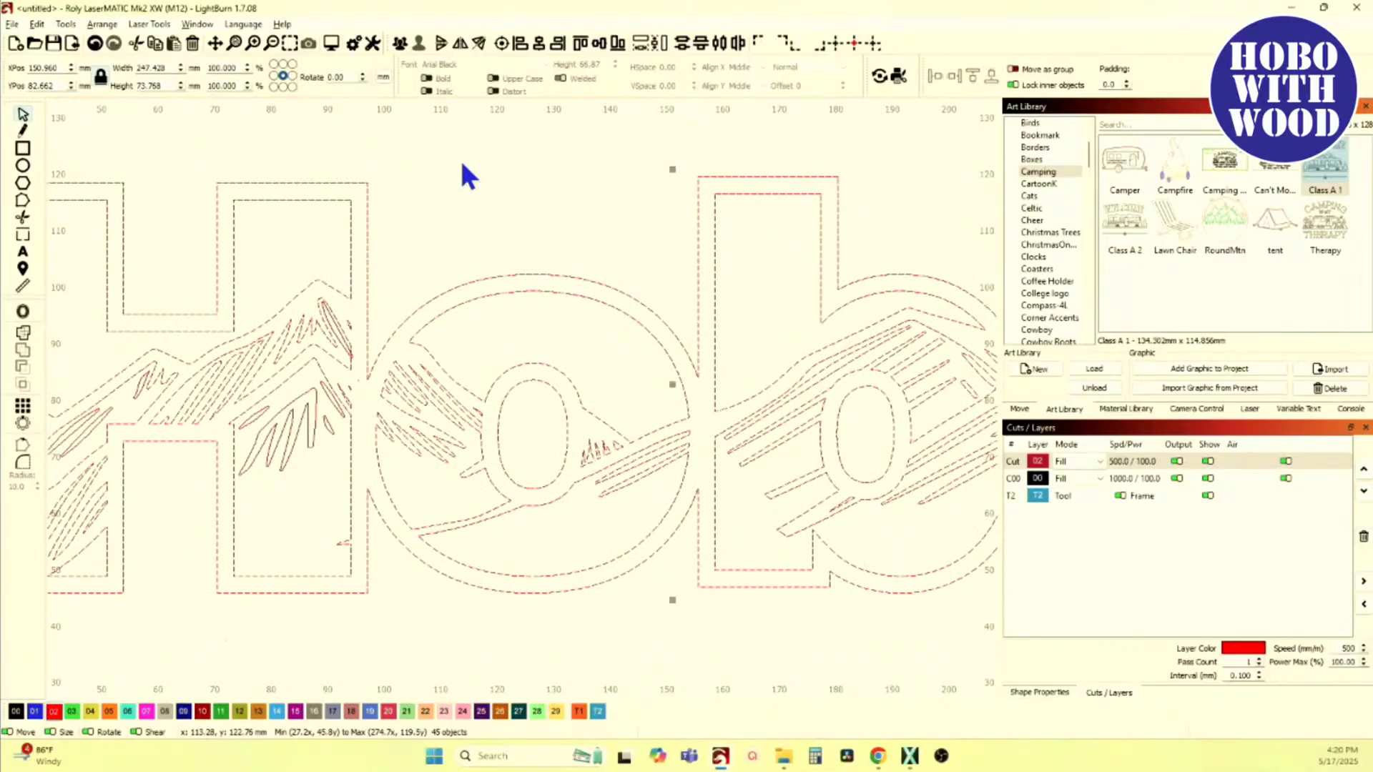
left_click(469, 175)
scroll(408, 276, "up", 5)
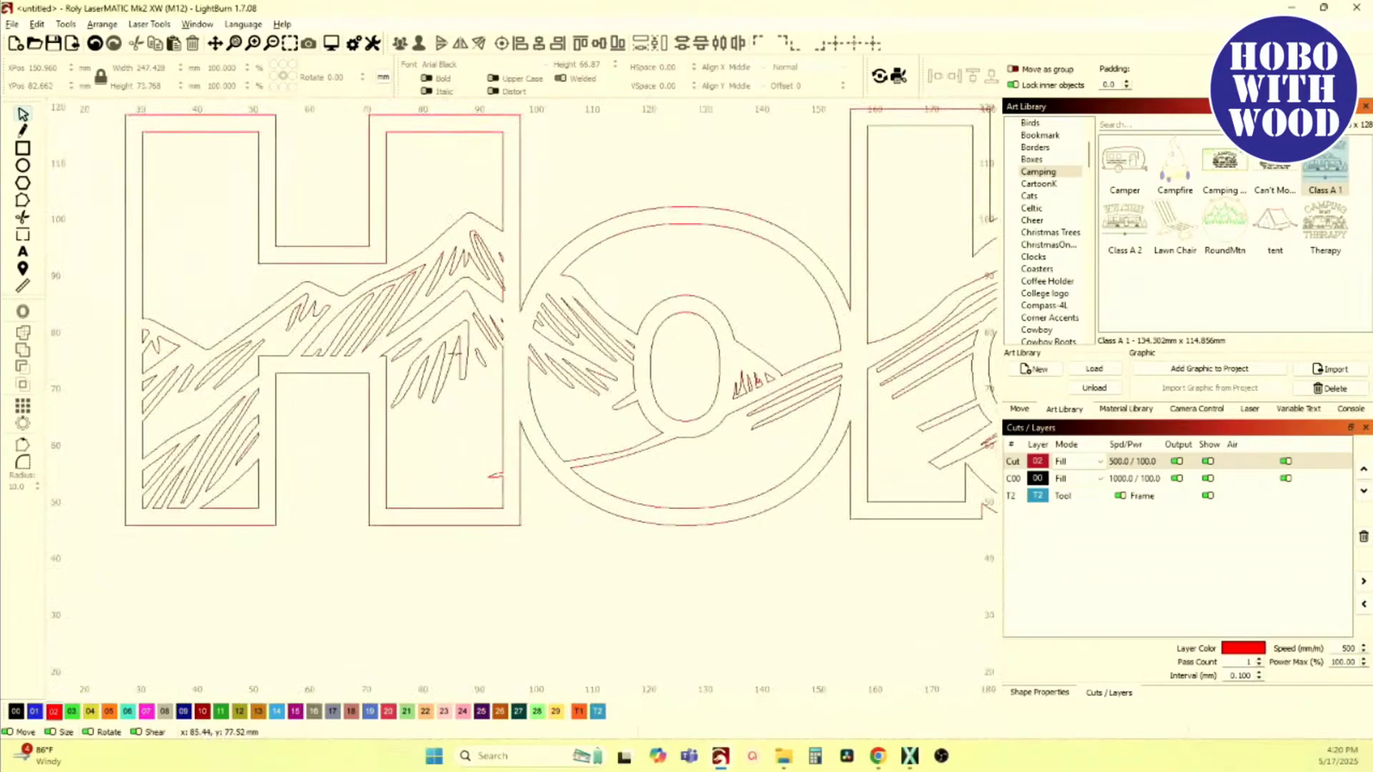
Step: Delete the lower mountain shape and all loose strokes inside the right leg of the ungrouped copy's H
left_click_drag(481, 415, 419, 279)
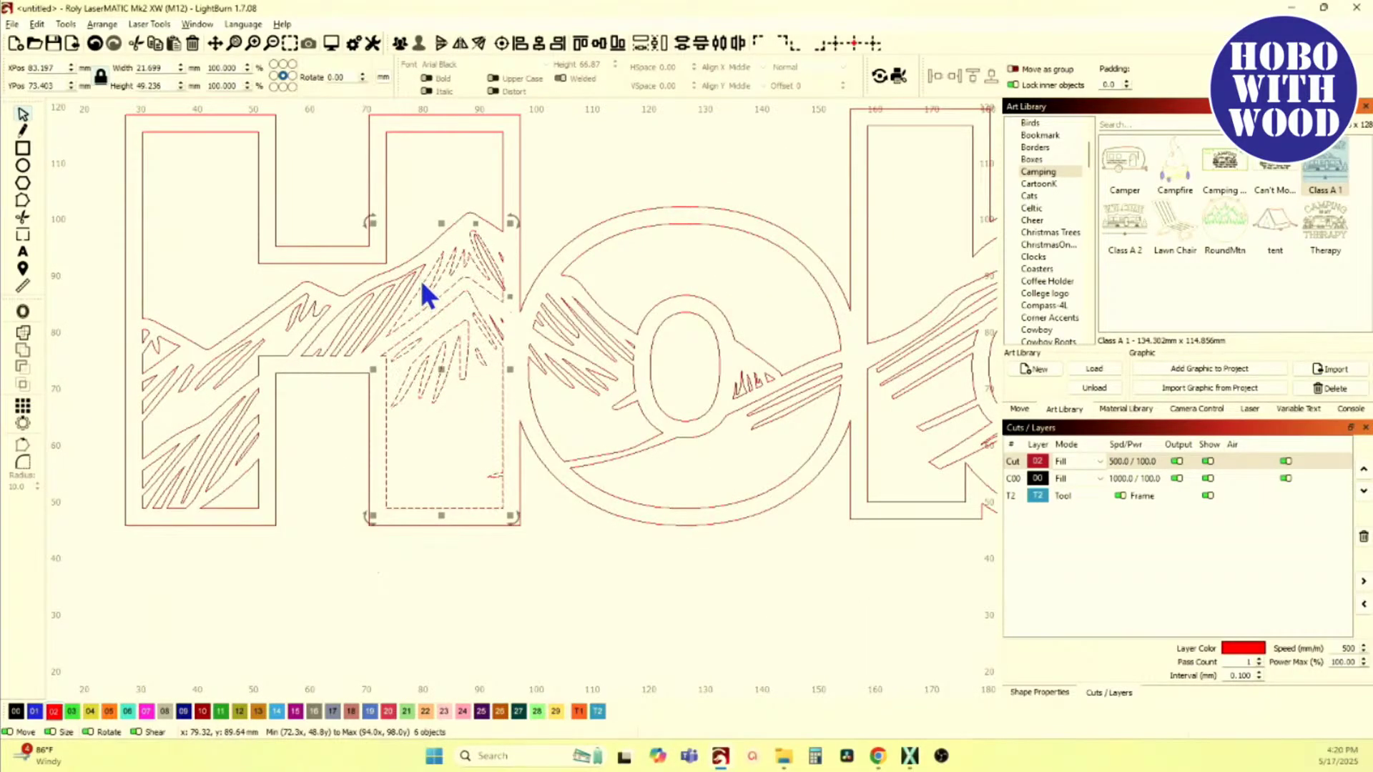
key("Delete")
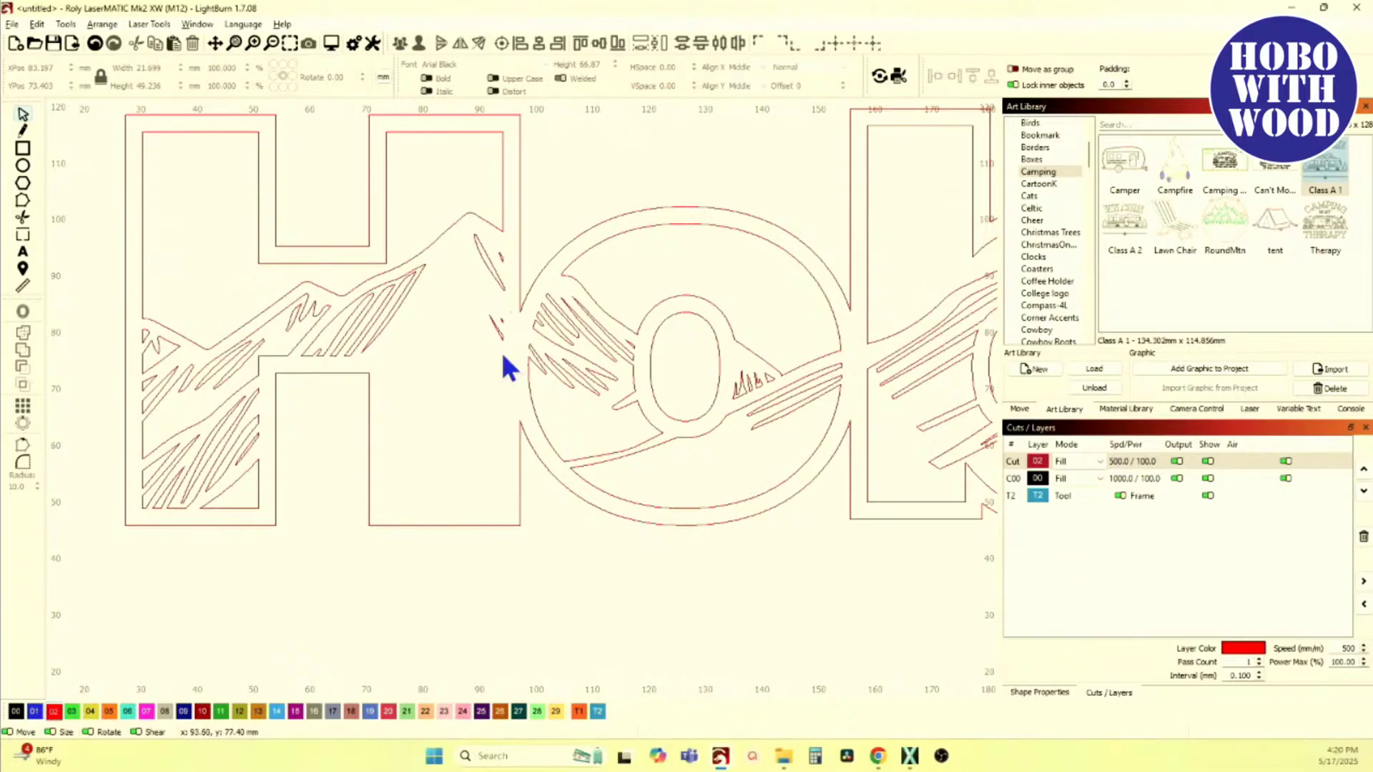
left_click_drag(509, 372, 461, 252)
key("Delete")
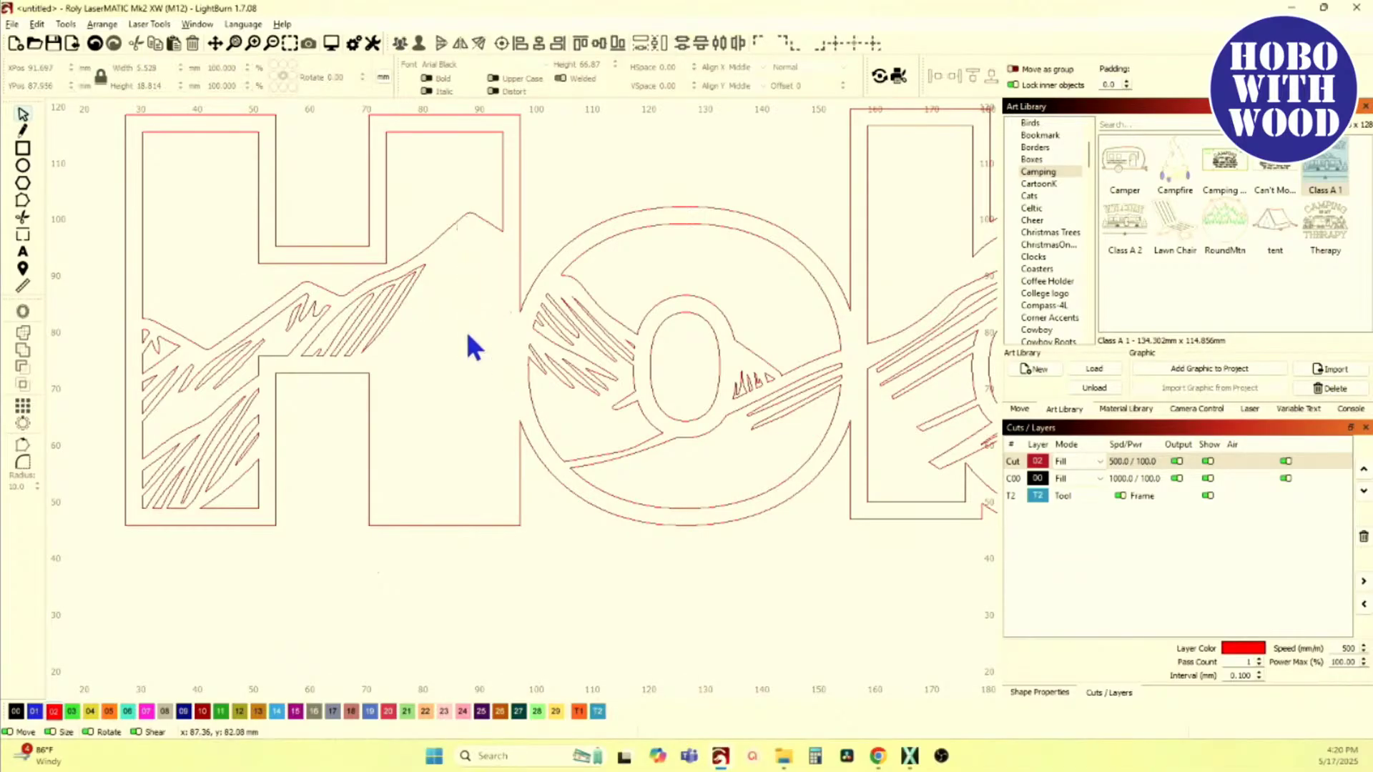
Step: Delete the mountain shading strokes and lower shapes inside the crossbar and left leg of the copy's H
left_click_drag(276, 340, 275, 337)
key("Delete")
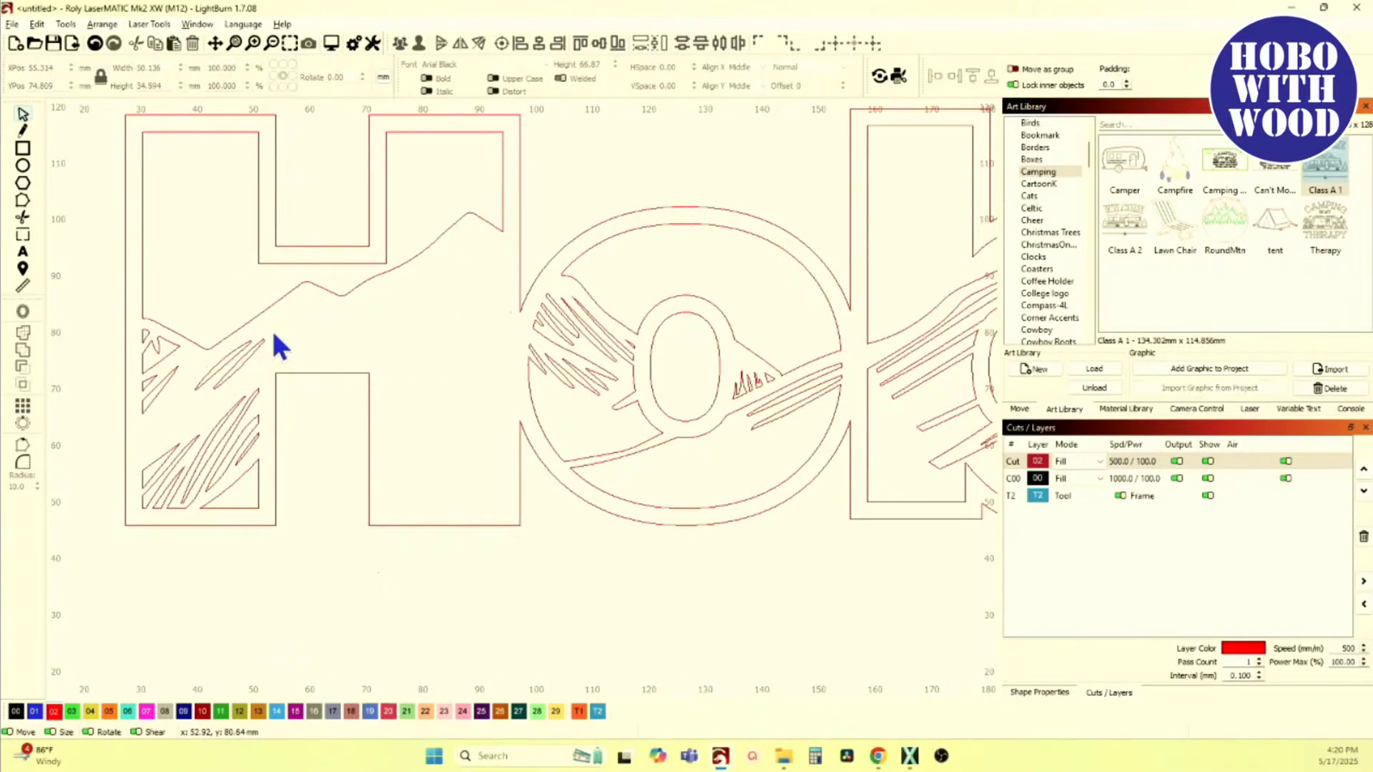
mouse_move(251, 502)
left_mouse_down()
mouse_move(209, 474)
mouse_move(148, 366)
left_mouse_up()
key("Delete")
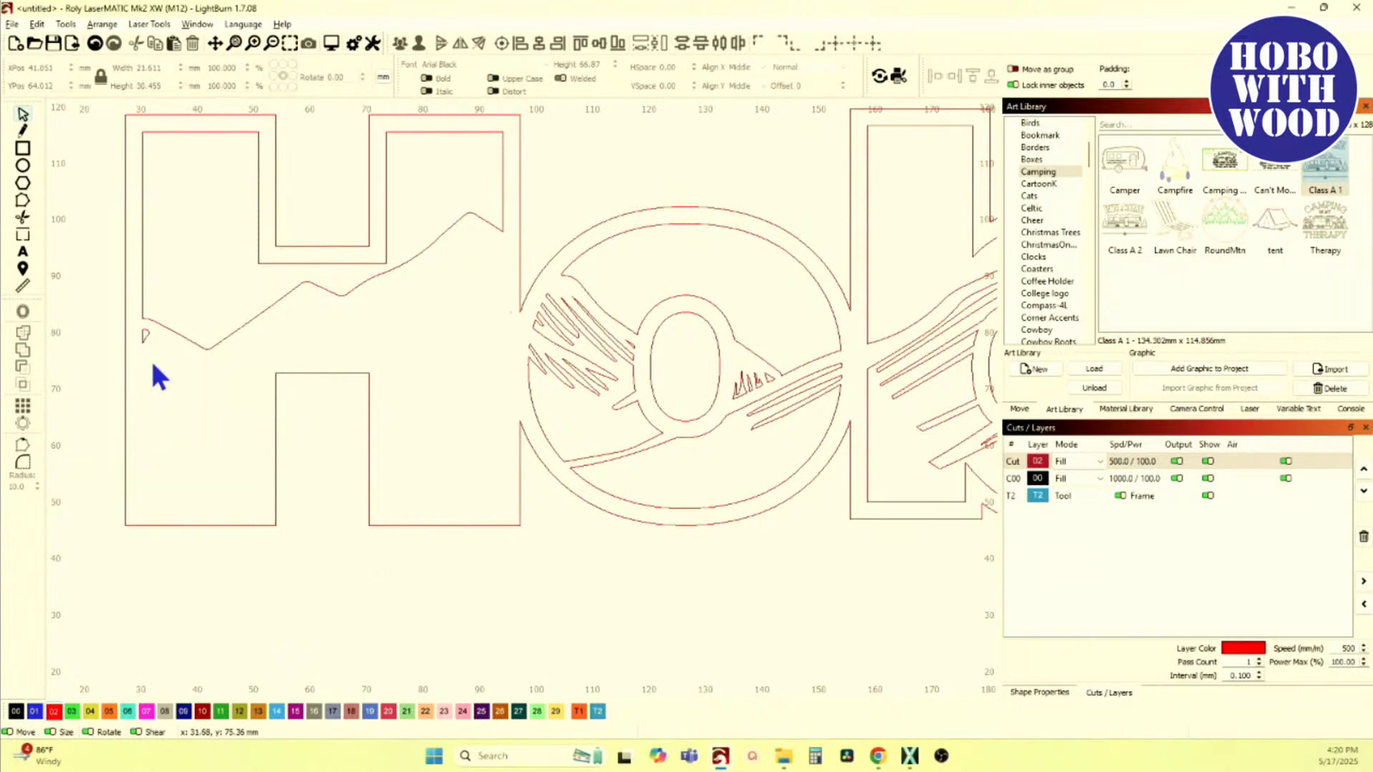
left_click(144, 334)
key("Delete")
Step: Delete all mountain shading, inner fragments and lower mountain shapes inside the first o of the copy
scroll(184, 401, "down", 2)
scroll(464, 428, "up", 3)
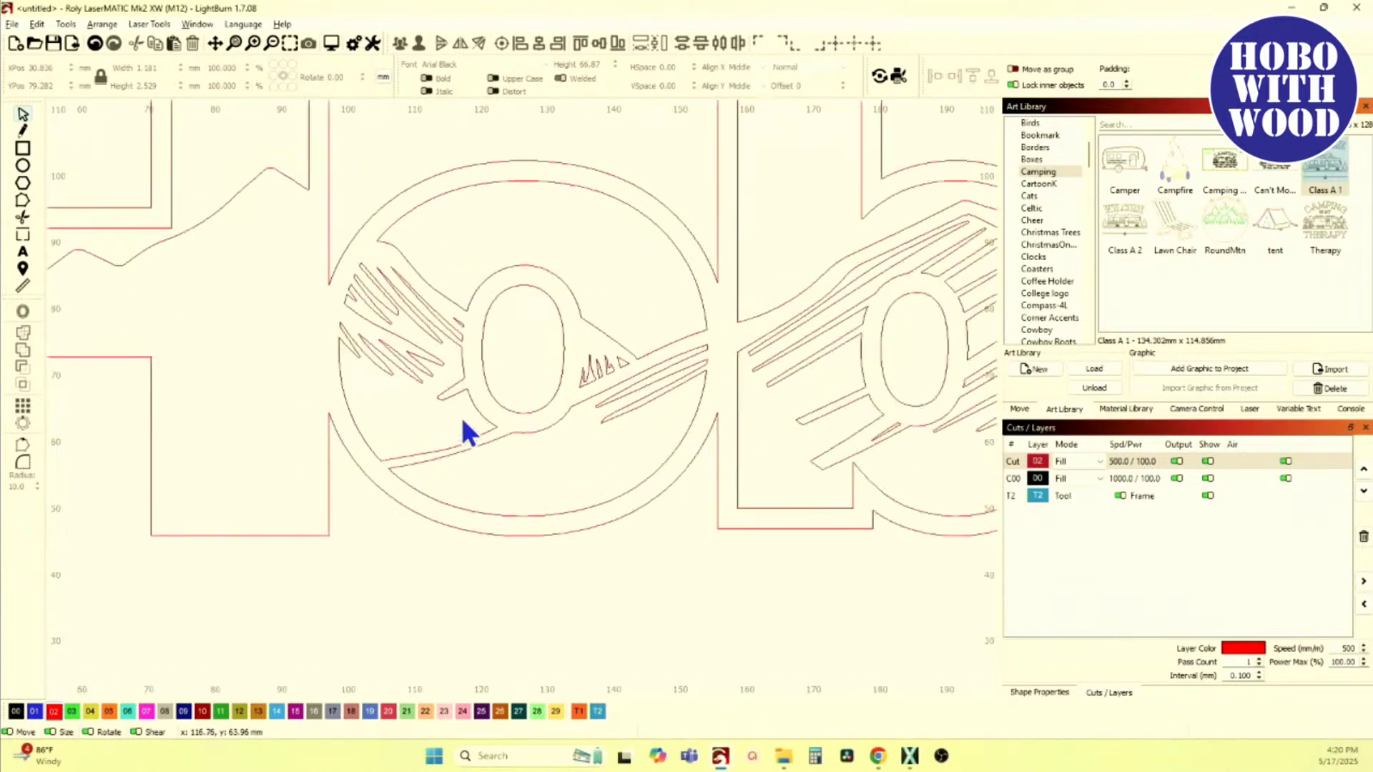
mouse_move(452, 366)
left_mouse_down()
mouse_move(417, 362)
mouse_move(372, 316)
left_mouse_up()
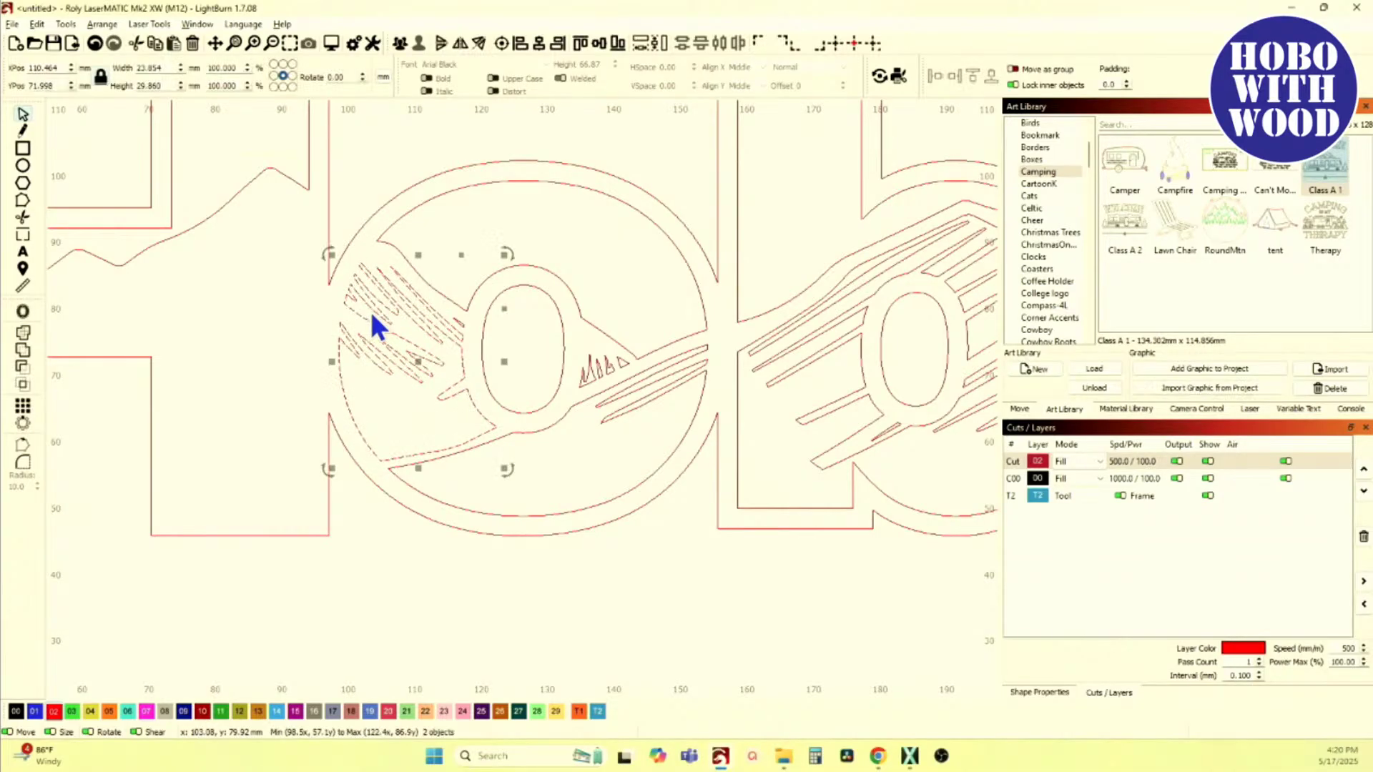
key("Delete")
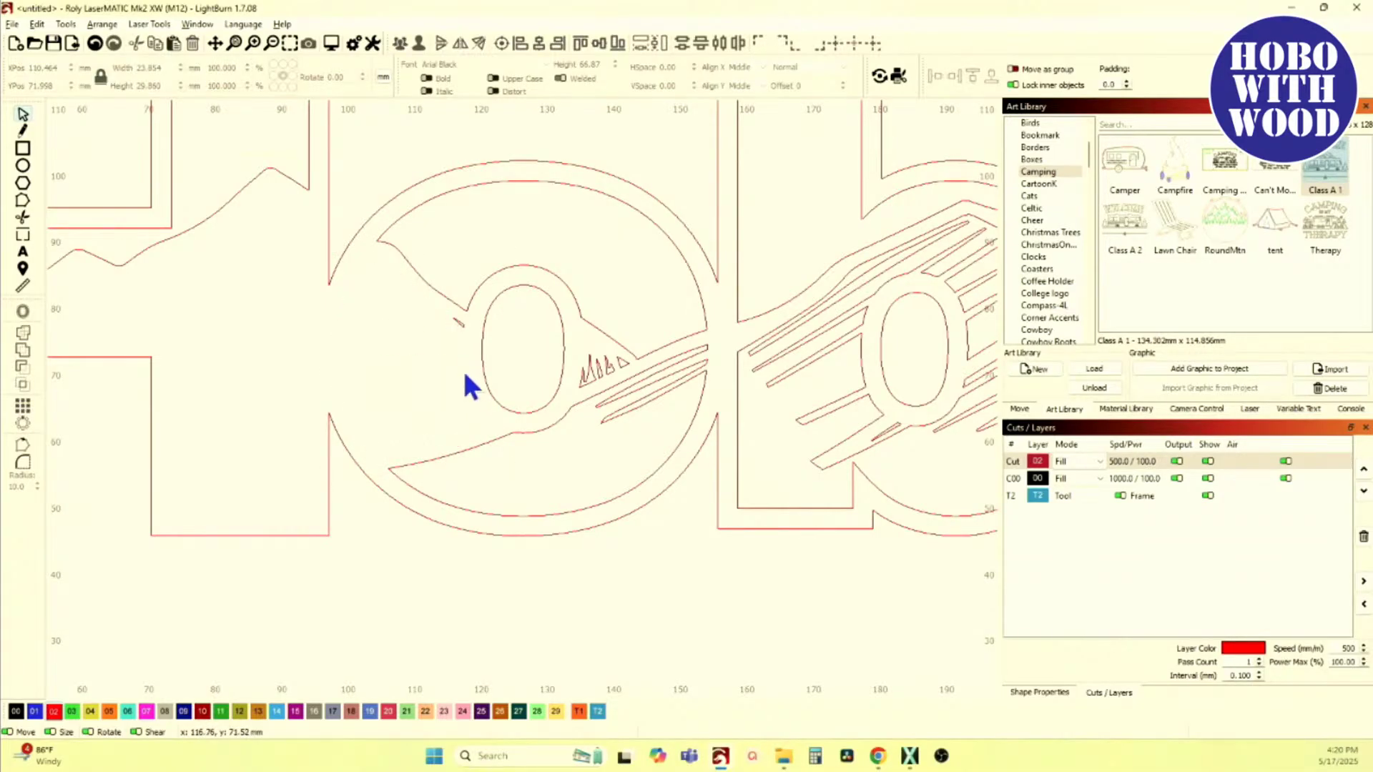
left_click(447, 454)
key("Delete")
left_click(585, 372)
key("Delete")
Step: Delete the mountain shading and leftover stroke fragments inside the copy's b, keeping its ridge line
scroll(582, 432, "down", 3)
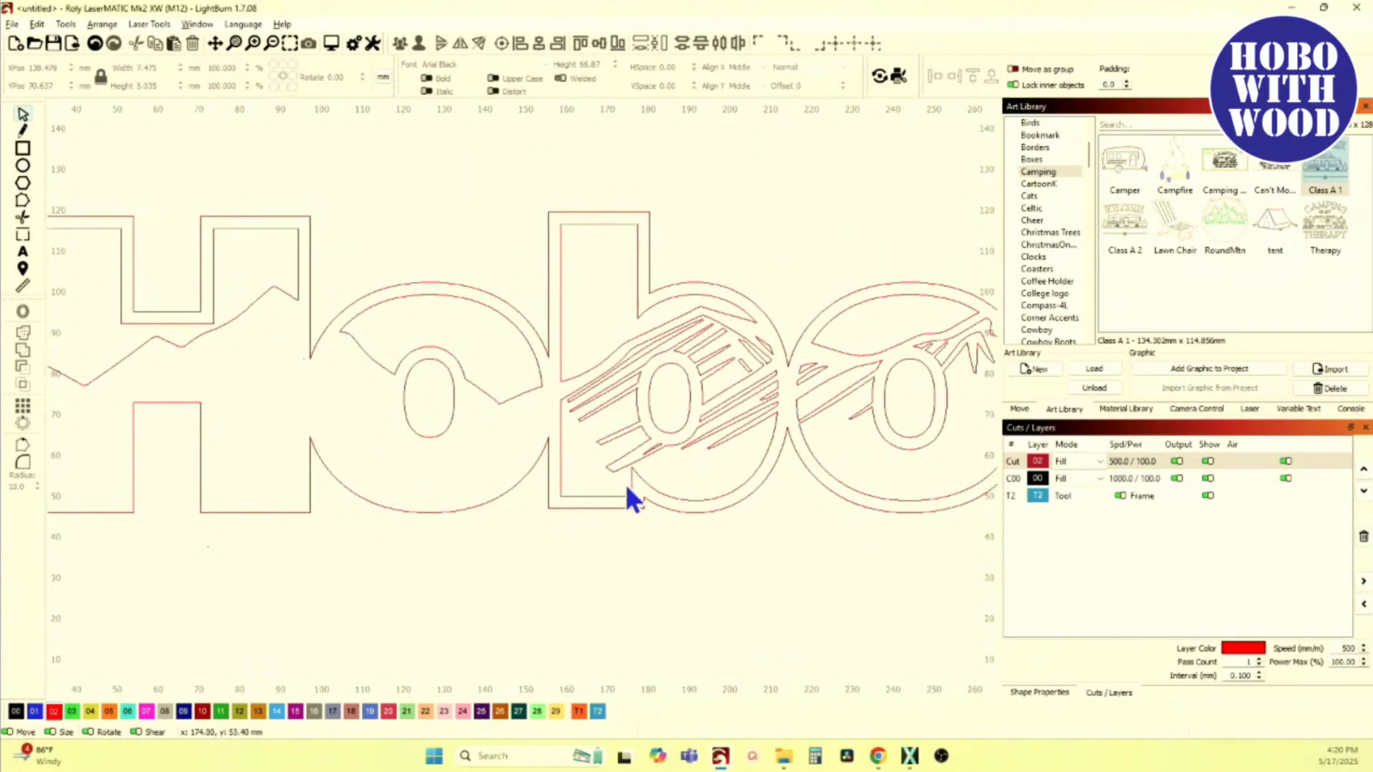
left_click(590, 390)
key("Delete")
scroll(735, 401, "up", 2)
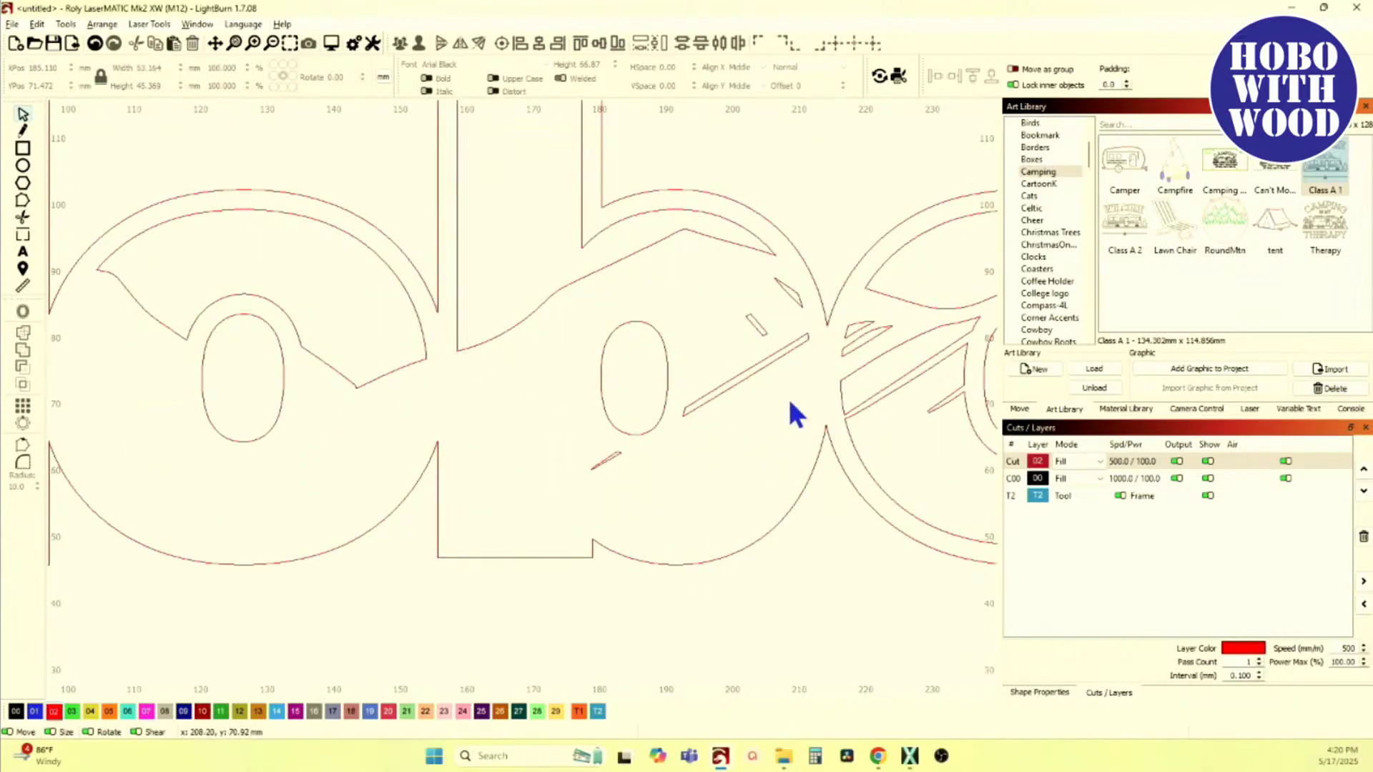
left_click(731, 301)
key("Delete")
left_click(588, 455)
key("Delete")
Step: Delete the lower mountain shape and shading strokes inside the last o of the copy
scroll(565, 522, "down", 2)
scroll(672, 494, "up", 3)
left_click_drag(682, 555, 568, 436)
key("Delete")
left_click(861, 365)
Step: Group all parts of the cleaned ridge-line Hobo lettering into one object
scroll(845, 436, "down", 3)
left_click_drag(251, 298, 898, 570)
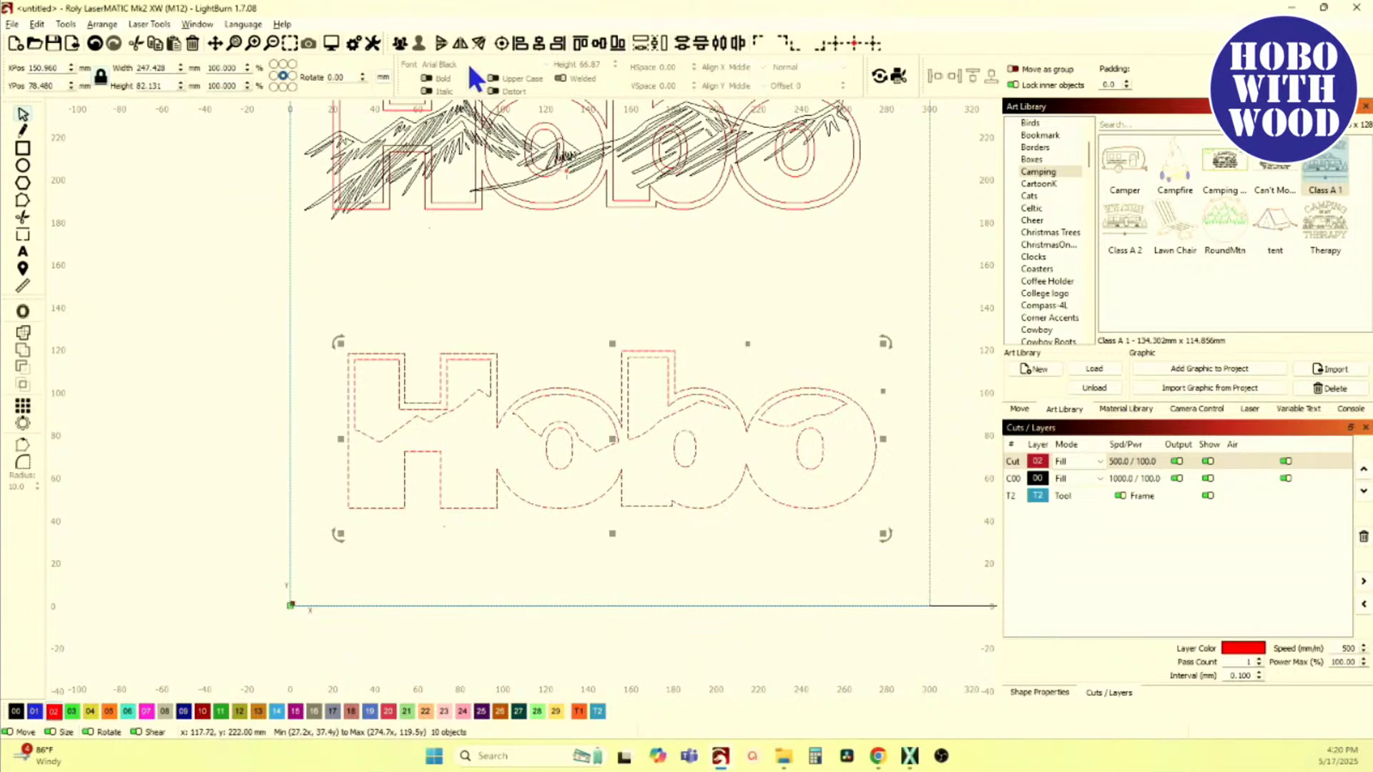
scroll(406, 234, "down", 3)
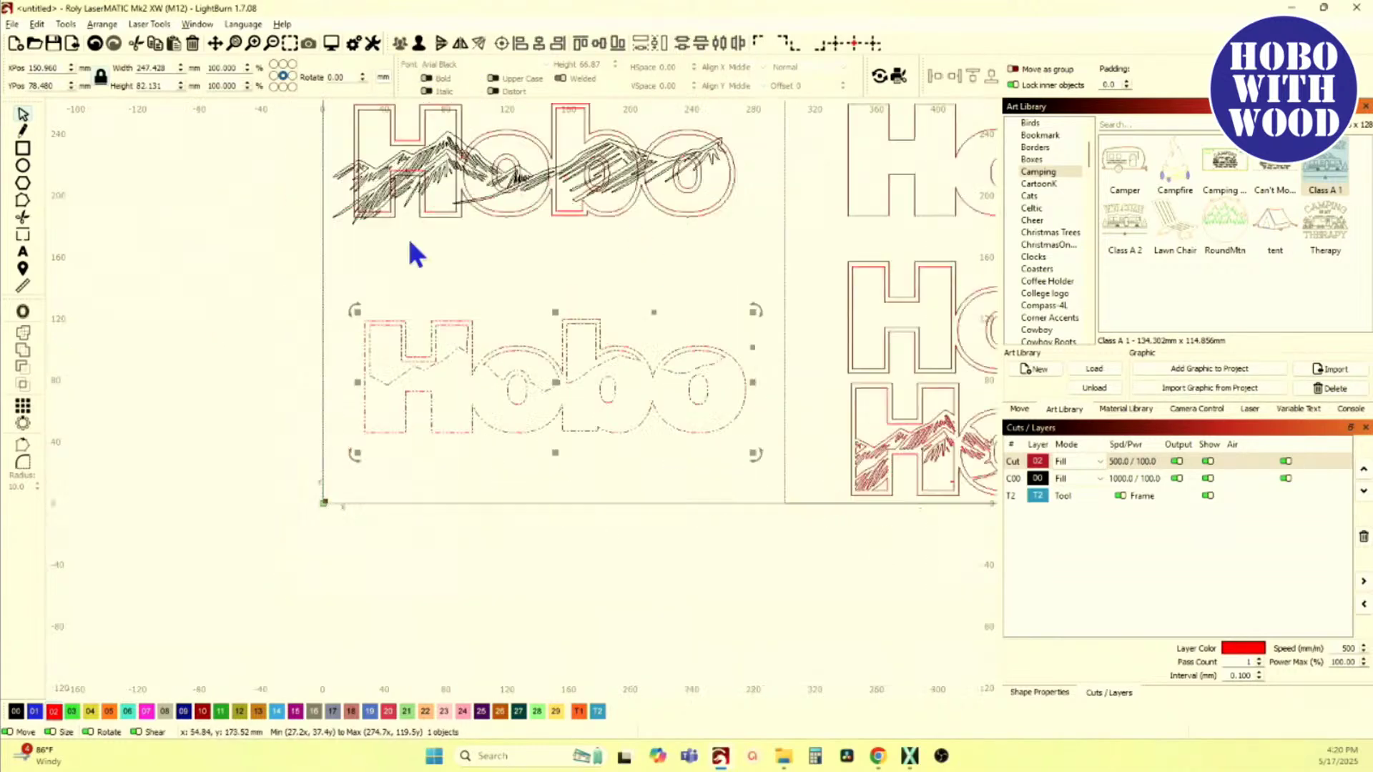
left_click(447, 252)
left_click_drag(326, 272, 654, 419)
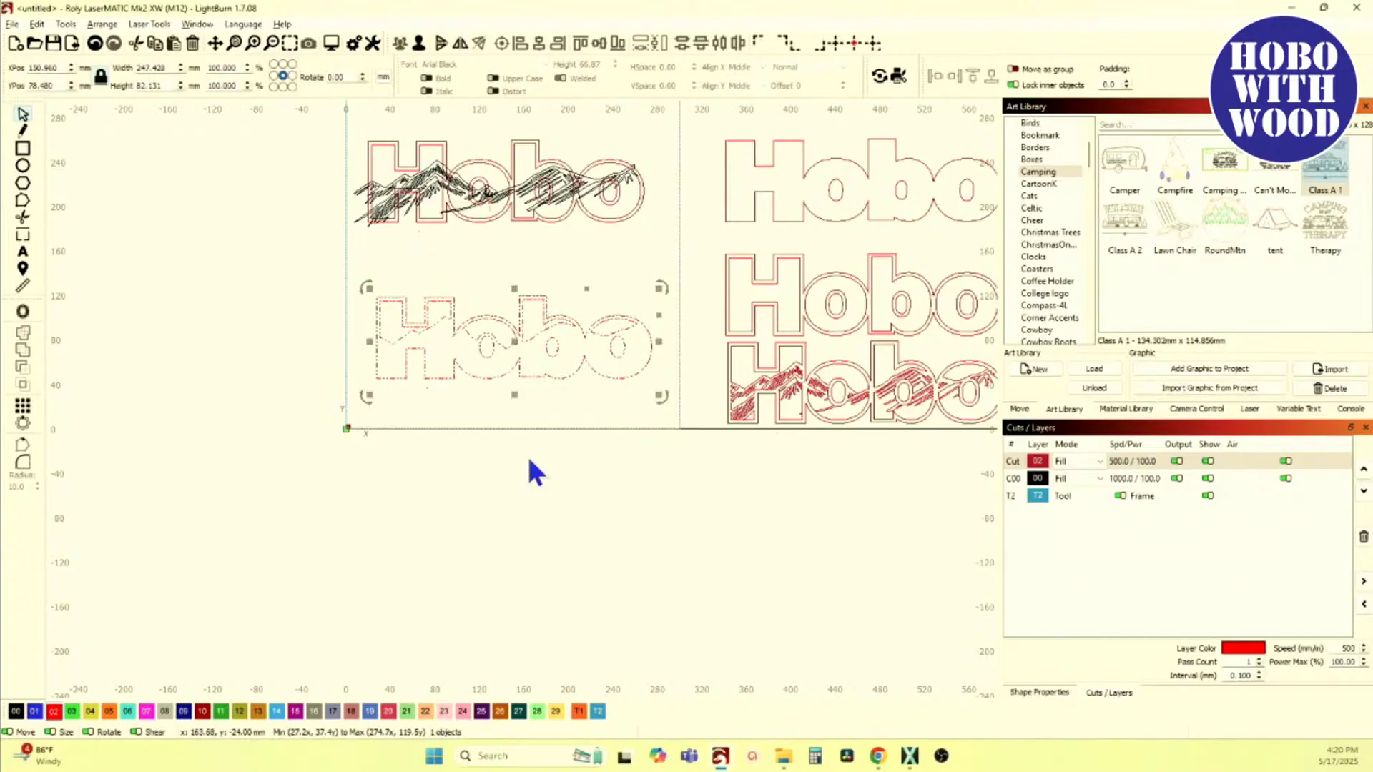
Step: Move the single-outline Hobo to the top of the right column and place the ridge-line Hobo directly beneath it
scroll(577, 326, "up", 3)
scroll(577, 326, "right", 4)
left_click_drag(503, 247, 853, 397)
left_click_drag(664, 331, 667, 200)
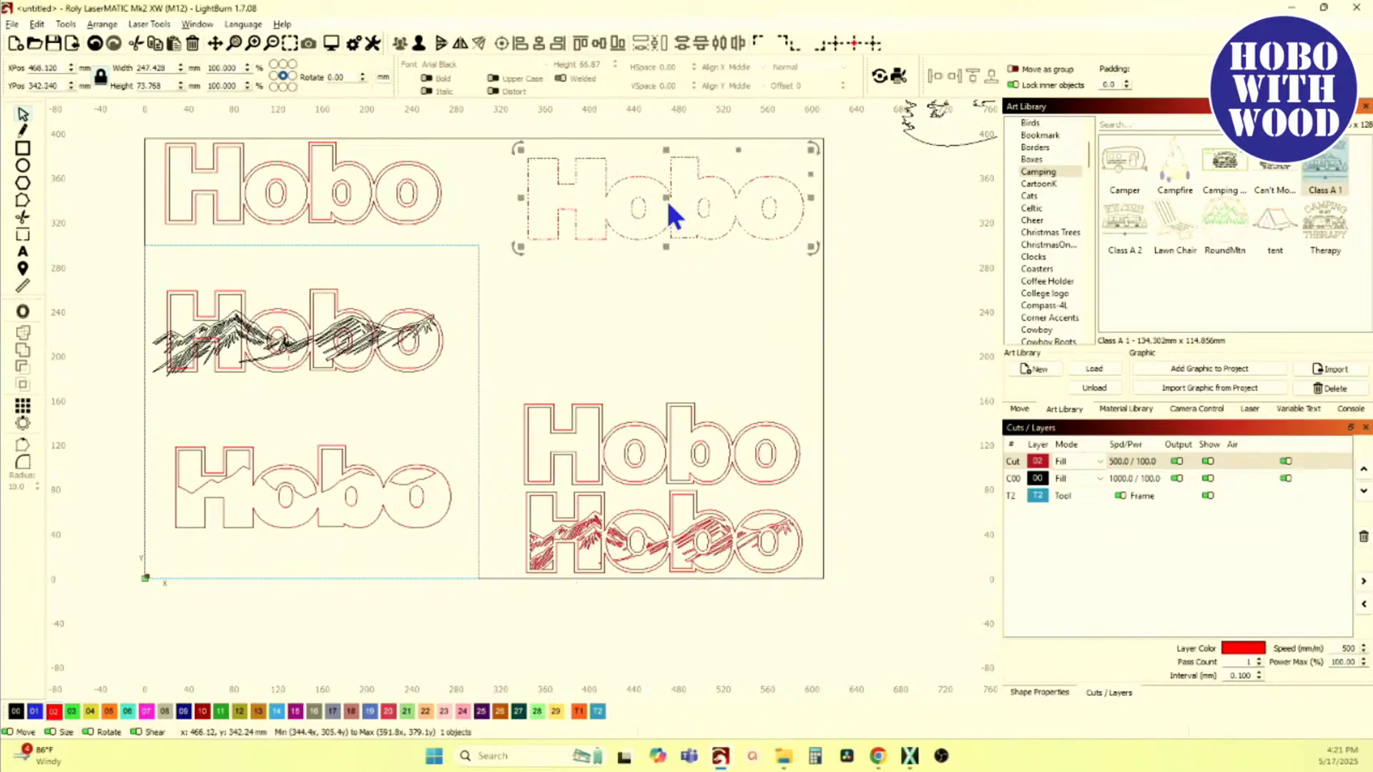
left_click_drag(100, 416, 471, 565)
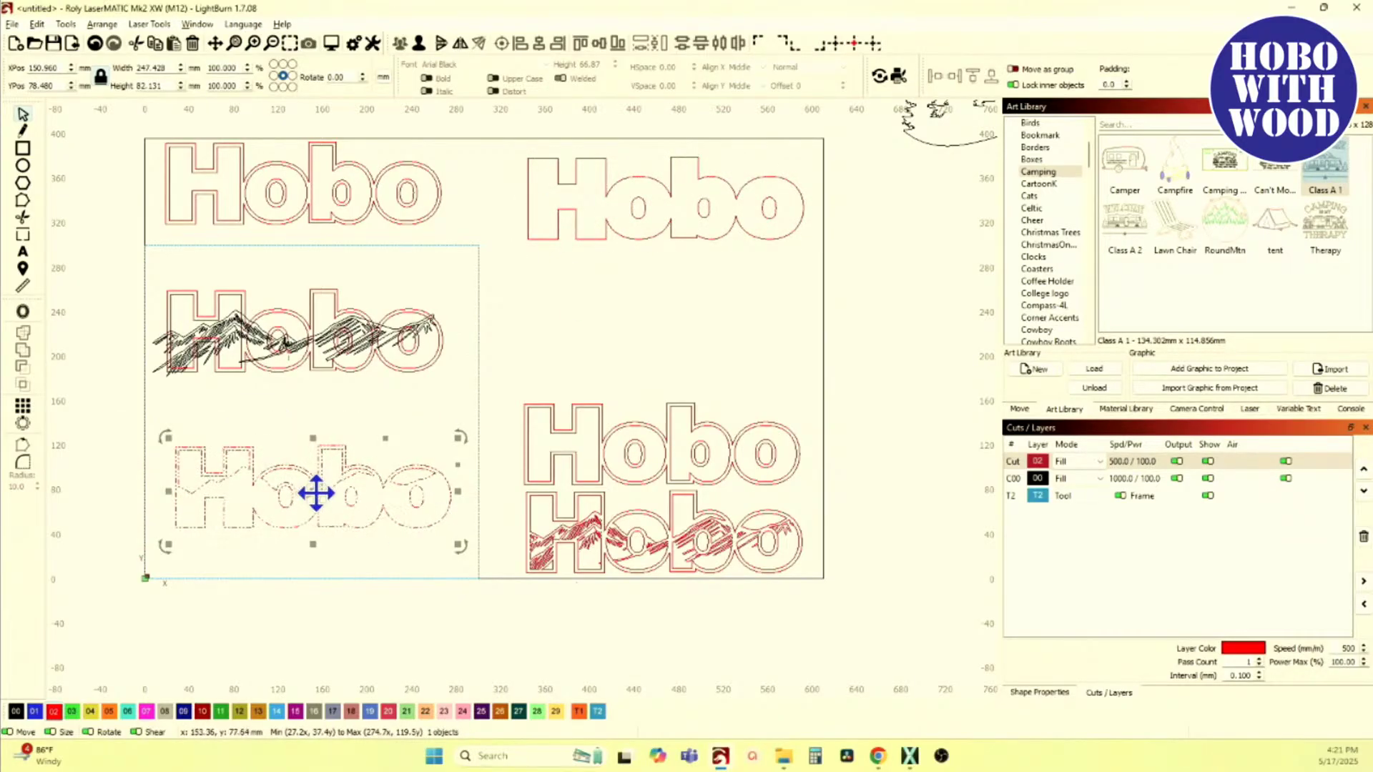
left_click_drag(307, 498, 665, 297)
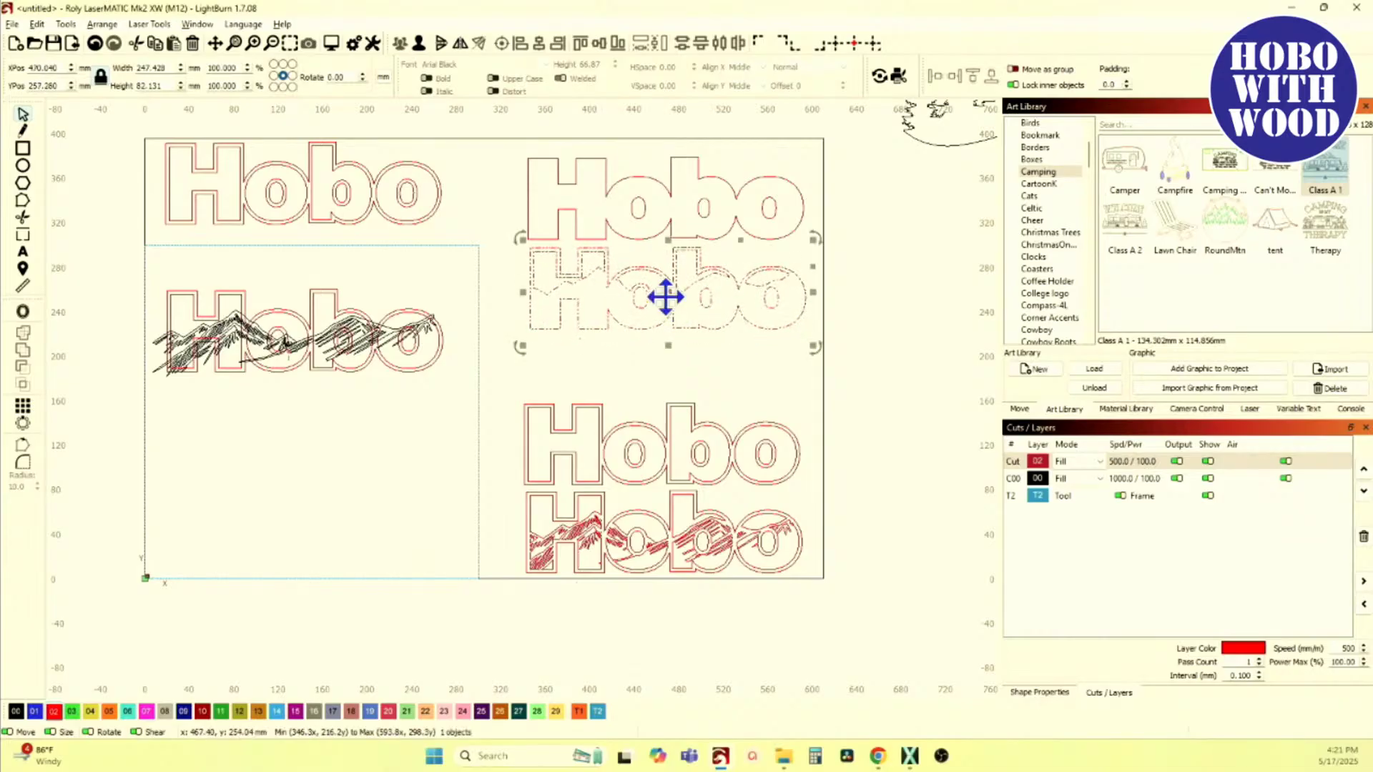
Step: Move the shaded mountain Hobo up beneath the ridge-line version, and the plain double-outlined Hobo down to the column's bottom
left_click(501, 488)
left_click_drag(620, 577, 856, 616)
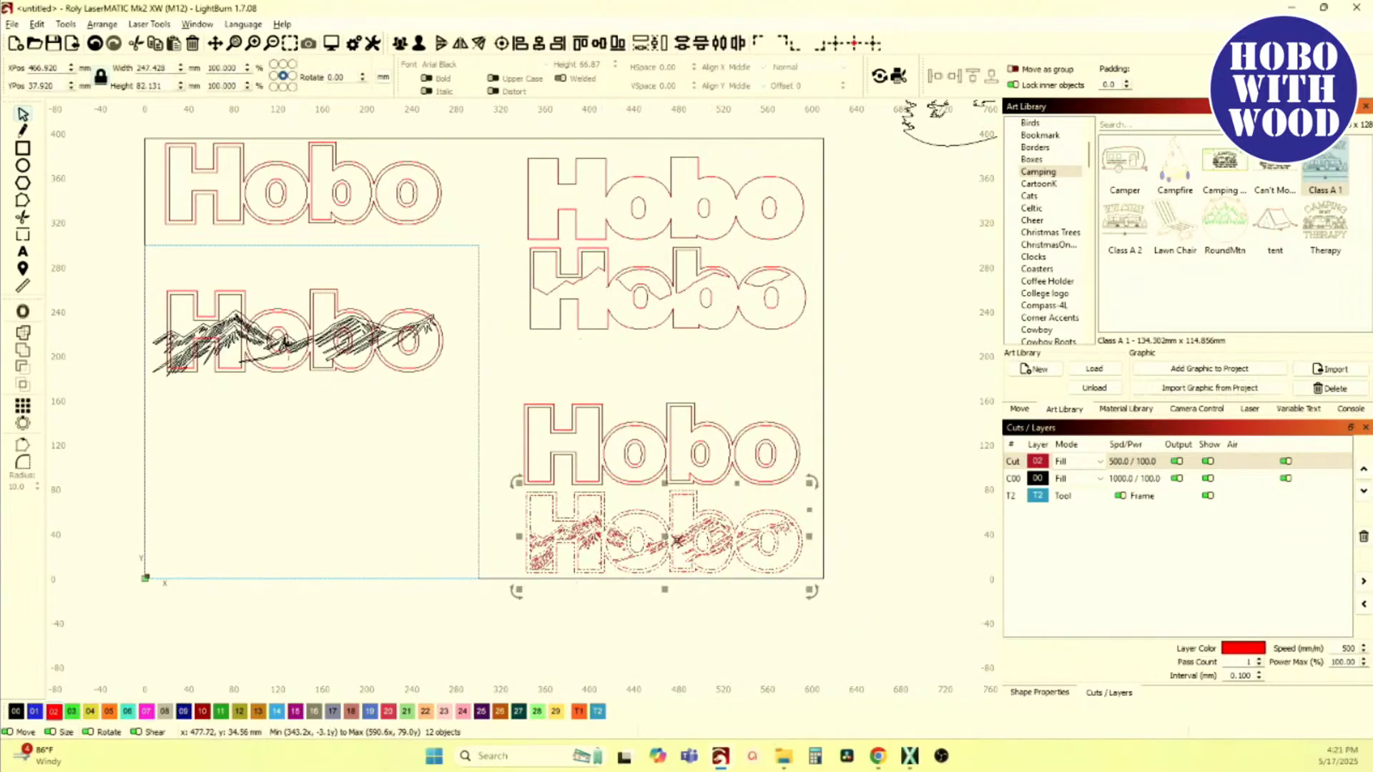
left_click_drag(668, 541, 679, 391)
left_click(680, 552)
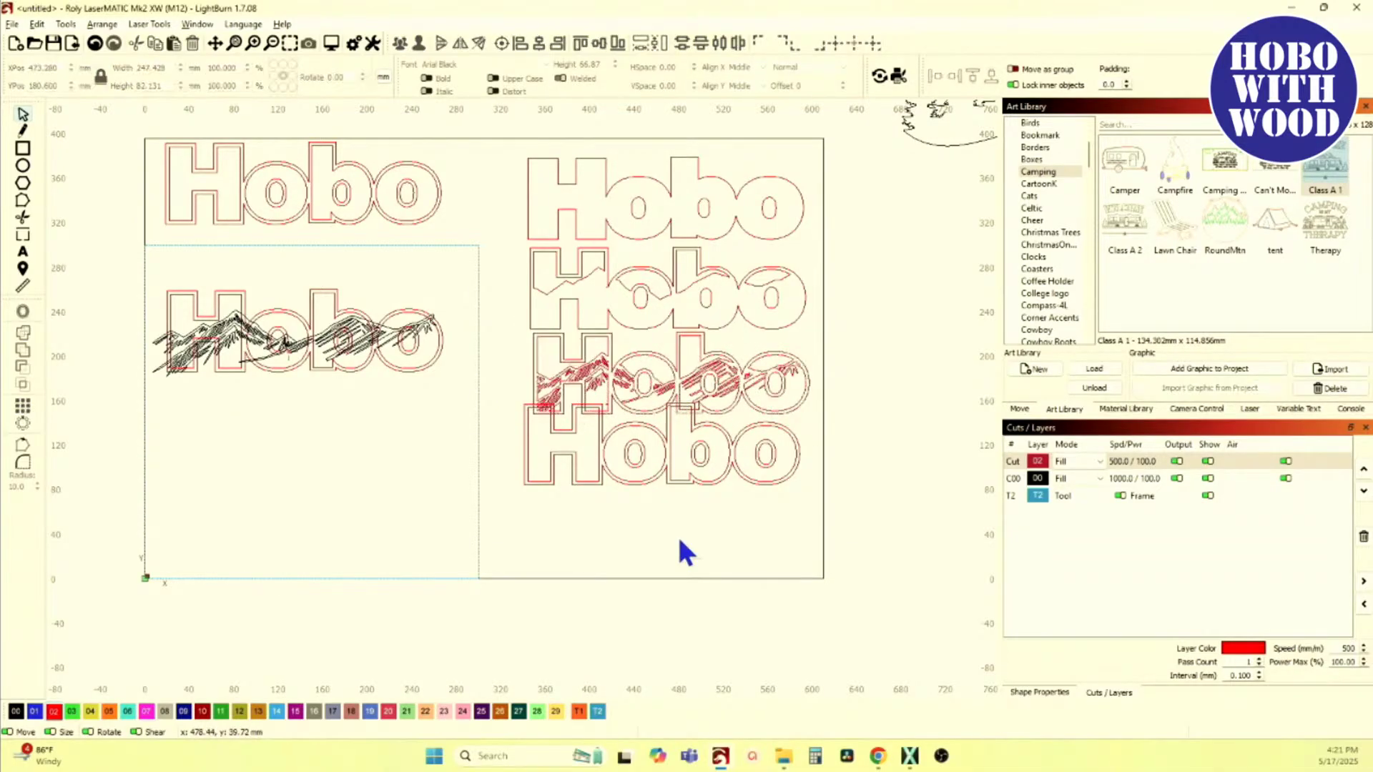
left_click_drag(640, 539, 520, 472)
left_click_drag(659, 444, 673, 534)
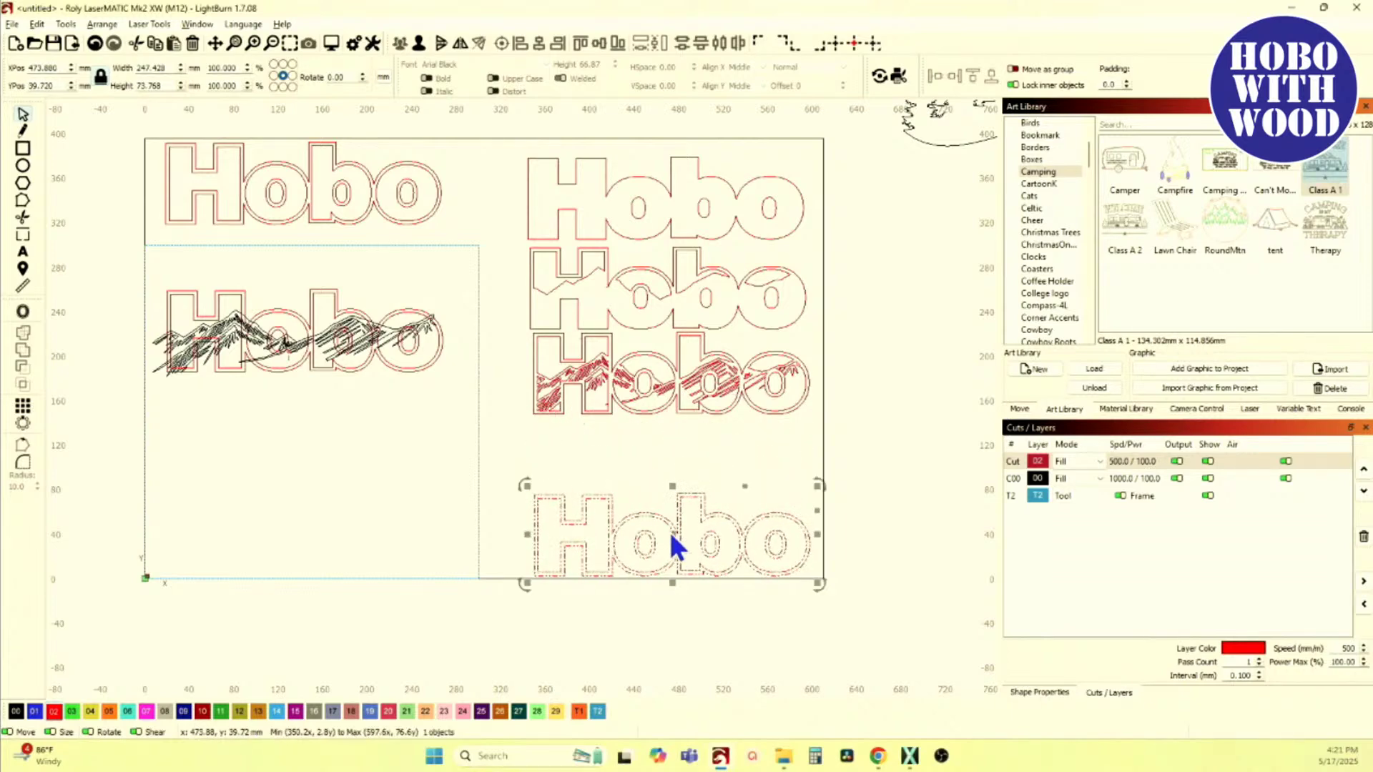
left_click(600, 445)
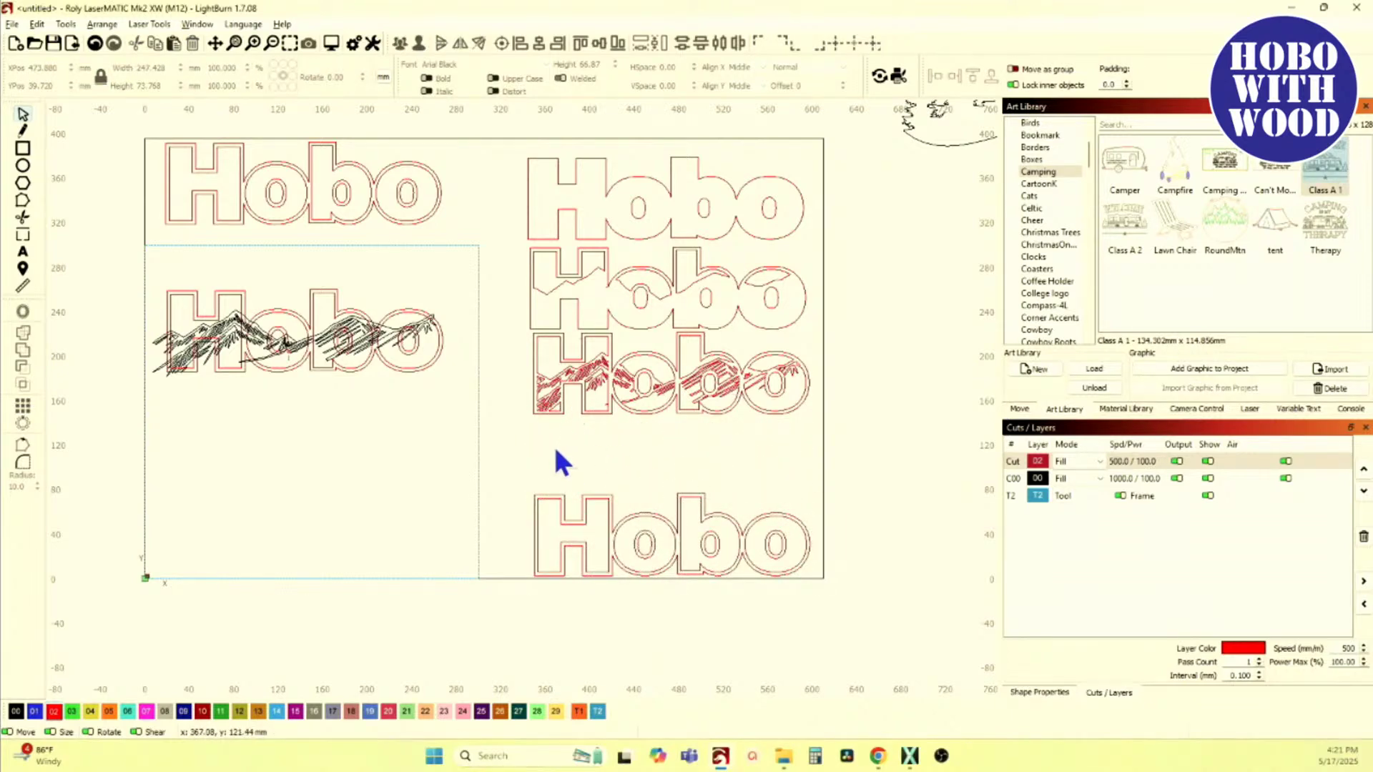
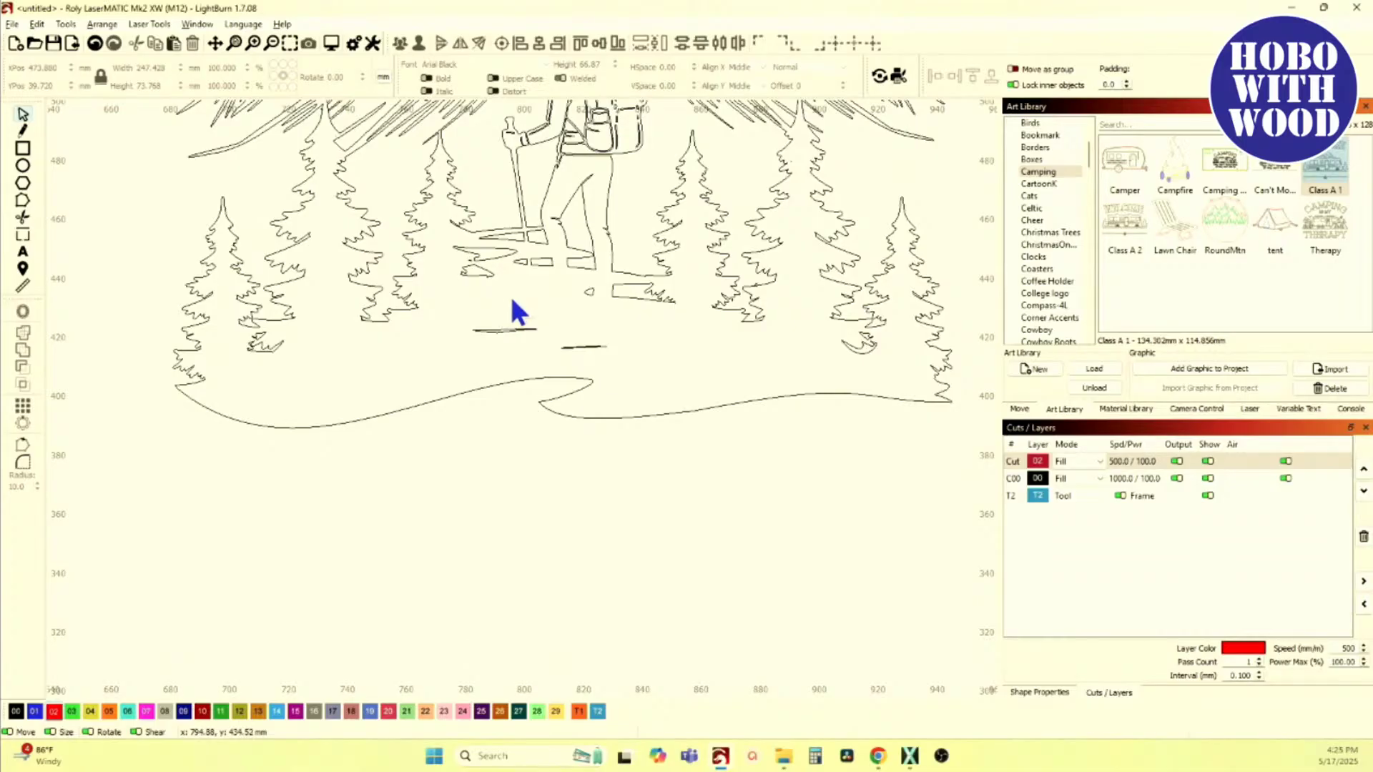
Step: Examine the hiker scene, especially where the pine treetops meet the mountain shading strokes
scroll(512, 301, "down", 1)
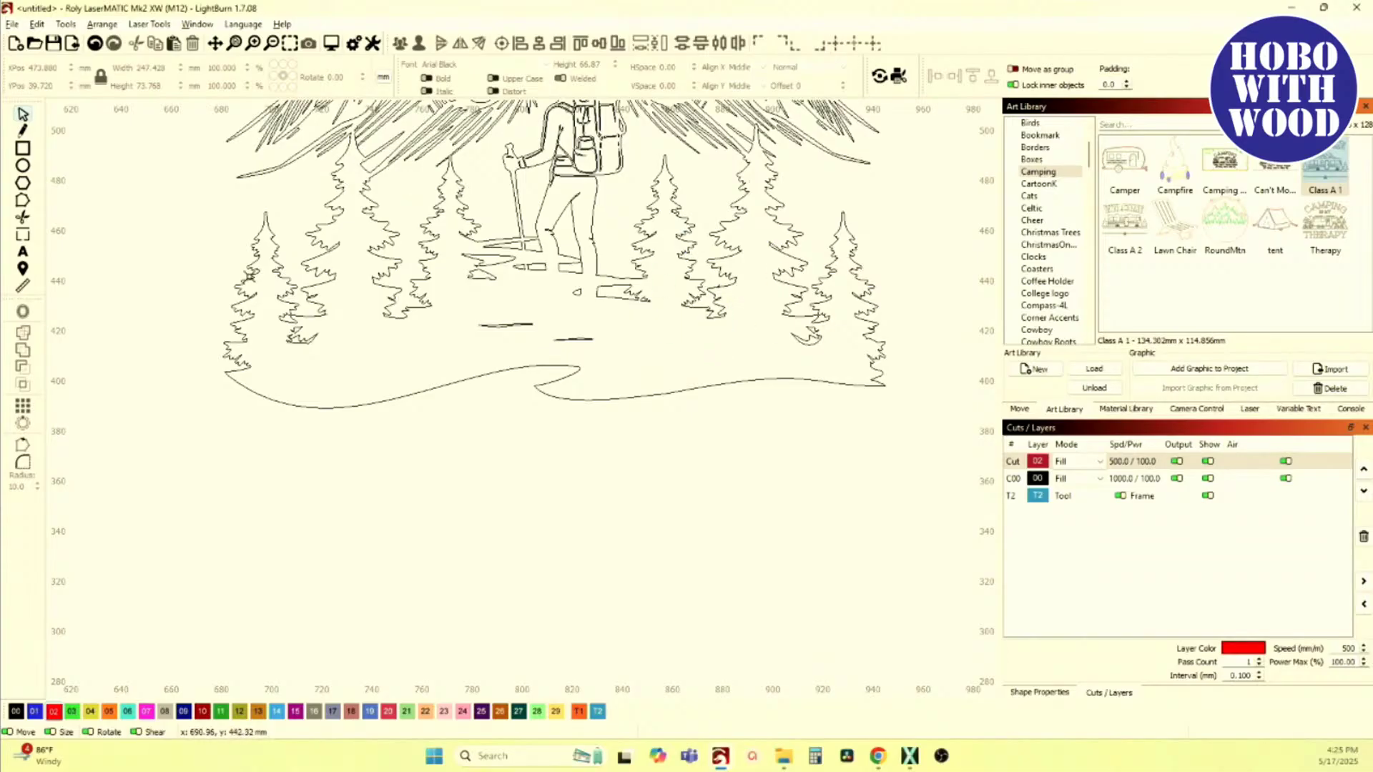
scroll(303, 278, "down", 2)
left_click_drag(342, 216, 336, 312)
scroll(337, 306, "up", 4)
scroll(339, 306, "down", 4)
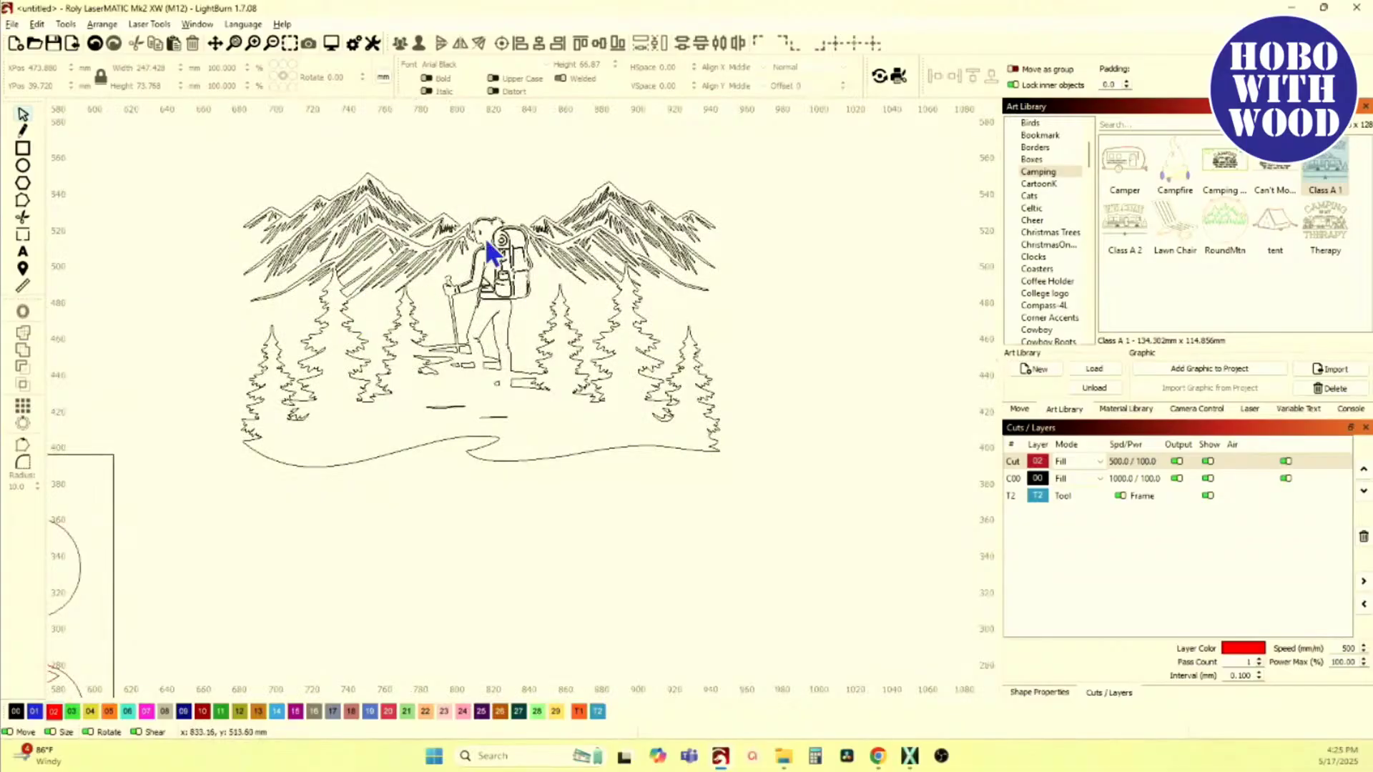
scroll(493, 284, "down", 2)
scroll(420, 285, "down", 5)
scroll(427, 288, "up", 8)
scroll(411, 317, "up", 5)
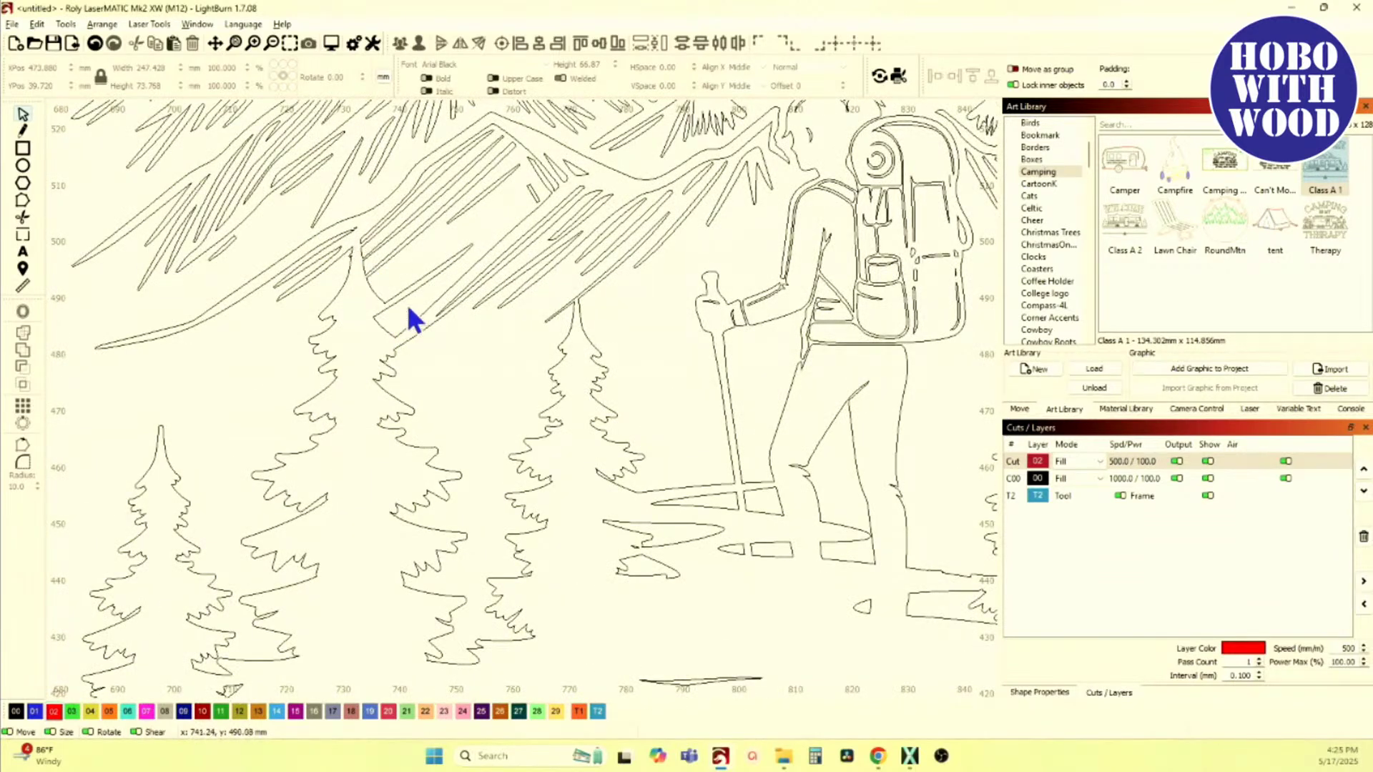
Step: Draw an open, angular guide line around the tip of the tall pine left of the hiker, crossing the mountain strokes
scroll(391, 319, "up", 3)
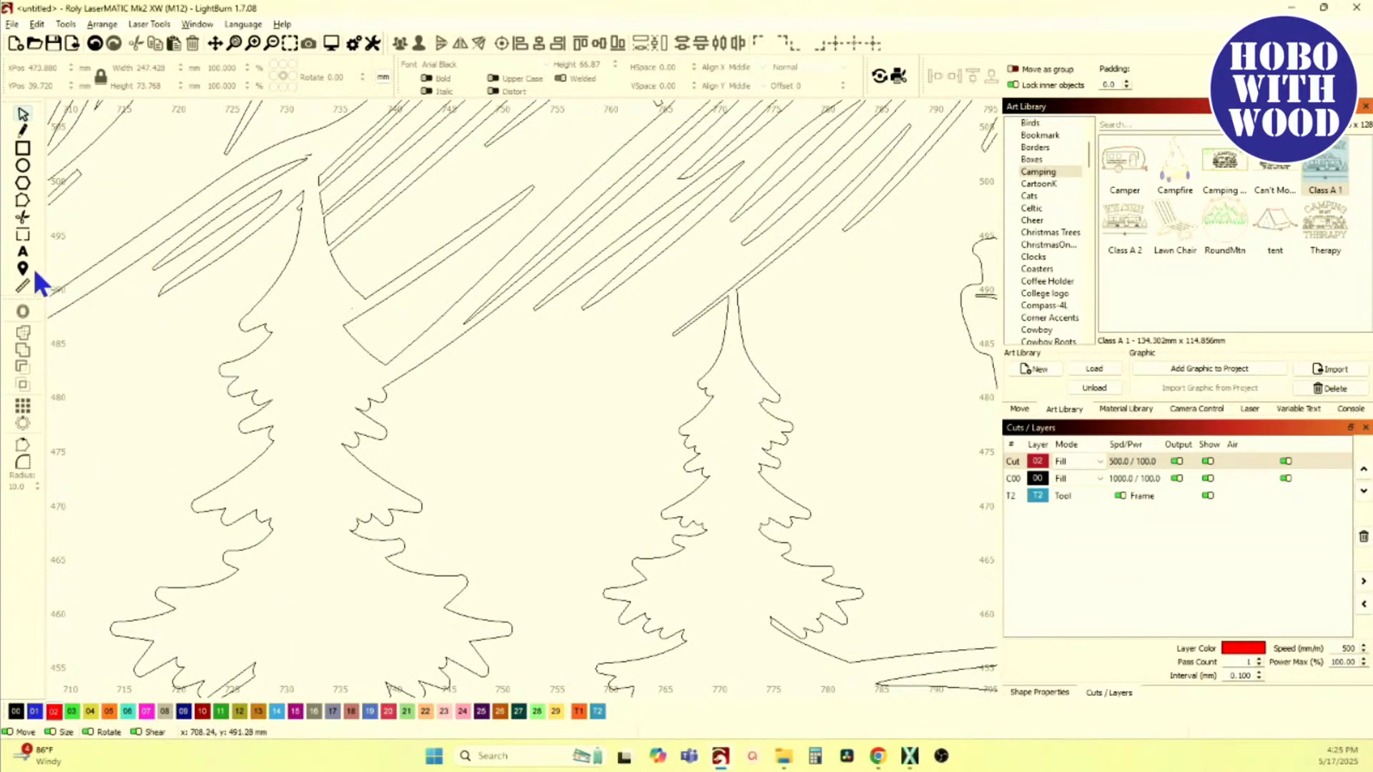
left_click(30, 136)
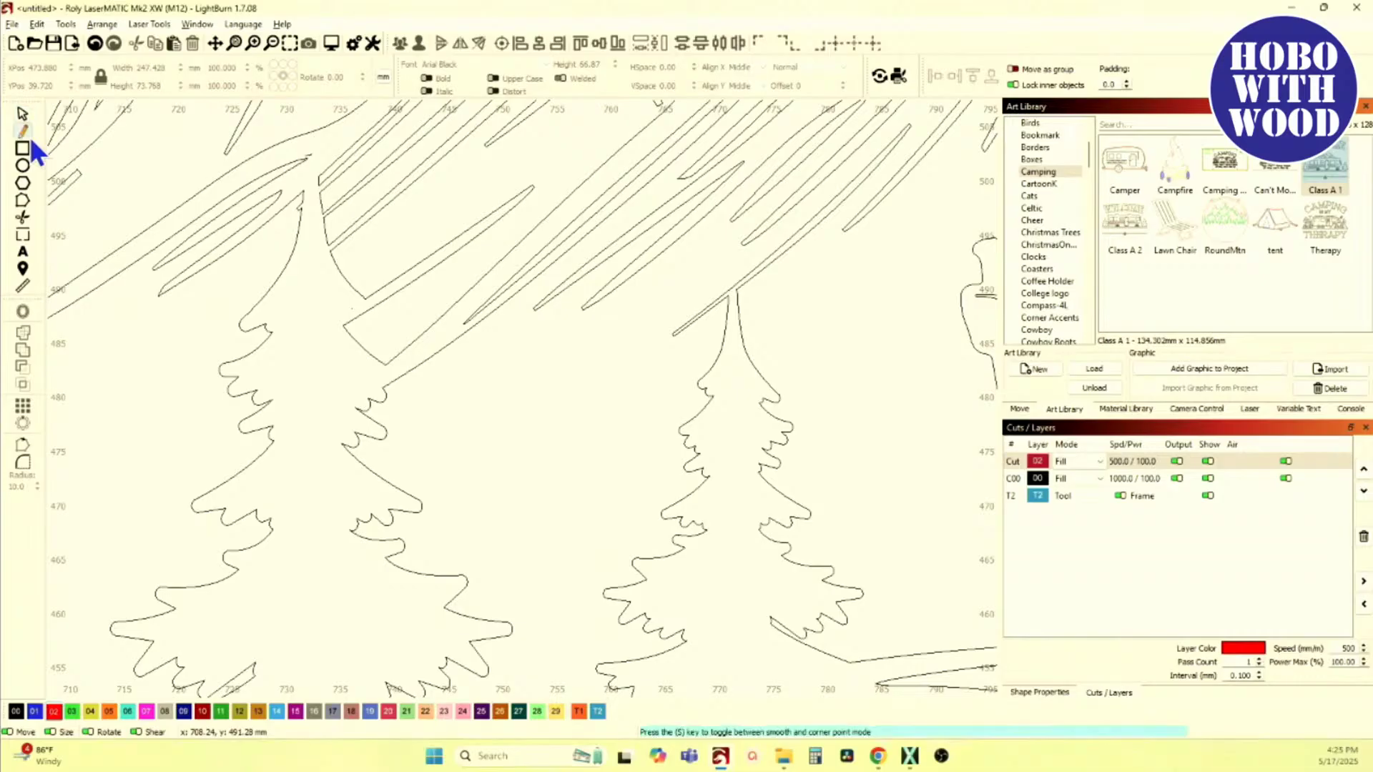
left_click(404, 386)
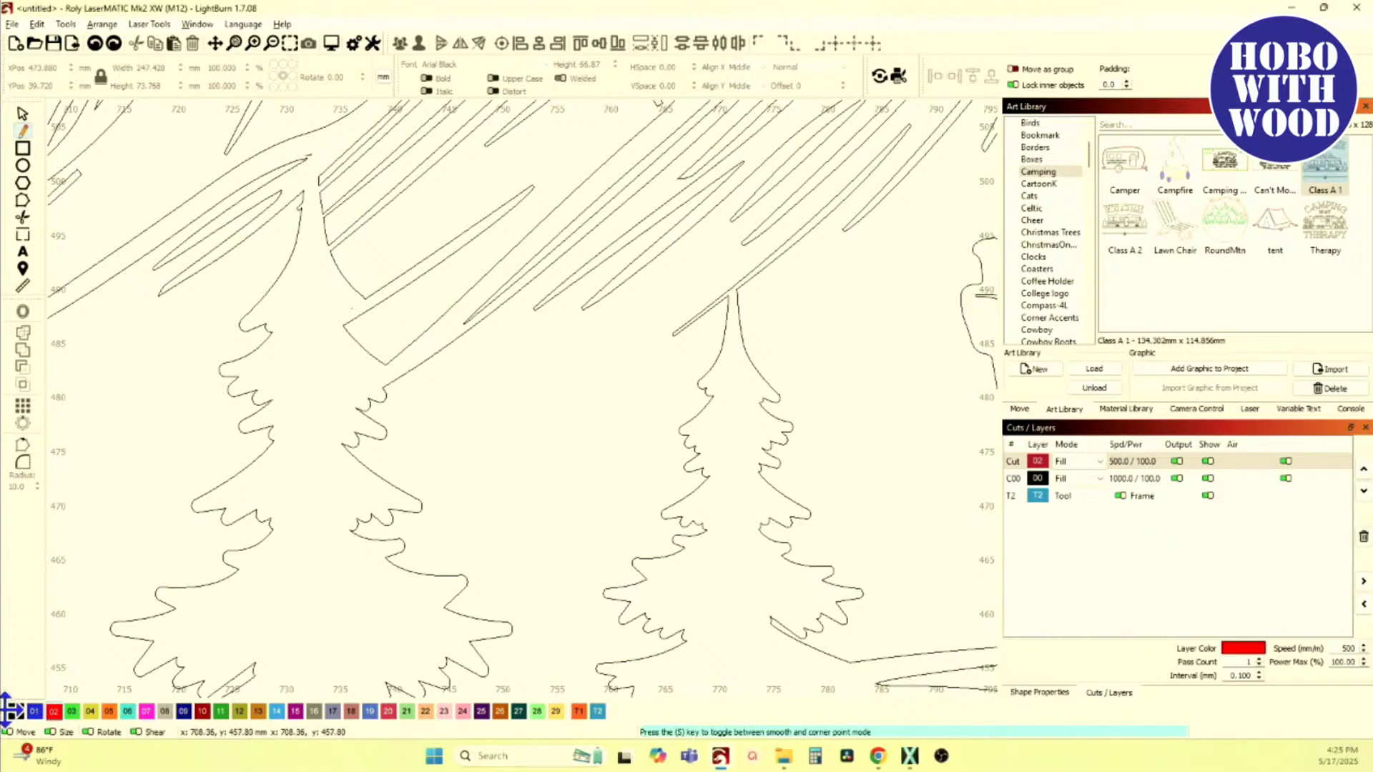
left_click(418, 384)
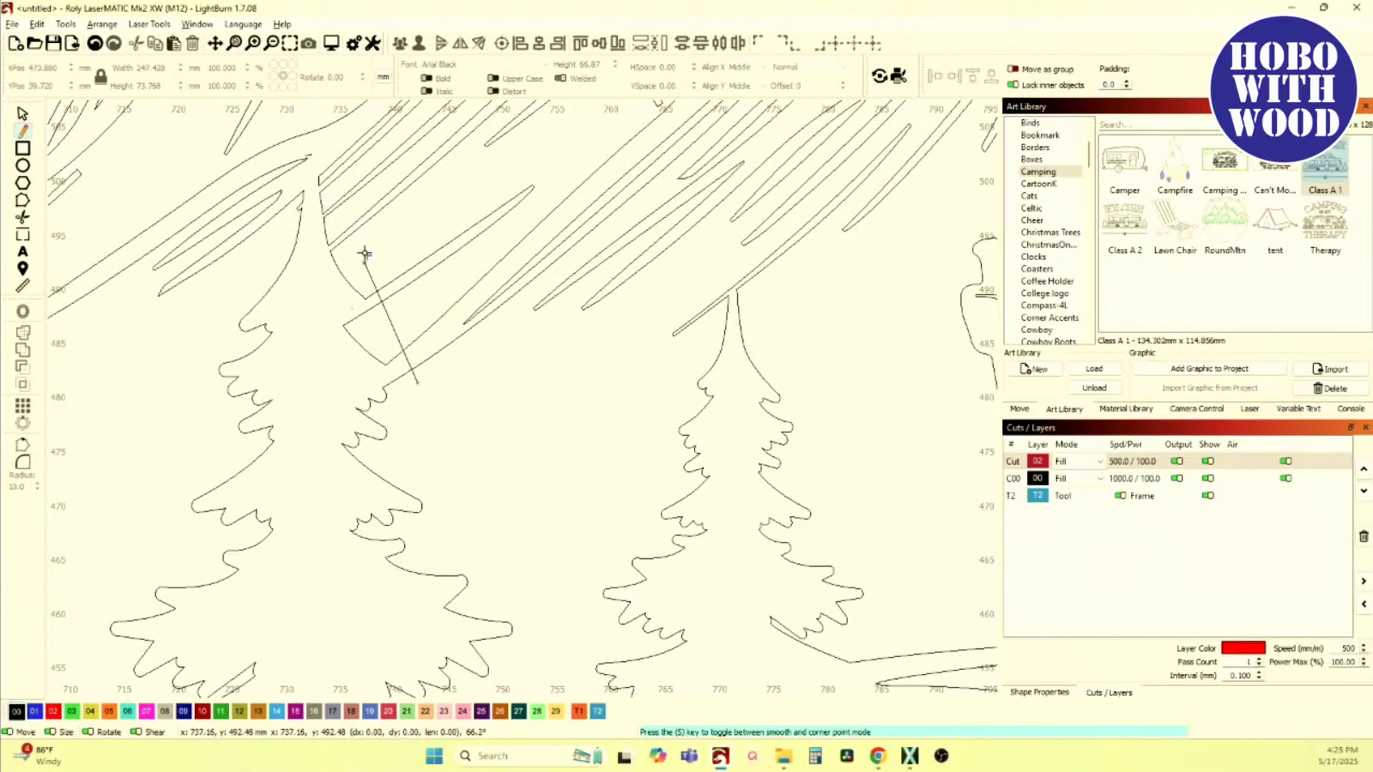
left_click(335, 215)
left_click(335, 192)
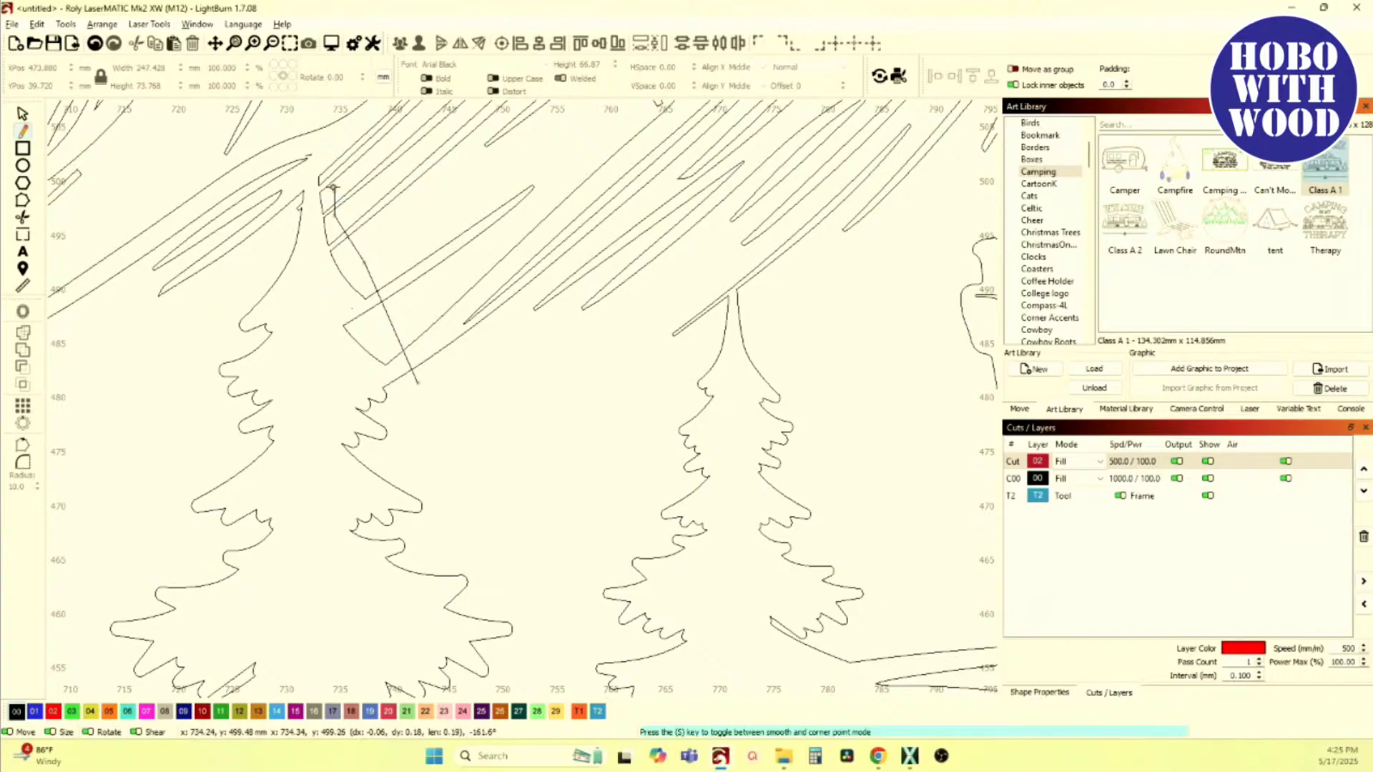
left_click(315, 121)
left_click(271, 247)
key("Escape")
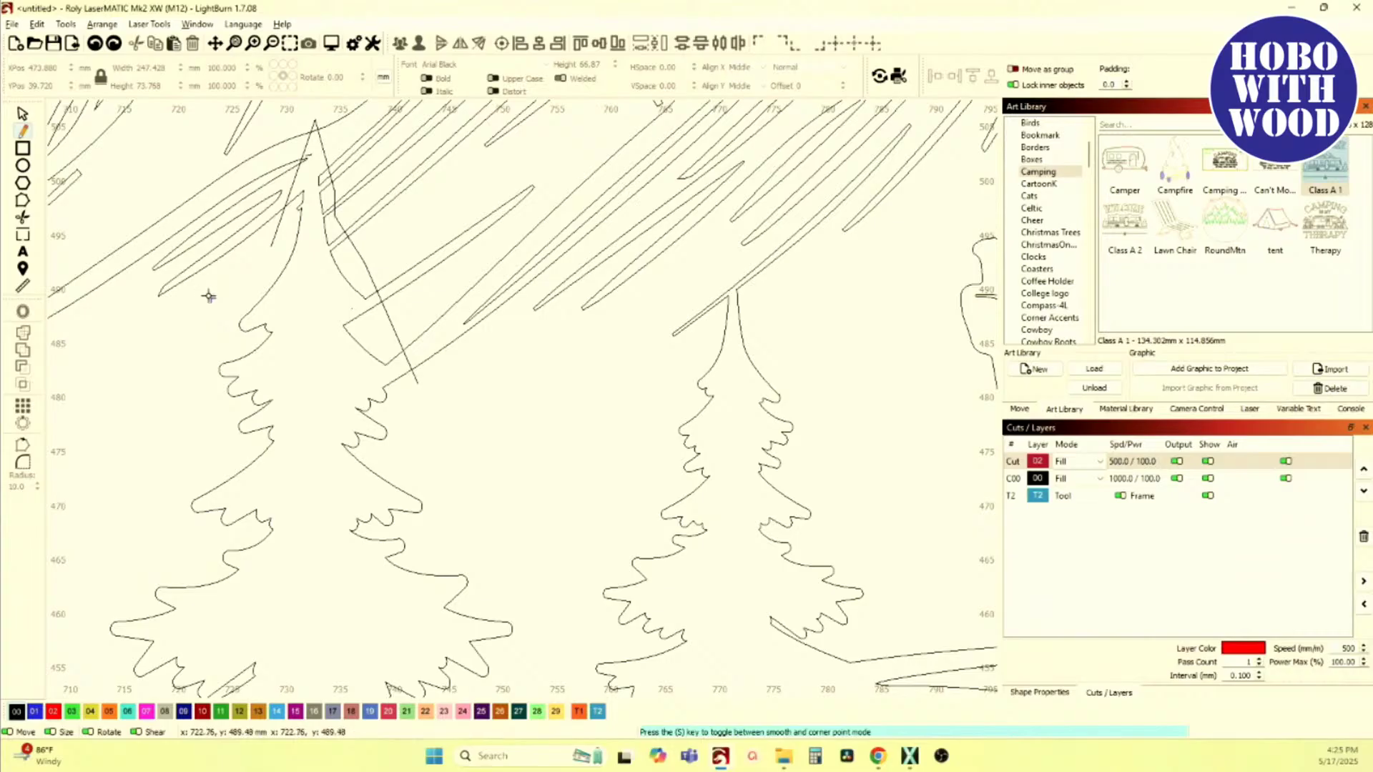
Step: Trim away the mountain strokes outside the guide line on both sides of the tall pine's tip
left_click(23, 217)
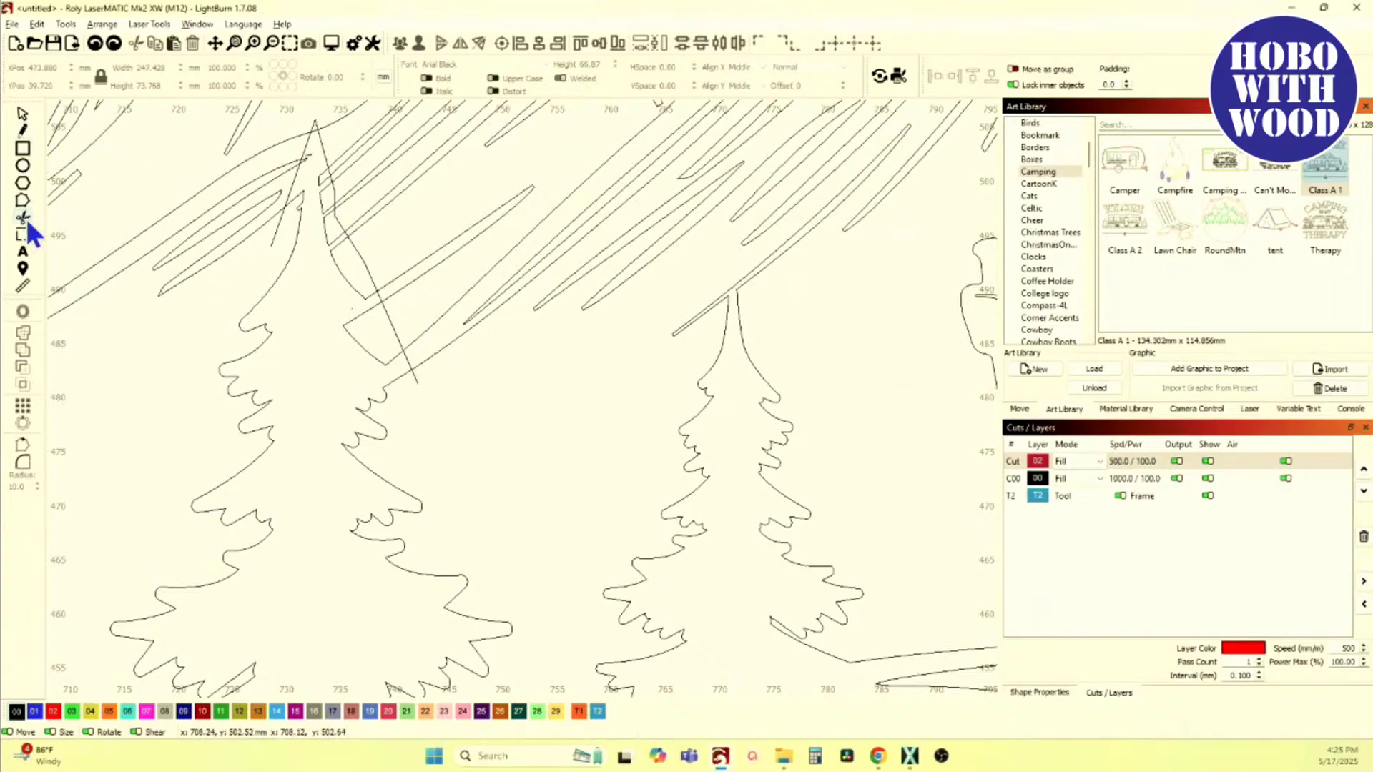
left_click(428, 361)
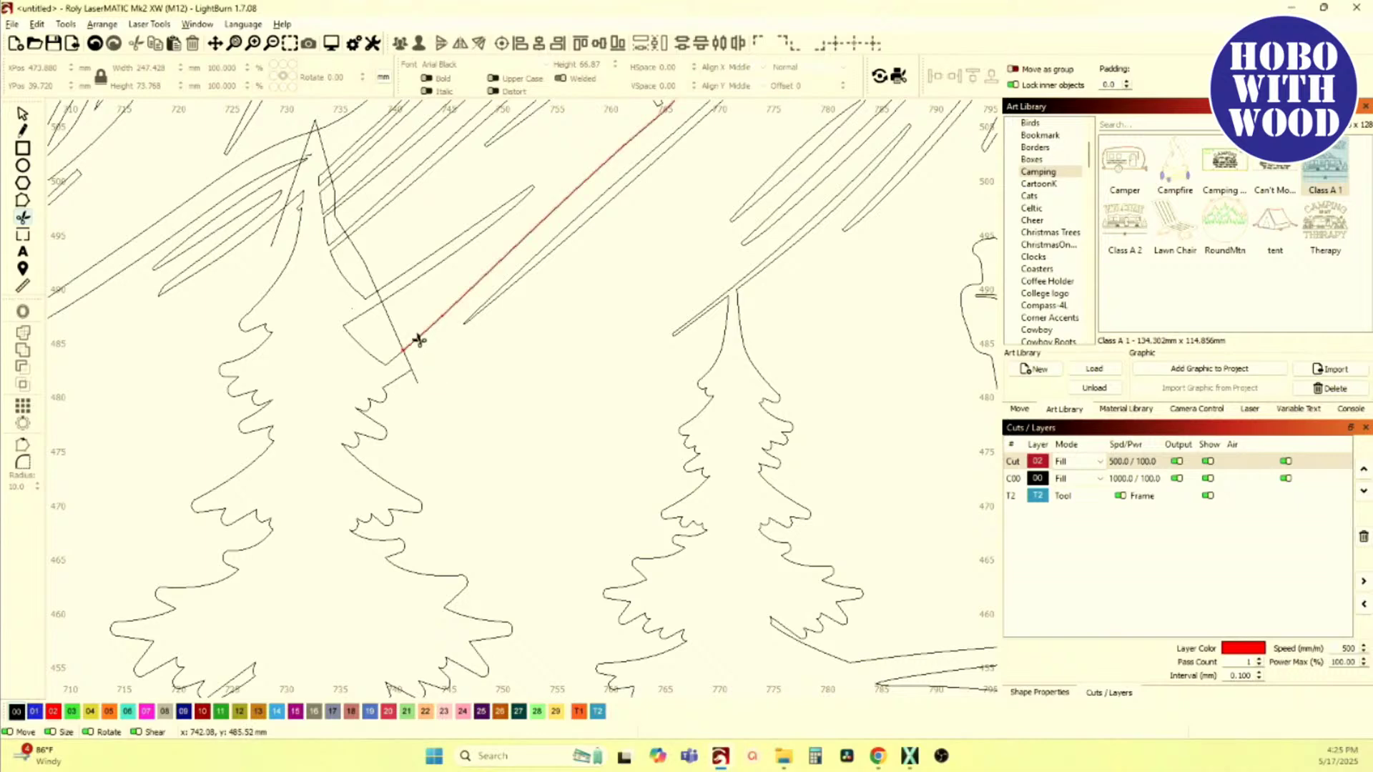
left_click(407, 289)
left_click(368, 218)
left_click(352, 192)
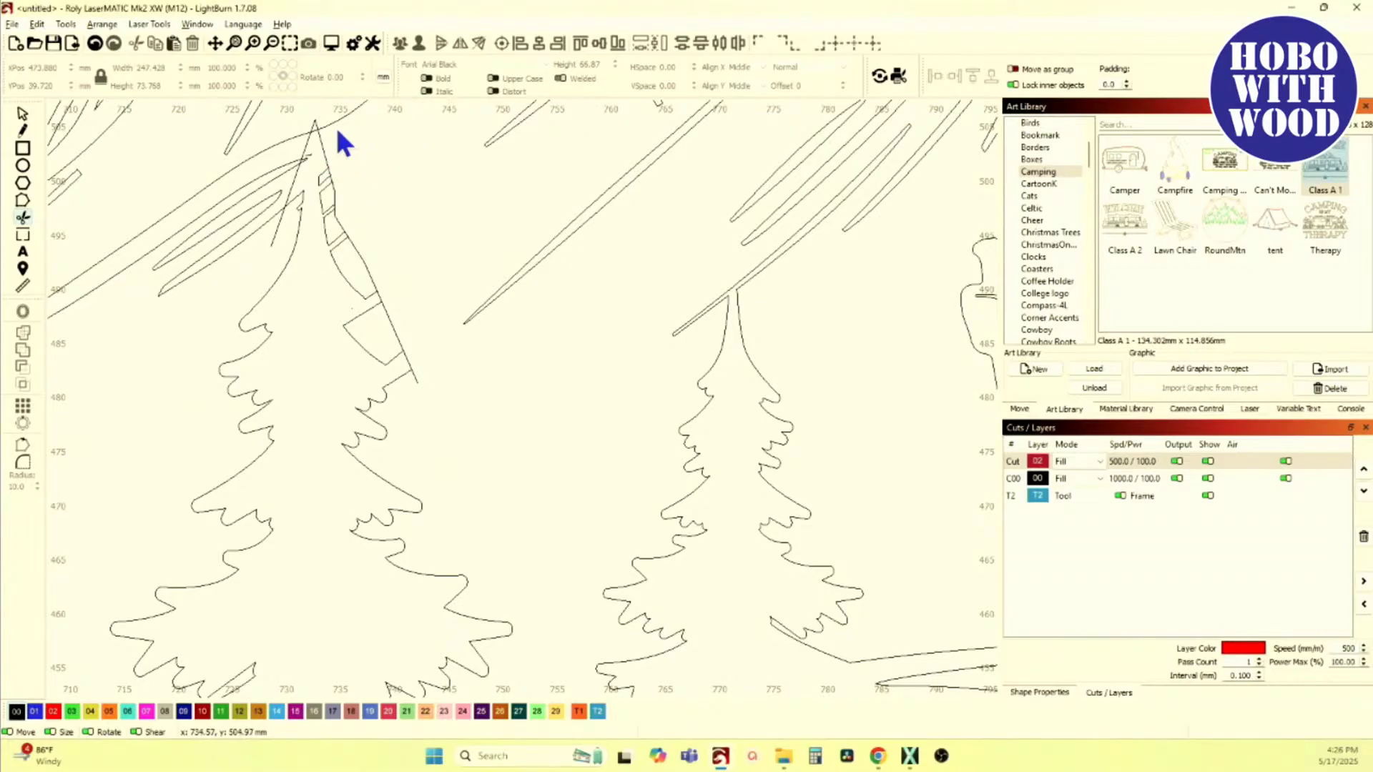
left_click(291, 140)
left_click(288, 170)
left_click(286, 175)
Step: Delete the guide line drawn around the tall pine's tip
scroll(293, 218, "down", 3)
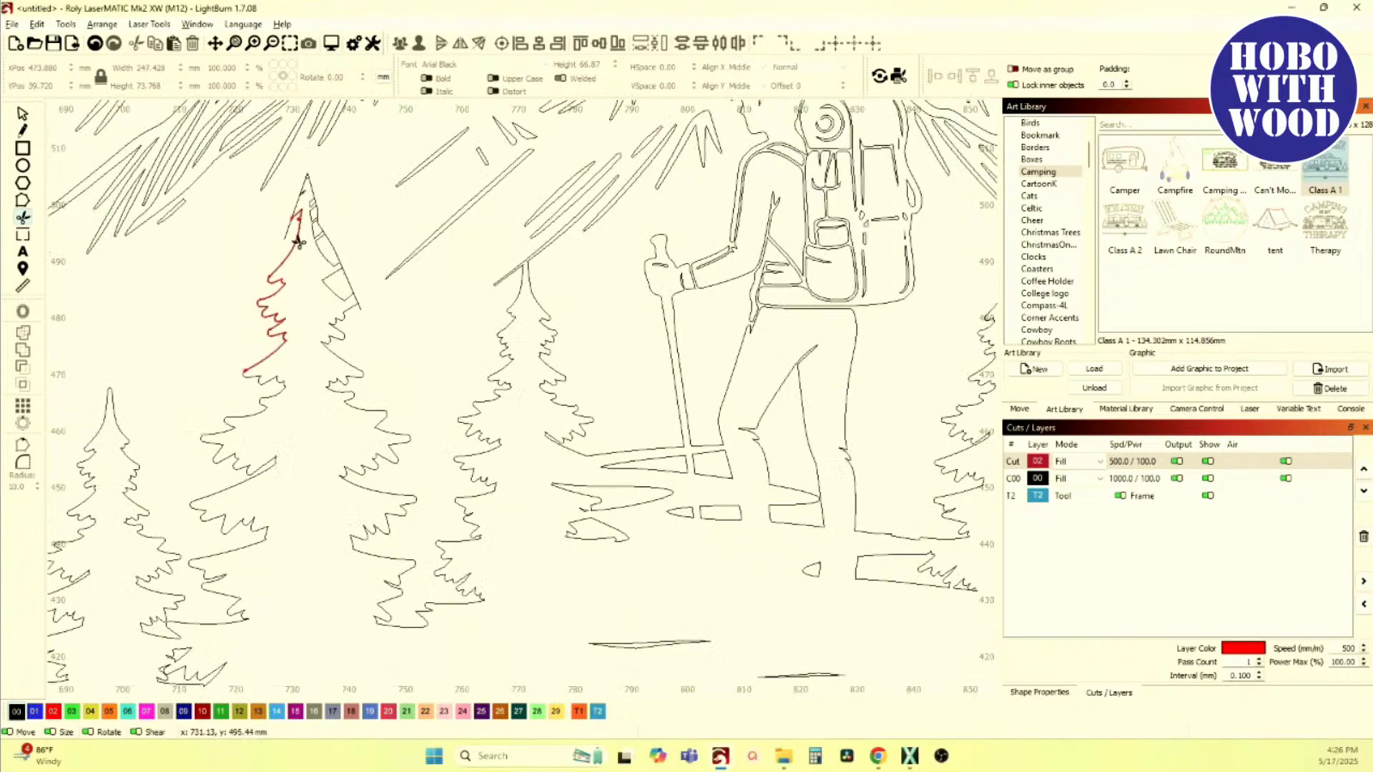
scroll(350, 300, "up", 3)
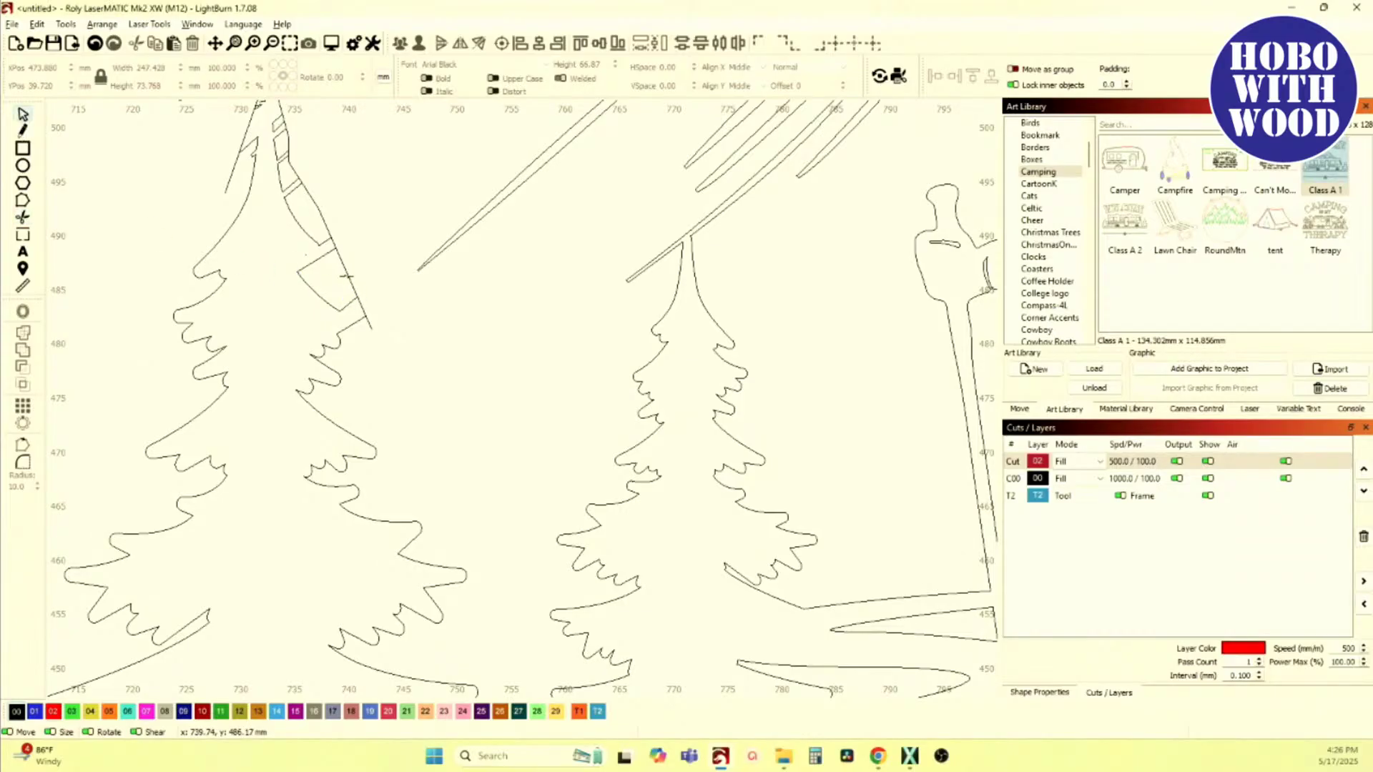
left_click(347, 276)
left_click(348, 281)
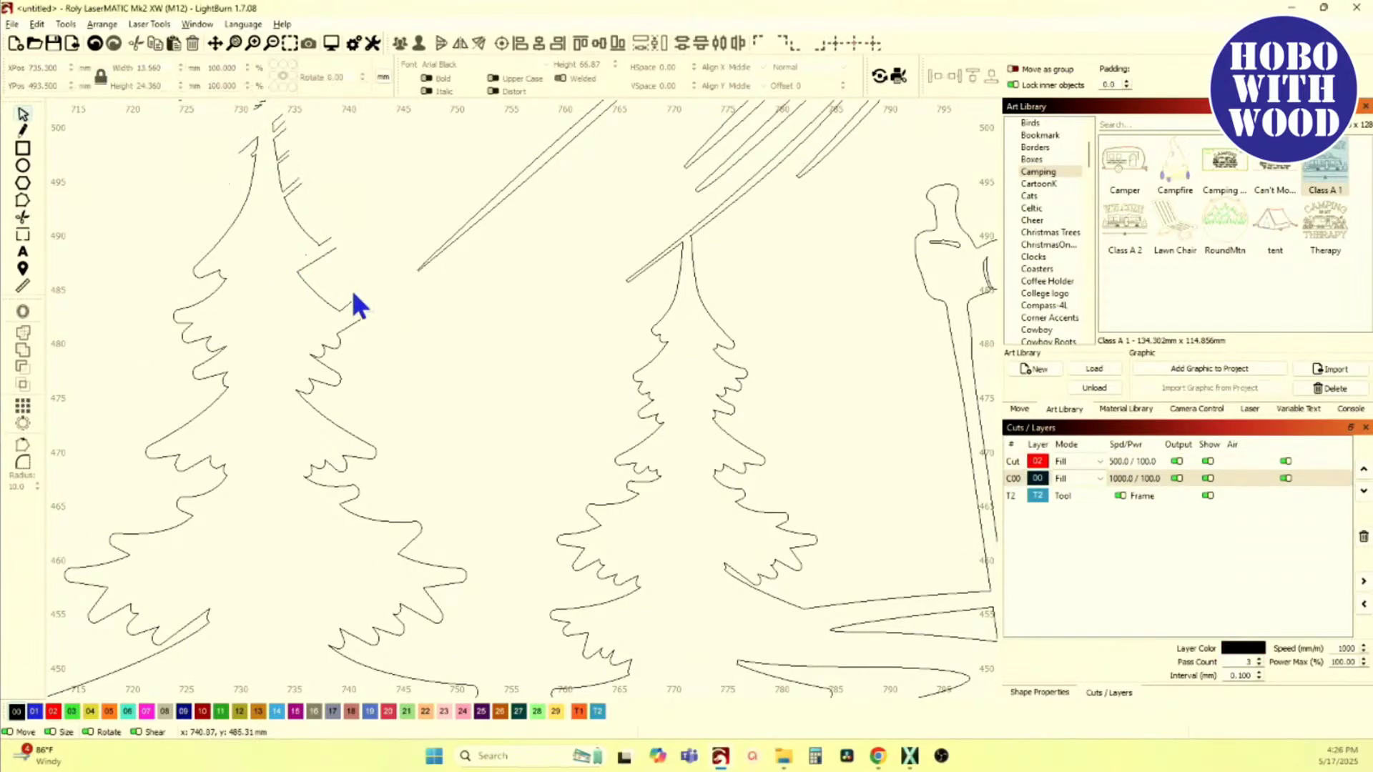
Step: Delete the loose stroke fragments left just above the tall pine's tip
scroll(351, 290, "down", 3)
scroll(247, 185, "up", 4)
scroll(280, 300, "up", 3)
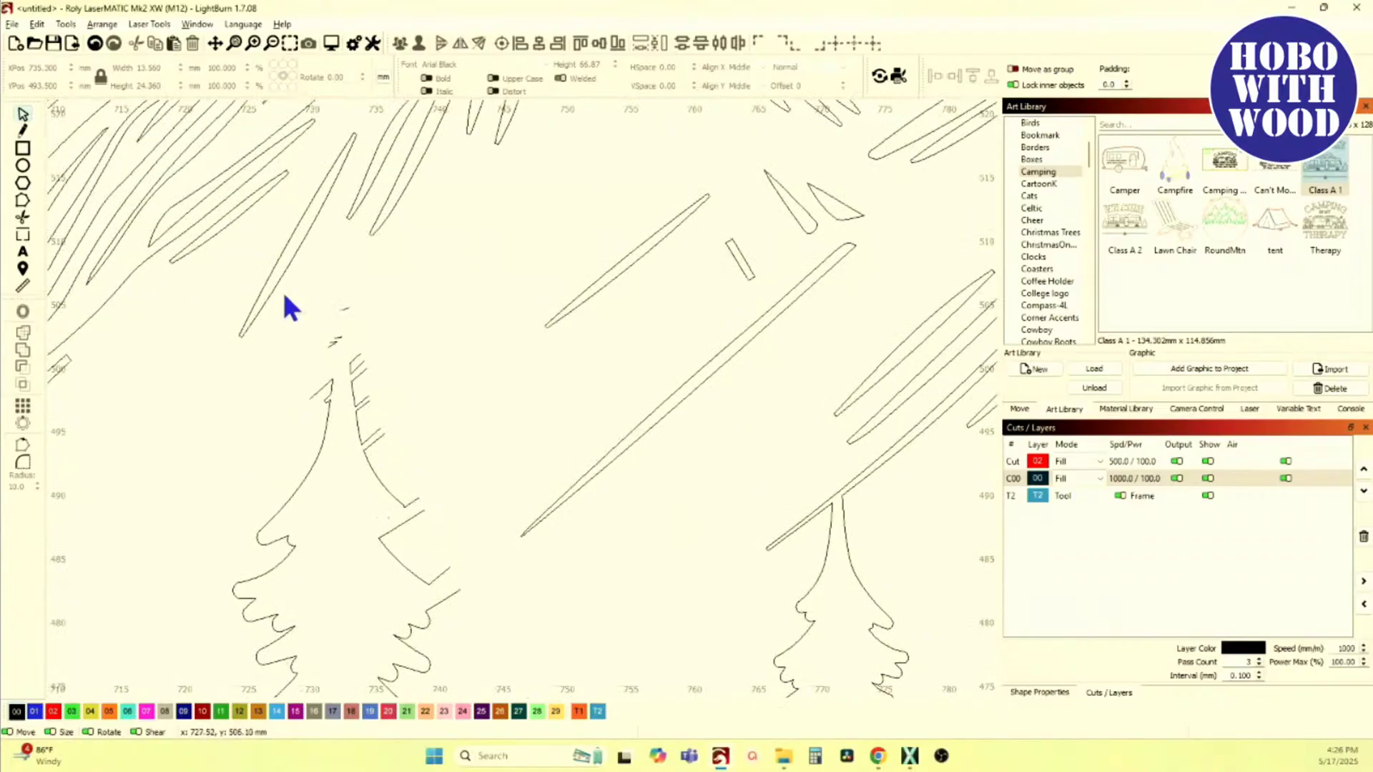
left_click_drag(313, 346, 371, 359)
left_click(371, 358)
scroll(374, 368, "up", 4)
scroll(377, 384, "down", 10)
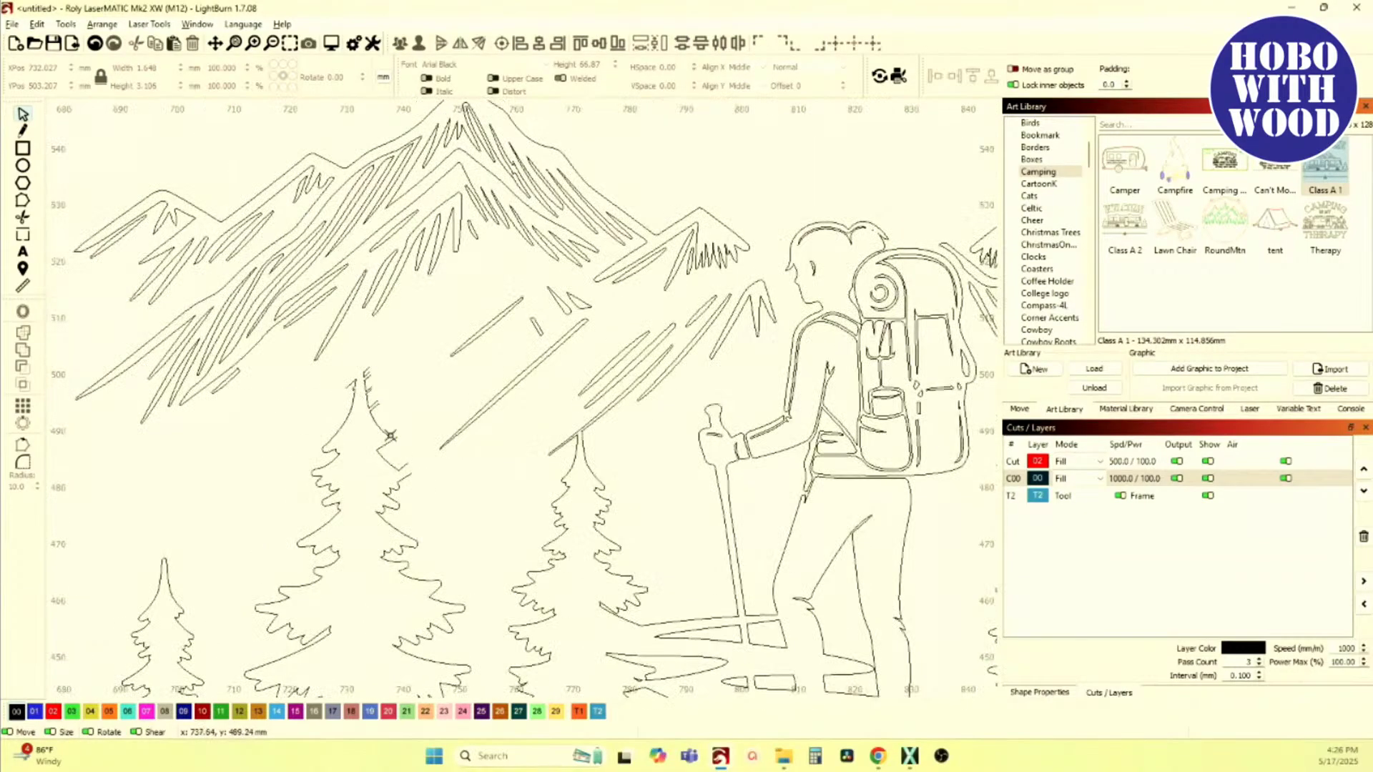
Step: Delete the outline nodes of the mountain stroke fused to the tip of the pine between the tall pine and the hiker
scroll(461, 478, "up", 6)
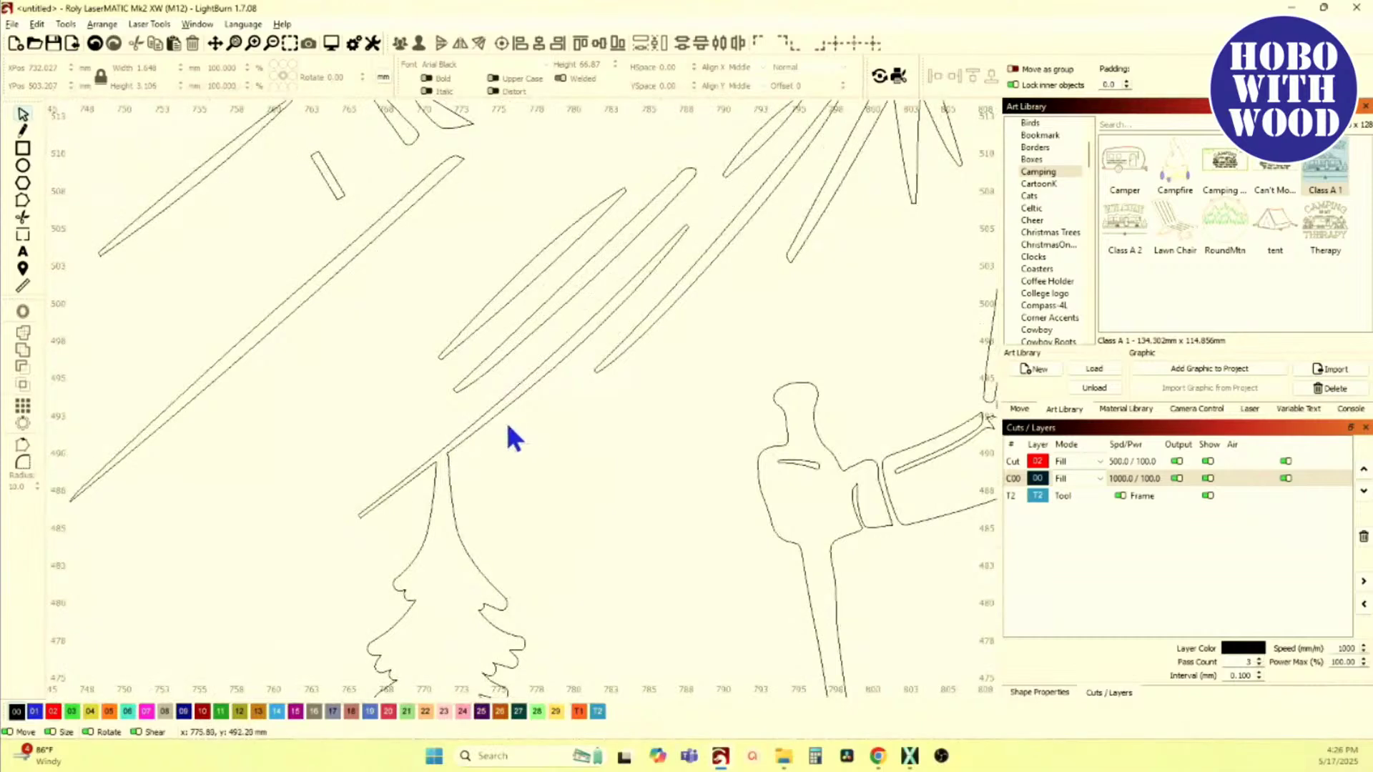
left_click(473, 433)
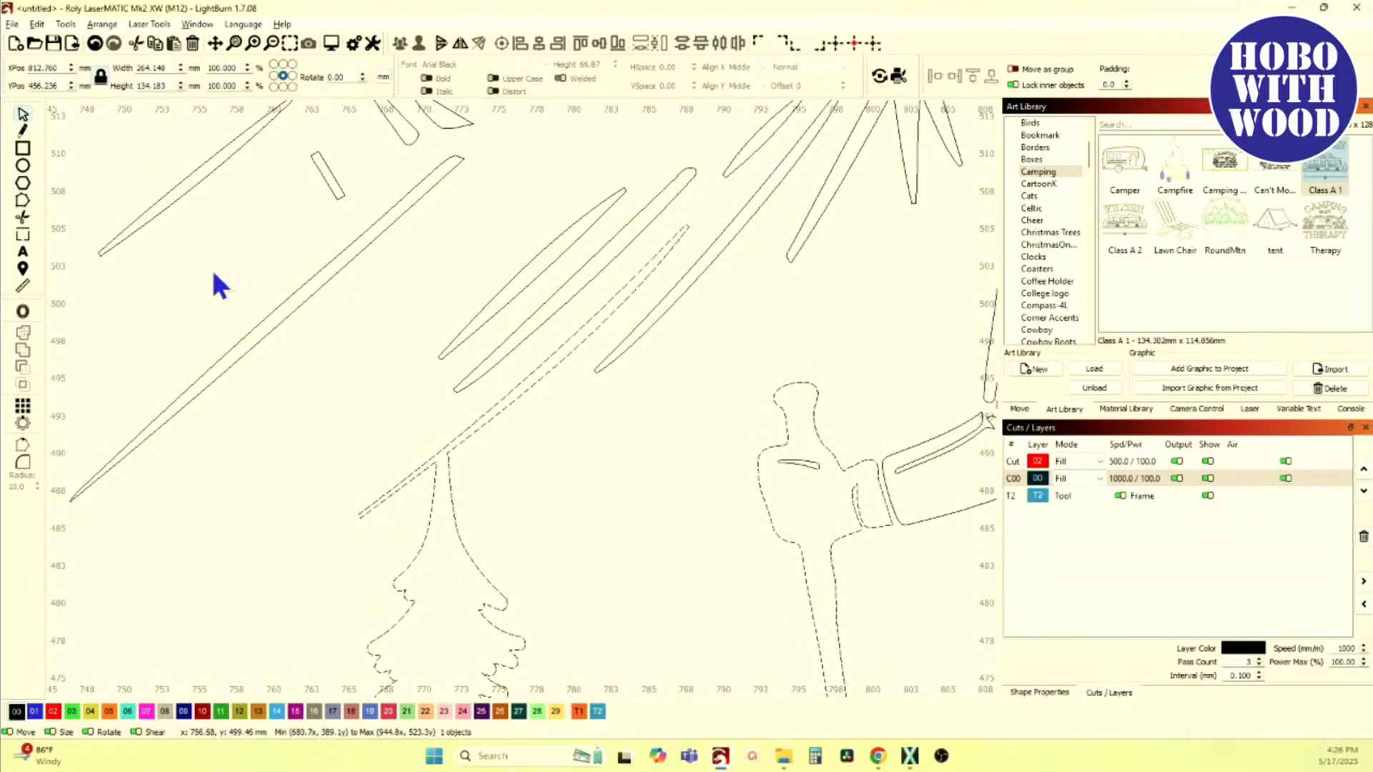
left_click(22, 200)
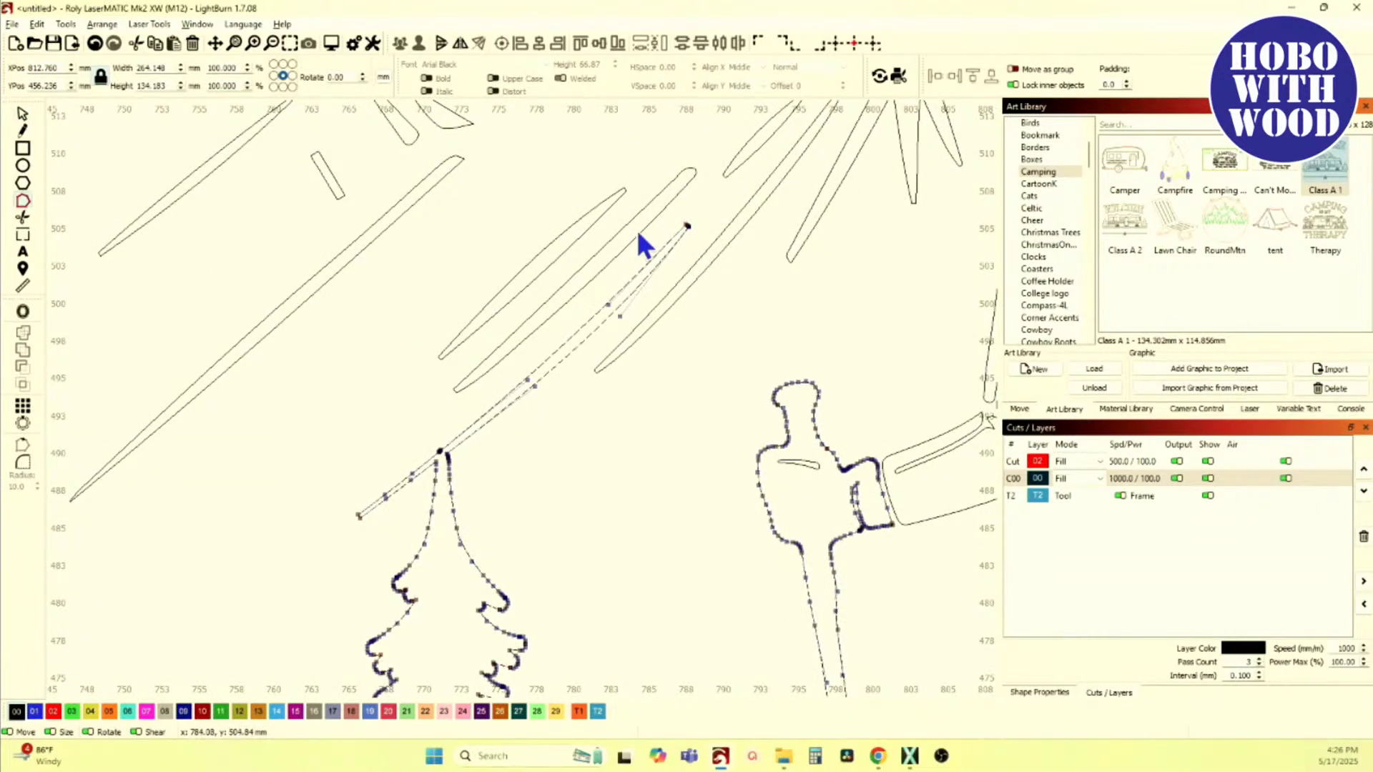
key("Delete")
left_click_drag(251, 452, 363, 555)
key("Delete")
scroll(441, 536, "down", 3)
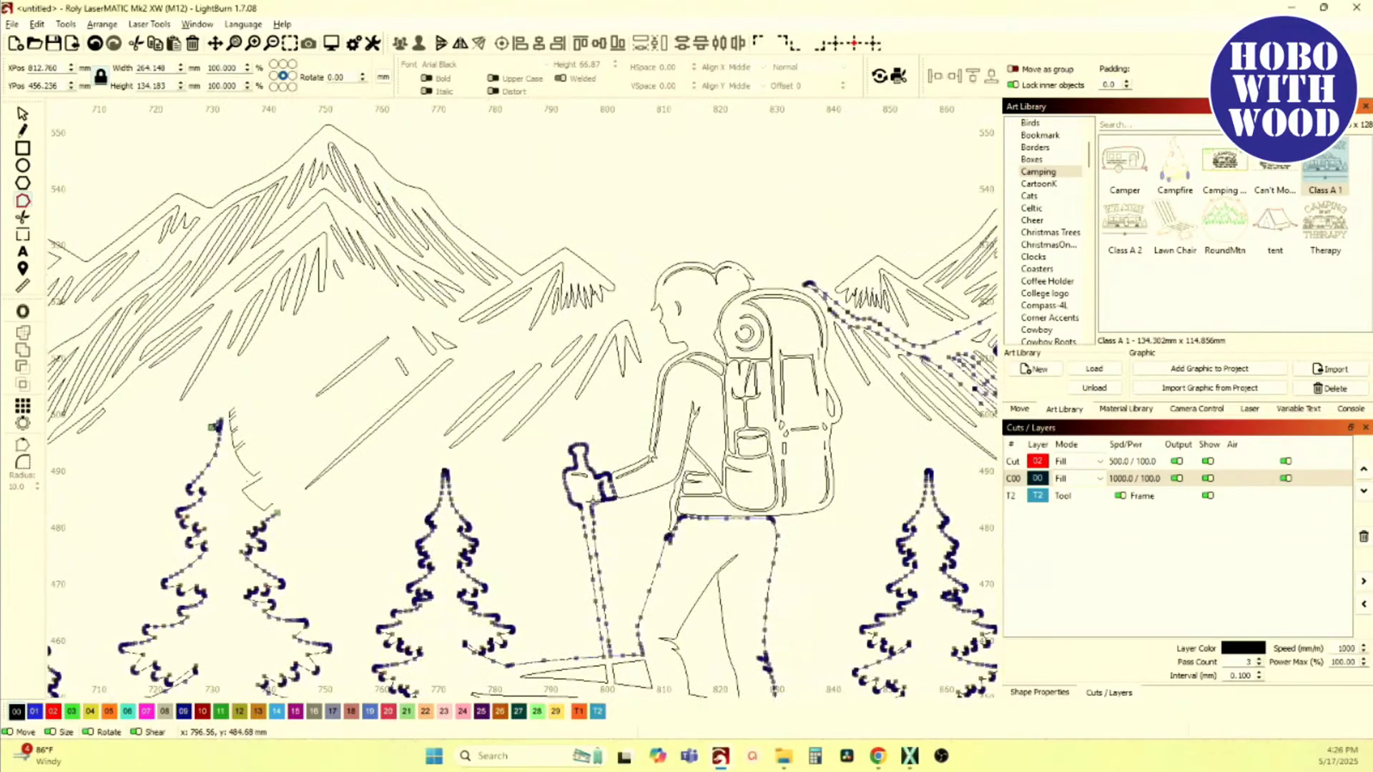
Step: Draw a near-vertical line from the tall pine's lowest branch down past the ground curve
scroll(406, 490, "down", 2)
scroll(443, 443, "up", 5)
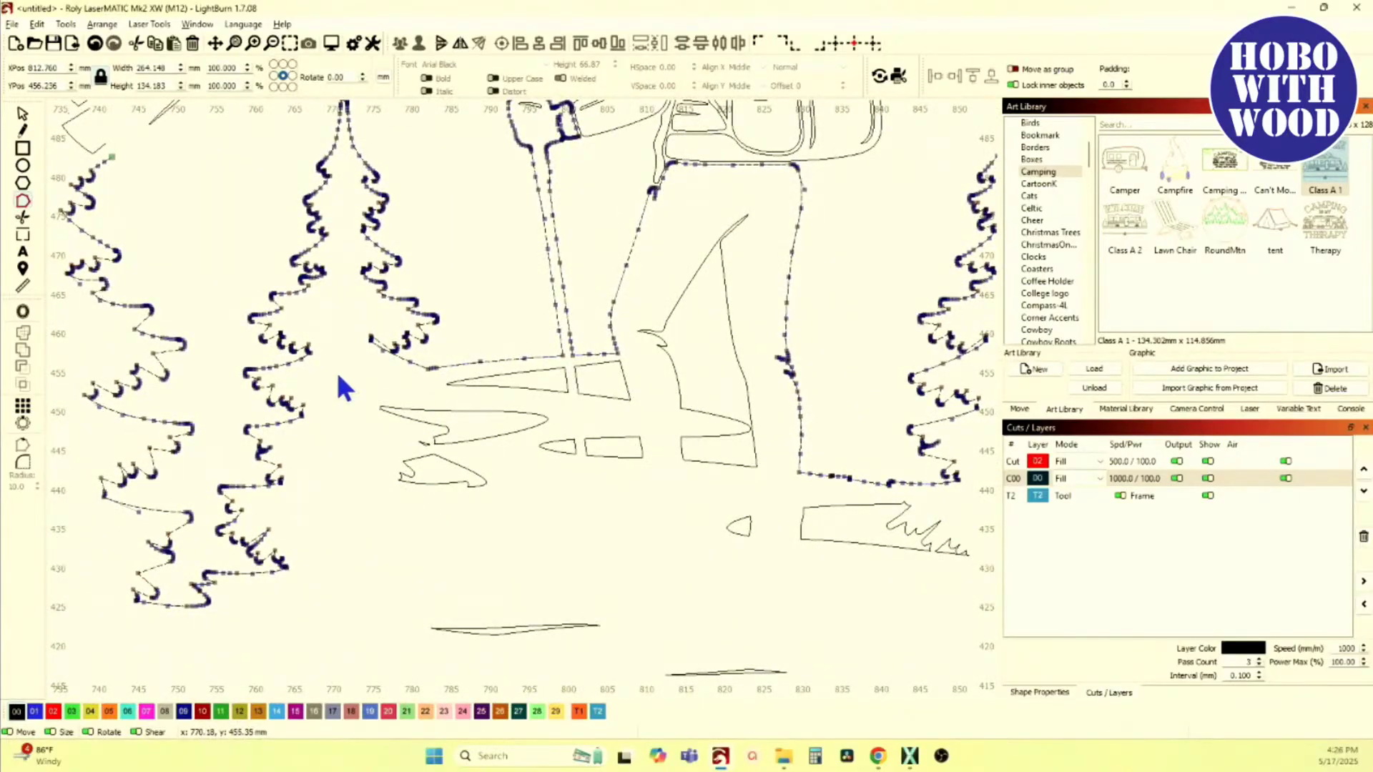
scroll(348, 383, "down", 3)
scroll(315, 466, "up", 1)
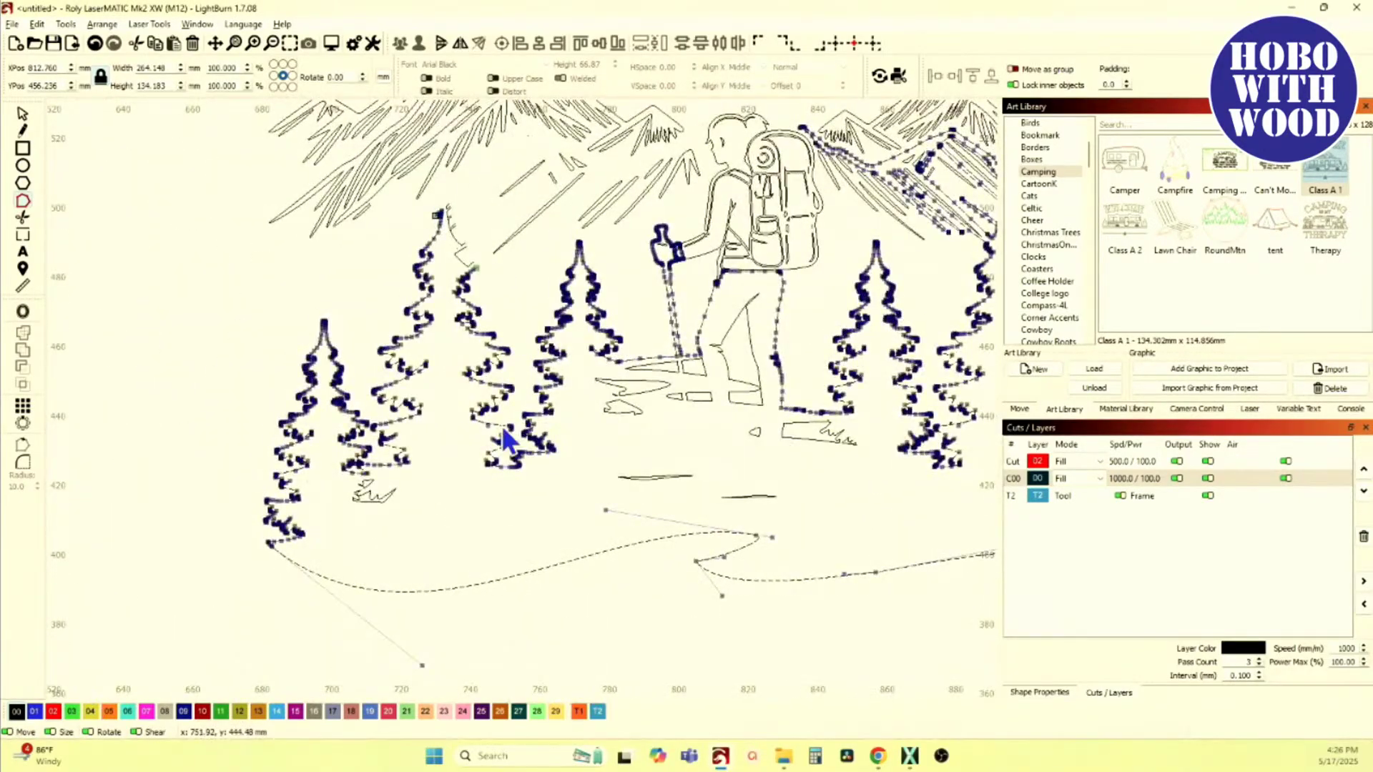
scroll(482, 542, "down", 3)
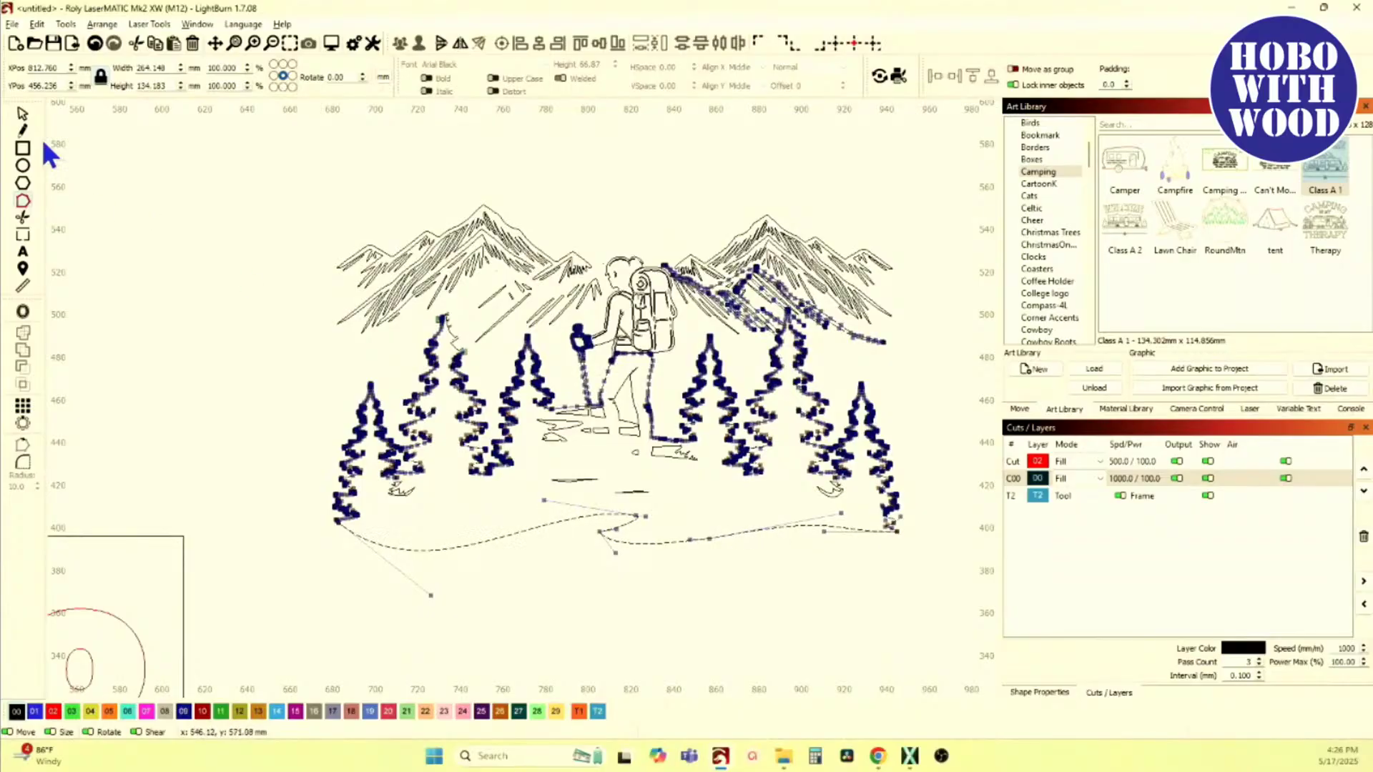
key("Escape")
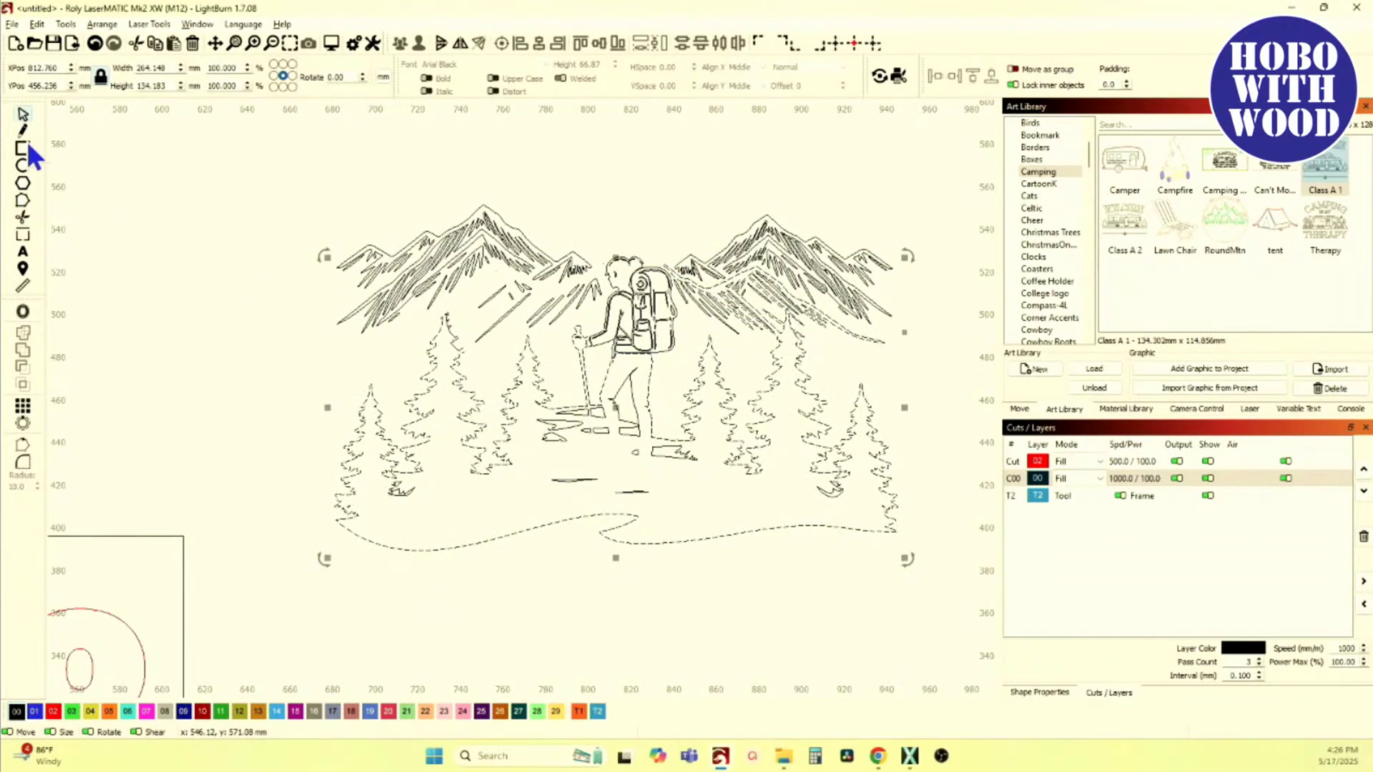
left_click(23, 131)
scroll(455, 297, "up", 3)
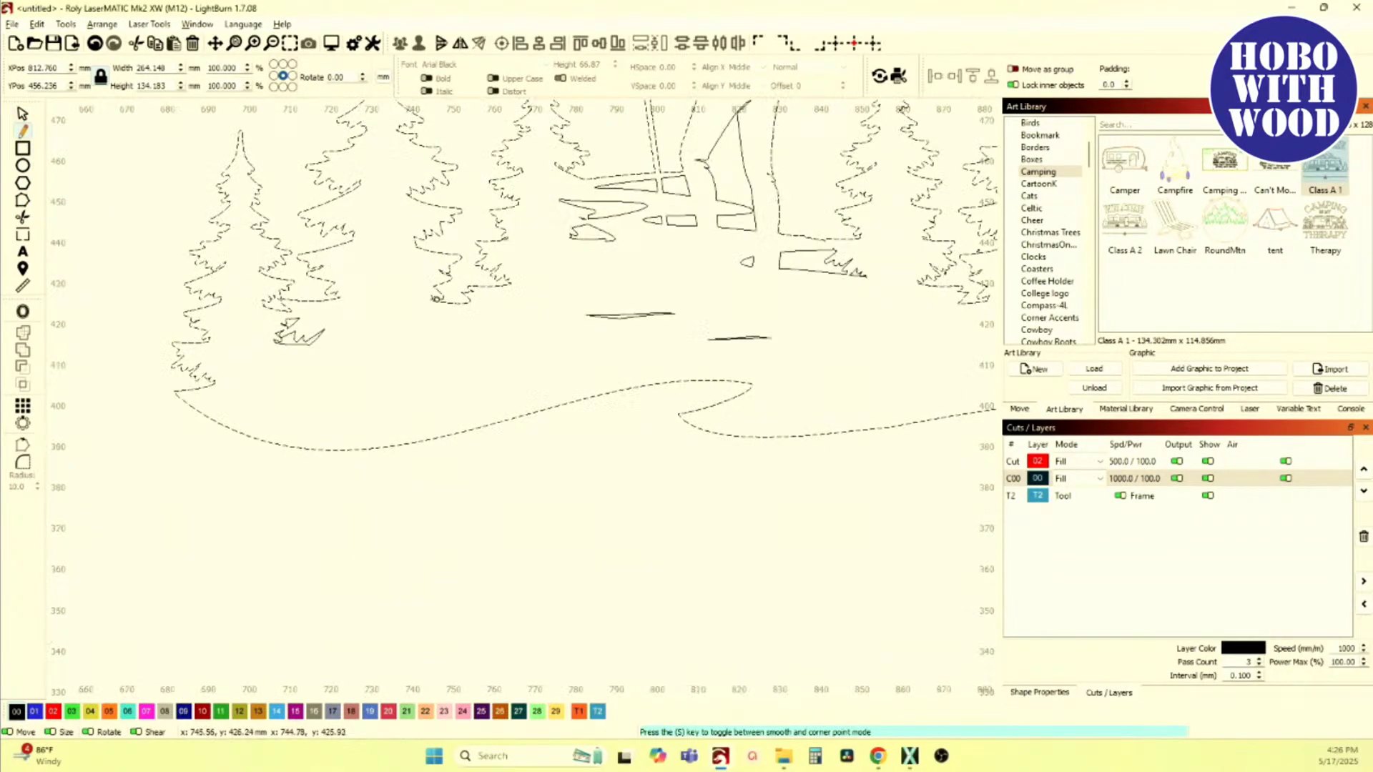
left_click(457, 295)
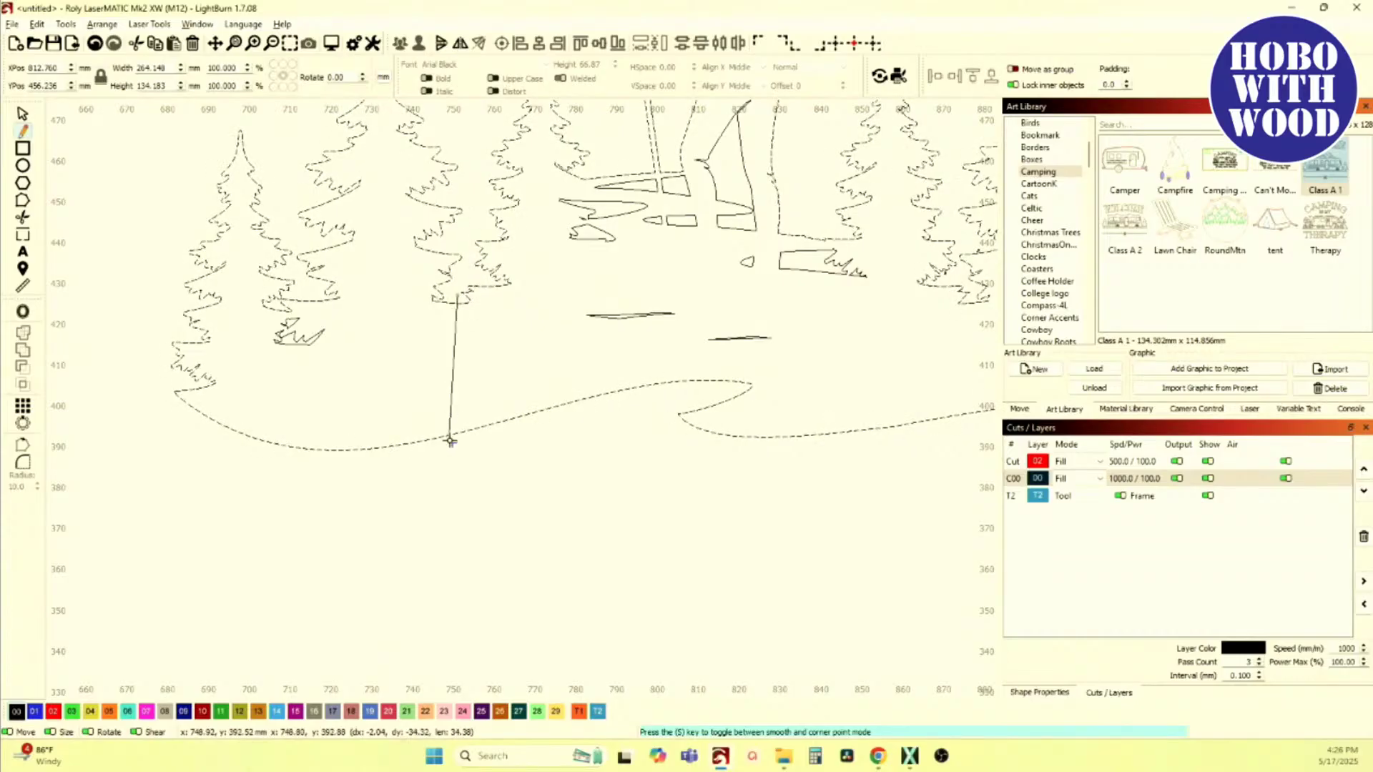
left_click(461, 480)
left_click(23, 114)
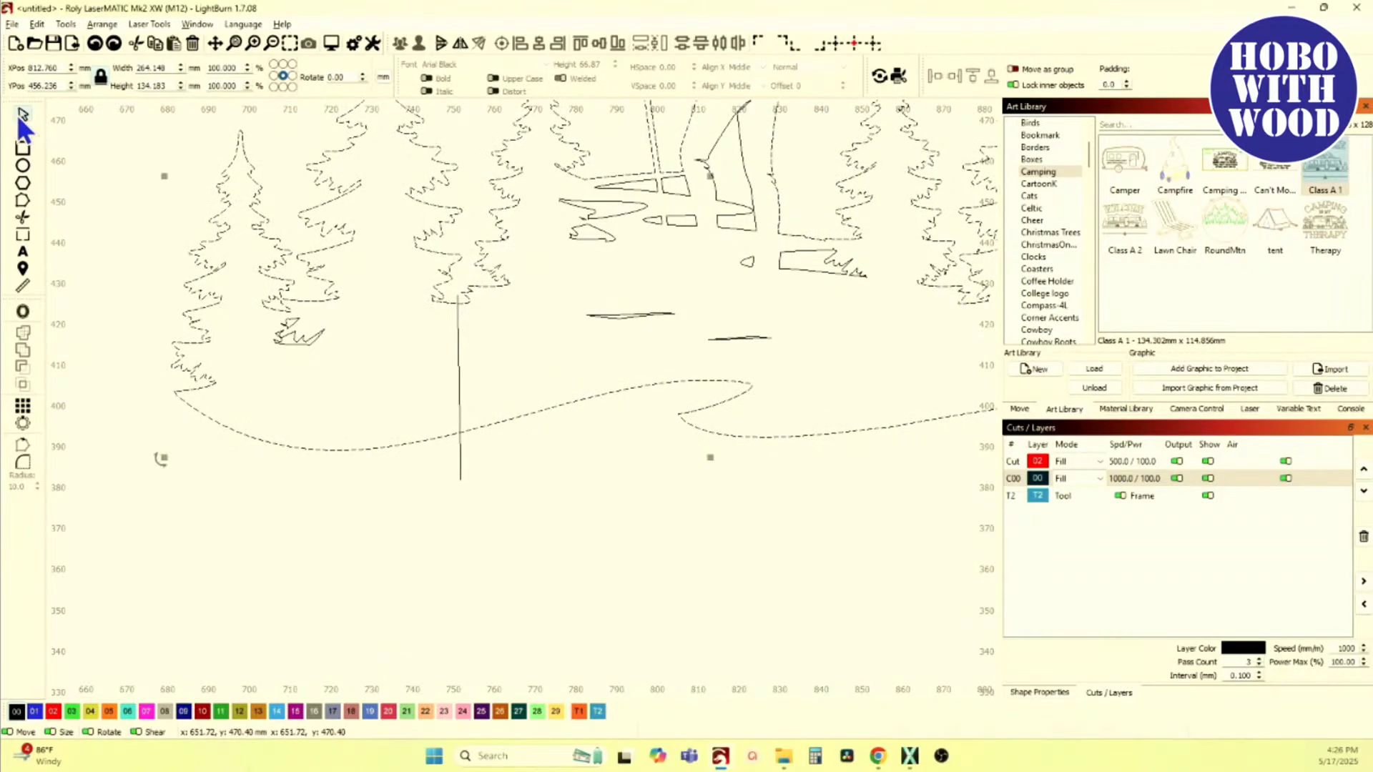
Step: Trim the ground curve and branch outline on the hiker's side of the vertical line, plus the line's overhanging ends
left_click(23, 214)
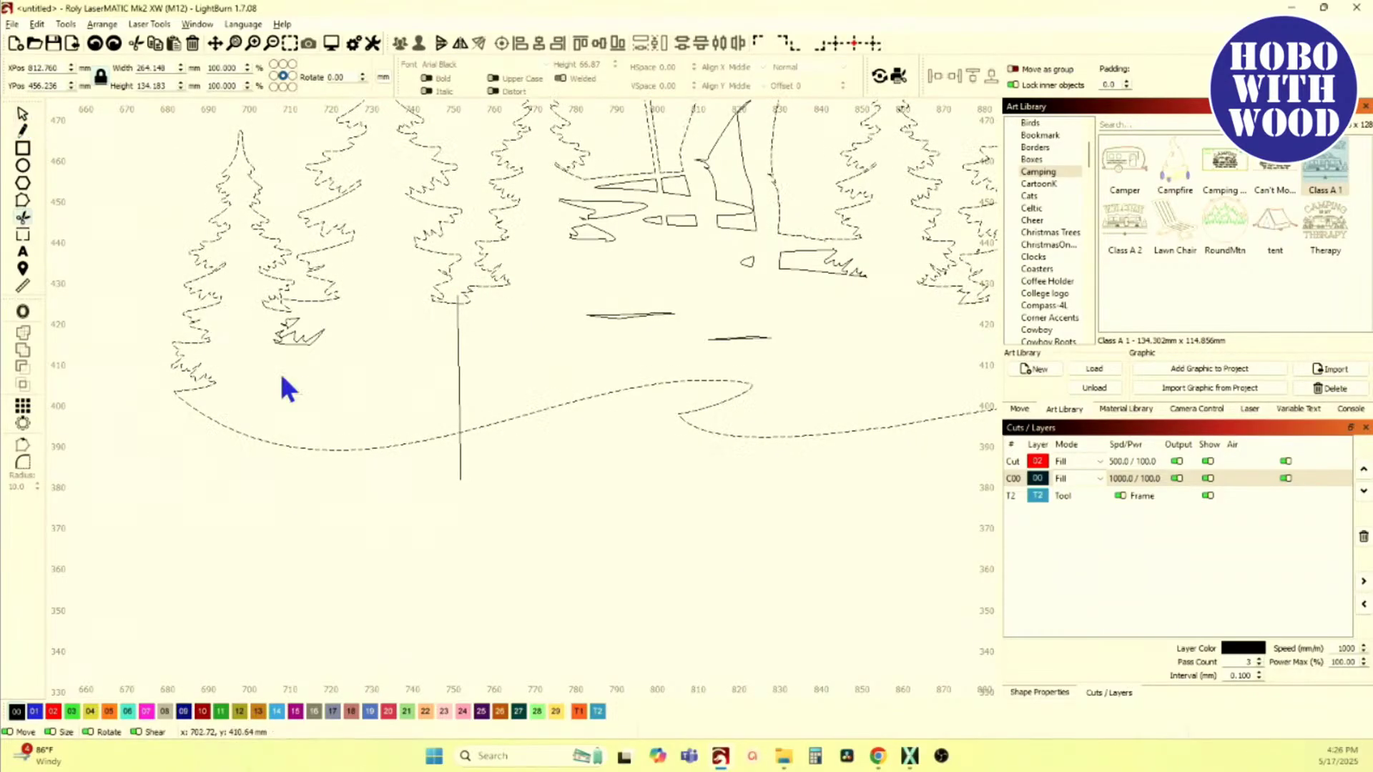
left_click(486, 428)
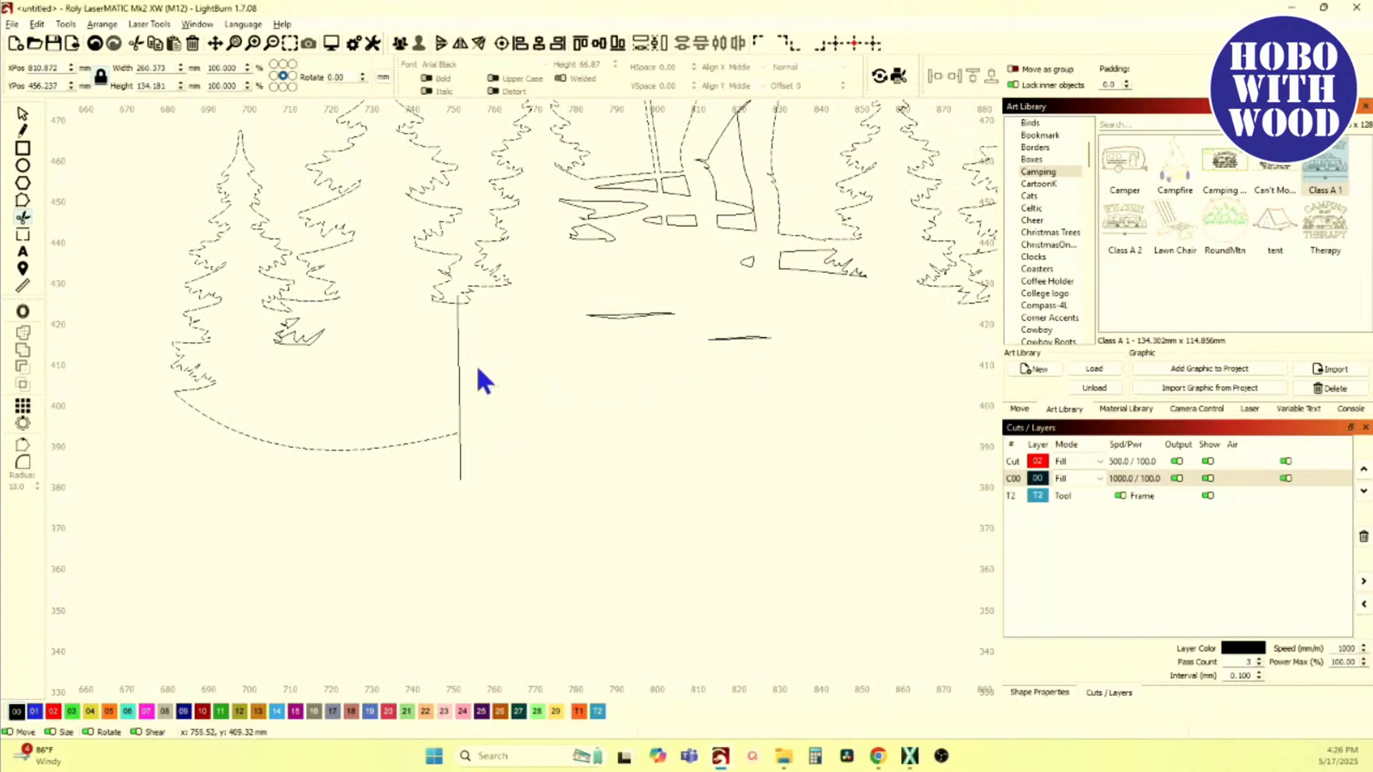
left_click(468, 304)
scroll(466, 304, "up", 6)
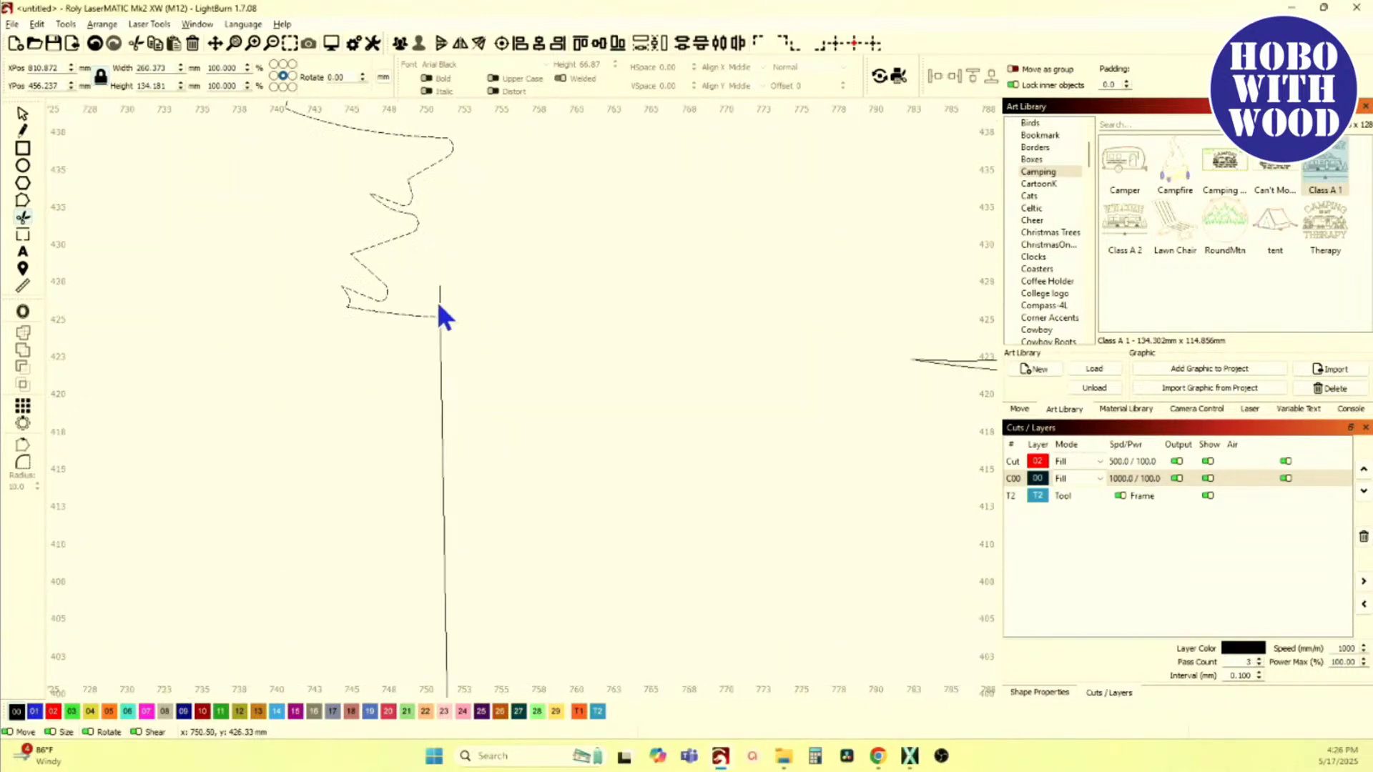
left_click(441, 306)
scroll(508, 471, "down", 4)
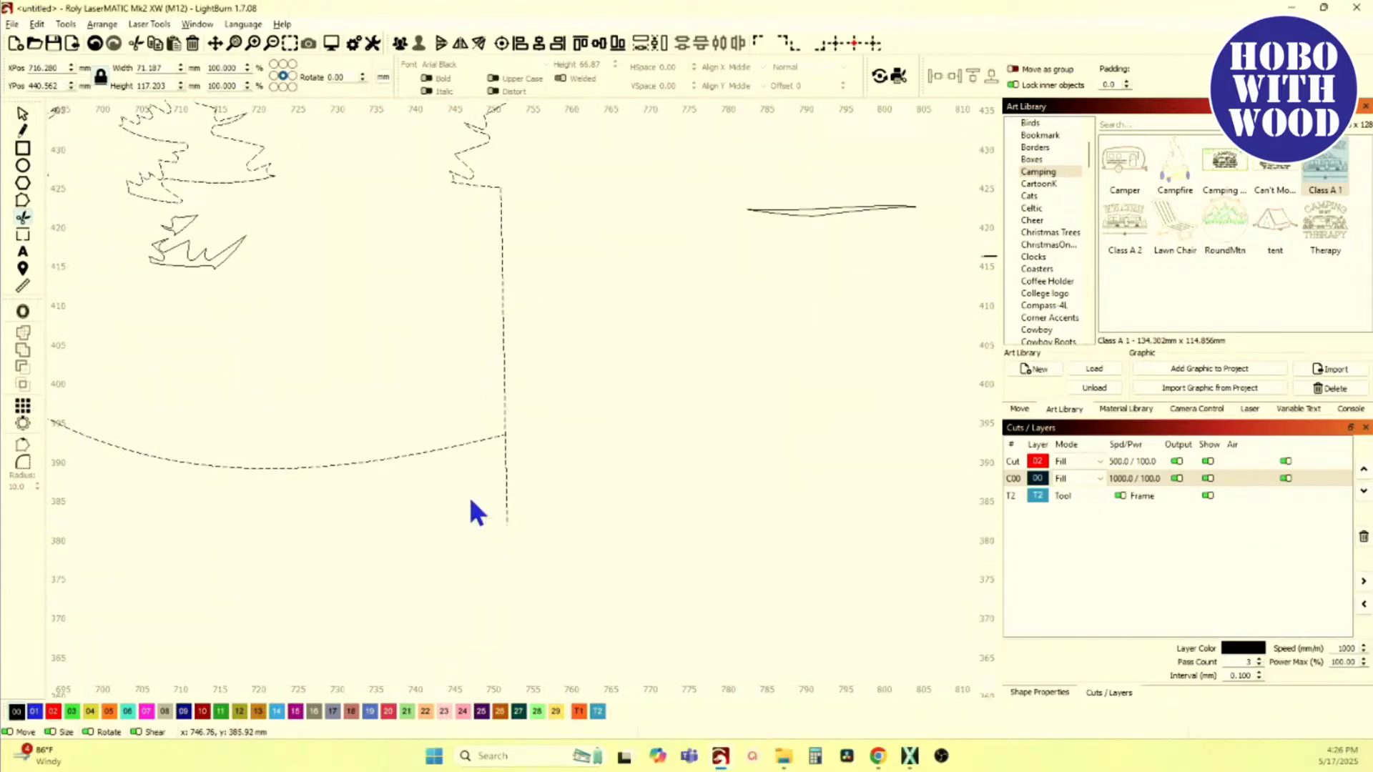
left_click(509, 477)
scroll(509, 475, "down", 4)
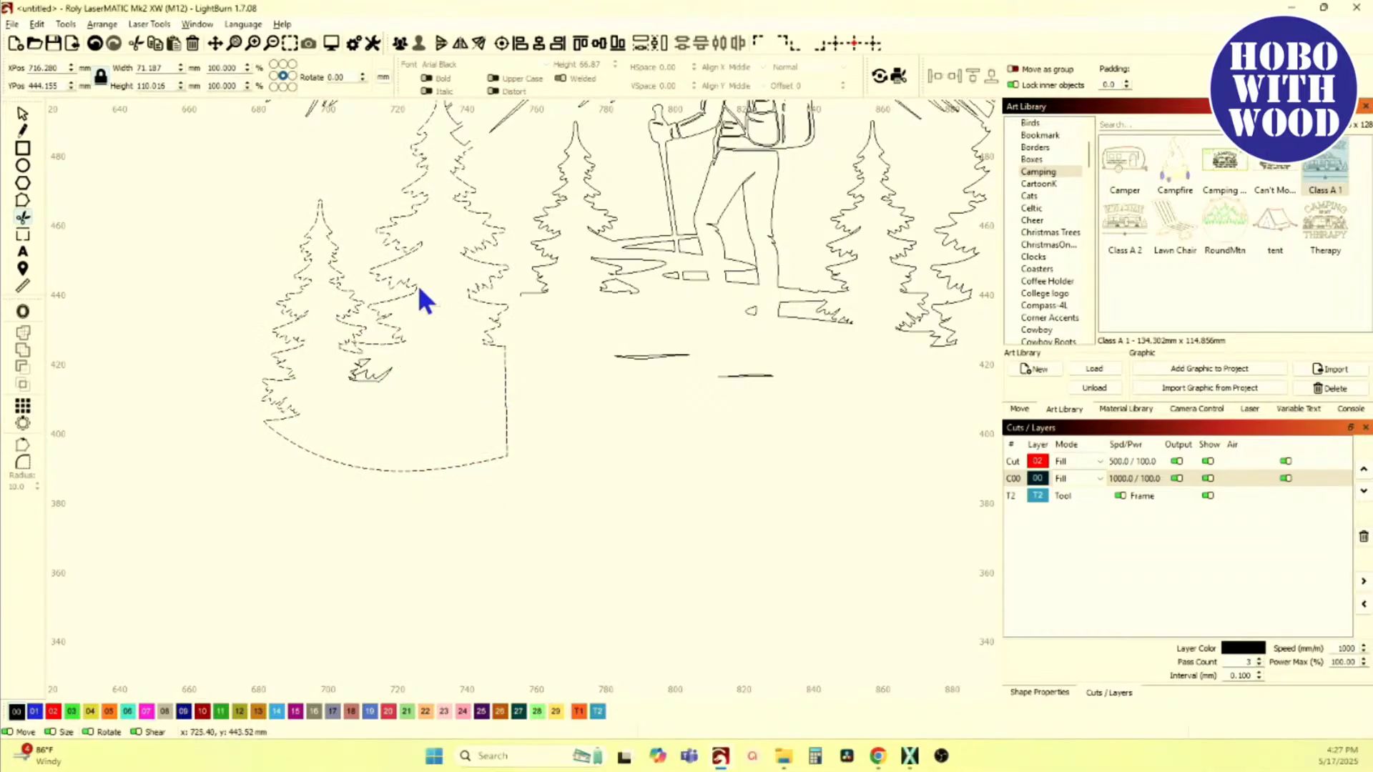
Step: Join the lowest gap in the tall pine's upper outline facing the hiker, bending the connecting segment into a curved branch
left_click_drag(418, 282, 381, 412)
scroll(414, 368, "up", 5)
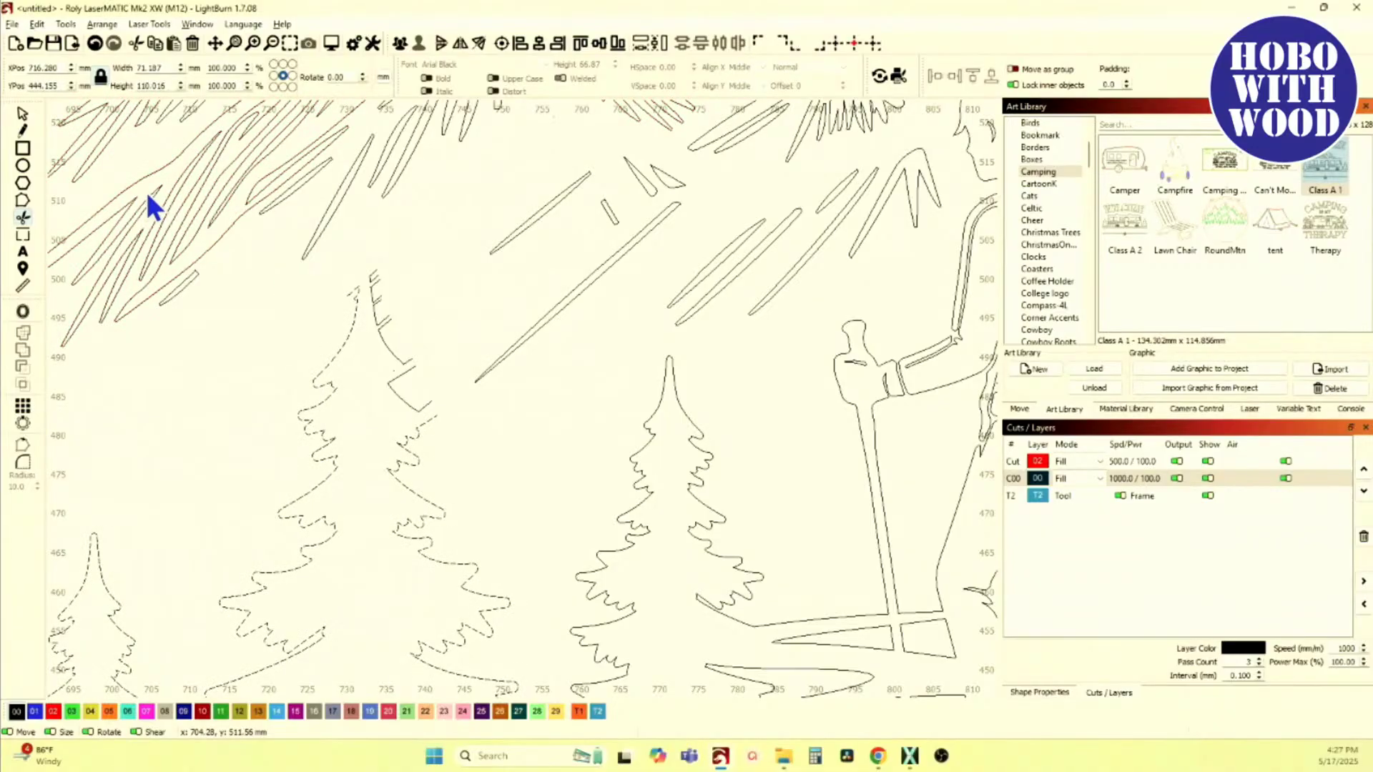
left_click(20, 200)
scroll(462, 461, "up", 4)
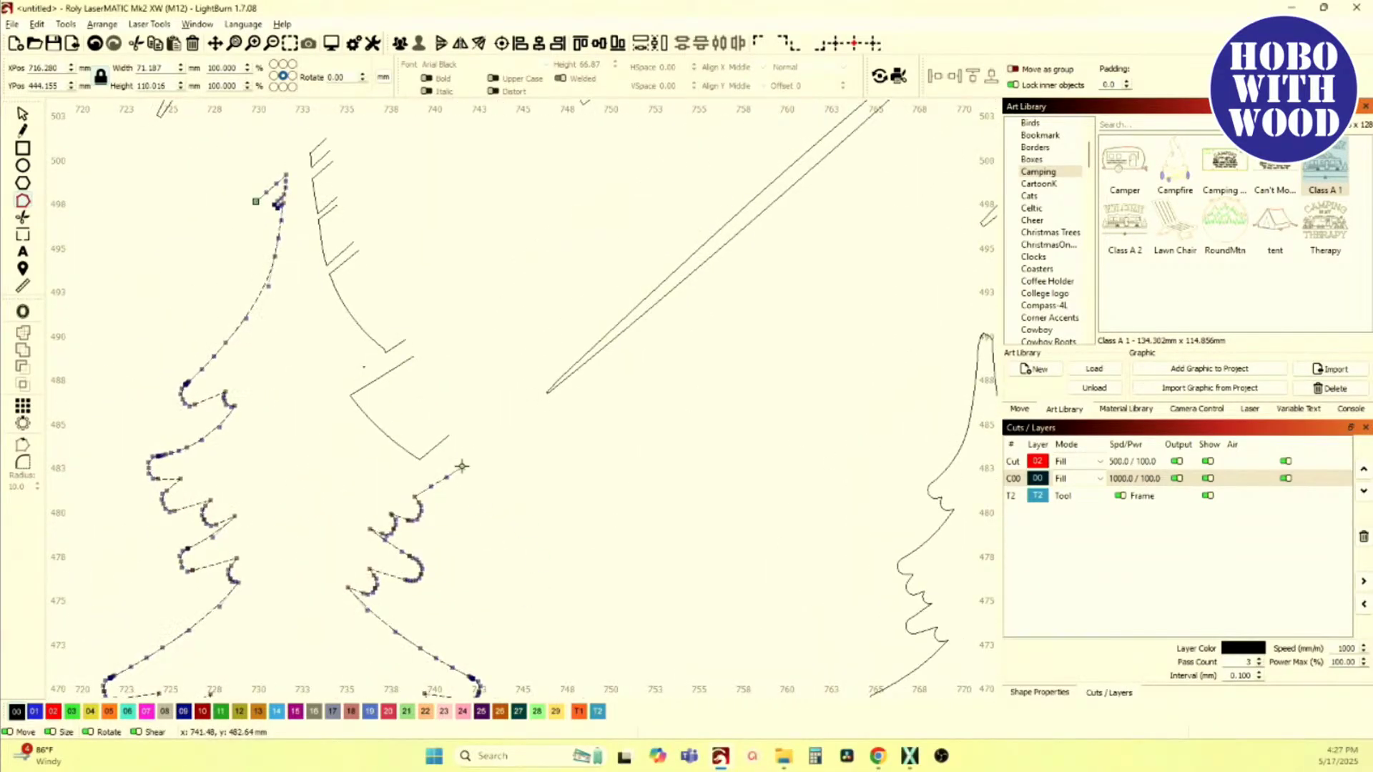
left_click_drag(462, 466, 451, 436)
scroll(457, 465, "up", 5)
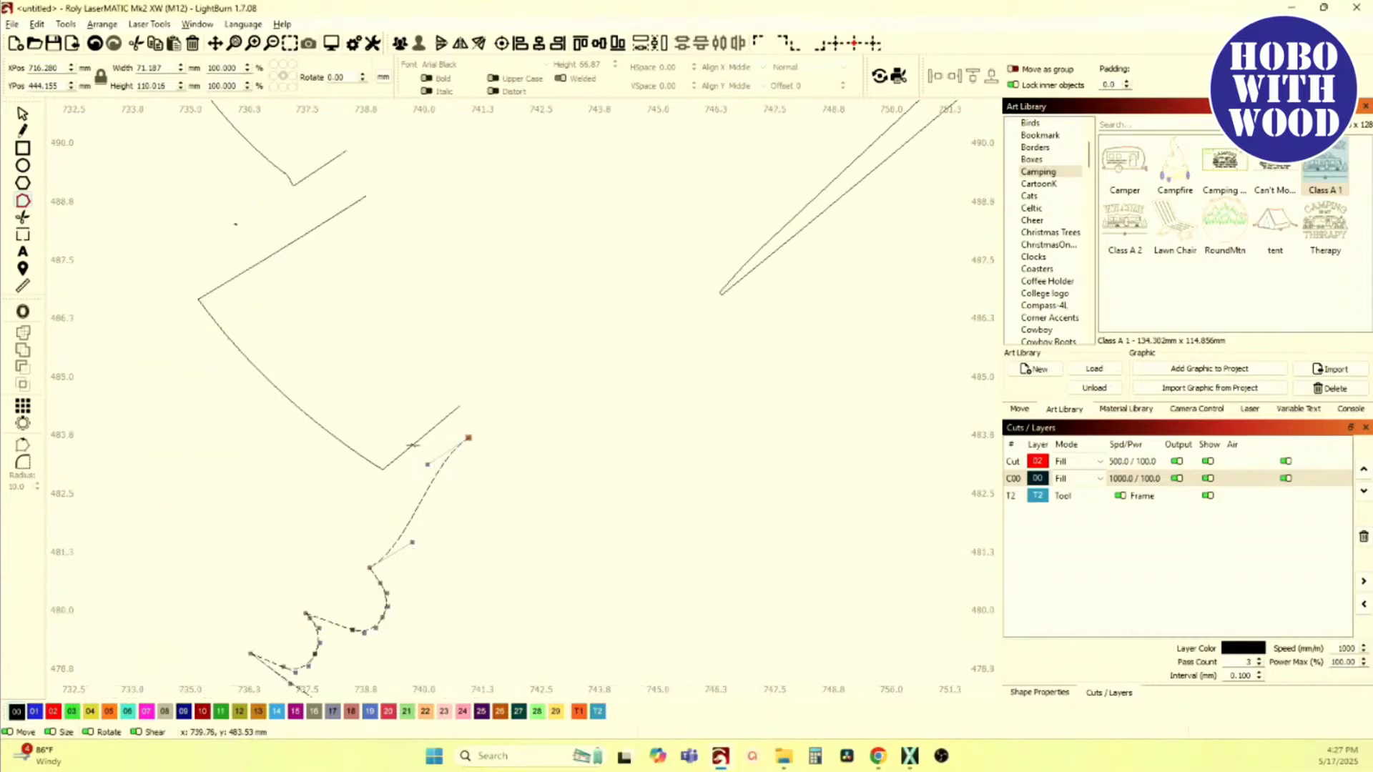
left_click_drag(437, 489, 507, 500)
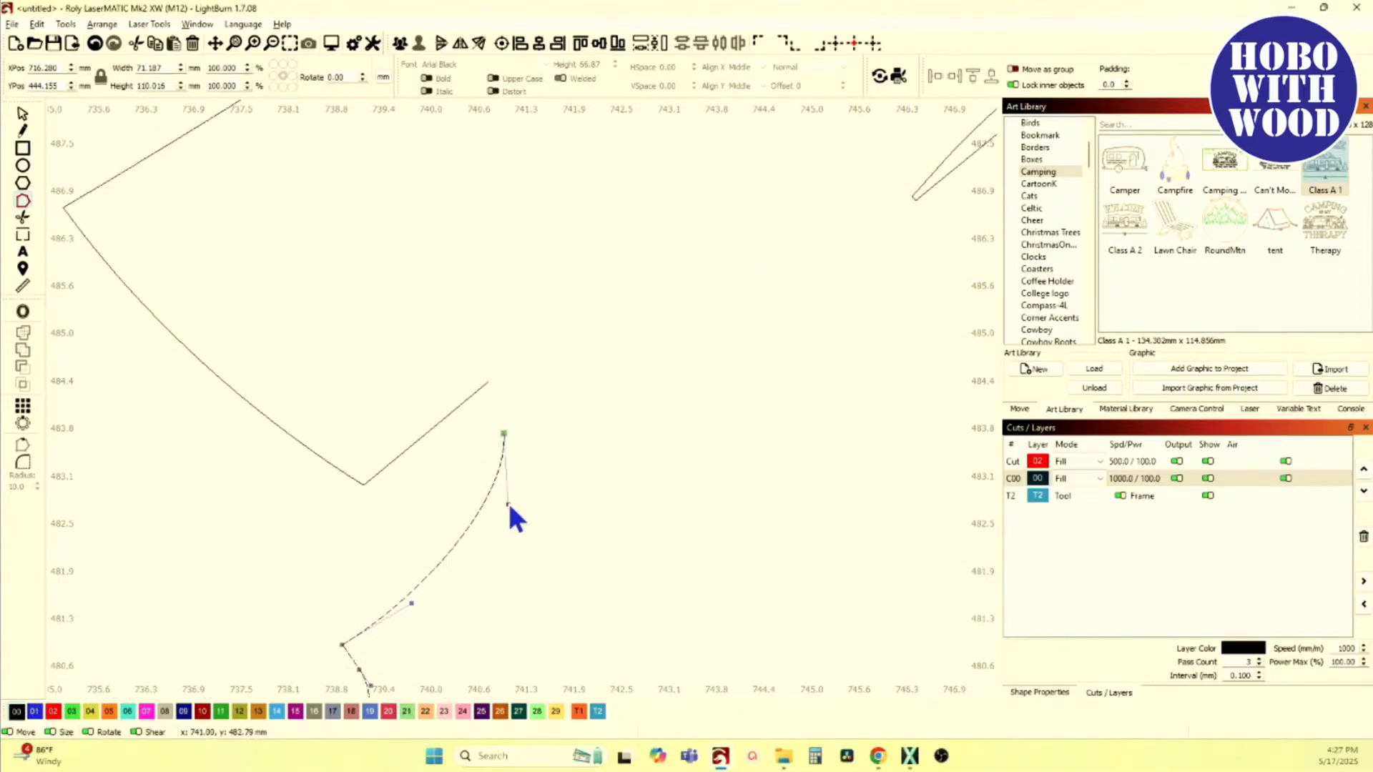
left_click_drag(504, 434, 489, 383)
scroll(504, 513, "down", 3)
scroll(504, 513, "up", 4)
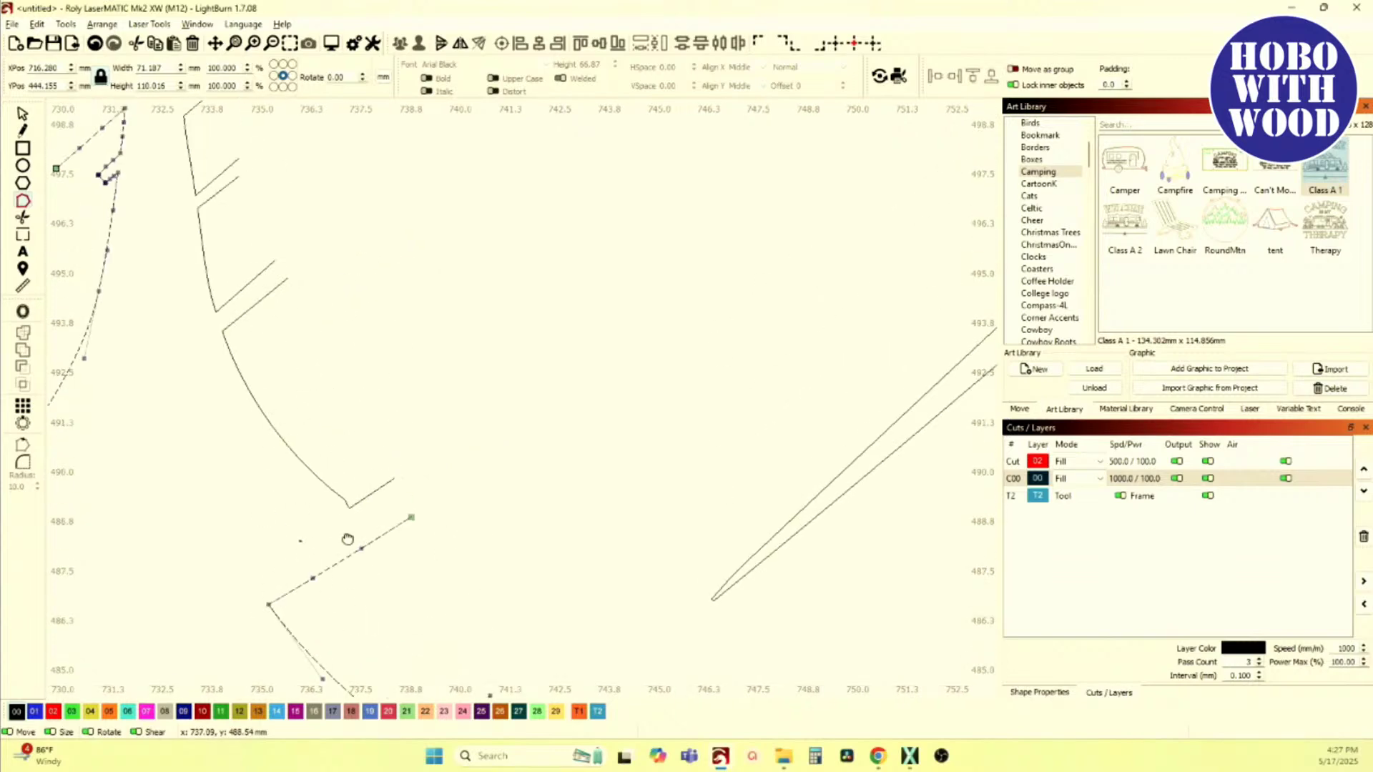
Step: Join the next two gaps up the same edge of the tall pine, curving their connecting segments into branch tips
left_click_drag(419, 529, 416, 572)
scroll(351, 536, "up", 1)
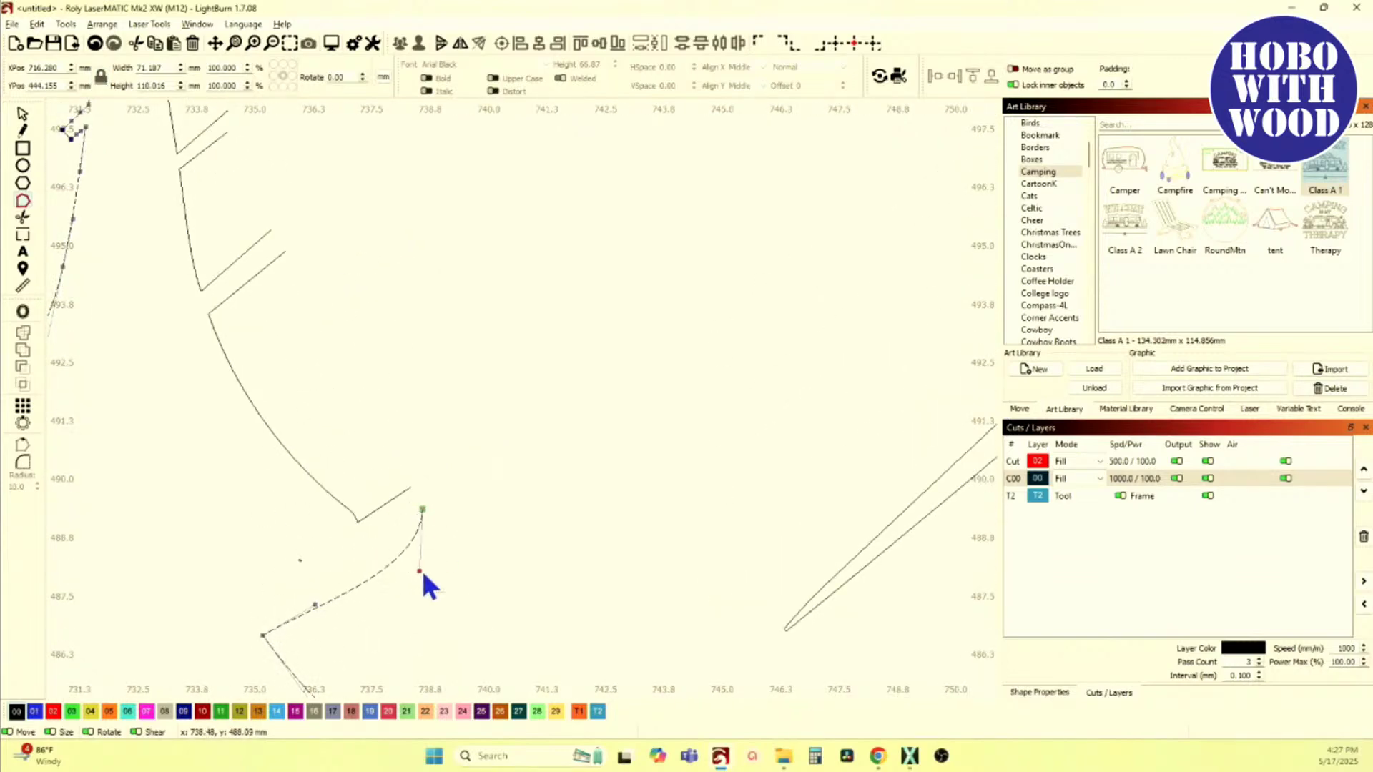
left_click_drag(423, 511, 412, 488)
left_click_drag(304, 364, 334, 565)
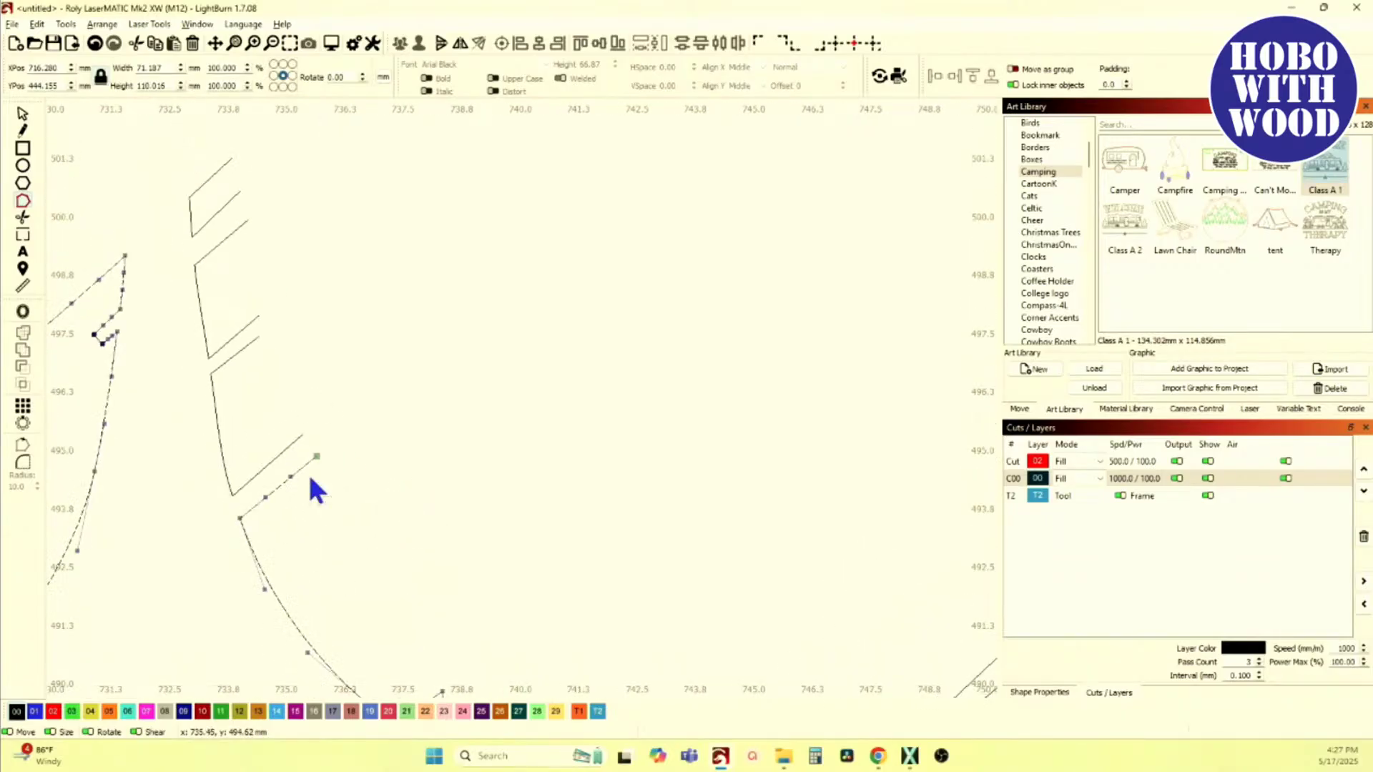
left_click_drag(293, 477, 301, 417)
scroll(302, 436, "up", 3)
scroll(275, 400, "down", 3)
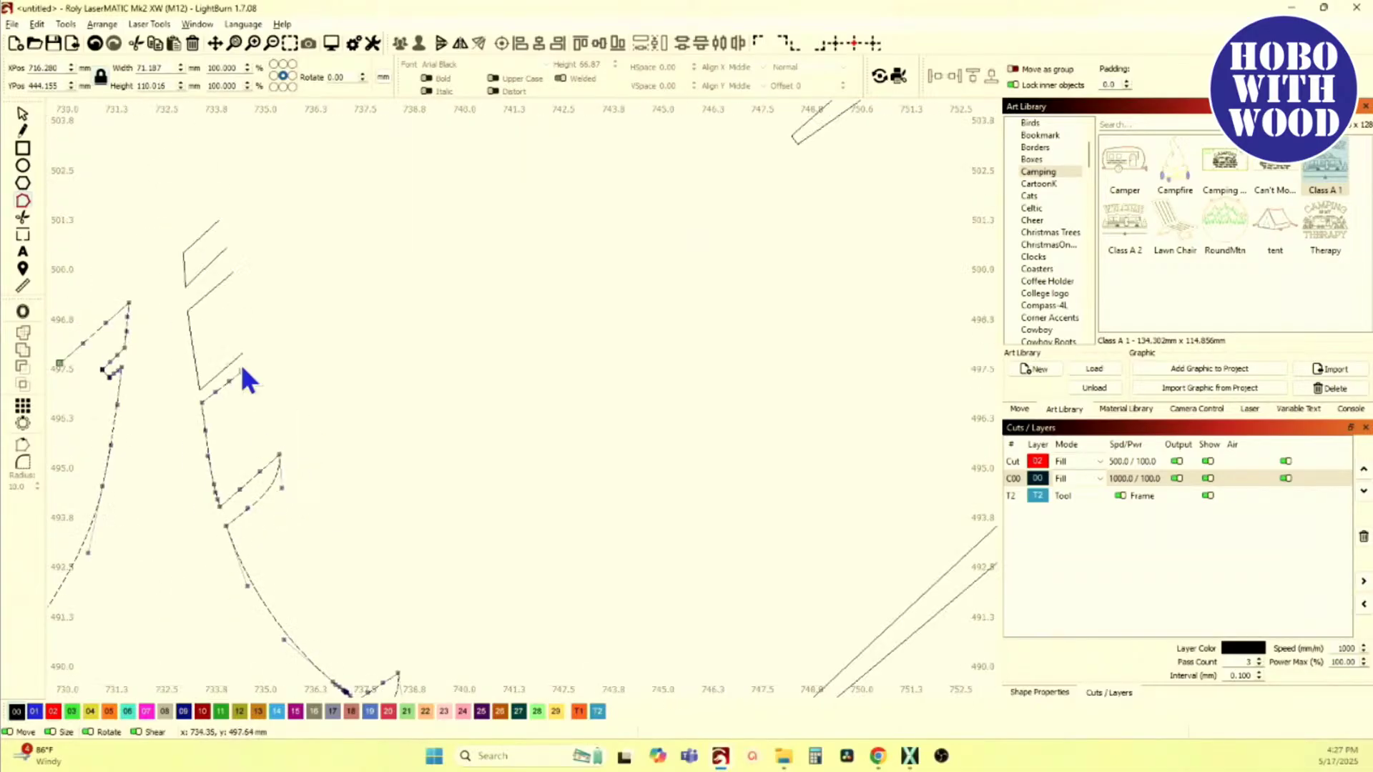
Step: Join the two uppermost gaps on the tall pine's hiker-facing edge with curved segments just below the tip
scroll(237, 515, "up", 5)
left_click_drag(238, 526, 284, 552)
left_click_drag(306, 473, 307, 381)
scroll(284, 614, "up", 3)
scroll(284, 614, "up", 10)
scroll(187, 465, "left", 4)
left_click_drag(328, 614, 494, 401)
scroll(371, 424, "down", 5)
scroll(371, 424, "down", 4)
scroll(359, 446, "up", 5)
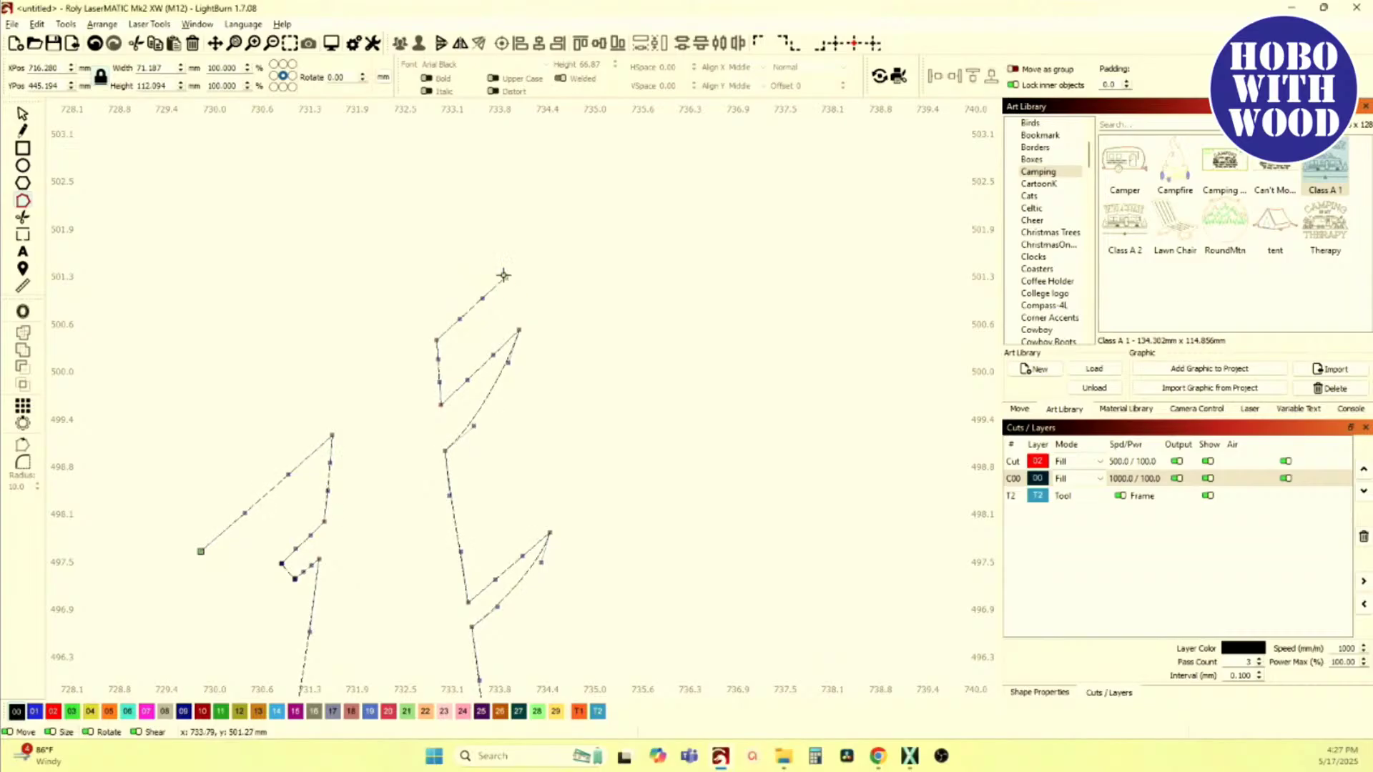
Step: Close the tall pine's tip by bringing its two open end nodes together, and straighten the segment across the top
left_click_drag(503, 276, 315, 386)
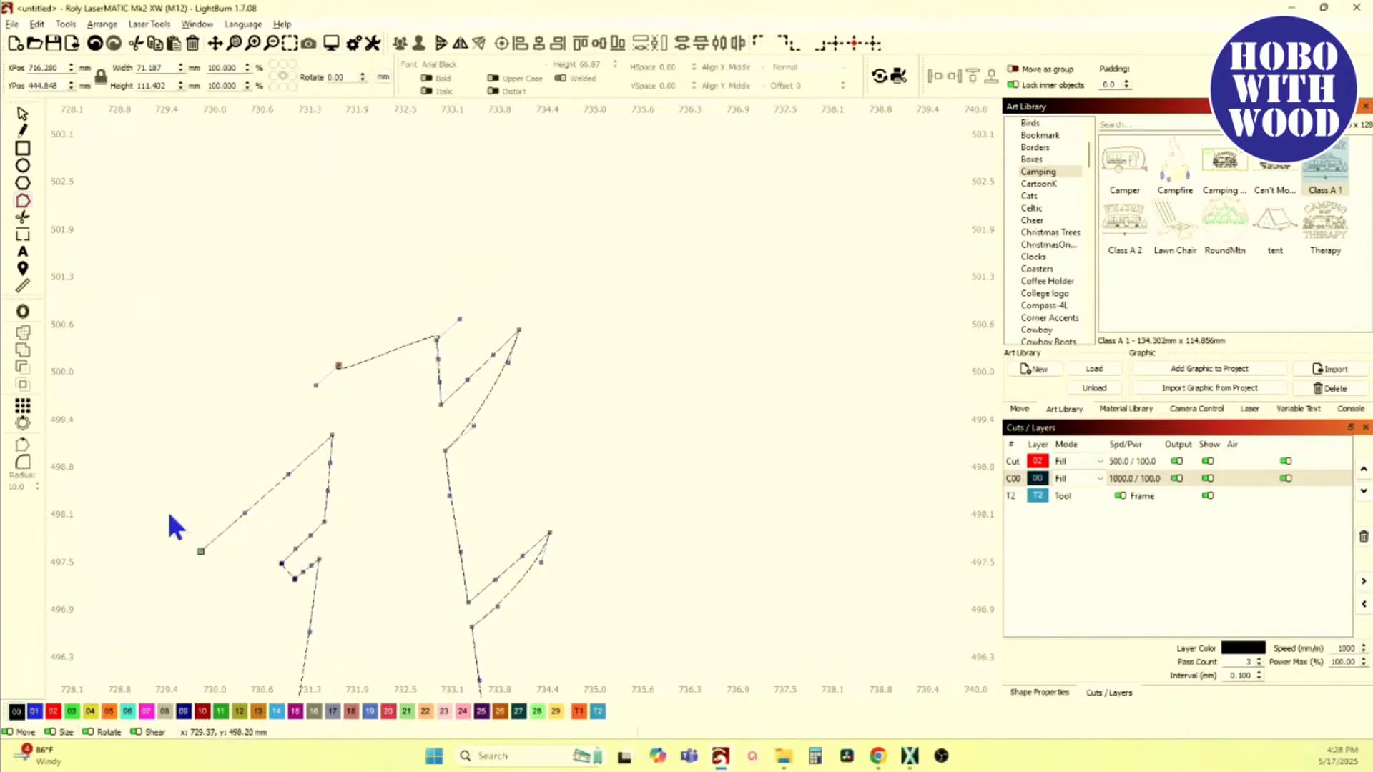
left_click_drag(199, 551, 293, 368)
left_click_drag(339, 330, 194, 379)
left_click_drag(293, 369, 339, 366)
scroll(340, 386, "up", 5)
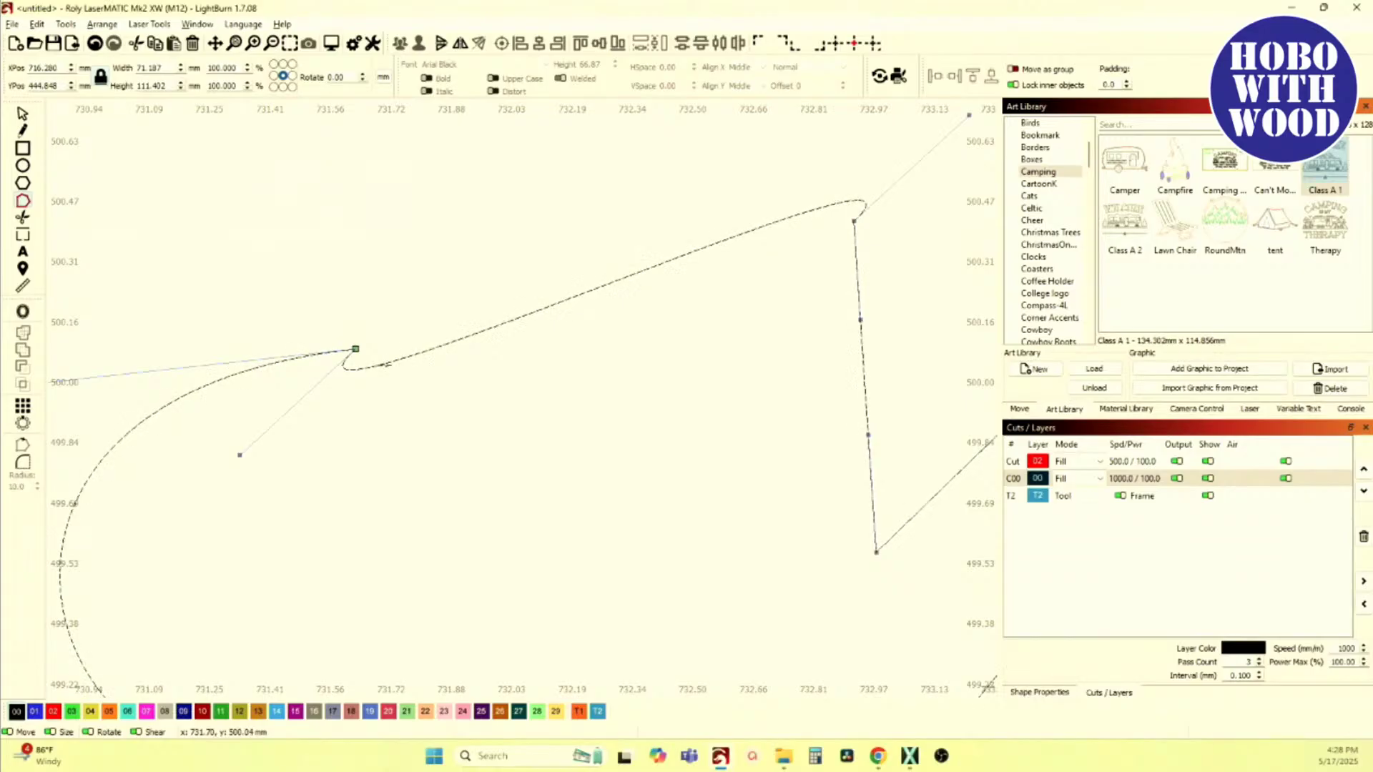
scroll(385, 363, "down", 15)
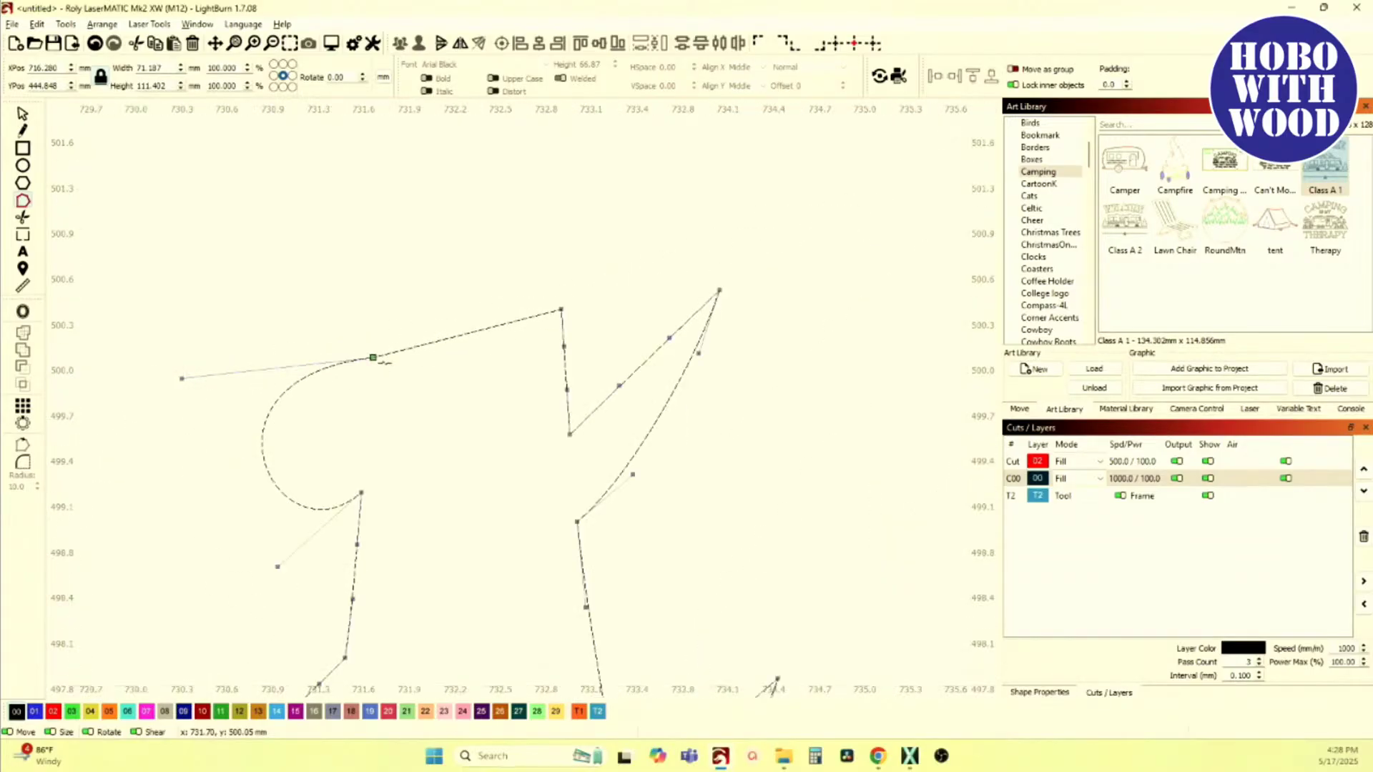
Step: Examine the joined outline of the two pines, from the grass and lower branches up to the tall pine's tip
scroll(386, 365, "down", 8)
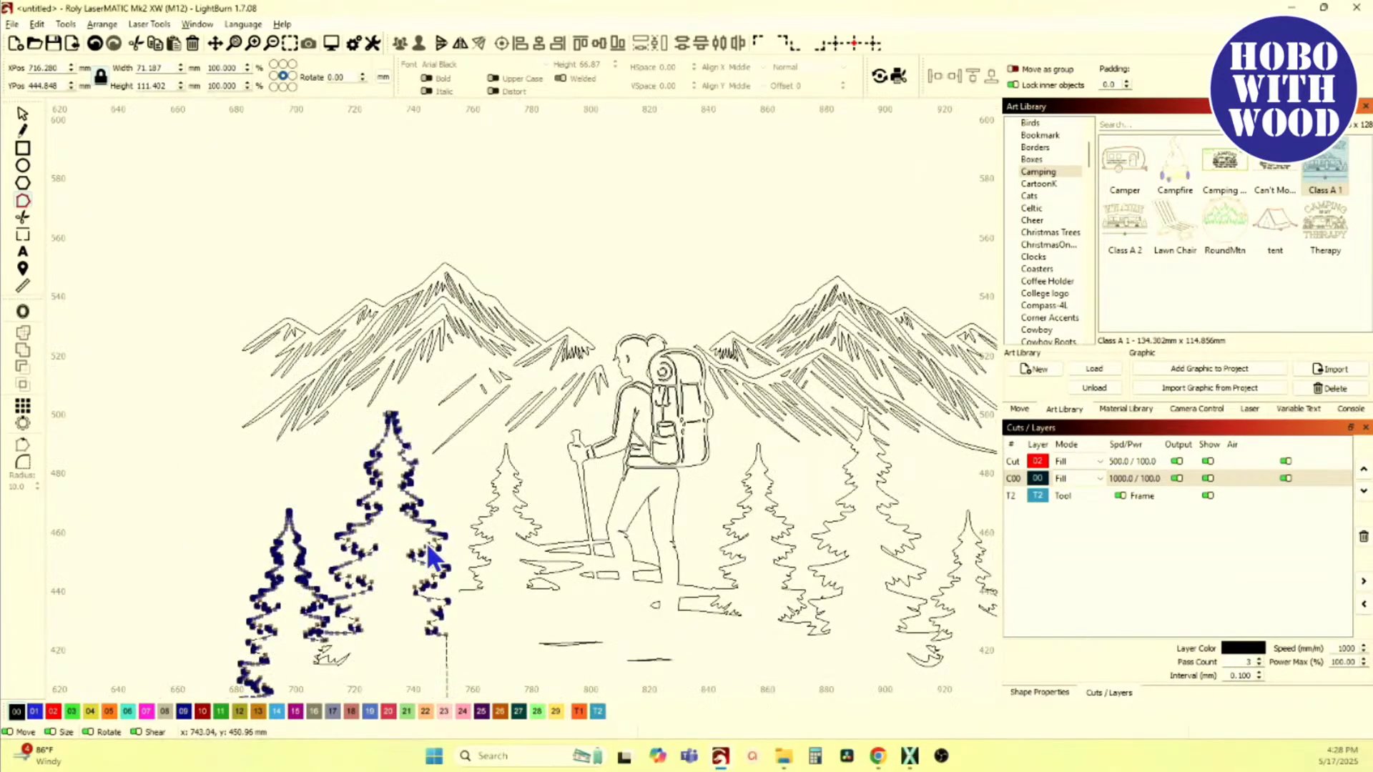
scroll(307, 515, "up", 9)
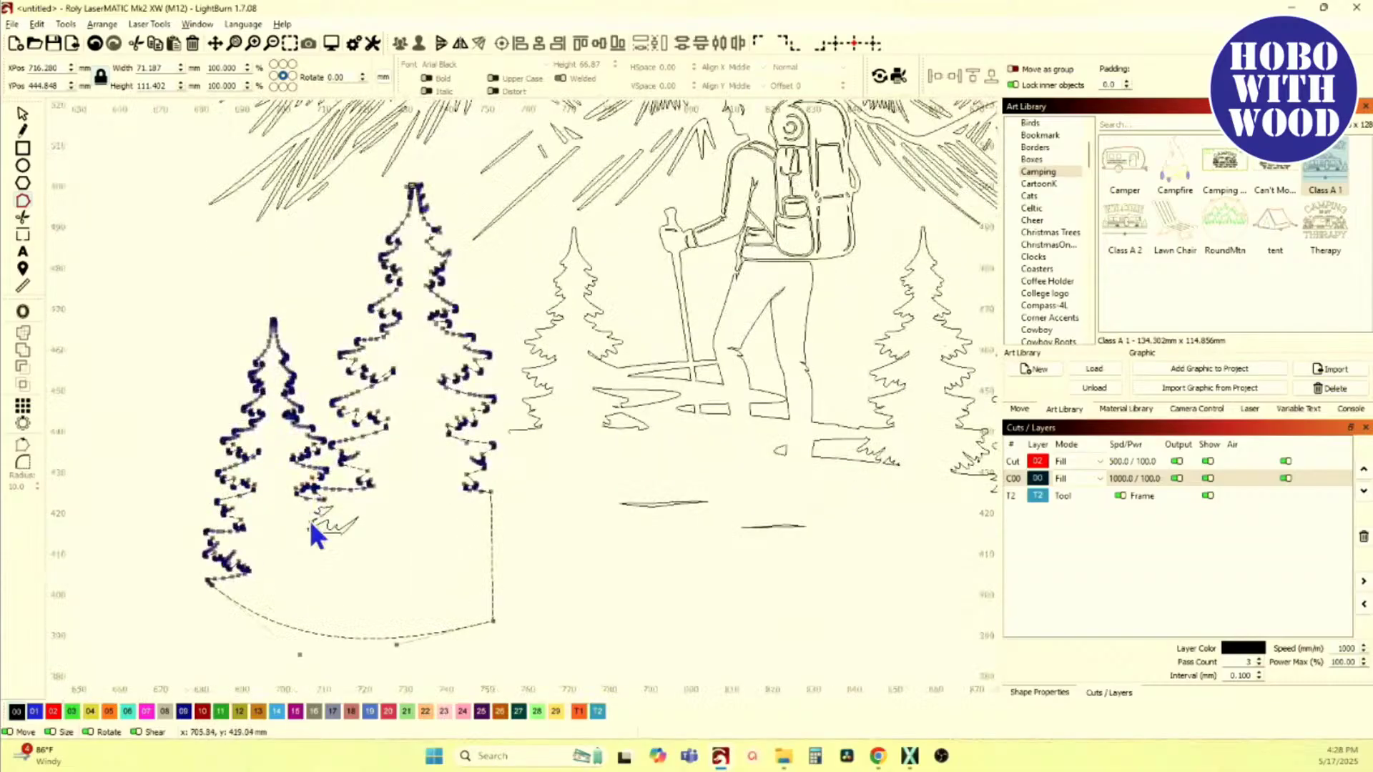
scroll(335, 516, "up", 2)
scroll(322, 529, "down", 4)
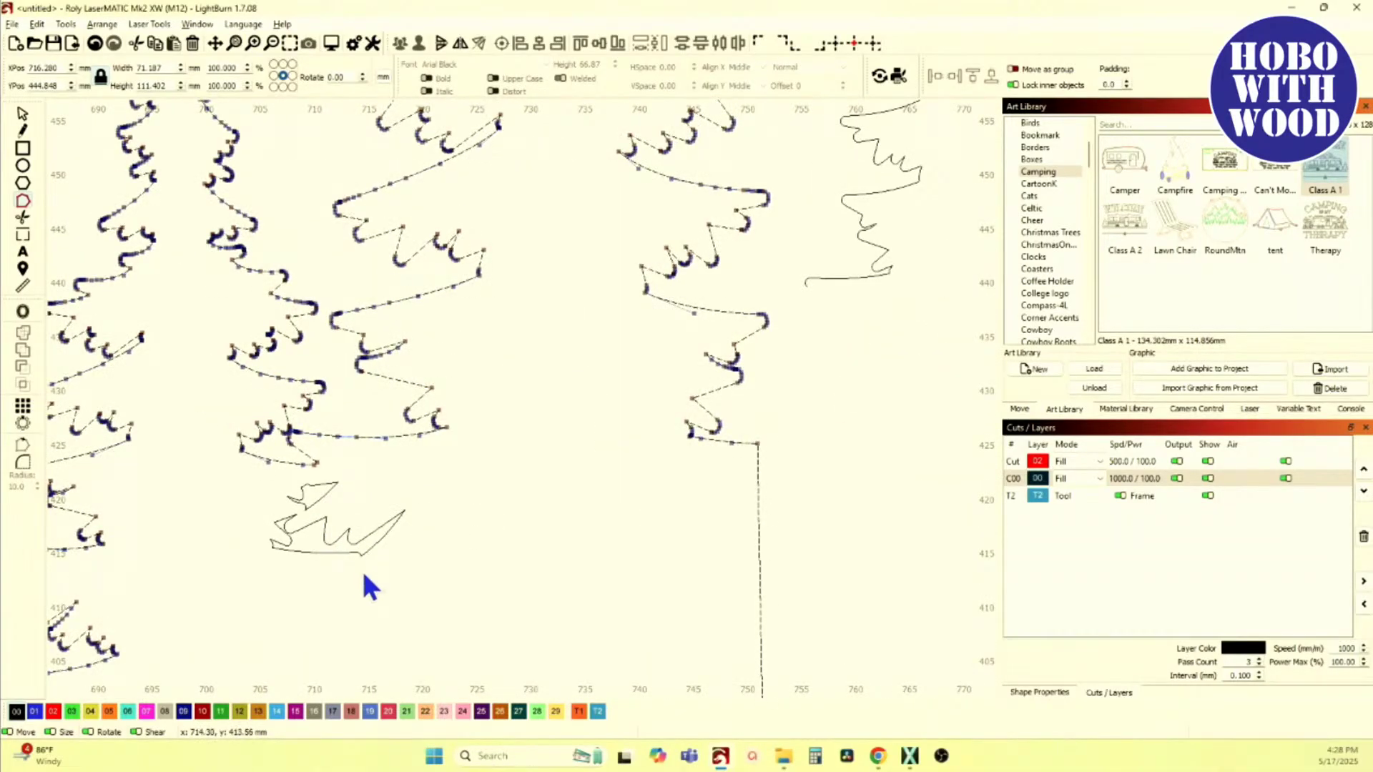
left_click(21, 113)
scroll(203, 213, "down", 4)
left_click(205, 215)
scroll(322, 324, "up", 3)
scroll(381, 438, "up", 8)
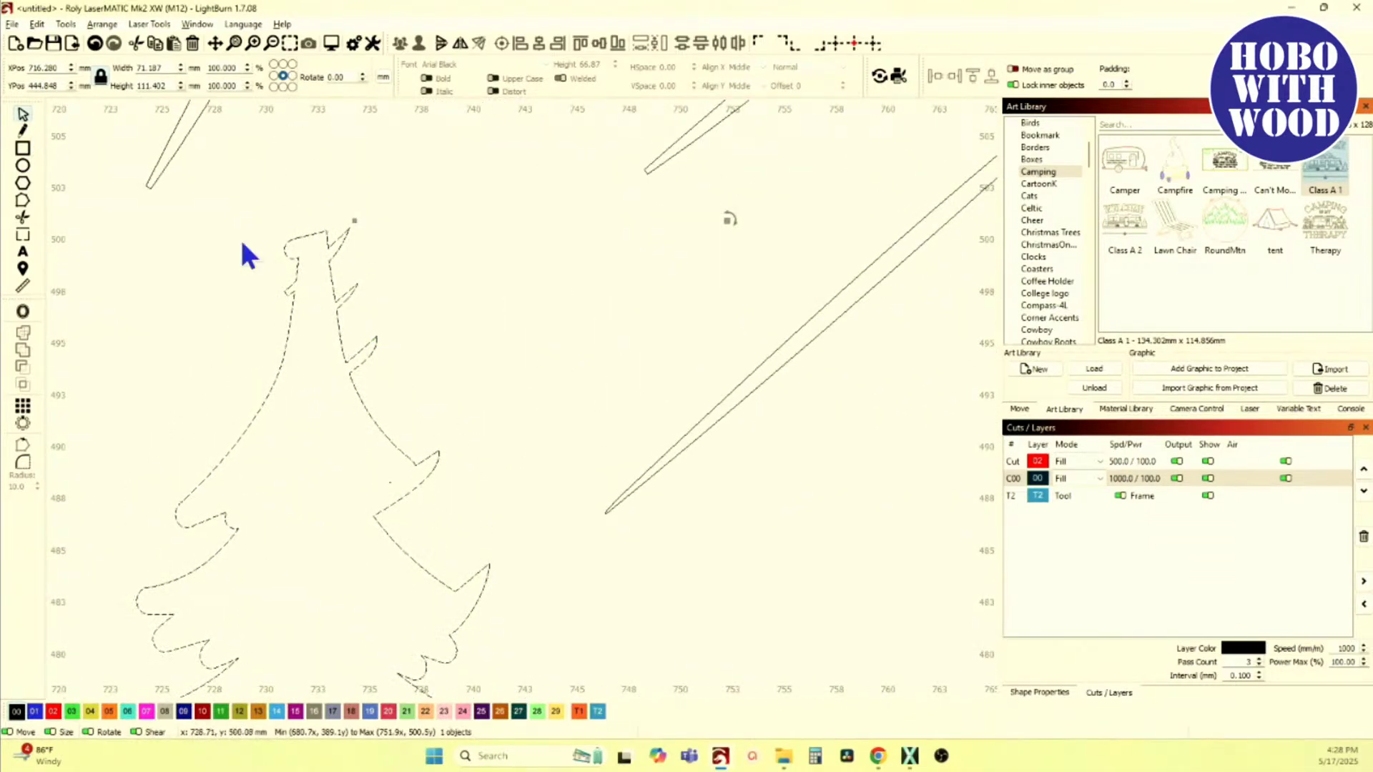
Step: Delete the nodes of the topmost spur on the tall pine's hiker-facing edge and convert the remaining segment to a straight line
left_click(22, 201)
scroll(312, 230, "up", 3)
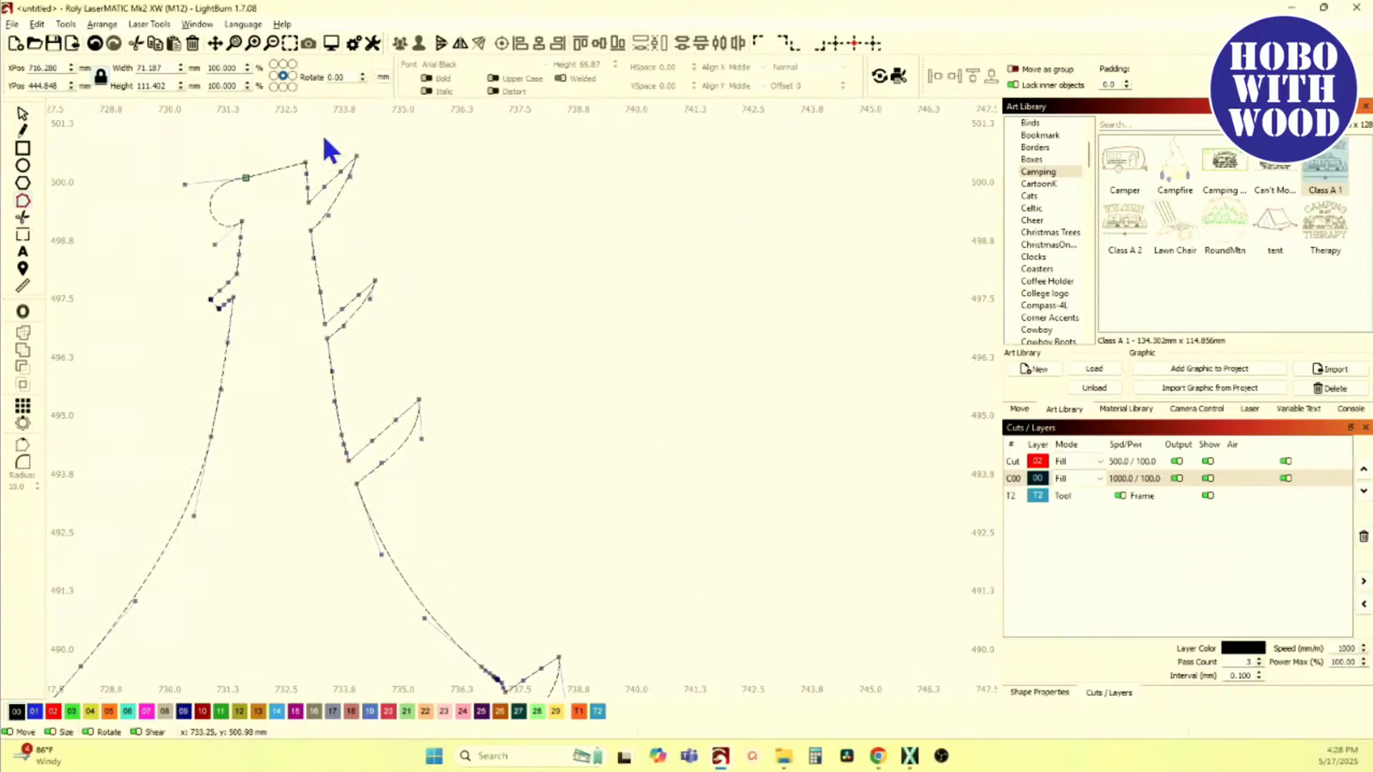
left_click_drag(312, 126, 378, 247)
key("Delete")
scroll(319, 218, "up", 2)
key("l")
scroll(328, 270, "down", 2)
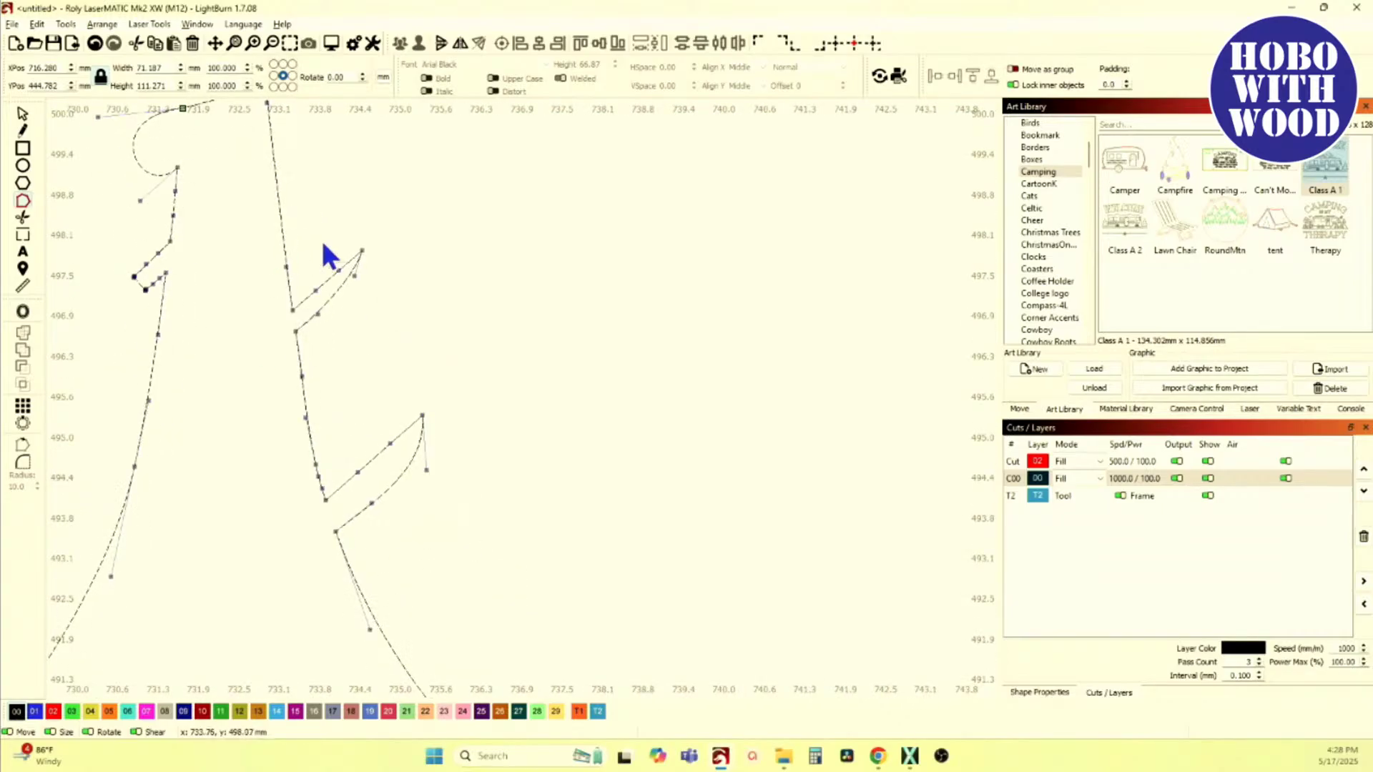
Step: Delete the tip nodes of the next spur down on the tall pine's hiker-facing edge and straighten the remaining segment
left_click_drag(306, 238, 392, 343)
key("Delete")
scroll(312, 341, "up", 2)
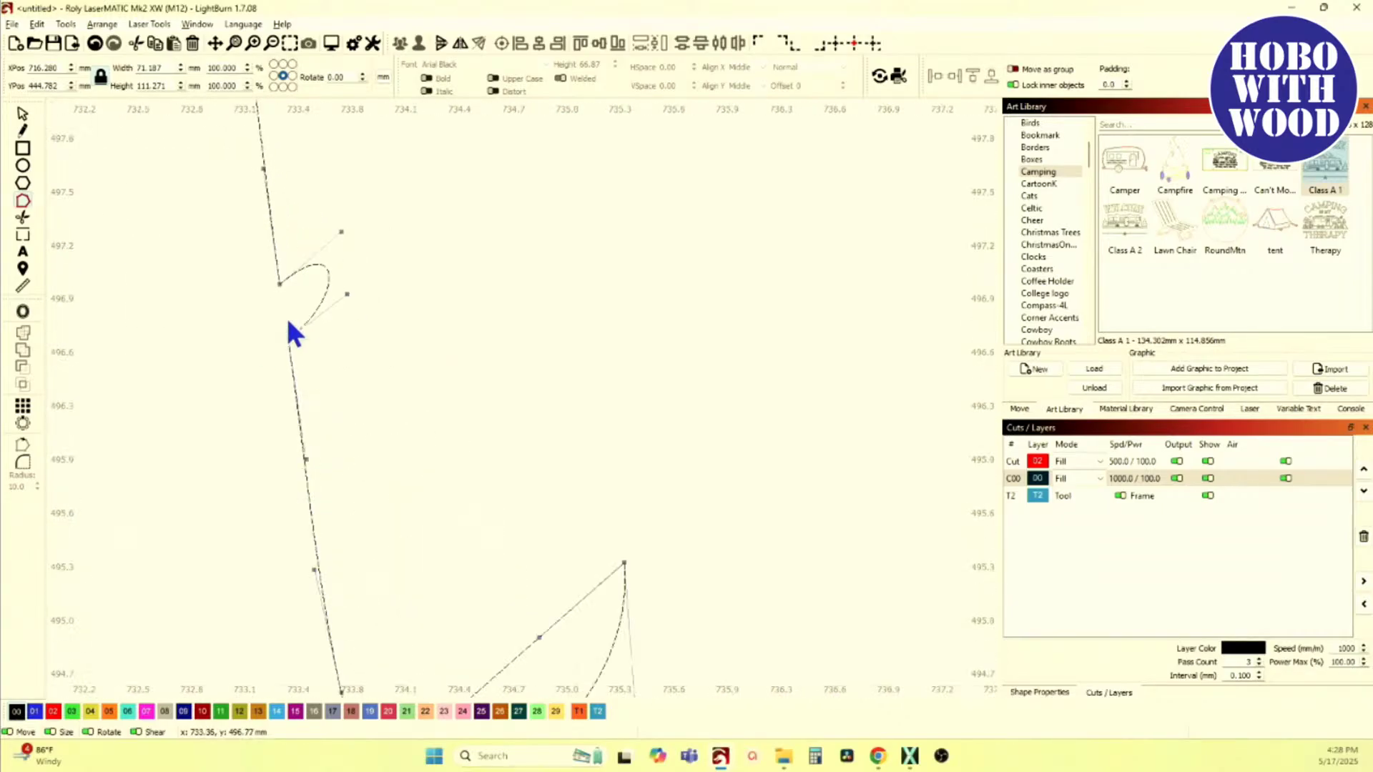
key("d")
scroll(291, 285, "down", 2)
scroll(273, 332, "down", 1)
Step: Delete the tip of the following spur on the same edge and pull the remaining curve's lower handle outward
left_click_drag(312, 211, 467, 387)
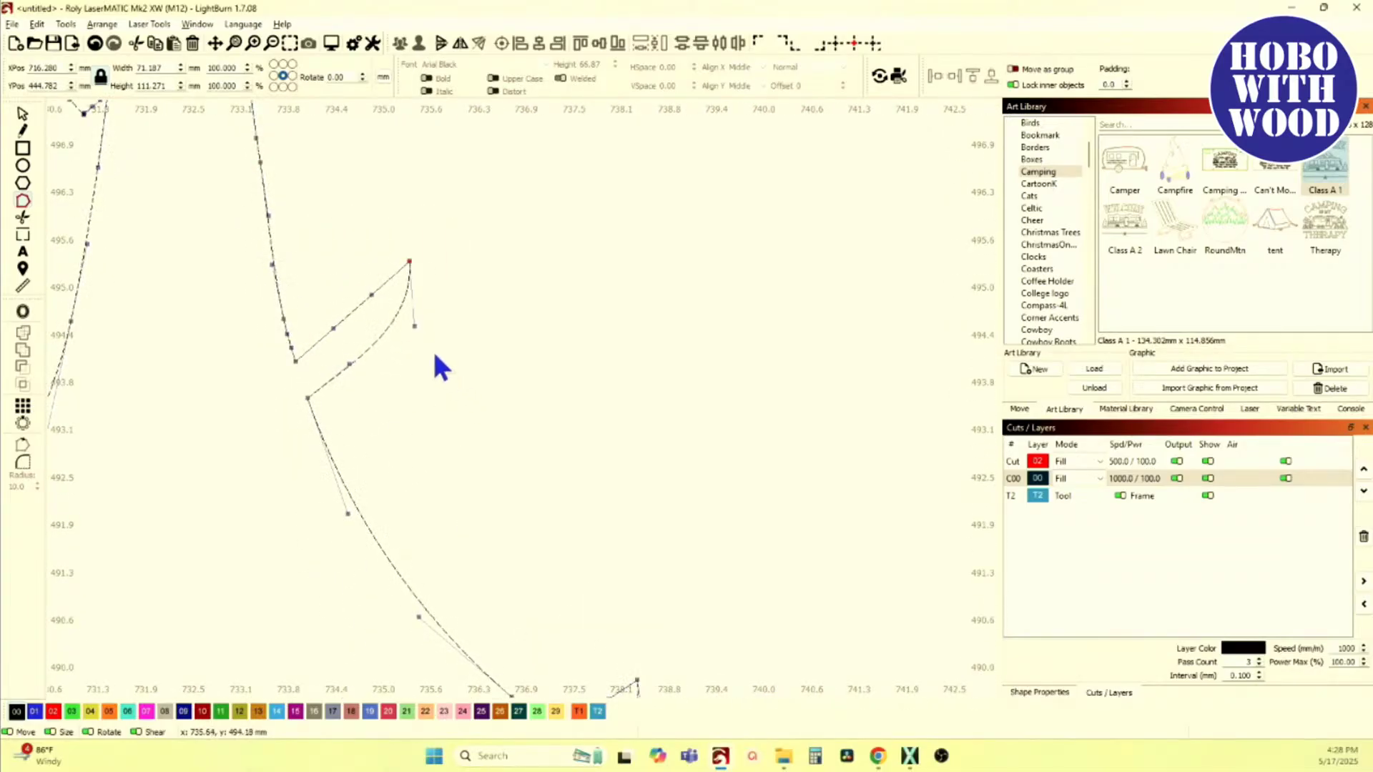
key("Delete")
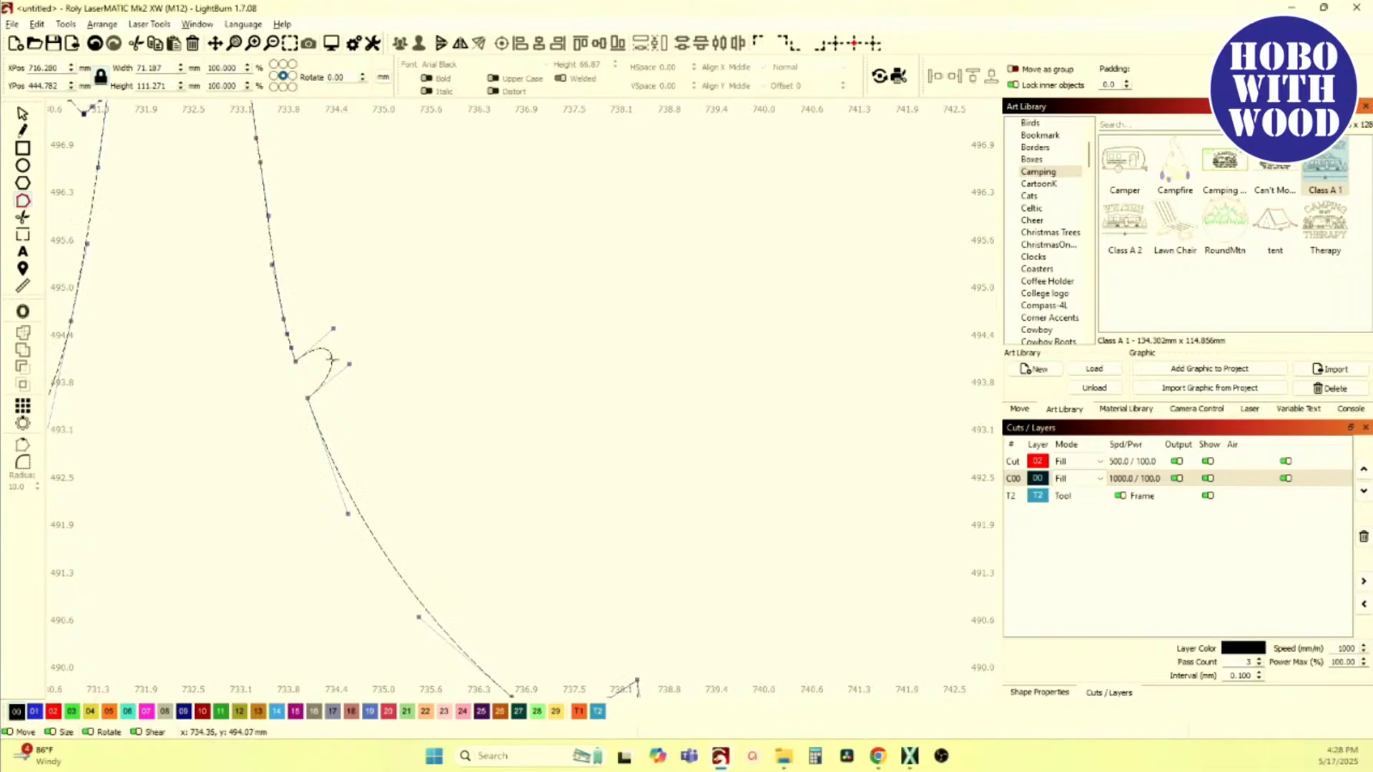
scroll(329, 400, "up", 5)
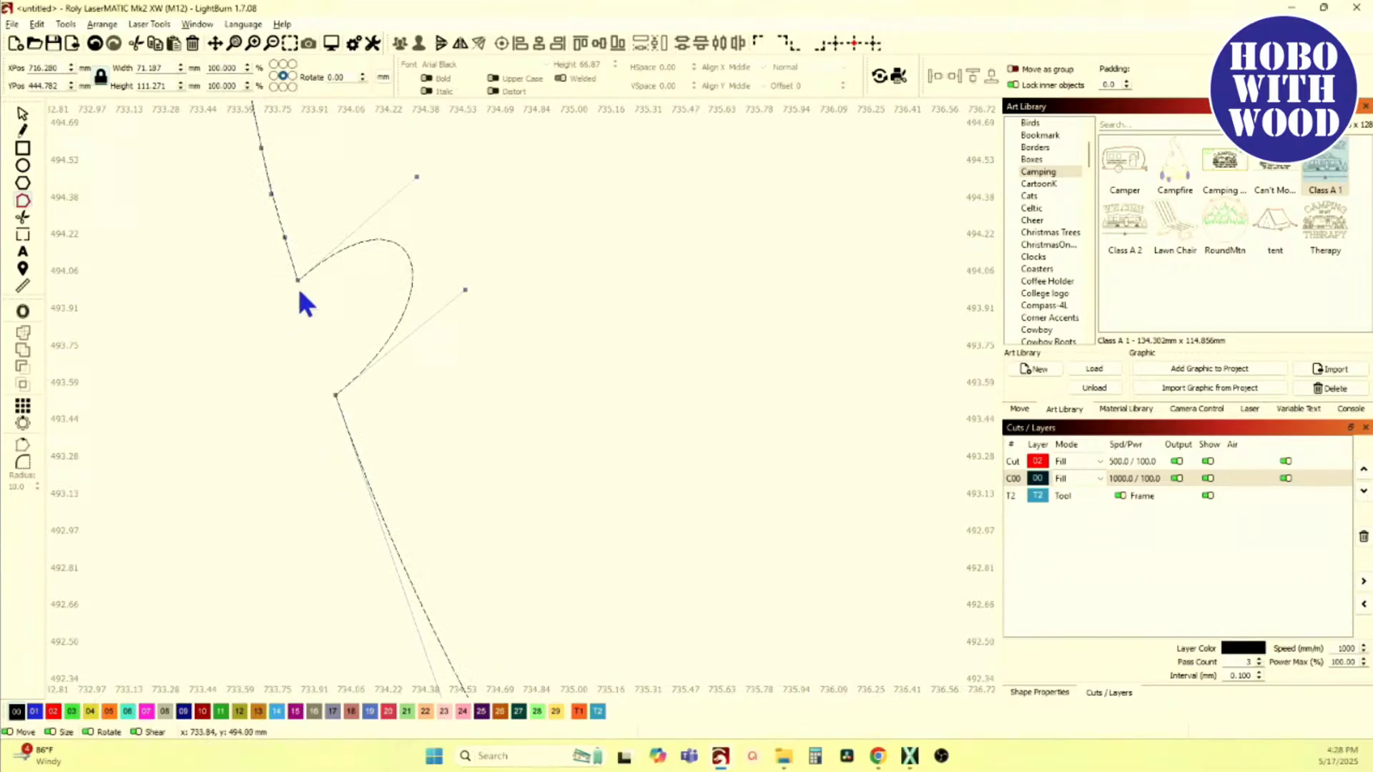
left_click_drag(464, 288, 809, 448)
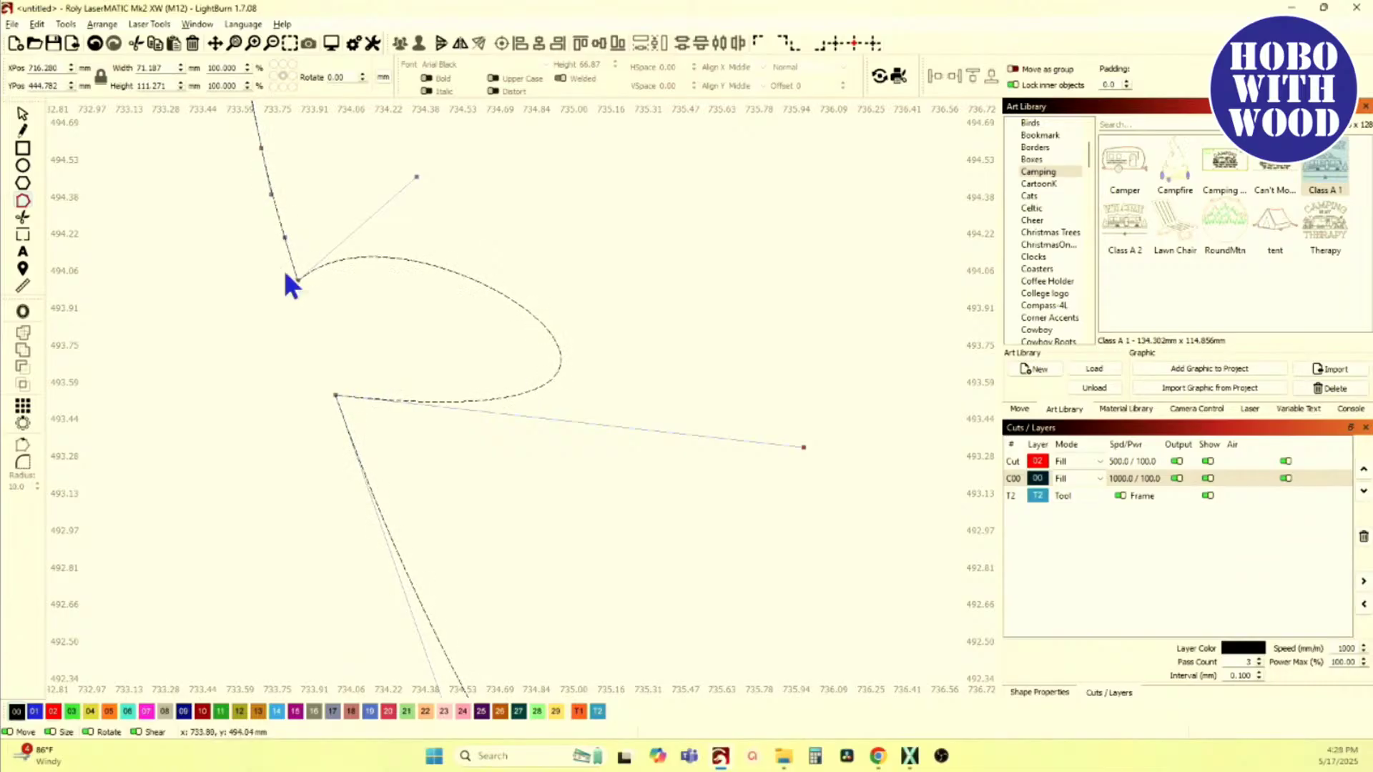
scroll(306, 337, "down", 2)
scroll(301, 330, "down", 1)
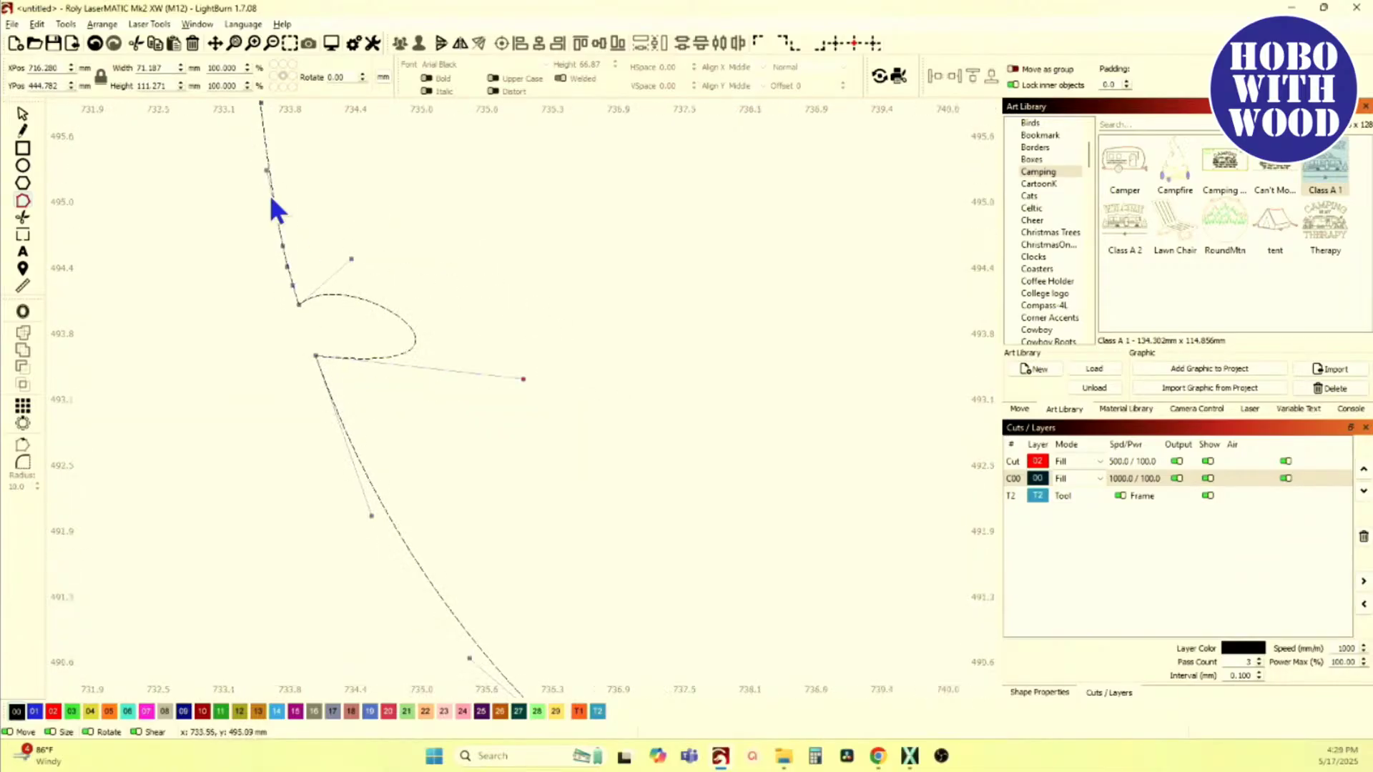
scroll(321, 385, "down", 1)
scroll(323, 386, "down", 3)
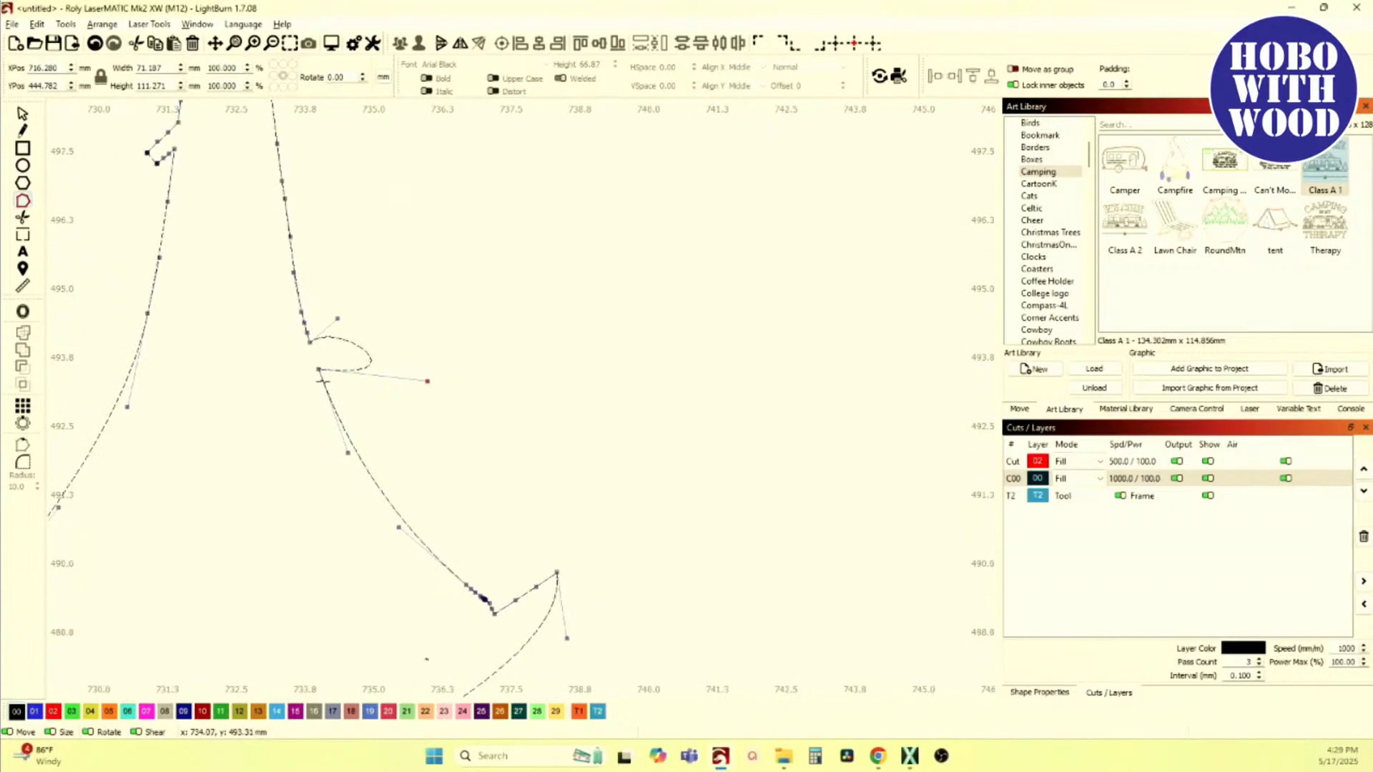
scroll(303, 350, "up", 3)
left_click_drag(283, 330, 357, 413)
key("Delete")
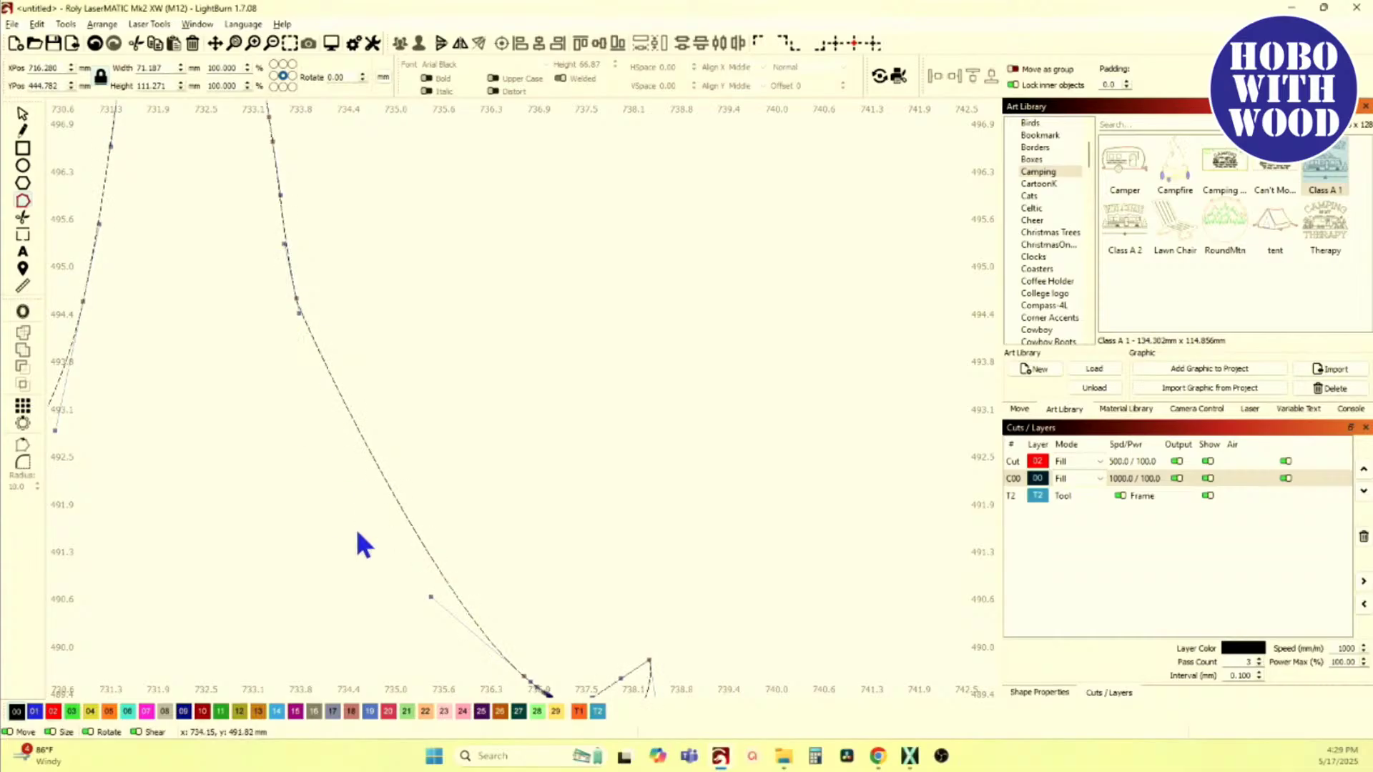
key("ctrl+z")
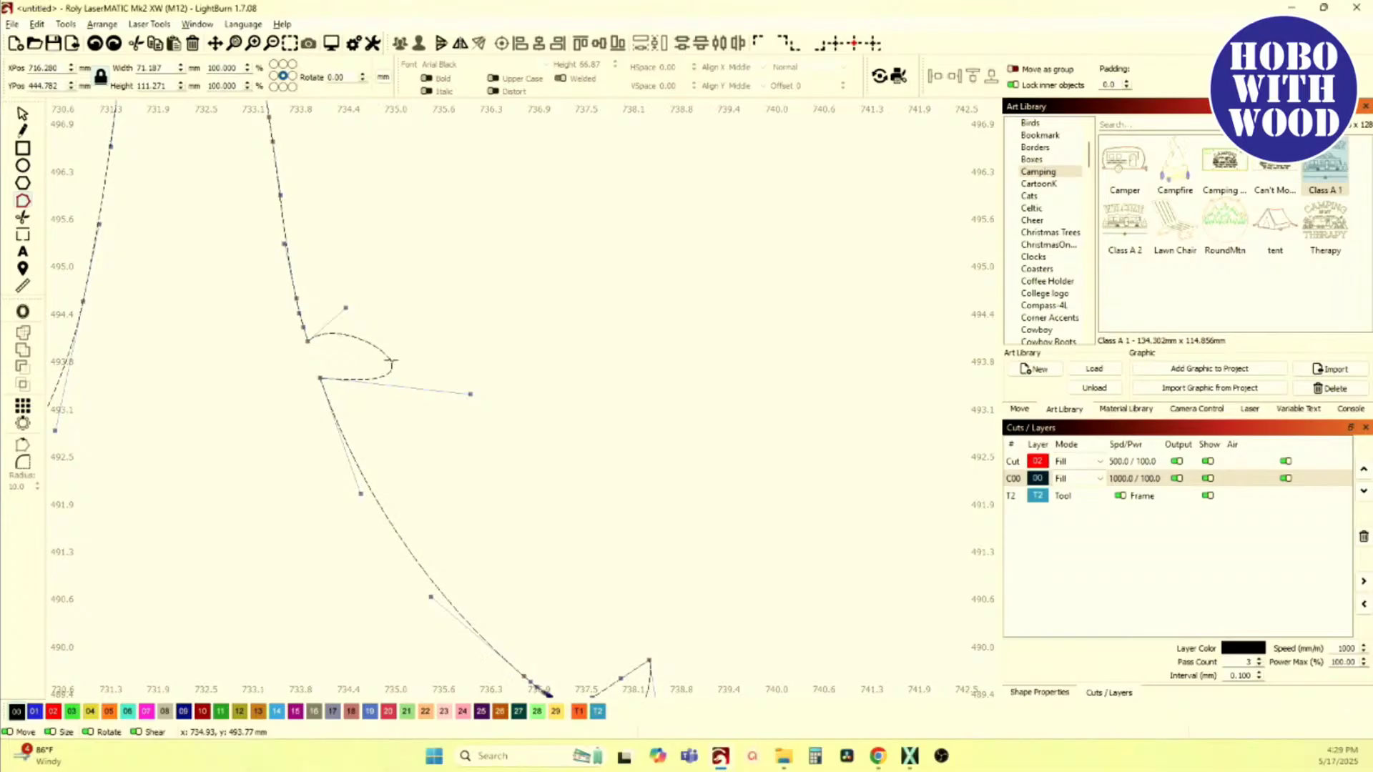
Step: Convert the bulging curve left by the removed spur to a straight line along the pine's edge
key("l")
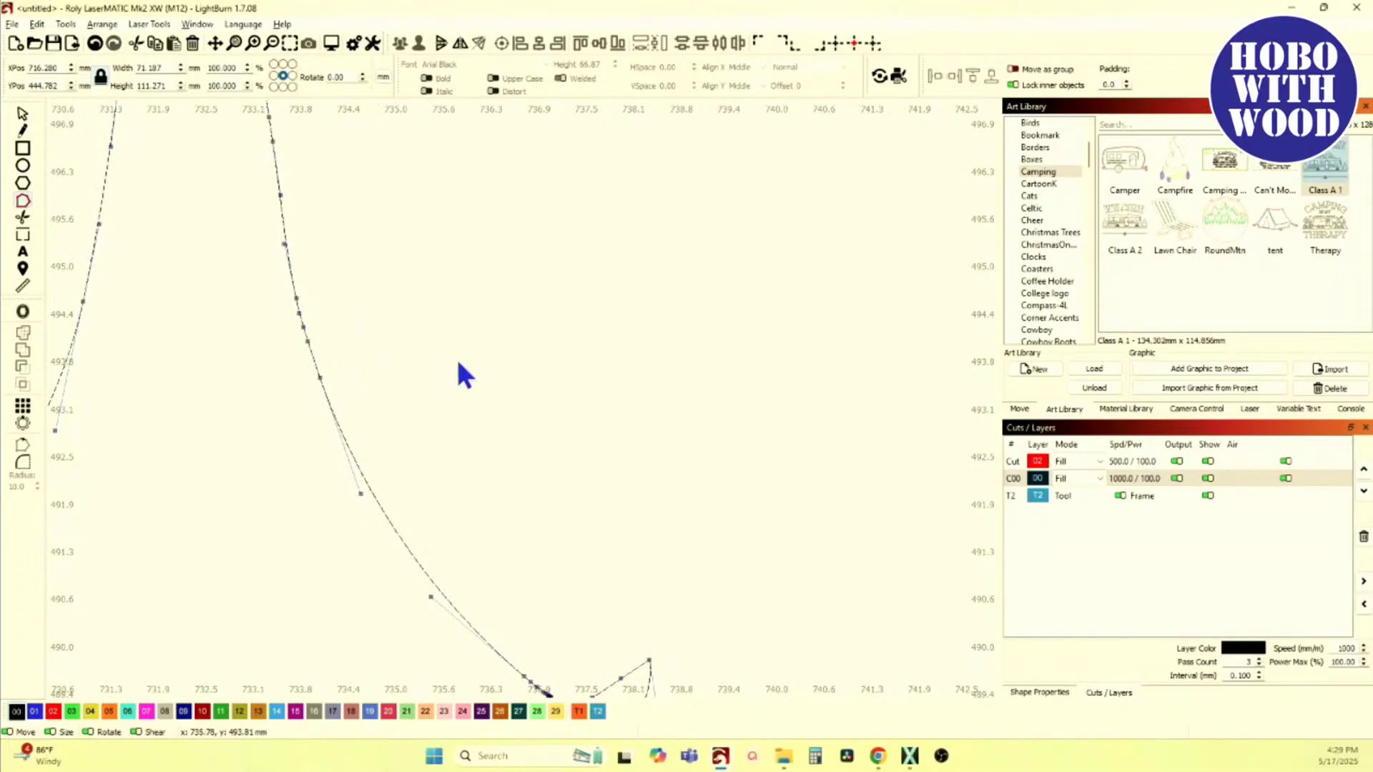
scroll(286, 359, "up", 3)
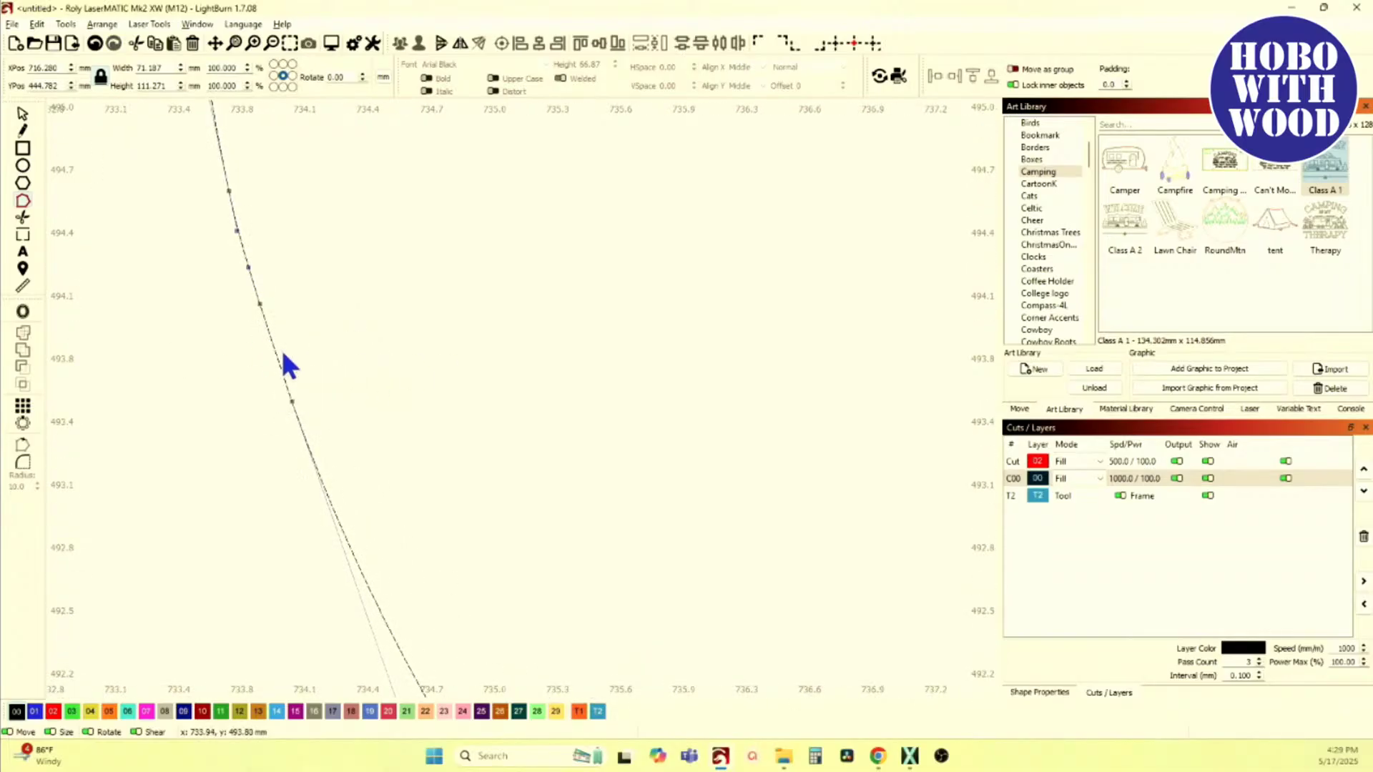
scroll(281, 349, "down", 5)
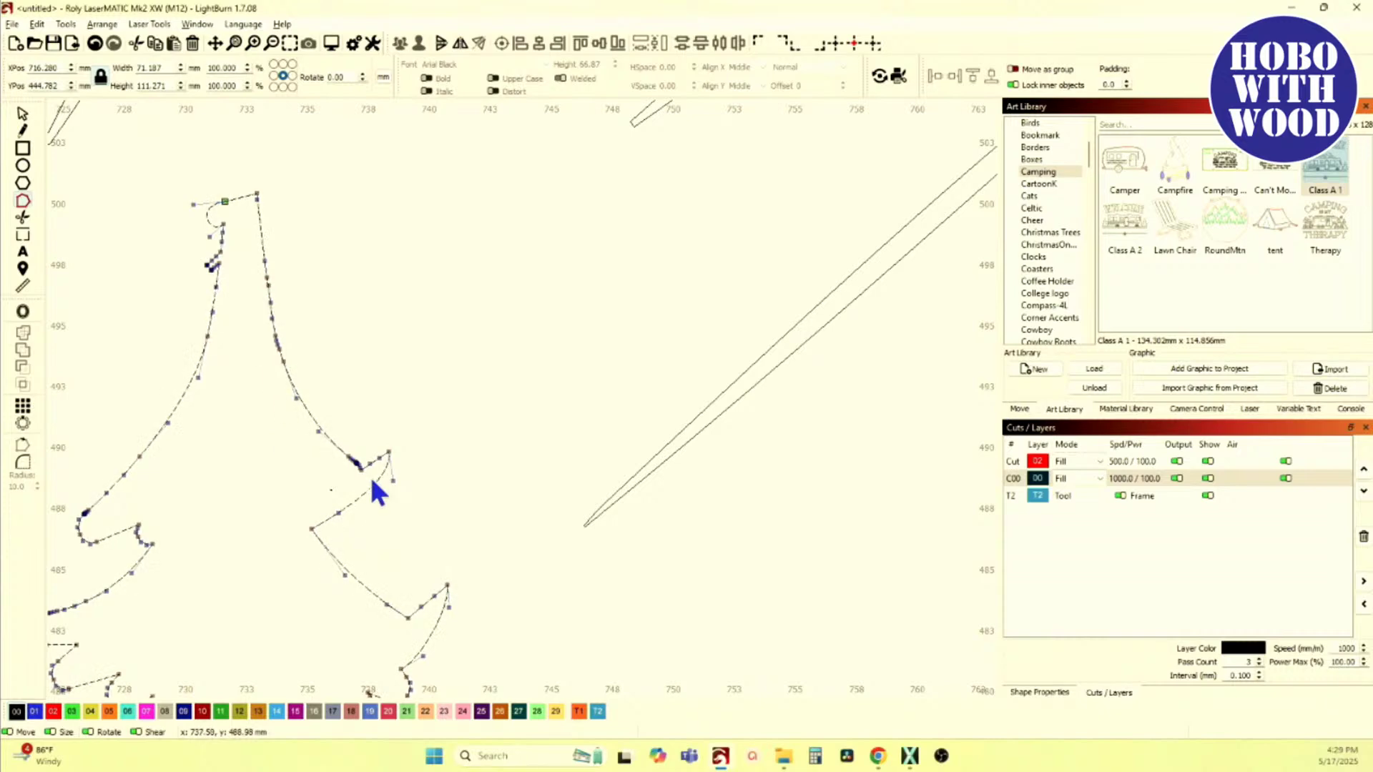
scroll(422, 394, "up", 2)
scroll(420, 386, "down", 3)
scroll(416, 390, "up", 3)
scroll(419, 400, "down", 3)
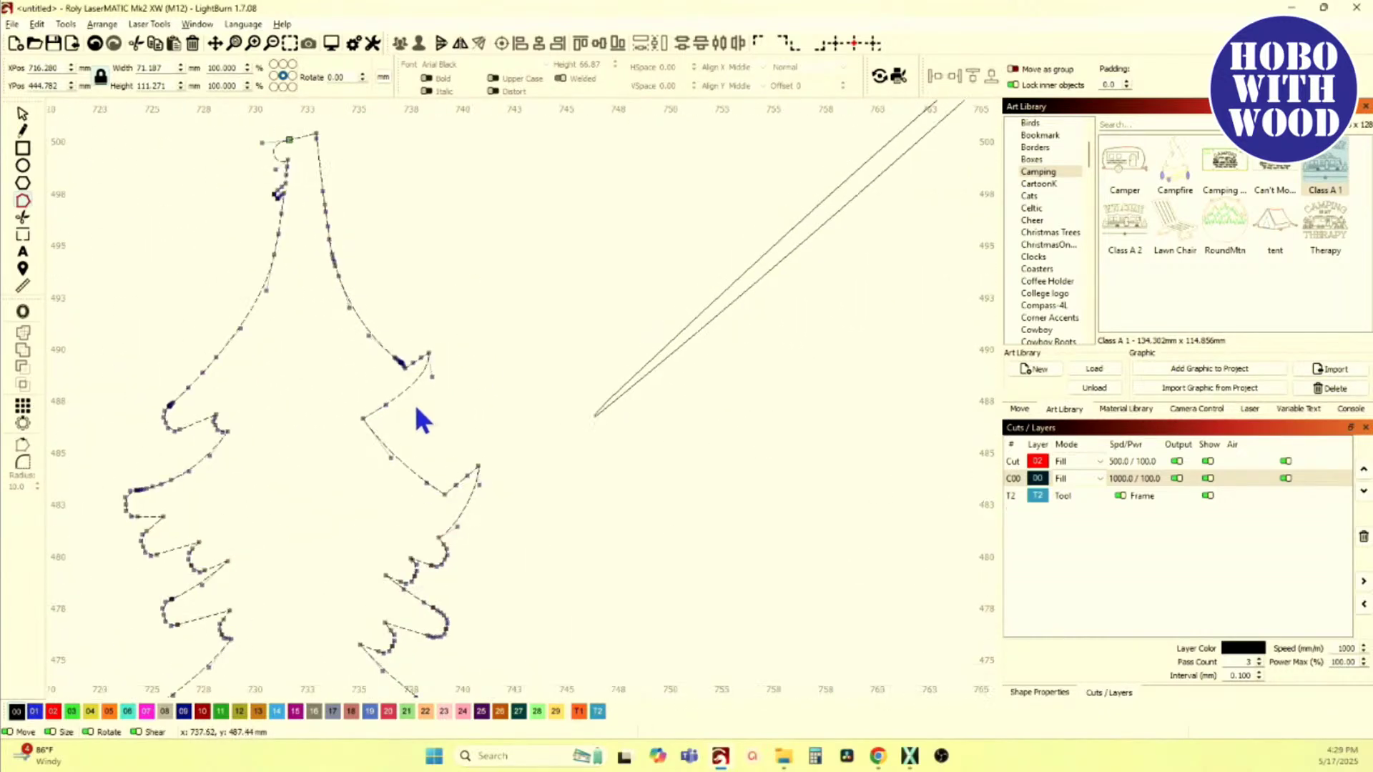
Step: Delete the pointed tip of the tall pine's uppermost hiker-side branch and straighten the segment running back to the inner corner
scroll(417, 404, "up", 2)
scroll(417, 375, "up", 3)
left_click_drag(398, 235, 512, 384)
key("Delete")
scroll(400, 354, "down", 2)
scroll(383, 334, "up", 3)
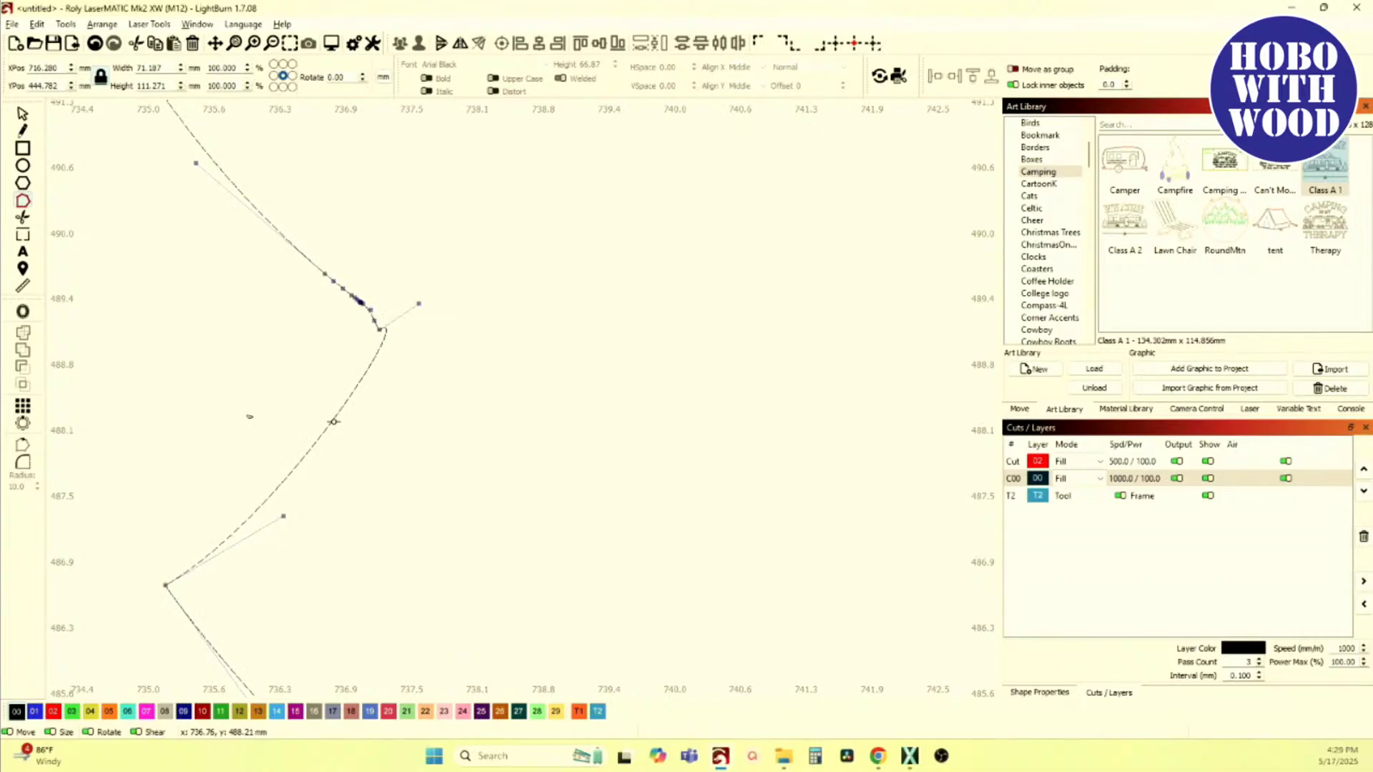
scroll(365, 379, "up", 2)
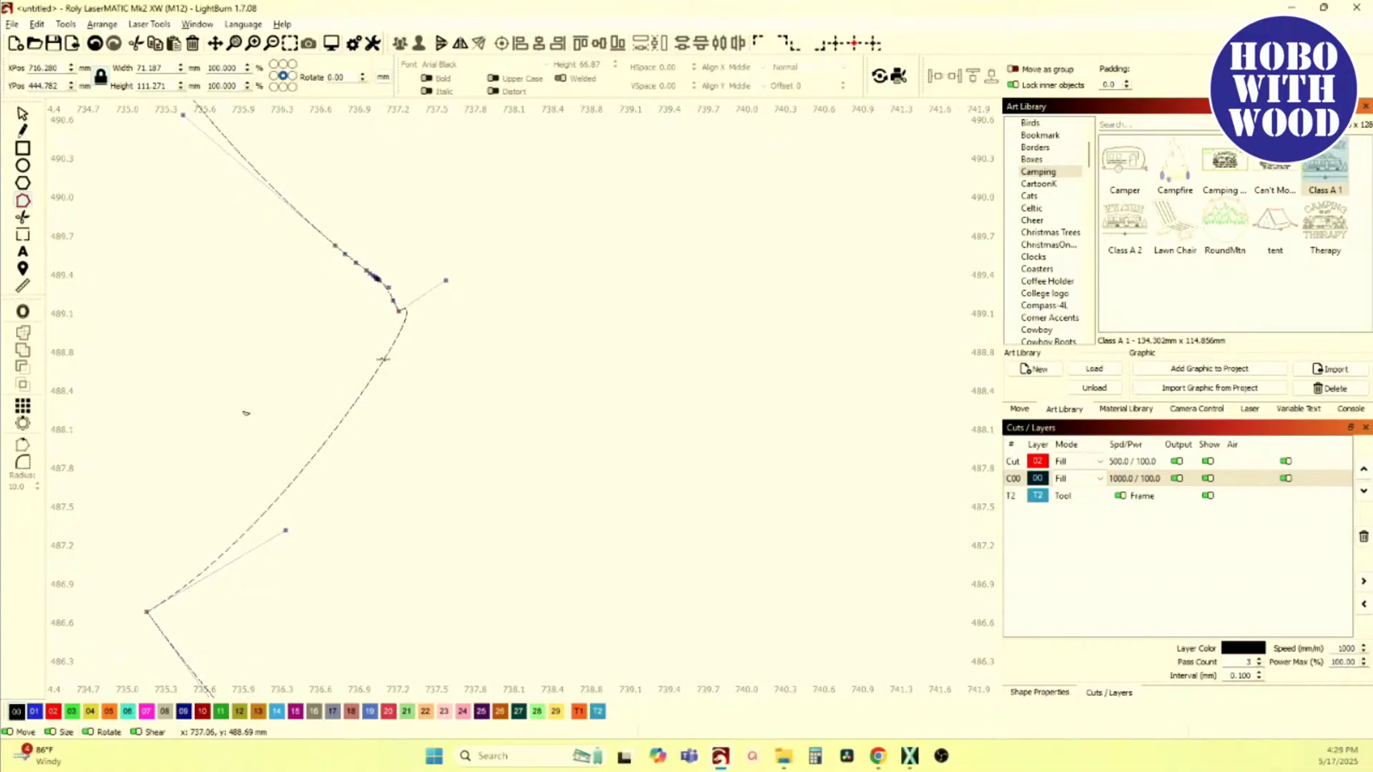
key("l")
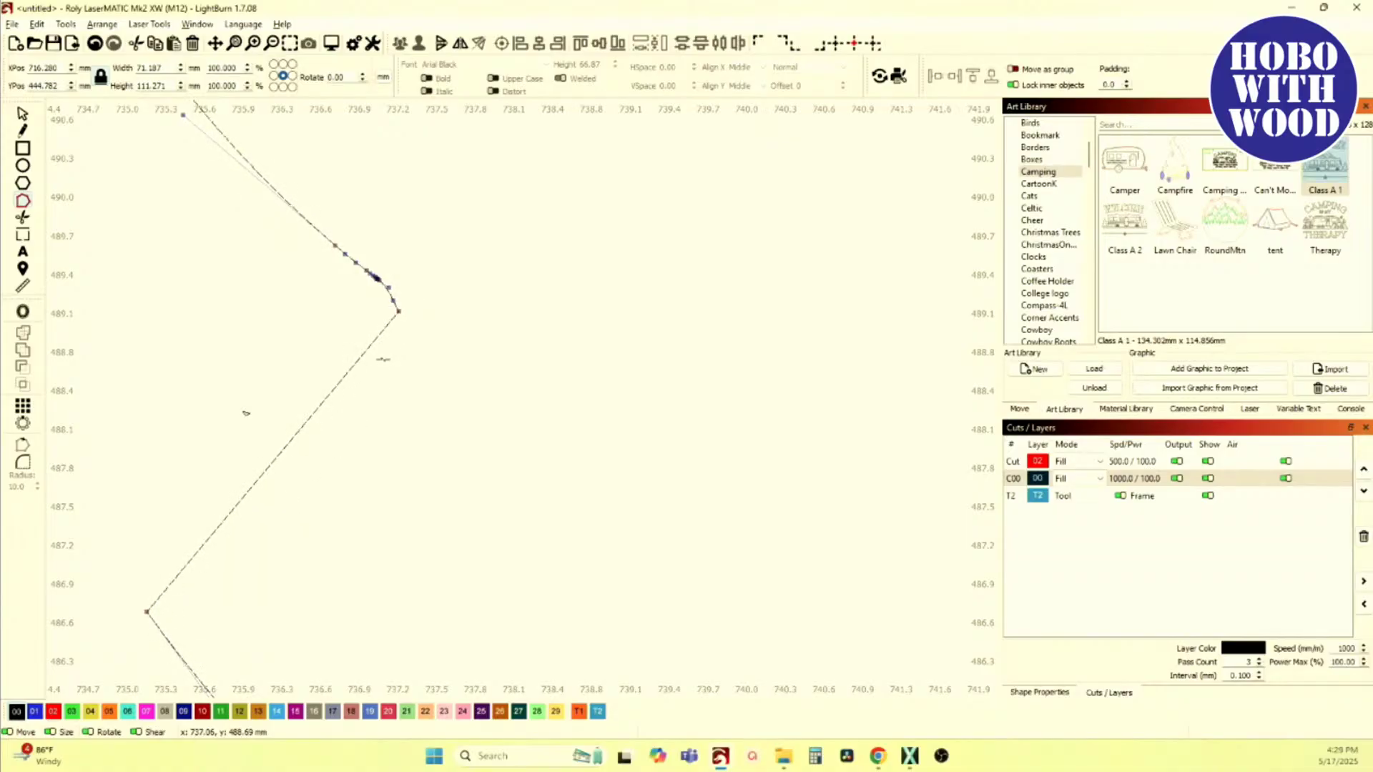
scroll(389, 351, "down", 3)
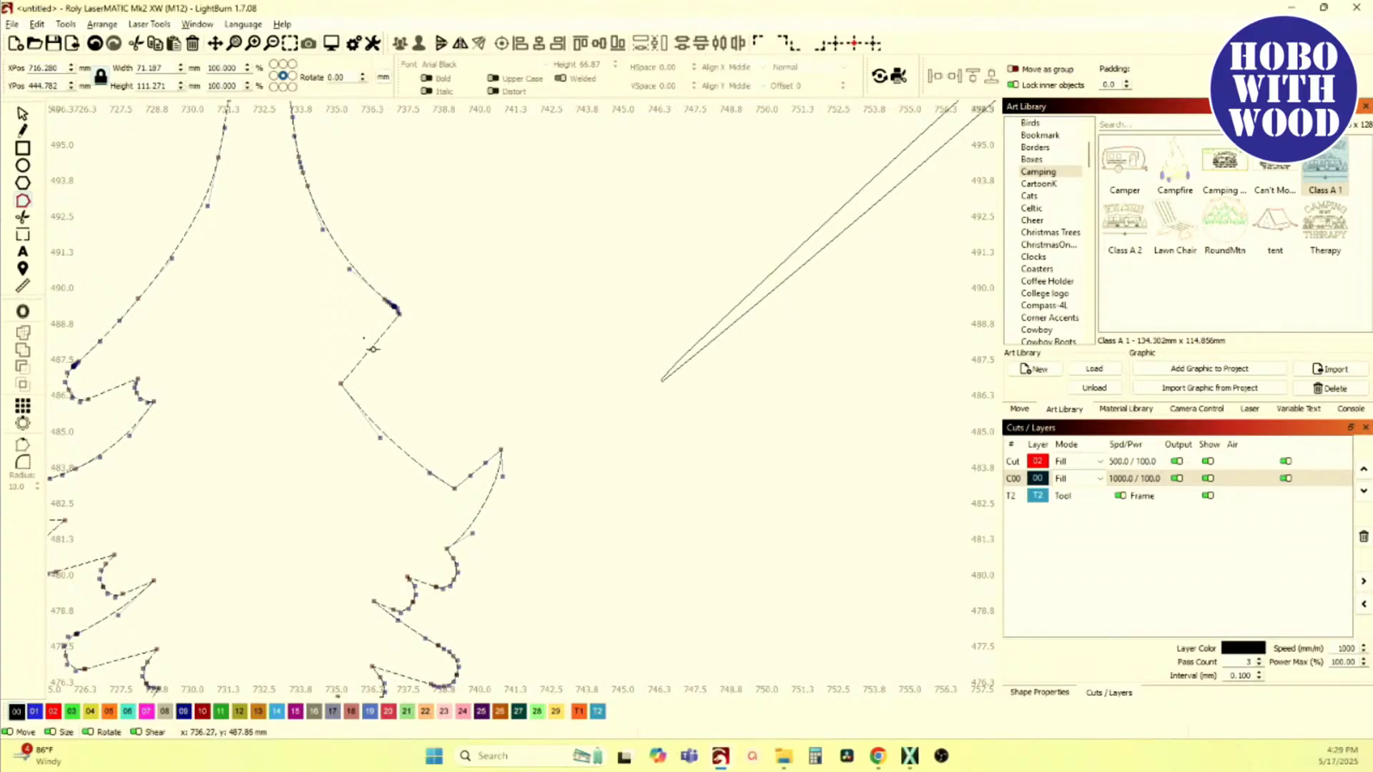
Step: Bend the straight underside of the uppermost hiker-side branch outward into a rounded branch end
scroll(371, 348, "up", 3)
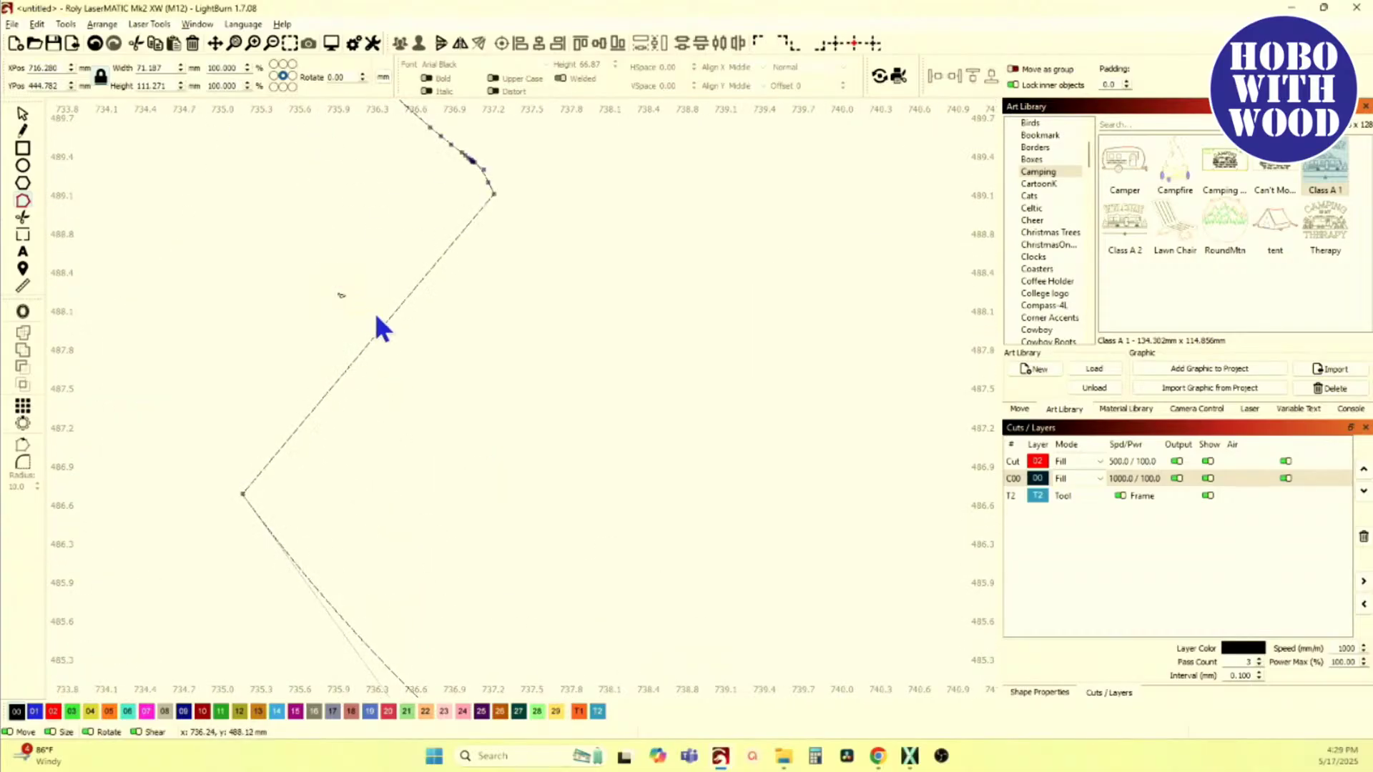
left_click(341, 296)
scroll(375, 344, "down", 5)
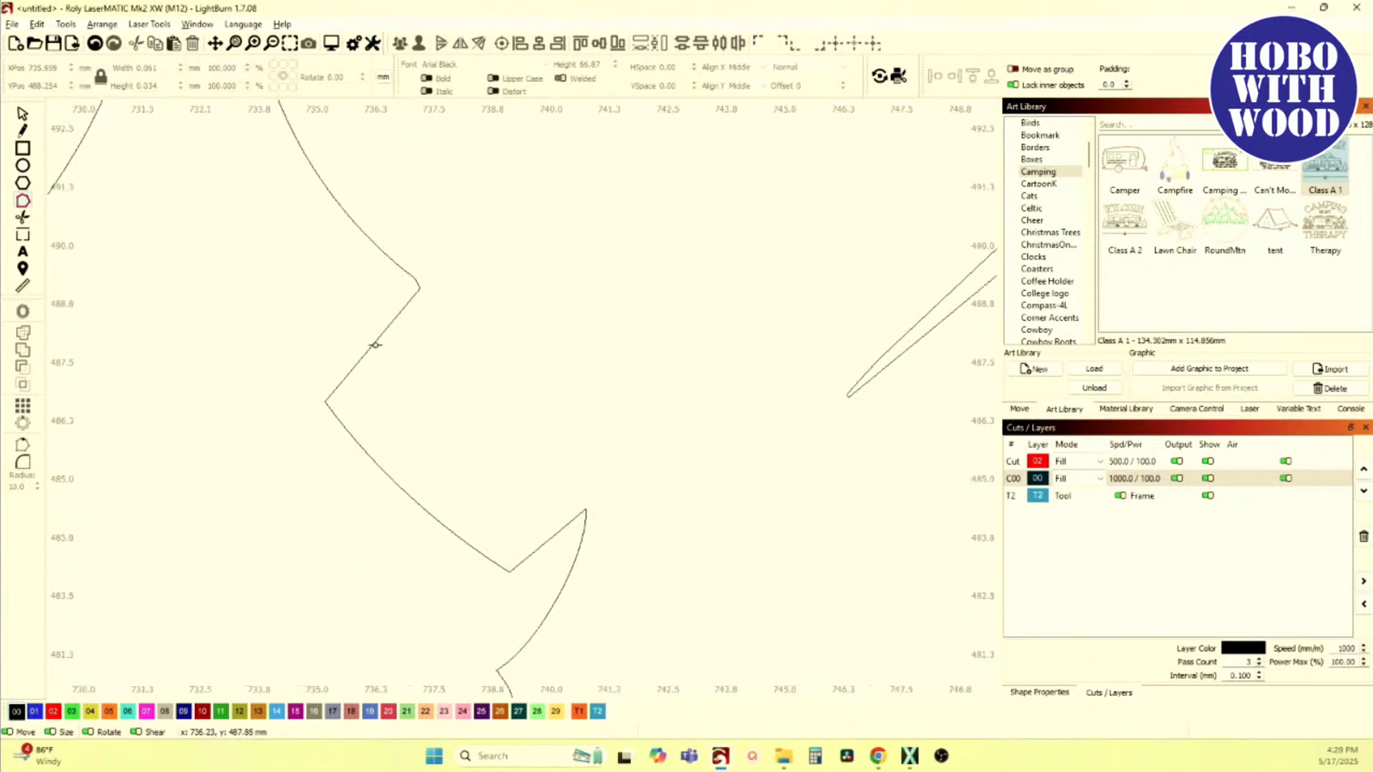
left_click(373, 344)
left_click_drag(374, 344, 469, 438)
scroll(469, 438, "down", 3)
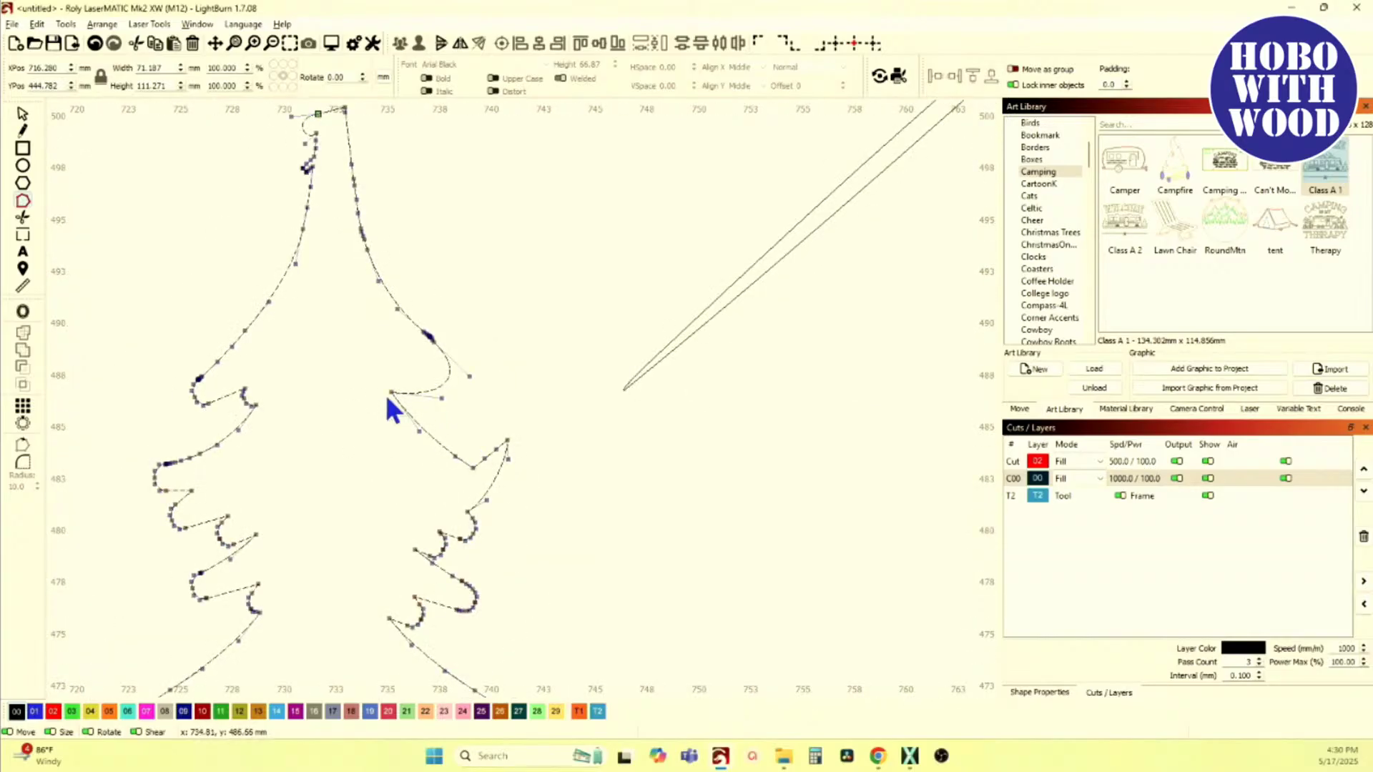
scroll(411, 411, "up", 3)
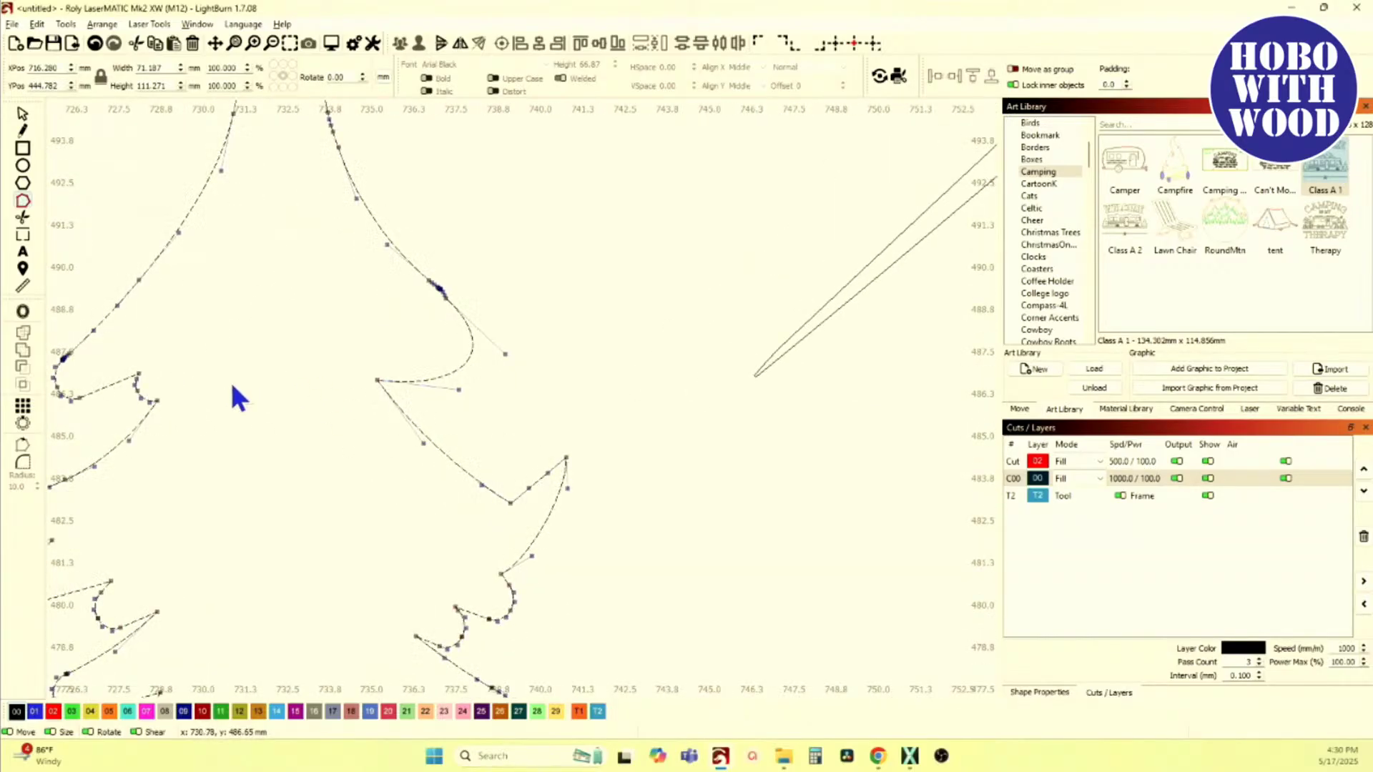
scroll(442, 399, "up", 5)
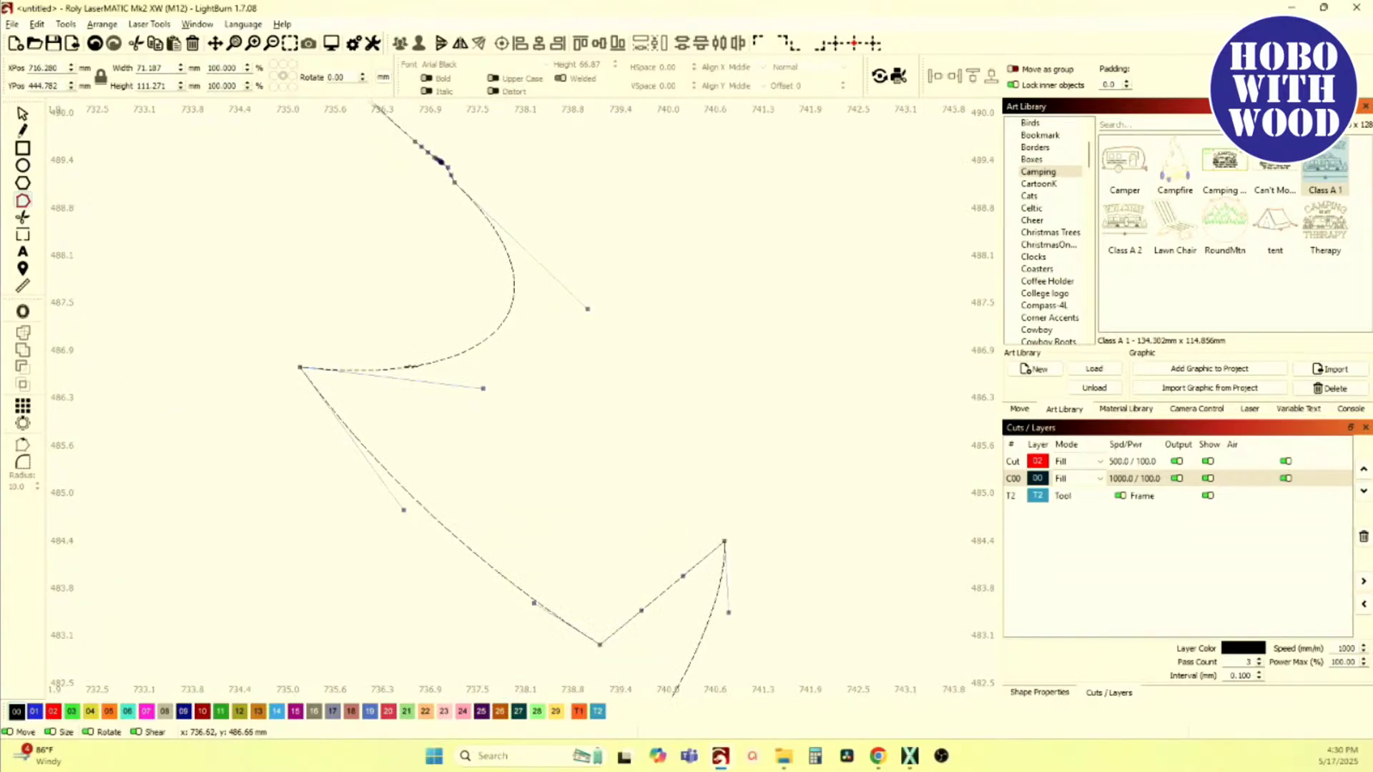
left_click(408, 369)
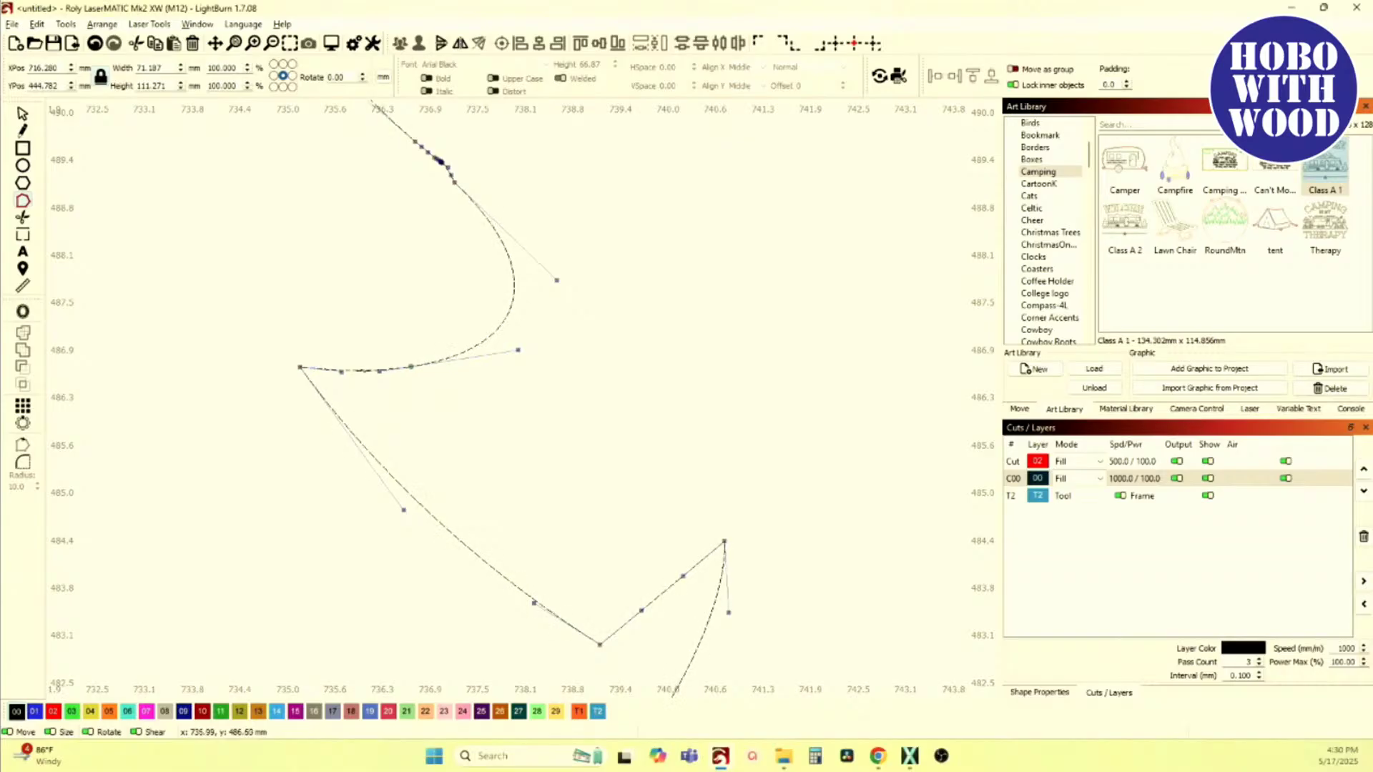
left_click_drag(361, 372, 362, 384)
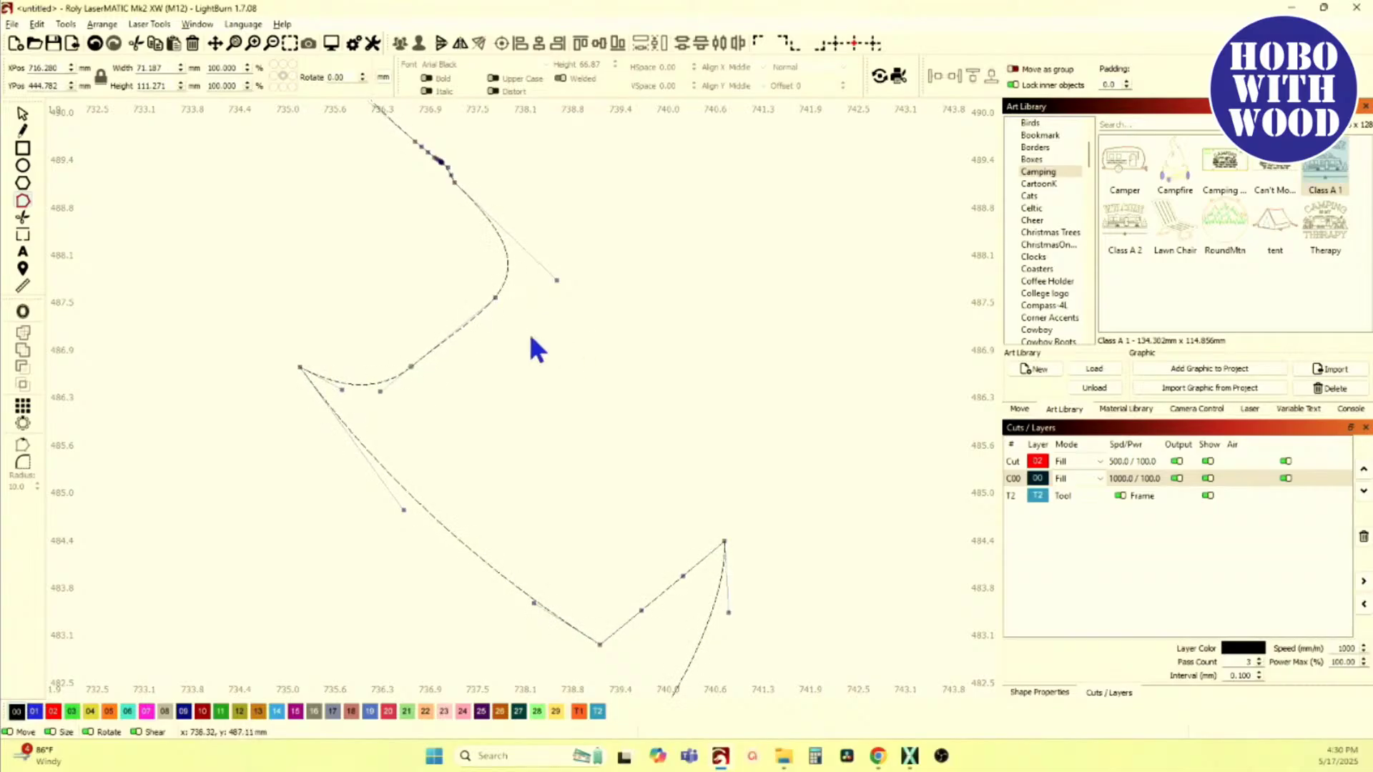
key("ctrl+z")
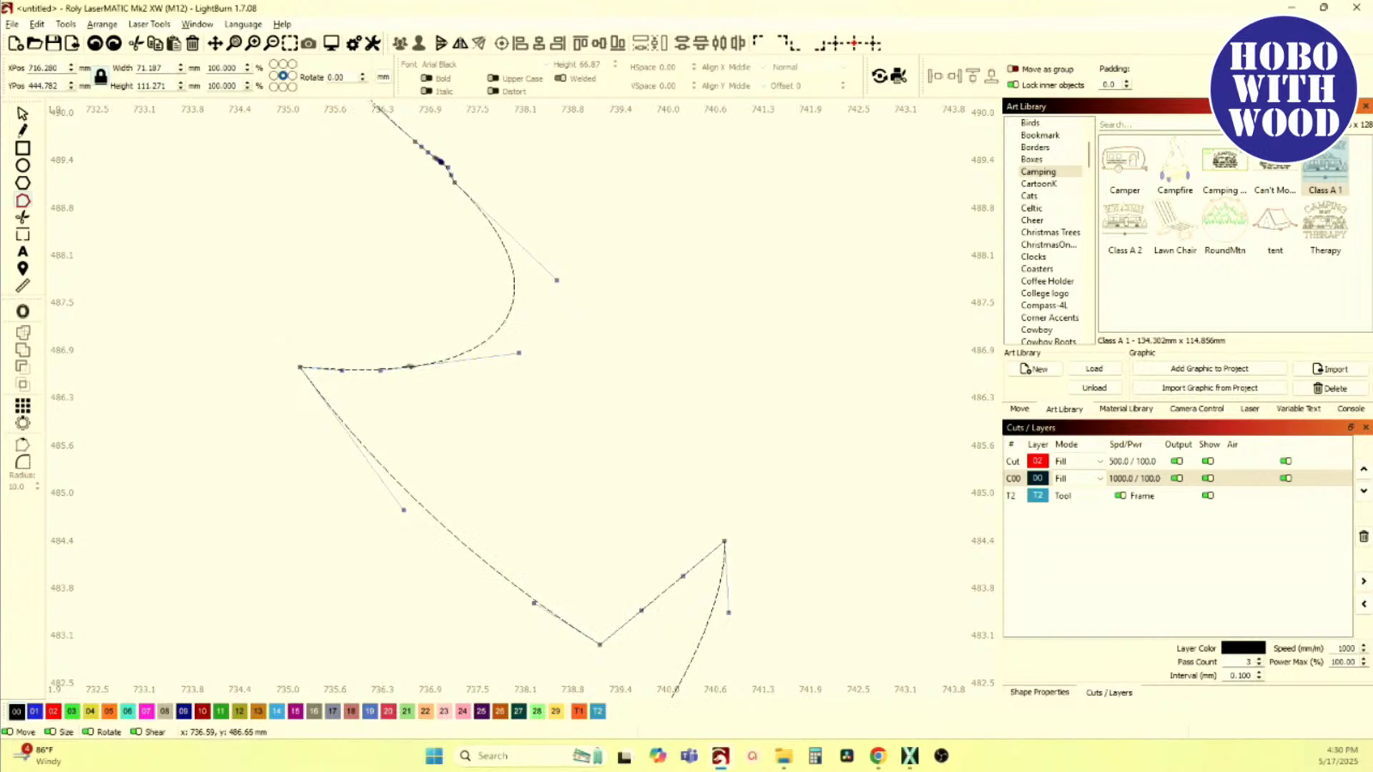
Step: Add a node on the underside of the rounded branch and bend the inner segment down into a small scallop
left_click(411, 366)
left_click_drag(363, 373, 375, 418)
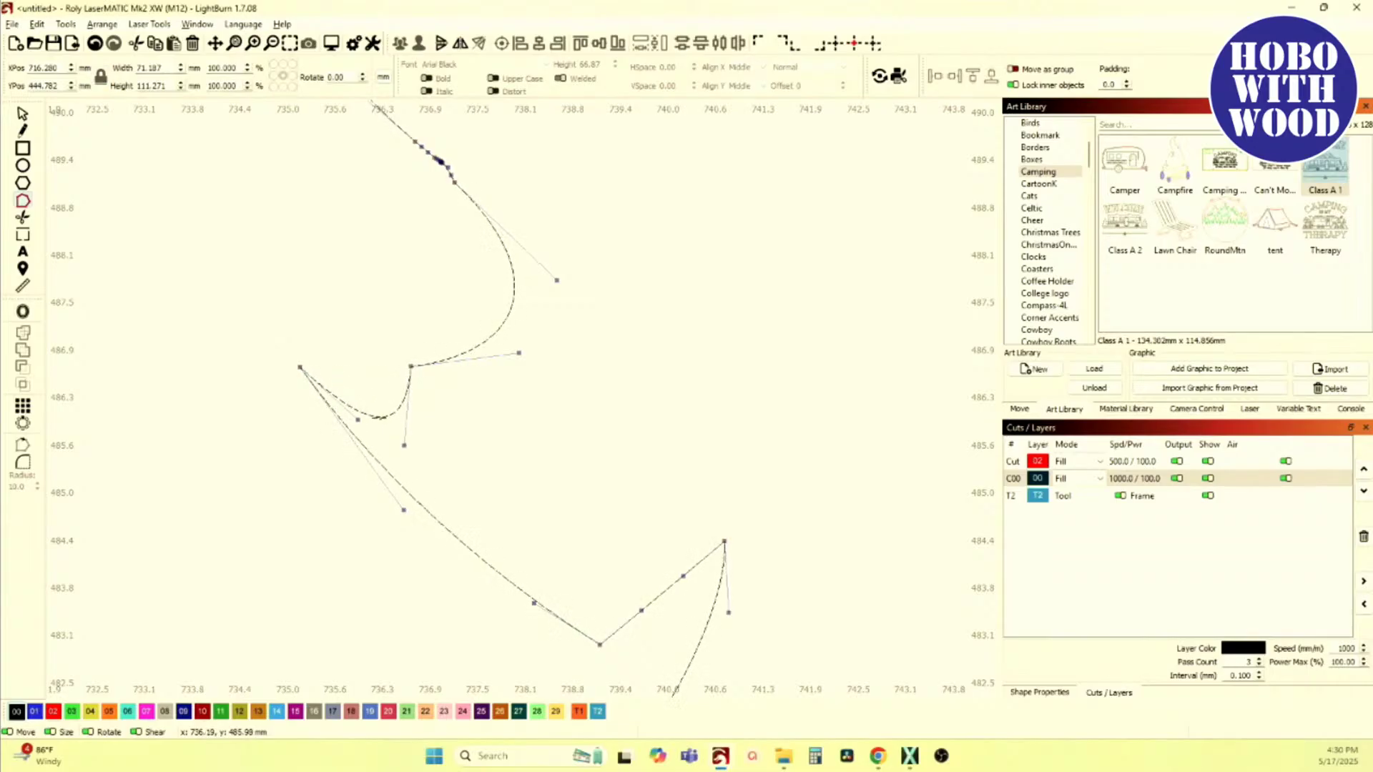
Step: Delete the pointed tip of the second hiker-side branch and round the remaining segment outward
scroll(443, 408, "down", 2)
scroll(489, 390, "down", 2)
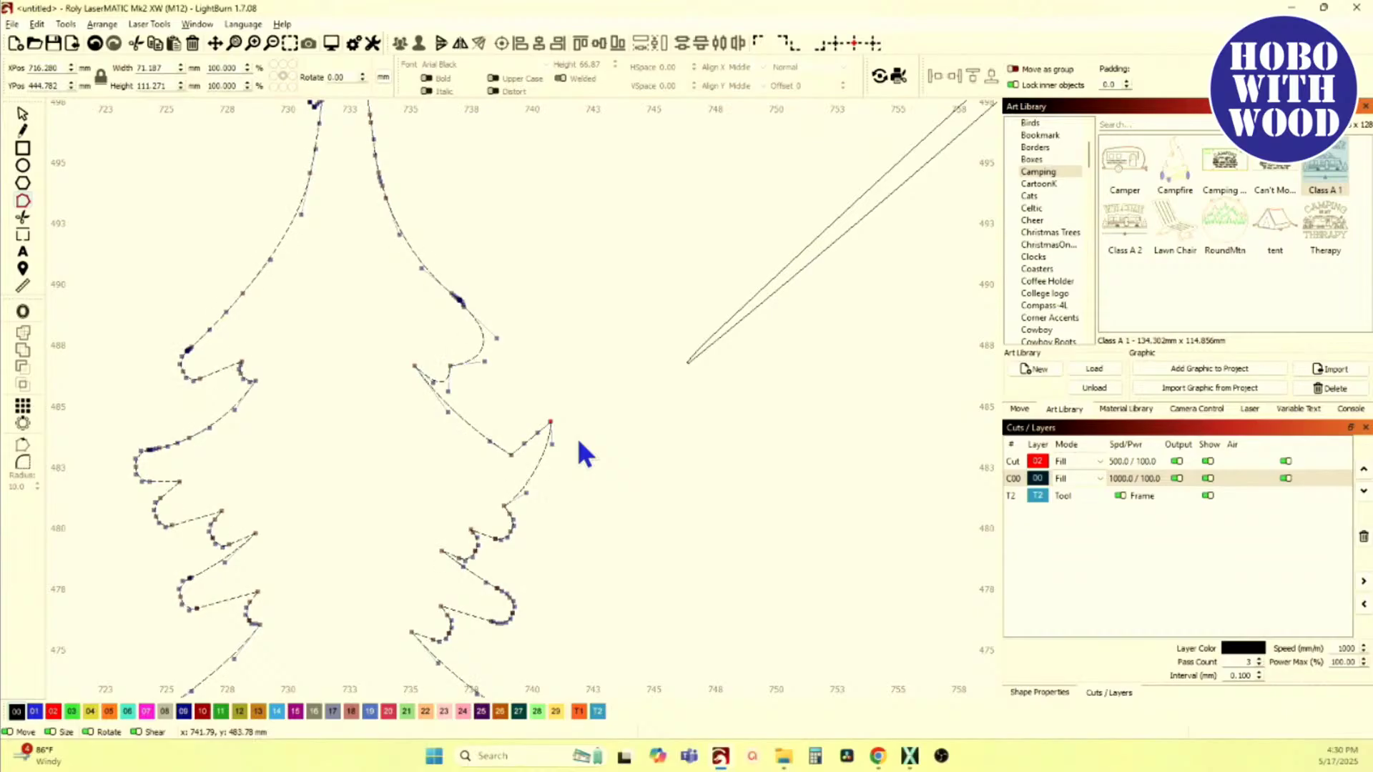
key("Delete")
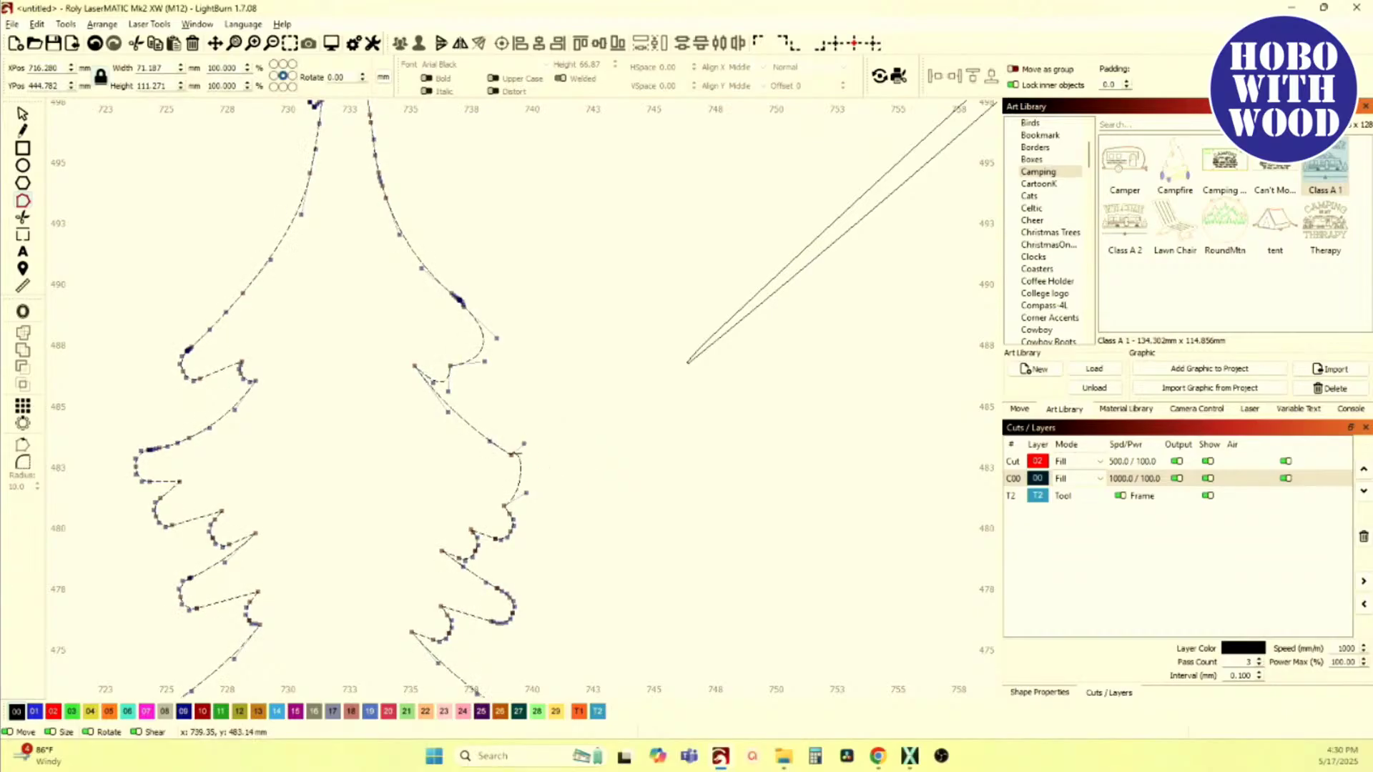
scroll(475, 413, "up", 2)
scroll(479, 424, "down", 5)
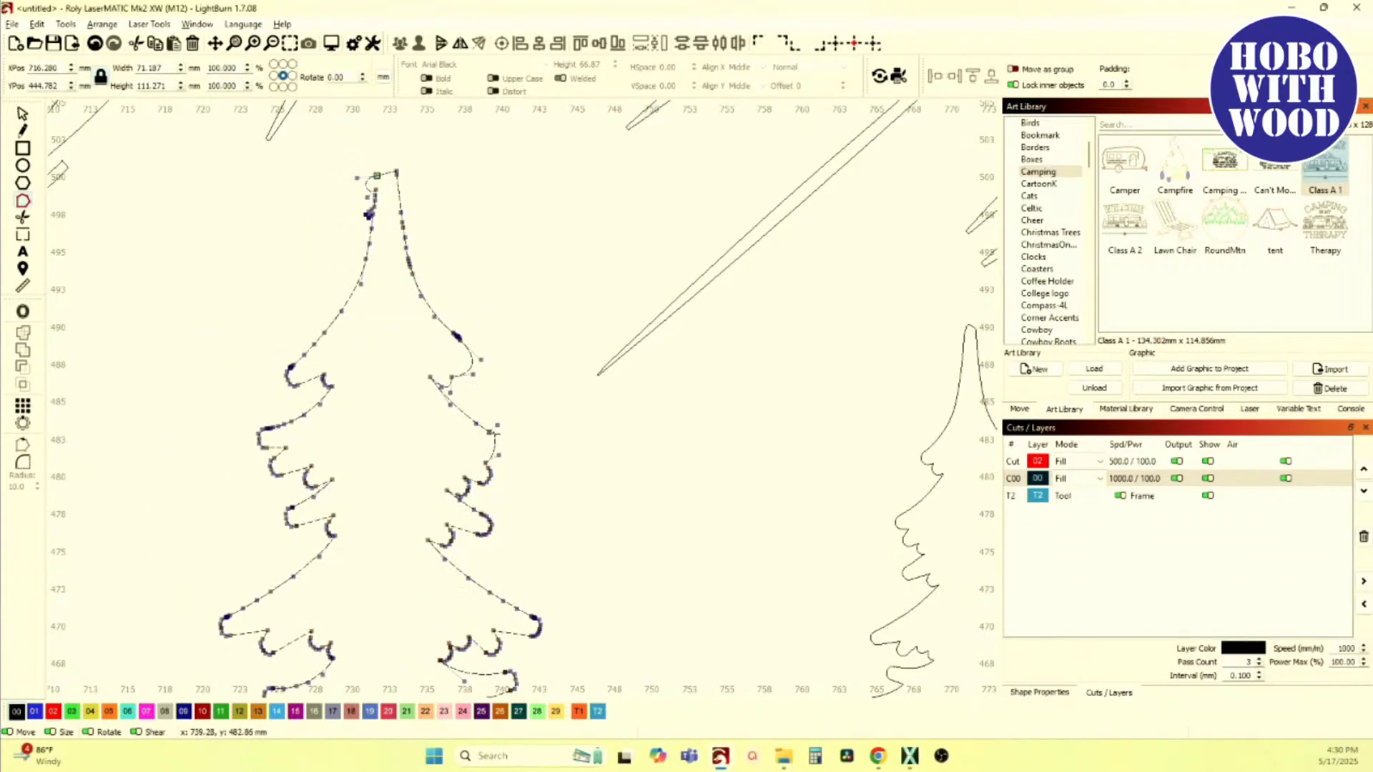
scroll(479, 424, "up", 4)
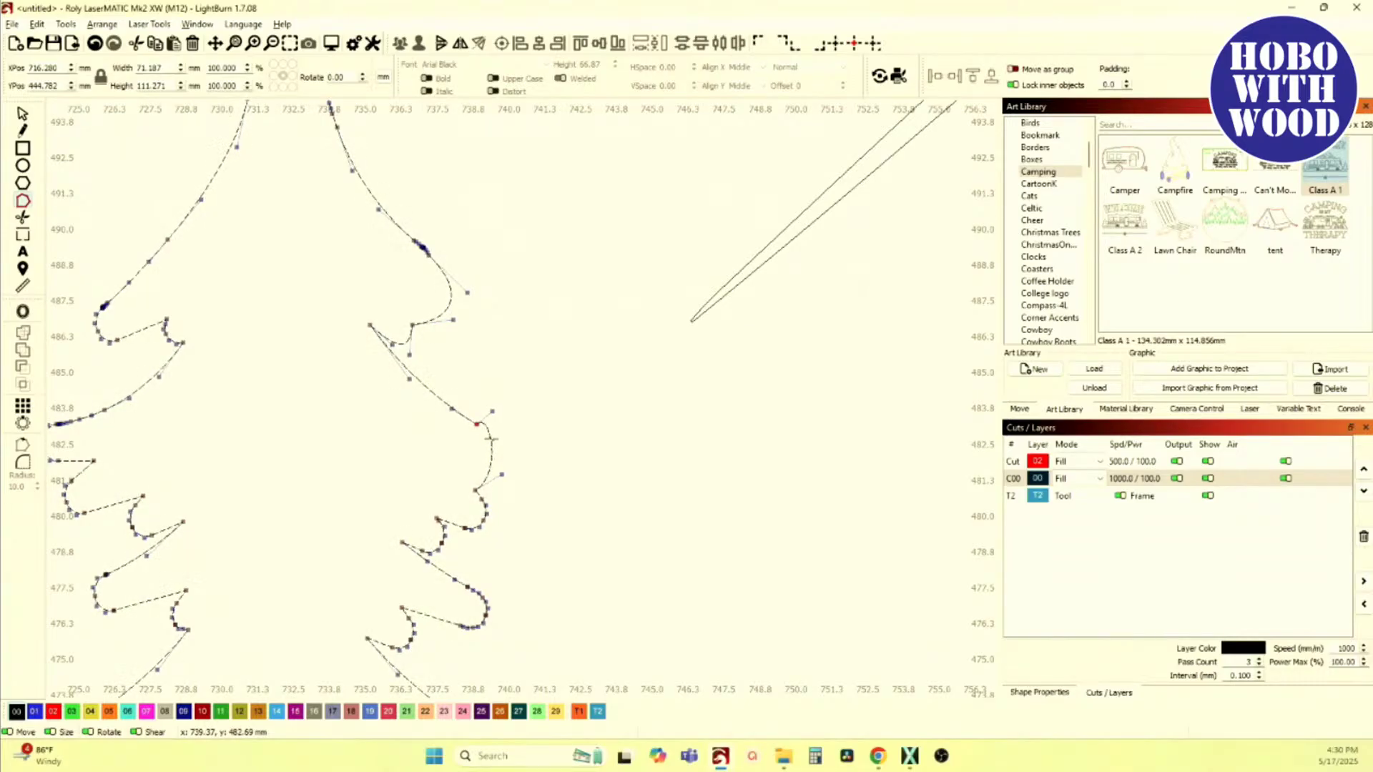
key("l")
key("ctrl+z")
scroll(466, 444, "down", 1)
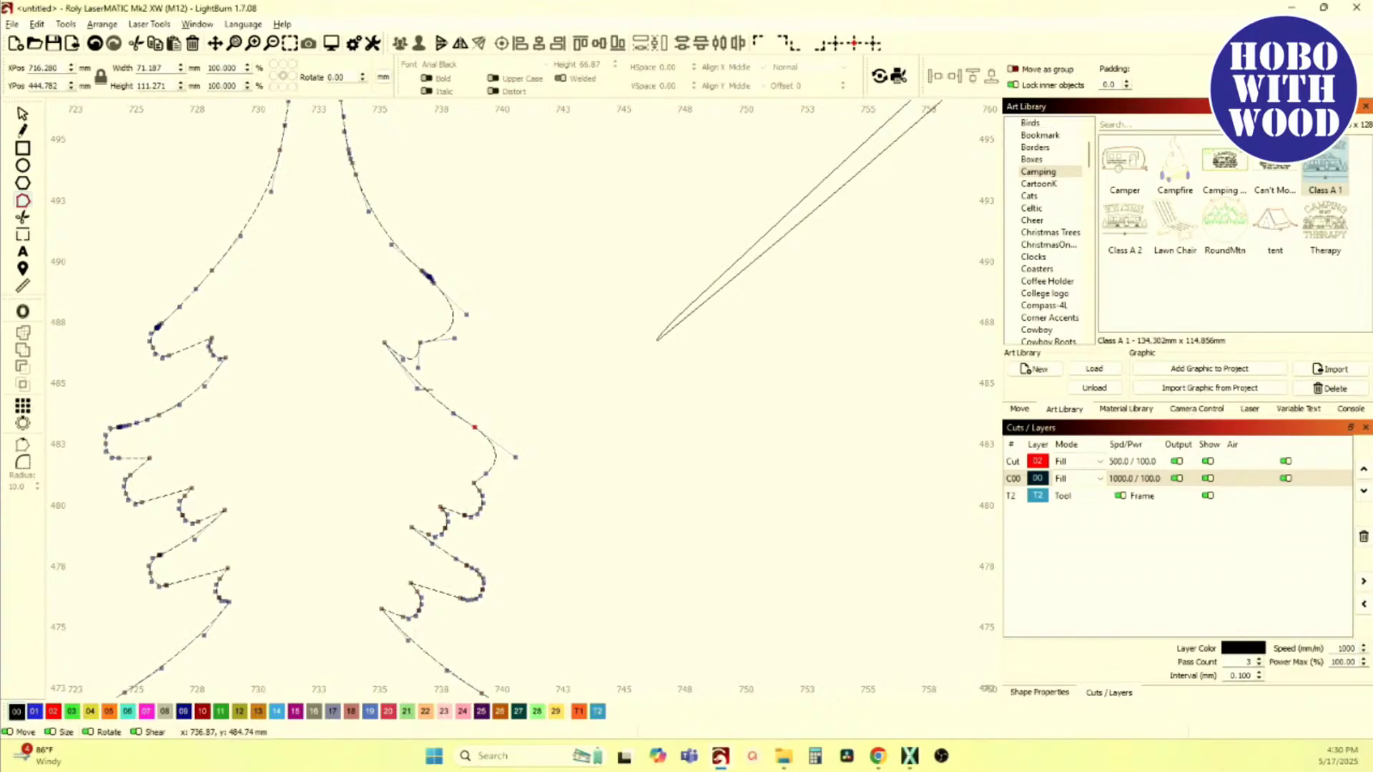
Step: Add a node on the edge above the second branch, bend the adjoining segments, move the lower node inward, and smooth the added node
left_click(425, 389)
left_click_drag(427, 389, 452, 392)
scroll(458, 389, "up", 3)
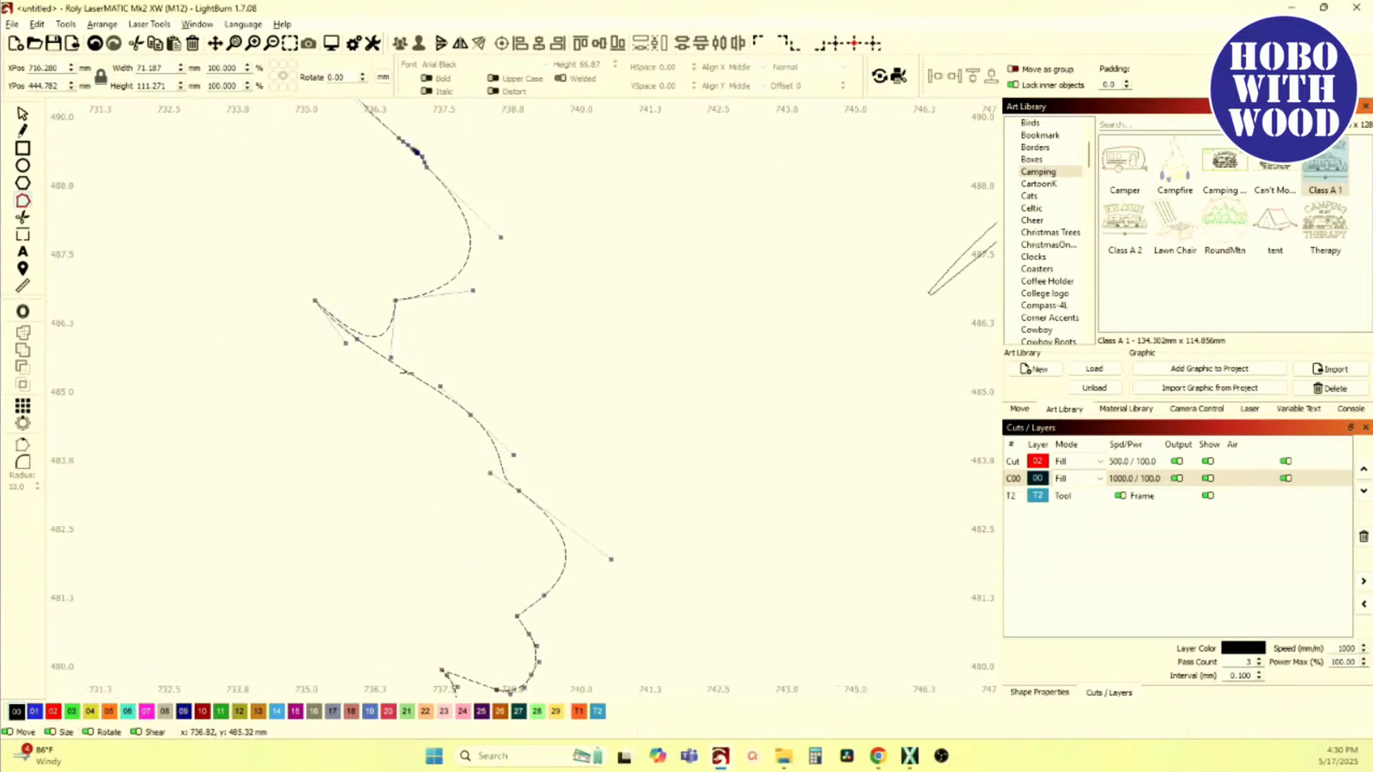
left_click_drag(375, 392, 464, 437)
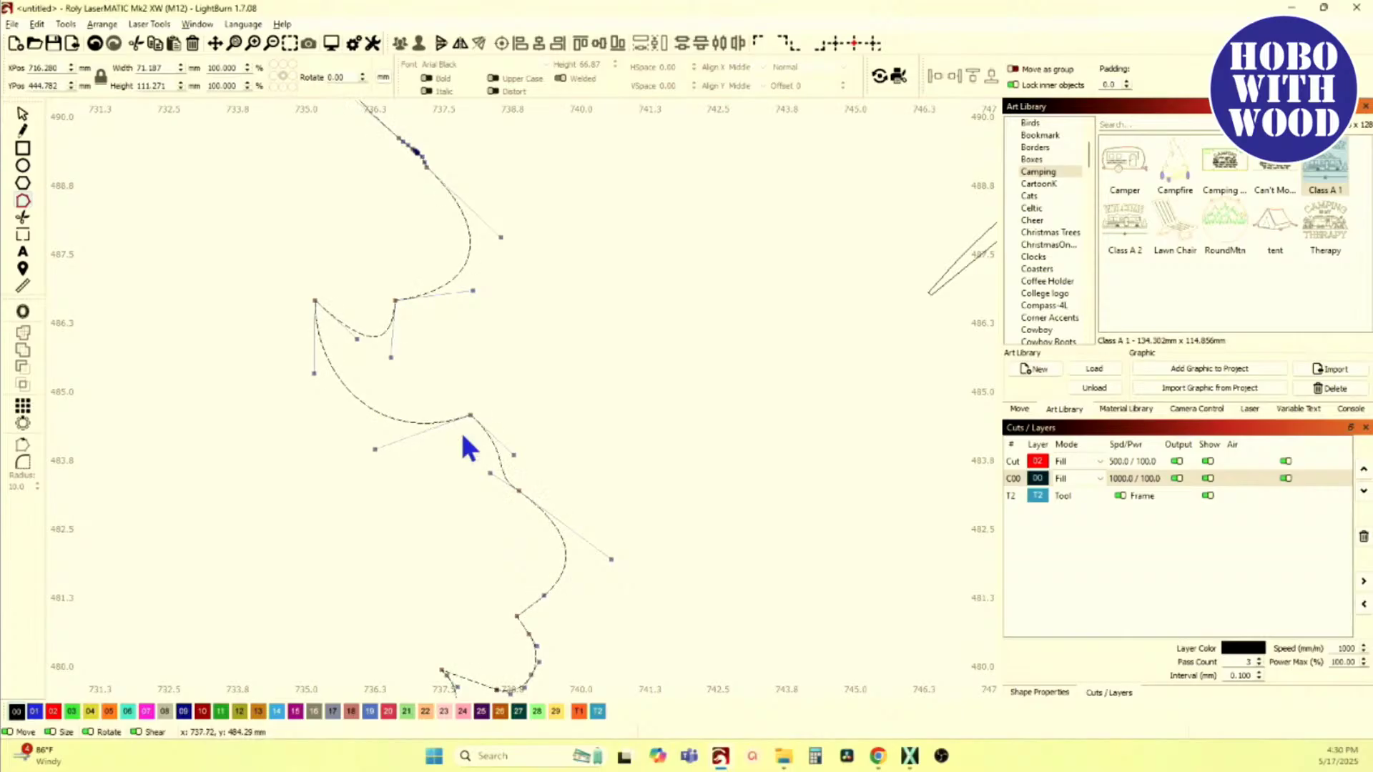
left_click_drag(518, 491, 484, 497)
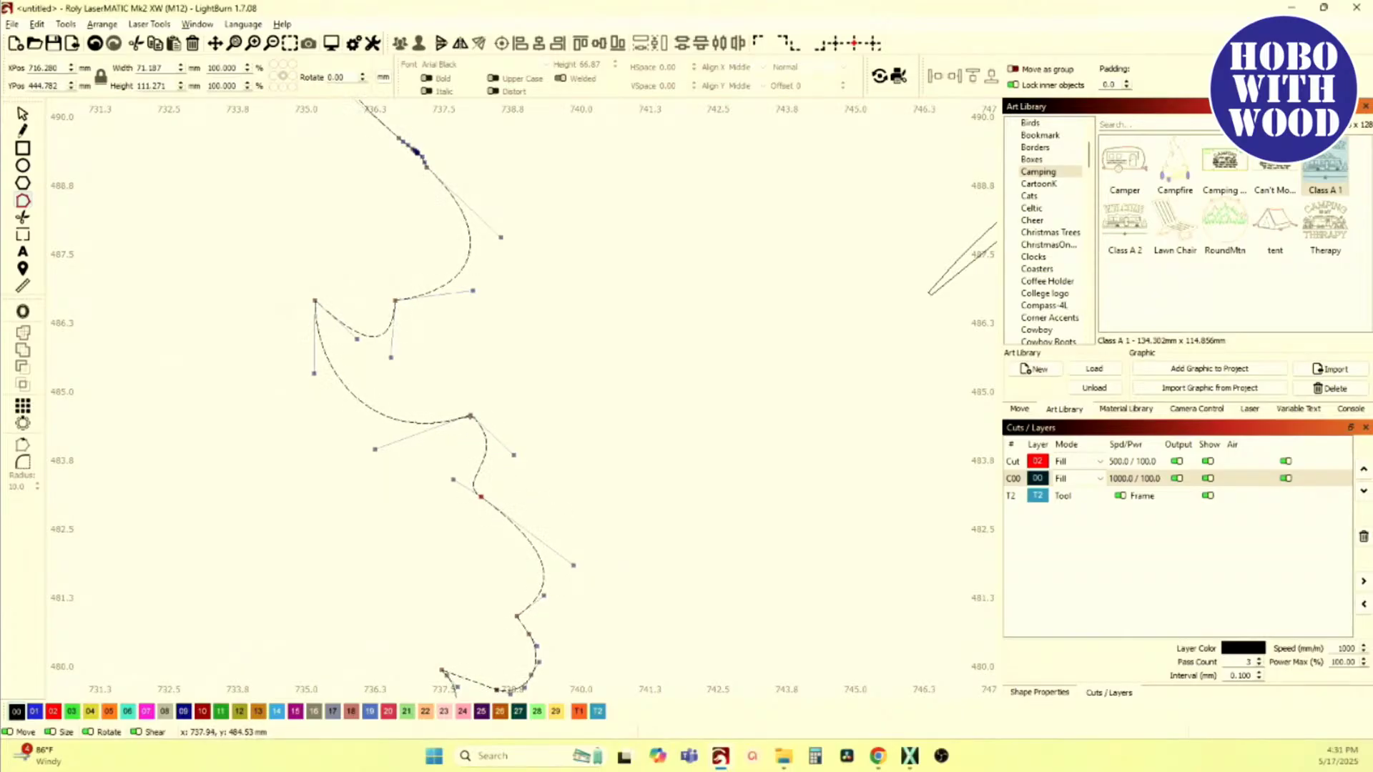
key("s")
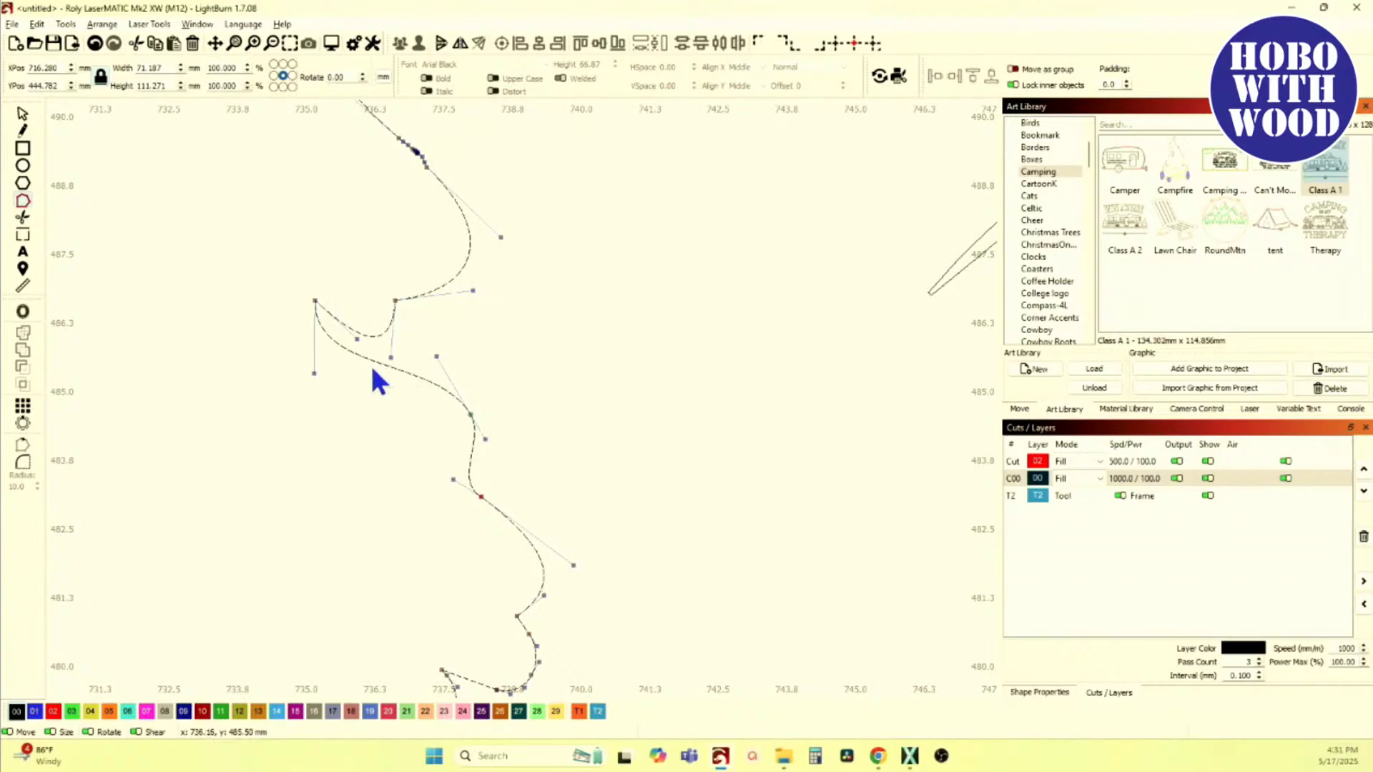
Step: Insert a node on the lower edge of the second hiker-side branch and pull the adjoining segment down into a fuller curve
key("i")
left_click_drag(368, 360, 365, 408)
scroll(365, 408, "down", 4)
scroll(372, 459, "up", 3)
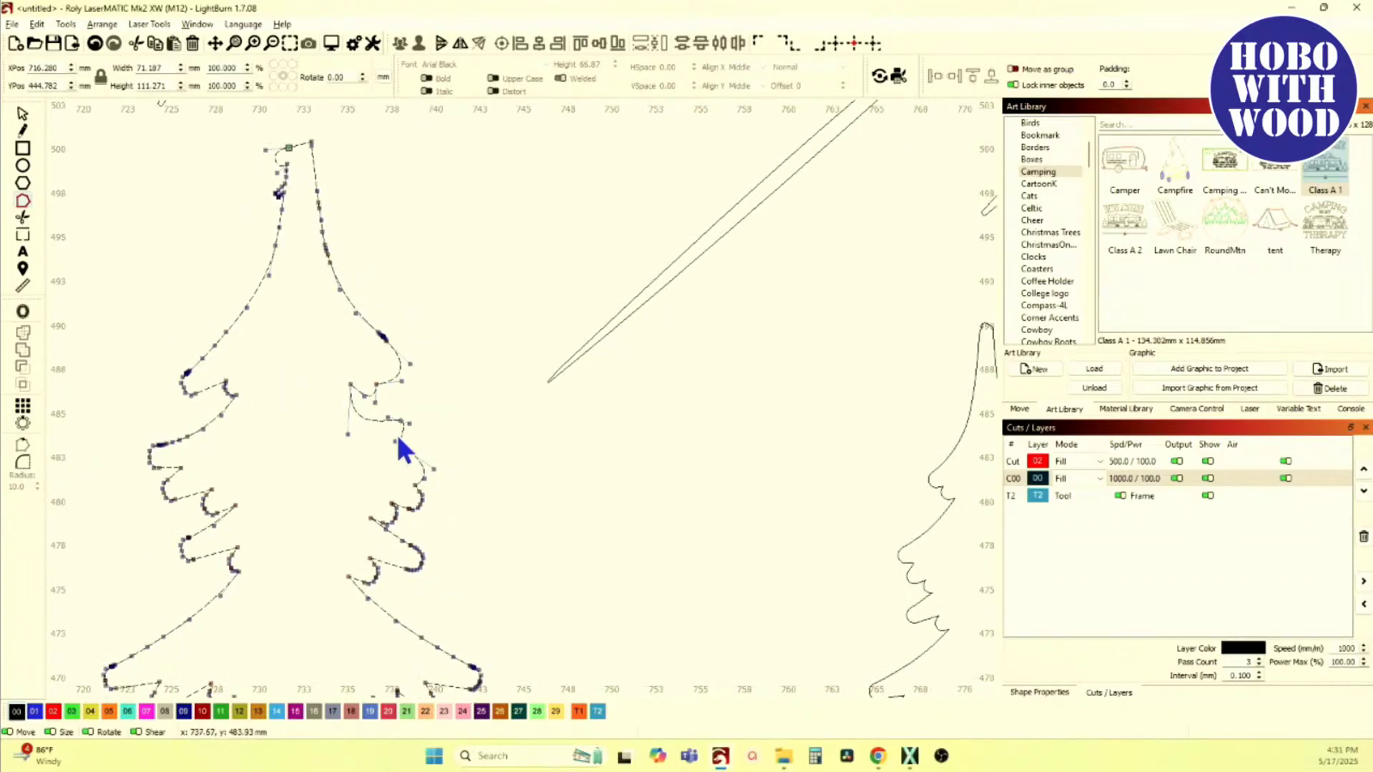
scroll(463, 422, "down", 4)
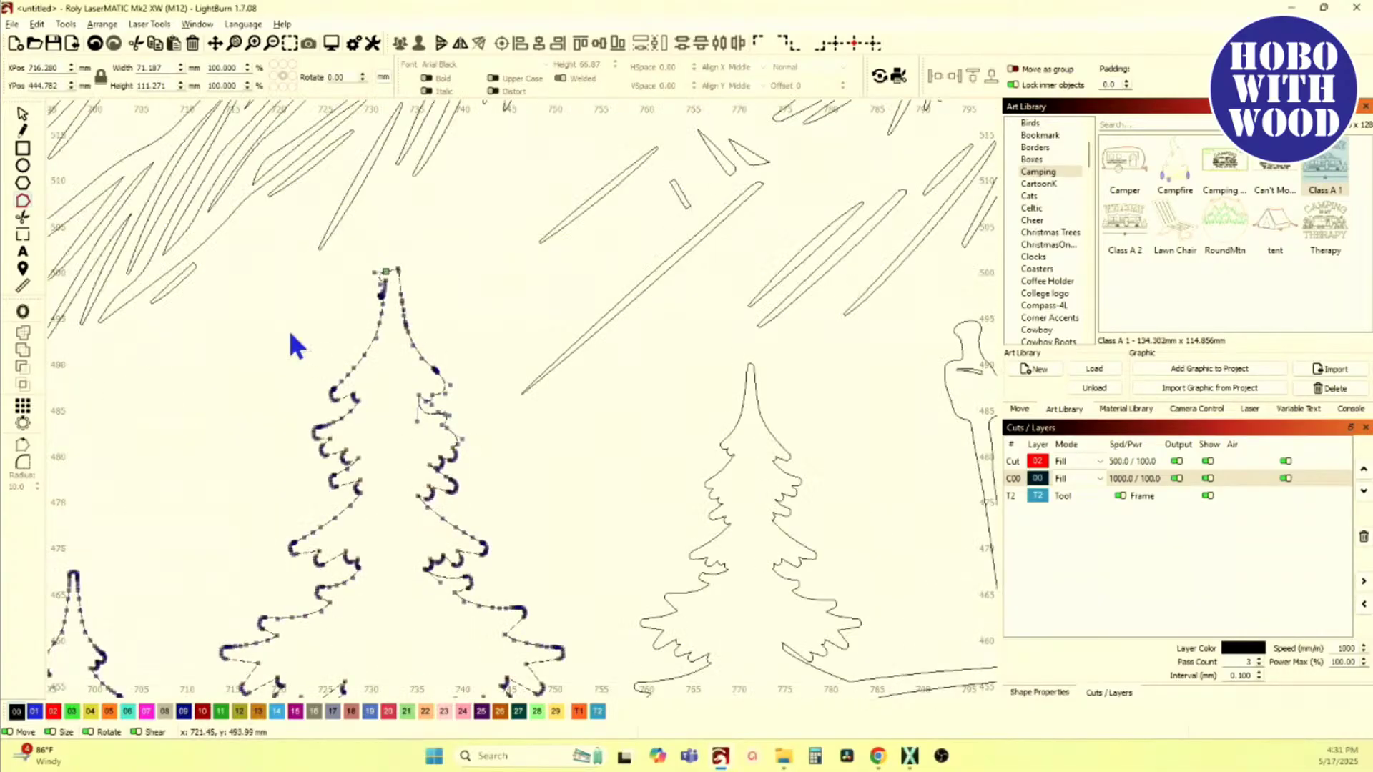
Step: Convert the curled hook at the tip of the tall tree into a straight line segment
left_click(22, 114)
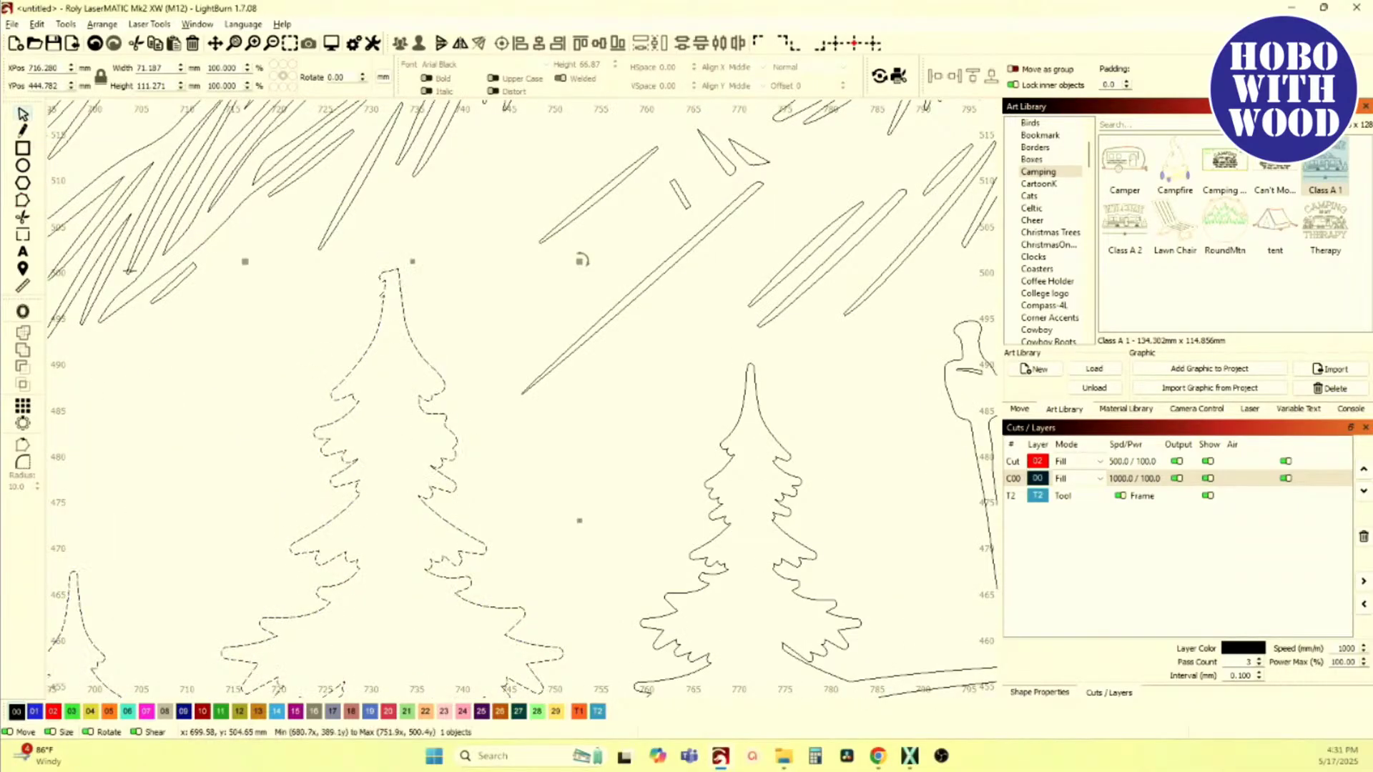
scroll(229, 408, "down", 3)
scroll(300, 361, "up", 6)
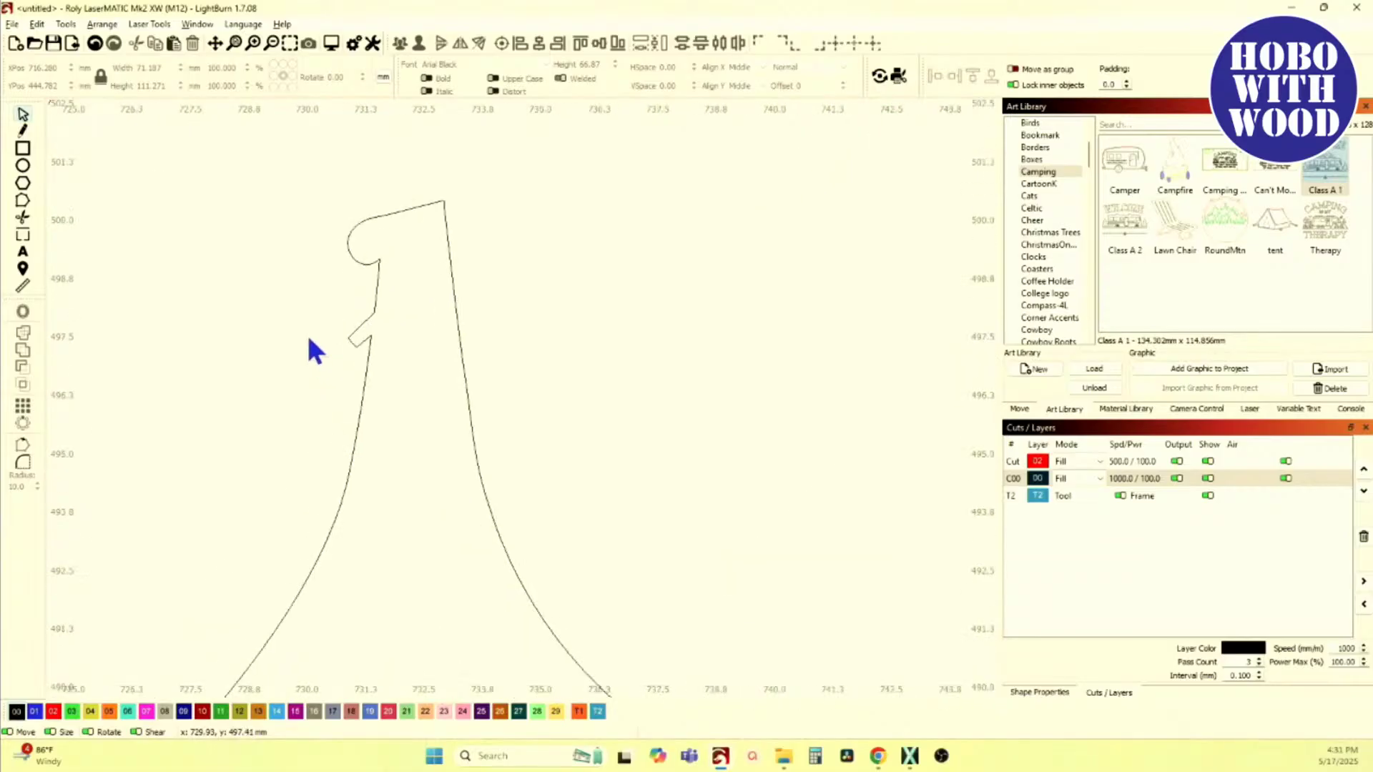
left_click(358, 262)
left_click(22, 200)
scroll(325, 236, "up", 3)
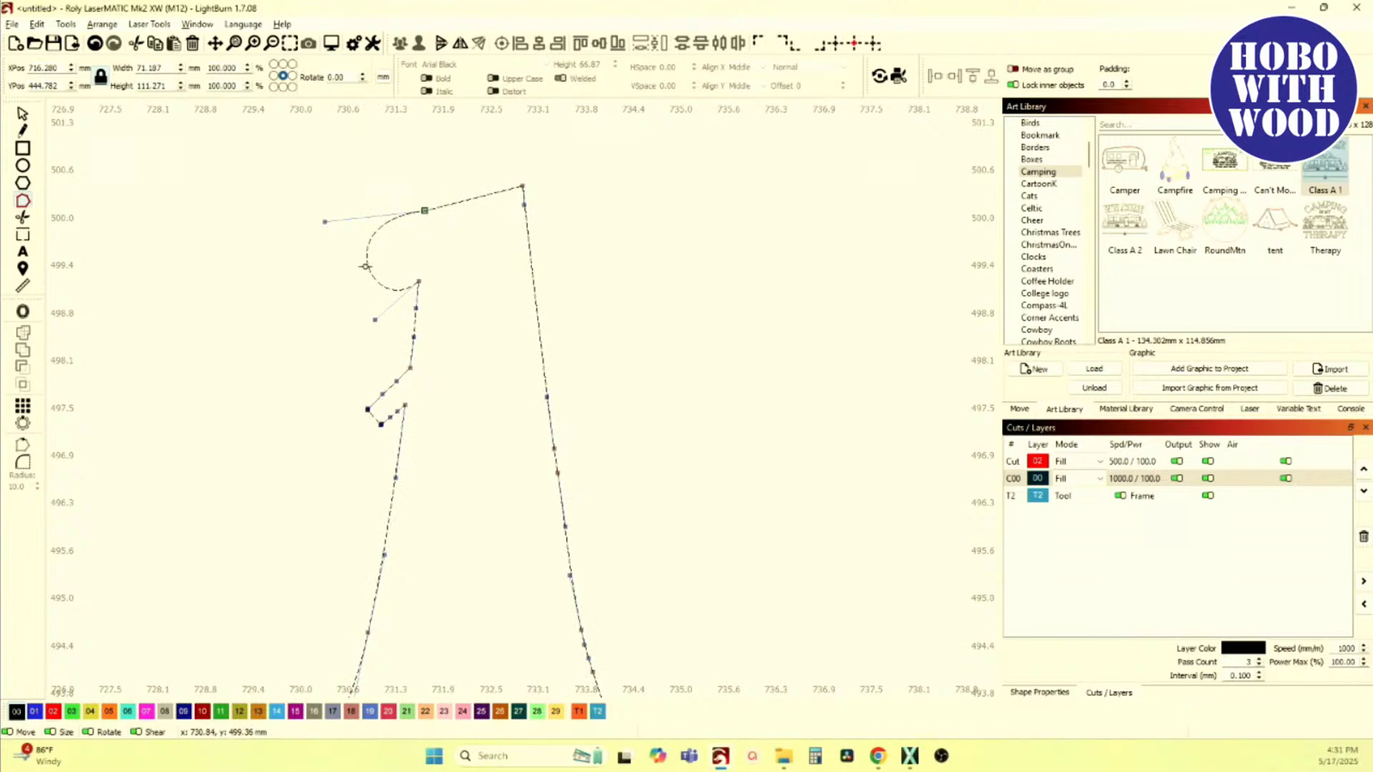
key("l")
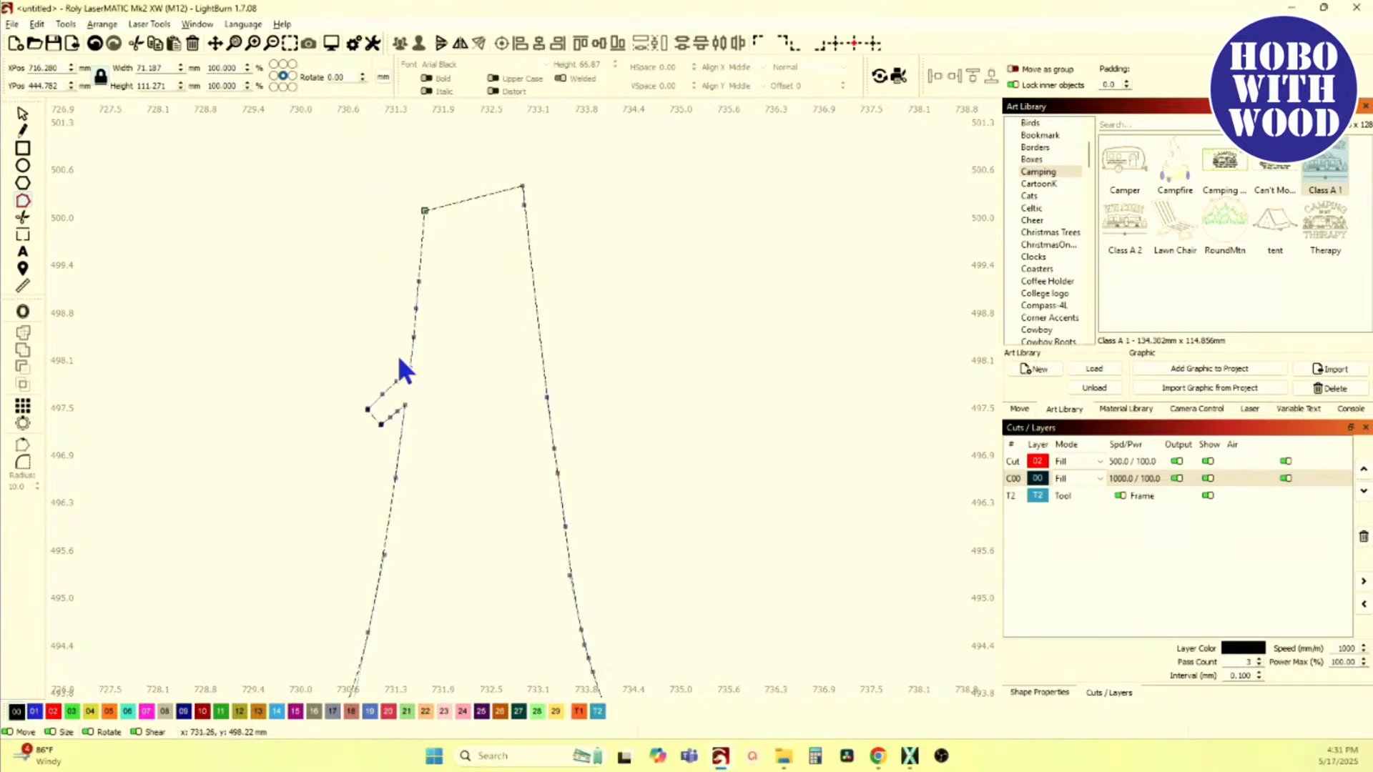
Step: Delete the nodes of the small protruding stub on the outer edge just below the tall tree's tip
left_click_drag(329, 342, 401, 428)
key("Delete")
scroll(401, 422, "down", 10)
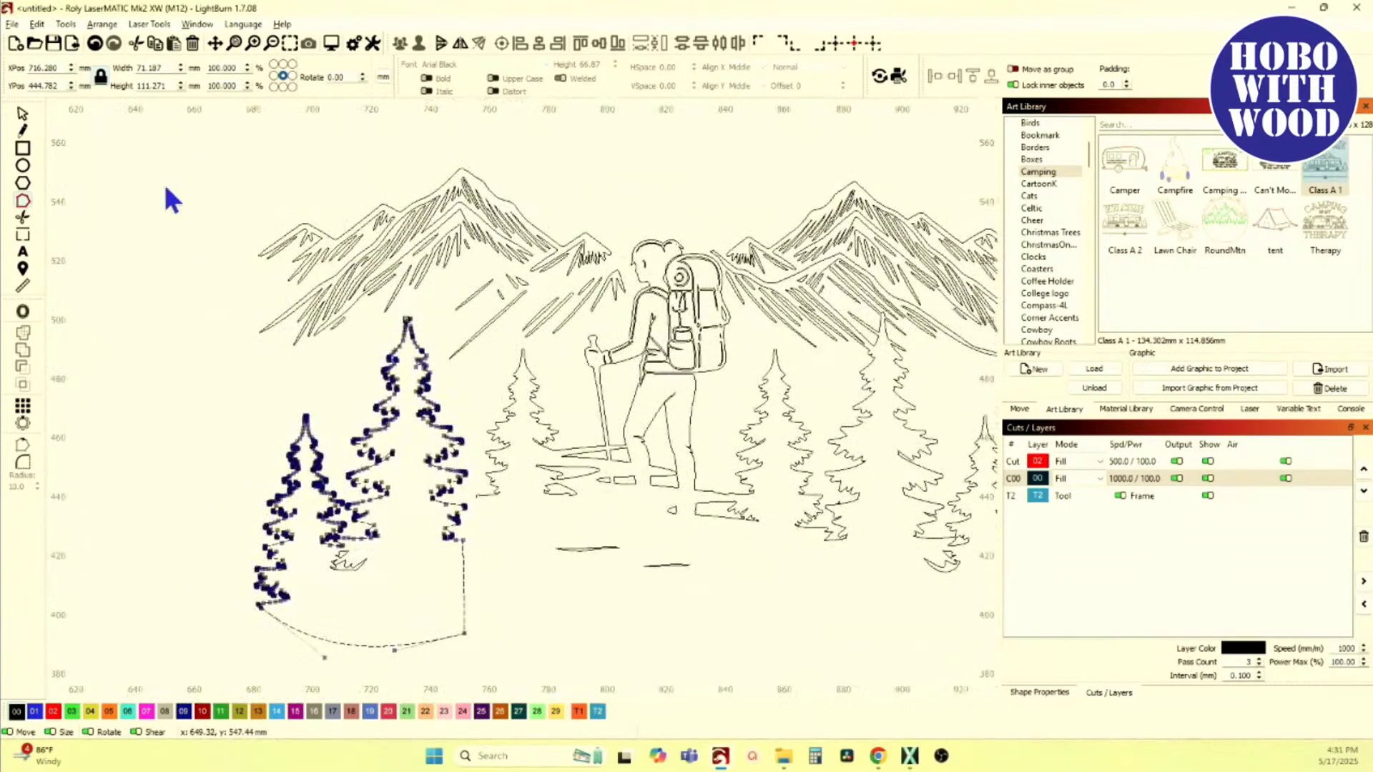
Step: Select the finished two-tree outline with its inner pieces and move it out of the scene to about X 47.5, Y 104 mm
left_click(22, 113)
left_click(405, 493)
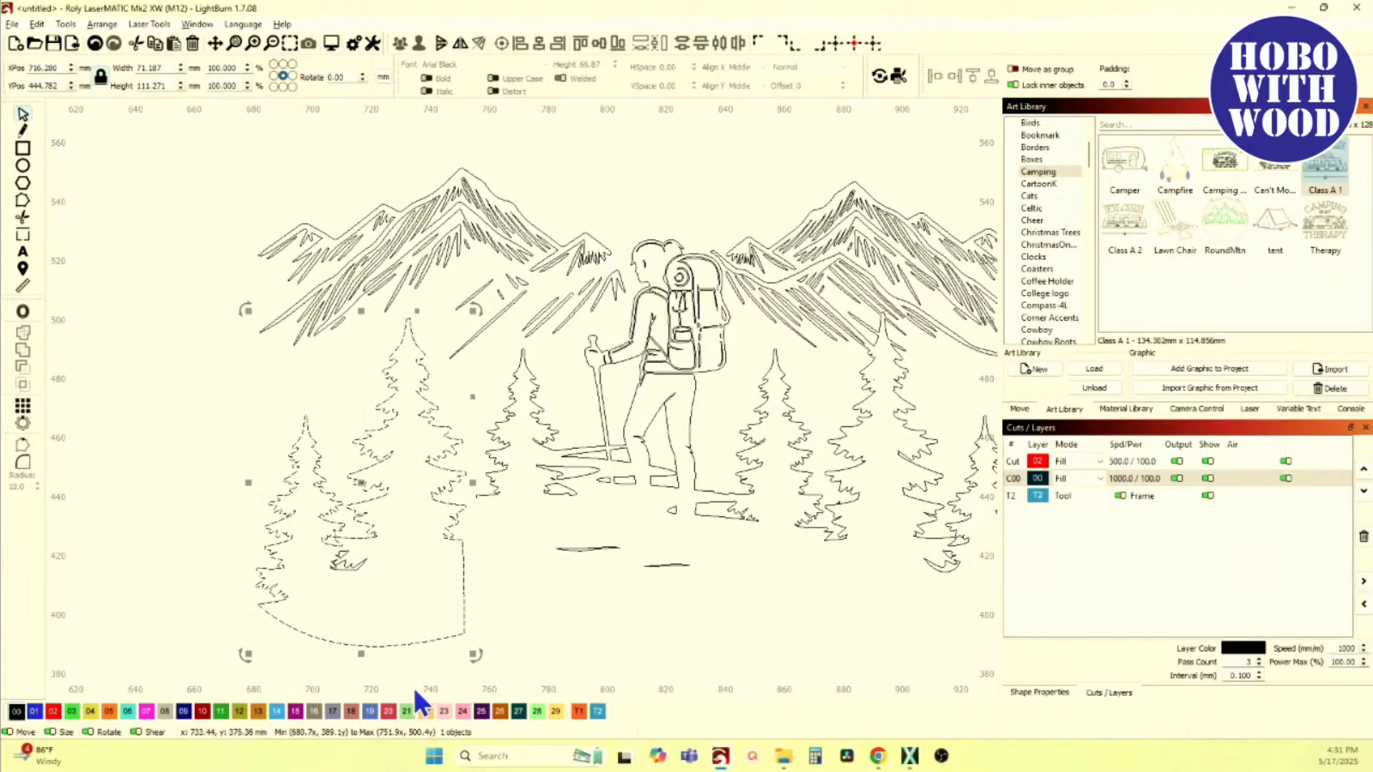
left_click_drag(441, 650, 268, 449)
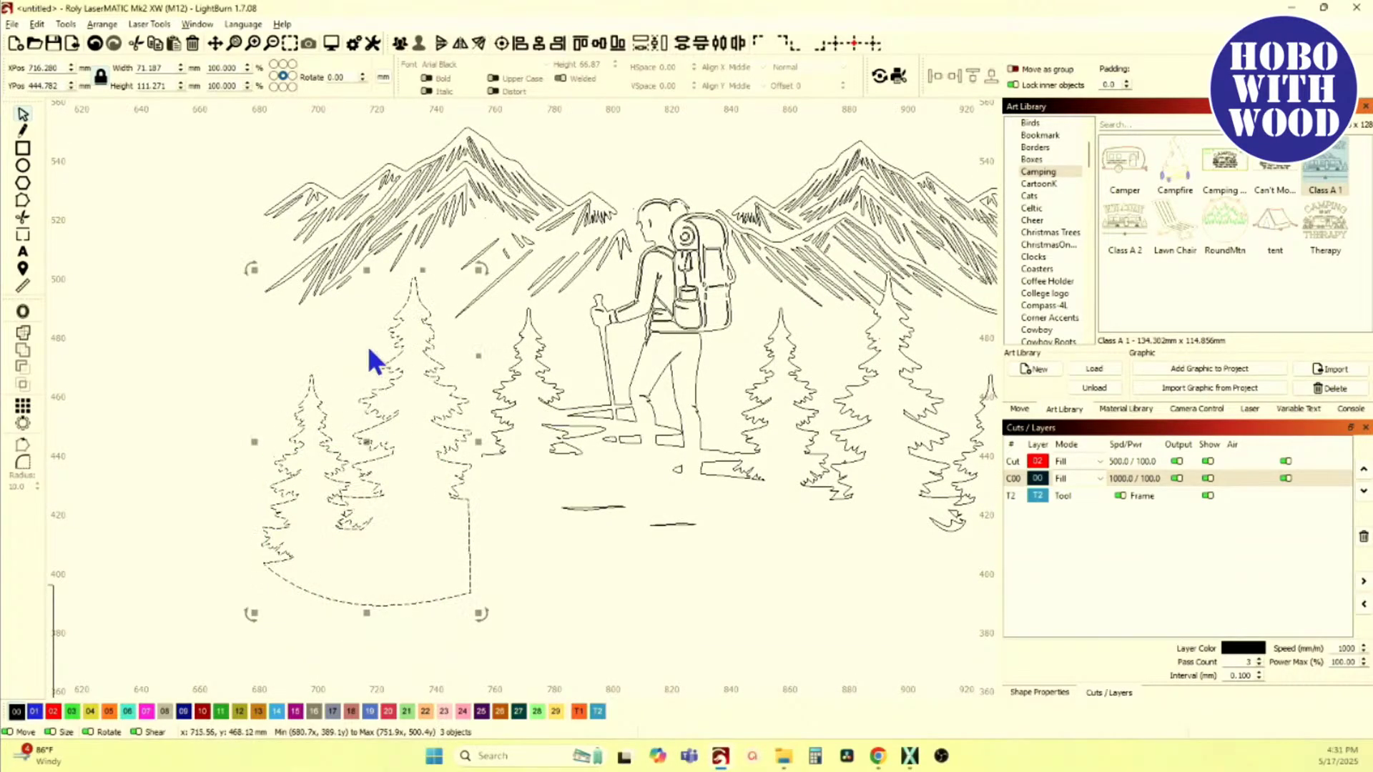
scroll(504, 366, "down", 3)
scroll(500, 354, "down", 3)
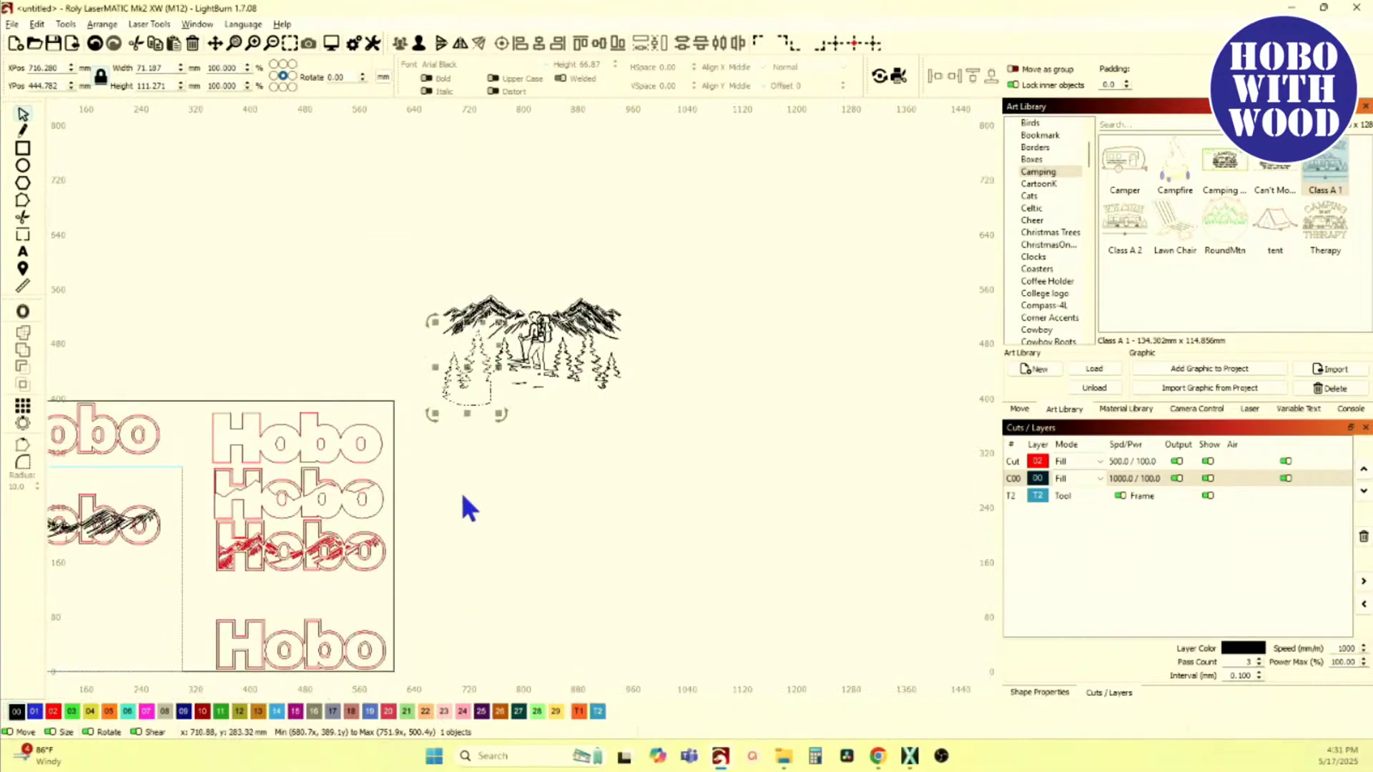
left_click_drag(460, 492, 590, 400)
left_click_drag(585, 281, 132, 512)
Step: Examine the remaining trees on the backpack side of the hiker and where they join the ground lines
scroll(644, 443, "up", 10)
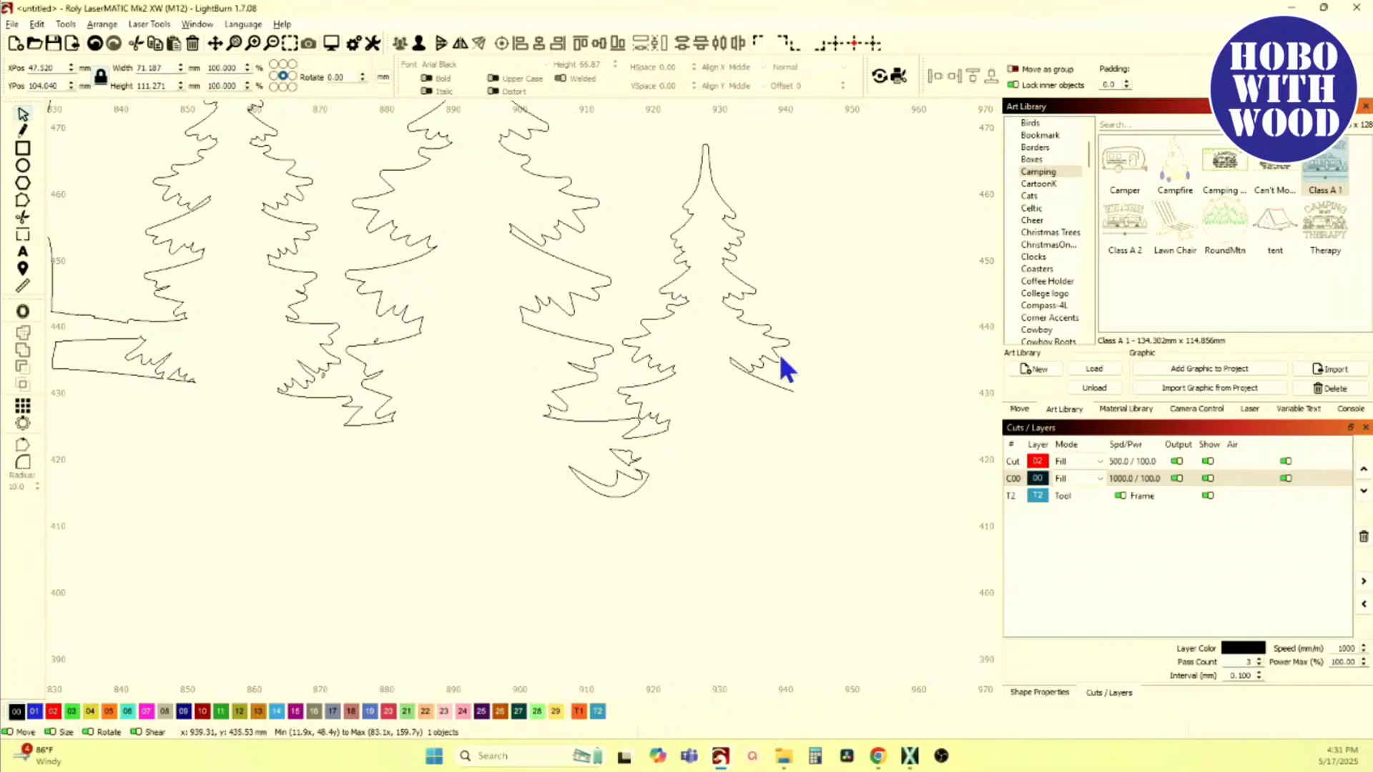
scroll(786, 429, "down", 5)
scroll(805, 433, "up", 2)
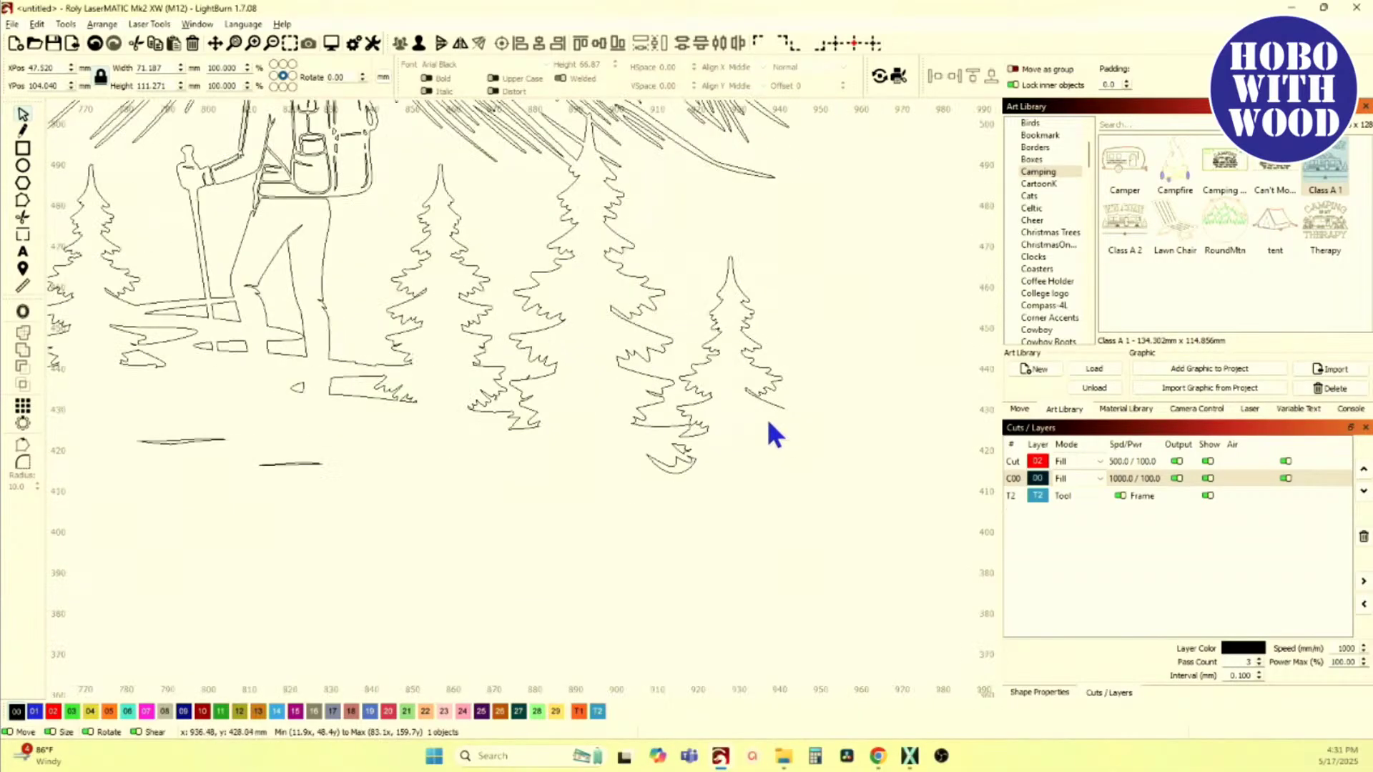
scroll(787, 432, "down", 2)
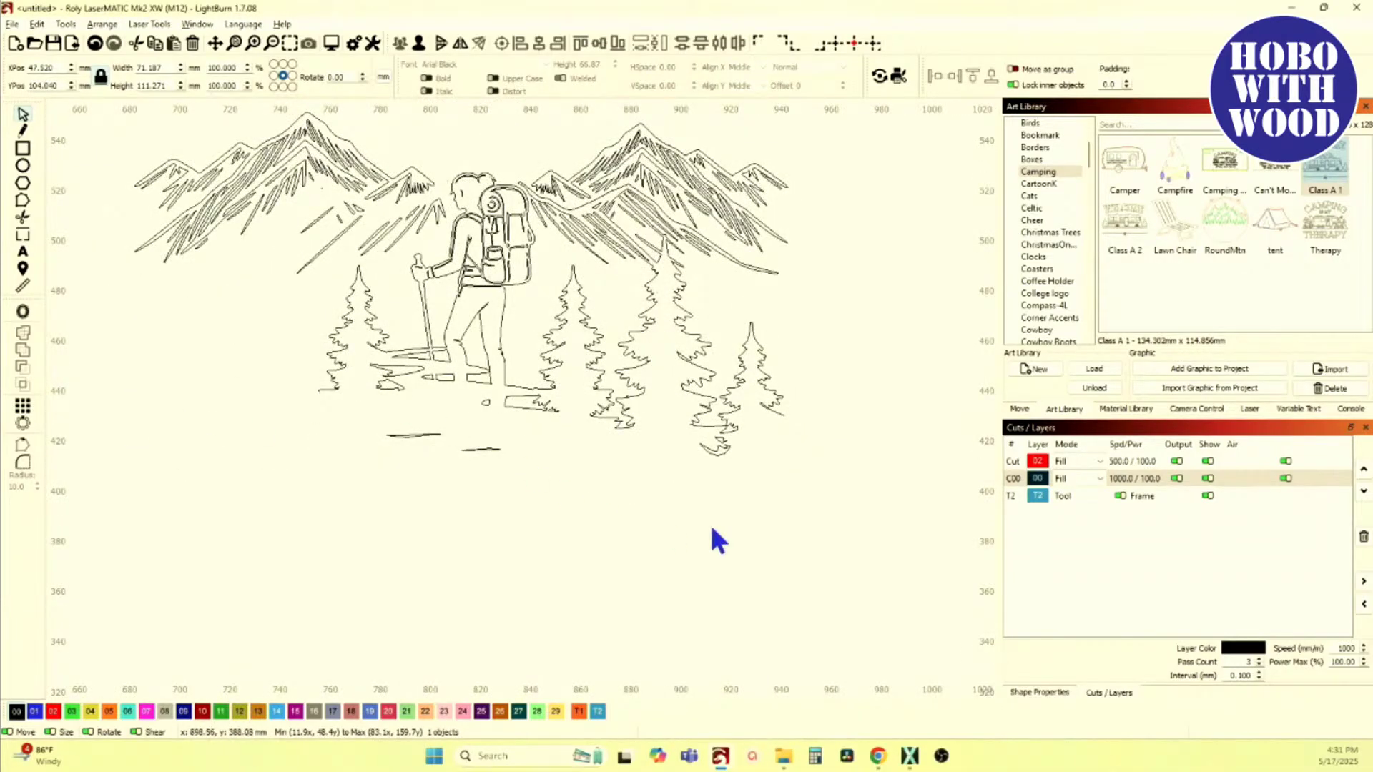
scroll(680, 411, "up", 2)
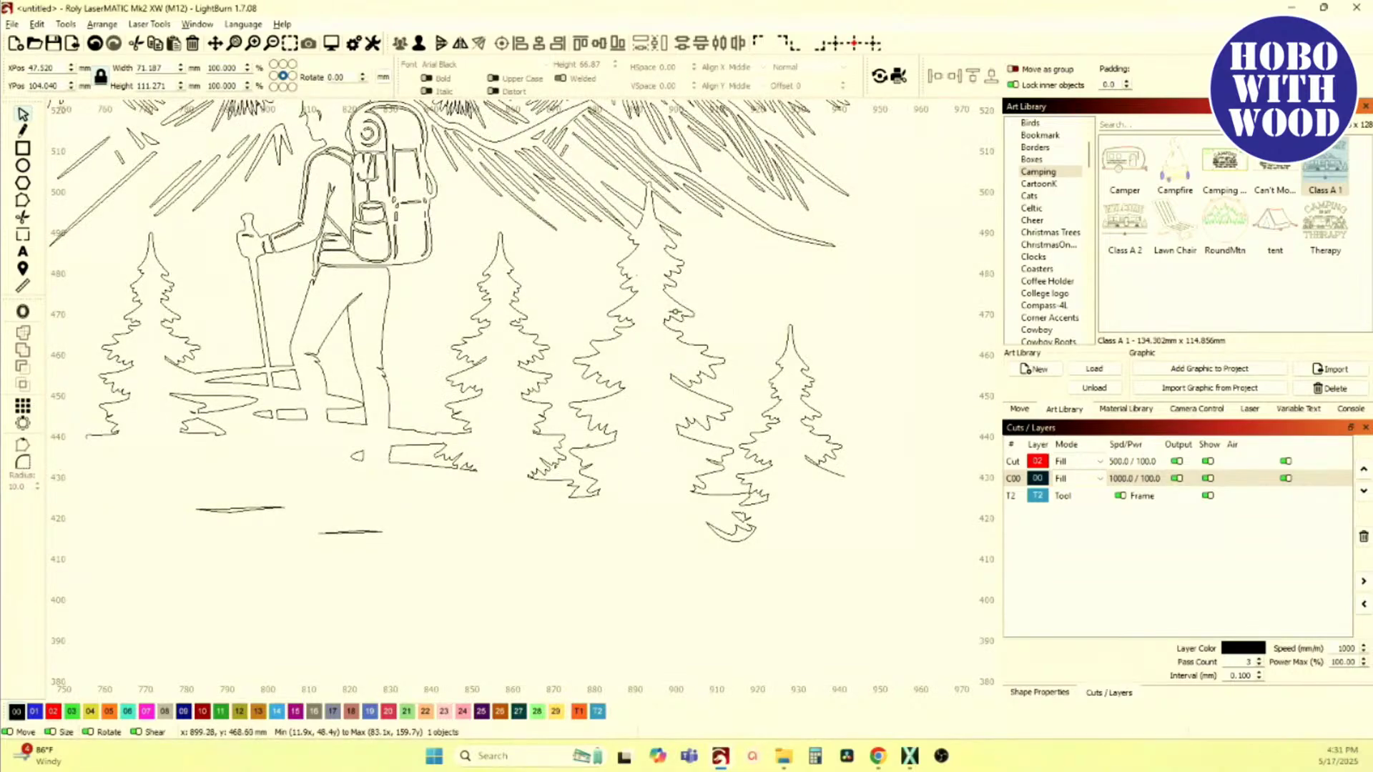
scroll(488, 324, "down", 2)
scroll(465, 429, "up", 2)
scroll(457, 436, "down", 4)
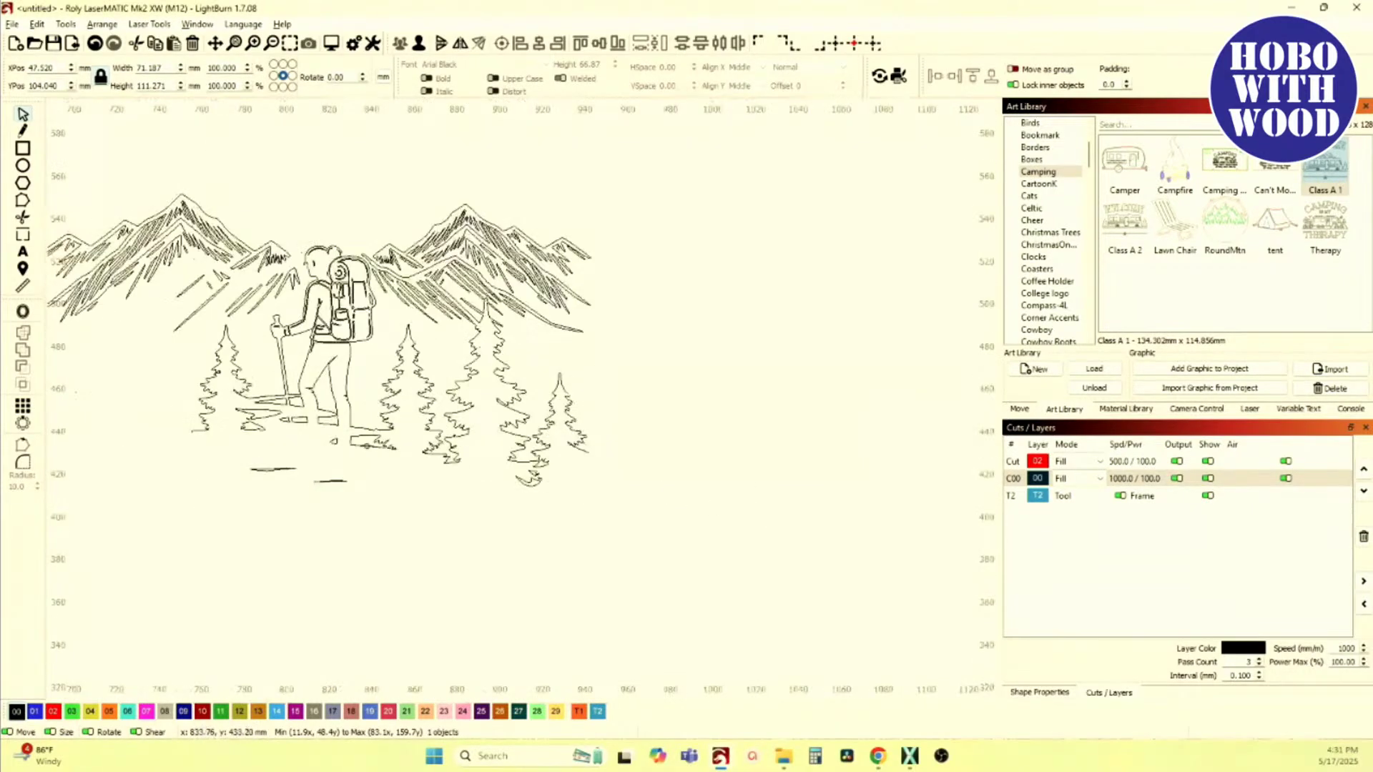
scroll(414, 449, "up", 3)
scroll(414, 446, "up", 4)
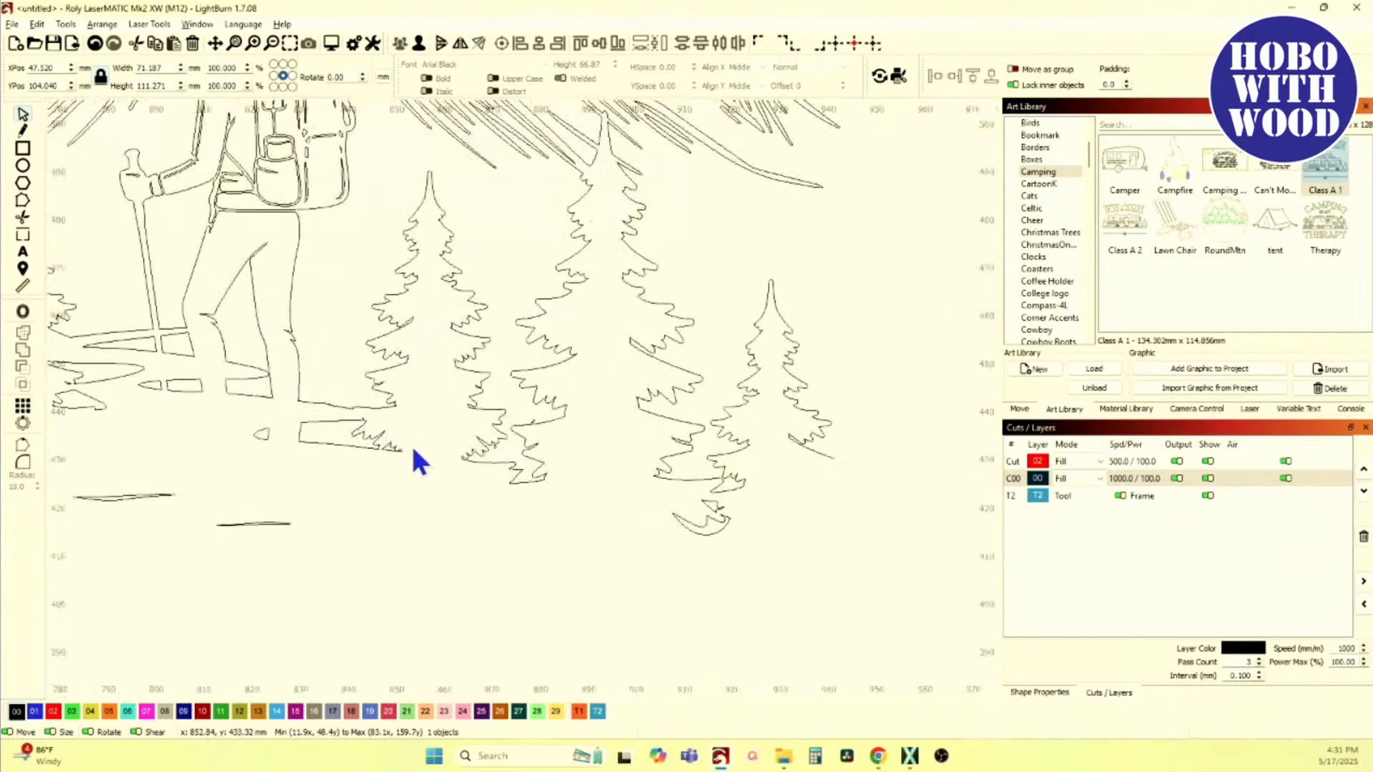
Step: Remove the two tiny stray specks among the lower branches of the two adjoining backpack-side trees
left_click(638, 396)
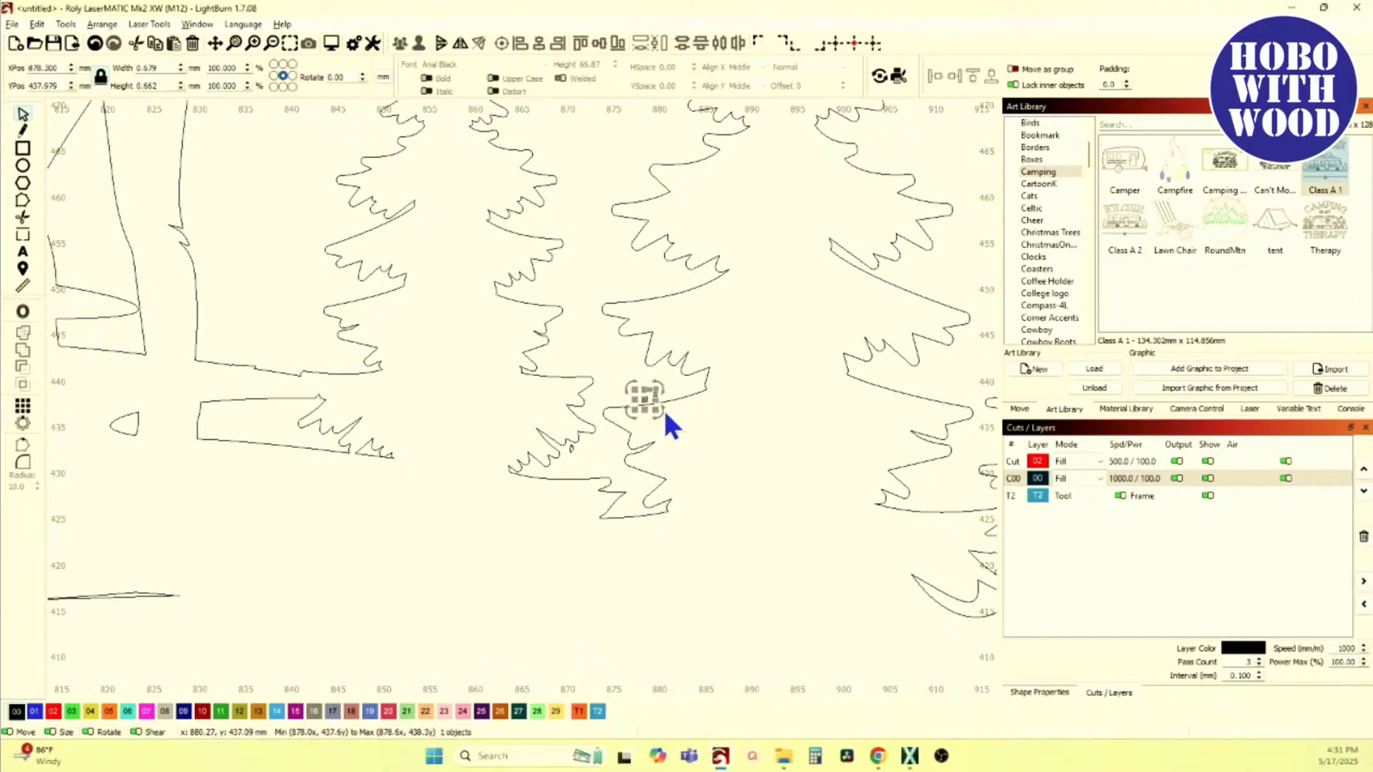
left_click(669, 422)
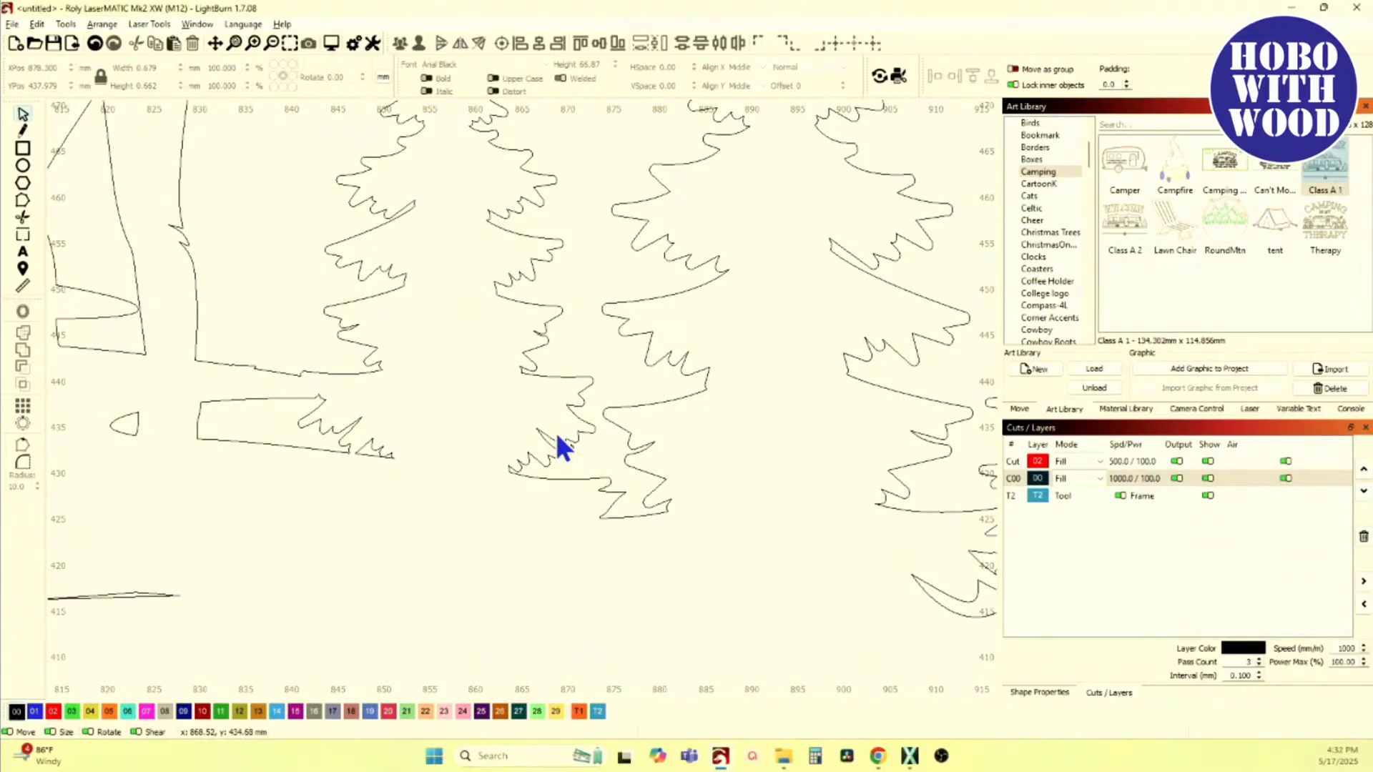
left_click(572, 445)
left_click(591, 457)
scroll(565, 473, "down", 5)
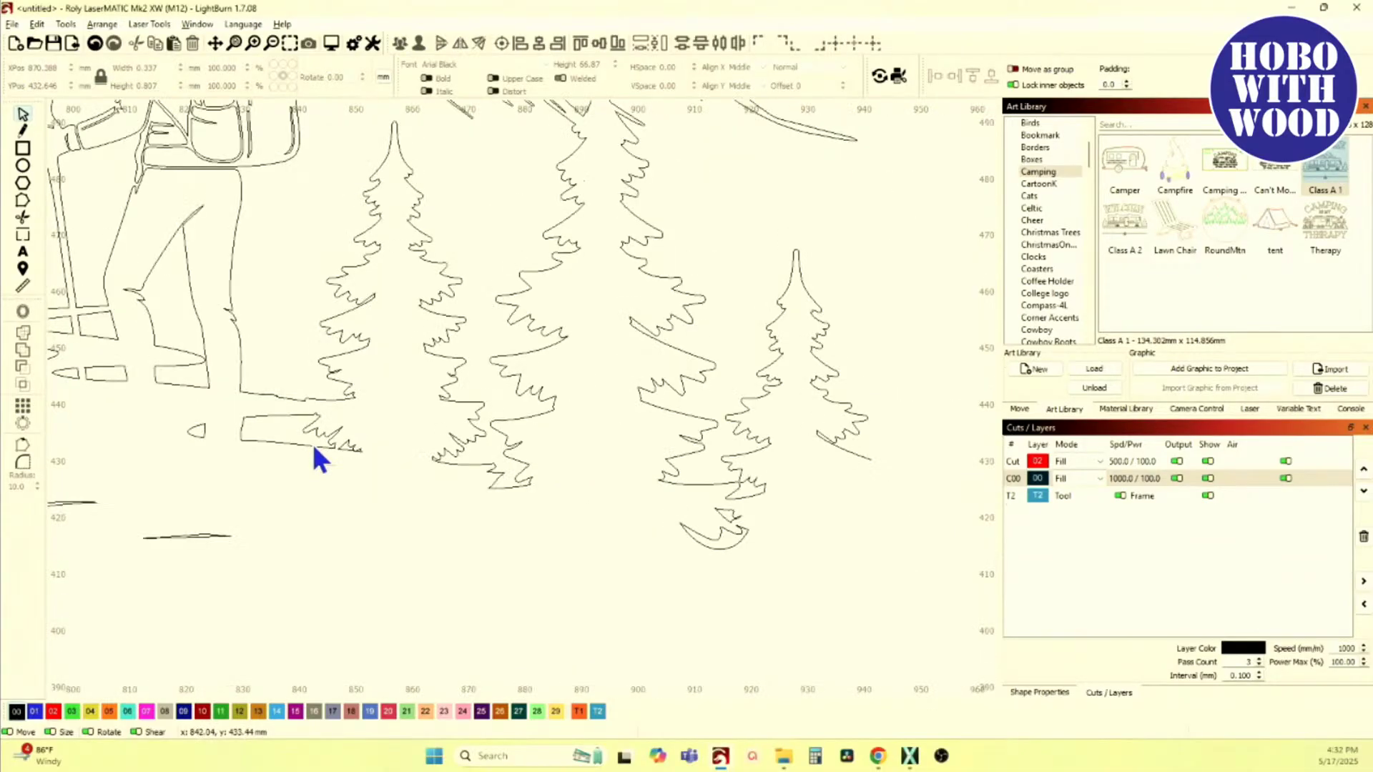
Step: Draw a vertical line about 15.6 mm long across the ground strip between the hiker's rear leg and the nearest tree
scroll(661, 447, "up", 2)
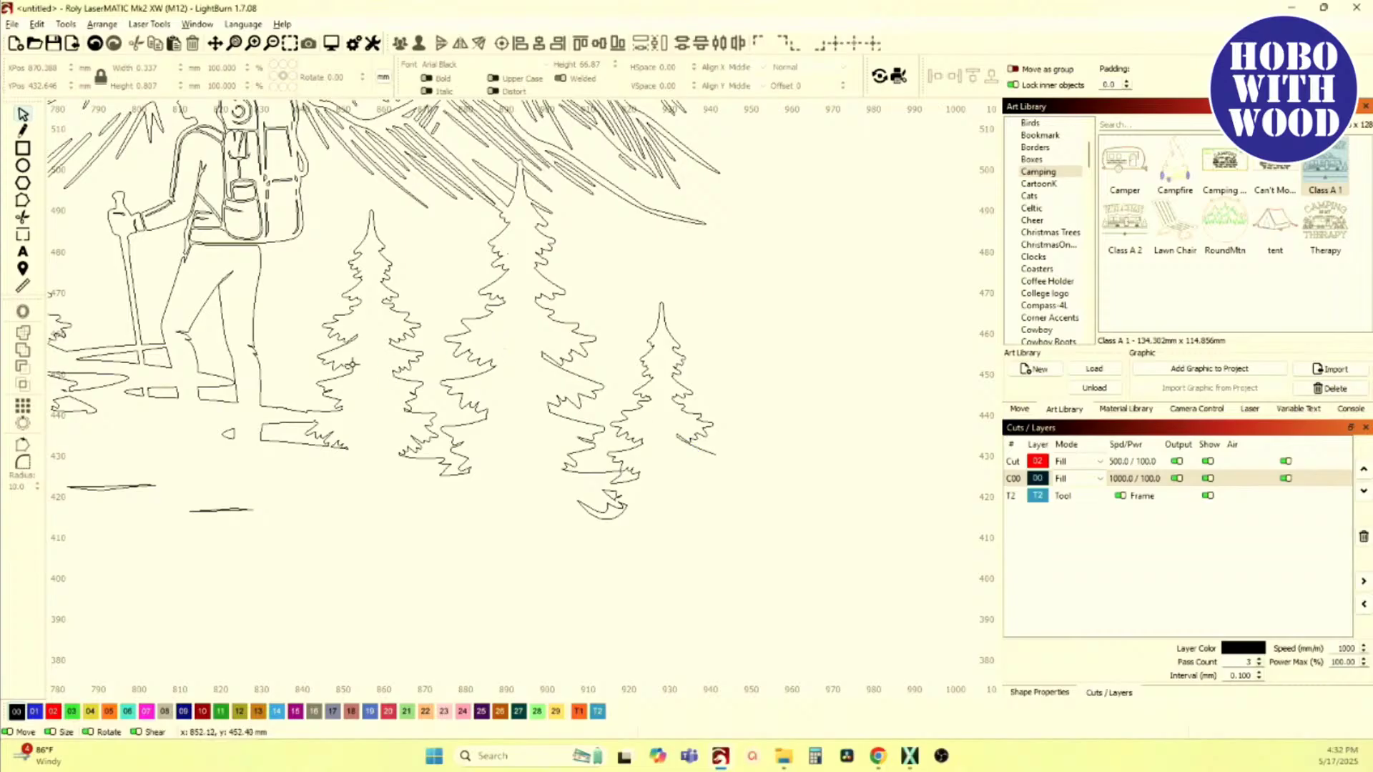
left_click(23, 131)
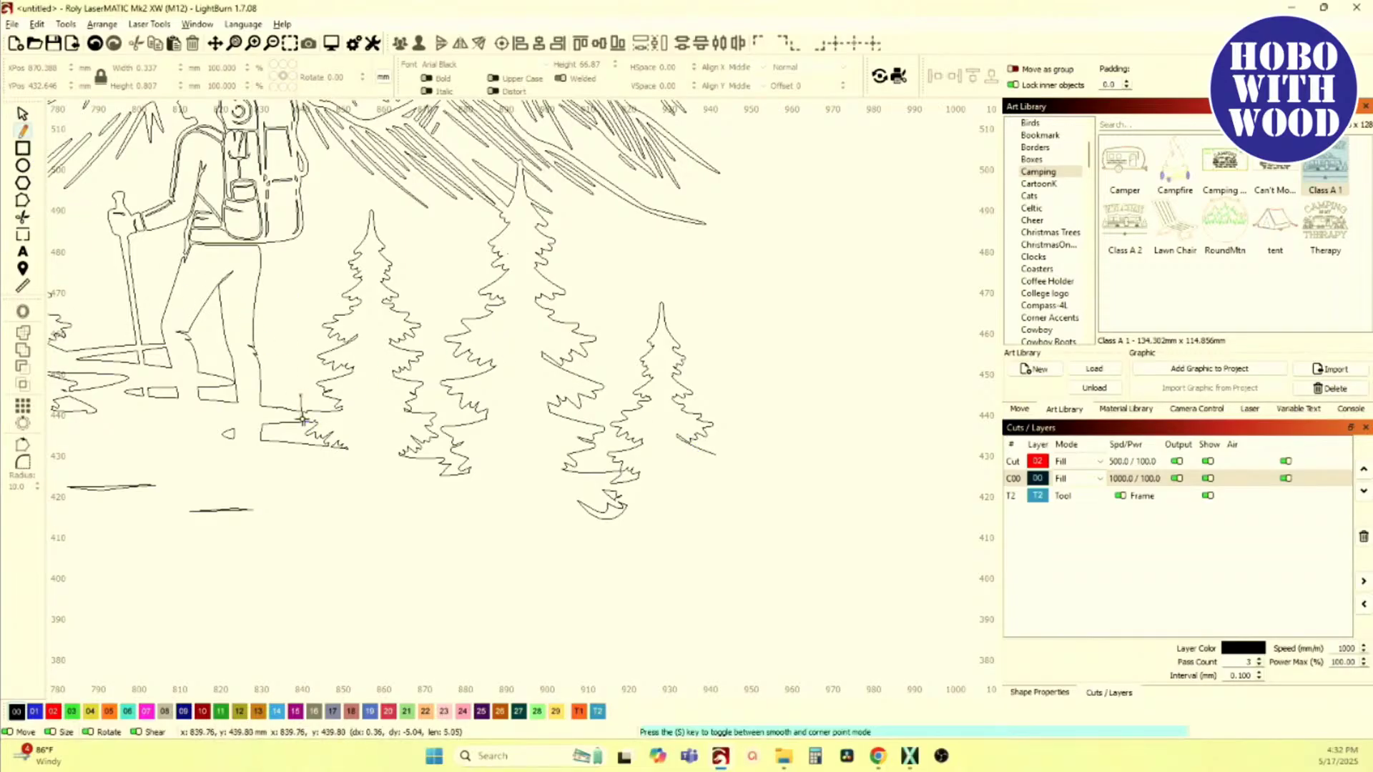
left_click(303, 457)
right_click(303, 458)
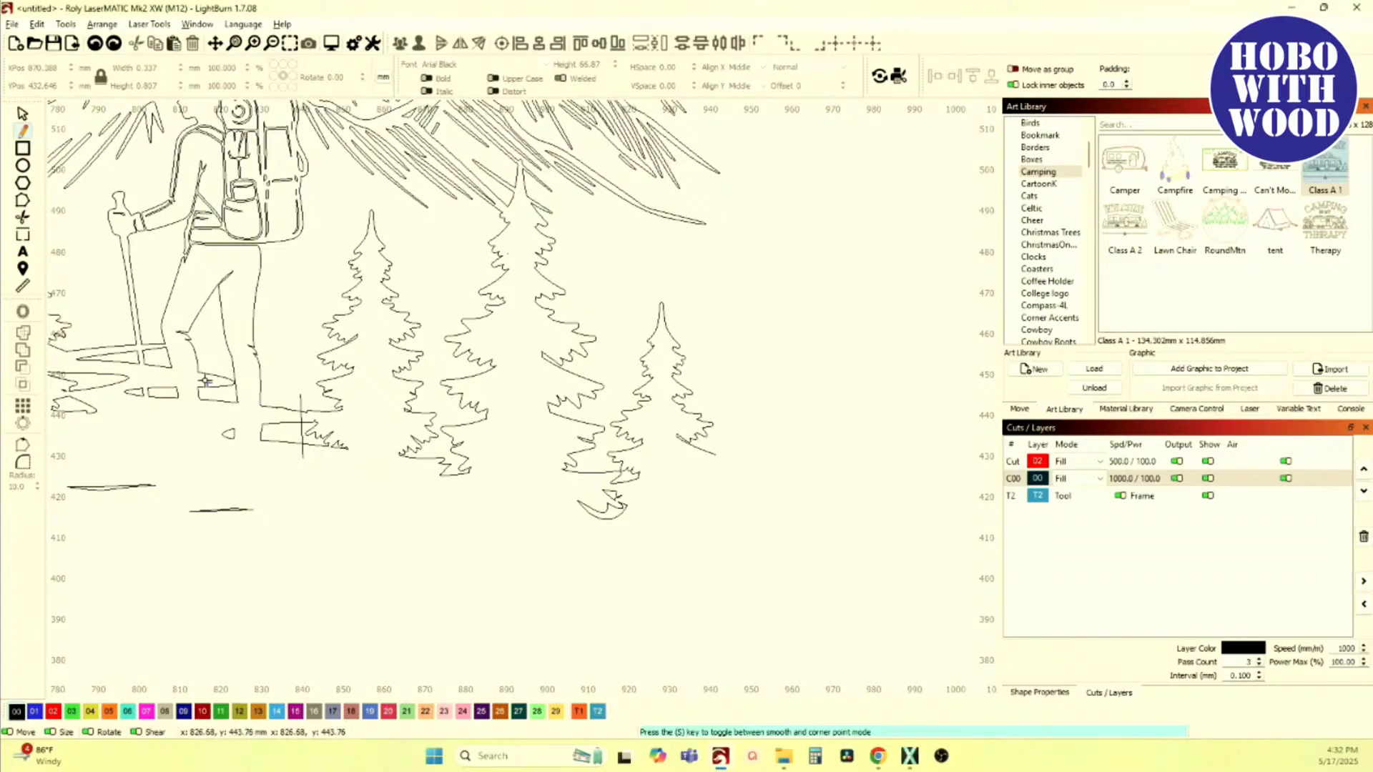
Step: Trim the ground lines on the hiker's side of the vertical line and the line's overhanging ends
left_click(22, 217)
scroll(311, 439, "up", 4)
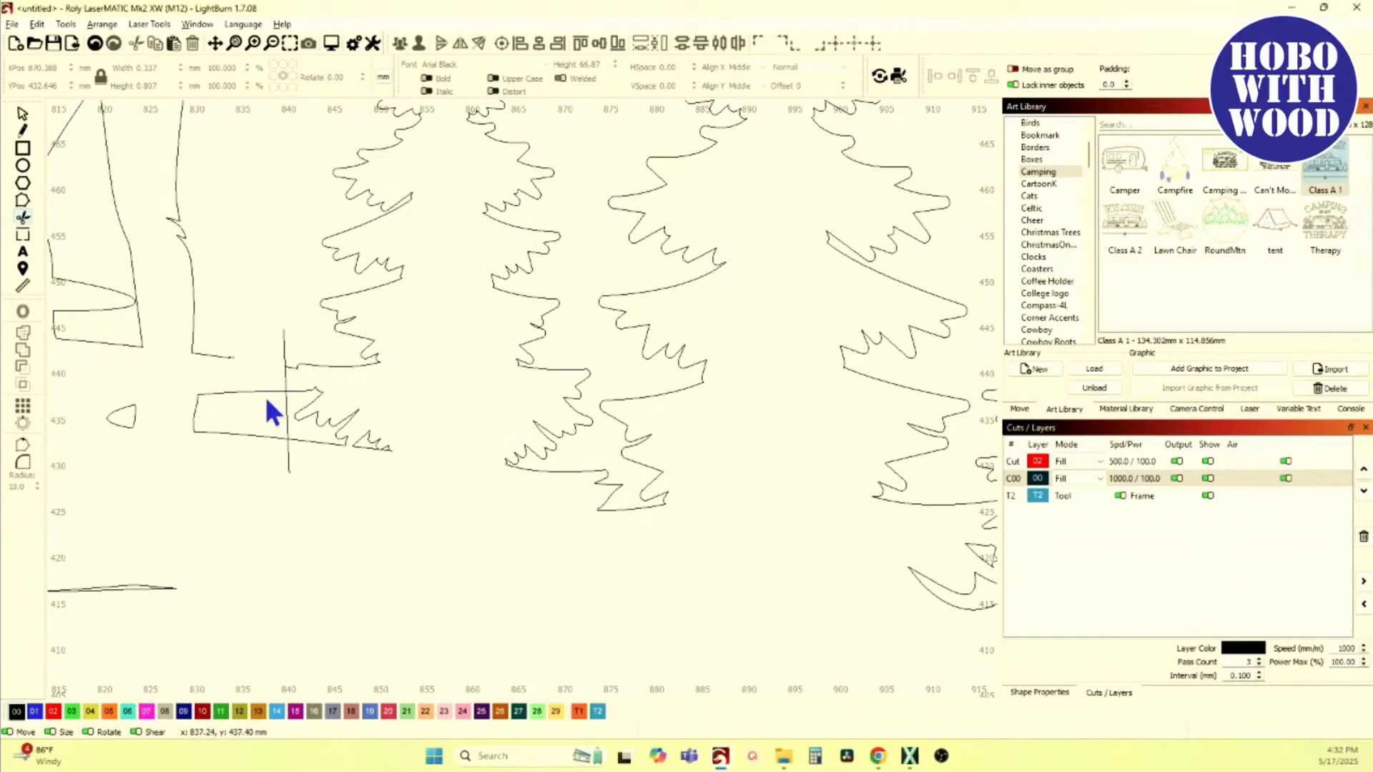
left_click(266, 393)
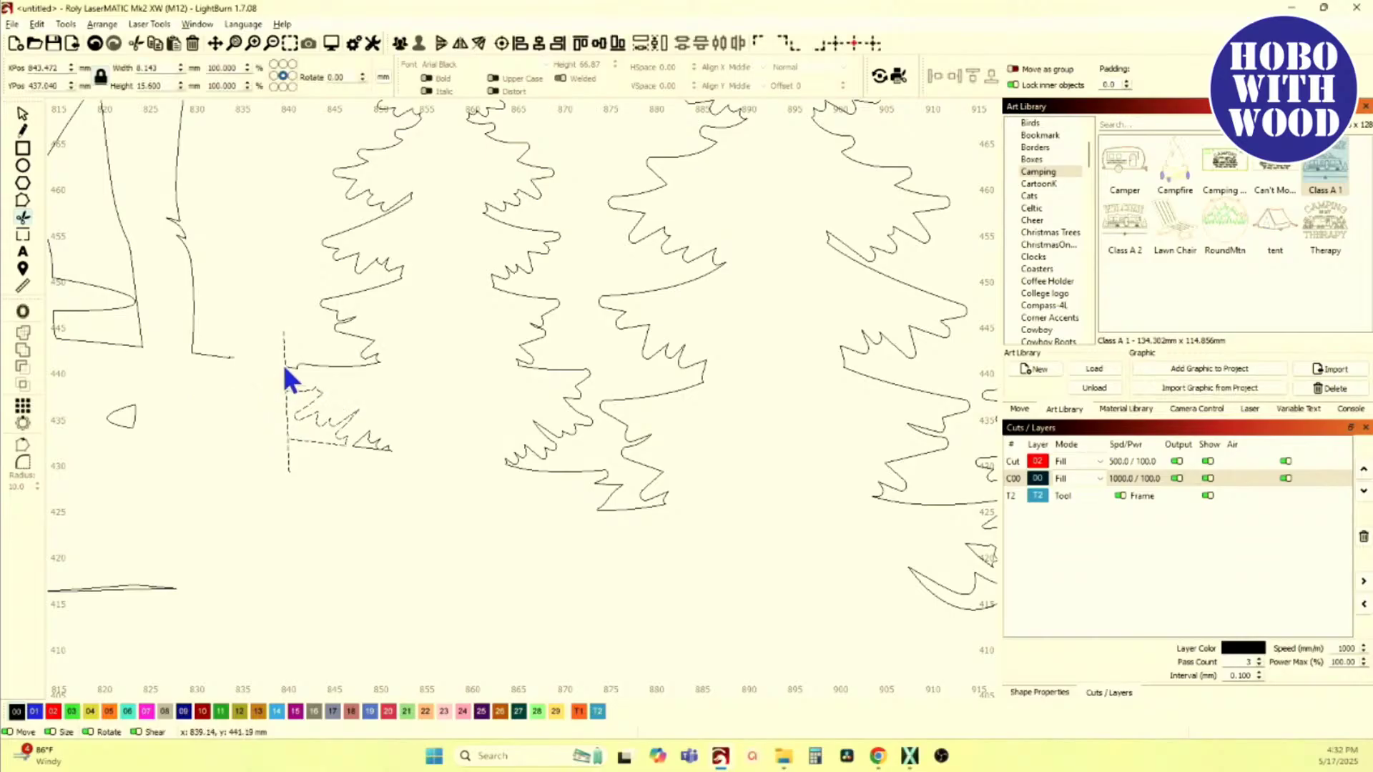
left_click(286, 357)
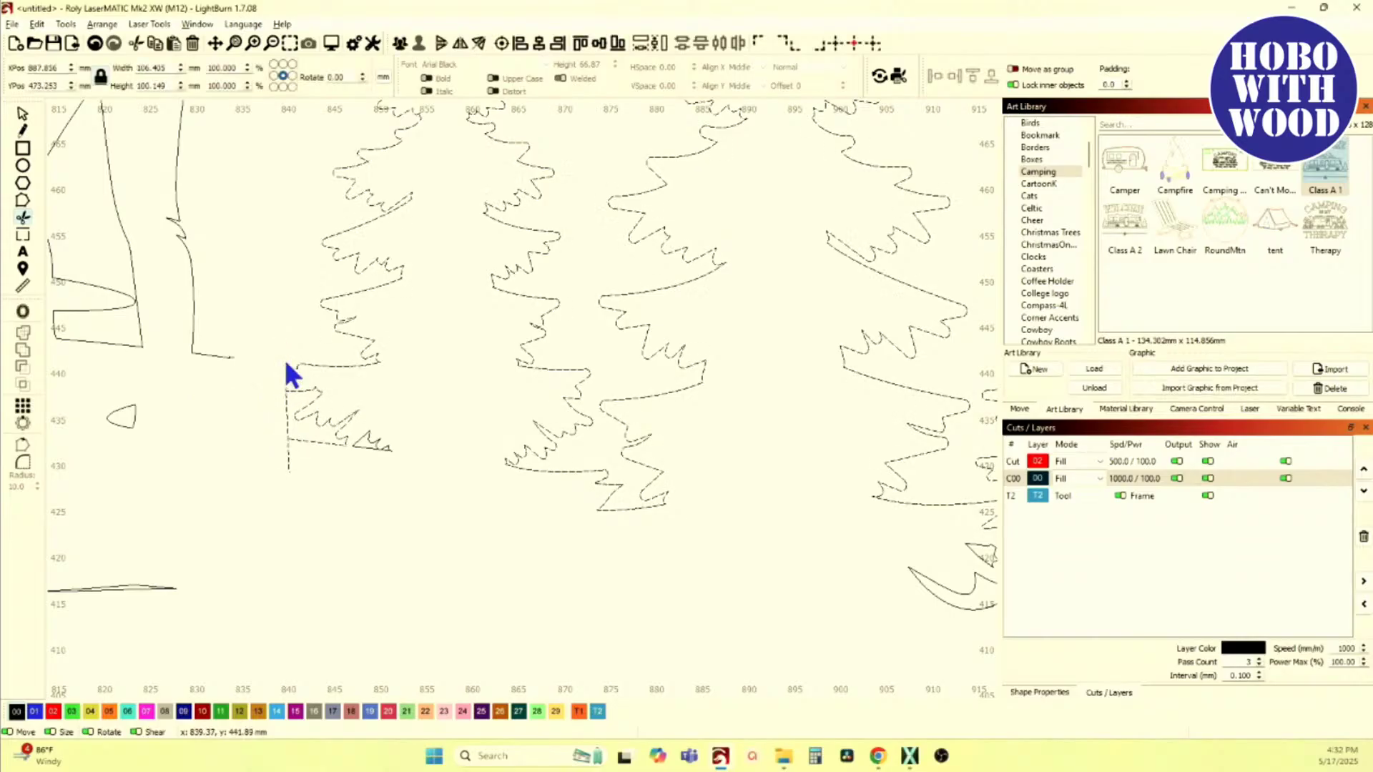
left_click(289, 458)
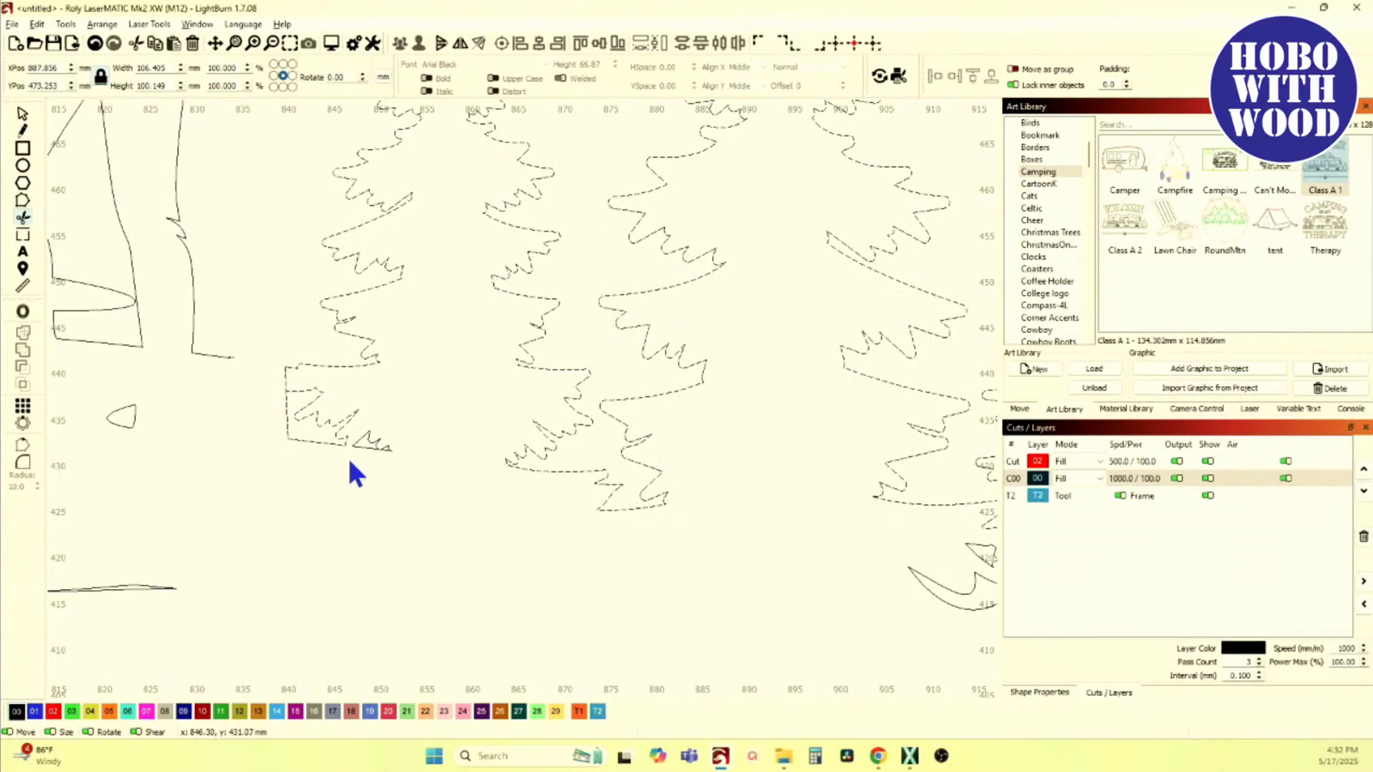
Step: Delete the nodes forming the small outermost tree from the joined tree outline
scroll(501, 547, "down", 3)
left_click_drag(602, 525, 386, 552)
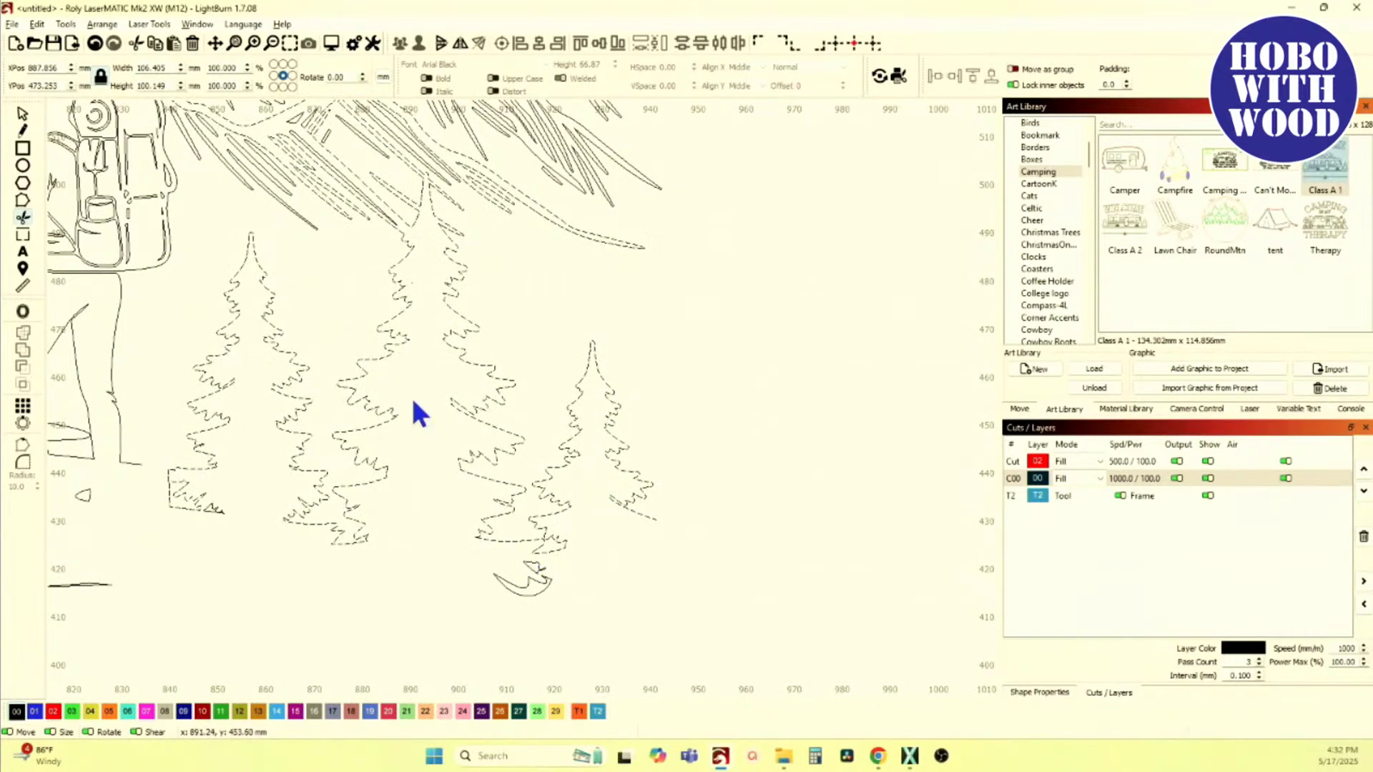
left_click(21, 200)
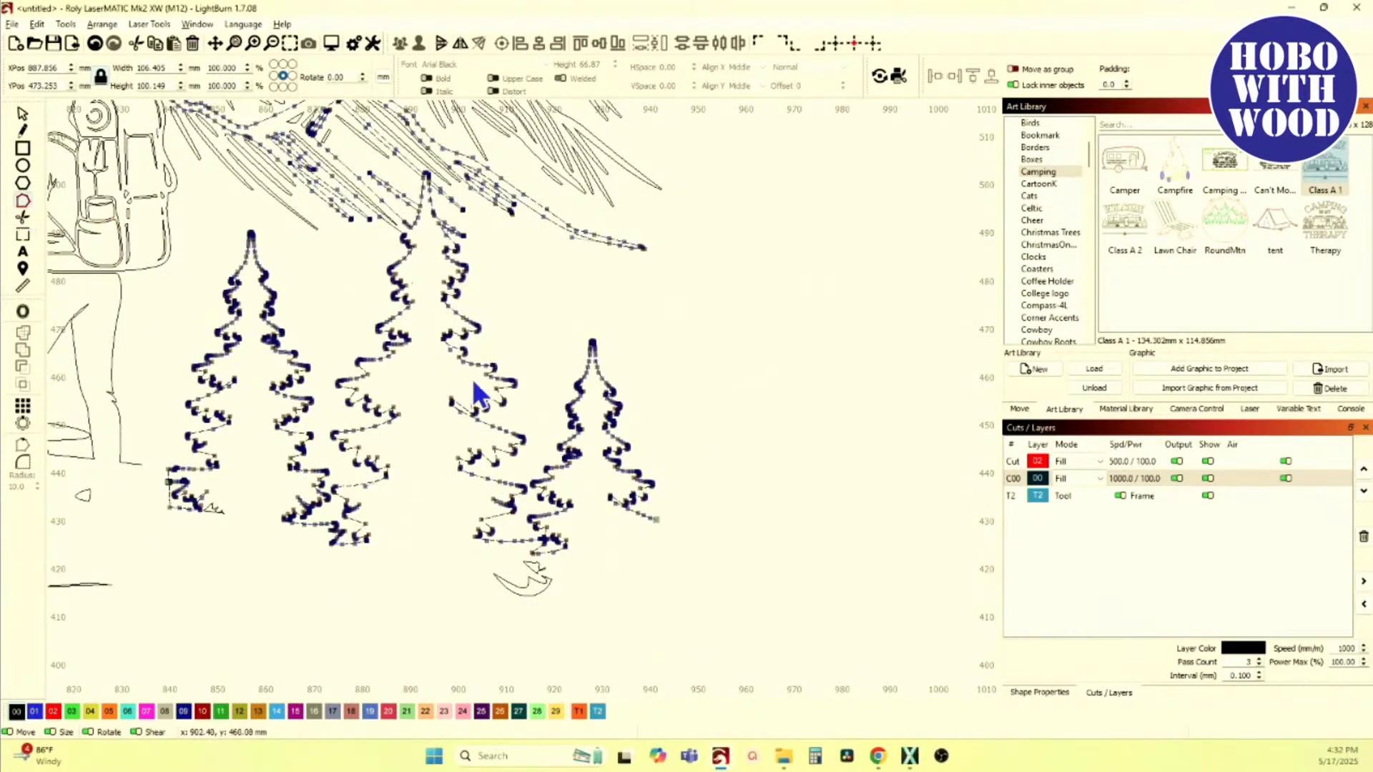
left_click_drag(564, 367, 693, 534)
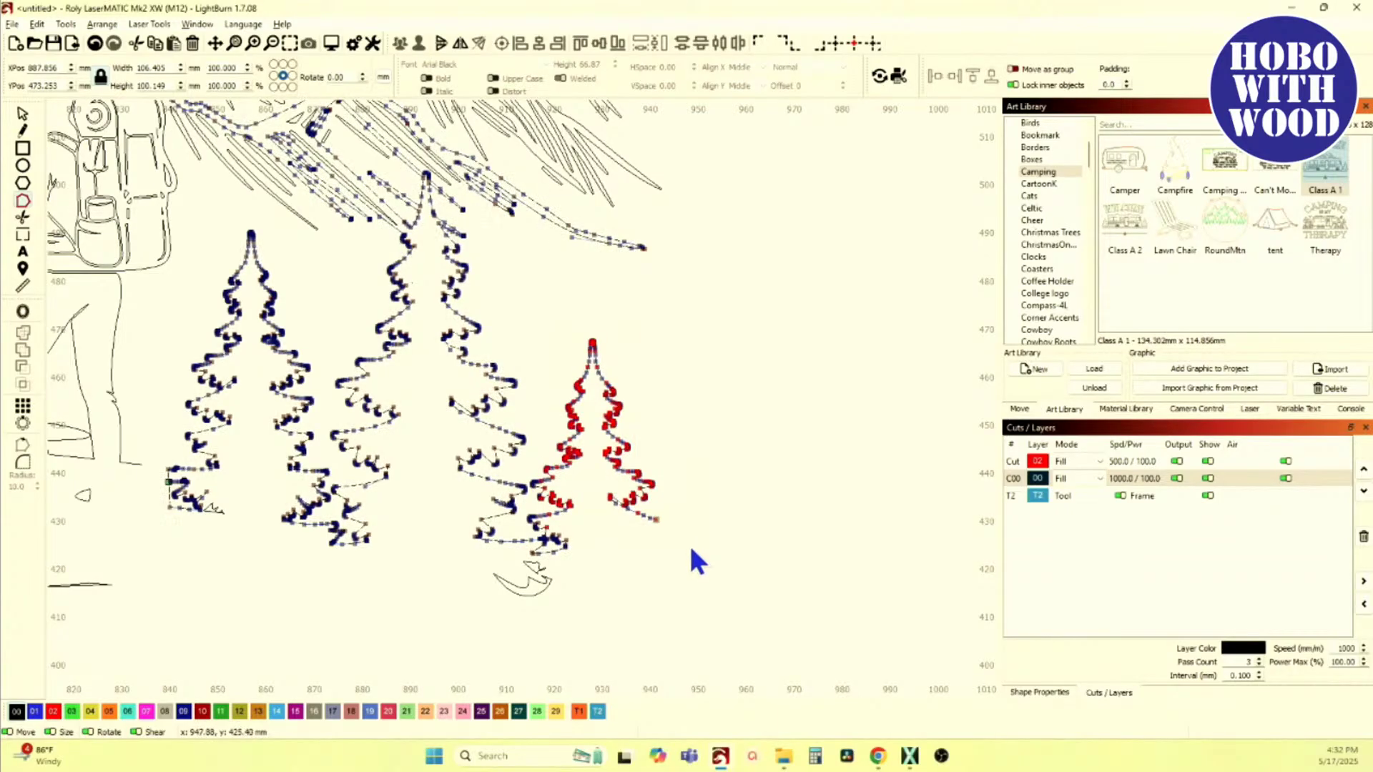
key("Delete")
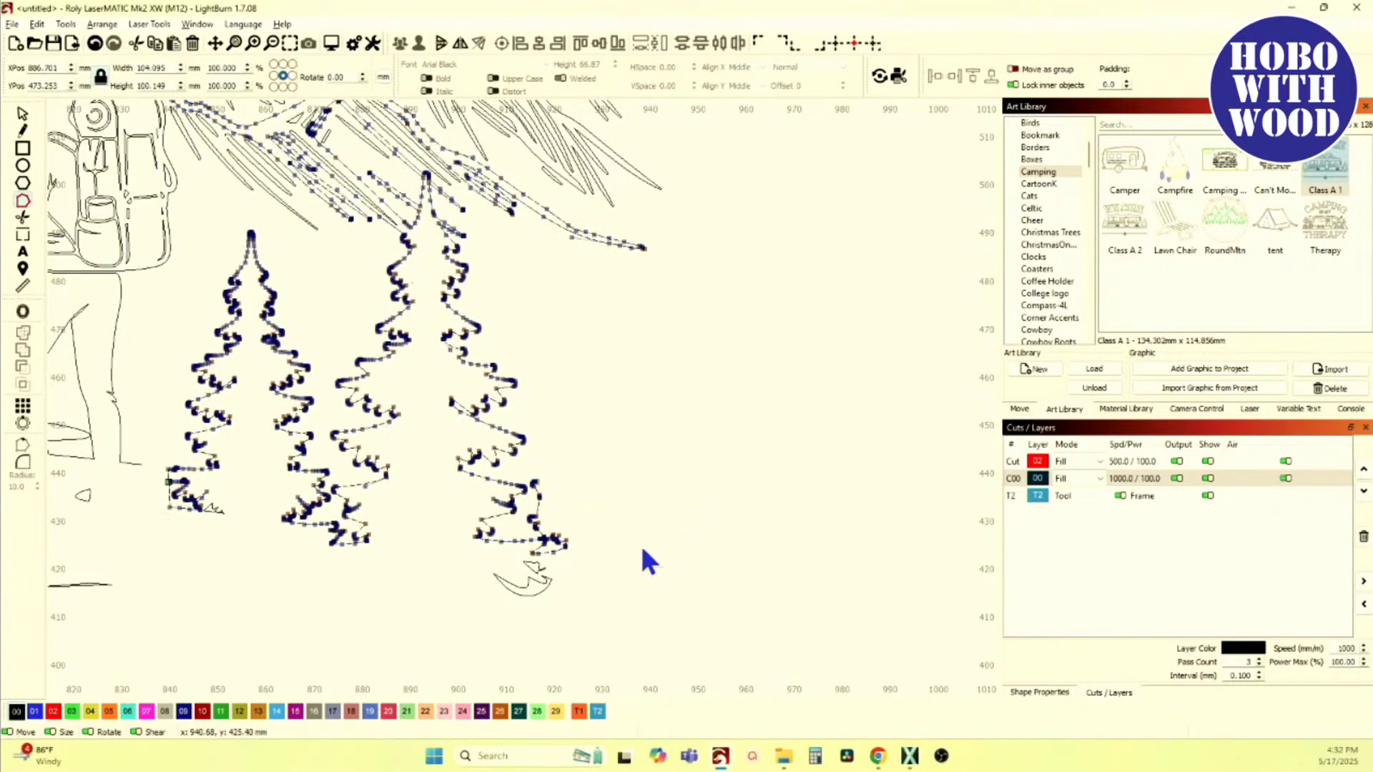
Step: Delete the leftover small-tree nodes along the outer edge of the tall tree's lower branches
scroll(643, 543, "up", 4)
left_click_drag(596, 261, 745, 492)
key("Delete")
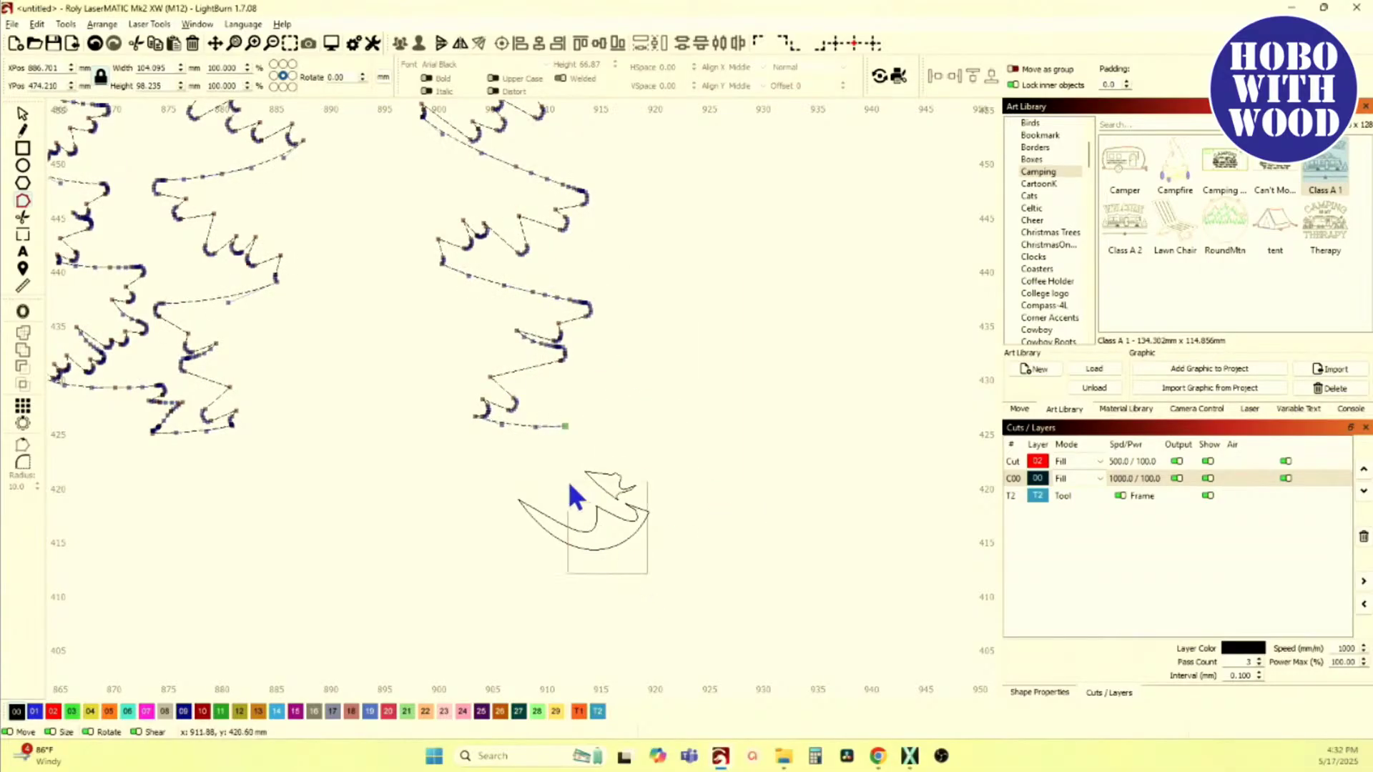
Step: Delete the small jagged fragment and the crescent-shaped piece below the tall tree
left_click(614, 497)
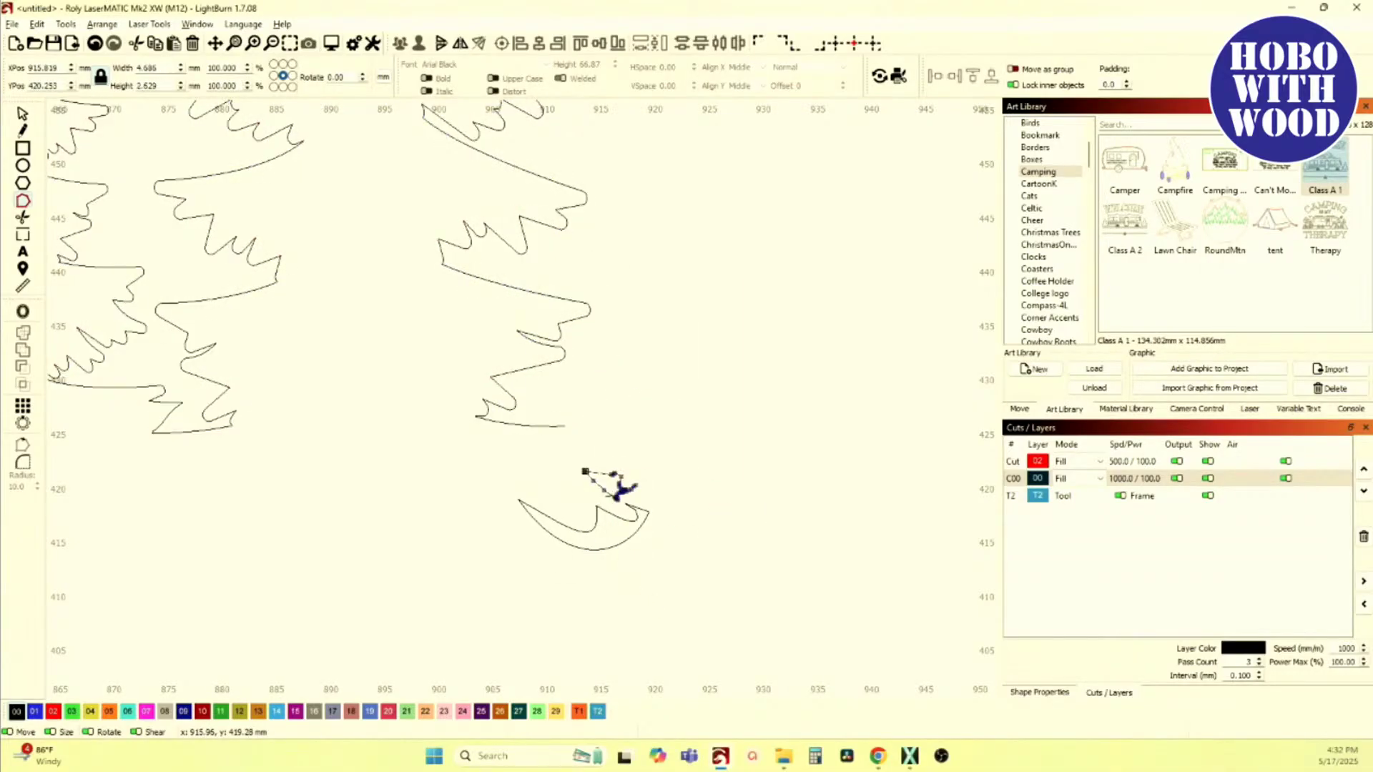
key("Delete")
left_click(601, 547)
key("Delete")
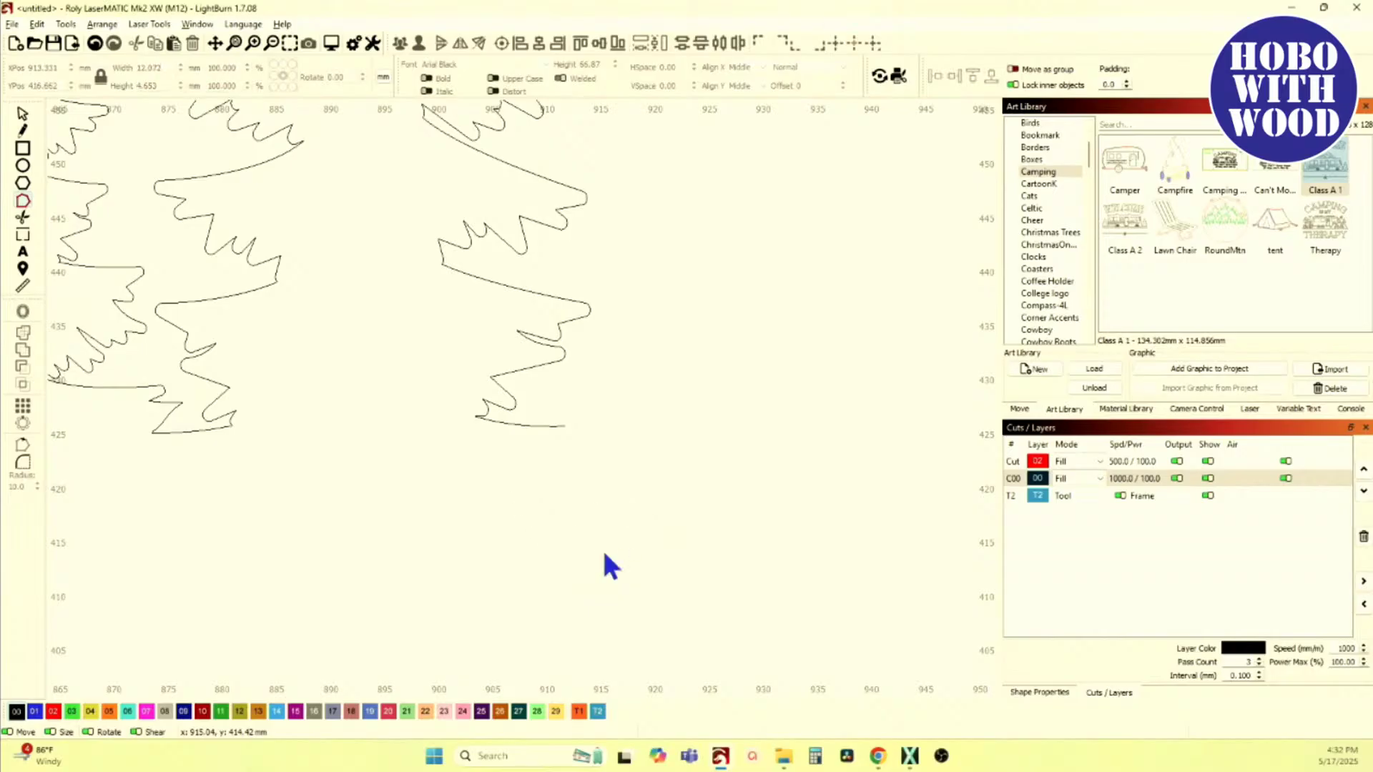
scroll(602, 547, "down", 5)
scroll(322, 438, "up", 4)
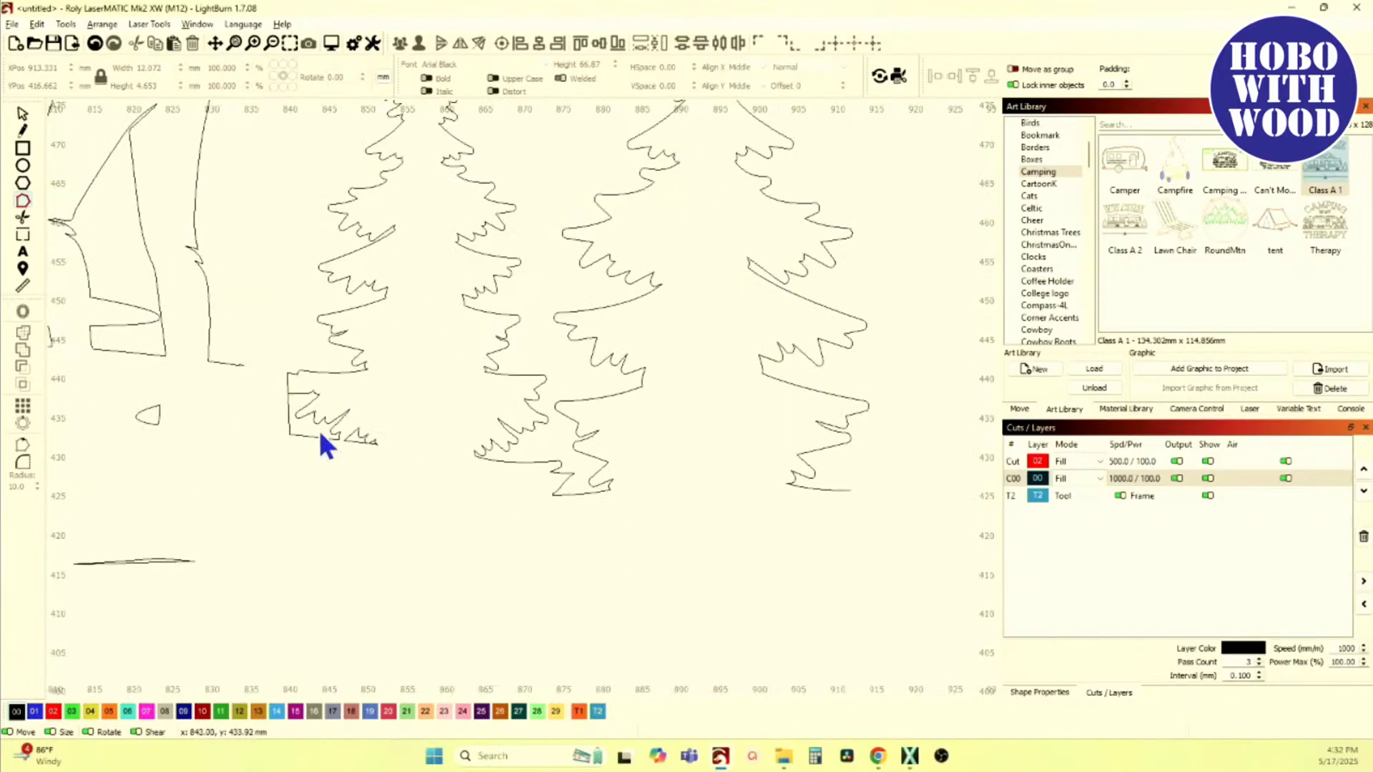
scroll(491, 506, "down", 6)
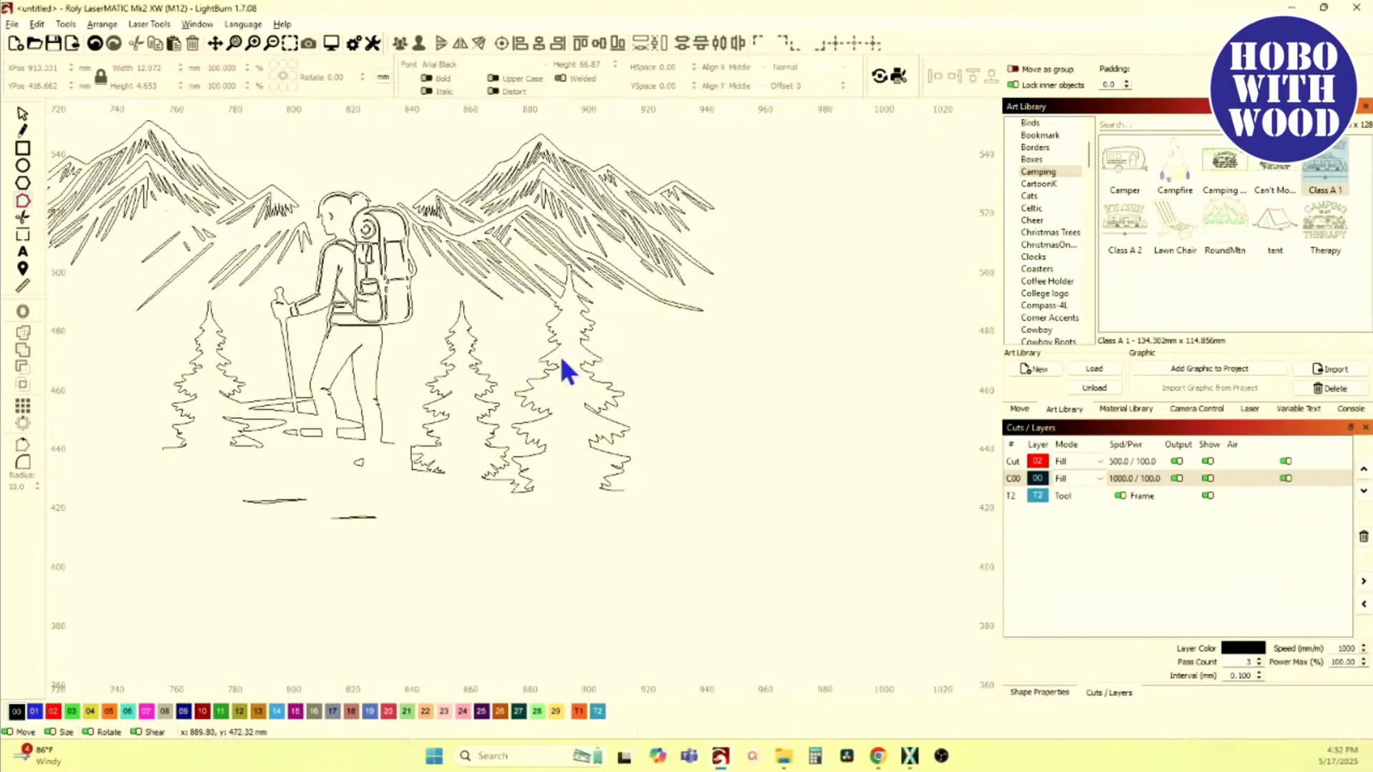
Step: Delete the mountain line segments running into both sides of the tall tree's upper trunk
scroll(562, 361, "up", 6)
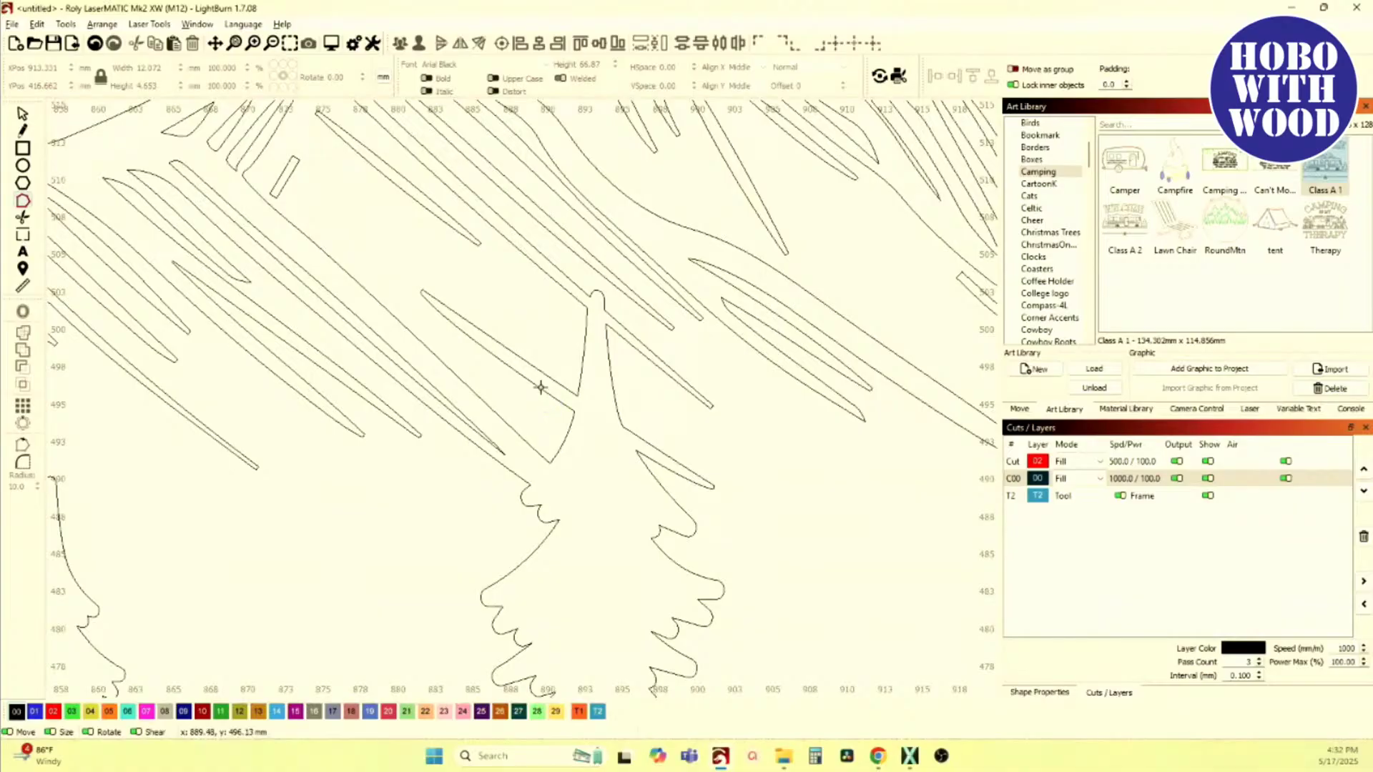
left_click(541, 387)
left_click_drag(512, 357, 558, 399)
key("Delete")
scroll(615, 421, "up", 2)
left_click_drag(643, 431, 795, 531)
key("Delete")
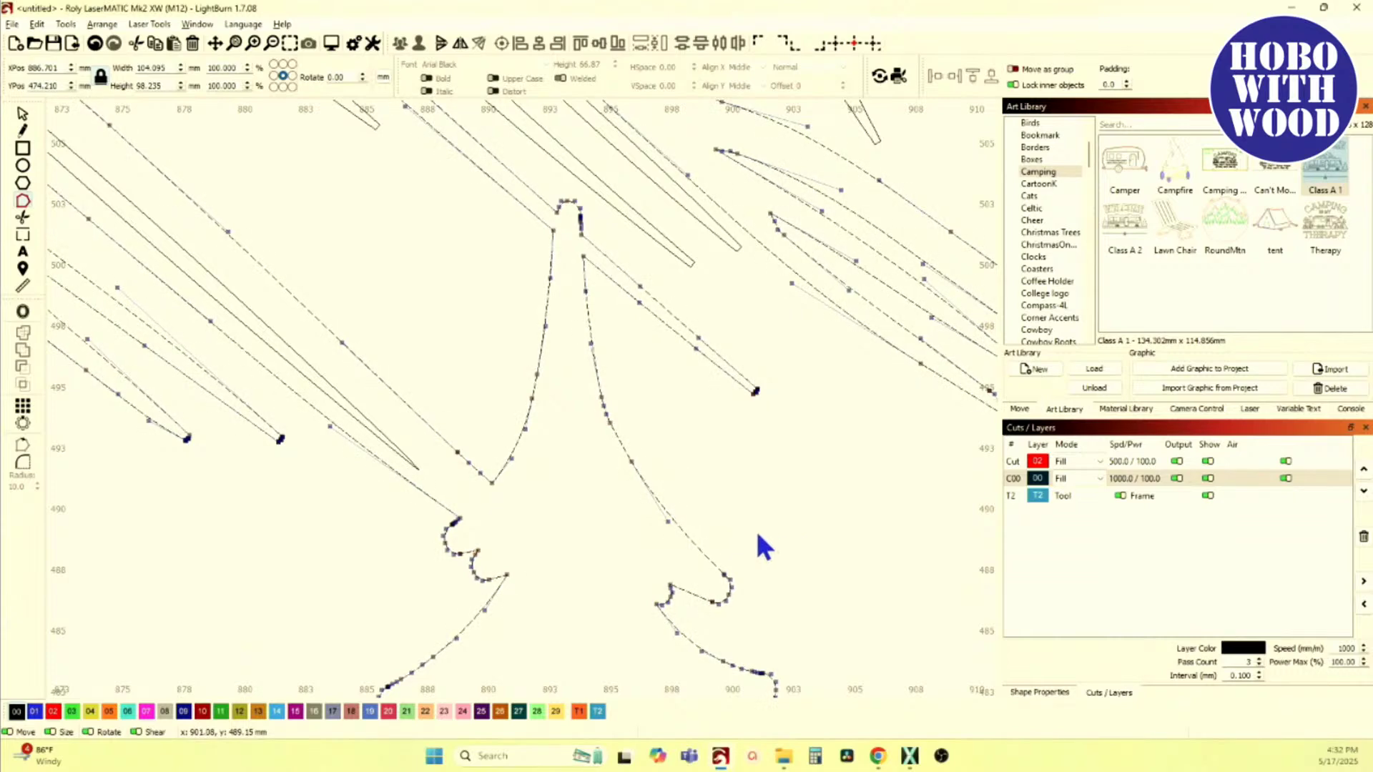
Step: Break the mountain shading lines off the tall tree's left side and join the upper branch end to the trunk line
scroll(418, 439, "down", 3)
scroll(420, 442, "down", 1)
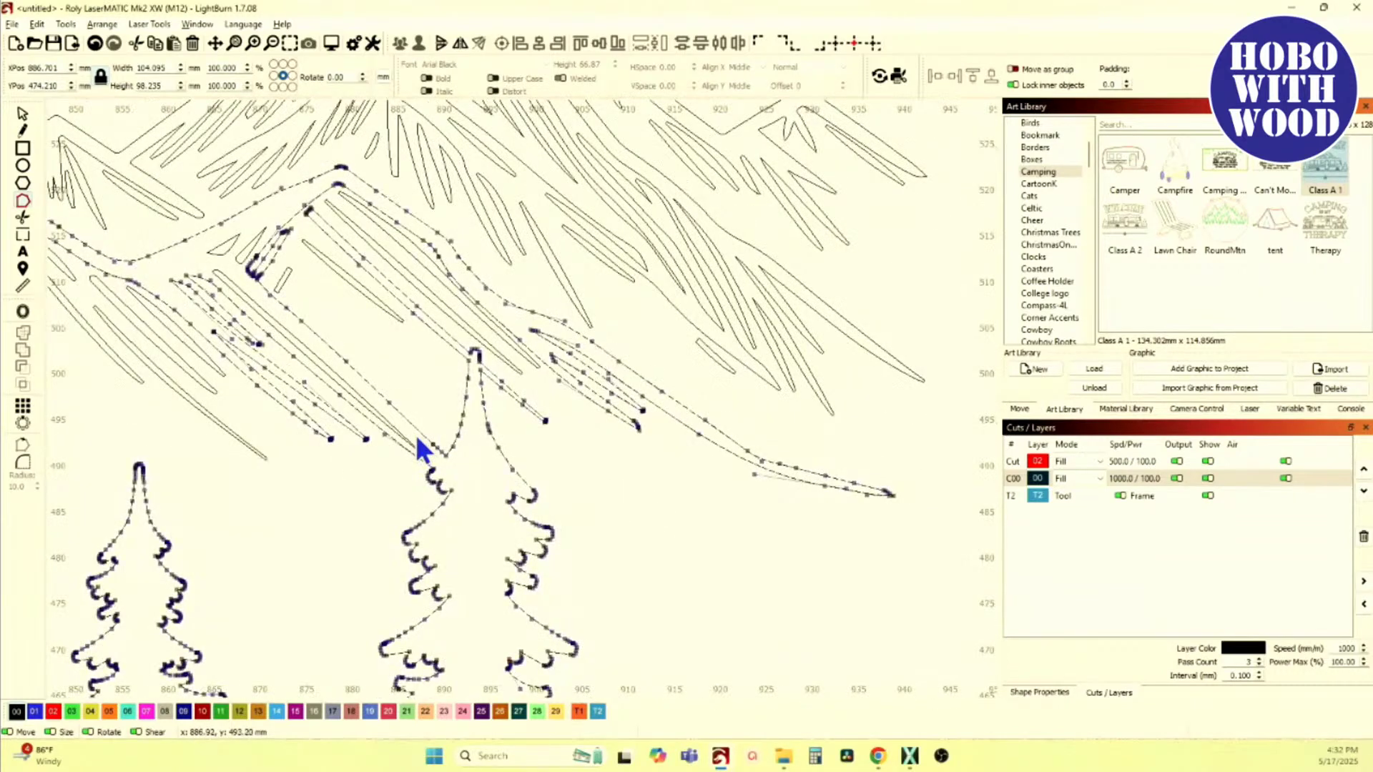
scroll(453, 472, "up", 4)
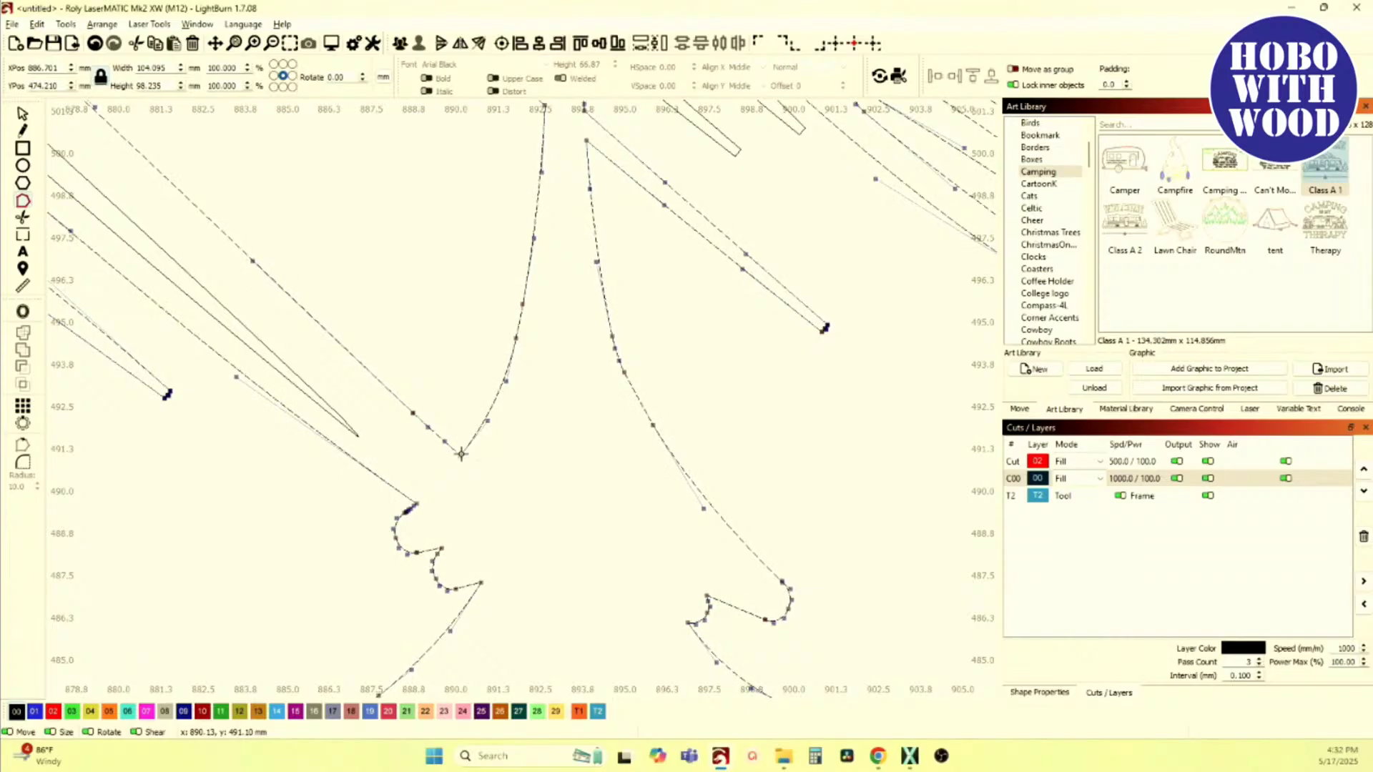
left_click_drag(460, 457, 454, 475)
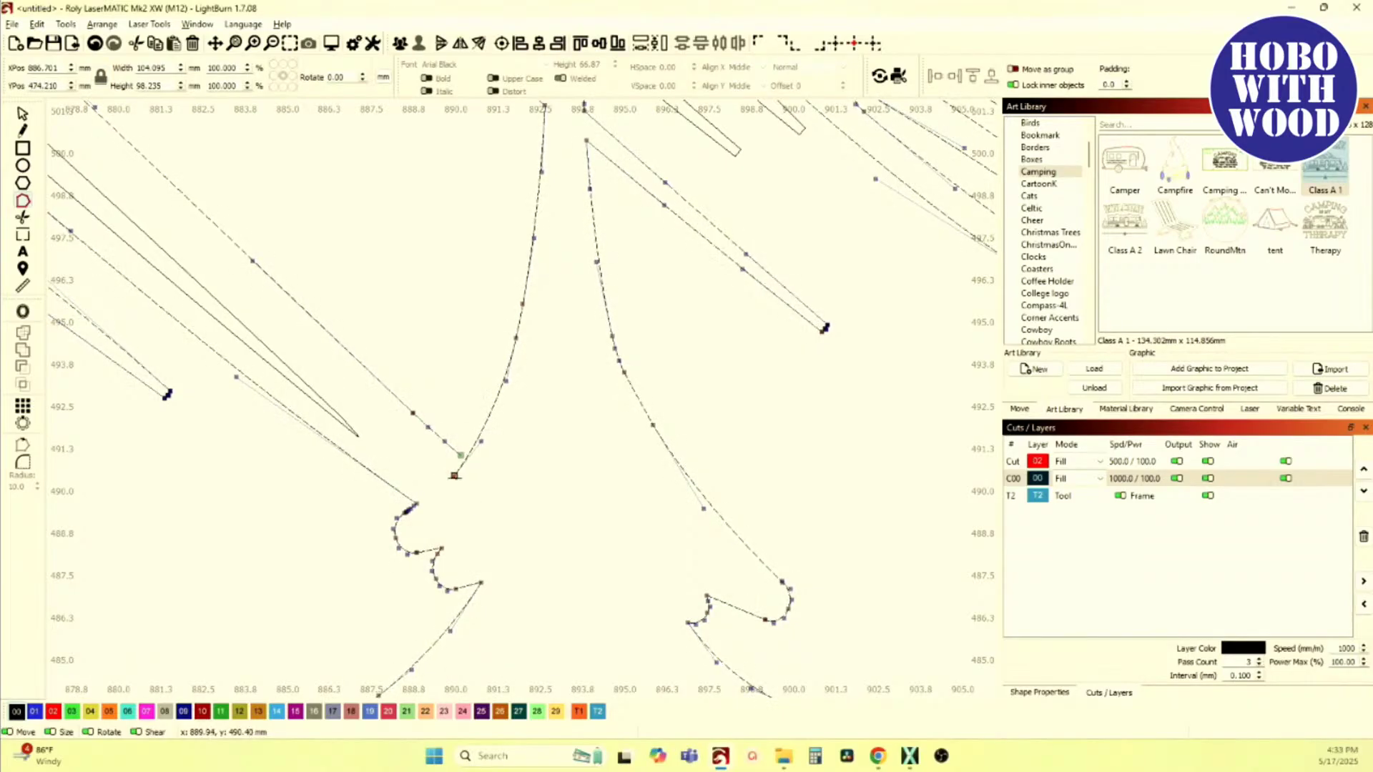
scroll(429, 517, "up", 2)
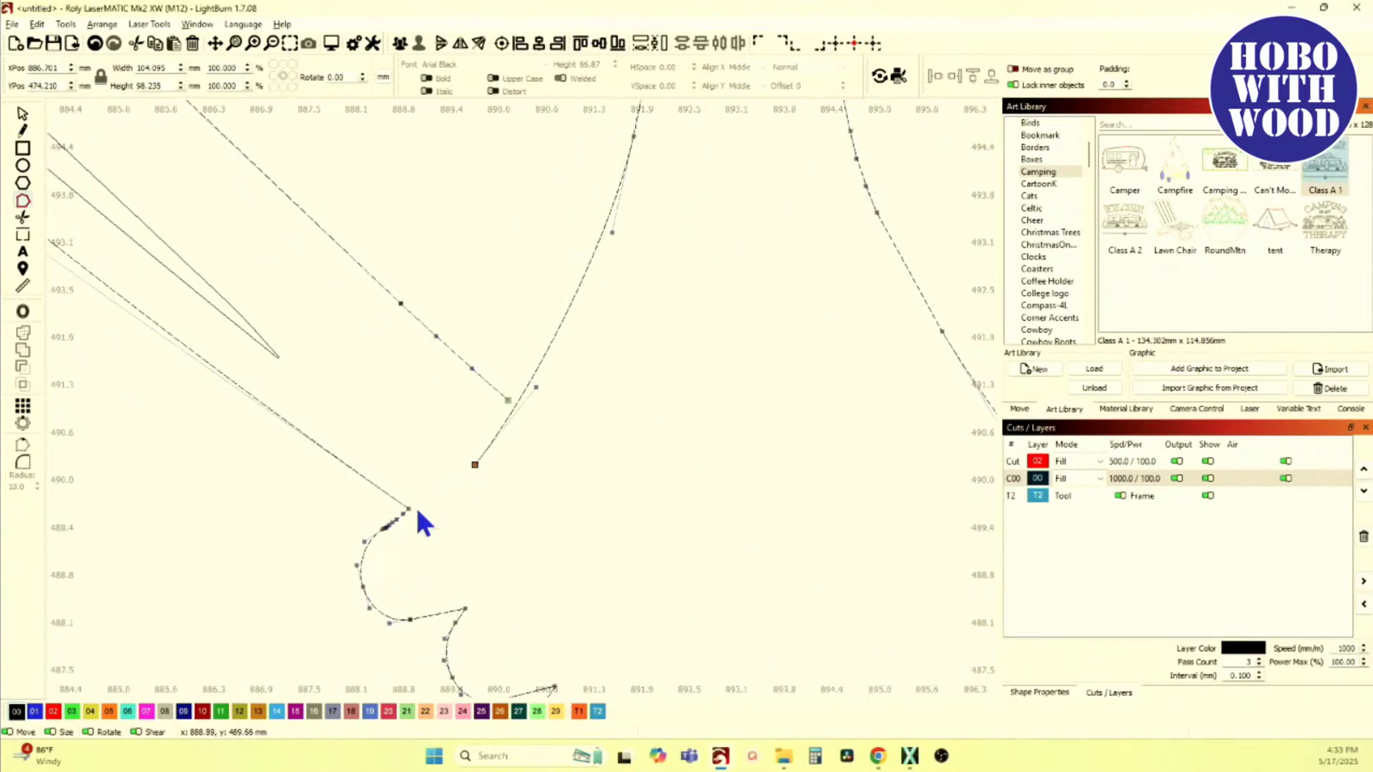
left_click_drag(408, 509, 438, 502)
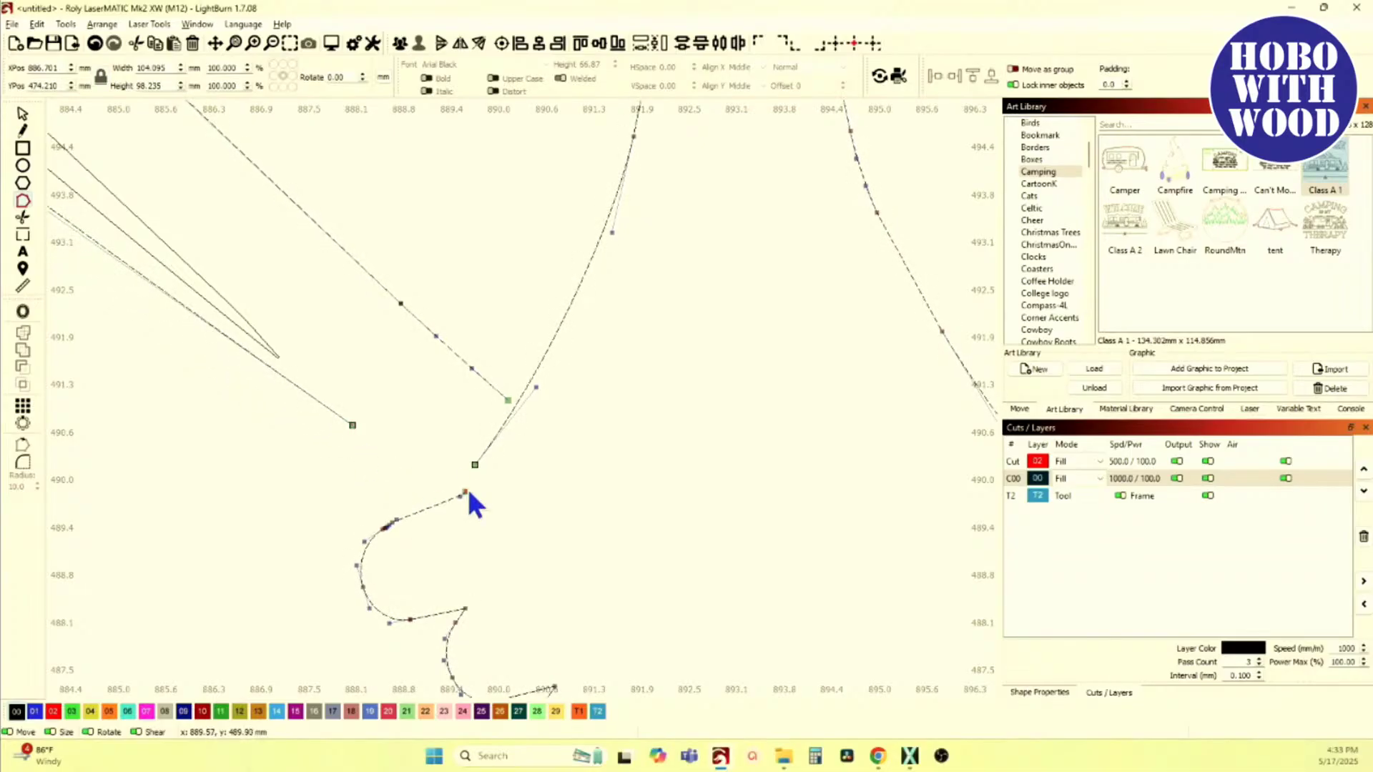
scroll(477, 466, "down", 8)
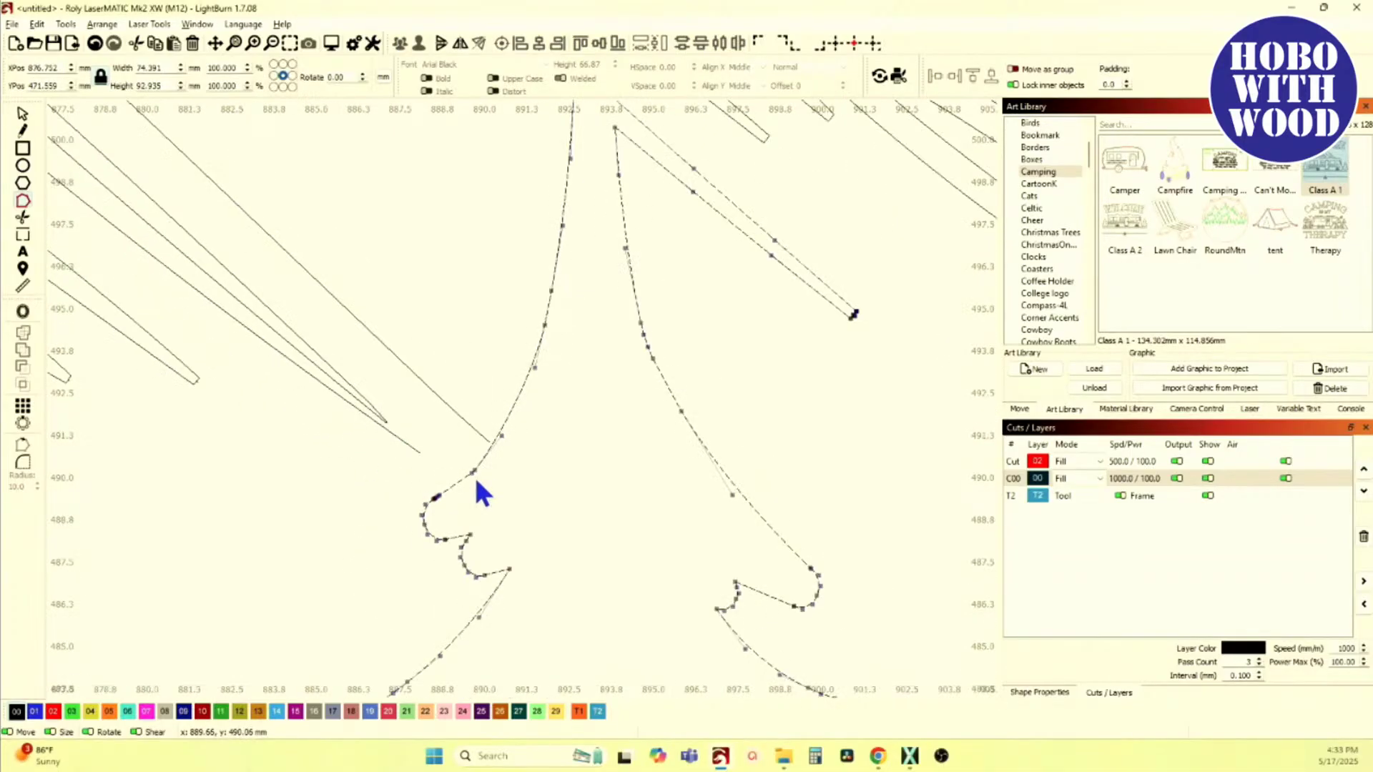
Step: Remove the mountain spike and shading lines from the tall tree's tip and join the tip to the trunk's left edge
scroll(501, 429, "up", 5)
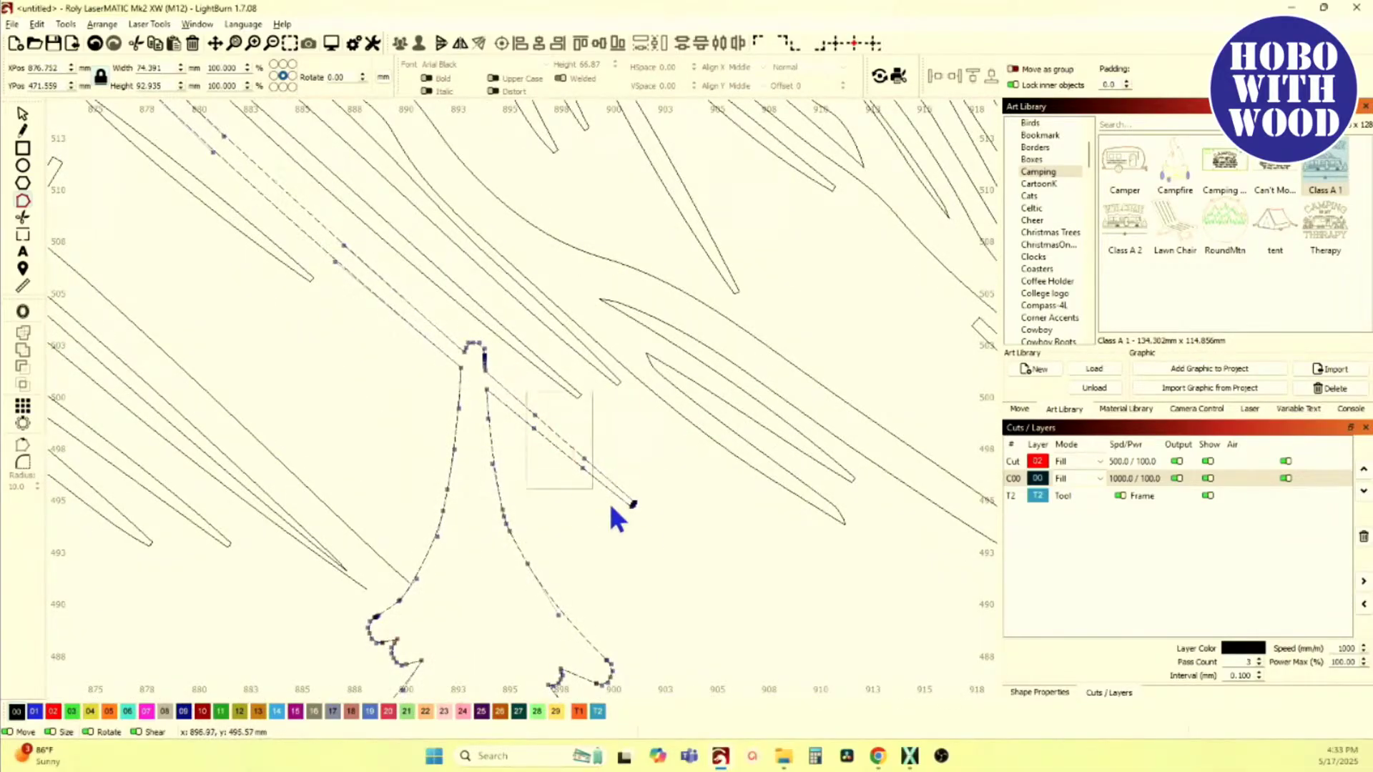
key("Delete")
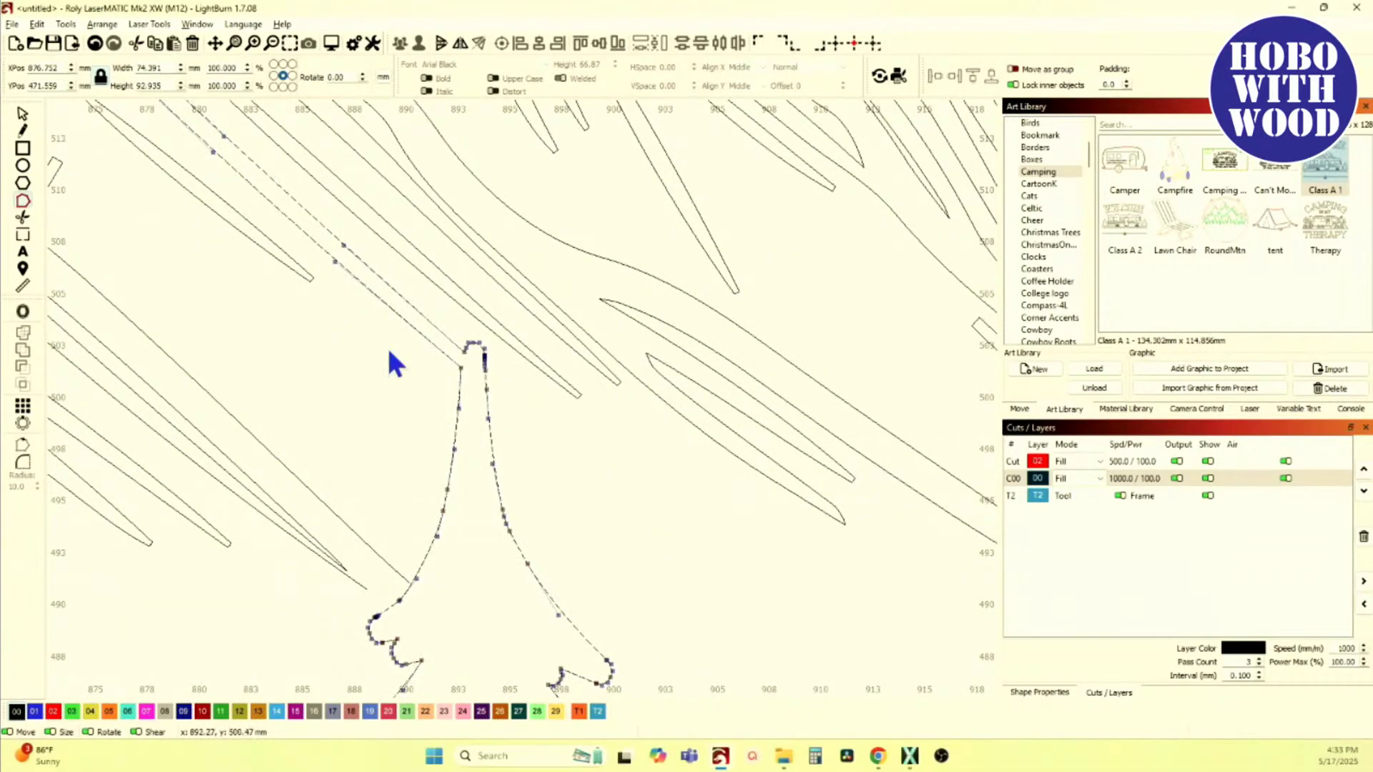
scroll(436, 353, "up", 5)
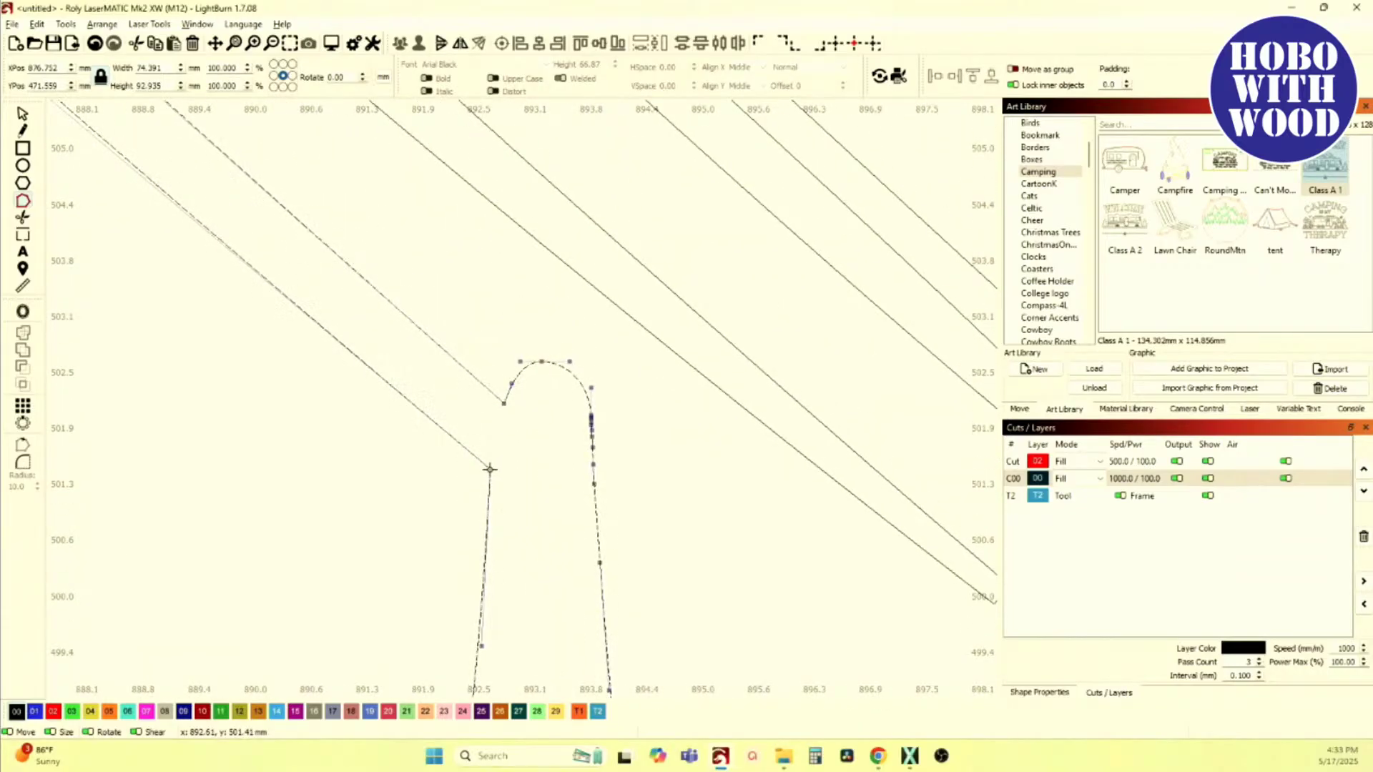
left_click_drag(490, 469, 384, 448)
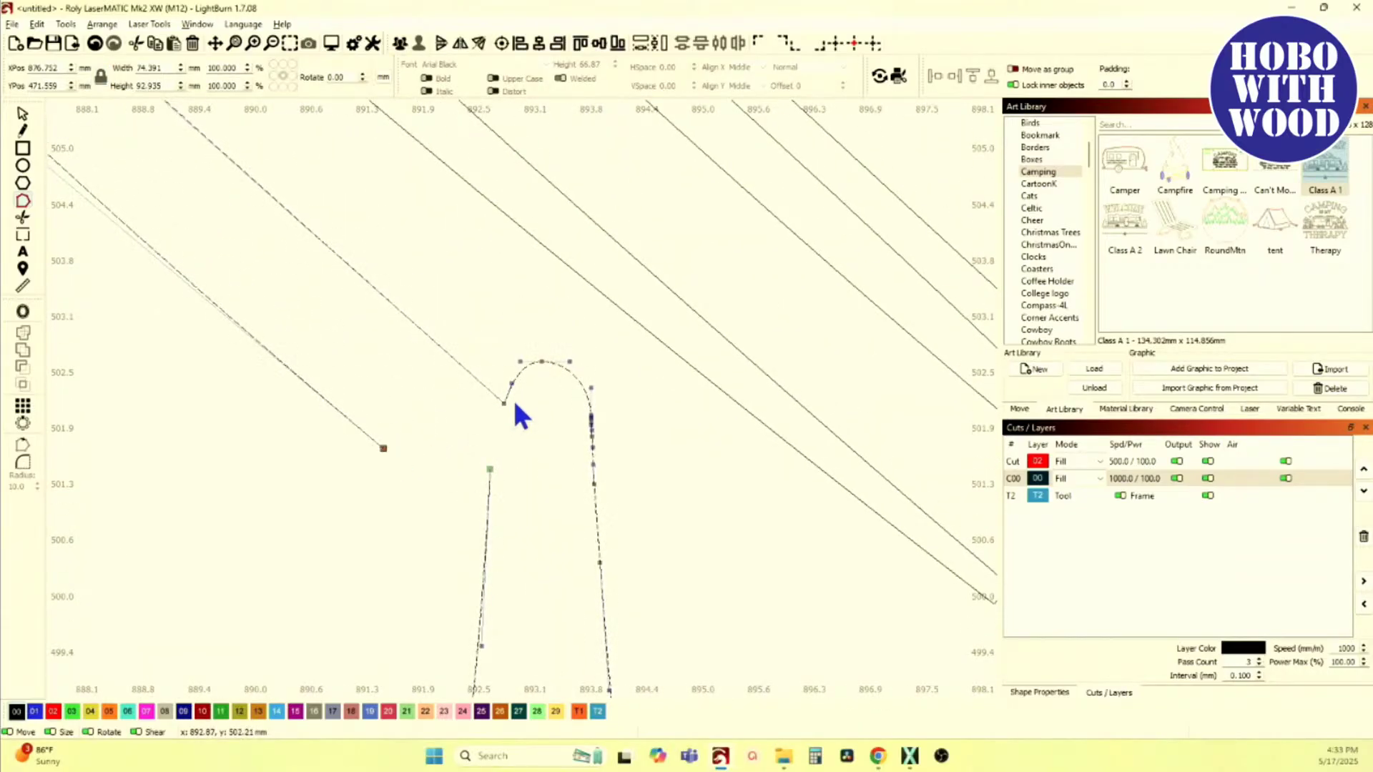
left_click_drag(503, 402, 491, 469)
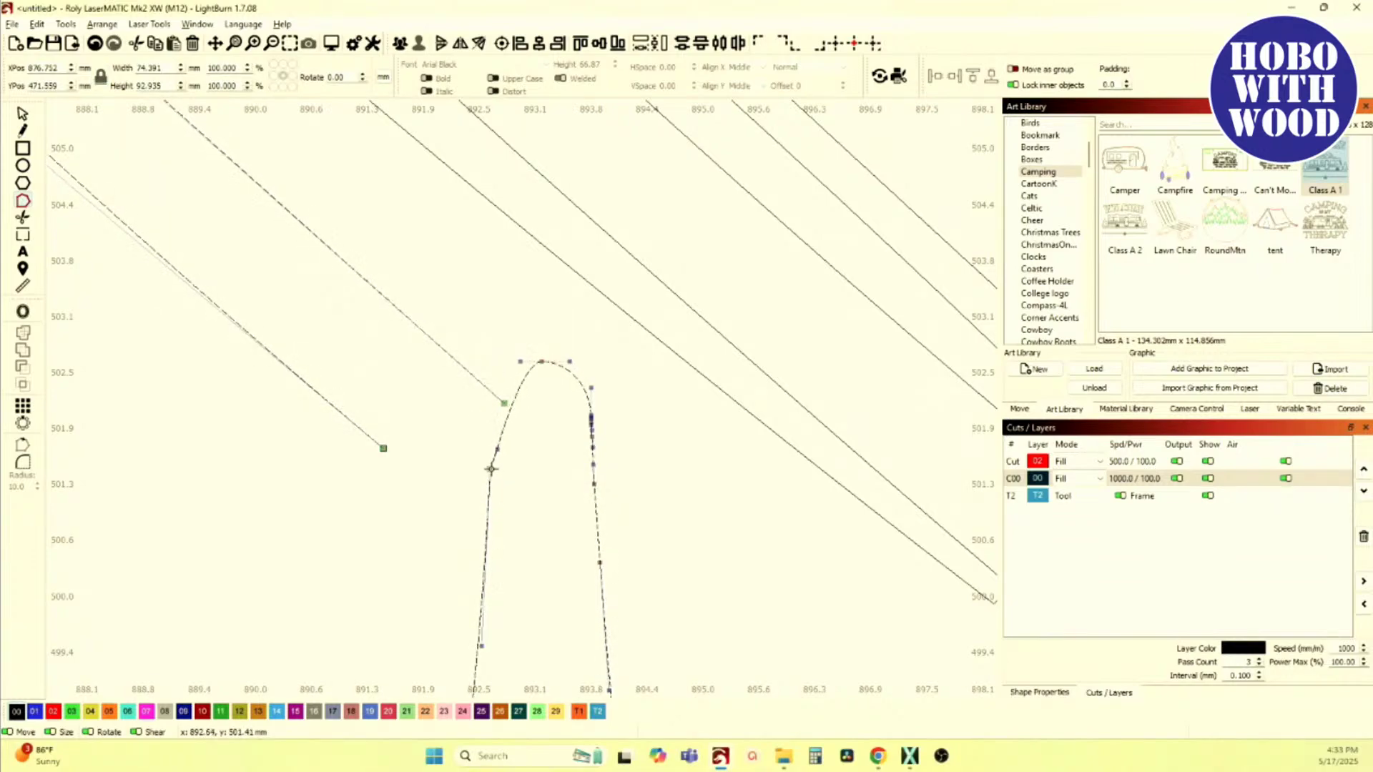
scroll(487, 410, "down", 15)
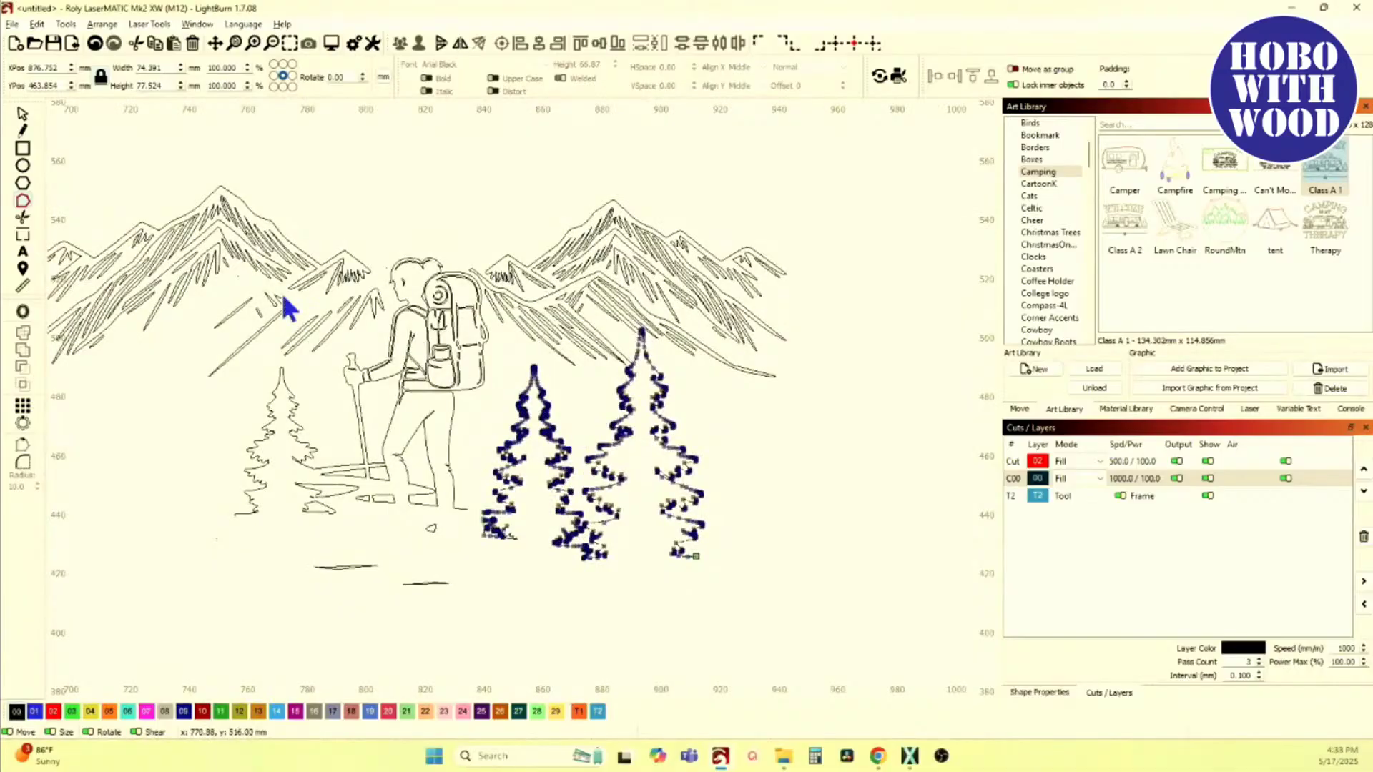
Step: Move the two-tree outline together with its small corner fragment to the empty area below the hiker scene
scroll(572, 561, "up", 7)
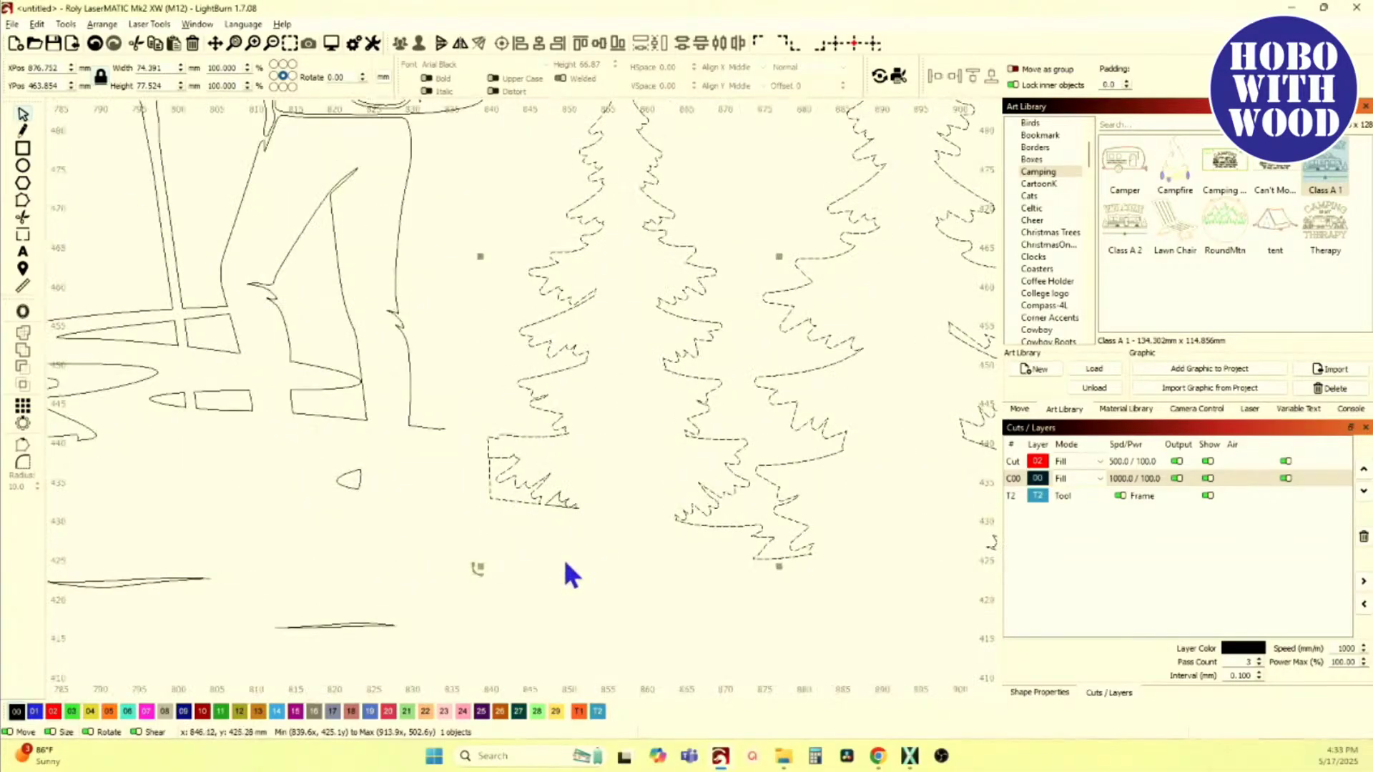
left_click_drag(572, 554, 419, 438)
scroll(419, 439, "down", 8)
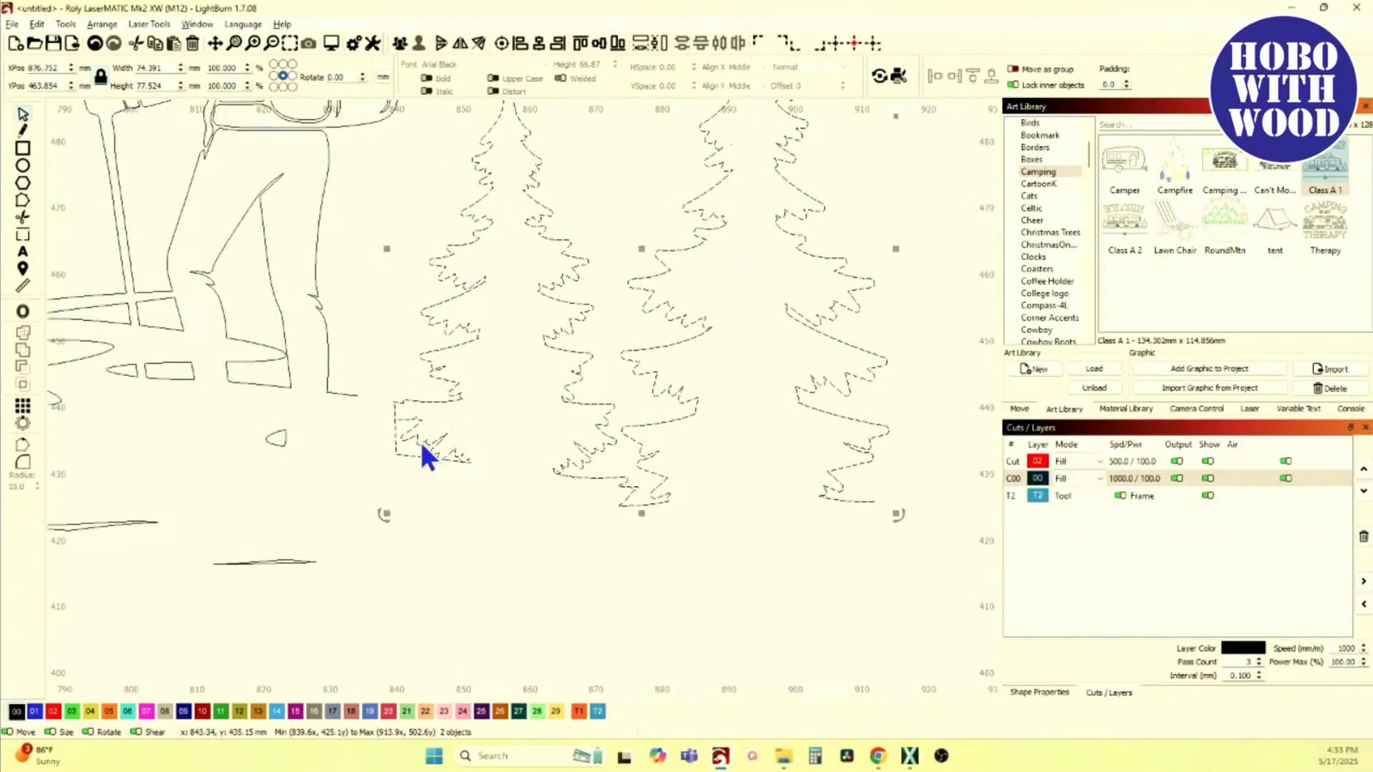
left_click_drag(510, 379, 267, 606)
scroll(426, 543, "down", 3)
scroll(515, 429, "up", 2)
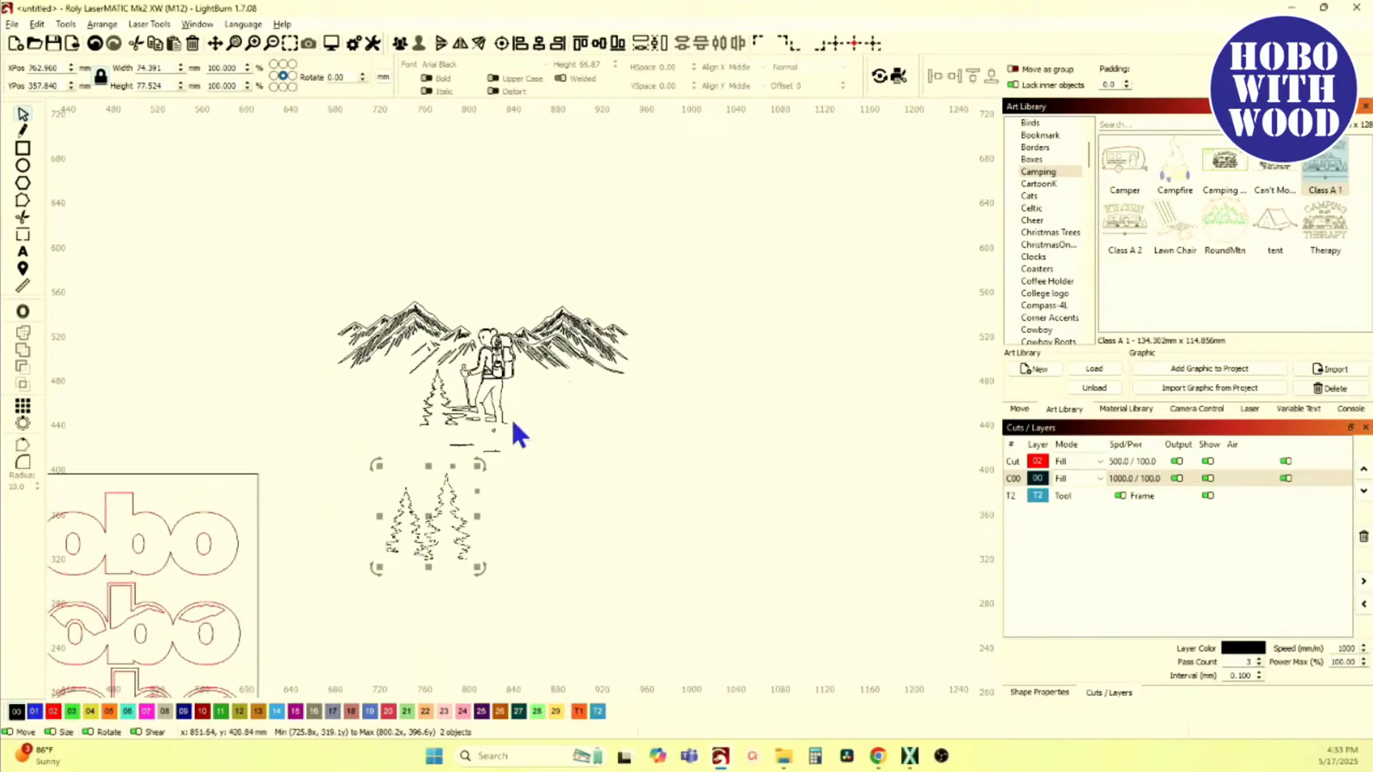
Step: Delete the hiker, mountains, remaining tree and leftover ground pieces, keeping only the separated pair of trees
left_click_drag(537, 414, 226, 212)
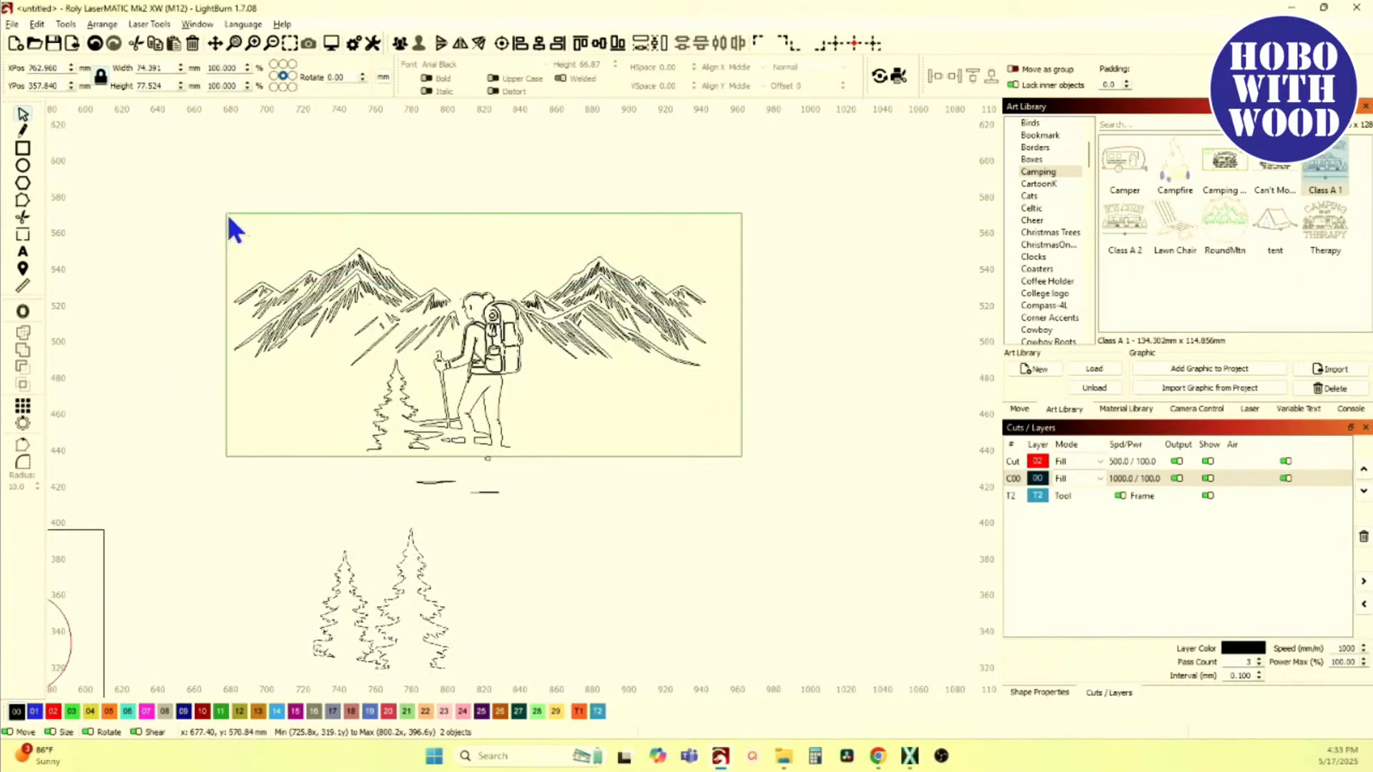
key("Delete")
left_click_drag(463, 477, 414, 439)
key("Delete")
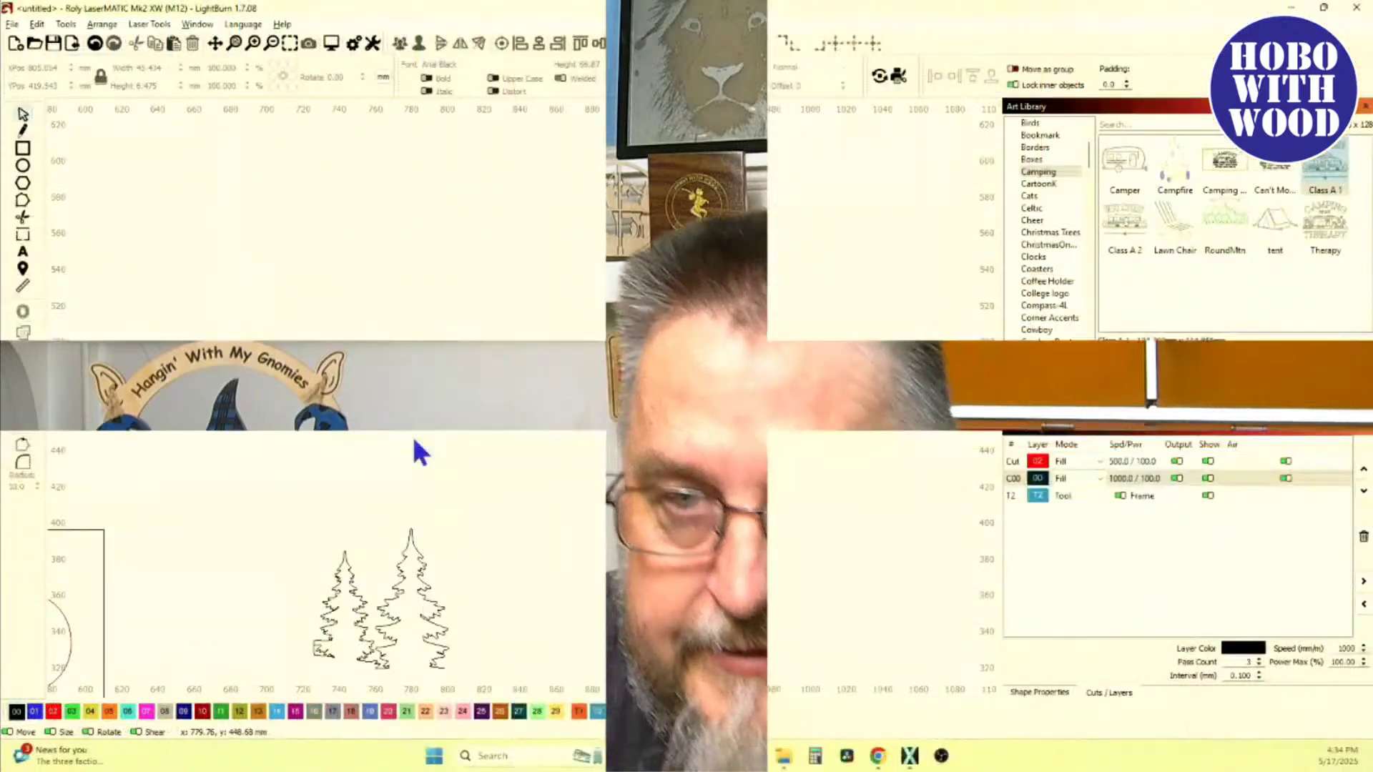
Step: Duplicate both mountain pieces overlapping the Hobo lettering and place the copy in the empty space above the work area
scroll(402, 501, "down", 5)
scroll(514, 544, "up", 2)
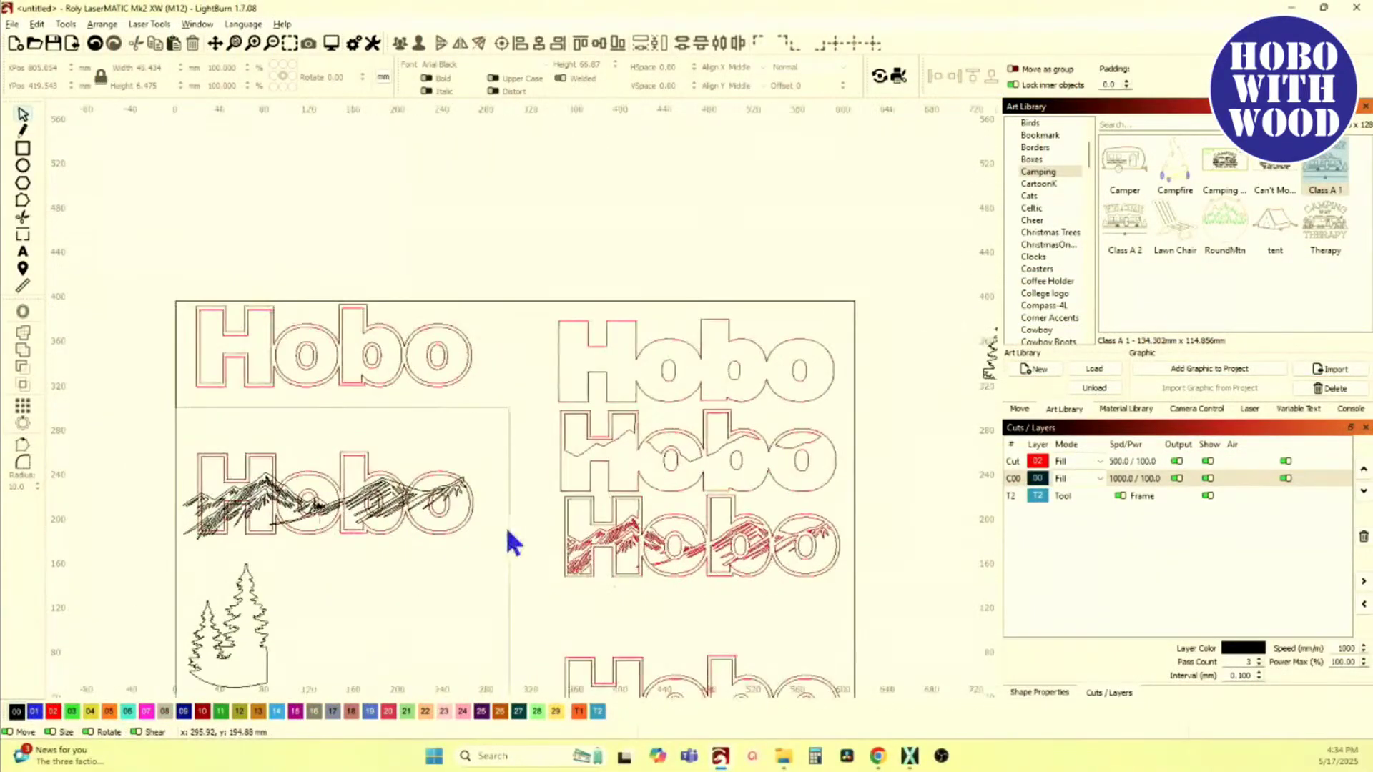
left_click(315, 505)
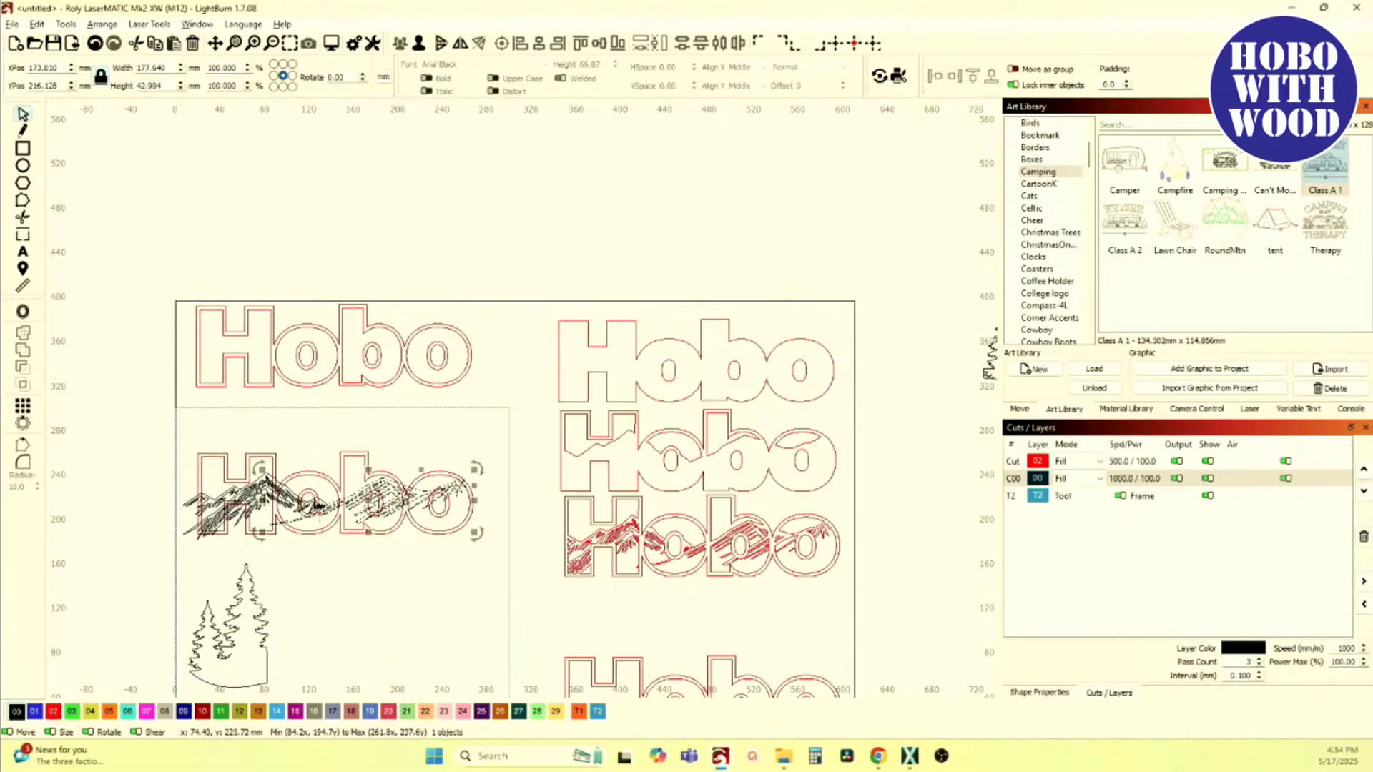
left_click(312, 505, "shift")
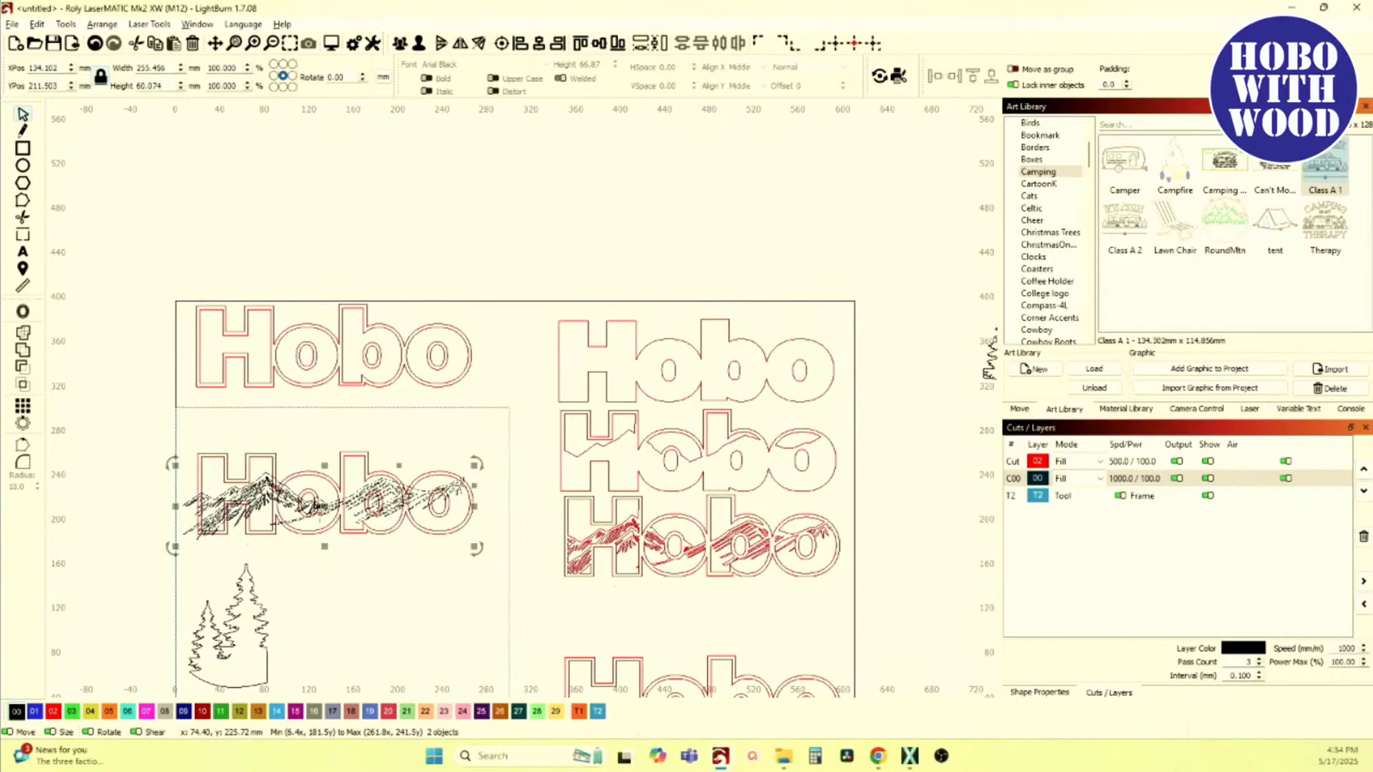
scroll(259, 491, "down", 2)
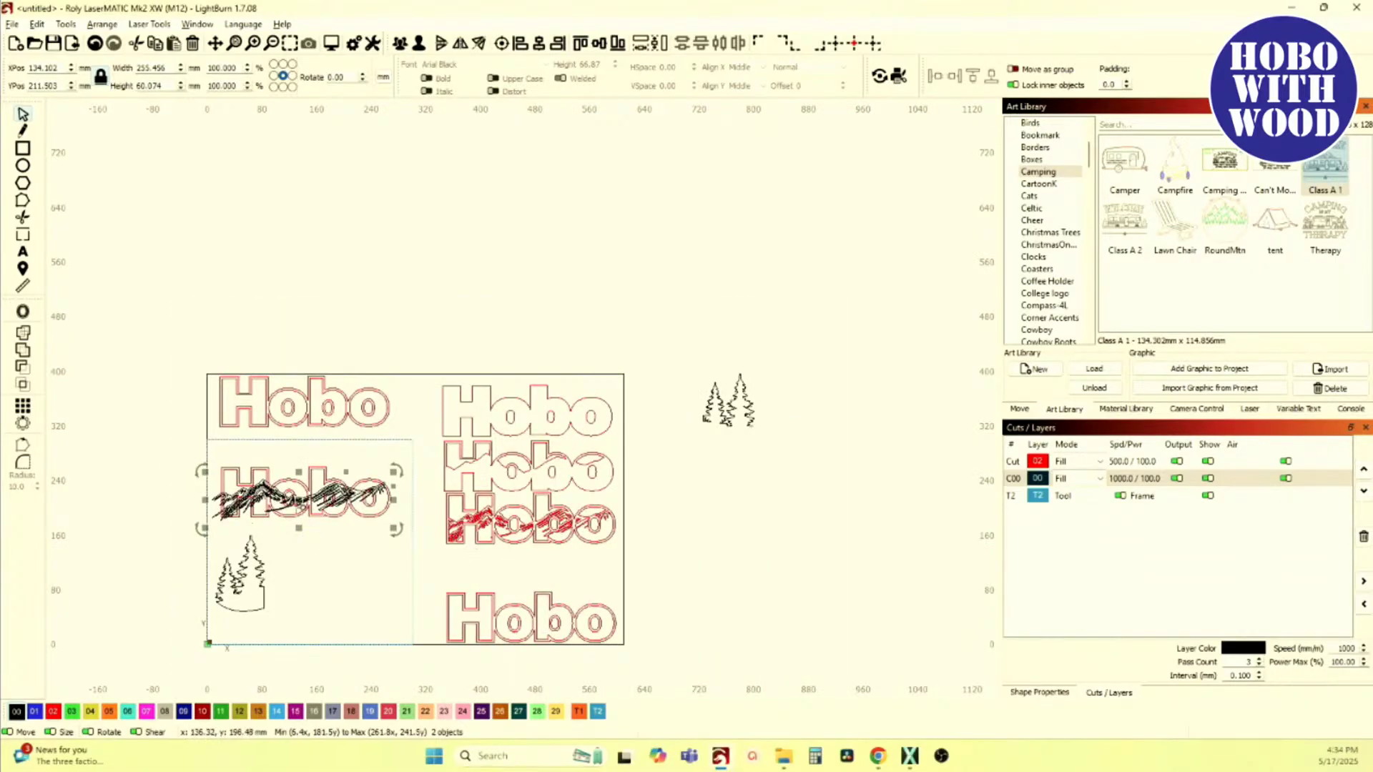
left_click_drag(299, 499, 628, 221)
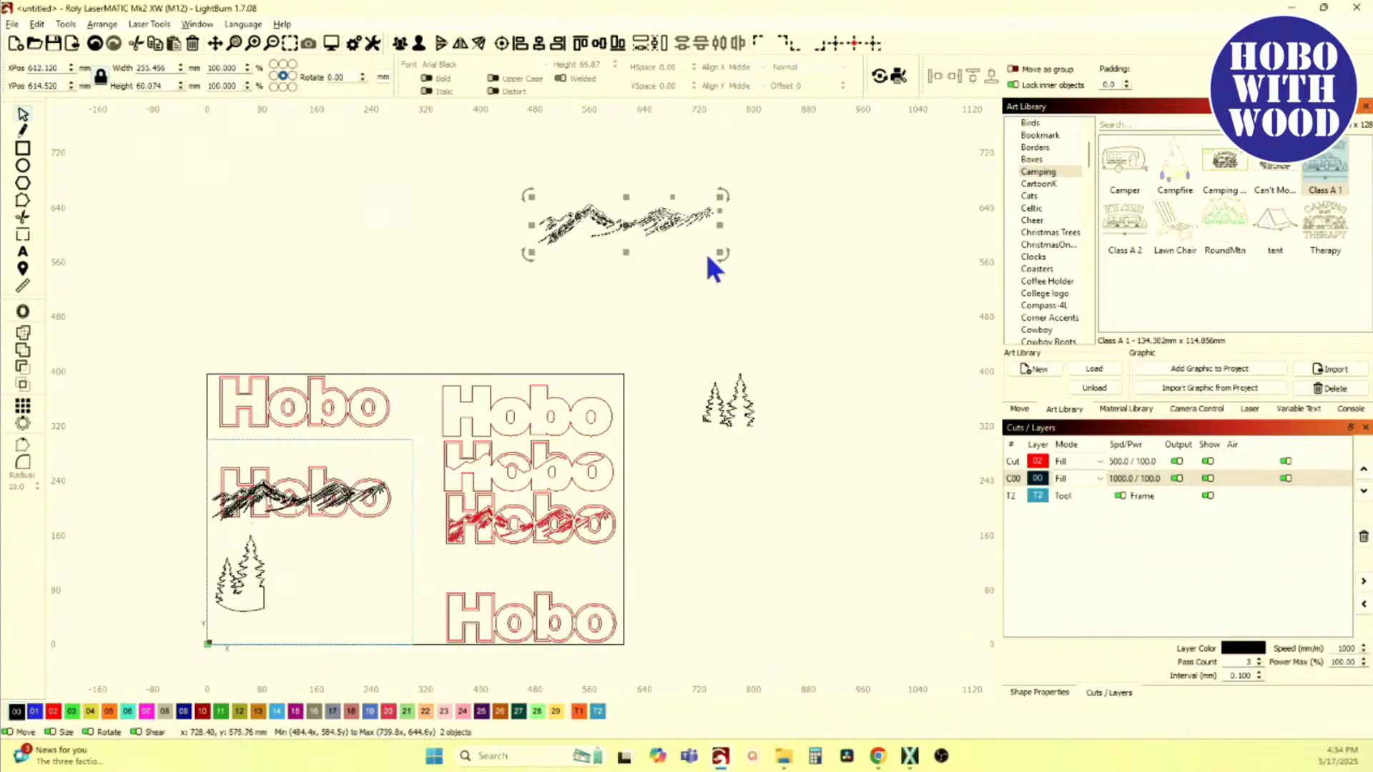
left_click(641, 289)
Step: Combine the two copied mountain pieces into a single shape with a Boolean Union
scroll(641, 289, "up", 8)
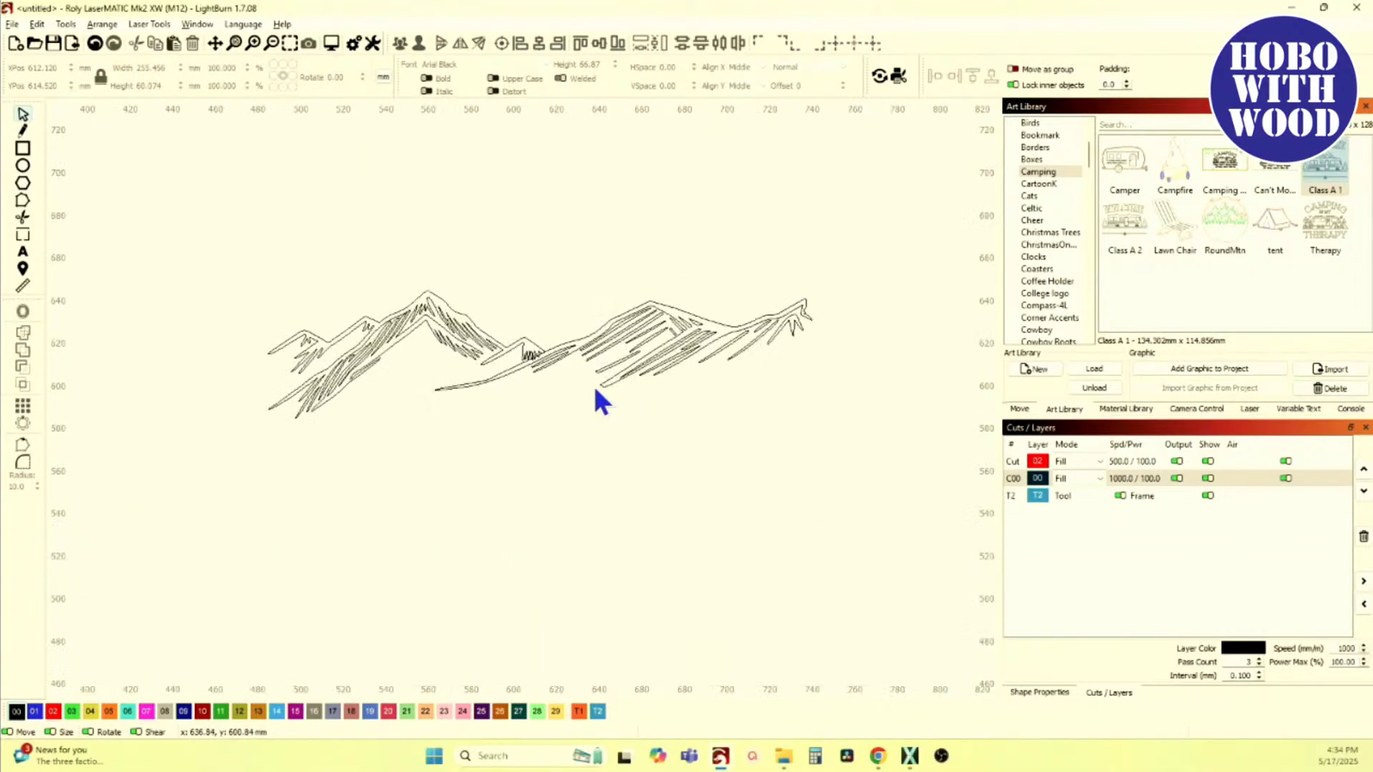
scroll(525, 393, "up", 1)
left_click_drag(548, 375, 457, 329)
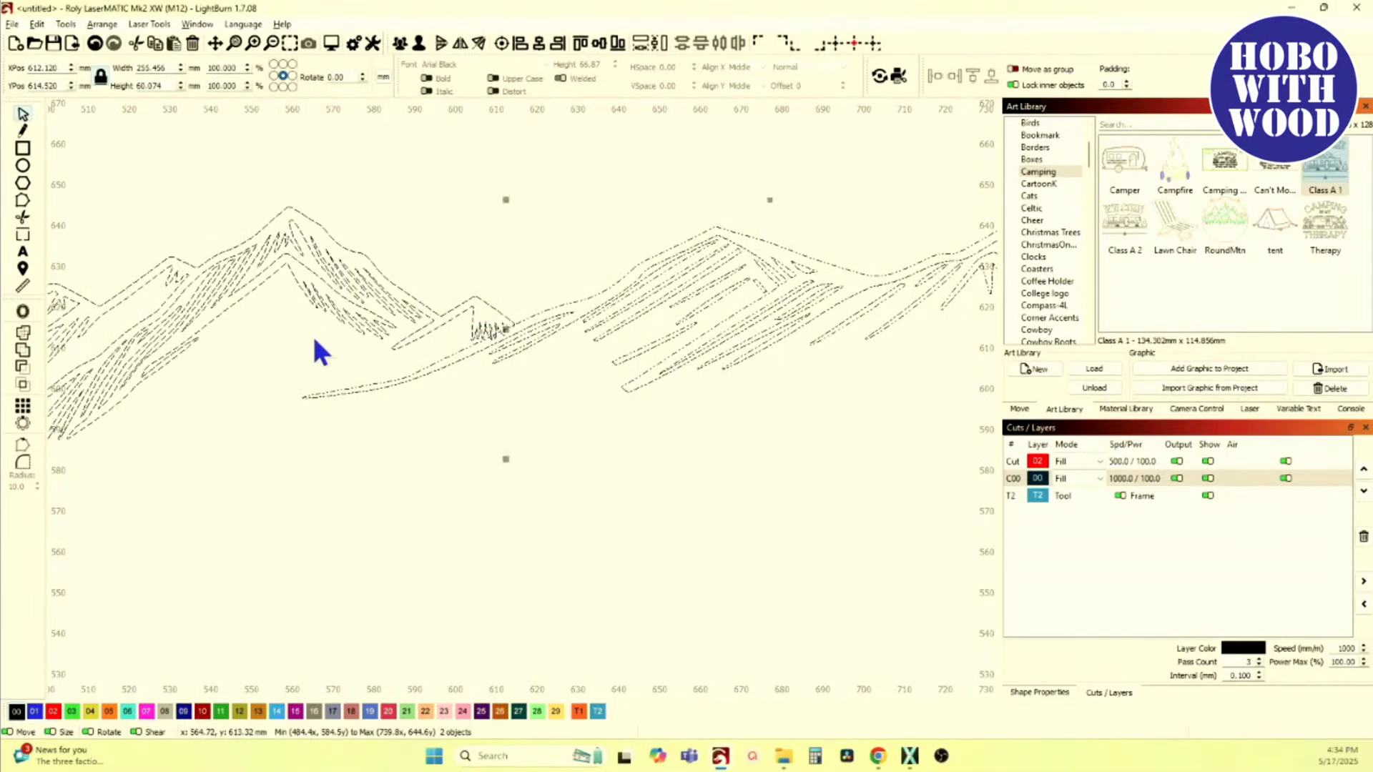
left_click(23, 350)
left_click(315, 429)
scroll(514, 380, "down", 3)
scroll(511, 379, "up", 5)
scroll(508, 366, "down", 5)
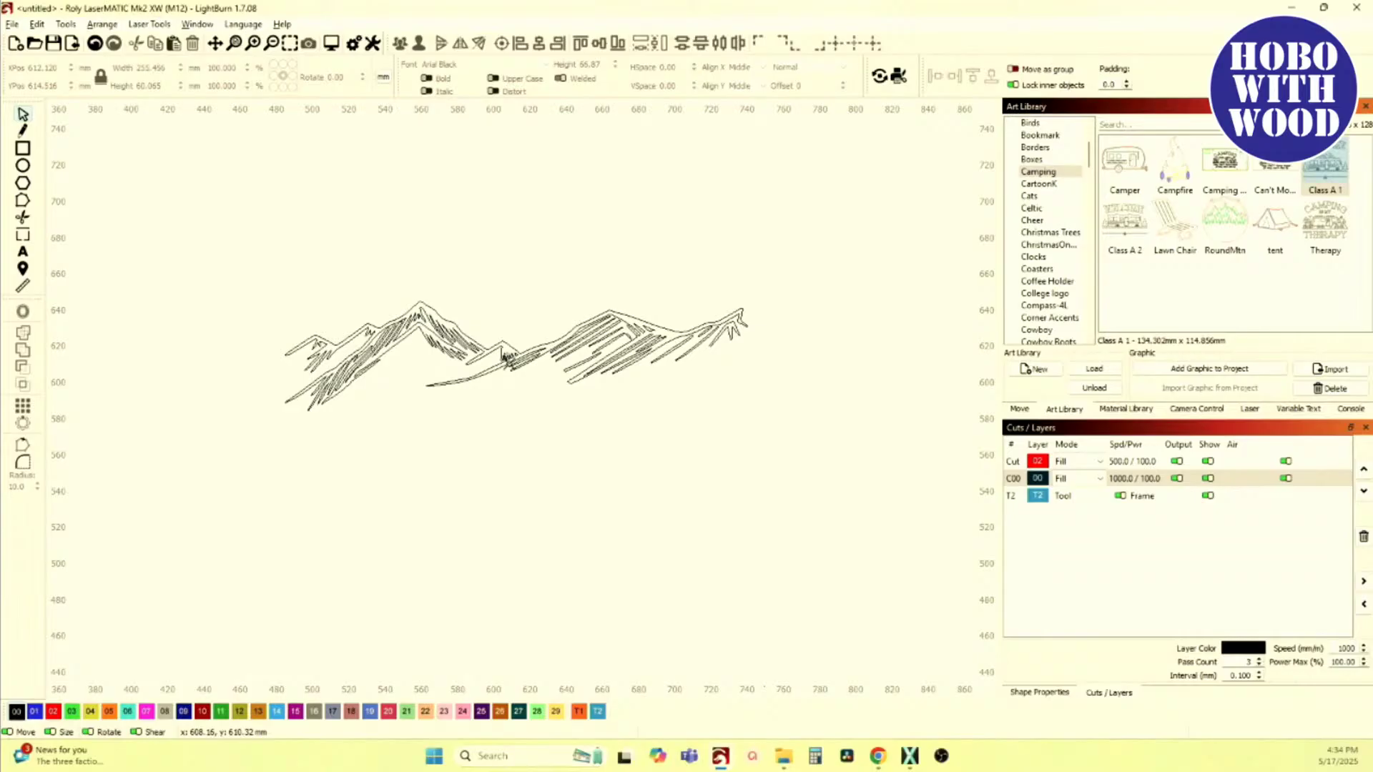
Step: Select the united mountain range and look through the Art Library's categories
left_click_drag(243, 214, 848, 499)
scroll(1068, 273, "down", 10)
scroll(1066, 272, "down", 7)
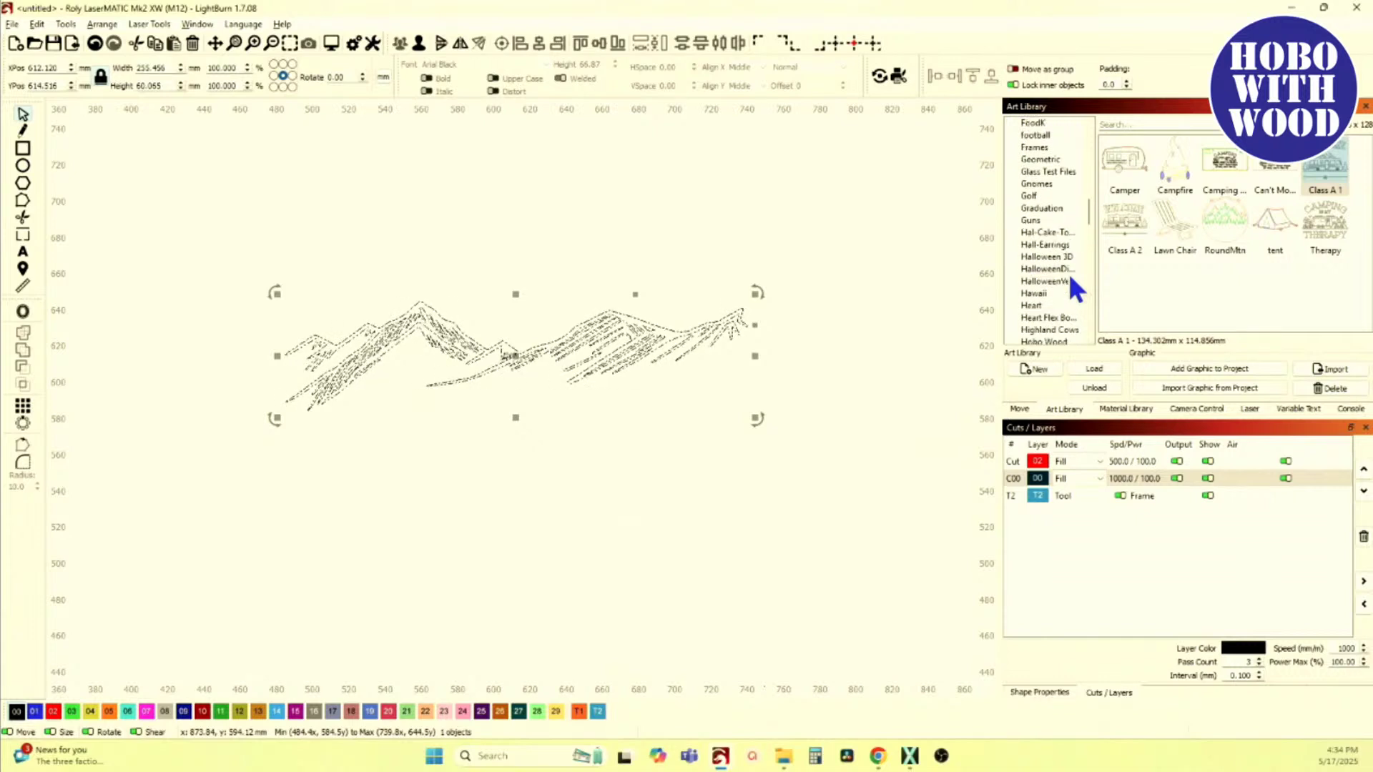
scroll(1054, 286, "up", 5)
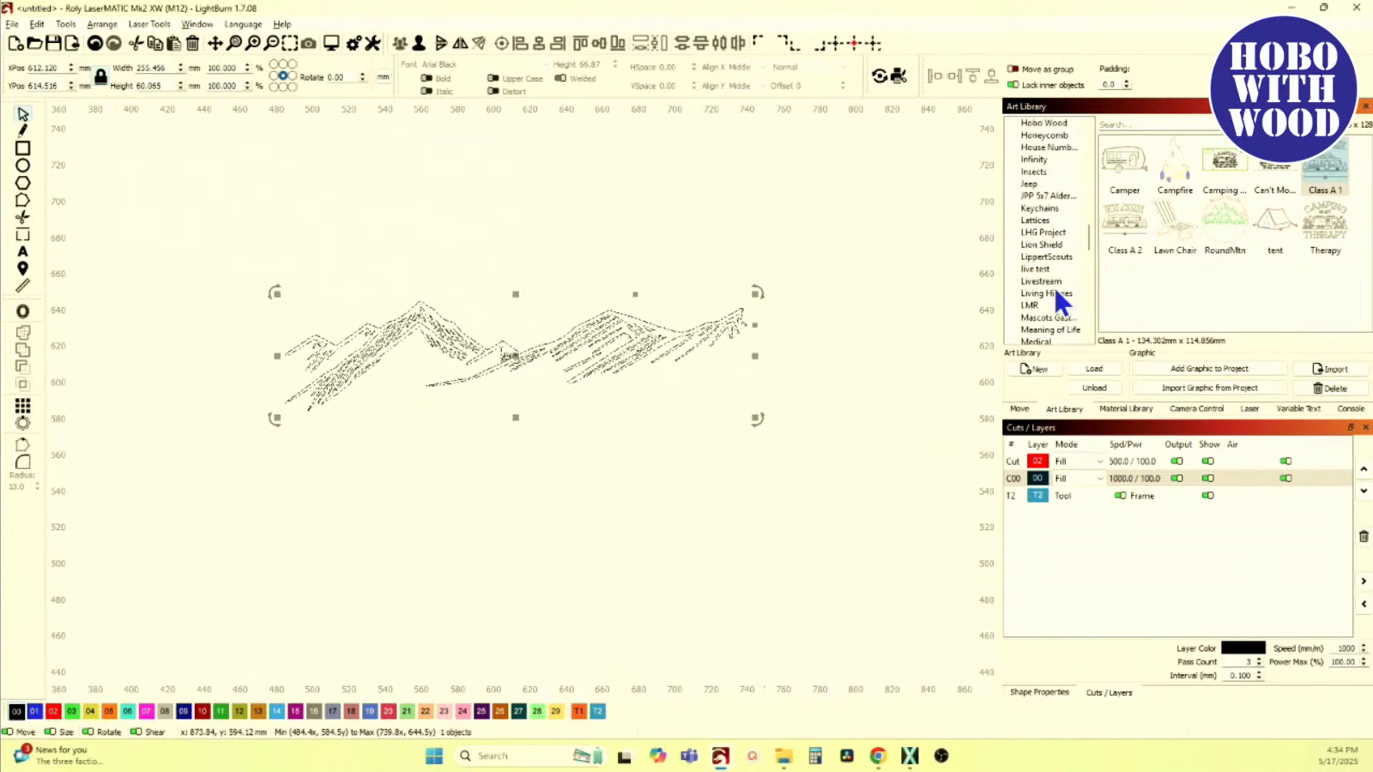
scroll(1055, 307, "up", 8)
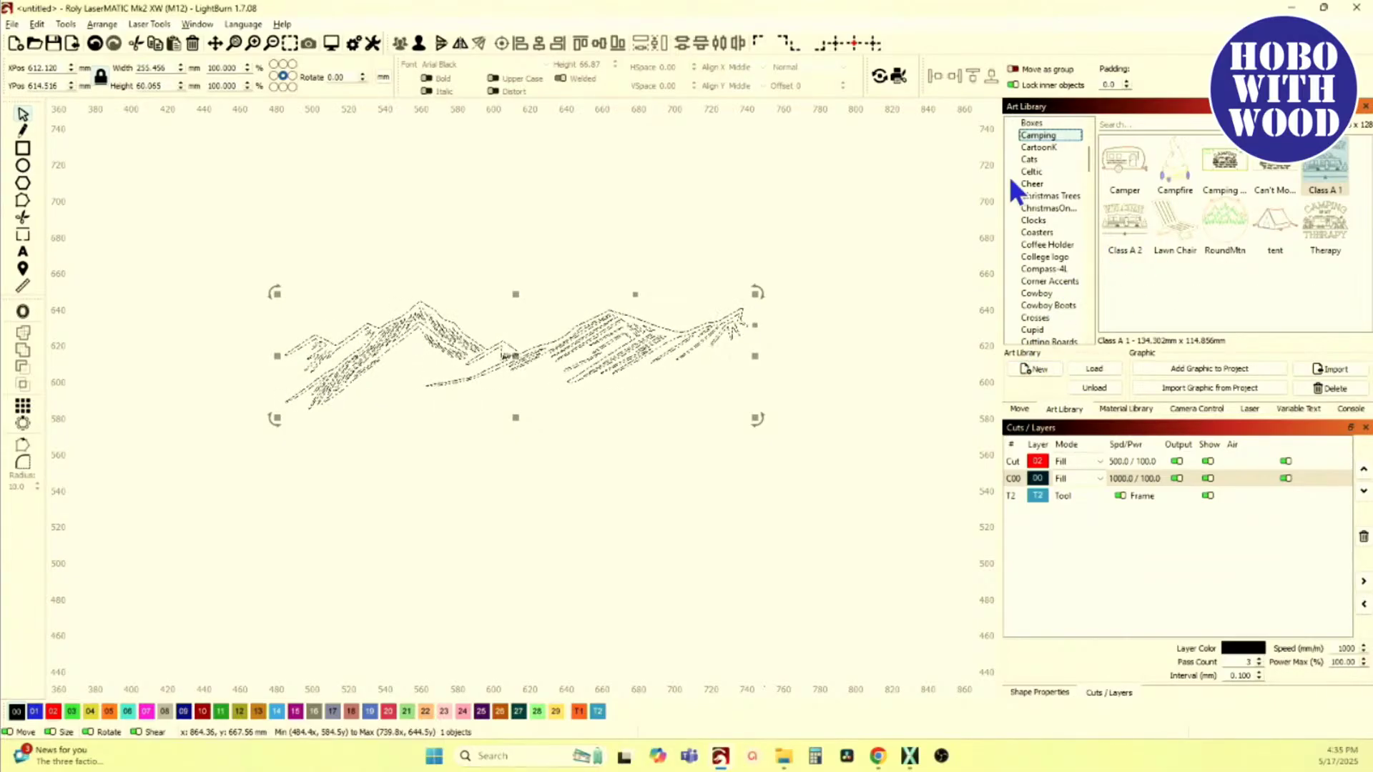
Step: Check the list of available windows, then float the Art Library over the canvas and dock it back in place
left_click(195, 23)
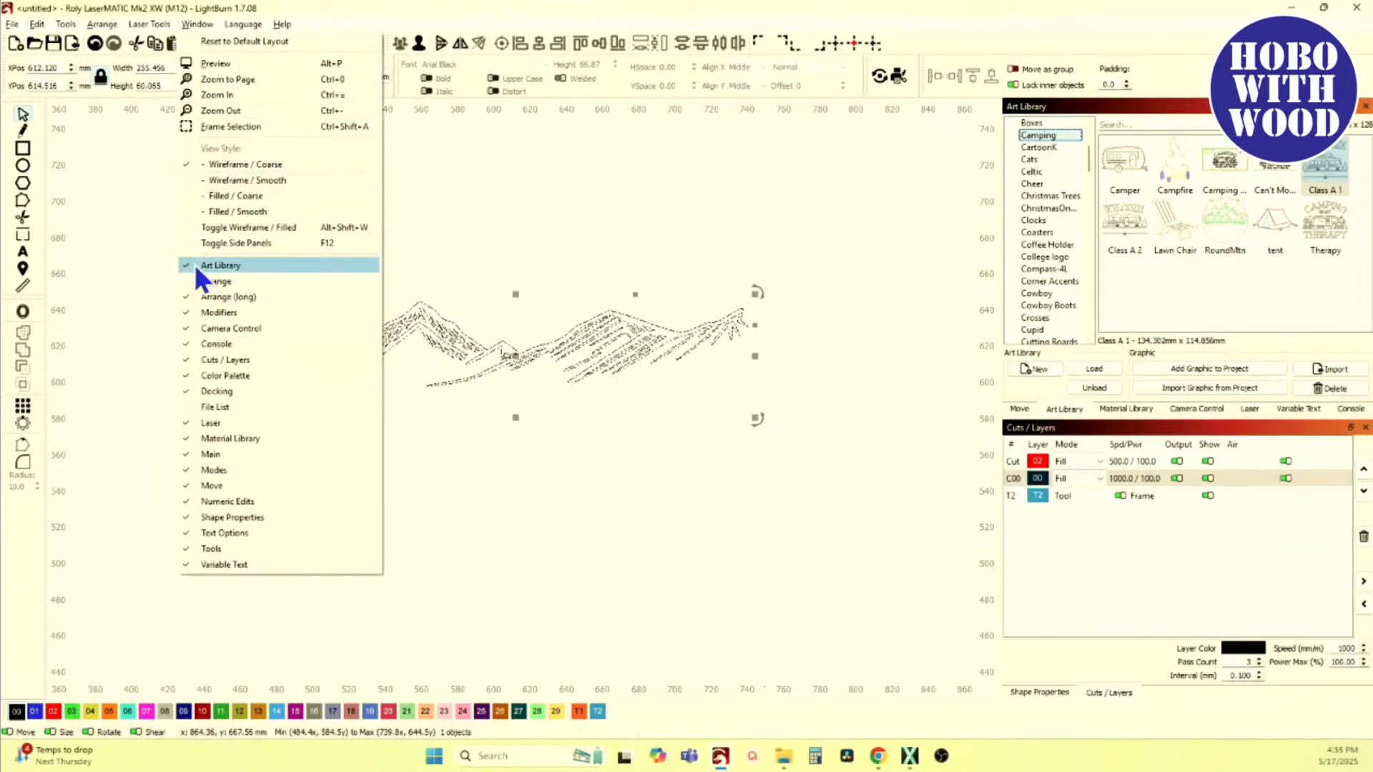
left_click(521, 216)
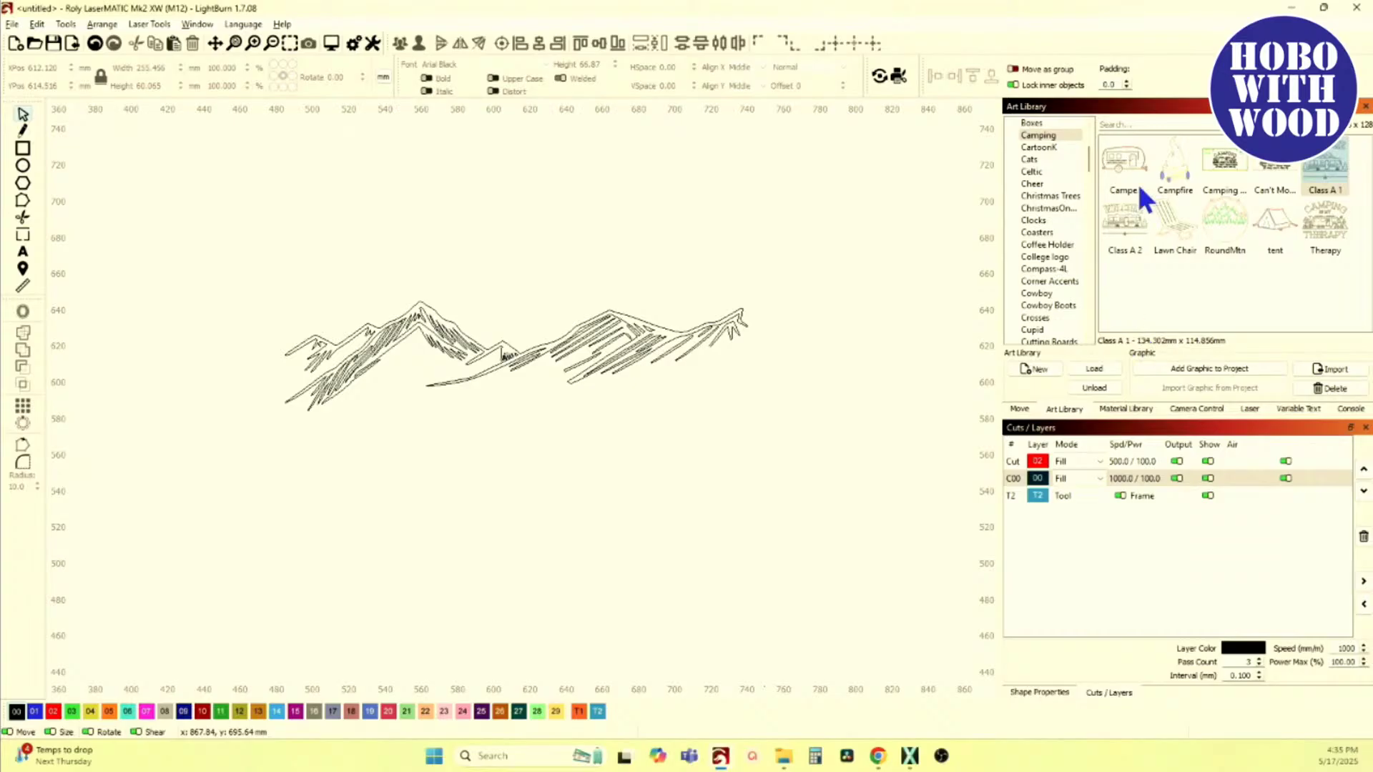
left_click_drag(1170, 110, 527, 214)
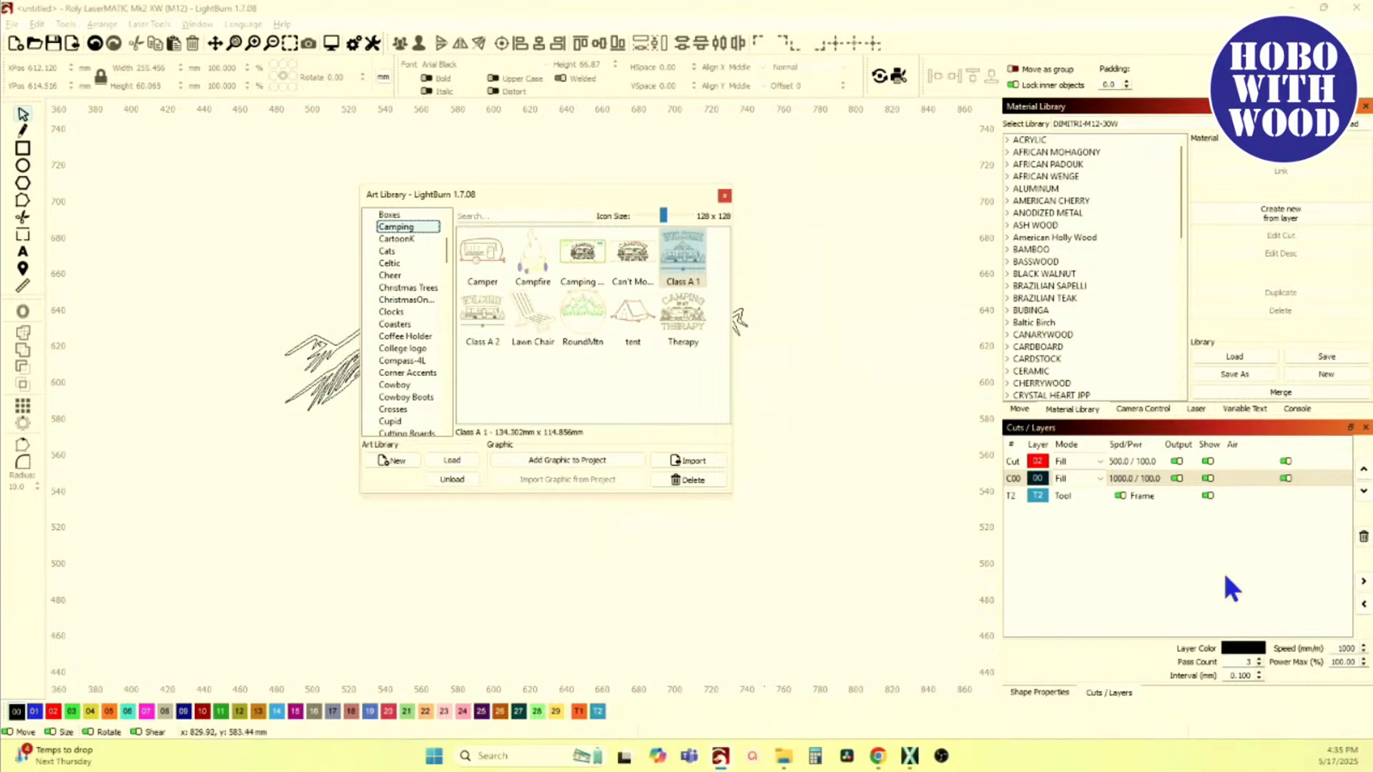
left_click_drag(516, 189, 1228, 197)
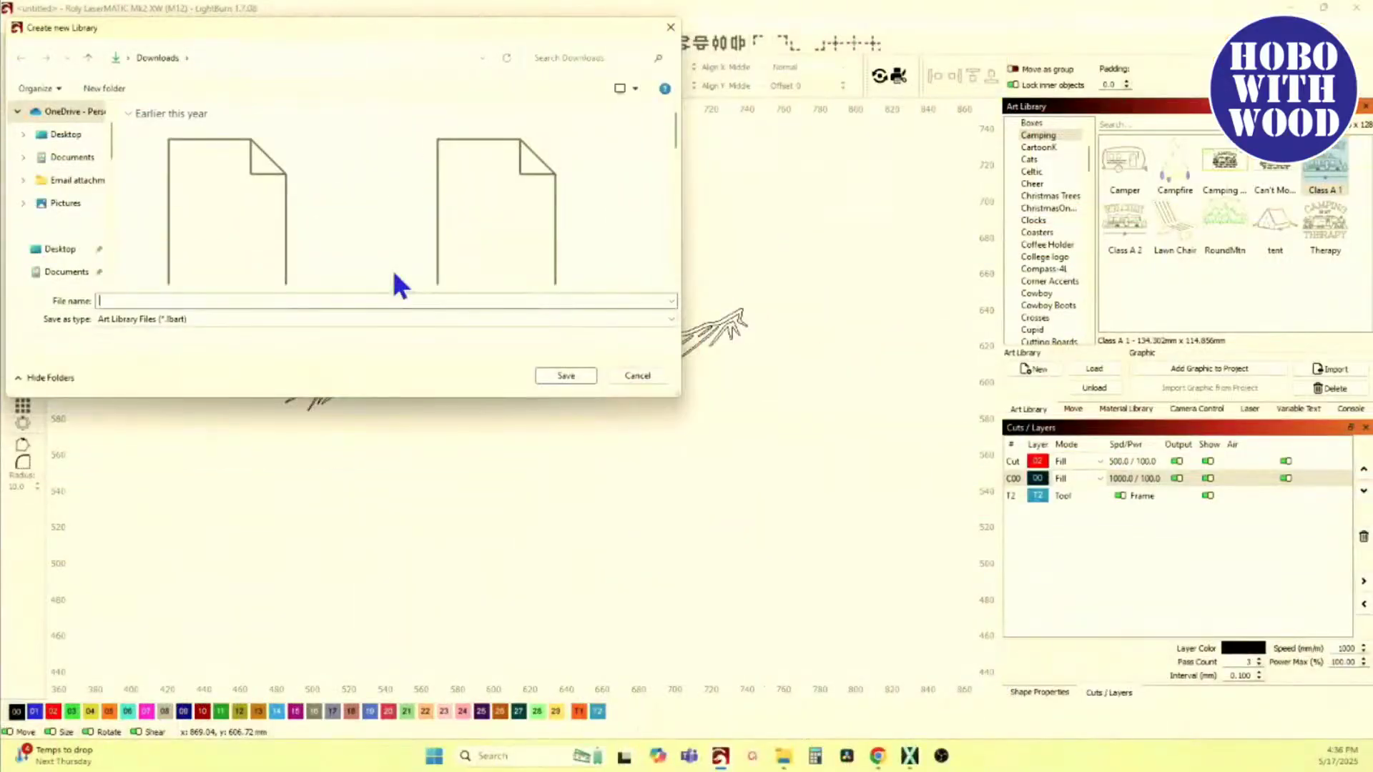
Step: Create a new art library named Mountains in the Art Library folder inside the desktop's Lightburn folder
left_click(72, 135)
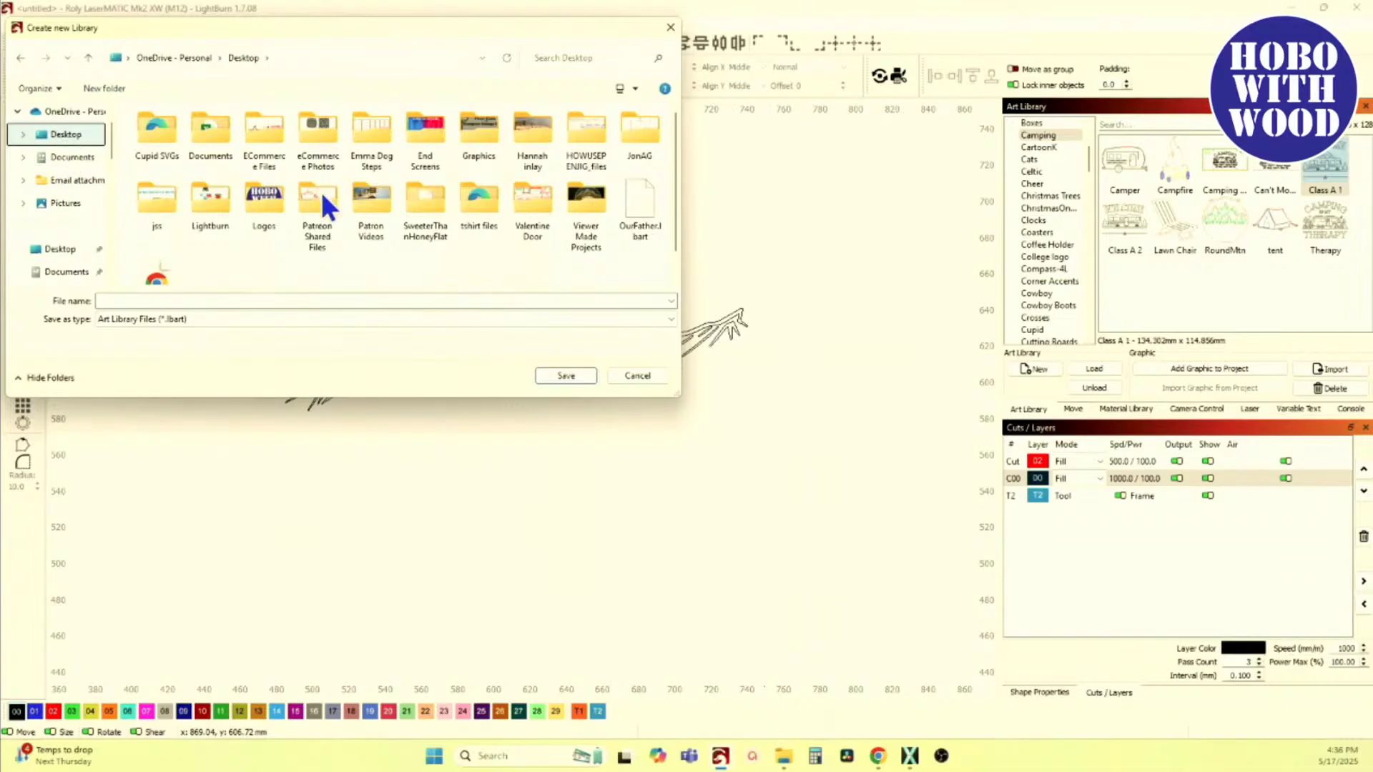
double_click(207, 200)
left_click(169, 133)
double_click(169, 133)
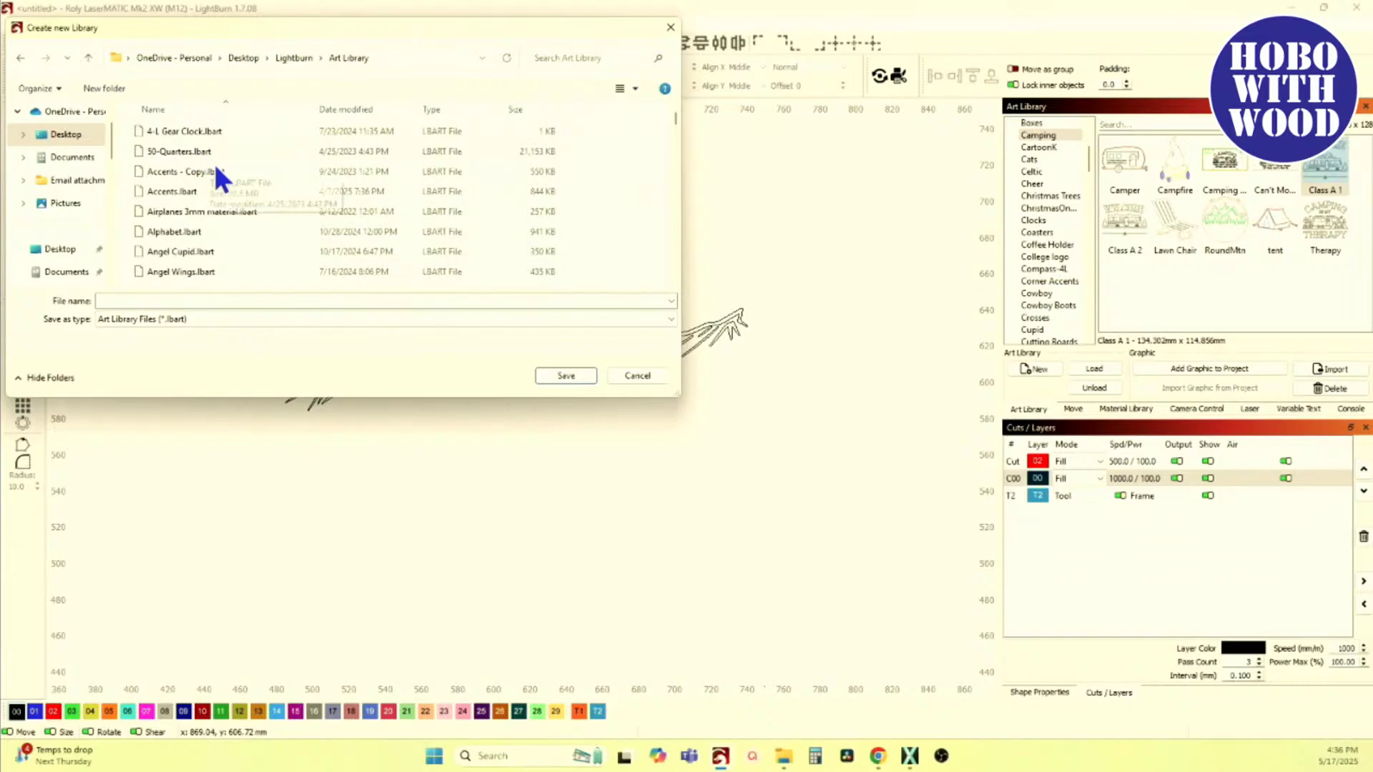
scroll(172, 200, "down", 5)
left_click(136, 301)
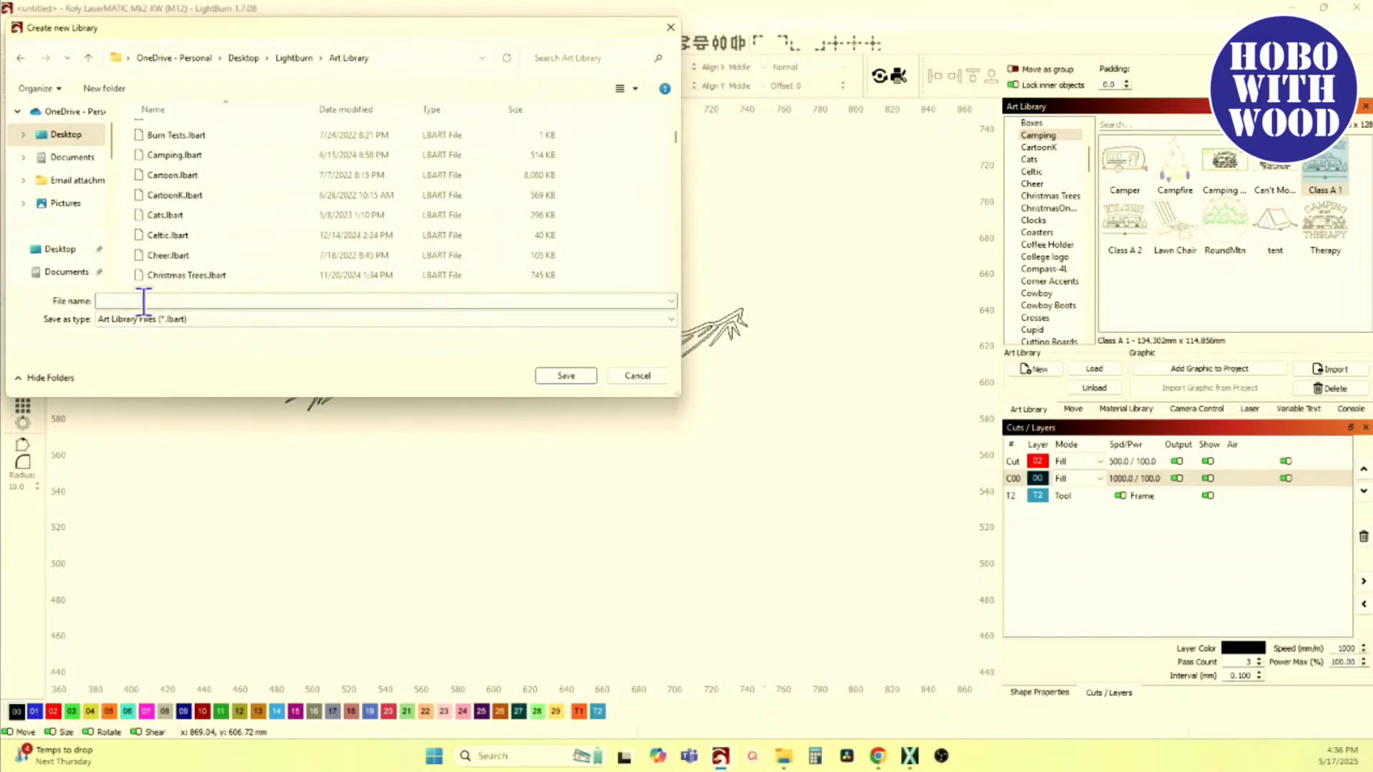
type("Mountains")
left_click(567, 374)
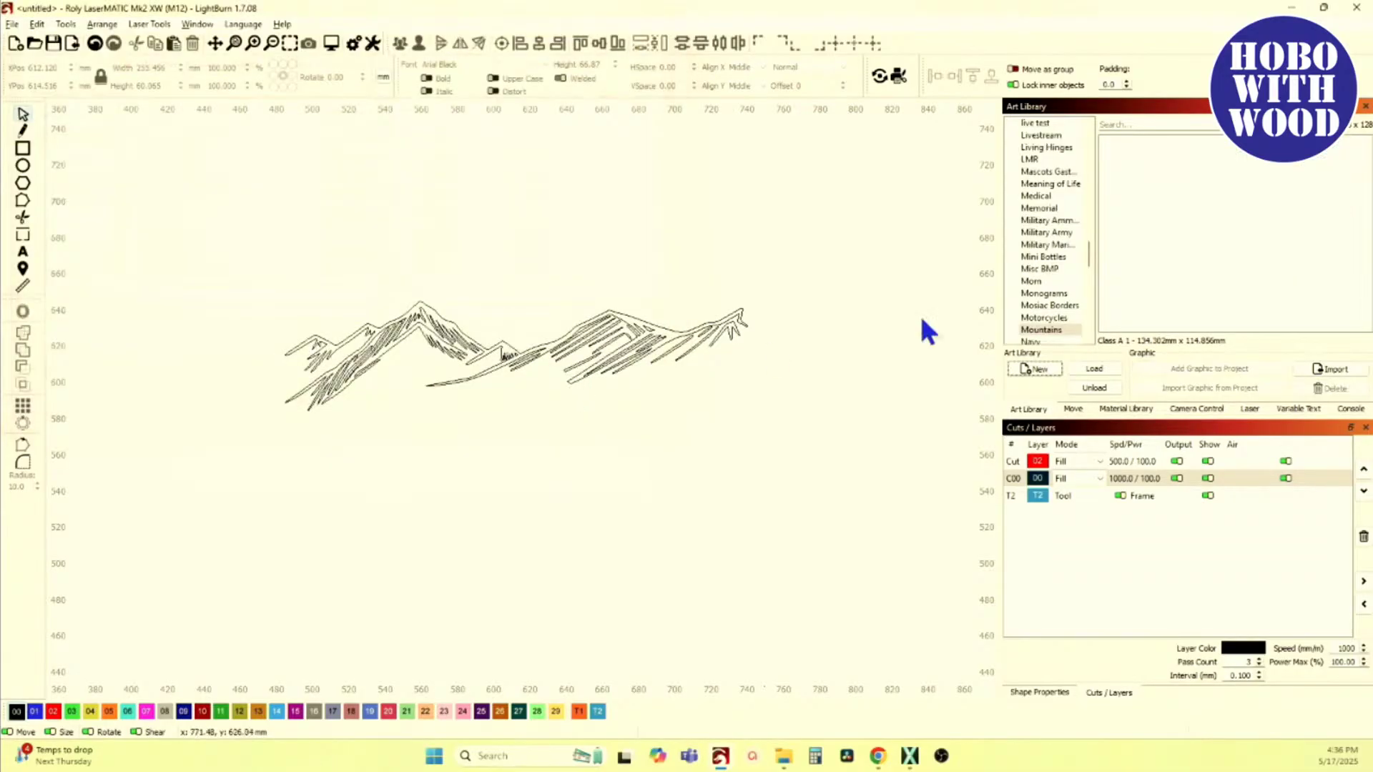
Step: Import the united mountain range into the Mountains library as graphic 1 and delete the original from the canvas
scroll(1069, 332, "up", 5)
scroll(1040, 261, "down", 5)
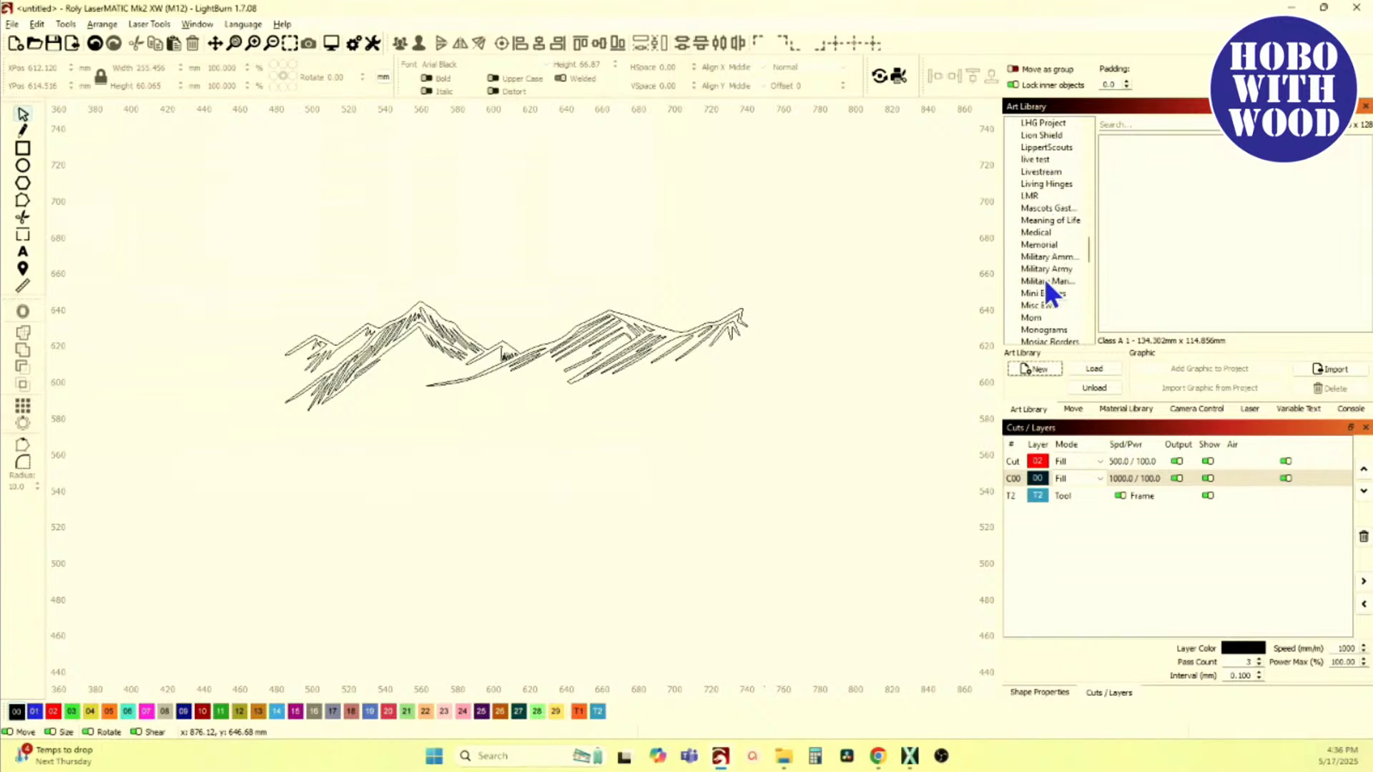
left_click(1046, 331)
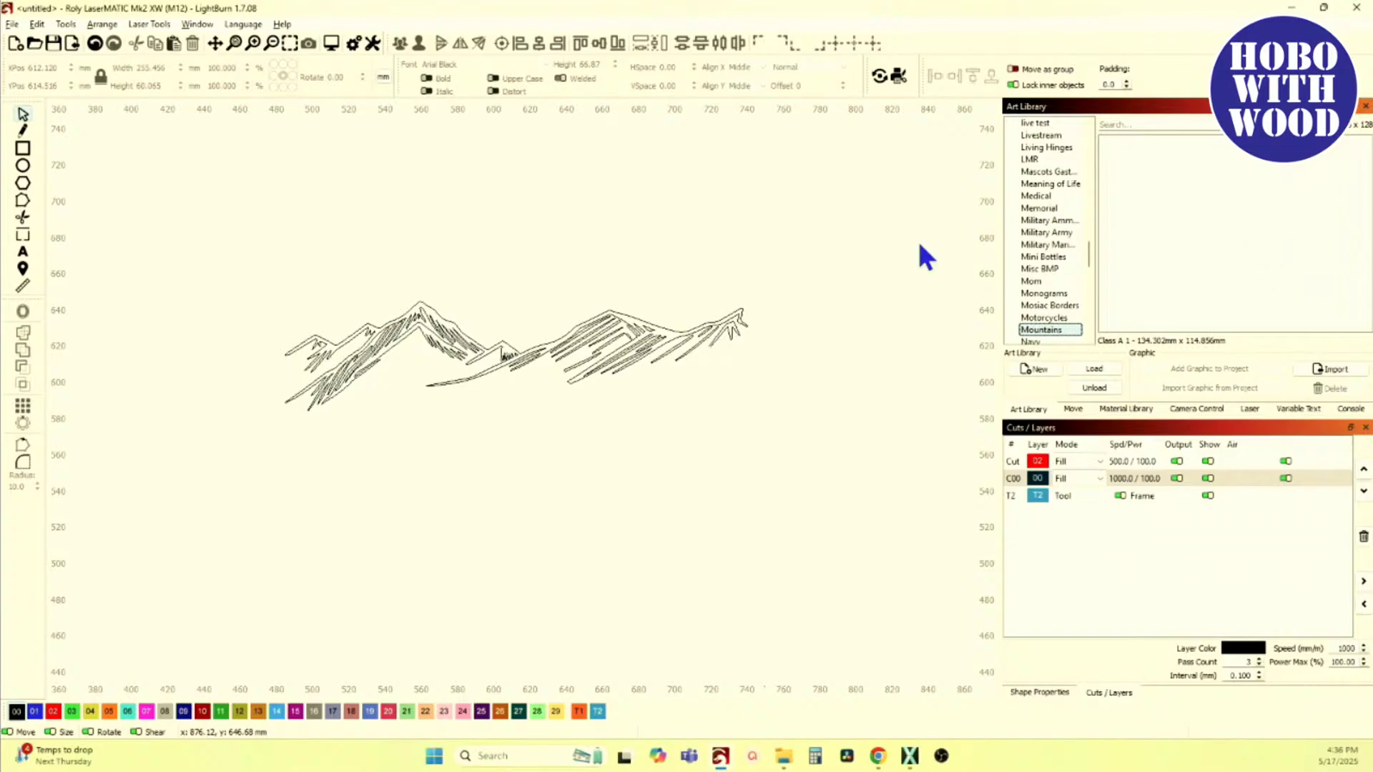
left_click_drag(202, 200, 822, 482)
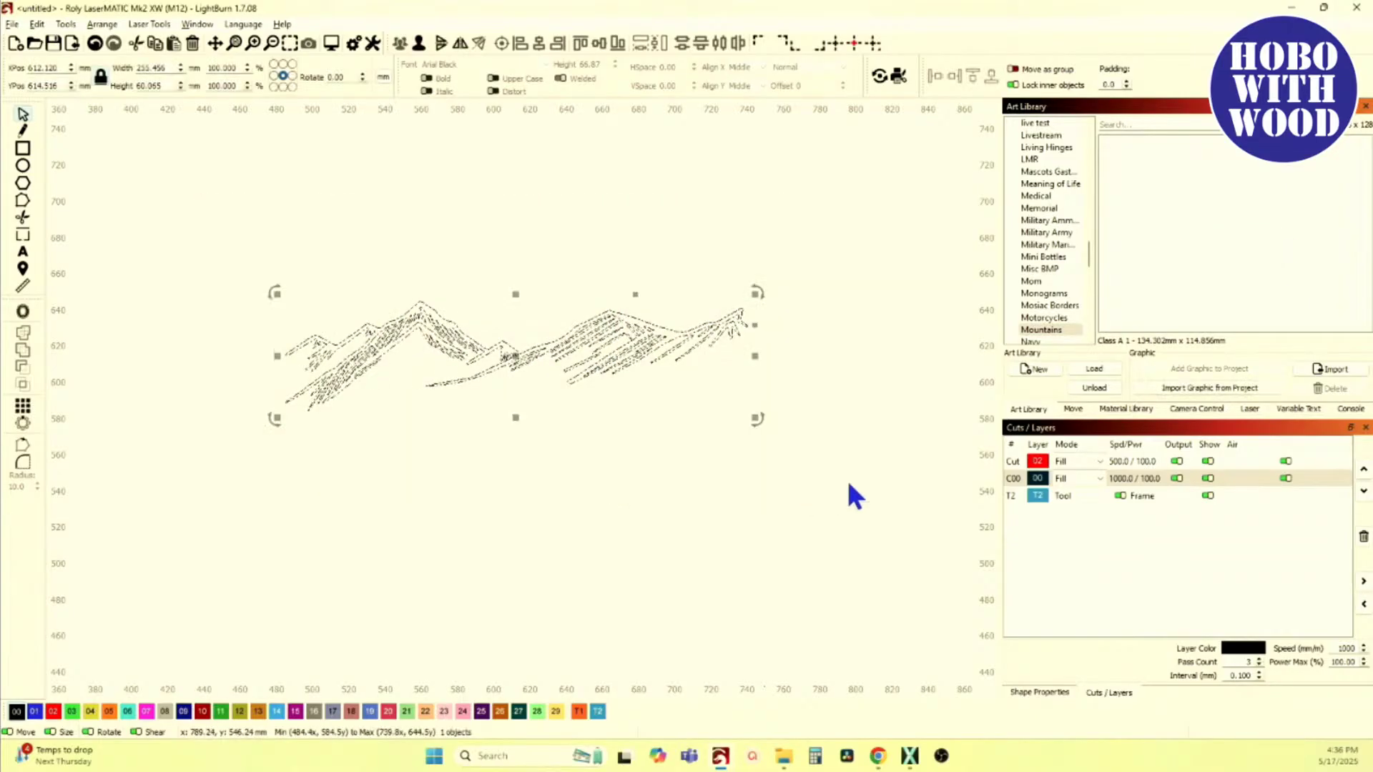
left_click(1208, 387)
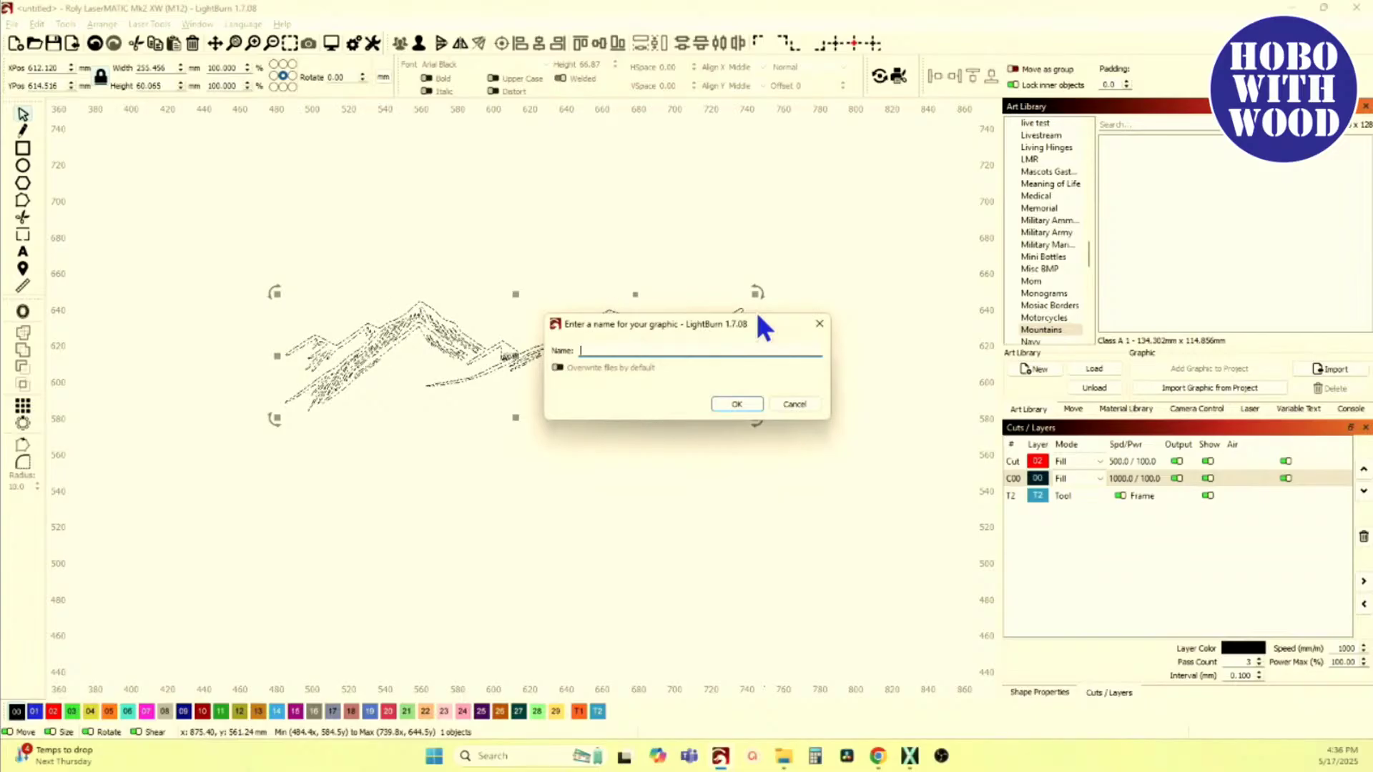
type("1")
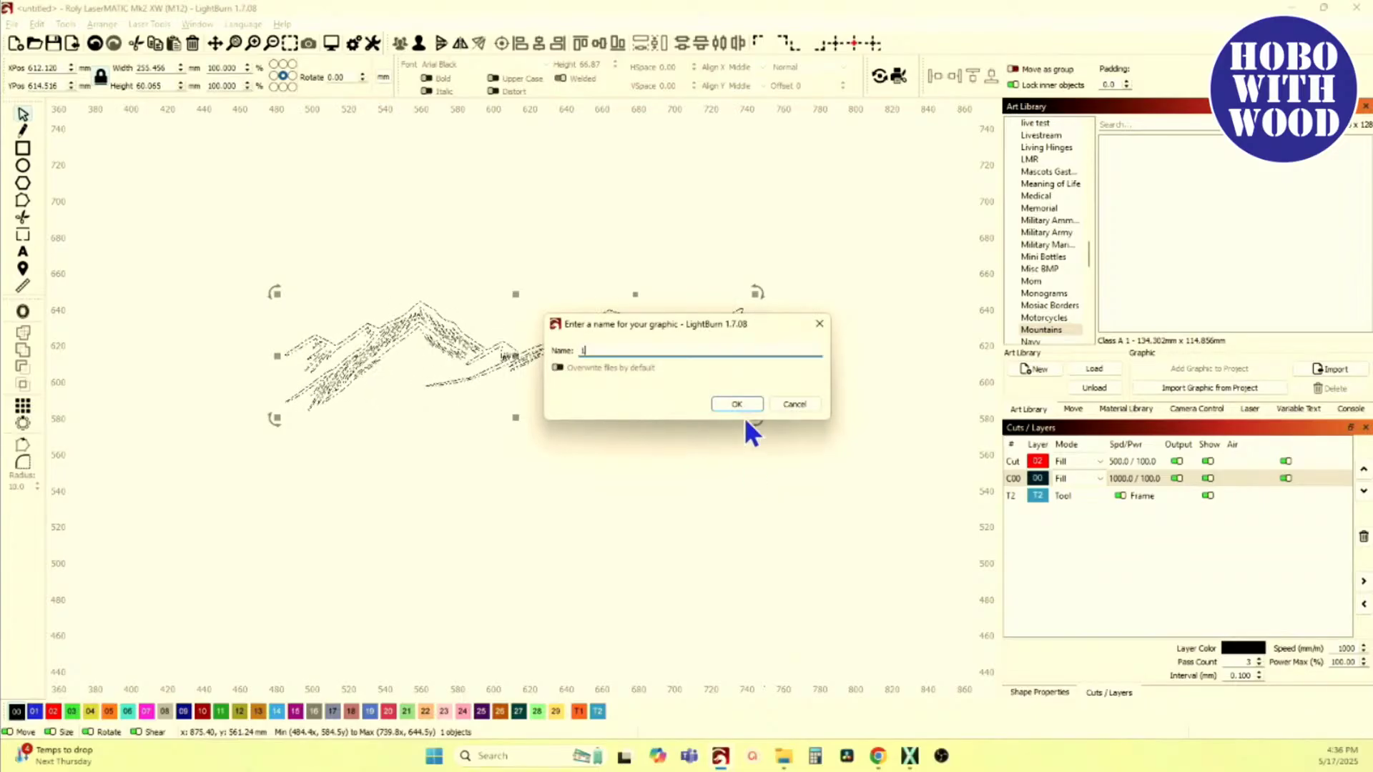
left_click(738, 404)
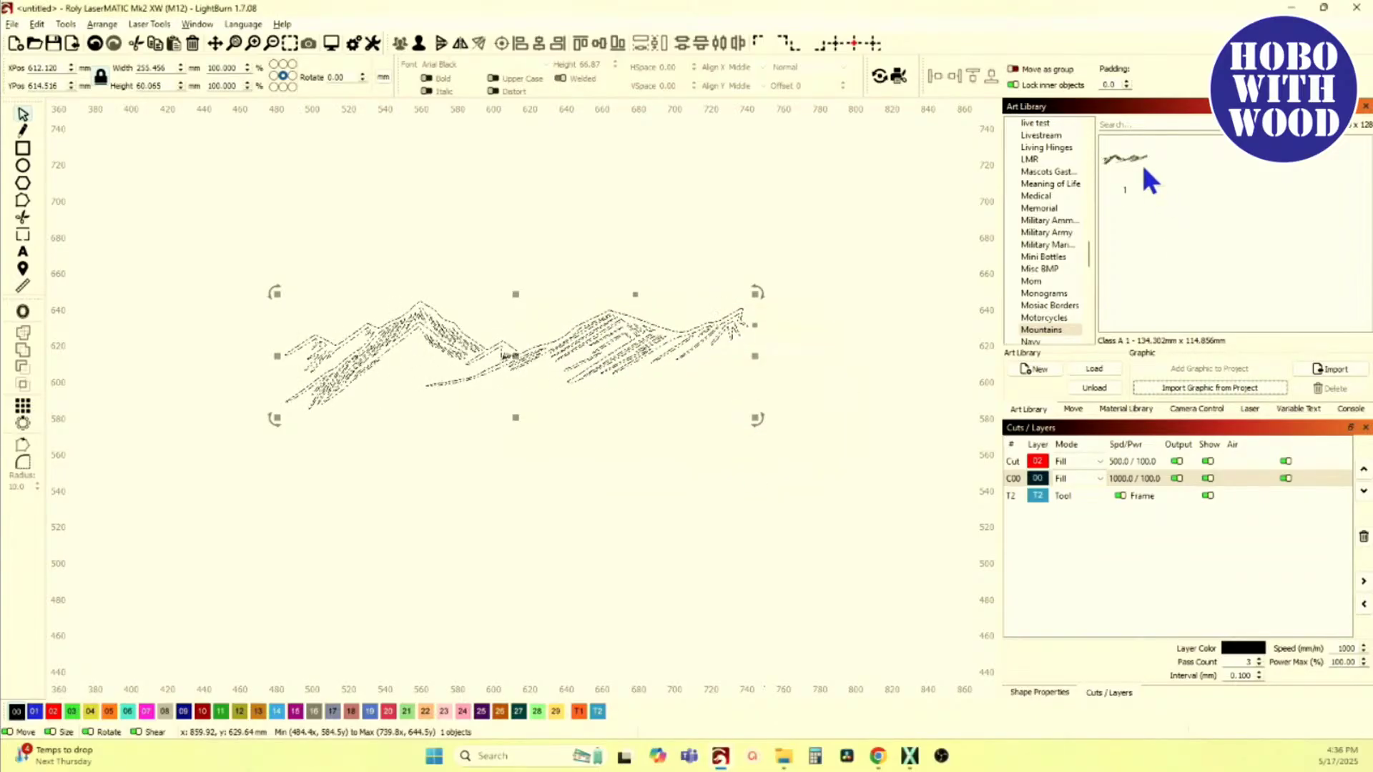
left_click_drag(221, 222, 818, 462)
key("Delete")
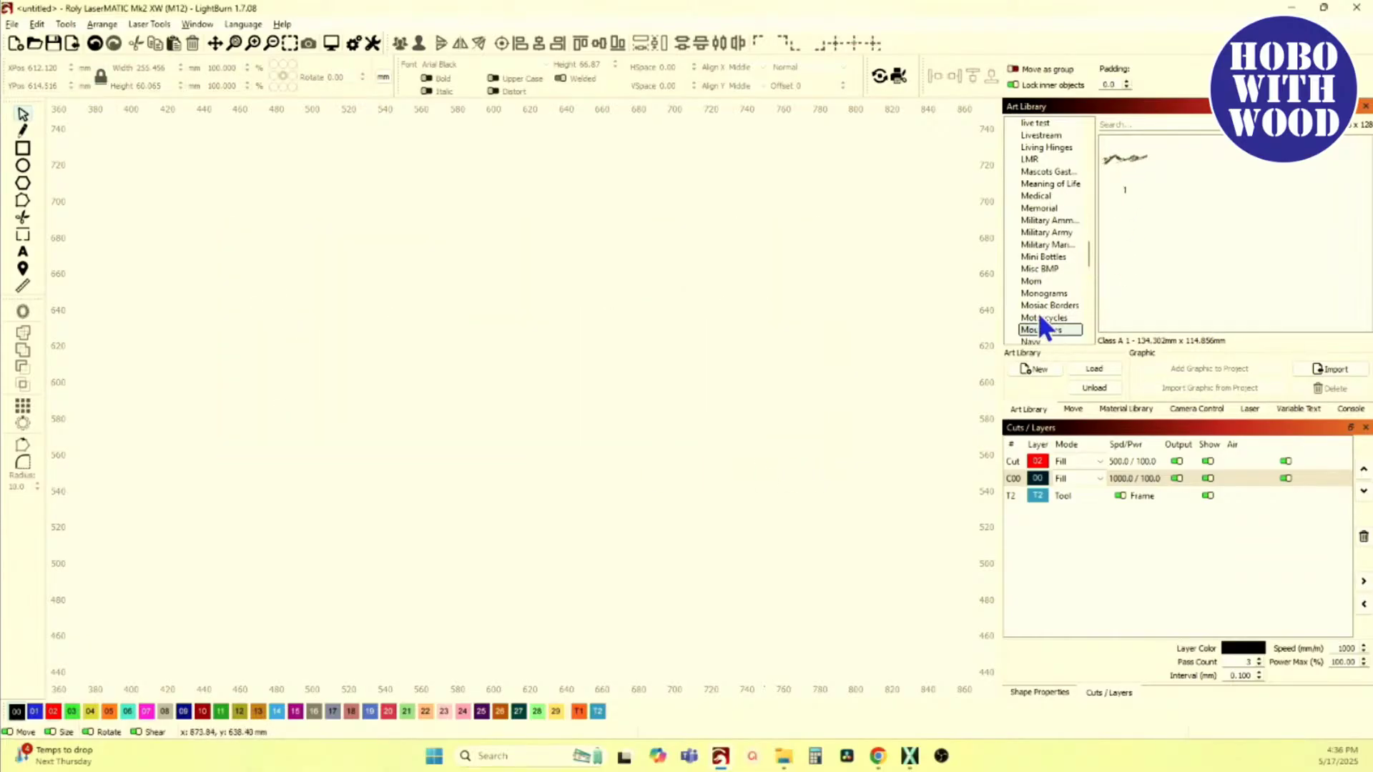
Step: Add graphic 1 from the Mountains library to the canvas as a test and delete the placed copy
double_click(1136, 157)
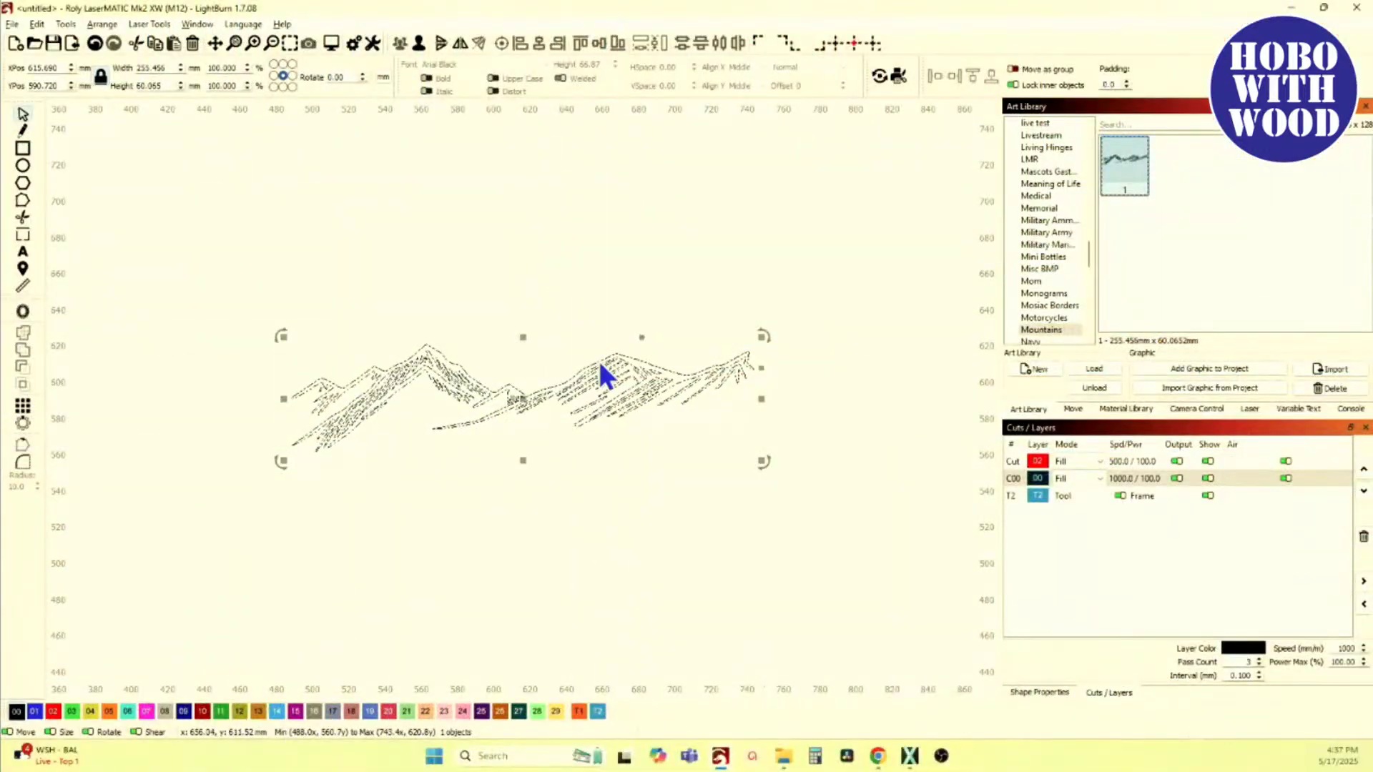
scroll(600, 358, "down", 4)
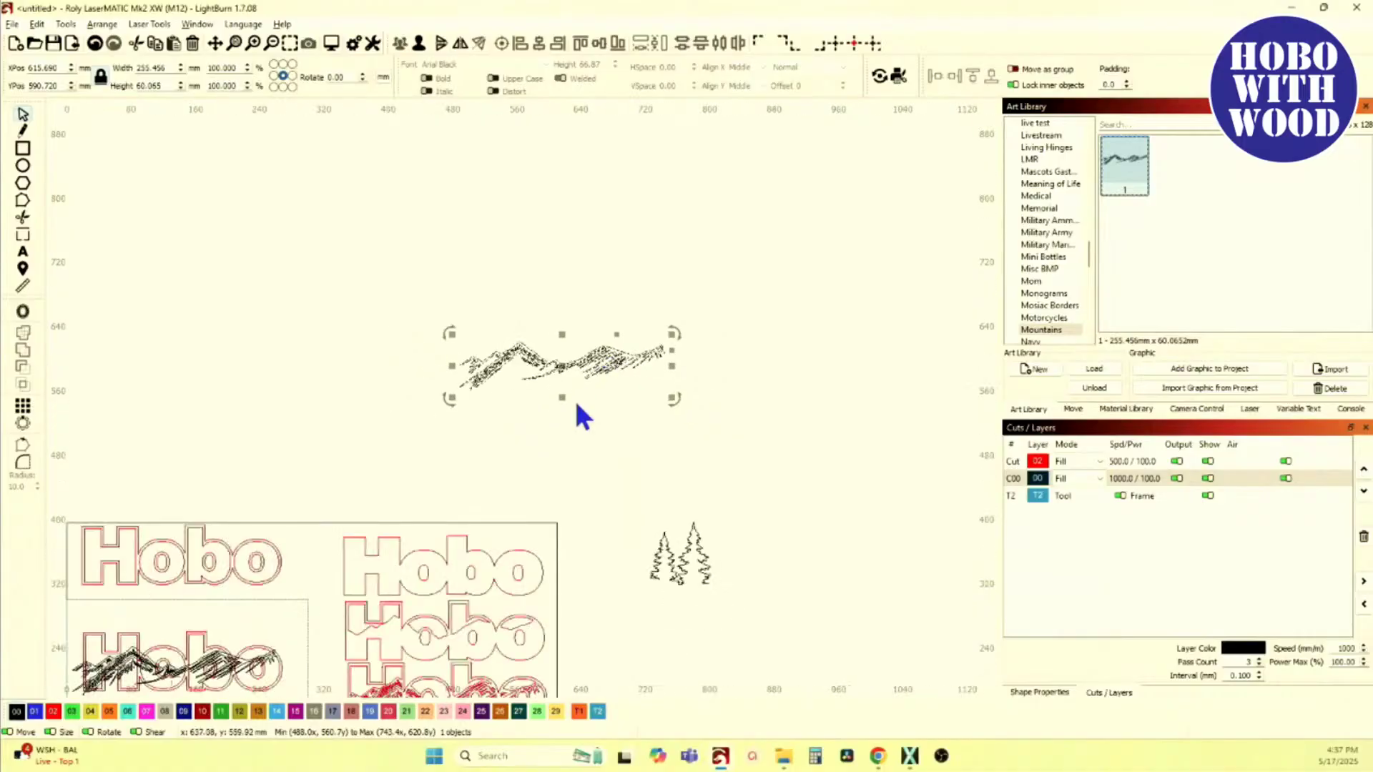
left_click(558, 361)
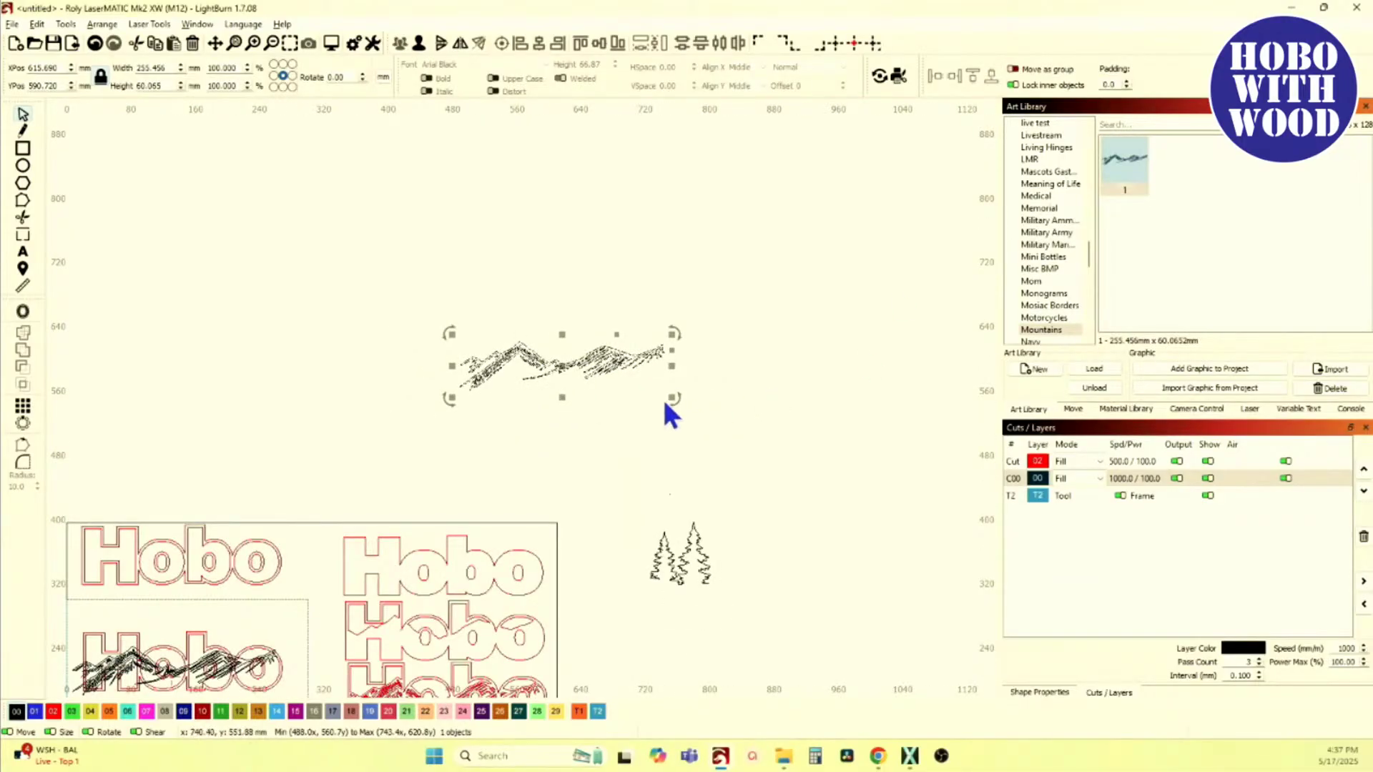
key("Delete")
Step: Move the trimmed pine trees from outside the work area to the empty space beside the pine trees with the curved base
scroll(383, 644, "up", 4)
scroll(328, 594, "down", 3)
scroll(289, 629, "up", 1)
scroll(288, 629, "down", 1)
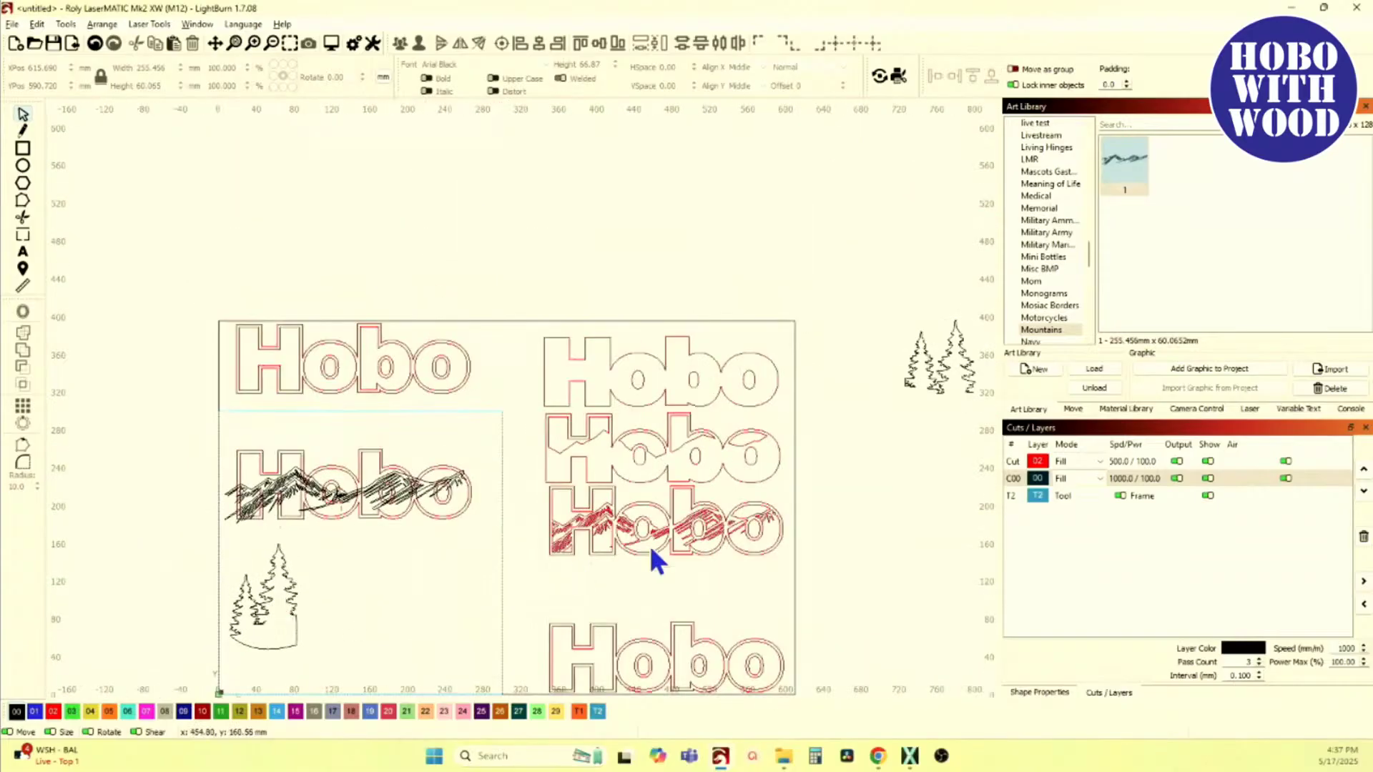
left_click_drag(964, 414, 818, 415)
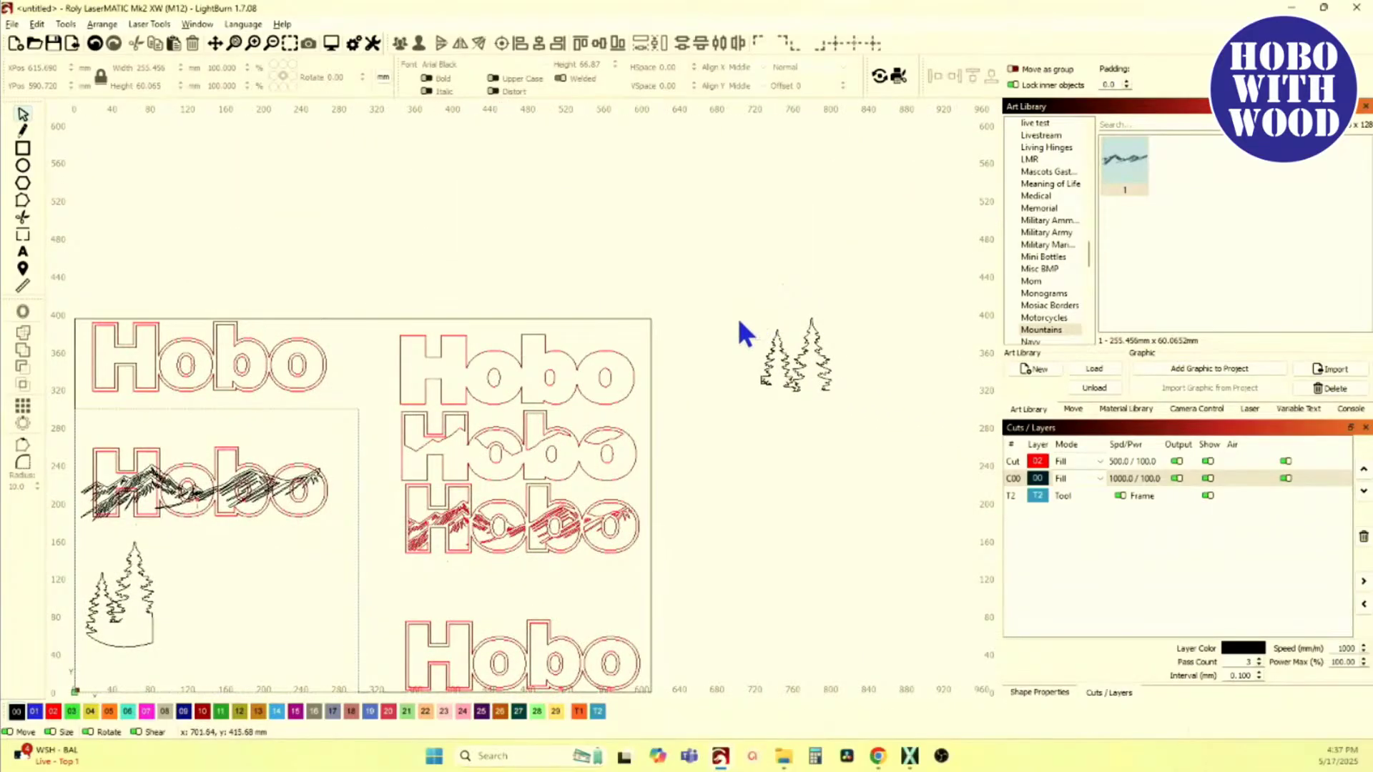
left_click_drag(792, 361, 400, 515)
left_click_drag(268, 586, 253, 592)
Step: Examine the two pine tree versions and how the mountains overlap the Hobo lettering above them
scroll(253, 592, "up", 4)
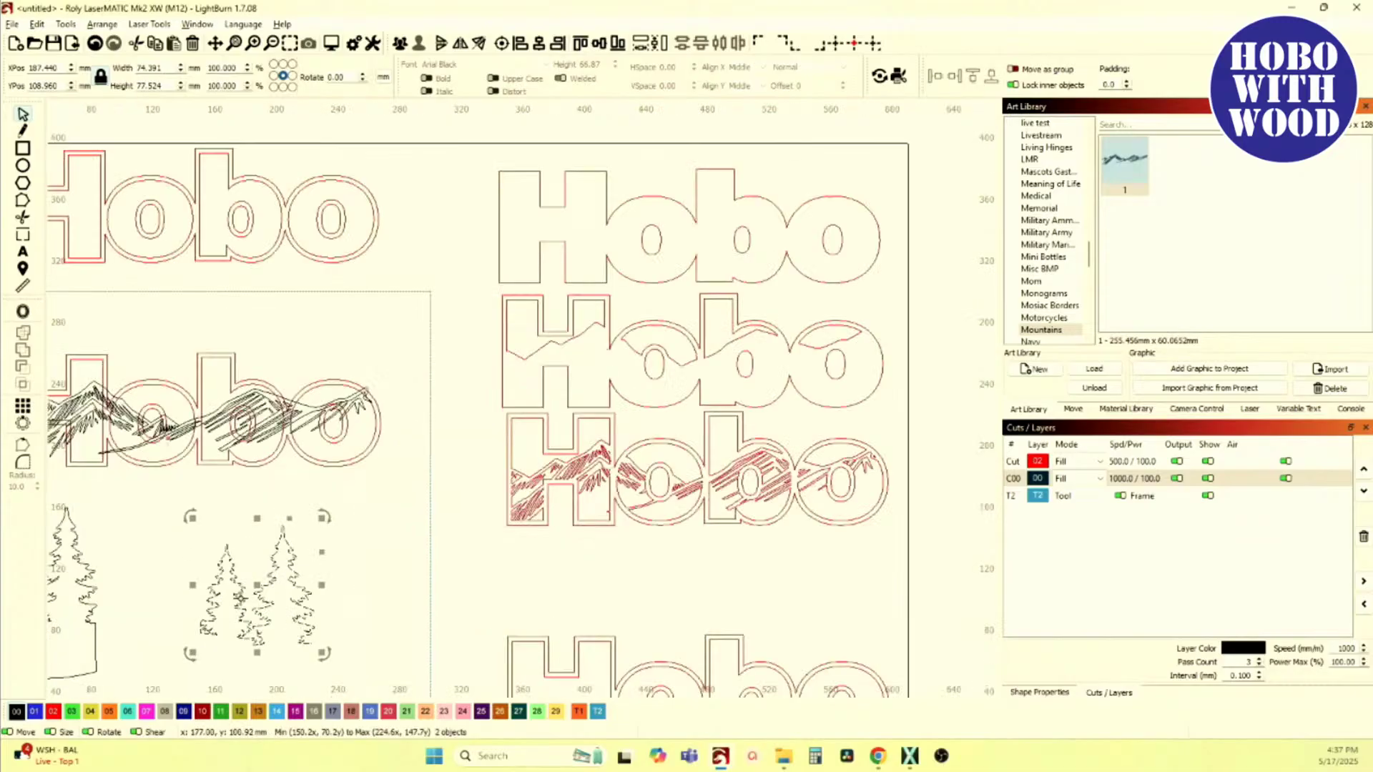
scroll(322, 386, "down", 3)
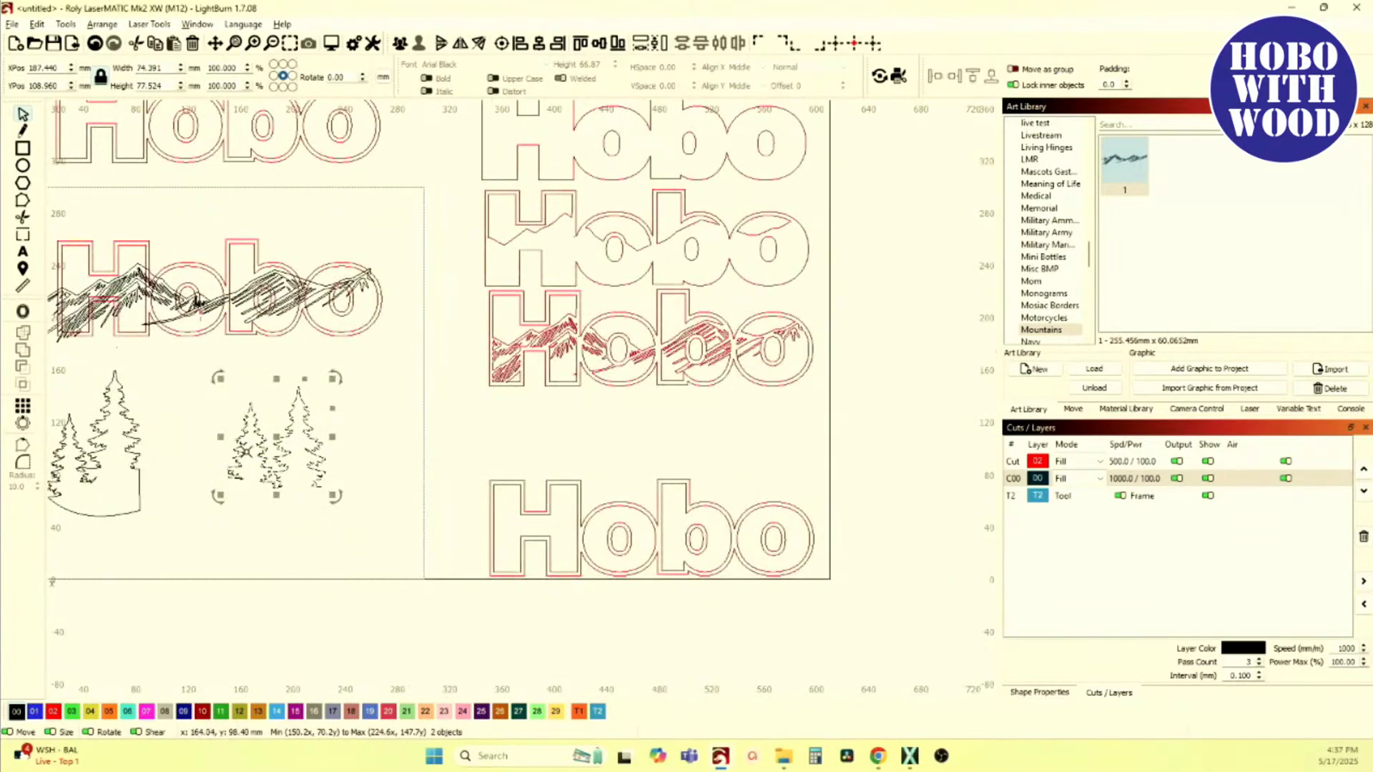
scroll(272, 493, "up", 3)
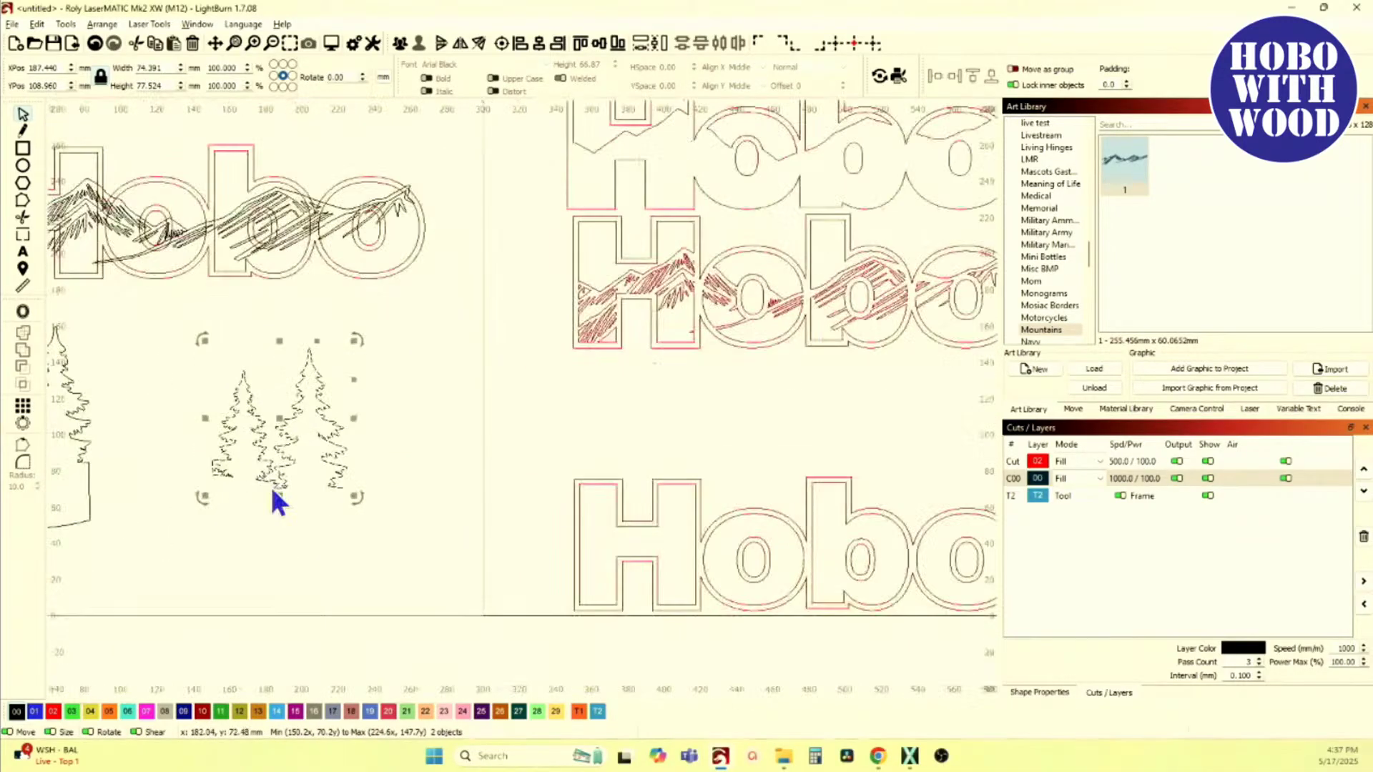
scroll(419, 485, "down", 1)
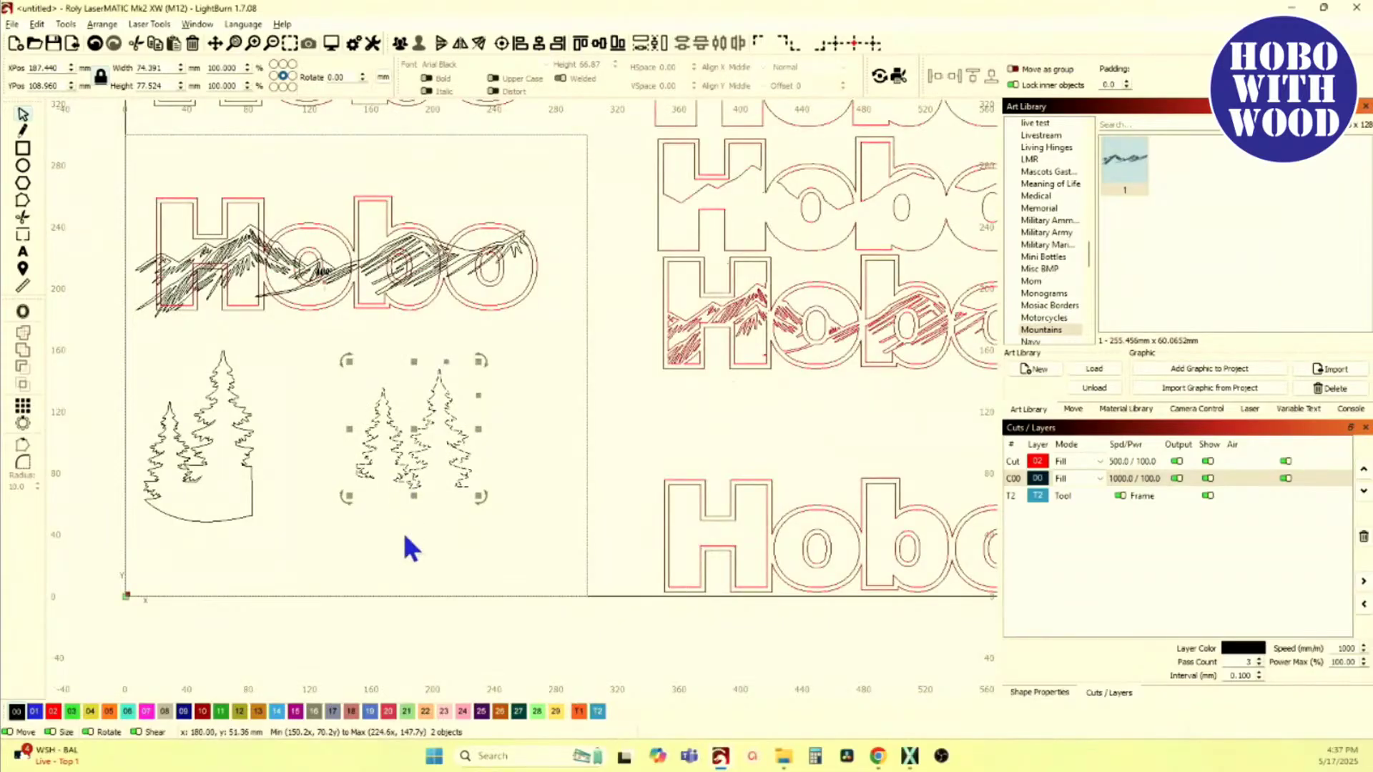
left_click_drag(376, 452, 399, 488)
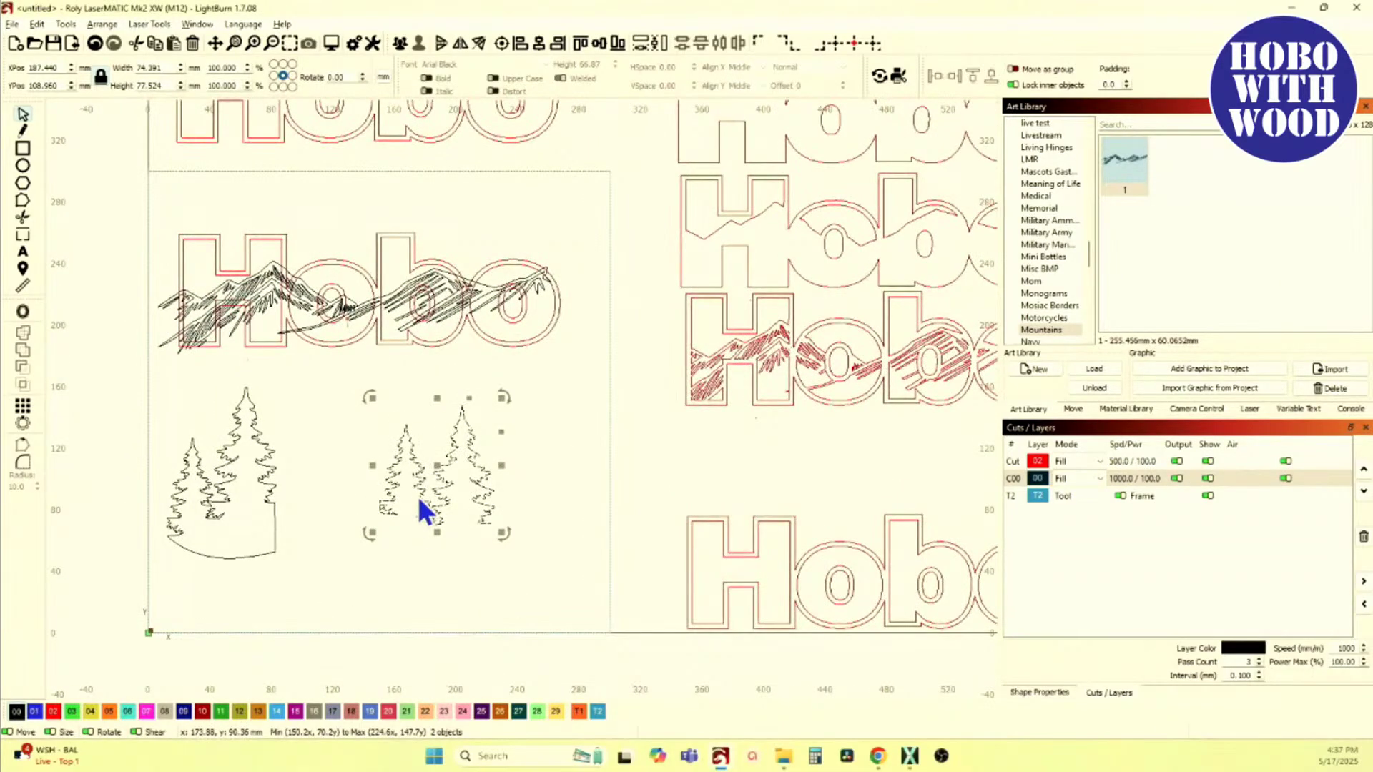
scroll(417, 493, "up", 5)
scroll(347, 458, "down", 5)
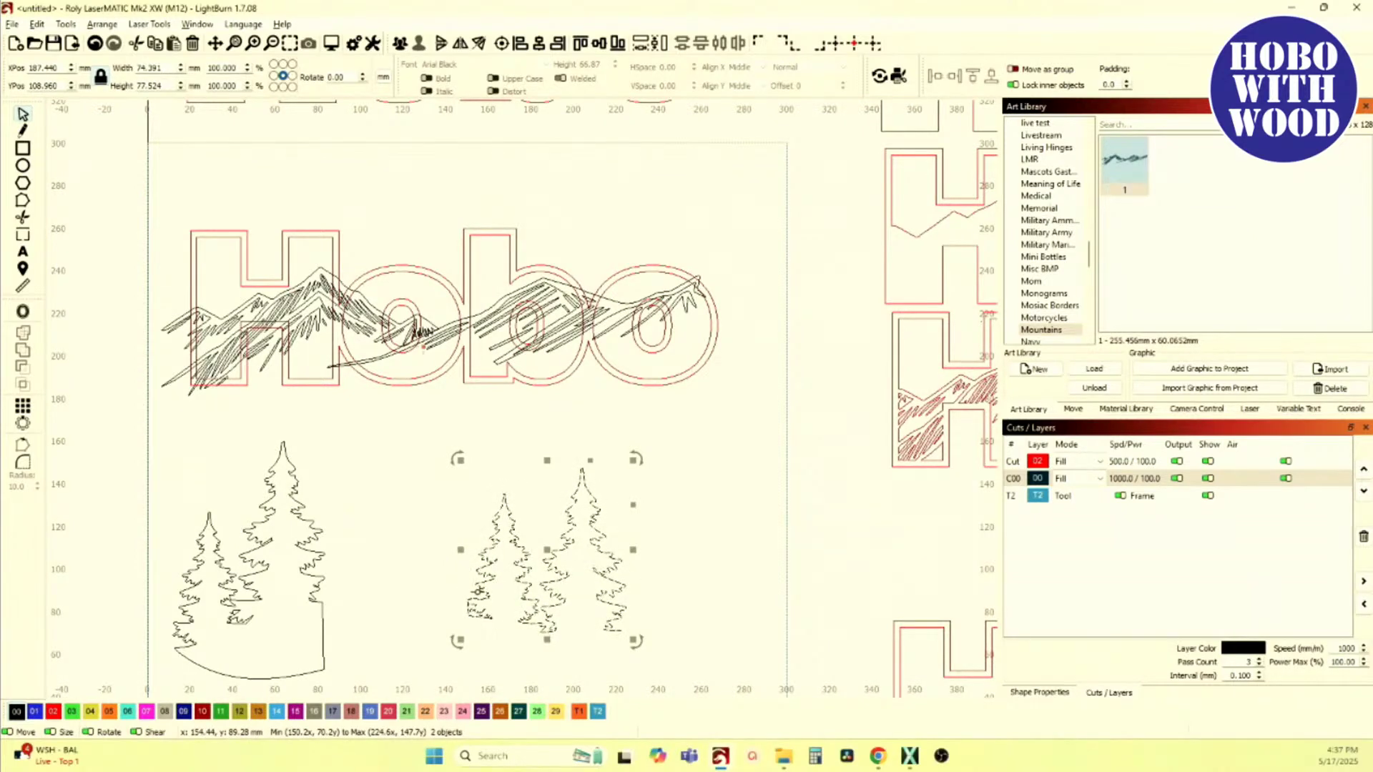
left_click_drag(605, 593, 586, 545)
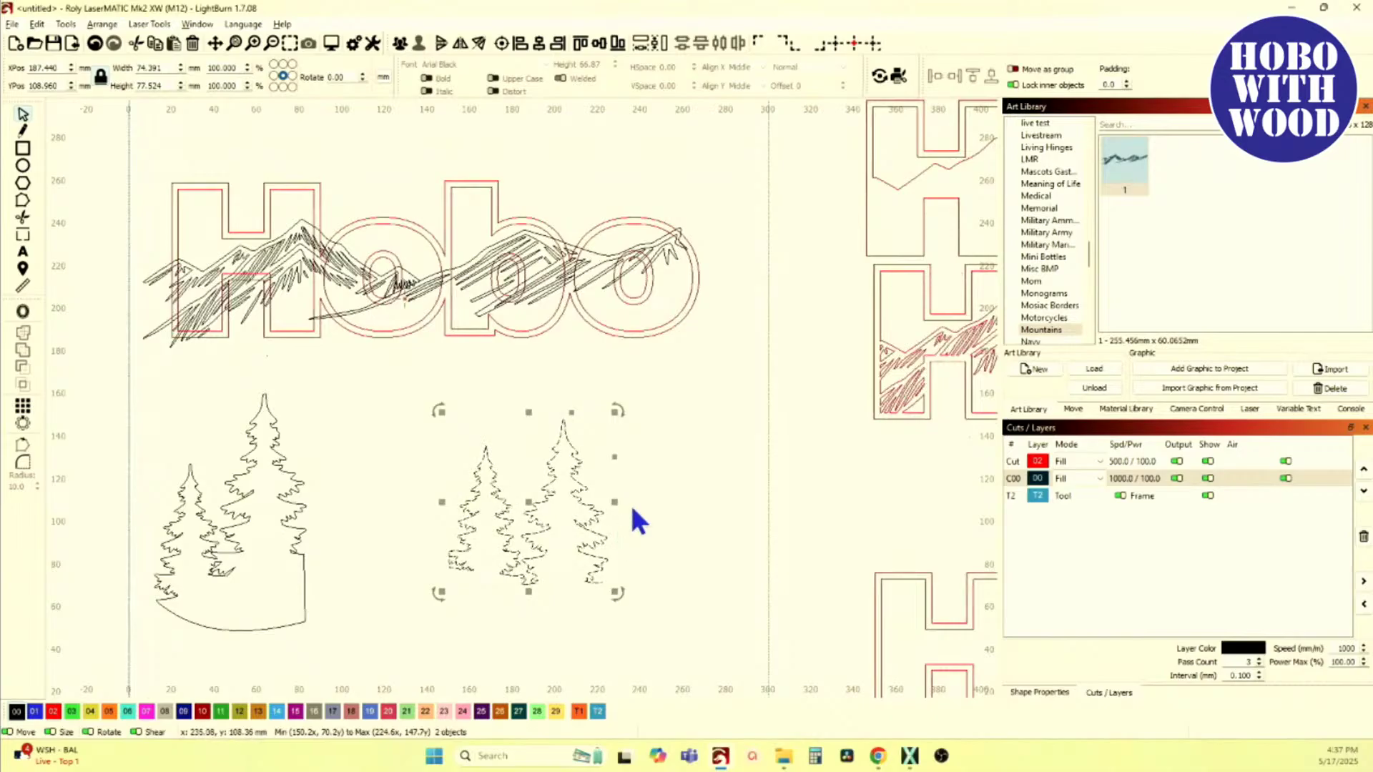
scroll(642, 275, "up", 2)
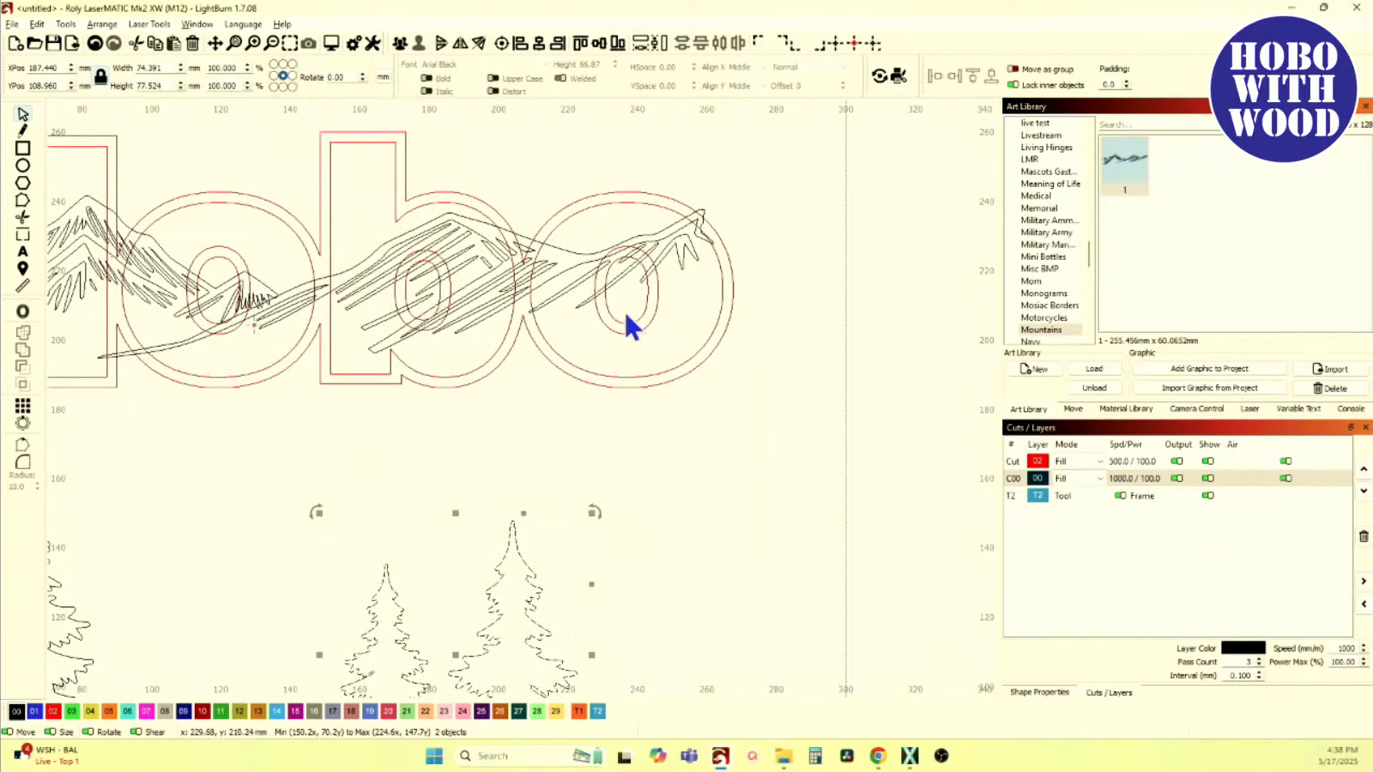
scroll(622, 365, "down", 3)
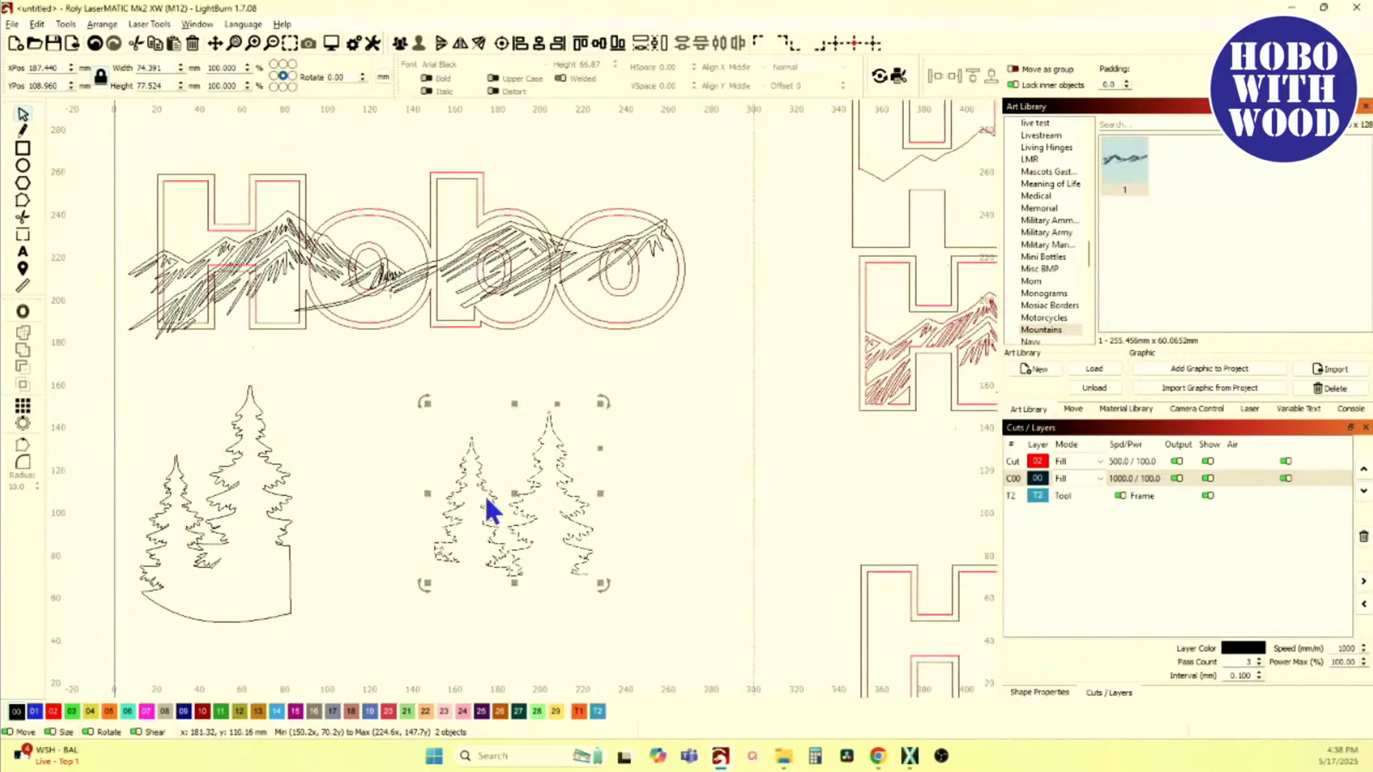
Step: Duplicate the pine trees with the curved base, scaling the copy to about 39.4 × 61.5 mm near the last o of Hobo
left_click_drag(301, 639, 191, 556)
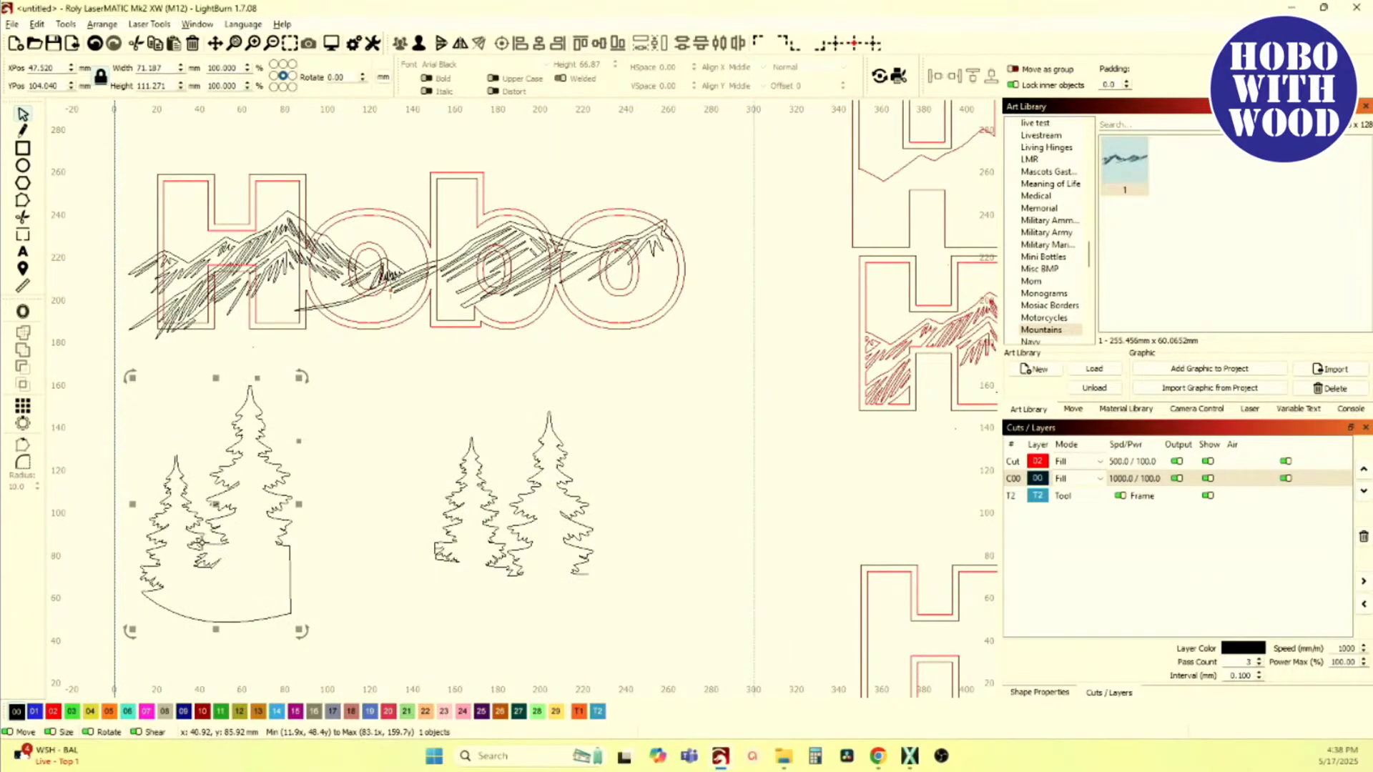
left_click_drag(217, 506, 609, 330)
left_click_drag(689, 450, 652, 402)
scroll(652, 402, "up", 5)
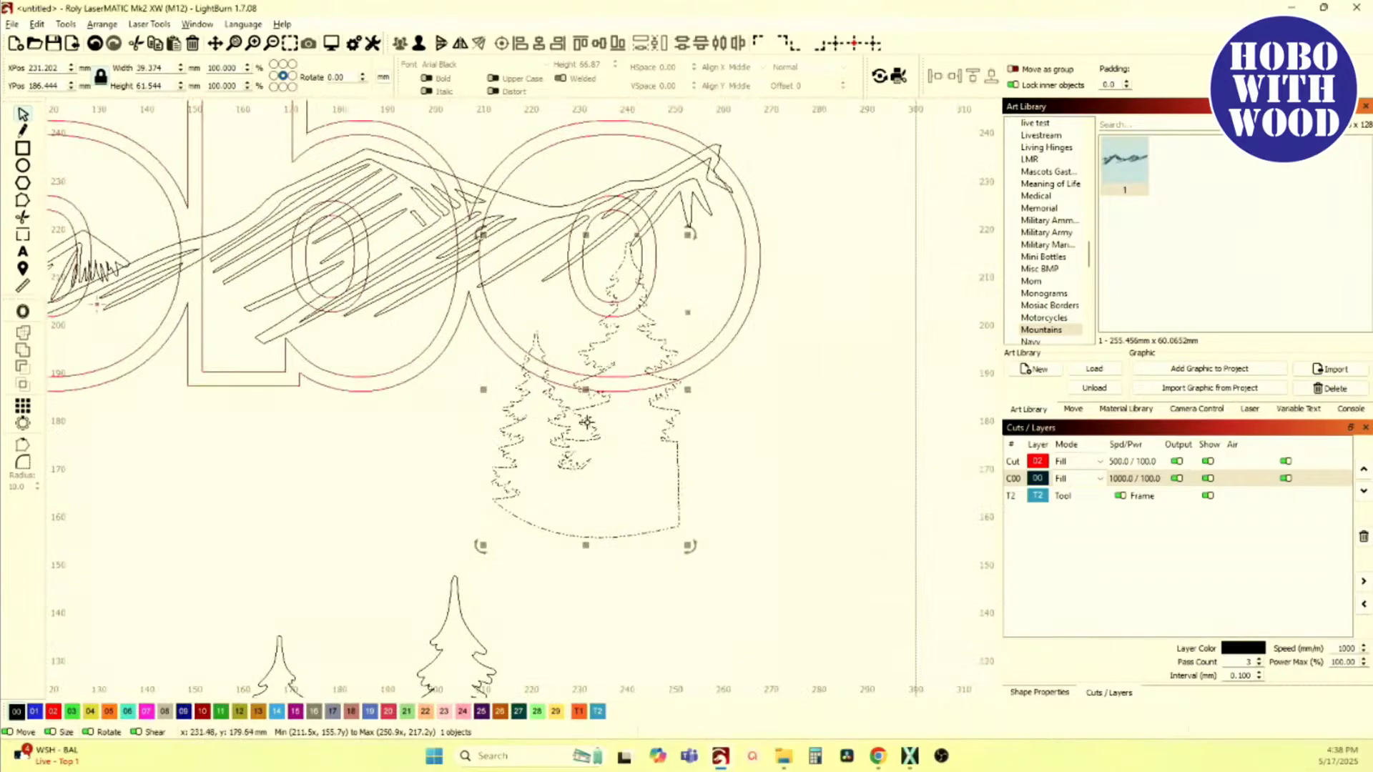
Step: Position the small pine tree copy over the lower half of the last o and shrink it to about 39.0 × 60.9 mm
left_click_drag(586, 386, 652, 294)
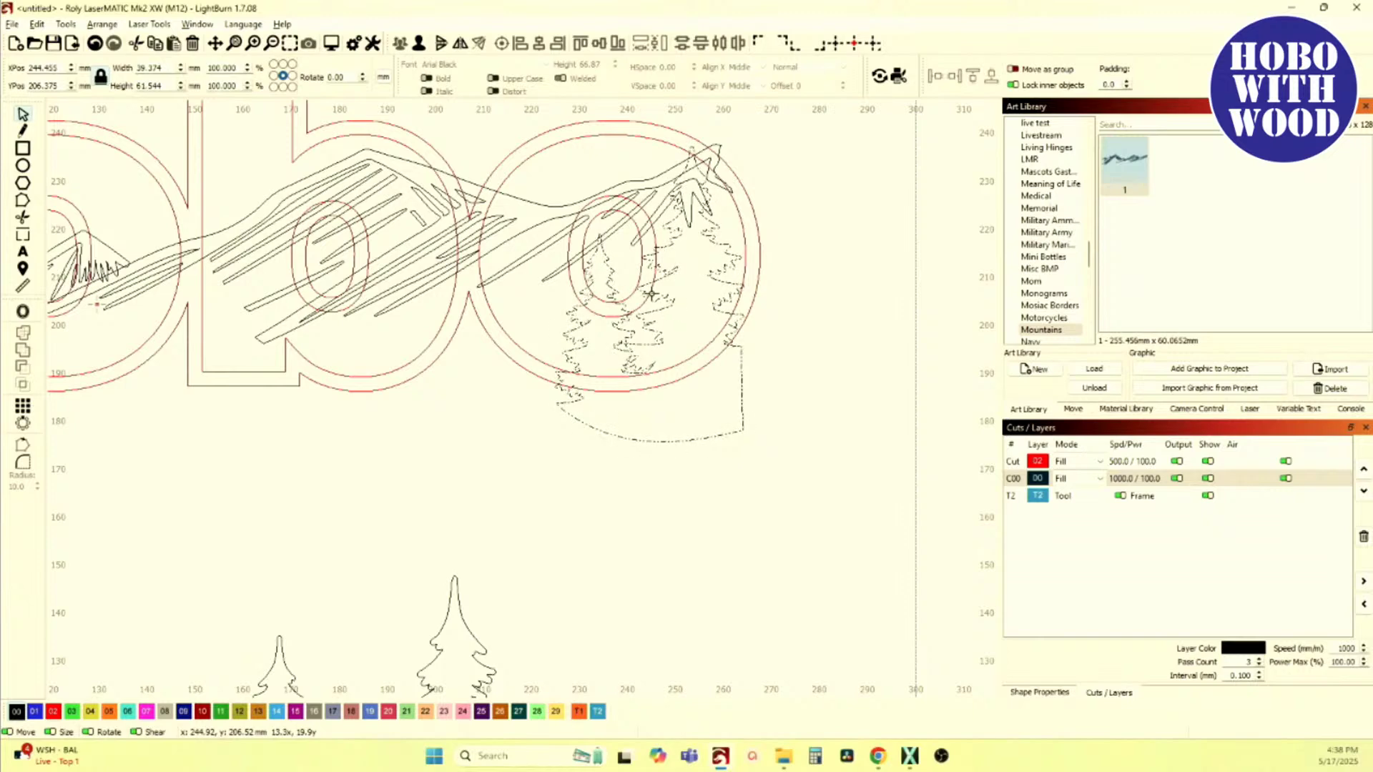
left_click_drag(652, 302, 654, 294)
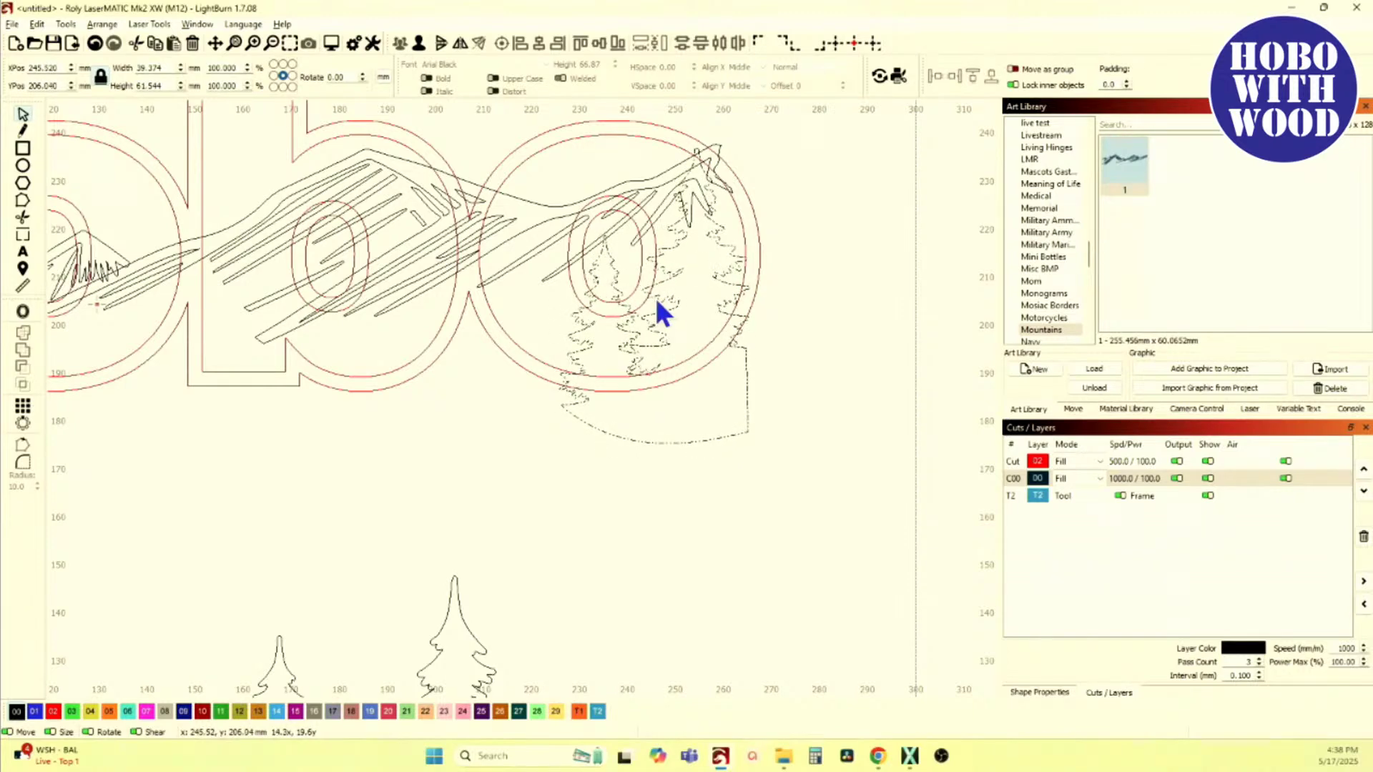
mouse_move(755, 452)
left_mouse_down()
mouse_move(729, 411)
mouse_move(752, 451)
left_mouse_up()
scroll(638, 439, "up", 1)
scroll(634, 429, "up", 2)
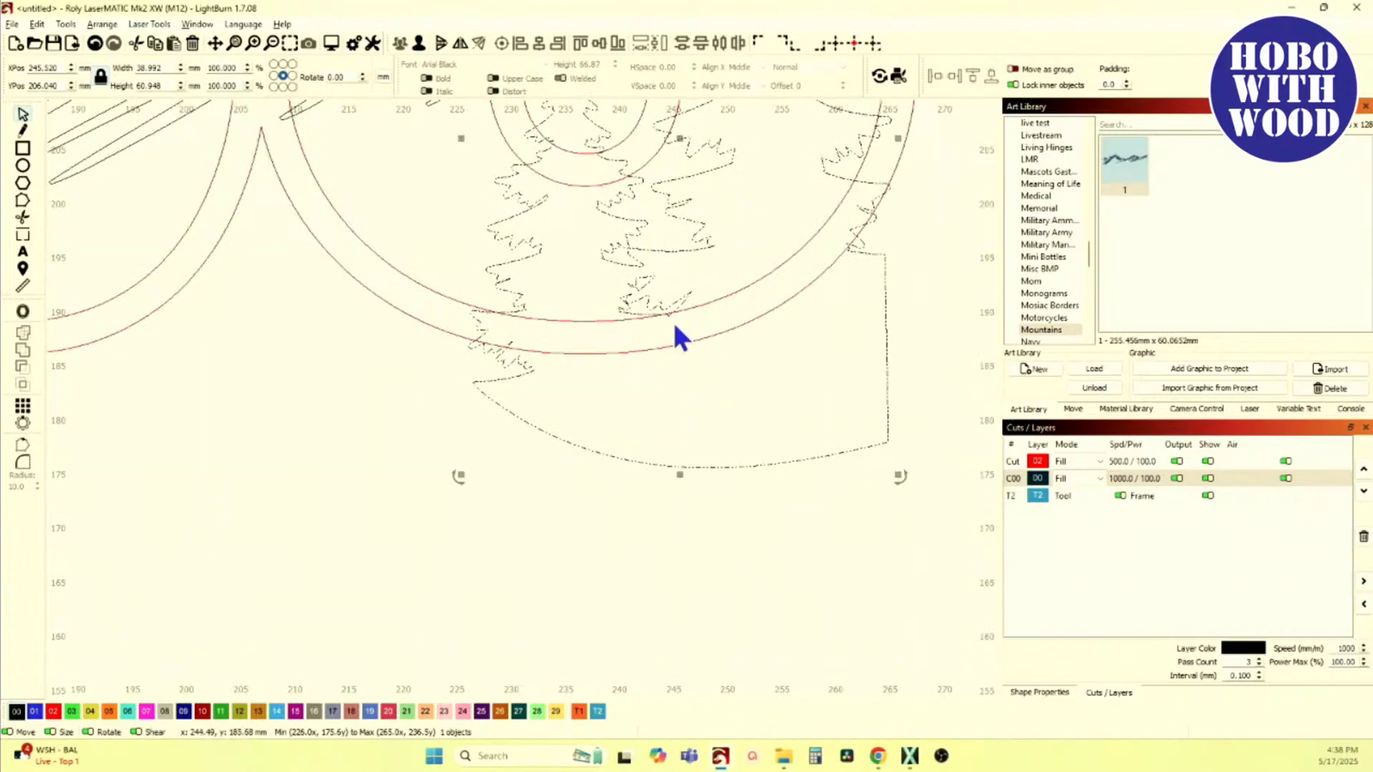
scroll(687, 331, "down", 2)
scroll(688, 333, "down", 2)
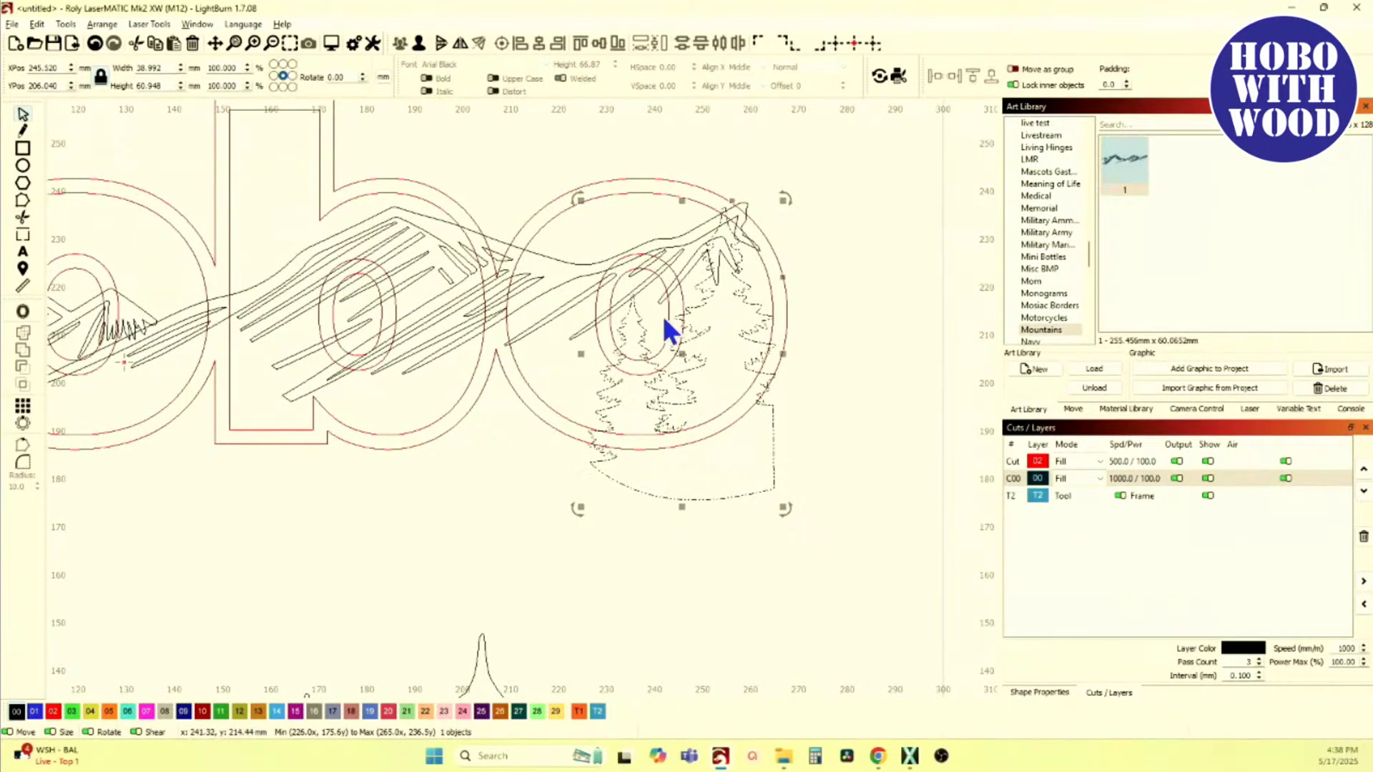
left_click_drag(680, 354, 682, 353)
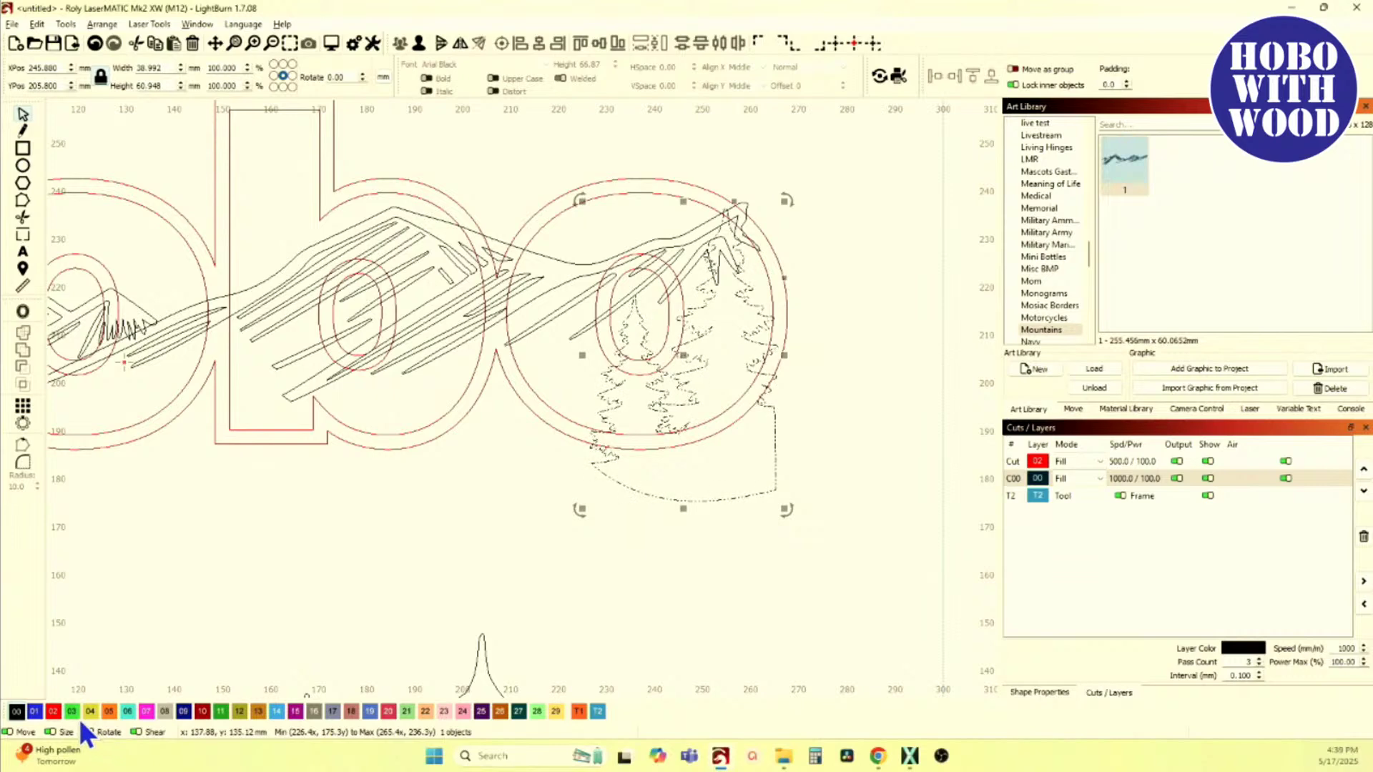
Step: Assign the small pine tree copy to green layer 11 and set that layer's mode to Fill
left_click(221, 712)
left_click(1075, 516)
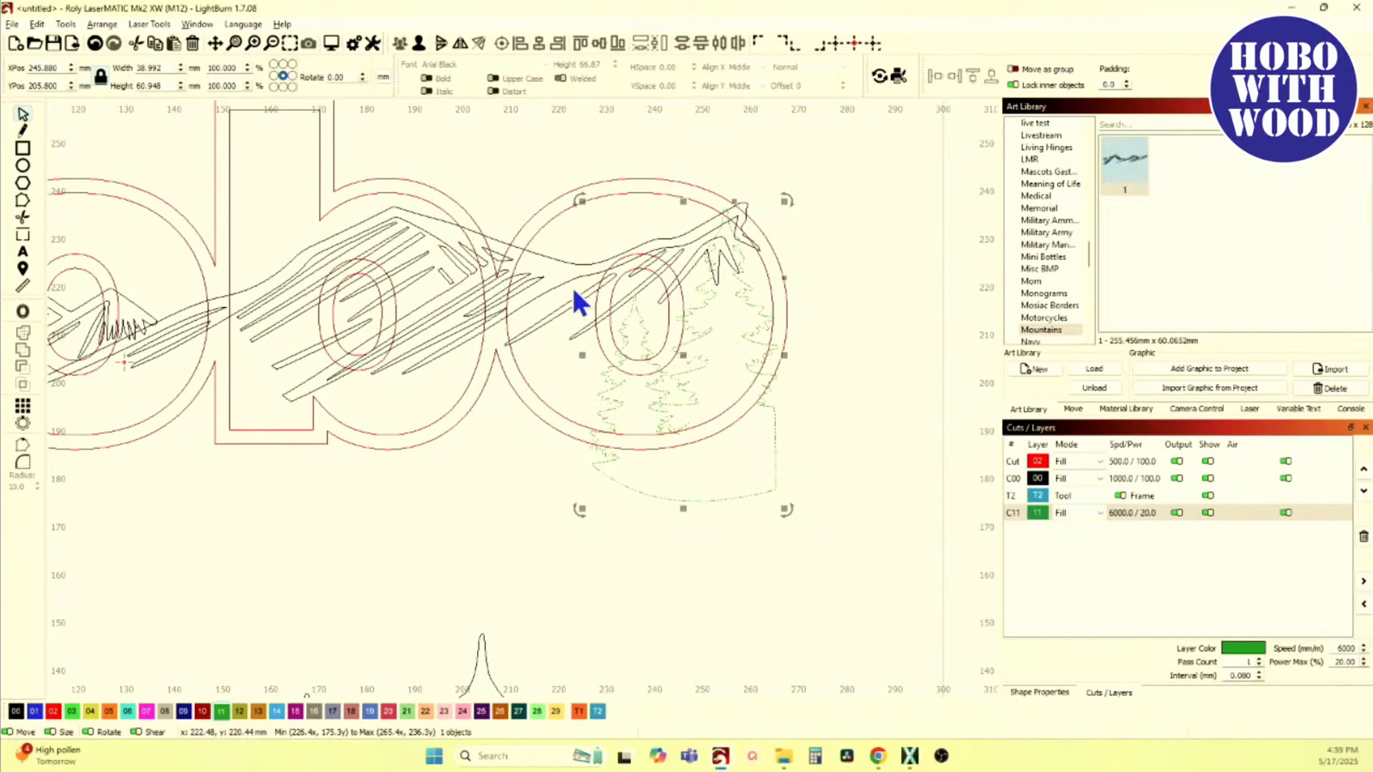
scroll(565, 276, "down", 3)
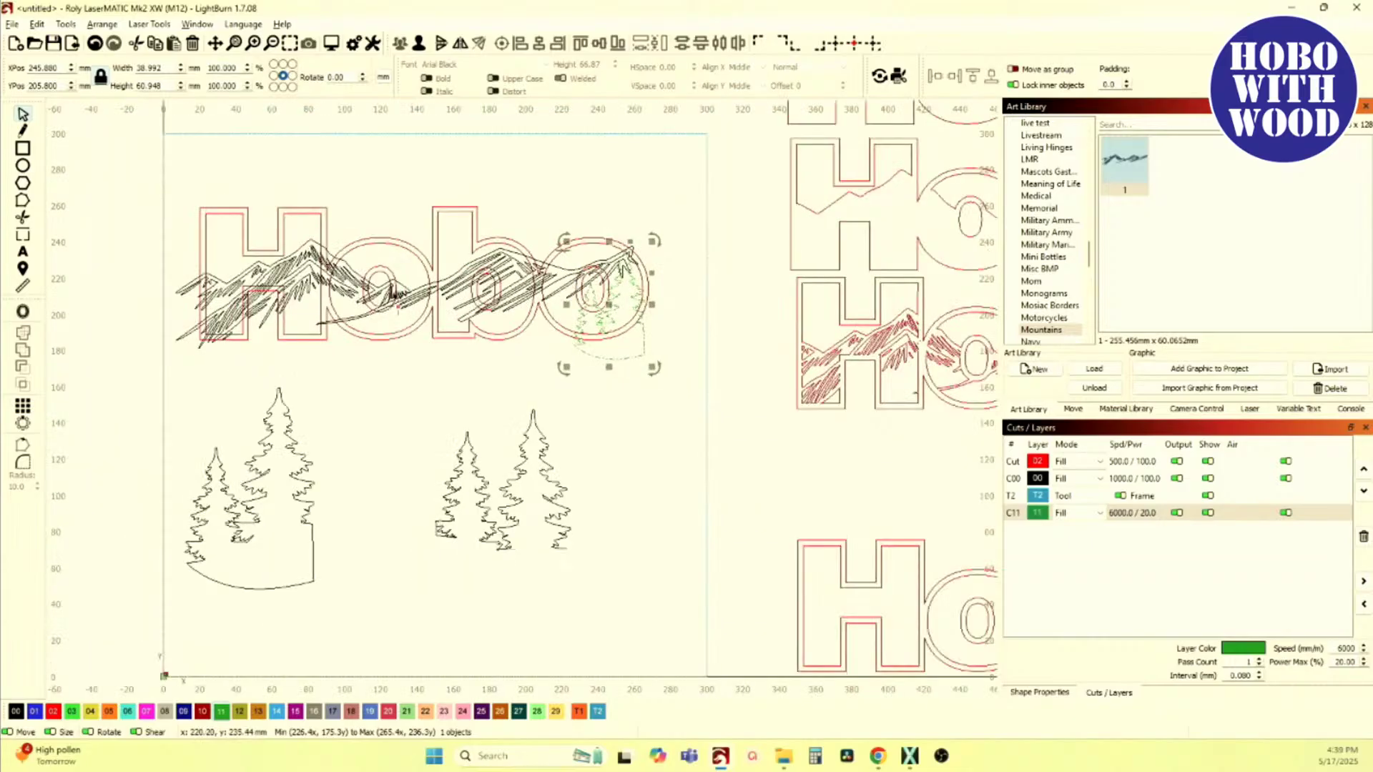
scroll(527, 306, "down", 4)
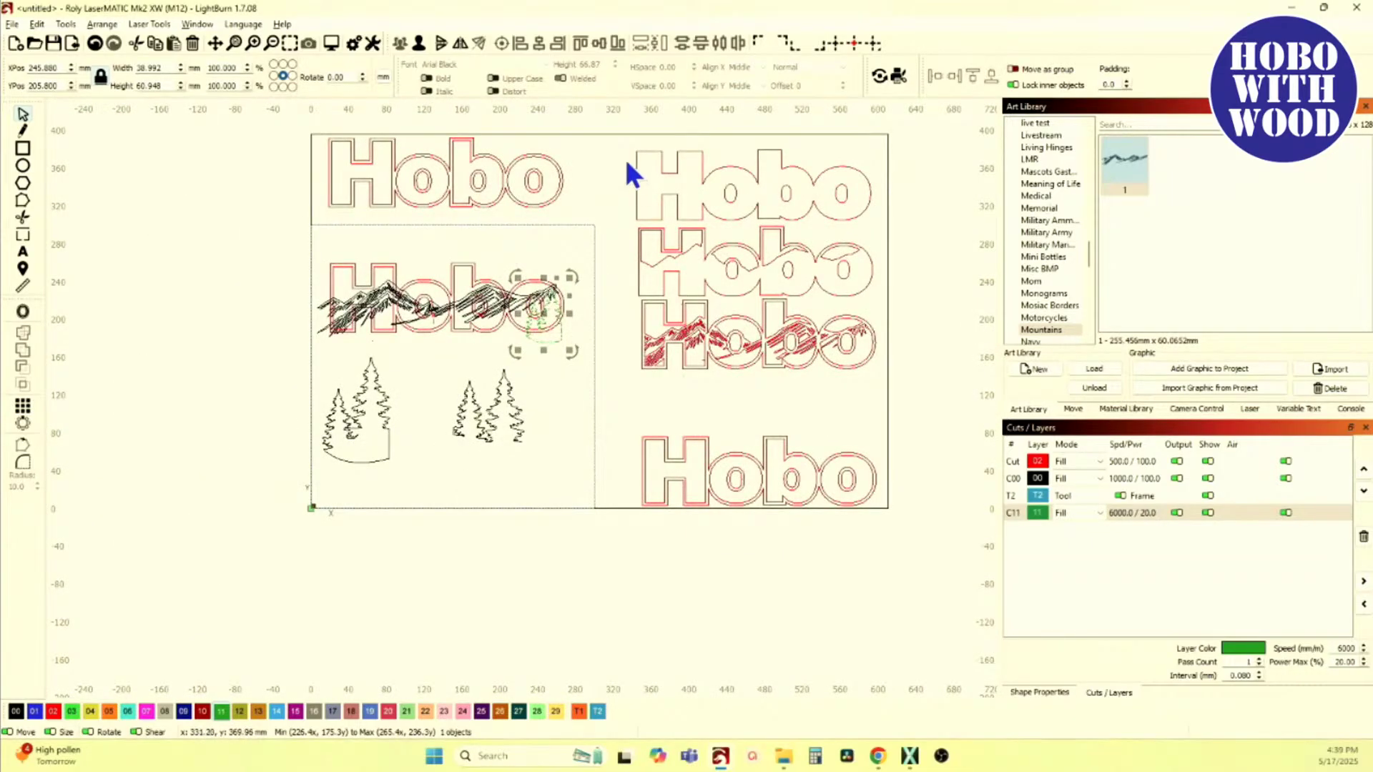
Step: Assign the solid Hobo lettering without an outline to blue layer 14 and centre it on the mountain-covered Hobo lettering
left_click_drag(623, 136, 920, 228)
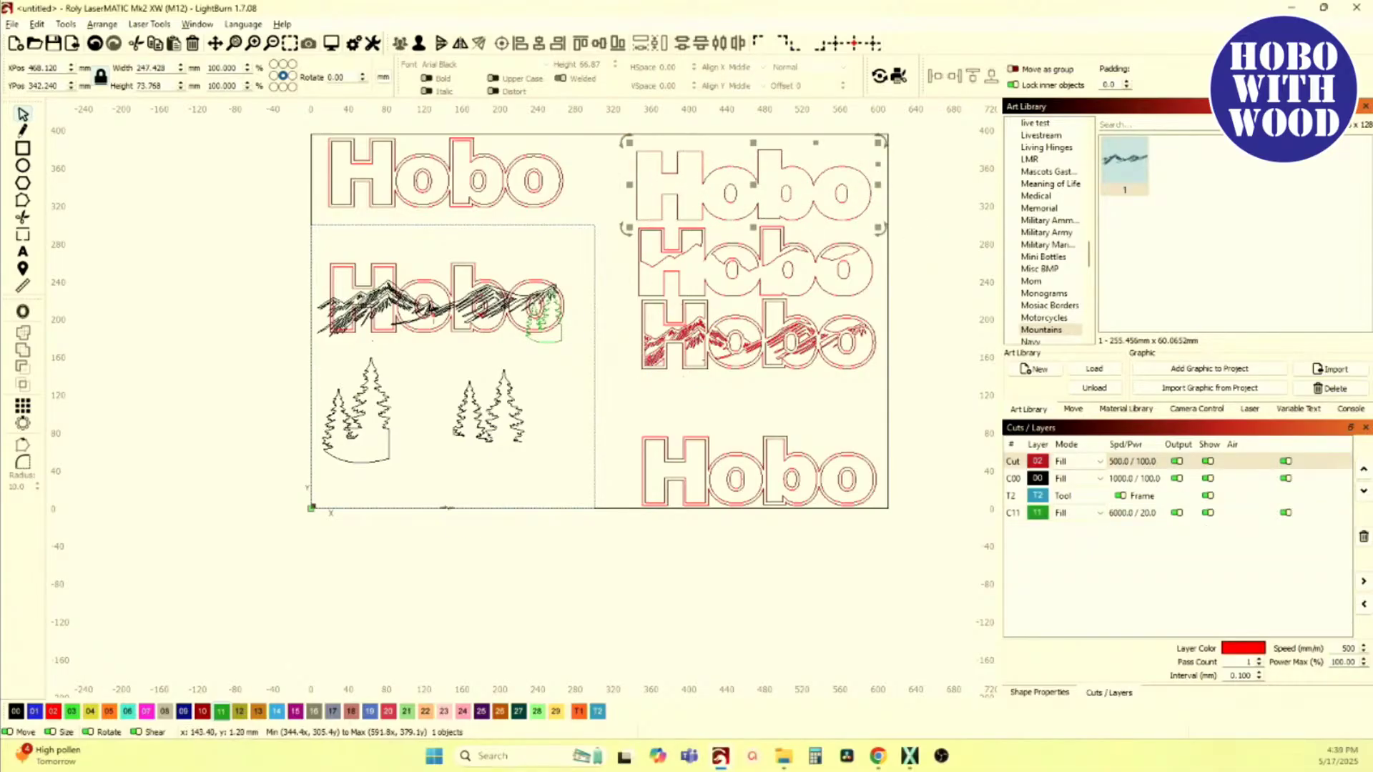
left_click(276, 713)
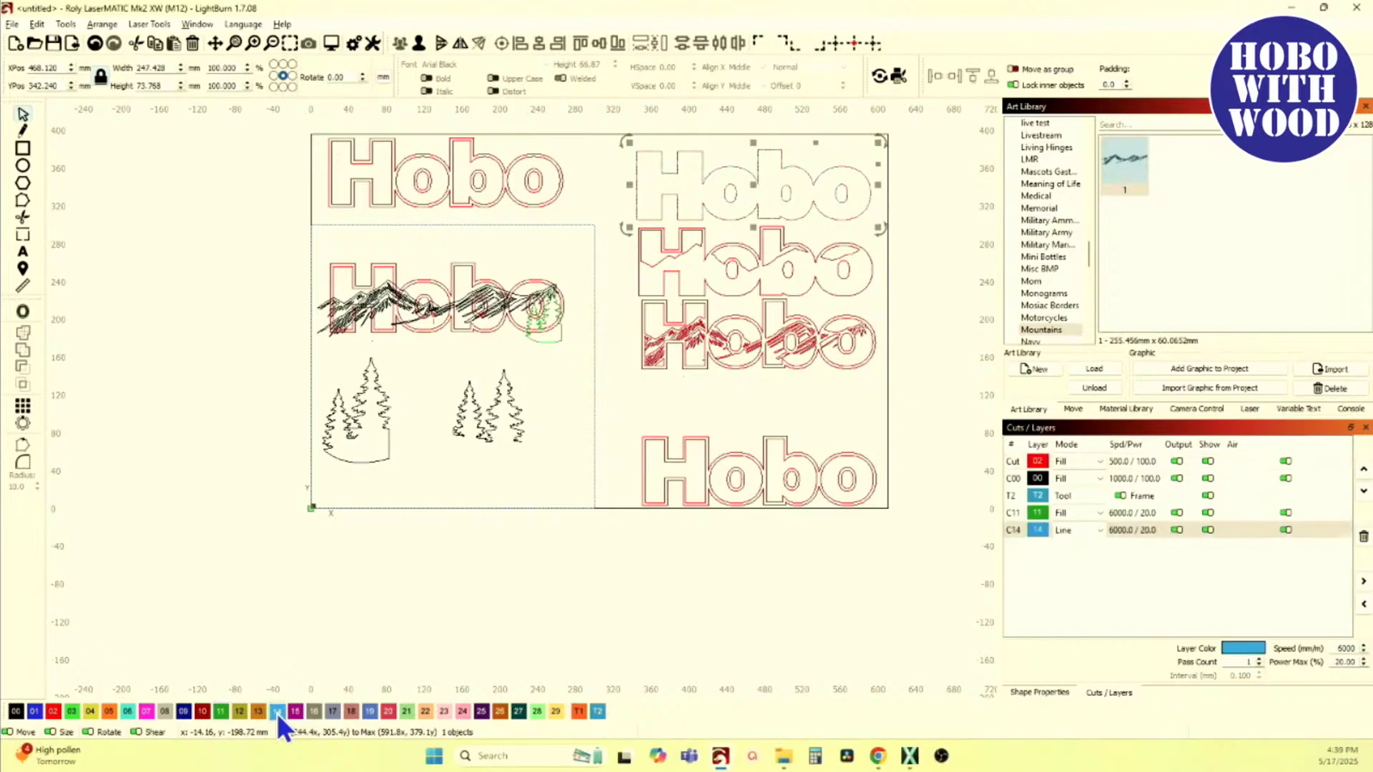
scroll(444, 352, "up", 4)
left_click_drag(444, 353, 457, 396)
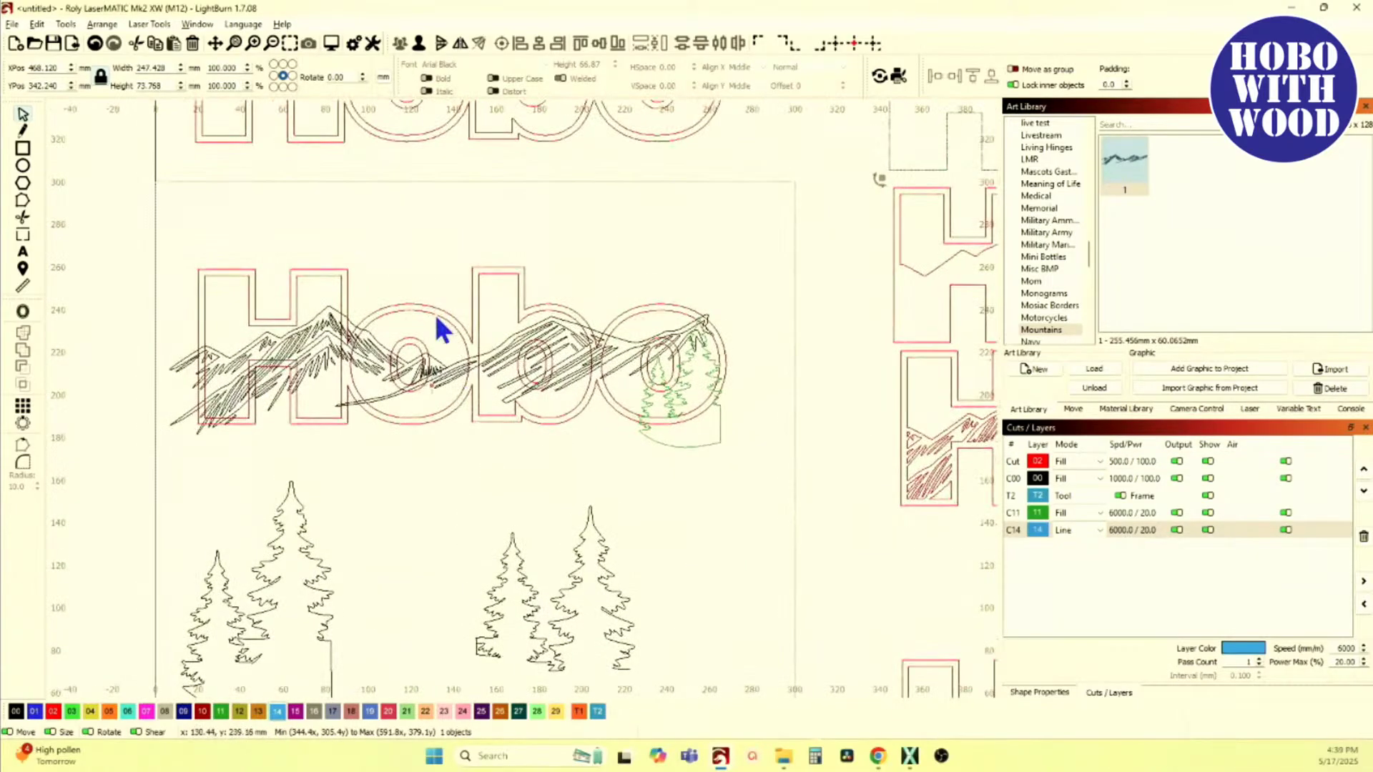
left_click(458, 396, "shift")
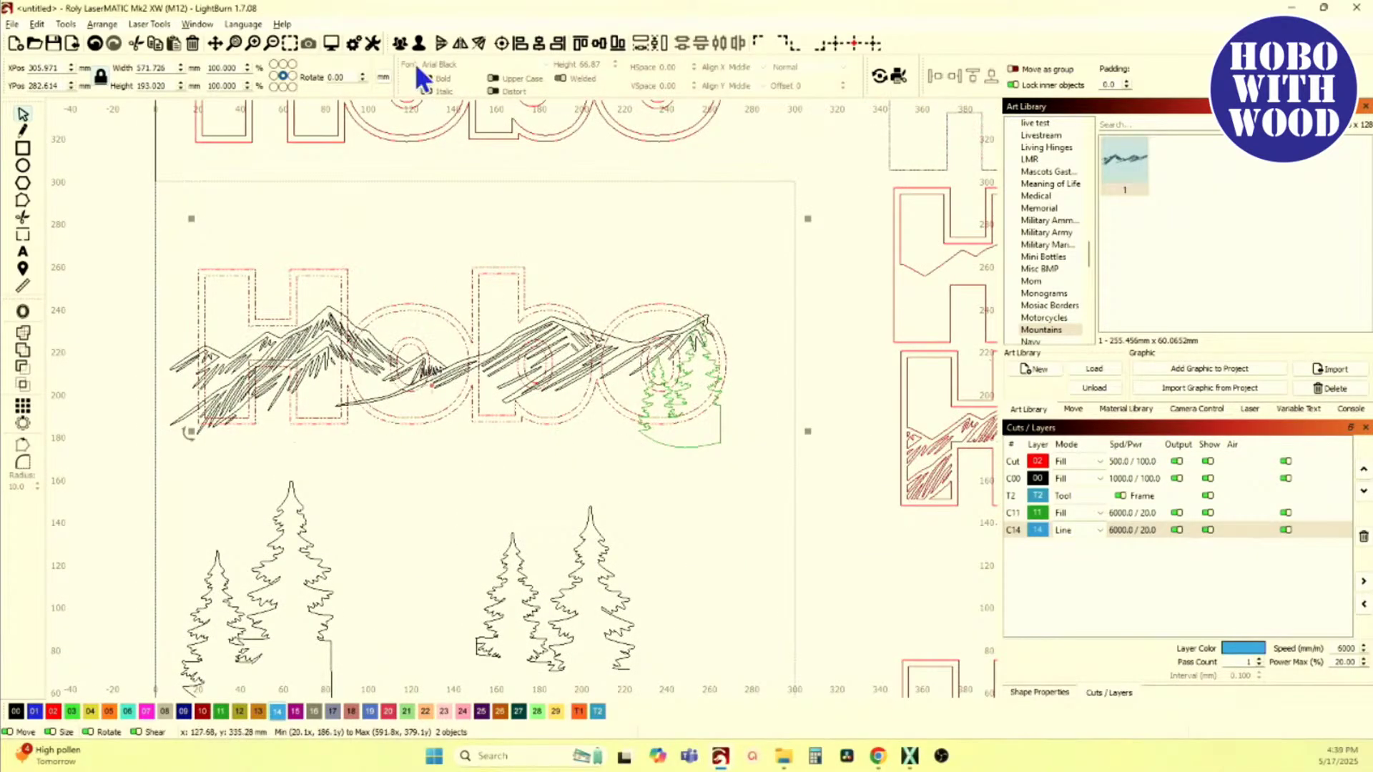
left_click(505, 42)
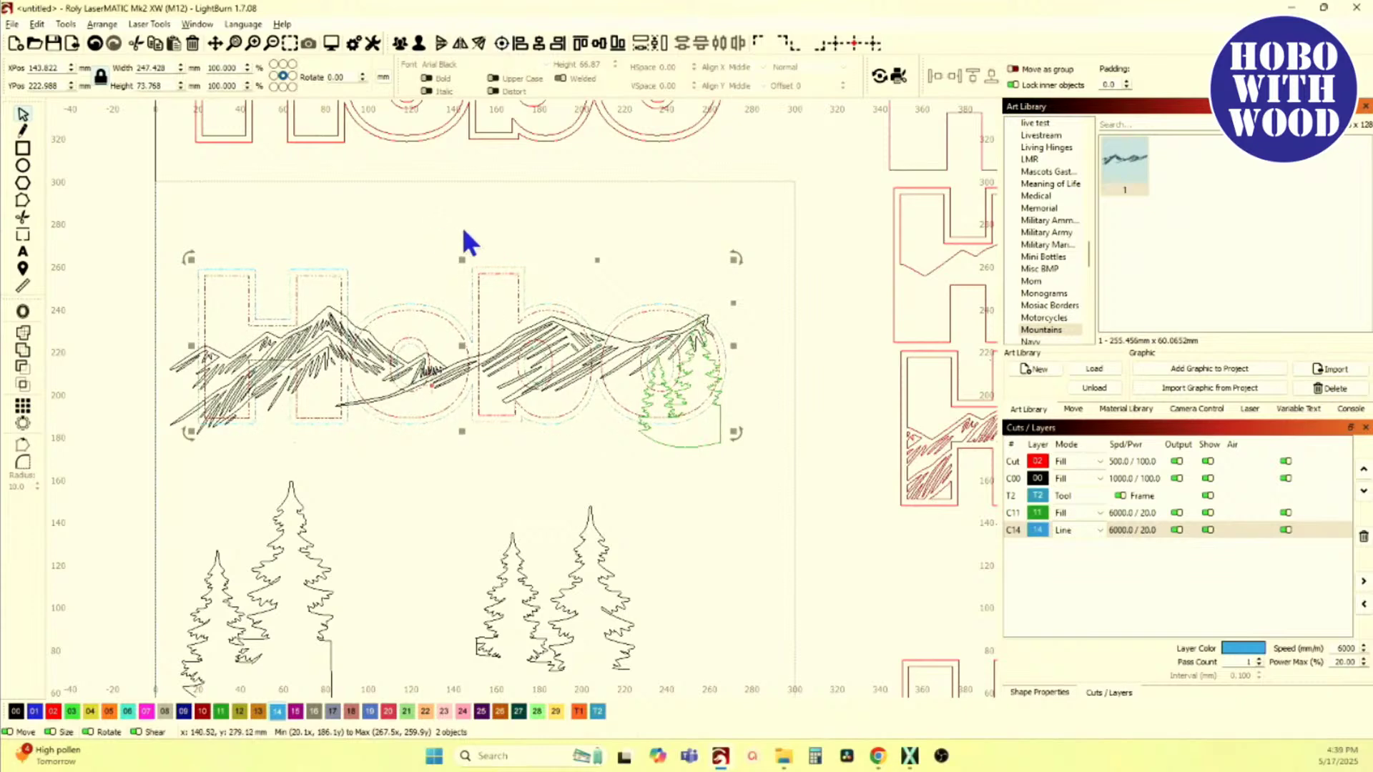
left_click(512, 263)
Step: Set blue layer 14 to Fill mode and move it to the top of the layer order
left_click(1066, 529)
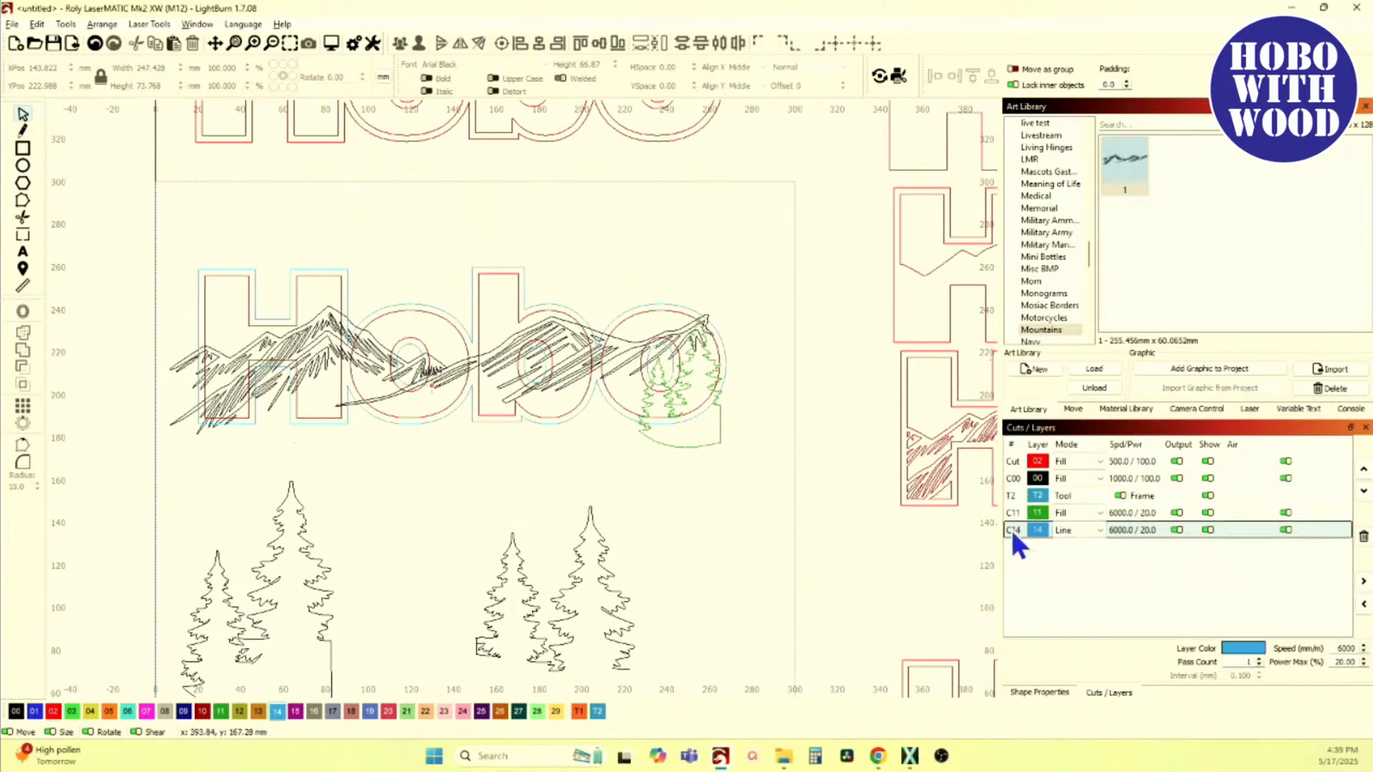
left_click(1075, 530)
left_click(1080, 552)
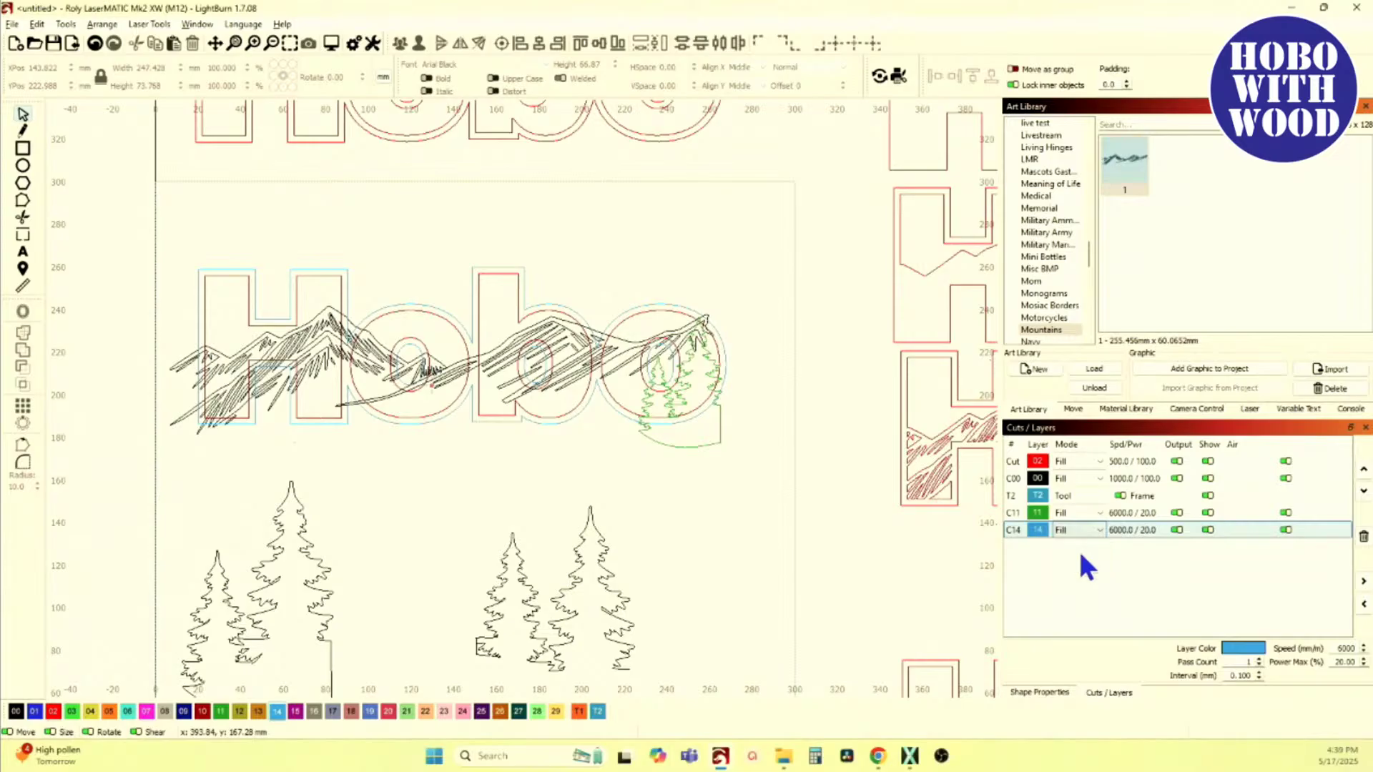
left_click(1018, 530)
left_click(1363, 469)
left_click(1363, 469)
left_click(1363, 469)
left_click(1364, 469)
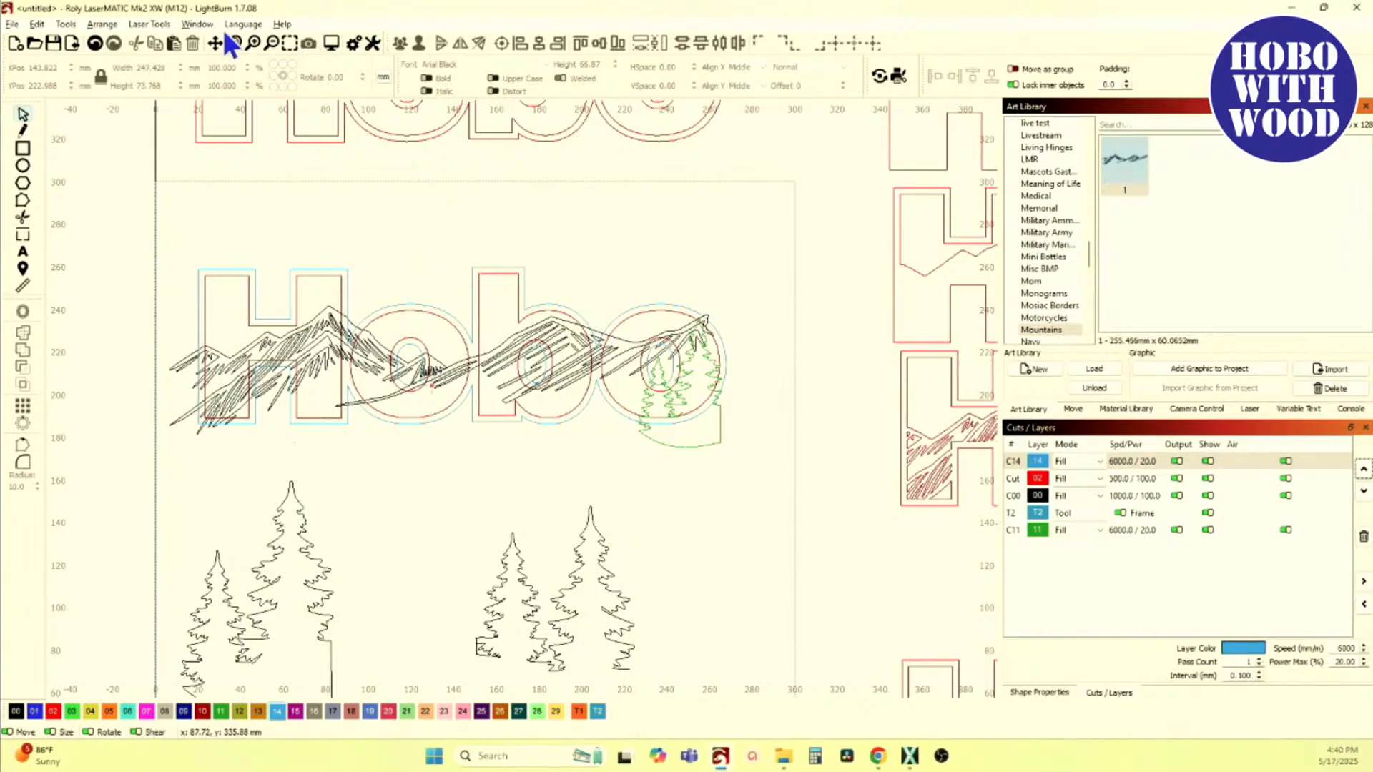
Step: Switch the view style to Filled / Smooth and inspect the coloured lettering, mountains and trees
left_click(198, 21)
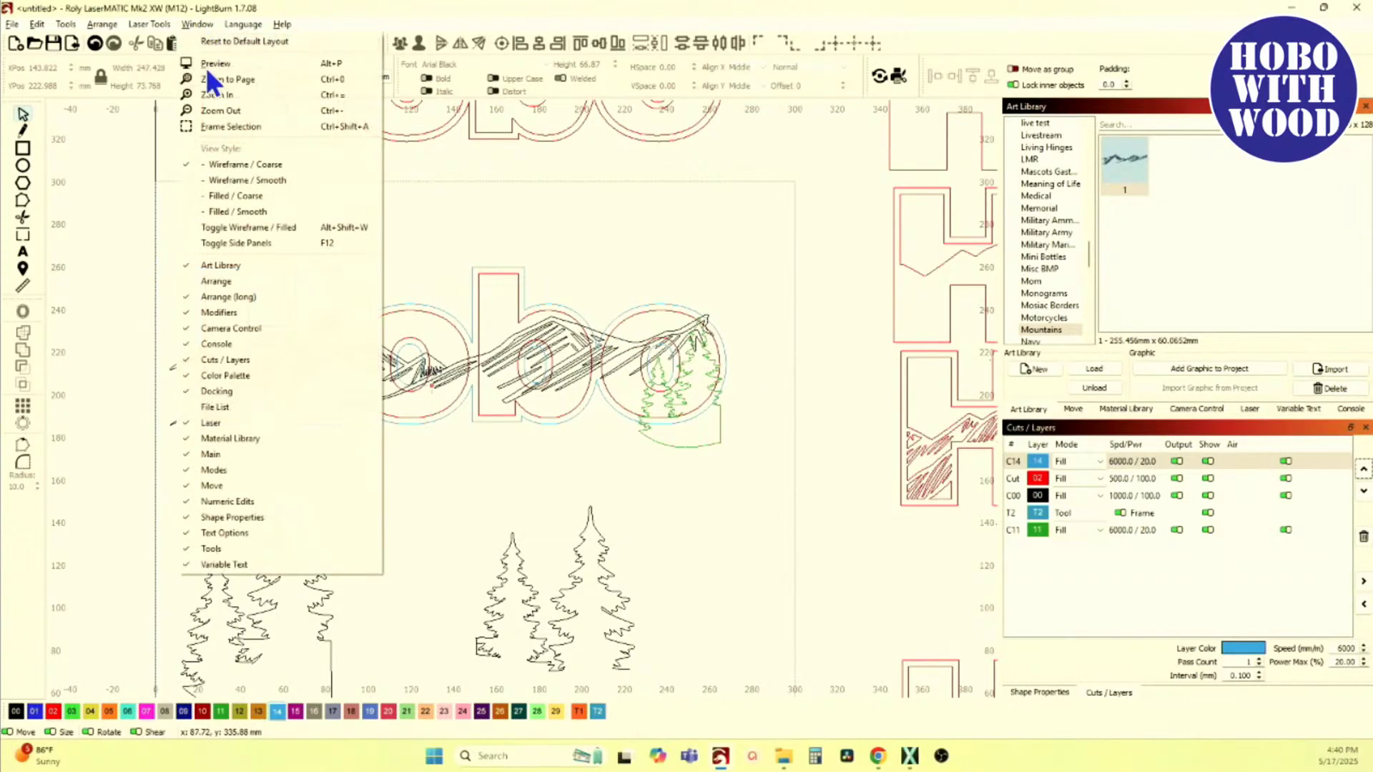
left_click(233, 213)
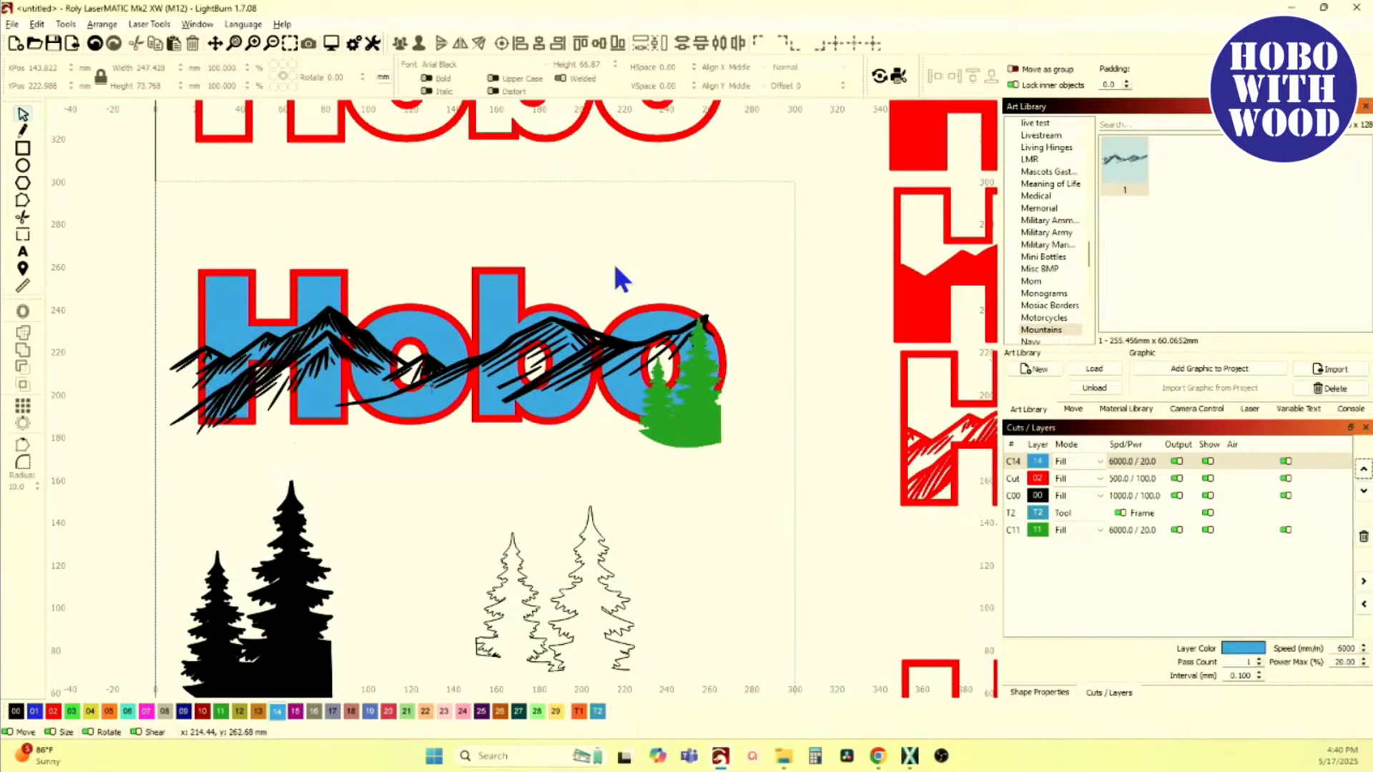
scroll(667, 340, "up", 3)
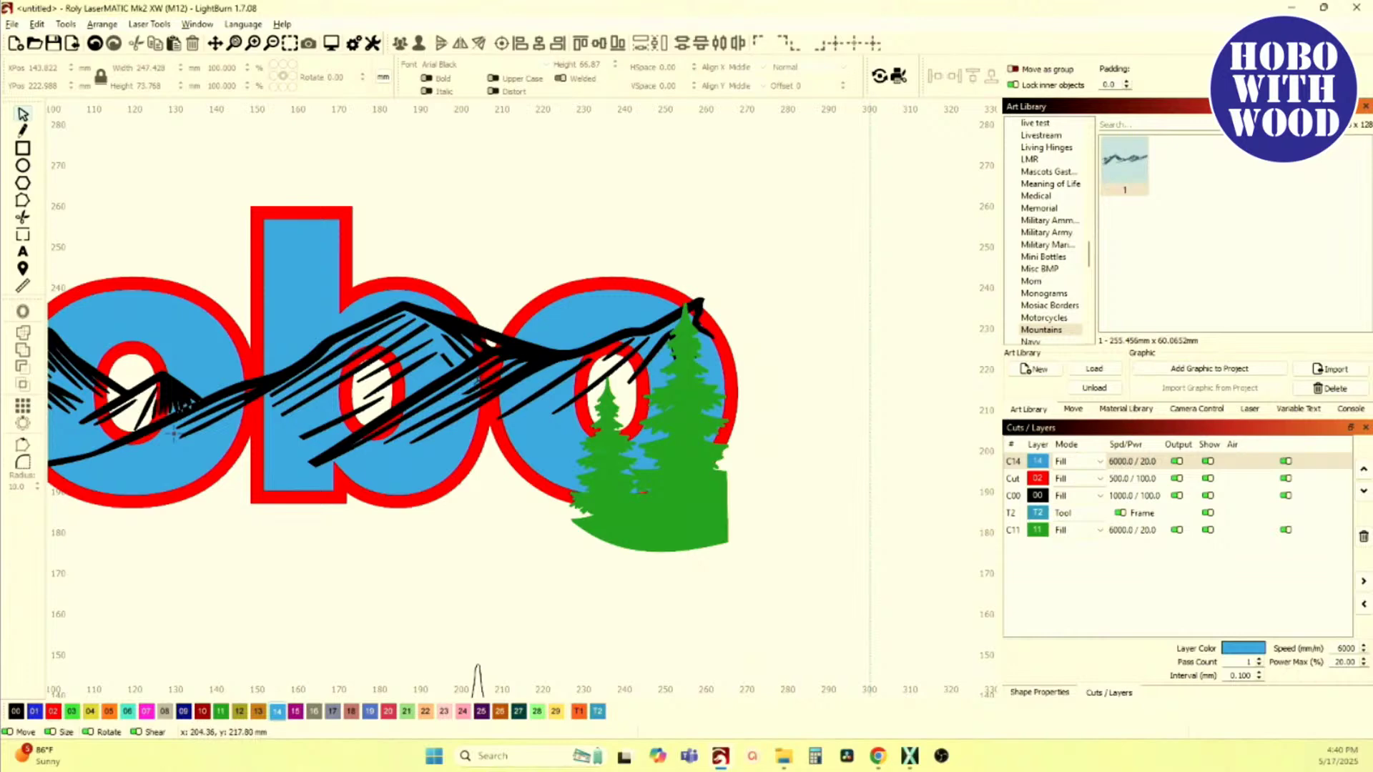
scroll(480, 381, "down", 7)
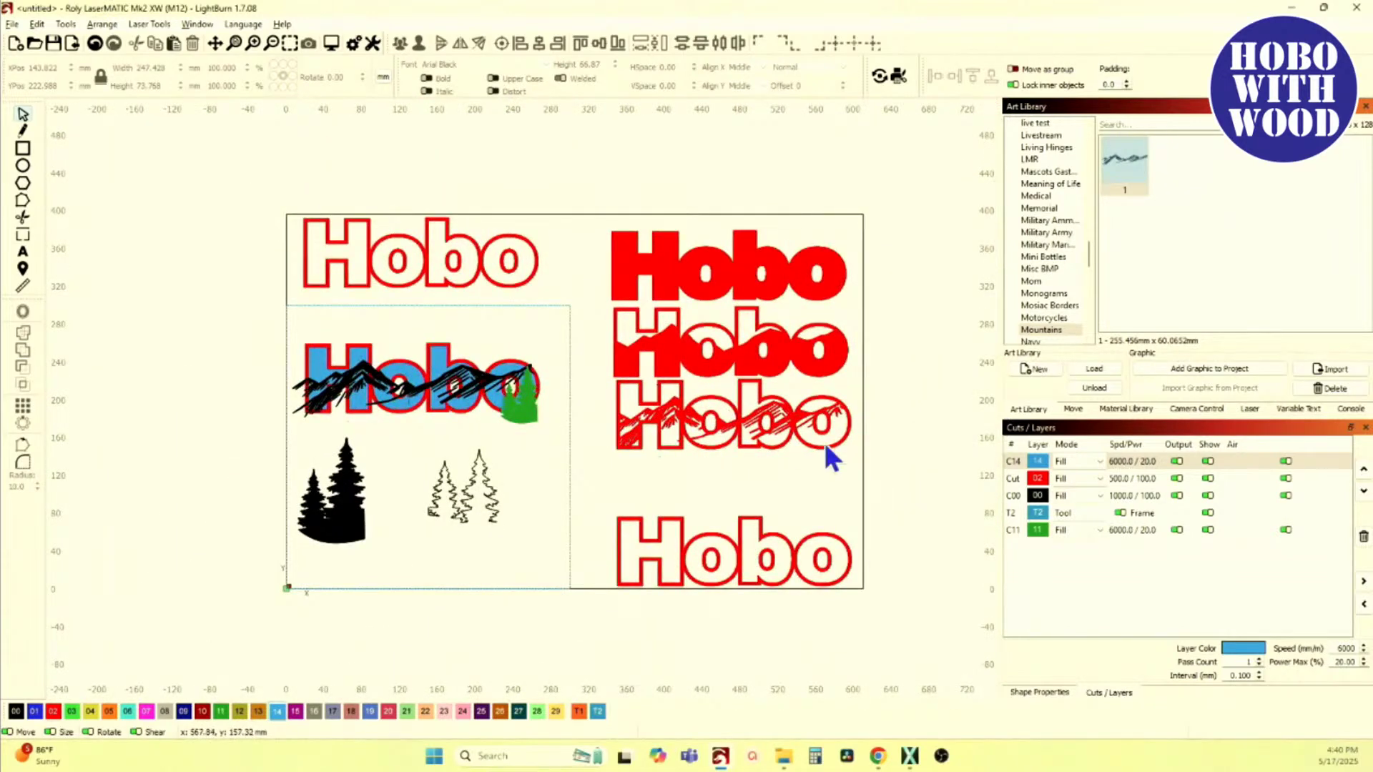
scroll(474, 344, "up", 7)
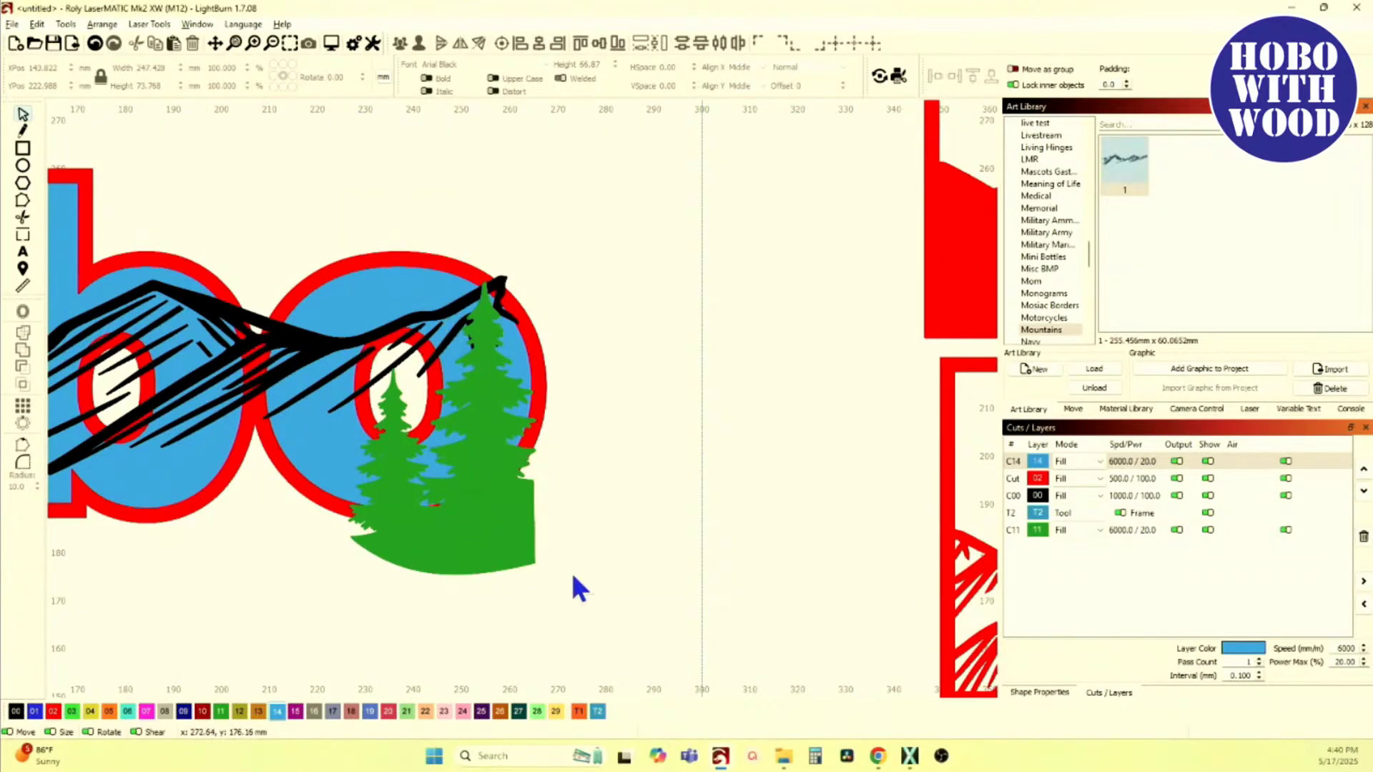
Step: Nudge the green pine trees on the last o slightly up to about X 247, Y 208 mm and check their fit
left_click(483, 565)
mouse_move(442, 434)
left_mouse_down()
mouse_move(454, 438)
mouse_move(448, 420)
left_mouse_up()
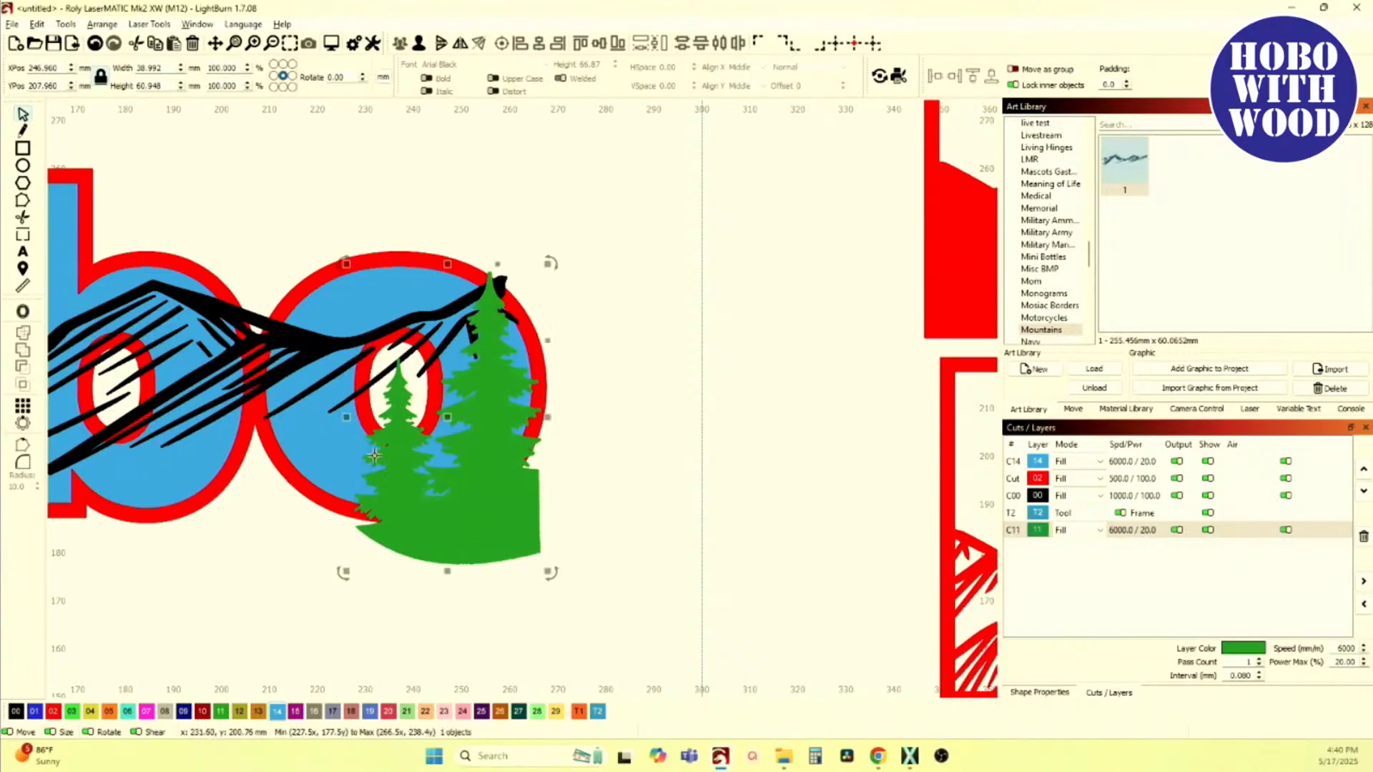
scroll(400, 443, "up", 3)
scroll(429, 450, "up", 1)
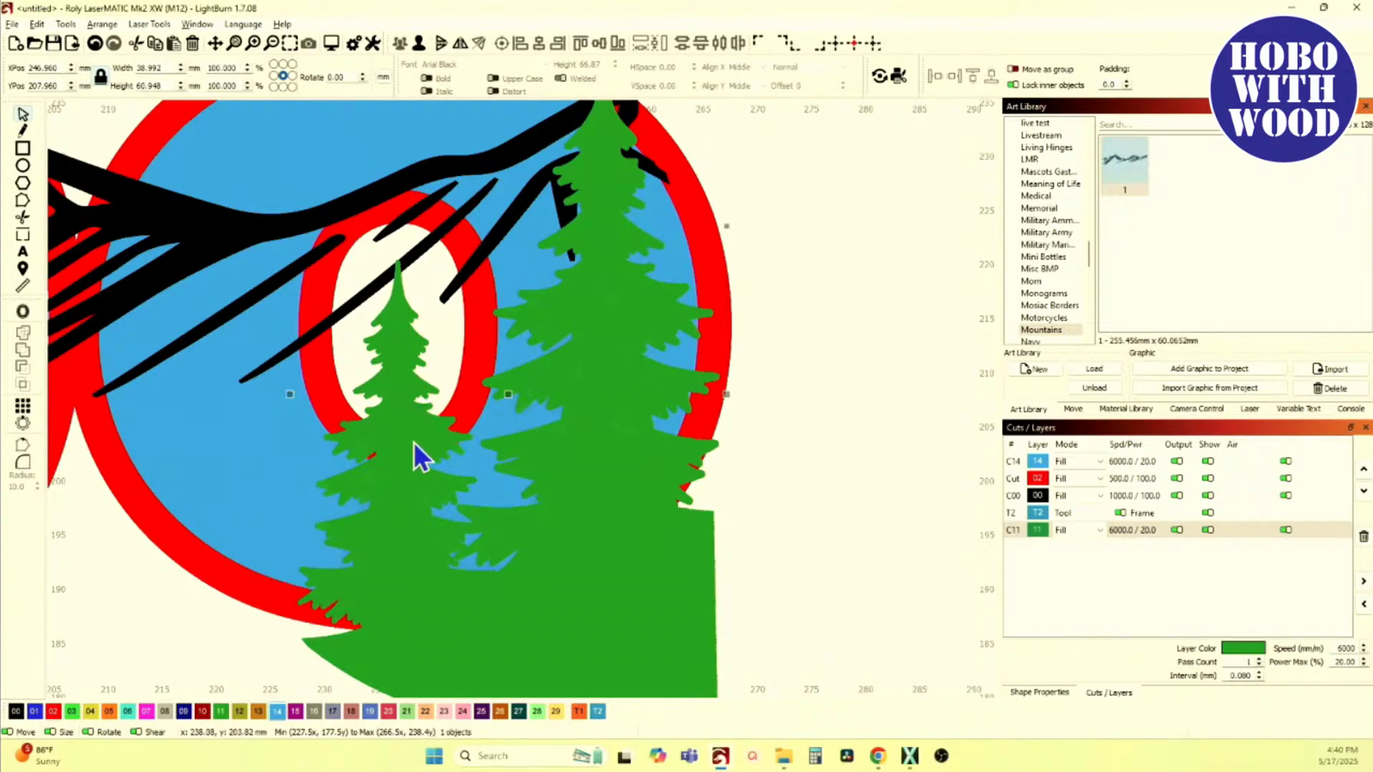
scroll(422, 457, "down", 4)
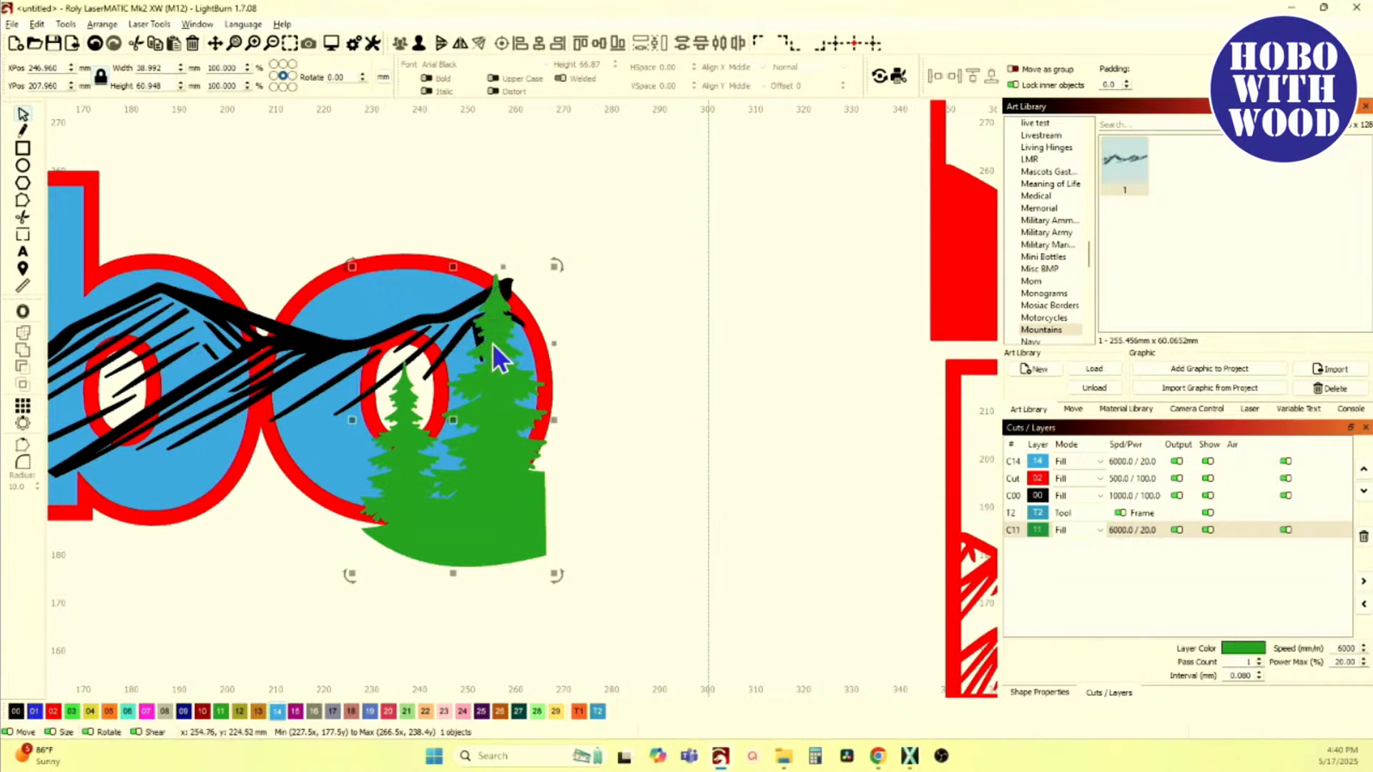
scroll(493, 397, "down", 4)
scroll(500, 400, "up", 1)
scroll(590, 452, "down", 1)
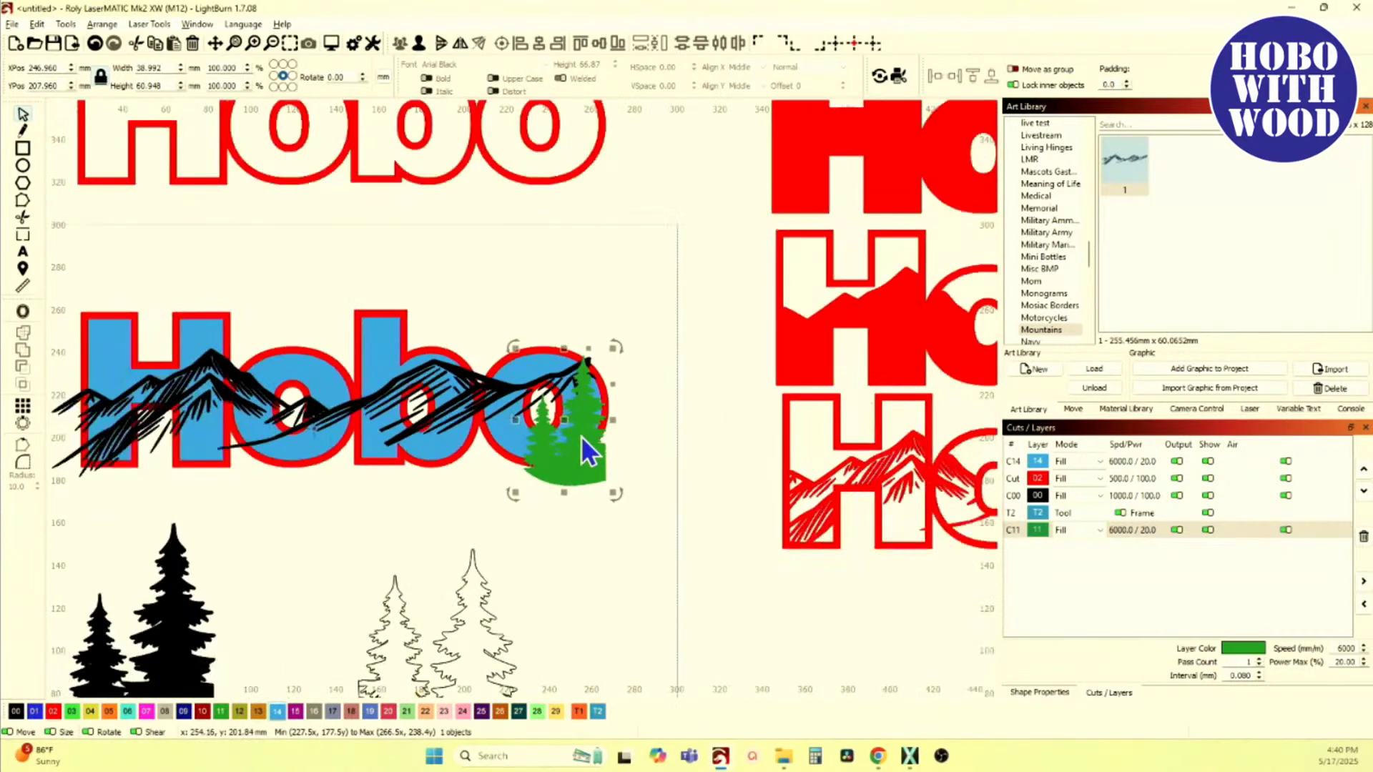
left_click_drag(578, 447, 617, 441)
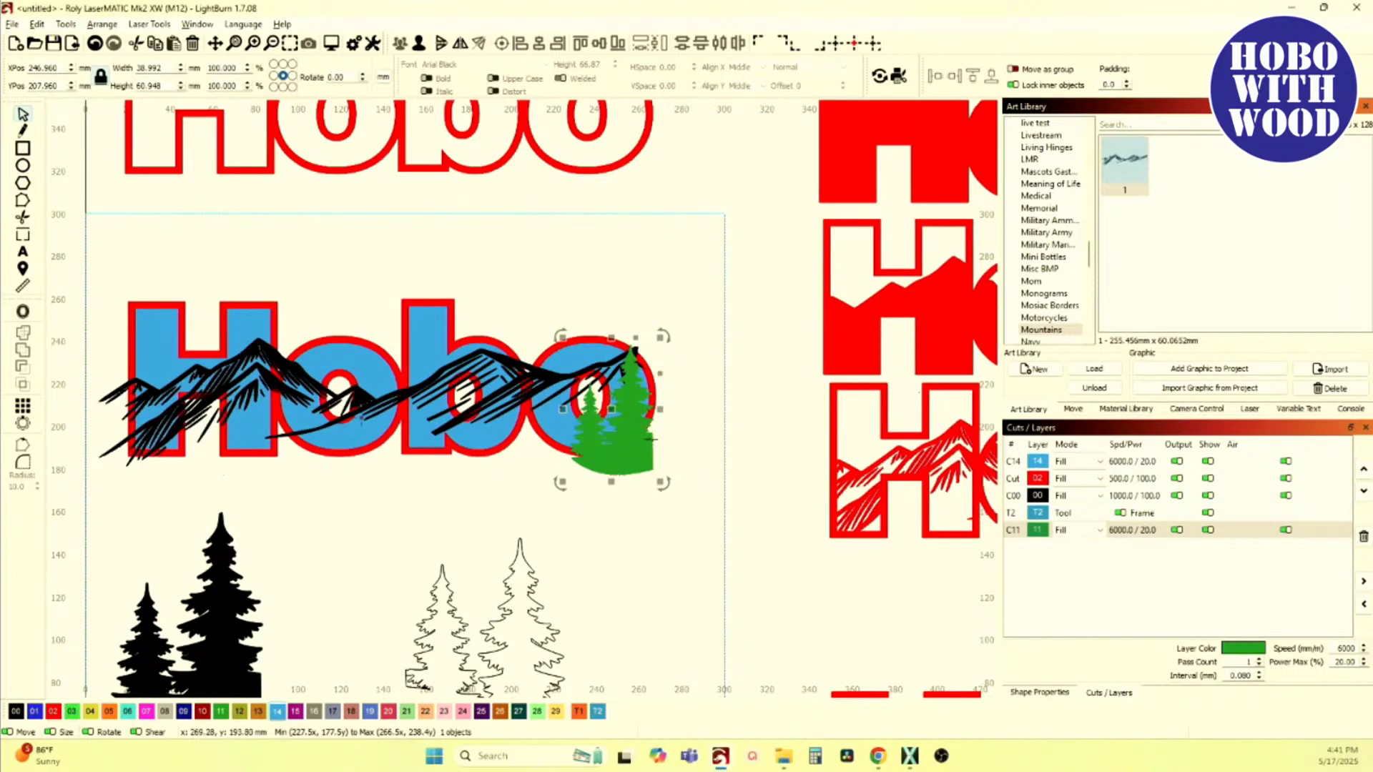
Step: Duplicate the black pine trees with the curved base, mirror the copy horizontally and place it just below the middle of the Hobo lettering
left_click_drag(490, 545, 513, 429)
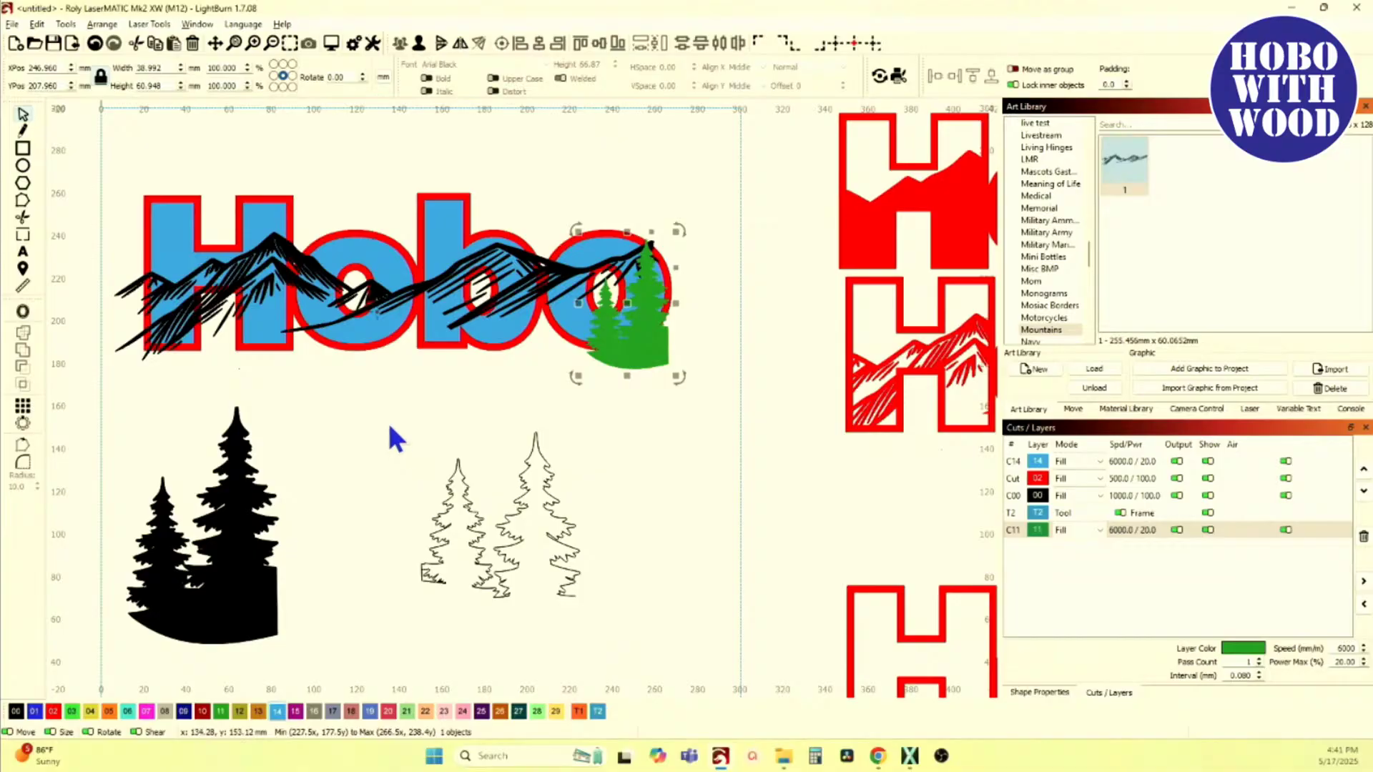
left_click(166, 531)
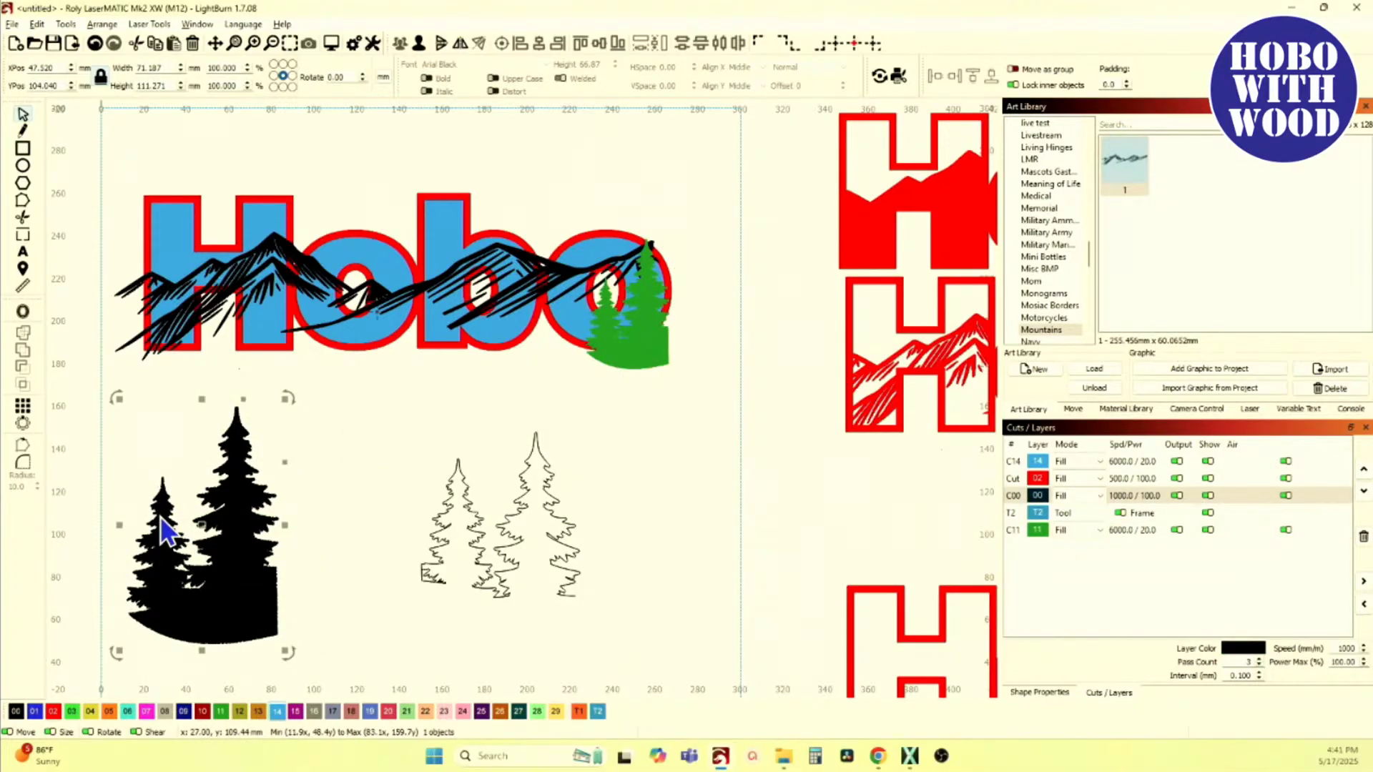
key("Delete")
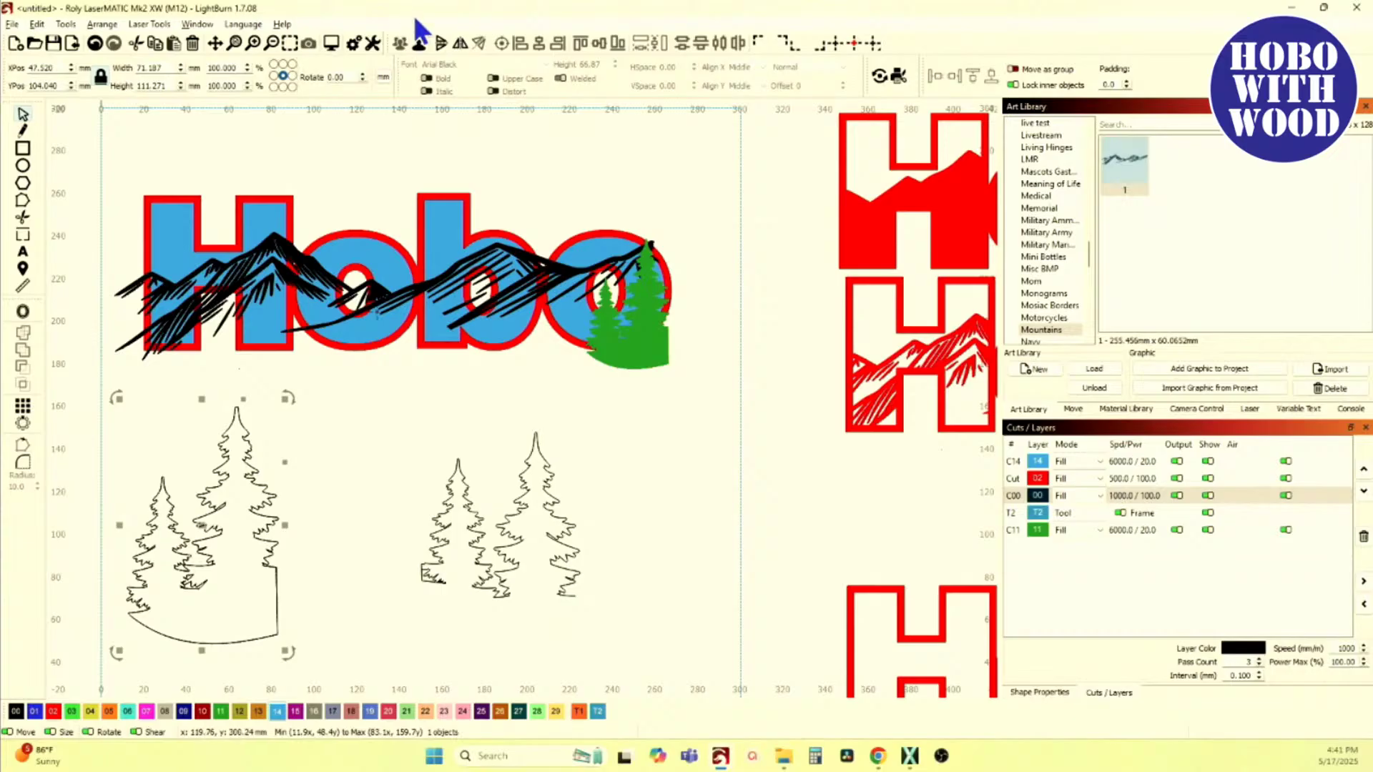
key("ctrl+z")
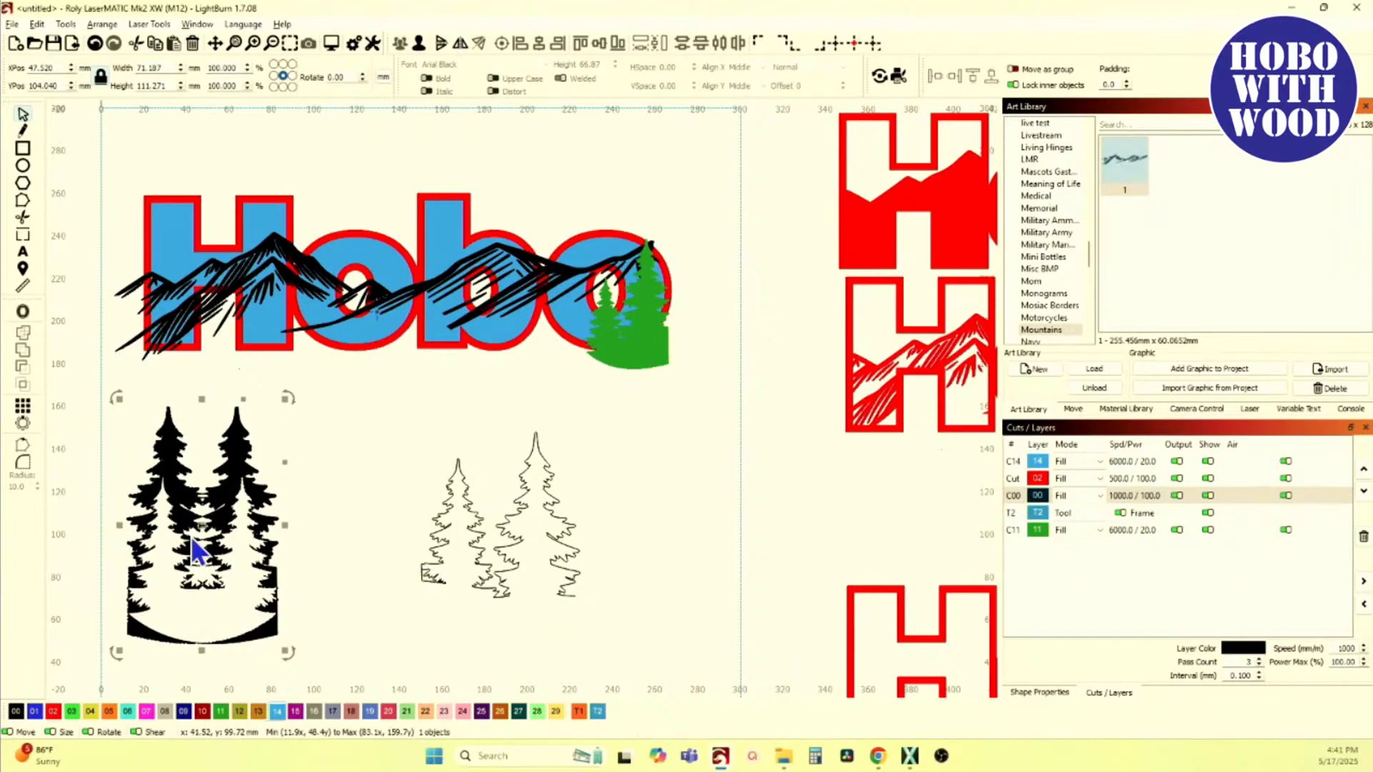
left_click_drag(199, 554, 404, 422)
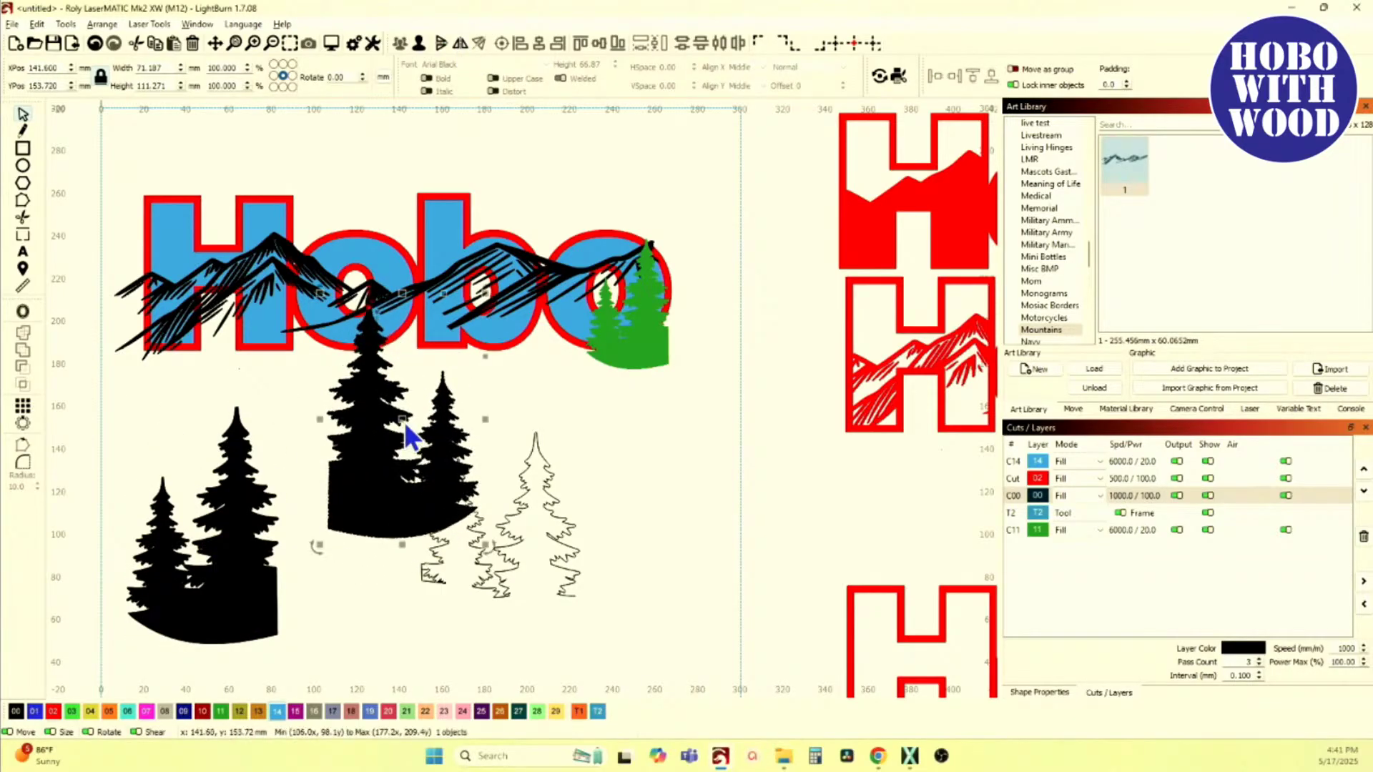
Step: Shrink the mirrored pine trees to about 35.9 × 56.2 mm, move them up to the b and assign them to green layer 11
left_click(73, 713)
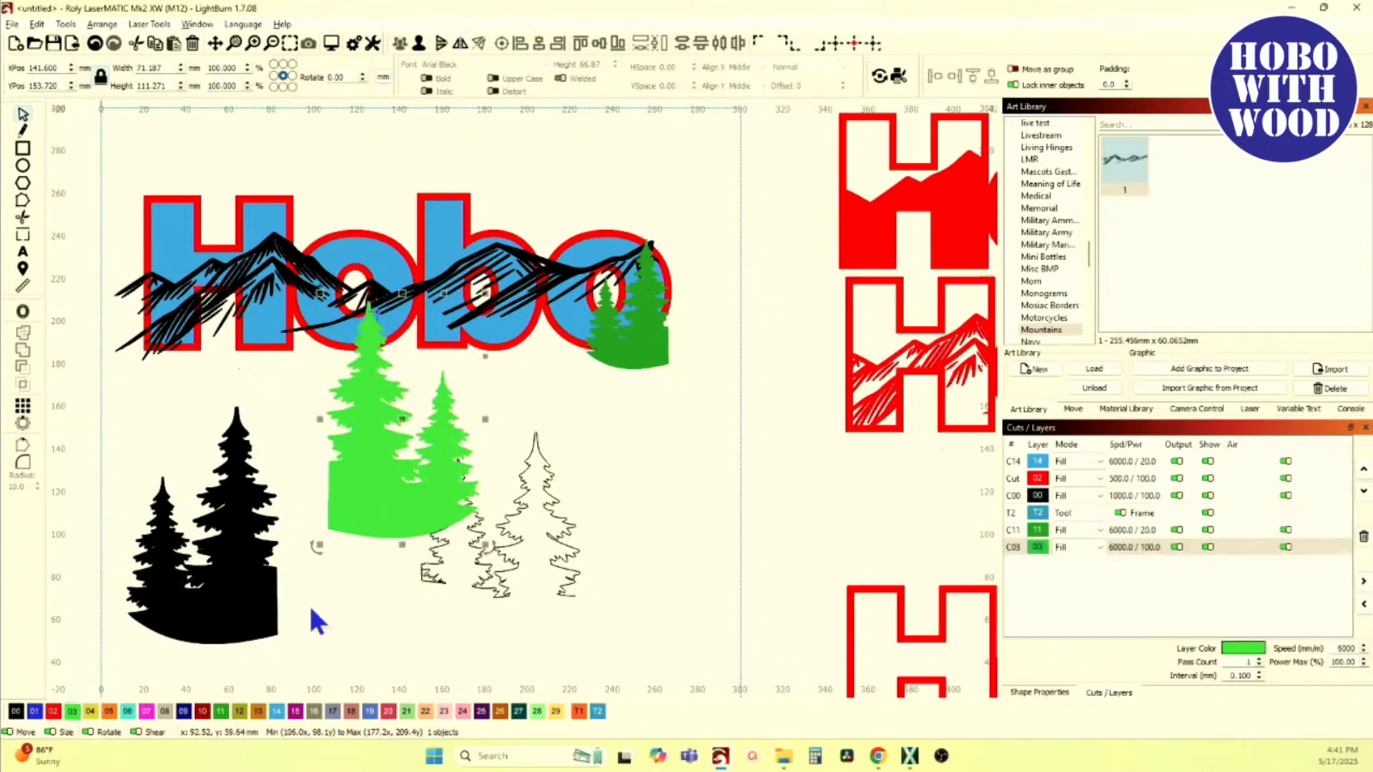
left_click_drag(486, 547, 422, 487)
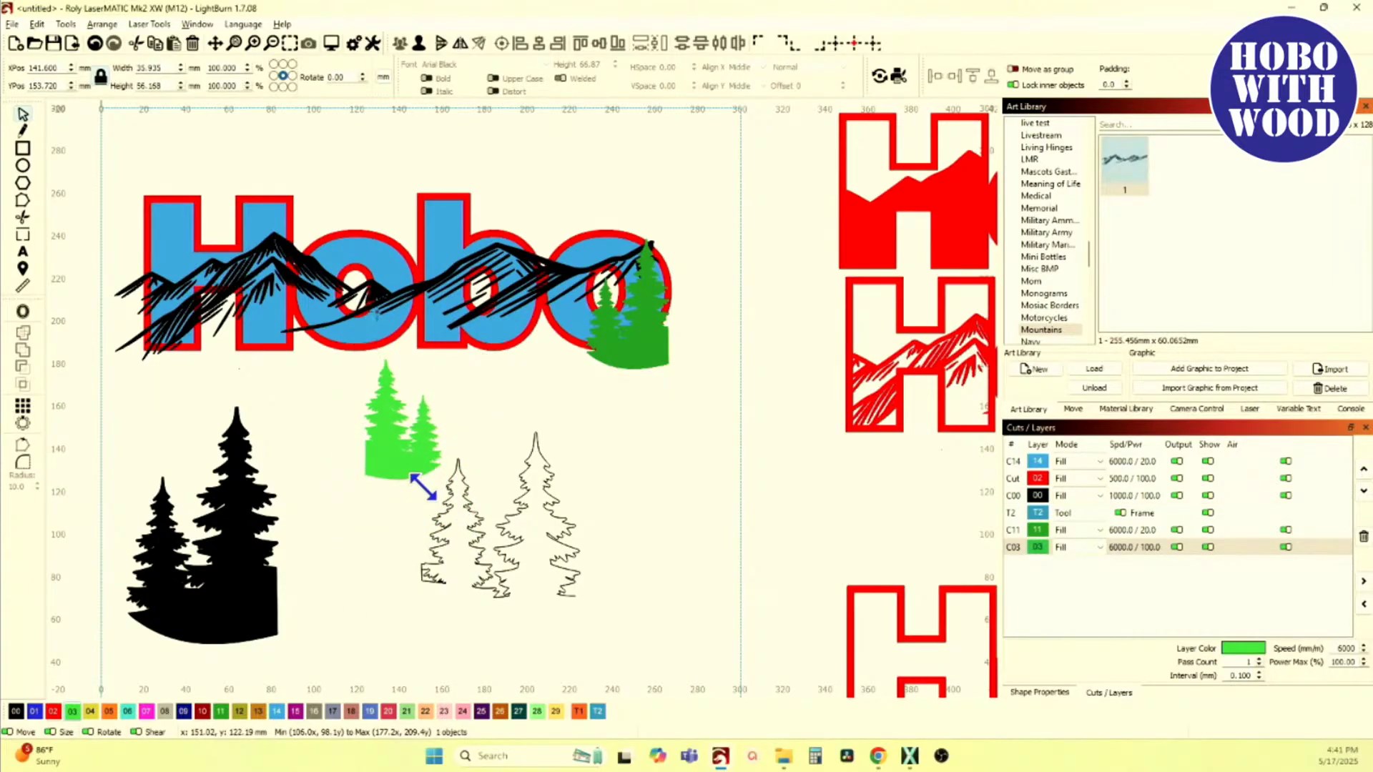
left_click_drag(421, 429, 434, 374)
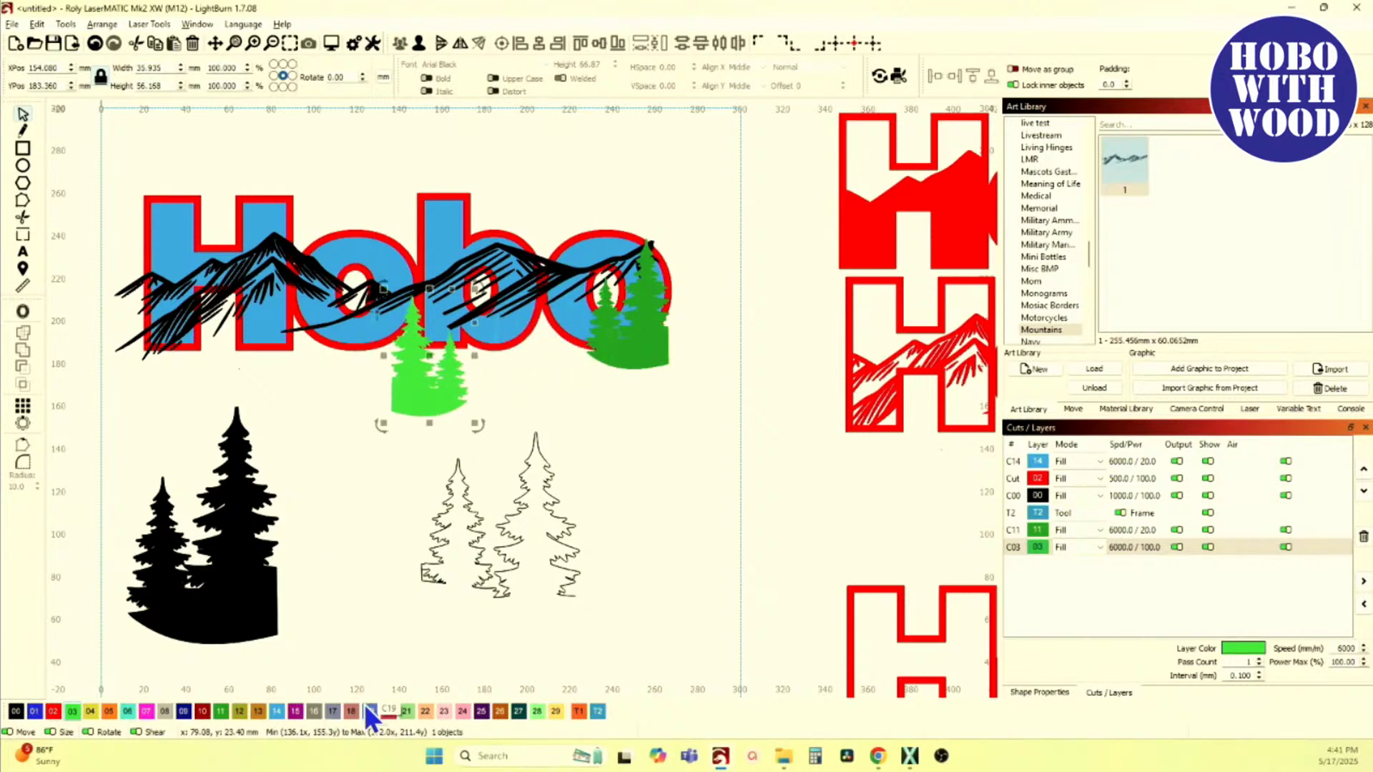
left_click(221, 710)
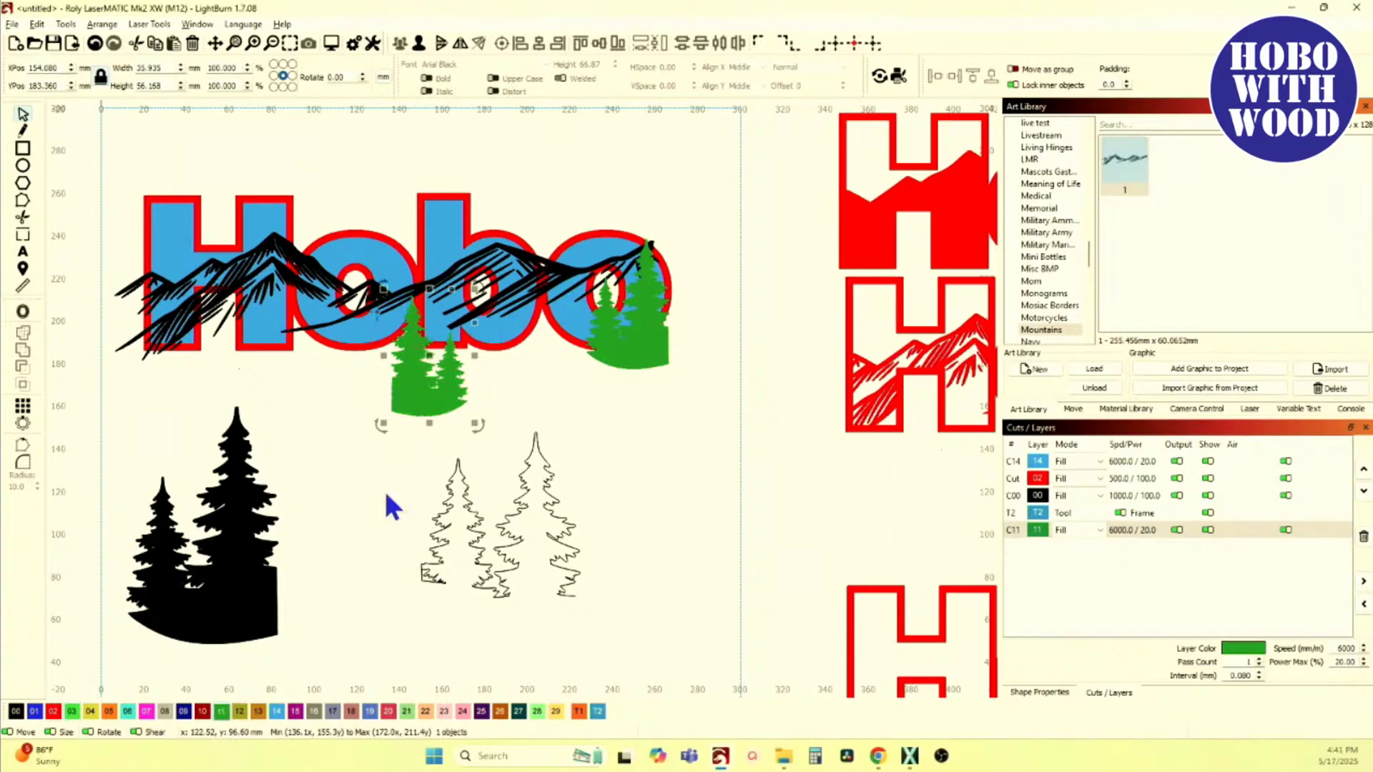
scroll(397, 472, "up", 4)
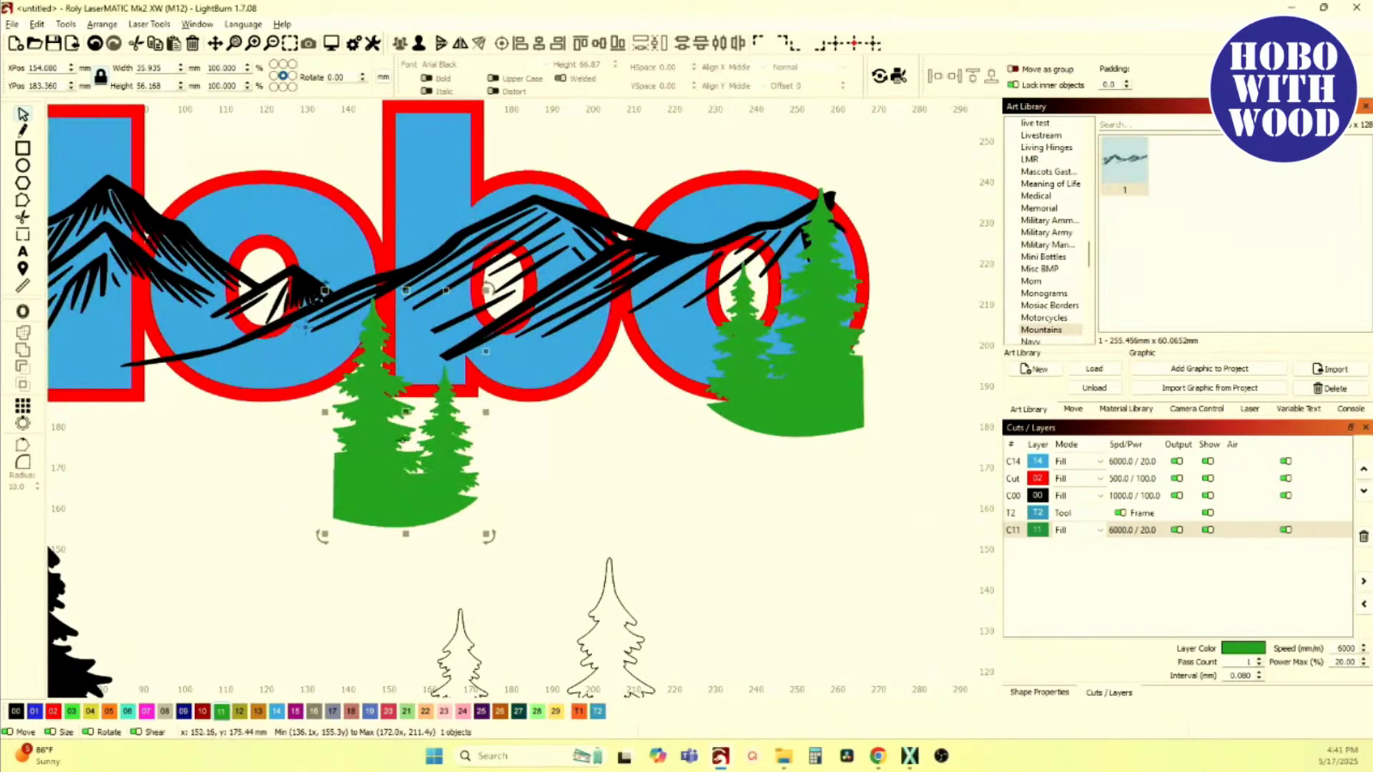
Step: Shrink the mirrored pine trees to about 25.6 × 40.0 mm and try them beside the larger green trees, between the b and last o
left_click_drag(413, 429, 464, 354)
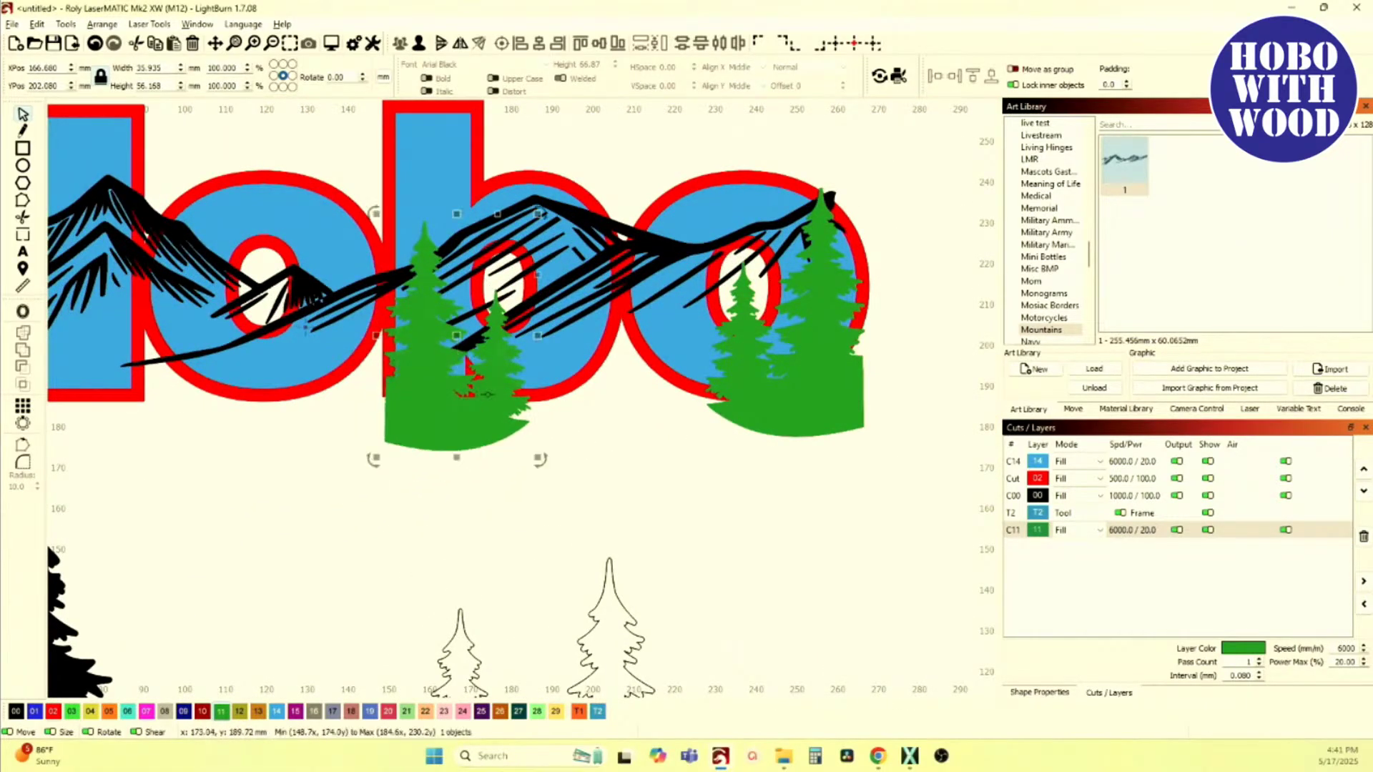
left_click_drag(537, 458, 473, 390)
left_click_drag(453, 331, 653, 362)
scroll(674, 367, "up", 4)
scroll(697, 369, "down", 2)
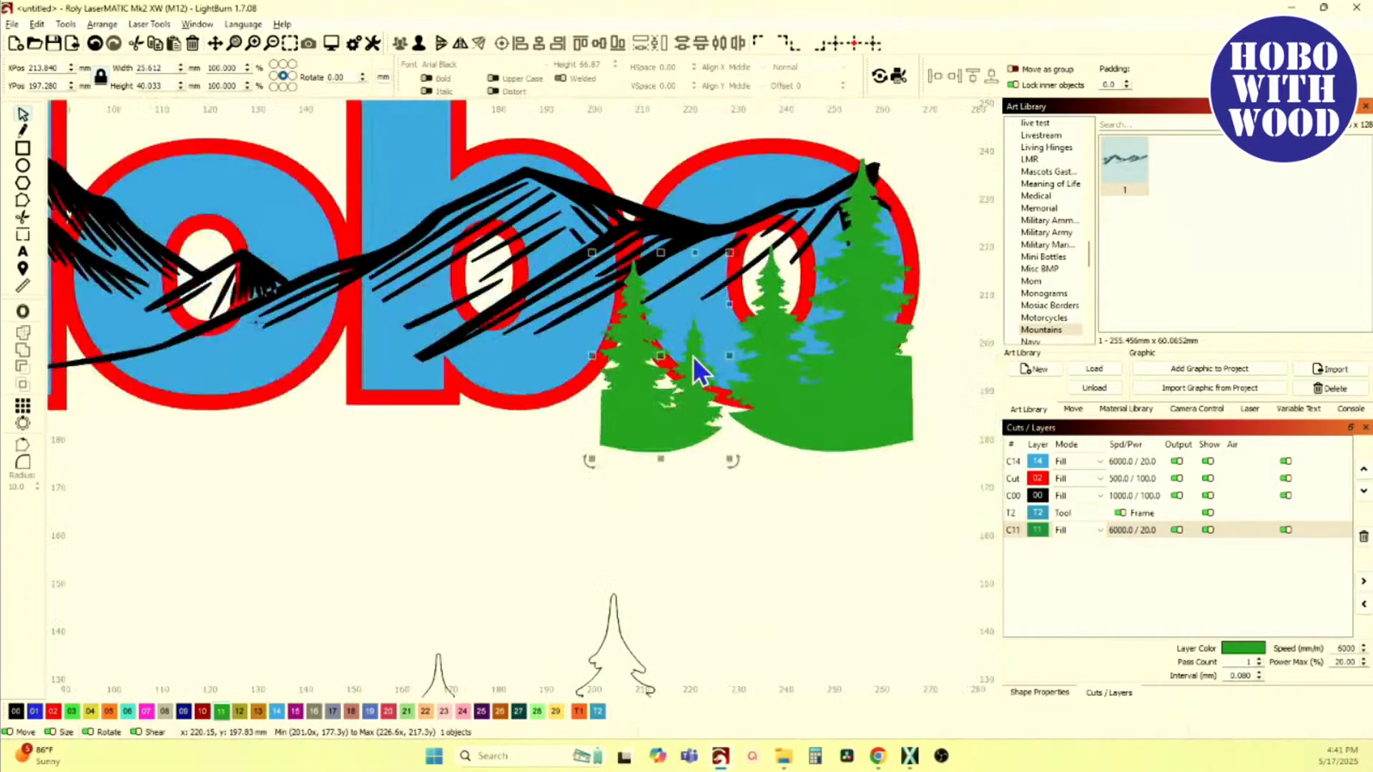
scroll(695, 359, "up", 2)
scroll(692, 340, "down", 2)
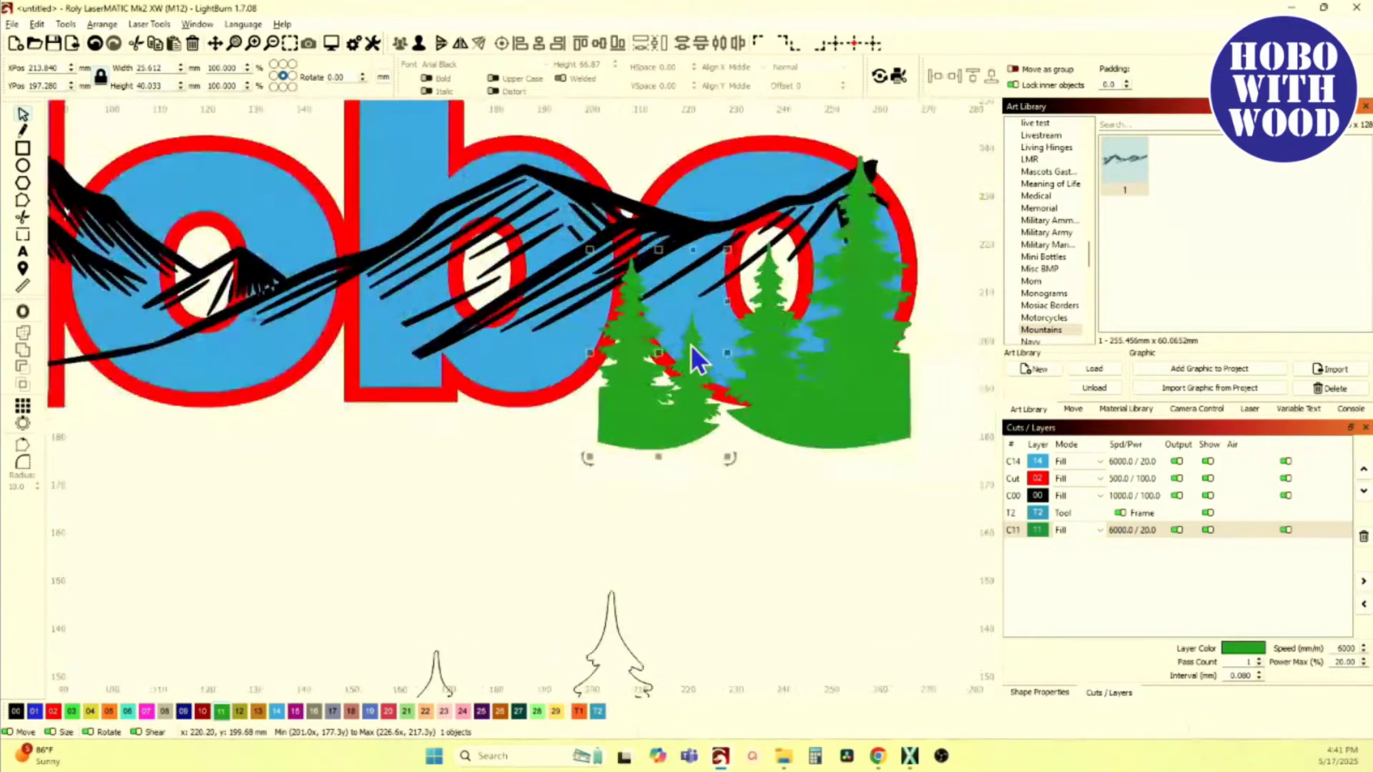
scroll(693, 353, "up", 1)
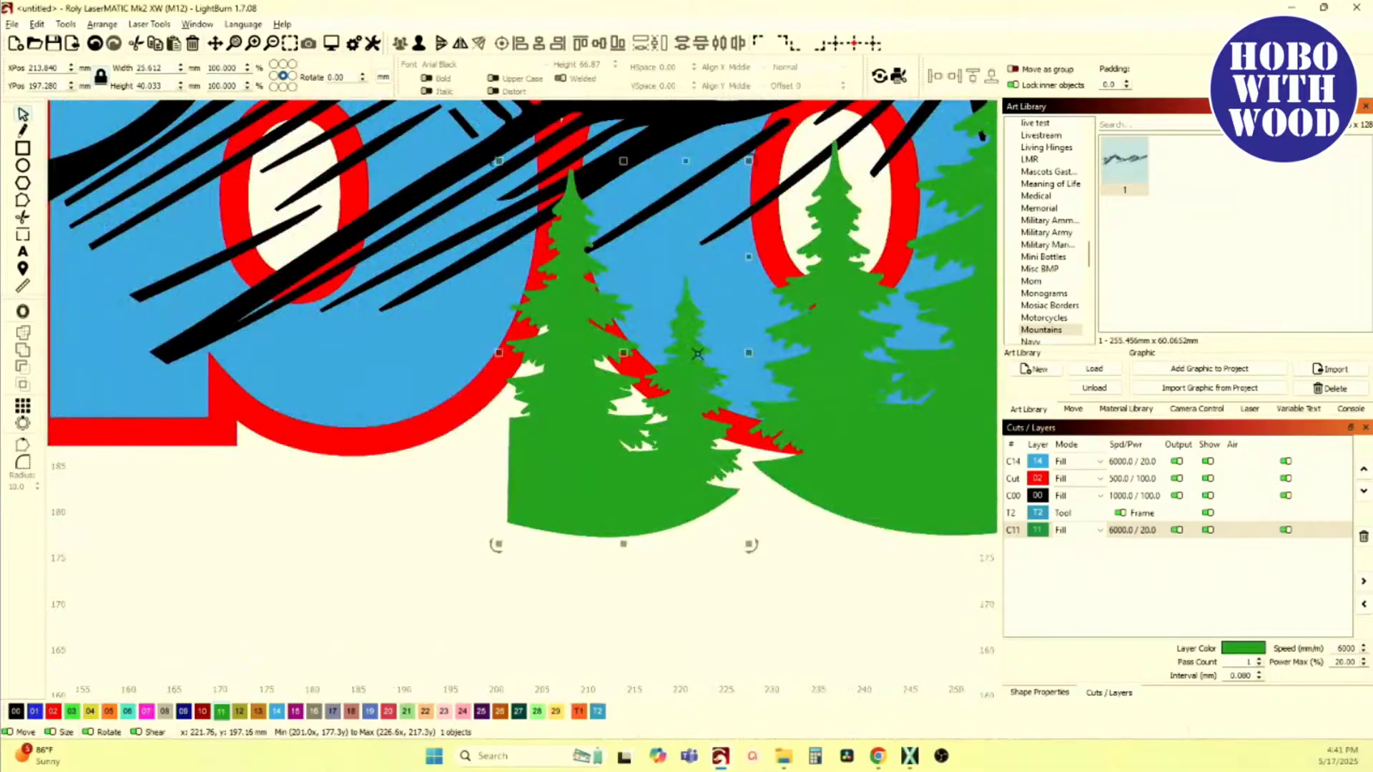
scroll(684, 352, "up", 1)
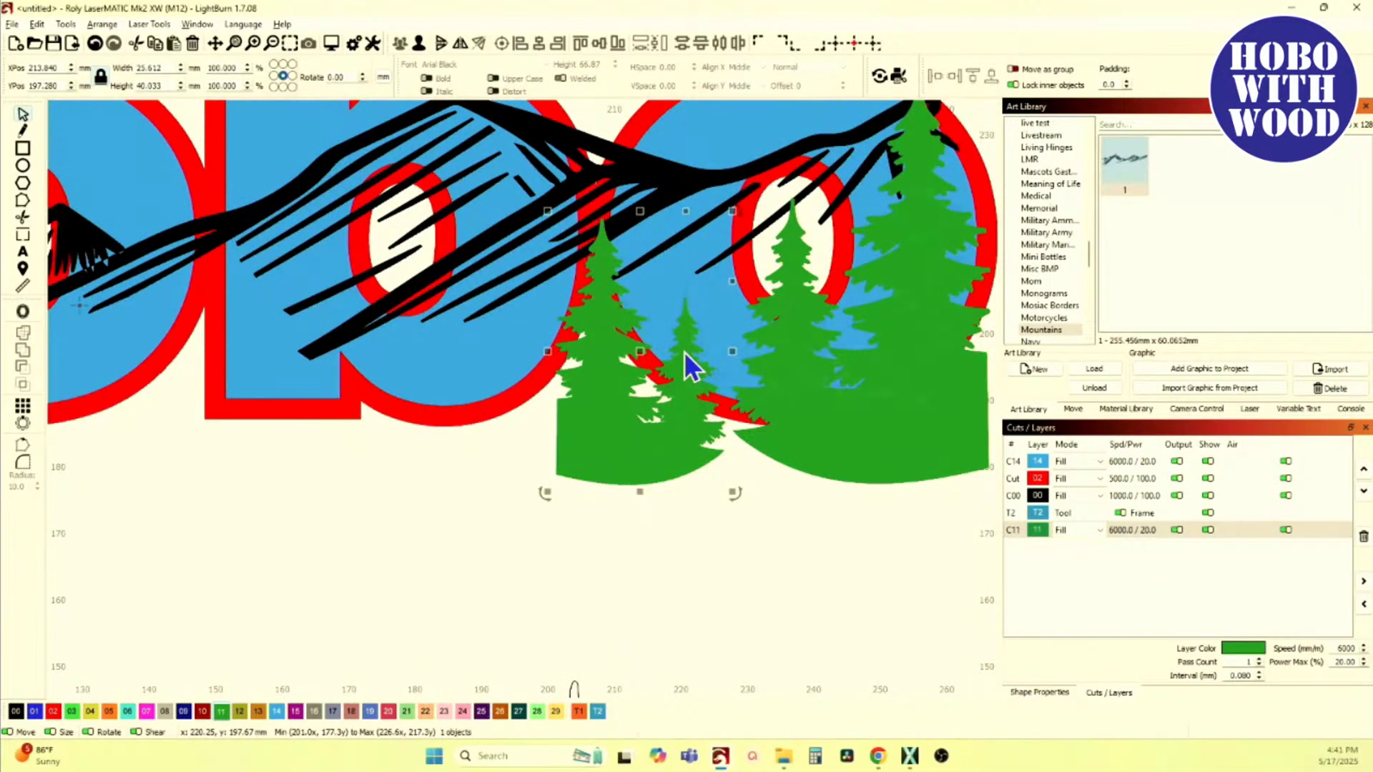
scroll(684, 352, "down", 1)
Step: Move the small mirrored pine trees onto the lower part of the H's left leg, at about X 33, Y 200 mm
left_click_drag(642, 352, 454, 432)
scroll(359, 332, "down", 3)
scroll(429, 414, "down", 2)
scroll(529, 544, "up", 1)
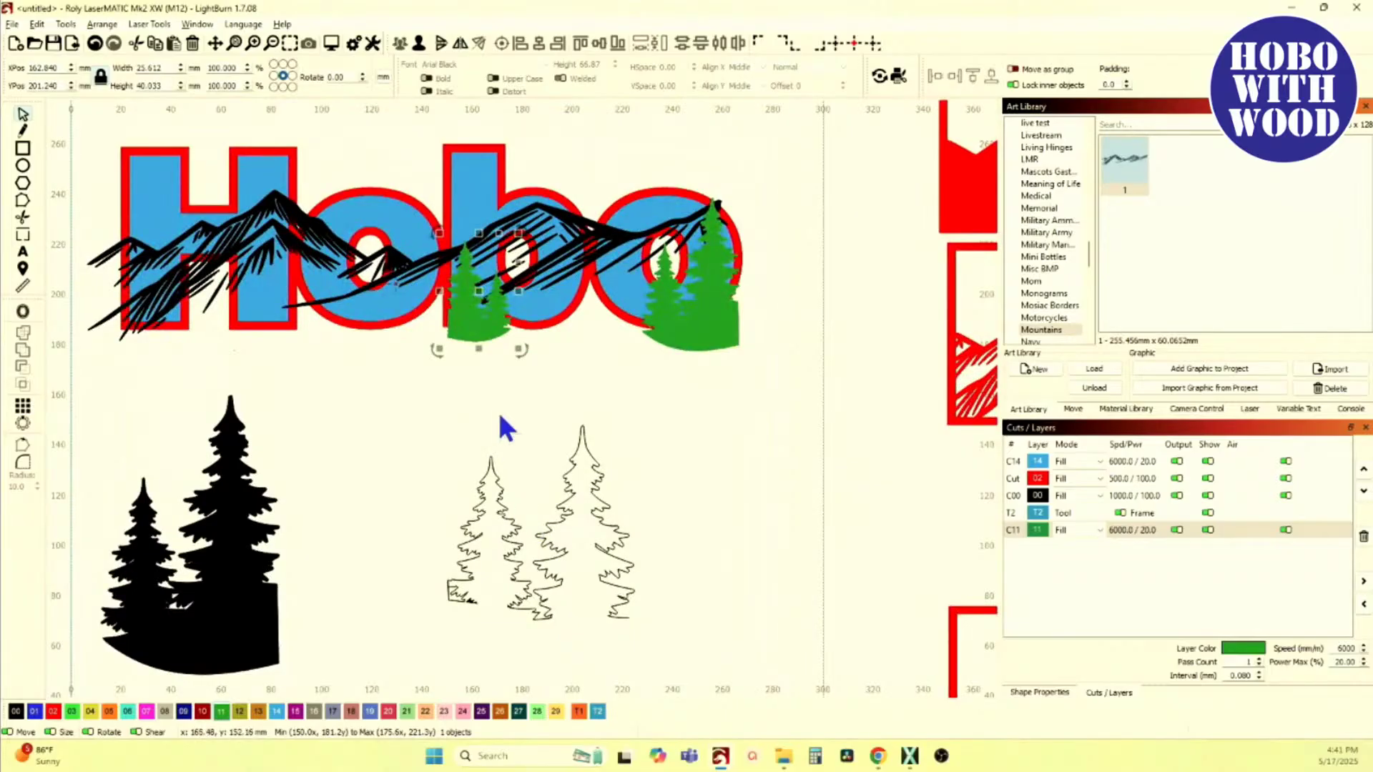
left_click_drag(479, 295, 156, 299)
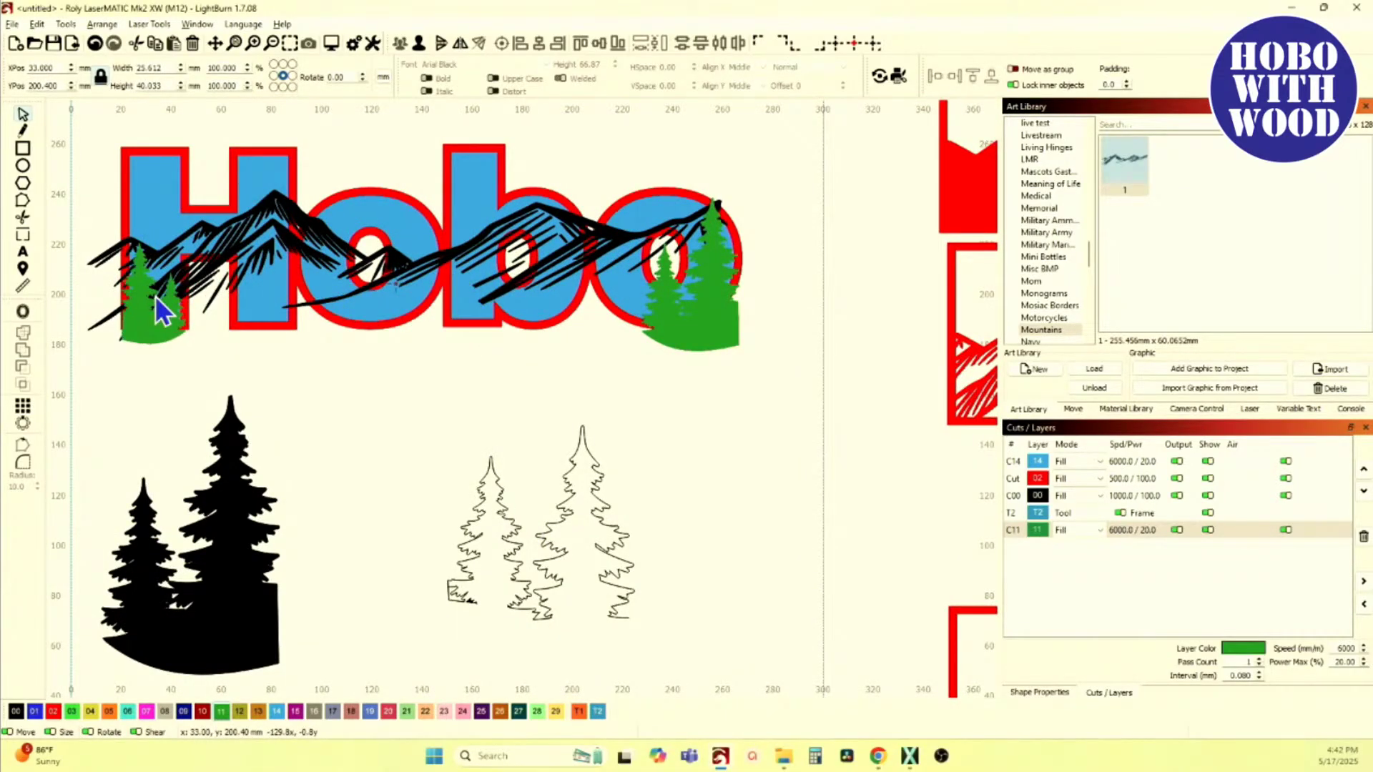
Step: Move the open pine tree outlines slightly closer to the Hobo lettering and assign them to green layer 11
left_click_drag(390, 406, 683, 676)
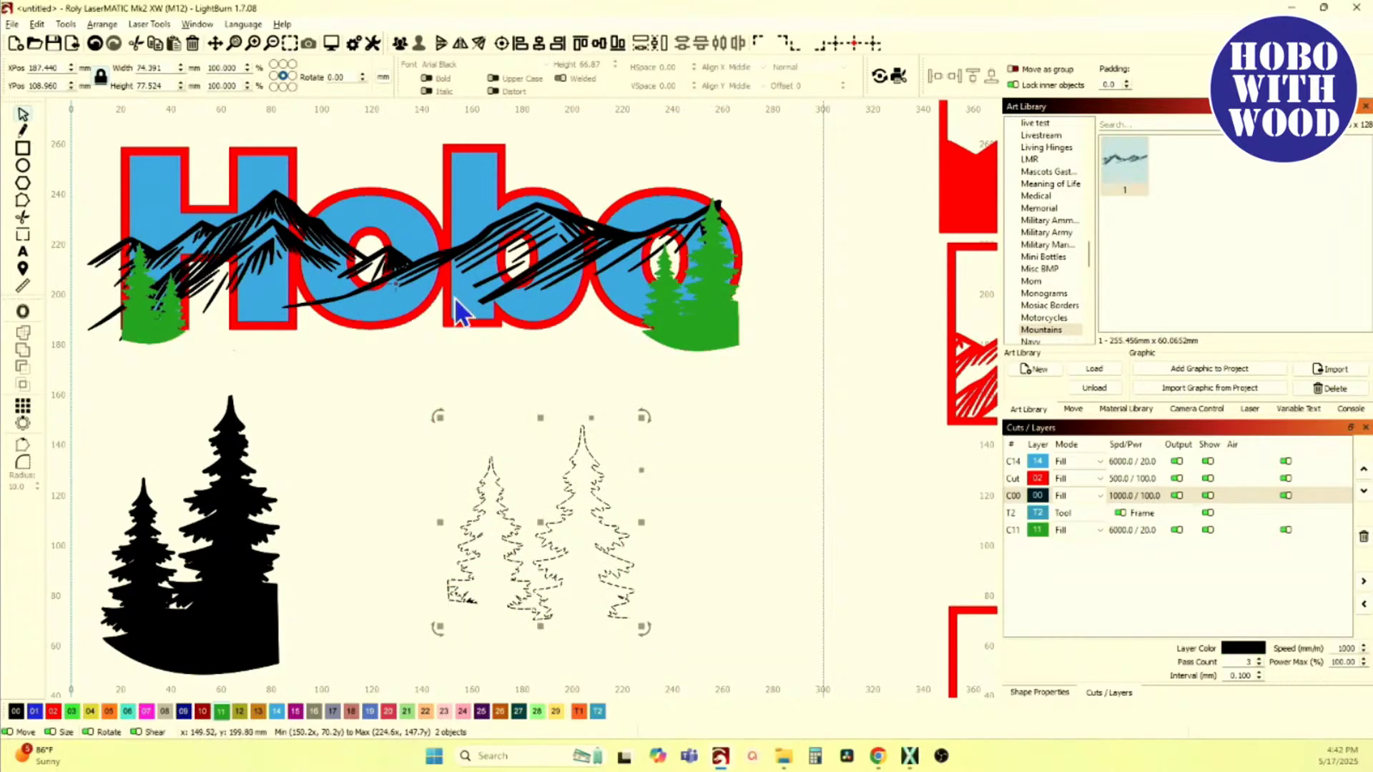
left_click_drag(541, 524, 489, 467)
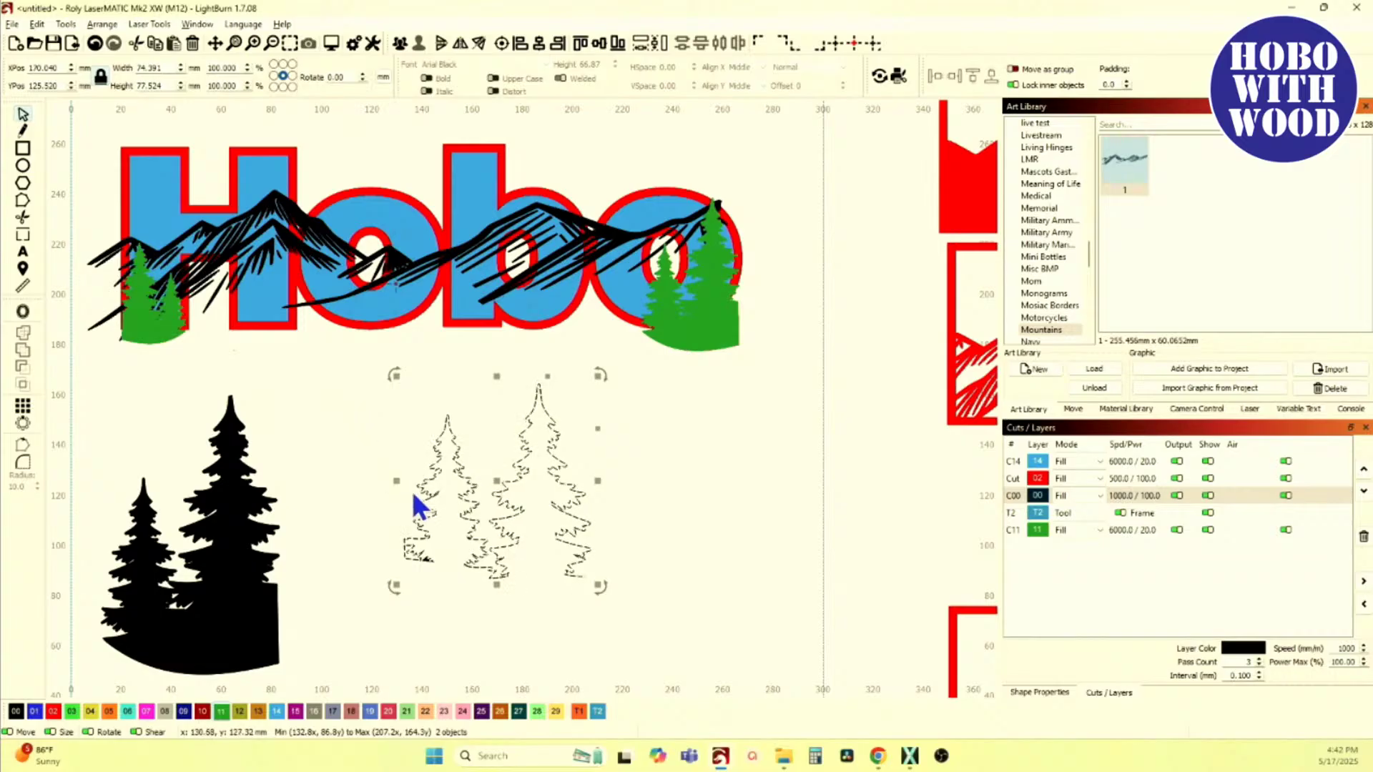
scroll(391, 479, "up", 3)
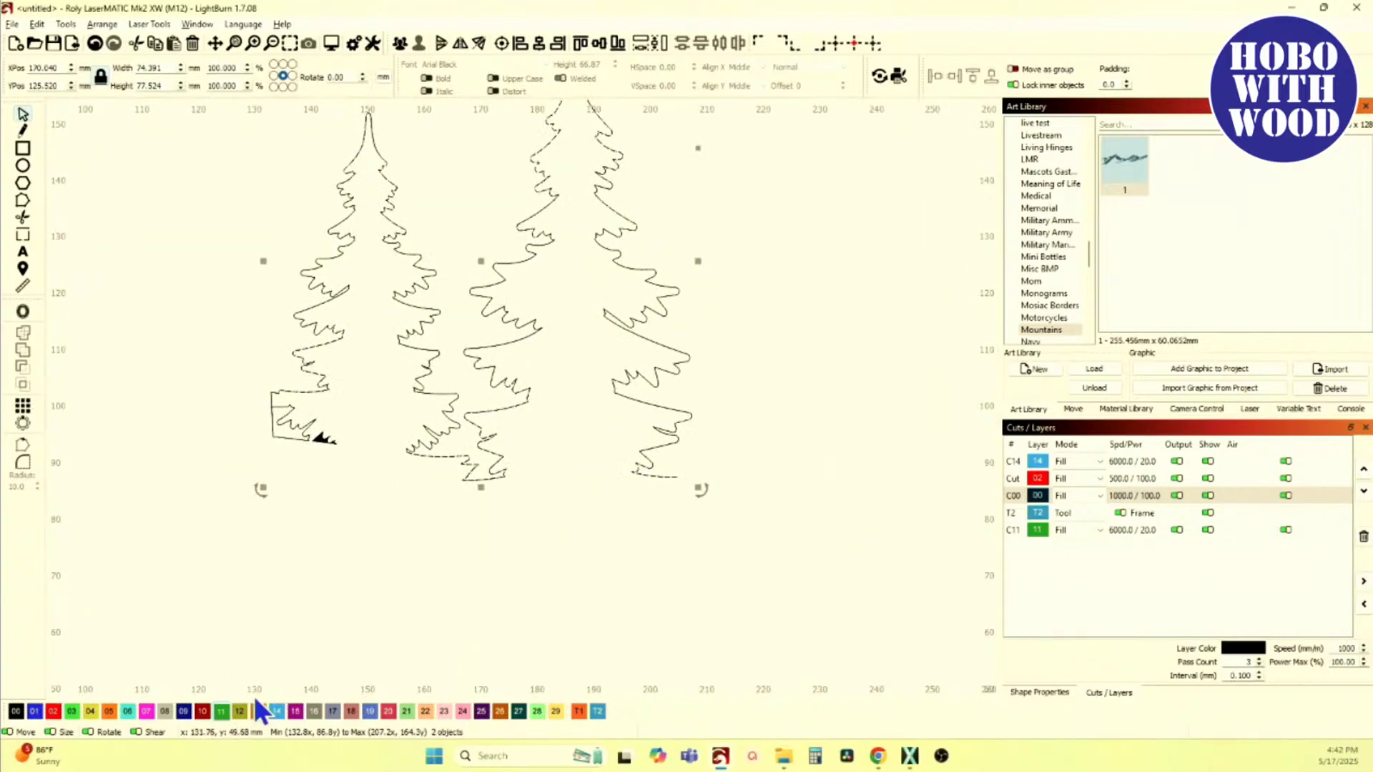
left_click(222, 711)
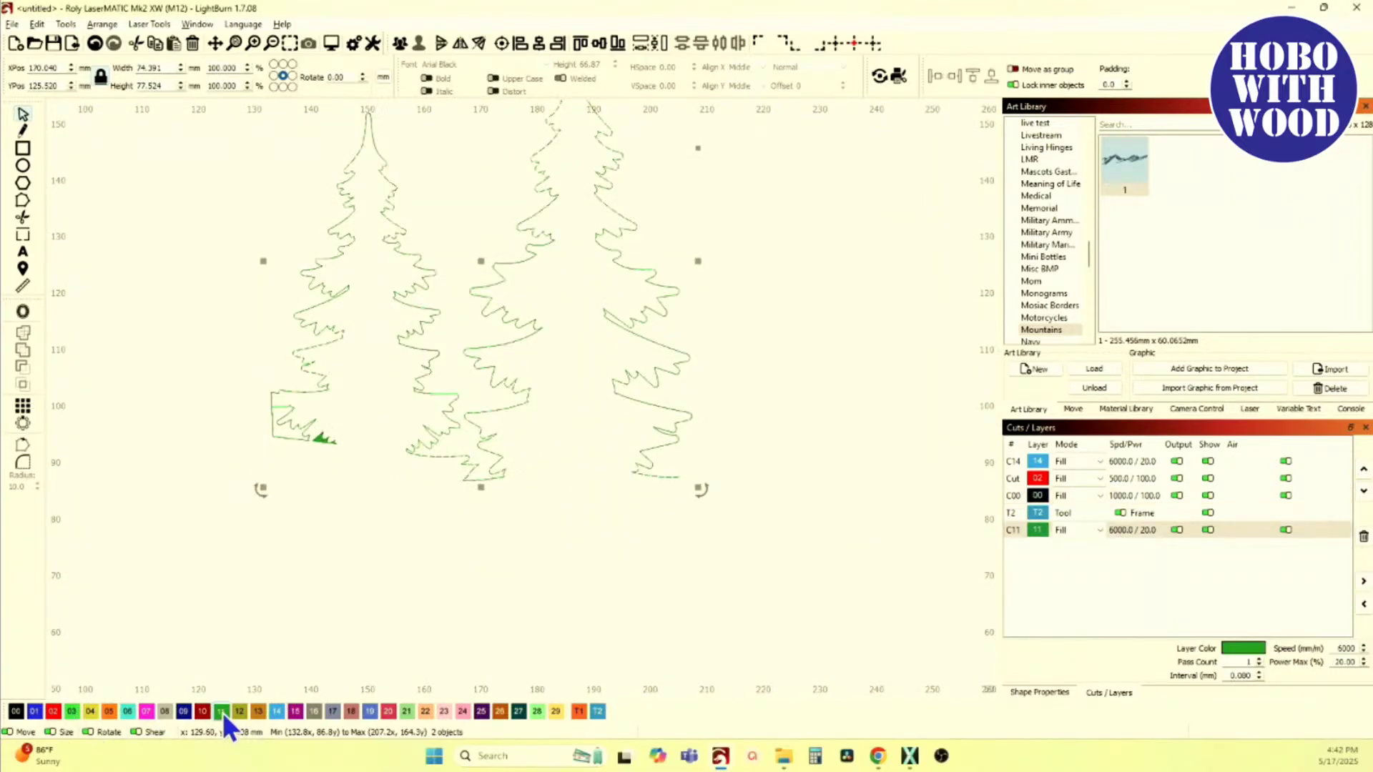
Step: On the left tree's lower-left branch, pull the vertical edge's end outward and join the branch's corner node to the inner horizontal edge
scroll(345, 477, "up", 3)
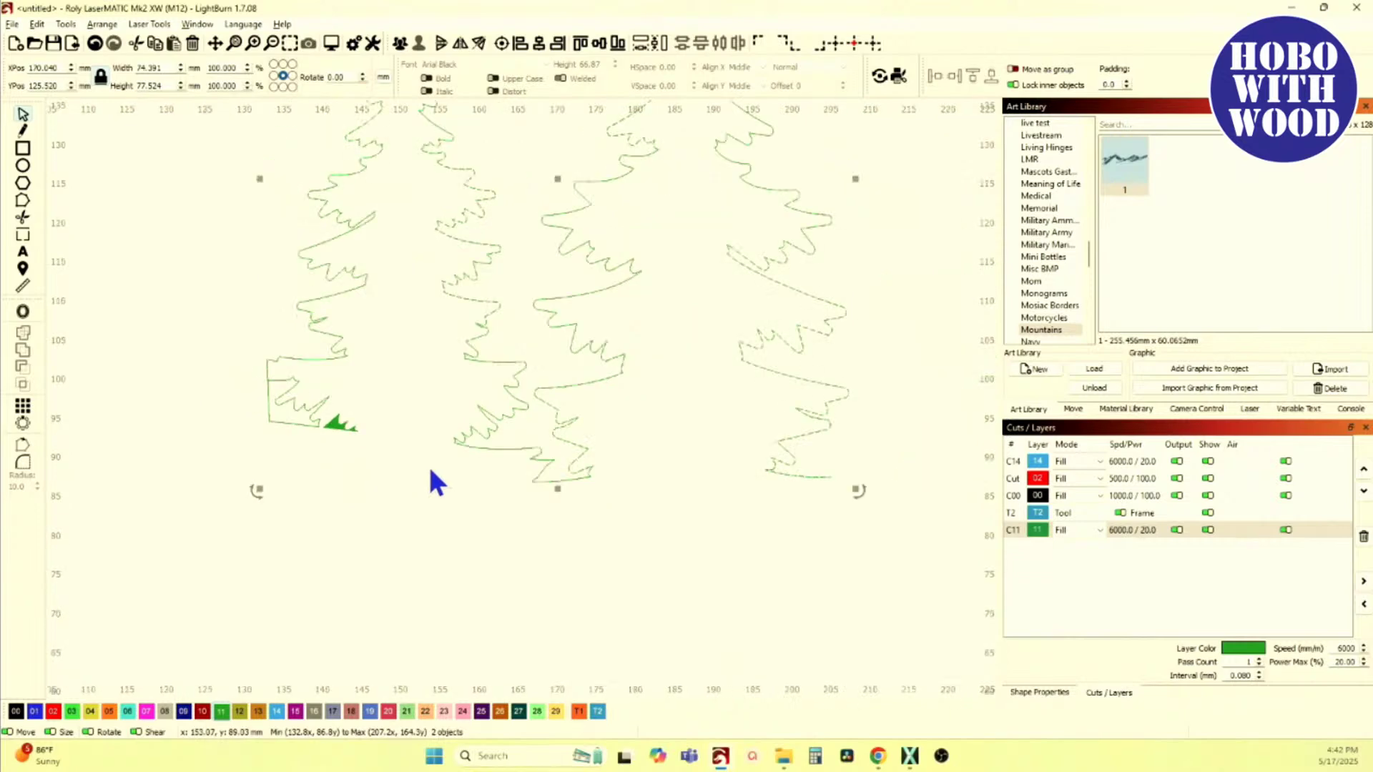
scroll(538, 472, "up", 2)
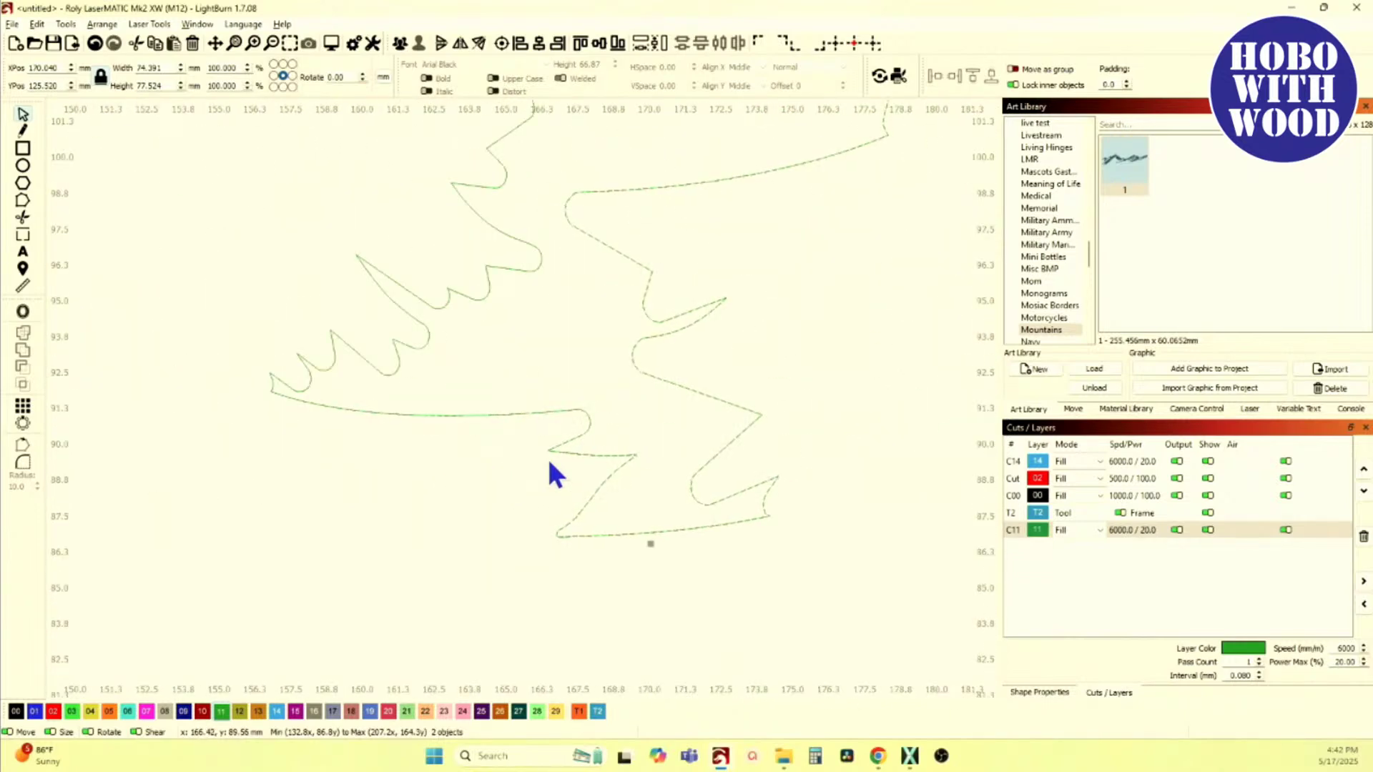
scroll(549, 463, "up", 2)
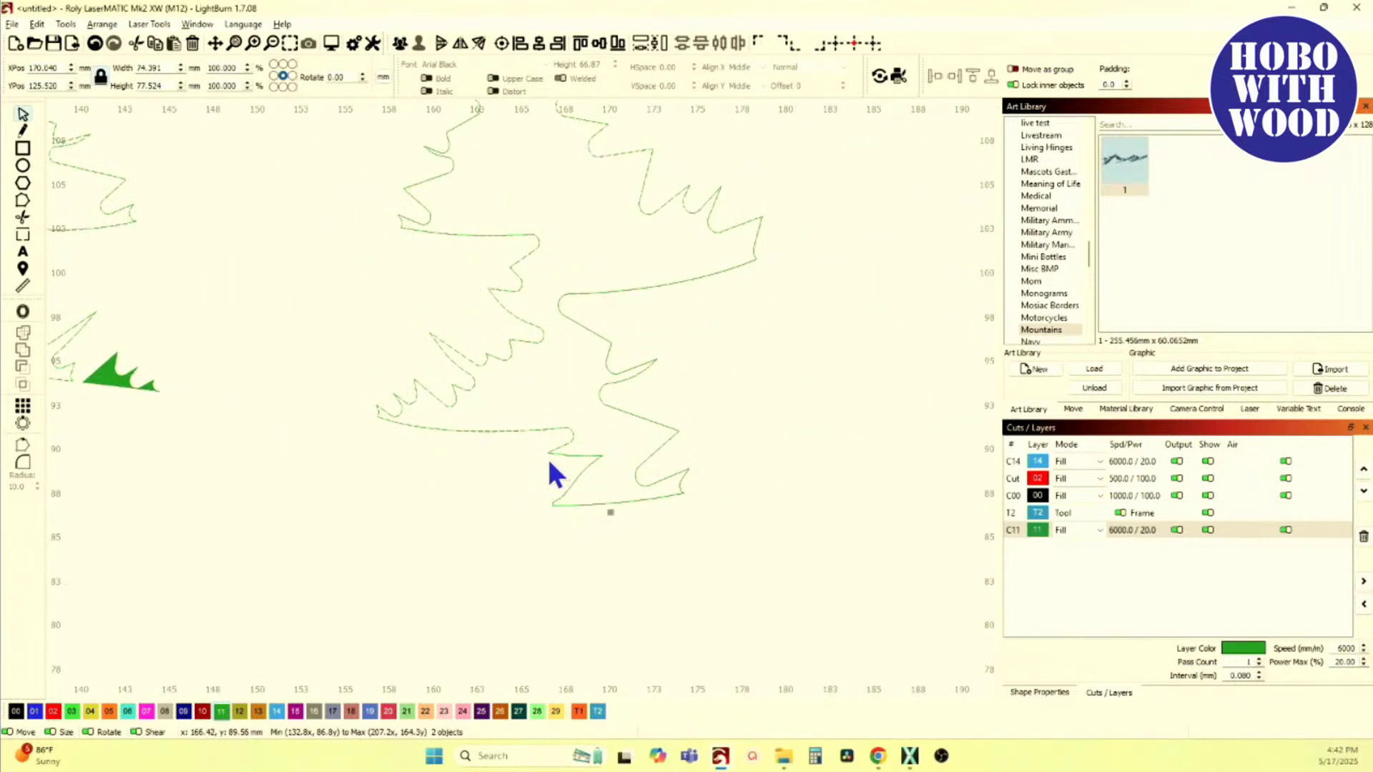
scroll(549, 463, "down", 4)
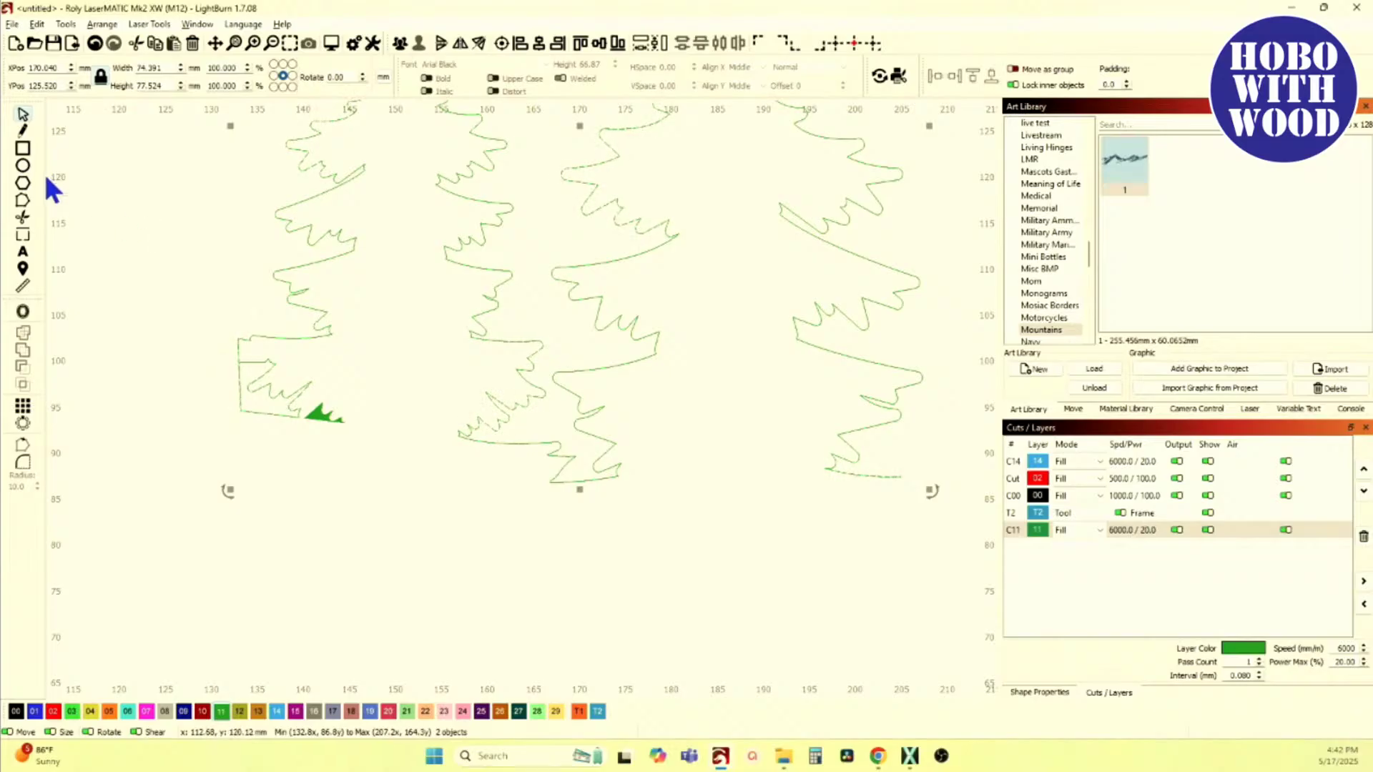
left_click(22, 200)
scroll(236, 358, "up", 5)
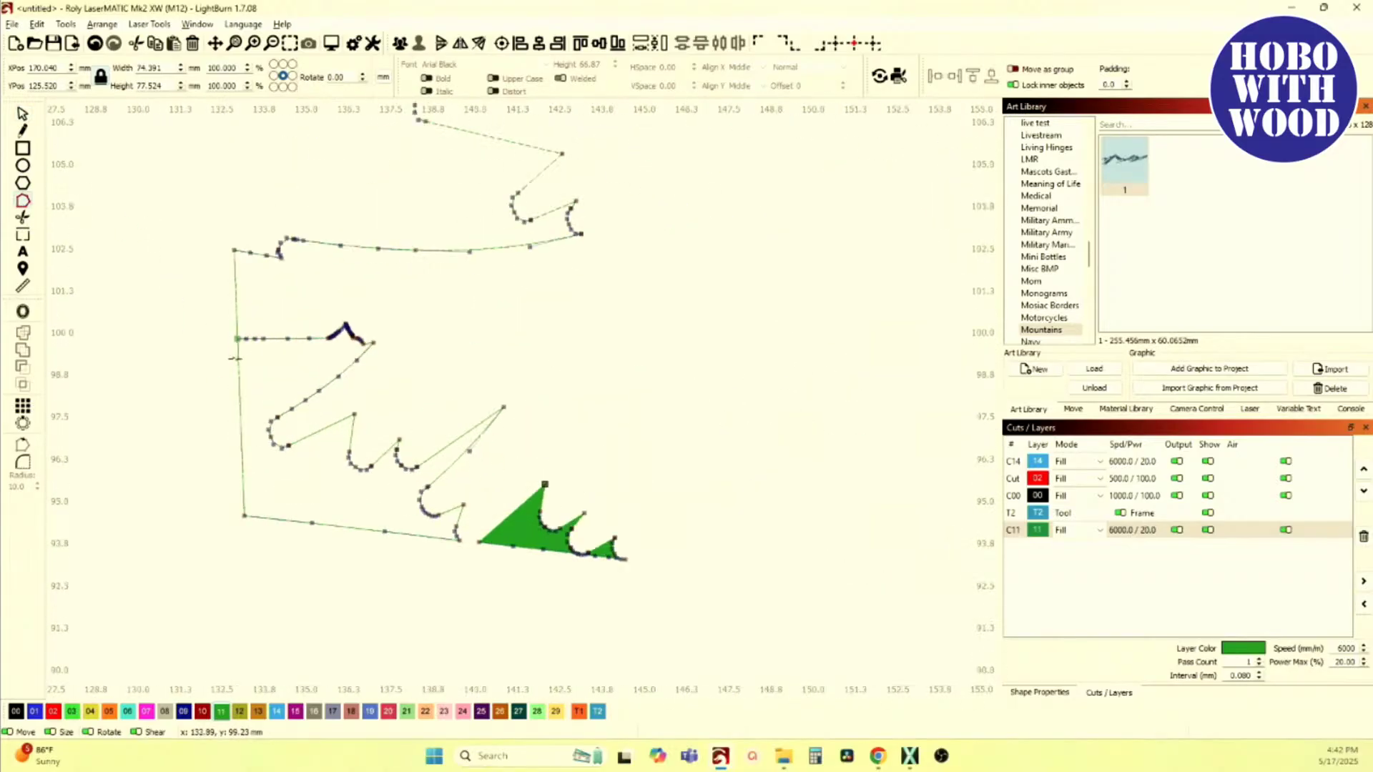
scroll(238, 364, "up", 2)
left_click(239, 328)
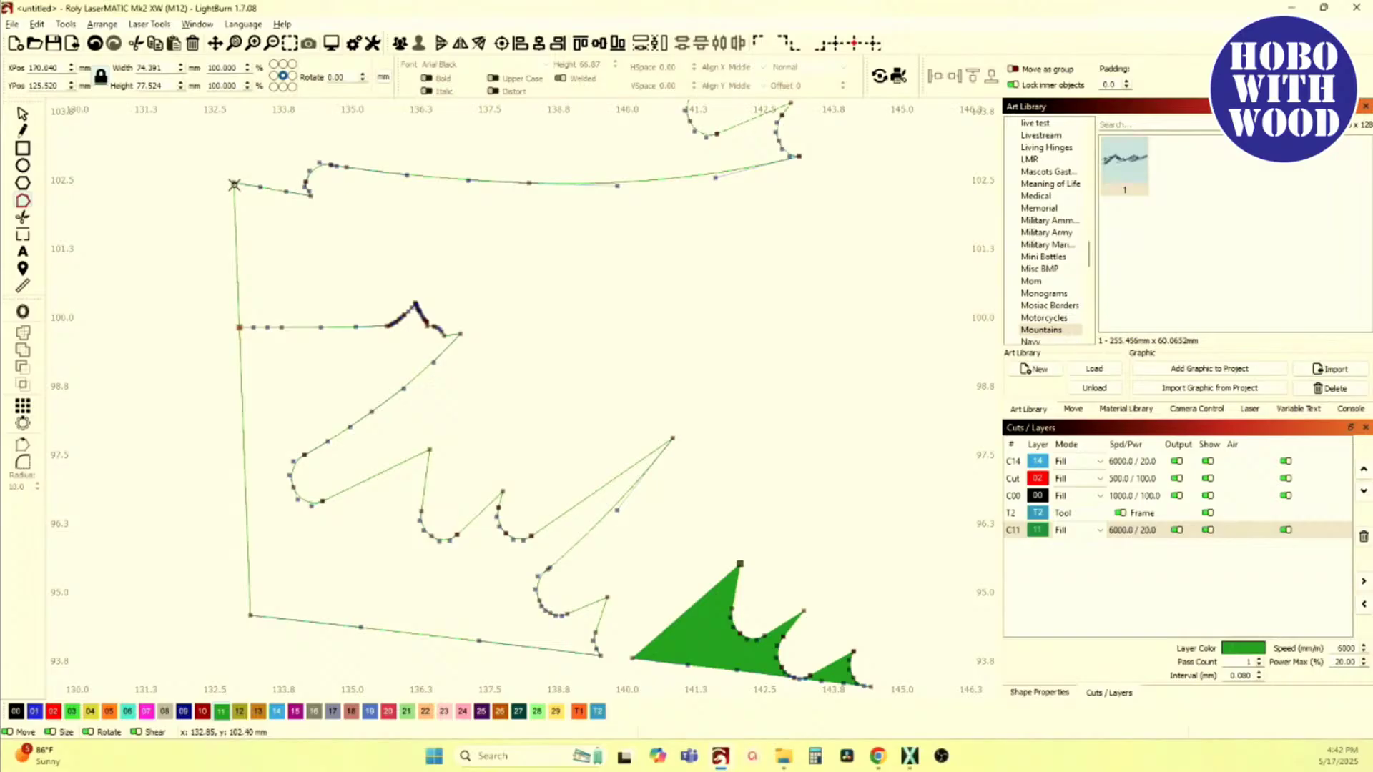
left_click_drag(234, 180, 147, 279)
left_click_drag(233, 183, 238, 328)
Step: Delete the leftover vertical and bottom line segments below the left tree's lower-left branch
scroll(230, 335, "down", 5)
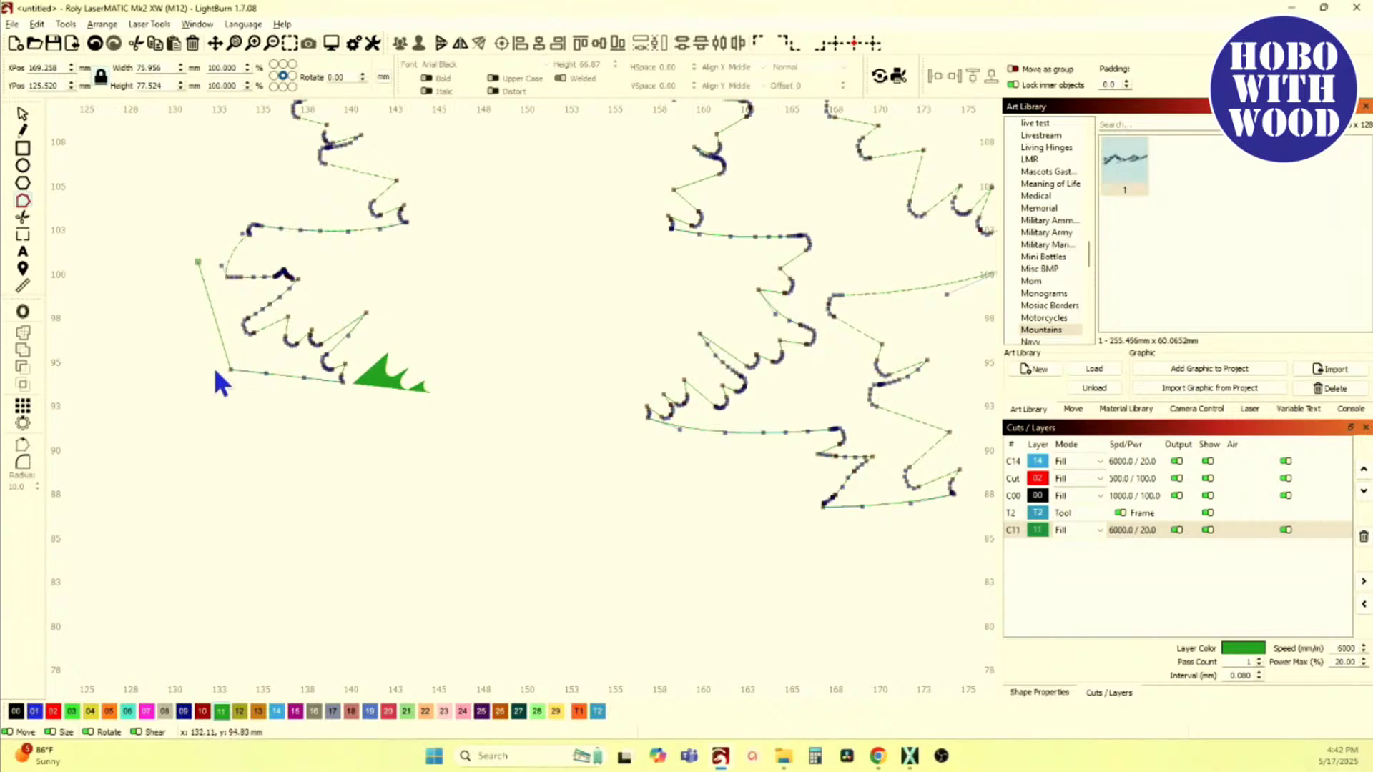
key("d")
key("d")
scroll(314, 379, "up", 7)
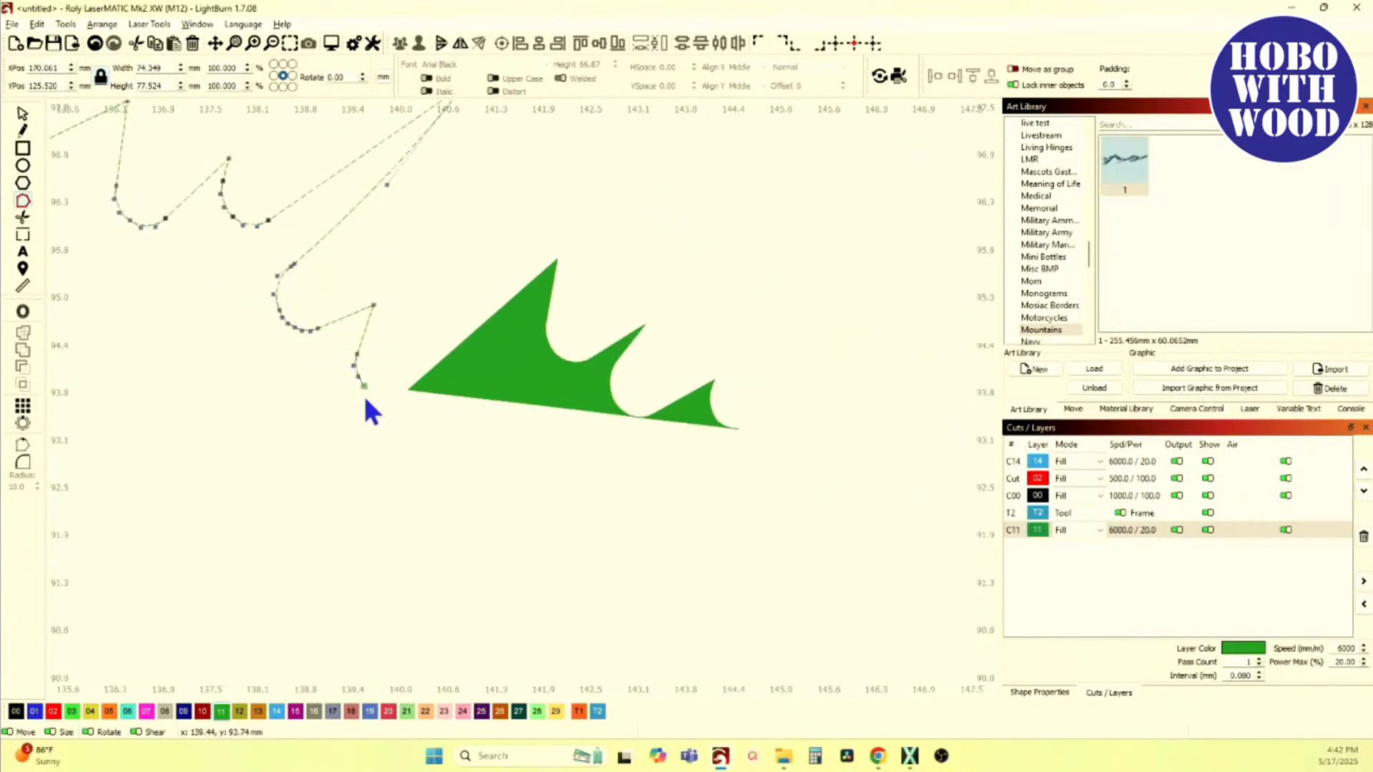
scroll(357, 397, "up", 2)
scroll(358, 383, "down", 3)
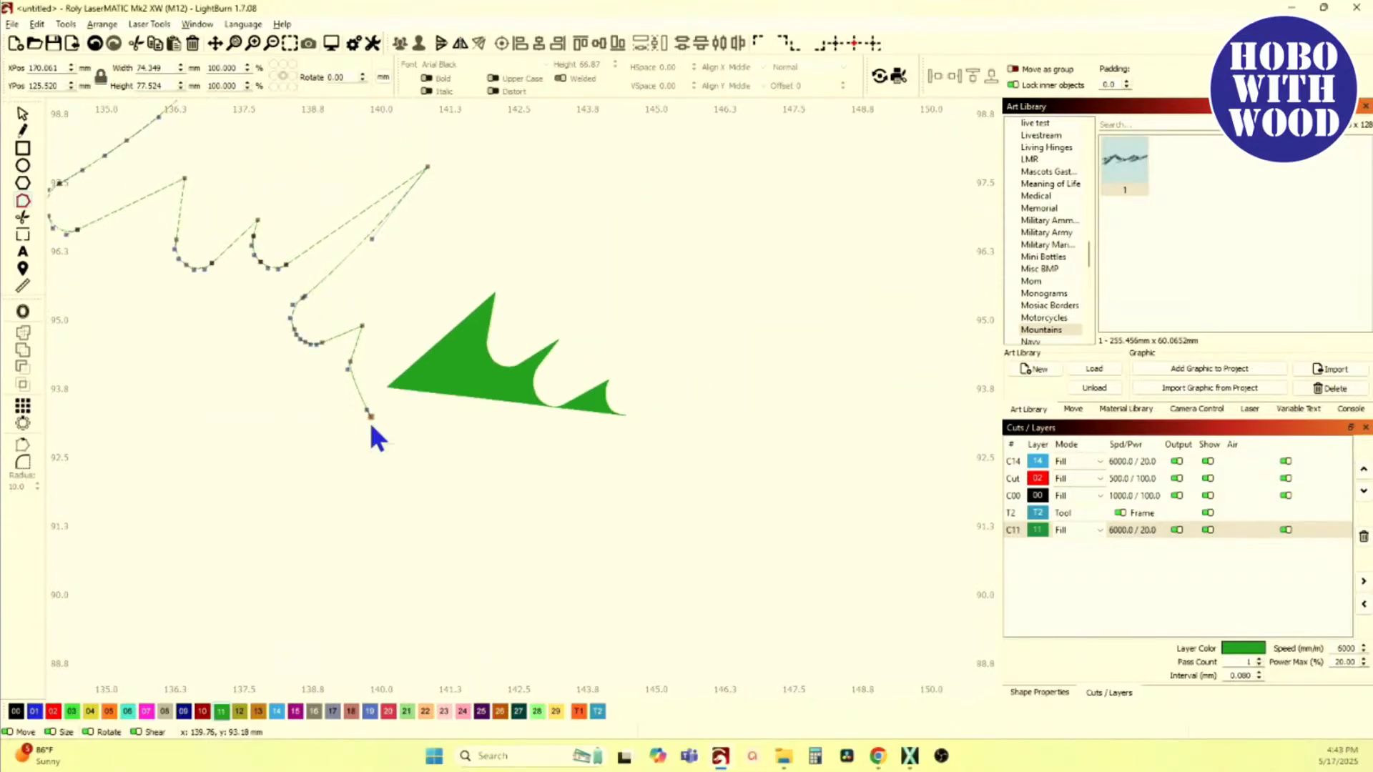
Step: Draw a straight line about 18.6 mm long from the left tree's open lower-left end to below its lowest right branch
scroll(372, 422, "down", 3)
scroll(377, 433, "down", 3)
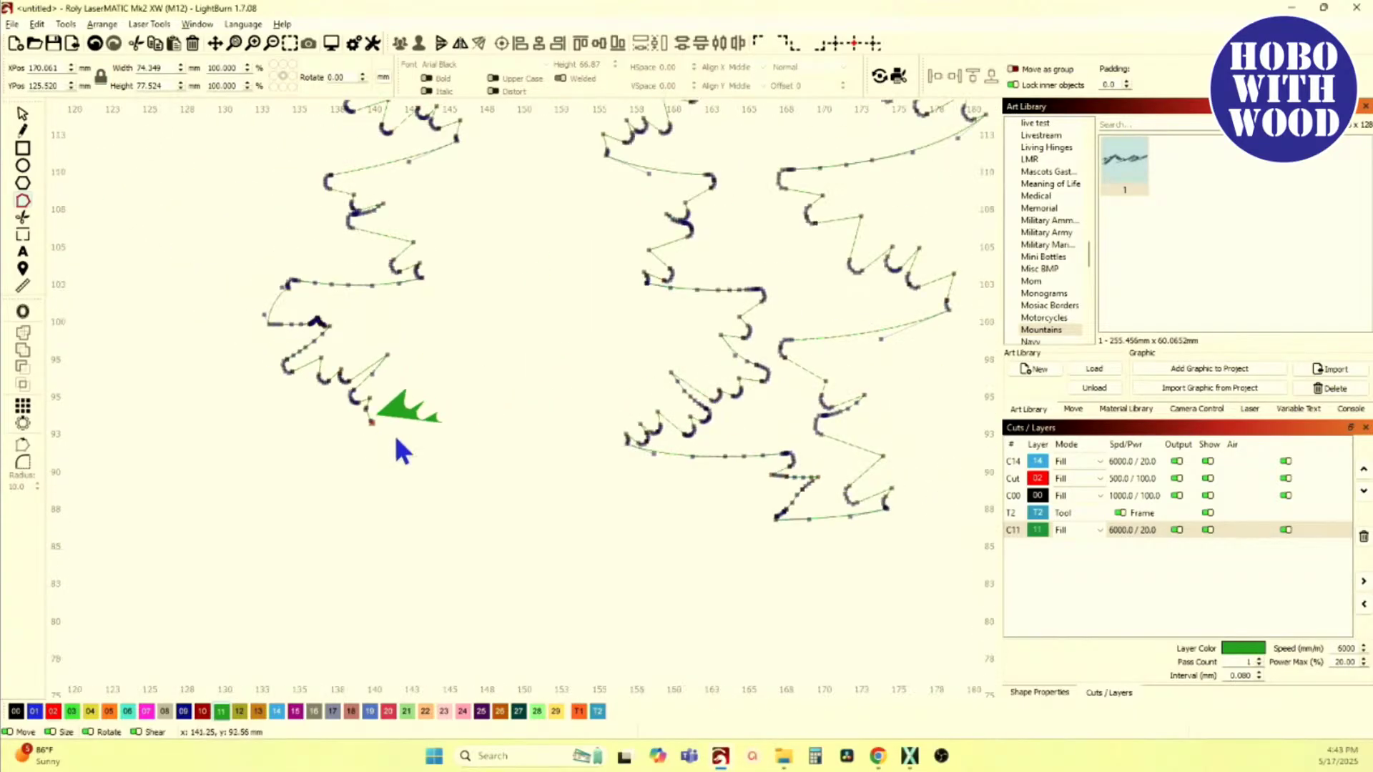
scroll(390, 437, "up", 2)
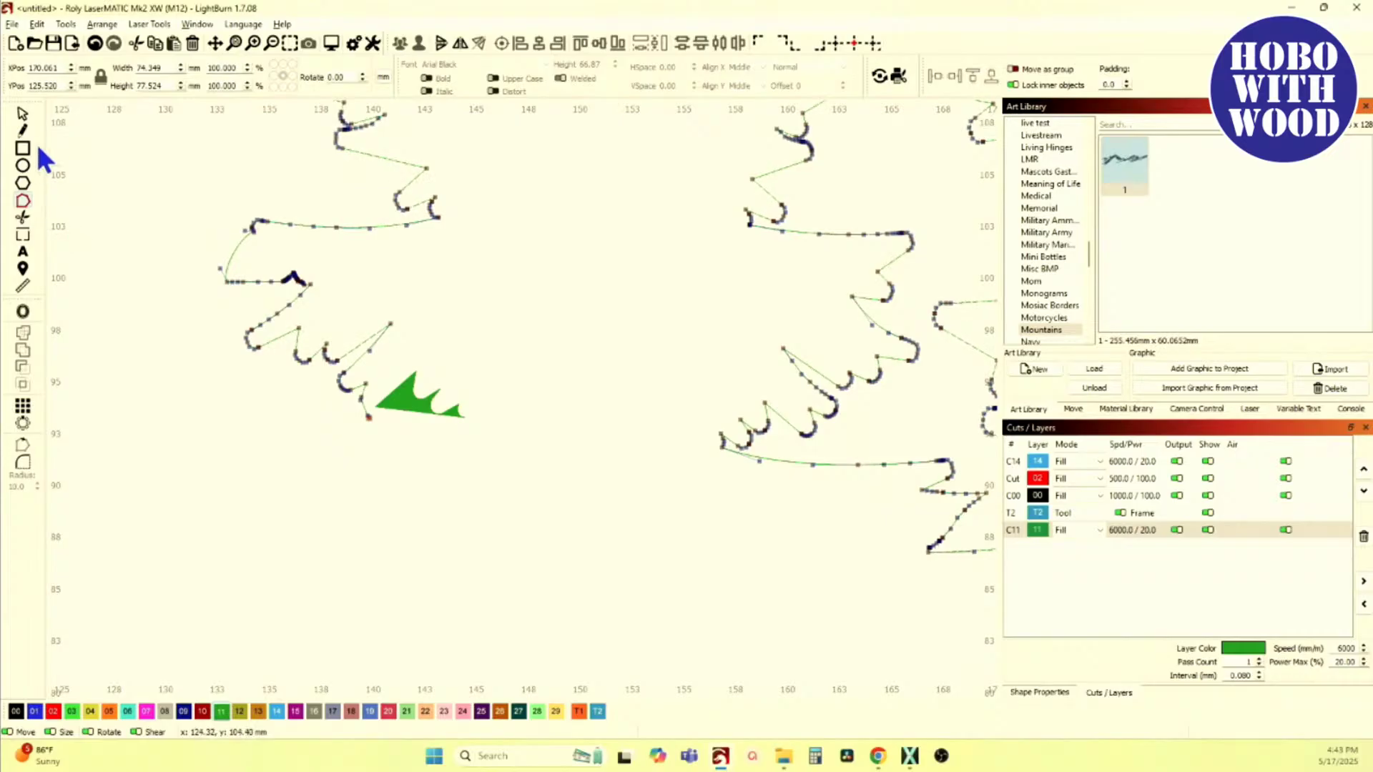
left_click(23, 132)
left_click(371, 420)
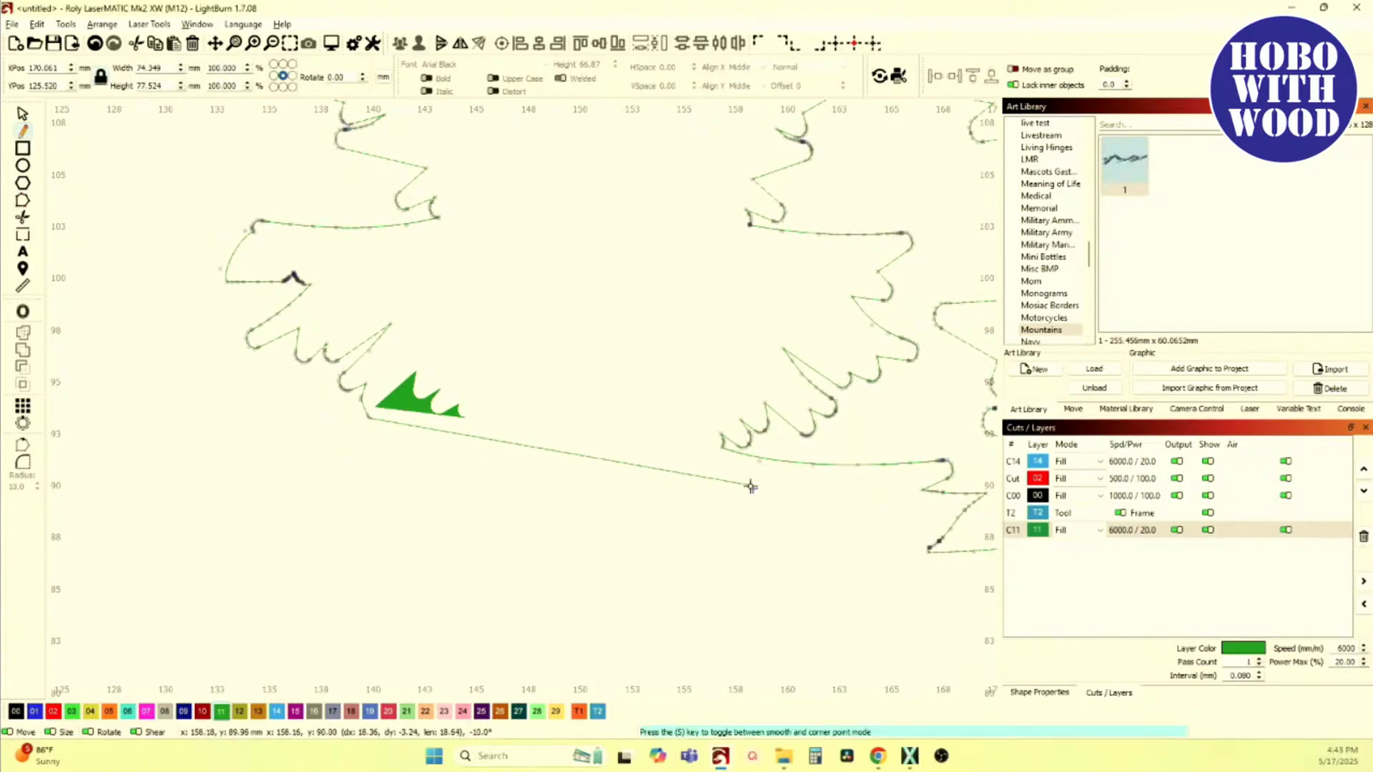
scroll(751, 487, "down", 1)
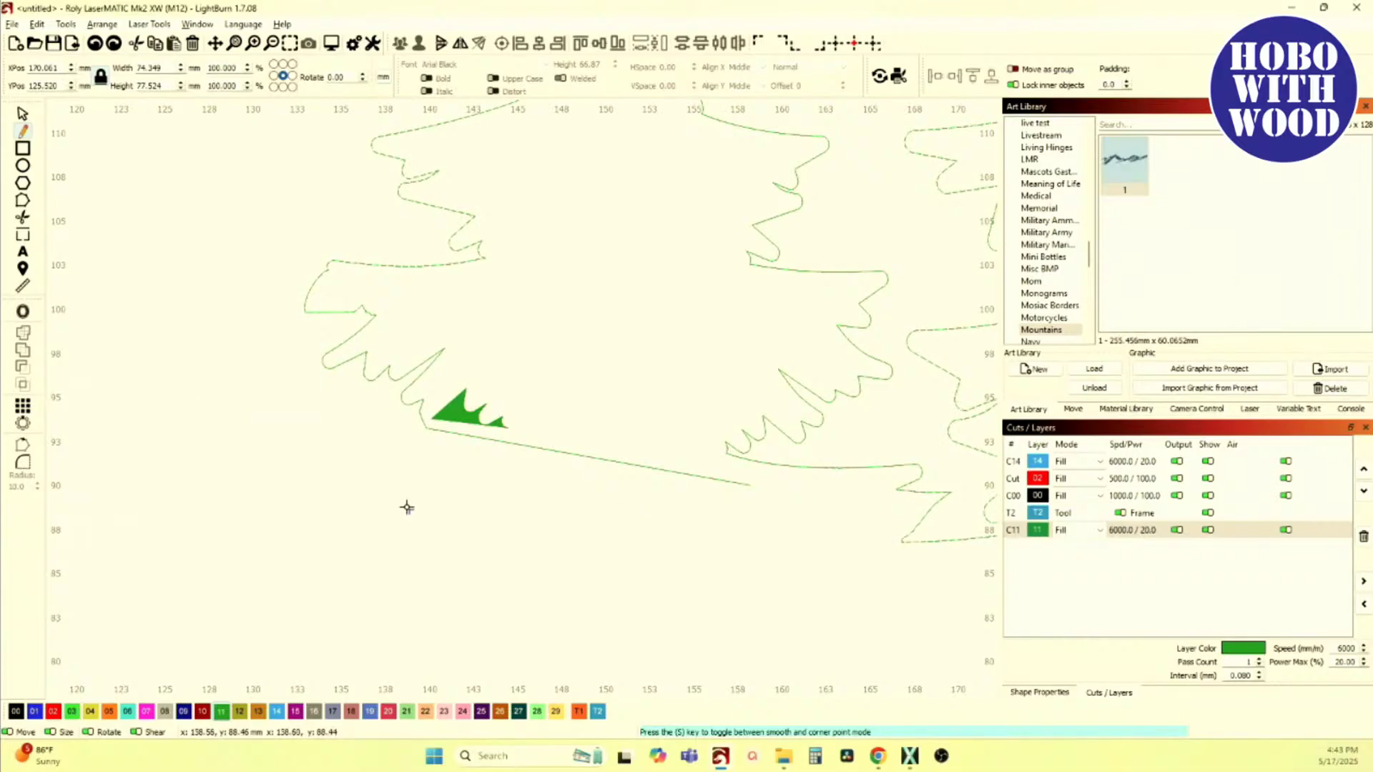
Step: Separate the left tree's lowest right branch from the neighbouring zigzag outline and join its open end to the new bottom line
left_click_drag(424, 418, 319, 480)
scroll(319, 480, "down", 2)
left_click_drag(469, 462, 343, 431)
scroll(371, 444, "up", 4)
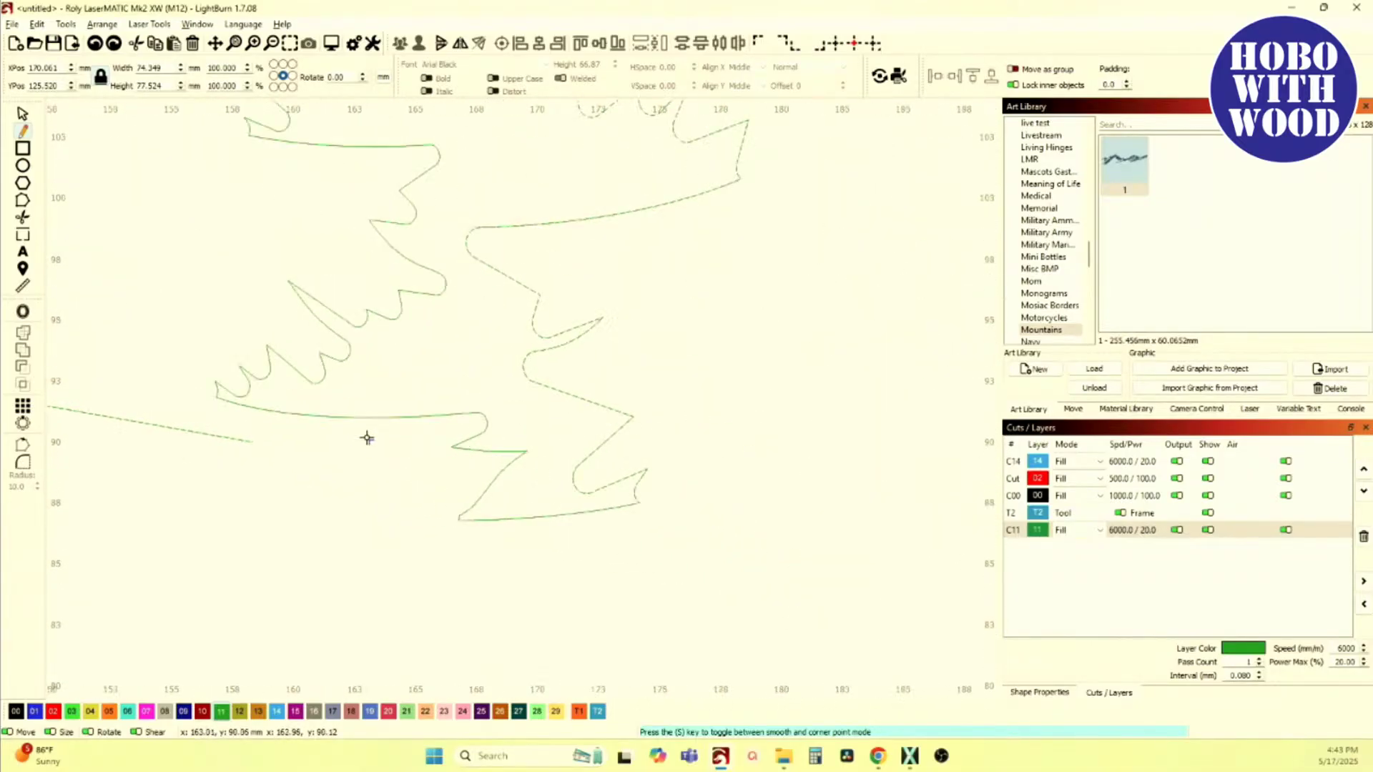
left_click(482, 451)
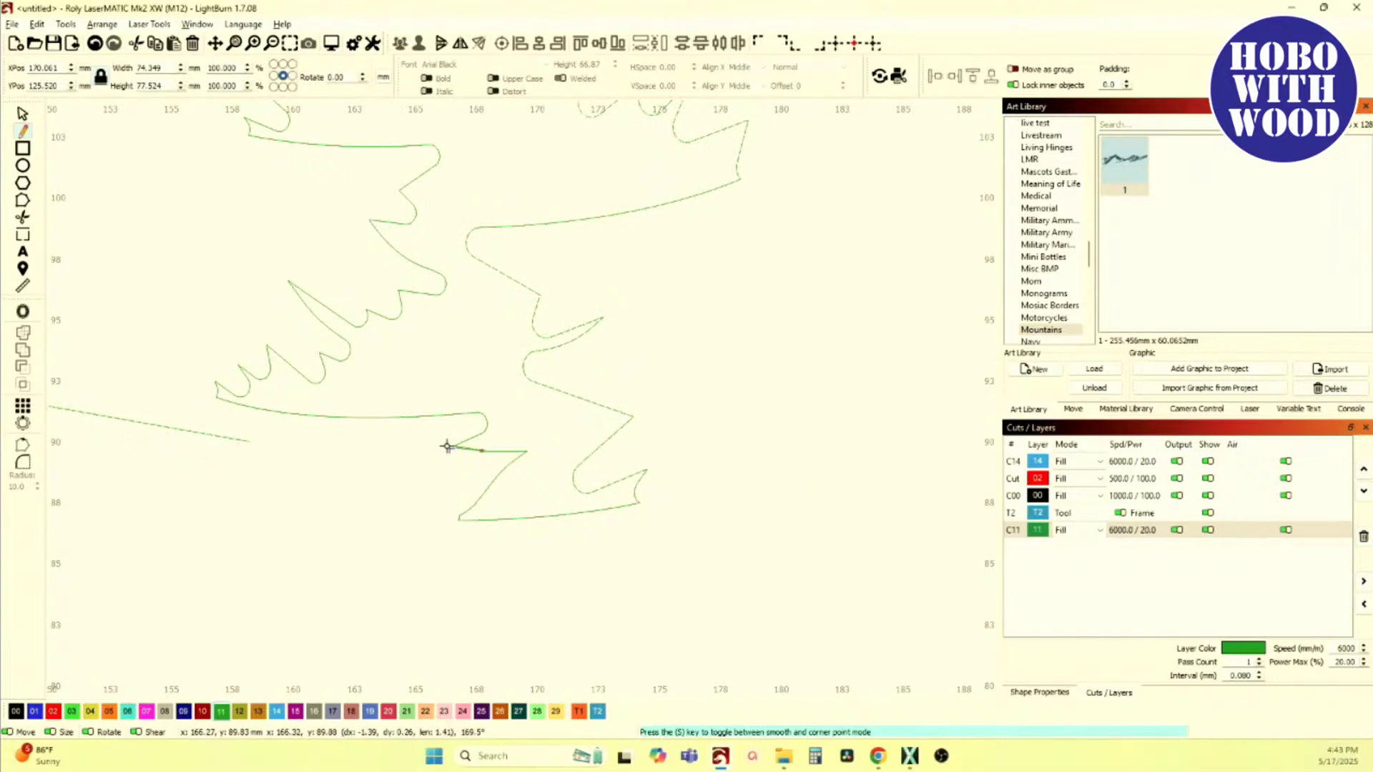
left_click(22, 201)
scroll(445, 451, "up", 2)
scroll(445, 452, "up", 1)
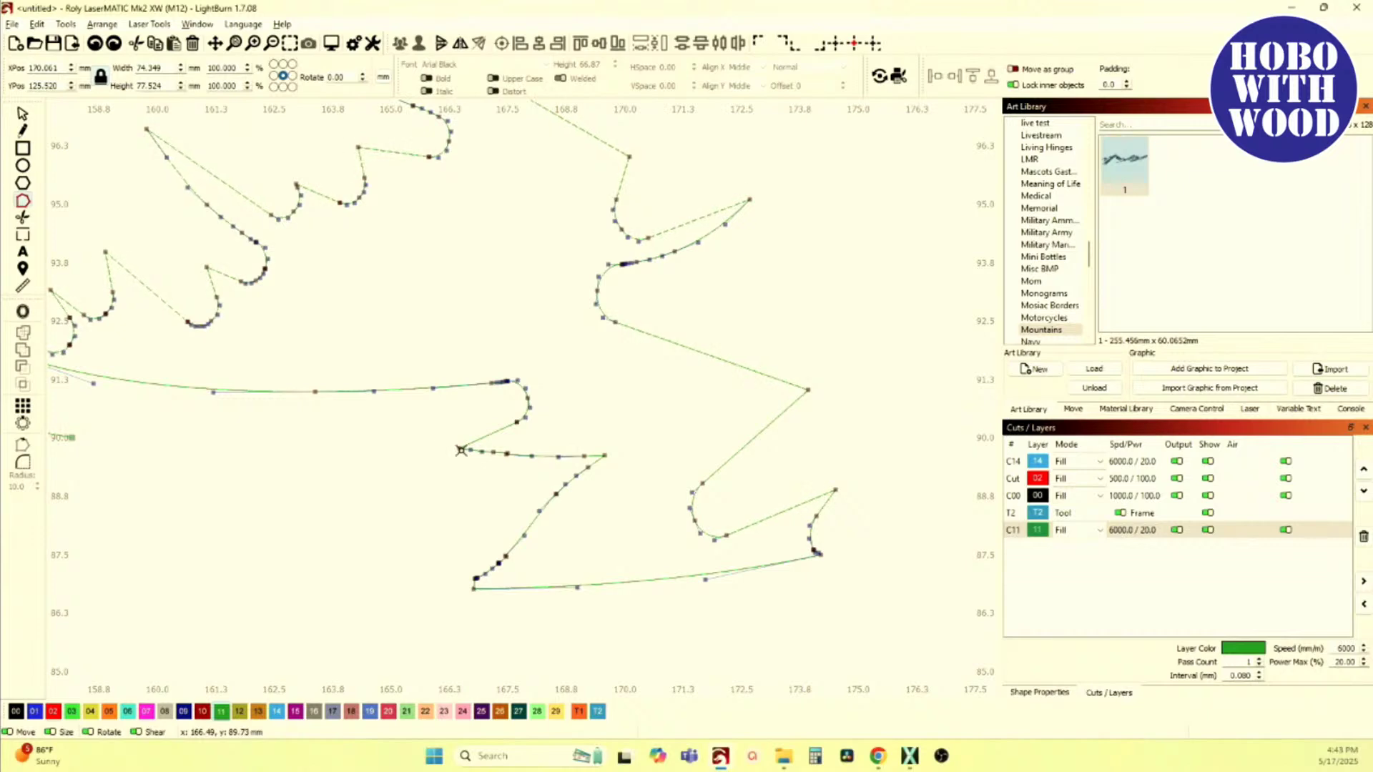
left_click_drag(459, 448, 475, 572)
scroll(475, 572, "down", 2)
left_click_drag(620, 485, 427, 479)
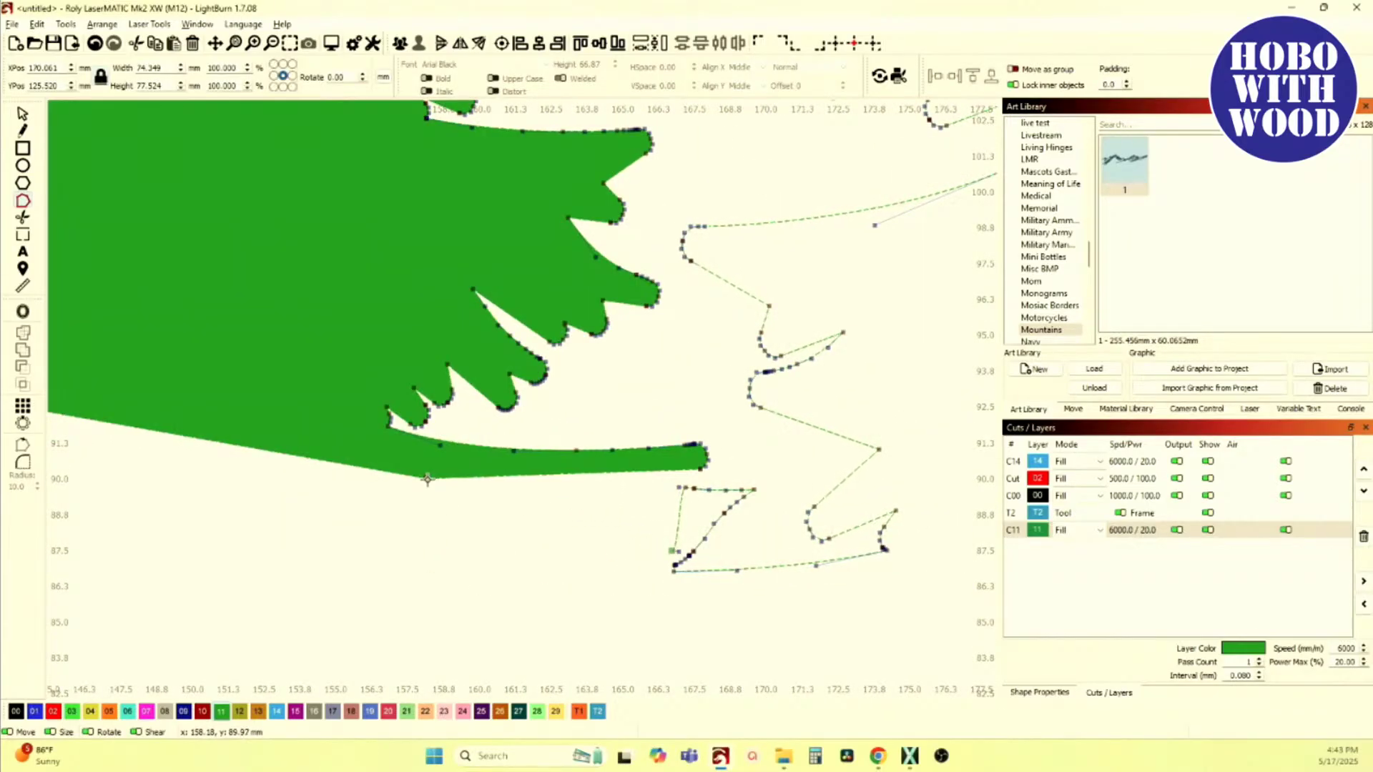
Step: Shorten the left tree's lowest right branch by moving its tip nodes toward the trunk
scroll(440, 514, "down", 4)
scroll(494, 529, "up", 3)
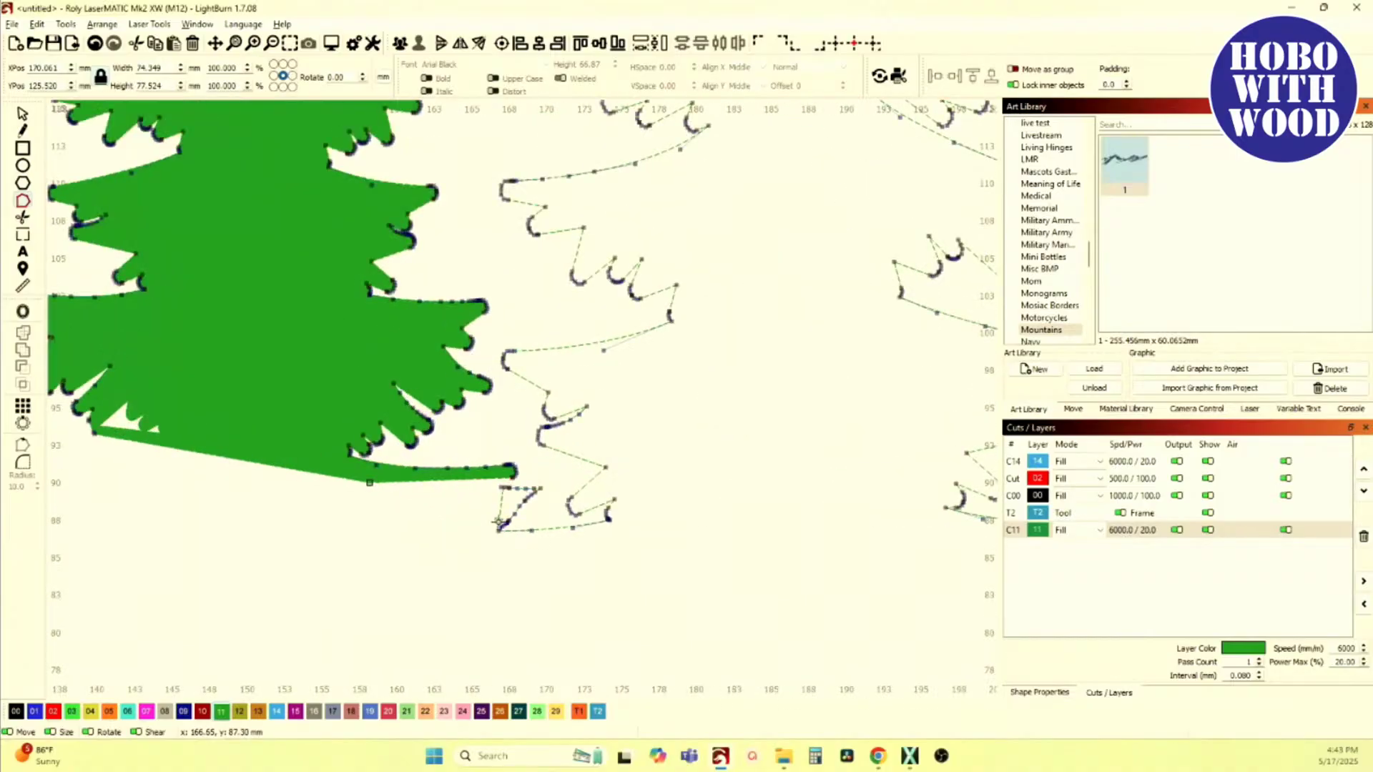
scroll(495, 526, "up", 2)
key("Delete")
left_click_drag(509, 444, 434, 437)
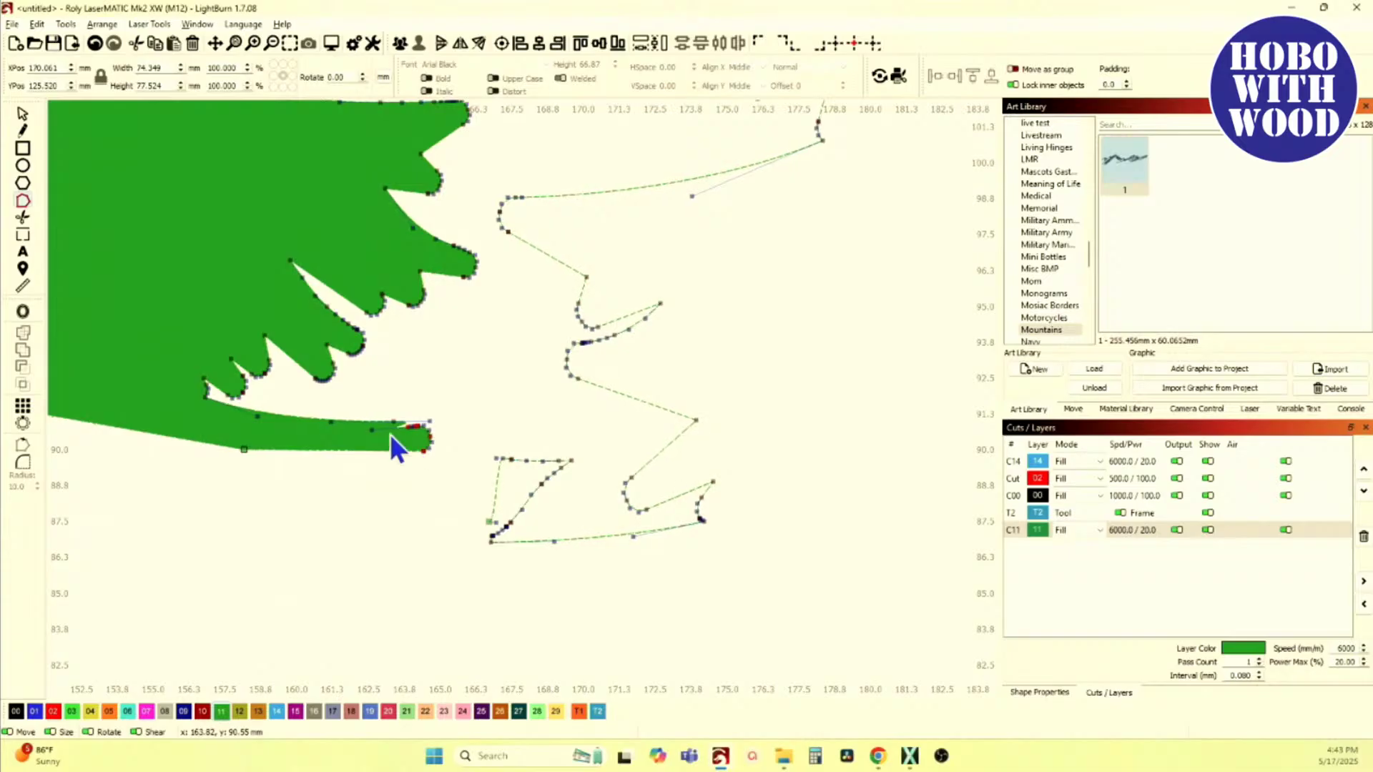
Step: Clean up the notch on the shortened branch tip by converting its segment to a straight line and deleting the surplus nodes
scroll(415, 438, "up", 4)
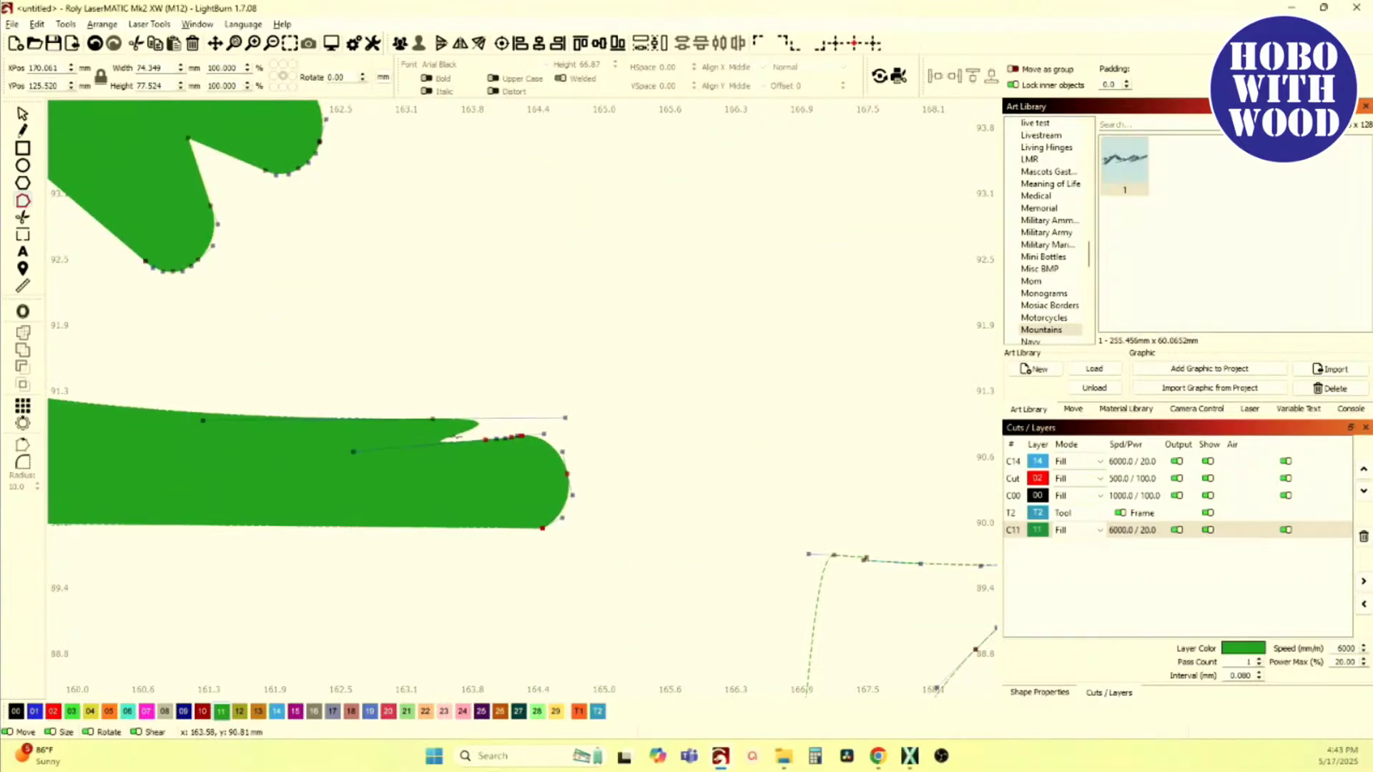
key("l")
scroll(453, 440, "down", 3)
scroll(453, 440, "up", 2)
left_click_drag(396, 383, 497, 490)
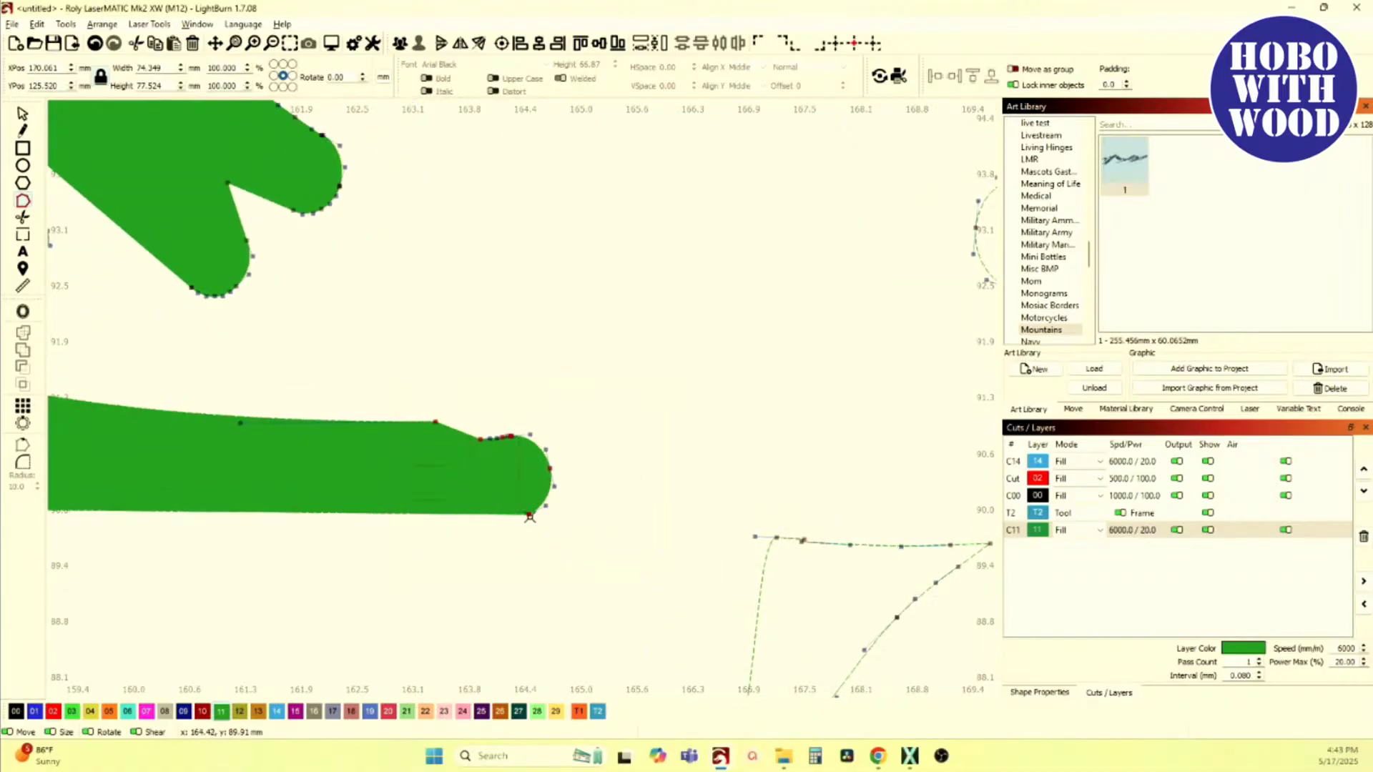
key("Delete")
Step: Bend the left tree's straight bottom edge into a downward-bulging curve
scroll(315, 501, "down", 3)
scroll(435, 492, "down", 4)
left_click_drag(300, 472, 247, 539)
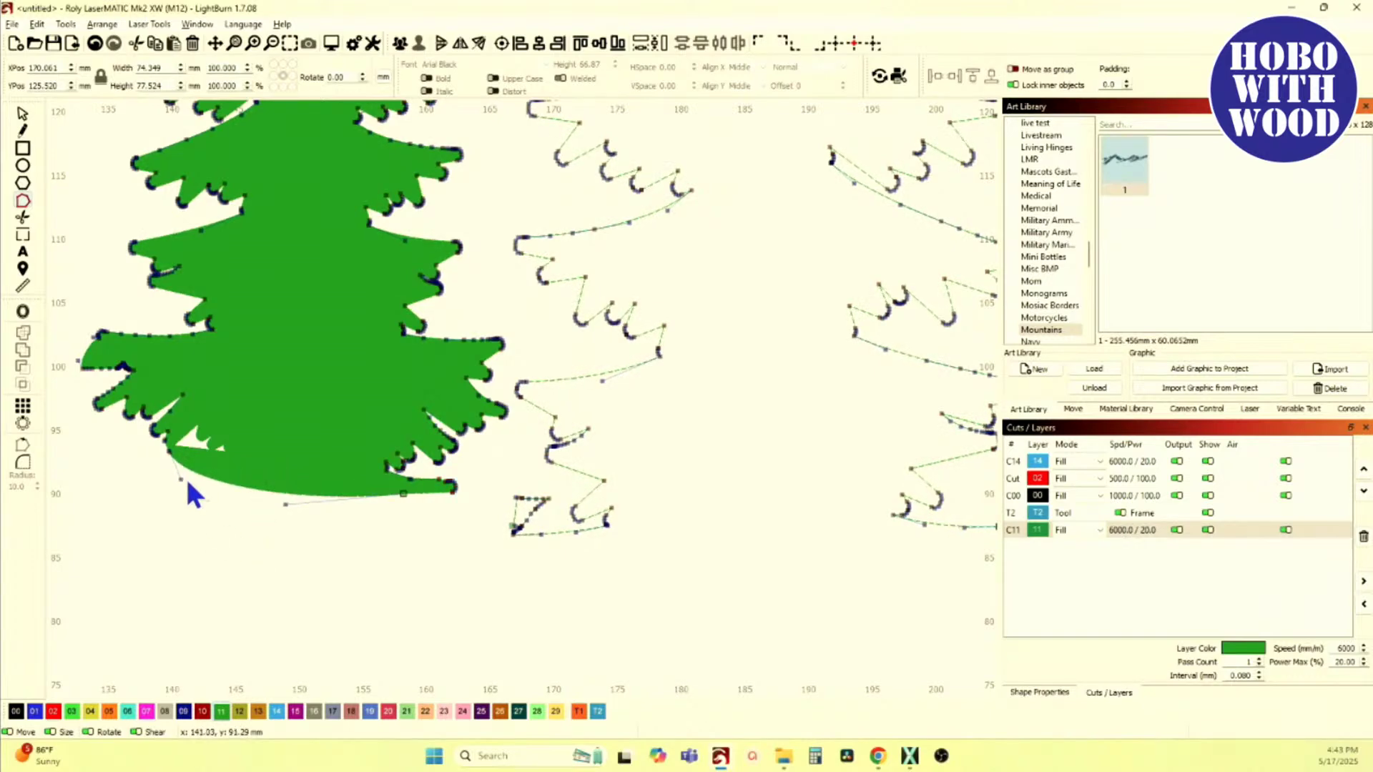
Step: Delete the stray zigzag nodes at the lower-left end of the right tree's outline
scroll(189, 488, "down", 5)
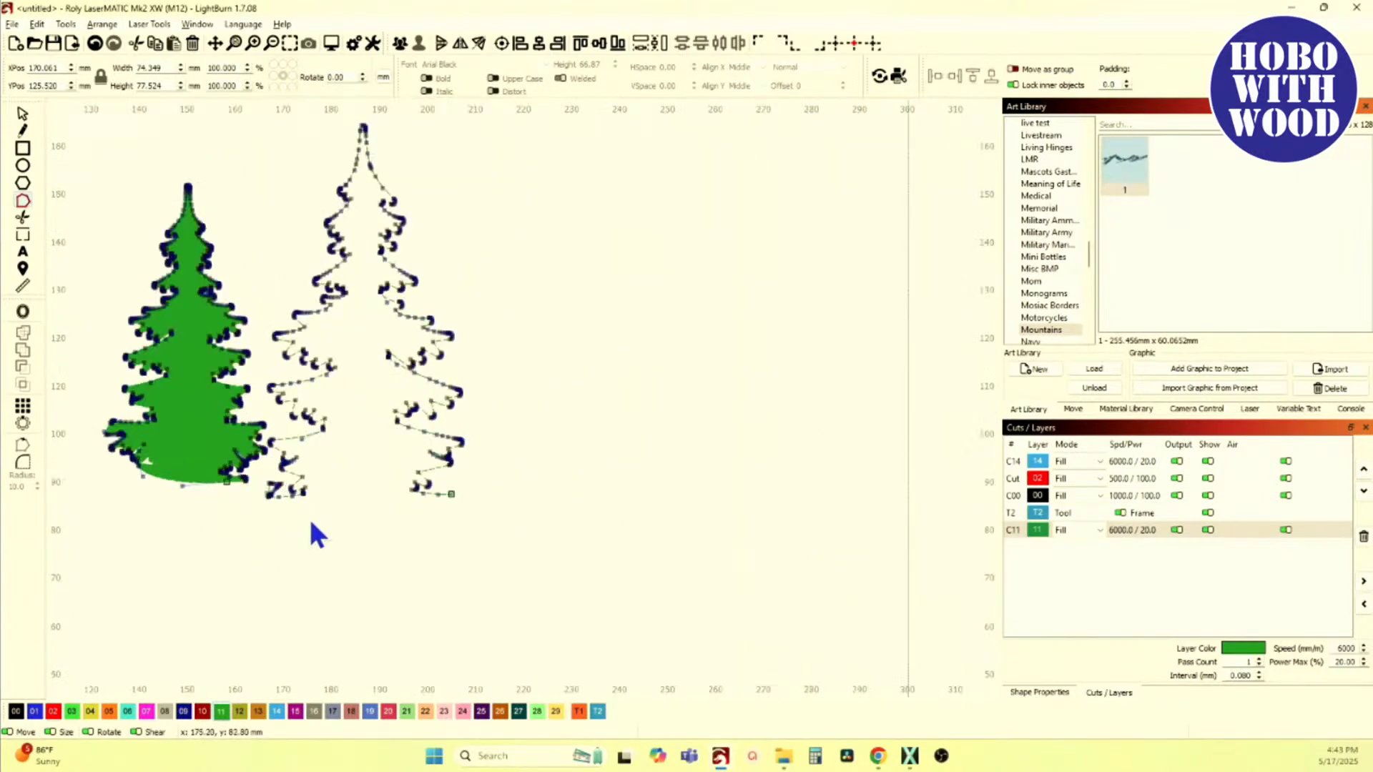
scroll(312, 523, "up", 6)
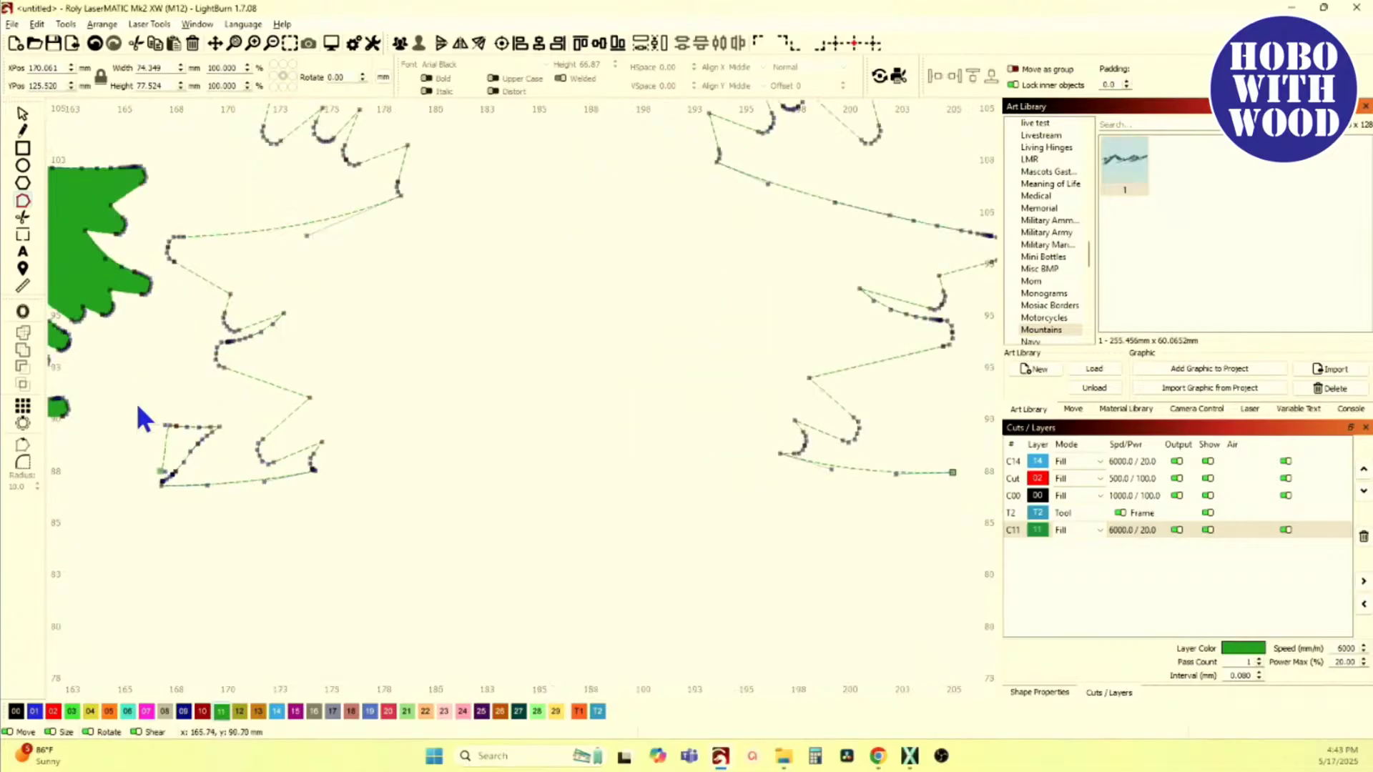
left_click_drag(172, 463, 231, 518)
key("Delete")
Step: Draw a straight line about 22 mm long across the right tree's base, from its open lower-left end to the lower-right branch tip
scroll(168, 474, "down", 2)
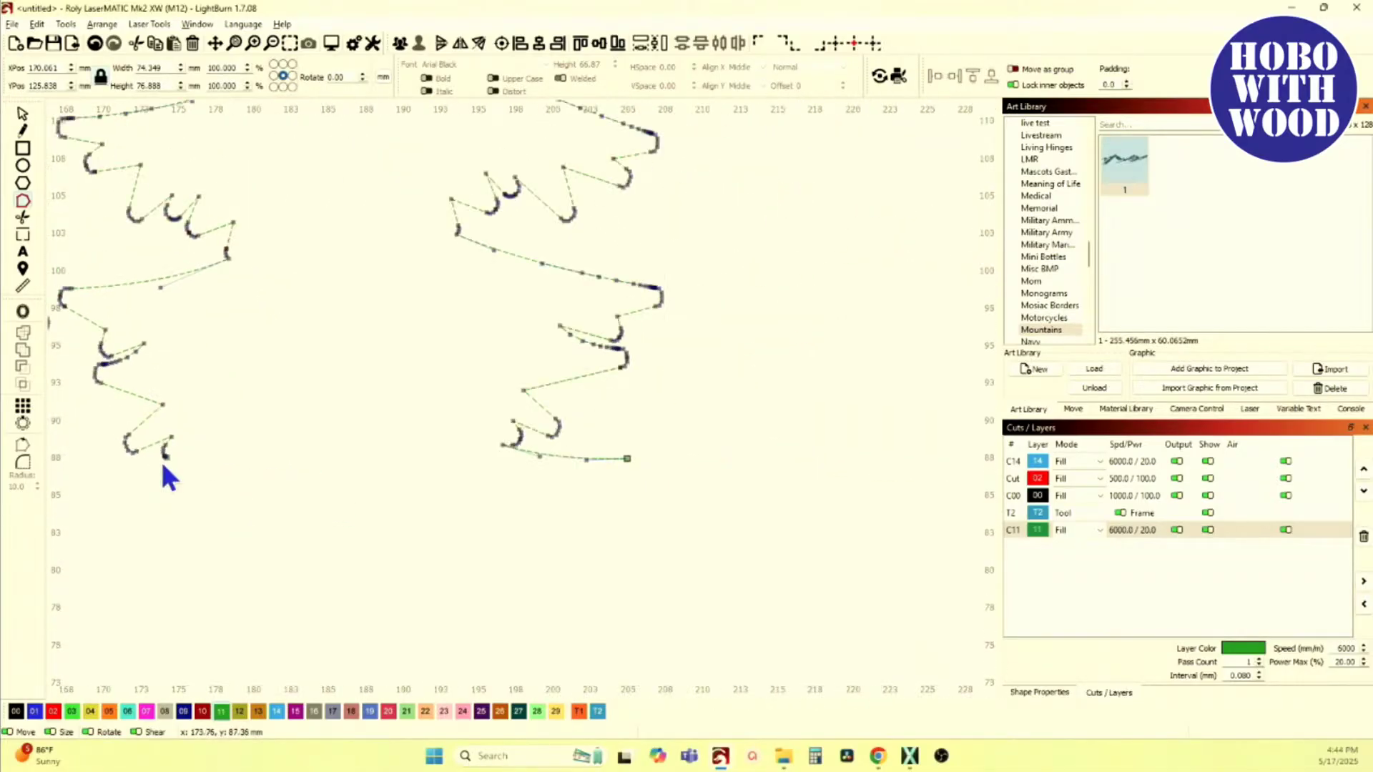
scroll(170, 462, "up", 5)
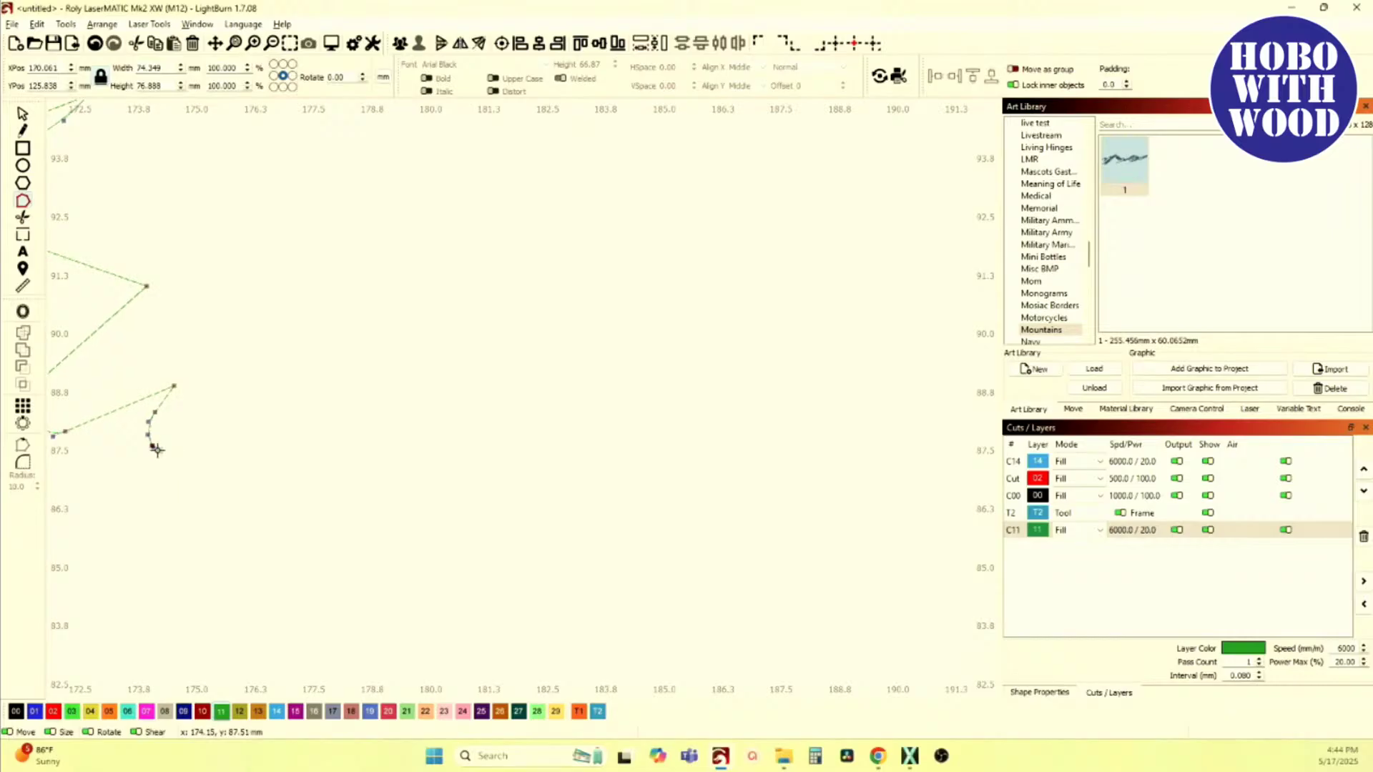
left_click(22, 131)
scroll(177, 401, "down", 2)
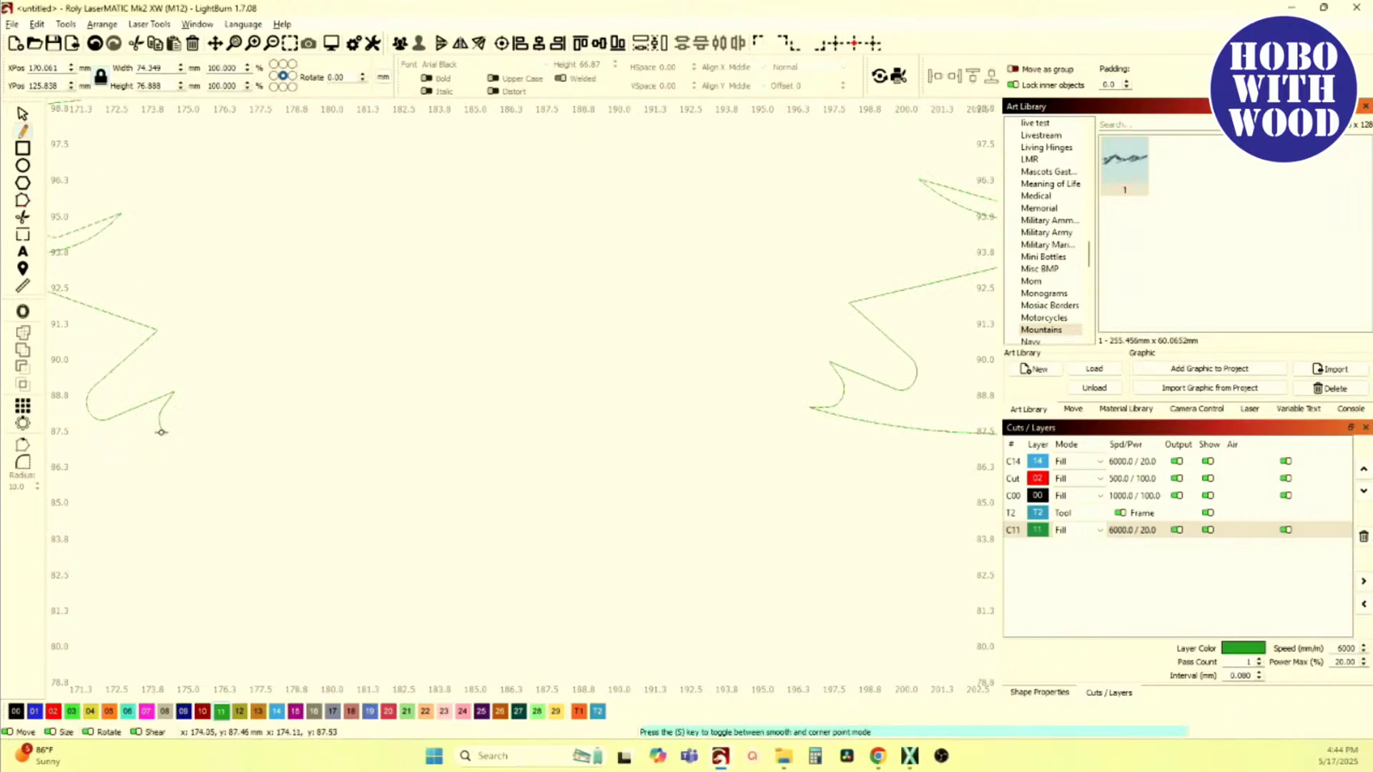
left_click(163, 431)
scroll(166, 440, "down", 2)
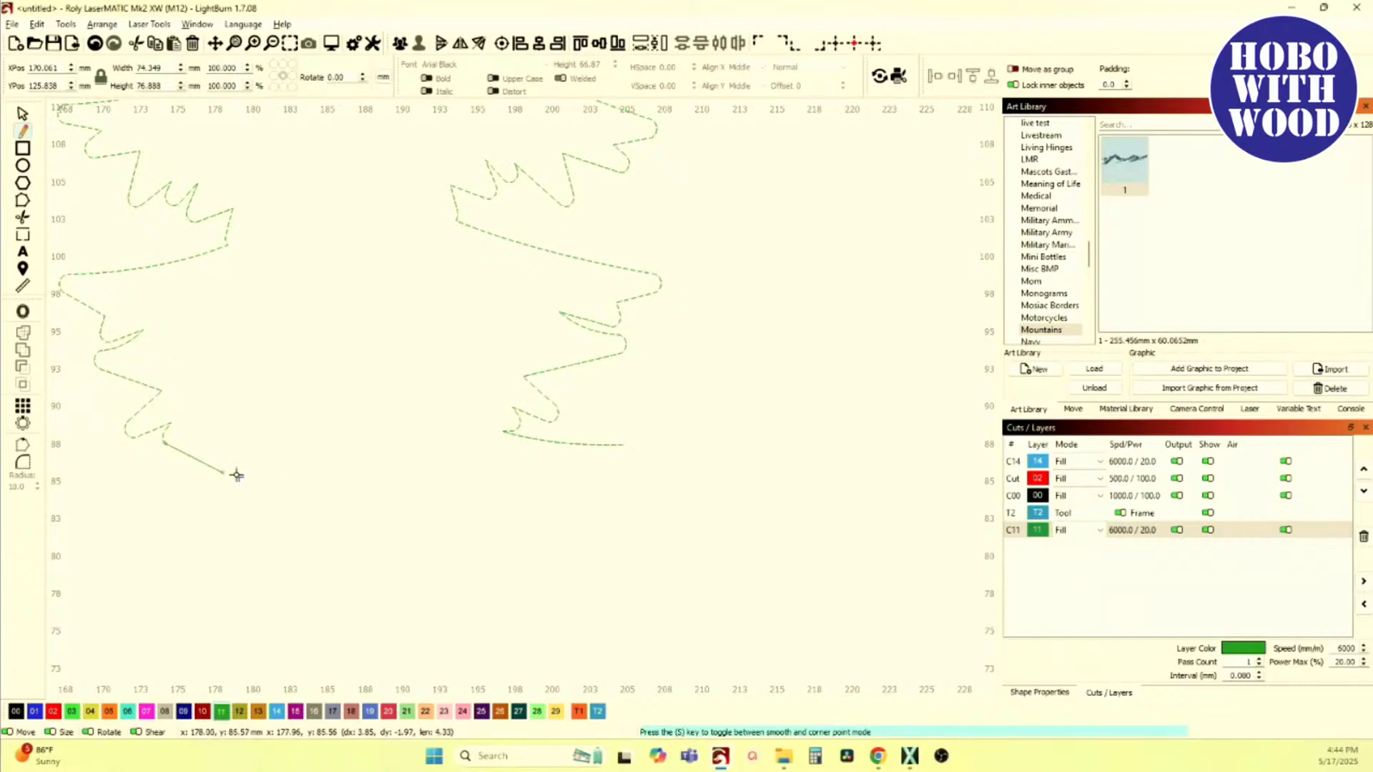
scroll(570, 474, "up", 3)
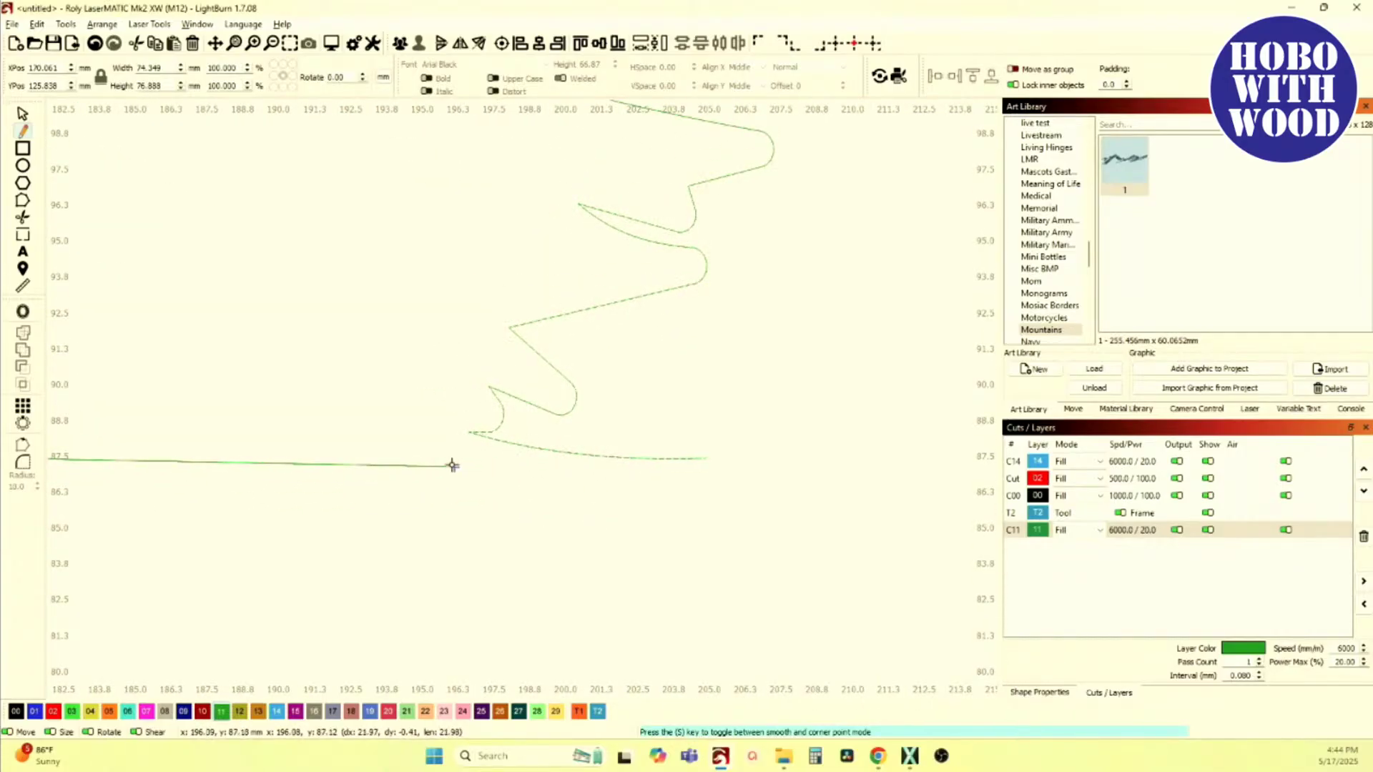
scroll(452, 461, "up", 3)
scroll(465, 426, "up", 2)
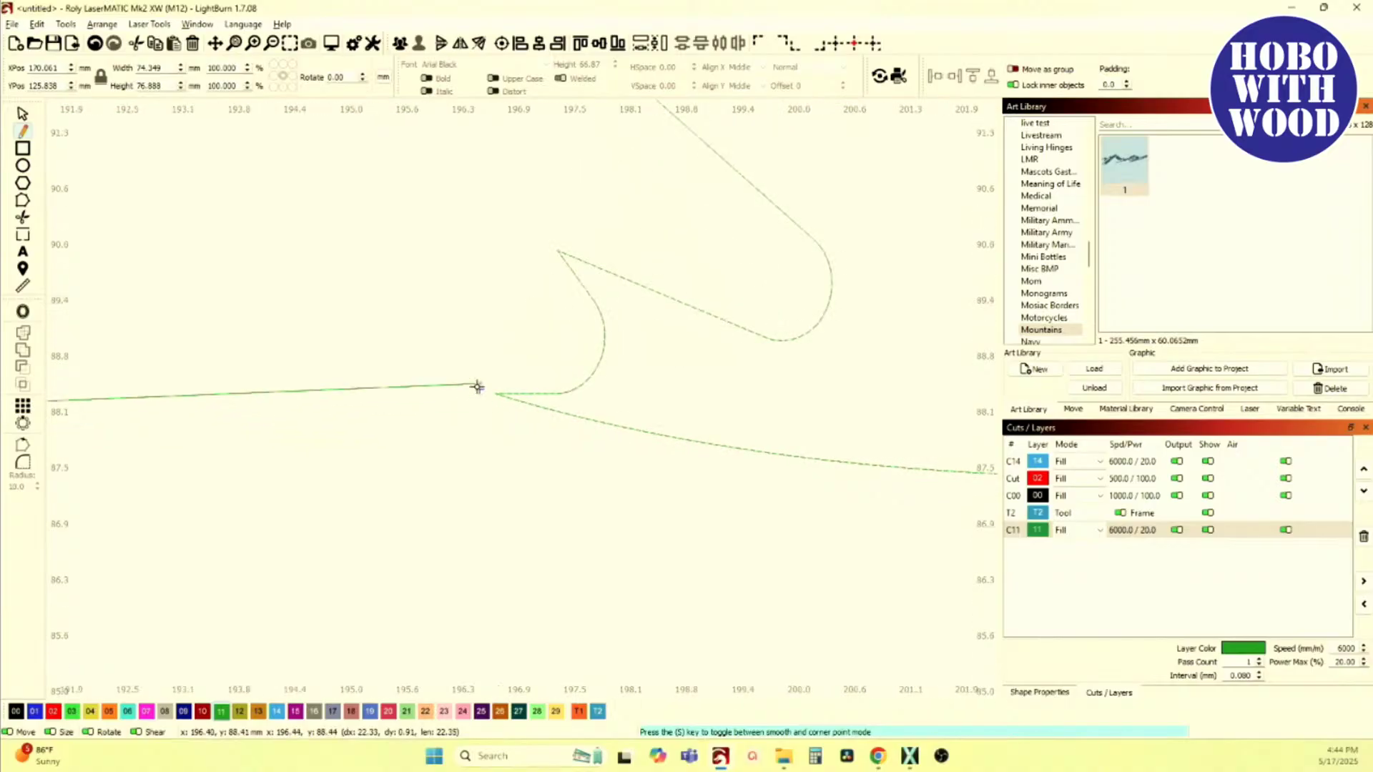
left_click(477, 395)
key("Escape")
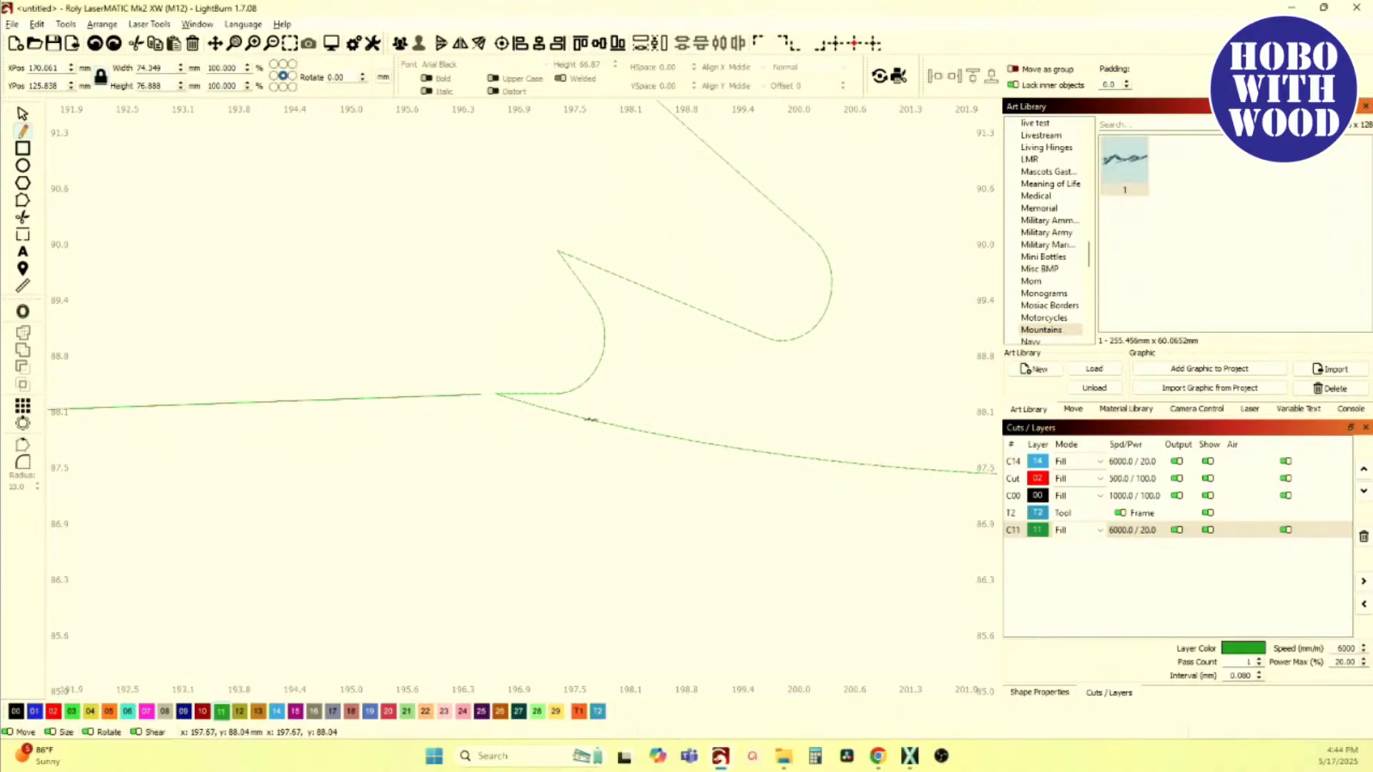
Step: Delete the surplus curved tail beyond the base line at the lower-right end of the right tree's outline
left_click(24, 114)
left_click(22, 201)
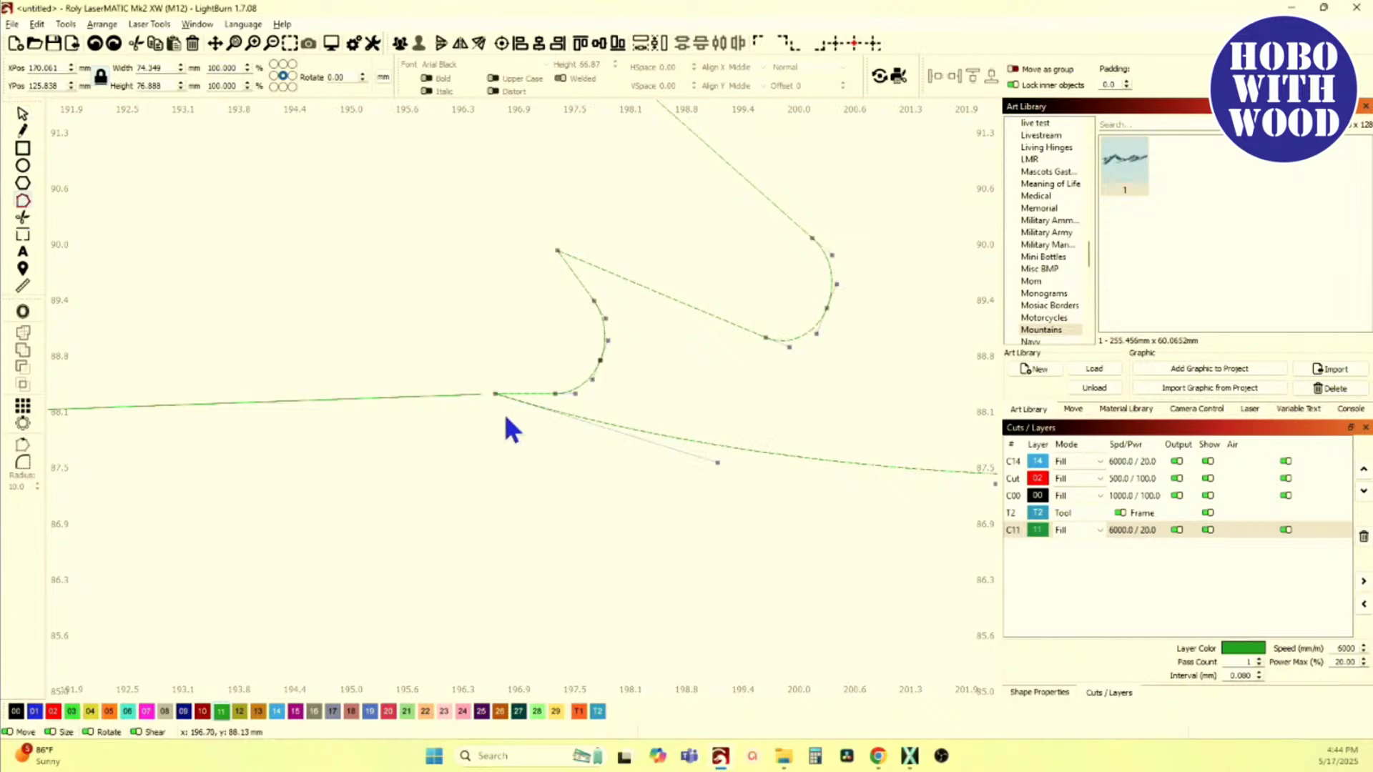
scroll(778, 474, "down", 2)
scroll(848, 429, "down", 3)
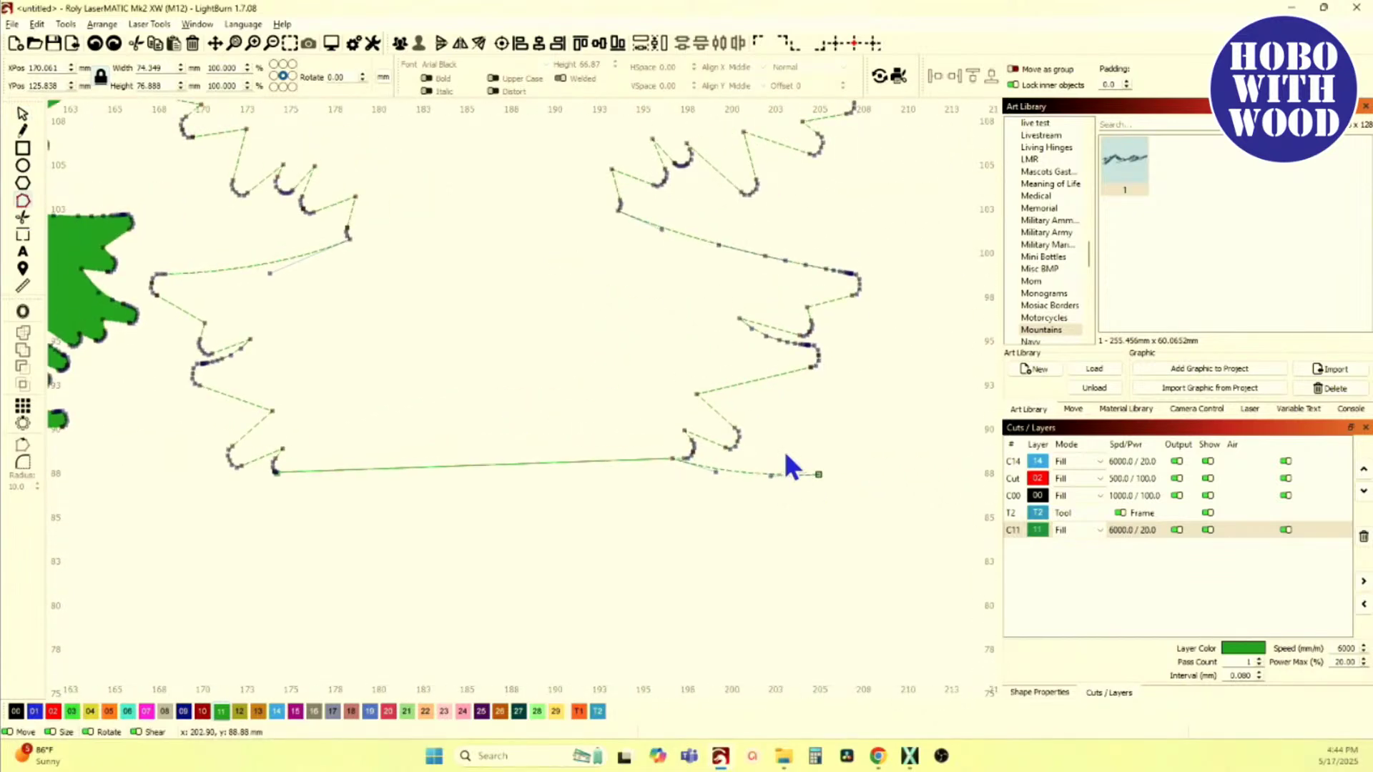
key("Delete")
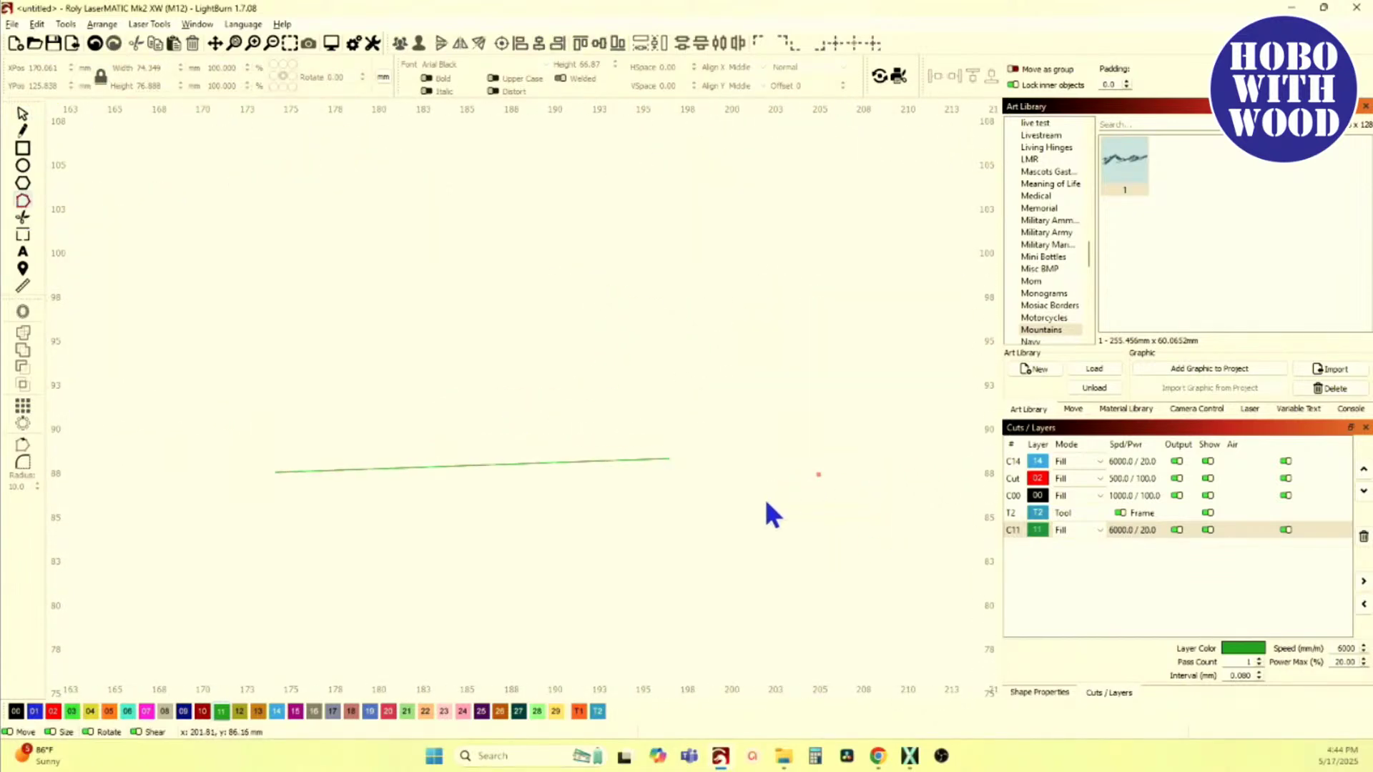
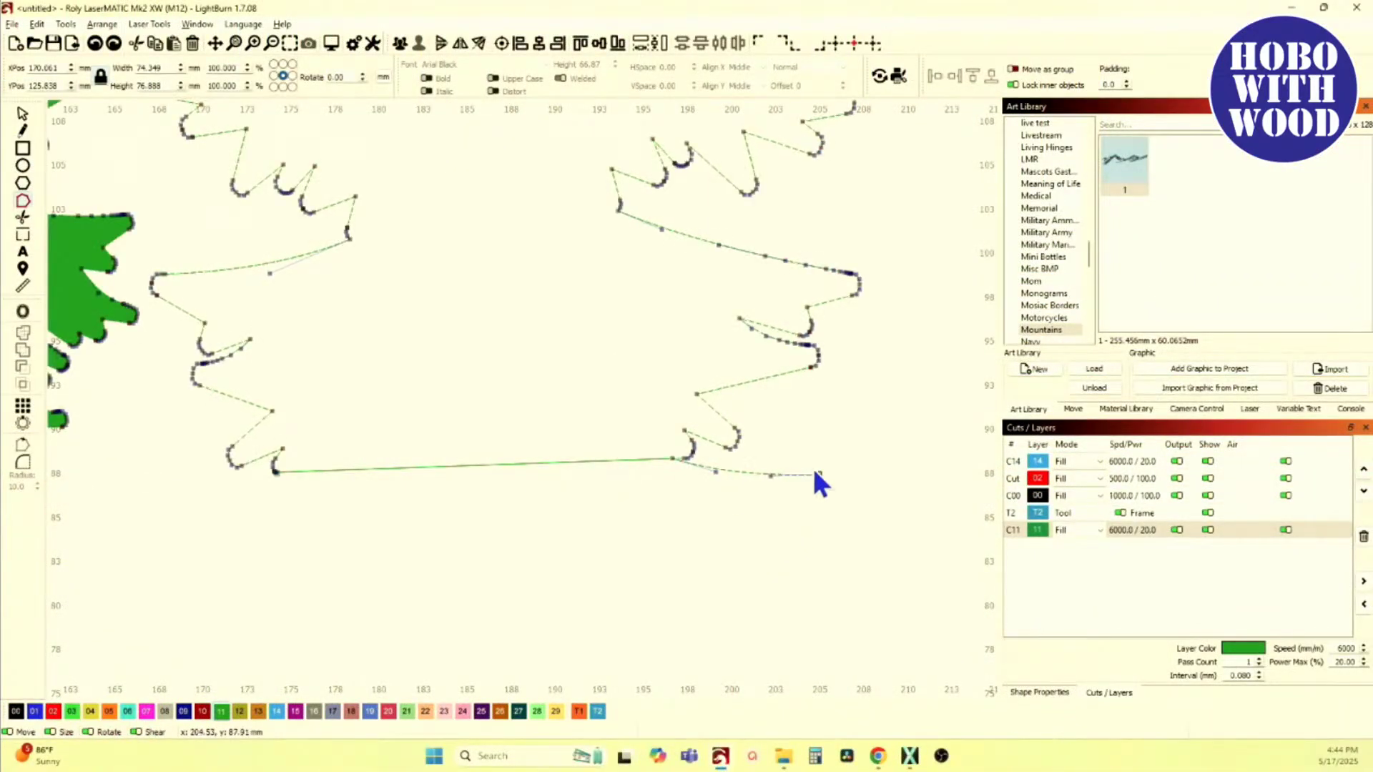
left_click(816, 474)
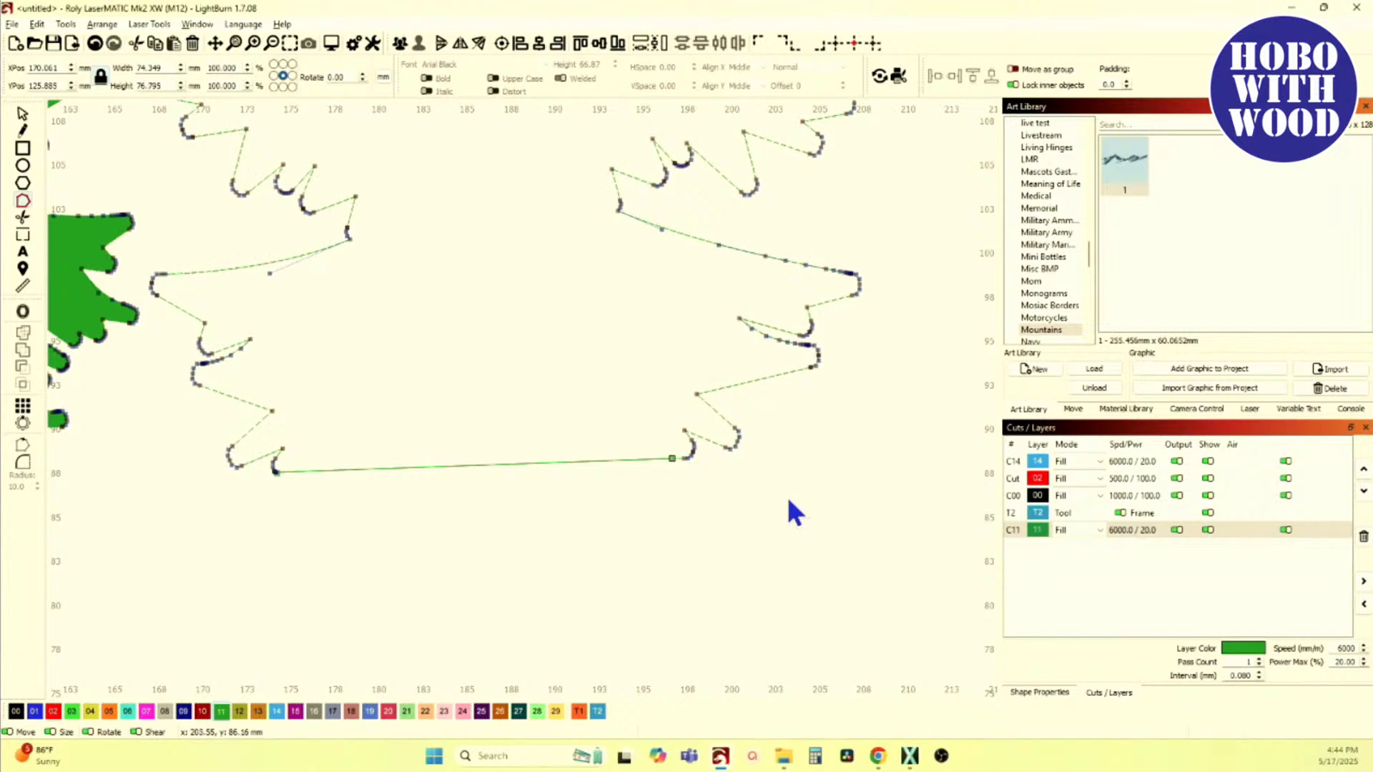
Step: Join the outline's open lower-right branch node to the right end of the right tree's base line
scroll(715, 466, "up", 5)
left_click_drag(536, 457, 567, 488)
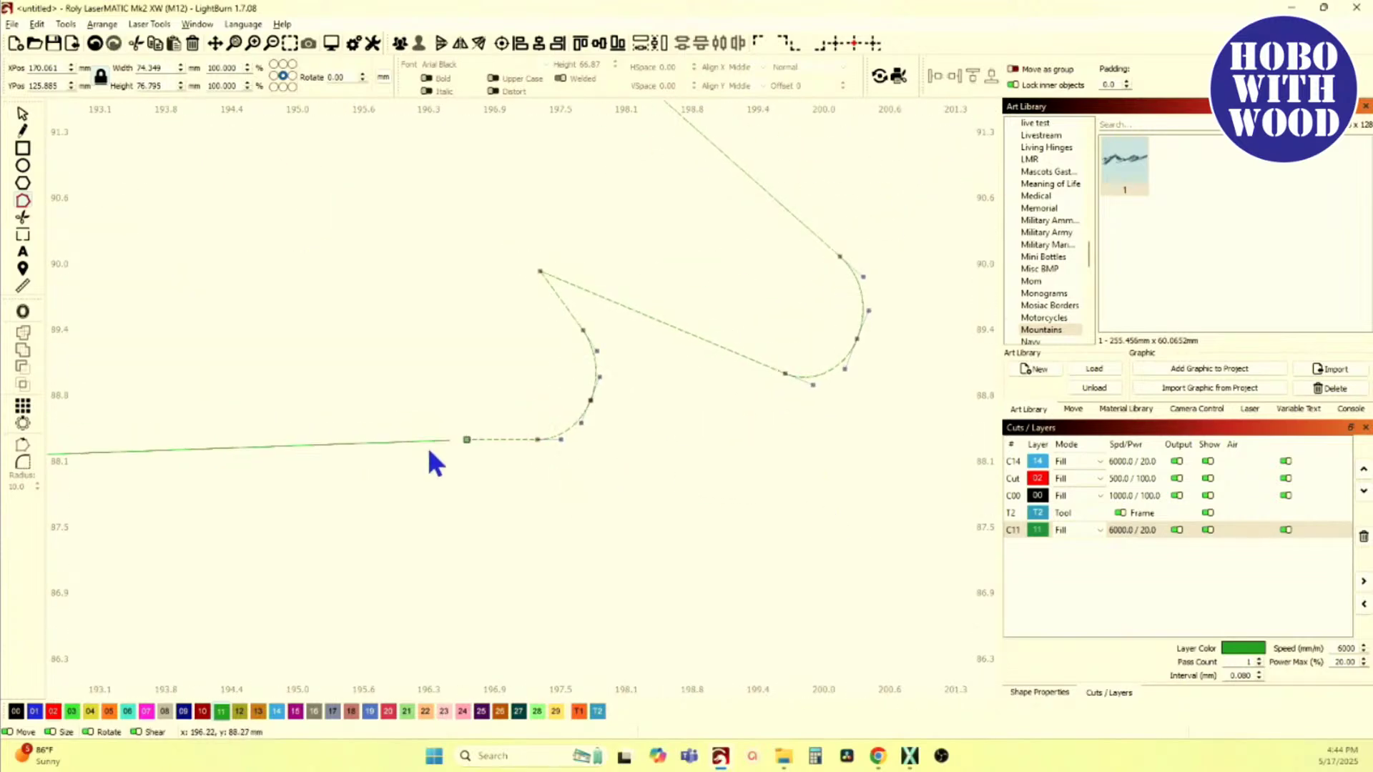
scroll(472, 458, "down", 5)
scroll(465, 506, "down", 2)
Step: Move the outline's open lower-left end node onto the left end of the base line to close the right tree
scroll(400, 504, "up", 10)
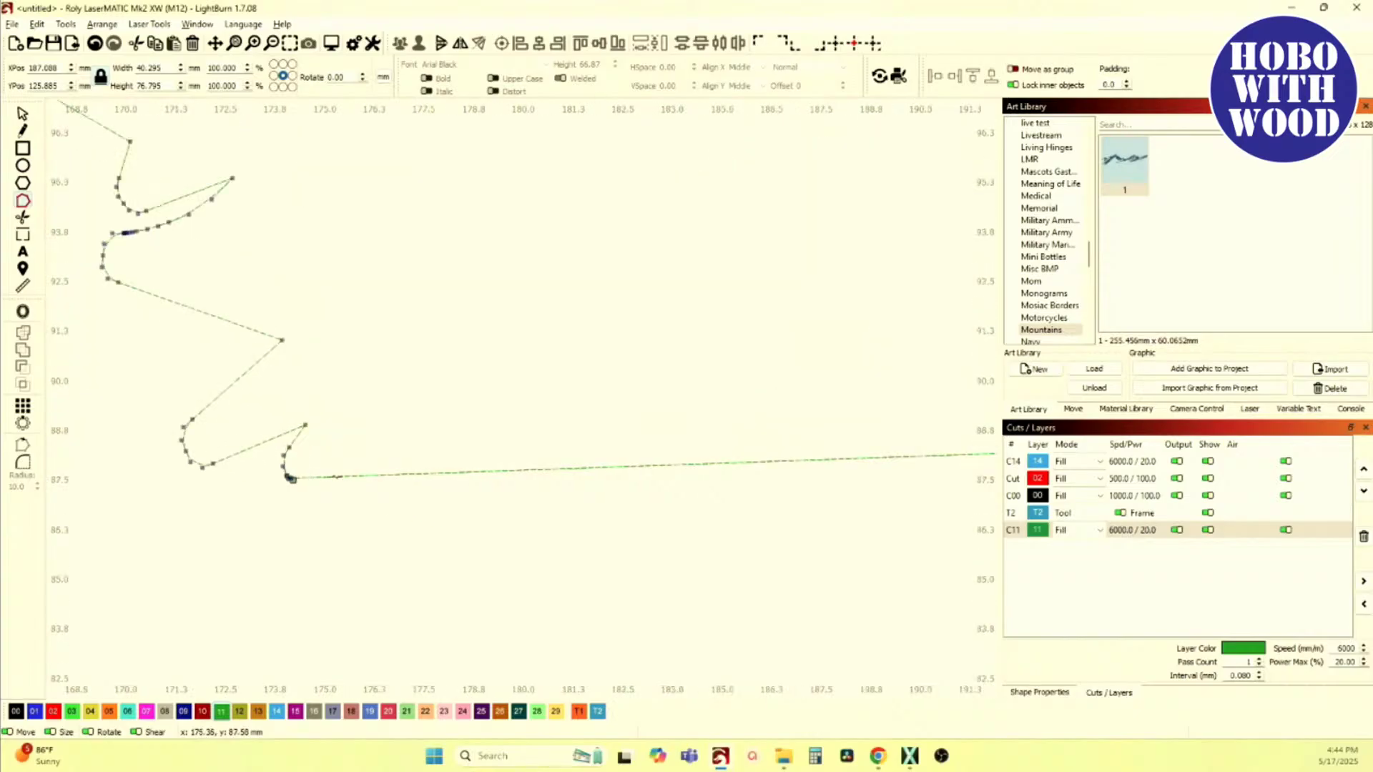
scroll(342, 506, "up", 4)
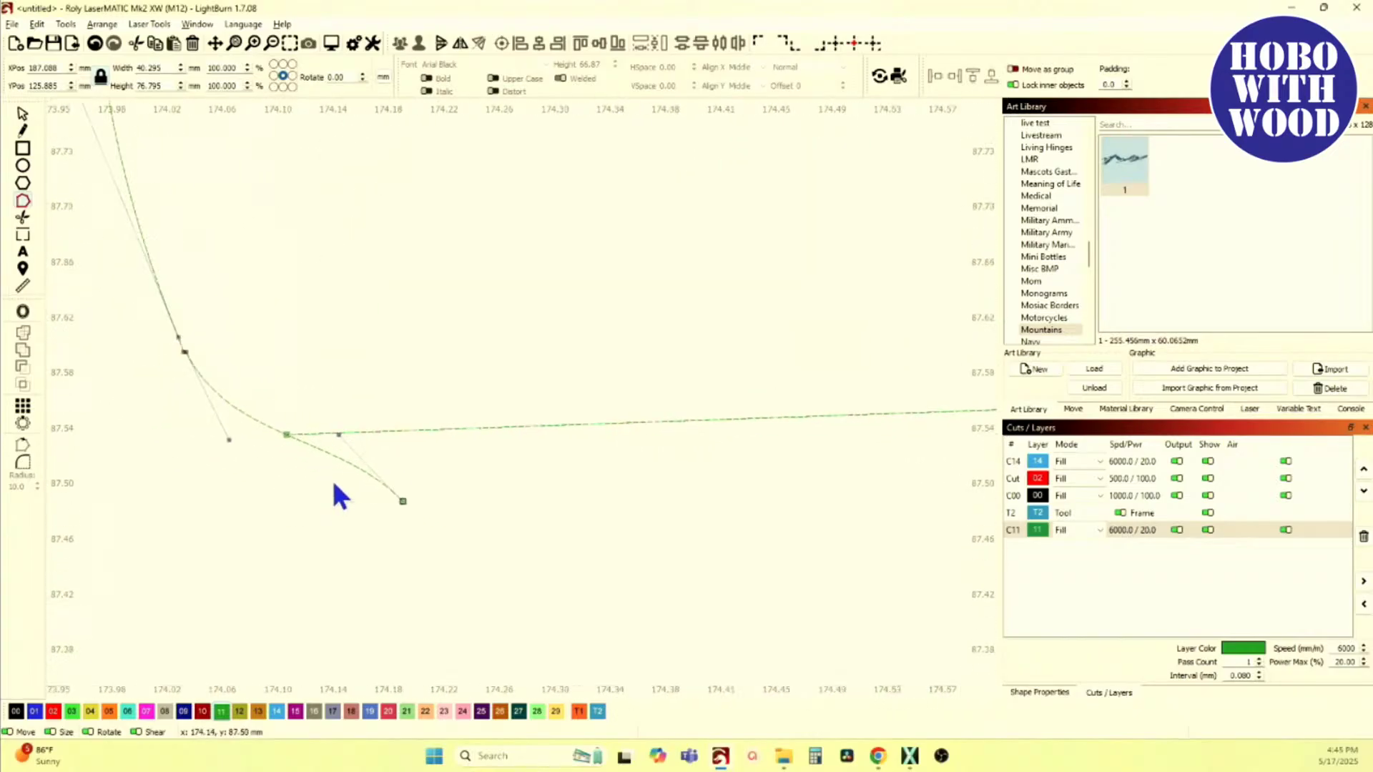
left_click_drag(403, 501, 280, 506)
left_click_drag(281, 507, 258, 407)
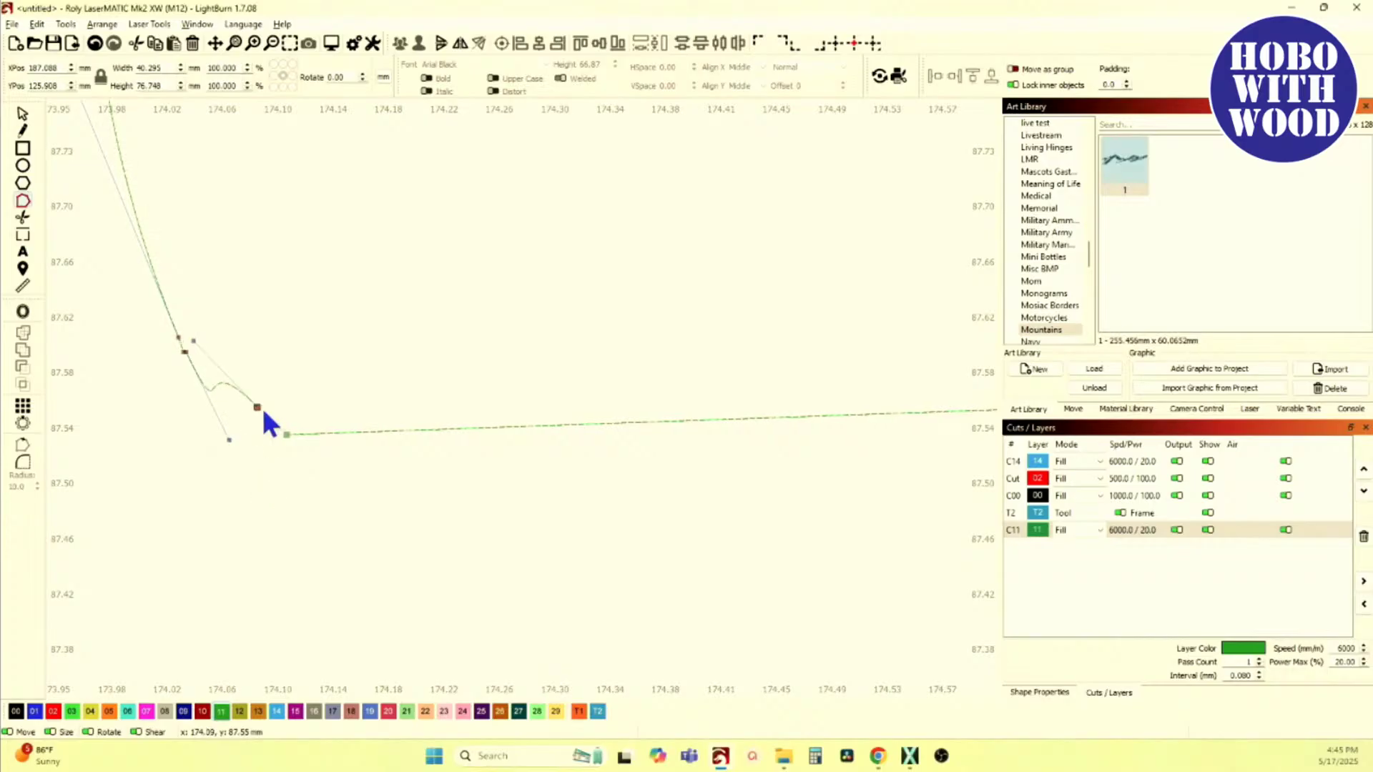
left_click(286, 434)
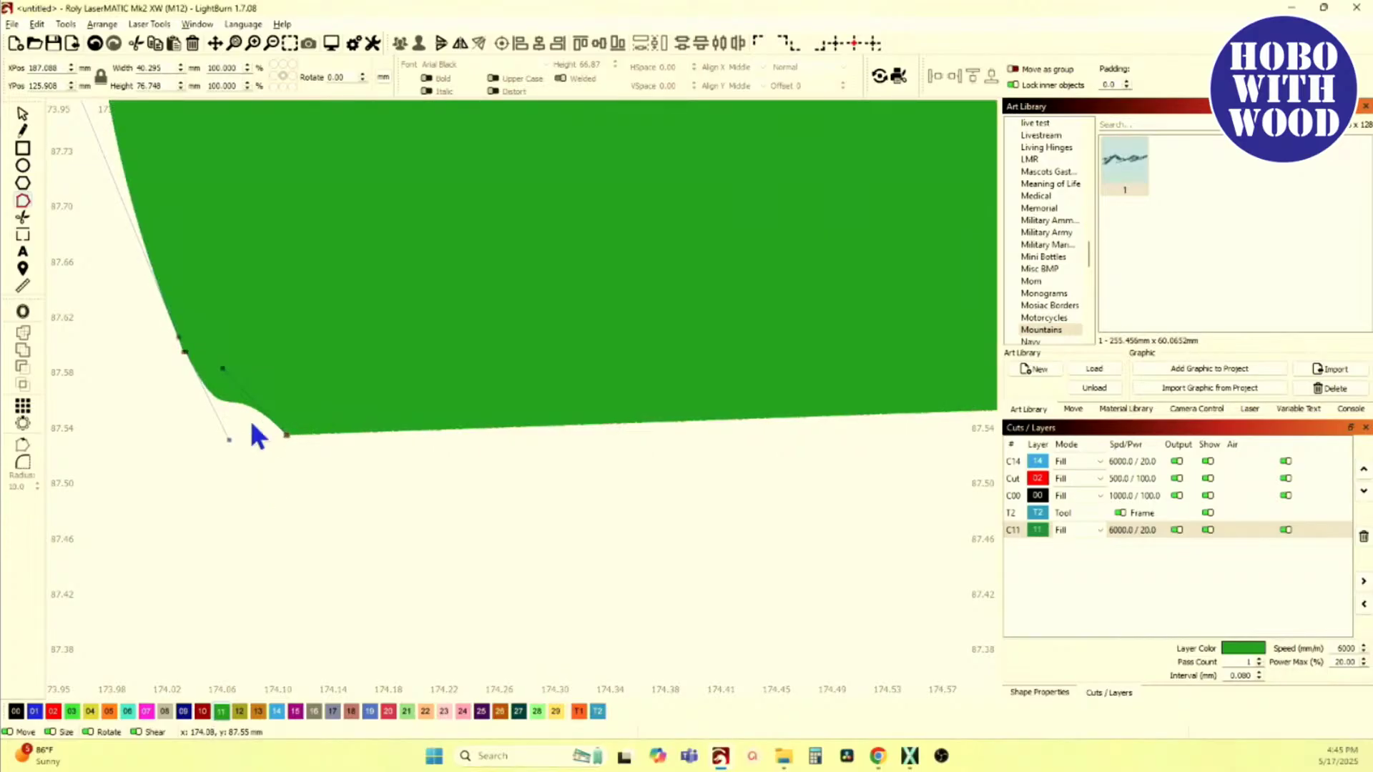
Step: Move the larger green tree onto the coloured Hobo design over the letter b and scale it to about 25 × 48 mm
scroll(256, 418, "down", 15)
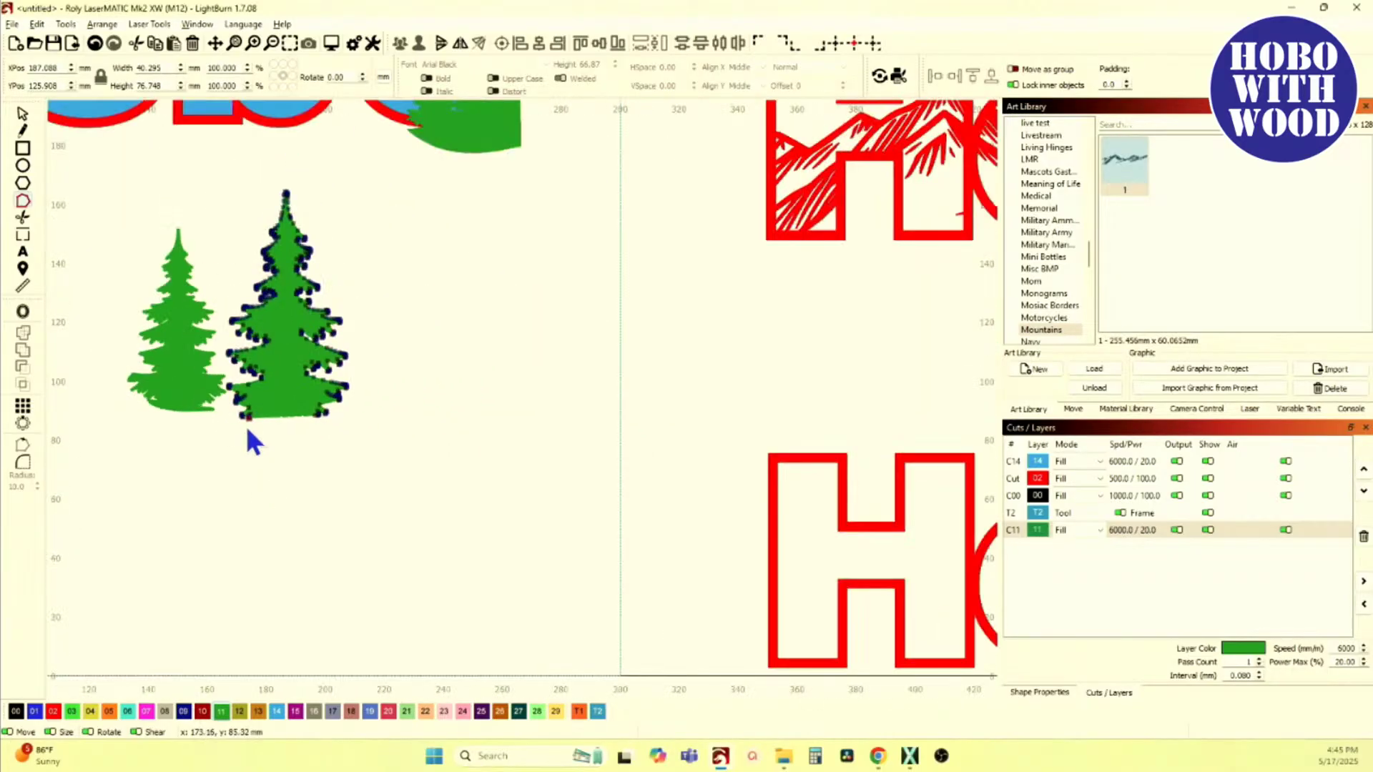
left_click(107, 175)
scroll(325, 422, "down", 3)
scroll(323, 413, "down", 2)
scroll(343, 432, "up", 6)
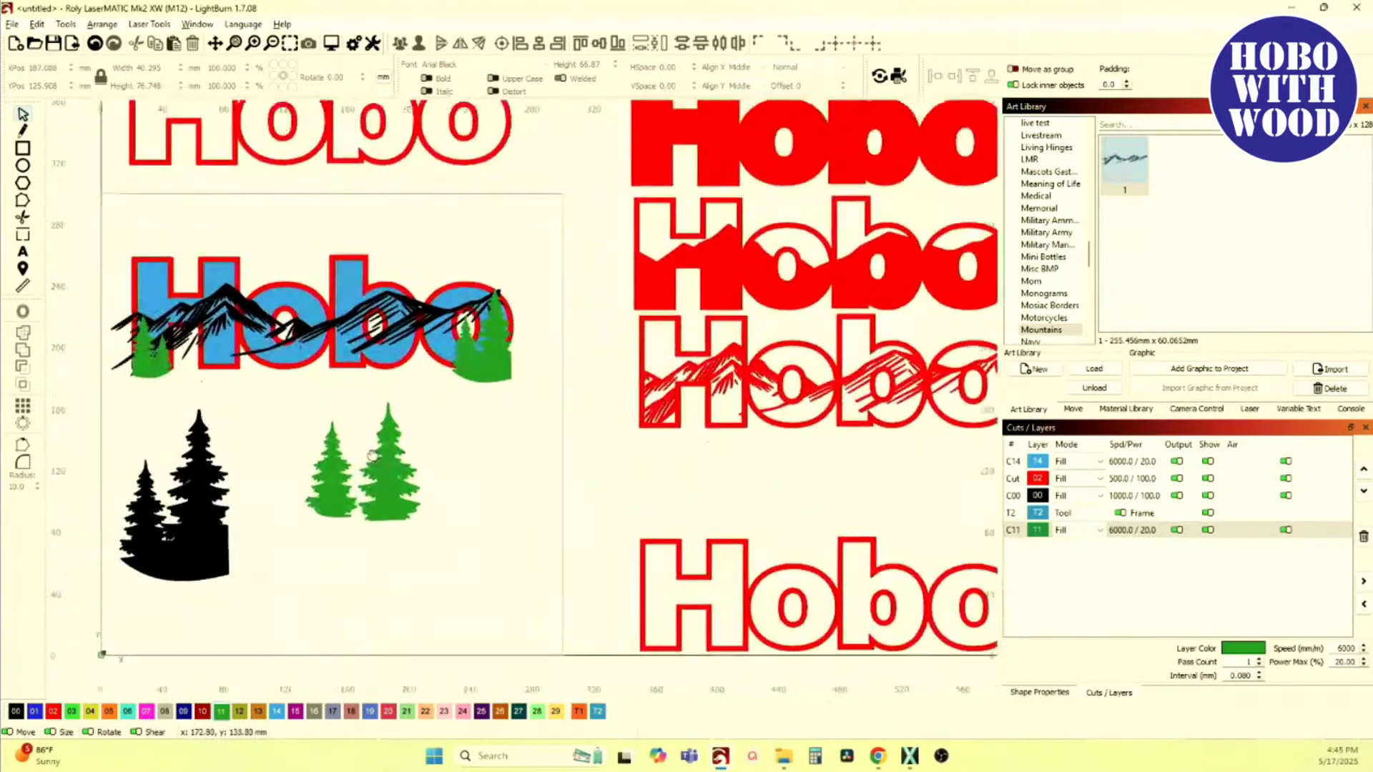
scroll(411, 509, "down", 4)
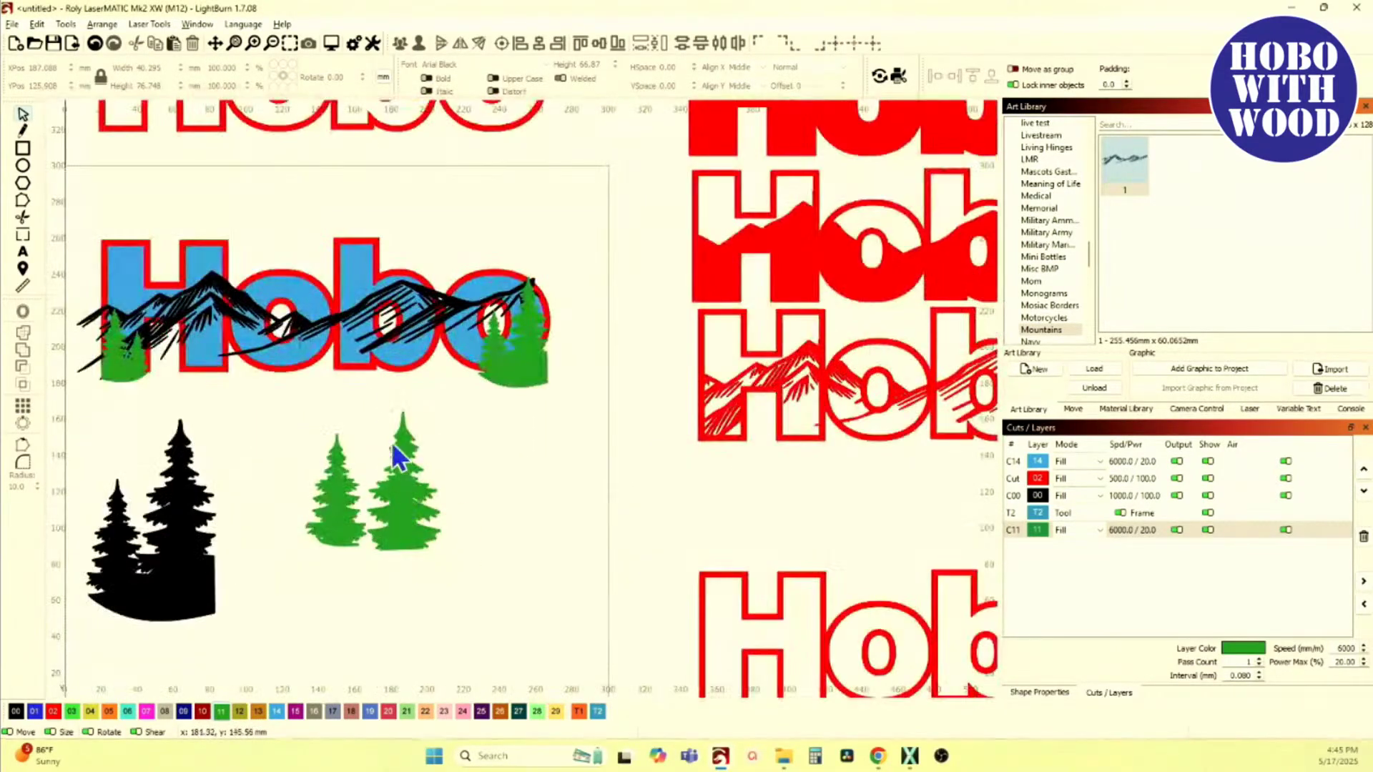
left_click(410, 474)
left_click_drag(410, 474, 358, 328)
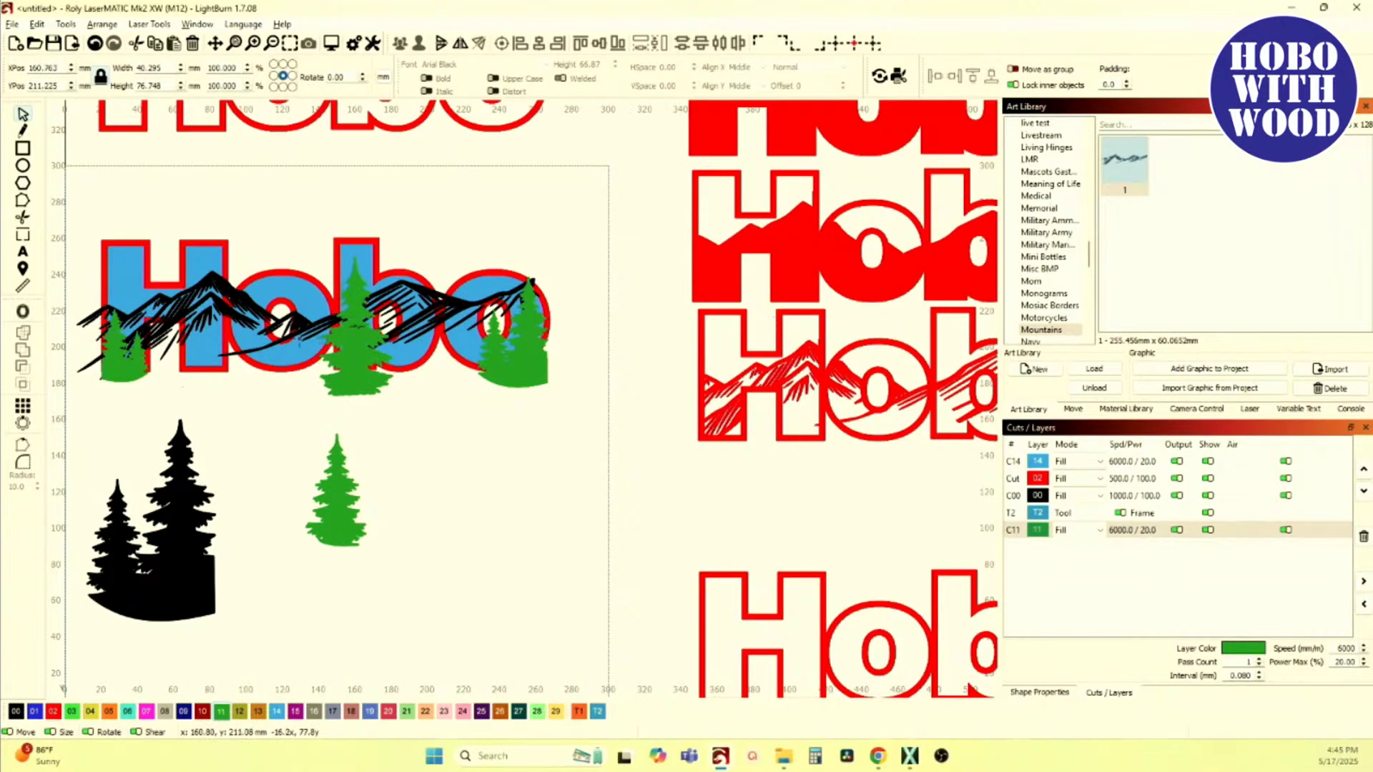
scroll(362, 389, "up", 3)
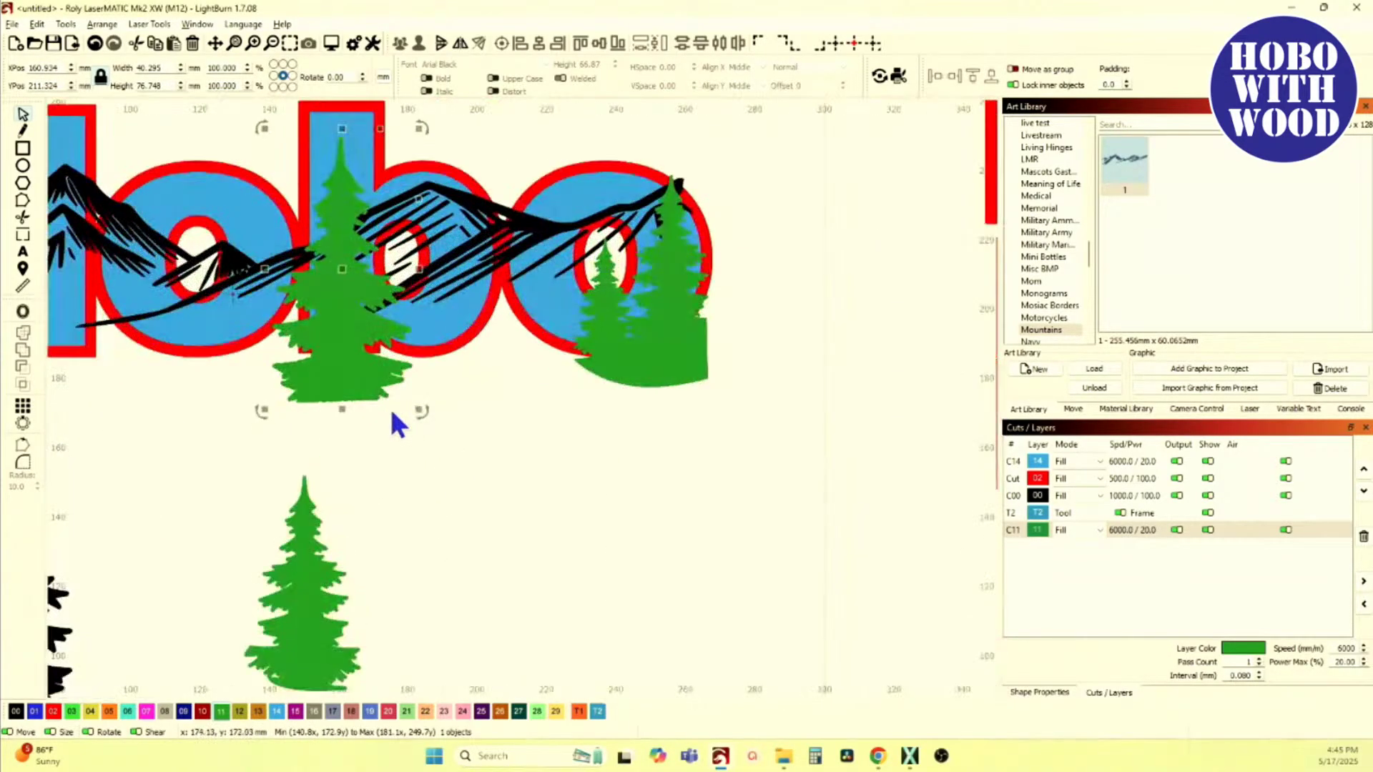
left_click_drag(414, 409, 366, 360)
scroll(325, 579, "down", 3)
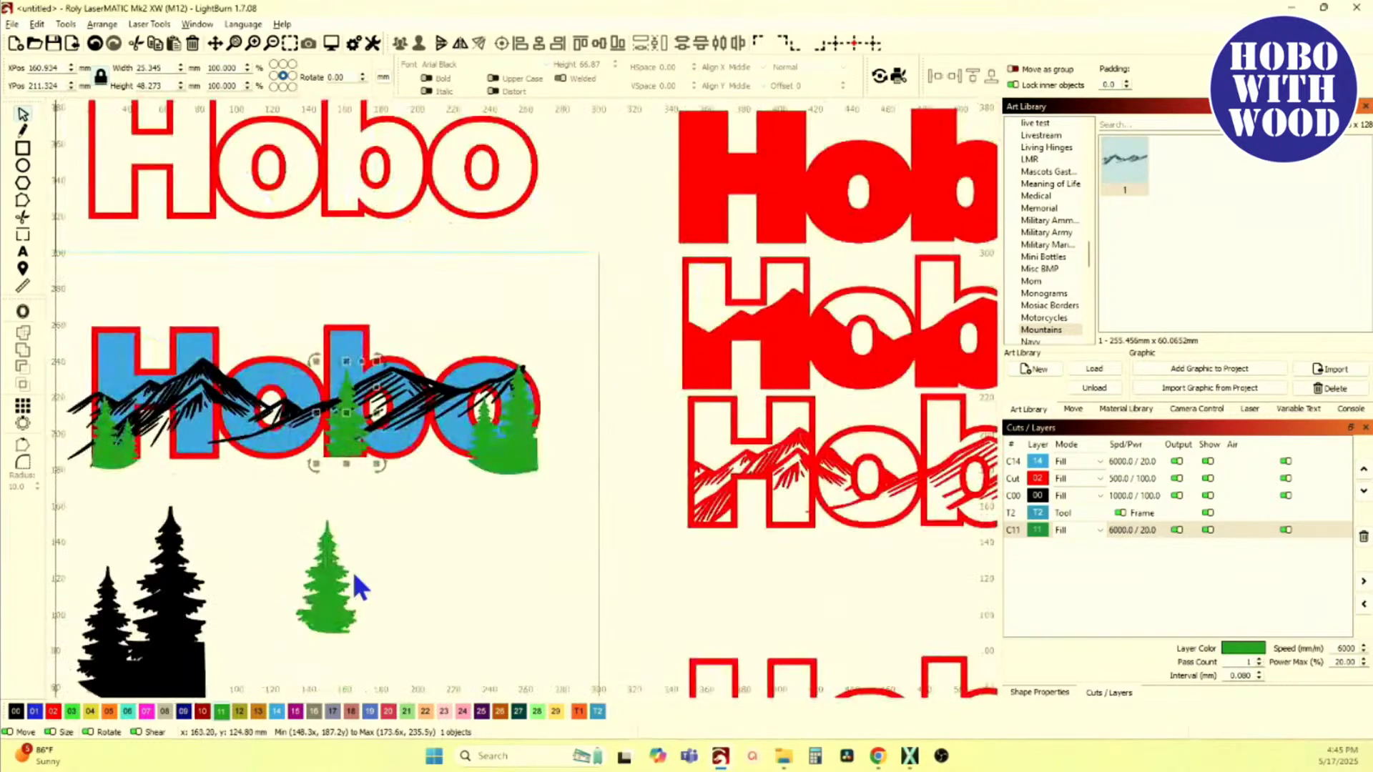
Step: Scale the smaller green tree to about 17 × 30 mm and place it just left of the tree on the b
left_click_drag(287, 555, 303, 424)
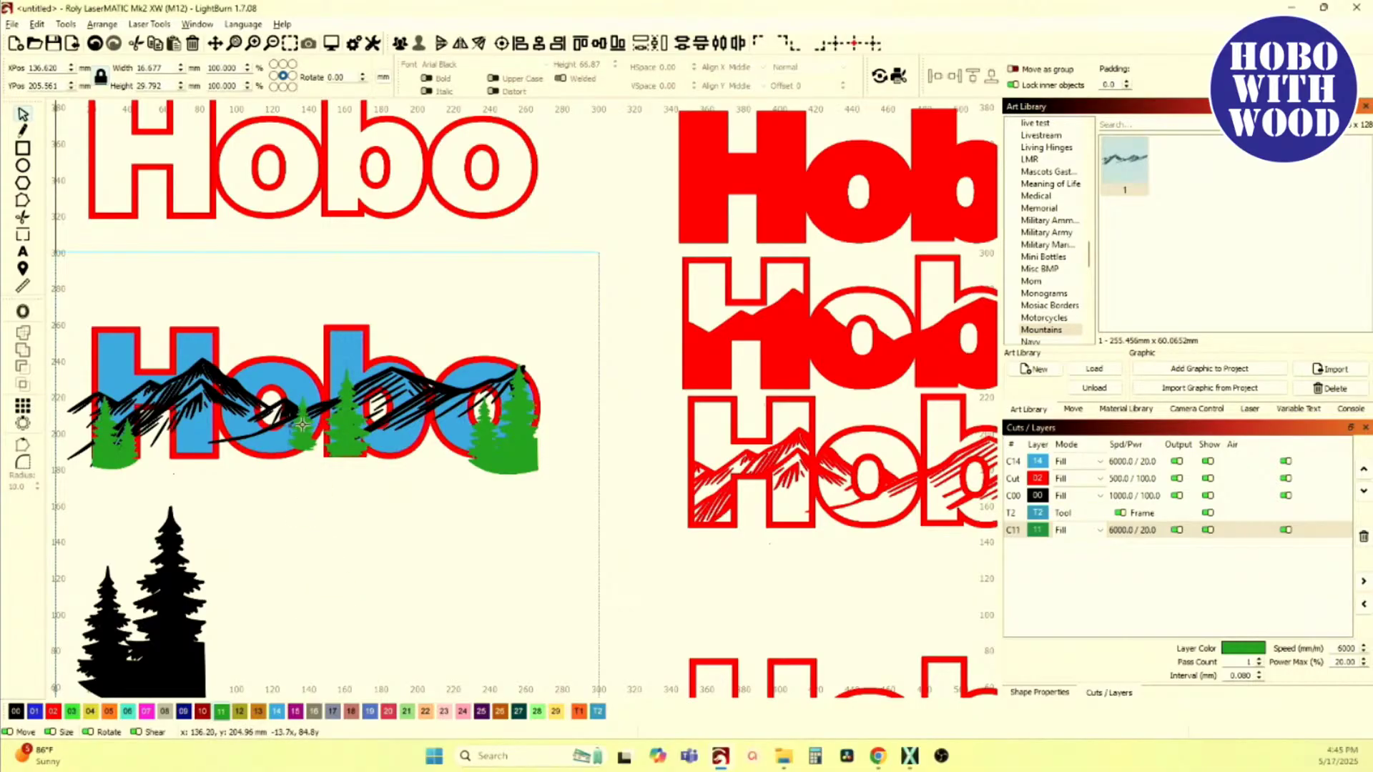
scroll(303, 424, "up", 5)
scroll(298, 434, "down", 3)
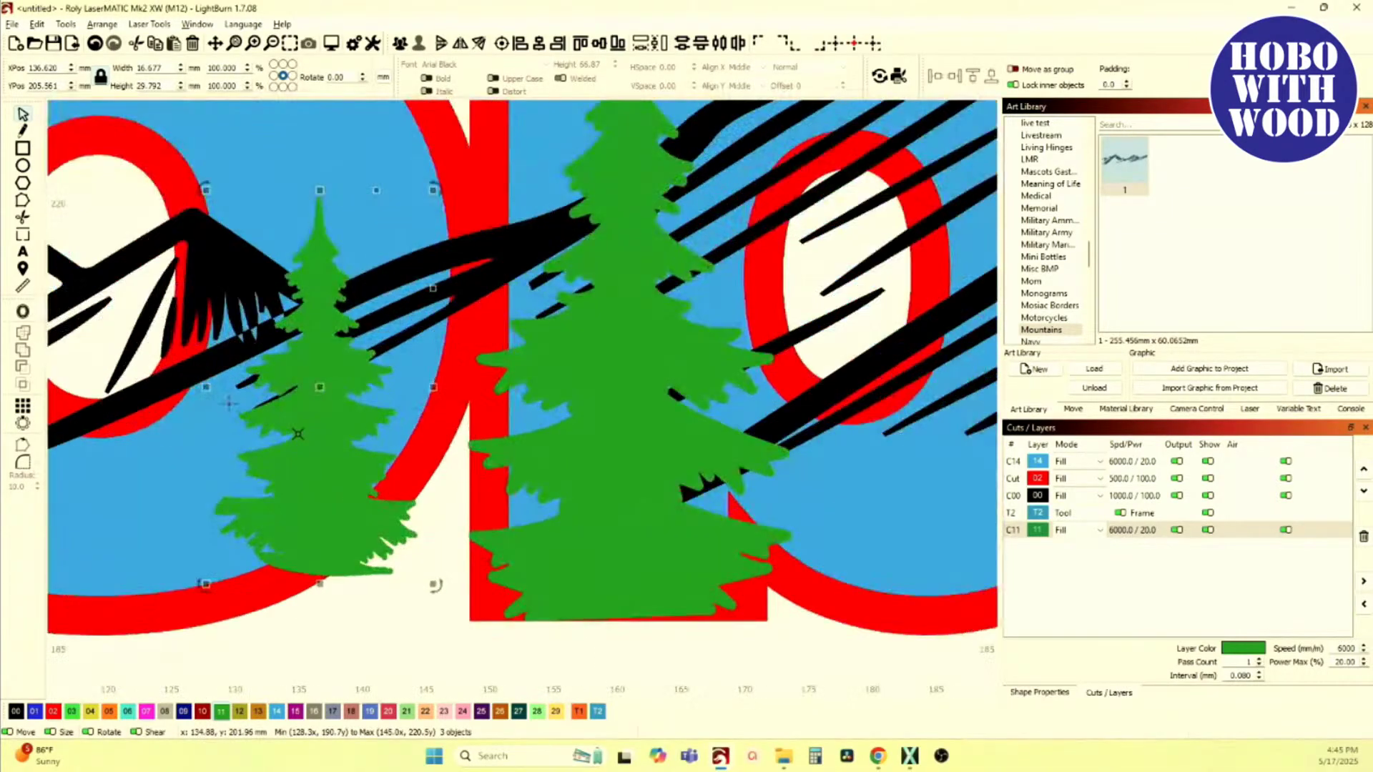
scroll(298, 442, "down", 3)
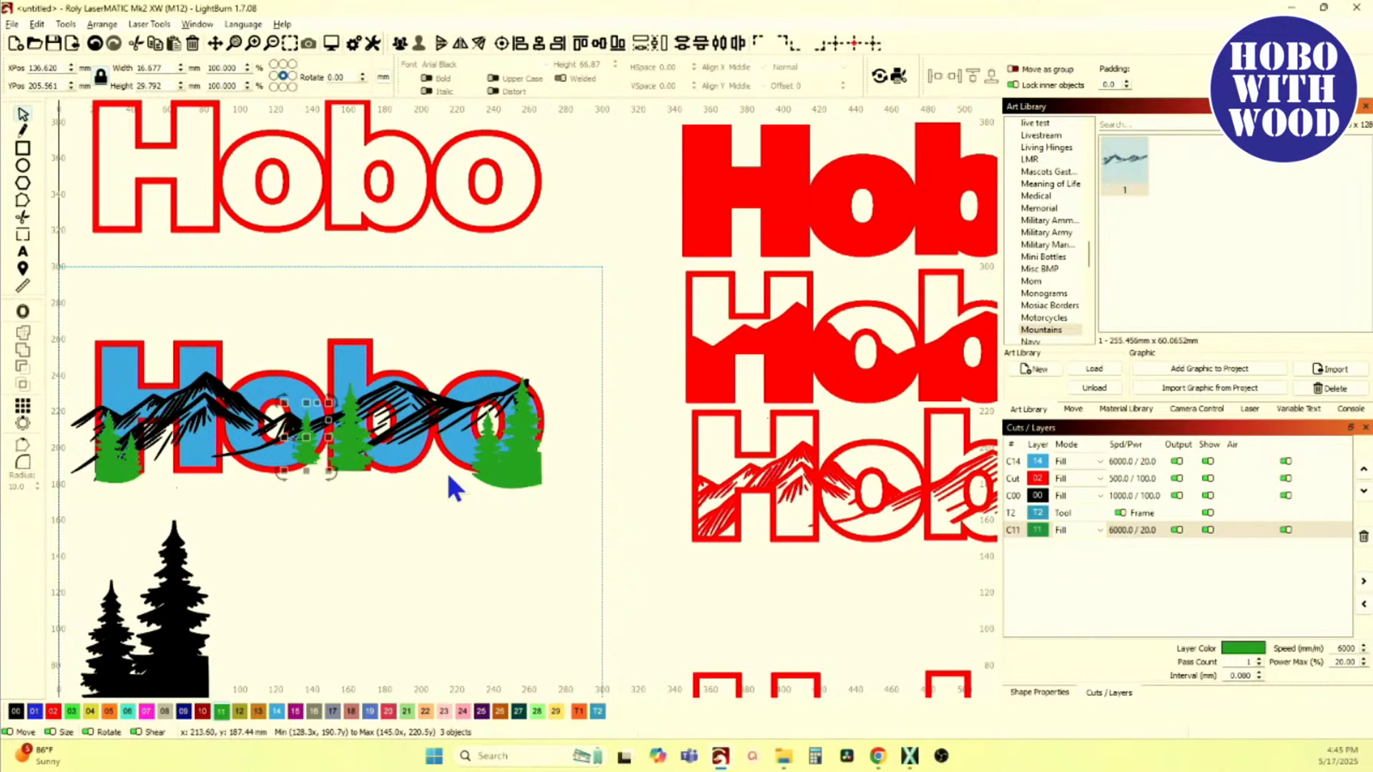
Step: Move the black tree silhouette off the work area, beyond its upper-left corner
scroll(444, 470, "down", 4)
left_click_drag(162, 505, 304, 642)
left_click_drag(252, 553, 121, 240)
left_click(325, 526)
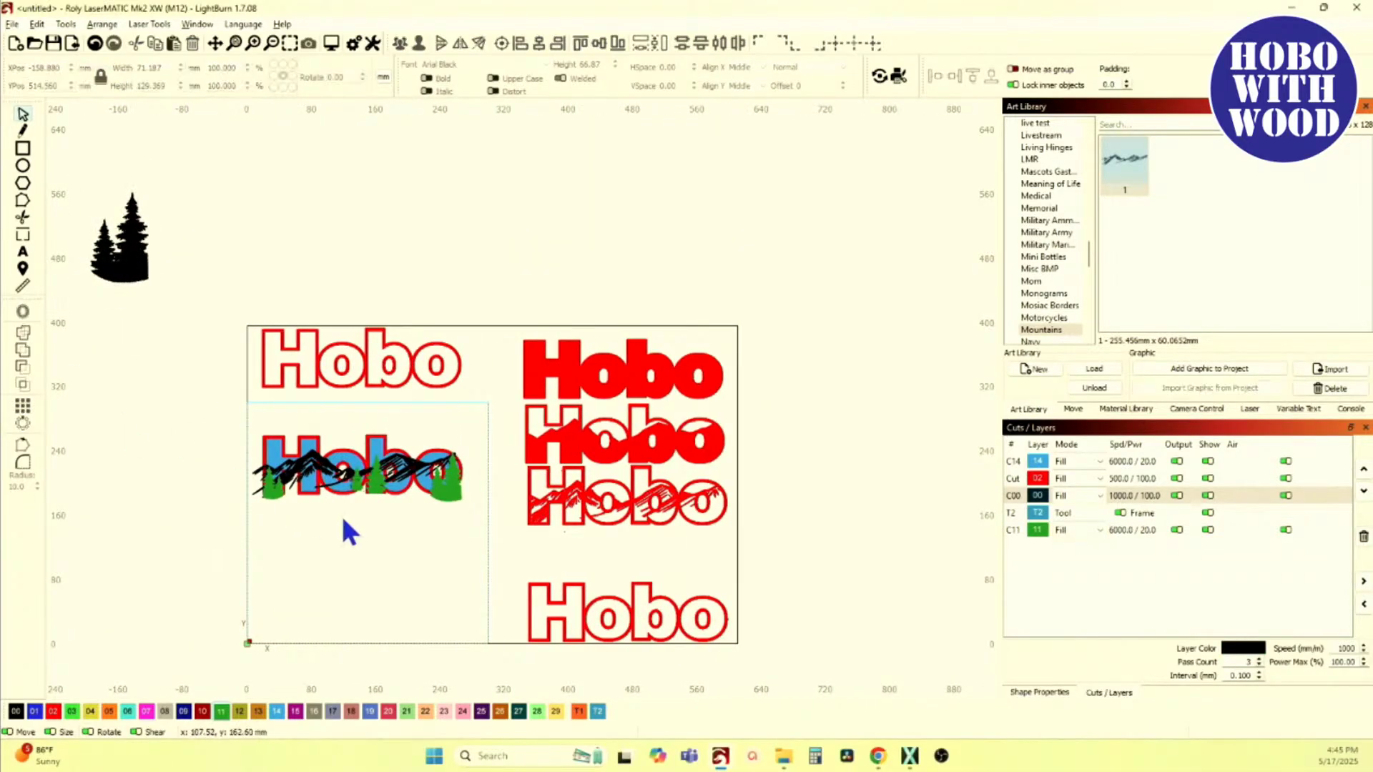
Step: Place a copy of the lower-right Hobo outline directly below the coloured Hobo design
scroll(321, 516, "up", 5)
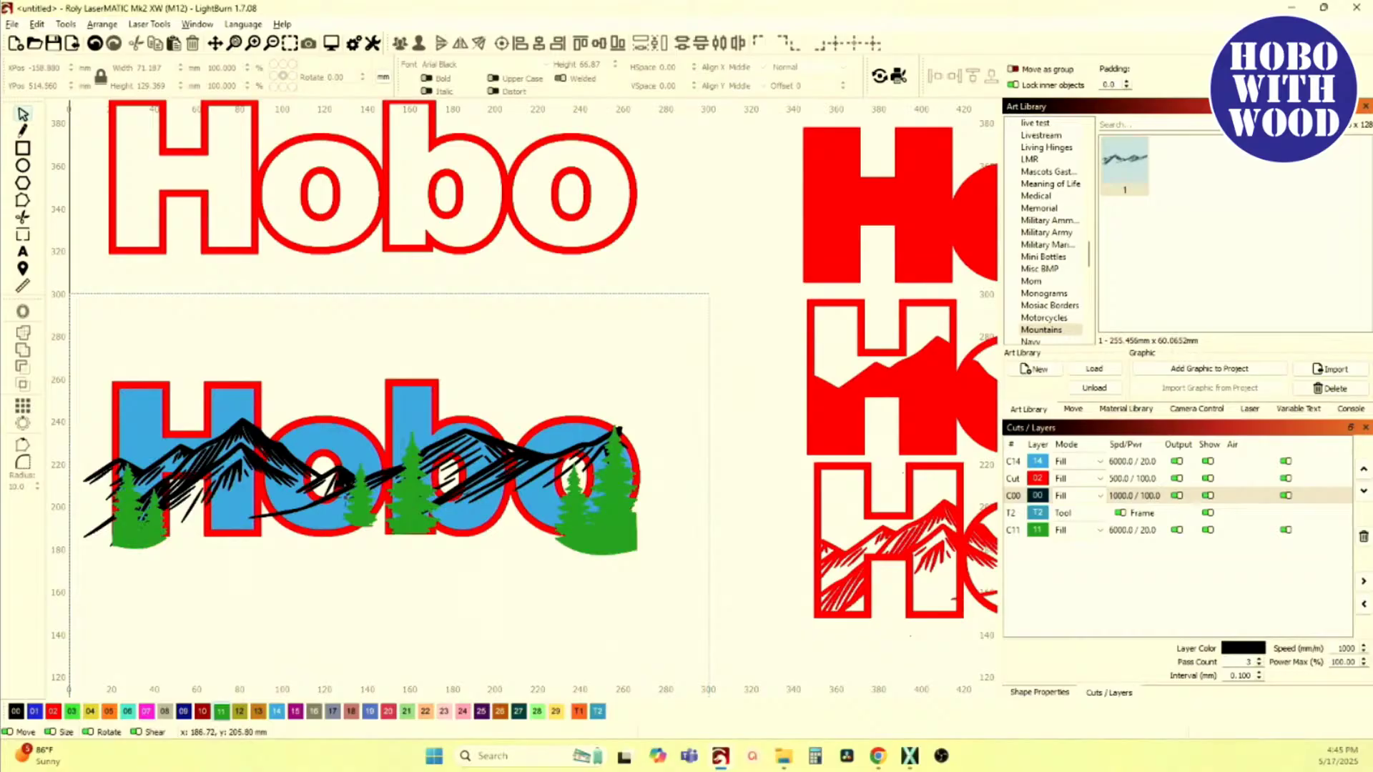
scroll(468, 495, "down", 3)
scroll(468, 497, "down", 3)
left_click_drag(543, 606, 807, 635)
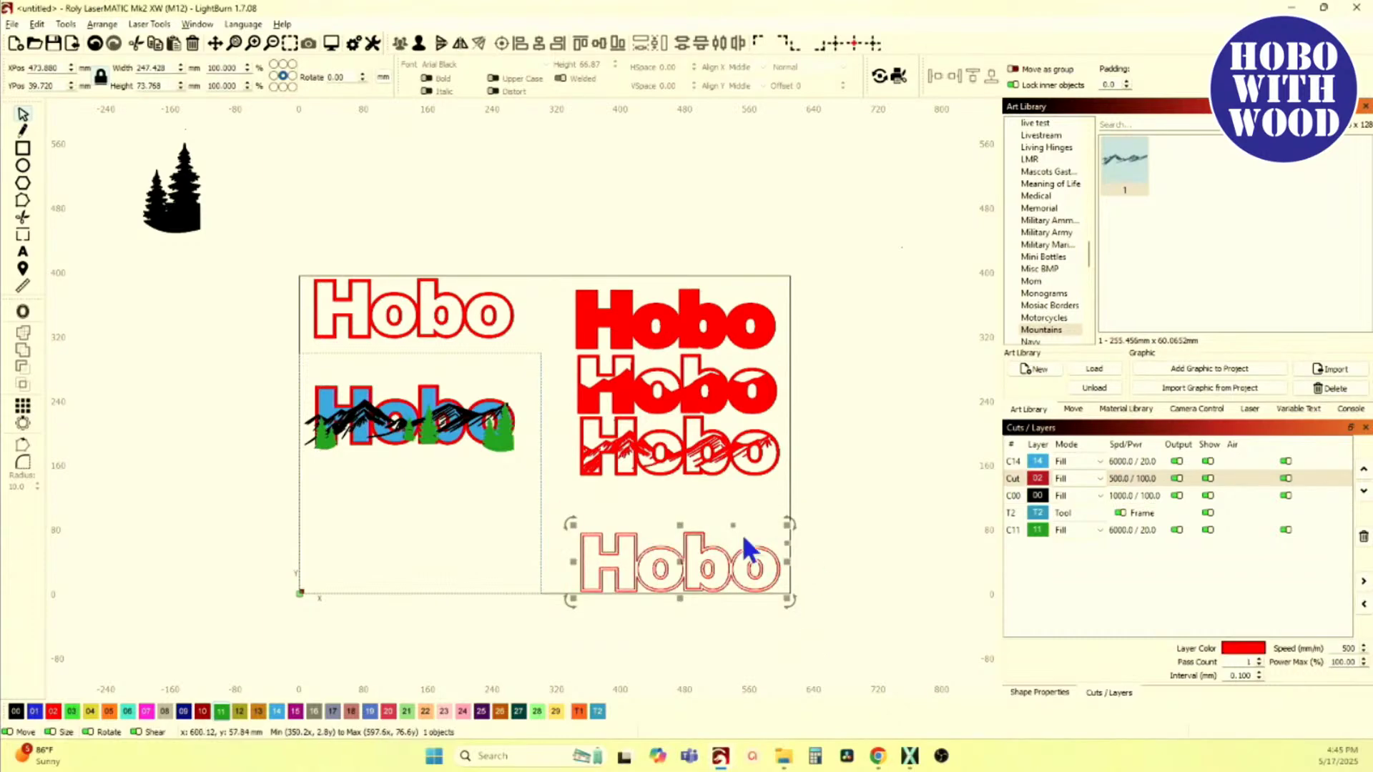
left_click_drag(684, 542, 417, 513)
scroll(396, 461, "up", 4)
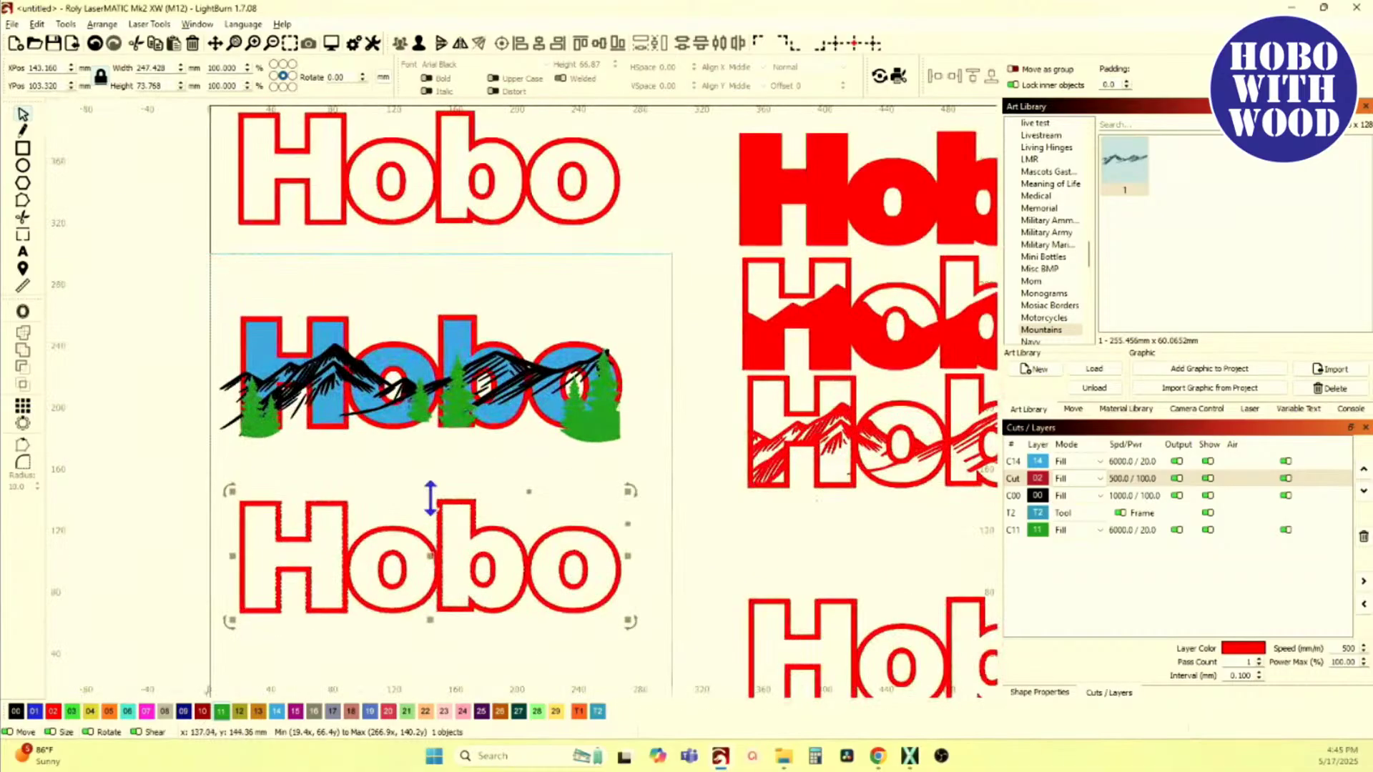
scroll(464, 501, "down", 2)
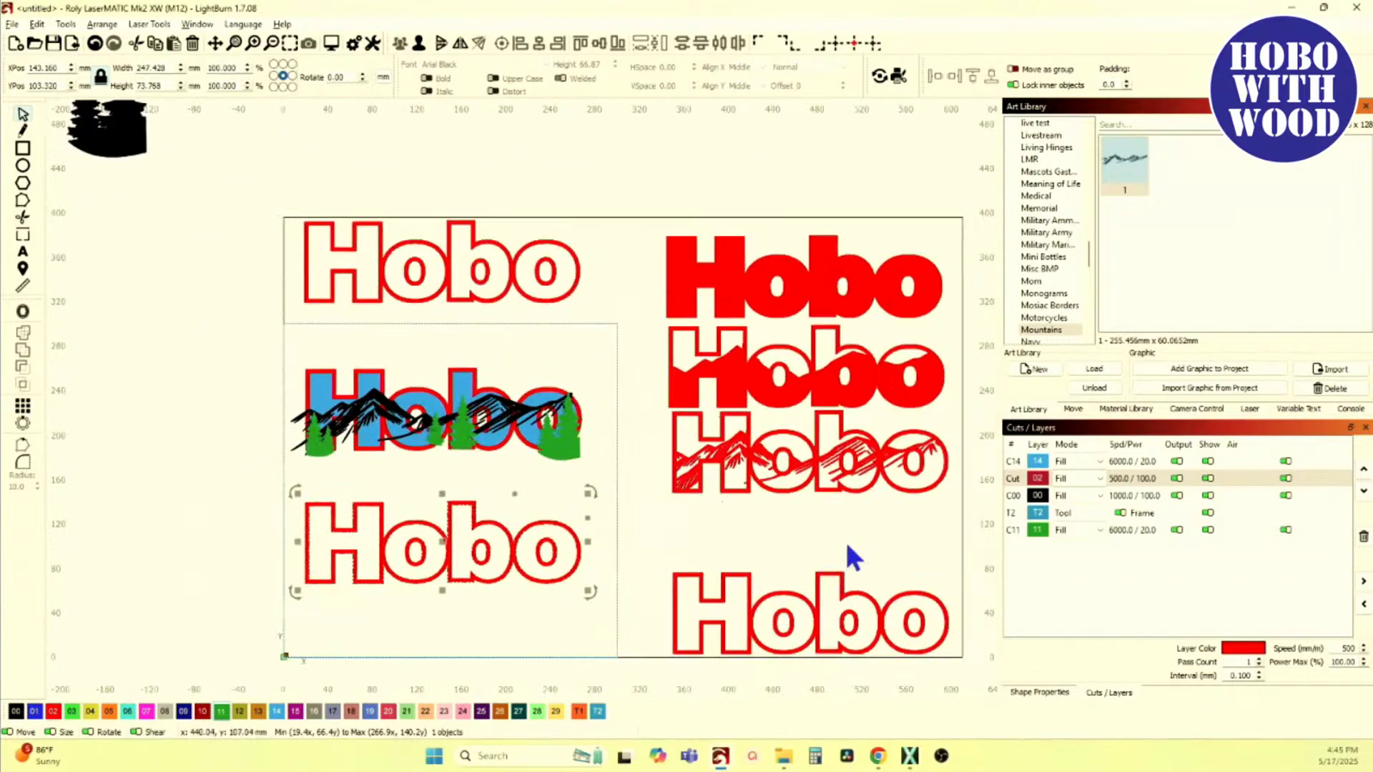
Step: Select all shapes on the green layer and group them
left_click(1016, 533)
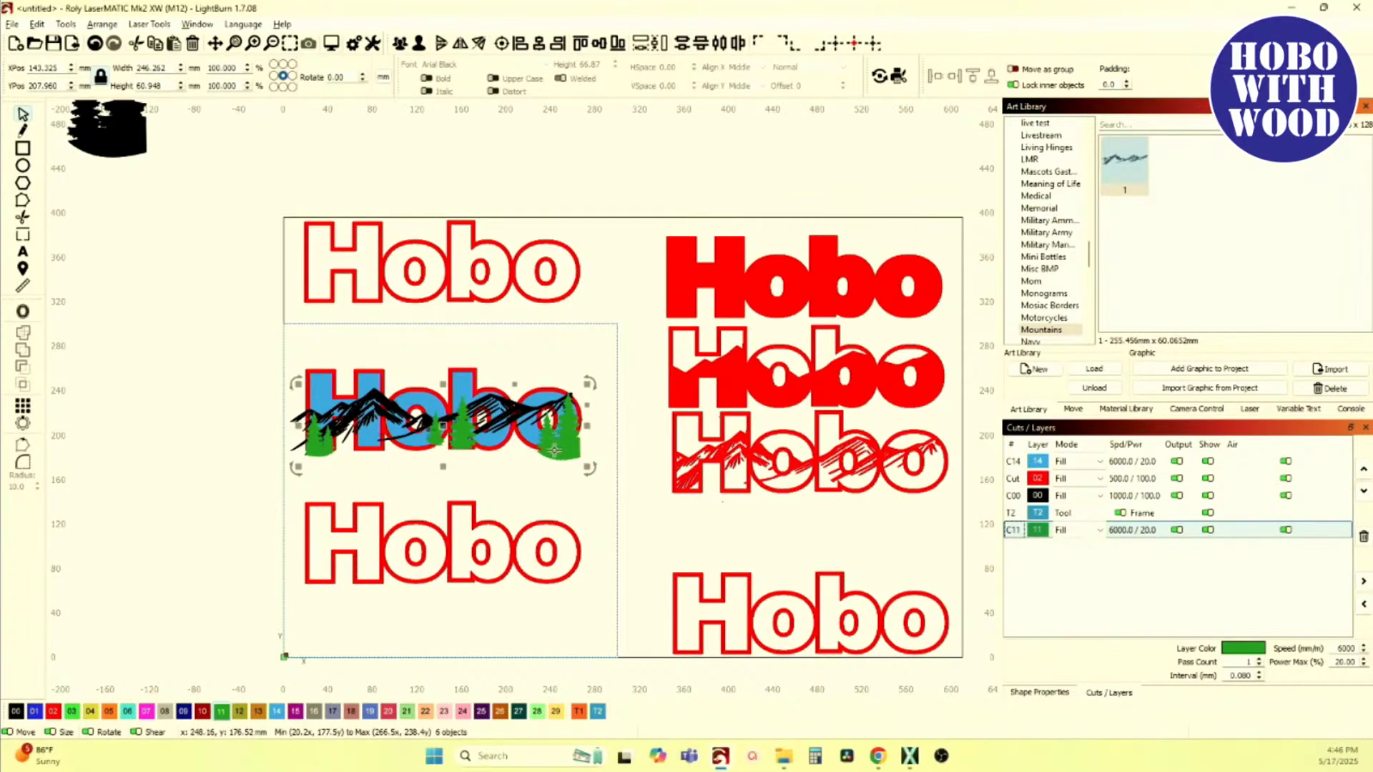
left_click(397, 44)
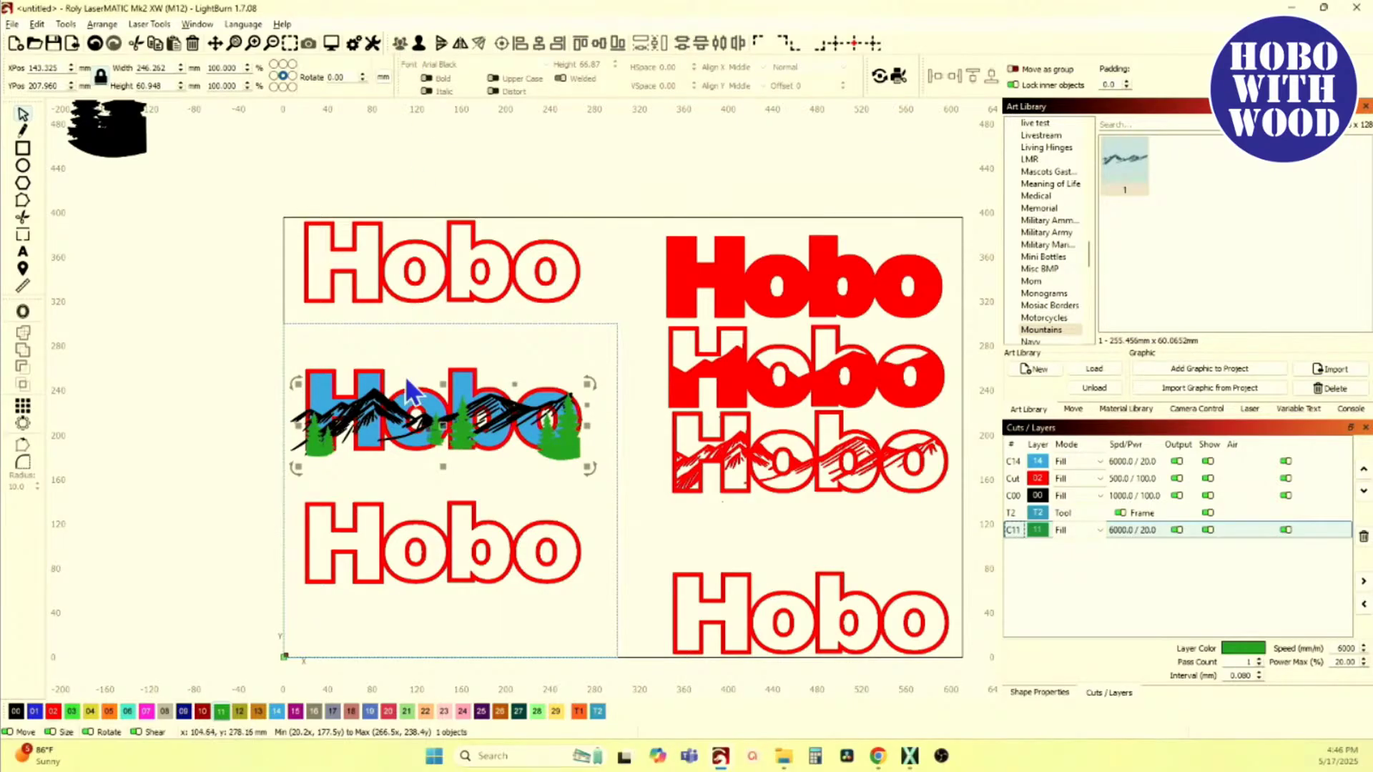
left_click(411, 524, "shift")
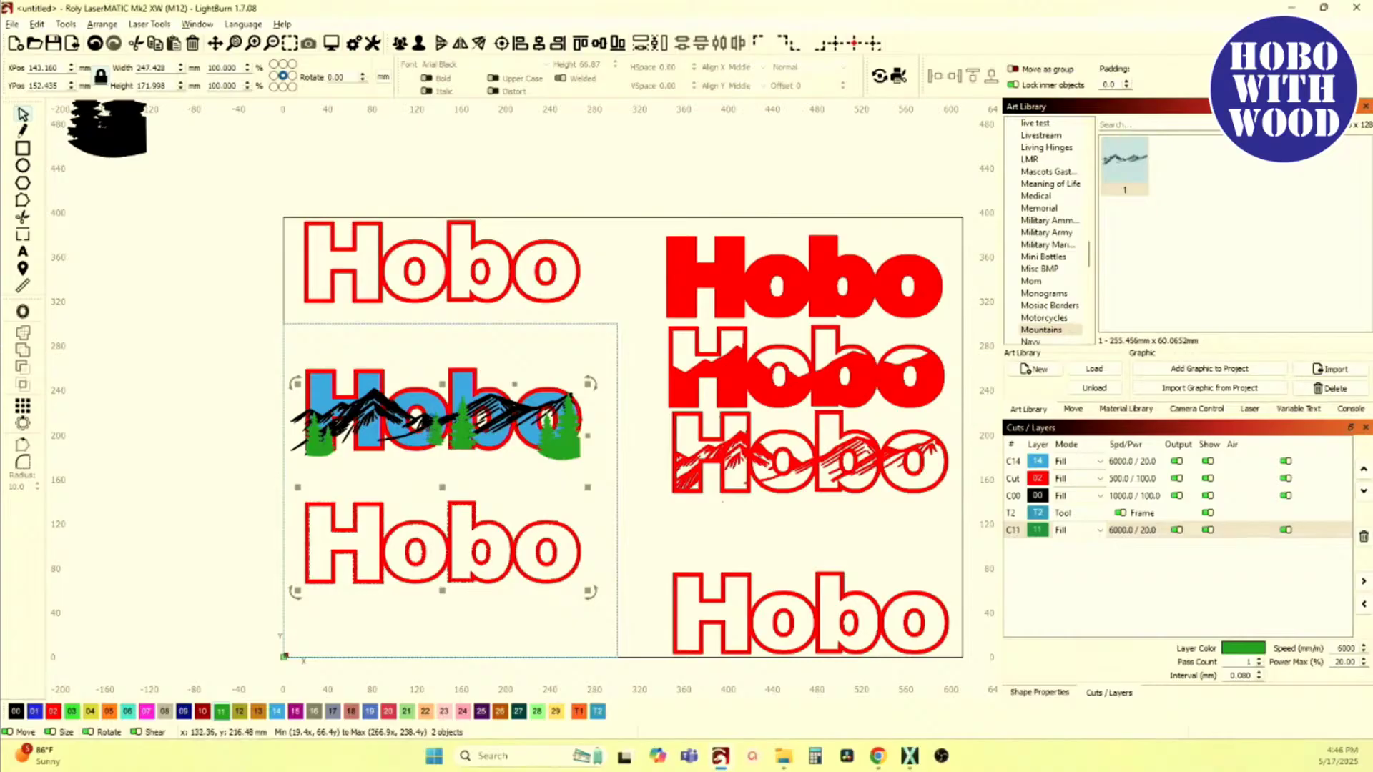
scroll(517, 503, "down", 2)
left_click(418, 433)
left_click(422, 475)
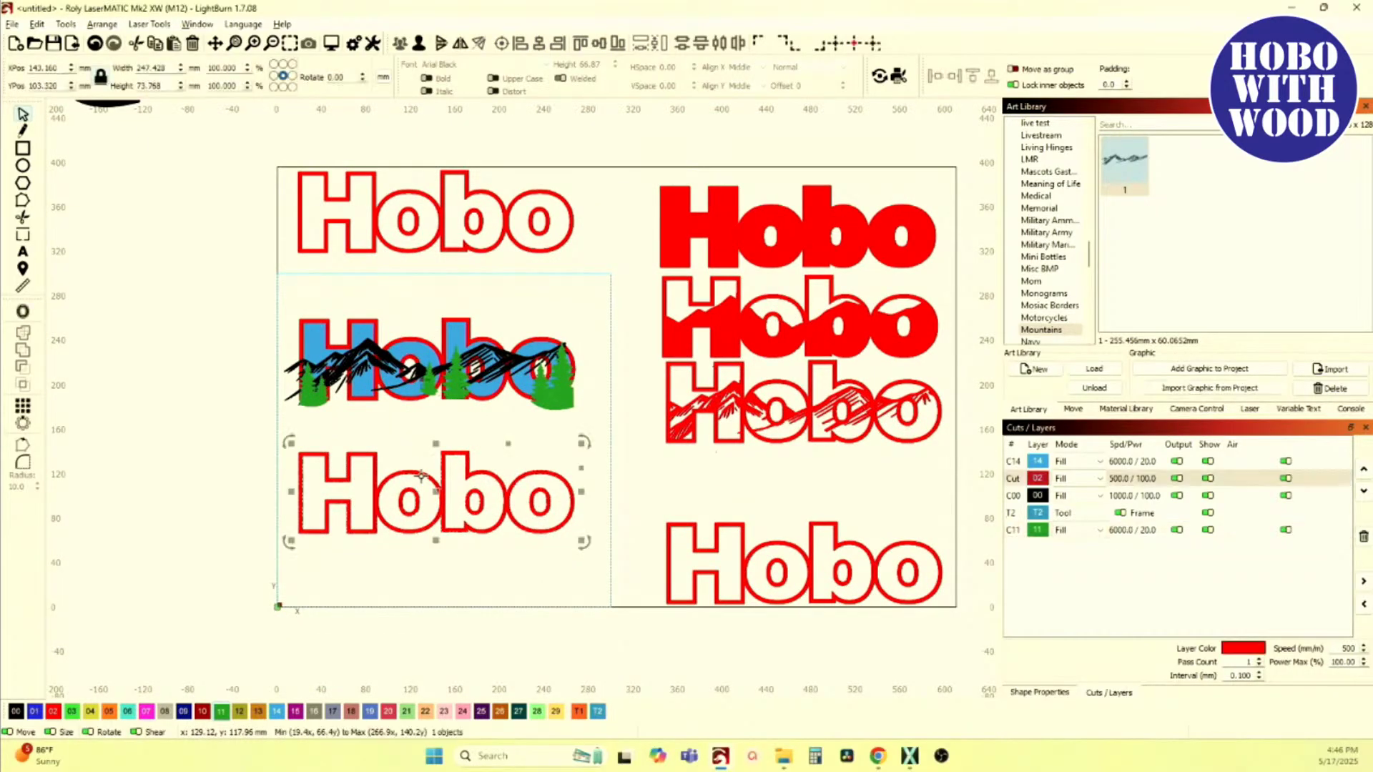
scroll(329, 318, "up", 2)
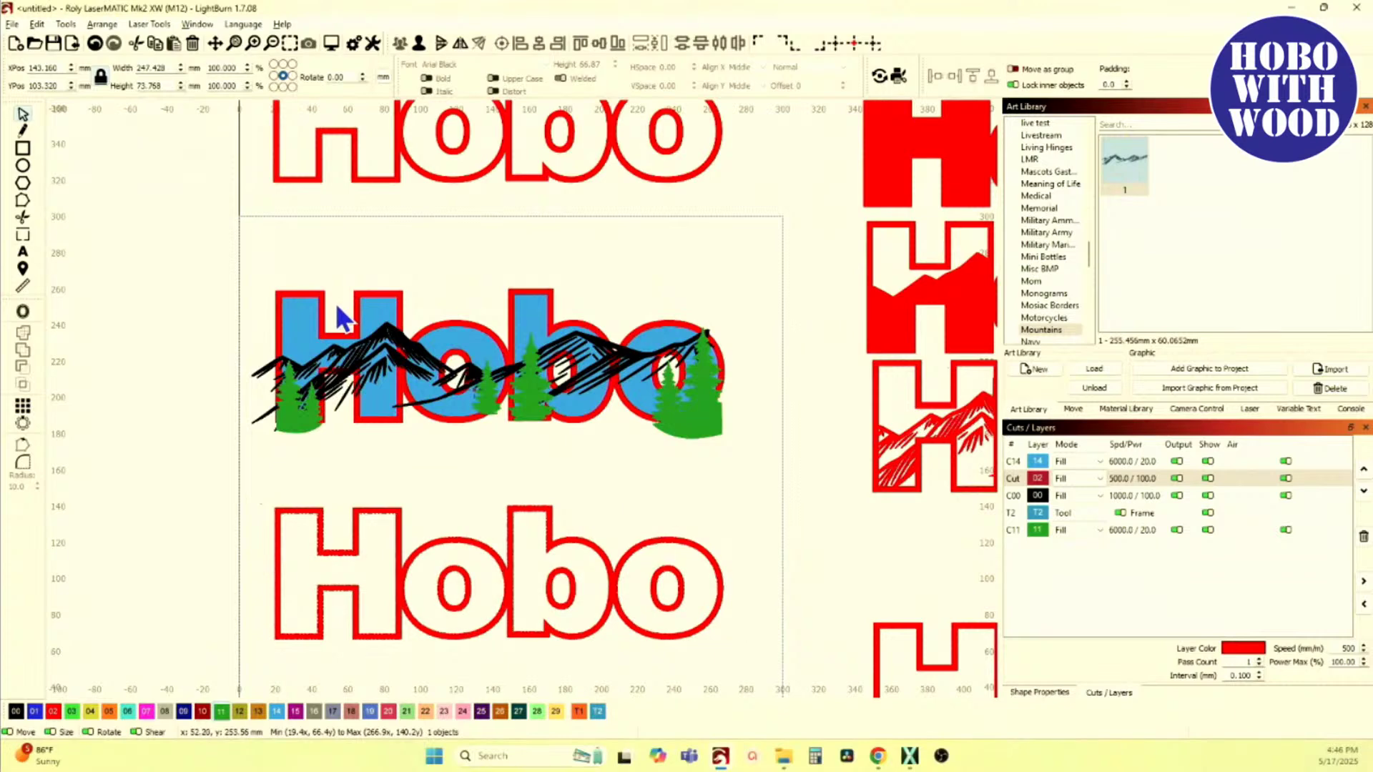
left_click(317, 291, "shift")
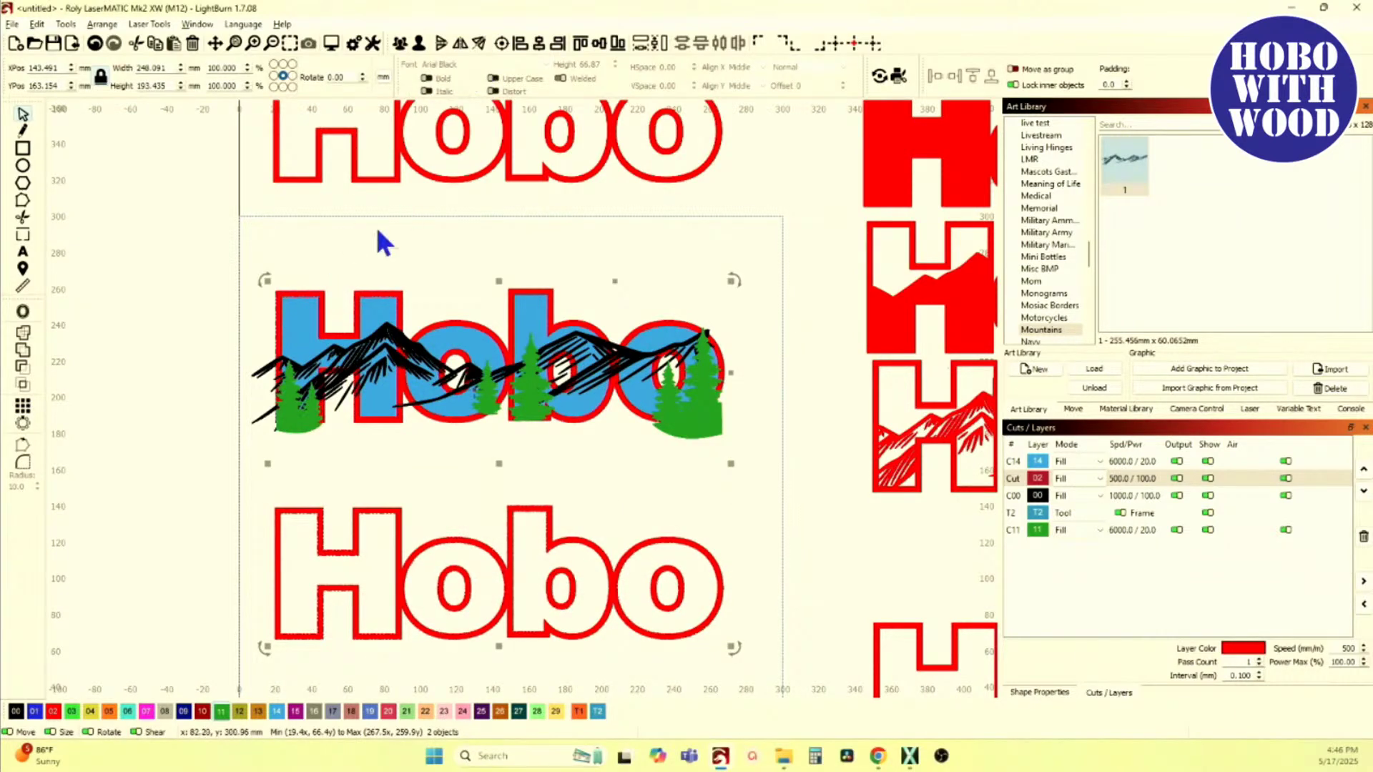
left_click(325, 263)
Step: Switch the view style to Wireframe / Coarse and align the Hobo copy and the coloured design's letter outlines on one vertical centre line
left_click(197, 23)
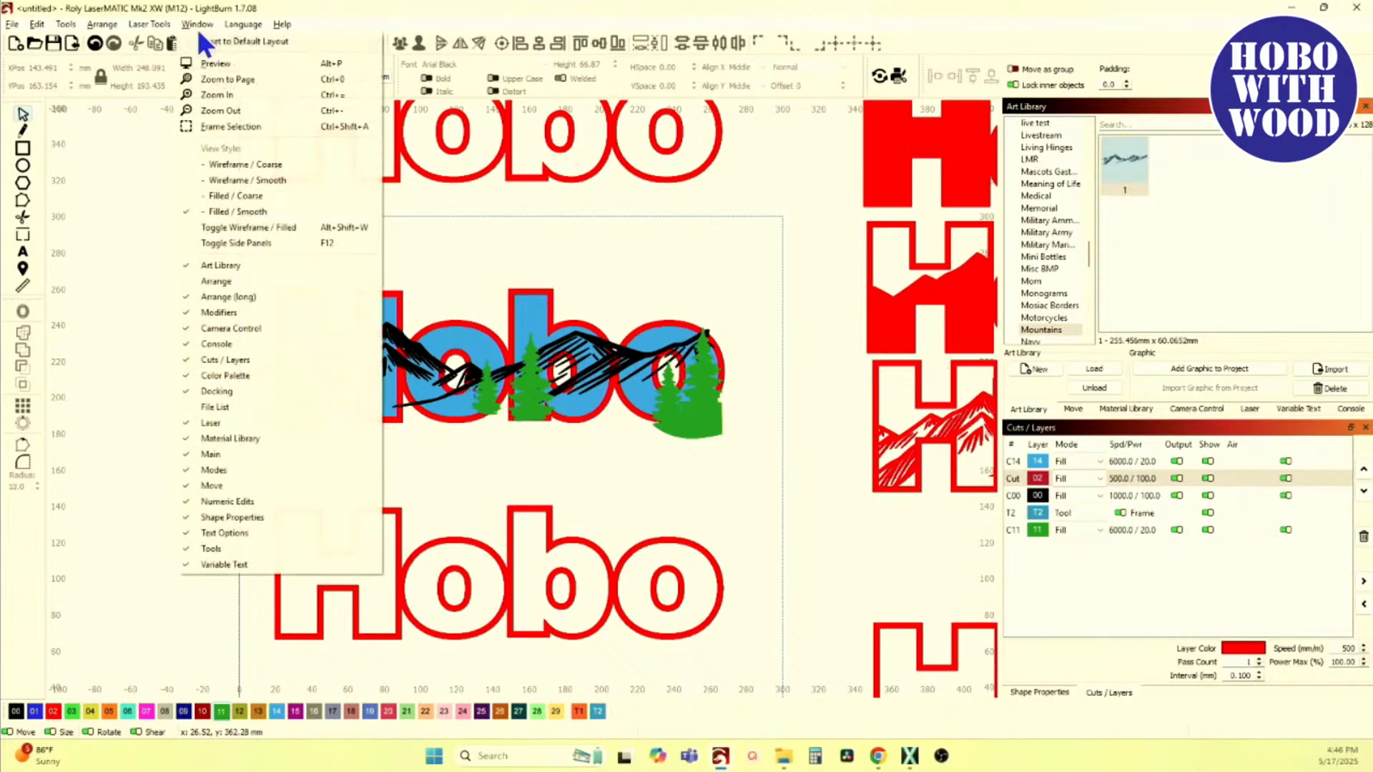
left_click(314, 166)
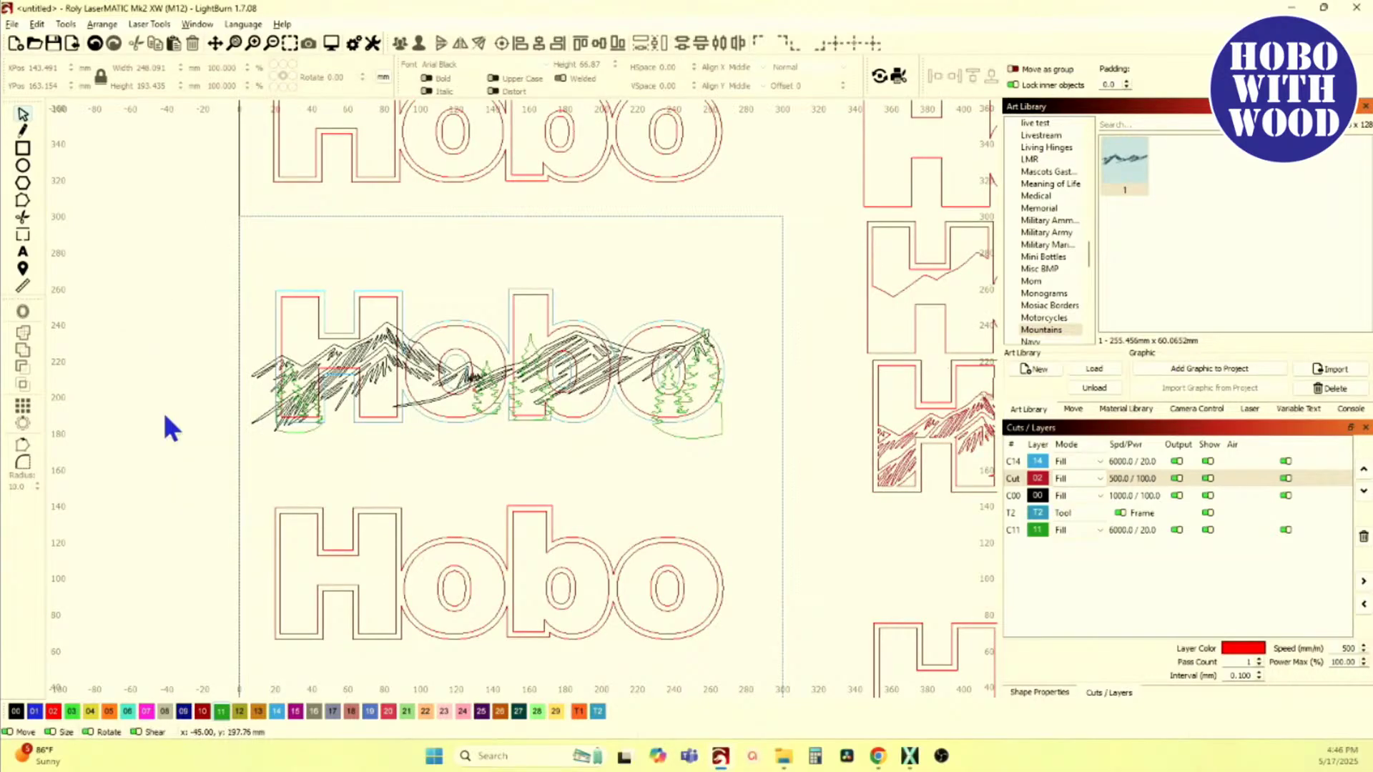
left_click(373, 509)
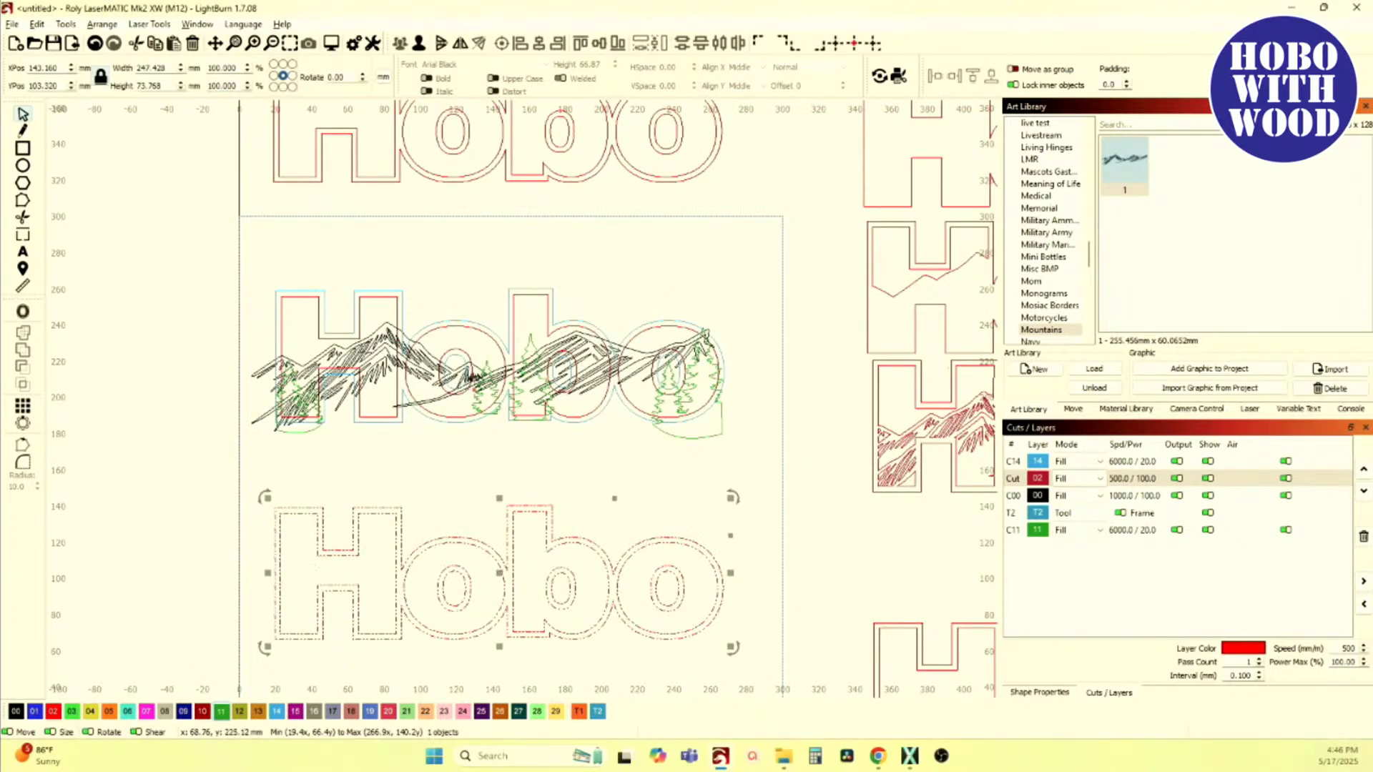
scroll(399, 275, "up", 3)
left_click_drag(388, 329, 385, 326)
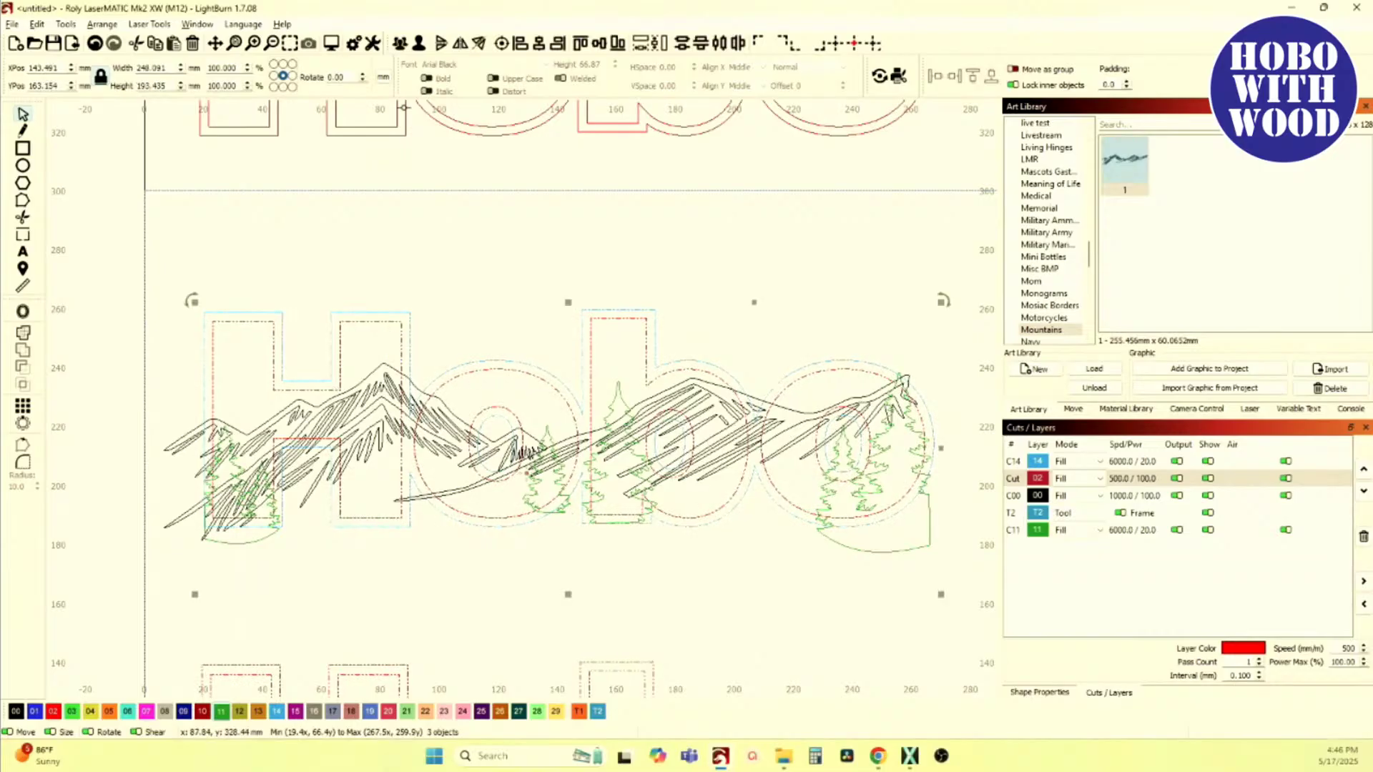
left_click(536, 44)
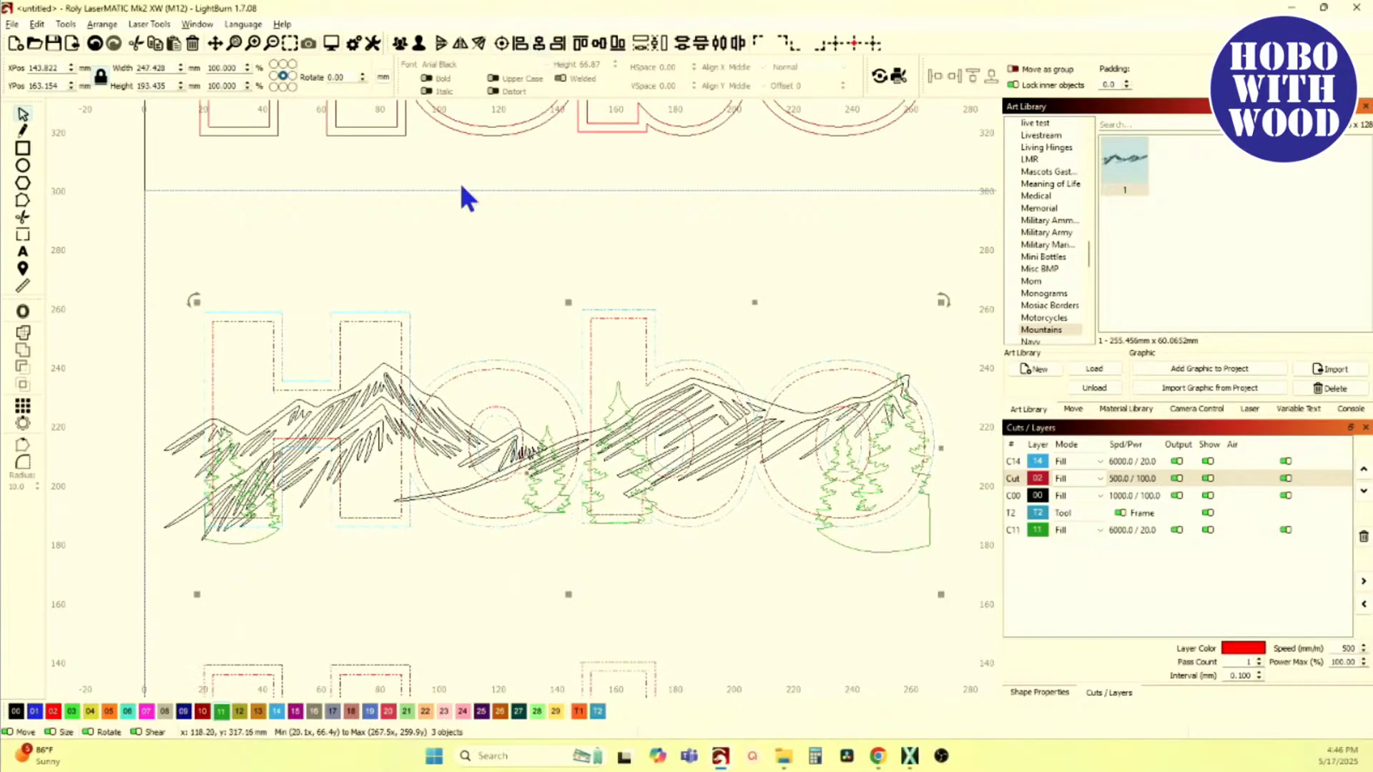
Step: Select the green tree group with the lower Hobo copy and align their bottom edges
left_click(438, 230)
scroll(361, 313, "down", 3)
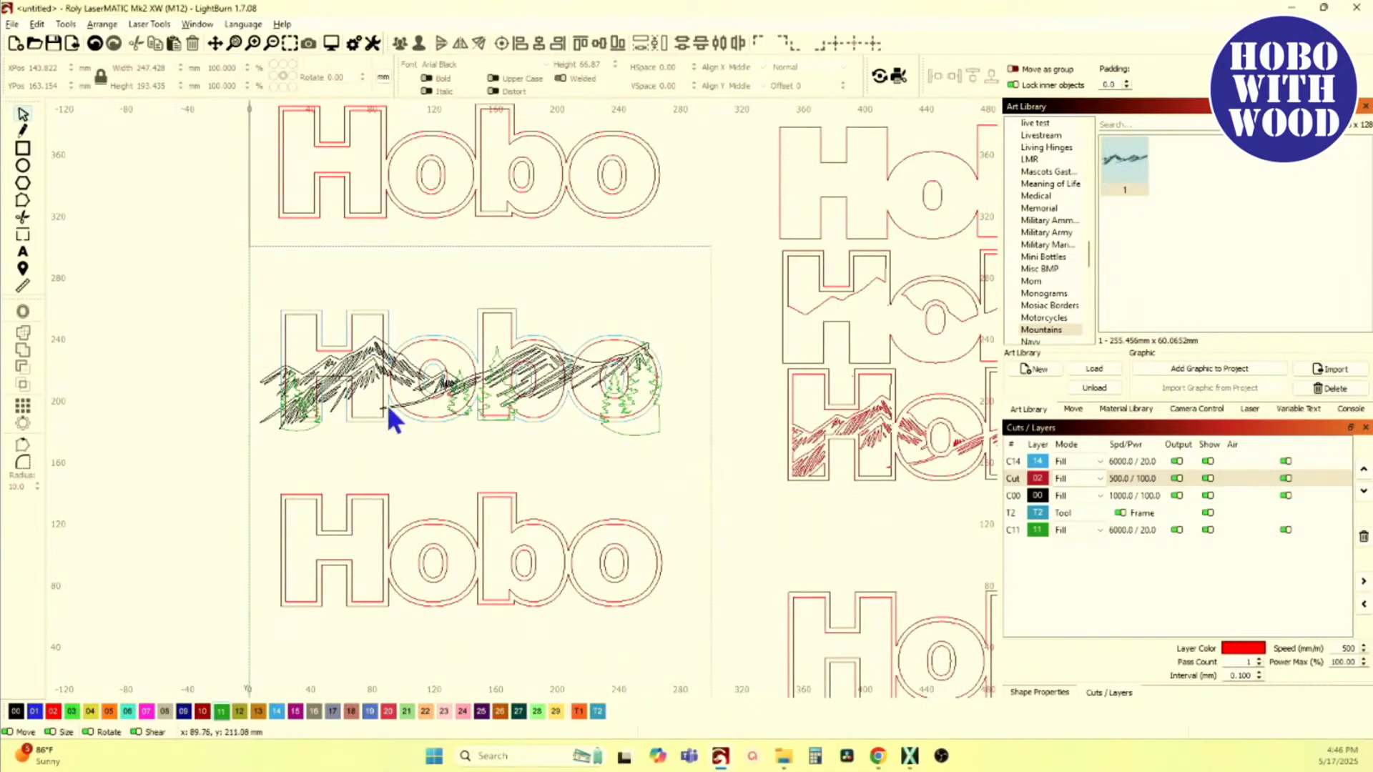
left_click(1013, 529)
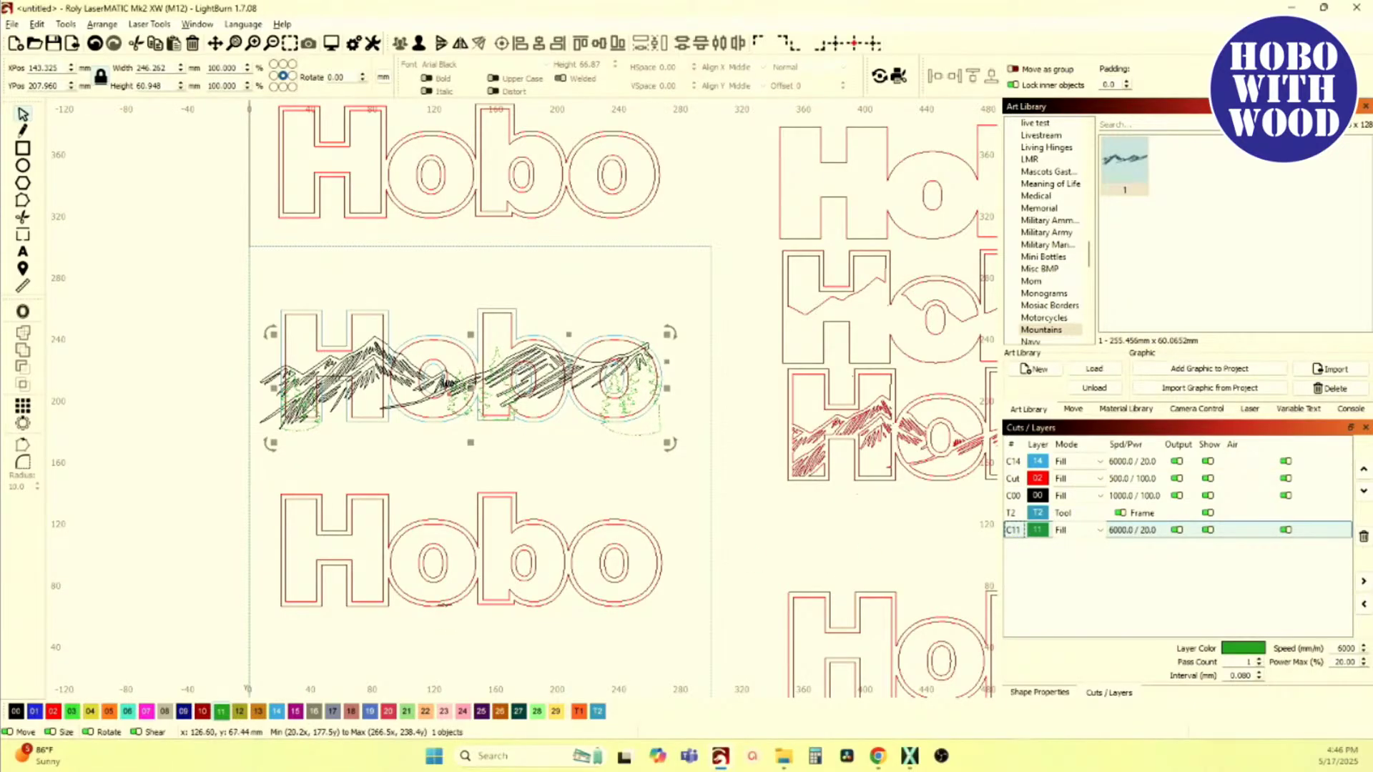
left_click(443, 604, "shift")
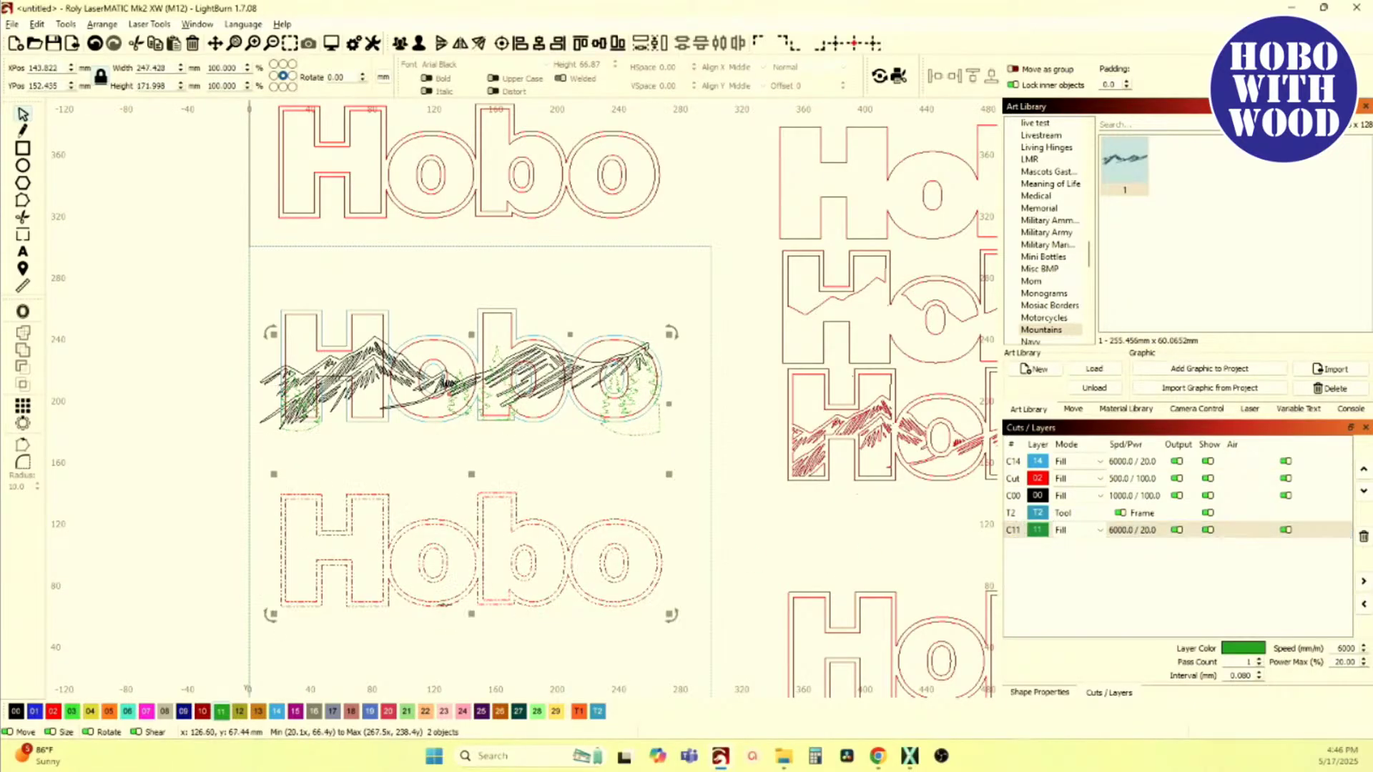
left_click(615, 45)
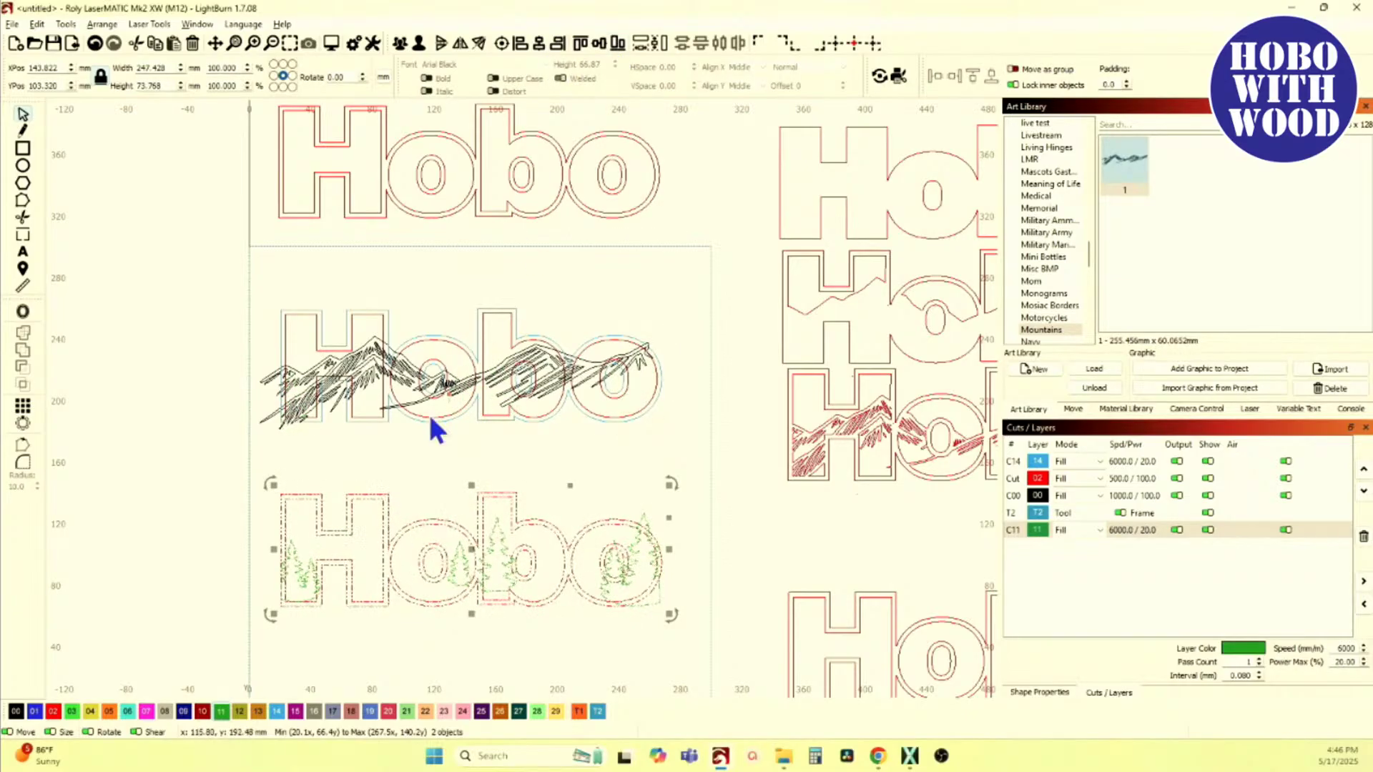
Step: Move the green tree group down 11 mm so the tree bases extend below the lower Hobo letters
left_click(404, 483)
scroll(465, 558, "up", 3)
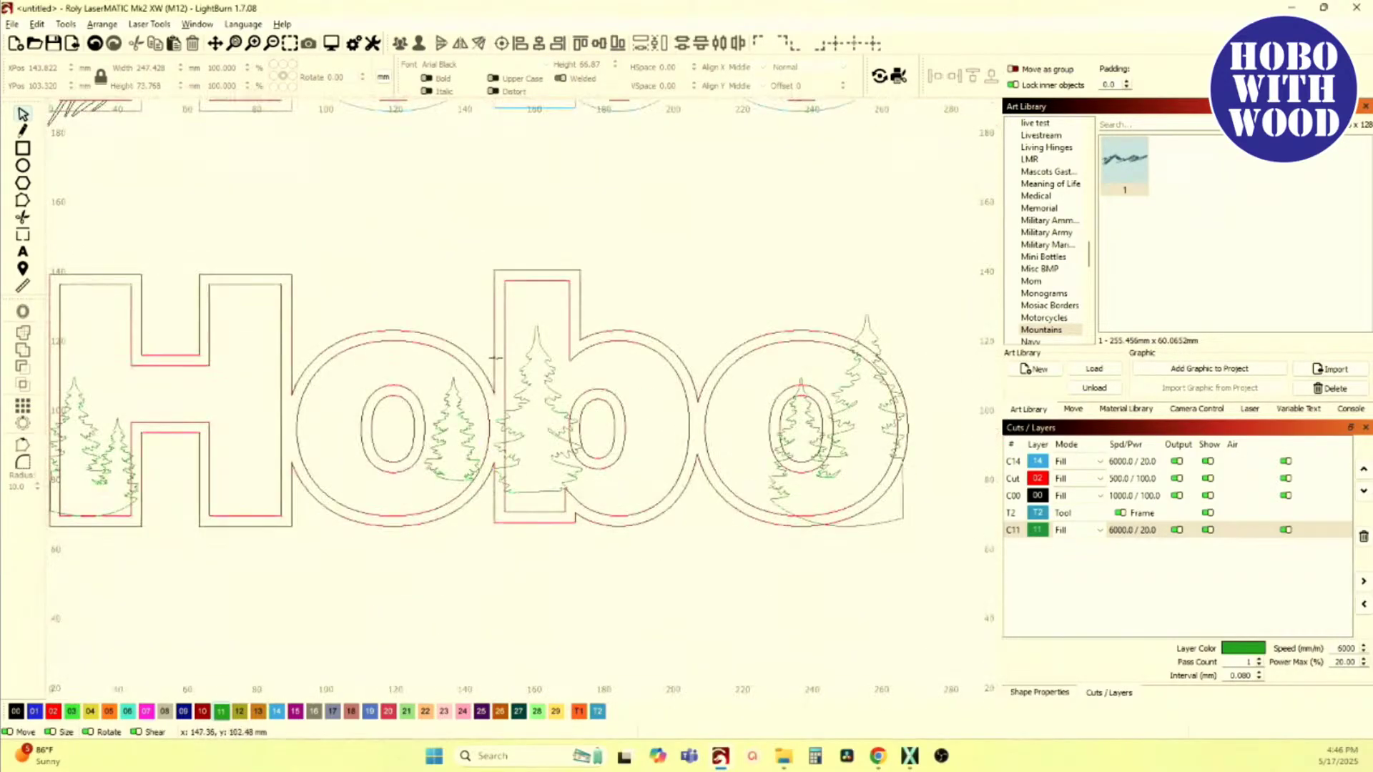
scroll(470, 345, "down", 4)
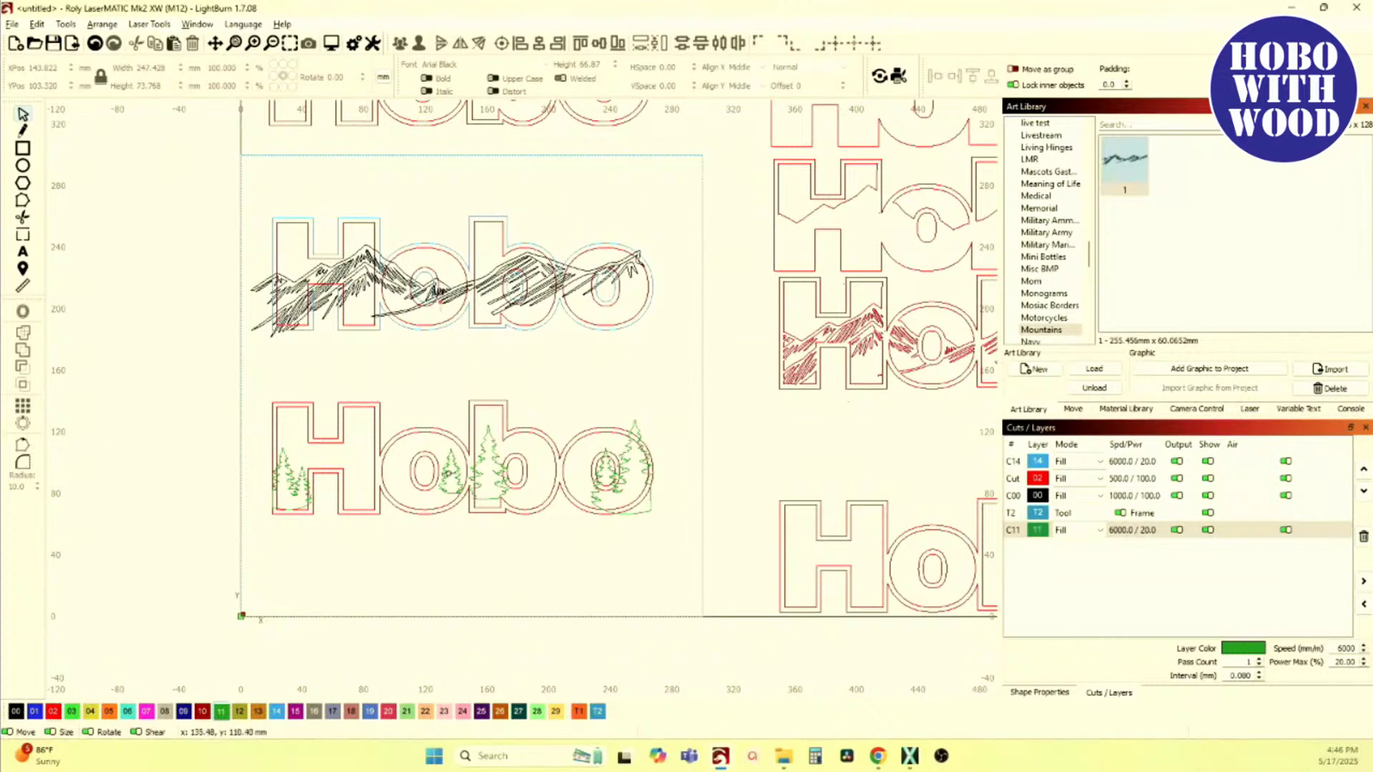
scroll(392, 521, "up", 3)
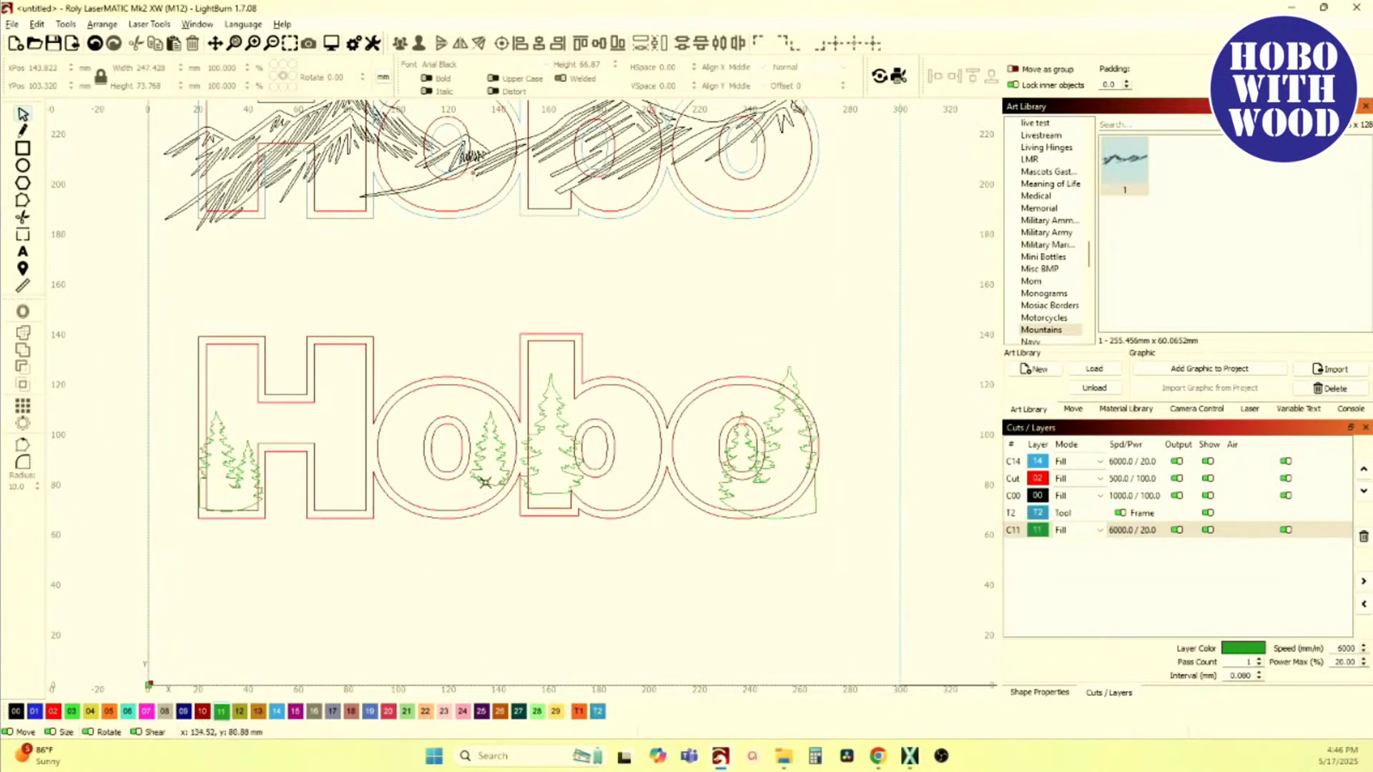
left_click(484, 483)
key("Down")
key("Down")
key("Down")
key("Down")
key("Down")
key("Down")
key("Down")
key("Down")
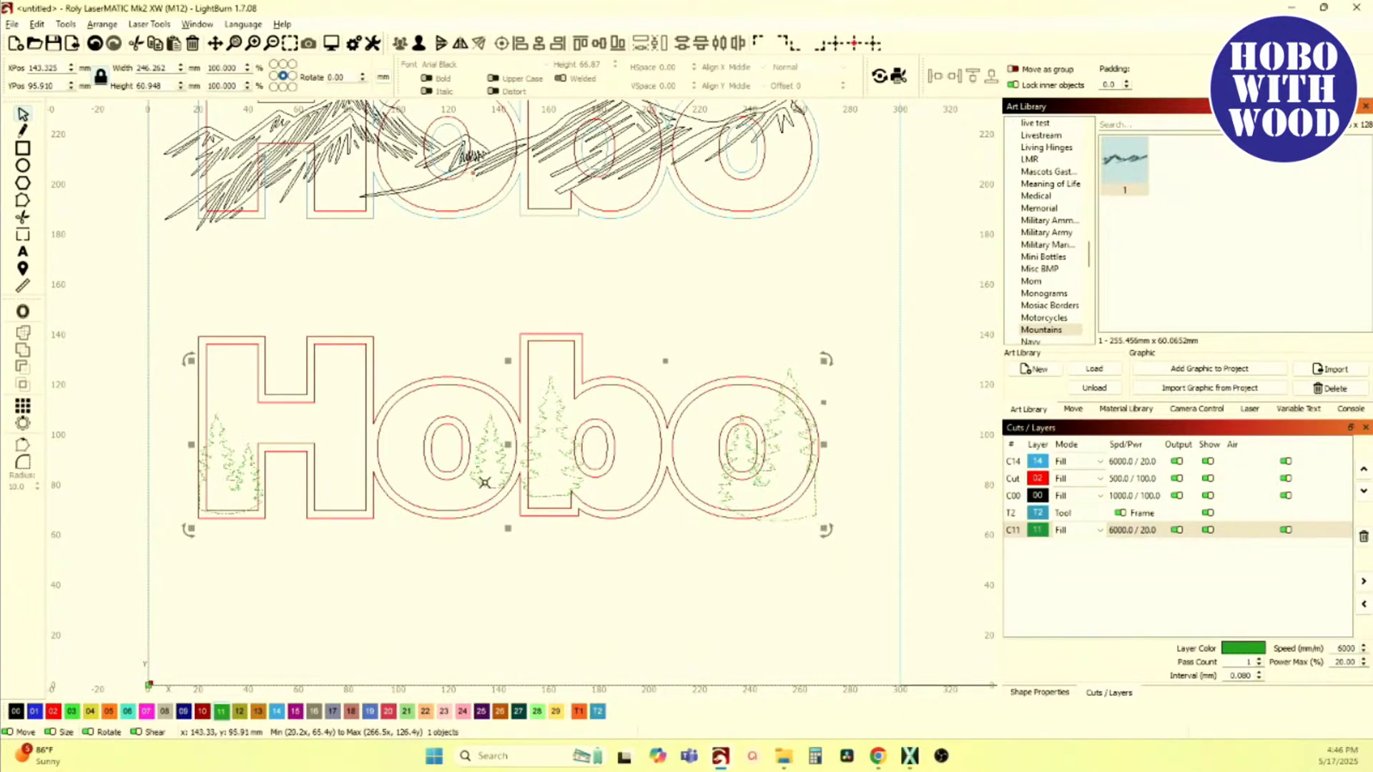
key("Down")
key("Down")
key("Down")
key("Down")
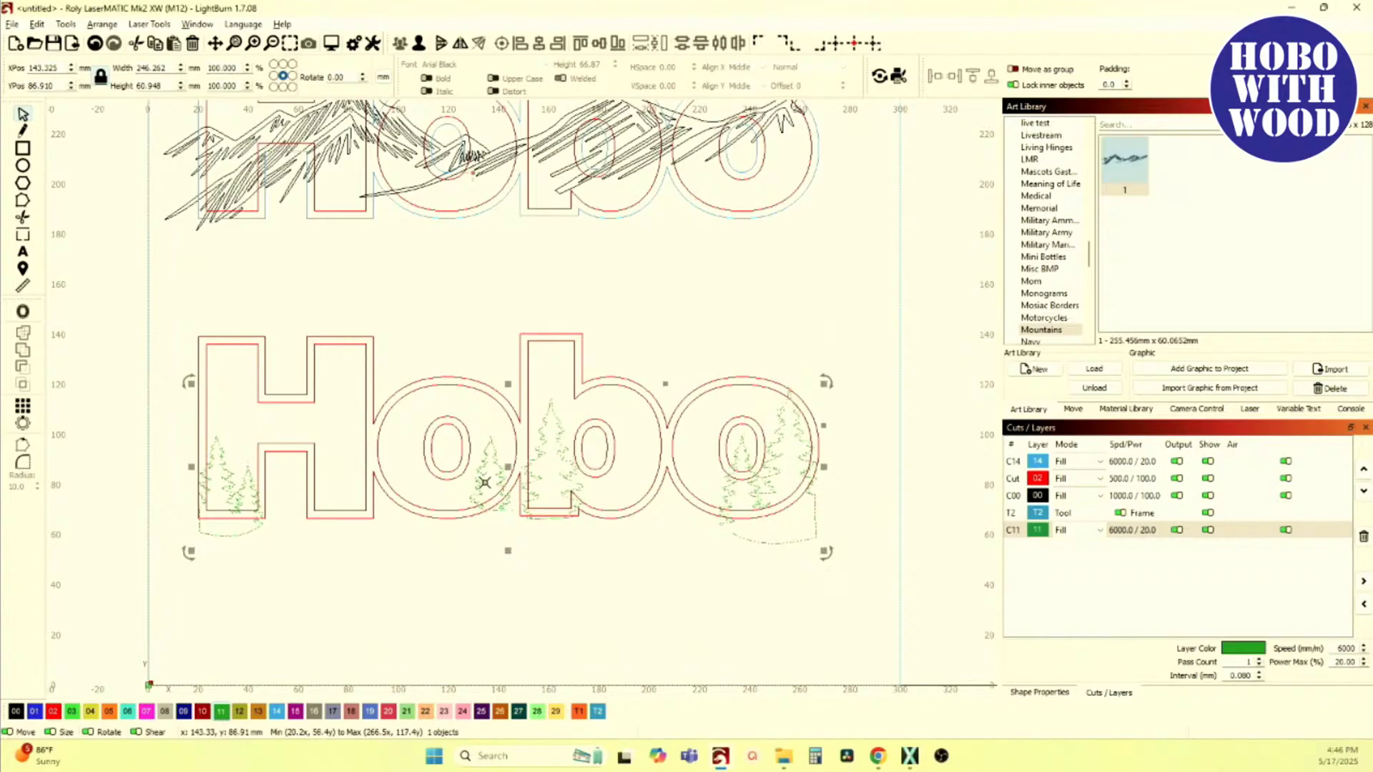
key("Up")
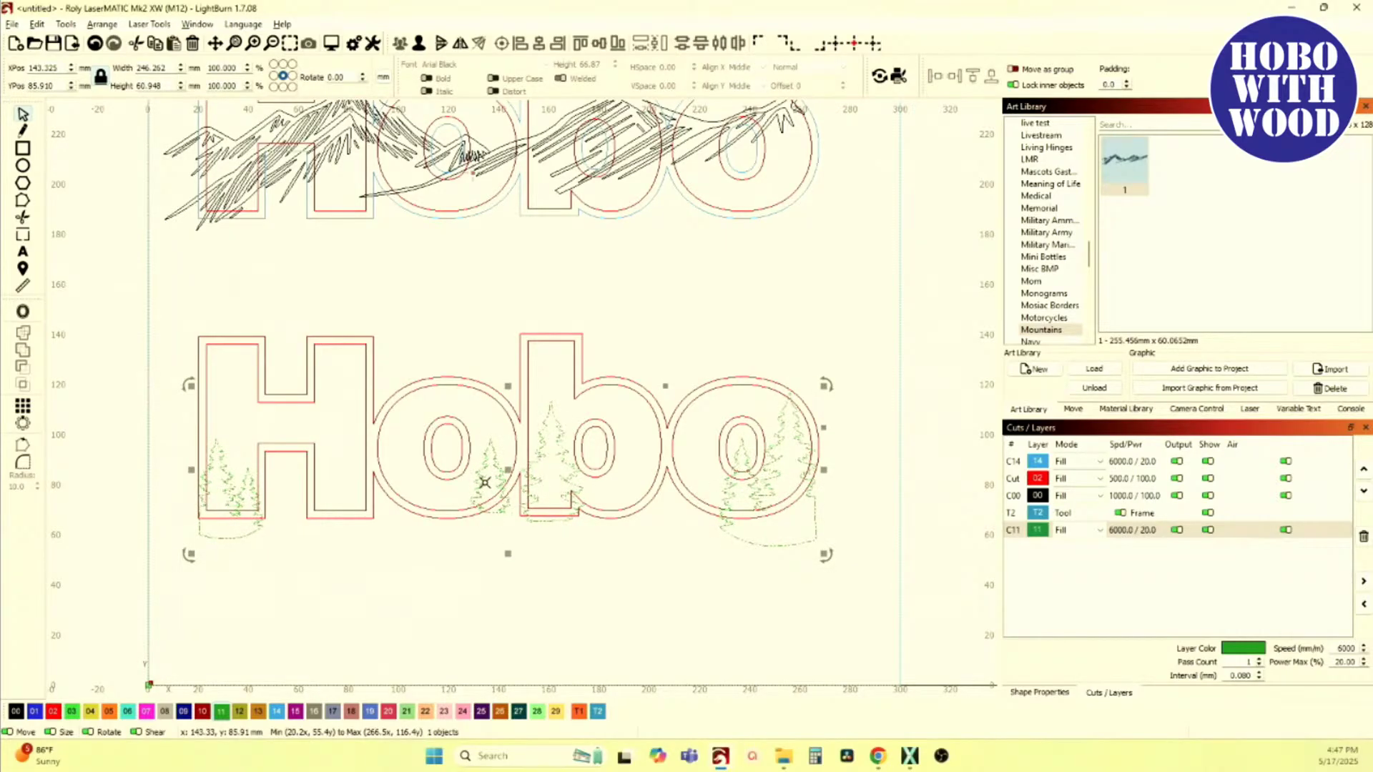
scroll(854, 490, "up", 3)
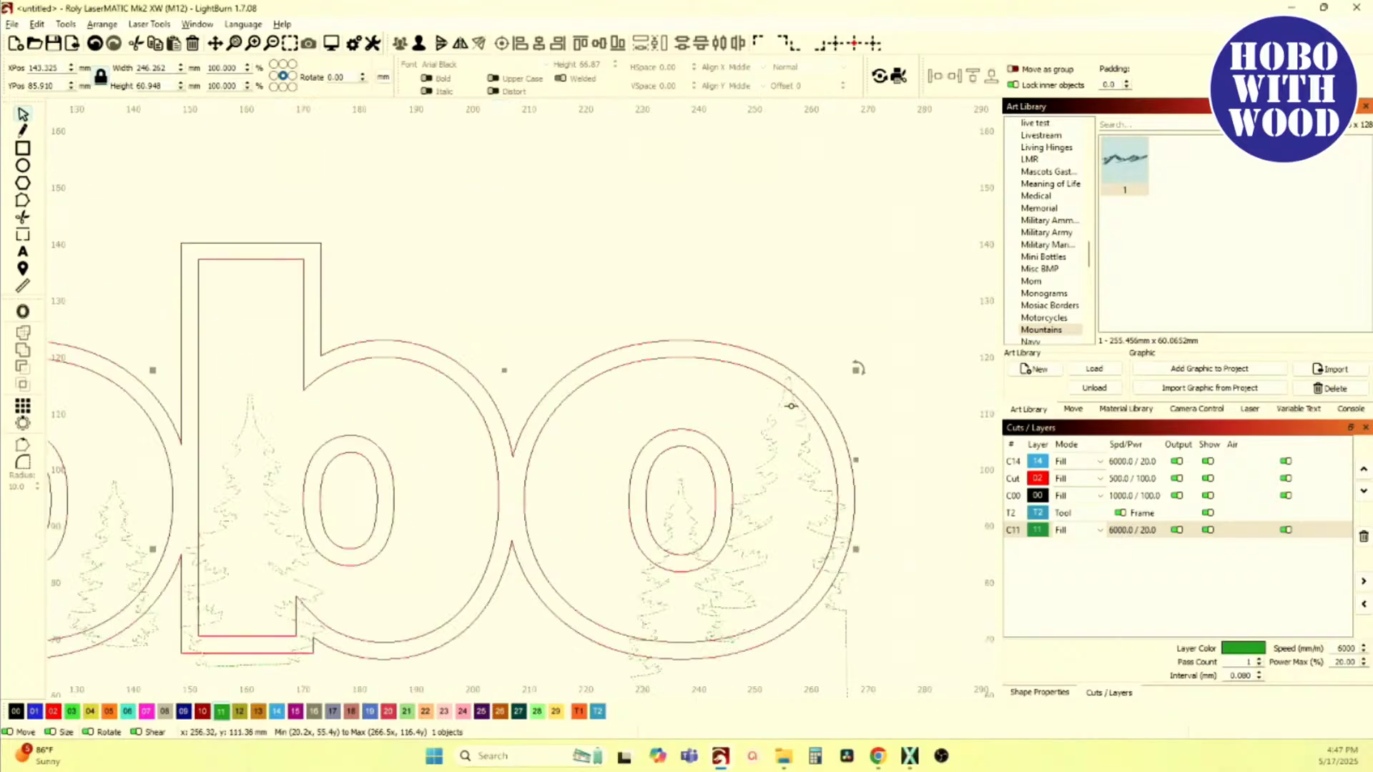
scroll(758, 612, "down", 4)
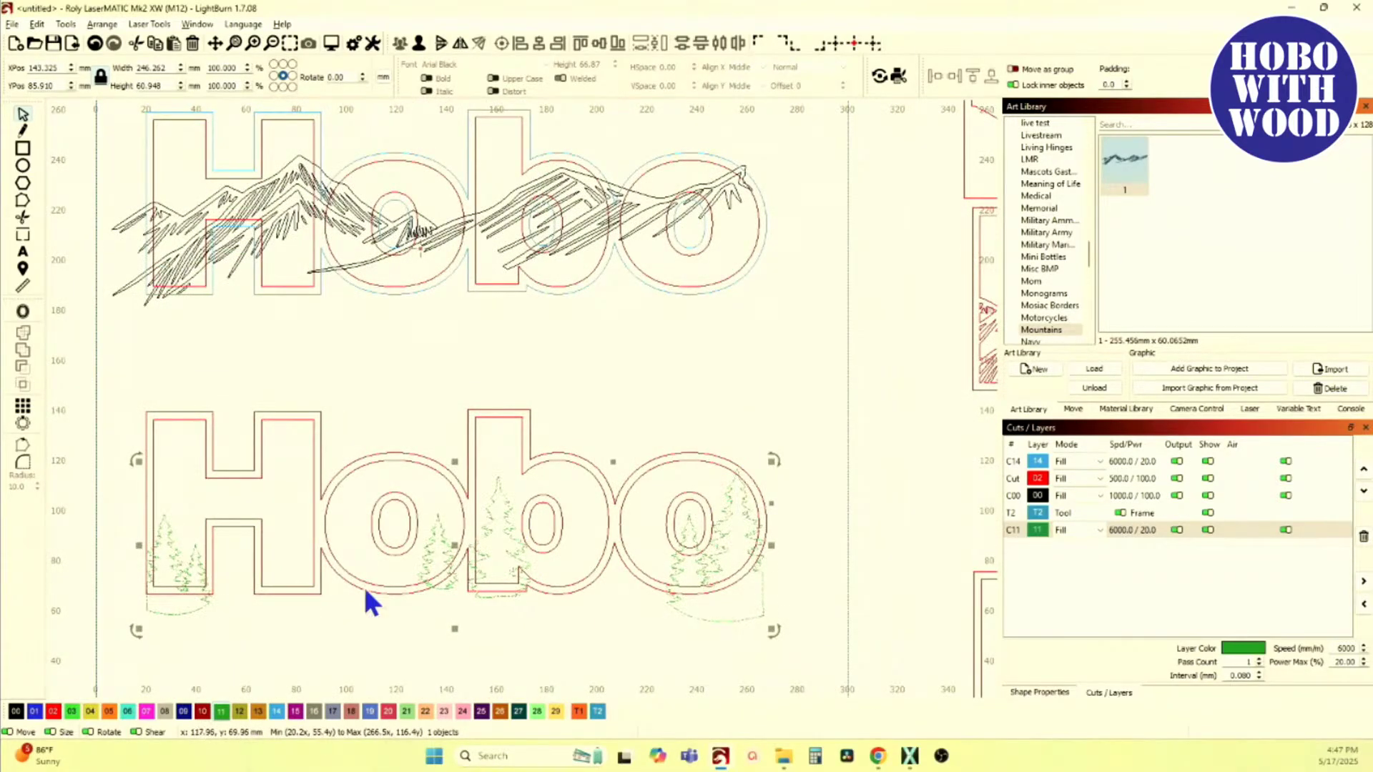
left_click_drag(254, 599, 312, 581)
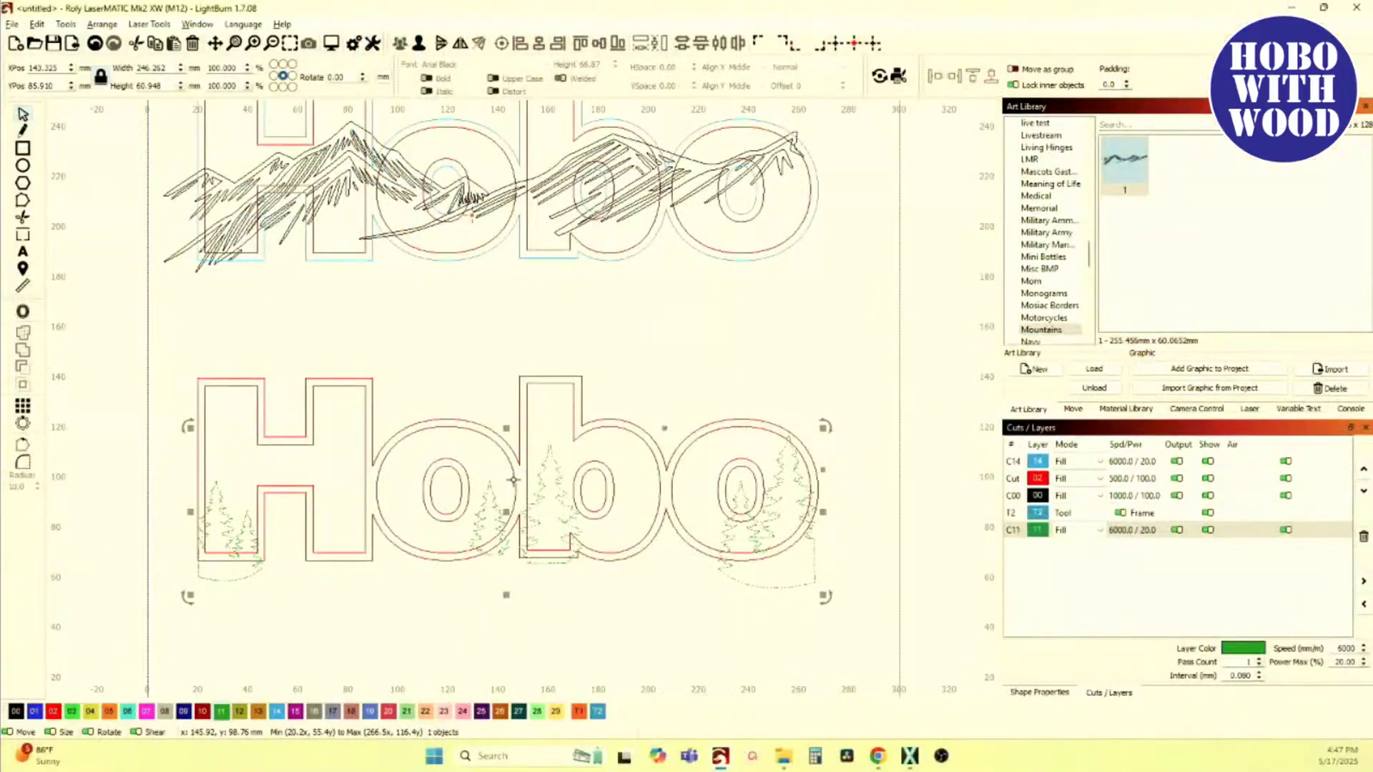
Step: Ungroup the lower Hobo outline into its separate shapes
left_click(312, 529)
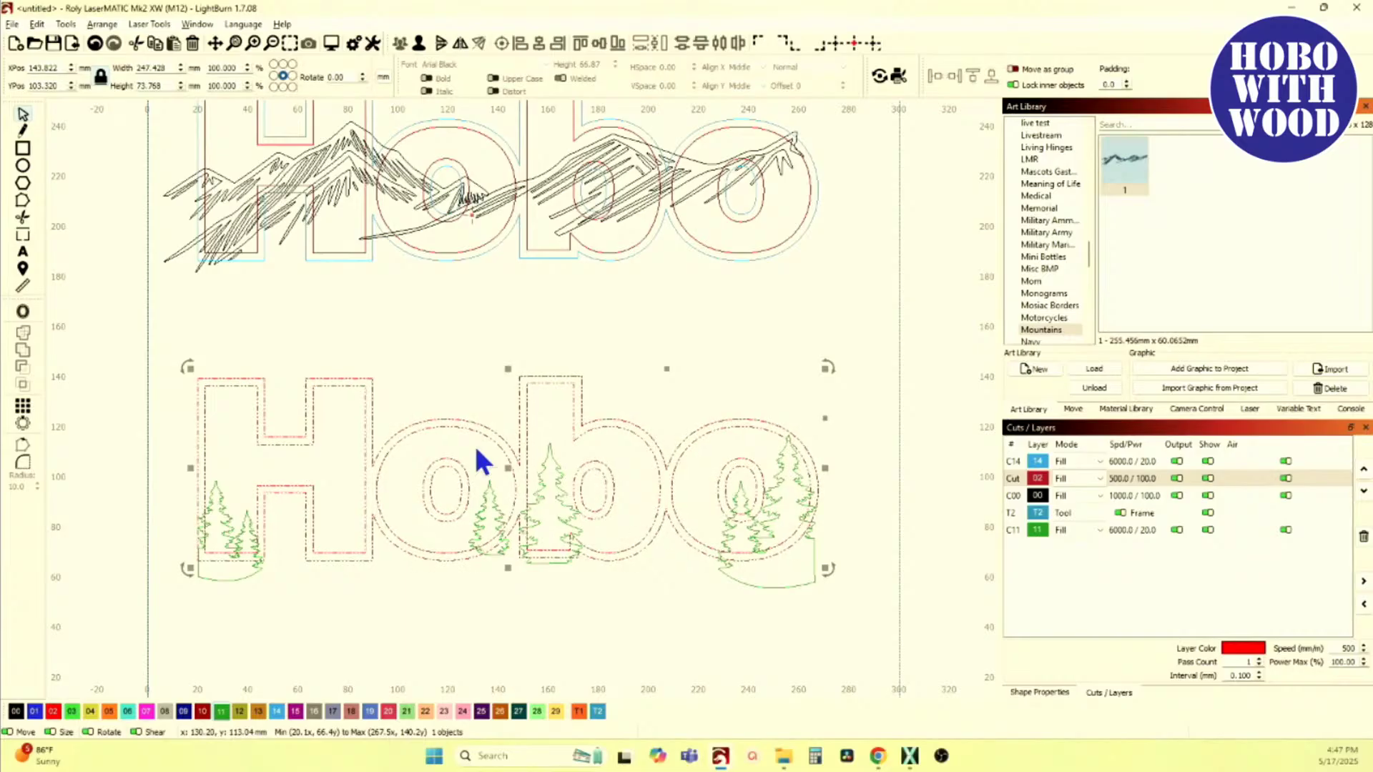
scroll(474, 444, "down", 3)
scroll(458, 429, "up", 4)
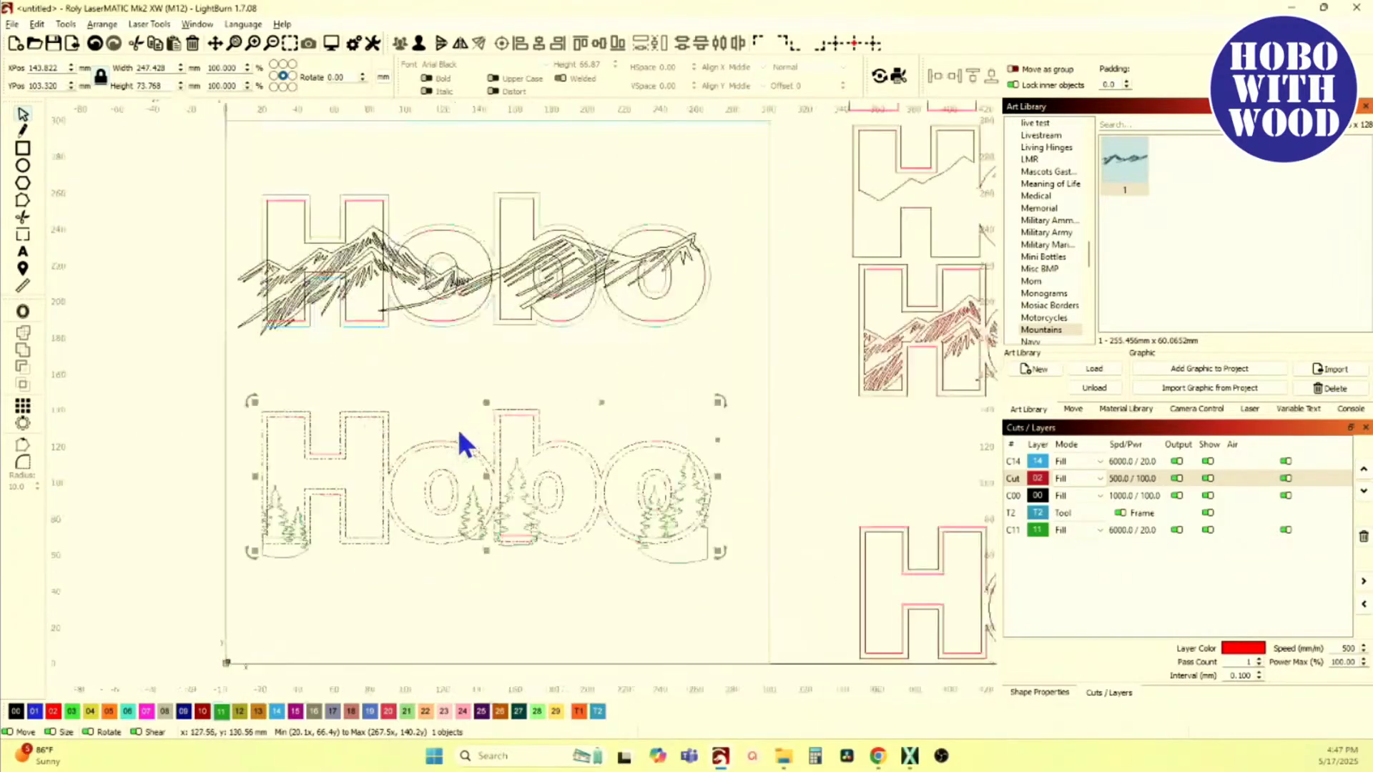
left_click(418, 43)
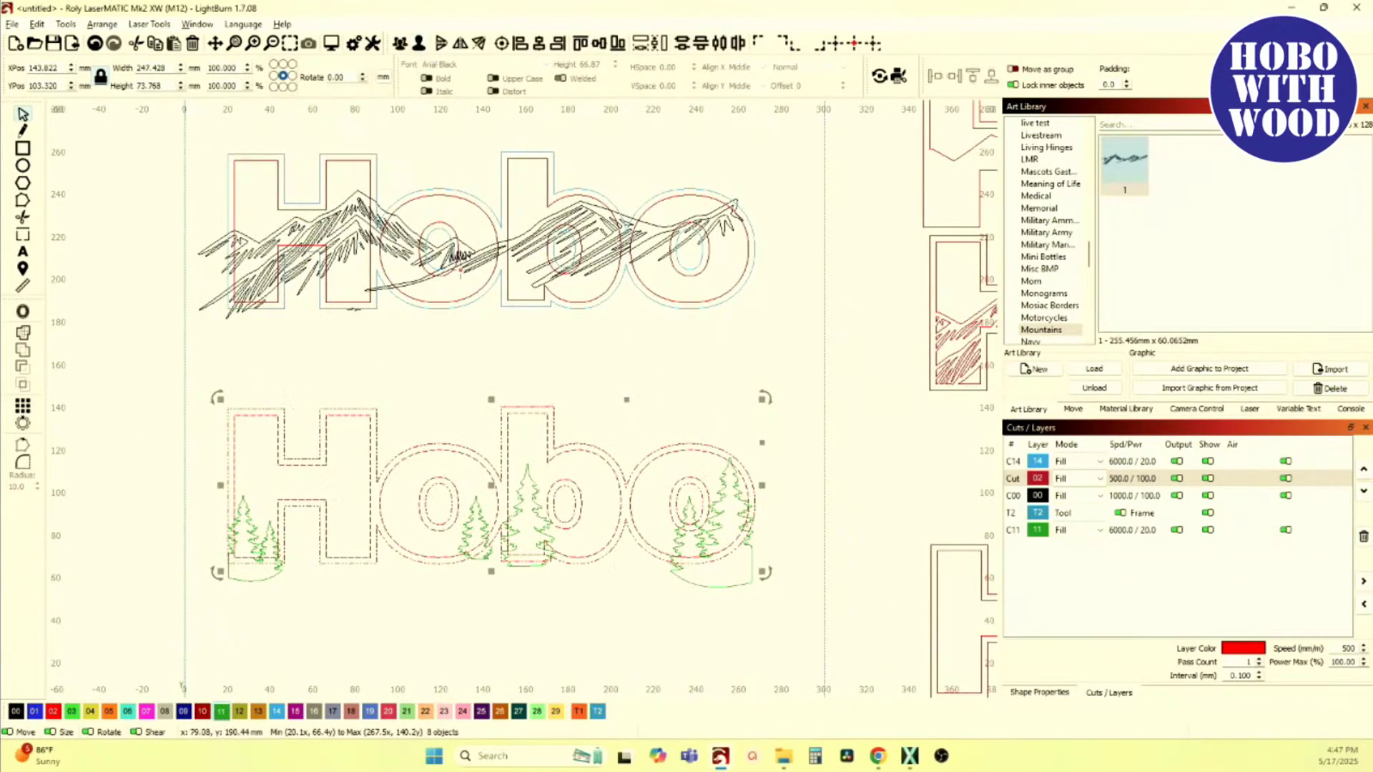
left_click(370, 401)
Step: Select the inset contours of all four lower Hobo letters, including those around the letter holes, and group them
left_click(368, 468)
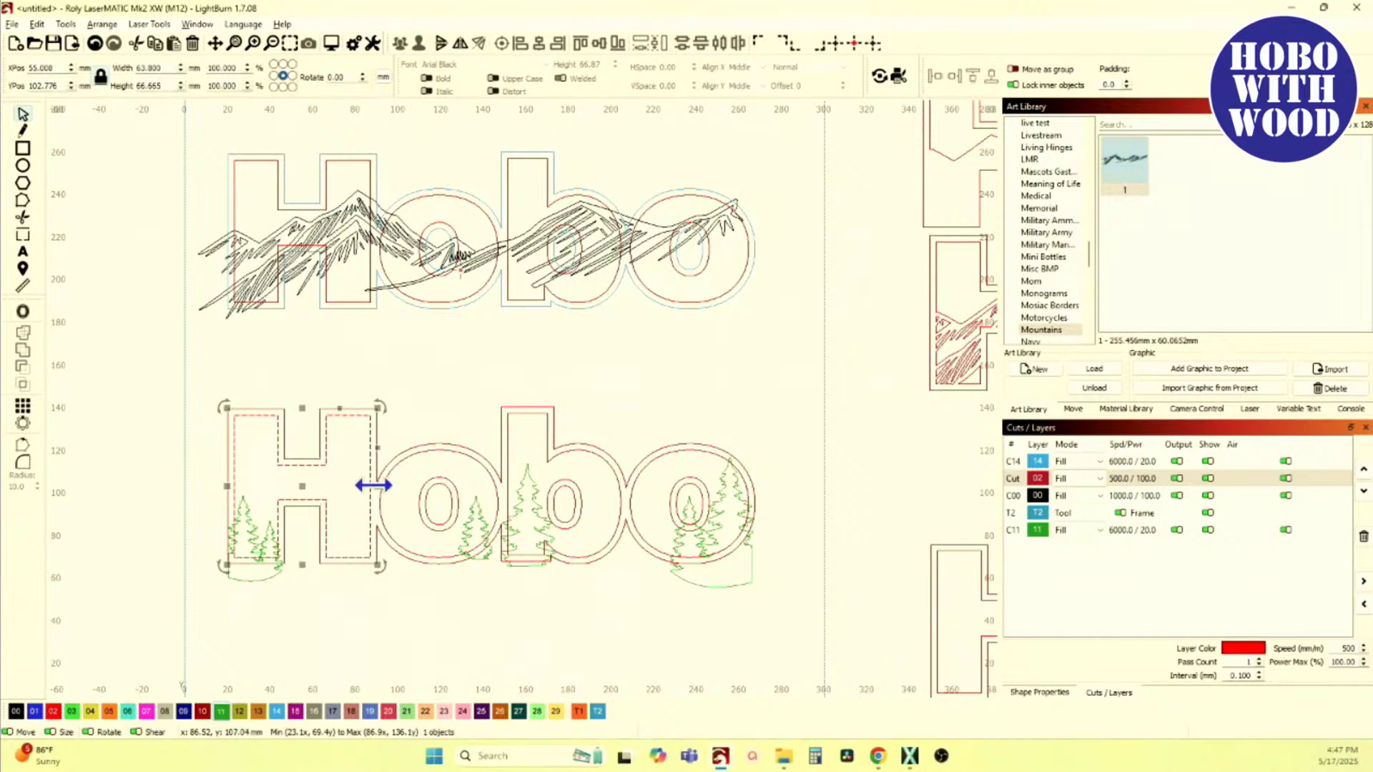
scroll(420, 520, "up", 3)
scroll(434, 518, "up", 2)
left_click_drag(431, 508, 298, 471)
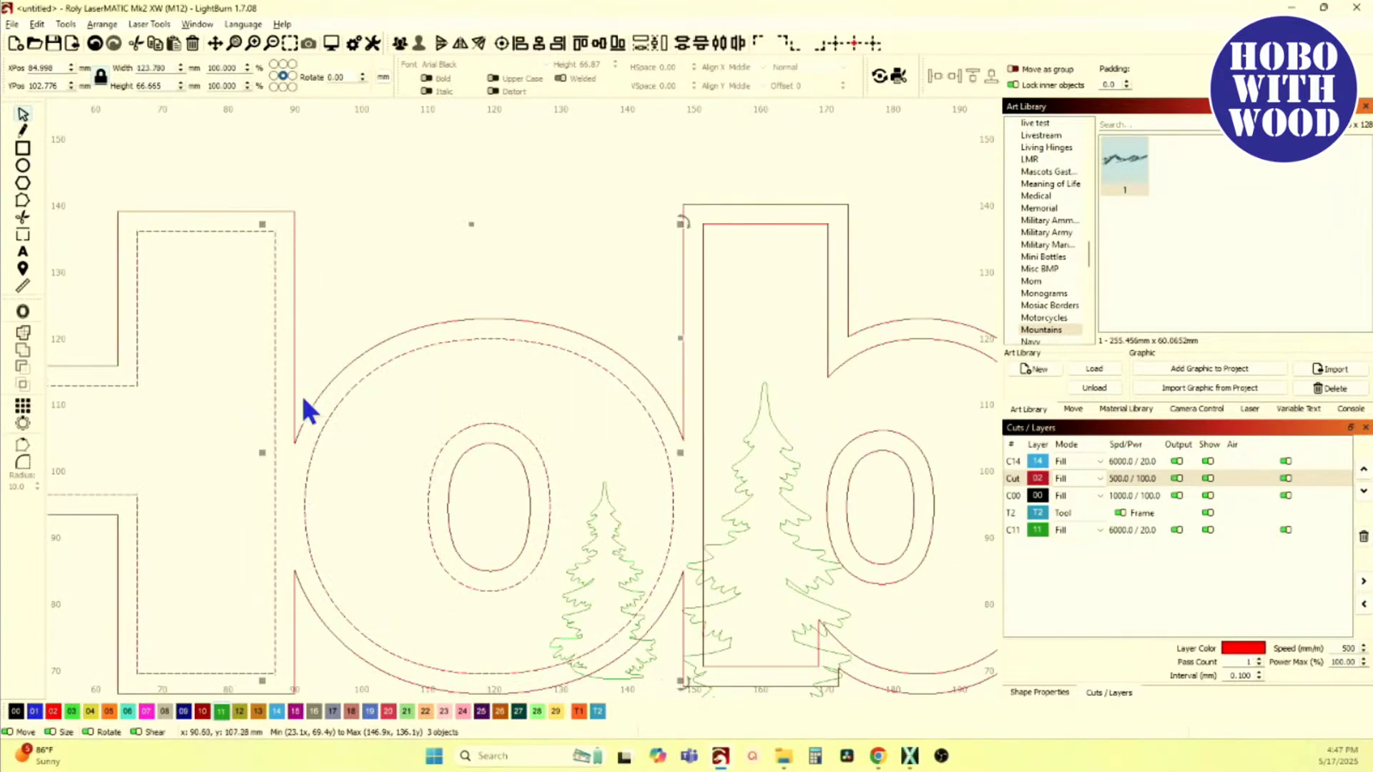
left_click_drag(644, 372, 410, 315)
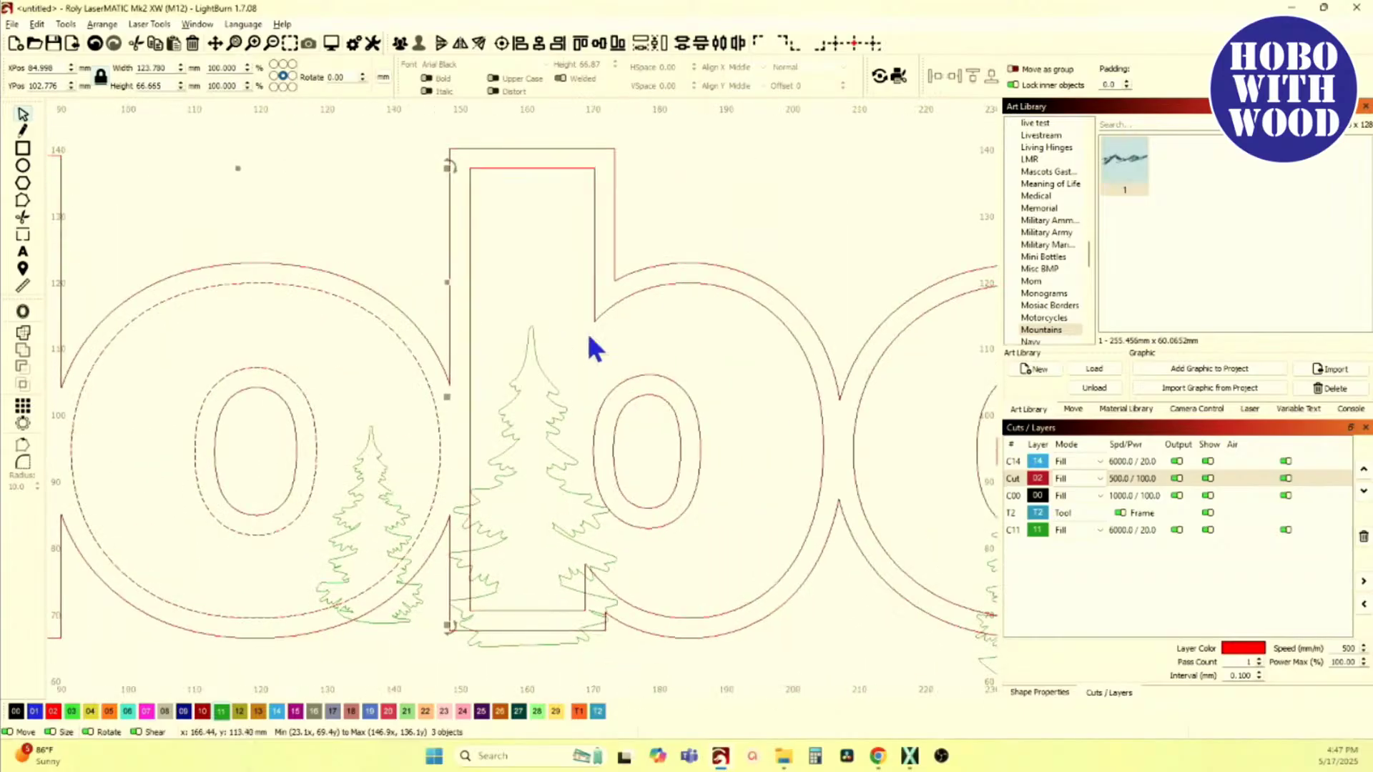
left_click_drag(655, 379, 615, 293)
scroll(605, 288, "down", 2)
scroll(767, 333, "up", 2)
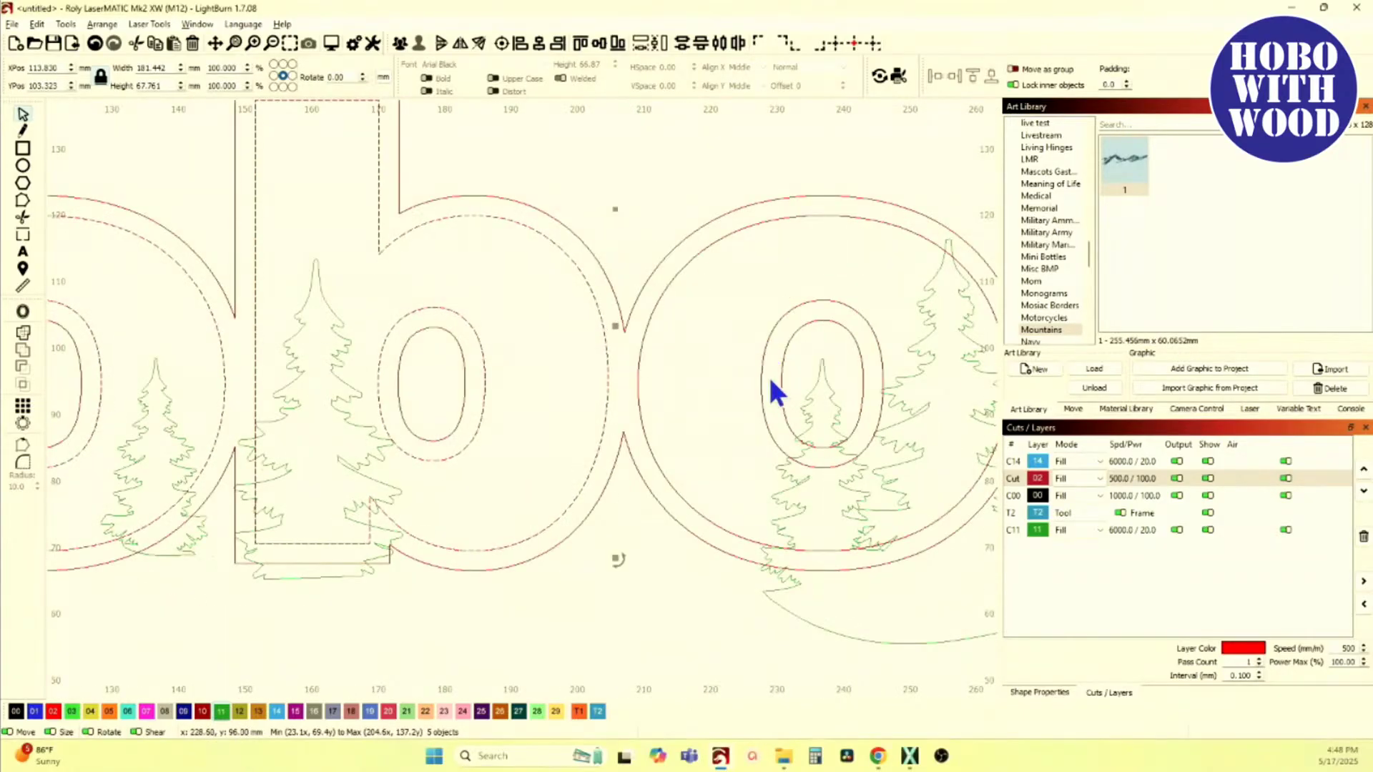
left_click_drag(768, 377, 624, 397)
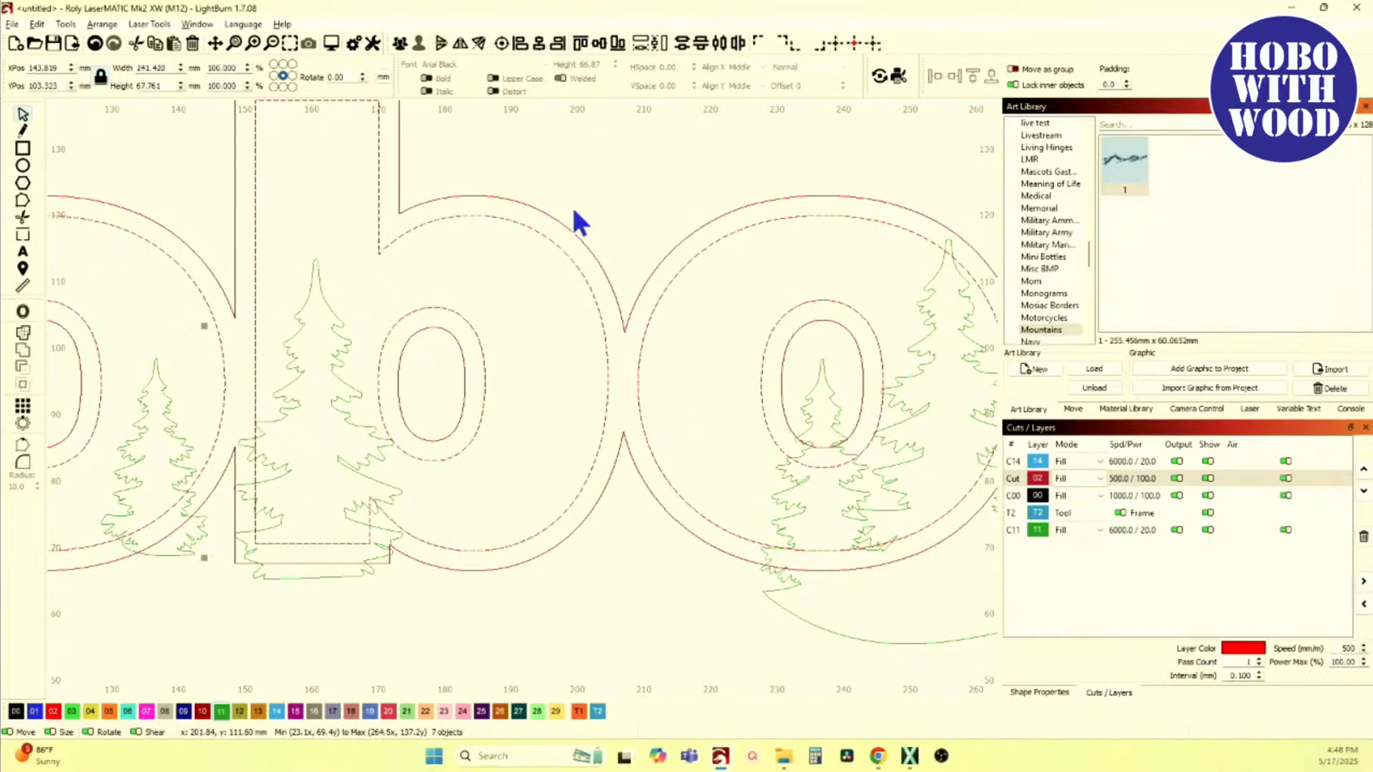
left_click(400, 44)
scroll(493, 243, "down", 4)
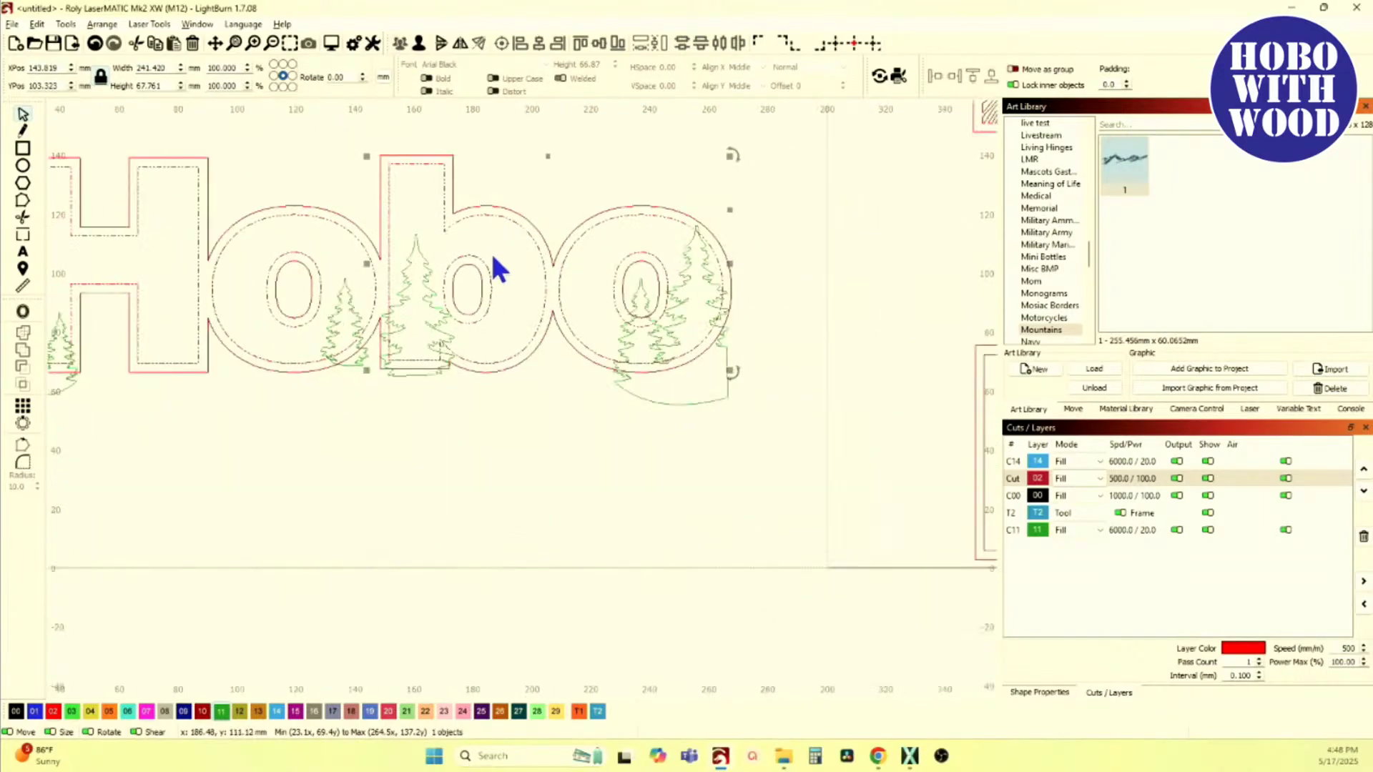
Step: Assign the tree group to the red layer 02 and select it together with the grouped inset Hobo letters
scroll(512, 363, "up", 3)
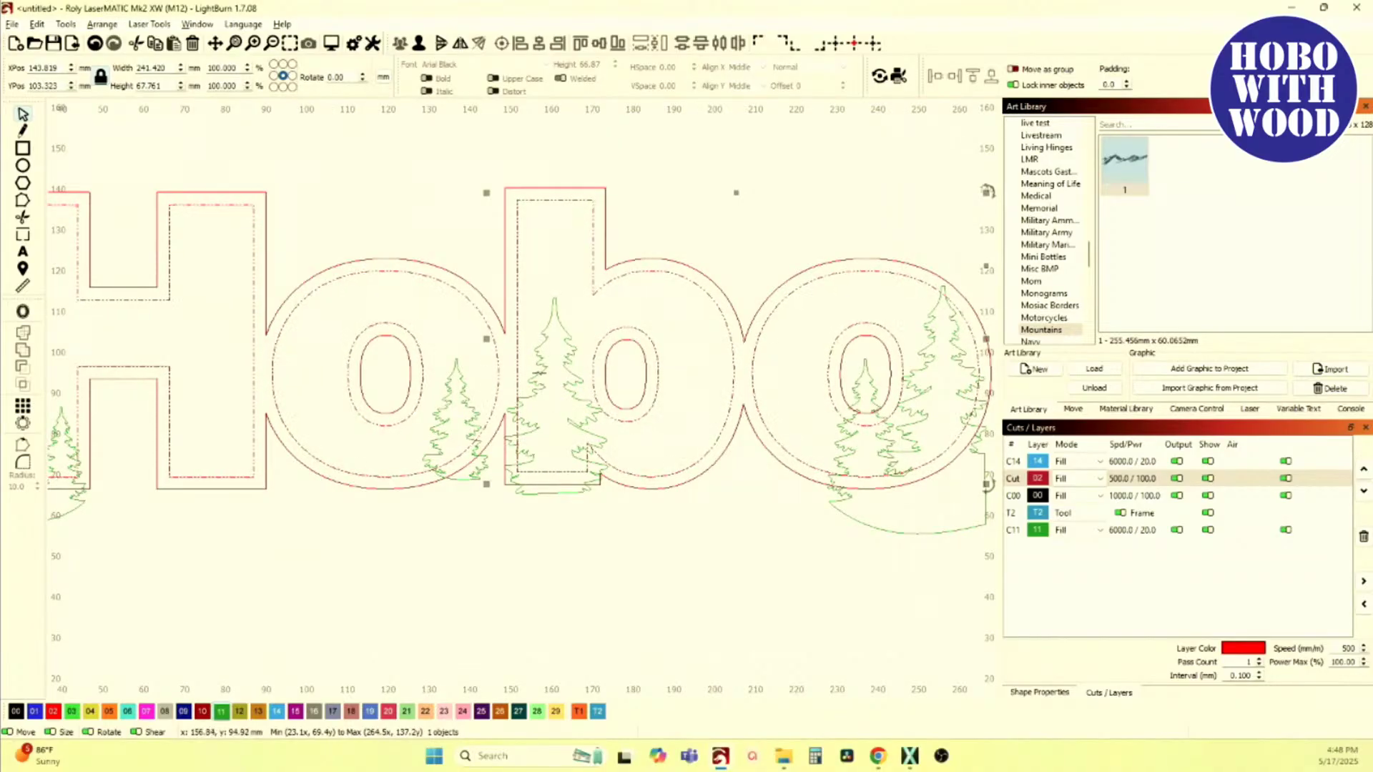
left_click(539, 372)
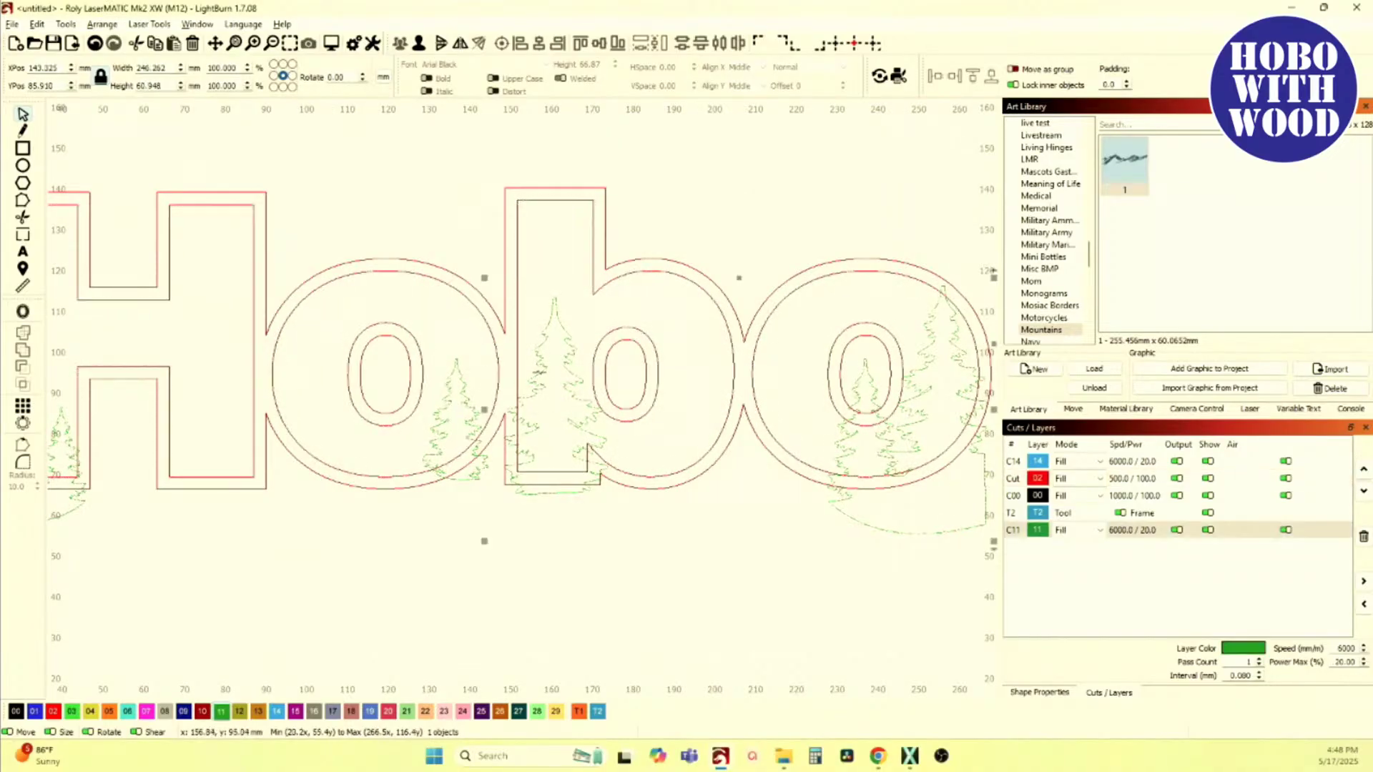
left_click(53, 713)
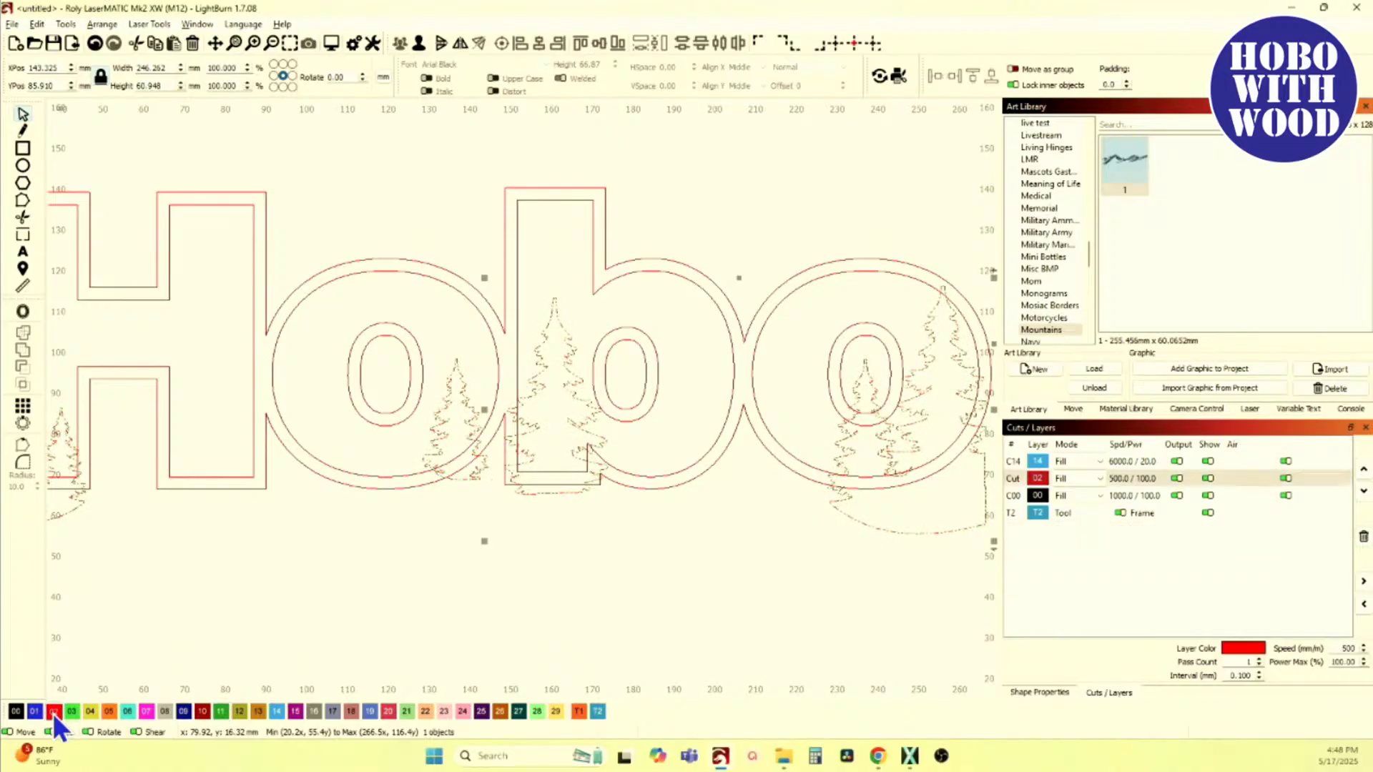
left_click(517, 298, "shift")
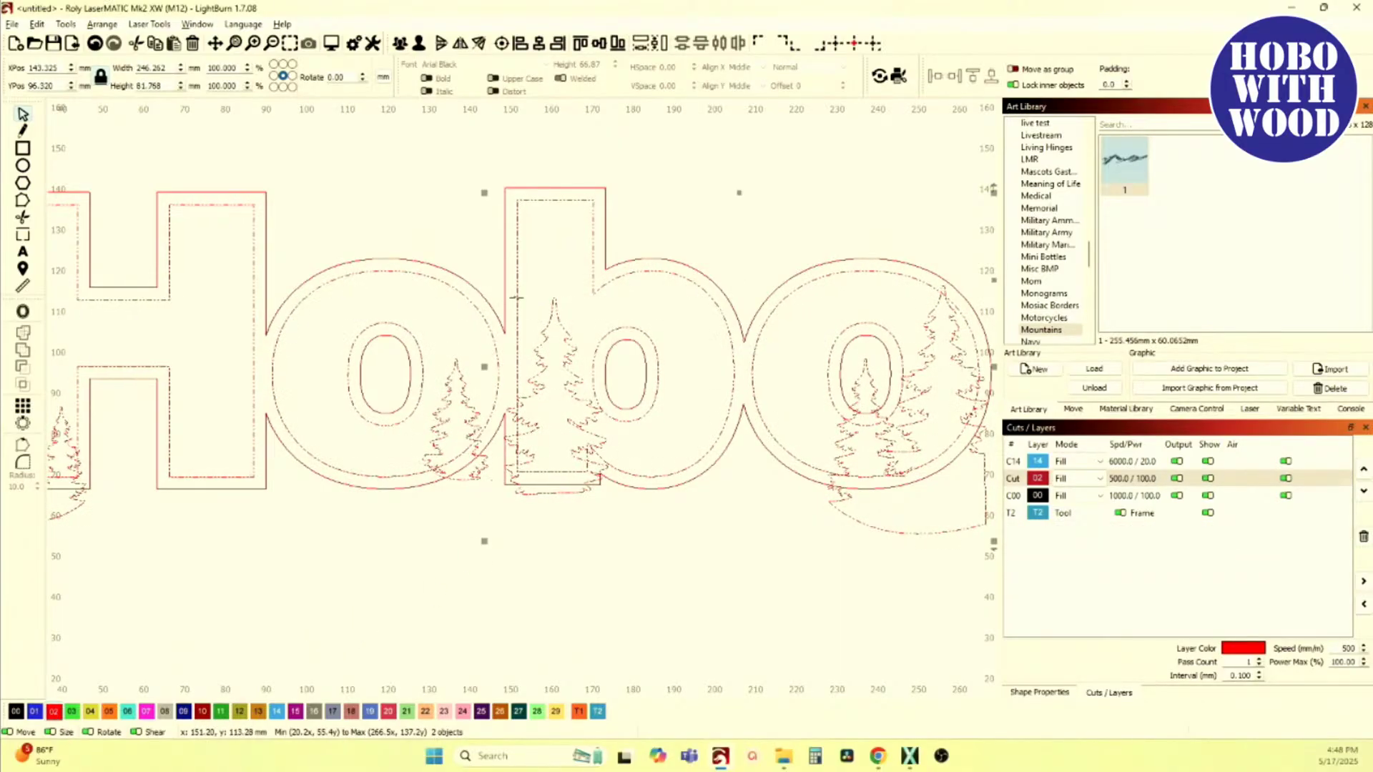
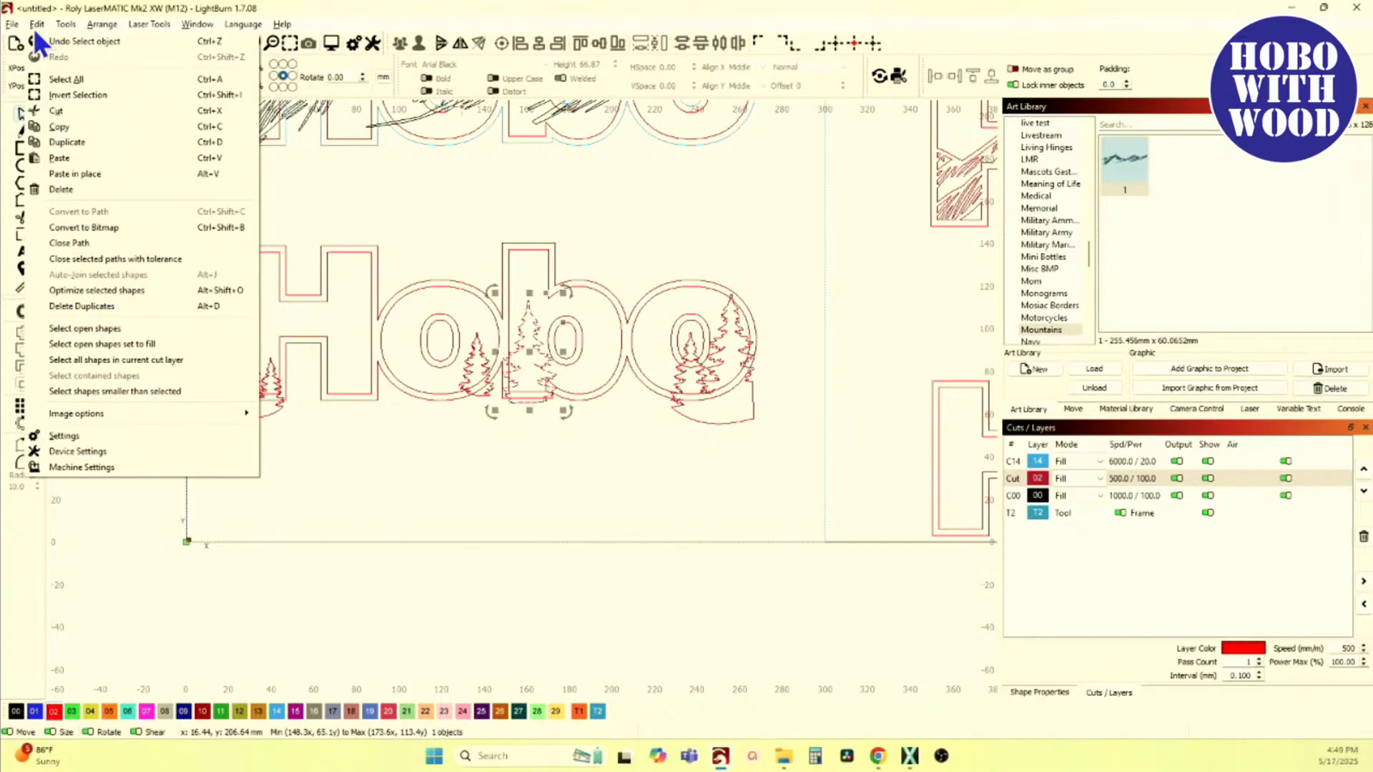
Step: Close the path of the tree on the letter b and check whether the tree cluster on the last o can be closed
left_click(67, 244)
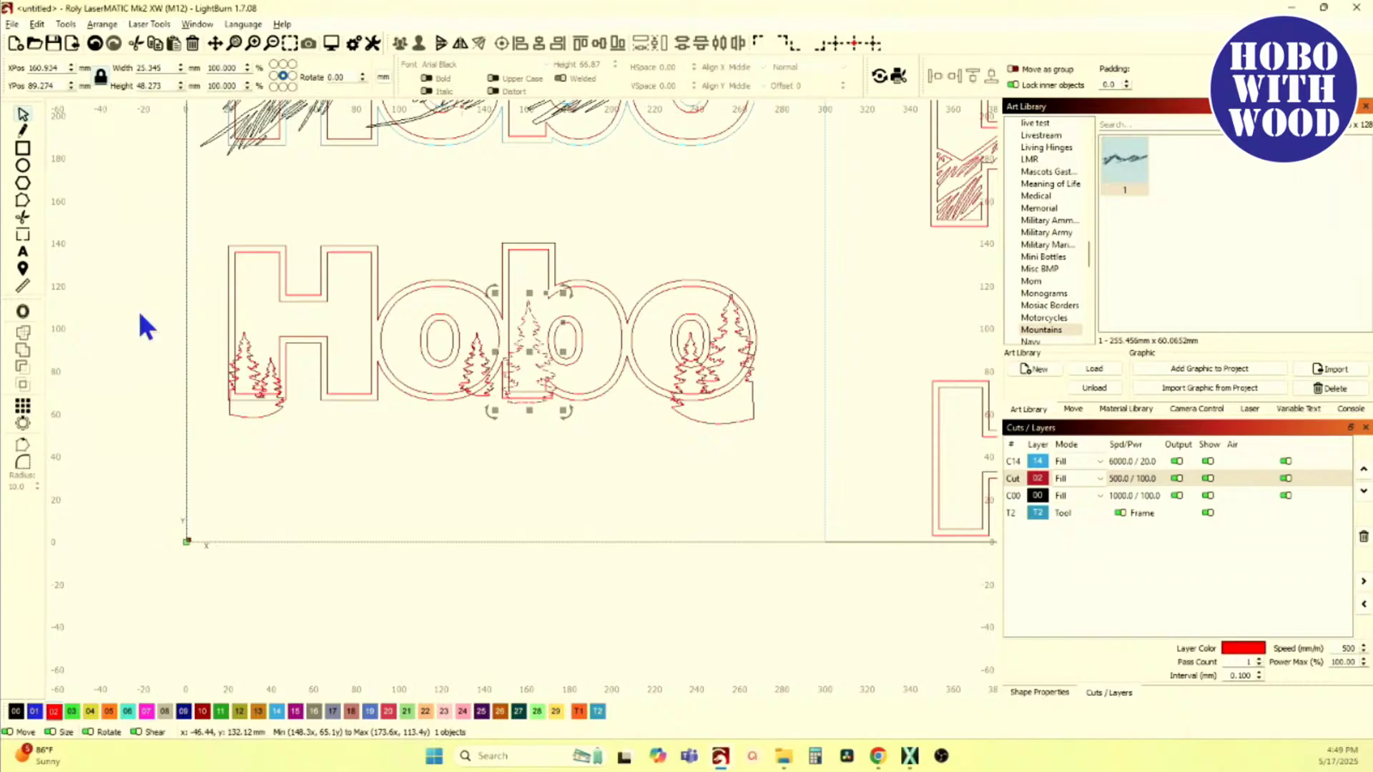
left_click(452, 487)
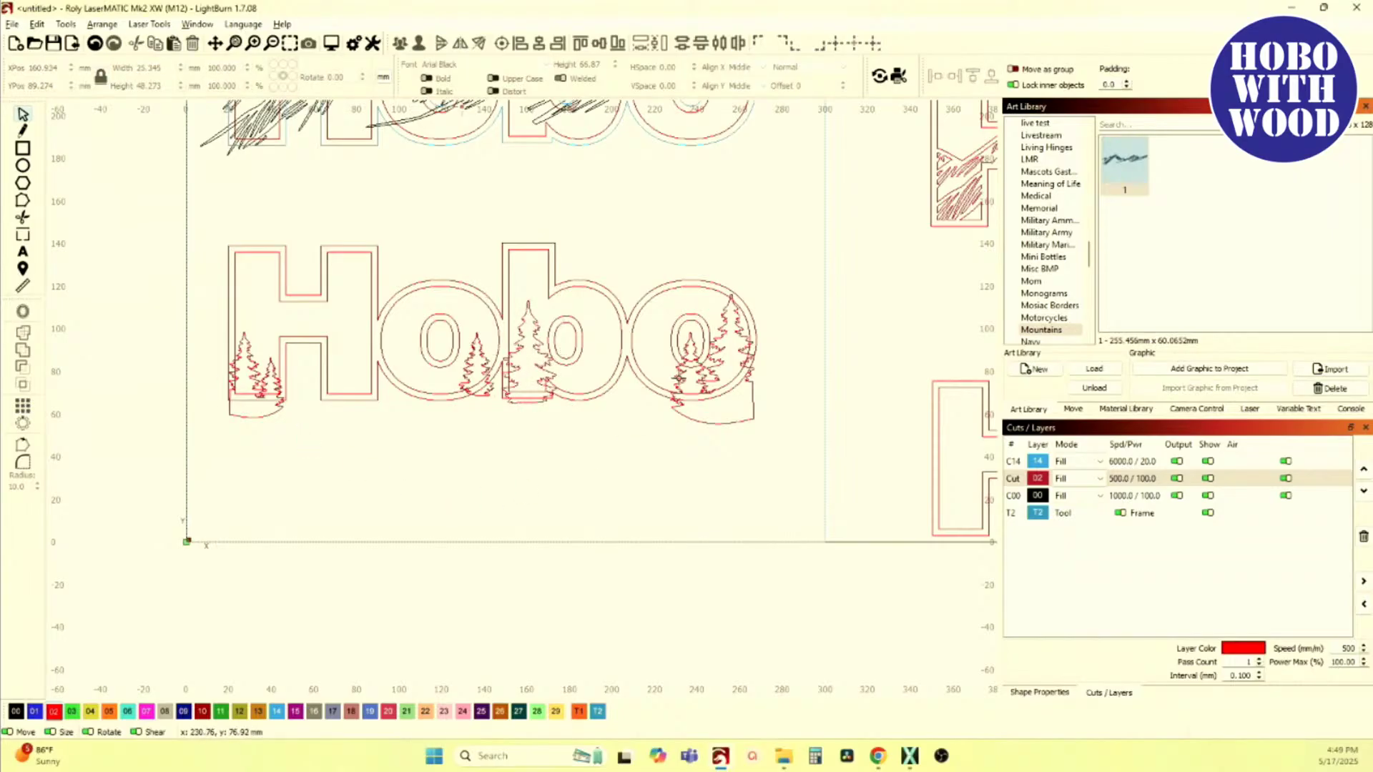
left_click(678, 377)
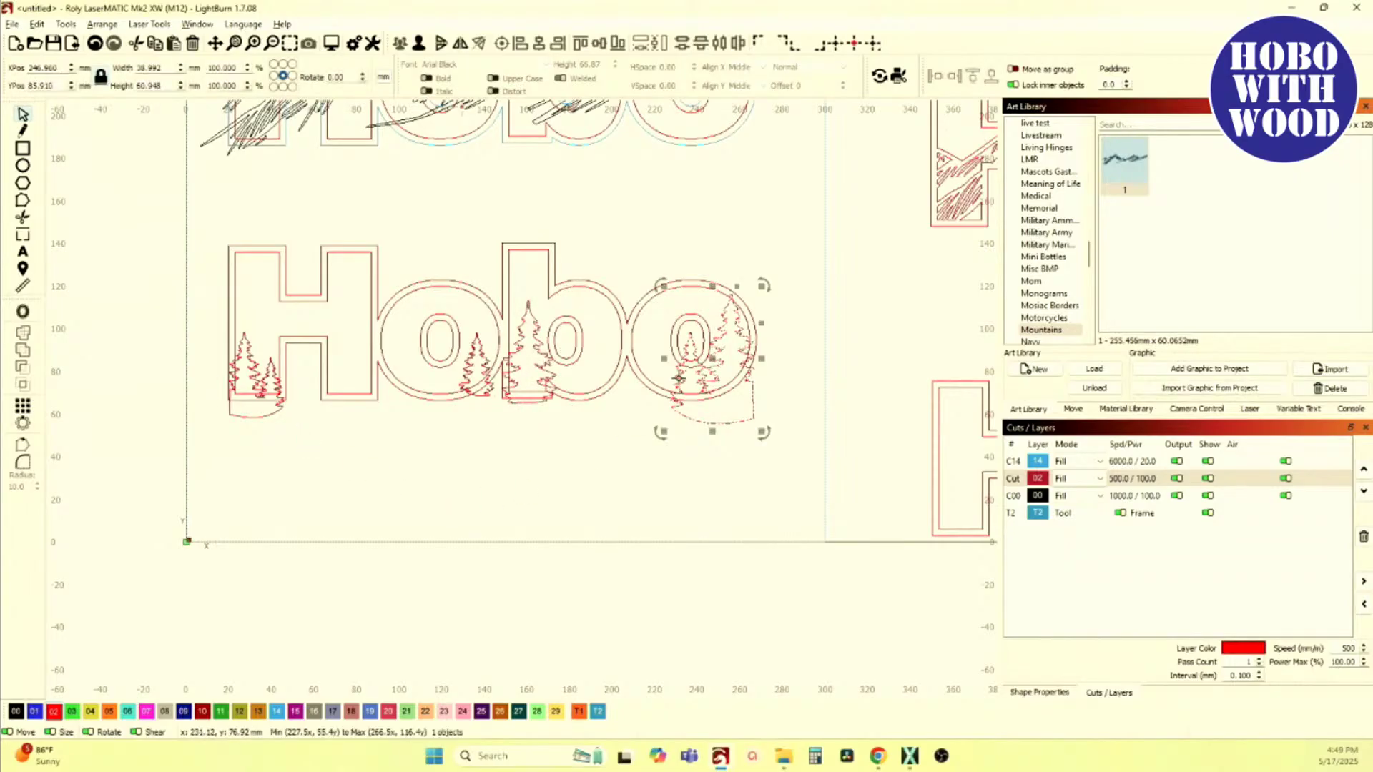
left_click(36, 25)
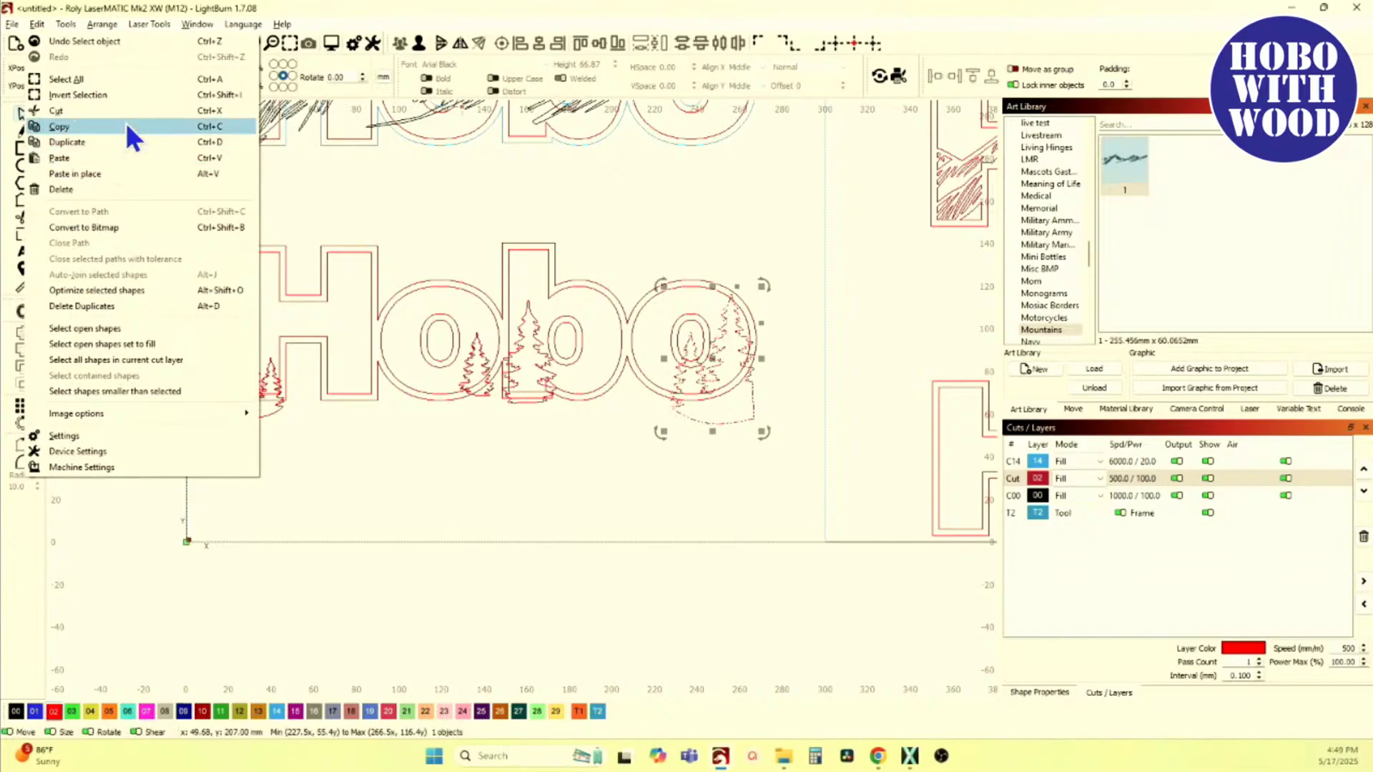
left_click(172, 158)
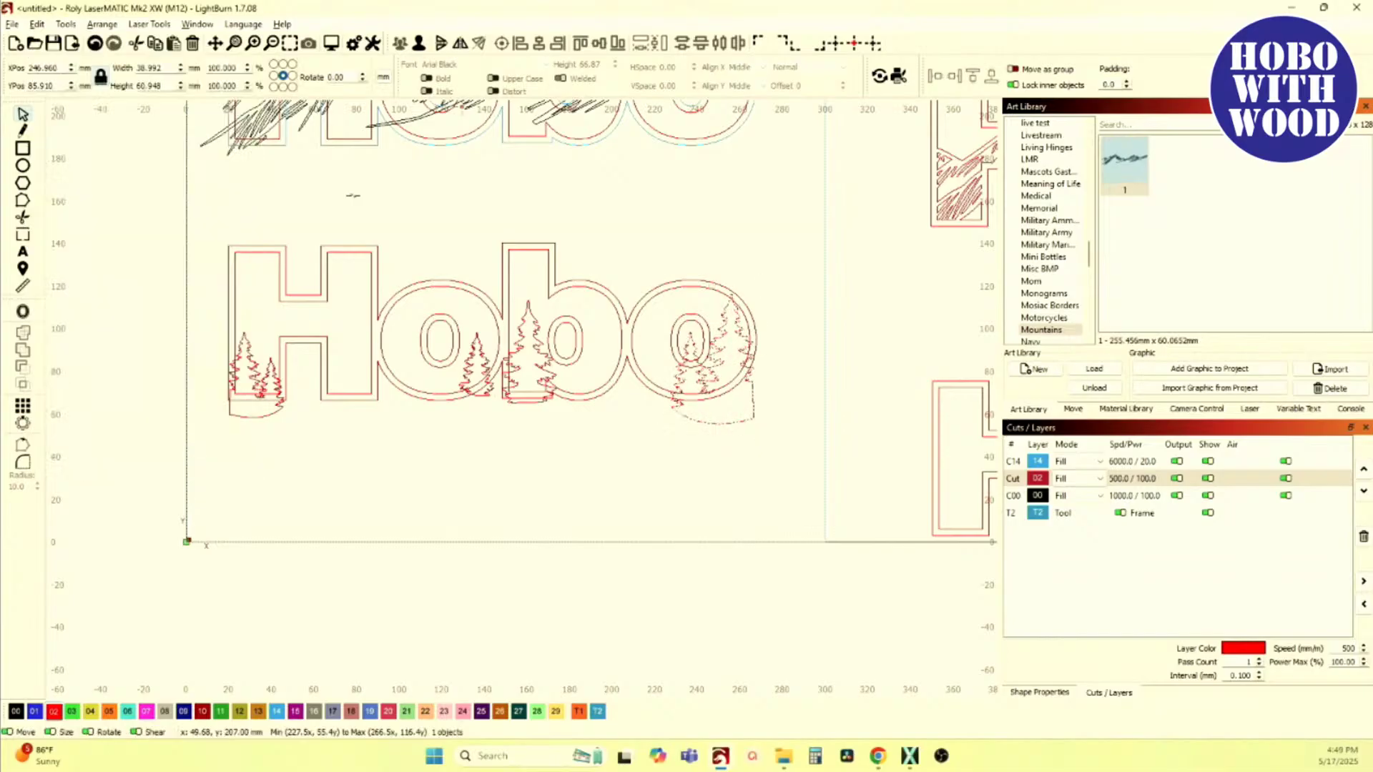
Step: Select the trees on the H, first o, b and last o of the lower Hobo design and group them
left_click(253, 371)
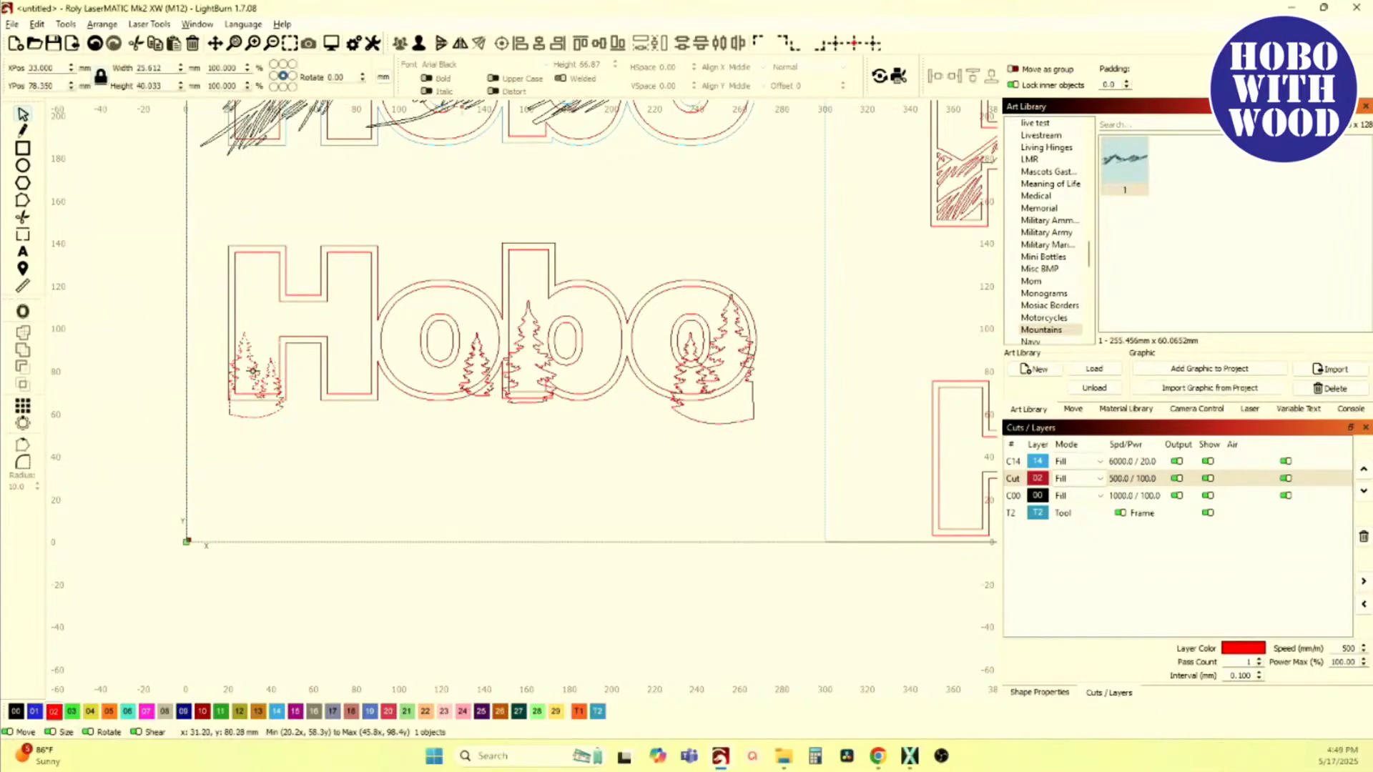
left_click(466, 362, "shift")
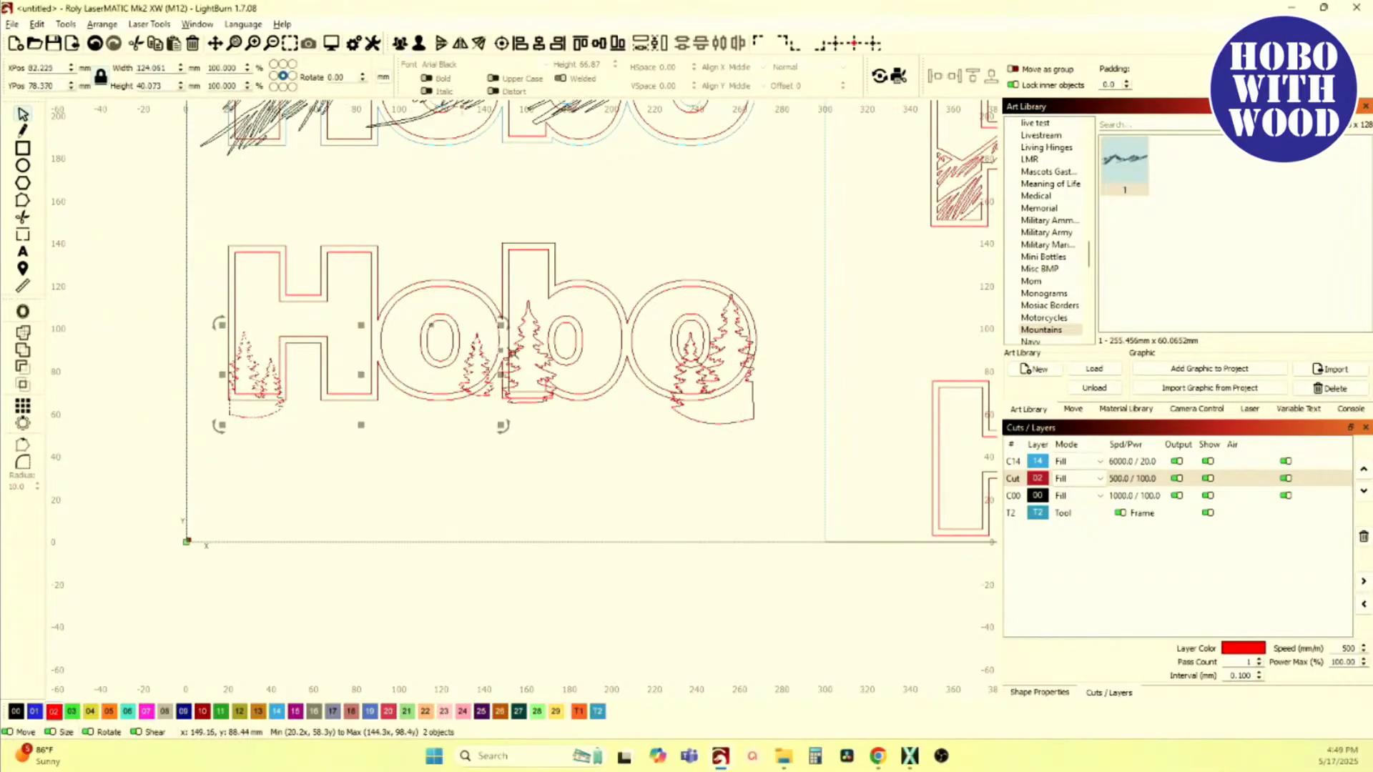
left_click(529, 337, "shift")
left_click(692, 350, "shift")
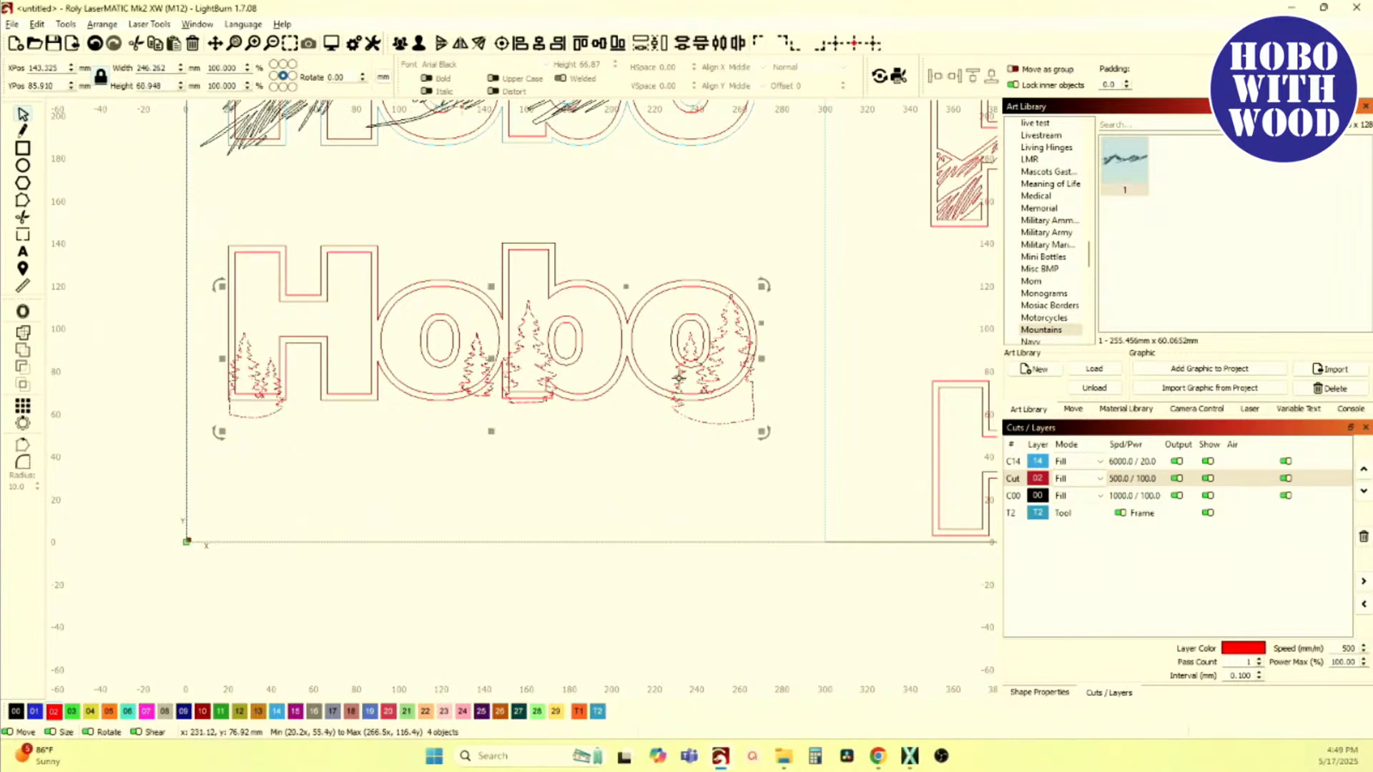
left_click(402, 46)
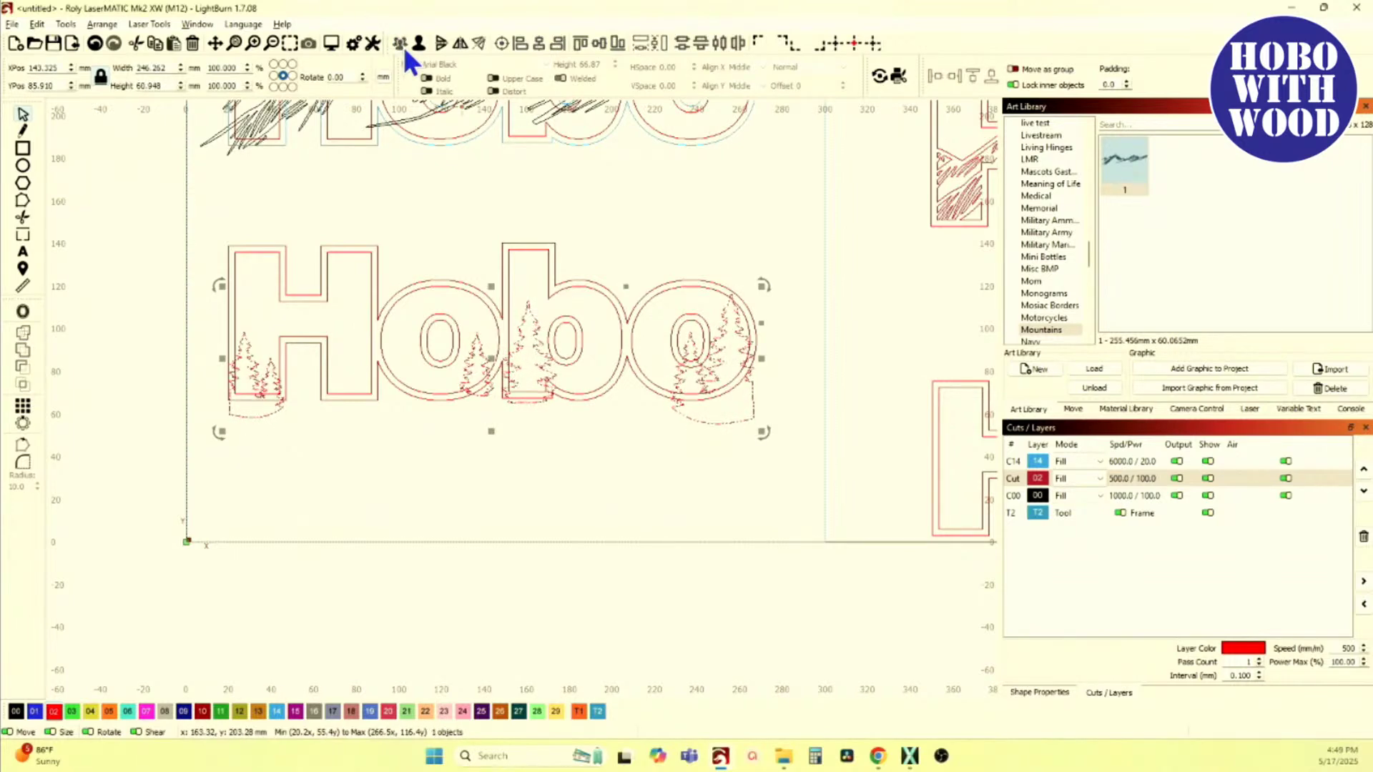
Step: Compare the boolean operations on the grouped inset Hobo letters and the tree group, and apply Subtract A - B
left_click(313, 302)
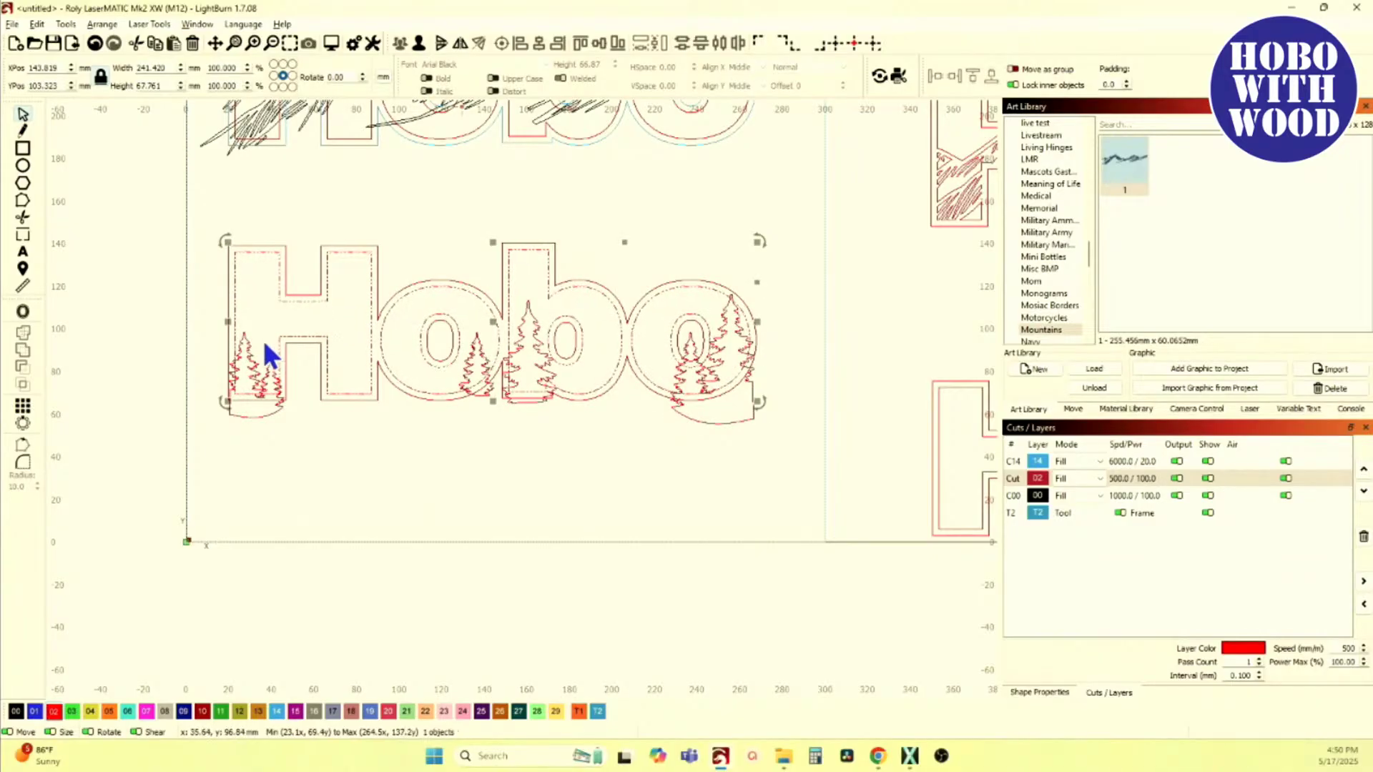
left_click(247, 348, "shift")
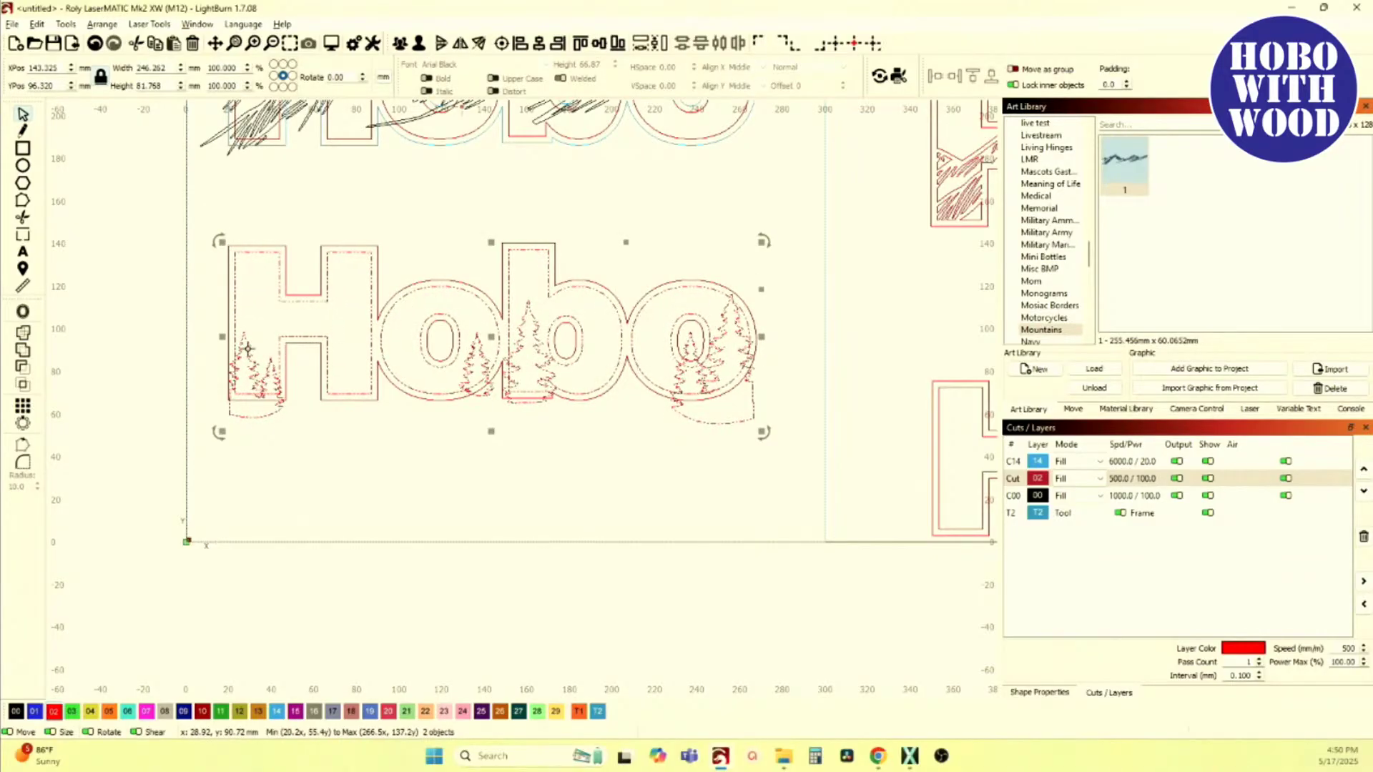
key("alt+b")
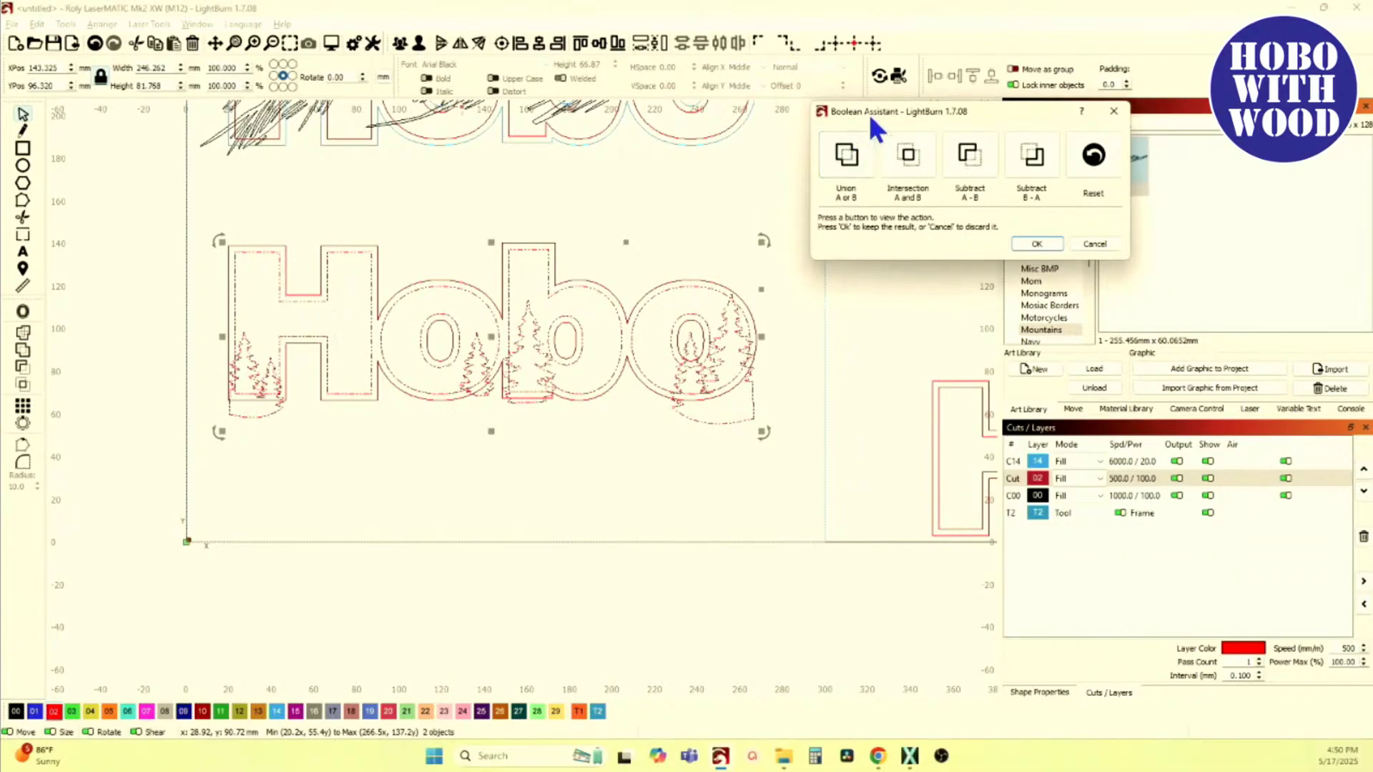
left_click_drag(869, 114, 826, 115)
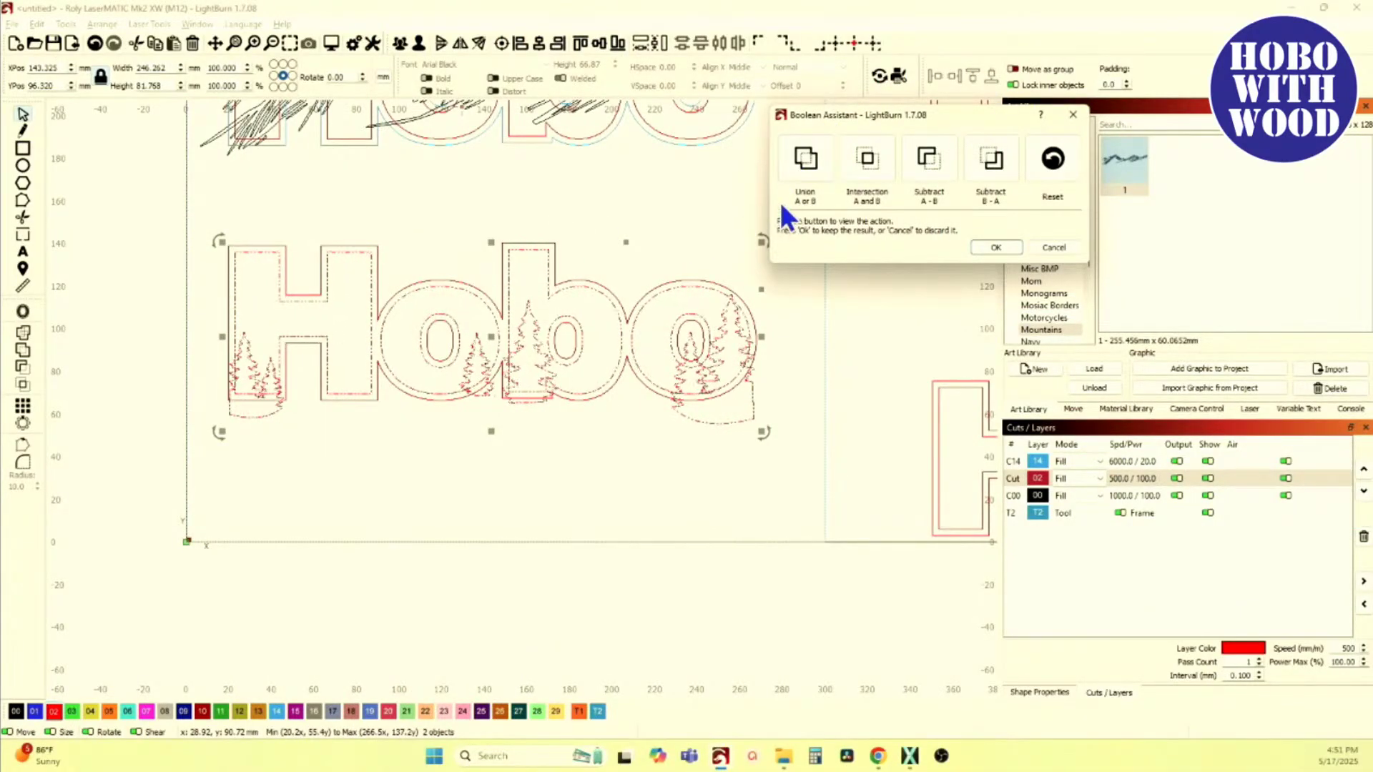
left_click(805, 165)
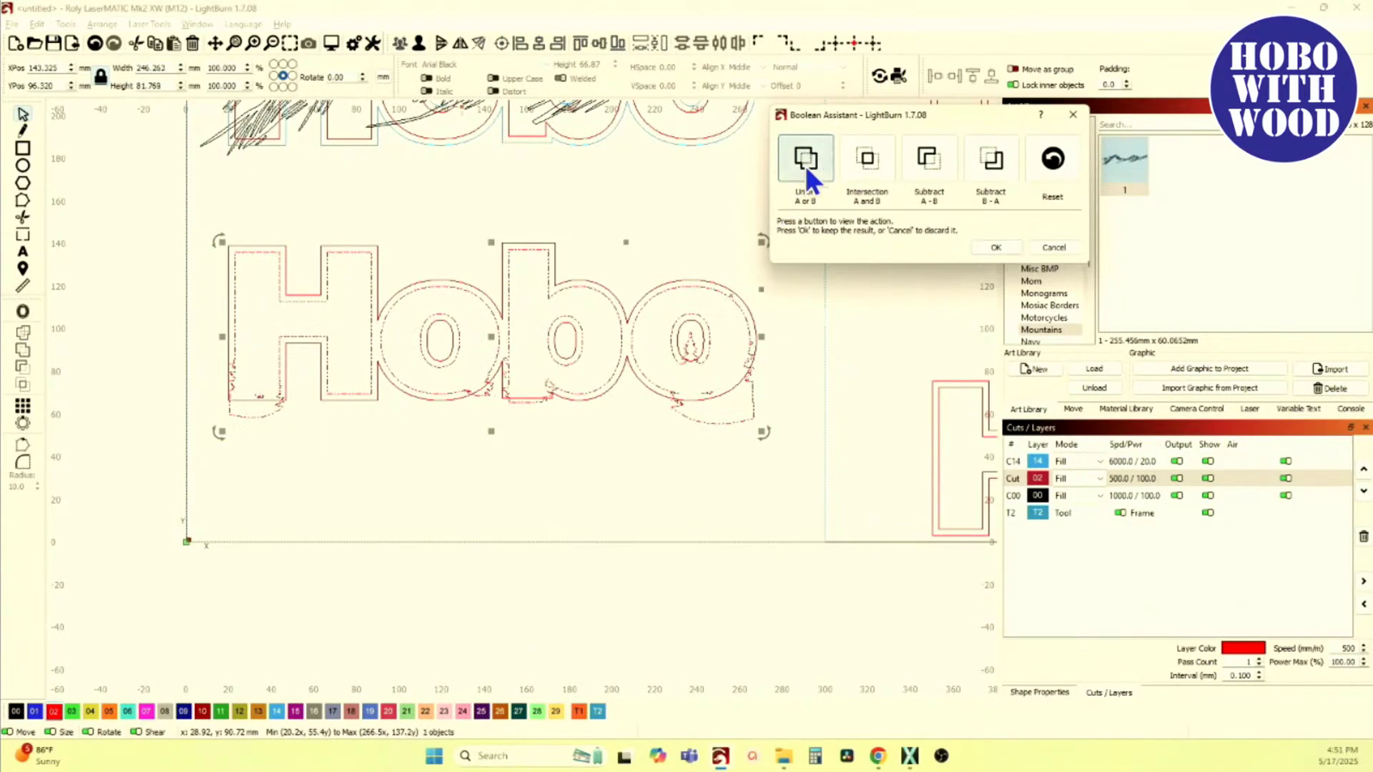
left_click(860, 161)
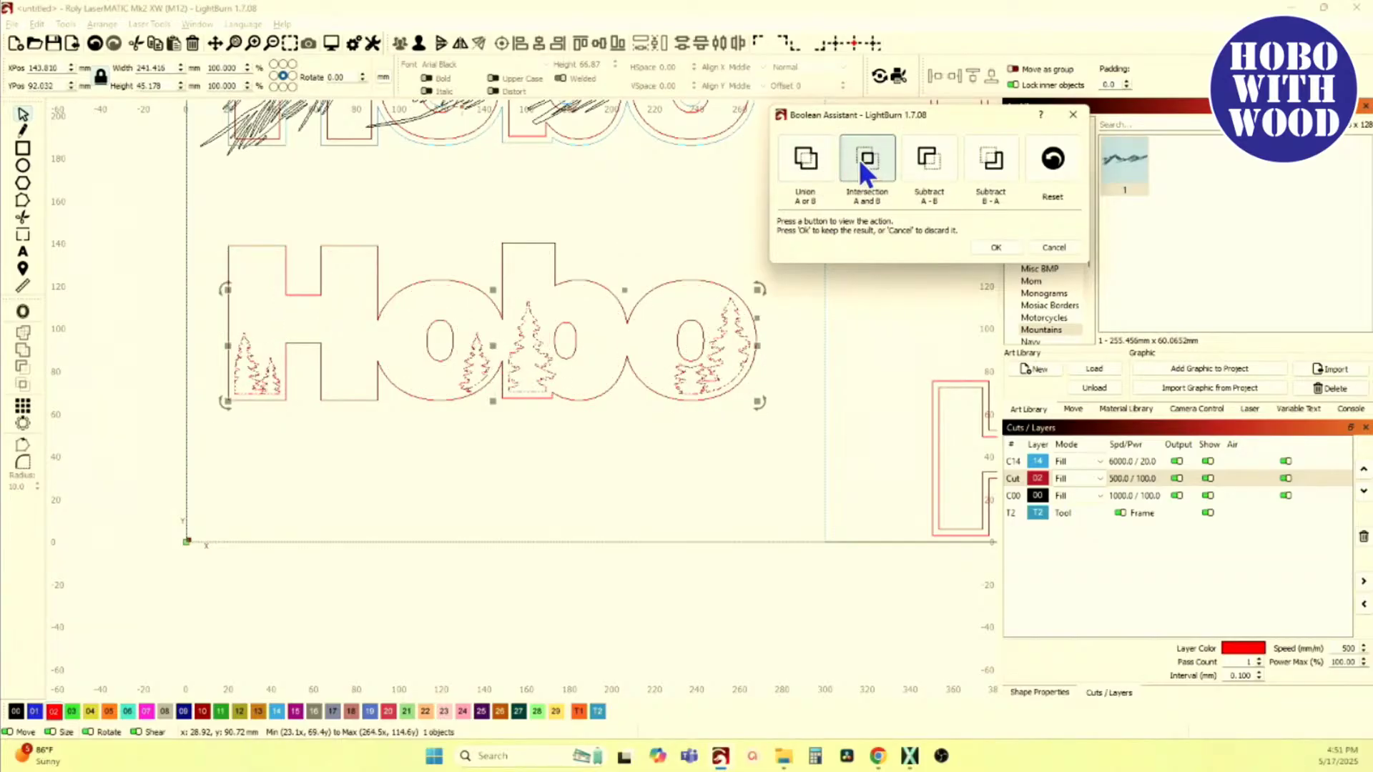
left_click(937, 156)
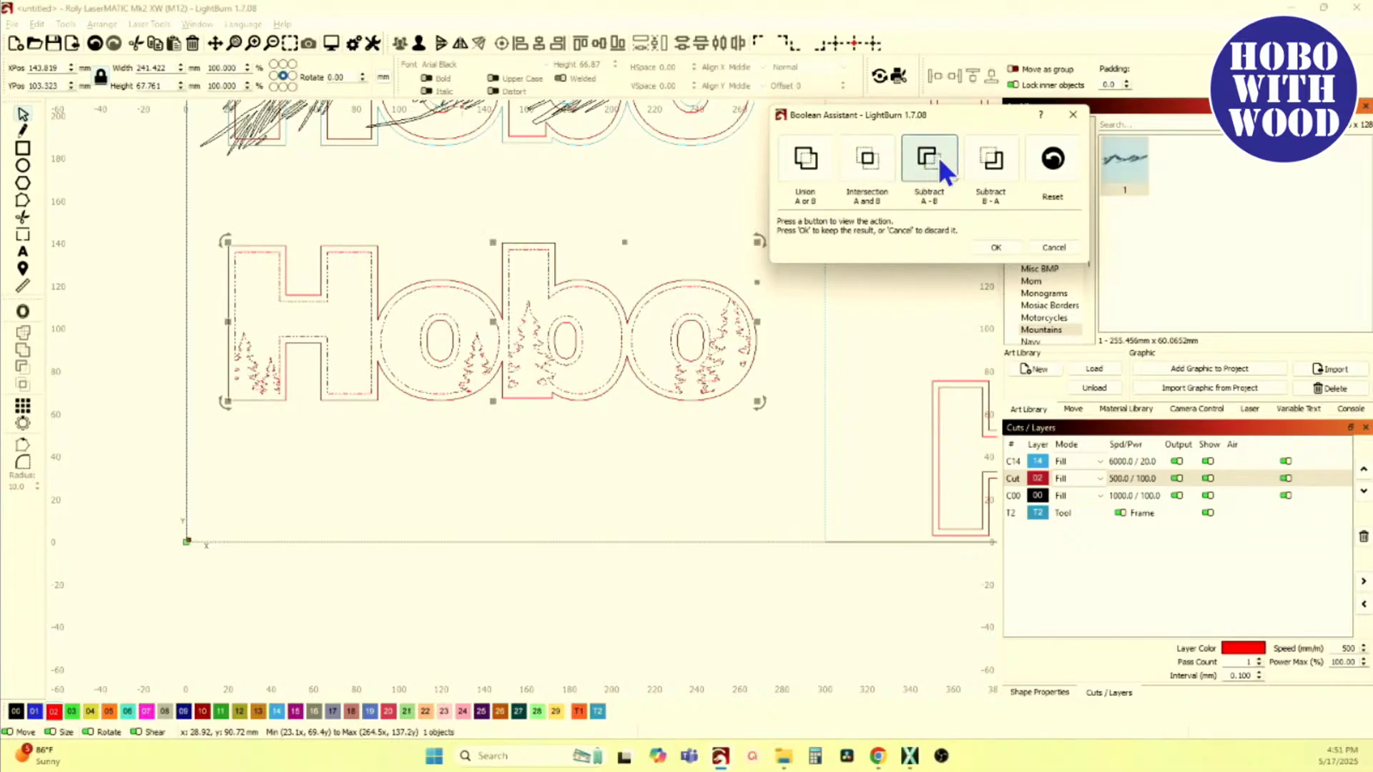
left_click(987, 174)
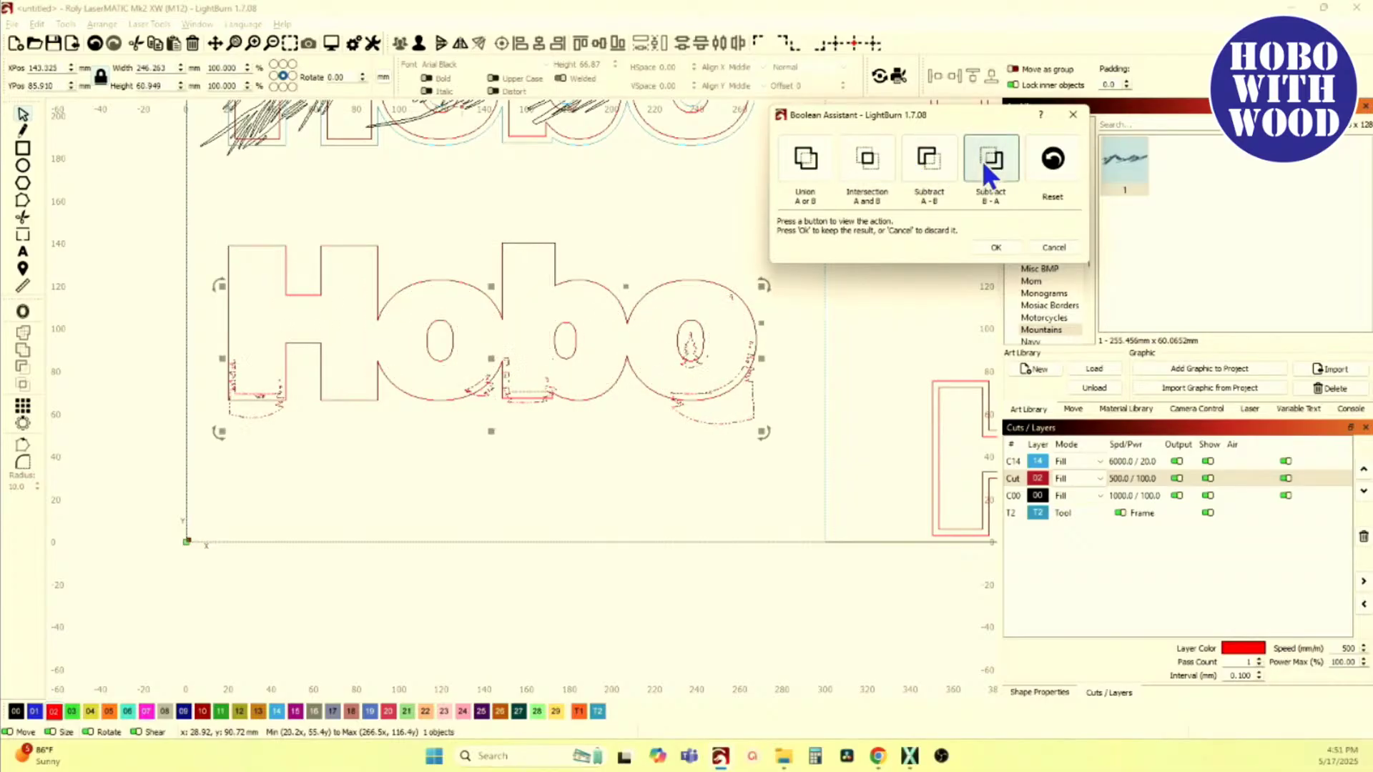
left_click(935, 157)
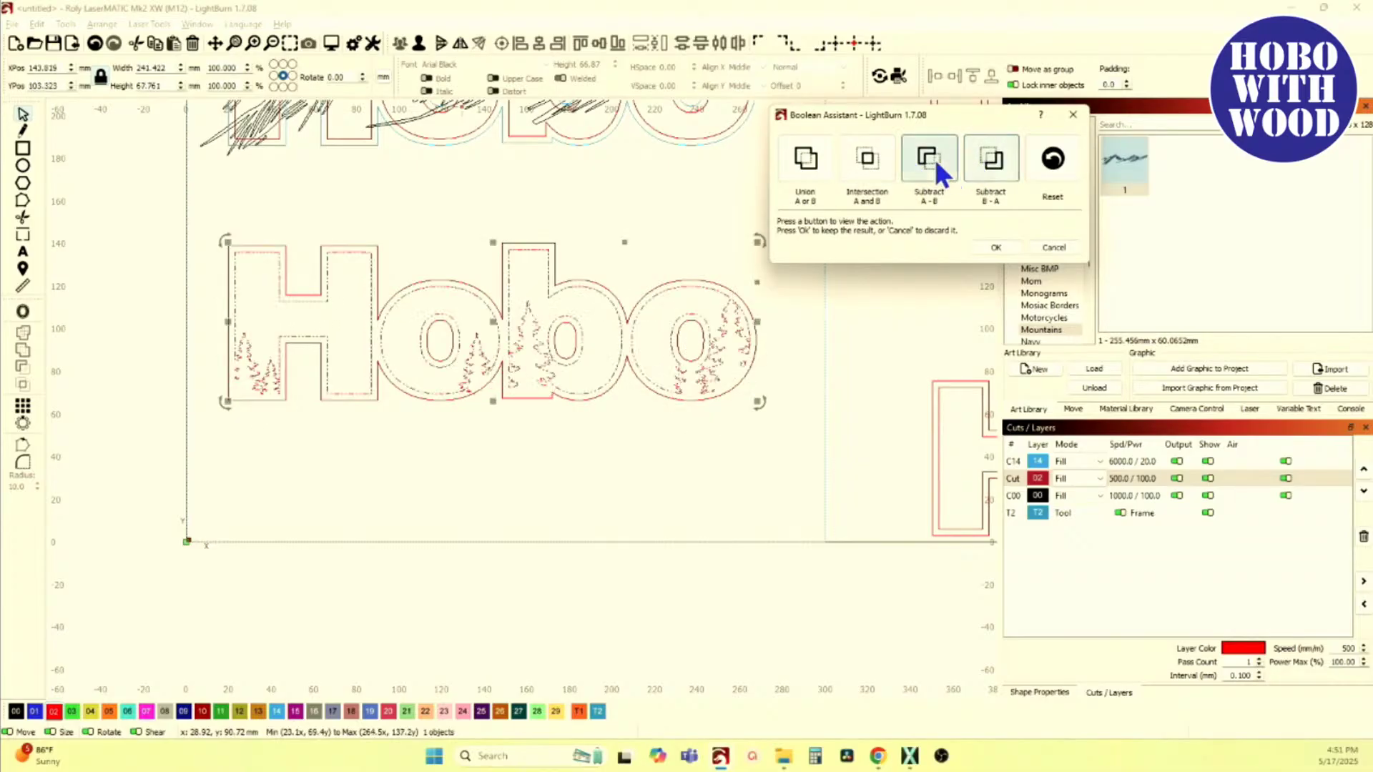
left_click(994, 248)
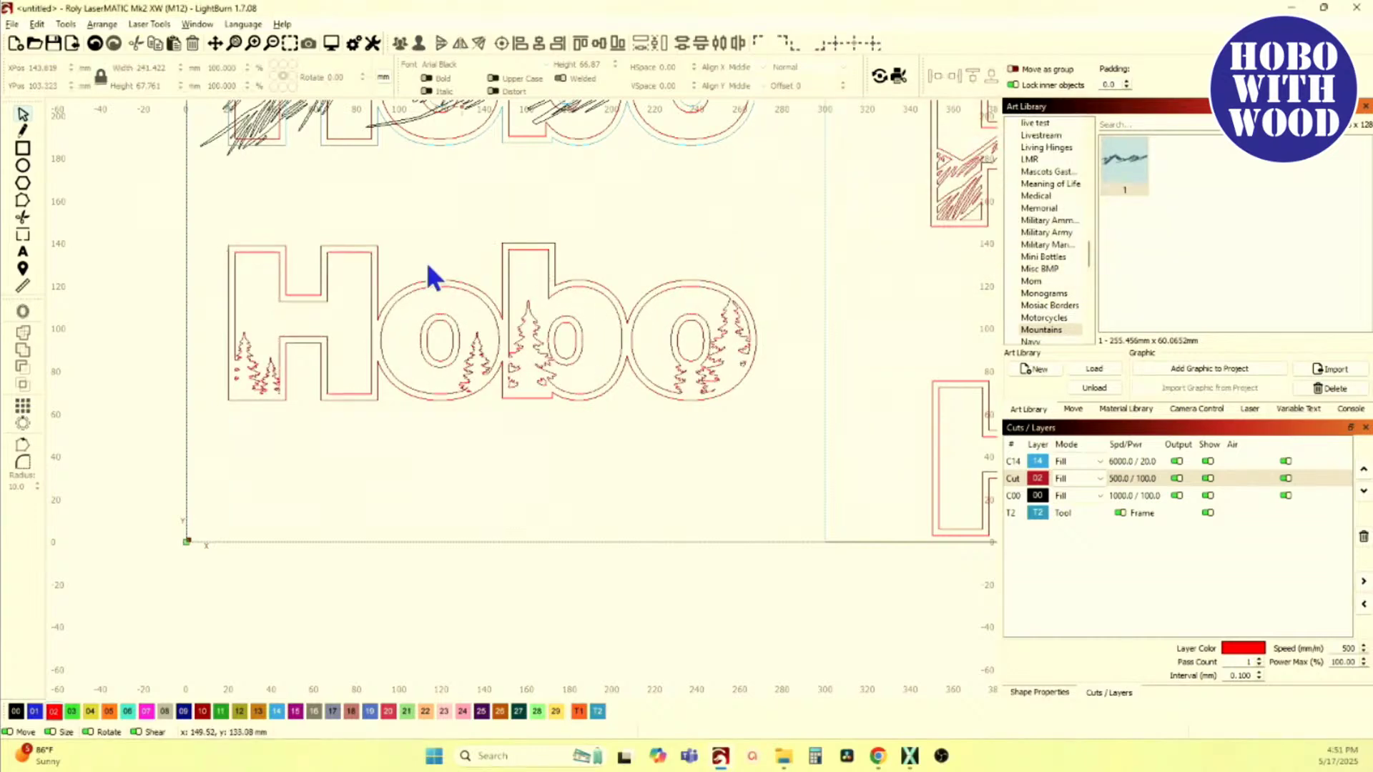
Step: Group the complete tree Hobo design and move it between the detailed mountain design and the plain Hobo in the stacked column
left_click_drag(204, 218, 772, 448)
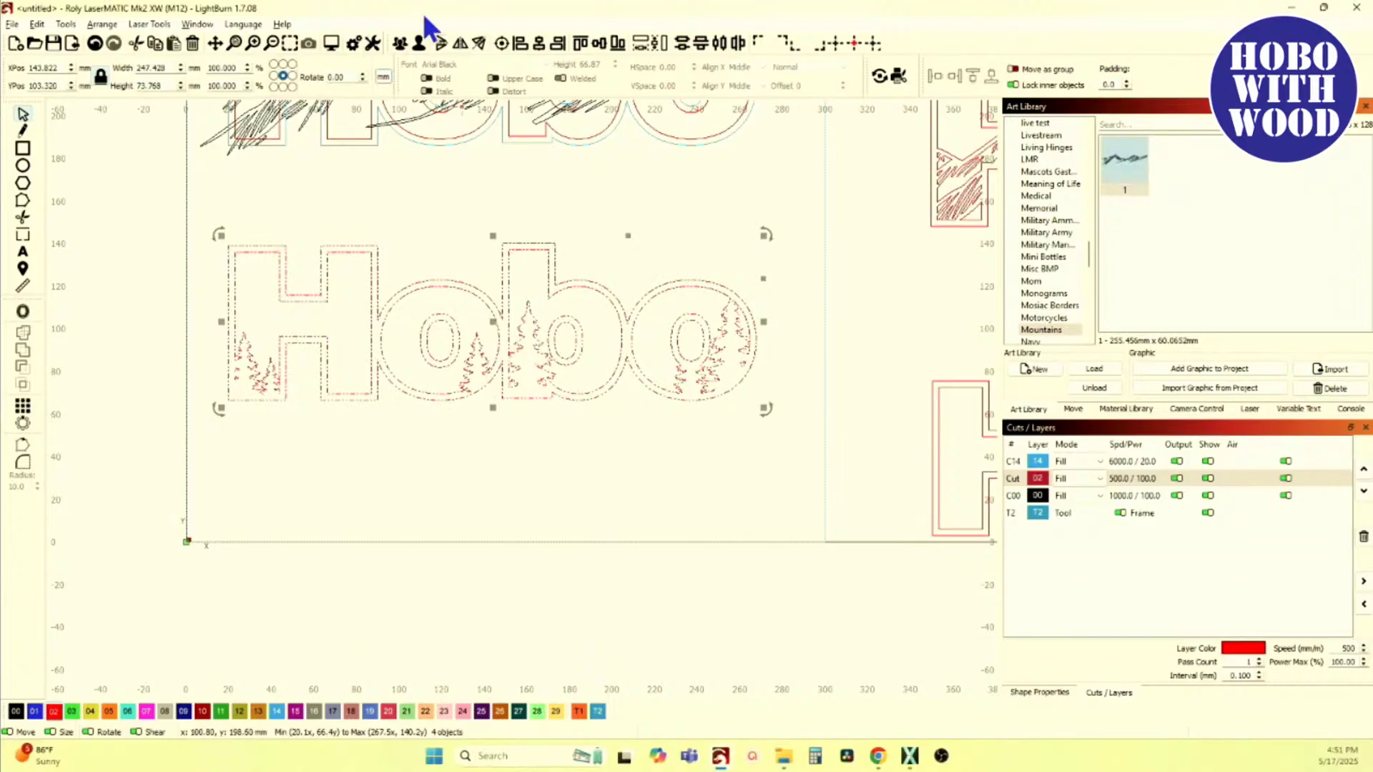
left_click(406, 45)
scroll(400, 178, "down", 4)
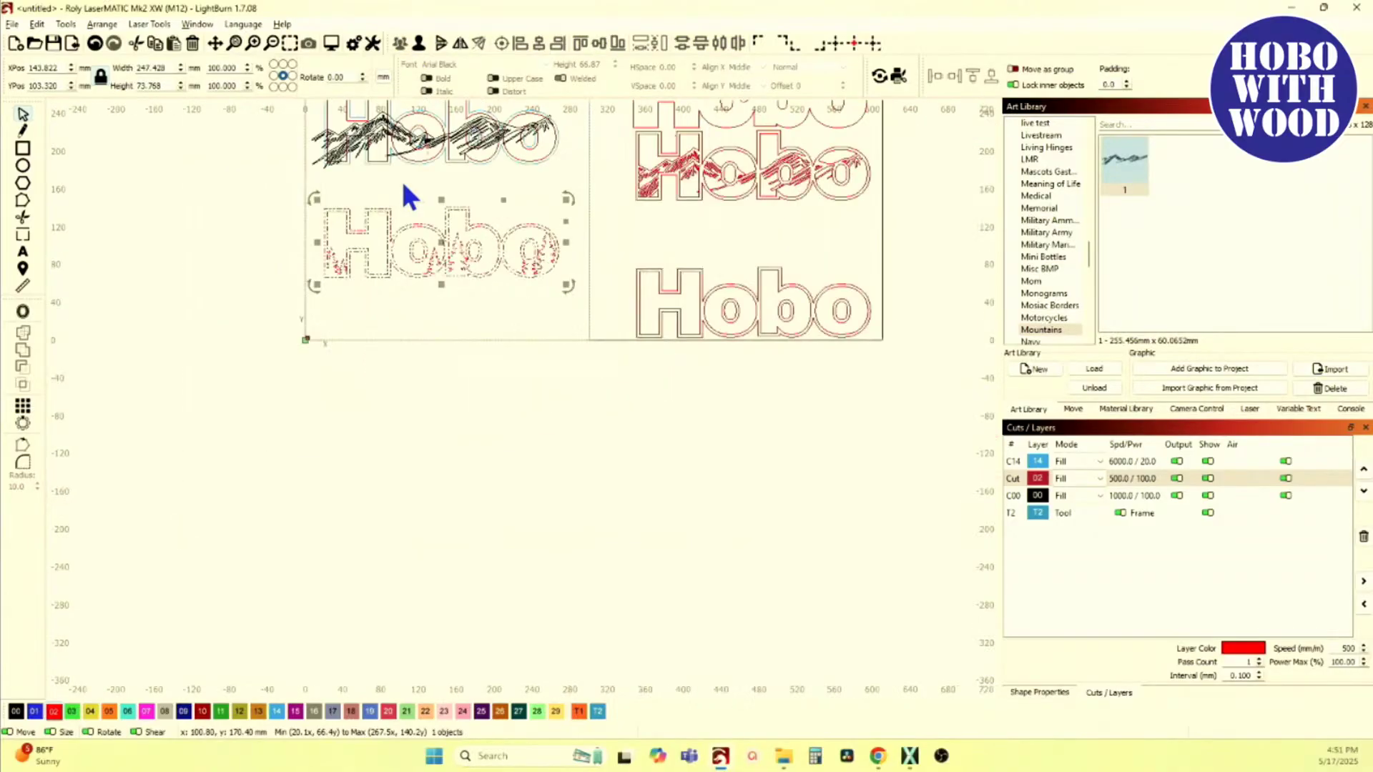
left_click_drag(408, 240, 704, 346)
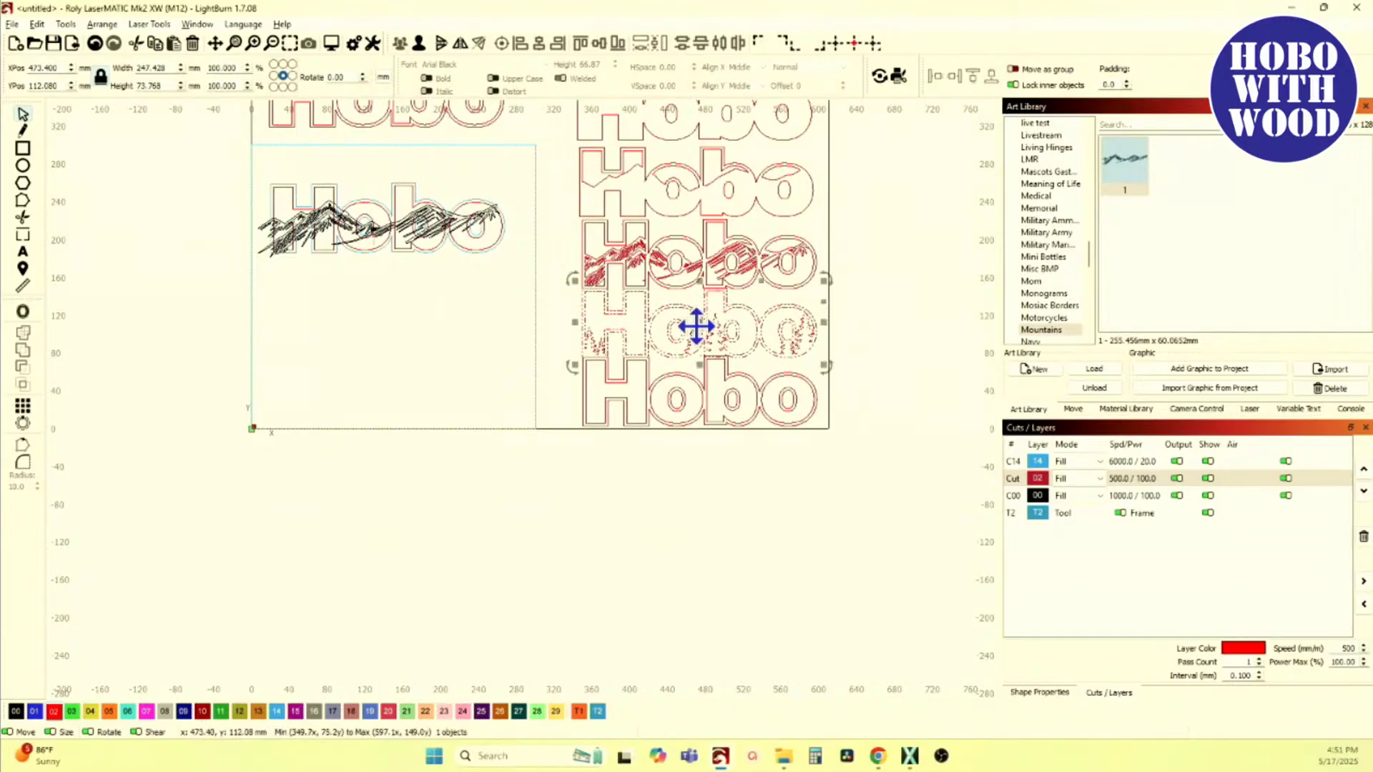
Step: Duplicate the column of five stacked Hobo designs and place the copy in the empty workspace beyond the laser bed's upper corner
scroll(705, 344, "down", 3)
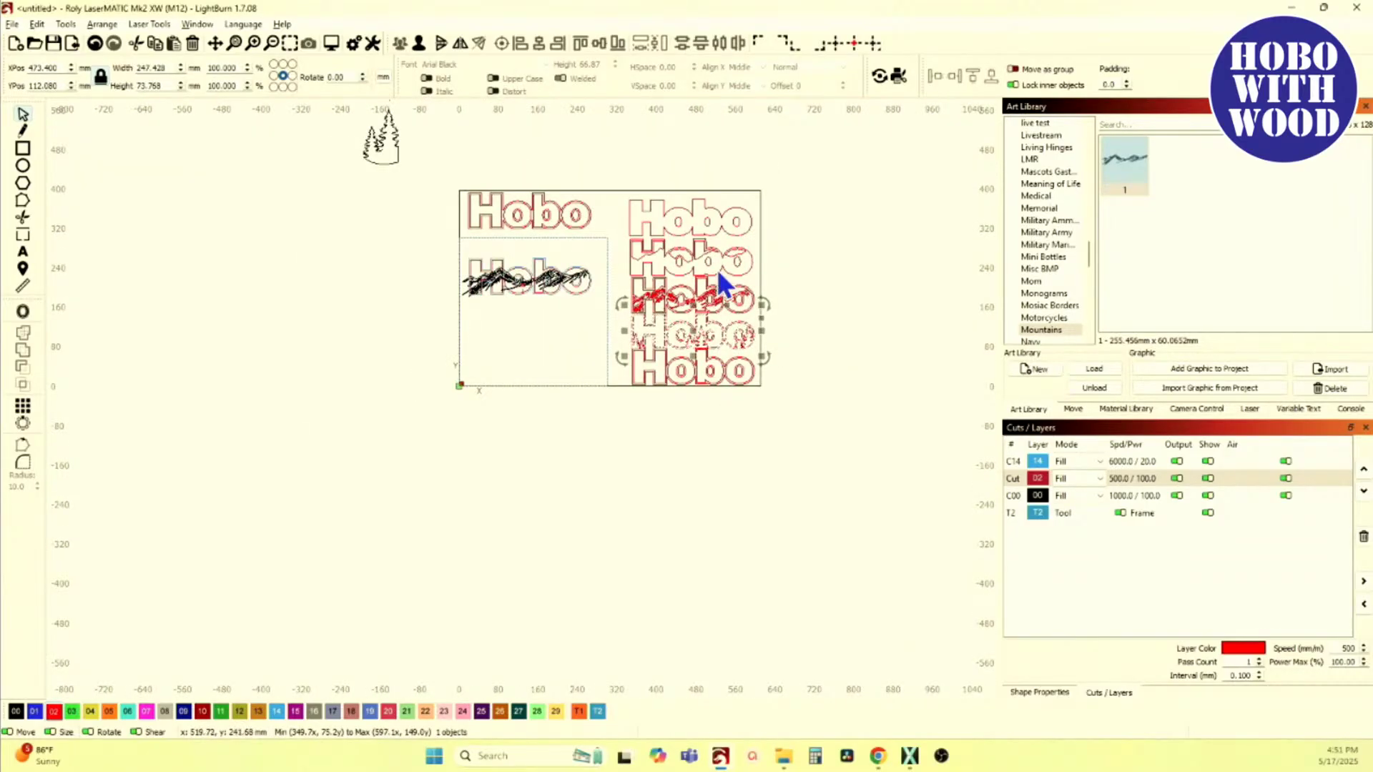
scroll(693, 199, "up", 3)
scroll(515, 285, "down", 1)
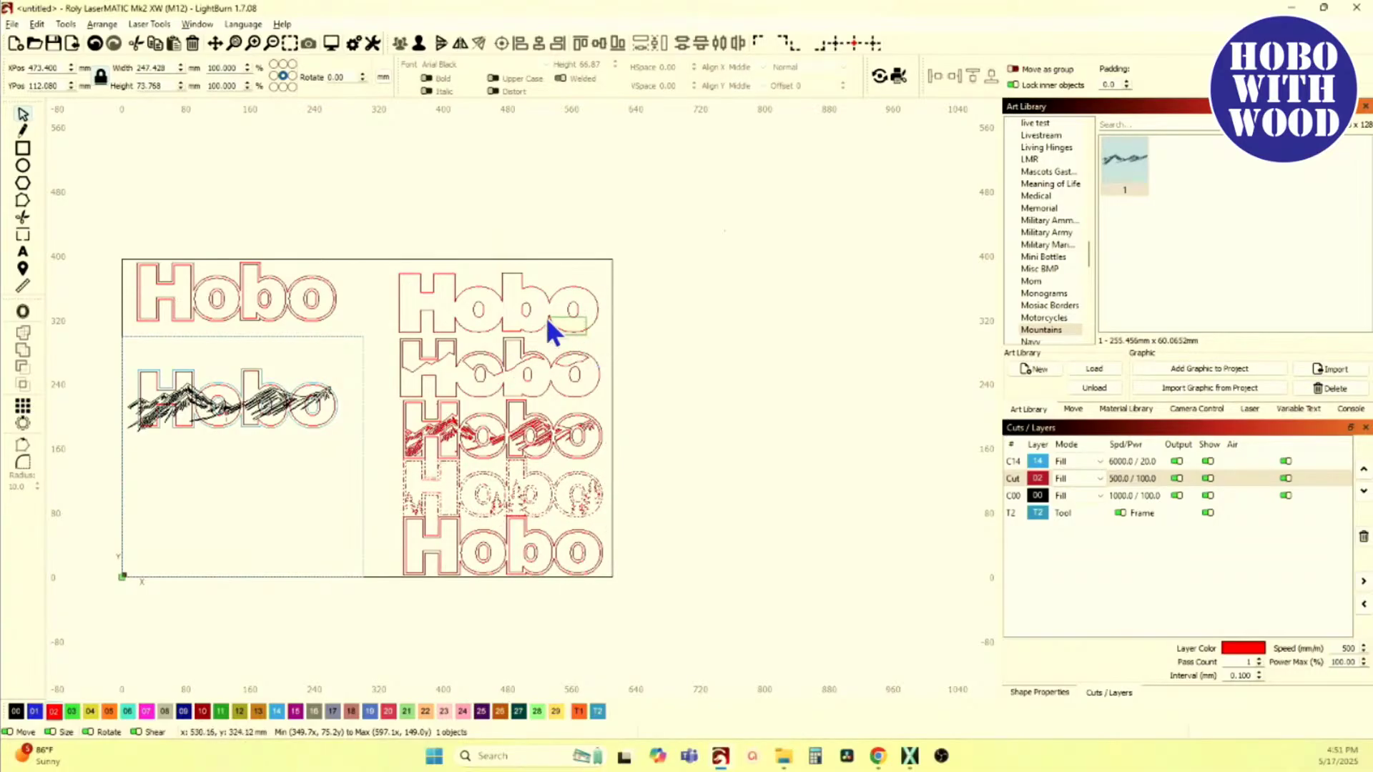
left_click(543, 327)
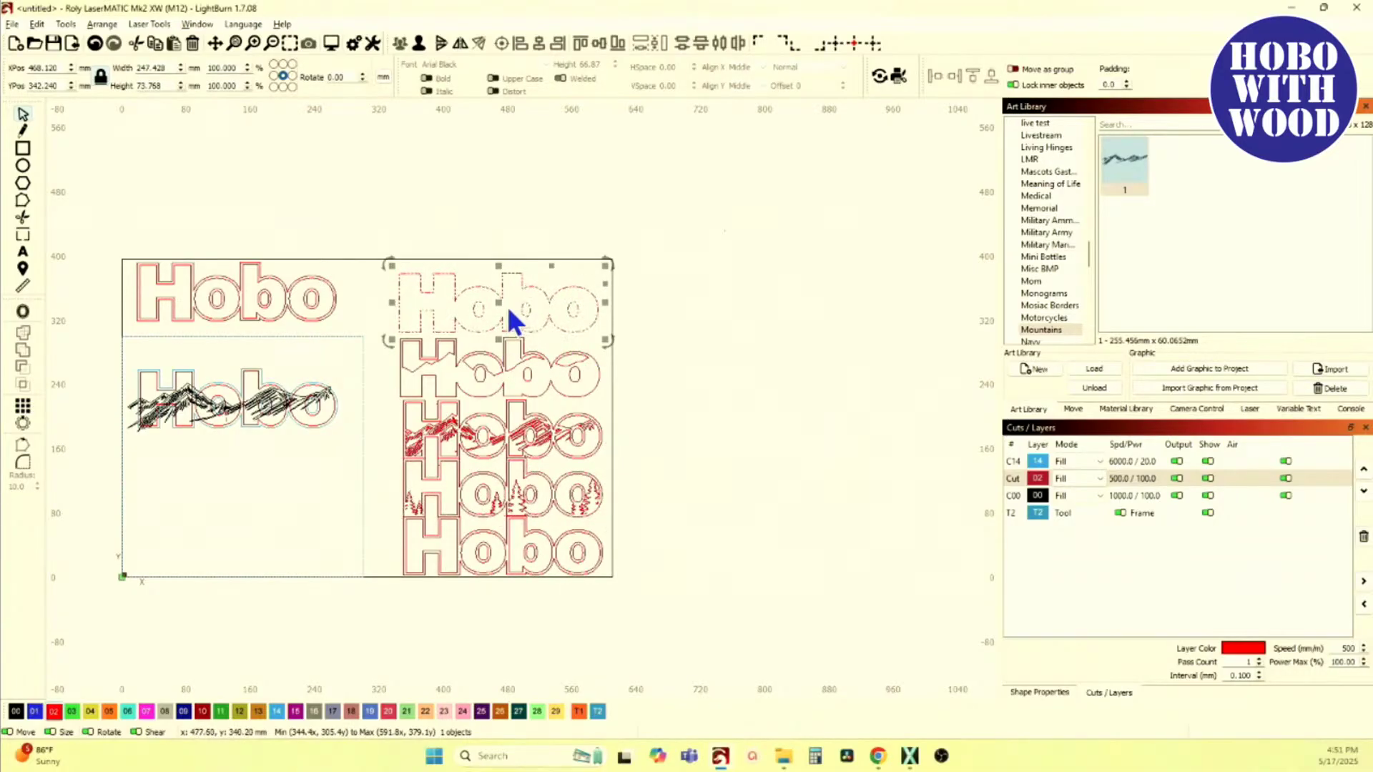
left_click(518, 188)
left_click_drag(393, 218, 686, 621)
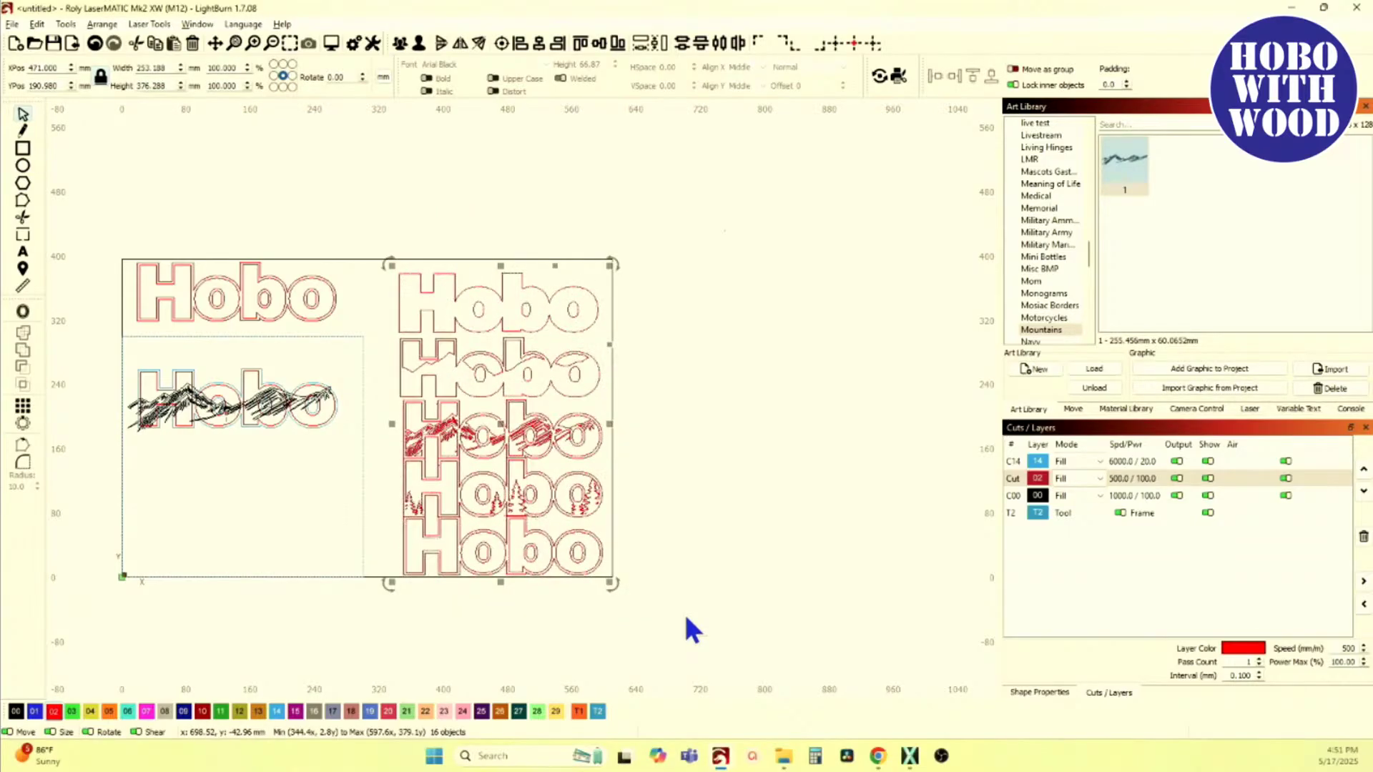
scroll(412, 657, "down", 4)
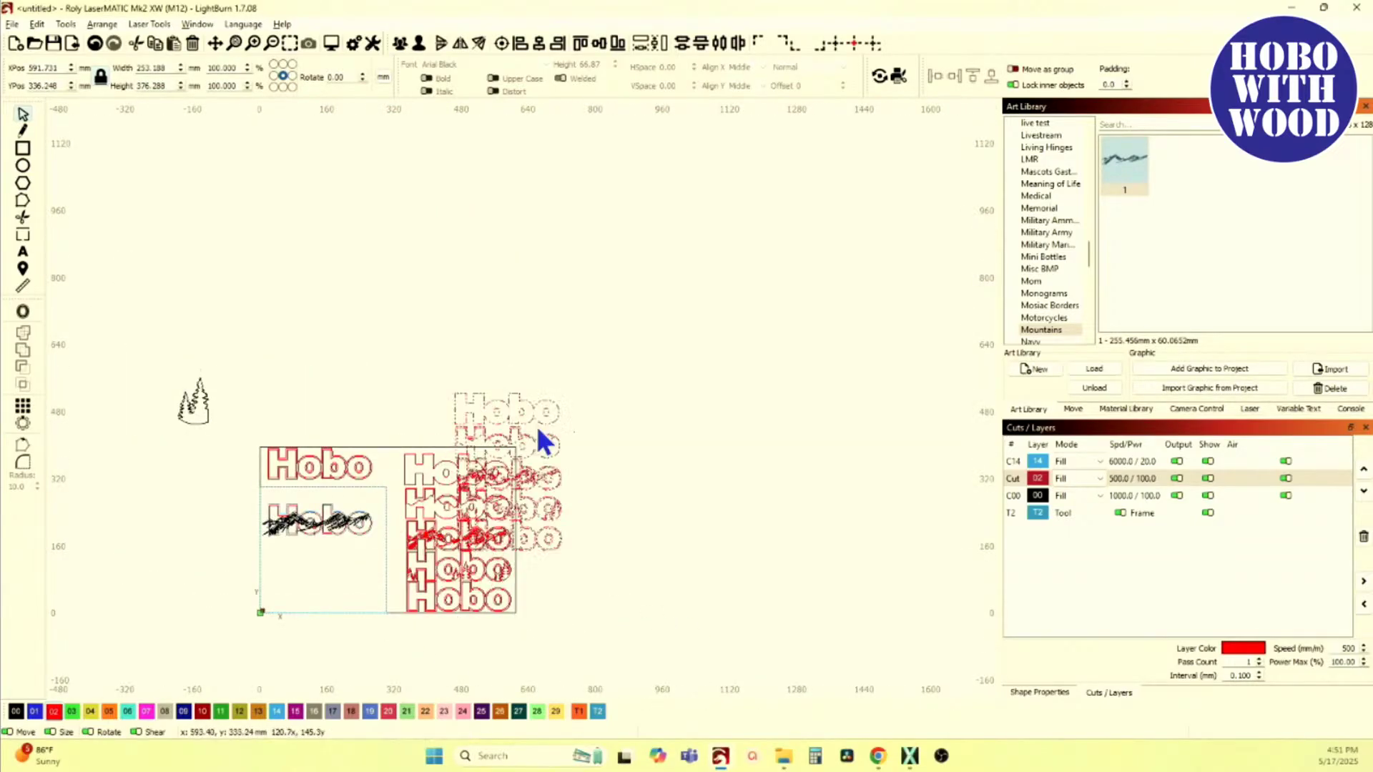
left_click_drag(457, 536, 589, 338)
scroll(669, 322, "up", 5)
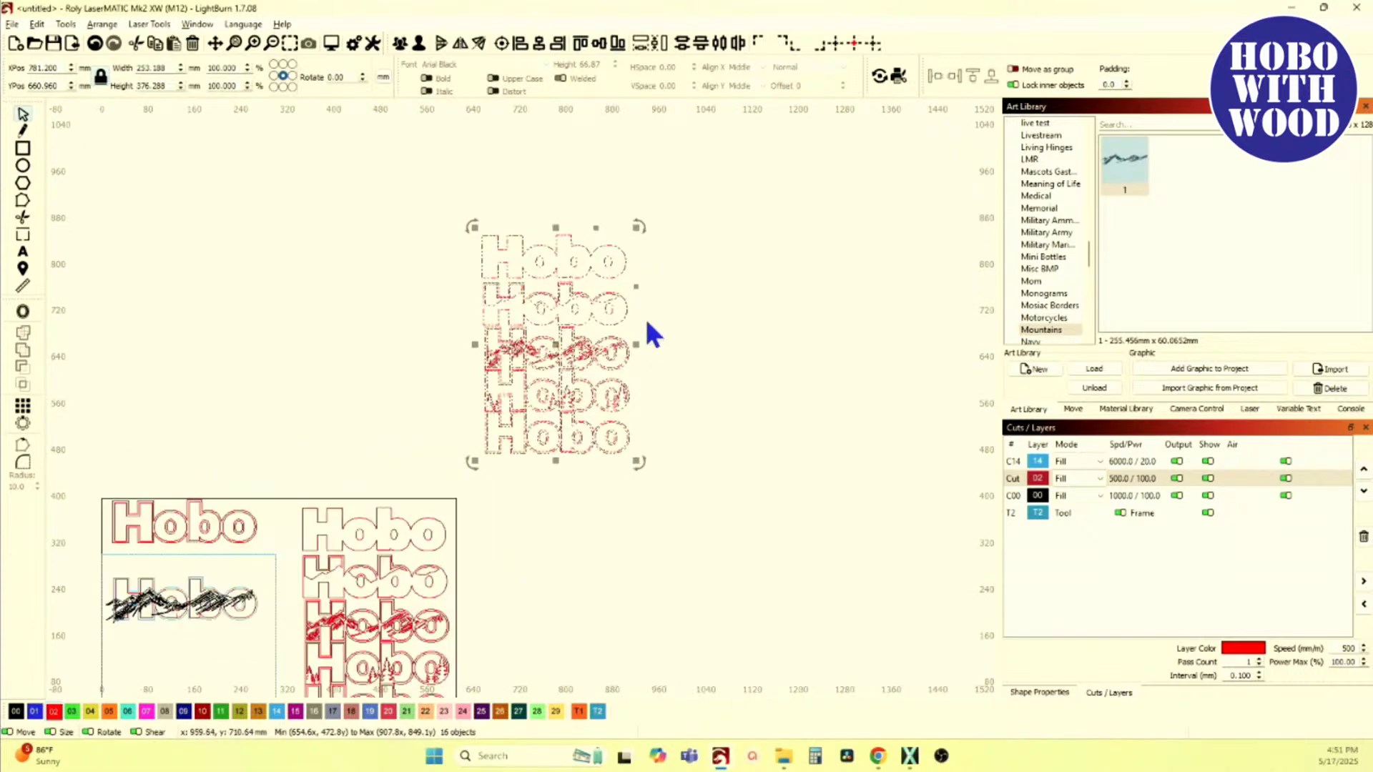
Step: Assign the copied single-outline Hobo to layer 14 and the mountain-ridge Hobo below it to layer 09
left_click_drag(645, 239, 531, 263)
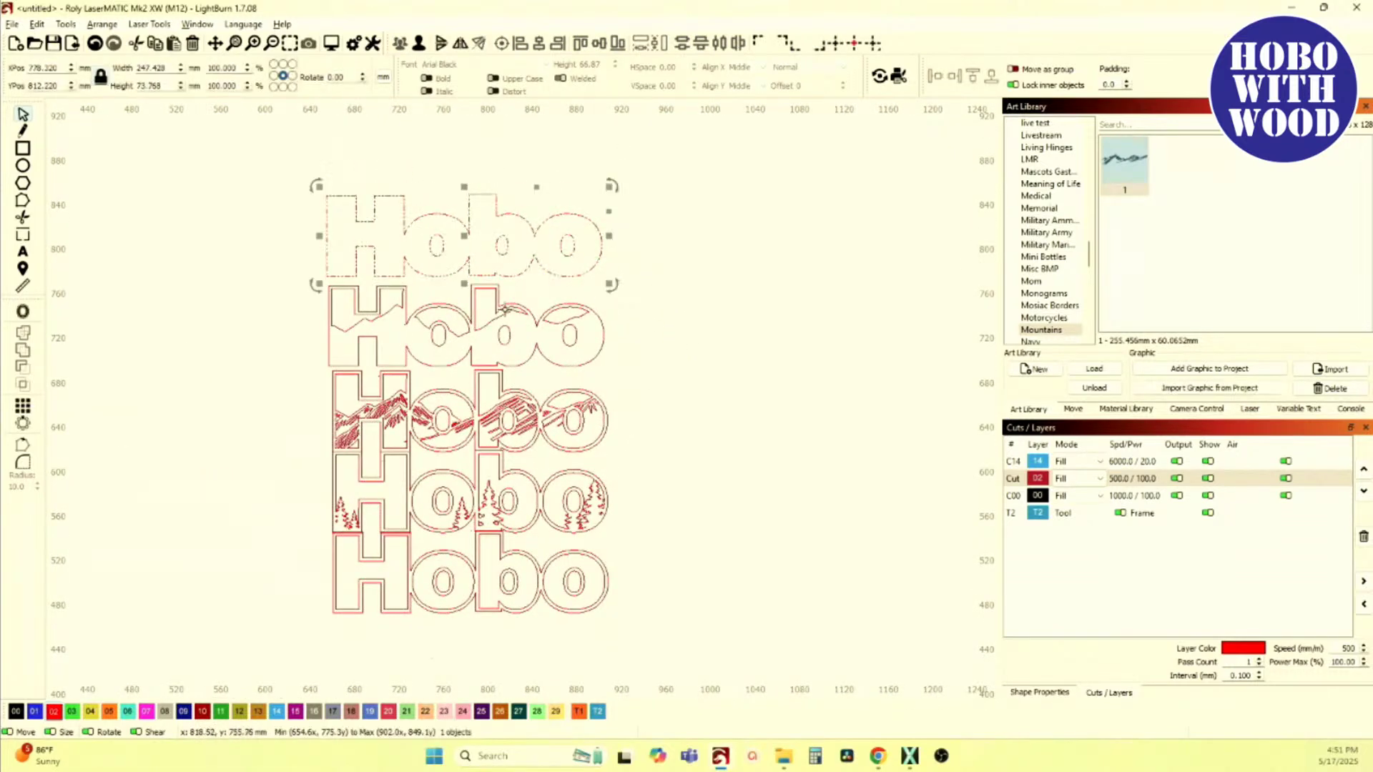
left_click(275, 712)
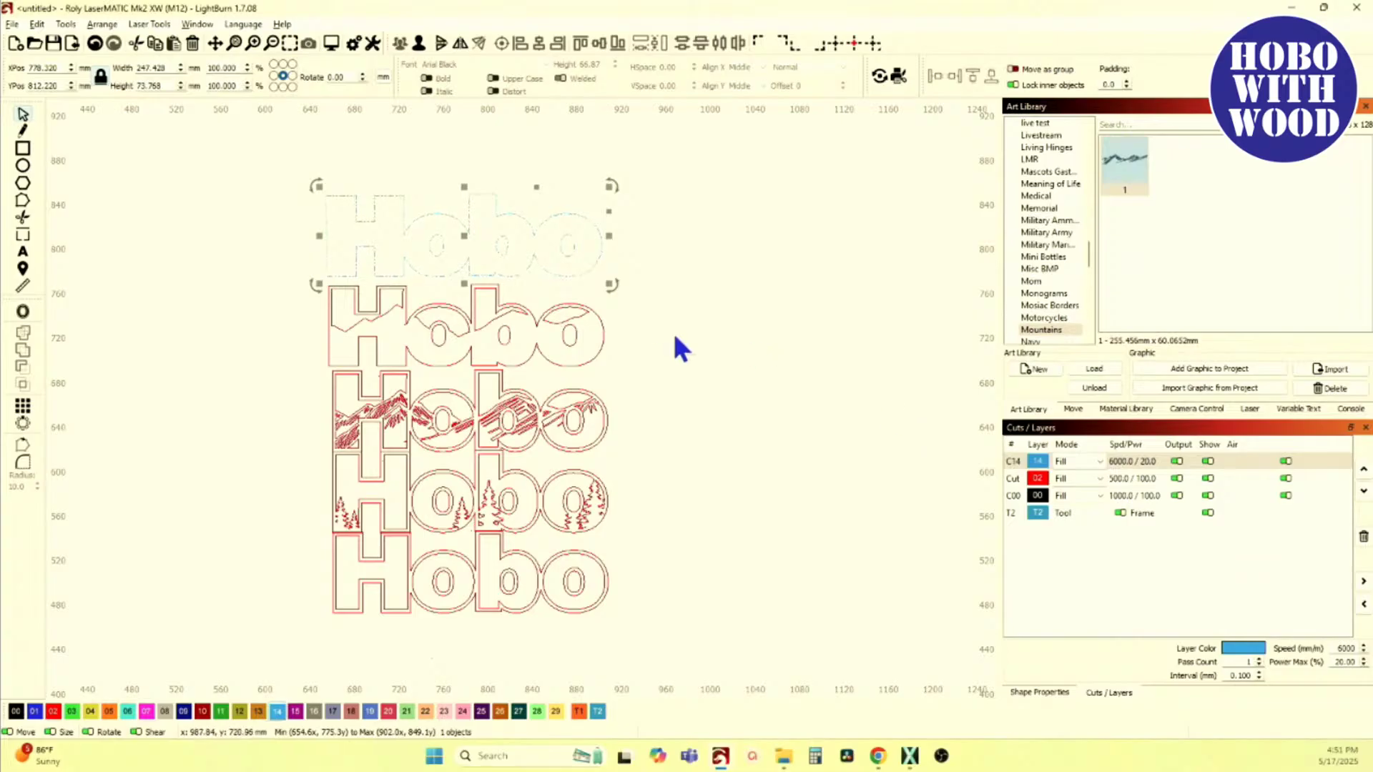
left_click(655, 353)
left_click_drag(653, 349, 515, 336)
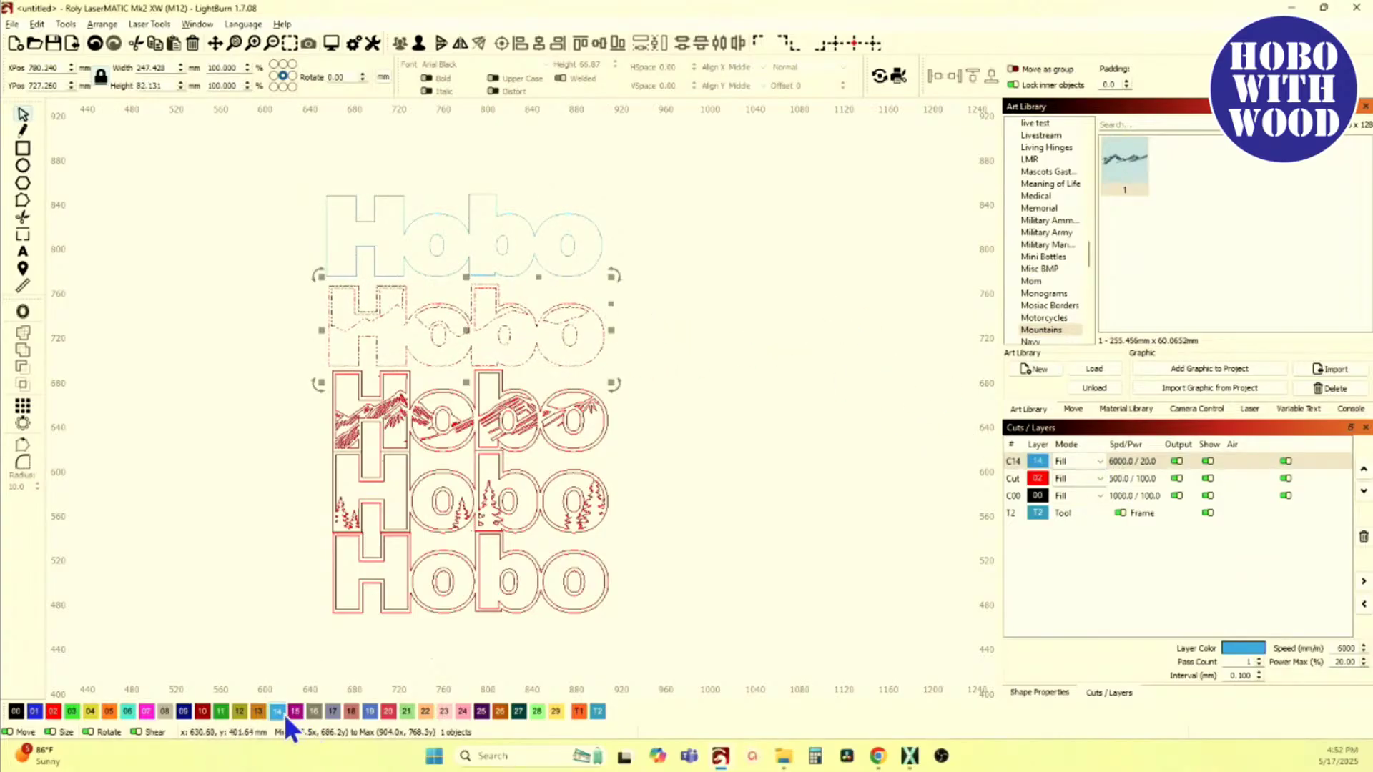
left_click(181, 714)
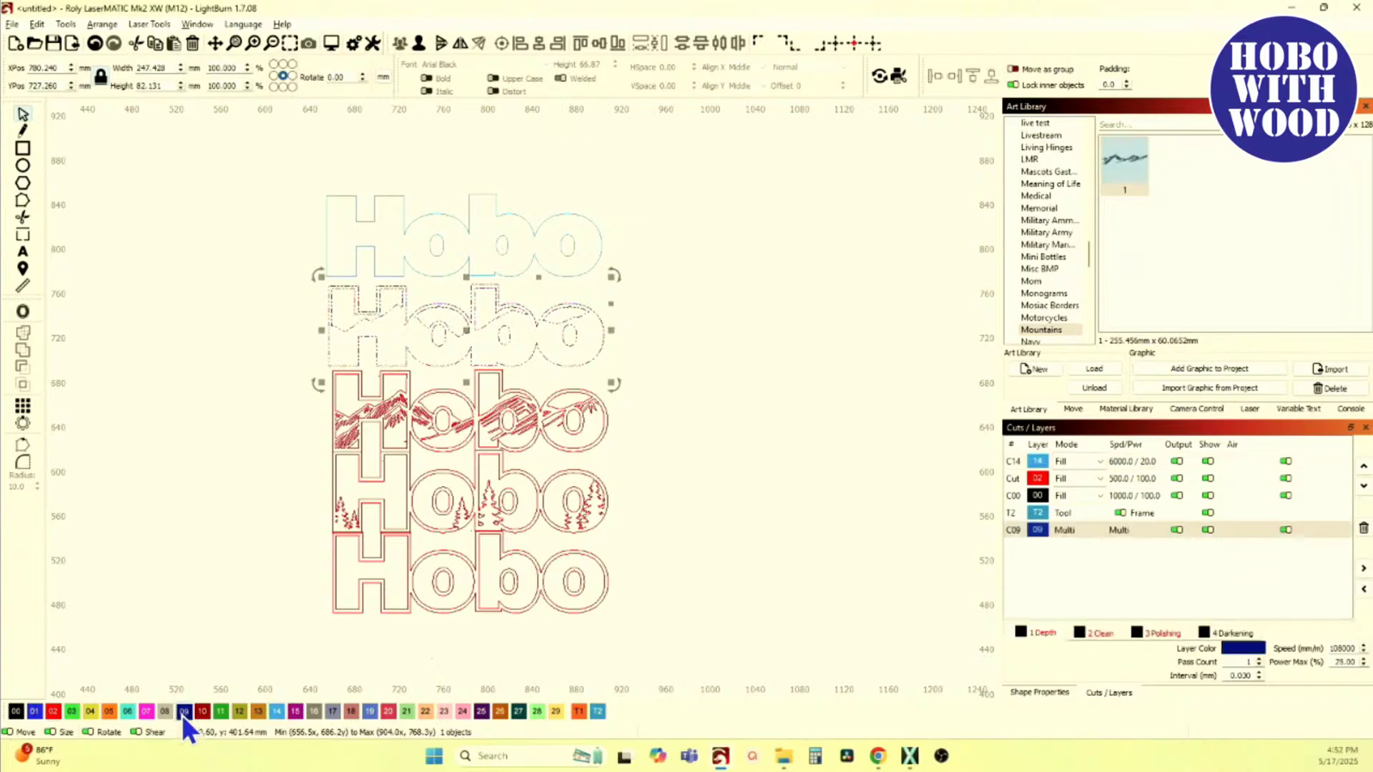
Step: Remove the Depth, Clean and Darkening sub-layers from layer C09's cut settings, leaving only Polishing
left_click(1018, 533)
double_click(1014, 530)
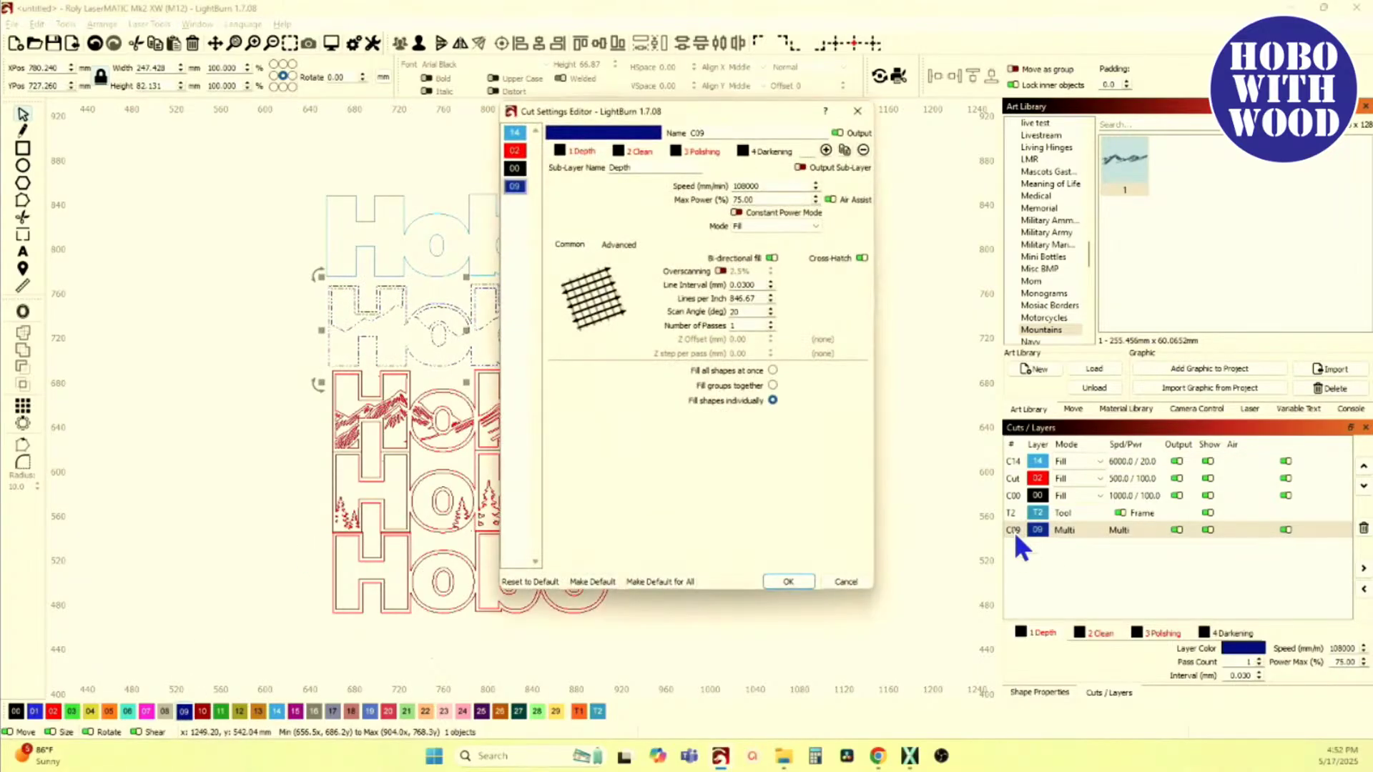
left_click(865, 152)
left_click(865, 151)
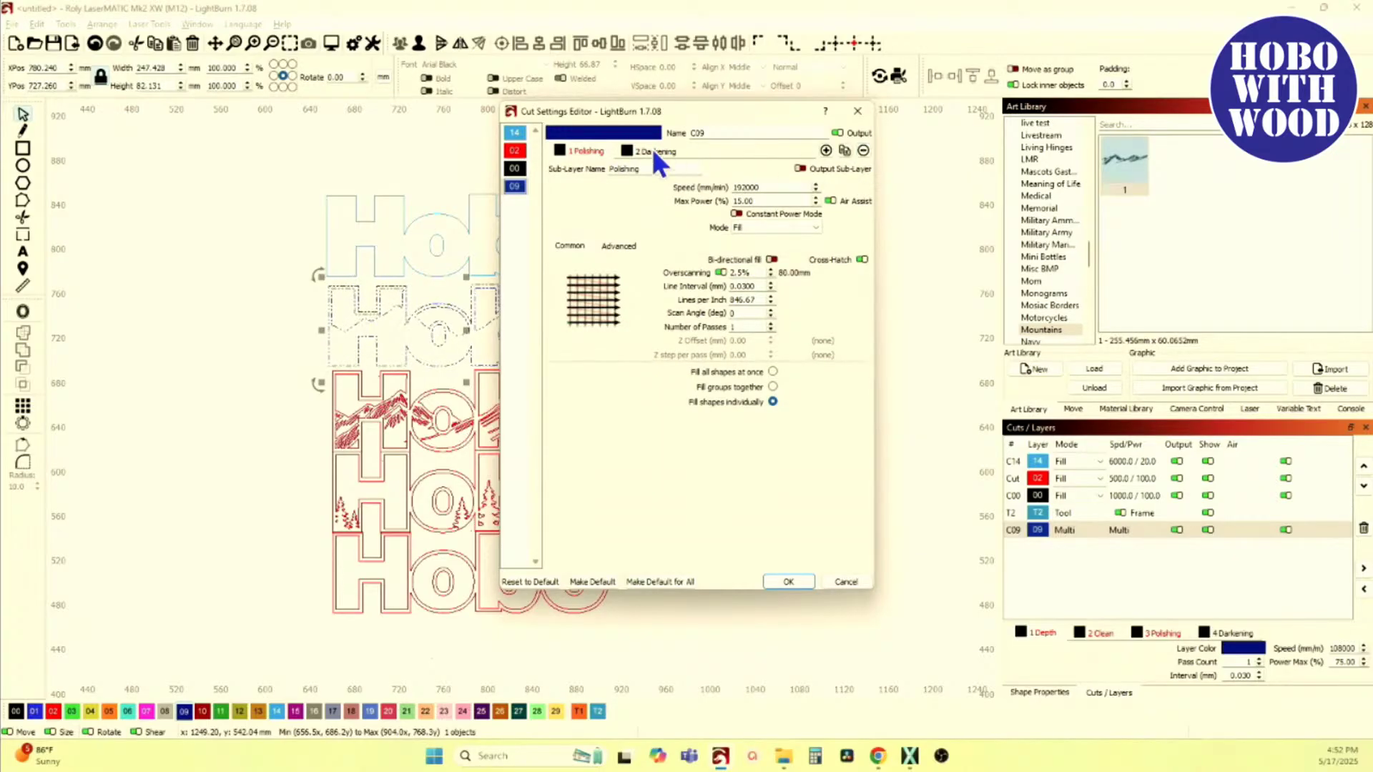
left_click(650, 151)
left_click(864, 150)
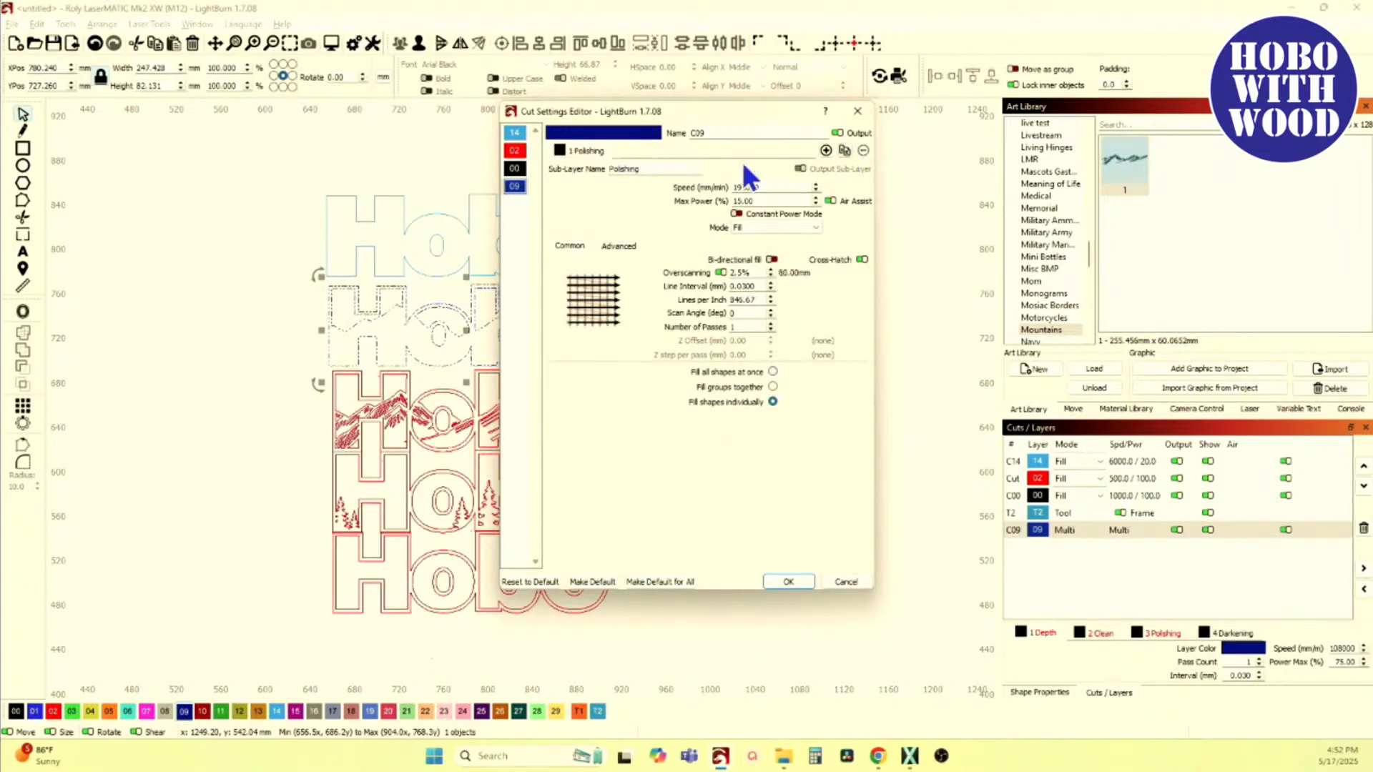
Step: Disable cross-hatch for layer C09's Polishing fill and save these cut settings as the layer's default
left_click(862, 260)
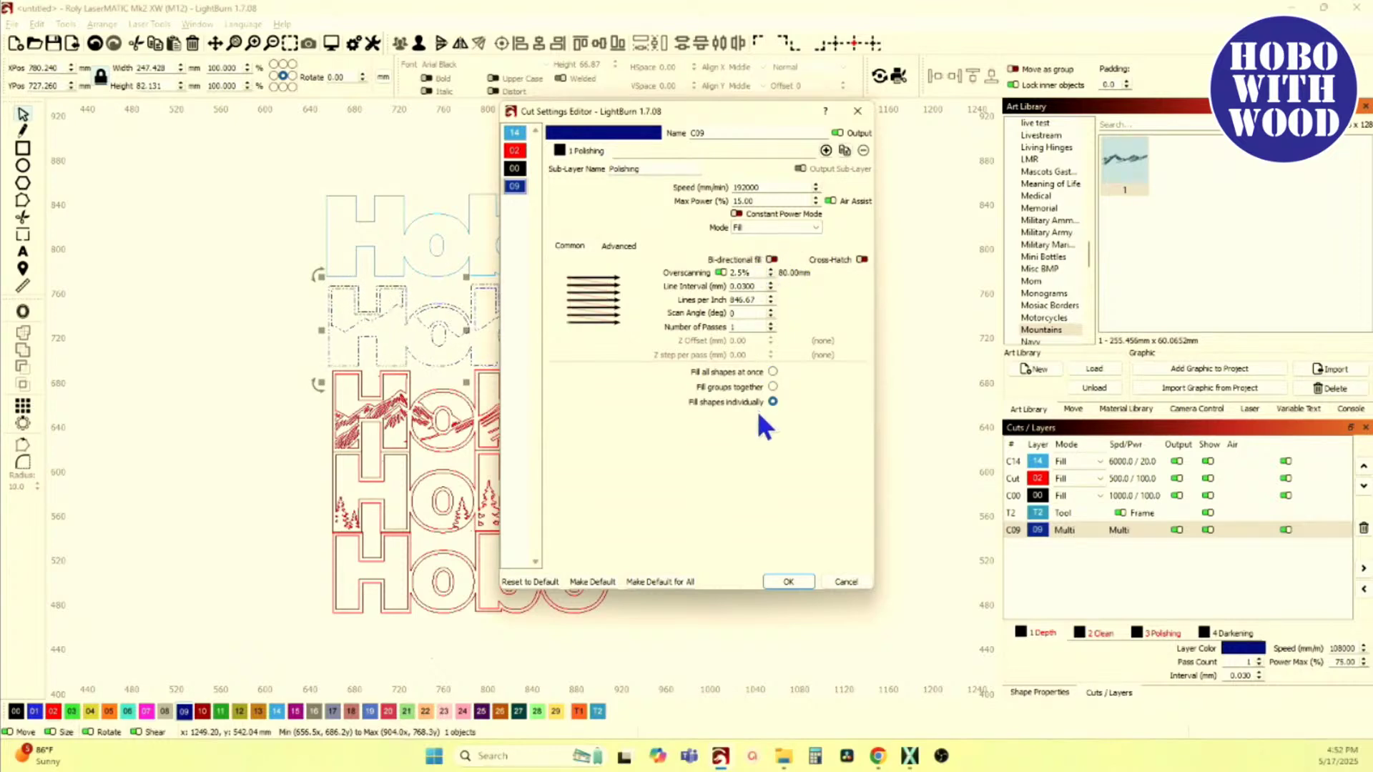
left_click(587, 581)
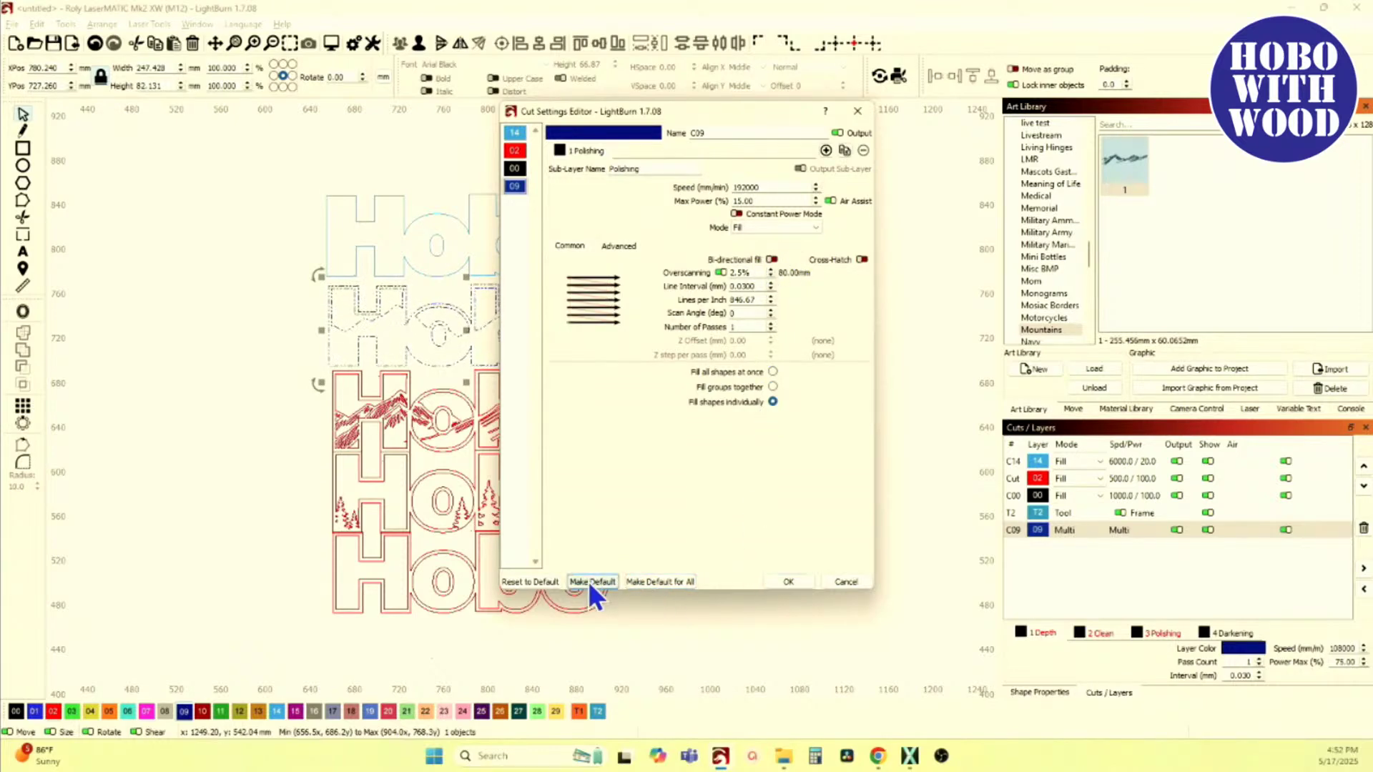
left_click(790, 582)
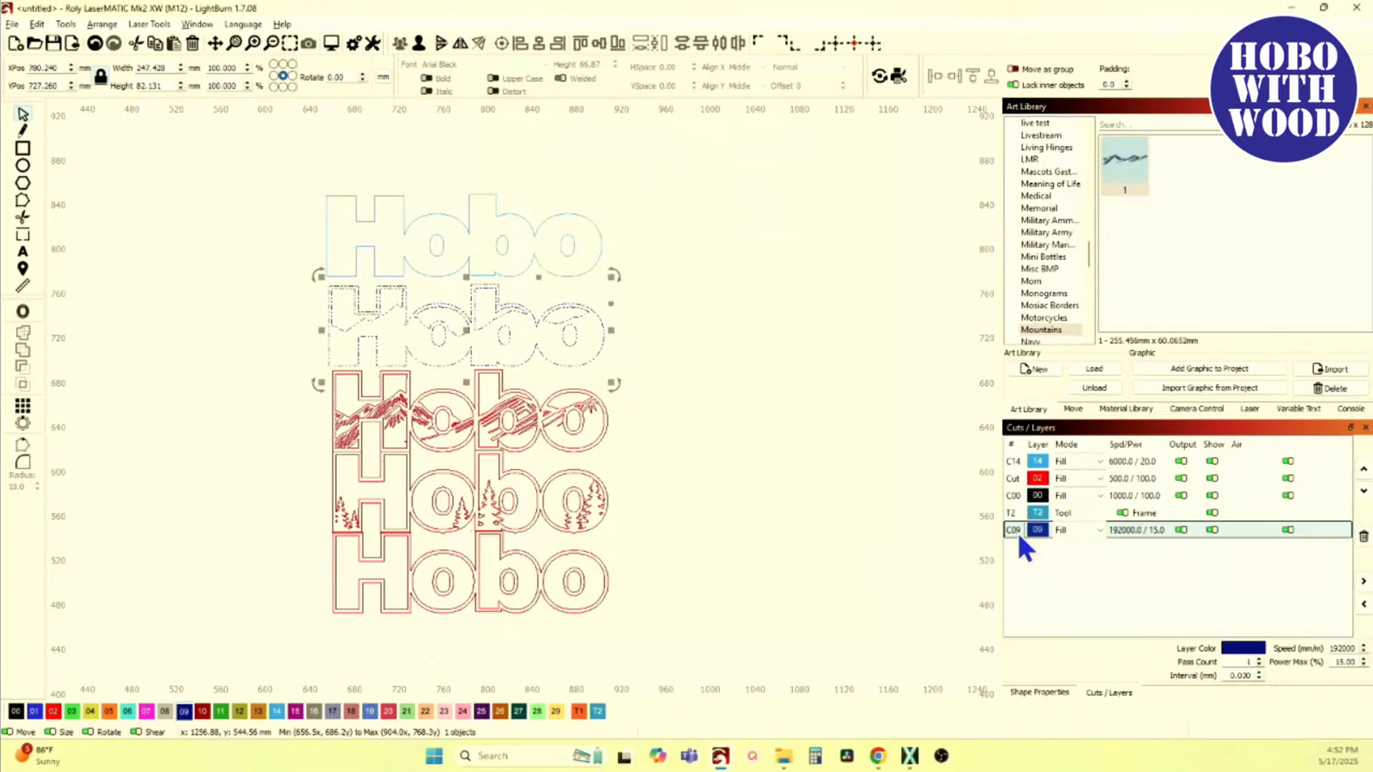
Step: Move layer C09 up in the cut order to directly below C14 and deselect the mountain-ridge Hobo
left_click(1363, 470)
left_click(1363, 470)
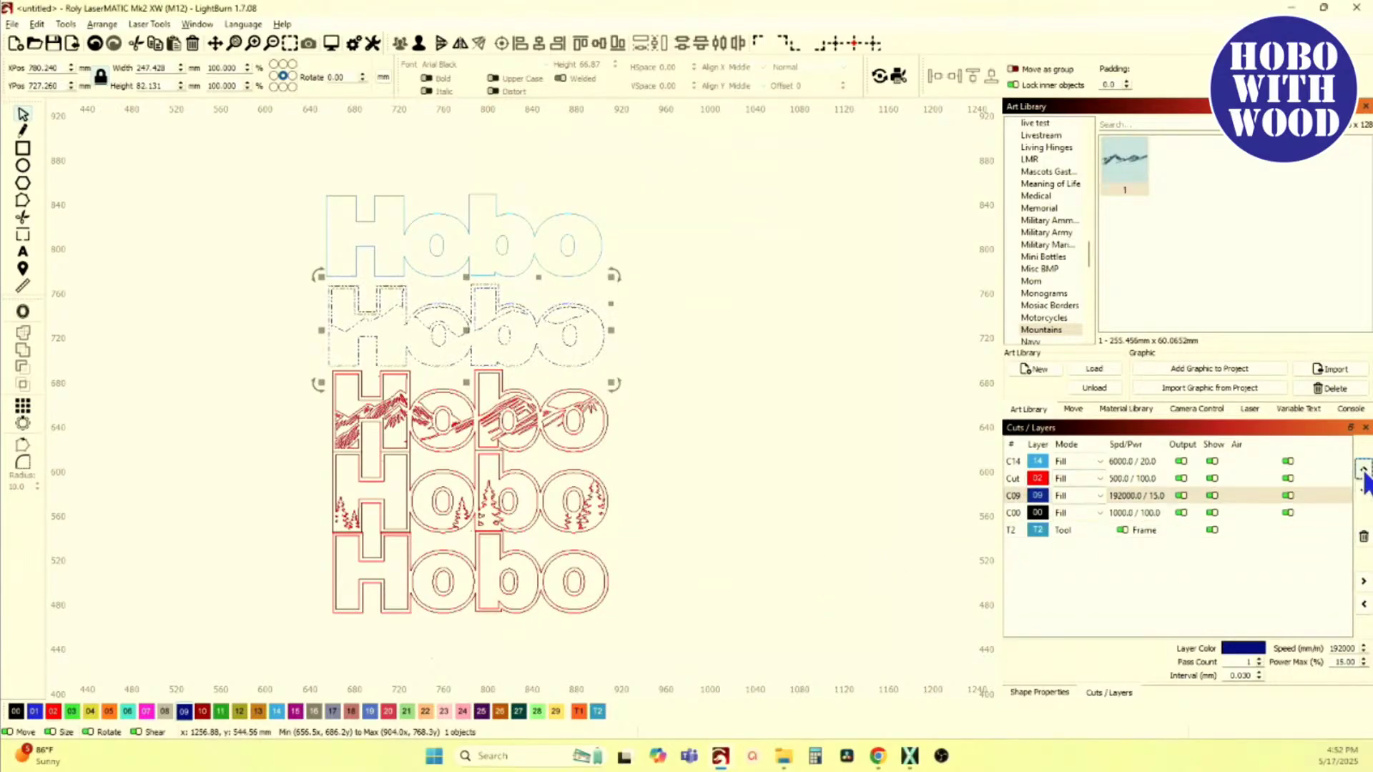
left_click(1364, 470)
left_click(633, 459)
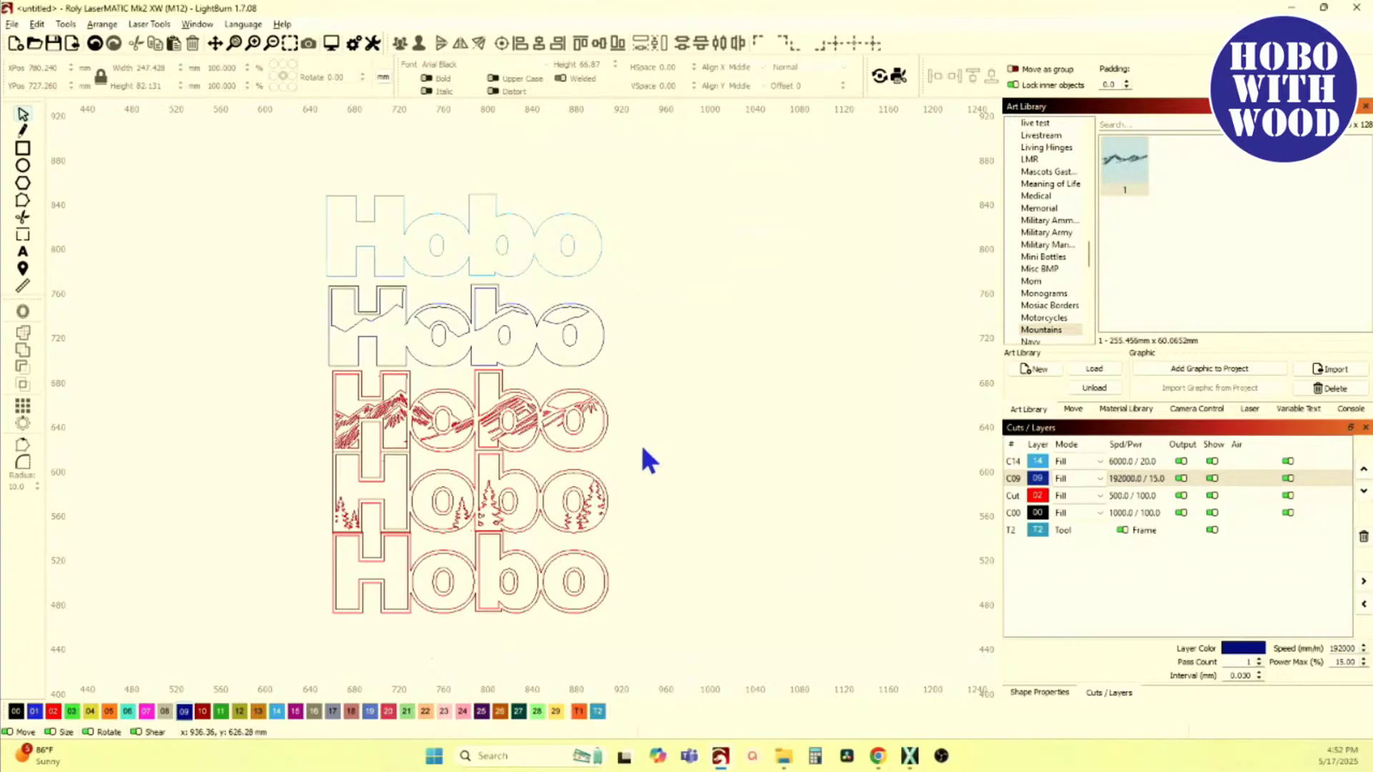
Step: Assign the Hobo design with the mountain shading to layer 08
left_click(540, 427)
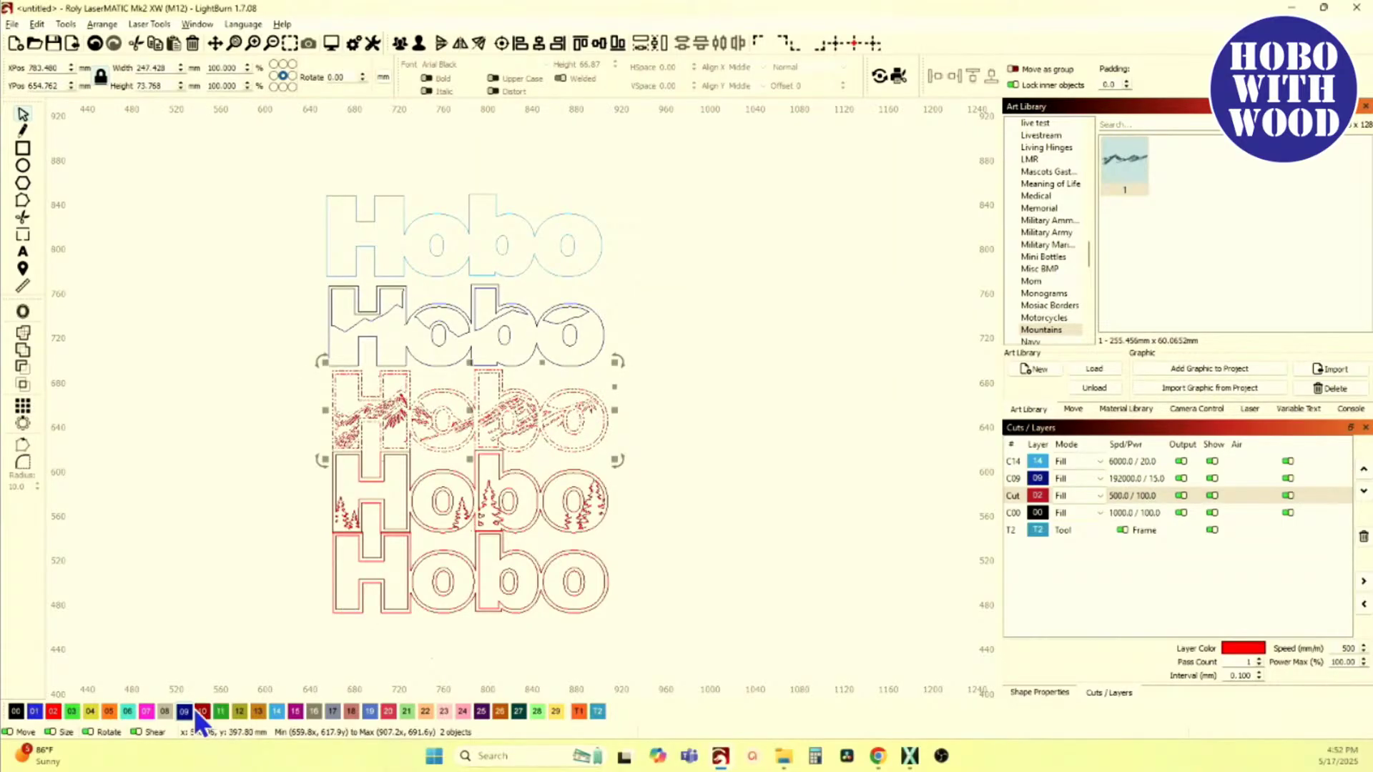
left_click(165, 711)
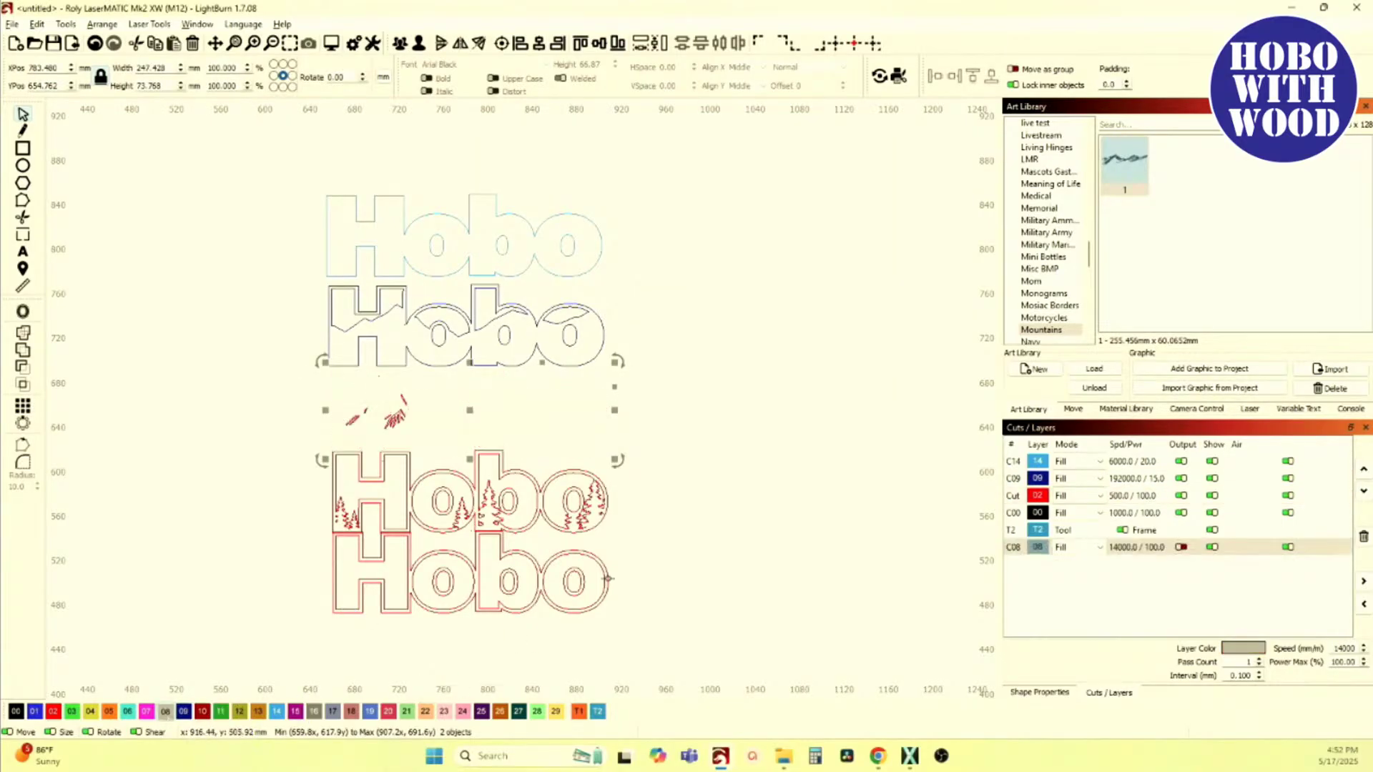
scroll(453, 451, "up", 6)
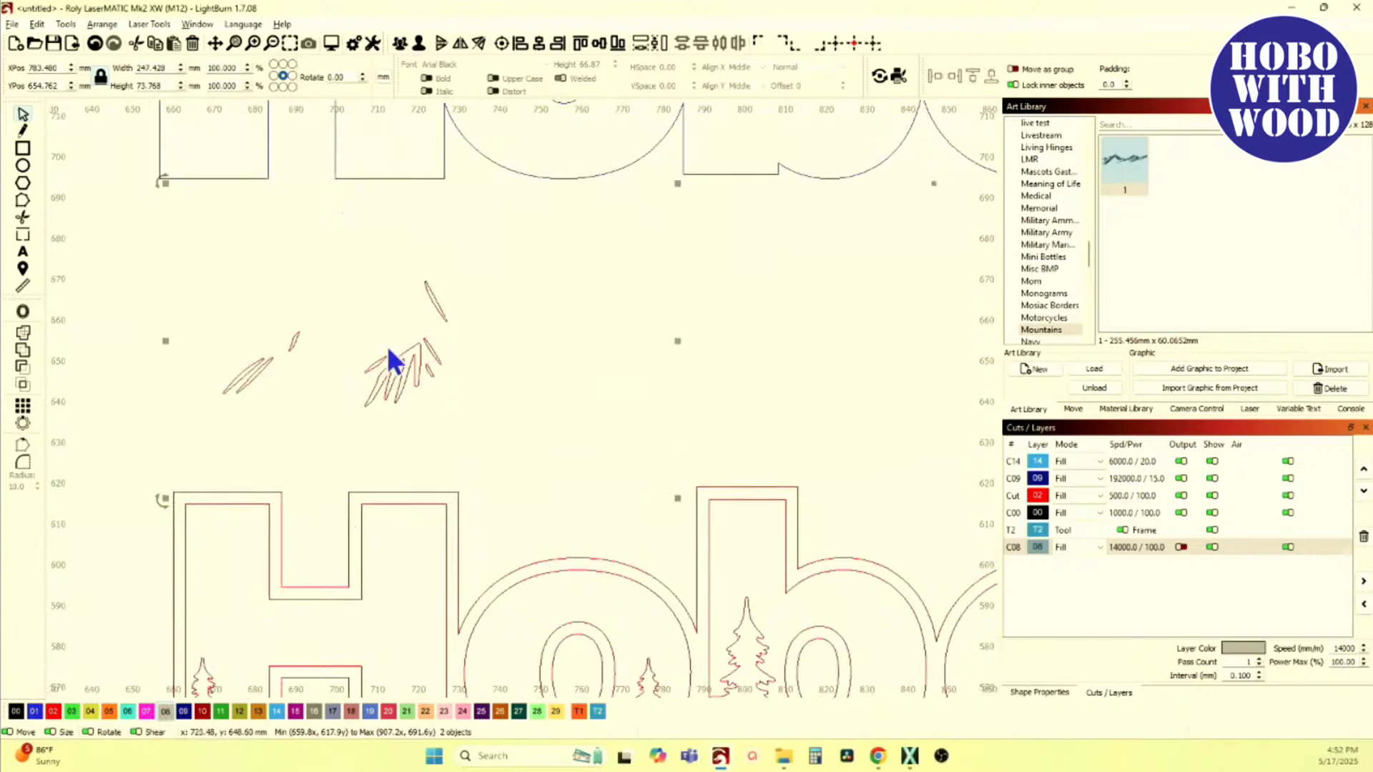
scroll(422, 368, "down", 8)
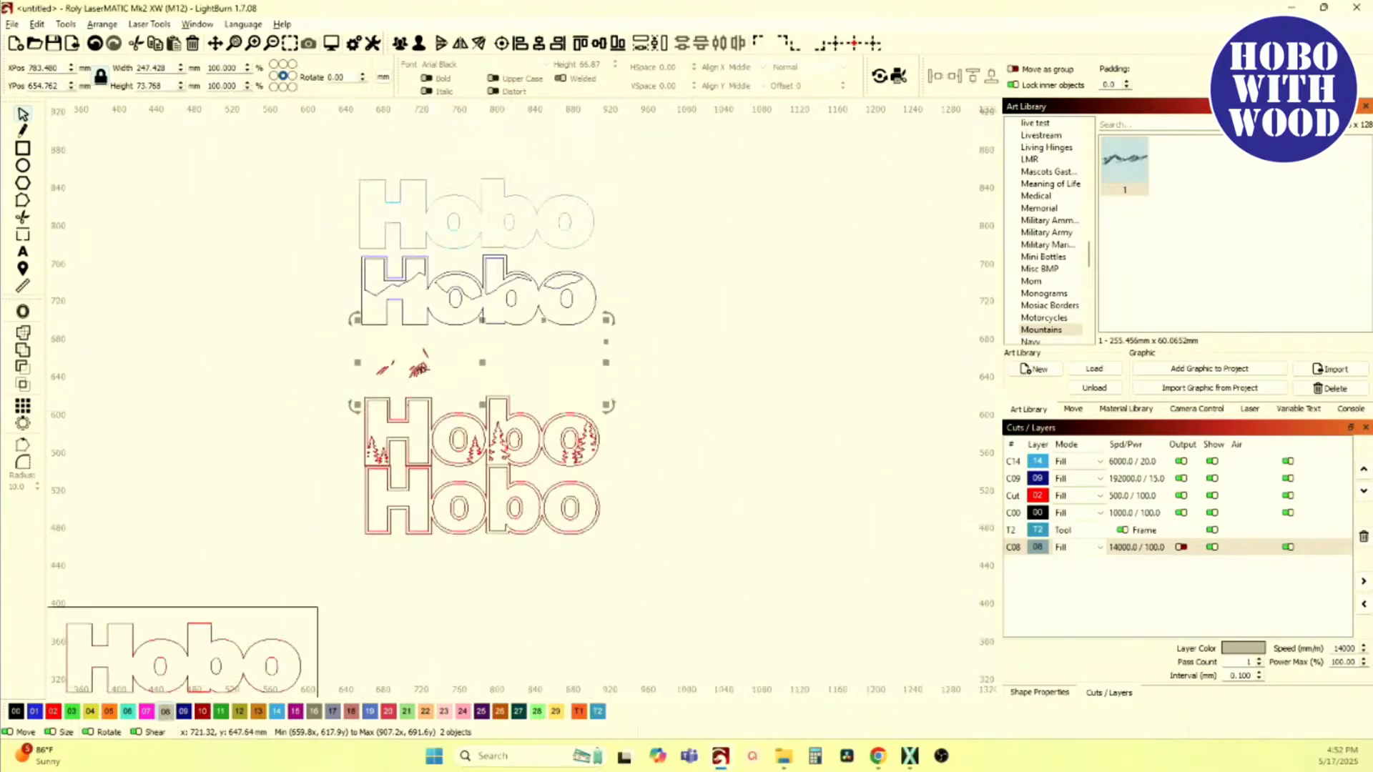
Step: Compare with the original mountain Hobo, and assign the leftover mountain-shading fragments in the copied stack to layer 08
scroll(373, 646, "up", 5)
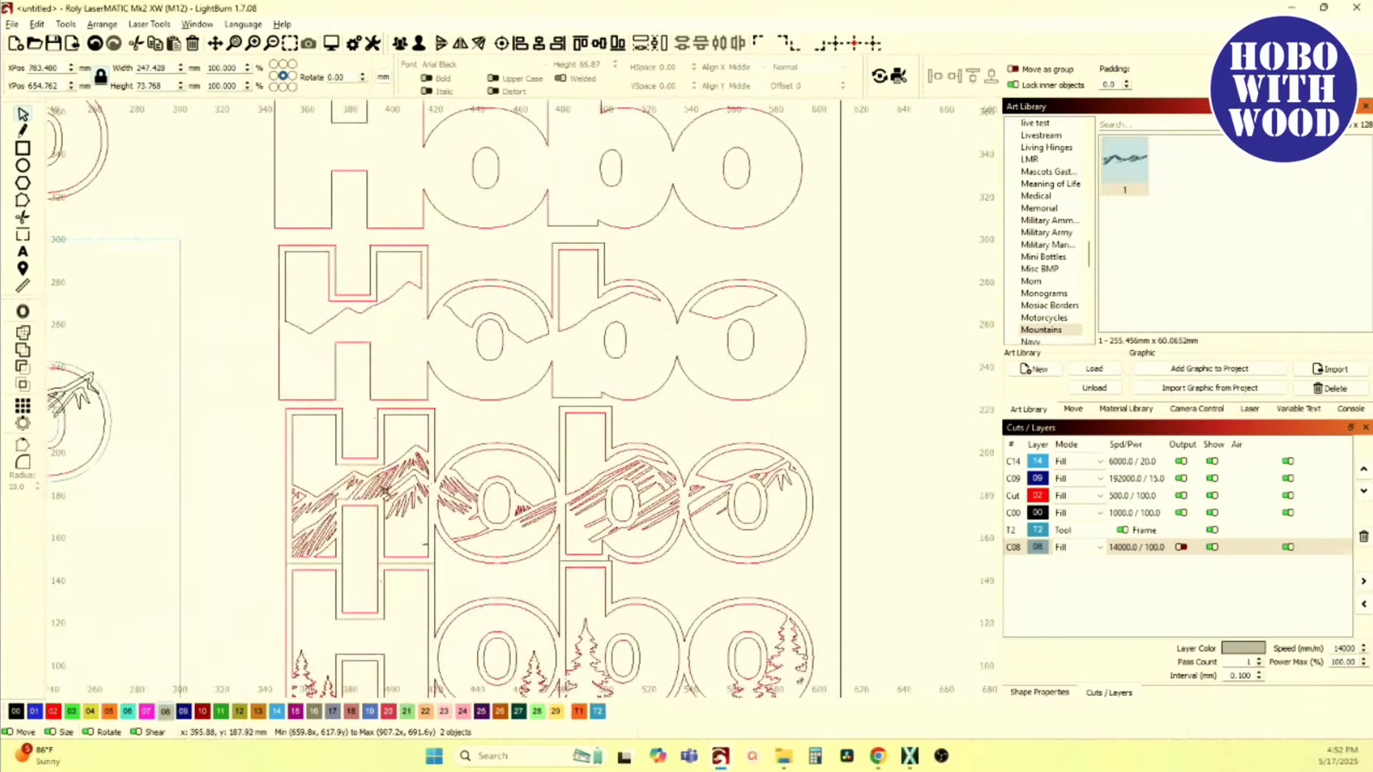
scroll(361, 465, "down", 2)
left_click_drag(293, 417, 705, 550)
left_click(413, 163)
scroll(413, 163, "down", 6)
scroll(466, 336, "up", 8)
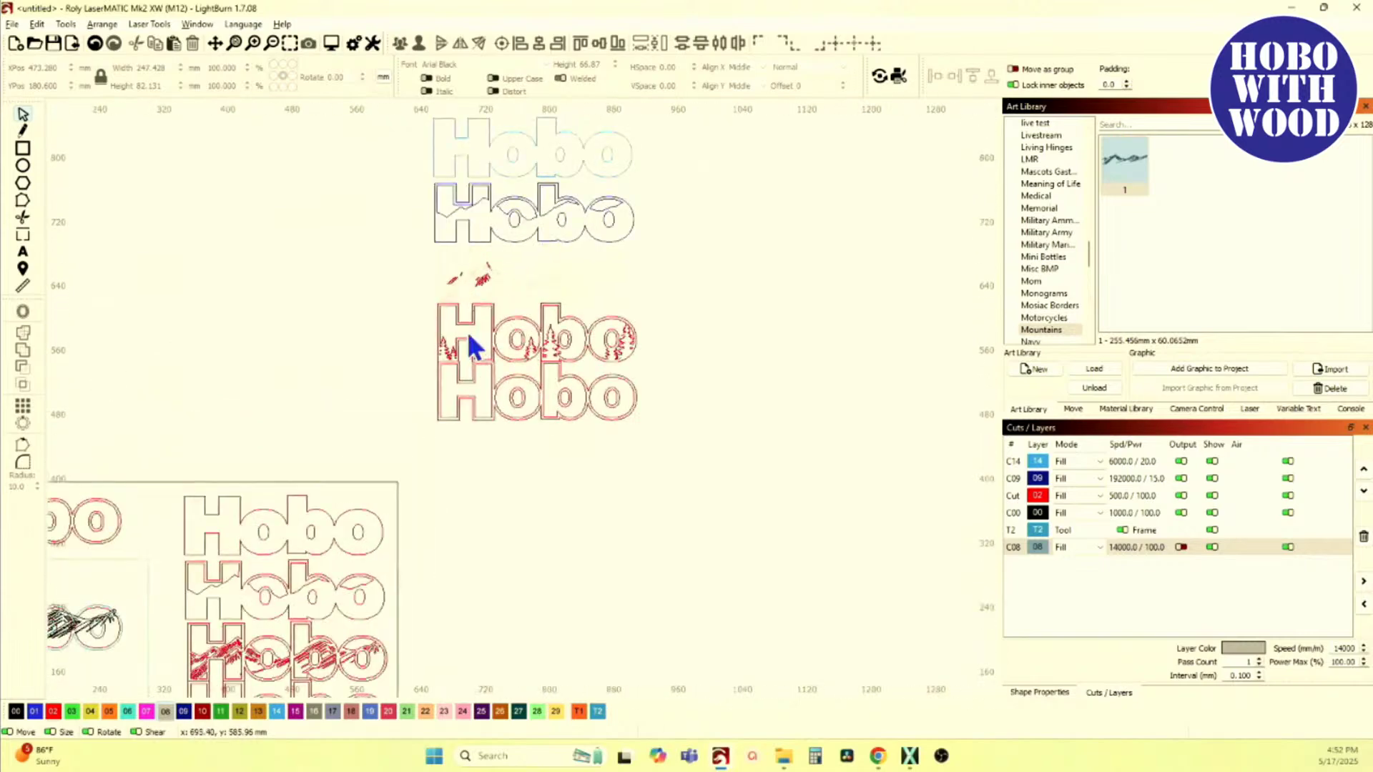
left_click_drag(453, 369, 557, 386)
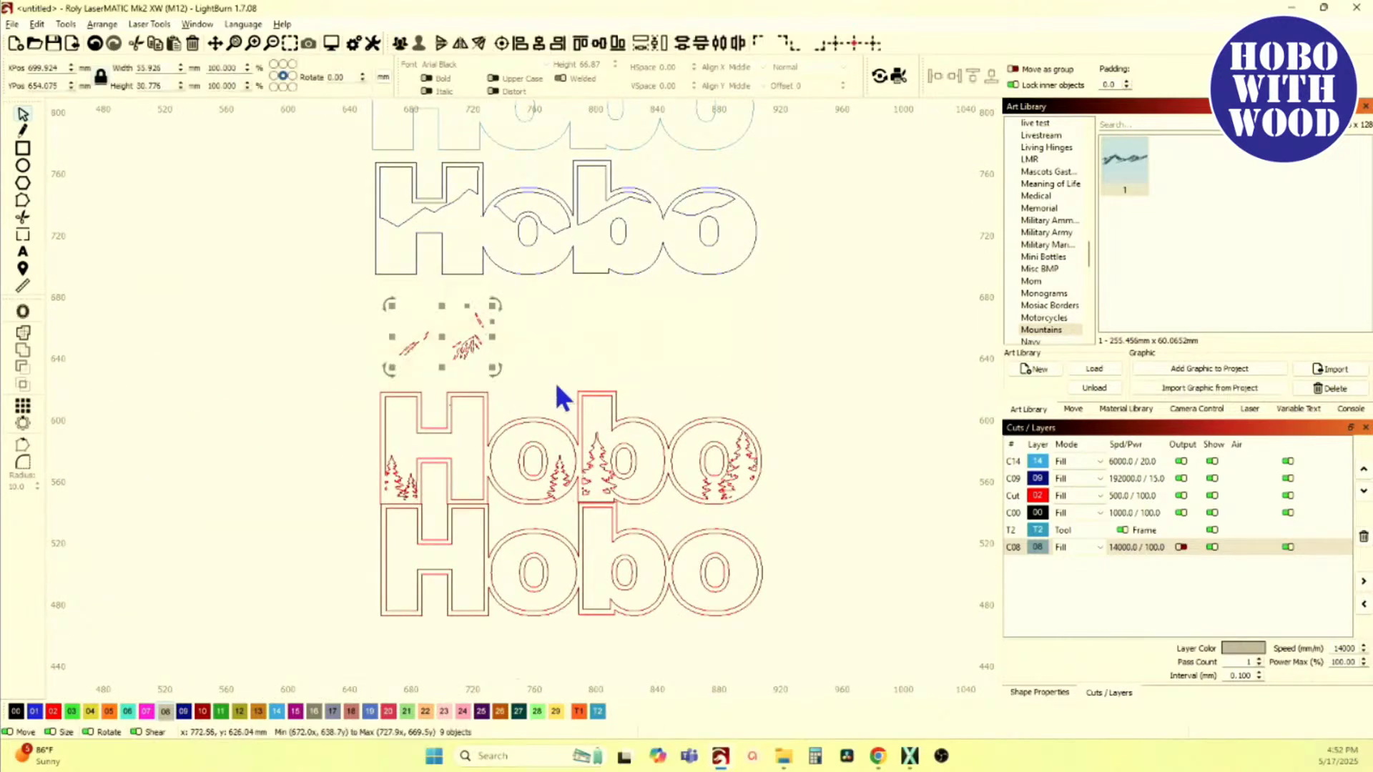
left_click(164, 710)
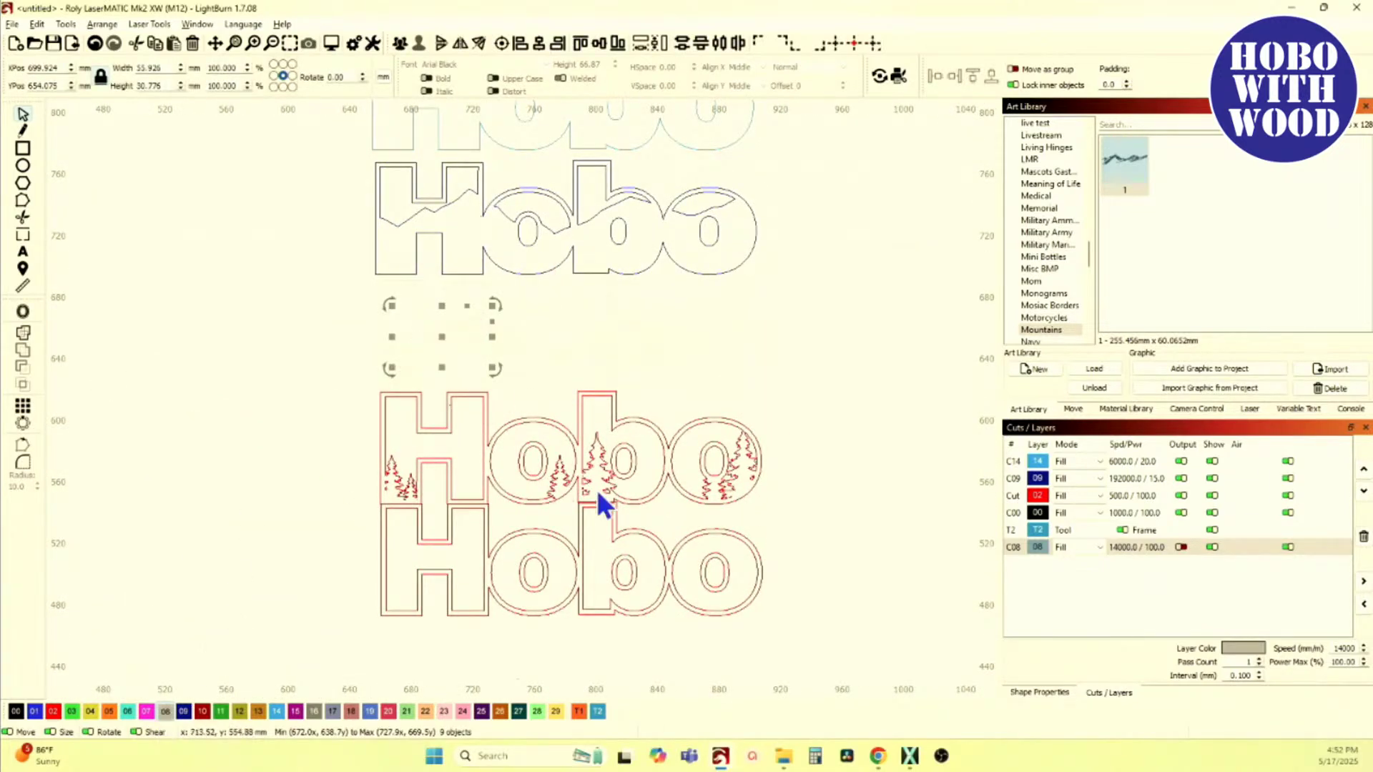
Step: Move layer C08 up in the cut order to directly below C09
left_click(1363, 469)
left_click(1363, 469)
left_click(1363, 469)
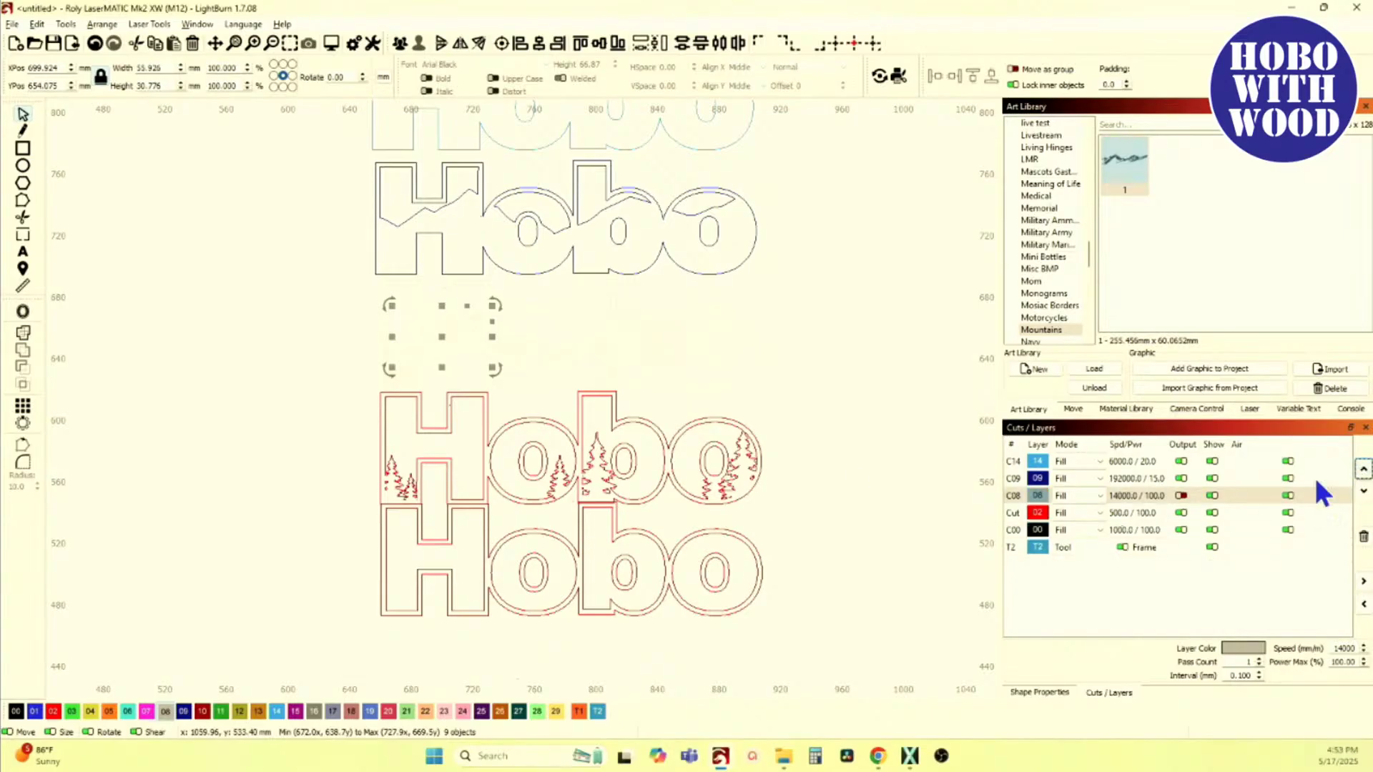
Step: Assign the pine-tree Hobo to layer 11 and move layer C11 up to directly below the red 02 layer
left_click(690, 451)
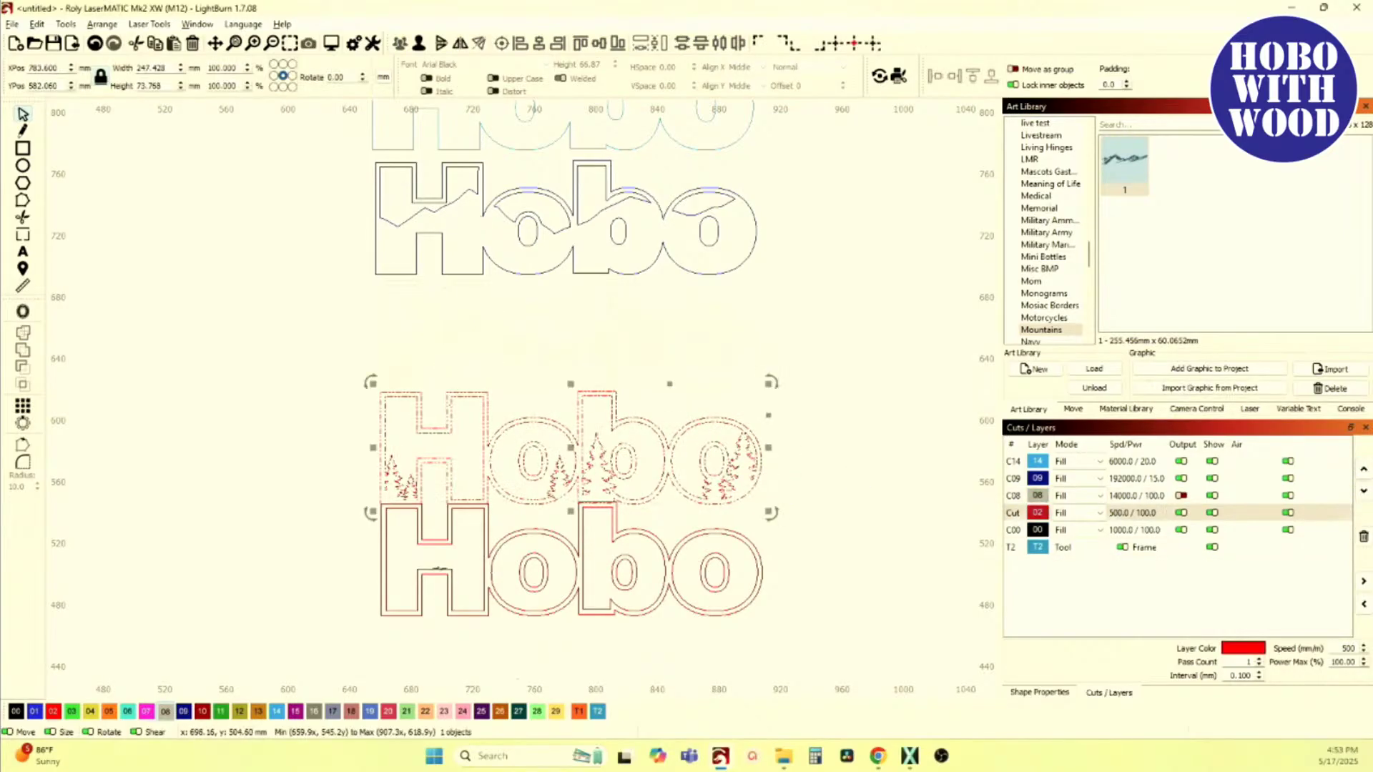
left_click(221, 712)
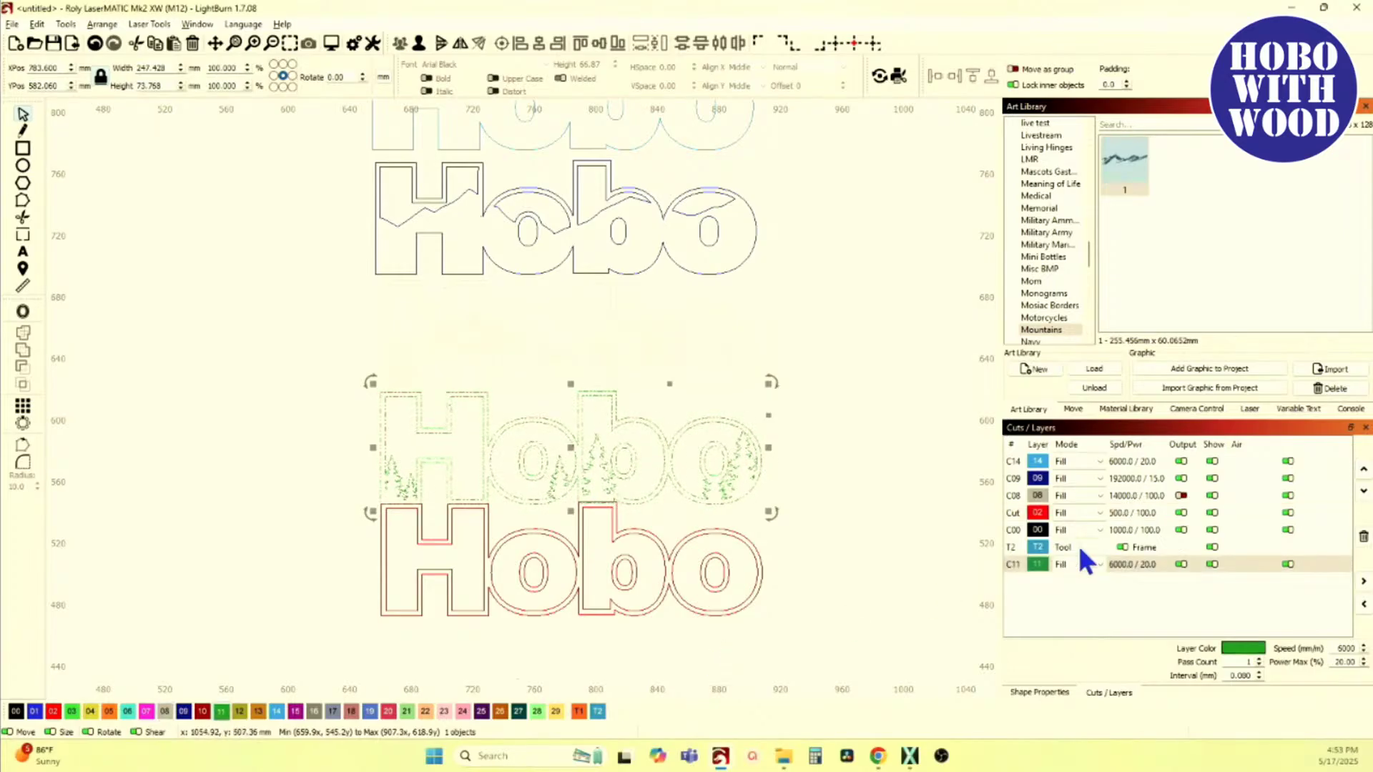
left_click(1364, 470)
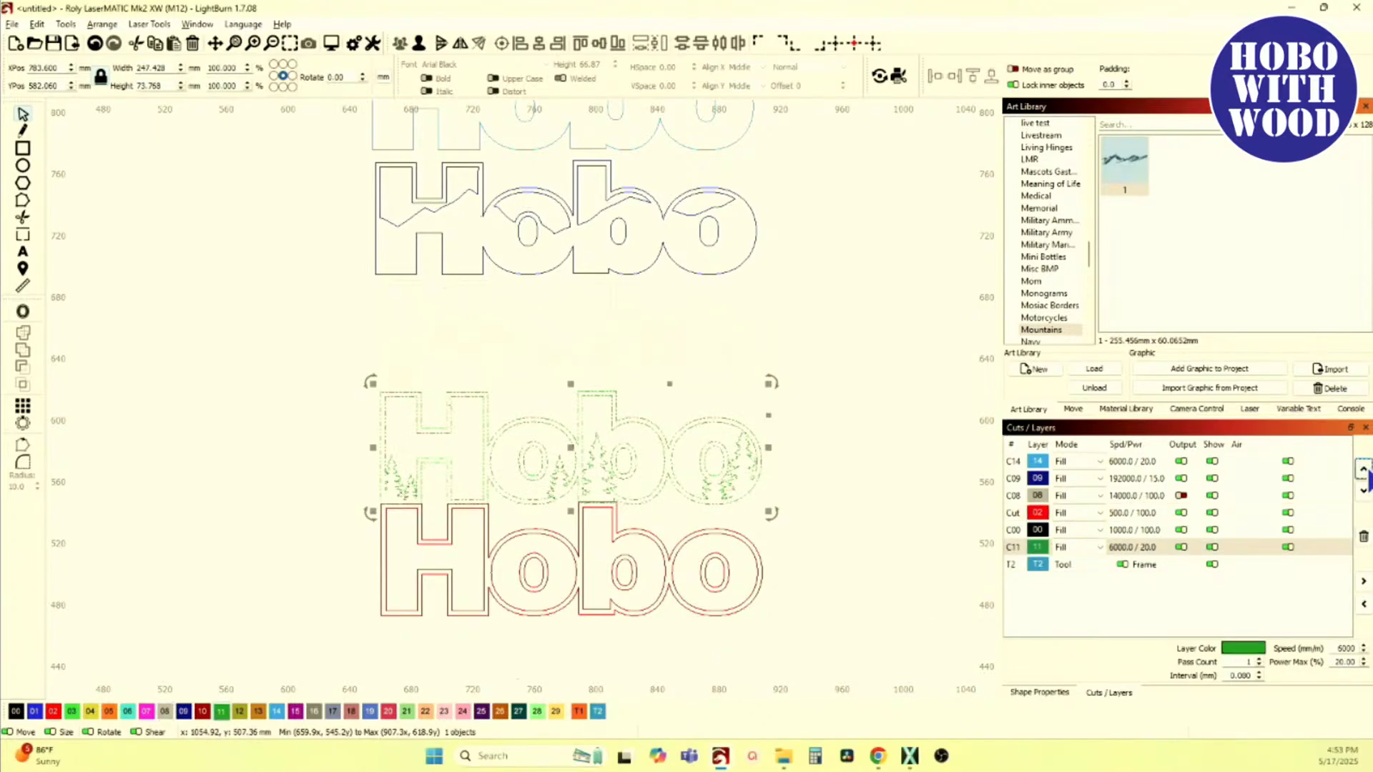
left_click(1363, 469)
Step: Assign the lowest double-outline Hobo to layer 07, move layer C07 up above T2, and deselect the design
left_click(756, 615)
left_click(722, 604)
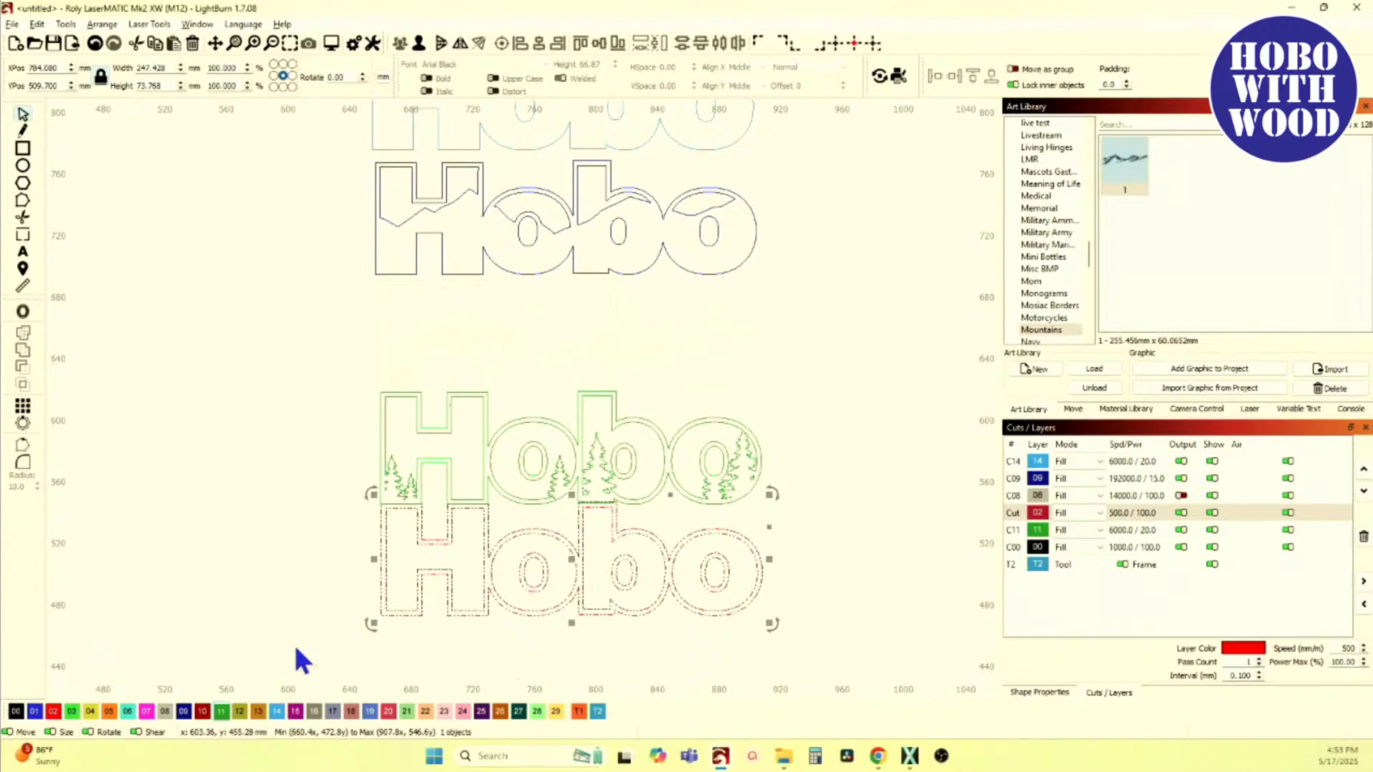
left_click(148, 712)
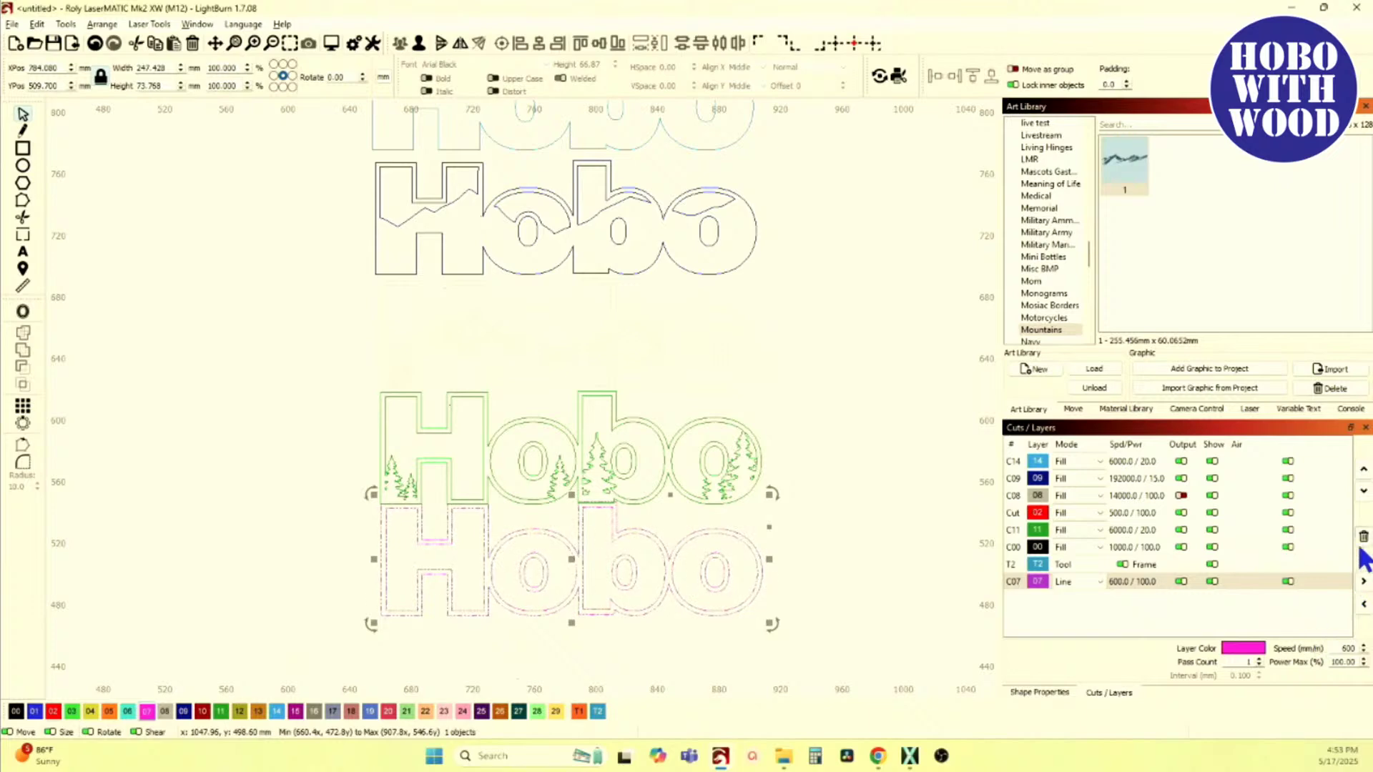
left_click(1363, 472)
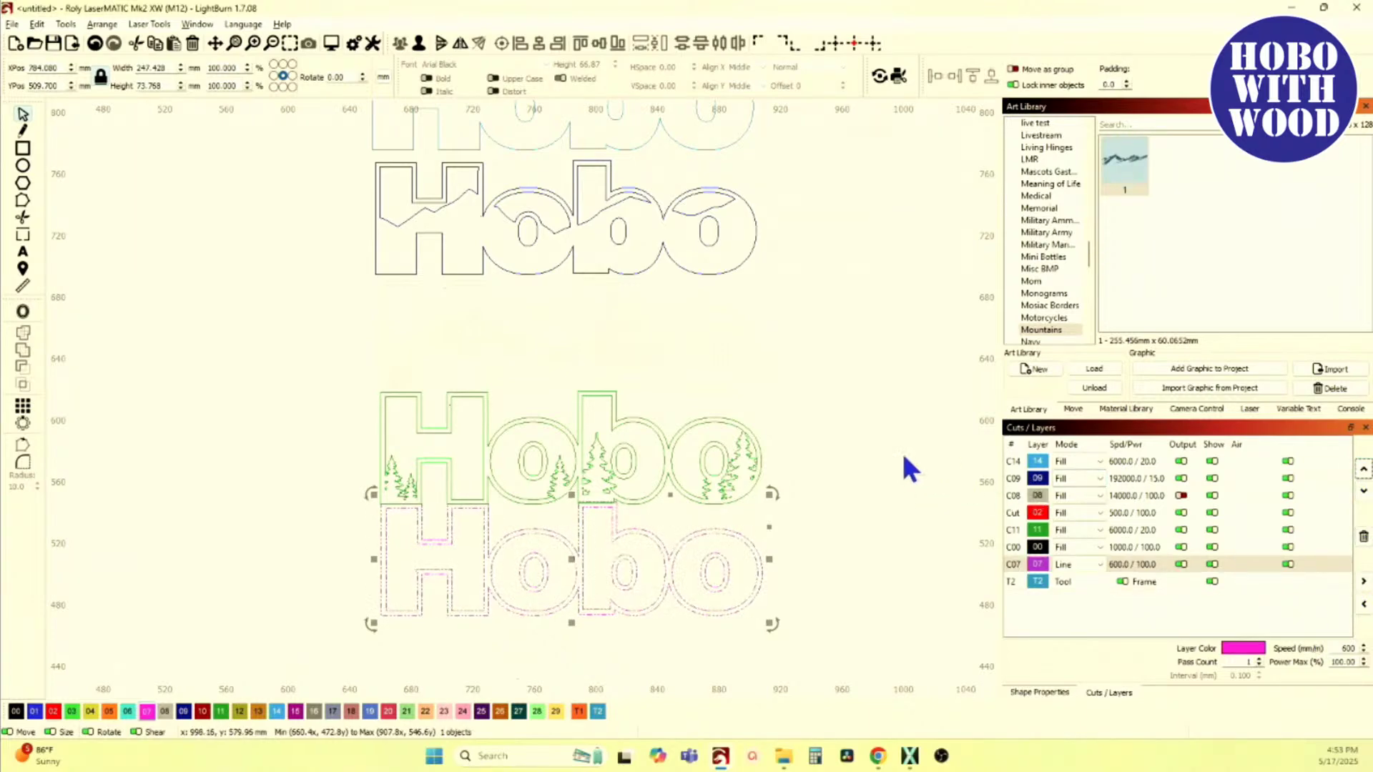
scroll(850, 464, "down", 2)
left_click(840, 405)
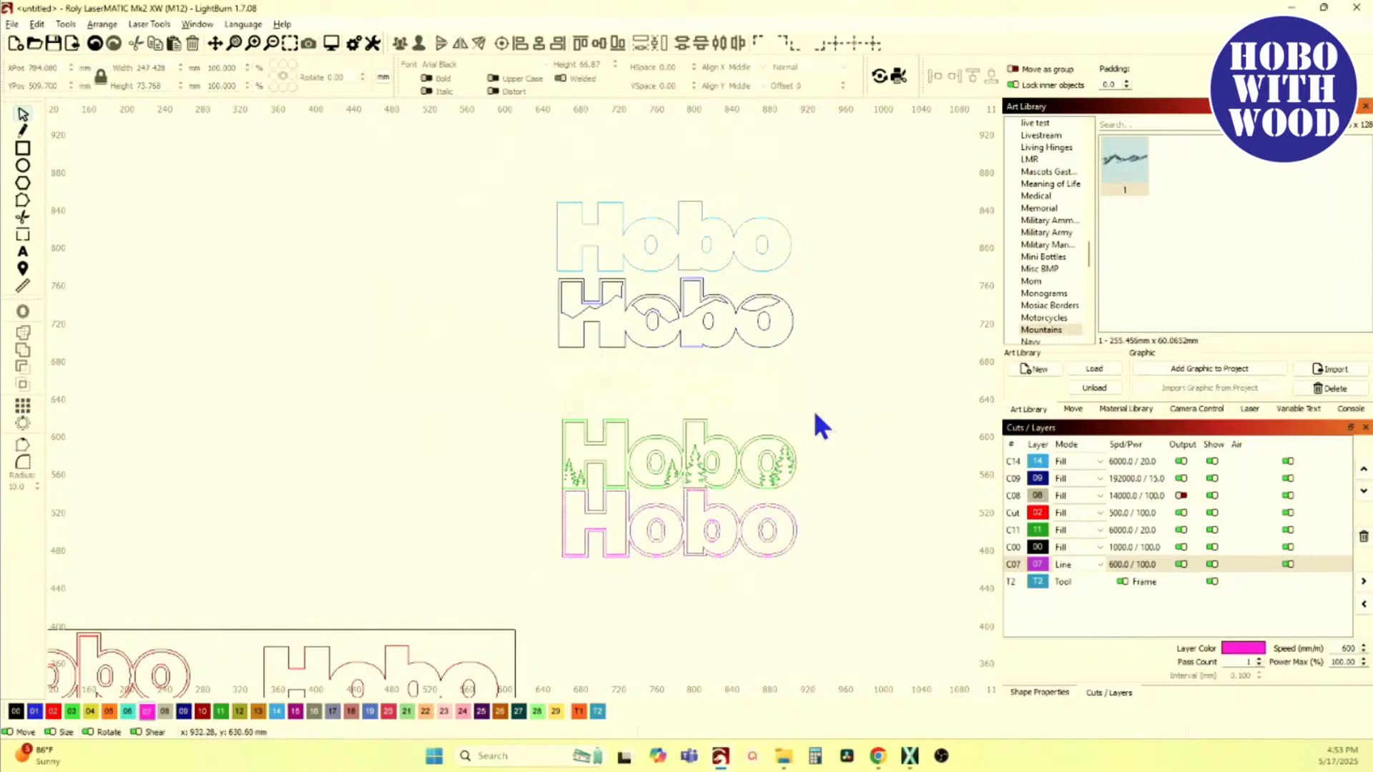
Step: Select the whole stack of Hobo designs, align them all by their centers, and check how the outlines overlap
left_click_drag(811, 354, 633, 398)
left_click_drag(325, 184, 715, 623)
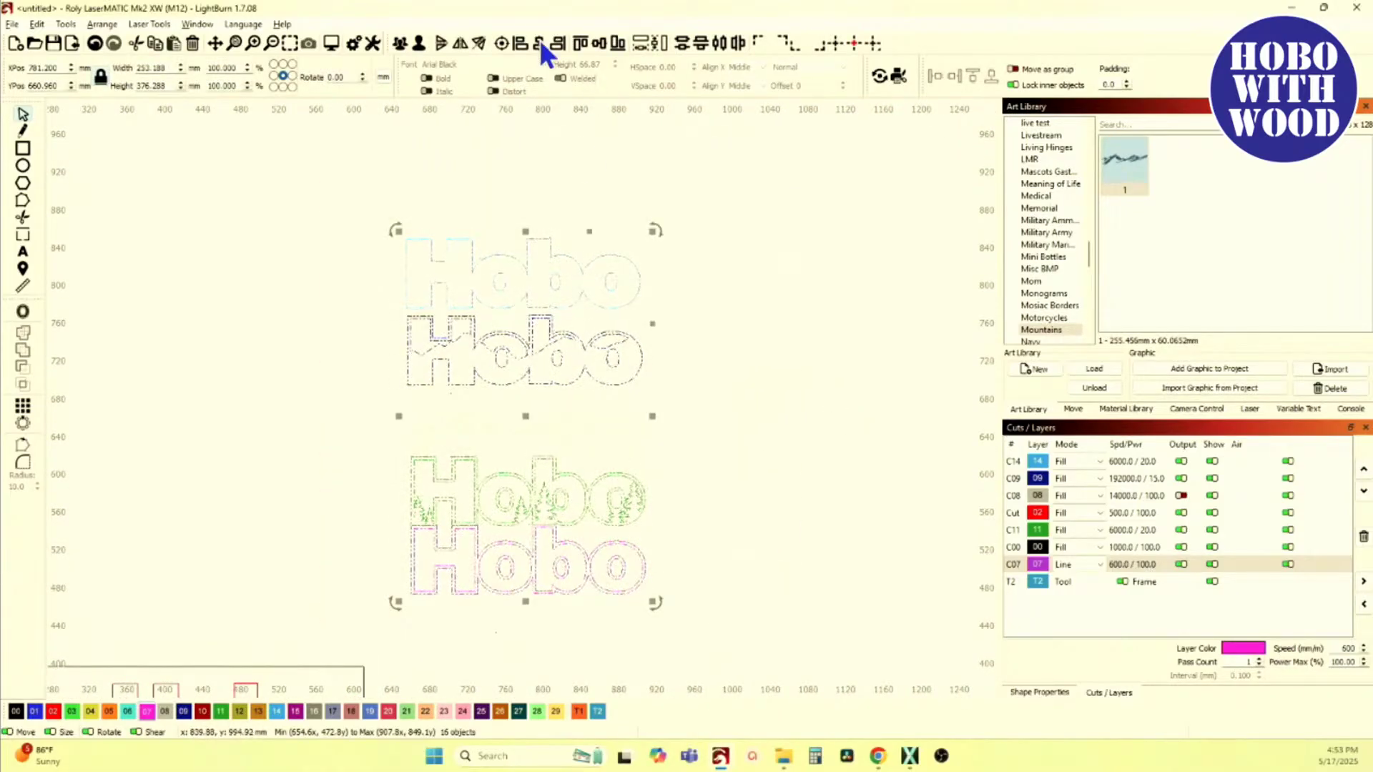
left_click(502, 43)
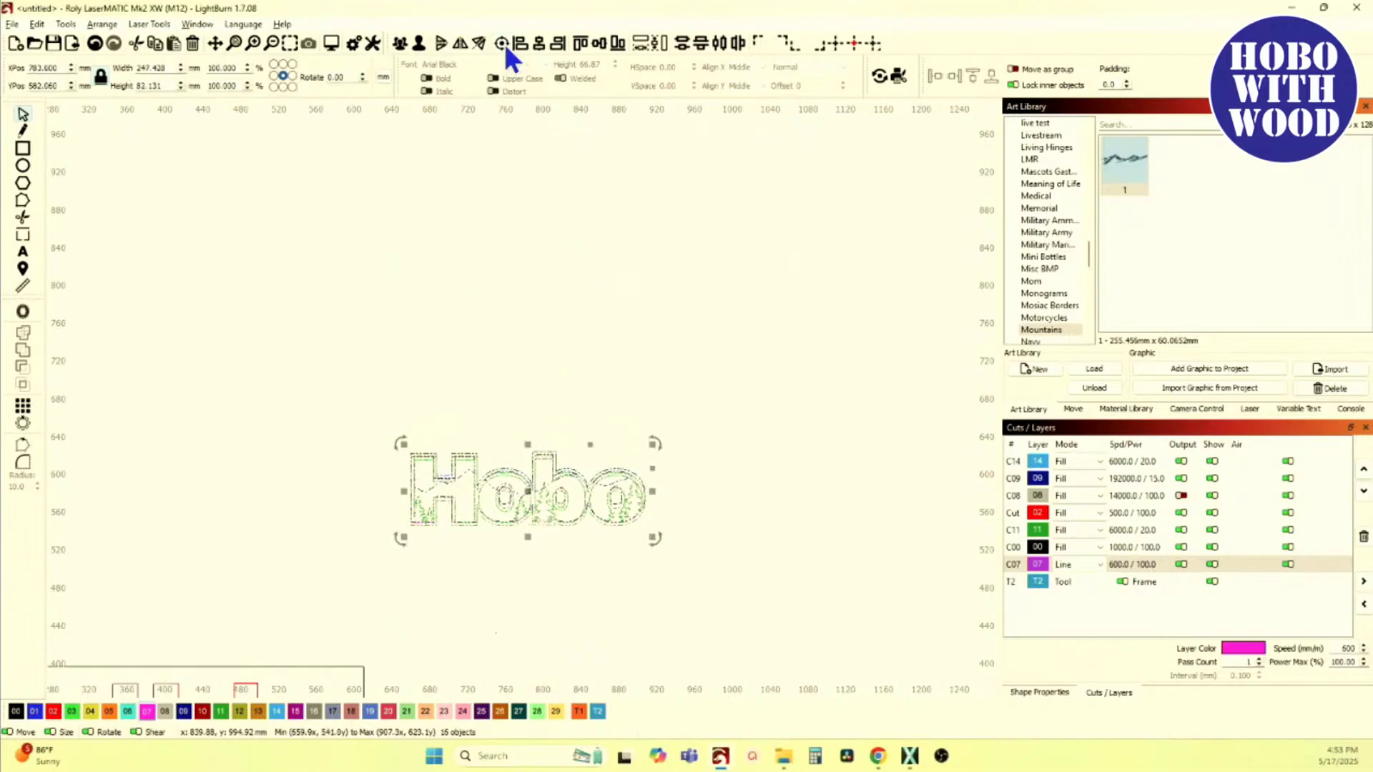
scroll(438, 459, "up", 8)
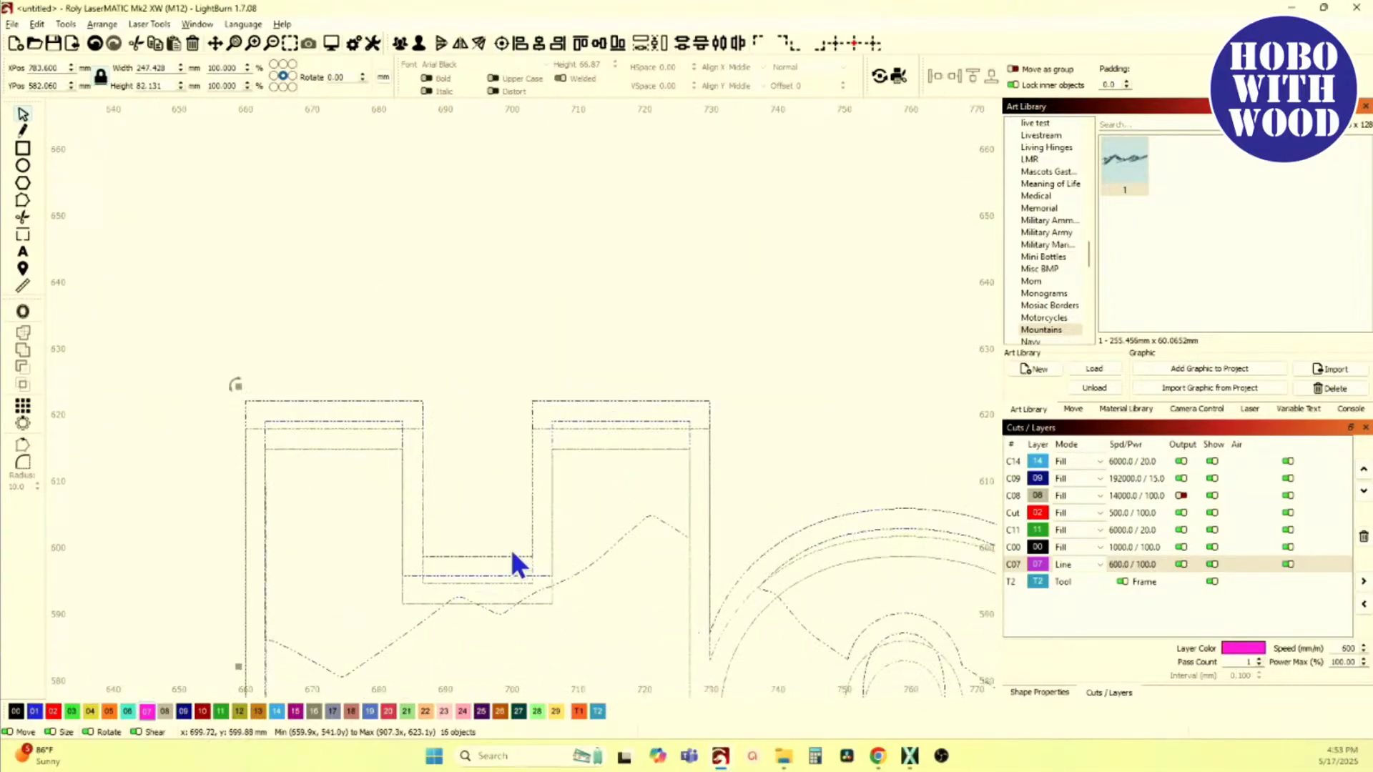
scroll(415, 376, "up", 3)
scroll(415, 369, "down", 1)
scroll(421, 377, "down", 3)
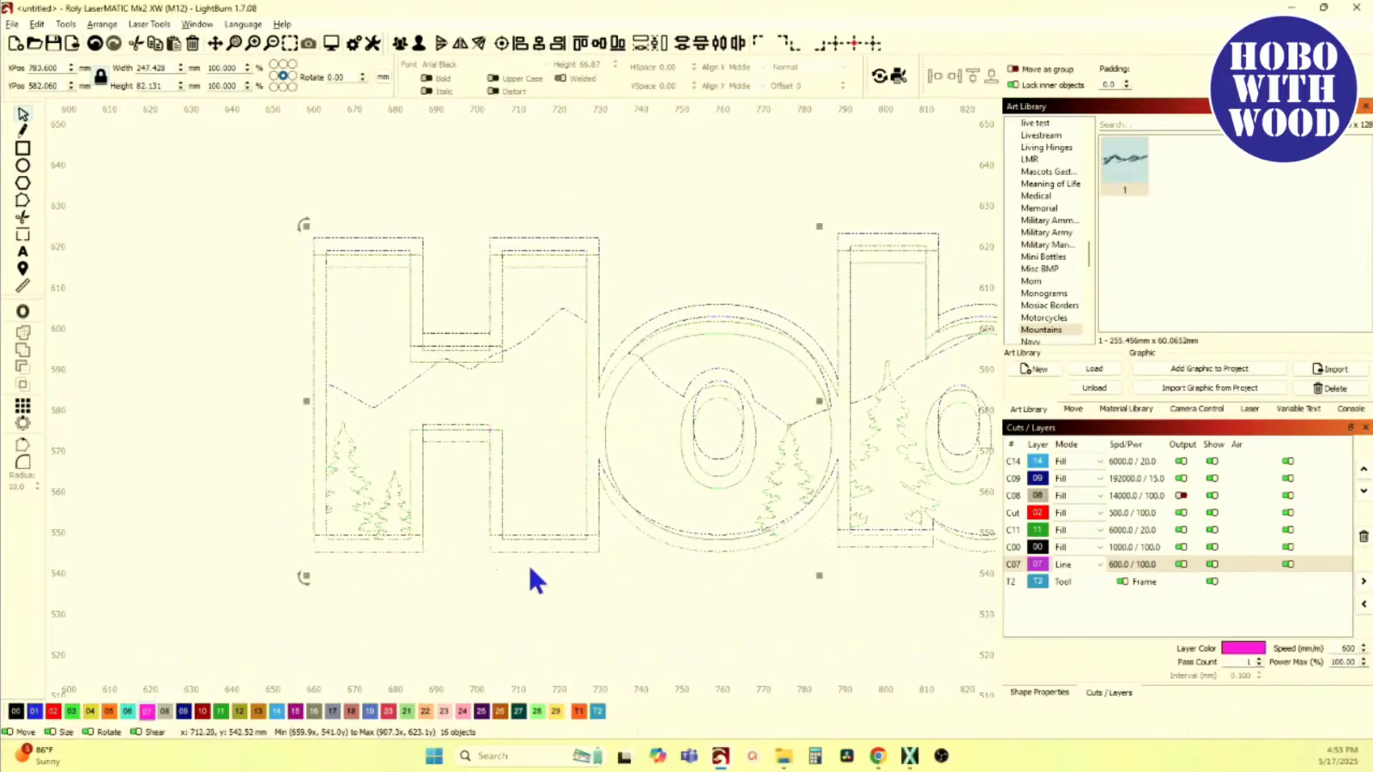
scroll(528, 536, "right", 4)
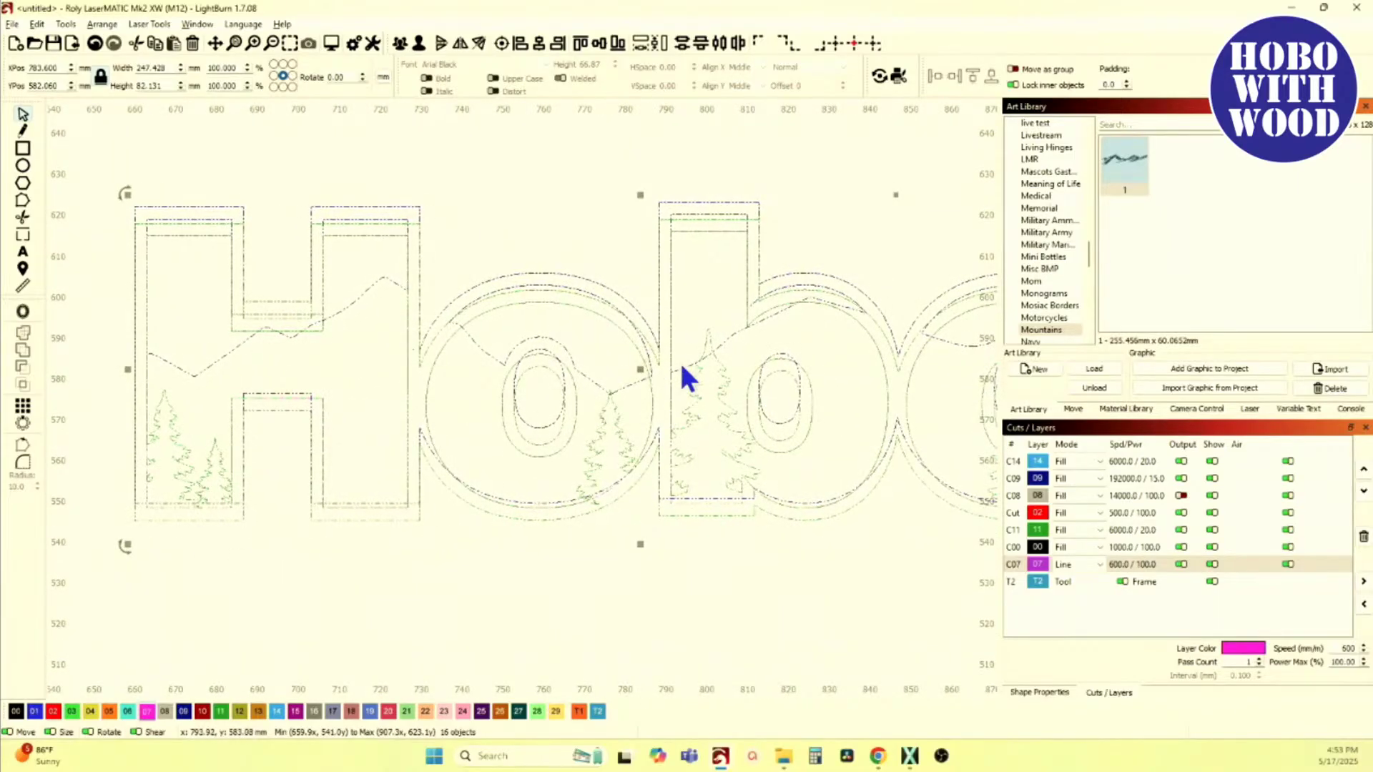
Step: Try aligning the overlaid Hobo designs by their top edges, and select the objects between the first o and the b
left_click(579, 44)
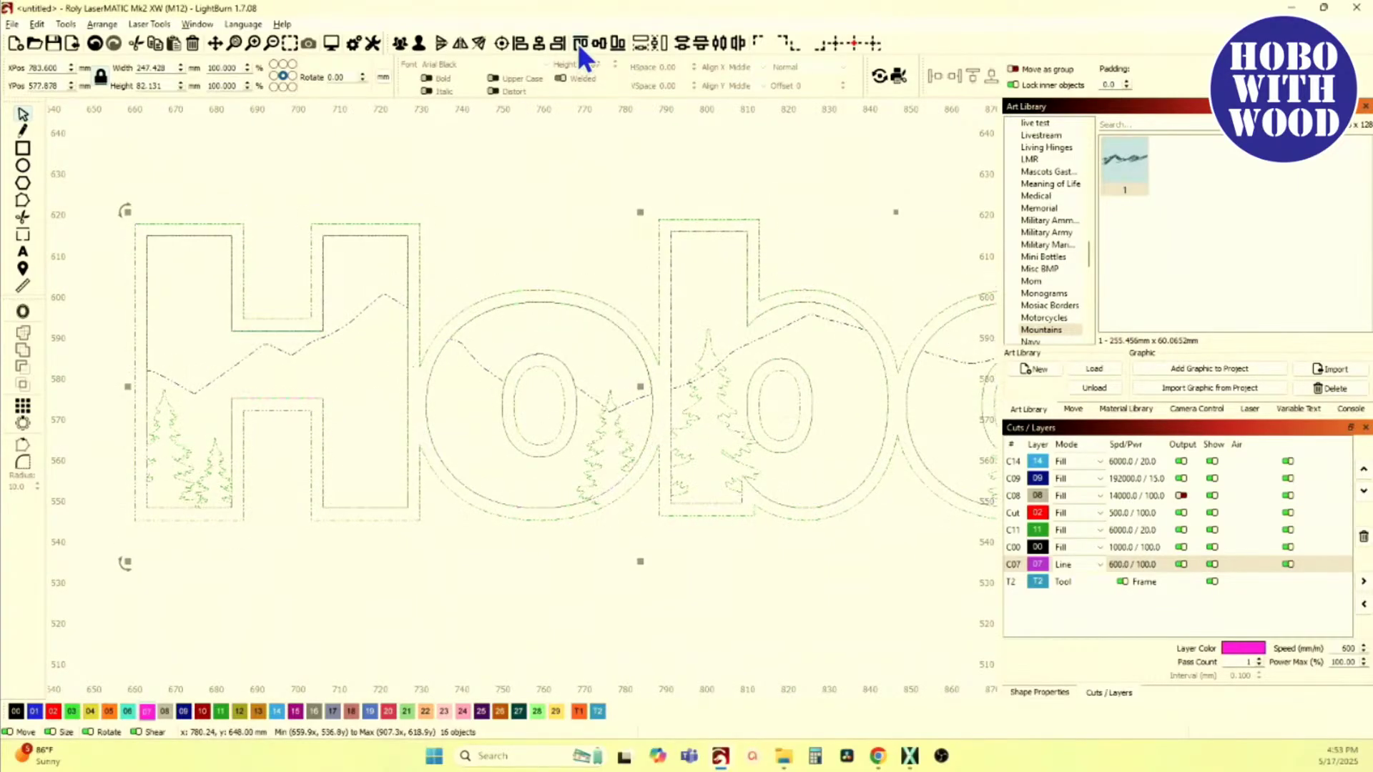
scroll(650, 273, "up", 5)
scroll(665, 429, "up", 2)
scroll(630, 239, "down", 3)
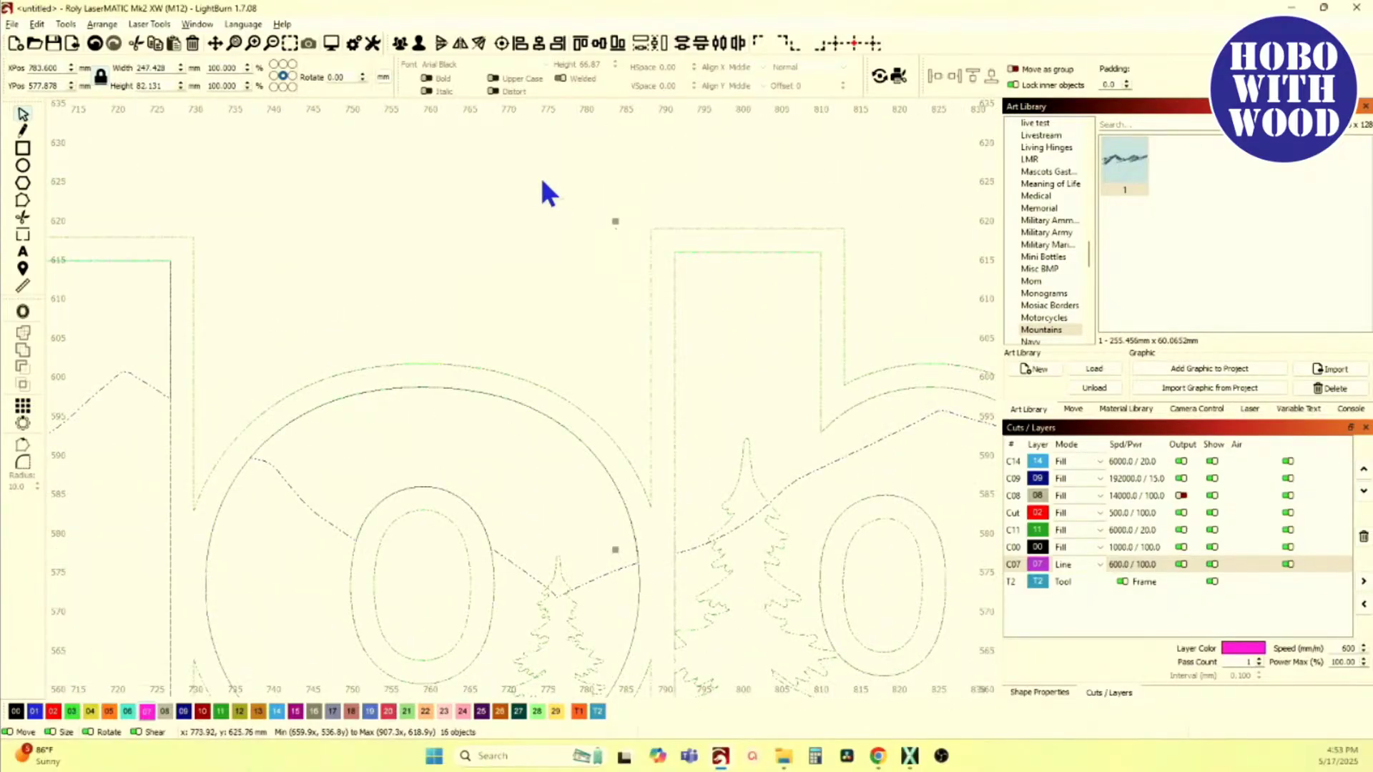
left_click(541, 229)
left_click_drag(523, 198, 699, 387)
scroll(629, 268, "up", 2)
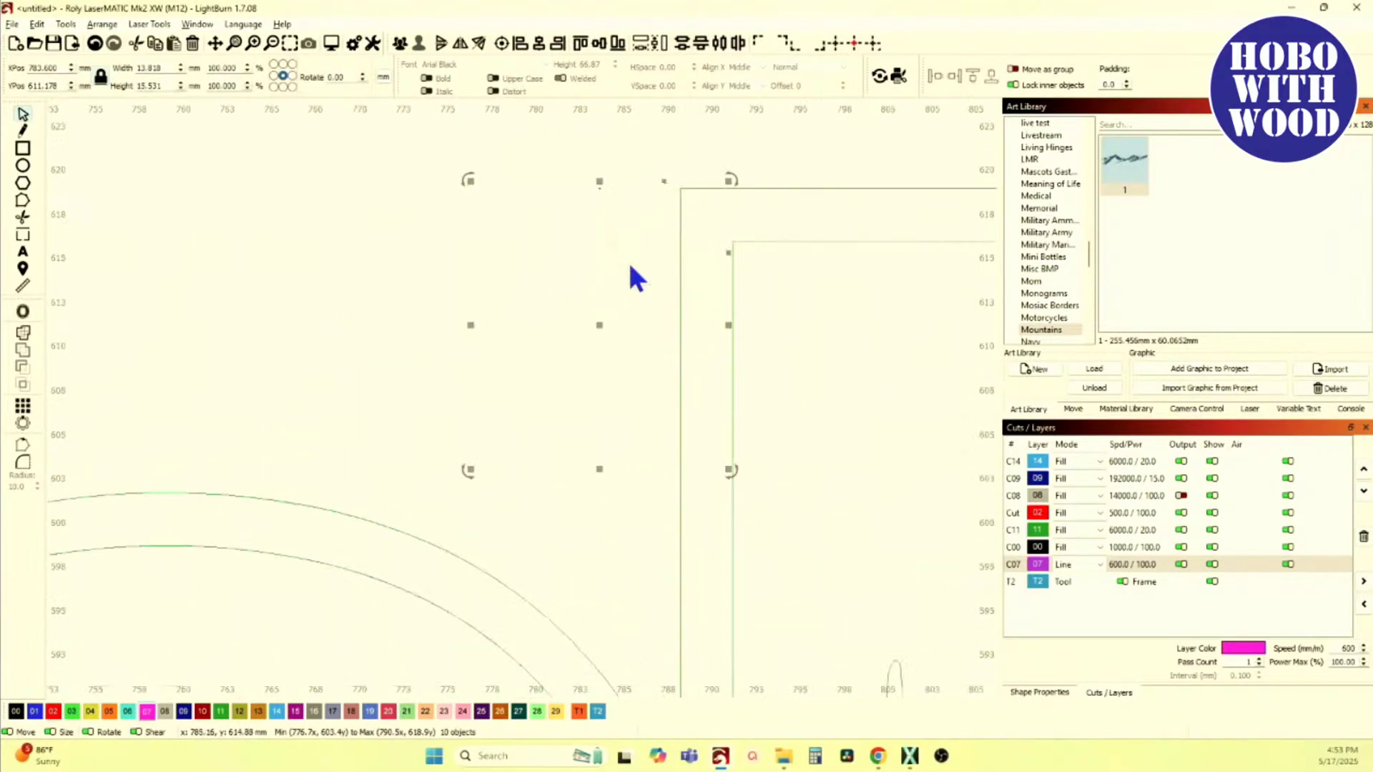
scroll(629, 259, "down", 2)
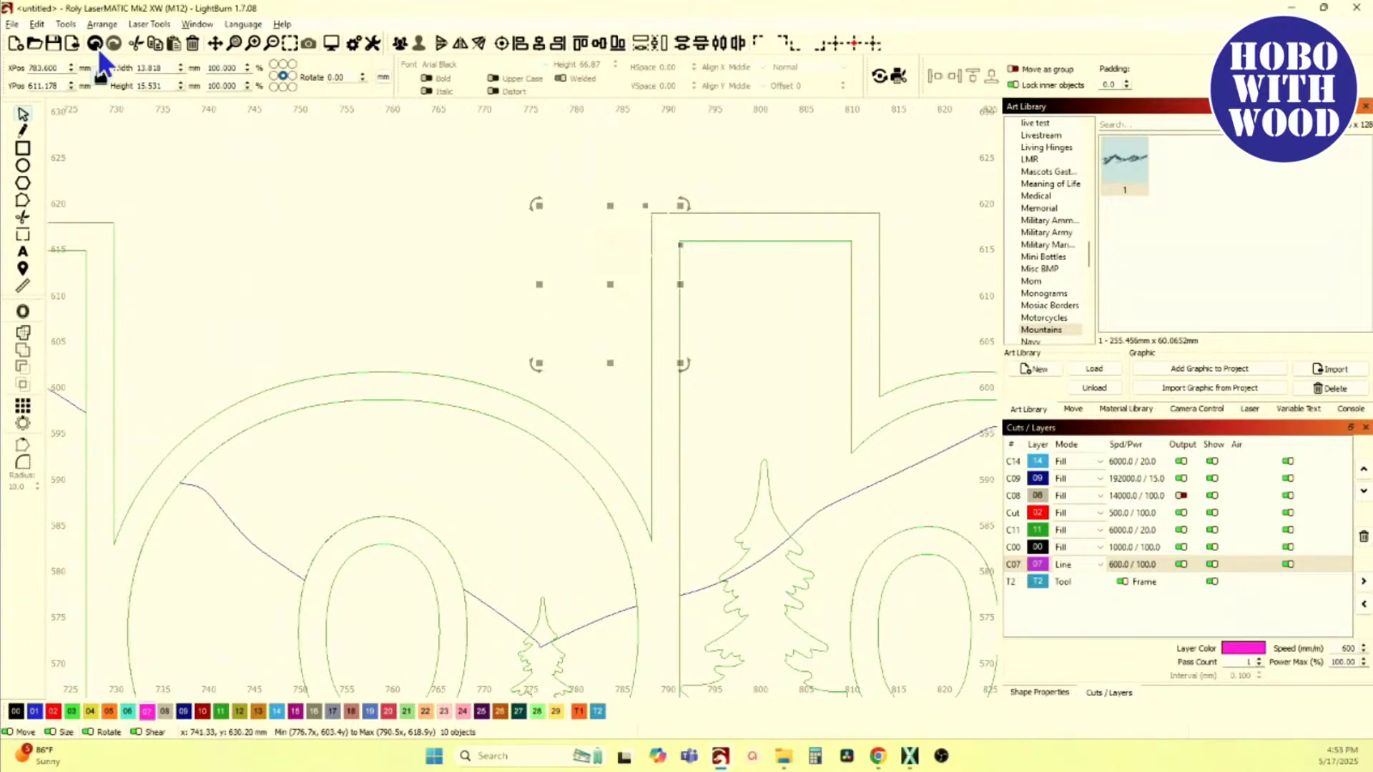
Step: Undo the alignments of the Hobo designs and the assignment of the lowest Hobo to layer 07
left_click(97, 46)
left_click(96, 45)
left_click(97, 45)
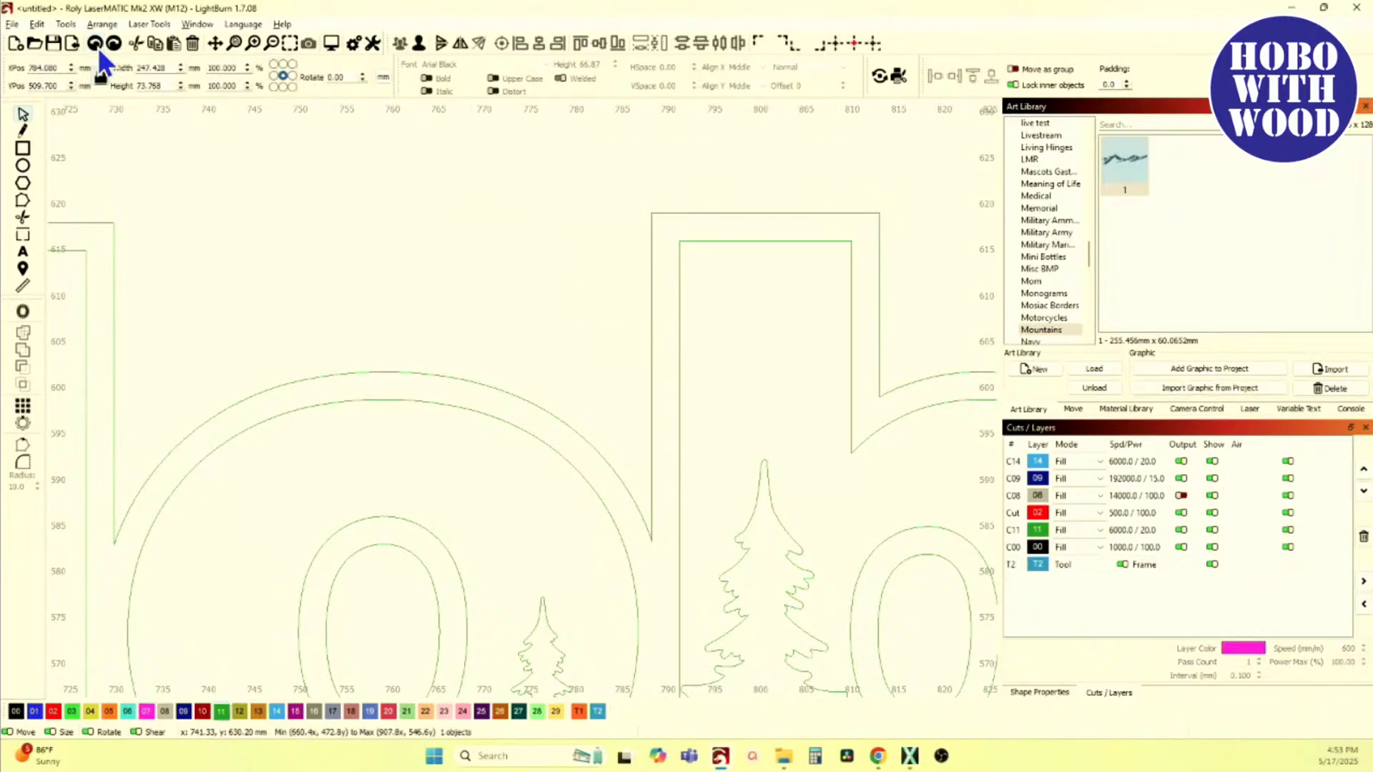
scroll(336, 304, "down", 2)
scroll(475, 384, "down", 2)
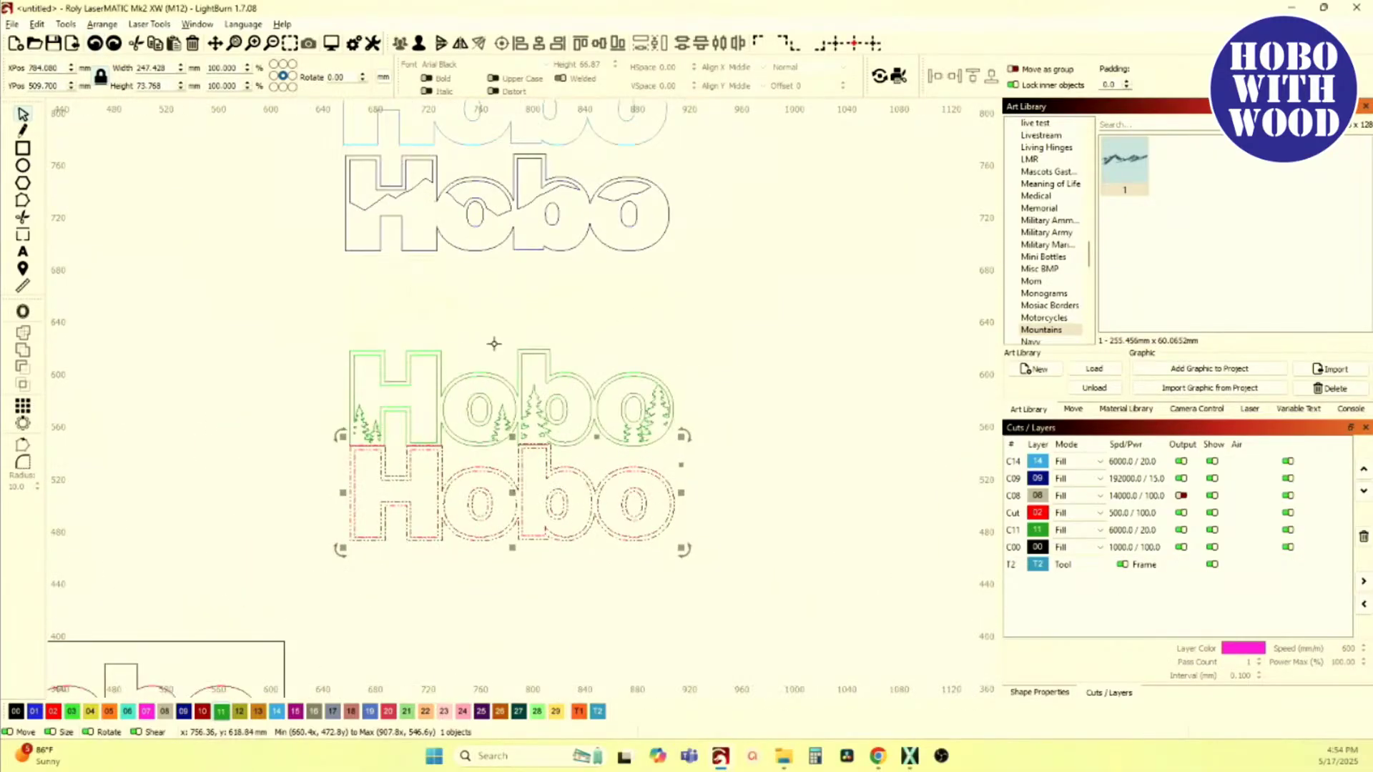
Step: Group all the layer 08 mountain Hobo objects between the ridge Hobo and the pine-tree Hobo, then deselect them
scroll(632, 324, "up", 1)
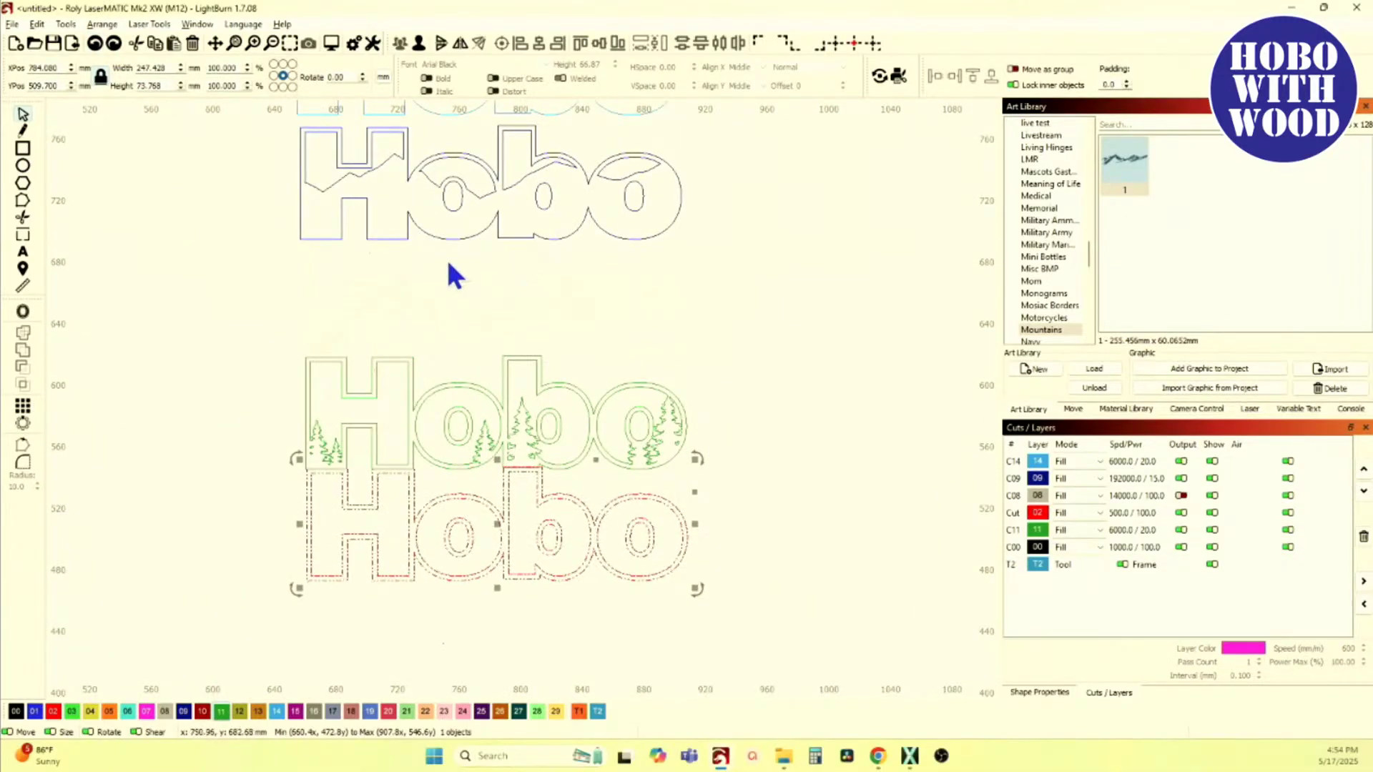
scroll(453, 265, "up", 2)
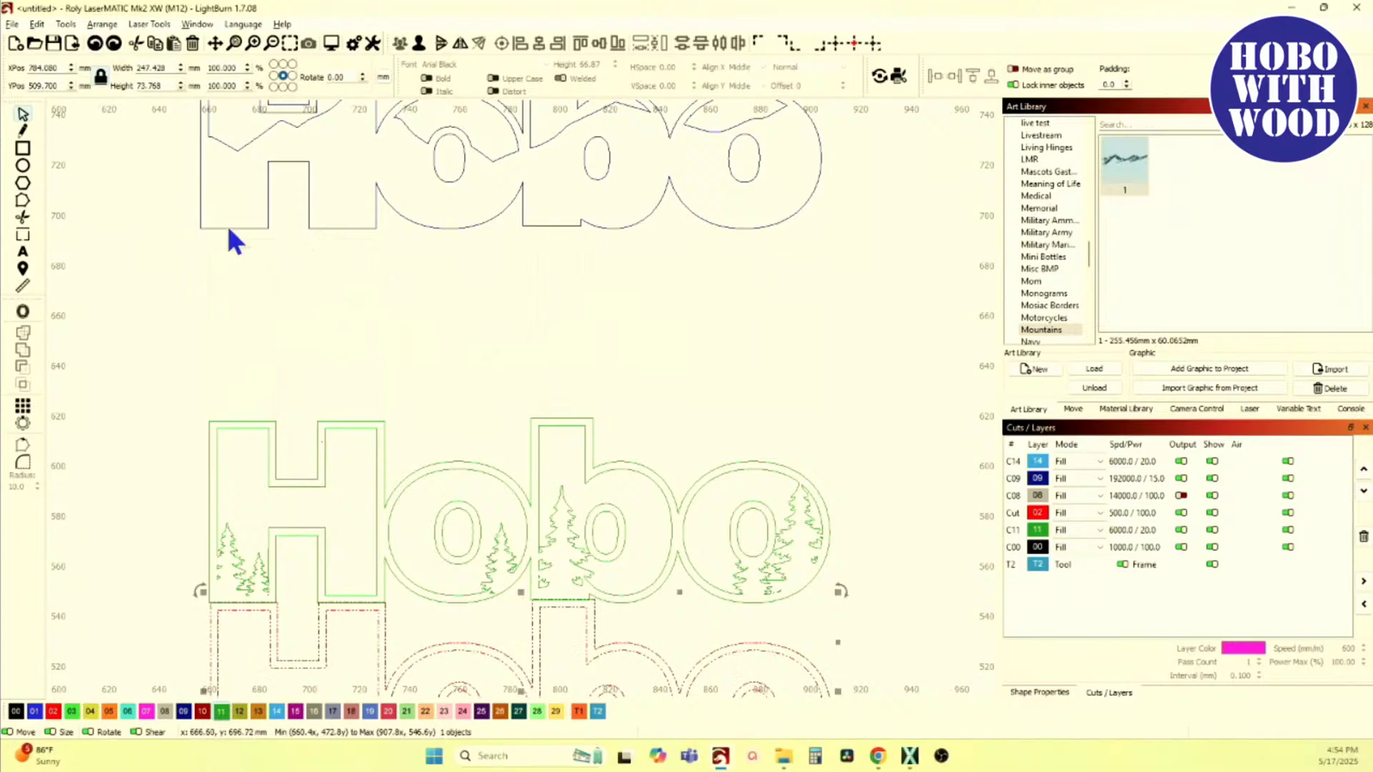
left_click_drag(156, 218, 890, 481)
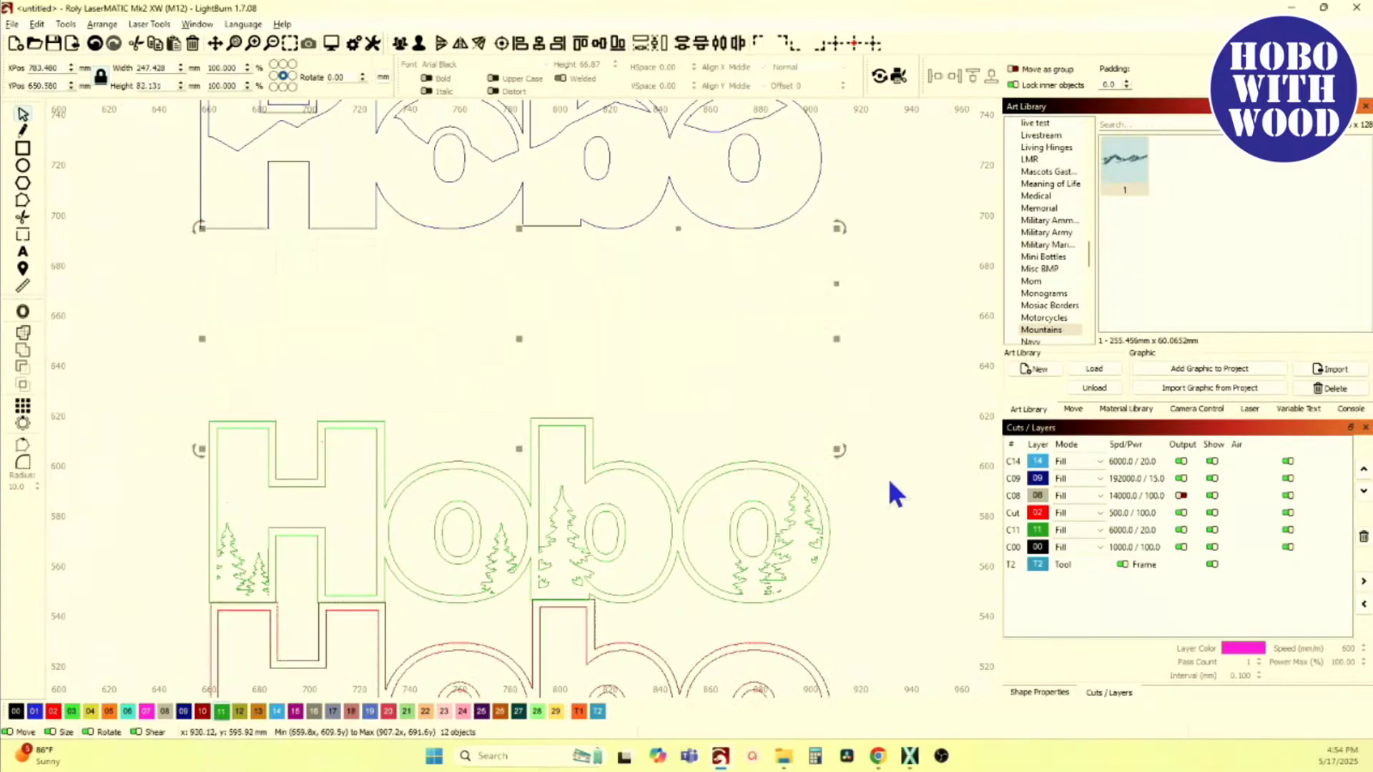
left_click(399, 44)
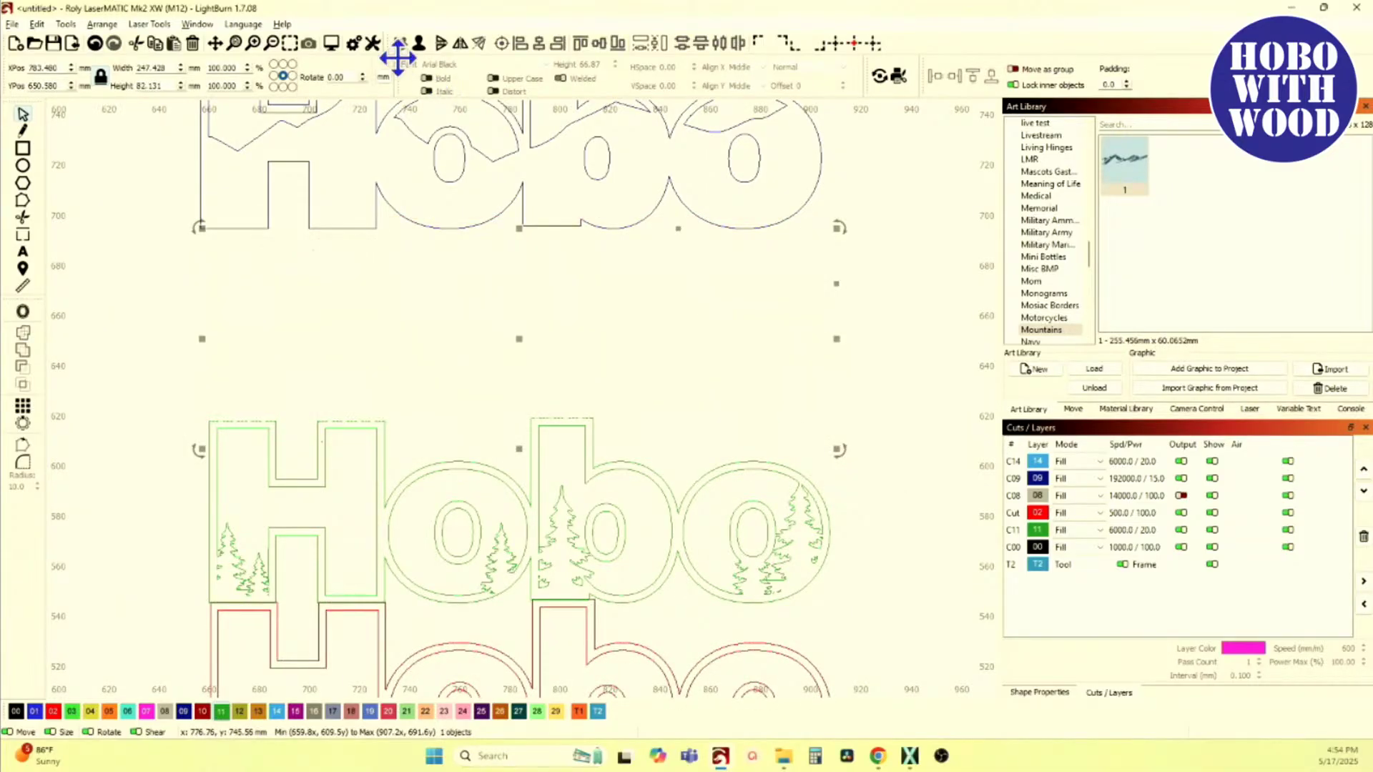
left_click(436, 252)
Step: Select all the stacked Hobo designs, center them horizontally on each other, and align their bottom edges
scroll(437, 252, "down", 3)
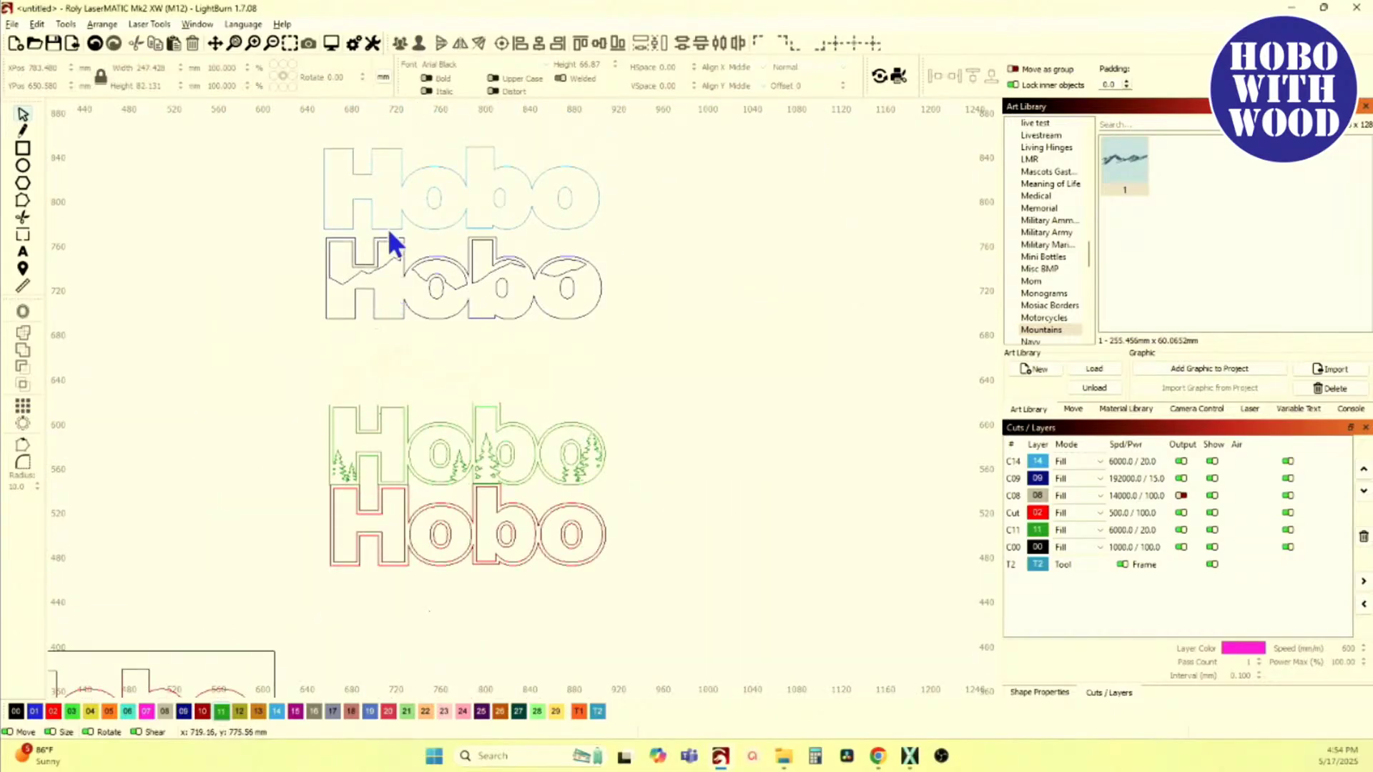
left_click_drag(277, 122, 665, 619)
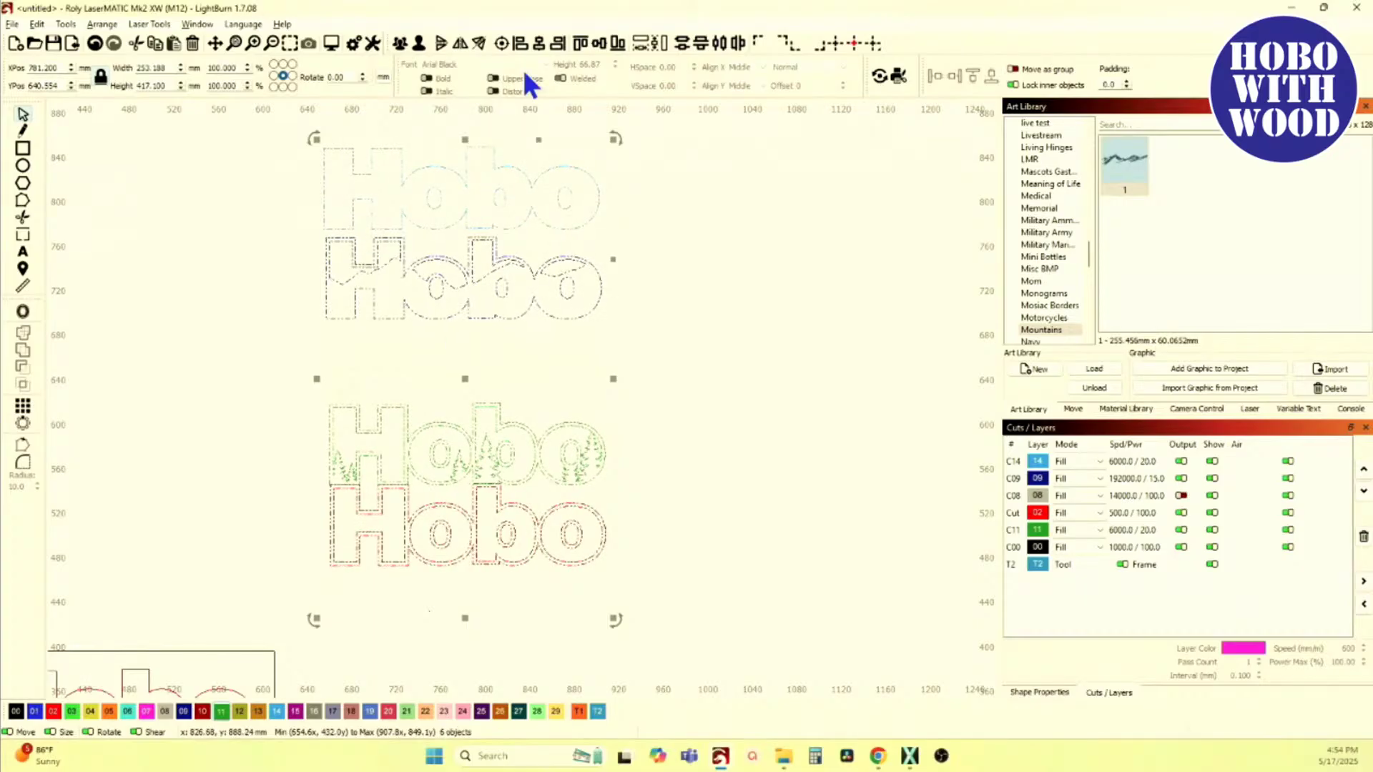
left_click(538, 43)
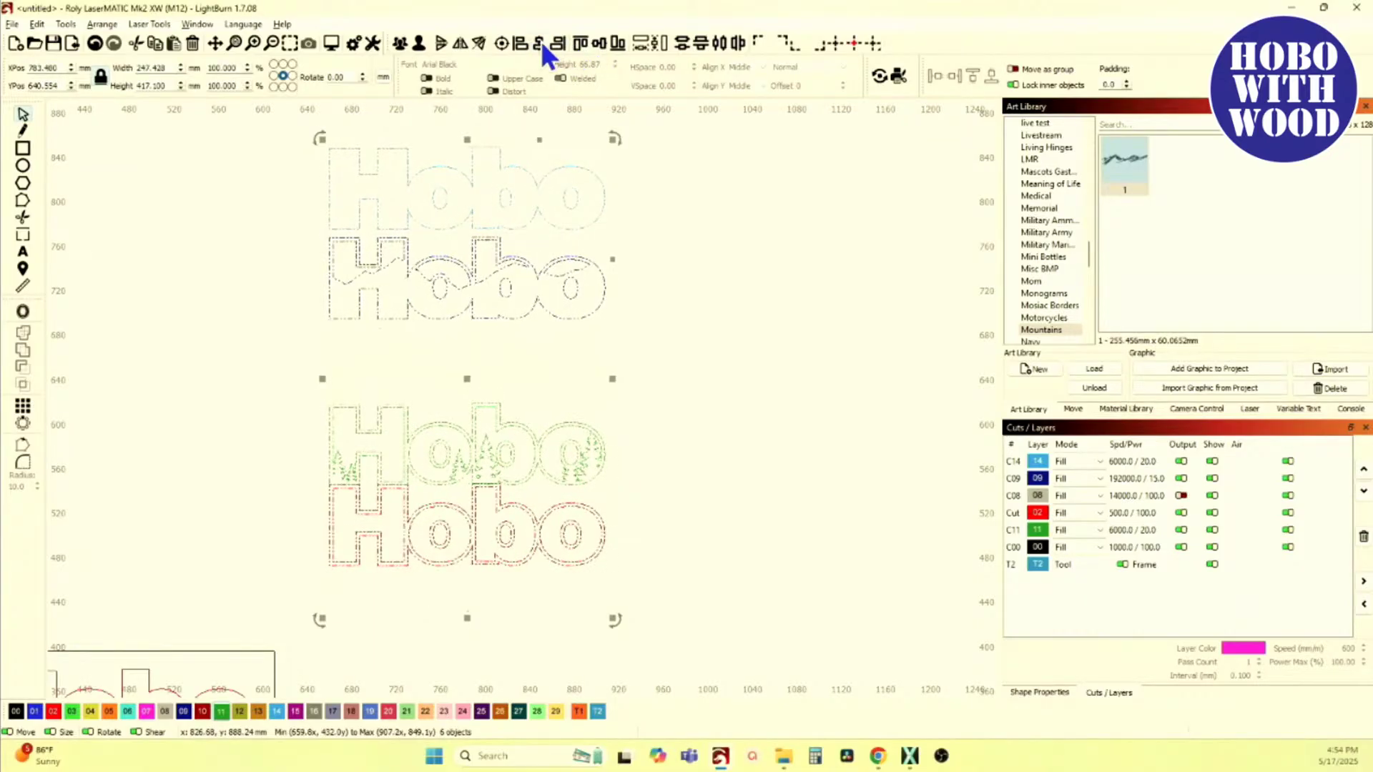
left_click(618, 44)
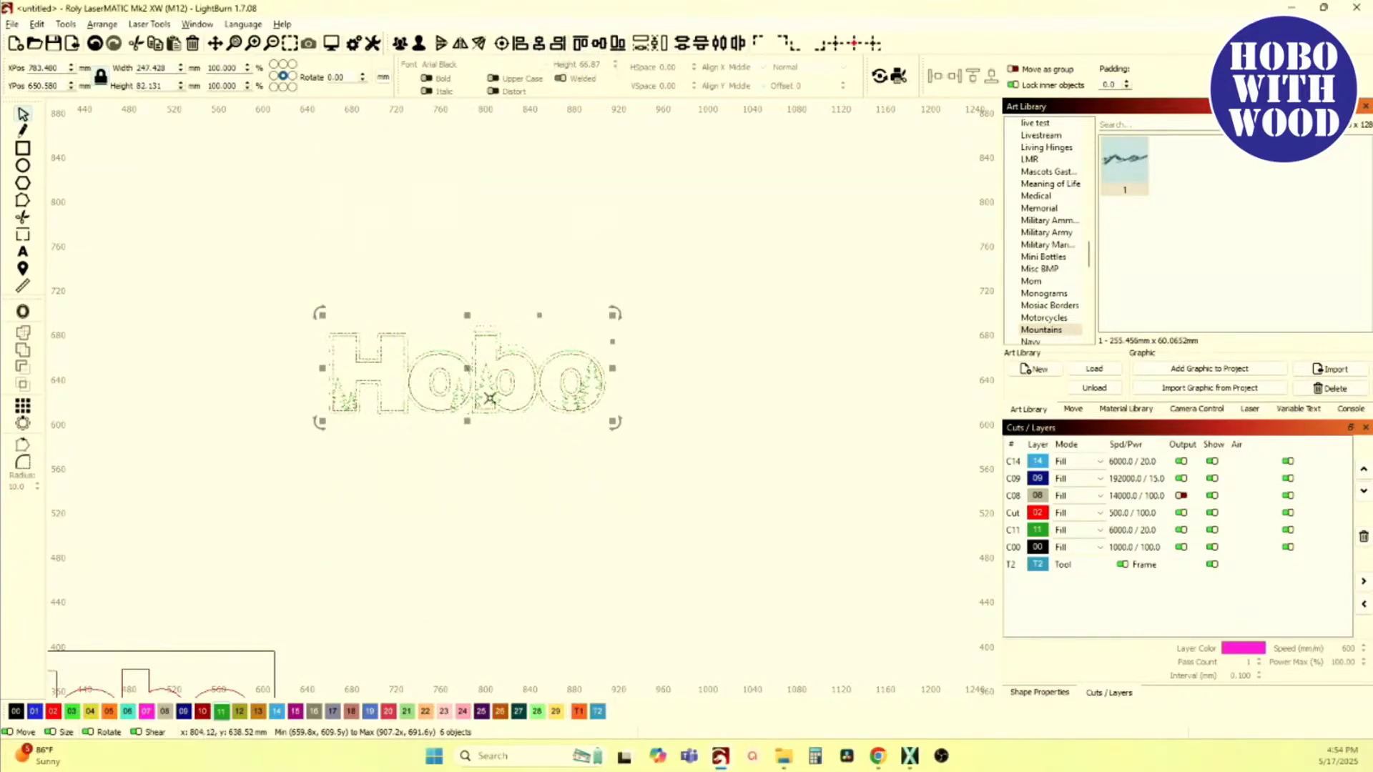
Step: Switch the view style to Filled / Smooth and examine how the overlaid Hobo designs line up
scroll(491, 373, "up", 5)
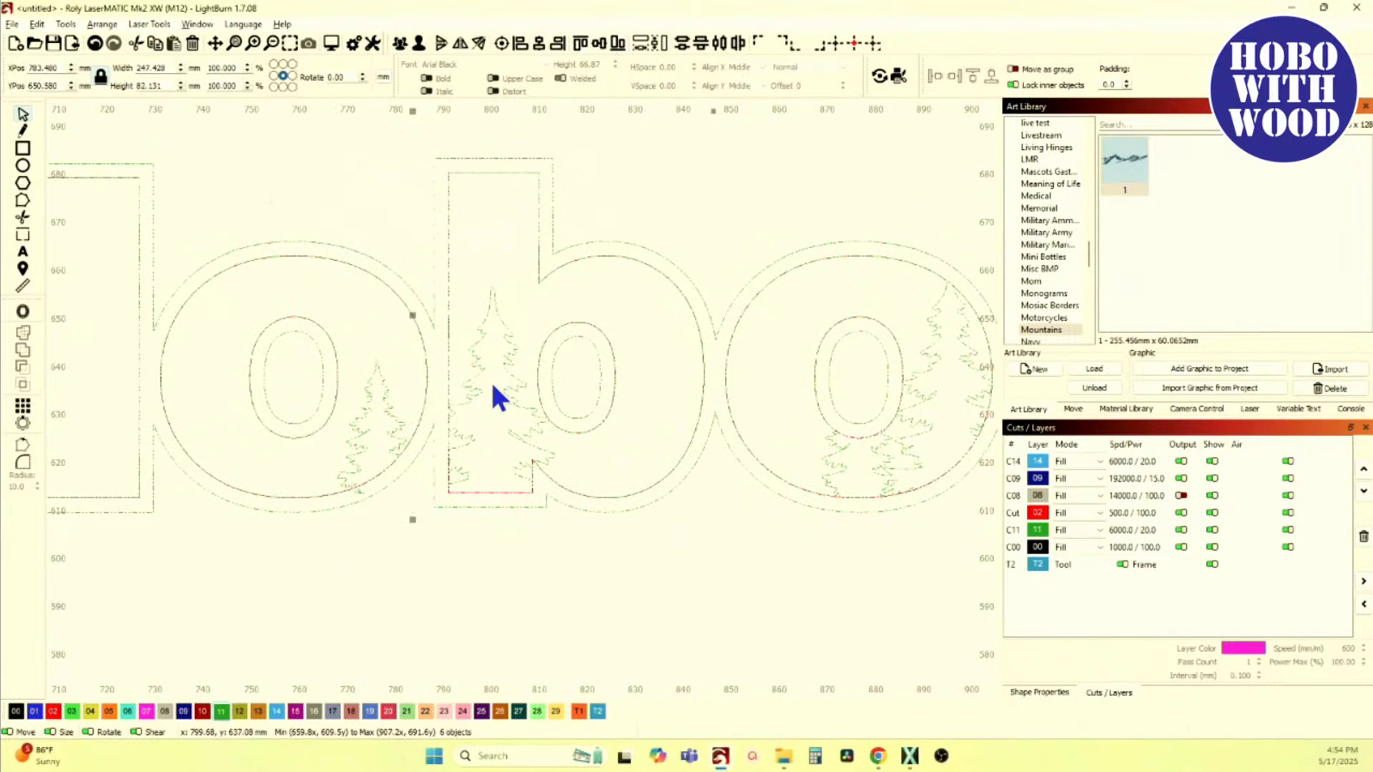
scroll(498, 398, "down", 3)
scroll(498, 397, "up", 1)
left_click(498, 397)
scroll(492, 379, "down", 2)
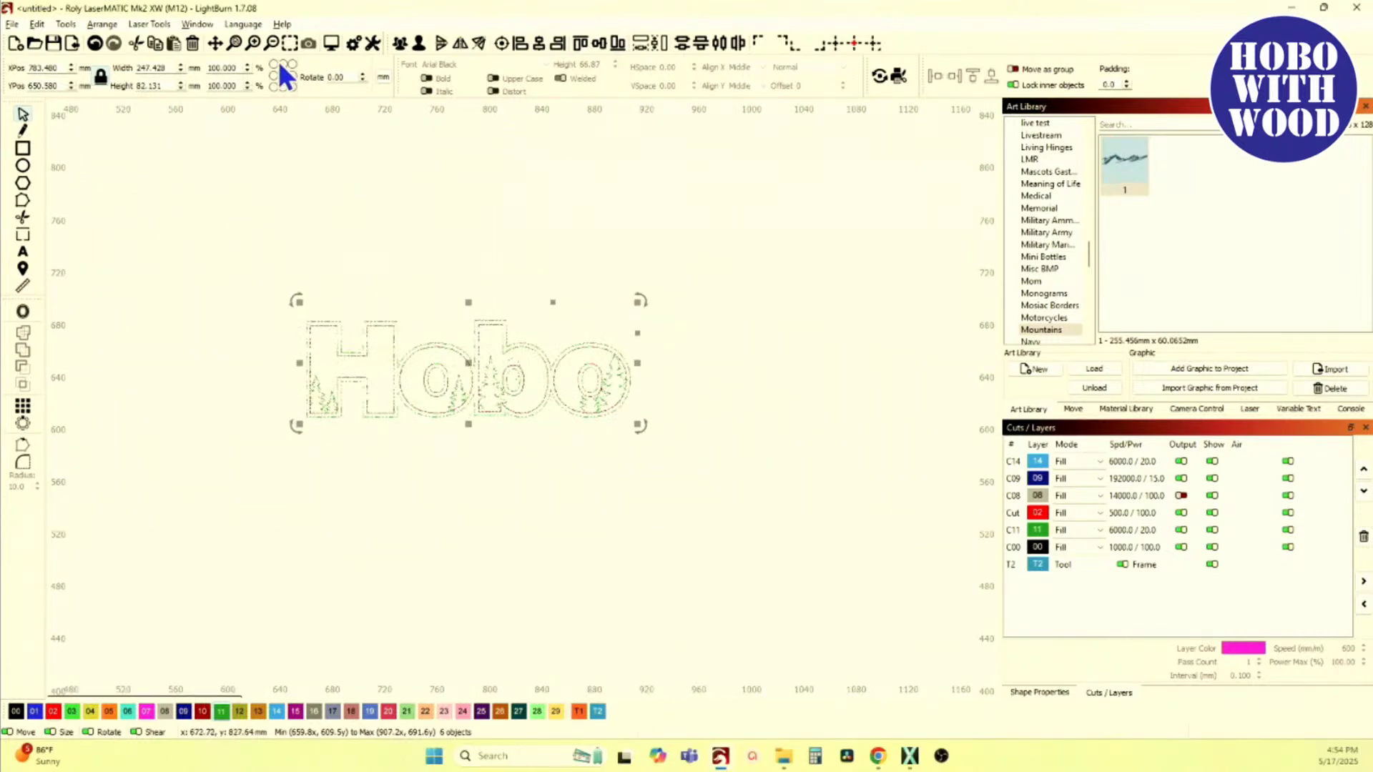
left_click(197, 23)
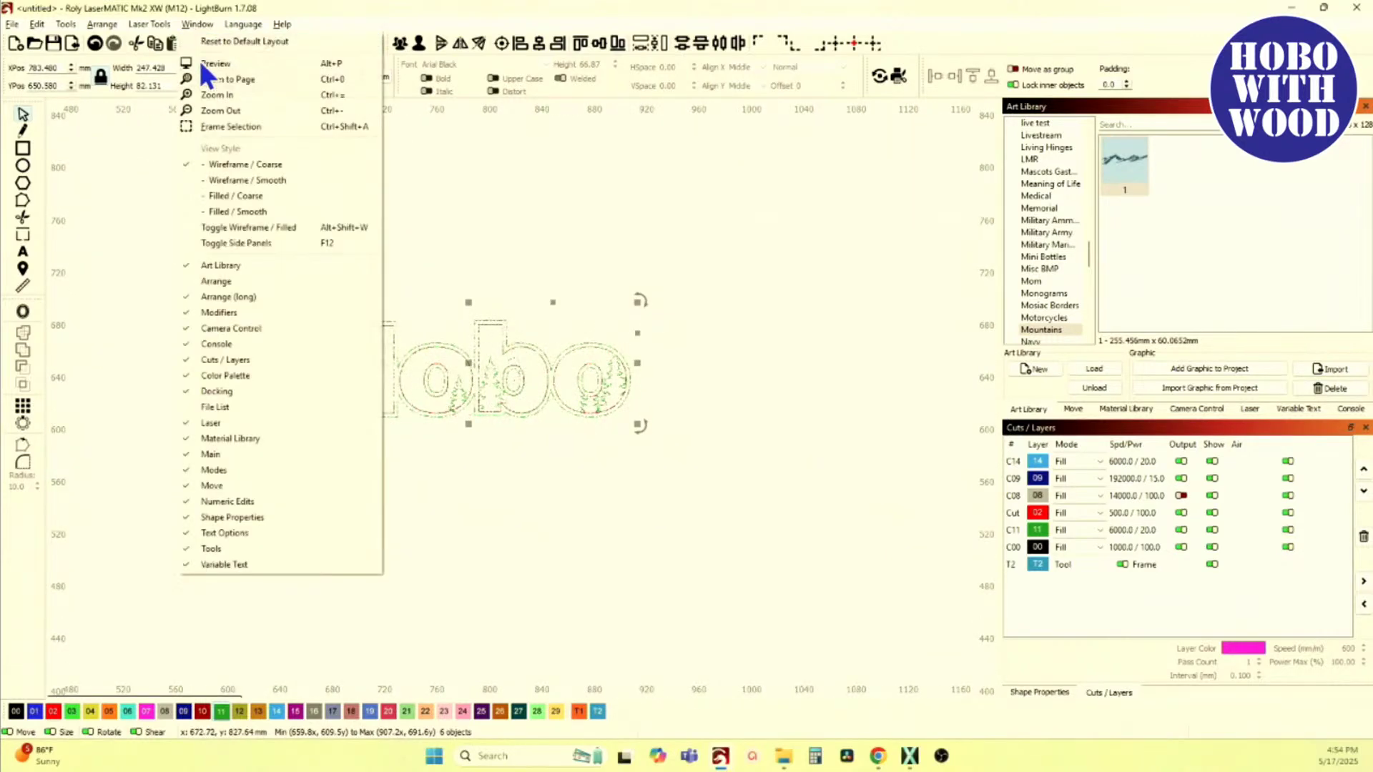
left_click(256, 209)
scroll(368, 477, "up", 4)
scroll(368, 480, "down", 4)
scroll(376, 487, "up", 1)
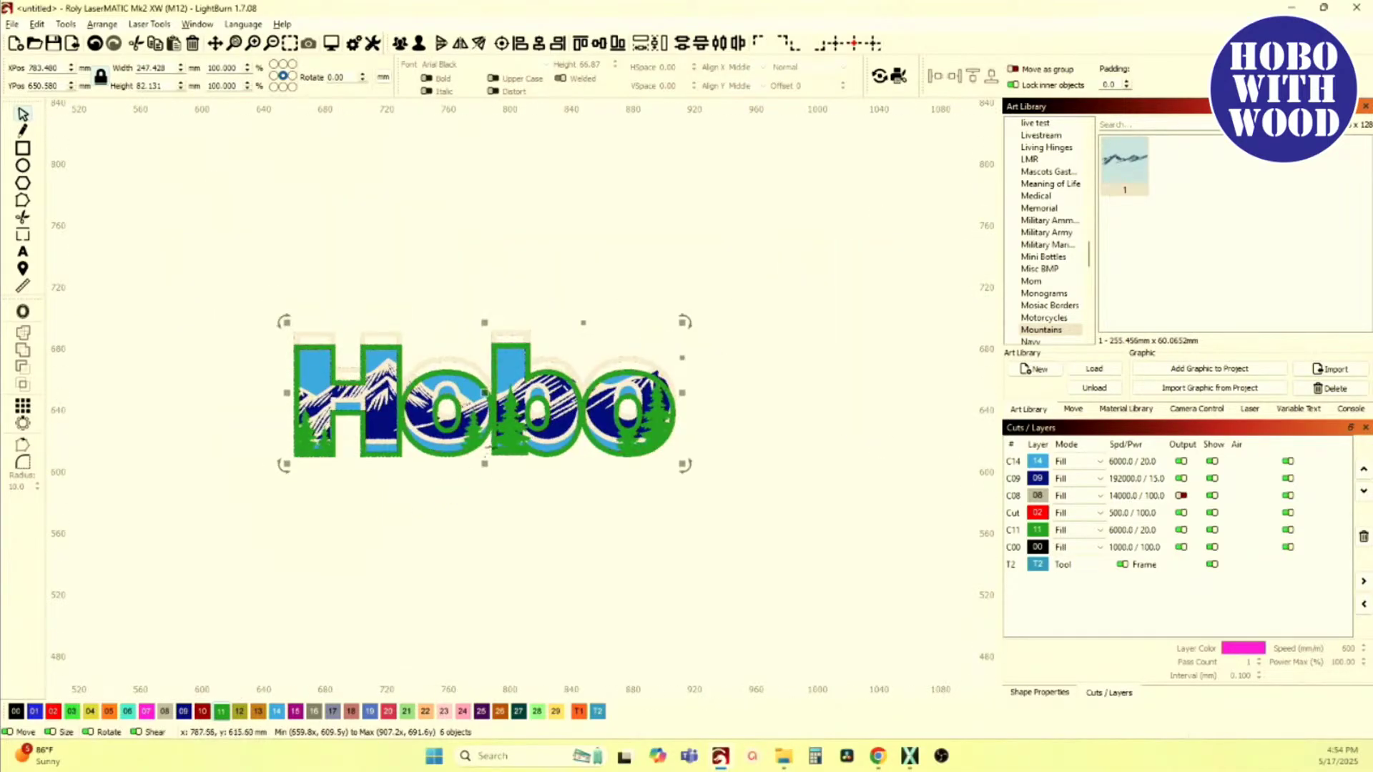
scroll(488, 448, "down", 1)
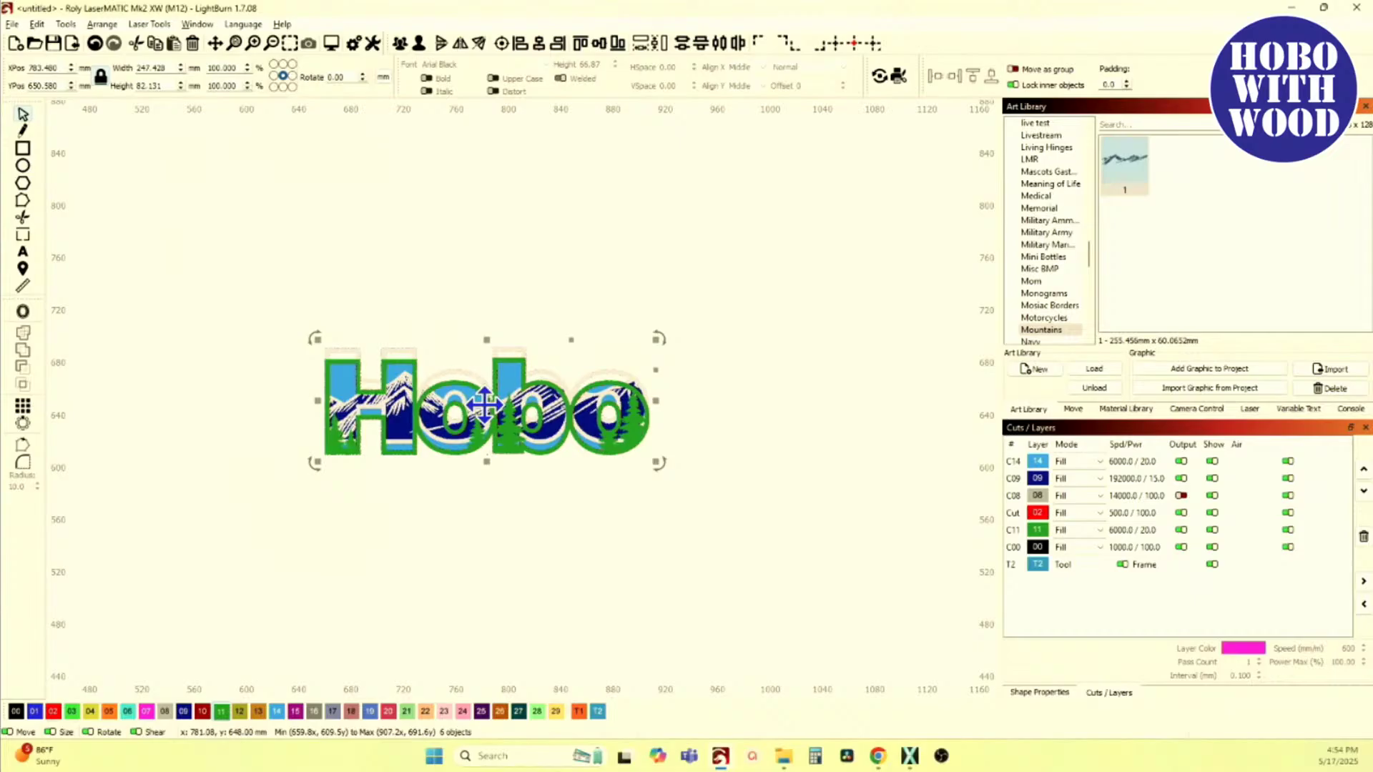
Step: Move the overlaid Hobo designs slightly, undo that move and their mutual alignments to restore the separate stack, and deselect
mouse_move(484, 406)
left_mouse_down()
mouse_move(501, 448)
mouse_move(495, 426)
left_mouse_up()
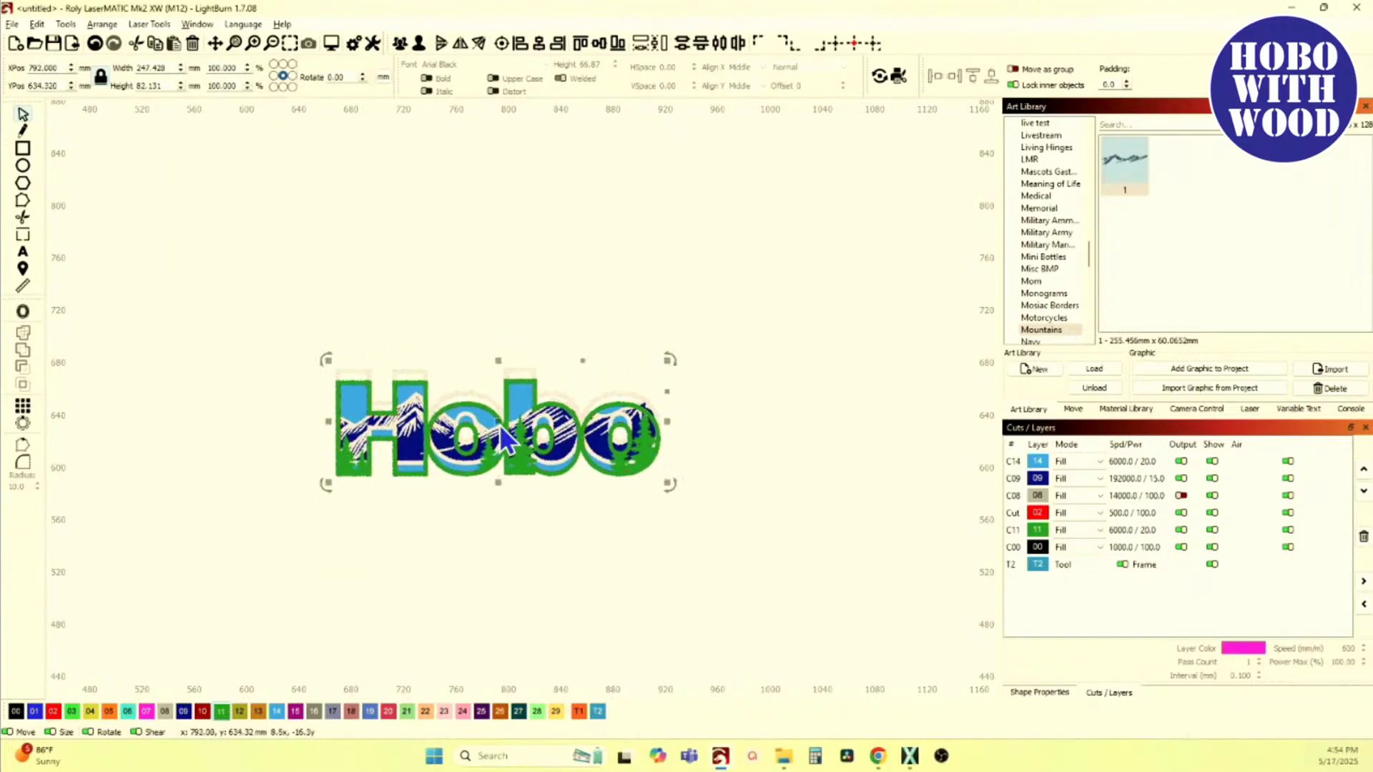
left_click(437, 294)
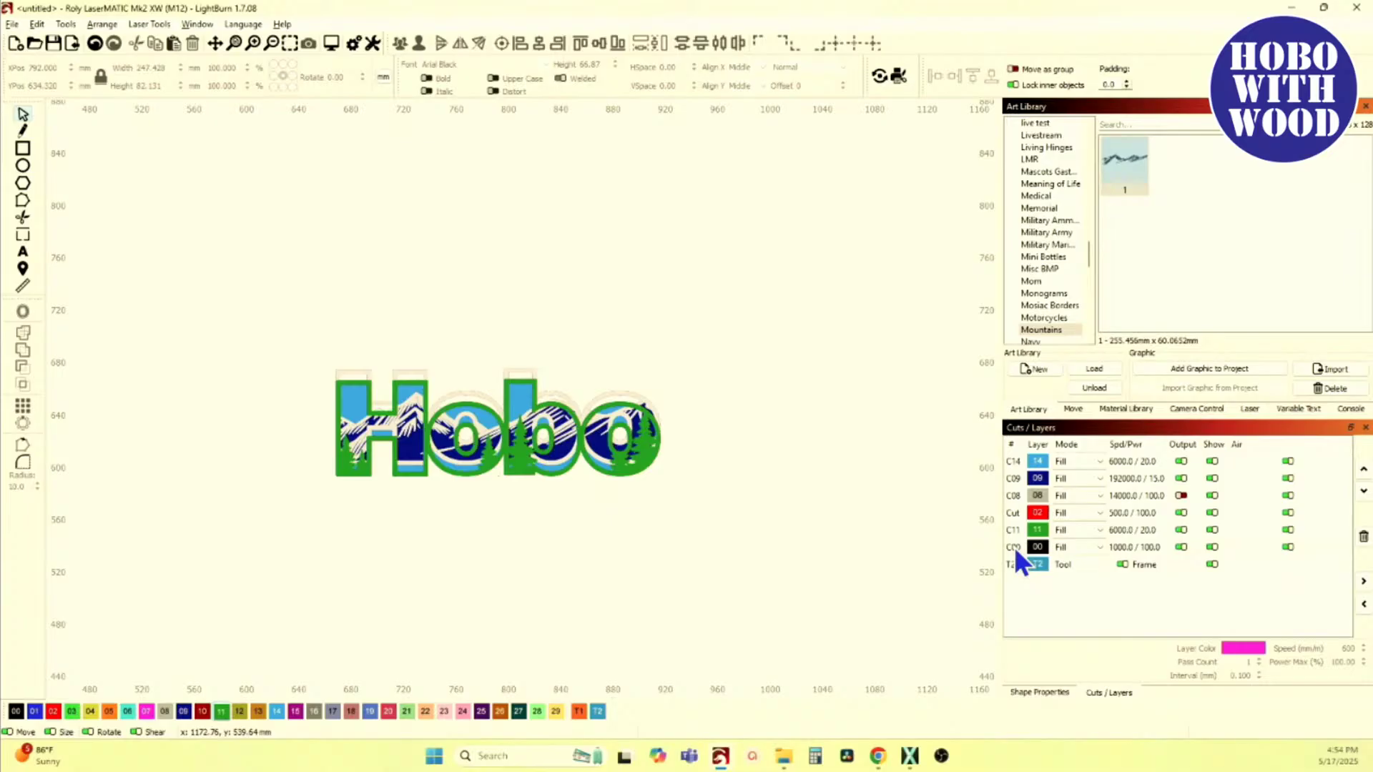
left_click(100, 43)
left_click(100, 43)
left_click(100, 42)
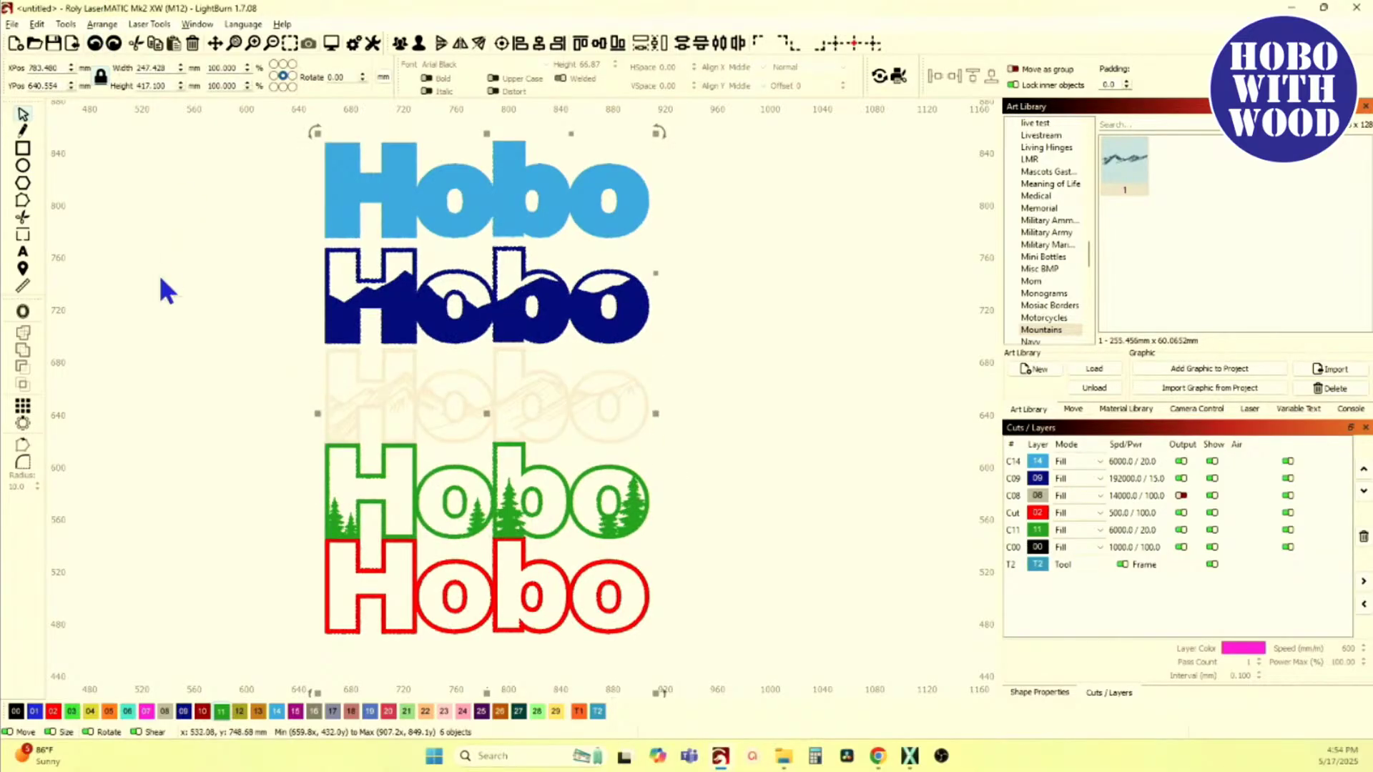
left_click(223, 444)
Step: Move the red outline Hobo out of the stack to about X 1228 mm, Y 662 mm
scroll(227, 493, "down", 2)
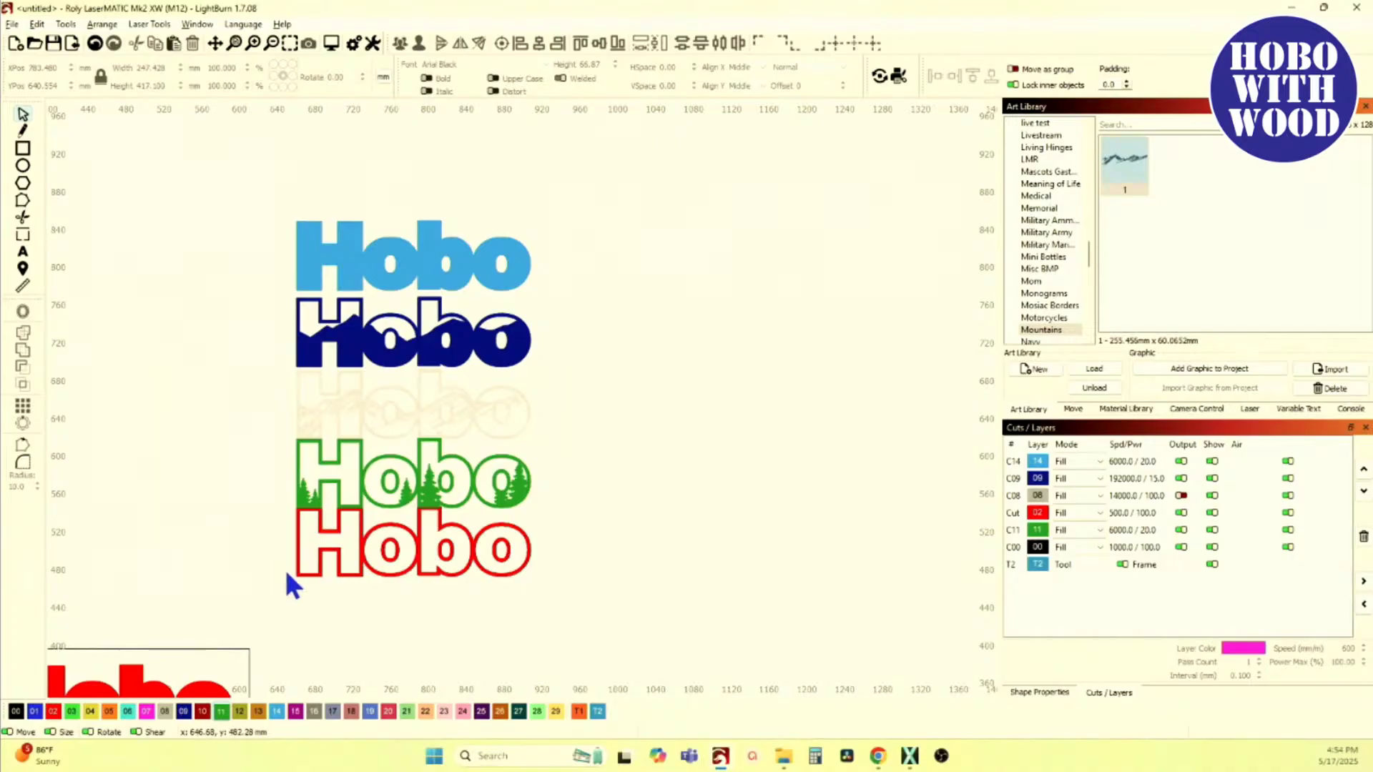
left_click(386, 560)
scroll(404, 557, "down", 1)
left_click_drag(403, 556, 722, 395)
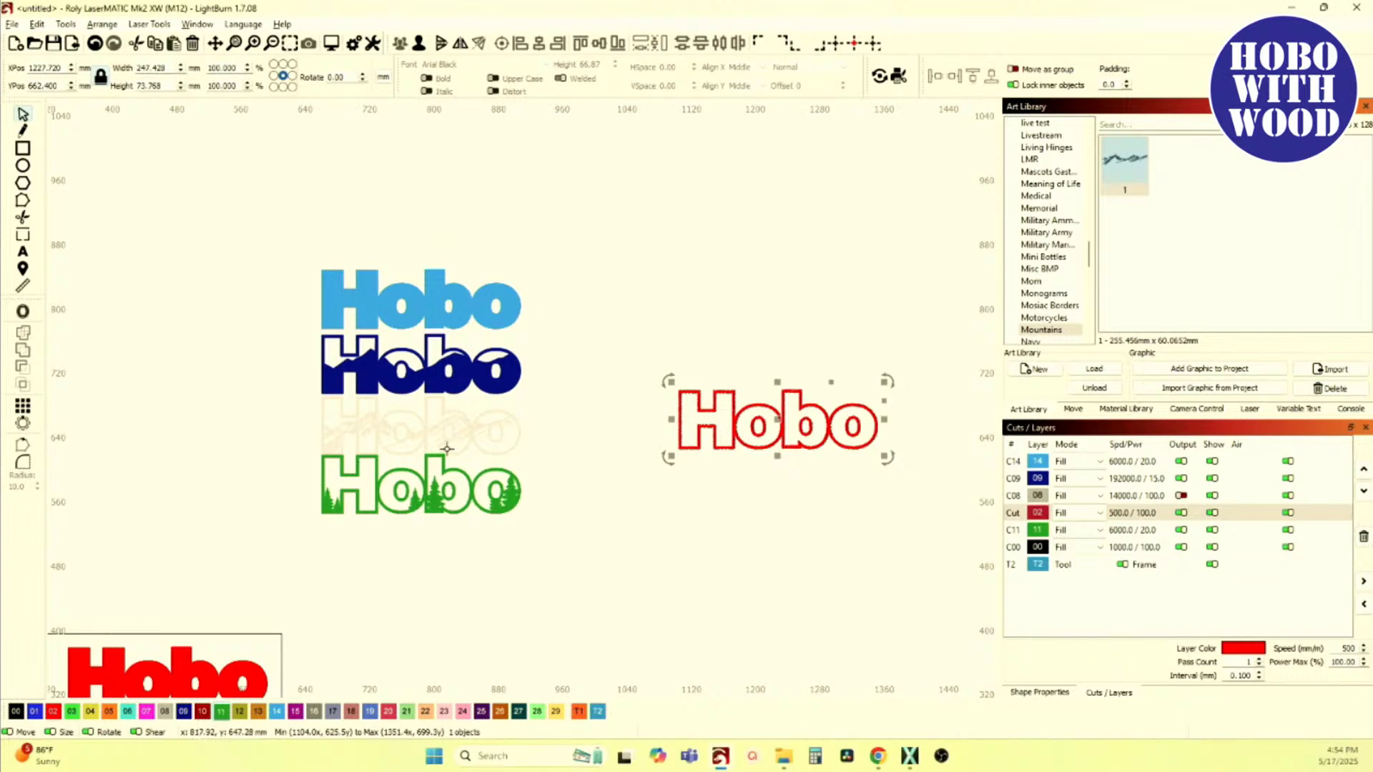
Step: Align the centers of the green pine-tree Hobo and the red outline Hobo at the red one's location, and deselect them
left_click_drag(382, 492, 381, 492)
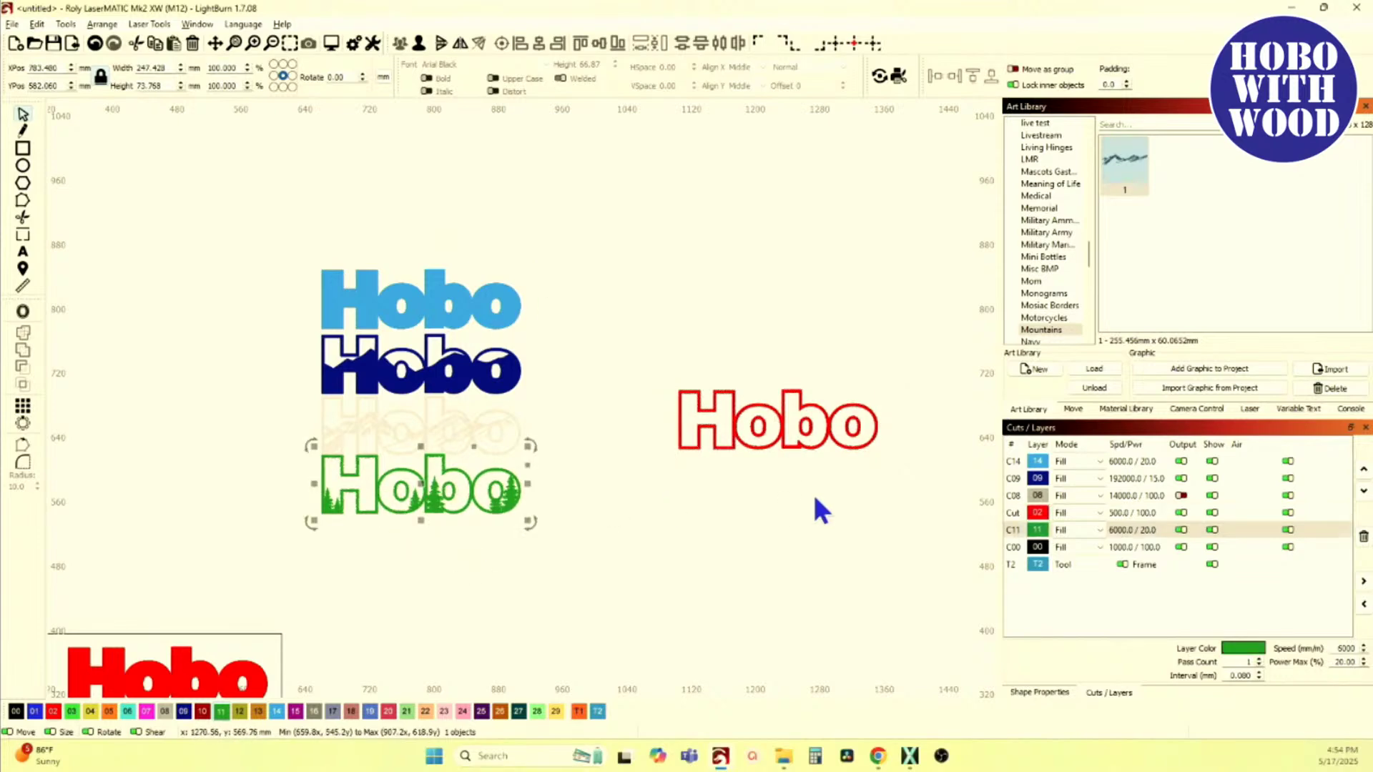
left_click_drag(701, 431, 702, 430)
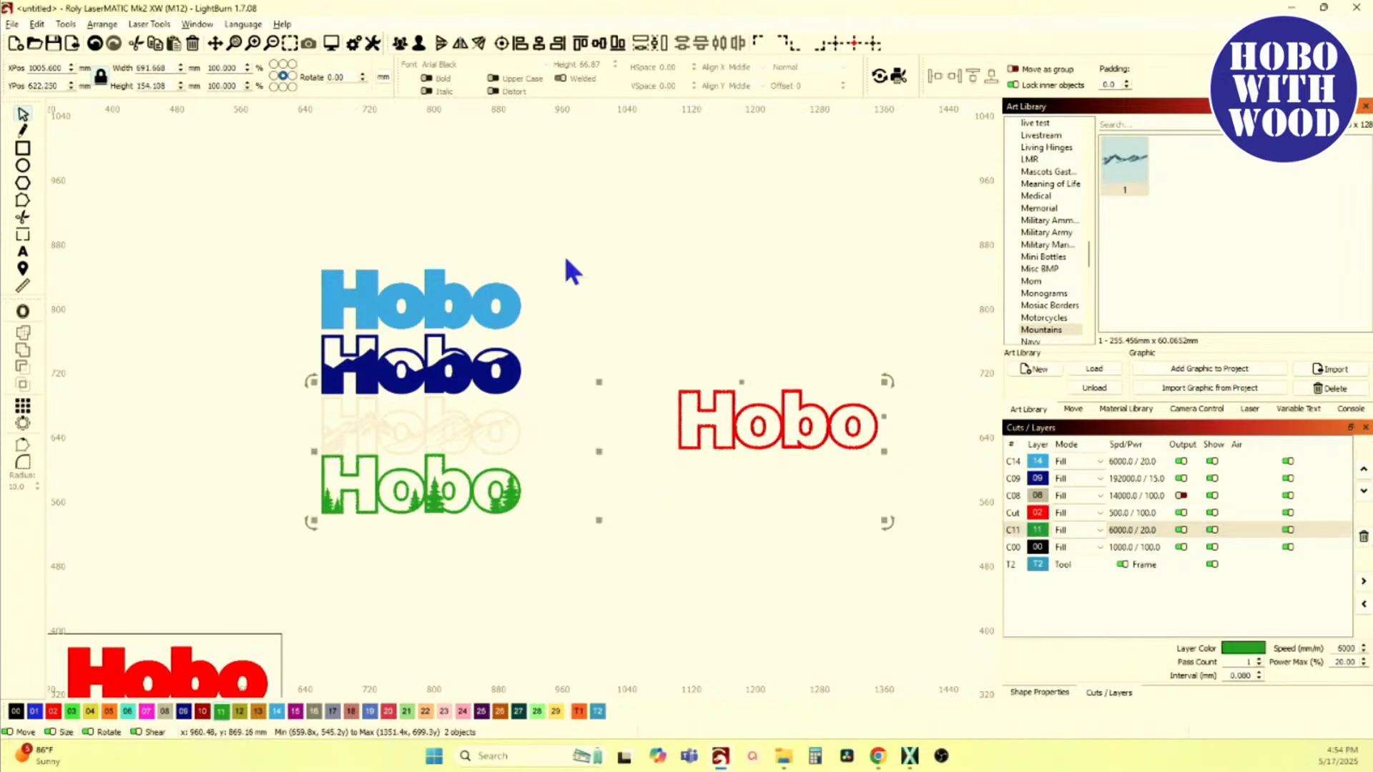
left_click(501, 44)
left_click(638, 240)
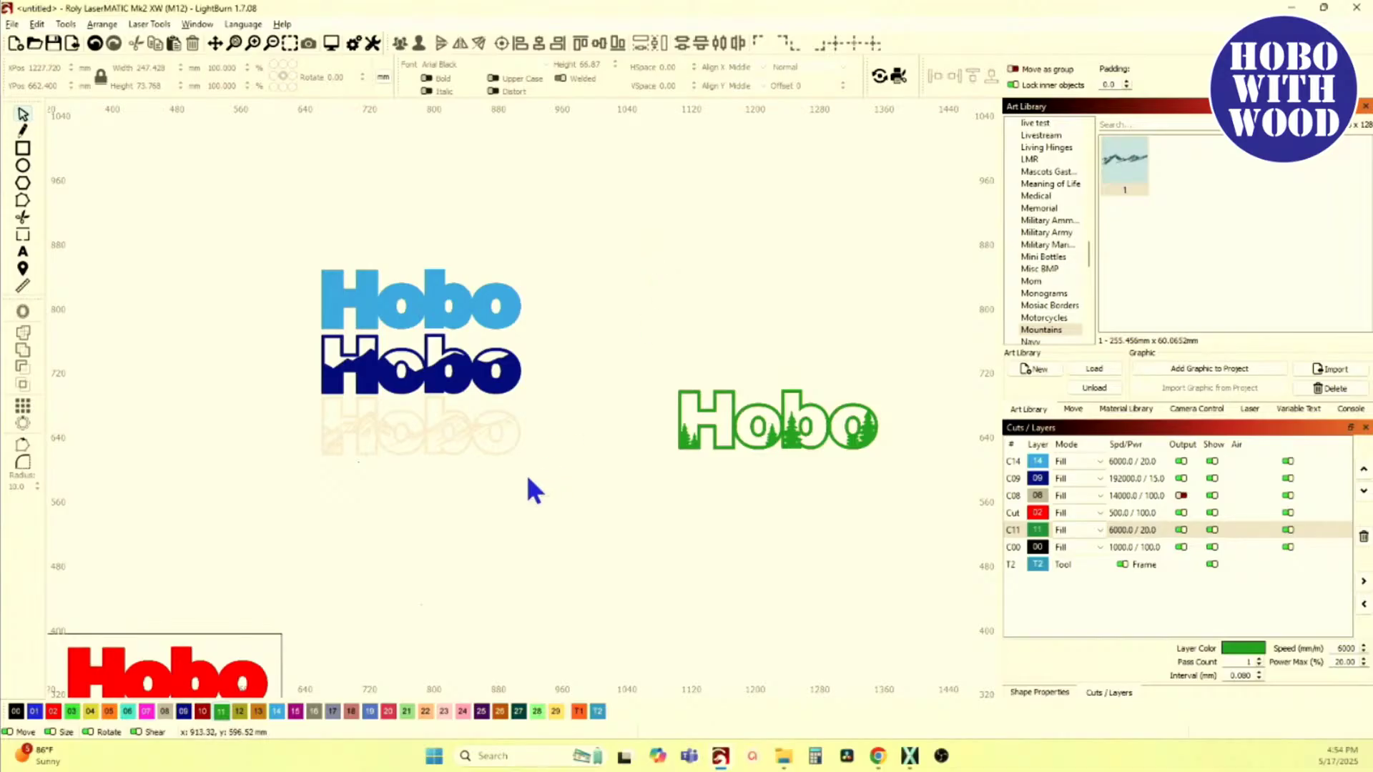
Step: Try aligning the layer 08 mountain Hobo by its center with the overlaid pine-tree and outline Hobos, and undo the alignment
left_click_drag(436, 422, 437, 422)
left_click_drag(770, 491, 665, 423)
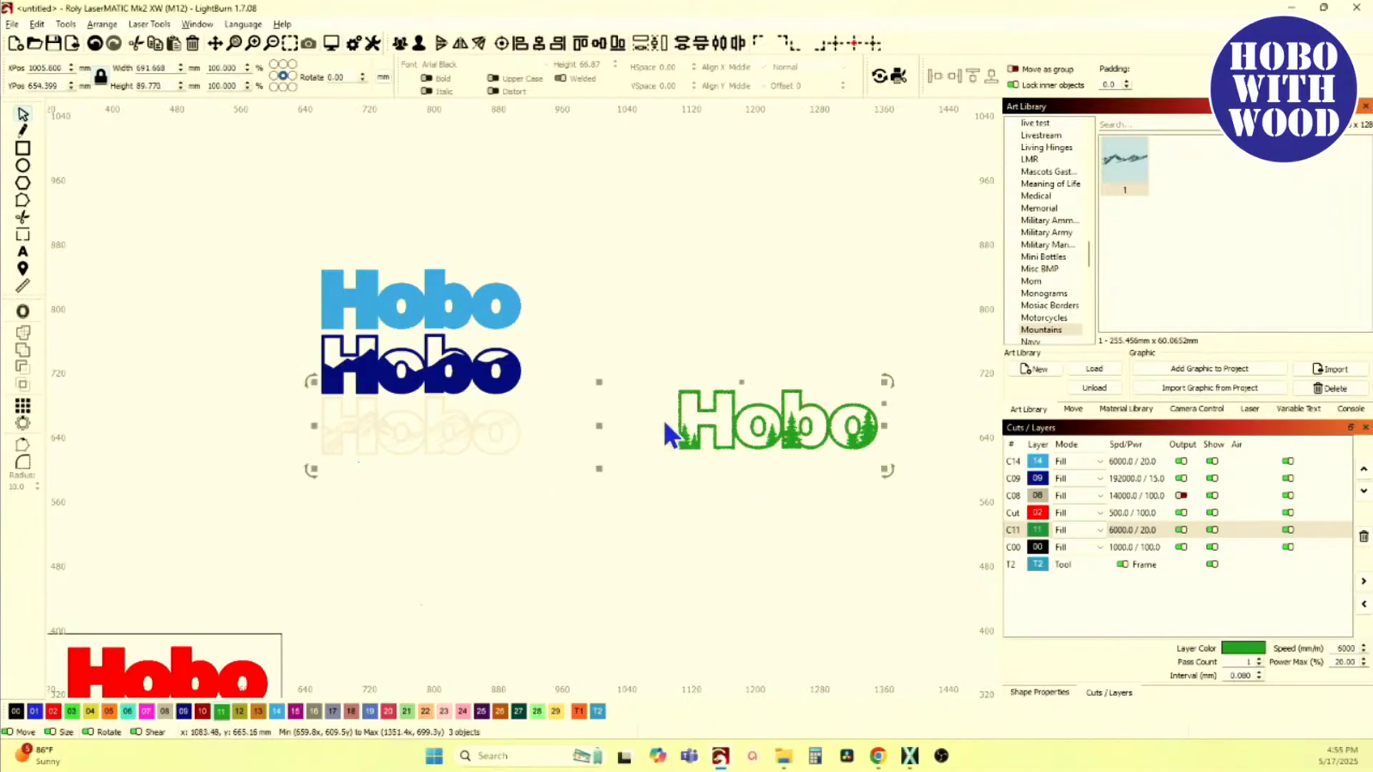
left_click(502, 44)
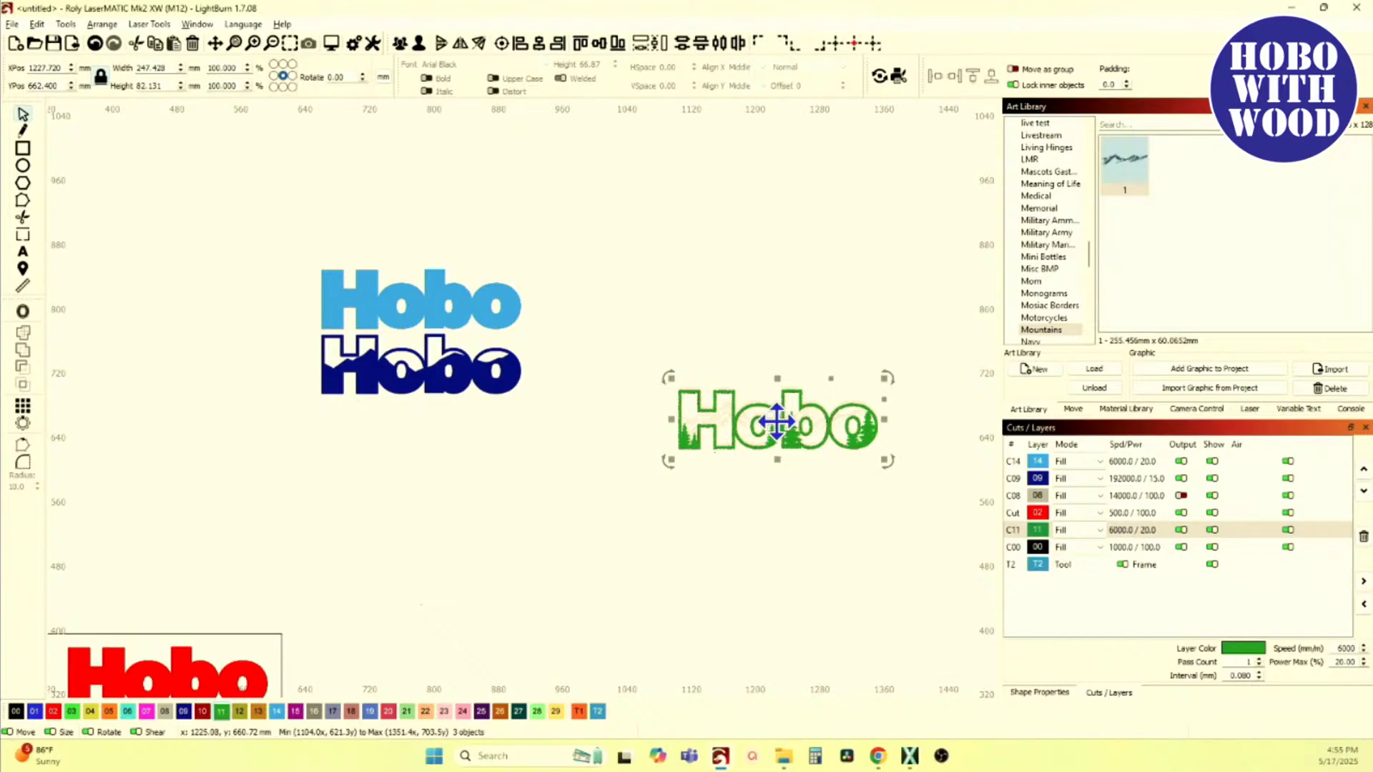
key("ctrl+z")
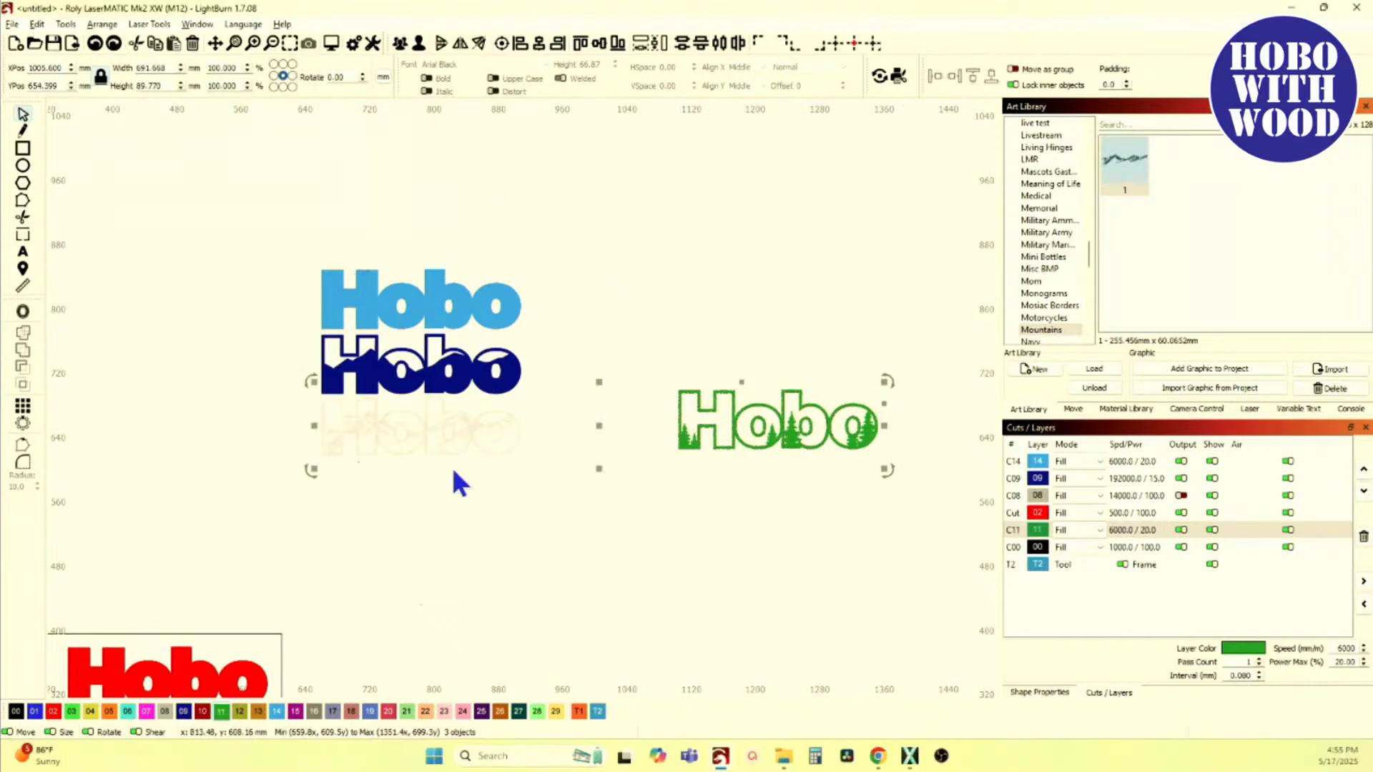
Step: Move the pale layer 08 mountain Hobo below the stack to about X 829 mm, Y 551 mm
left_click(429, 443)
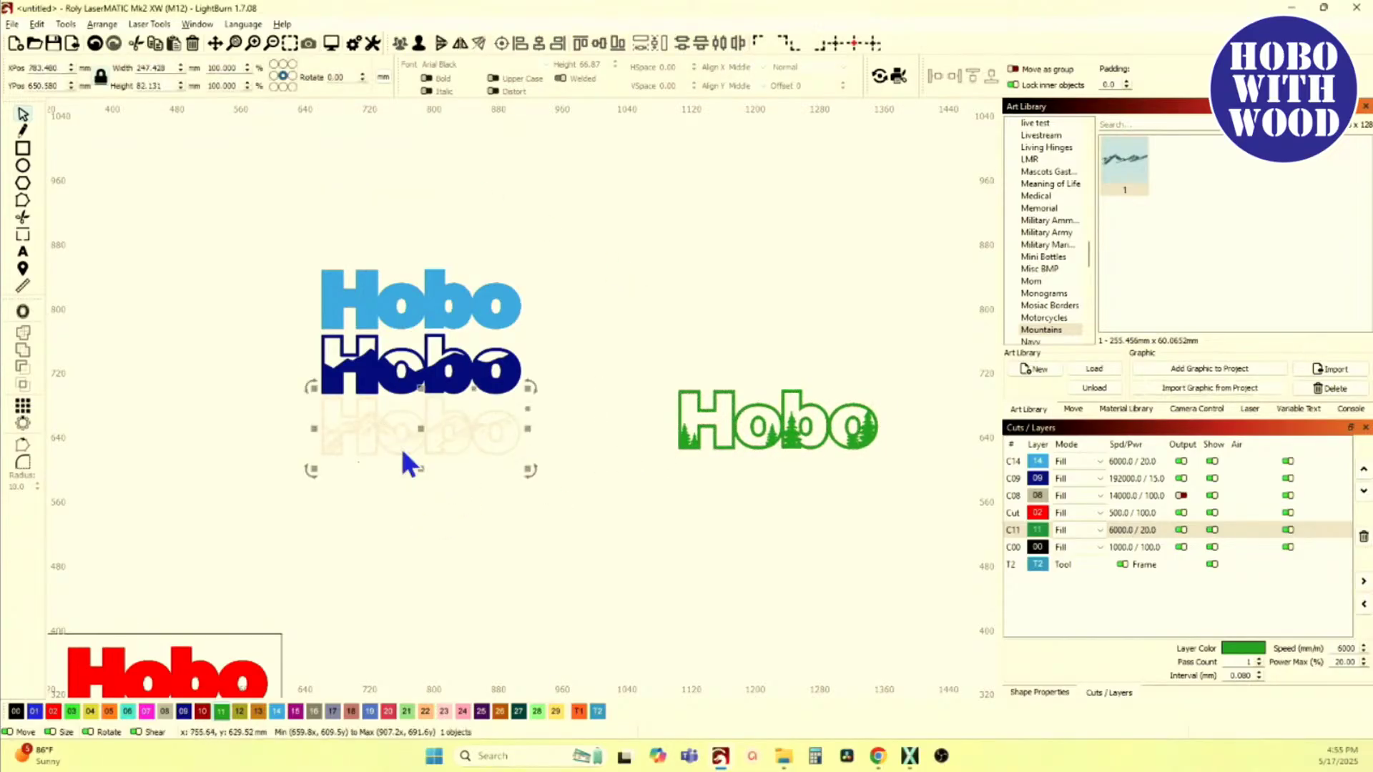
left_click_drag(419, 436, 420, 448)
left_click_drag(452, 512, 461, 516)
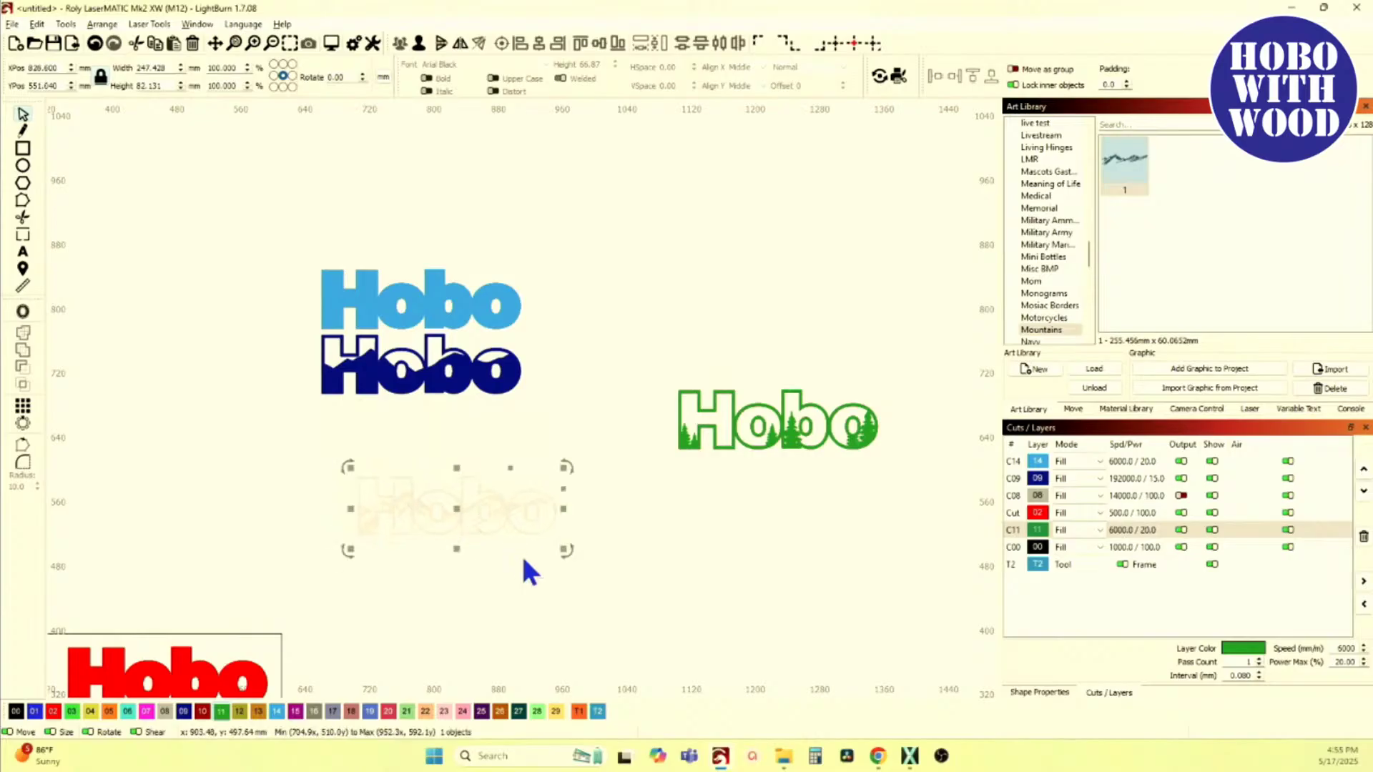
Step: Assign the mountain Hobo below the stack to black layer 00
scroll(526, 529, "up", 3)
scroll(633, 436, "up", 2)
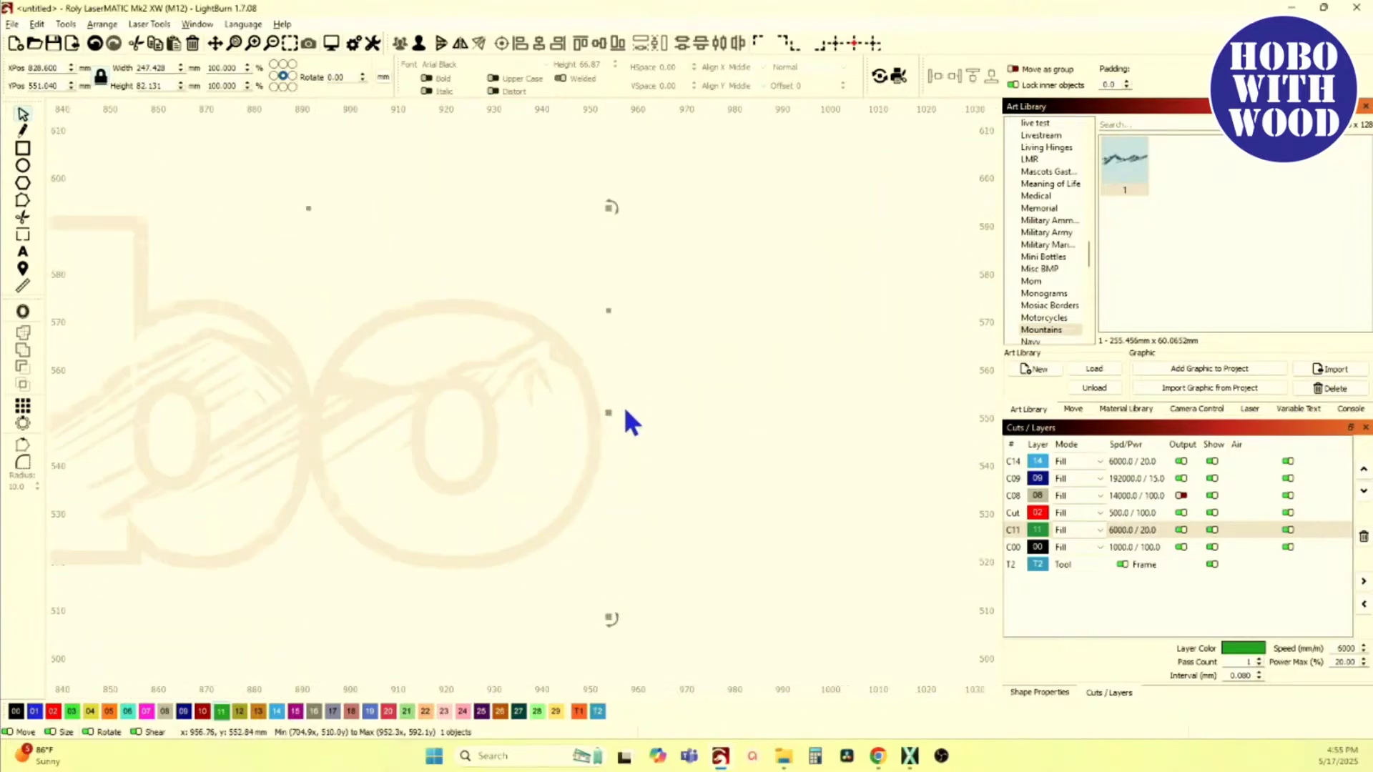
scroll(615, 414, "down", 3)
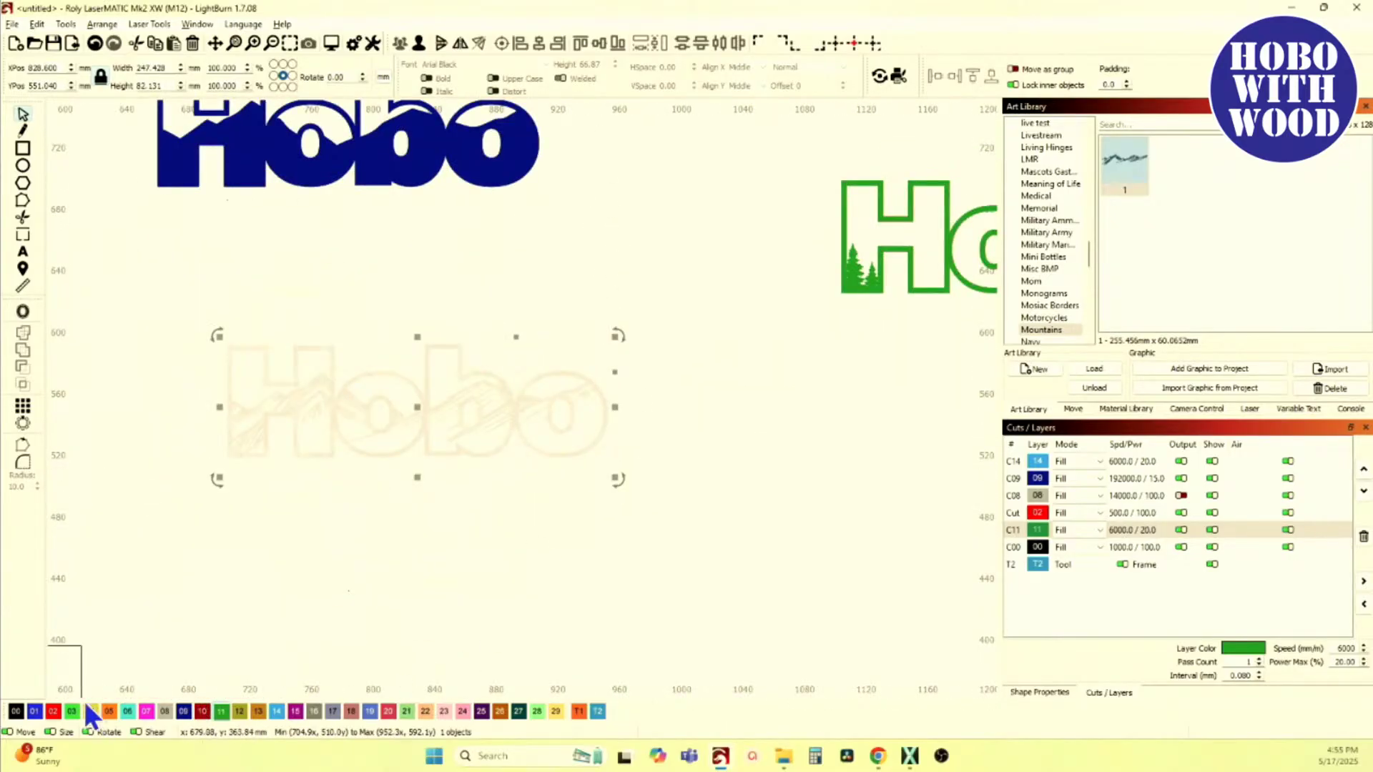
left_click(15, 712)
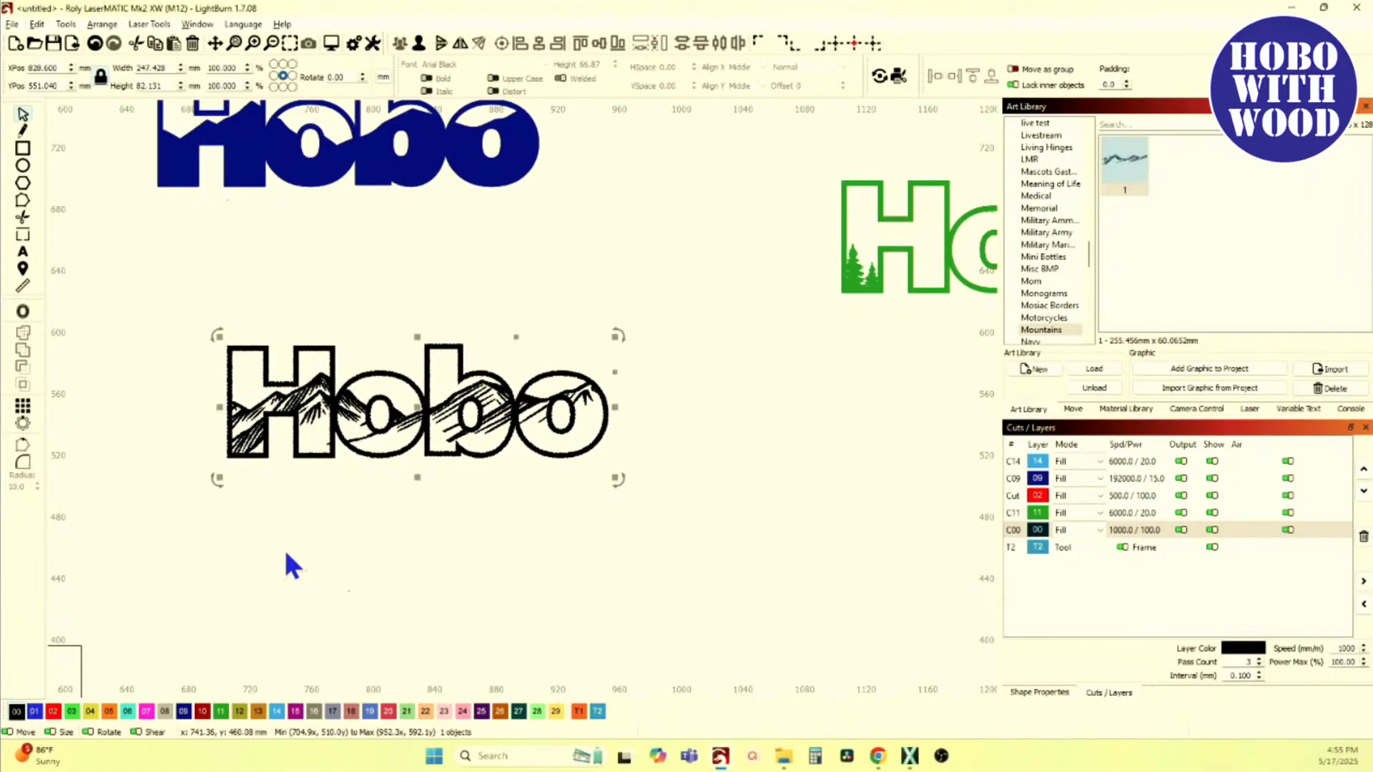
scroll(342, 525, "down", 1)
scroll(372, 514, "up", 3)
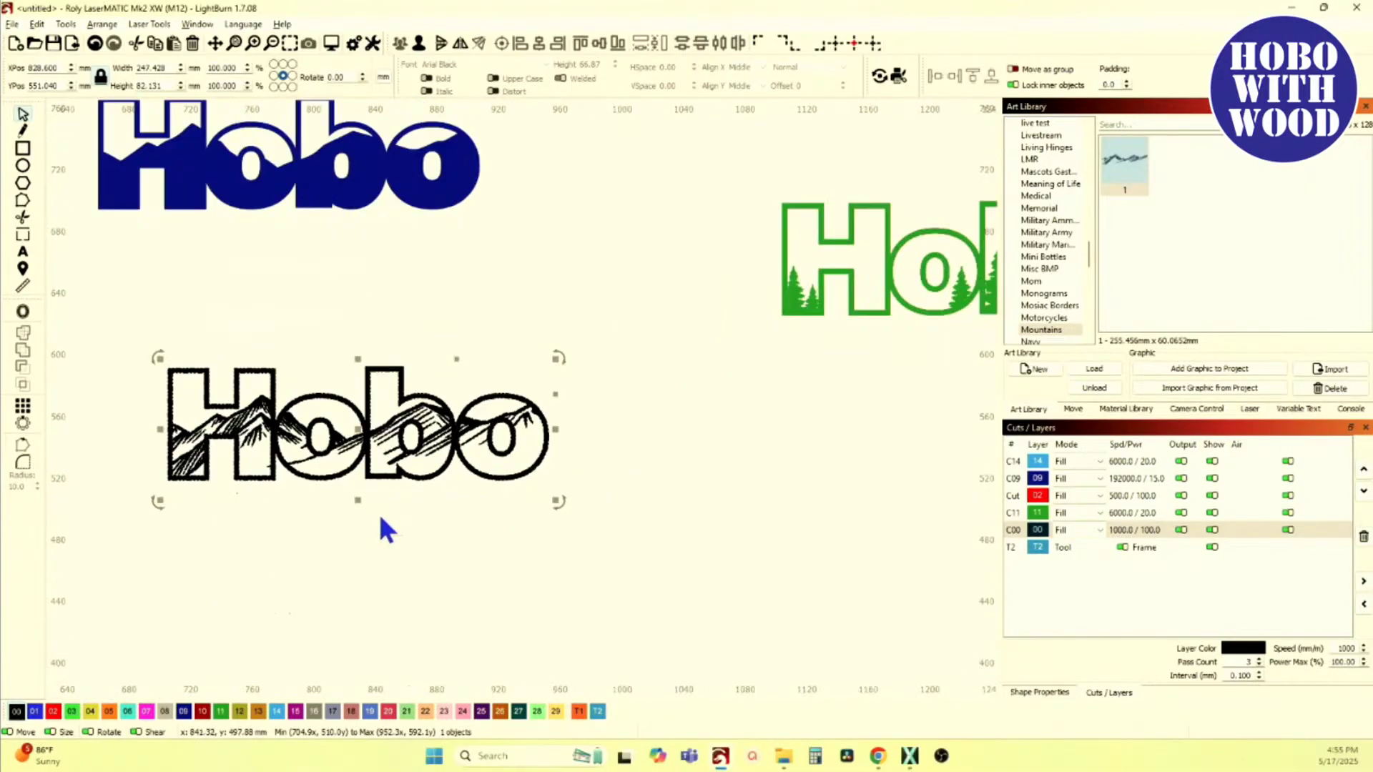
left_click_drag(381, 517, 461, 516)
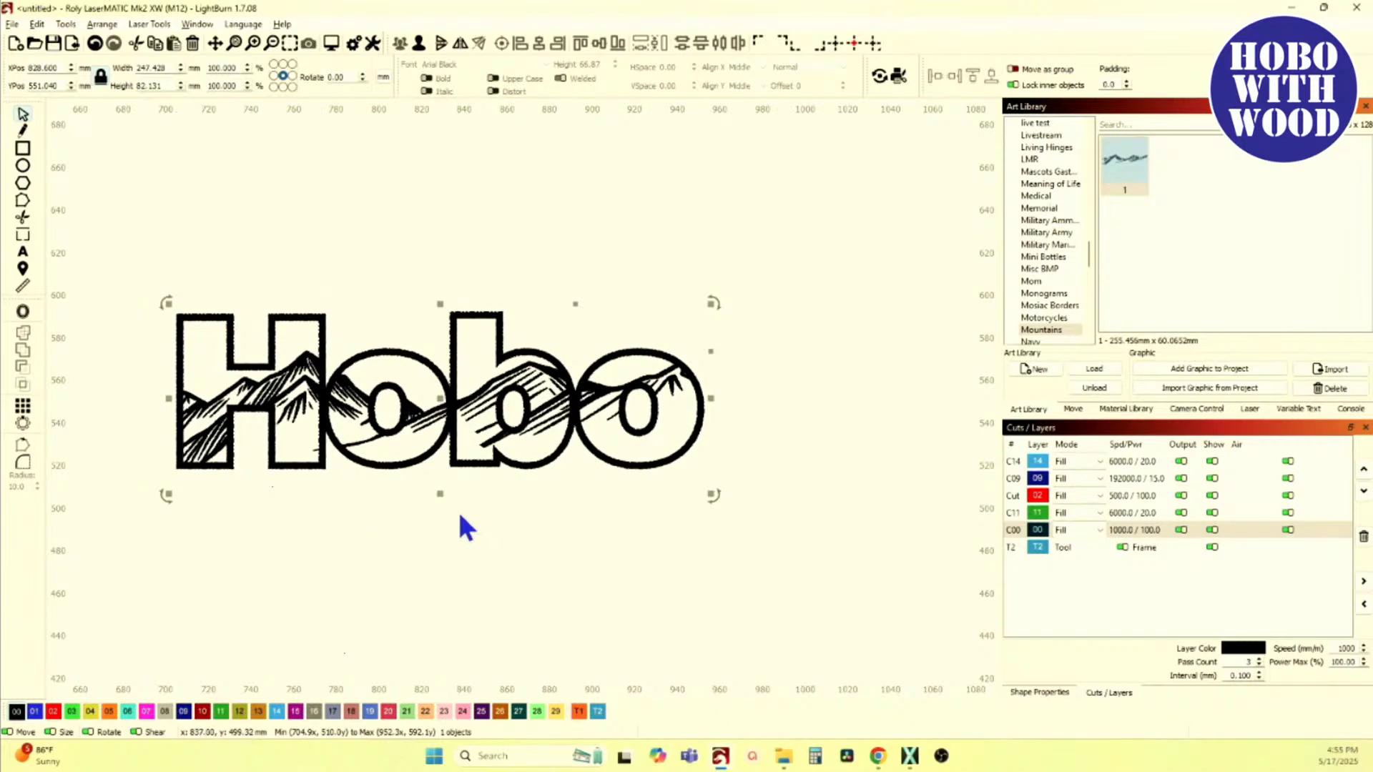
Step: Ungroup the black mountain Hobo and select the pieces around the base of its H to check for stray objects, then deselect
left_click(419, 45)
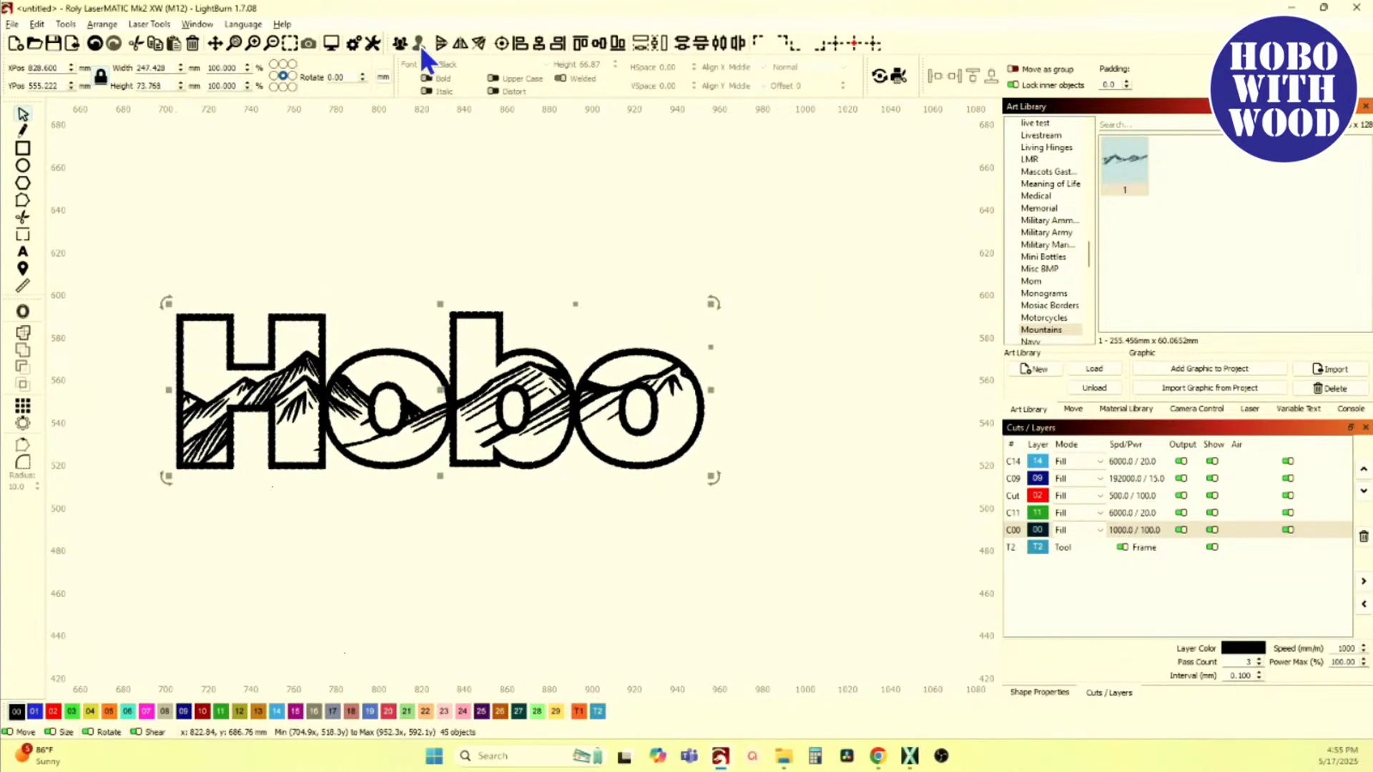
left_click(418, 257)
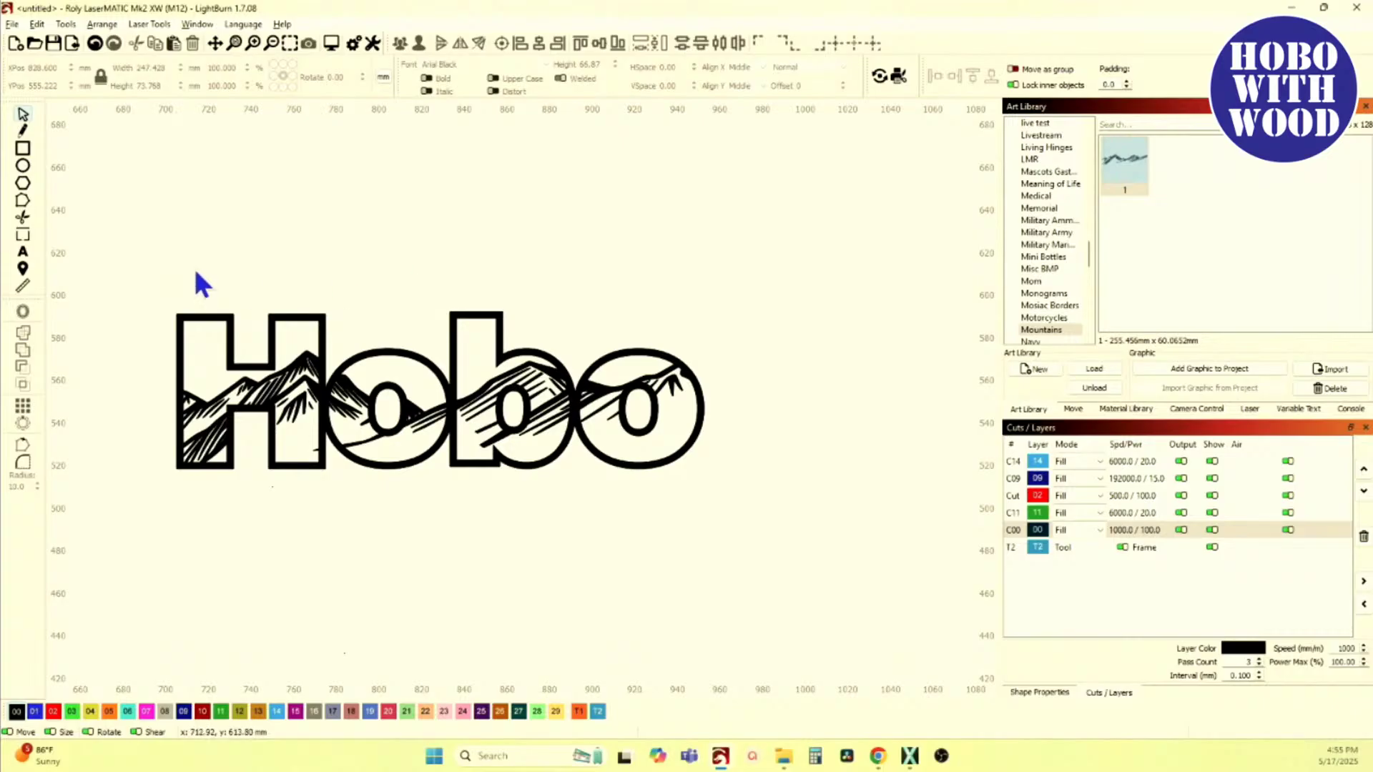
left_click_drag(123, 275, 806, 373)
left_click_drag(114, 445, 818, 548)
scroll(207, 486, "up", 3)
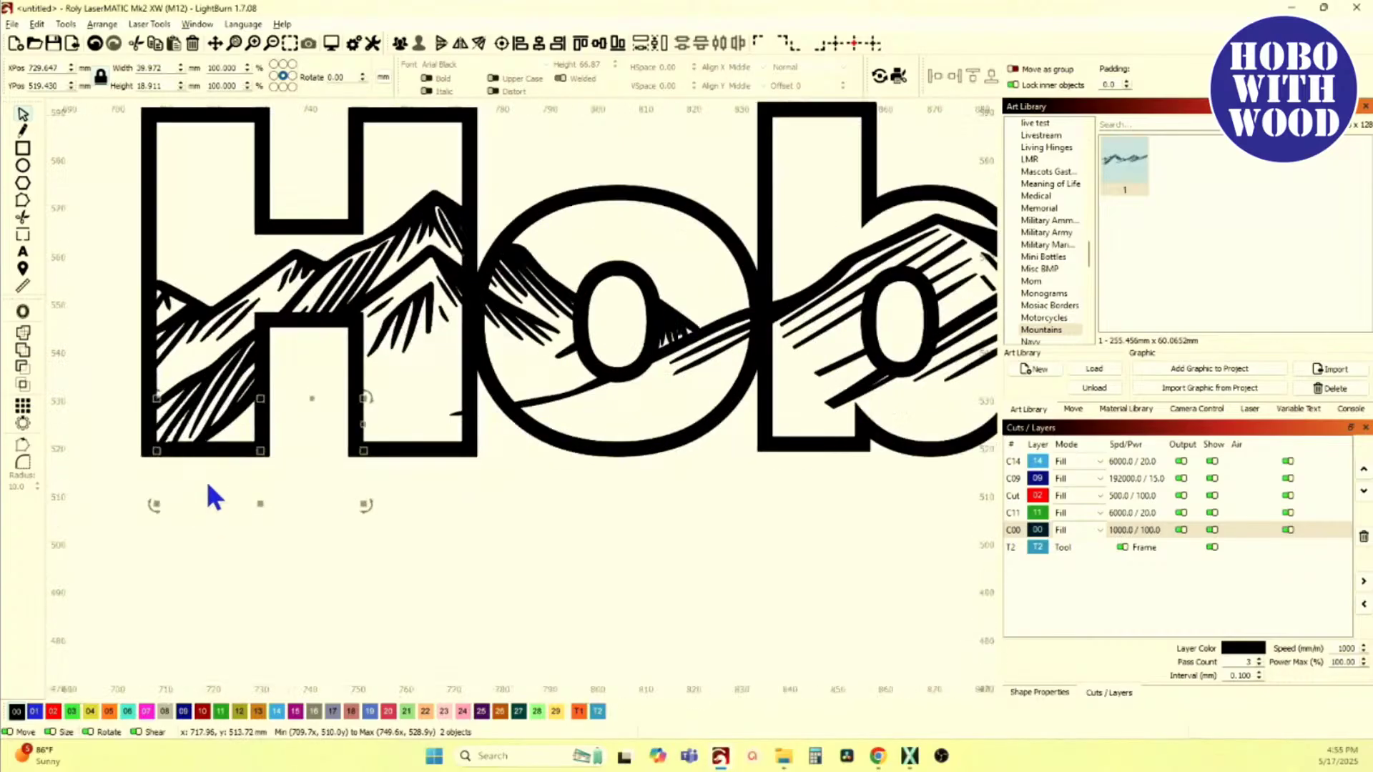
scroll(270, 493, "down", 2)
left_click(263, 540)
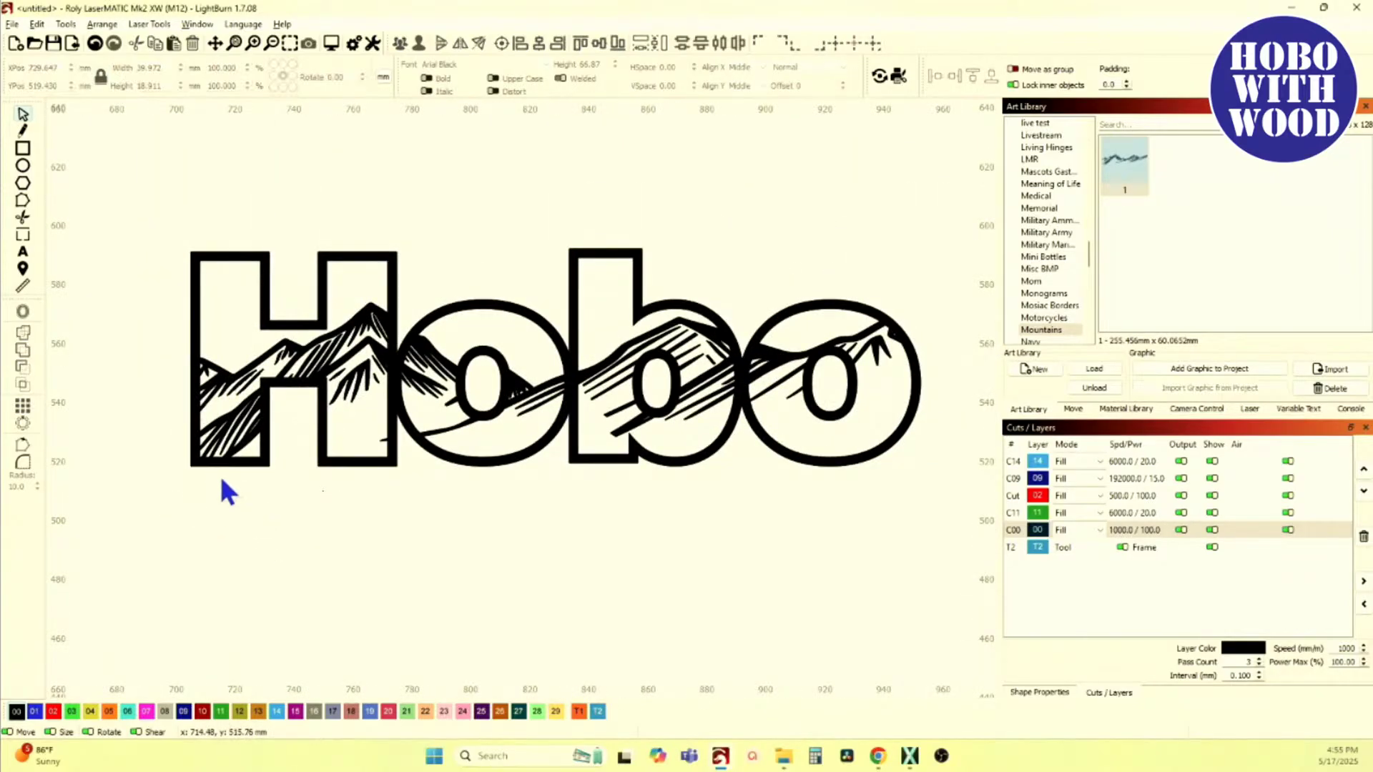
scroll(154, 450, "up", 2)
scroll(207, 449, "down", 2)
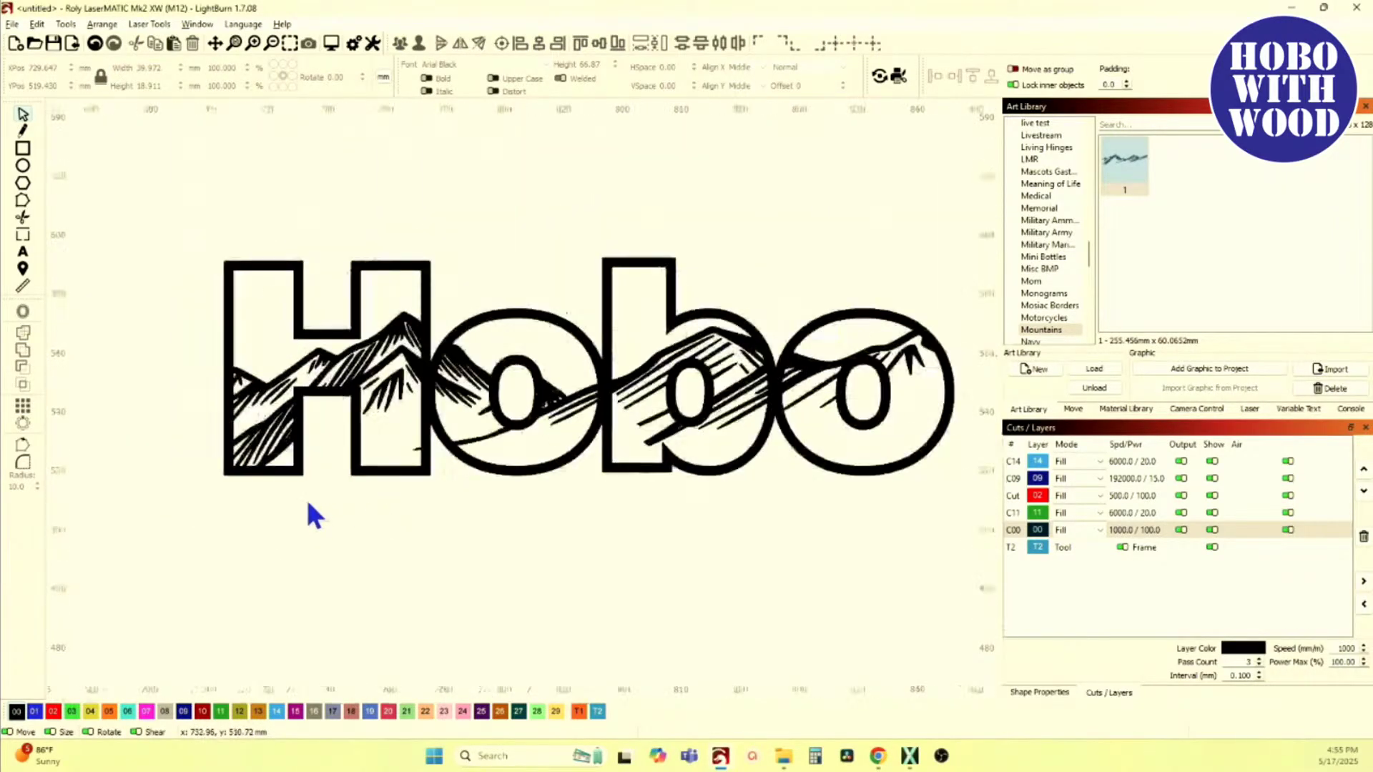
left_click_drag(366, 537, 361, 535)
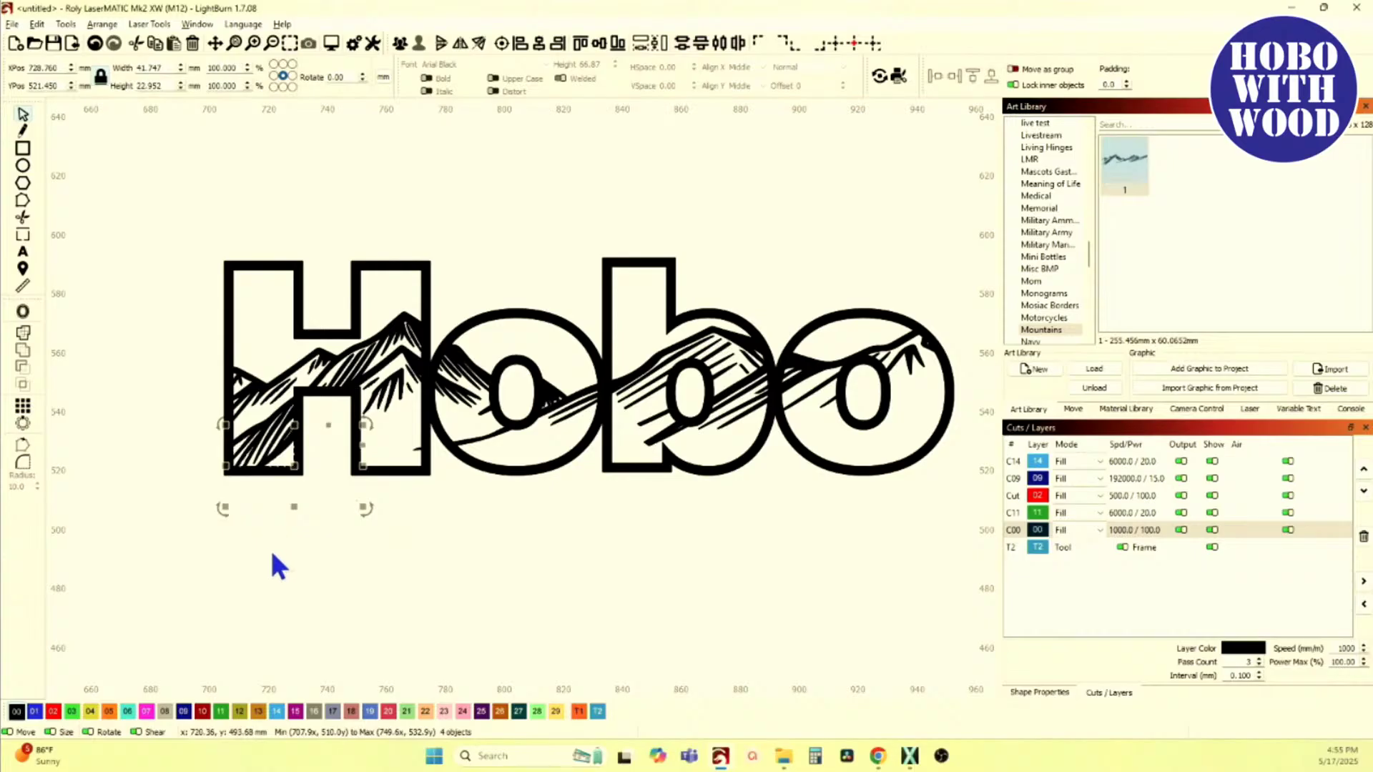
left_click(272, 555)
Step: Select all pieces of the black mountain Hobo and group them
left_click_drag(169, 211, 233, 499)
scroll(233, 500, "down", 3)
left_click_drag(160, 353, 619, 545)
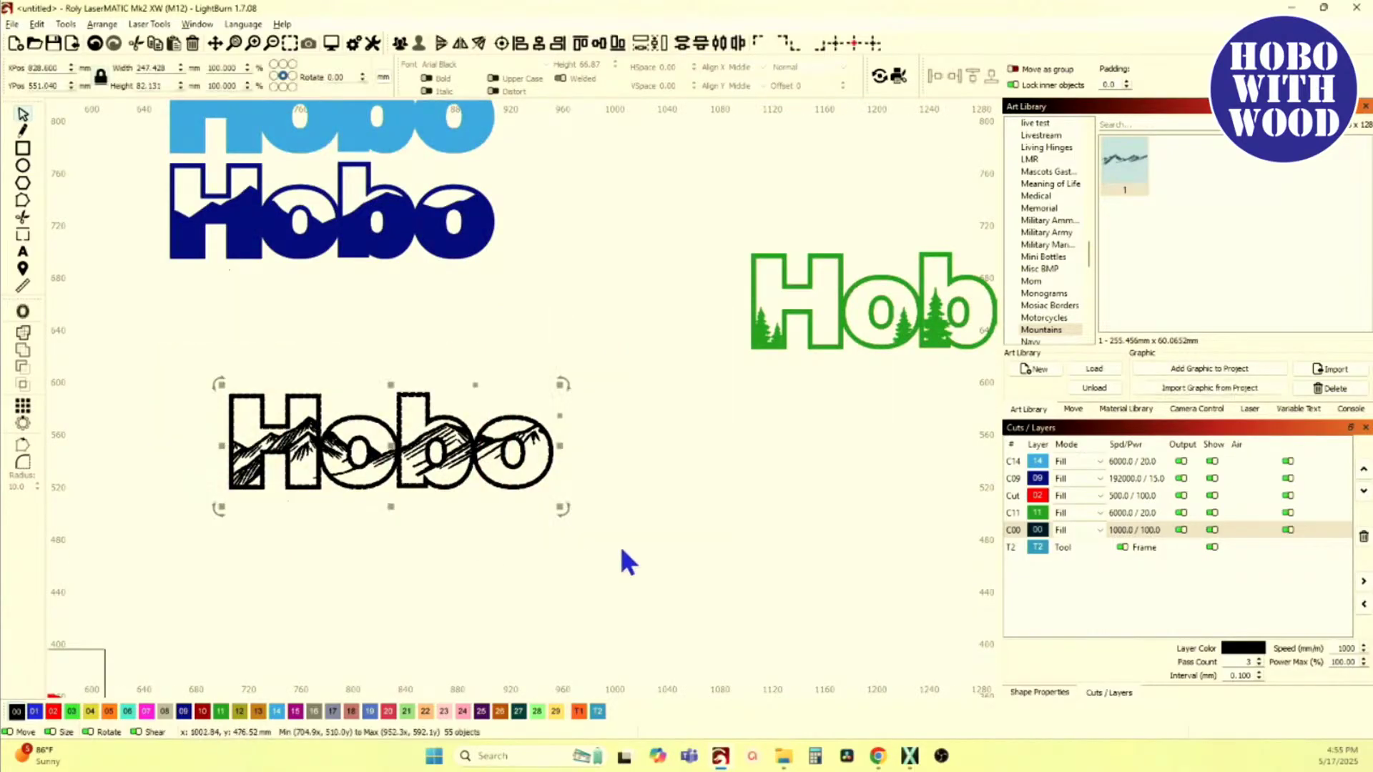
left_click(401, 44)
Step: Align the black mountain Hobo by its center with the green pine-tree Hobo, check the overlap, and deselect
left_click(762, 346, "shift")
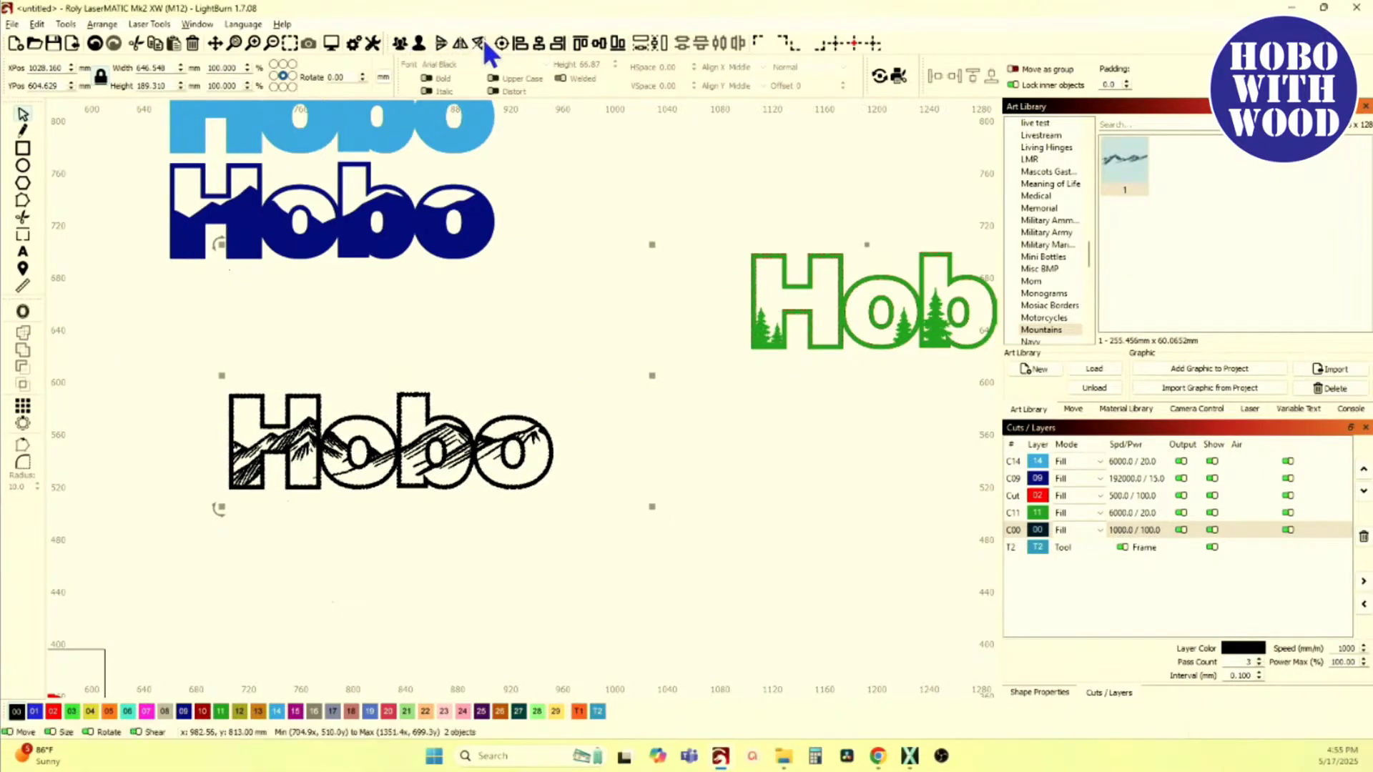
left_click(502, 42)
scroll(933, 263, "up", 1)
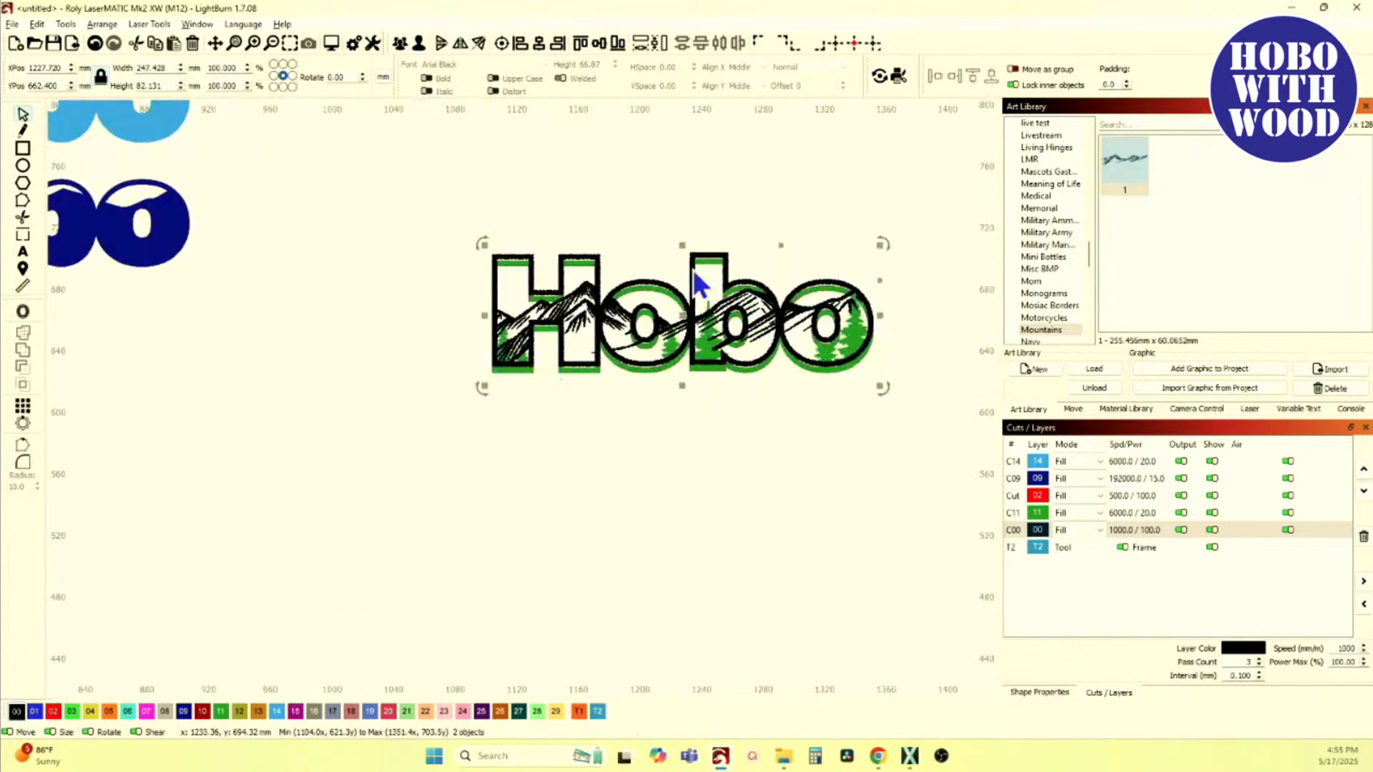
scroll(693, 269, "up", 4)
scroll(690, 286, "down", 2)
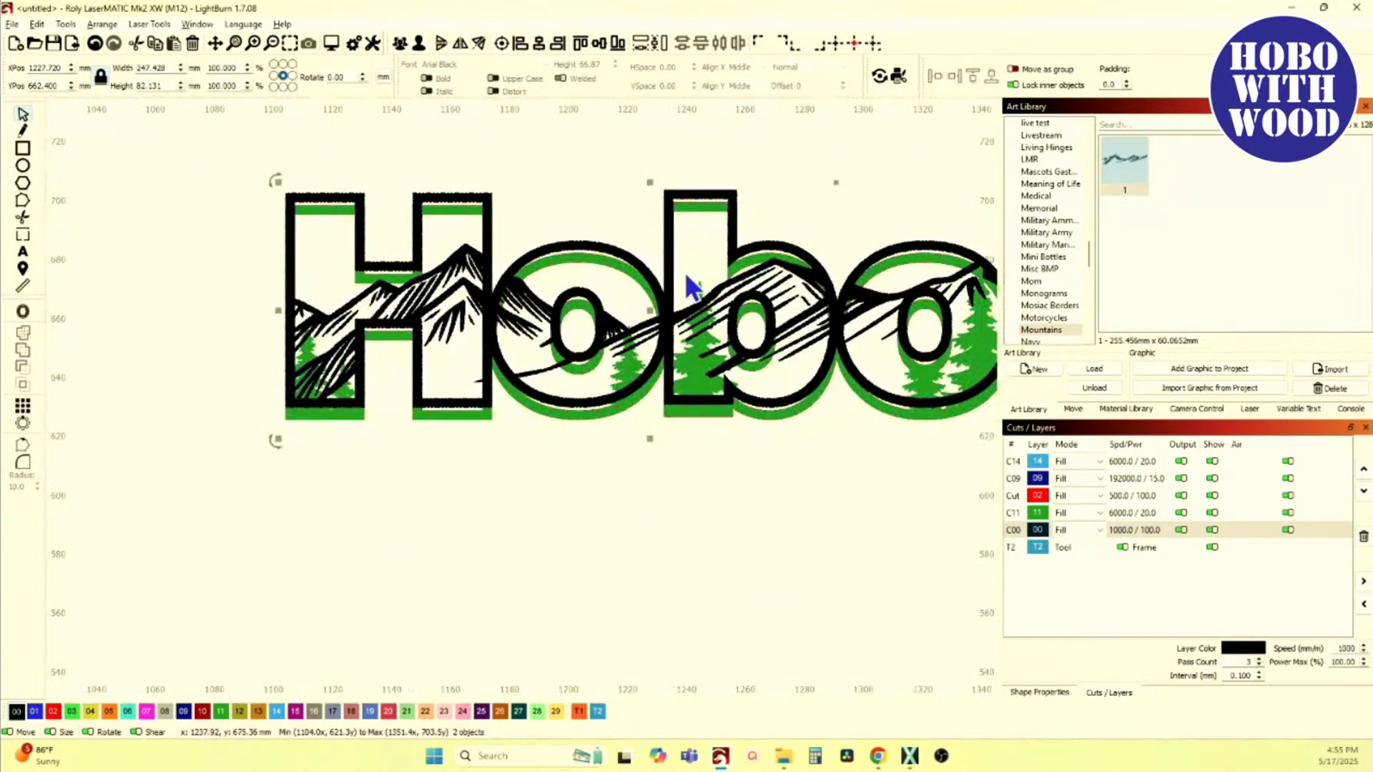
scroll(748, 209, "down", 2)
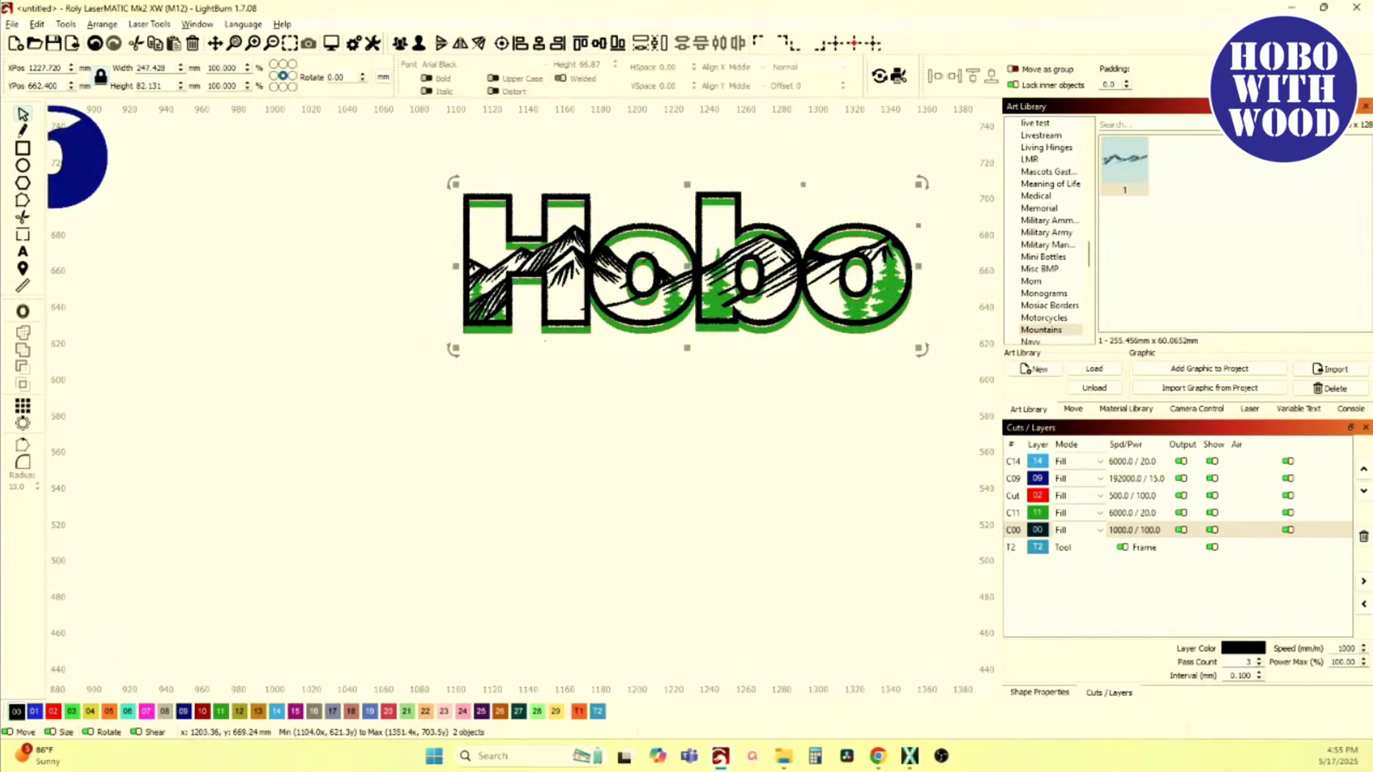
left_click(636, 176)
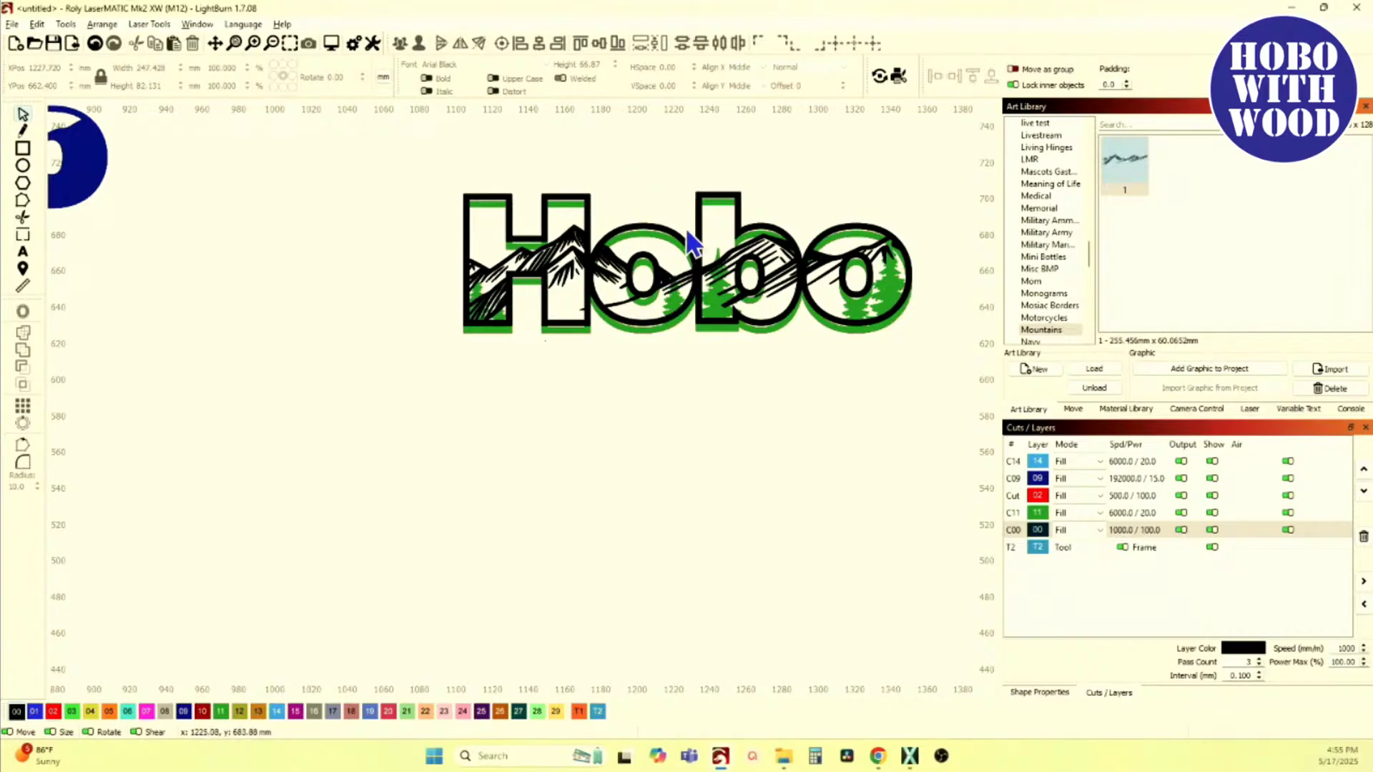
Step: Move the black mountain Hobo off the green pine-tree Hobo into the empty space diagonally below it
left_click(688, 267)
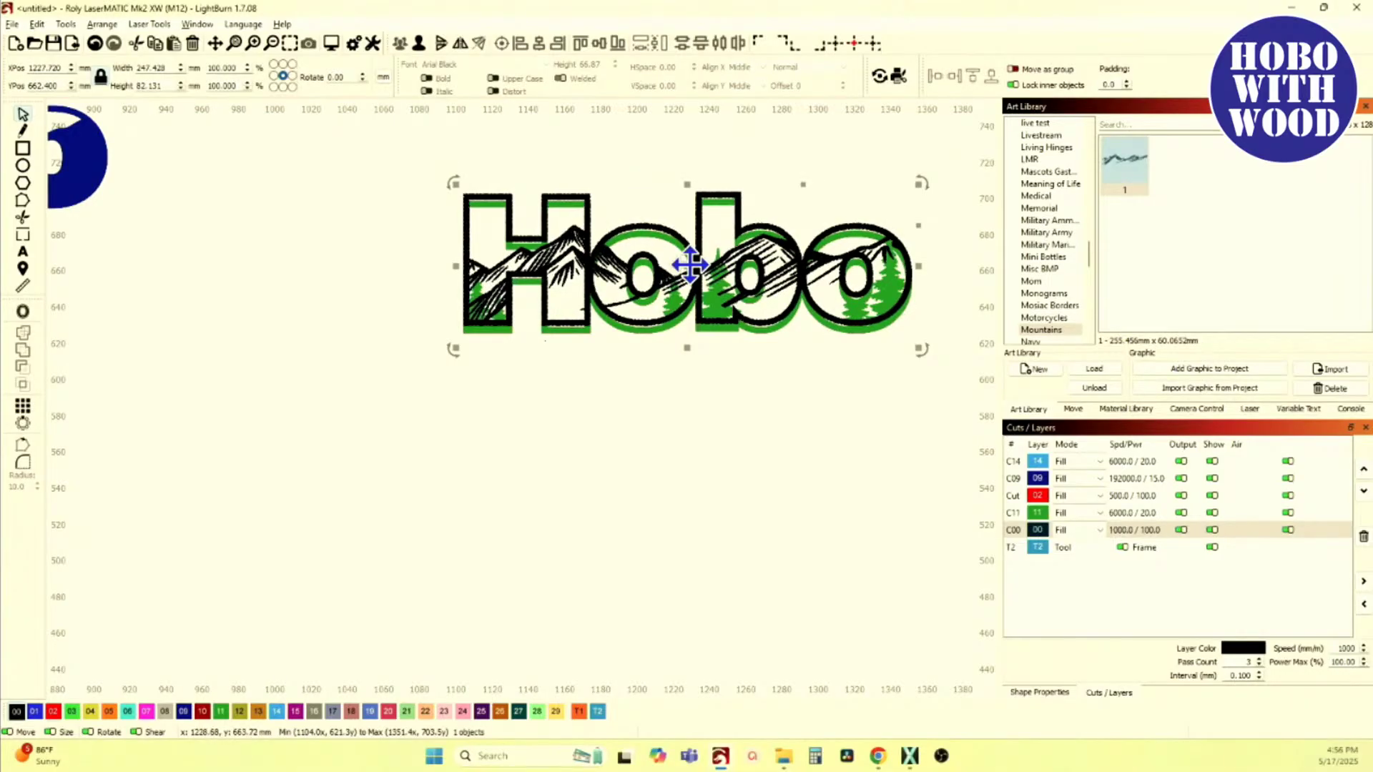
left_click_drag(688, 266, 362, 415)
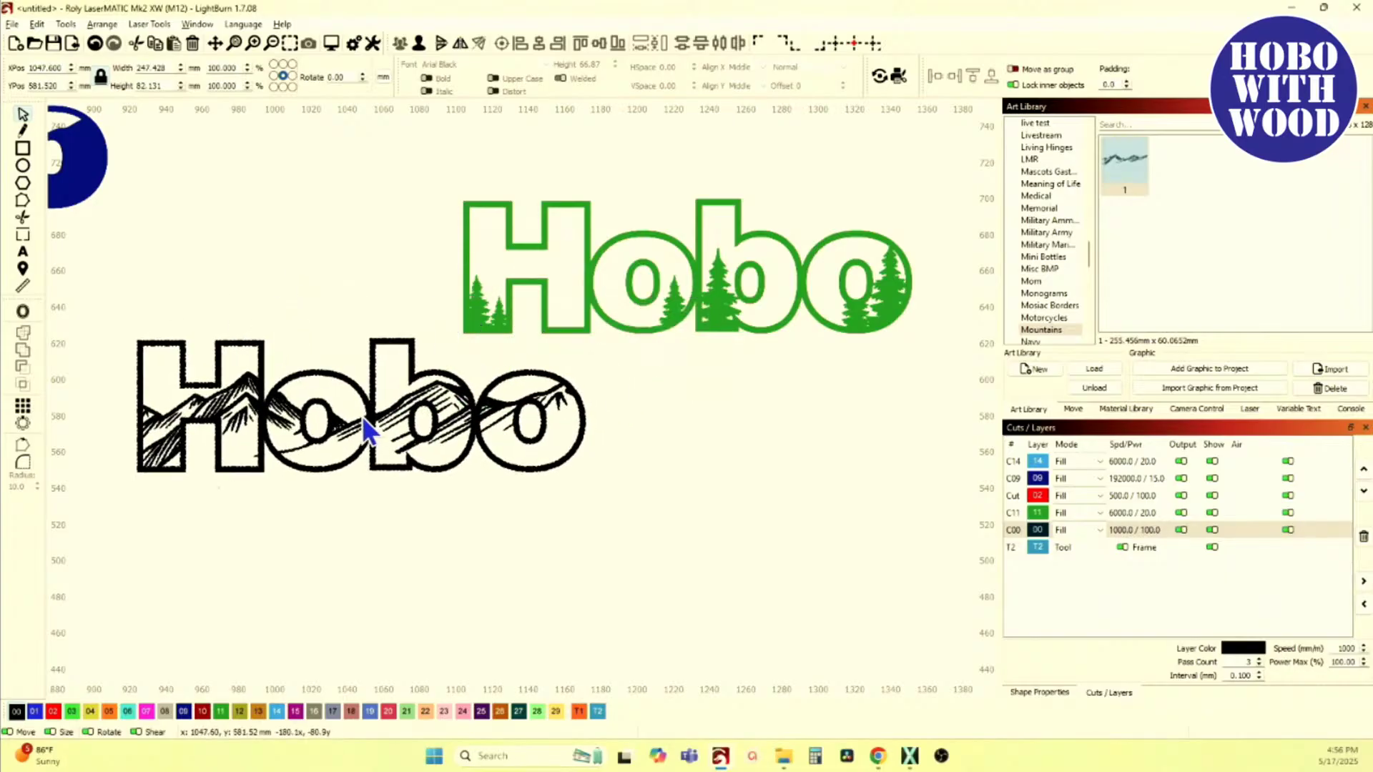
scroll(345, 487, "up", 2)
scroll(504, 488, "up", 3)
scroll(569, 469, "down", 5)
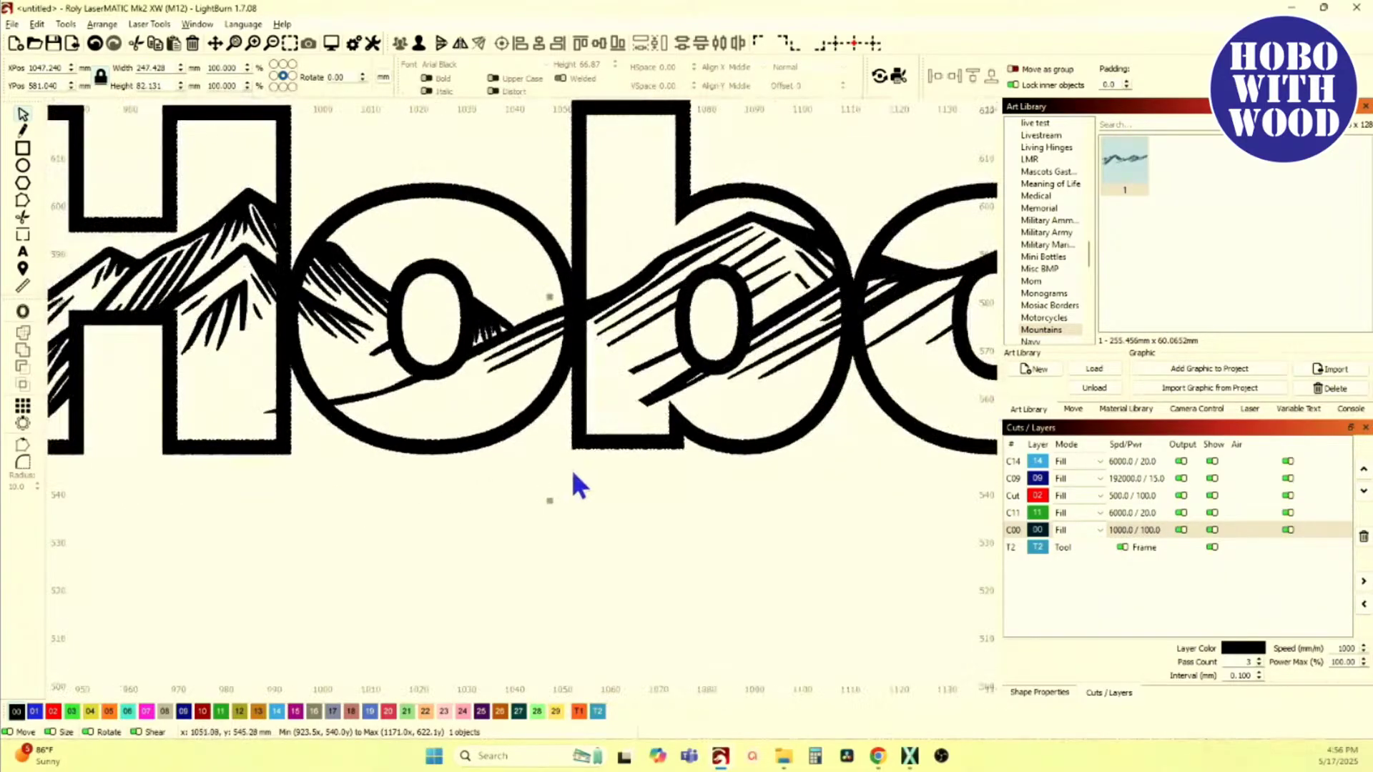
scroll(405, 536, "down", 4)
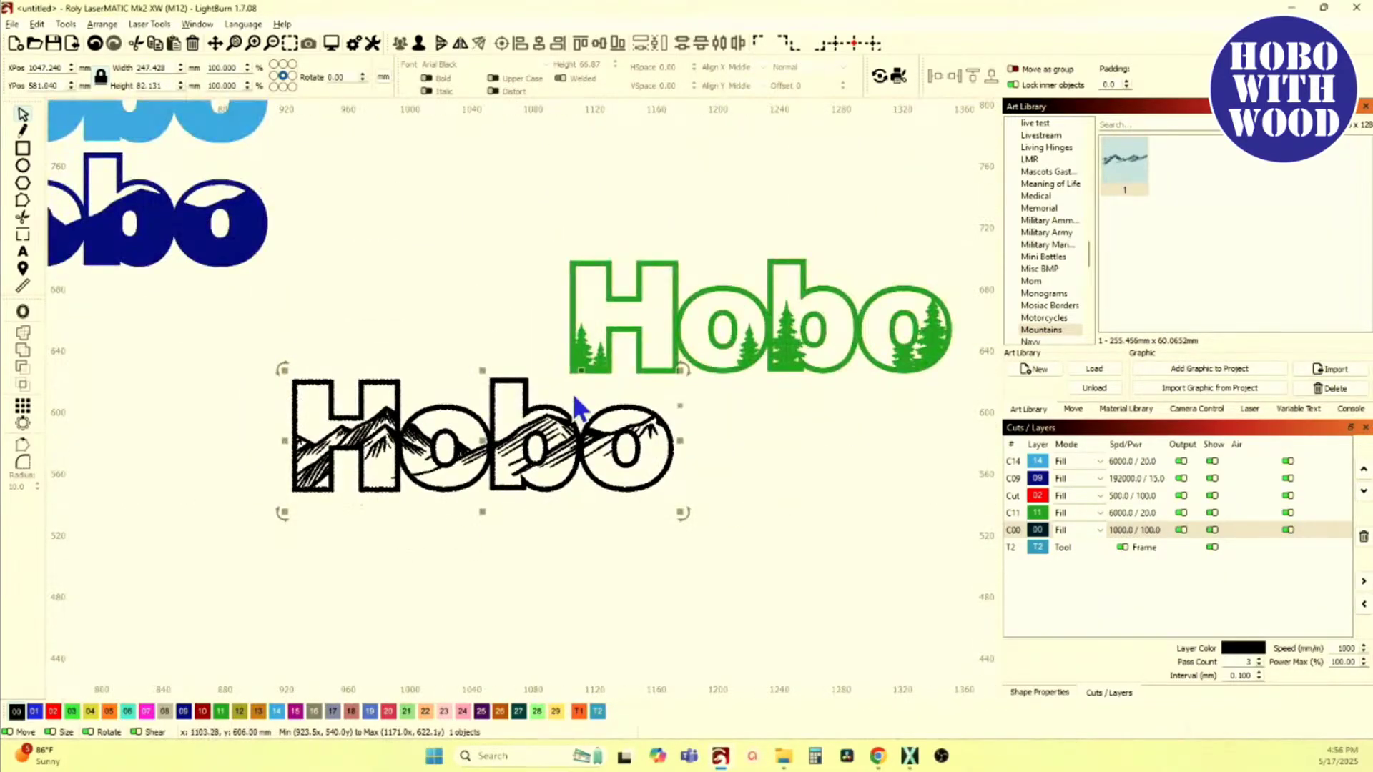
scroll(632, 421, "down", 2)
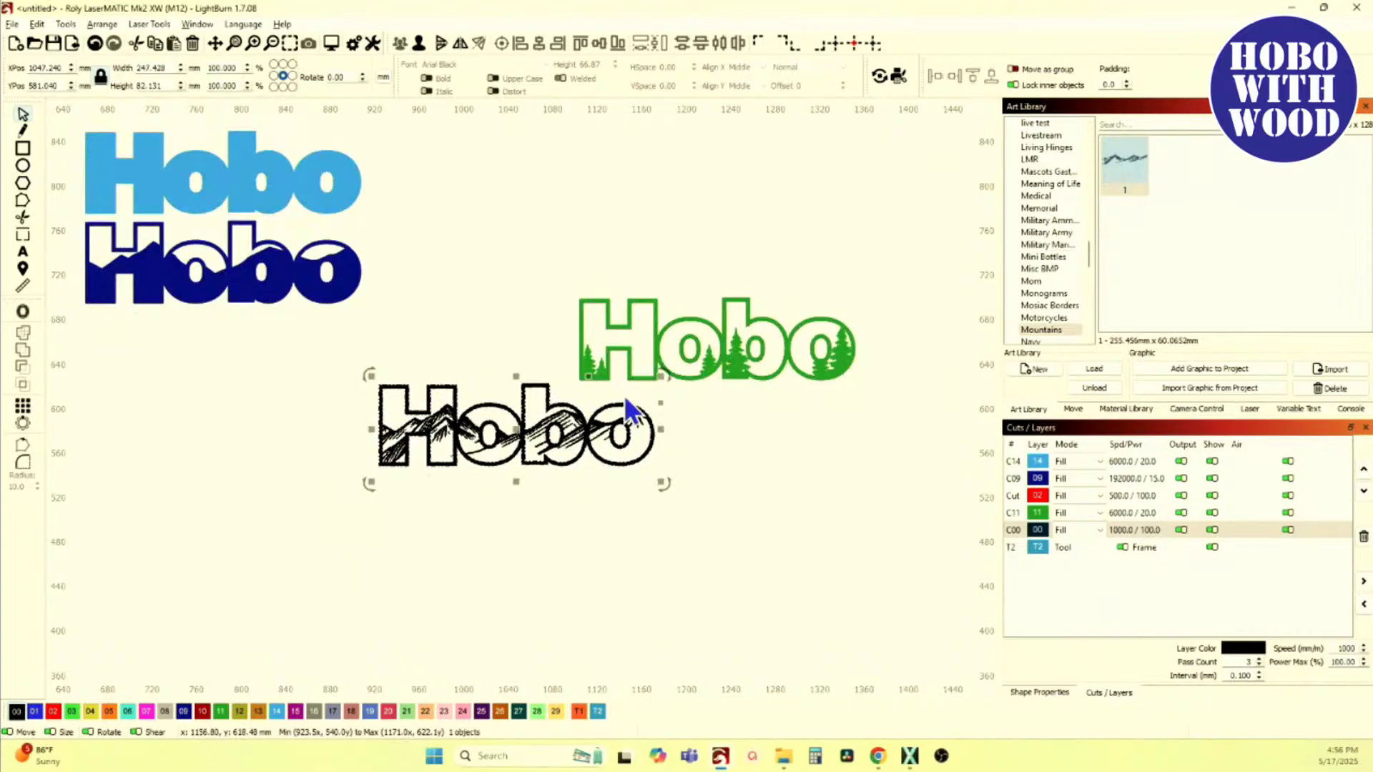
left_click_drag(518, 437, 392, 478)
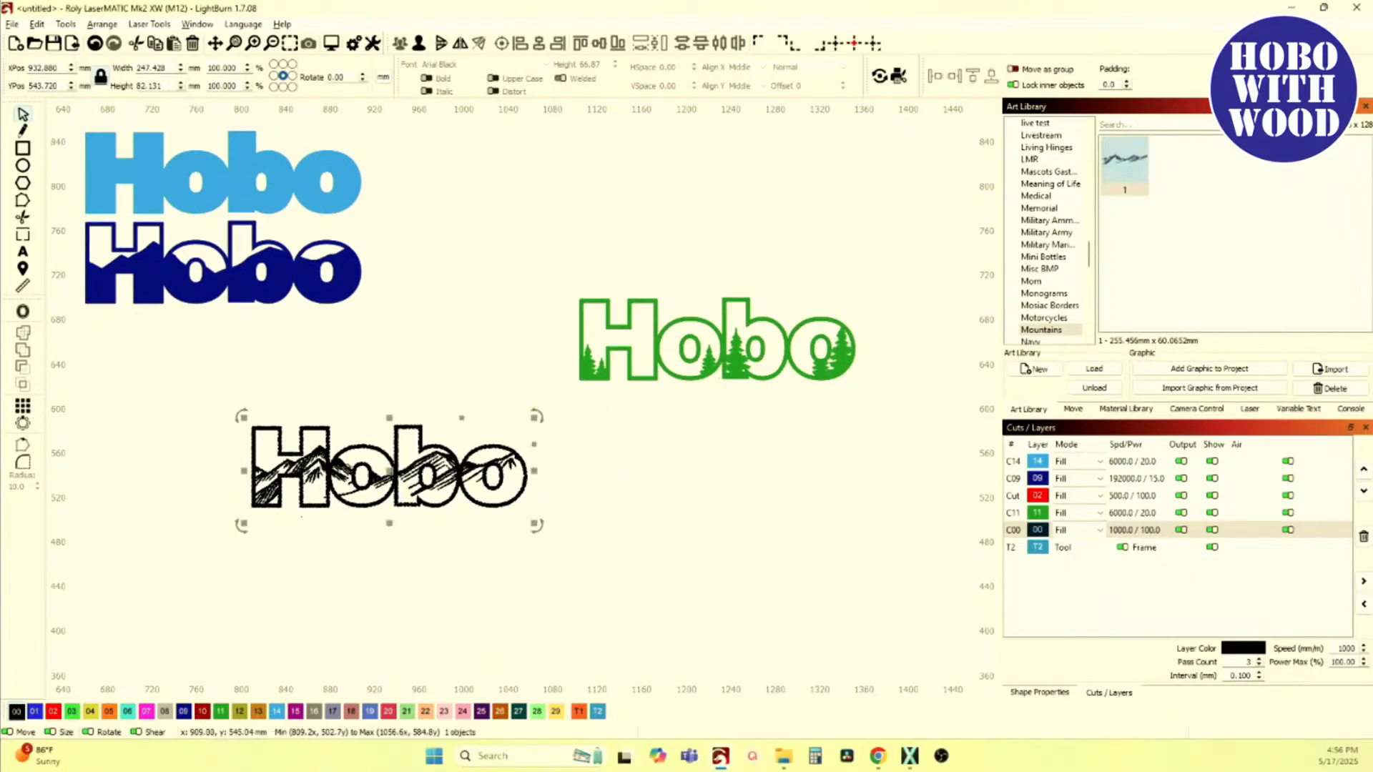
Step: Select the black mountain Hobo and switch the measurement units to inches
left_click(194, 395)
left_click_drag(194, 396, 642, 546)
left_click(384, 78)
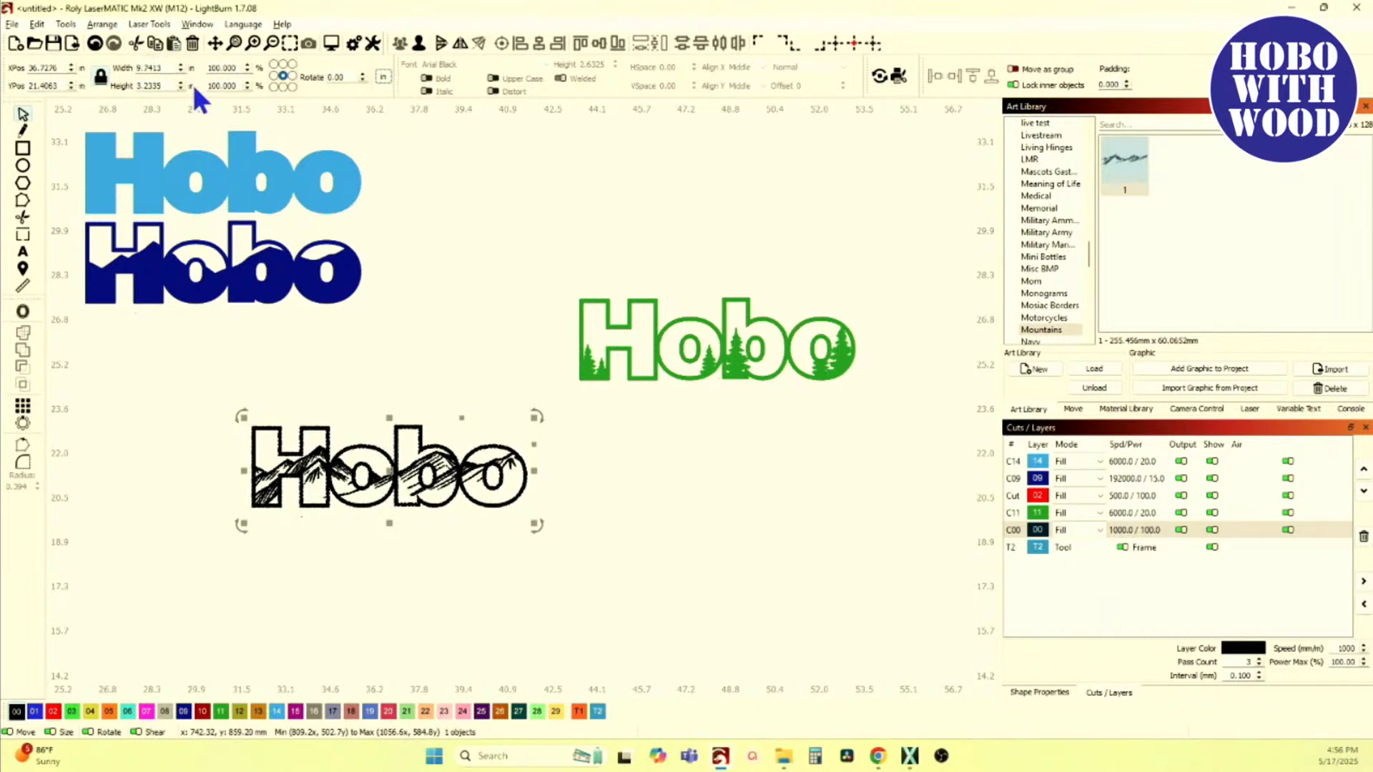
Step: Compare the width and height of the green pine-tree Hobo with those of the black mountain Hobo
left_click_drag(540, 219, 865, 405)
left_click_drag(540, 258, 862, 401)
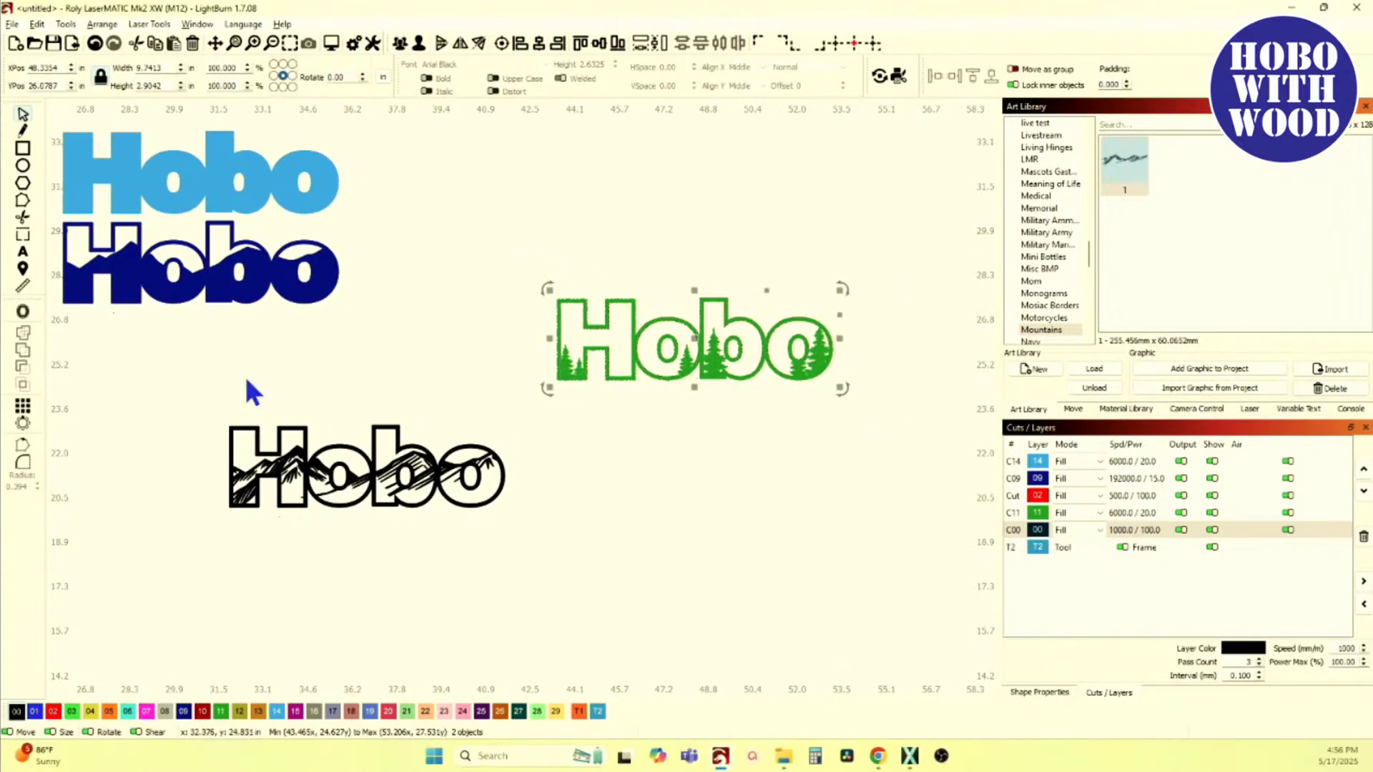
left_click_drag(186, 402, 543, 546)
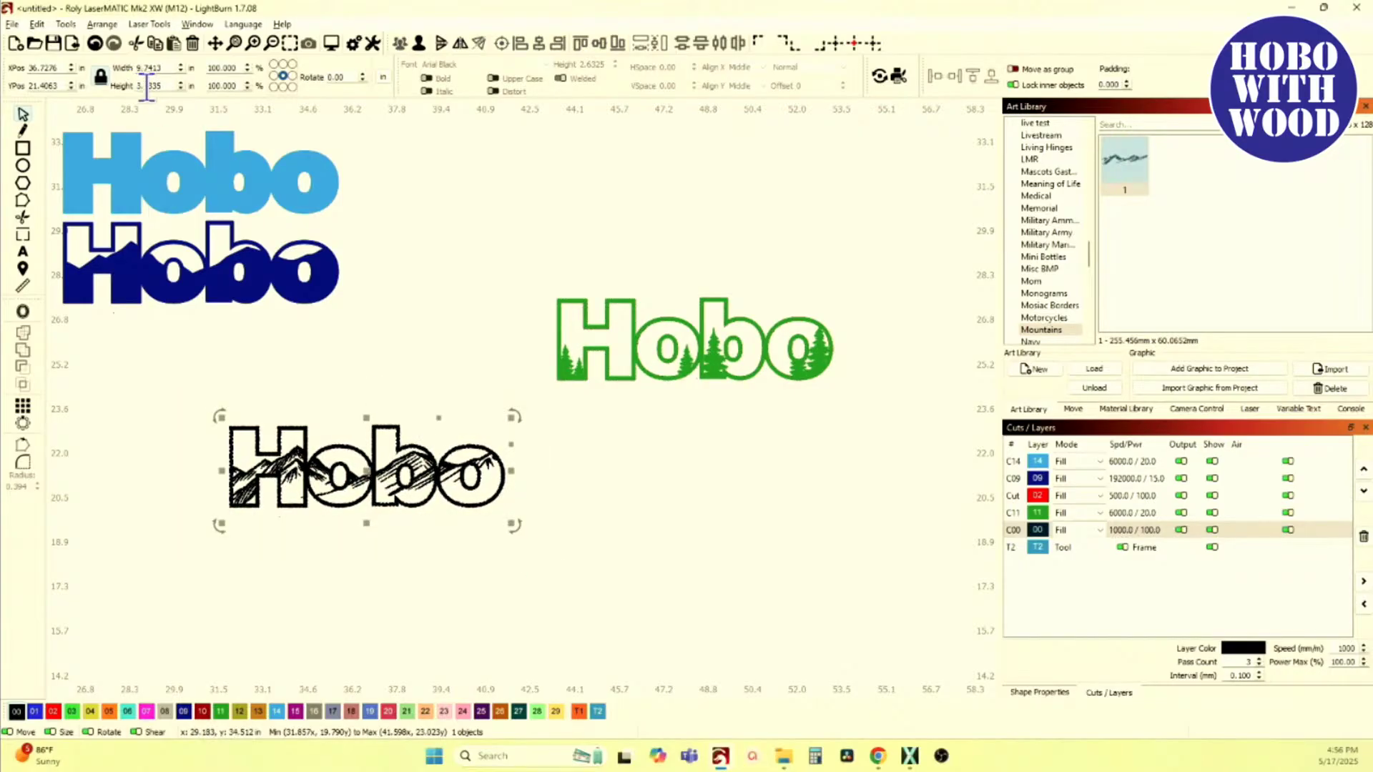
left_click_drag(493, 252, 922, 428)
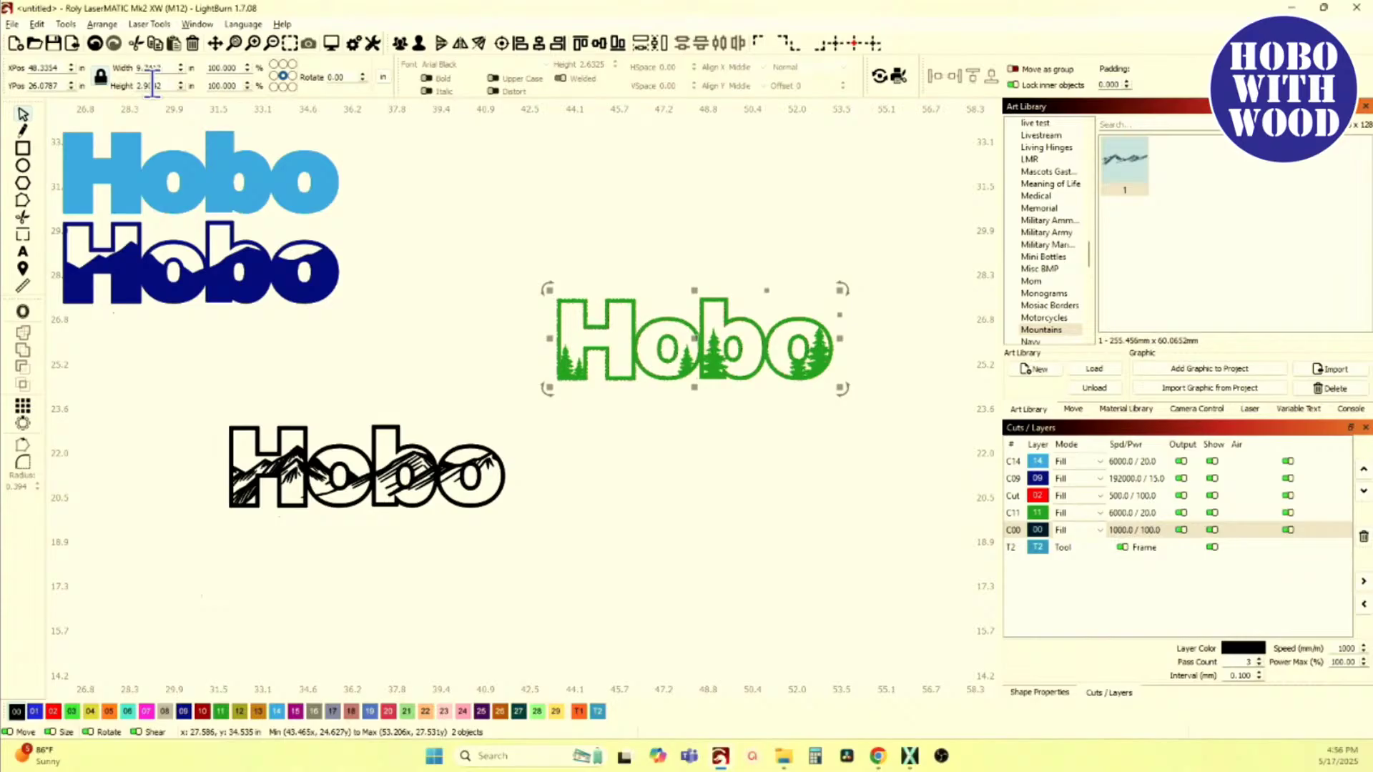
left_click_drag(187, 379, 516, 569)
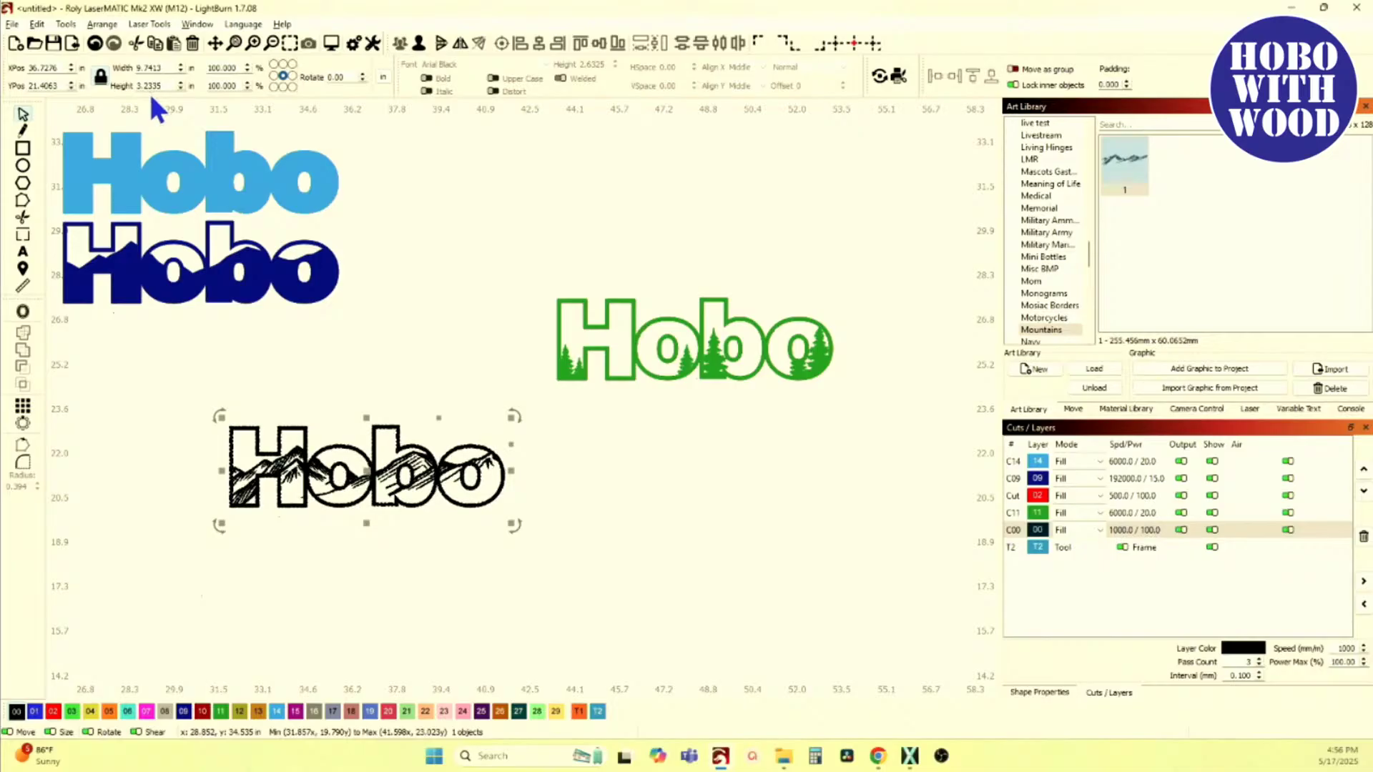
Step: Set the view style to Wireframe / Smooth and check the area beneath the black mountain Hobo for stray objects
scroll(285, 439, "up", 10)
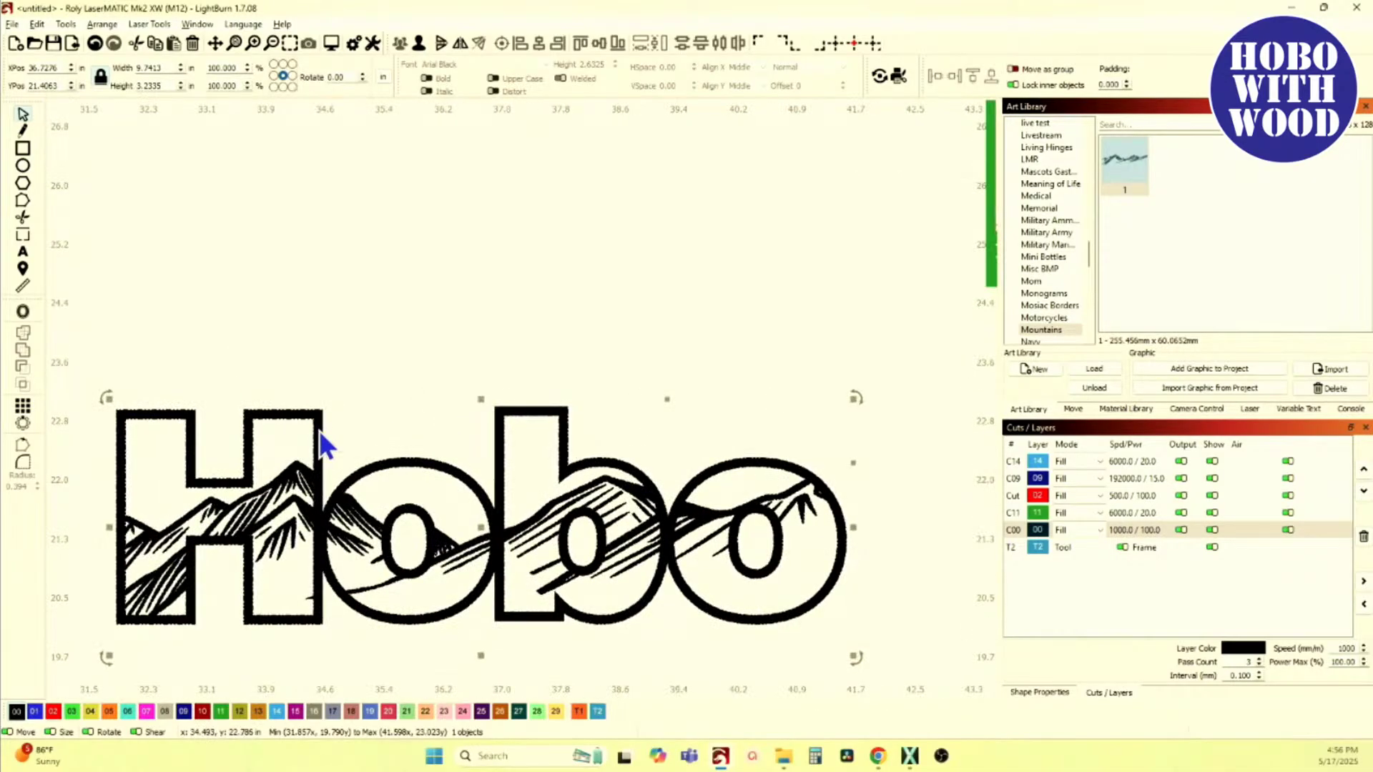
scroll(391, 369, "down", 4)
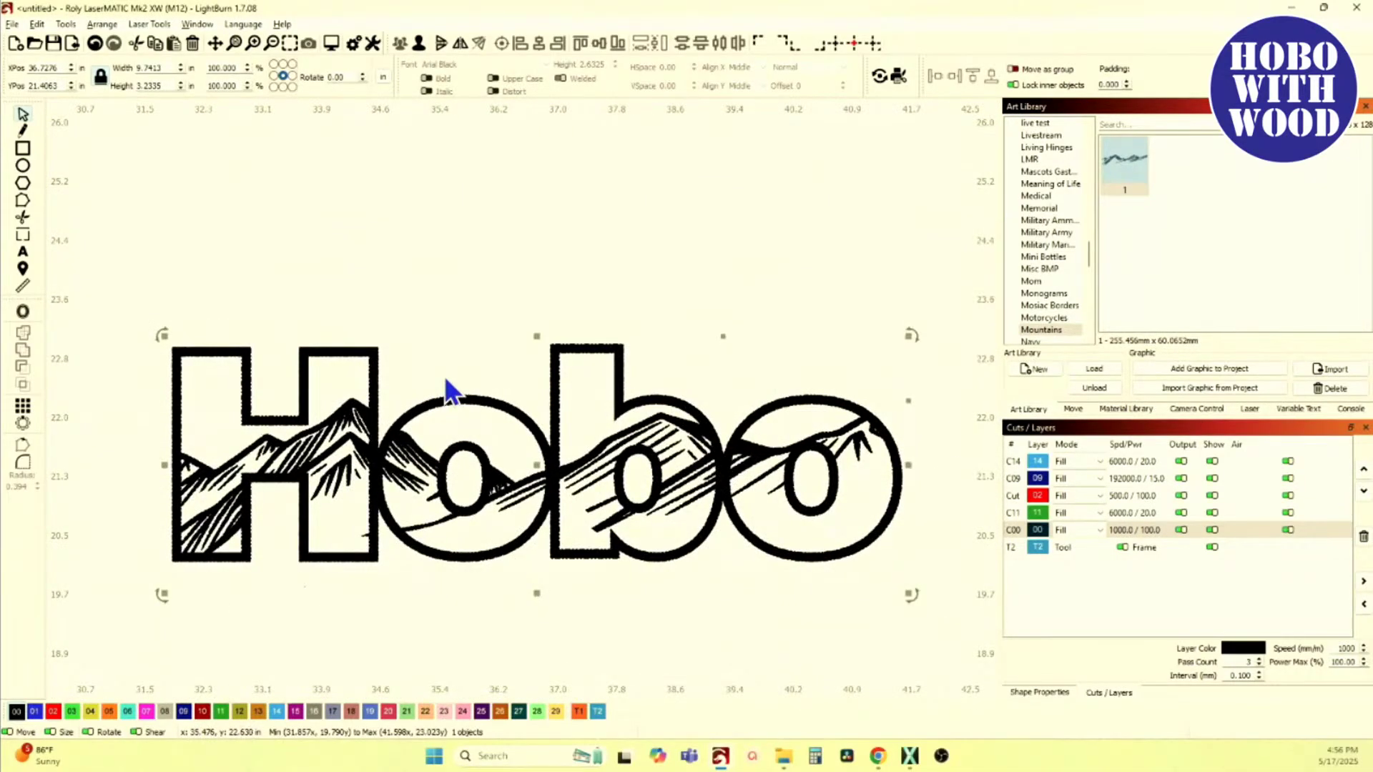
scroll(471, 423, "down", 2)
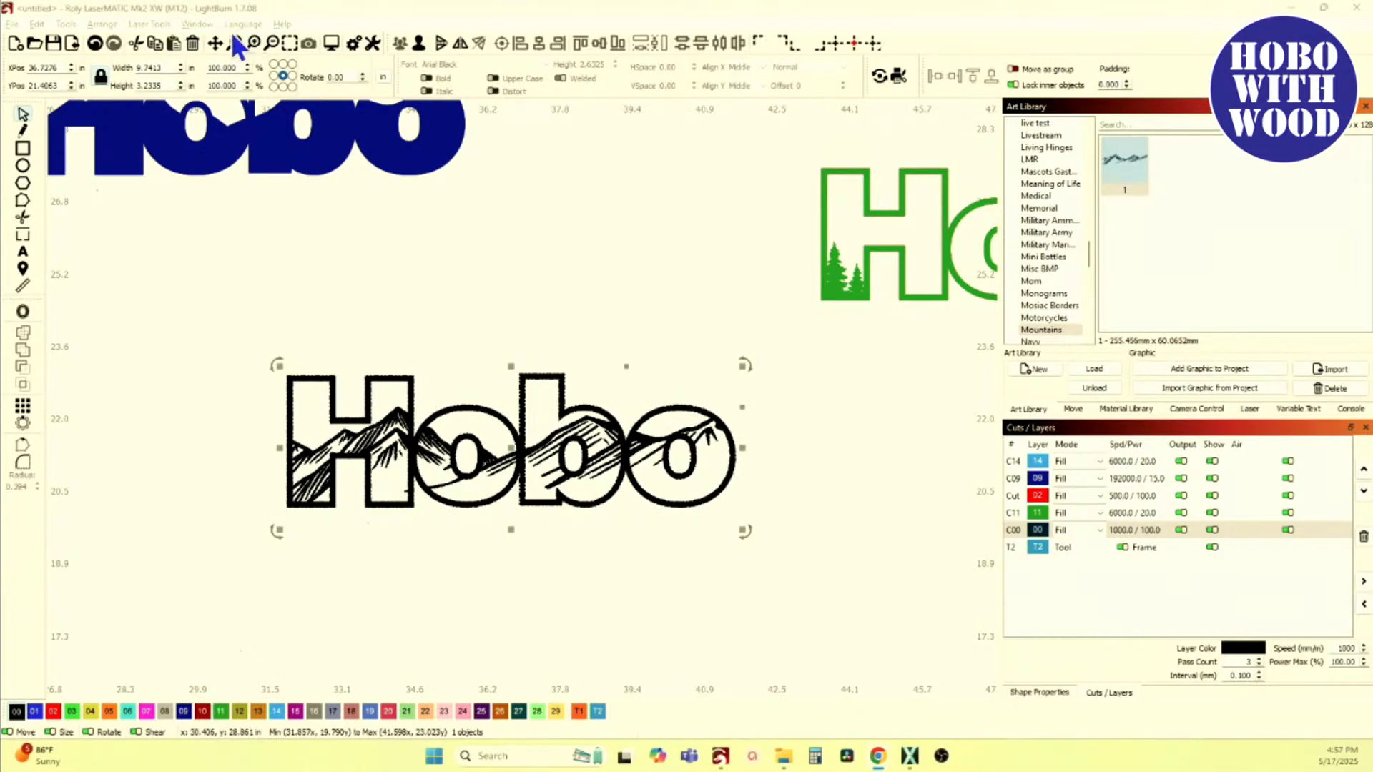
left_click(200, 26)
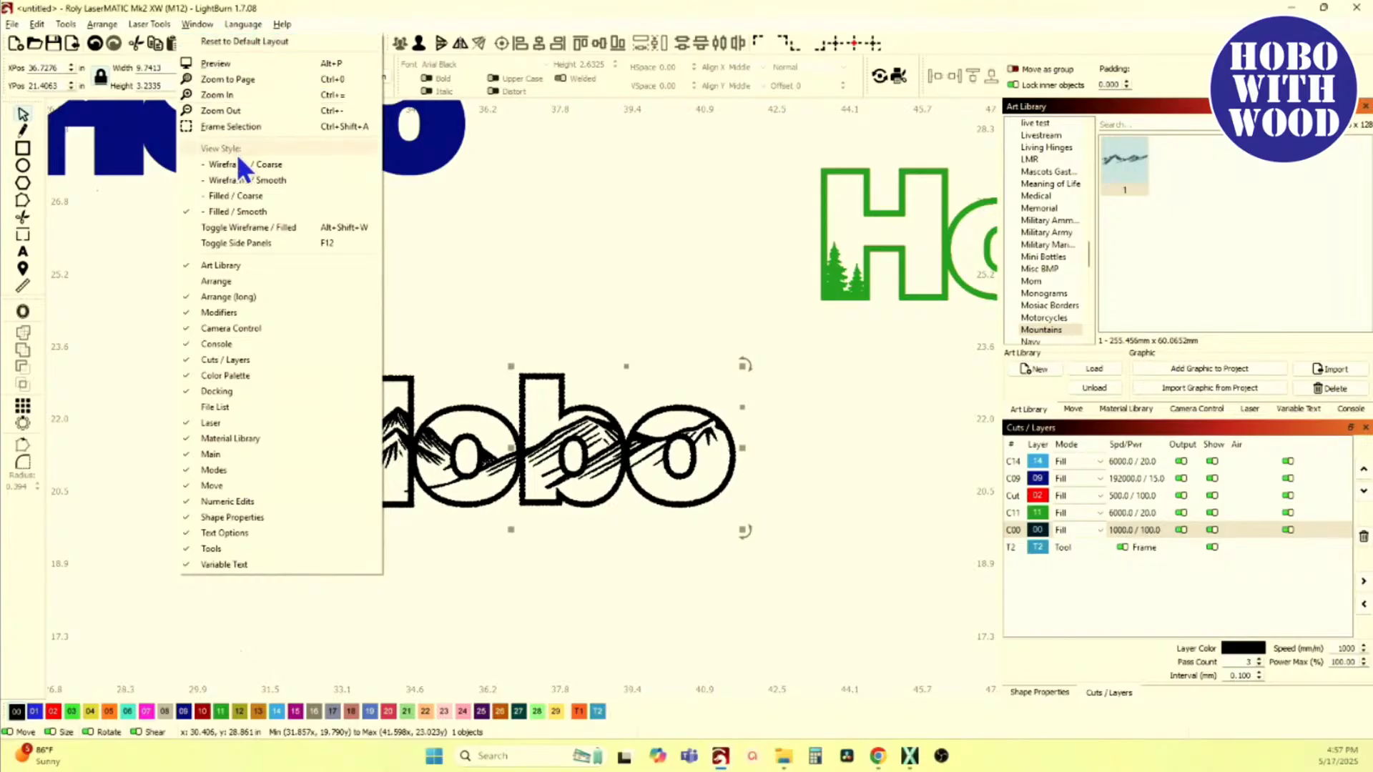
left_click(243, 180)
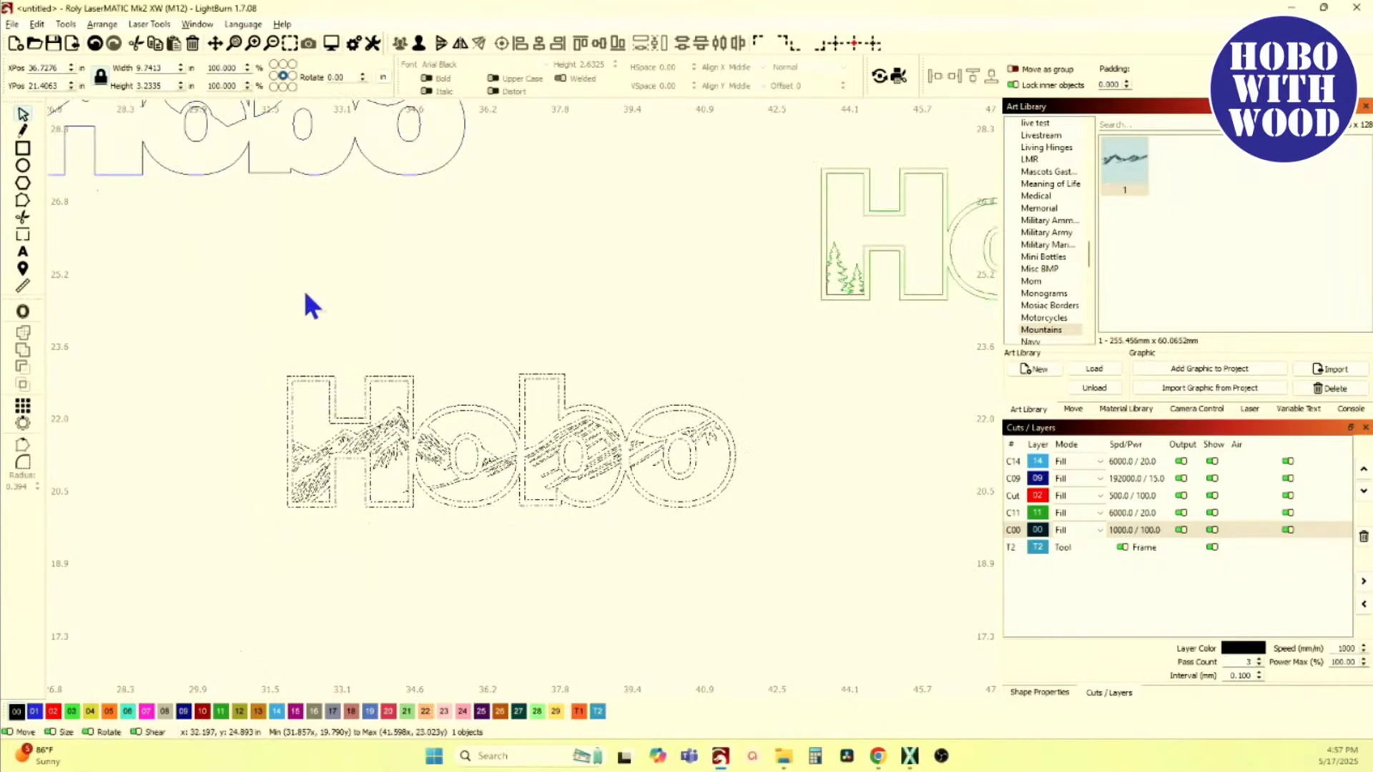
scroll(418, 572, "up", 3)
scroll(417, 570, "up", 5)
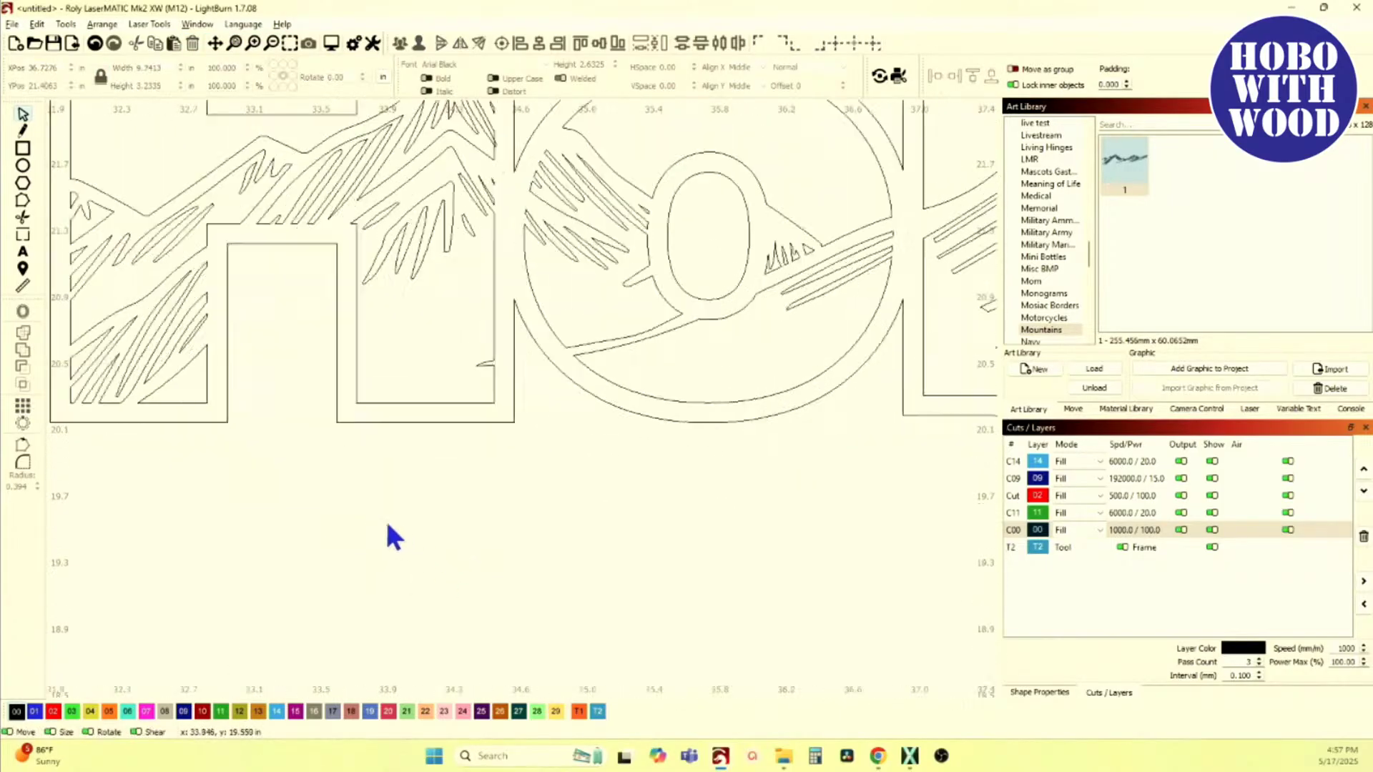
Step: Ungroup the black mountain Hobo and delete the stray speck beneath its H
left_click(314, 441)
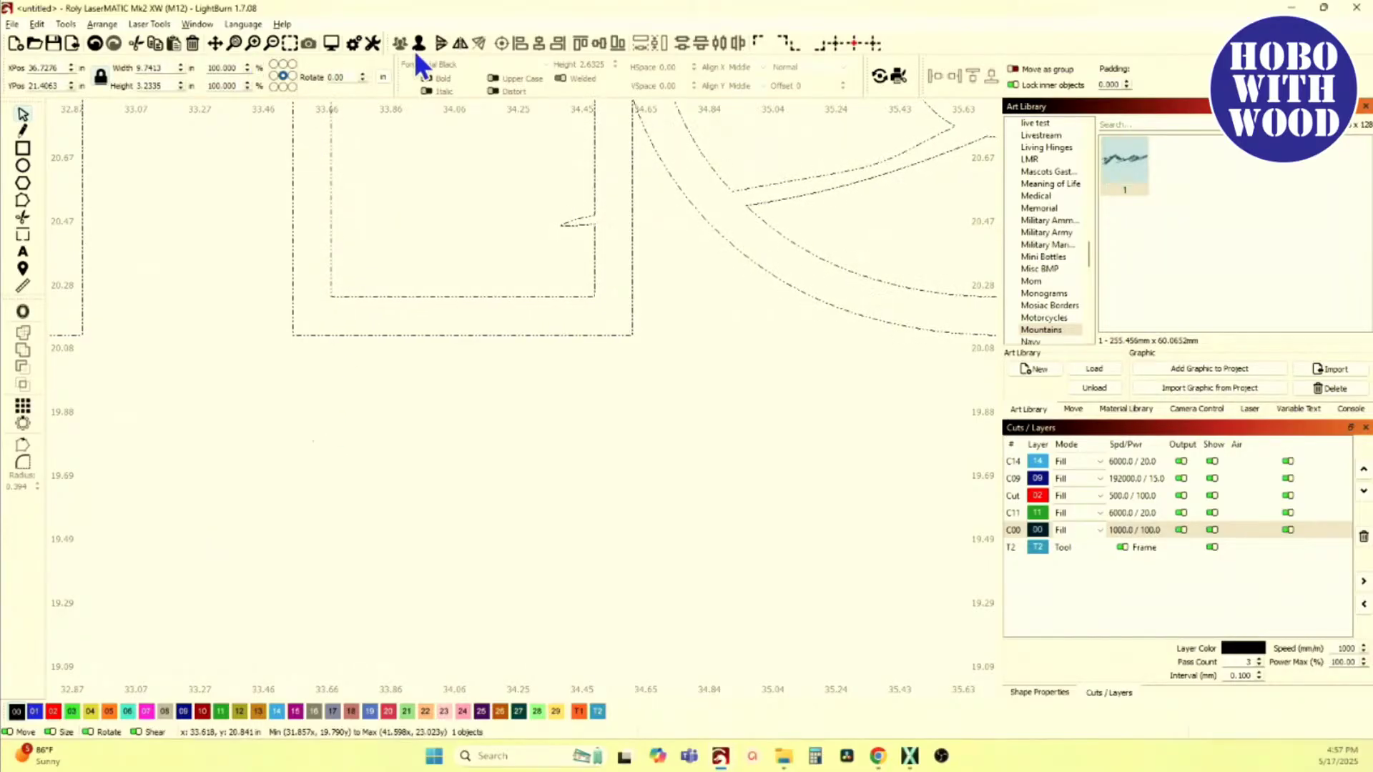
left_click(220, 391)
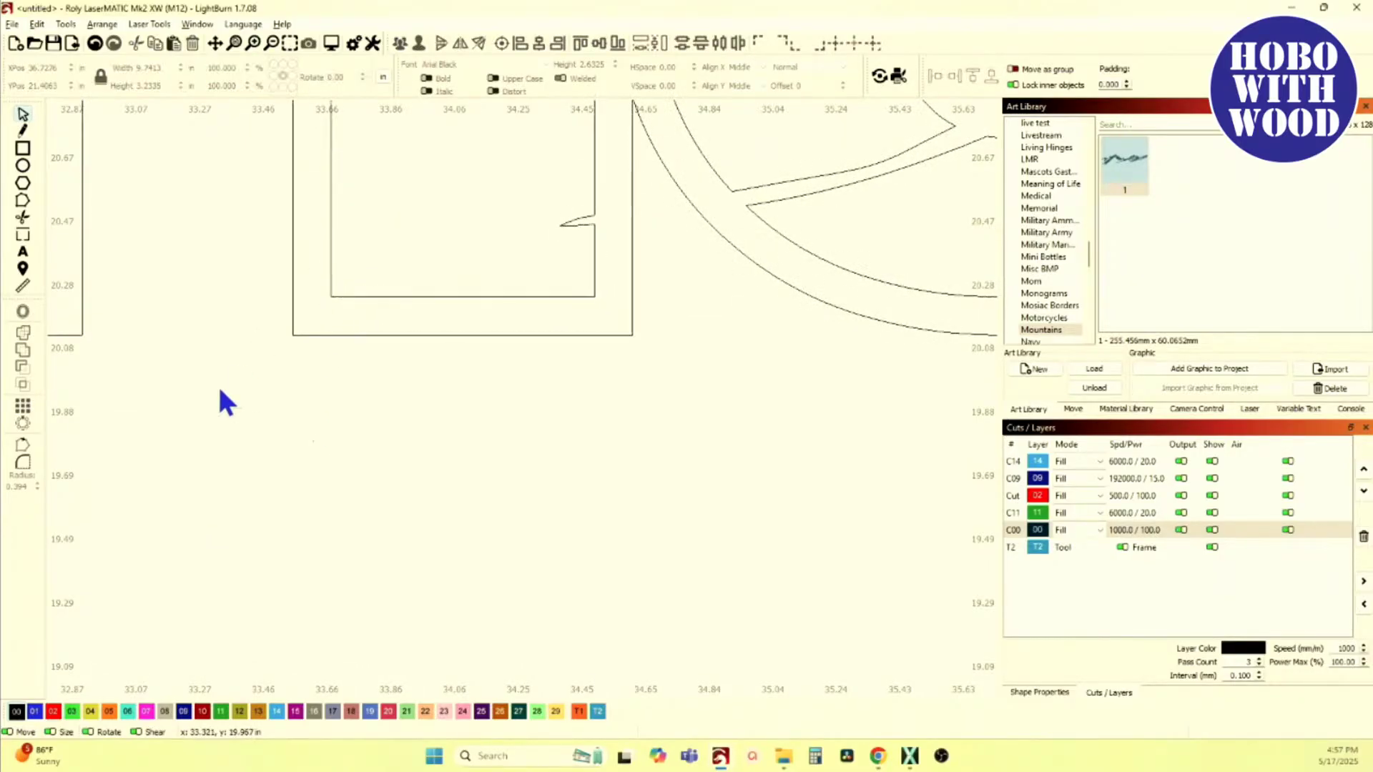
left_click_drag(219, 391, 394, 509)
key("Delete")
Step: Group all pieces of the black mountain Hobo and assign the group to layer 08
scroll(392, 501, "down", 5)
left_click_drag(264, 330, 718, 526)
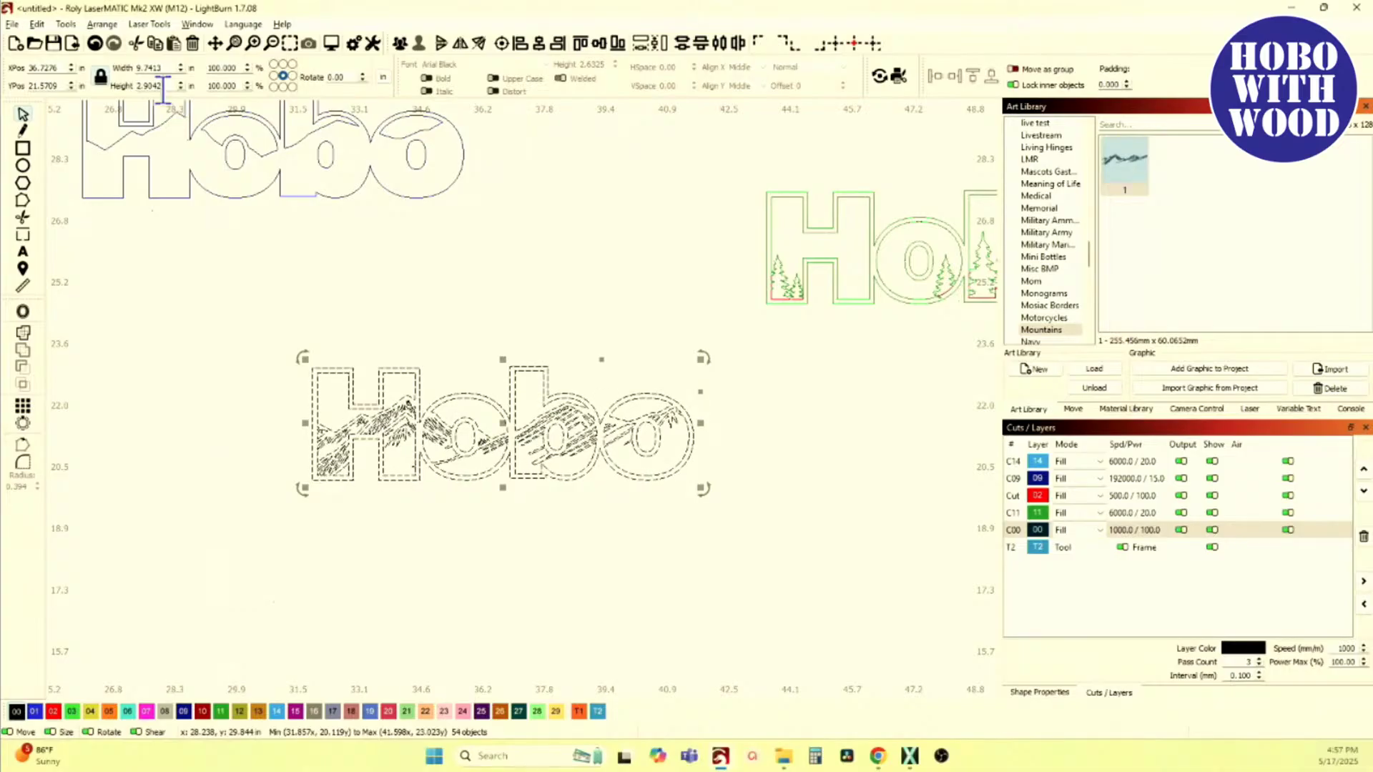
left_click(401, 40)
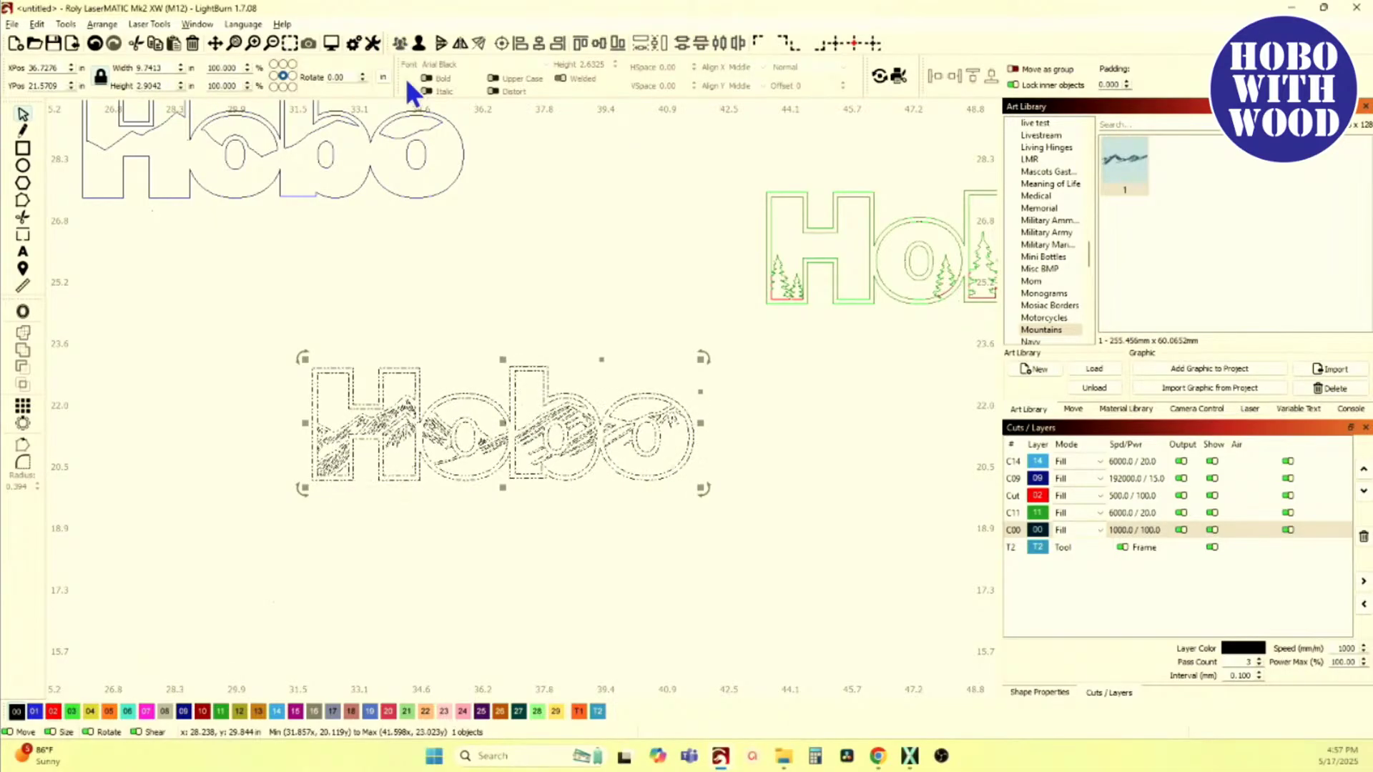
left_click(165, 711)
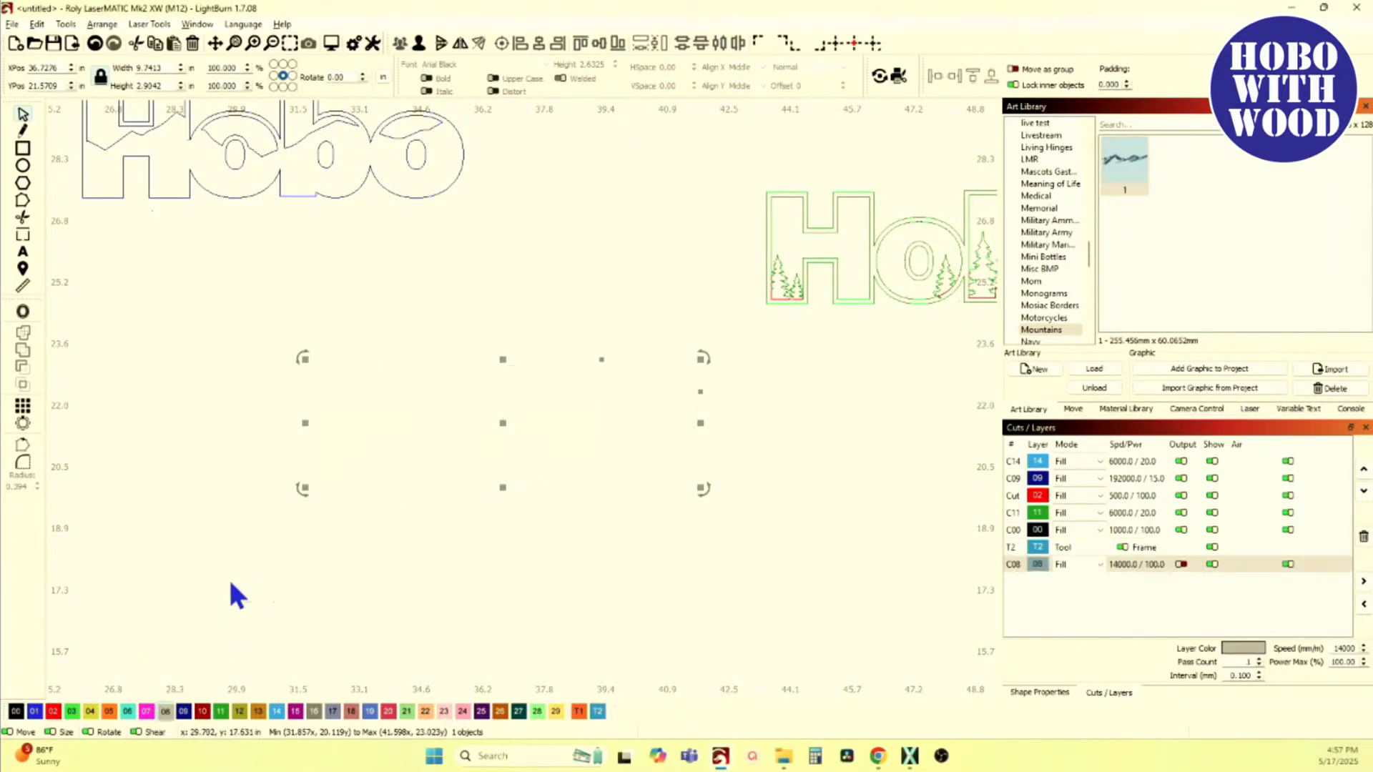
Step: Align the layer 08 mountain Hobo by its center with the green pine-tree Hobo
scroll(233, 579, "down", 3)
scroll(657, 436, "up", 10)
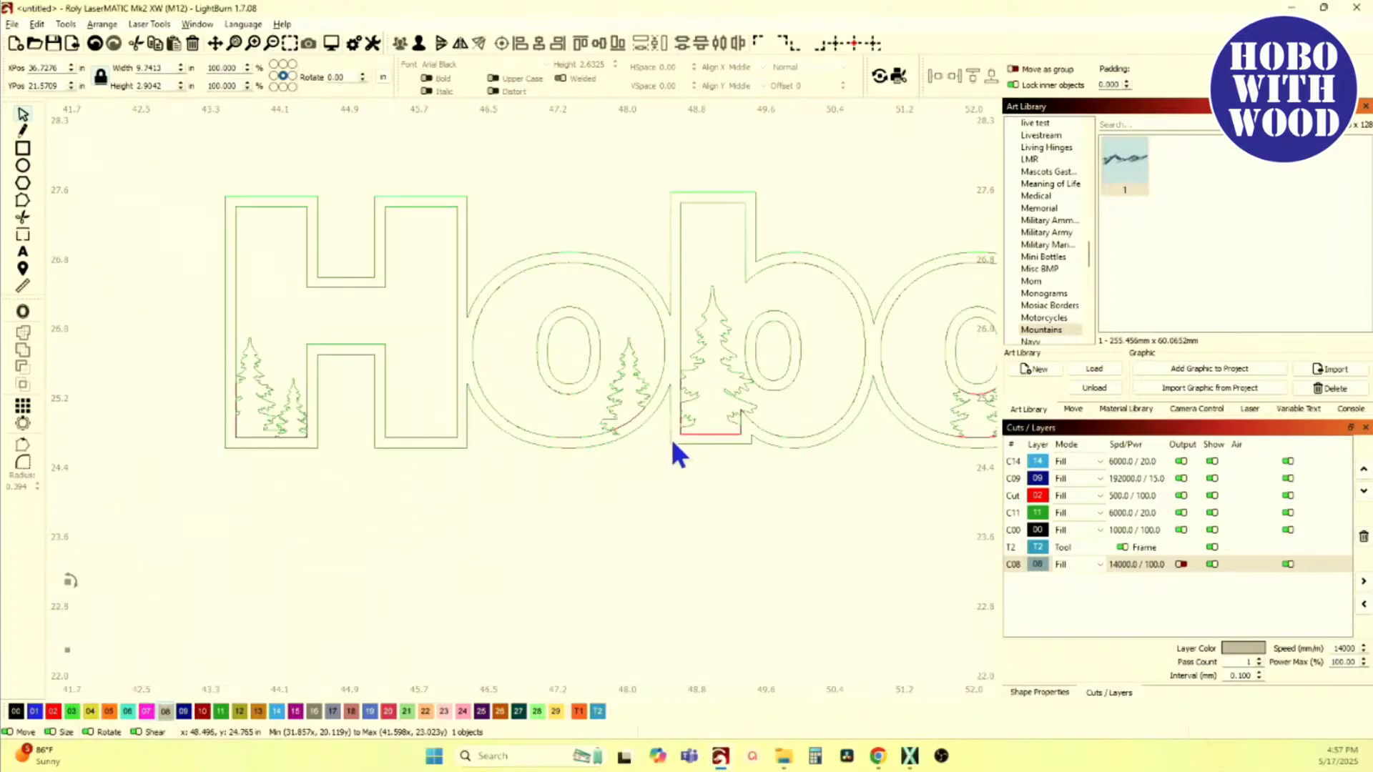
scroll(486, 454, "up", 3)
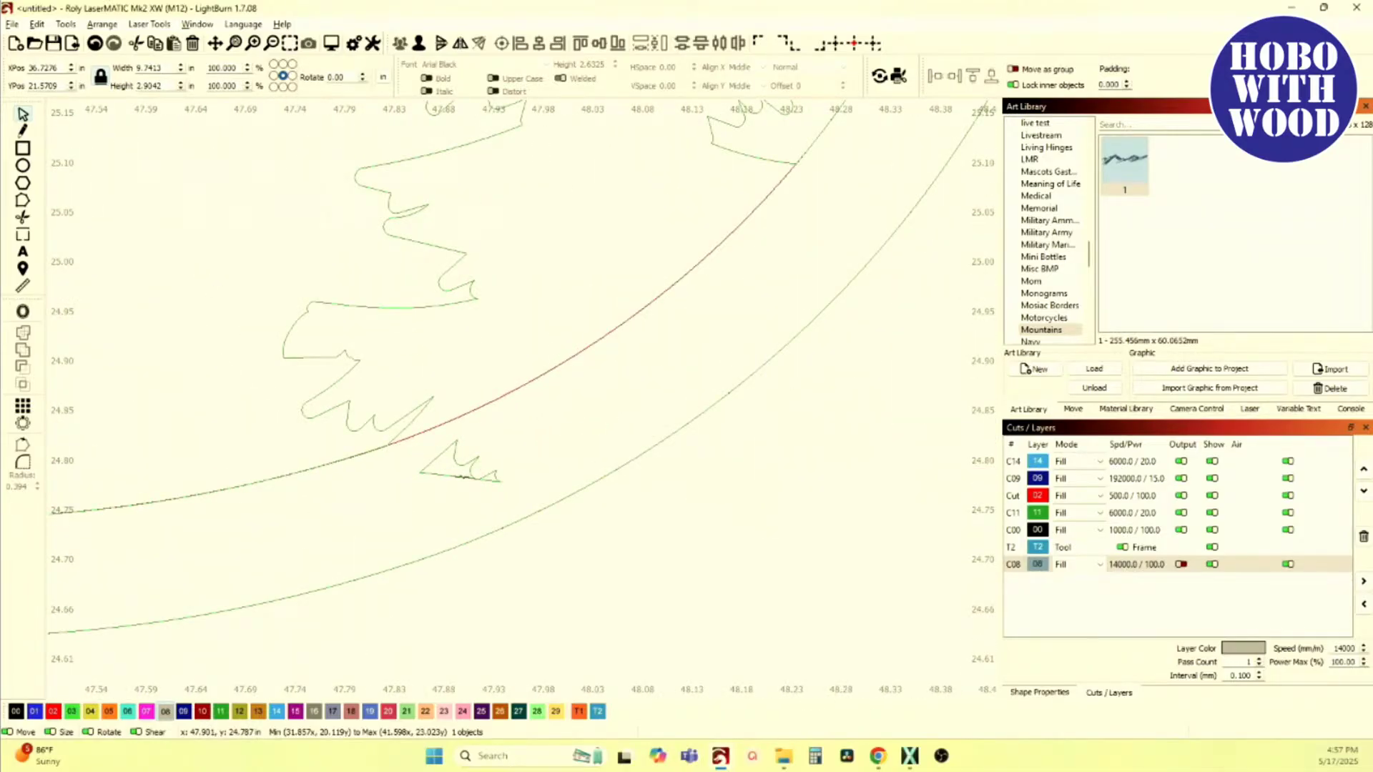
scroll(461, 475, "up", 2)
scroll(461, 478, "down", 10)
scroll(517, 436, "down", 6)
left_click_drag(515, 438, 606, 378)
scroll(429, 350, "up", 1)
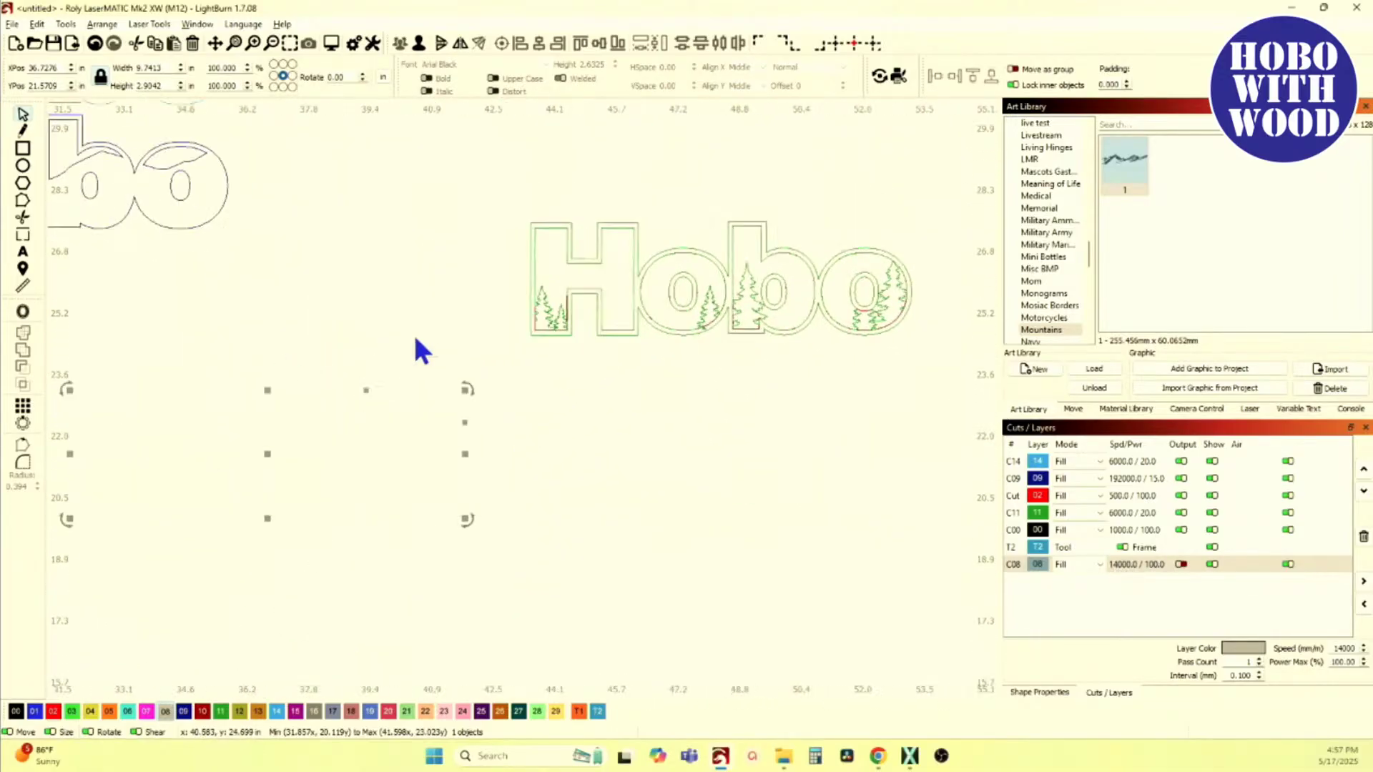
left_click(599, 334, "shift")
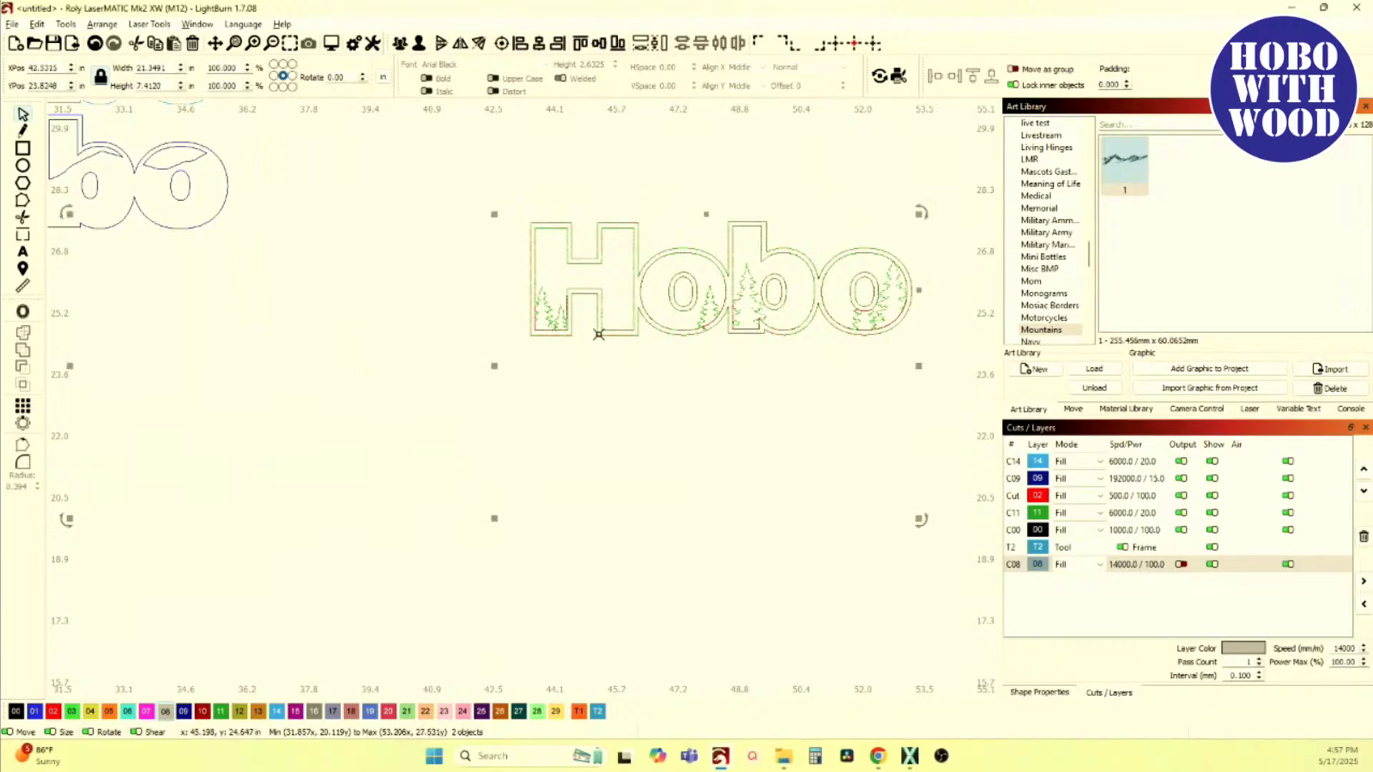
left_click(501, 45)
Step: Try to align the dark-blue mountain Hobo by its center with the light-blue Hobo, check the overlap, and deselect
scroll(415, 279, "down", 3)
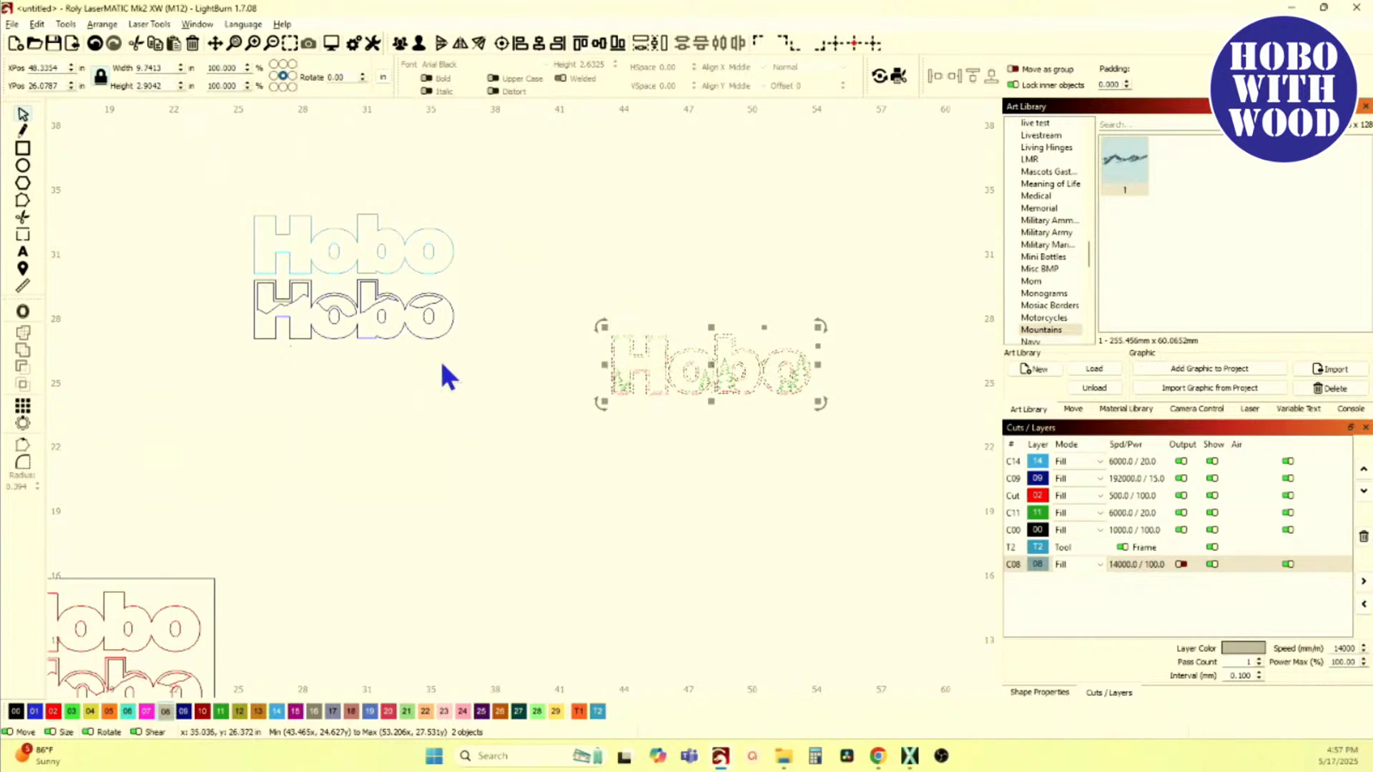
left_click_drag(457, 293, 358, 334)
left_click(462, 268, "shift")
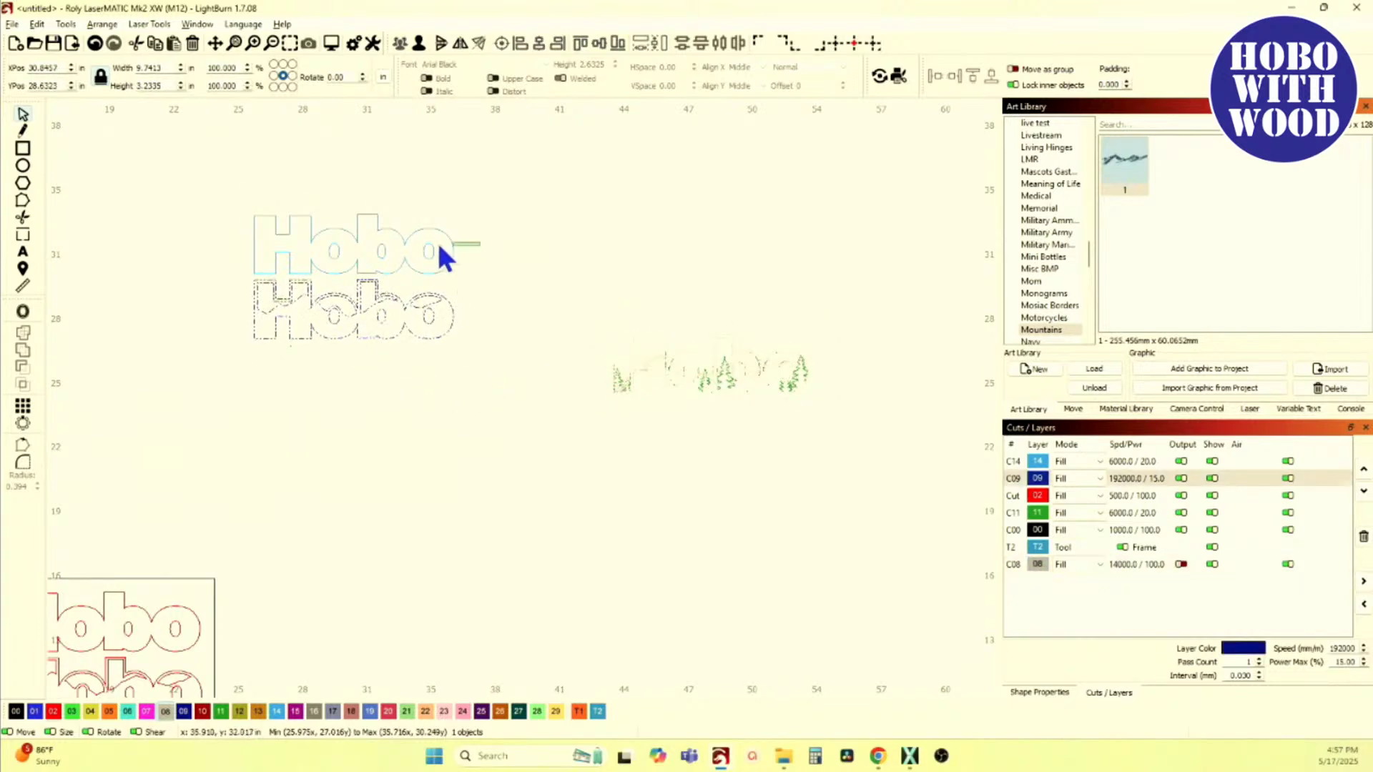
left_click(503, 44)
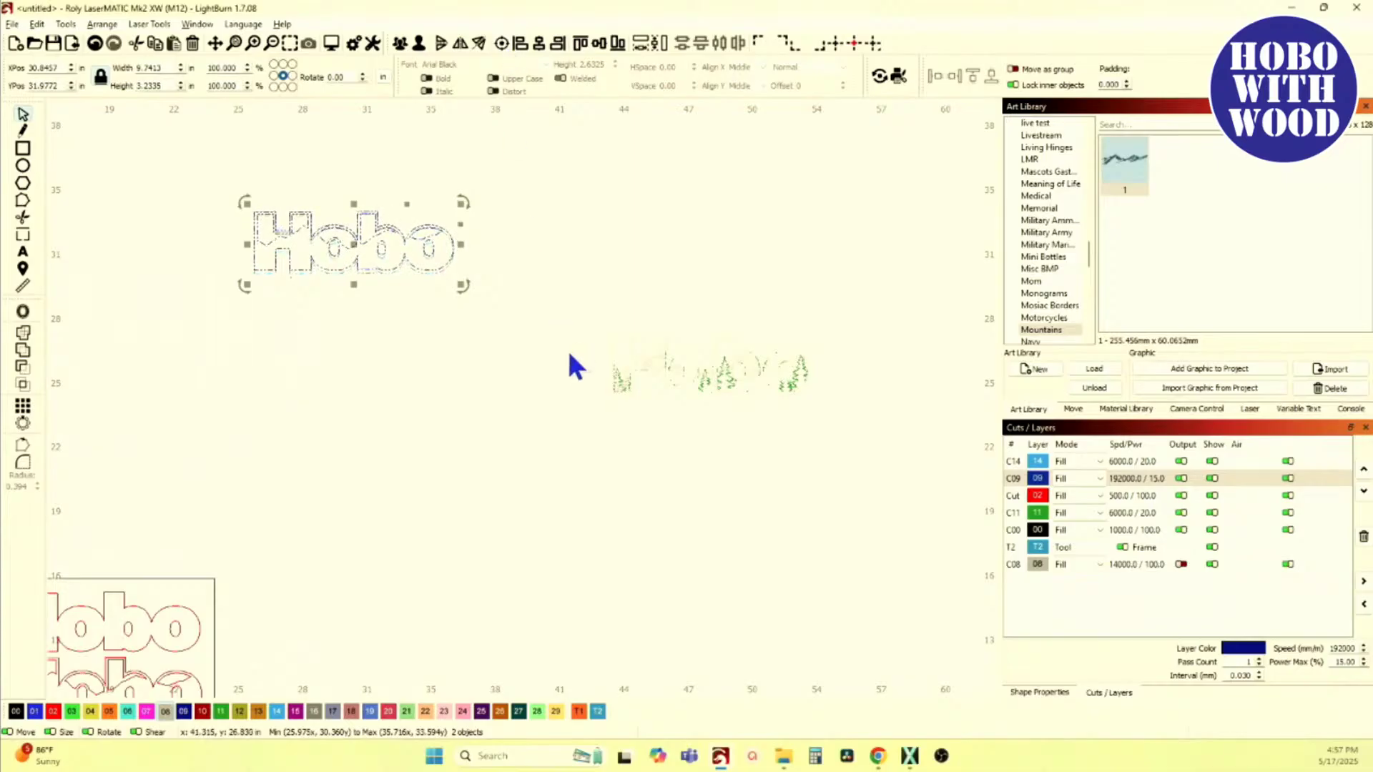
scroll(363, 295, "up", 5)
scroll(463, 447, "down", 4)
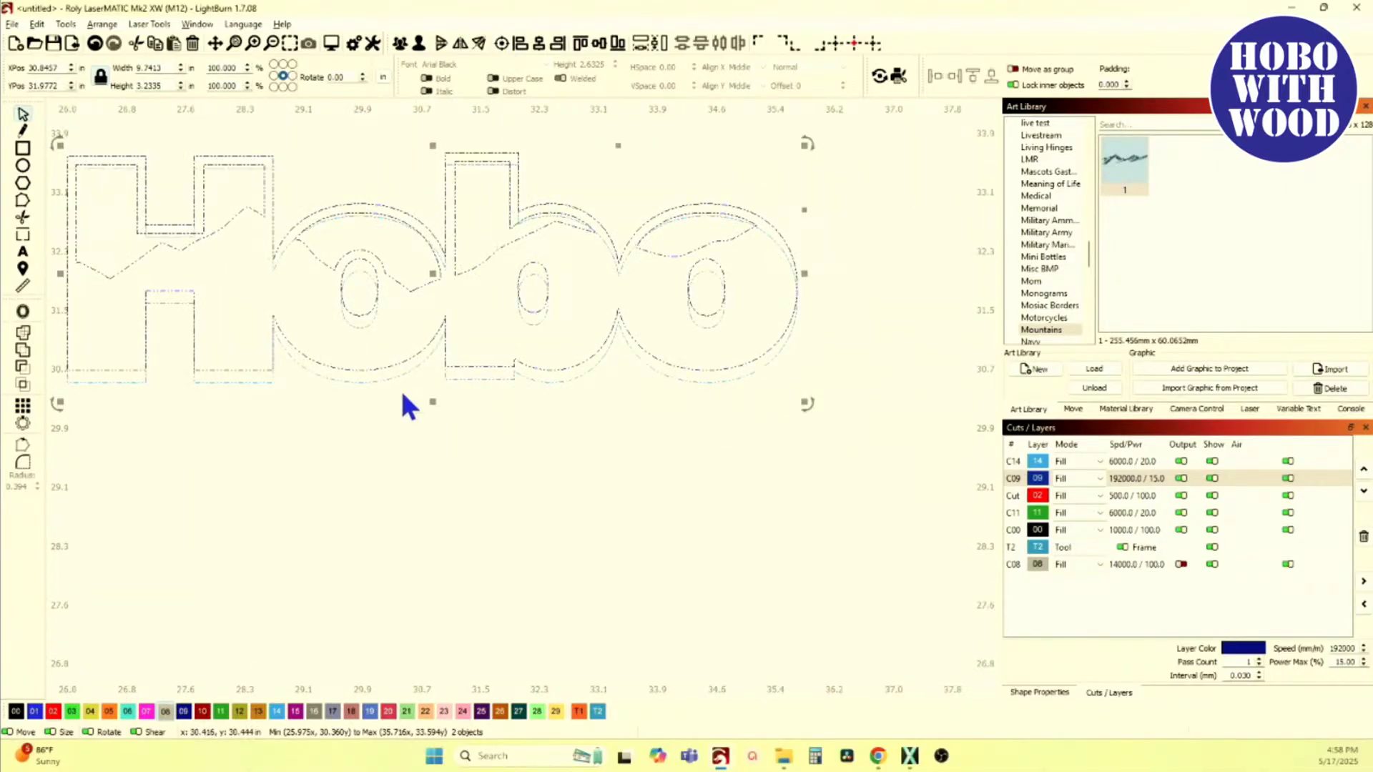
left_click(406, 429)
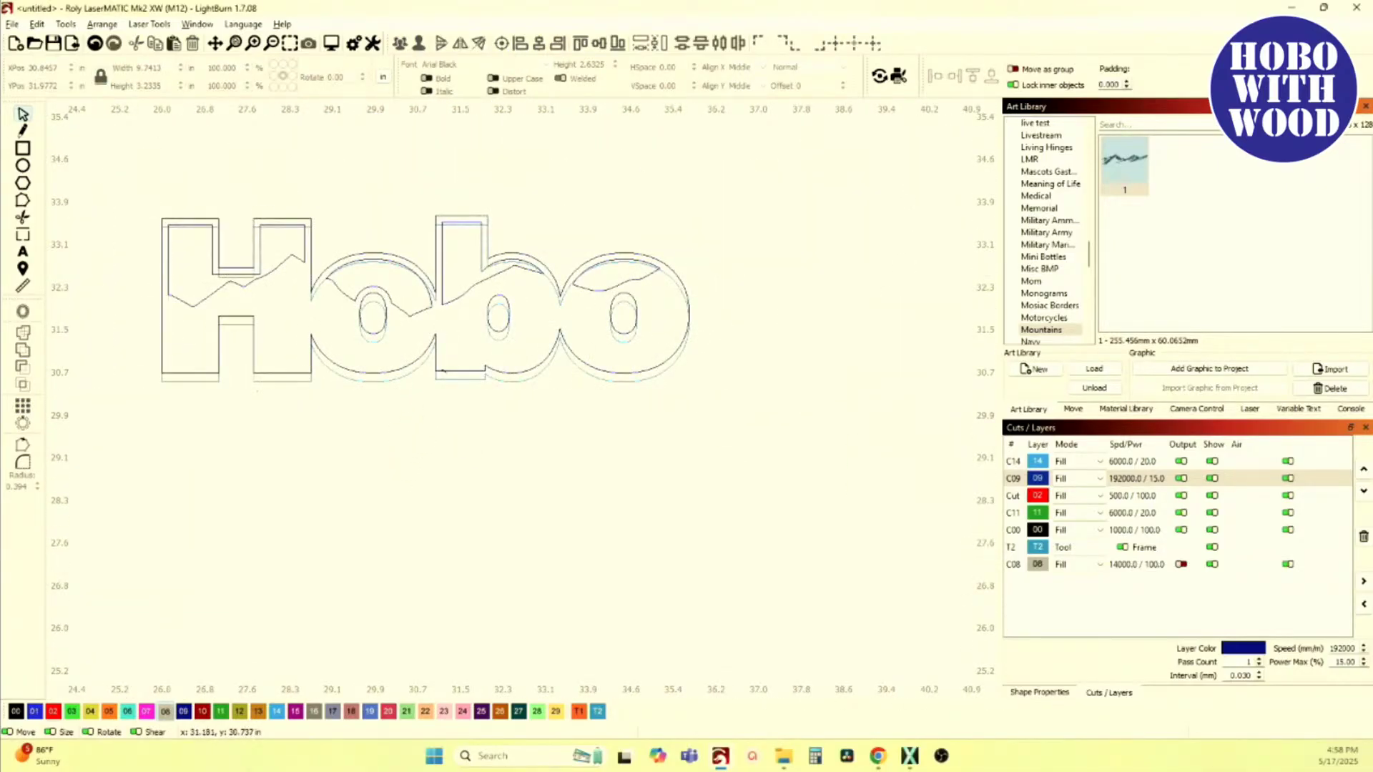
Step: Move the dark-blue mountain Hobo off the light-blue Hobo into the space below it, inspect its outlines, and deselect
left_click(448, 361)
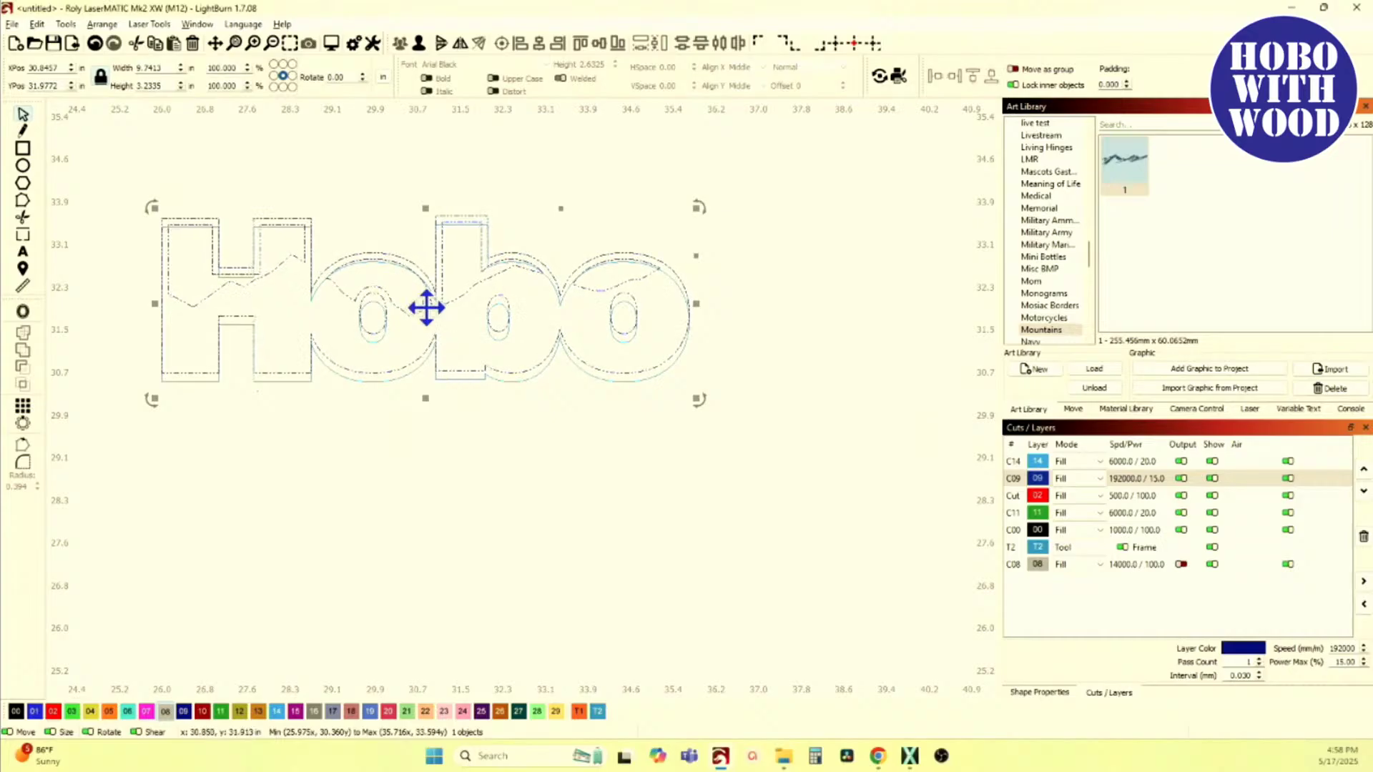
left_click_drag(427, 309, 440, 542)
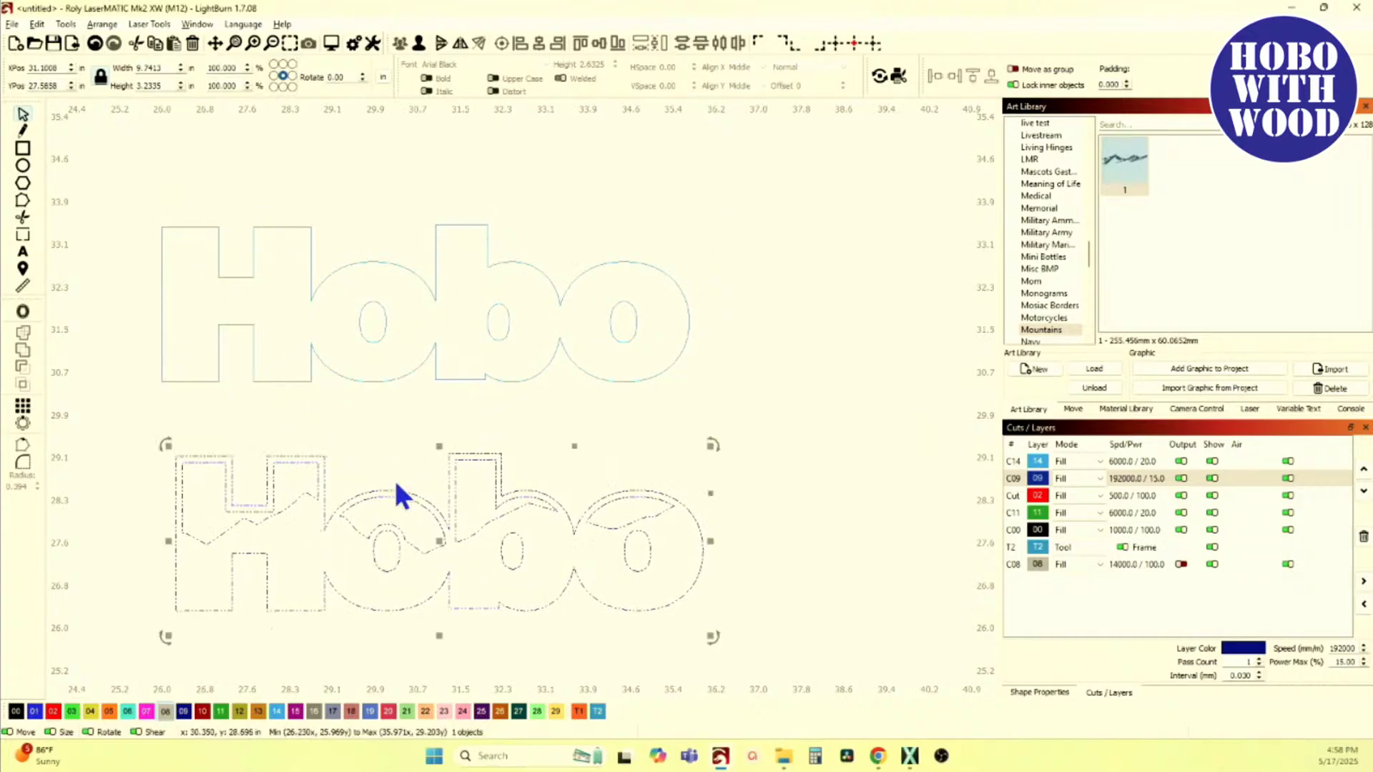
scroll(294, 640, "up", 5)
scroll(278, 633, "down", 3)
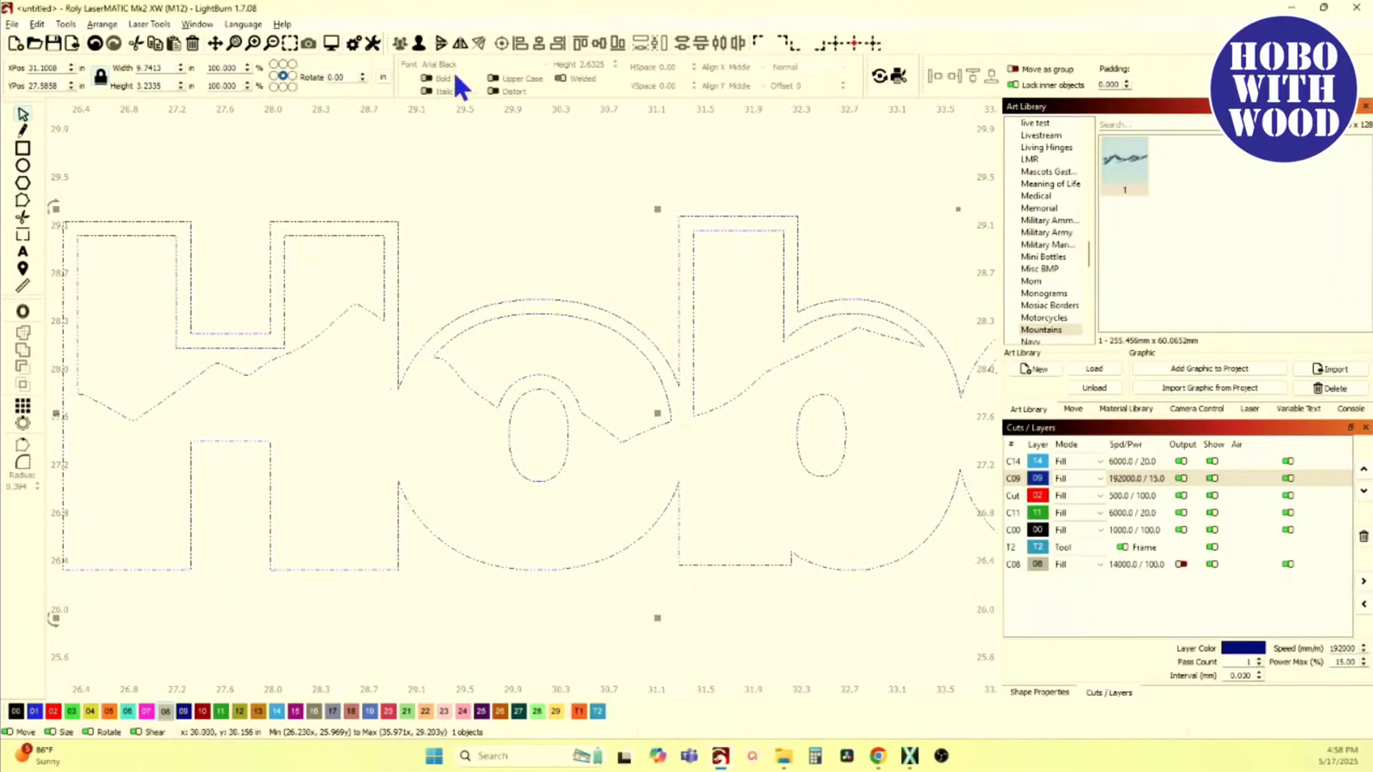
left_click(491, 174)
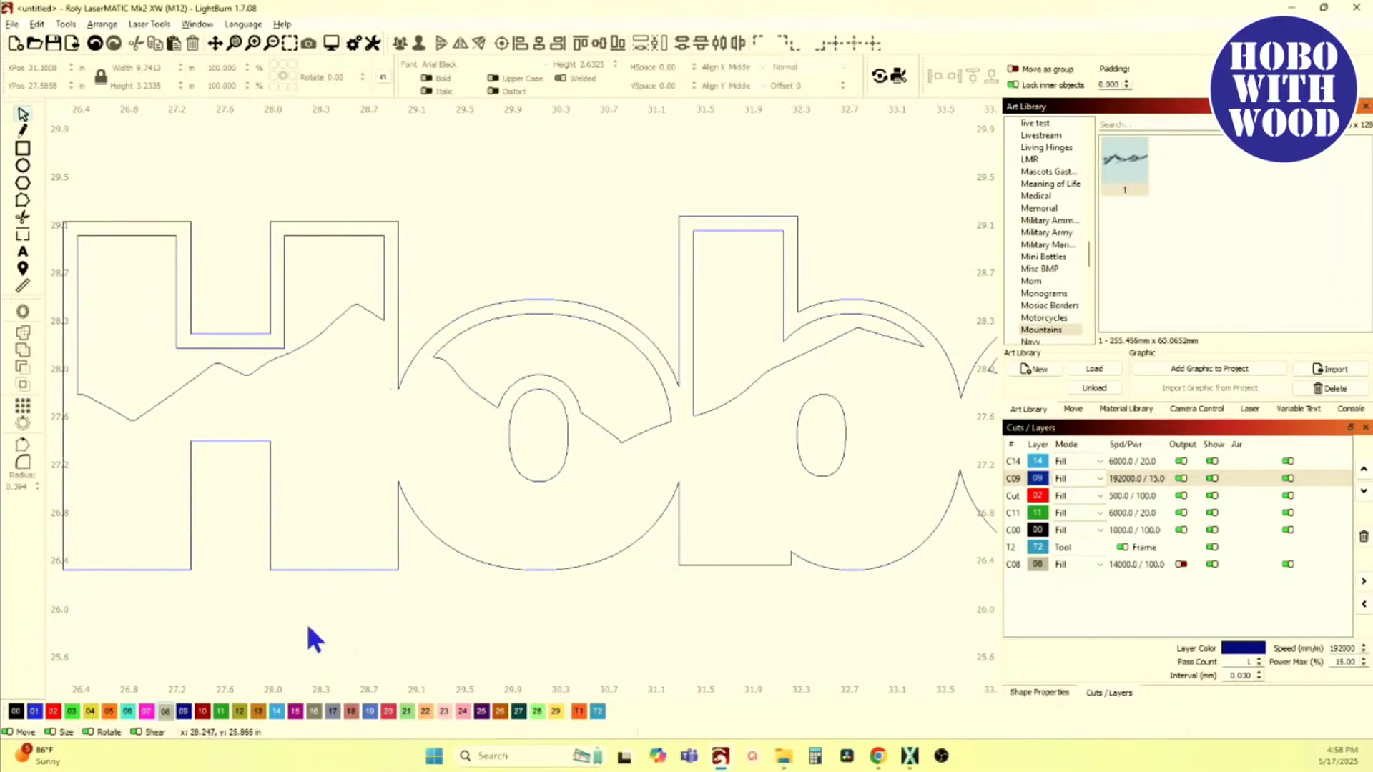
Step: Group all pieces of the dark-blue mountain Hobo and align the group by its center with the stacked green pine-tree Hobo
scroll(319, 658, "down", 4)
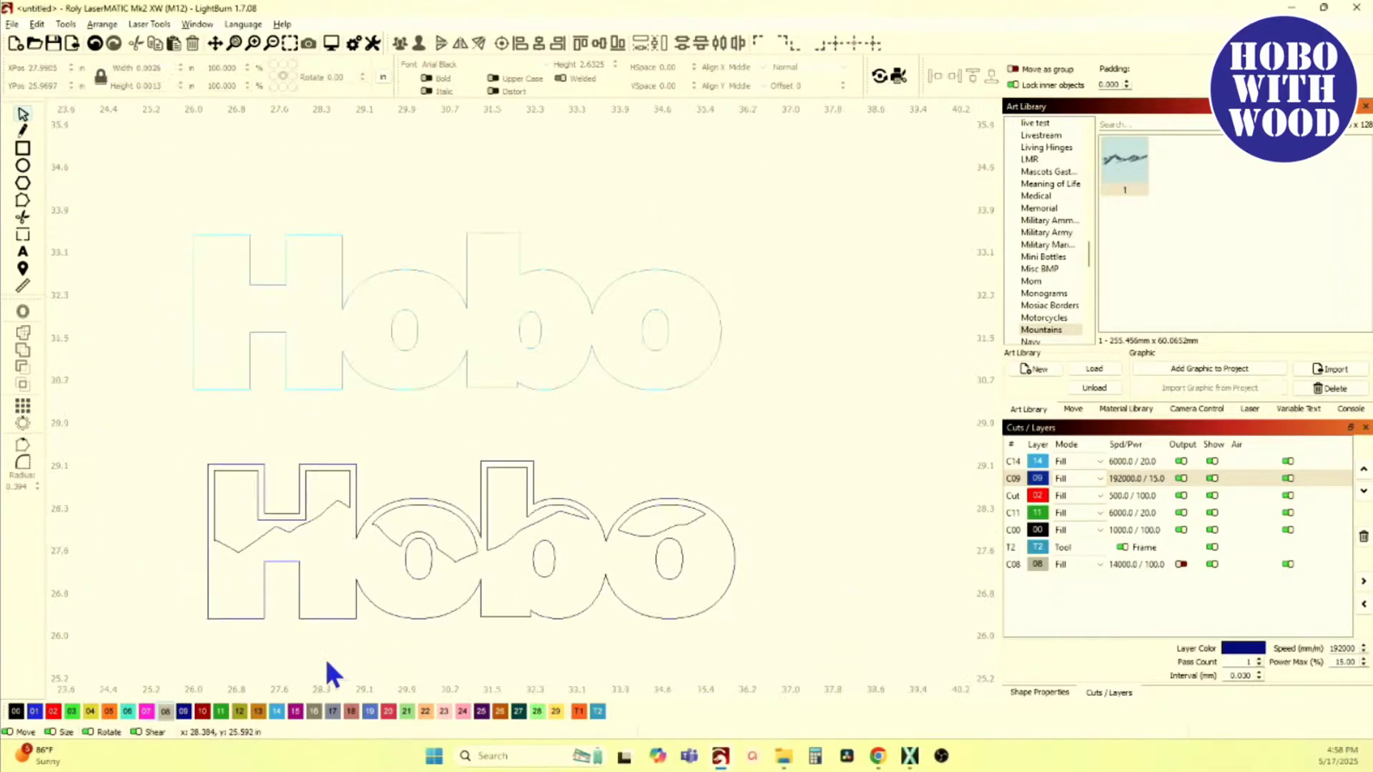
left_click_drag(179, 452, 619, 612)
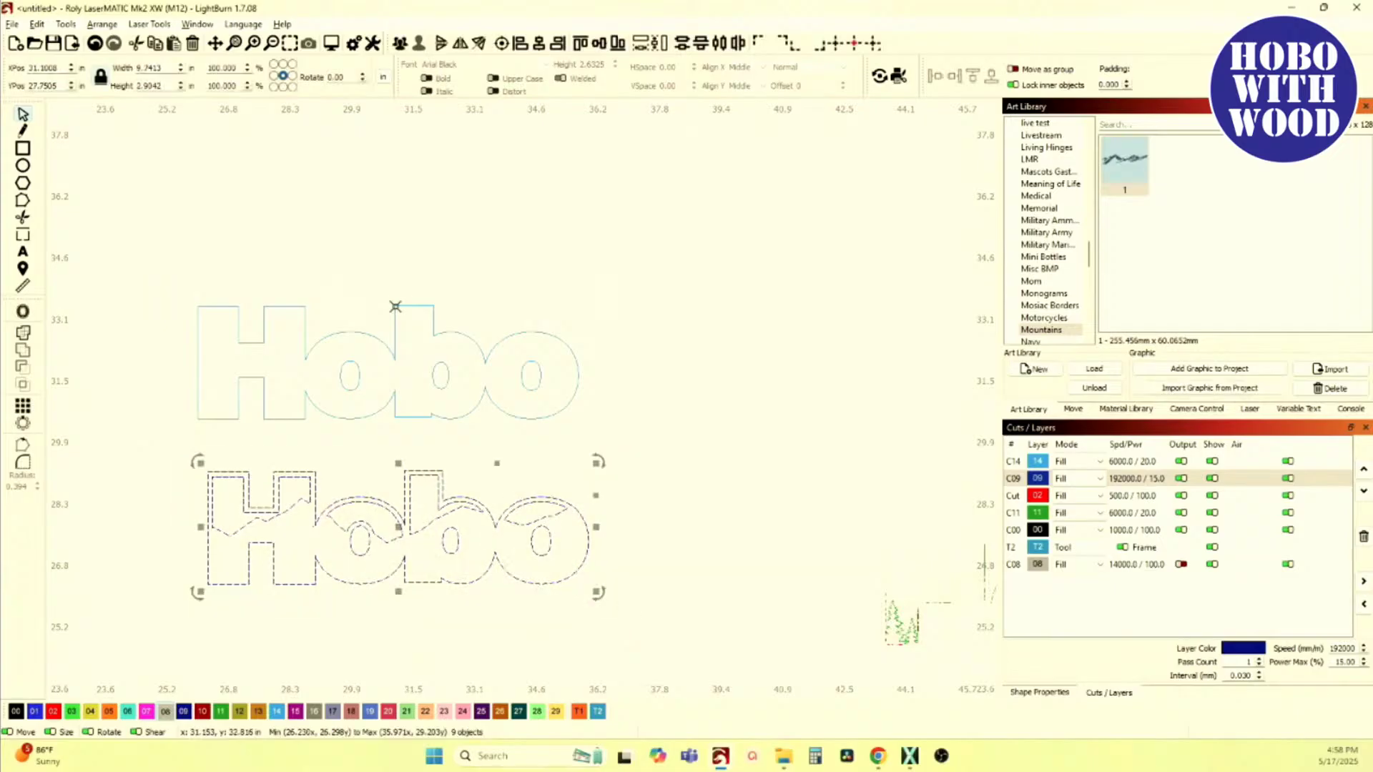
left_click(401, 44)
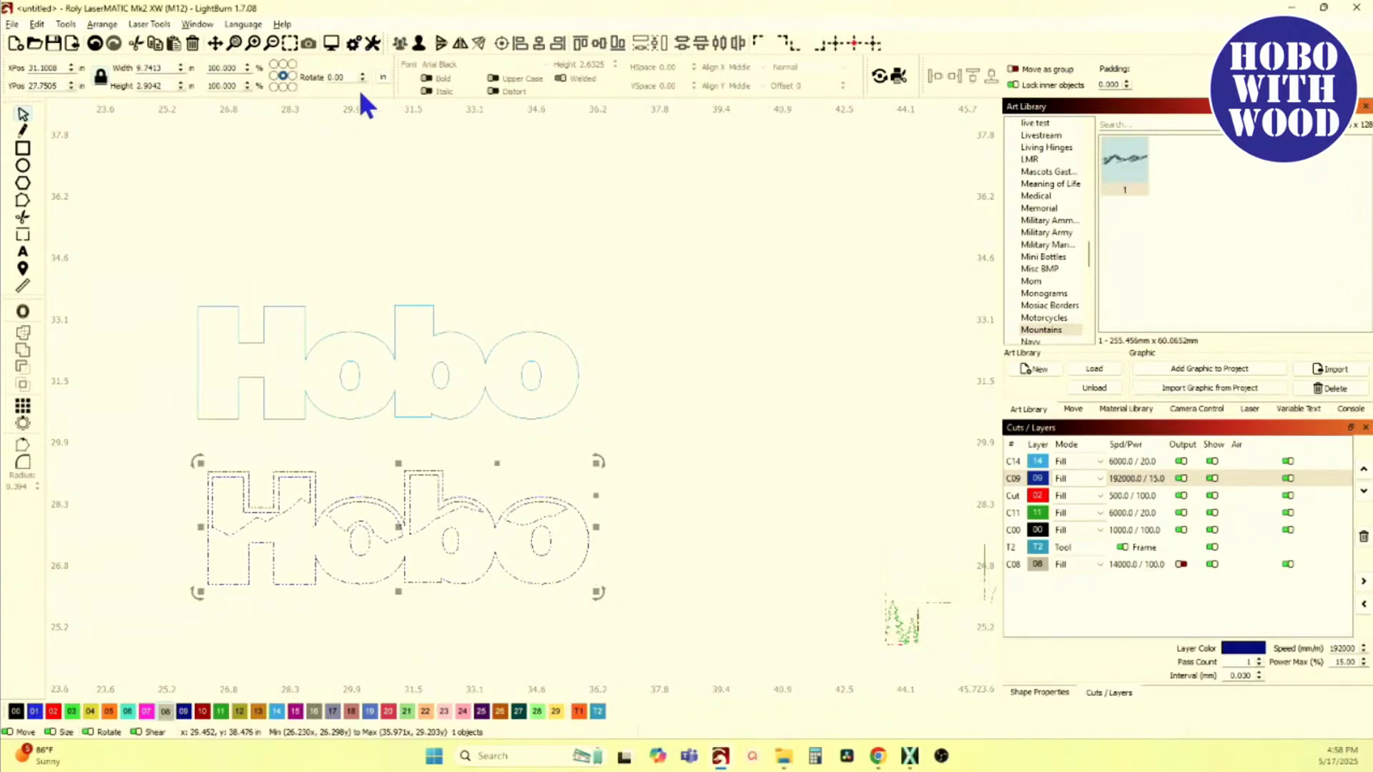
scroll(319, 157, "down", 4)
left_click_drag(692, 488, 586, 414)
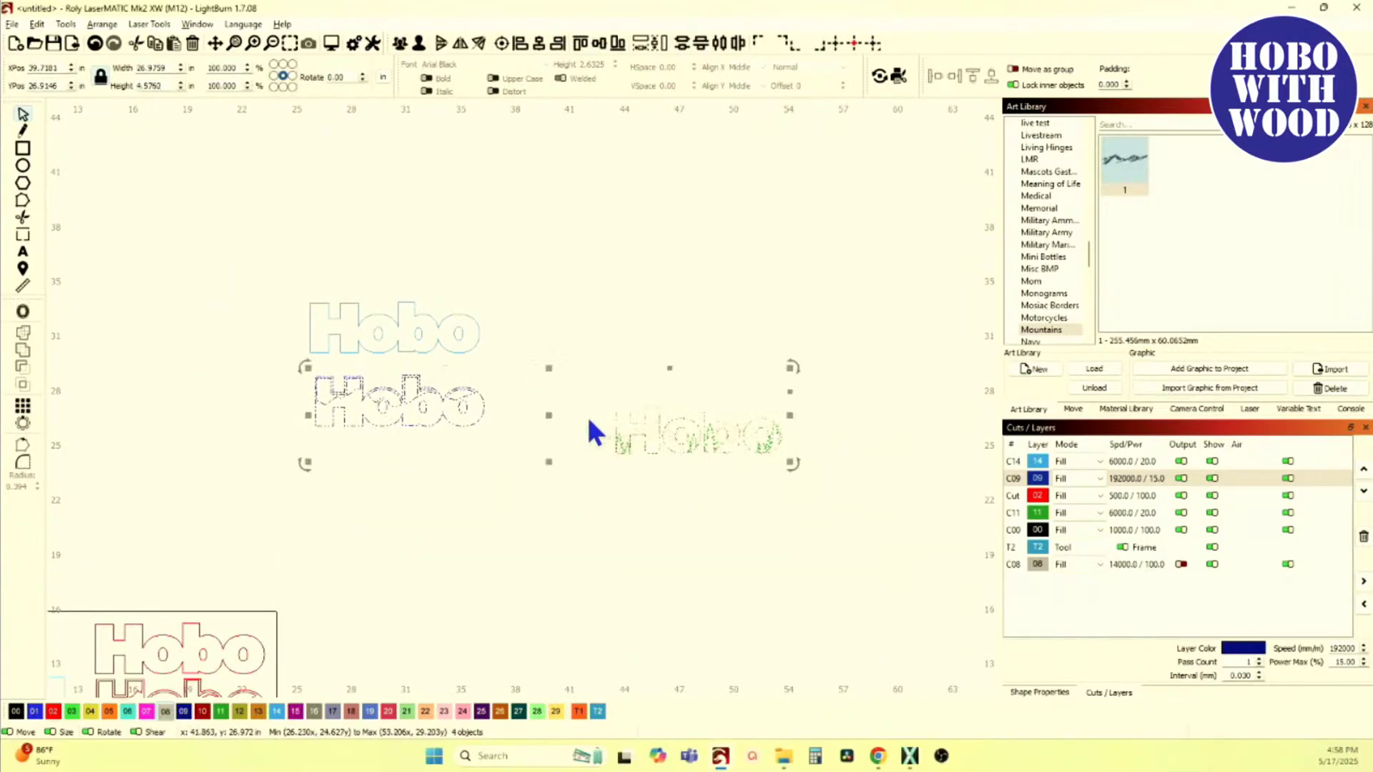
left_click(500, 47)
Step: Align the light-blue Hobo by its center with the stacked Hobo designs
left_click_drag(269, 252, 515, 429)
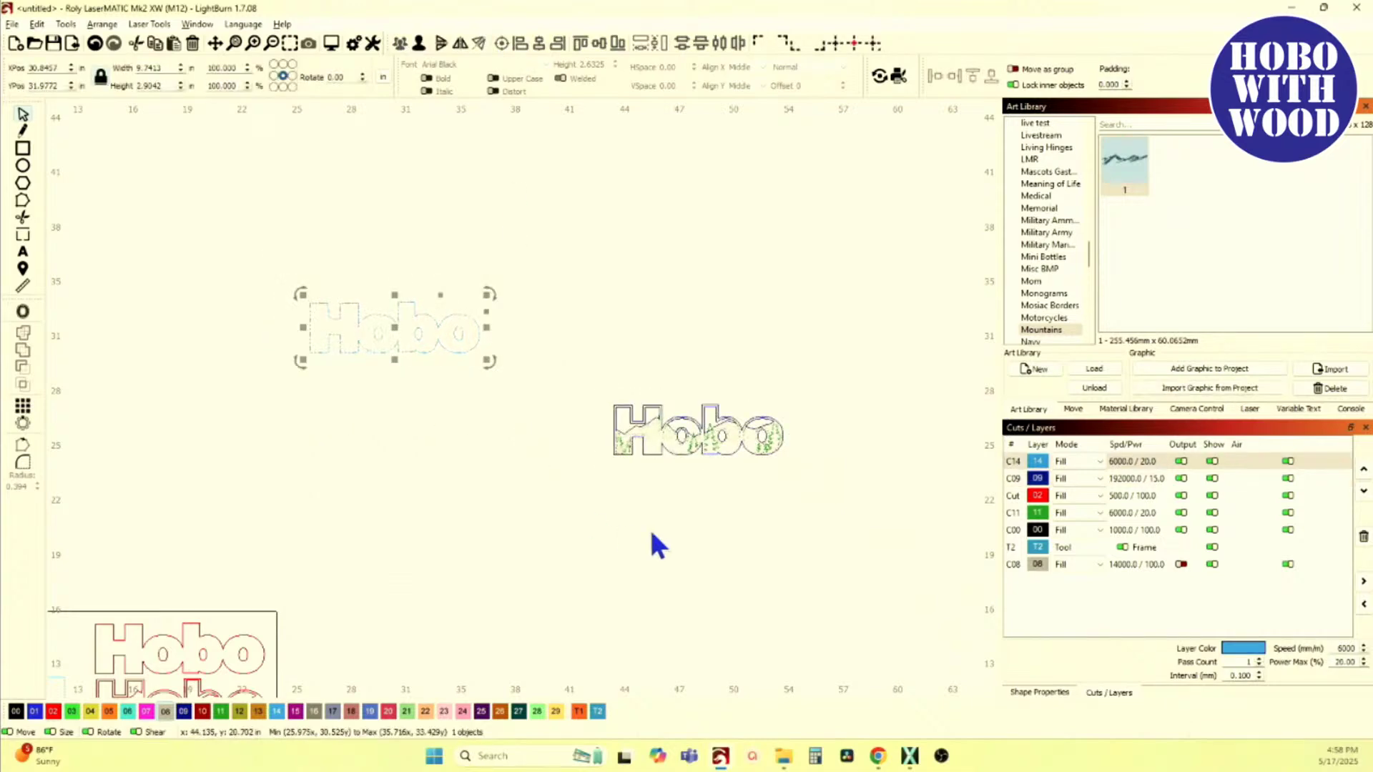
left_click_drag(622, 529, 582, 460)
left_click(502, 44)
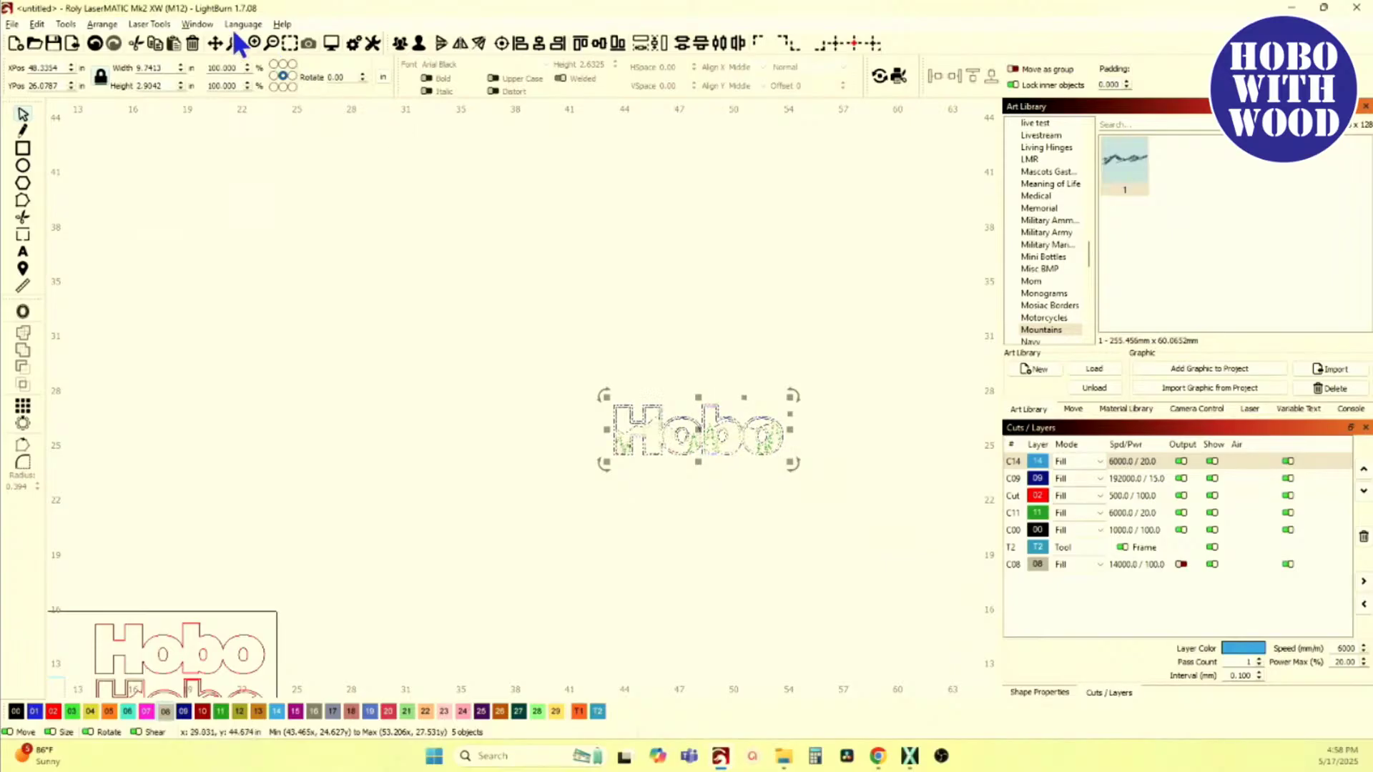
Step: Switch the view style to Filled / Smooth and inspect the stacked Hobo design
left_click(193, 24)
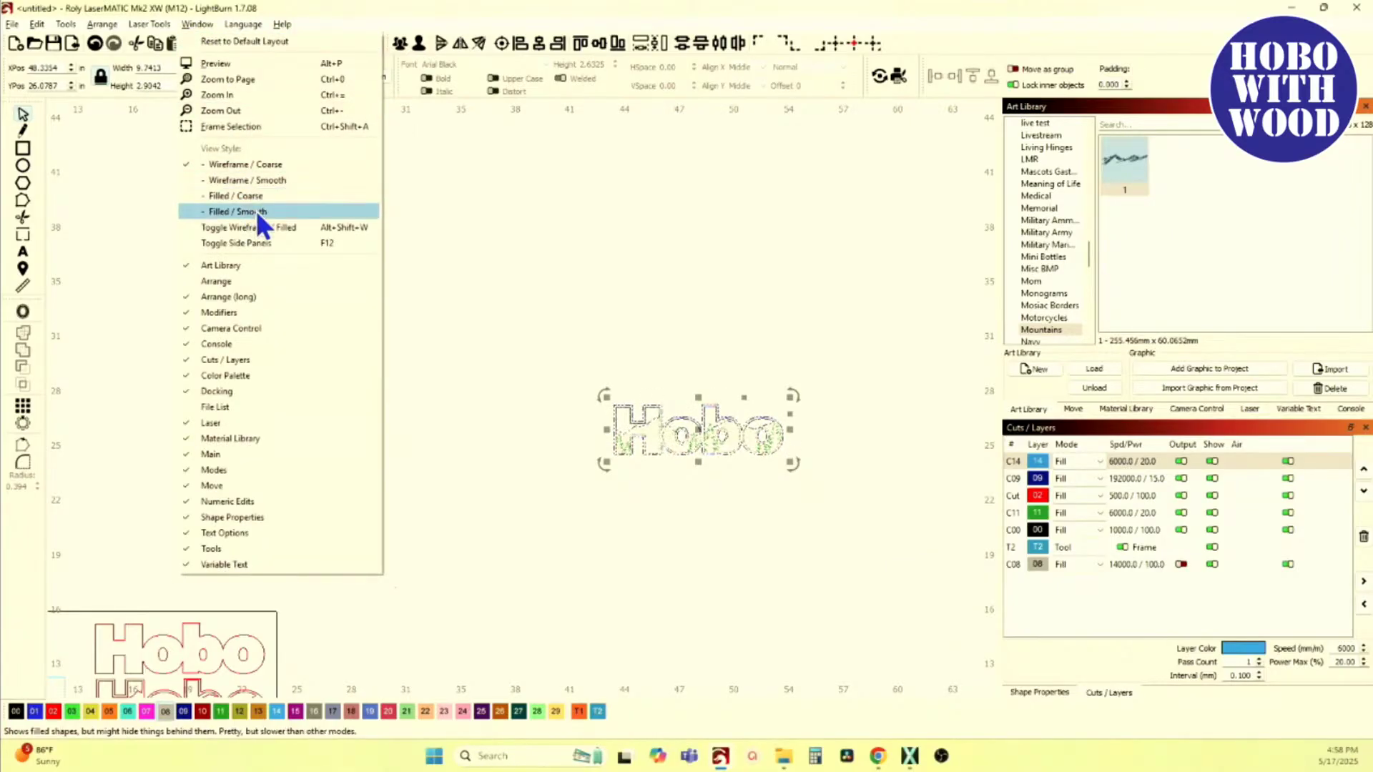
left_click(256, 210)
scroll(781, 481, "up", 6)
scroll(591, 352, "up", 1)
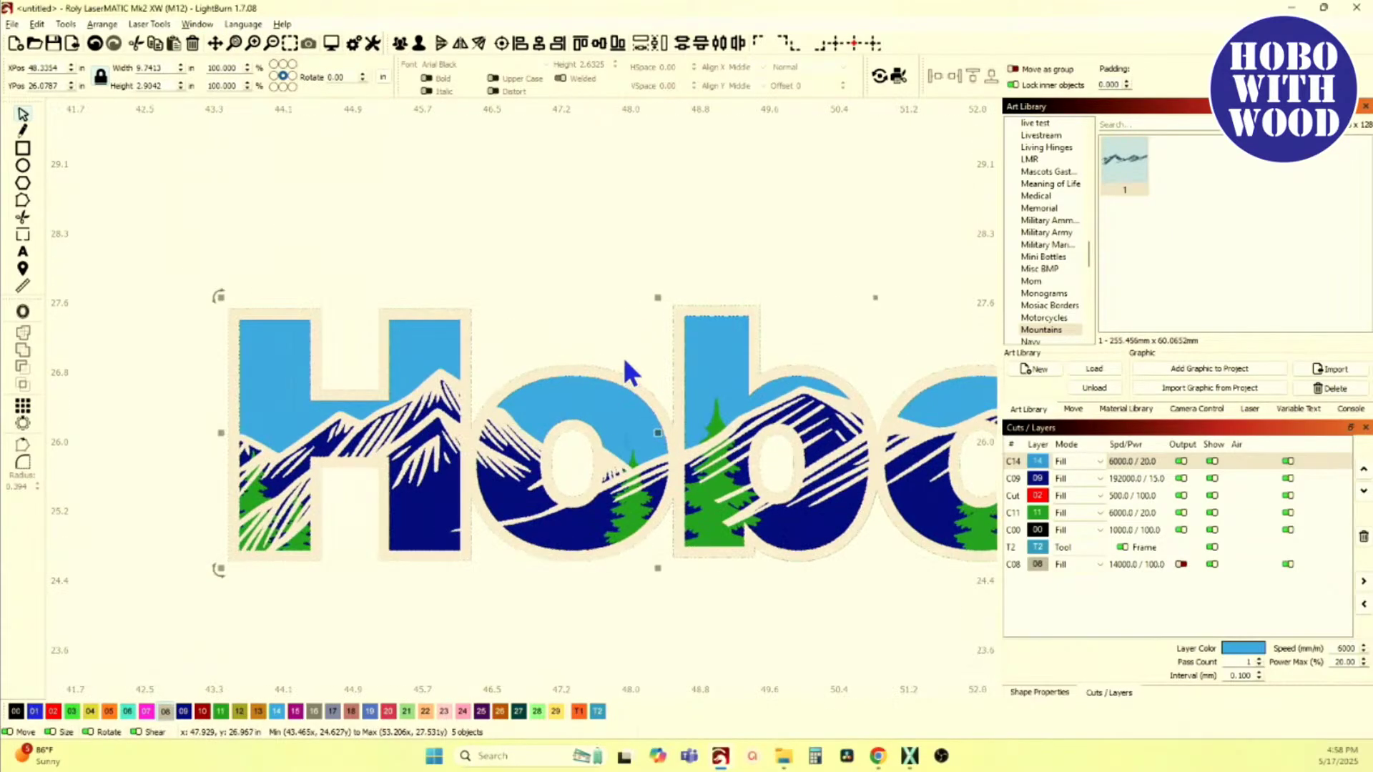
left_click_drag(622, 355, 471, 341)
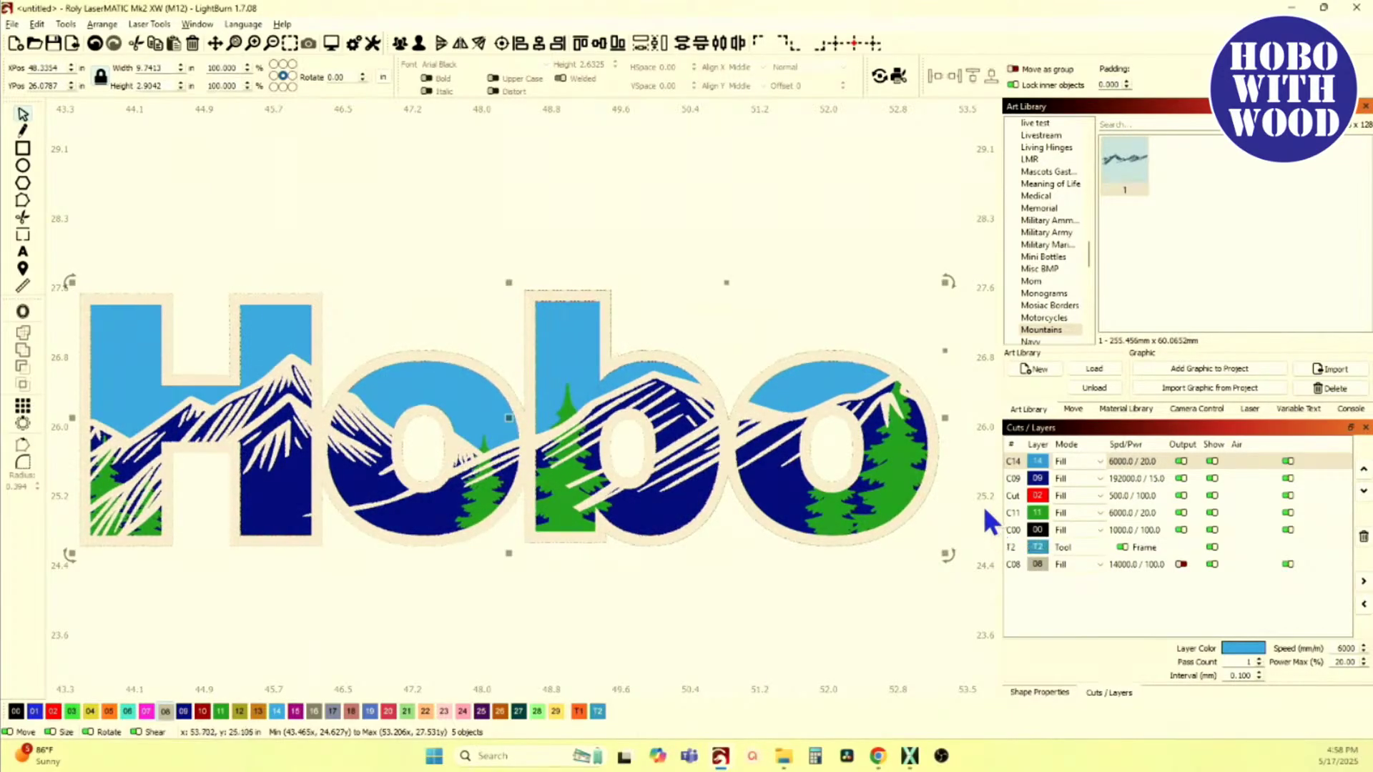
Step: Move layer 08 up three places to directly above layer 11, deselect the design, and turn on layer 08's output
left_click(1014, 564)
left_click(1362, 470)
left_click(1363, 470)
left_click(1362, 471)
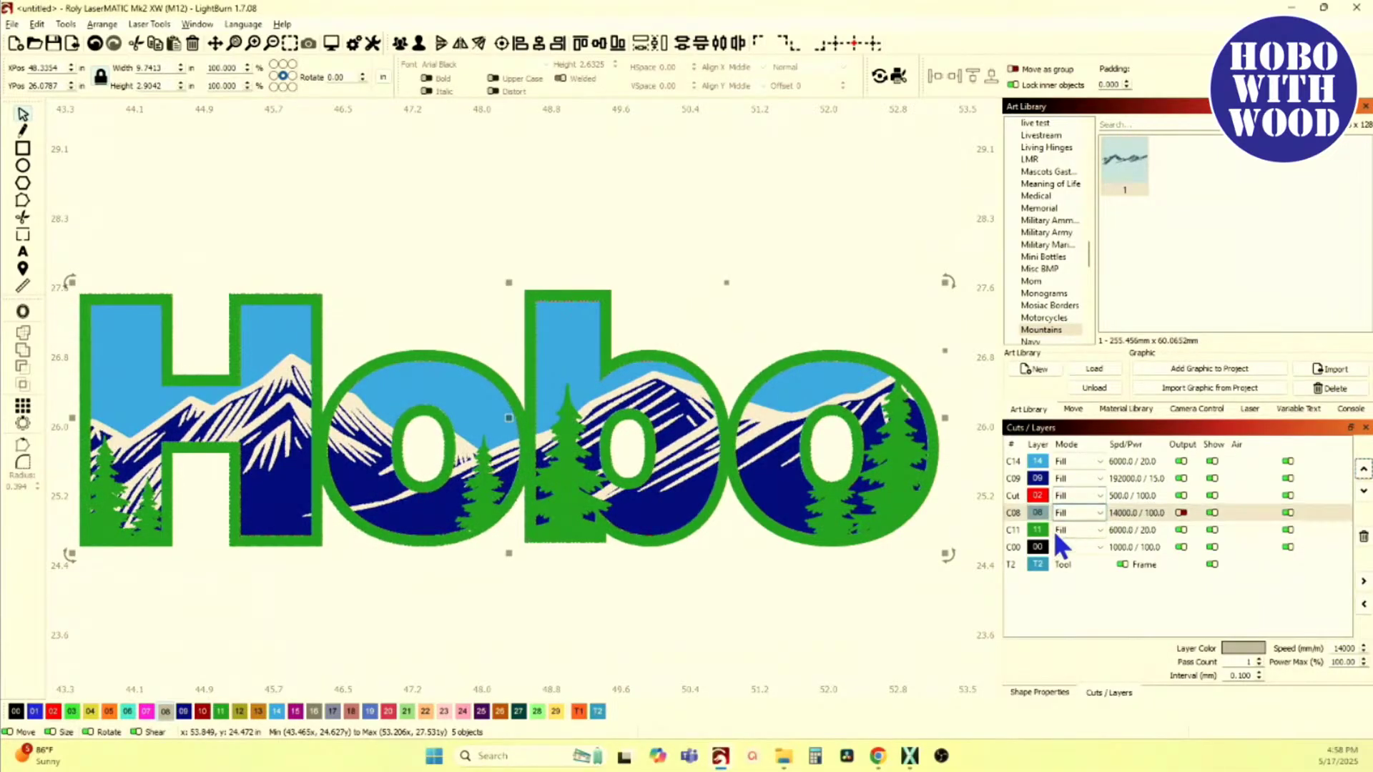
left_click(1014, 547)
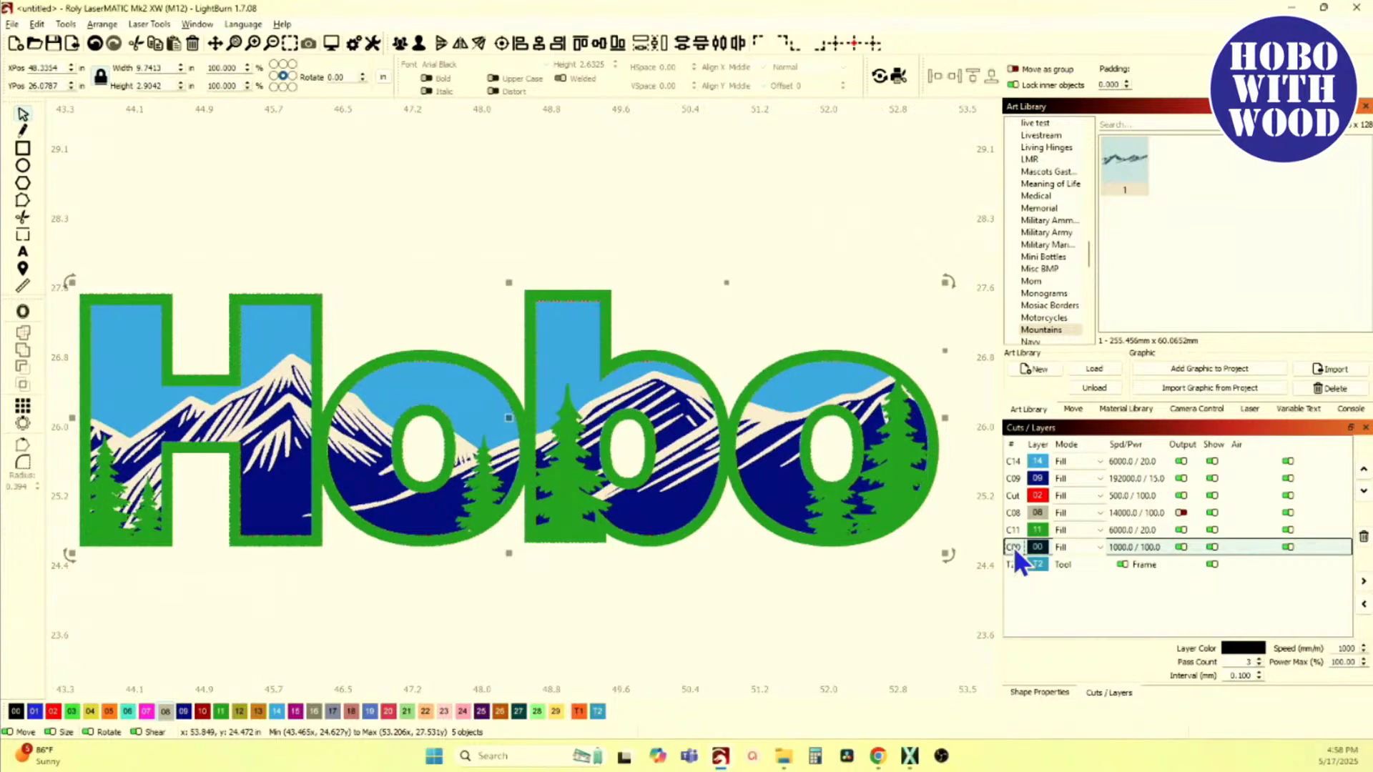
scroll(895, 571, "down", 2)
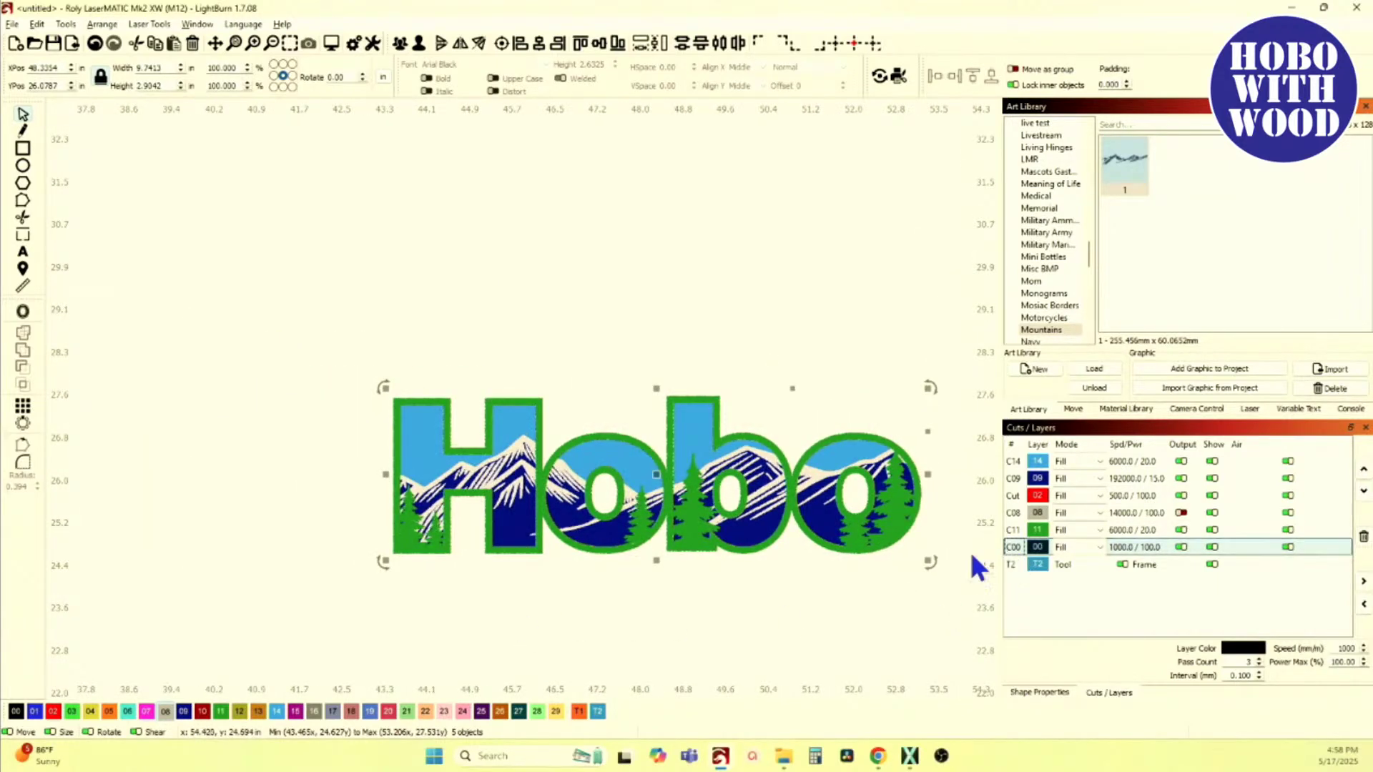
left_click(926, 620)
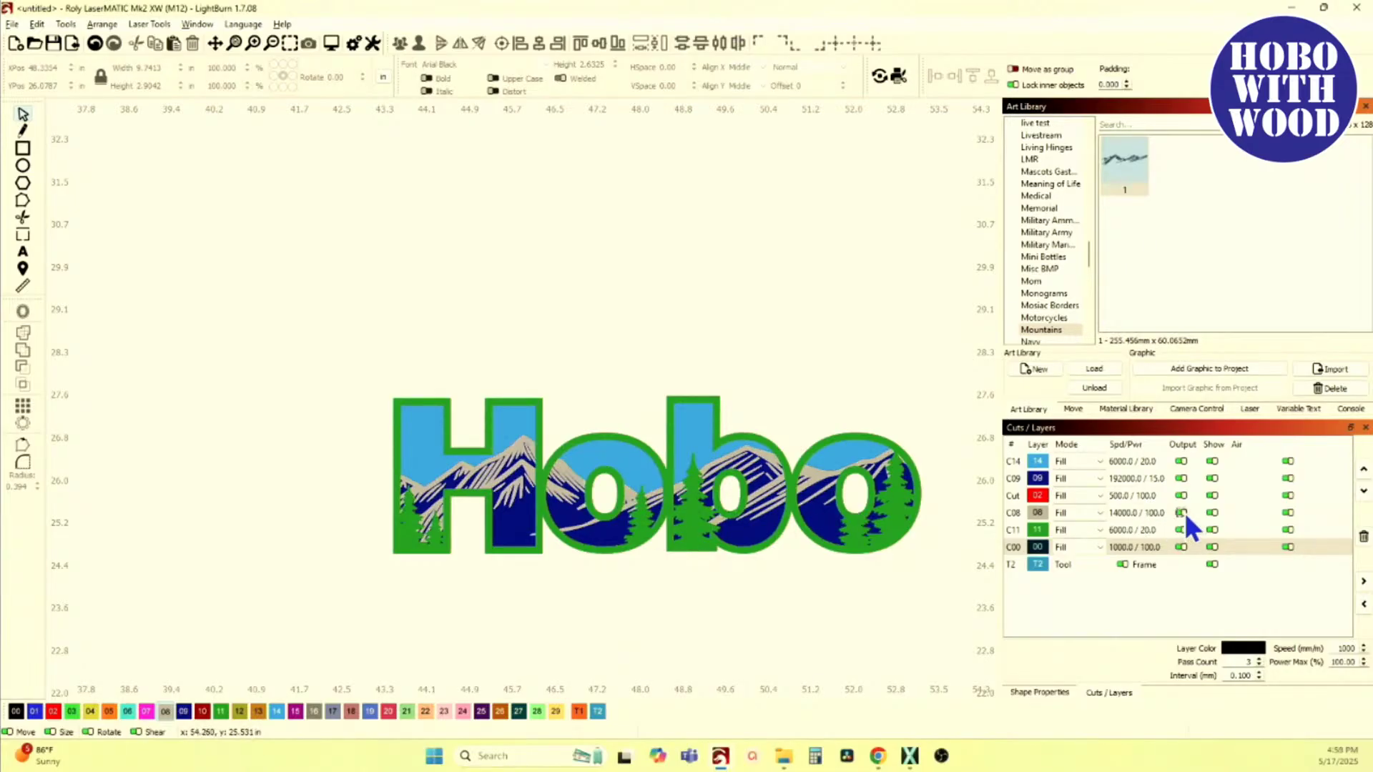
Step: Select everything on layer 00 to check where its shapes lie, then deselect and examine the filled Hobo design
left_click(1010, 547)
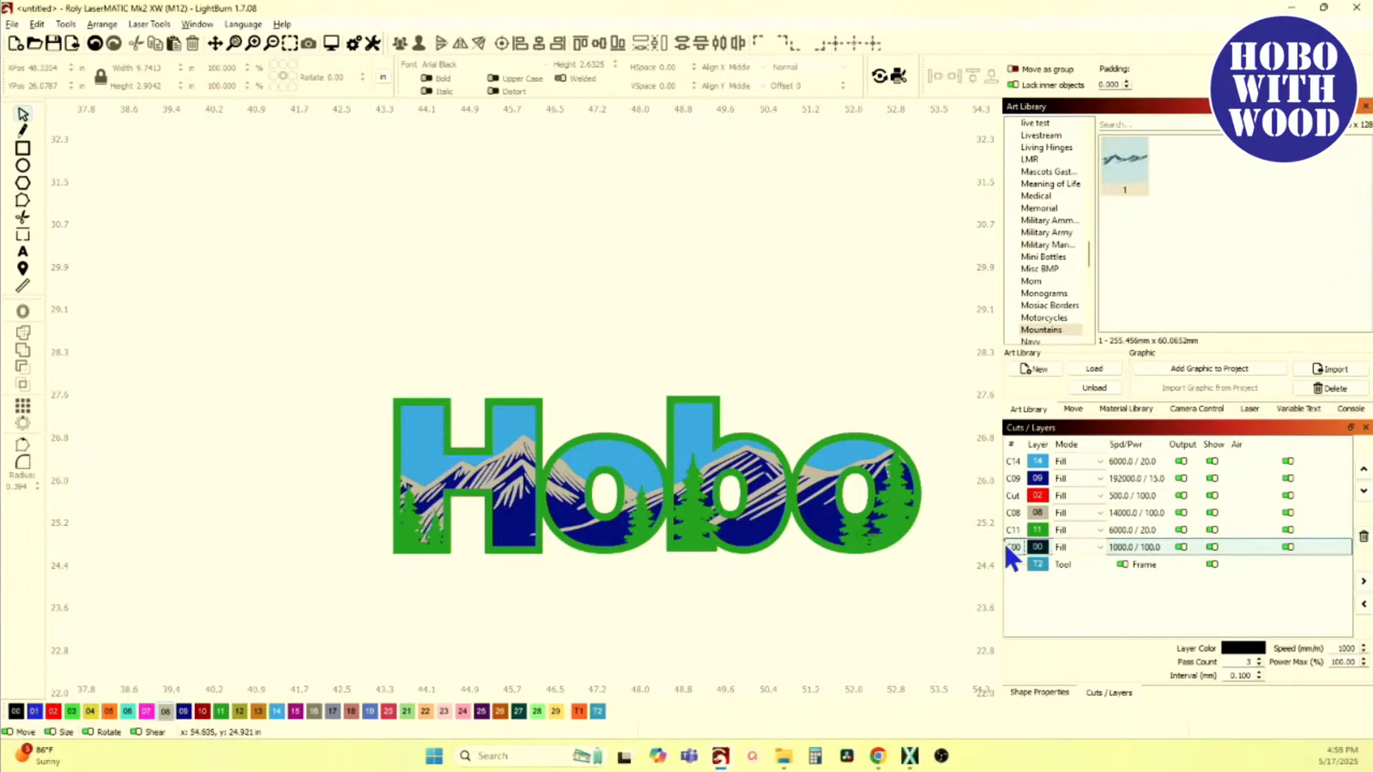
left_click(1016, 547)
scroll(556, 521, "down", 5)
scroll(557, 520, "down", 4)
scroll(556, 517, "up", 3)
scroll(556, 525, "up", 10)
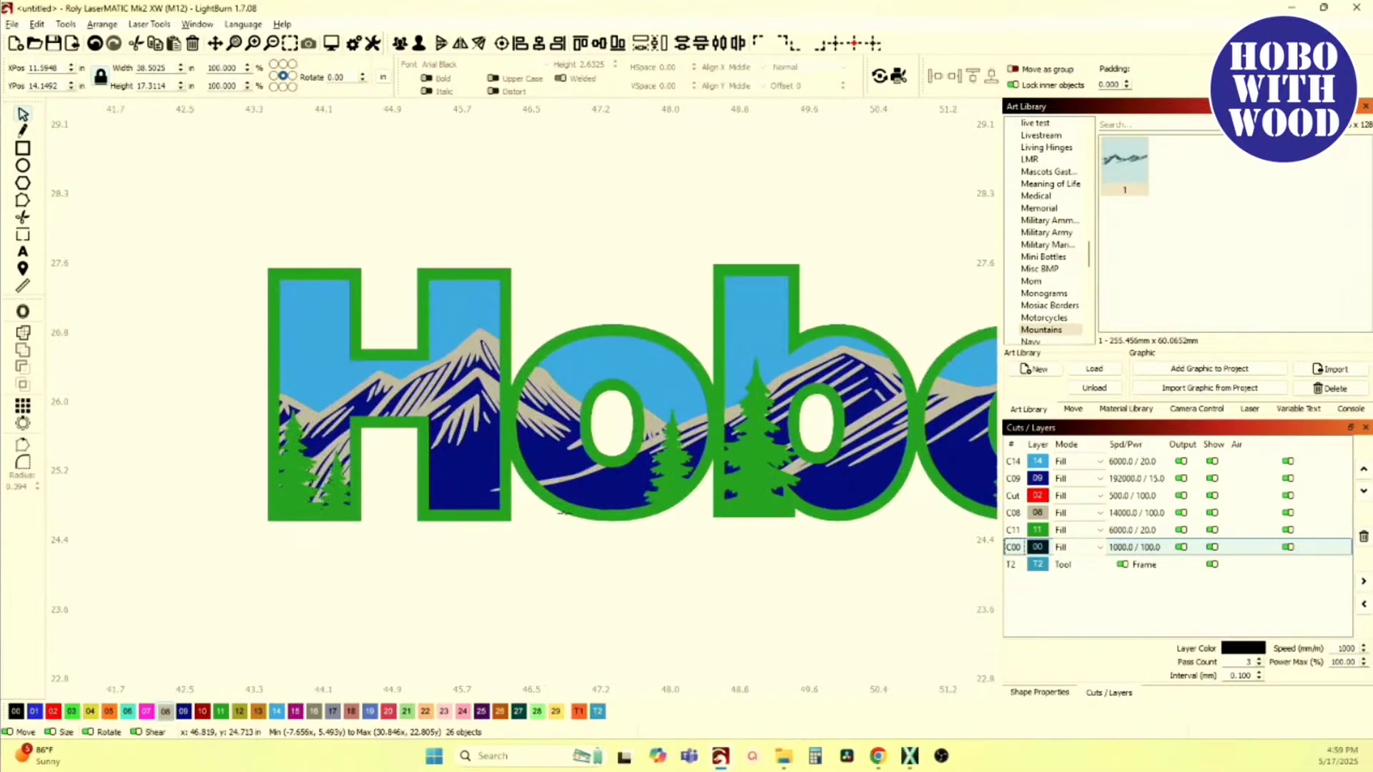
left_click(598, 599)
scroll(647, 445, "up", 2)
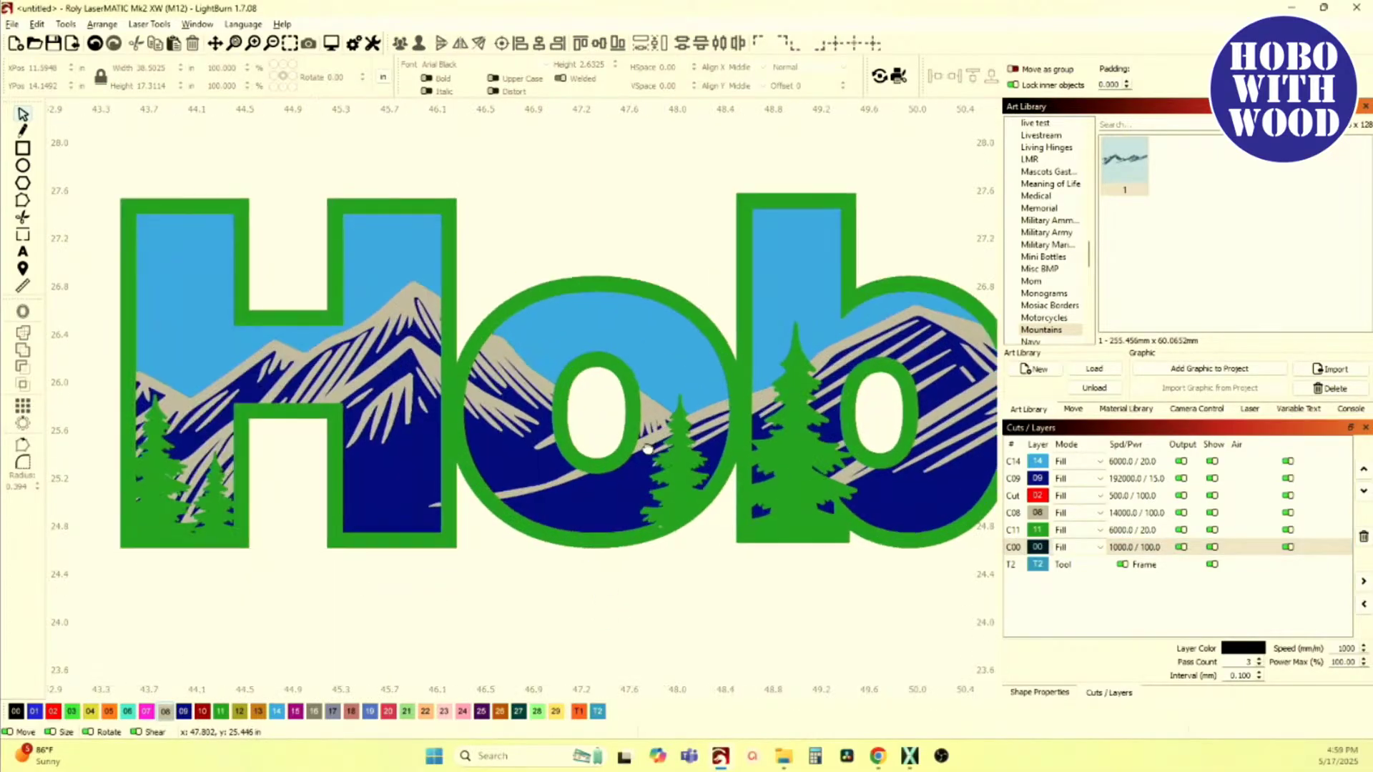
scroll(614, 472, "down", 4)
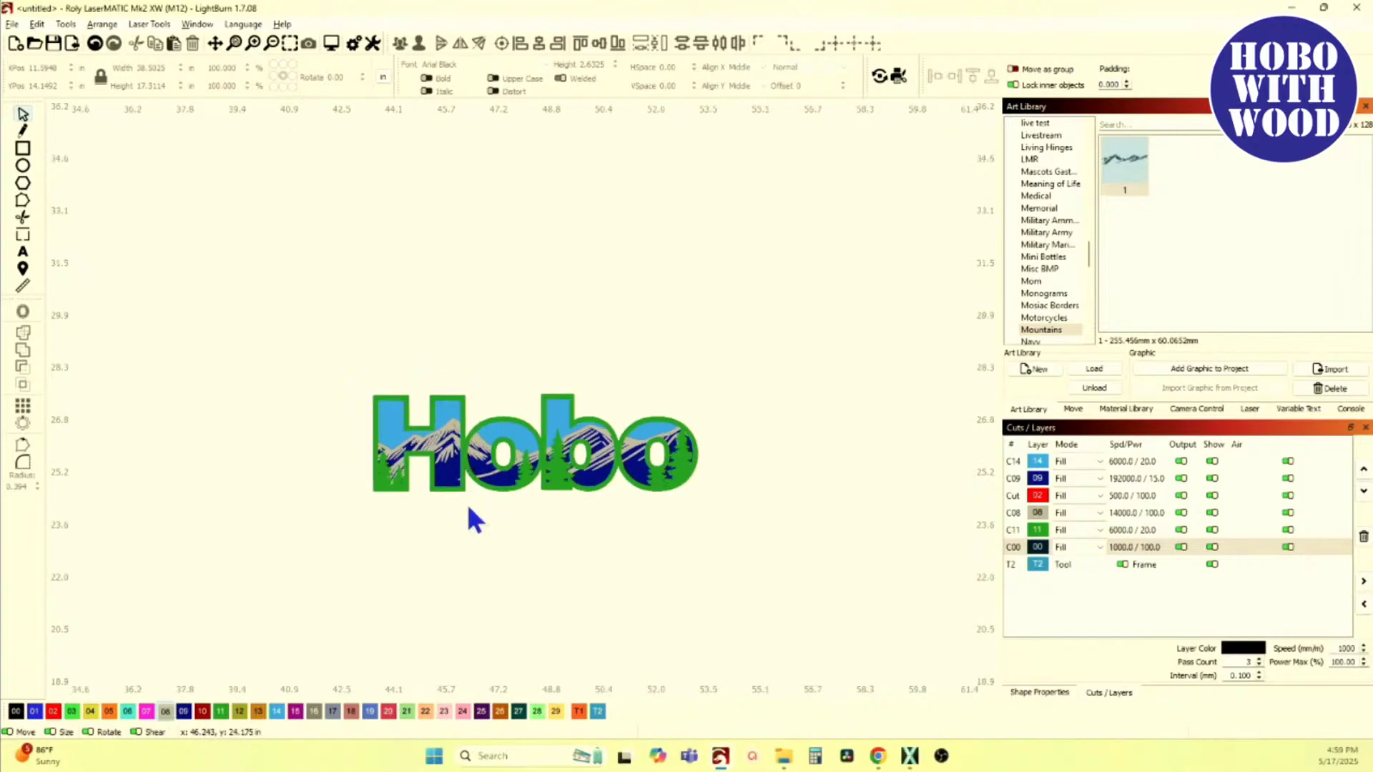
Step: Move the green pine-tree Hobo above the stack and the layer 08 mountain Hobo below it
scroll(499, 421, "up", 2)
left_click(502, 390)
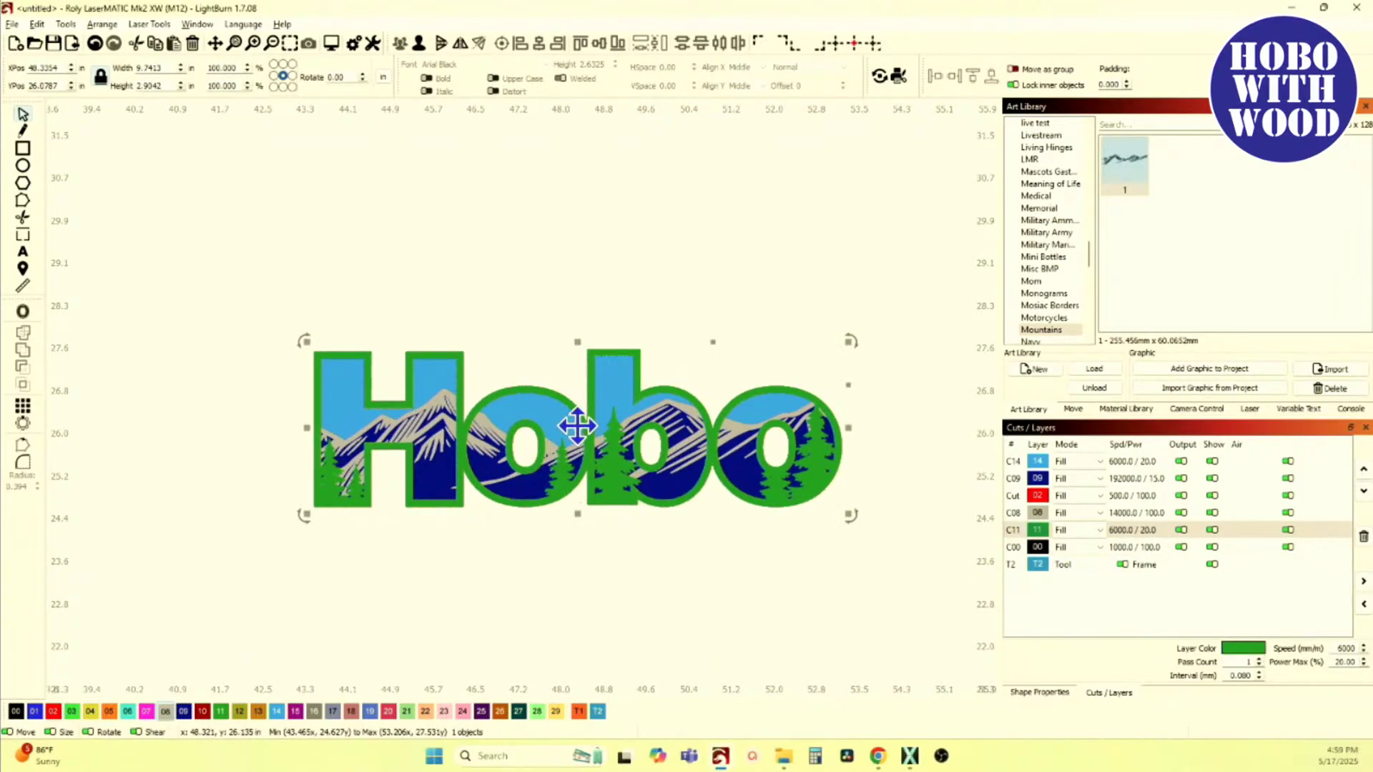
left_click_drag(579, 426, 576, 246)
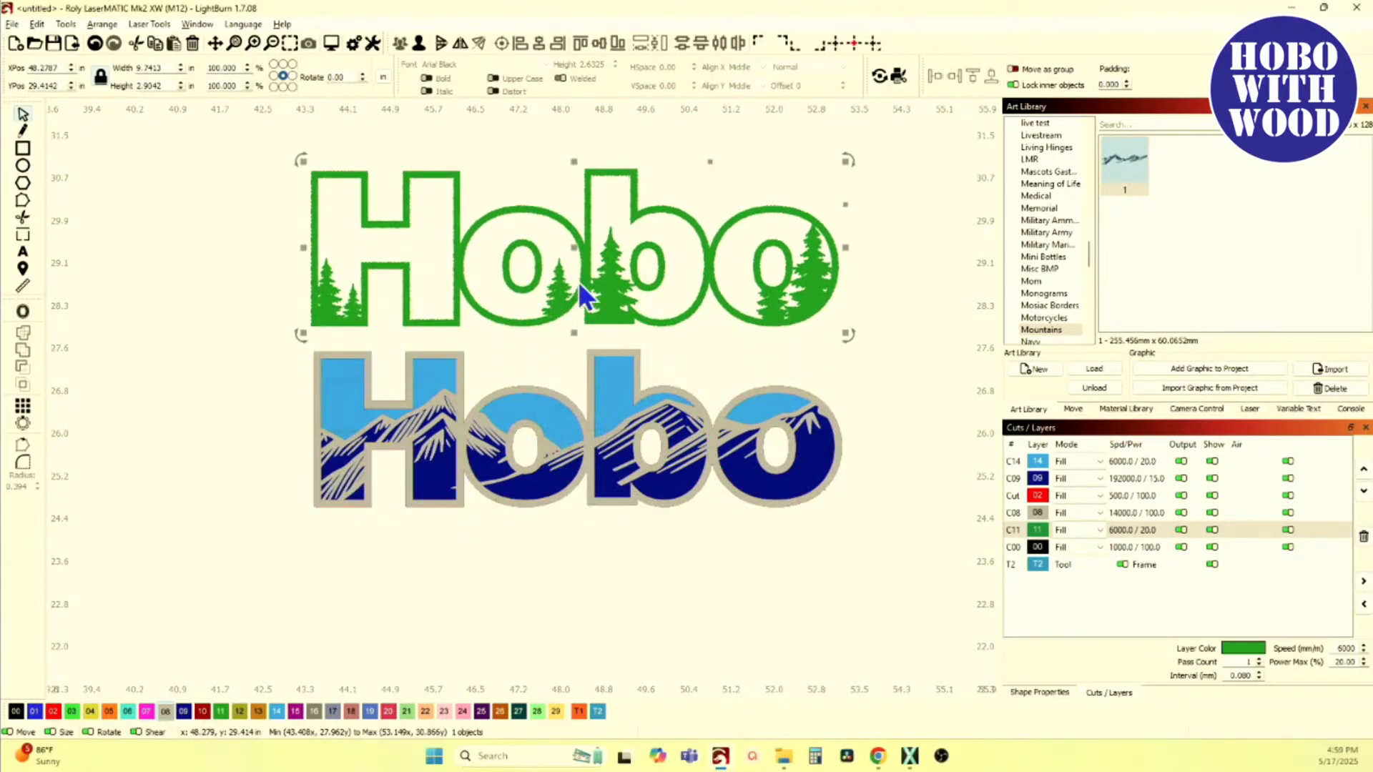
left_click(593, 396)
left_click_drag(577, 440, 572, 595)
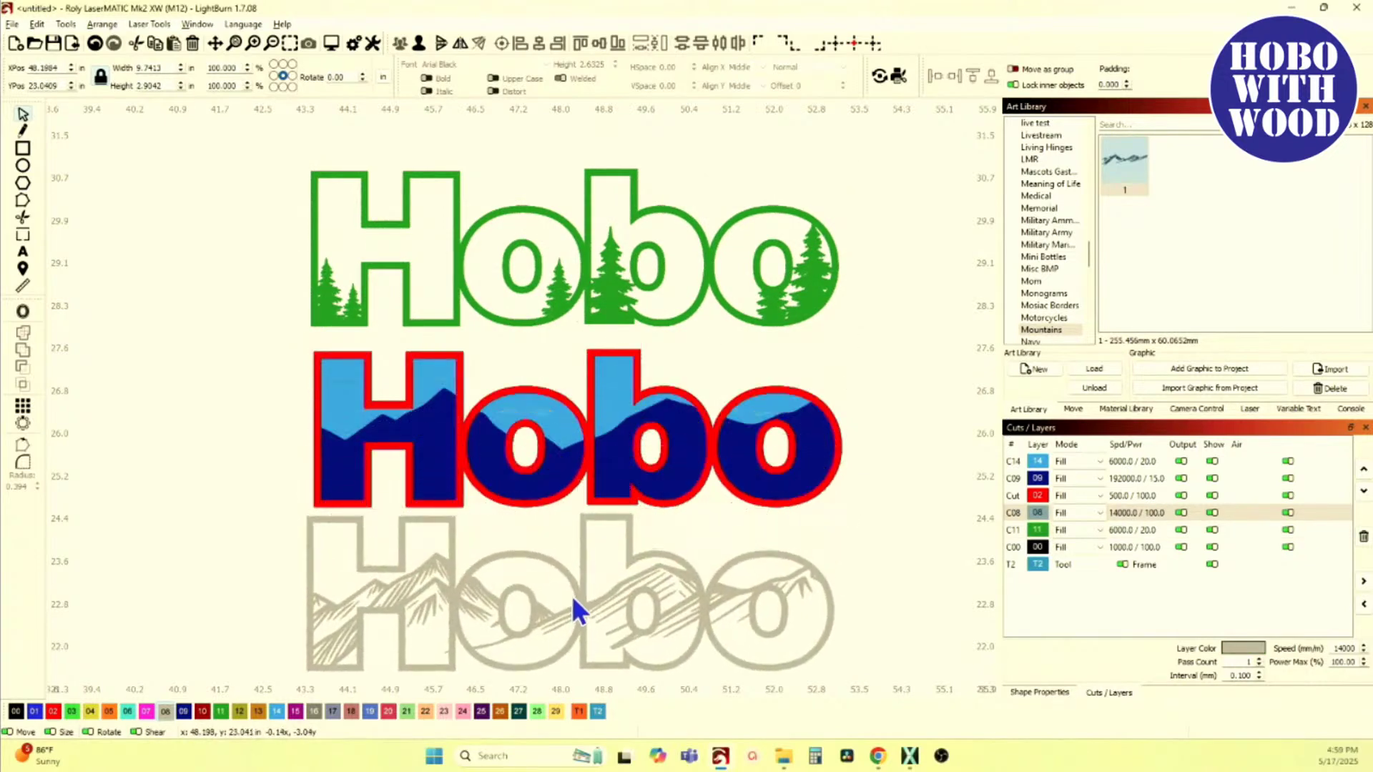
Step: Move the red layer 02 down to the end of the layer order
left_click(1007, 497)
left_click(1363, 492)
left_click(1363, 492)
left_click(1363, 492)
left_click(1363, 492)
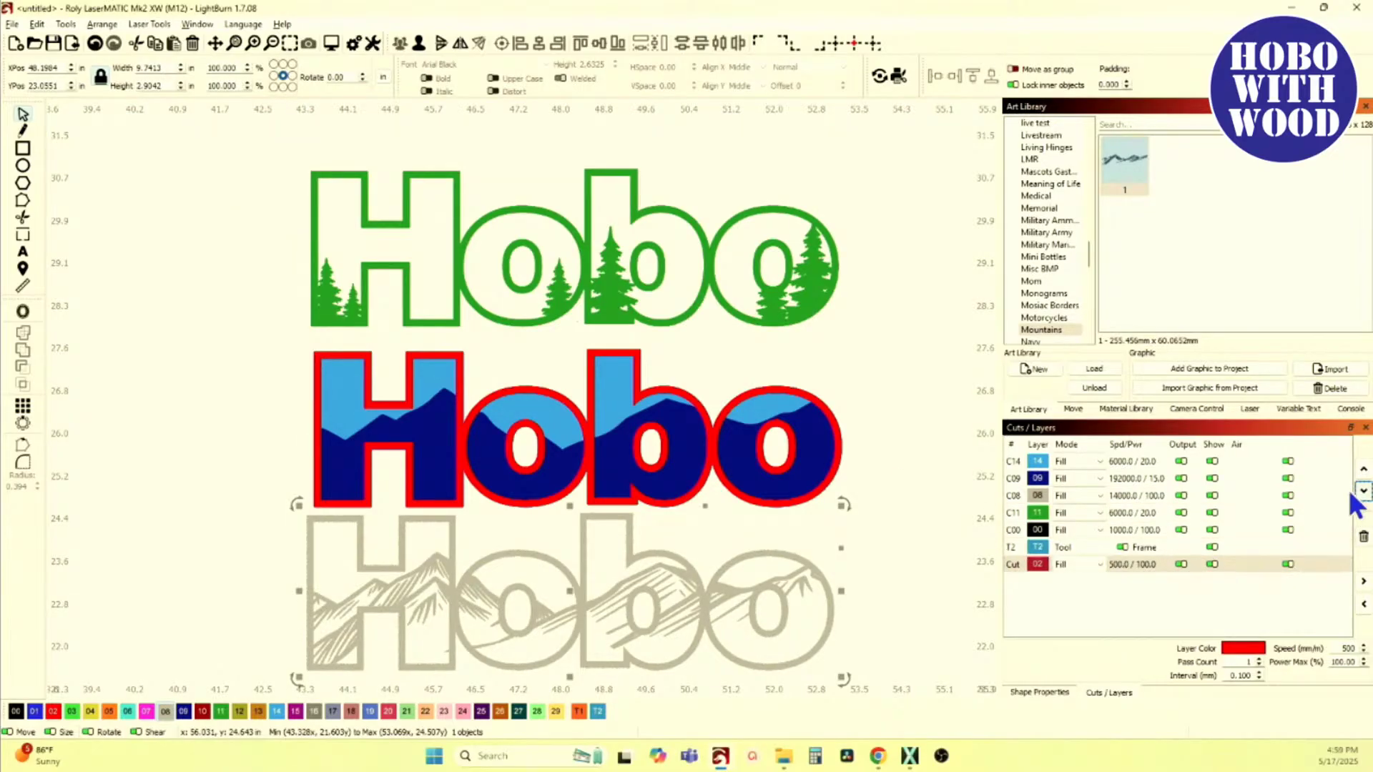
Step: Align all five Hobo designs by their centers, deselect them, and inspect the layered result
scroll(562, 467, "down", 4)
left_click_drag(330, 285, 795, 619)
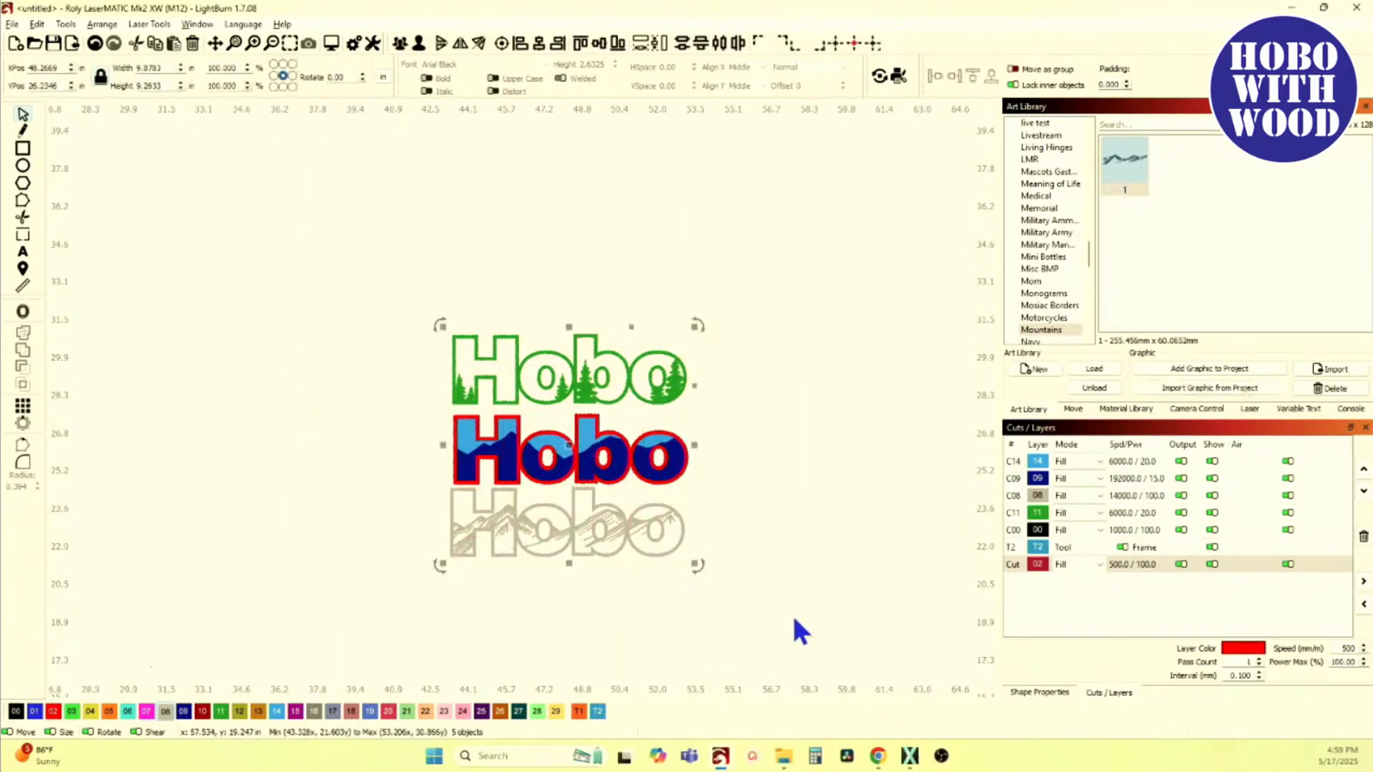
left_click(501, 42)
left_click(523, 259)
scroll(563, 505, "up", 4)
scroll(561, 486, "up", 2)
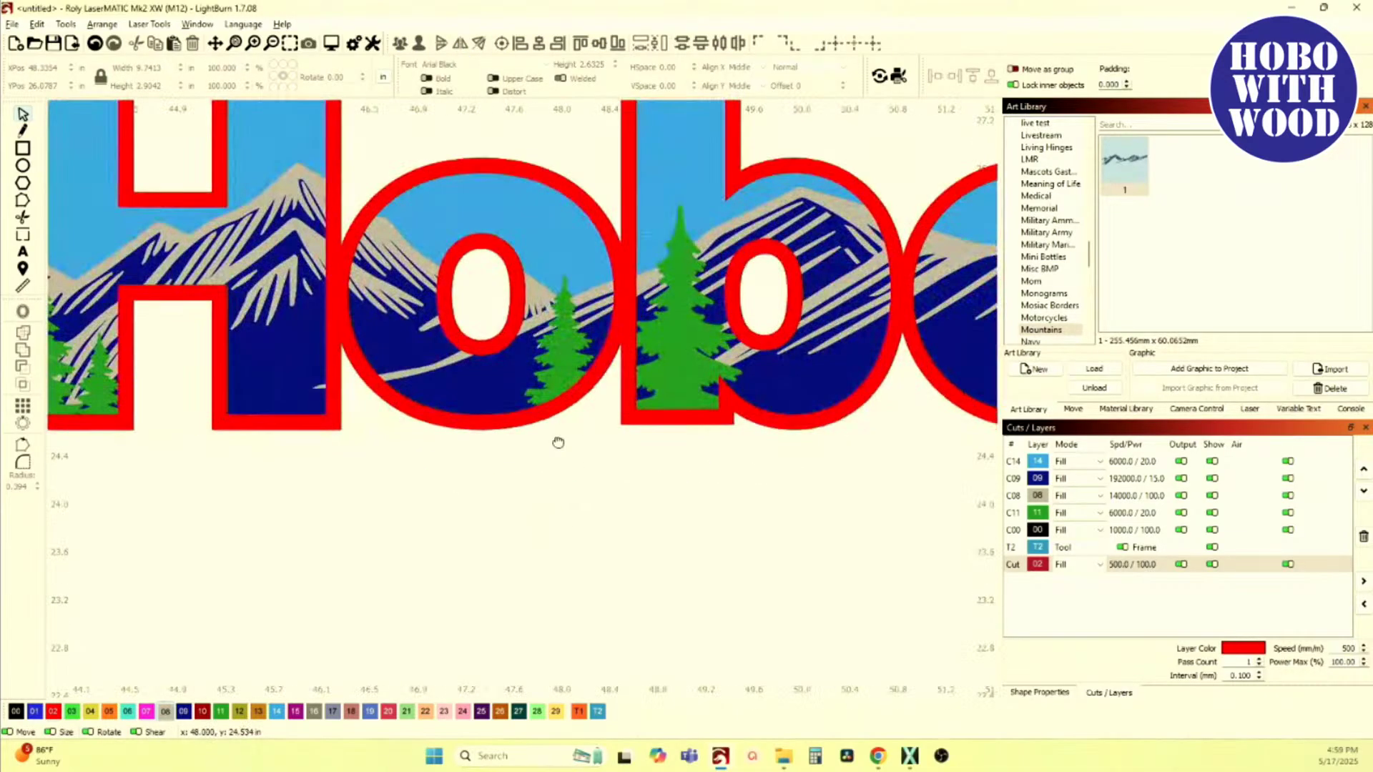
scroll(551, 465, "down", 2)
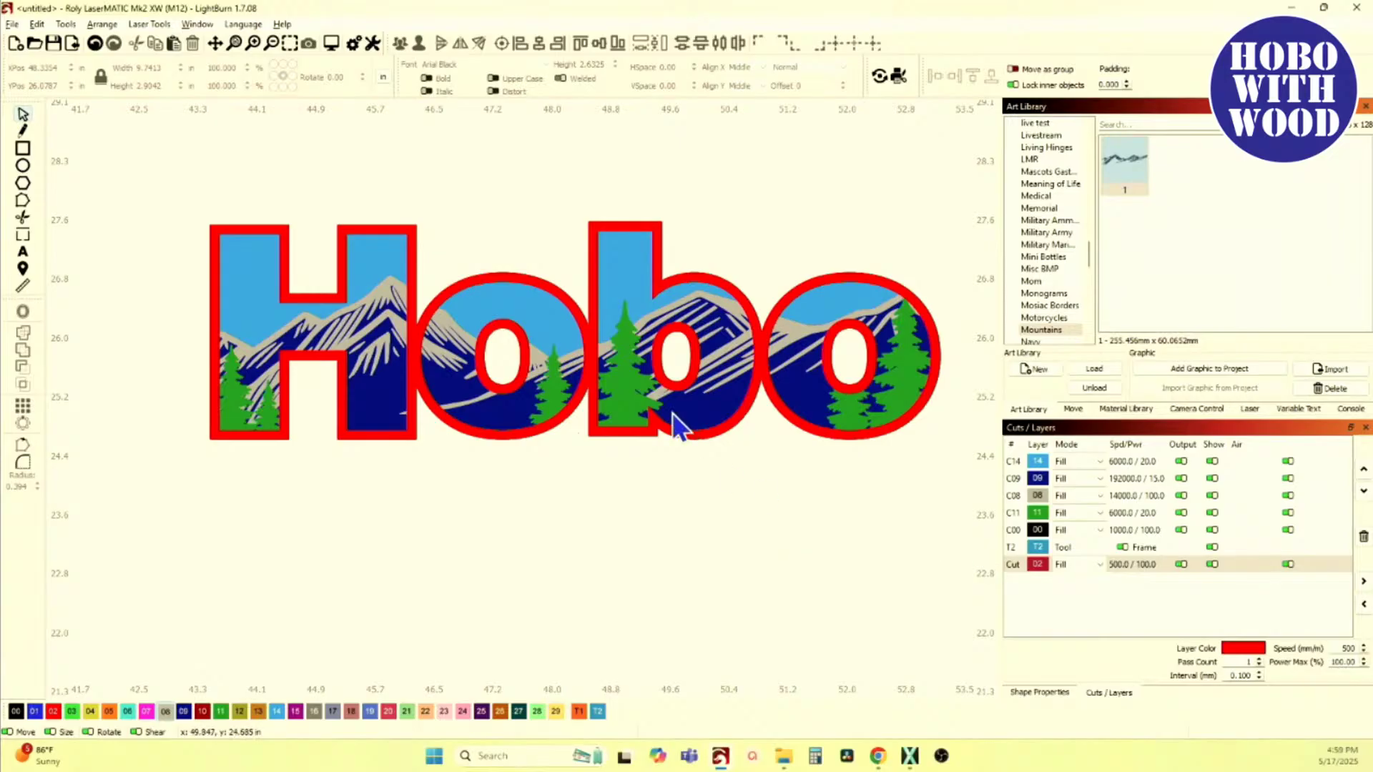
scroll(680, 349, "up", 3)
scroll(564, 366, "down", 3)
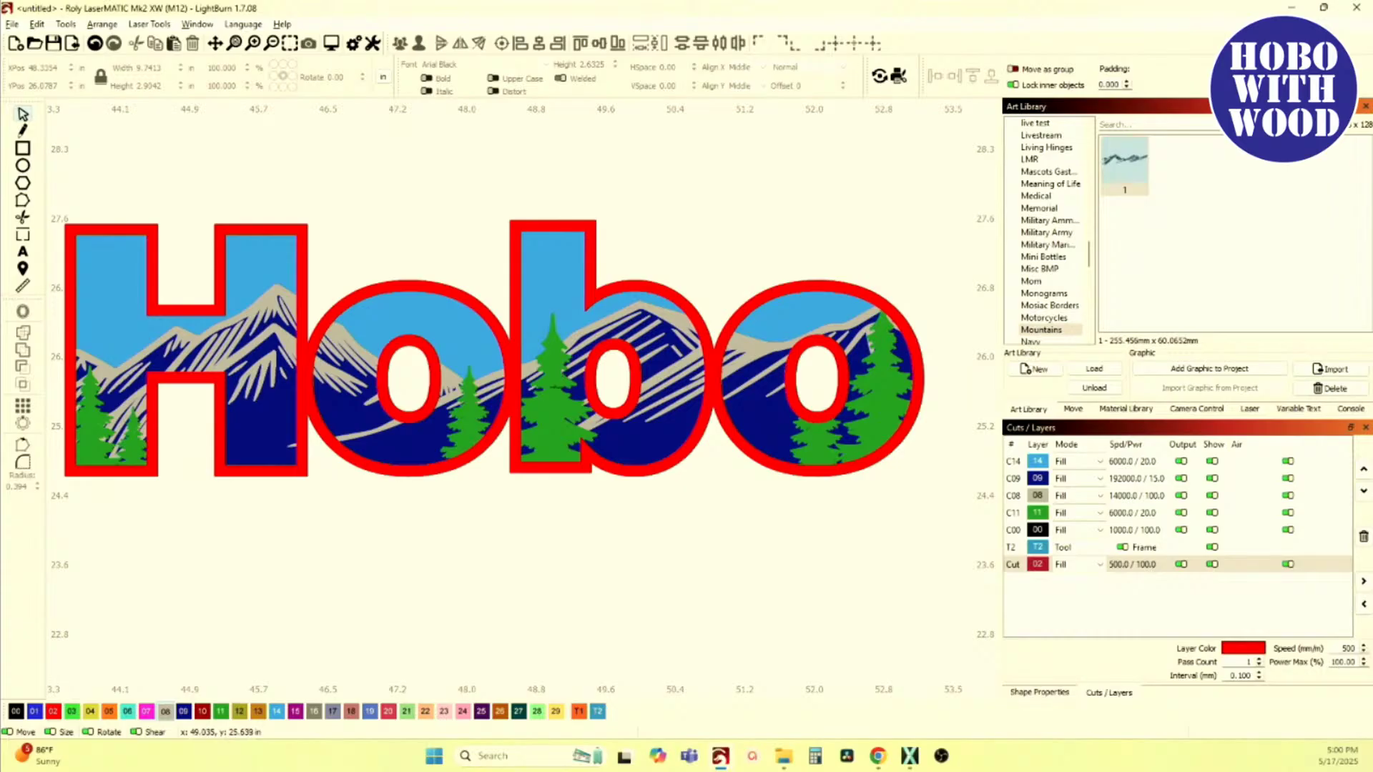
scroll(508, 293, "down", 3)
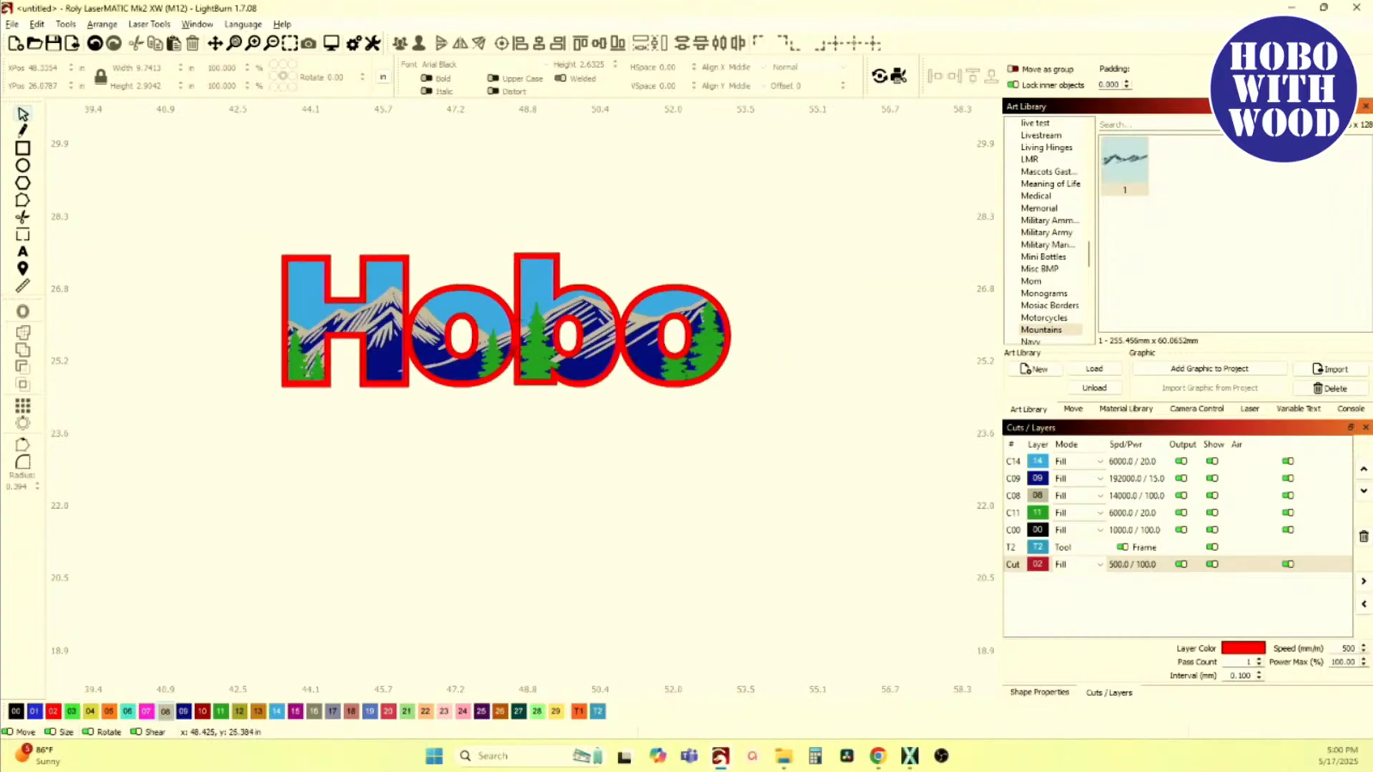
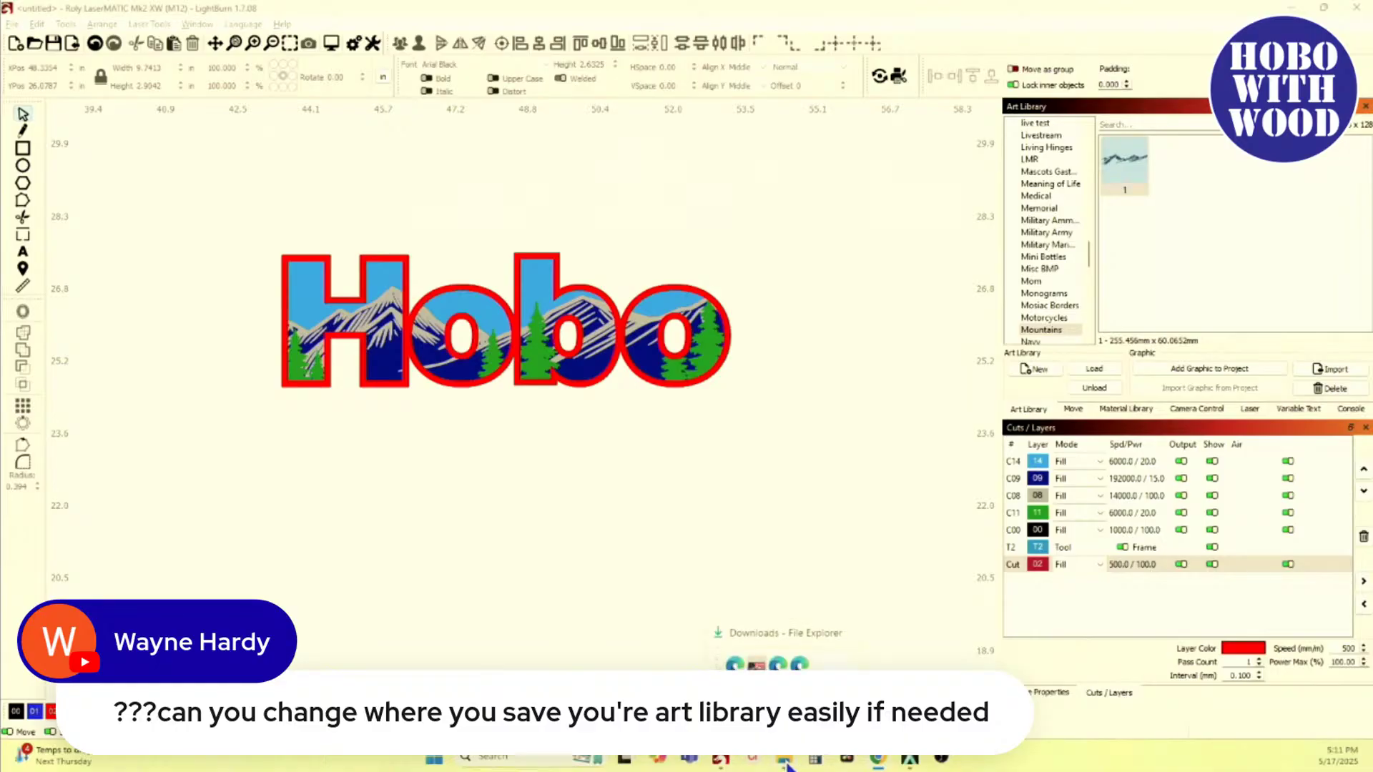
Step: Switch to File Explorer and open the Art Library folder inside the Desktop's Lightburn folder
left_click(786, 765)
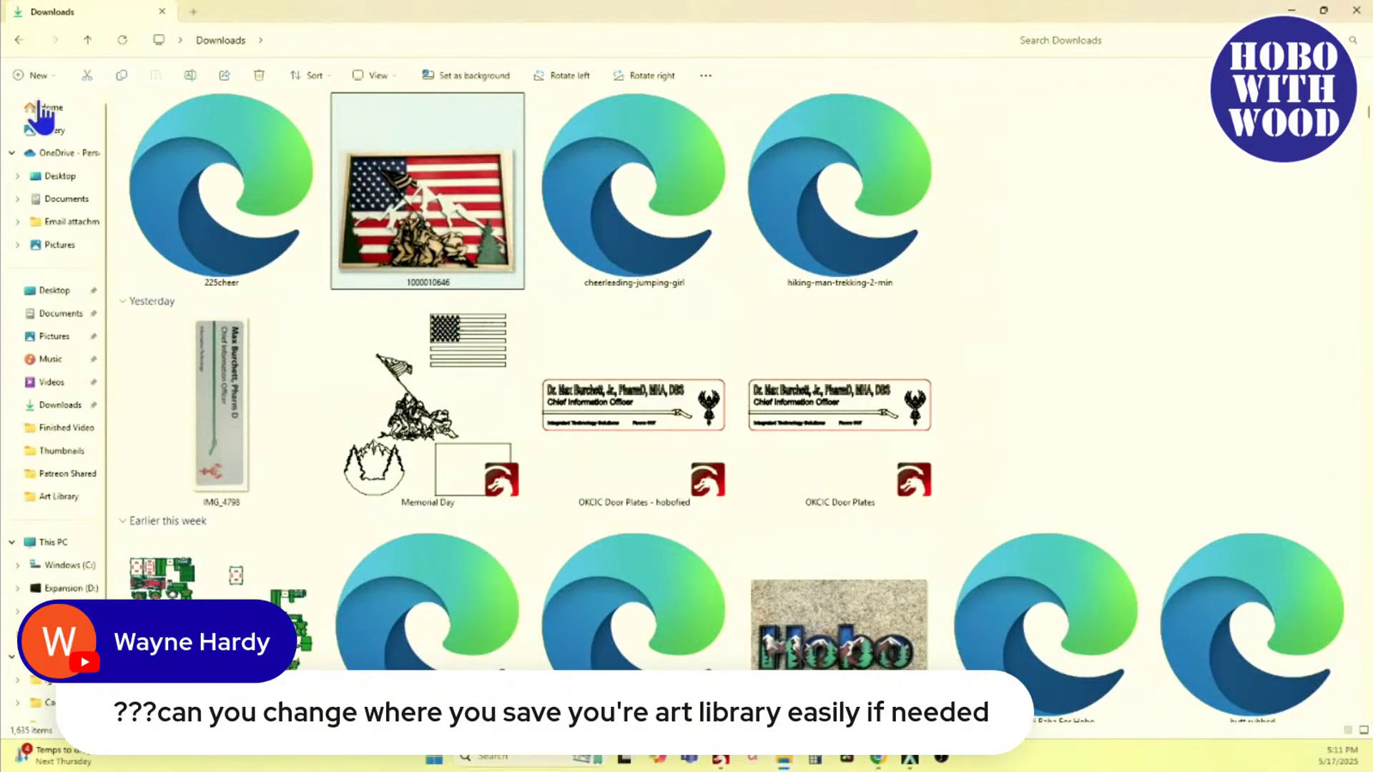
left_click(52, 293)
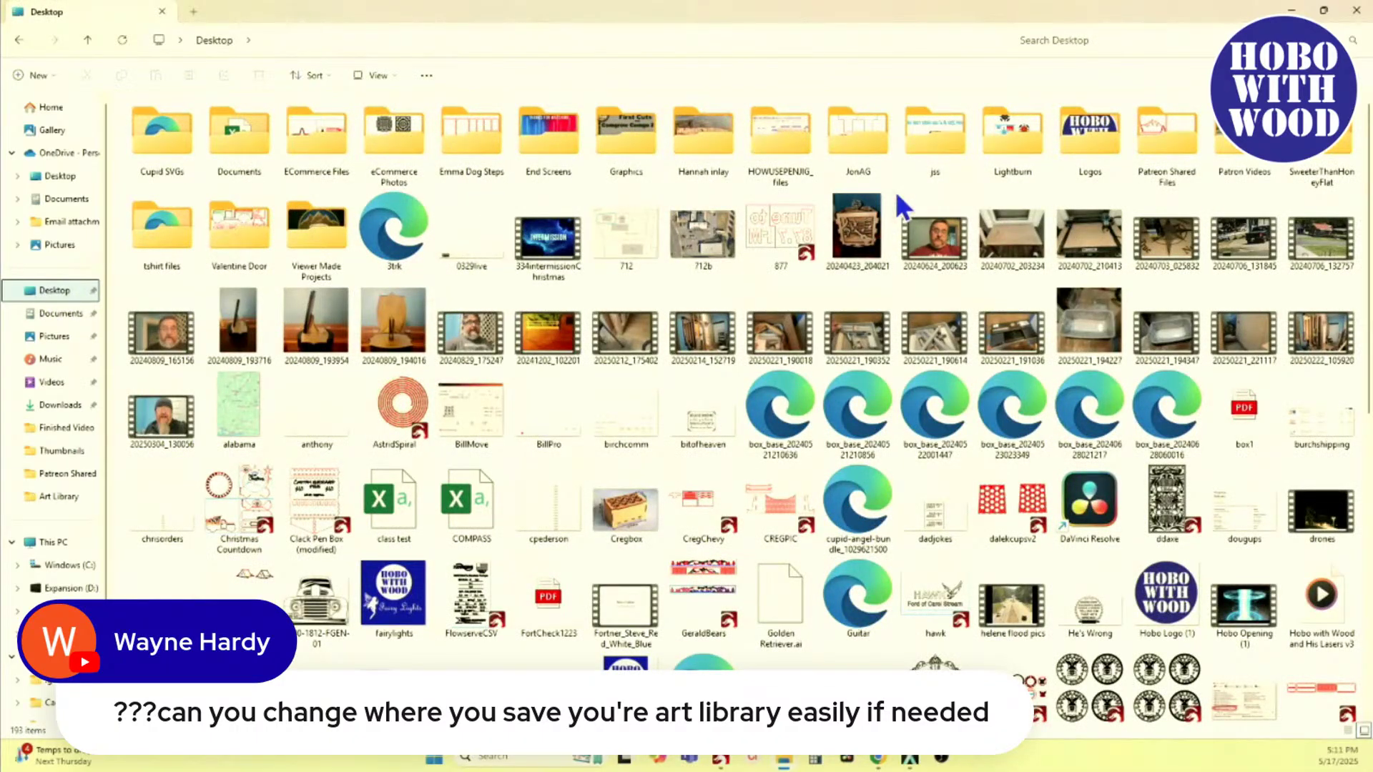
double_click(998, 158)
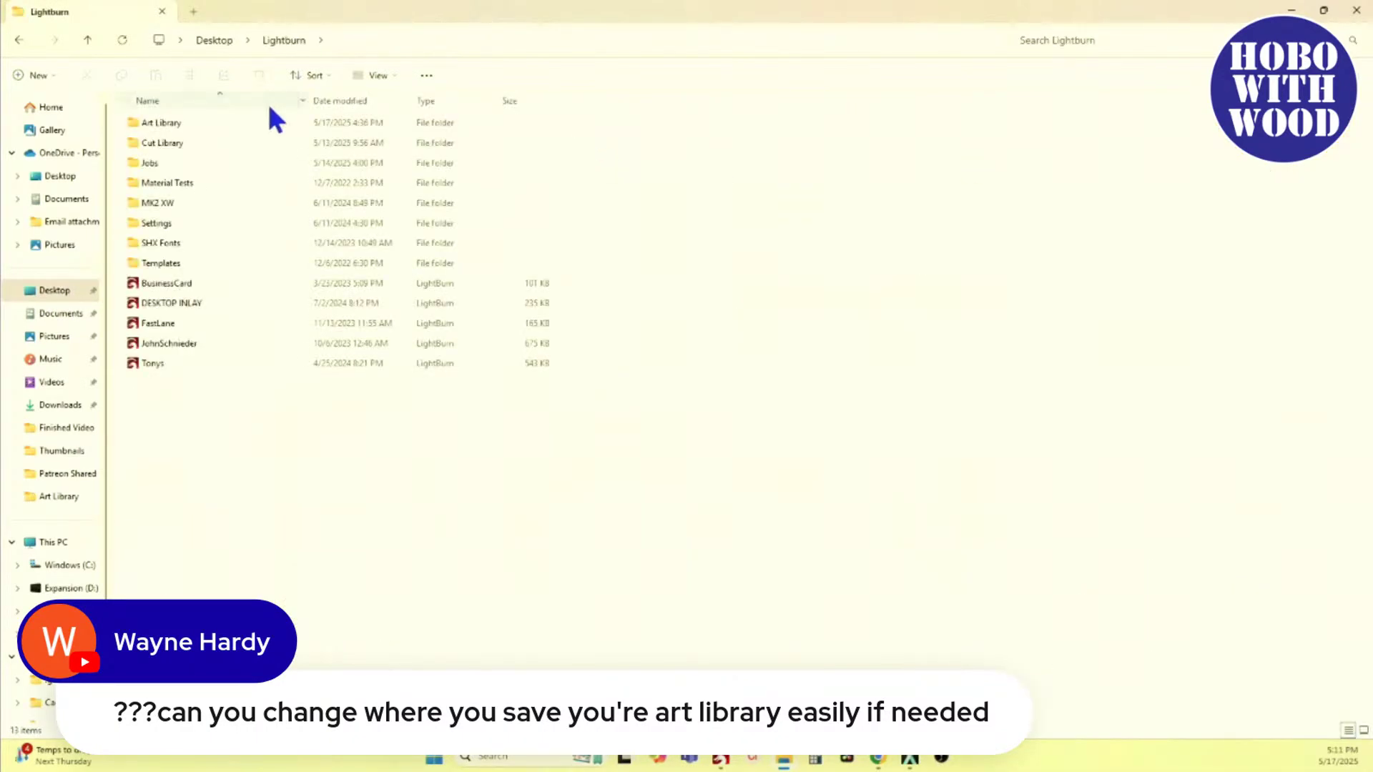
double_click(159, 129)
Step: Browse the .lbart files in the Art Library folder and return to the Lightburn folder
scroll(221, 221, "down", 10)
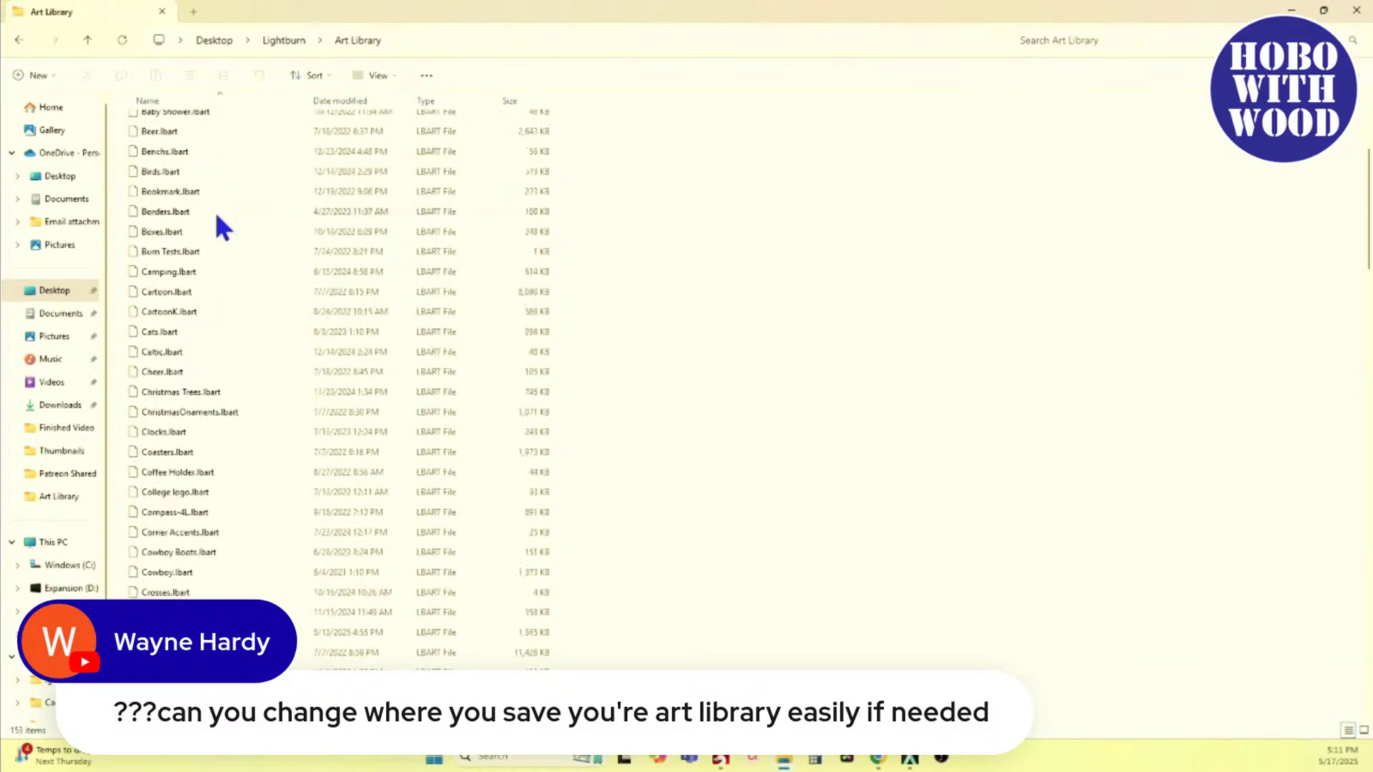
scroll(230, 264, "down", 20)
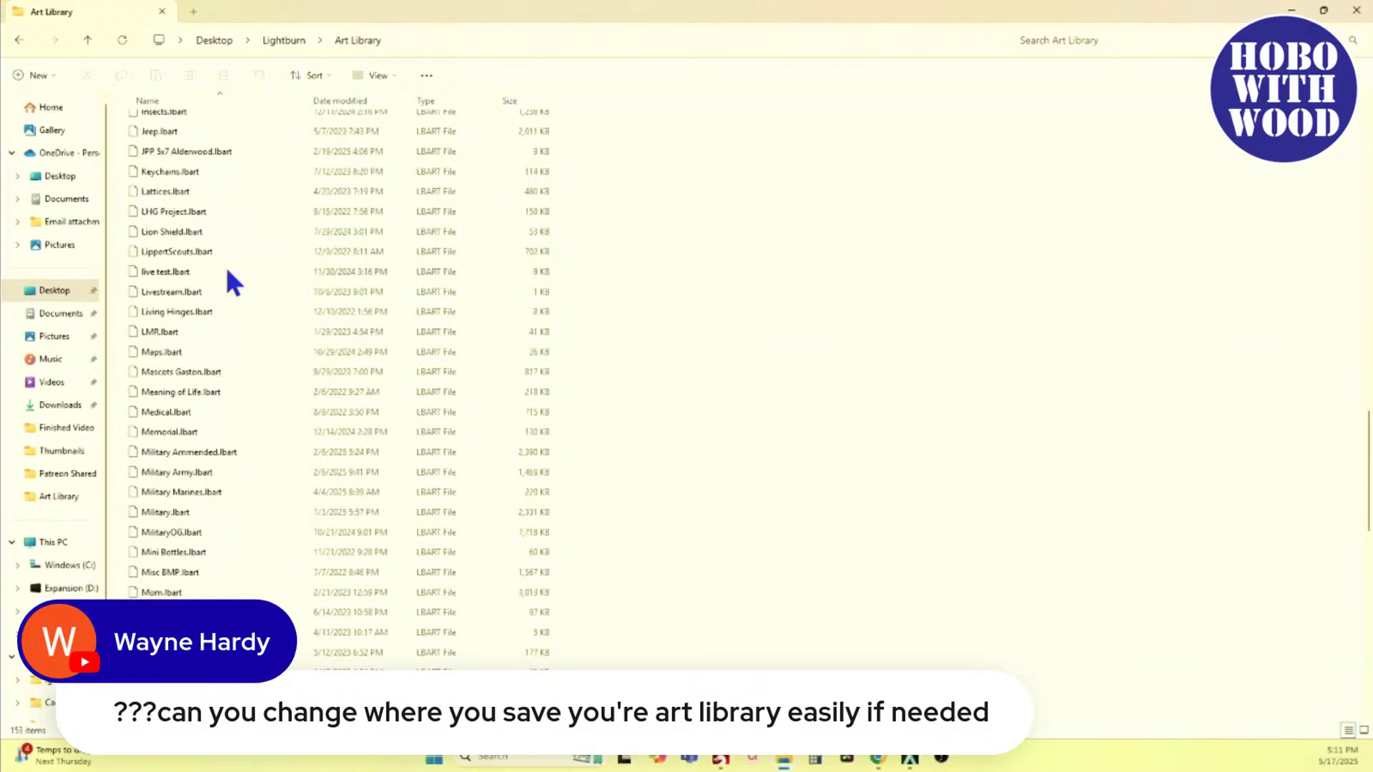
scroll(234, 283, "down", 12)
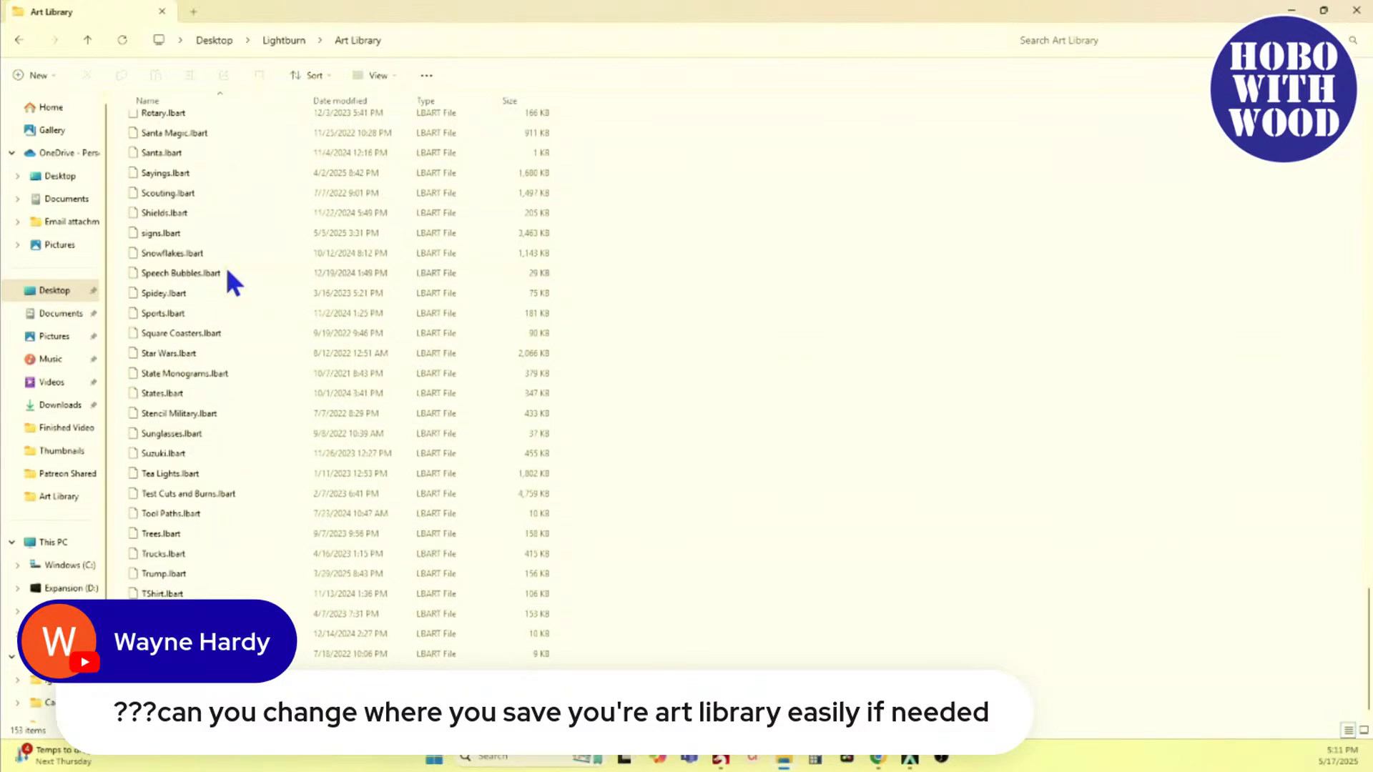
scroll(220, 346, "up", 15)
scroll(218, 343, "up", 3)
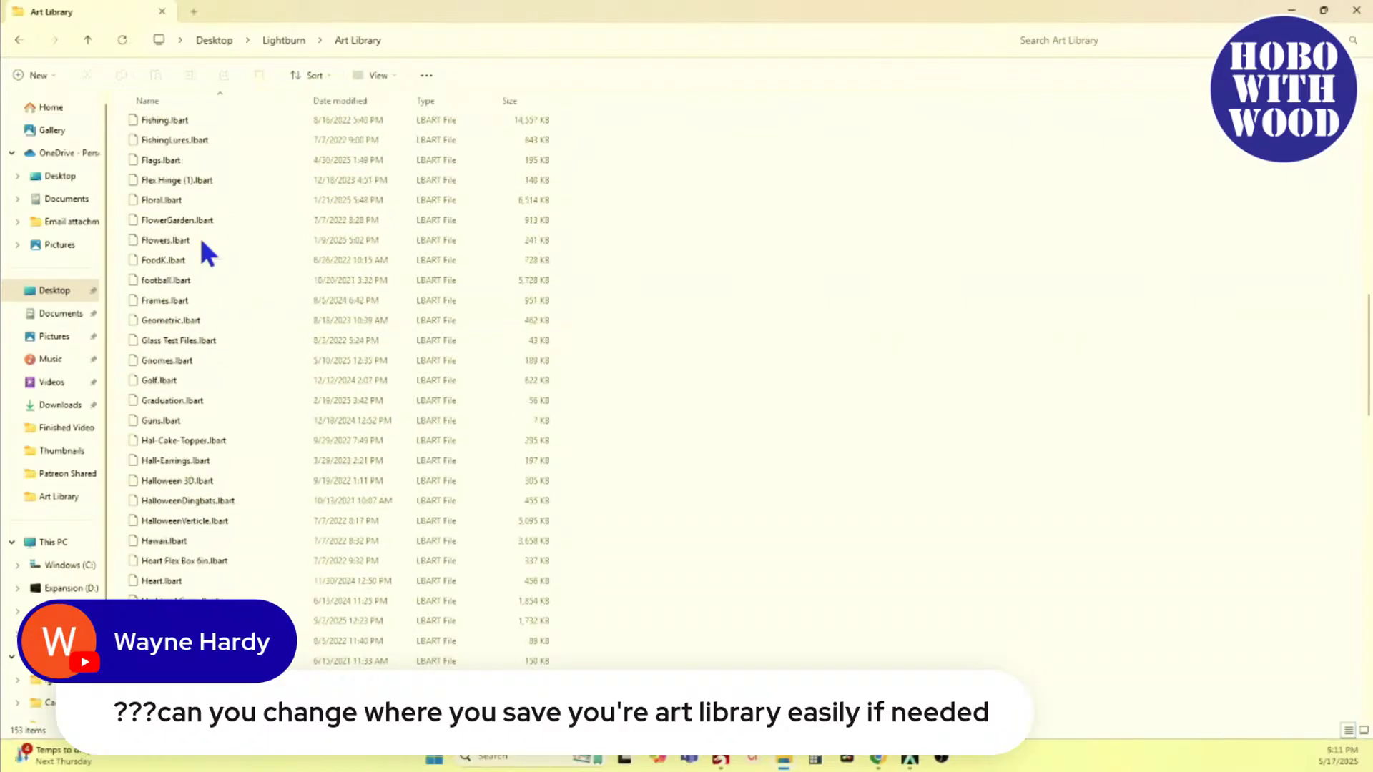
left_click(86, 40)
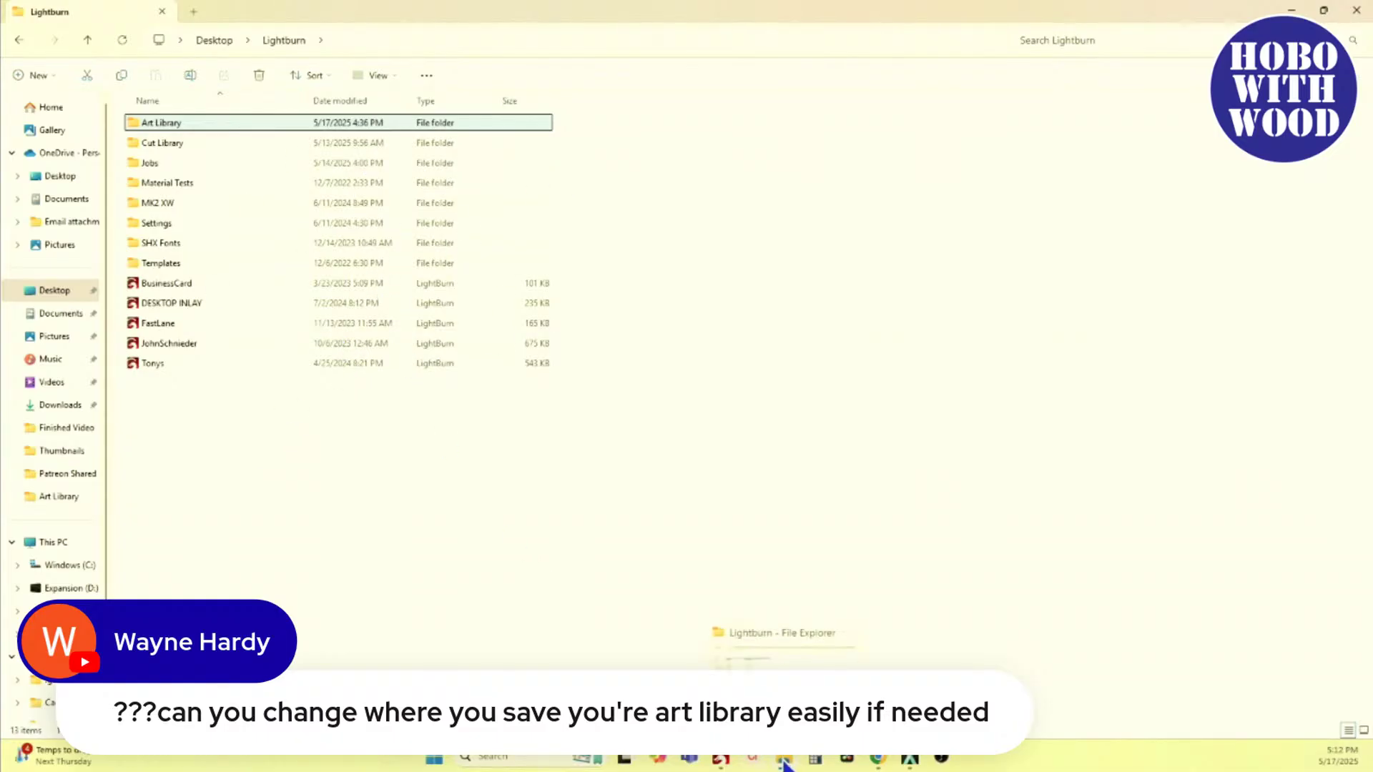
Step: Open a second File Explorer window on the Desktop folder and arrange it side by side with the Lightburn folder window
right_click(784, 764)
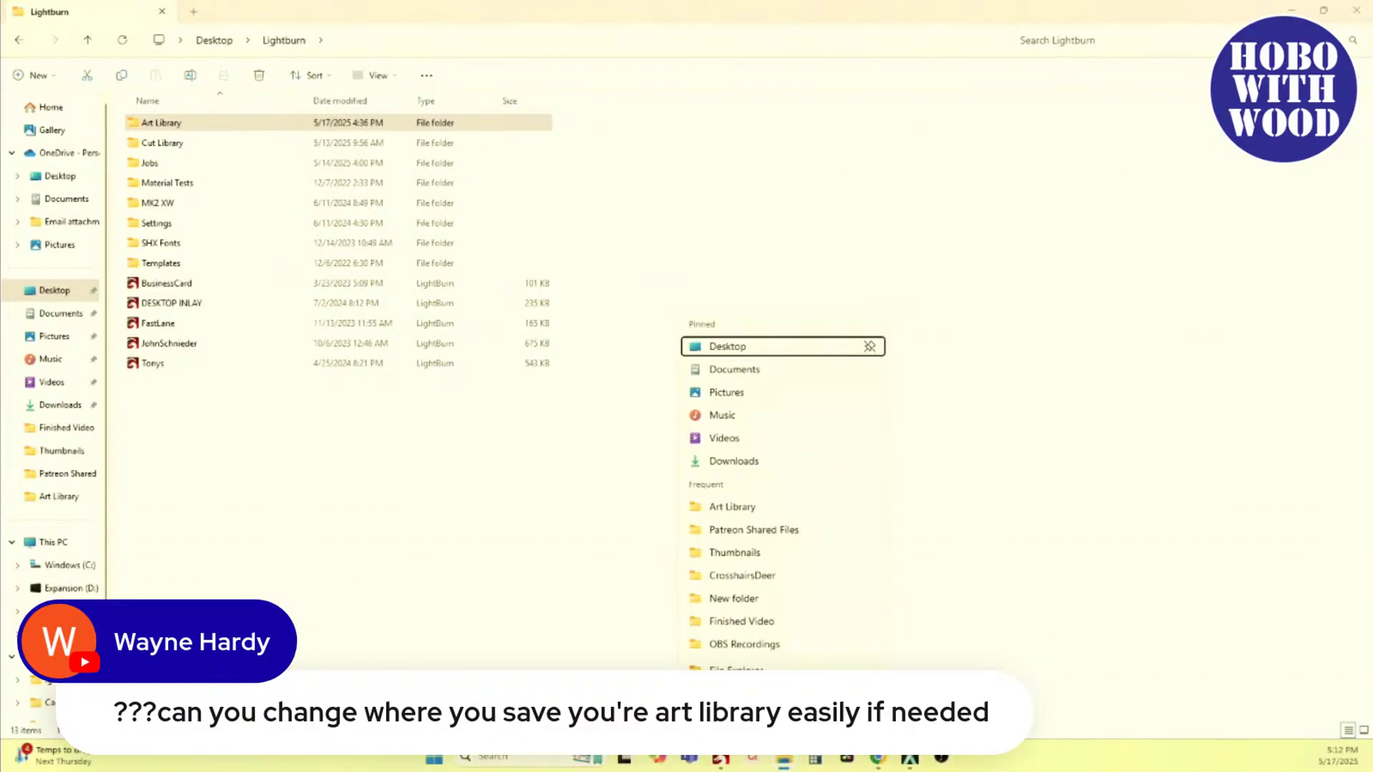
left_click(737, 668)
left_click_drag(439, 25, 1017, 139)
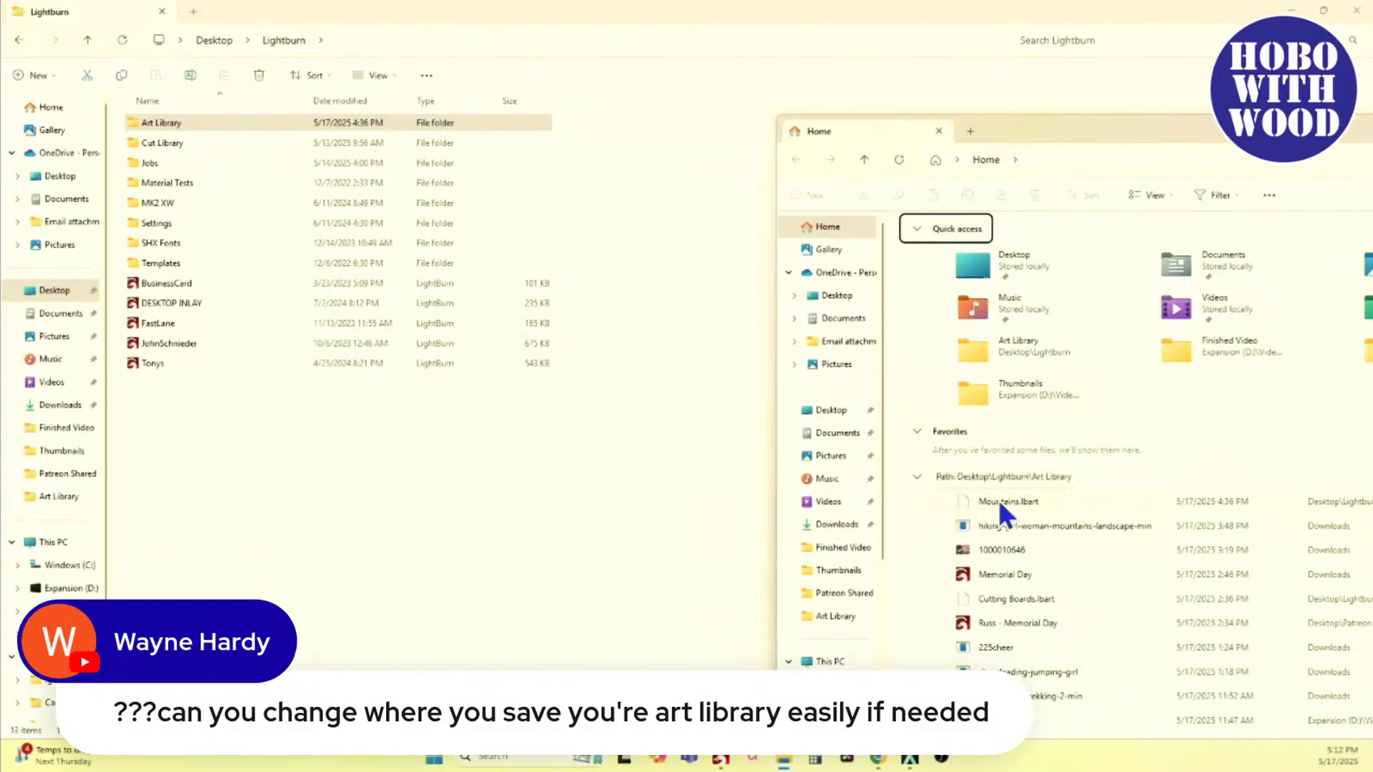
scroll(1002, 535, "down", 3)
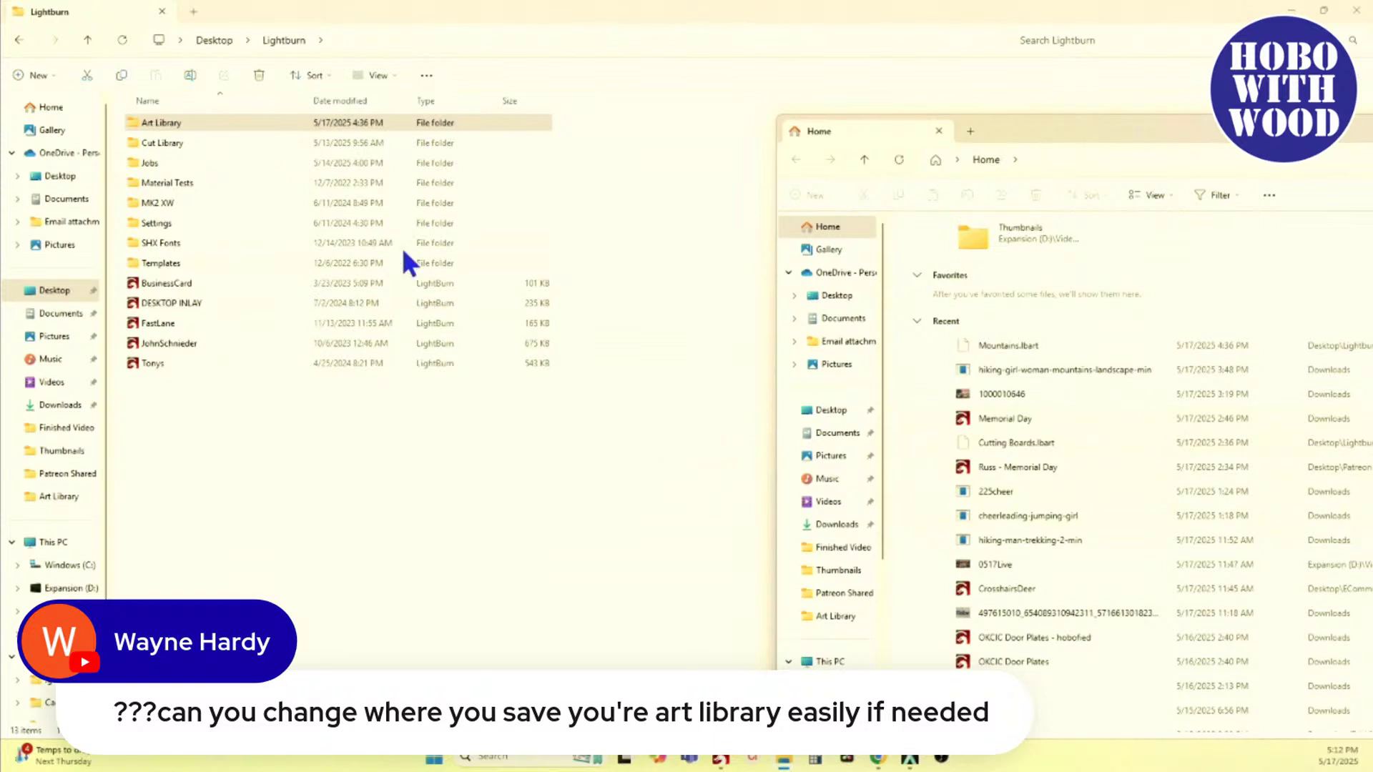
left_click(170, 127)
left_click(838, 413)
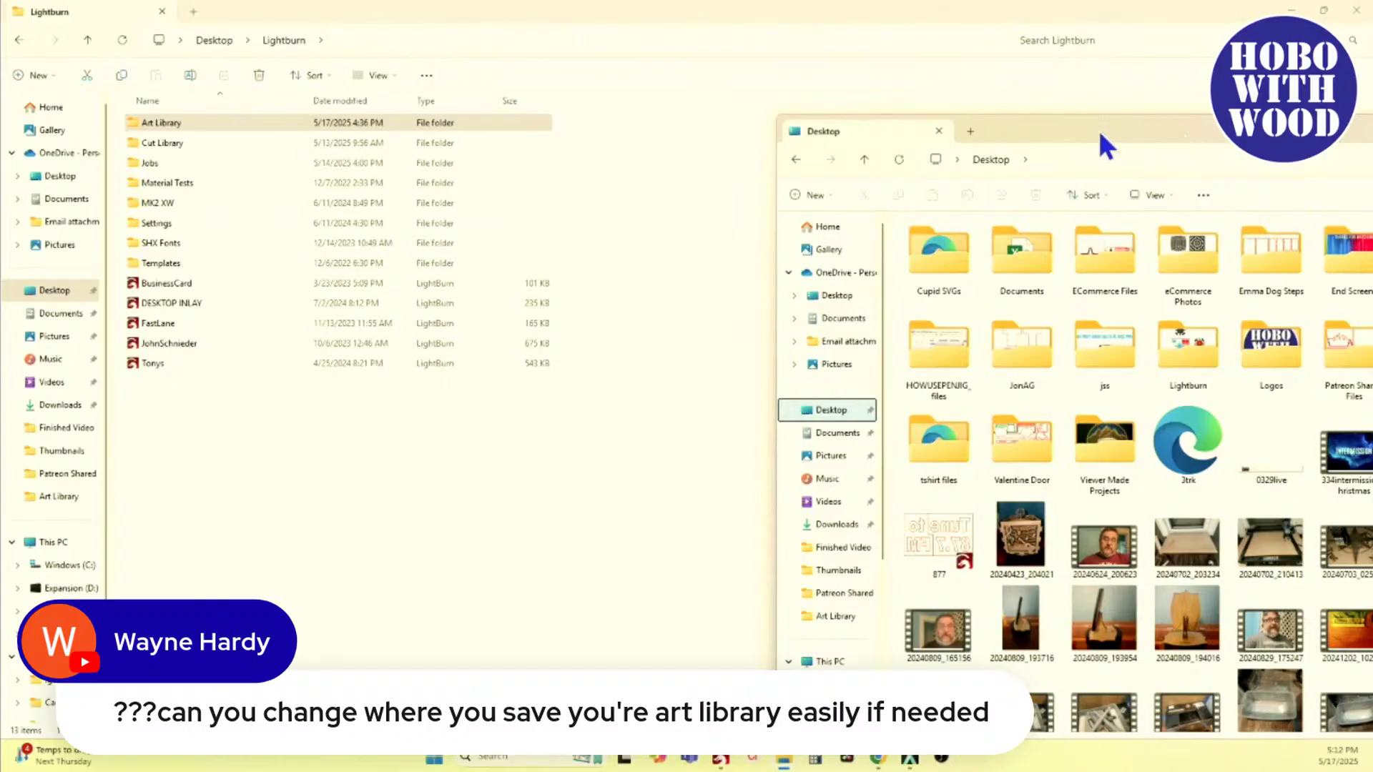
left_click_drag(1109, 147, 1370, 143)
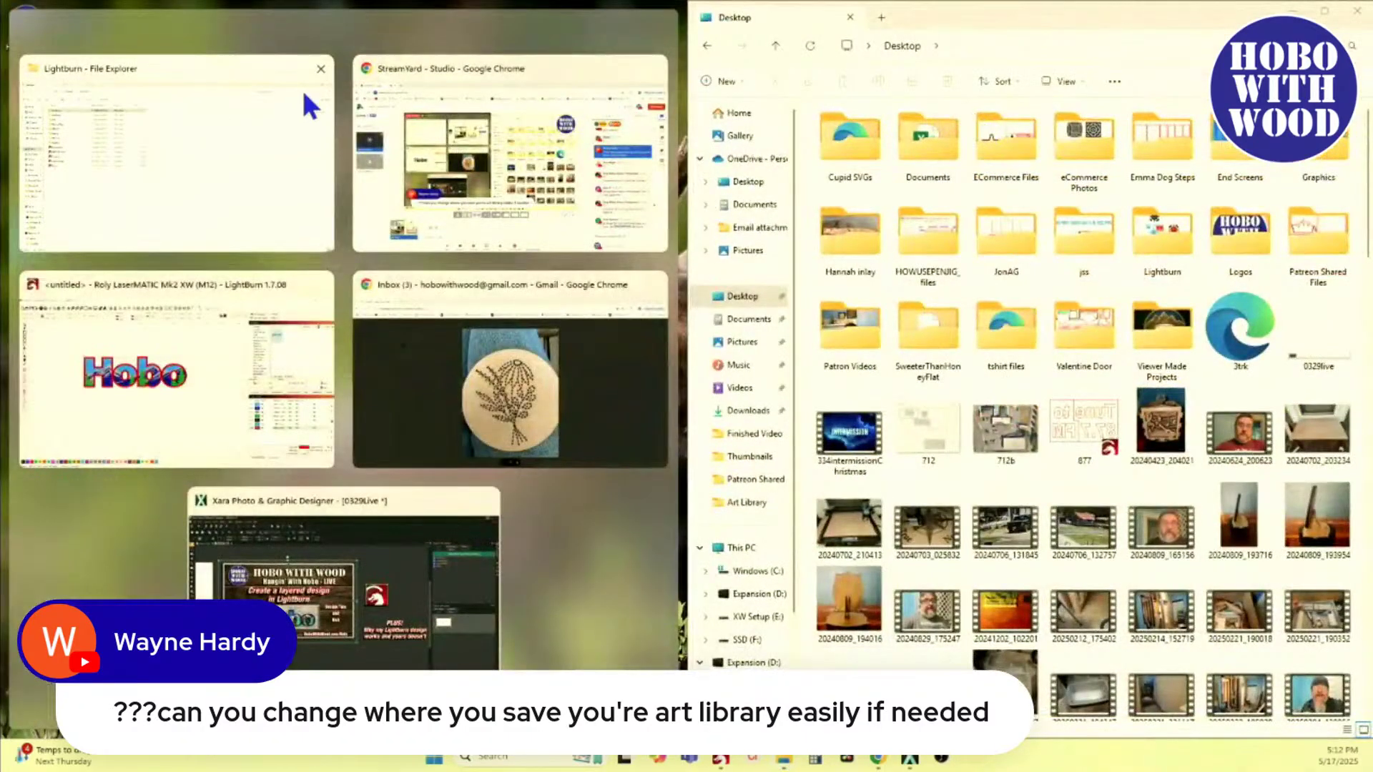
left_click(192, 75)
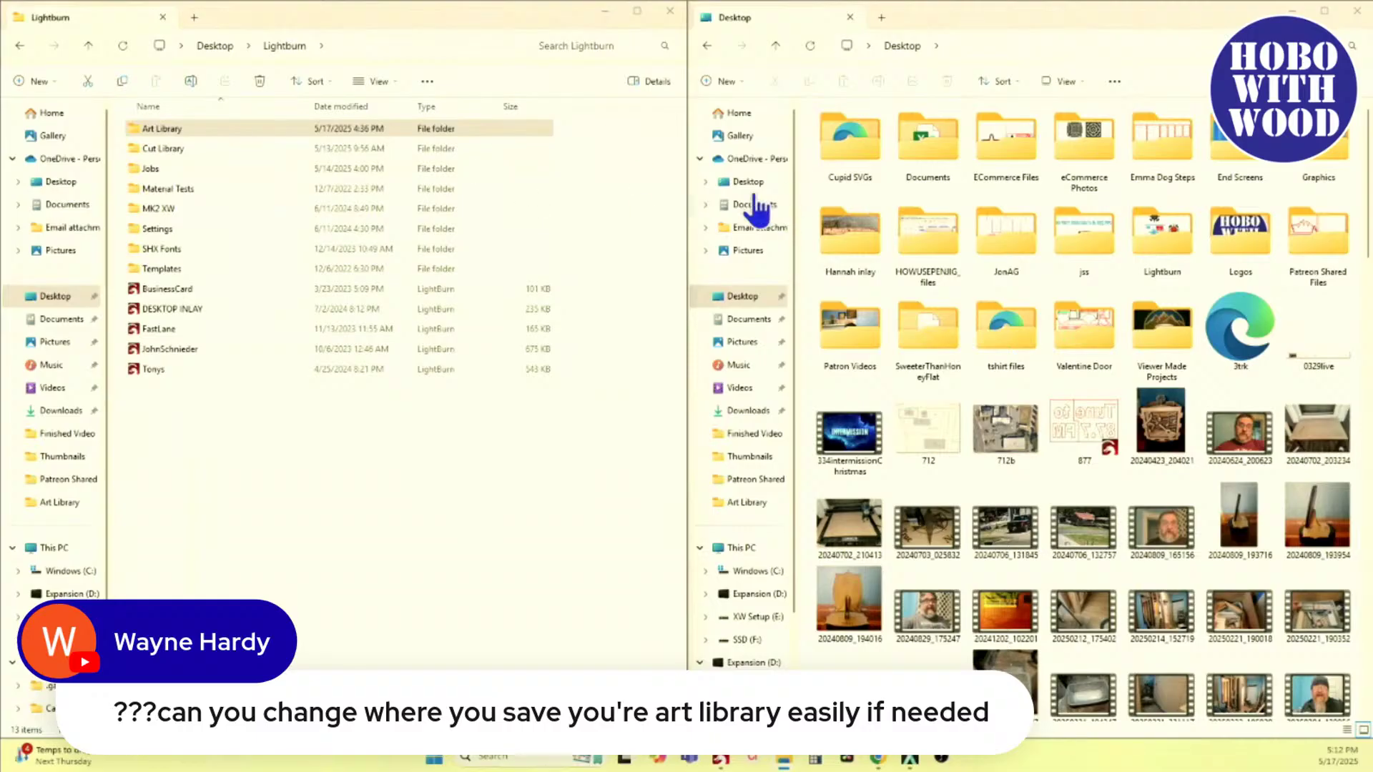
Step: Open the Art Library folder and move the Mountains.lbart file from it to the Desktop folder
double_click(143, 128)
scroll(170, 318, "down", 20)
scroll(169, 314, "down", 8)
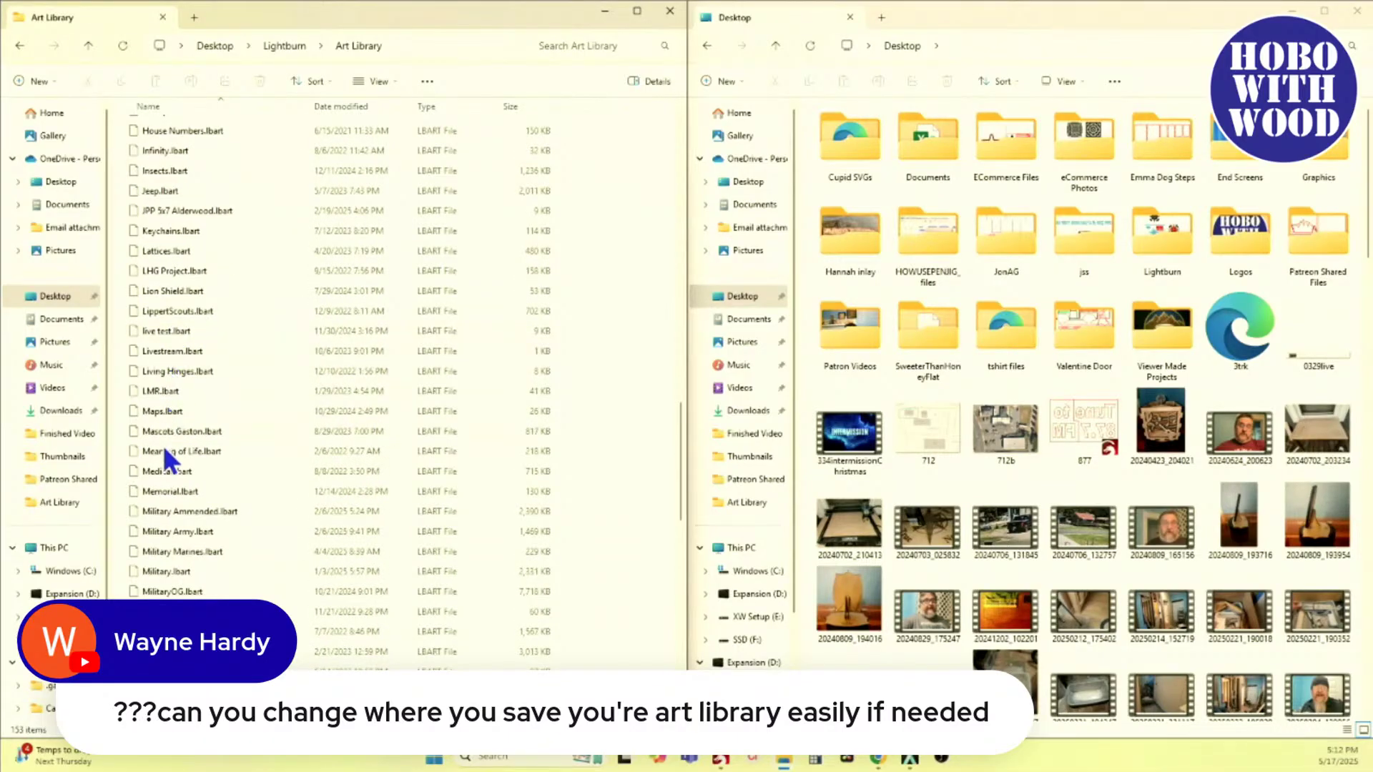
scroll(159, 462, "down", 3)
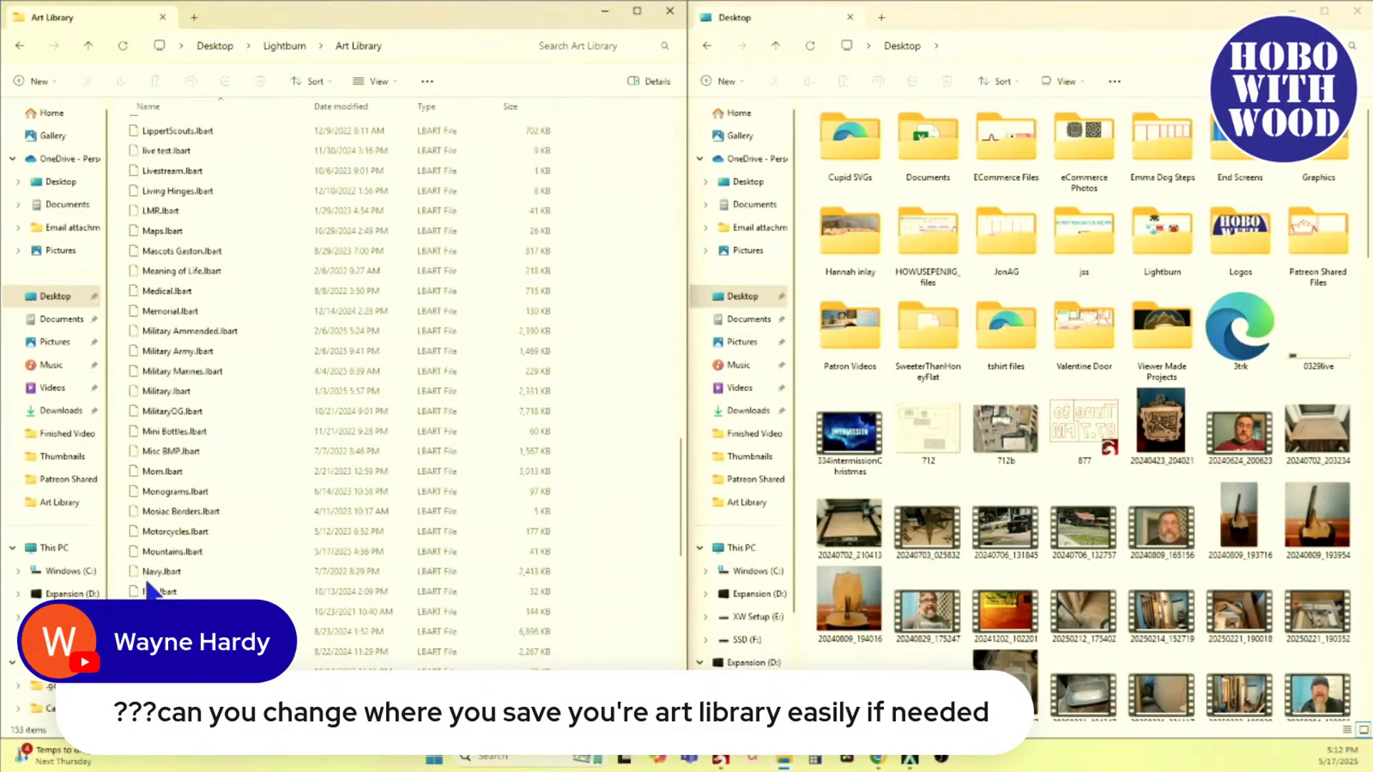
left_click(152, 552)
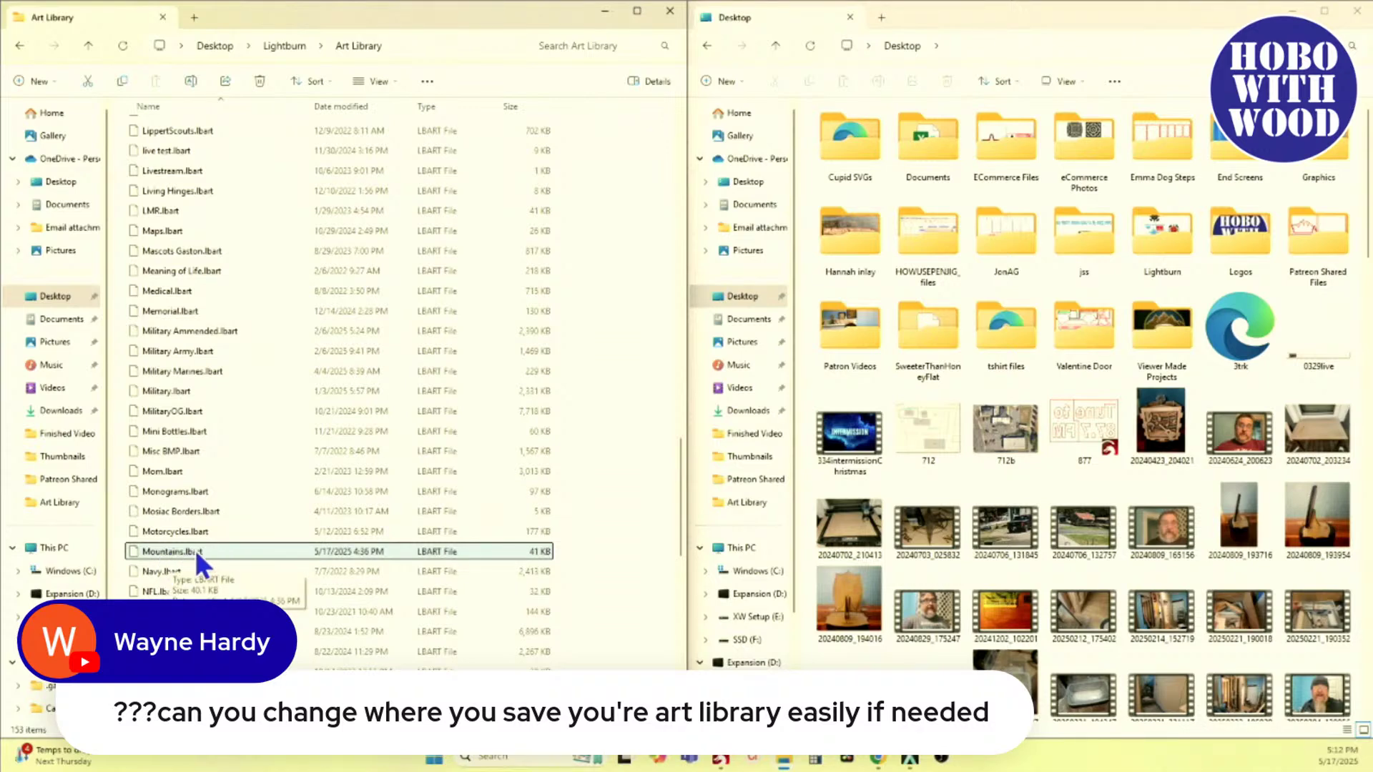
left_click(152, 555)
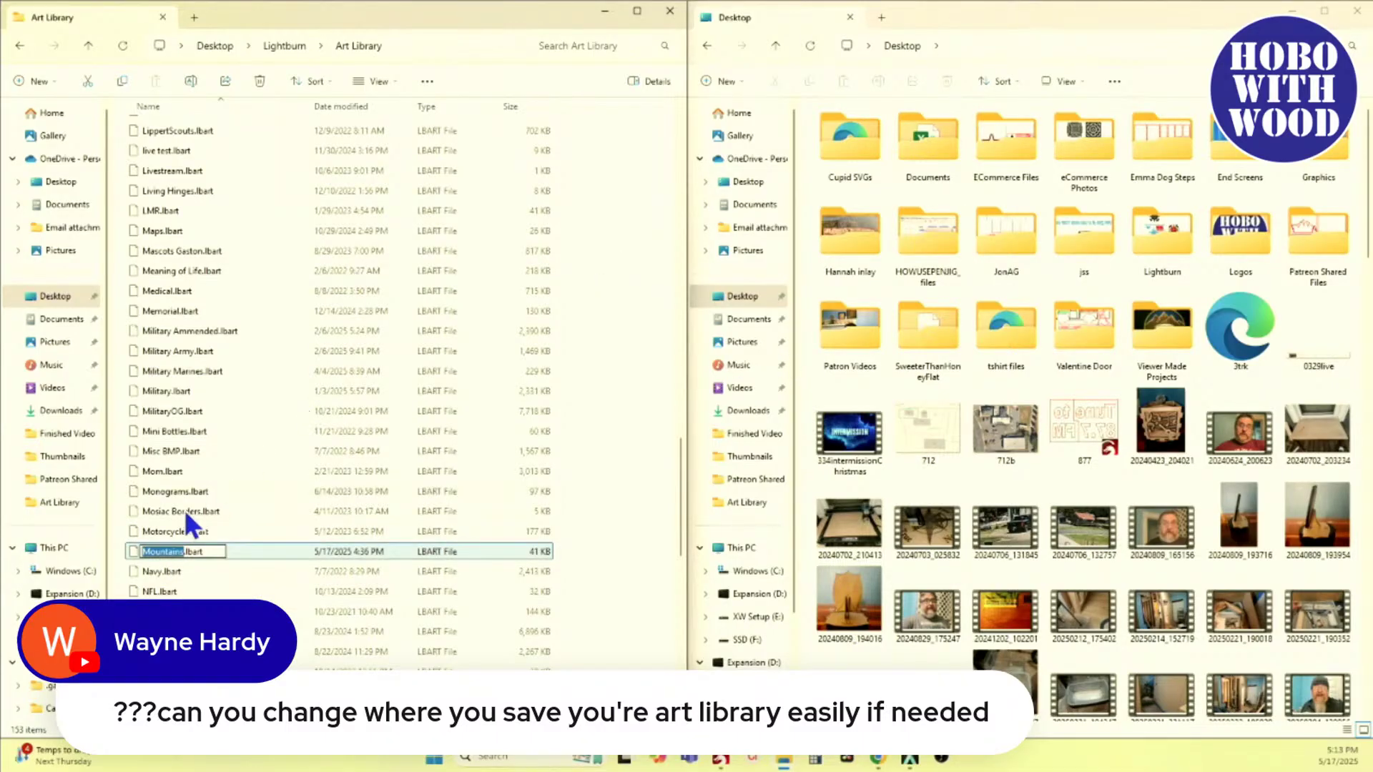
left_click(135, 553)
left_click_drag(139, 550, 1062, 491)
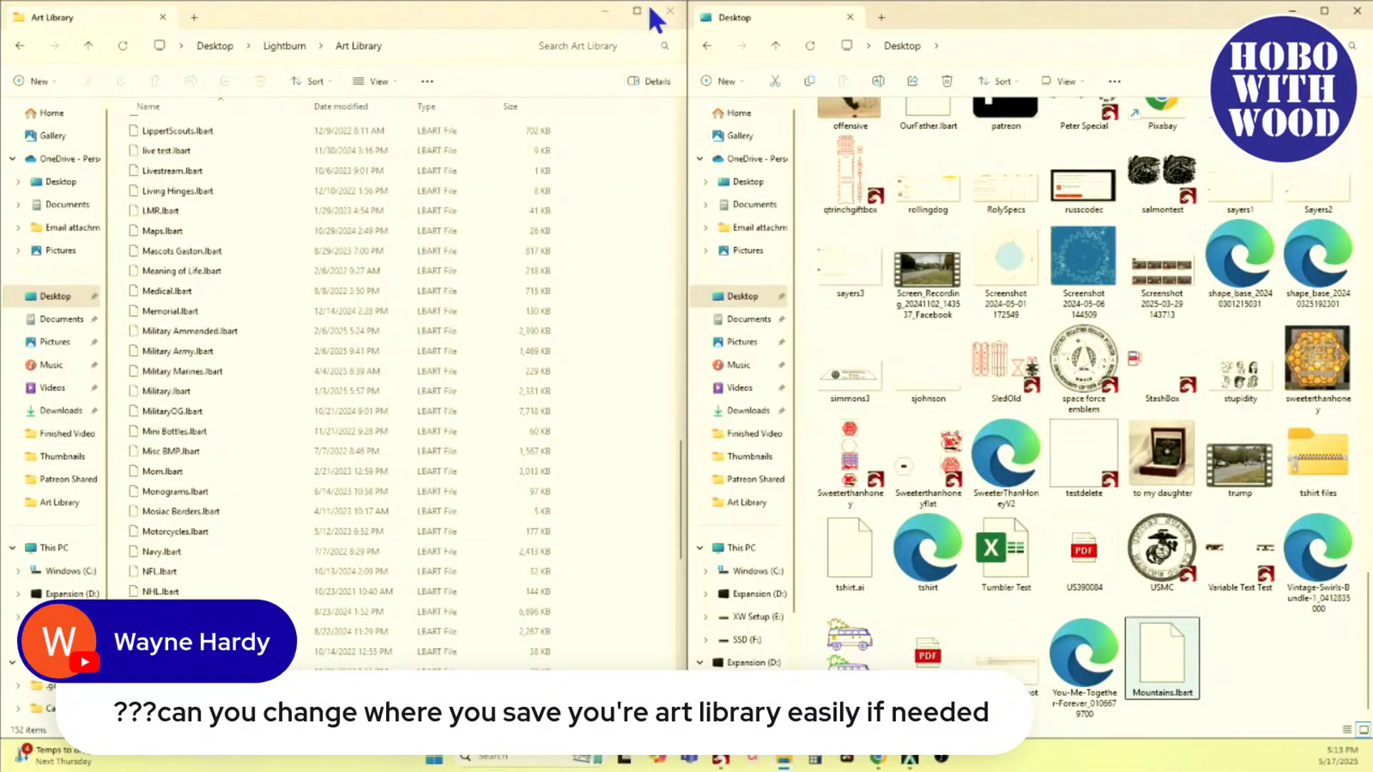
Step: Close the Art Library window and look through the Desktop folder for the Mountains.lbart file
left_click(670, 13)
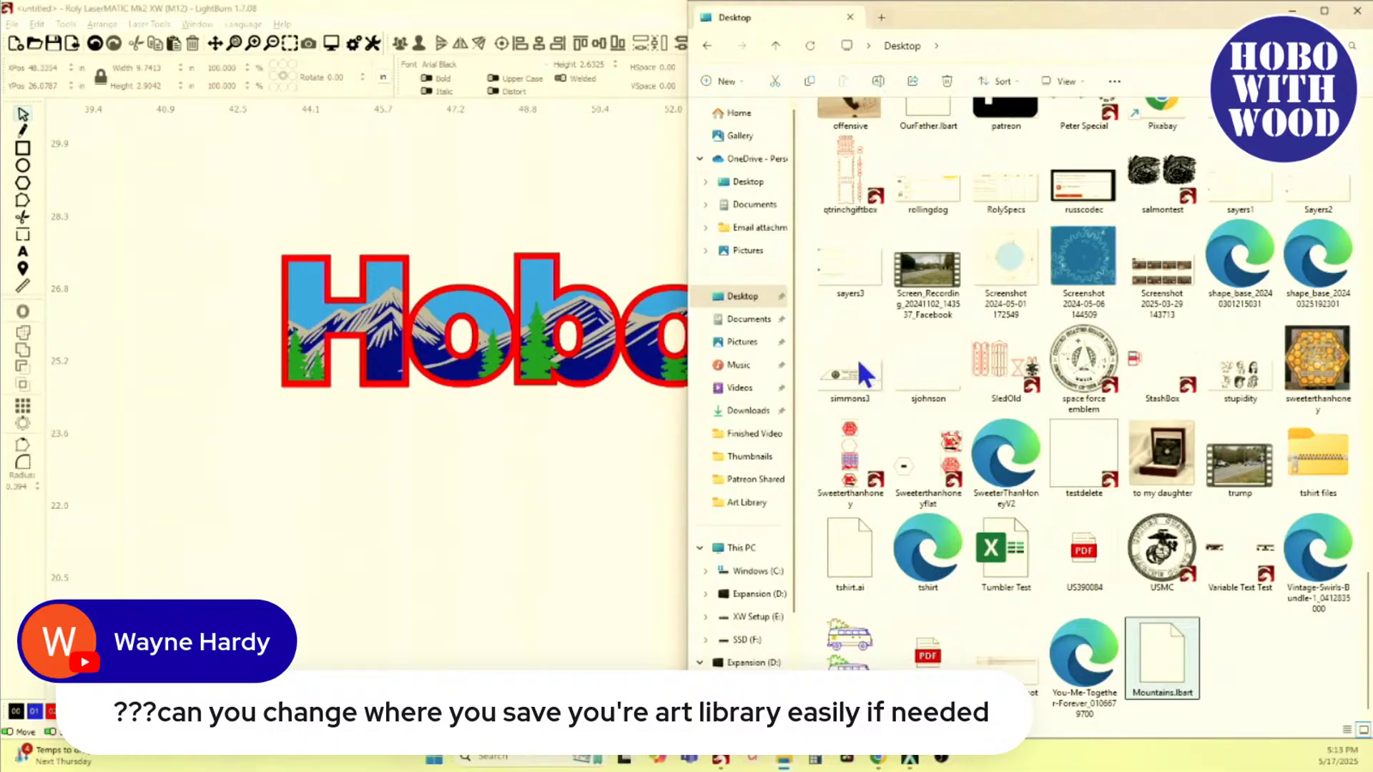
scroll(897, 318, "up", 10)
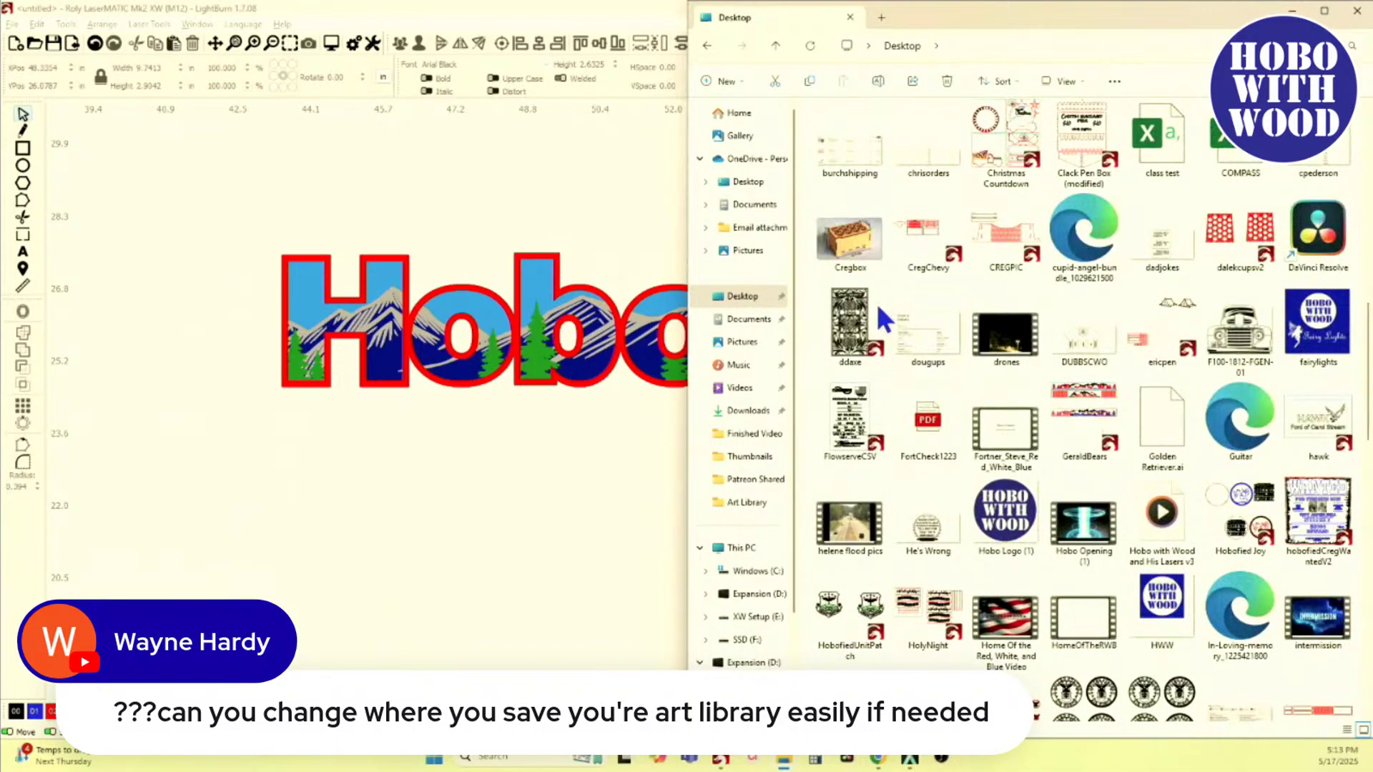
scroll(879, 308, "down", 10)
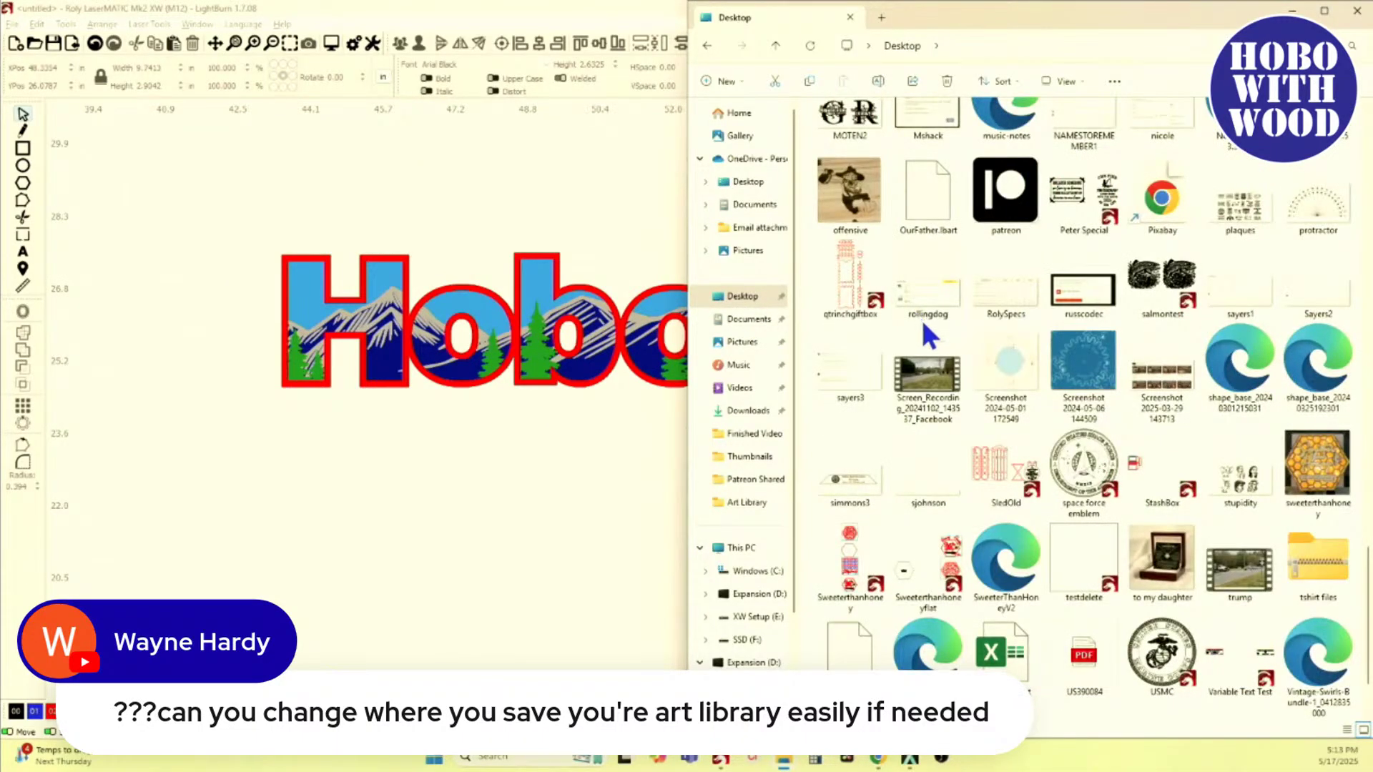
scroll(1046, 397, "down", 1)
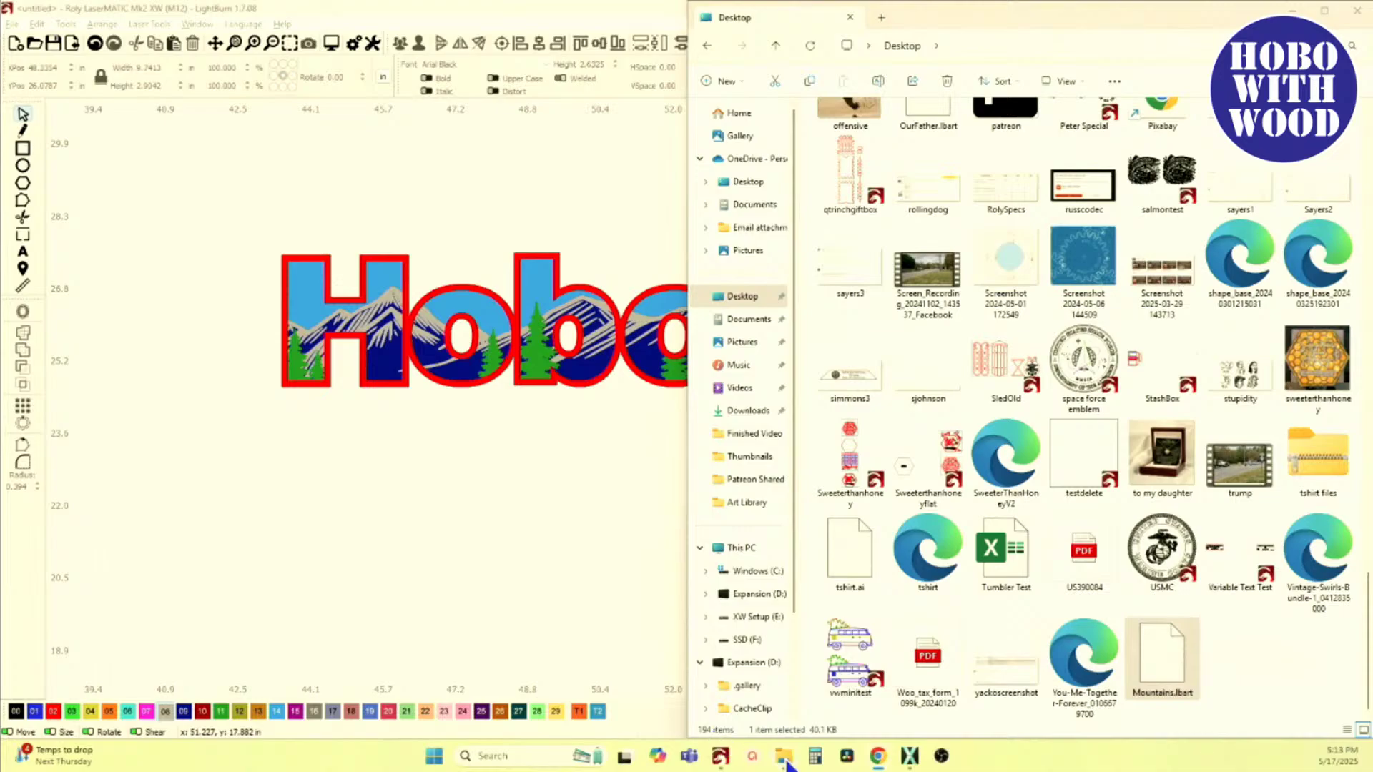
Step: Open a new File Explorer window and arrange it side by side with the Desktop folder window
mouse_move(786, 763)
right_click(783, 765)
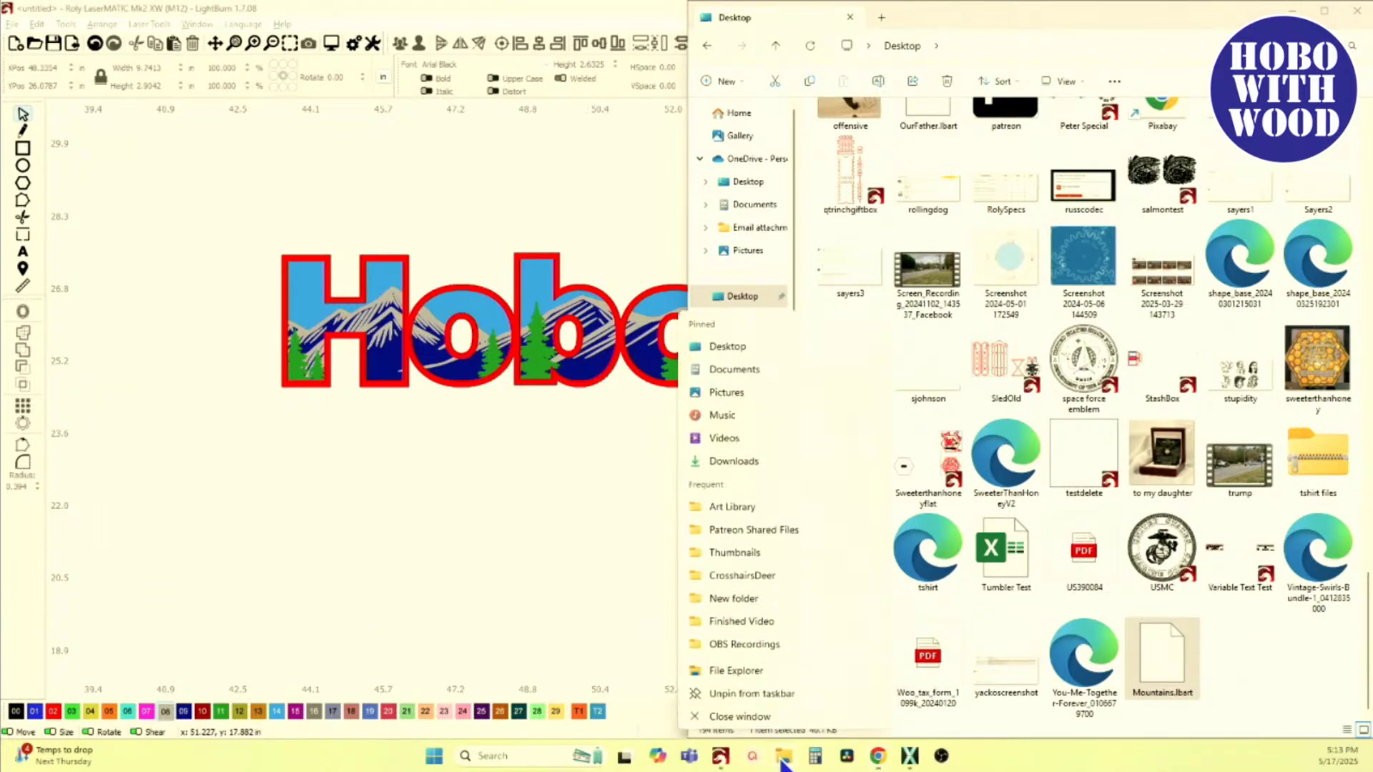
left_click(737, 671)
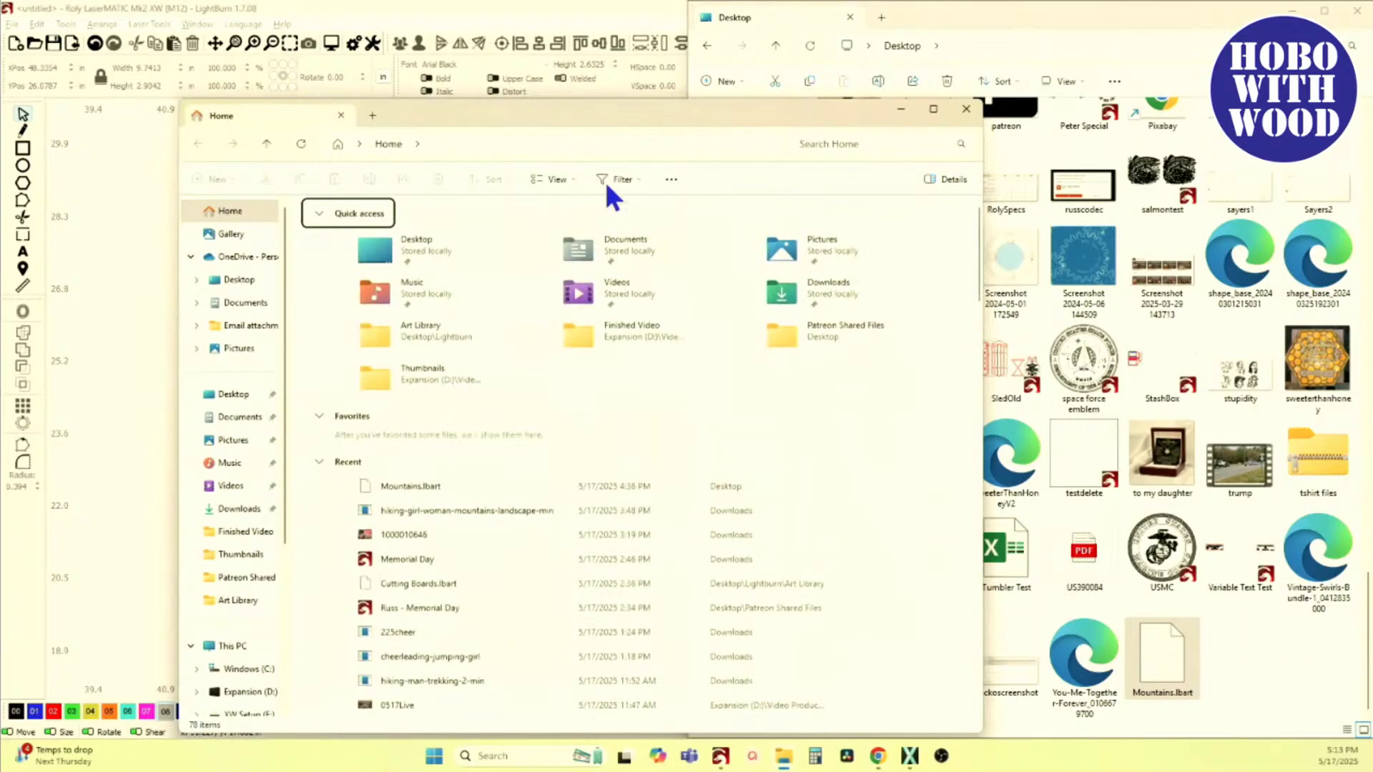
left_click_drag(565, 117, 1369, 200)
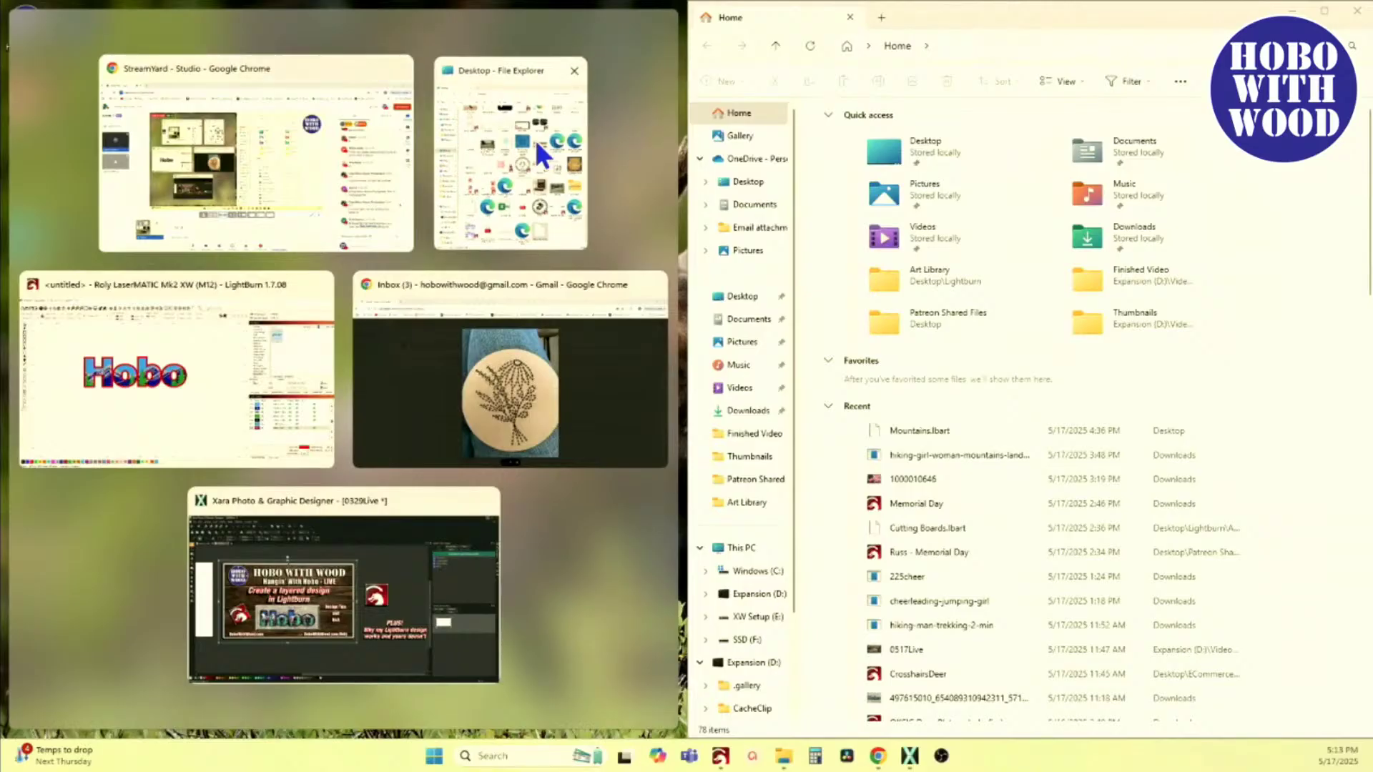
left_click(534, 137)
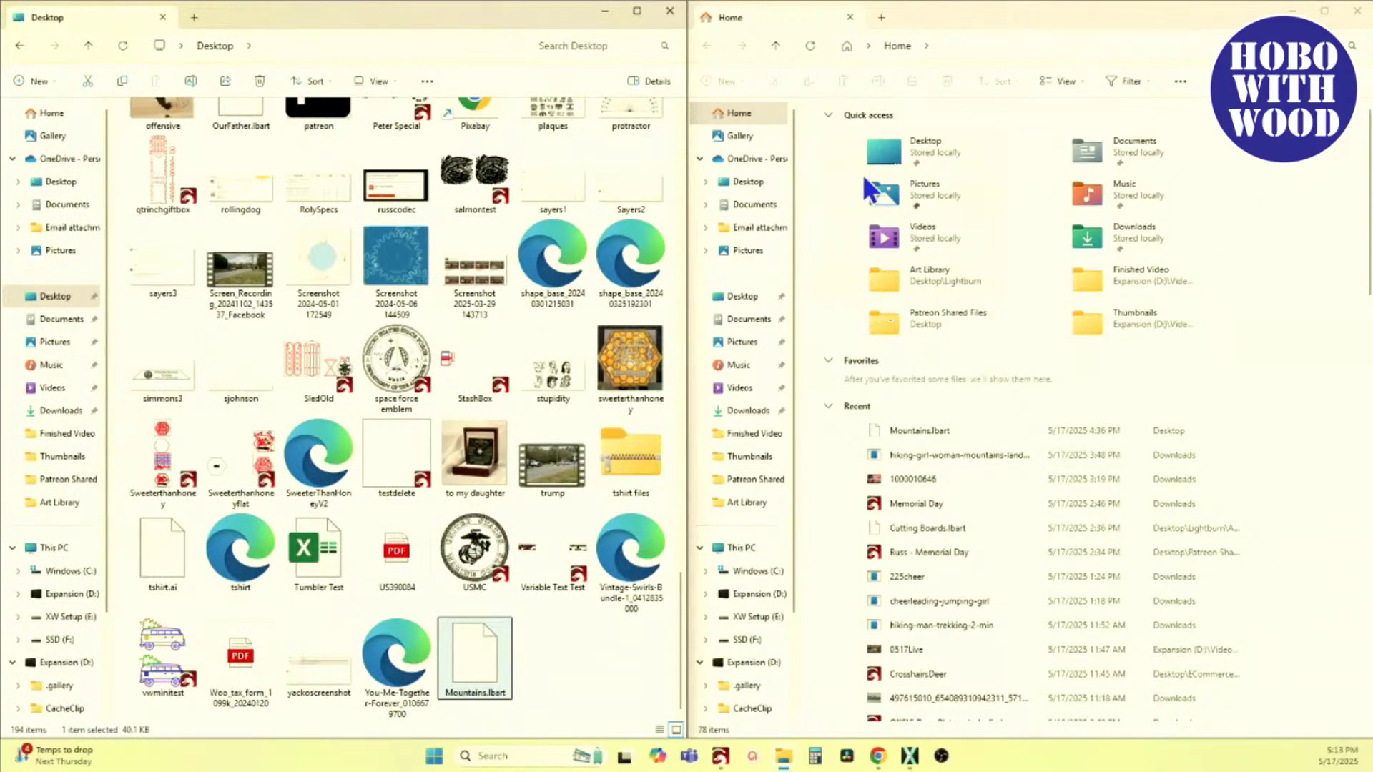
Step: Open Lightburn's Art Library folder in the new window and move Mountains.lbart into it from the Desktop folder
left_click(904, 140)
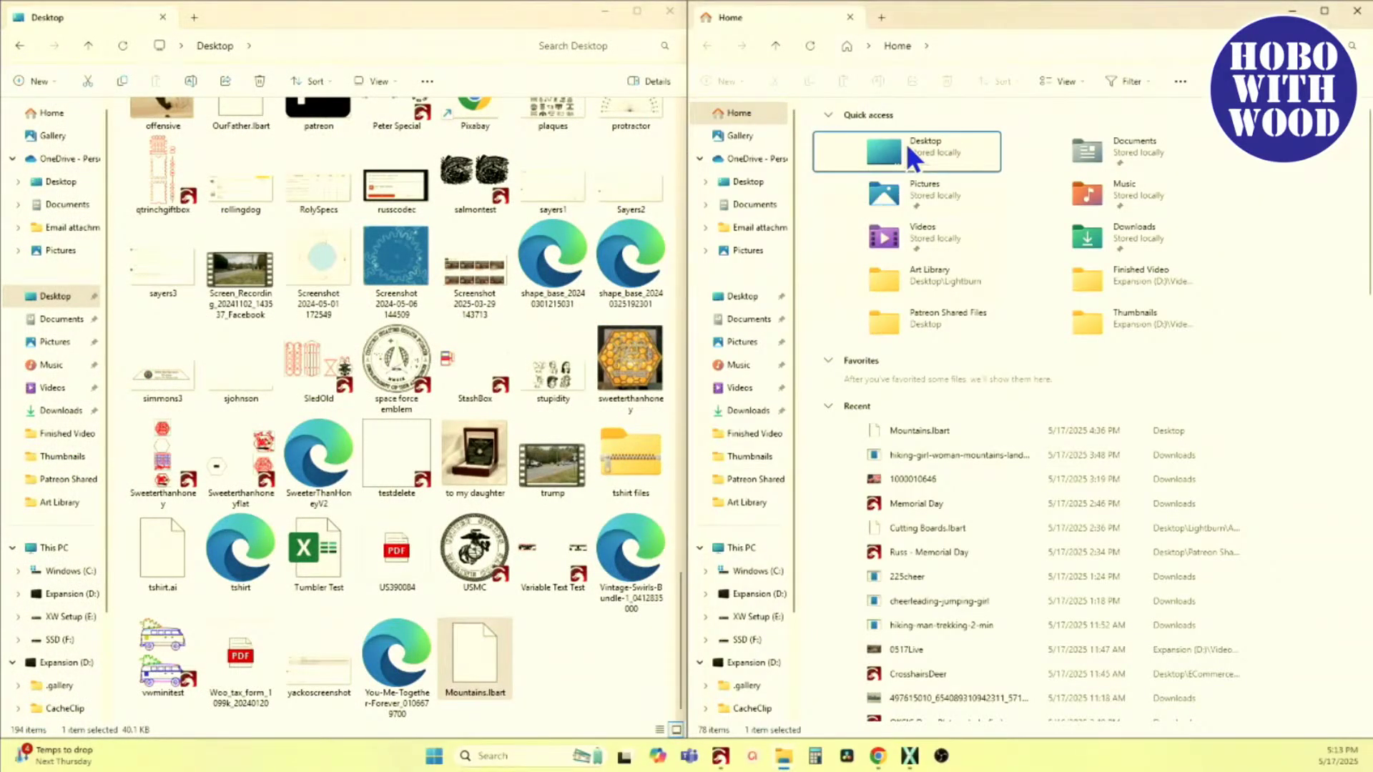
left_click(748, 182)
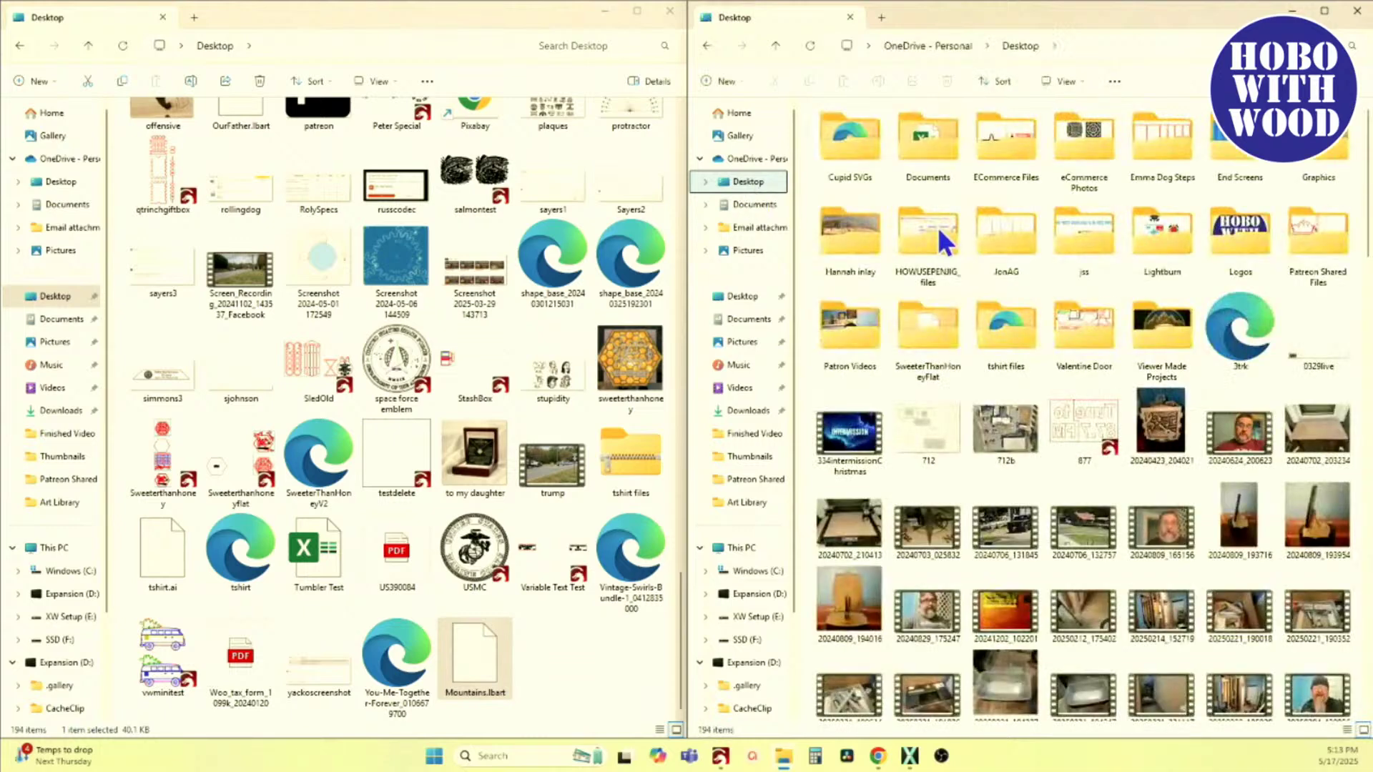
double_click(1181, 242)
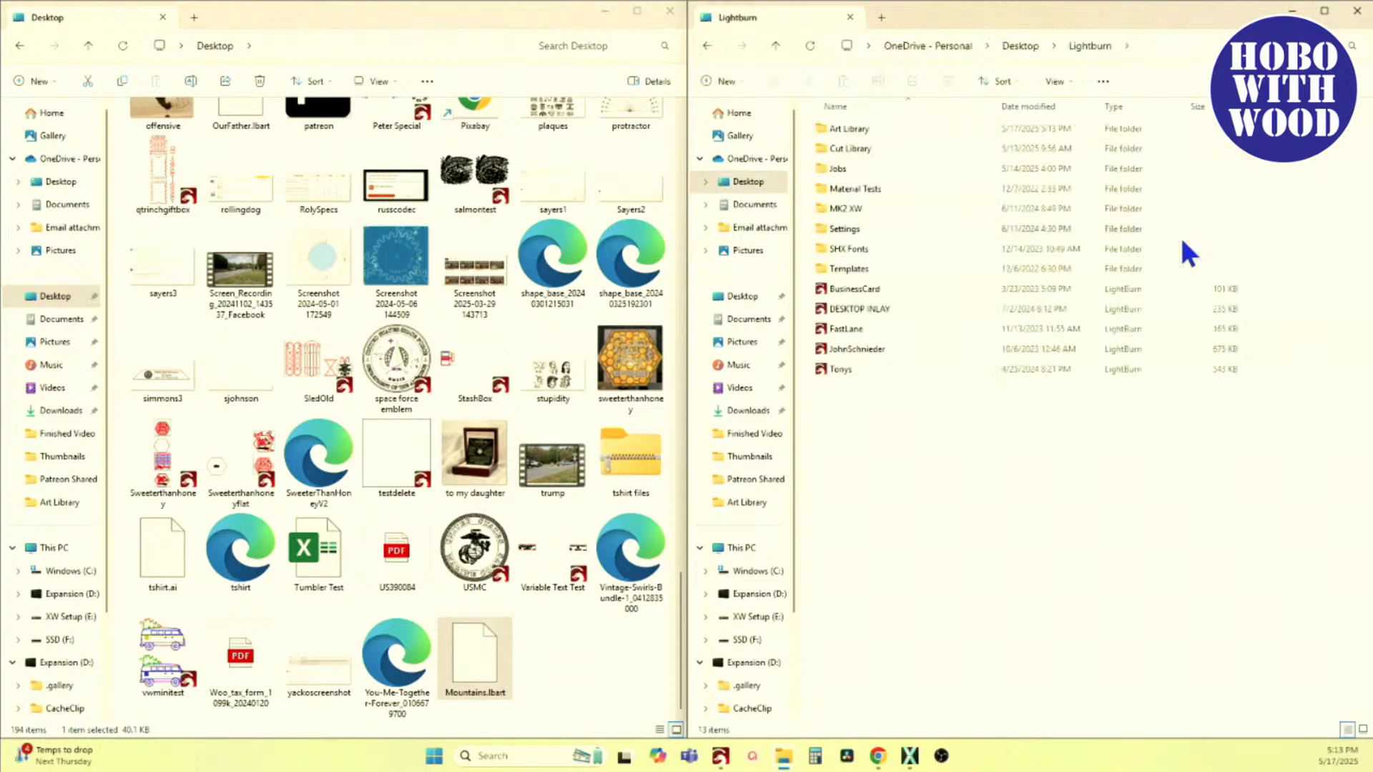
double_click(858, 125)
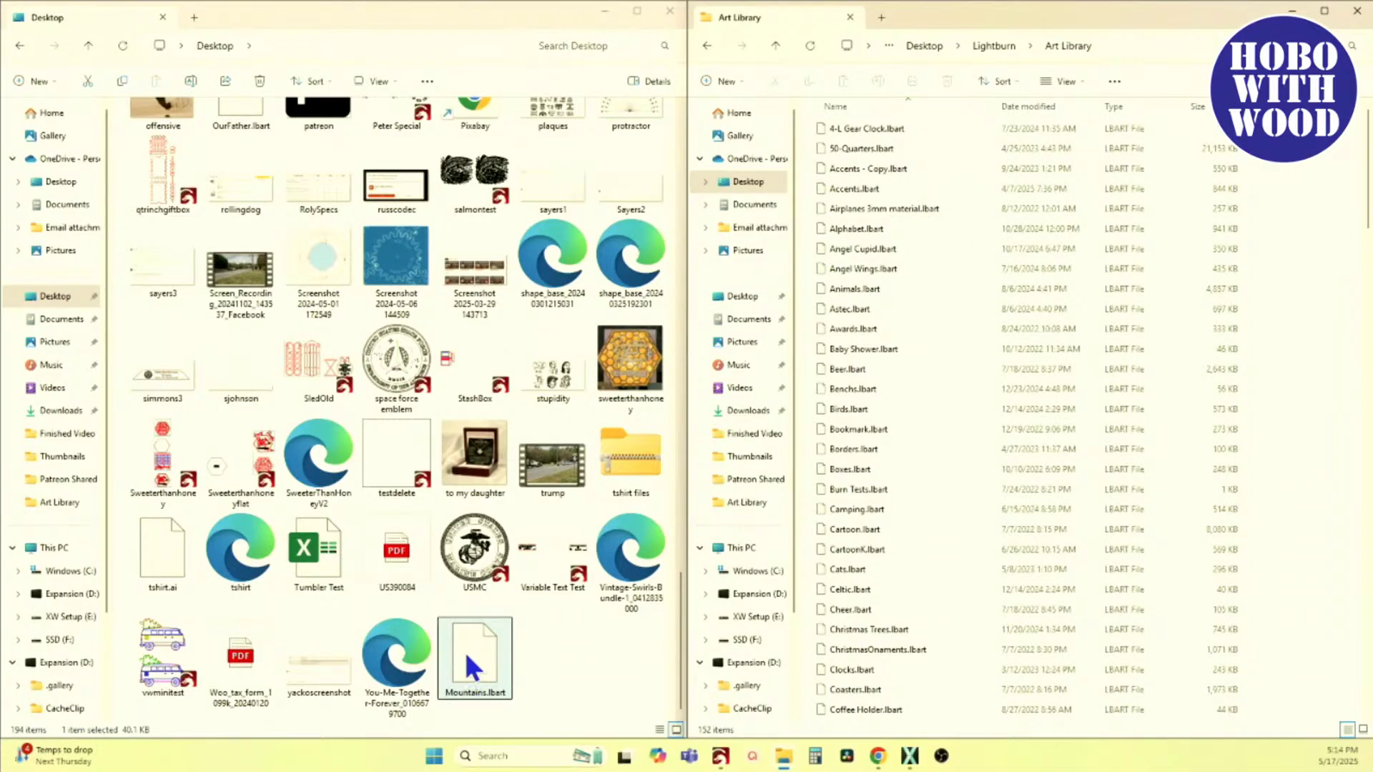
left_click_drag(464, 650, 911, 641)
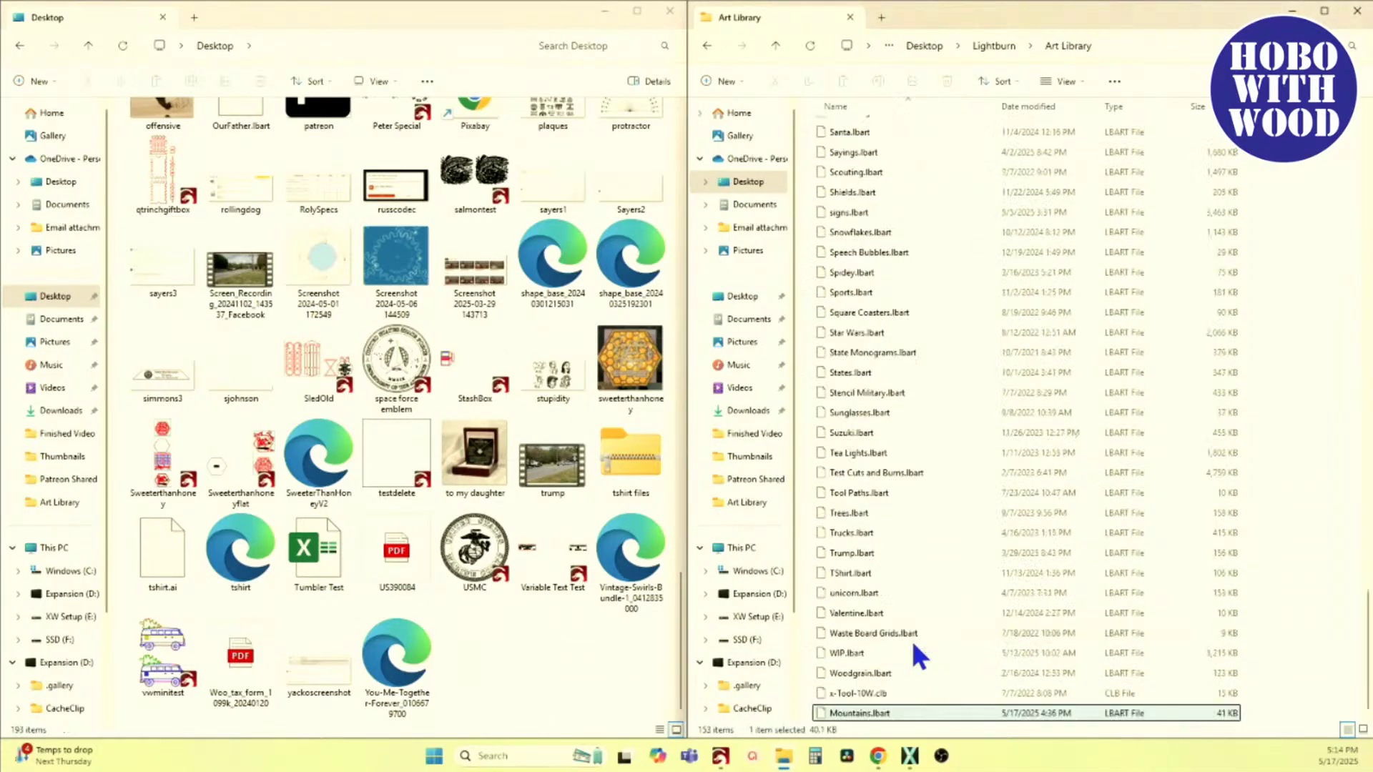
scroll(864, 276, "up", 10)
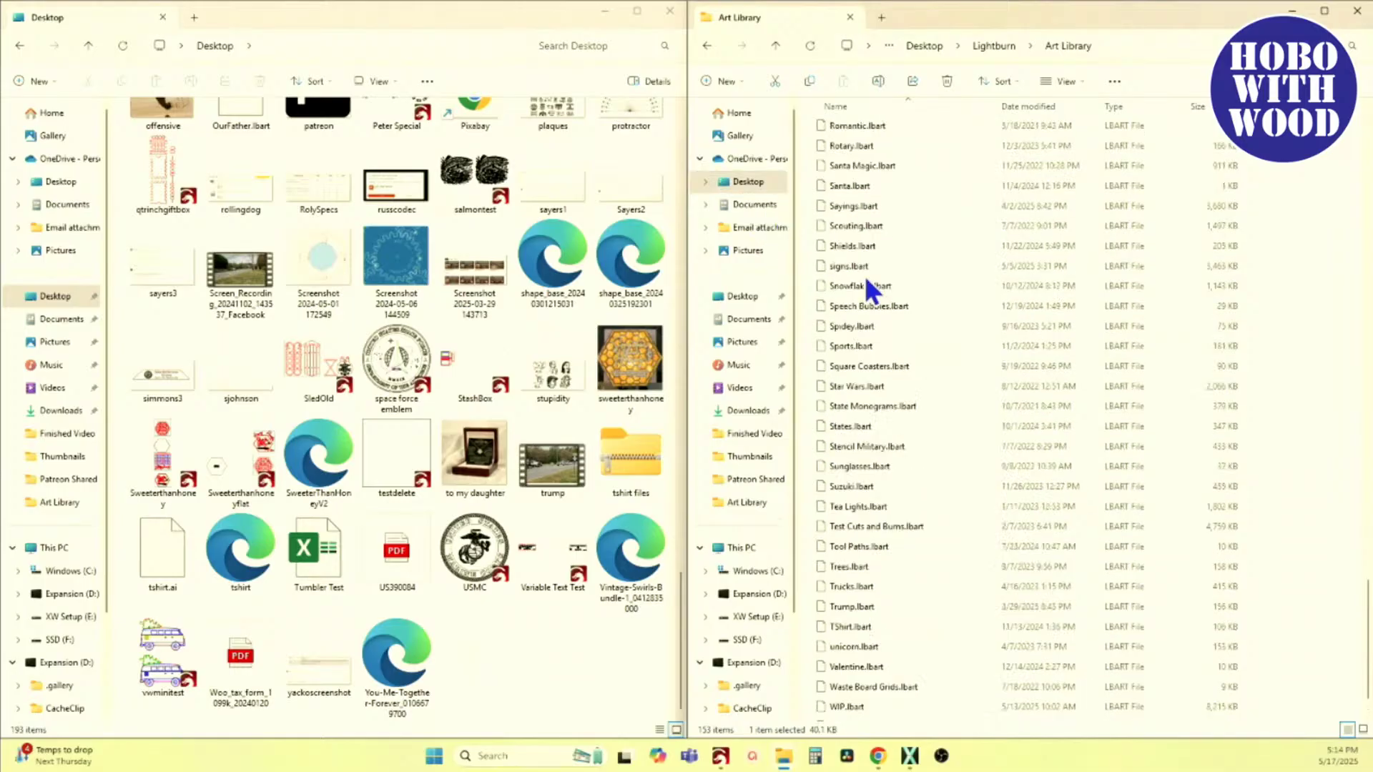
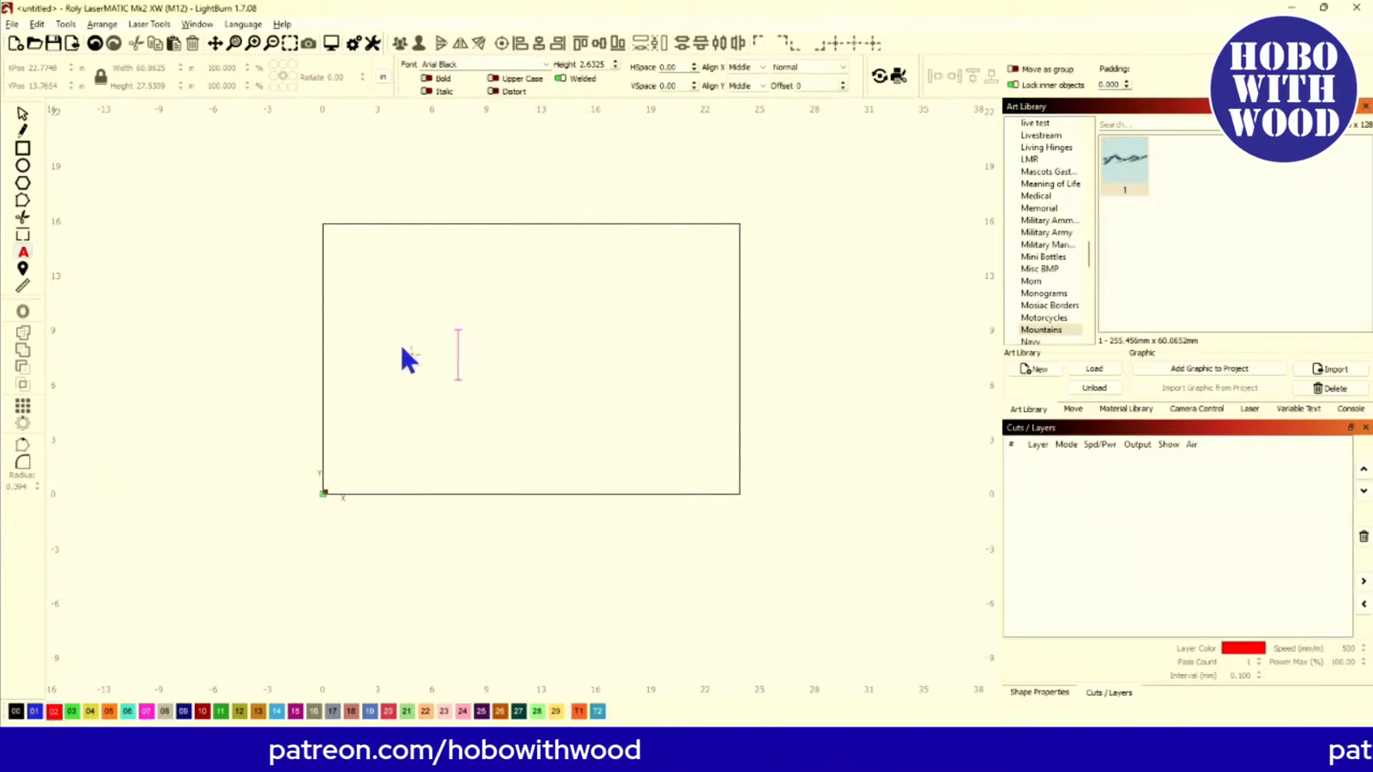
Step: Enter a sample first name as Arial Black text on the workspace and assign it to the red layer 02
type("Ju")
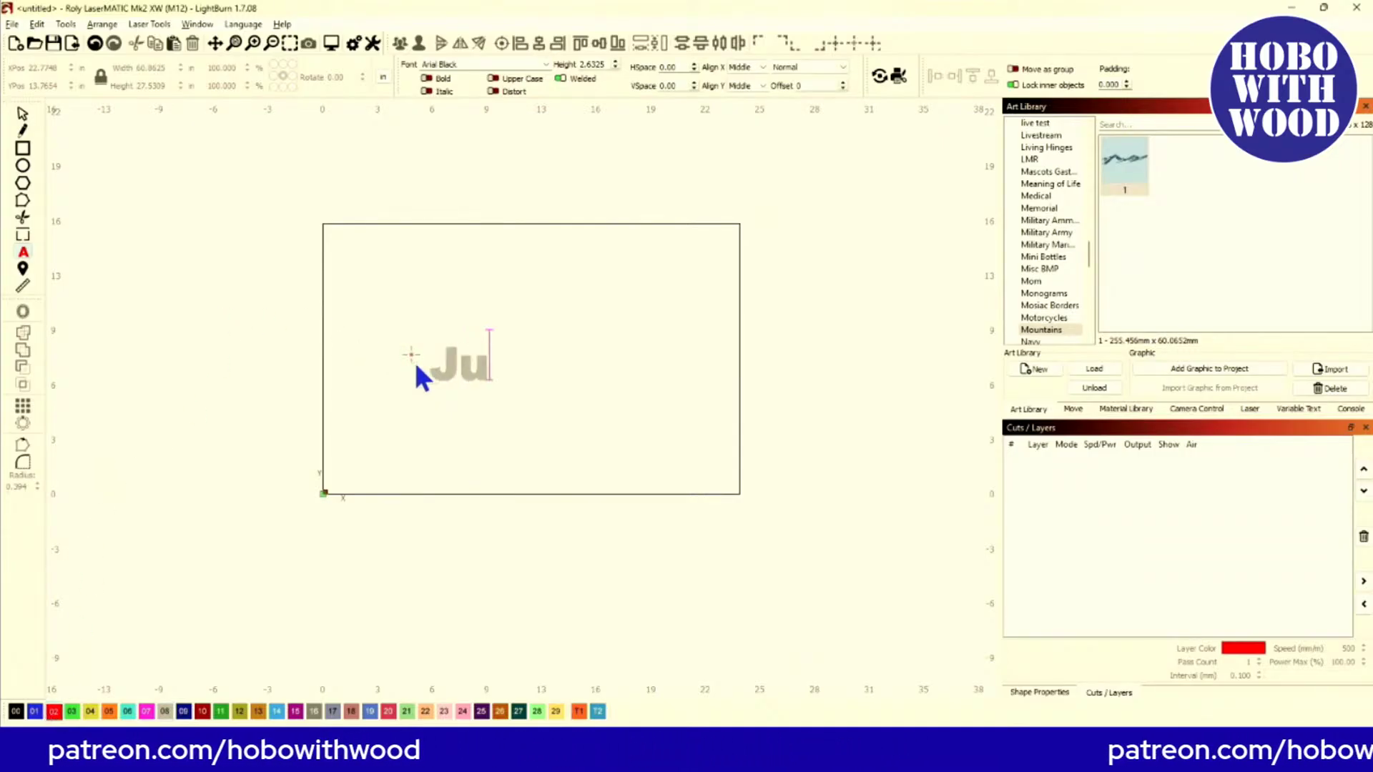
type("lie")
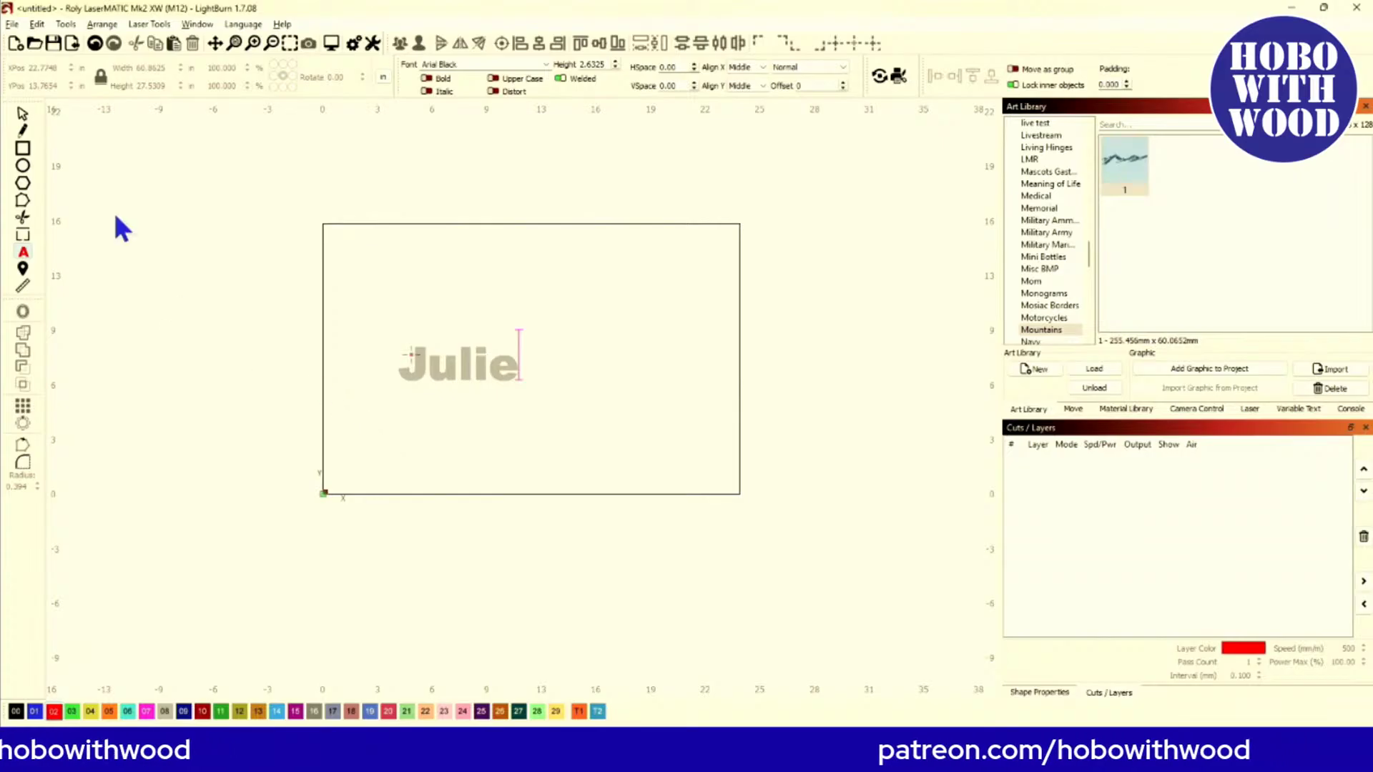
left_click(19, 118)
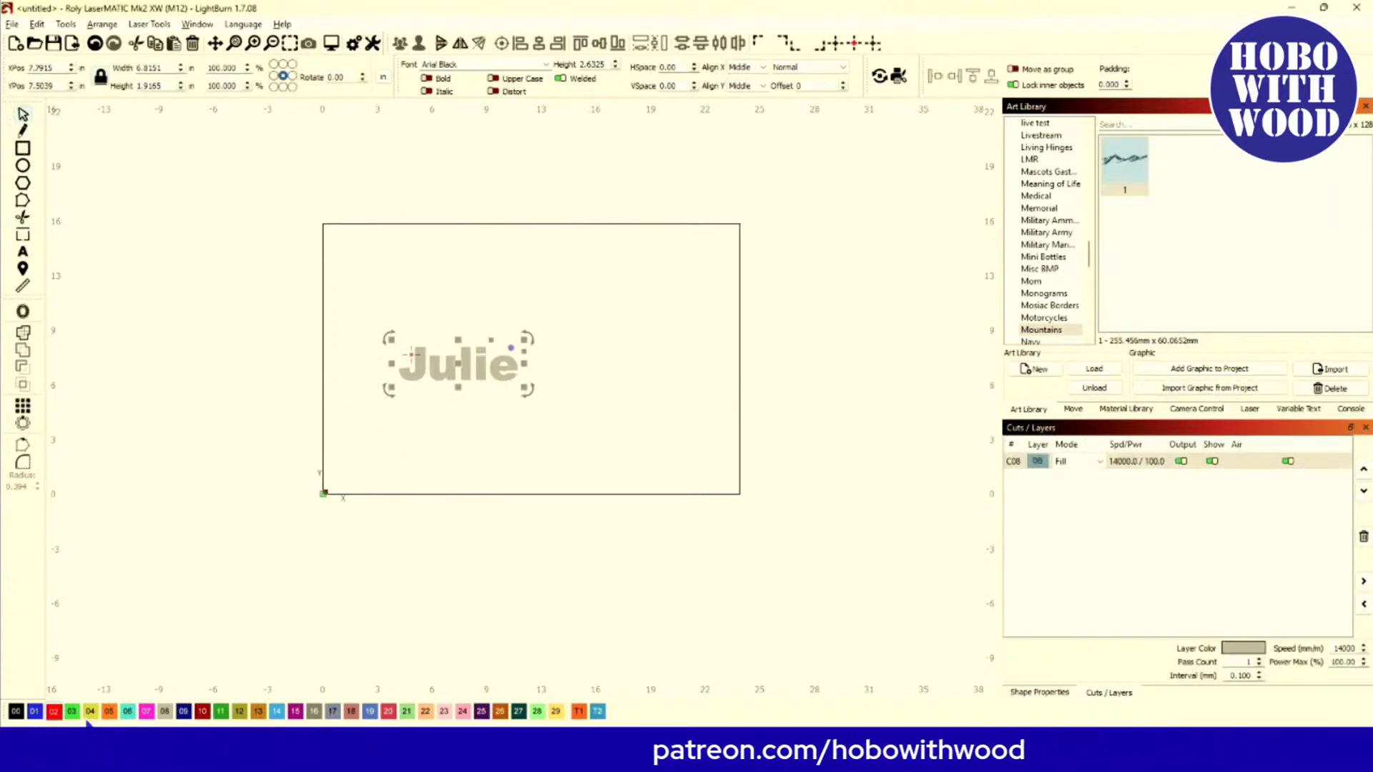
left_click(54, 711)
left_click(424, 415)
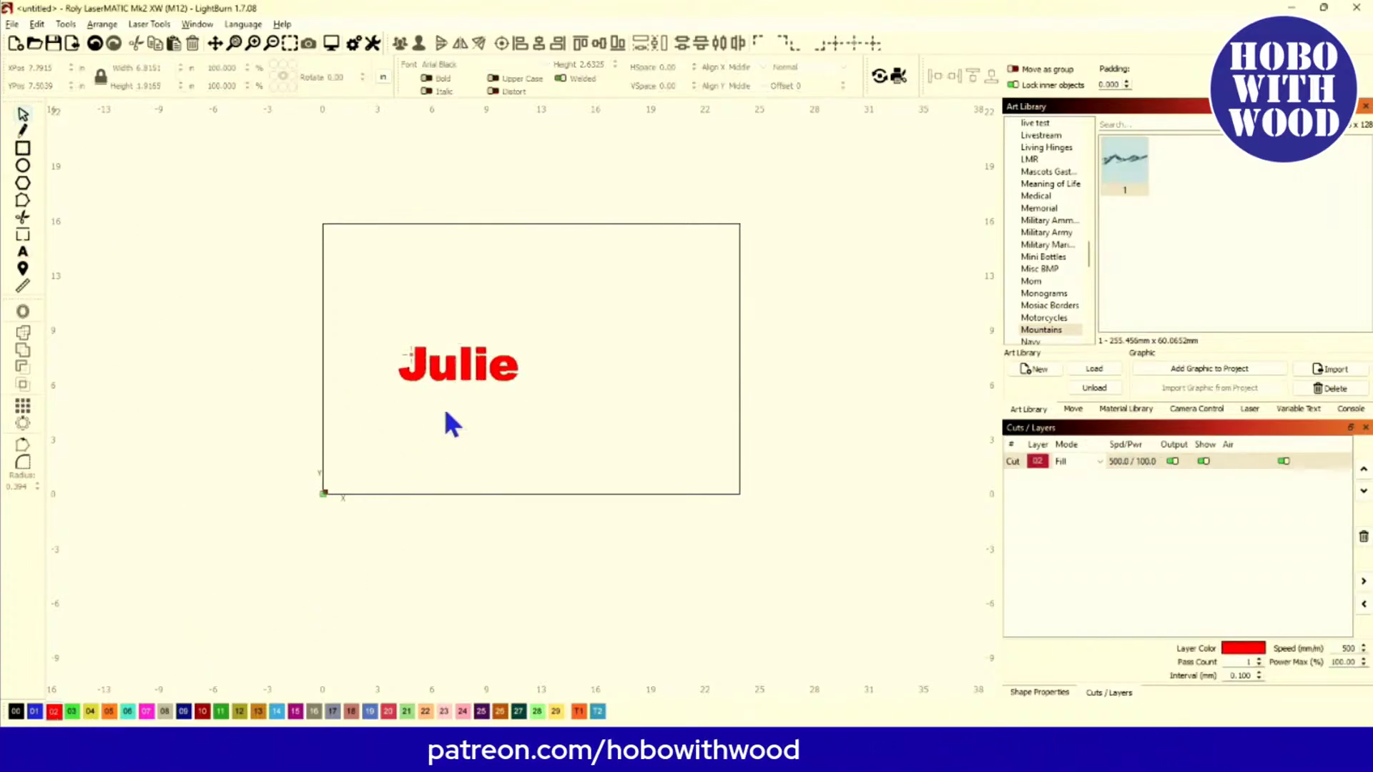
Step: Change the mode of the red layer 02 to Line
scroll(453, 380, "up", 6)
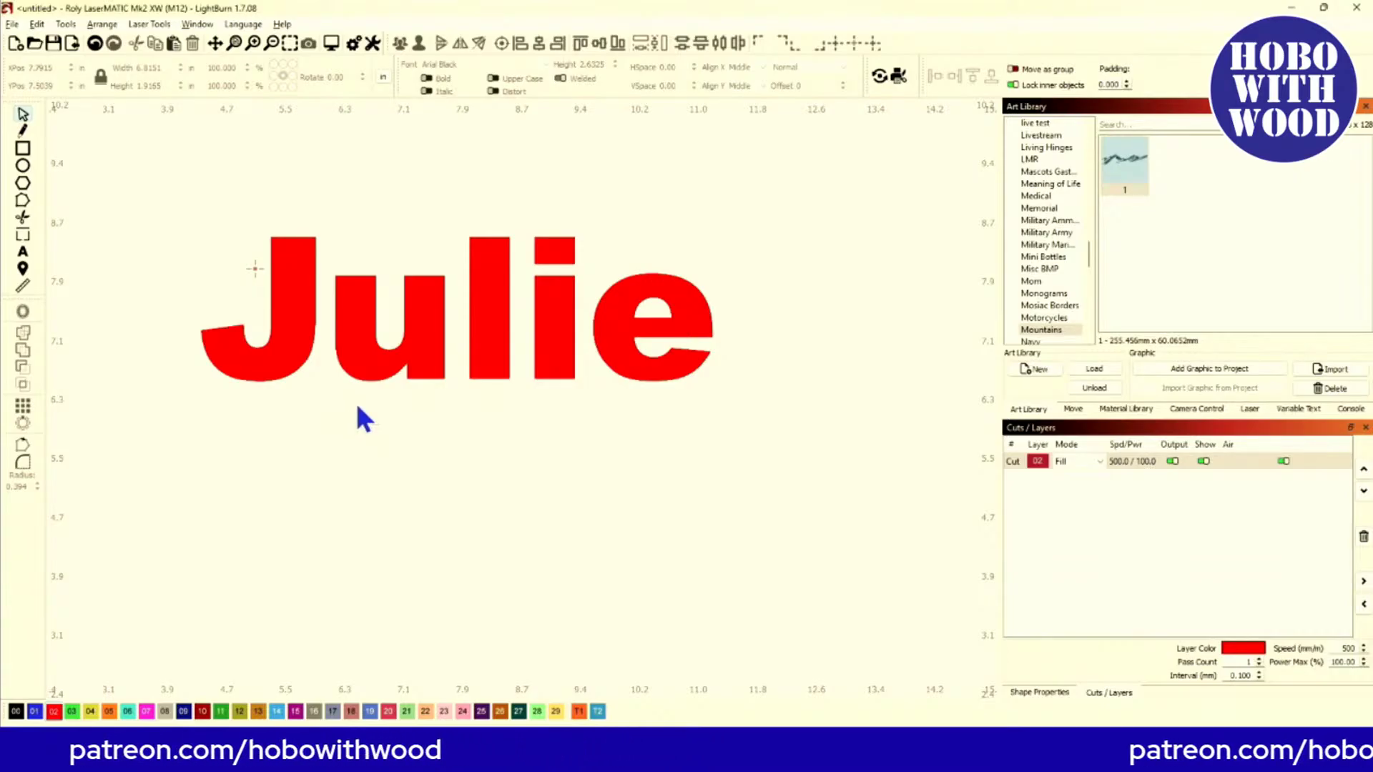
scroll(355, 410, "down", 1)
left_click(1076, 461)
left_click(1076, 461)
left_click(1078, 475)
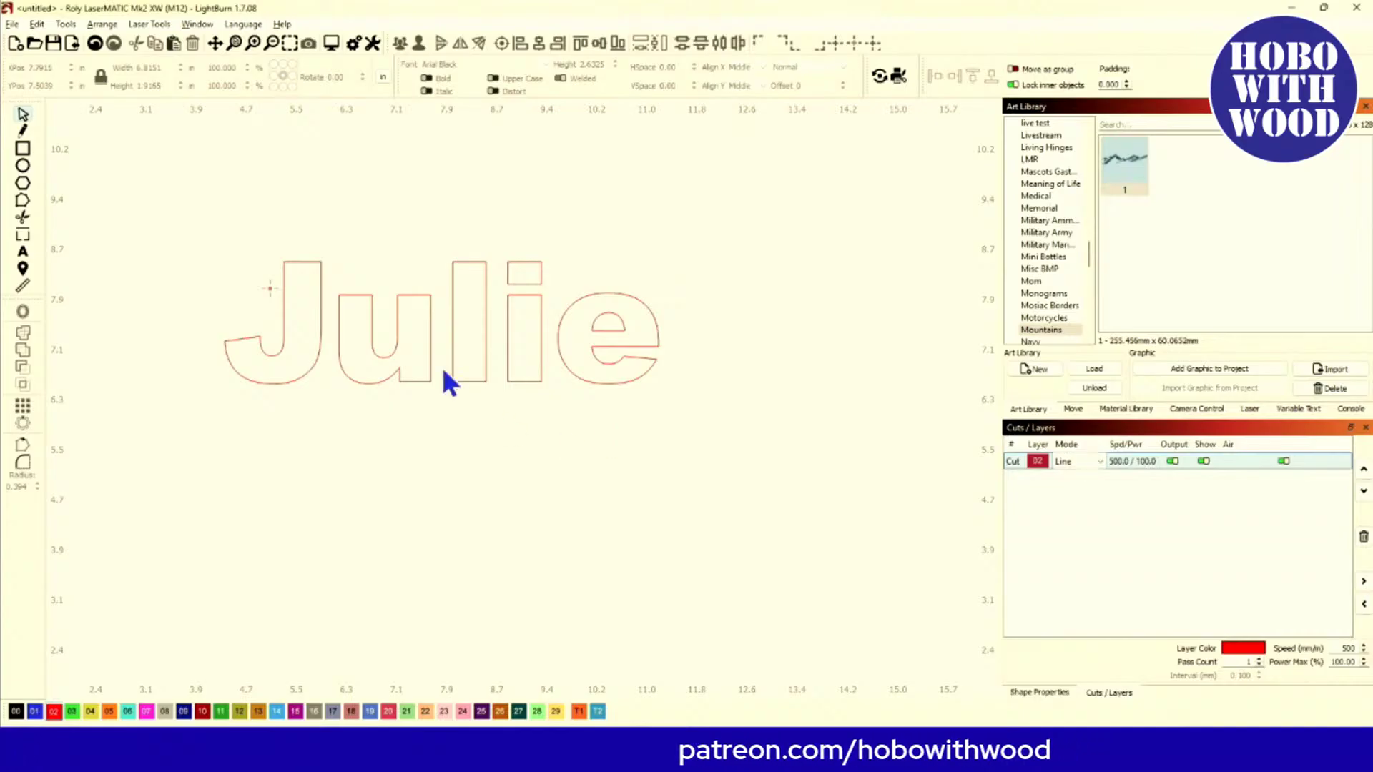
Step: Select the name text and set its horizontal letter spacing to 5.00
left_click_drag(176, 208, 755, 450)
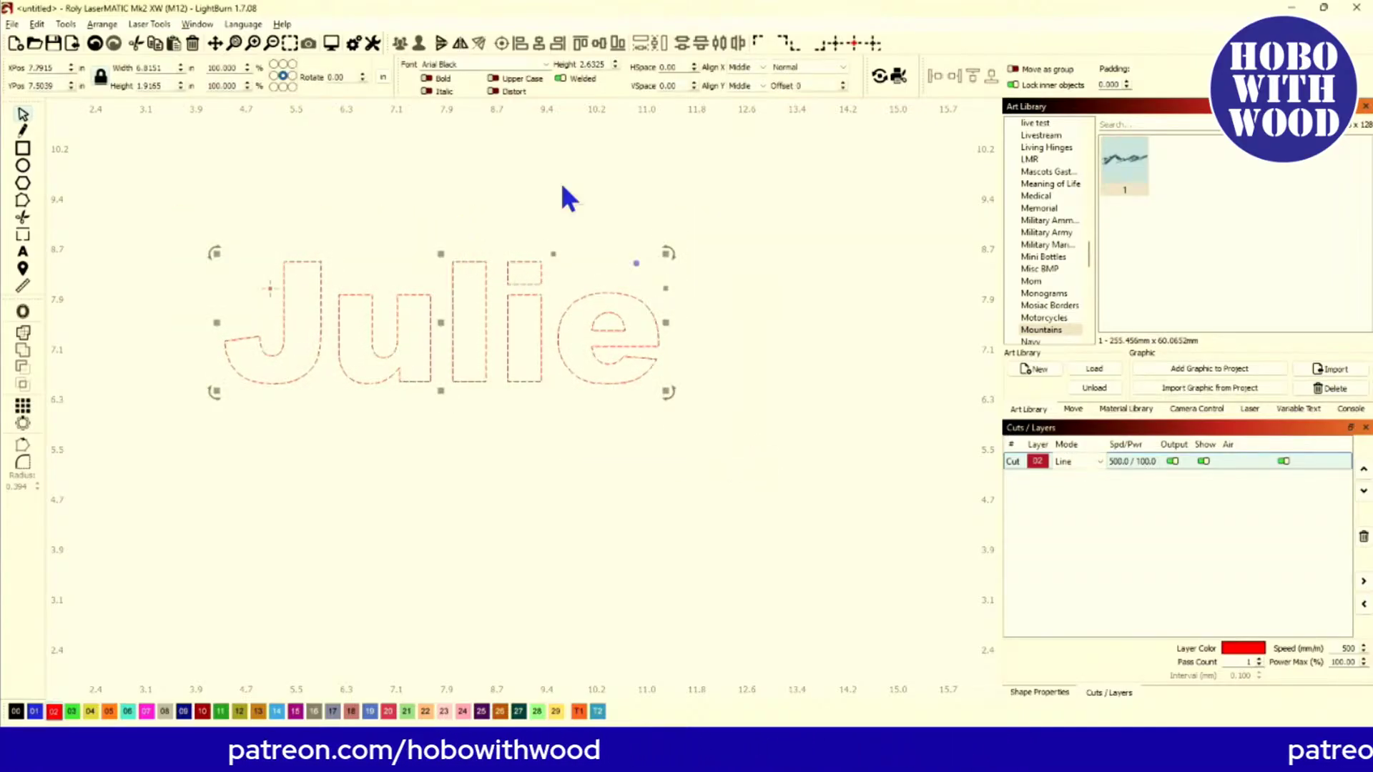
left_click(692, 63)
left_click(692, 64)
left_click(693, 64)
left_click(692, 64)
left_click(693, 63)
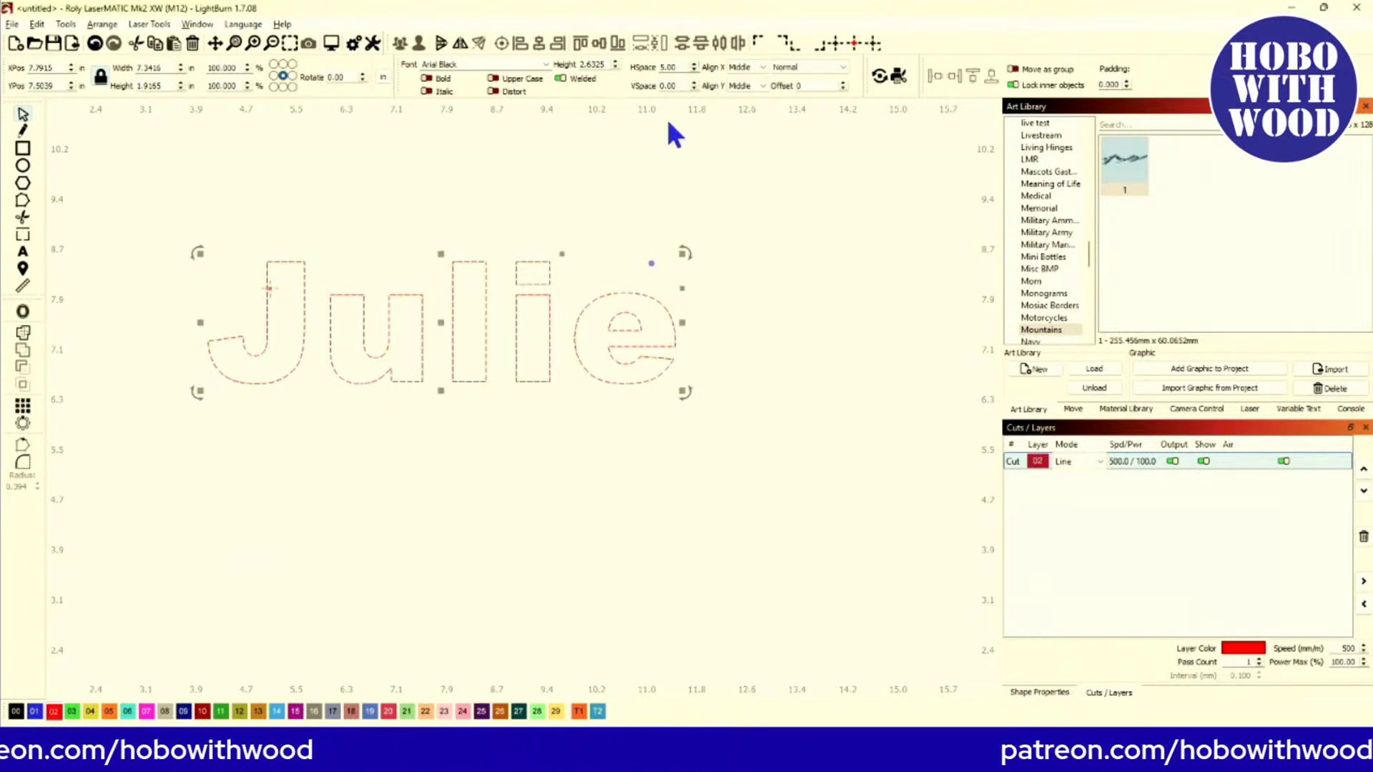
Step: Convert the name text to paths and separate it into individual letter shapes
right_click(449, 355)
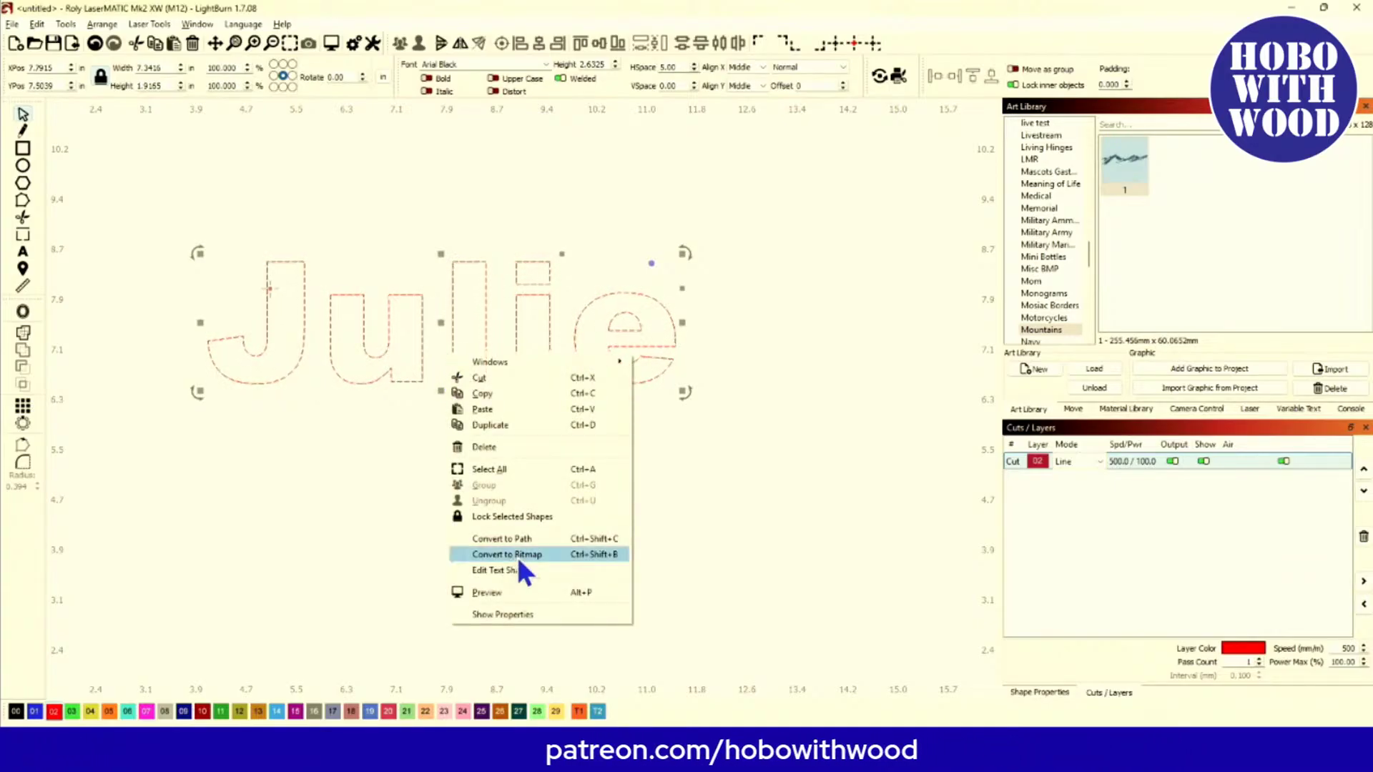
left_click(538, 540)
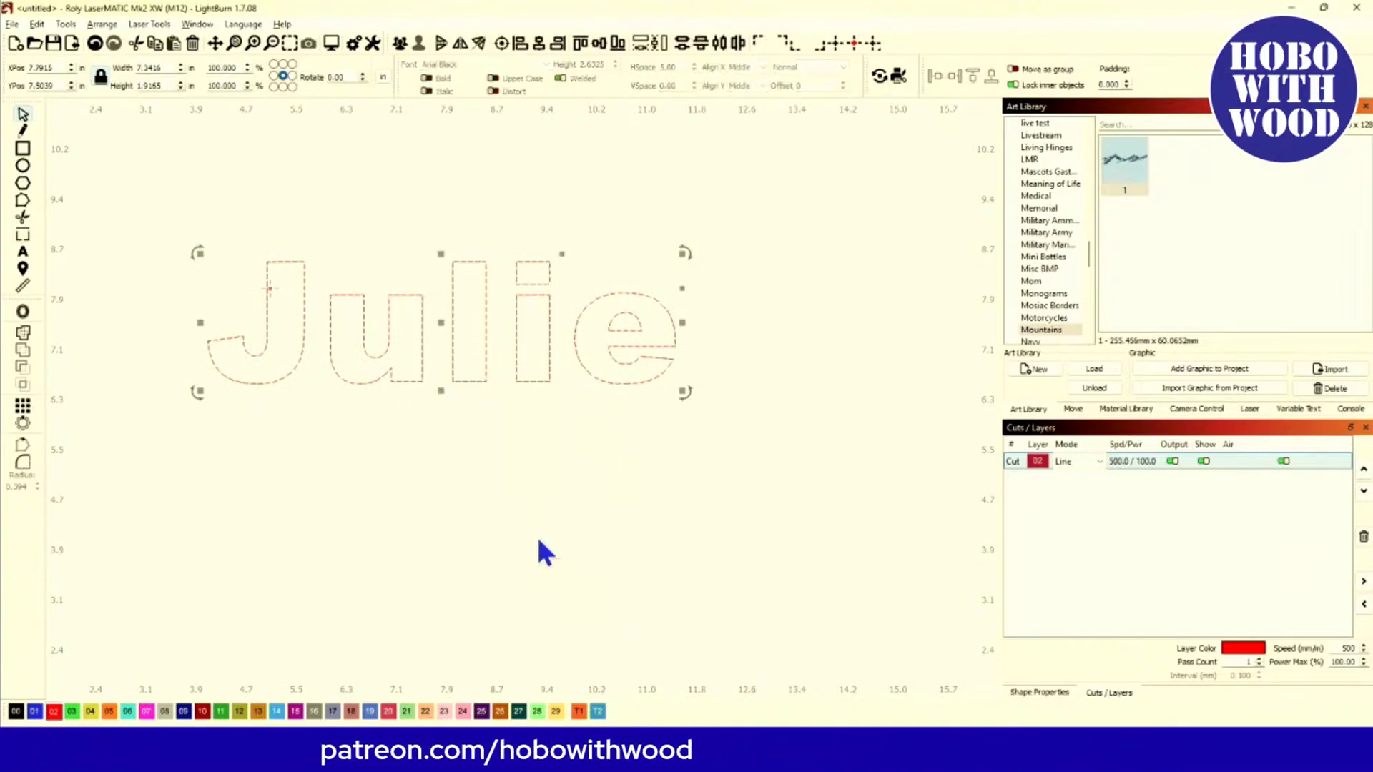
left_click(568, 411)
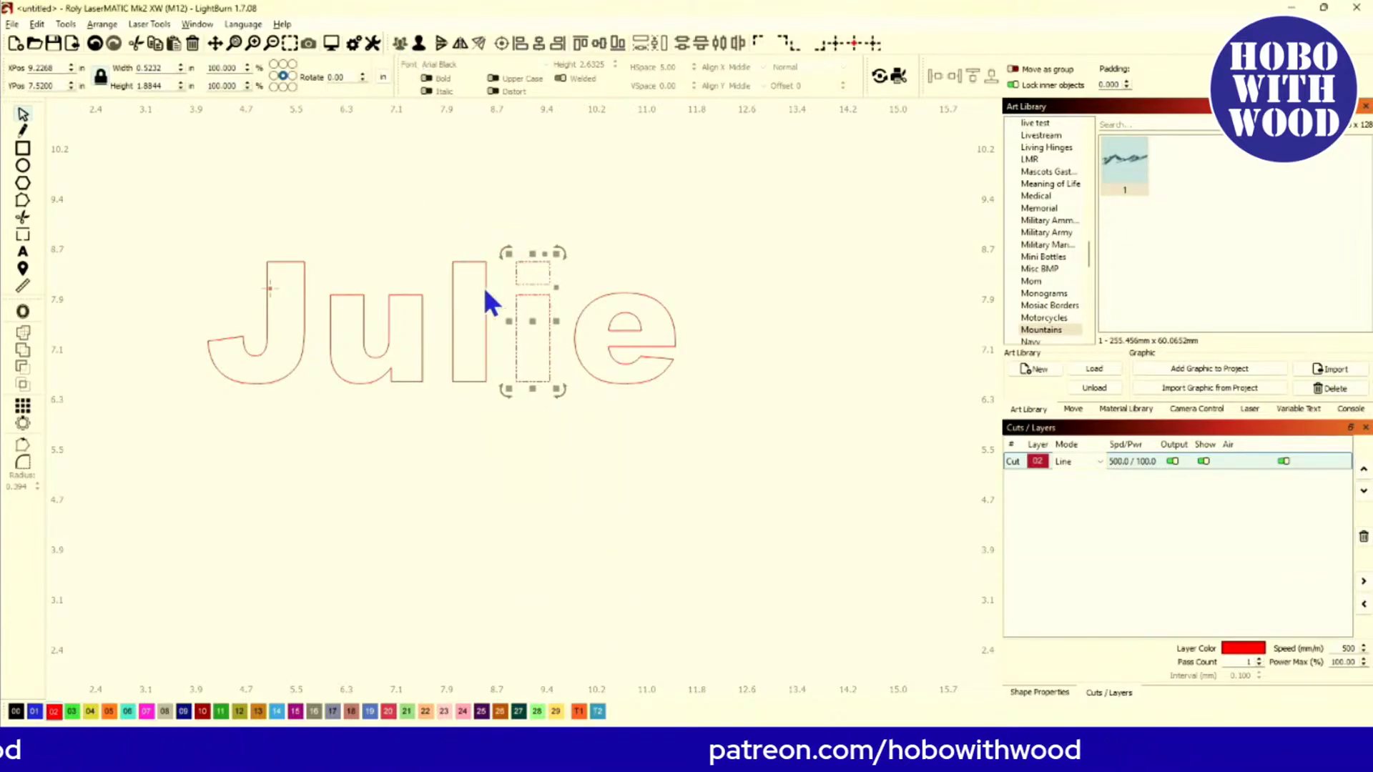
Step: Group the outer and inner outlines of the last letter e, and select all the letters of the name
left_click(613, 280)
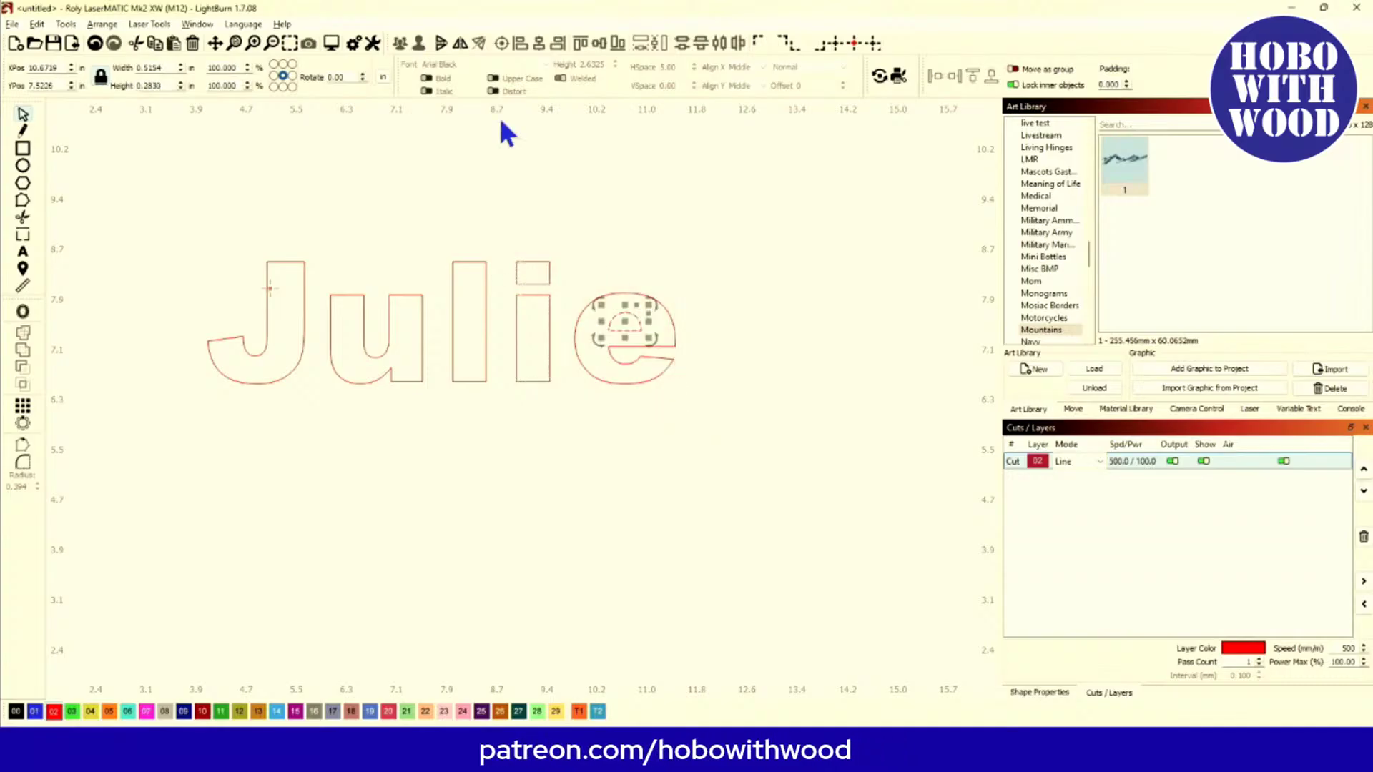
left_click_drag(560, 262, 715, 429)
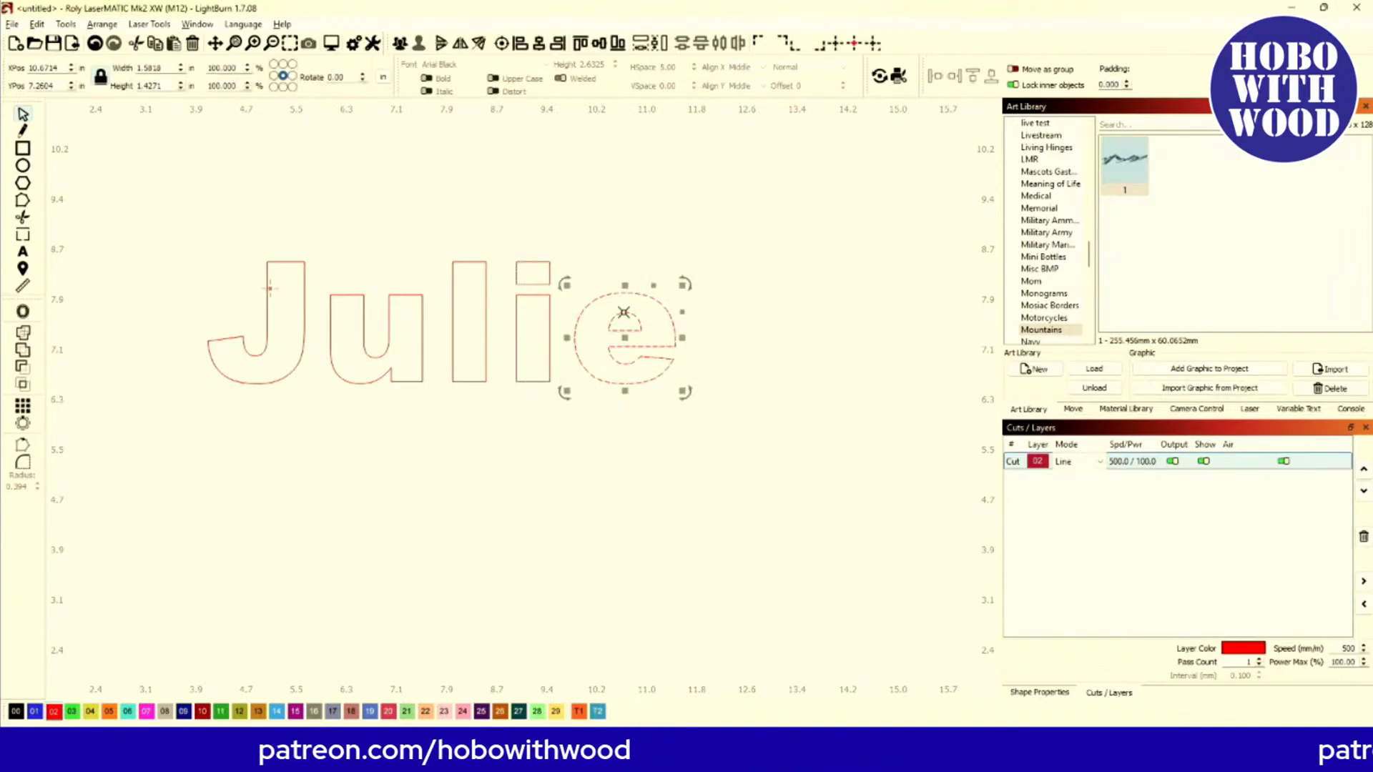
left_click(401, 45)
left_click(458, 179)
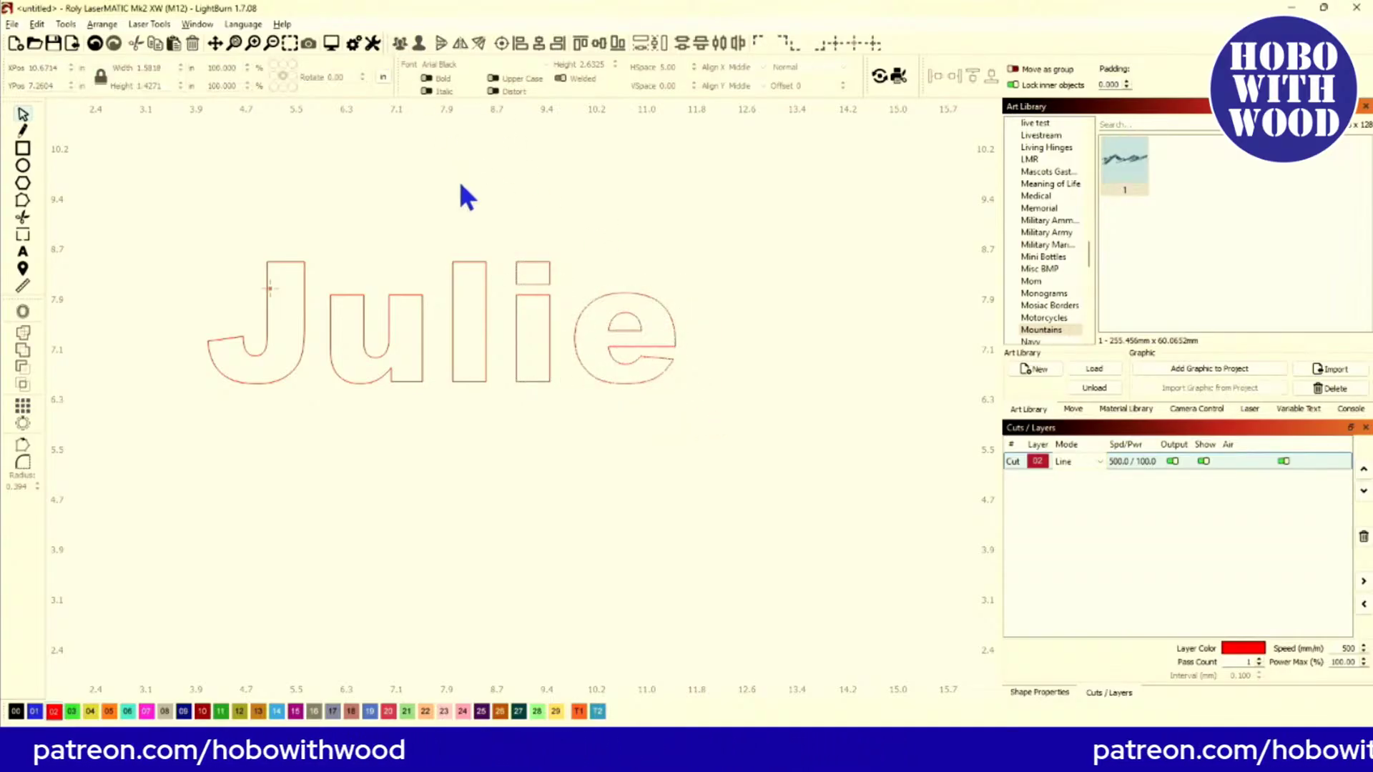
left_click_drag(177, 205, 701, 456)
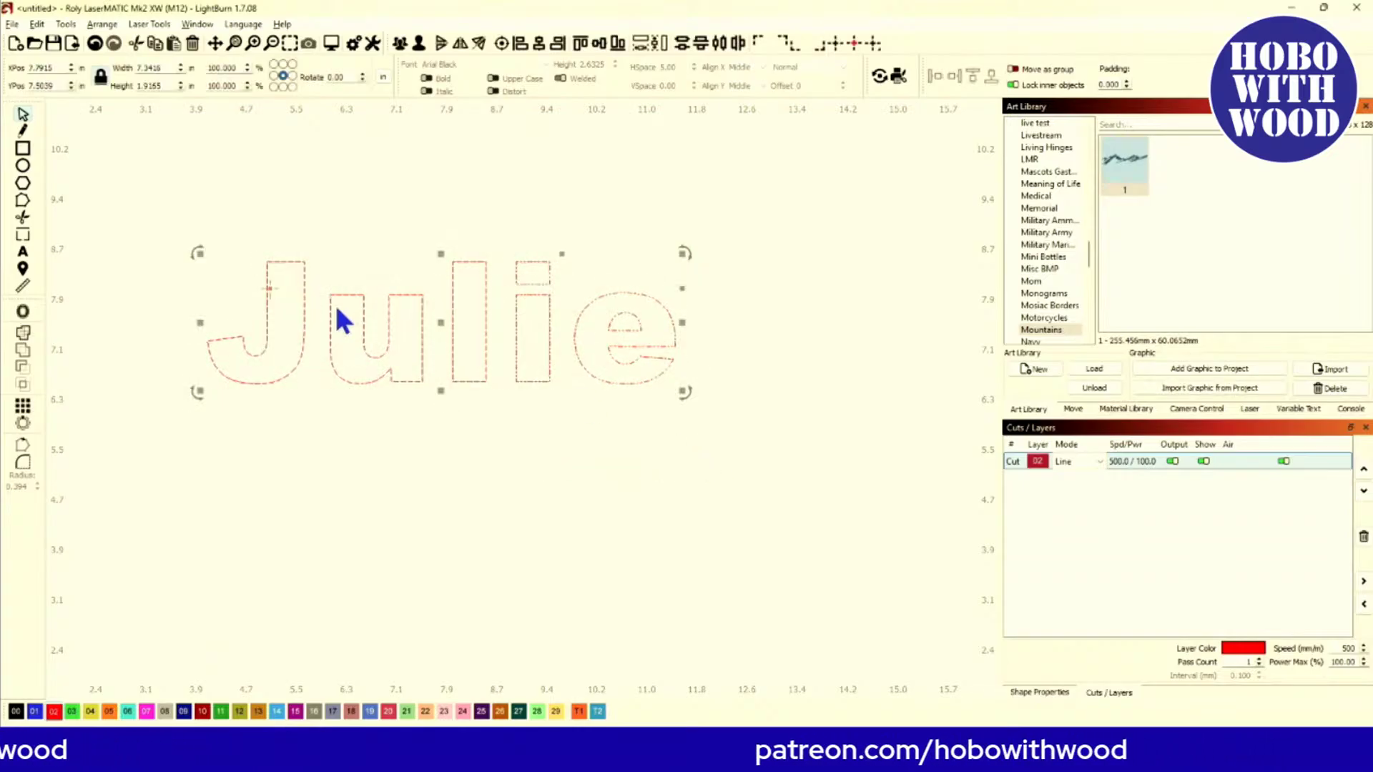
left_click(27, 312)
left_click_drag(712, 309, 970, 293)
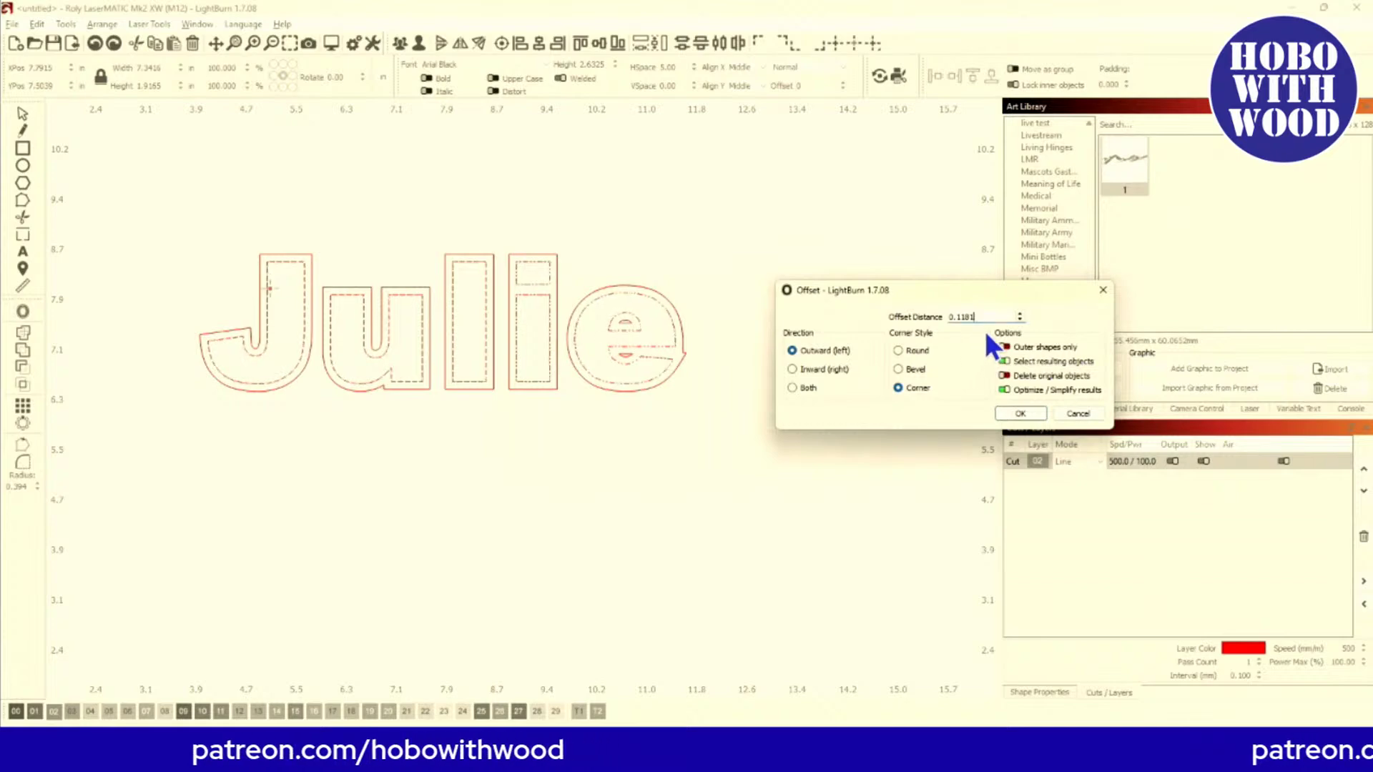
left_click(1078, 413)
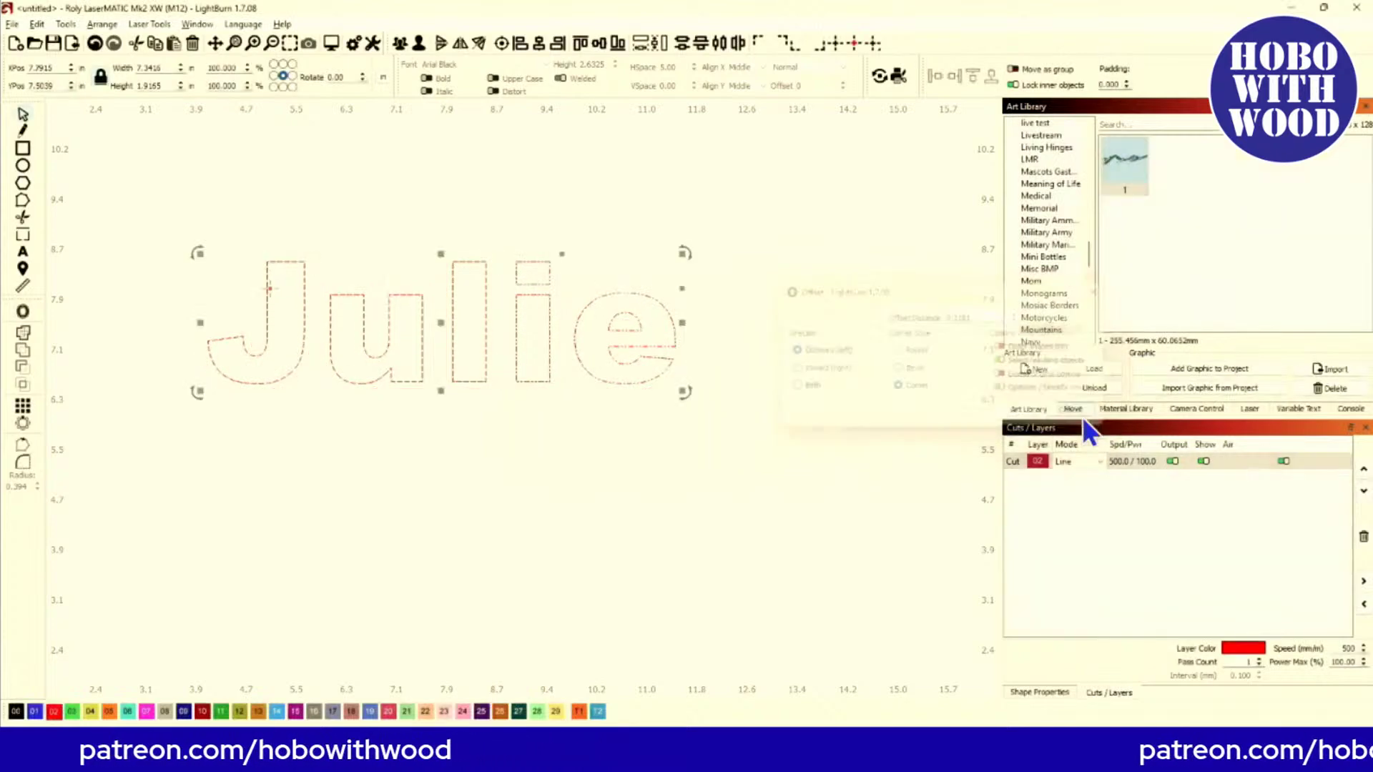
Step: Switch the units to millimetres and offset the selected letters outward by 3.00 mm with the Corner style
left_click(385, 77)
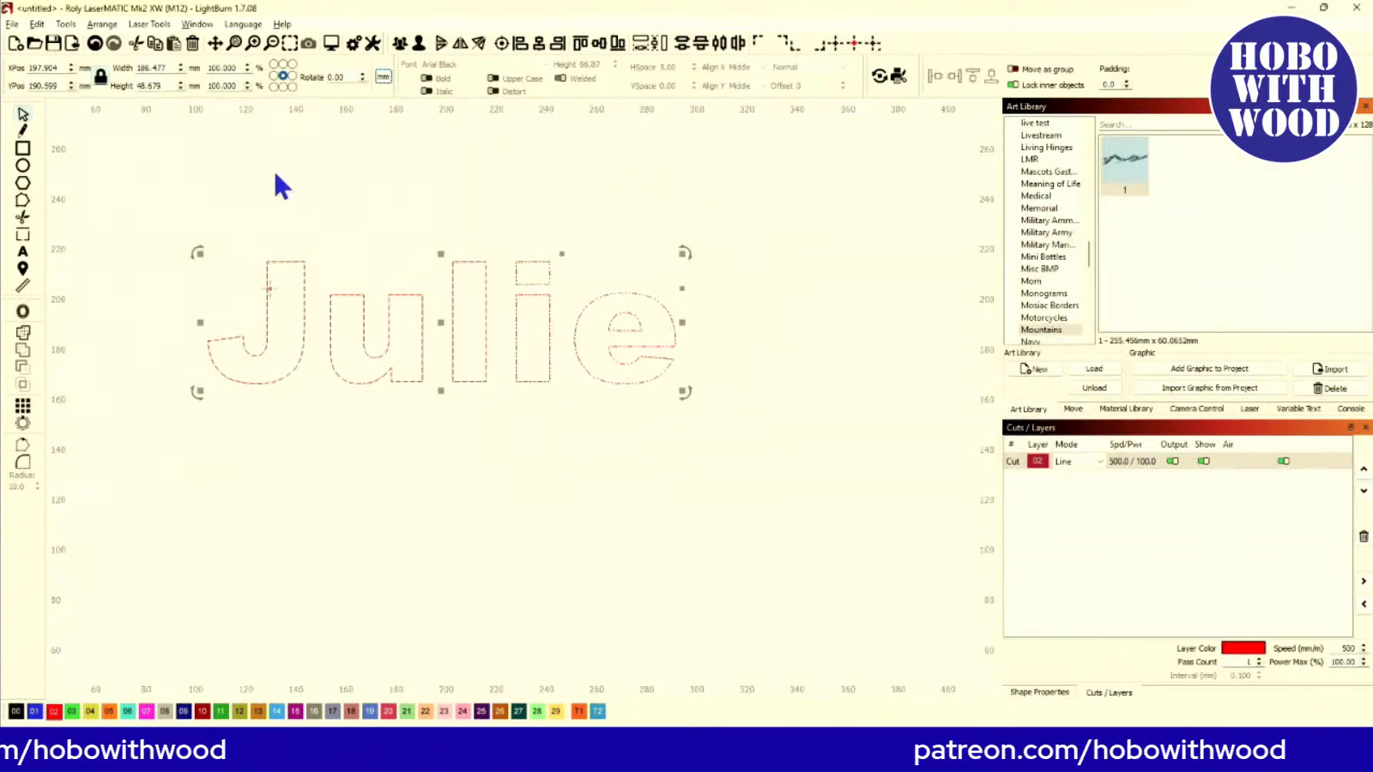
left_click(22, 311)
left_click_drag(594, 306, 880, 300)
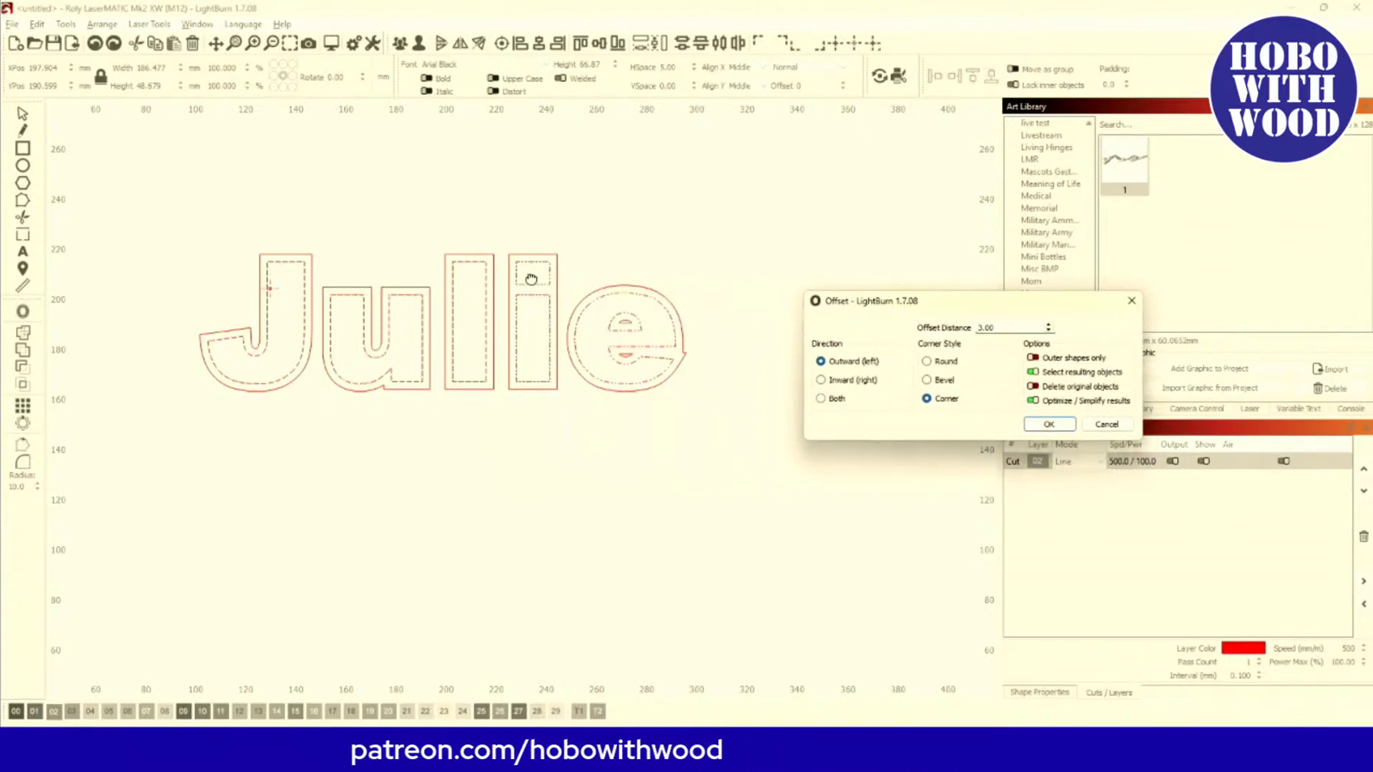
scroll(530, 278, "up", 2)
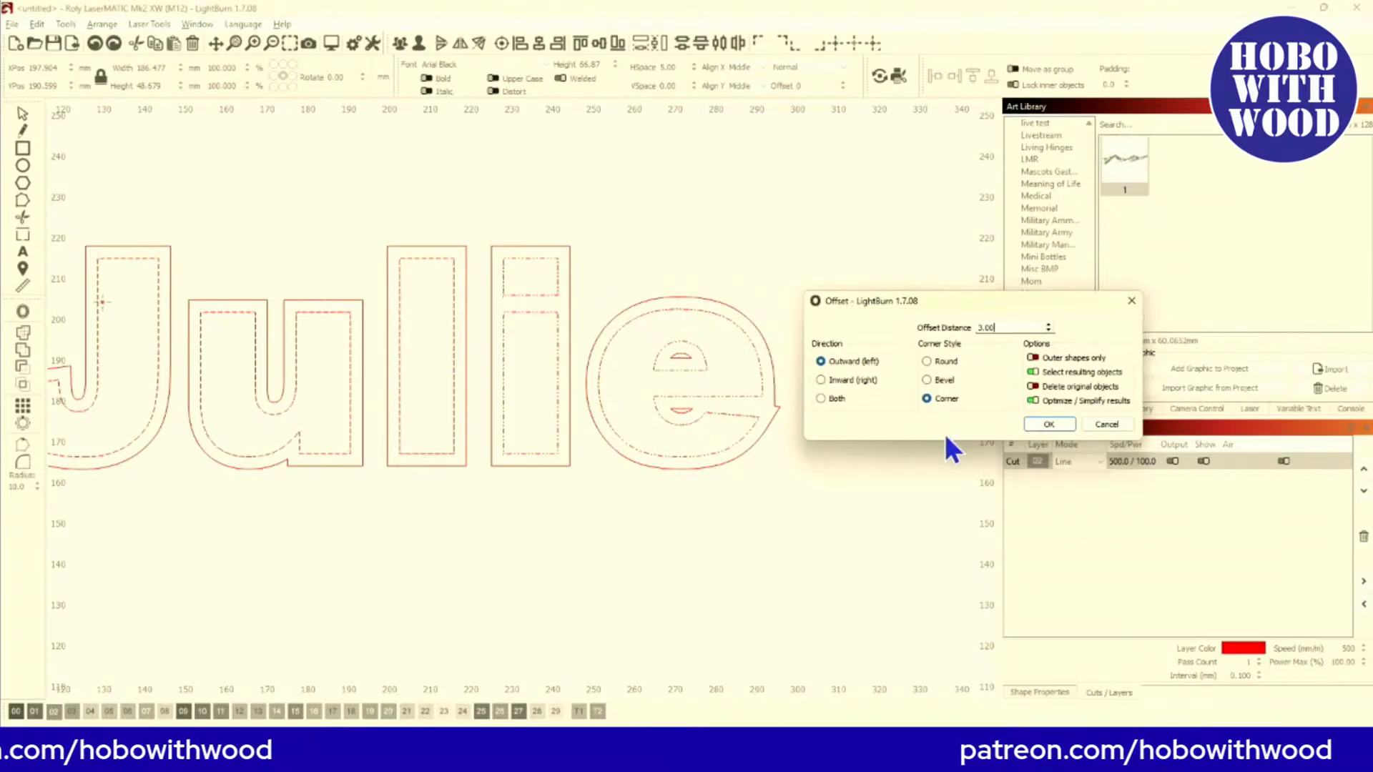
left_click(926, 398)
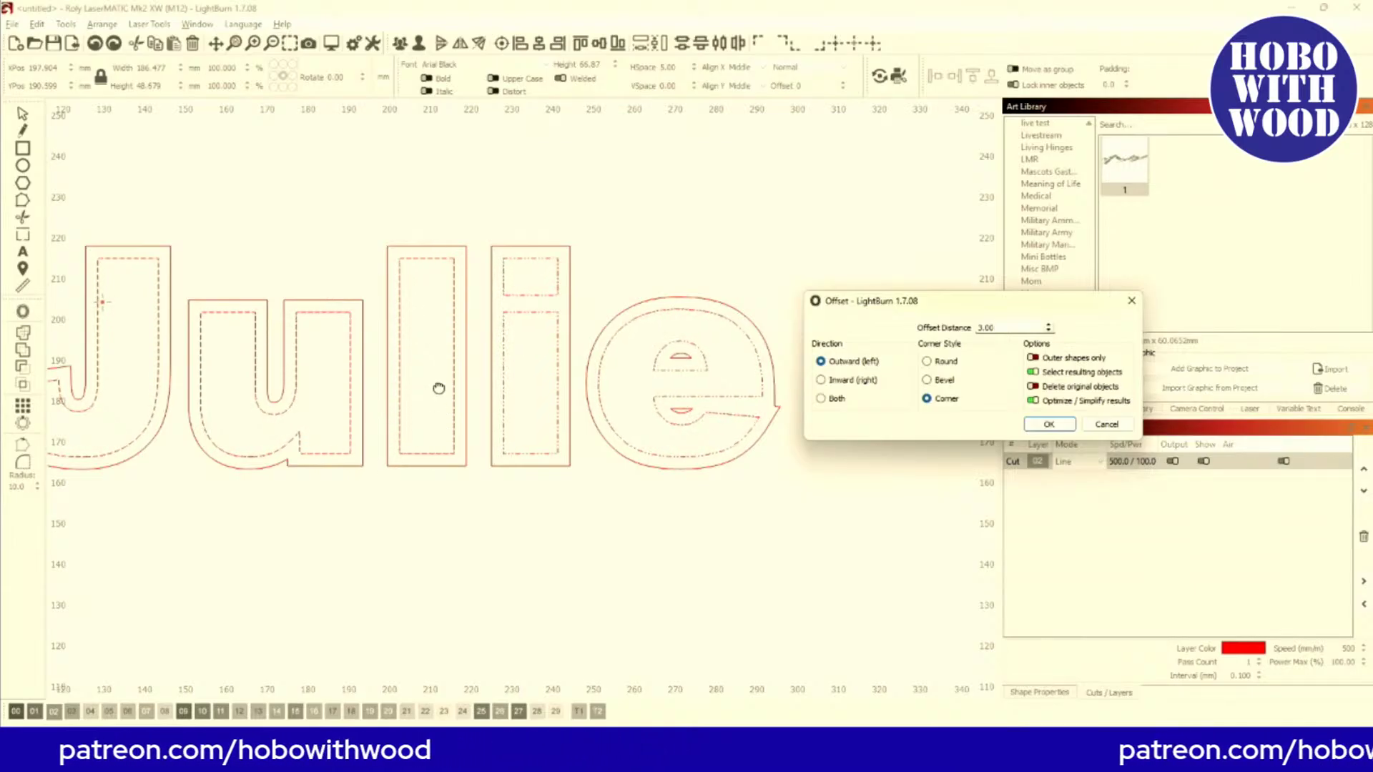
left_click(1047, 424)
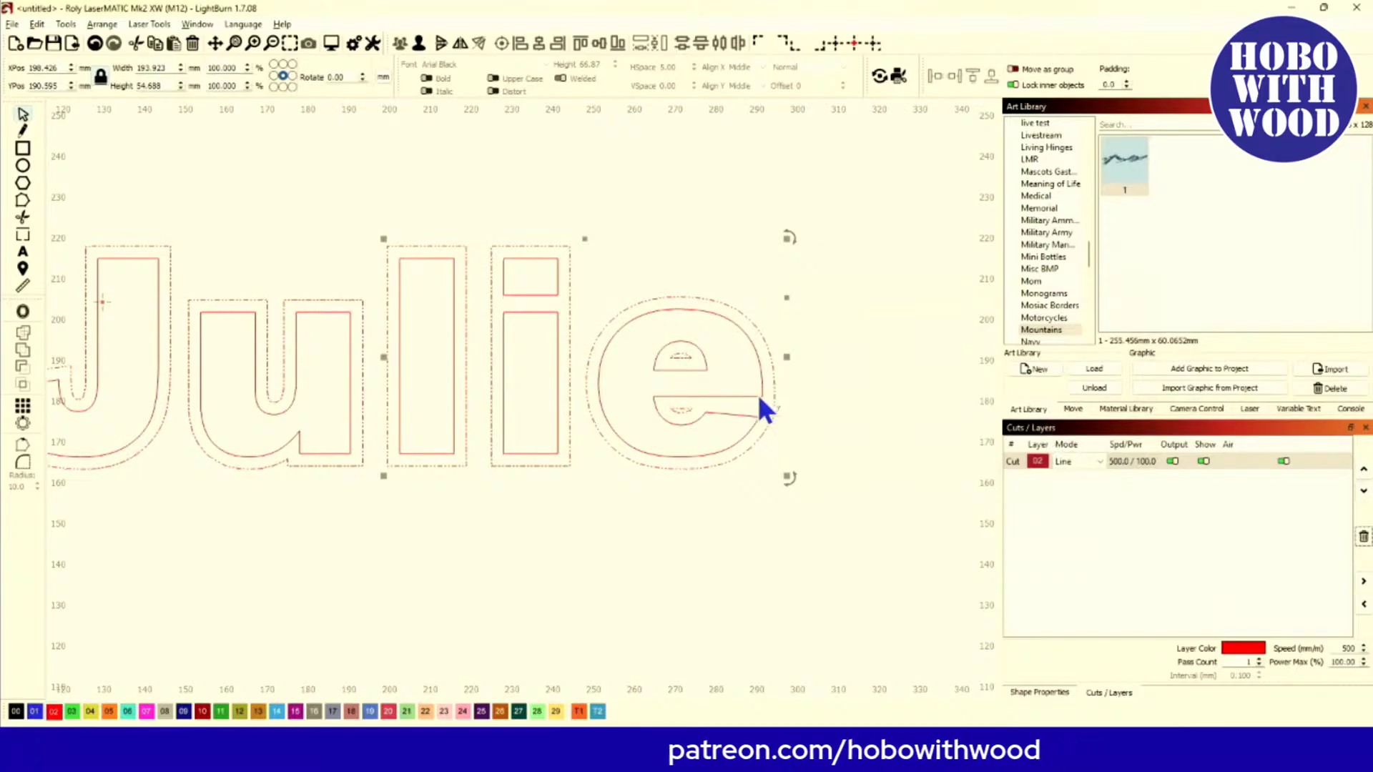
Step: Ungroup the offset outlines so each letter's outline can be selected separately
left_click(607, 253)
left_click_drag(563, 184, 829, 518)
left_click_drag(589, 255, 630, 372)
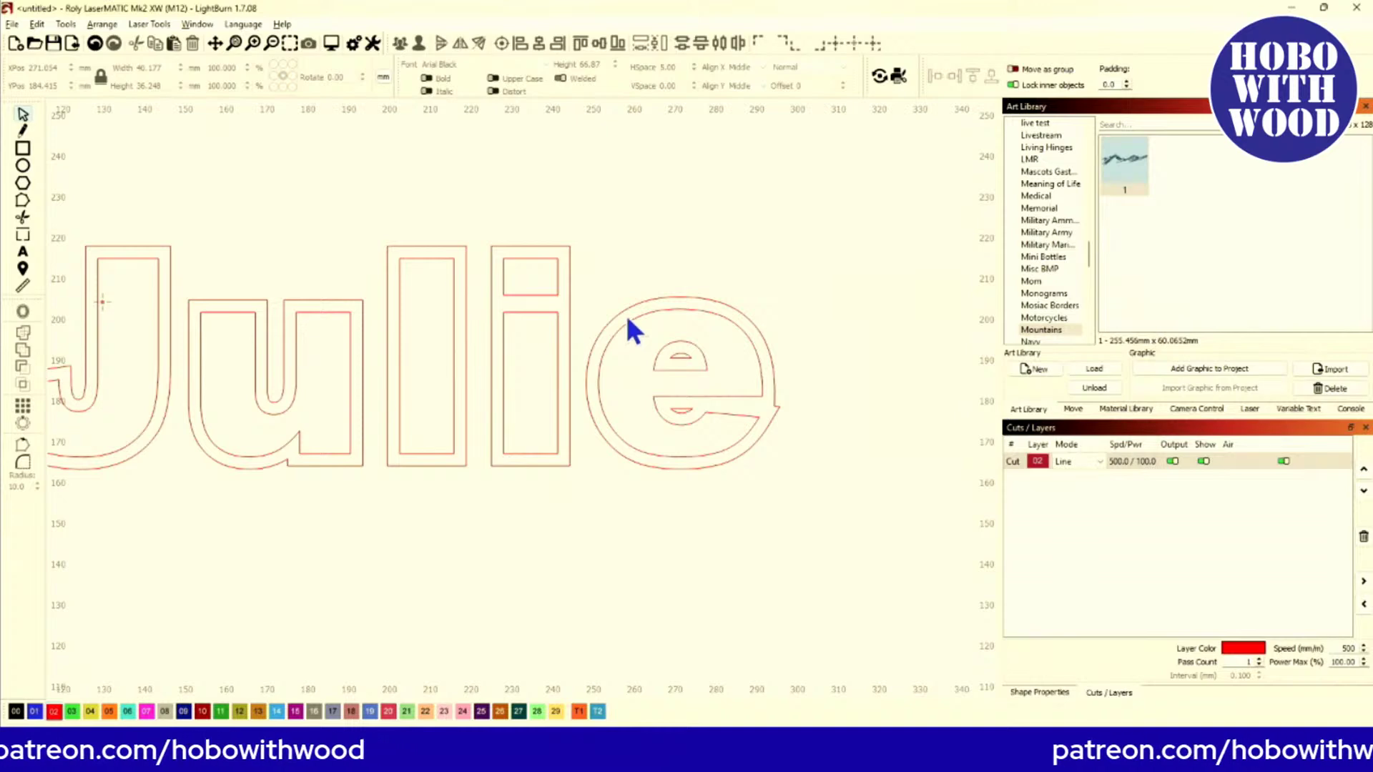
left_click(622, 308)
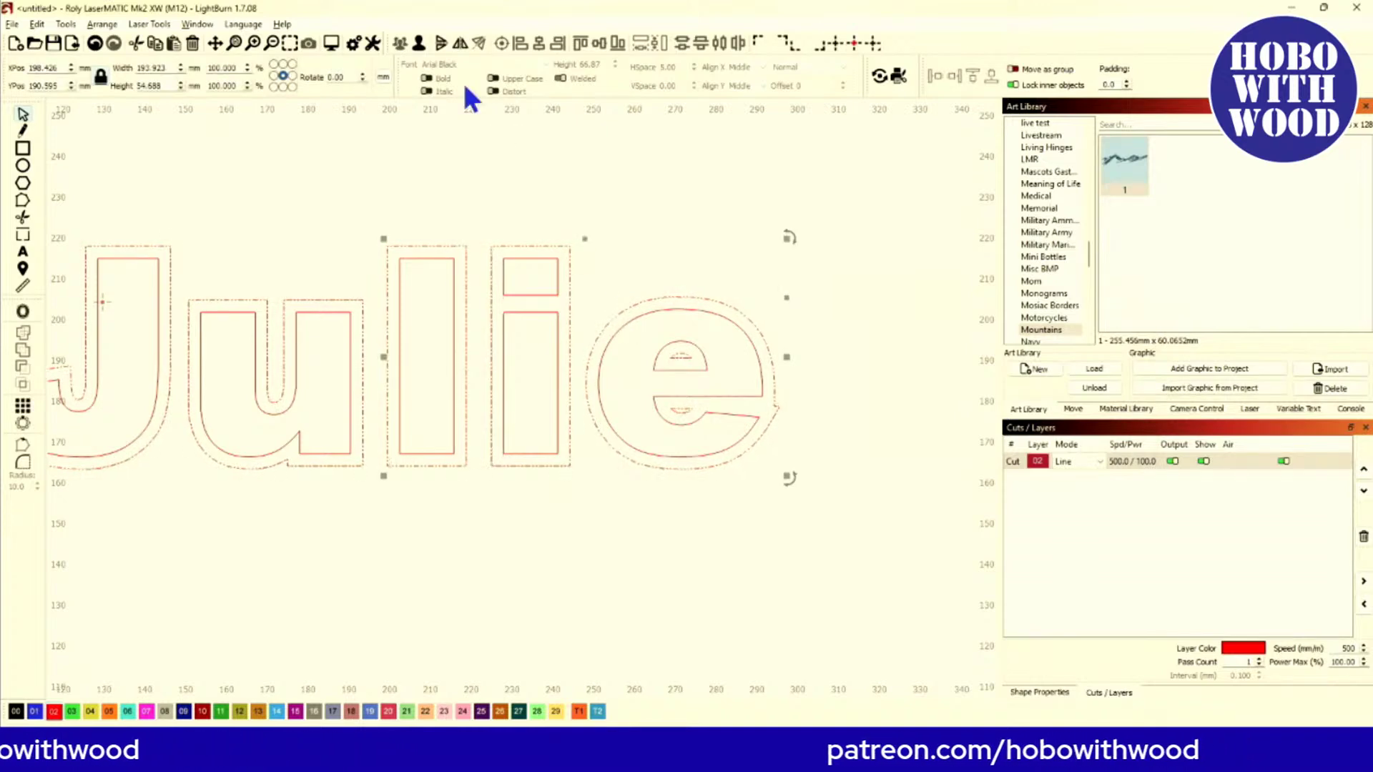
left_click(421, 44)
Step: Group each letter of the name with its own surrounding offset outline
left_click_drag(573, 204, 843, 515)
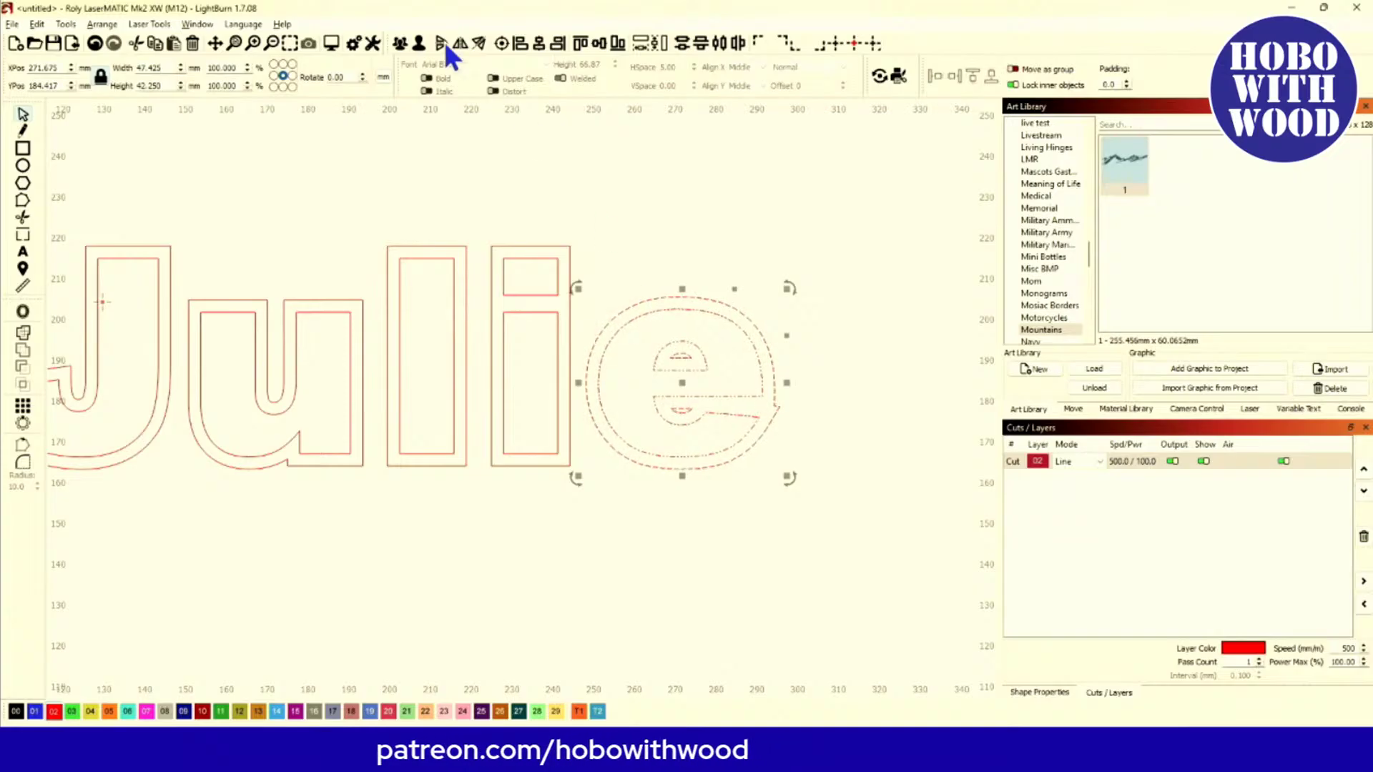
left_click(407, 46)
left_click_drag(455, 178, 597, 497)
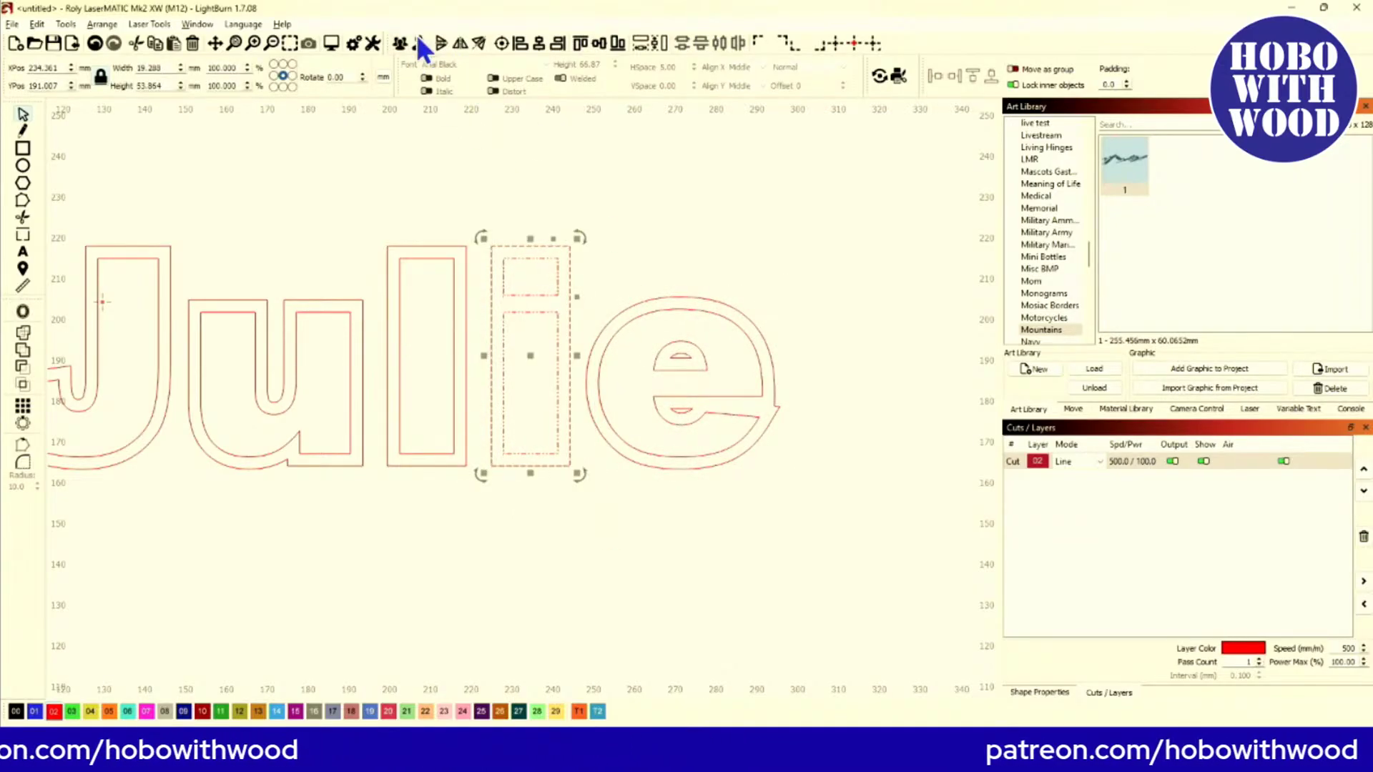
left_click_drag(354, 192, 493, 497)
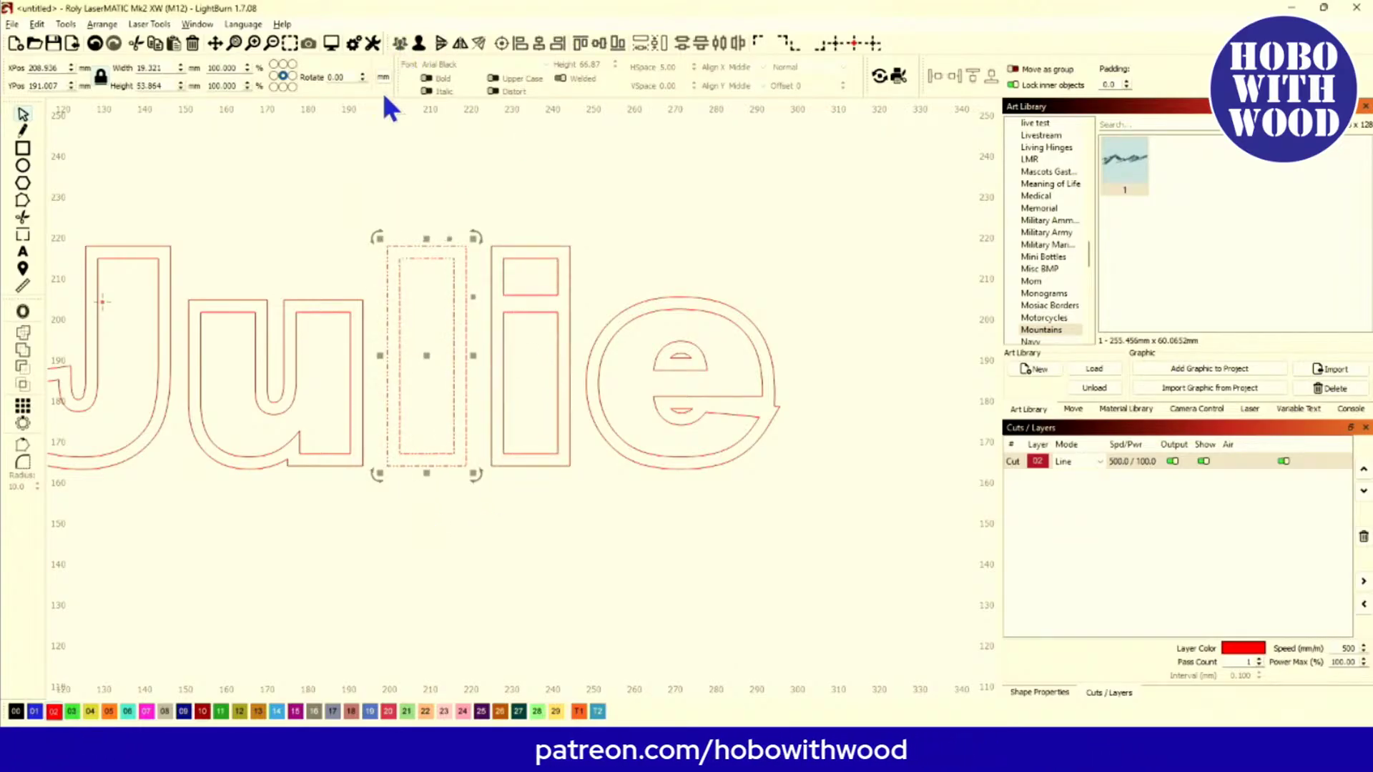
left_click(274, 279)
left_click_drag(327, 493, 128, 270)
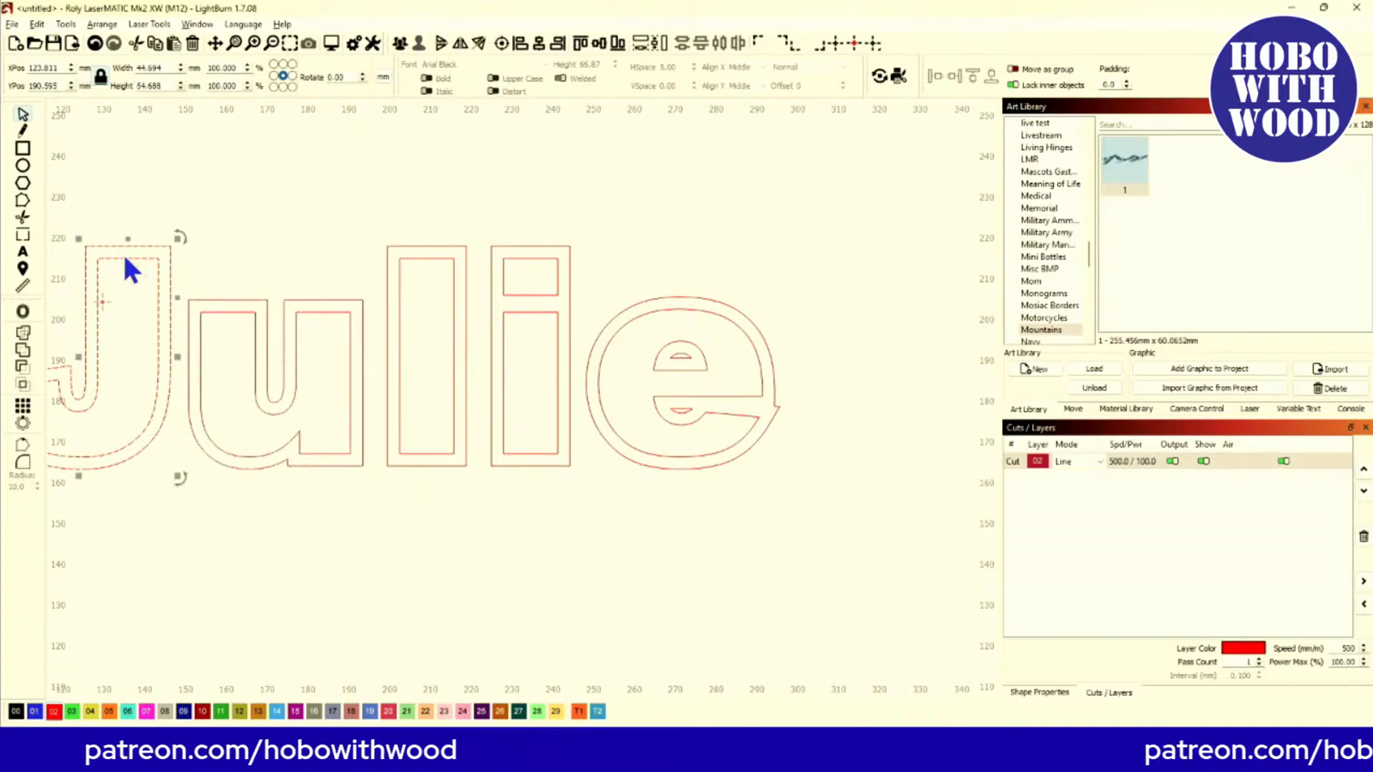
left_click(393, 229)
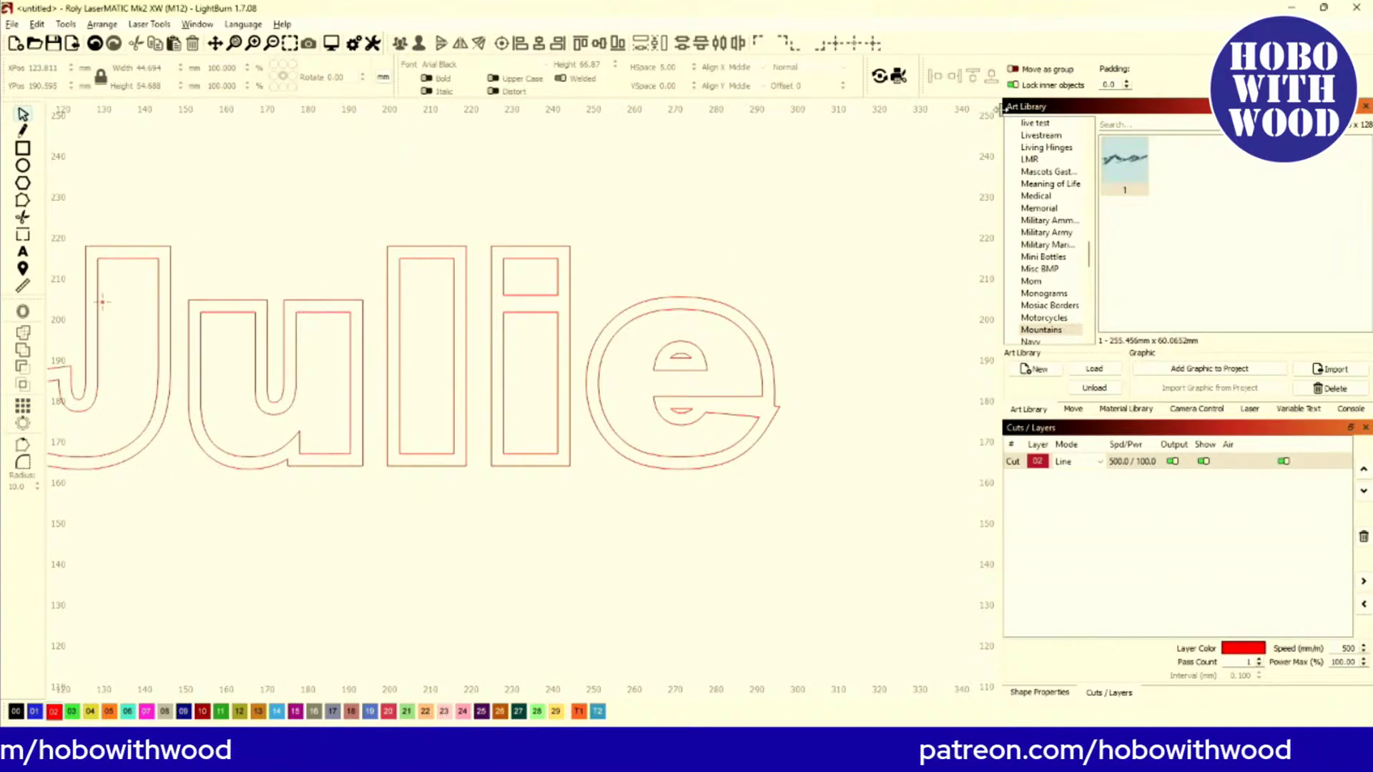
Step: Dock the last four letters leftward against the first letter so their offset outlines touch
scroll(198, 285, "down", 2)
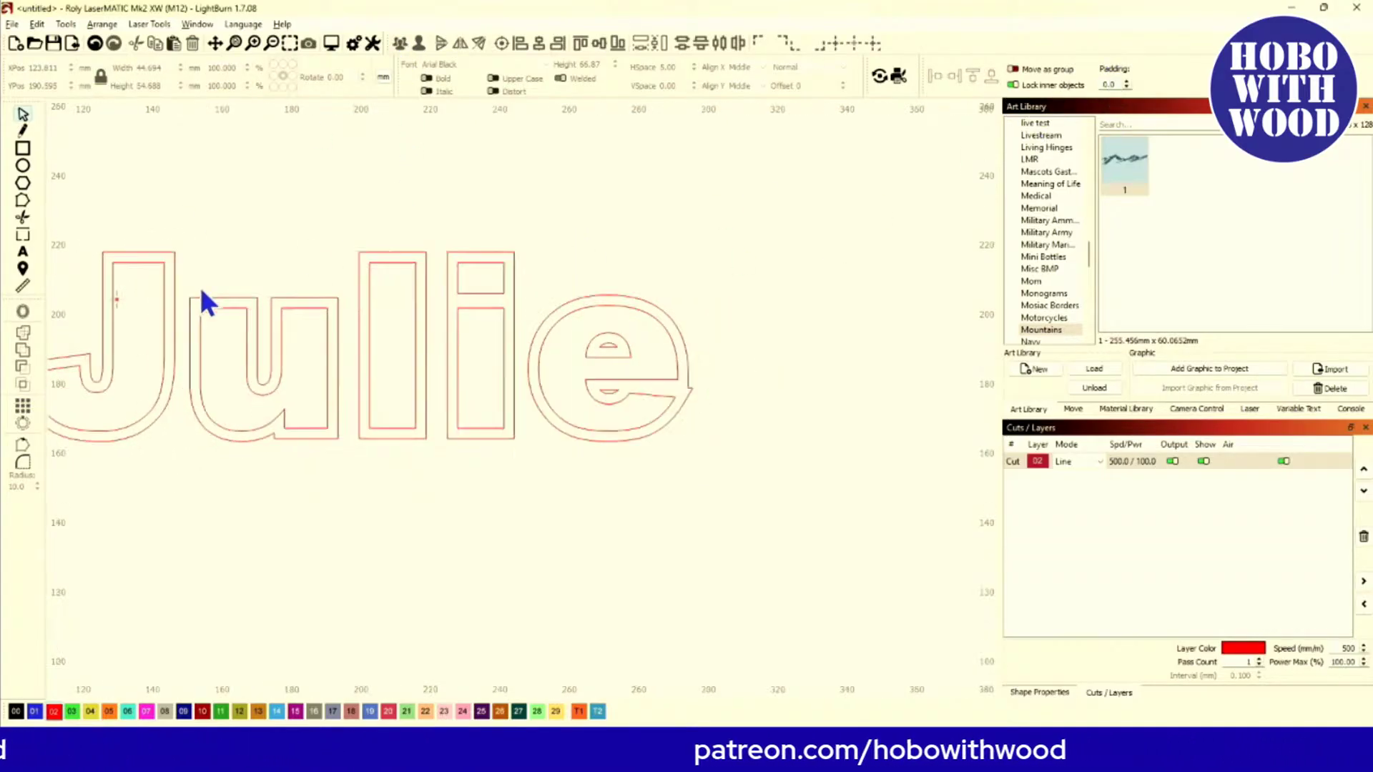
left_click_drag(160, 233, 726, 466)
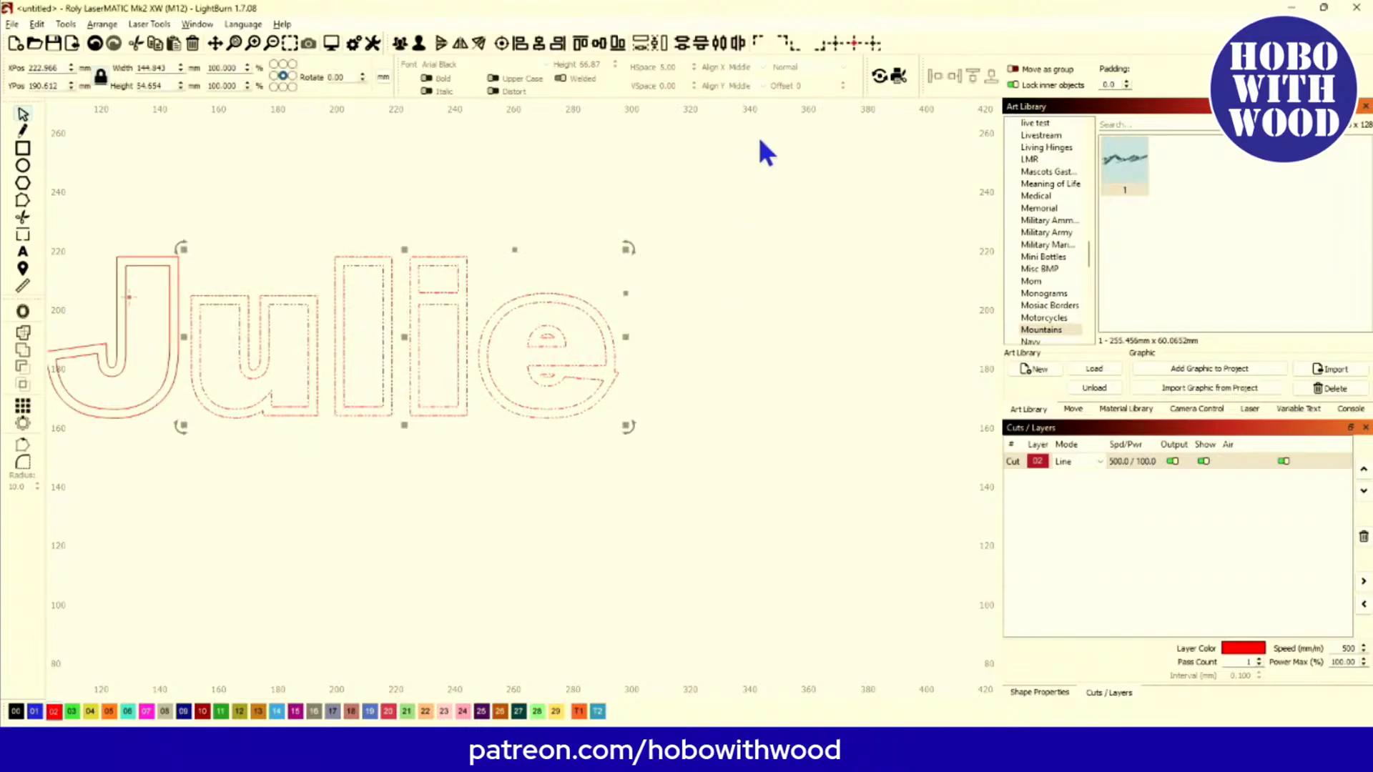
left_click(936, 77)
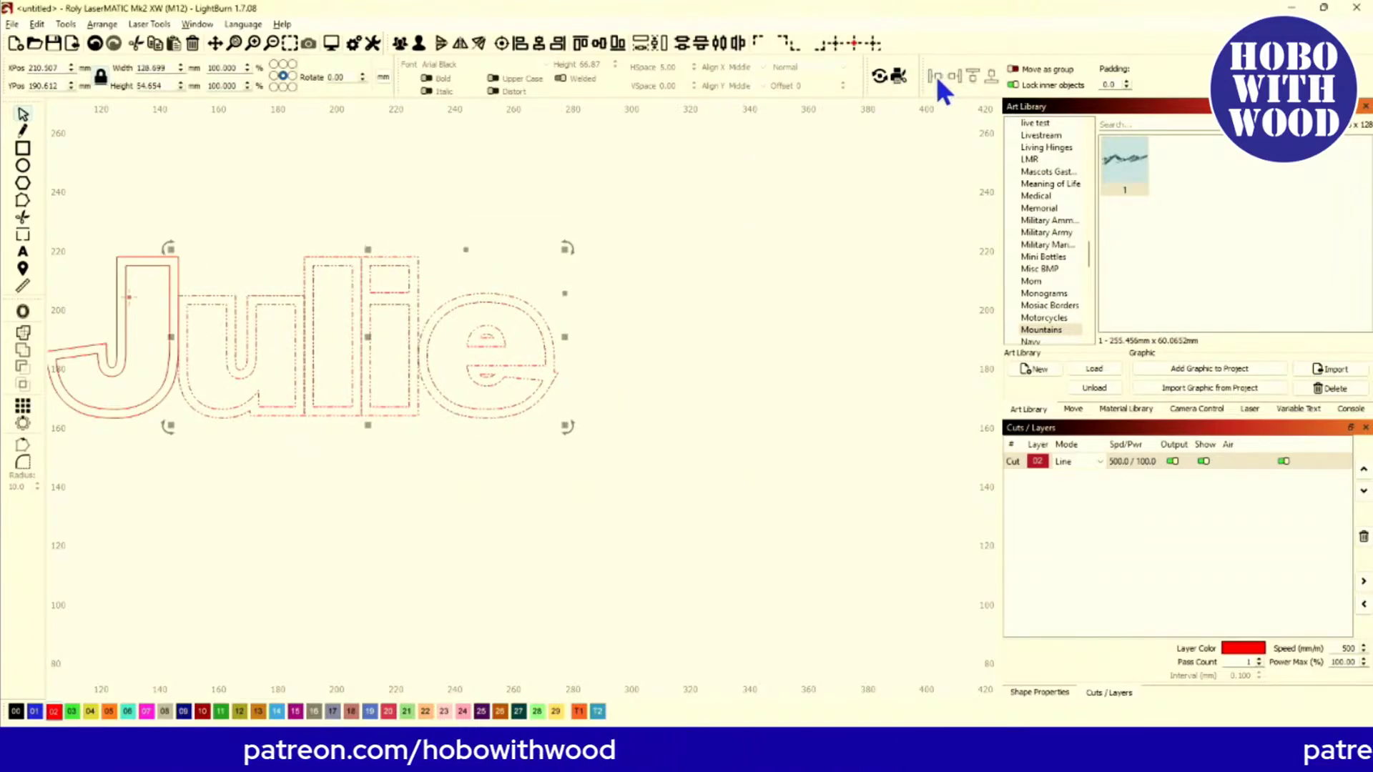
left_click(386, 494)
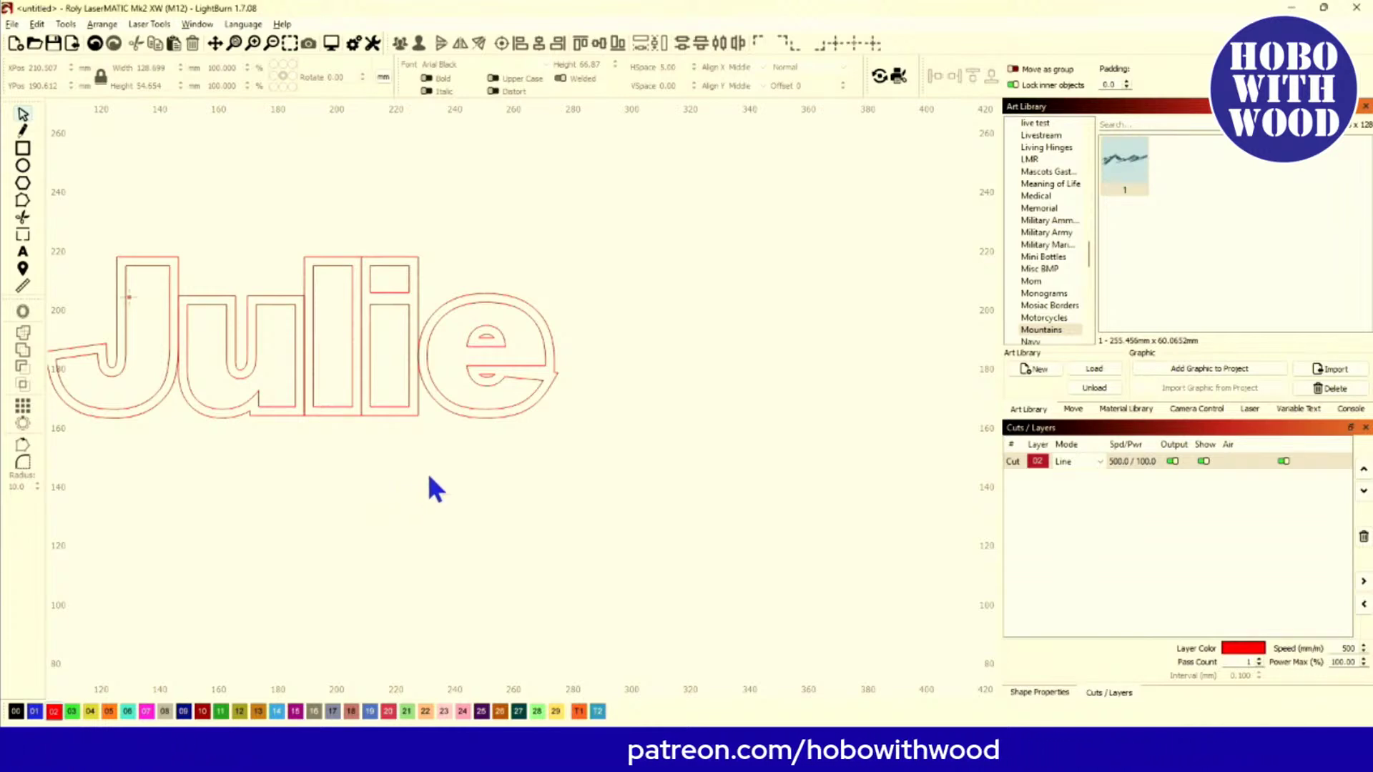
Step: Nudge the last letter 1.5 mm left so its outline overlaps the neighbouring letter
left_click_drag(428, 480, 480, 472)
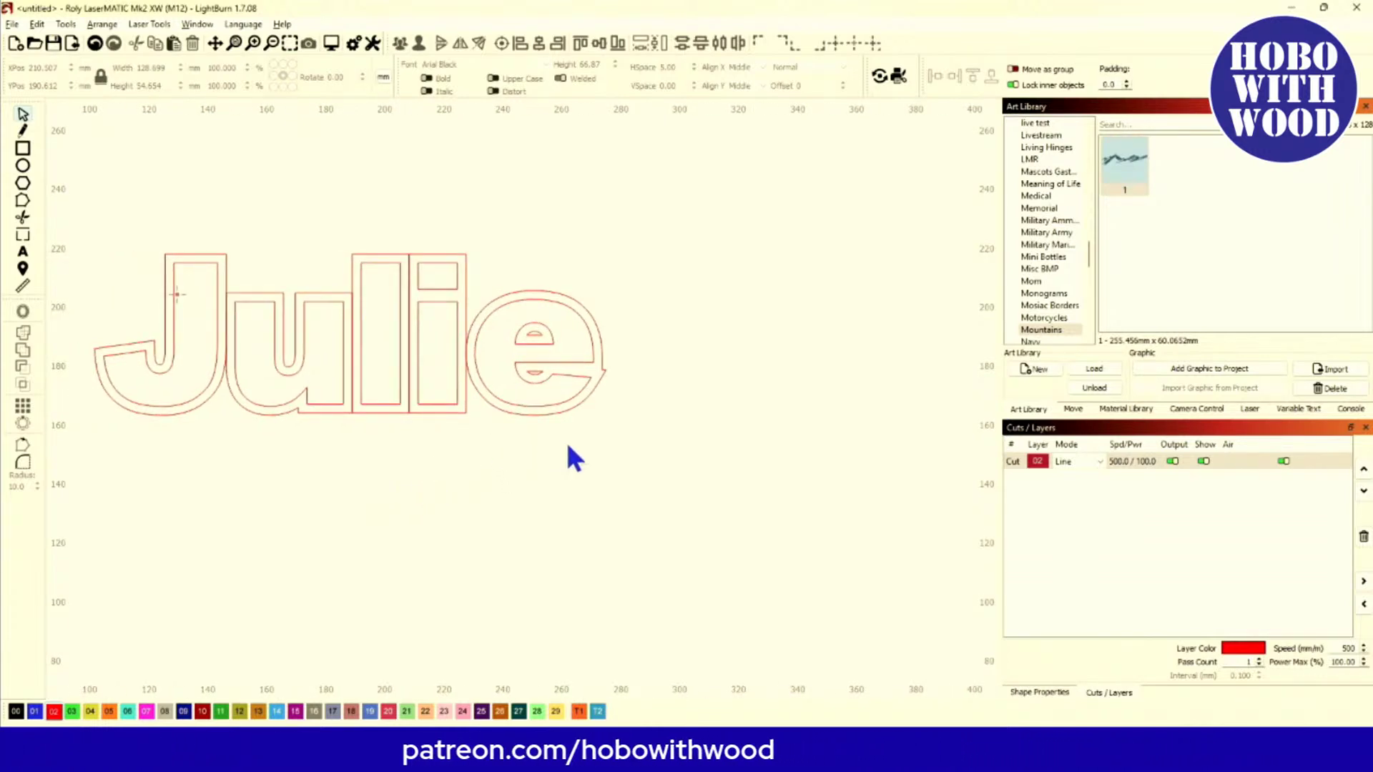
left_click(527, 411)
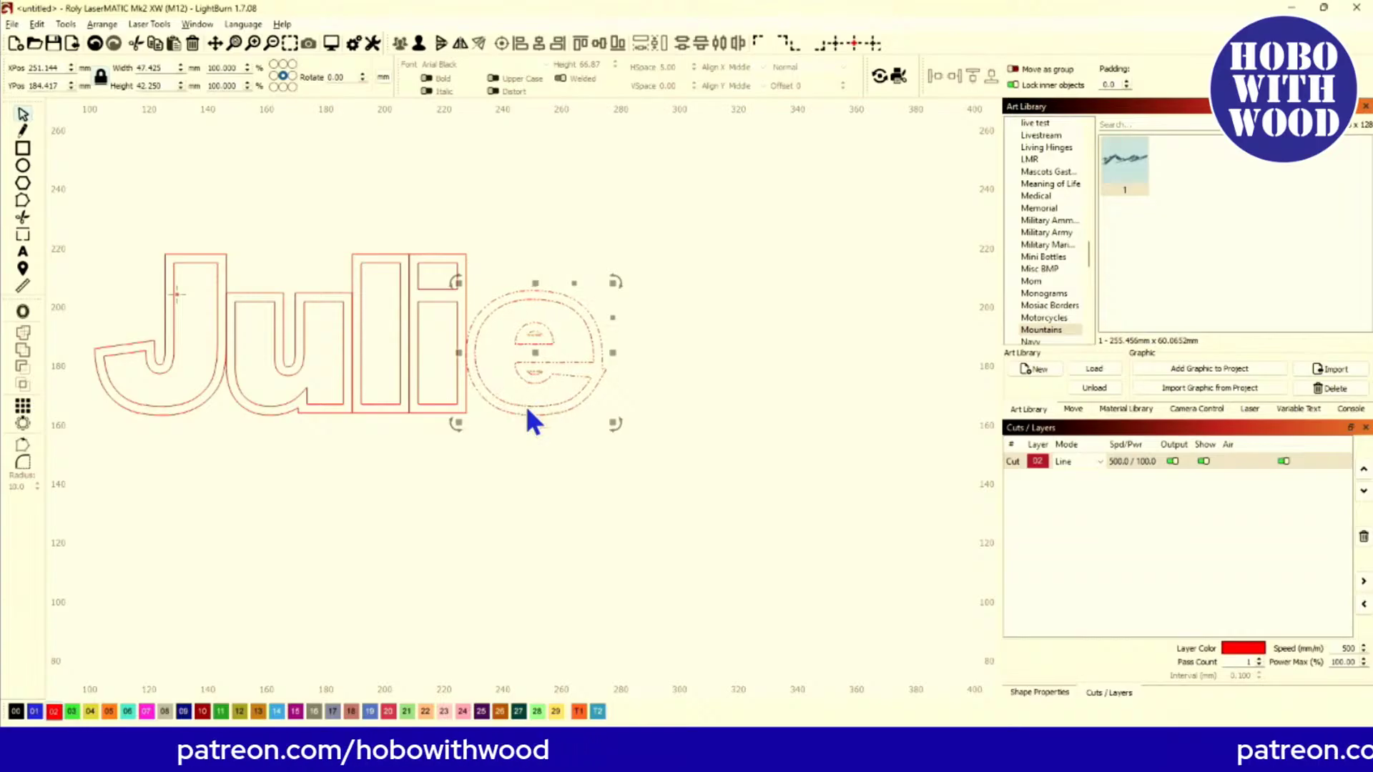
key("ctrl+Left")
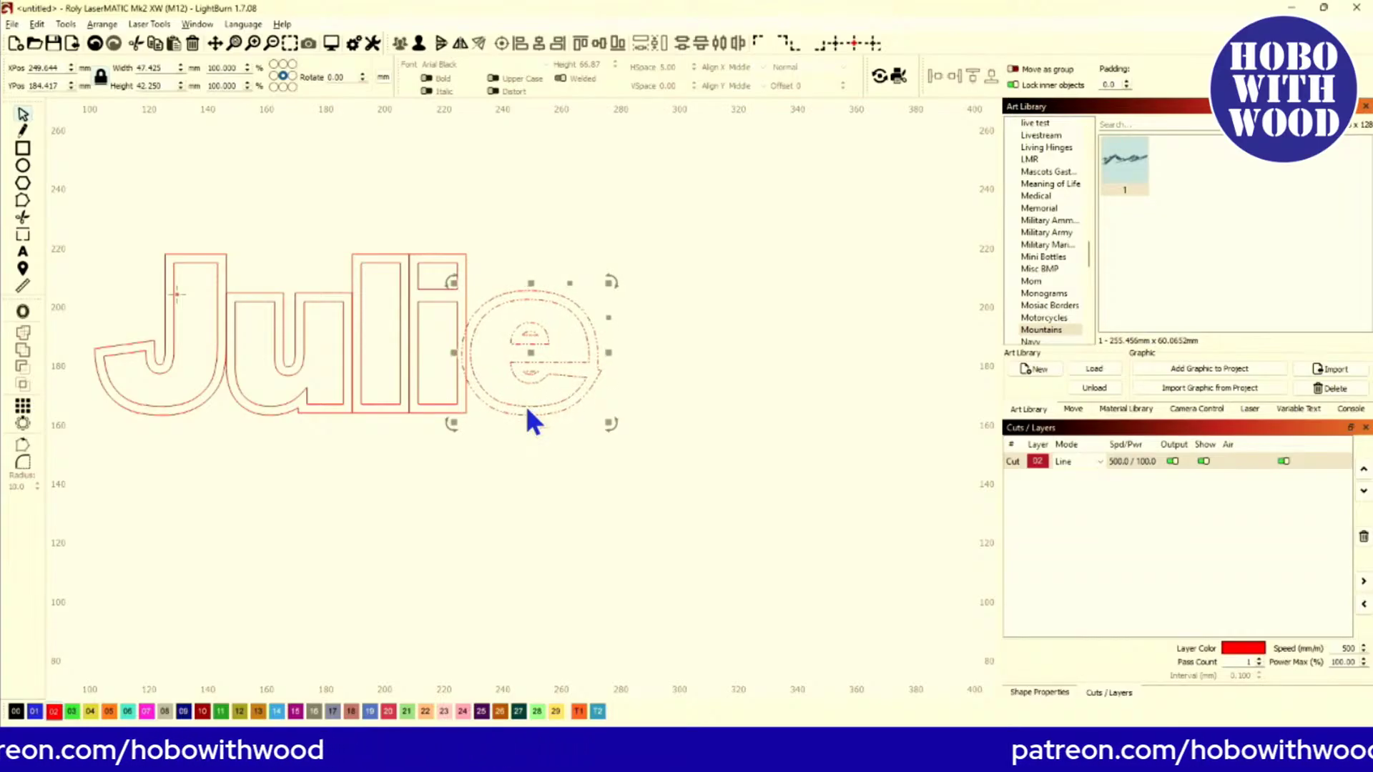
Step: Try nudging the fourth letter alone to the left over the third letter, and move it back
left_click(538, 478)
left_click_drag(532, 479, 430, 405)
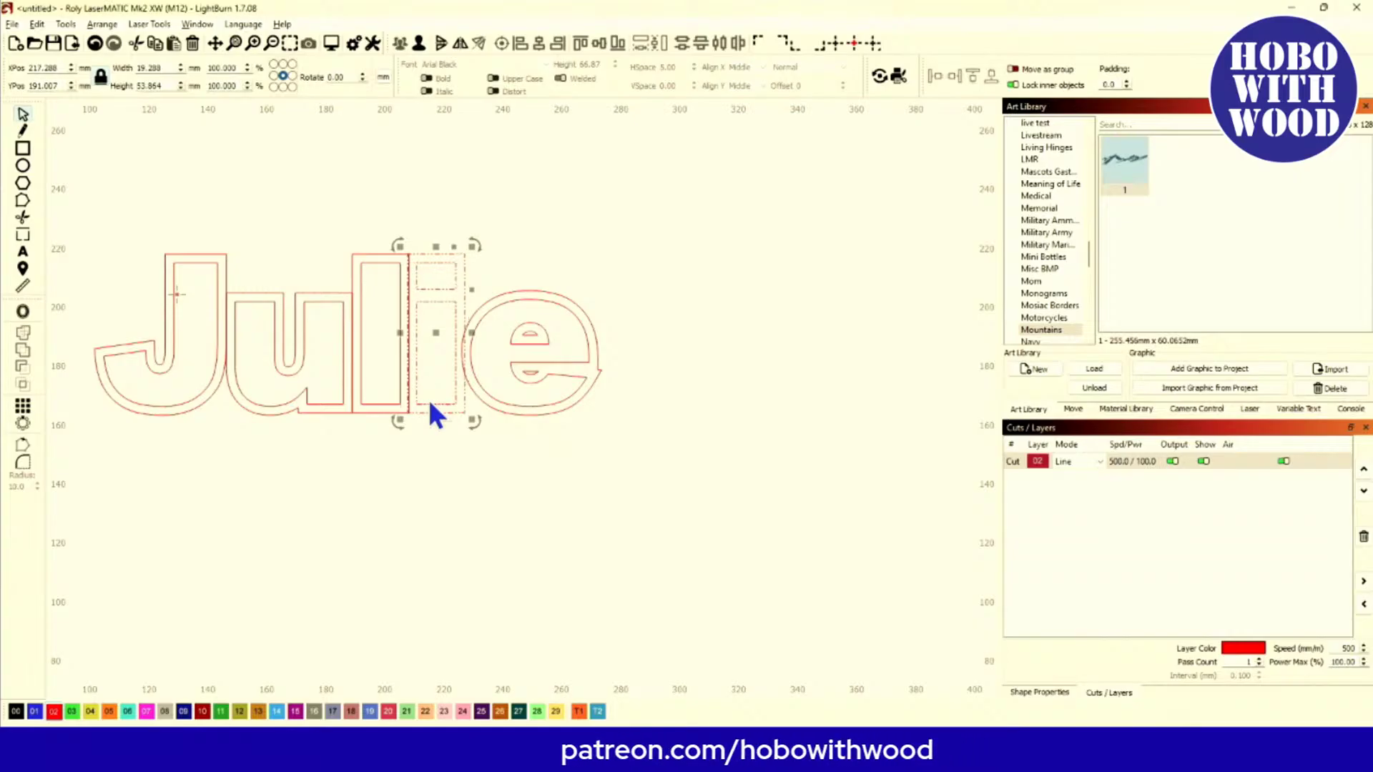
key("ctrl+Left")
key("ctrl+Left")
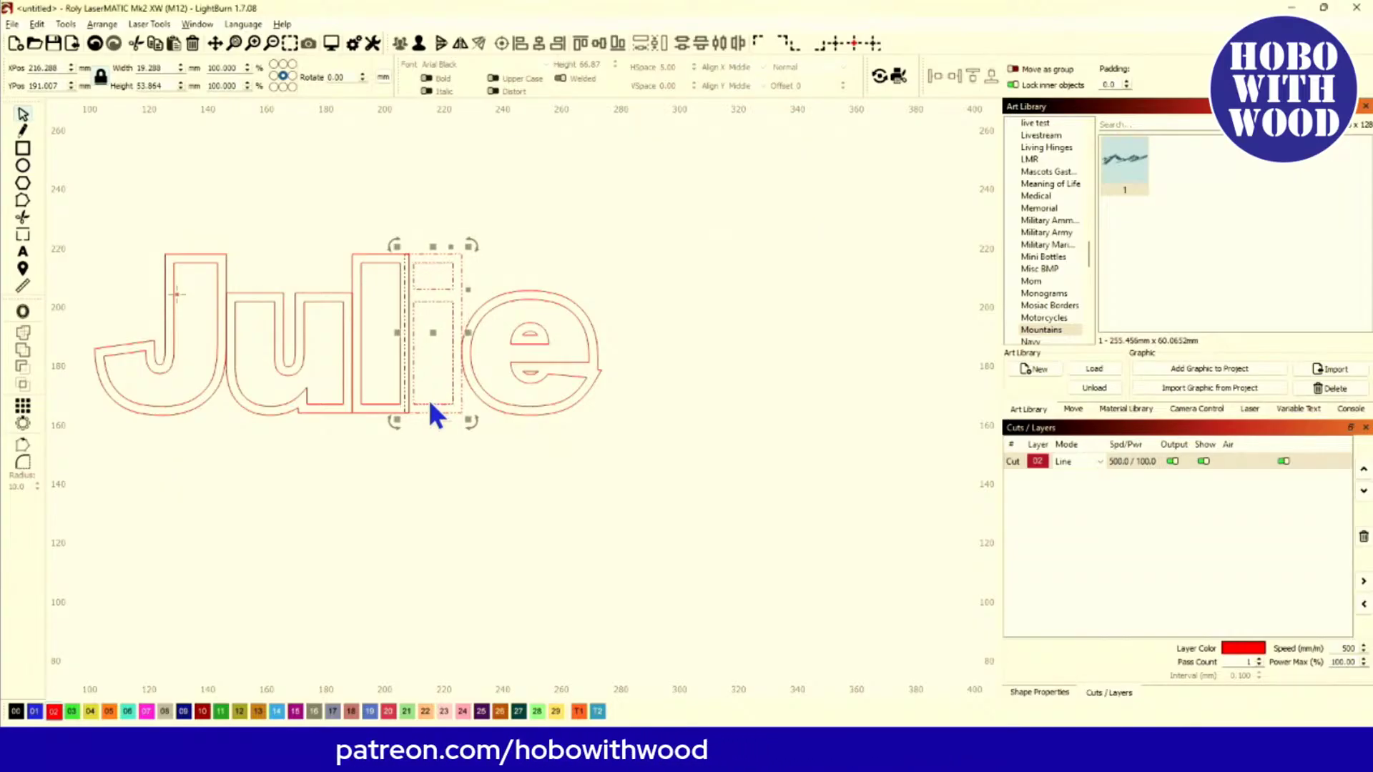
key("ctrl+Right")
key("ctrl+Right")
key("ctrl+Right")
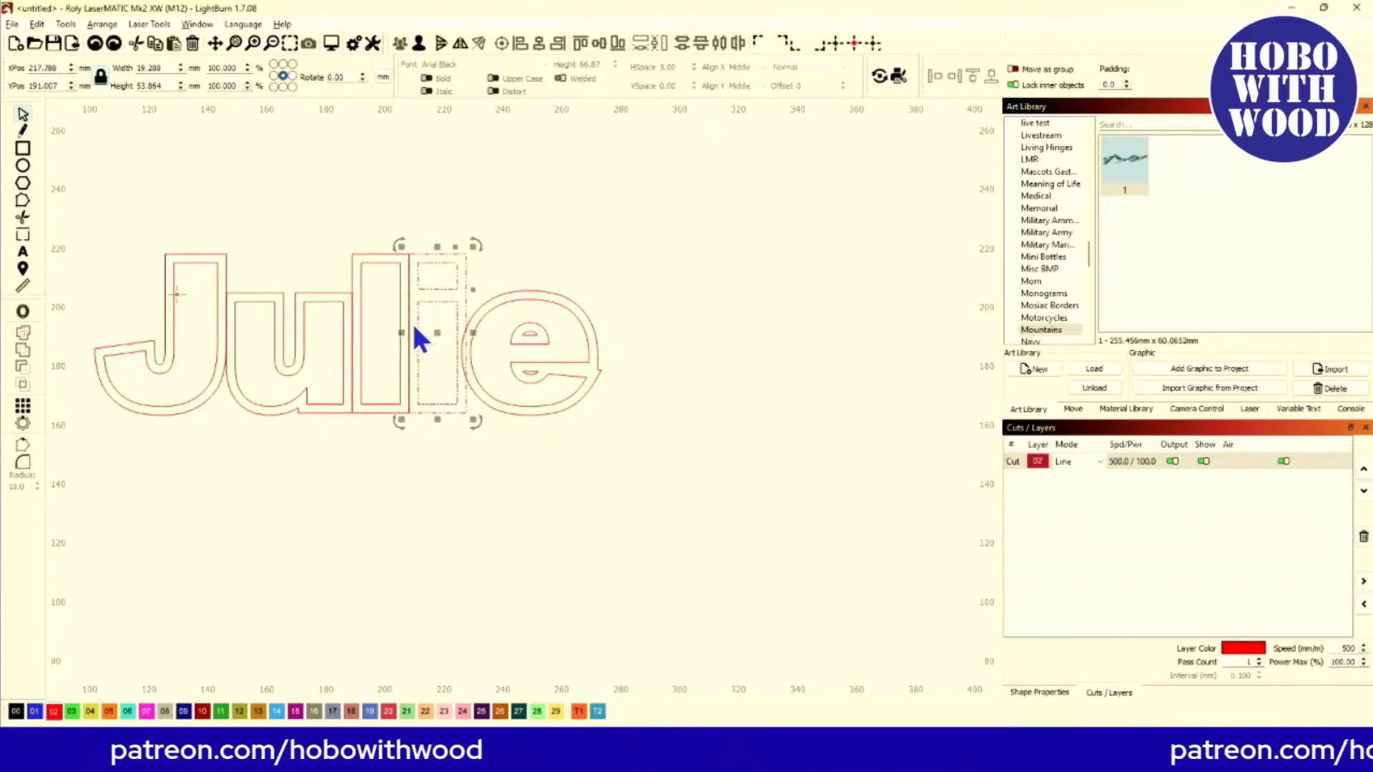
Step: Nudge the last two letters together 1.5 mm left to overlap the third letter's outline
left_click_drag(387, 205, 708, 501)
key("ctrl+Left")
key("ctrl+Left")
key("ctrl+Left")
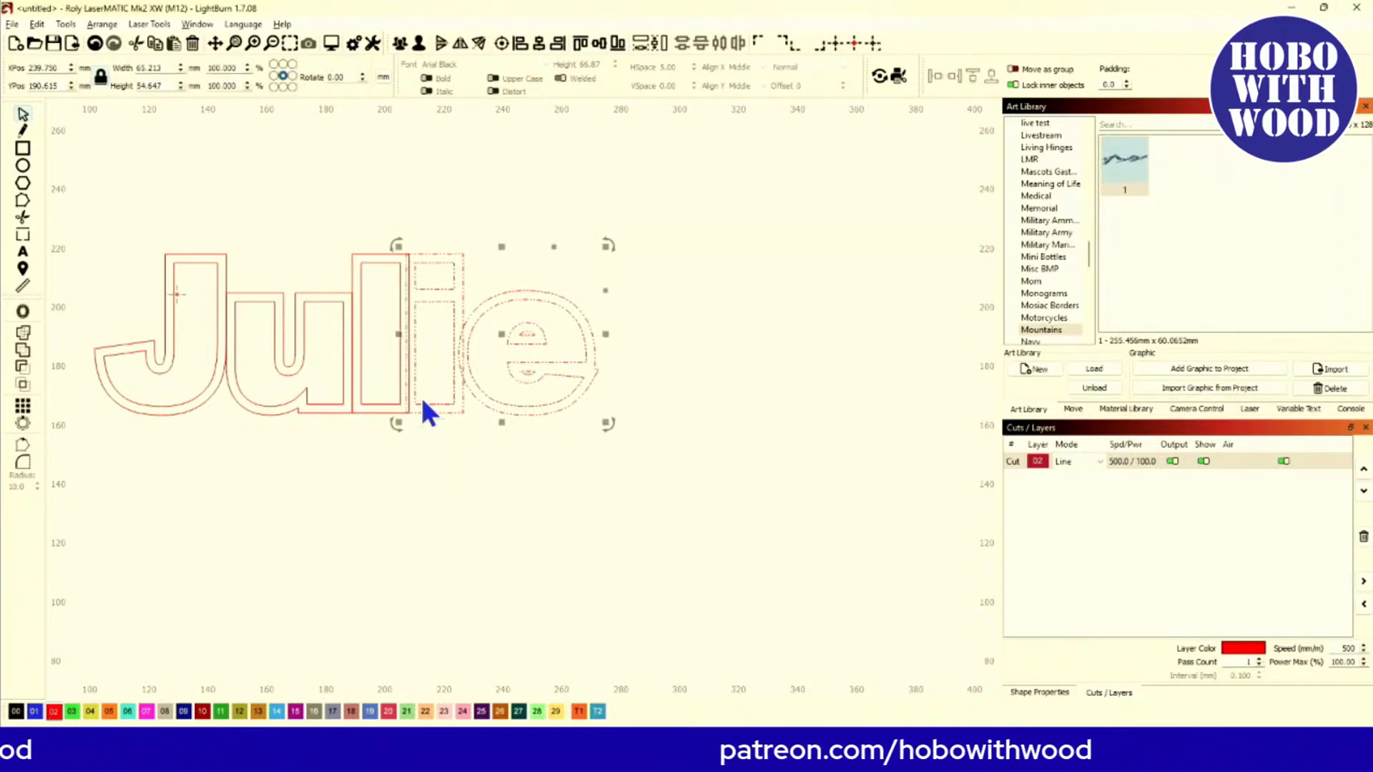
Step: Nudge the last three letters 1.5 mm left over the second letter, and the last four 1.5 mm left over the first
left_click_drag(319, 164, 700, 466)
key("ctrl+Left")
key("ctrl+Left")
key("ctrl+Left")
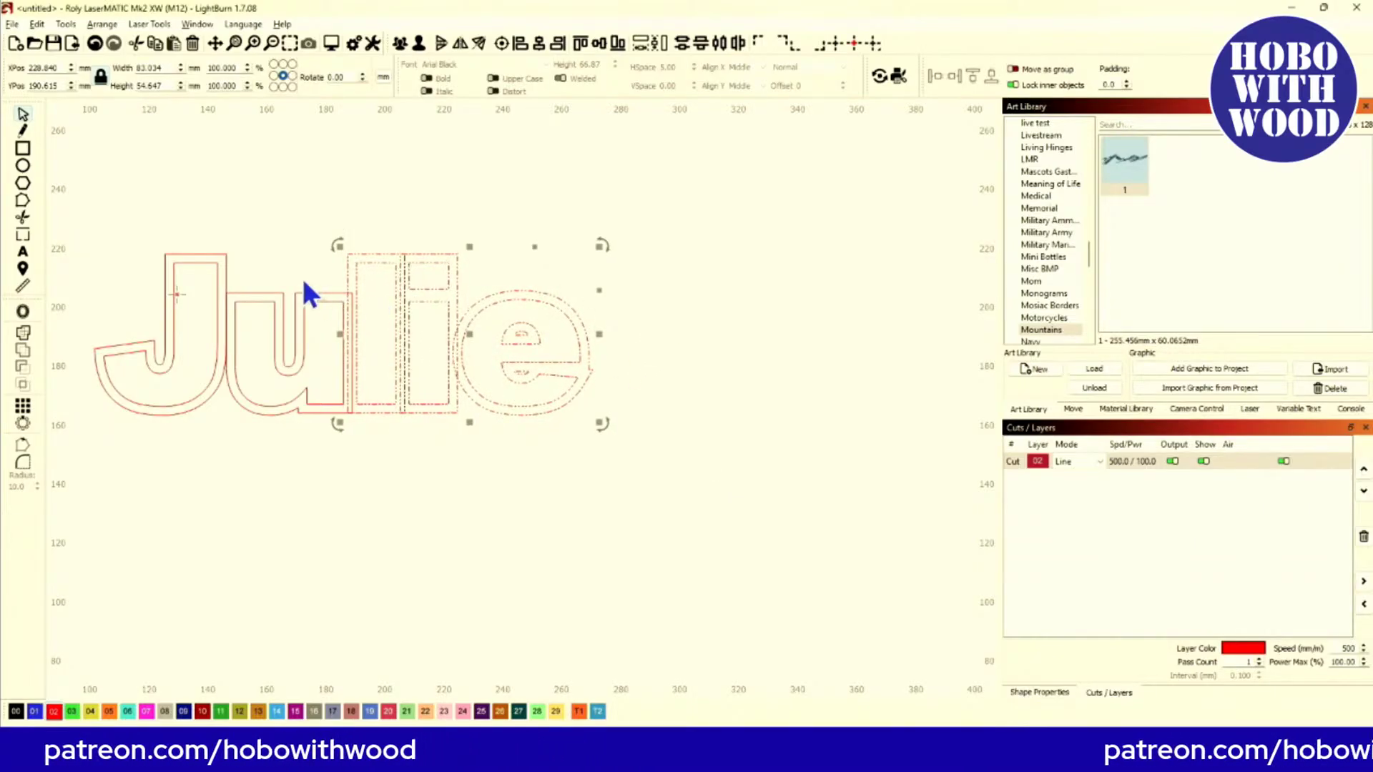
left_click_drag(208, 228, 688, 495)
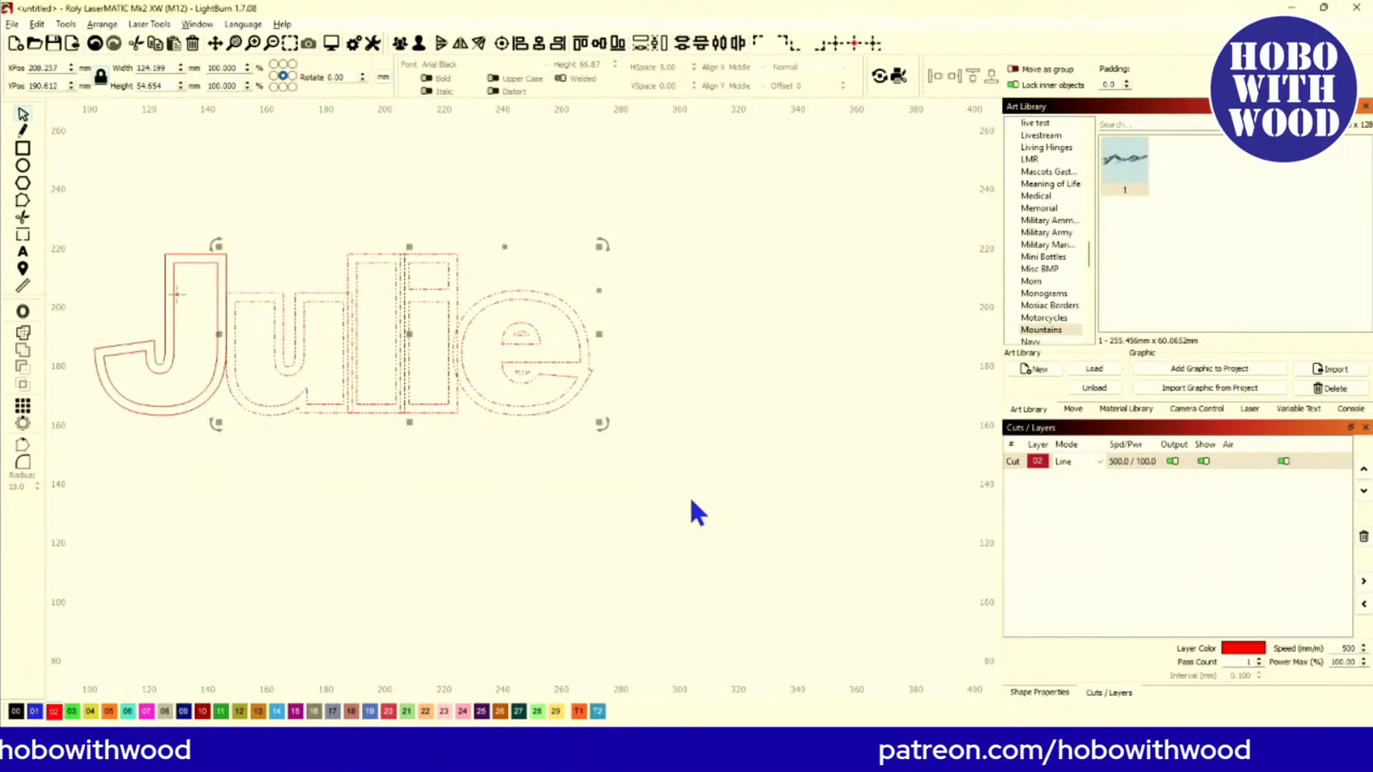
key("Left")
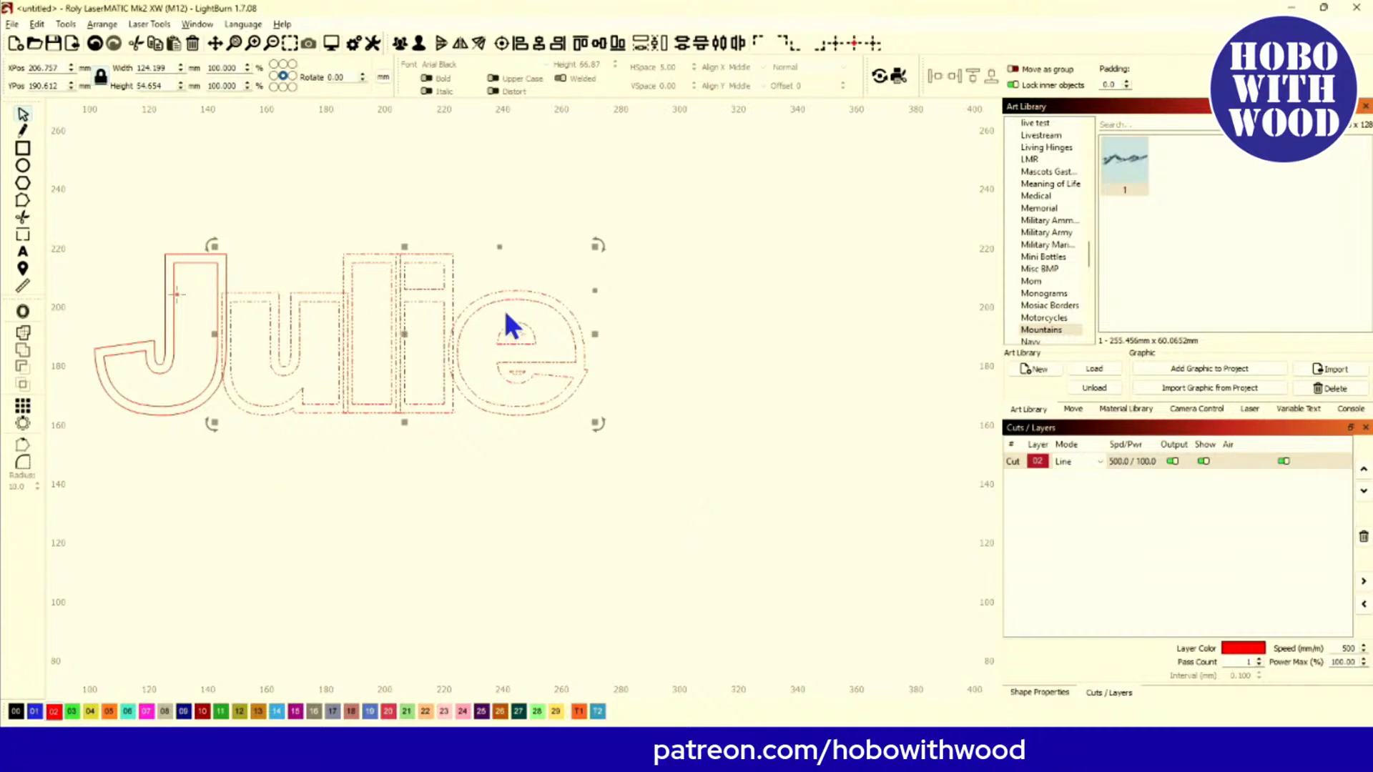
Step: Move the whole name design to the middle of the view and weld the overlapping letter outlines into one shape
left_click(280, 252)
left_click_drag(62, 208, 672, 466)
left_click_drag(116, 181, 310, 200)
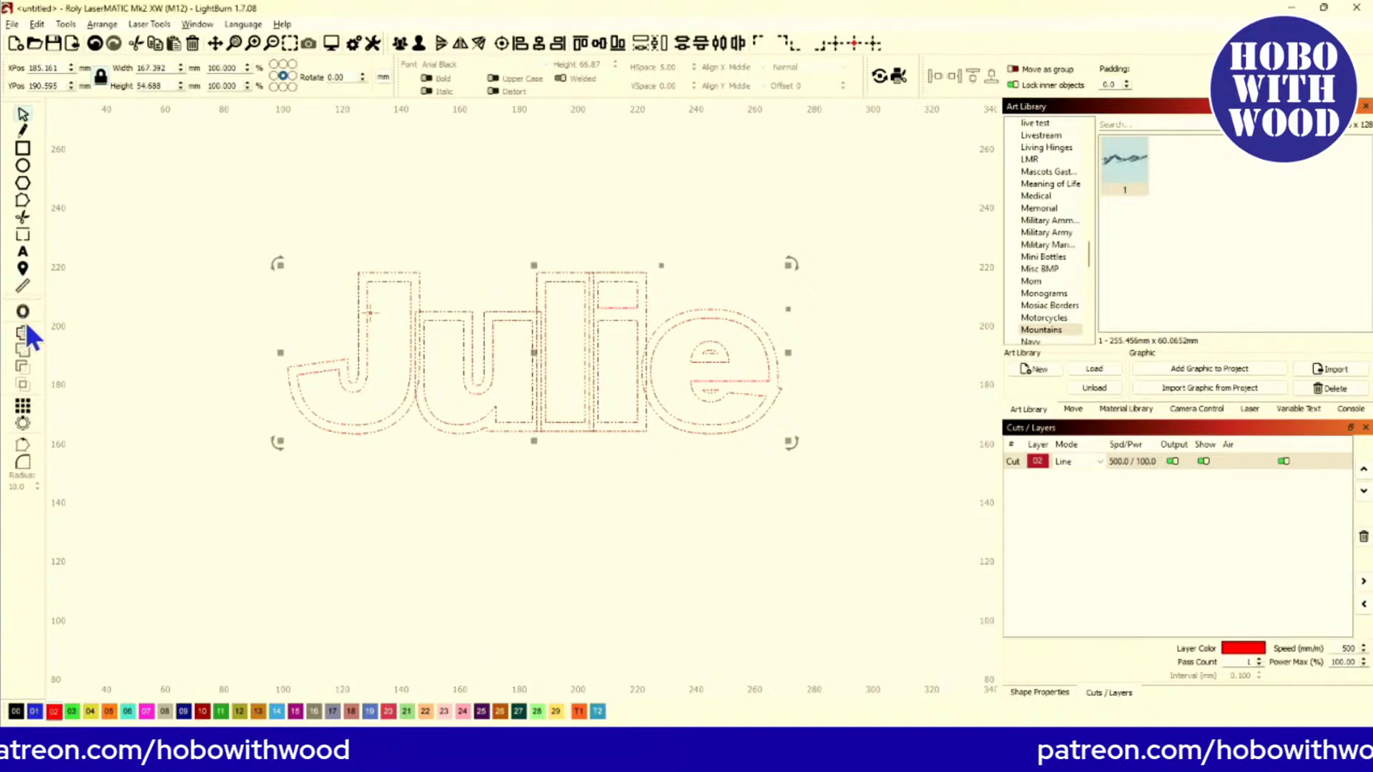
left_click(178, 312)
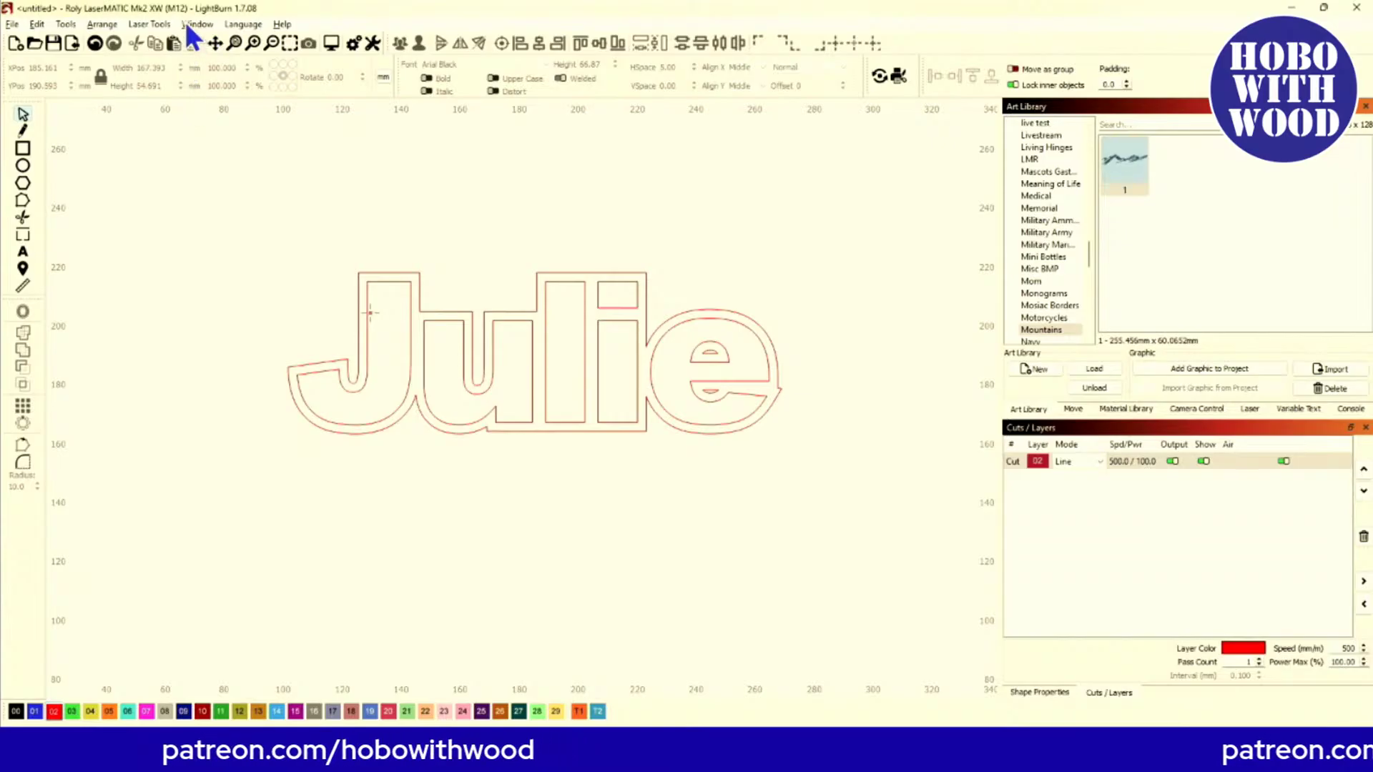
Step: Open the Material Test generator and preview the 10 by 10 speed and power test grid
left_click(147, 23)
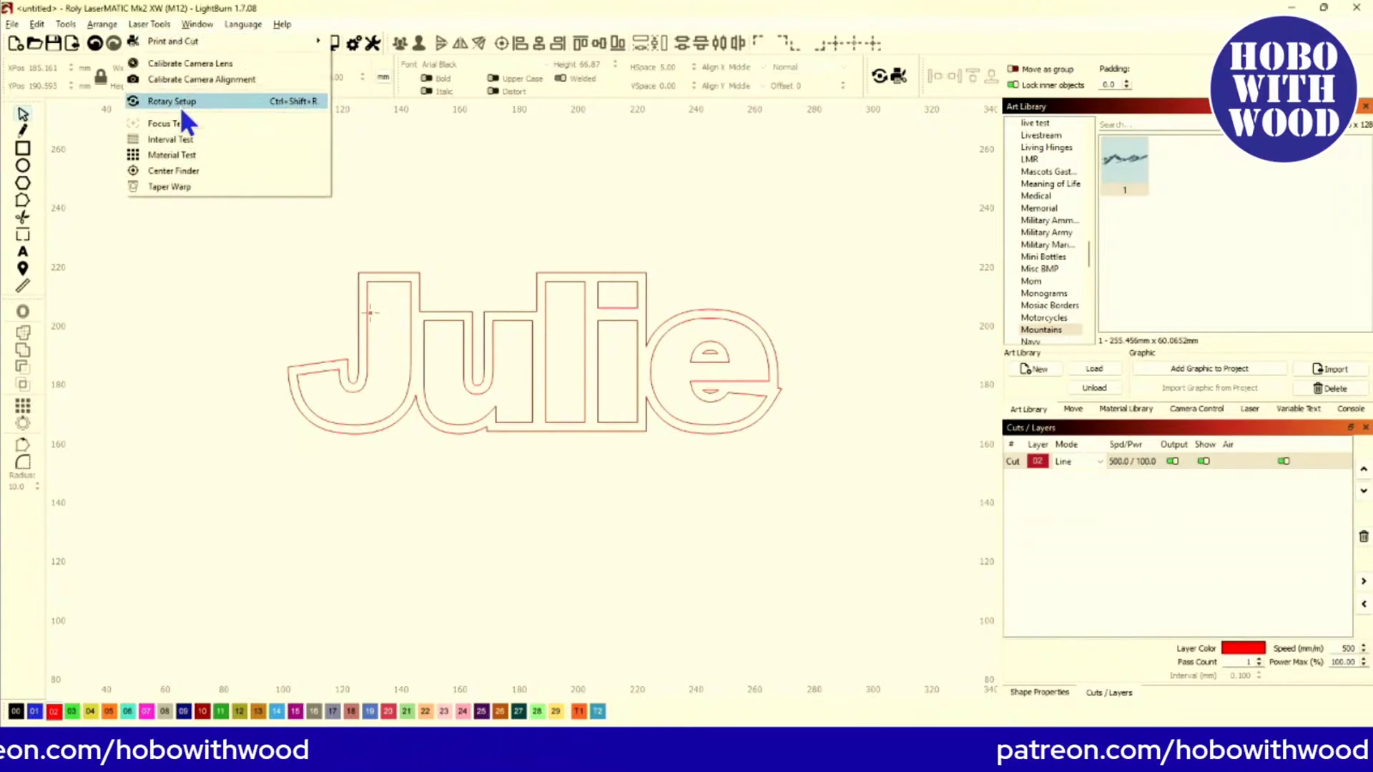
left_click(183, 156)
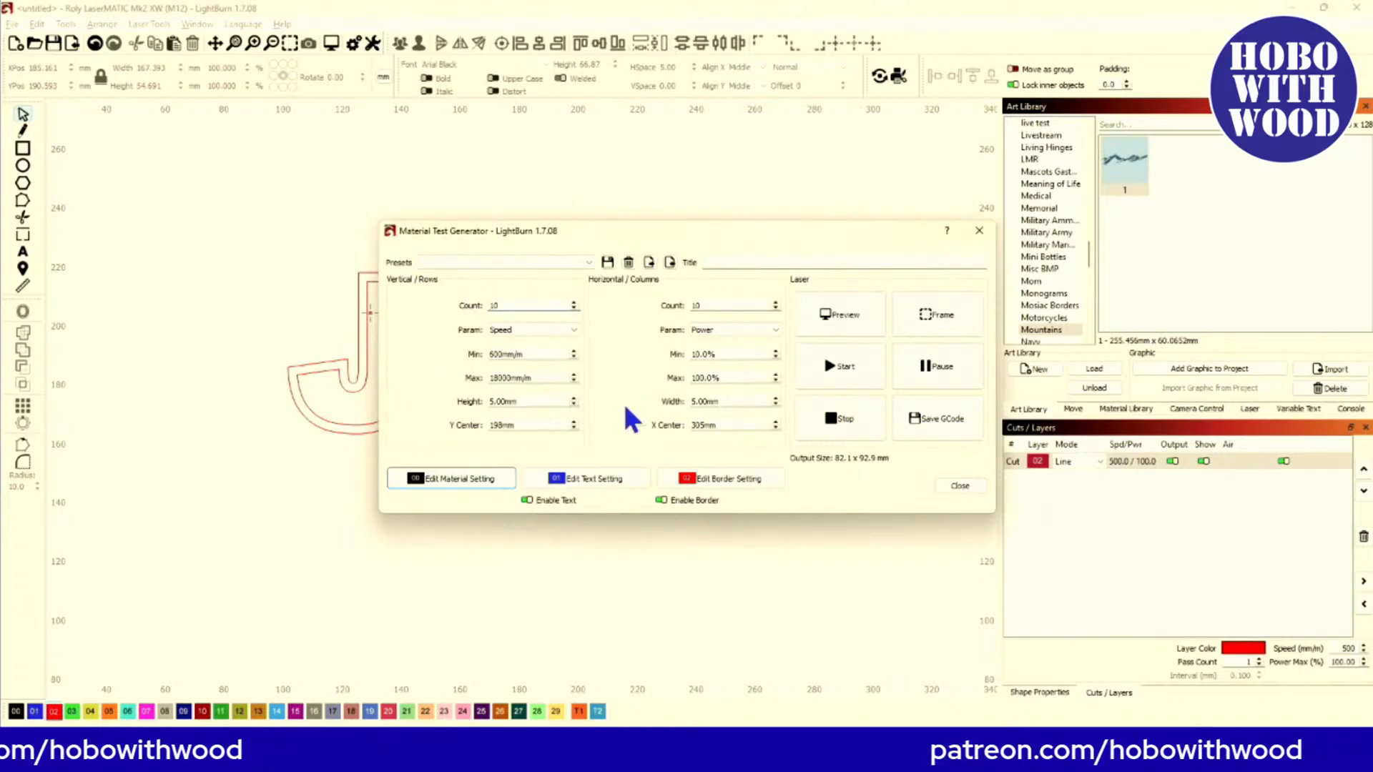
left_click(852, 319)
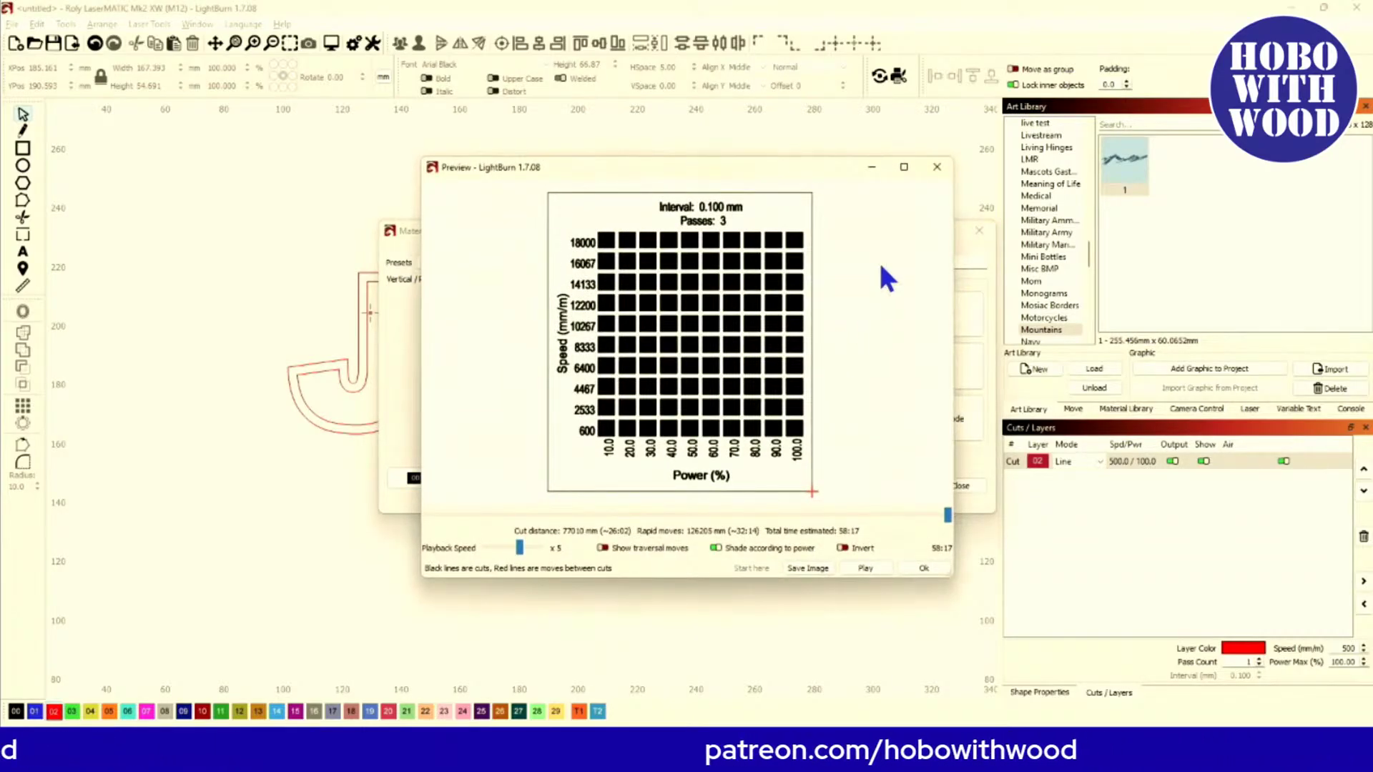
left_click(936, 167)
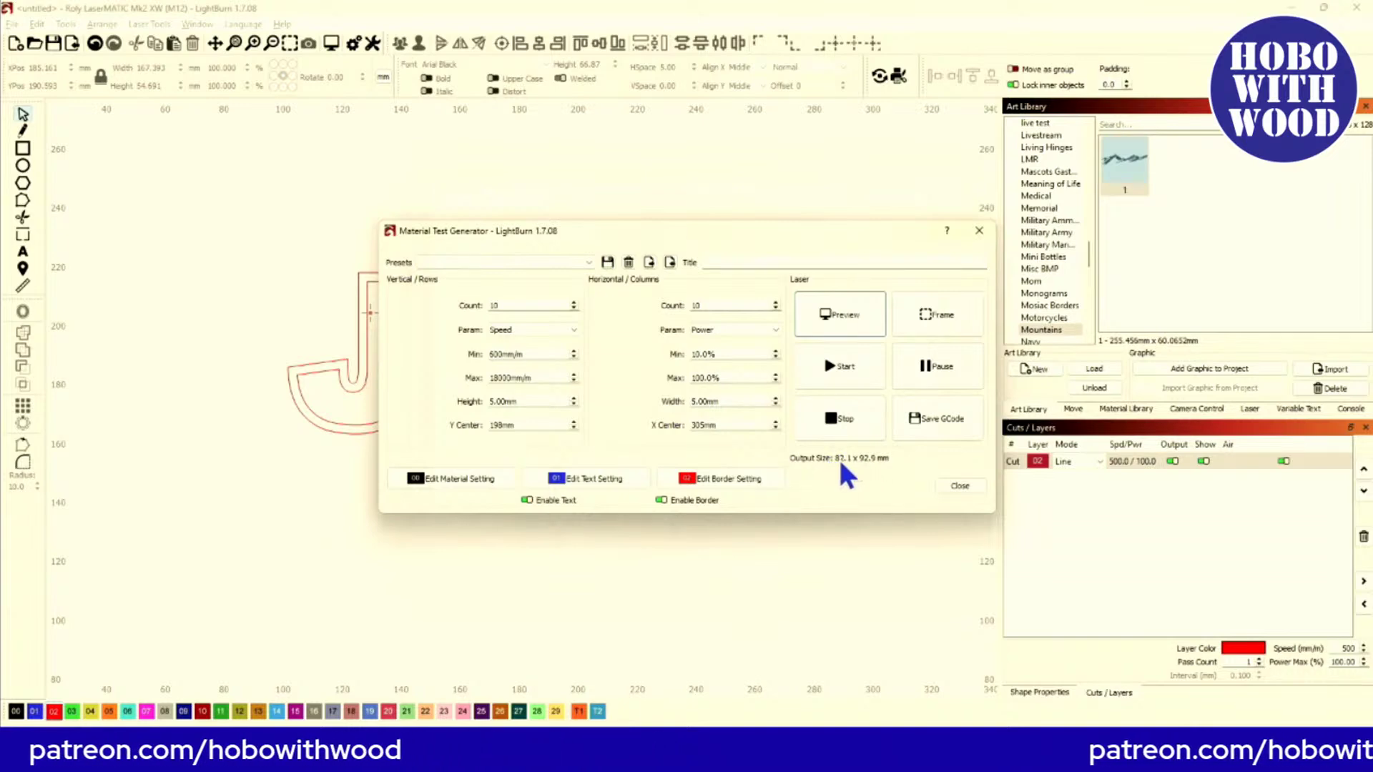
Step: Set the material test cells to 3 mm high and 3 mm wide, and close the generator
left_click(574, 404)
left_click(574, 405)
left_click(775, 404)
left_click(776, 405)
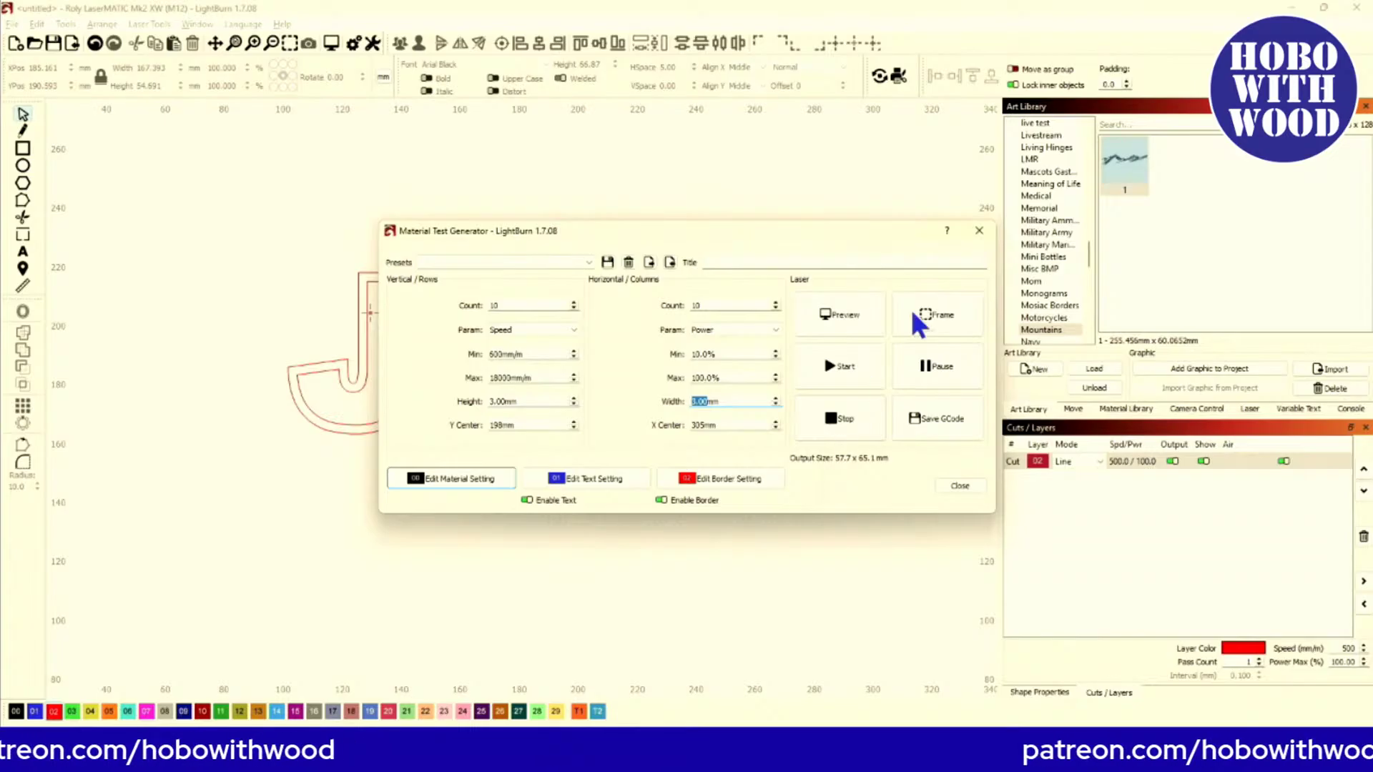
left_click(977, 228)
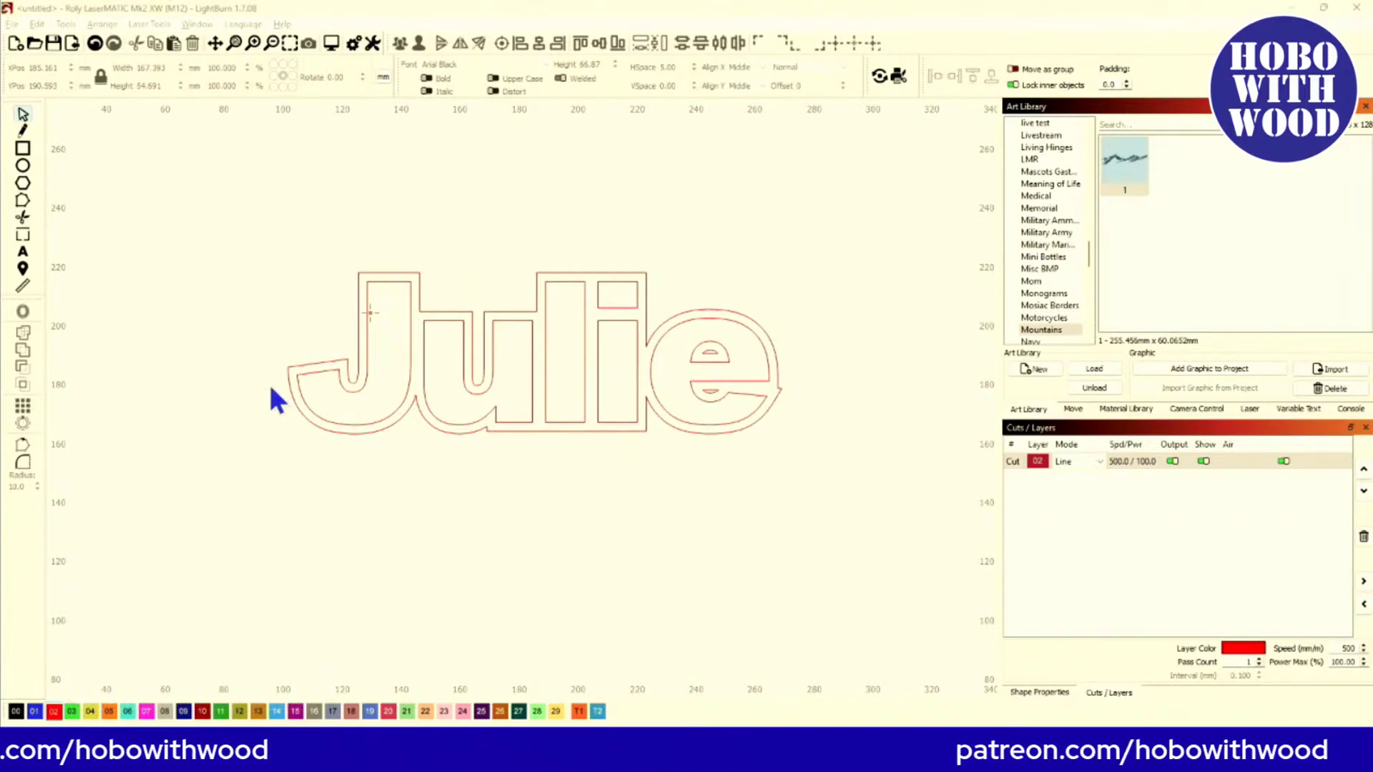
Step: Examine the welded name around the dot of the letter i and browse the art library categories for a graphic
left_click_drag(580, 294, 555, 341)
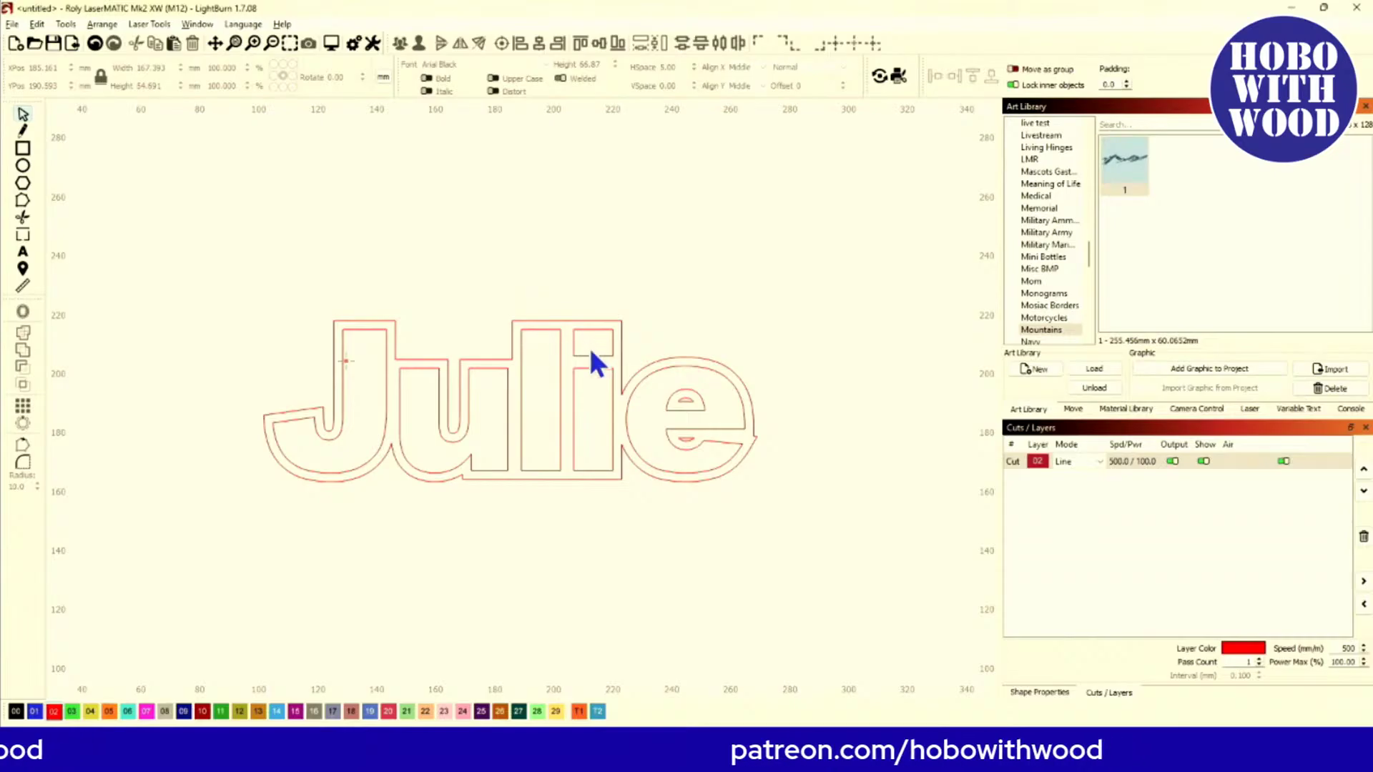
scroll(589, 350, "up", 2)
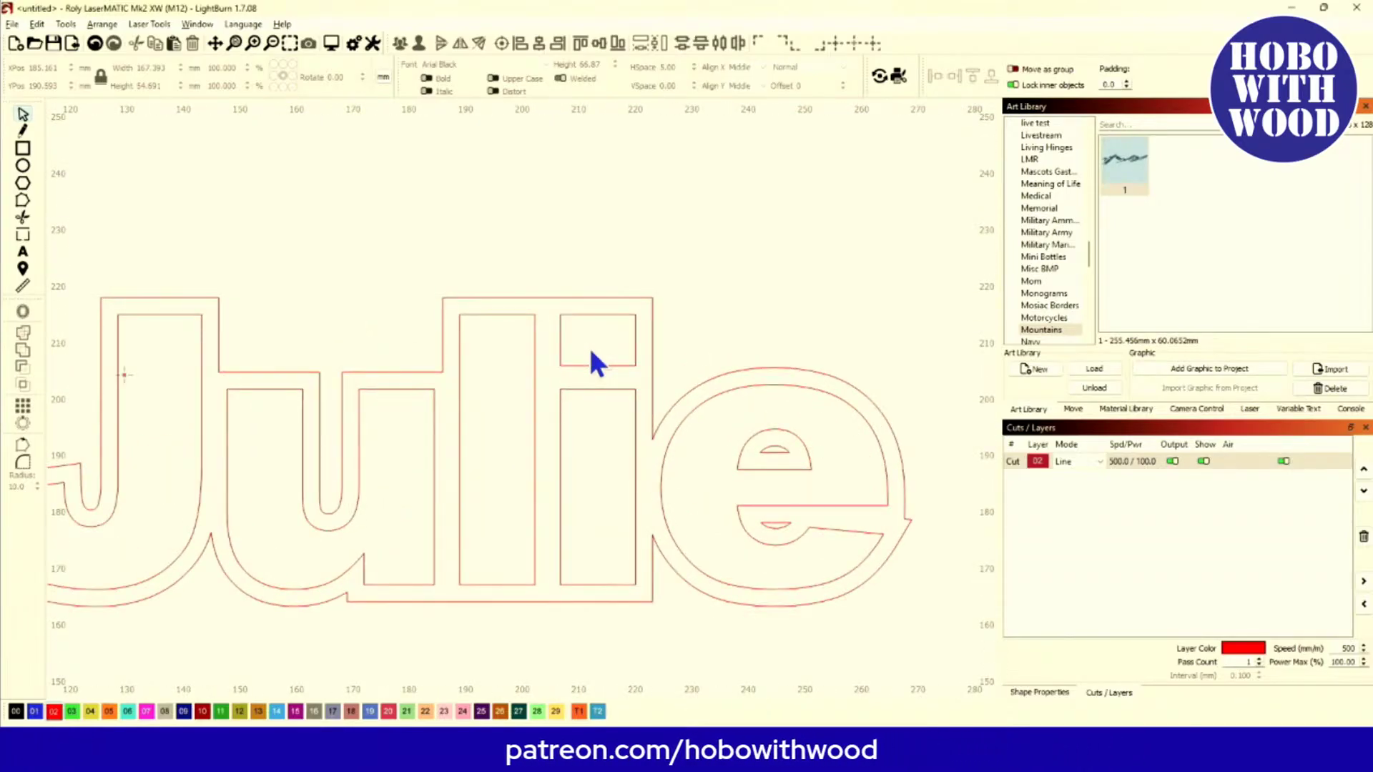
scroll(589, 349, "down", 1)
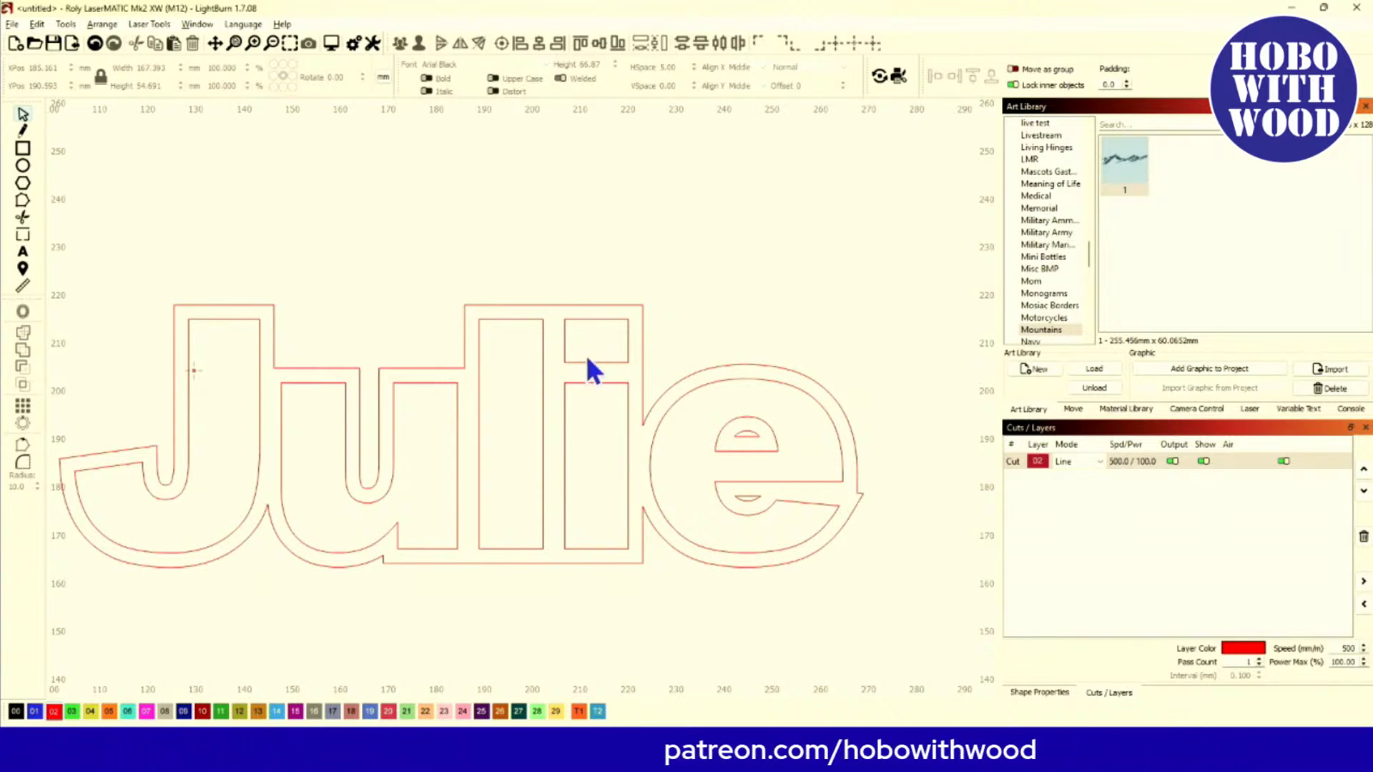
scroll(585, 361, "up", 2)
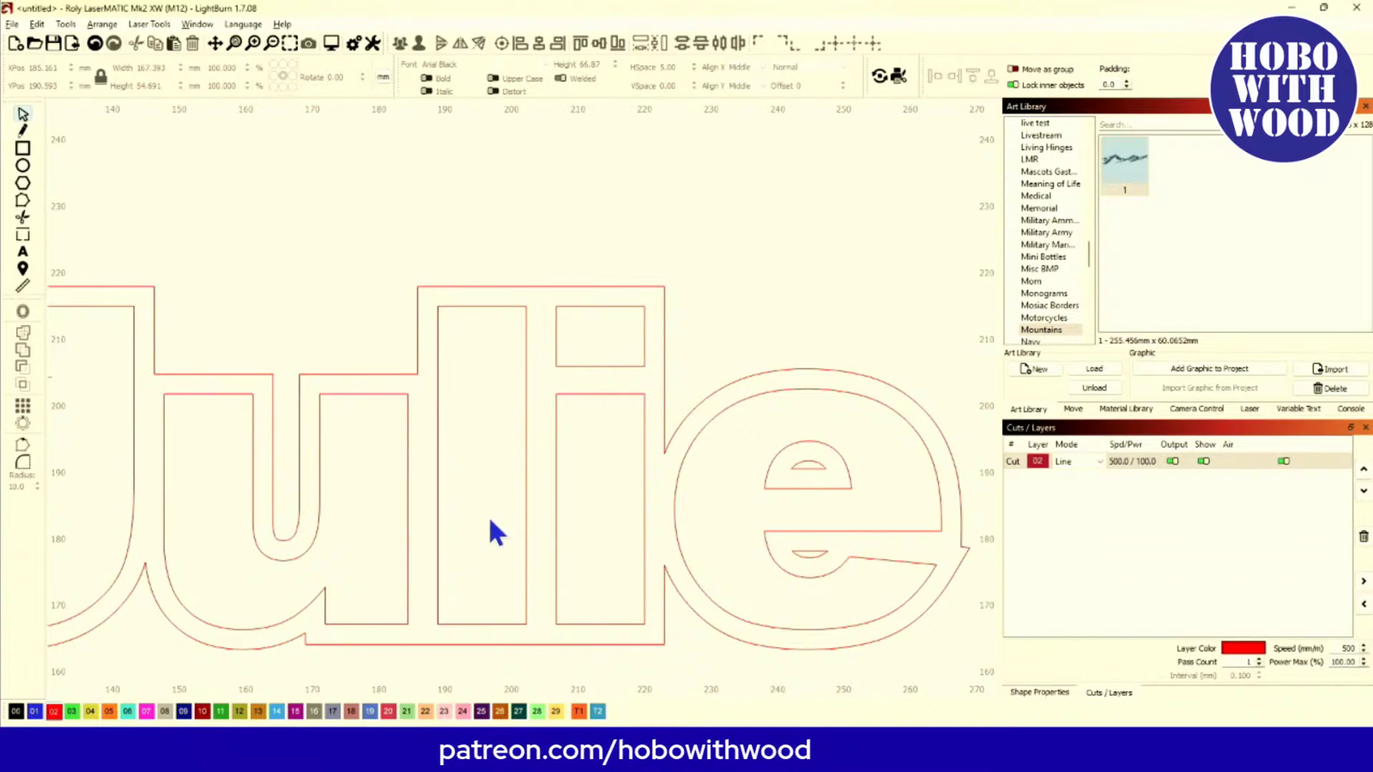
scroll(619, 368, "up", 4)
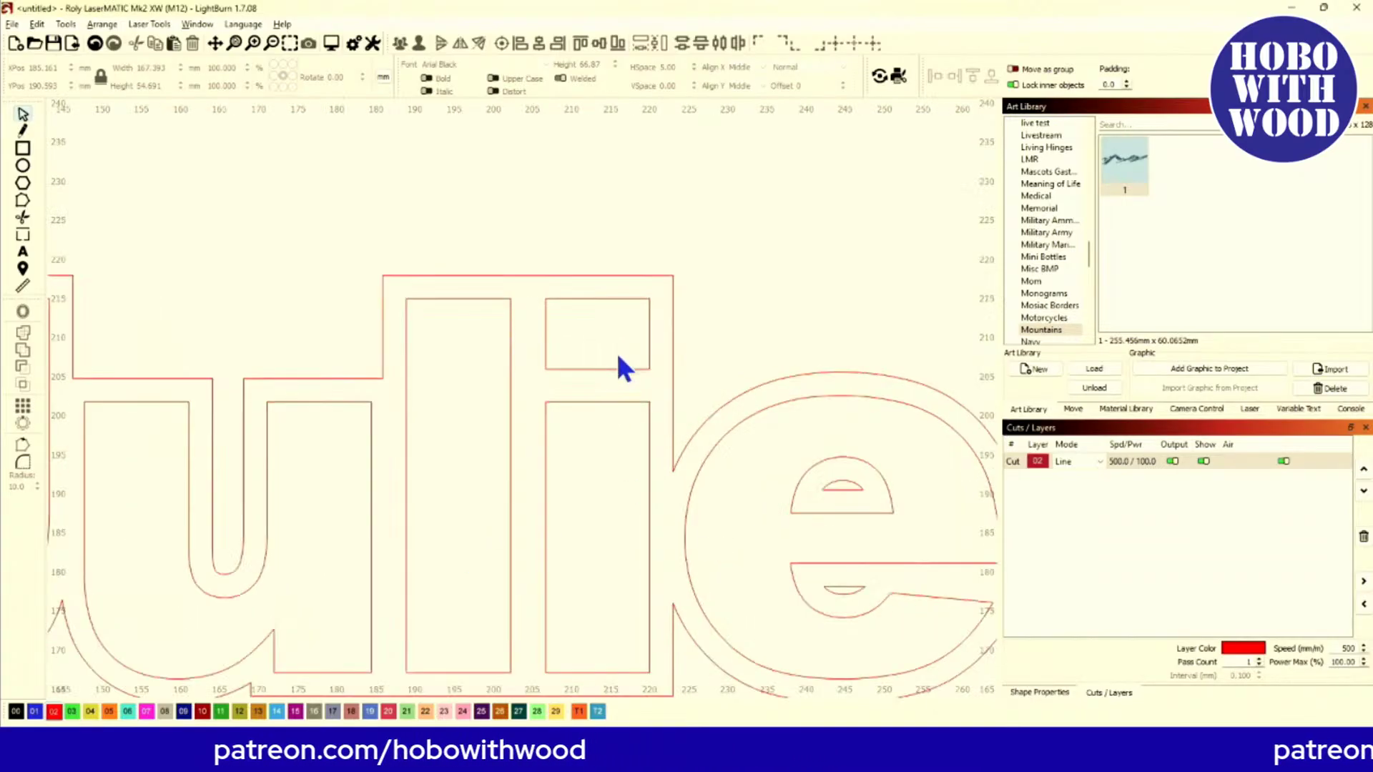
scroll(619, 375, "down", 2)
scroll(619, 378, "down", 4)
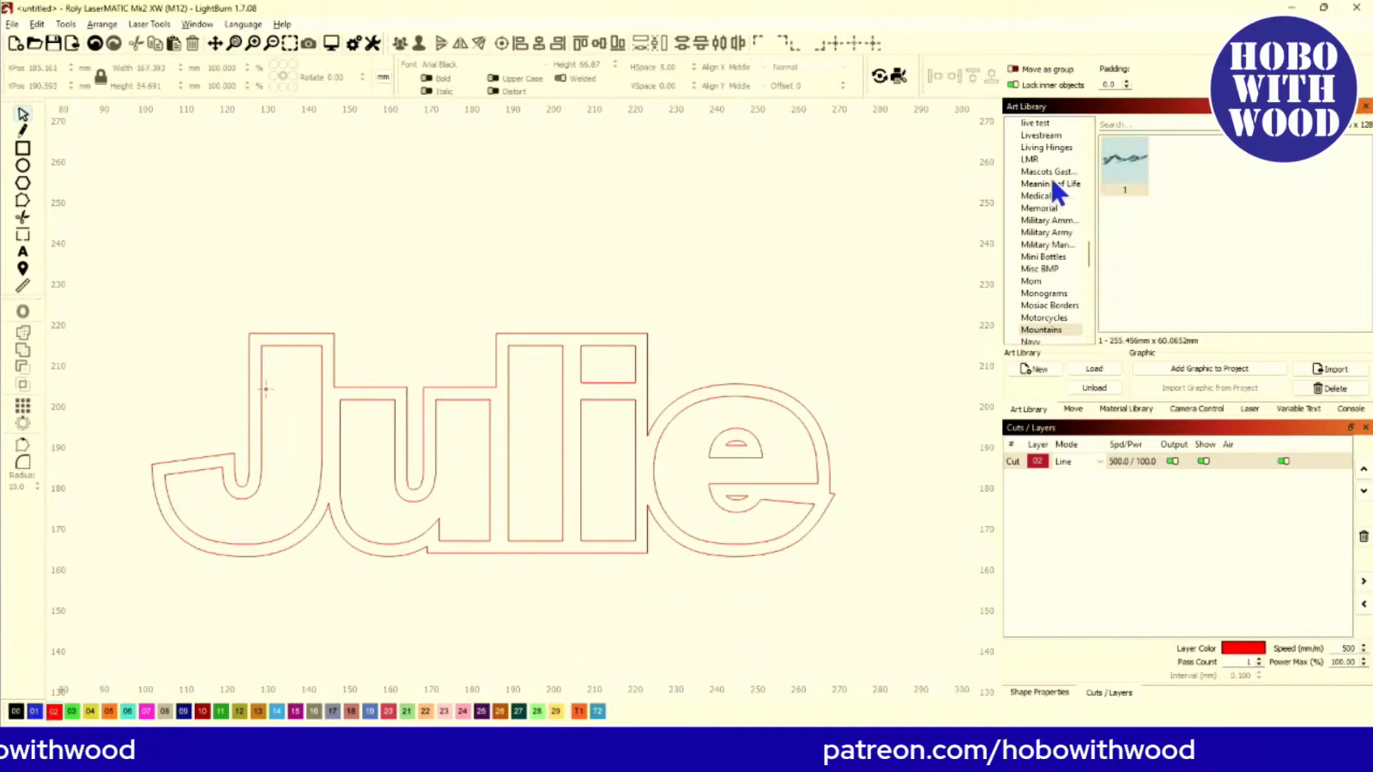
scroll(1048, 150, "up", 10)
scroll(1049, 151, "up", 10)
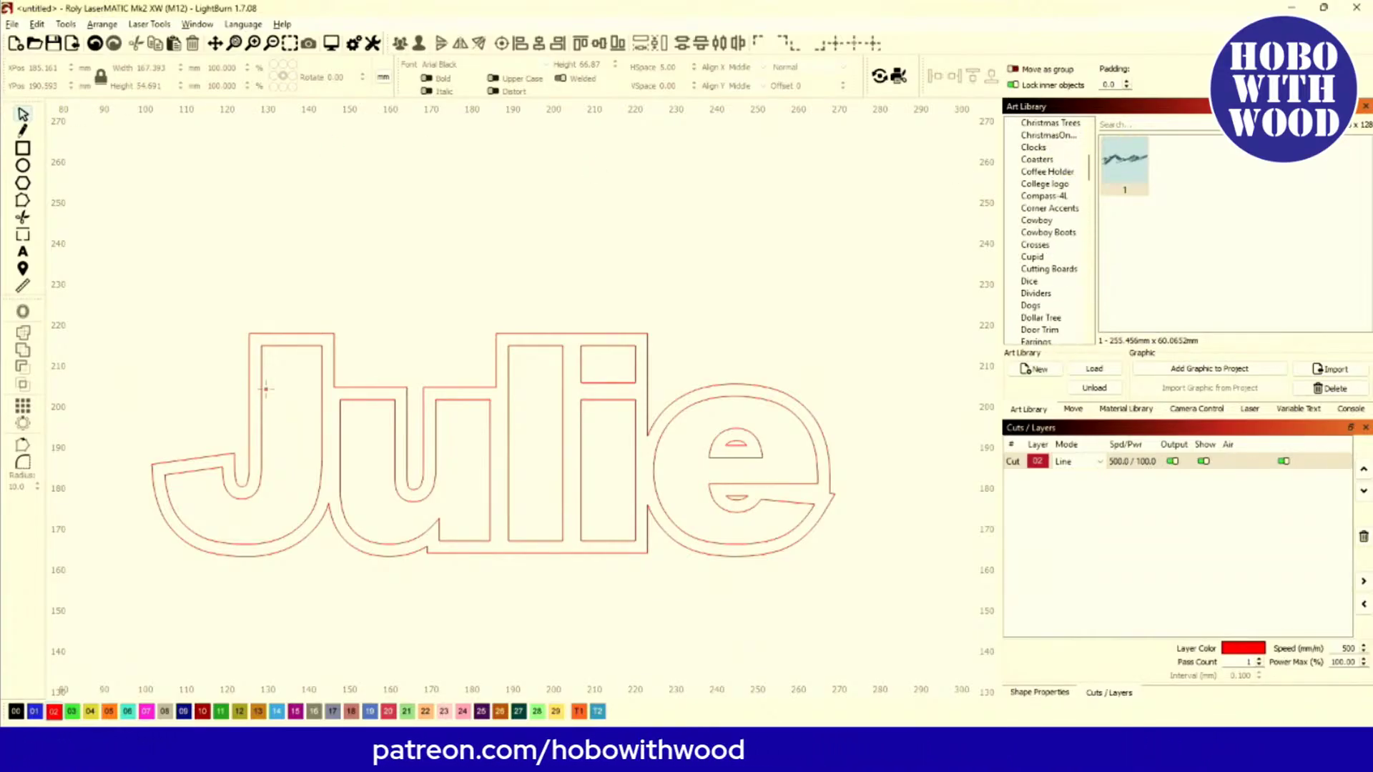
Step: Import the 225cheer file from Downloads and place the megaphone above the name design
left_click(70, 45)
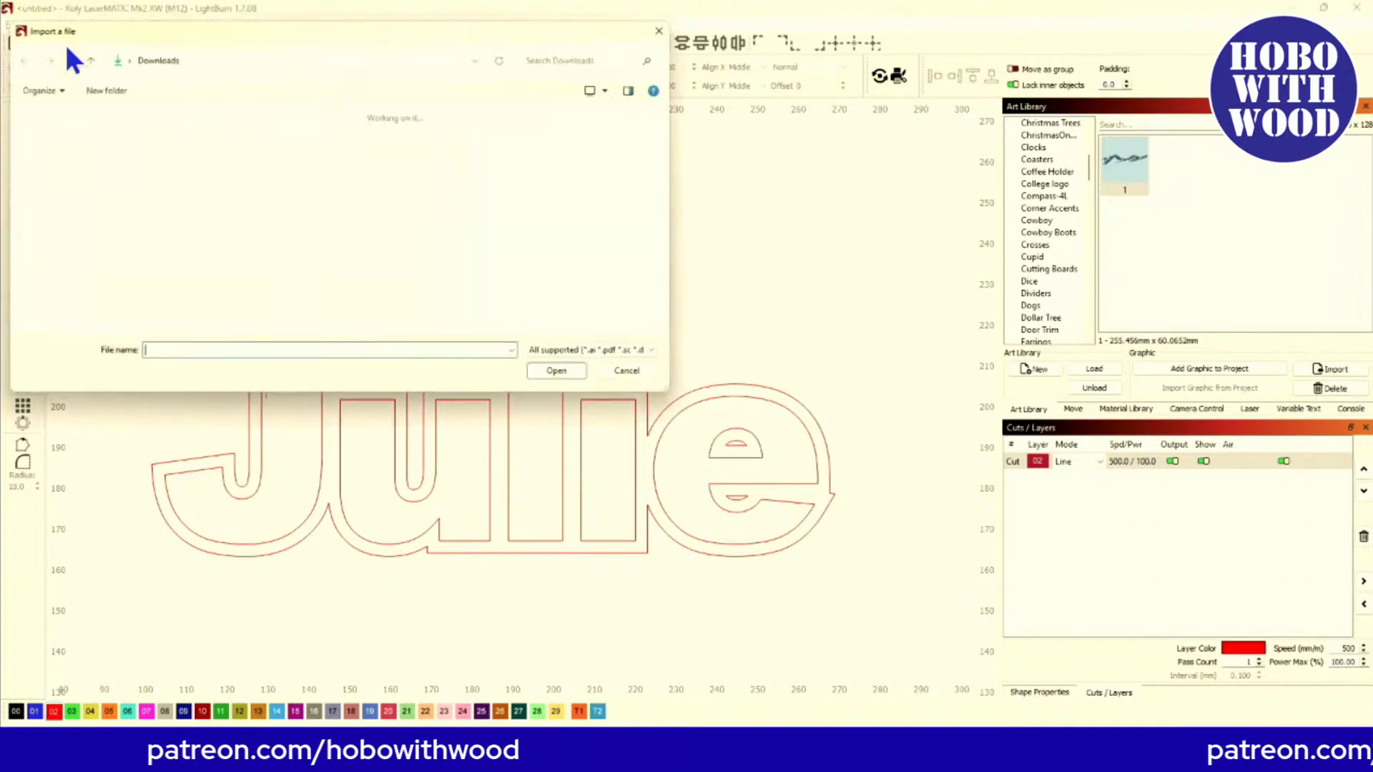
left_click(261, 165)
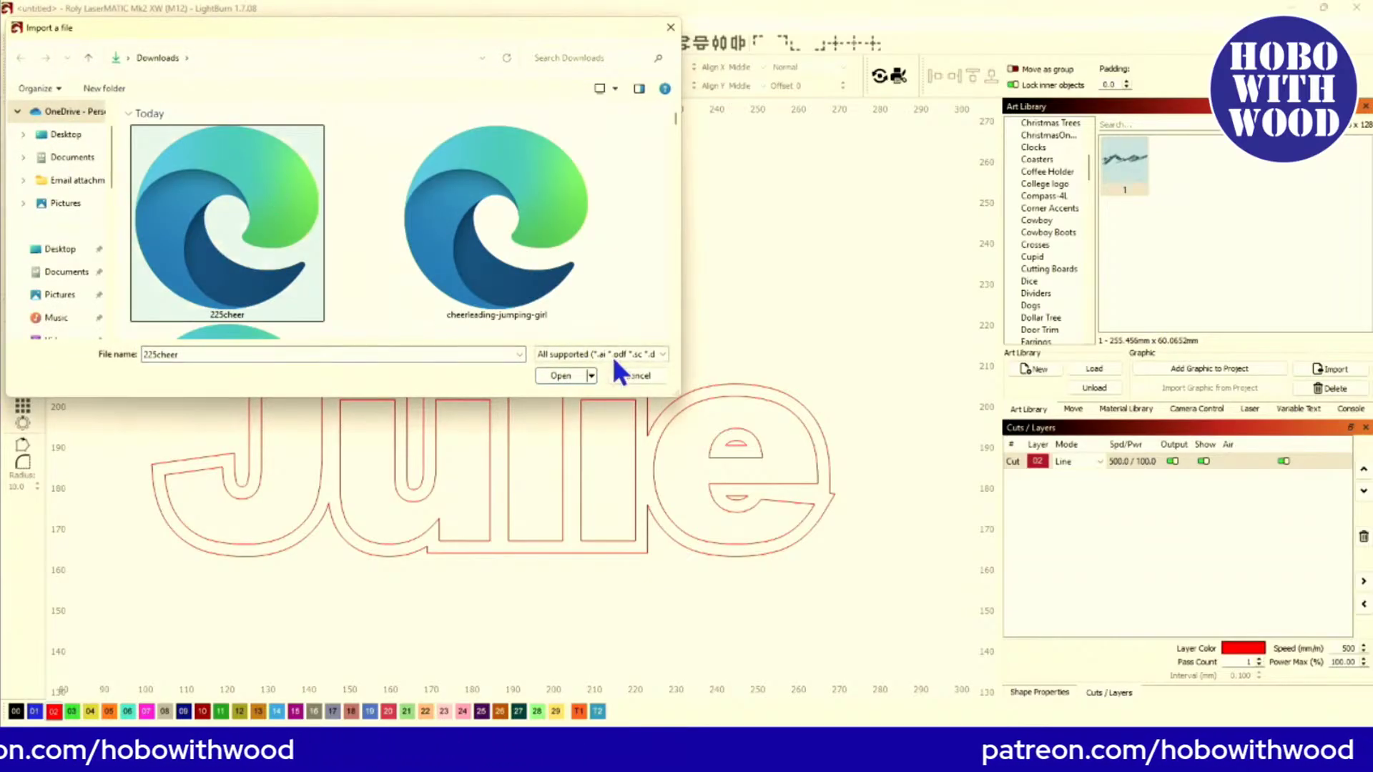
left_click(561, 375)
scroll(554, 390, "down", 1)
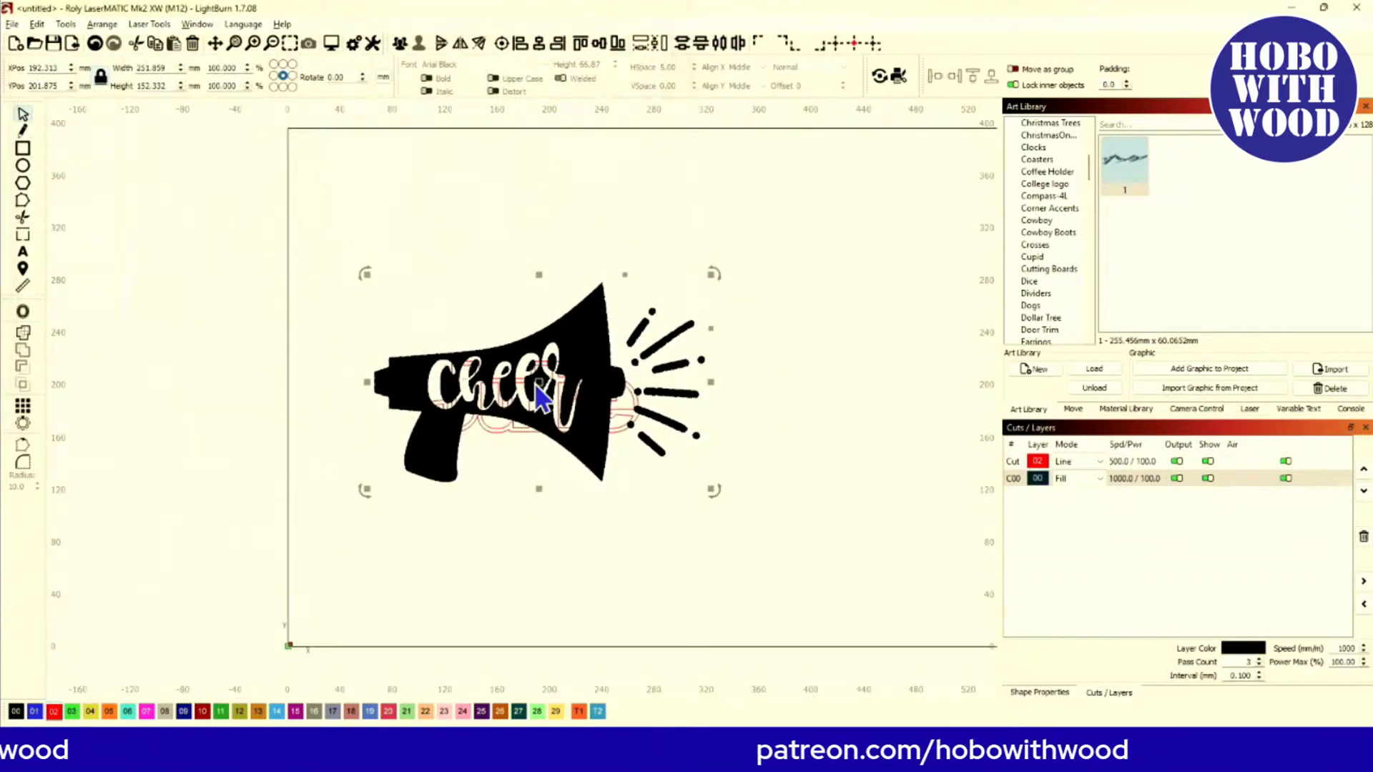
left_click_drag(554, 390, 687, 279)
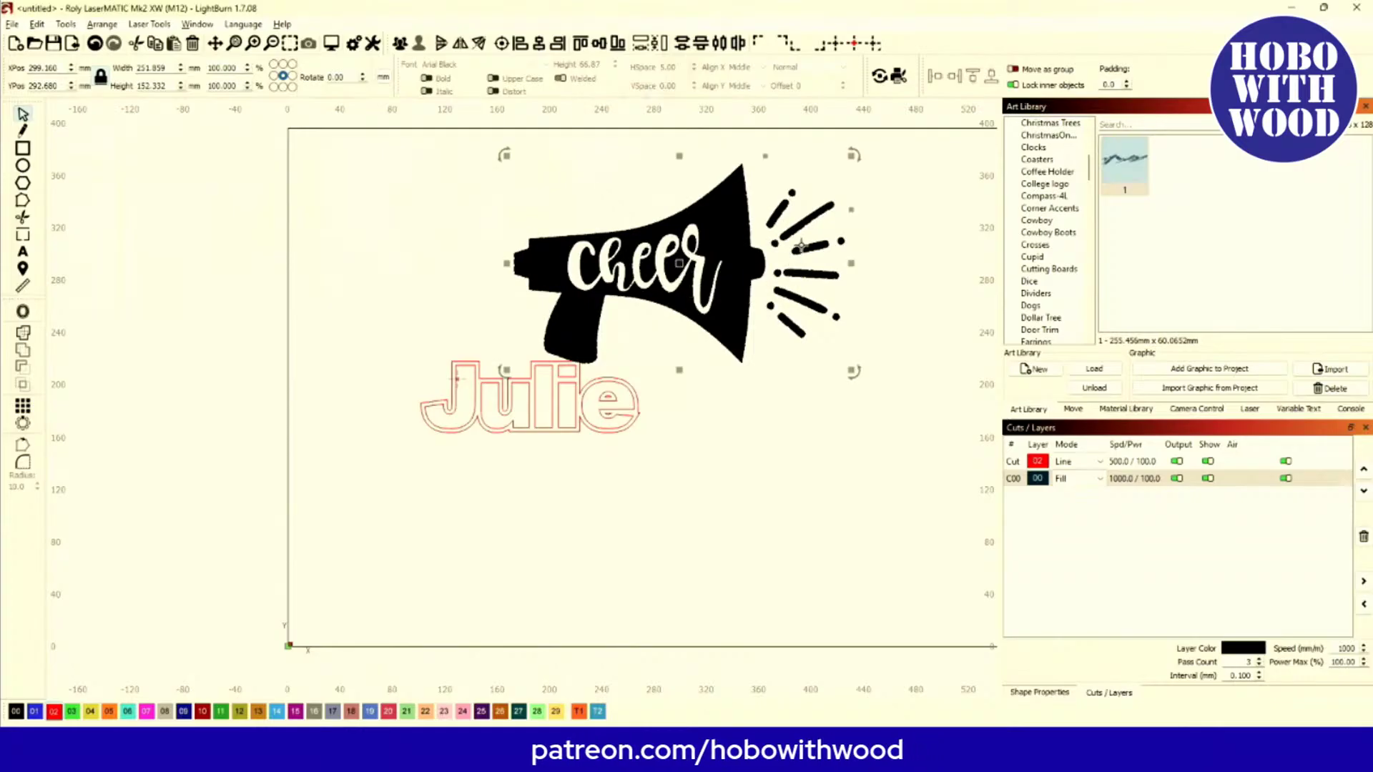
Step: Put the megaphone graphic on the red 02 line layer and delete the burst lines and dots in front of it
scroll(661, 284, "up", 3)
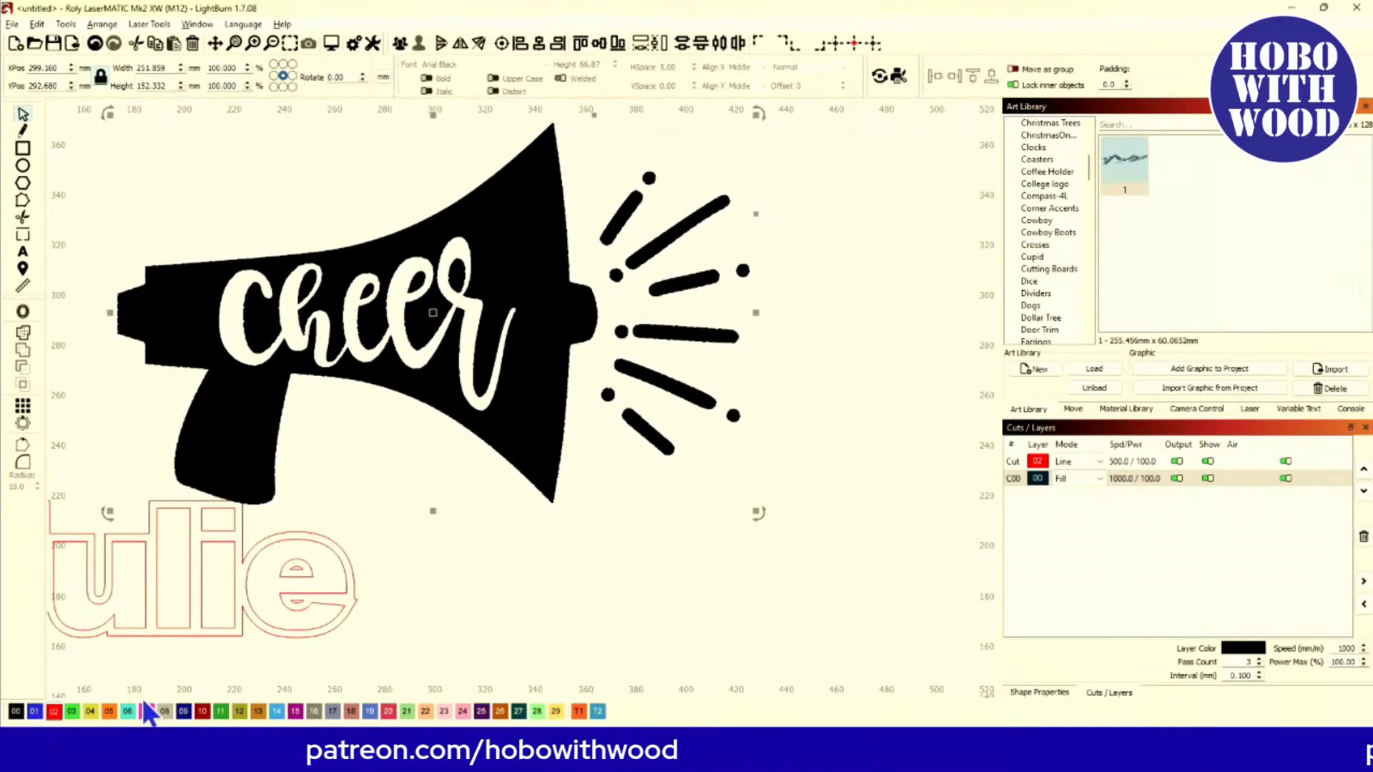
left_click(54, 712)
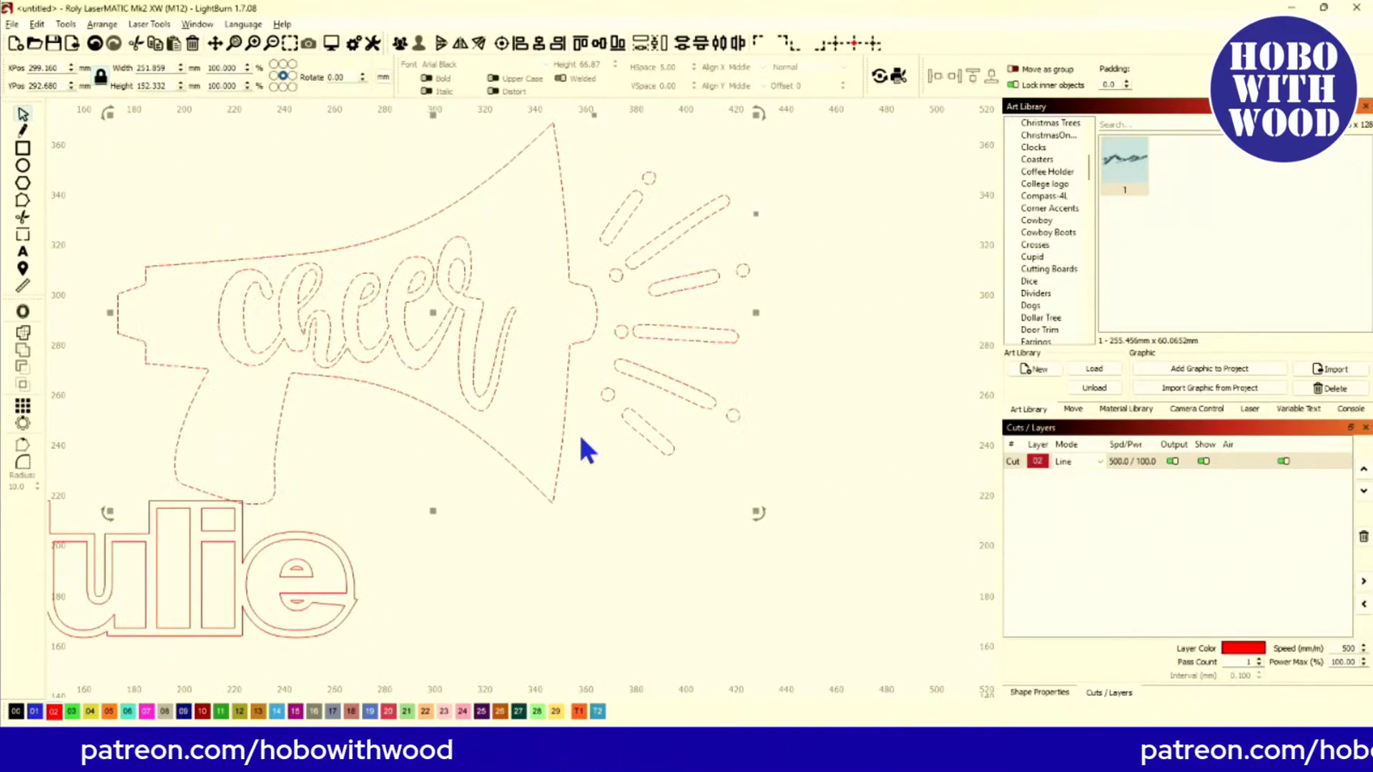
scroll(577, 432, "down", 1)
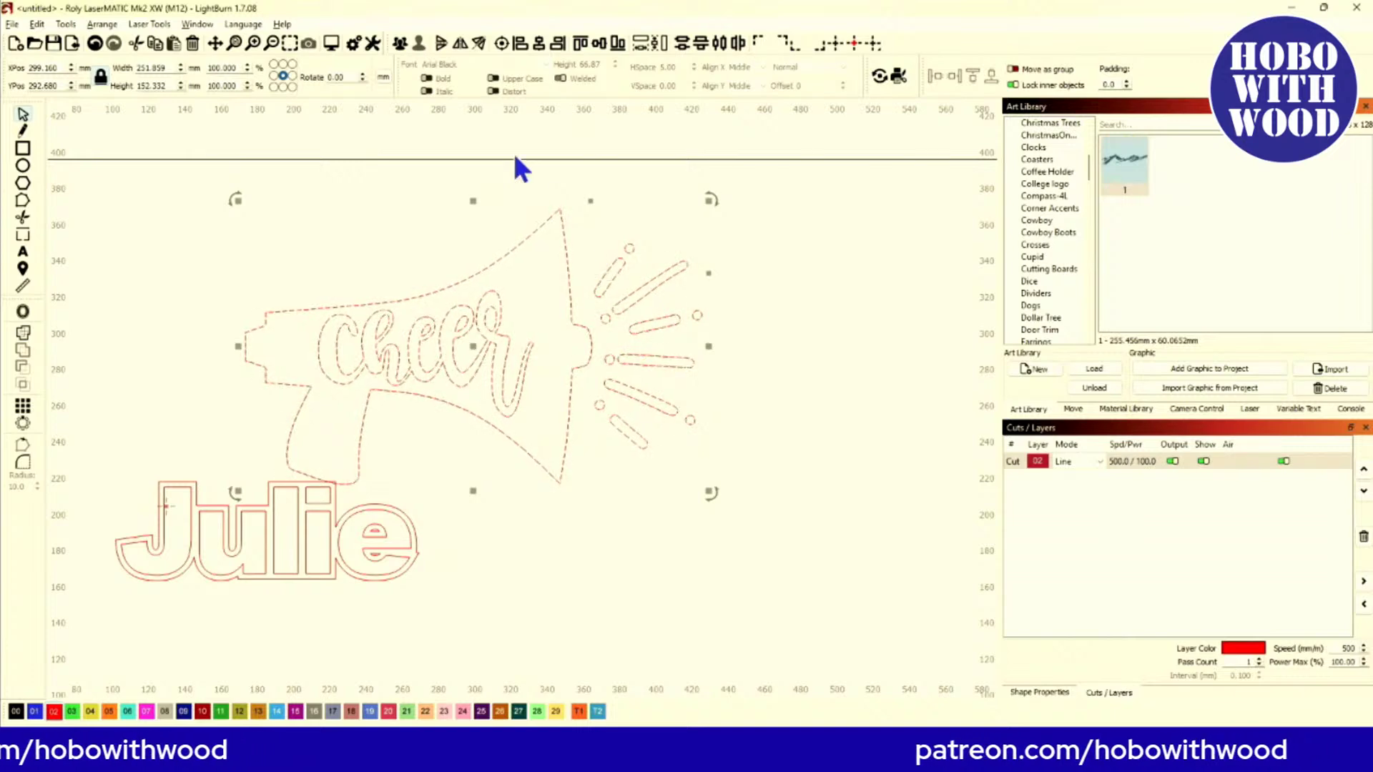
left_click_drag(577, 183, 743, 490)
key("Delete")
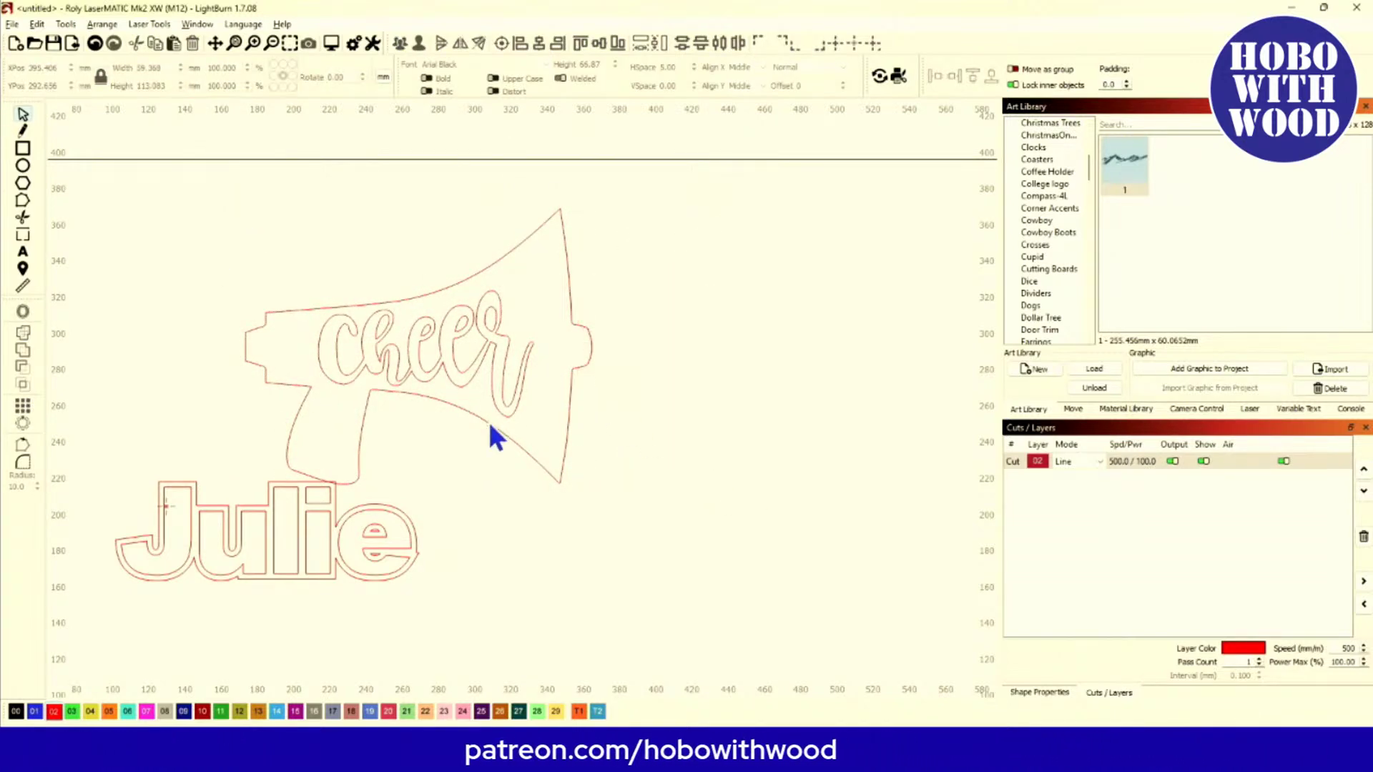
Step: Scale the megaphone and its cheer lettering down together to about 47 mm wide
left_click_drag(618, 412, 226, 265)
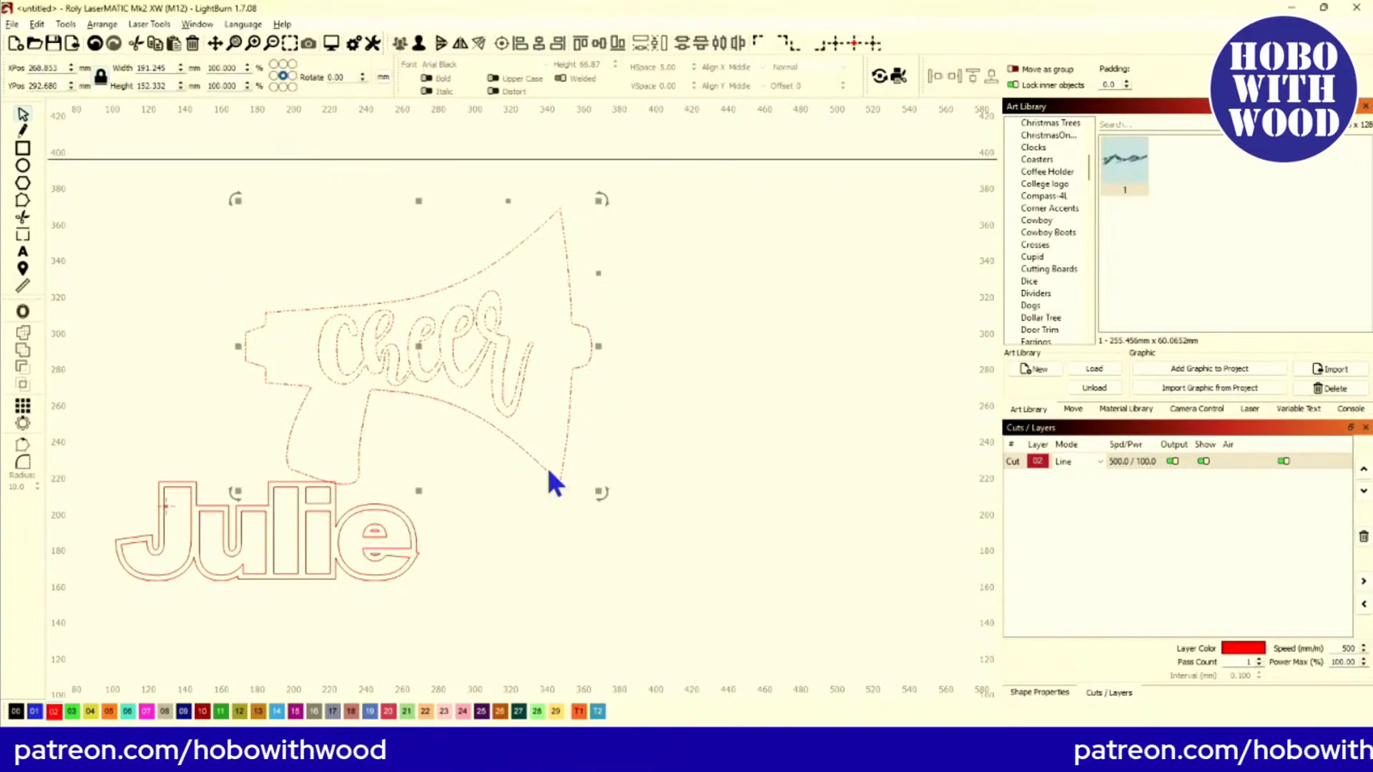
left_click_drag(600, 492, 444, 383)
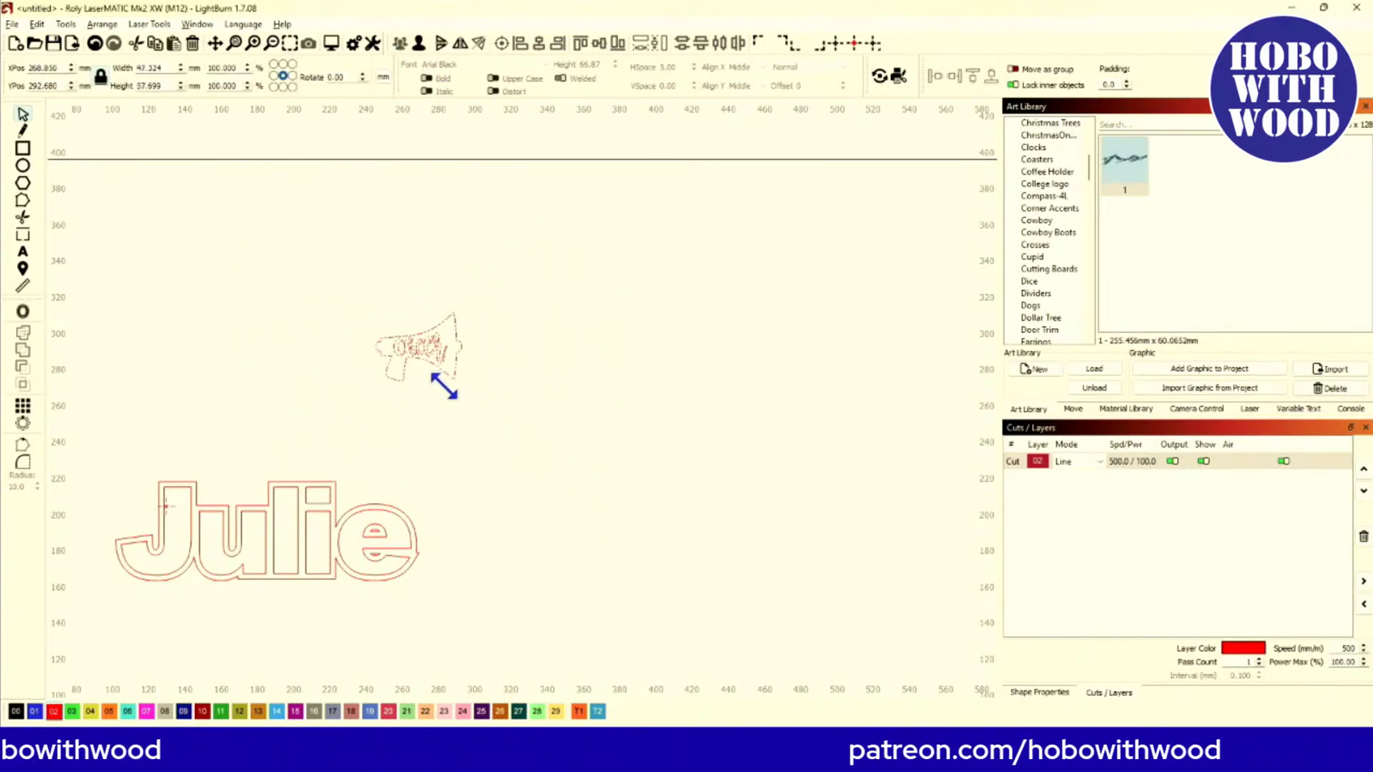
scroll(389, 405, "up", 4)
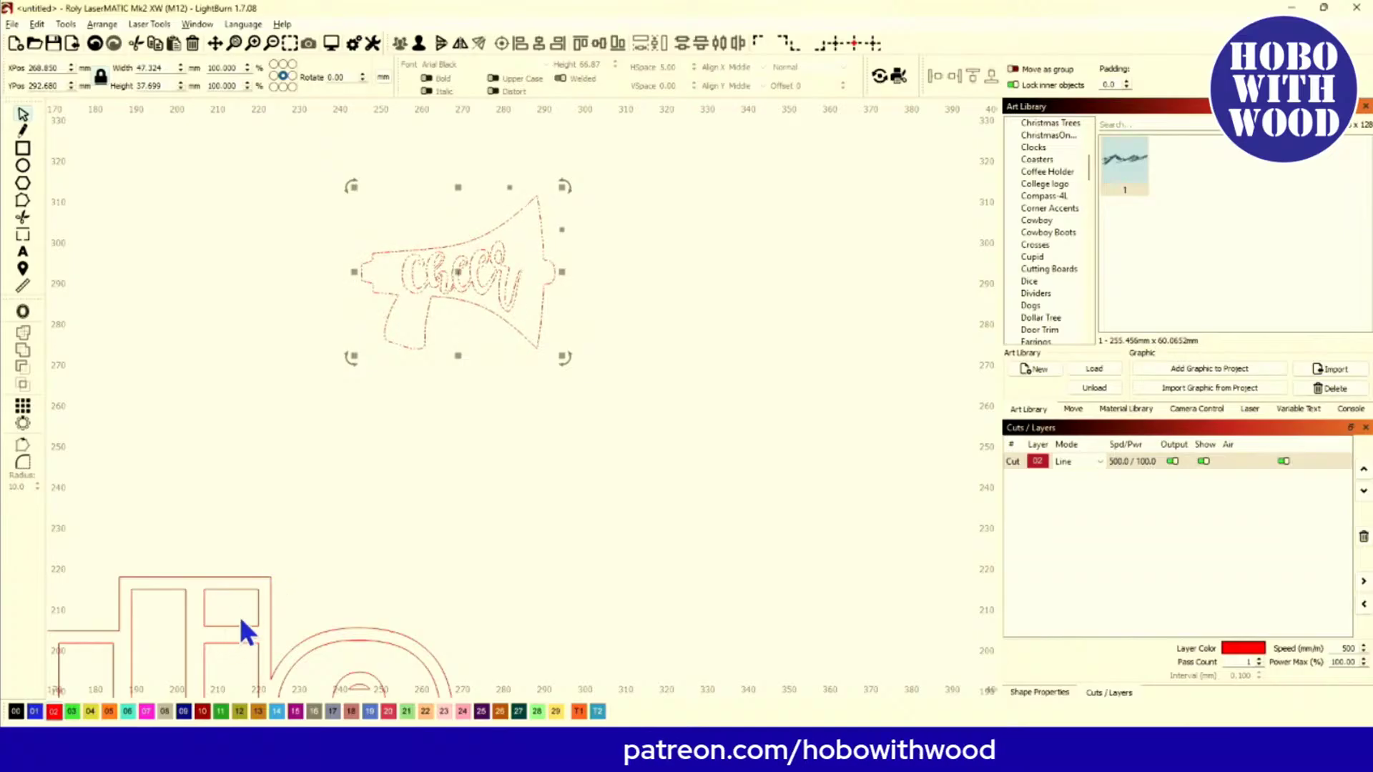
Step: Move the megaphone onto the dot of the letter i and shrink it to about 12.4 mm wide
mouse_move(457, 272)
left_mouse_down()
mouse_move(444, 376)
mouse_move(264, 616)
left_mouse_up()
scroll(264, 616, "up", 3)
left_click_drag(650, 527, 386, 408)
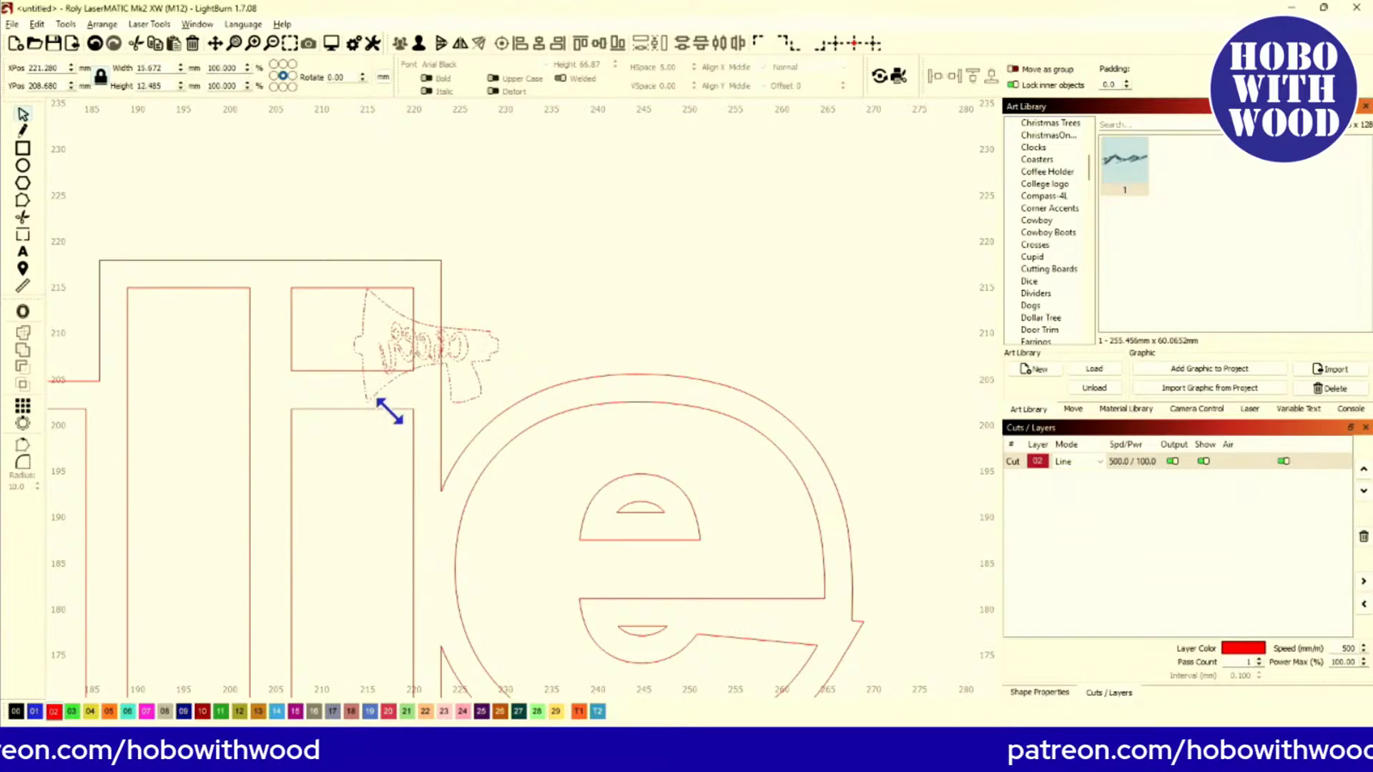
left_click_drag(420, 346, 353, 329)
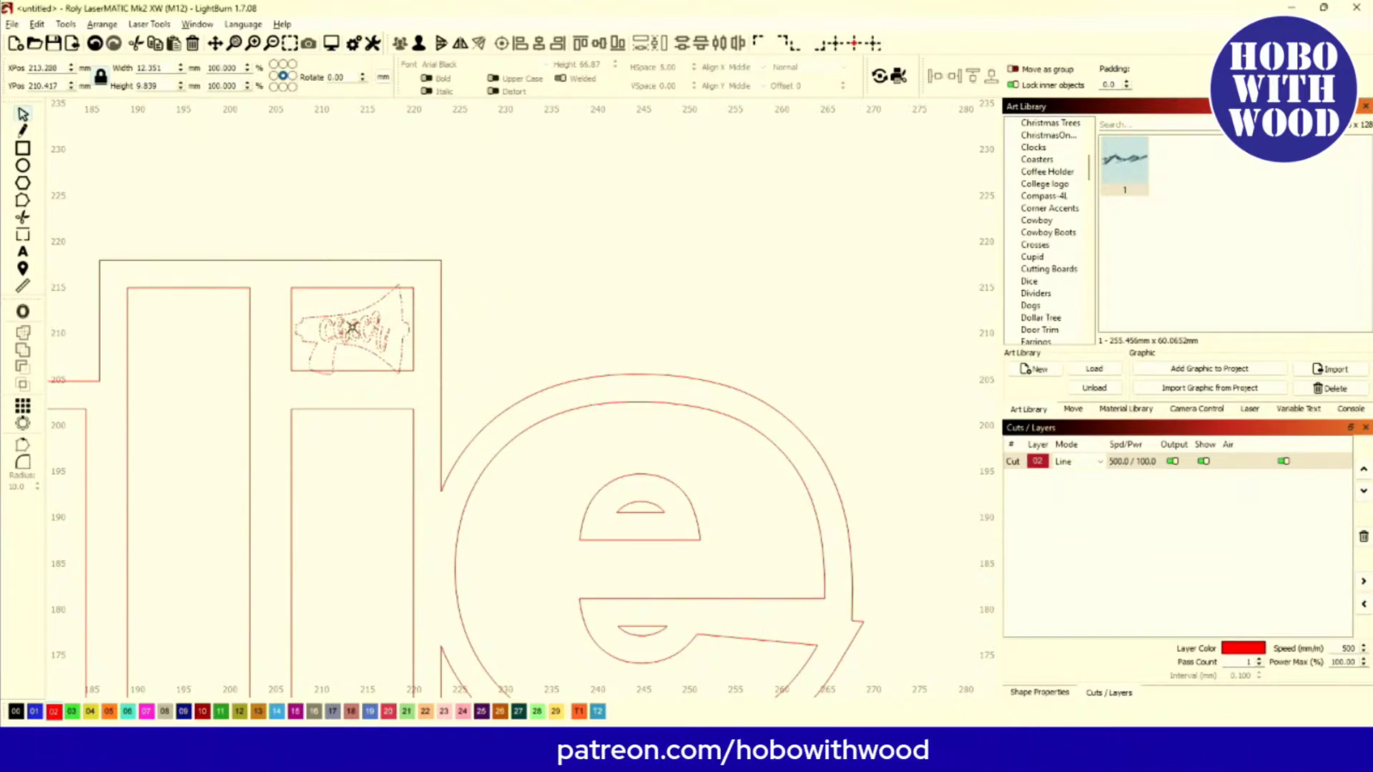
Step: Enlarge the megaphone about its centre to about 13.7 by 10.9 mm so it extends past the i's dot
scroll(353, 329, "up", 5)
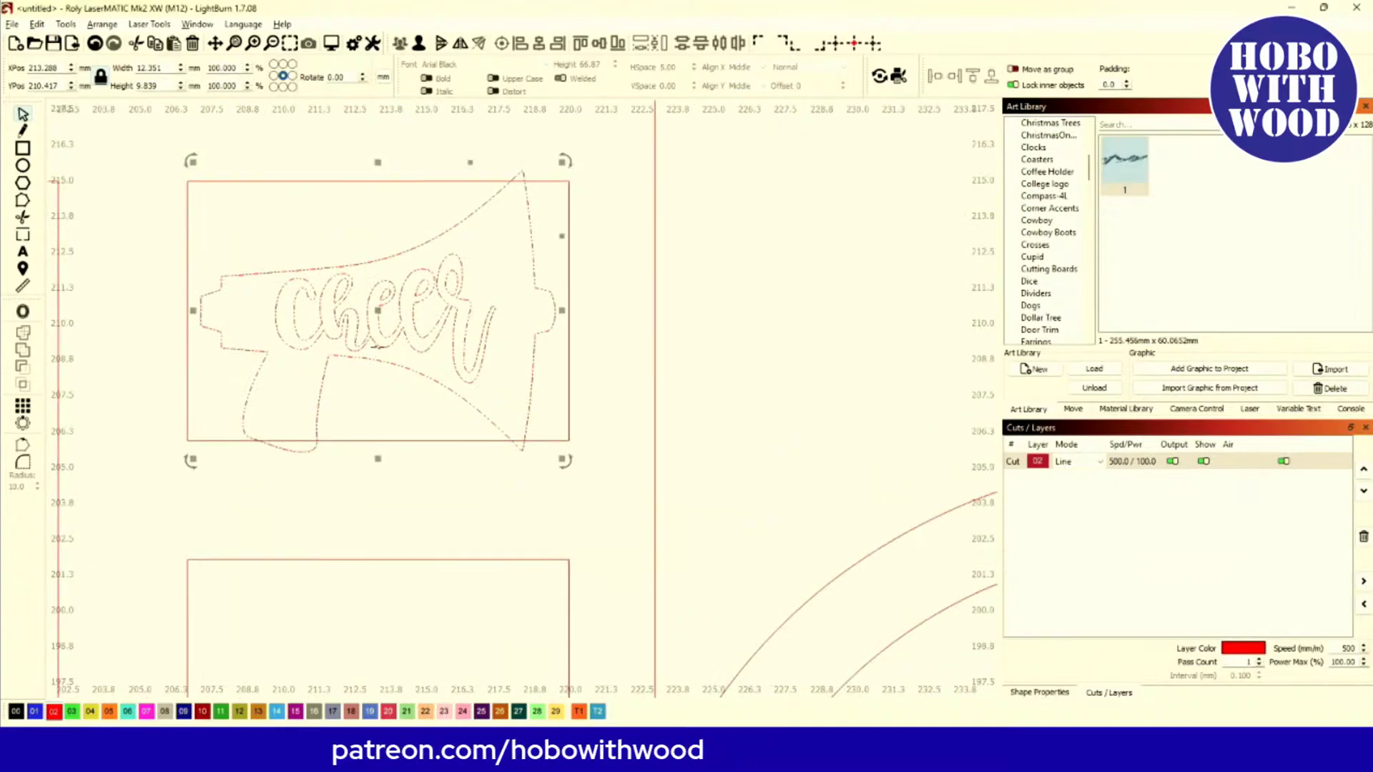
left_click_drag(562, 460, 575, 477)
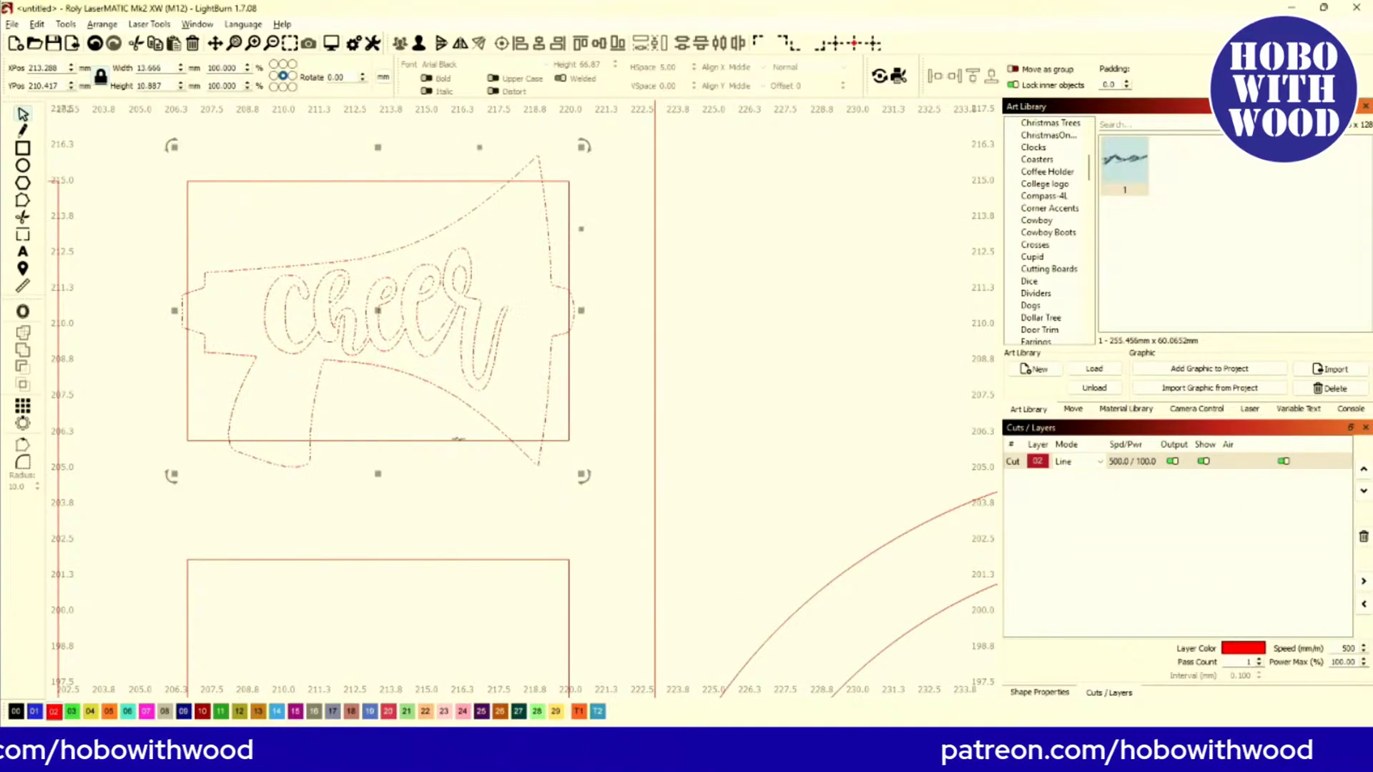
scroll(358, 372, "down", 2)
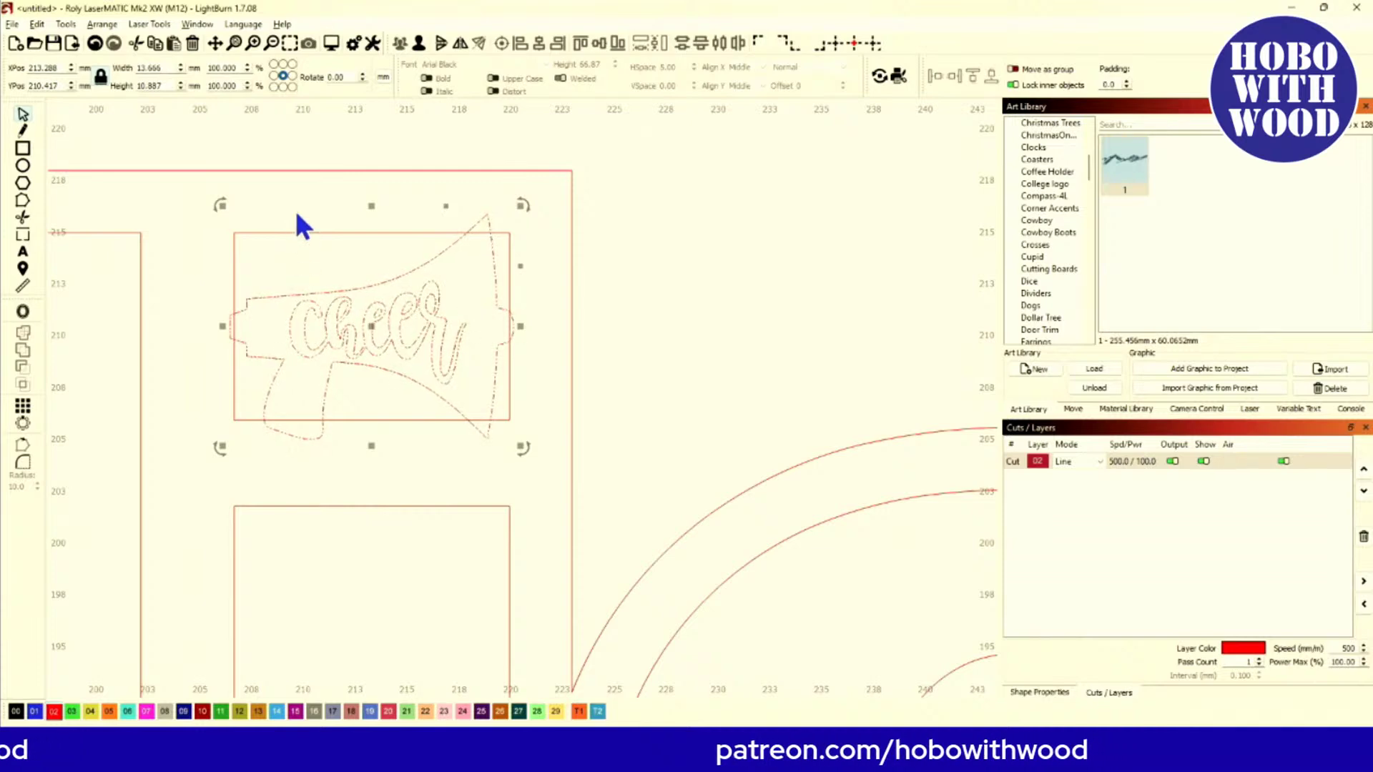
Step: Ungroup the name design, select the i's dot rectangle together with the megaphone, and clear the selection
key("ctrl+a")
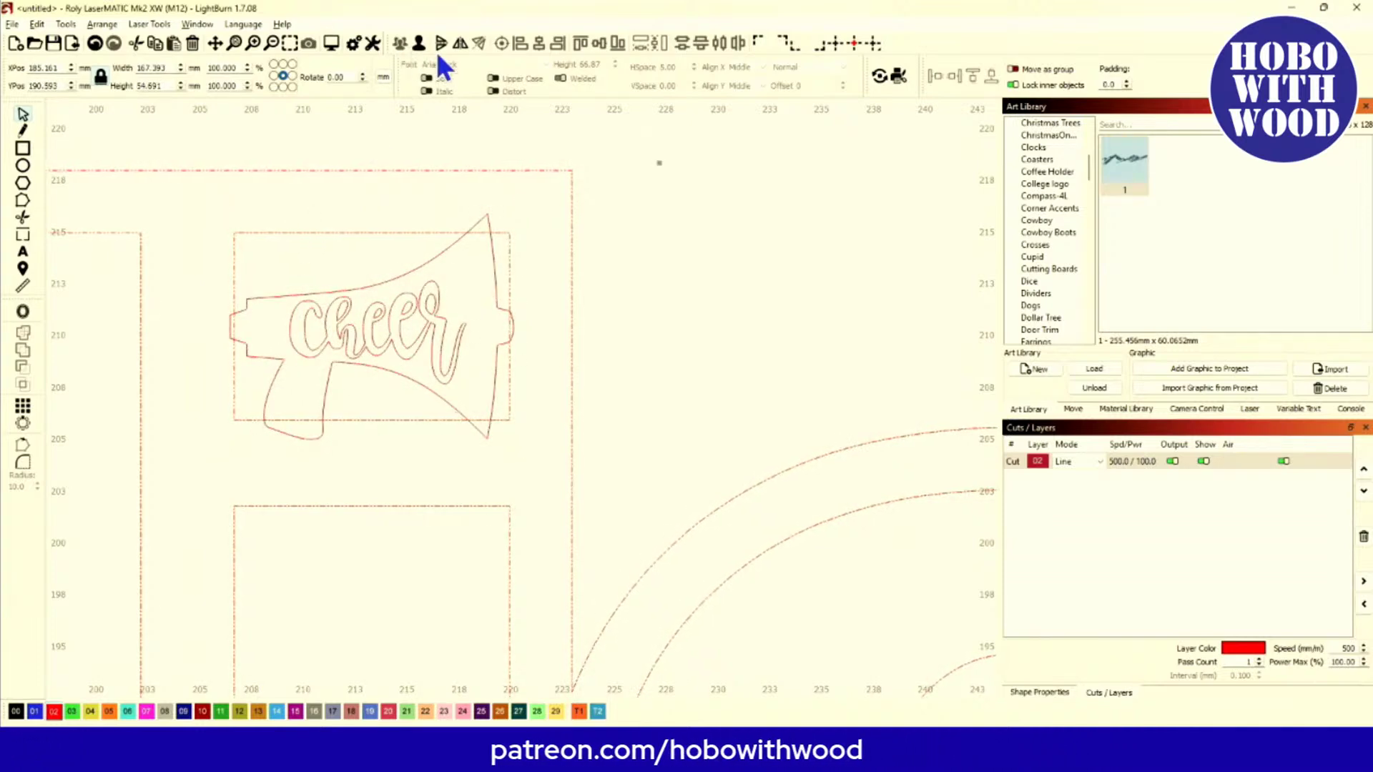
left_click(412, 142)
left_click(409, 259)
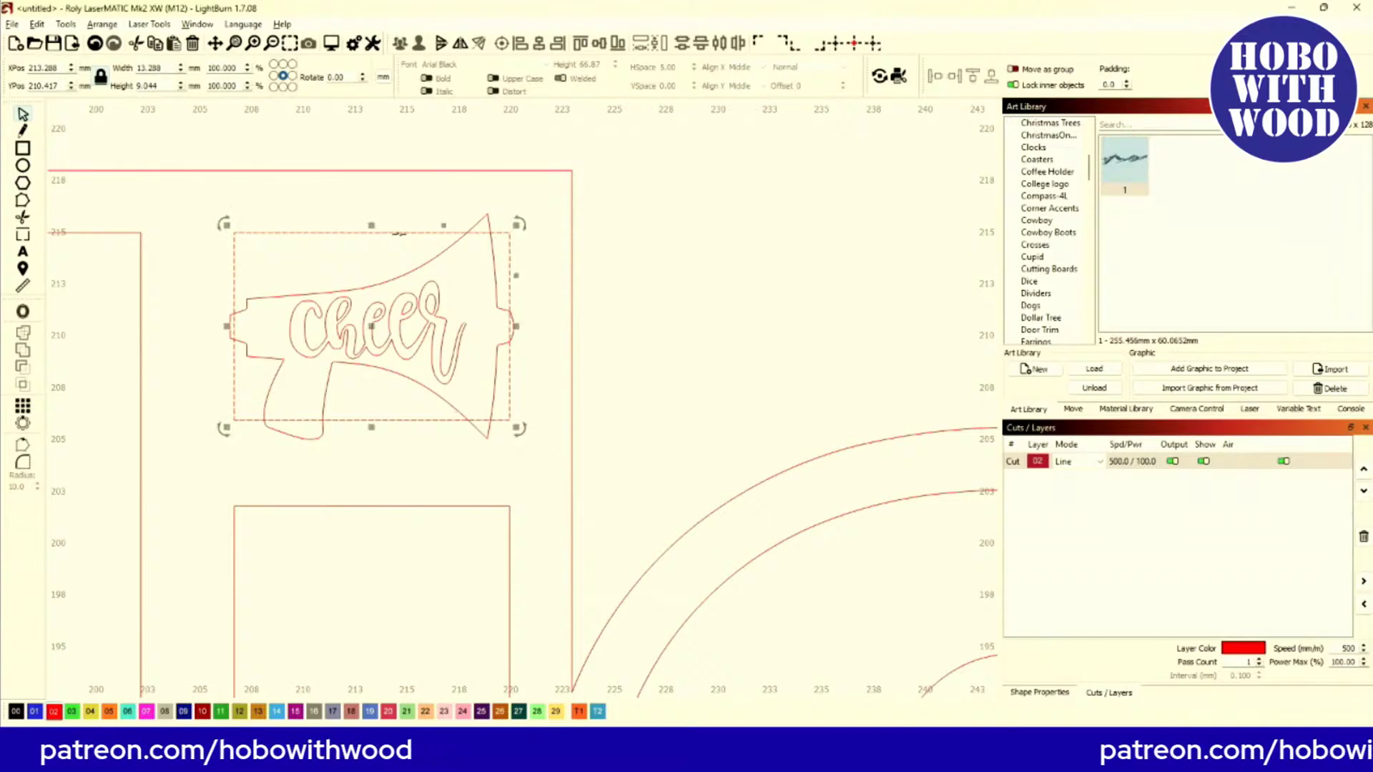
left_click(405, 271, "shift")
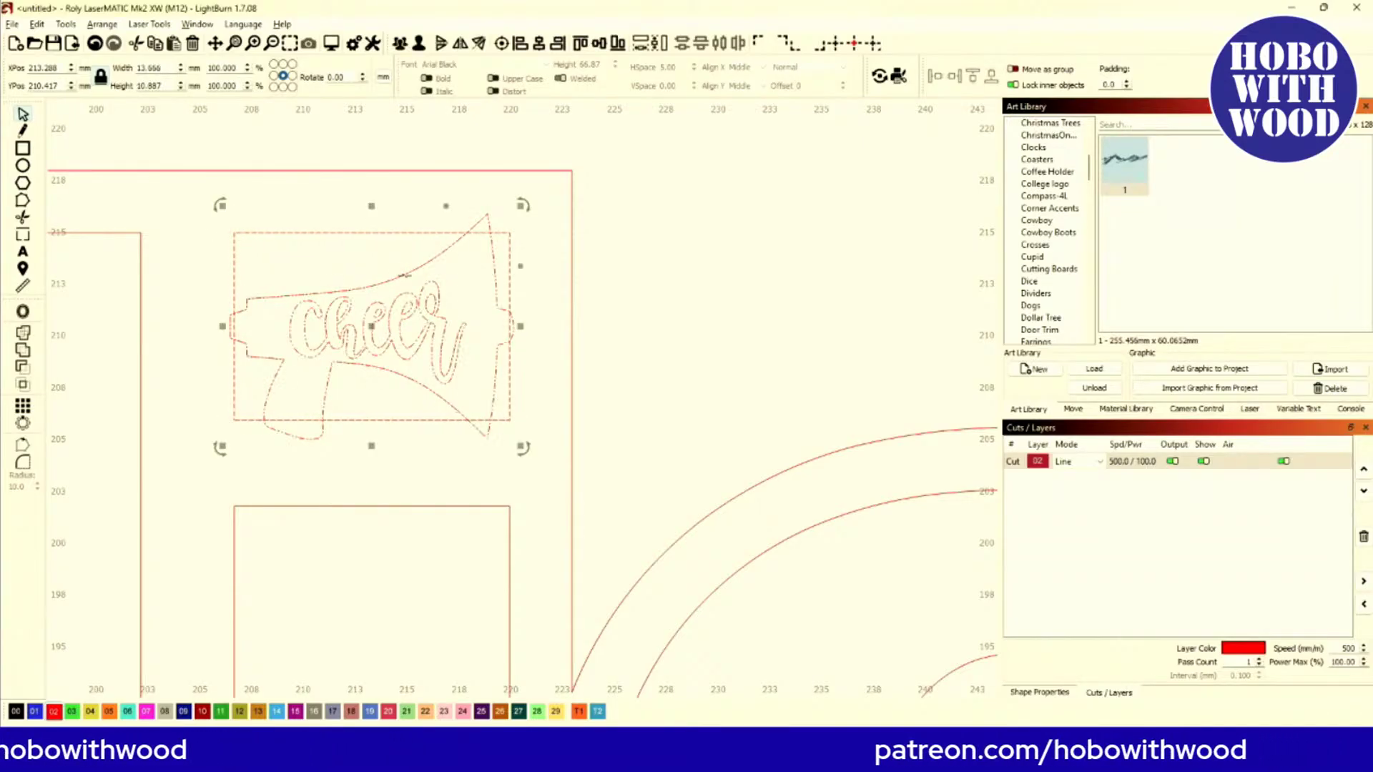
left_click(412, 206)
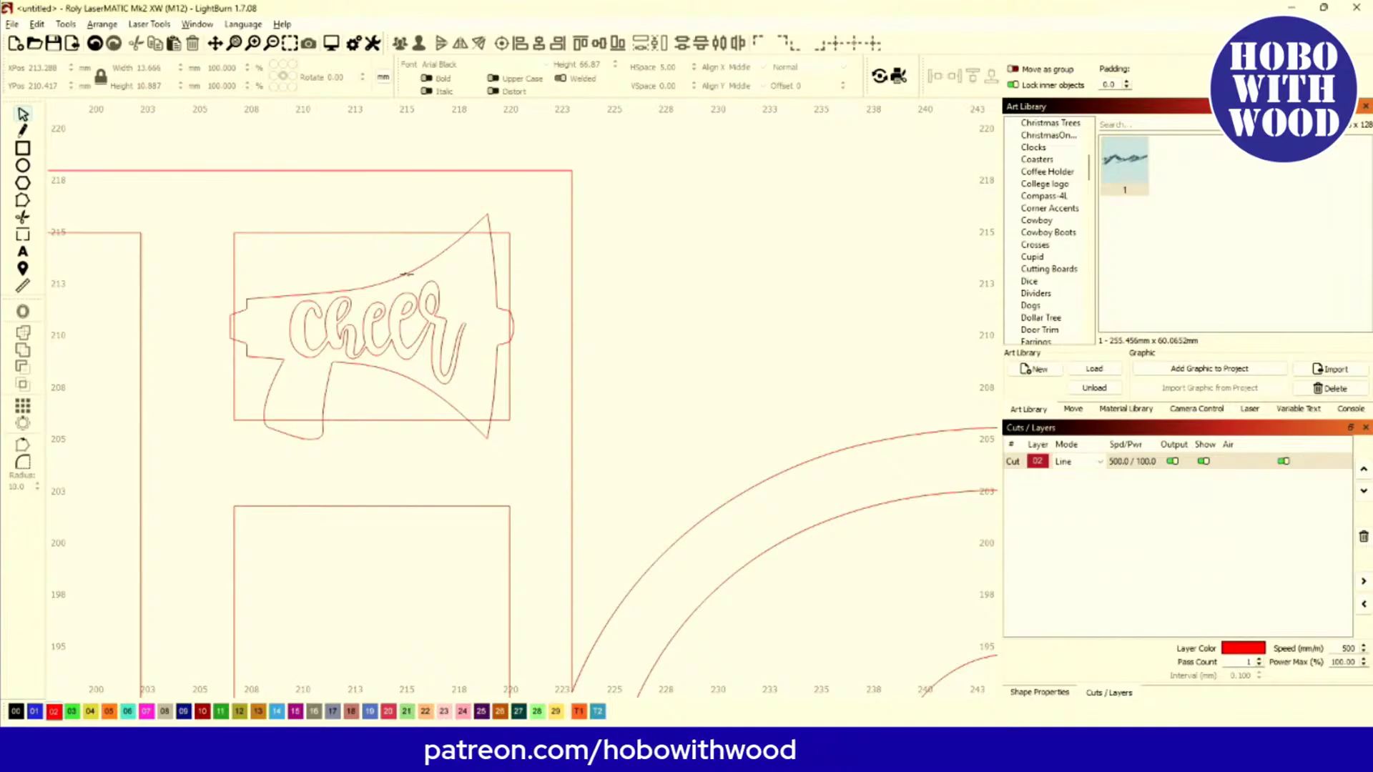
Step: Trim the megaphone outline to the i's dot rectangle by combining the two shapes with a Boolean Intersection
left_click(404, 274)
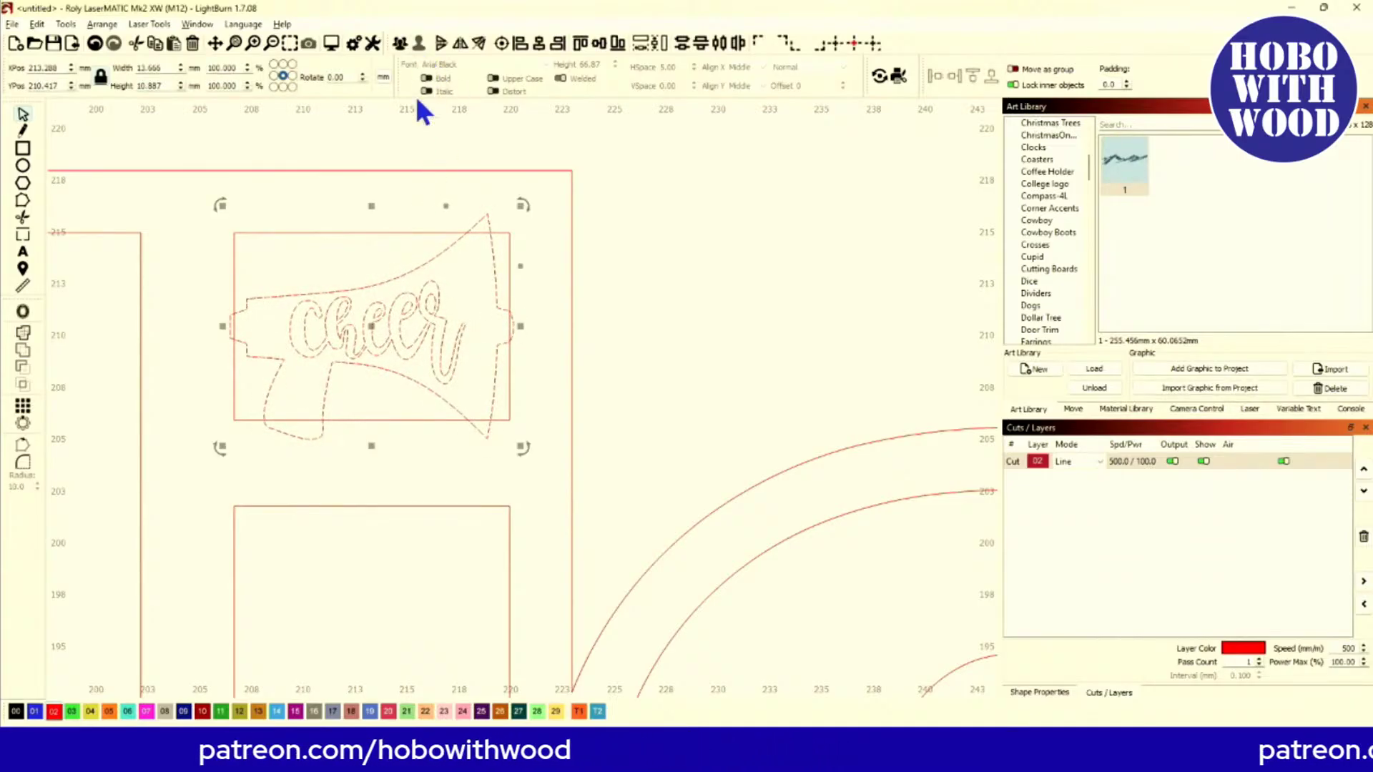
left_click(393, 232)
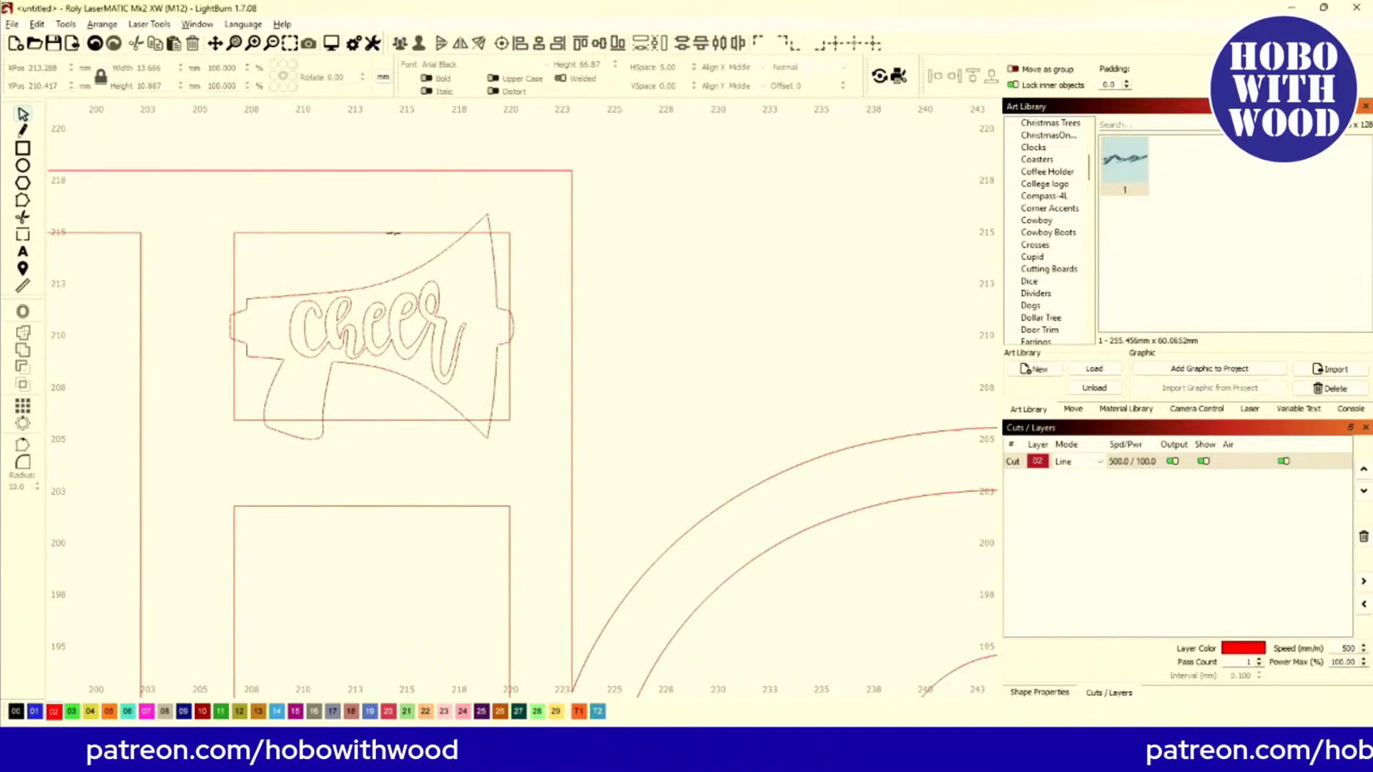
left_click(409, 270, "shift")
key("ctrl+b")
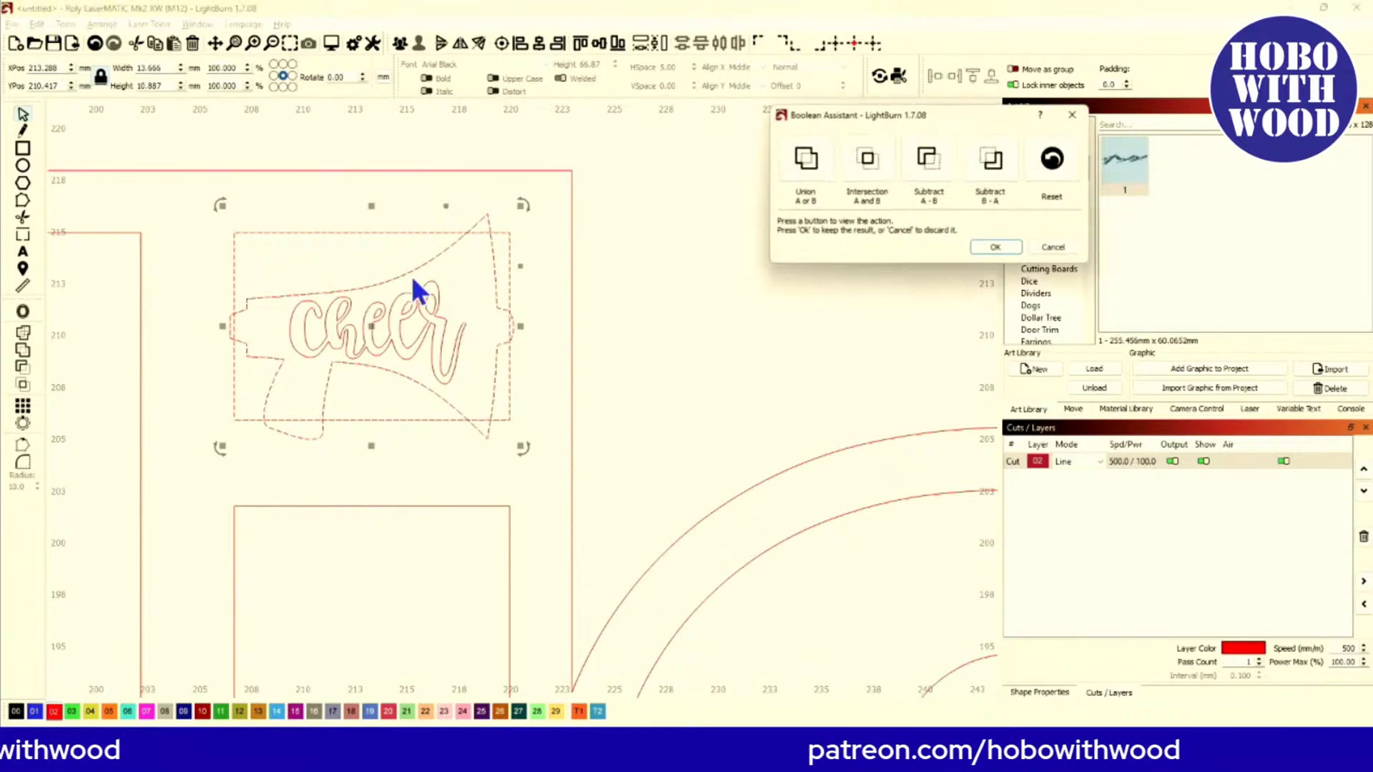
left_click(850, 154)
left_click(799, 161)
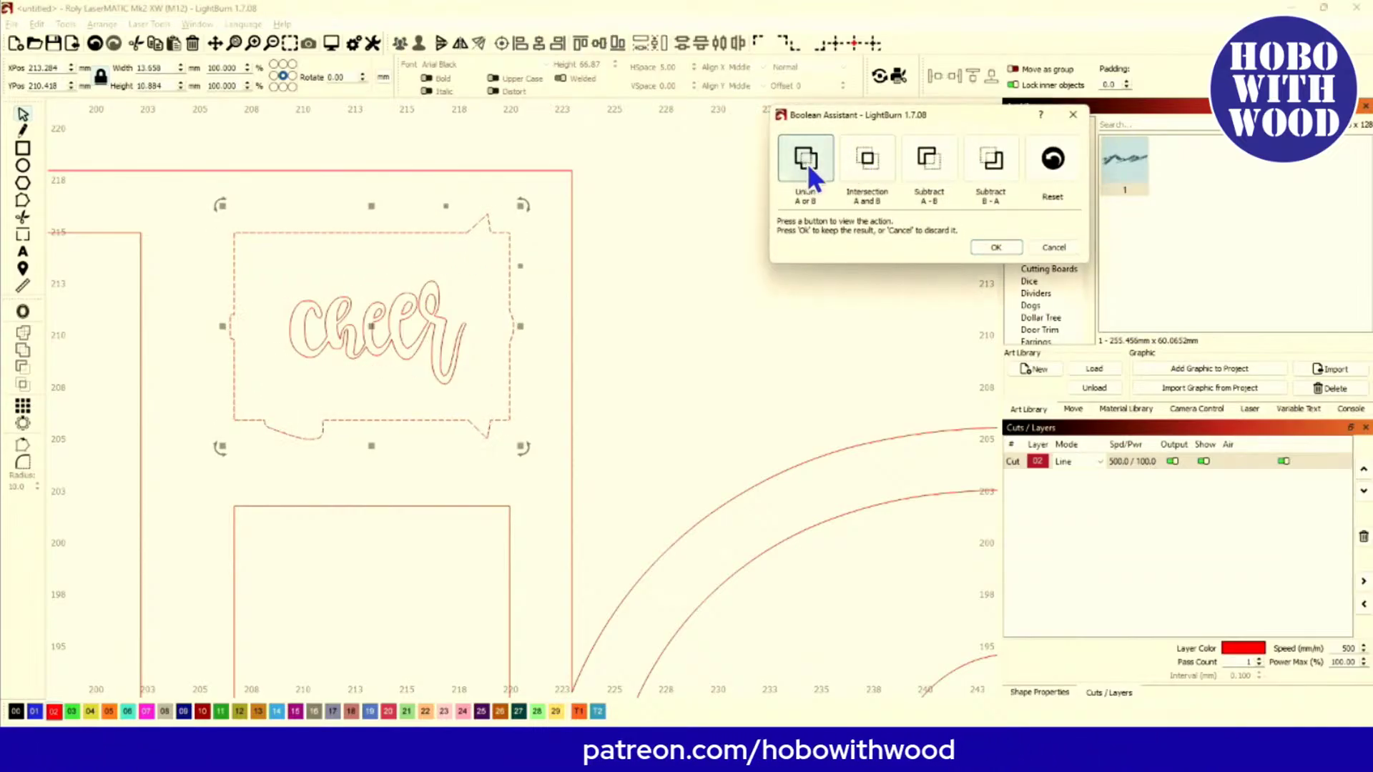
left_click(862, 157)
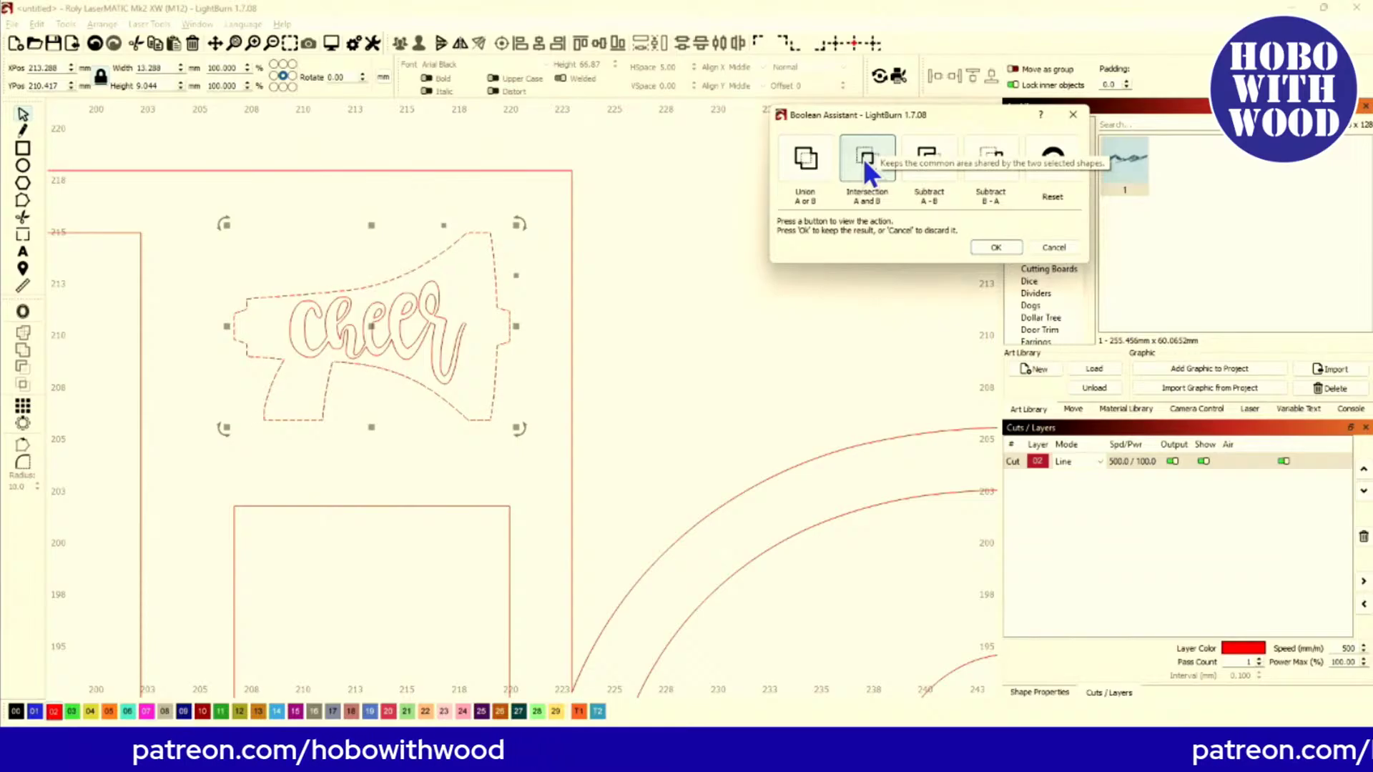
left_click(992, 248)
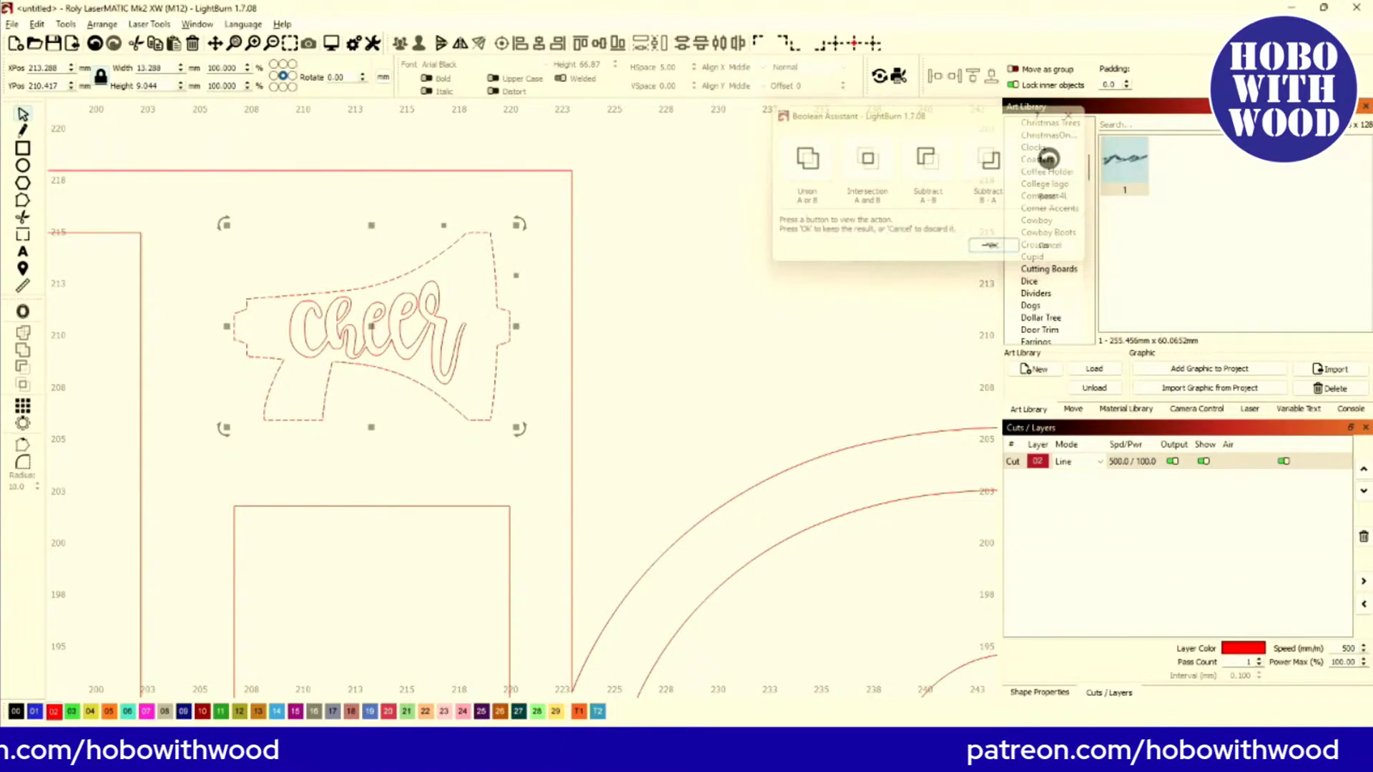
Step: Assign the cheer lettering inside the trimmed megaphone to the black fill layer 00
left_click_drag(252, 254, 476, 401)
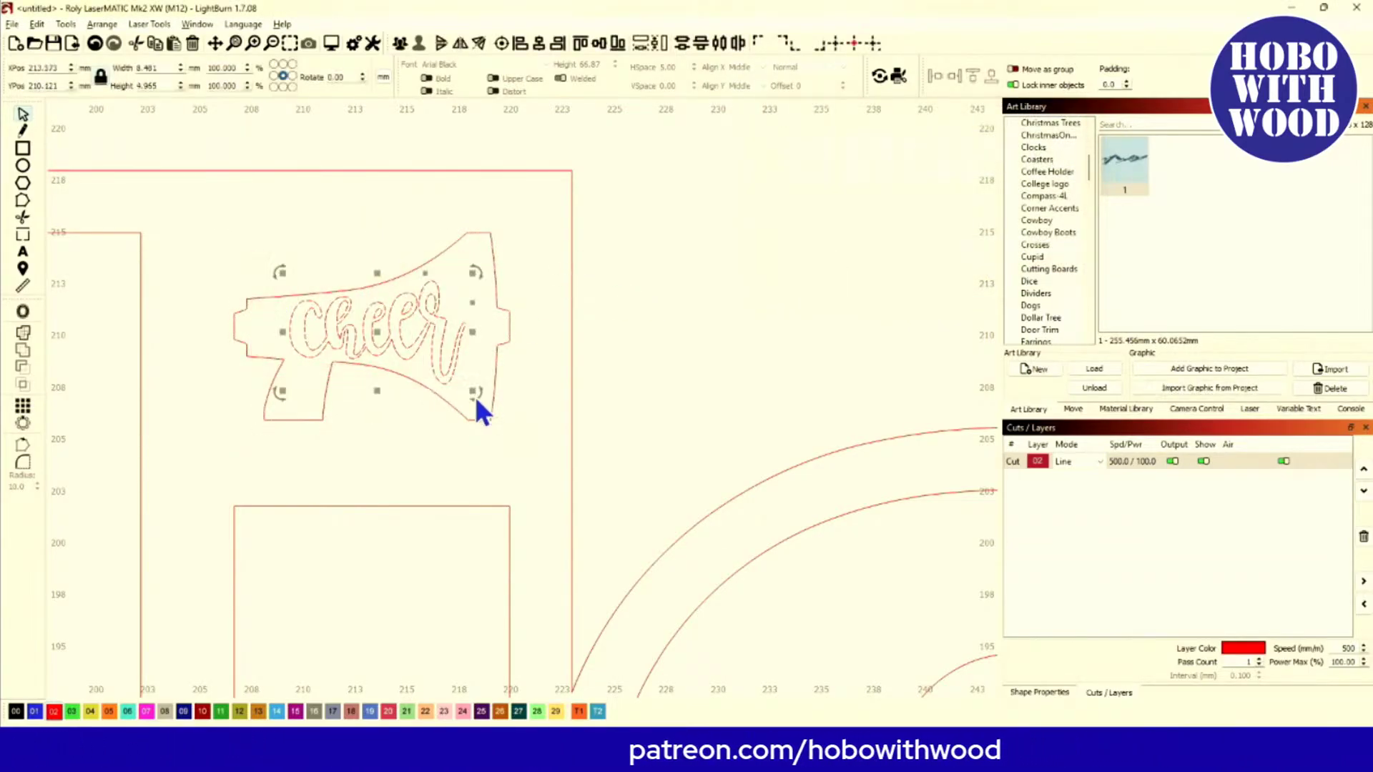
left_click(15, 712)
scroll(251, 488, "down", 10)
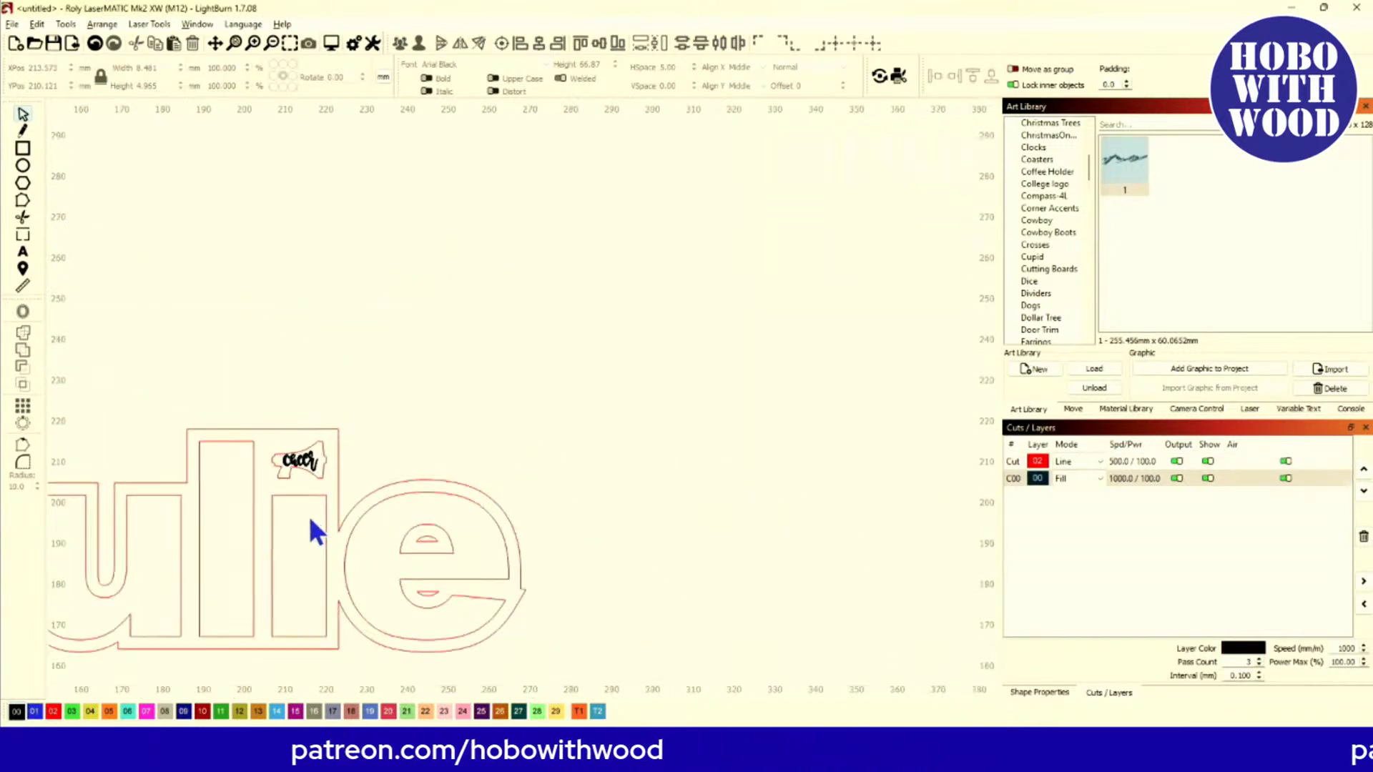
scroll(511, 449, "up", 3)
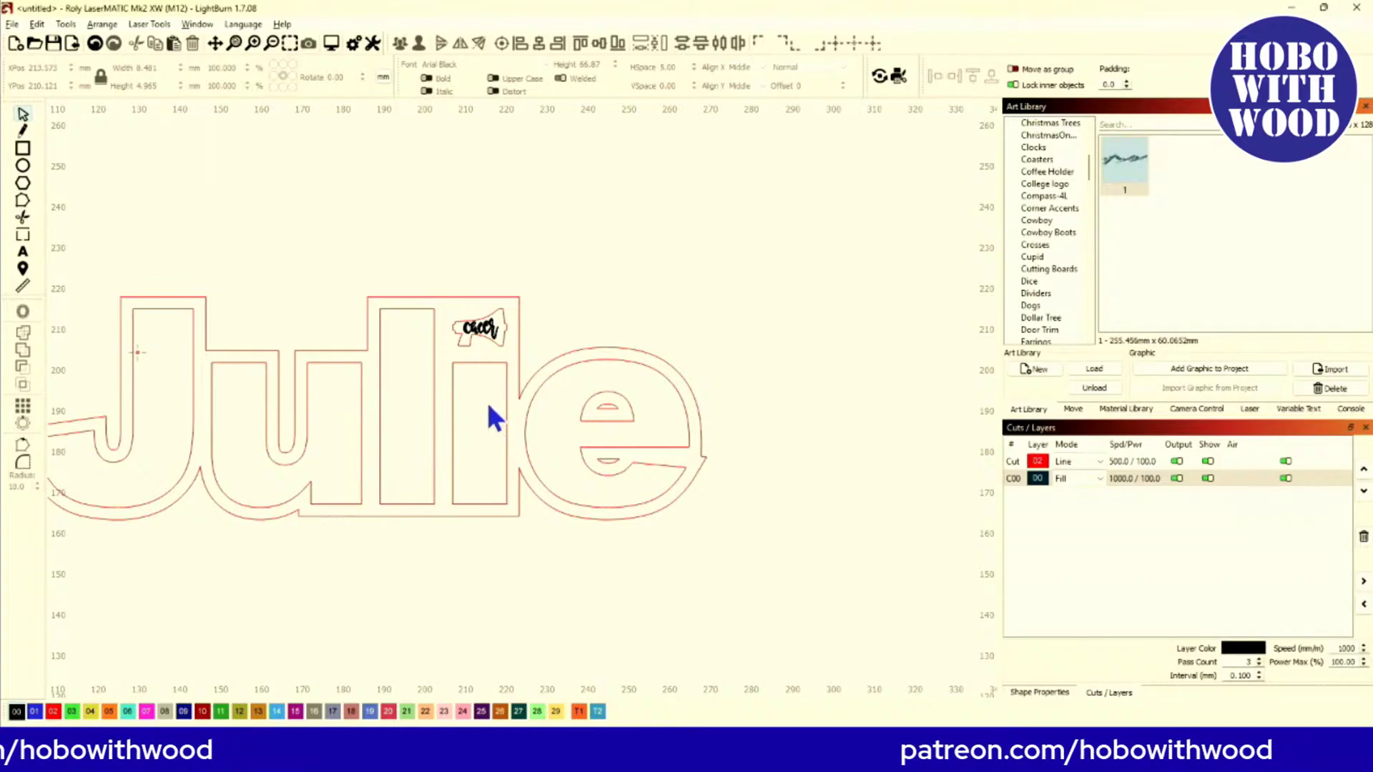
scroll(484, 345, "up", 1)
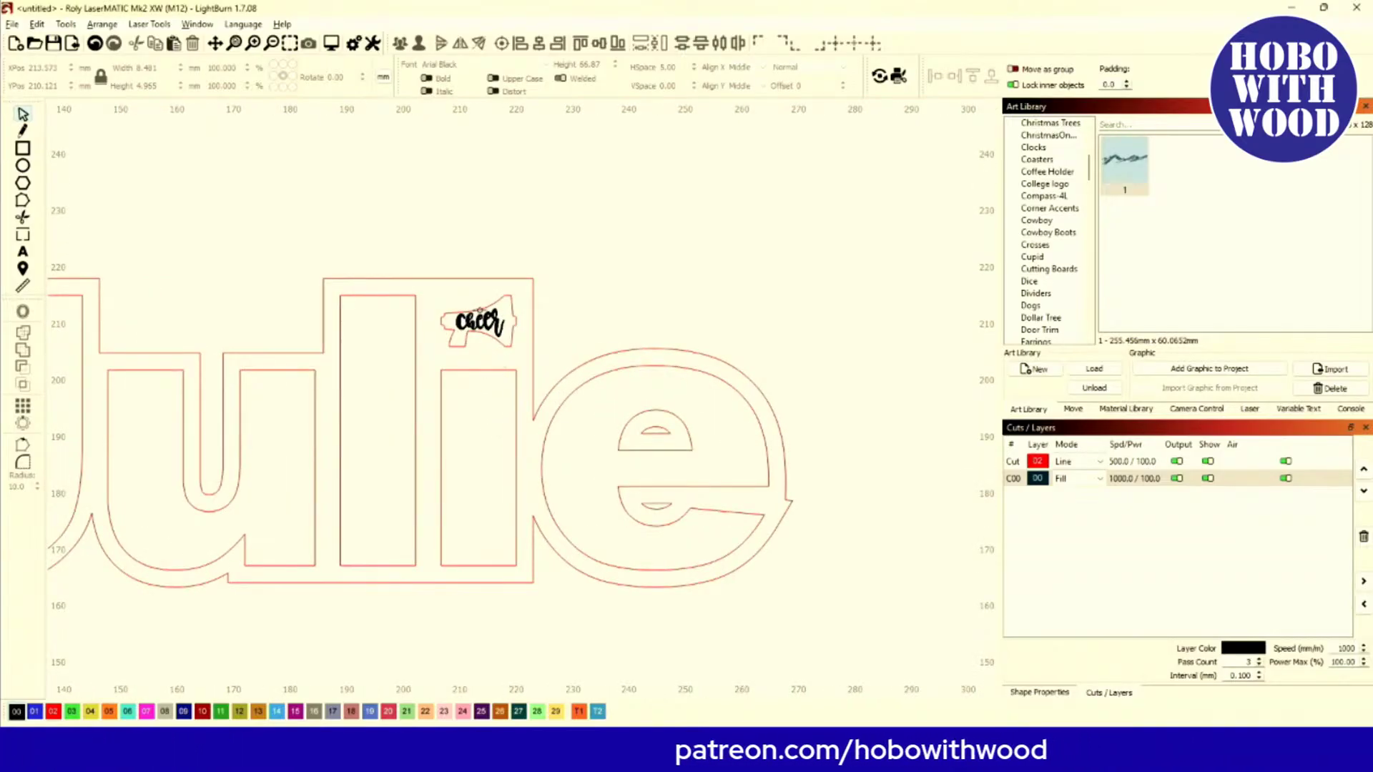